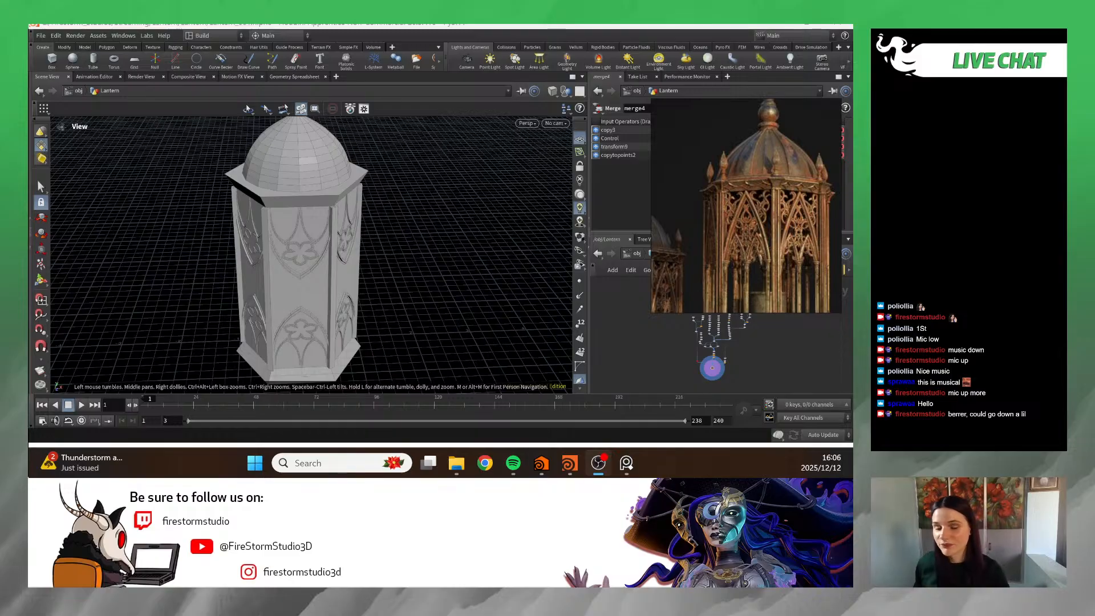
drag(287, 281, 302, 278)
middle_drag(302, 277, 278, 237)
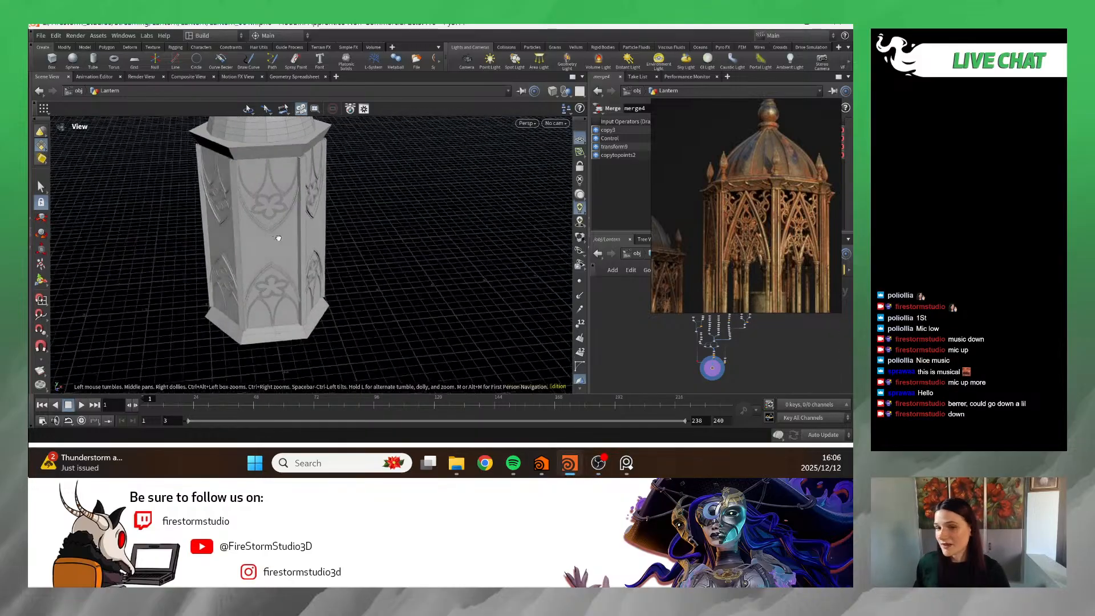
drag(278, 237, 287, 232)
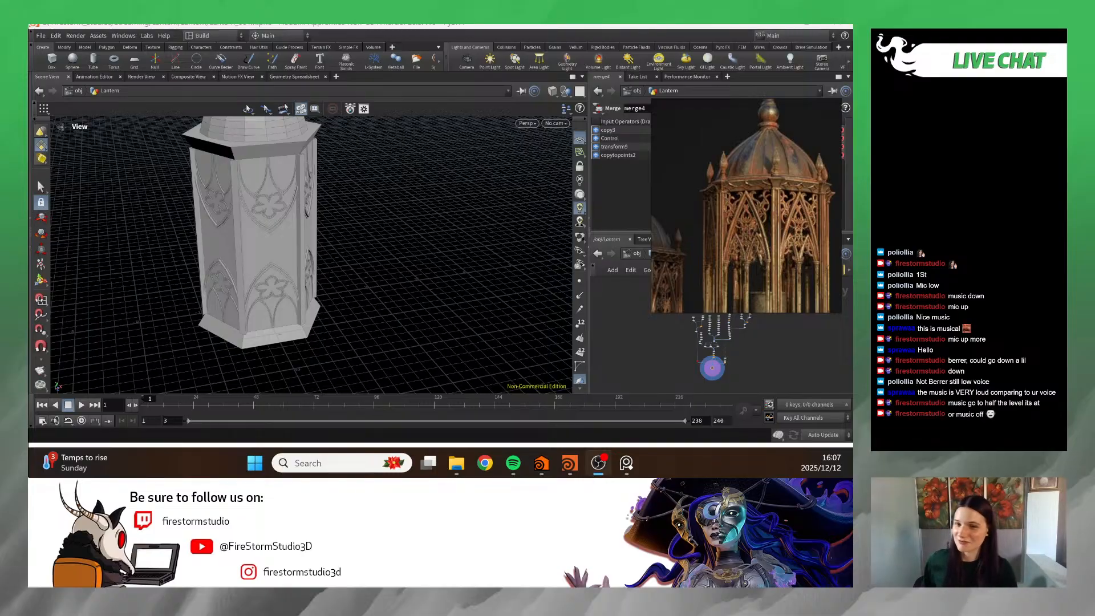
drag(342, 221, 318, 252)
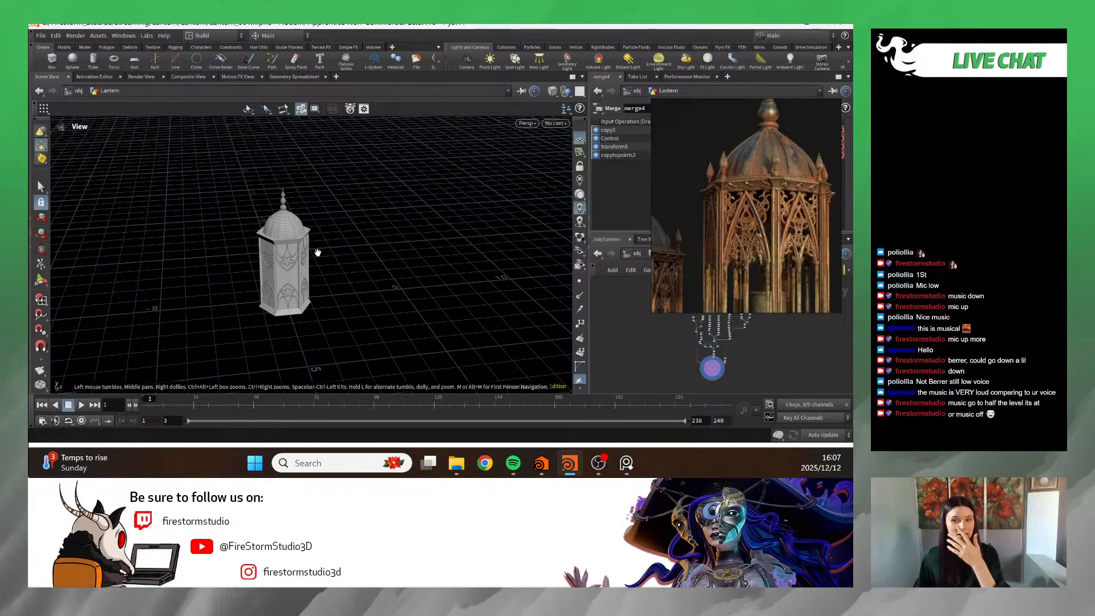
- Position the reference image over the viewport beside the lantern model, framed on the middle lantern
drag(788, 218, 525, 211)
scroll(524, 207, down, 2)
middle_drag(524, 207, 515, 191)
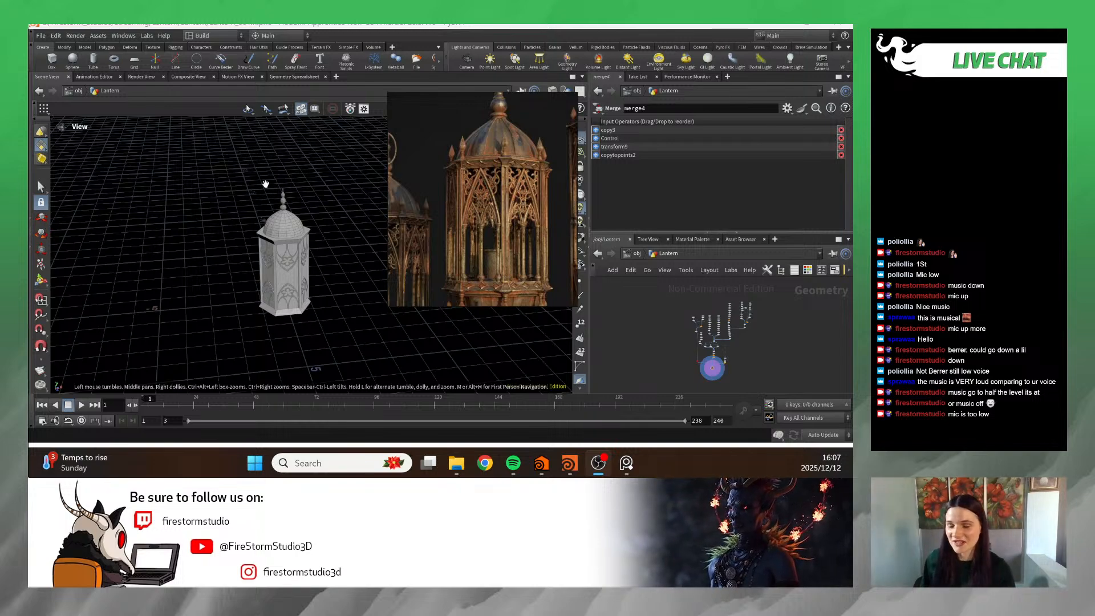
drag(495, 268, 364, 268)
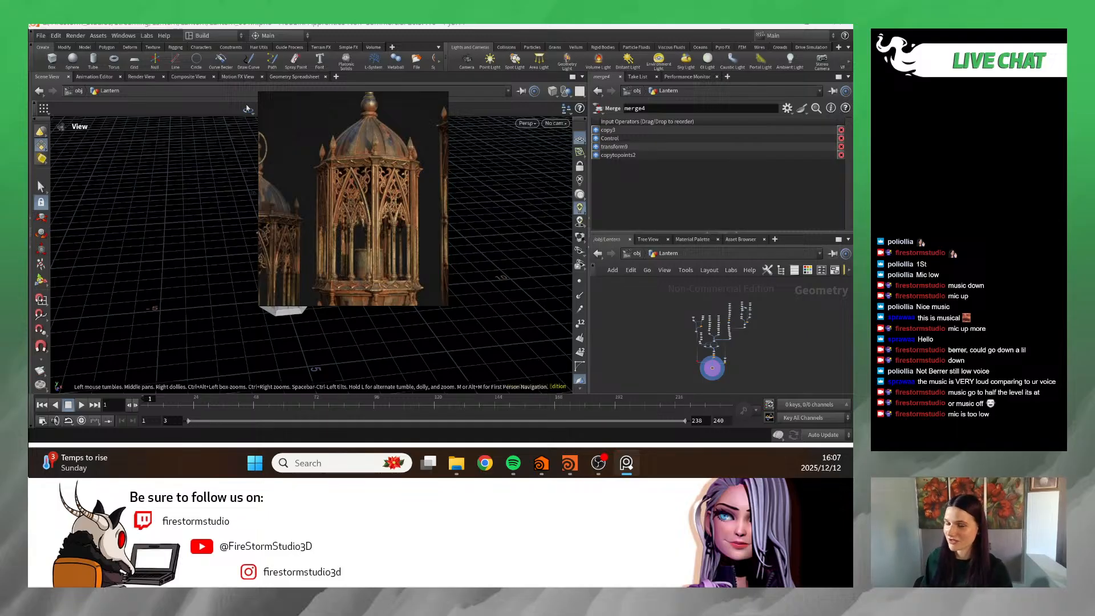
drag(320, 255, 522, 132)
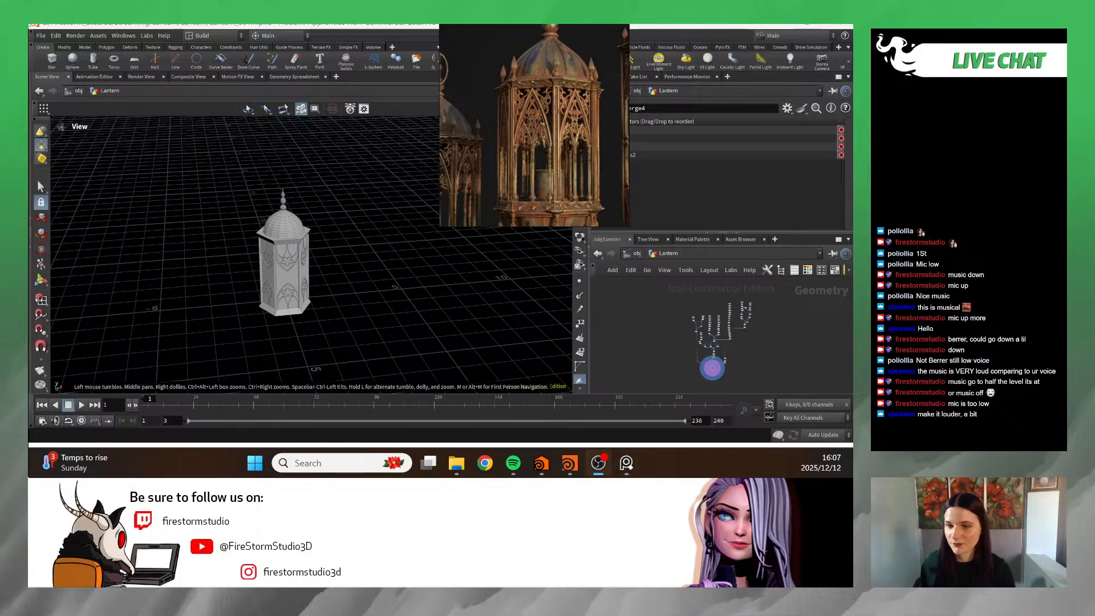
drag(555, 105, 580, 2)
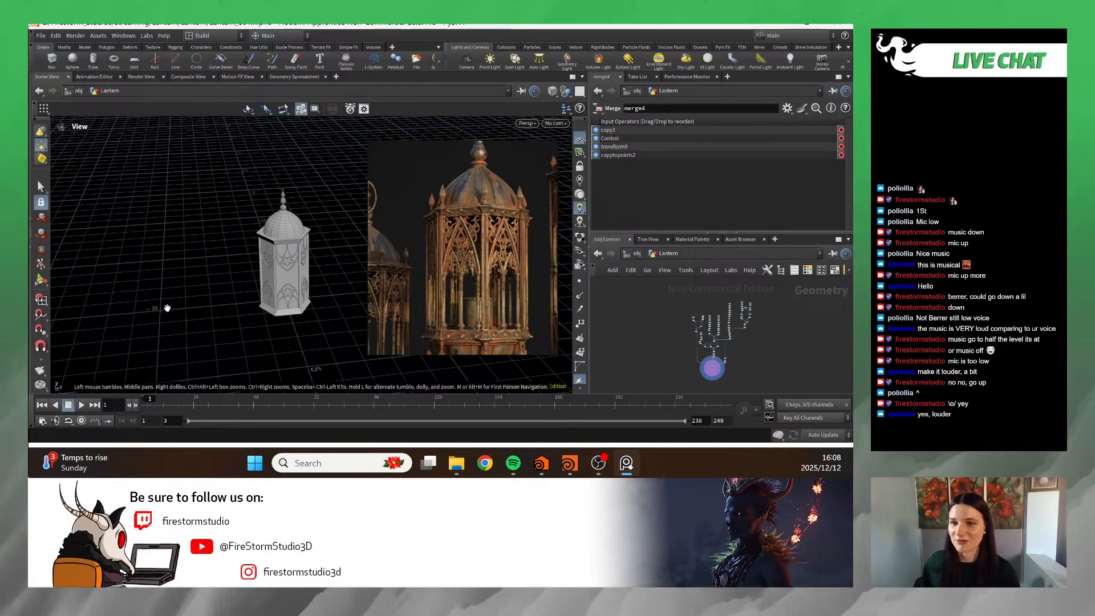
middle_drag(167, 308, 140, 308)
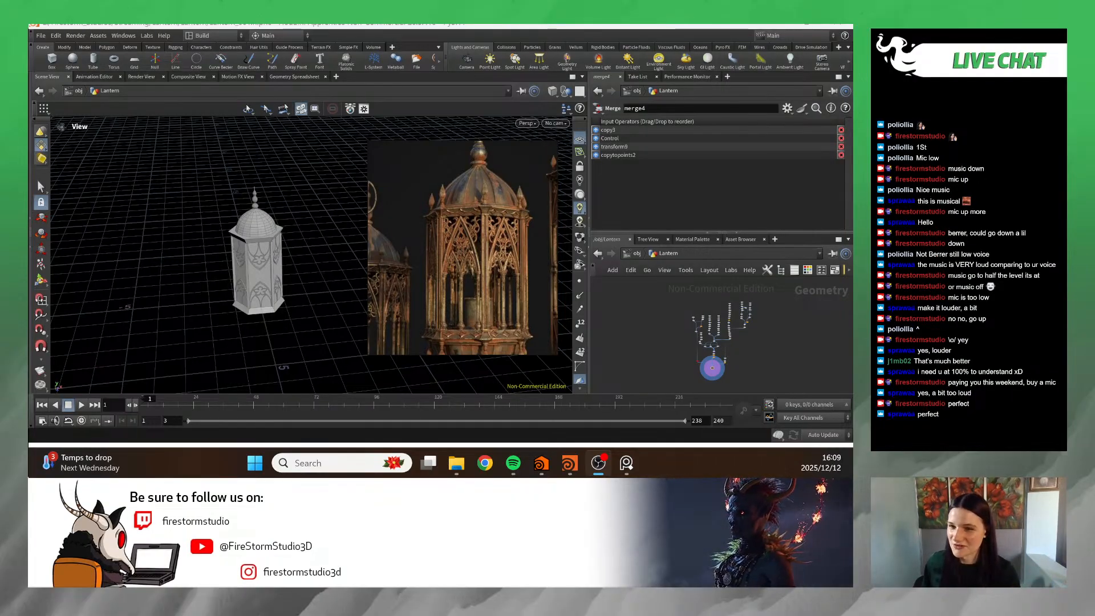
drag(462, 251, 452, 196)
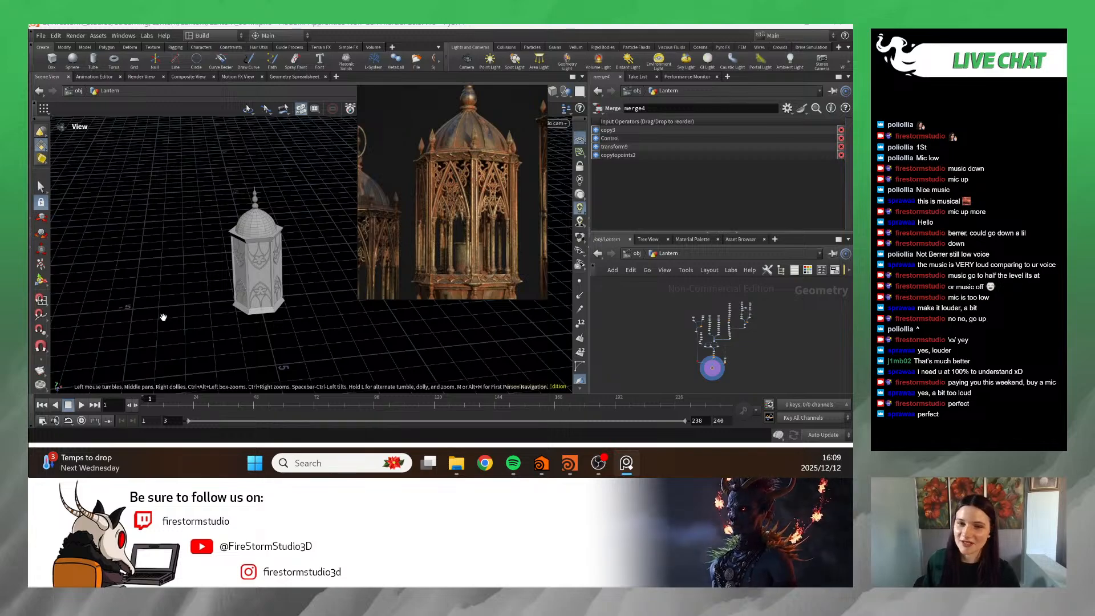
- Compare the lantern model's arched side panels with the tracery and columns in the reference image
drag(163, 317, 168, 296)
scroll(169, 296, up, 4)
middle_drag(274, 296, 197, 308)
drag(198, 307, 190, 265)
scroll(183, 252, up, 1)
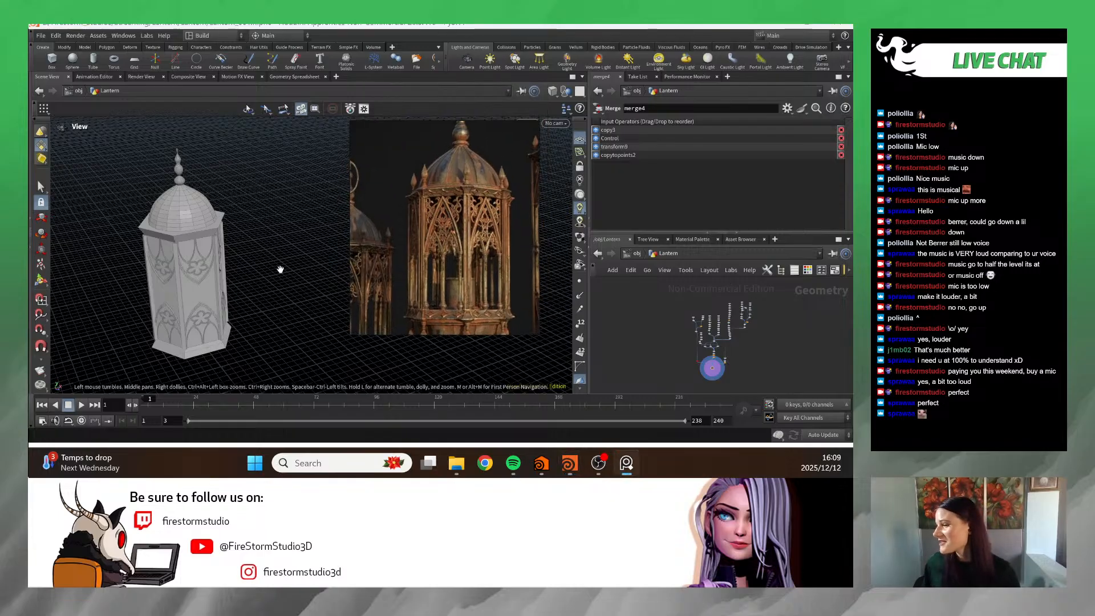
drag(280, 268, 297, 245)
scroll(394, 251, down, 3)
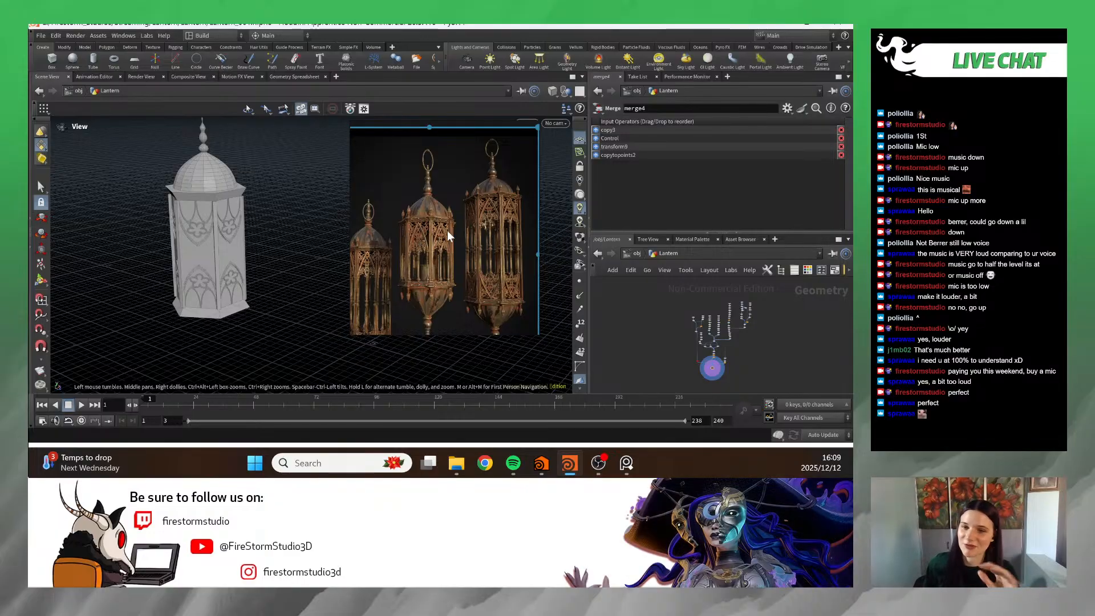
scroll(460, 230, up, 4)
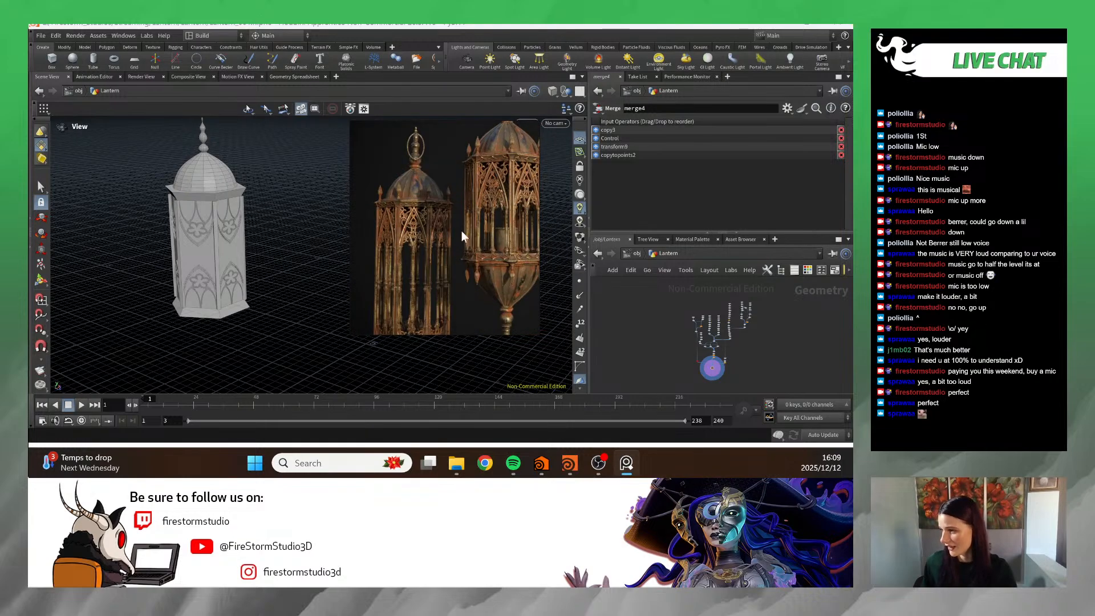
scroll(467, 200, up, 3)
scroll(274, 264, up, 5)
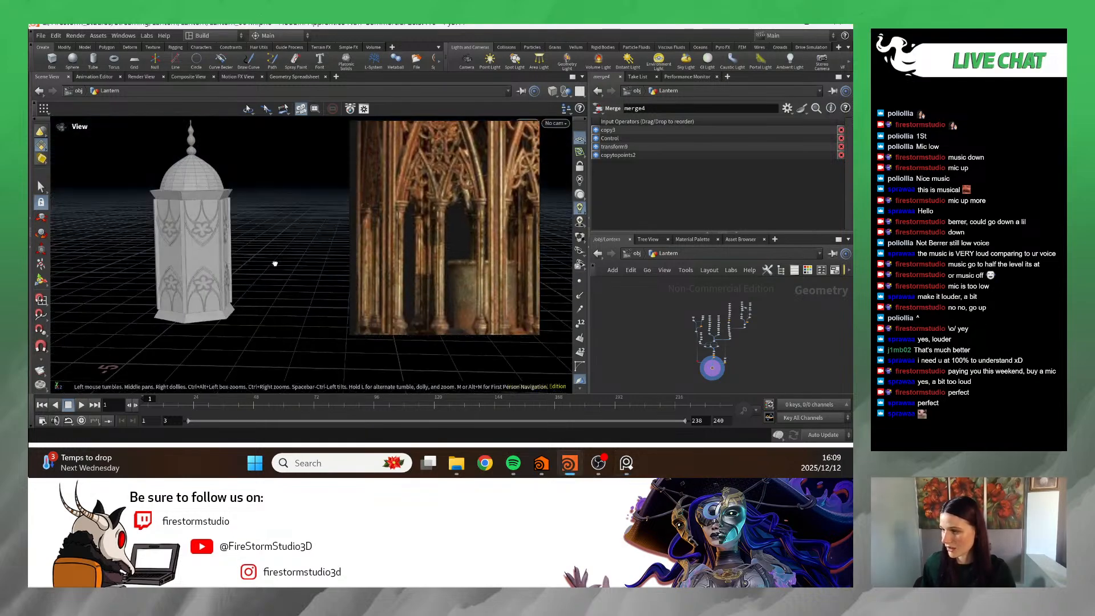
scroll(232, 265, up, 3)
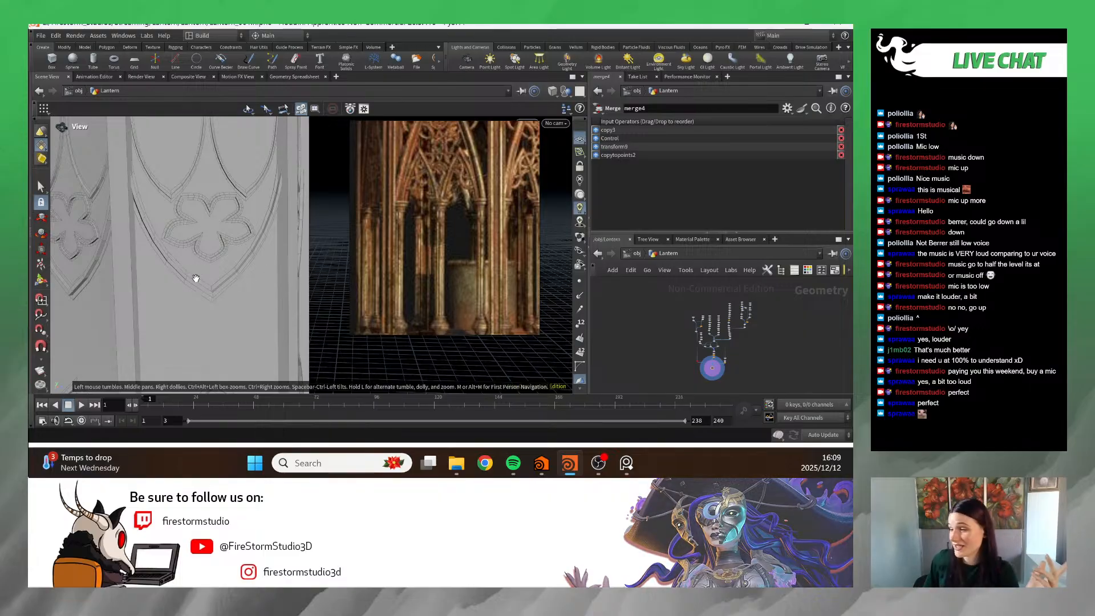
scroll(281, 273, down, 3)
scroll(400, 268, down, 4)
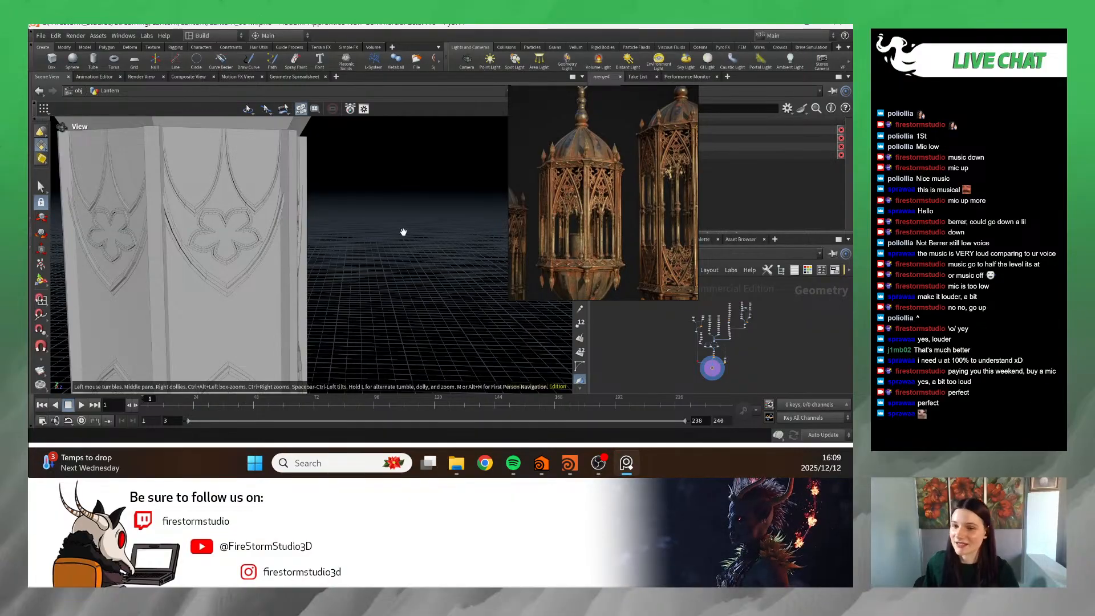
- Examine the lantern's upper rim and flower tracery against the cornice and openwork in the reference image
middle_drag(403, 232, 477, 286)
scroll(476, 285, down, 4)
drag(476, 286, 396, 303)
middle_drag(397, 303, 369, 277)
drag(369, 277, 367, 245)
middle_drag(368, 245, 381, 300)
scroll(381, 299, up, 5)
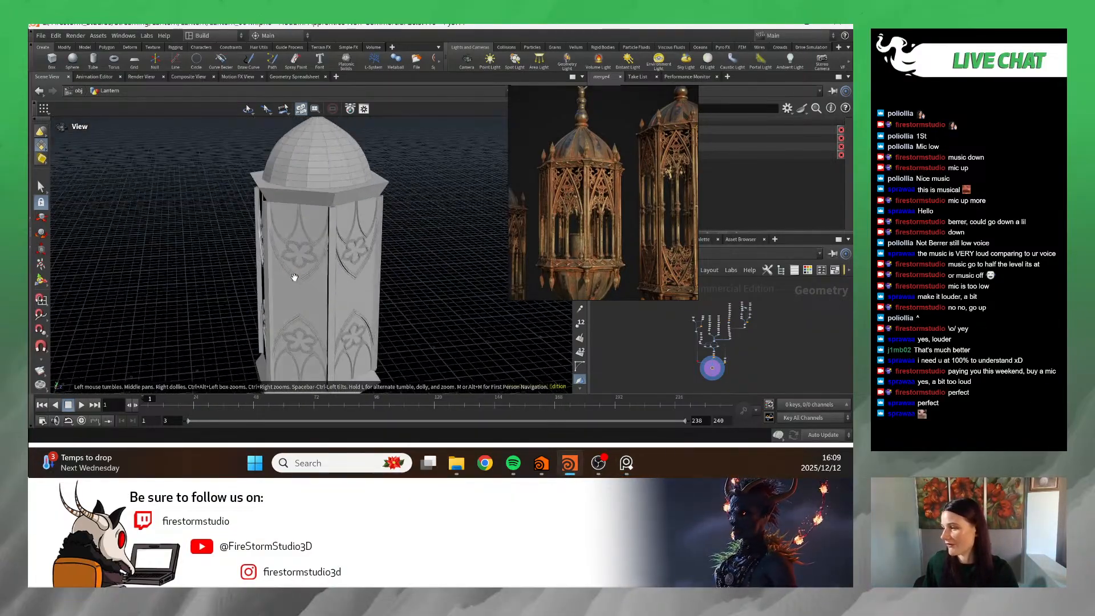
drag(391, 214, 406, 156)
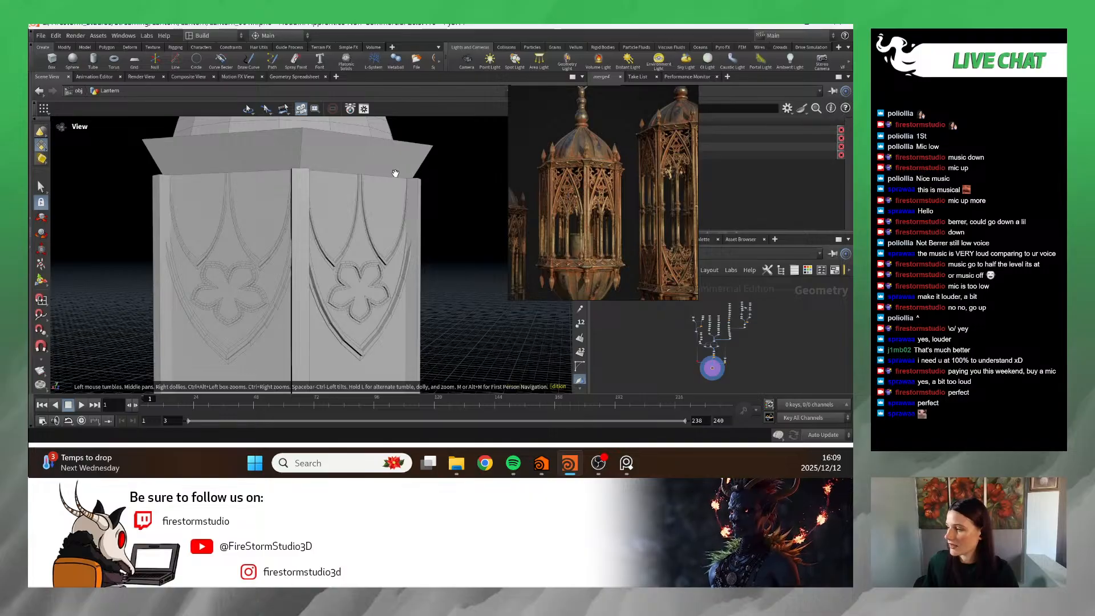
scroll(601, 155, up, 5)
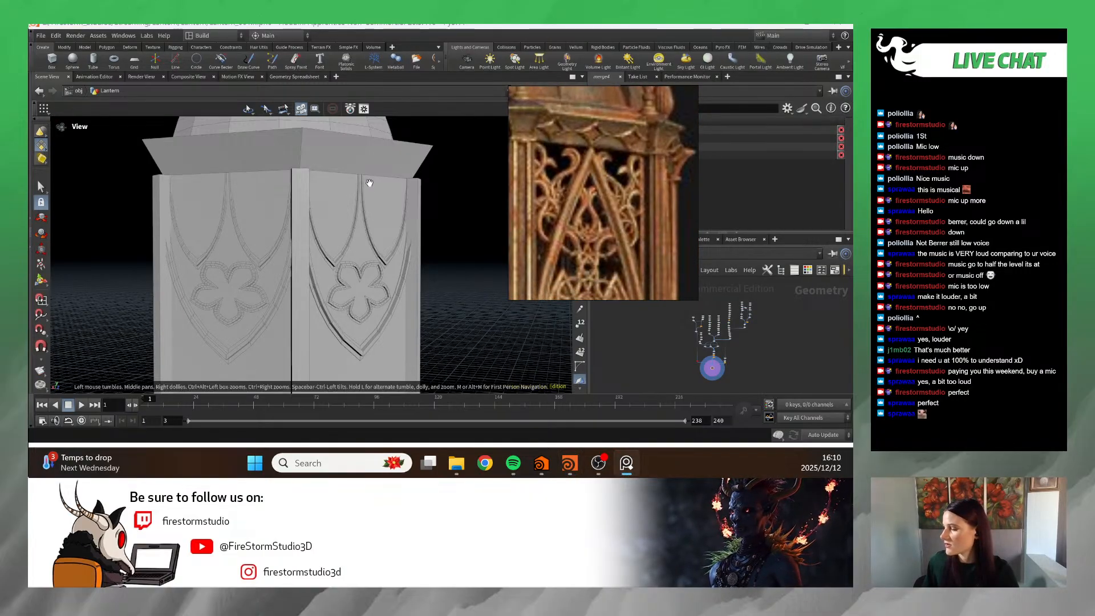
- Inspect the lantern model's base, corner posts and lower arch panels from several angles
middle_drag(328, 177, 279, 203)
drag(279, 203, 371, 340)
scroll(365, 277, down, 5)
middle_drag(372, 339, 335, 263)
drag(335, 263, 274, 265)
right_drag(274, 265, 264, 247)
middle_drag(265, 246, 333, 274)
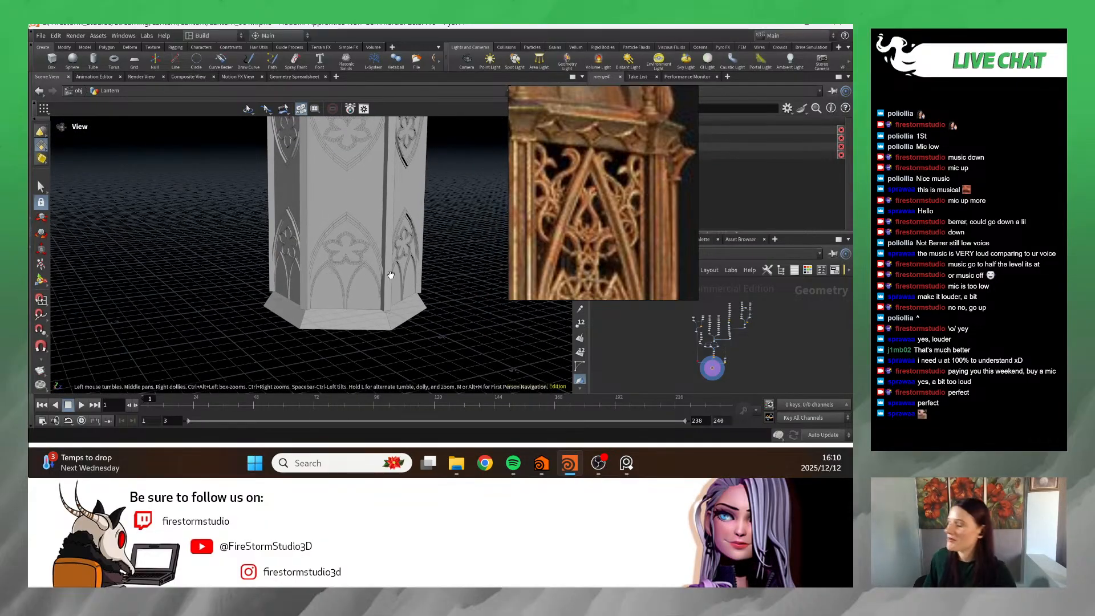
drag(388, 259, 389, 301)
right_drag(389, 300, 209, 281)
middle_drag(421, 247, 425, 348)
right_drag(425, 347, 405, 240)
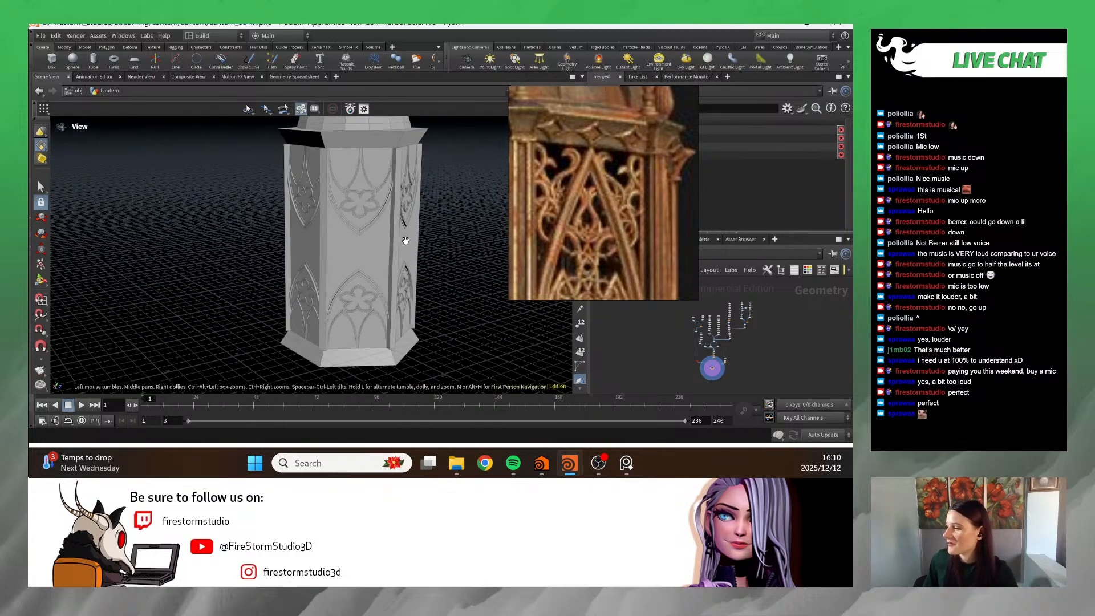
- Examine the lantern's dome and the small corner spires above the cornice in the reference image
drag(405, 240, 495, 202)
scroll(617, 158, down, 2)
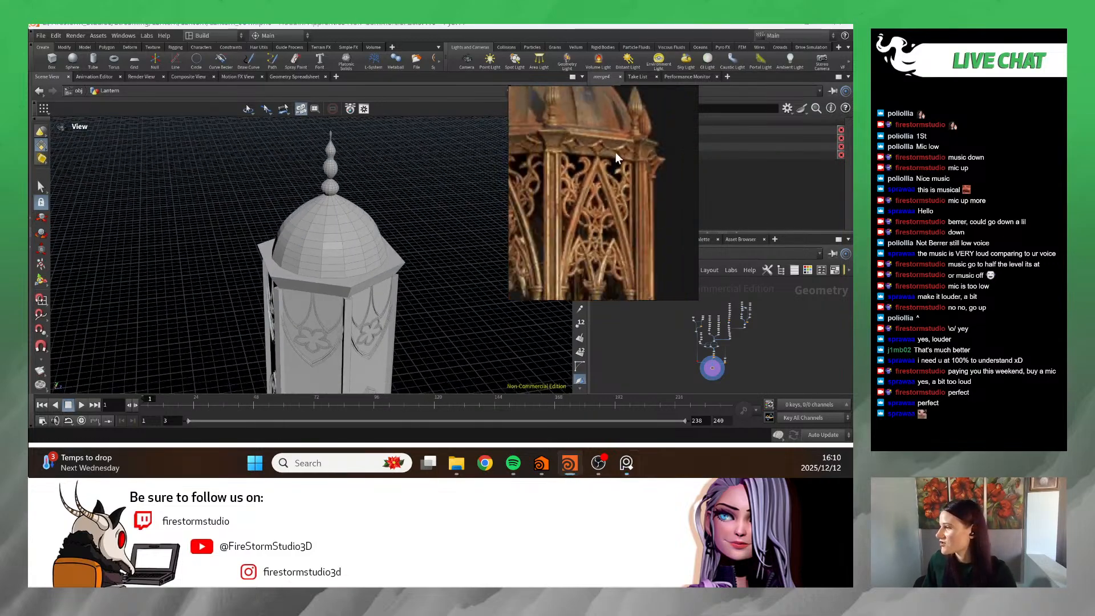
scroll(616, 157, up, 2)
scroll(613, 154, up, 4)
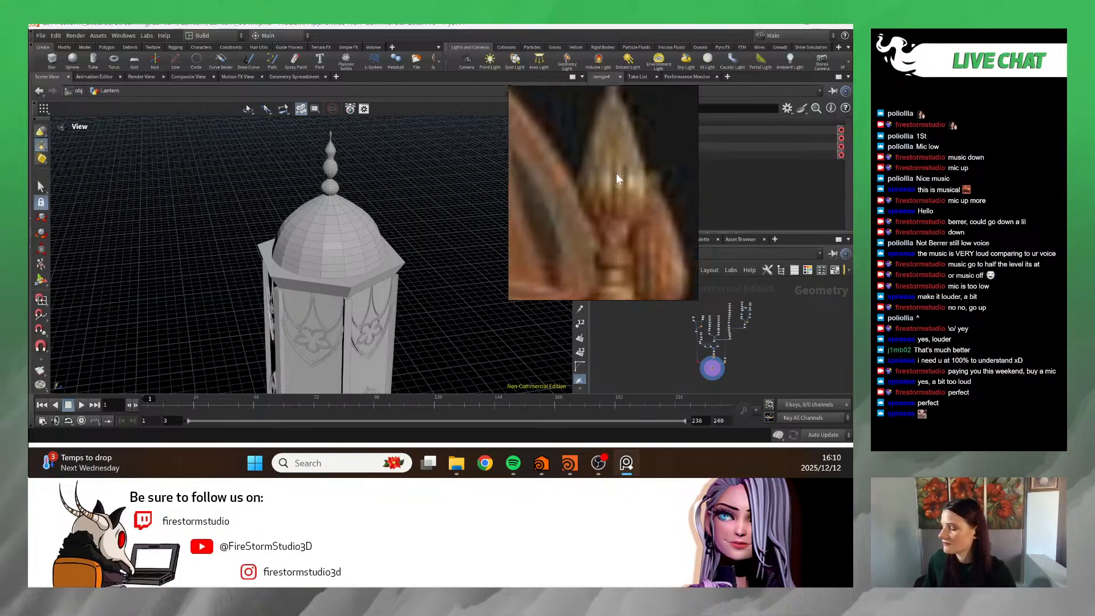
scroll(617, 178, down, 2)
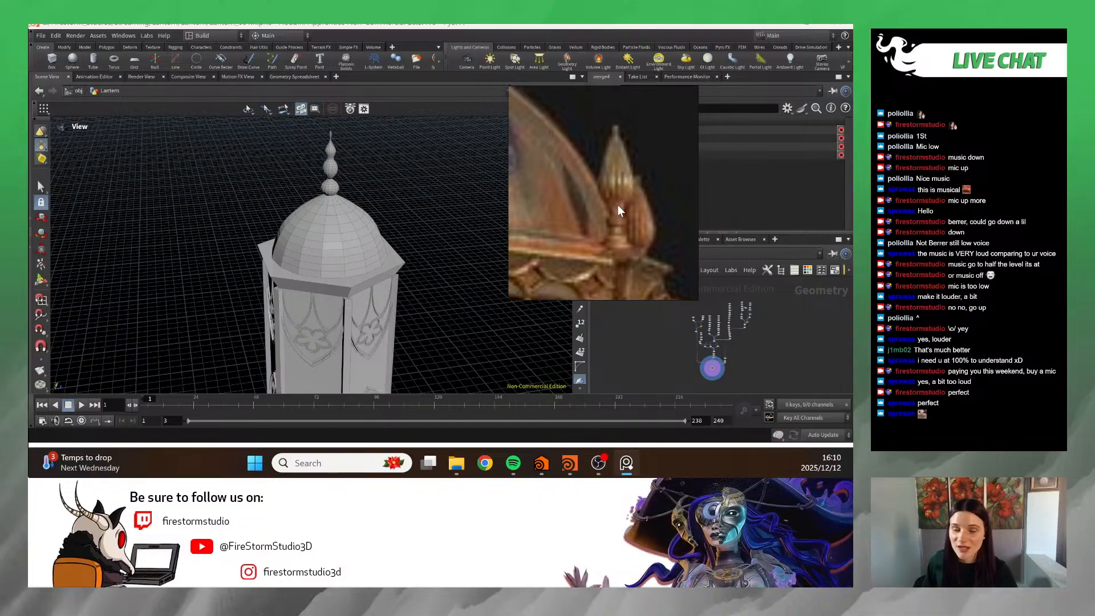
- Move the reference image to the opposite side of the lantern model
right_drag(646, 197, 479, 167)
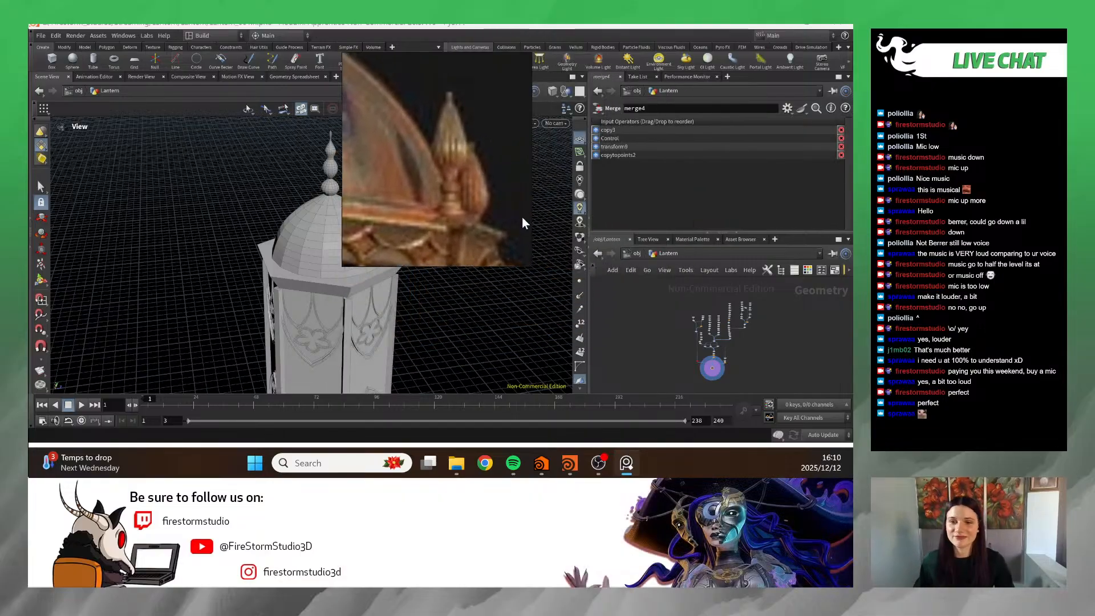
right_drag(397, 184, 72, 246)
drag(442, 247, 489, 224)
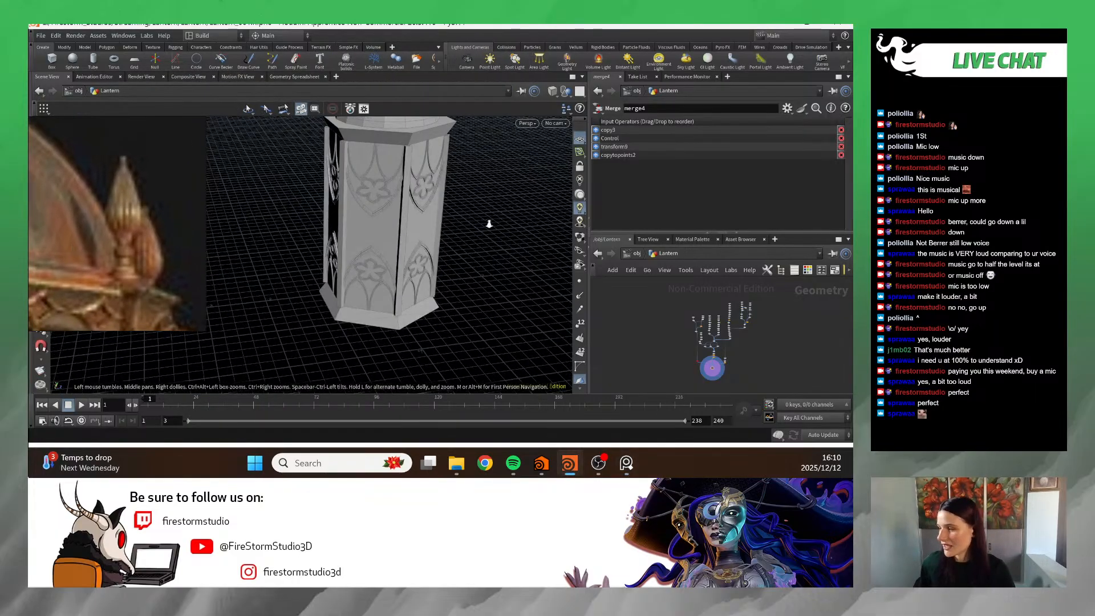
scroll(489, 223, down, 5)
middle_drag(339, 262, 243, 279)
right_drag(33, 265, 152, 249)
scroll(152, 249, down, 5)
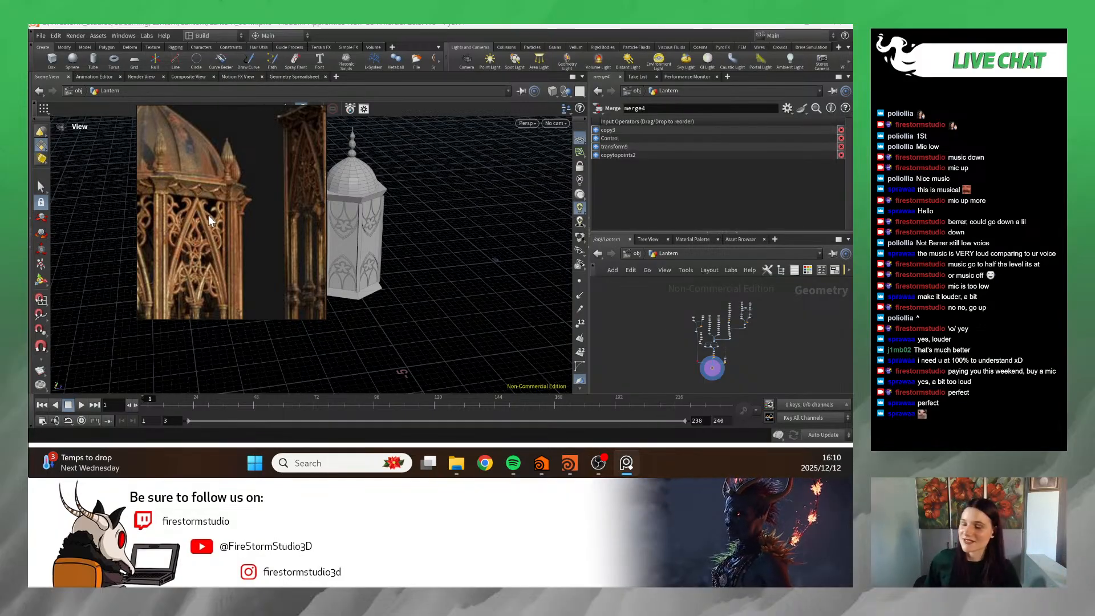
- Frame all three lanterns in the reference image and shift it clear of the model
scroll(211, 221, down, 3)
middle_drag(231, 241, 236, 210)
scroll(236, 210, down, 2)
scroll(253, 249, down, 2)
middle_drag(261, 270, 285, 256)
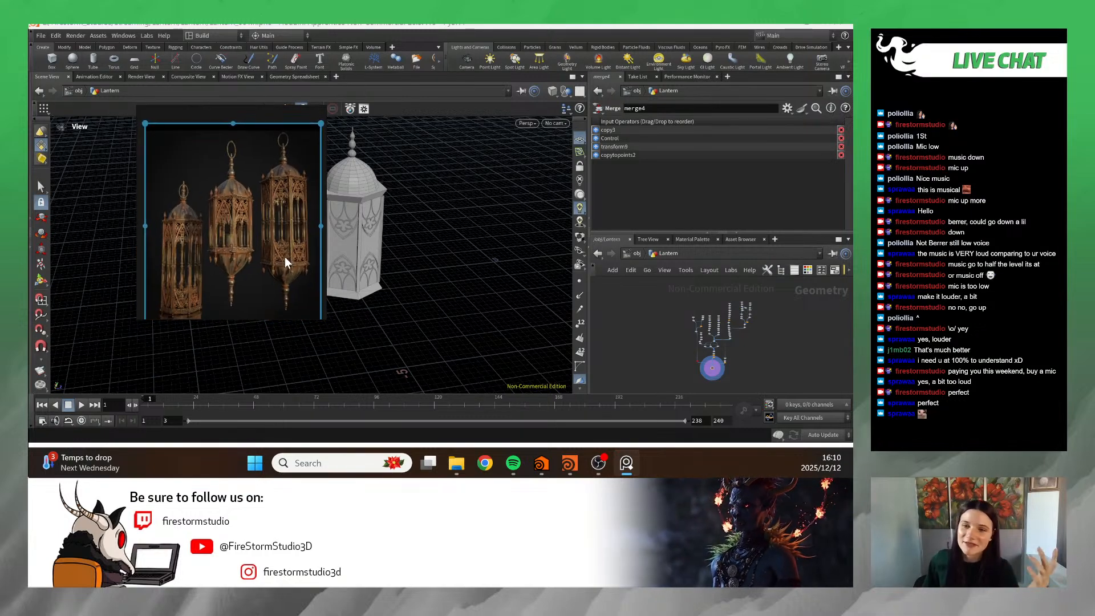
drag(258, 264, 196, 285)
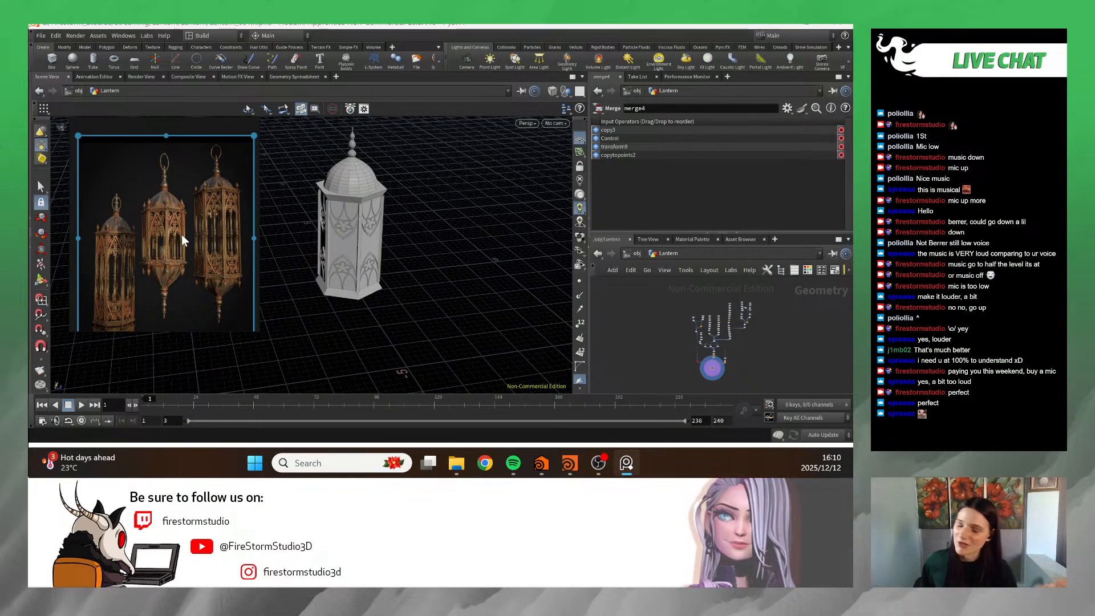
- Compare the lantern model's overall silhouette and proportions with the three reference lanterns
drag(368, 295, 383, 237)
scroll(450, 217, up, 4)
scroll(391, 296, down, 4)
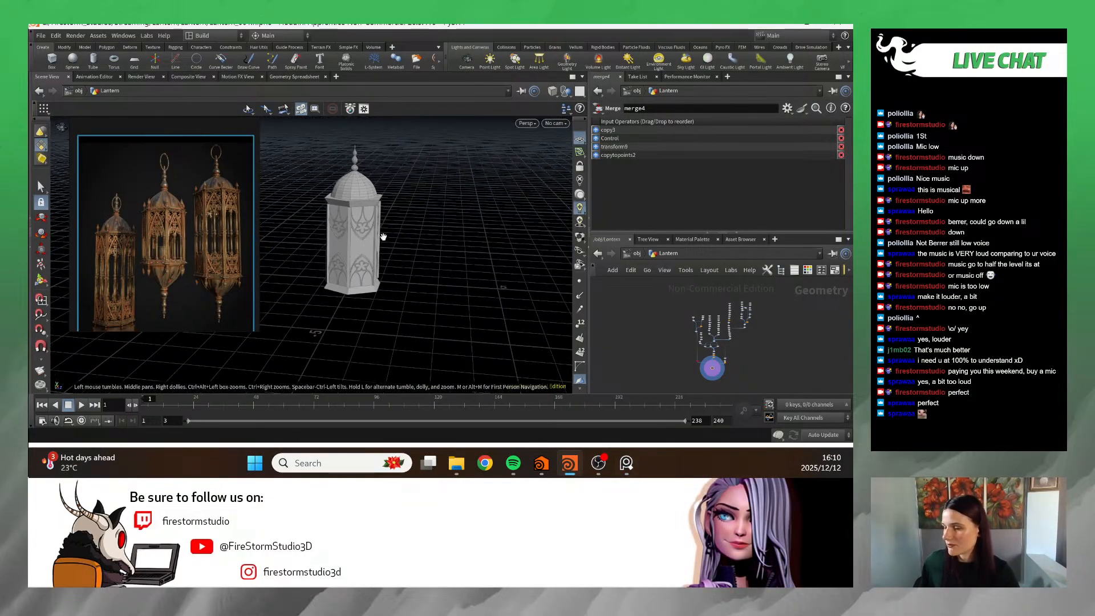
scroll(383, 237, up, 5)
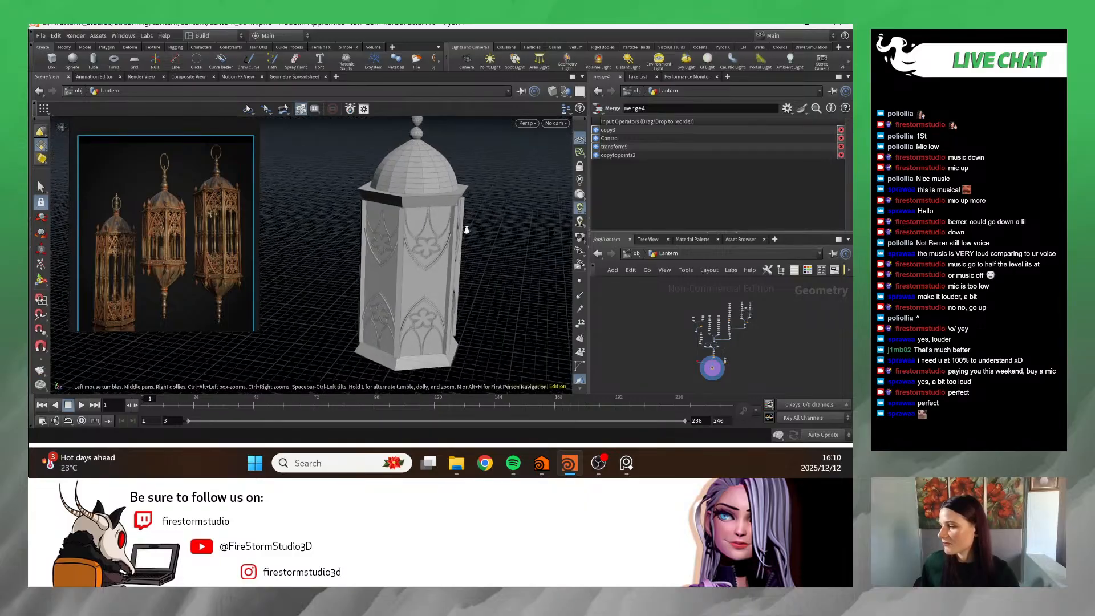
drag(467, 230, 353, 237)
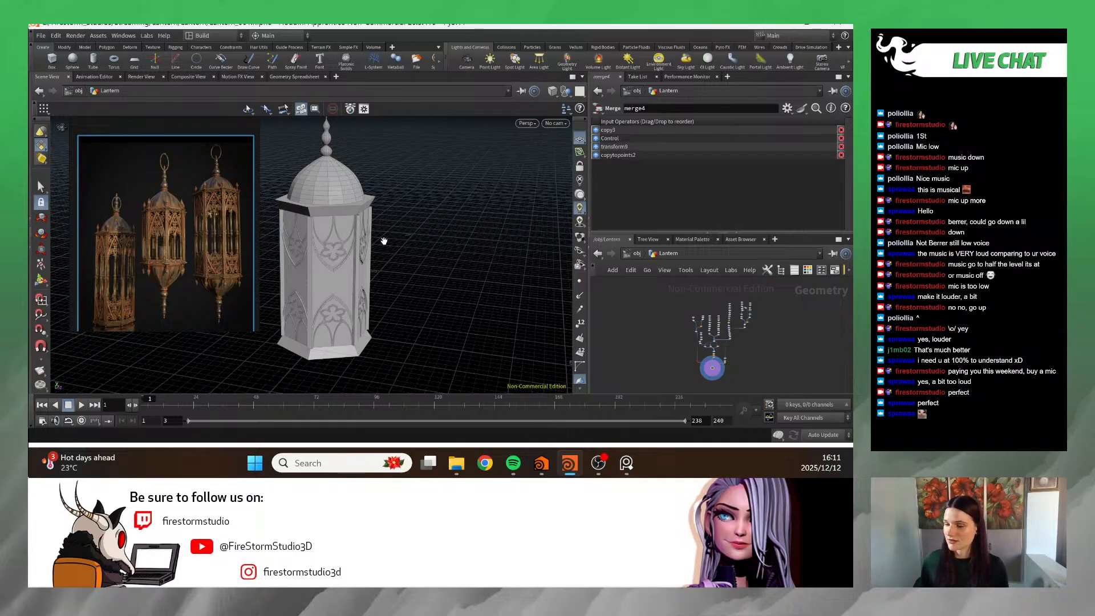
mouse_move(172, 279)
right_down()
mouse_move(267, 231)
mouse_move(177, 259)
right_up()
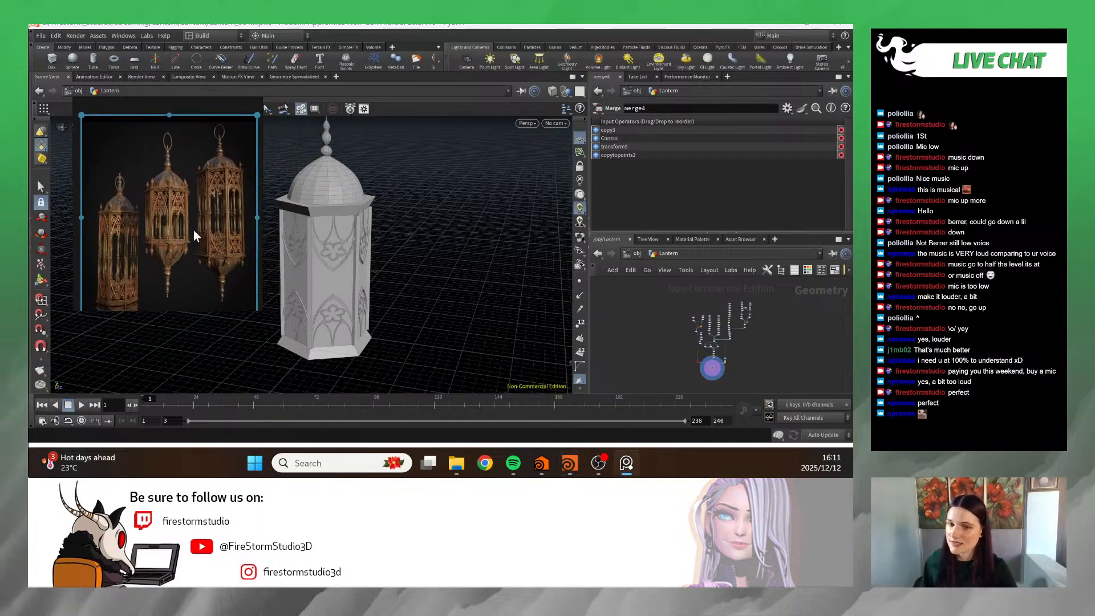
scroll(343, 233, down, 1)
scroll(343, 234, down, 1)
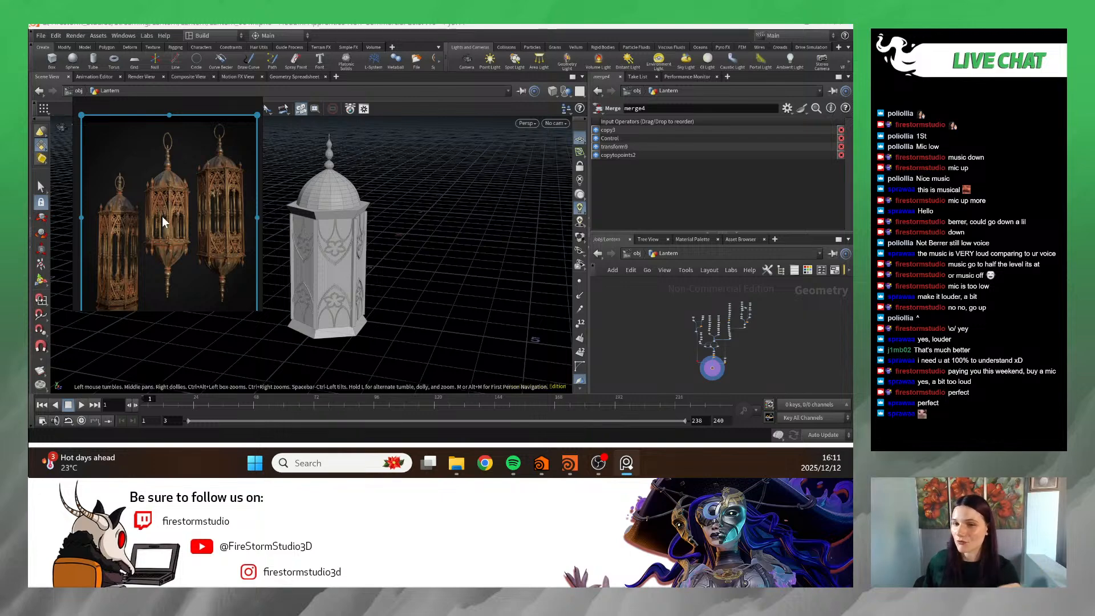
- Reposition the reference board and zoom it out to leave empty canvas around the three-lantern picture
right_drag(213, 254, 231, 224)
scroll(232, 230, down, 3)
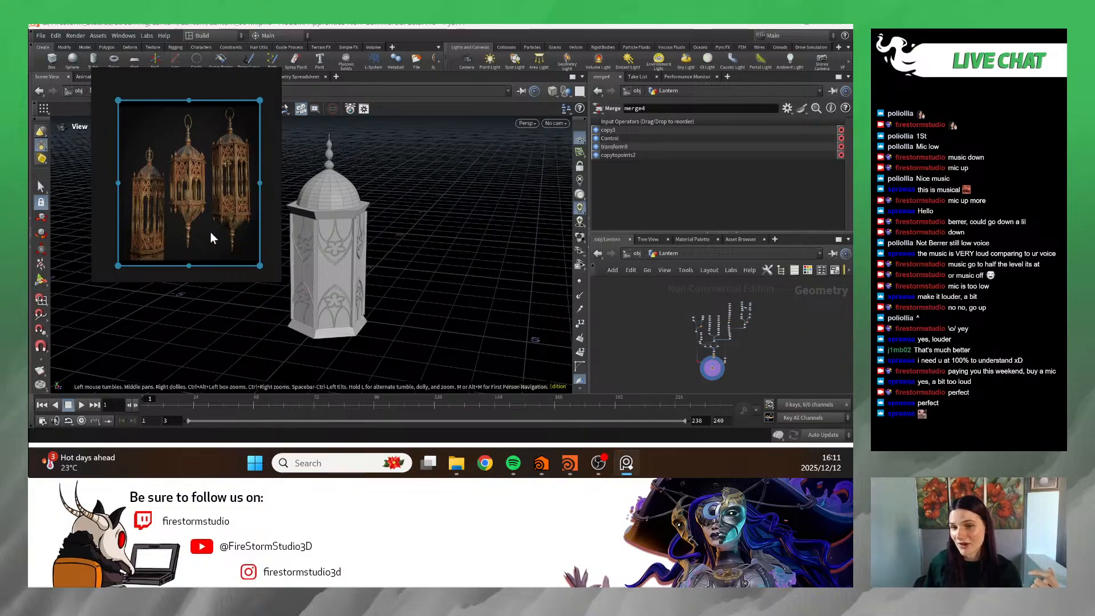
right_drag(211, 233, 197, 251)
scroll(223, 231, down, 2)
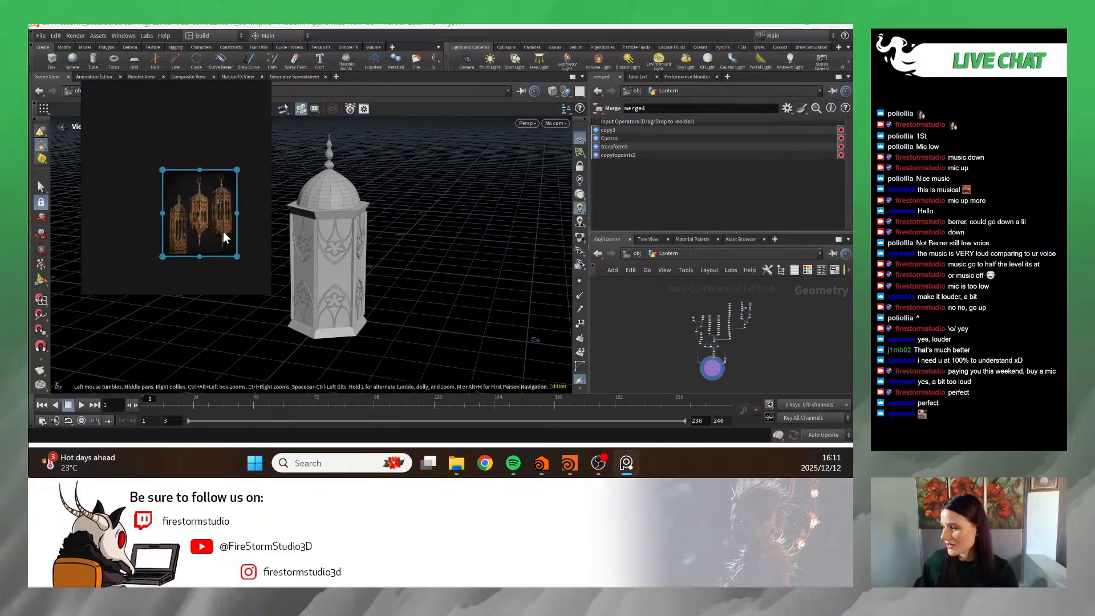
- Enlarge the reference picture, trim the board's empty margin and place all three lanterns close beside the lantern model
scroll(211, 201, up, 5)
right_drag(224, 224, 211, 231)
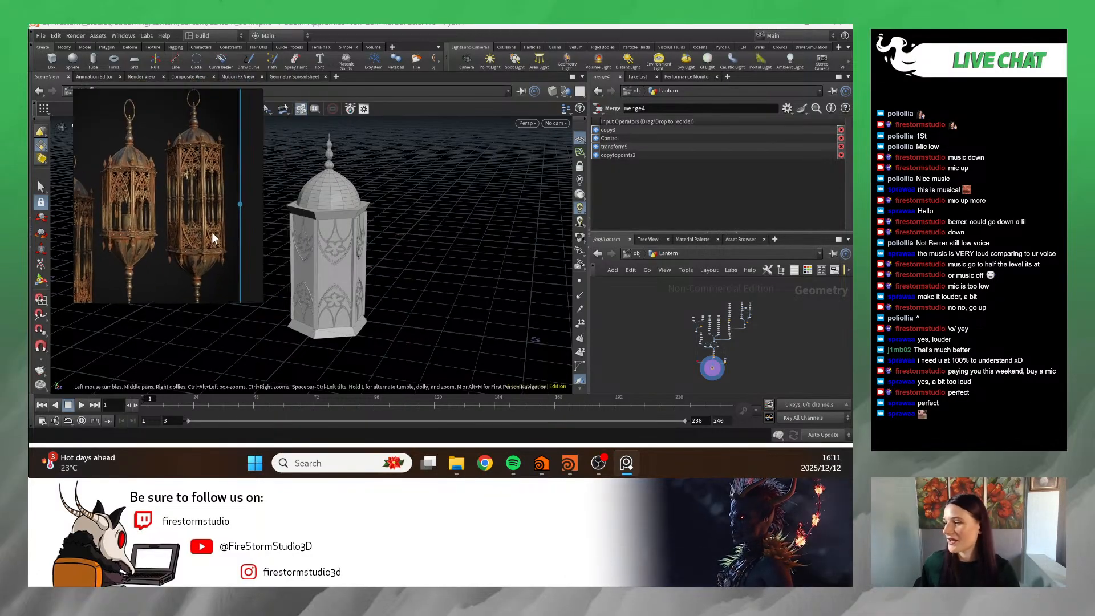
drag(254, 234, 229, 237)
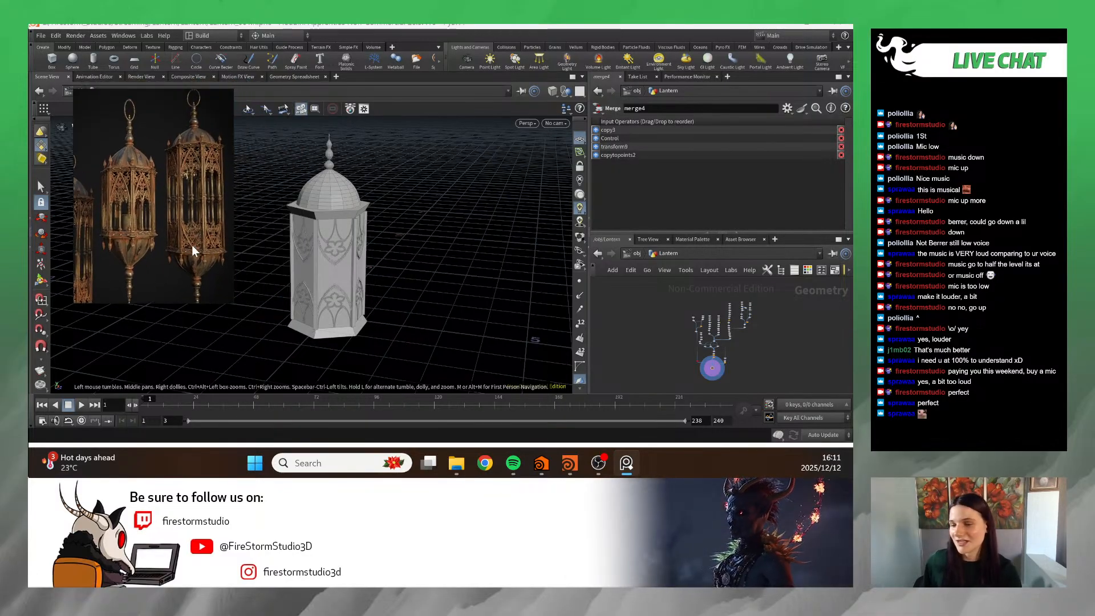
right_drag(192, 245, 217, 306)
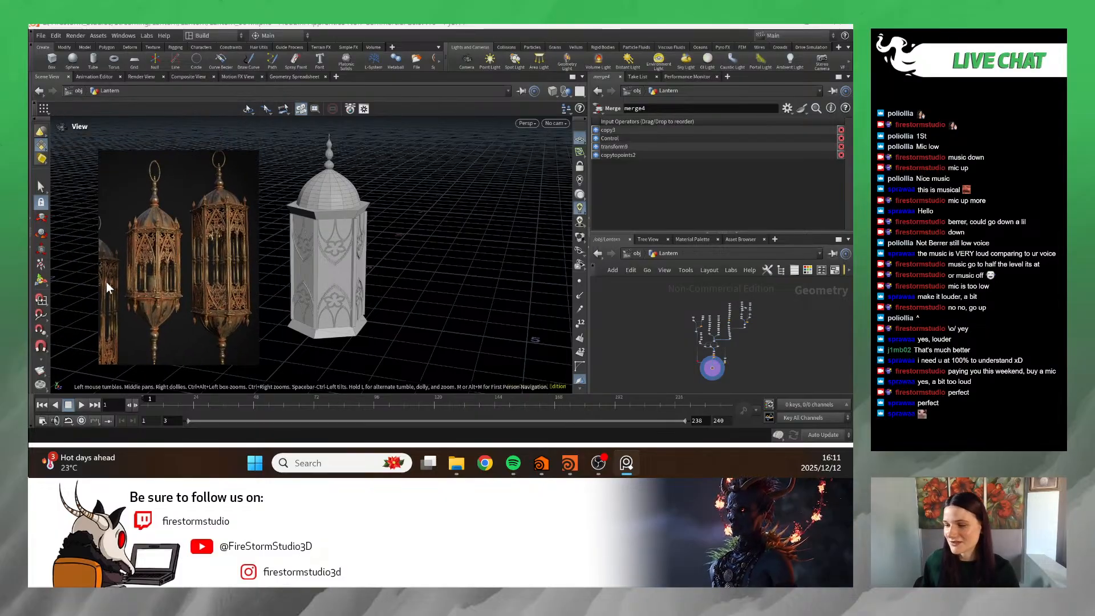
drag(99, 283, 59, 284)
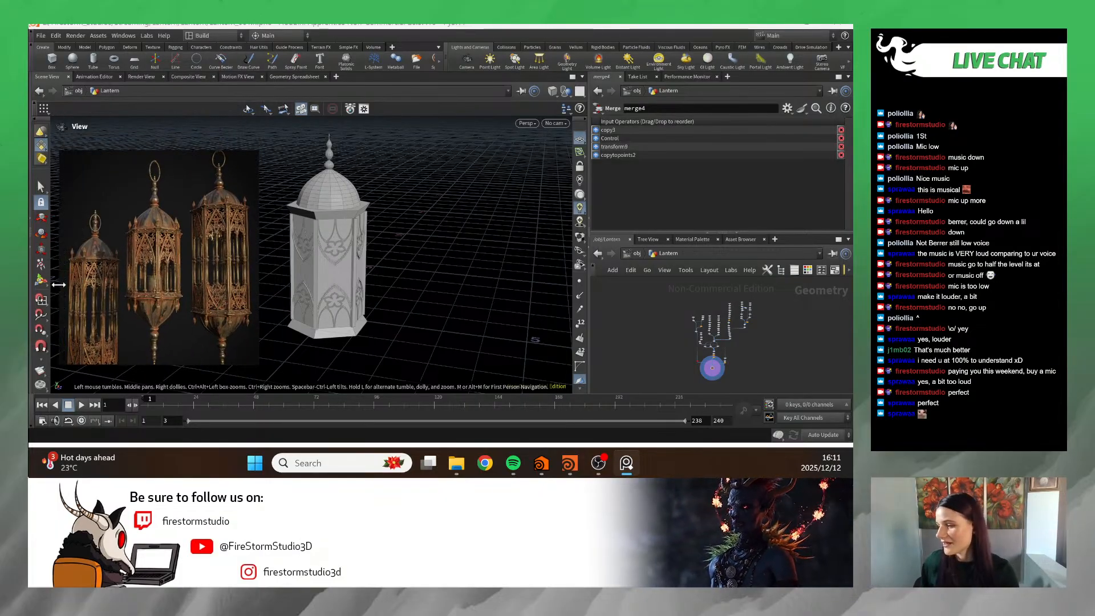
- Examine the model's rim and the upper tracery panels up close, comparing them with the reference lanterns
drag(382, 246, 422, 185)
scroll(385, 195, up, 5)
scroll(385, 195, up, 3)
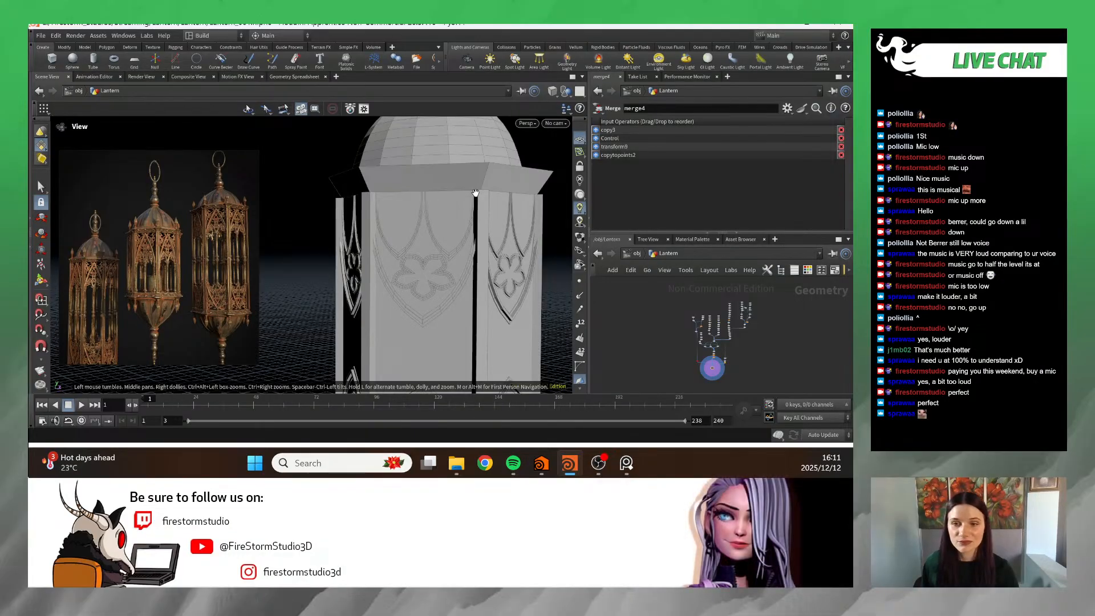
drag(460, 189, 450, 178)
right_drag(494, 260, 447, 247)
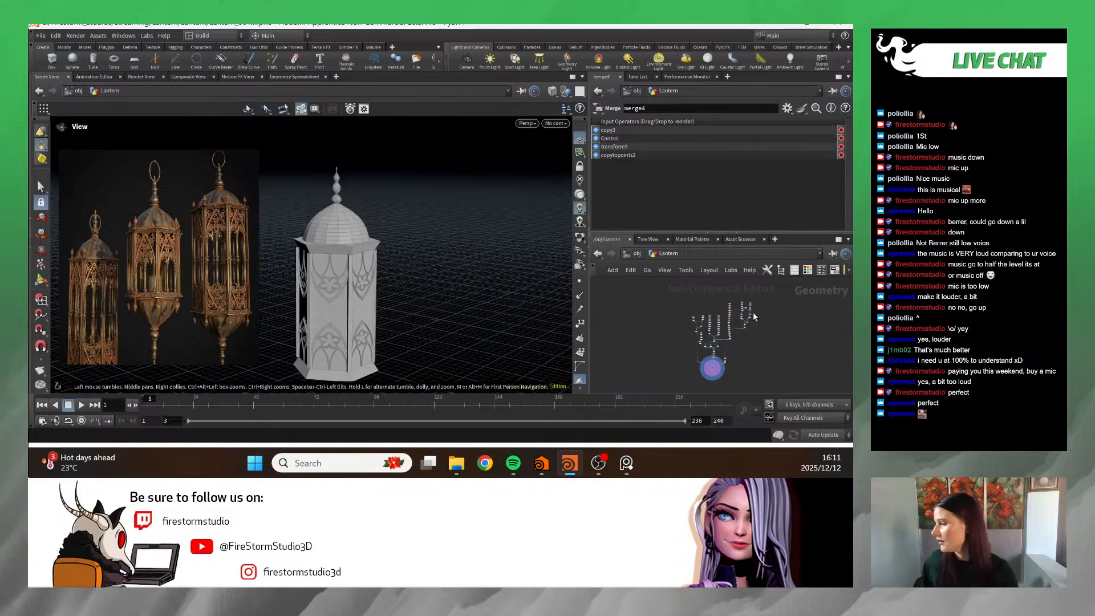
- Enlarge the network editor area and bring the lantern's node chains into view
scroll(736, 351, up, 10)
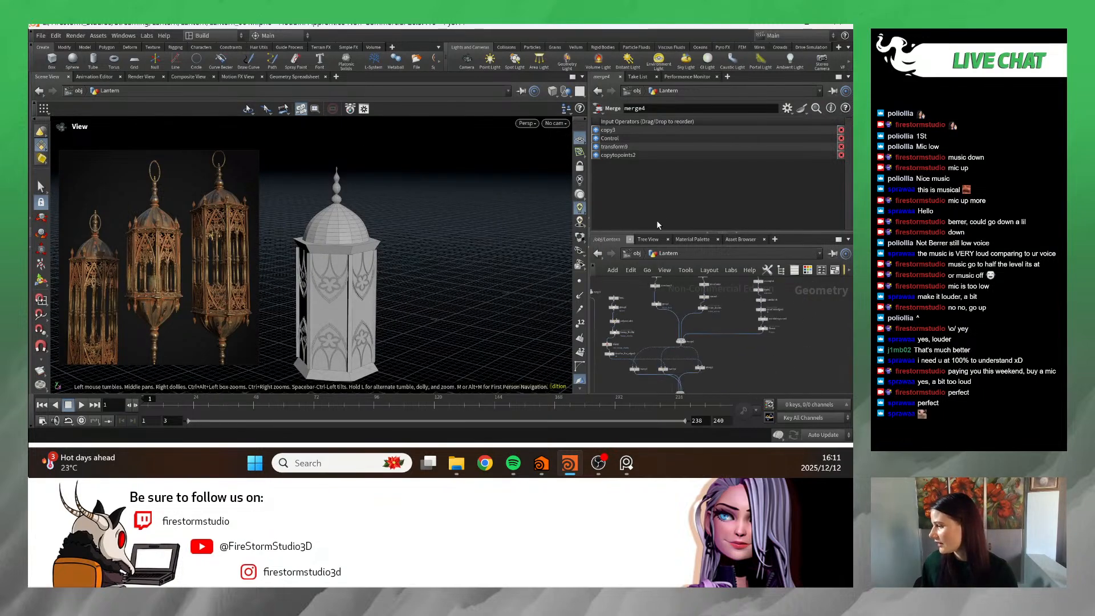
drag(700, 234, 700, 186)
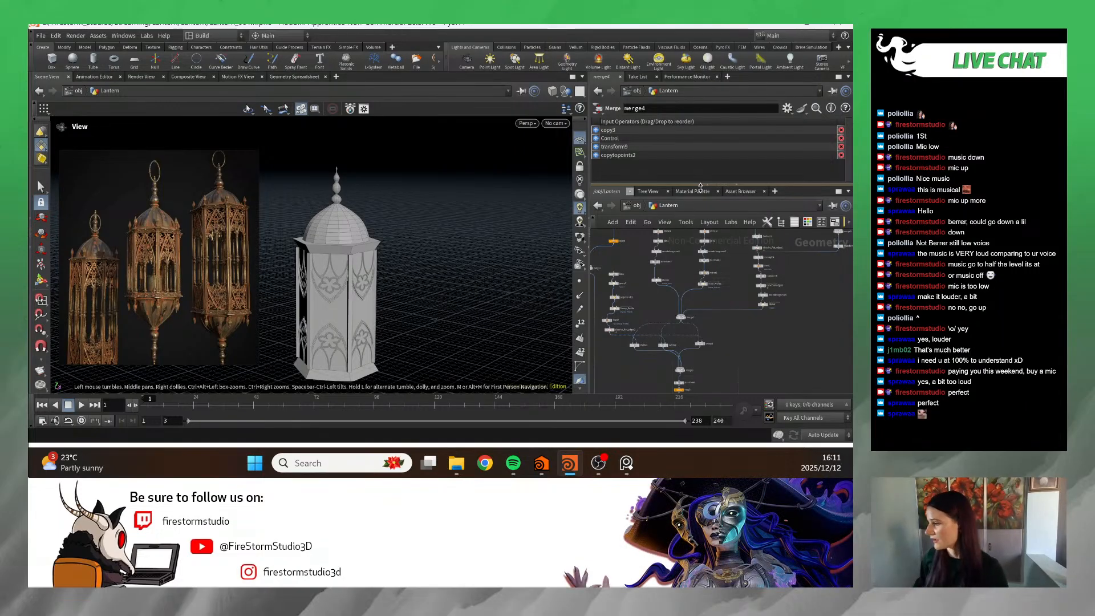
key(h)
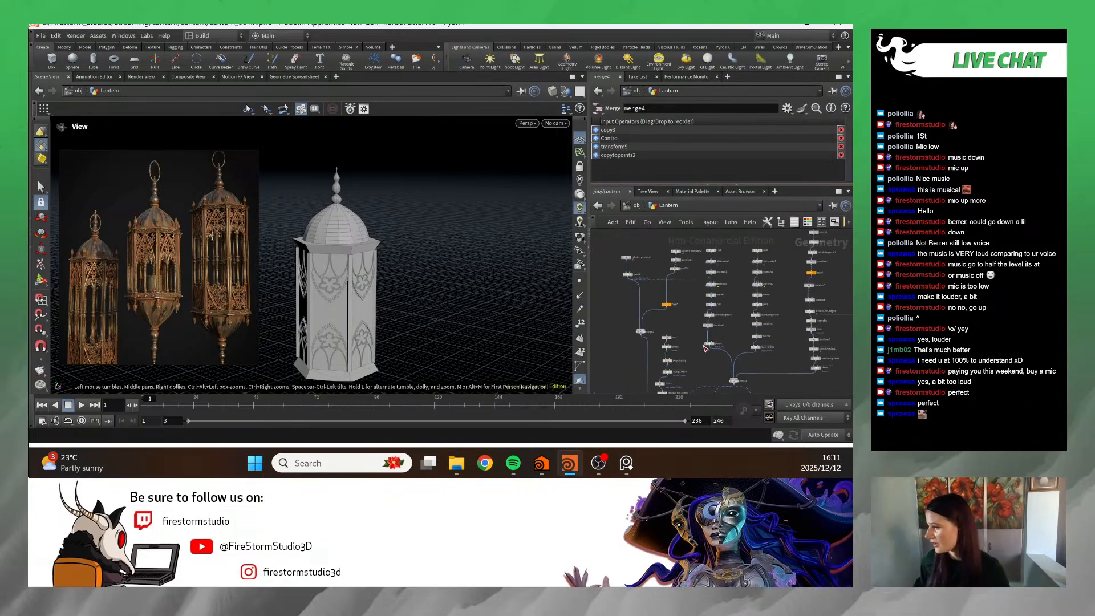
scroll(684, 325, down, 2)
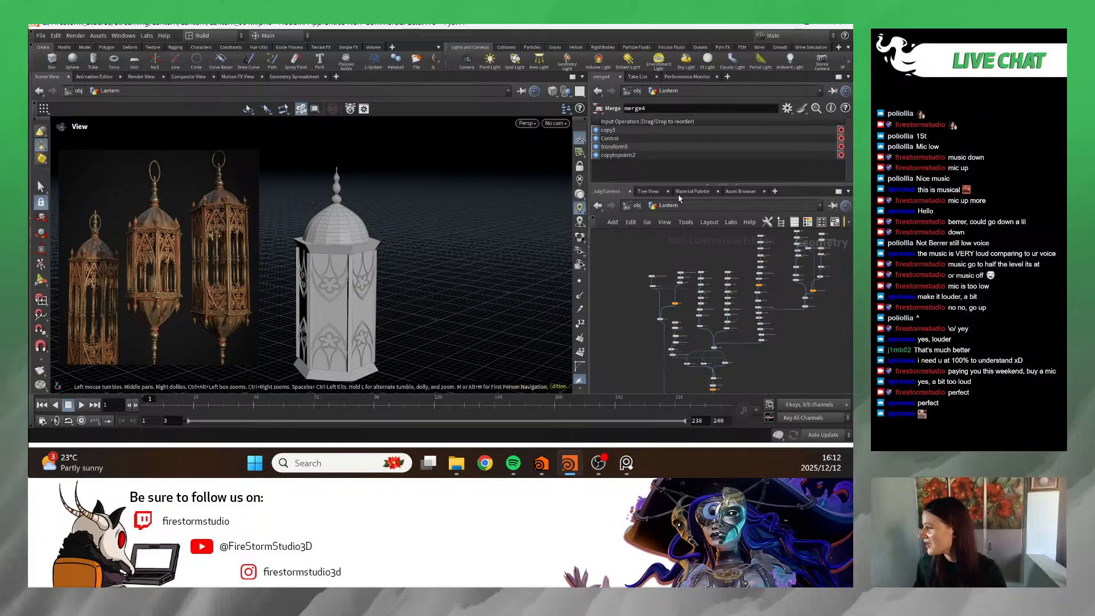
- Check the node information of cylinder_generator1 and display polyfill1 to examine the hexagonal rim piece
middle_click(638, 326)
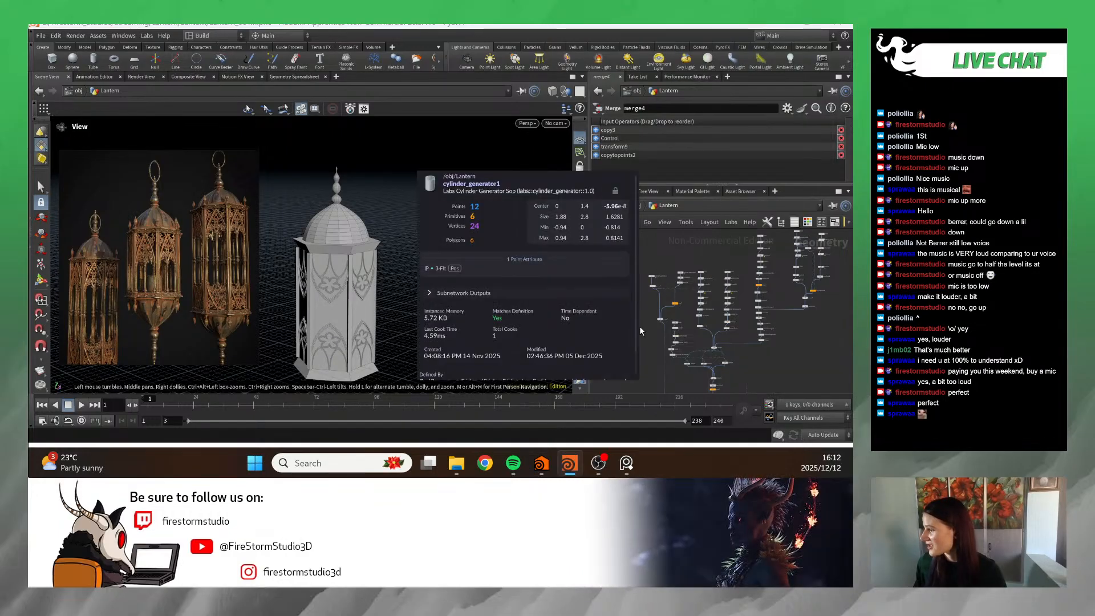
mouse_move(629, 351)
middle_down()
mouse_move(668, 288)
mouse_move(616, 340)
middle_up()
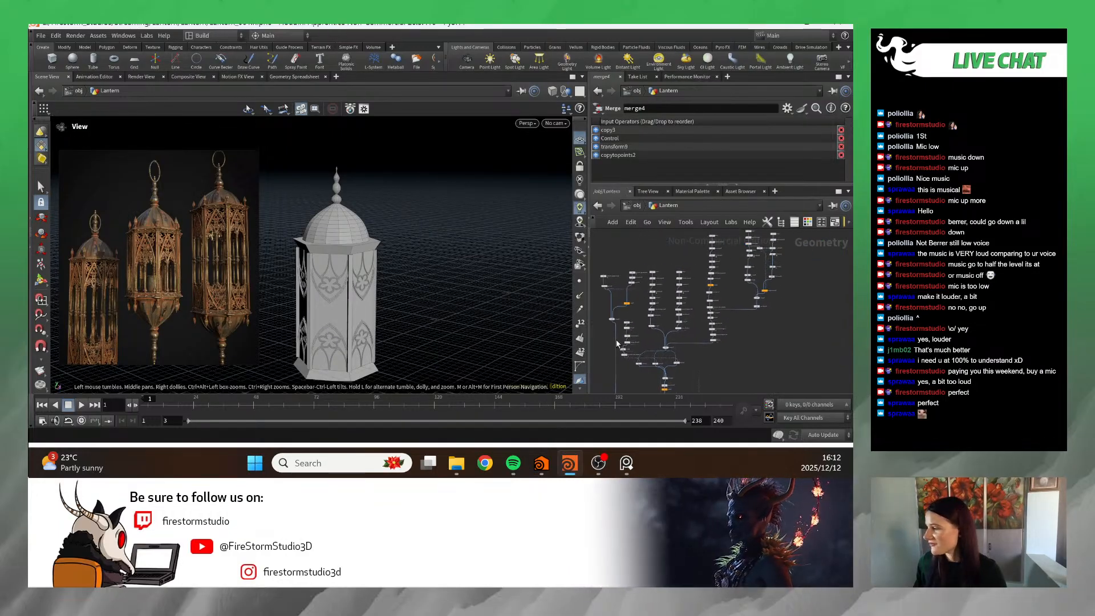
scroll(640, 306, up, 6)
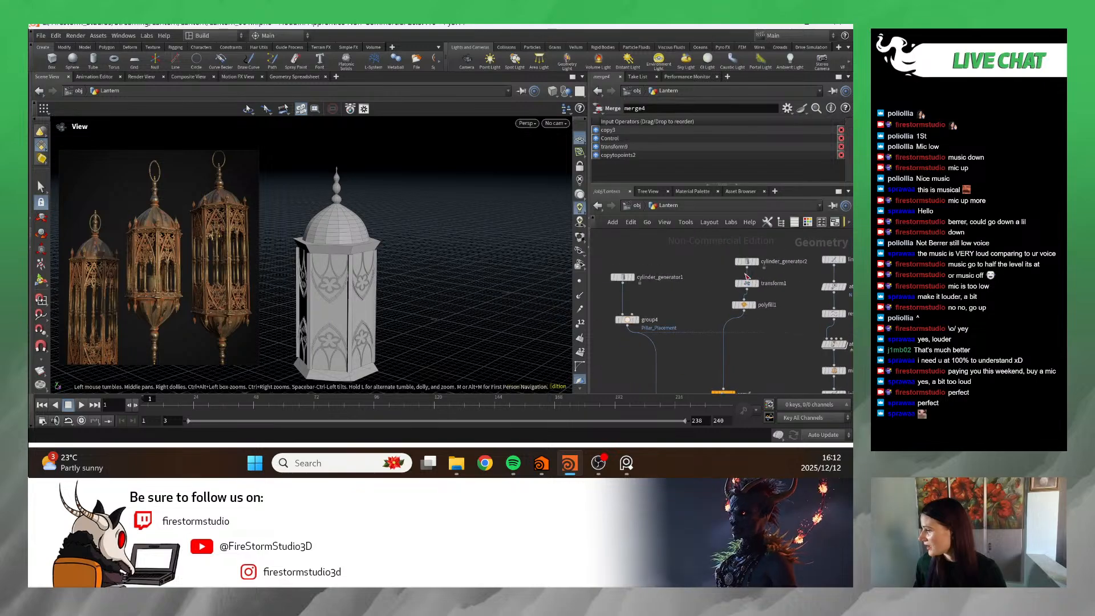
middle_drag(744, 276, 728, 278)
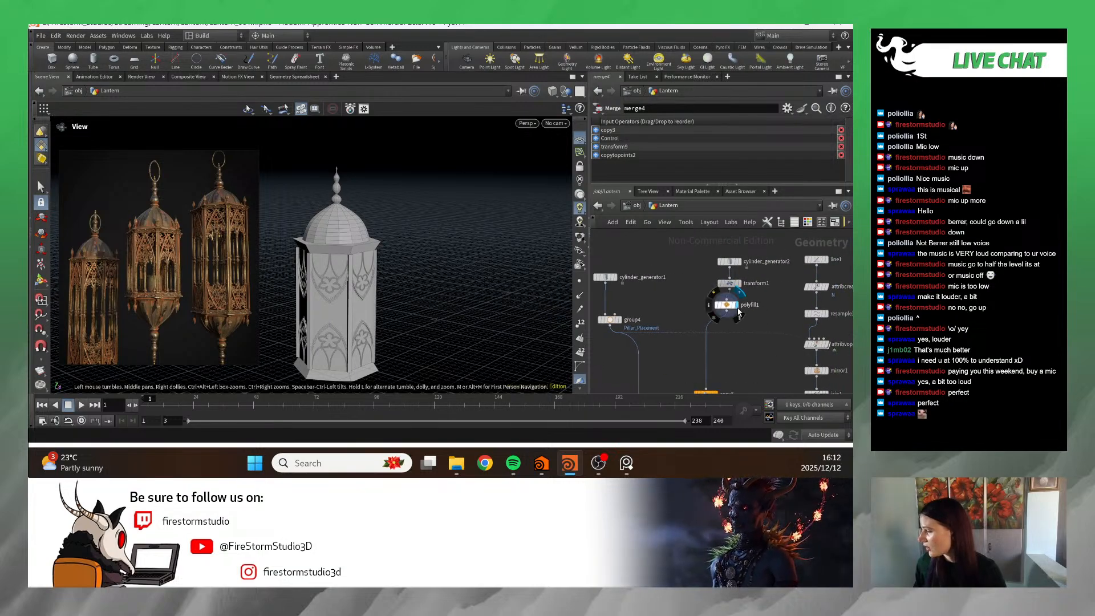
click(735, 307)
drag(399, 296, 435, 250)
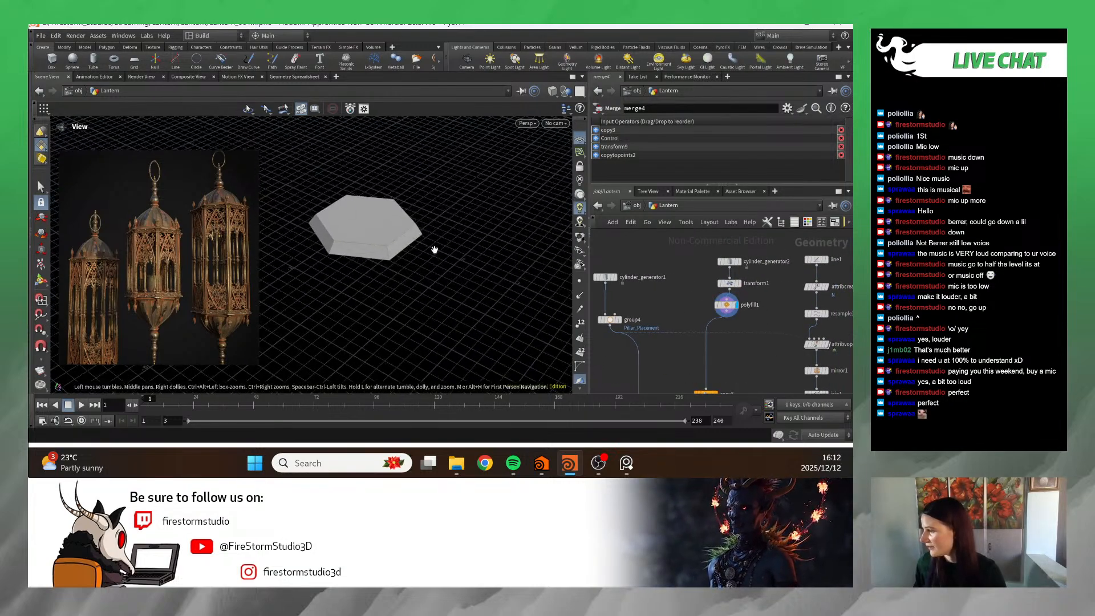
middle_drag(434, 249, 479, 295)
- Open the parameters of cylinder_generator2 and display the cylinder_generator1 body to compare how their radii are driven
click(729, 261)
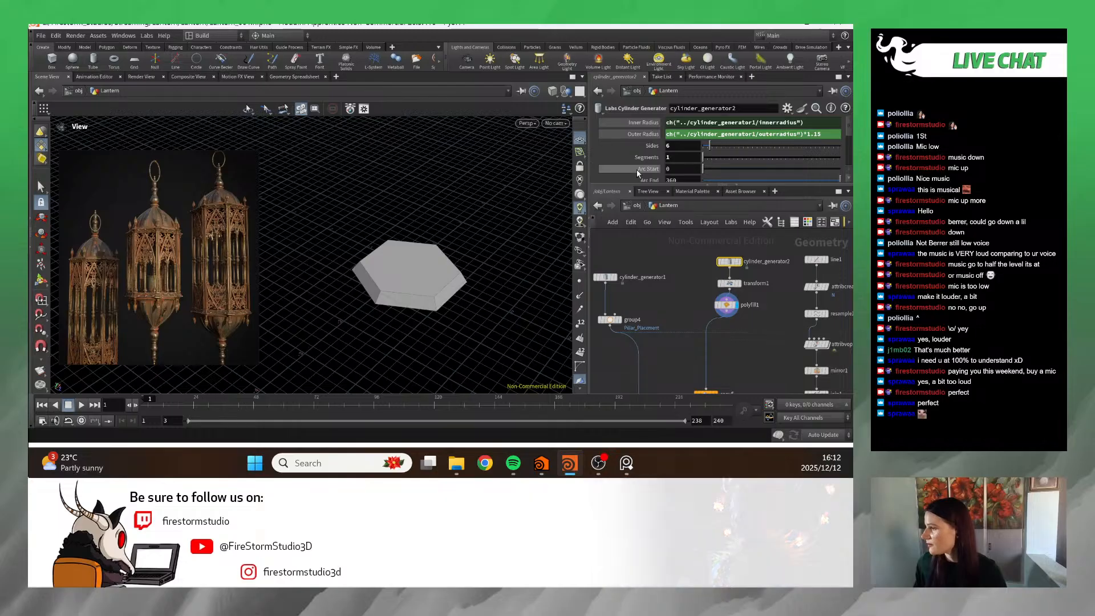
click(613, 277)
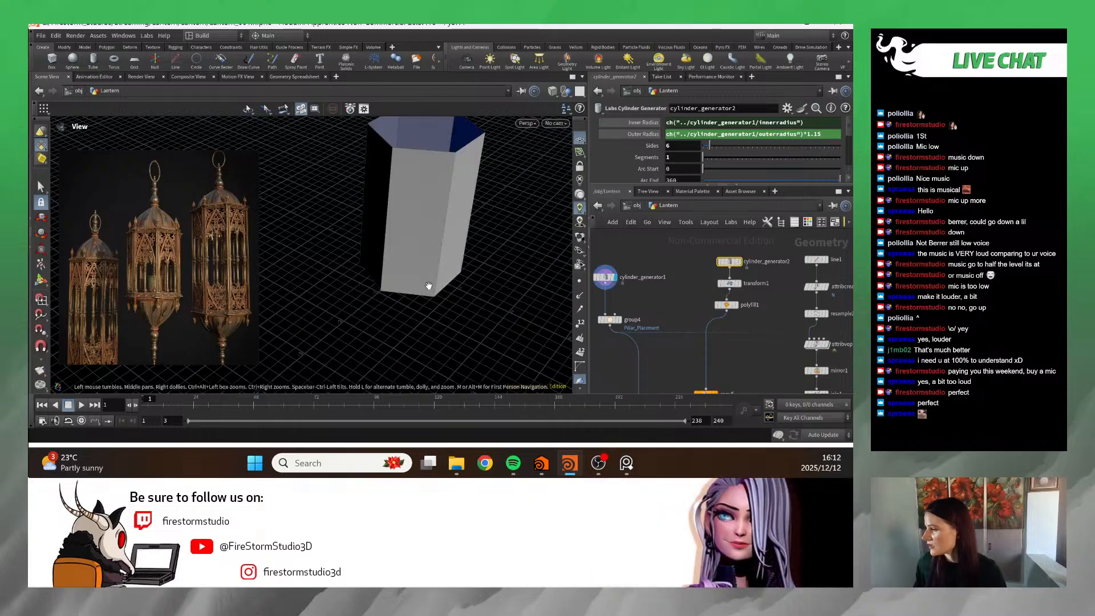
mouse_move(743, 266)
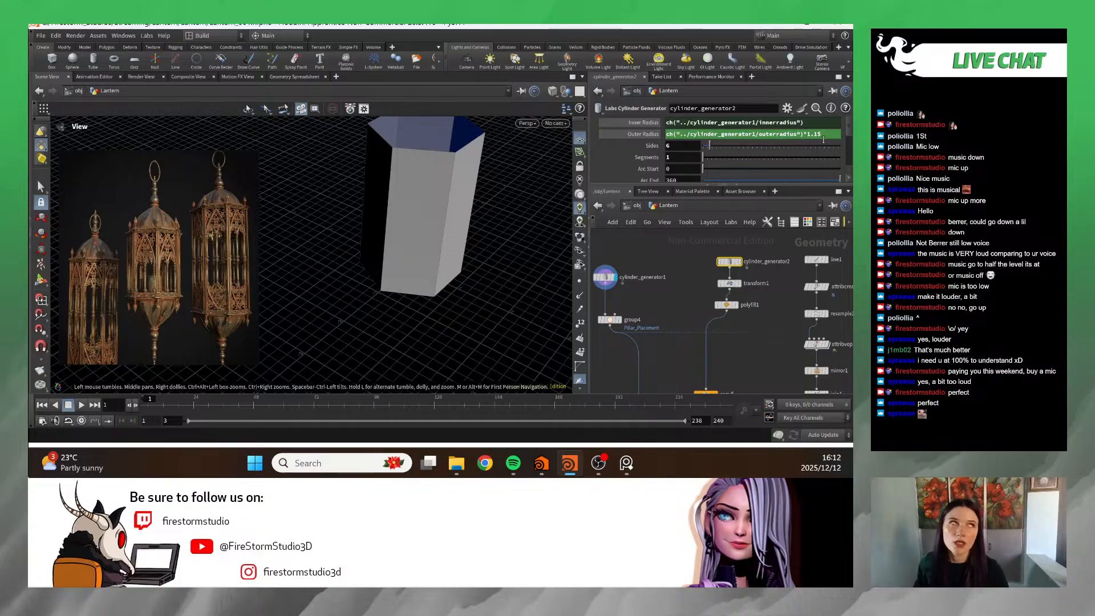
- Display the complete lantern from merge4 and examine the rim between the dome and the side panels
key(h)
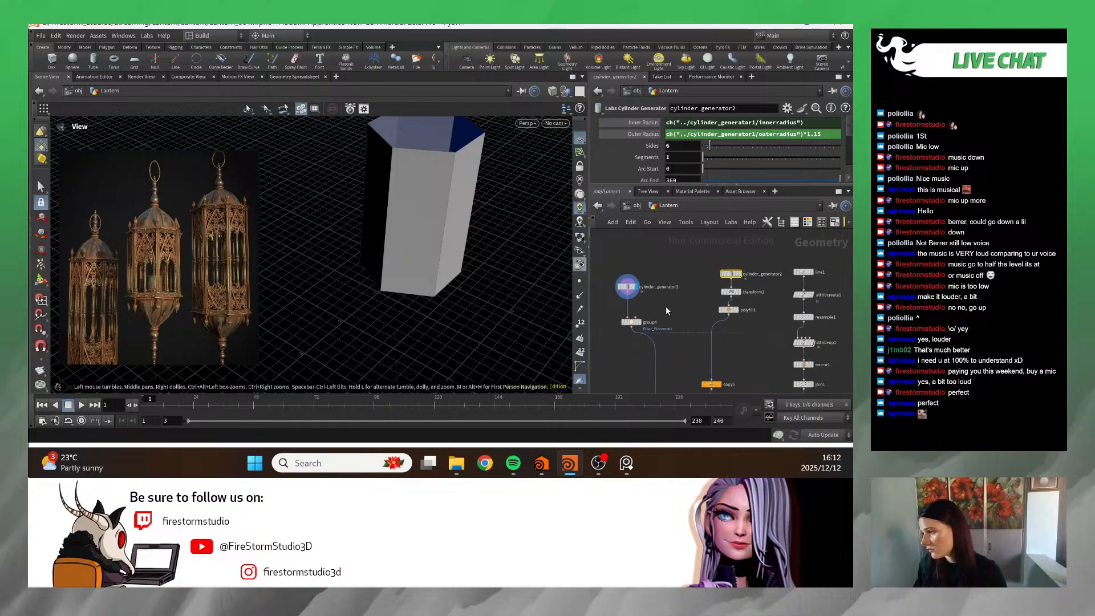
scroll(708, 344, down, 3)
middle_drag(708, 346, 699, 318)
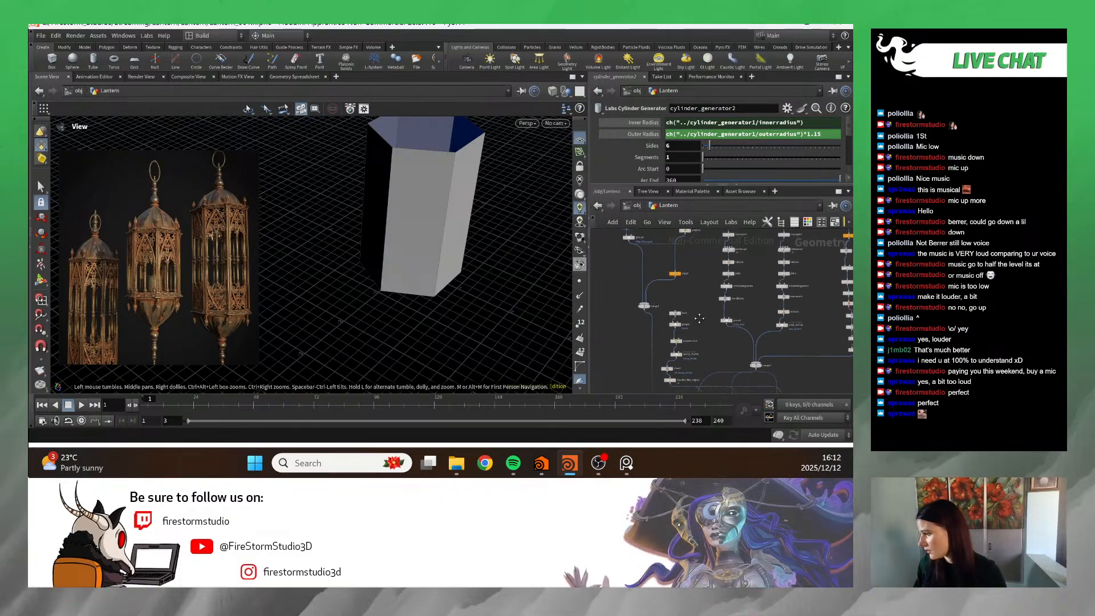
scroll(754, 360, up, 6)
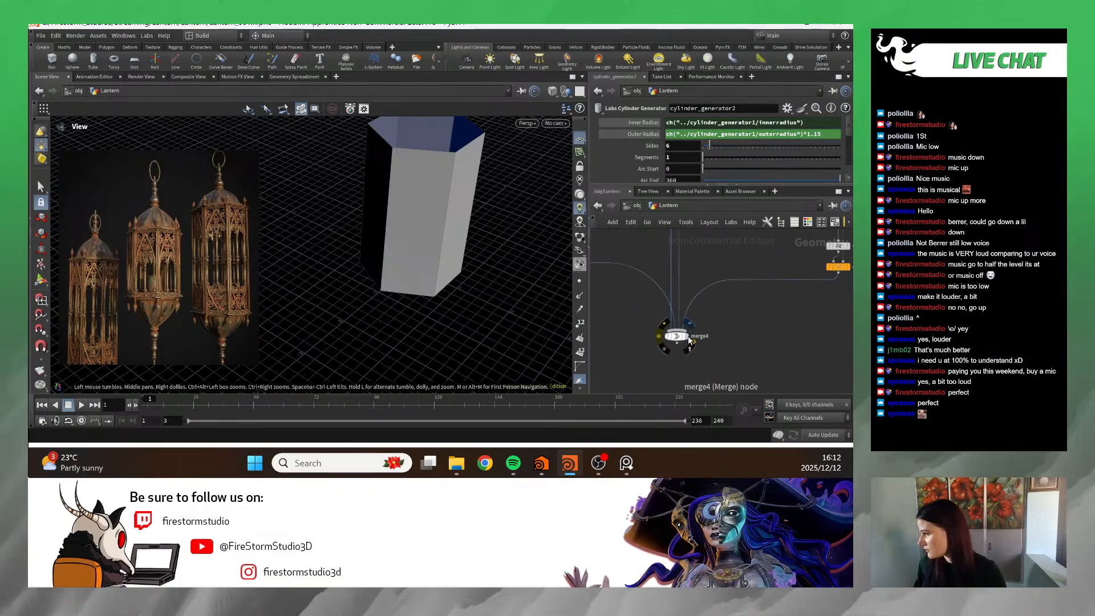
click(690, 340)
scroll(637, 272, down, 4)
drag(450, 211, 478, 198)
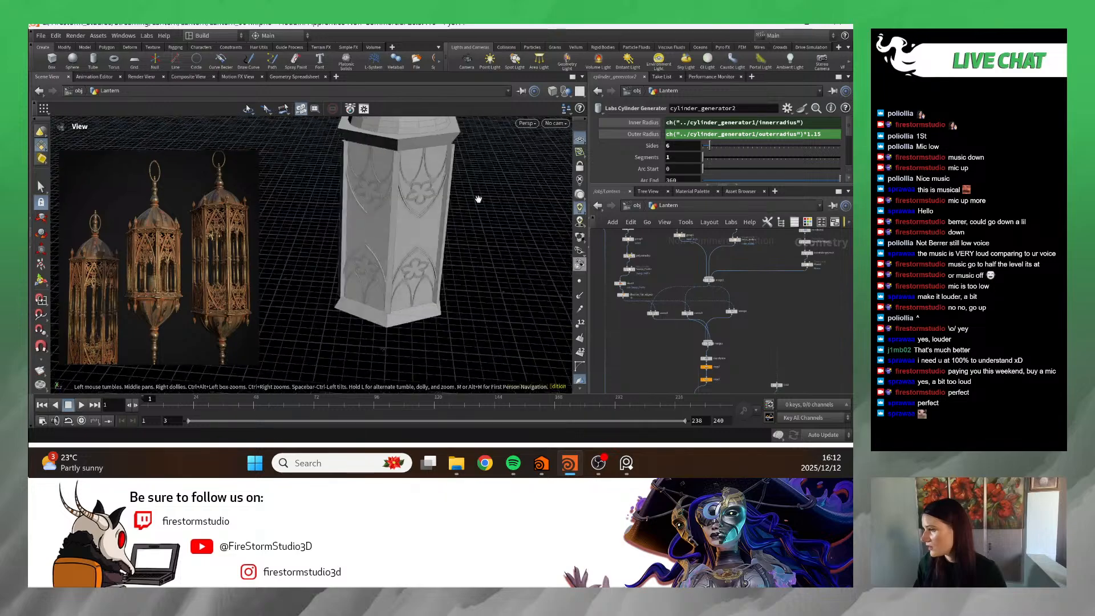
right_drag(477, 199, 601, 245)
drag(535, 220, 507, 268)
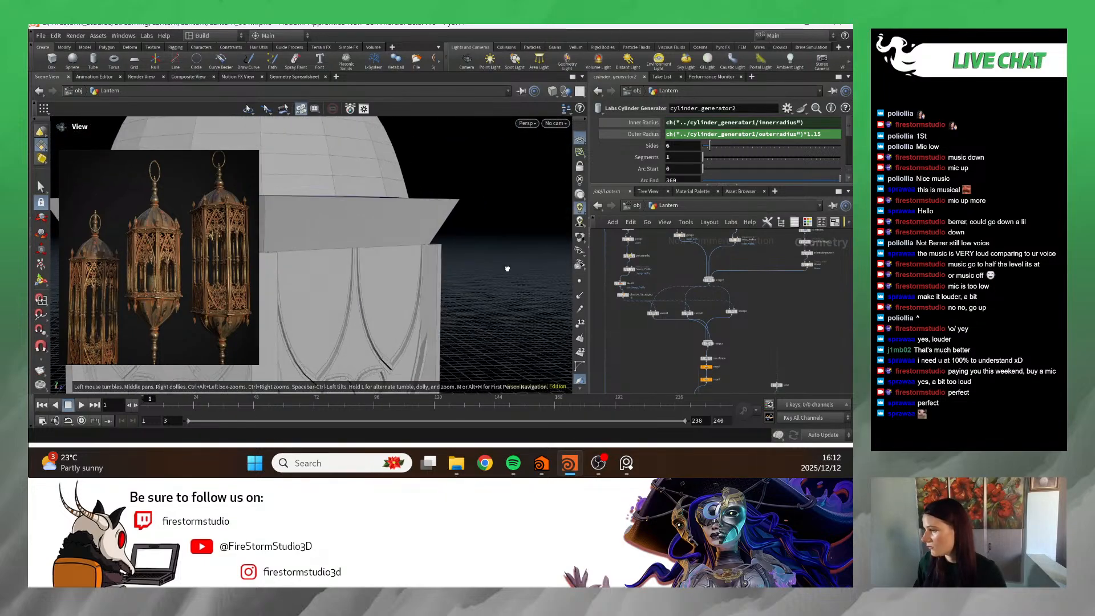
- Switch the viewport to the front view and frame the outer edge of the lantern's upper rim
click(526, 123)
mouse_move(555, 145)
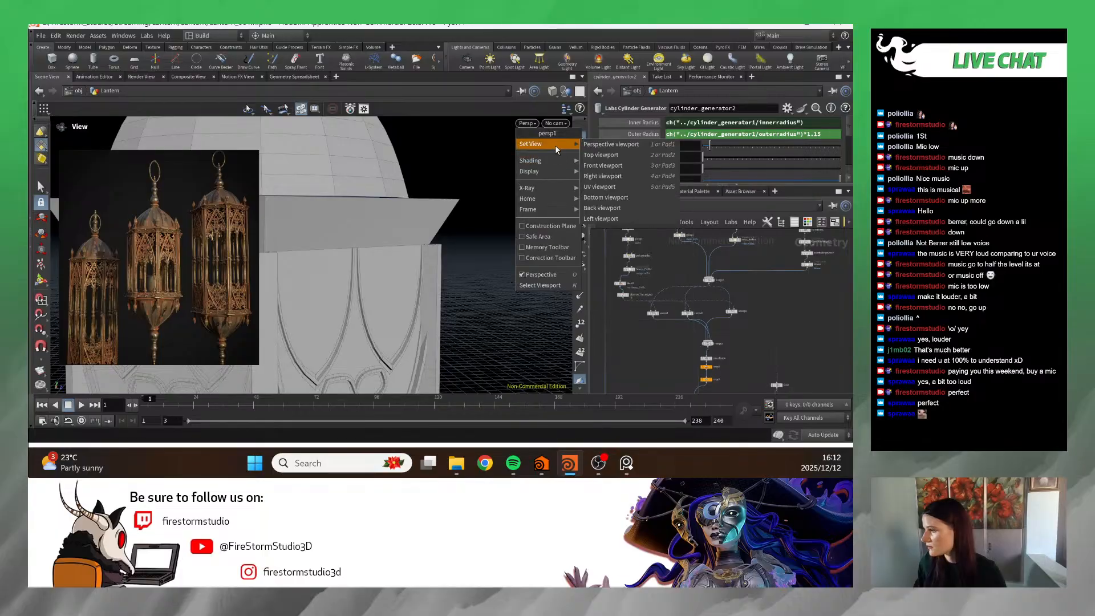
click(602, 170)
scroll(440, 305, up, 5)
middle_drag(501, 343, 451, 283)
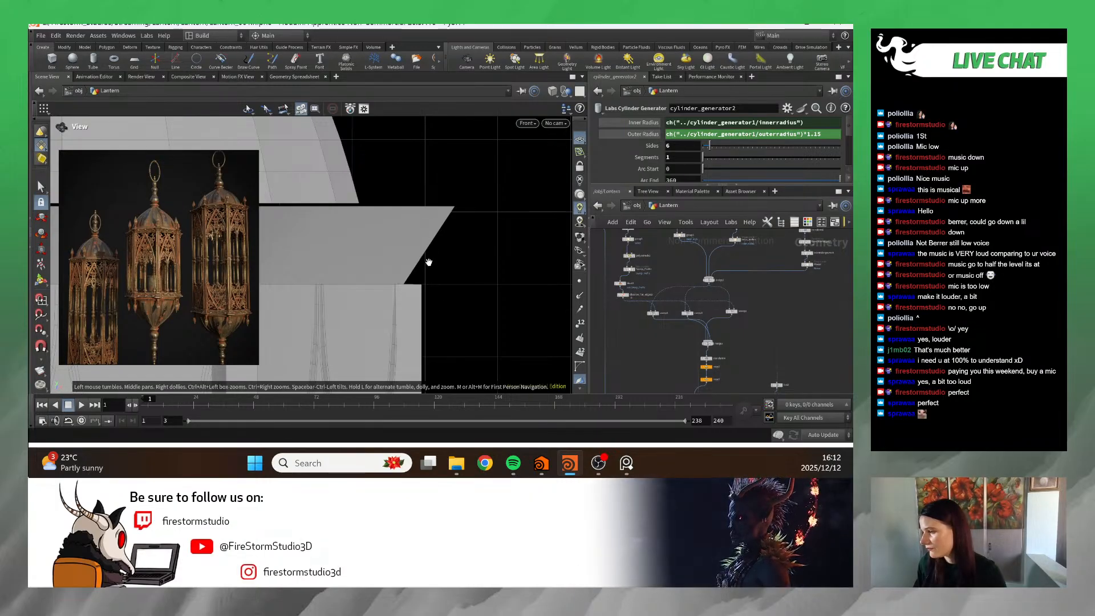
middle_drag(453, 276, 481, 269)
mouse_move(481, 268)
right_down()
mouse_move(303, 268)
mouse_move(477, 267)
right_up()
- Append 1.15 to the Inner Radius expression of cylinder_generator2, taking the factor from the Outer Radius expression
double_click(812, 134)
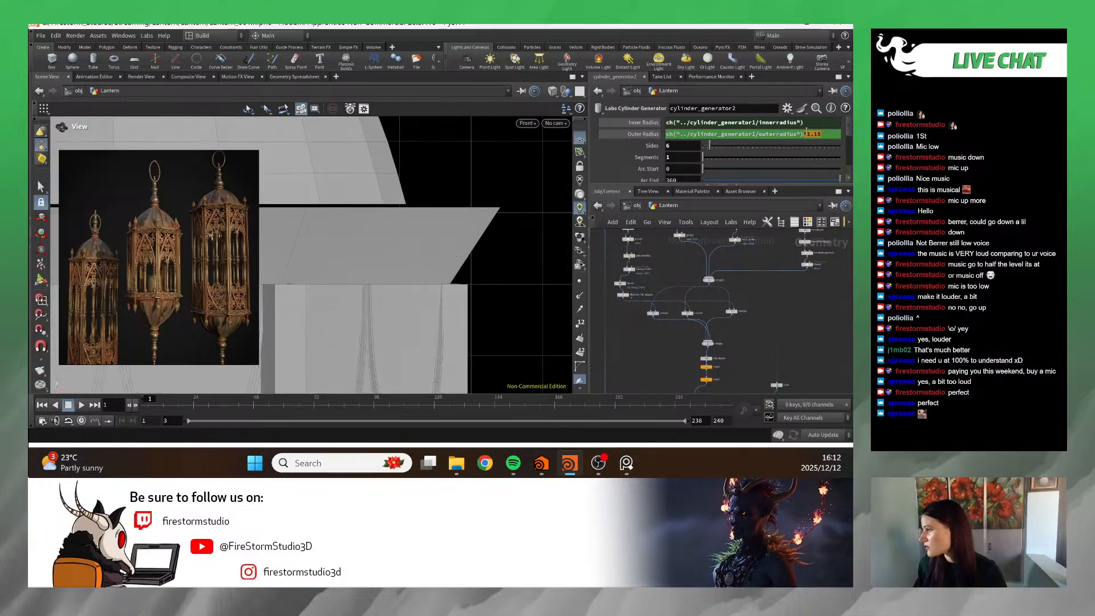
key(Return)
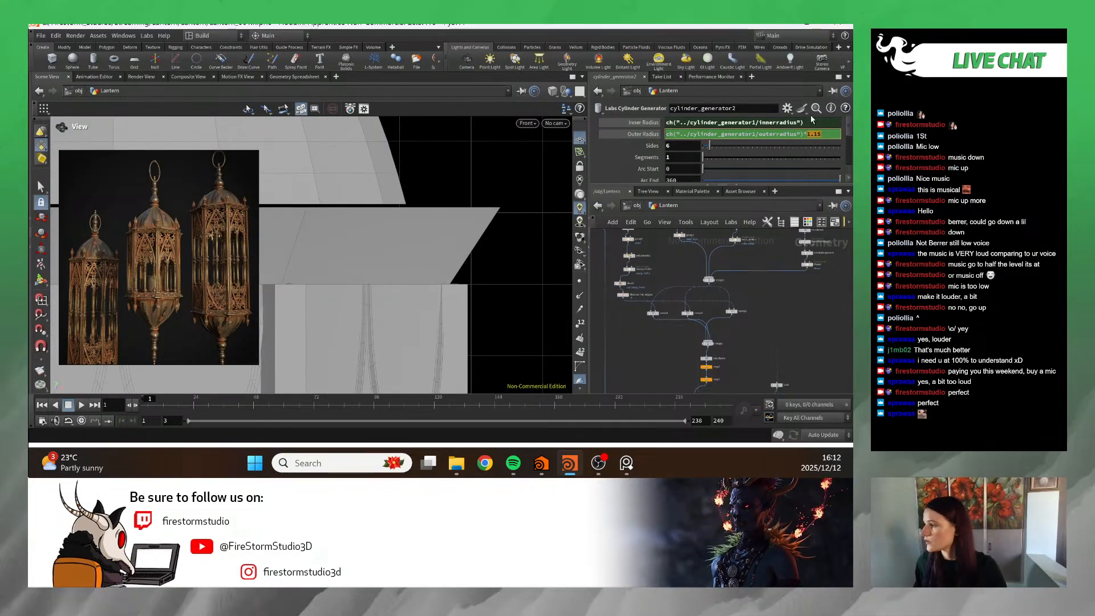
double_click(810, 124)
text(1.15)
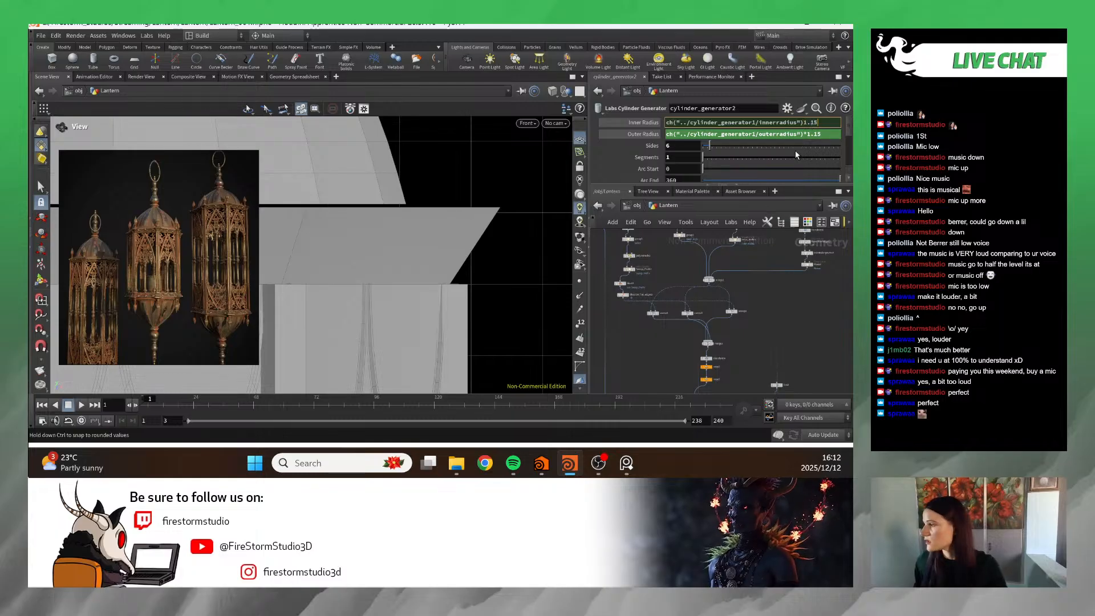
key(Return)
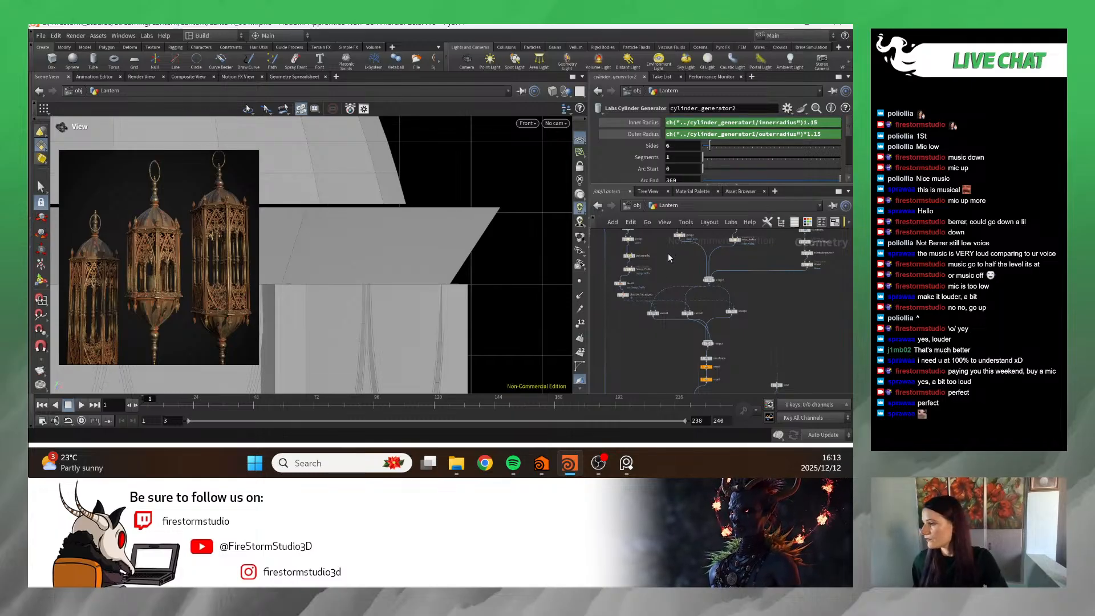
- Set Height_Pedestal on the Control node to 0.09 to make the rim beneath the dome thinner
scroll(524, 280, down, 5)
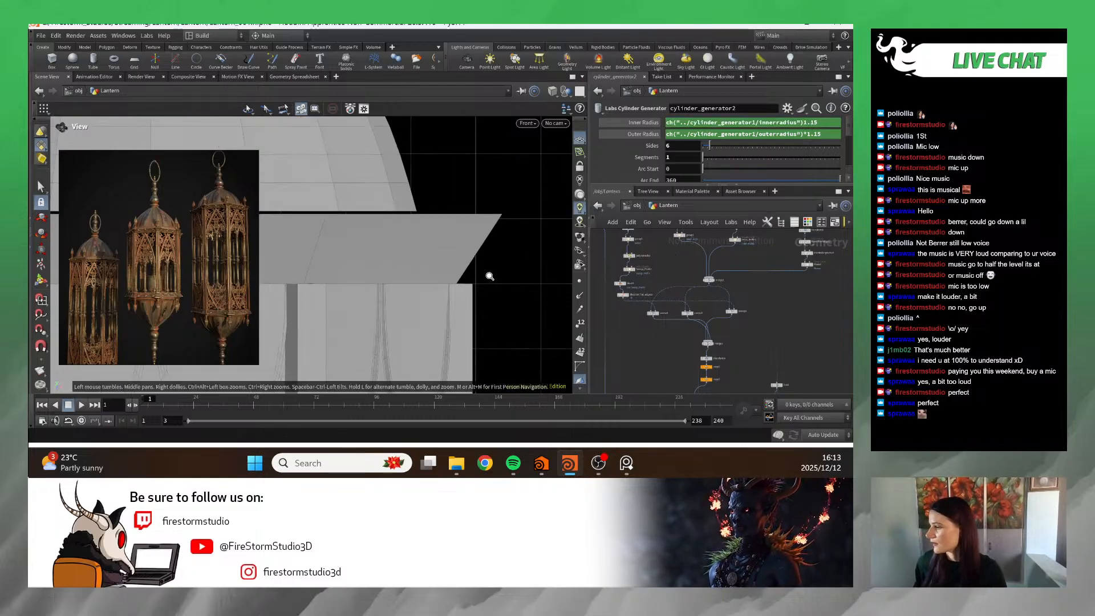
scroll(648, 325, down, 2)
scroll(648, 326, up, 5)
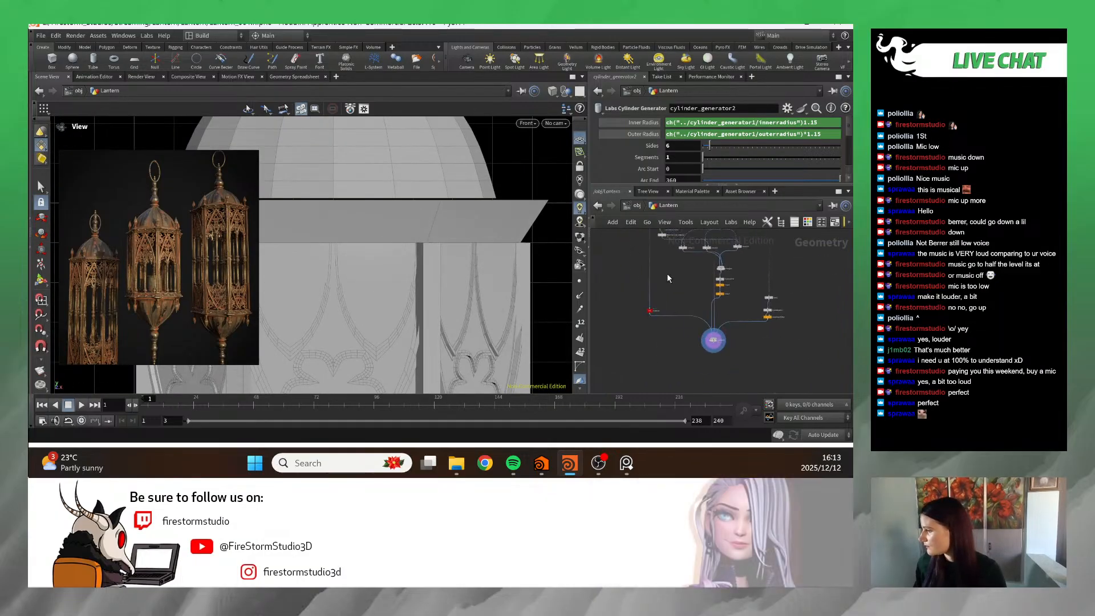
click(598, 323)
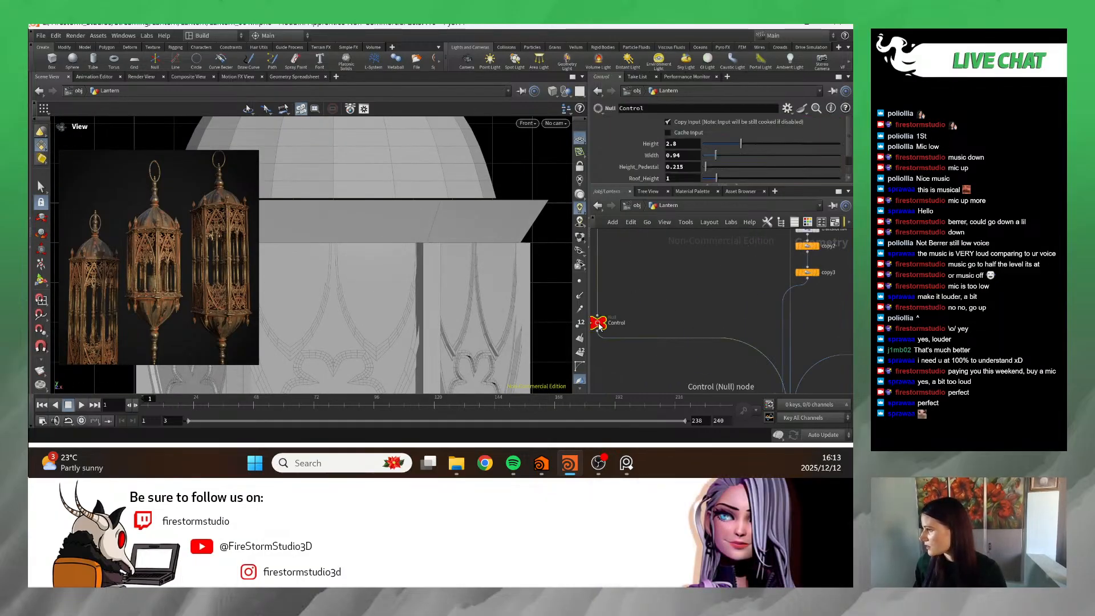
scroll(662, 268, down, 3)
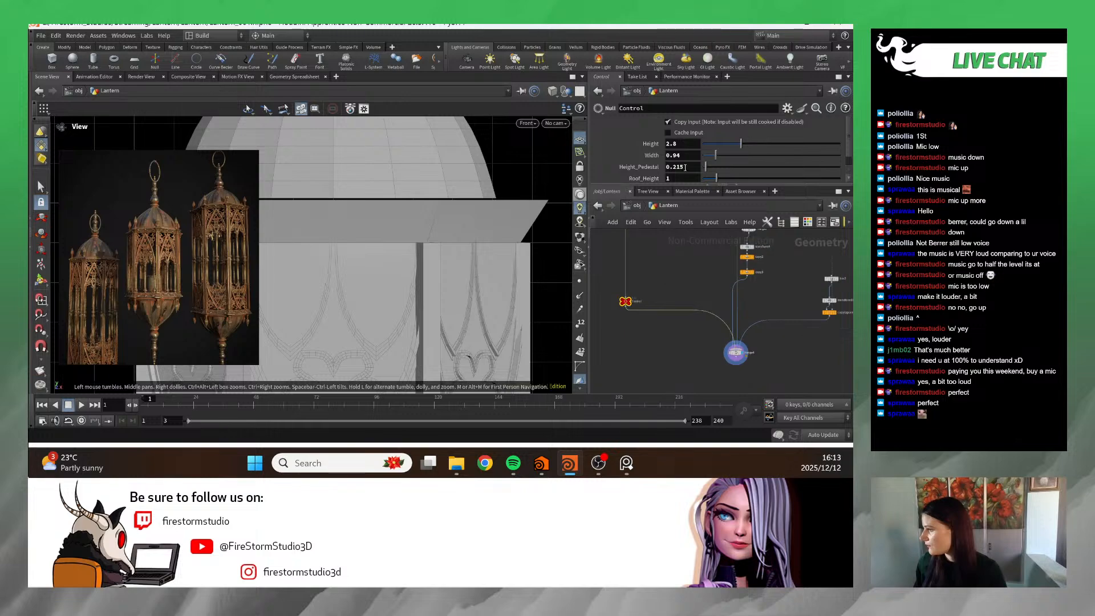
scroll(676, 160, down, 1)
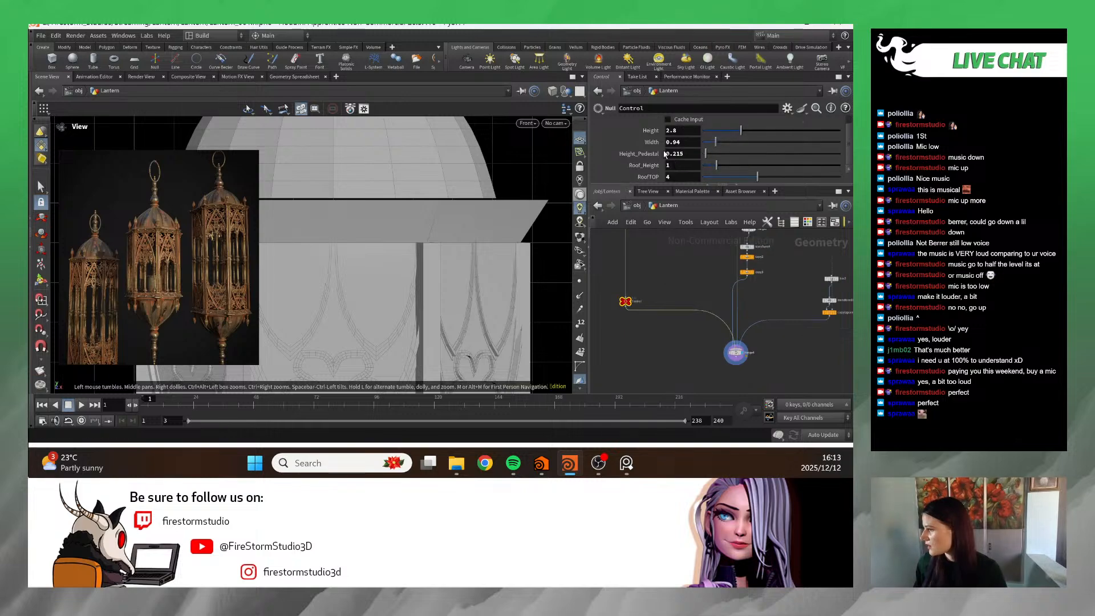
drag(706, 154, 704, 155)
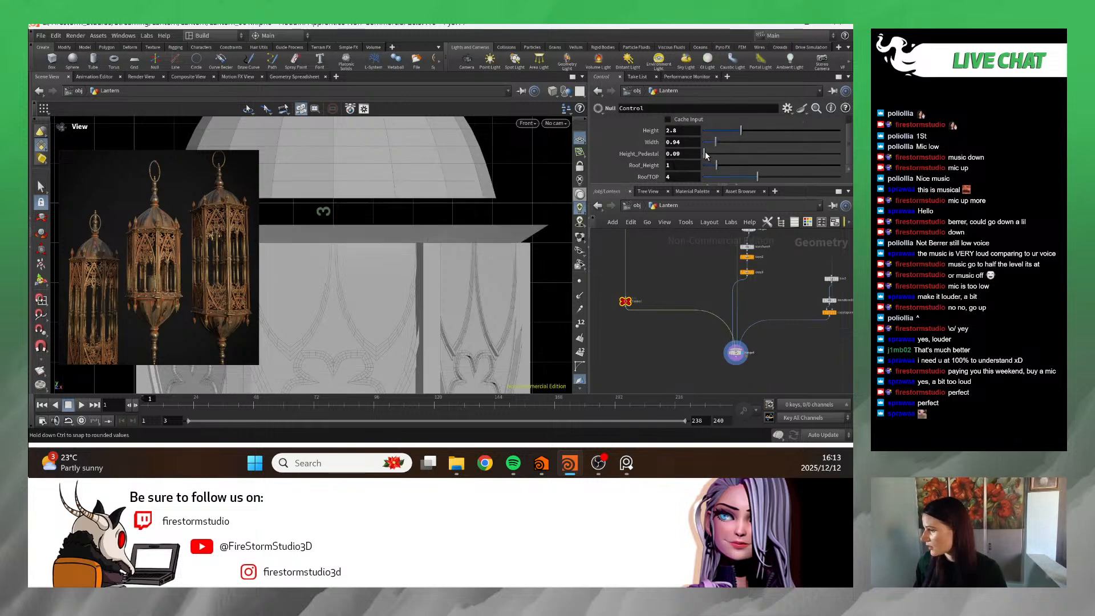
- Undo the last Height_Pedestal change and make cylinder_generator2's Inner Radius expression multiply the referenced radius by 1.15
key(ctrl+z)
middle_drag(693, 246, 687, 380)
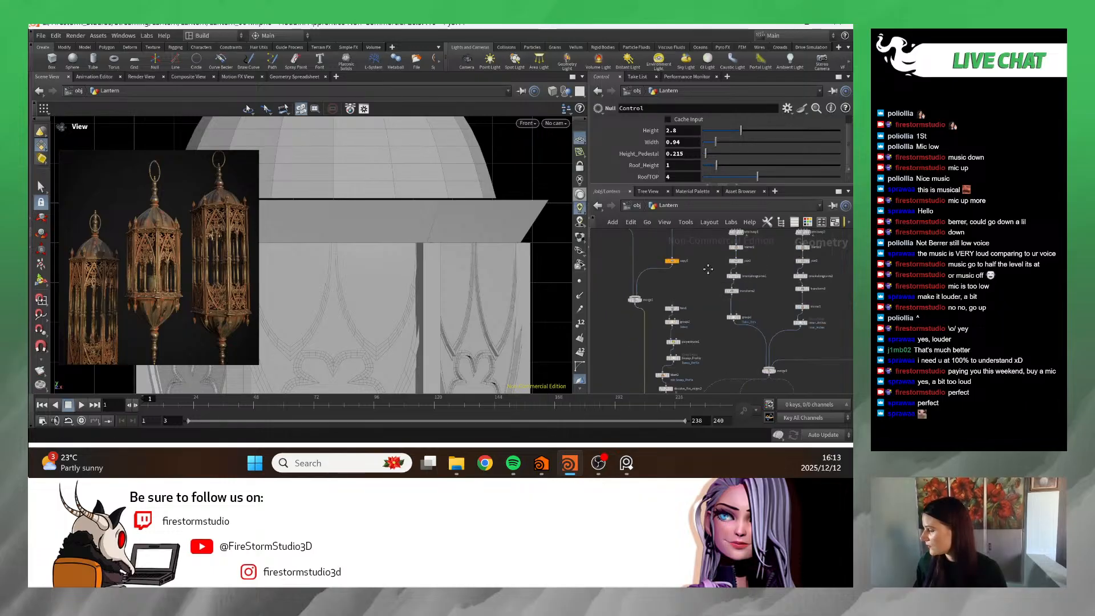
middle_drag(707, 267, 717, 374)
scroll(701, 282, up, 3)
click(694, 294)
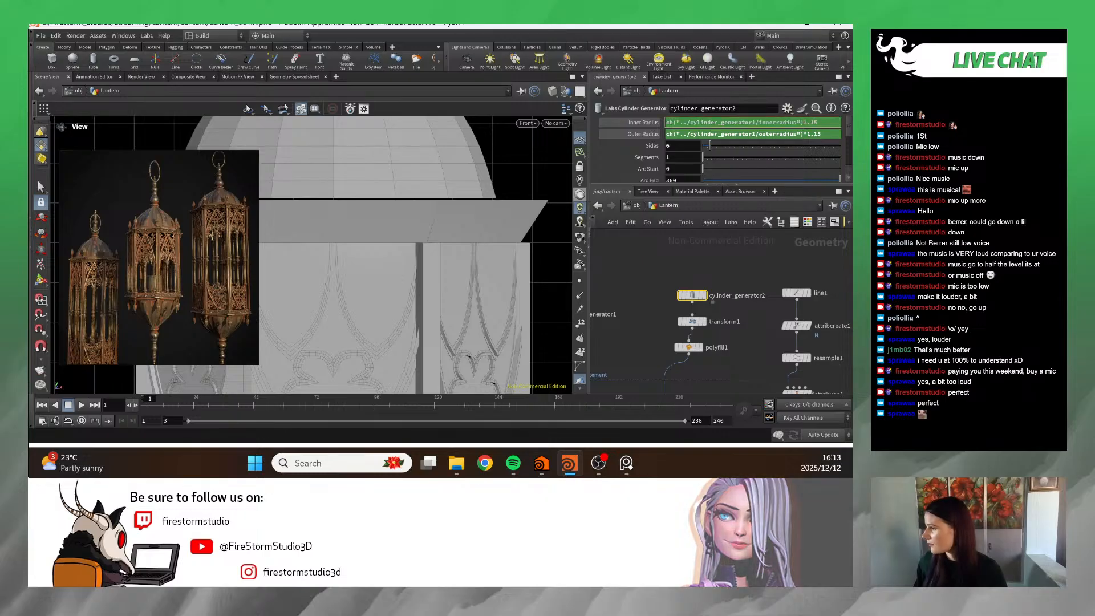
text(*)
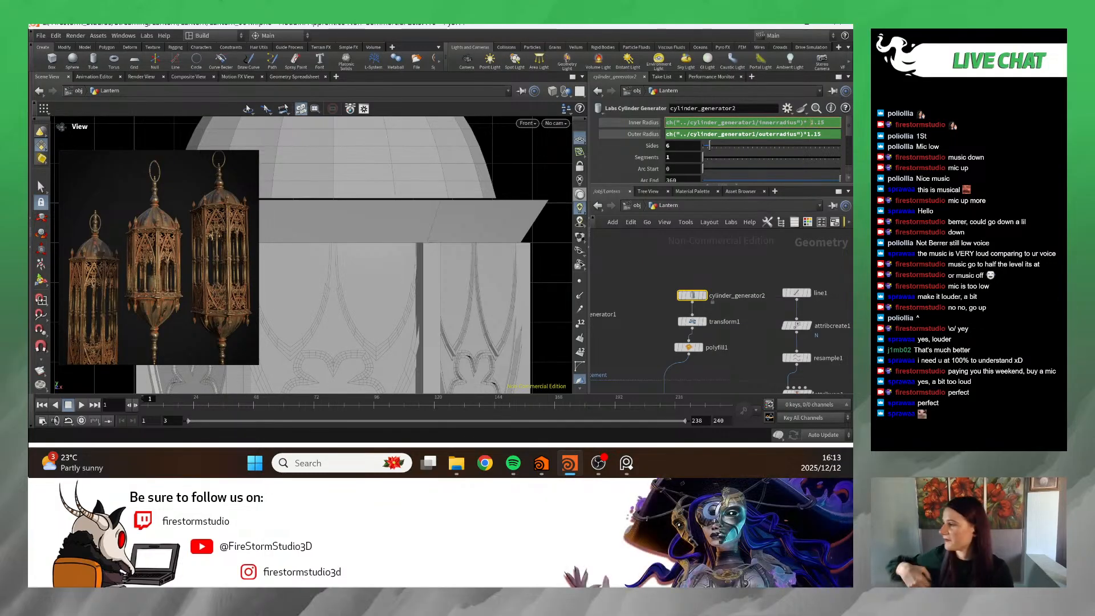
key(Return)
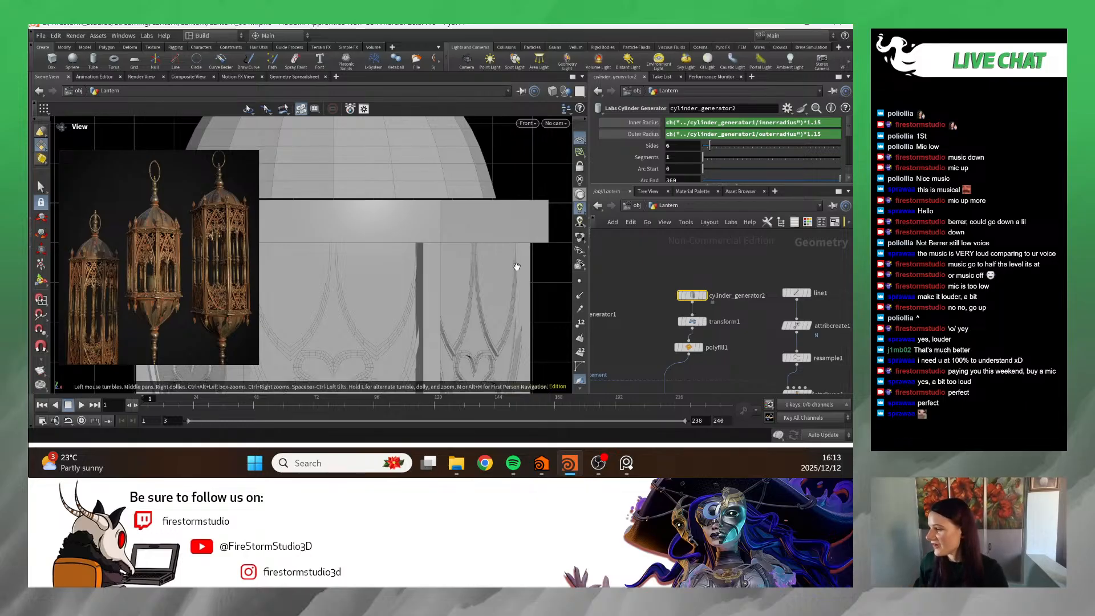
- Set the Inner Radius multiplier of cylinder_generator2 to 1.05 and check the rim's taper against the side panels
middle_drag(532, 280, 512, 234)
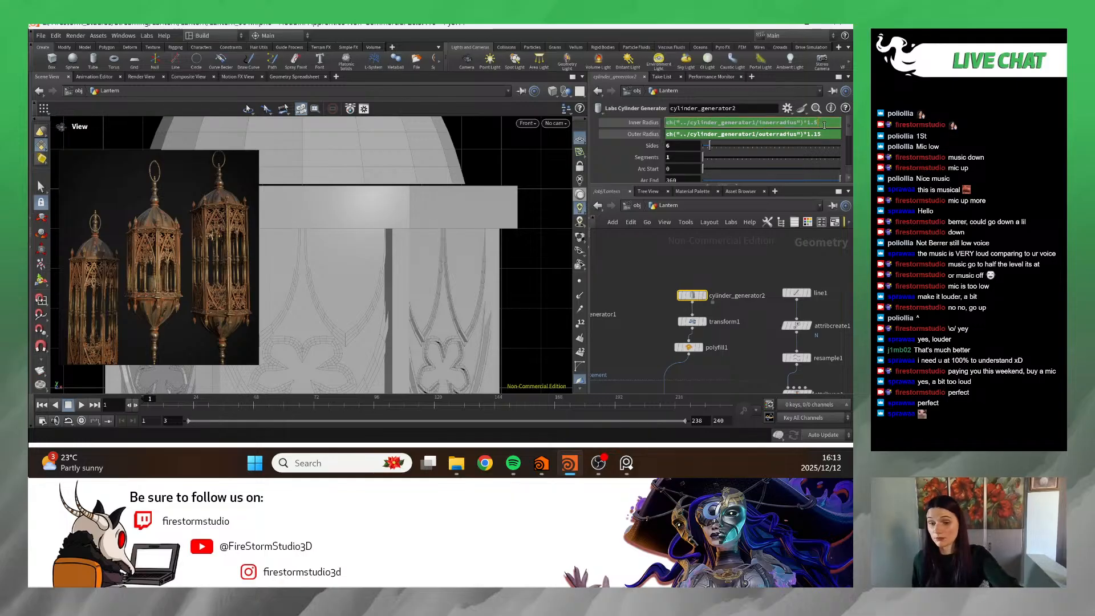
key(Return)
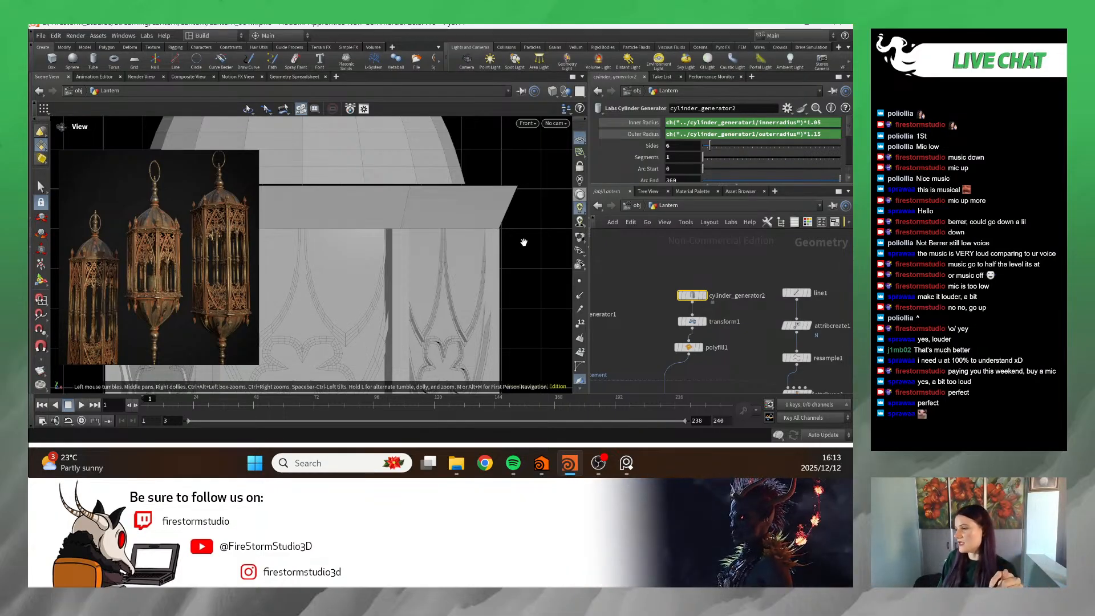
scroll(521, 242, down, 6)
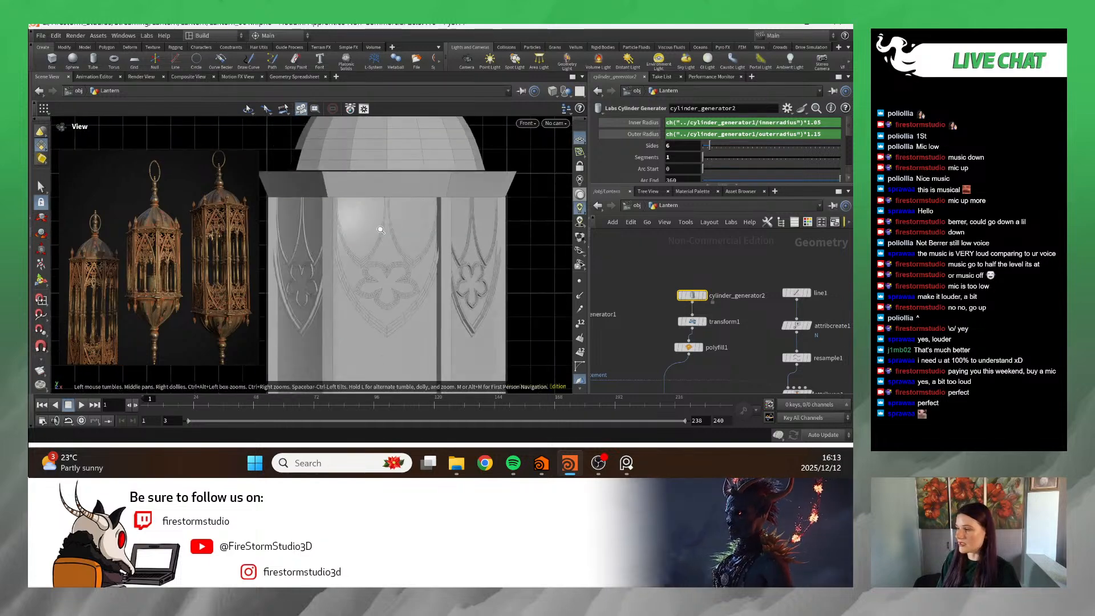
scroll(380, 230, up, 4)
middle_drag(462, 254, 503, 224)
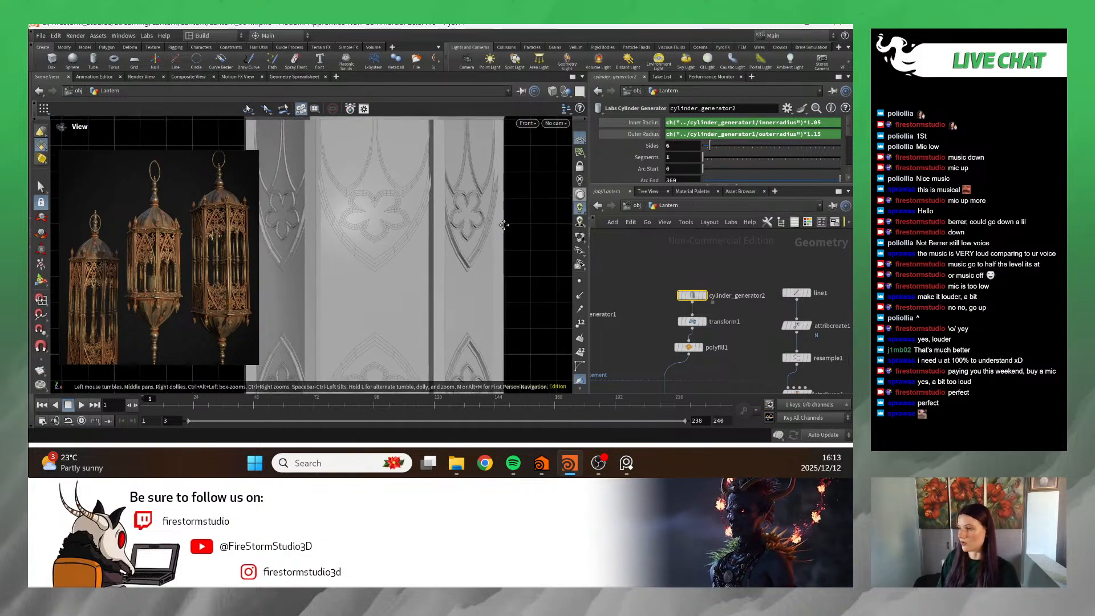
scroll(503, 224, down, 3)
scroll(510, 195, up, 1)
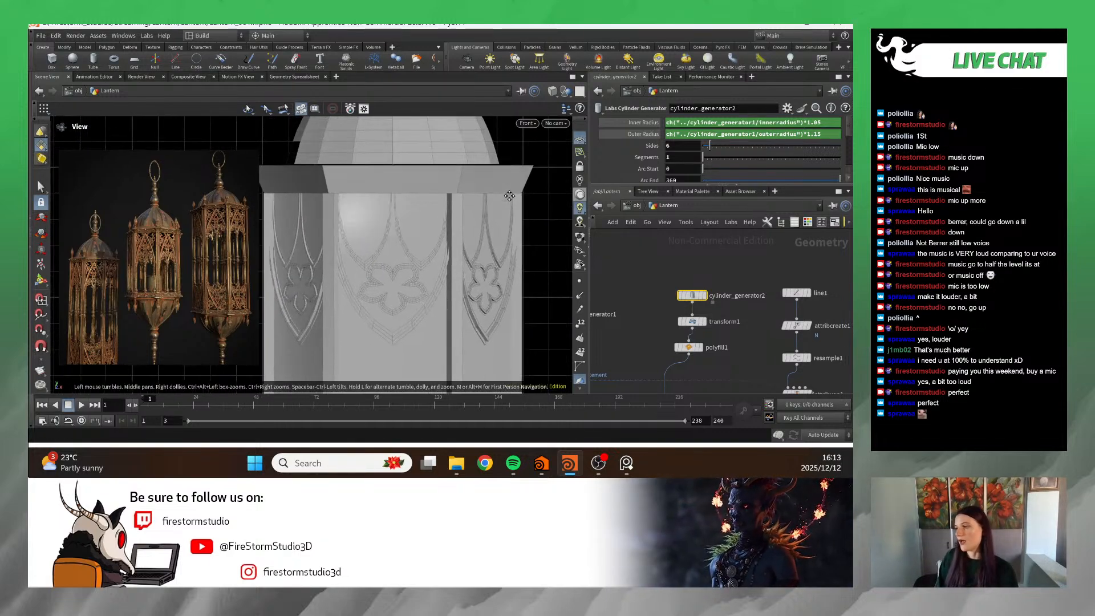
scroll(509, 196, down, 2)
scroll(509, 196, up, 2)
scroll(509, 196, down, 2)
scroll(509, 196, up, 3)
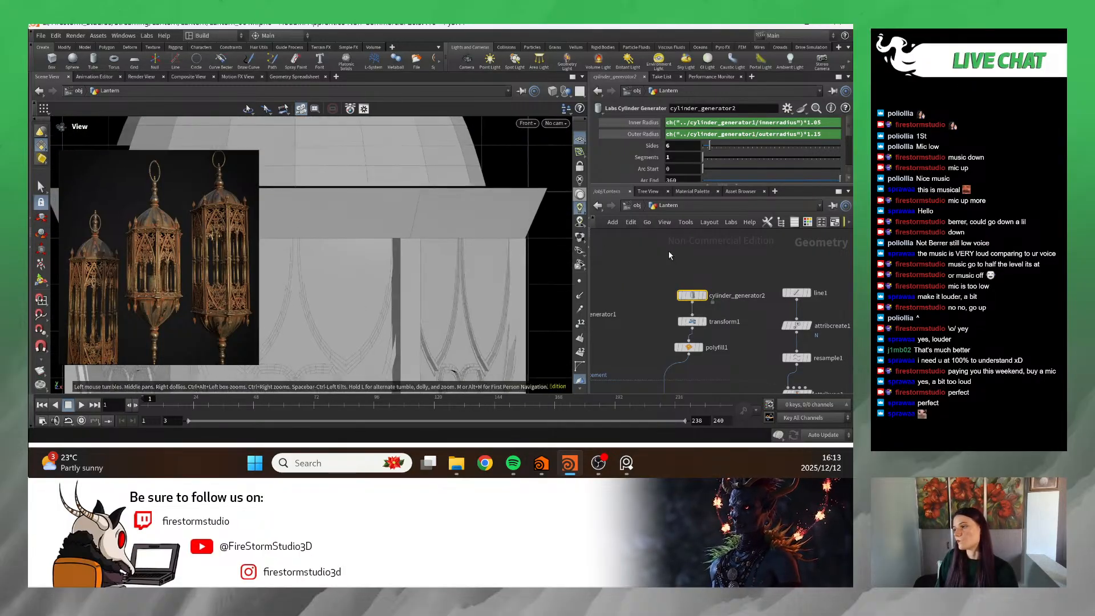
- Set the multiplier in cylinder_generator2's Inner Radius expression to 1.06 to align the rim's narrow edge with the body
scroll(511, 214, up, 3)
scroll(531, 213, down, 1)
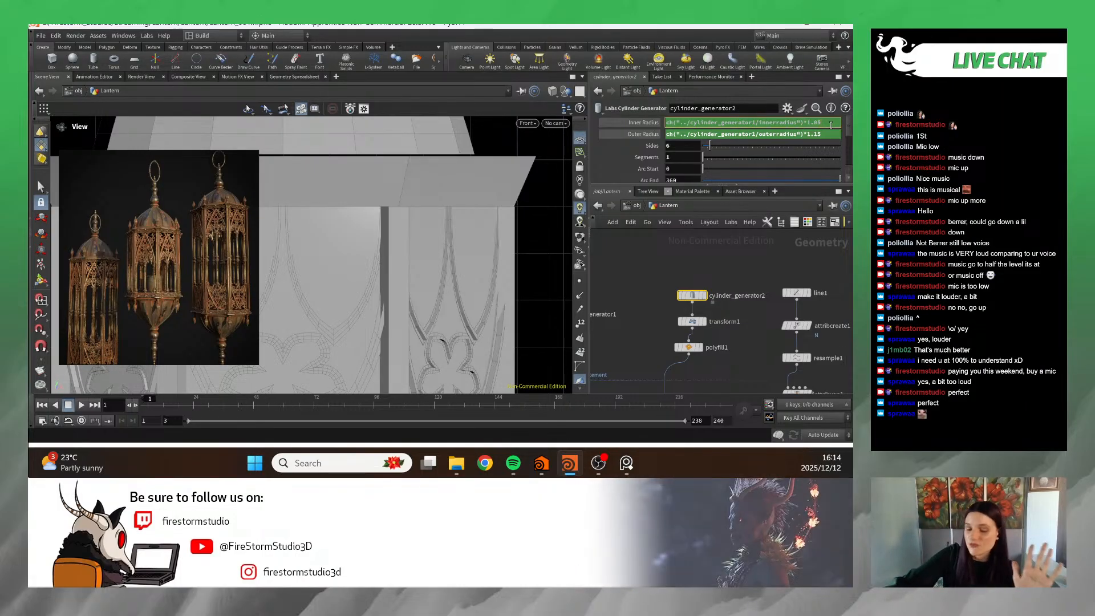
key(BackSpace)
text(6)
key(Return)
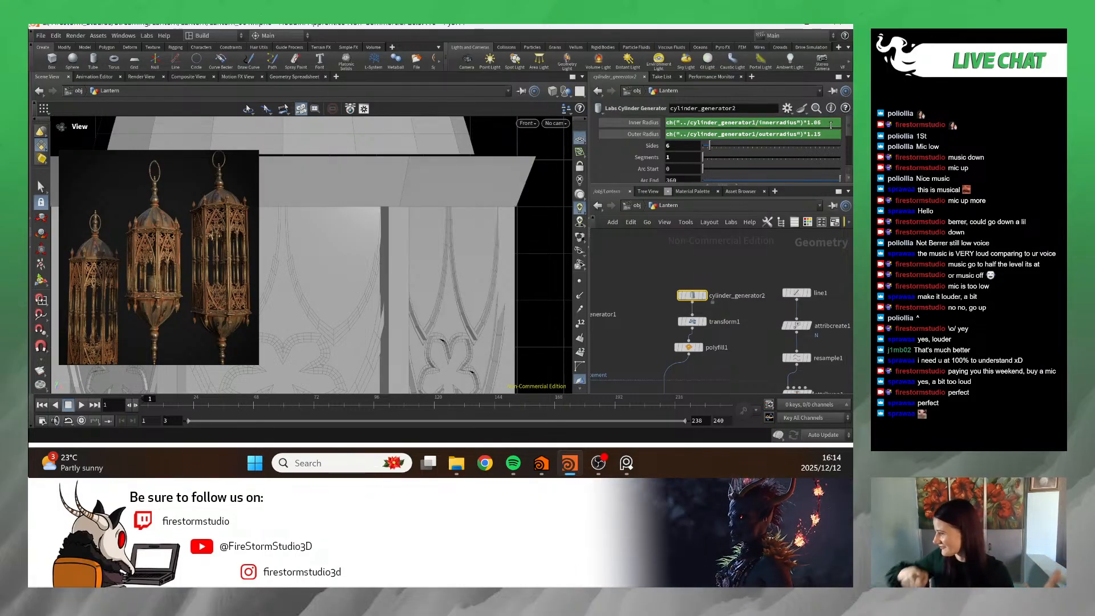
- Examine the lantern's upper rim and lower base in the front view and compare them with the reference lanterns
scroll(651, 283, down, 3)
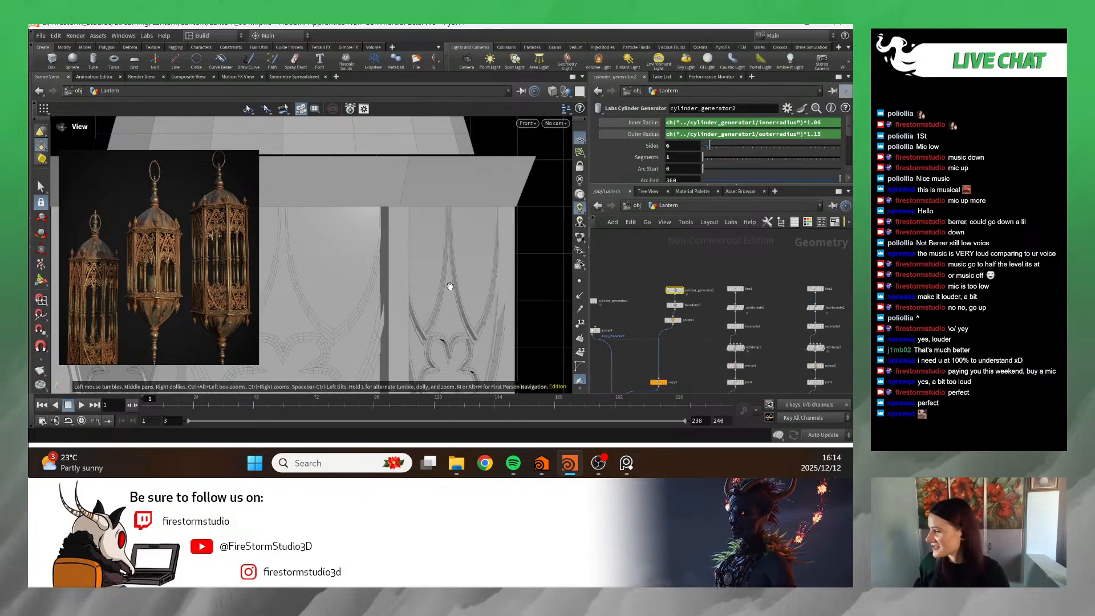
scroll(450, 286, down, 5)
scroll(442, 274, up, 3)
scroll(438, 267, down, 3)
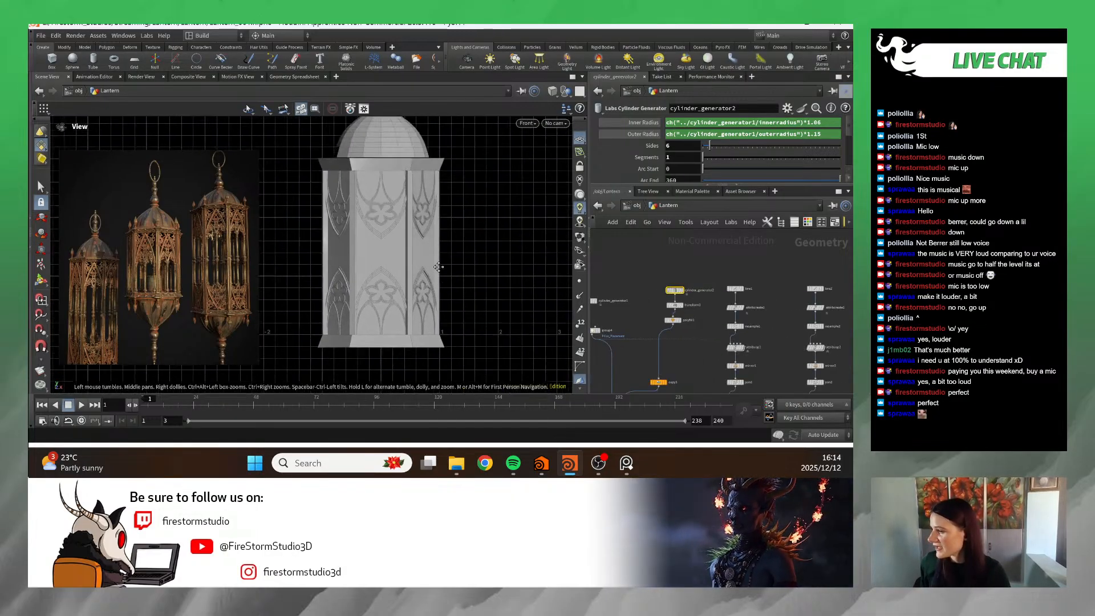
scroll(452, 252, up, 3)
middle_drag(423, 272, 394, 215)
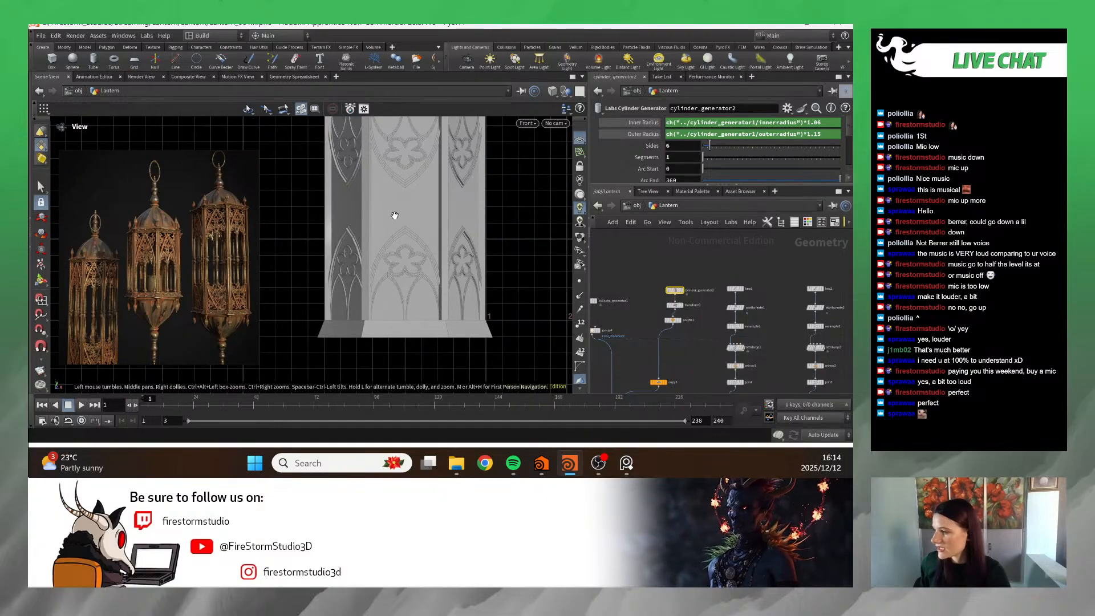
scroll(205, 274, up, 5)
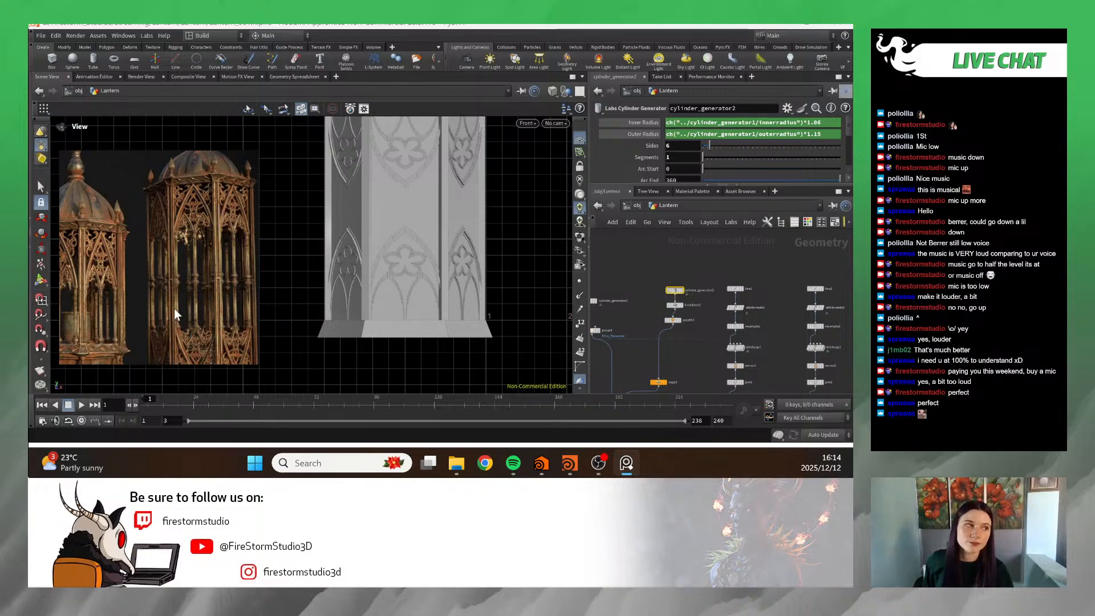
scroll(228, 333, down, 5)
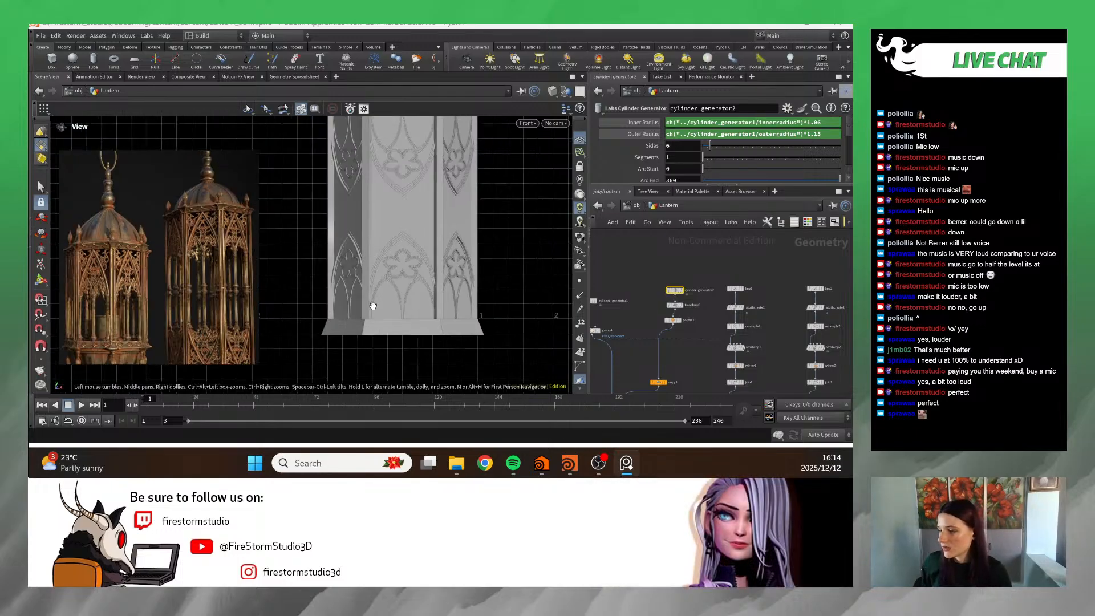
scroll(372, 311, down, 5)
scroll(419, 288, up, 6)
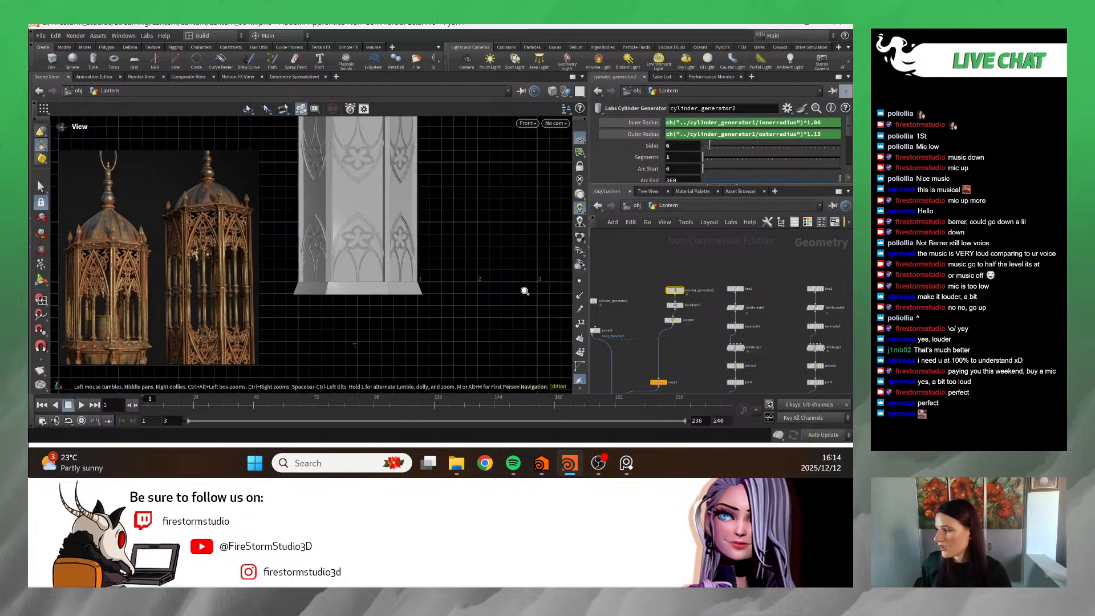
scroll(419, 288, down, 4)
scroll(419, 288, up, 2)
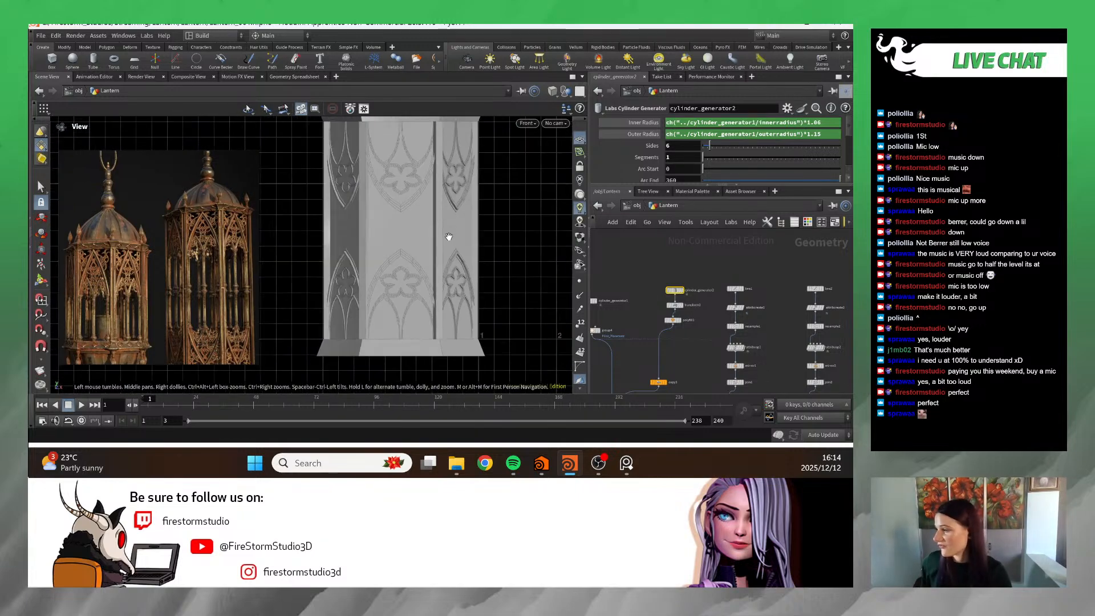
scroll(672, 280, down, 4)
scroll(675, 284, up, 4)
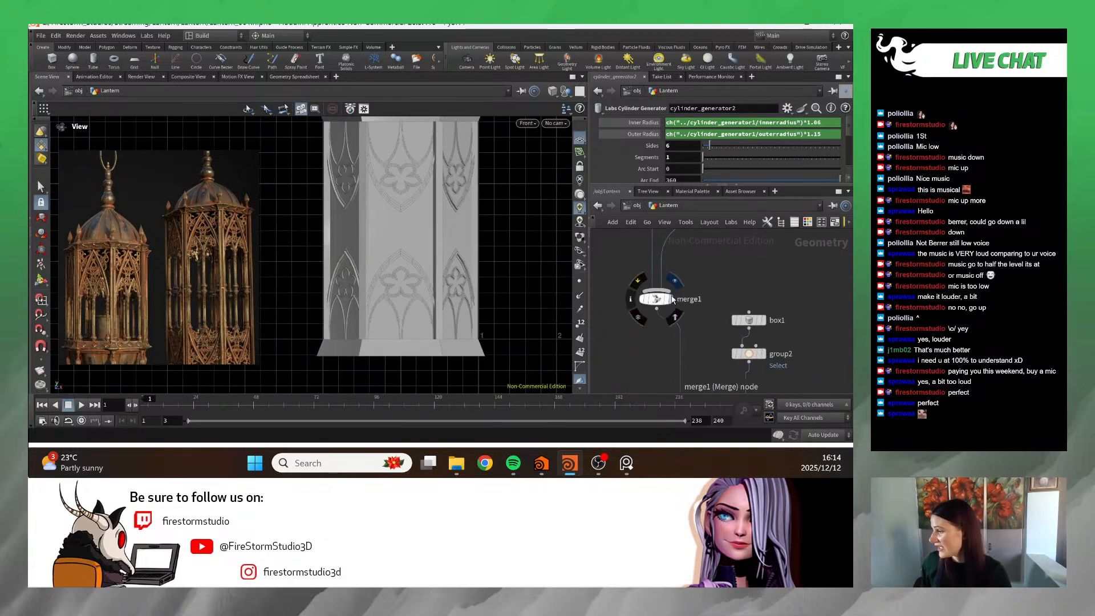
- Display merge1 to view the solid hexagonal body with its upper and lower rims on their own
click(657, 299)
scroll(565, 244, down, 3)
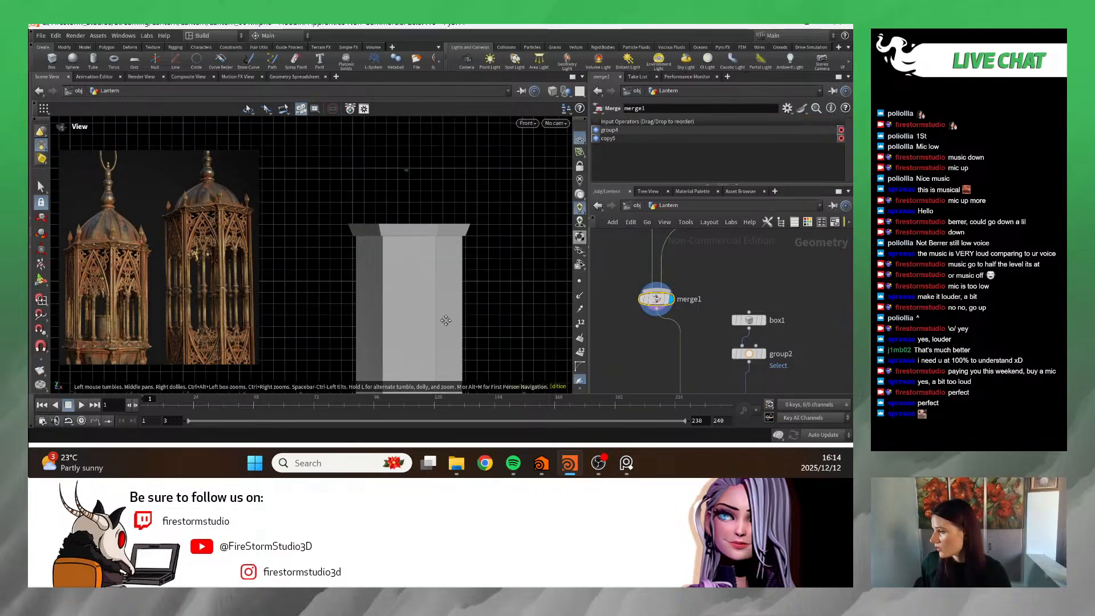
scroll(661, 302, down, 4)
scroll(664, 306, down, 3)
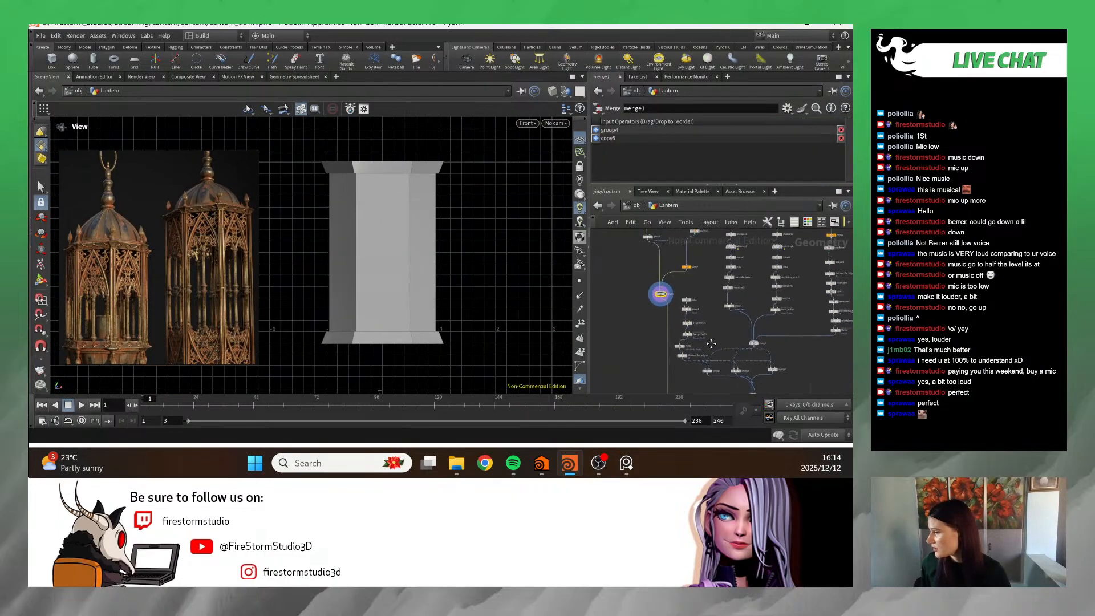
- Disconnect group4 from merge1 to remove the solid inner body, leaving only the copy5 rims as input
scroll(706, 308, up, 3)
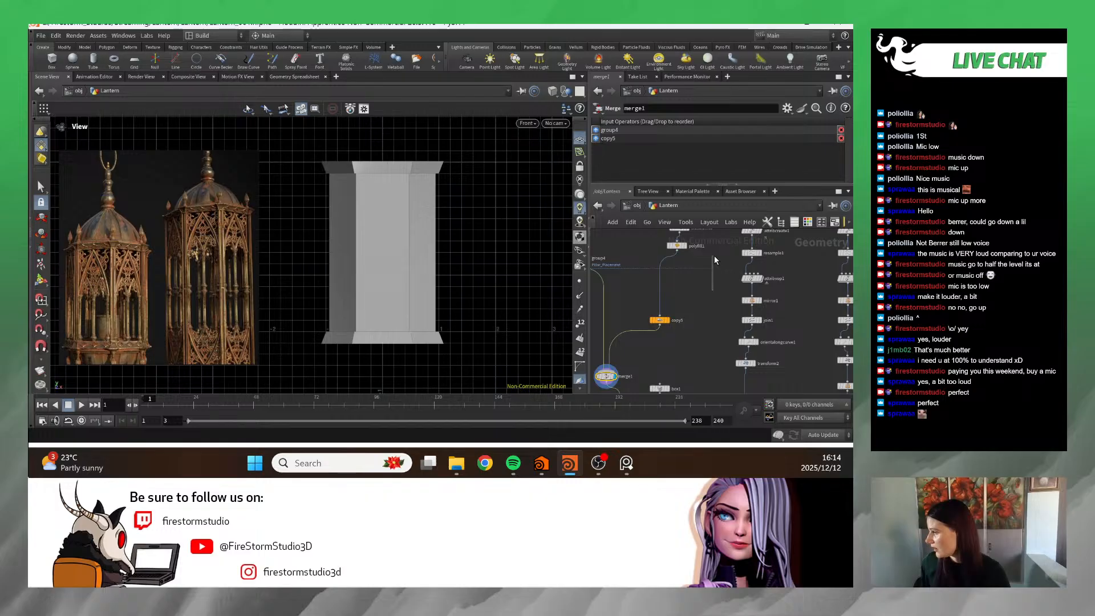
middle_drag(714, 255, 726, 359)
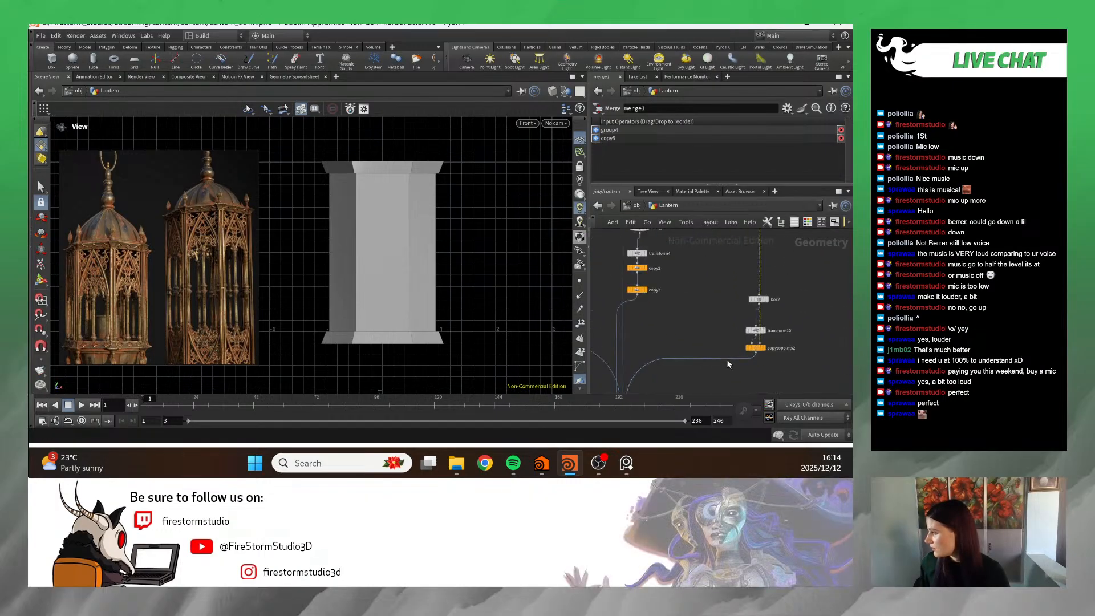
scroll(726, 358, up, 1)
scroll(774, 300, down, 5)
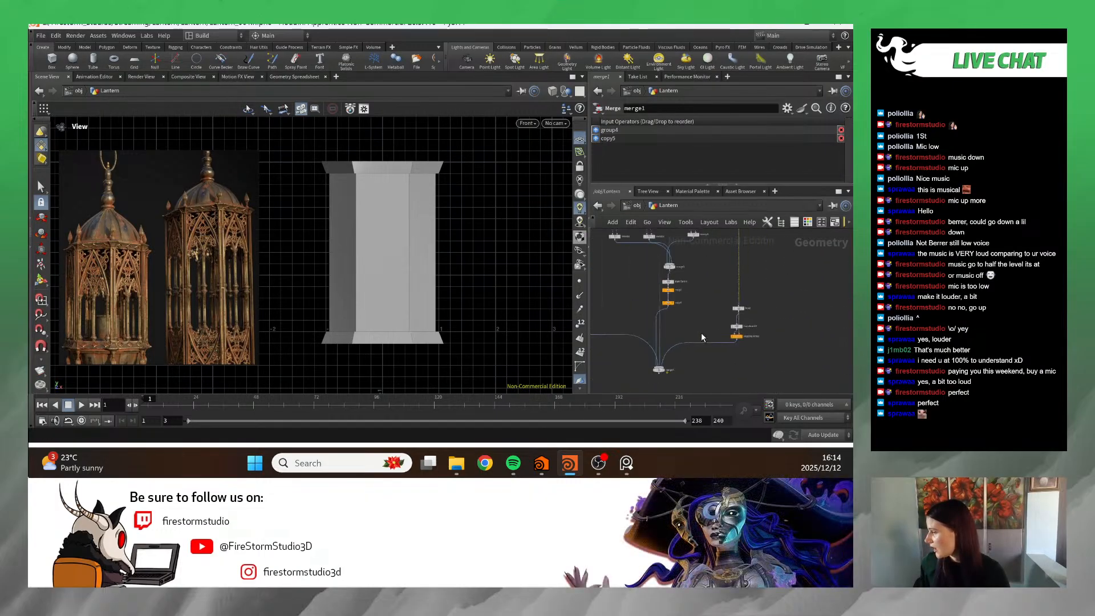
scroll(688, 269, up, 3)
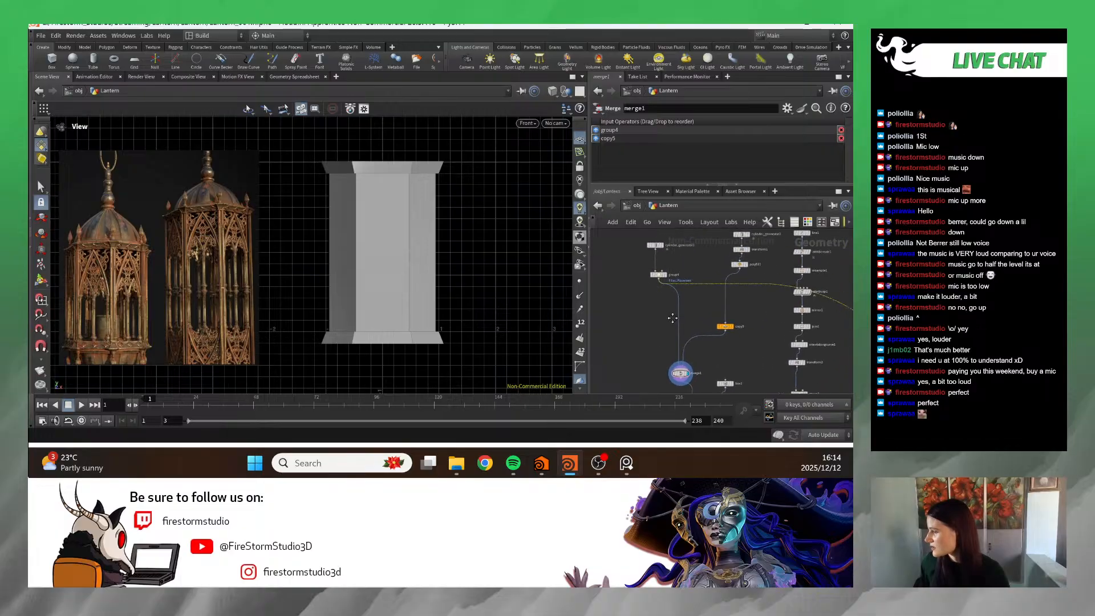
middle_drag(688, 269, 671, 317)
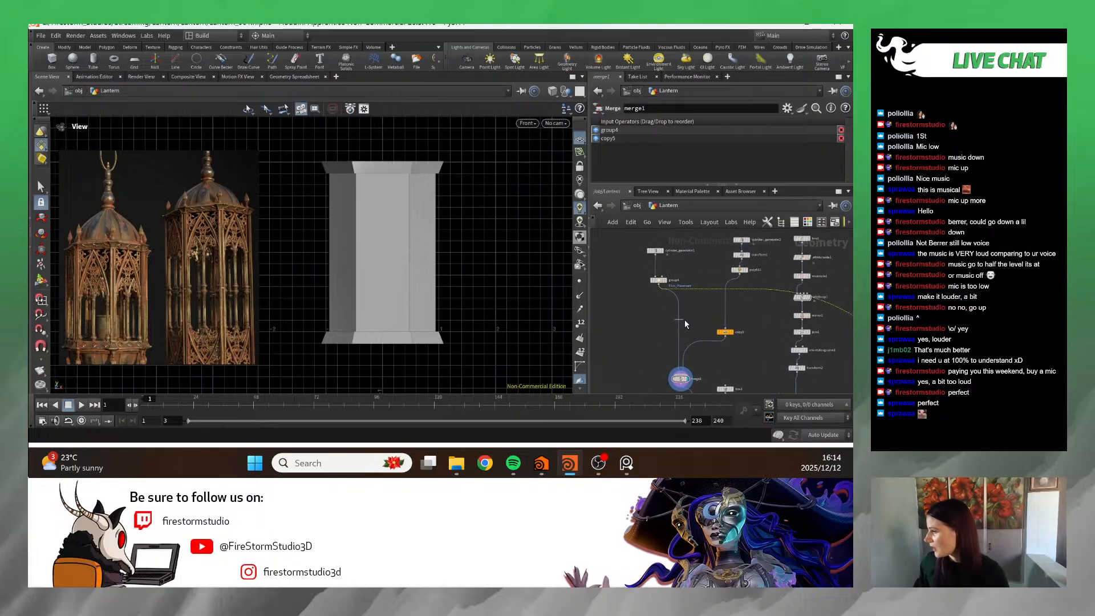
key(Delete)
- Display the complete lantern from merge4
scroll(685, 326, down, 5)
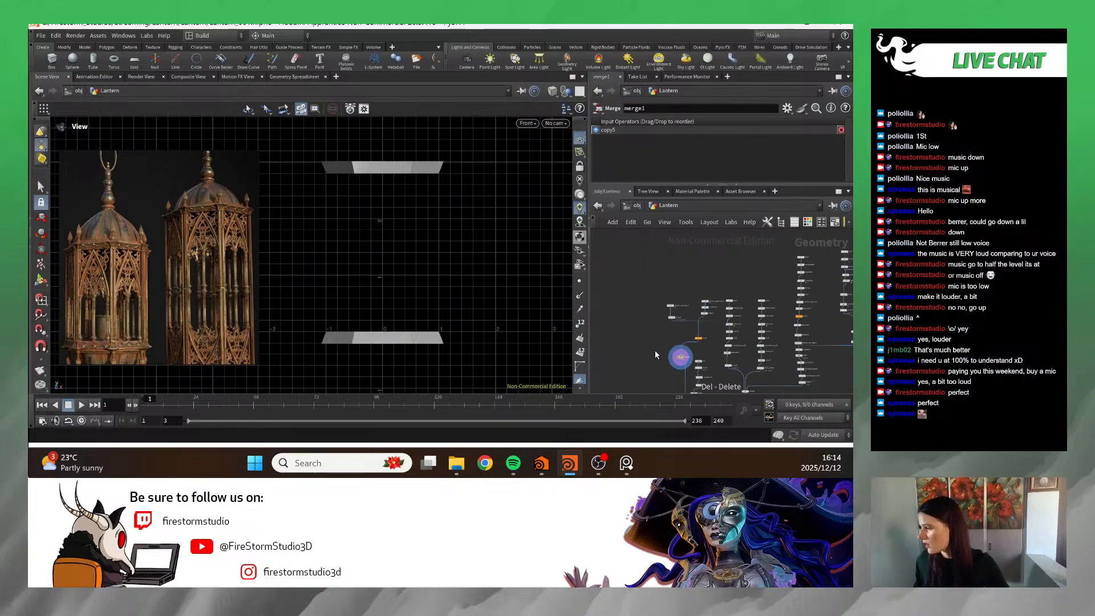
middle_drag(726, 354, 709, 242)
scroll(759, 338, up, 6)
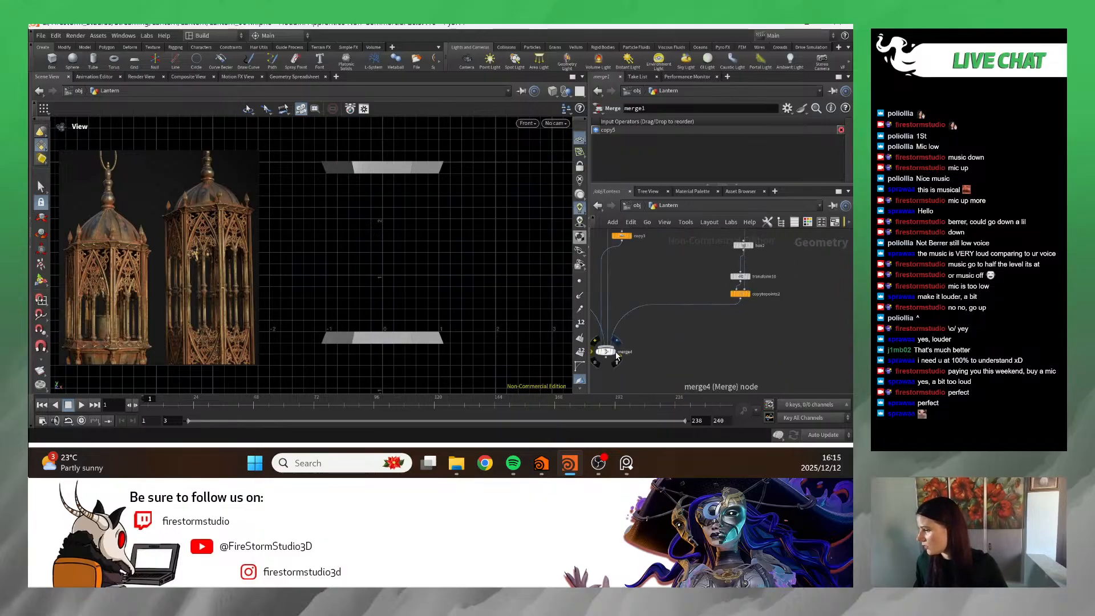
click(614, 352)
- Examine the lantern's open tracery panels, rims and dome in the front view against the reference lanterns
middle_drag(441, 220, 423, 272)
scroll(447, 288, down, 5)
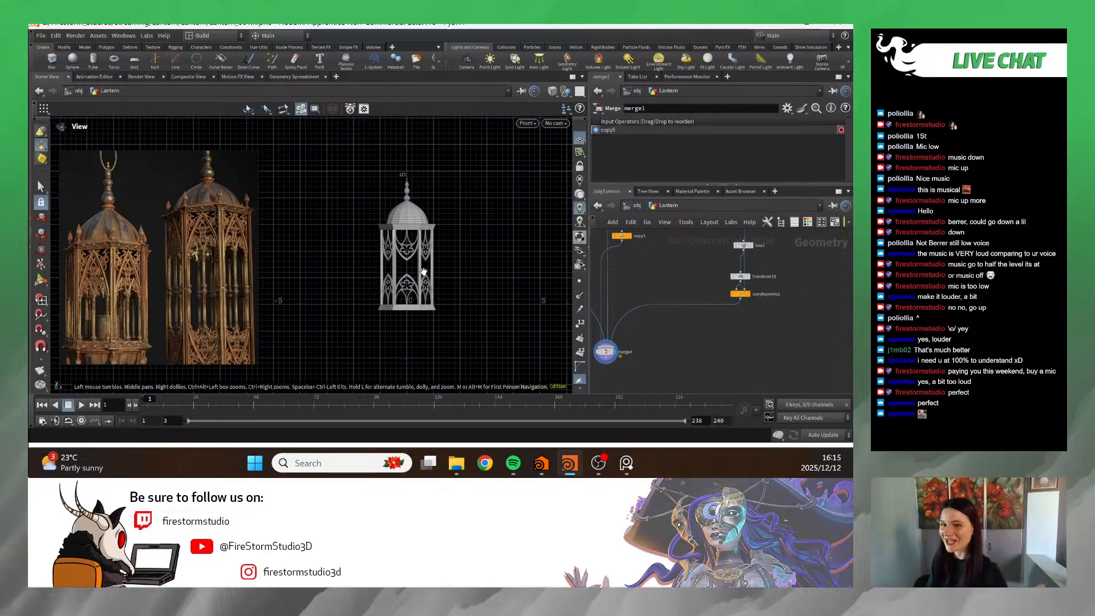
scroll(521, 326, up, 4)
scroll(520, 326, up, 3)
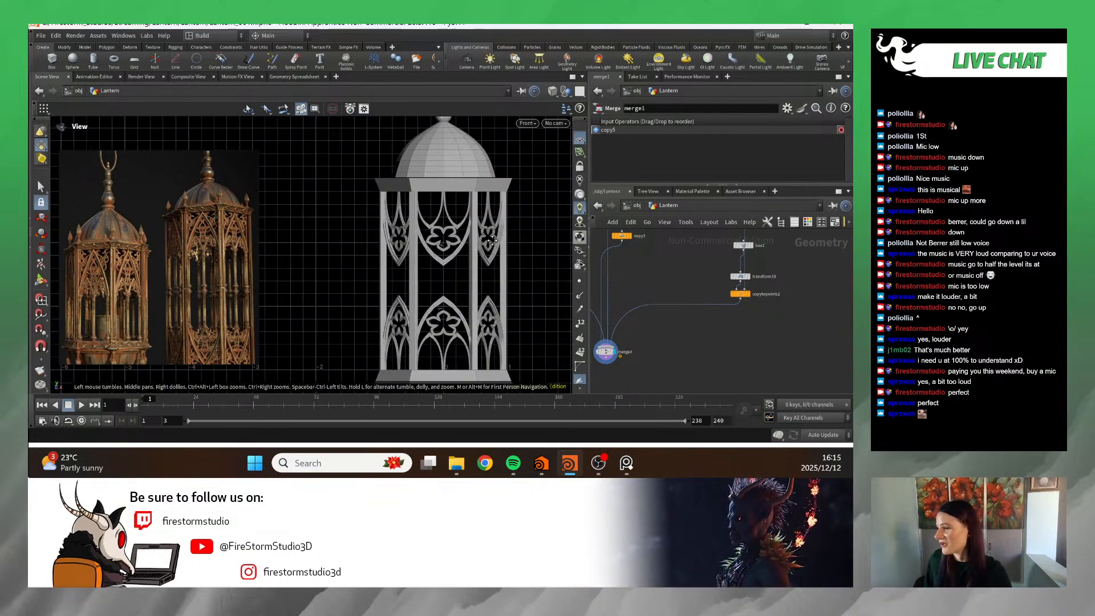
scroll(316, 198, down, 2)
scroll(320, 202, down, 1)
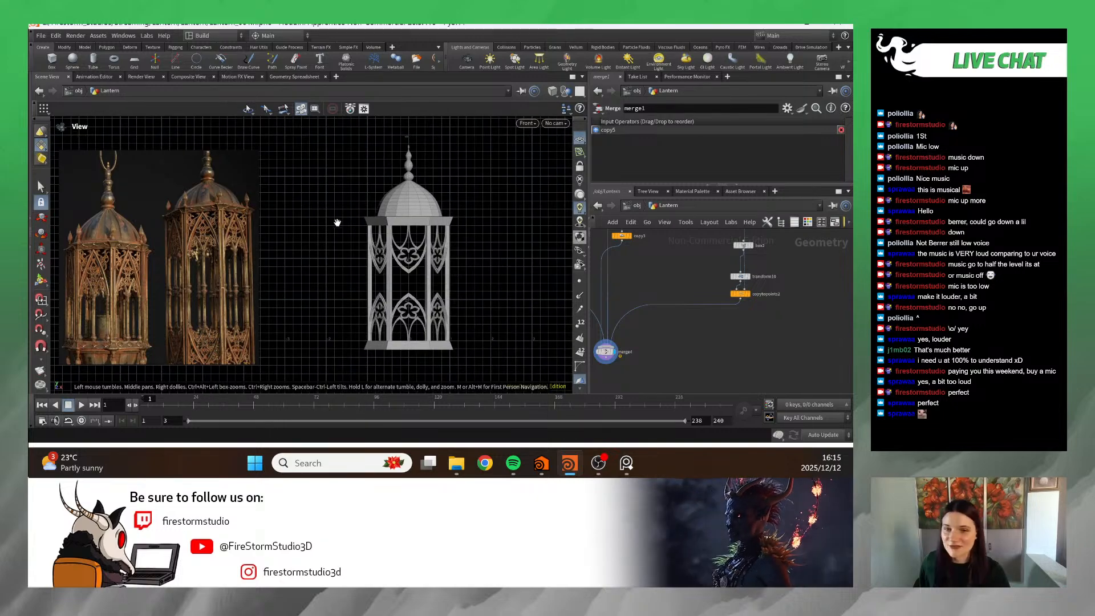
middle_drag(381, 245, 462, 257)
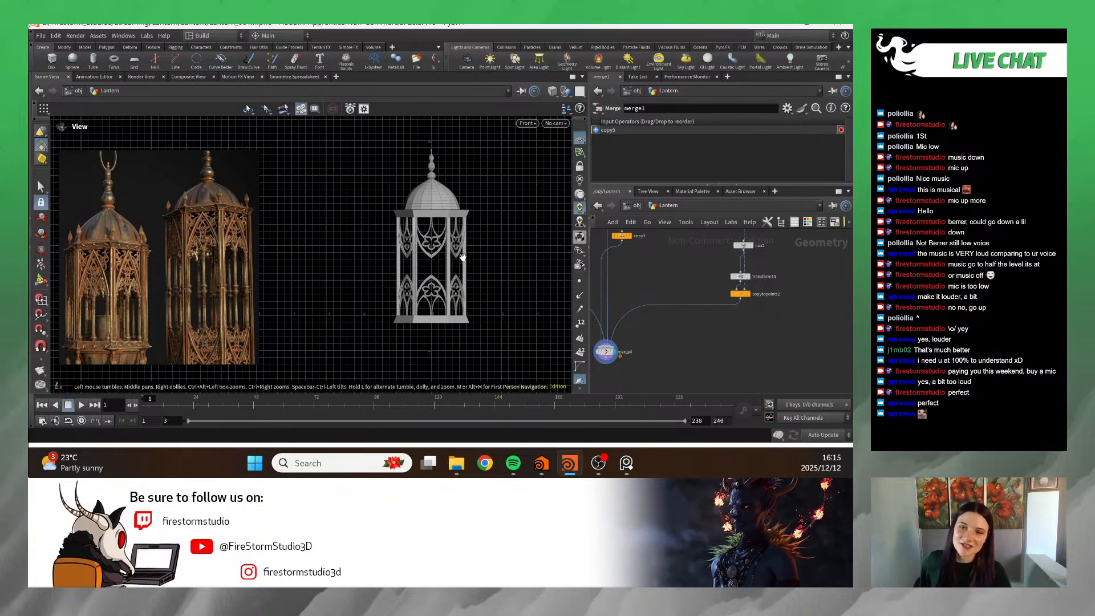
scroll(465, 275, up, 3)
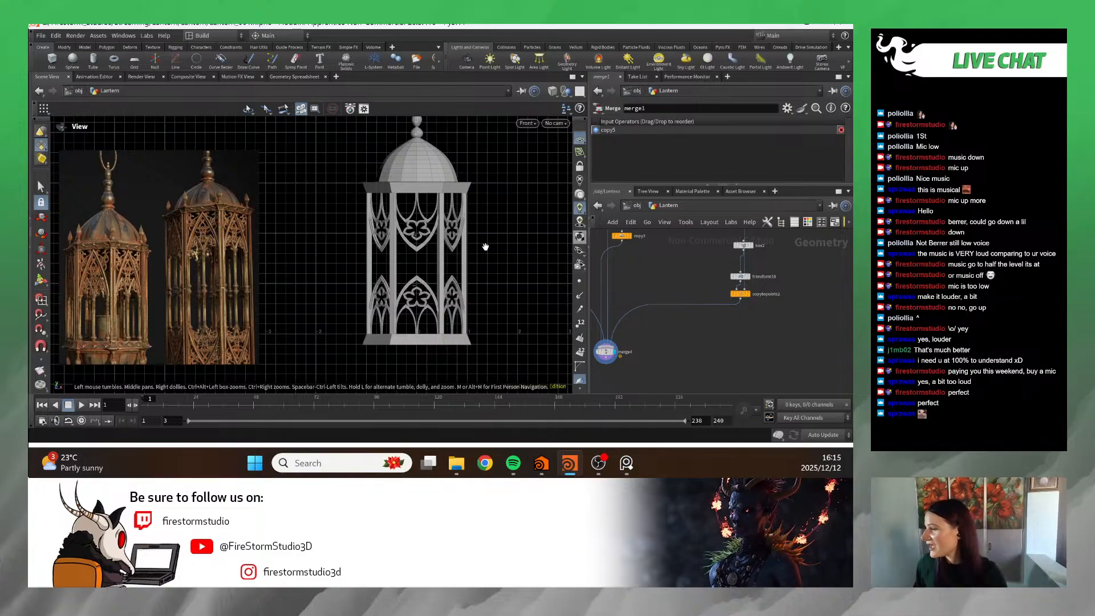
scroll(430, 231, down, 3)
scroll(496, 201, up, 6)
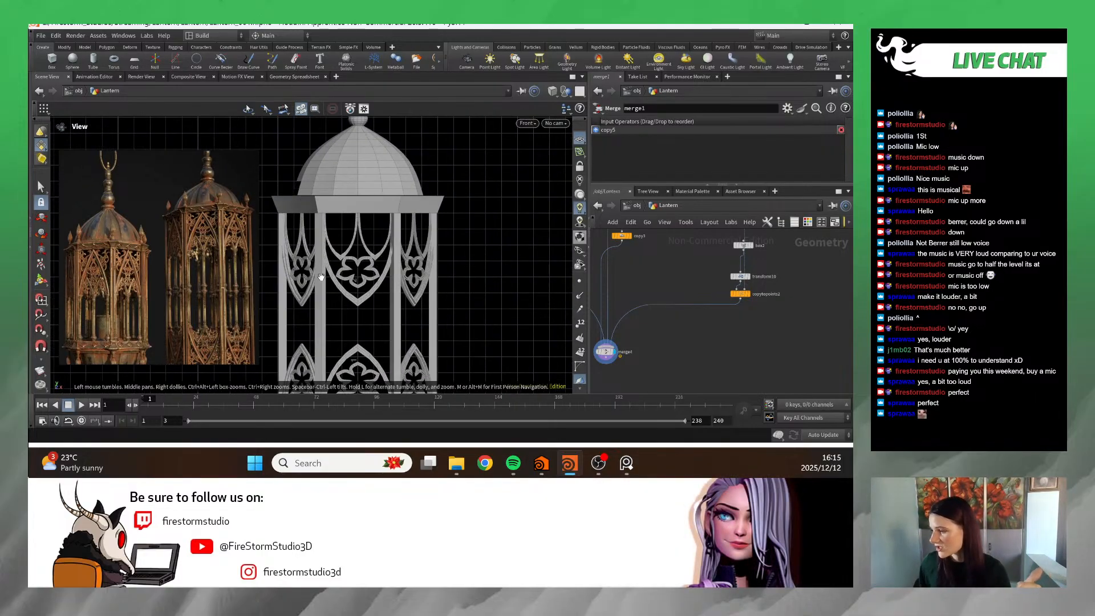
- Place the reference window beside the model and compare the lantern's proportions and tracery panels with it
drag(211, 297, 470, 172)
scroll(487, 308, down, 4)
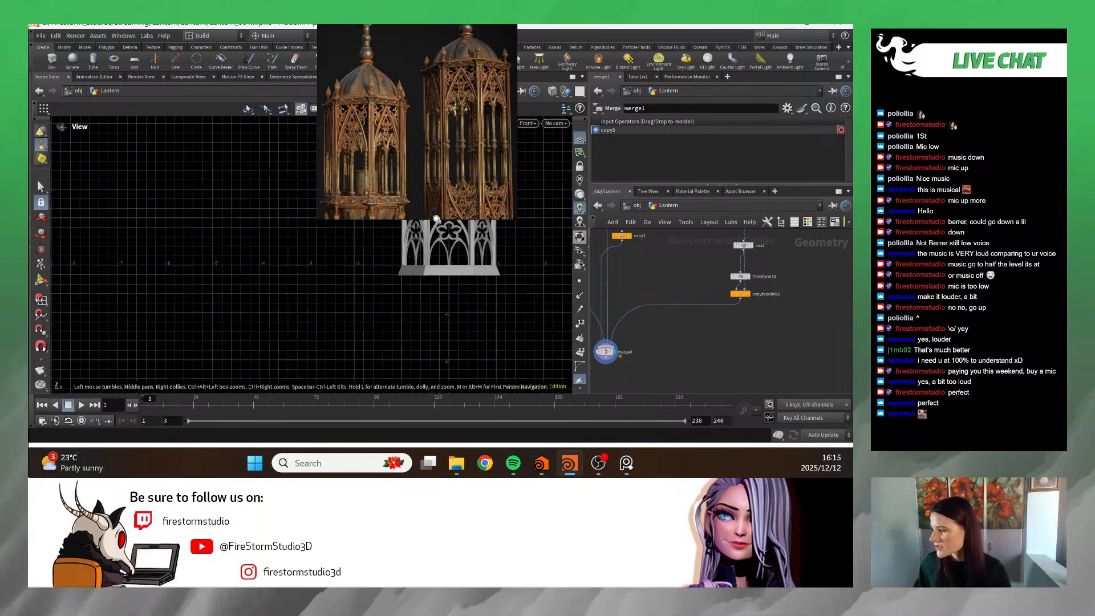
drag(436, 218, 265, 315)
scroll(396, 343, down, 3)
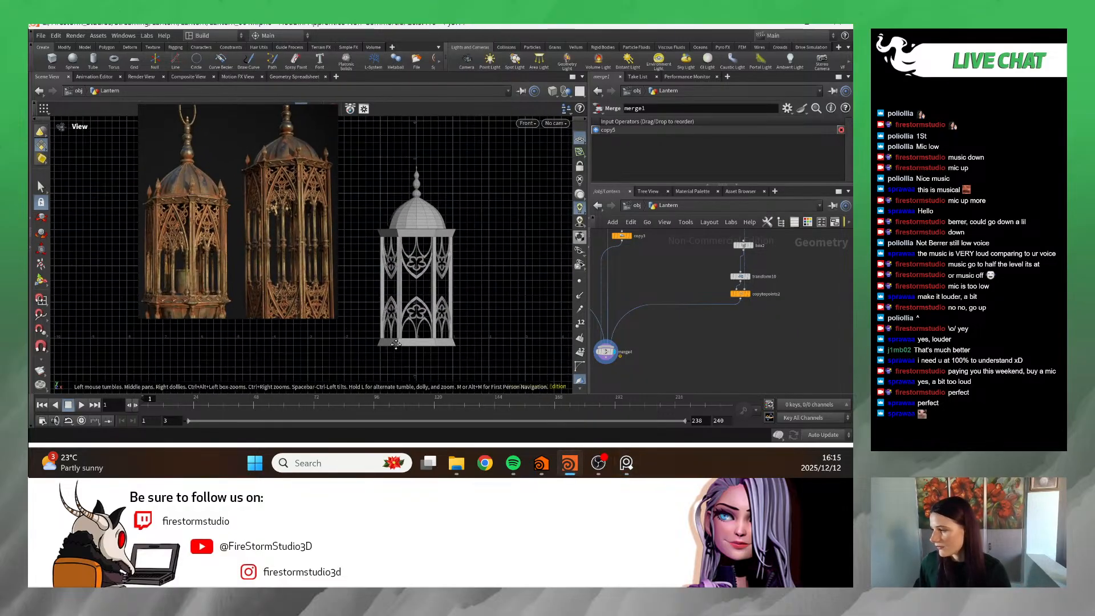
scroll(395, 342, up, 4)
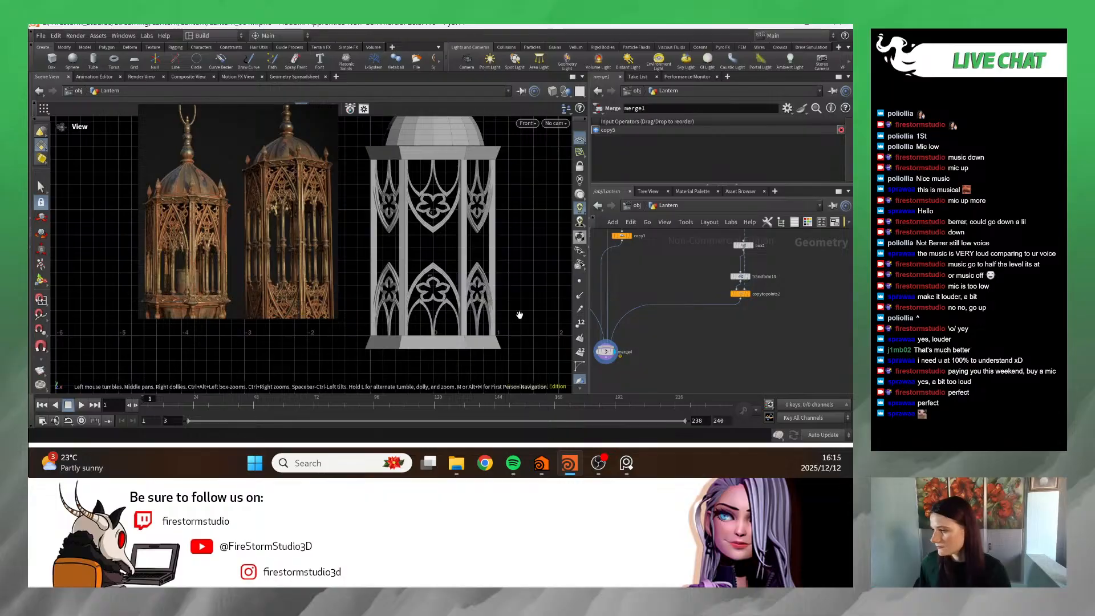
middle_drag(519, 315, 514, 327)
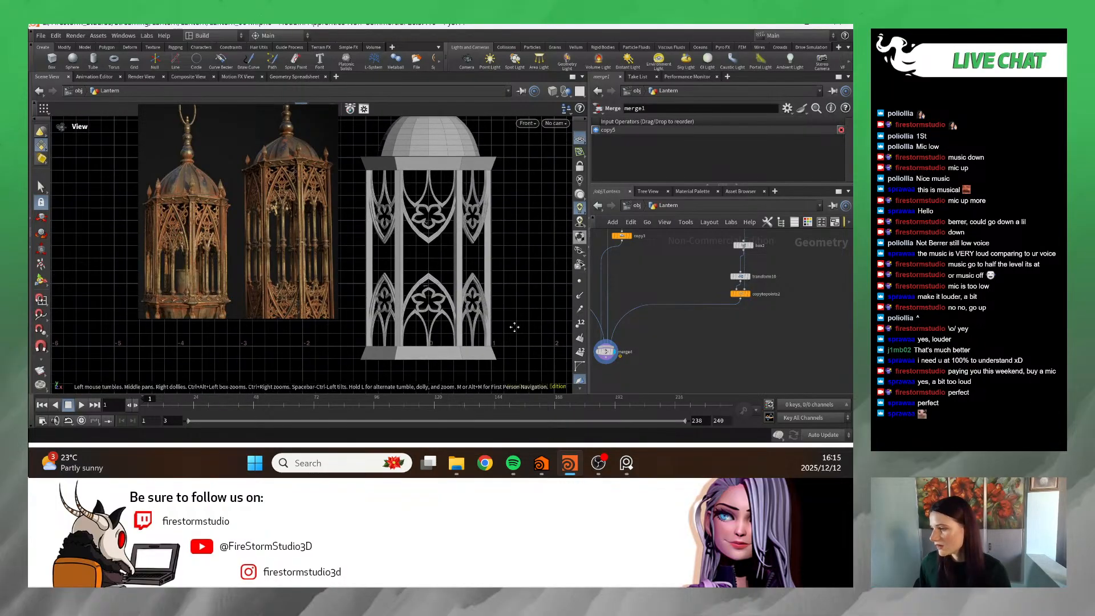
scroll(510, 327, up, 5)
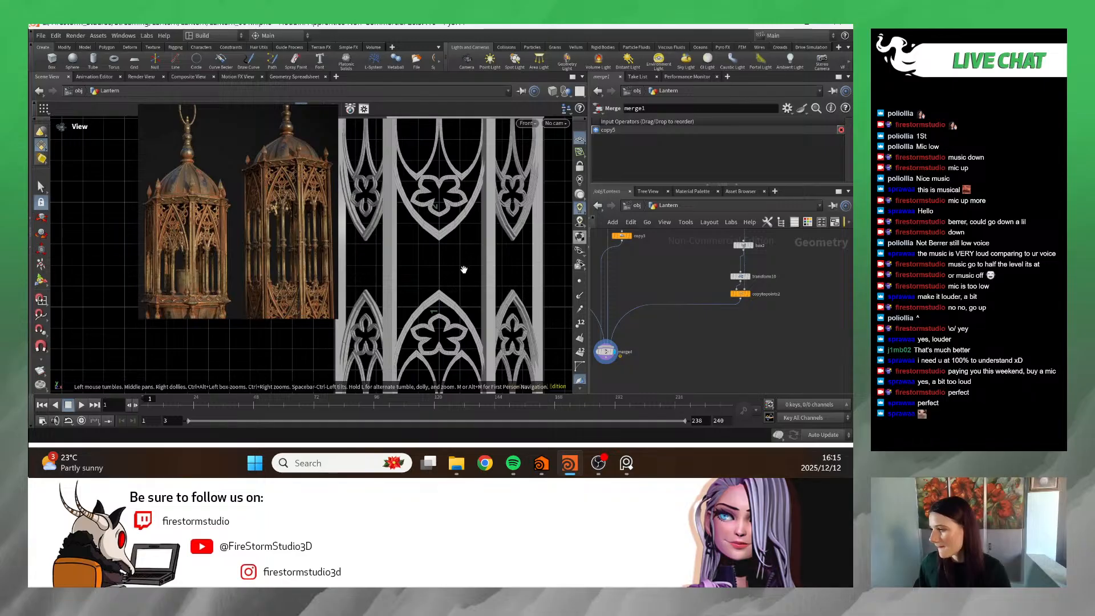
scroll(462, 271, down, 1)
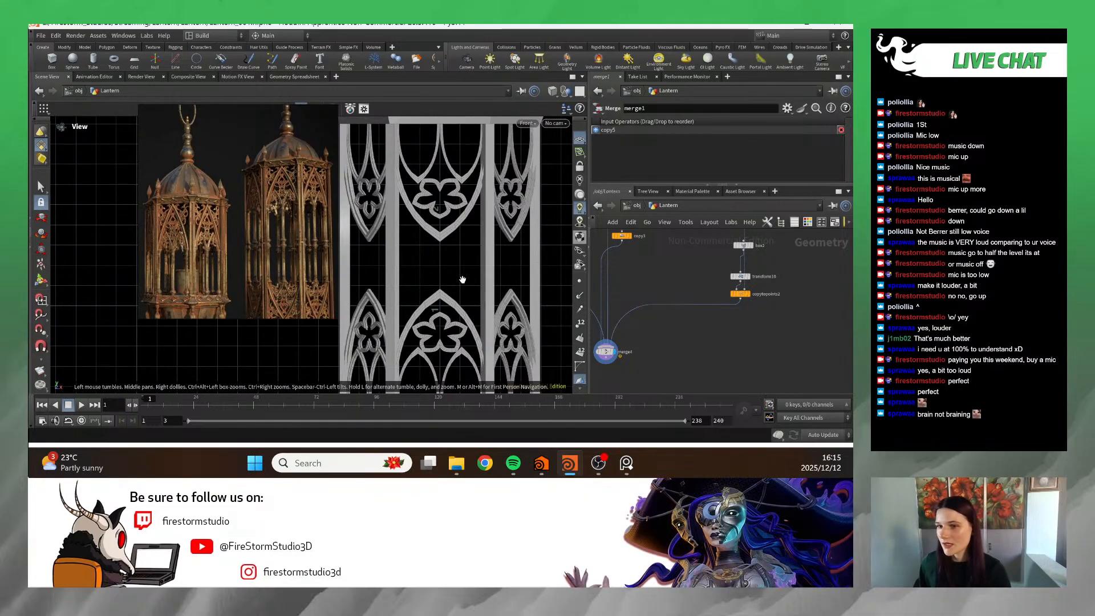
scroll(462, 273, down, 5)
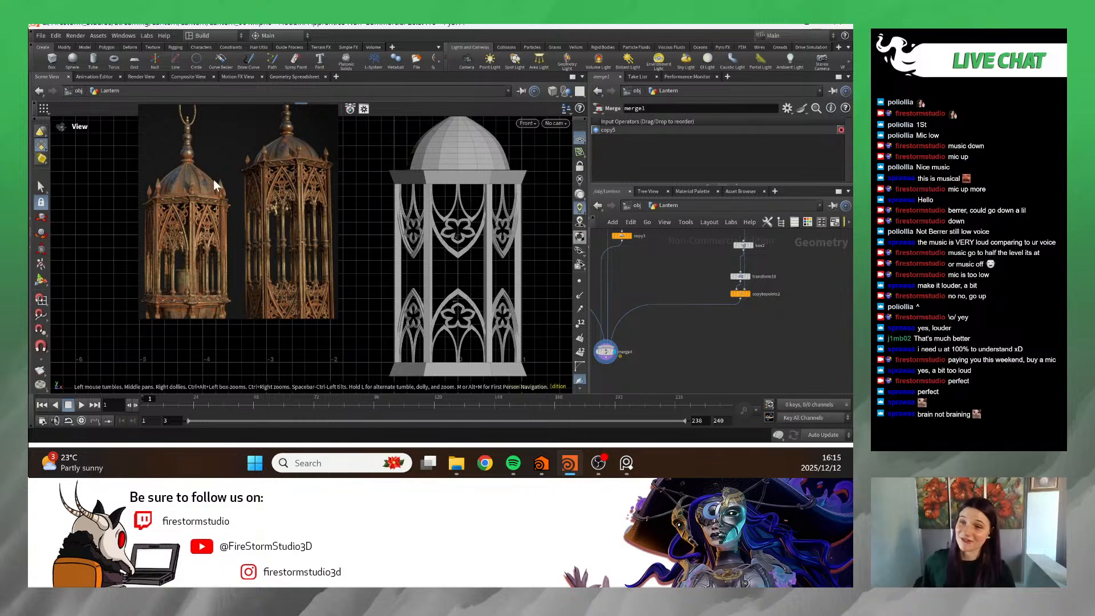
- Zoom out the reference board to show all three full lanterns and position it clear of the model
right_drag(223, 186, 156, 216)
scroll(163, 244, down, 6)
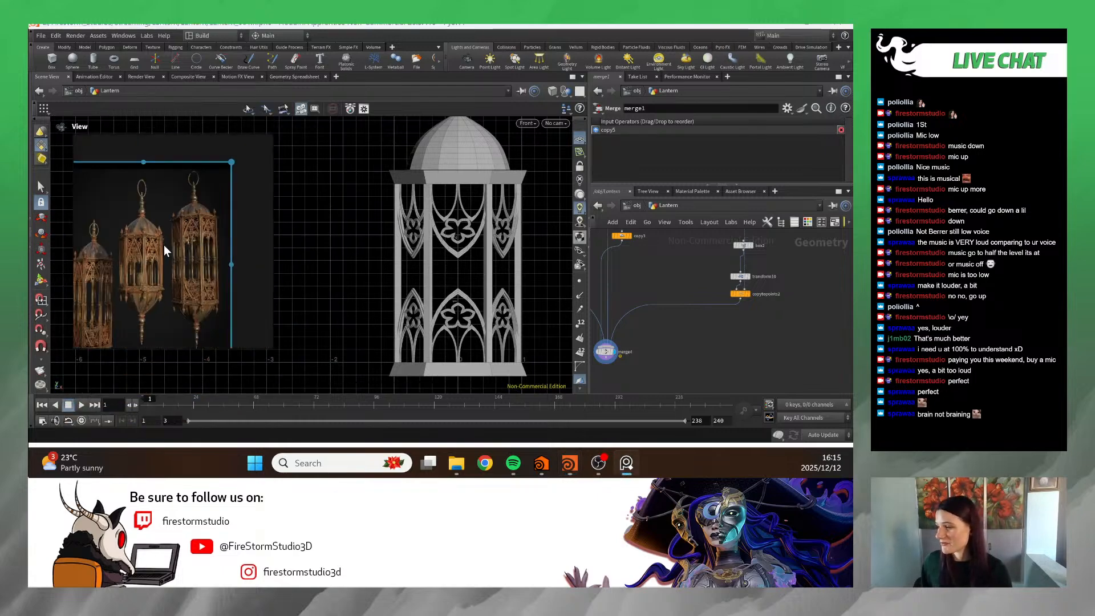
scroll(143, 282, up, 4)
middle_drag(145, 281, 174, 282)
right_drag(220, 281, 204, 309)
scroll(204, 310, down, 3)
middle_drag(204, 310, 190, 302)
right_drag(191, 302, 177, 316)
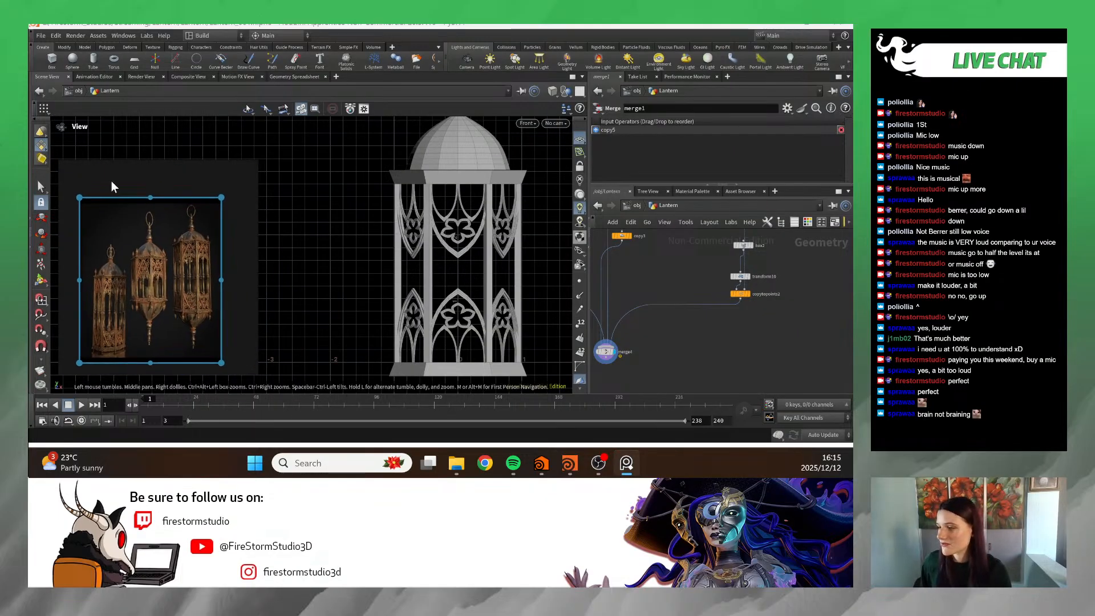
- Narrow the reference window so that it fits closely around the three lanterns
mouse_move(117, 169)
drag(121, 162, 135, 190)
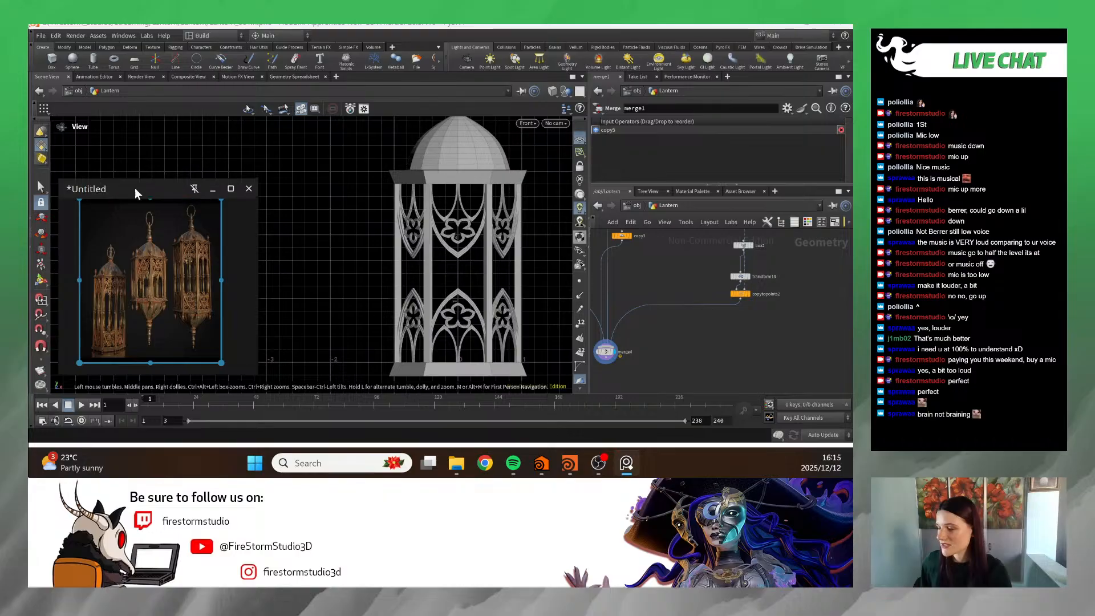
drag(265, 274, 221, 273)
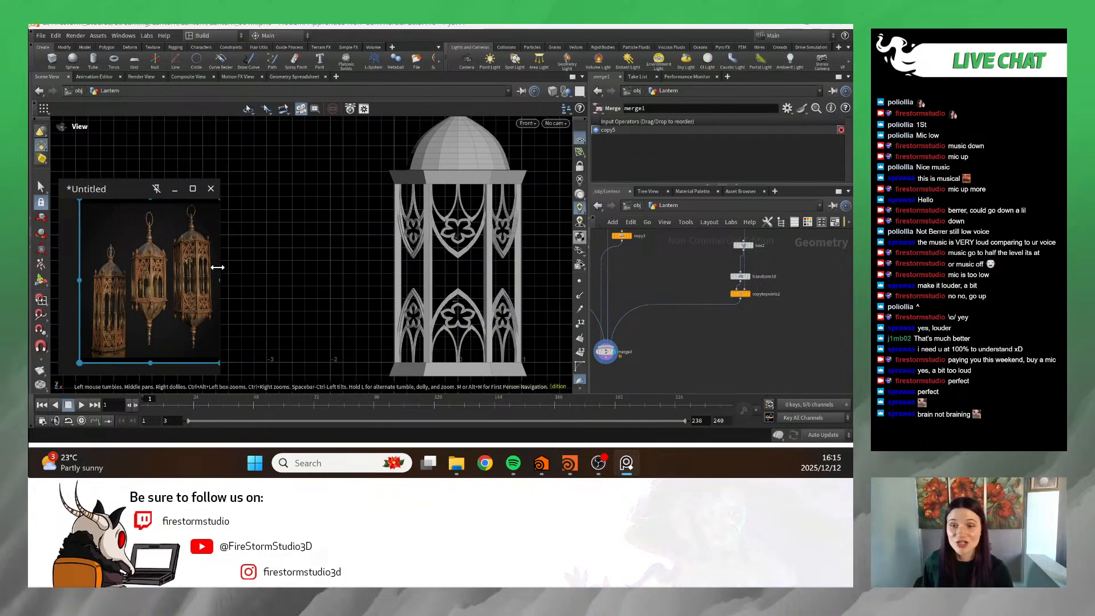
- View the complete lantern, from finial to base, beside the full reference lanterns
click(420, 119)
scroll(422, 240, down, 5)
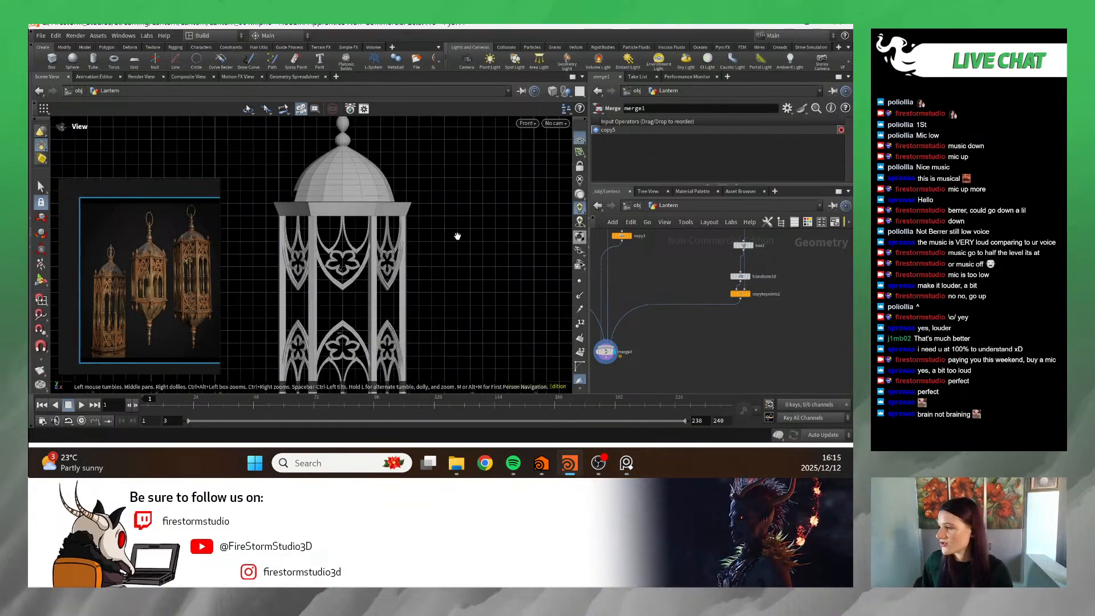
scroll(399, 263, up, 3)
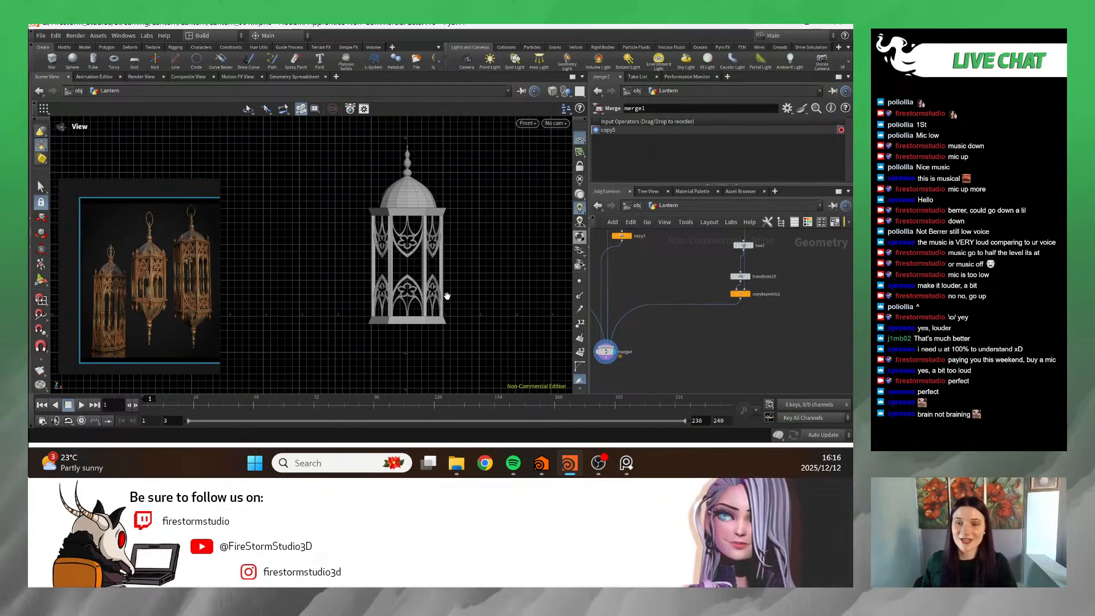
- Display line1, attribcreate1, resample1 and attribvop1 in turn to inspect how the arch curve is built
scroll(658, 277, down, 8)
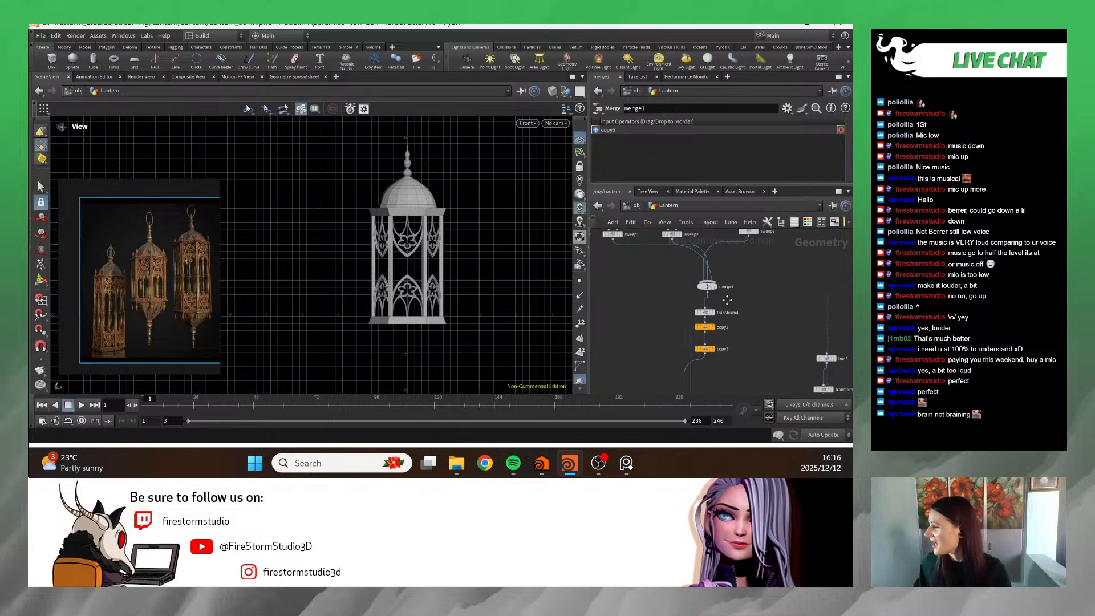
scroll(700, 284, up, 8)
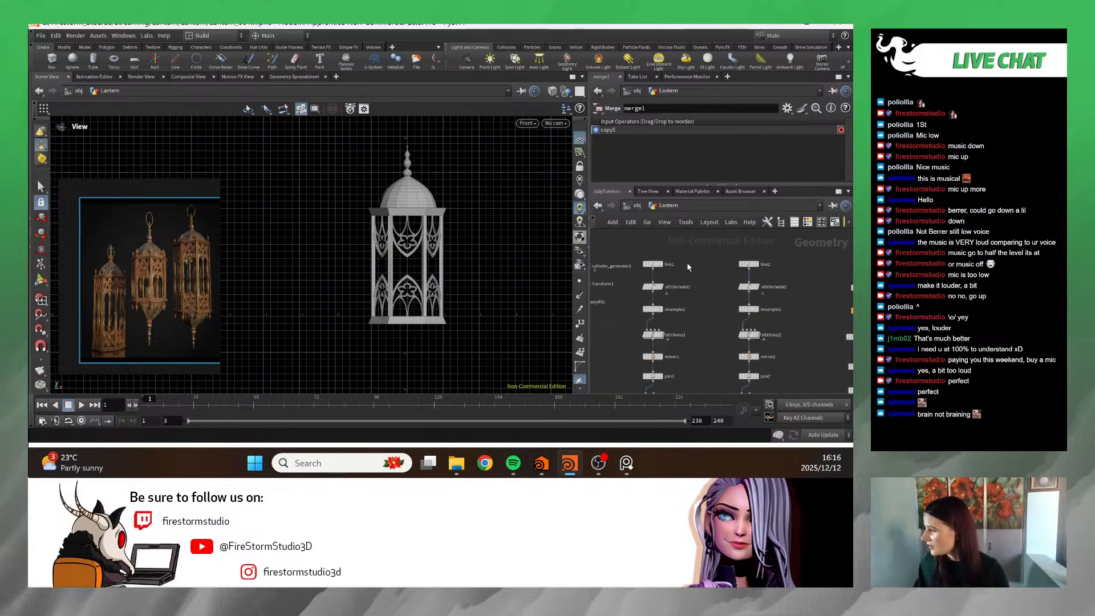
click(641, 264)
scroll(435, 310, up, 6)
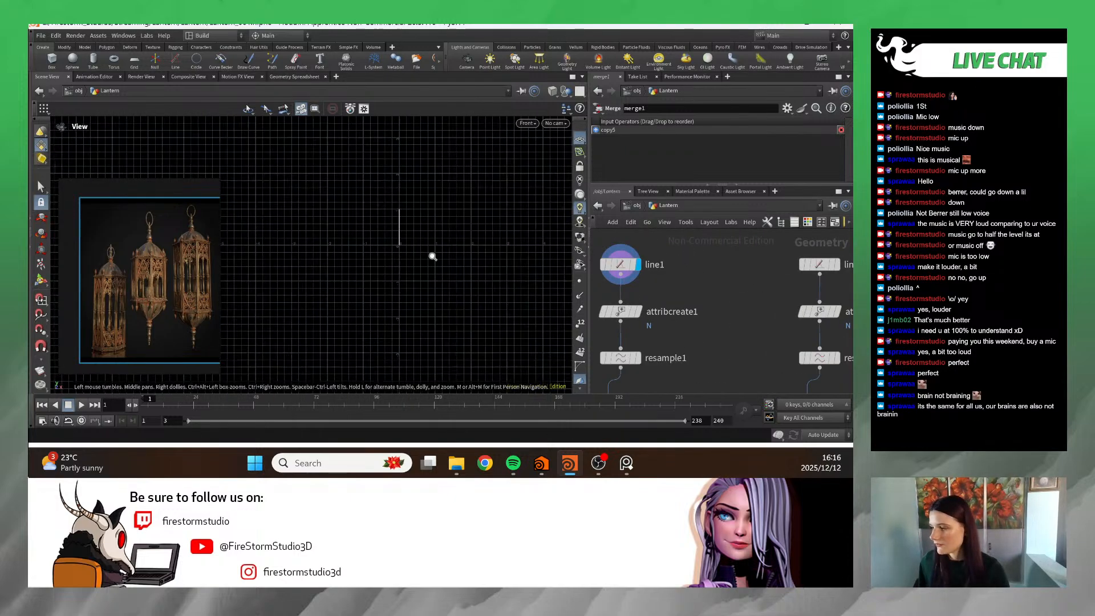
middle_drag(486, 260, 457, 266)
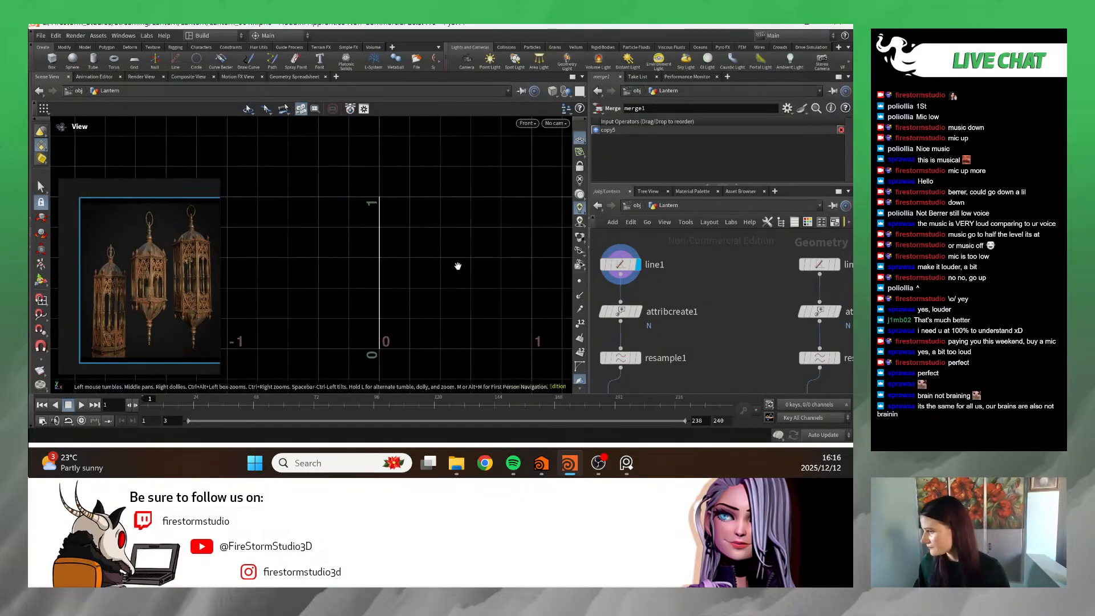
click(638, 311)
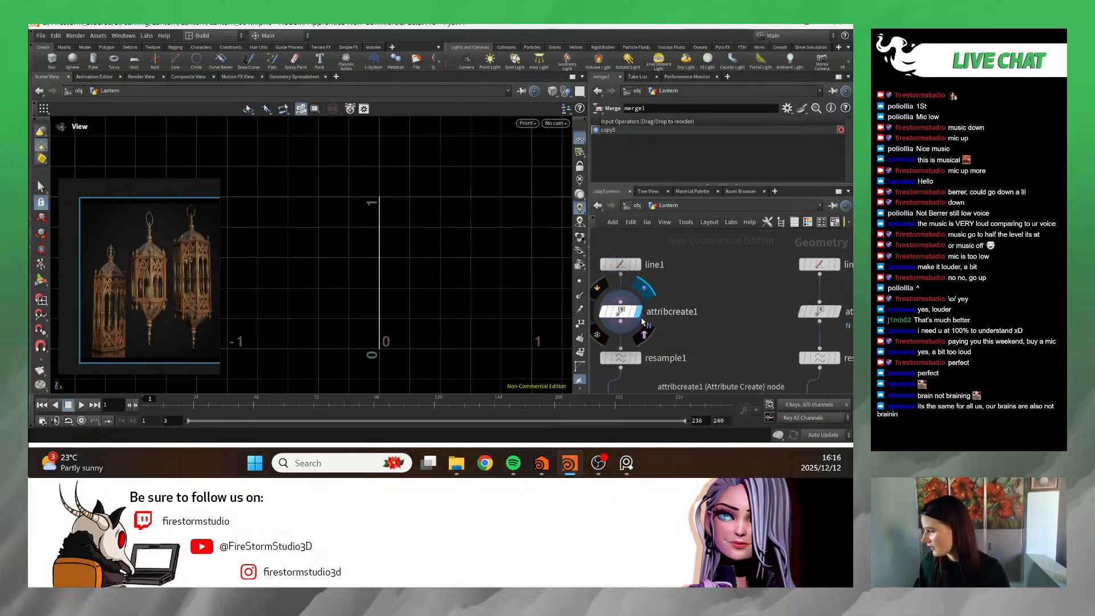
click(640, 358)
middle_drag(640, 358, 650, 259)
click(646, 311)
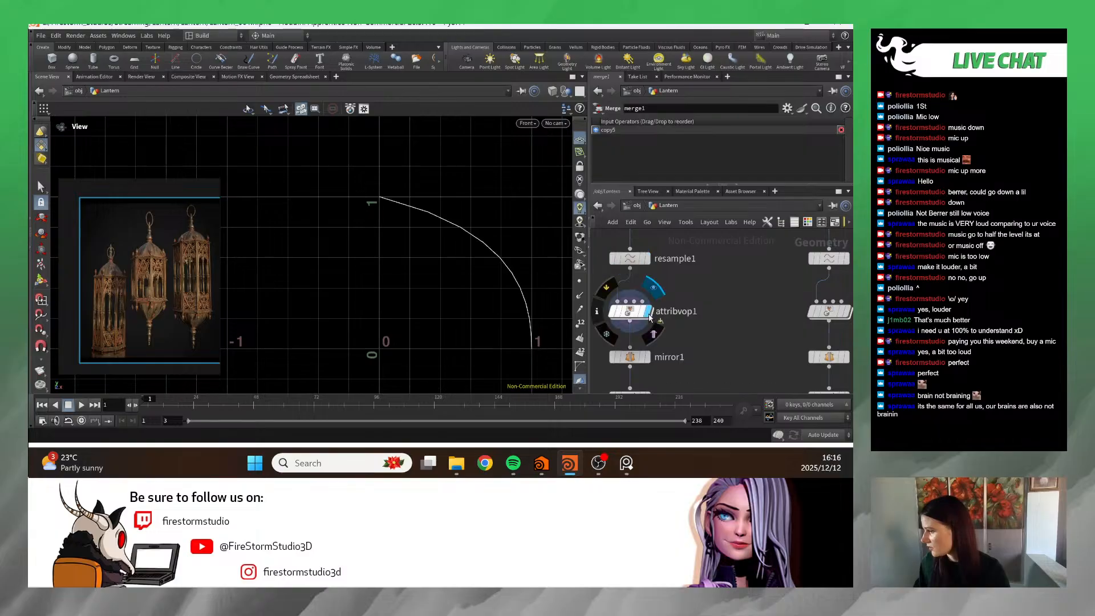
- Select attribvop1 to show its parameters and inspect the curved half-arch it produces
click(639, 320)
scroll(641, 320, down, 4)
scroll(434, 288, down, 5)
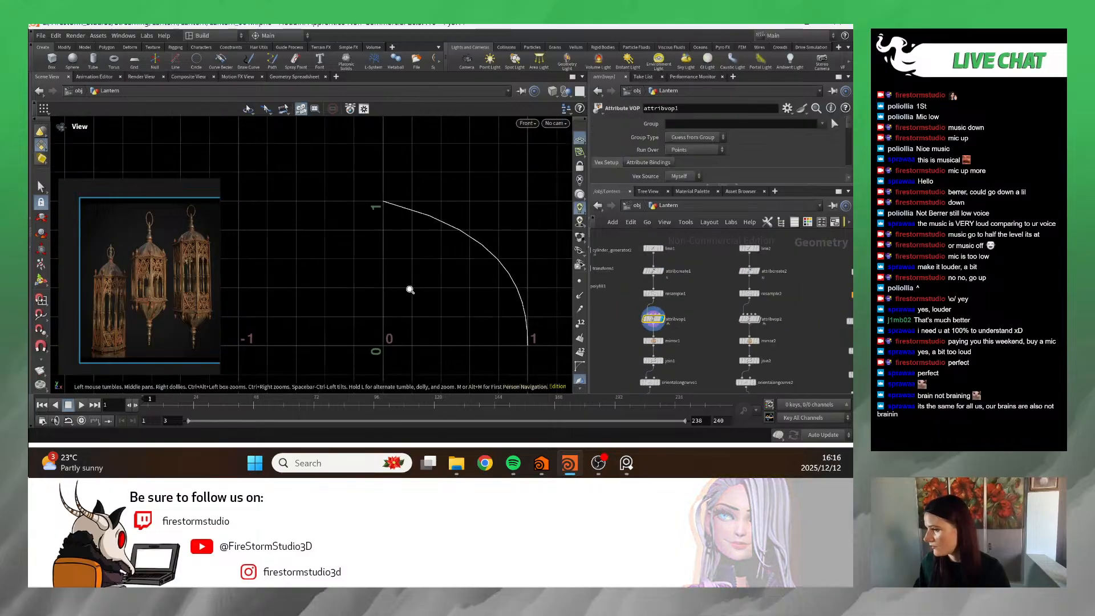
scroll(471, 280, up, 3)
middle_drag(471, 281, 291, 297)
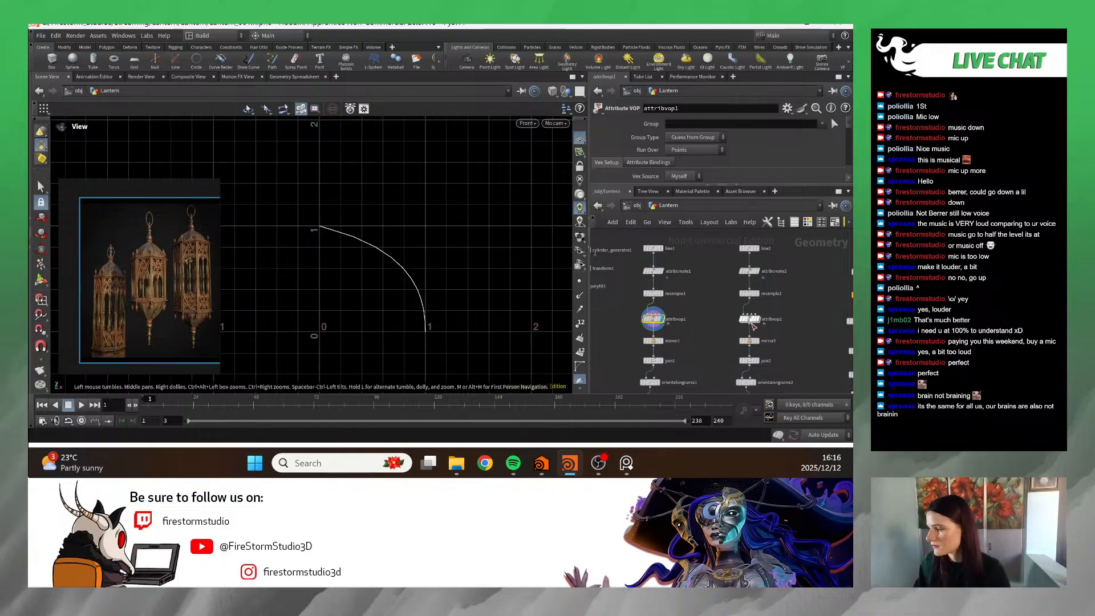
- Display merge2 to view the combined arch and flower curves, and trace the nodes feeding it
scroll(702, 289, down, 3)
scroll(684, 290, up, 5)
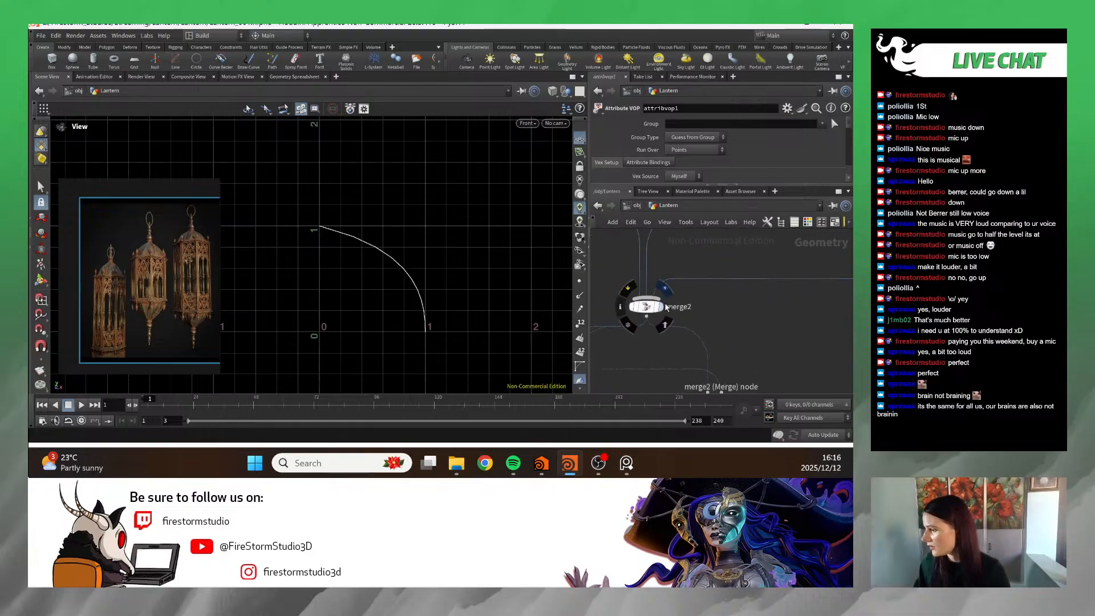
click(665, 307)
scroll(419, 249, down, 4)
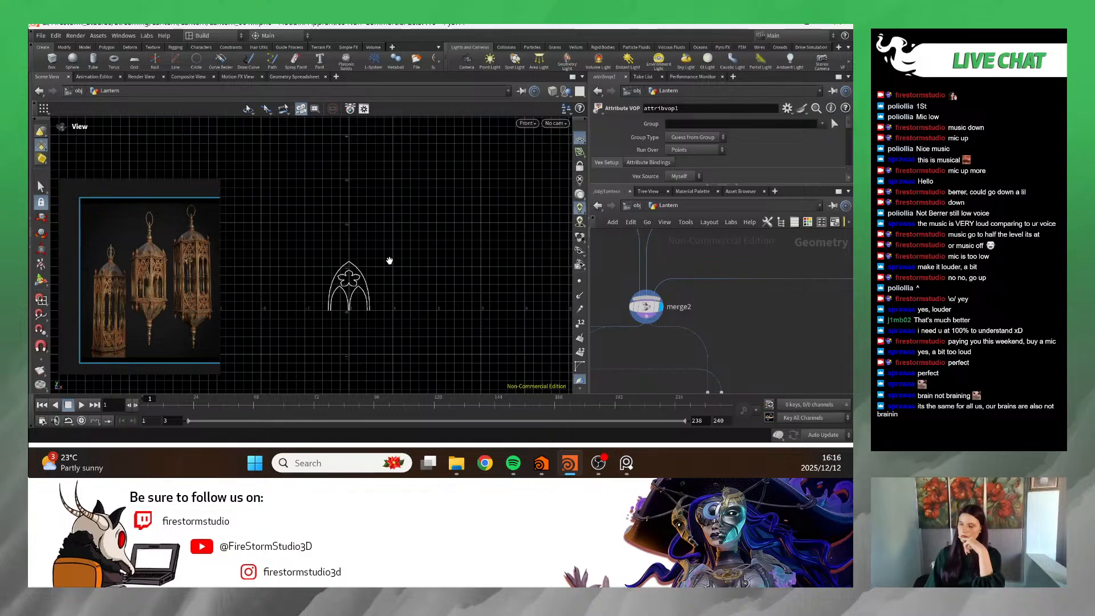
scroll(438, 279, down, 1)
scroll(705, 287, down, 4)
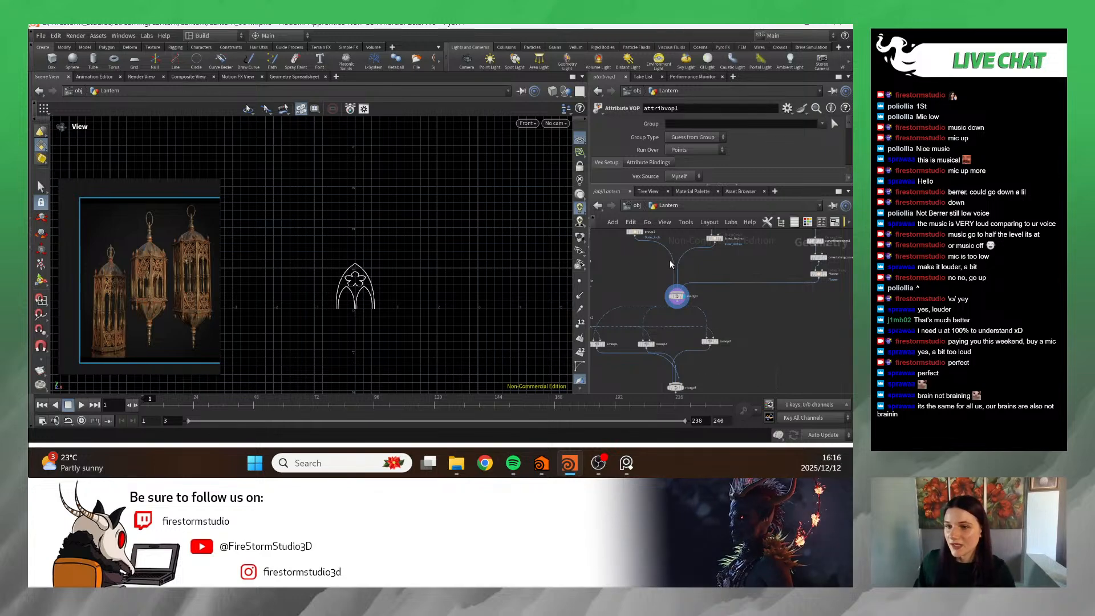
scroll(763, 319, down, 4)
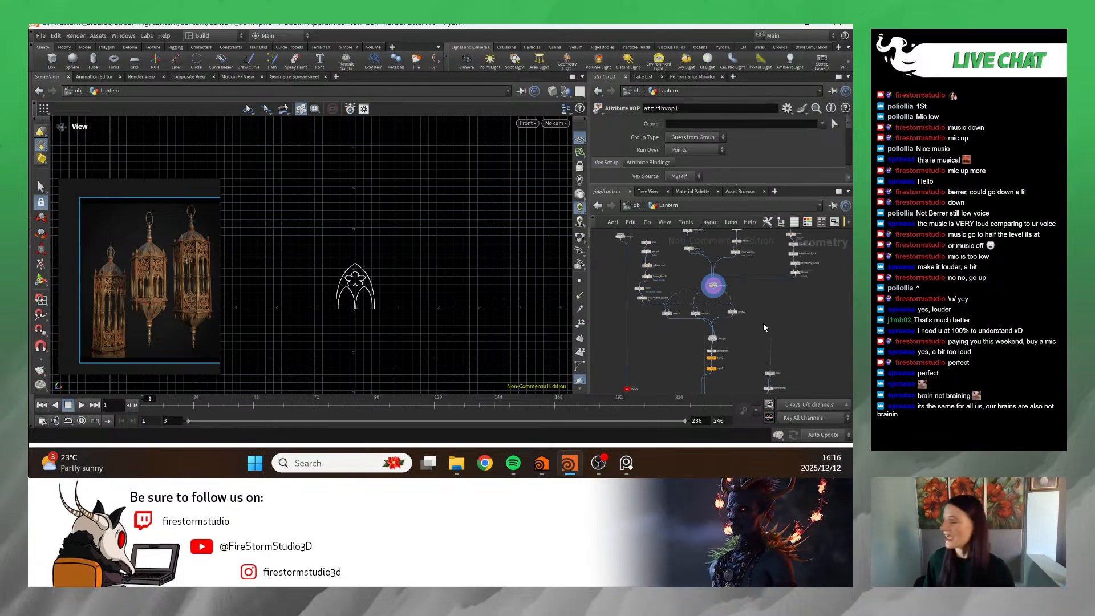
- Display and select merge3 to view the swept arch panel and its sweep inputs
scroll(767, 336, up, 6)
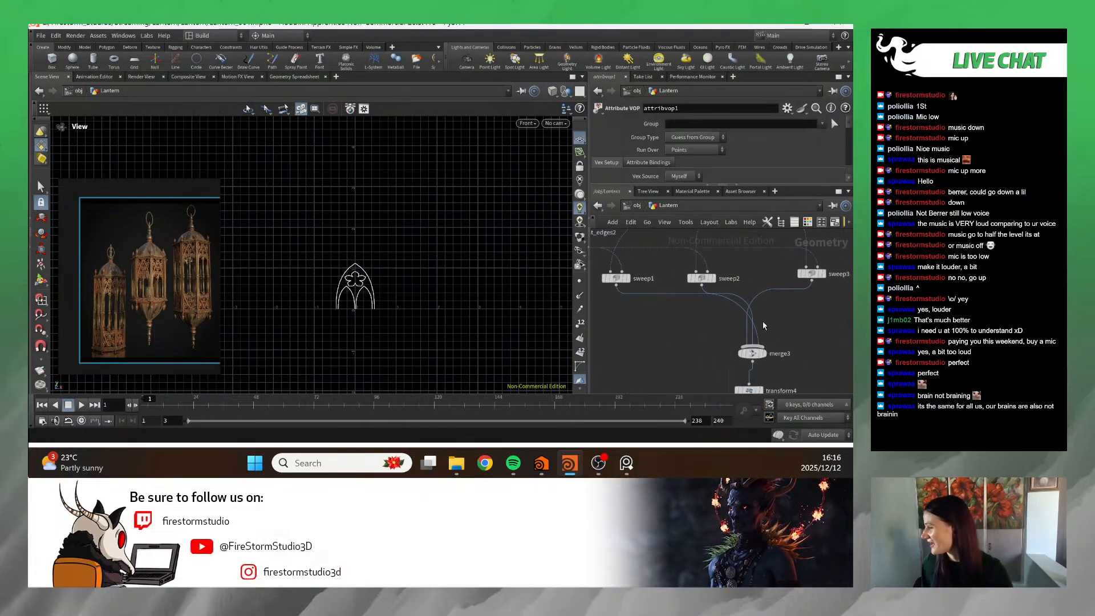
click(764, 359)
click(750, 359)
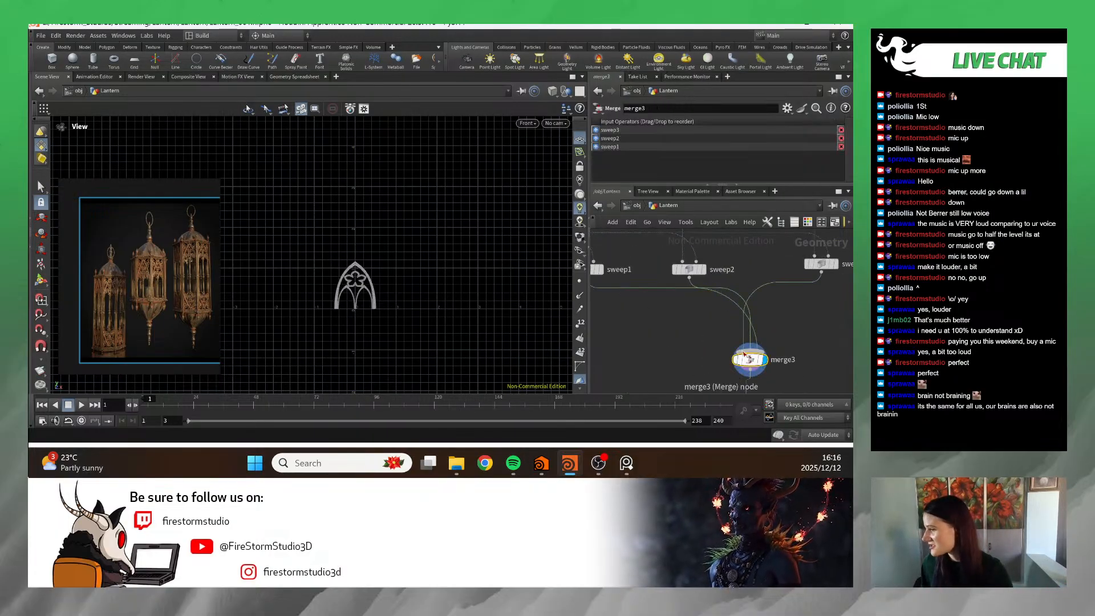
- Examine the swept arch panel's outer arch, flower and two inner arches against the reference lanterns
scroll(313, 239, down, 3)
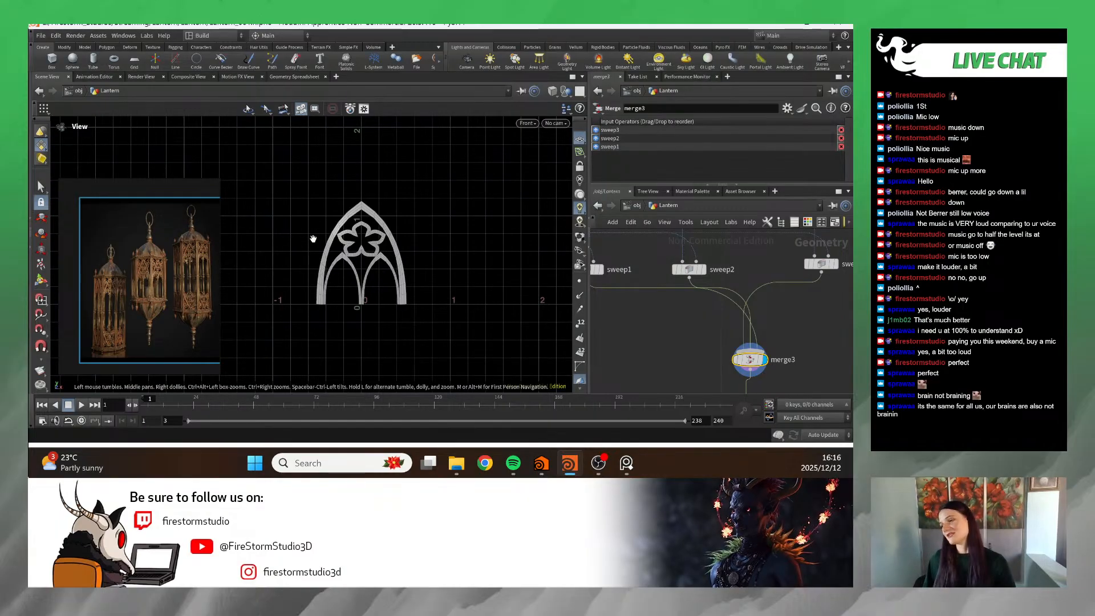
scroll(350, 242, up, 3)
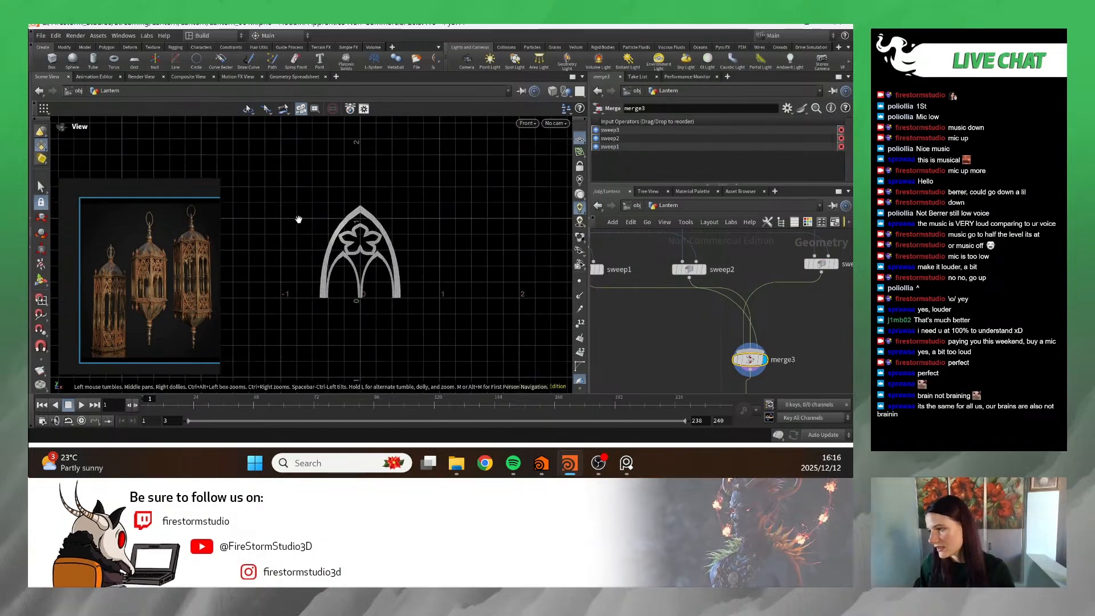
scroll(445, 264, down, 3)
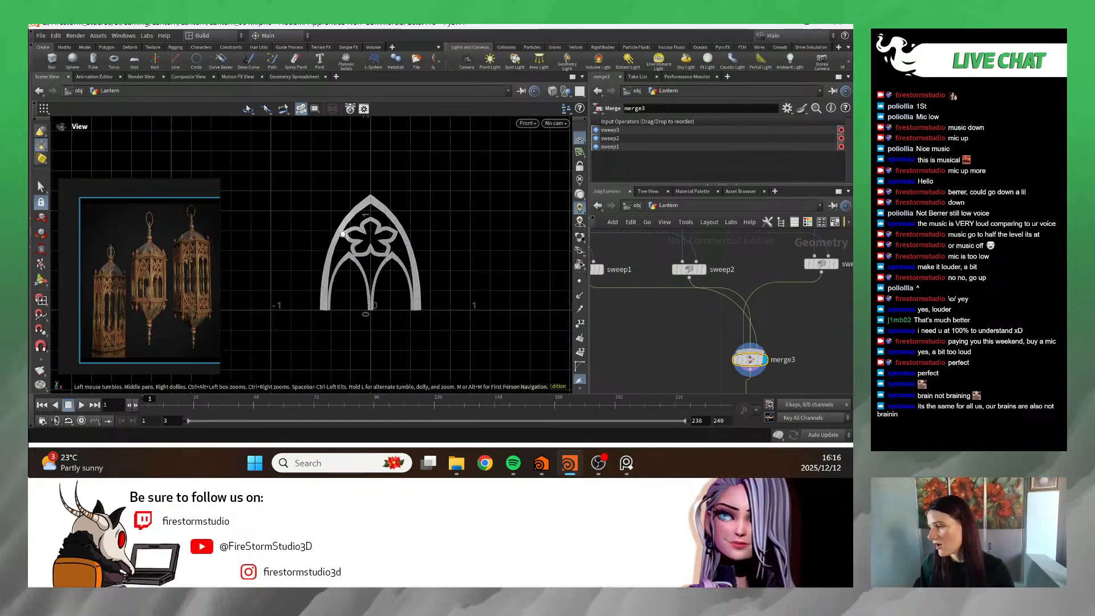
scroll(460, 204, up, 2)
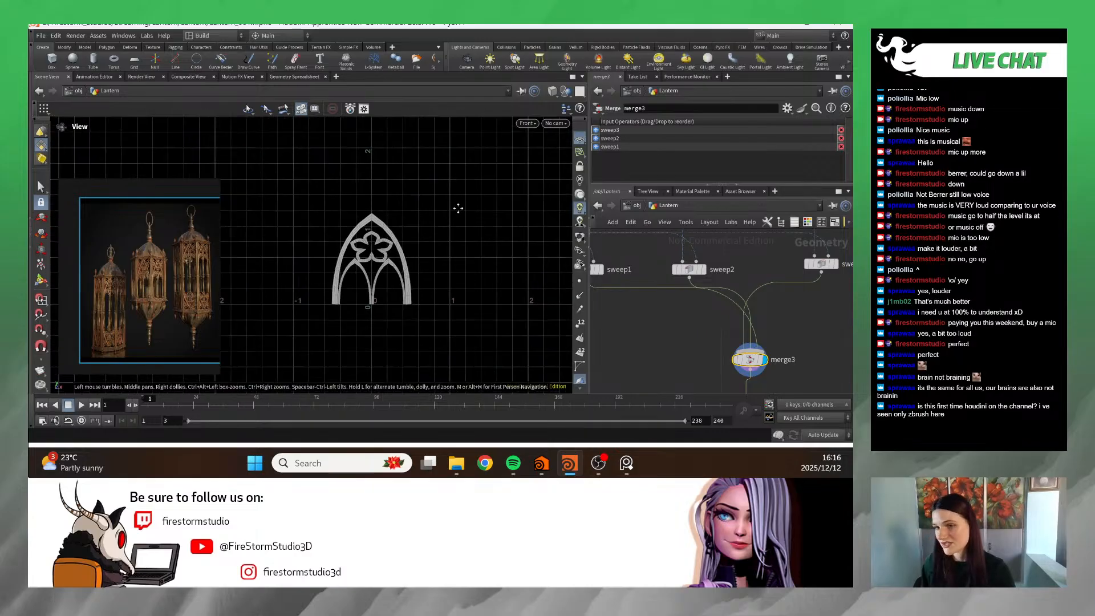
scroll(456, 251, up, 2)
middle_drag(461, 257, 451, 229)
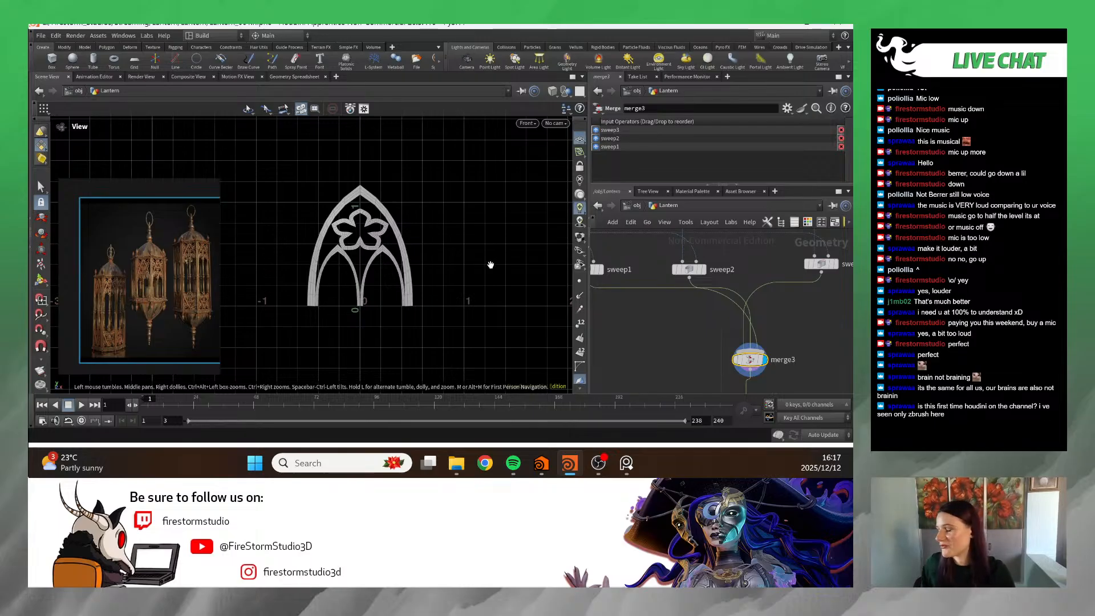
scroll(411, 278, up, 5)
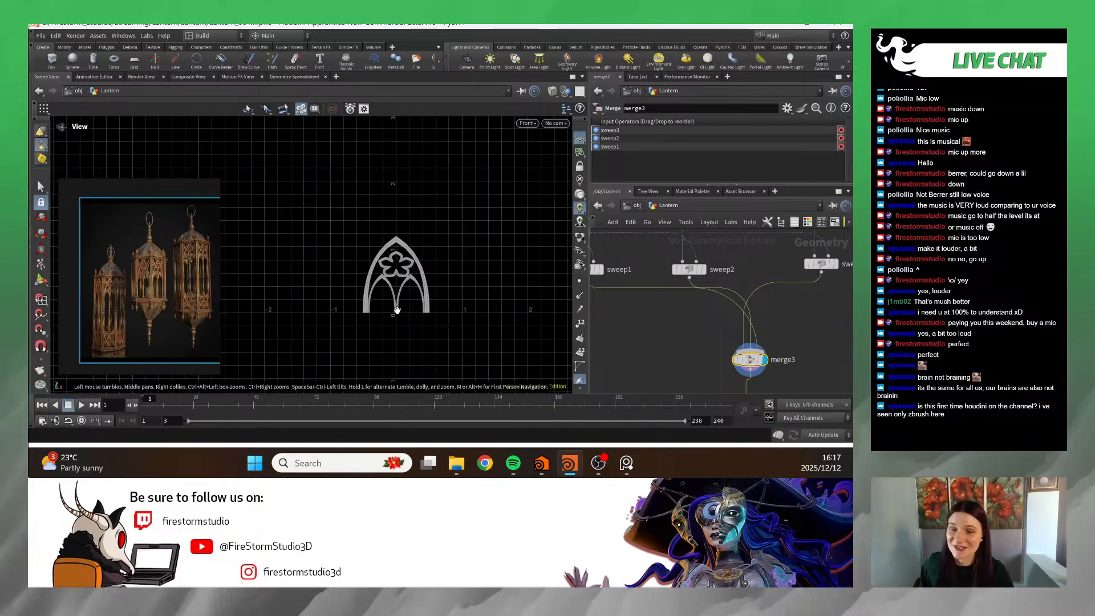
scroll(456, 287, up, 4)
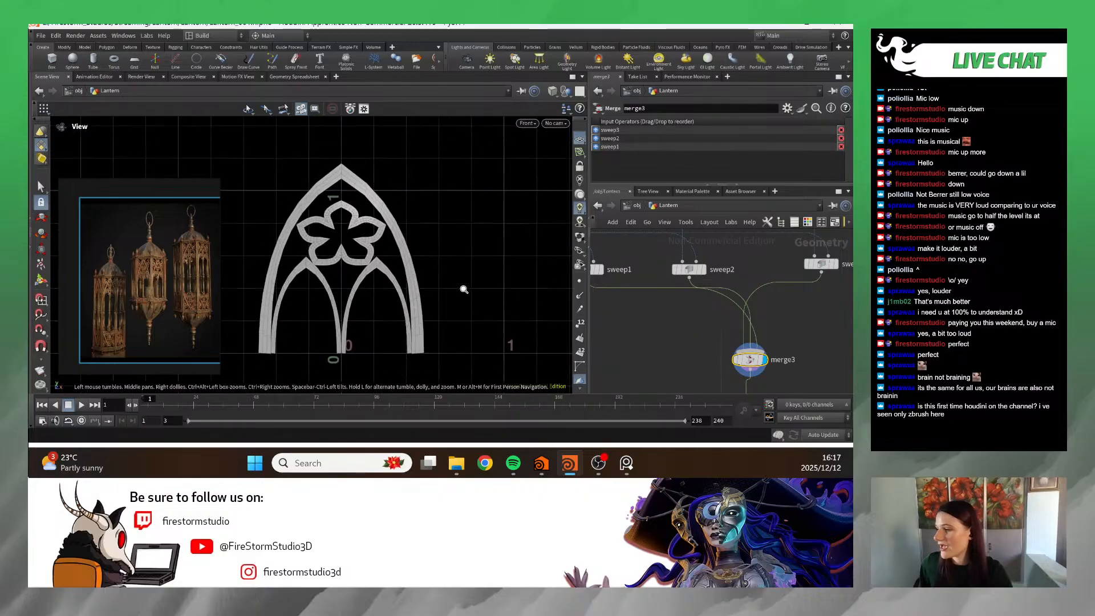
middle_drag(447, 286, 472, 285)
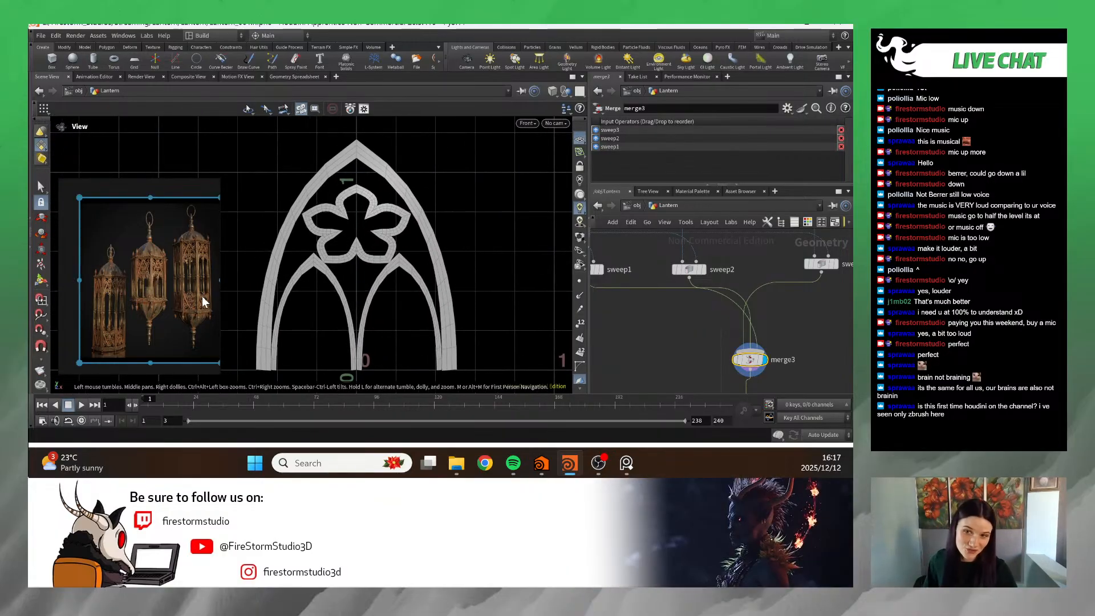
- Widen the reference window to show all three lanterns and compare them with the swept arch panel
mouse_move(219, 301)
mouse_down()
mouse_move(231, 301)
mouse_move(222, 300)
mouse_up()
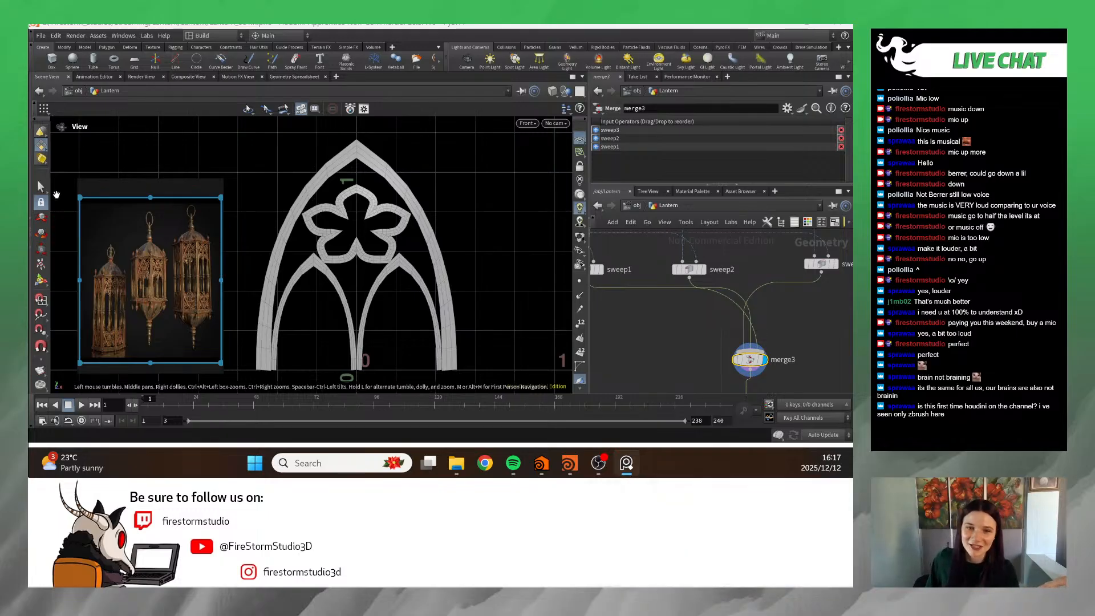
mouse_move(134, 191)
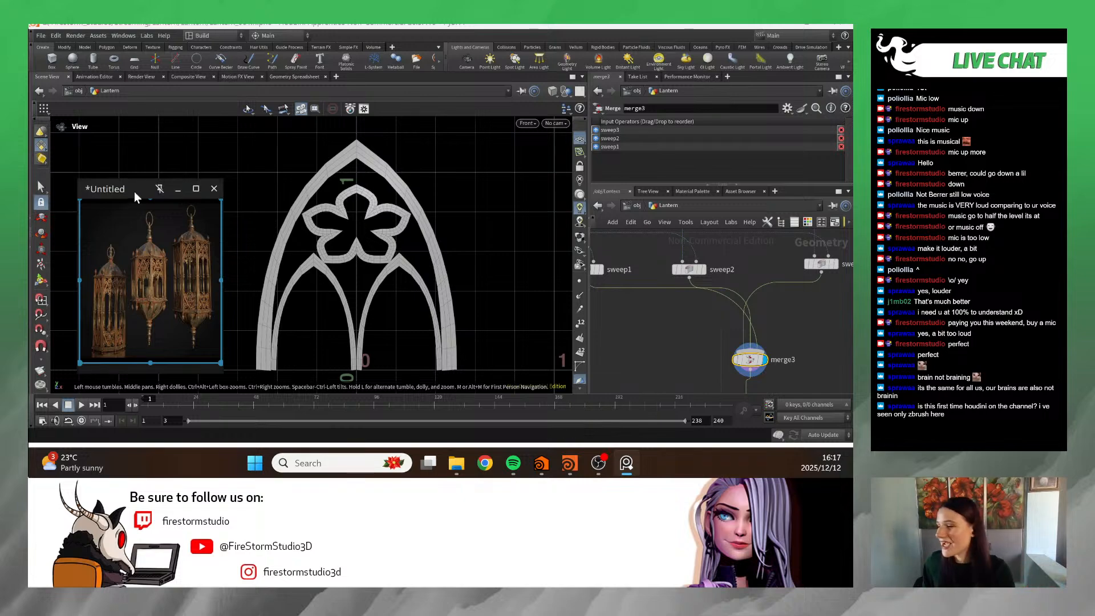
scroll(442, 243, down, 6)
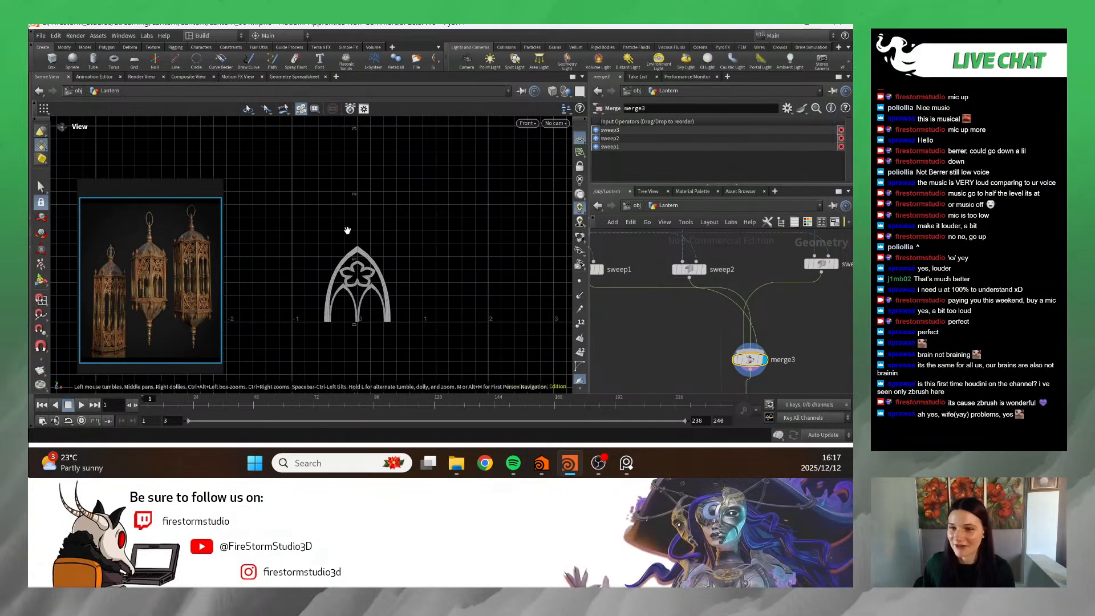
middle_drag(396, 294, 412, 257)
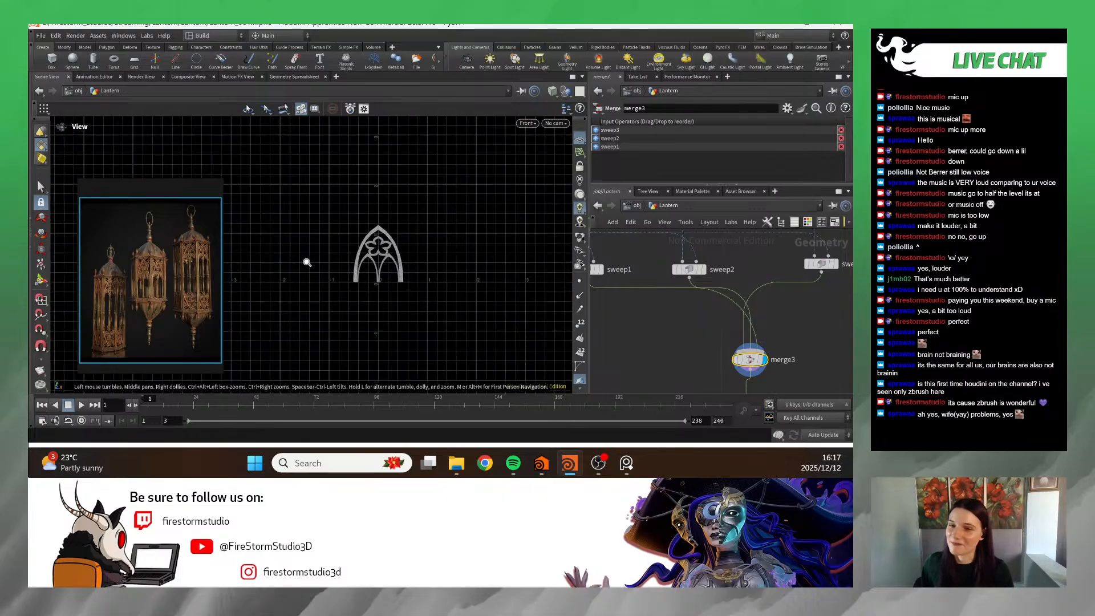
scroll(464, 251, up, 6)
scroll(386, 267, down, 5)
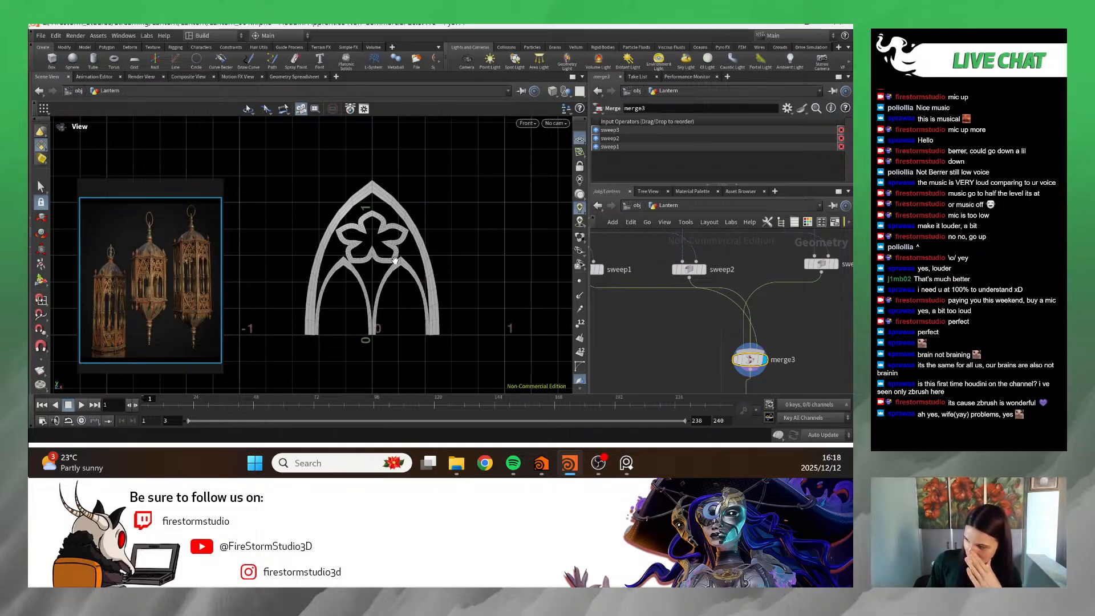
scroll(422, 259, down, 1)
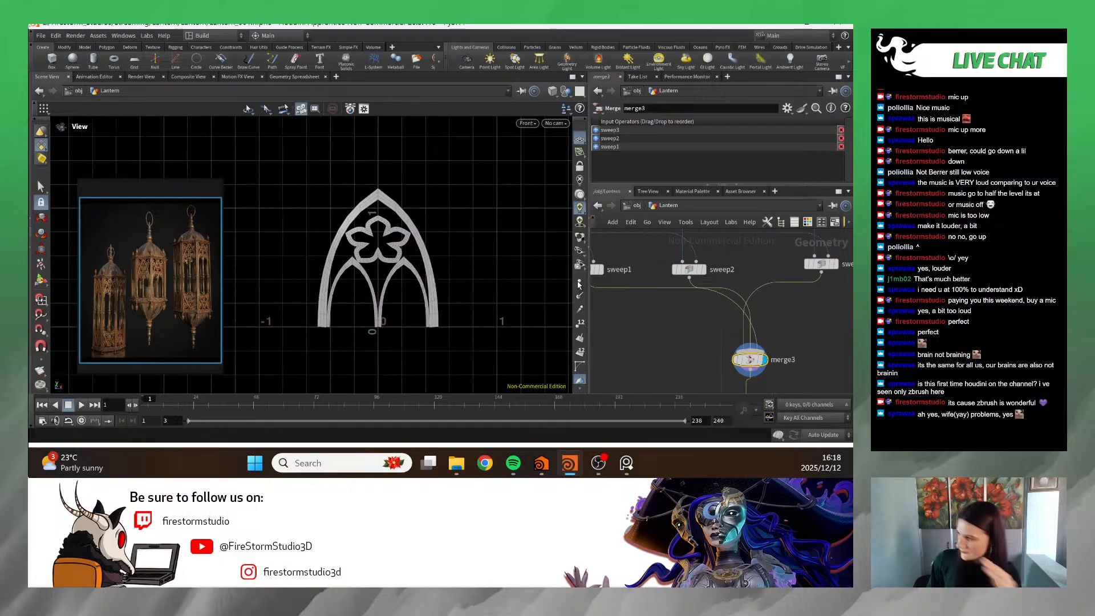
- Display merge4 to view the assembled lantern and examine its upper and lower arch tracery panels
scroll(735, 320, down, 5)
middle_drag(753, 327, 738, 249)
scroll(731, 349, up, 3)
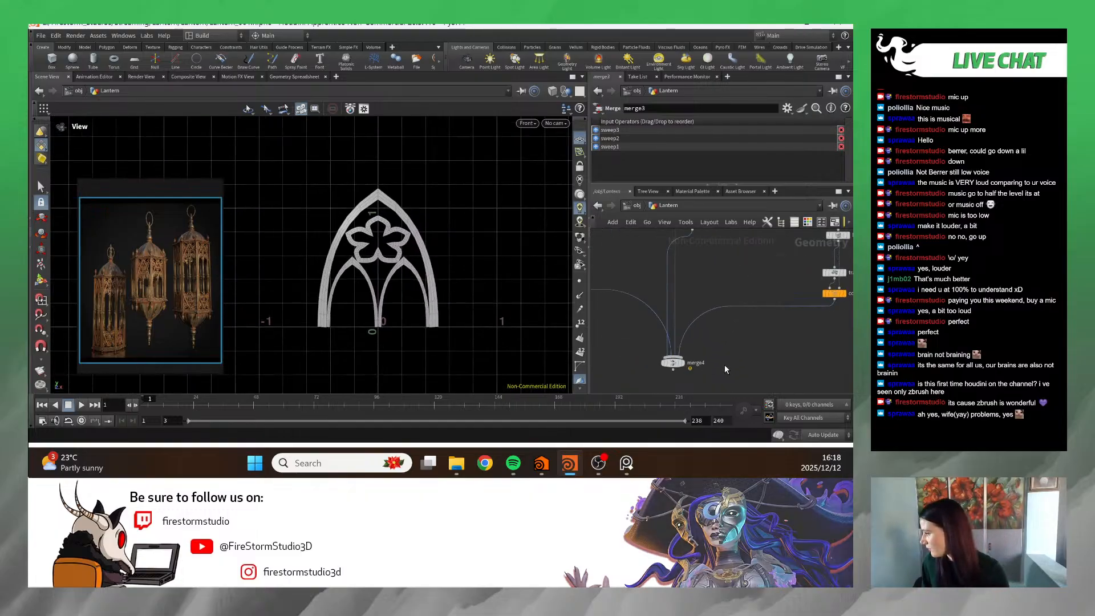
click(682, 363)
scroll(429, 291, down, 3)
scroll(428, 292, up, 2)
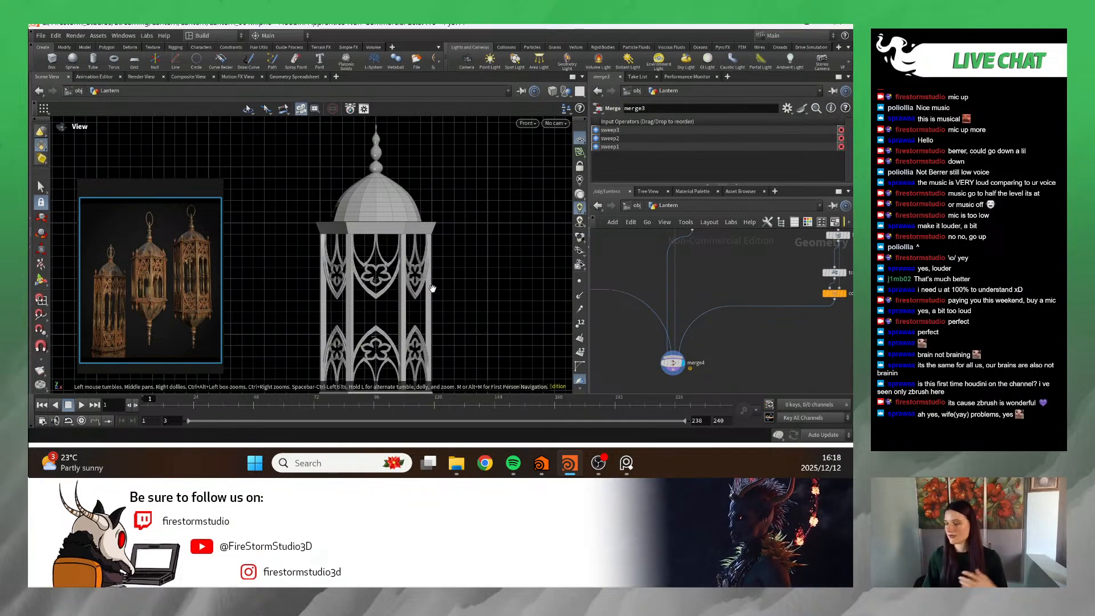
scroll(433, 290, up, 1)
middle_drag(432, 289, 445, 224)
scroll(386, 244, up, 2)
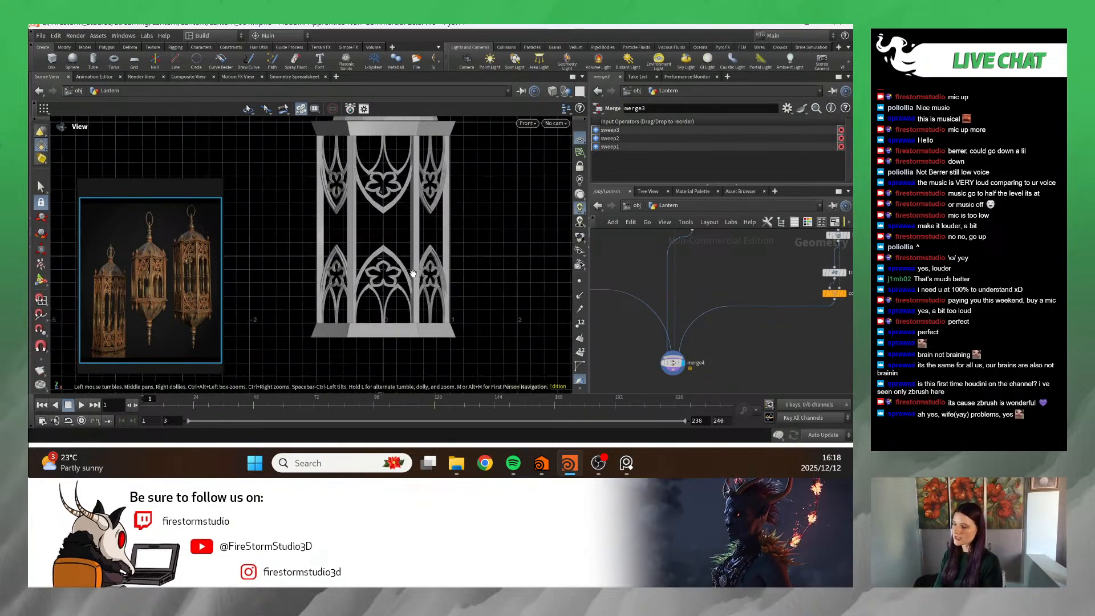
middle_drag(386, 245, 404, 354)
mouse_move(398, 295)
middle_down()
mouse_move(399, 258)
mouse_move(404, 277)
middle_up()
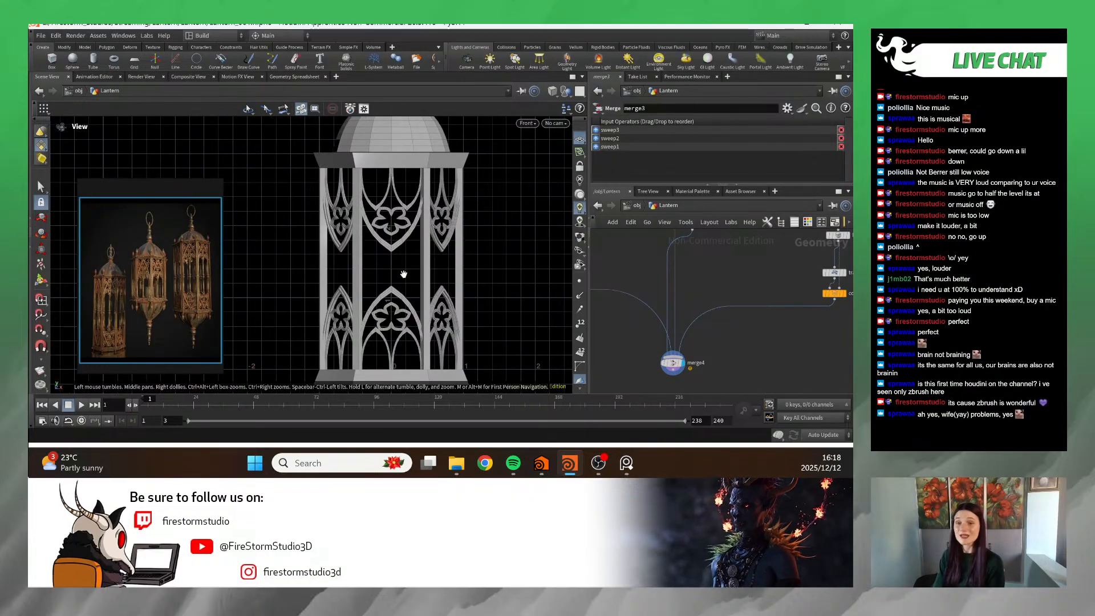
- Select transform4 above copy2 and set its Z rotation to 180 to turn the arch panels upside down
middle_drag(713, 288, 691, 356)
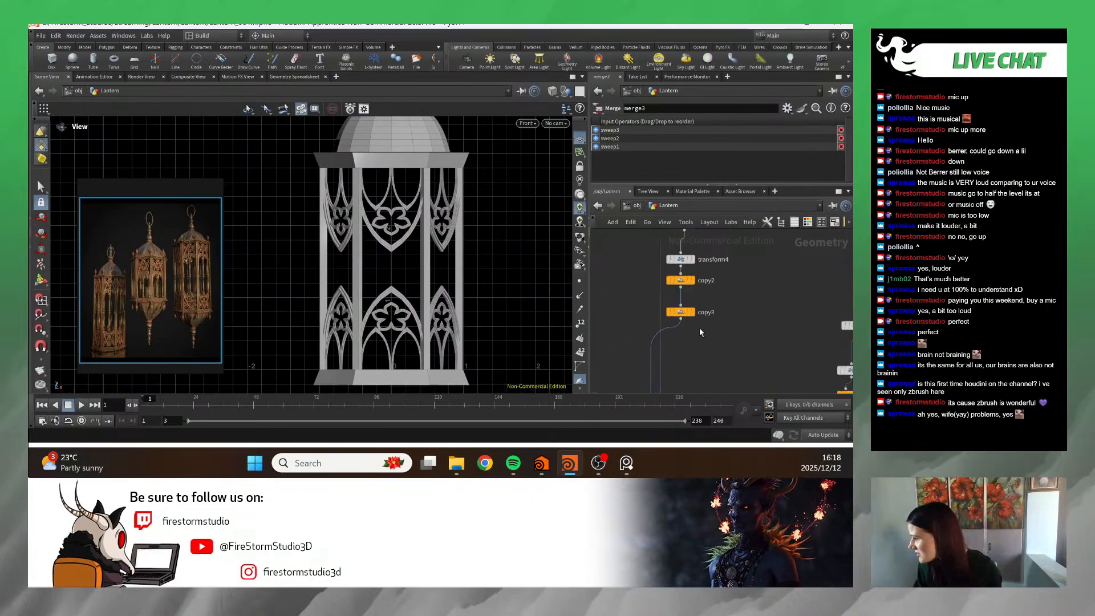
scroll(698, 327, up, 3)
click(696, 328)
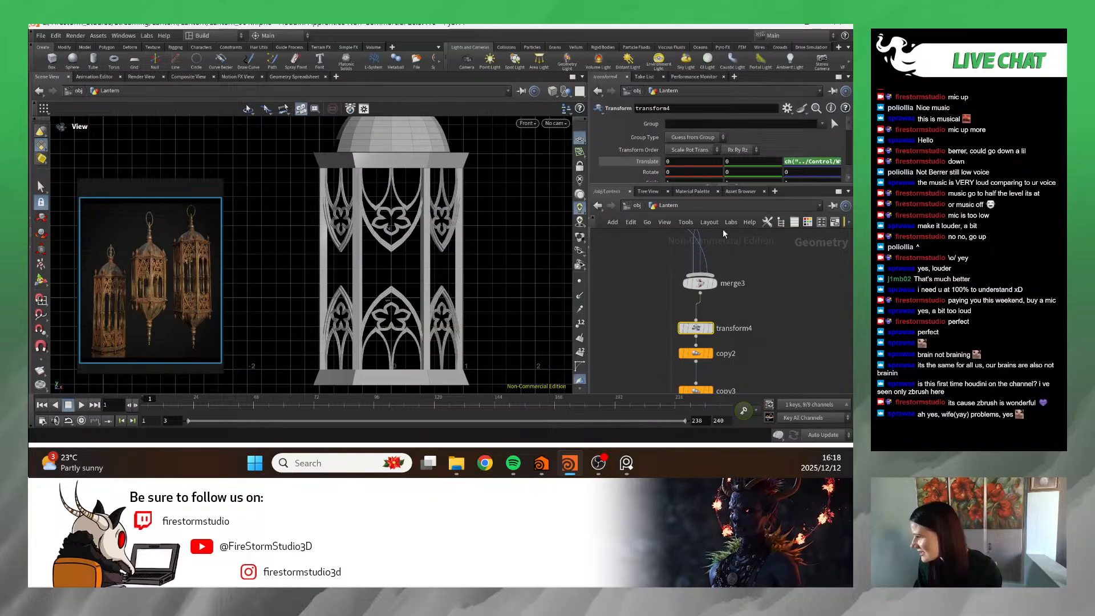
scroll(711, 136, down, 3)
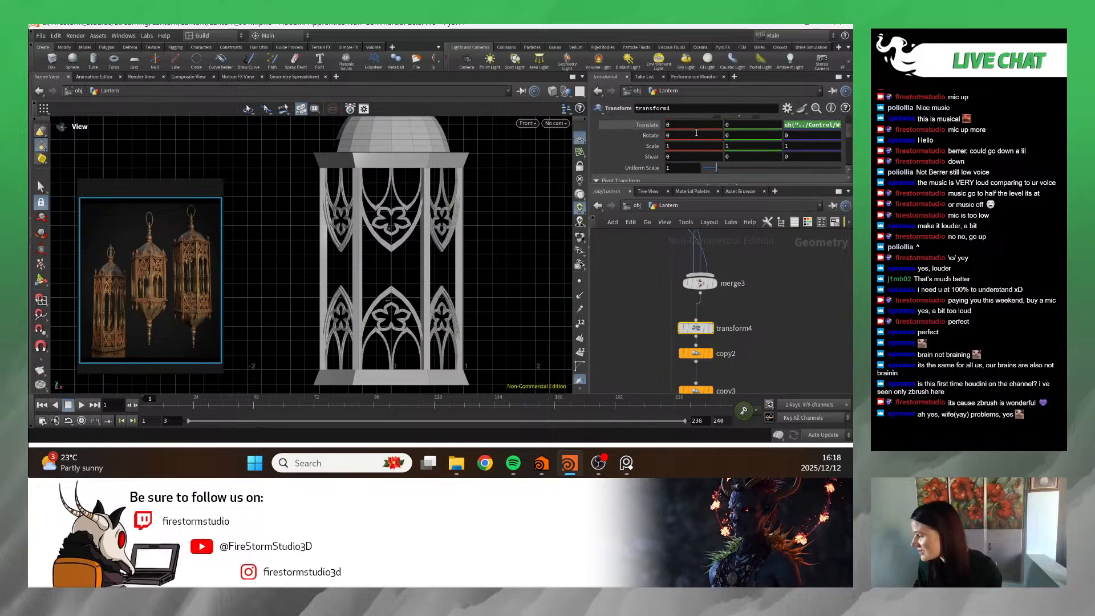
click(697, 130)
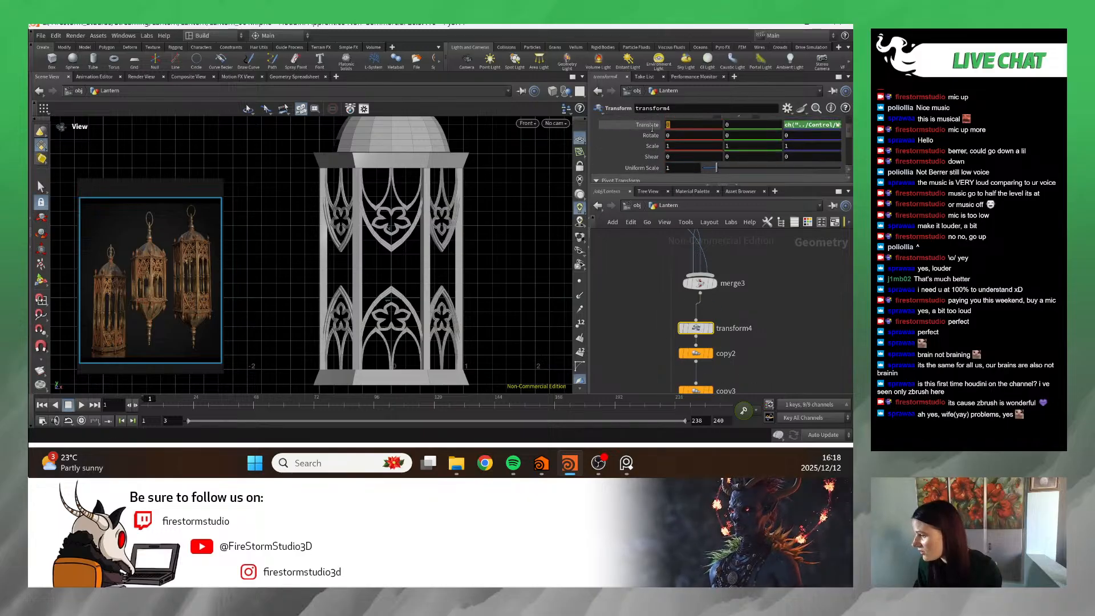
key(ctrl+v)
click(822, 137)
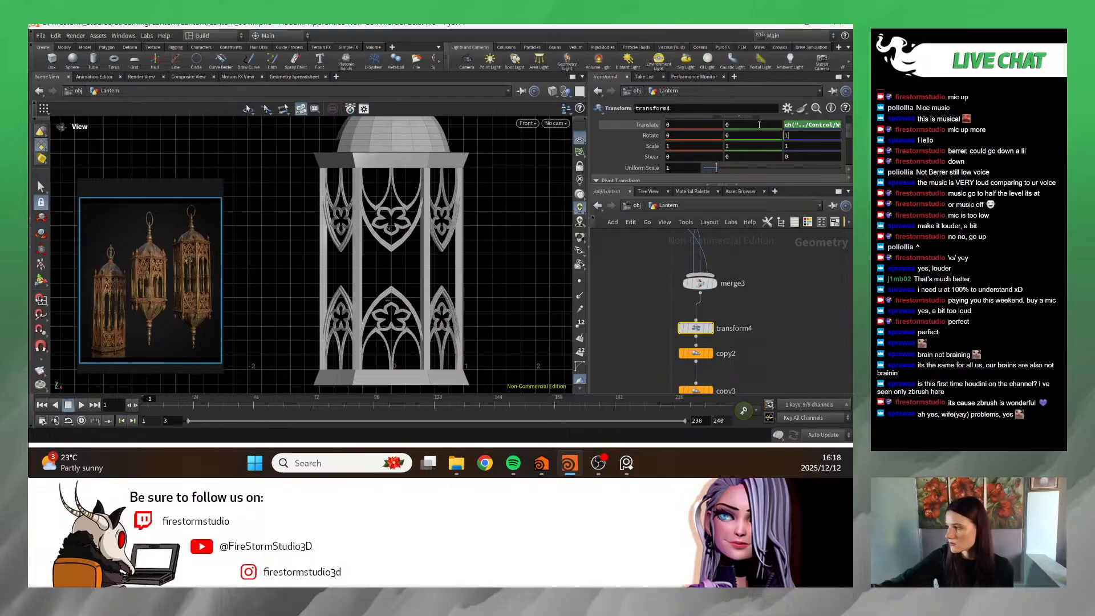
text(1850)
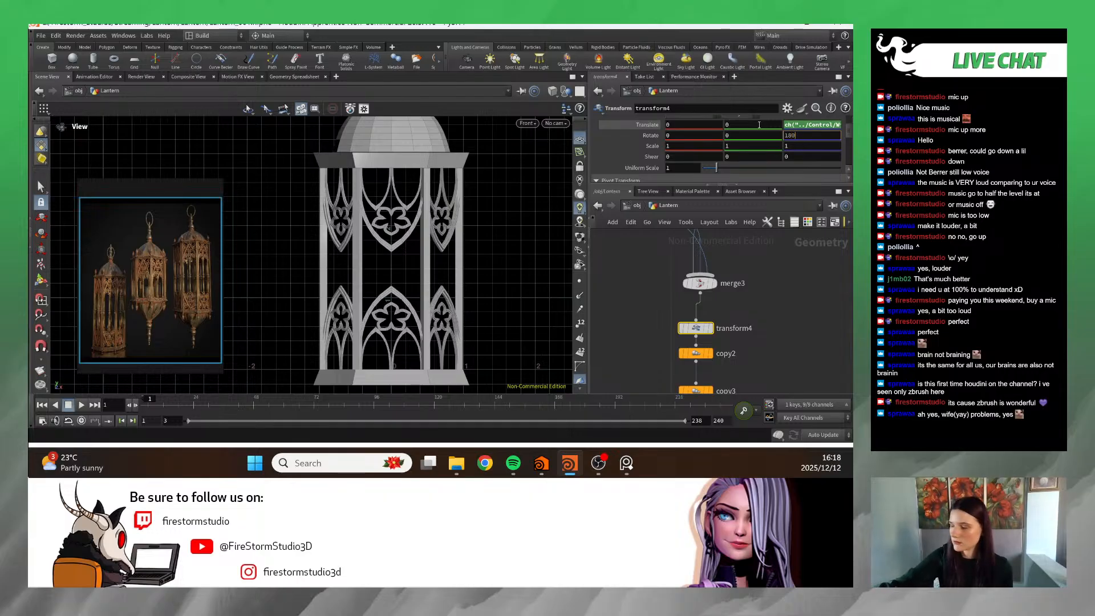
key(Return)
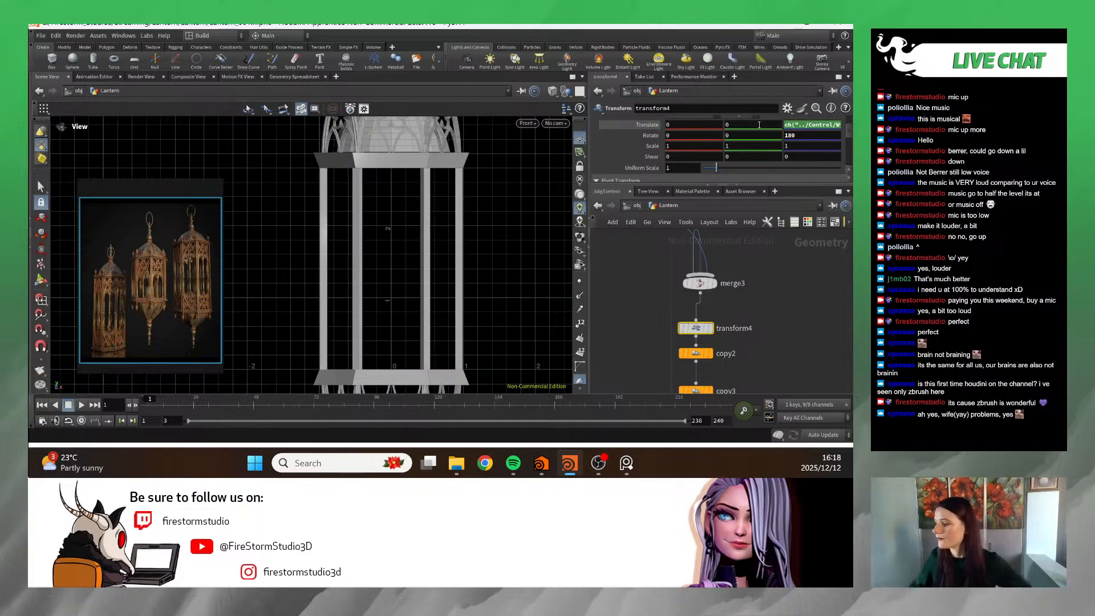
- Check the rotated panels on the lantern, and display transform4 to examine the flipped arch's position relative to the origin
scroll(364, 217, down, 5)
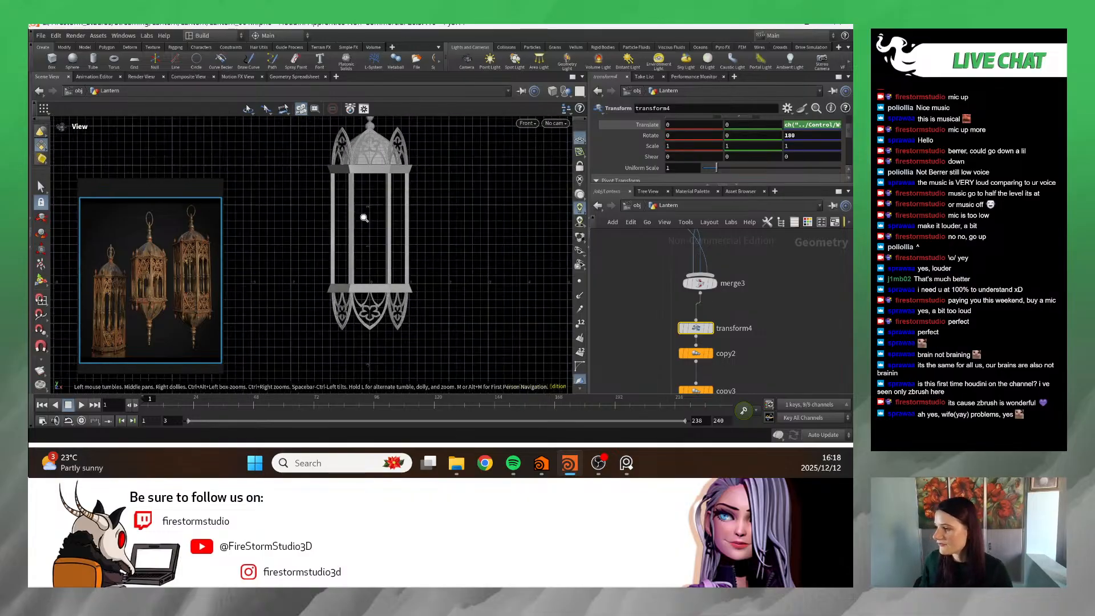
scroll(364, 218, up, 5)
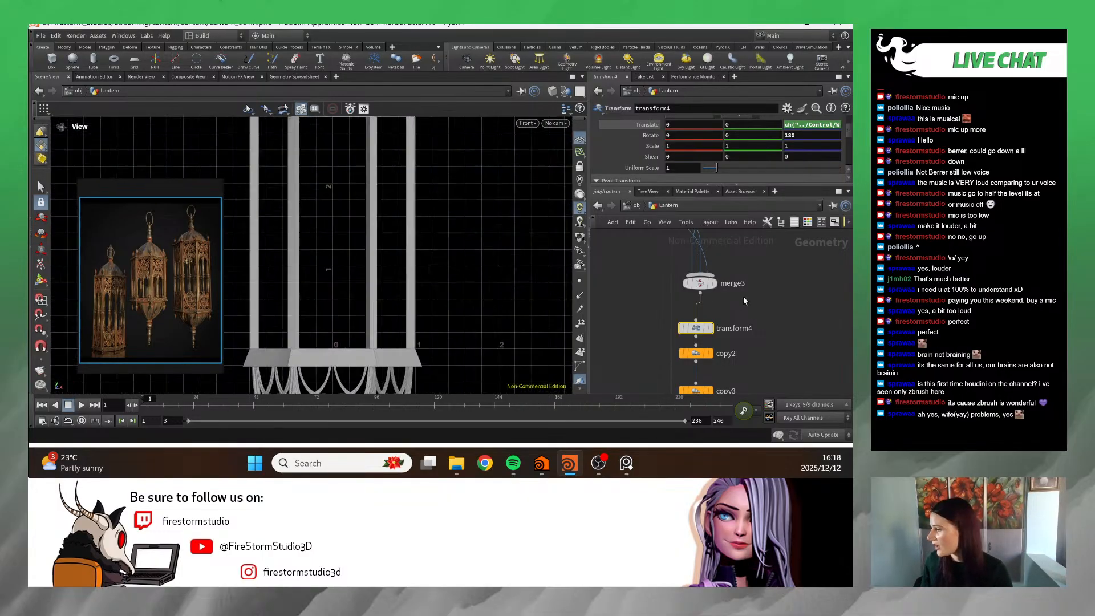
mouse_move(713, 332)
click(711, 331)
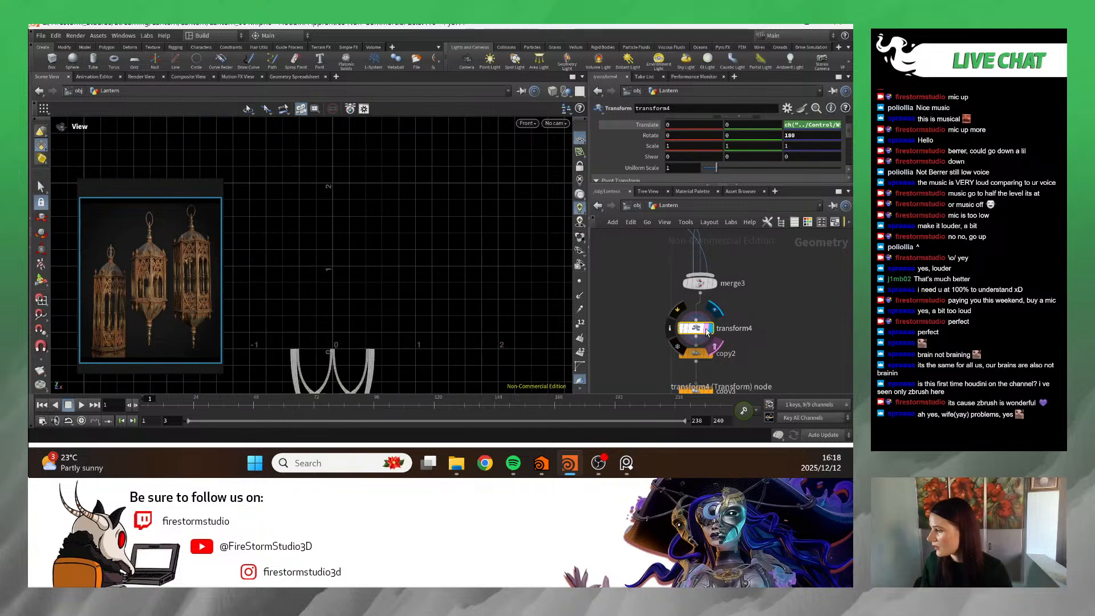
alt+middle_drag(377, 350, 405, 275)
scroll(404, 275, down, 2)
right_drag(404, 275, 478, 296)
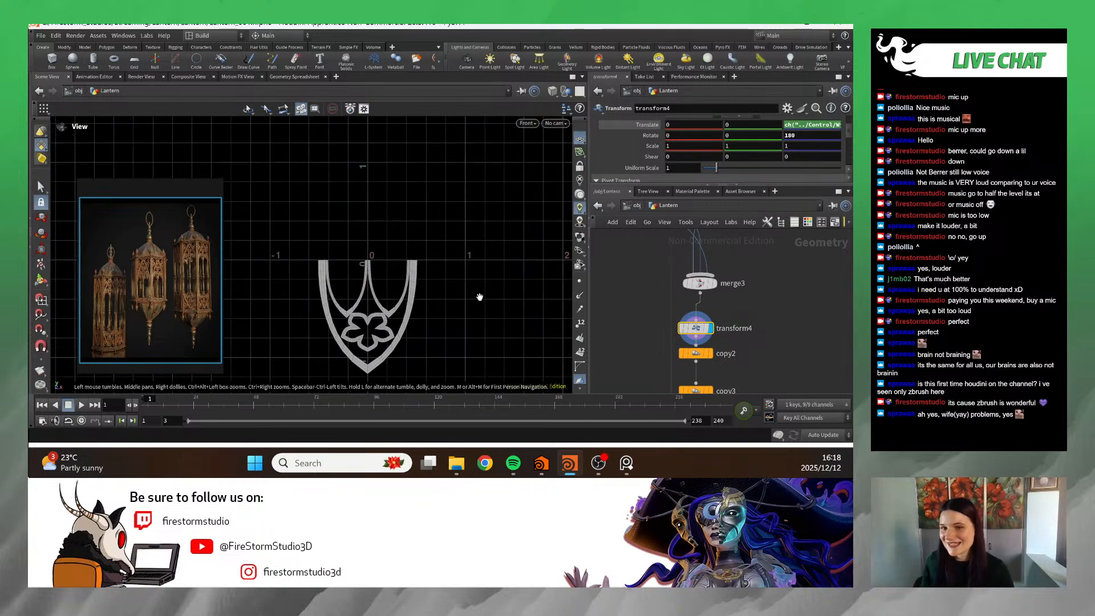
middle_drag(456, 301, 452, 276)
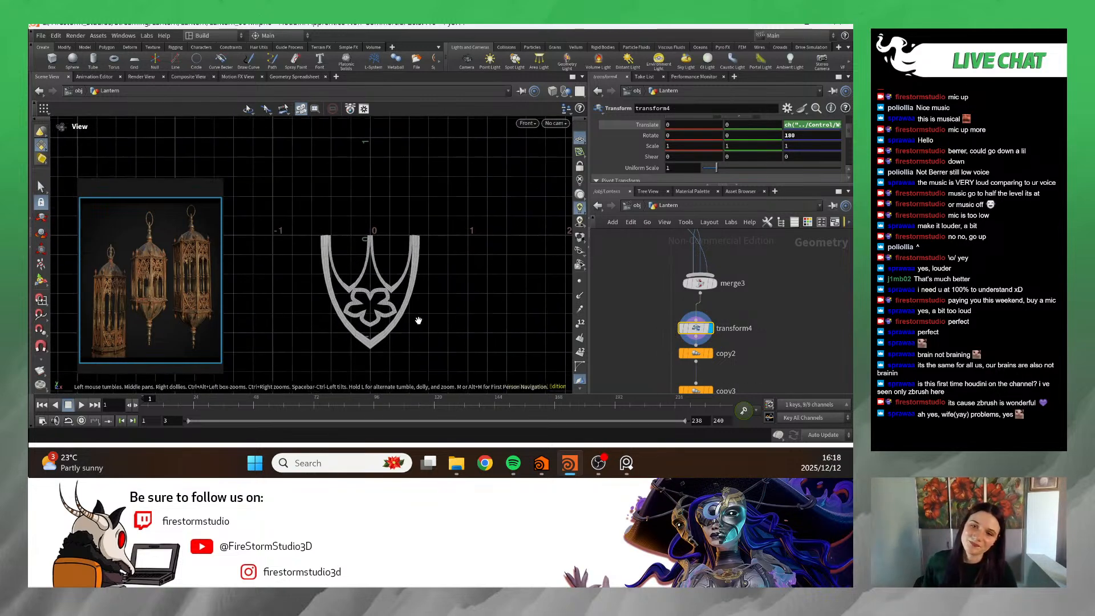
right_drag(320, 211, 388, 211)
middle_drag(388, 211, 383, 228)
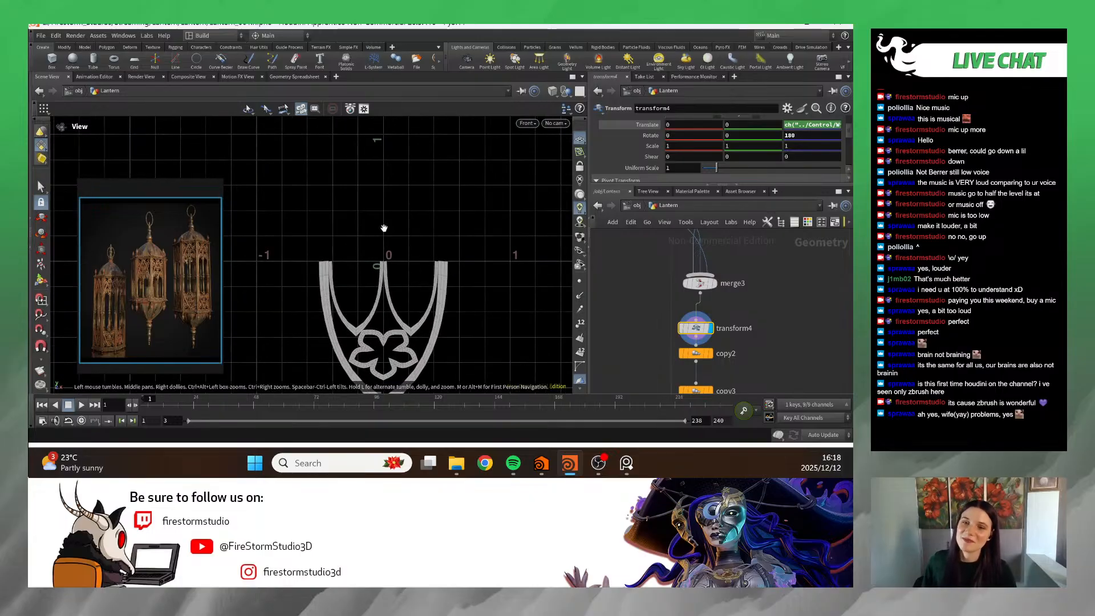
right_drag(384, 227, 323, 228)
middle_drag(322, 228, 304, 197)
scroll(639, 162, down, 1)
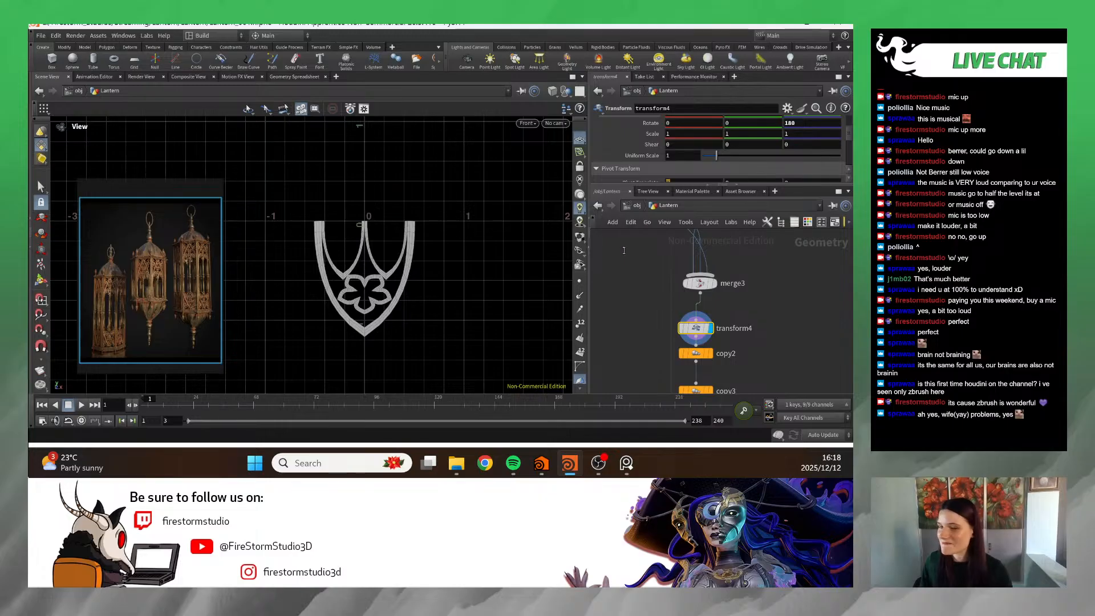
- Enlarge the parameter area and try moving transform4's pivot to the arch panel's centroid
click(647, 276)
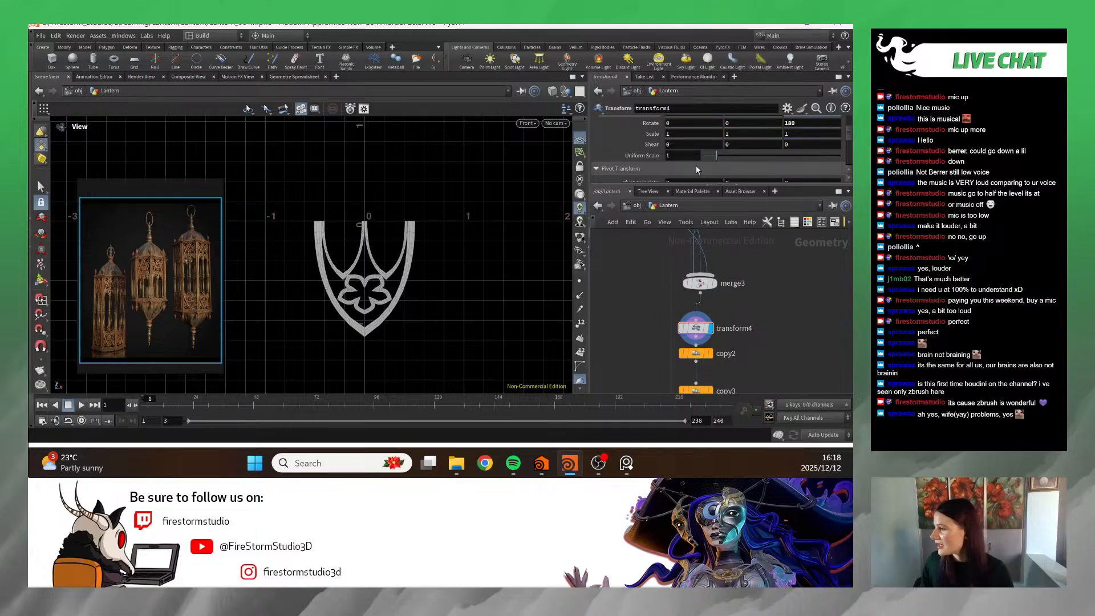
drag(705, 183, 696, 311)
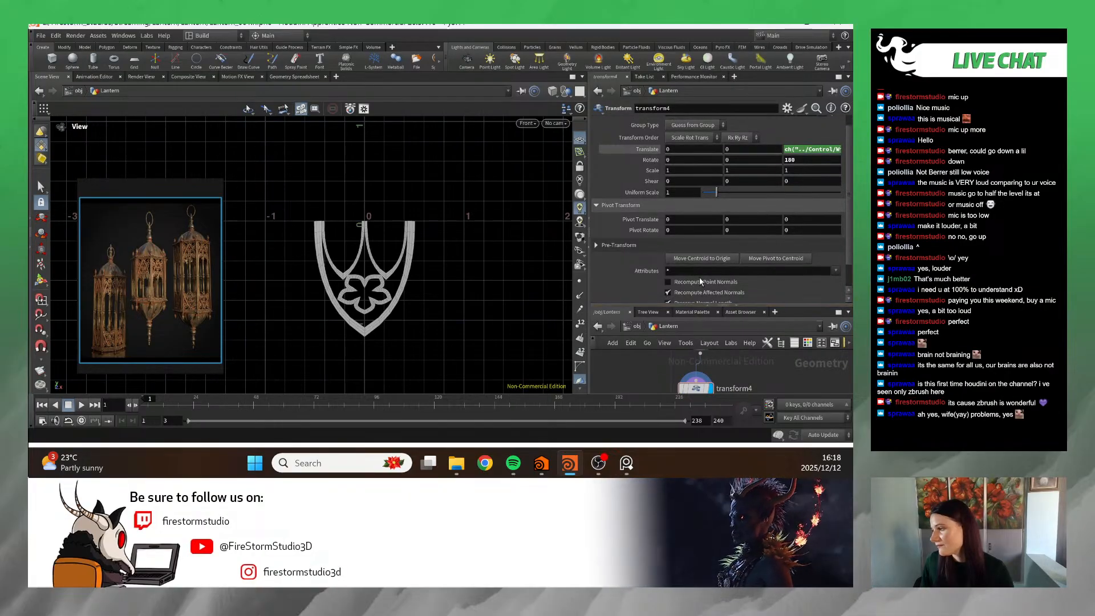
click(767, 257)
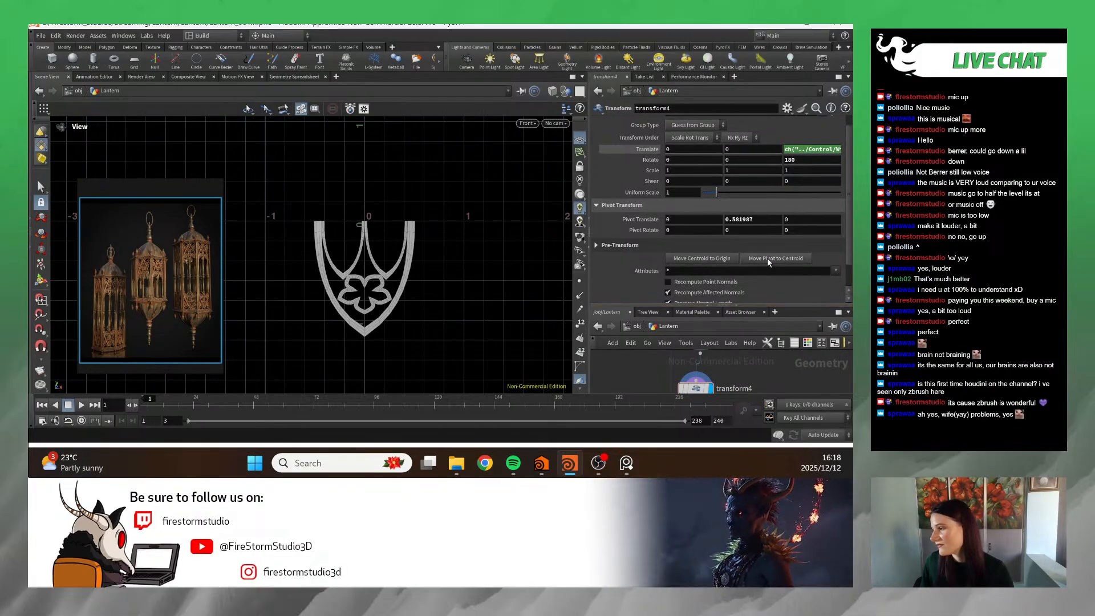
- Undo transform4's pivot move and 180-degree rotation, and display transform4 again
key(ctrl+z)
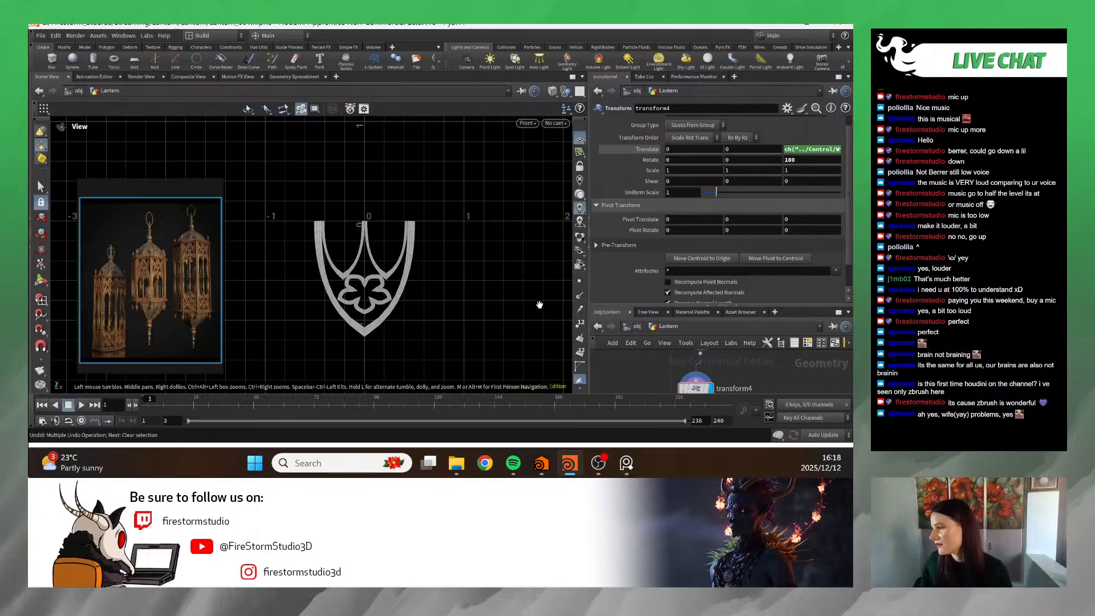
key(ctrl+z)
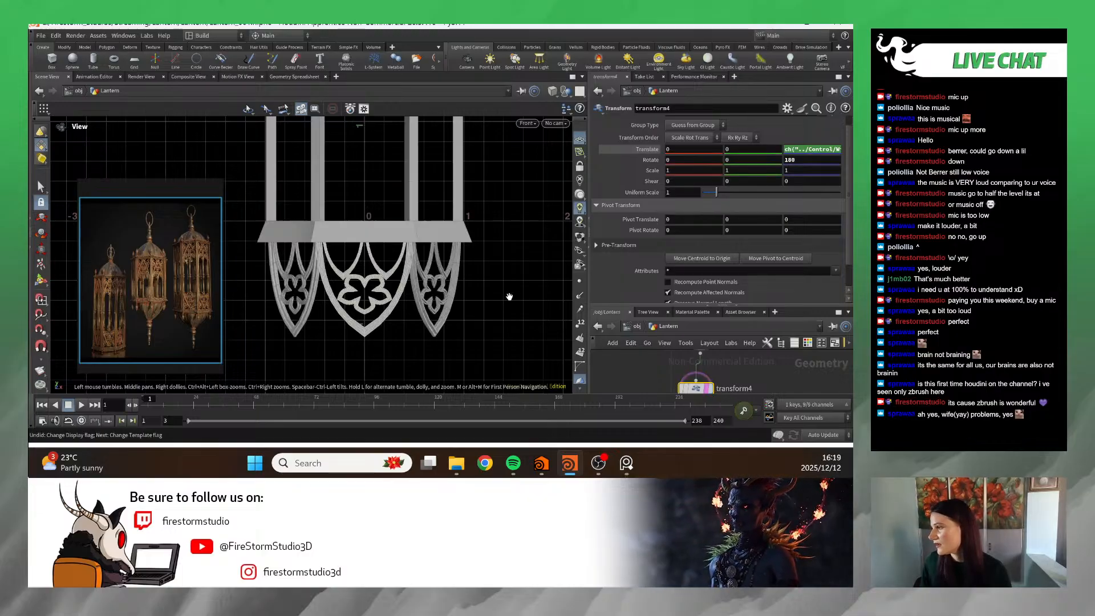
key(ctrl+z)
middle_drag(524, 297, 544, 337)
click(711, 390)
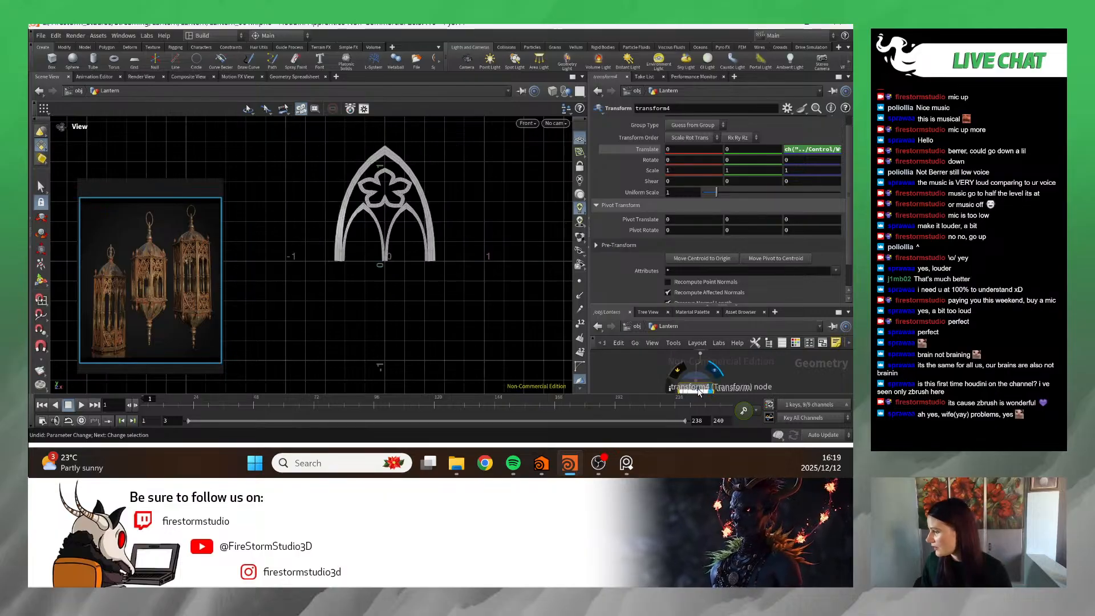
- Try moving the arch's centroid to the origin, undo it, and move transform4's pivot to the centroid instead
scroll(723, 241, down, 1)
click(717, 233)
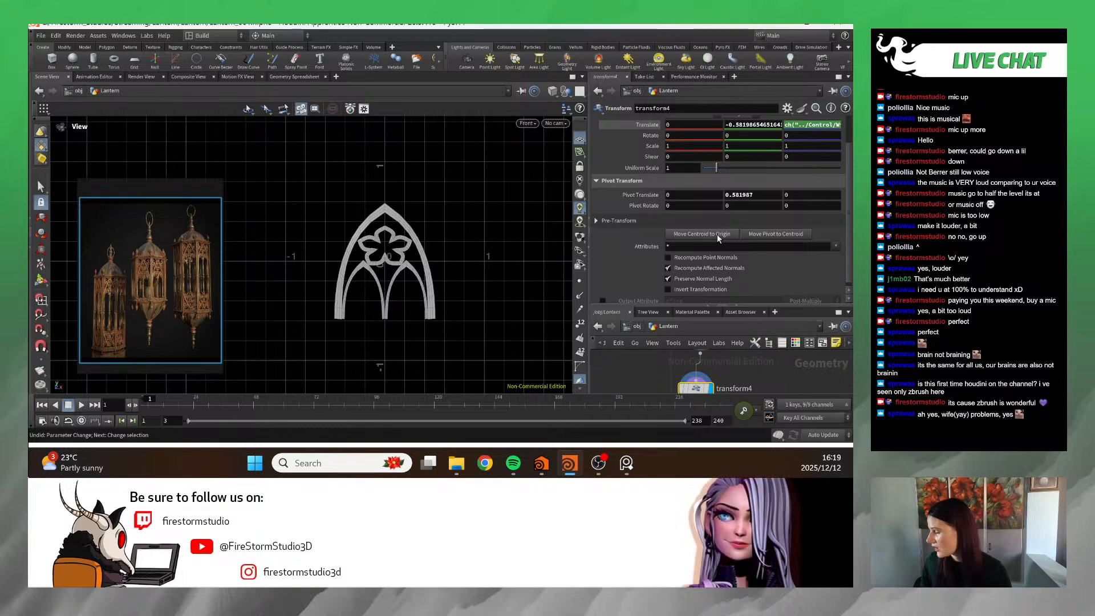
key(ctrl+z)
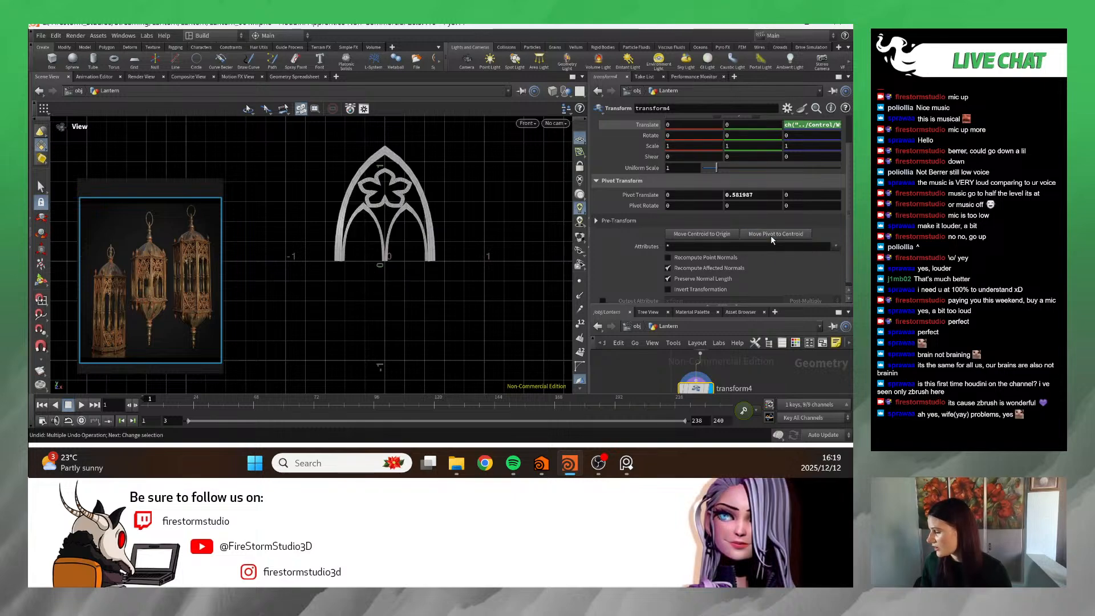
scroll(758, 175, up, 3)
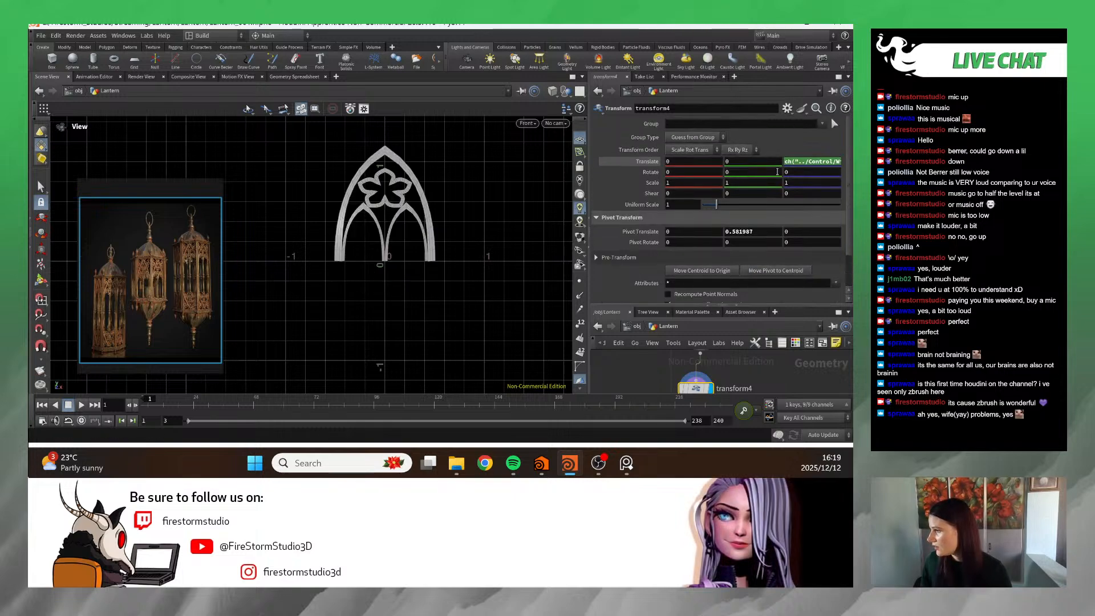
- Set transform4's Z rotation to 180 to flip the arch panel about its centroid
click(807, 171)
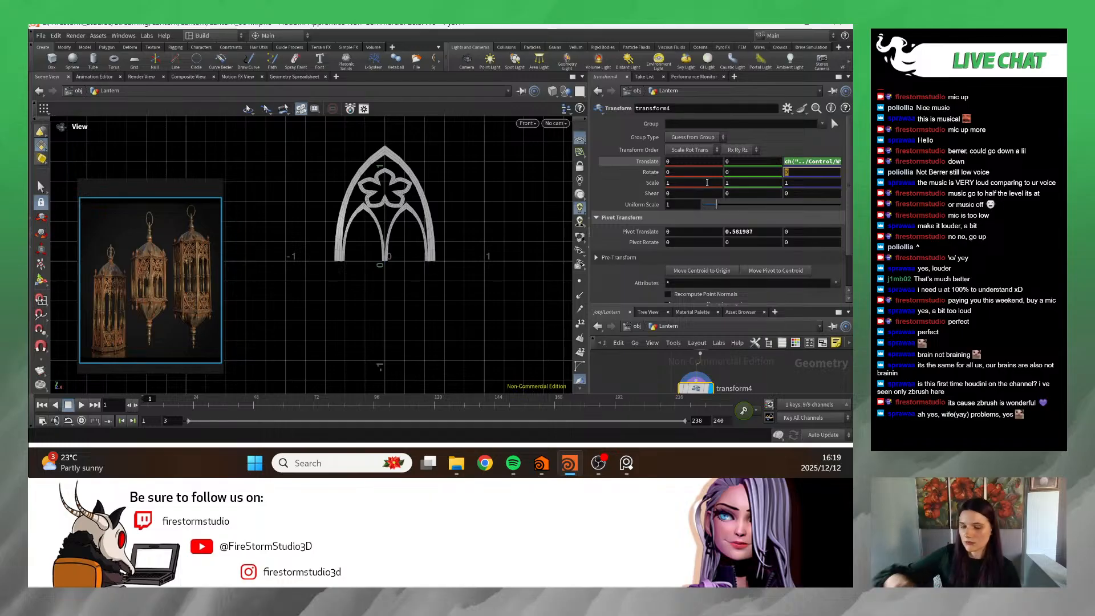
text(180)
key(Return)
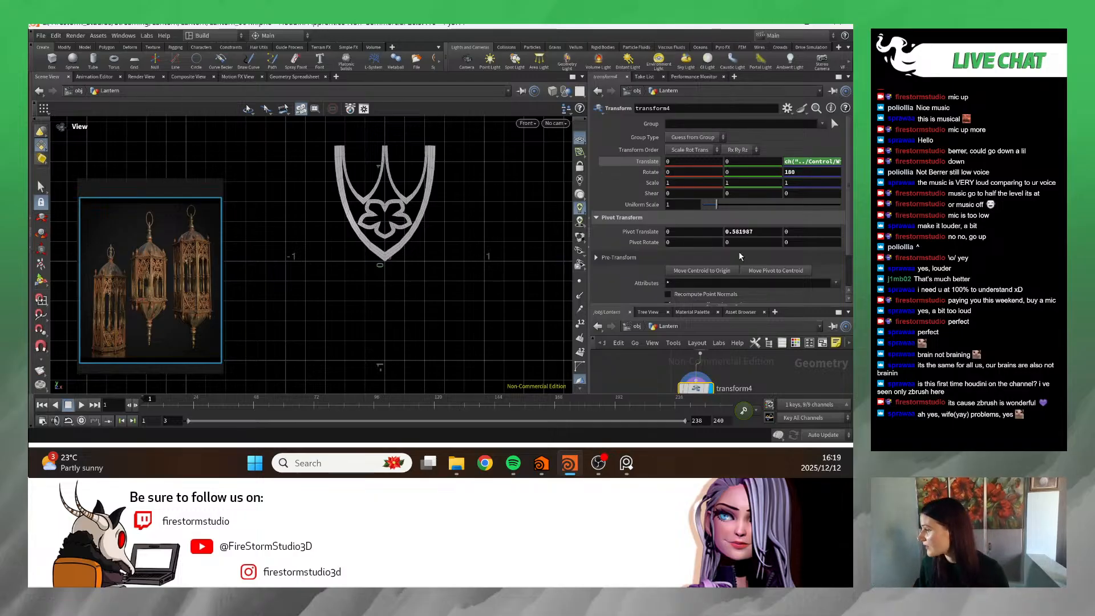
- Enlarge the network area and display the whole lantern at the merge4 node
middle_drag(811, 363, 801, 346)
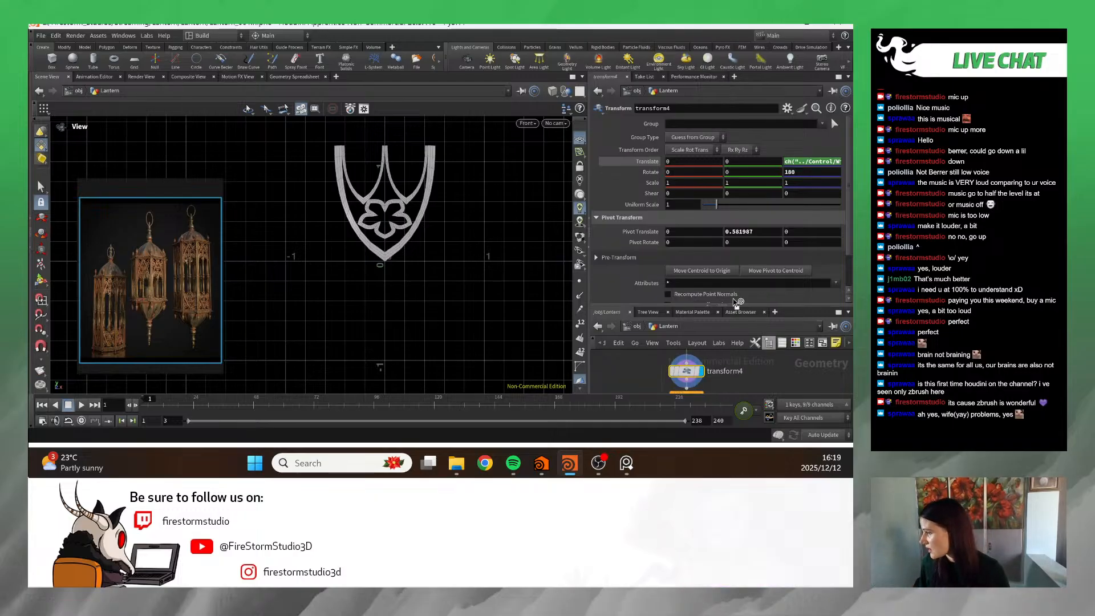
drag(737, 302, 726, 296)
key(Escape)
middle_drag(740, 371, 750, 333)
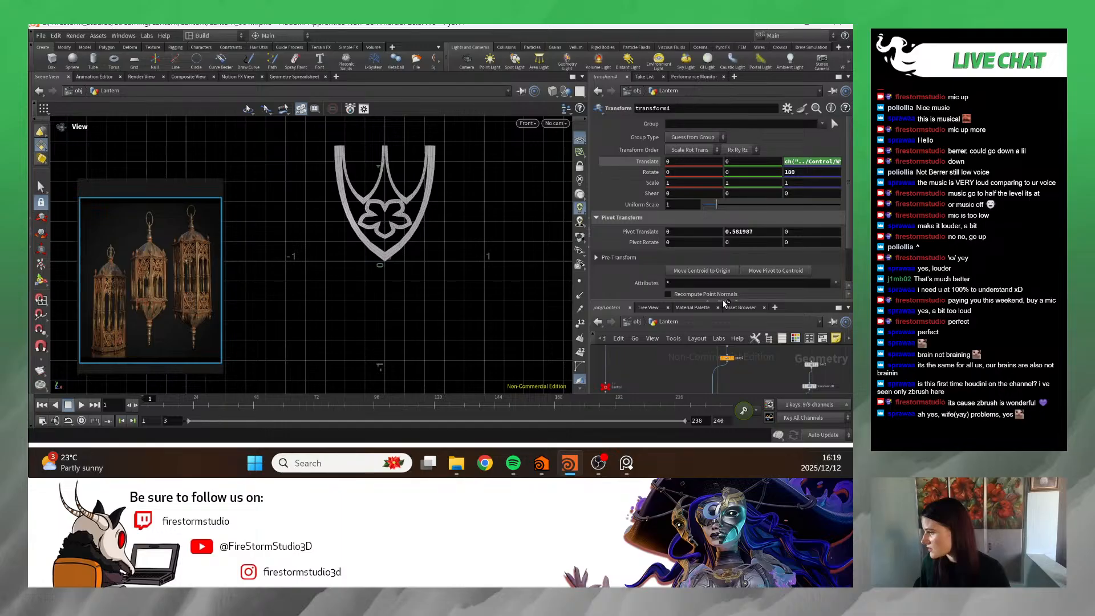
drag(723, 302, 725, 181)
middle_drag(741, 377, 735, 330)
scroll(733, 330, up, 4)
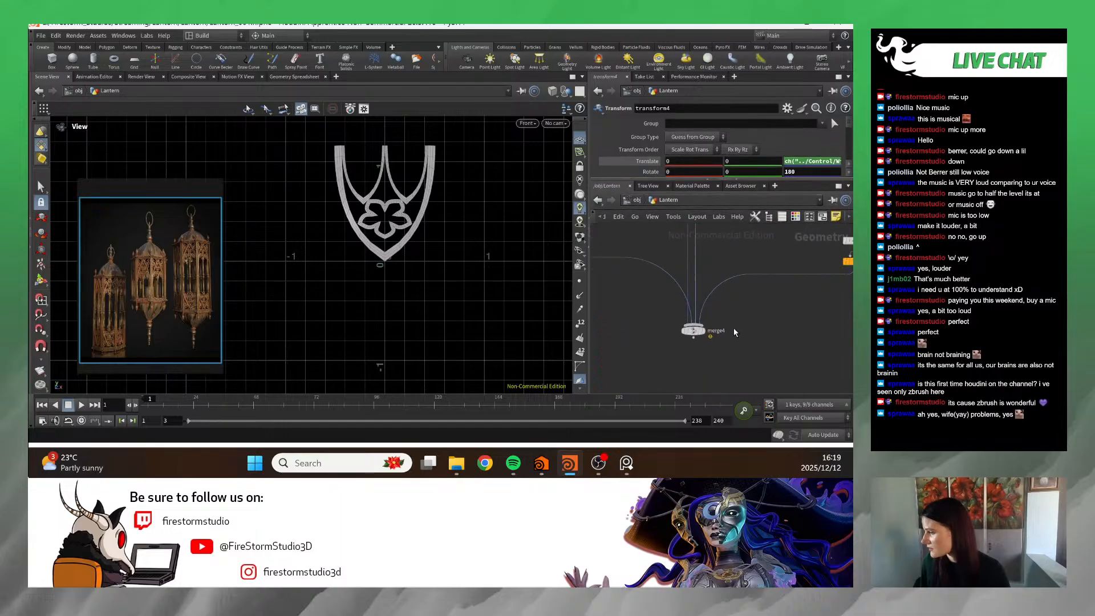
click(706, 332)
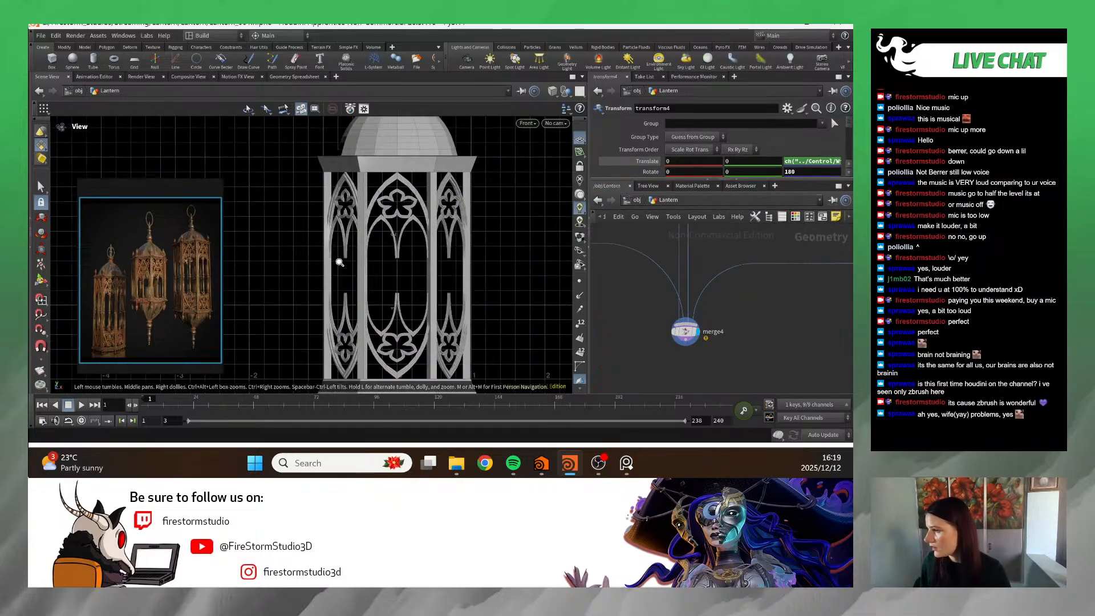
- Examine the flipped arch panels on the assembled lantern against the reference lanterns
scroll(473, 285, up, 3)
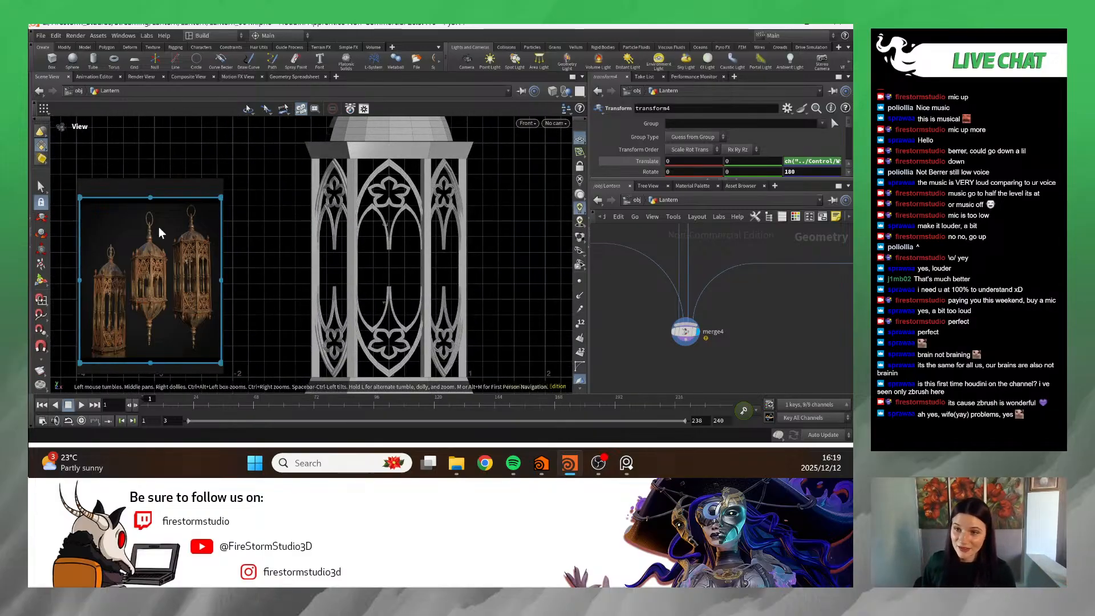
scroll(548, 297, down, 1)
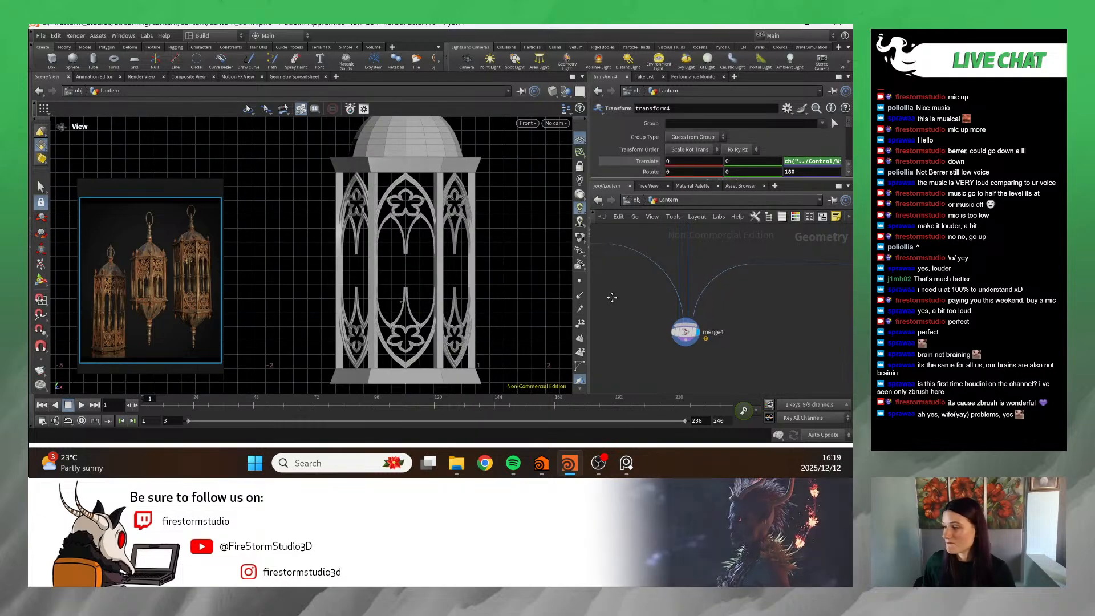
scroll(378, 279, down, 2)
scroll(439, 290, up, 4)
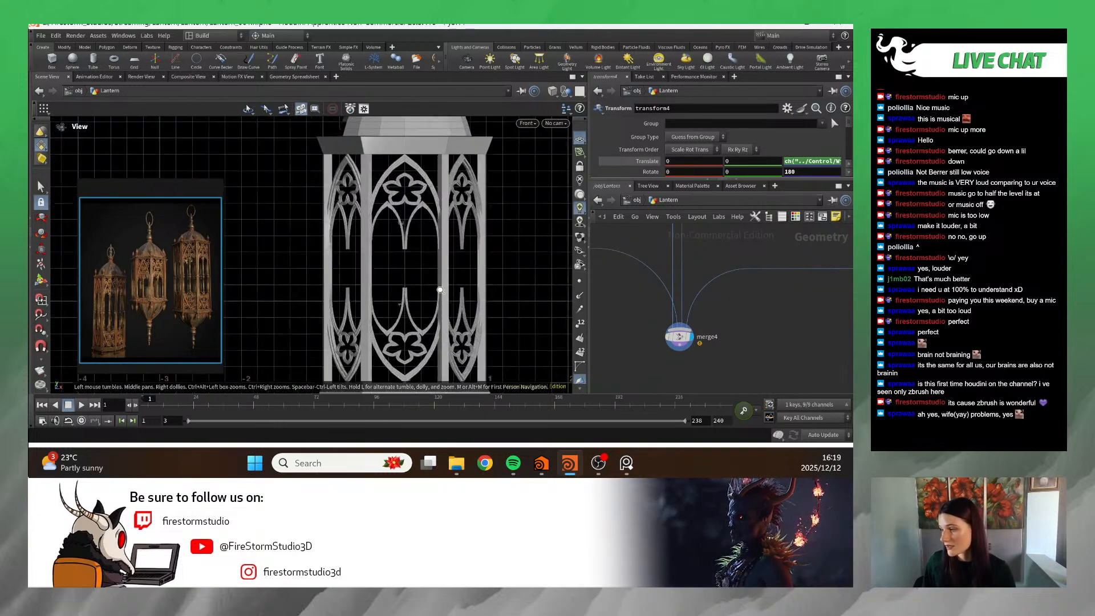
scroll(439, 290, up, 4)
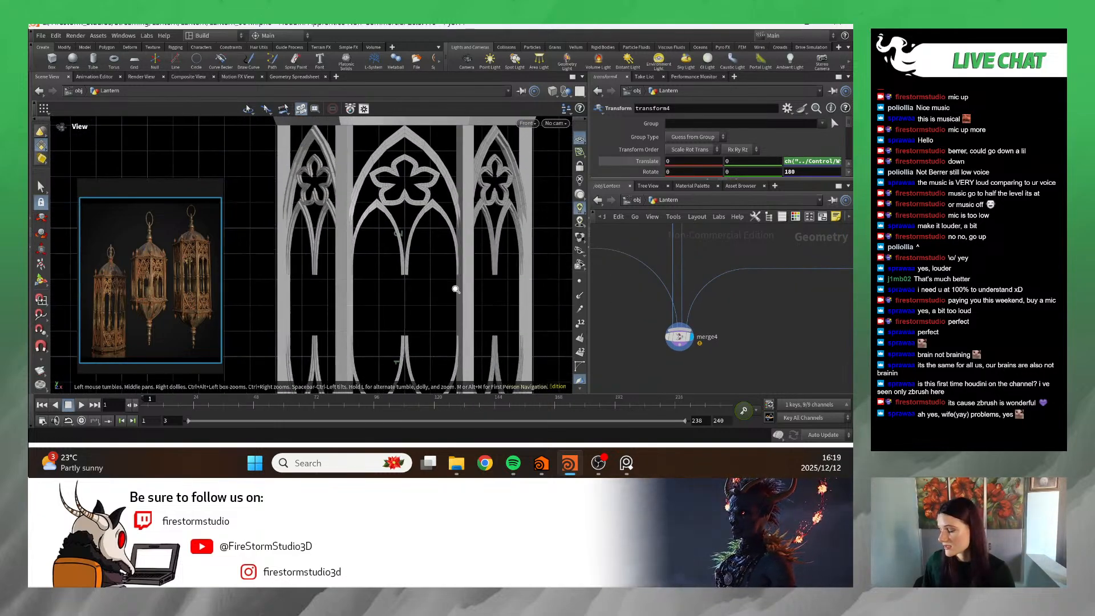
scroll(456, 289, down, 6)
scroll(695, 306, down, 4)
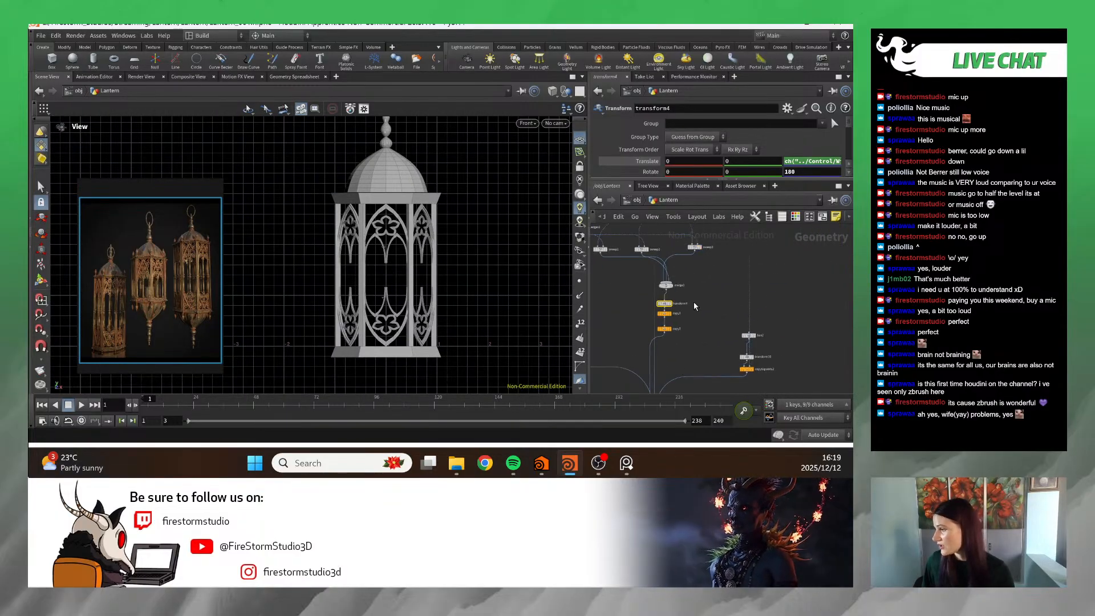
- Select the Control null and enlarge the parameter area to expose all of its lantern controls
middle_drag(695, 306, 732, 397)
middle_drag(736, 268, 673, 355)
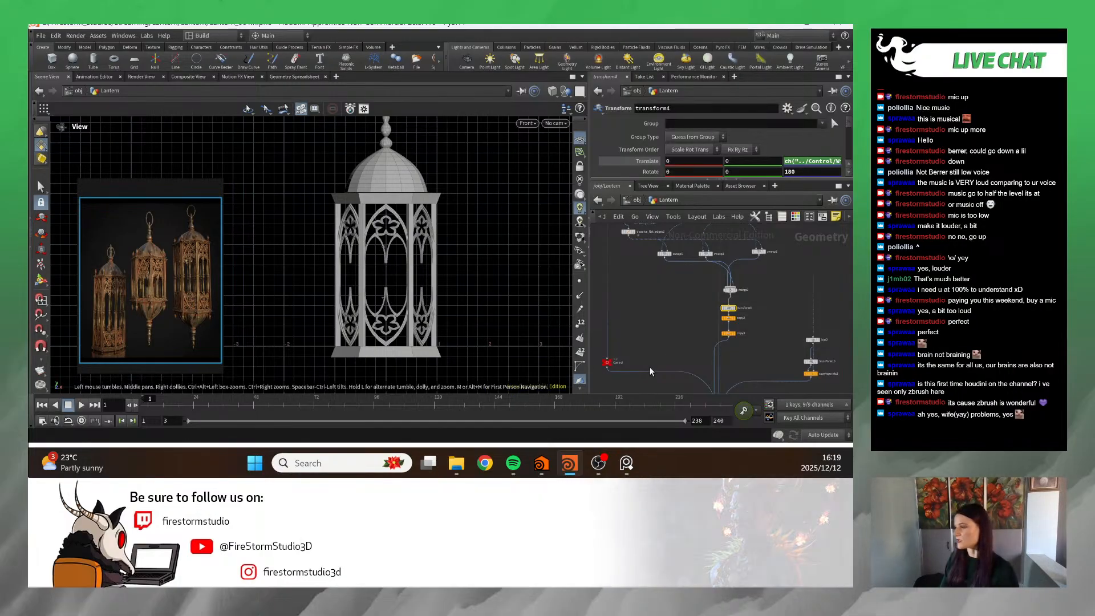
scroll(615, 358, up, 3)
scroll(615, 358, up, 2)
middle_drag(602, 368, 654, 328)
click(655, 328)
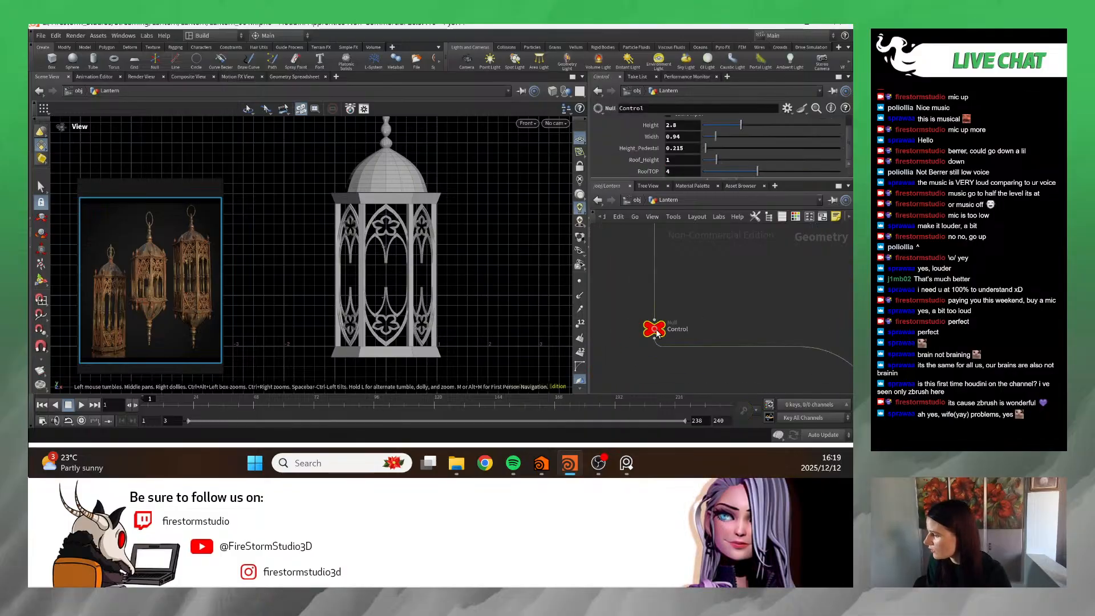
drag(703, 182, 705, 307)
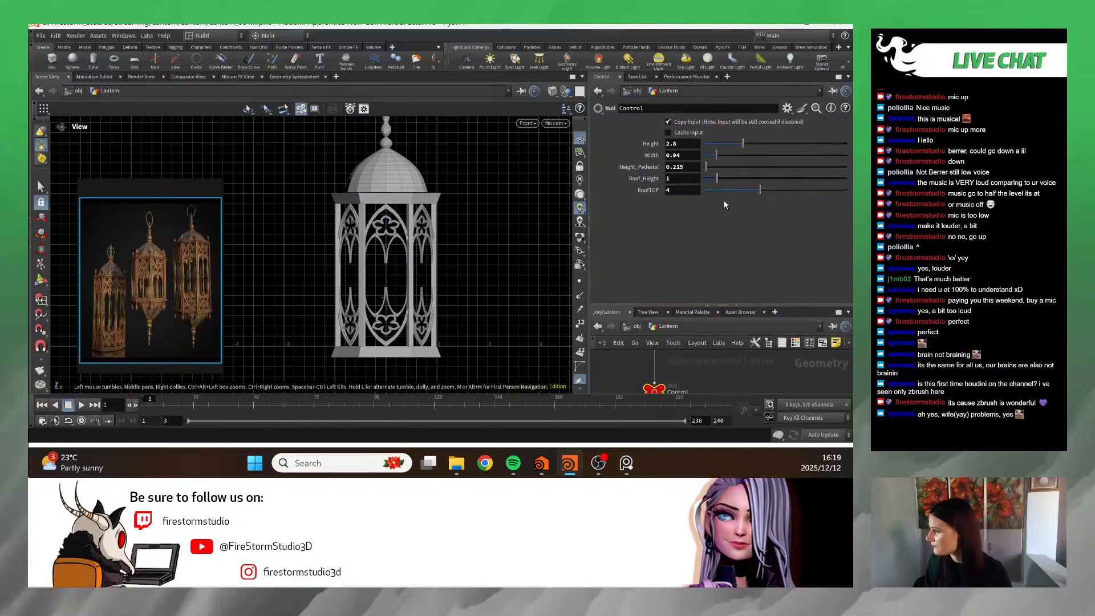
- Try different RoofTOP and Height_Pedestal values on the Control node, undoing each change
scroll(491, 191, up, 5)
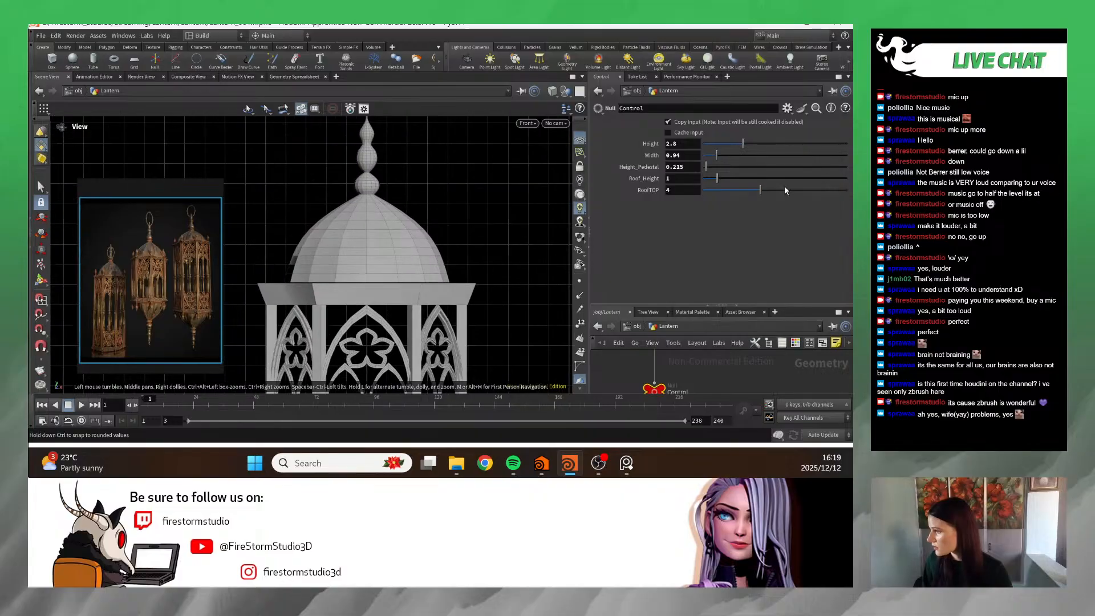
drag(762, 186, 714, 170)
key(ctrl+z)
scroll(478, 171, down, 5)
key(ctrl+z)
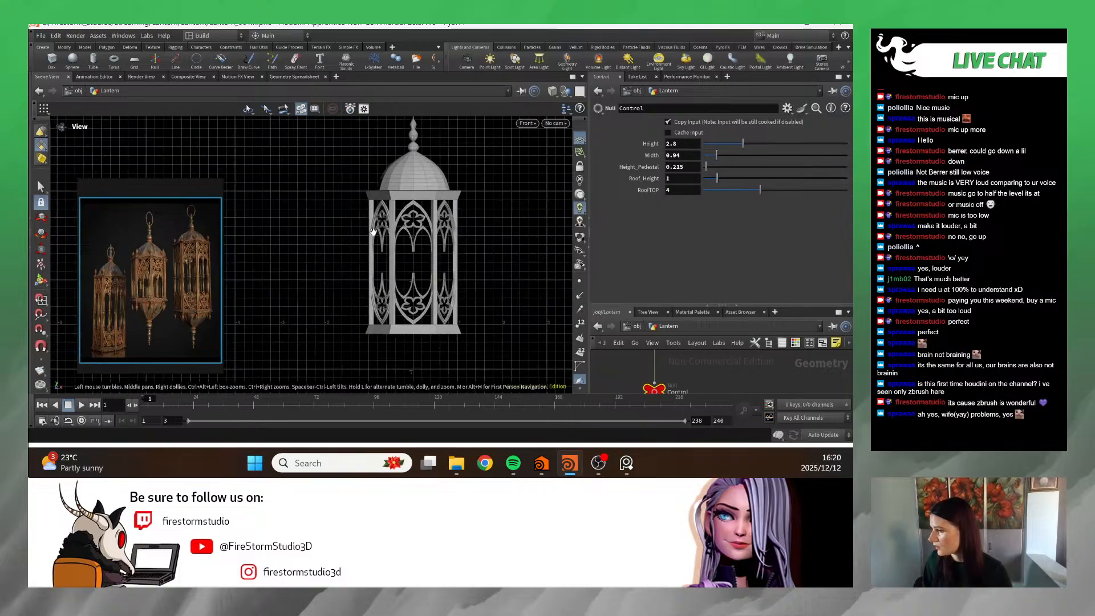
drag(708, 165, 703, 163)
key(ctrl+z)
key(ctrl+z)
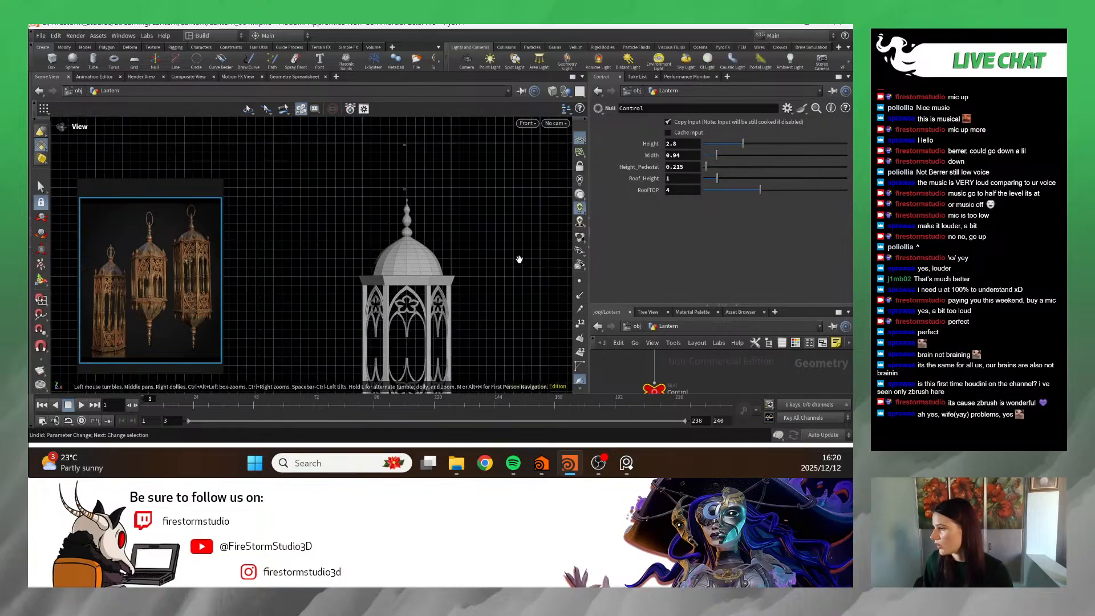
- Try a Width of 1.36 on the Control node and check how the arch tracery adapts
scroll(450, 236, down, 3)
scroll(429, 251, up, 3)
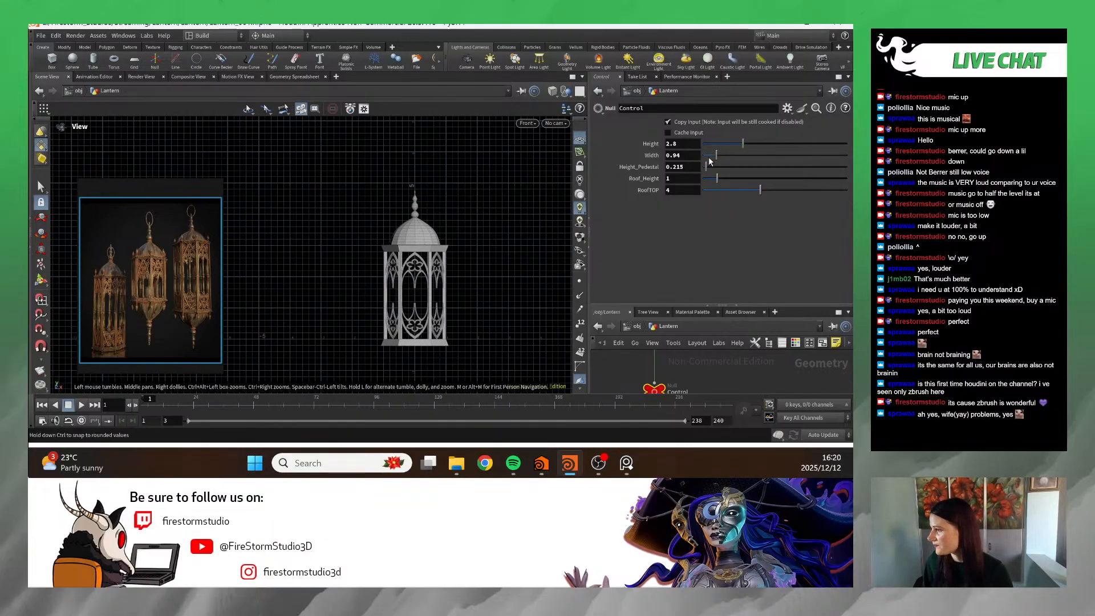
drag(710, 162, 722, 159)
middle_drag(478, 277, 433, 206)
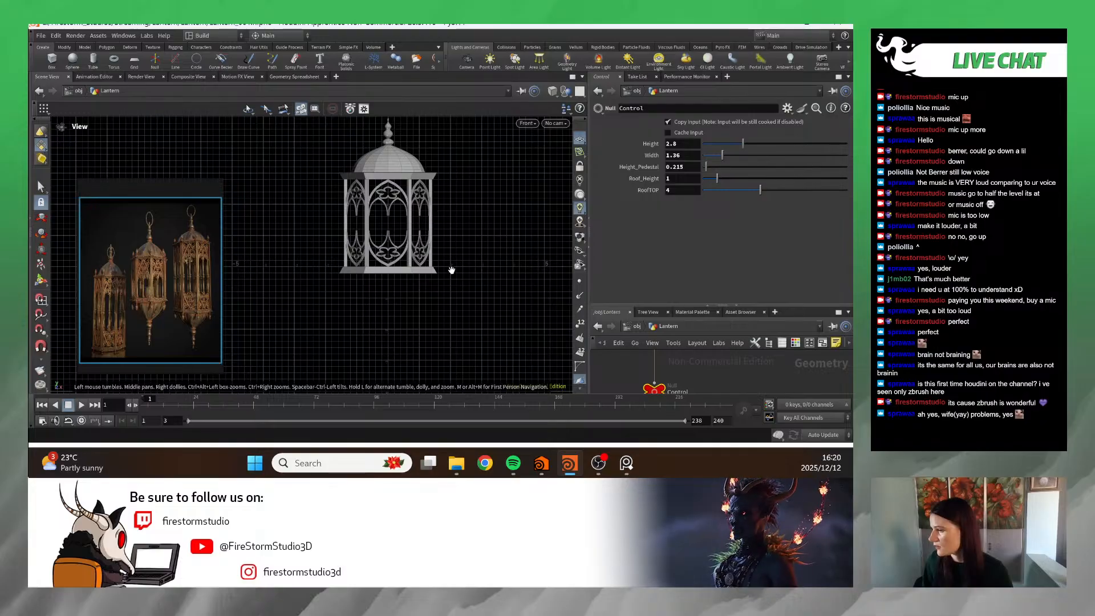
middle_drag(451, 270, 547, 382)
scroll(393, 206, up, 6)
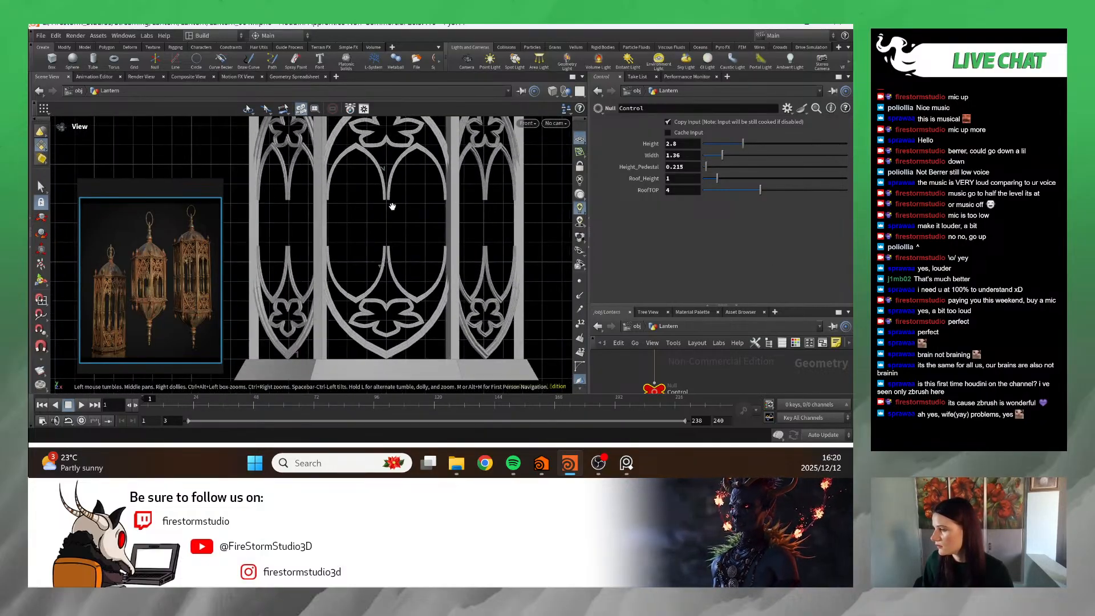
scroll(392, 206, down, 4)
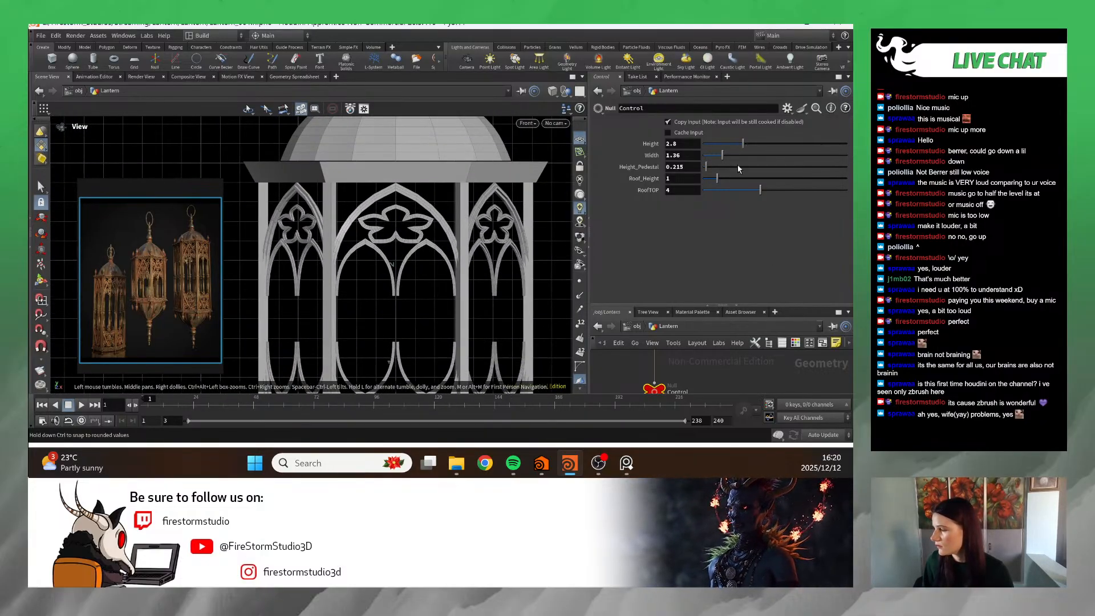
- Try a Width of 1.72 on the Control node, and undo both width changes
drag(722, 155, 728, 152)
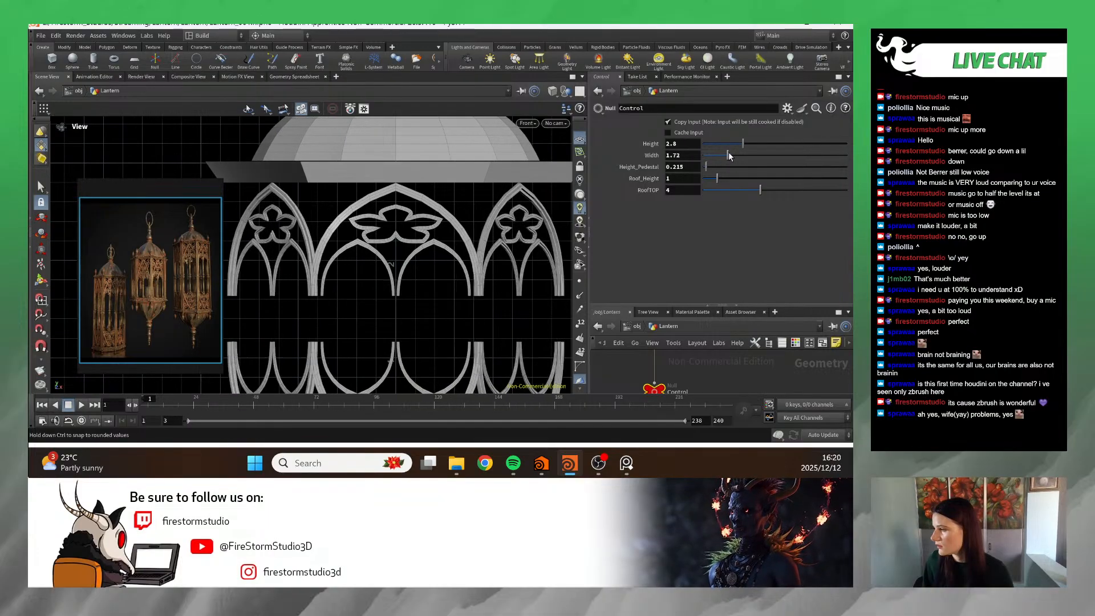
key(ctrl+z)
scroll(494, 285, down, 5)
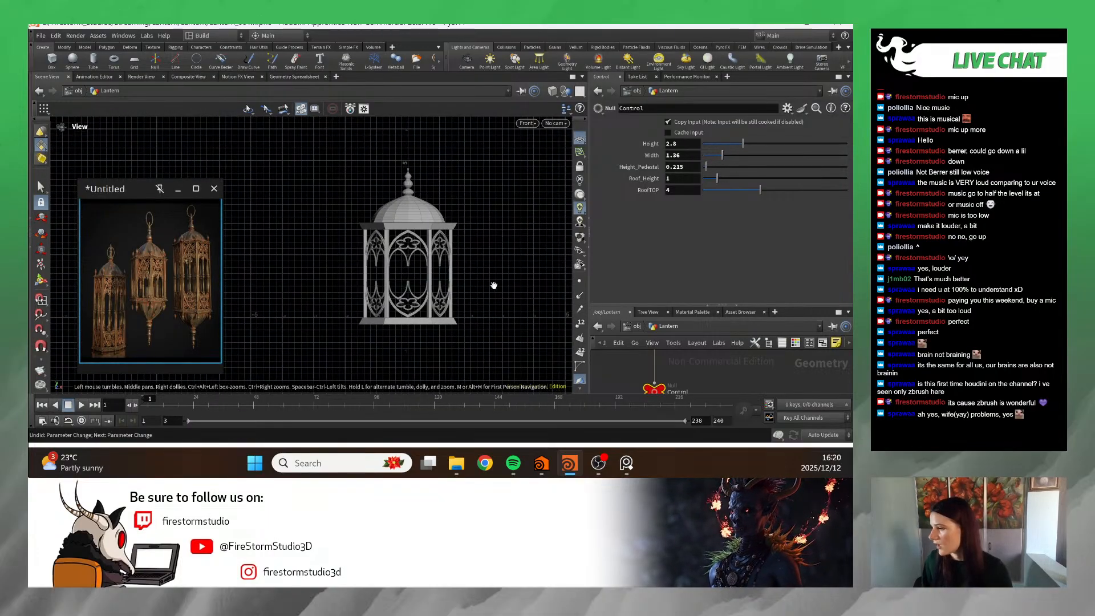
key(ctrl+z)
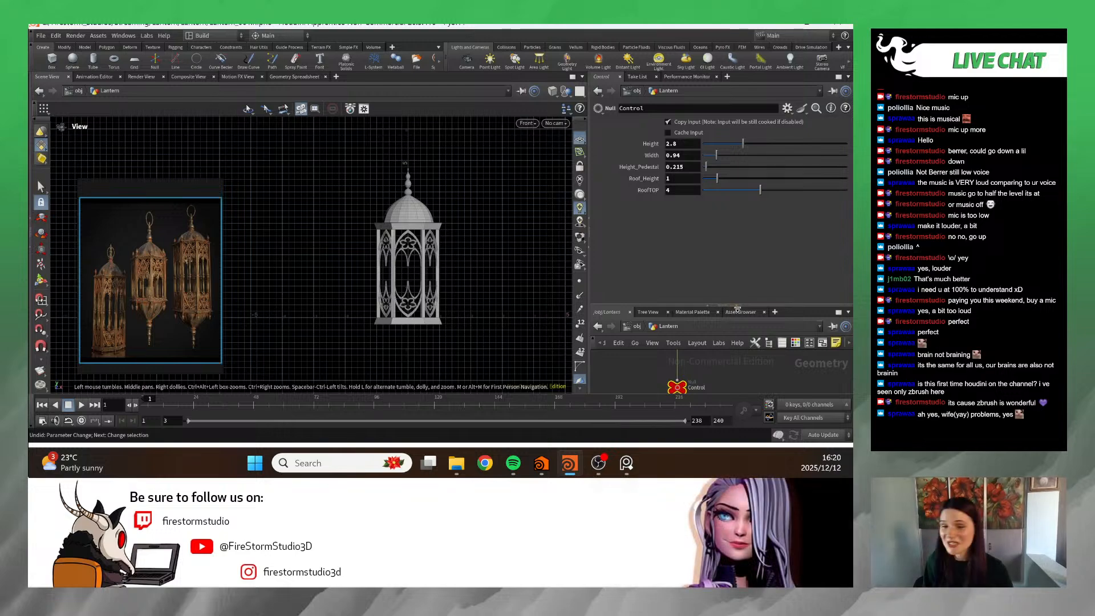
- Enlarge the network area and examine the lantern's node chains and its arch panels against the reference
drag(736, 307, 744, 168)
scroll(769, 353, down, 5)
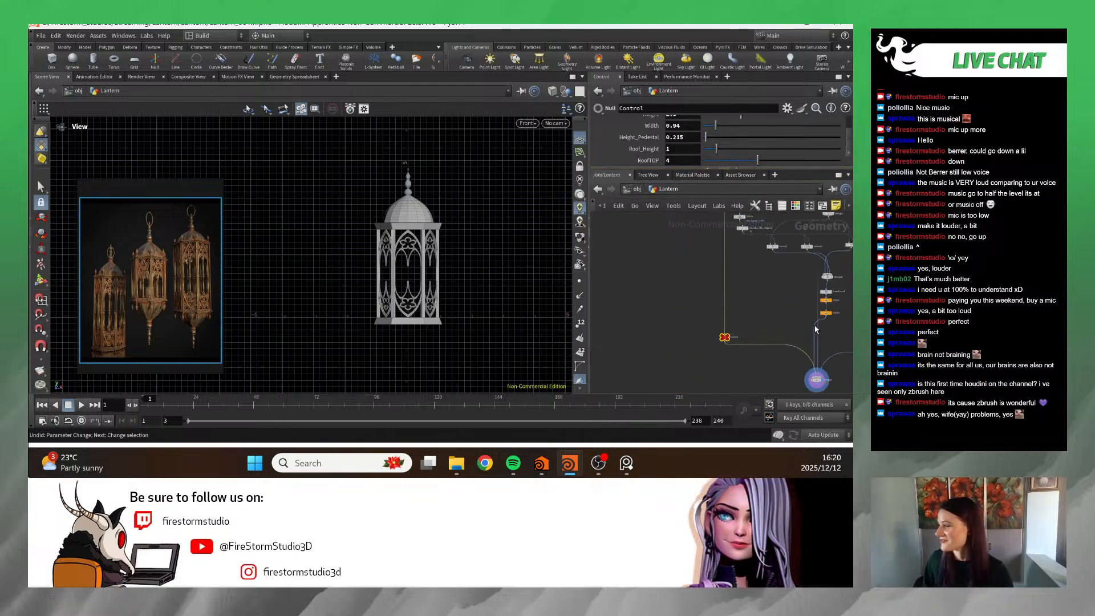
scroll(762, 336, down, 3)
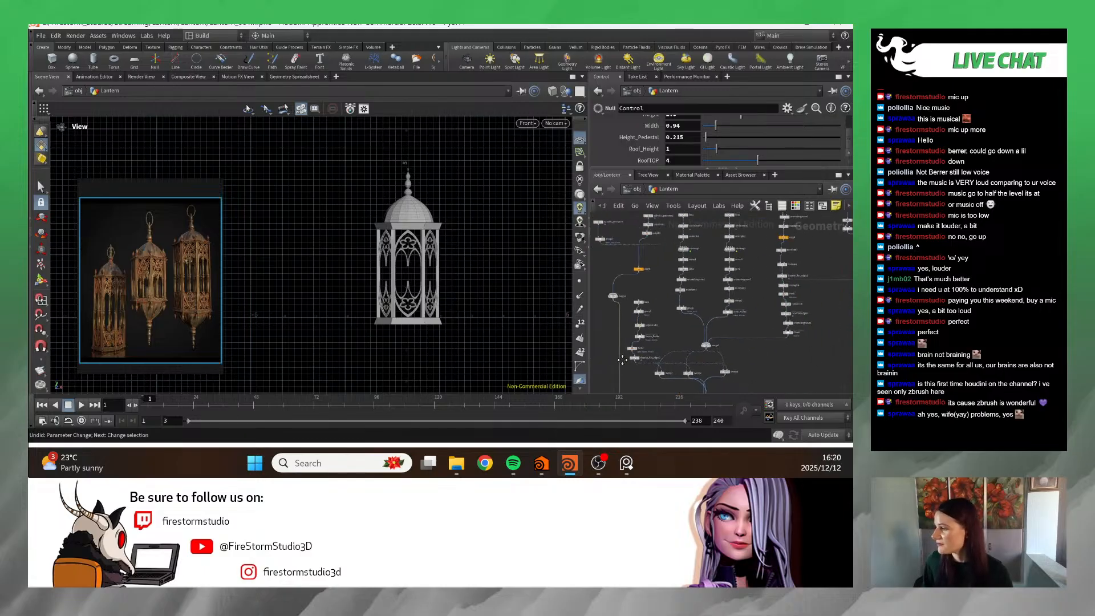
middle_drag(407, 289, 378, 309)
scroll(378, 309, up, 5)
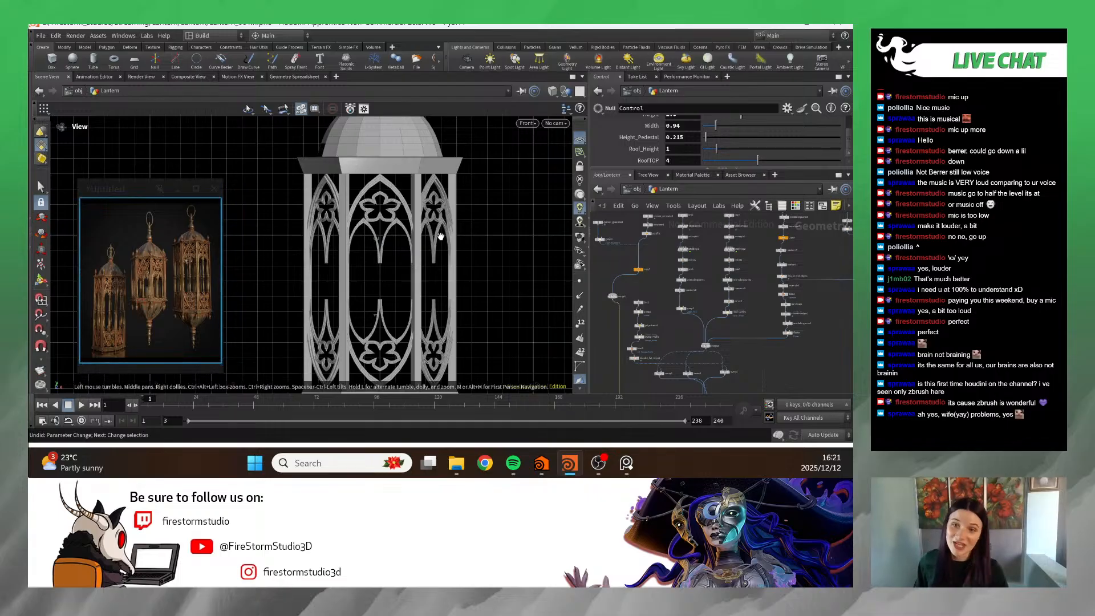
scroll(490, 279, down, 3)
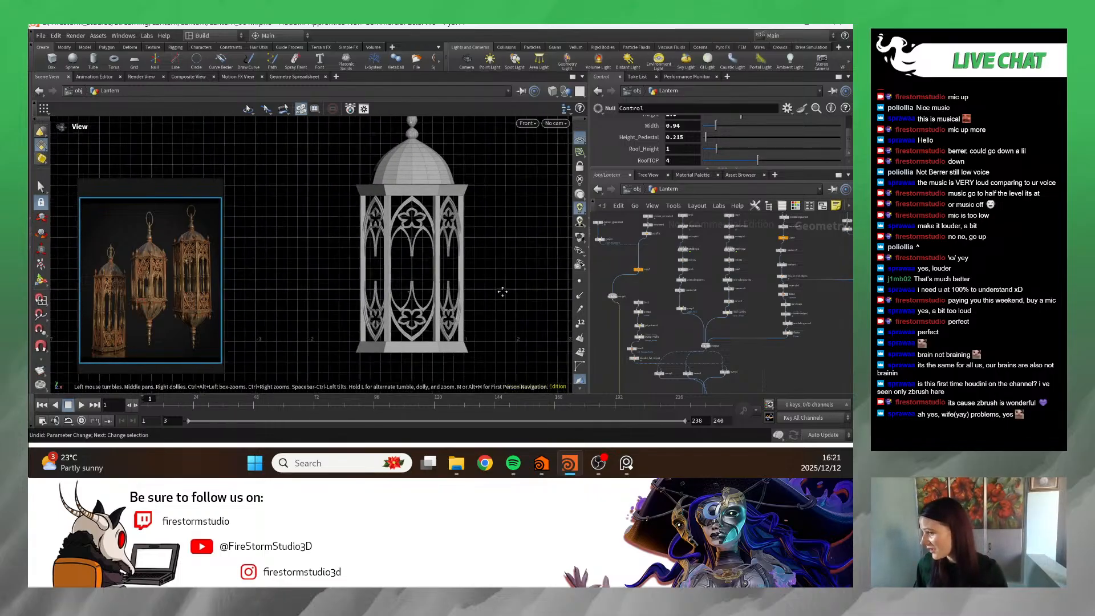
scroll(513, 289, up, 2)
scroll(513, 288, up, 2)
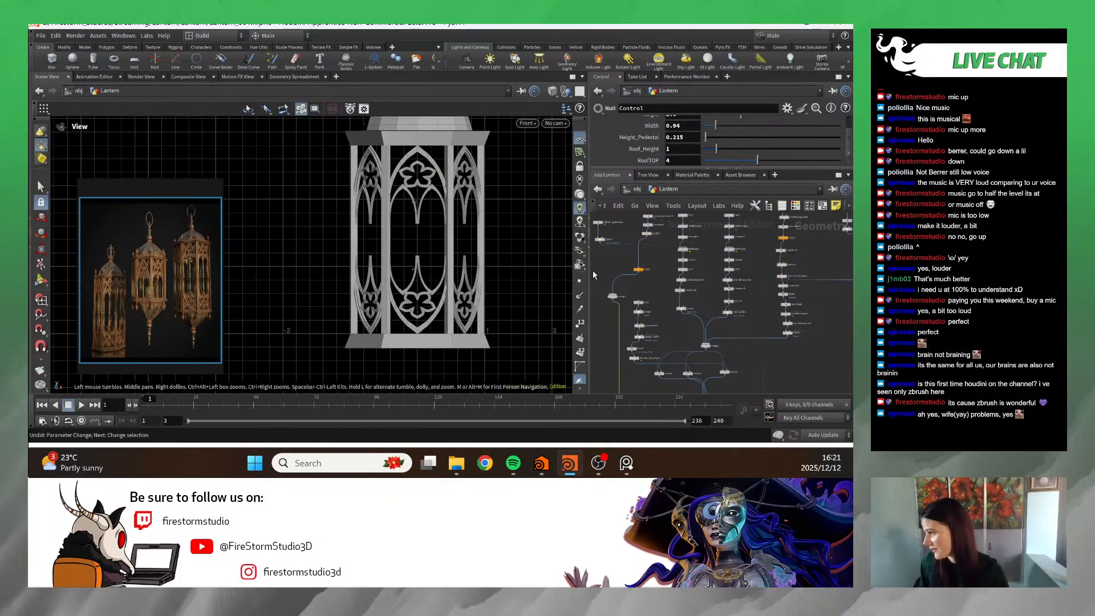
scroll(434, 182, down, 1)
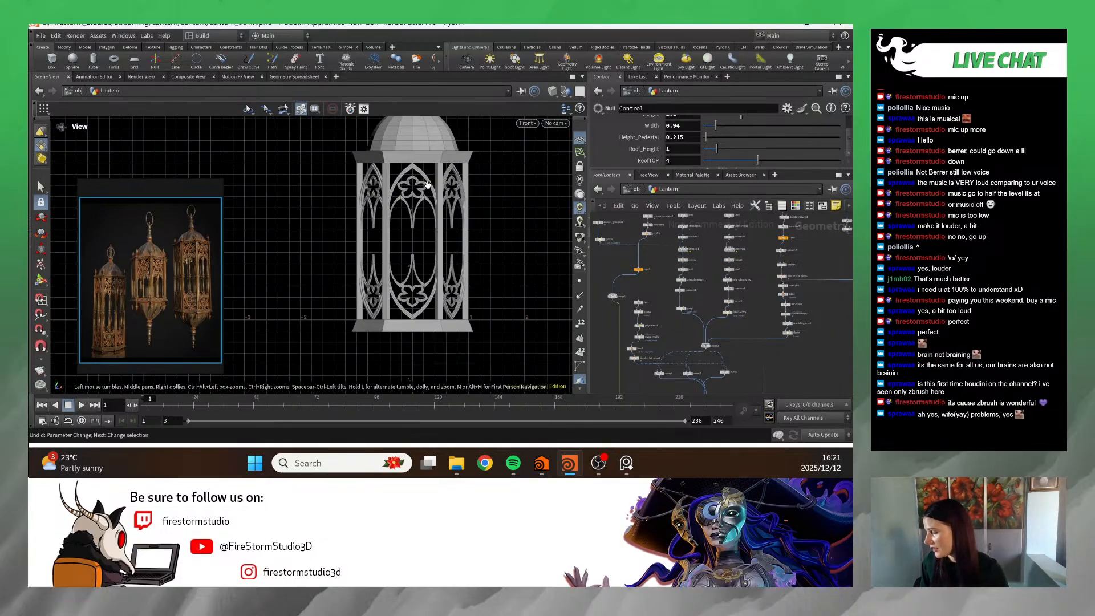
middle_drag(735, 293, 605, 386)
scroll(793, 291, up, 2)
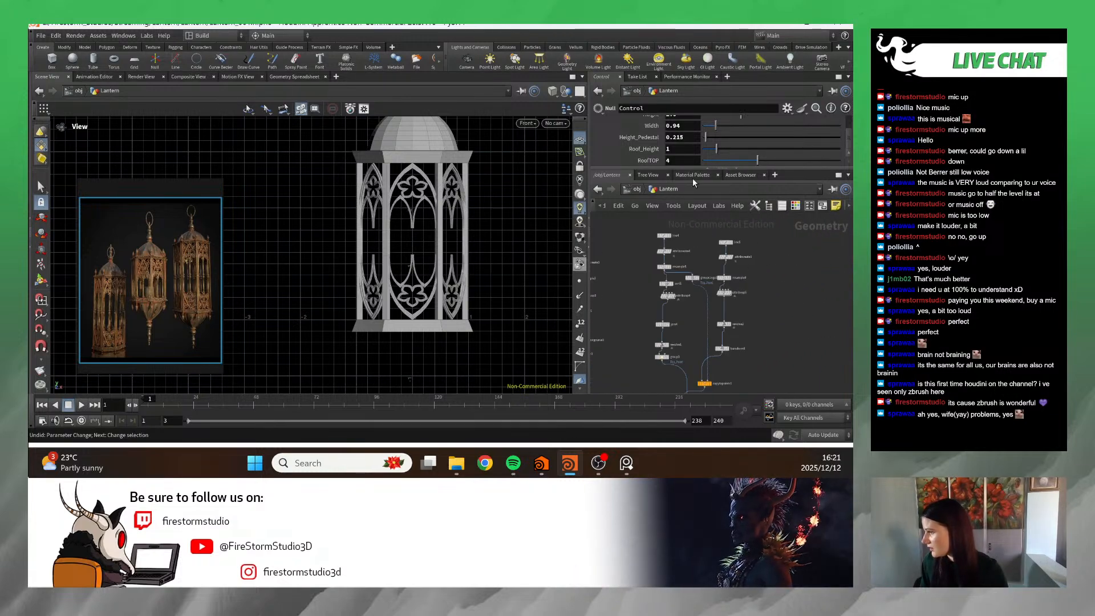
- Widen the network area at the viewport's expense and find the node chains that build the roof-top ornament
drag(591, 273, 387, 273)
scroll(703, 326, up, 3)
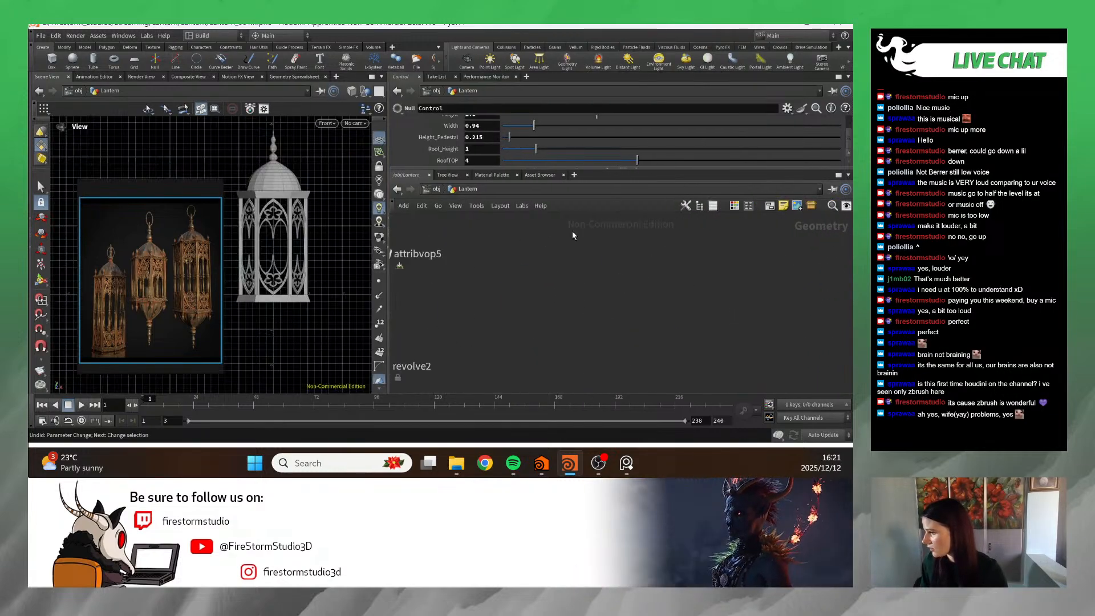
scroll(702, 294, down, 5)
middle_click(679, 285)
middle_drag(774, 303, 760, 246)
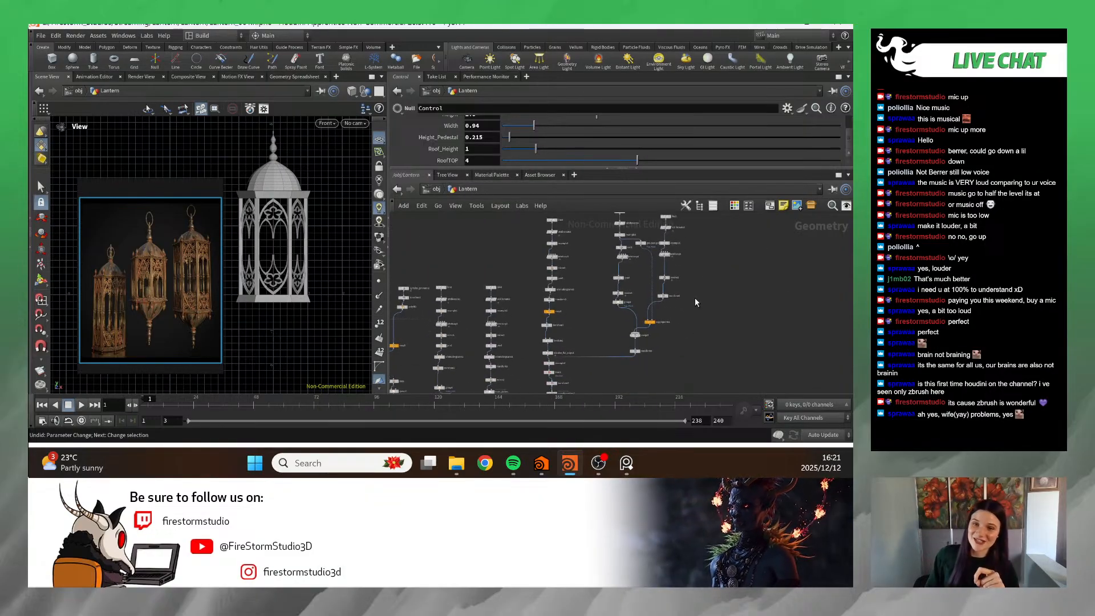
middle_drag(706, 321, 712, 340)
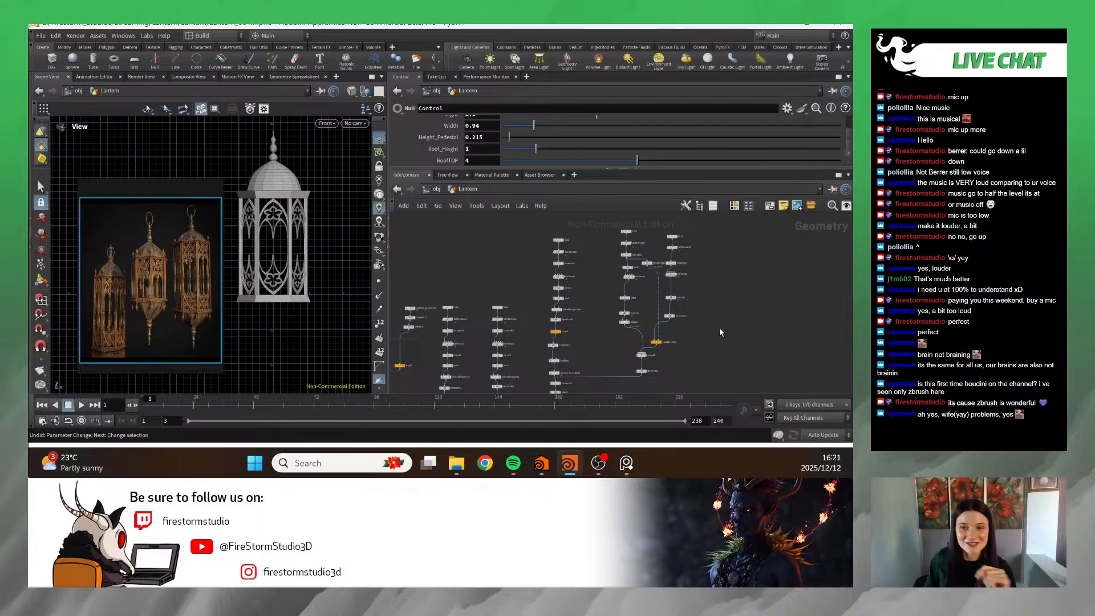
scroll(717, 258, up, 8)
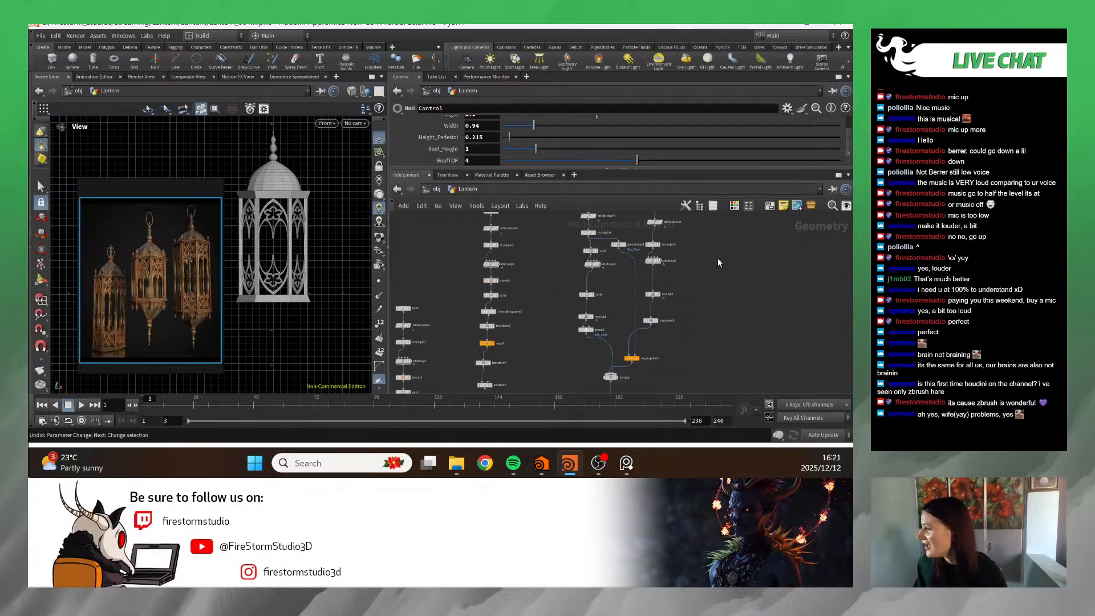
scroll(693, 293, down, 8)
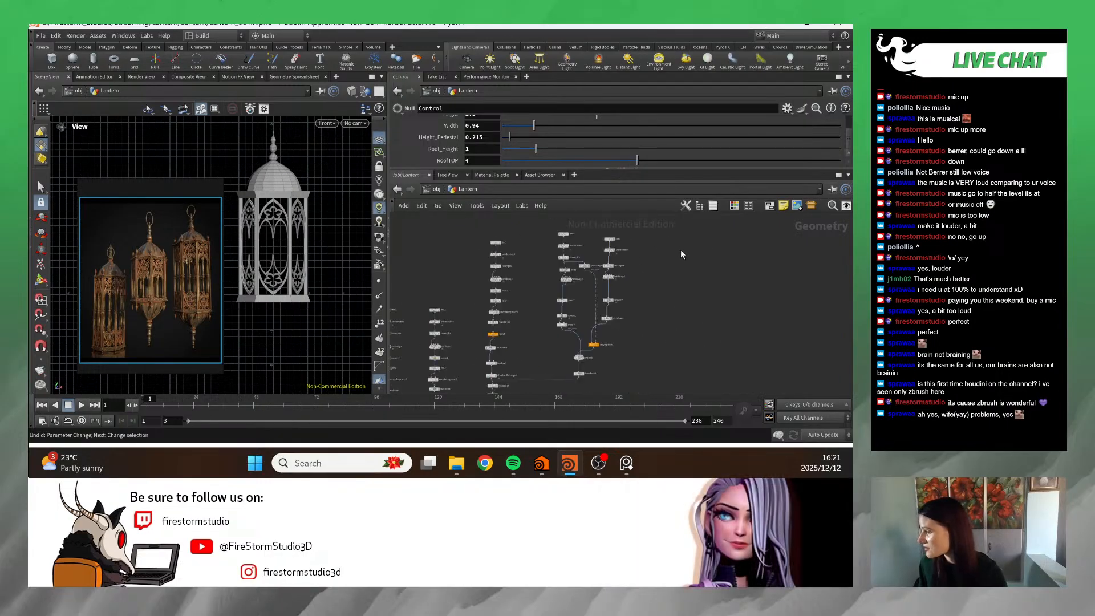
- Enclose the roof-top ornament's nodes, starting from line5, in a network box
drag(644, 232, 546, 393)
click(769, 205)
scroll(587, 251, up, 5)
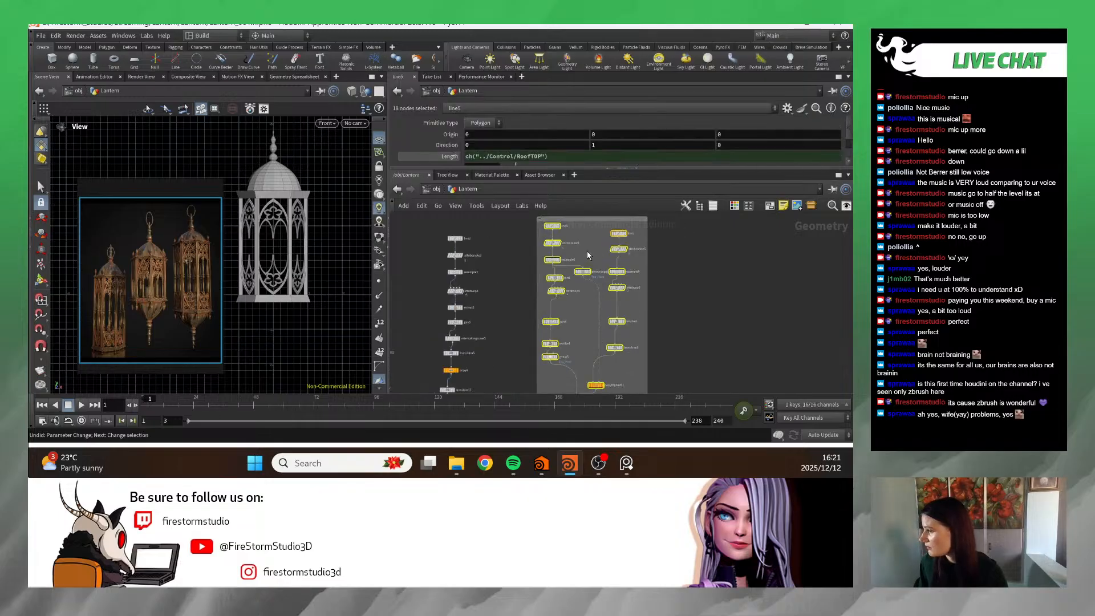
- Title the network box around the roof-top ornament's nodes "Roof Top"
double_click(593, 294)
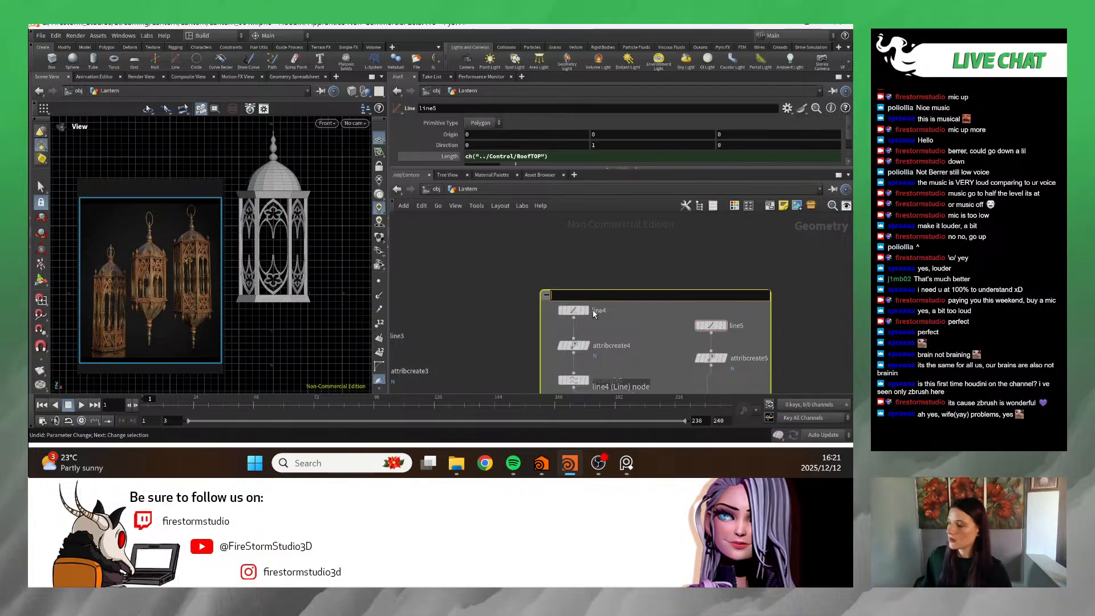
text(Rooo)
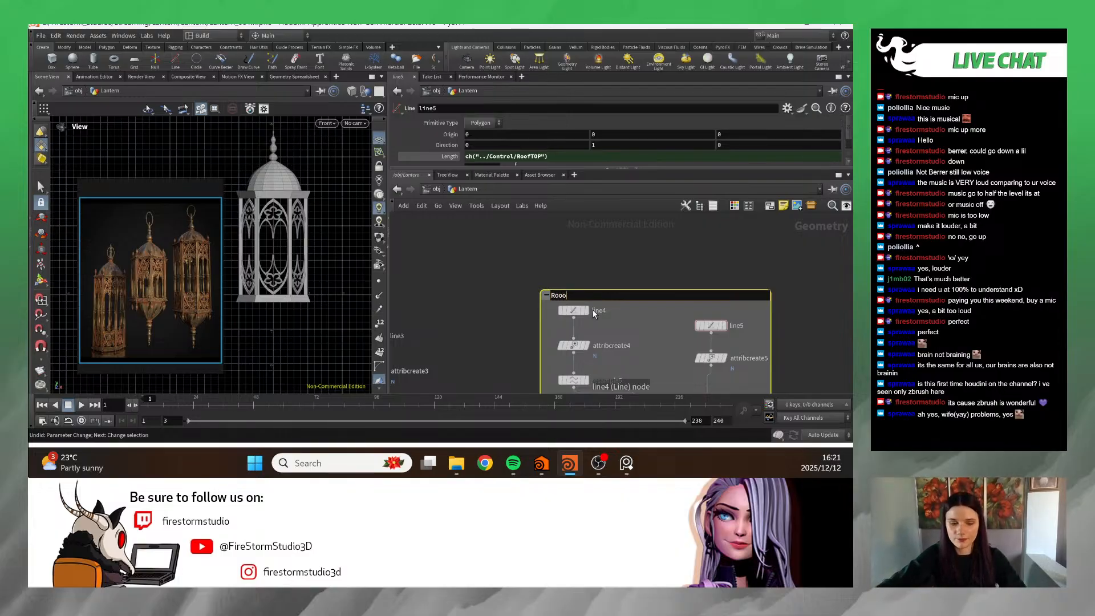
text(f)
key(BackSpace)
key(BackSpace)
text(f)
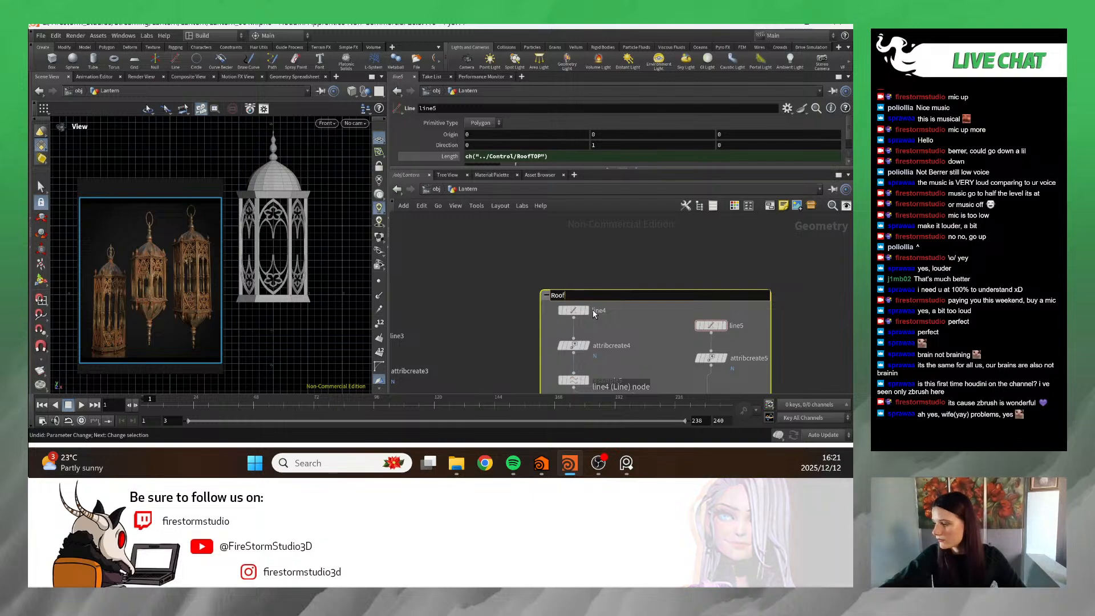
text( Top)
key(Return)
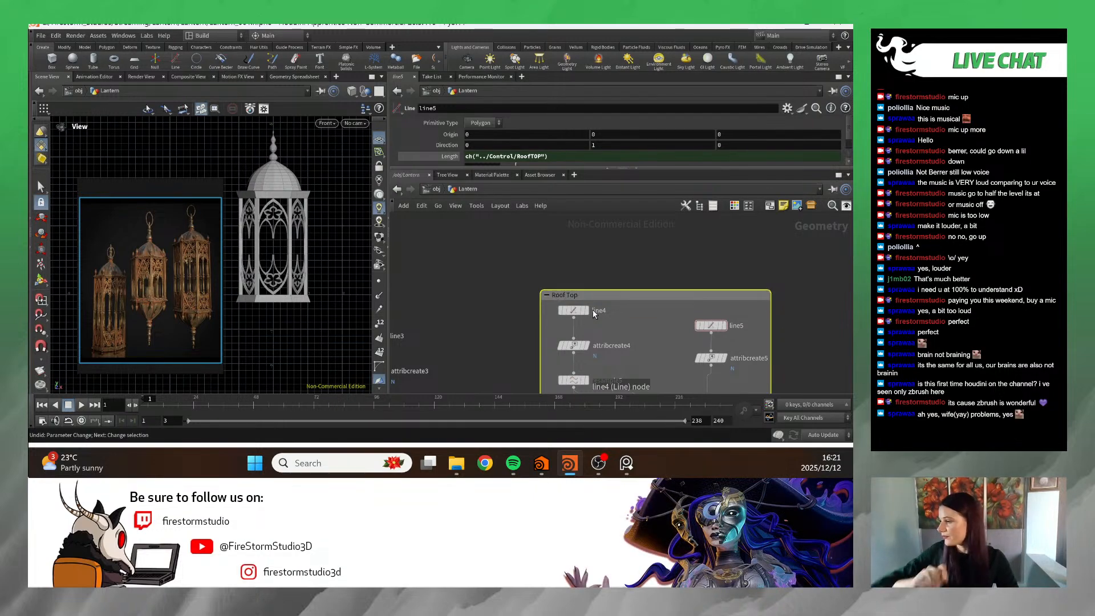
- Display the output of the Flower node and of the roof-top's transform9 node to identify what each chain builds
scroll(440, 298, down, 2)
middle_drag(439, 315, 584, 270)
scroll(562, 275, down, 1)
scroll(577, 311, down, 1)
middle_drag(590, 324, 607, 267)
scroll(596, 367, up, 3)
click(563, 350)
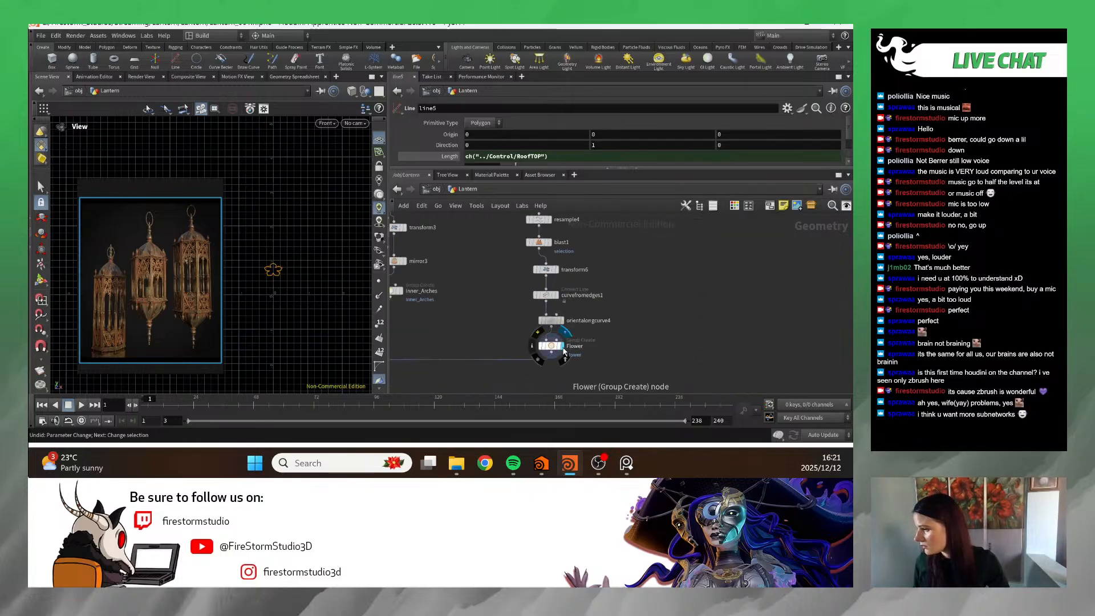
middle_drag(563, 350, 634, 377)
click(634, 370)
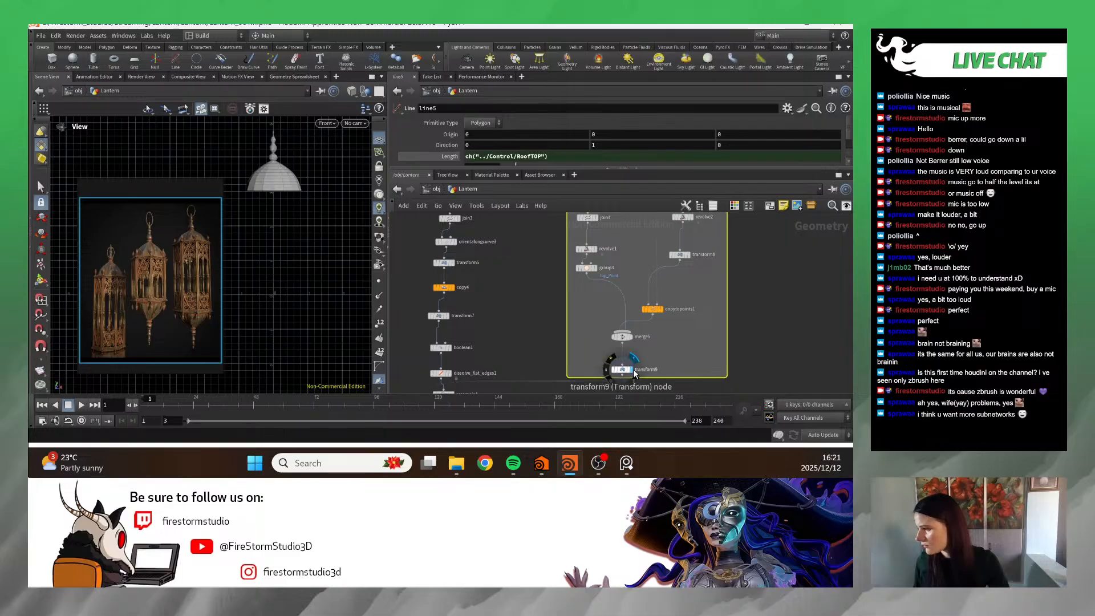
- Enclose the flower's node chain, from line3 down to the Flower group node, in a network box
middle_drag(522, 340, 666, 258)
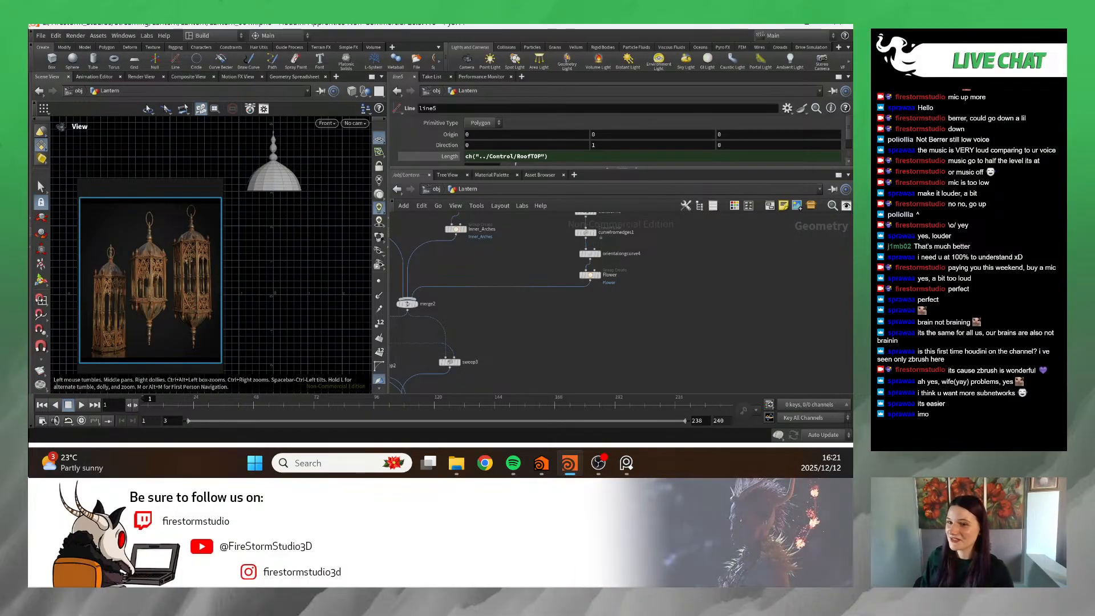
middle_drag(597, 318, 612, 342)
scroll(612, 342, down, 3)
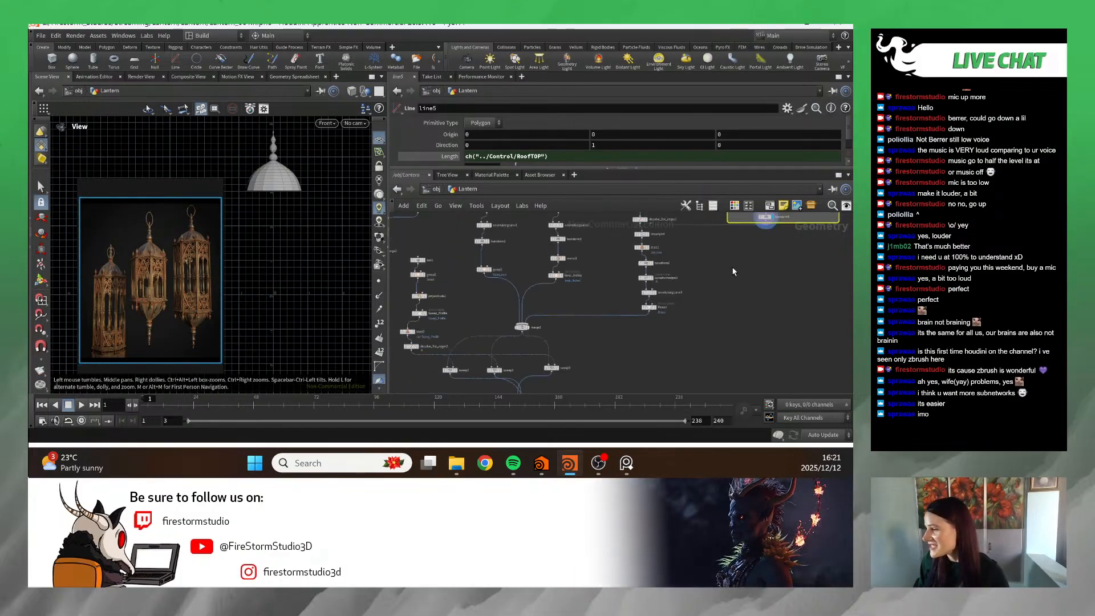
click(719, 293)
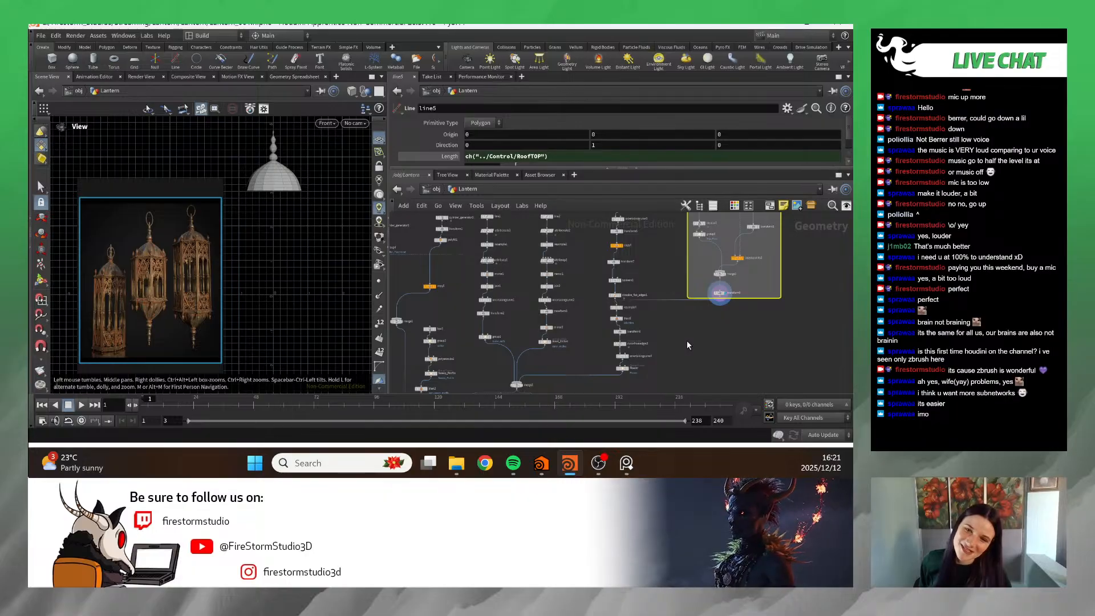
scroll(733, 273, down, 3)
middle_drag(666, 274, 594, 261)
scroll(651, 333, down, 1)
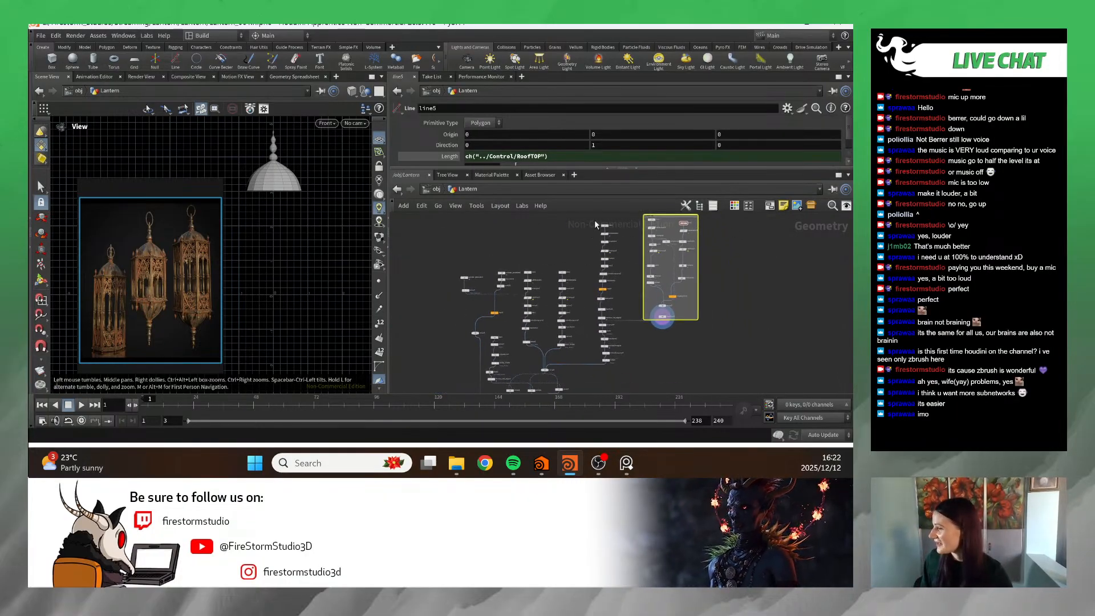
click(637, 392)
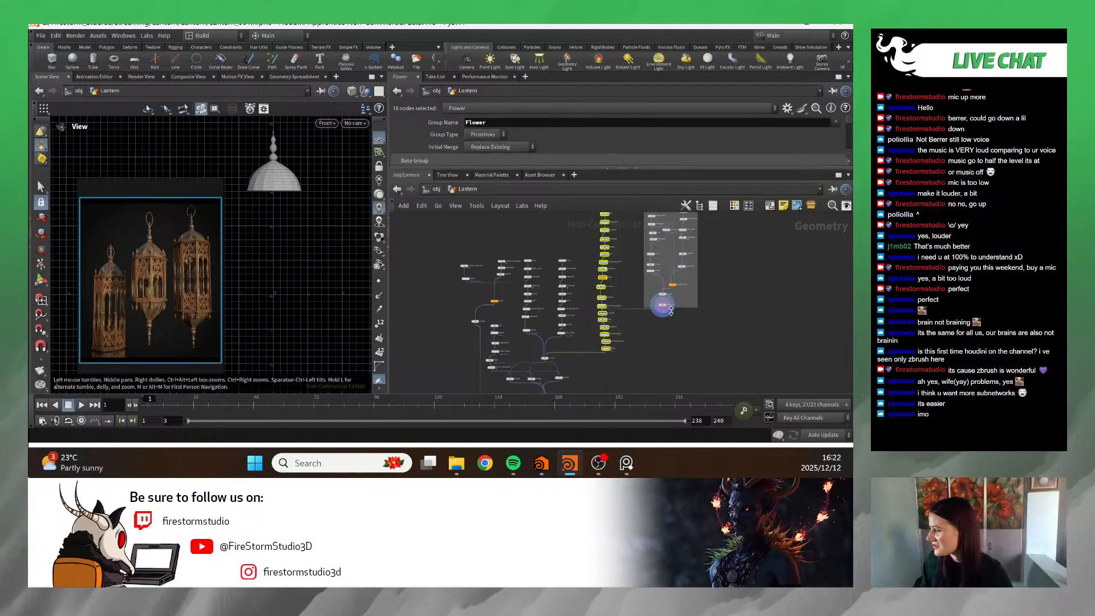
click(782, 206)
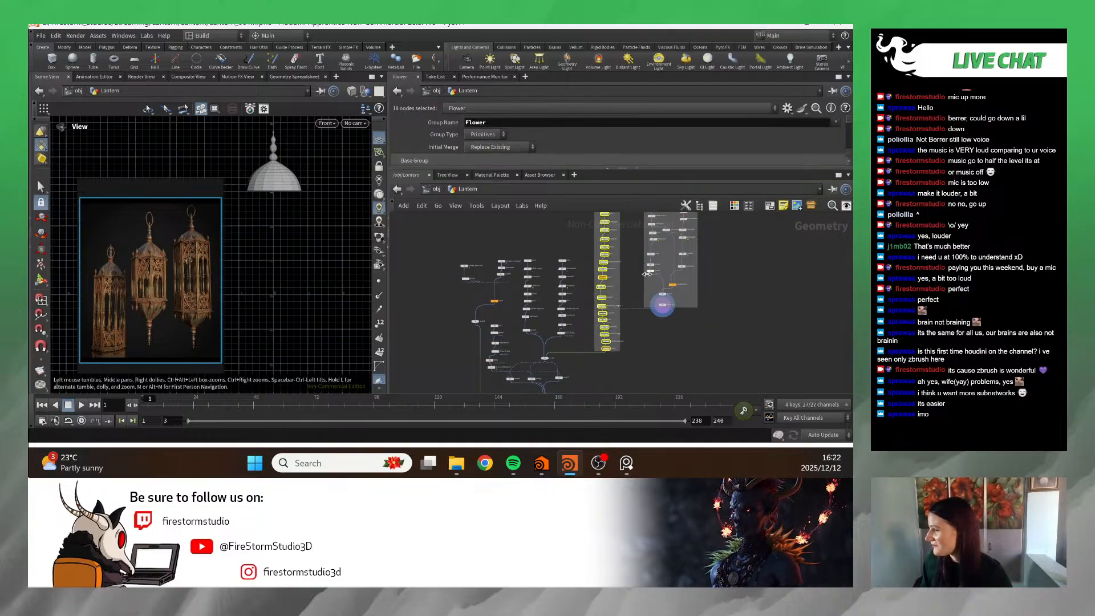
- Title the network box around the flower chain "Flower"
scroll(646, 274, up, 5)
click(525, 272)
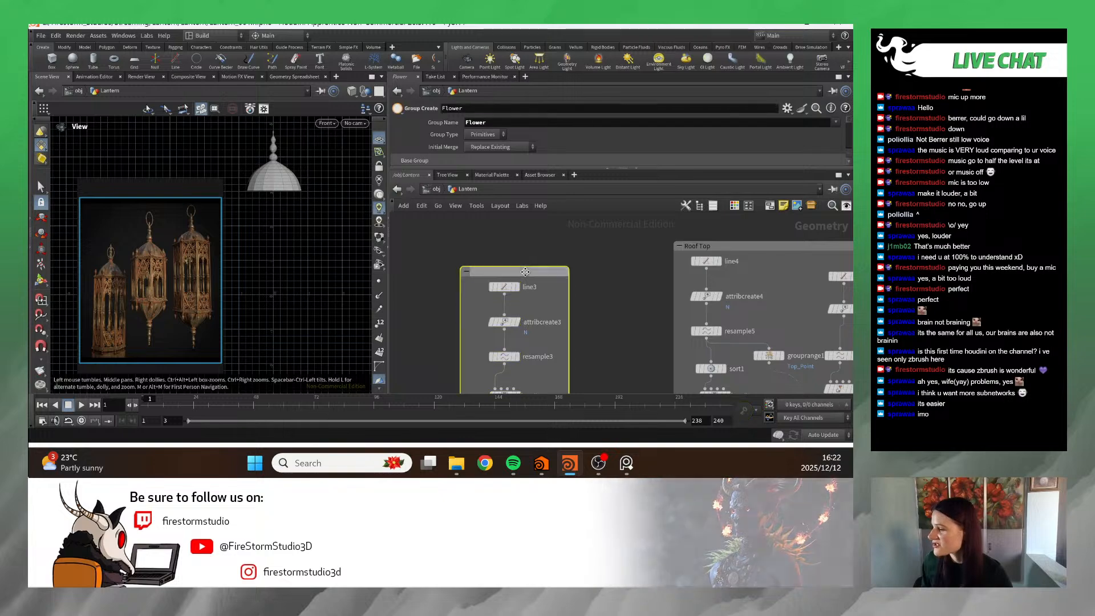
double_click(524, 272)
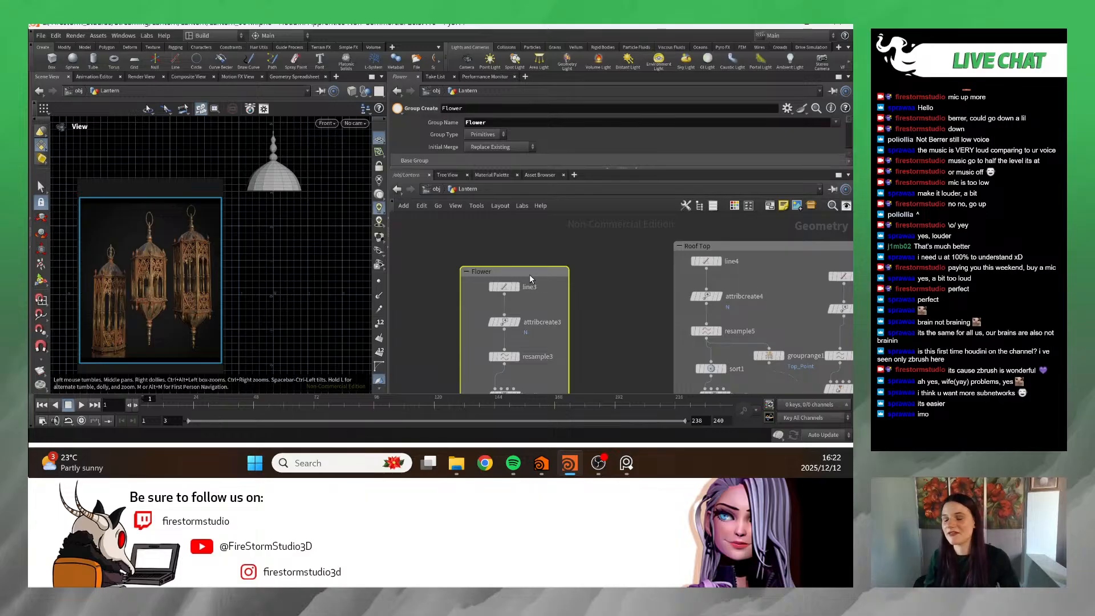
- Examine the cylinder_generator2 chain and display the merge2 node's output to identify the curves it combines
scroll(604, 332, down, 6)
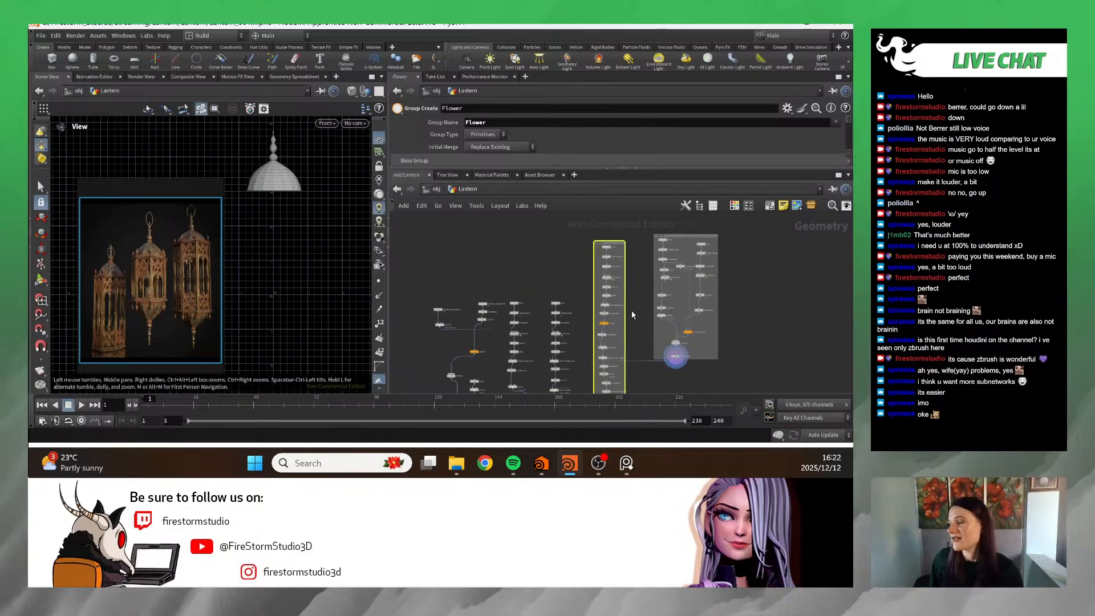
scroll(631, 310, down, 2)
middle_drag(562, 306, 566, 267)
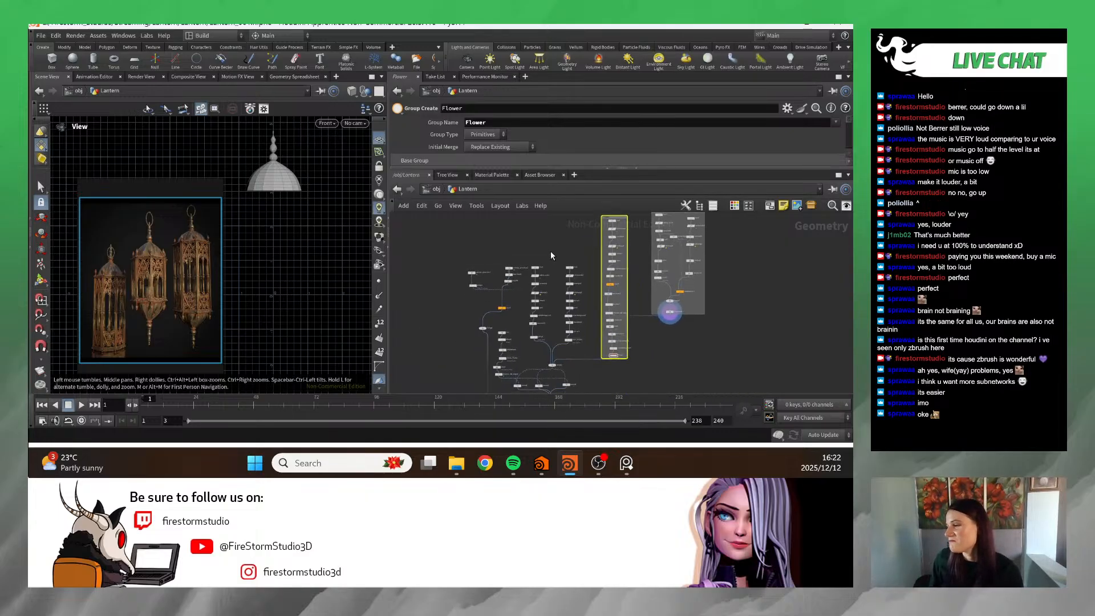
click(549, 251)
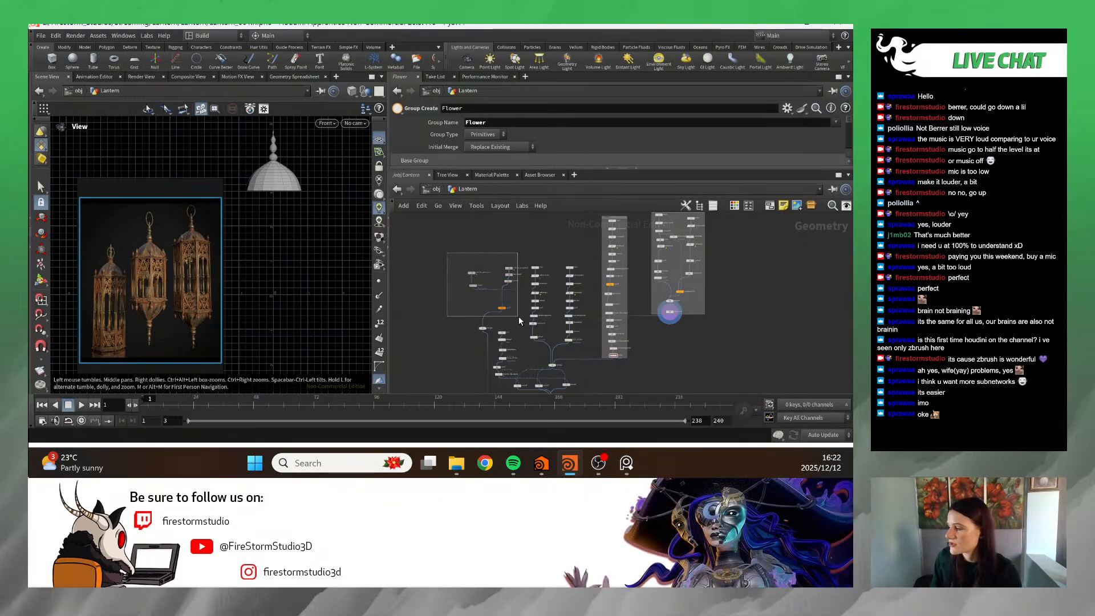
drag(518, 315, 485, 310)
click(496, 319)
scroll(547, 283, up, 5)
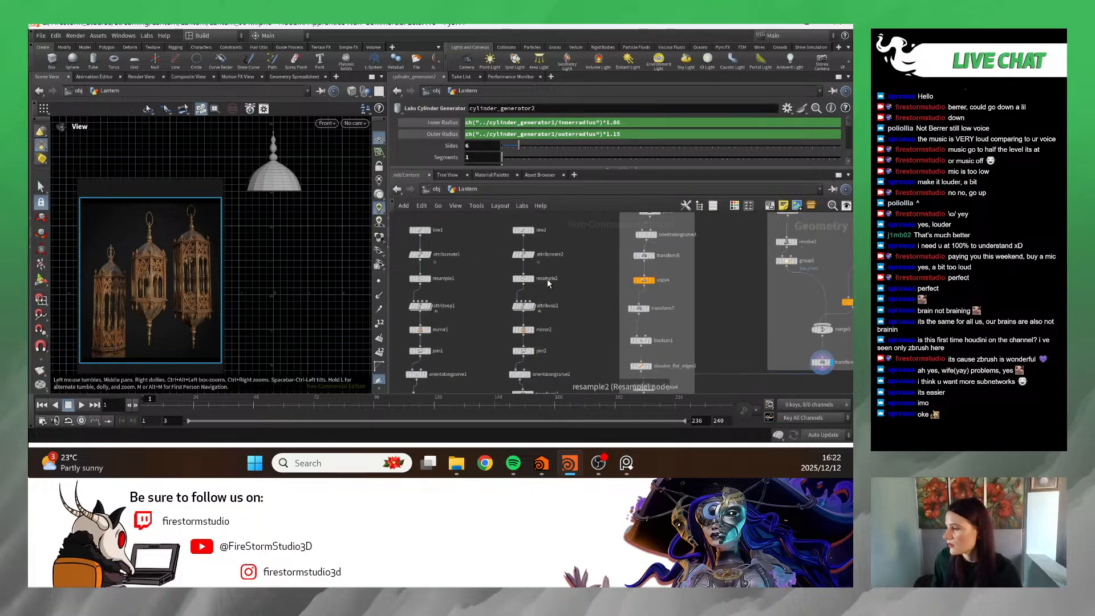
middle_drag(592, 274, 581, 332)
click(580, 330)
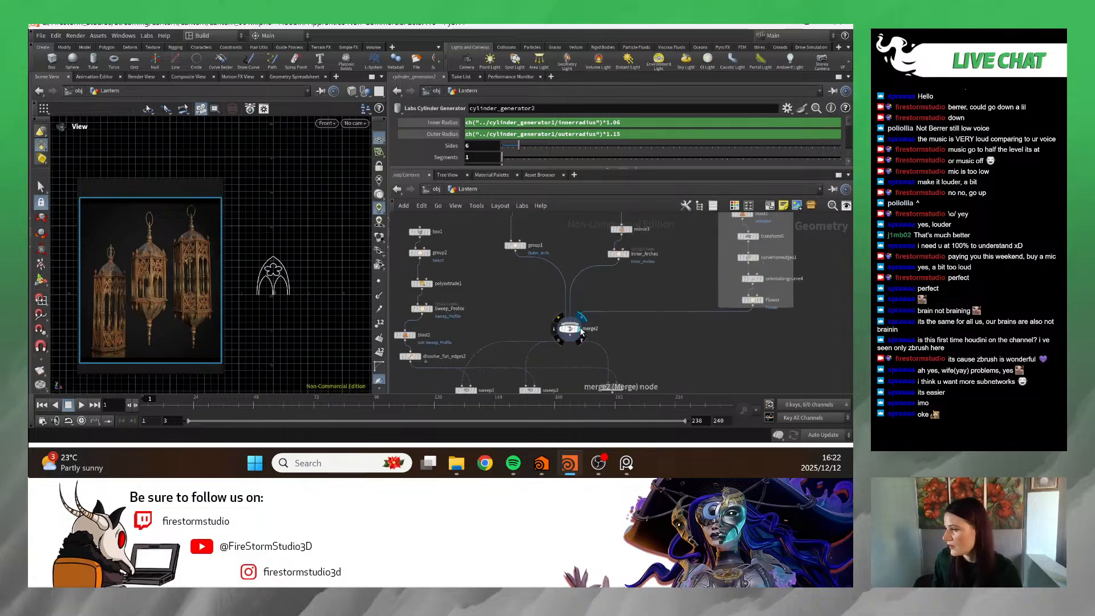
- Enclose the line1 and line2 arch chains, merge2 and the three sweep nodes below it in one network box
scroll(616, 323, down, 5)
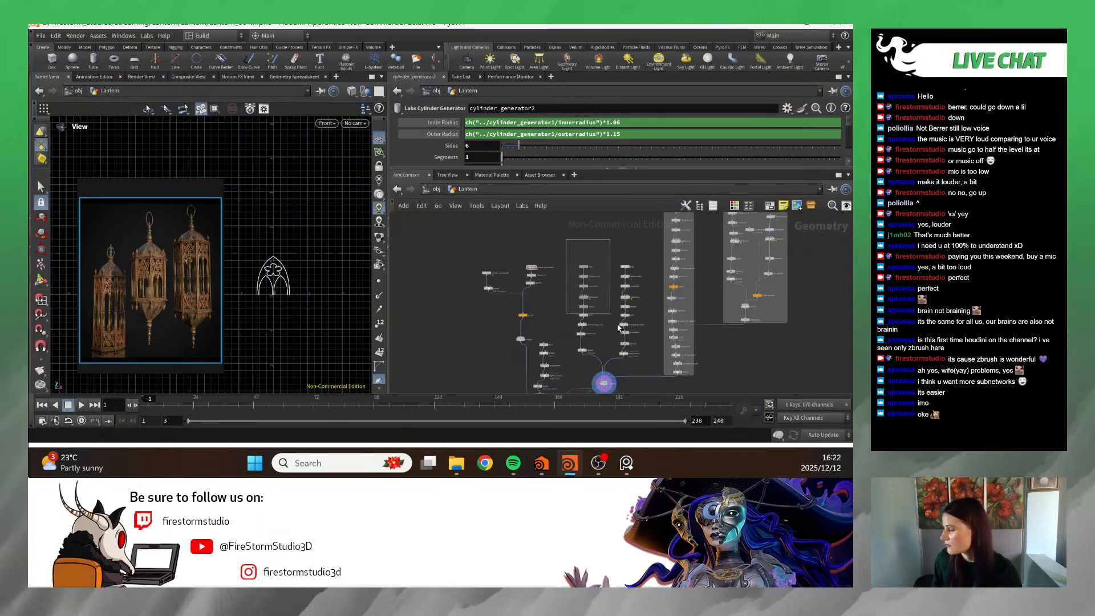
middle_drag(640, 385, 717, 297)
click(635, 364)
scroll(679, 356, up, 3)
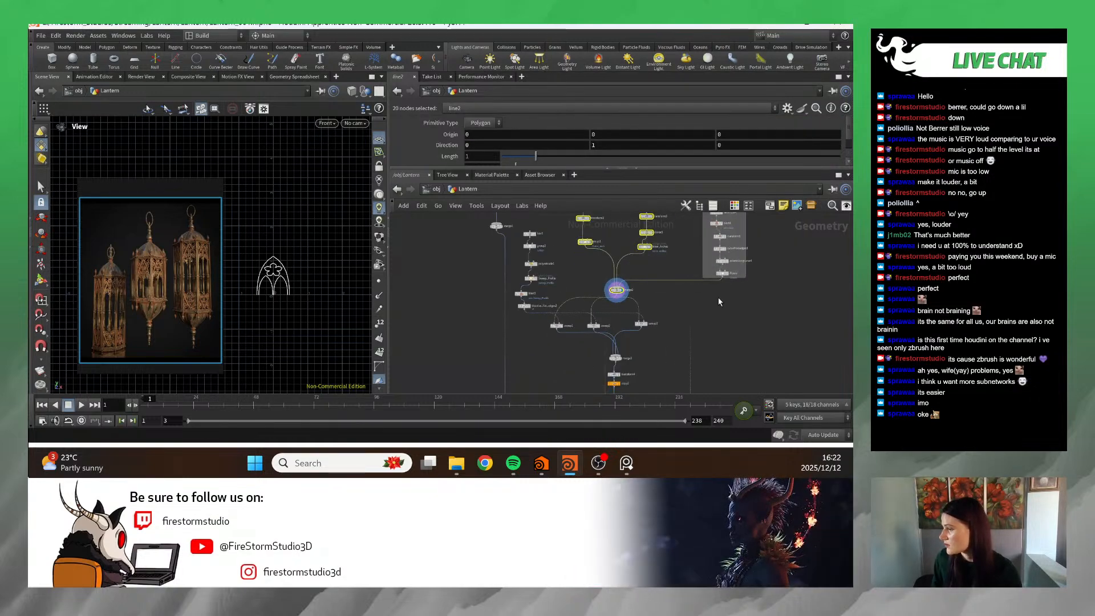
scroll(674, 307, down, 2)
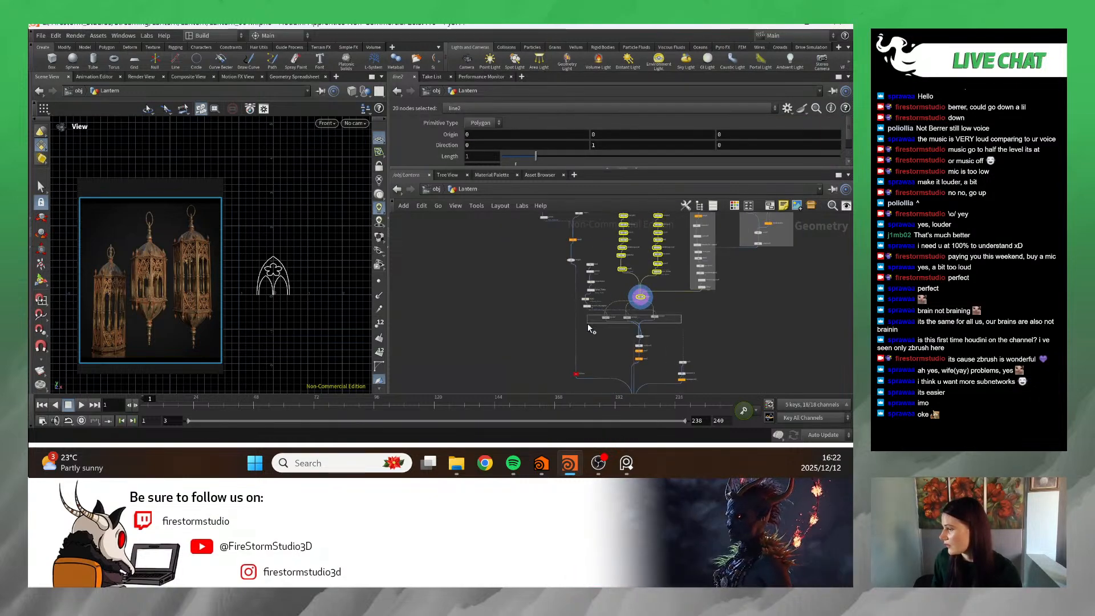
shift+drag(587, 323, 746, 305)
middle_drag(747, 306, 707, 330)
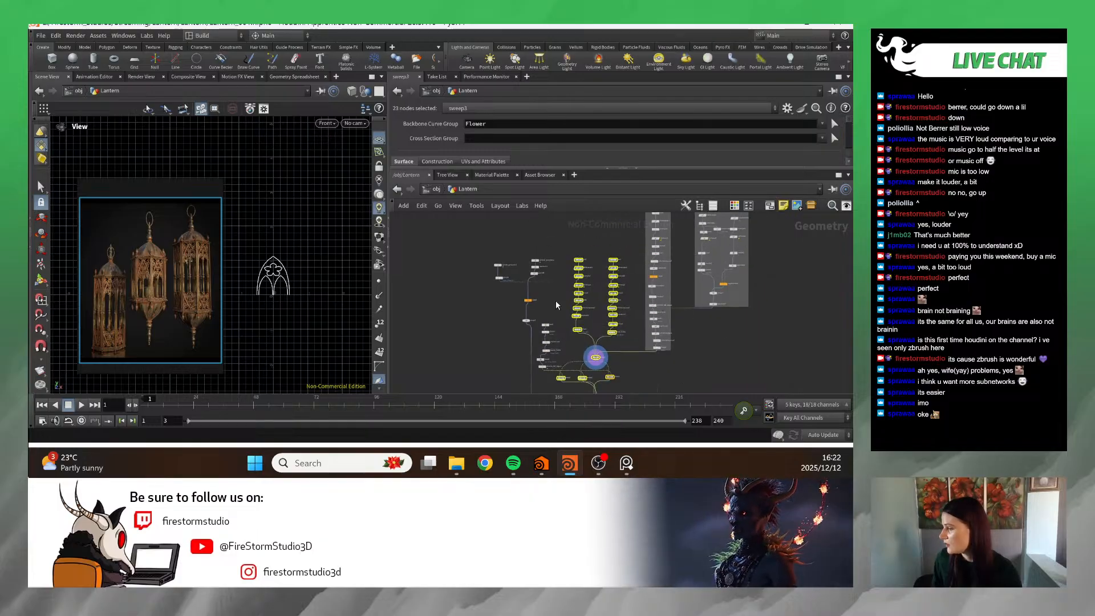
scroll(557, 305, down, 2)
click(769, 206)
- Title the network box around the arch chains and sweeps "Arches"
scroll(619, 349, up, 2)
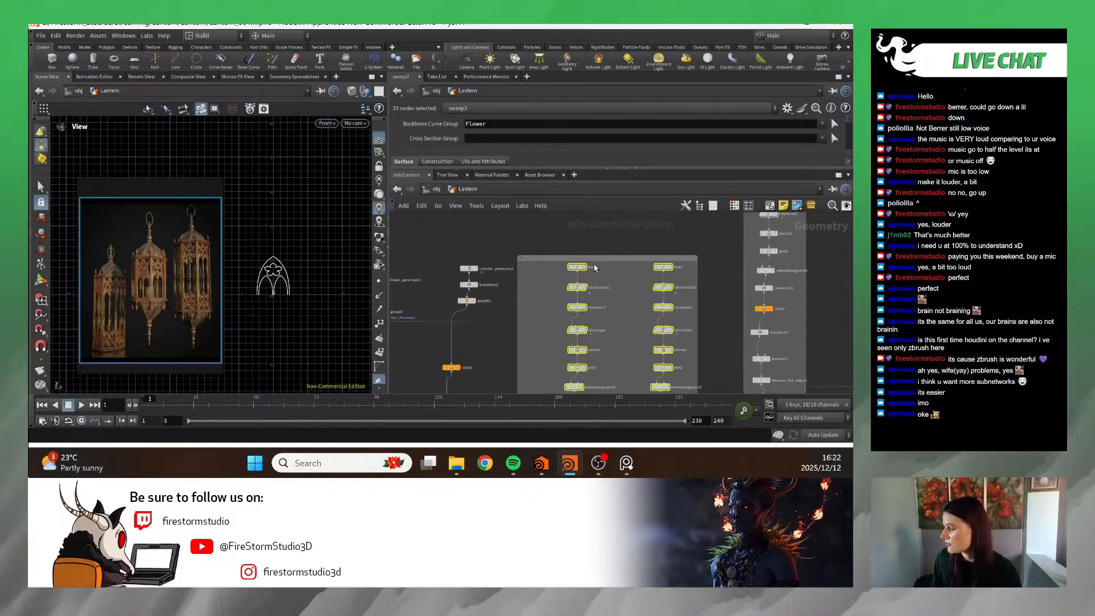
scroll(620, 350, down, 3)
scroll(620, 349, up, 10)
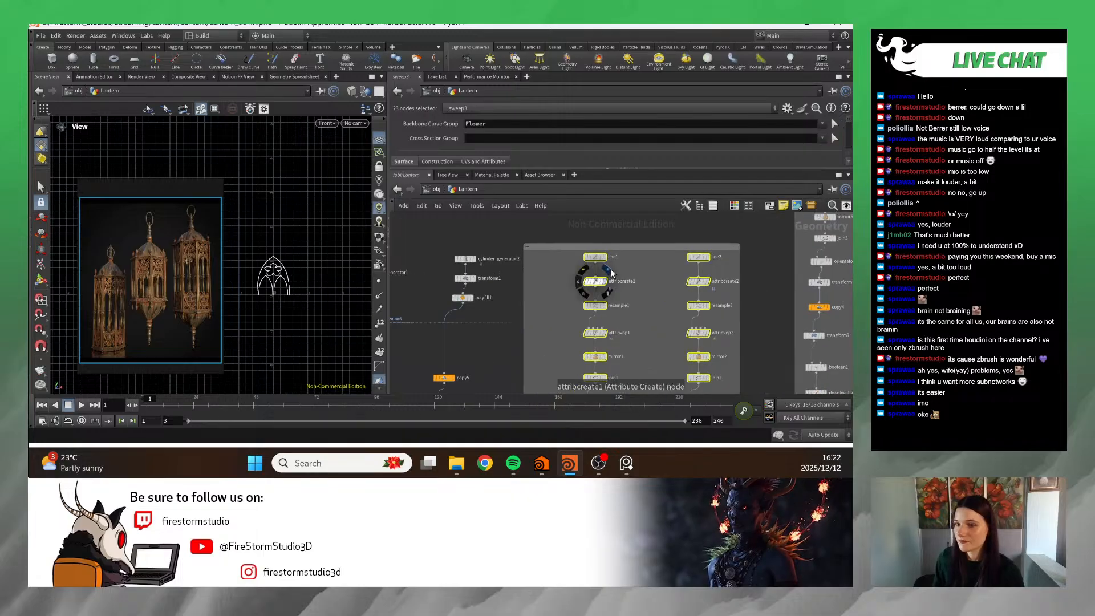
double_click(530, 306)
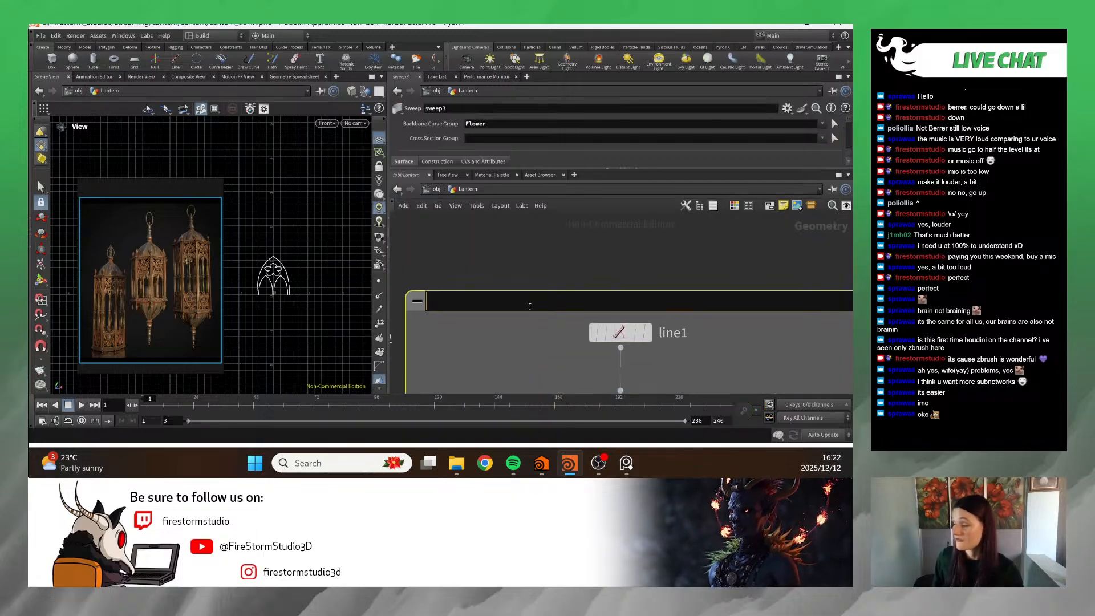
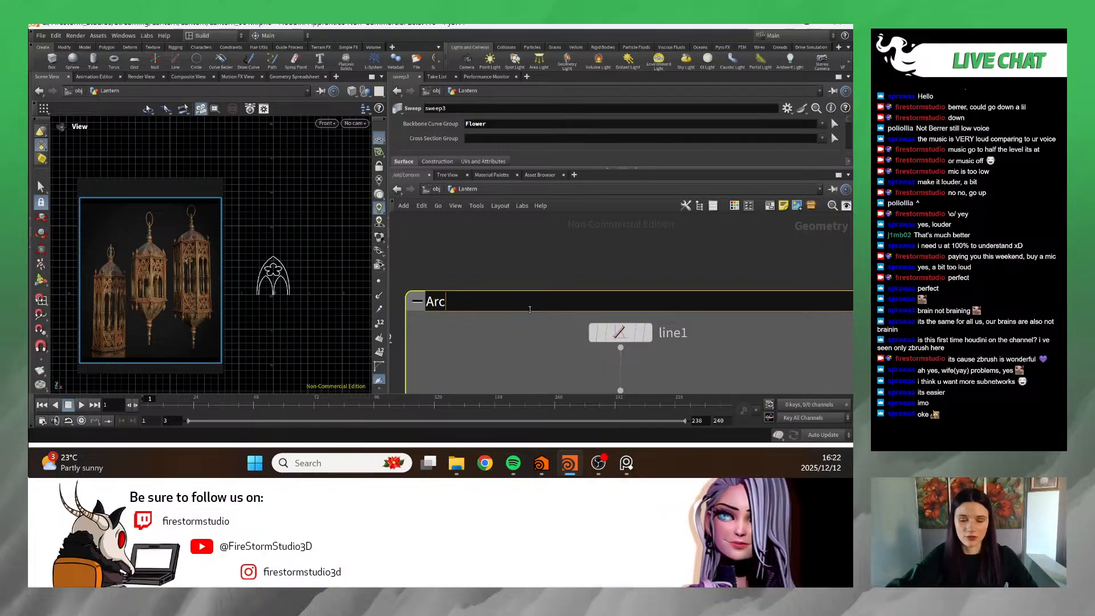
key(Return)
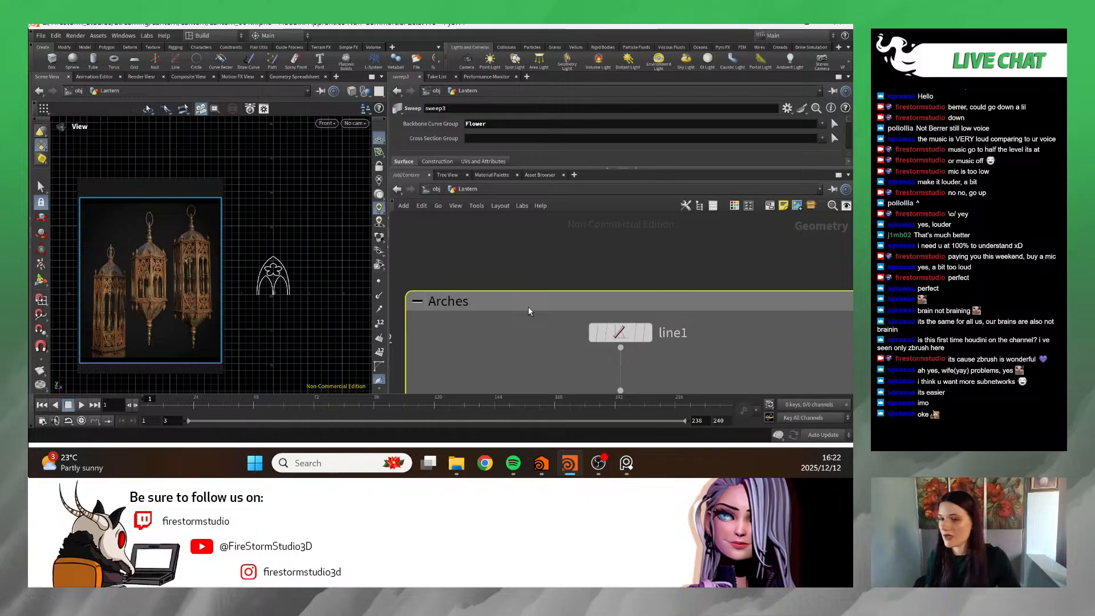
- Move the sweep profile chain, from box1 down to dissolve_flat_edges2, into the Arches network box
scroll(547, 296, down, 5)
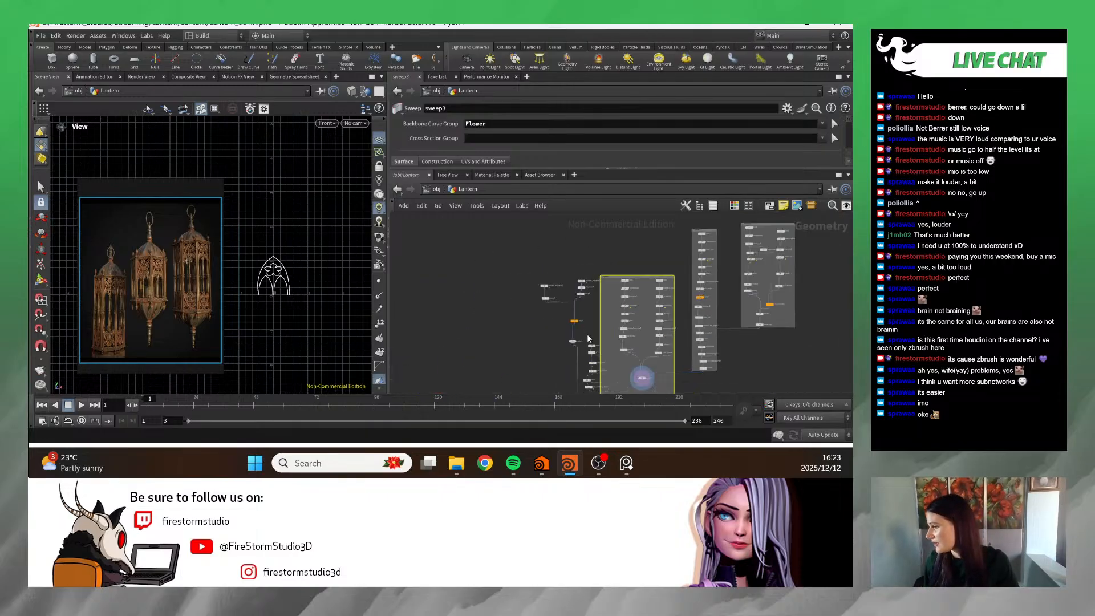
scroll(589, 338, up, 3)
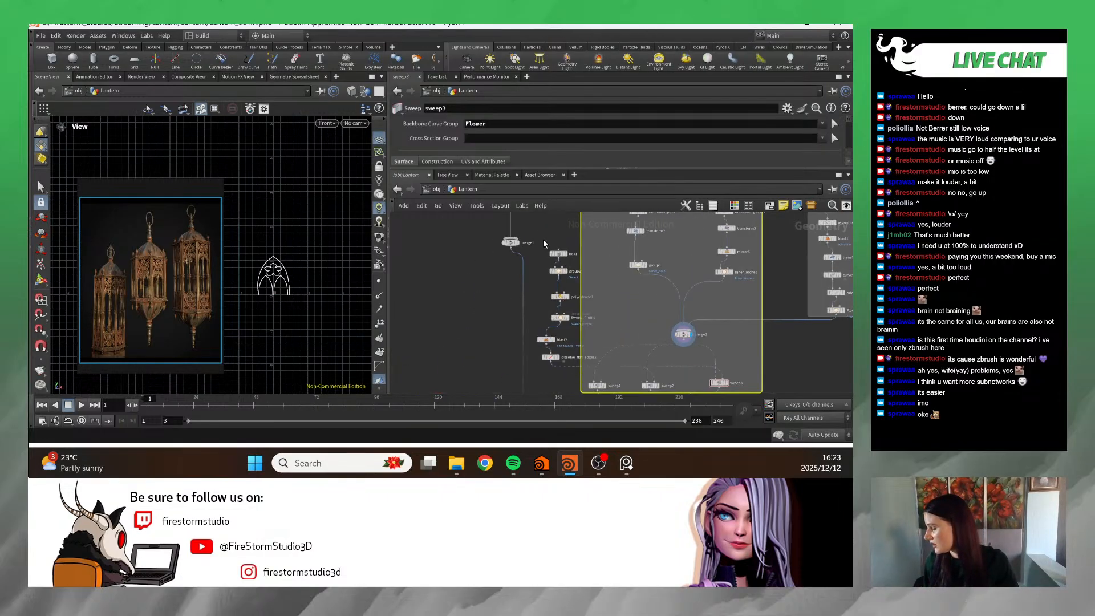
drag(543, 244, 581, 373)
middle_drag(606, 385, 575, 329)
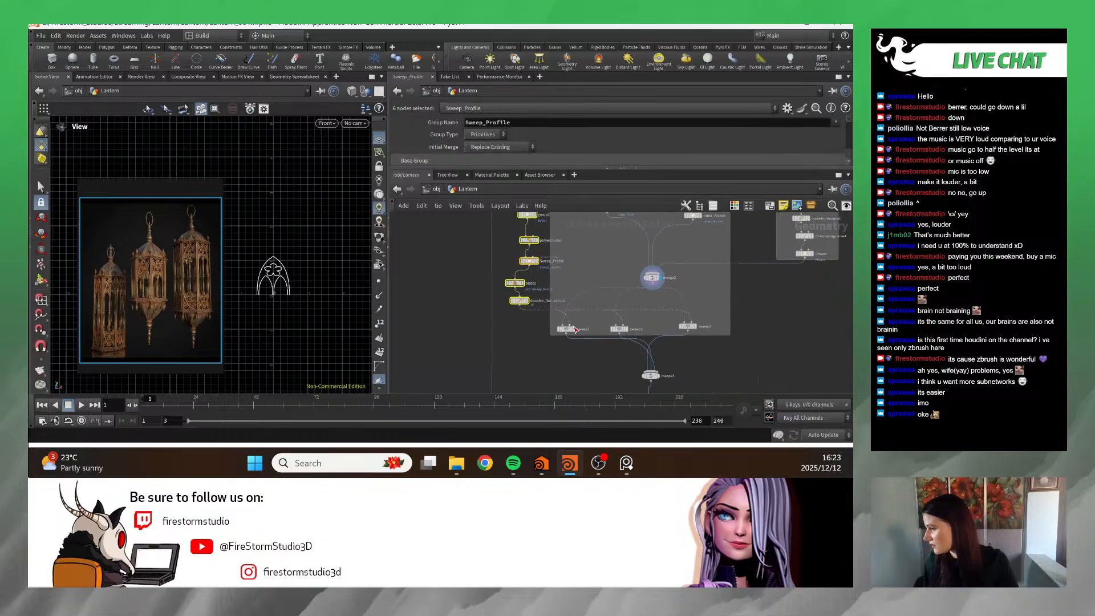
scroll(574, 330, up, 3)
scroll(576, 332, down, 3)
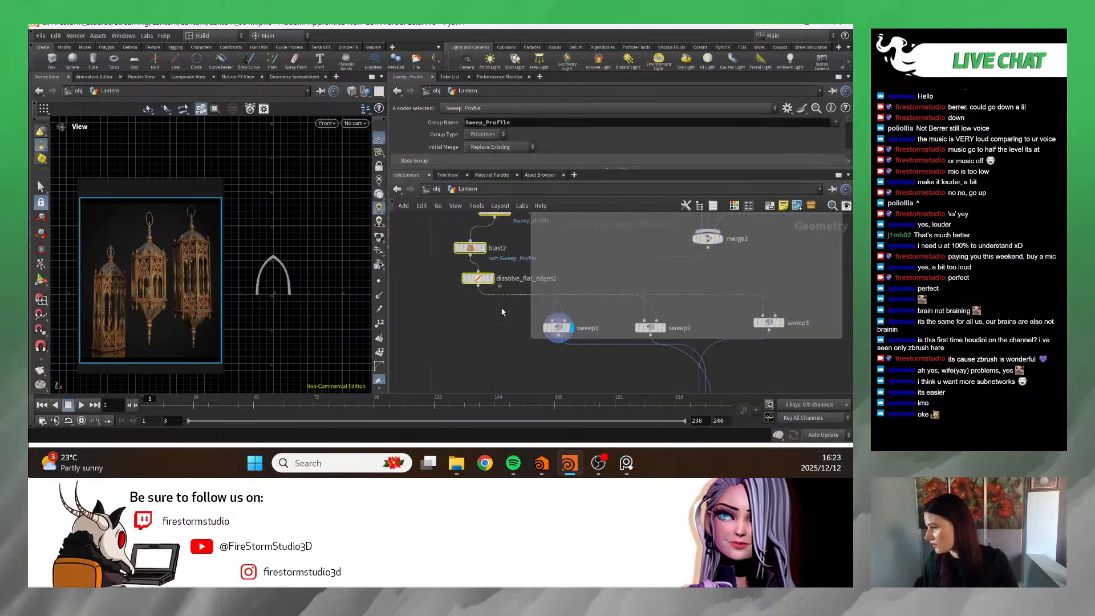
scroll(529, 267, up, 3)
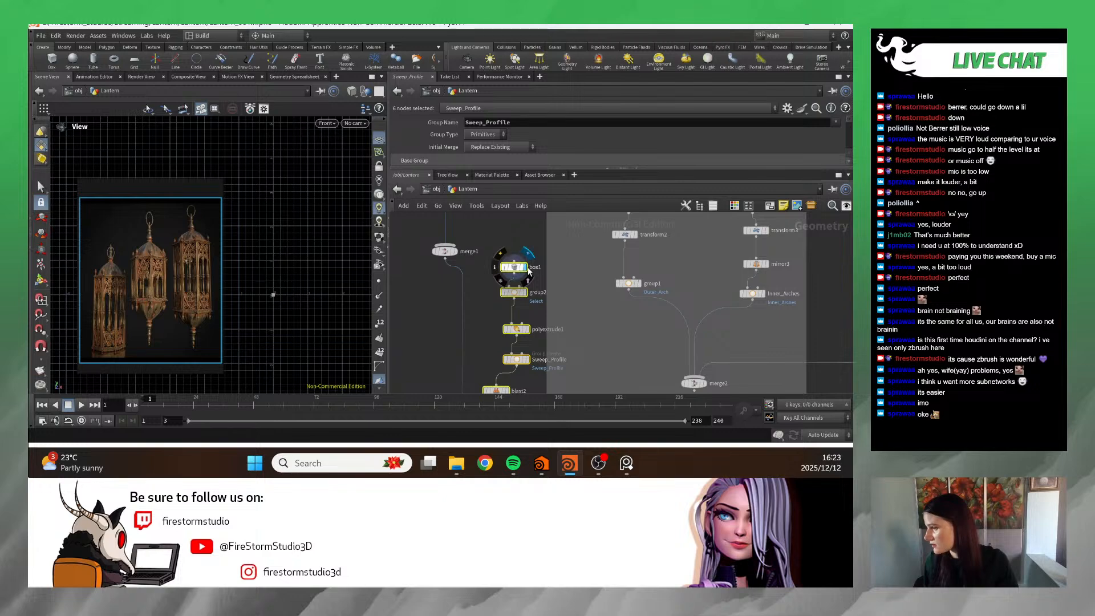
scroll(529, 266, down, 3)
scroll(530, 338, up, 3)
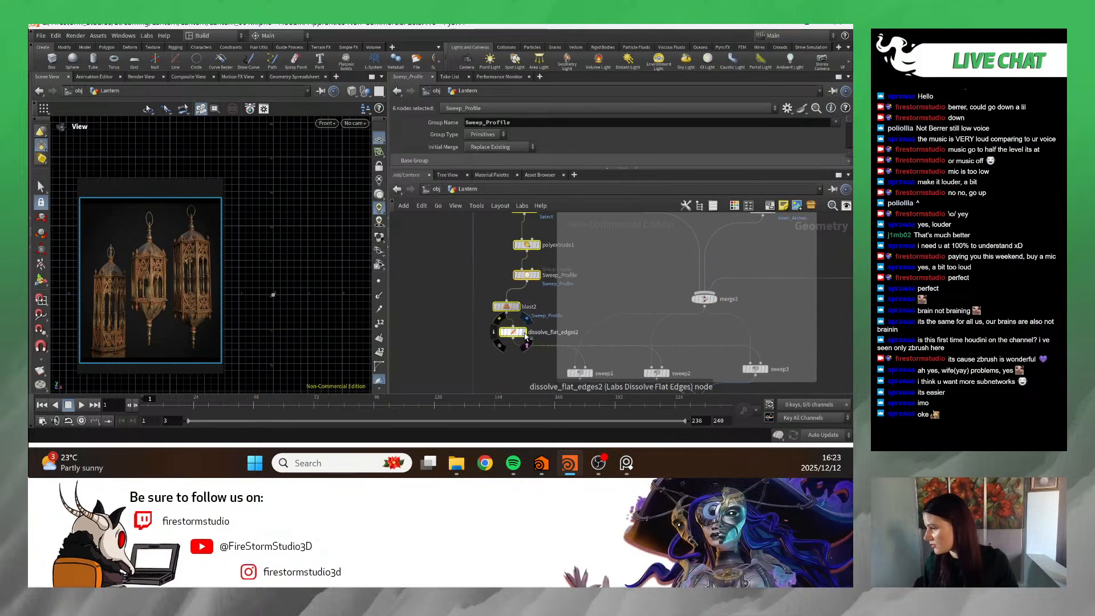
scroll(511, 365, down, 3)
scroll(512, 365, down, 2)
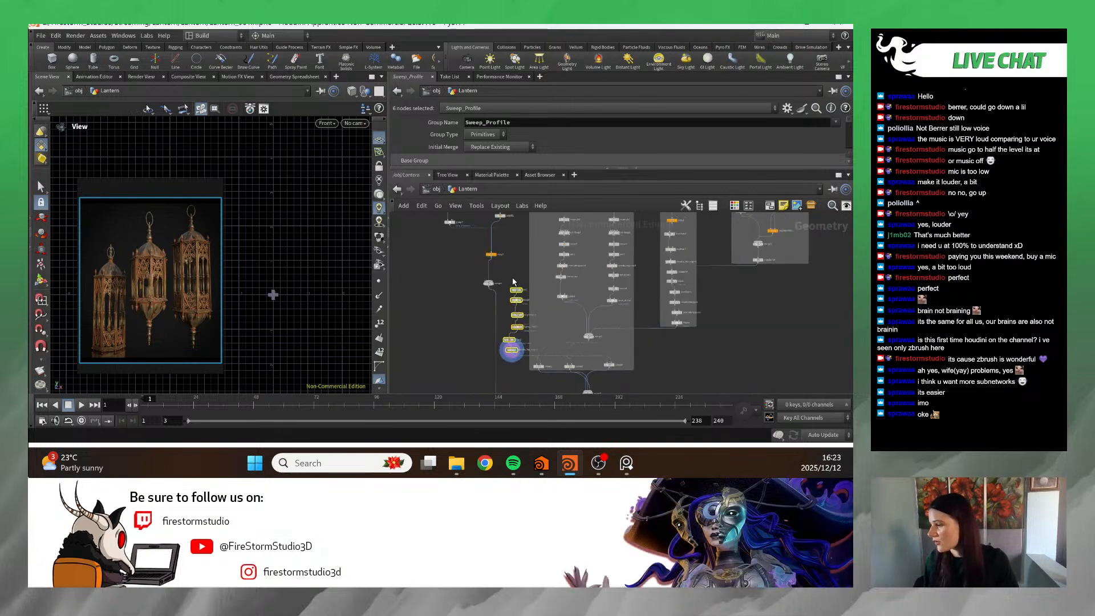
drag(511, 350, 534, 338)
- Display the copytopoints2 output of the box2 pillar chain and examine the node's target point settings
scroll(675, 282, up, 5)
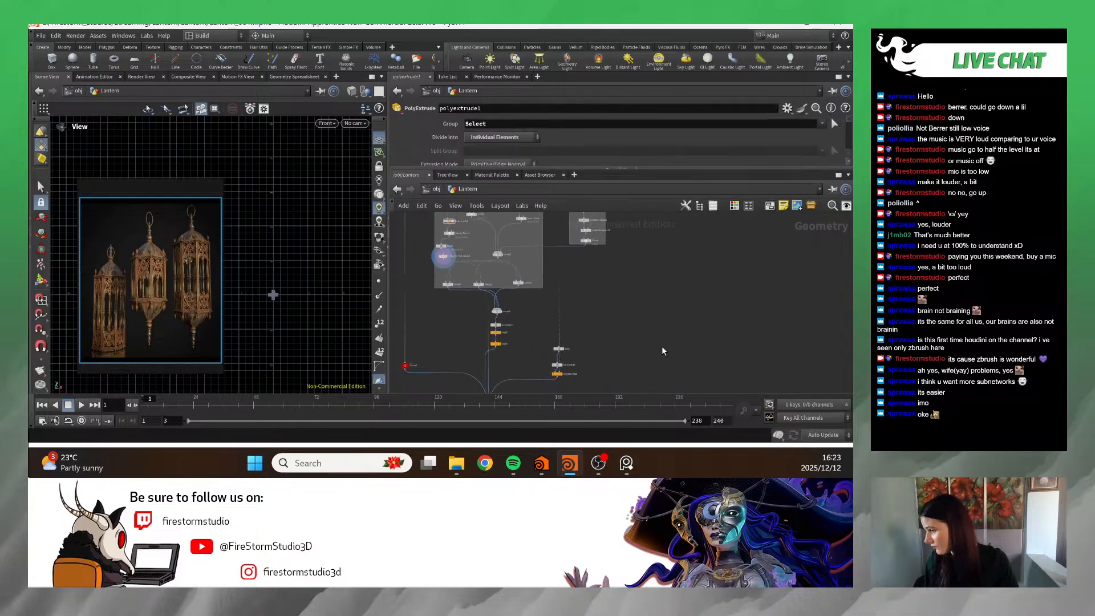
scroll(656, 278, down, 3)
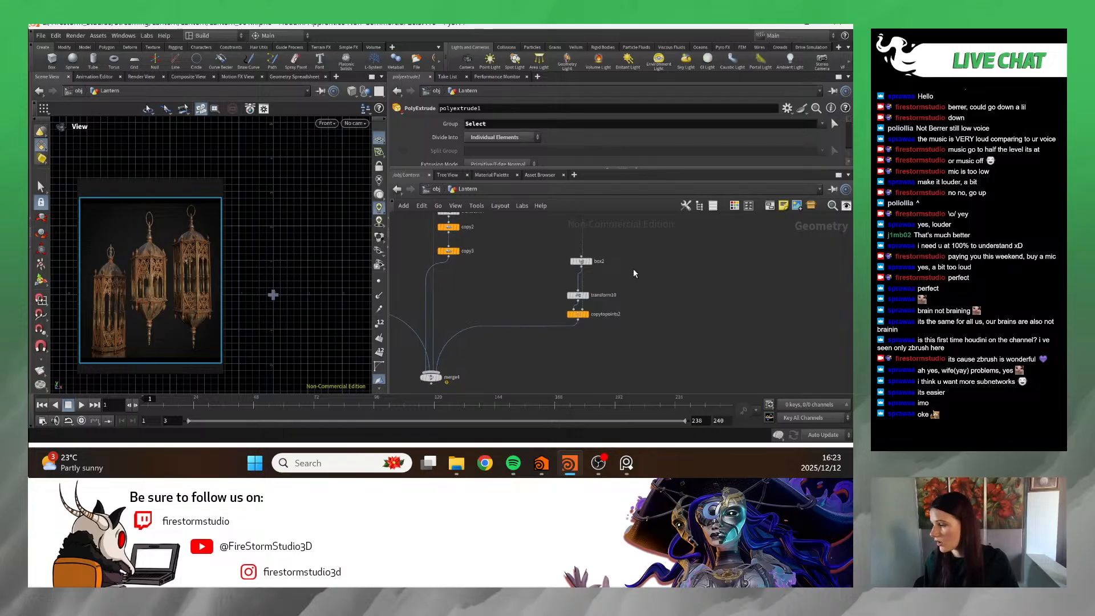
click(591, 327)
click(590, 316)
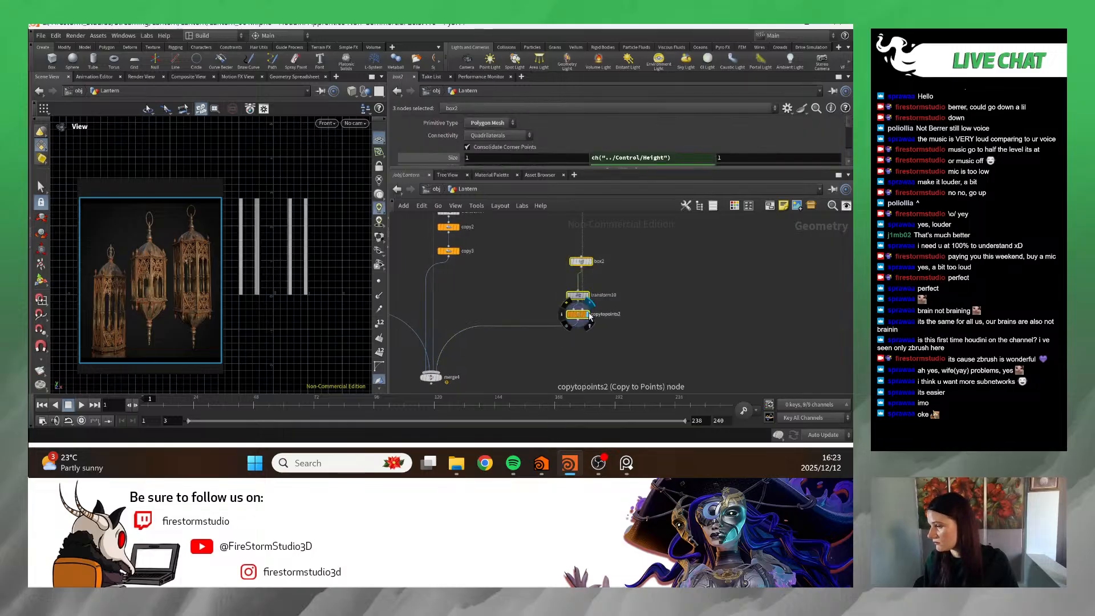
scroll(615, 285, up, 3)
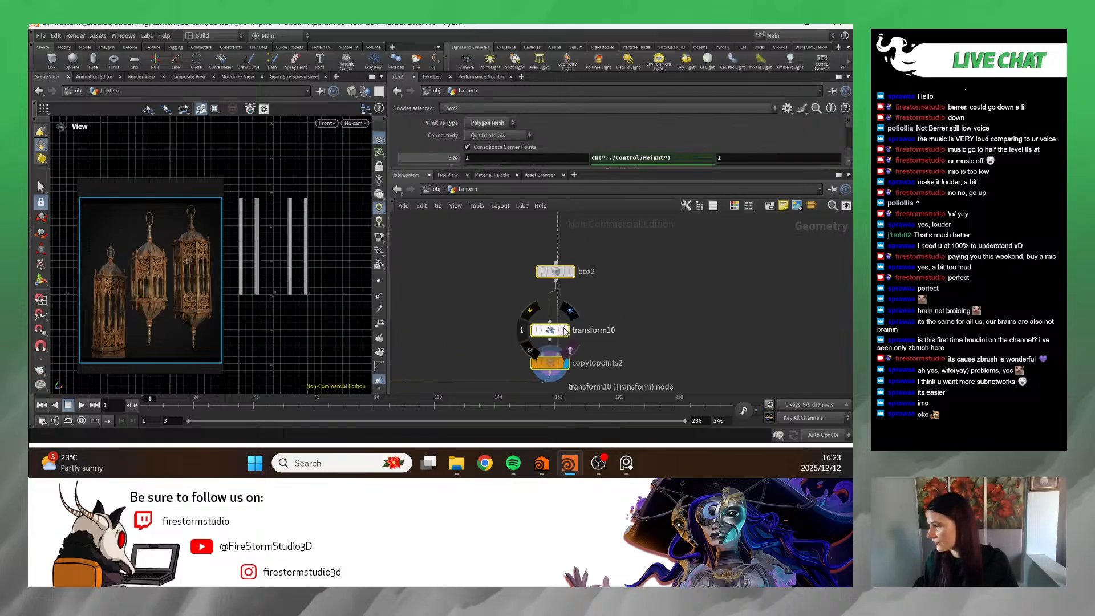
click(549, 362)
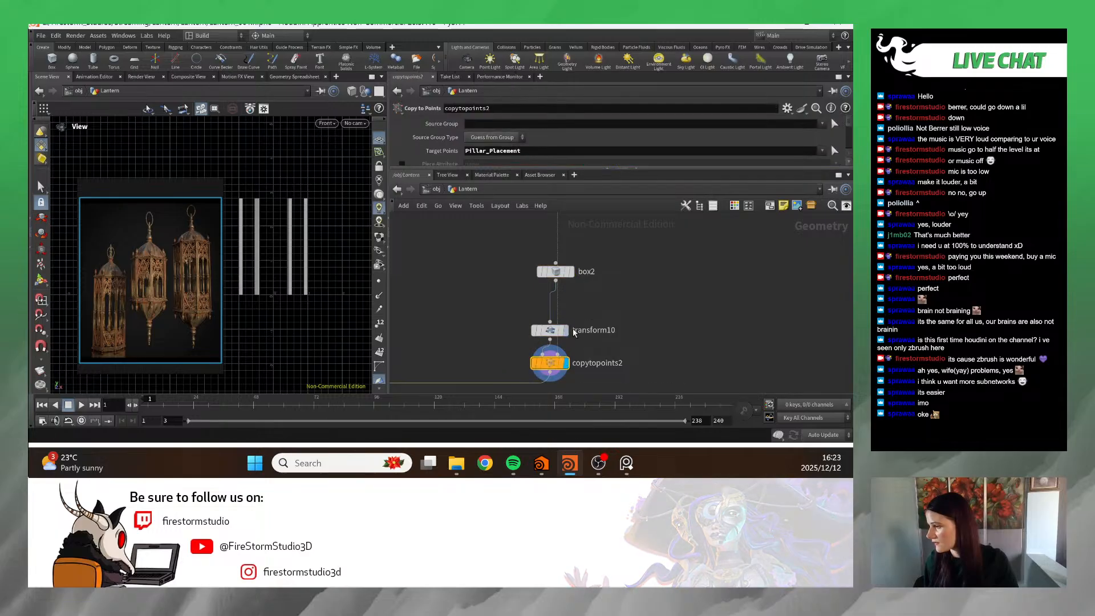
scroll(553, 320, down, 1)
scroll(552, 155, down, 2)
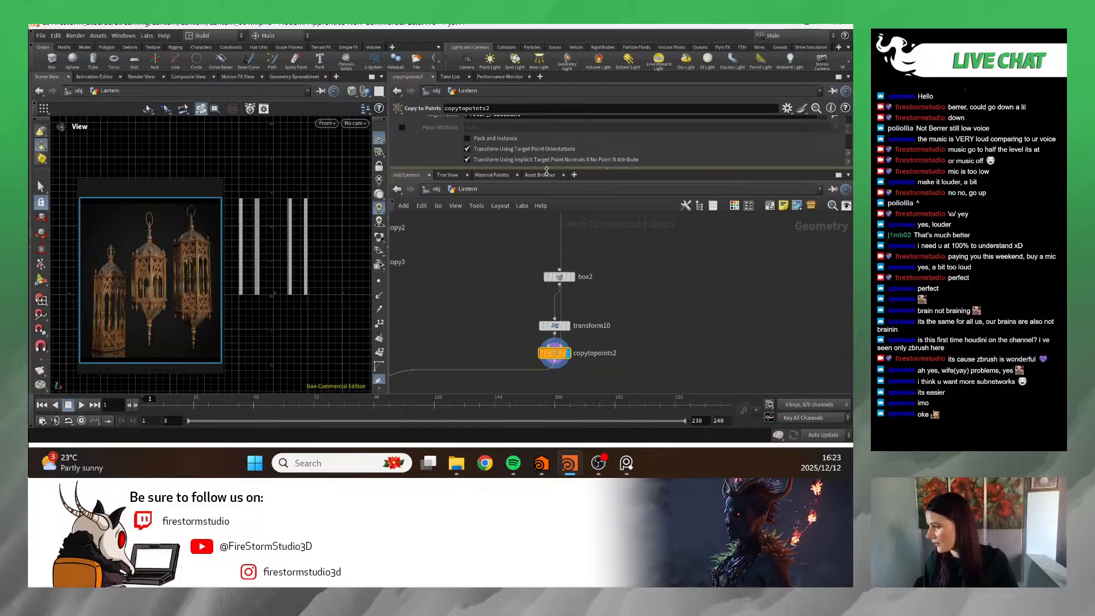
- Enlarge the parameter area and review the transform10 node's scale and remaining transform settings
drag(545, 170, 545, 232)
click(561, 357)
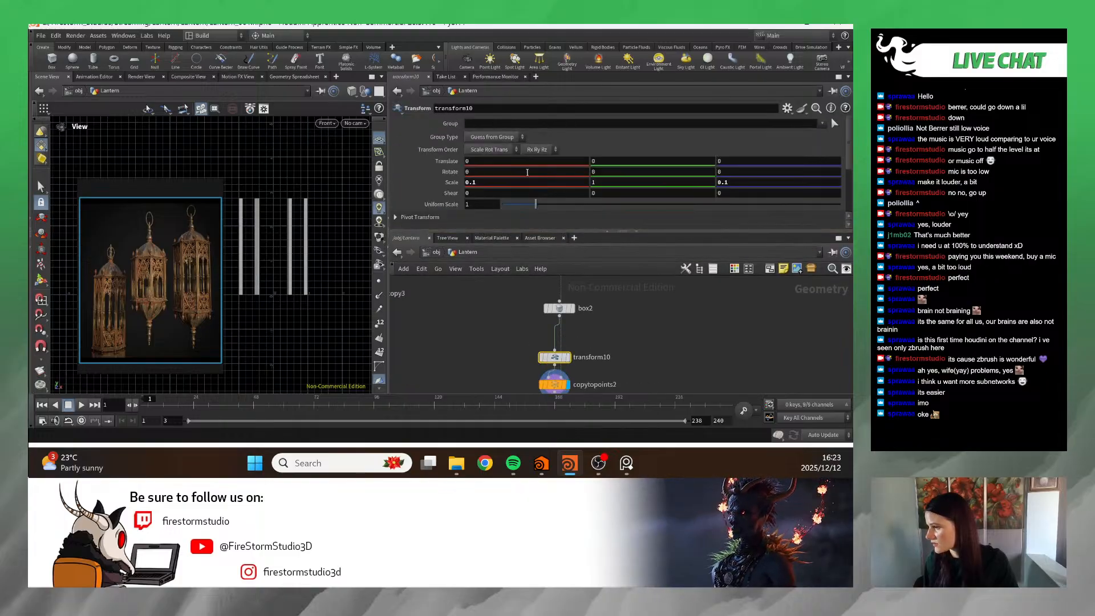
scroll(650, 178, down, 1)
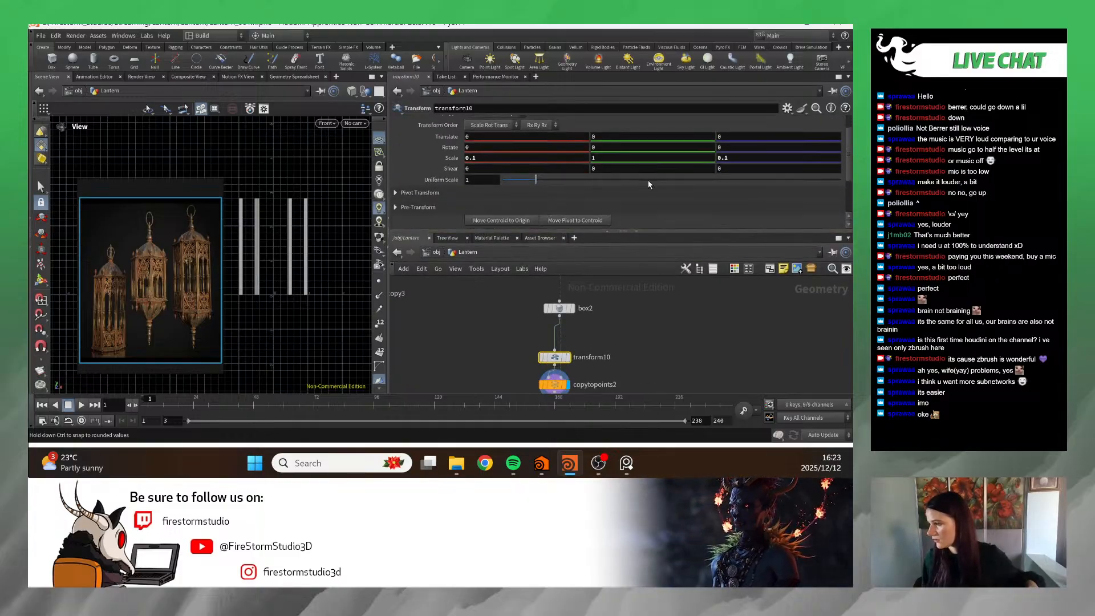
scroll(635, 174, up, 1)
scroll(627, 183, down, 4)
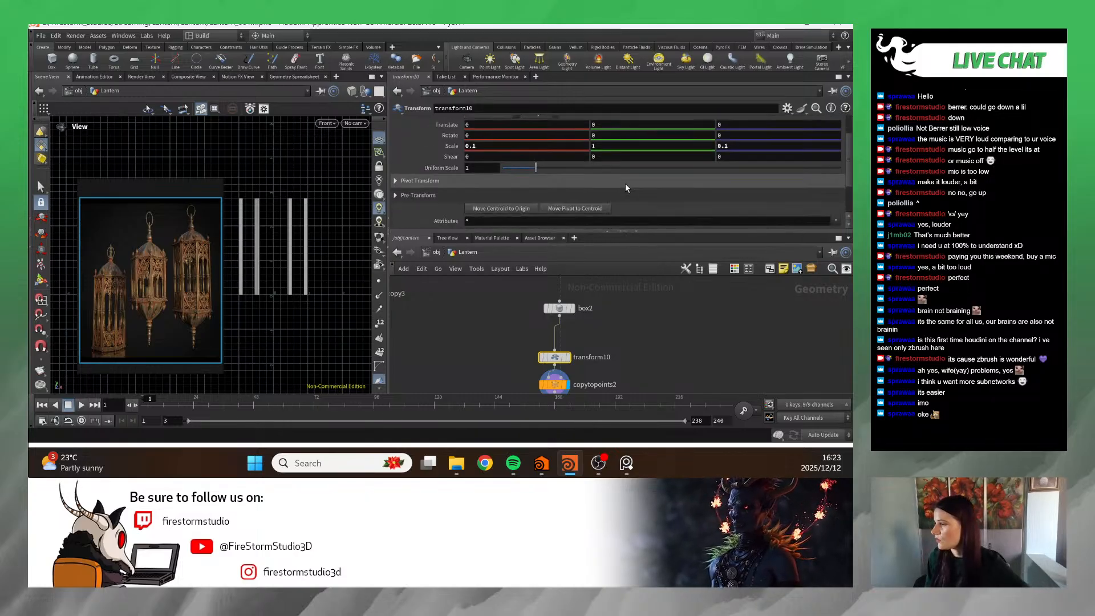
scroll(675, 355, down, 5)
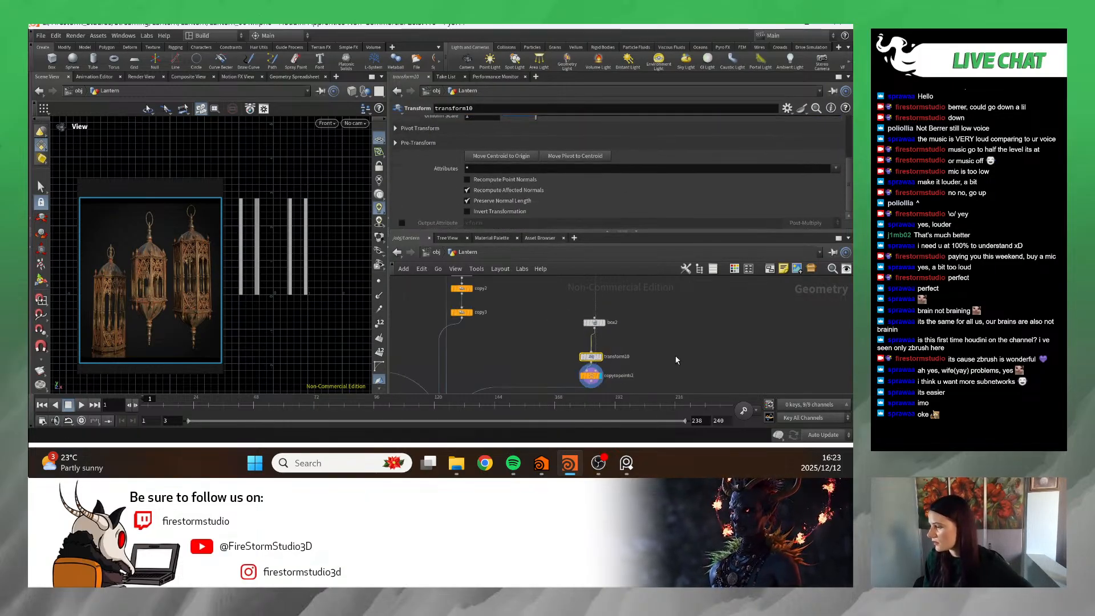
- Trace the pillar chain's placement input back through the network to the nodes below cylinder_generator1
middle_drag(481, 354, 525, 362)
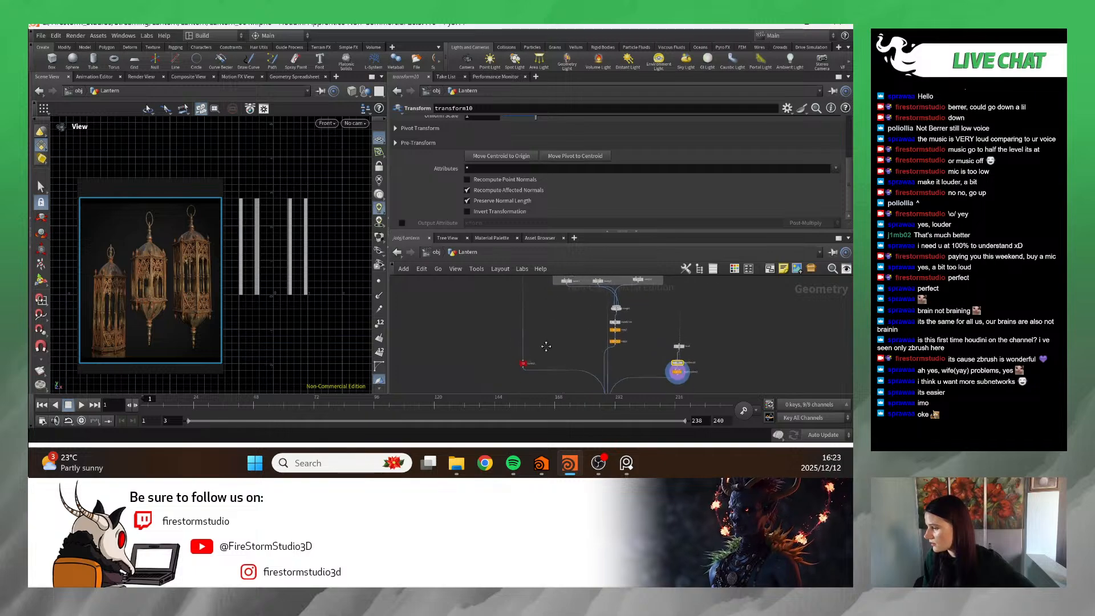
mouse_move(525, 361)
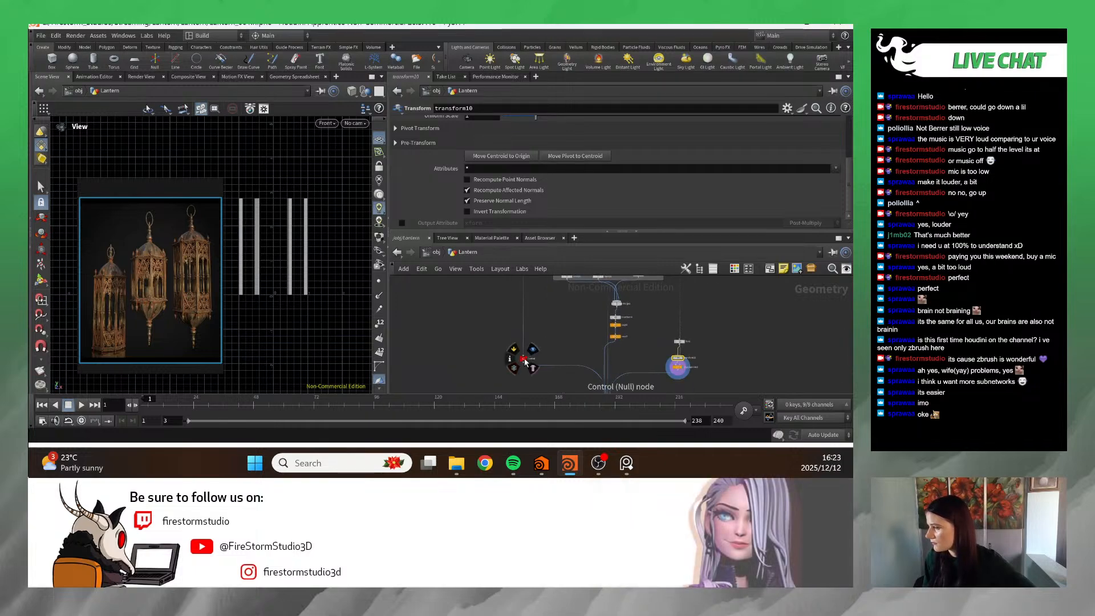
scroll(538, 328, down, 2)
middle_drag(651, 349, 580, 341)
scroll(580, 341, up, 5)
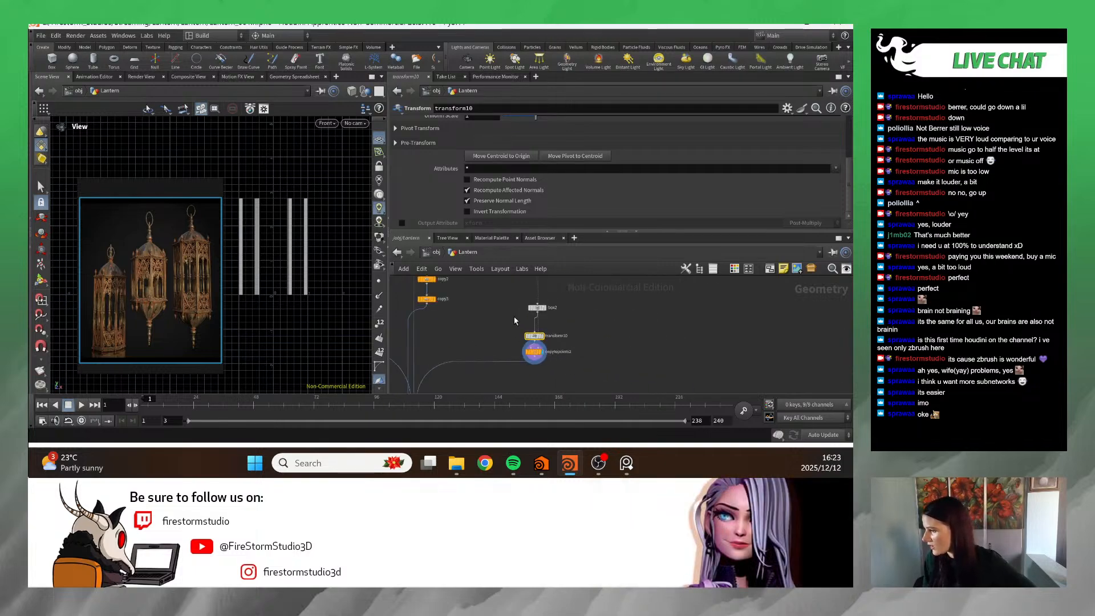
scroll(574, 303, up, 3)
middle_drag(574, 303, 662, 357)
scroll(631, 335, down, 4)
scroll(566, 314, down, 4)
scroll(566, 315, up, 2)
scroll(662, 358, up, 5)
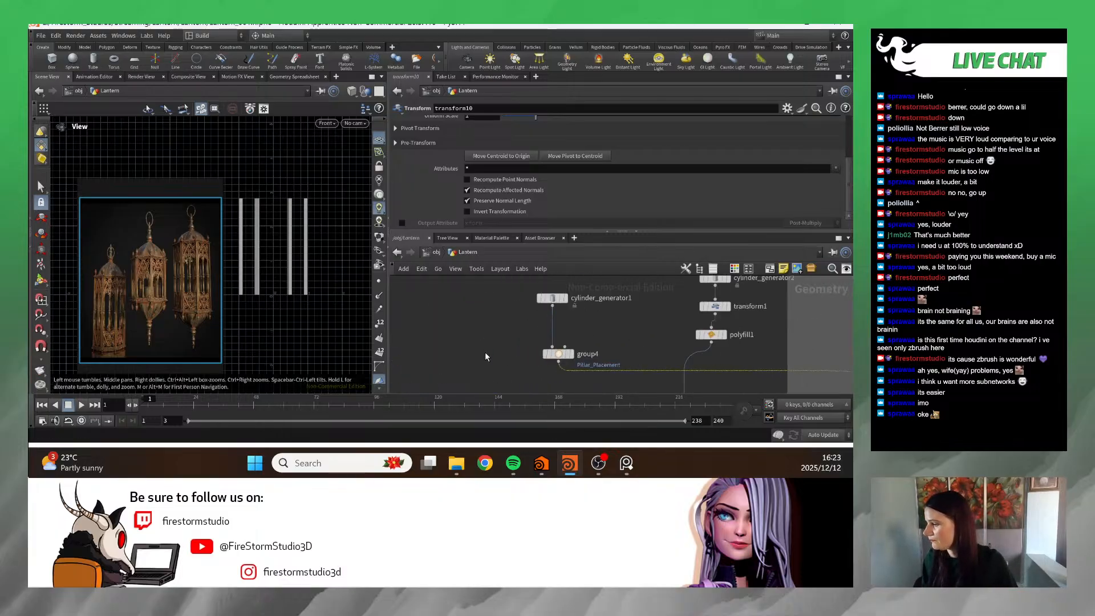
- Review group4's Keep in Bounding Regions settings and display the node to inspect the Pillar_Placement points
click(641, 358)
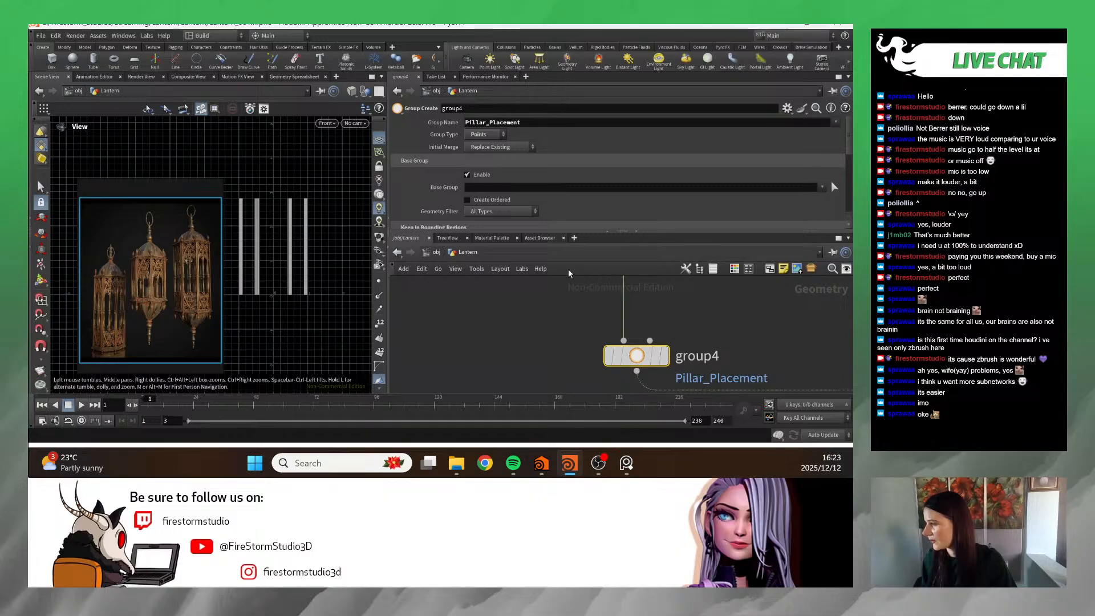
scroll(547, 193, down, 5)
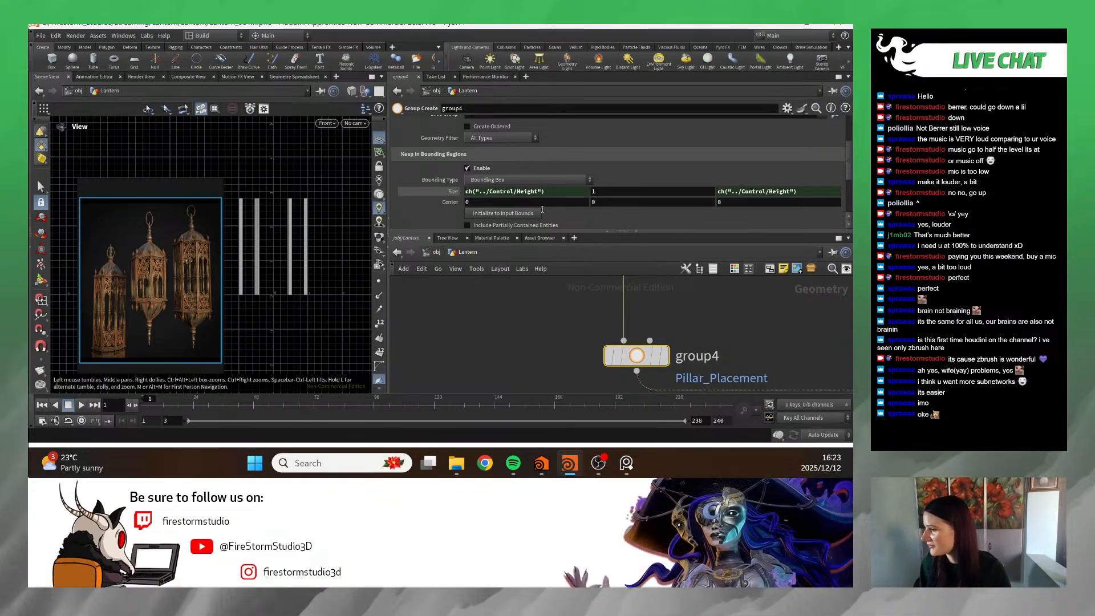
click(664, 355)
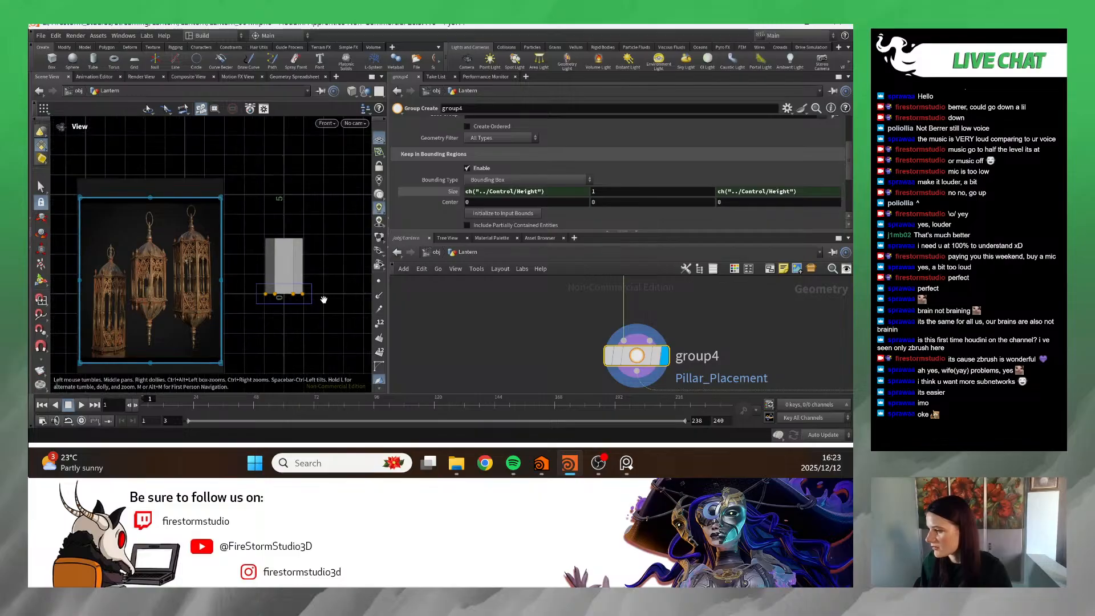
middle_drag(323, 300, 346, 298)
scroll(560, 340, down, 3)
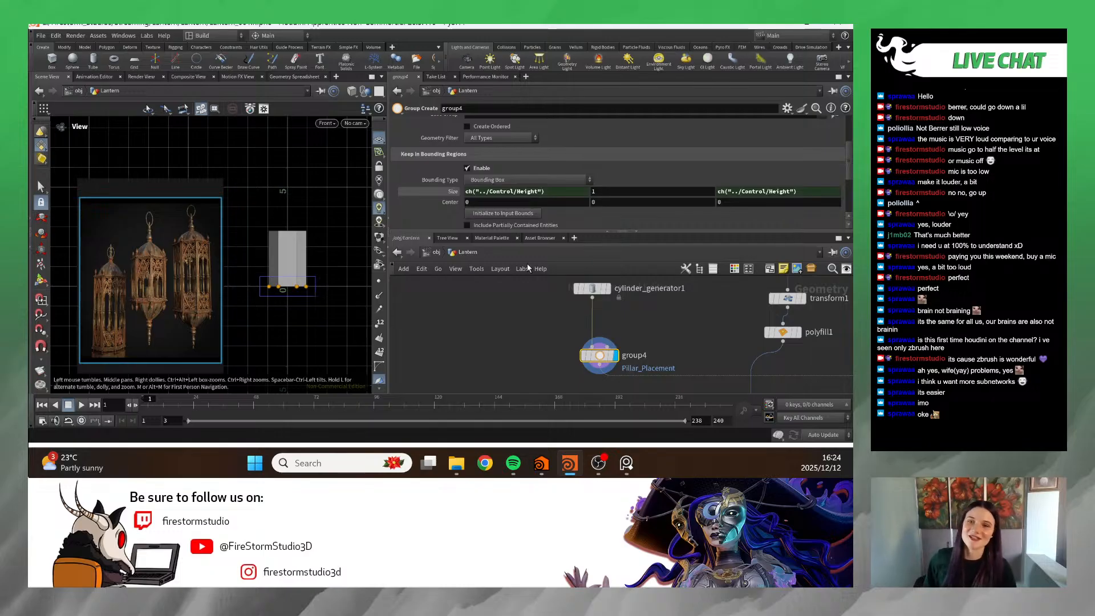
- Copy the Width parameter of the Control null
scroll(564, 332, down, 3)
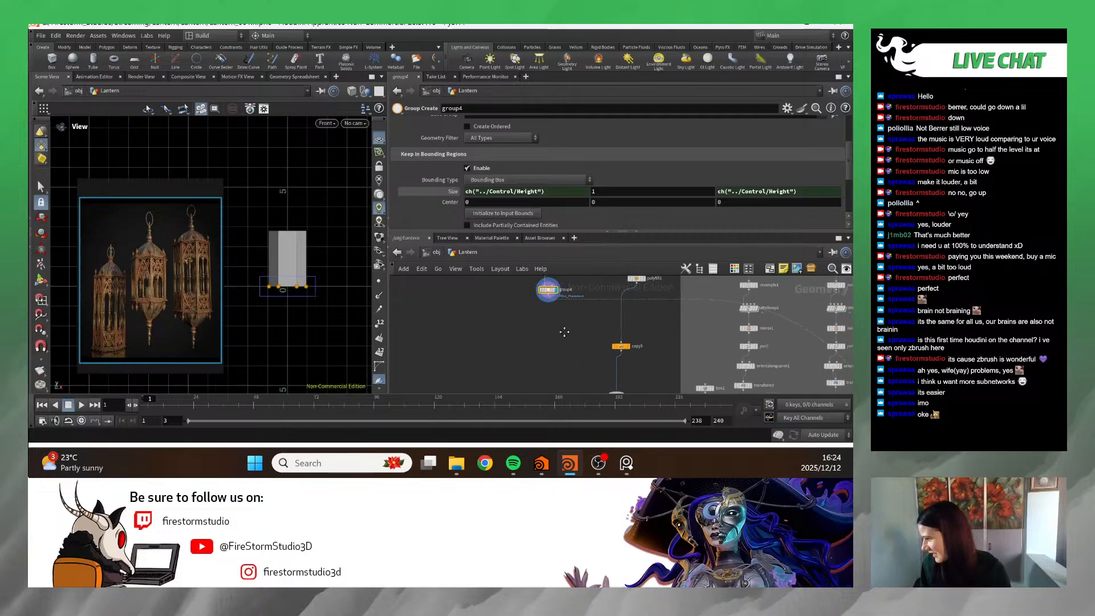
scroll(578, 344, down, 4)
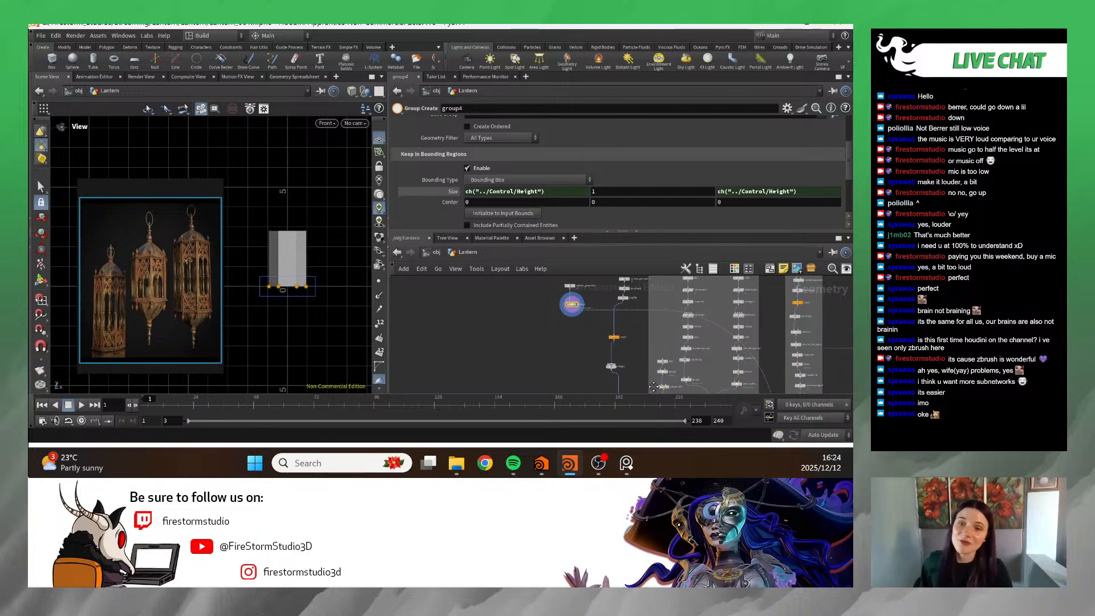
middle_drag(653, 387, 656, 384)
middle_drag(550, 347, 581, 367)
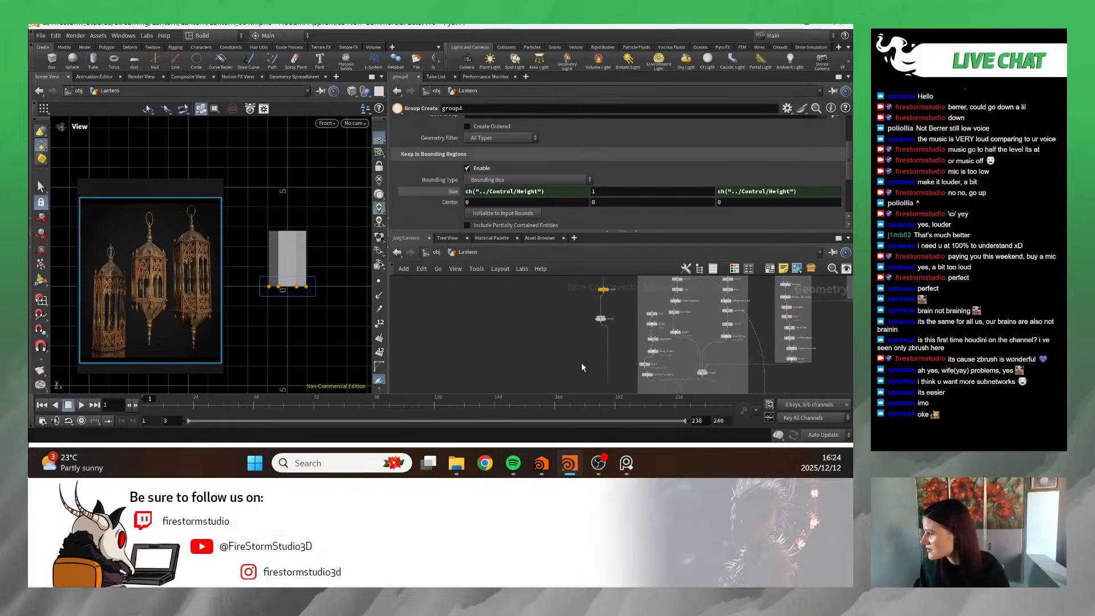
scroll(576, 365, up, 10)
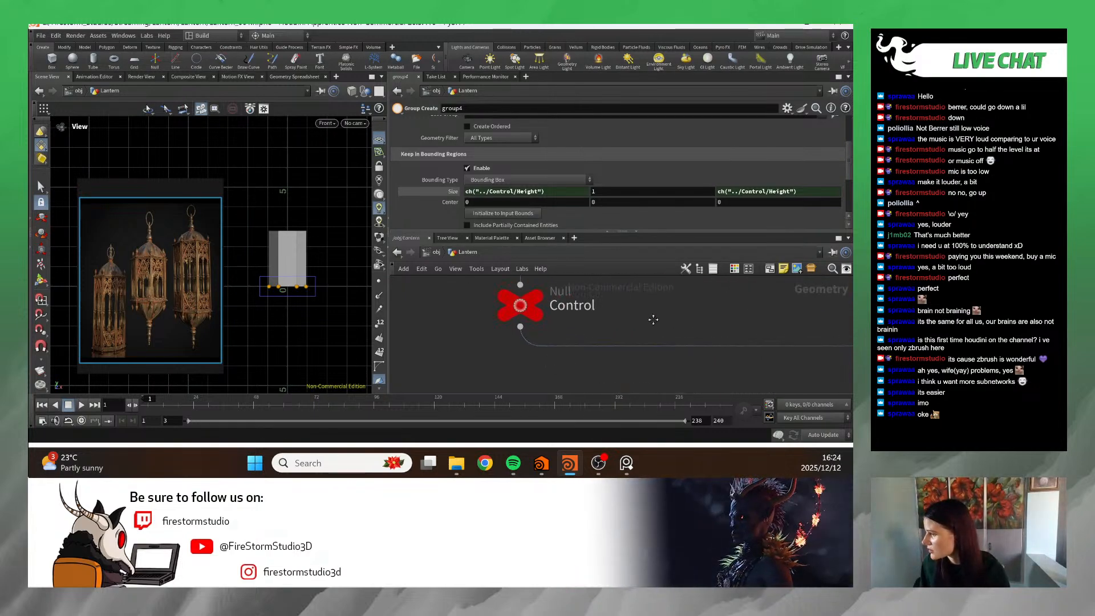
click(517, 341)
right_click(452, 165)
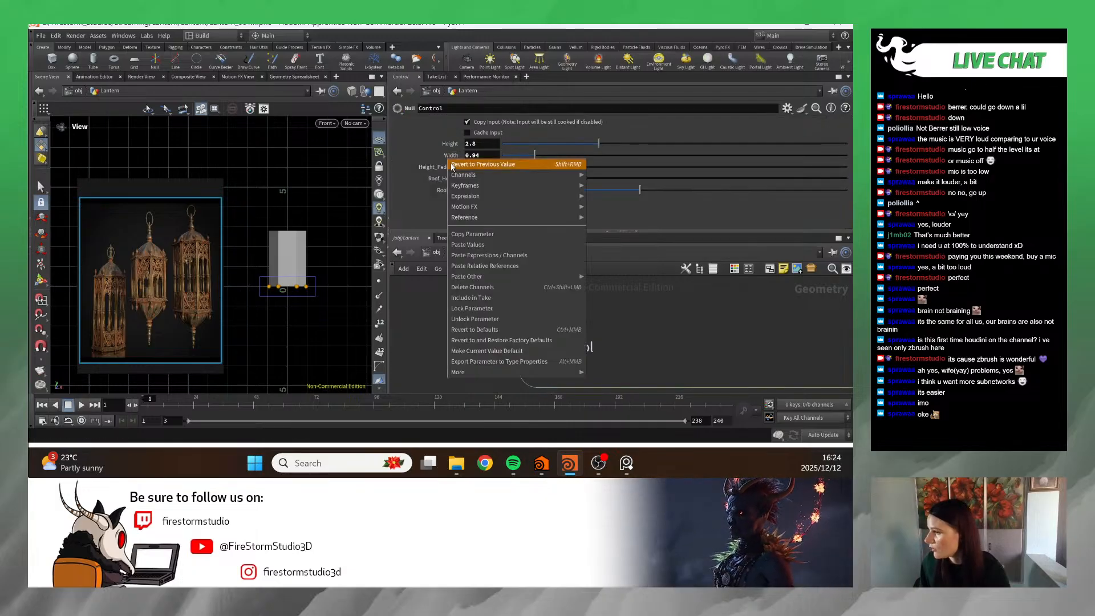
click(472, 234)
- Delete the Control Height channels from the X and Z values of group4's bounding box Size
scroll(485, 319, down, 6)
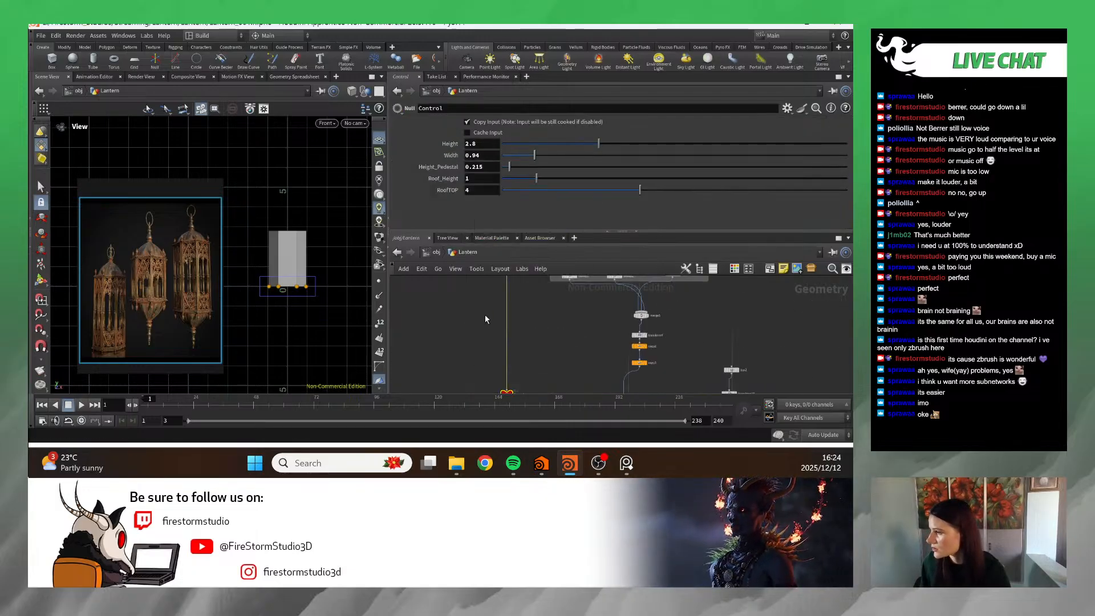
scroll(500, 329, up, 8)
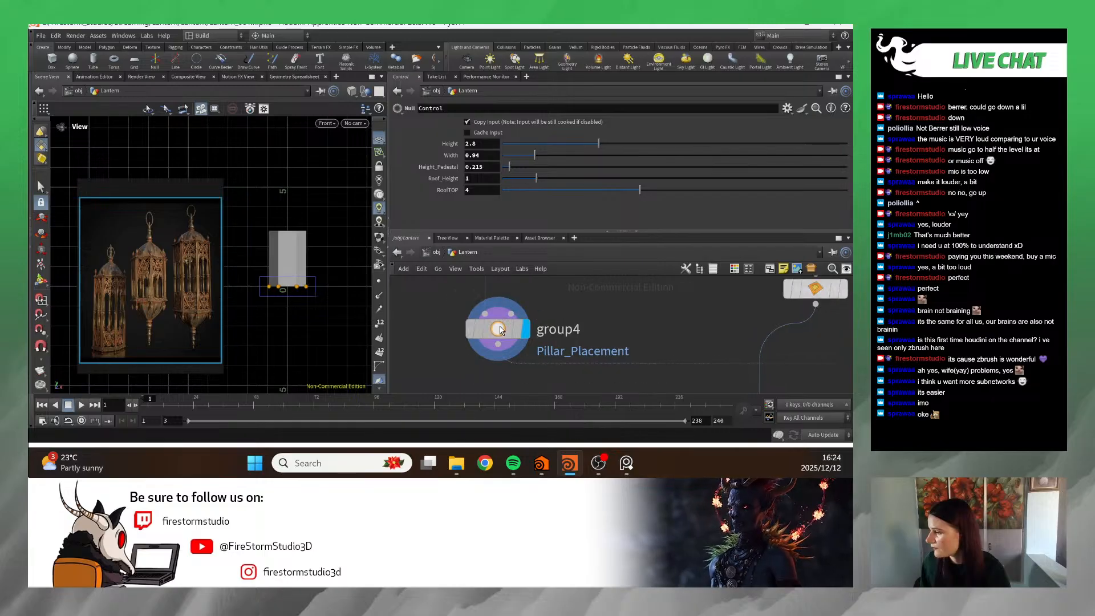
click(499, 329)
click(564, 194)
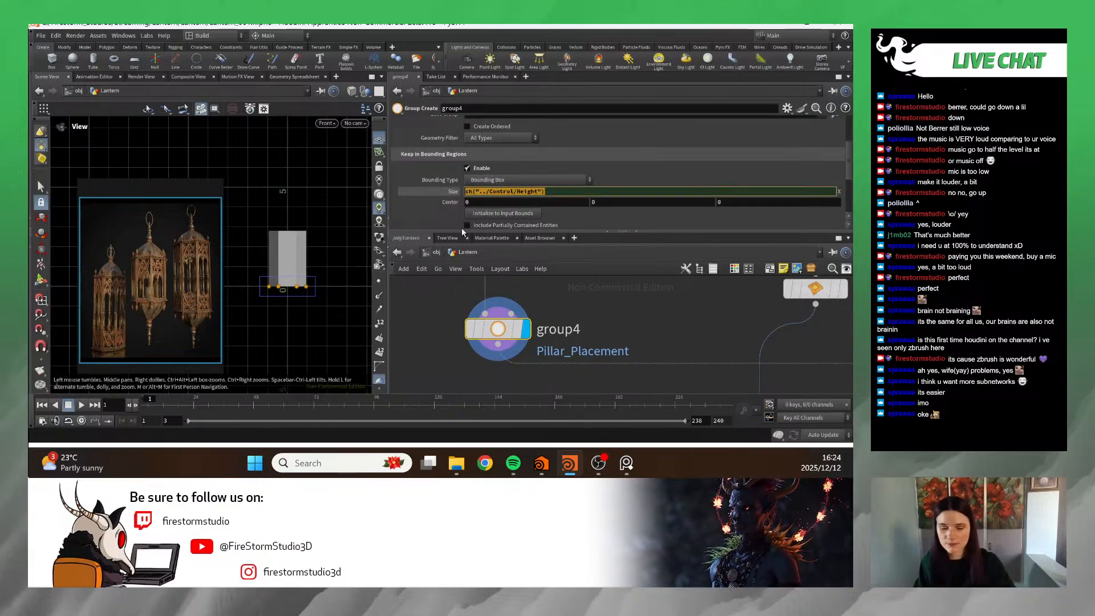
click(442, 194)
right_click(493, 192)
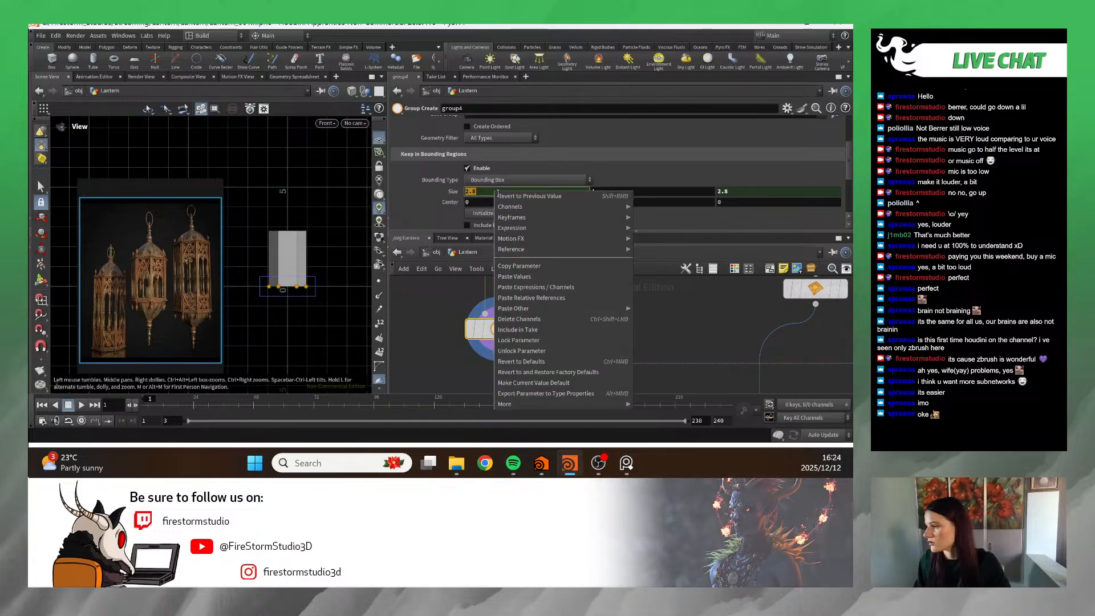
click(571, 319)
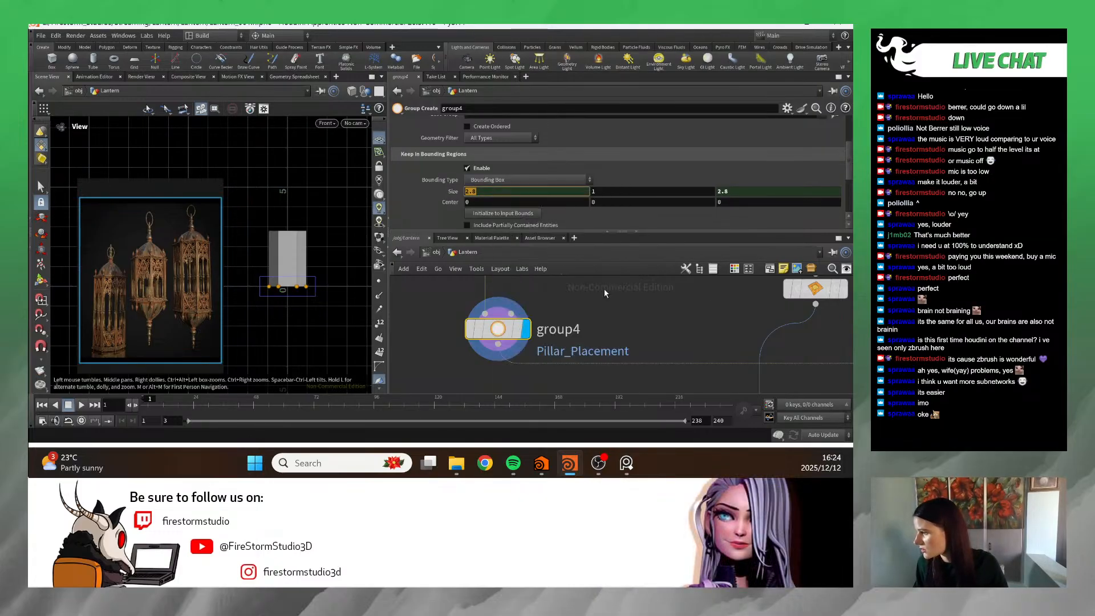
right_click(716, 193)
click(739, 322)
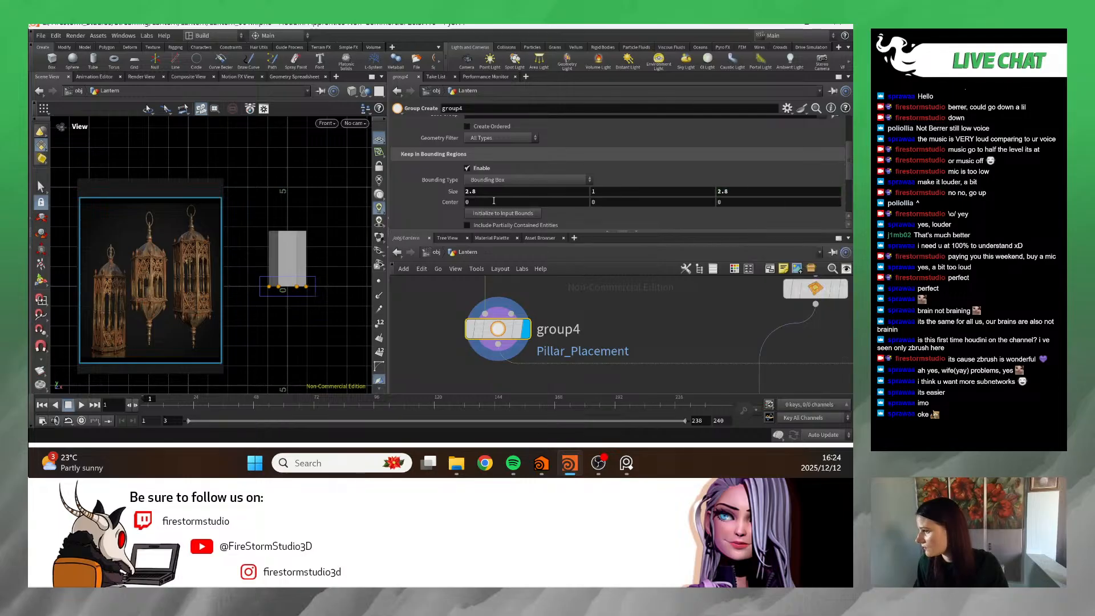
- Reset group4's bounding box Size X and Z to 1 and paste relative references to Control's Width into both
right_click(489, 192)
click(478, 191)
click(474, 191)
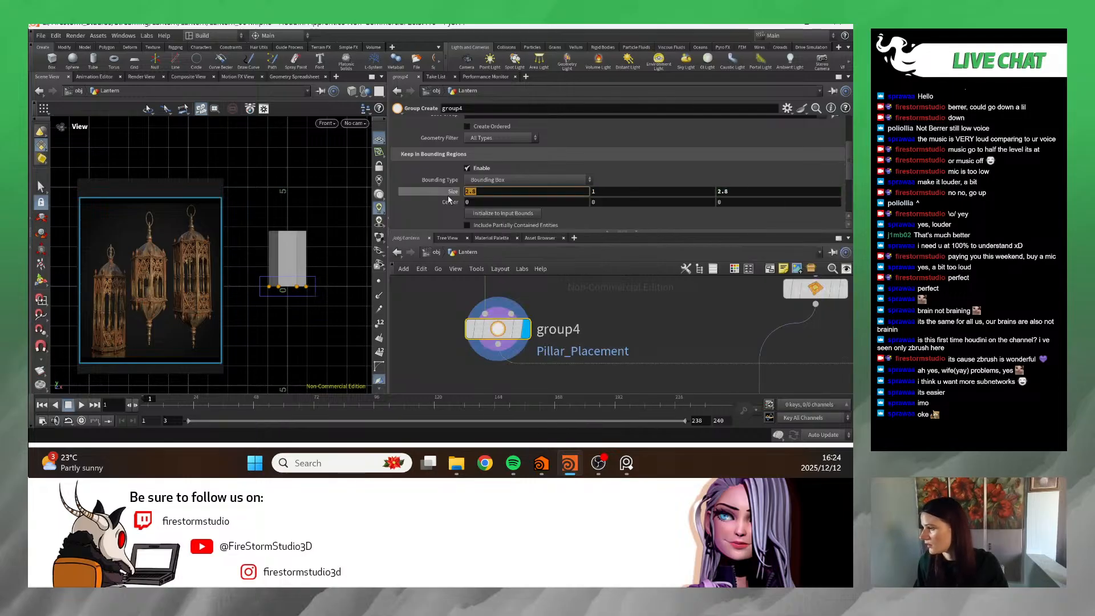
text(1)
key(Return)
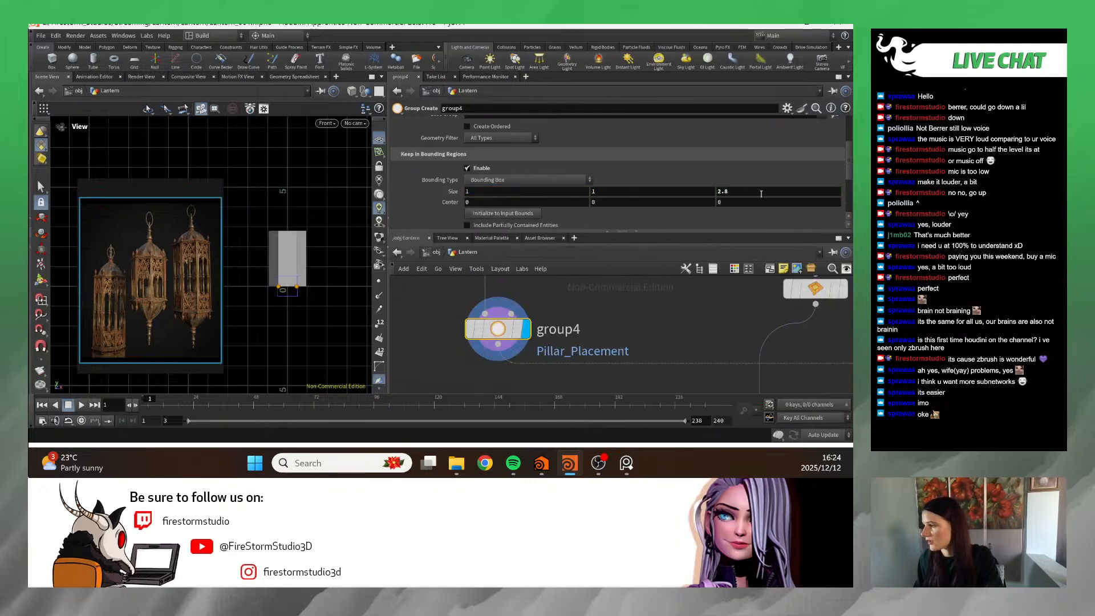
right_click(520, 191)
click(578, 294)
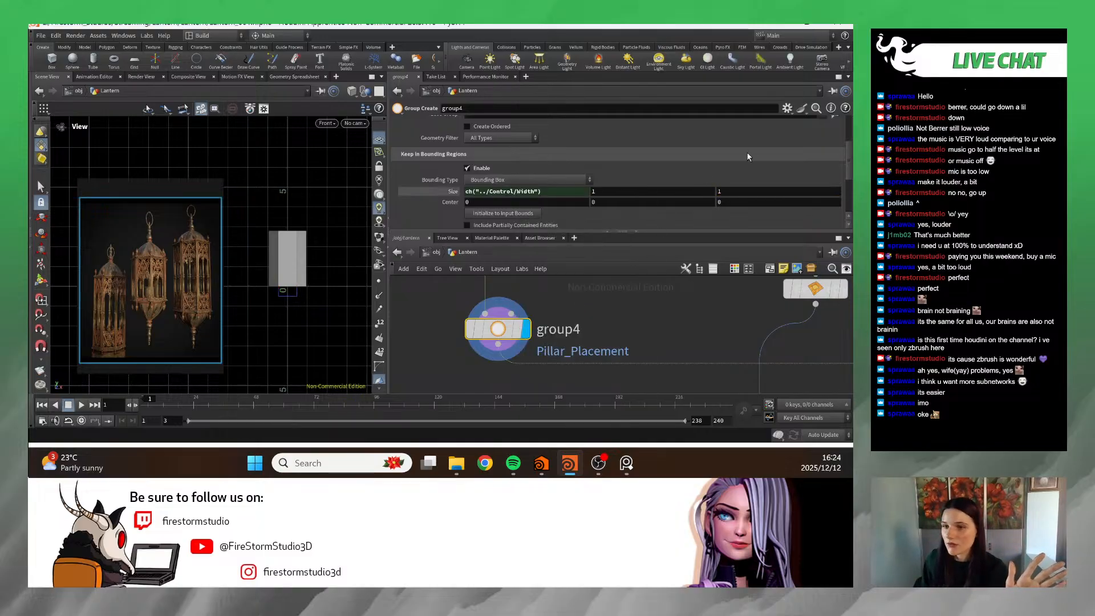
right_click(766, 188)
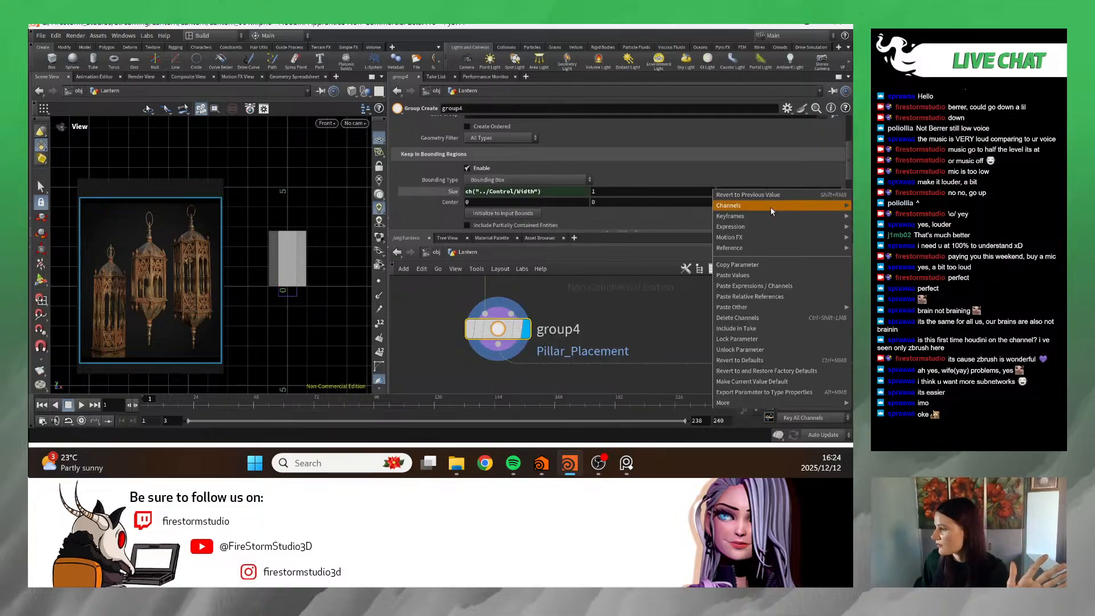
click(784, 296)
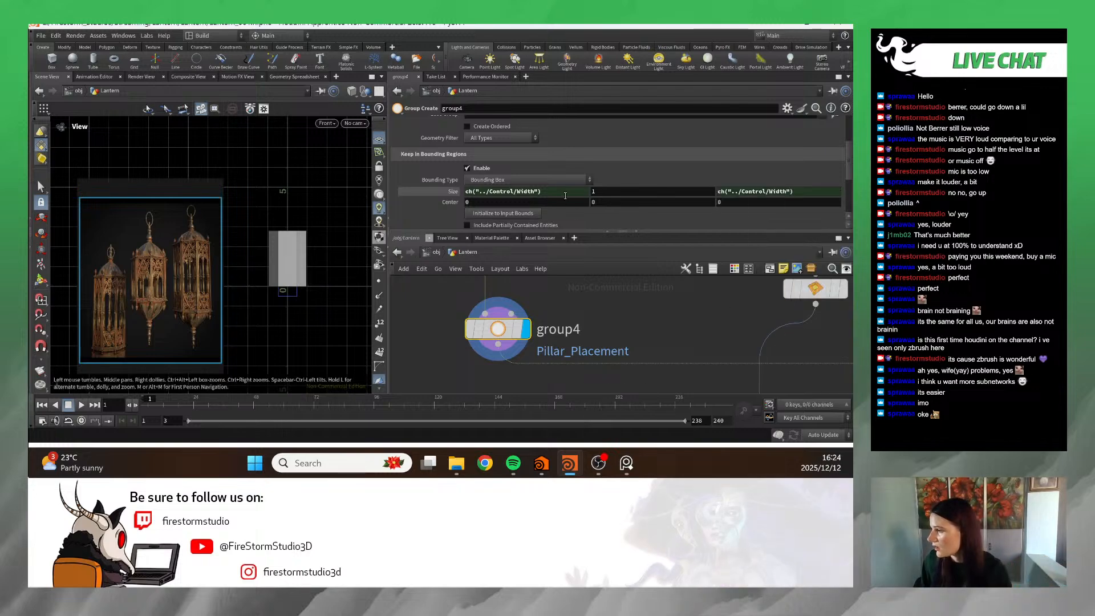
- Multiply the Width references in group4's bounding box Size X and Z by 4
click(548, 191)
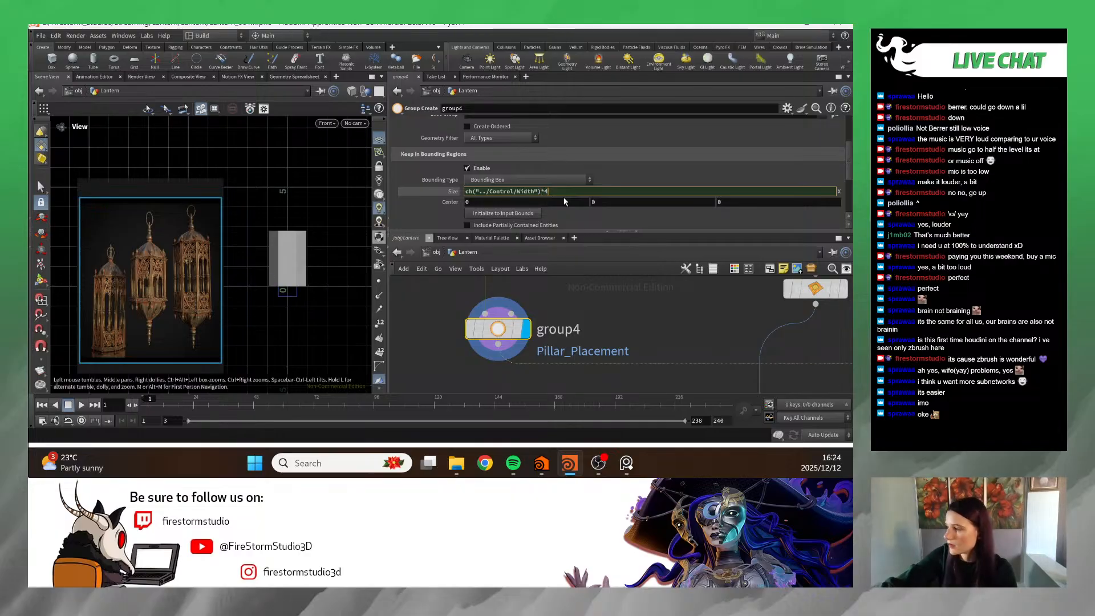
key(Return)
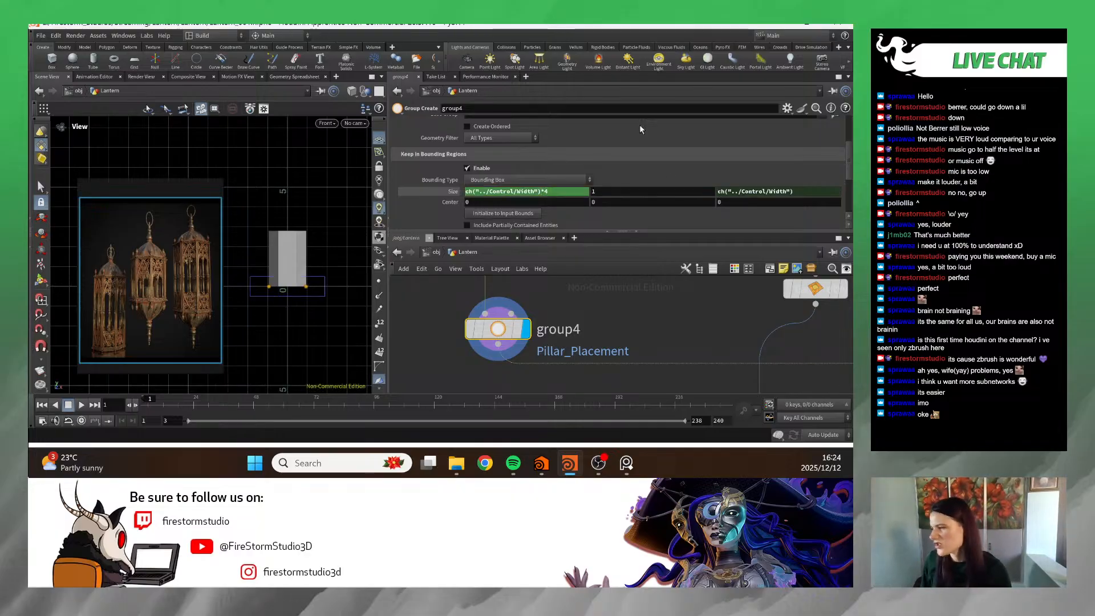
click(797, 195)
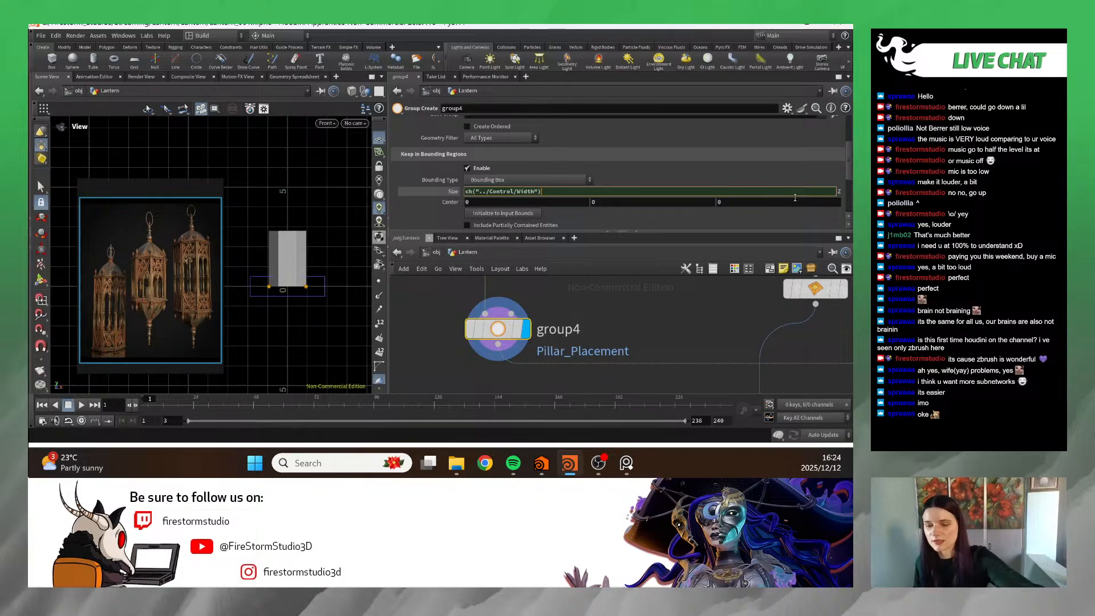
key(Return)
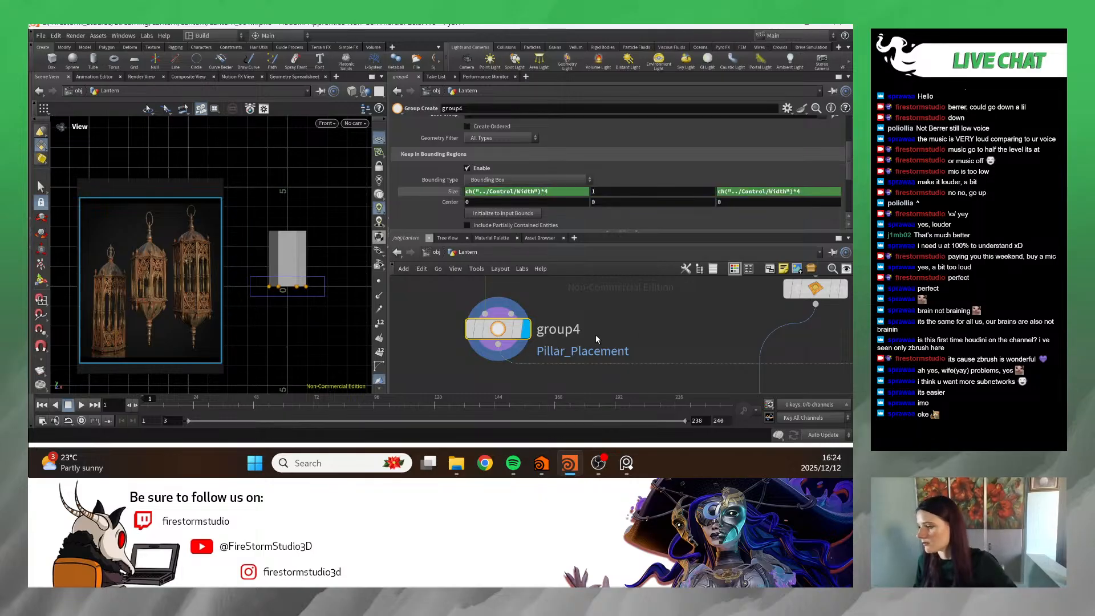
- Display the final merge node to show the full lantern and keep the Control null's parameters open
scroll(695, 334, down, 10)
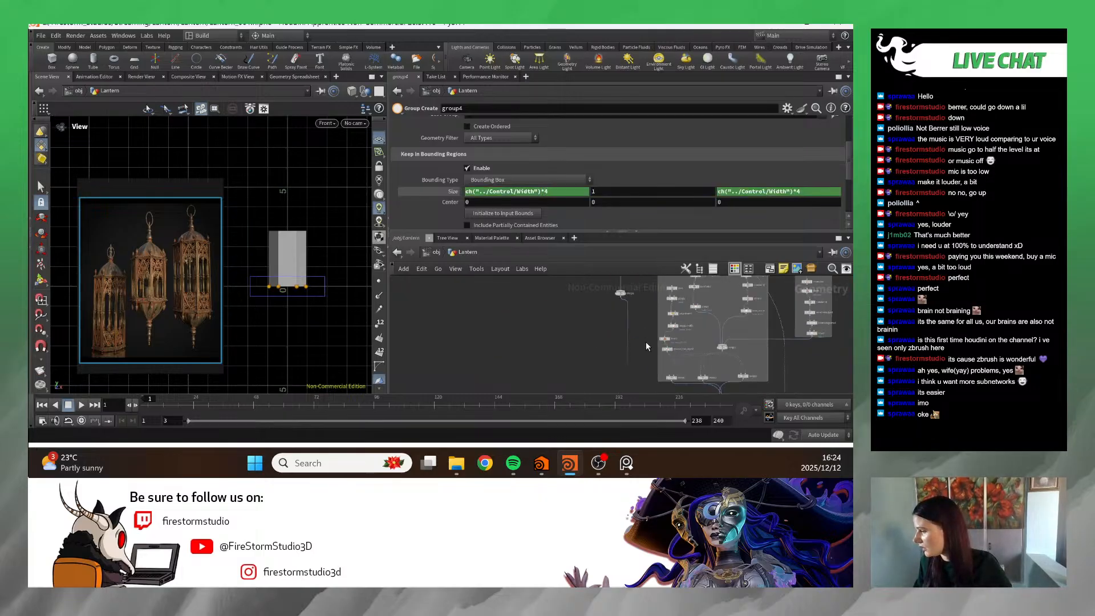
scroll(579, 323, up, 8)
click(576, 322)
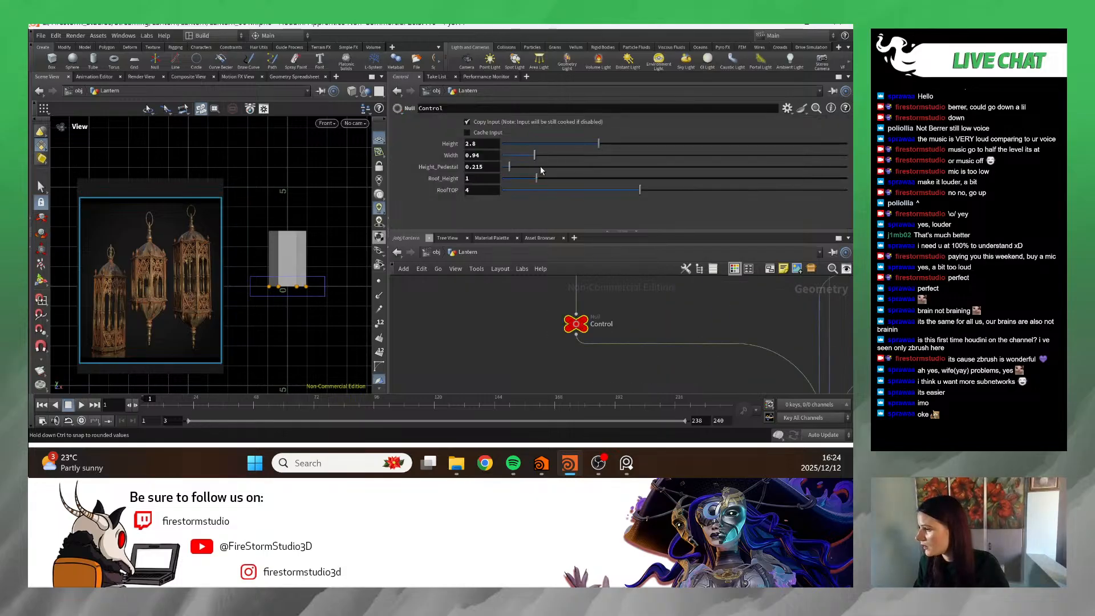
scroll(699, 365, down, 5)
scroll(650, 332, up, 4)
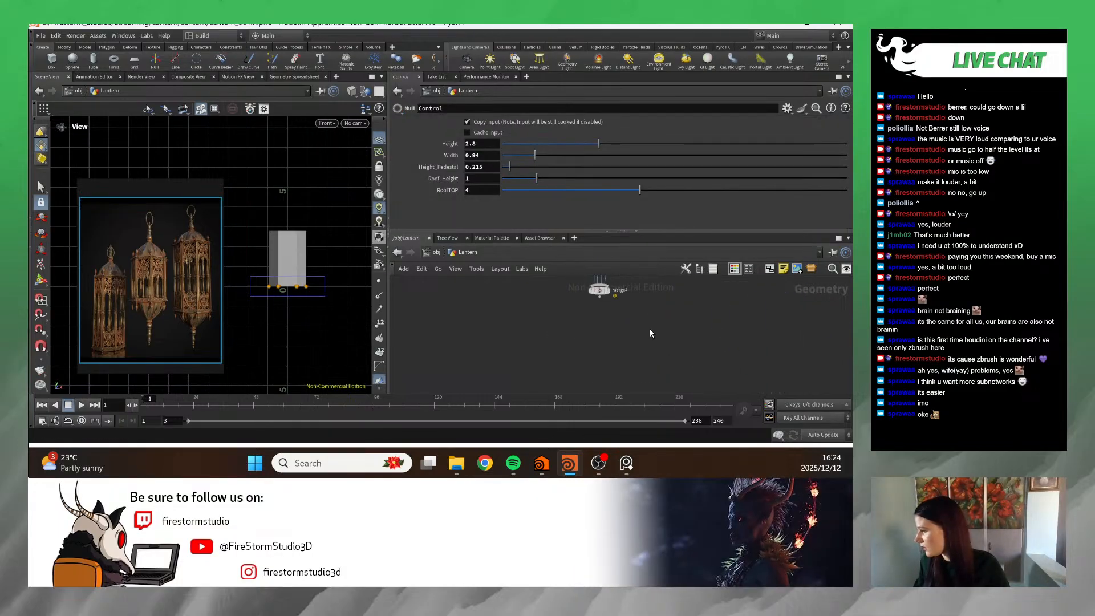
click(594, 285)
scroll(557, 288, down, 3)
scroll(473, 308, up, 5)
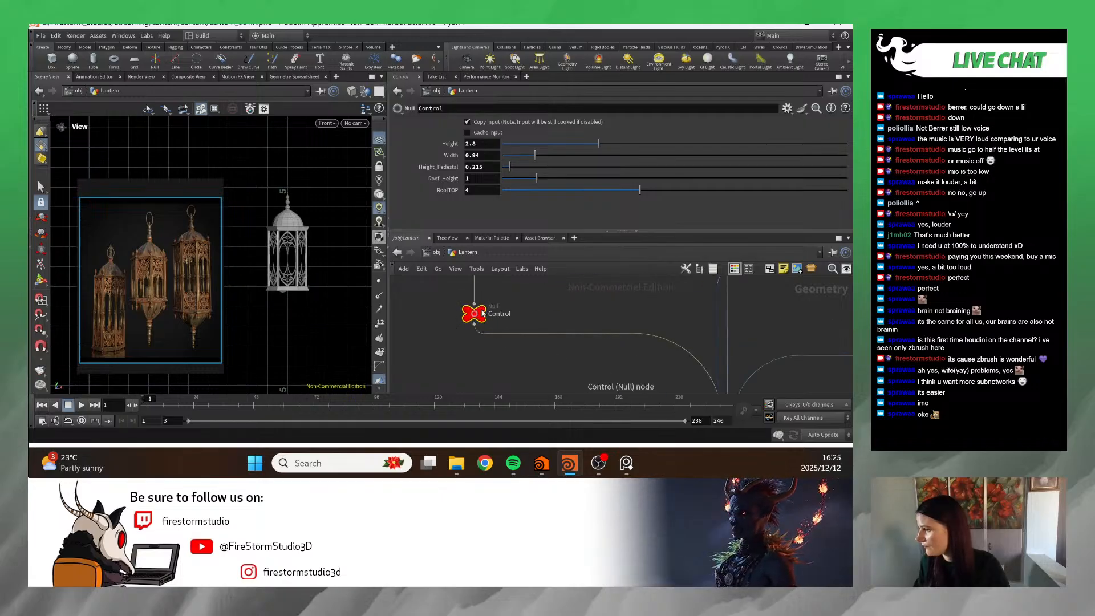
- Test a Control Width of 1.598 and undo it, then move the reference image away from the lantern and frame the model
mouse_move(565, 150)
mouse_down()
mouse_move(552, 153)
mouse_move(587, 155)
mouse_move(527, 151)
mouse_move(563, 161)
mouse_up()
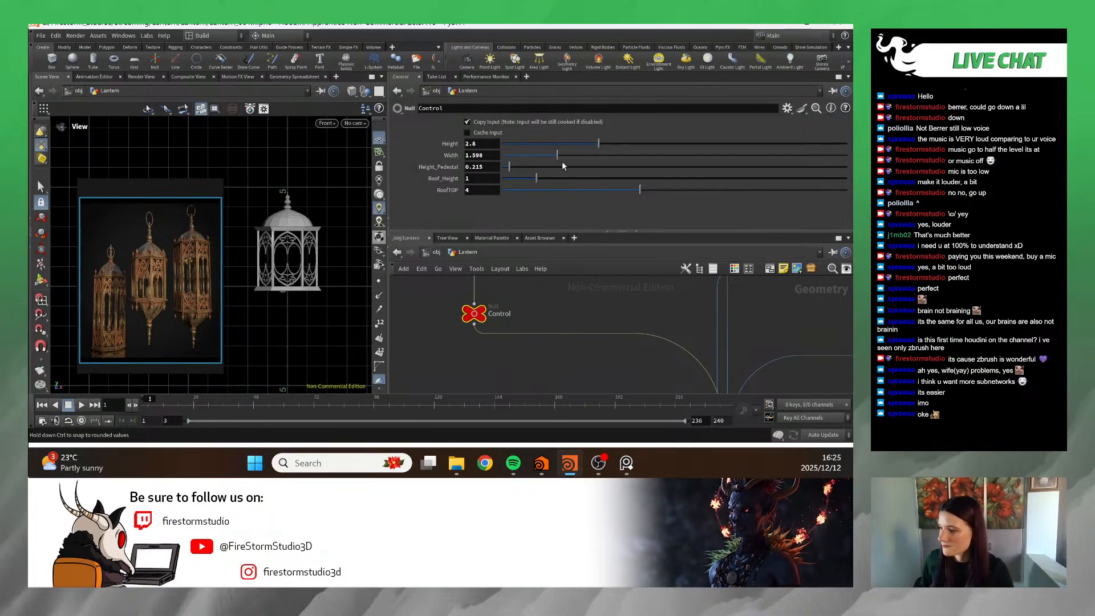
key(ctrl+z)
scroll(364, 301, up, 5)
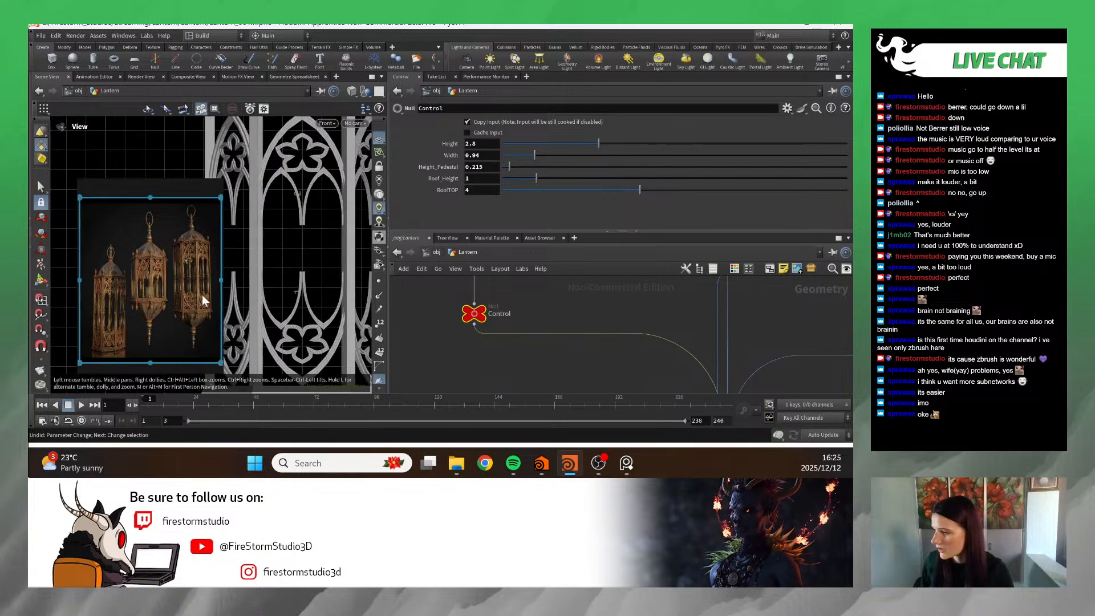
drag(203, 272, 115, 374)
scroll(166, 252, down, 3)
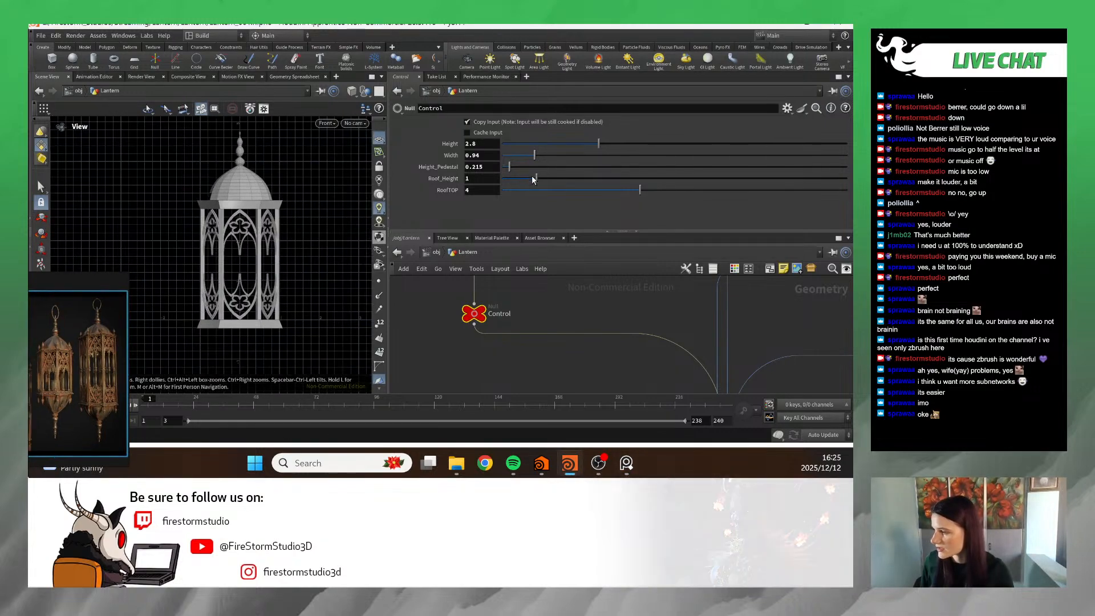
- Test a Control Width of 3.505, inspect the widened window panels and pillars, and undo the change
drag(536, 178, 623, 168)
key(ctrl+z)
scroll(343, 253, down, 5)
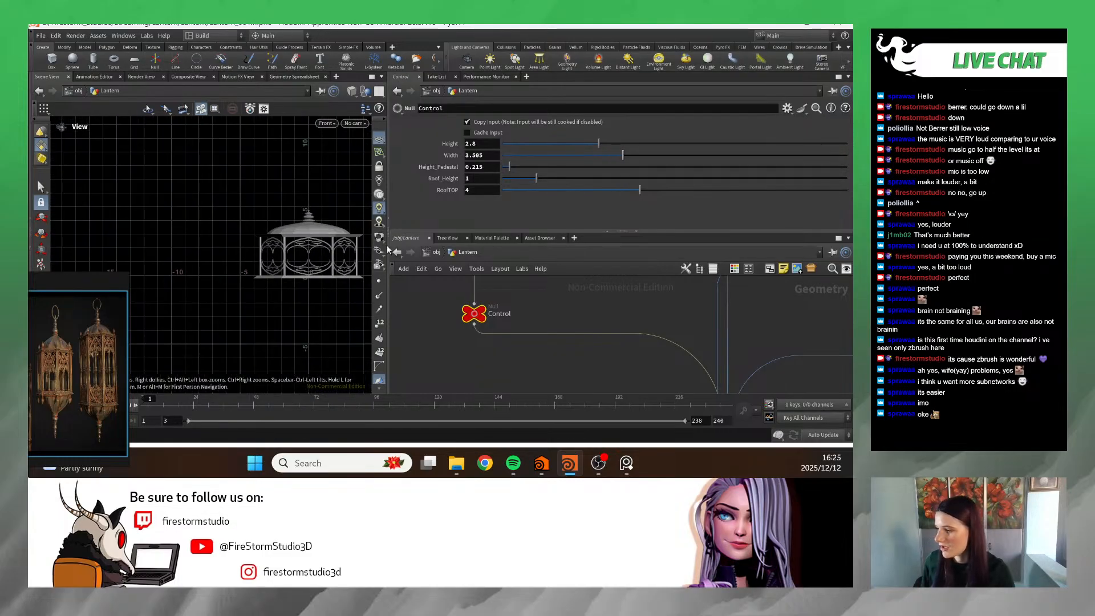
scroll(351, 259, up, 5)
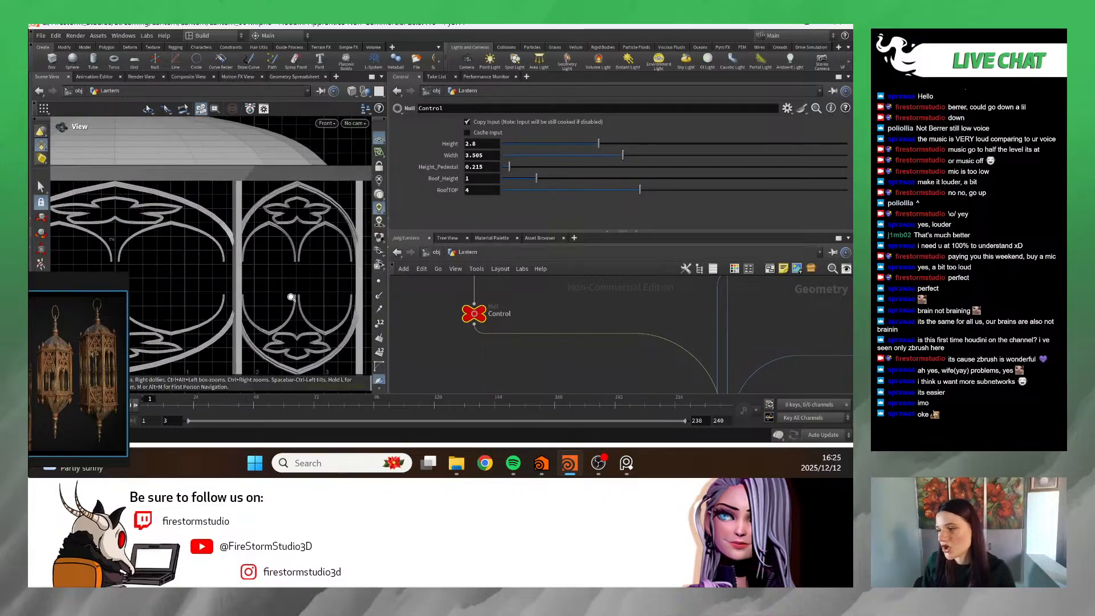
scroll(306, 232, down, 5)
scroll(322, 251, up, 8)
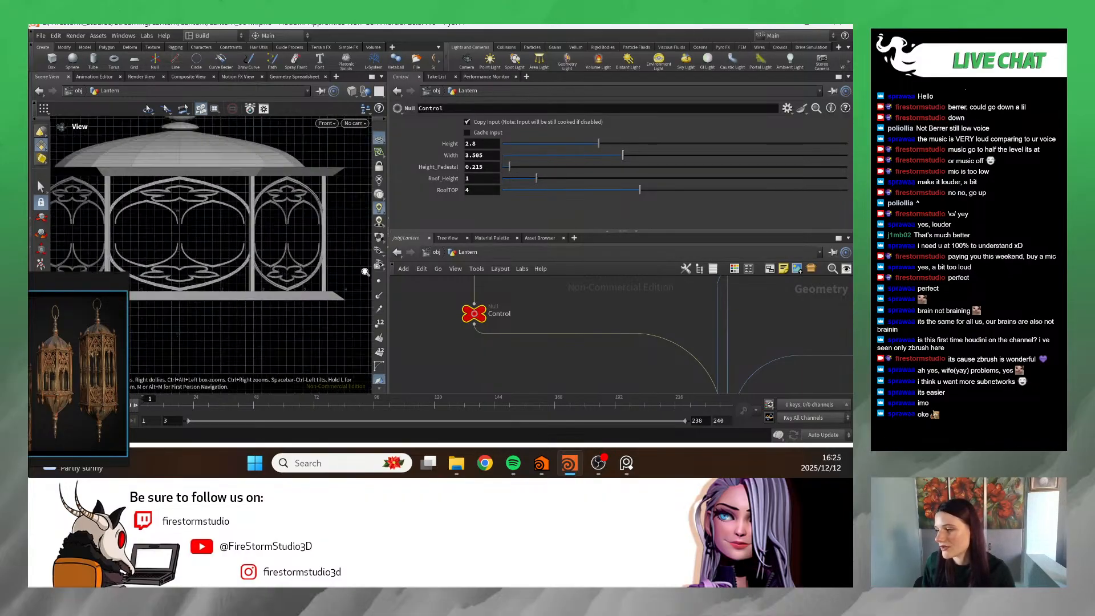
key(ctrl+z)
- Examine the lantern's window tracery and pillars up close against the reference image
scroll(305, 293, down, 5)
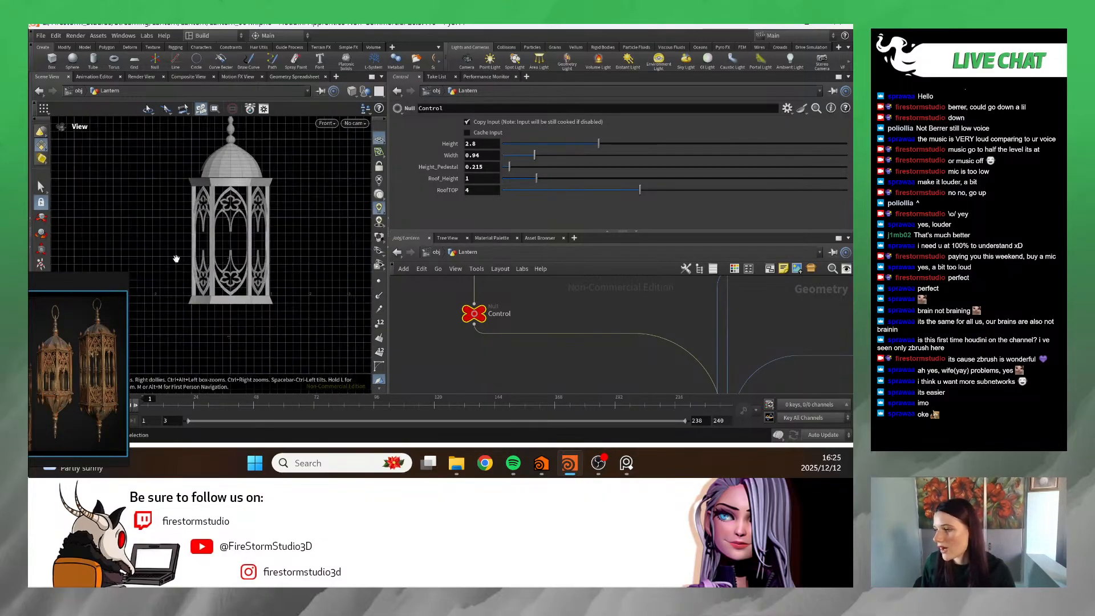
scroll(277, 242, up, 5)
scroll(278, 241, down, 5)
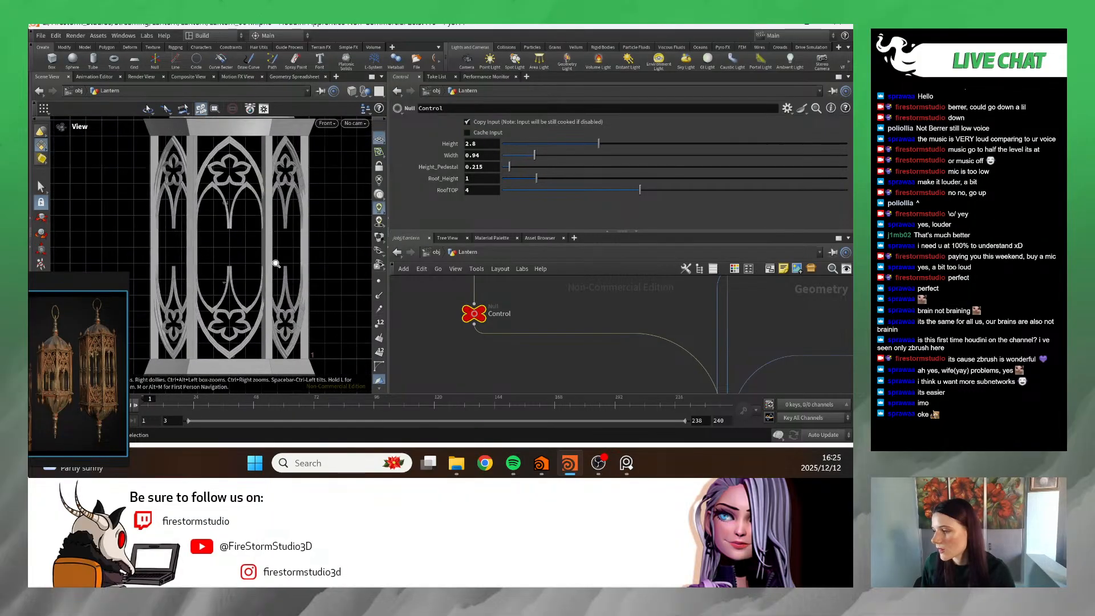
scroll(232, 258, up, 5)
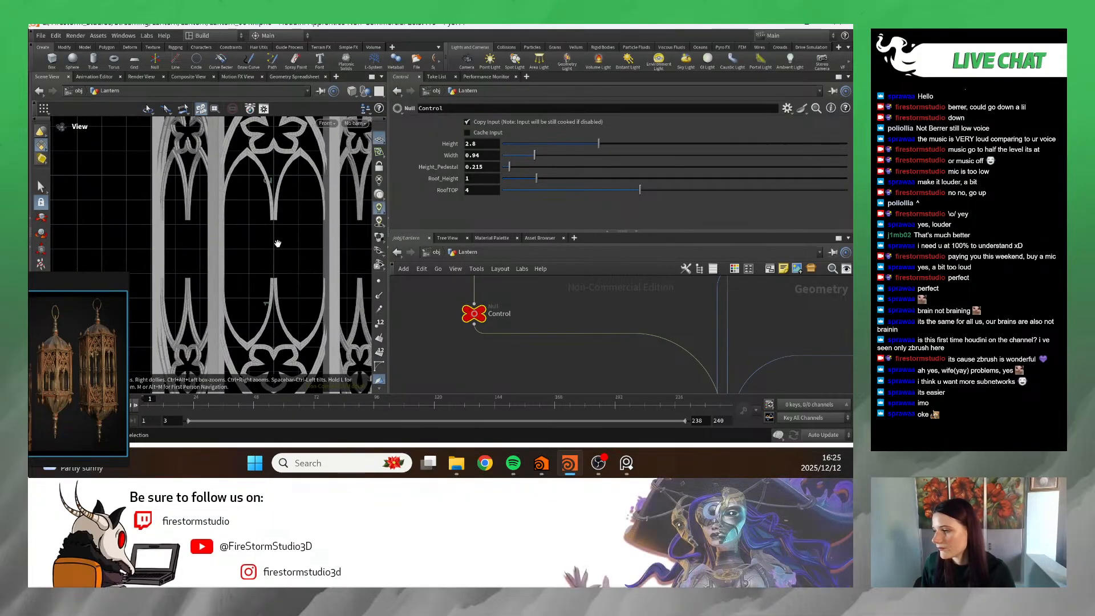
scroll(199, 242, down, 2)
drag(34, 354, 90, 283)
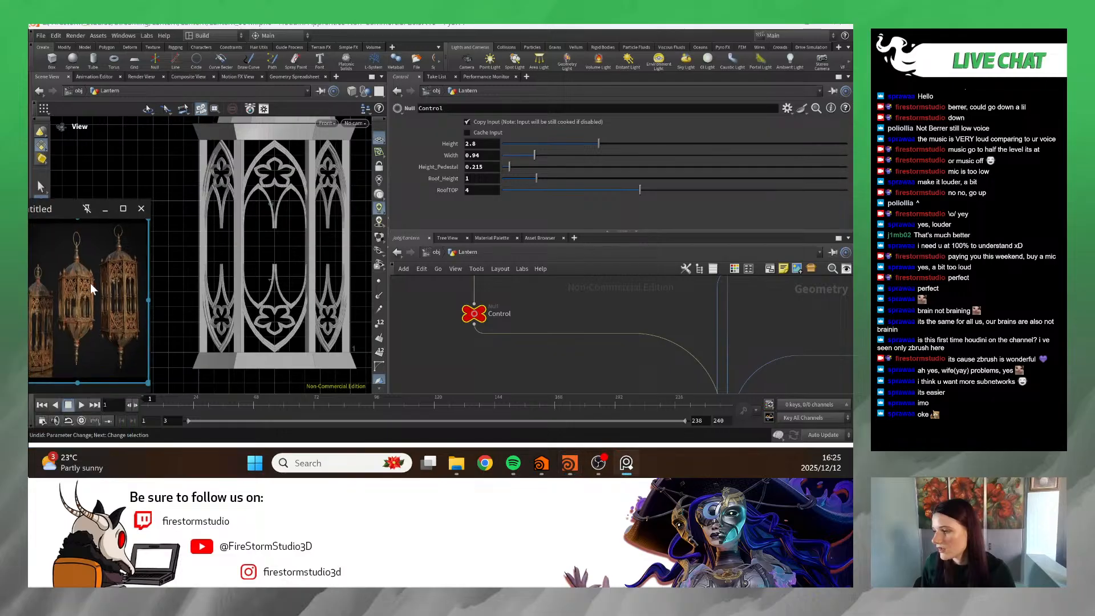
click(291, 268)
scroll(290, 268, down, 3)
scroll(314, 269, up, 6)
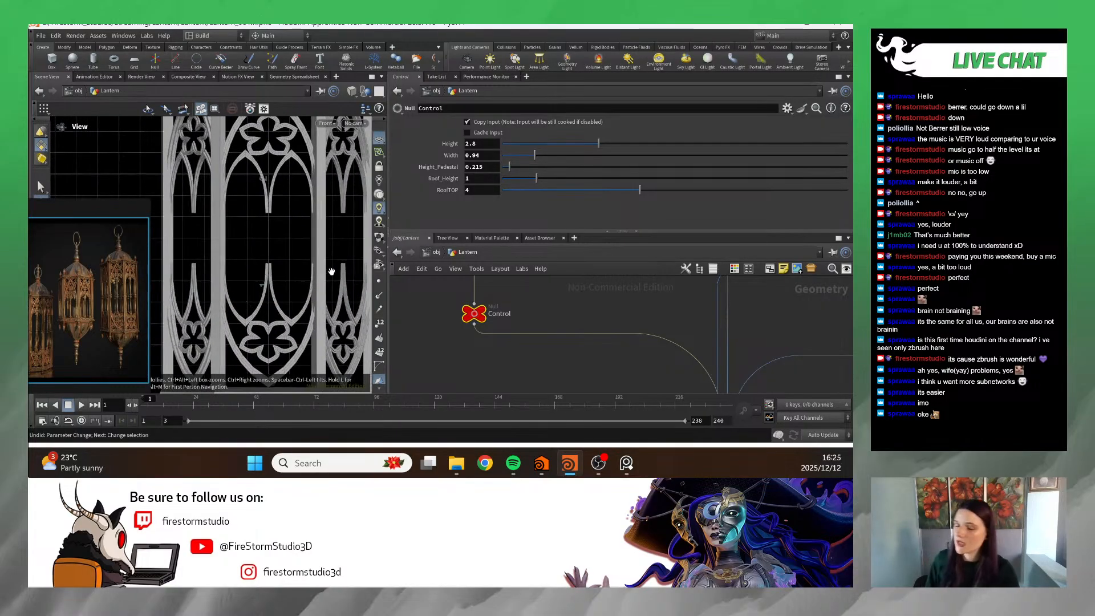
- Place the reference image over the parameter area and enlarge its rightmost lantern to compare details with the full model
click(117, 340)
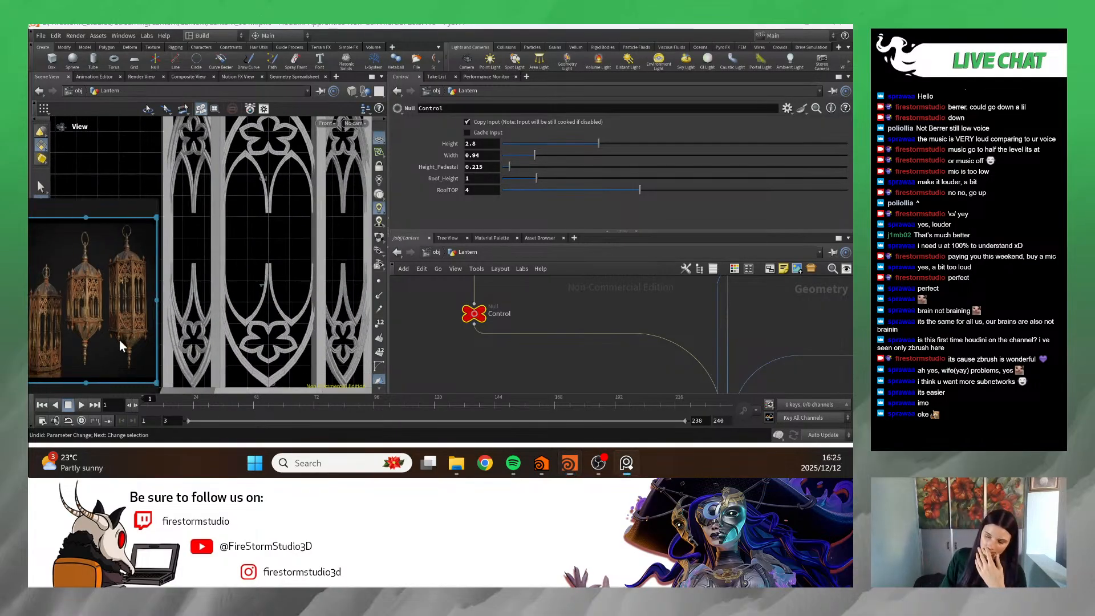
drag(118, 340, 686, 128)
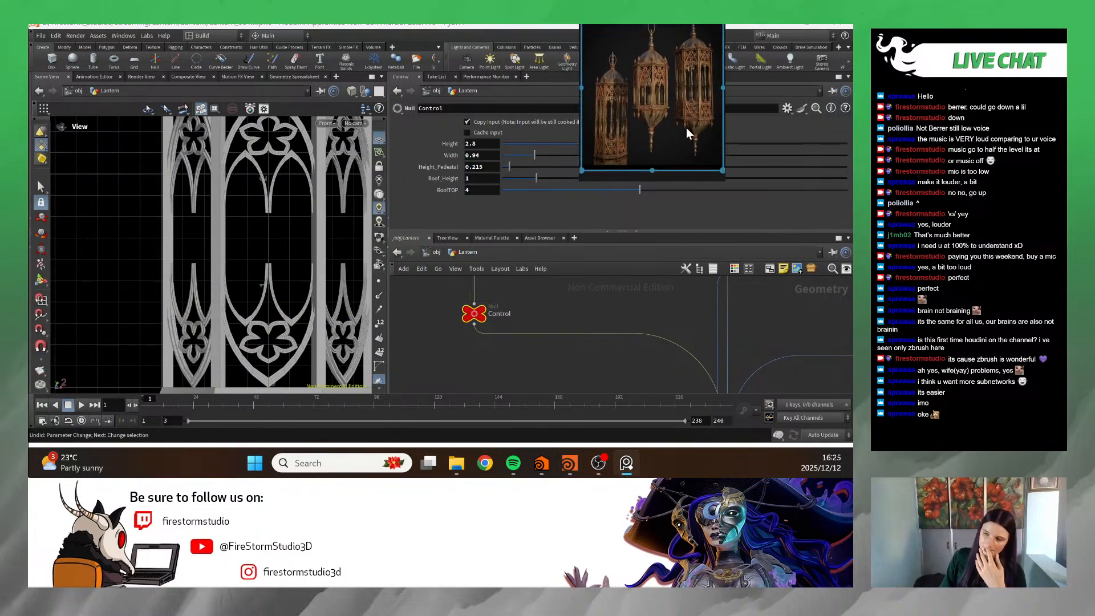
click(309, 289)
scroll(307, 285, down, 5)
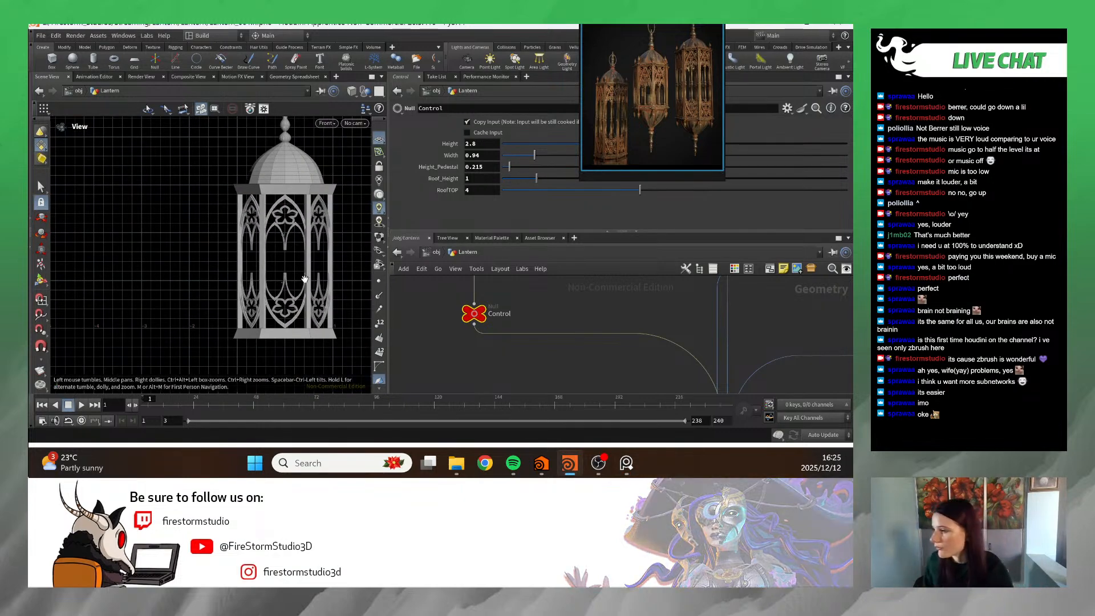
scroll(305, 280, up, 2)
drag(677, 63, 557, 204)
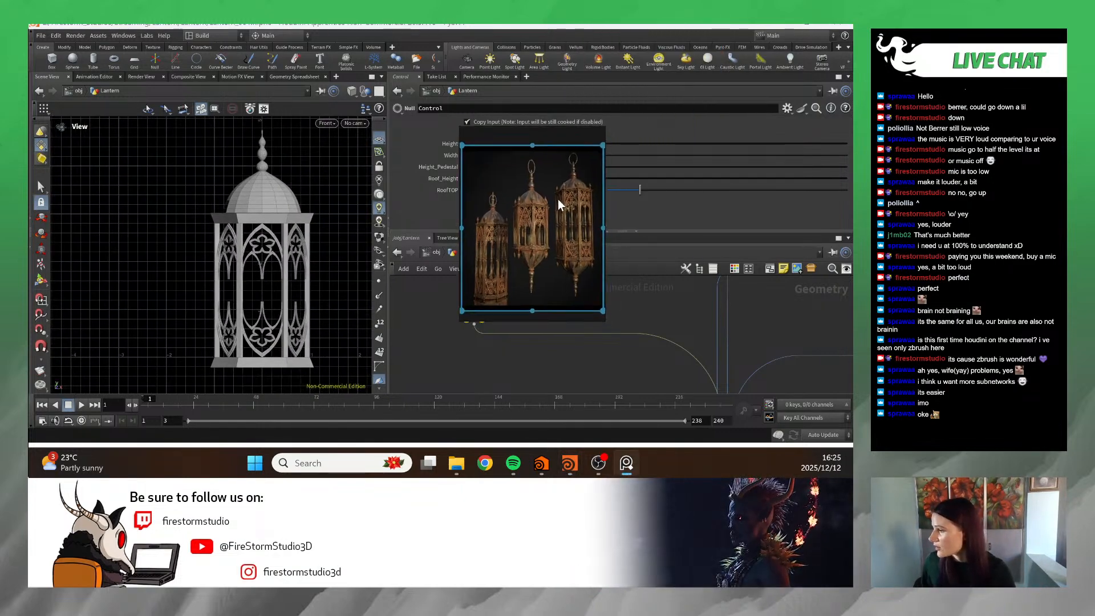
scroll(526, 177, up, 5)
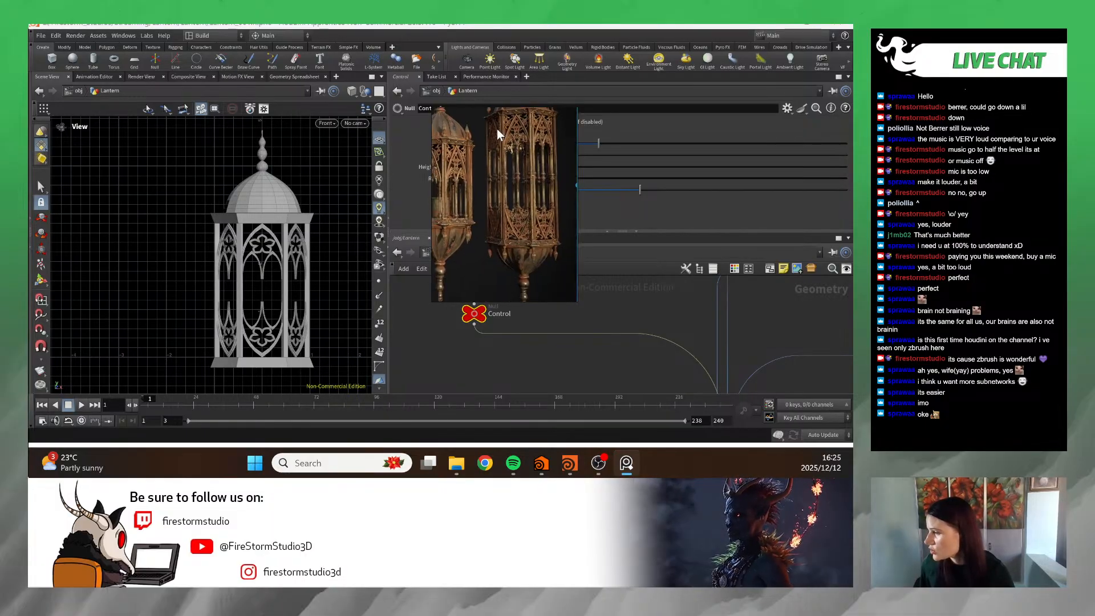
- Examine the reference lantern's dome, corner finials and top ornament up close beside the model
scroll(490, 187, down, 4)
click(481, 233)
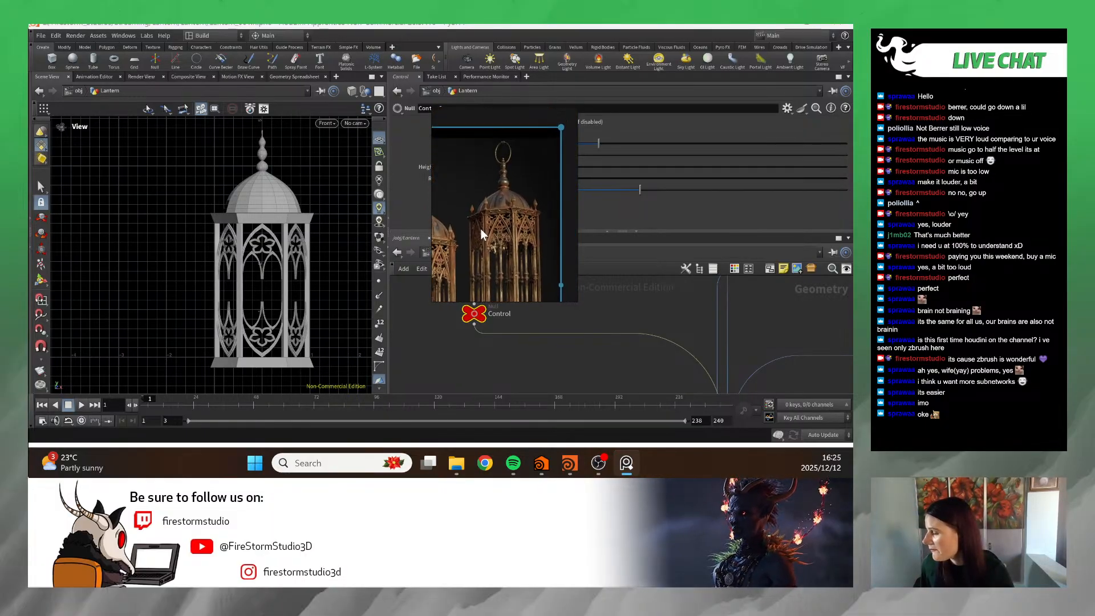
scroll(502, 203, up, 6)
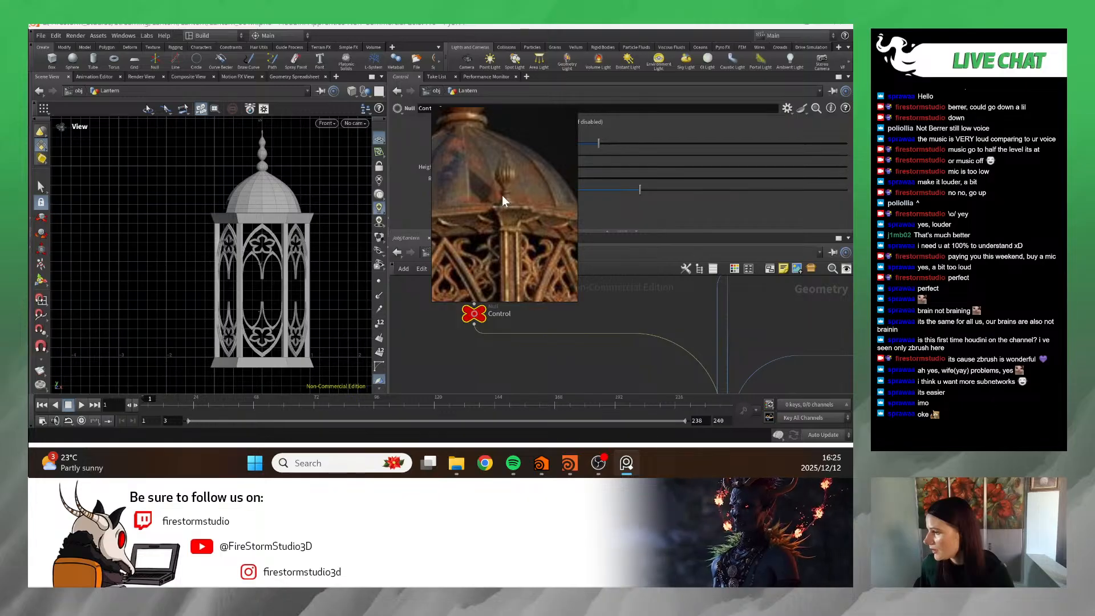
scroll(502, 197, down, 2)
drag(502, 195, 210, 238)
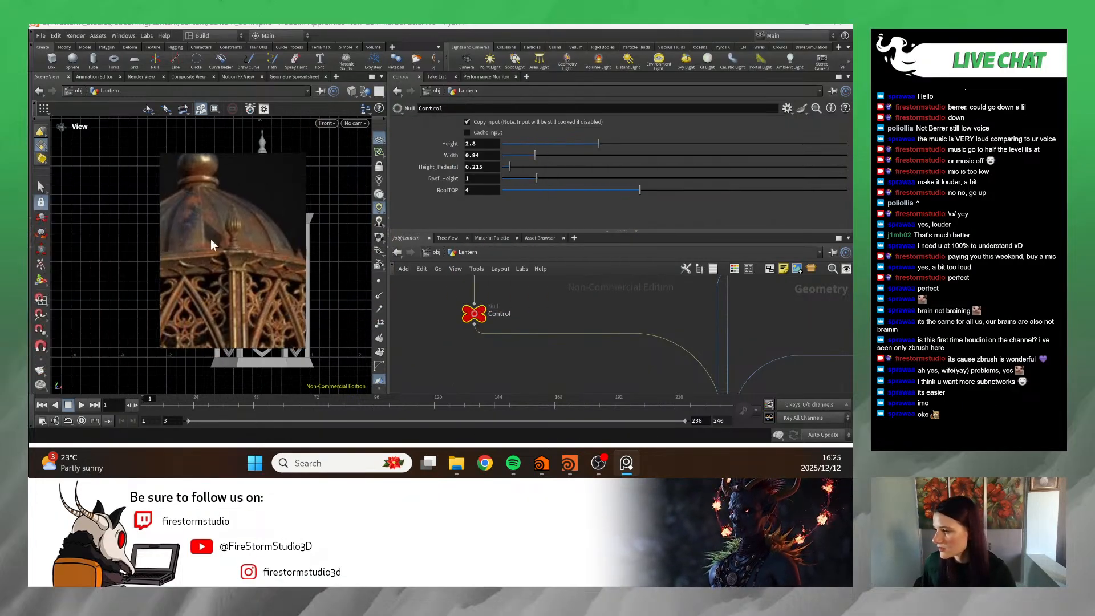
scroll(211, 242, down, 3)
scroll(219, 241, up, 3)
drag(172, 197, 276, 273)
scroll(288, 279, down, 2)
scroll(502, 297, down, 5)
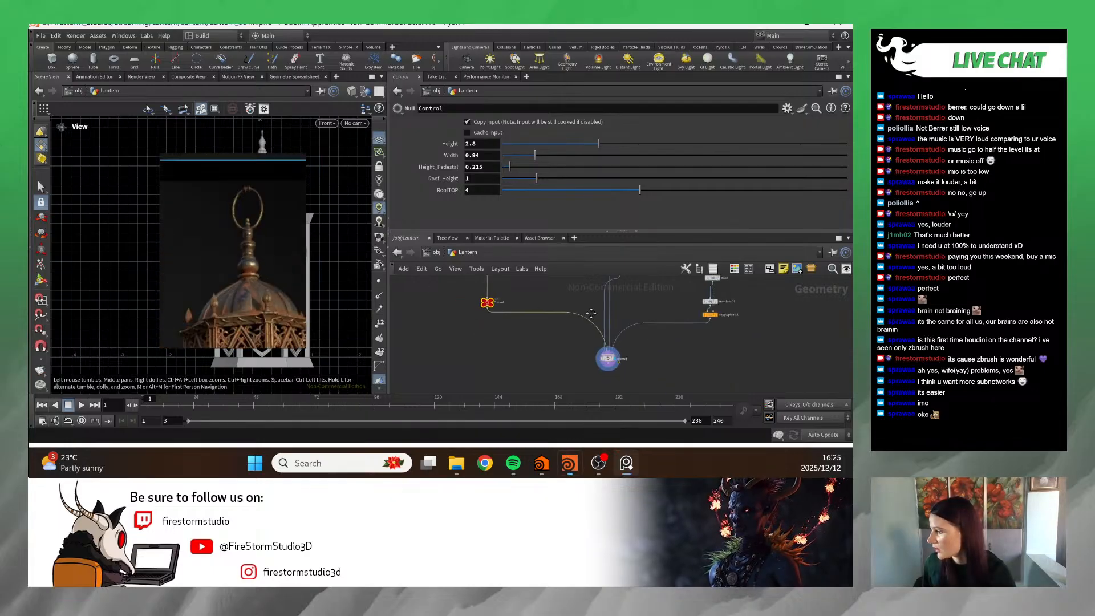
- Display the output of the transform8 node to isolate the roof ornament, and move the reference image away from the viewport
middle_drag(656, 311, 555, 358)
scroll(547, 316, down, 4)
scroll(555, 358, up, 3)
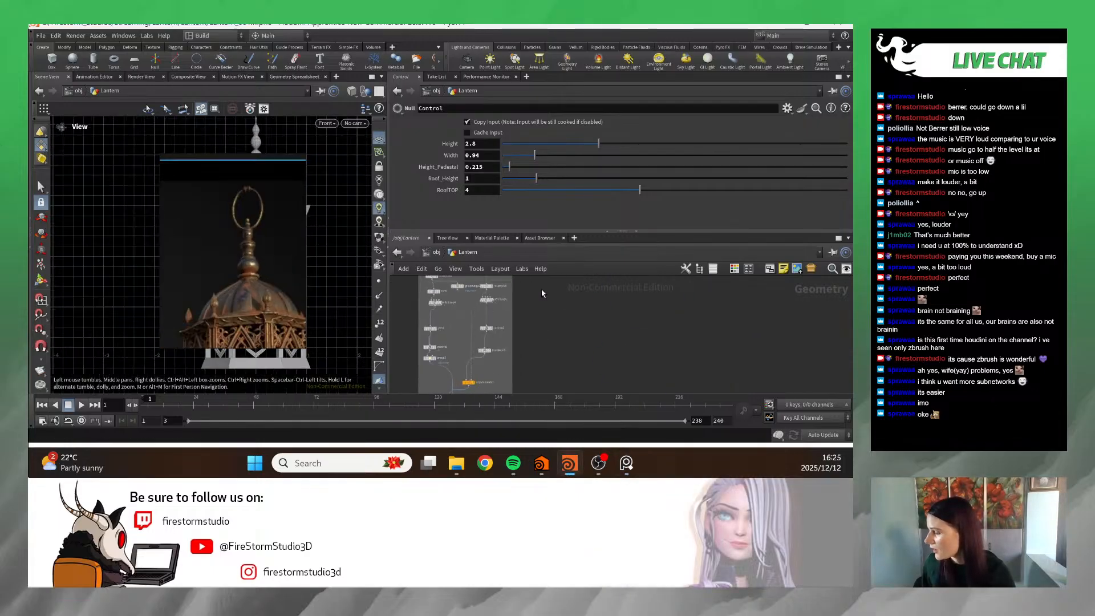
middle_drag(542, 288, 596, 352)
middle_drag(540, 387, 546, 350)
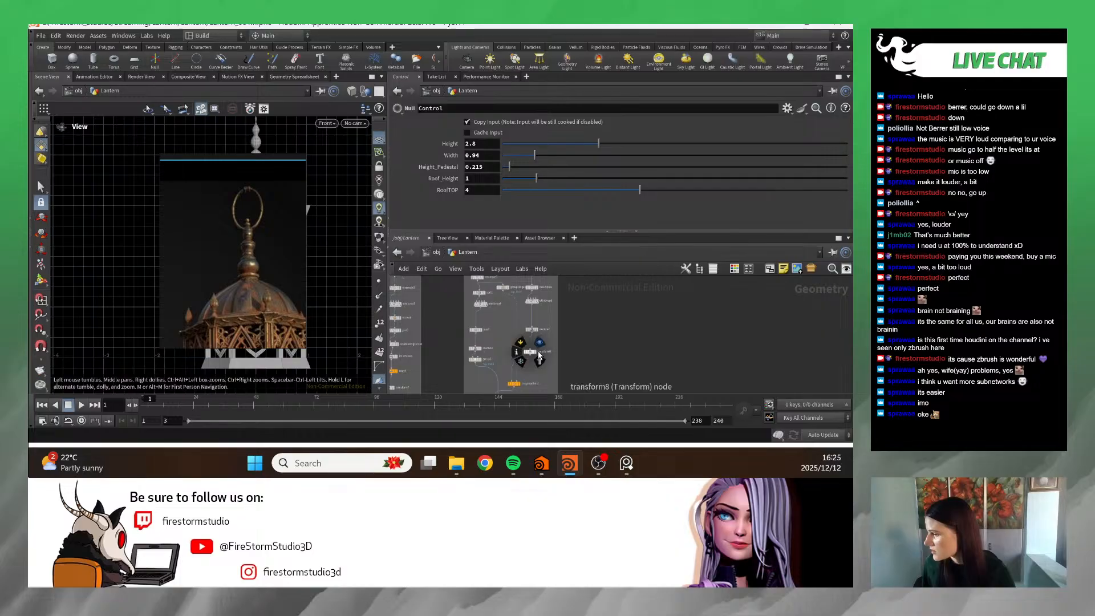
click(539, 360)
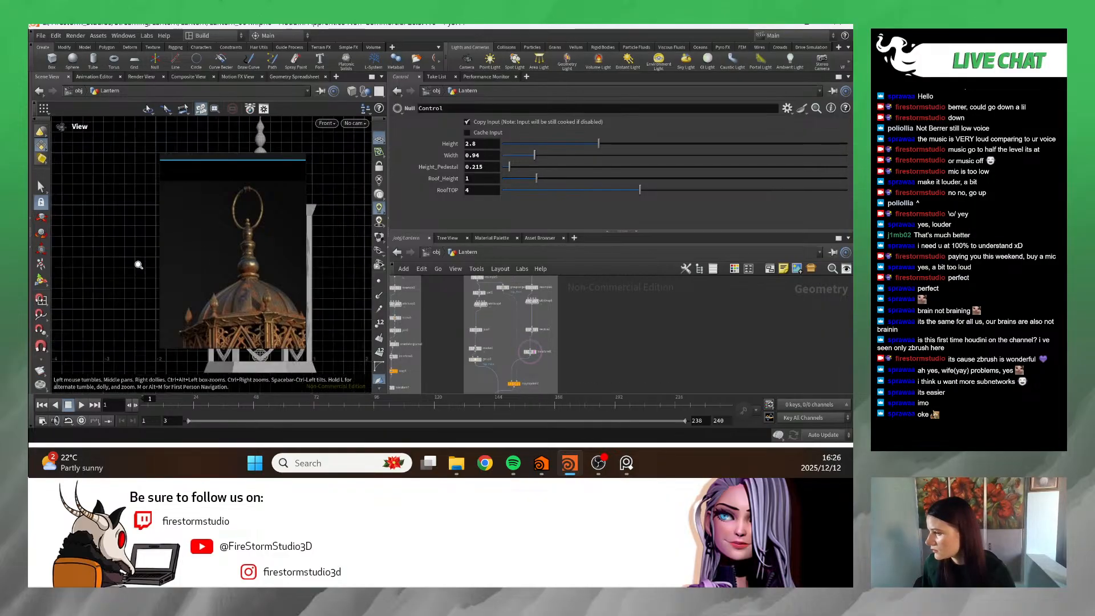
scroll(138, 265, down, 3)
right_drag(264, 265, 729, 218)
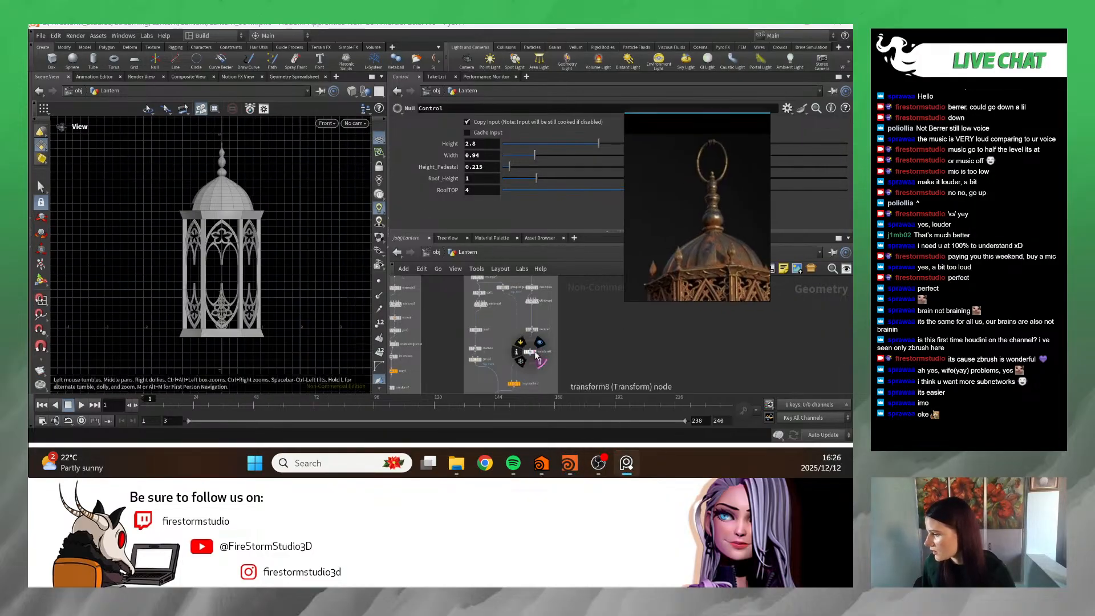
scroll(536, 355, up, 5)
click(549, 337)
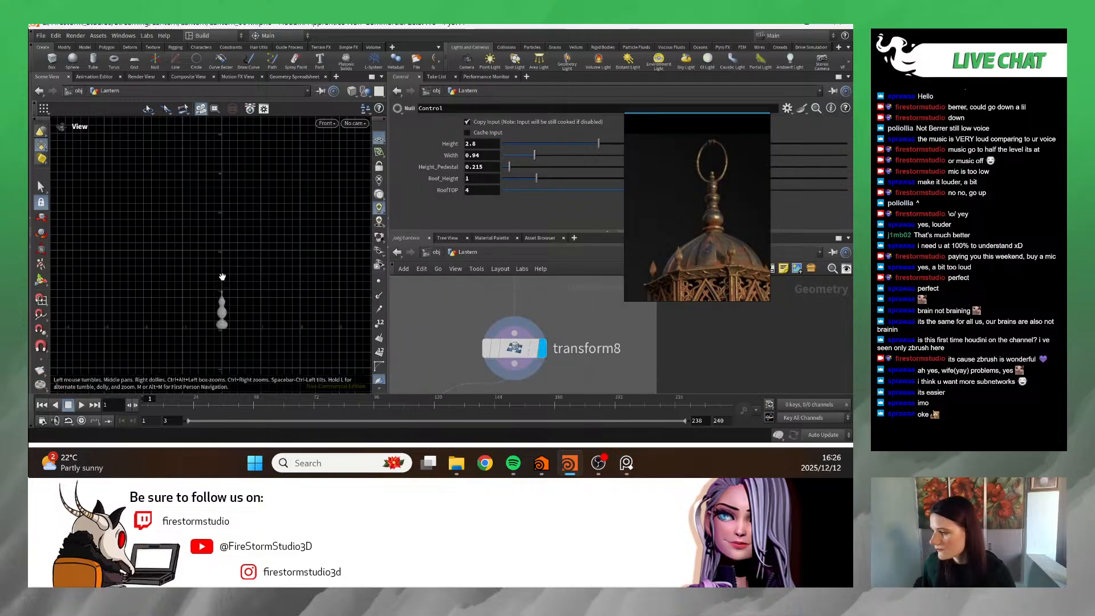
scroll(222, 277, up, 5)
- Duplicate the six-node ornament chain ending in transform8 and place the copy outside the node group
scroll(570, 342, down, 5)
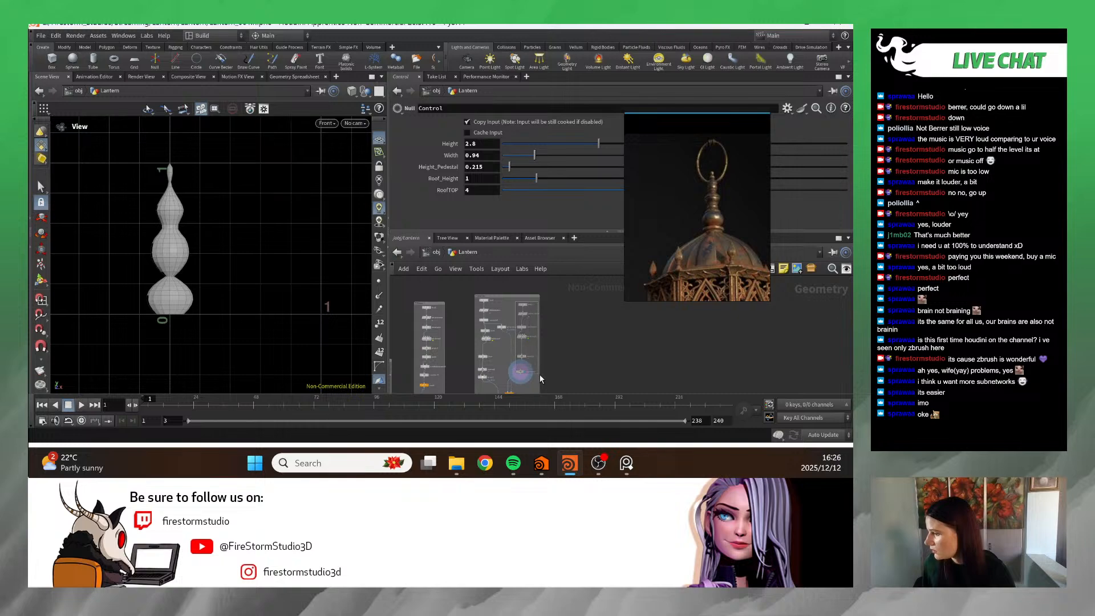
drag(540, 374, 627, 306)
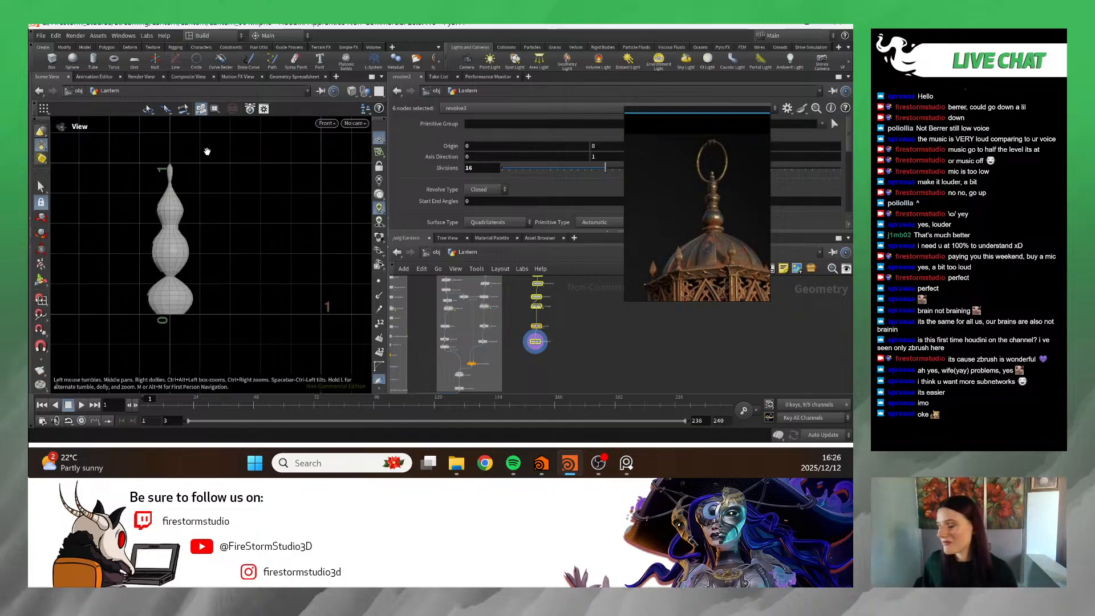
key(h)
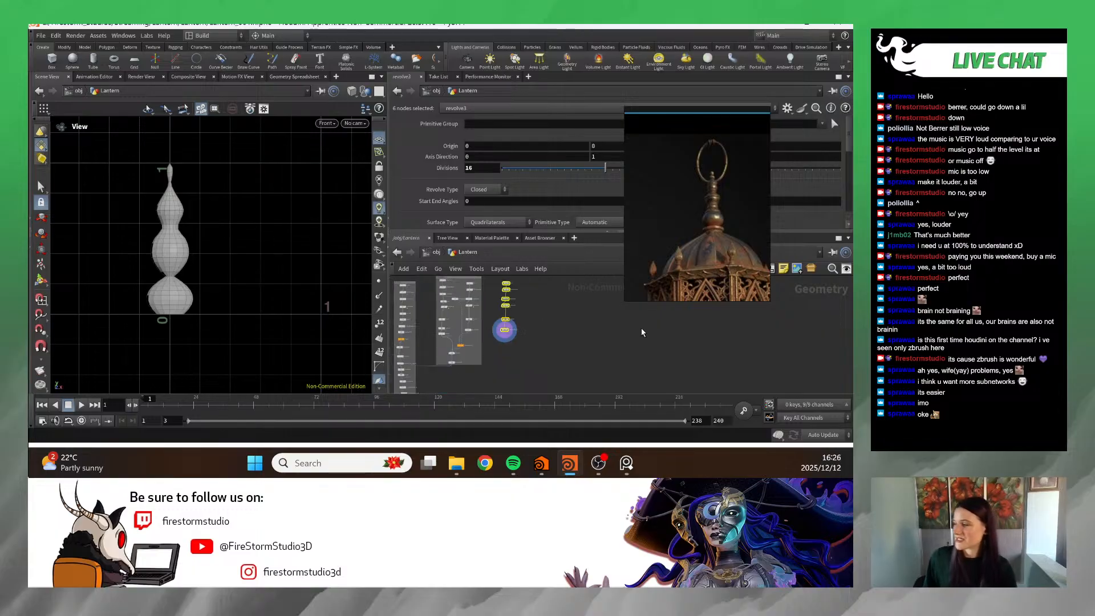
- Undo the last node connection and move the copied revolve3 and transform11 nodes closer beneath attribvop6
scroll(572, 331, up, 5)
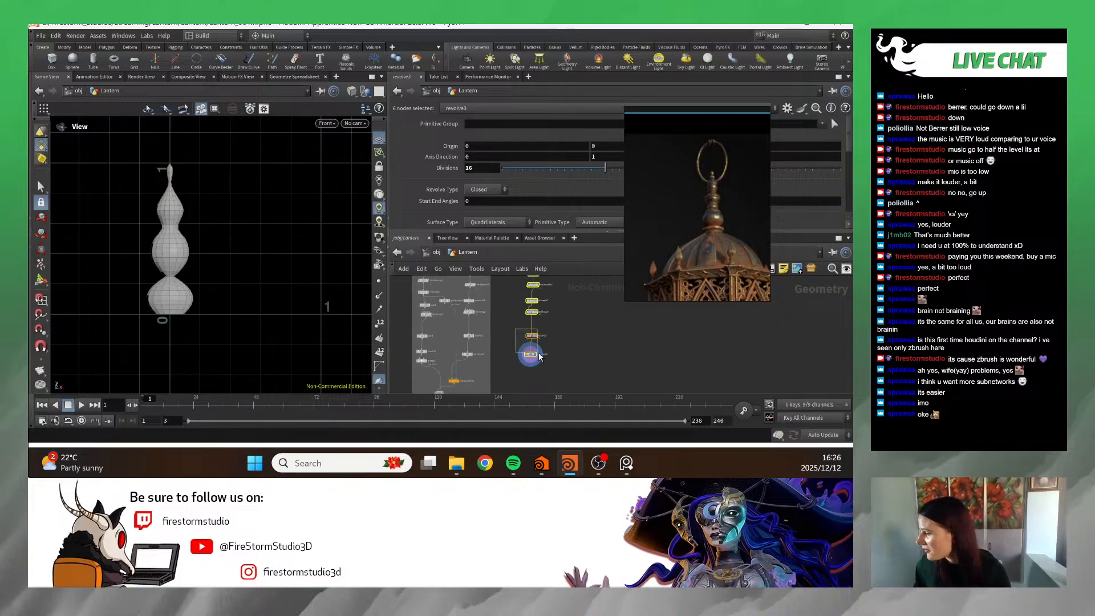
click(534, 361)
shift+click(531, 351)
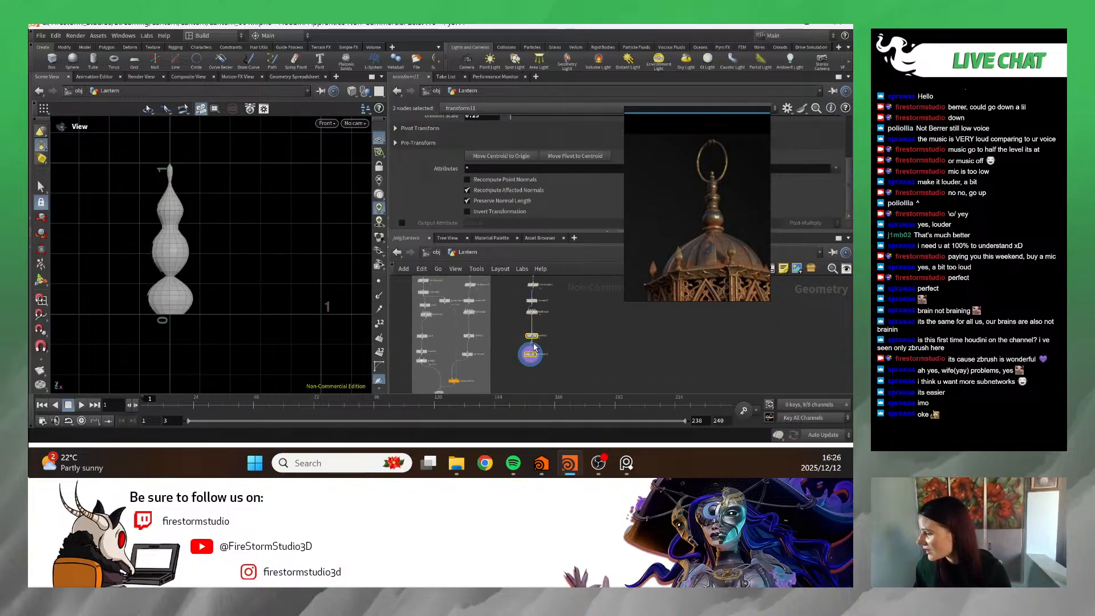
key(ctrl+z)
scroll(582, 334, up, 3)
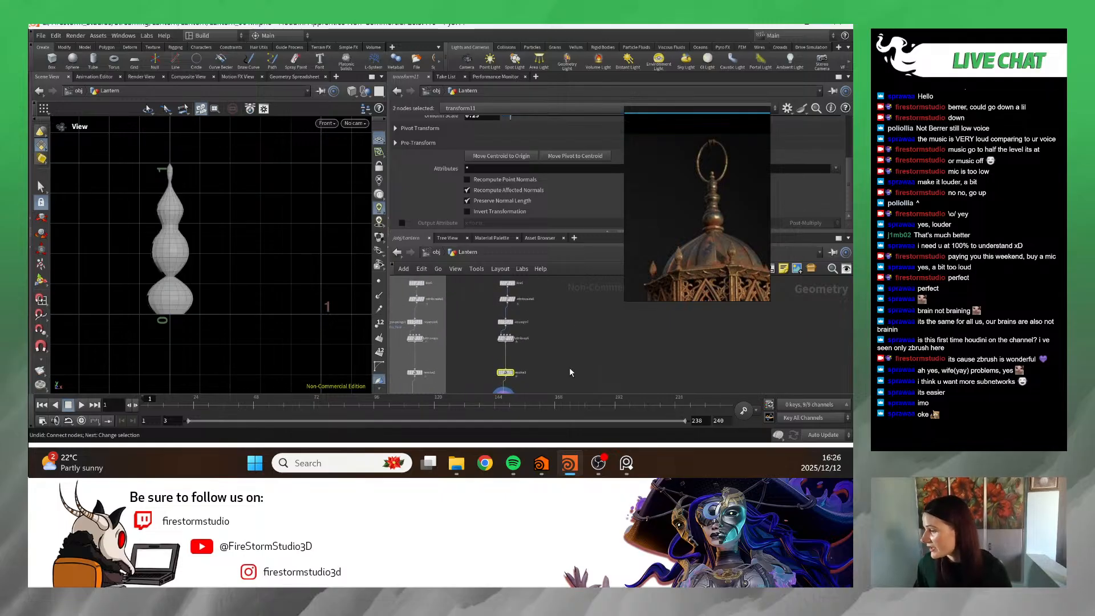
scroll(569, 372, down, 3)
shift+click(527, 350)
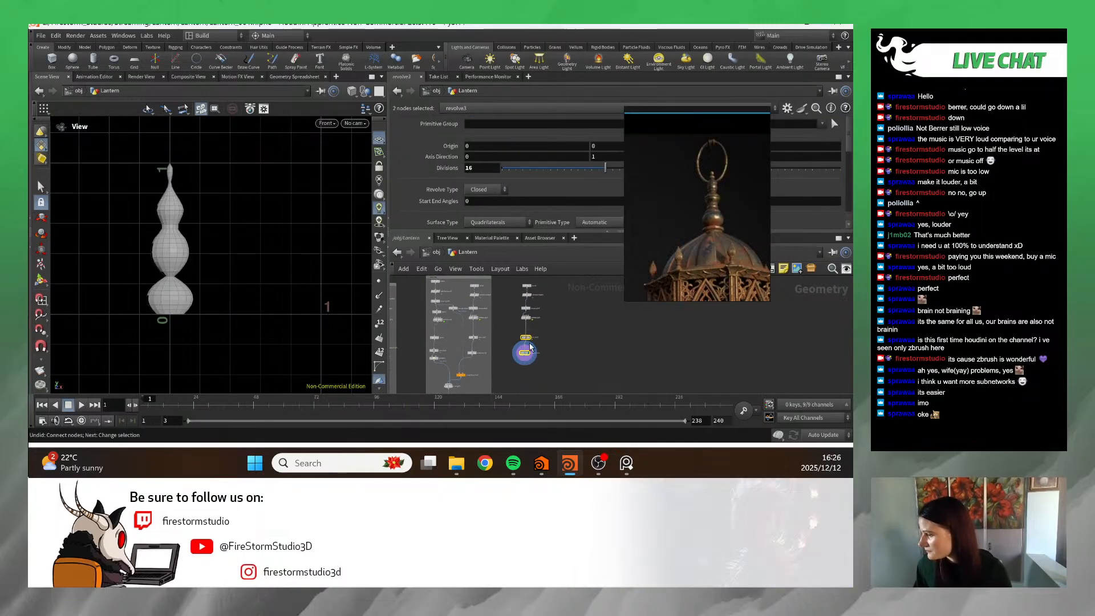
drag(530, 347, 528, 331)
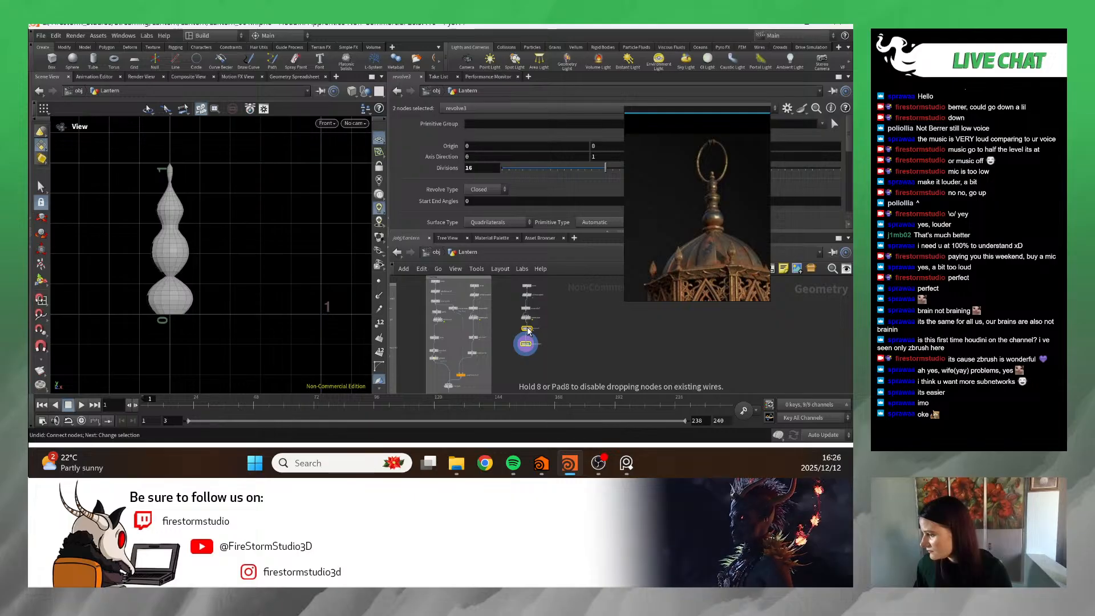
click(528, 331)
- Review the revolve3 parameters and examine the small corner finials around the dome in the reference image
scroll(593, 328, up, 2)
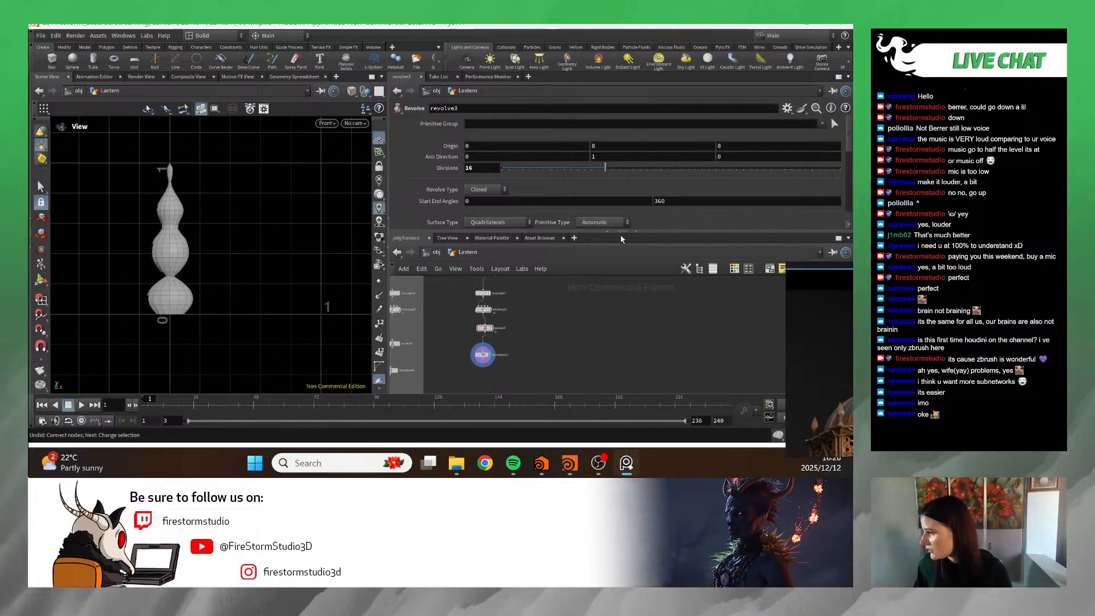
drag(613, 233, 613, 307)
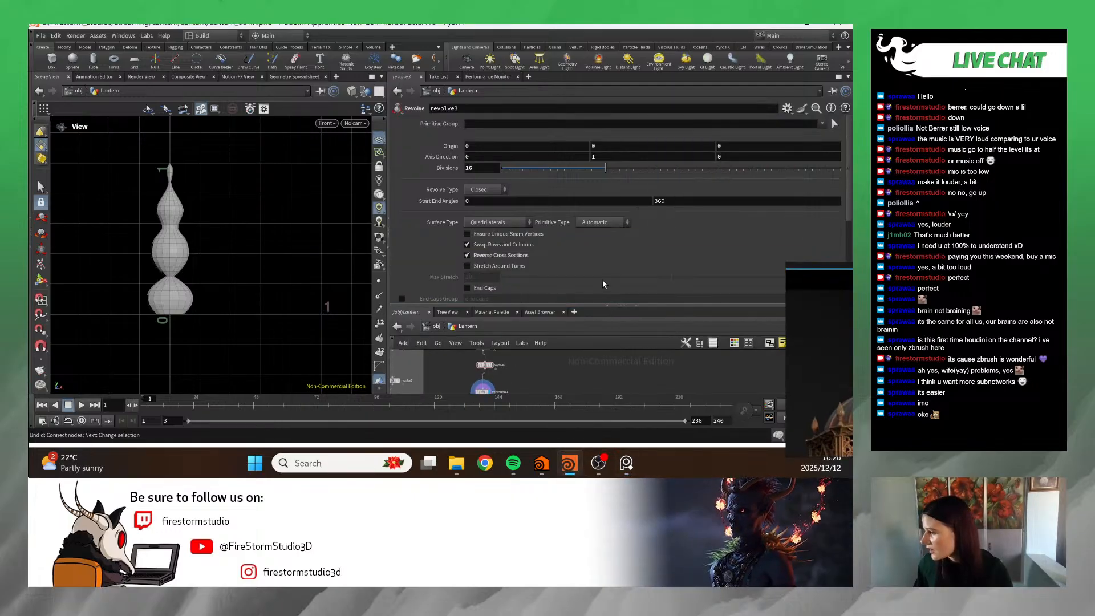
scroll(602, 280, down, 5)
right_drag(852, 372, 560, 167)
scroll(581, 183, down, 4)
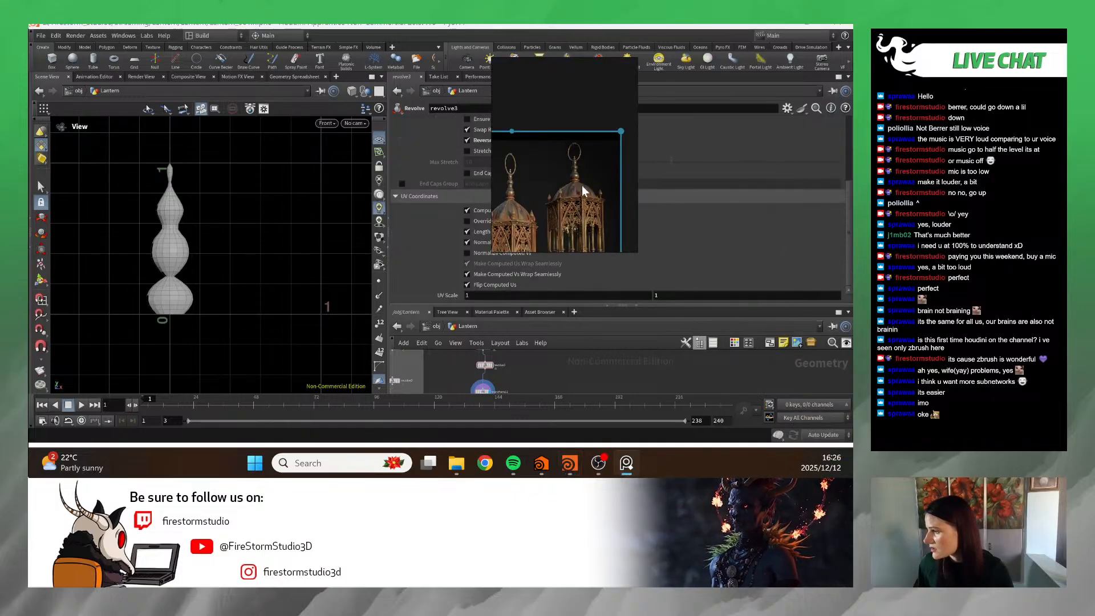
scroll(575, 178, up, 5)
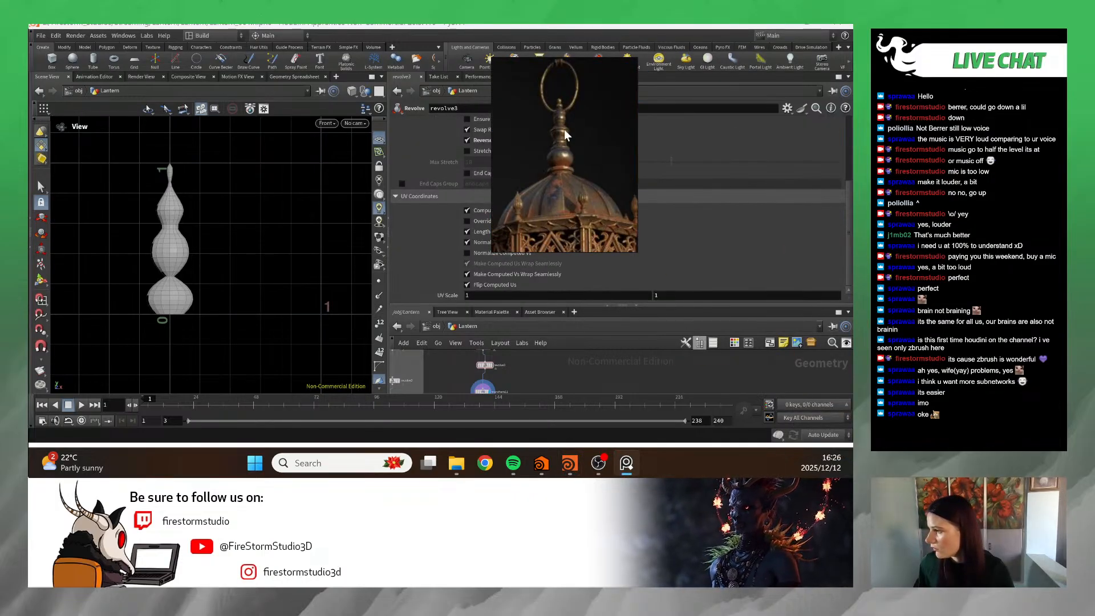
right_drag(563, 129, 562, 111)
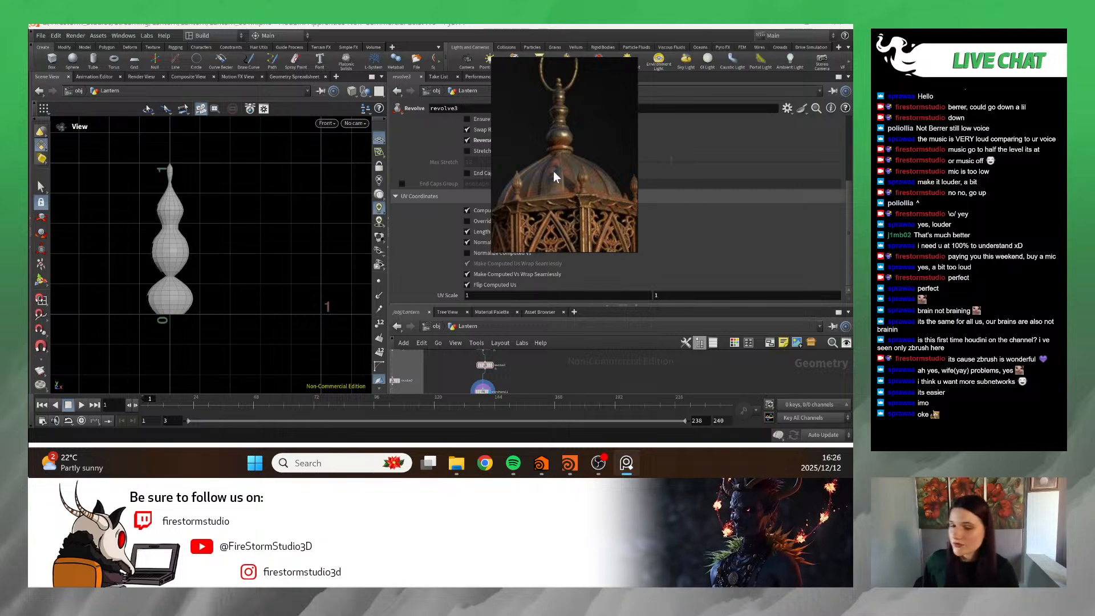
right_drag(553, 177, 636, 90)
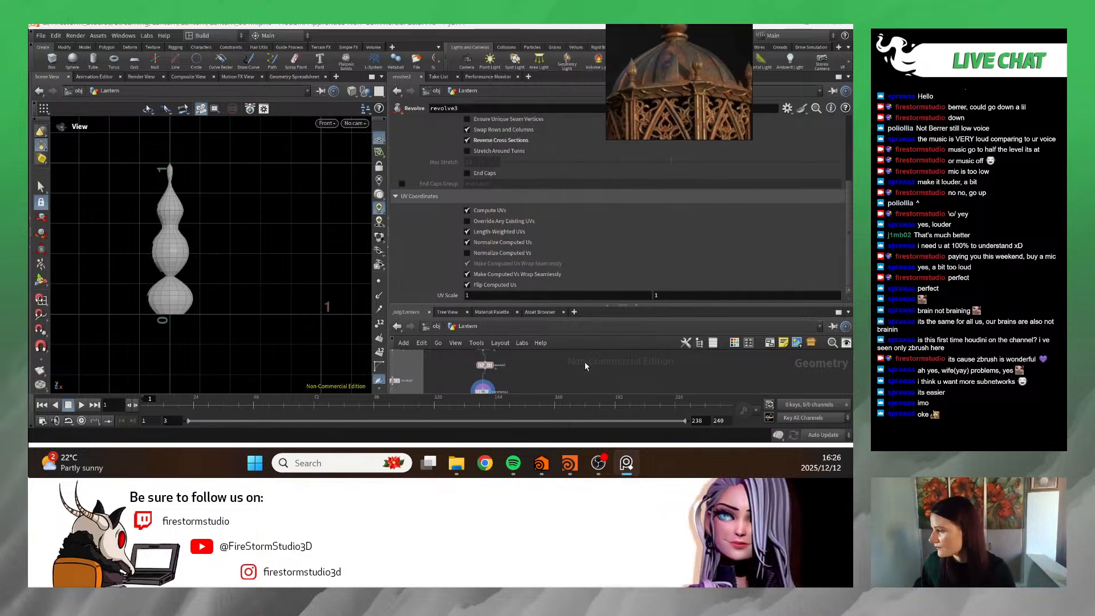
- Show the parameters of attribvop6 in an enlarged pane and expand its ramp for editing
scroll(583, 362, down, 3)
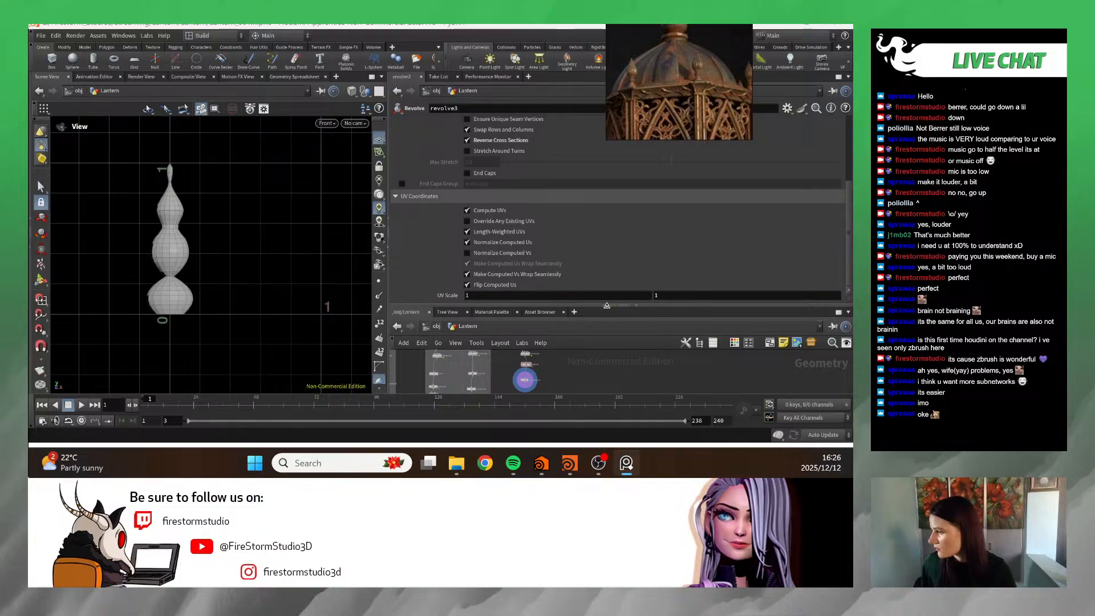
drag(603, 307, 599, 212)
scroll(536, 318, up, 3)
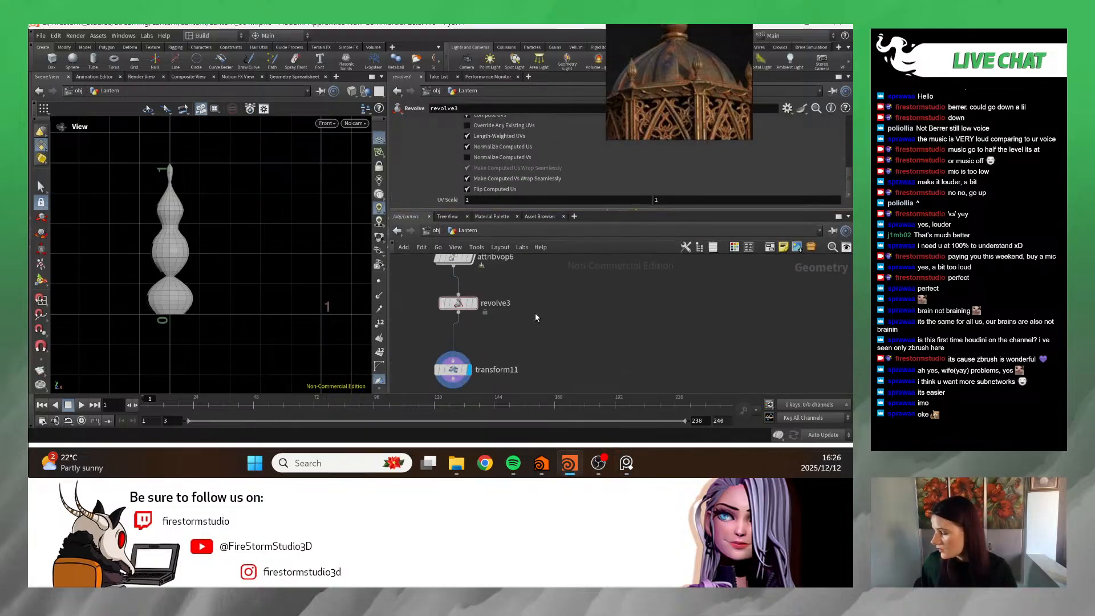
scroll(534, 317, down, 3)
scroll(532, 366, up, 1)
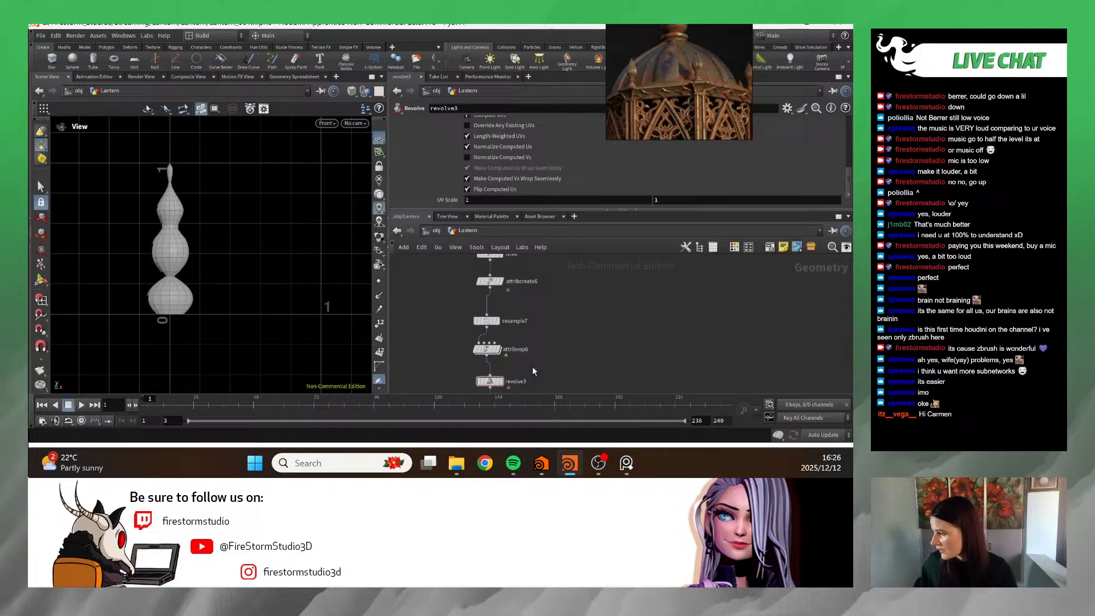
click(487, 351)
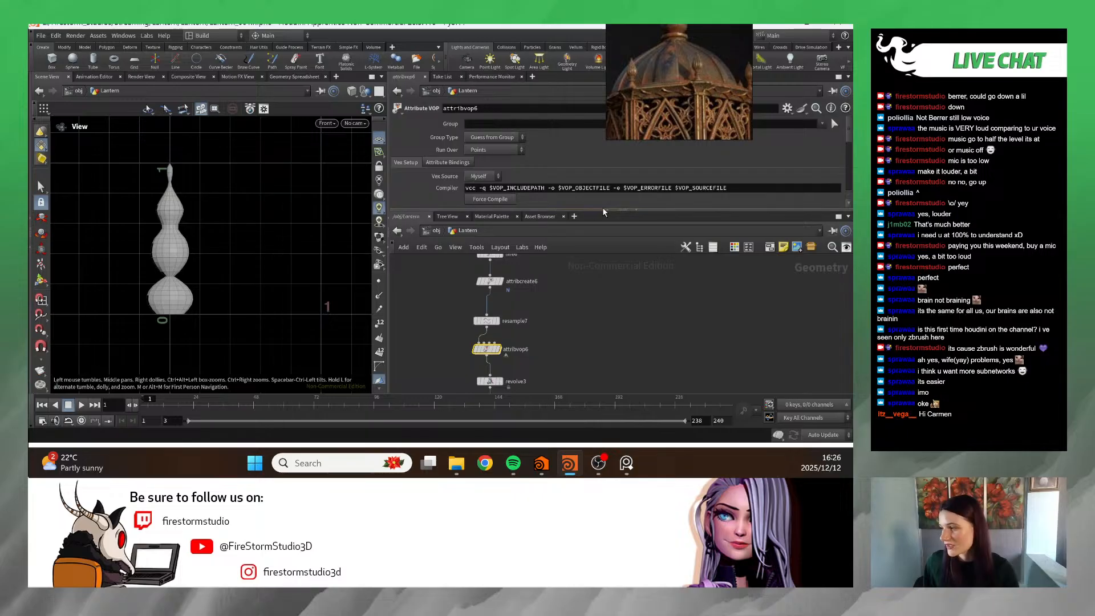
drag(593, 212, 561, 248)
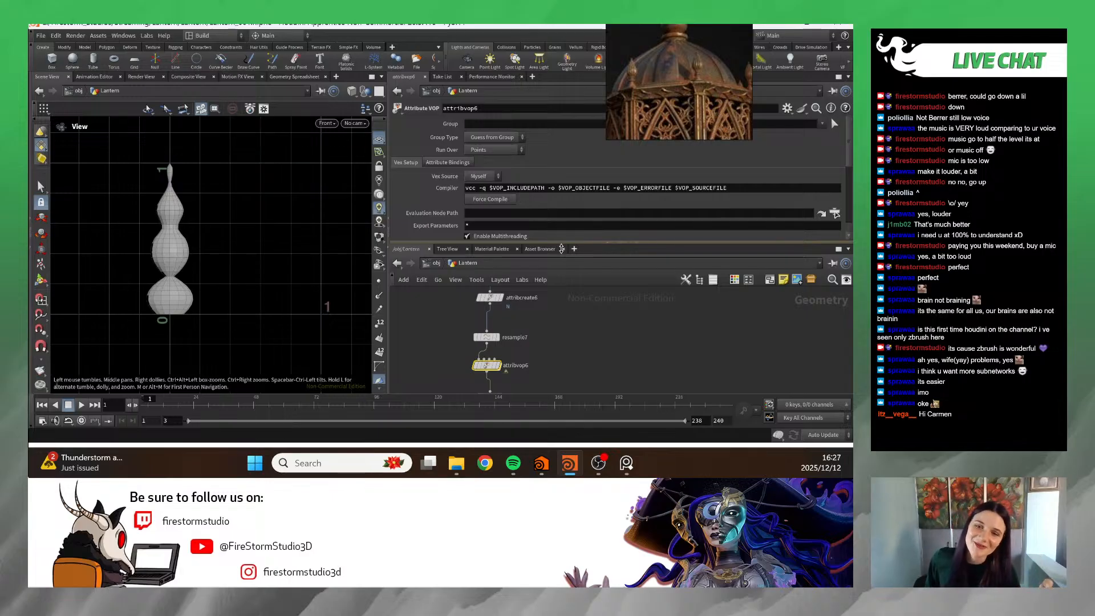
drag(561, 248, 501, 246)
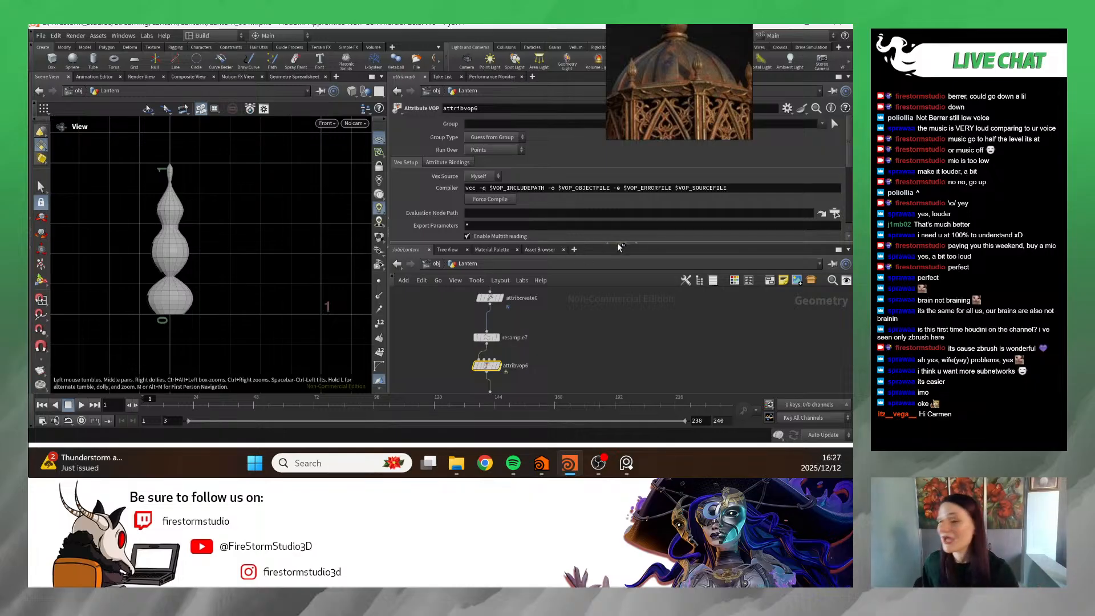
drag(626, 249, 622, 311)
scroll(587, 244, down, 2)
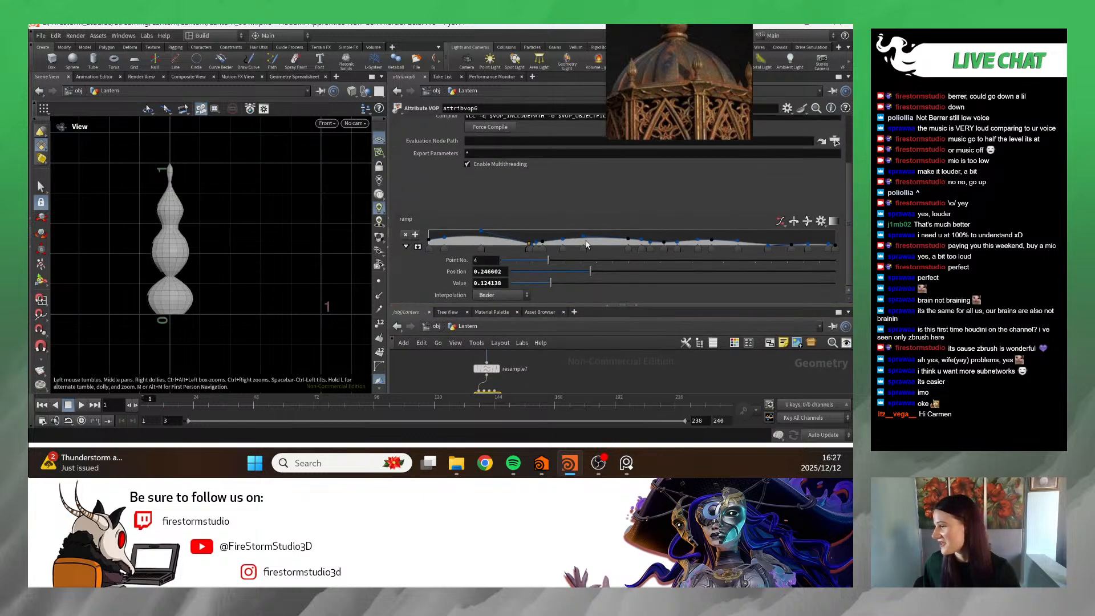
click(417, 247)
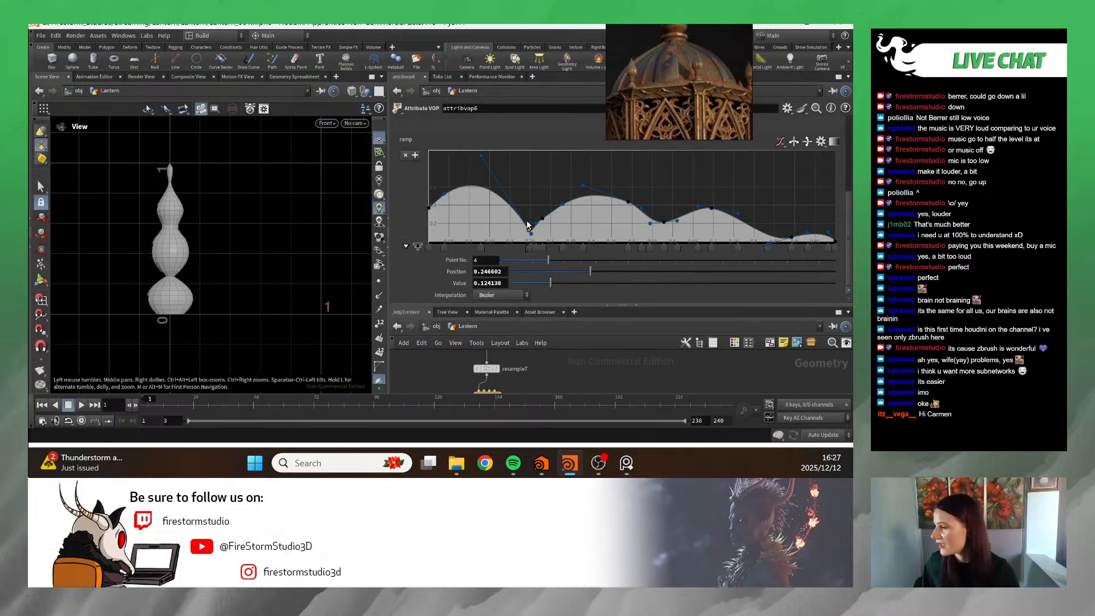
- Replace the control points of the profile ramp's first dip with one point at about position 0.24, value 0.74
drag(528, 227, 519, 214)
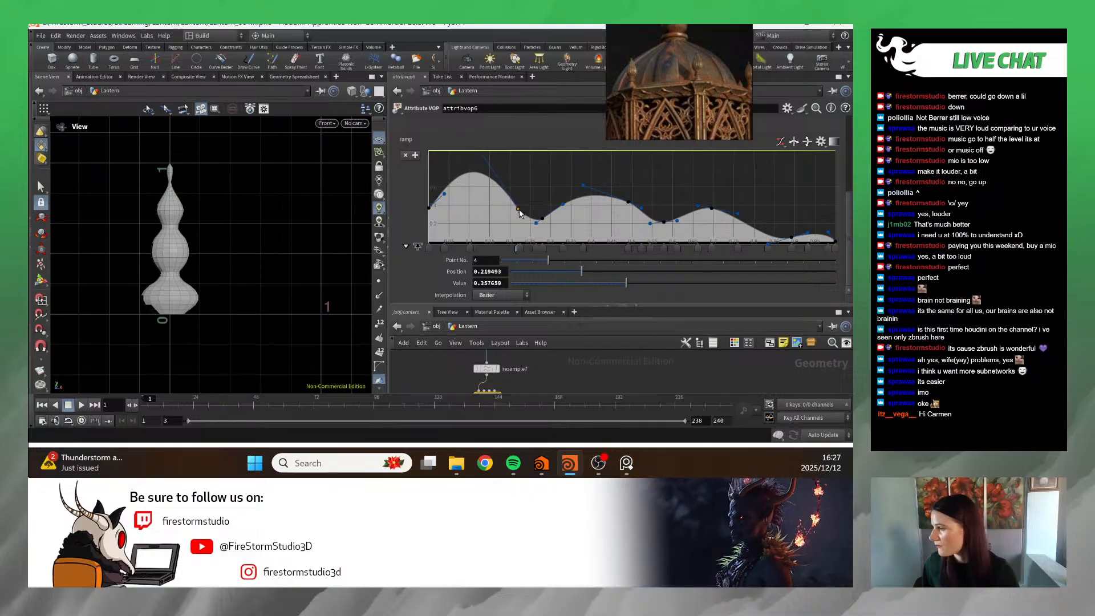
key(ctrl+z)
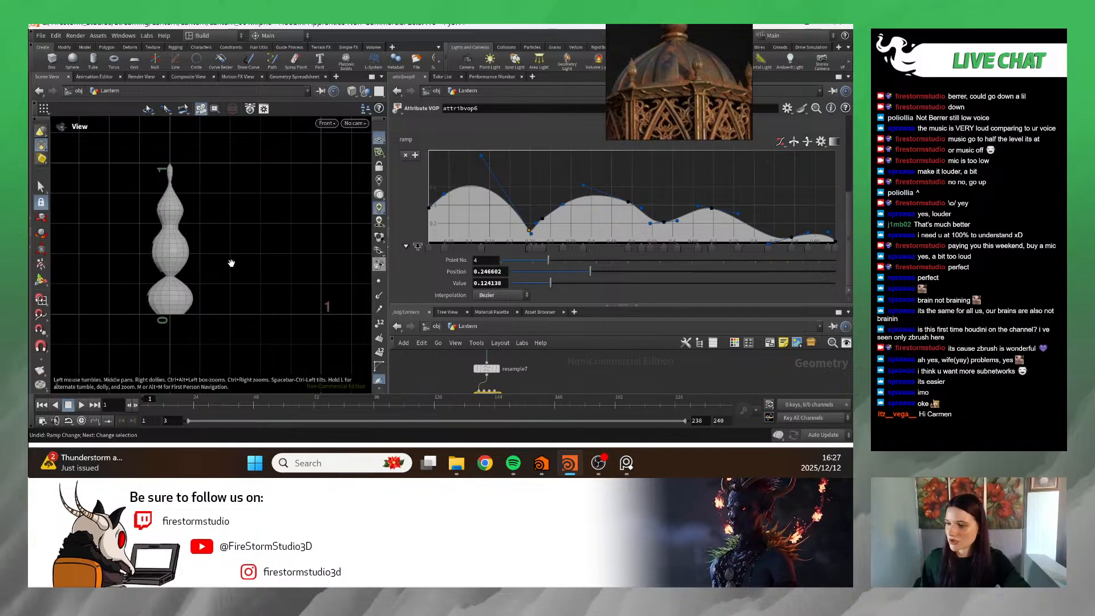
ctrl+click(529, 229)
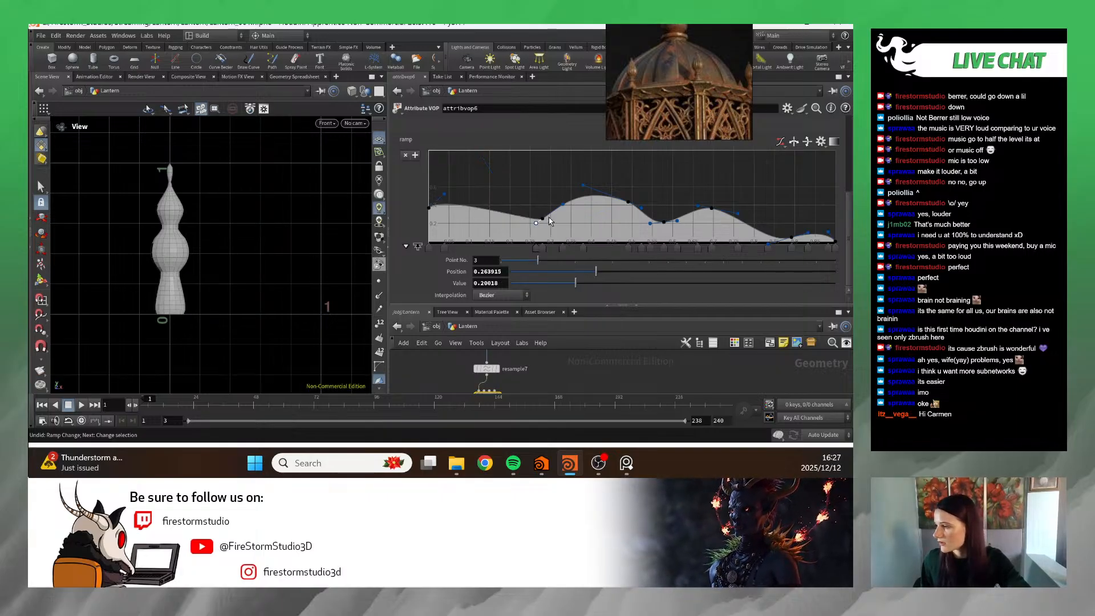
ctrl+click(544, 252)
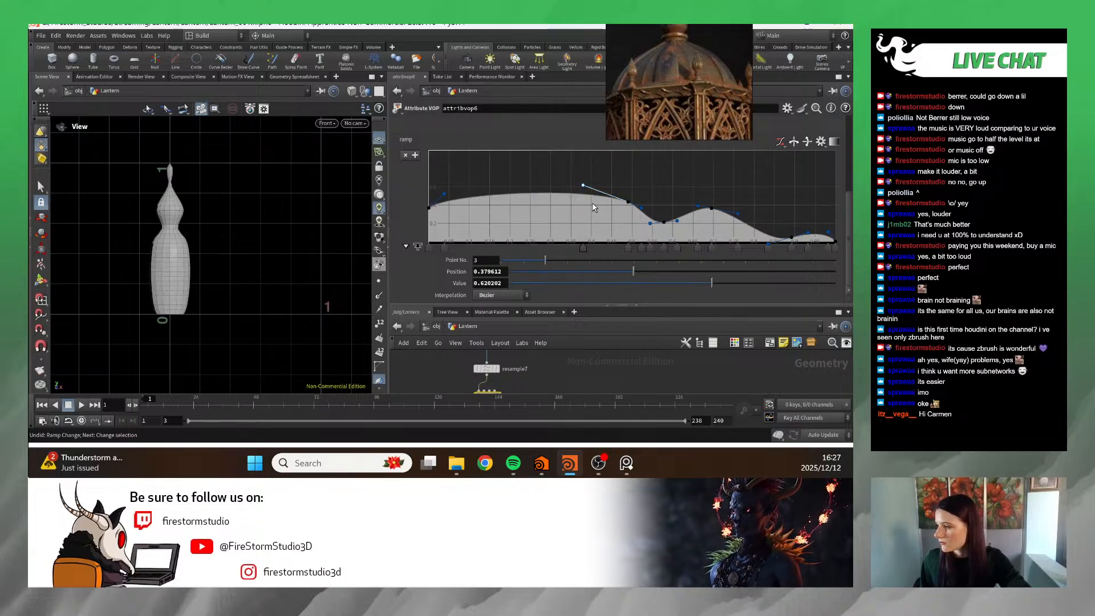
drag(627, 207, 536, 180)
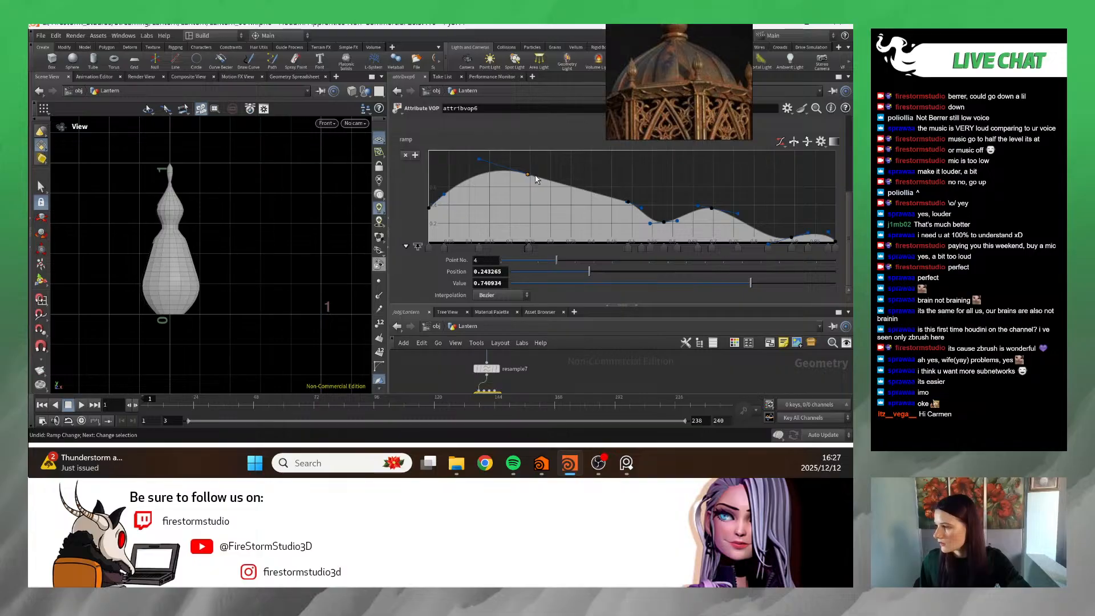
- Refine the new ramp point to position 0.234, value 0.727, and pull its tangent handle to about 0.359, 0.737 for a smooth lower bulge
click(534, 178)
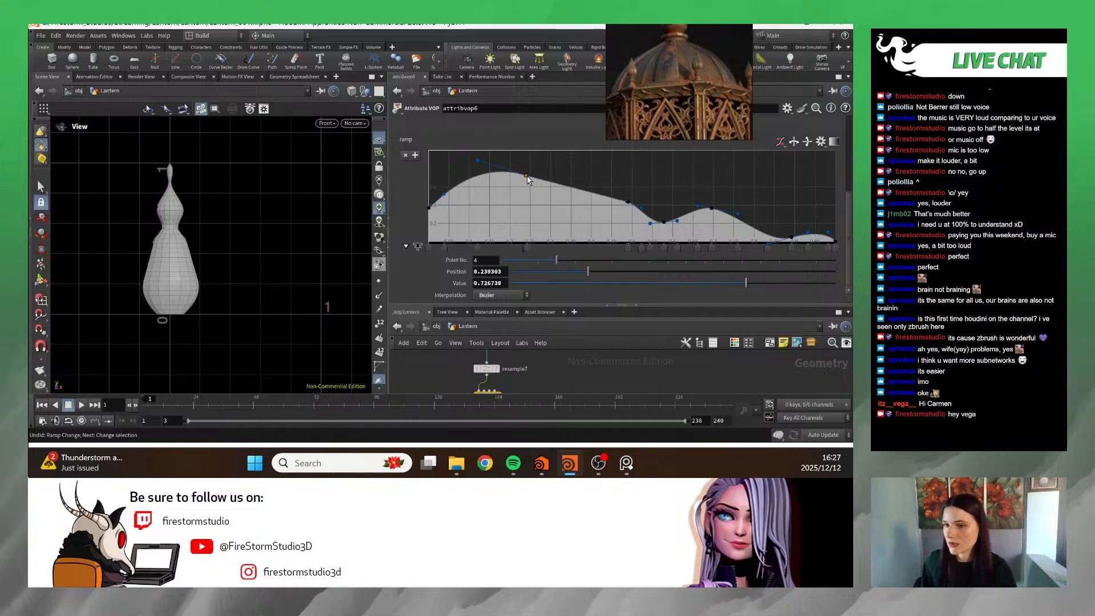
drag(528, 178, 525, 178)
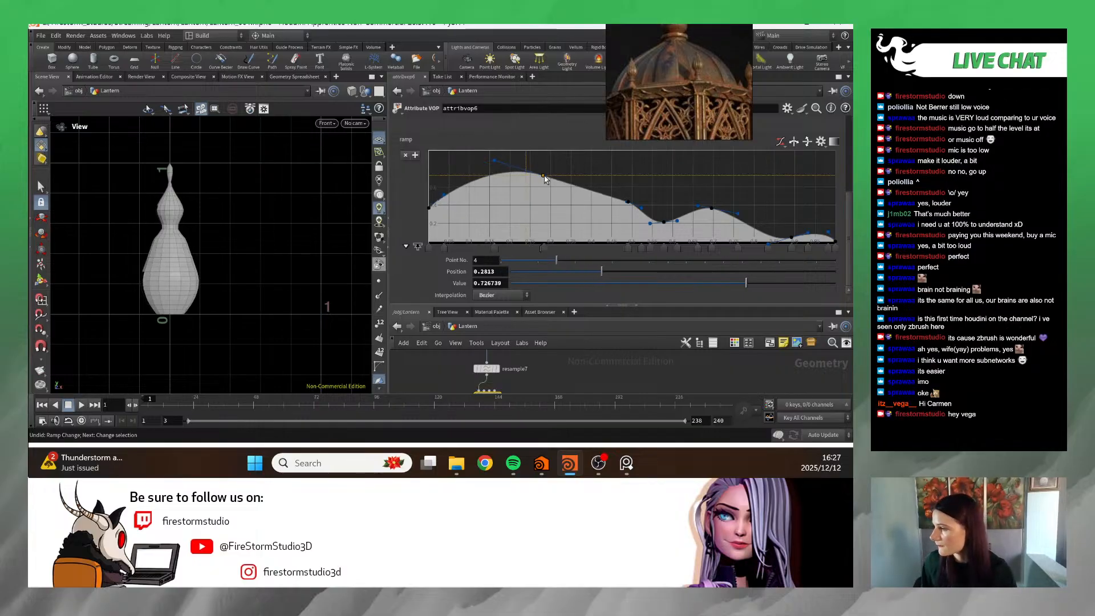
scroll(586, 184, up, 1)
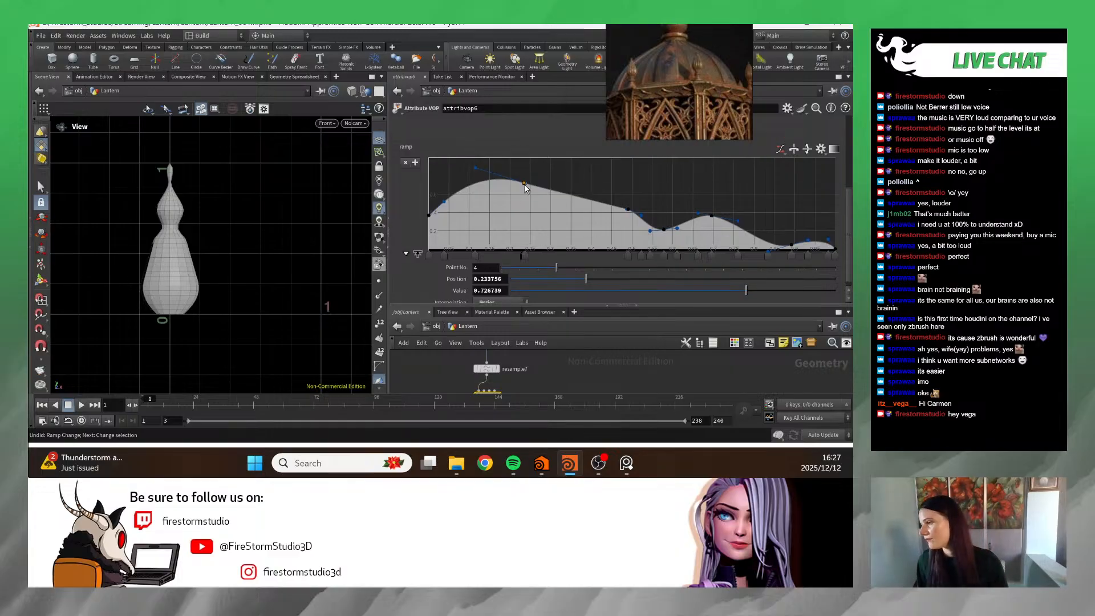
drag(526, 184, 574, 186)
alt+right_drag(283, 244, 115, 303)
alt+right_drag(256, 298, 342, 255)
alt+middle_drag(223, 244, 260, 363)
alt+middle_drag(192, 205, 209, 255)
alt+right_drag(208, 255, 213, 231)
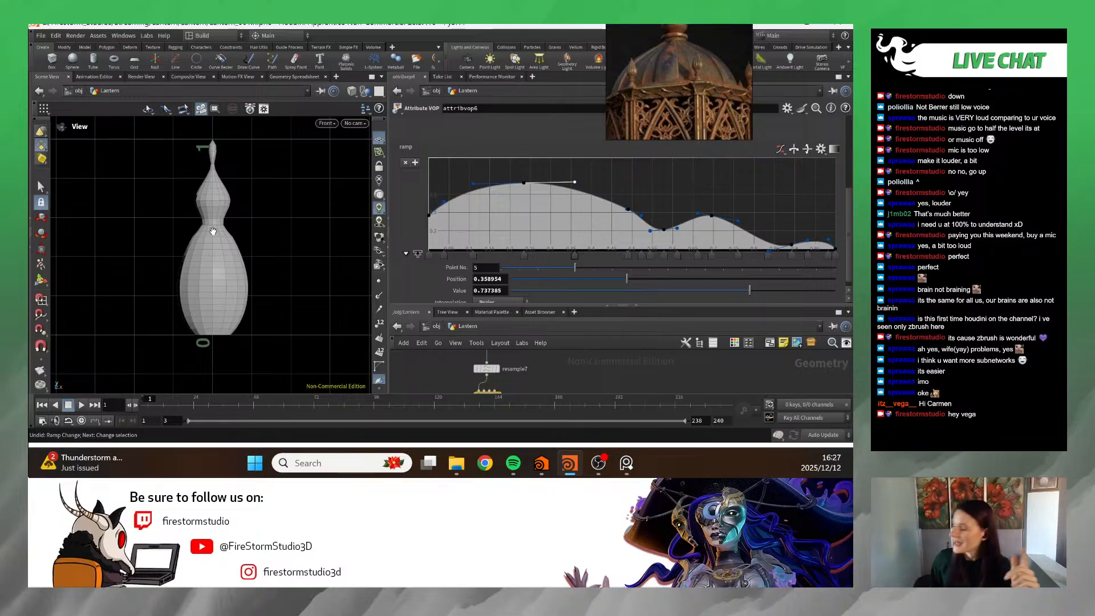
- Select the six-node finial chain ending in transform11 and move it down the network, beside the box2 chain
scroll(622, 387, down, 1)
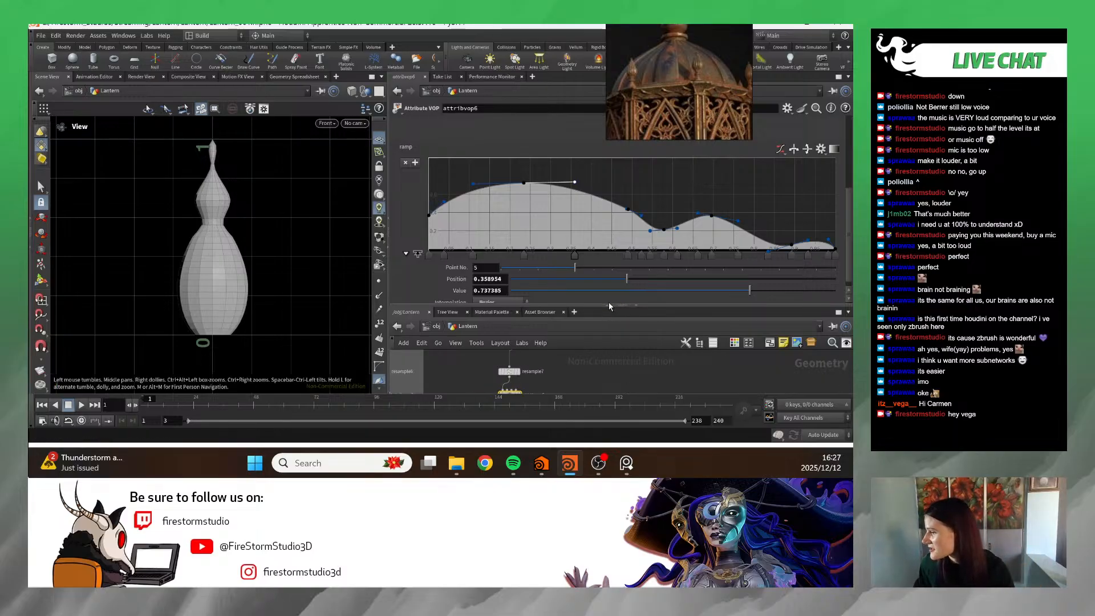
drag(609, 305, 609, 169)
scroll(610, 347, down, 3)
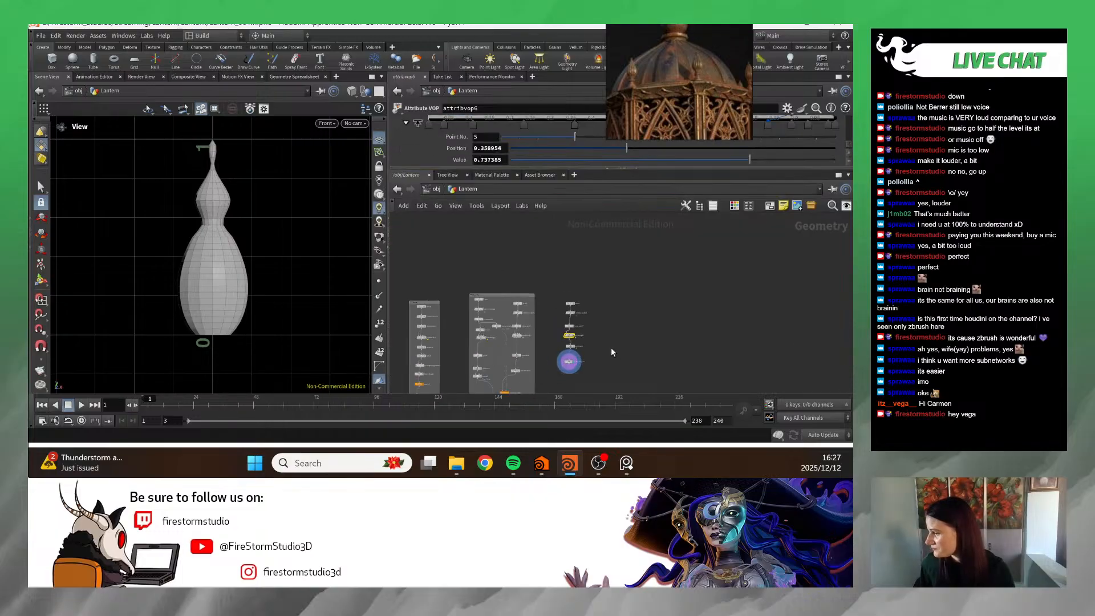
scroll(611, 349, up, 2)
middle_drag(611, 387, 626, 313)
scroll(626, 312, up, 1)
middle_drag(541, 312, 646, 358)
scroll(645, 358, down, 3)
middle_drag(713, 364, 684, 303)
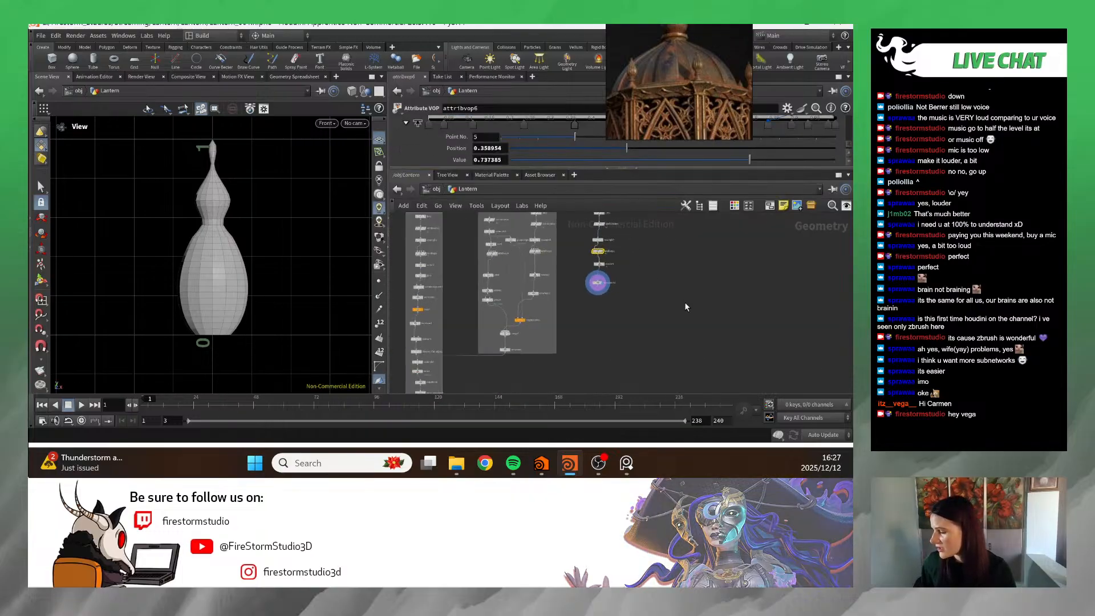
scroll(678, 302, down, 2)
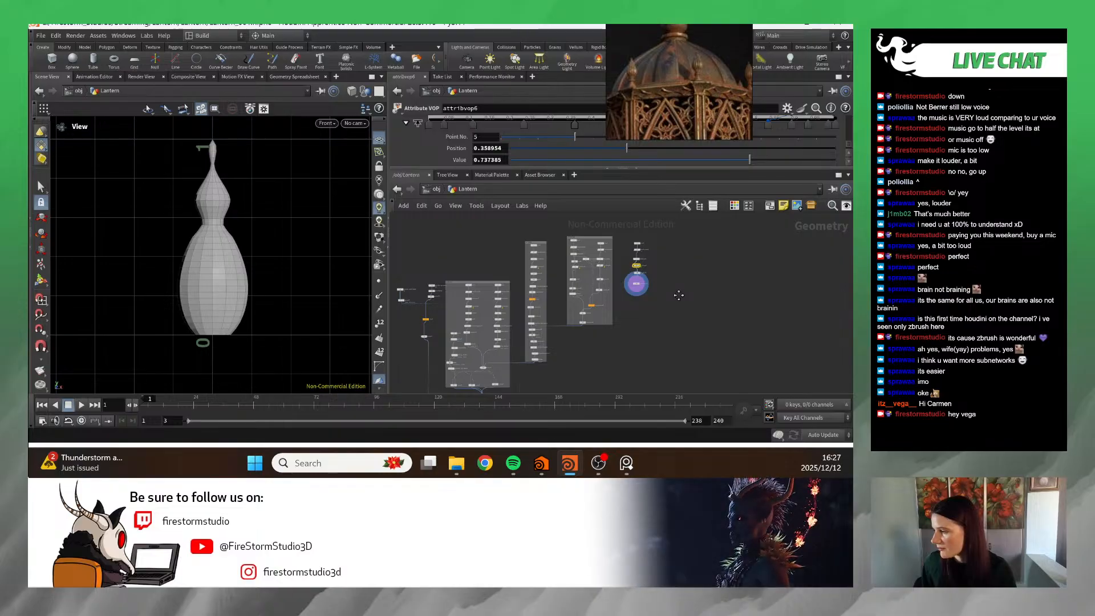
scroll(678, 295, up, 2)
drag(665, 252, 616, 303)
scroll(681, 337, down, 3)
middle_drag(680, 336, 693, 303)
drag(664, 276, 619, 377)
scroll(619, 377, up, 3)
middle_drag(620, 376, 613, 303)
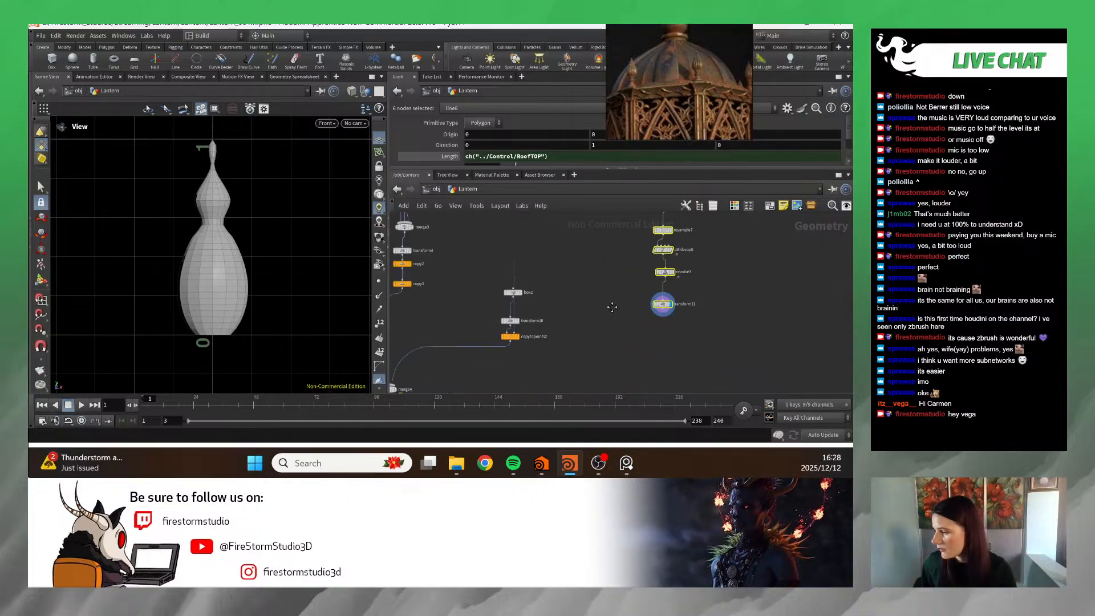
- Display the transform10 node's result and inspect its transform and pivot transform settings
scroll(614, 303, up, 1)
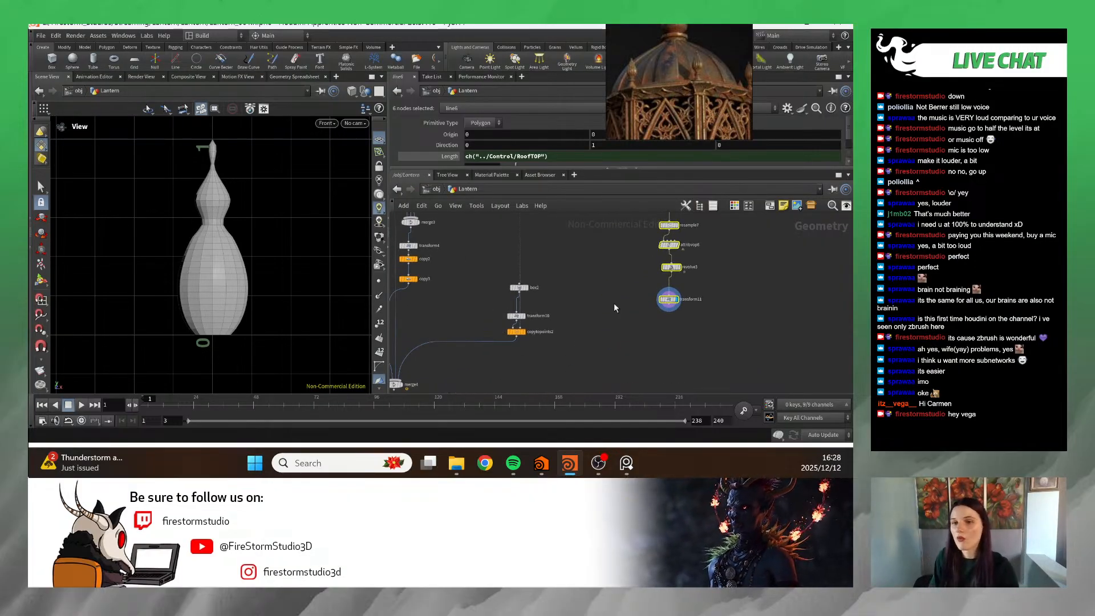
scroll(600, 285, up, 2)
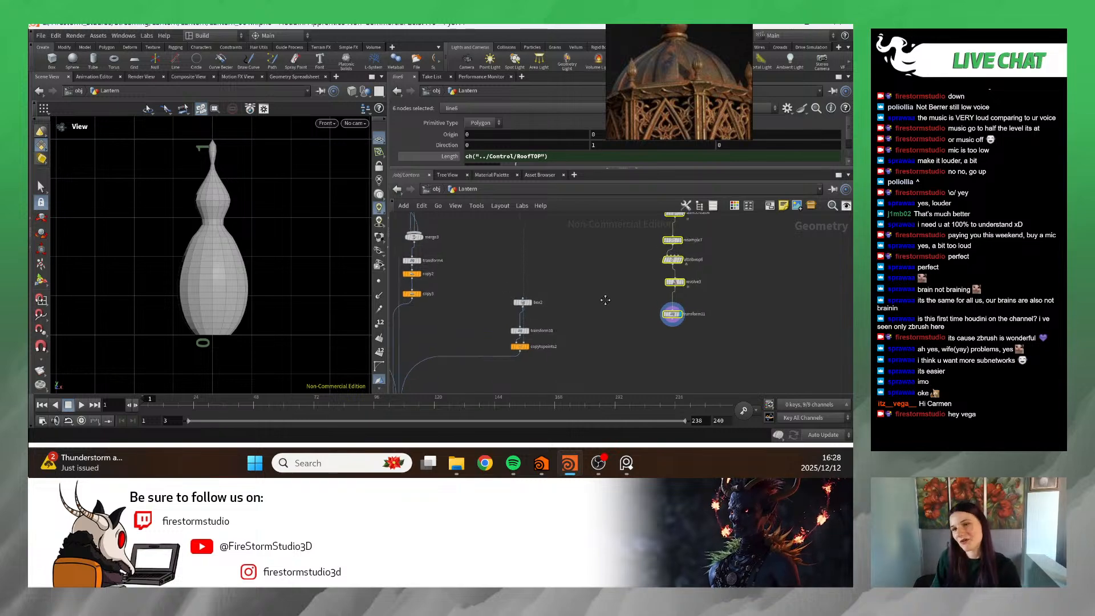
scroll(592, 306, up, 3)
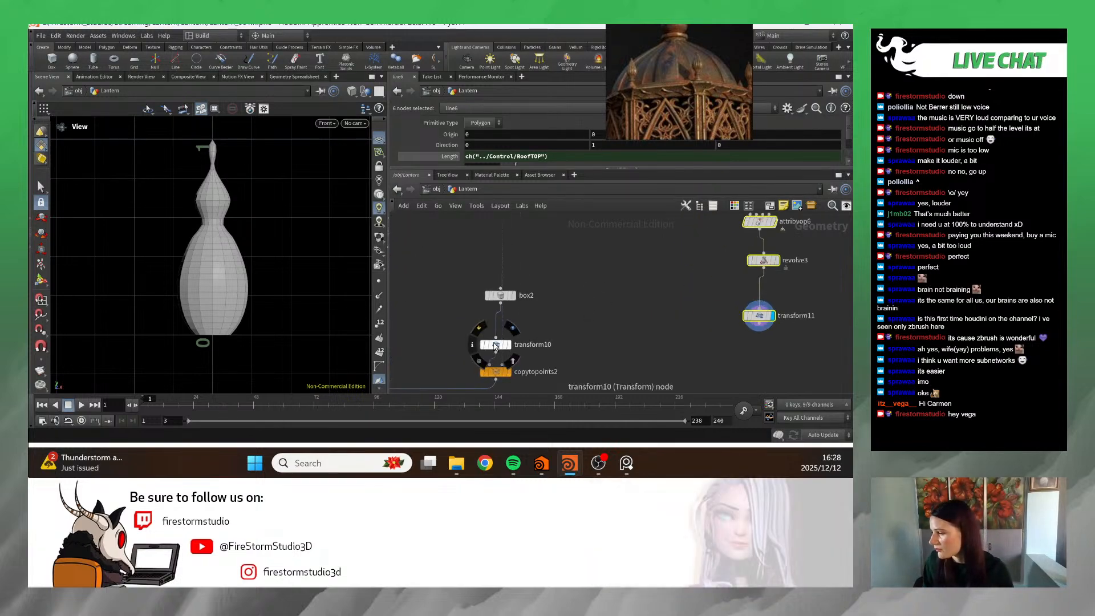
click(495, 346)
click(512, 329)
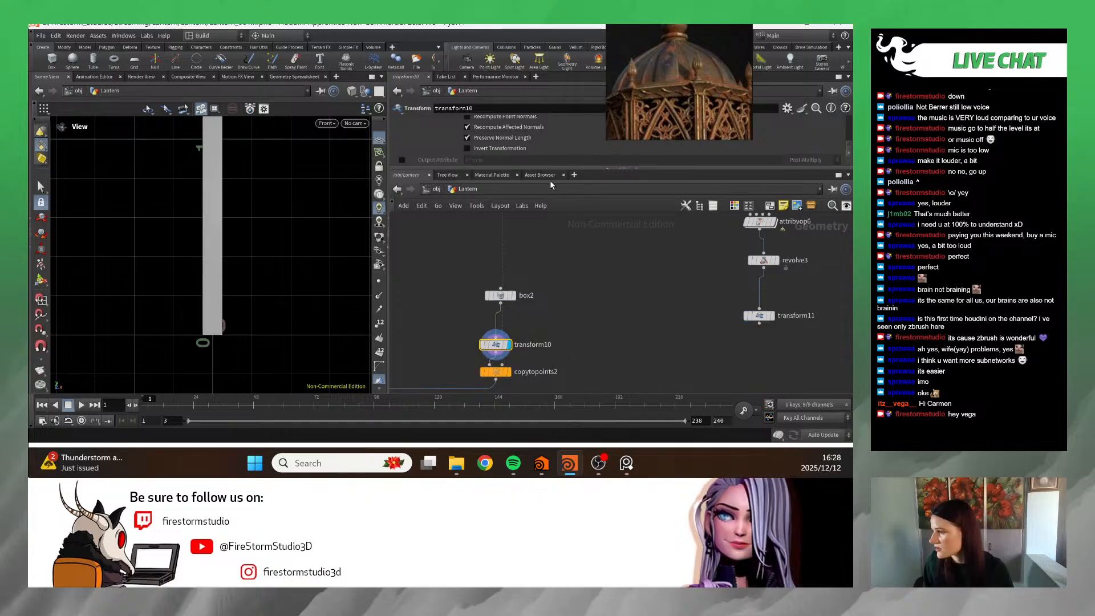
click(604, 169)
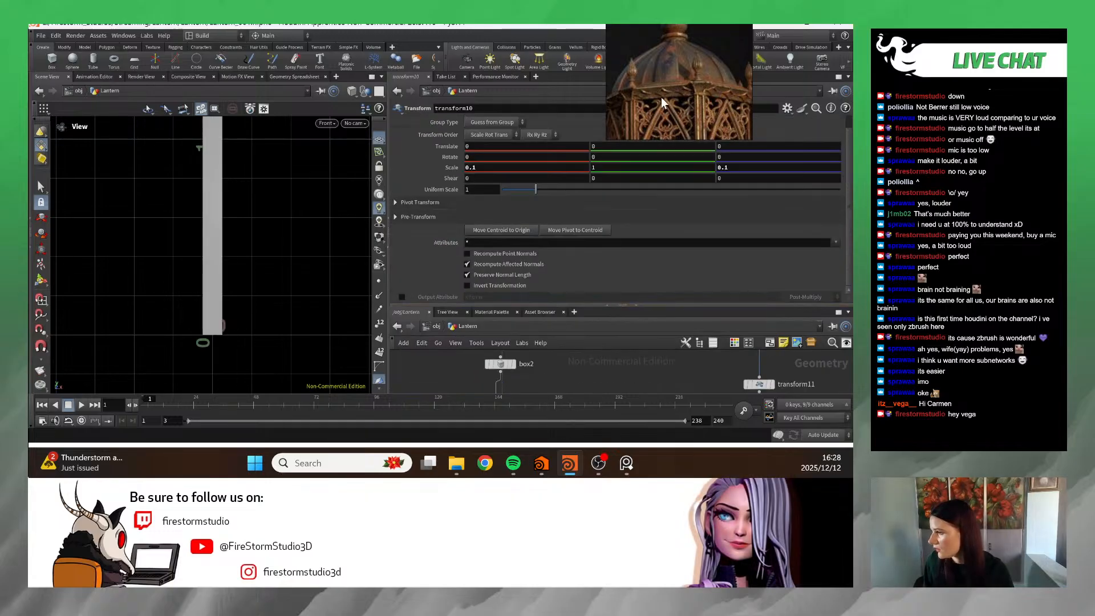
right_drag(111, 237, 301, 188)
middle_drag(251, 210, 269, 313)
click(429, 201)
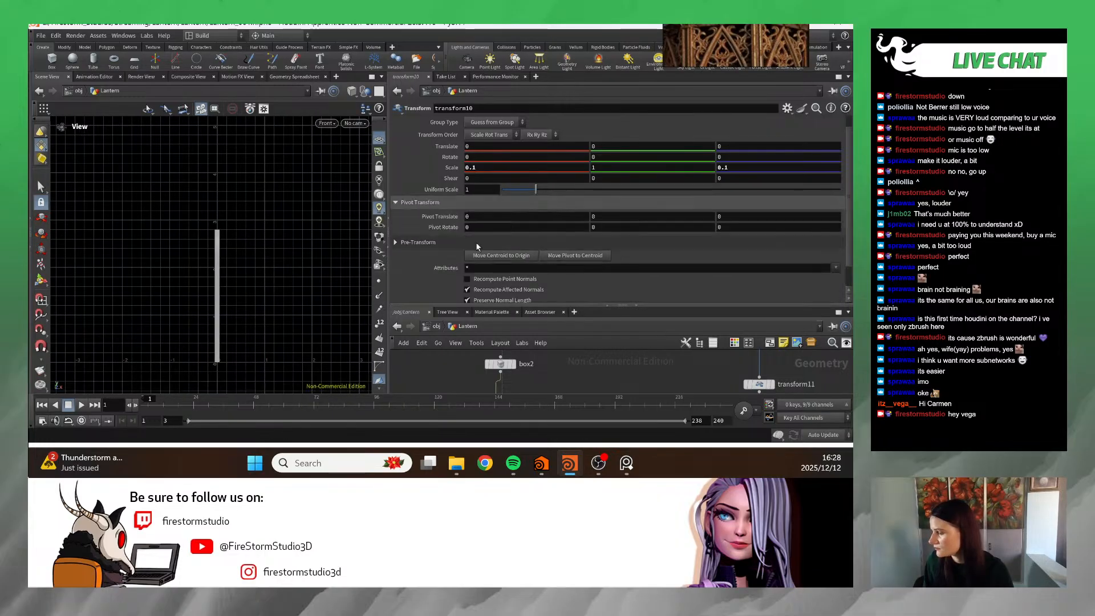
scroll(614, 378, down, 1)
middle_drag(533, 366, 578, 376)
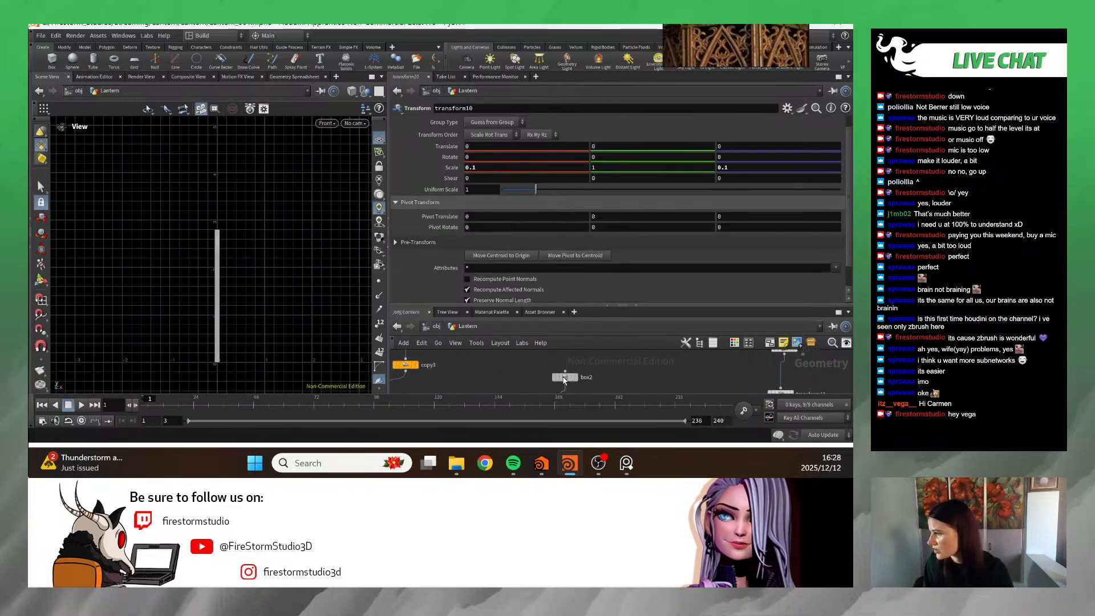
- Select the box2 node to show its parameters and display transform11's finial in the viewport
click(563, 378)
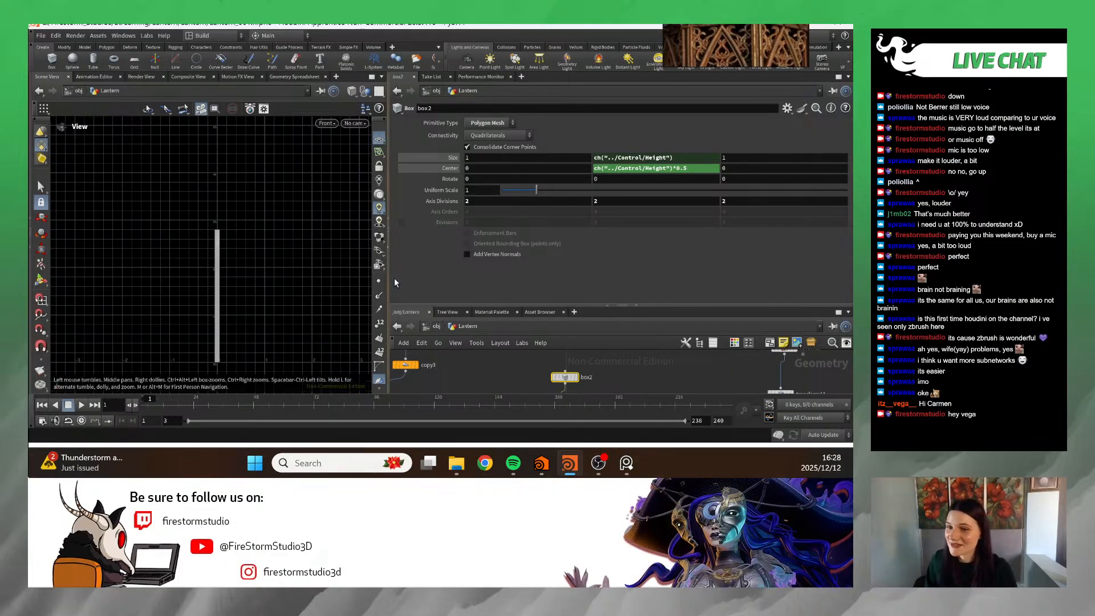
drag(628, 310, 623, 256)
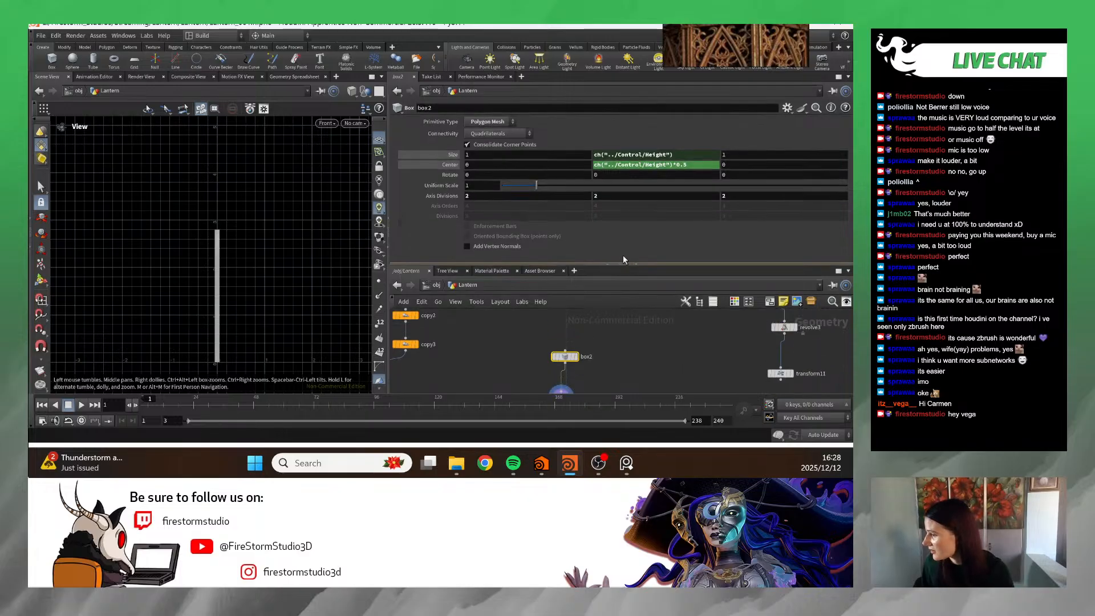
scroll(720, 338, down, 5)
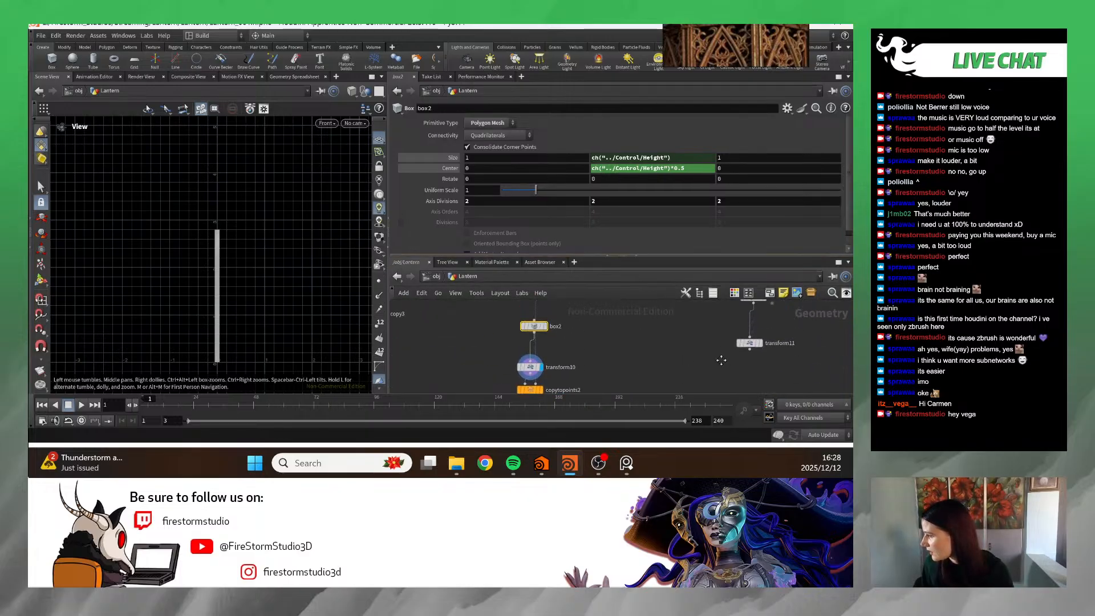
scroll(727, 359, up, 3)
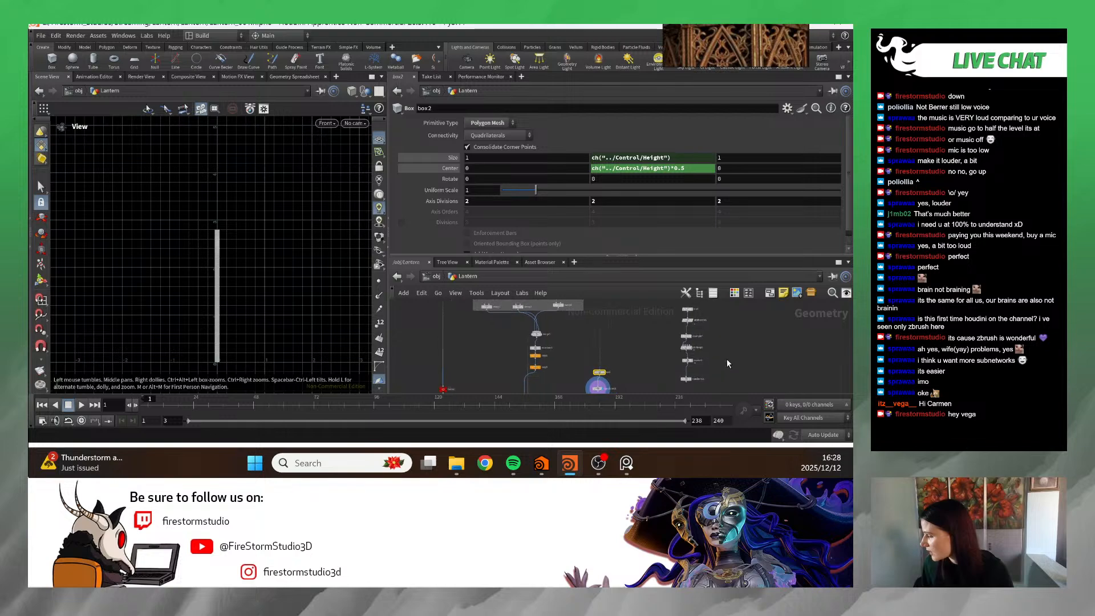
click(685, 372)
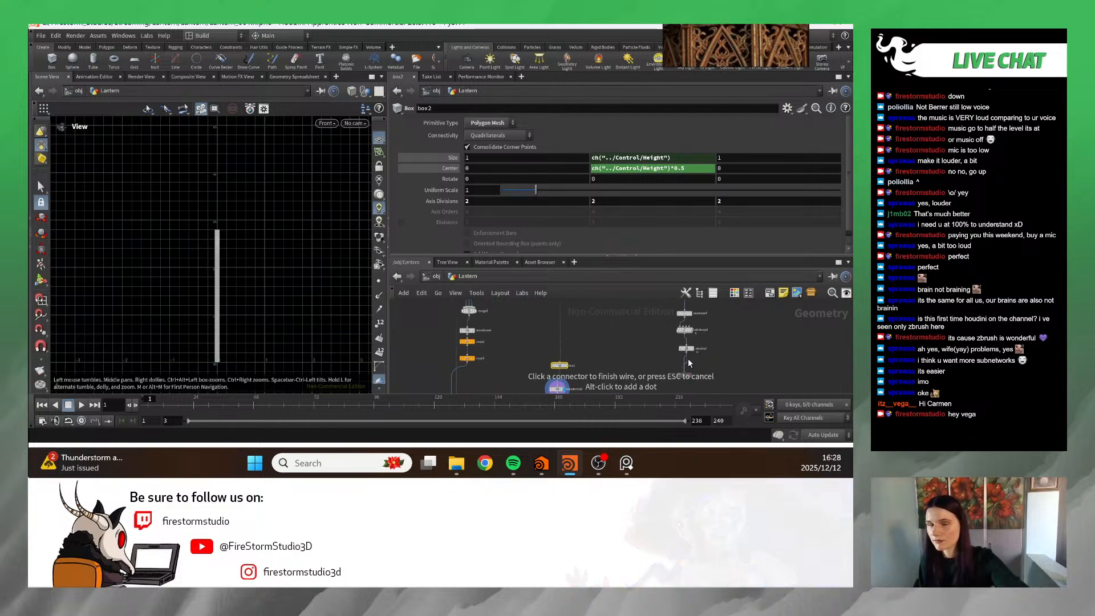
scroll(696, 357, up, 3)
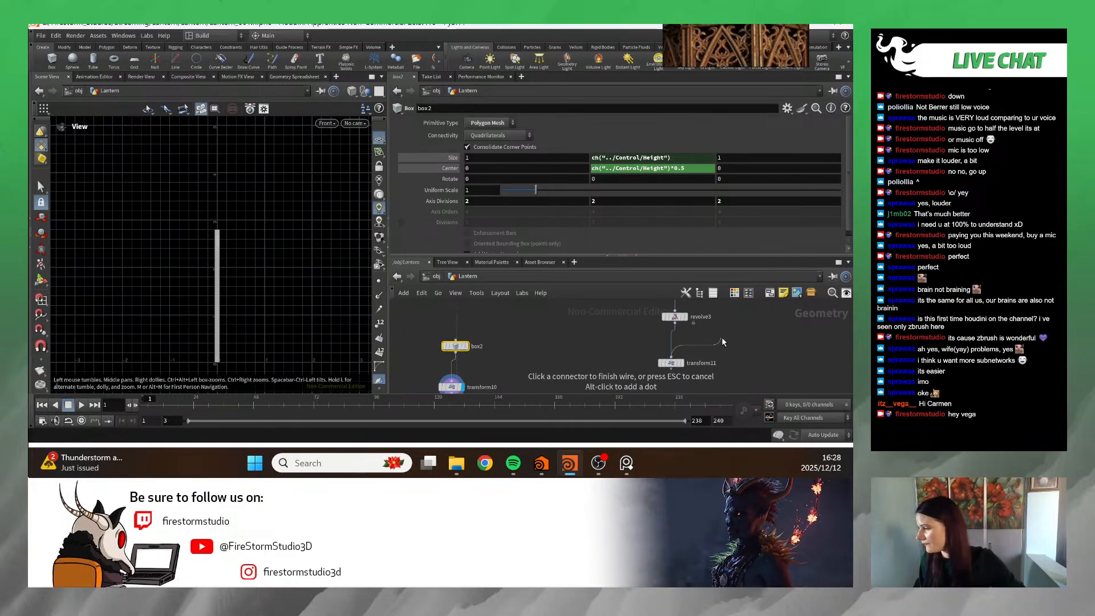
key(Escape)
click(686, 366)
scroll(256, 319, down, 5)
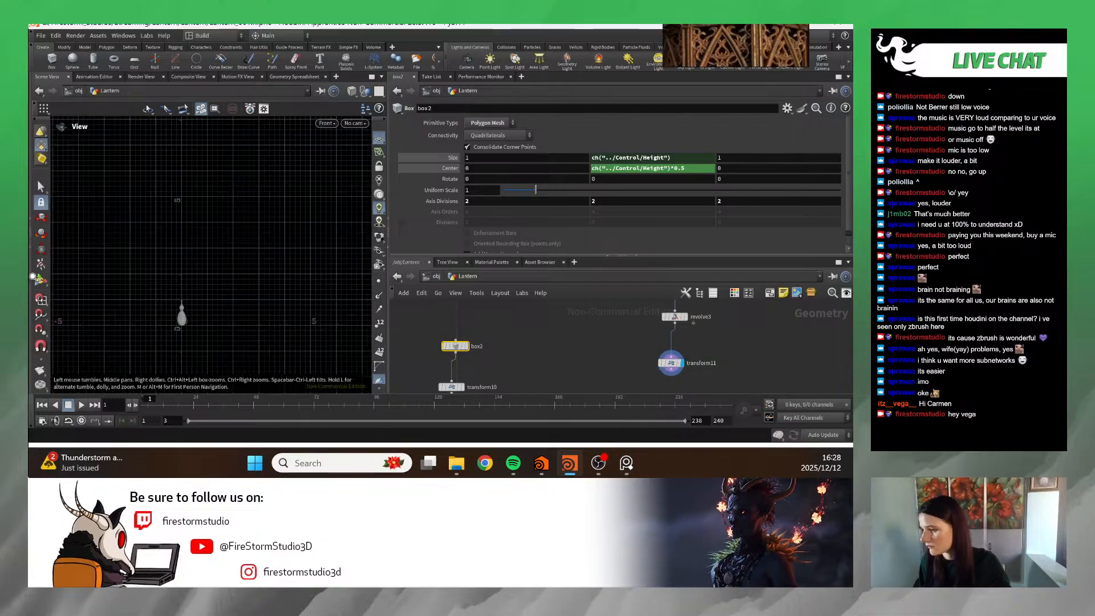
middle_drag(281, 354, 204, 281)
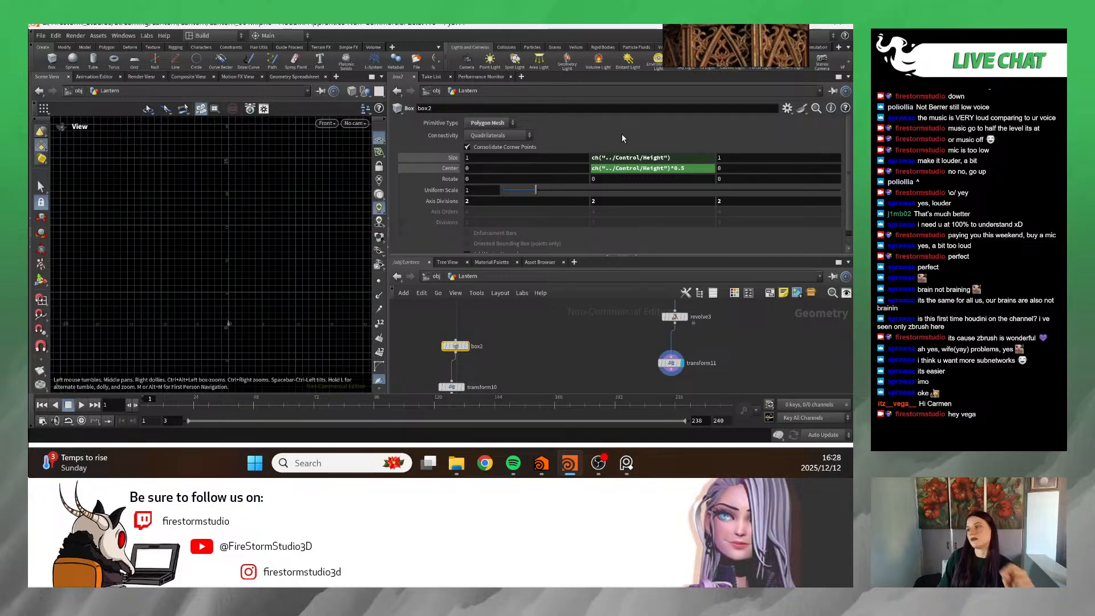
- Delete the height expression channels from box2's Y size and Y center
right_click(636, 169)
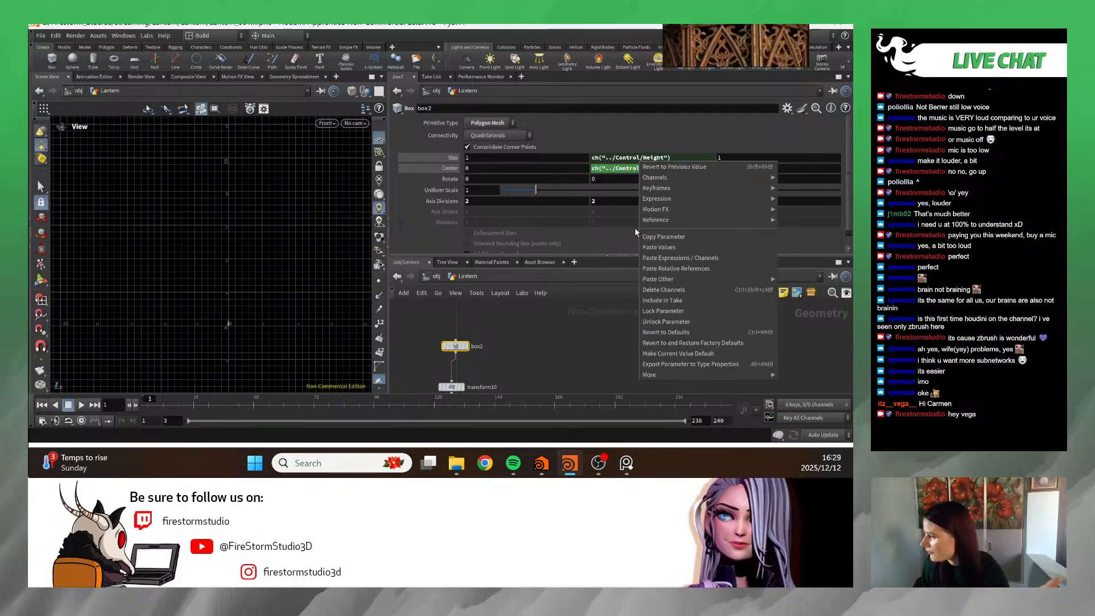
click(567, 337)
right_click(663, 158)
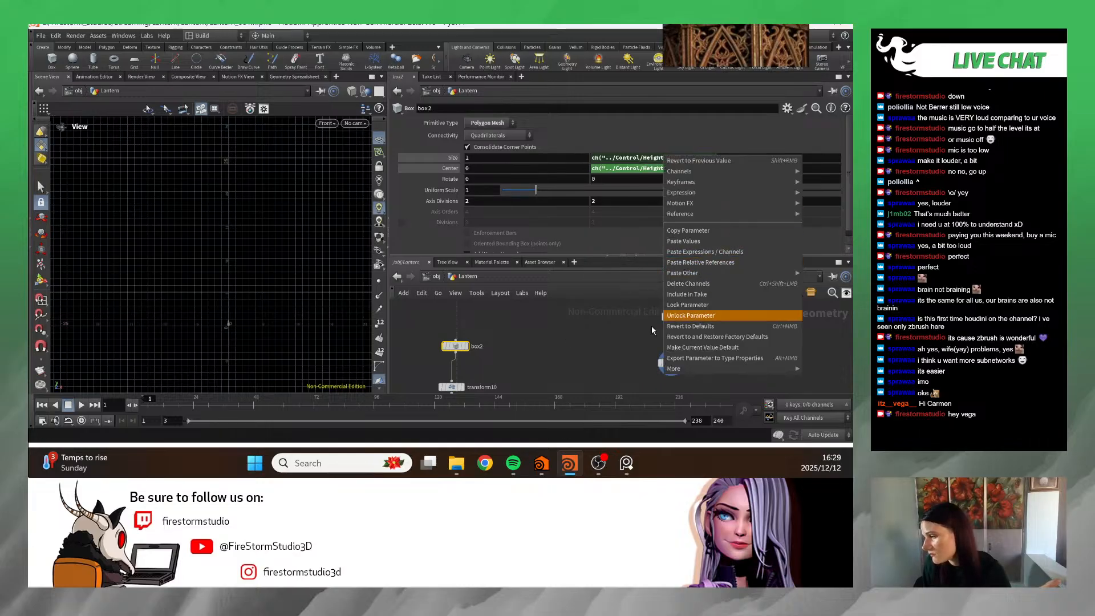
click(544, 369)
right_click(649, 161)
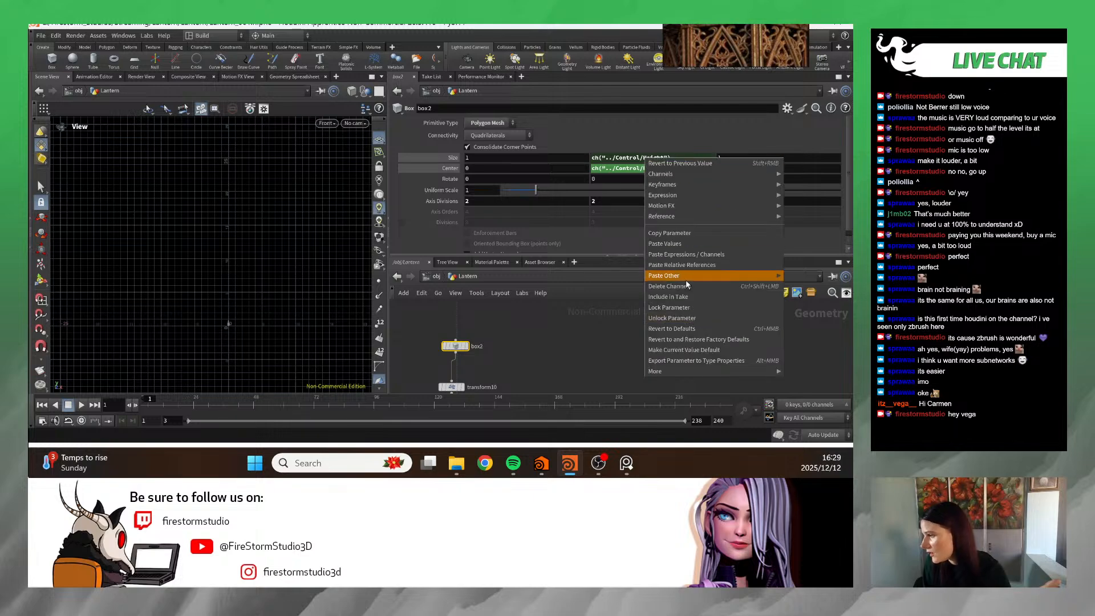
click(685, 287)
right_click(645, 168)
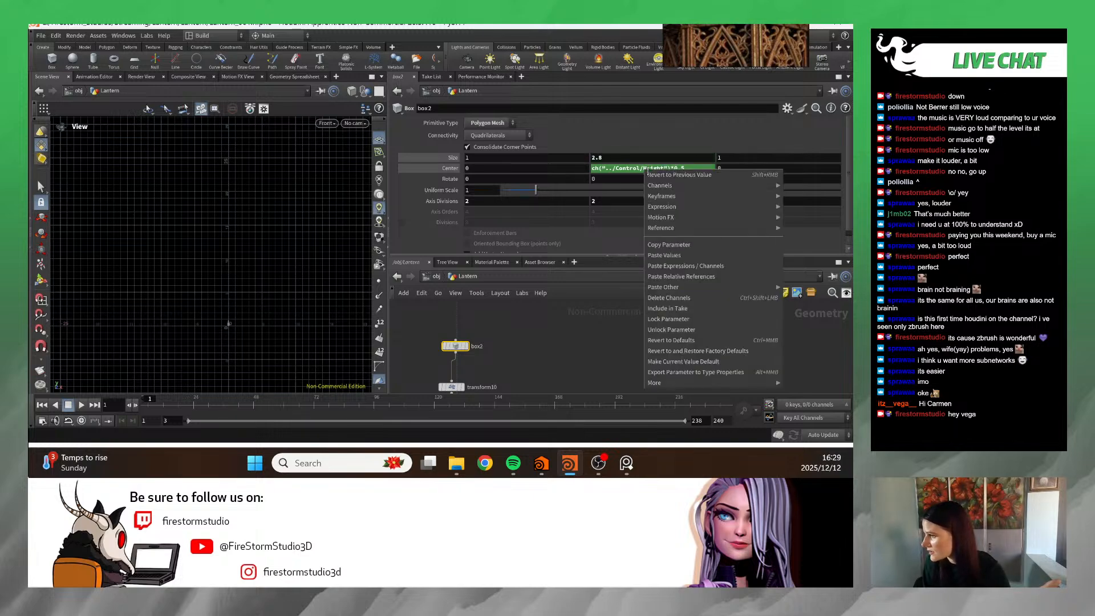
click(682, 297)
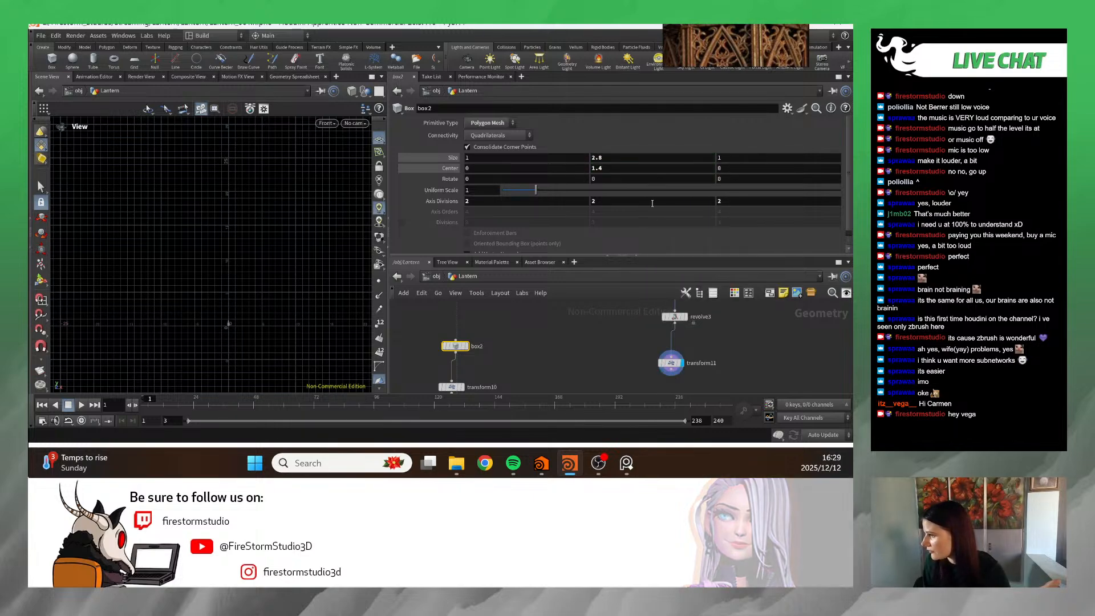
- Set box2's Y center to 0 and its Y size to 1
click(531, 169)
text(1)
key(Return)
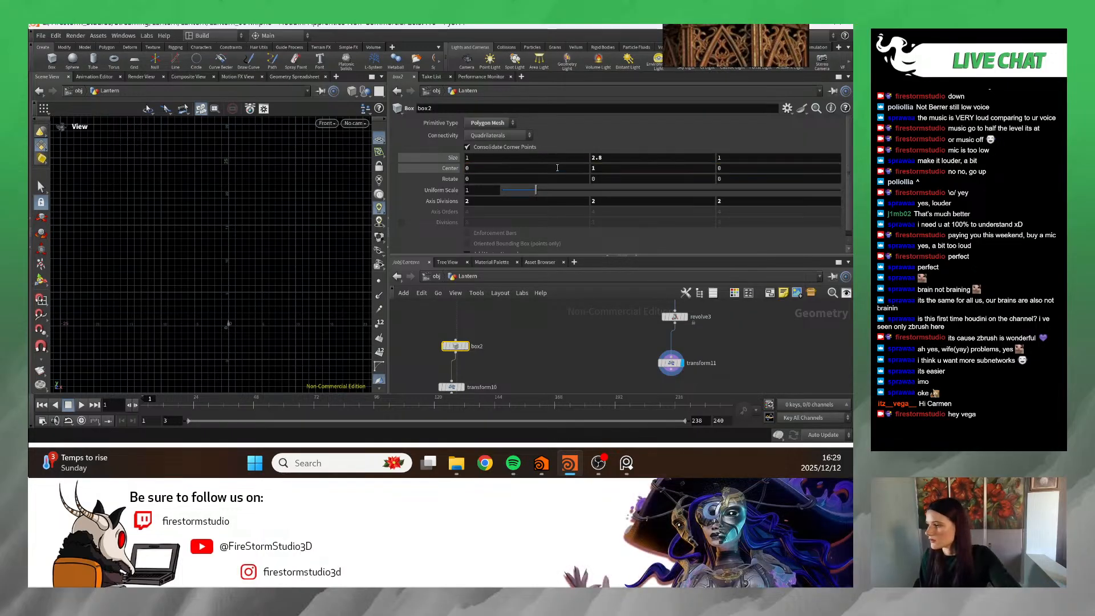
text(0)
key(Return)
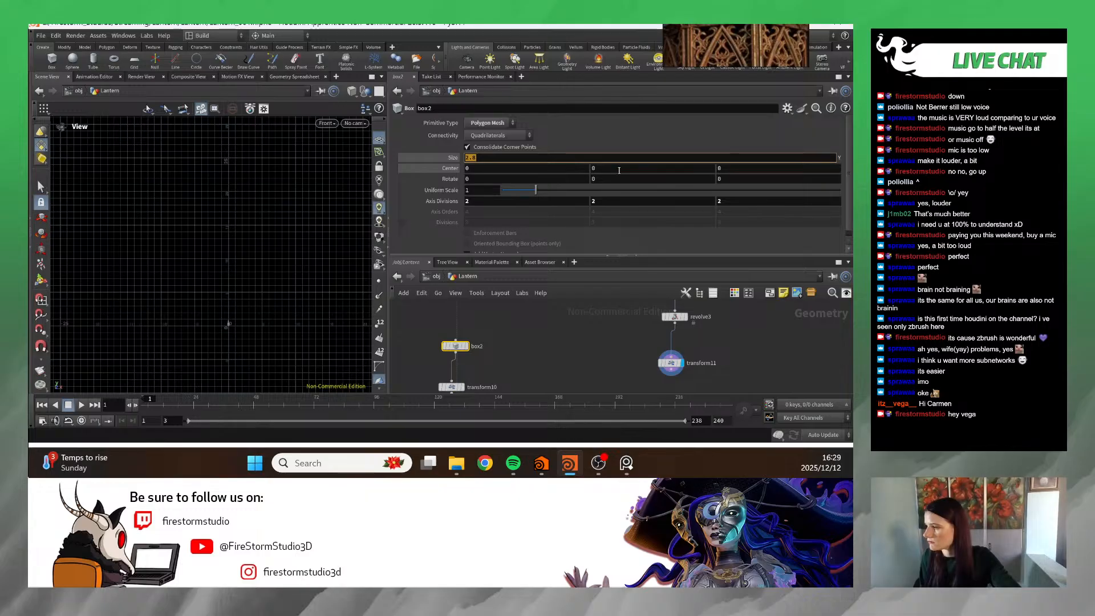
text(1)
key(Return)
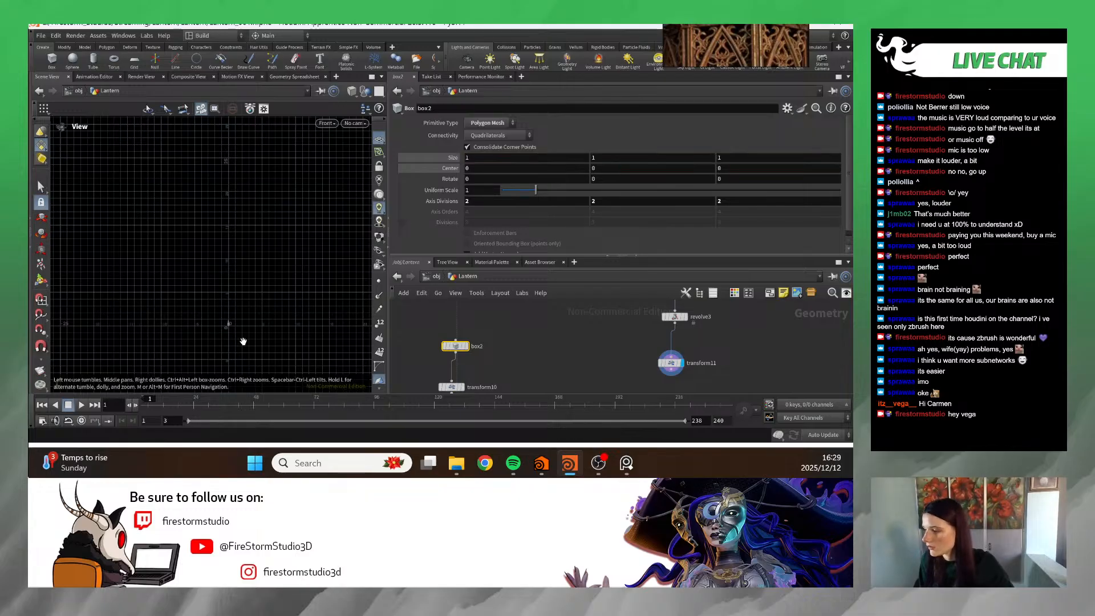
- Show transform10 as a template overlay and compare its wireframe box with the displayed finial
scroll(251, 297, up, 5)
scroll(260, 256, up, 5)
scroll(765, 341, down, 5)
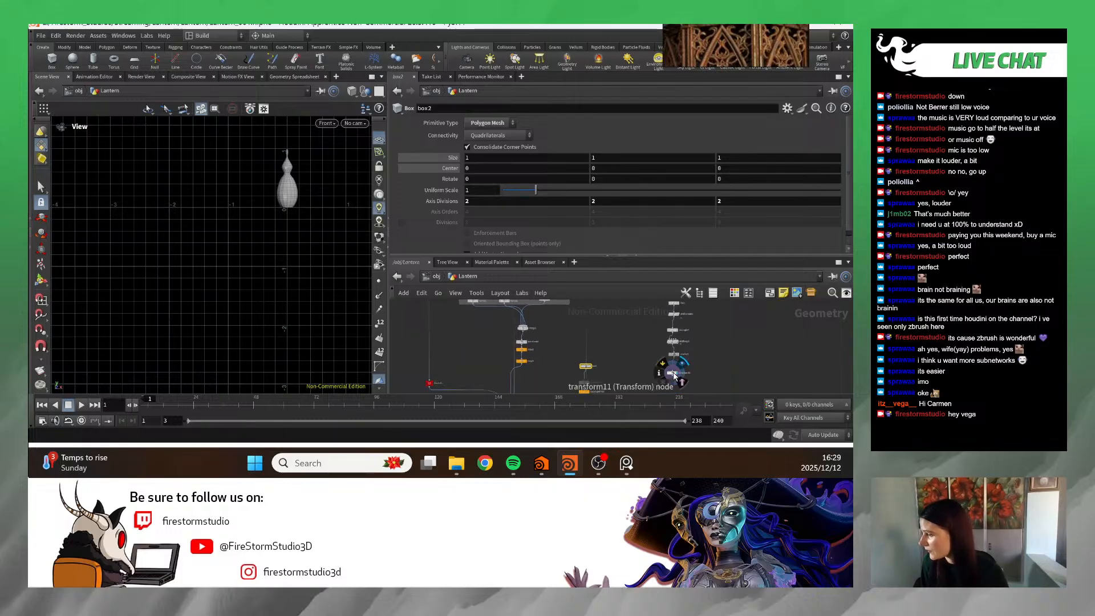
middle_drag(577, 358, 587, 344)
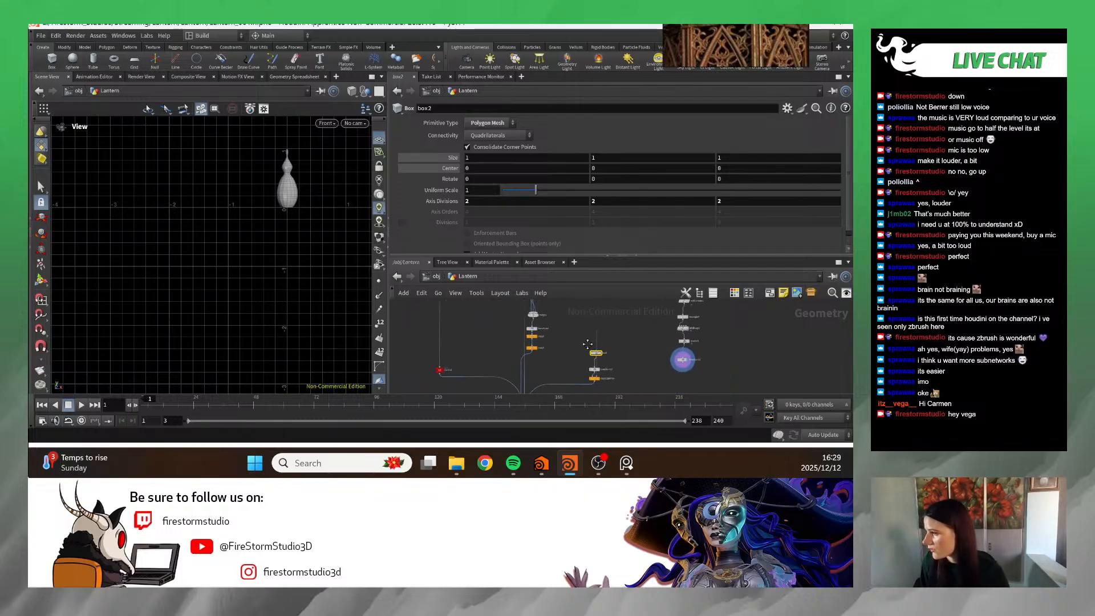
scroll(588, 344, up, 4)
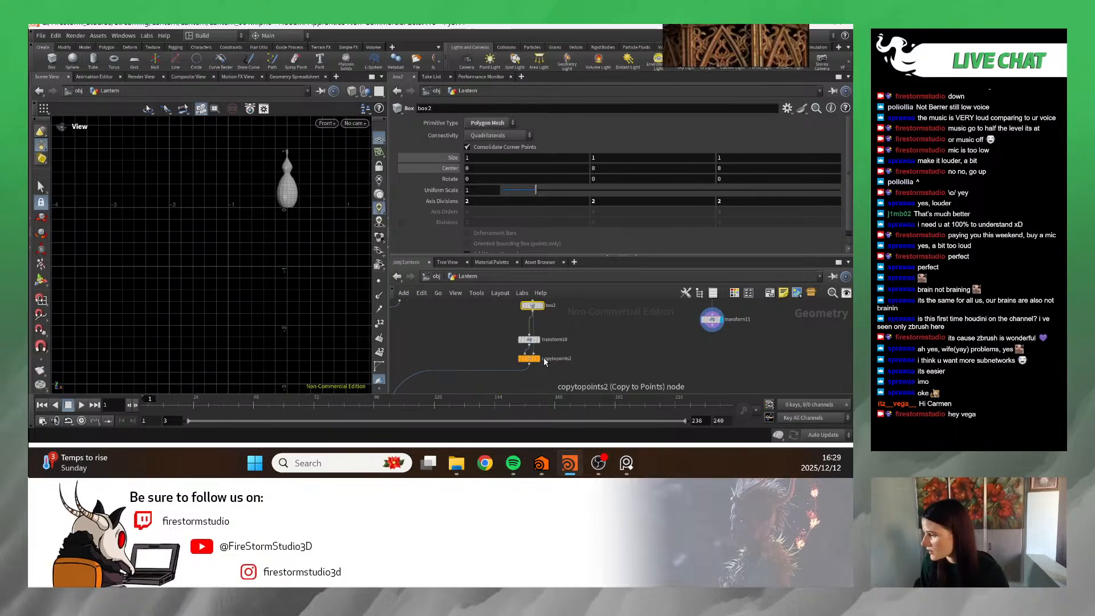
drag(529, 339, 520, 340)
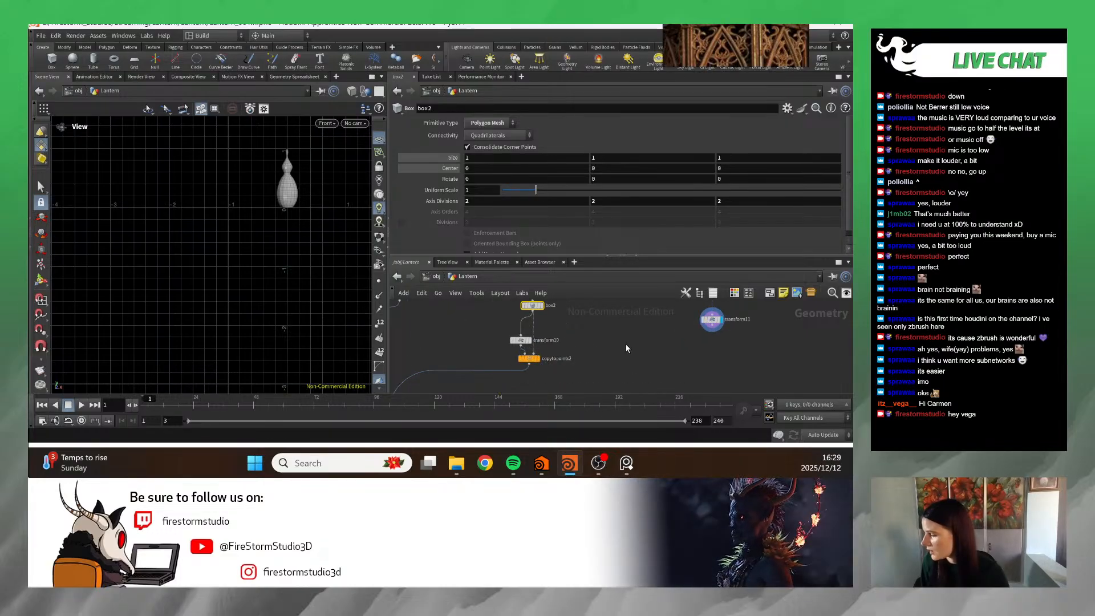
scroll(275, 256, down, 3)
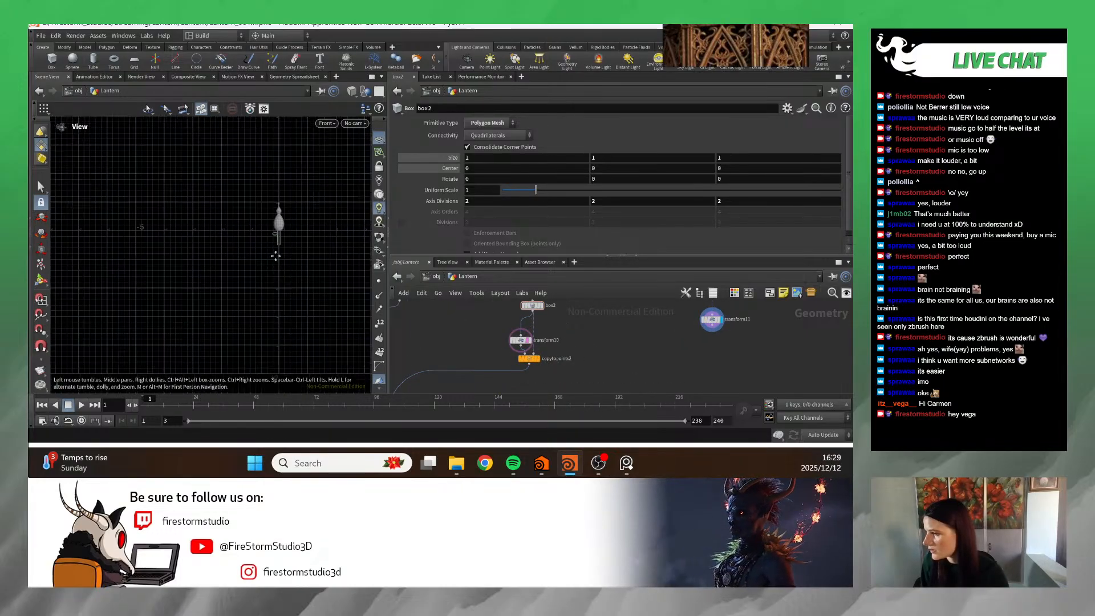
key(f)
middle_drag(255, 280, 261, 292)
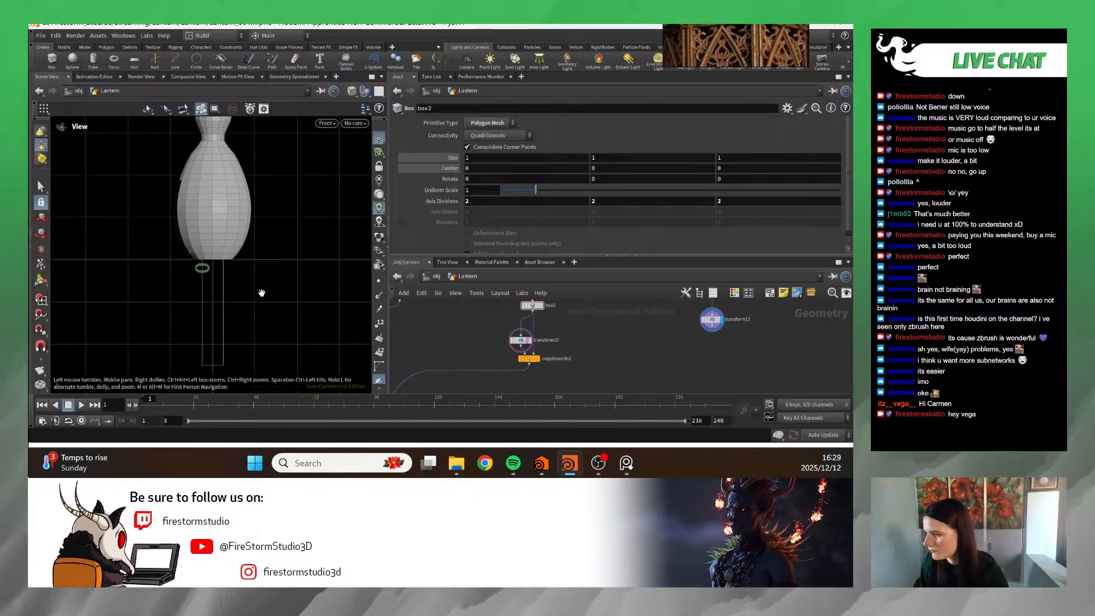
middle_drag(288, 197, 291, 310)
scroll(291, 299, down, 6)
scroll(237, 228, up, 5)
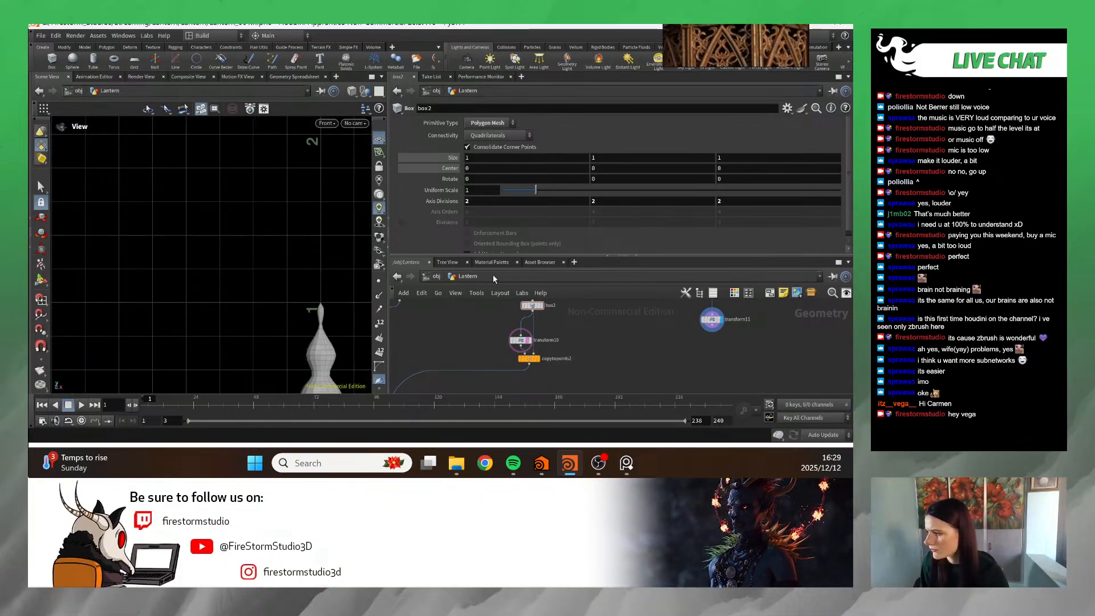
- Undo the Y size and Y center edits on box2, including the deletion of its height expressions
middle_drag(321, 265, 231, 198)
scroll(231, 197, down, 4)
middle_drag(227, 247, 87, 247)
scroll(513, 310, down, 3)
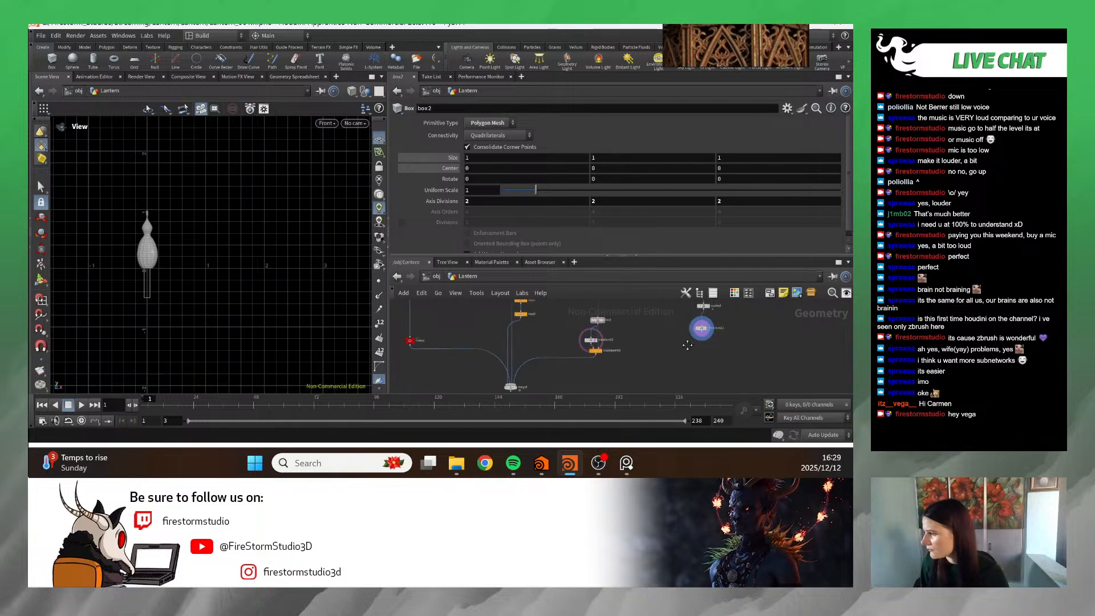
middle_drag(659, 371, 598, 353)
scroll(599, 354, up, 4)
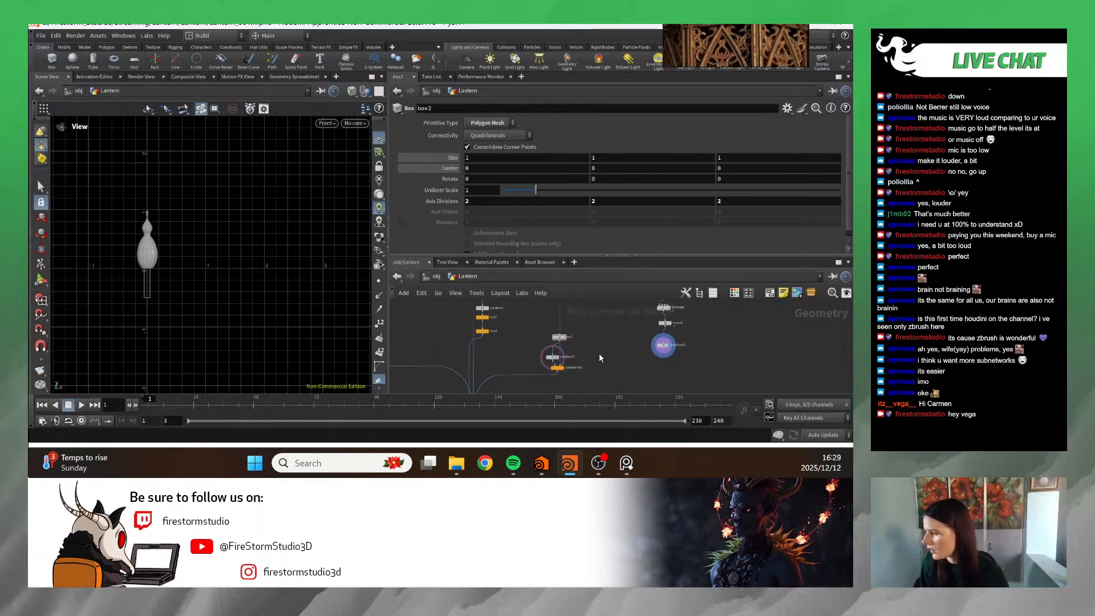
key(ctrl+z)
key(ctrl+z)
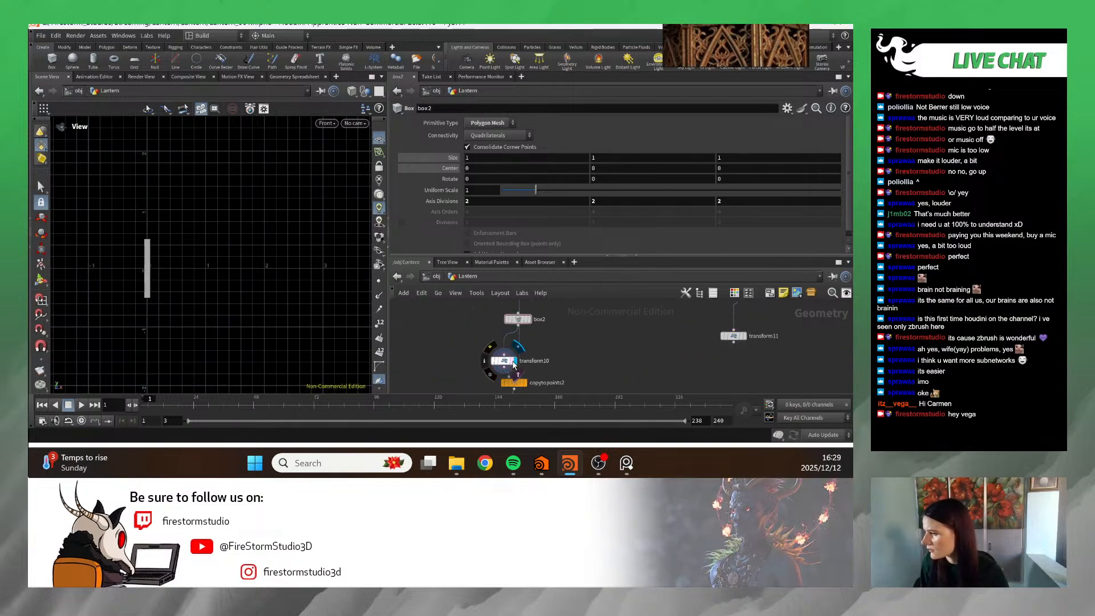
key(ctrl+z)
key(ctrl+z)
key(ctrl+z)
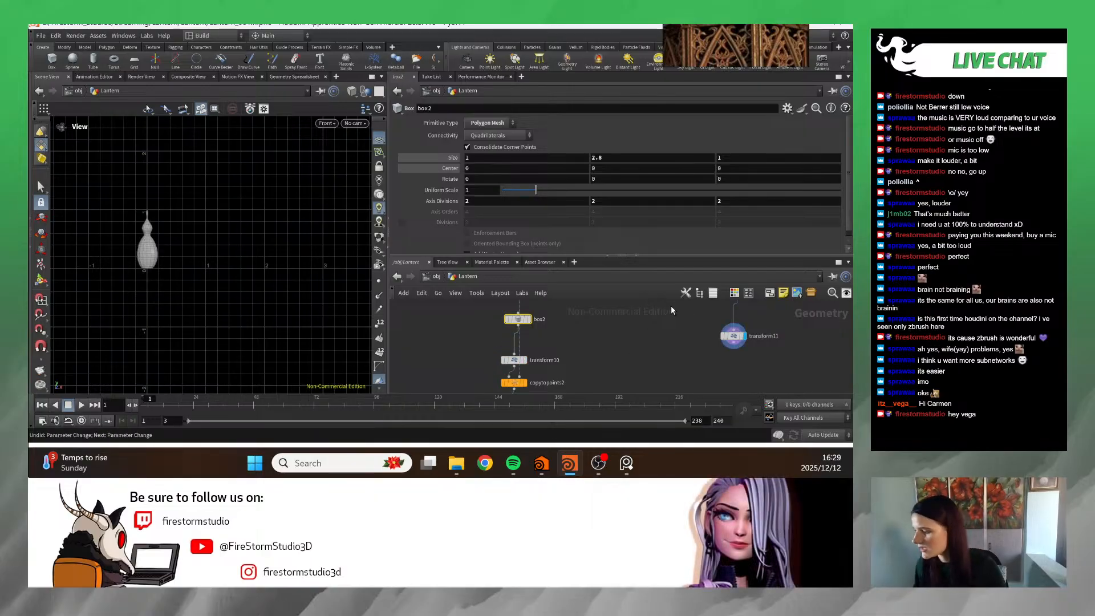
key(ctrl+z)
key(ctrl+z)
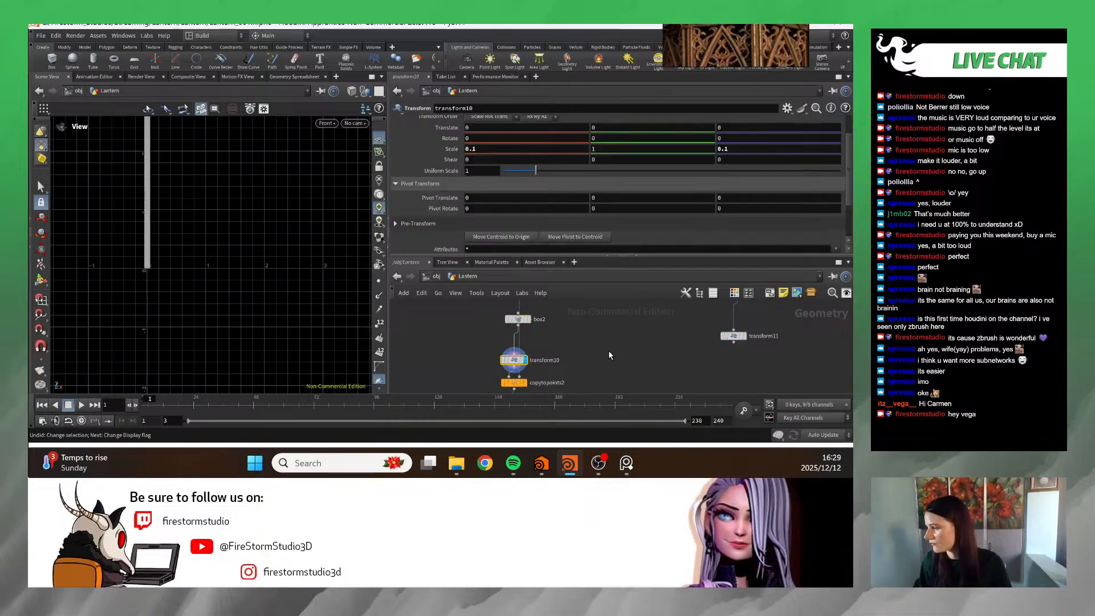
- Display transform11's finial in the viewport with transform10 shown as a template overlay
scroll(205, 299, down, 3)
middle_drag(206, 298, 244, 263)
scroll(244, 263, down, 2)
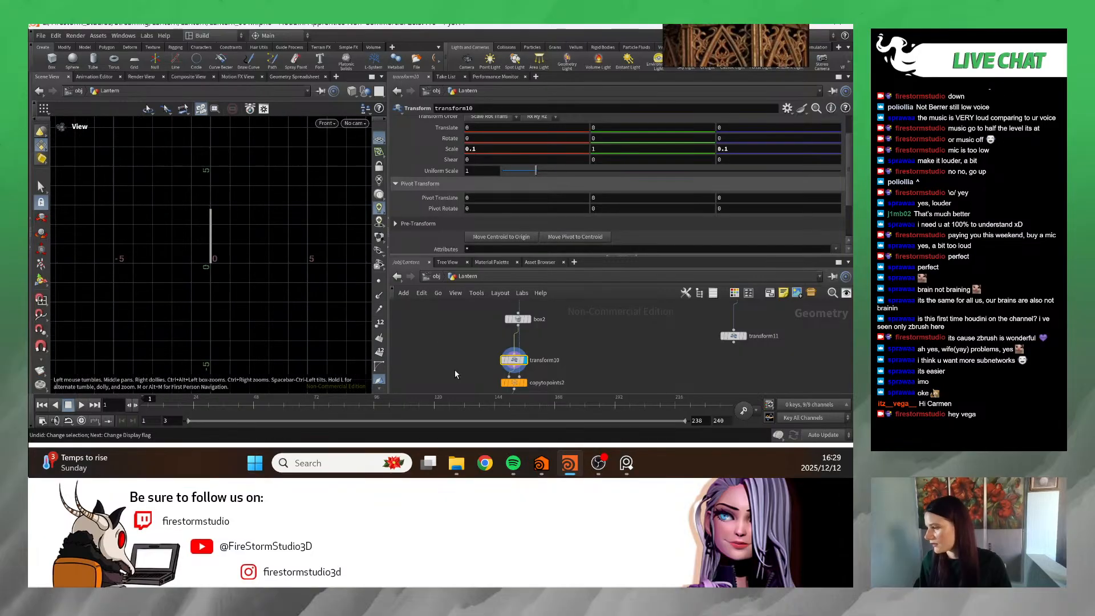
click(735, 336)
key(h)
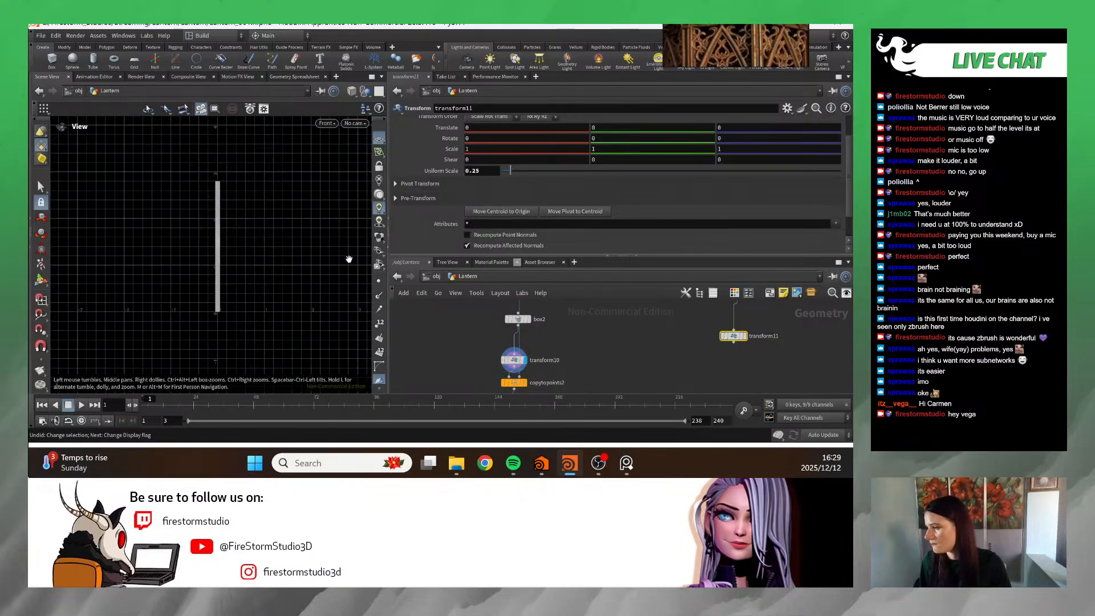
click(744, 336)
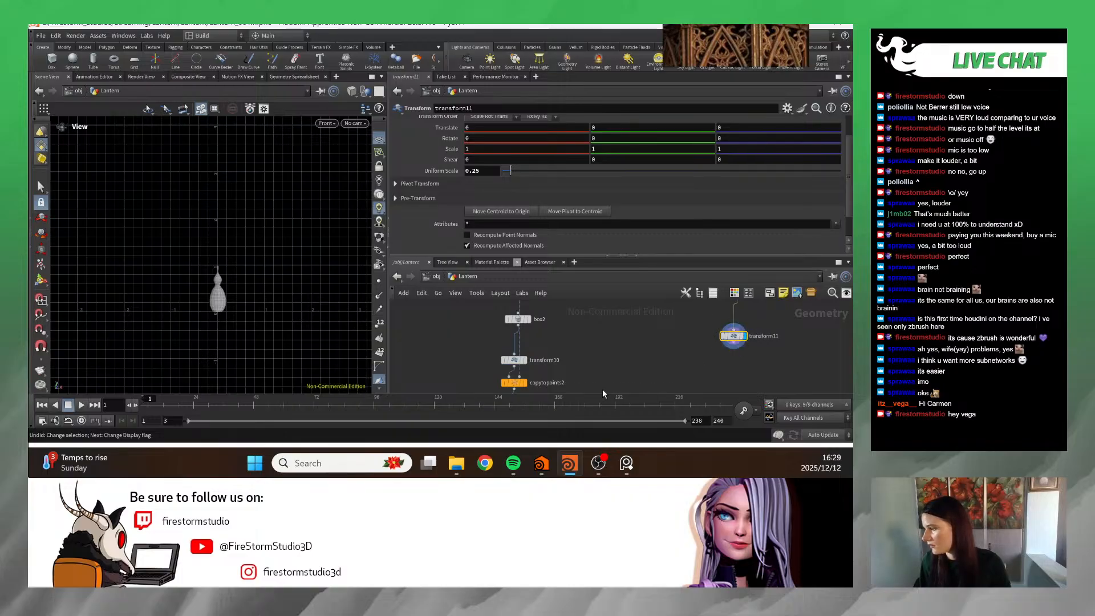
middle_drag(514, 362, 546, 360)
key(t)
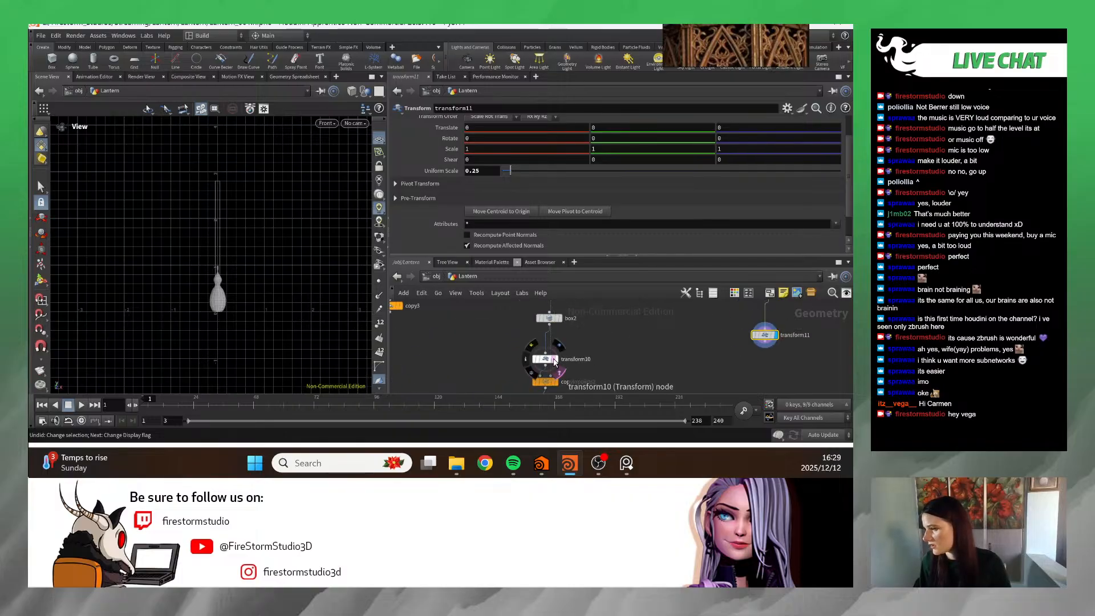
- Compare the finial's size and position with transform10's tall wireframe box in the front view
scroll(659, 350, down, 1)
middle_drag(730, 342, 668, 364)
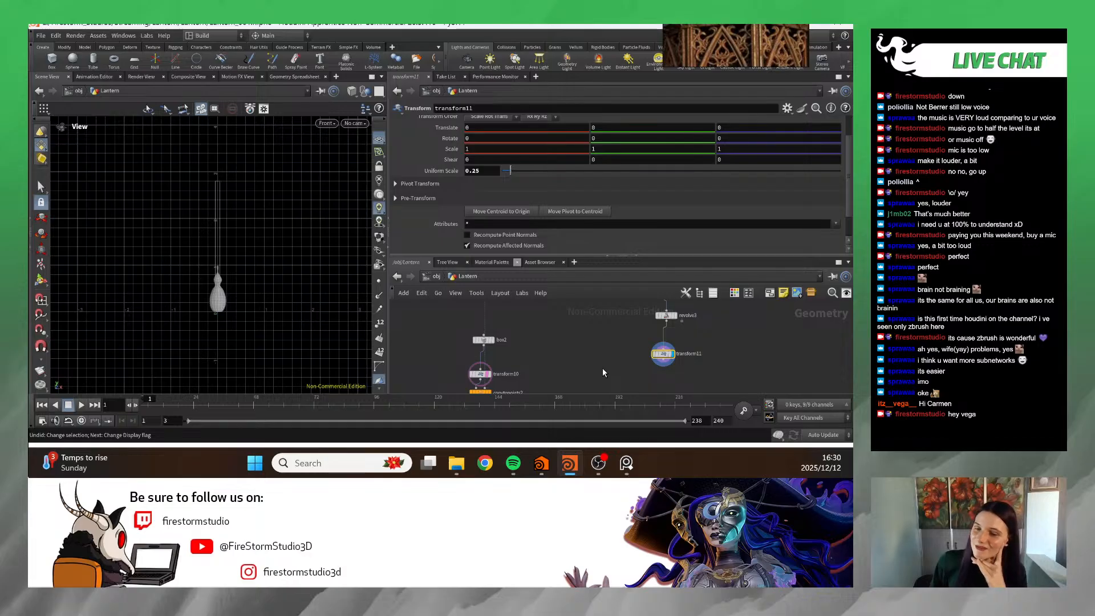
scroll(622, 376, down, 3)
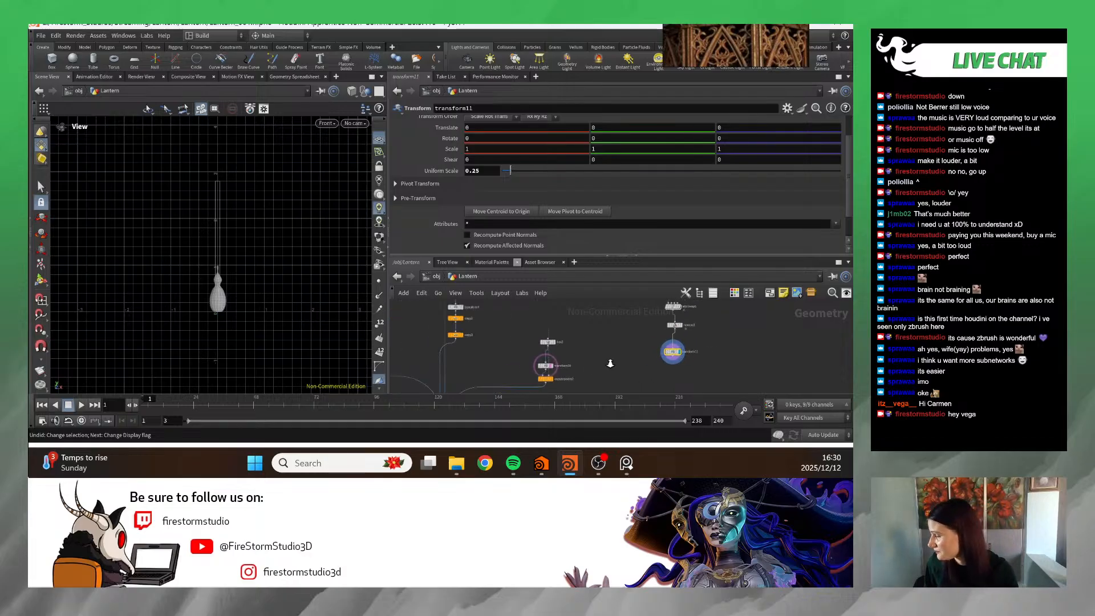
scroll(610, 364, up, 5)
middle_drag(547, 345, 496, 362)
middle_drag(735, 369, 502, 380)
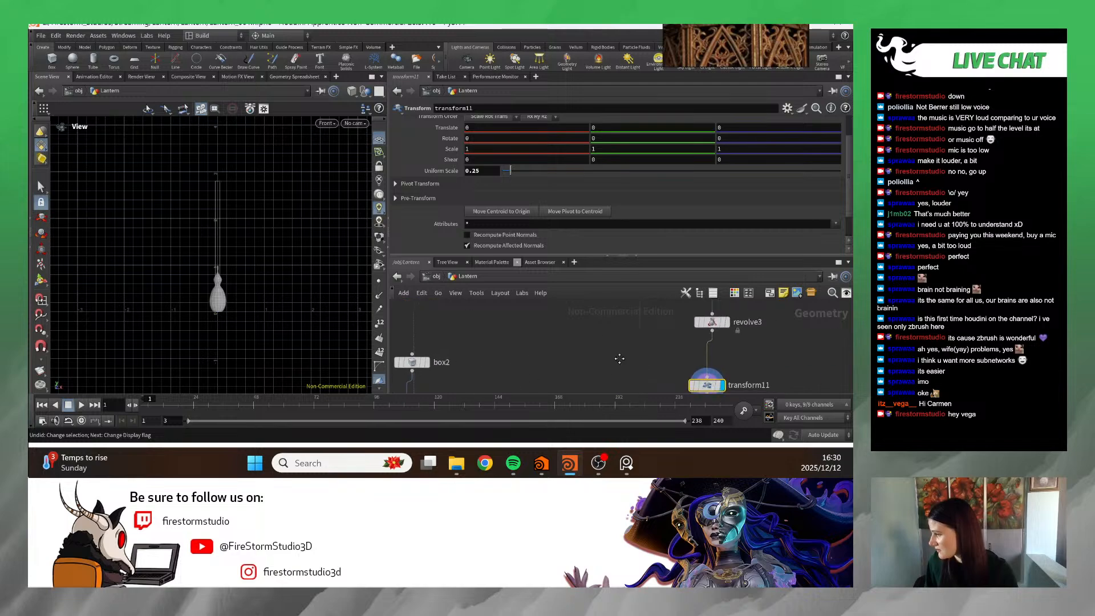
mouse_move(654, 358)
middle_down()
mouse_move(545, 373)
mouse_move(595, 324)
middle_up()
scroll(545, 372, down, 2)
scroll(273, 273, down, 1)
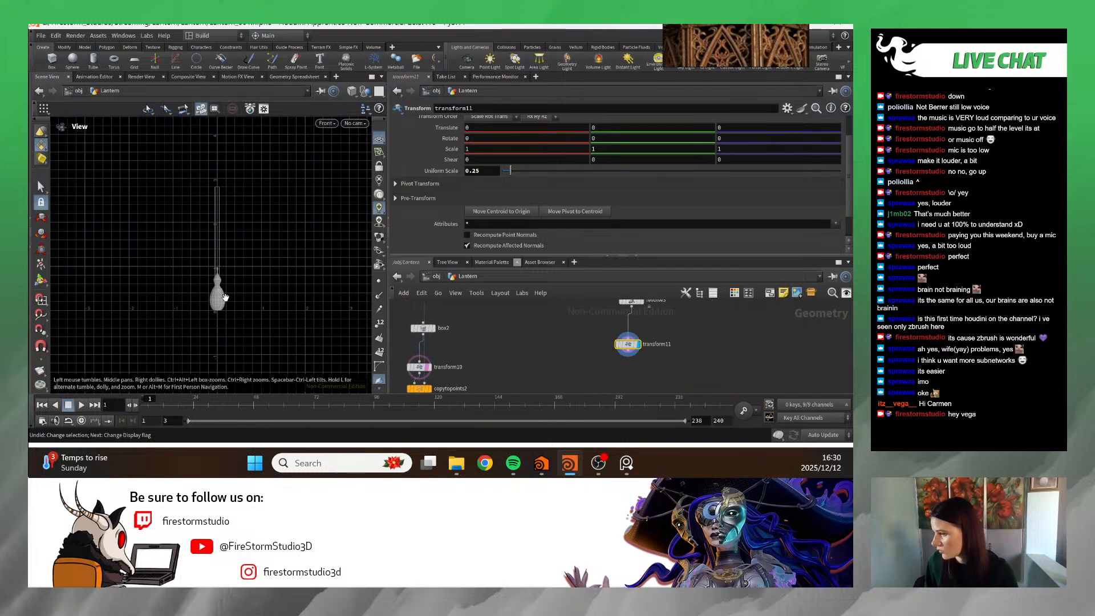
right_drag(229, 288, 445, 342)
middle_drag(130, 310, 236, 247)
right_drag(236, 247, 228, 200)
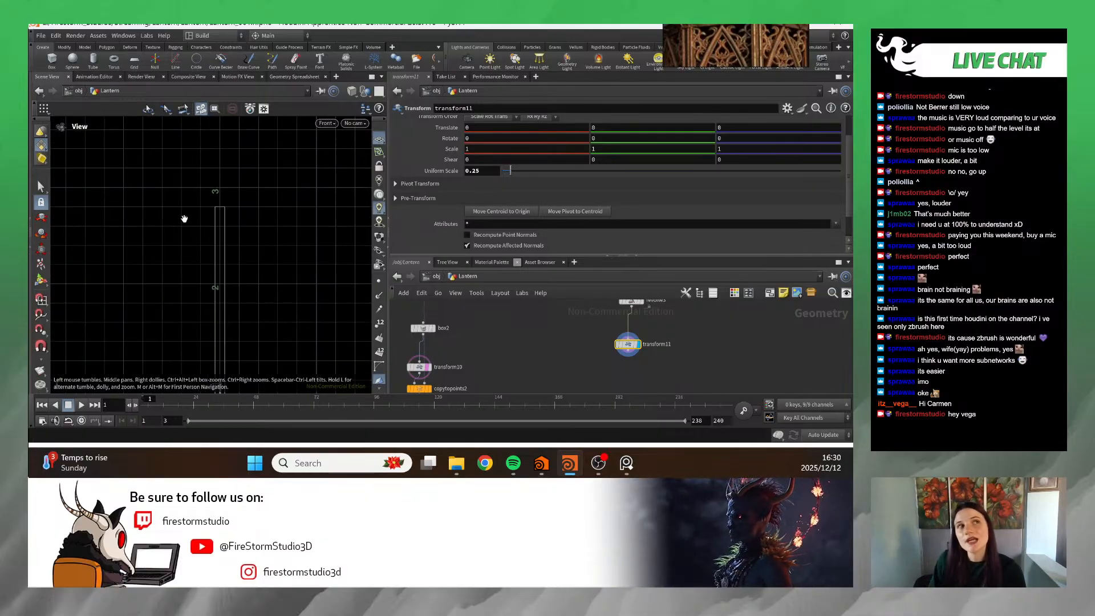
- Enlarge the PureRef reference window and examine the small finials around the lantern's roof edge
right_drag(768, 29, 390, 283)
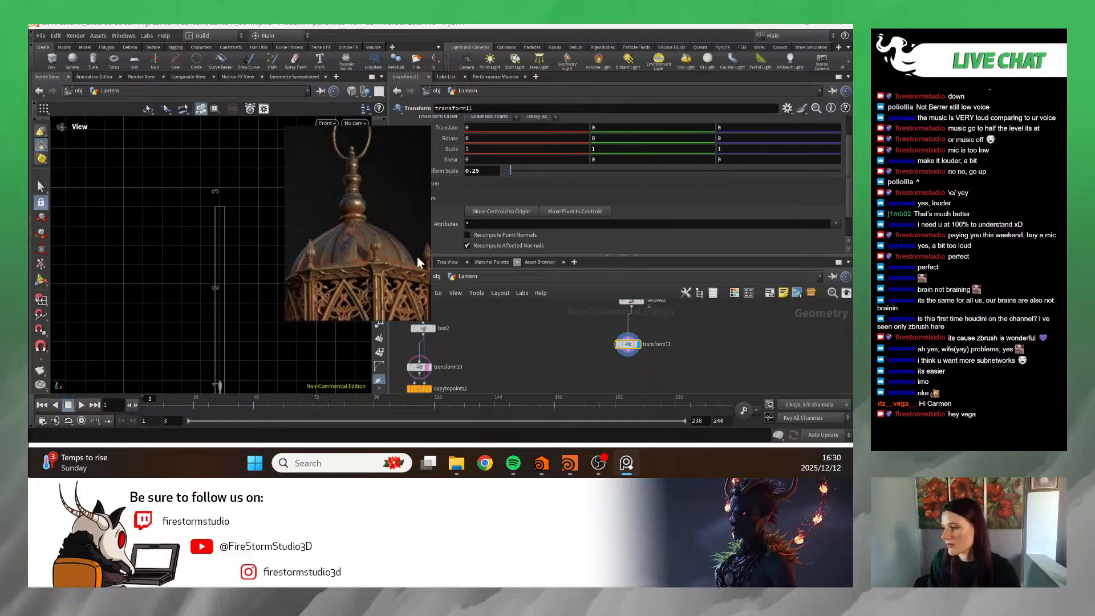
drag(429, 257, 540, 257)
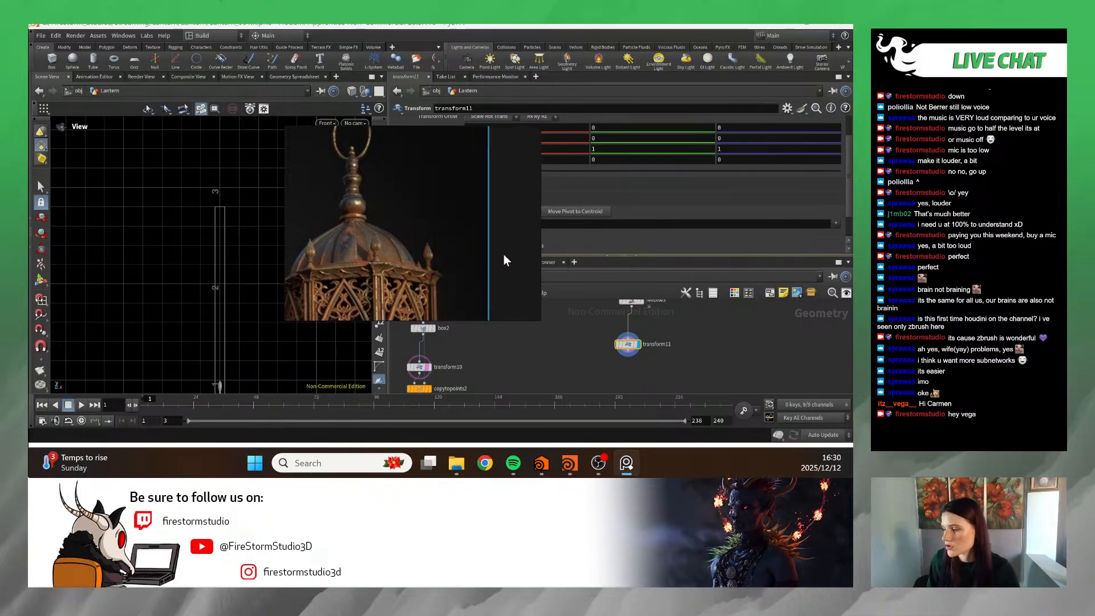
scroll(389, 254, up, 4)
scroll(462, 172, down, 4)
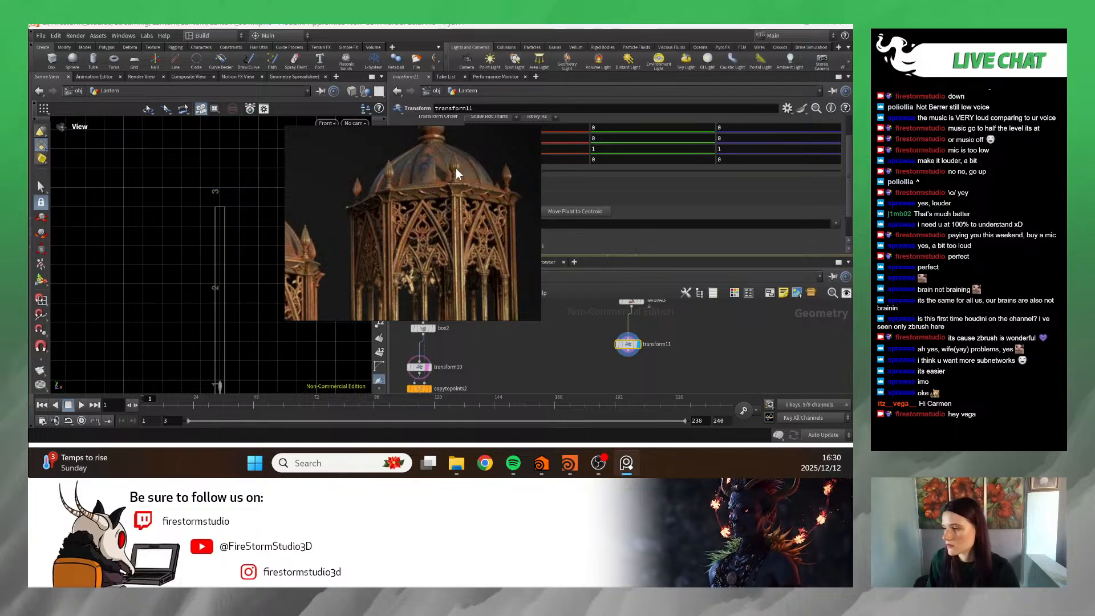
drag(453, 254, 532, 180)
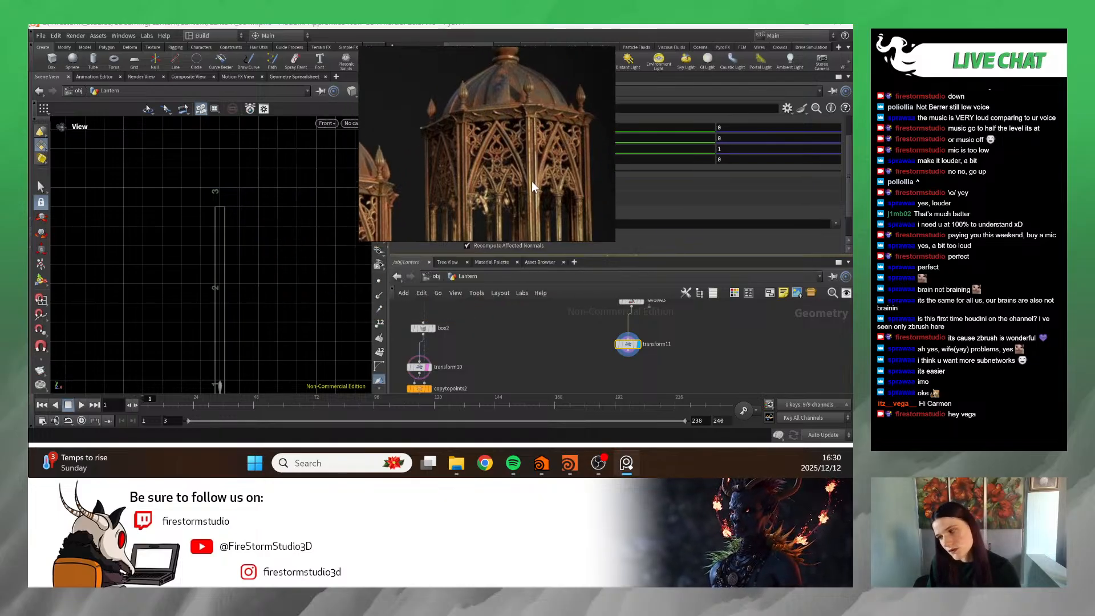
- Move the reference image clear of transform11's parameter values while reviewing the box2 and finial branches in the network
scroll(555, 357, down, 2)
scroll(556, 360, down, 1)
middle_drag(555, 360, 527, 386)
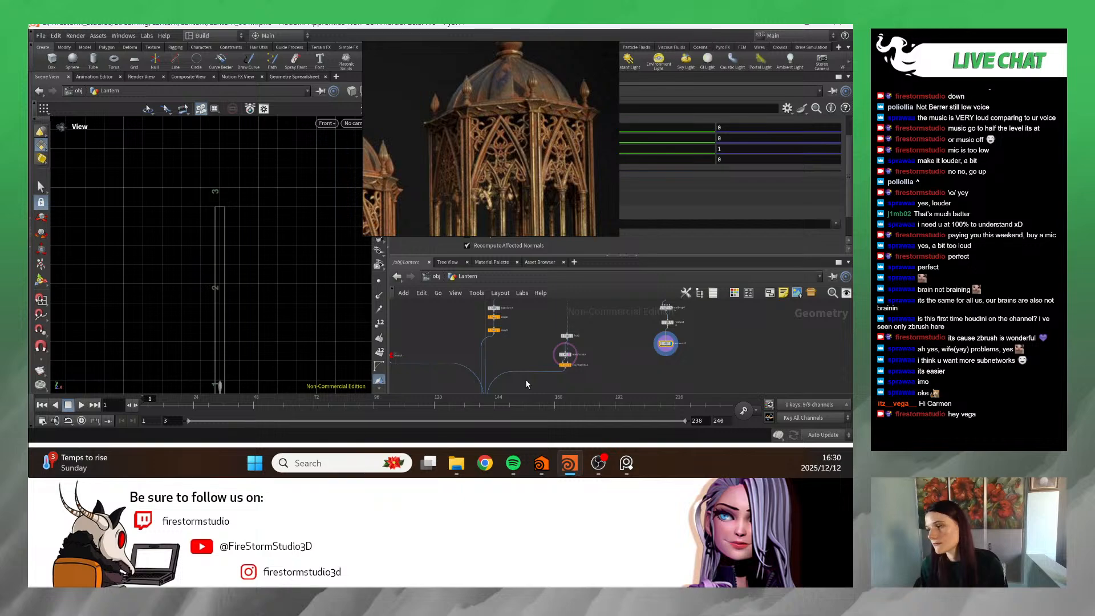
scroll(532, 363, up, 1)
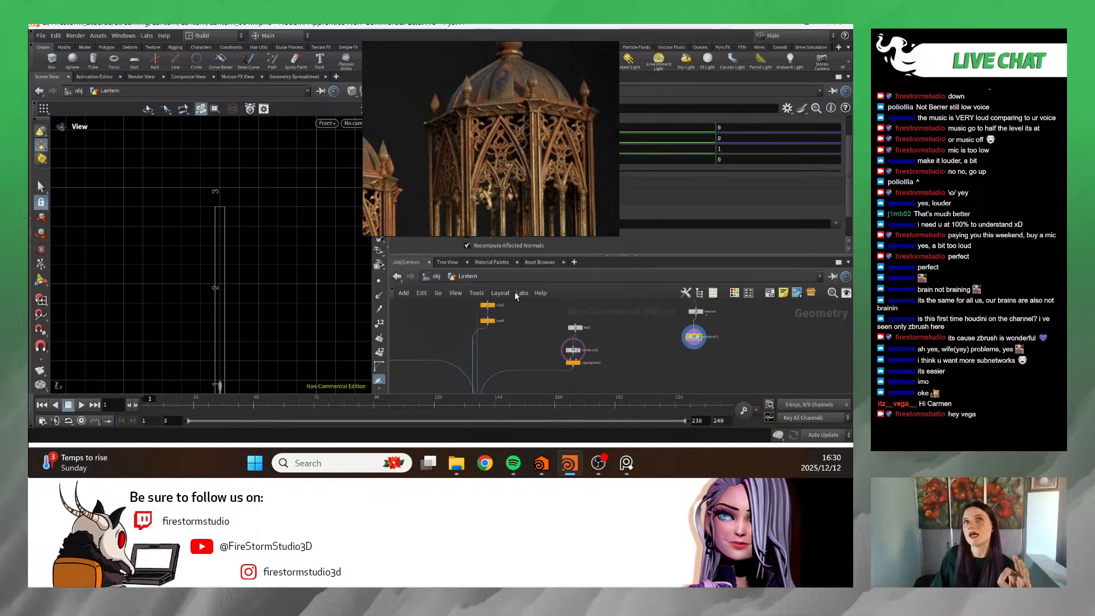
drag(521, 230, 599, 228)
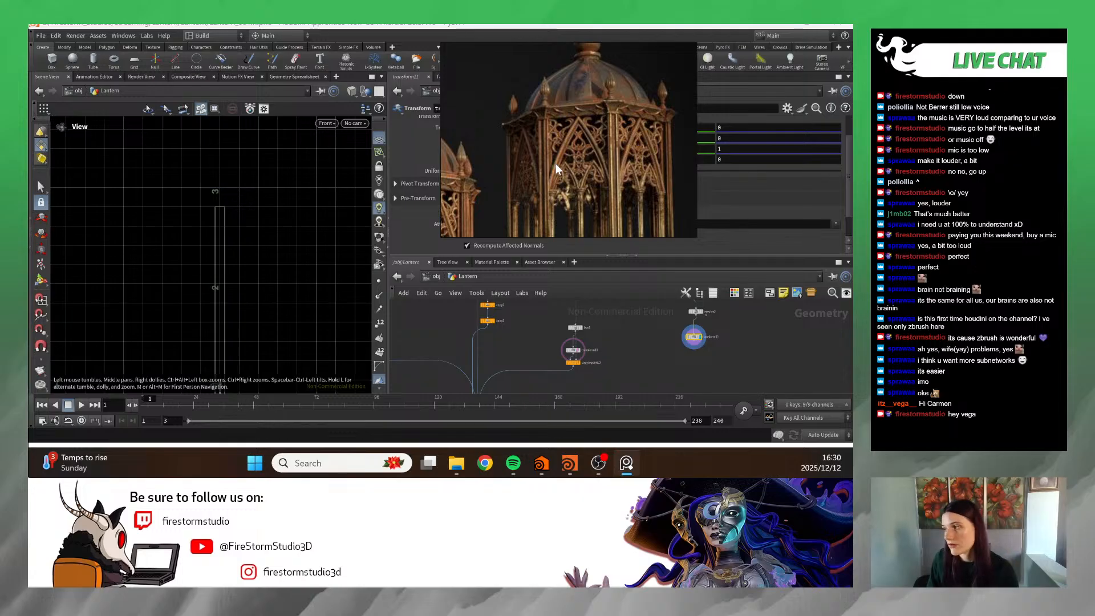
drag(553, 162, 645, 151)
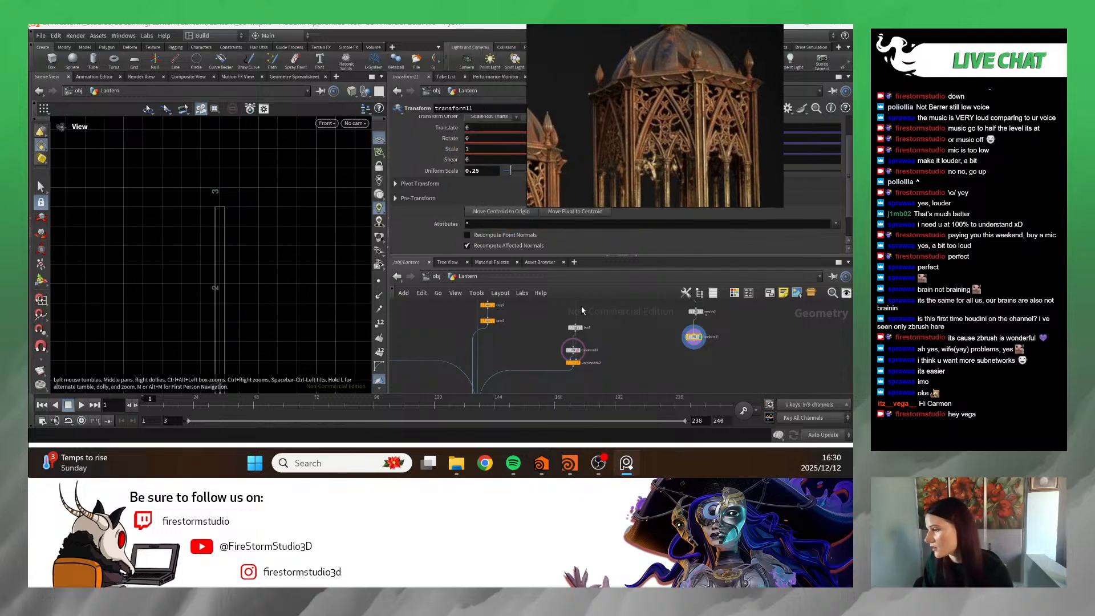
- Add a Copy to Points node just below transform11 in the Lantern network
scroll(601, 329, down, 5)
middle_drag(569, 336, 463, 283)
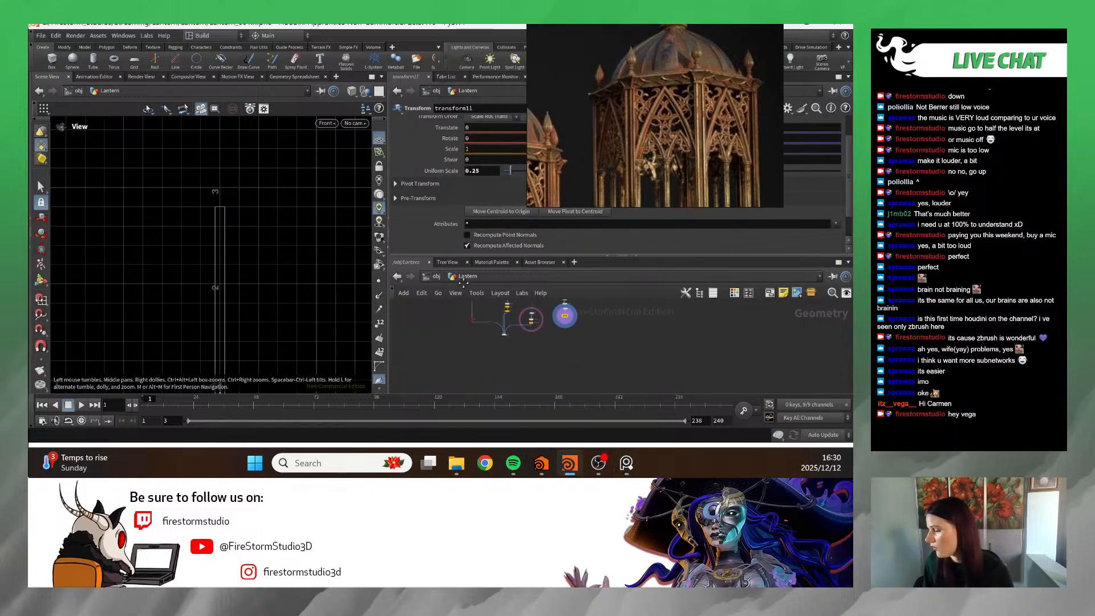
scroll(546, 306, up, 5)
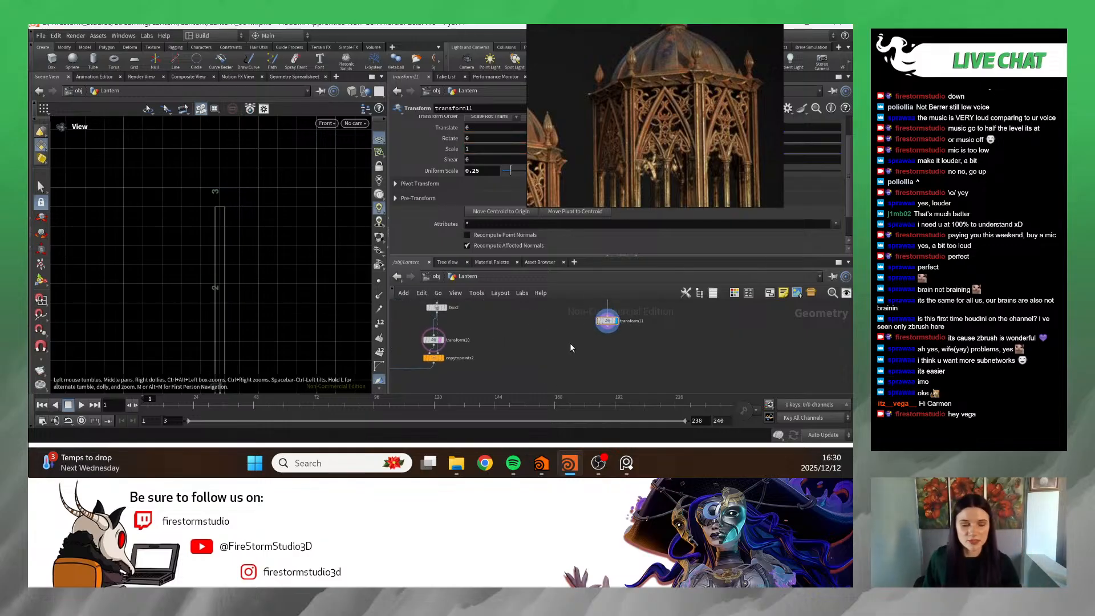
key(Tab)
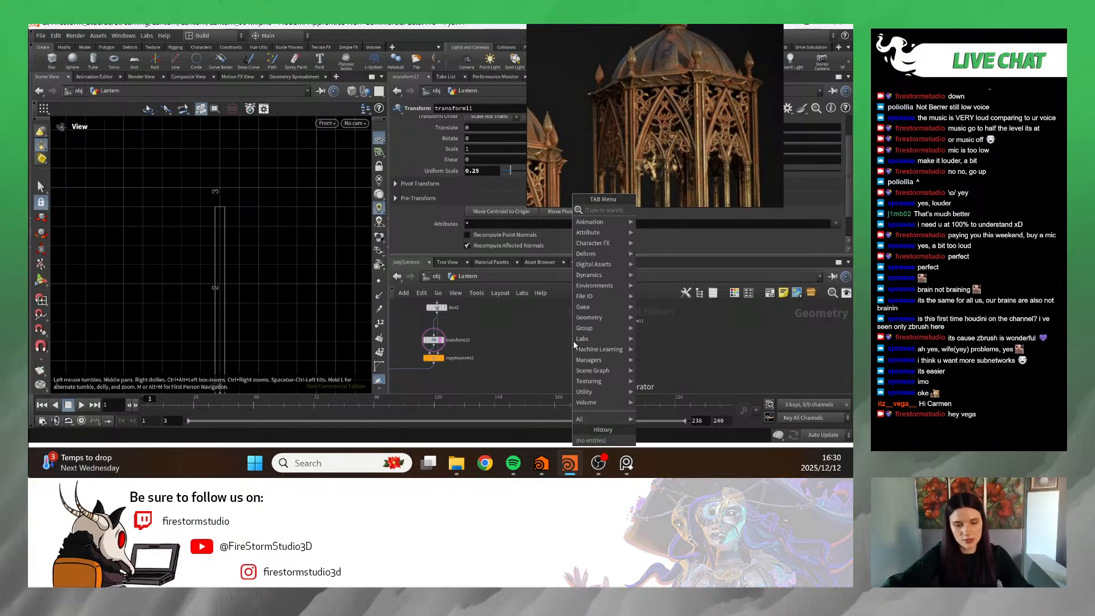
text(copy to p)
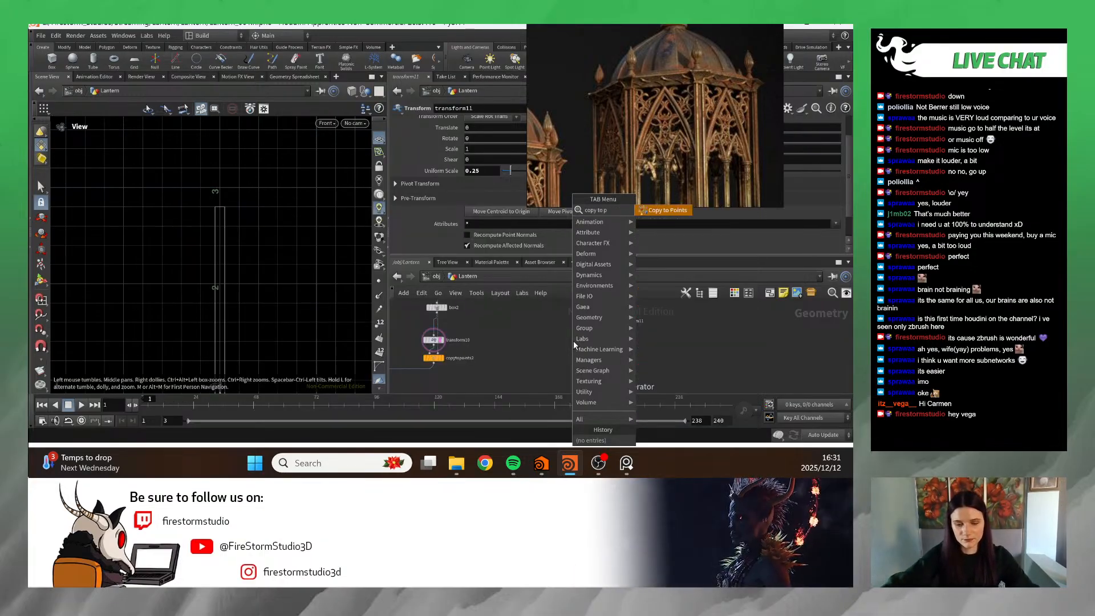
text(oints)
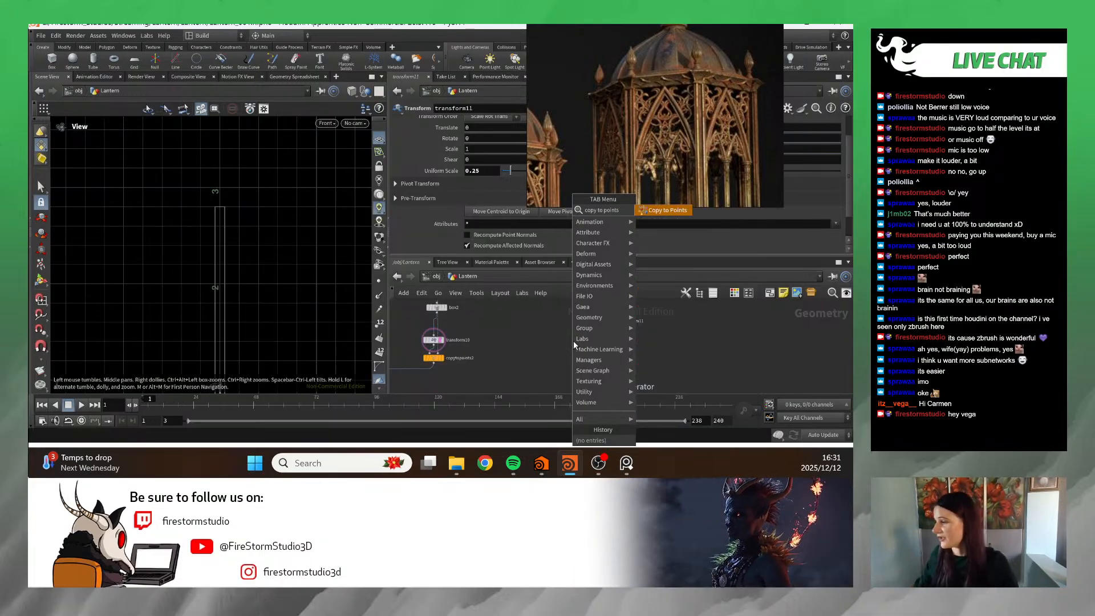
click(657, 214)
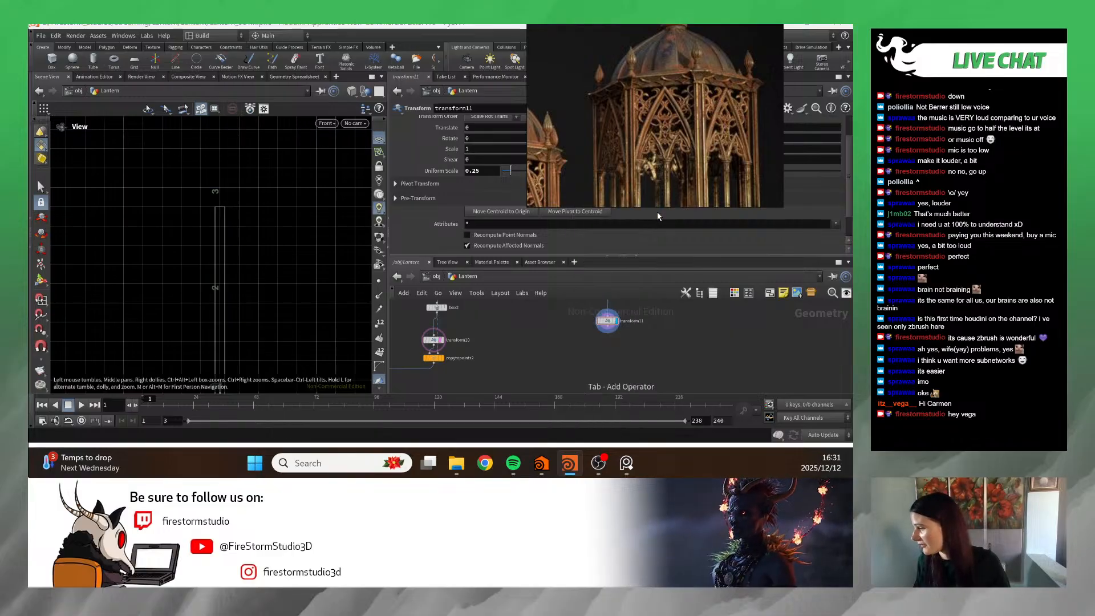
click(607, 351)
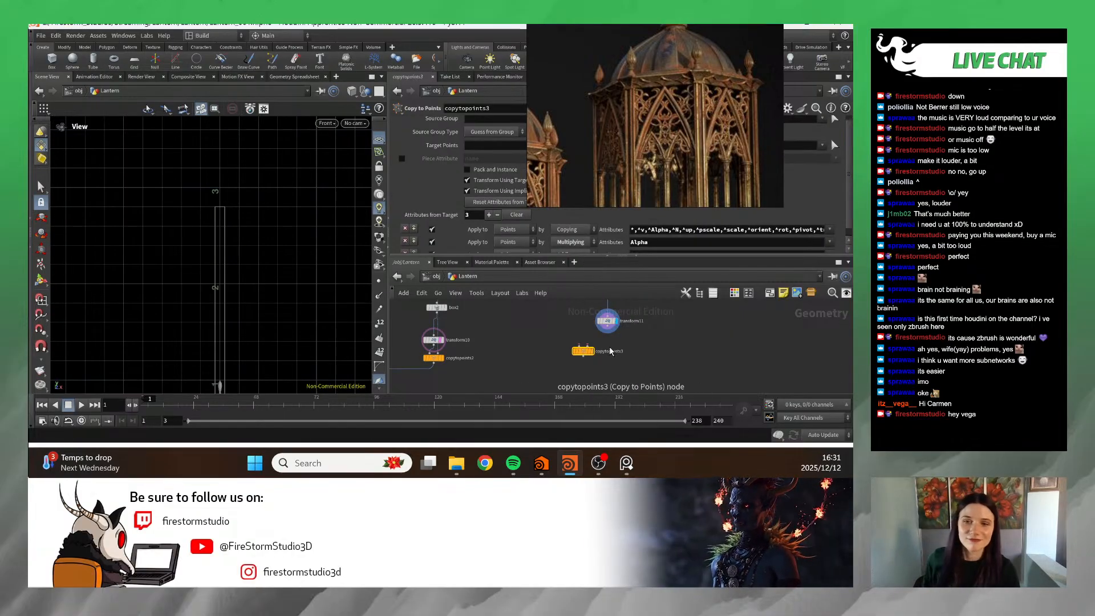
- Locate the group4 node that creates the Pillar_Placement group, select it and display its geometry in the viewport
middle_drag(646, 330, 625, 361)
scroll(624, 360, up, 5)
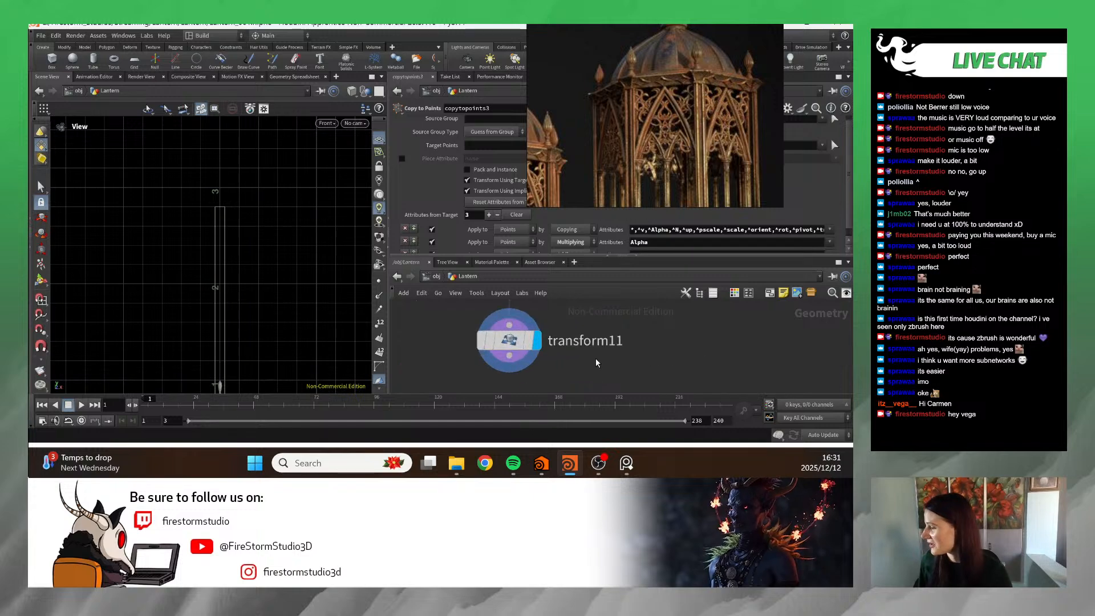
scroll(624, 361, down, 5)
scroll(624, 361, up, 5)
scroll(574, 363, down, 6)
scroll(575, 362, down, 10)
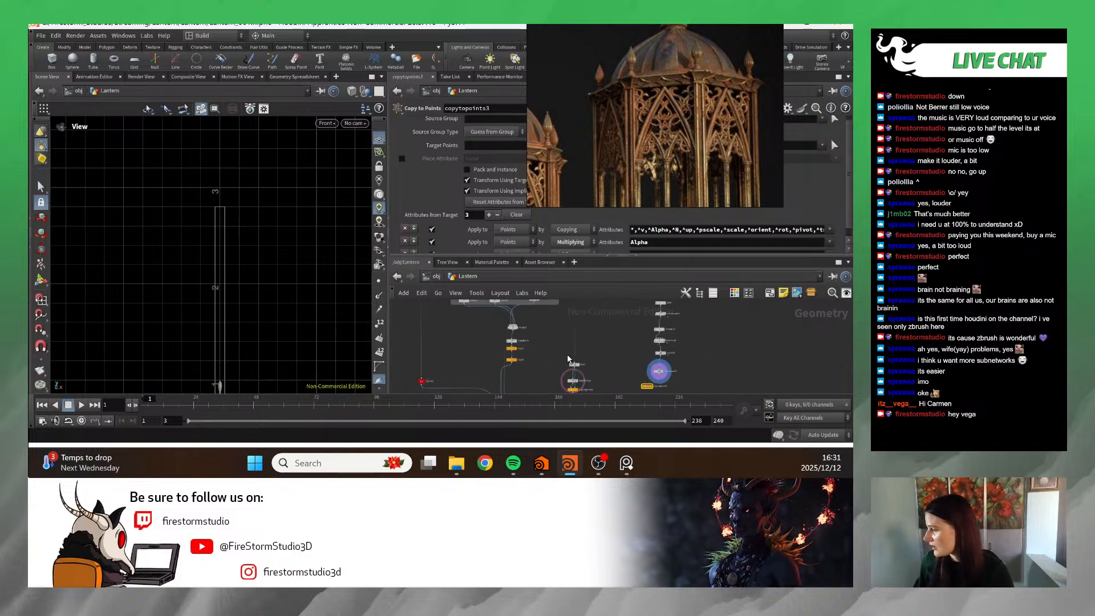
scroll(572, 337, up, 10)
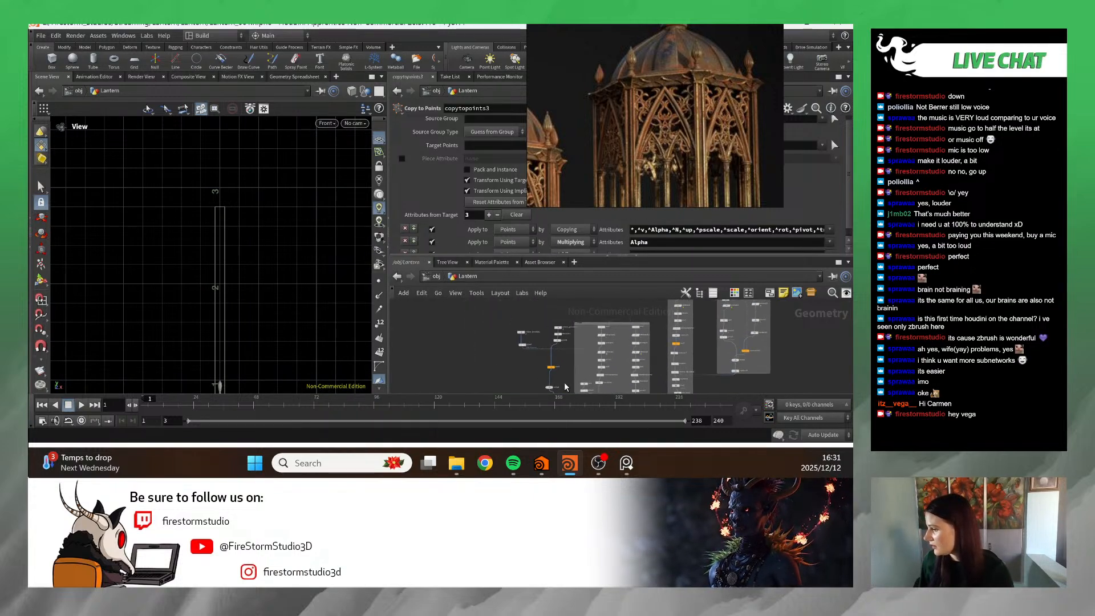
scroll(514, 348, up, 2)
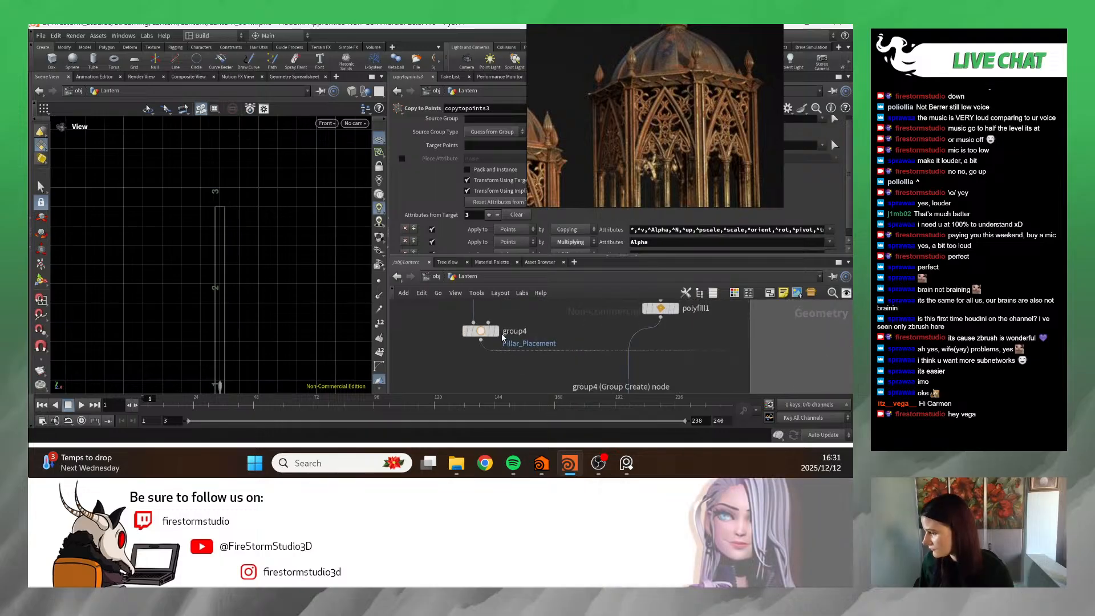
click(480, 330)
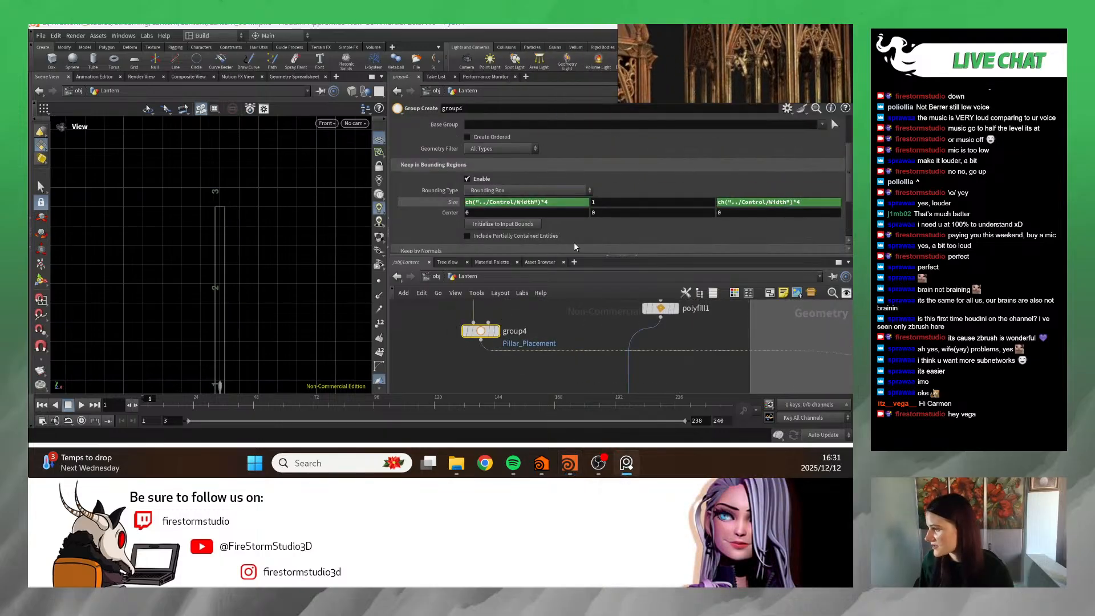
click(496, 330)
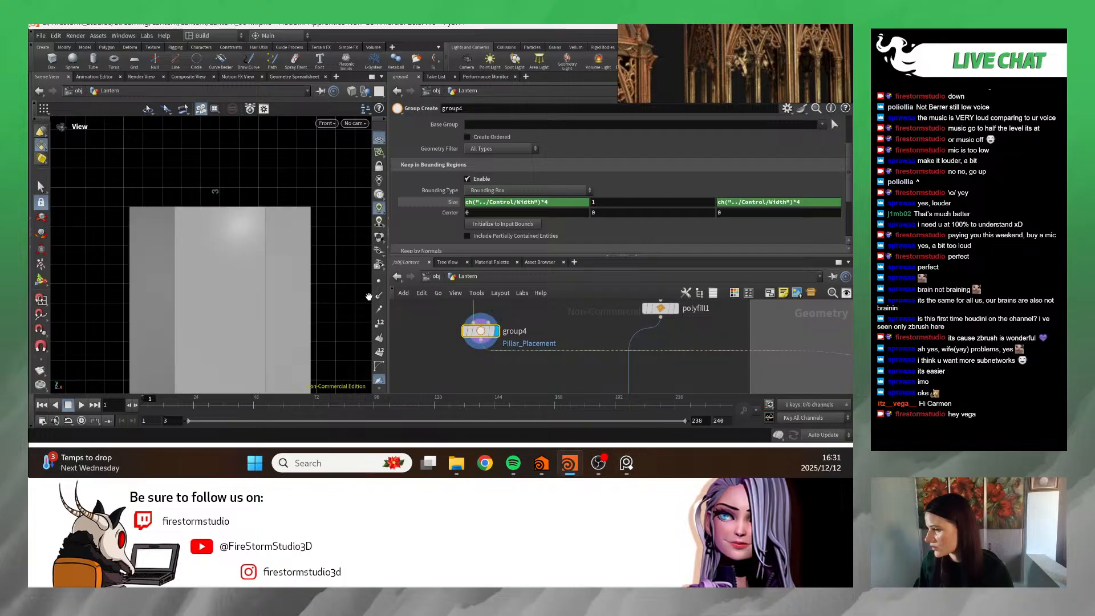
- Duplicate the group4 node beside the original and display the copy with the cylinder in view
scroll(342, 291, down, 8)
alt+middle_drag(303, 303, 268, 286)
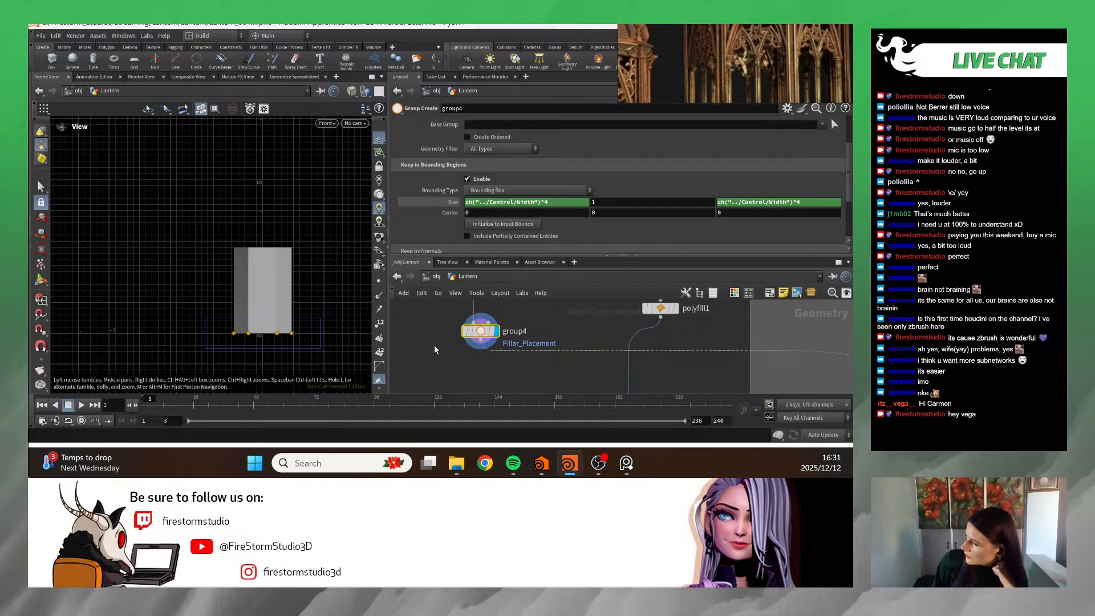
alt+drag(474, 332, 413, 335)
middle_drag(467, 342, 520, 348)
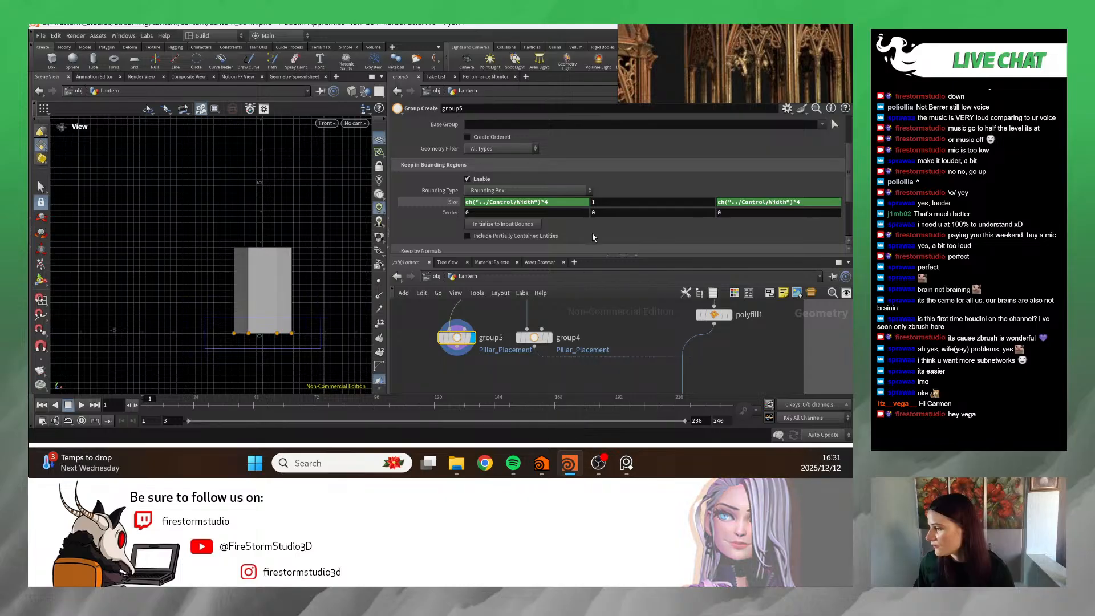
- Find the Control null in the Lantern network and copy its Height parameter
scroll(591, 233, down, 3)
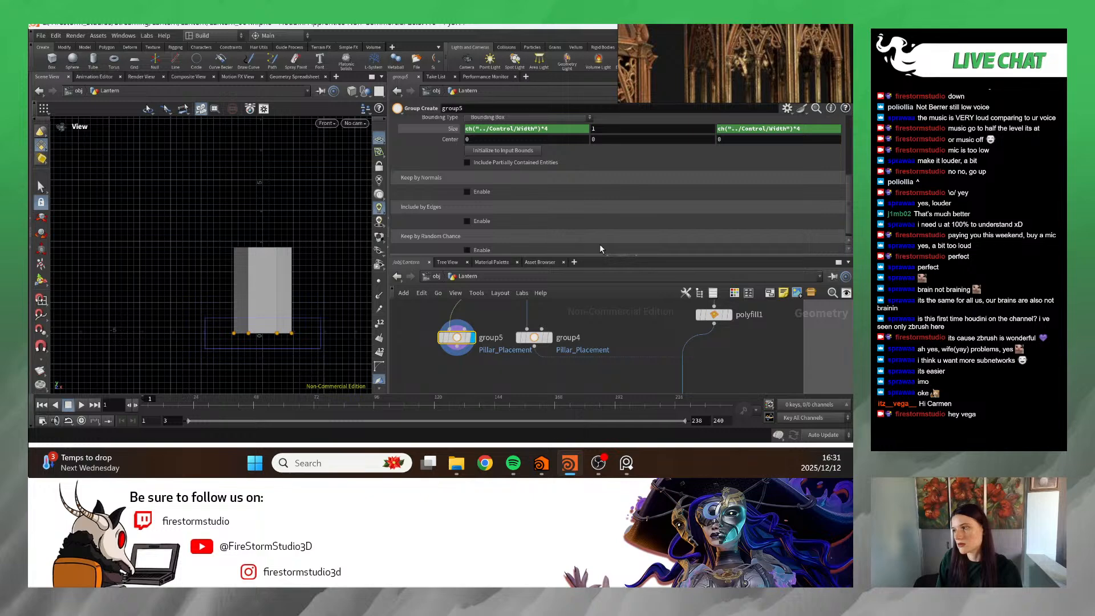
scroll(595, 347, down, 6)
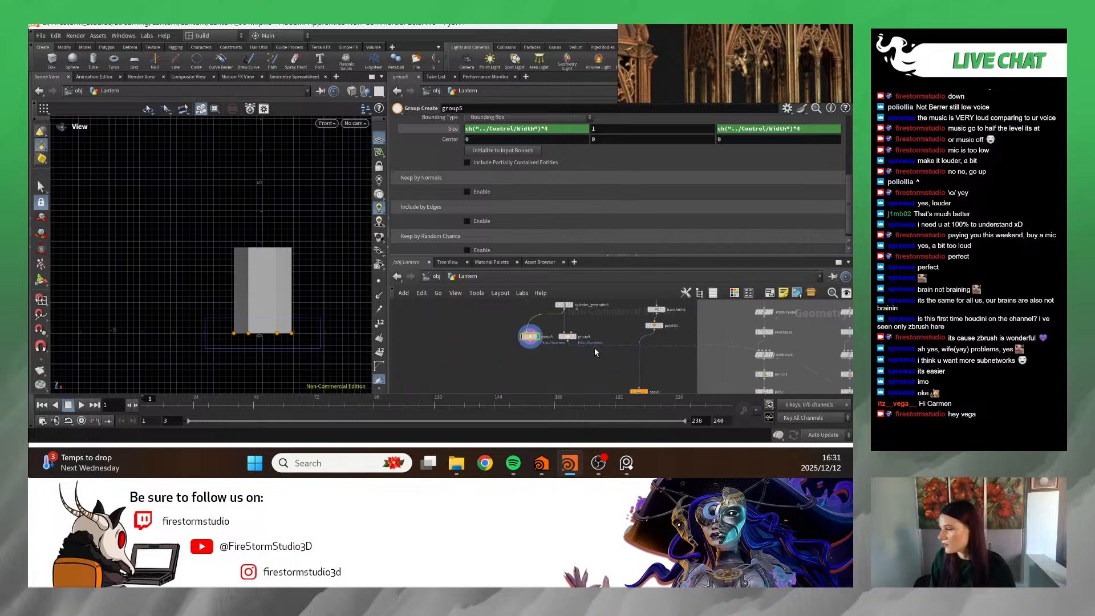
scroll(539, 331, down, 4)
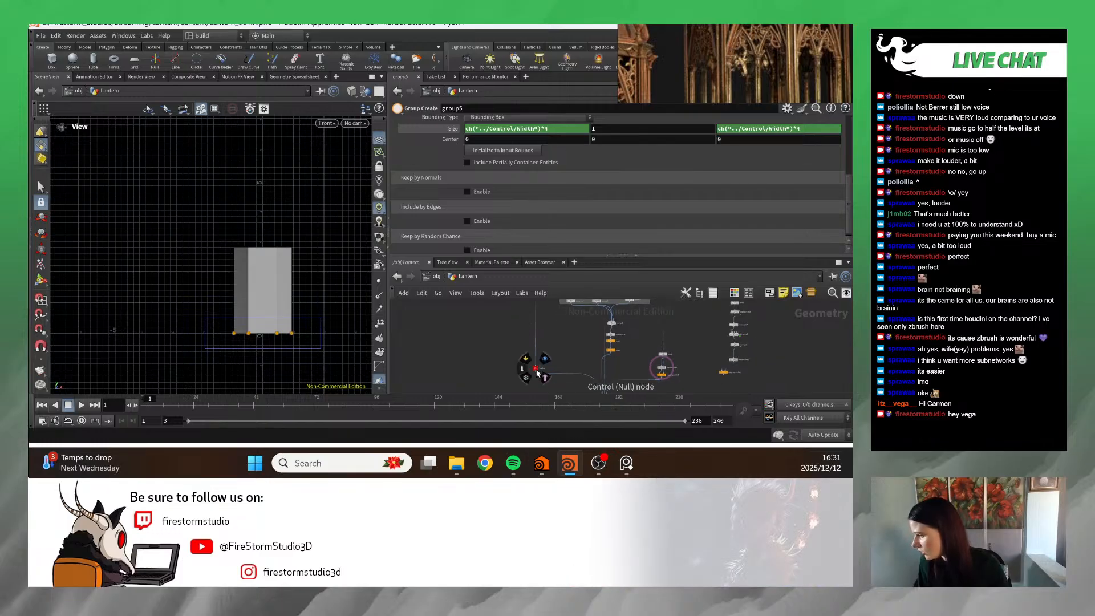
click(535, 368)
right_click(454, 146)
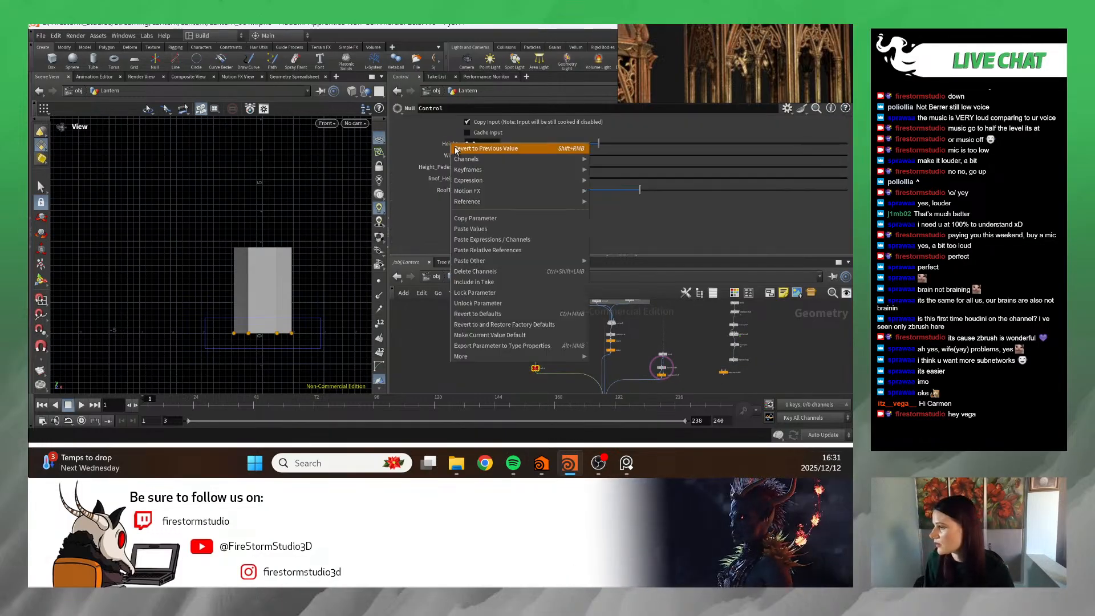
click(479, 215)
- Link group5's bounding box Center Y to the Control Height as a relative reference, then check the selected points
scroll(461, 345, down, 3)
scroll(463, 323, up, 6)
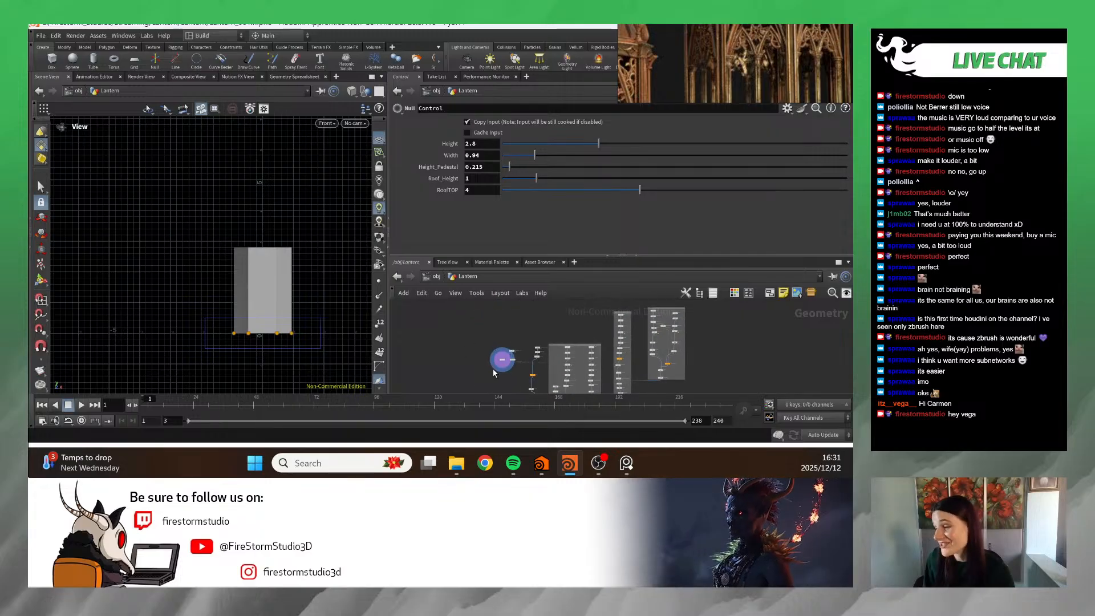
middle_drag(545, 320, 519, 362)
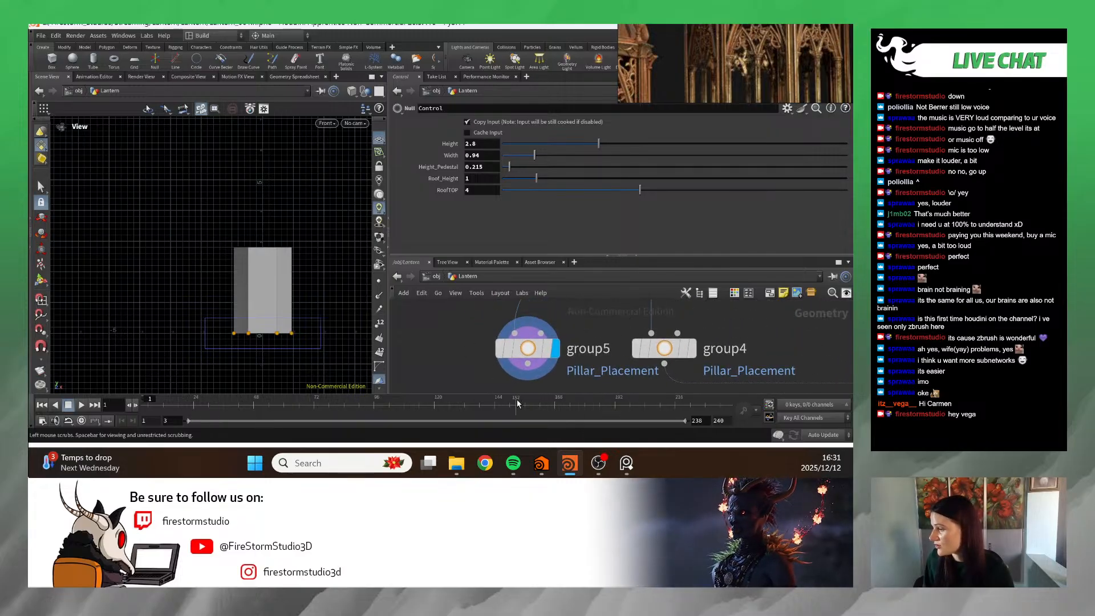
click(527, 348)
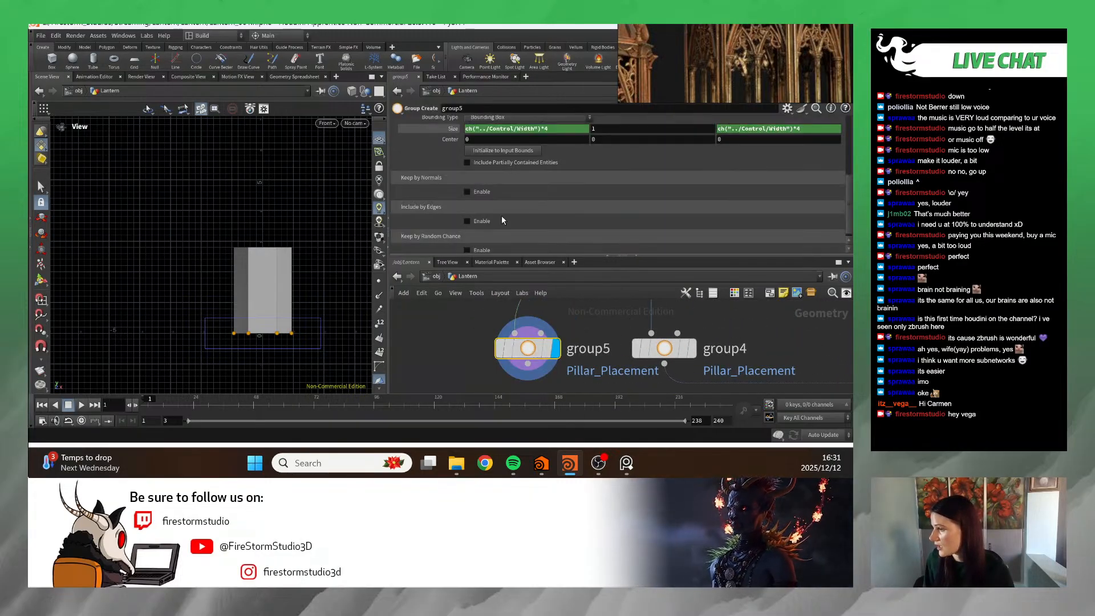
right_click(619, 140)
click(672, 249)
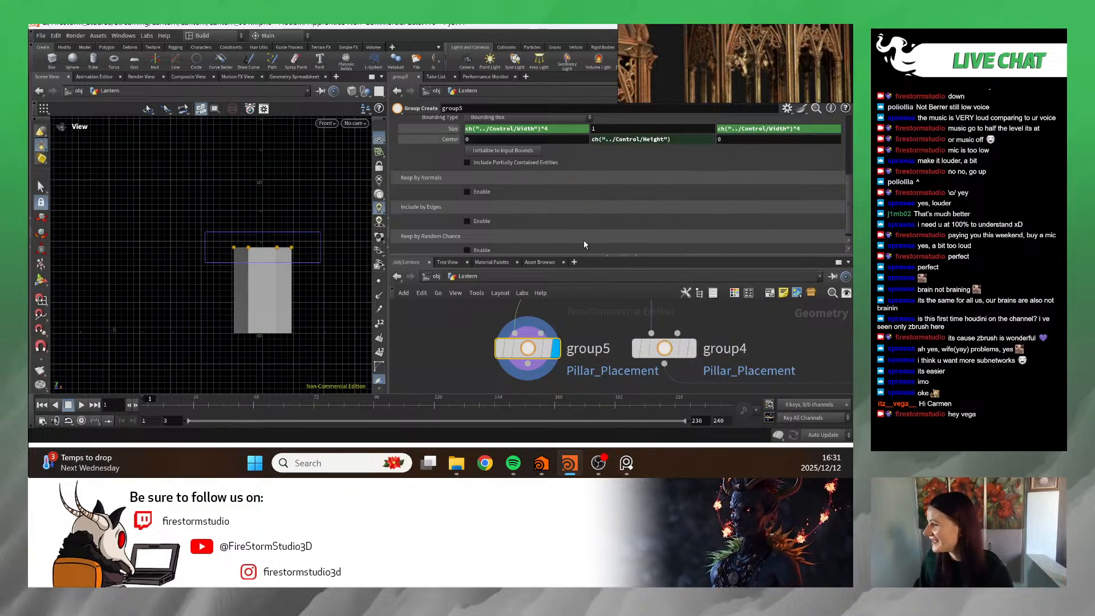
scroll(290, 296, up, 3)
middle_drag(244, 272, 182, 243)
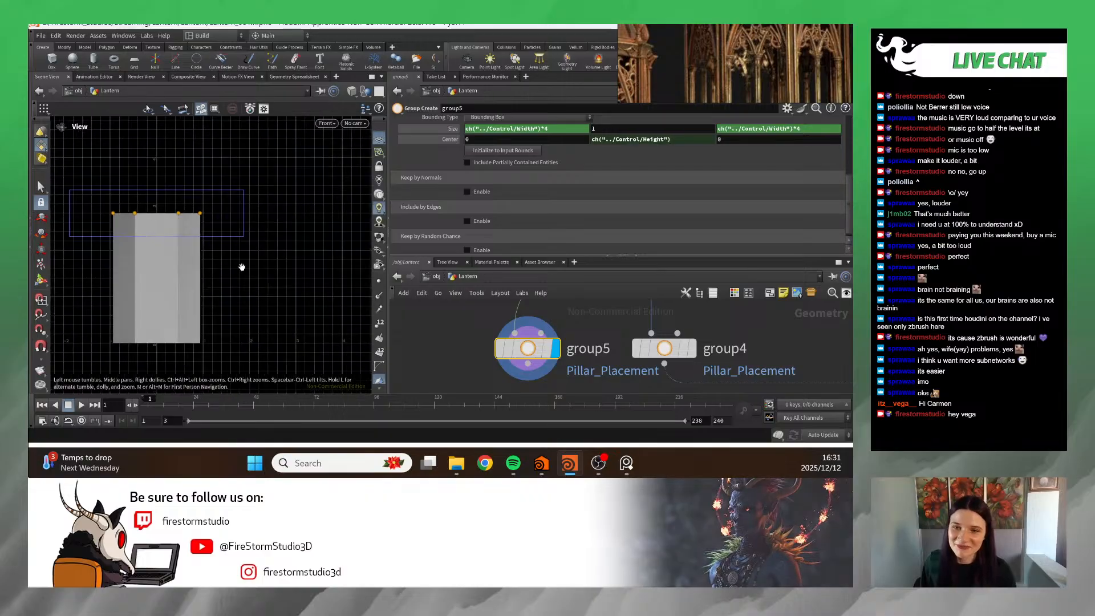
scroll(242, 268, down, 2)
scroll(273, 274, down, 1)
scroll(273, 274, down, 2)
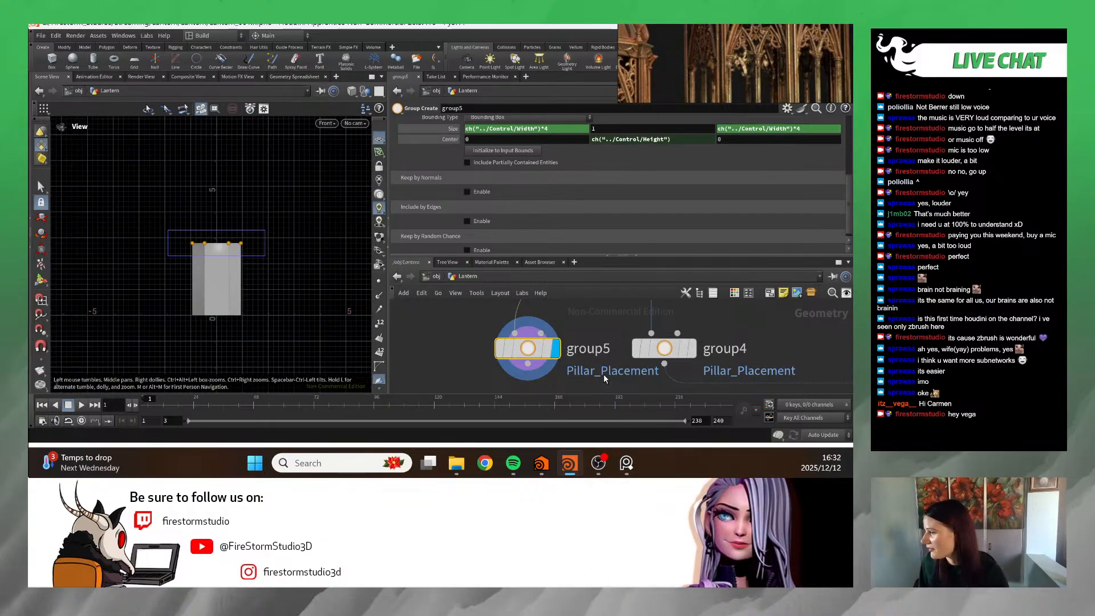
- Rename the point group created by group5 to Ornament_Placement
scroll(589, 202, up, 5)
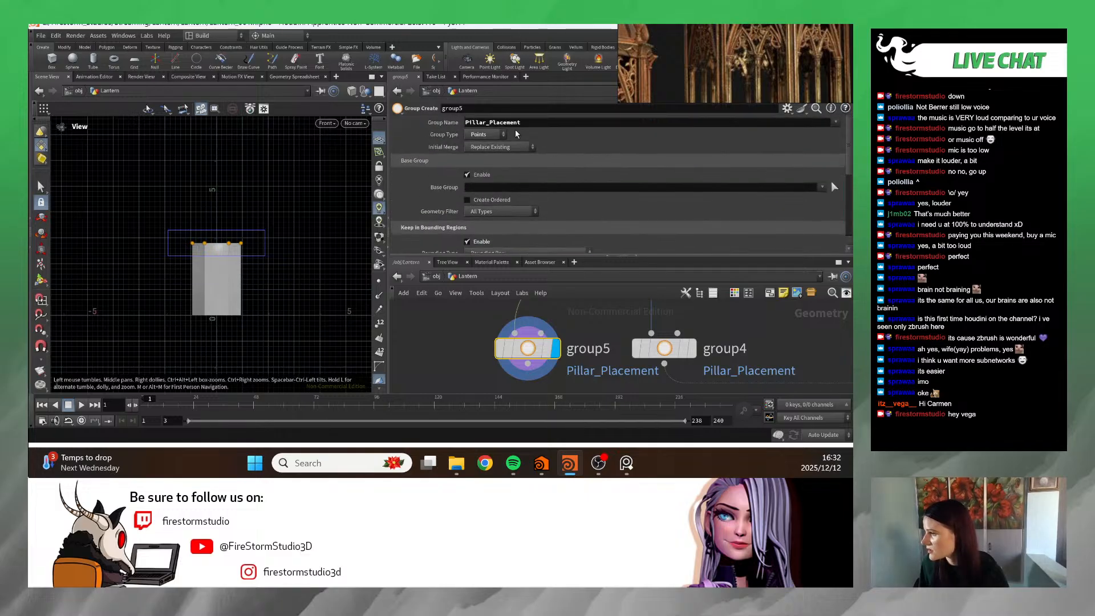
drag(523, 123, 379, 140)
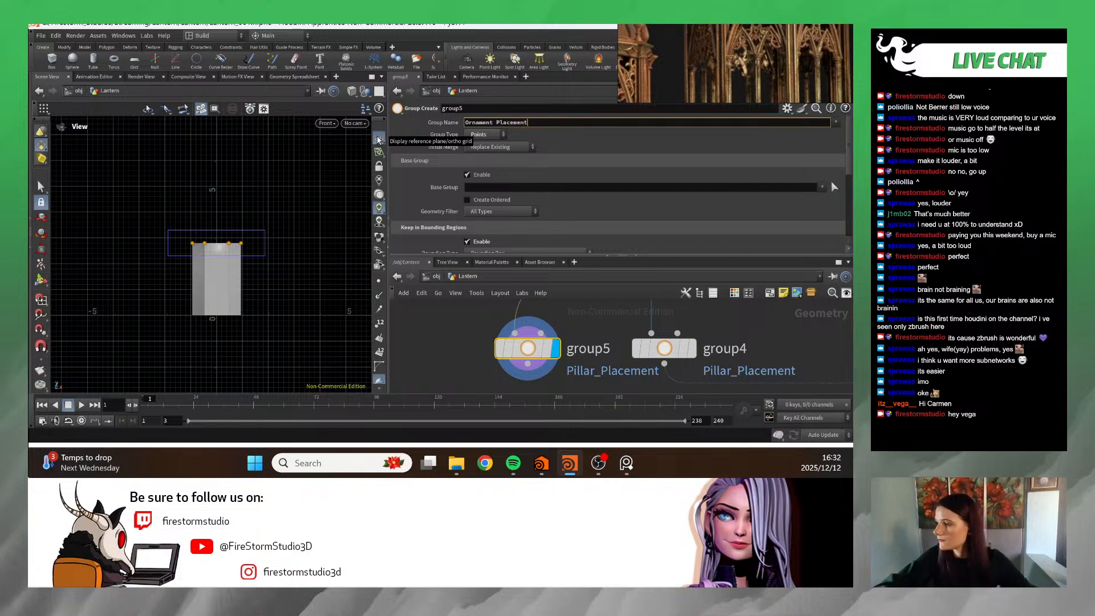
key(Return)
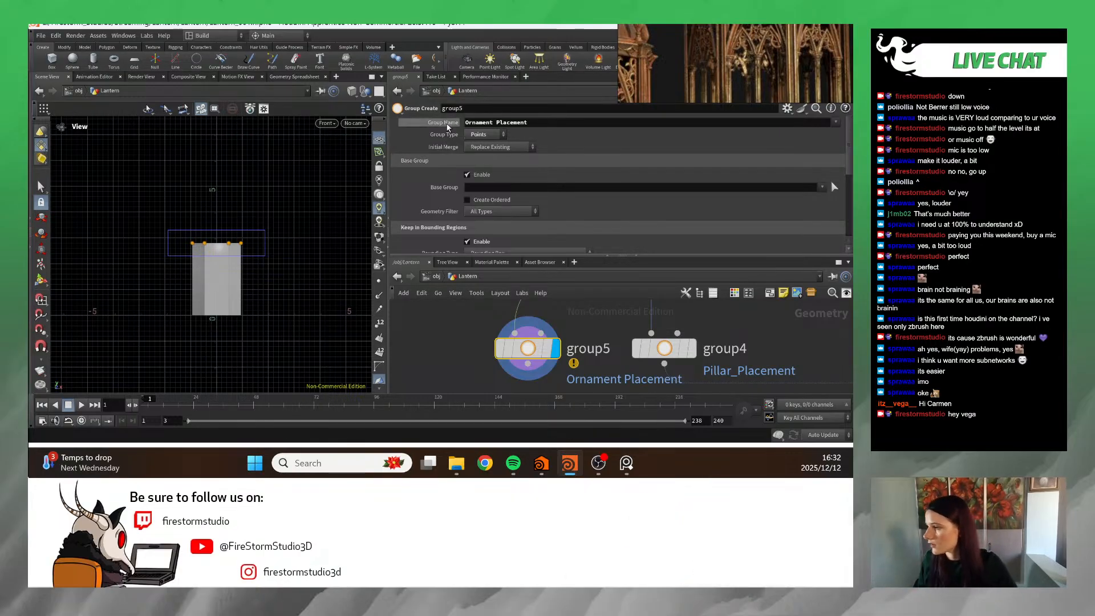
click(494, 122)
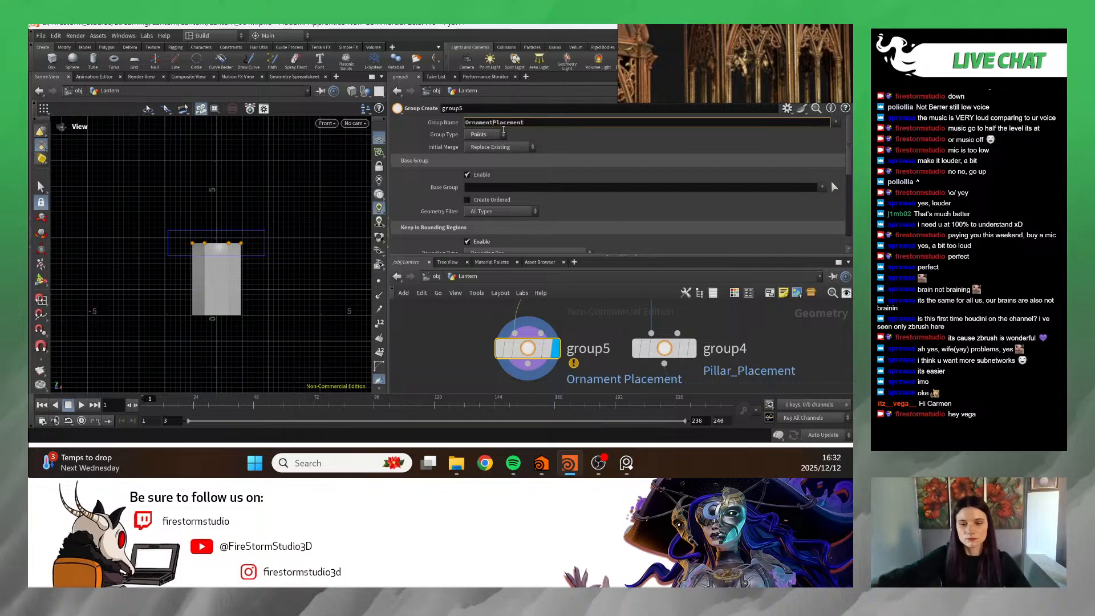
key(Return)
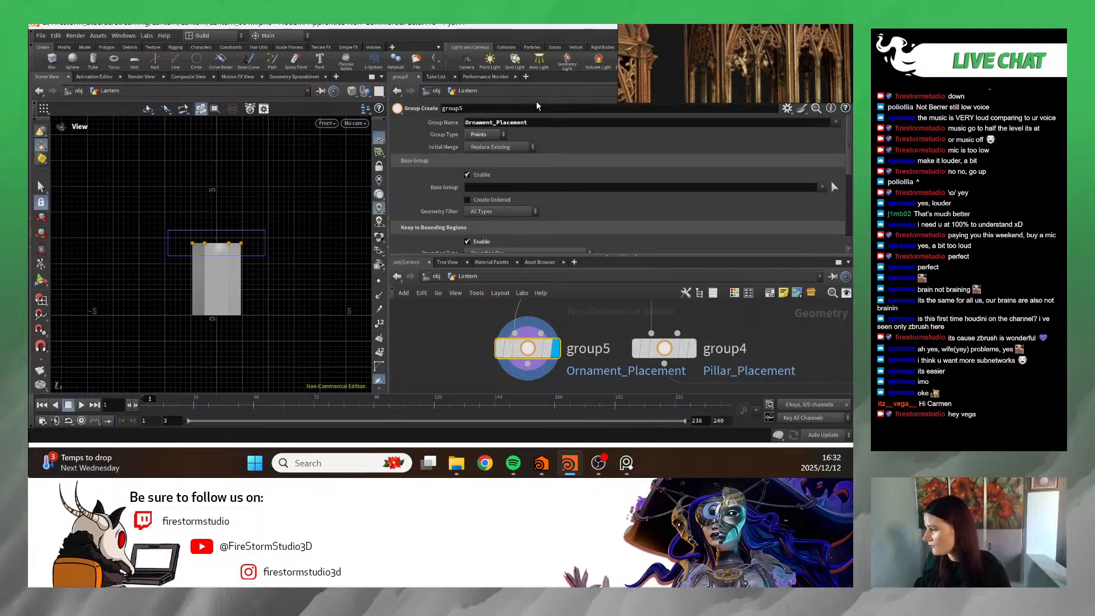
- Wire group5 into copytopoints3 as the target points and transform11 as the geometry to copy, and display the result
scroll(565, 352, down, 2)
scroll(552, 351, down, 3)
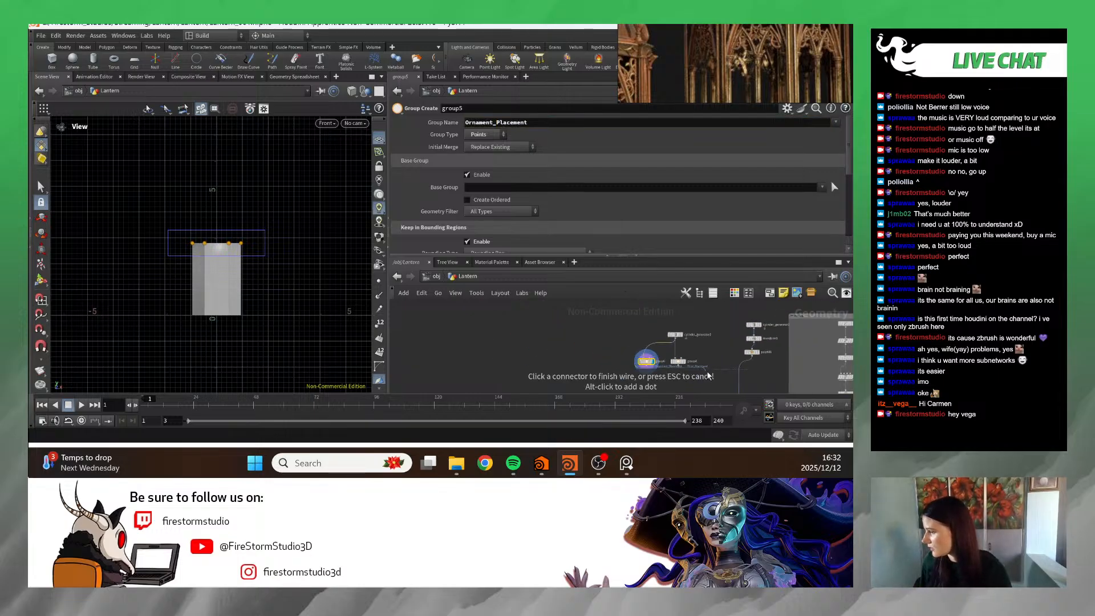
click(634, 331)
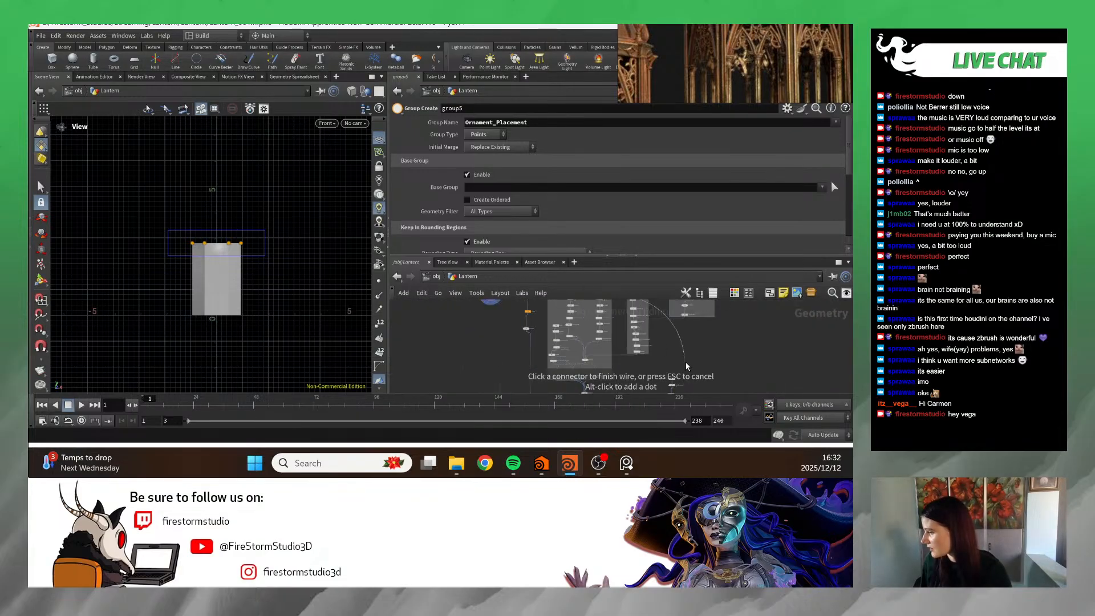
scroll(615, 348, up, 4)
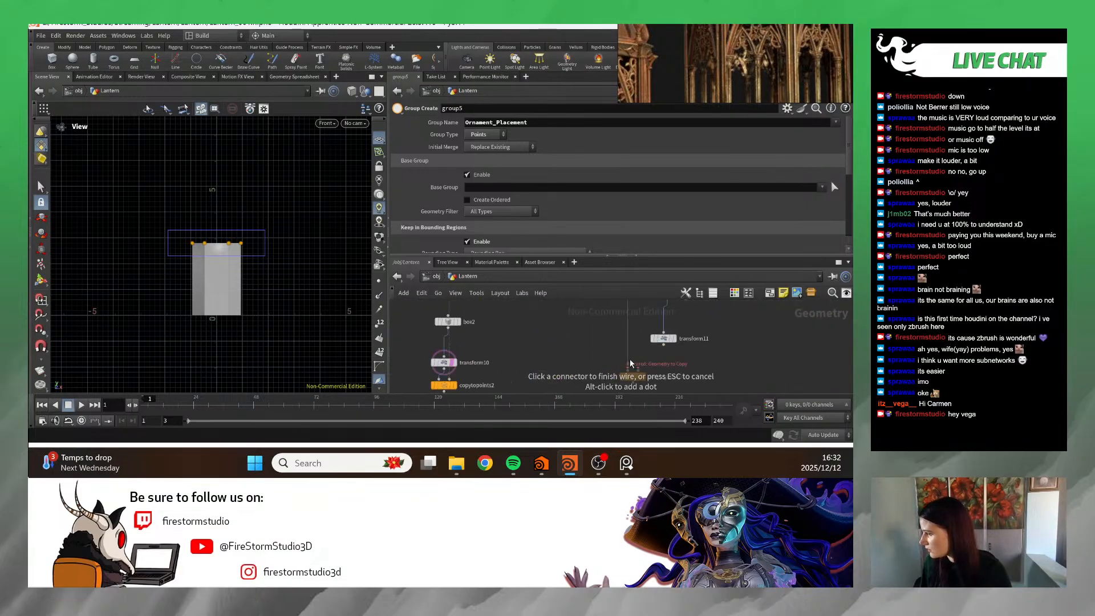
click(639, 366)
middle_drag(716, 365, 711, 352)
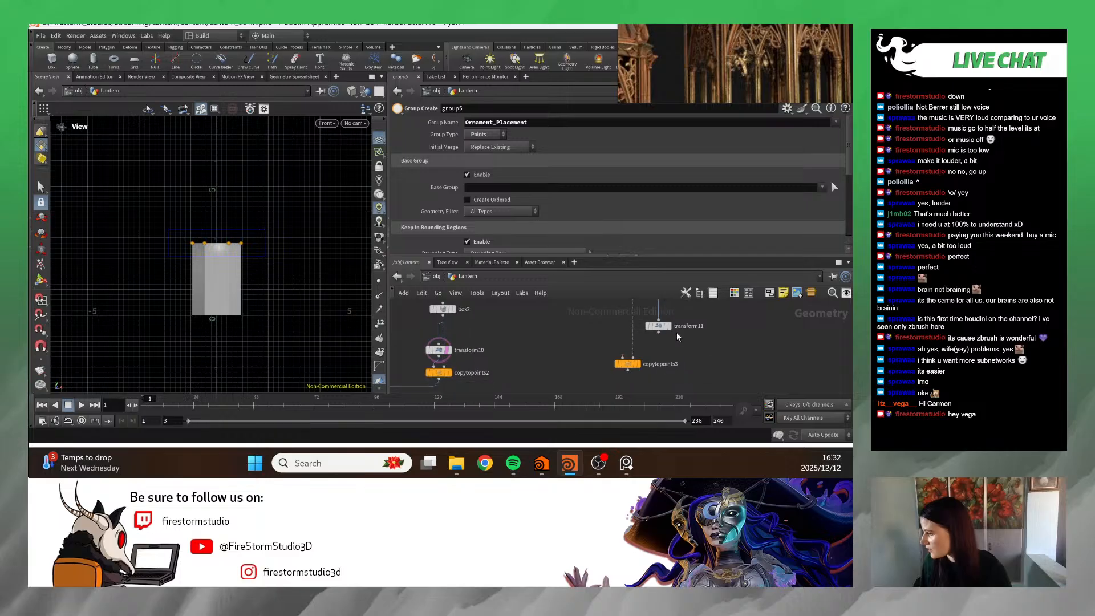
drag(658, 332, 623, 358)
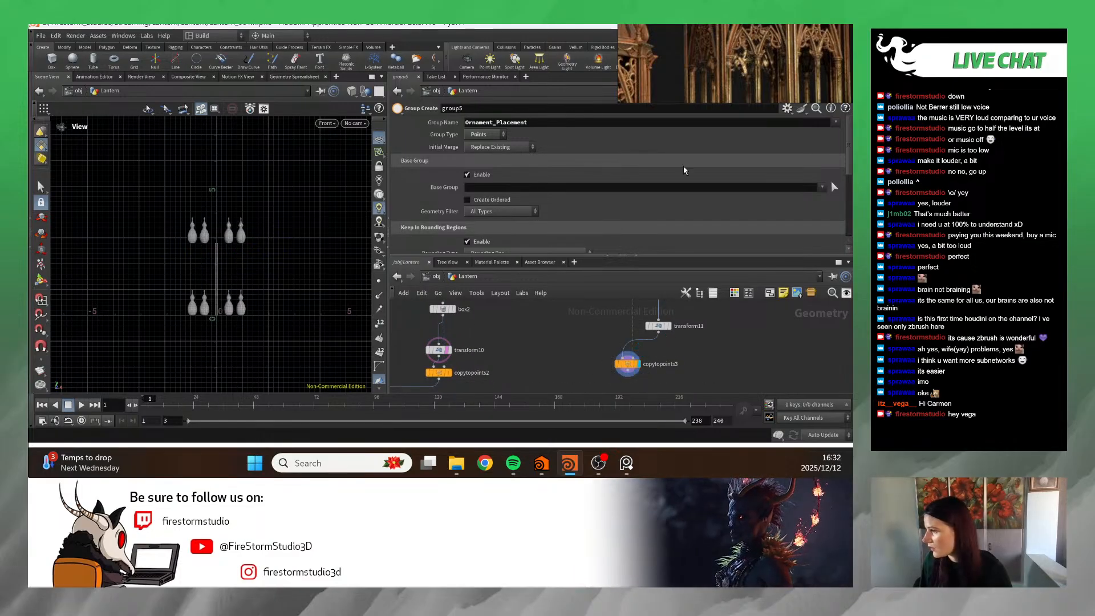
- Move the reference image aside and restrict copytopoints3's target points to the Ornament_Placement group
click(835, 122)
click(707, 191)
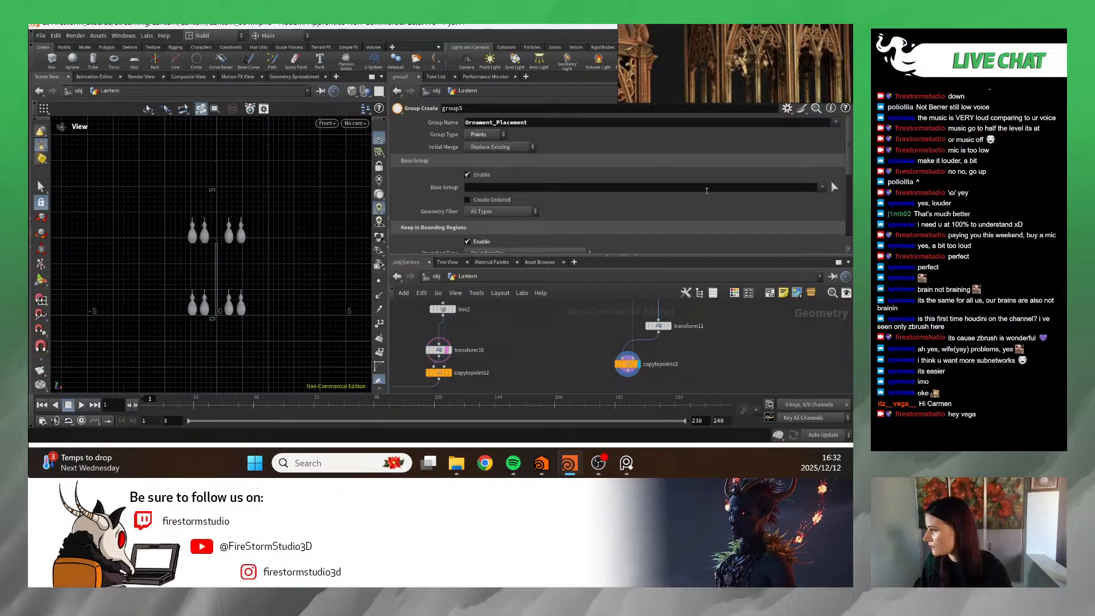
click(706, 221)
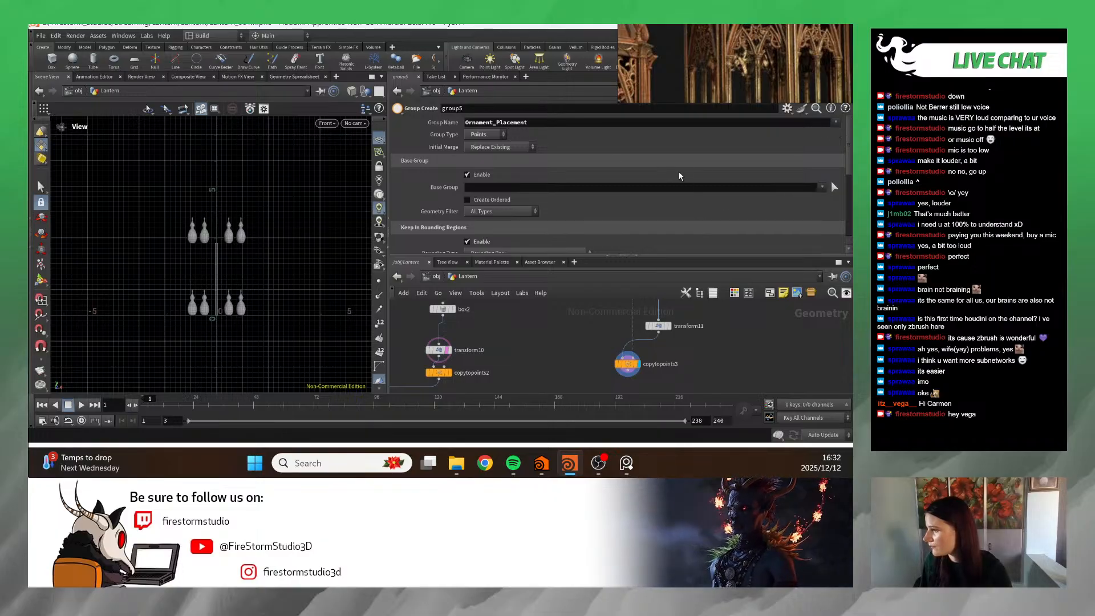
click(719, 71)
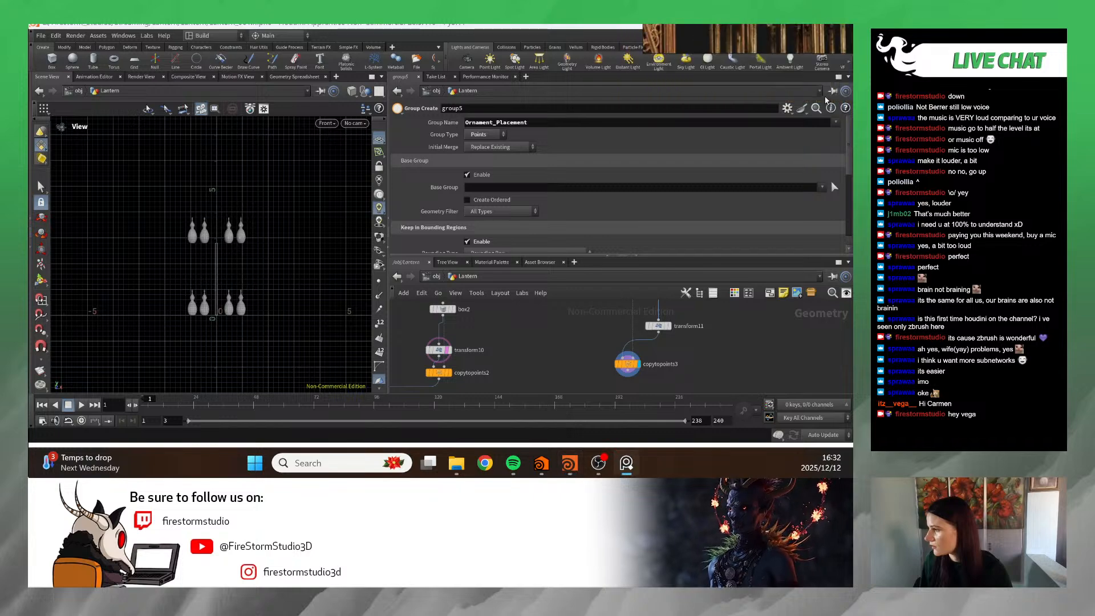
scroll(680, 337, up, 3)
scroll(679, 337, down, 3)
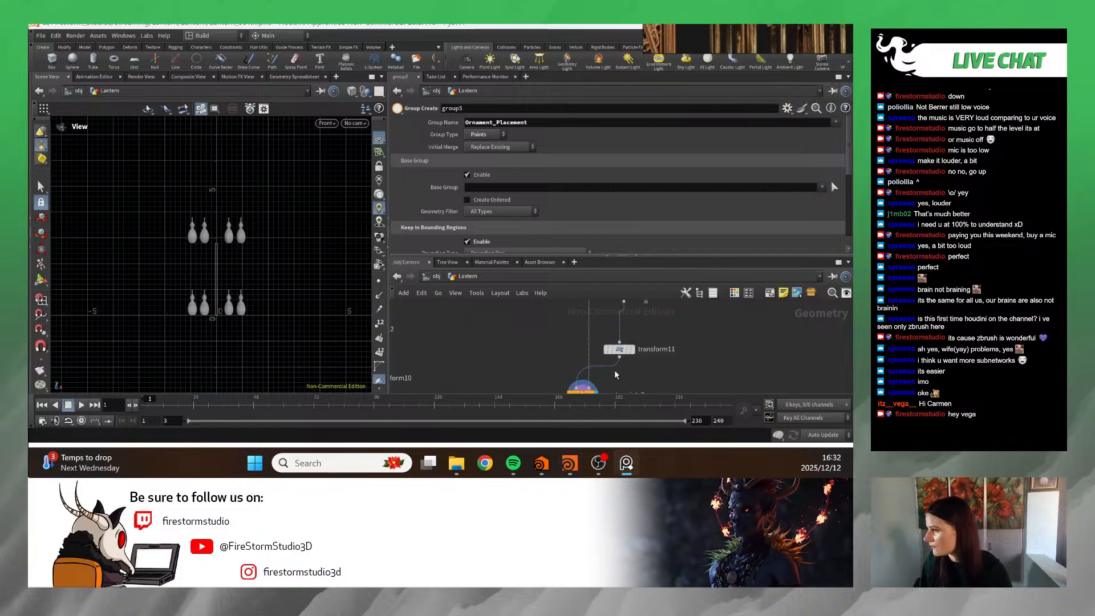
click(599, 347)
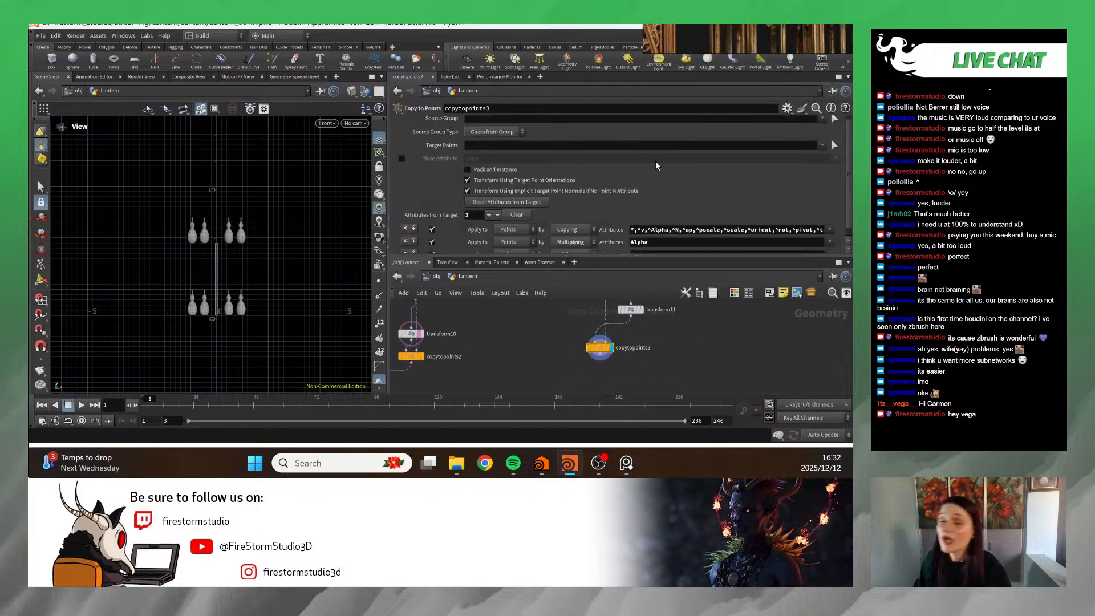
scroll(655, 164, up, 1)
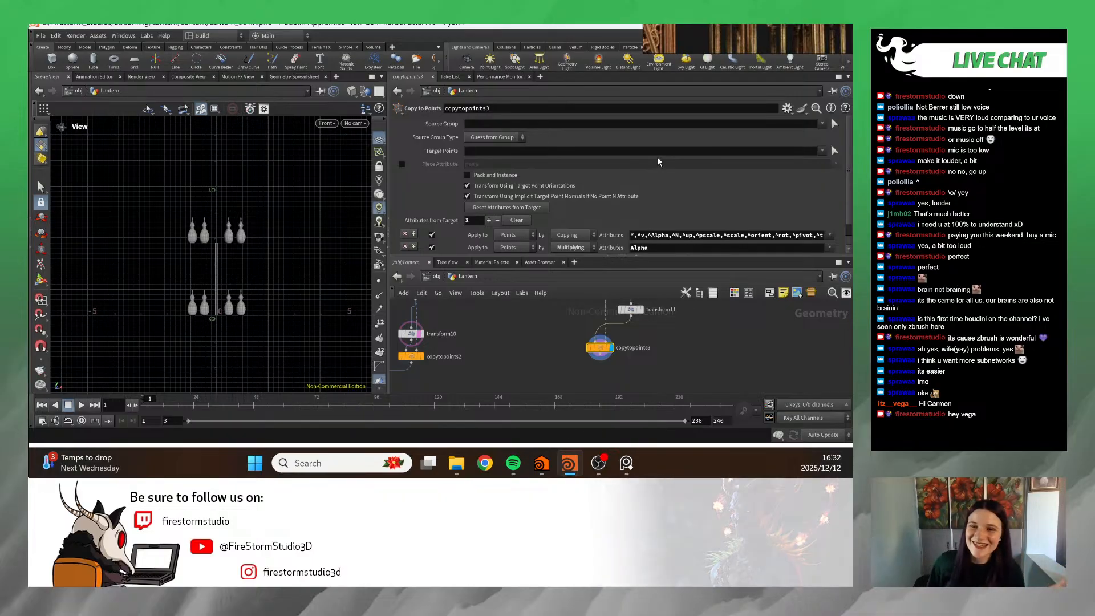
click(821, 151)
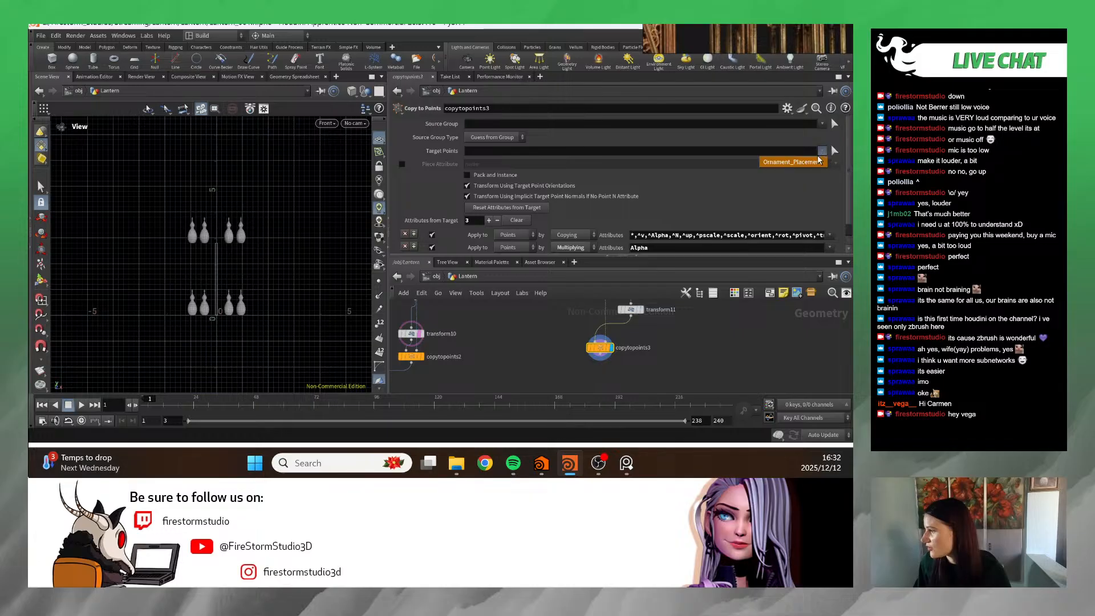
click(812, 162)
scroll(227, 242, up, 5)
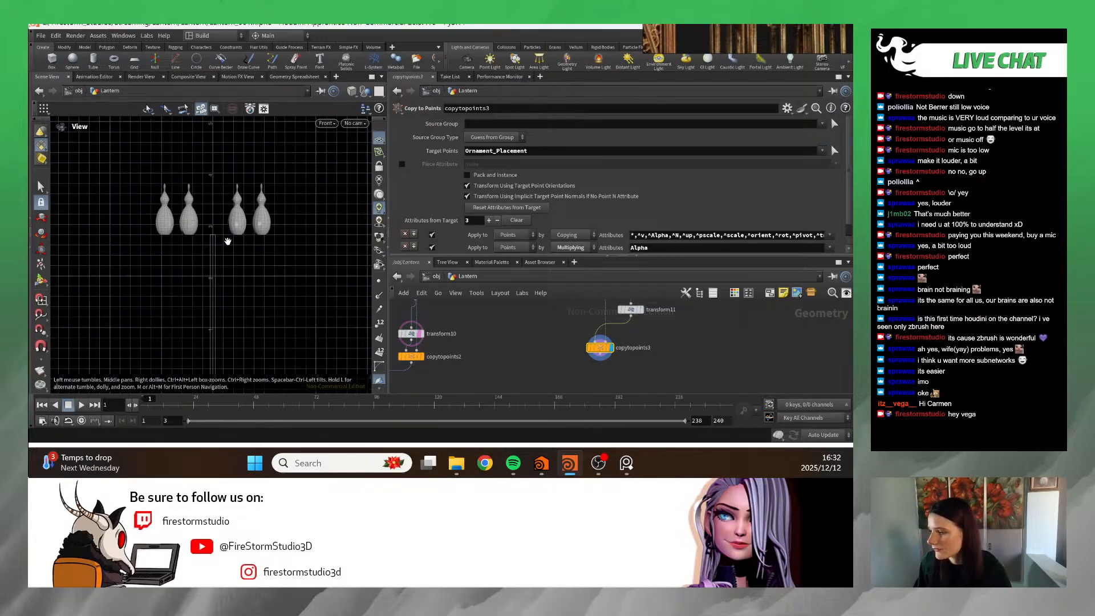
- Connect copytopoints3 to the merge4 node, display the merged lantern and inspect the finials around the roof edge
scroll(496, 344, down, 5)
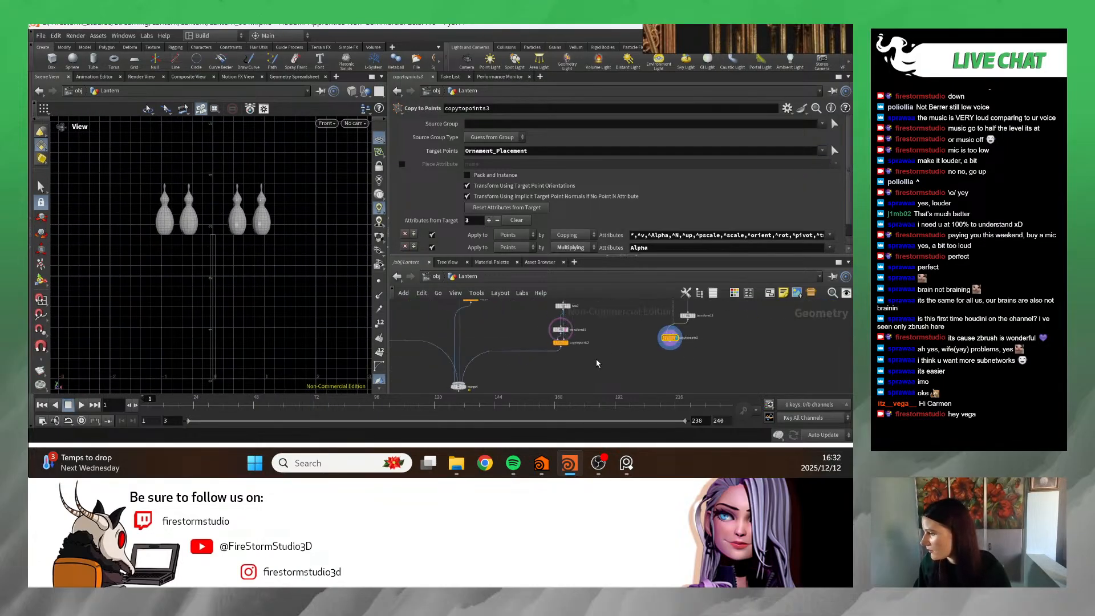
drag(673, 345, 458, 375)
click(466, 383)
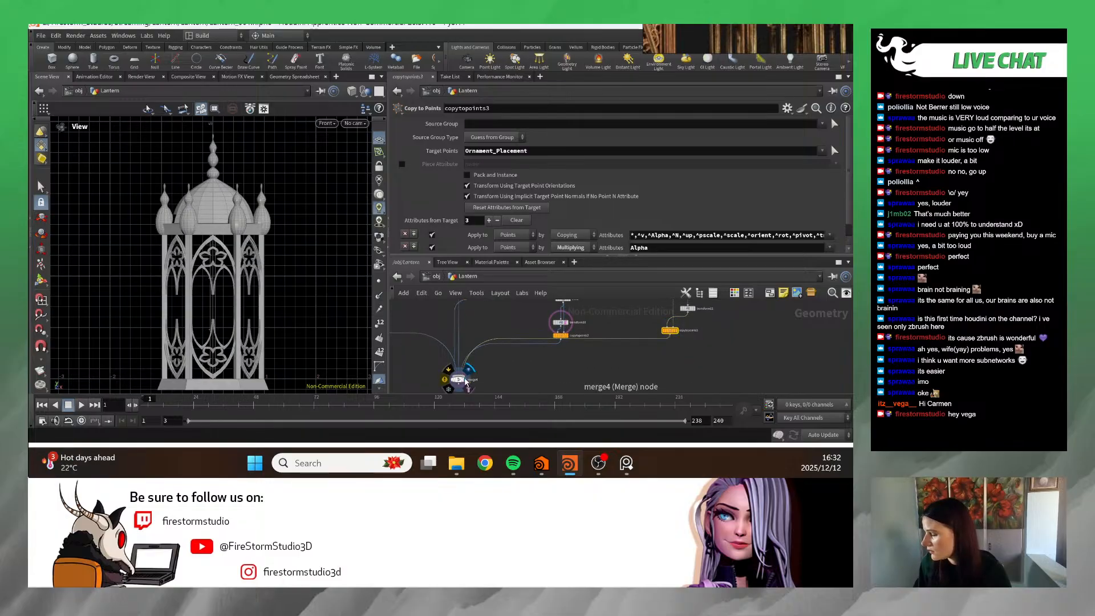
scroll(308, 308, up, 3)
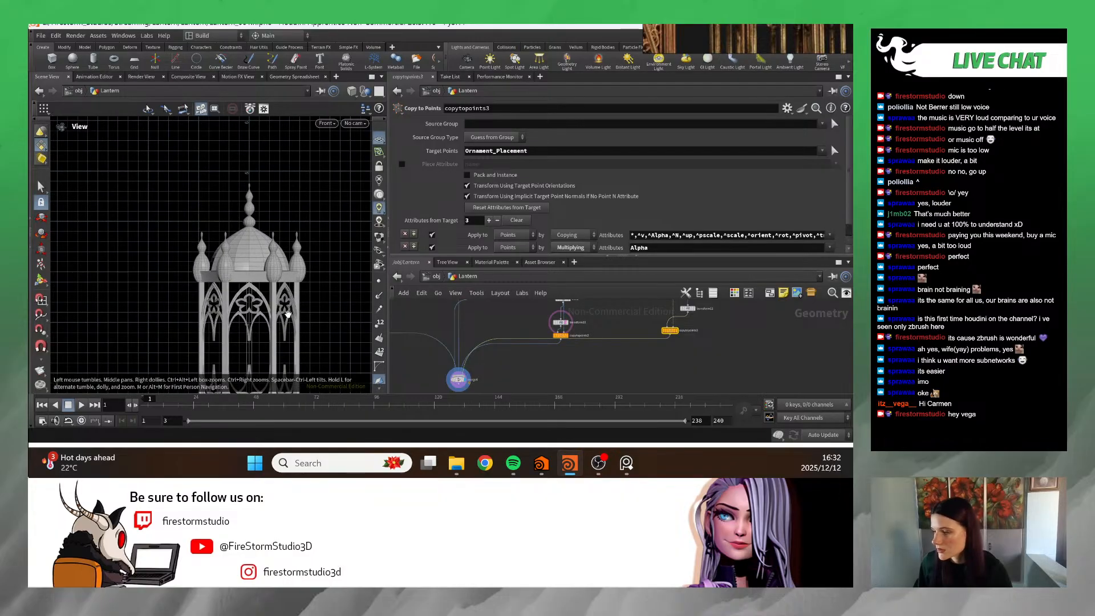
scroll(277, 310, up, 6)
scroll(275, 329, down, 8)
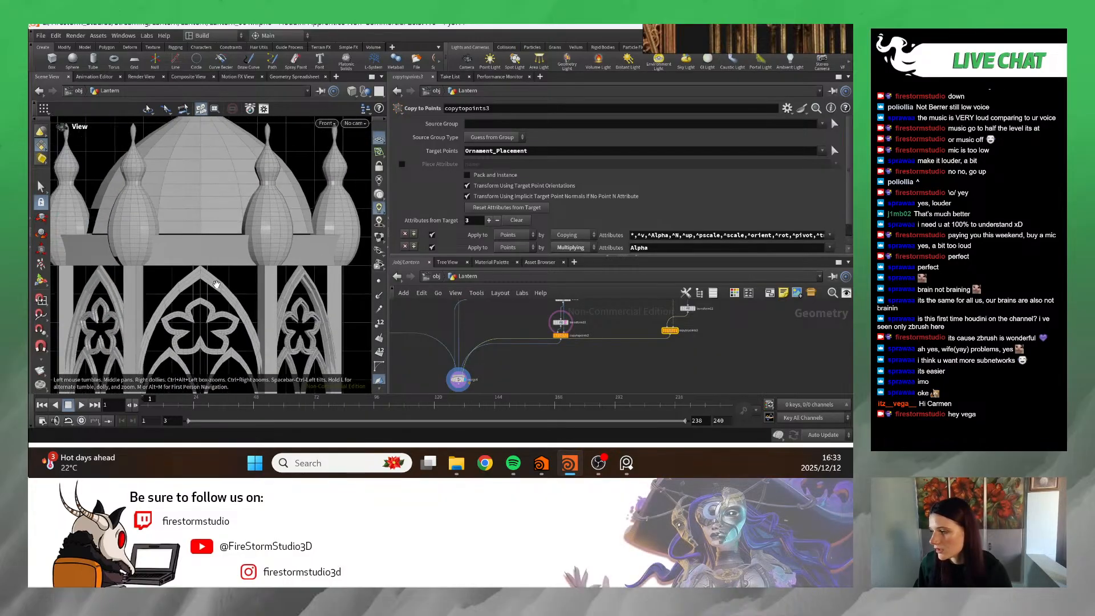
scroll(287, 296, down, 3)
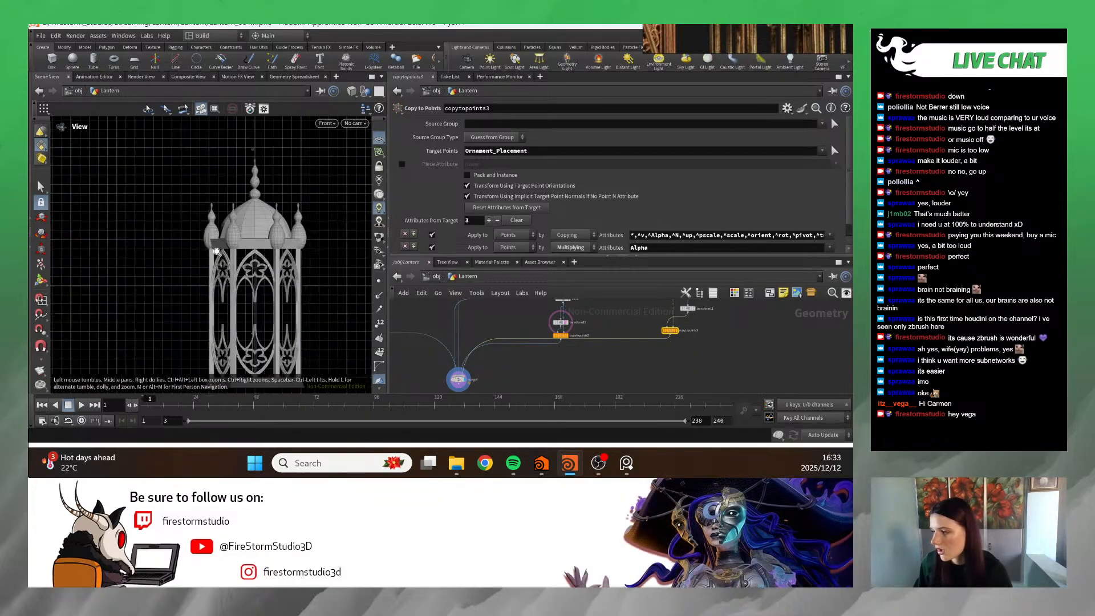
- Review the roof-edge finials in the viewport and copy the Roof_Height parameter from the Control null
scroll(319, 256, up, 4)
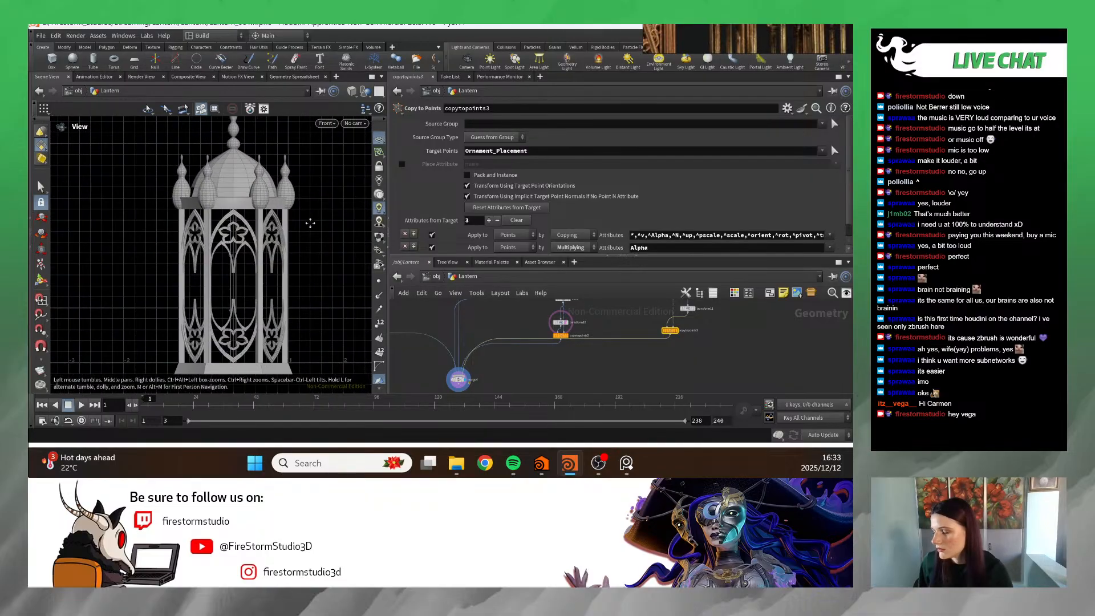
mouse_move(310, 223)
middle_down()
mouse_move(323, 211)
mouse_move(322, 223)
middle_up()
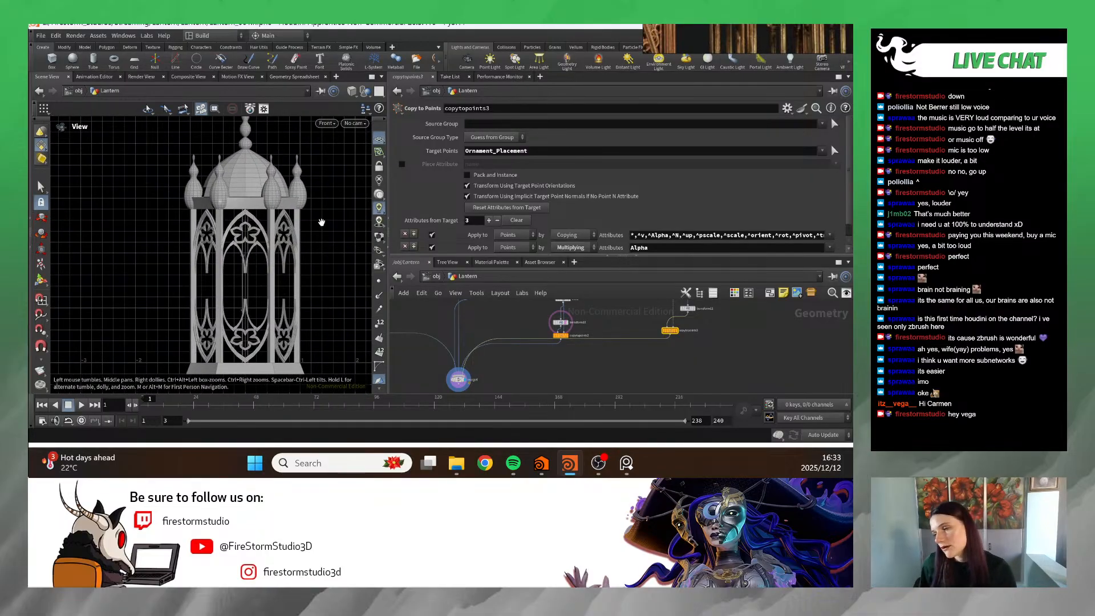
scroll(317, 218, down, 2)
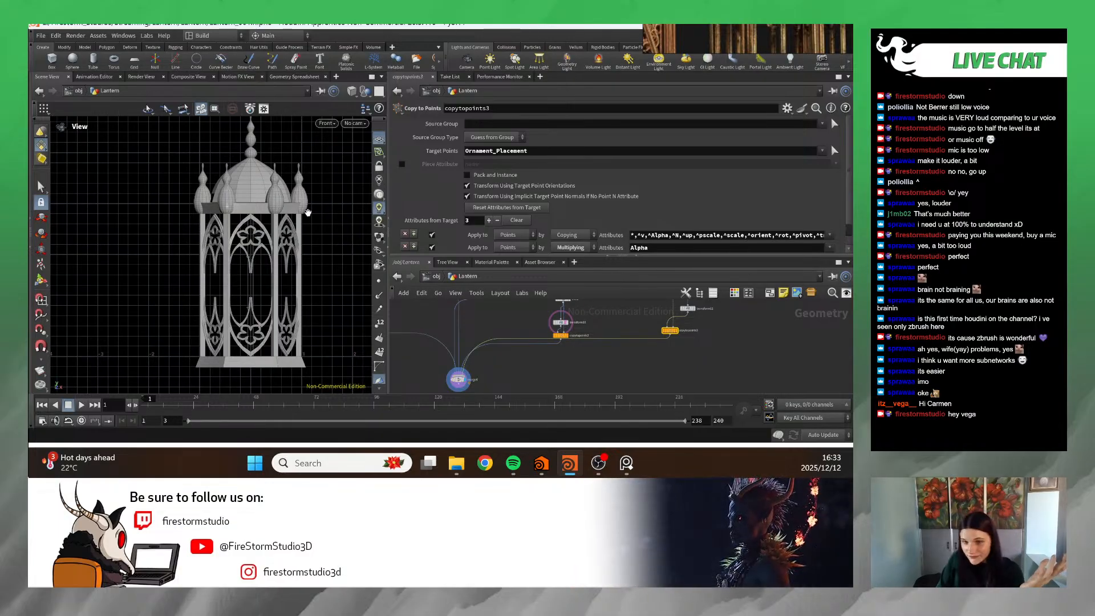
scroll(553, 322, down, 3)
scroll(465, 342, up, 5)
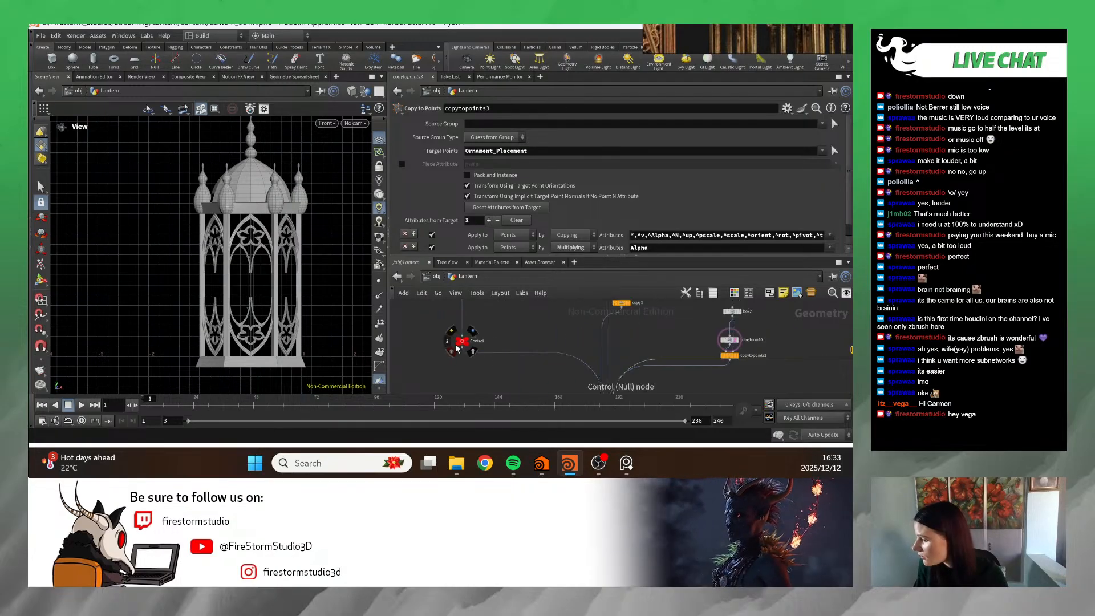
click(463, 340)
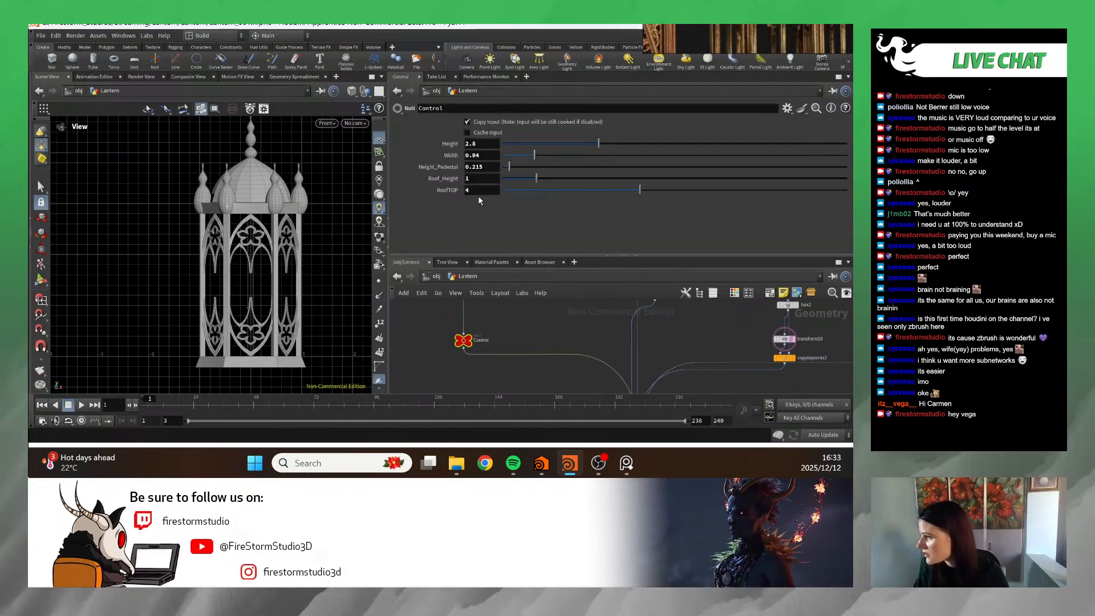
right_click(437, 184)
click(483, 261)
- Paste the Roof_Height parameter as a relative reference into transform11's Y translate and check the finials' height above the roof
scroll(539, 323, down, 2)
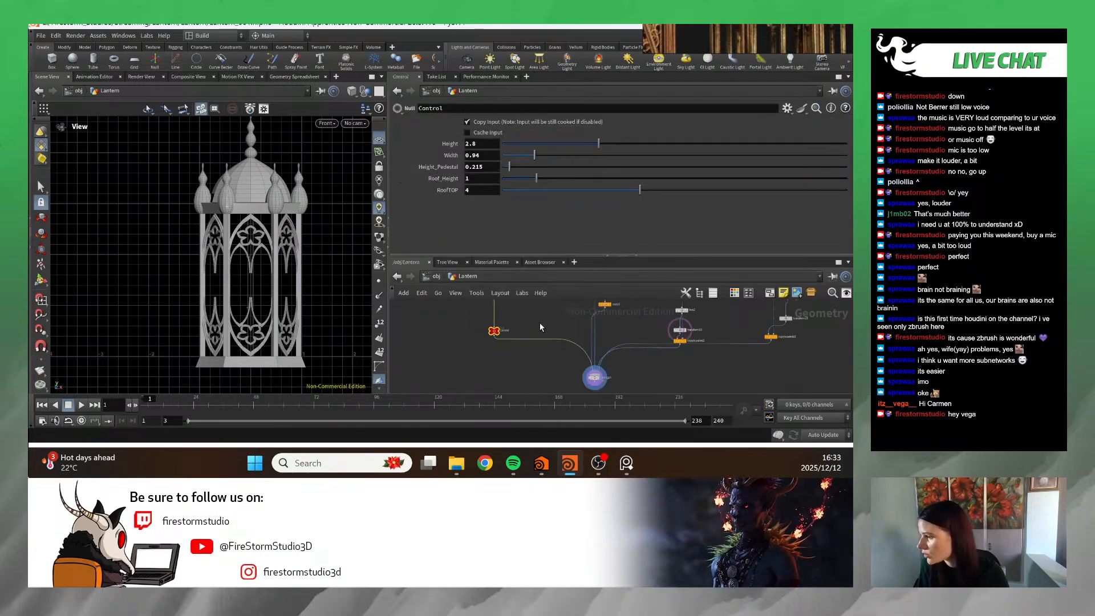
alt+middle_drag(734, 350, 542, 365)
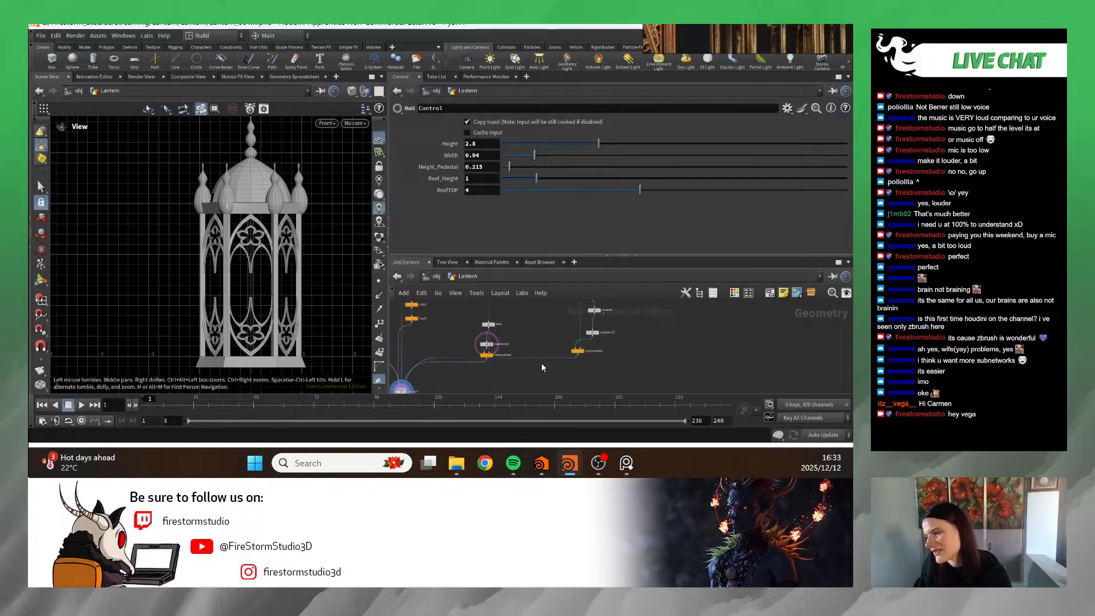
scroll(519, 358, up, 3)
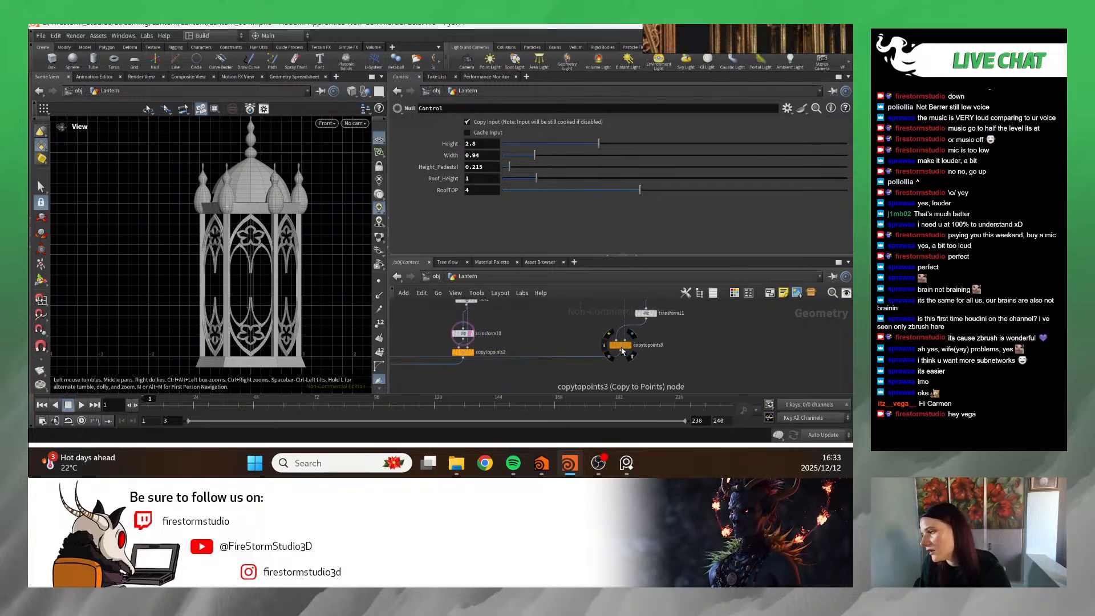
middle_drag(621, 346, 616, 365)
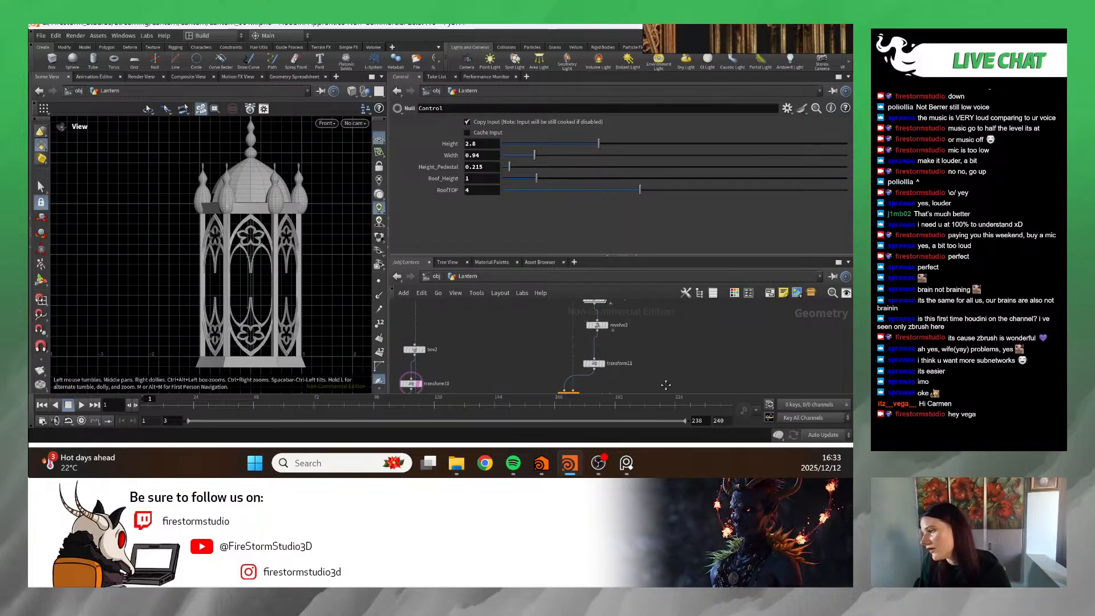
click(603, 365)
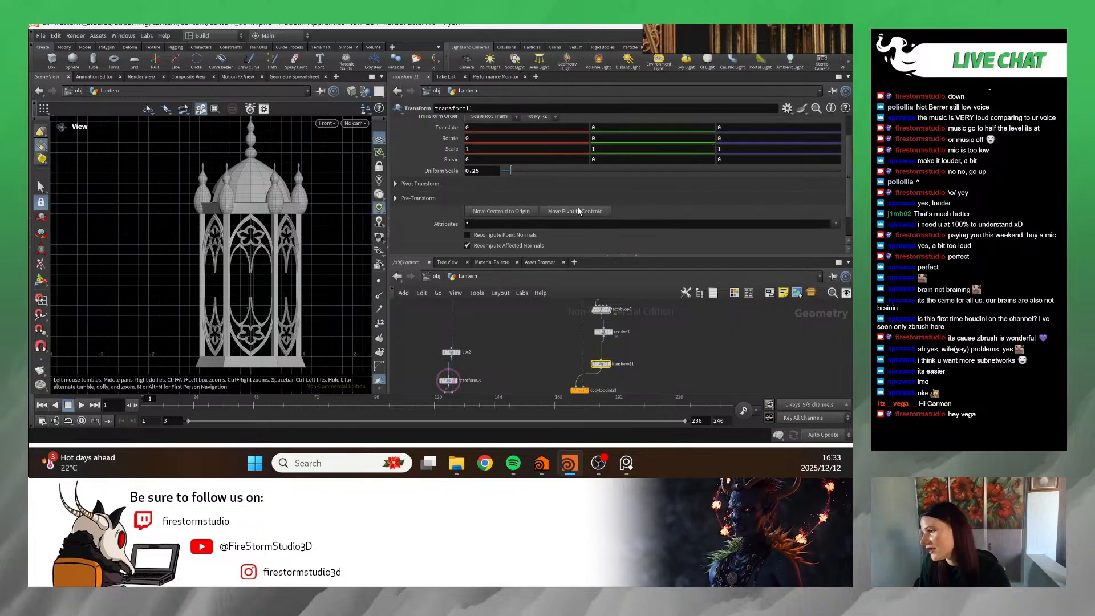
right_click(608, 129)
click(655, 234)
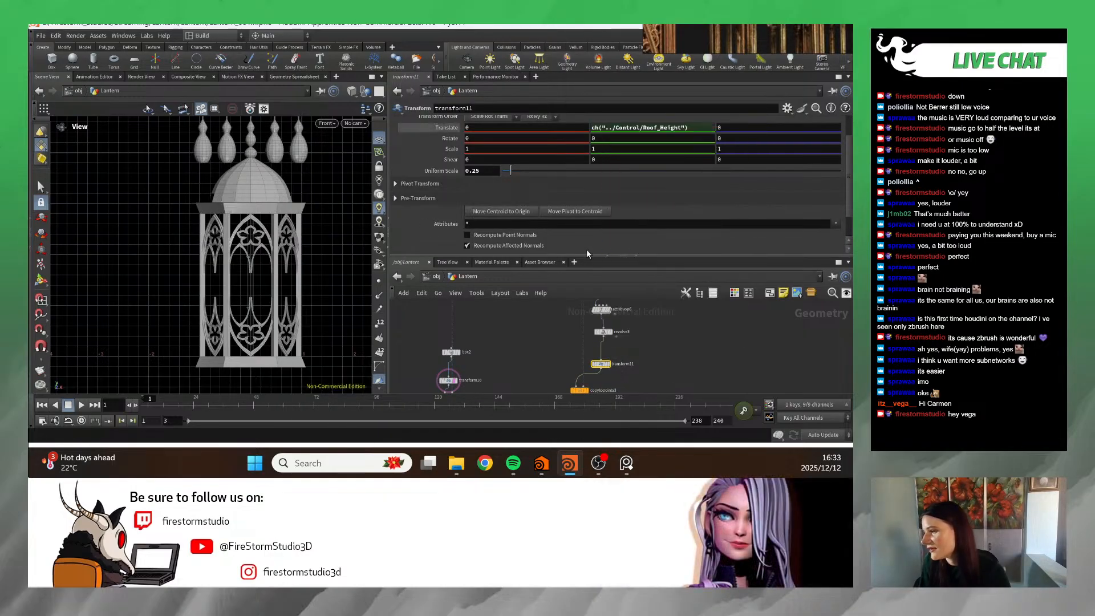
right_drag(305, 232, 260, 264)
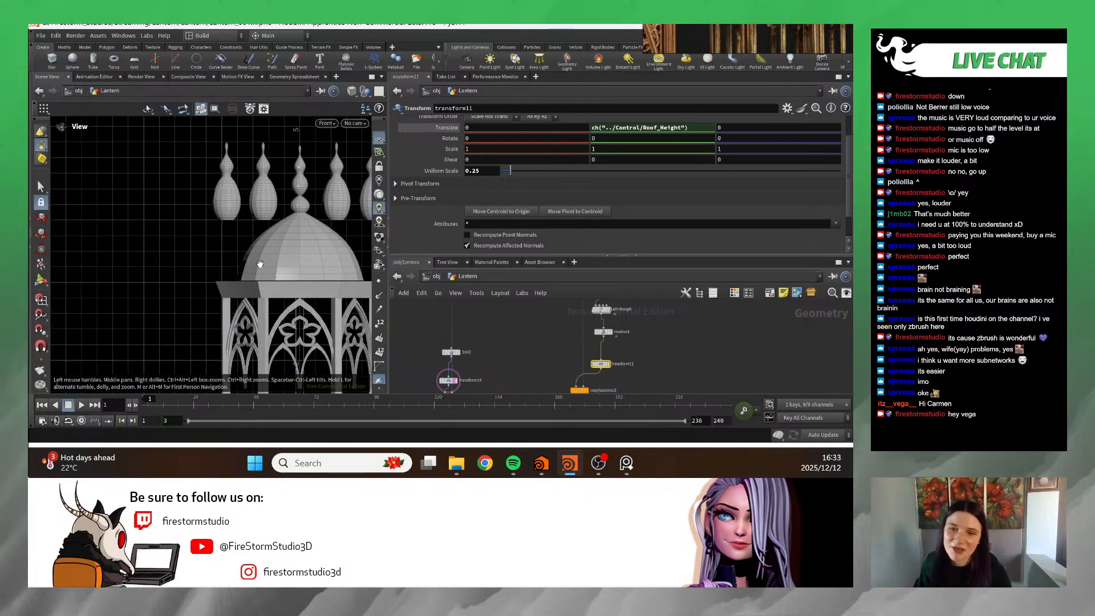
key(h)
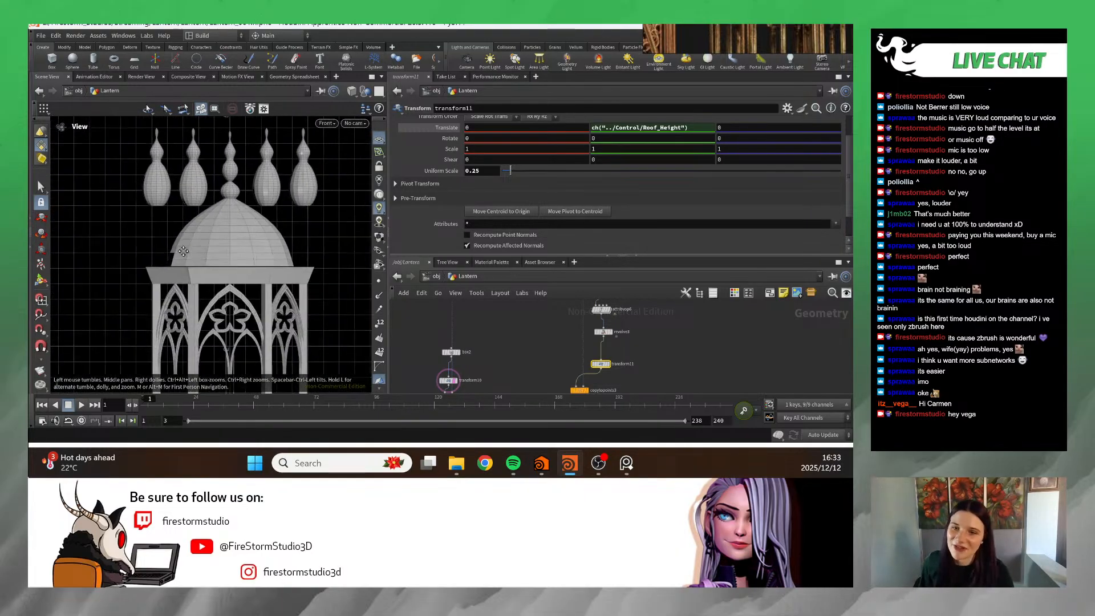
- Multiply the Roof_Height reference in transform11's Y translate by 0.25 and reduce the factor to 0.2
click(695, 130)
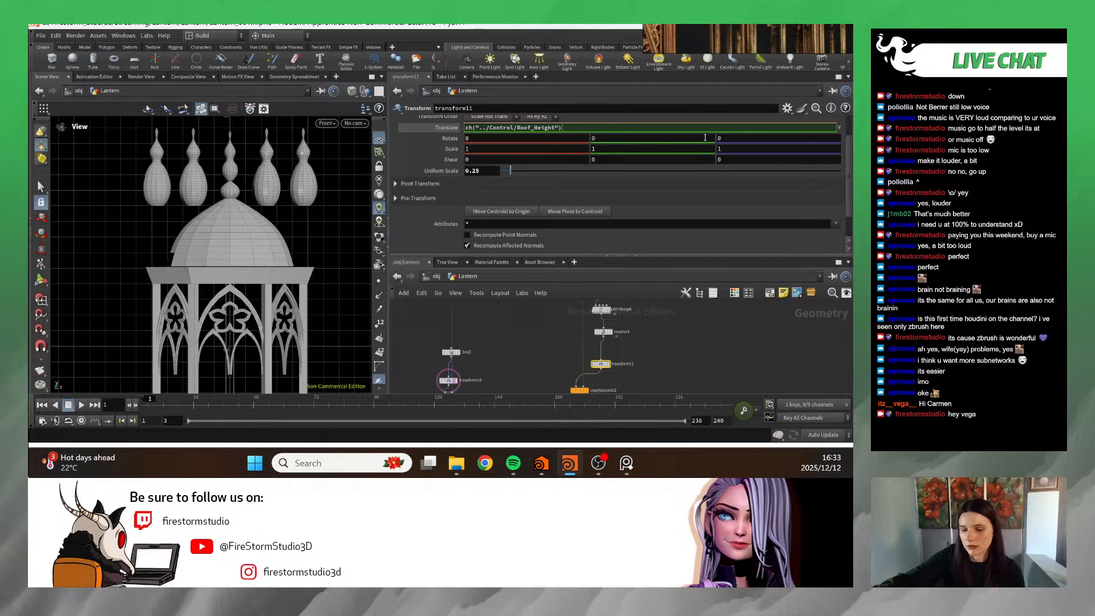
text(*0.25)
key(Return)
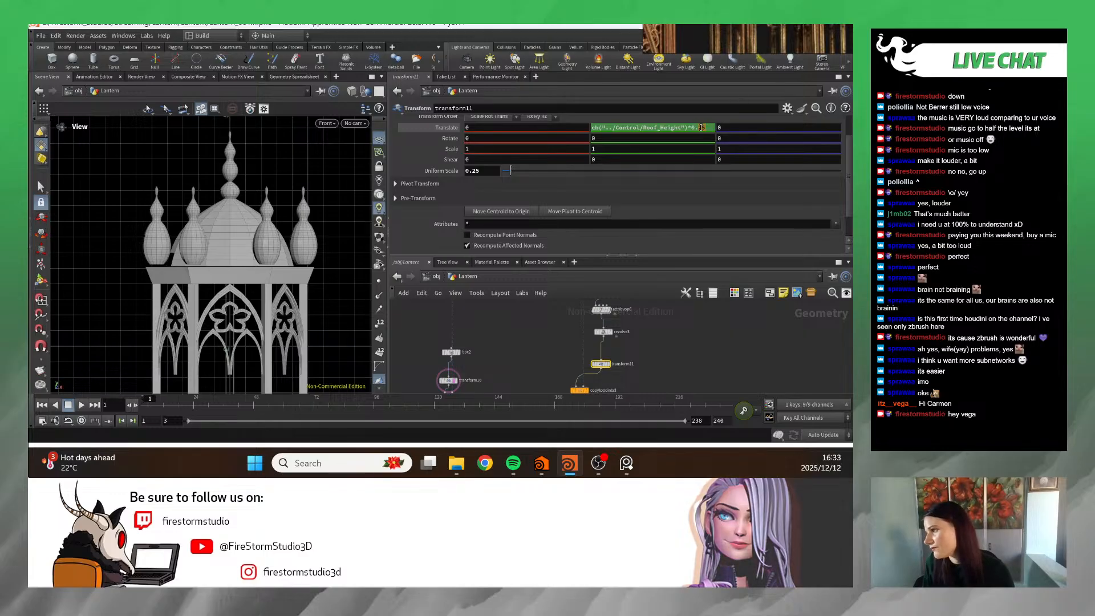
click(702, 127)
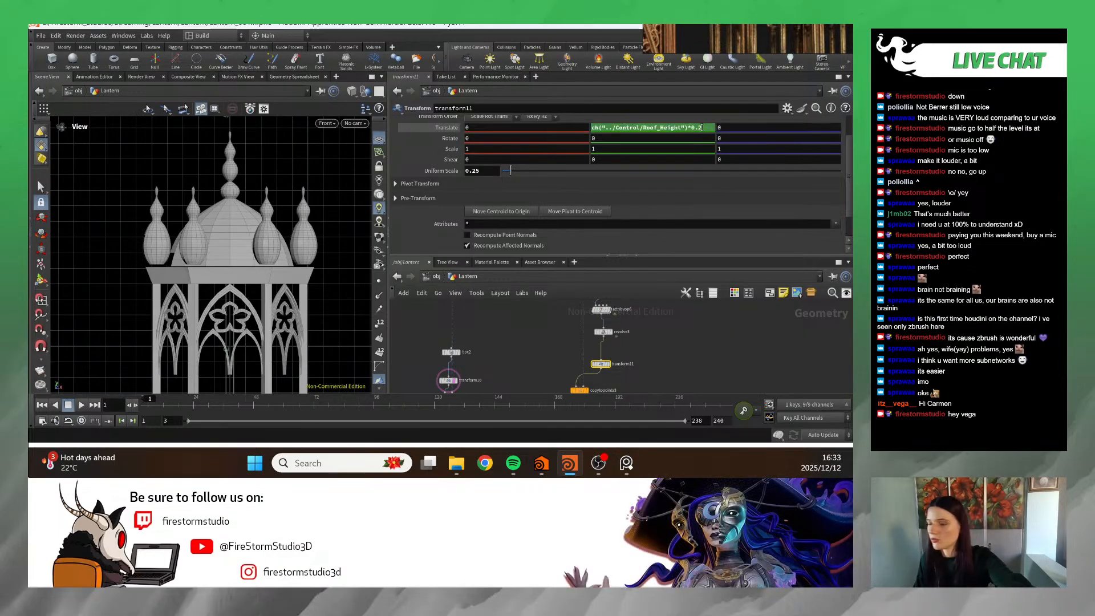
key(BackSpace)
key(Return)
- Narrow the viewport and test the Control null's Roof_Height and Height_Pedestal values on the whole lantern, undoing the changes
scroll(362, 237, up, 5)
drag(374, 238, 285, 225)
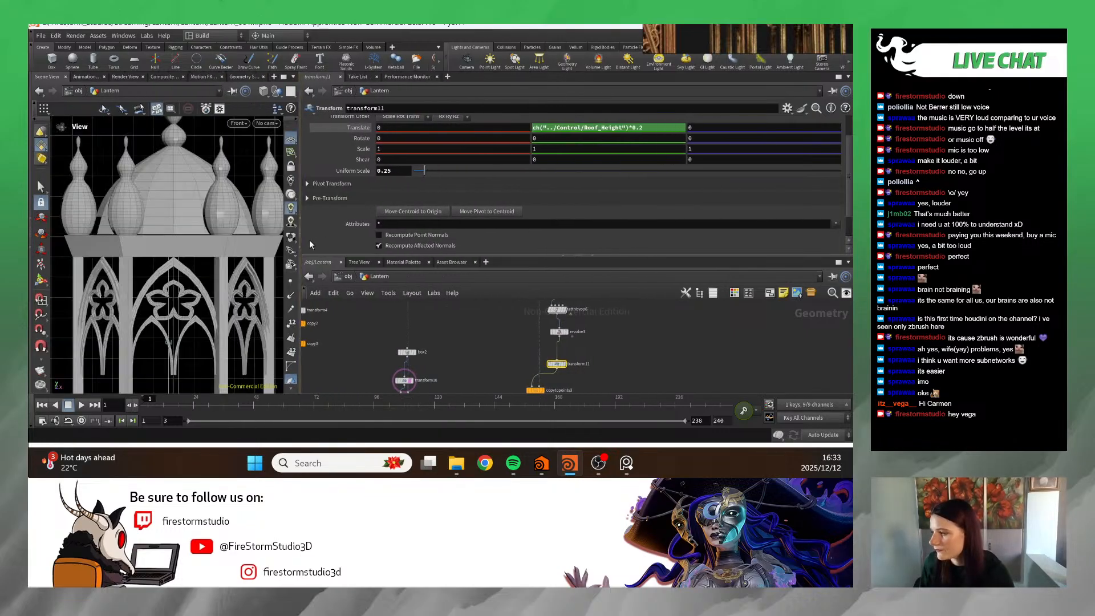
scroll(233, 280, down, 8)
scroll(233, 280, up, 3)
scroll(443, 372, down, 5)
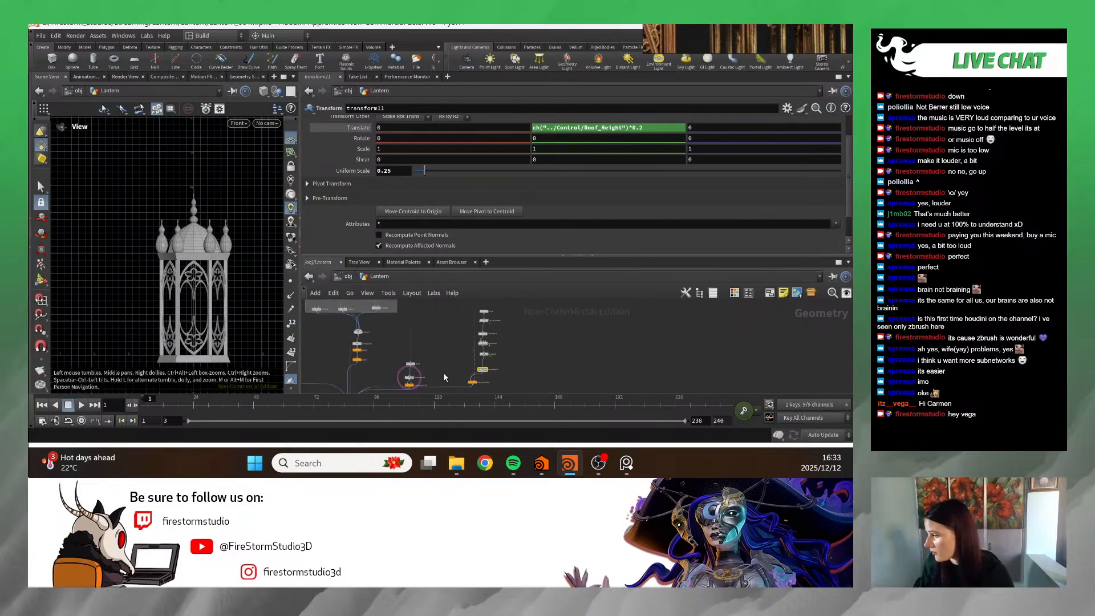
middle_drag(443, 372, 552, 365)
scroll(414, 376, up, 5)
click(410, 378)
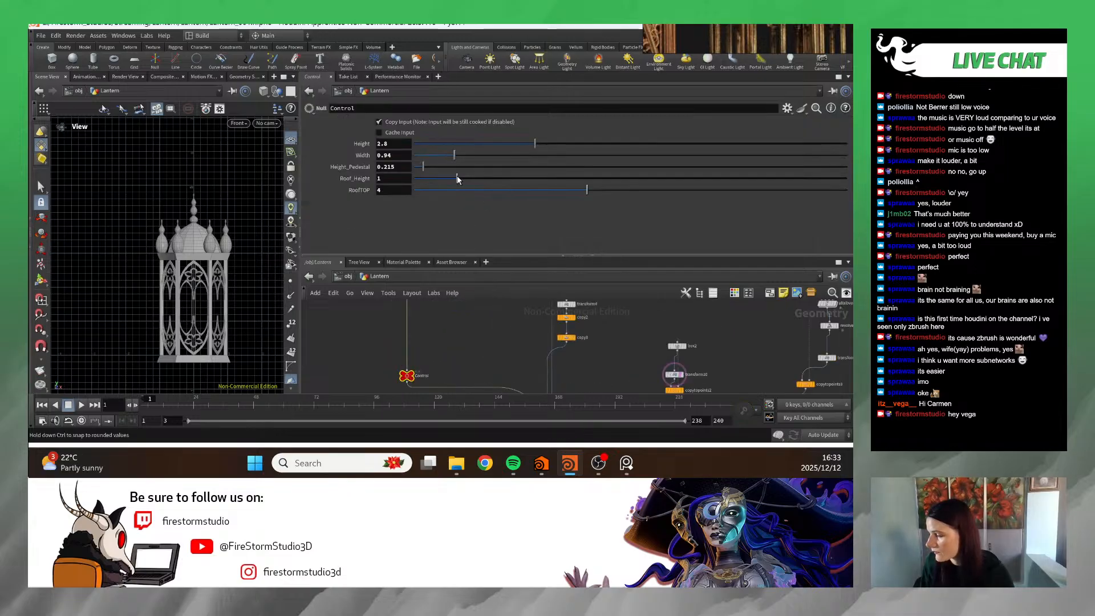
mouse_move(463, 180)
mouse_down()
mouse_move(441, 179)
mouse_move(516, 179)
mouse_move(457, 179)
mouse_up()
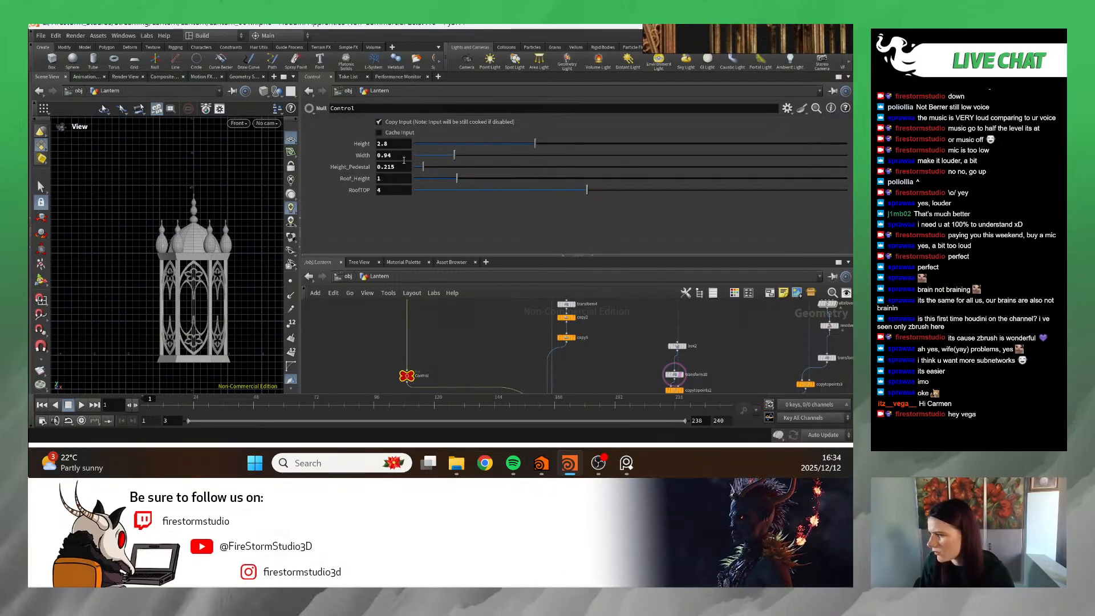
drag(423, 167, 441, 171)
key(ctrl+z)
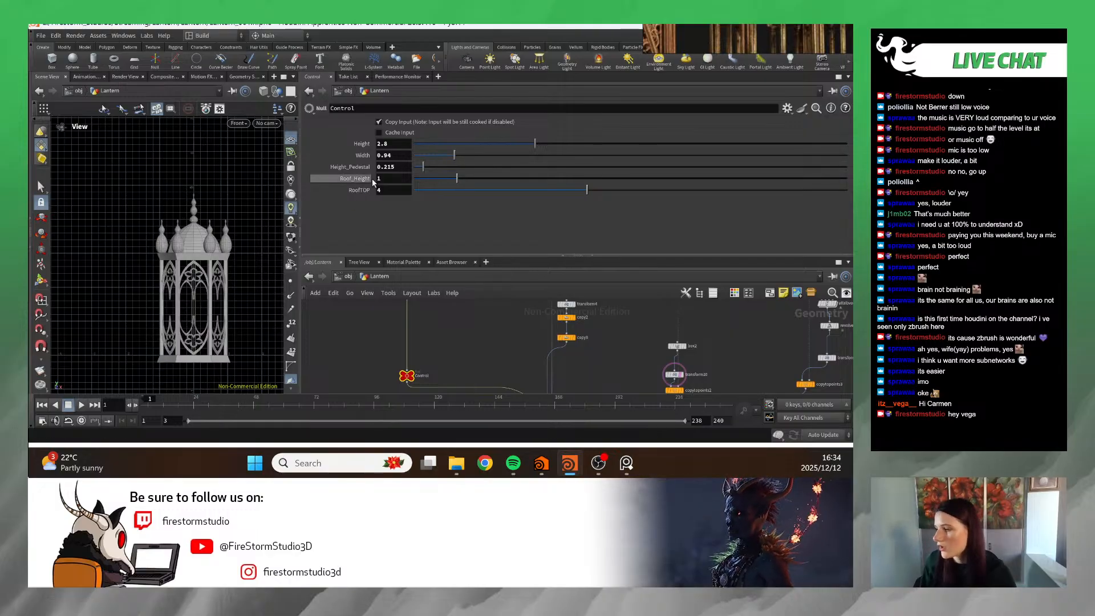
- Copy the Control null's Height_Pedestal parameter and review how the finials sit on the roof edge
right_click(365, 166)
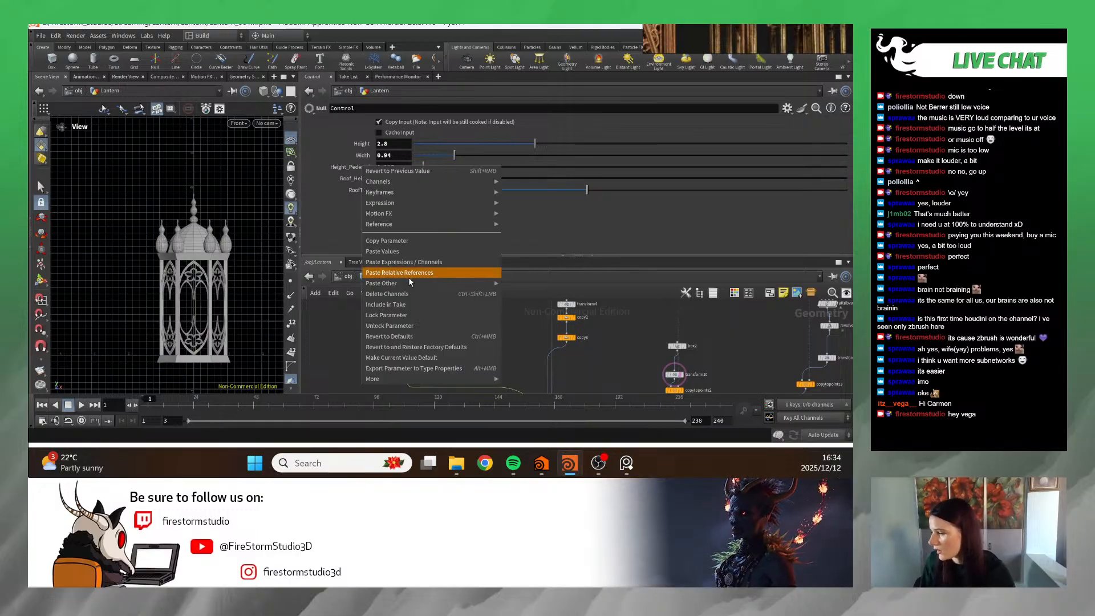
click(413, 241)
scroll(604, 332, down, 2)
middle_drag(676, 349, 580, 347)
scroll(579, 350, up, 4)
scroll(520, 360, up, 2)
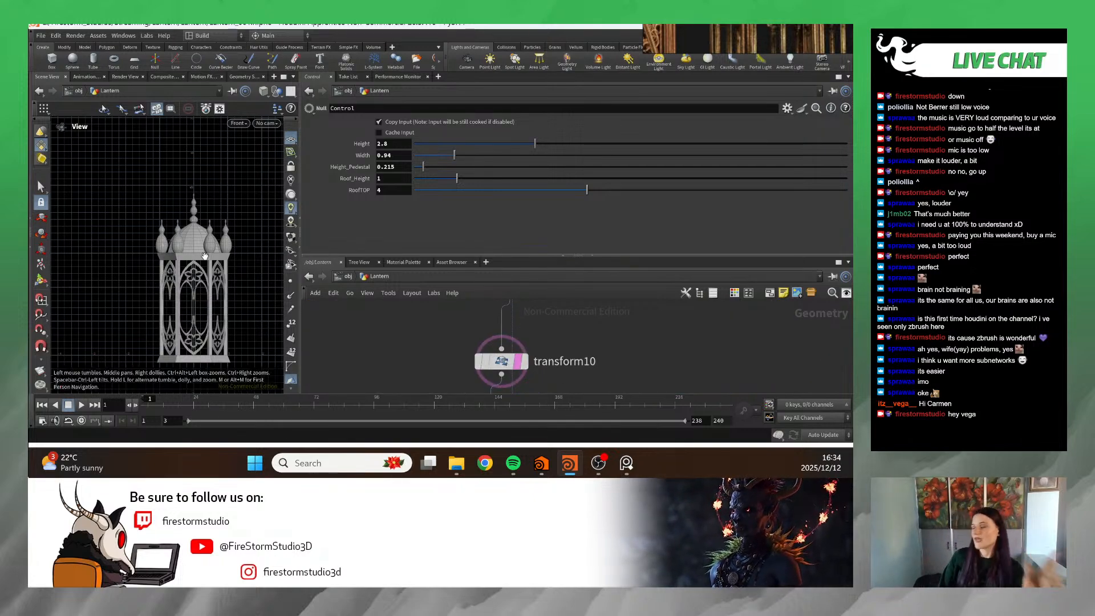
scroll(194, 254, up, 5)
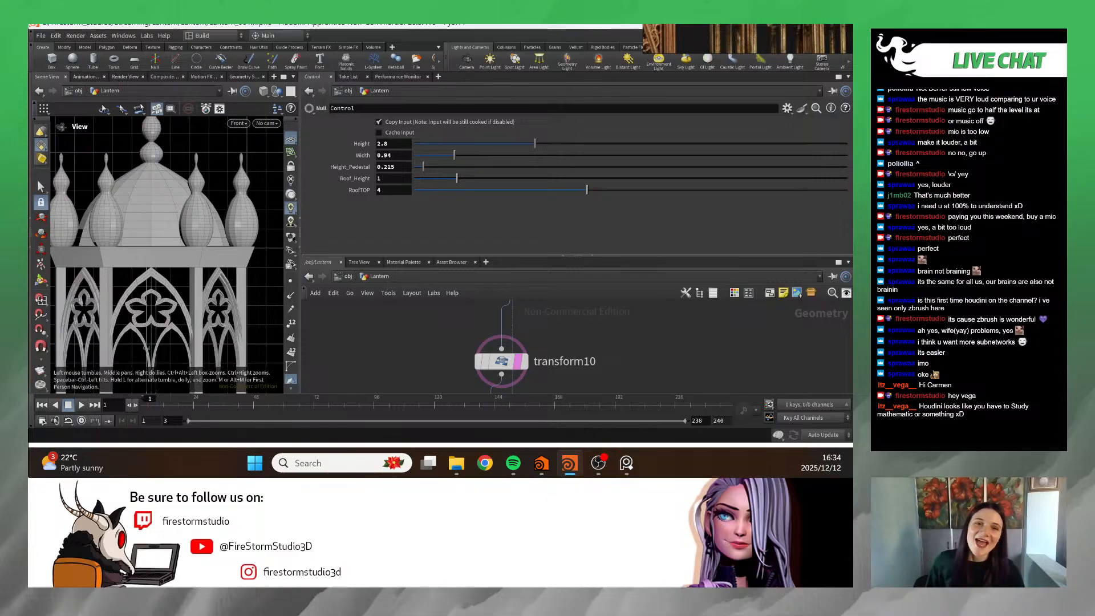
right_drag(181, 223, 183, 276)
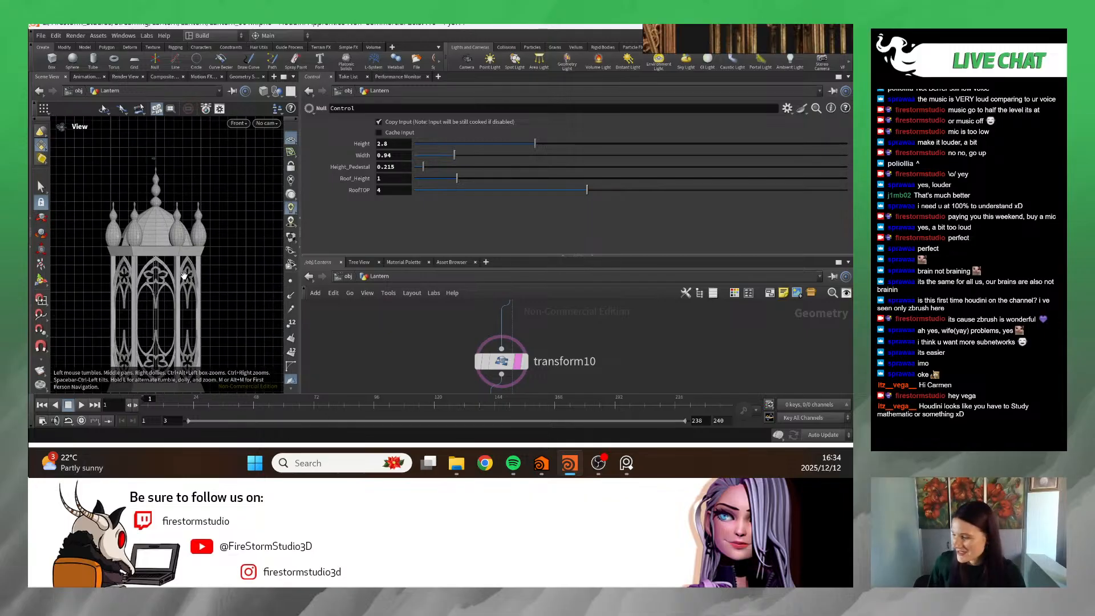
scroll(429, 321, up, 1)
- Delete the Roof_Height expression from transform11's Y translate and set the value to 0
mouse_move(506, 377)
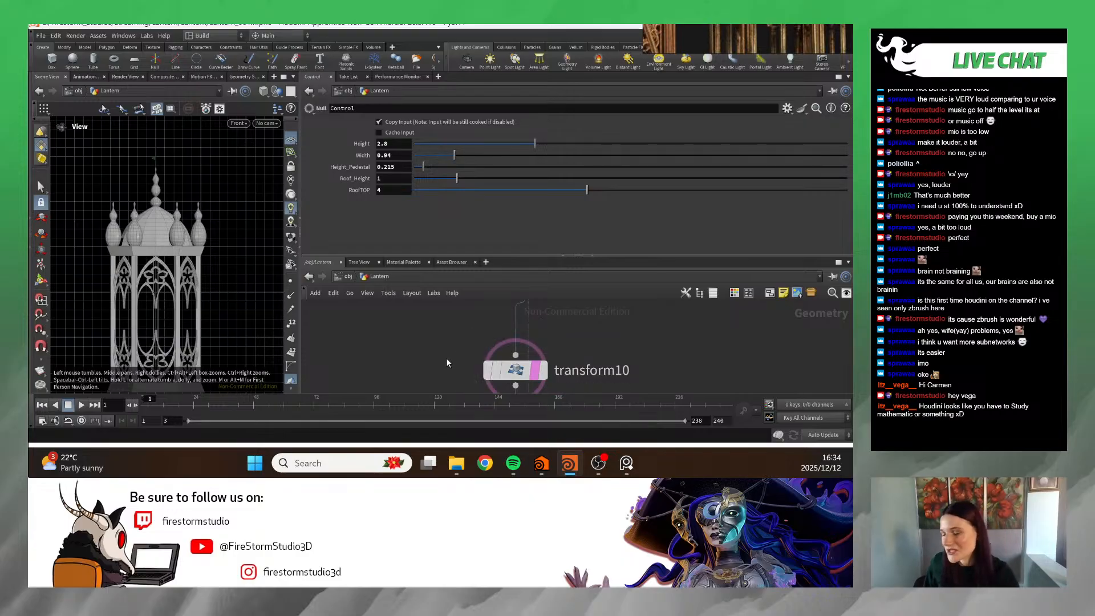
drag(515, 373, 481, 377)
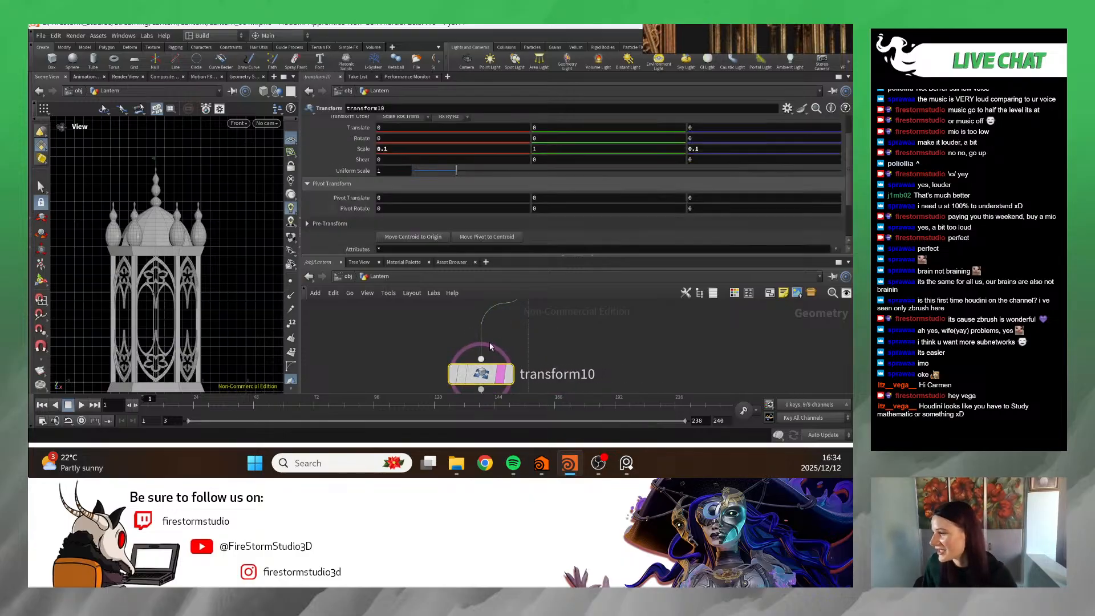
click(481, 373)
scroll(590, 311, down, 3)
middle_drag(590, 310, 529, 351)
click(555, 332)
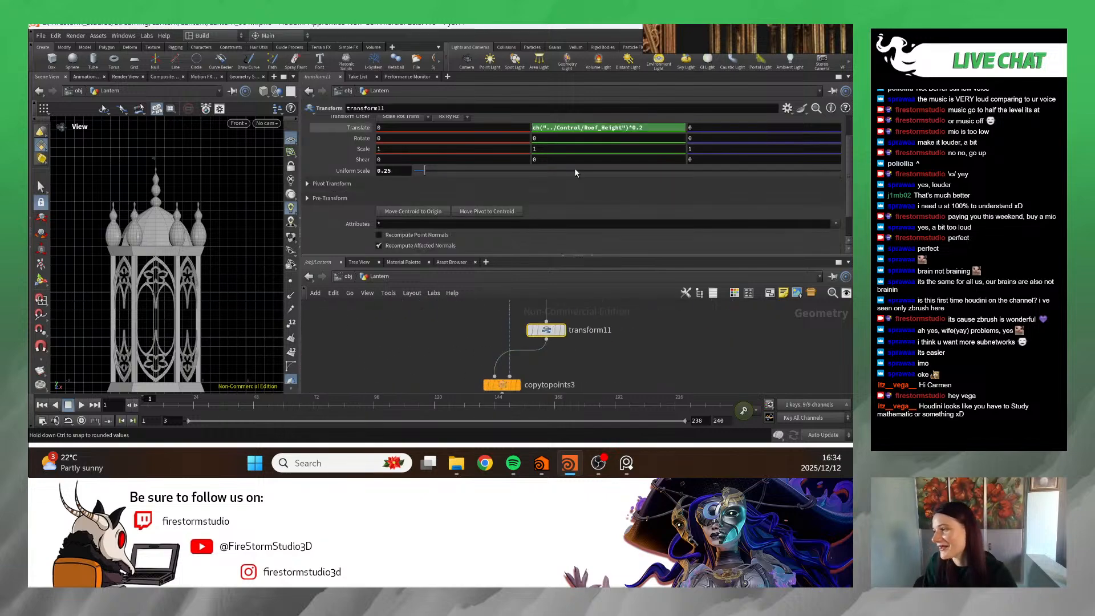
right_click(641, 129)
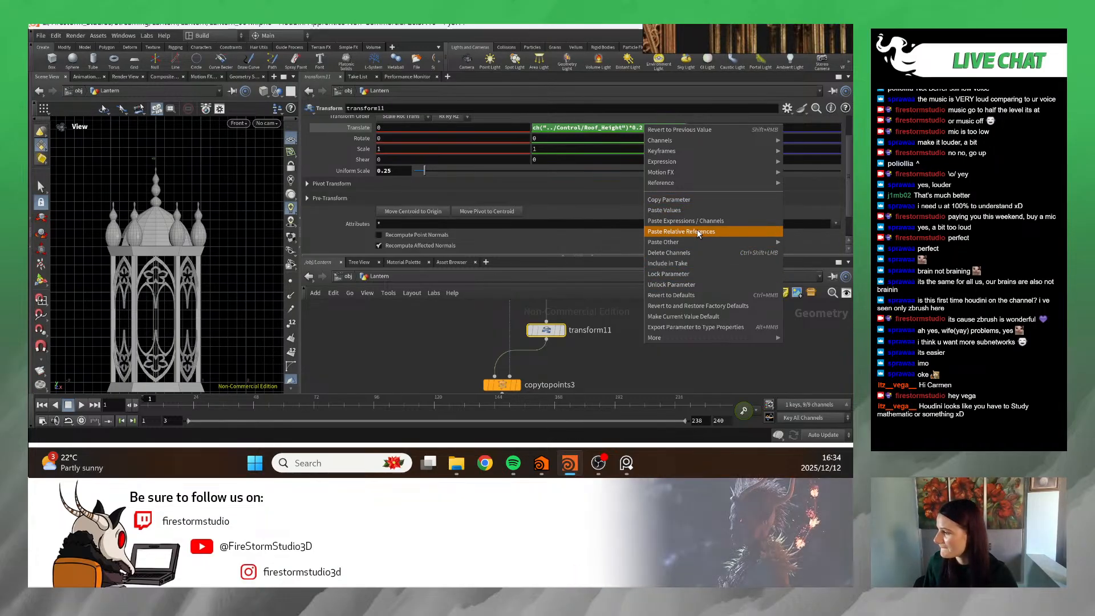
click(695, 253)
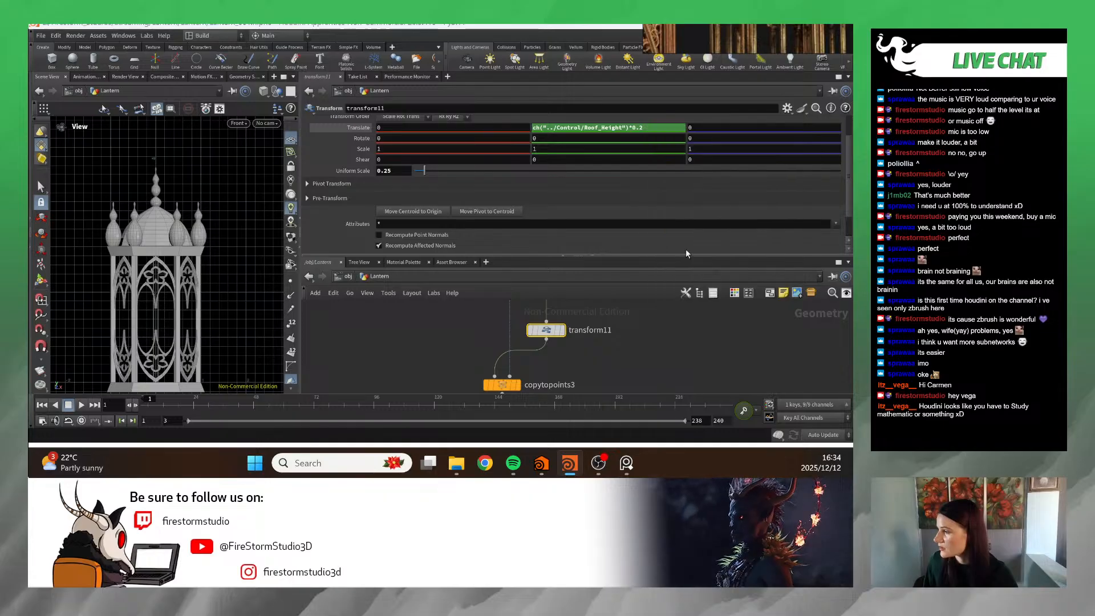
click(545, 128)
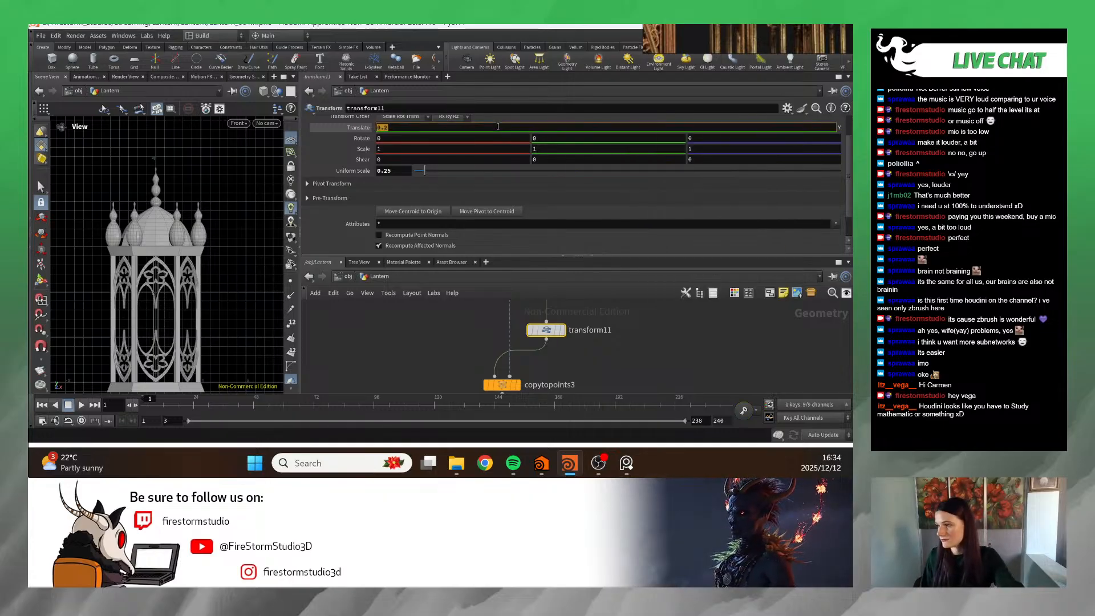
text(0)
key(Return)
- Paste Height_Pedestal as a relative reference into transform11's Y translate and check the finials against the roof rim
right_click(561, 130)
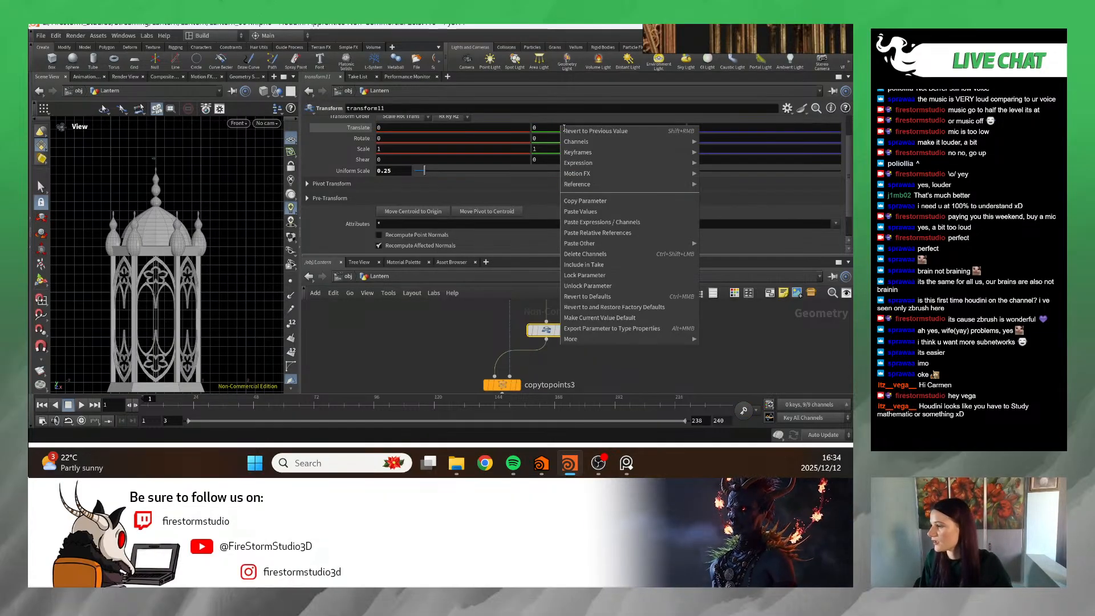
click(609, 233)
scroll(130, 274, up, 6)
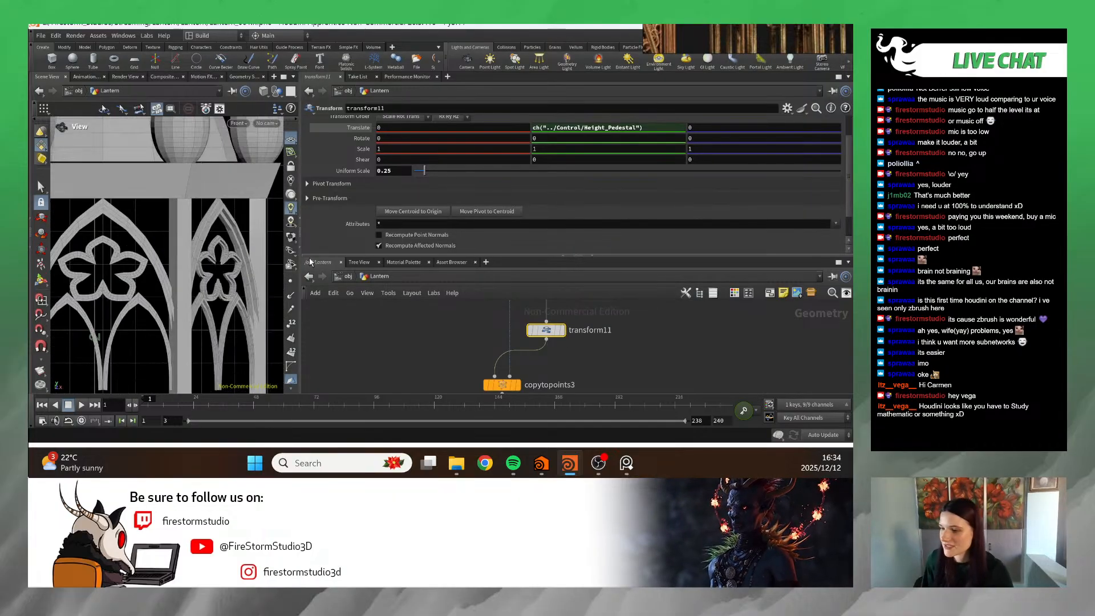
middle_drag(130, 273, 169, 368)
scroll(101, 280, down, 4)
- Test the finial placement by varying the Control null's Width and Height_Pedestal values, and undo the changes
middle_drag(353, 344, 491, 321)
middle_drag(421, 322, 495, 369)
click(504, 368)
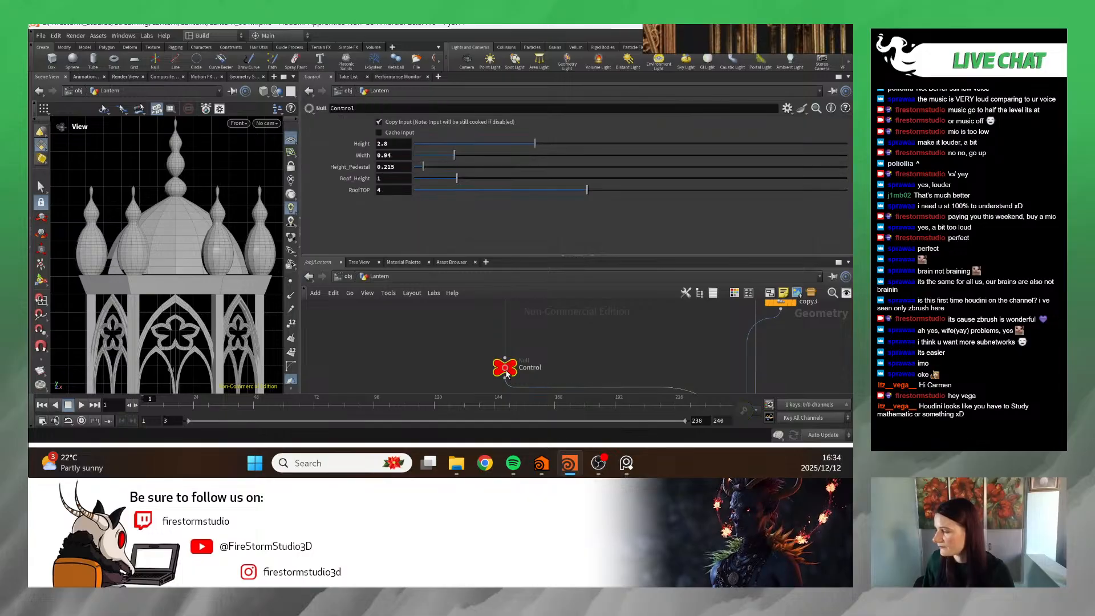
drag(453, 153, 426, 170)
key(ctrl+z)
key(ctrl+z)
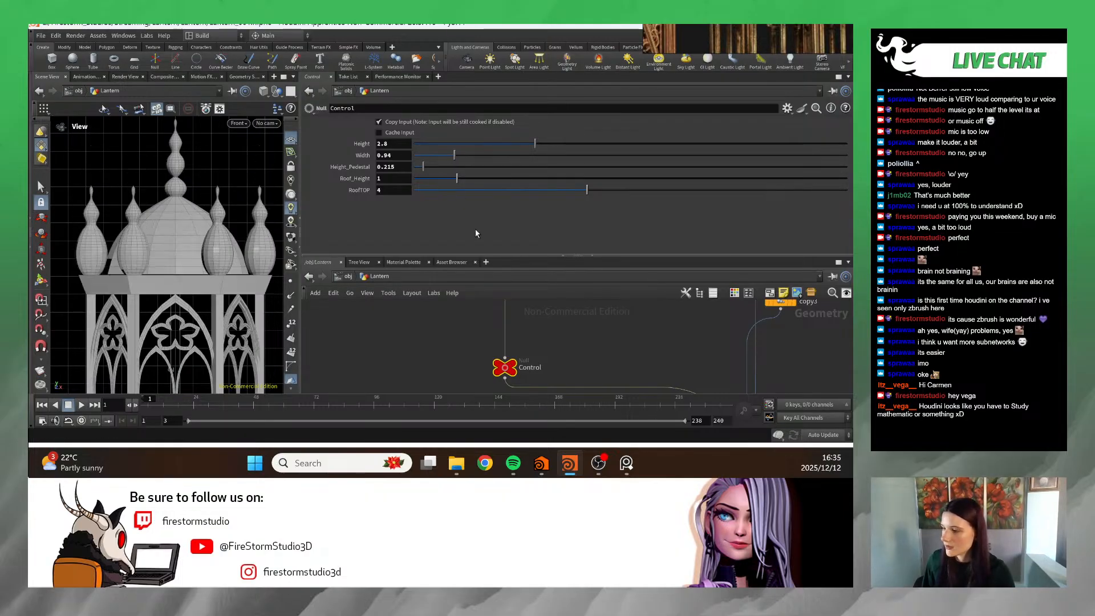
- Open the Control null's parameter interface for editing
scroll(173, 264, down, 5)
scroll(173, 265, up, 5)
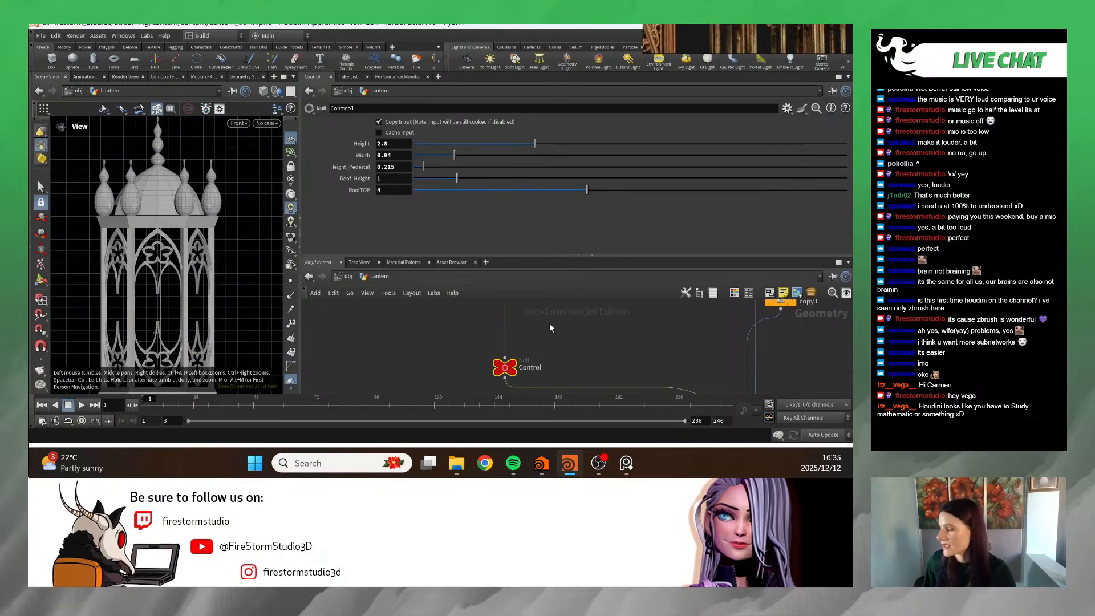
scroll(549, 323, down, 4)
middle_drag(588, 333, 424, 326)
mouse_move(623, 324)
middle_down()
mouse_move(565, 350)
mouse_move(636, 309)
middle_up()
scroll(570, 355, up, 6)
scroll(531, 360, down, 1)
scroll(531, 364, down, 5)
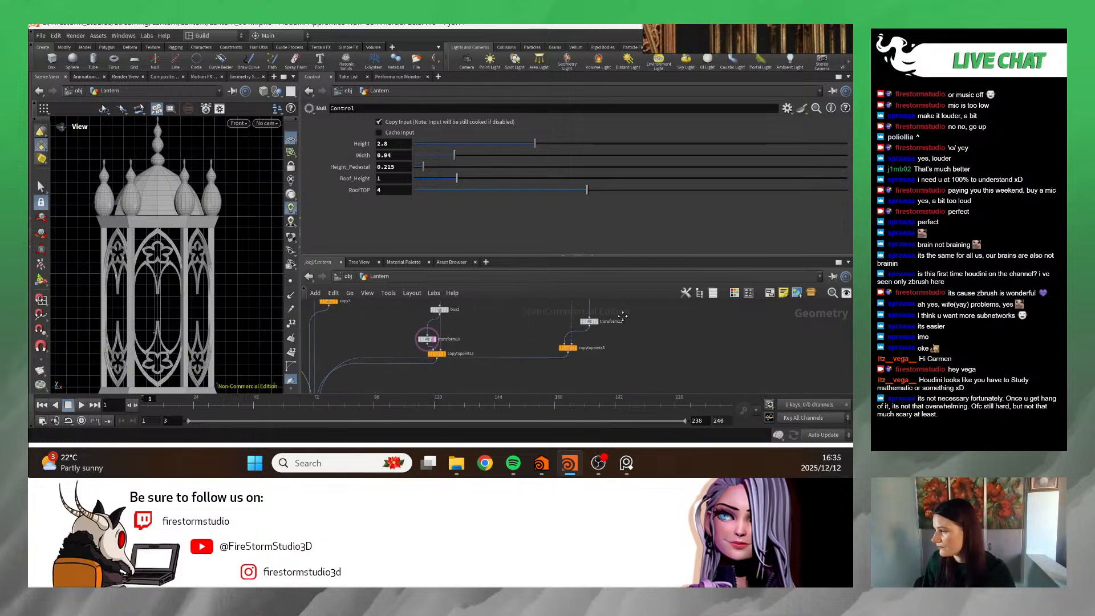
middle_drag(524, 308, 651, 281)
click(787, 107)
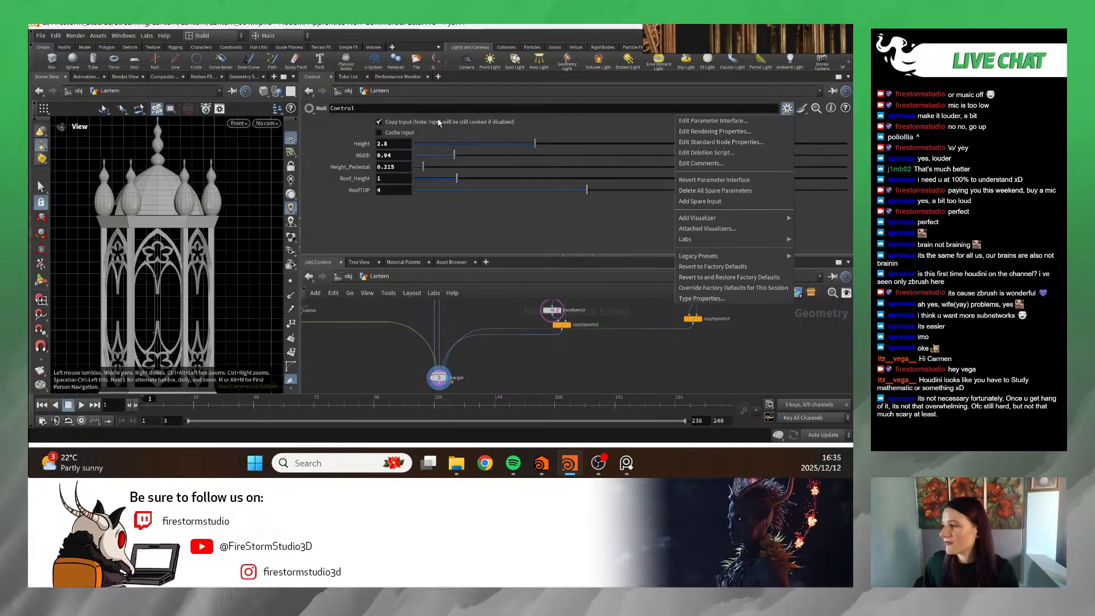
click(457, 215)
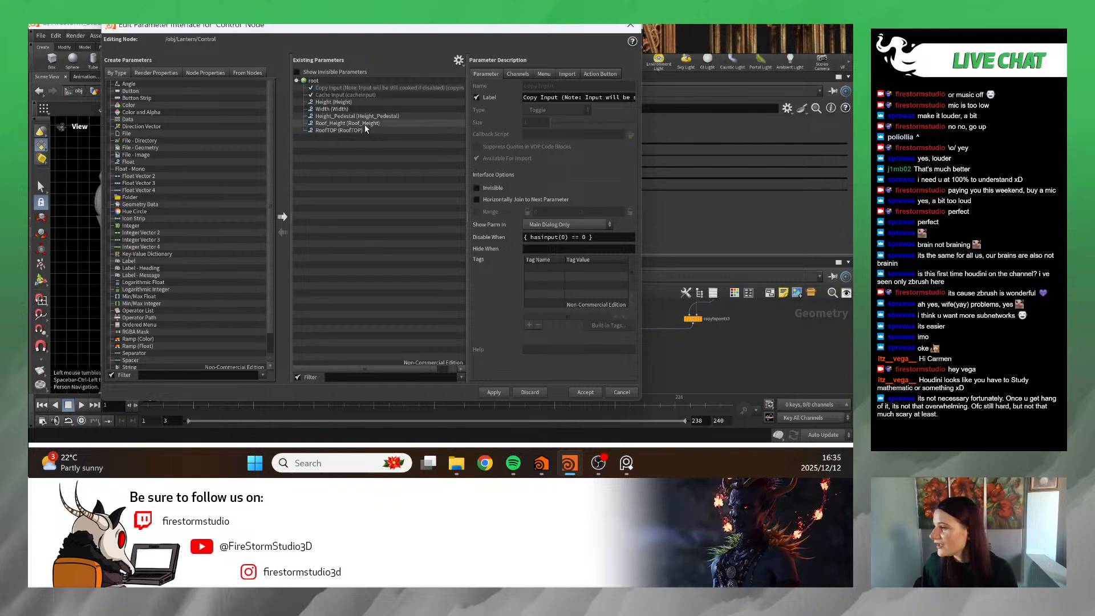
click(181, 174)
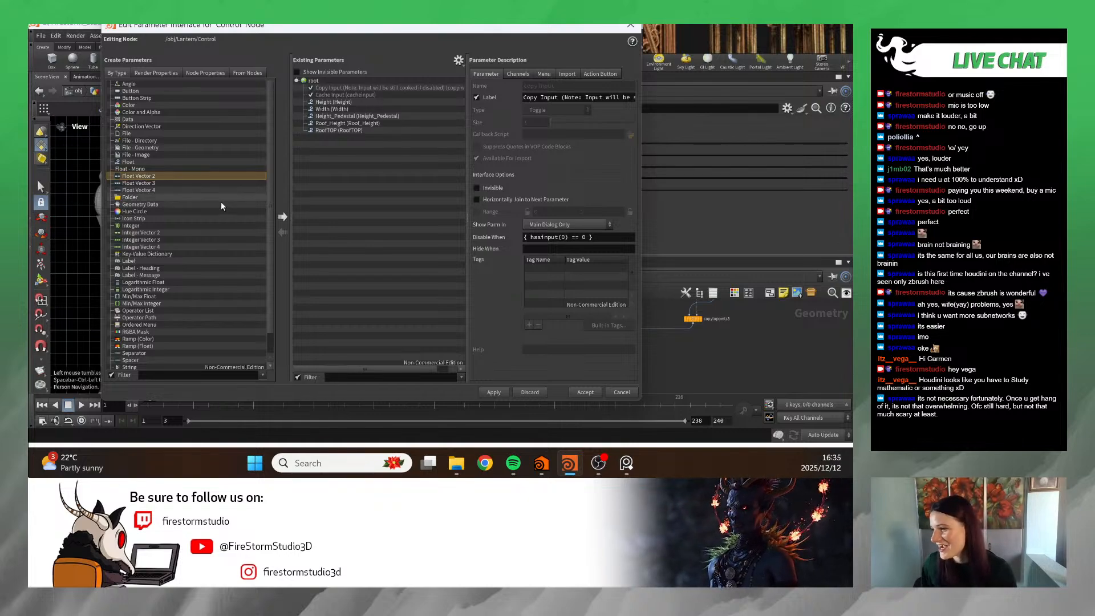
click(282, 217)
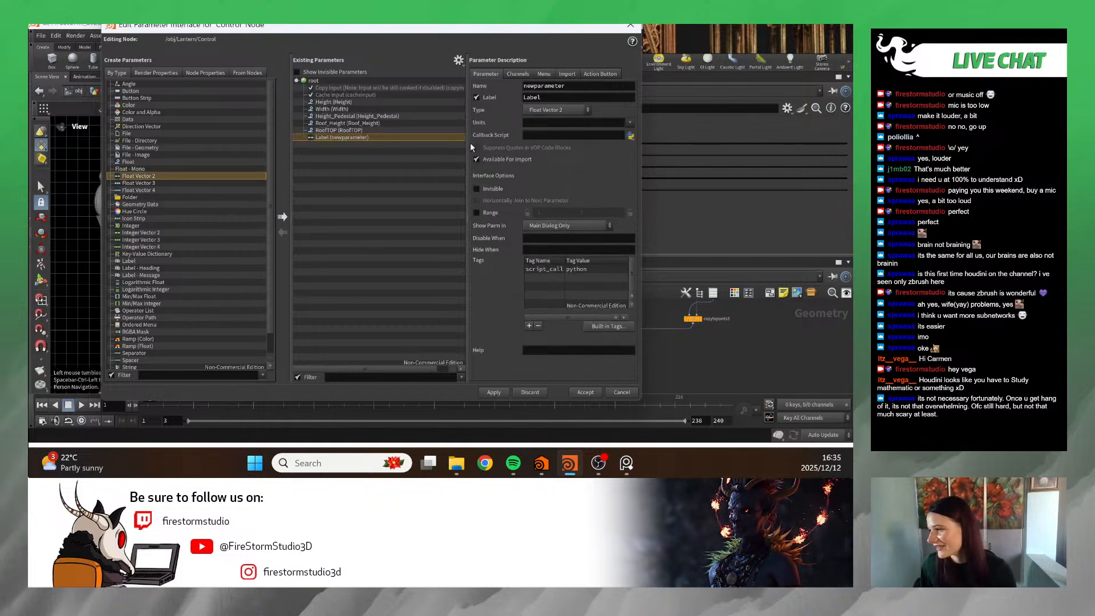
key(ctrl+z)
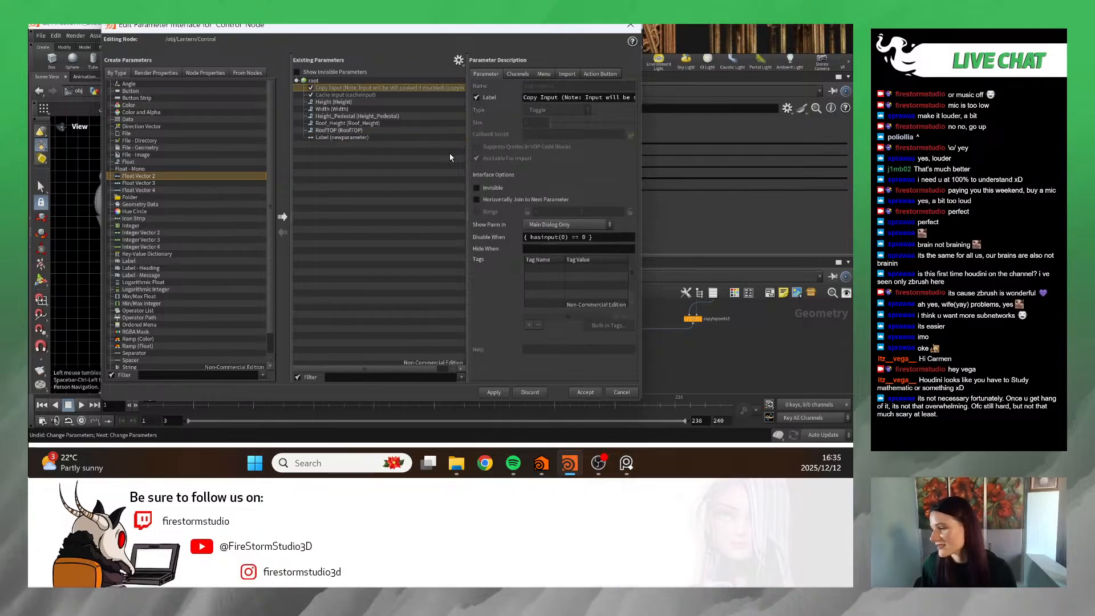
click(428, 137)
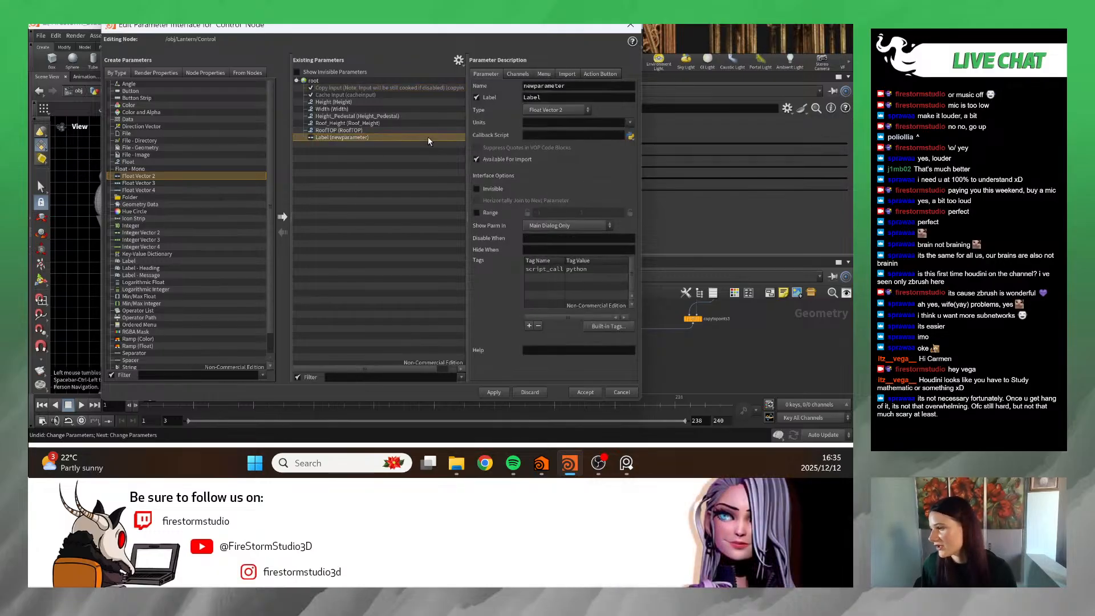
click(529, 392)
- Add a Float parameter to the end of the Control null's existing parameters and name it Ornament_Size
scroll(133, 228, down, 1)
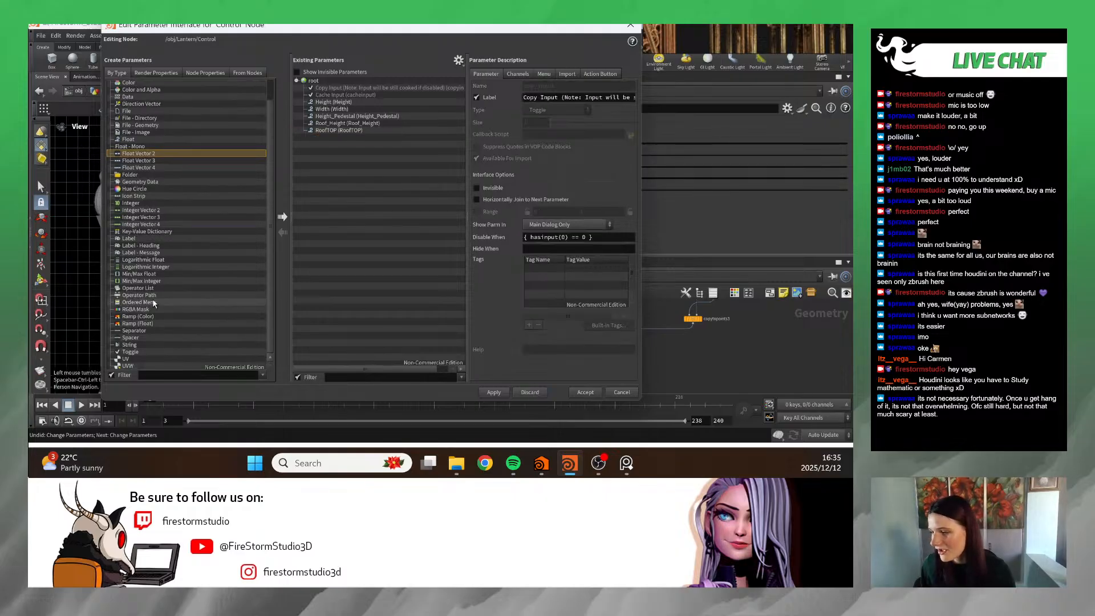
scroll(151, 256, up, 1)
drag(141, 161, 302, 216)
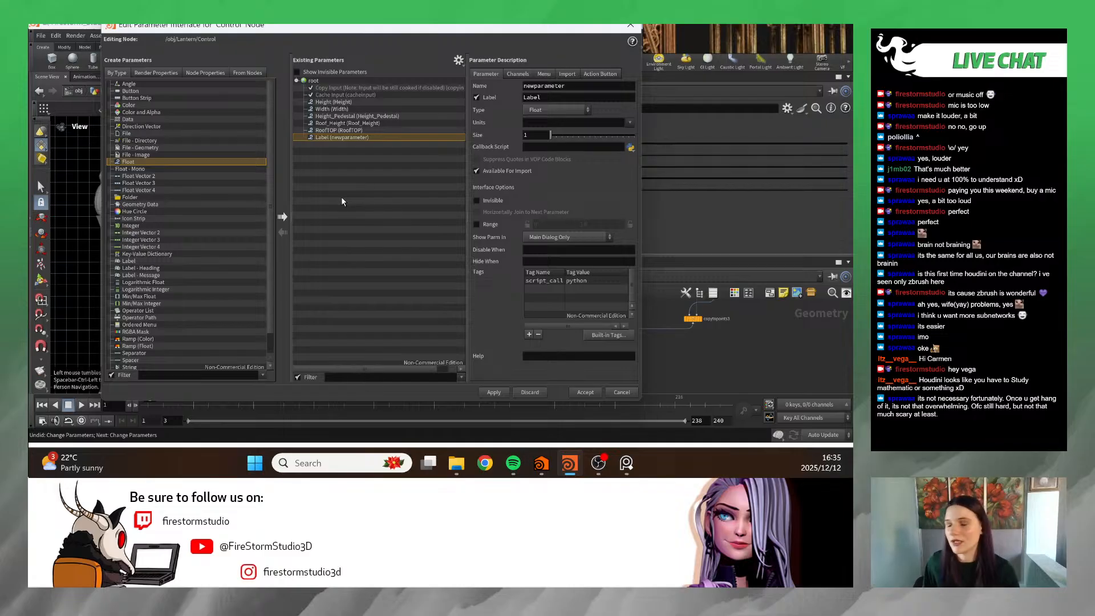
double_click(543, 85)
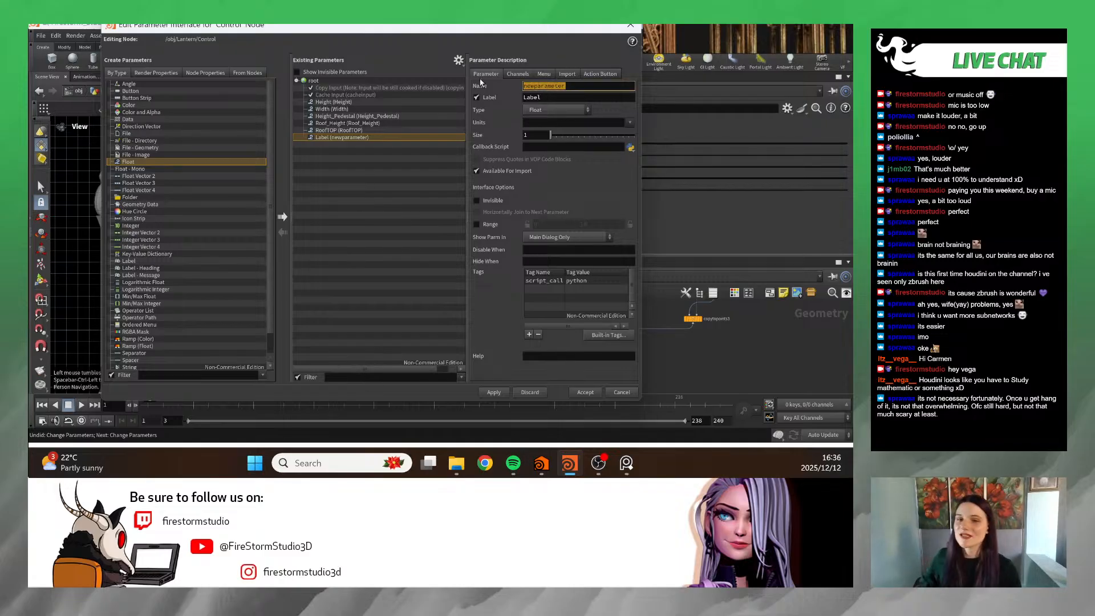
key(BackSpace)
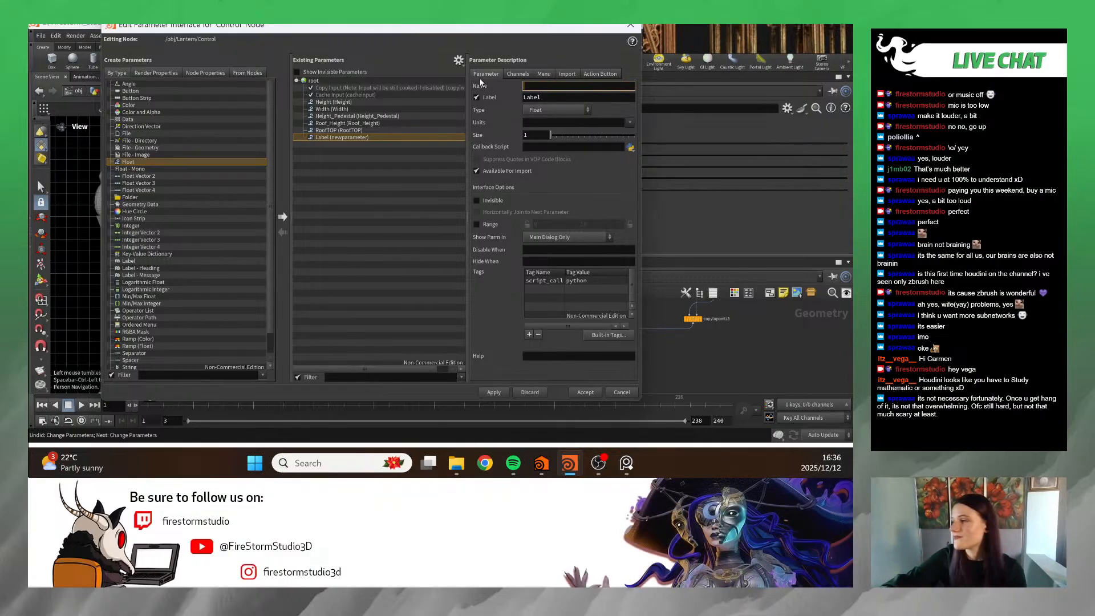
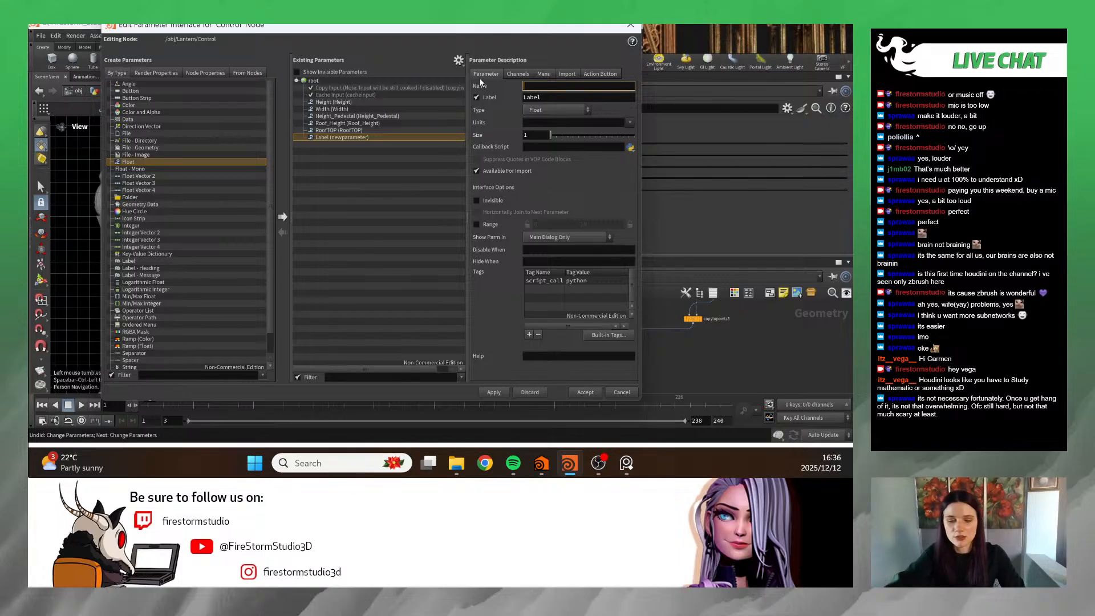
text(Ornament_)
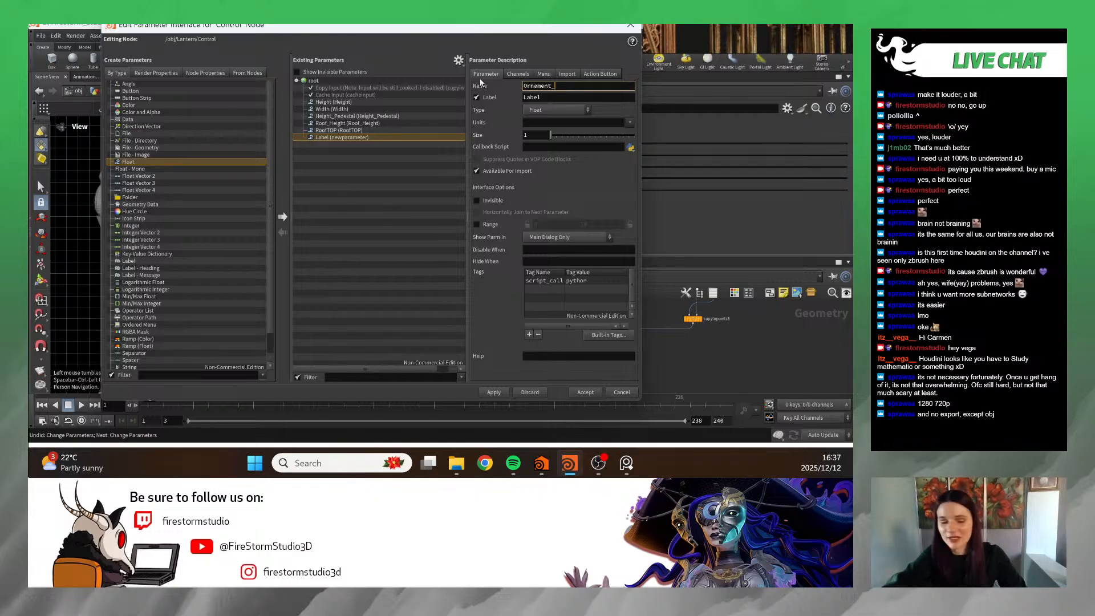
text(Size)
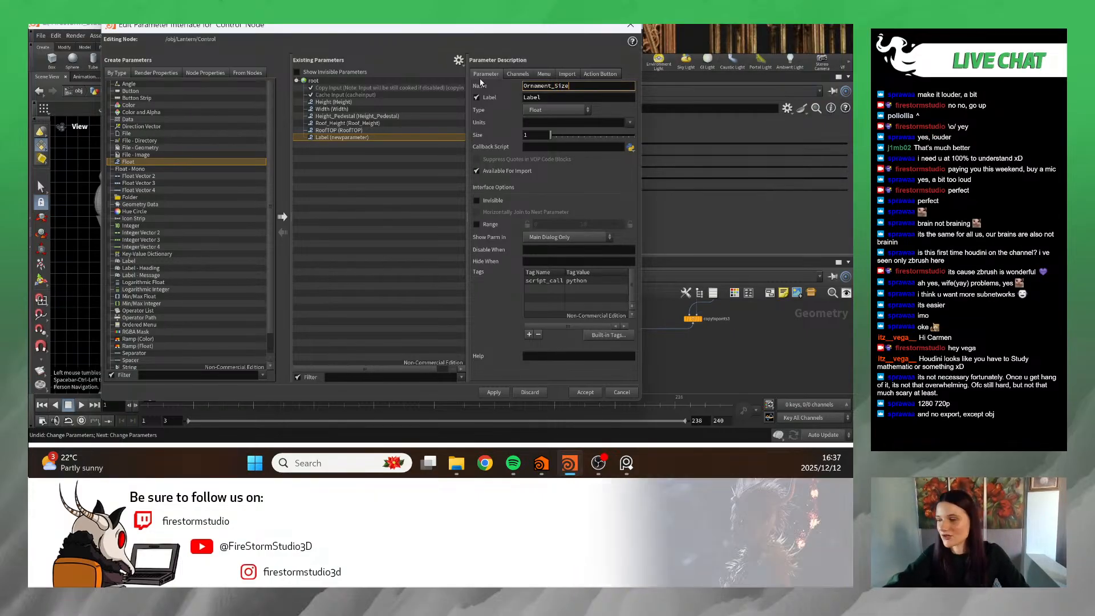
- Label the new float parameter Ornament_Size and accept the parameter interface changes
key(Tab)
text(Or)
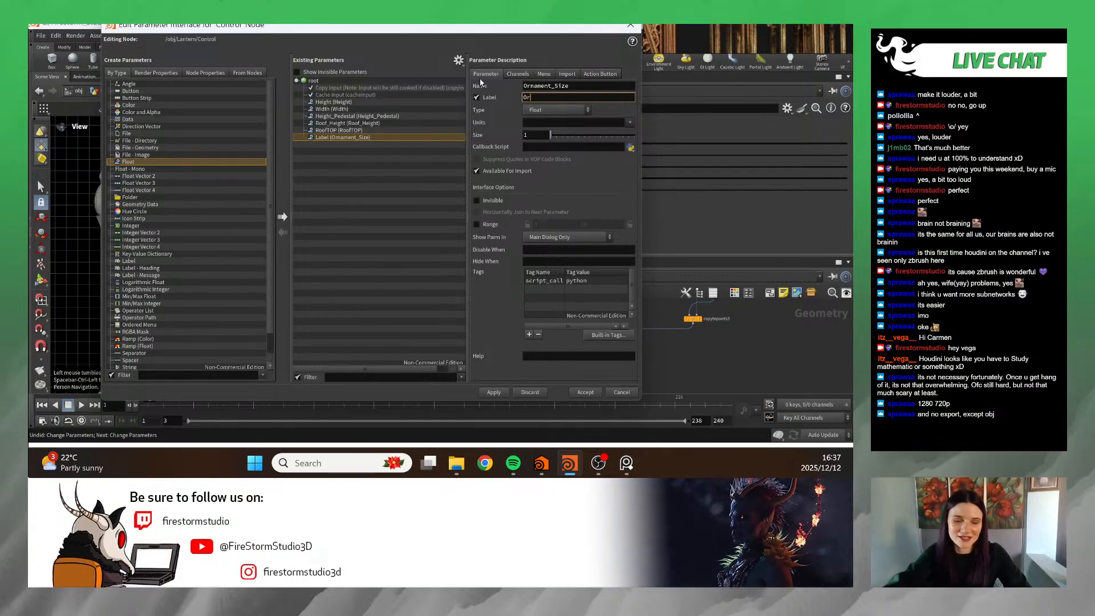
text(nament)
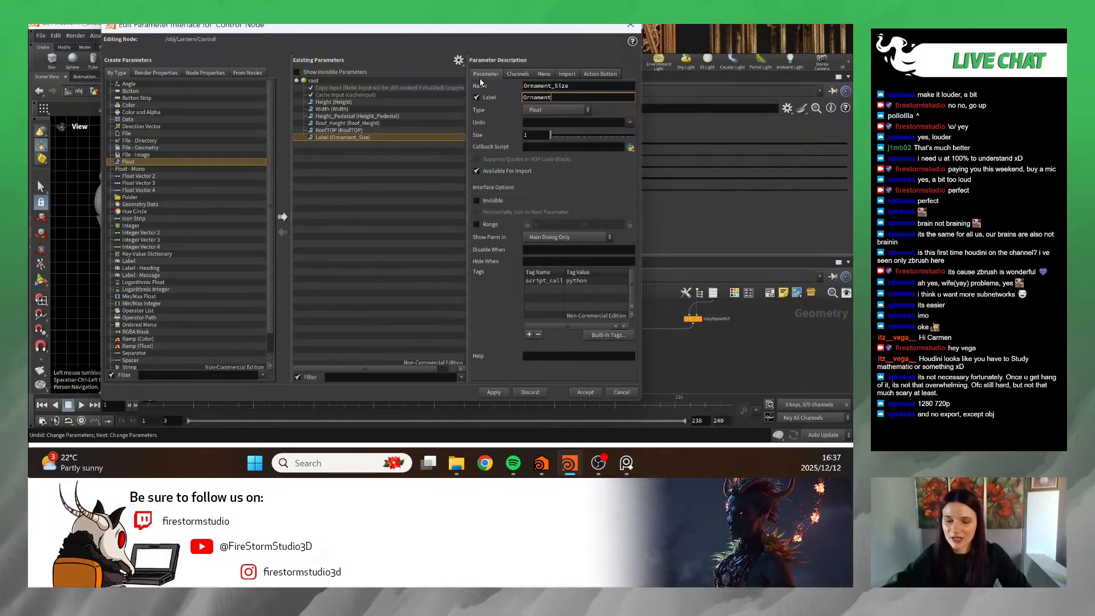
text(_)
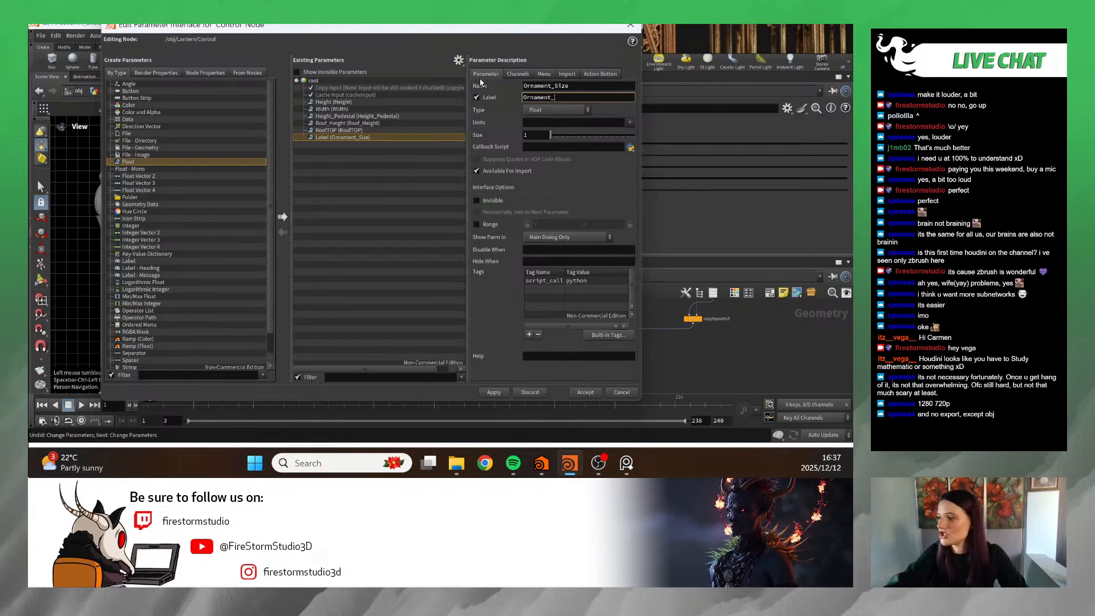
text(Size)
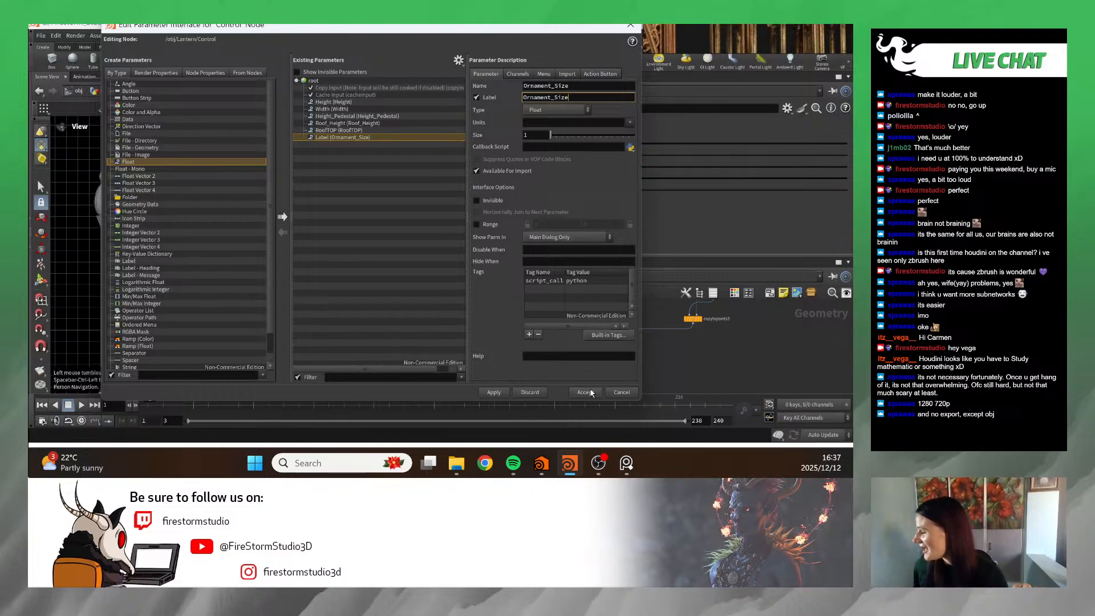
key(Return)
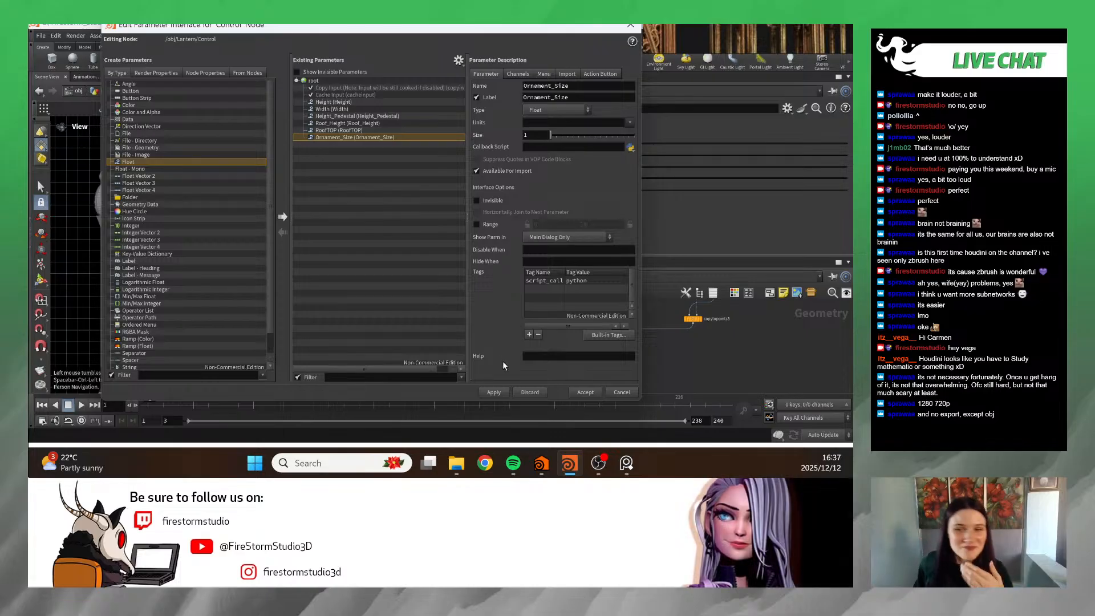
click(585, 392)
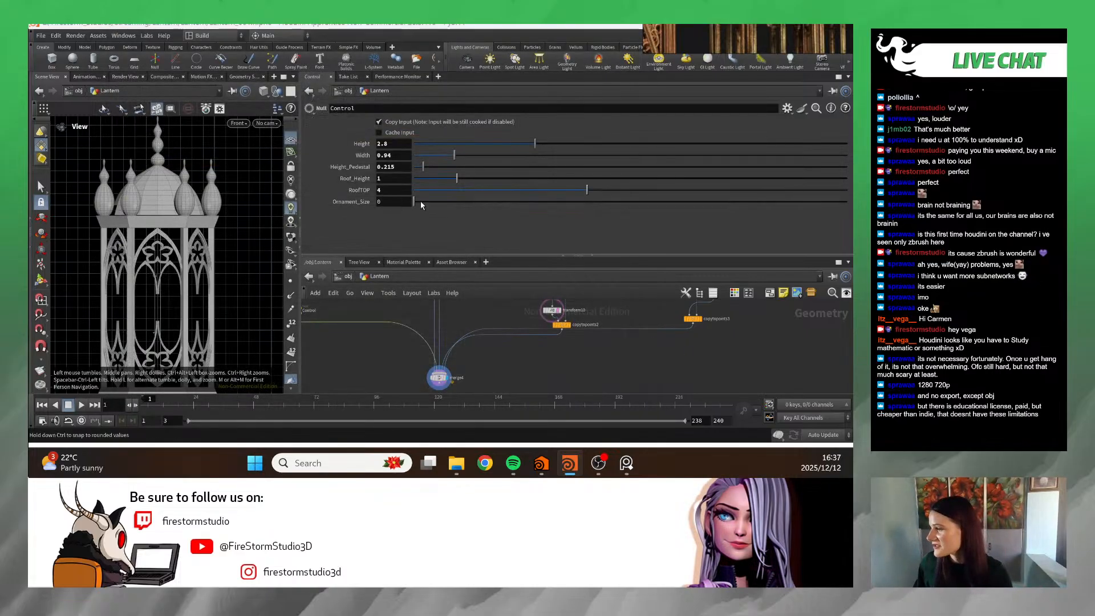
- Copy the Control null's Ornament_Size parameter for referencing in the finials' transform node
right_click(354, 206)
click(384, 292)
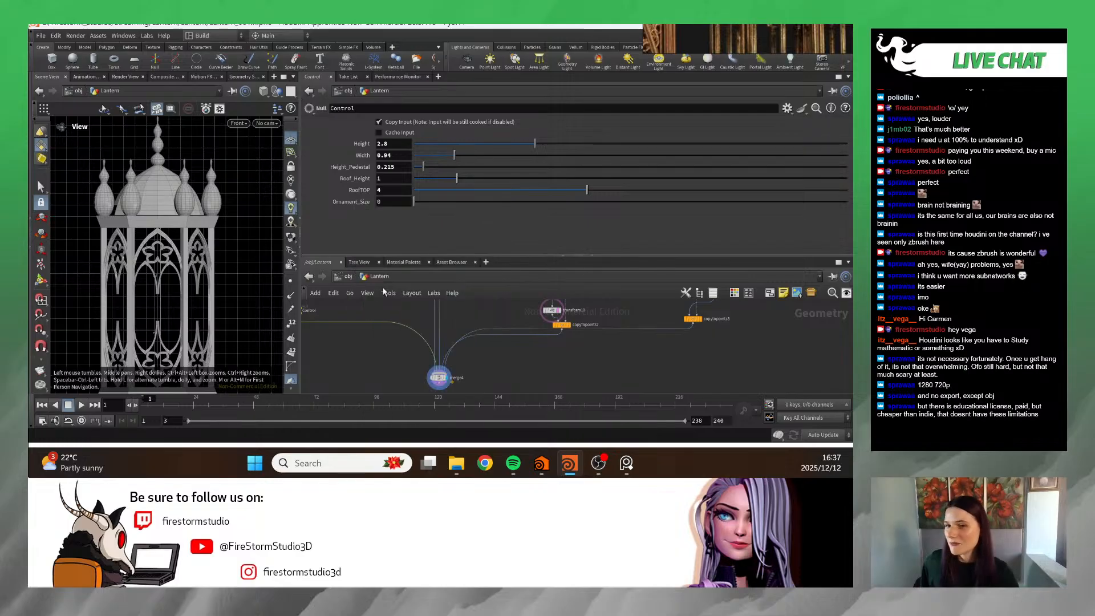
key(l)
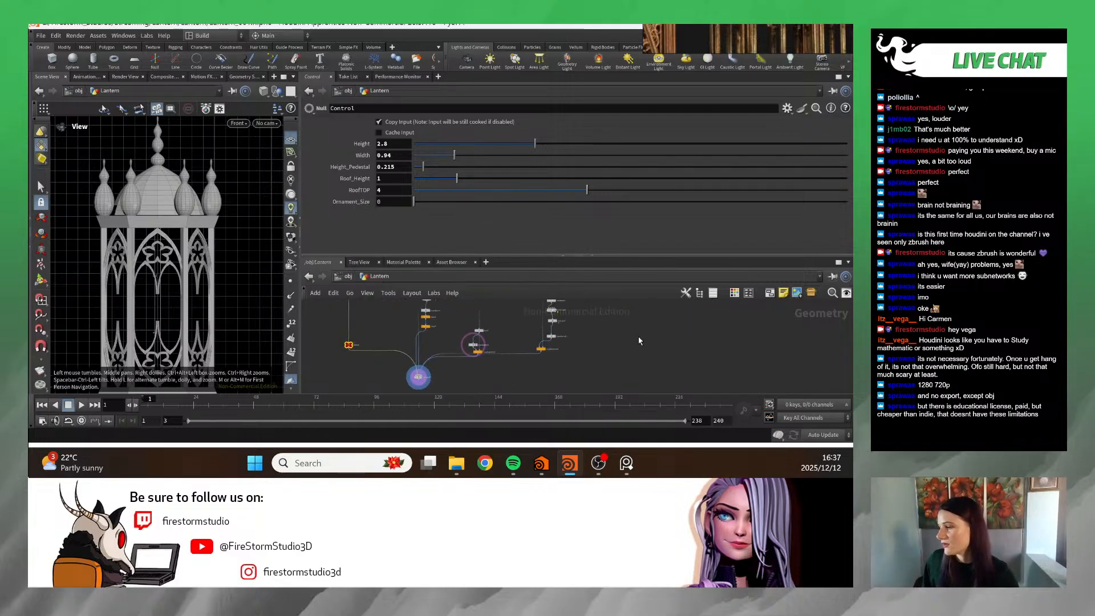
middle_drag(617, 336, 574, 352)
mouse_move(574, 352)
right_down()
mouse_move(545, 352)
mouse_move(558, 352)
mouse_move(559, 367)
right_up()
mouse_move(559, 367)
middle_down()
mouse_move(582, 361)
mouse_move(561, 352)
middle_up()
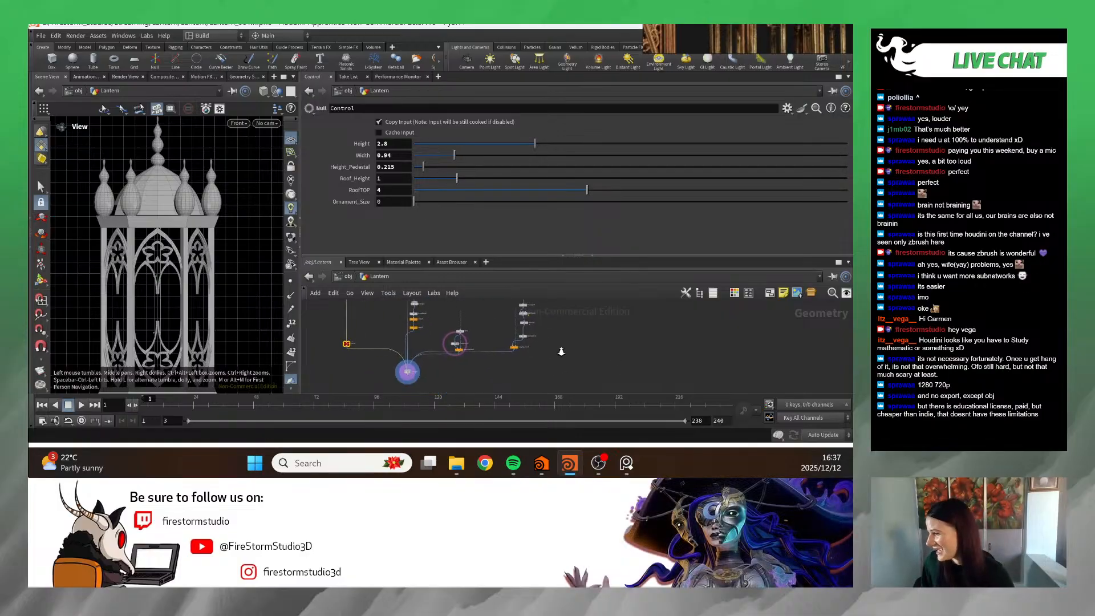
right_drag(561, 352, 498, 362)
middle_drag(498, 361, 625, 364)
right_drag(625, 364, 620, 362)
middle_drag(622, 362, 646, 361)
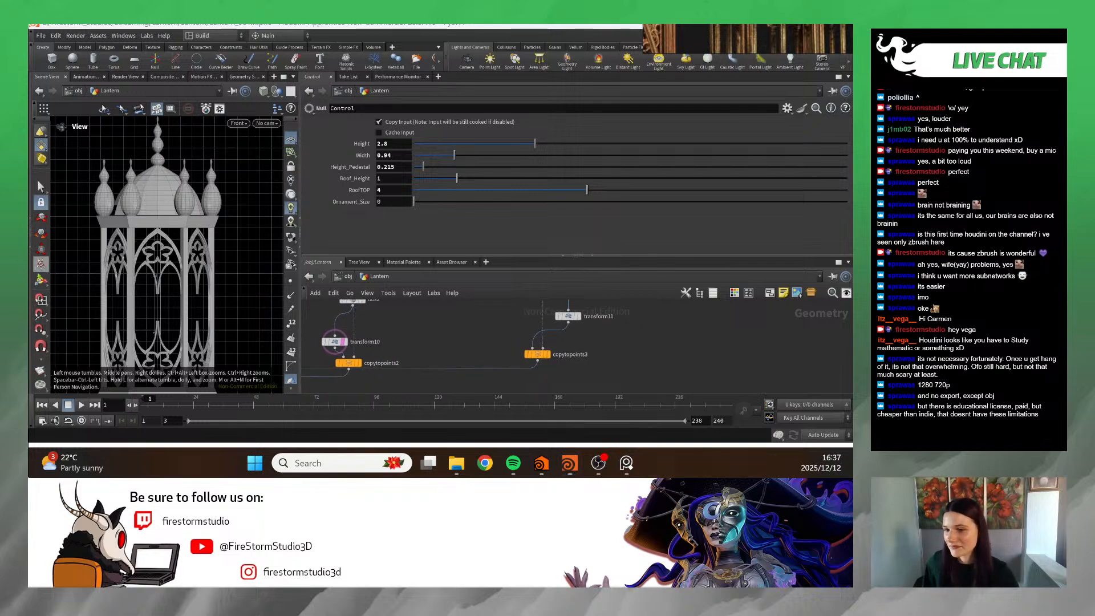
scroll(501, 334, down, 3)
middle_drag(569, 354, 609, 347)
right_click(357, 200)
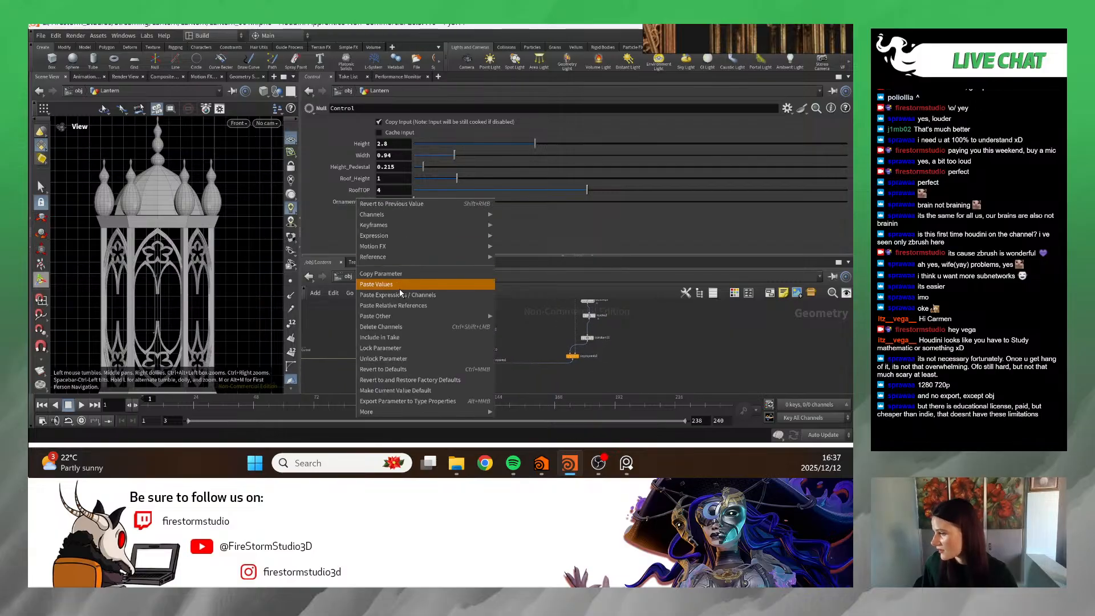
click(398, 275)
- Paste Ornament_Size as a relative reference into the X, Y and Z scale of transform11
scroll(587, 334, up, 6)
click(603, 369)
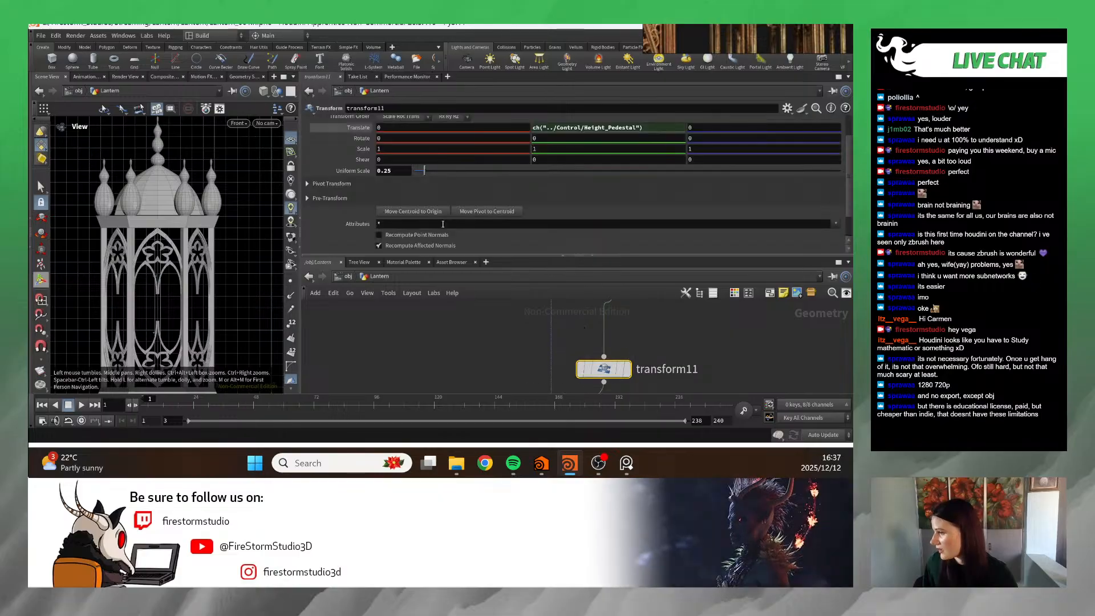
right_click(405, 150)
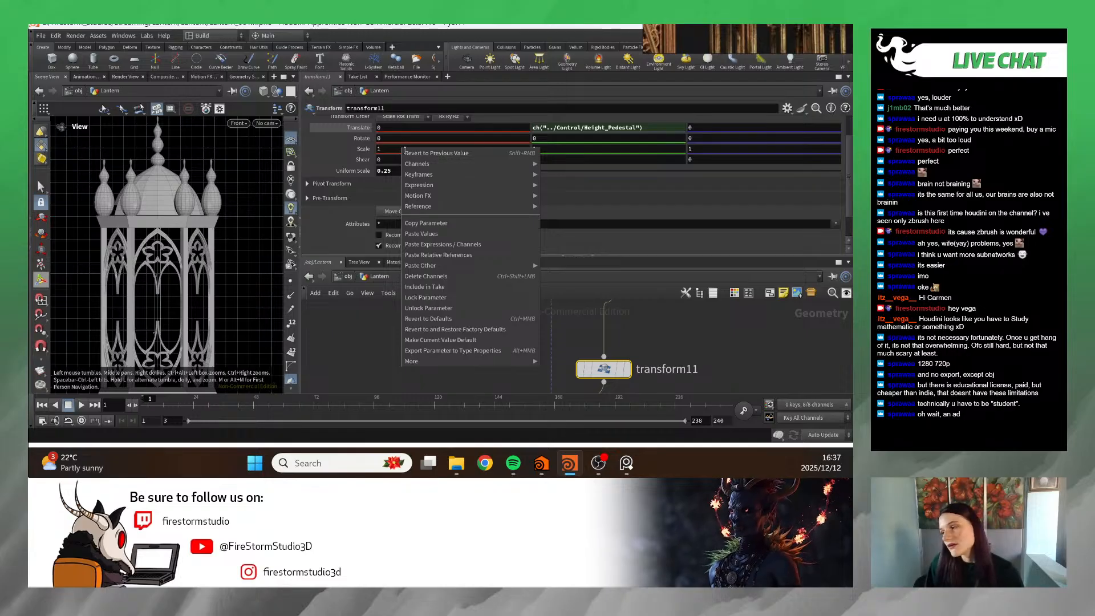
click(455, 255)
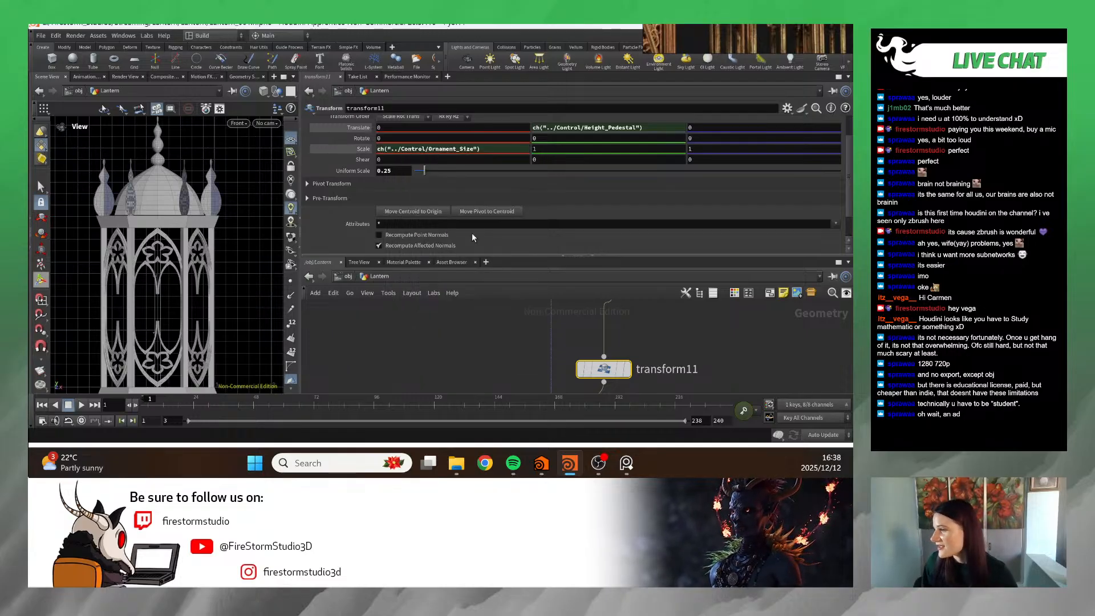
right_click(714, 149)
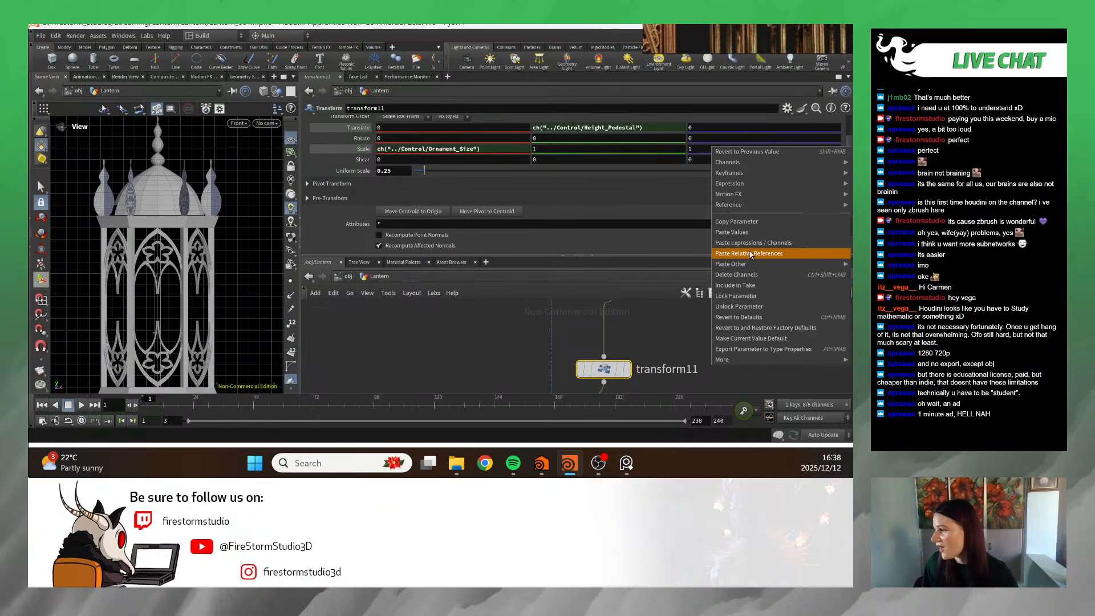
click(748, 250)
right_click(647, 150)
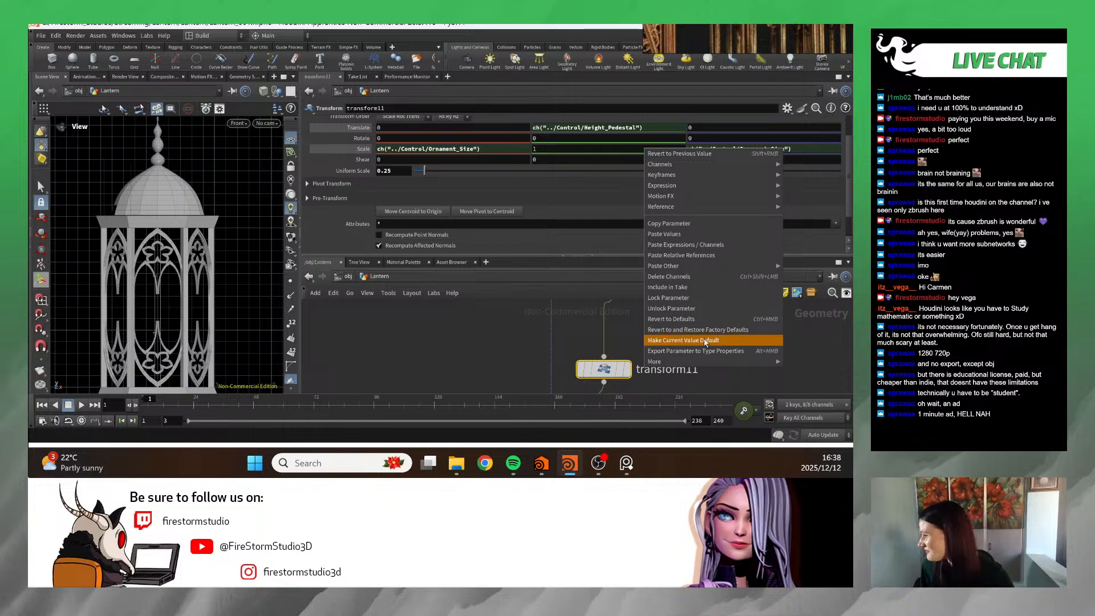
mouse_move(684, 210)
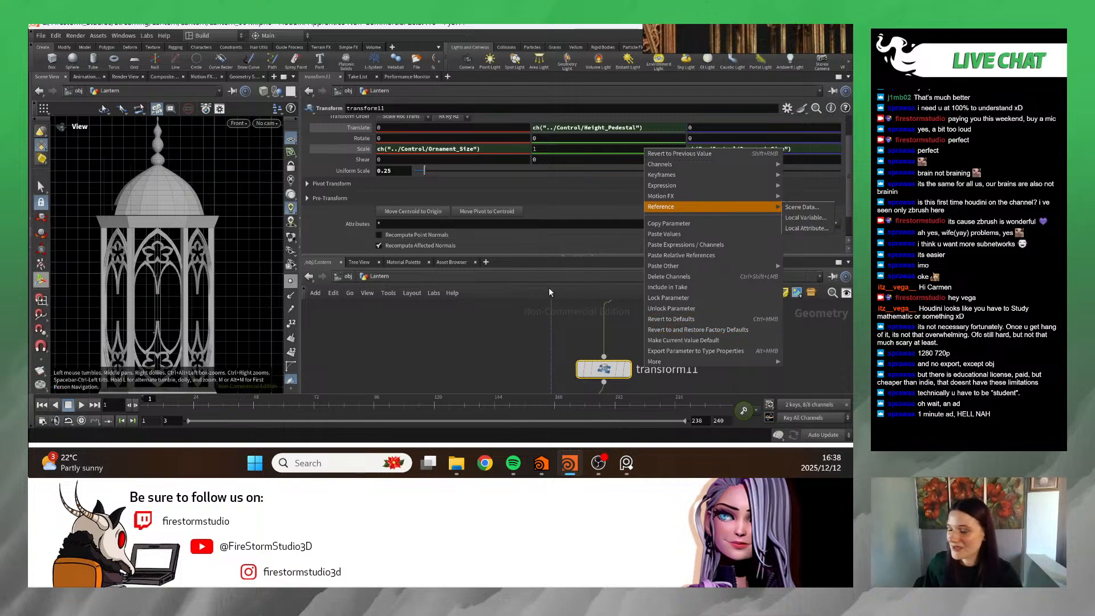
click(677, 259)
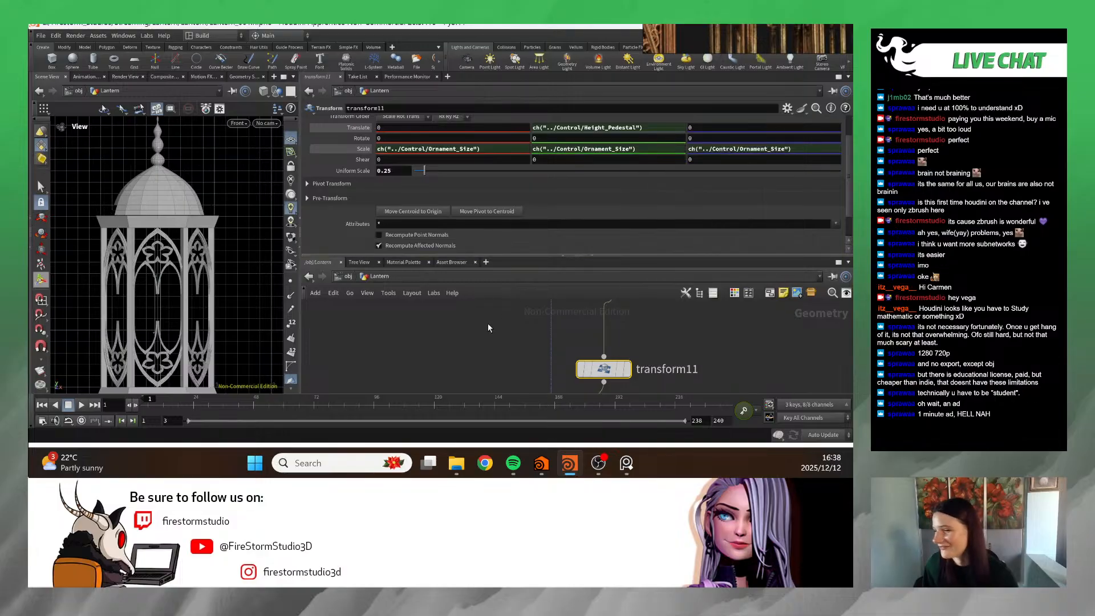
- Select the Control null and raise its Ornament_Size to about 0.72
key(h)
right_drag(447, 323, 474, 324)
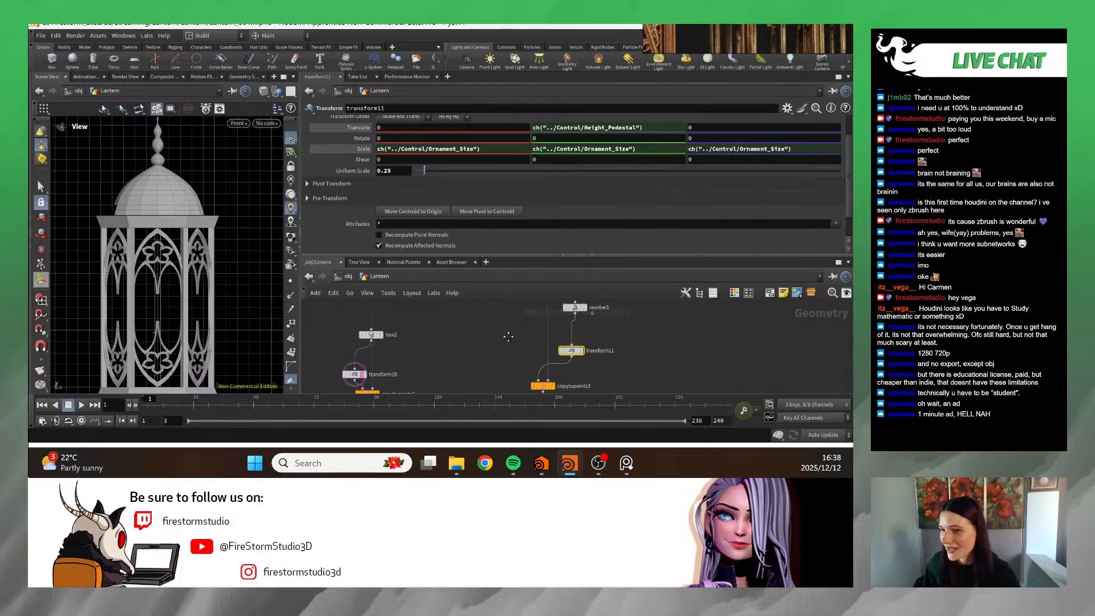
middle_drag(507, 335, 453, 317)
right_drag(531, 338, 499, 343)
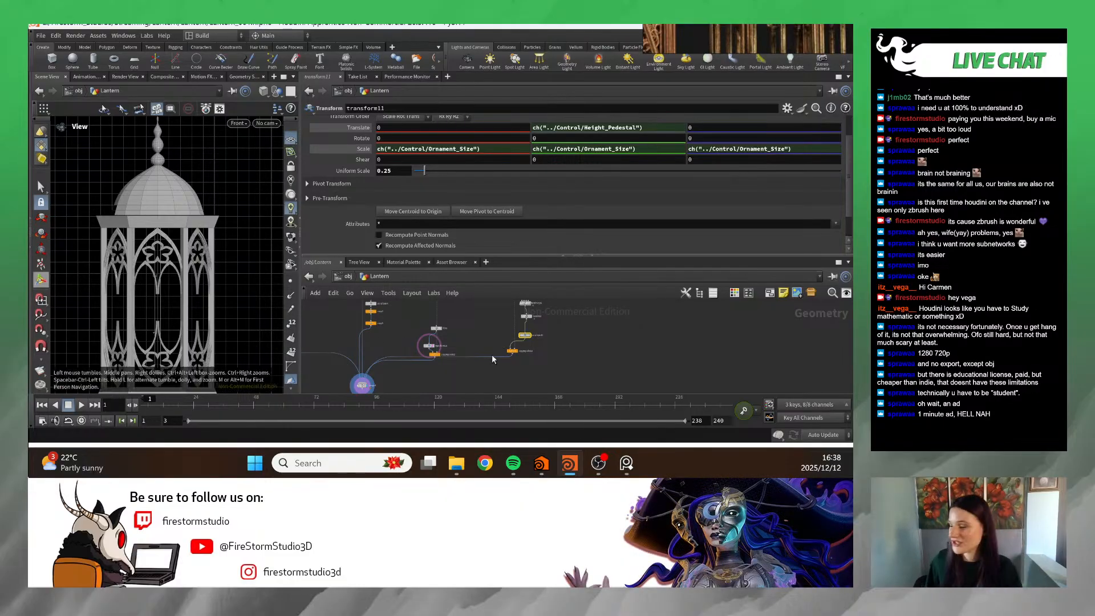
scroll(567, 338, up, 4)
middle_drag(531, 356, 724, 325)
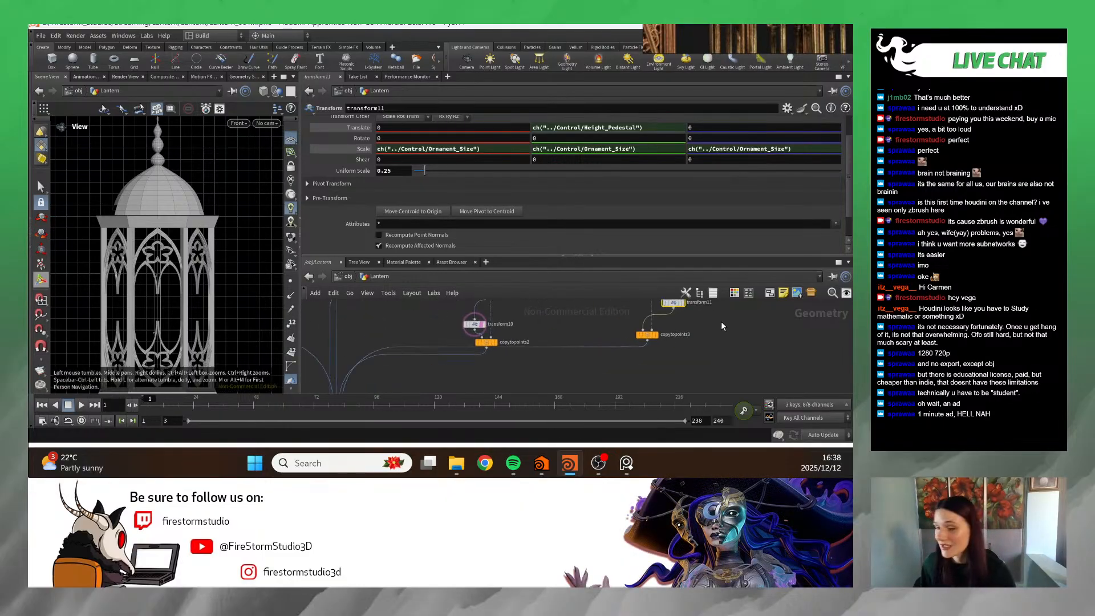
scroll(82, 251, down, 4)
middle_drag(82, 251, 111, 245)
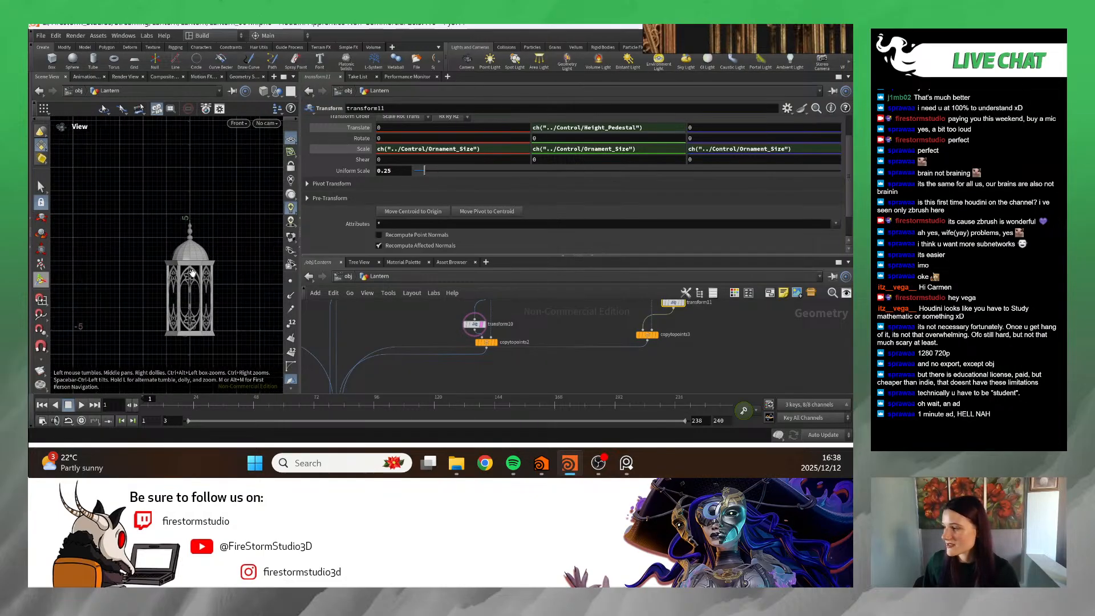
scroll(111, 245, up, 3)
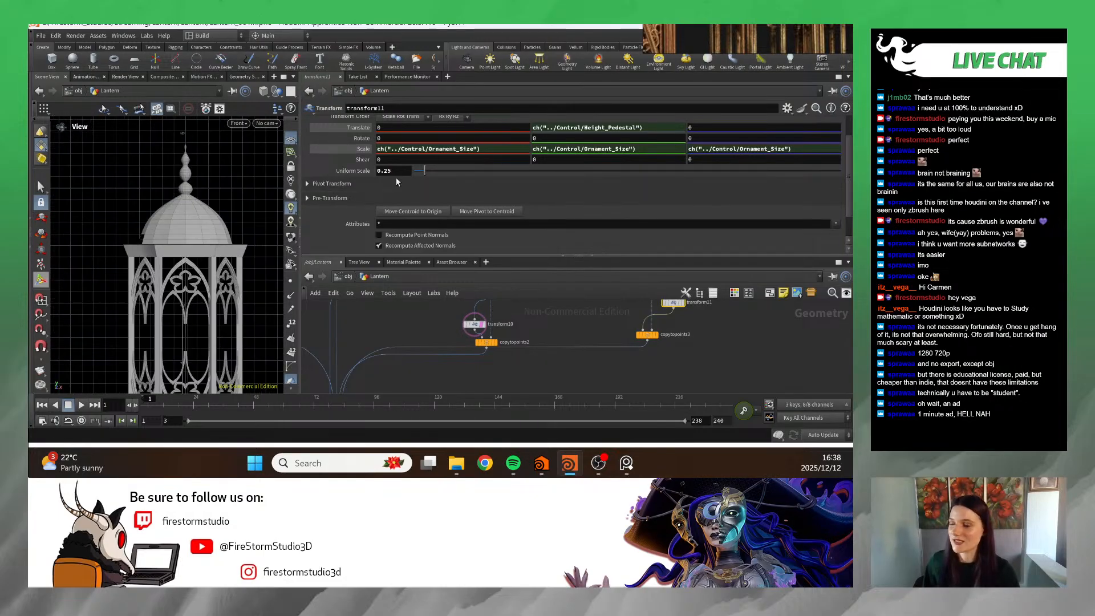
middle_drag(439, 291, 331, 315)
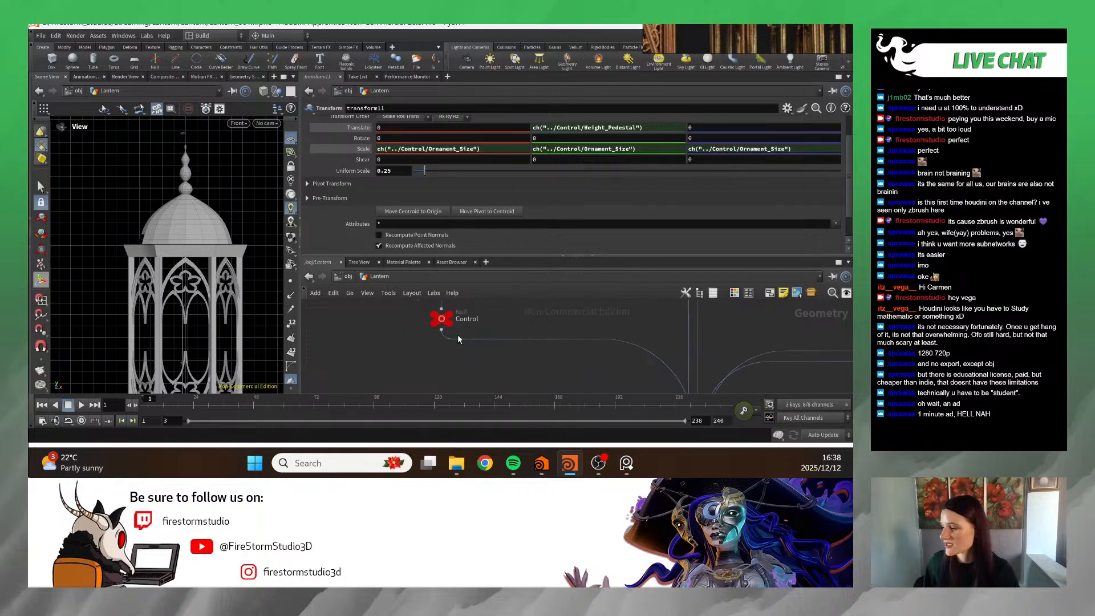
click(440, 318)
mouse_move(429, 198)
mouse_down()
mouse_move(476, 208)
mouse_move(446, 203)
mouse_up()
- Switch the viewport to perspective and reduce the Control null's Ornament_Size to about 0.41
click(238, 124)
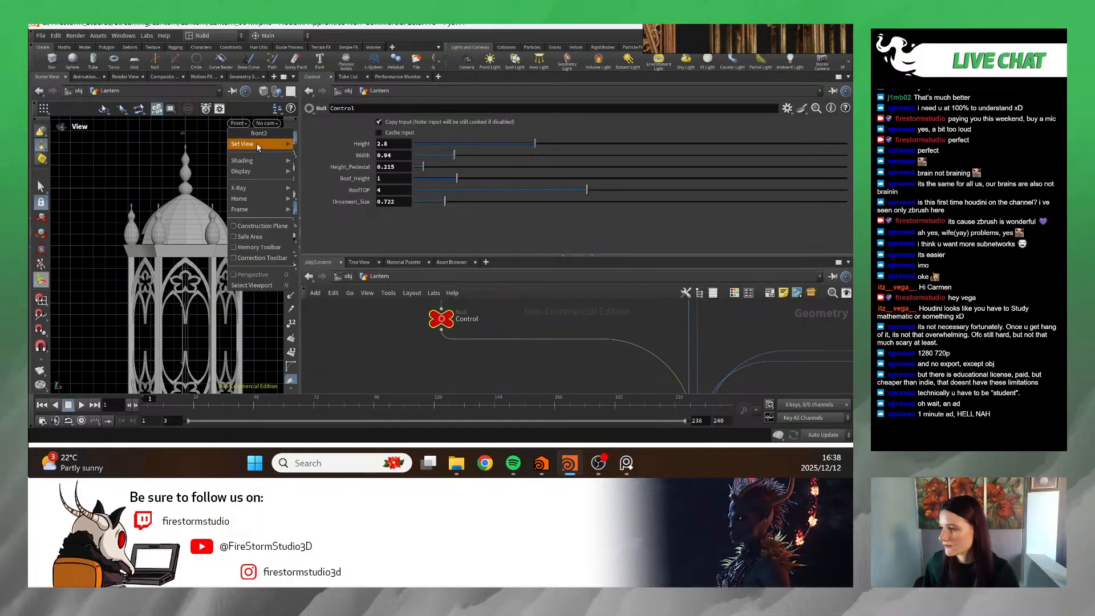
mouse_move(257, 143)
click(322, 144)
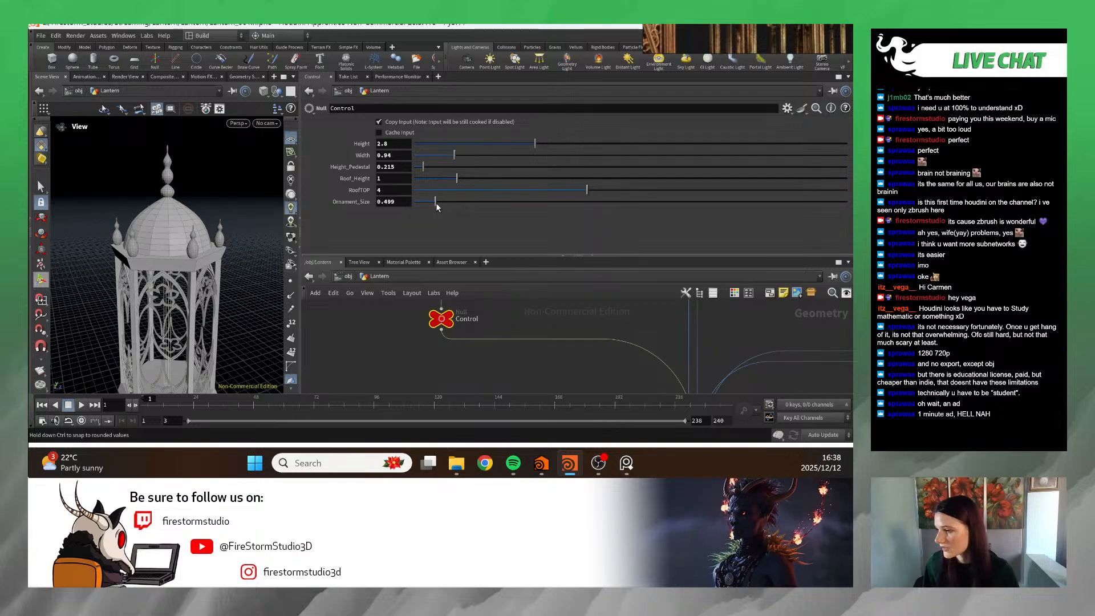
drag(189, 240, 142, 206)
- Bring the reference image beside the viewport and compare its corner finials with the lantern model from several angles
drag(660, 24, 397, 178)
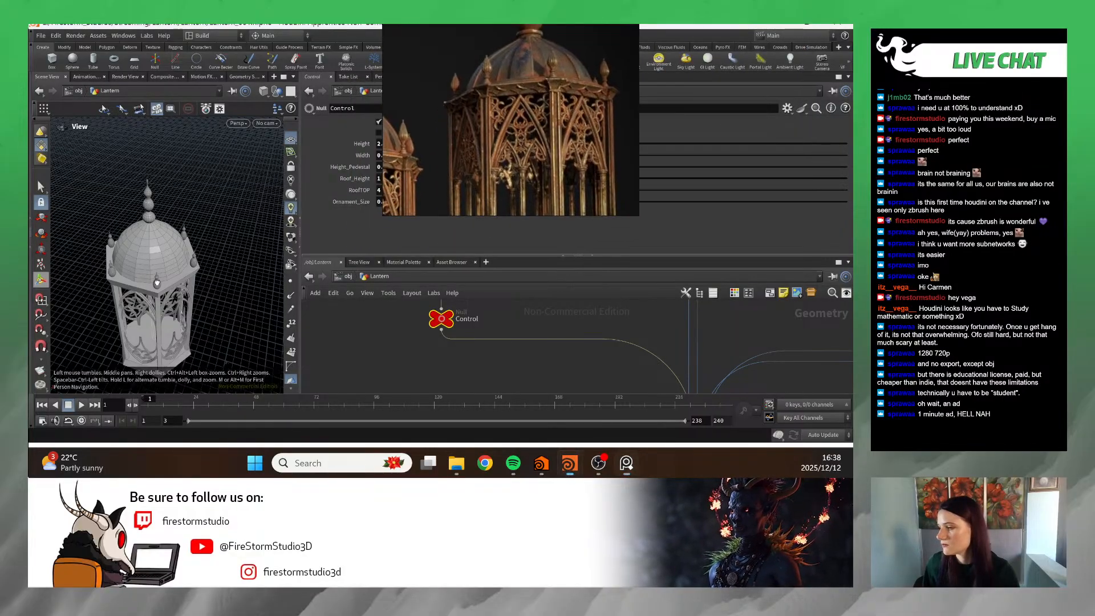
drag(148, 319, 122, 254)
scroll(195, 306, up, 6)
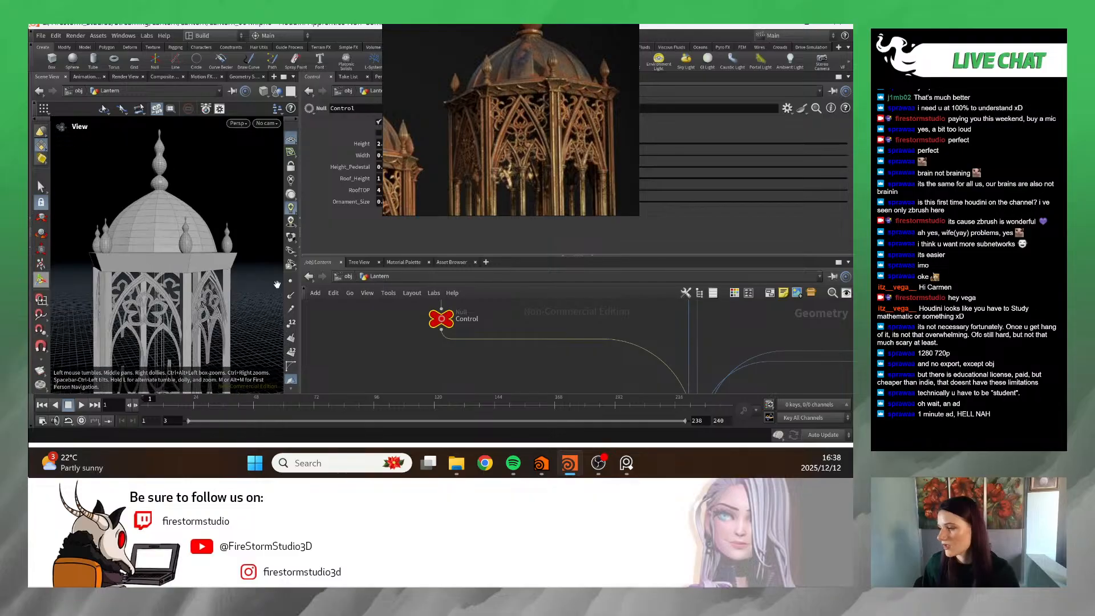
drag(178, 322, 224, 255)
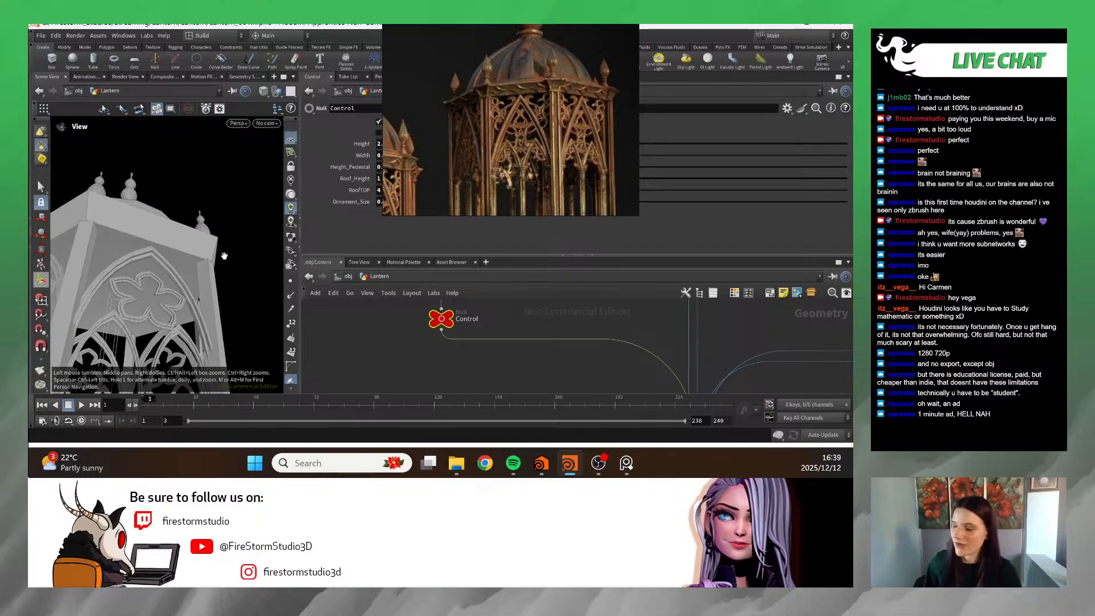
- Locate the group5 node that holds the Ornament_Placement group and display its output in the viewport
scroll(445, 348, down, 5)
scroll(454, 342, up, 8)
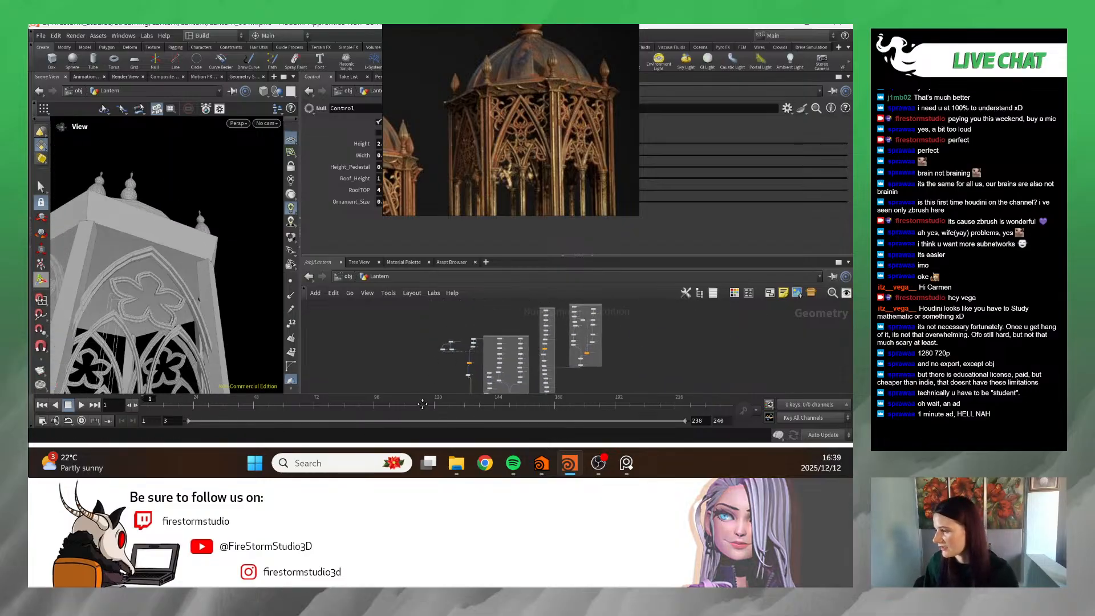
scroll(443, 365, up, 6)
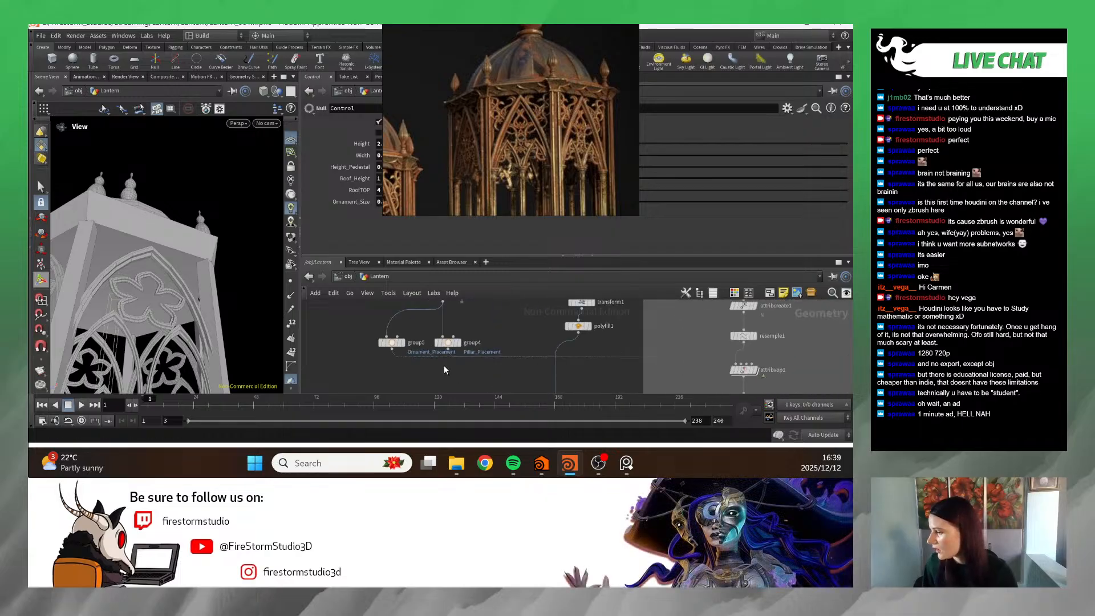
scroll(473, 365, down, 2)
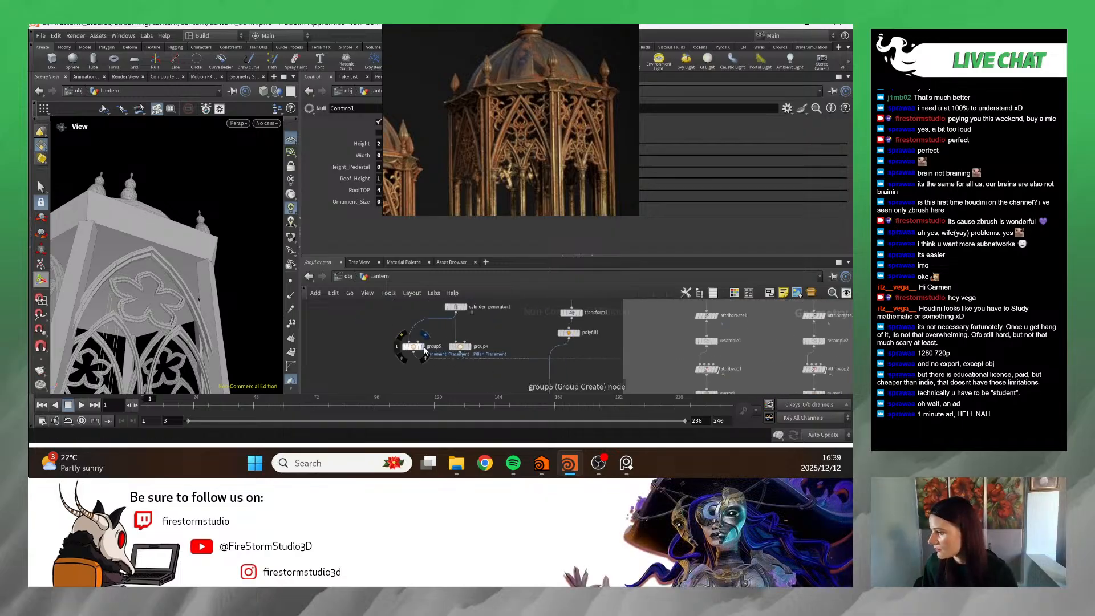
scroll(513, 359, down, 5)
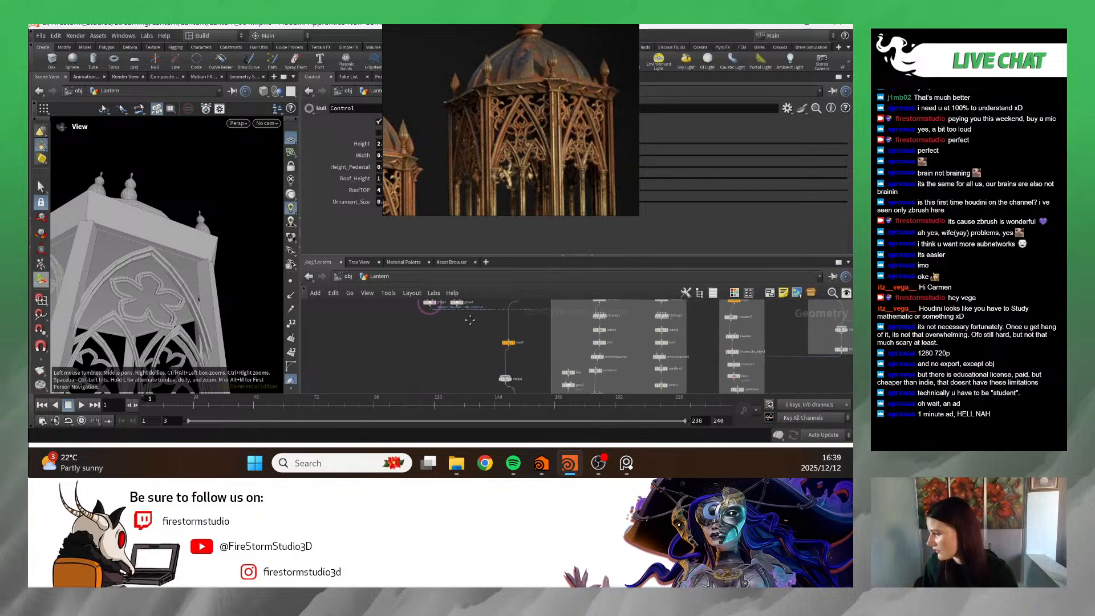
scroll(462, 349, up, 6)
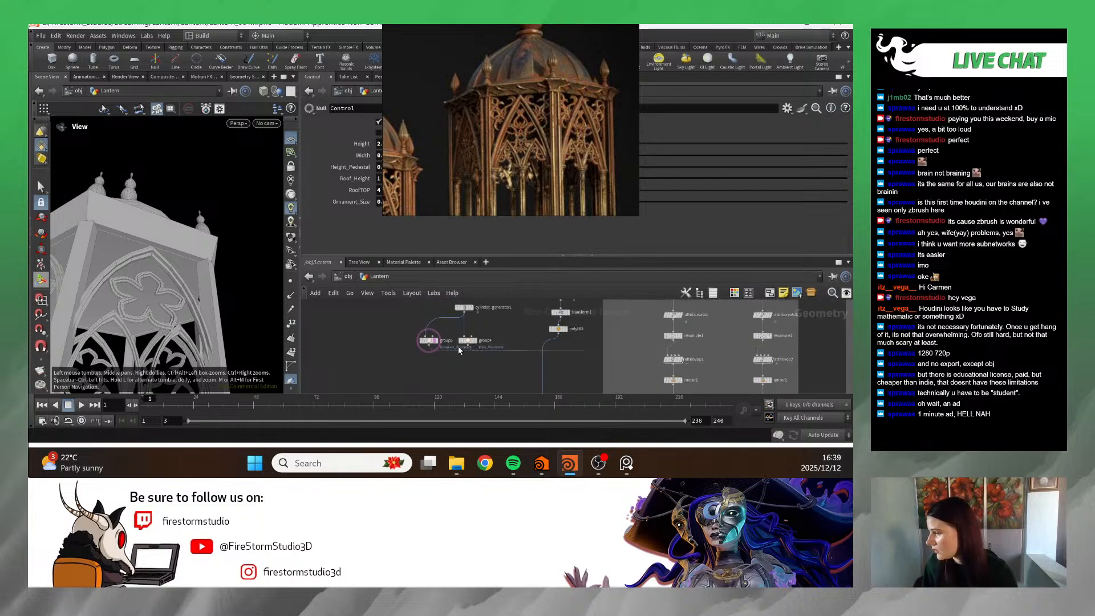
click(429, 343)
key(h)
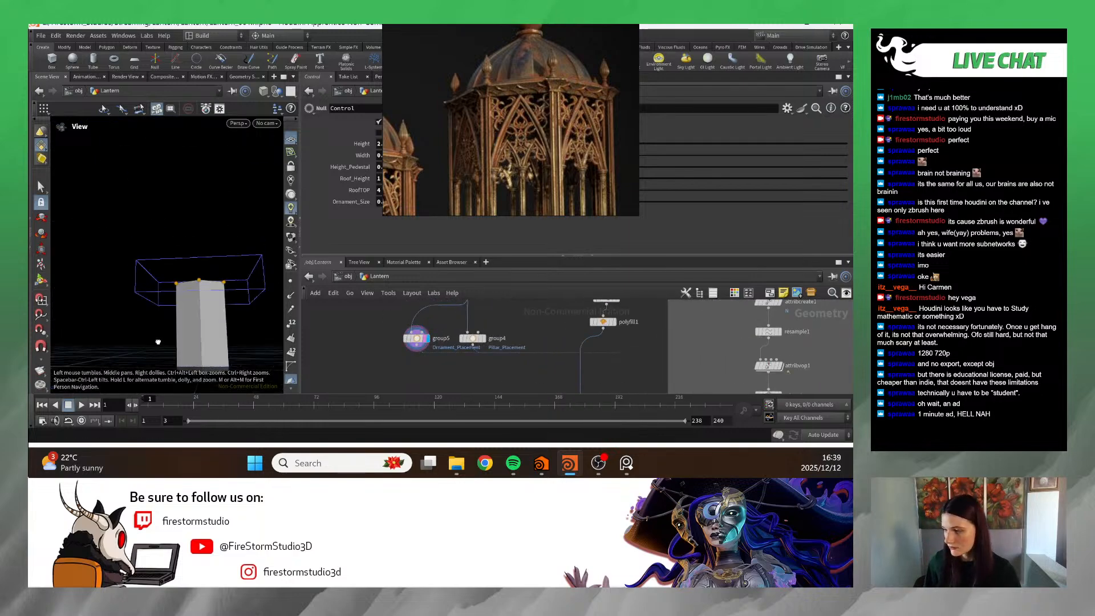
- Examine the roof corners in the lantern reference image and compare them with the ornament placement points on the cylinder
click(508, 107)
scroll(509, 107, down, 3)
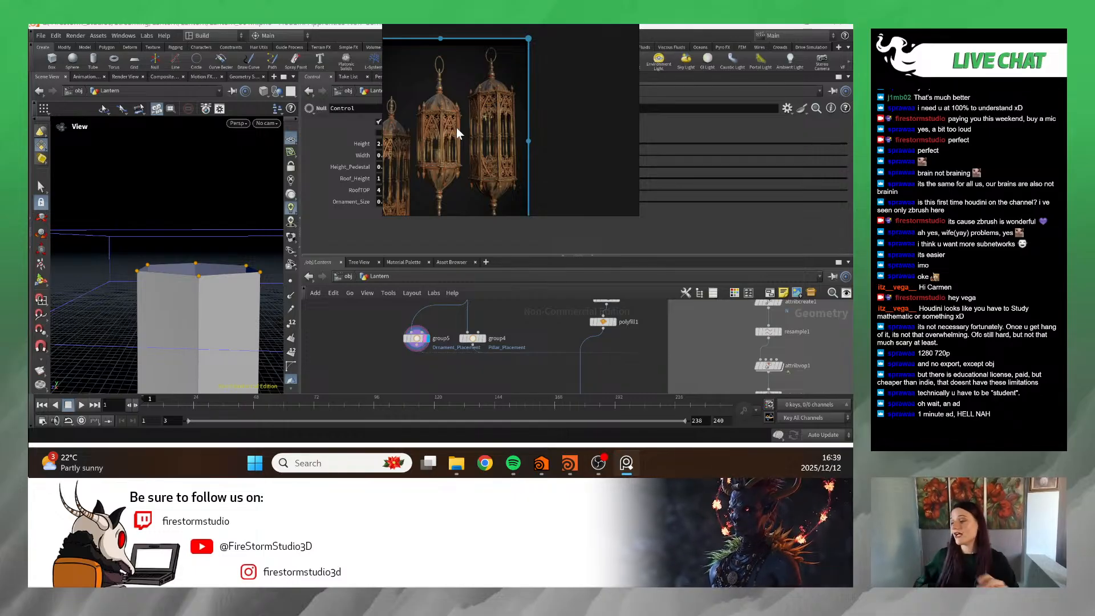
scroll(512, 324, down, 3)
scroll(512, 323, down, 2)
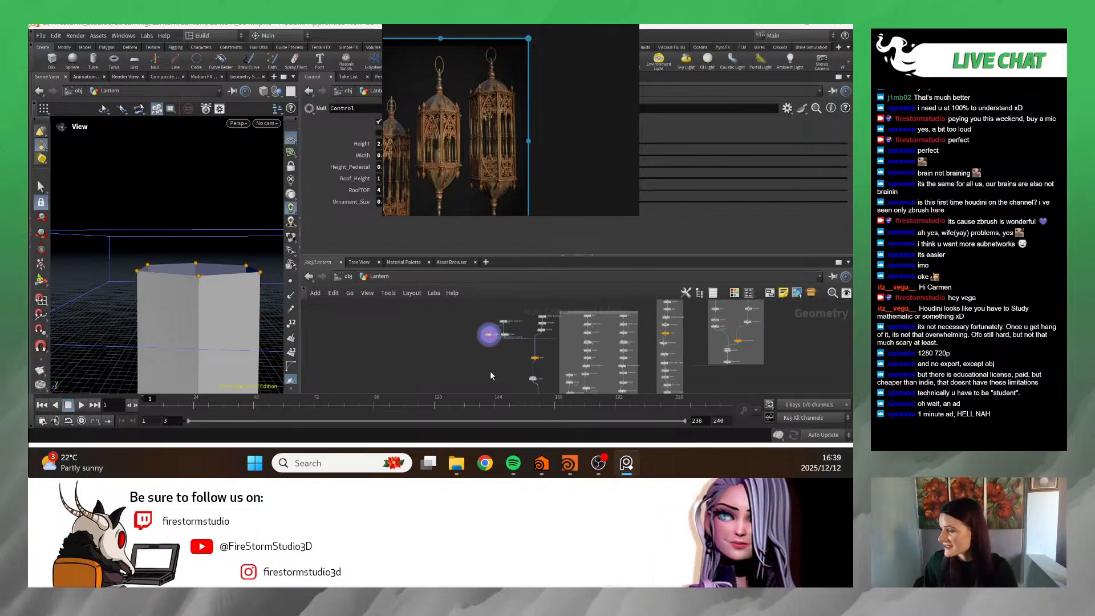
scroll(156, 291, up, 3)
mouse_move(172, 243)
alt+mouse_down()
mouse_move(108, 227)
mouse_move(181, 231)
alt+mouse_up()
right_drag(476, 106, 507, 184)
scroll(580, 171, up, 5)
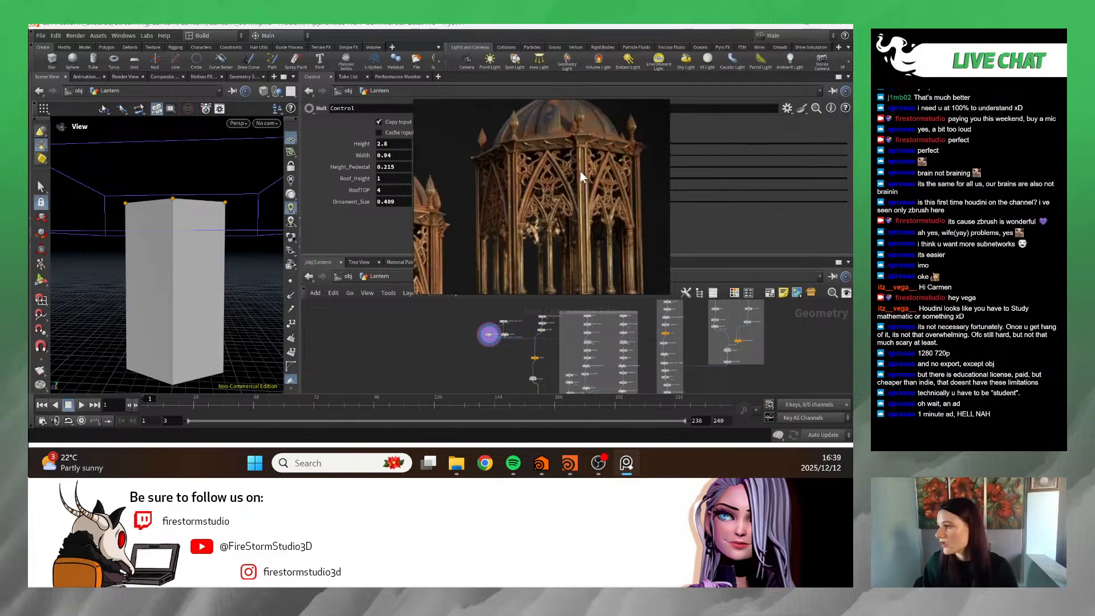
right_drag(573, 211, 569, 150)
alt+drag(150, 255, 253, 276)
scroll(468, 348, up, 8)
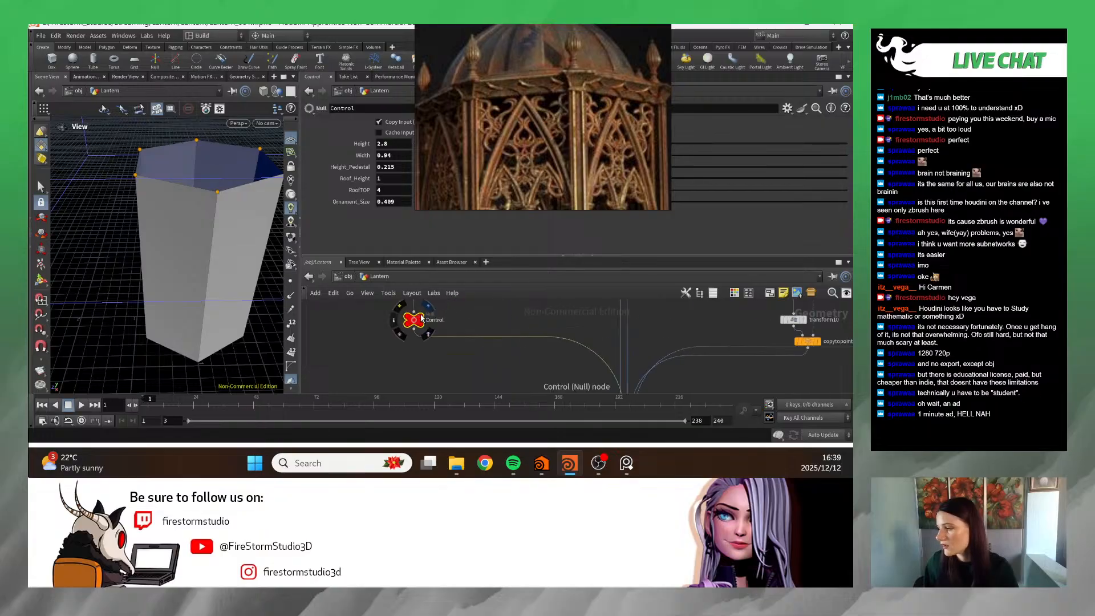
- Display the merge4 node's full lantern and move the reference image aside to uncover the Control parameters
click(426, 309)
scroll(506, 342, down, 3)
middle_drag(518, 355, 496, 327)
scroll(529, 345, up, 3)
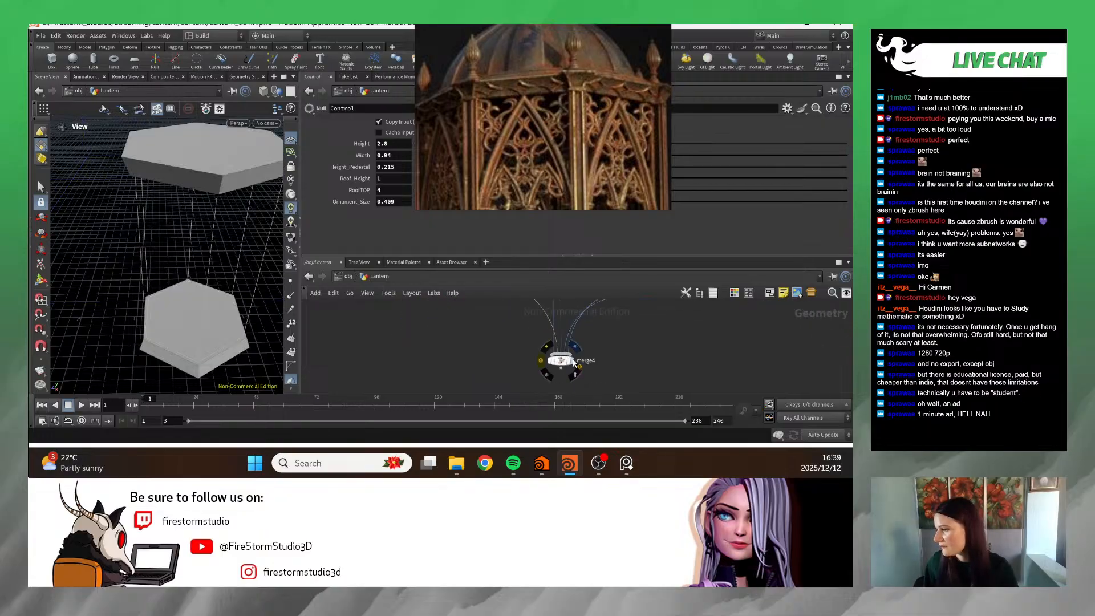
click(574, 363)
alt+drag(171, 257, 194, 234)
drag(530, 172, 738, 172)
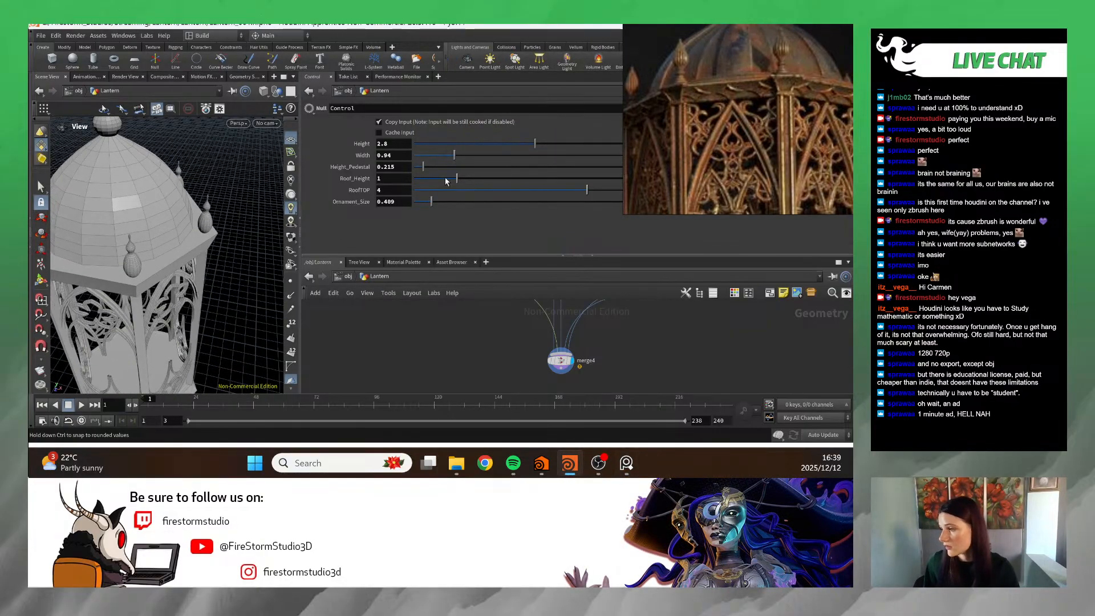
drag(728, 171, 823, 135)
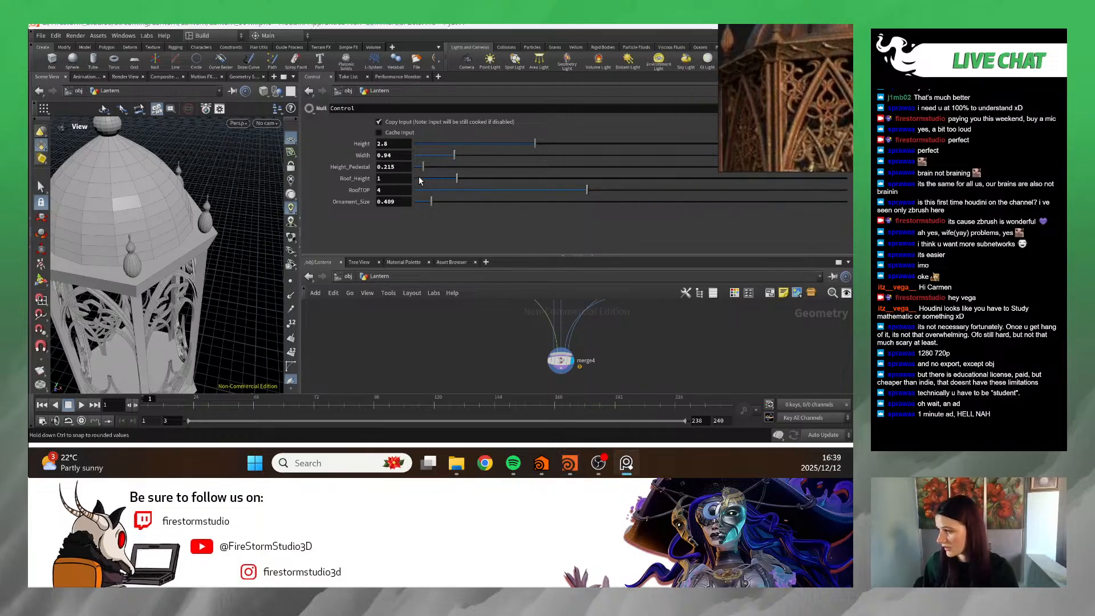
drag(176, 228, 93, 222)
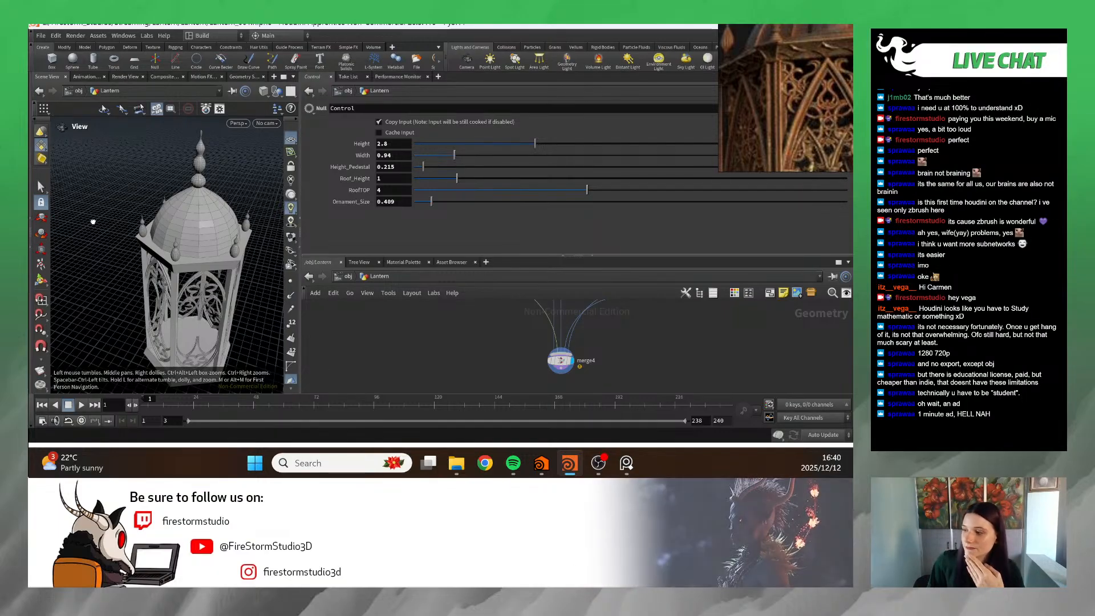
- Open the Control null's parameter interface for editing and add a Float parameter after Ornament_Size
scroll(432, 381, down, 5)
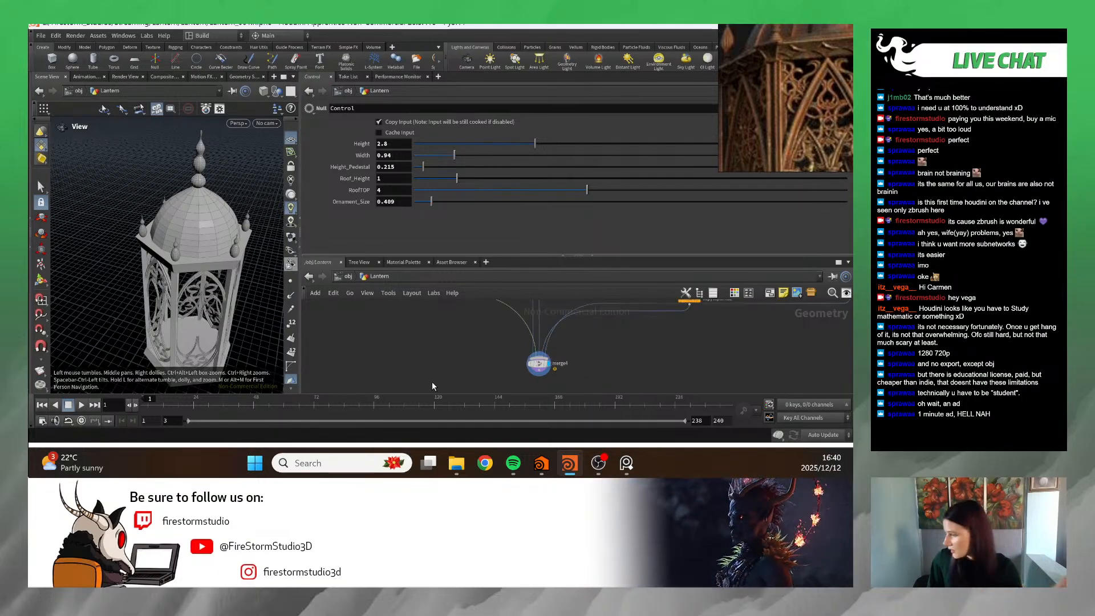
middle_drag(597, 375, 594, 394)
scroll(661, 352, up, 4)
scroll(661, 351, up, 1)
middle_drag(632, 326, 736, 320)
scroll(624, 364, down, 2)
middle_drag(333, 348, 474, 356)
scroll(474, 363, up, 4)
click(772, 94)
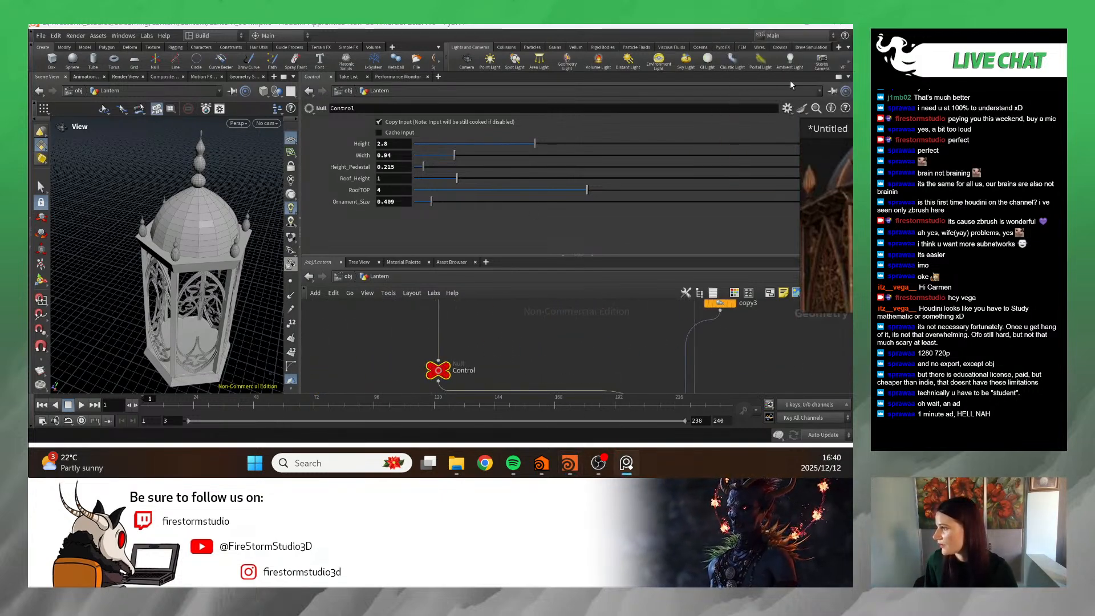
click(787, 109)
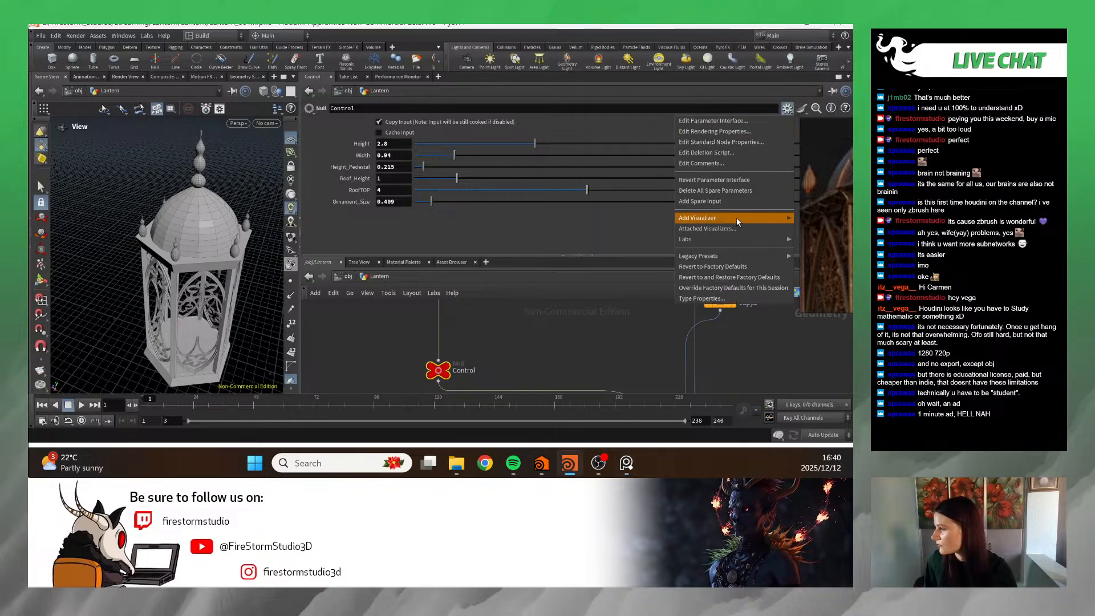
click(713, 120)
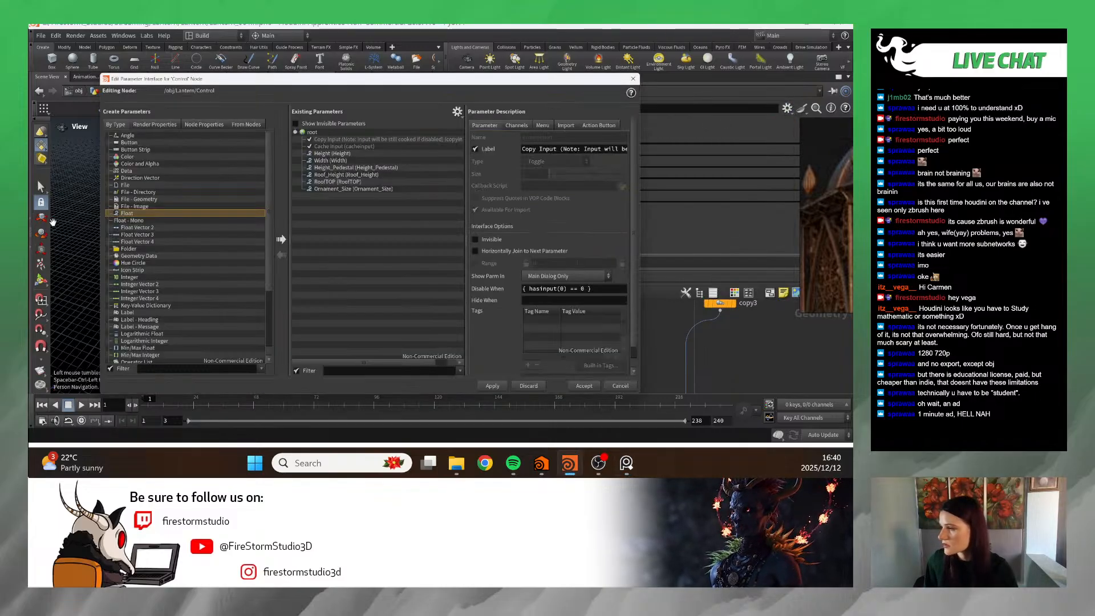
drag(194, 214, 362, 221)
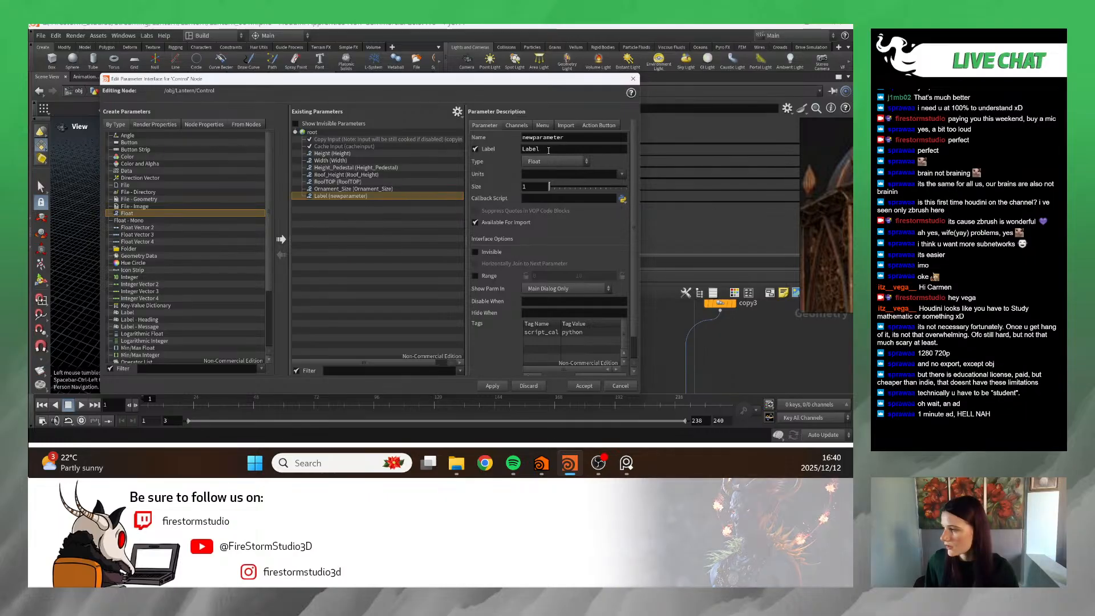
drag(531, 136, 414, 150)
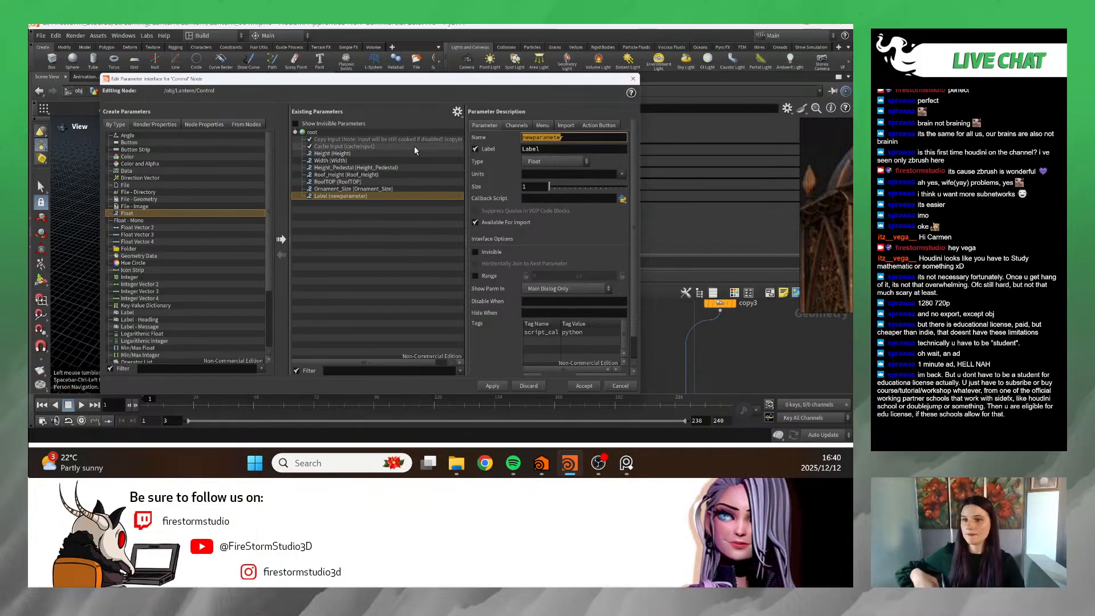
key(BackSpace)
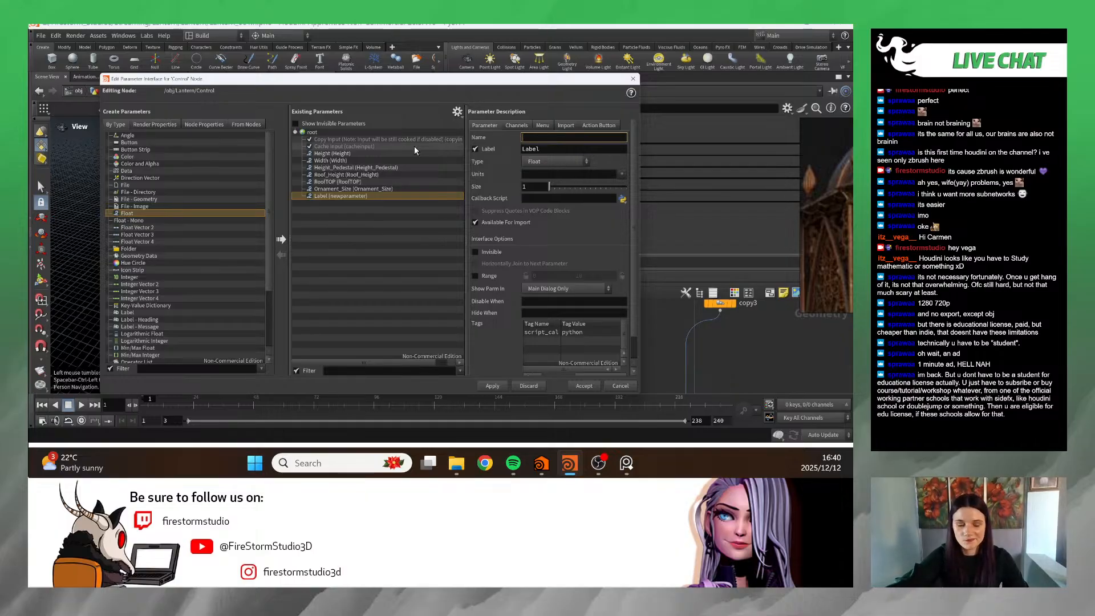
text(Ornament)
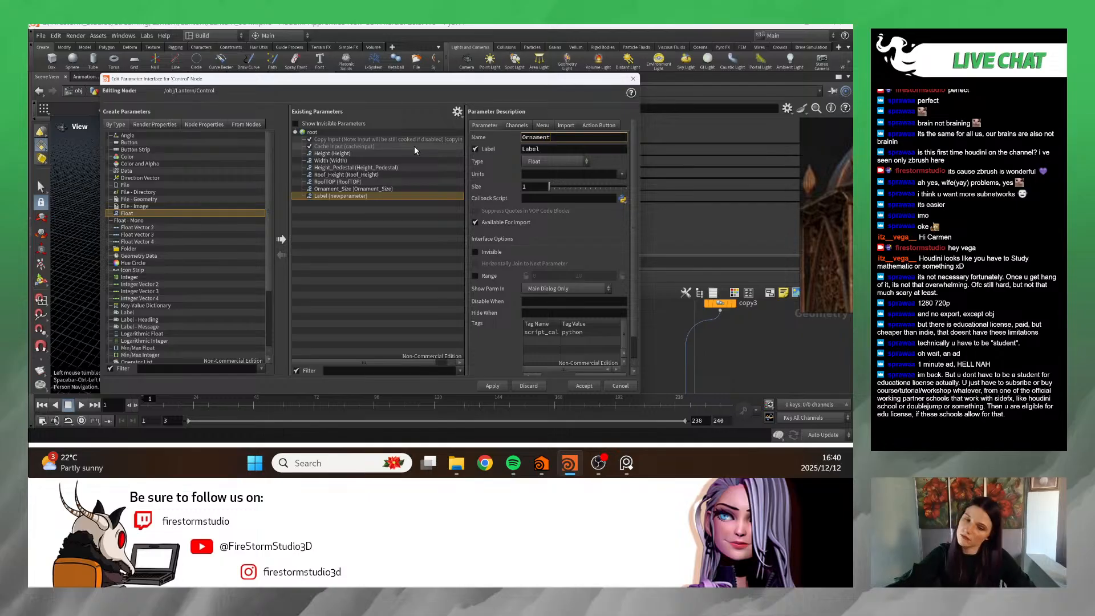
text(_Pfrofi)
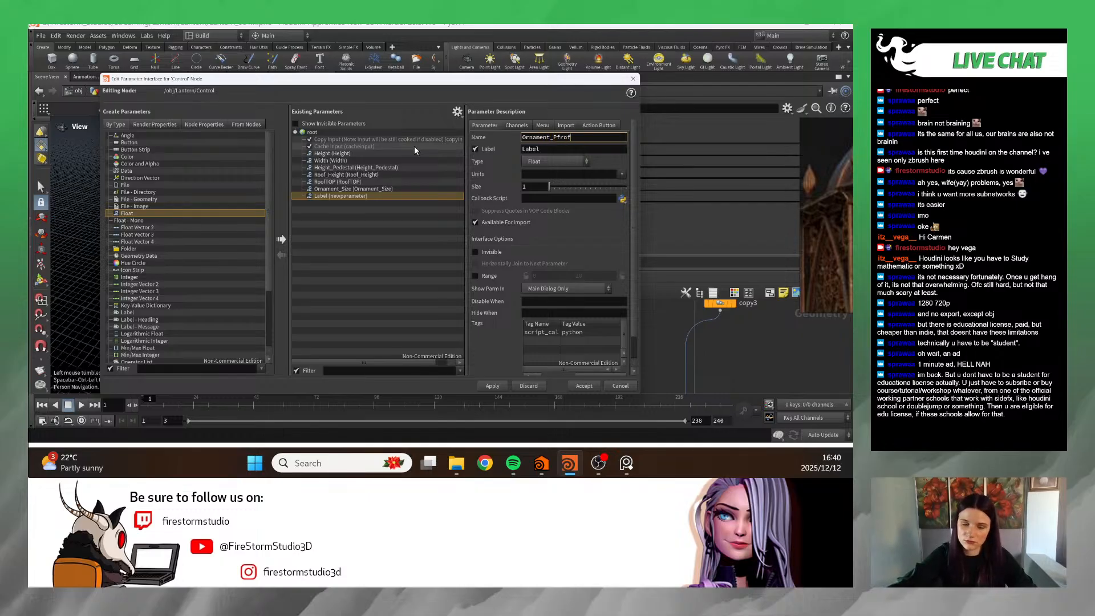
key(BackSpace)
key(BackSpace)
key(BackSpace)
key(BackSpace)
key(BackSpace)
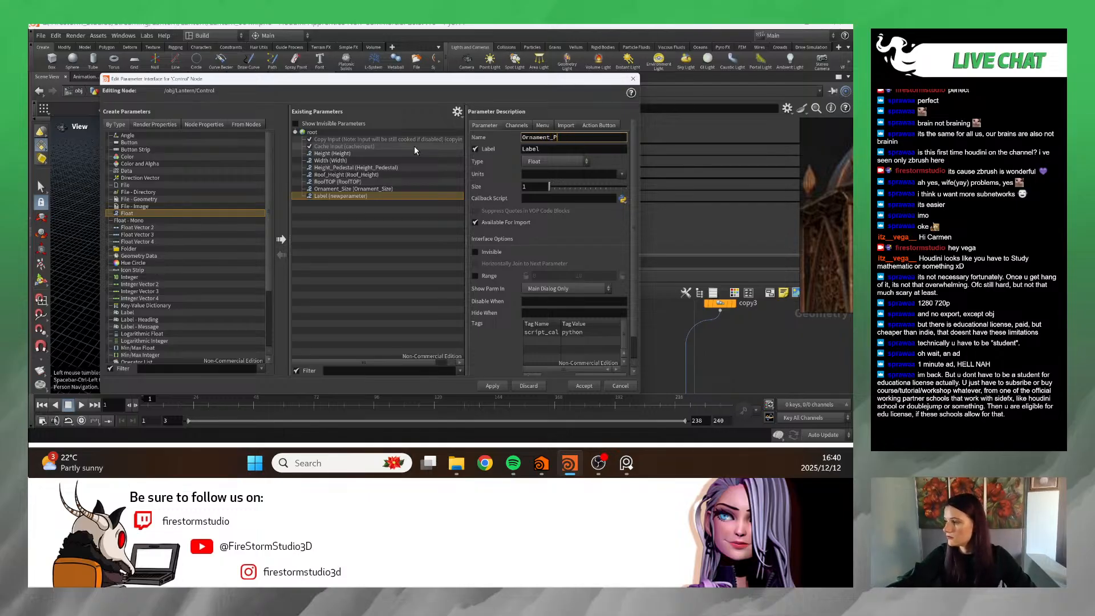
text(rofile)
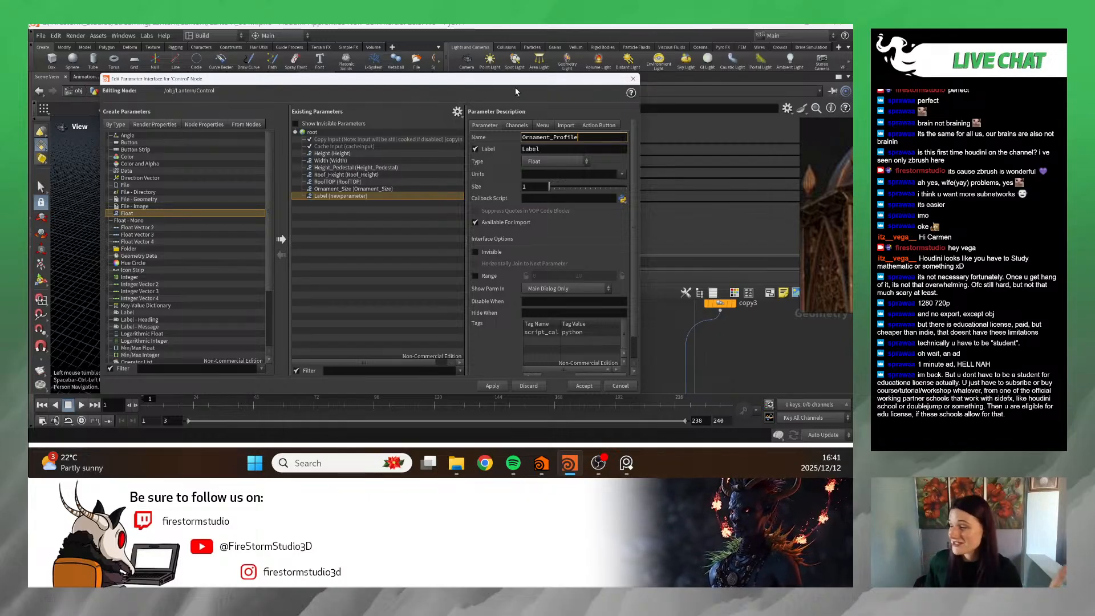
double_click(538, 137)
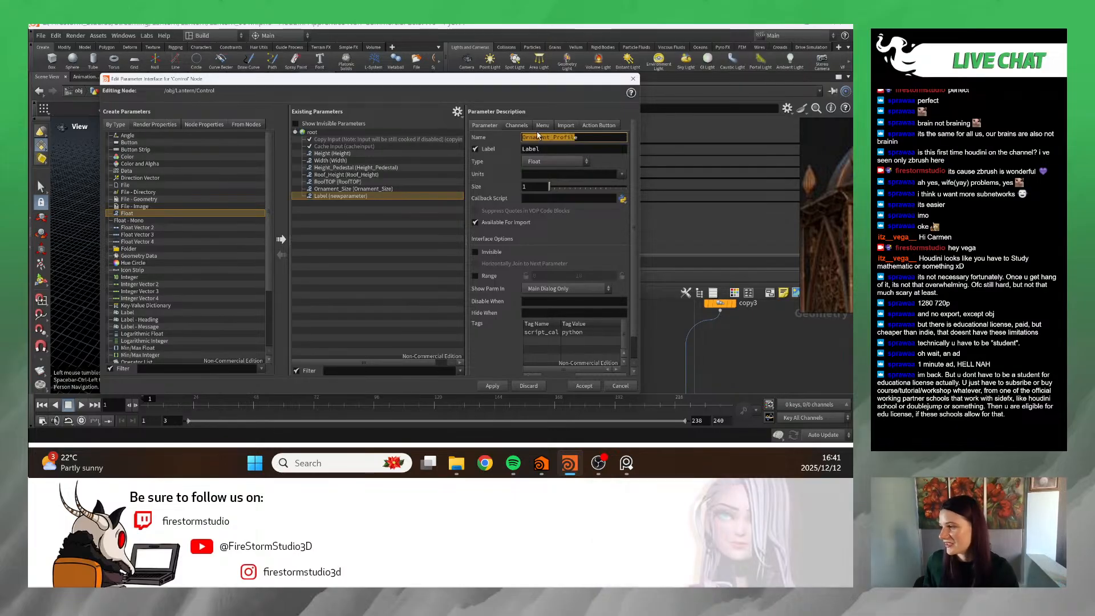
click(376, 139)
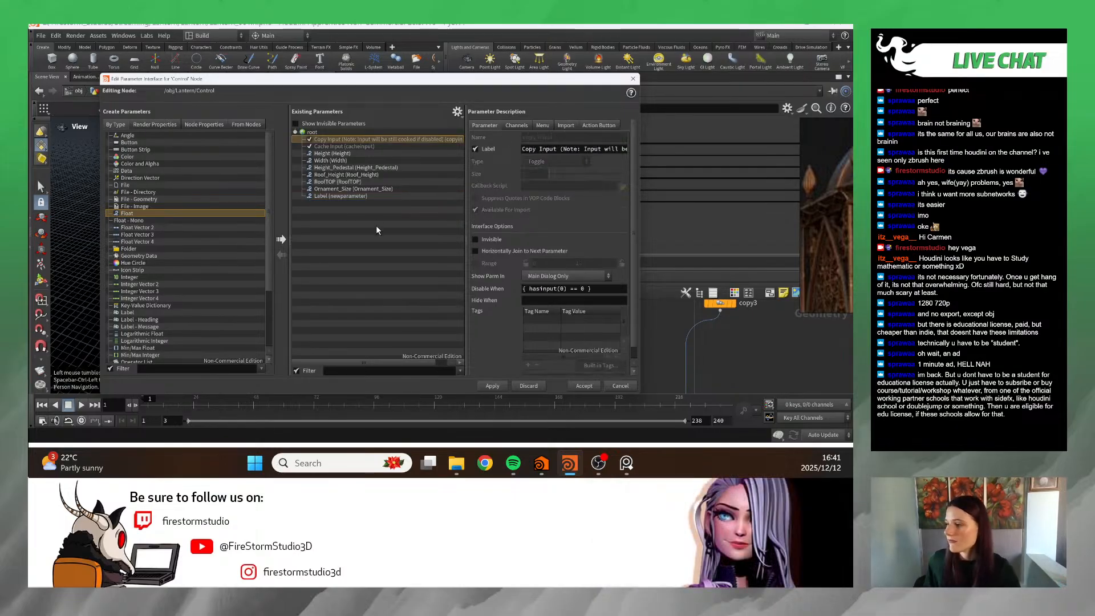
click(372, 195)
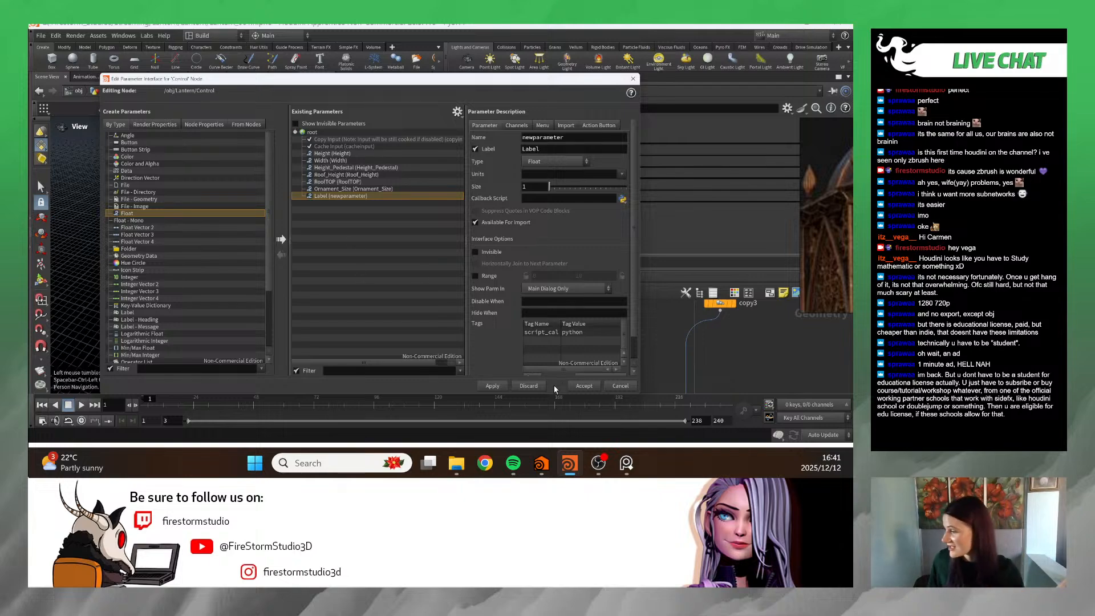
- Discard the pending Float parameter and add a Ramp (Float) parameter named Ornament_Profile after Ornament_Size
click(530, 386)
scroll(198, 292, down, 4)
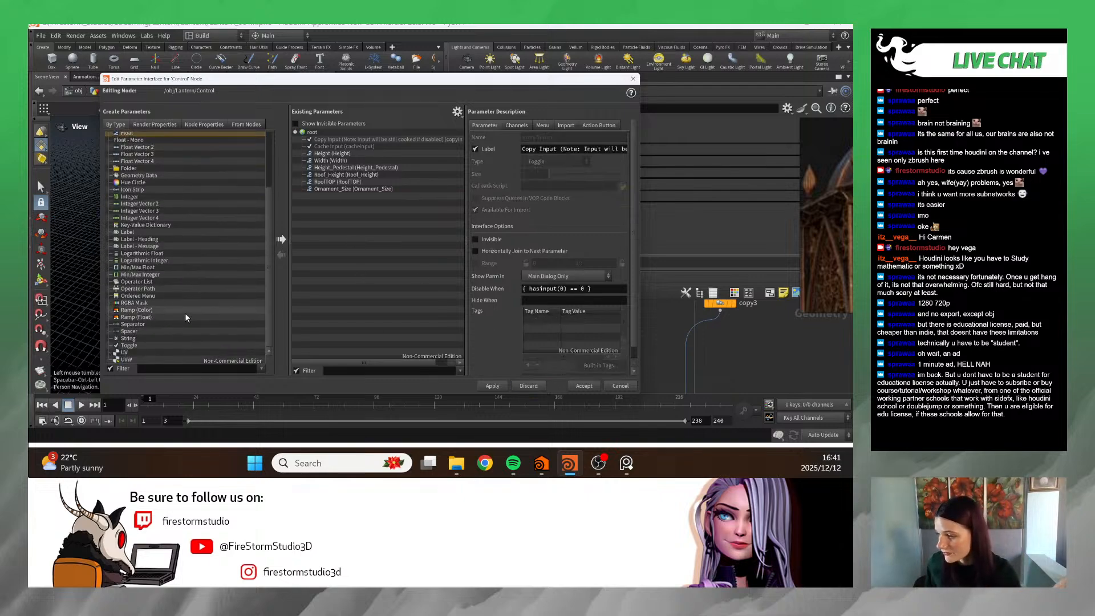
click(137, 317)
click(282, 239)
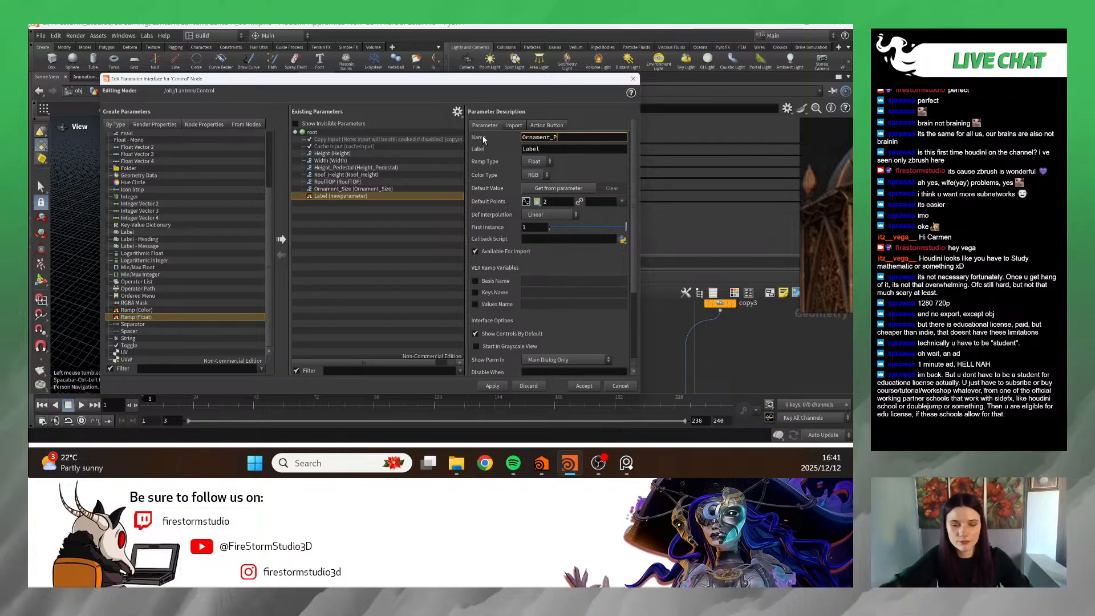
text(rofile)
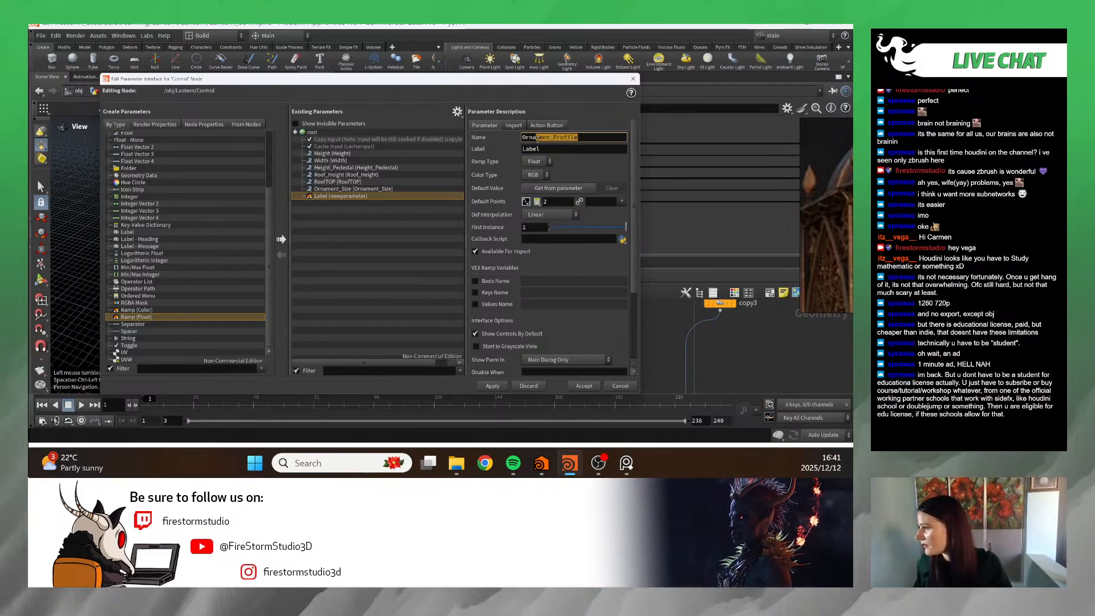
- Set the new ramp parameter's label to Ornament_Profile, matching its name
click(588, 137)
drag(587, 137, 521, 137)
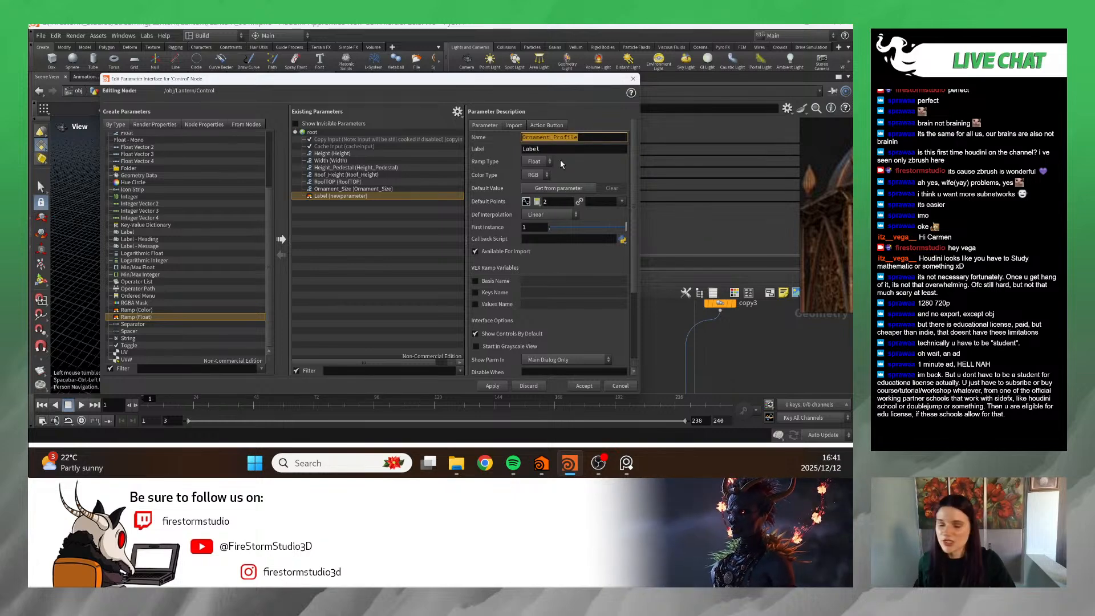
key(ctrl+c)
double_click(572, 148)
key(ctrl+v)
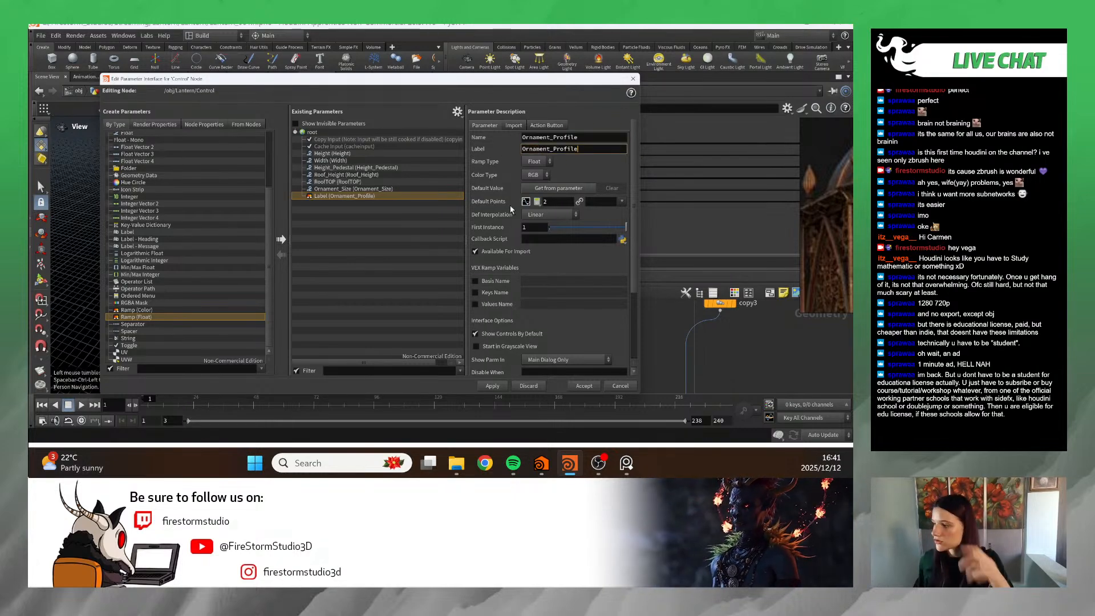
click(422, 286)
click(415, 196)
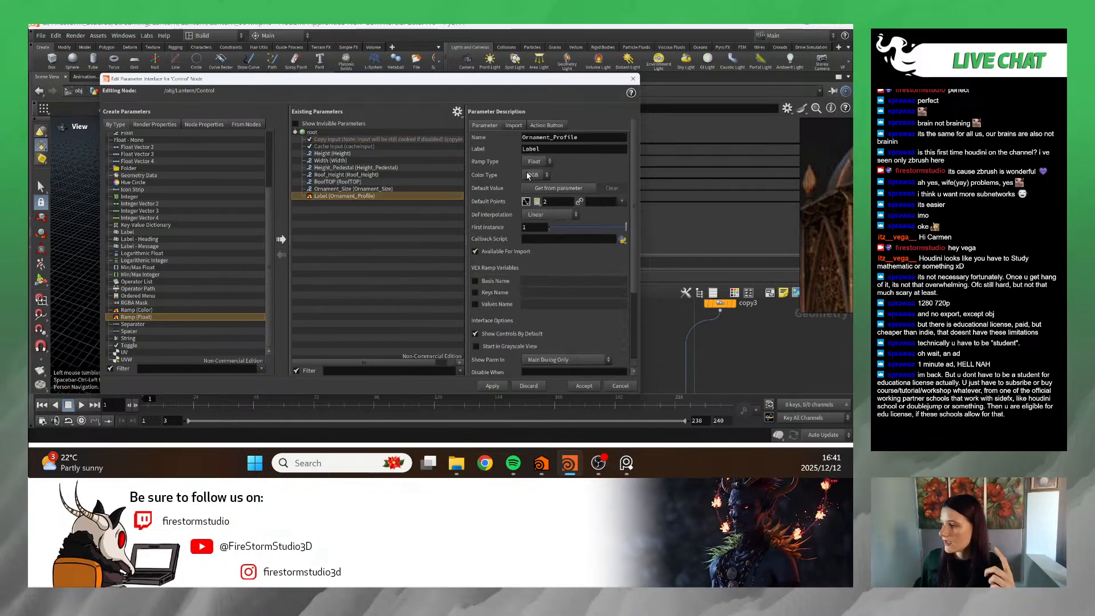
click(585, 136)
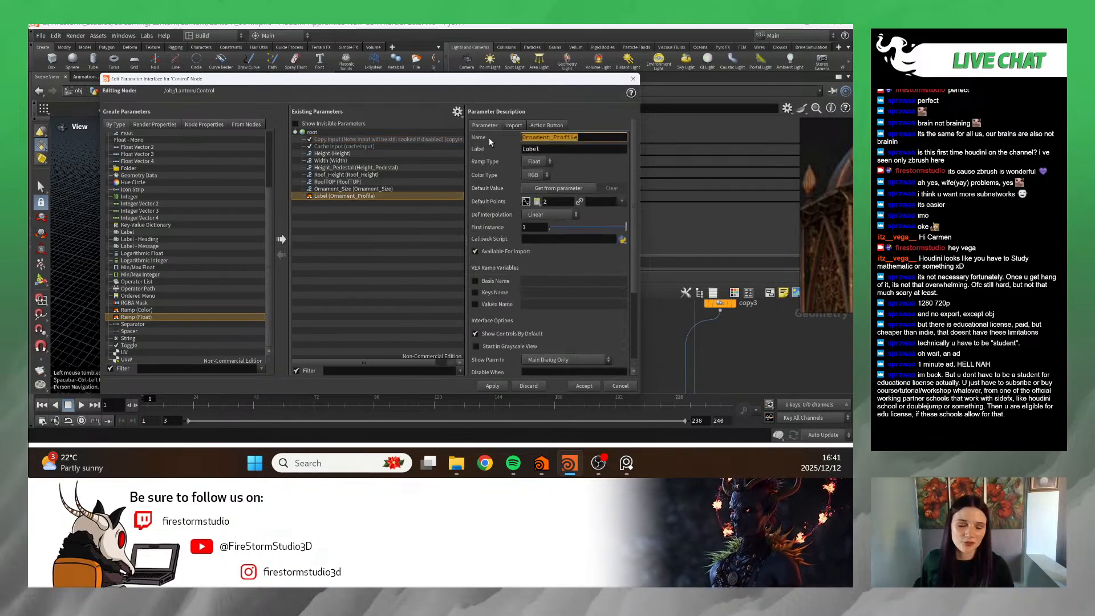
key(Tab)
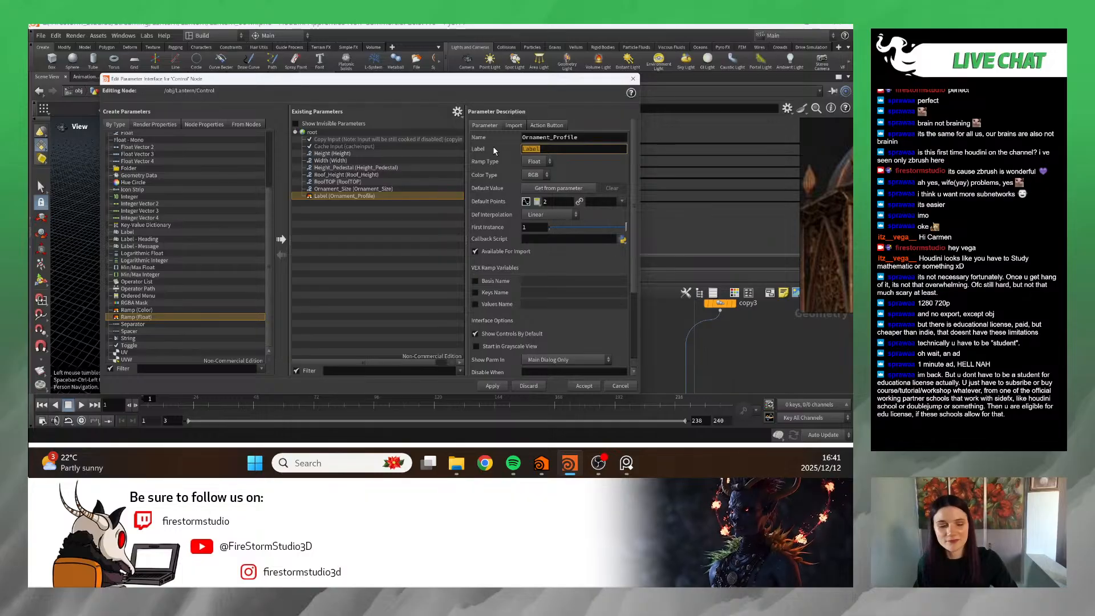
key(ctrl+v)
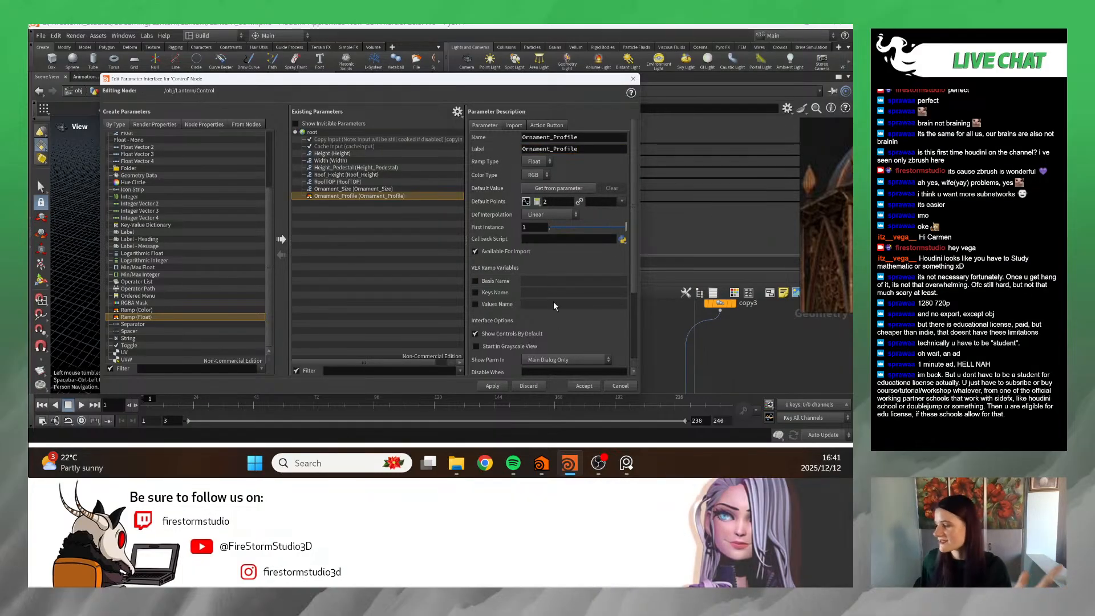
- Keep the ramp's color type at RGB, apply the interface changes to the Control null and close the parameter editor
click(535, 175)
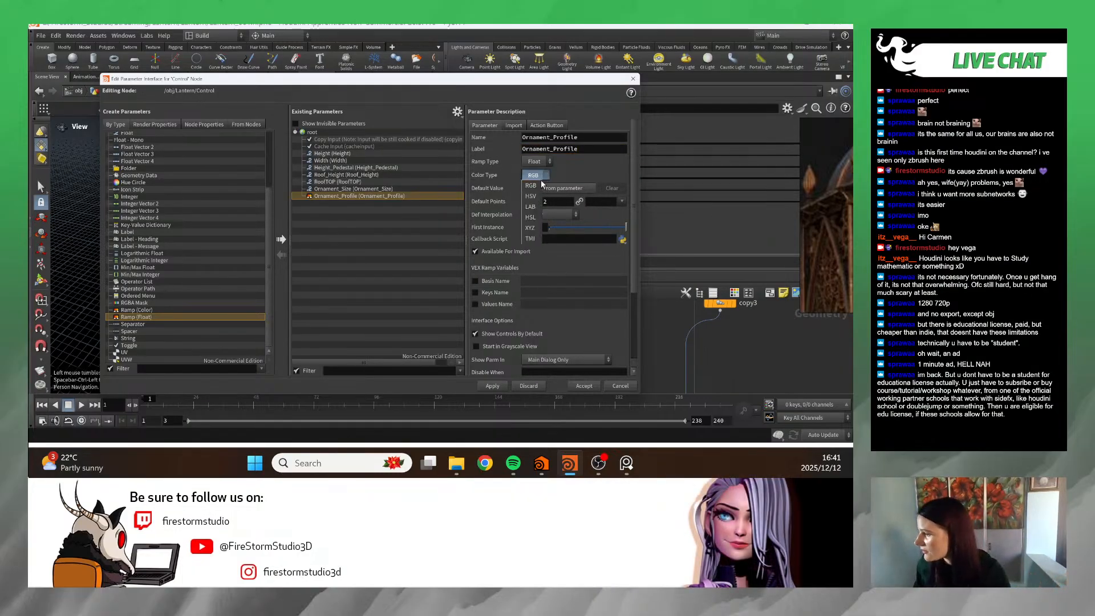
click(539, 185)
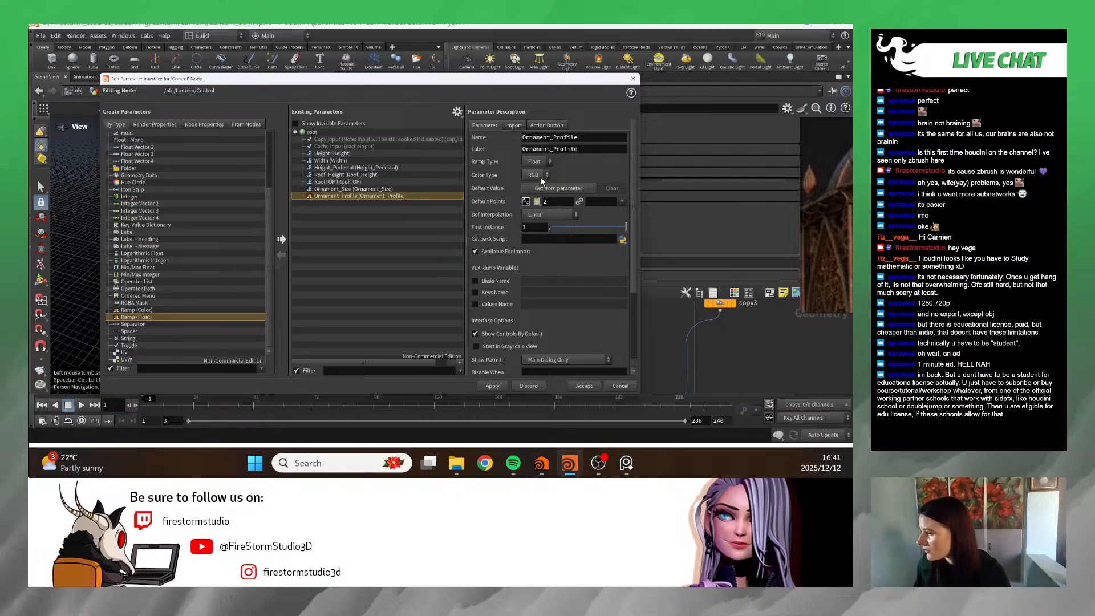
click(493, 386)
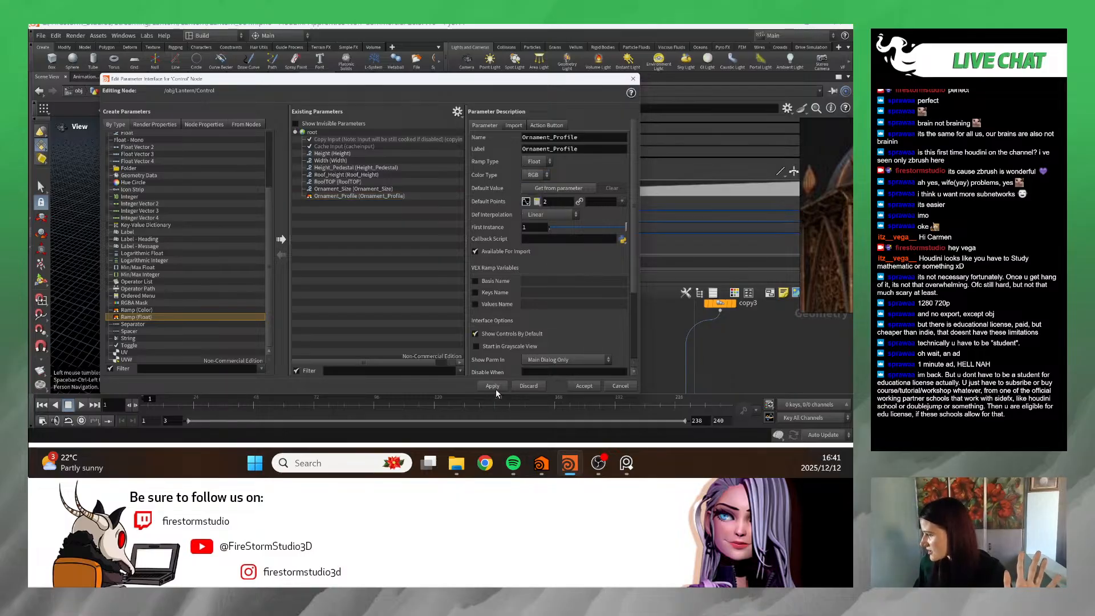
click(633, 79)
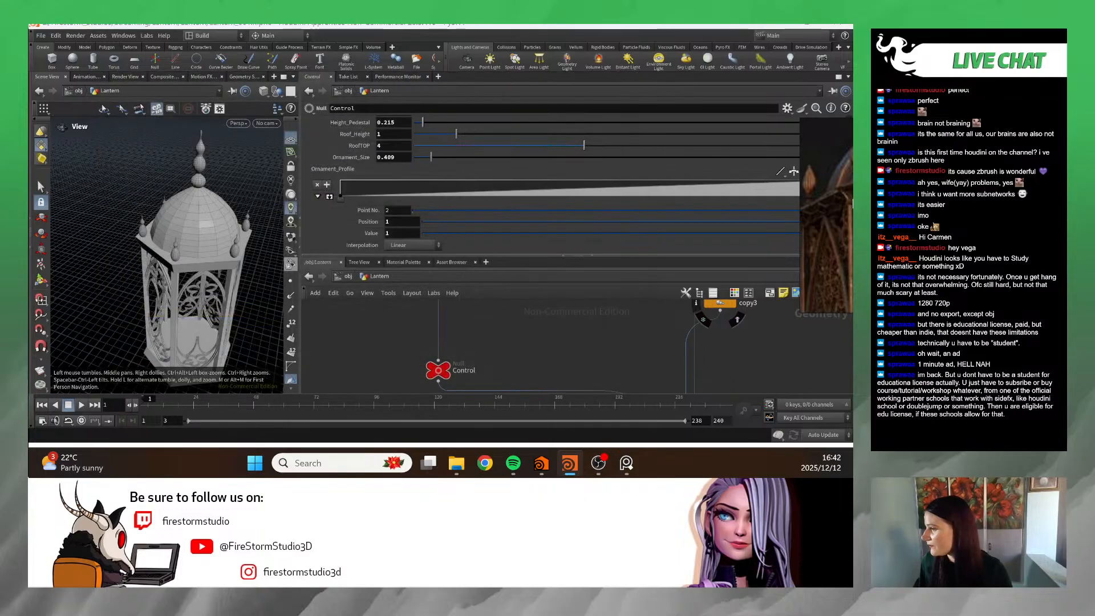
- Copy Control's Ornament_Profile ramp and paste it as relative references onto the ramp of the attribvop6 node above revolve3
right_click(323, 171)
click(360, 244)
scroll(538, 320, down, 3)
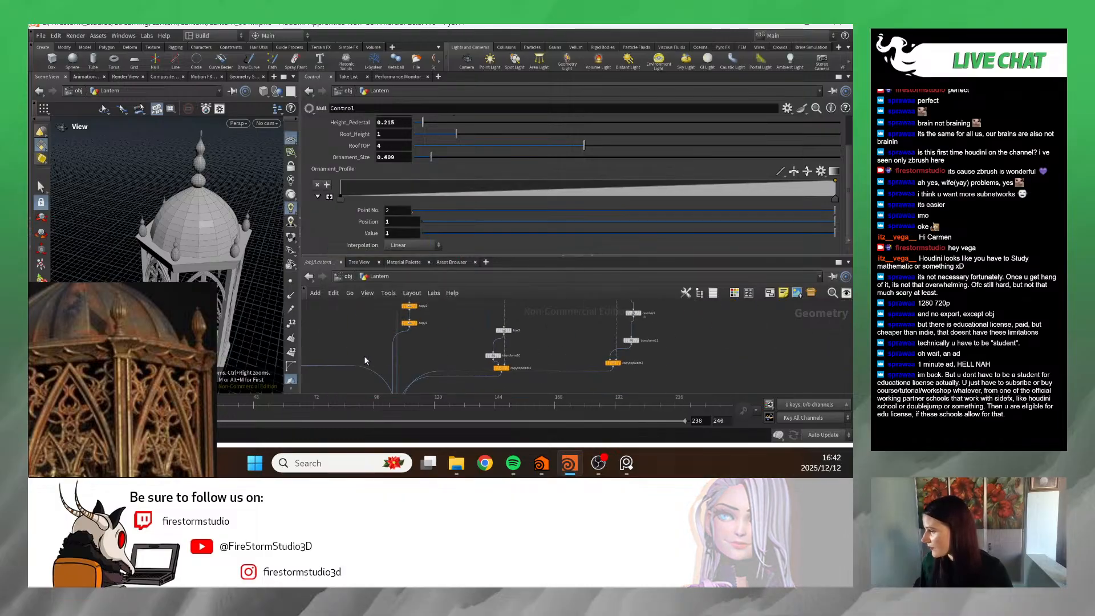
scroll(638, 358, up, 2)
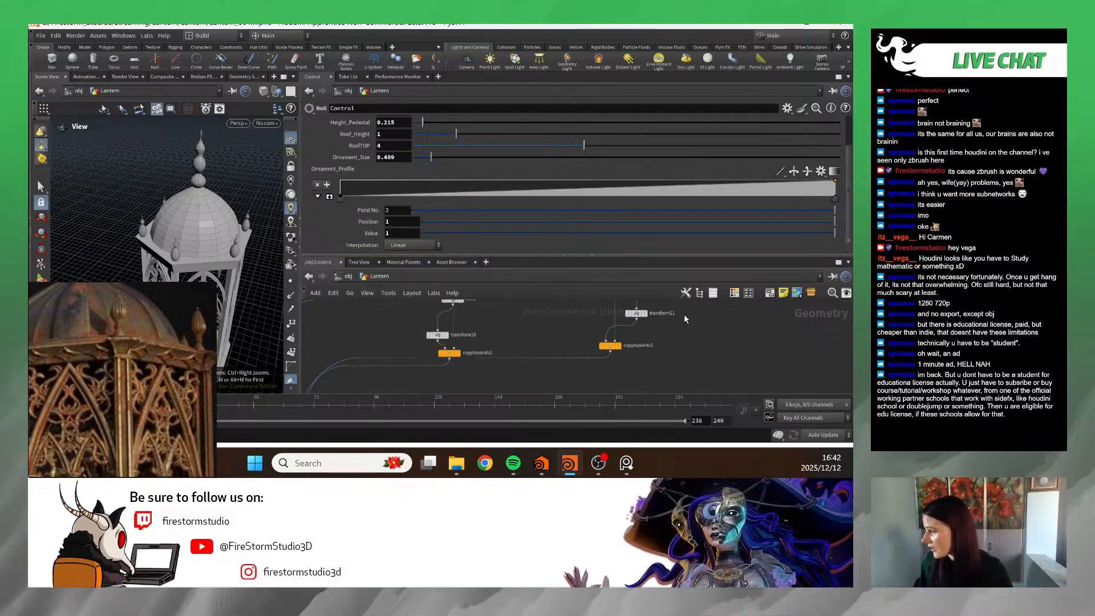
scroll(673, 351, down, 3)
middle_drag(682, 336, 605, 341)
scroll(606, 341, up, 2)
click(572, 330)
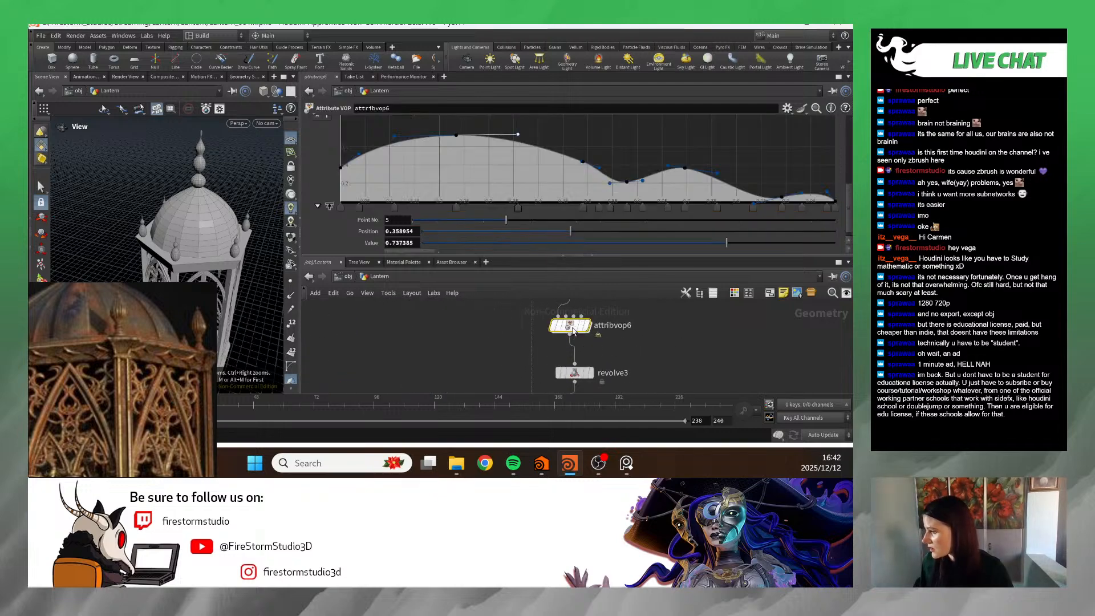
scroll(338, 194, up, 1)
right_click(316, 135)
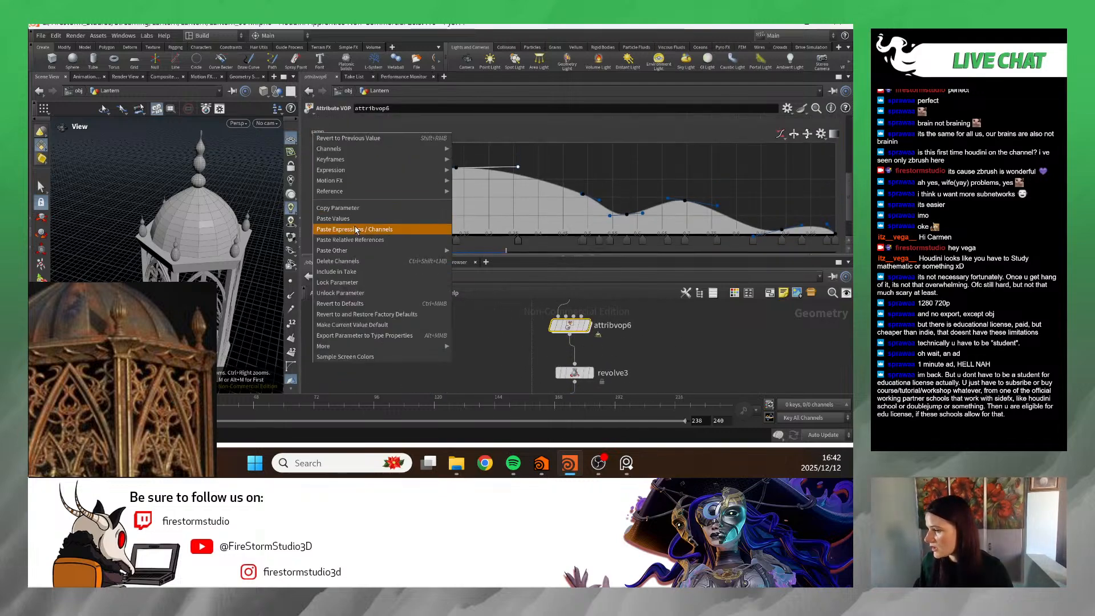
click(350, 239)
- Return to the Control null's parameters and expand the Ornament_Profile ramp into its large graph view
scroll(417, 363, down, 3)
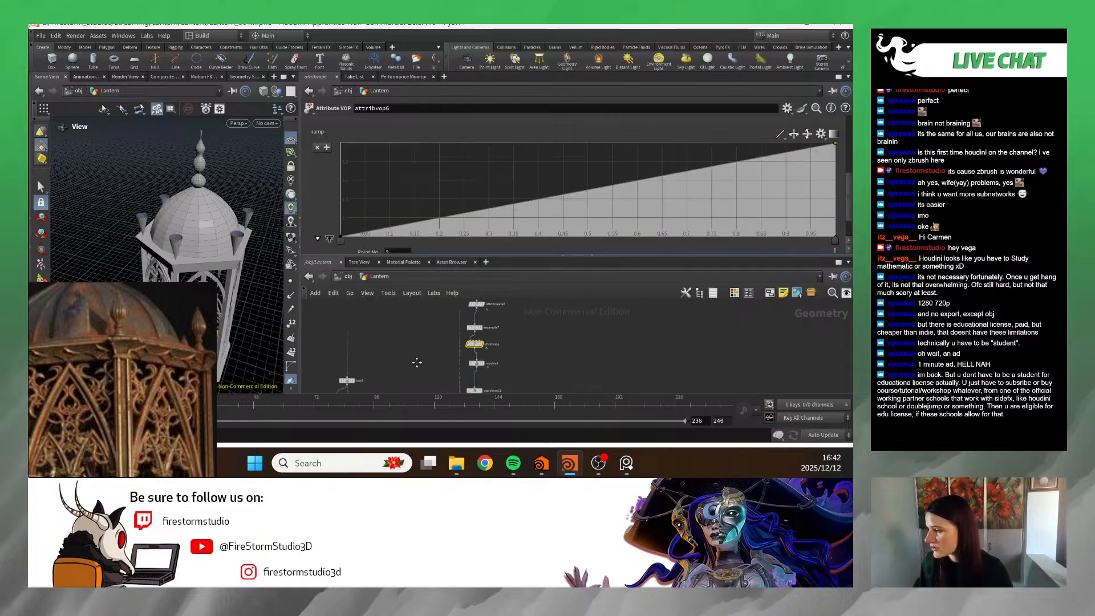
middle_drag(417, 363, 575, 341)
scroll(415, 351, up, 3)
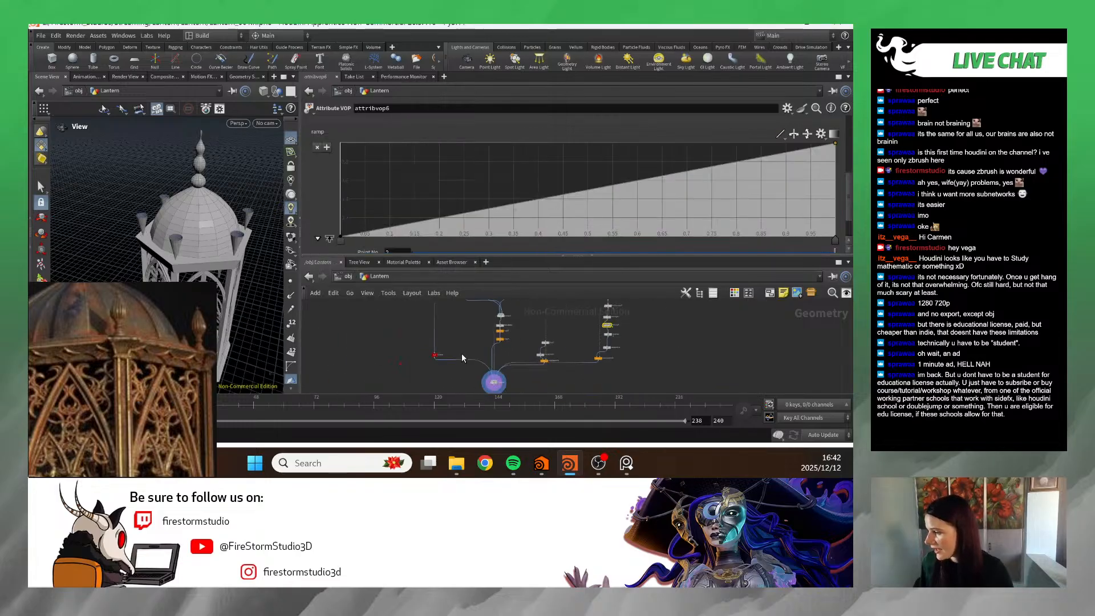
scroll(421, 348, up, 3)
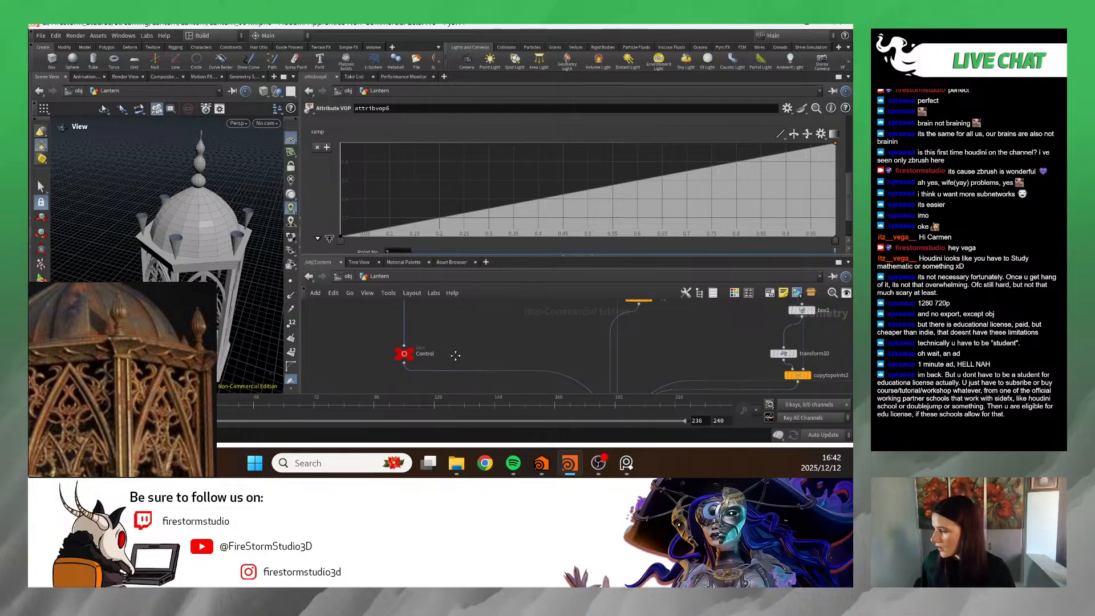
click(433, 374)
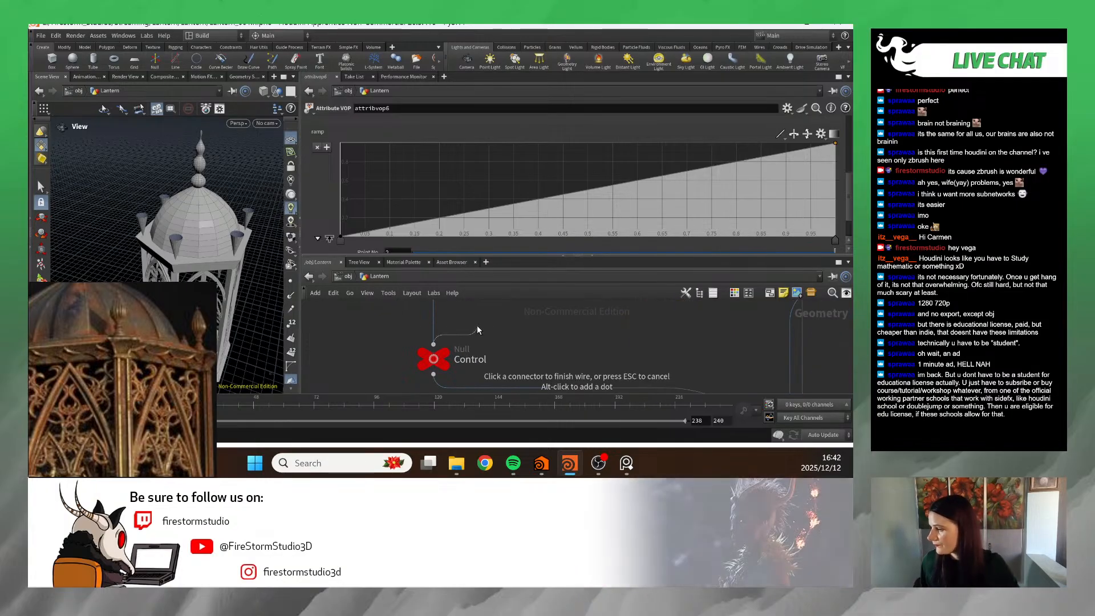
key(Escape)
click(433, 358)
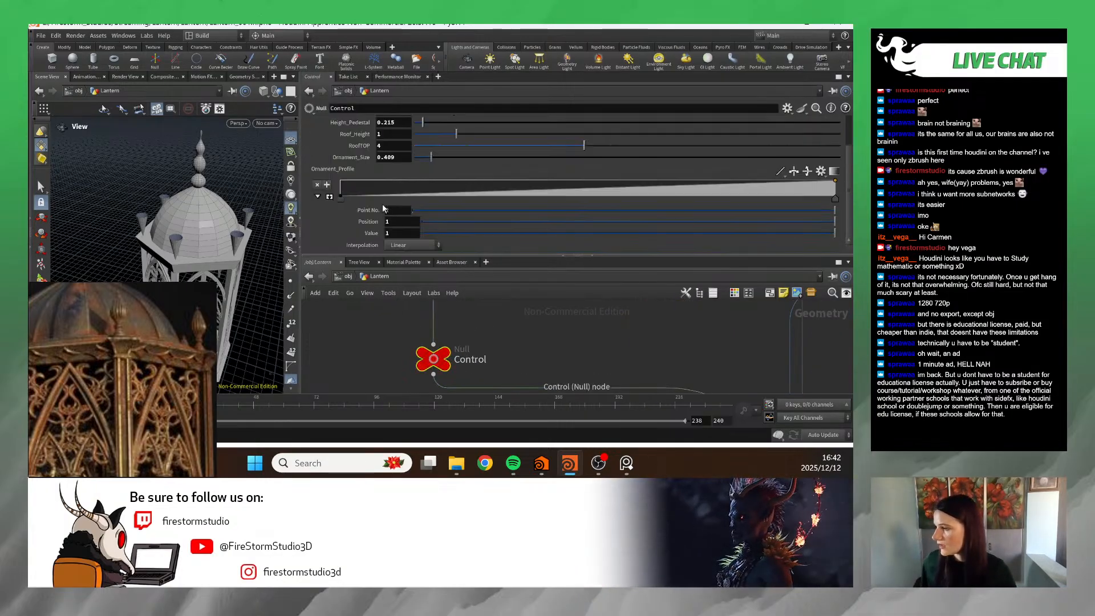
click(329, 197)
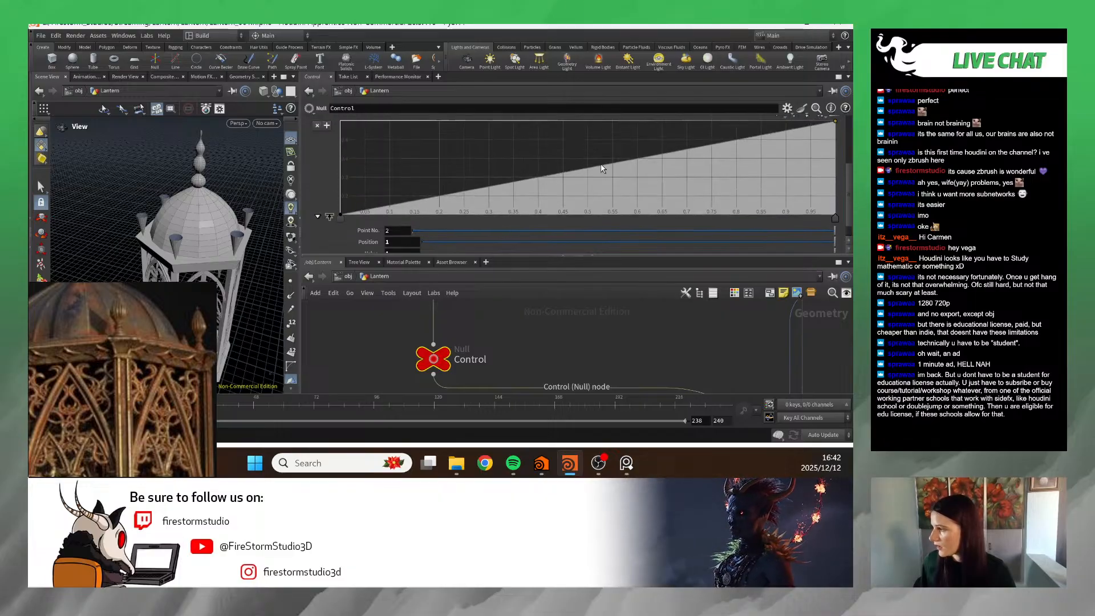
- Flip the Ornament_Profile ramp horizontally and switch its interpolation to Bezier
scroll(602, 168, up, 2)
click(793, 133)
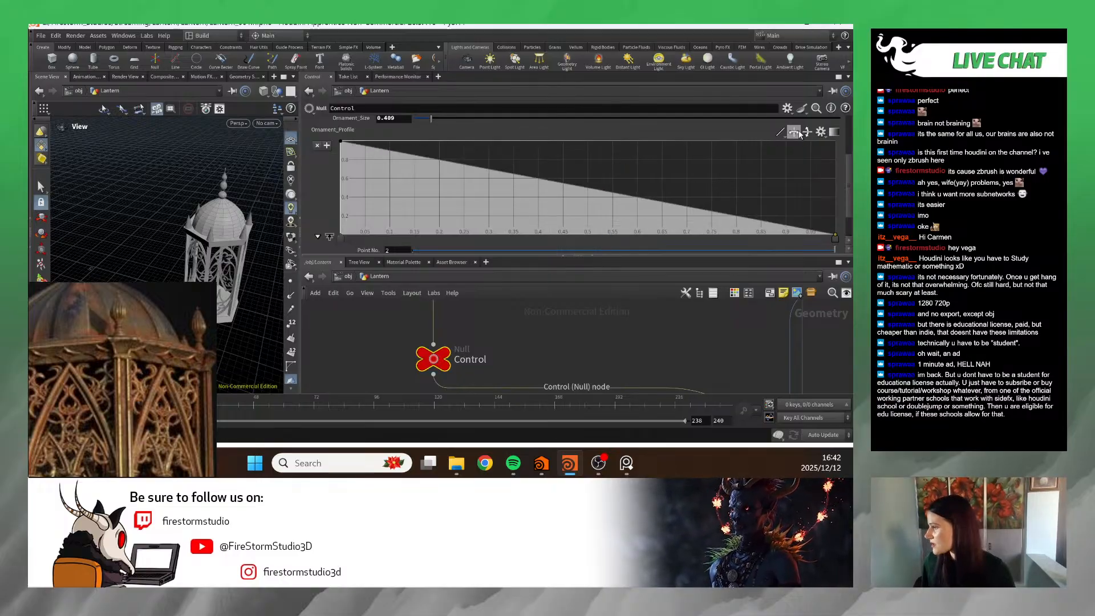
click(820, 132)
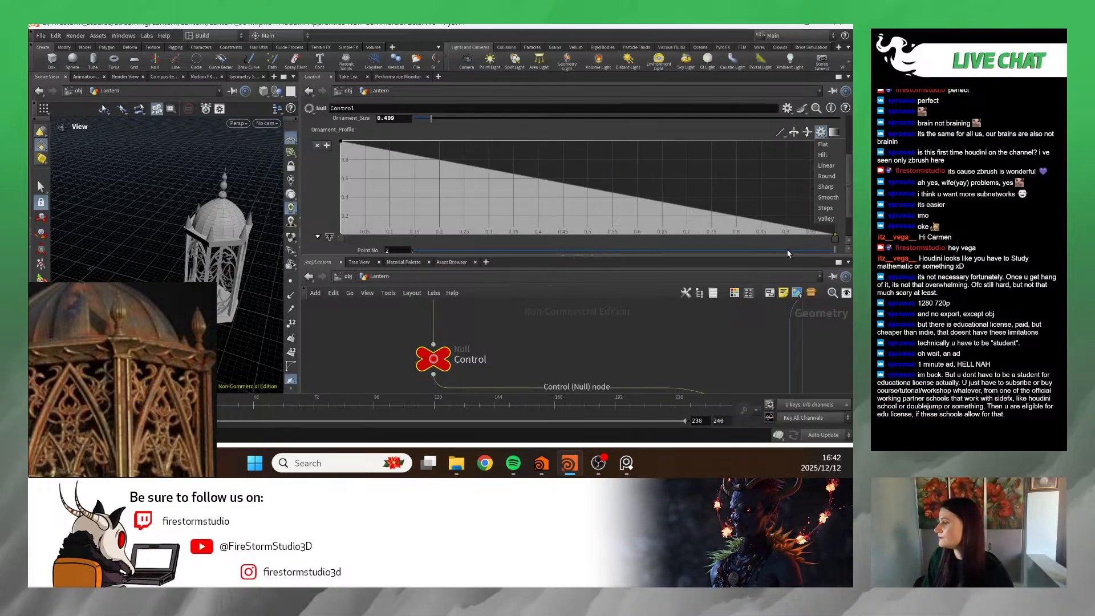
click(780, 131)
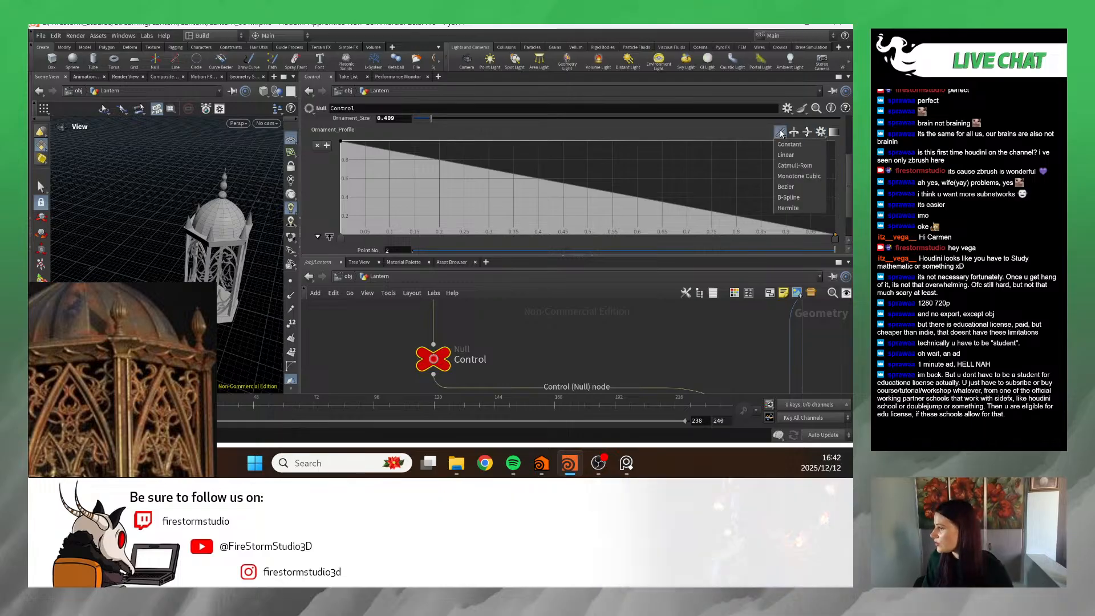
click(794, 187)
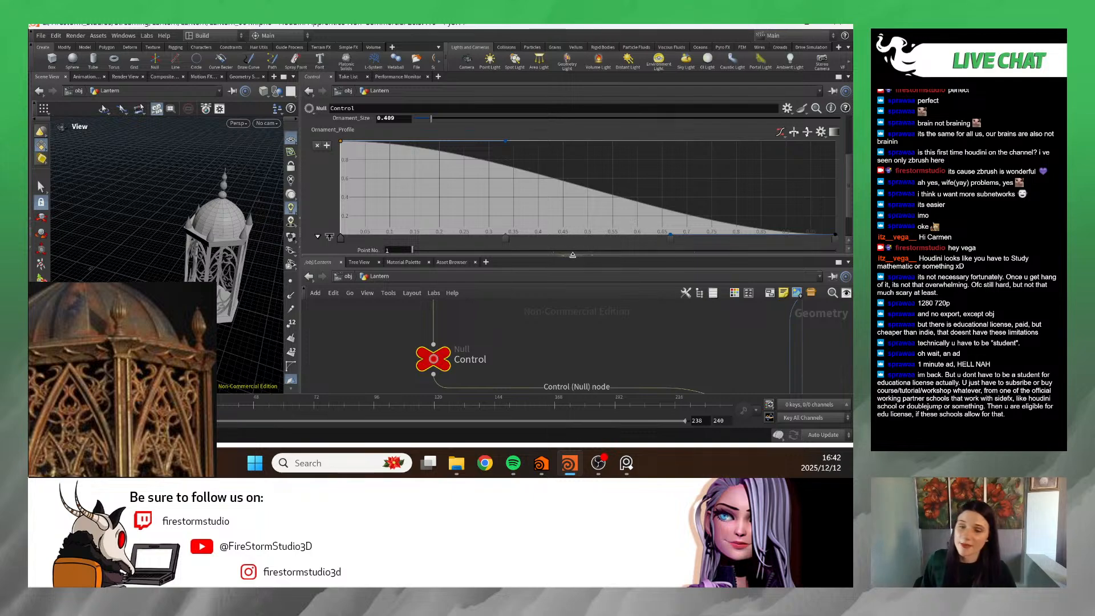
- Enlarge the ramp's editing area and add a curve point near its middle, at position about 0.505
drag(573, 255, 573, 305)
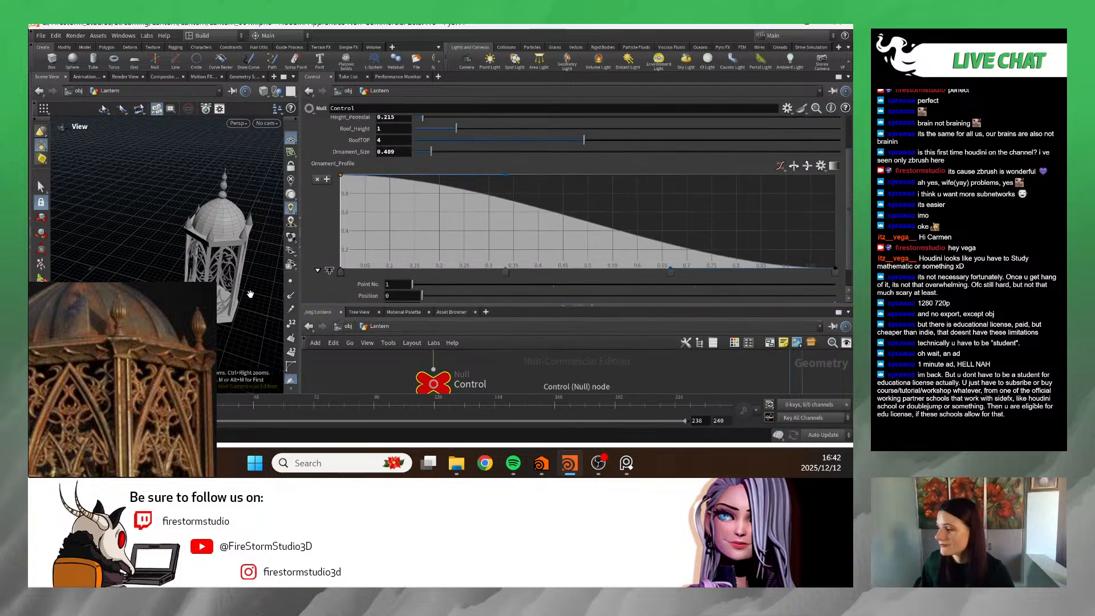
drag(596, 219, 592, 200)
alt+right_drag(200, 233, 242, 235)
alt+middle_drag(242, 235, 211, 239)
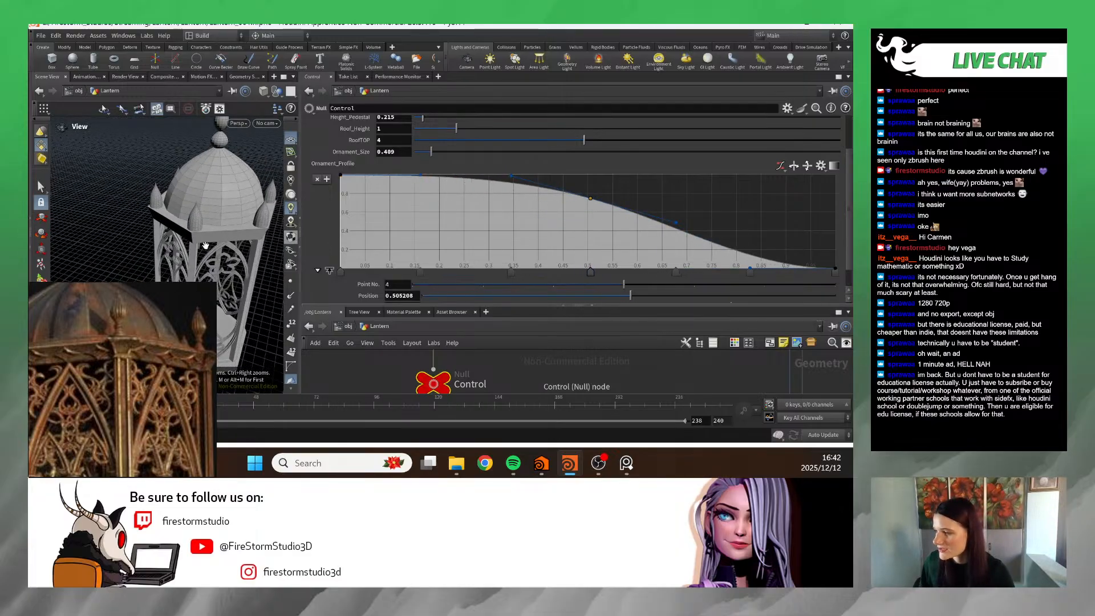
alt+drag(211, 245, 195, 228)
alt+middle_drag(240, 234, 196, 245)
alt+right_drag(197, 245, 242, 245)
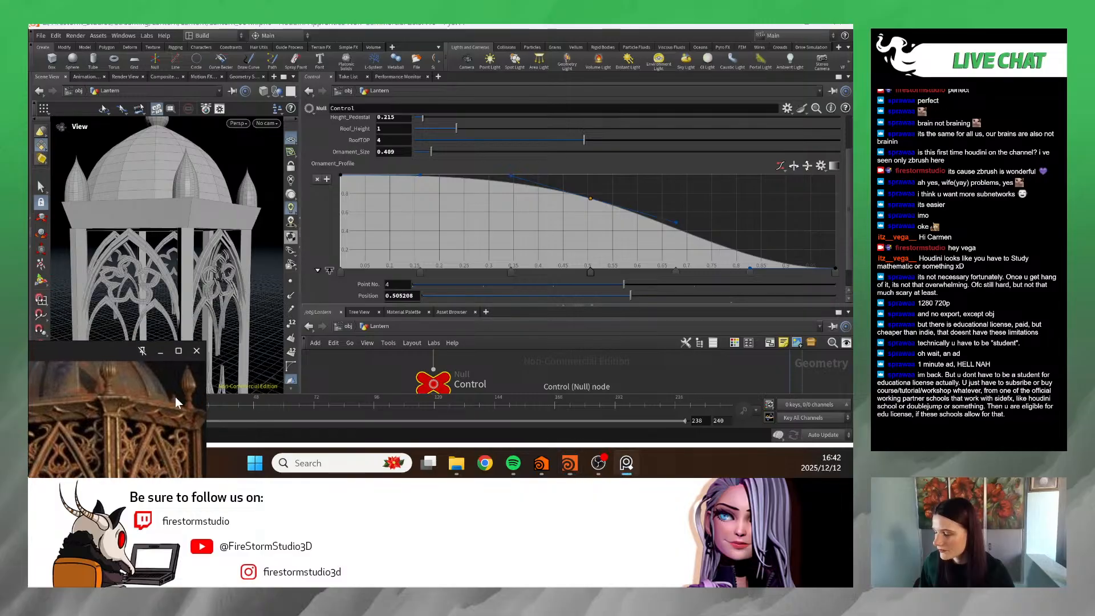
- Following the reference finial, lower the start point's Bezier handle to about position 0.26 and move the middle point to about 0.314
scroll(234, 254, up, 3)
alt+drag(228, 264, 254, 344)
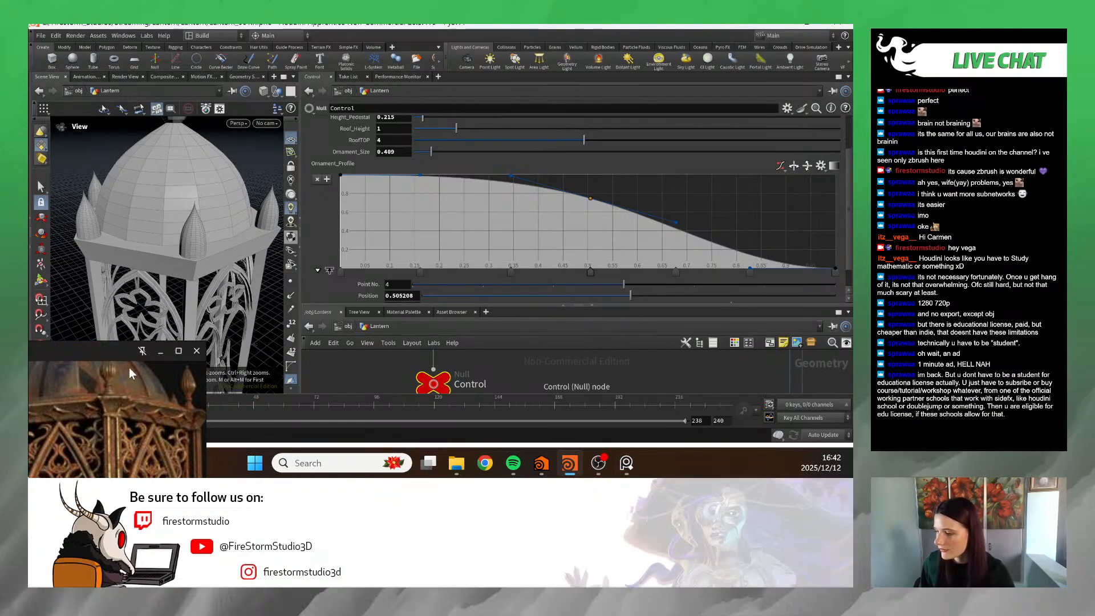
middle_drag(122, 392, 125, 418)
scroll(124, 418, up, 4)
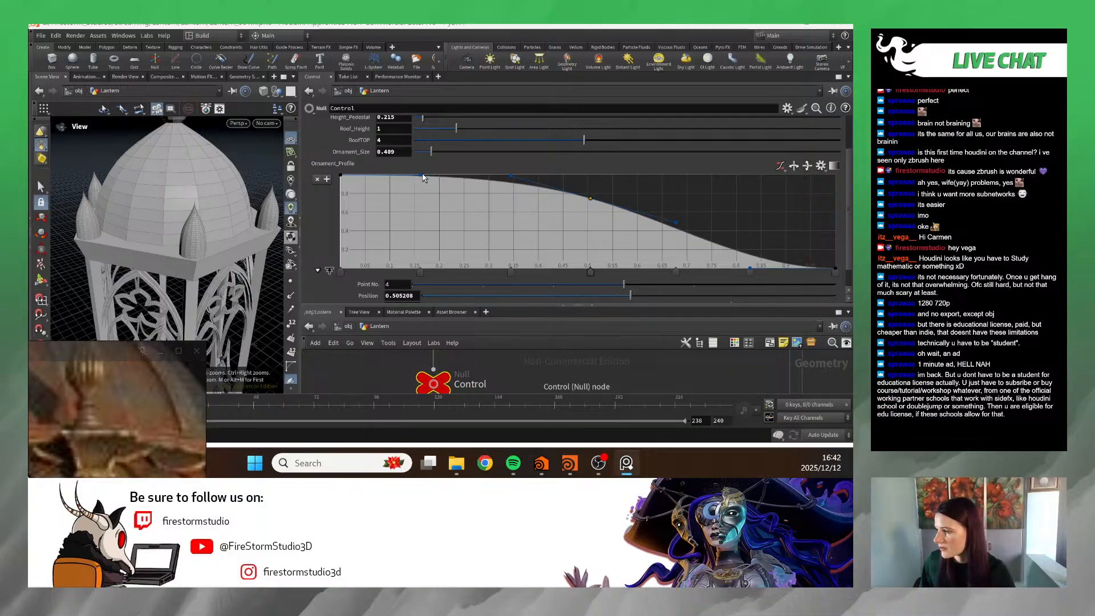
drag(420, 175, 464, 269)
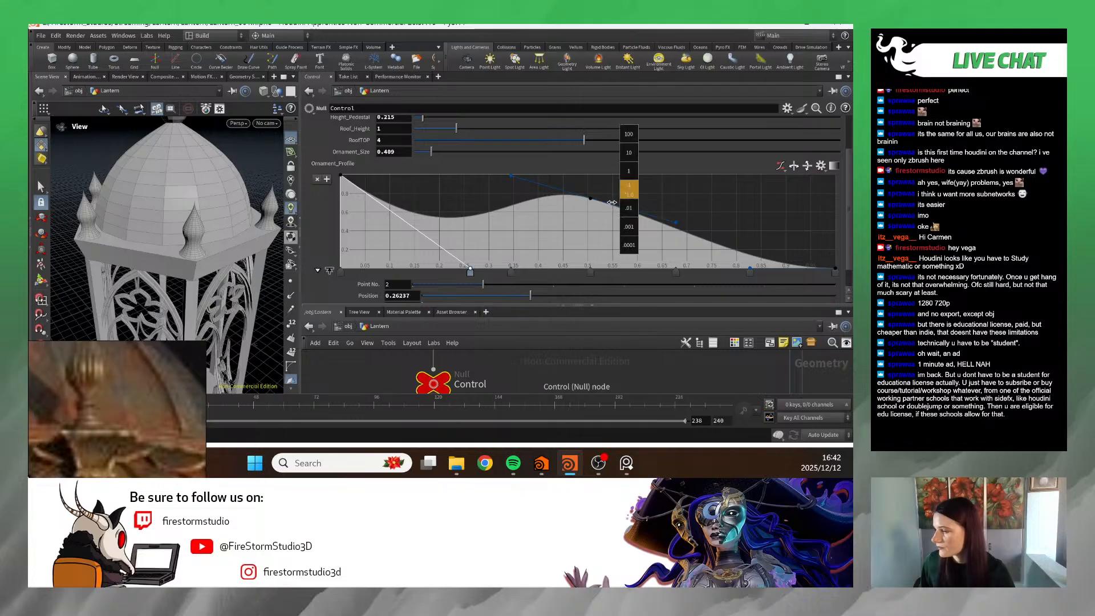
middle_drag(612, 202, 614, 201)
drag(590, 198, 497, 199)
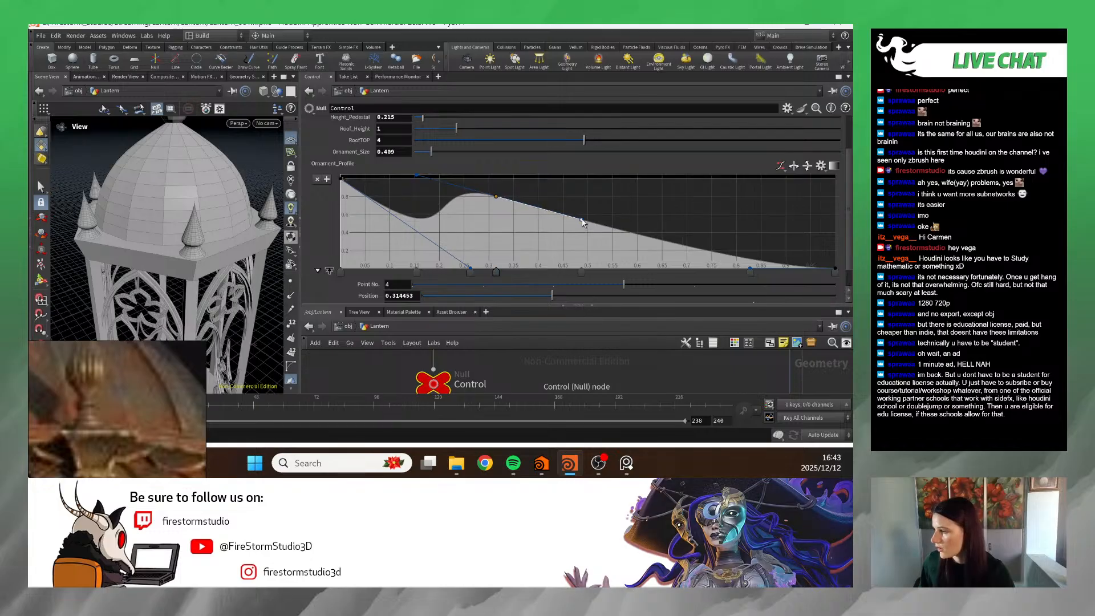
- Add another curve point at about position 0.47 and raise its outgoing handle at about position 0.656 to form a second bulge
drag(556, 218, 574, 237)
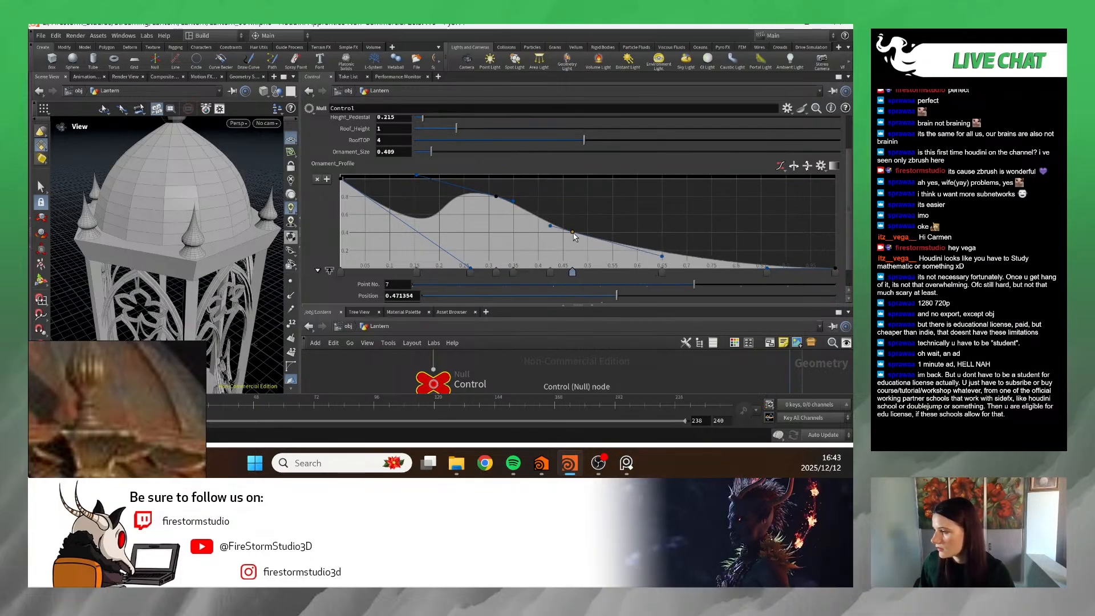
drag(662, 258, 665, 201)
scroll(217, 251, down, 6)
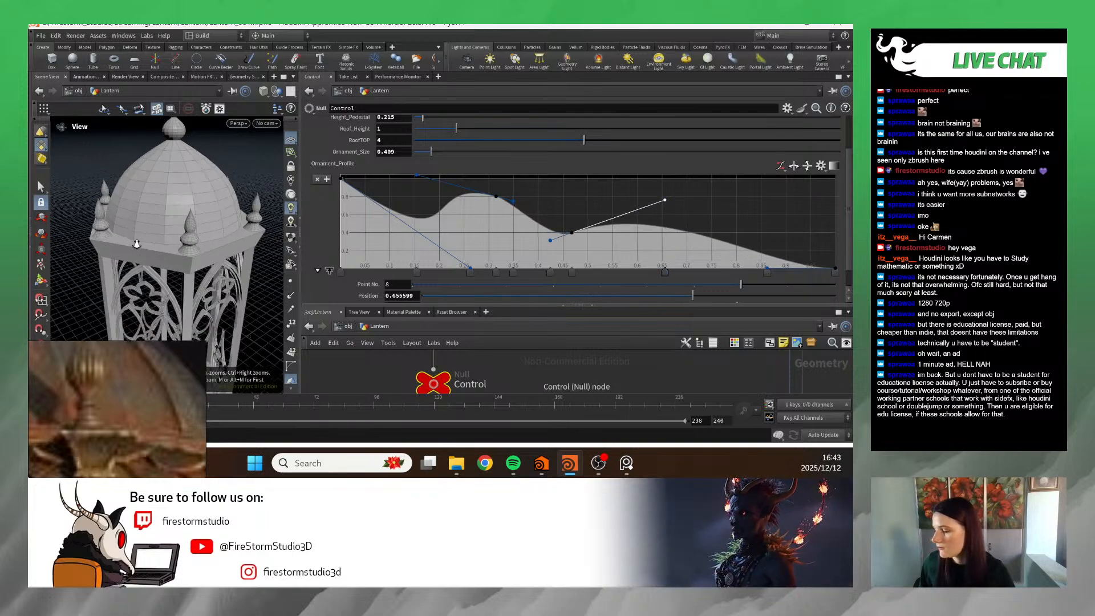
drag(234, 285, 212, 275)
scroll(212, 274, up, 5)
middle_drag(212, 274, 209, 312)
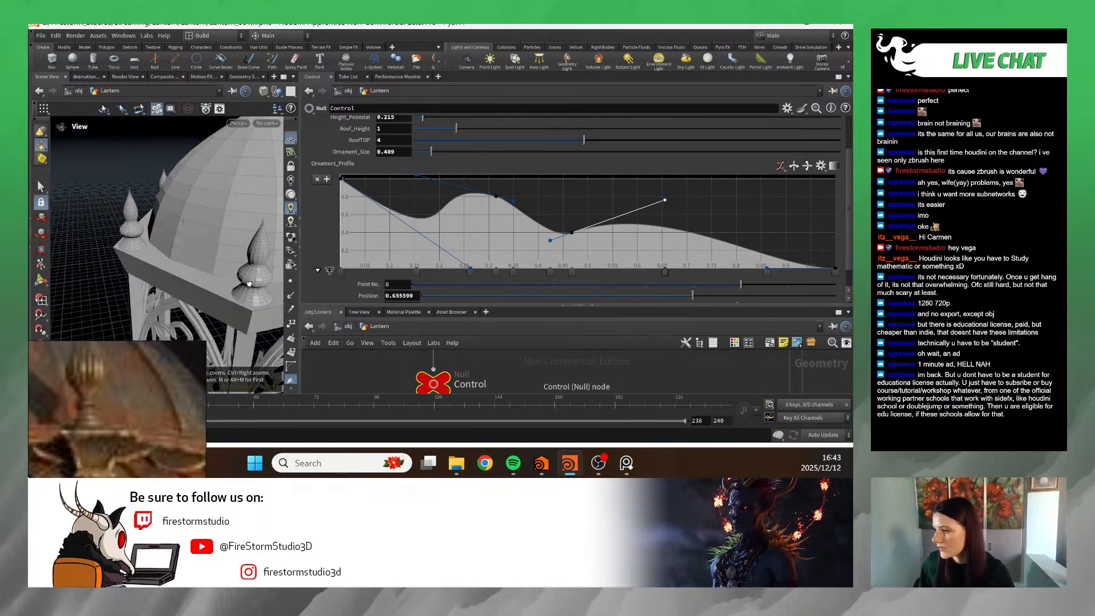
scroll(200, 274, up, 3)
scroll(182, 265, down, 6)
drag(134, 262, 187, 262)
scroll(187, 263, up, 3)
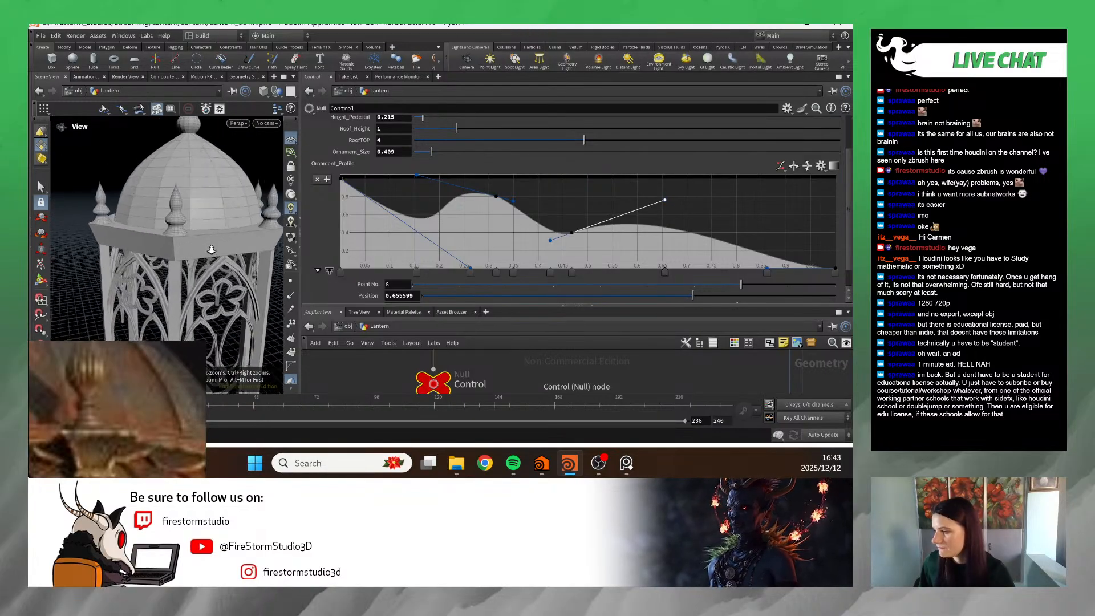
- Undo the last ramp change and shift the two inner curve points together toward the start, placing the second at about position 0.402
drag(447, 196, 525, 187)
key(ctrl+z)
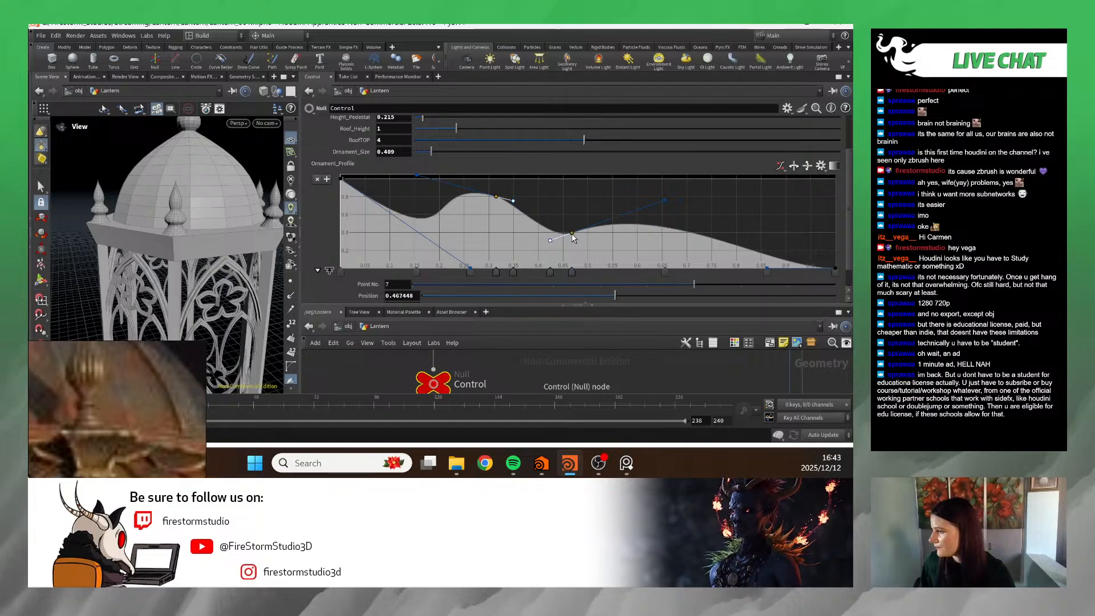
drag(577, 237, 539, 234)
scroll(181, 257, down, 6)
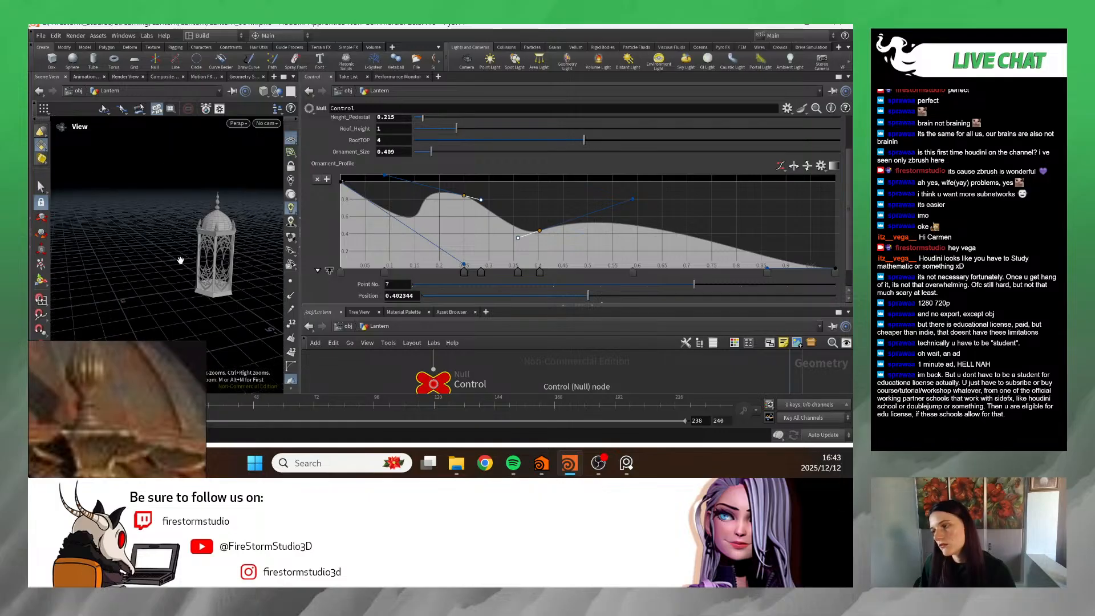
- Examine the reshaped corner ornaments together with the dome and its top finial
drag(178, 259, 129, 222)
scroll(203, 263, up, 2)
scroll(229, 233, up, 3)
scroll(175, 252, up, 4)
middle_drag(129, 221, 158, 250)
drag(158, 249, 155, 199)
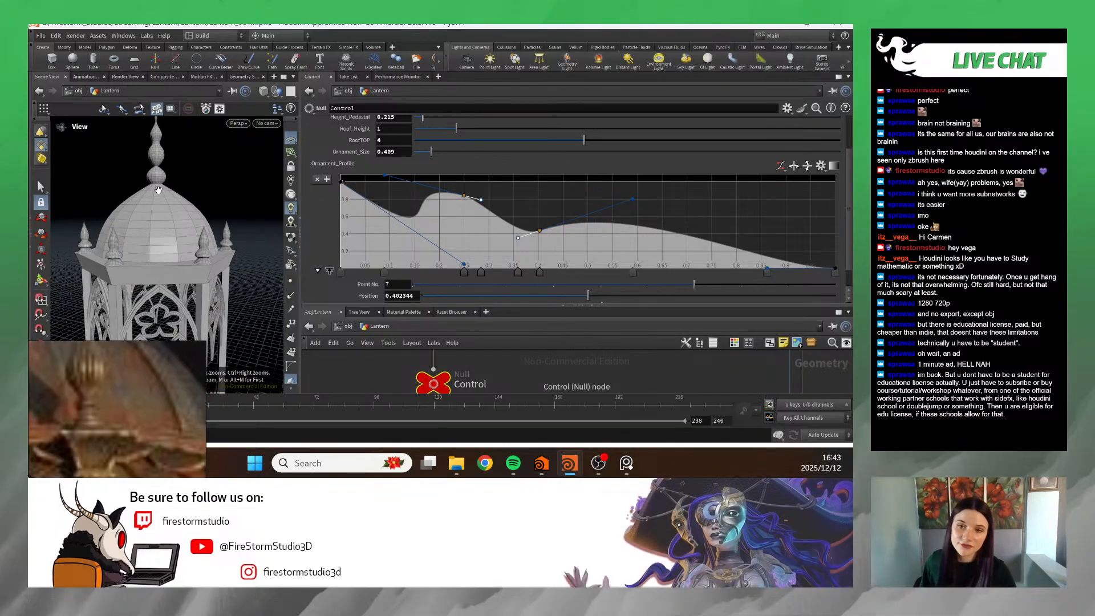
scroll(162, 241, down, 3)
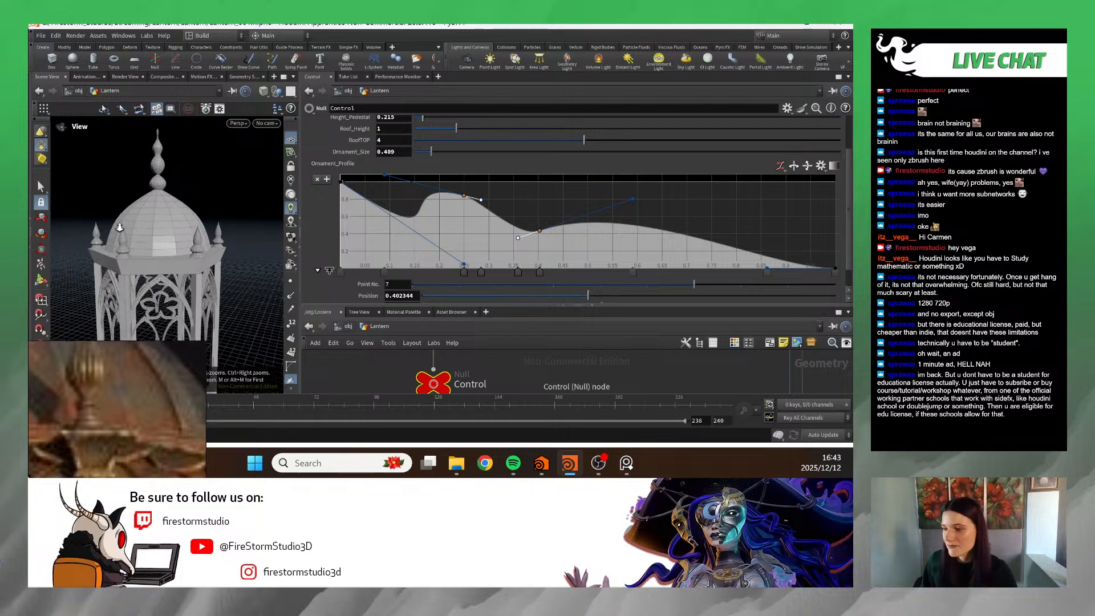
scroll(180, 251, up, 4)
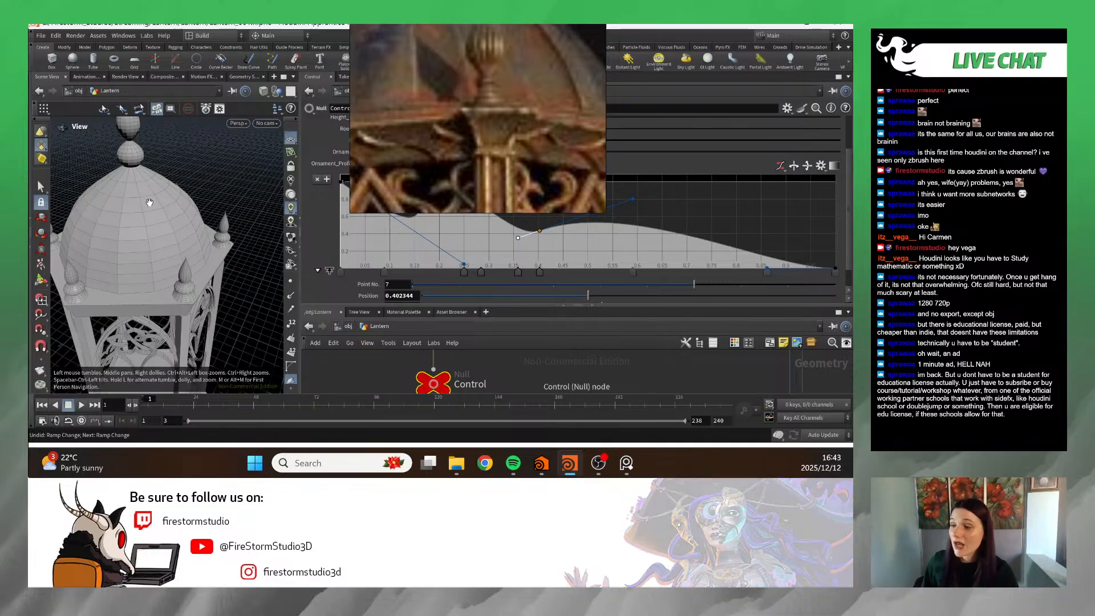
- Inspect the dome's surface up close and the whole lantern from a distance against the reference photo
scroll(129, 182, up, 4)
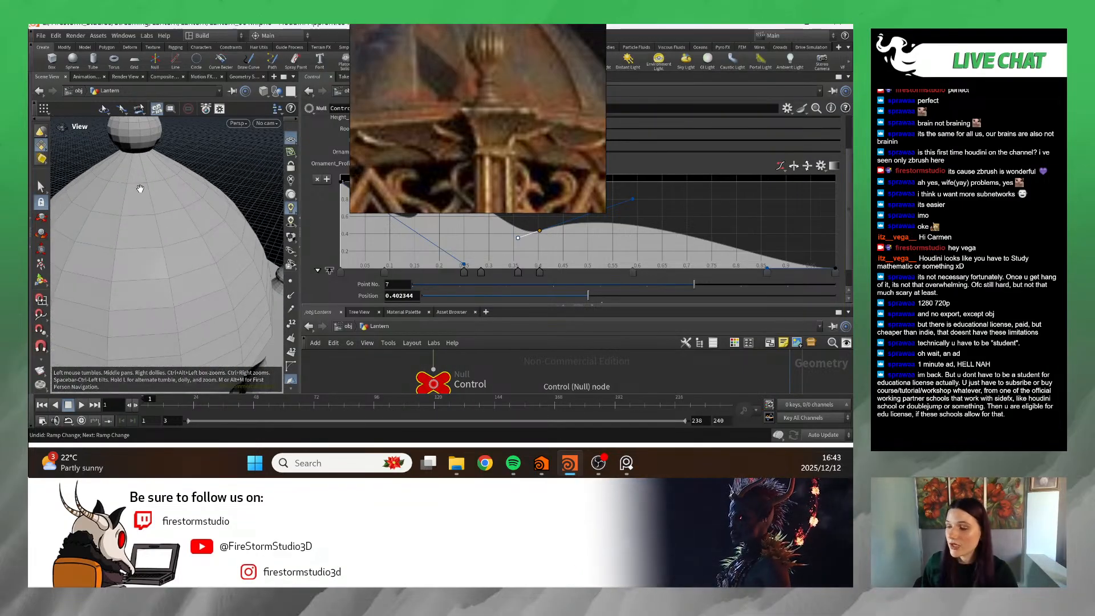
scroll(142, 171, up, 2)
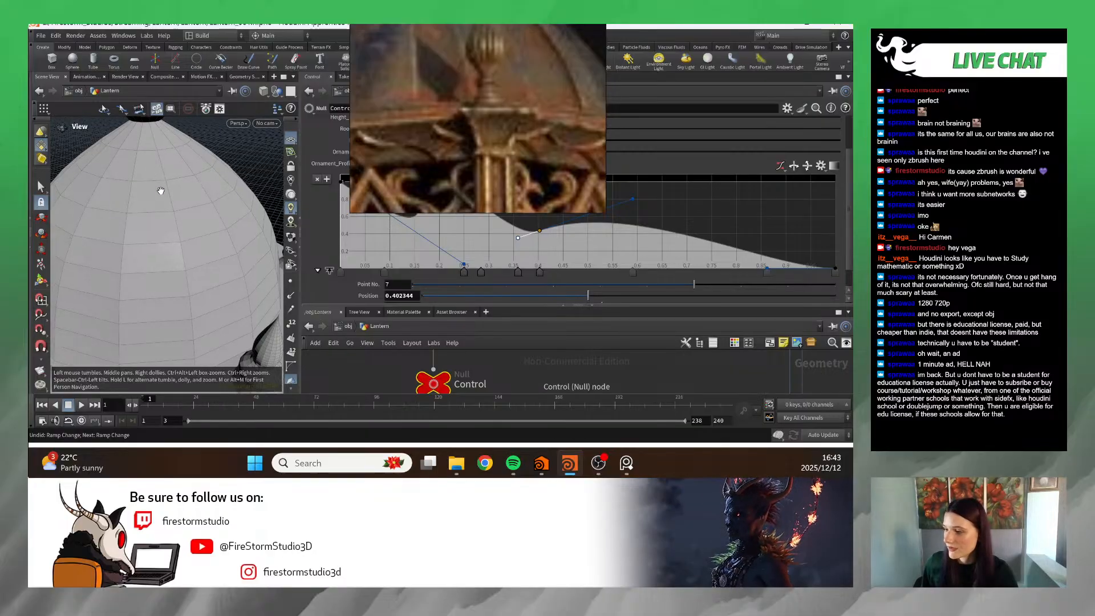
scroll(156, 304, down, 5)
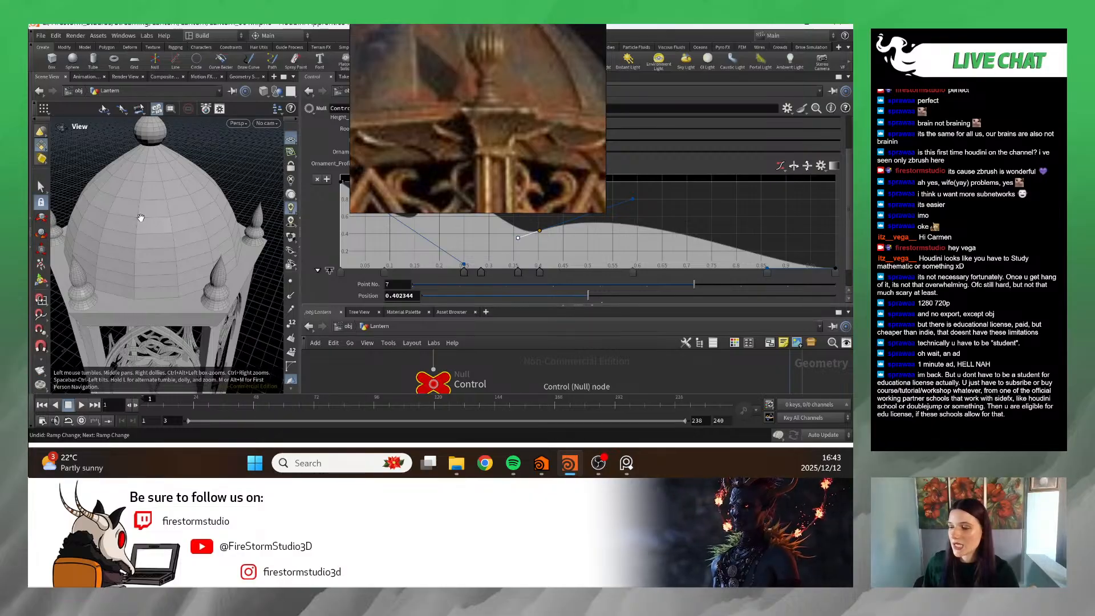
scroll(156, 169, up, 3)
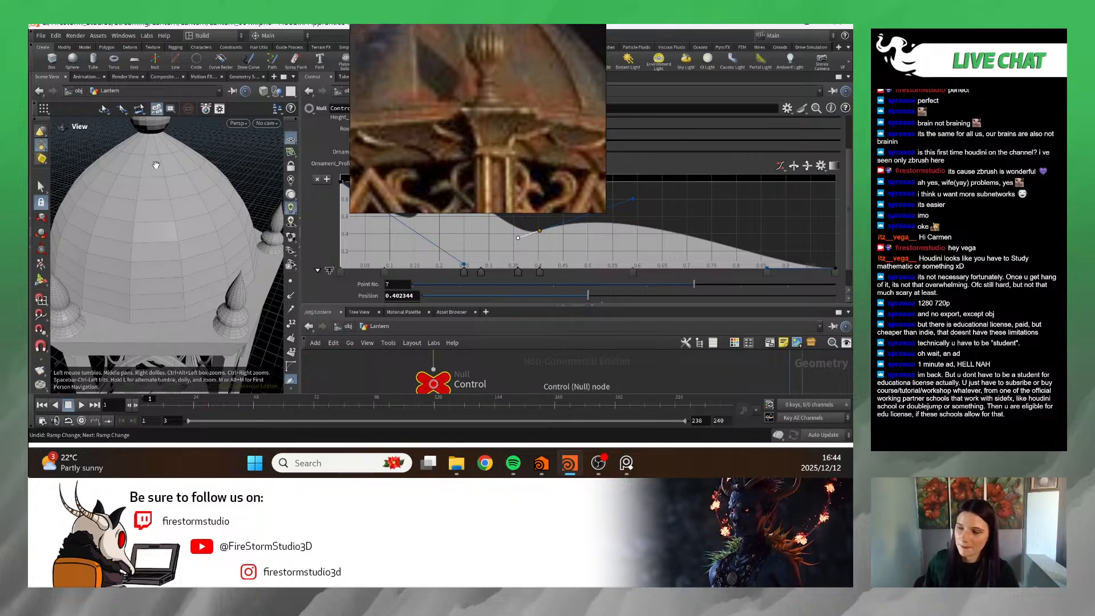
scroll(171, 228, down, 5)
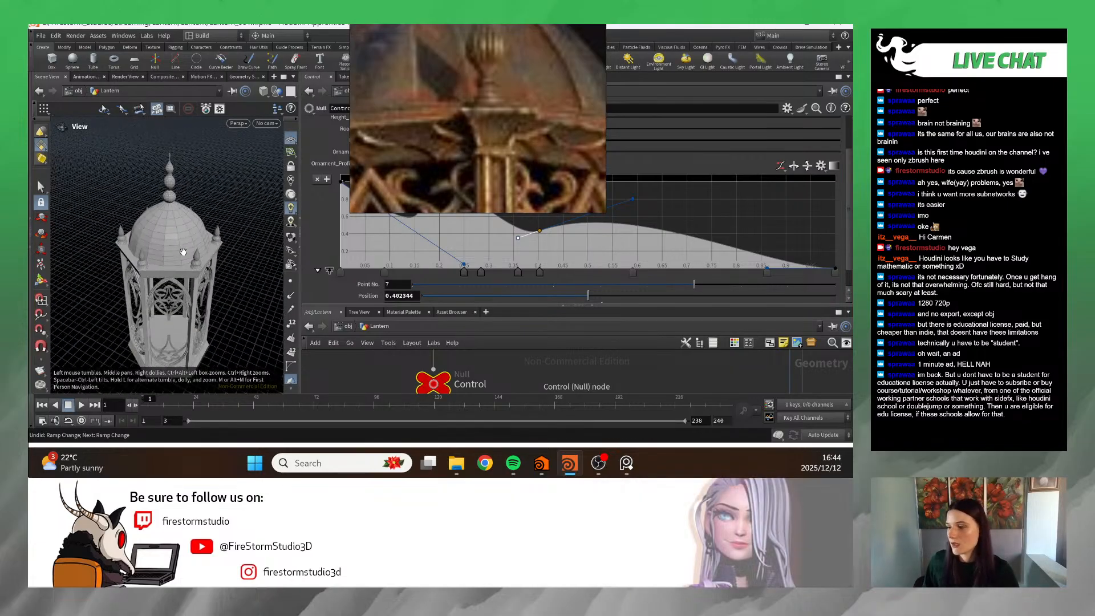
drag(183, 251, 113, 226)
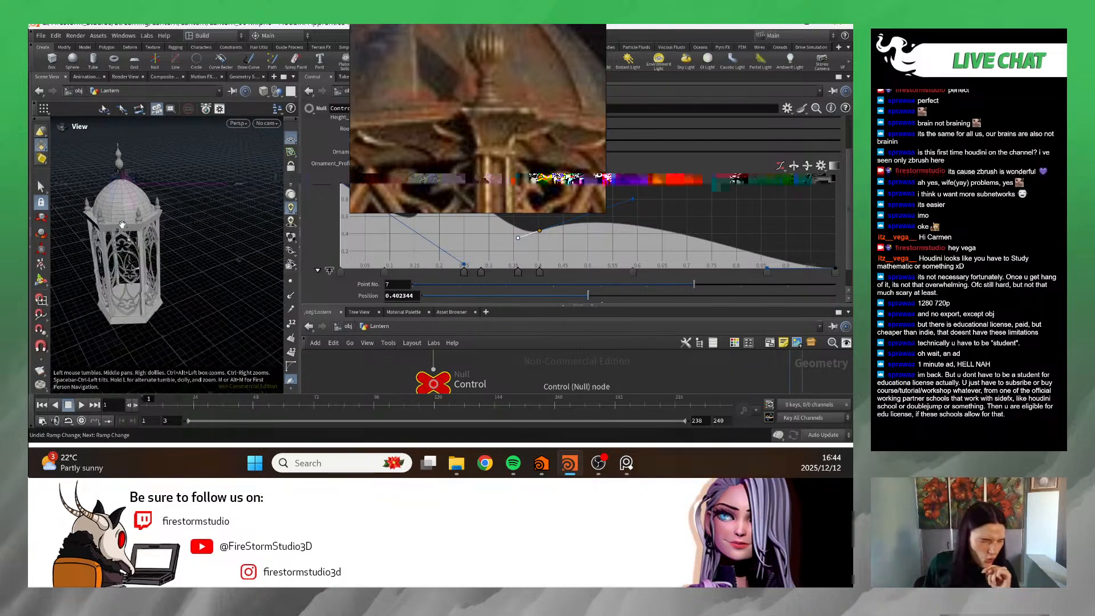
scroll(251, 276, up, 10)
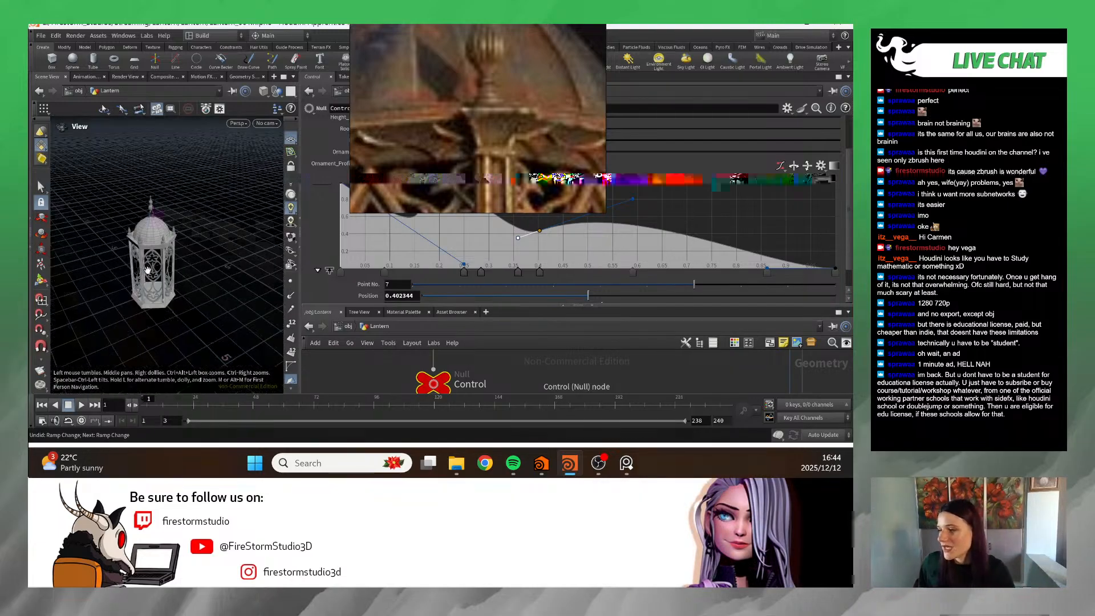
scroll(178, 308, up, 10)
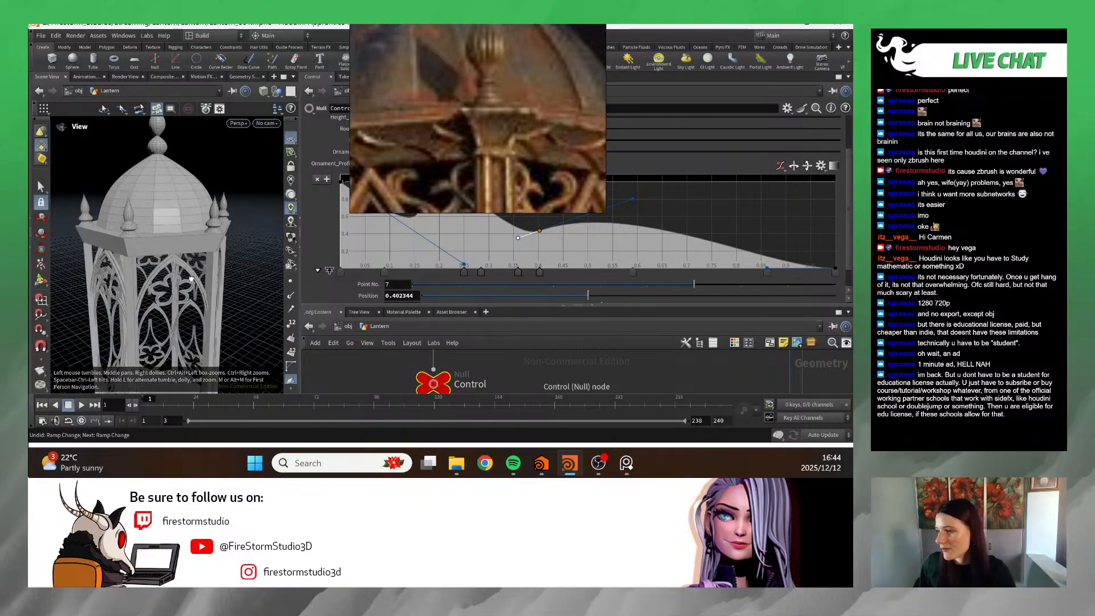
- Inspect the corner columns and arches beneath the roof rim from low, close and distant viewpoints
drag(174, 258, 195, 251)
drag(222, 217, 173, 247)
scroll(173, 247, down, 6)
middle_drag(106, 246, 189, 240)
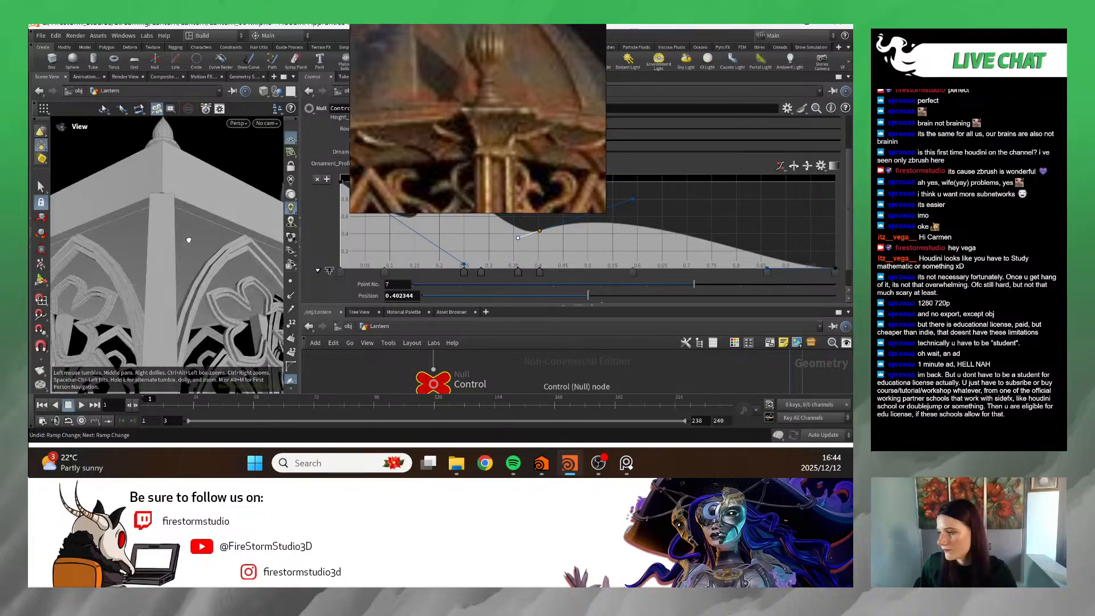
drag(191, 222, 185, 259)
scroll(164, 269, down, 4)
scroll(134, 215, down, 5)
scroll(193, 278, down, 4)
scroll(190, 273, up, 8)
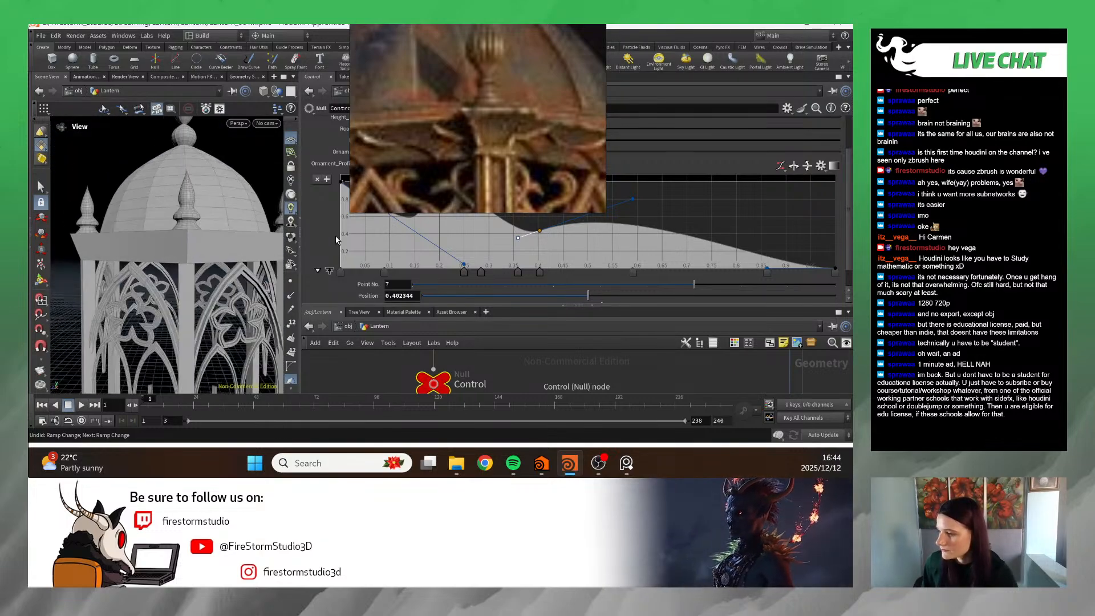
- Compare the lantern's roof, rim and columns with the reference photo at detail and overall scale
drag(188, 261, 185, 276)
scroll(452, 167, down, 5)
middle_drag(452, 166, 470, 126)
scroll(470, 127, up, 7)
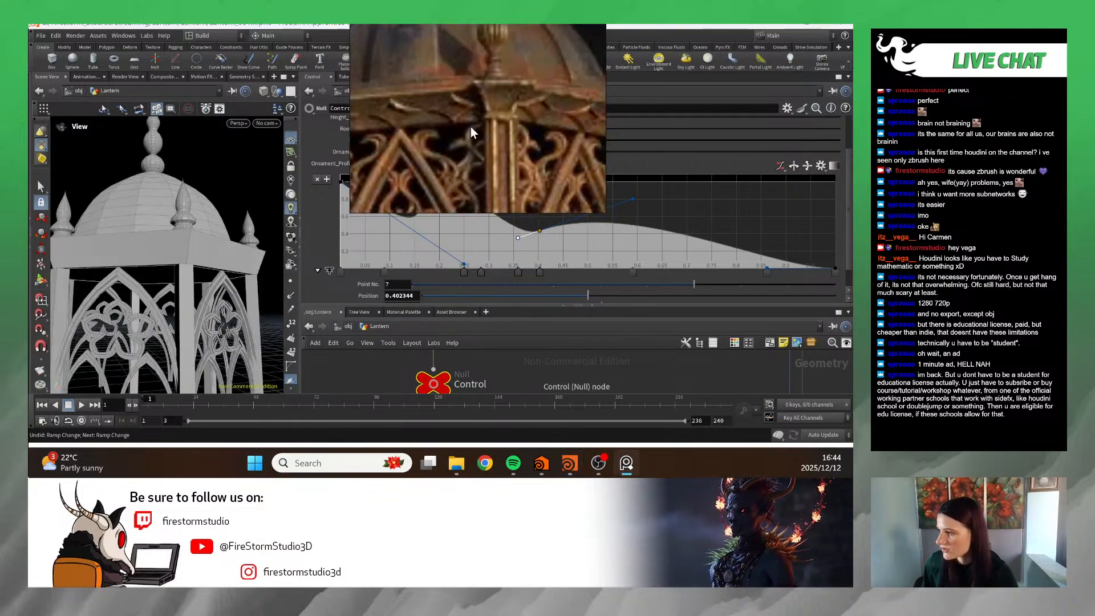
scroll(514, 110, down, 5)
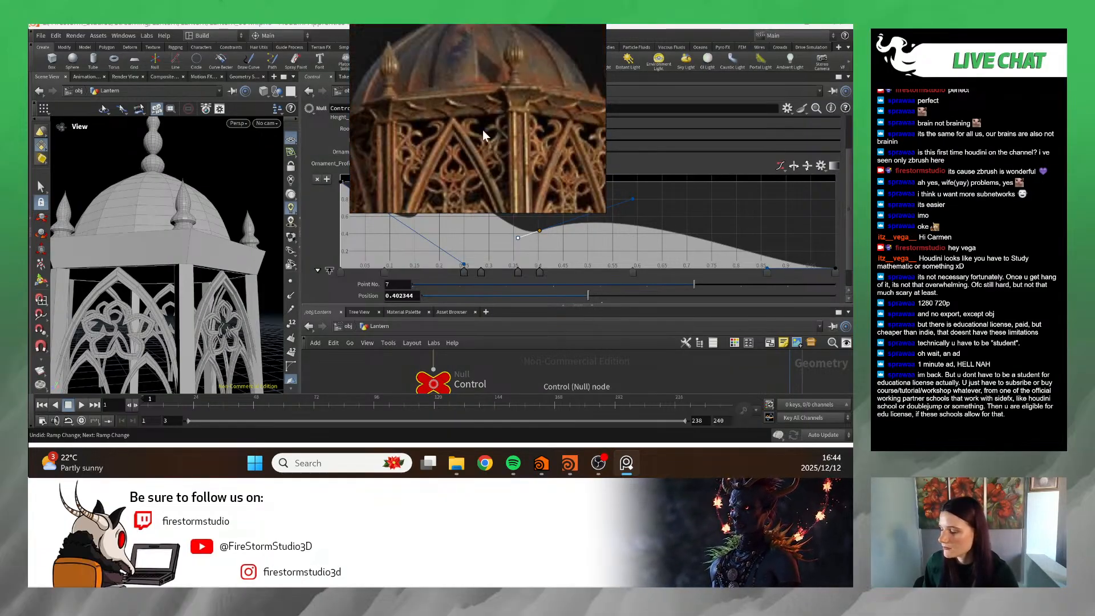
scroll(482, 130, down, 4)
scroll(326, 171, down, 1)
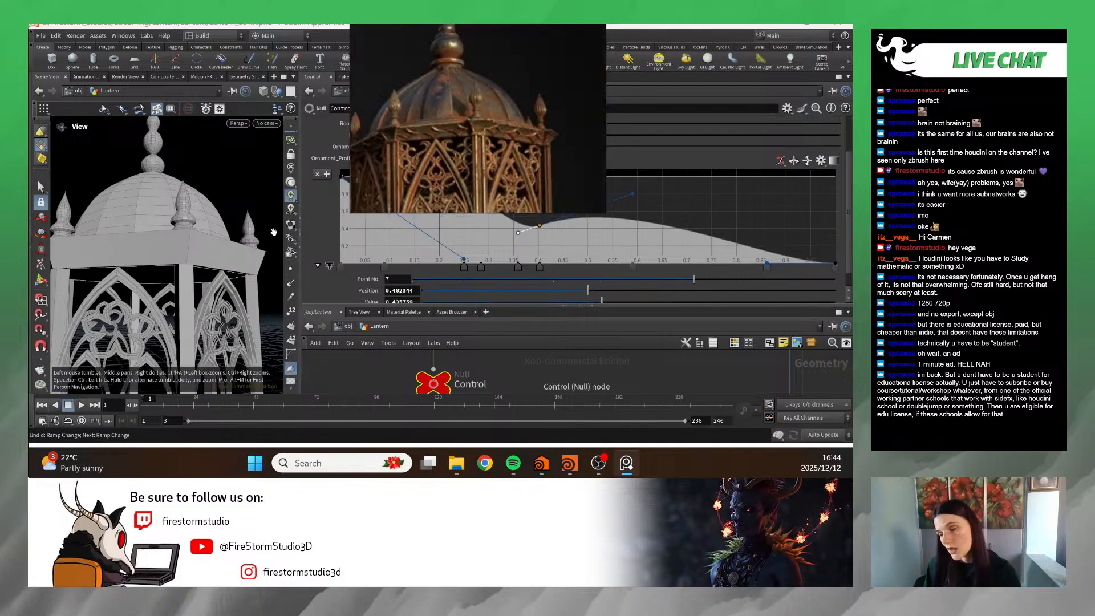
middle_drag(171, 308, 171, 243)
scroll(171, 242, down, 8)
scroll(221, 250, up, 10)
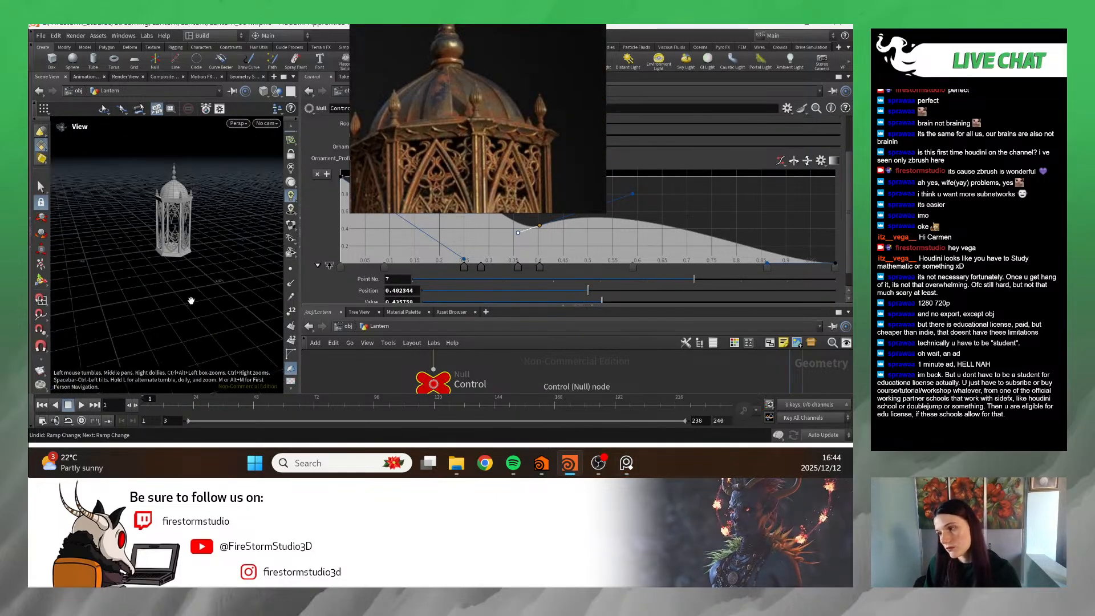
scroll(220, 250, up, 6)
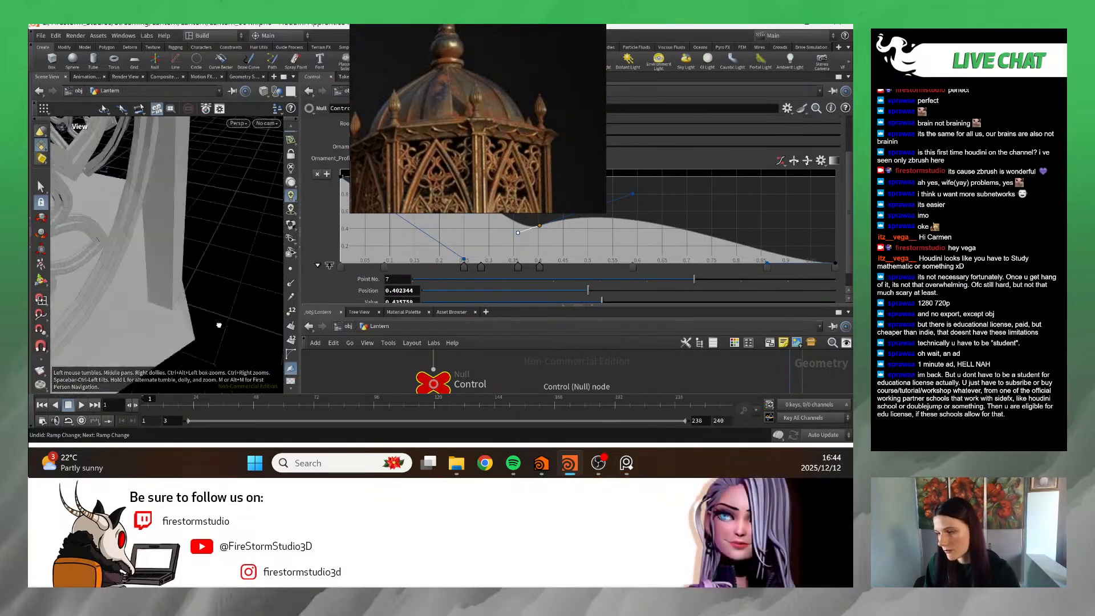
- Inspect the lantern's base, columns and overall proportions from close and distant viewpoints against the reference photo
drag(224, 286, 44, 299)
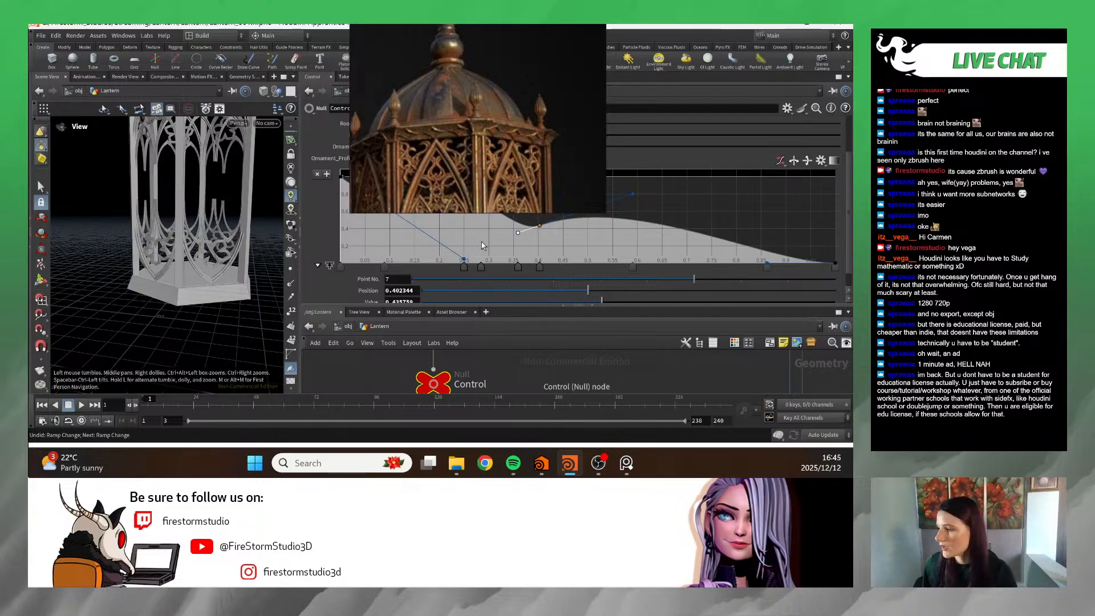
drag(262, 221, 130, 321)
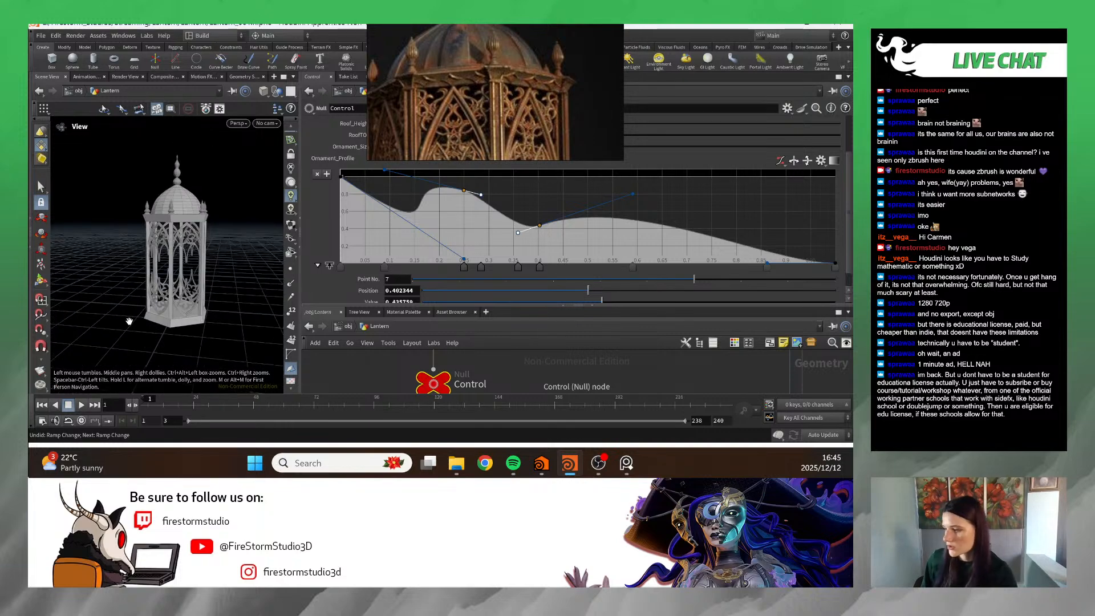
drag(198, 302, 196, 296)
mouse_move(229, 211)
mouse_down()
mouse_move(238, 207)
mouse_move(229, 213)
mouse_up()
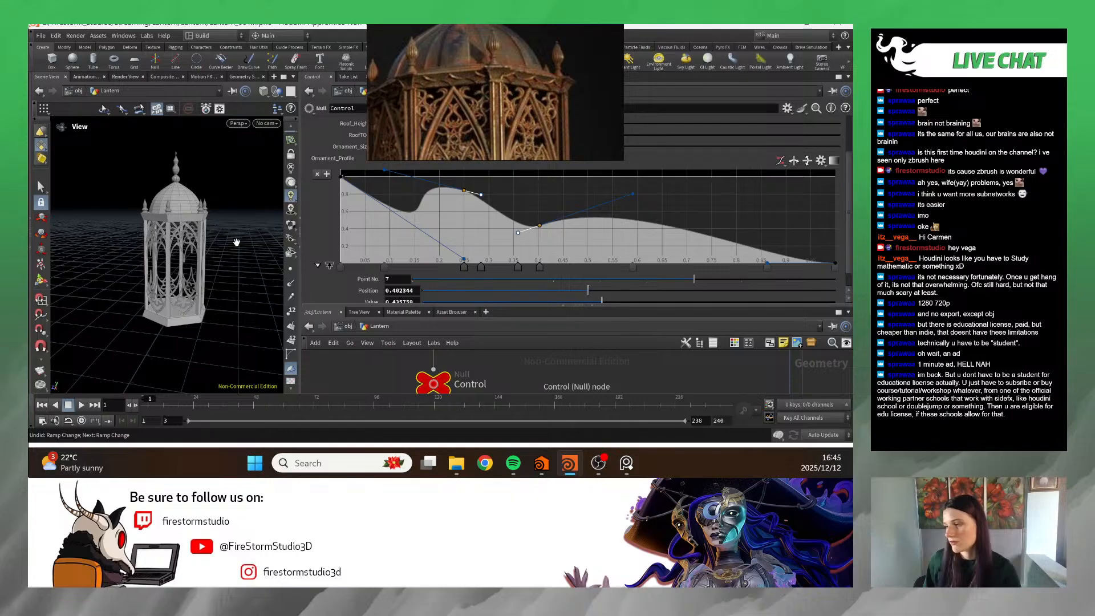
middle_drag(211, 244, 199, 180)
scroll(514, 350, down, 1)
- Locate the pillar's node chain in the network and display the box2 and transform10 nodes in turn
drag(586, 308, 566, 196)
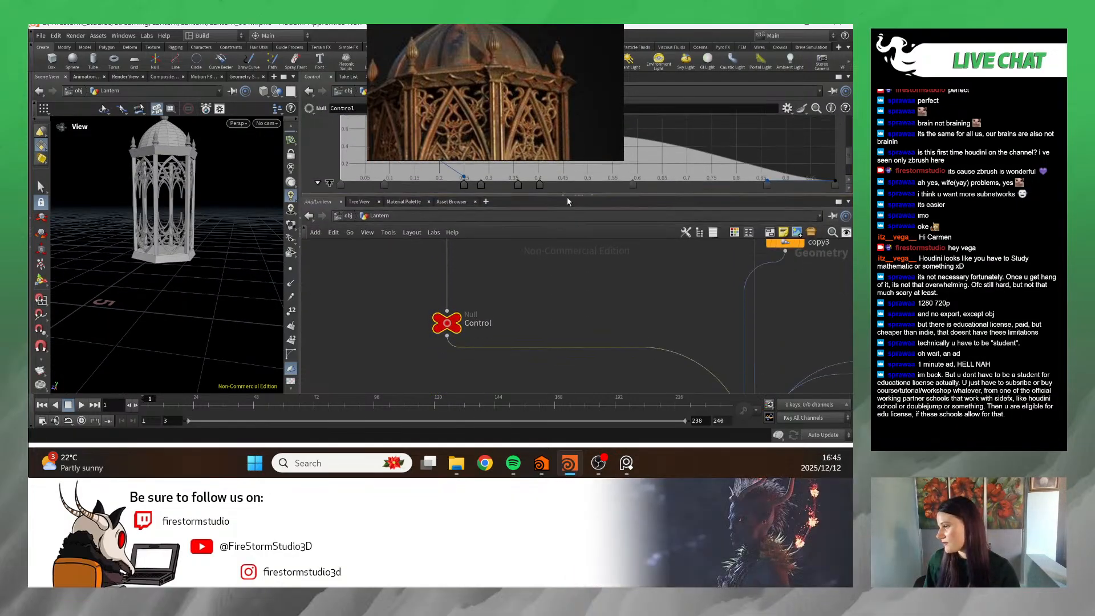
scroll(728, 350, down, 2)
middle_drag(727, 350, 624, 374)
scroll(611, 360, up, 5)
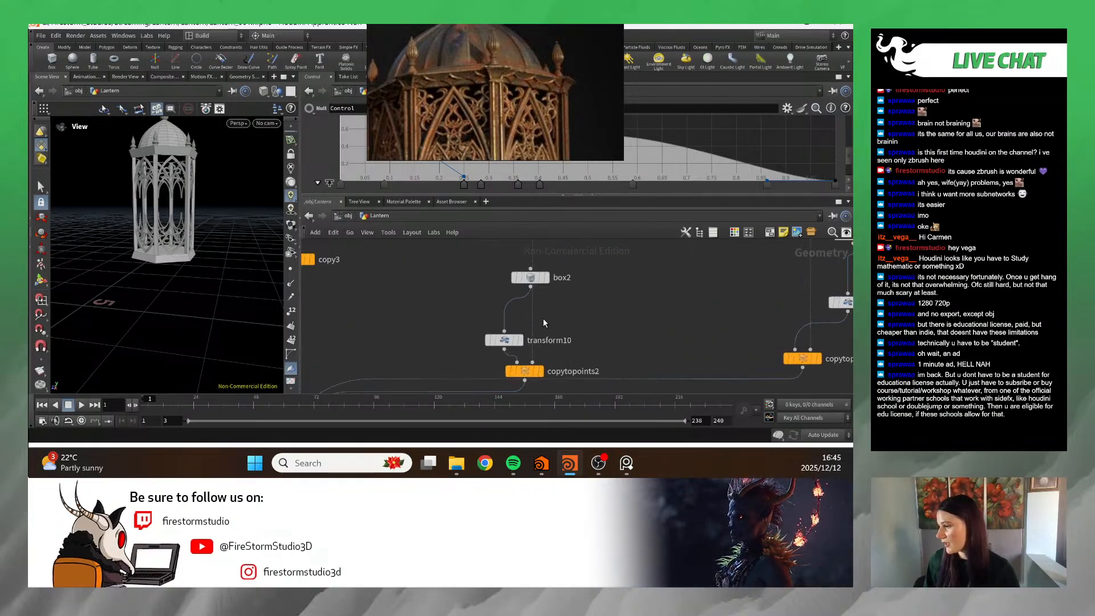
click(547, 278)
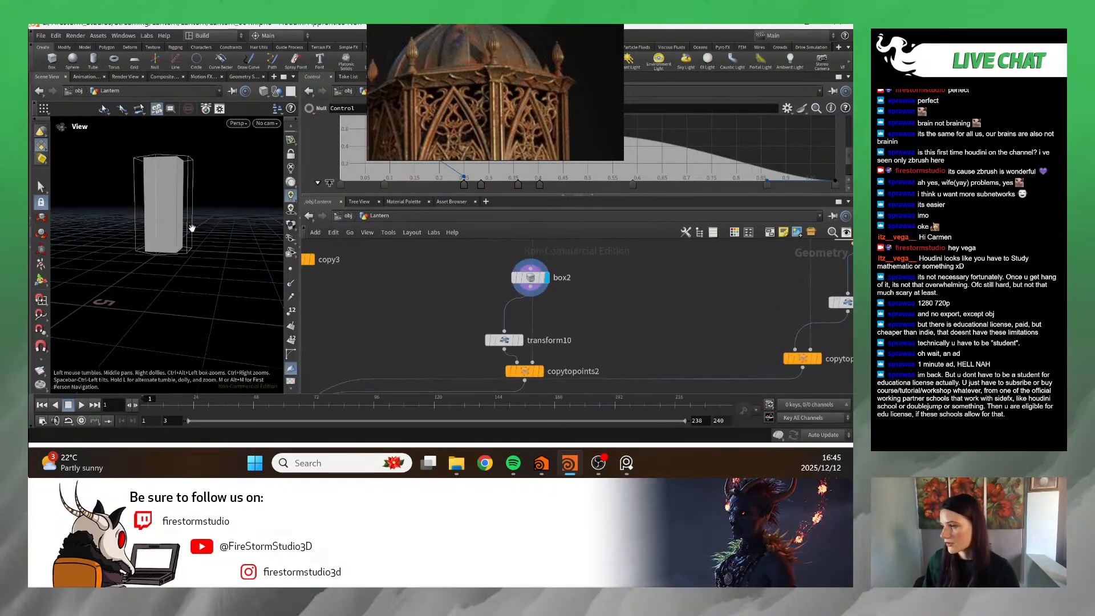
click(519, 340)
- Rearrange the box2 and transform10 nodes to leave room in the chain above copytopoints2
drag(504, 341, 491, 314)
drag(529, 283, 490, 283)
middle_drag(490, 282, 539, 356)
scroll(539, 357, down, 1)
key(ctrl+z)
scroll(605, 351, down, 2)
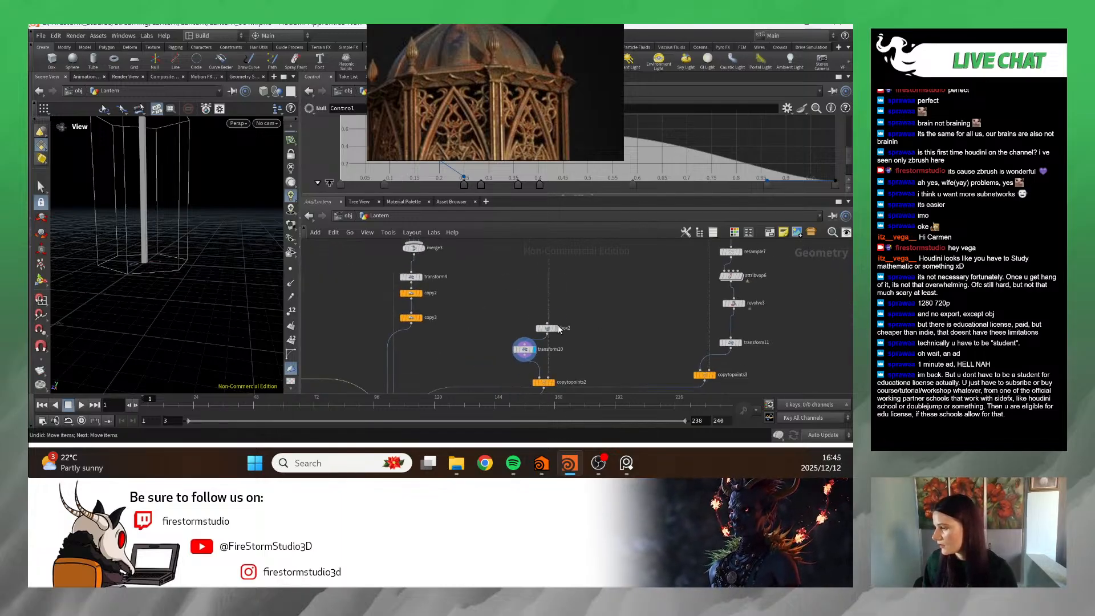
drag(546, 327, 503, 314)
mouse_move(529, 351)
mouse_down()
mouse_move(495, 342)
mouse_move(541, 354)
mouse_up()
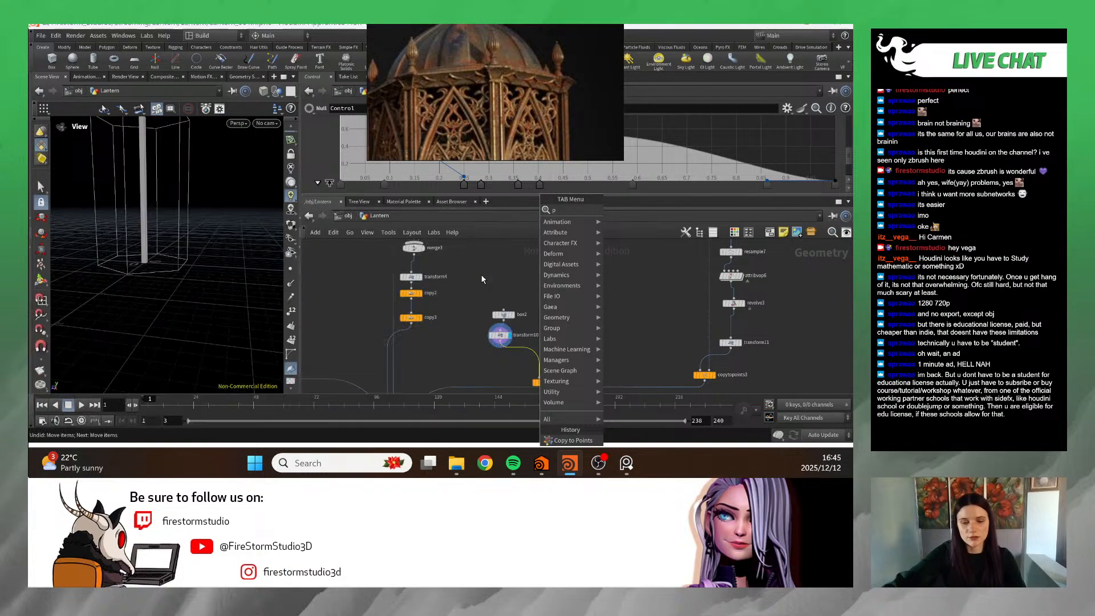
- Insert a PolyExtrude node between transform10 and copytopoints2 and view the pillar from above
text(poly)
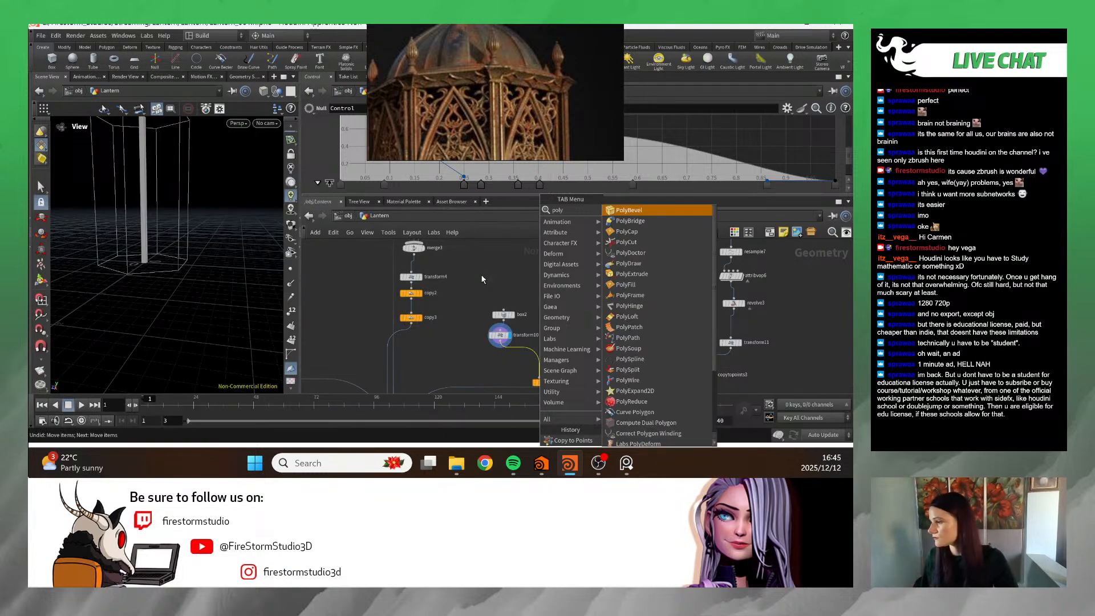
click(632, 274)
click(515, 358)
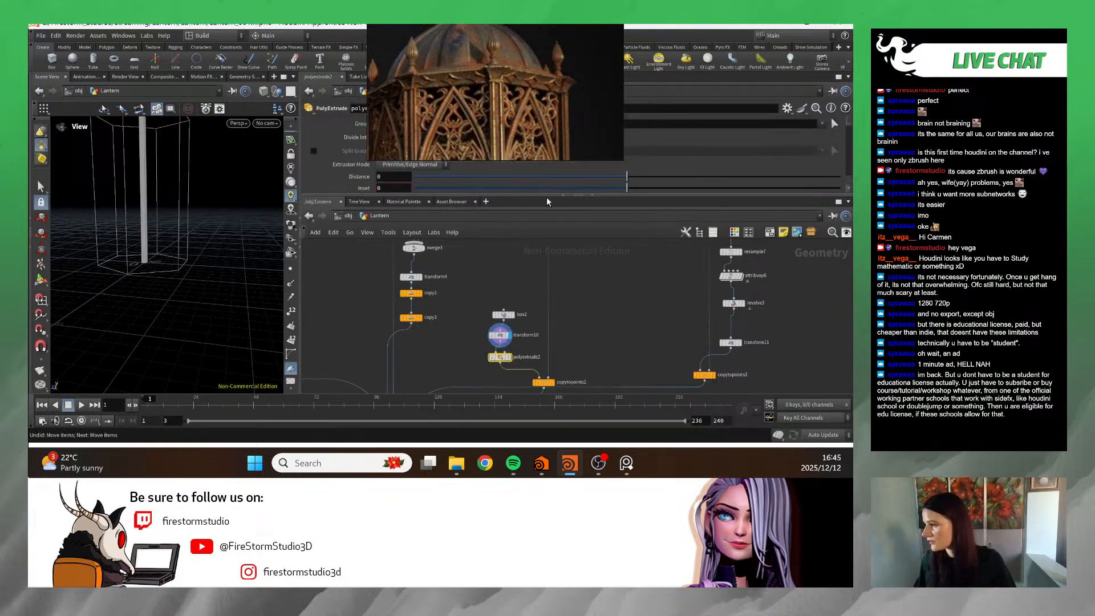
drag(165, 268, 185, 311)
right_drag(186, 311, 253, 265)
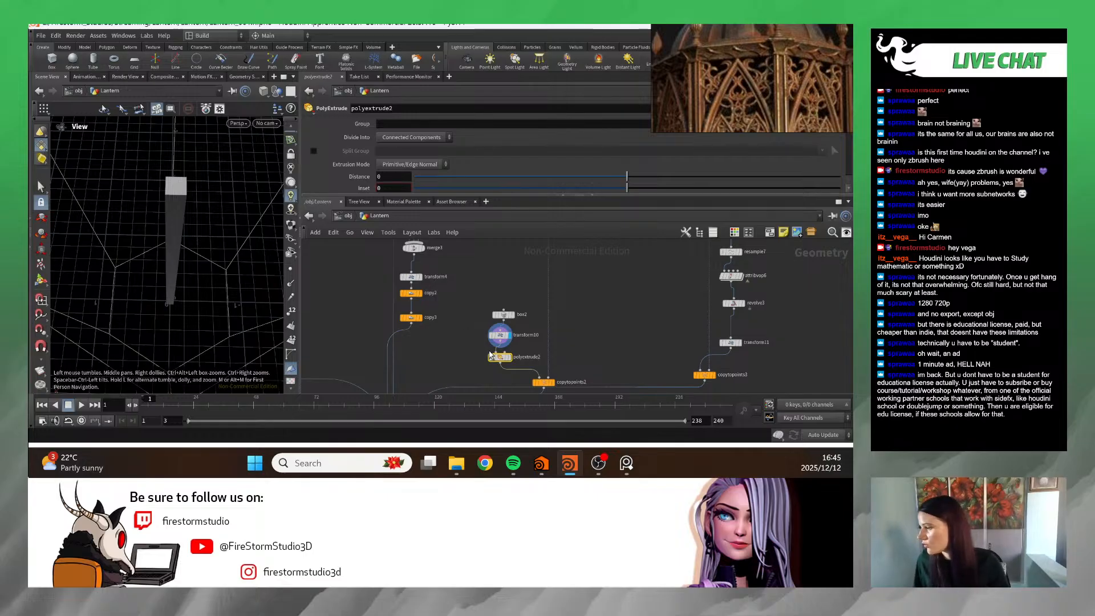
- Insert a Group Create node between transform10 and polyextrude2 and display it
drag(489, 355, 483, 369)
key(Tab)
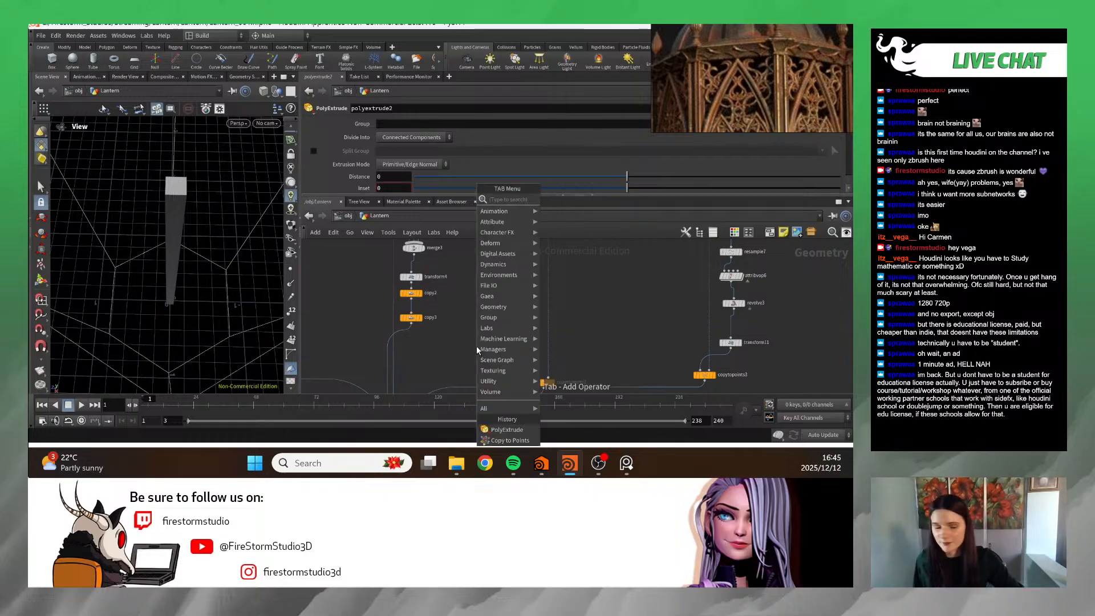
text(grp)
key(BackSpace)
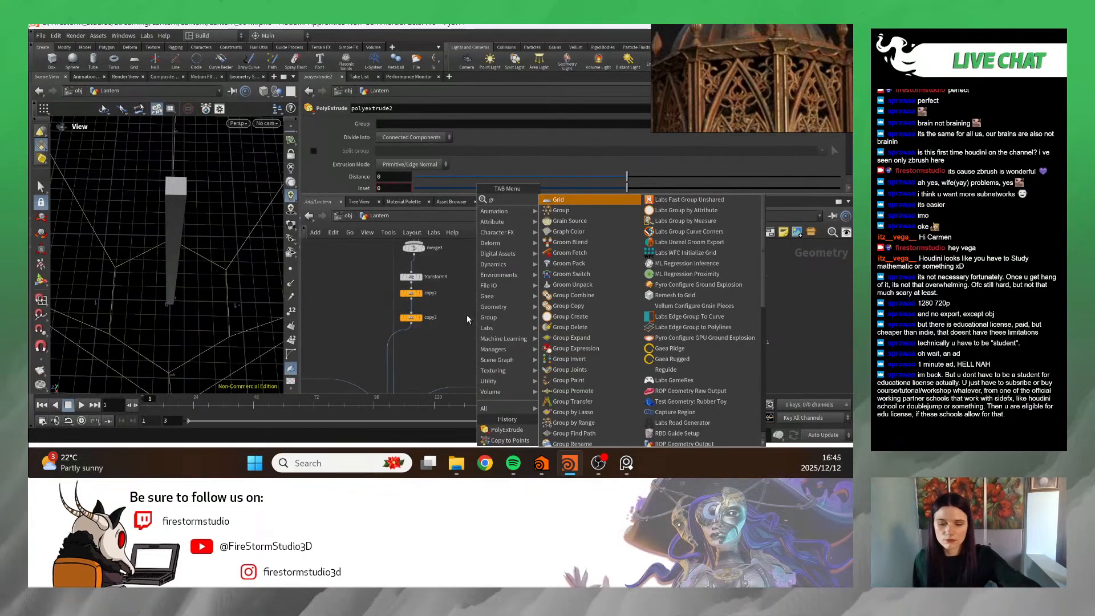
click(600, 214)
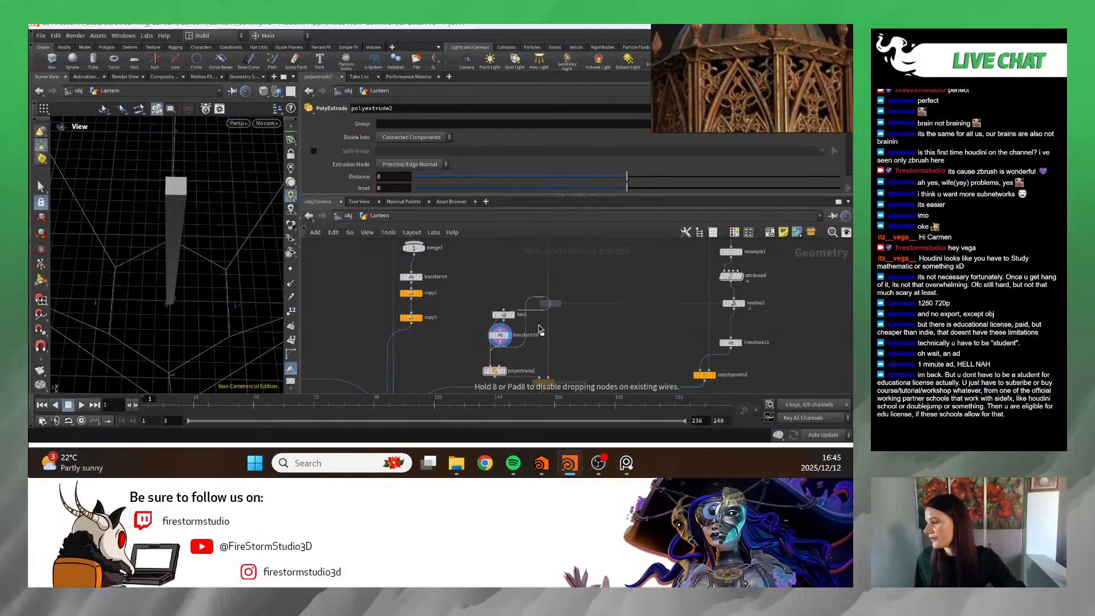
click(490, 357)
scroll(251, 246, up, 3)
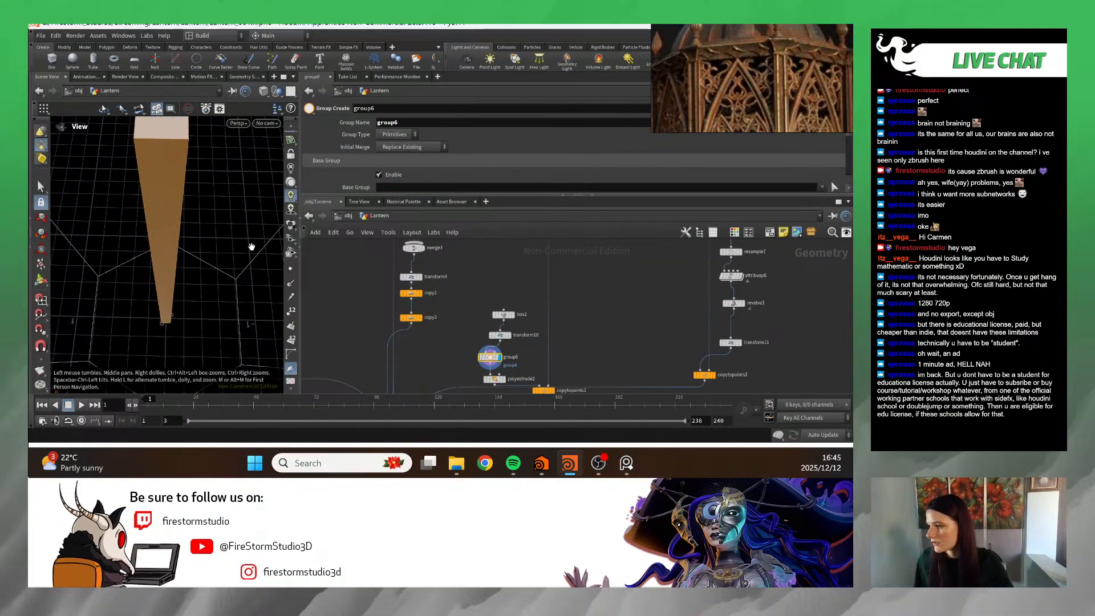
- Enable Keep by Normals on the pillar's group node and set the Y direction to 1
scroll(378, 172, down, 5)
scroll(390, 151, up, 1)
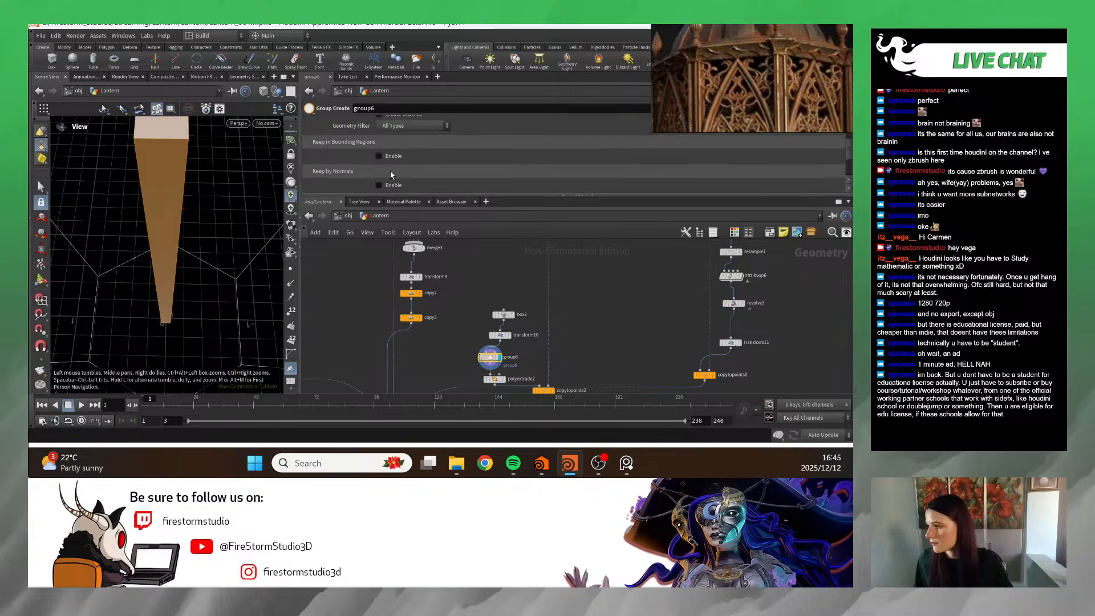
click(387, 185)
scroll(458, 182, up, 4)
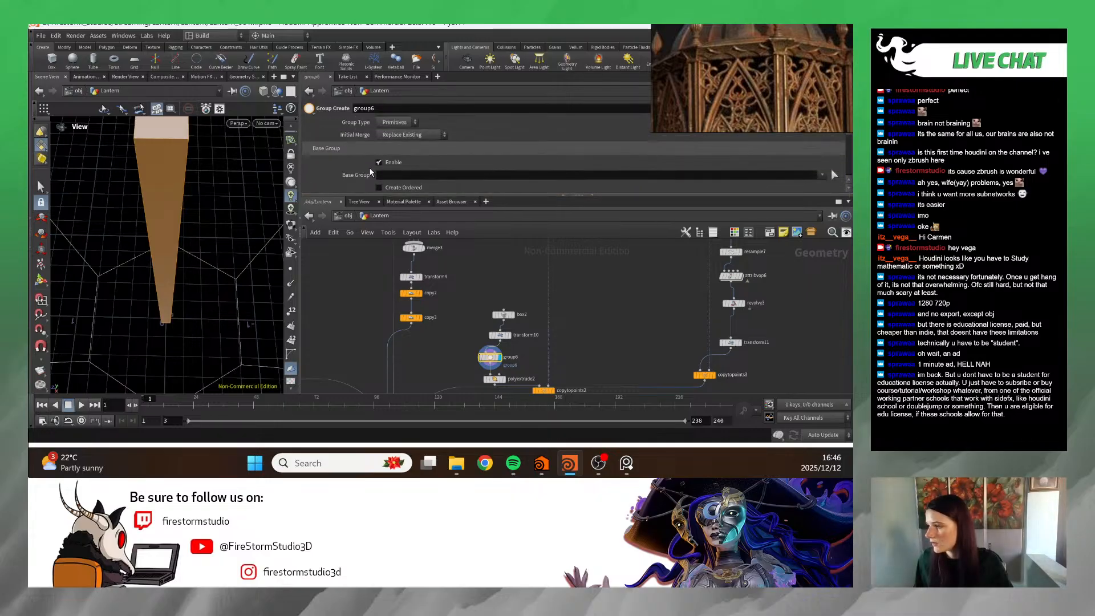
scroll(462, 173, down, 4)
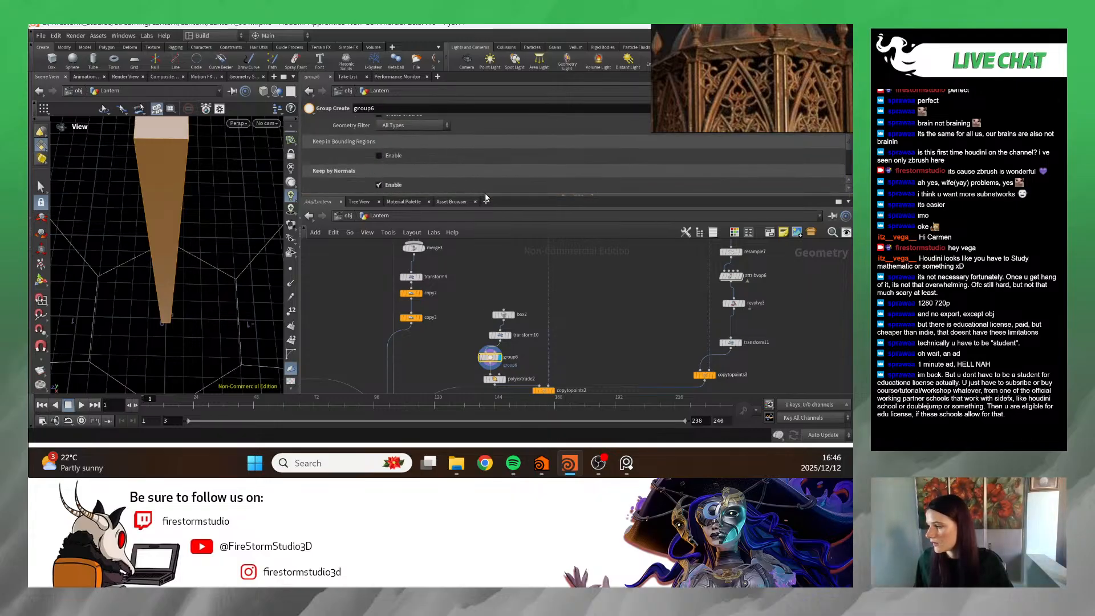
drag(489, 196, 511, 348)
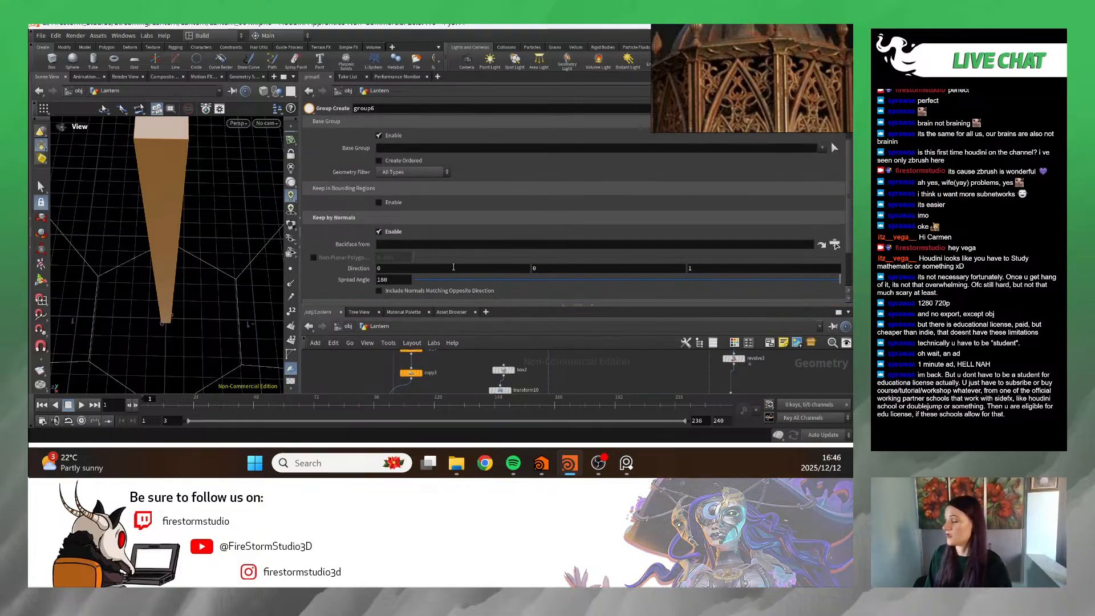
click(586, 267)
text(1)
key(Return)
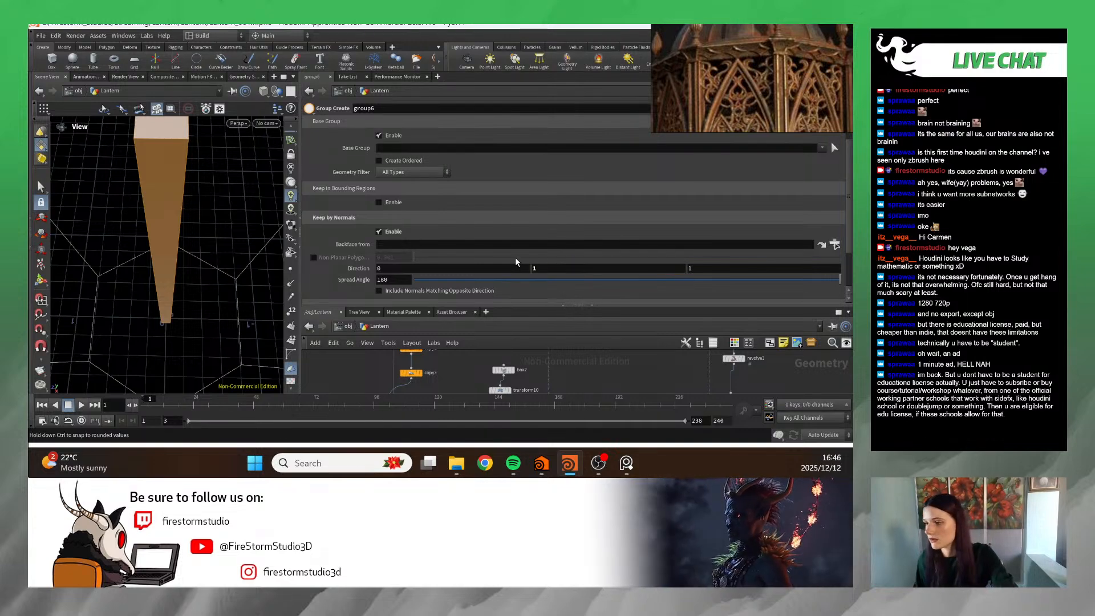
- Disable the Base Group option on the pillar's group node and keep the group type as Primitives
scroll(513, 257, up, 2)
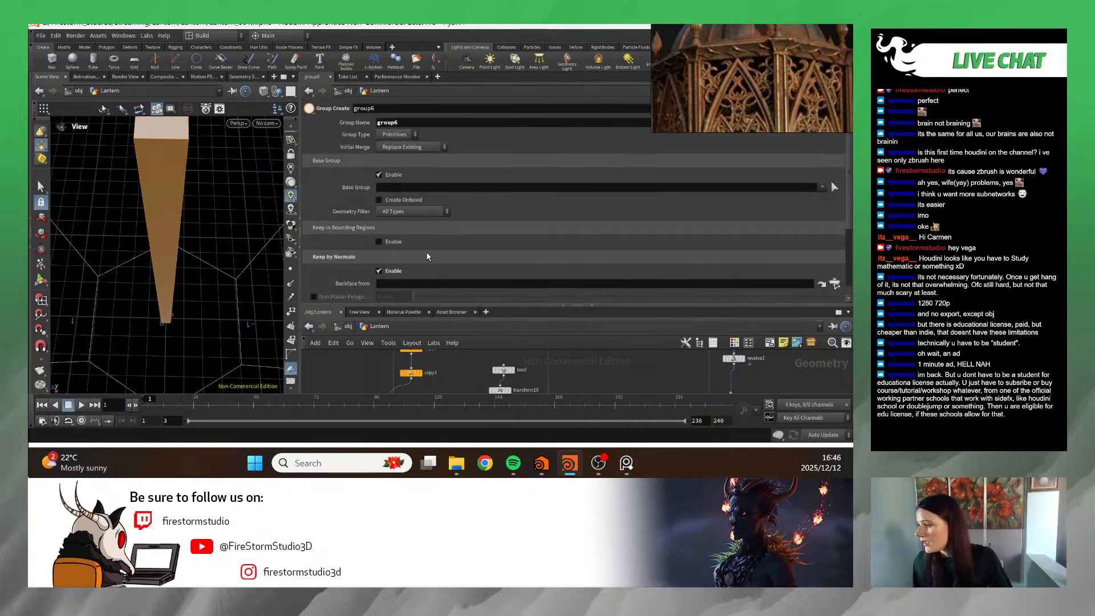
click(395, 172)
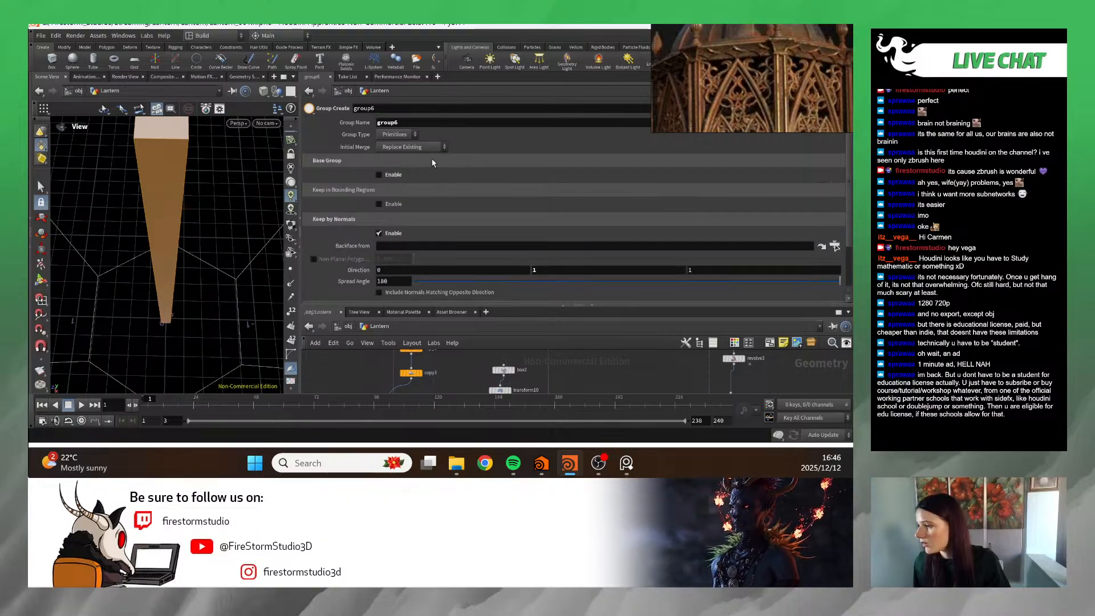
click(395, 134)
click(398, 143)
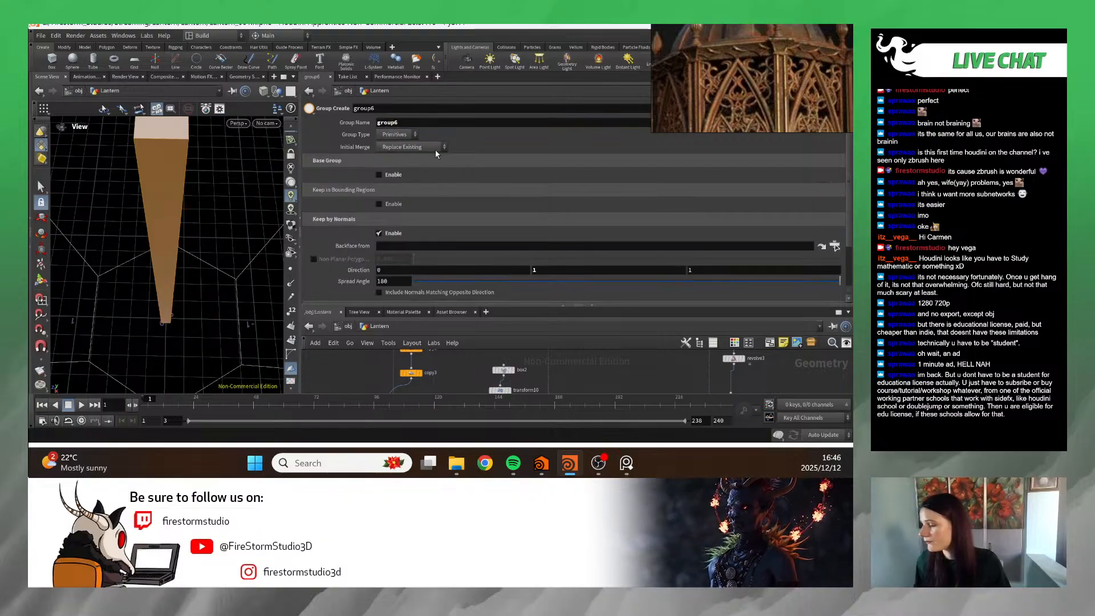
scroll(530, 353, down, 2)
middle_drag(608, 369, 571, 349)
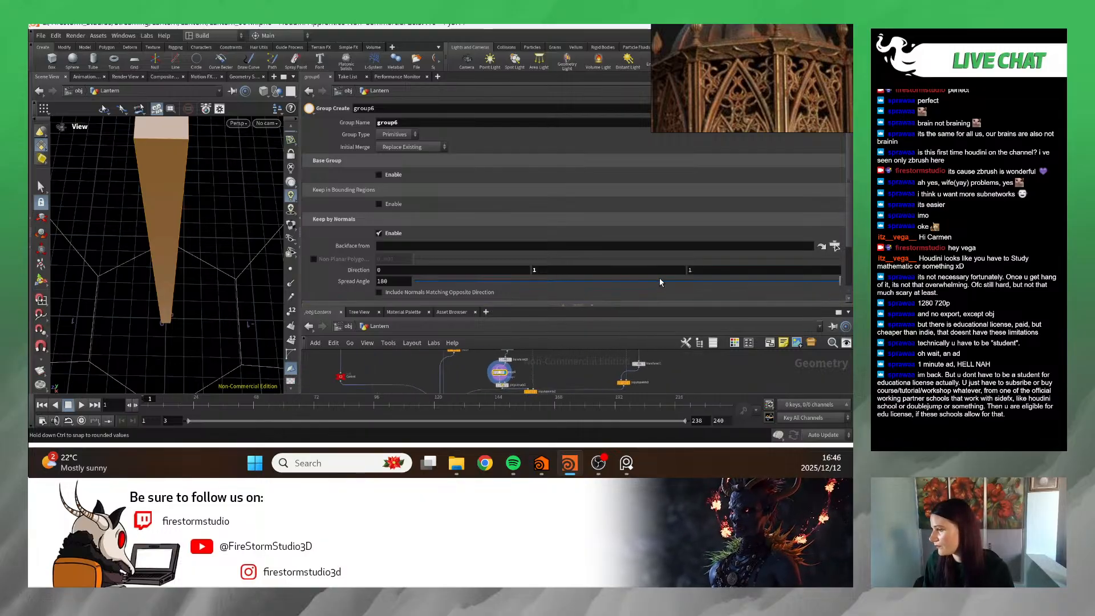
- Restrict the group to the pillar's end faces with spread angle 42.6, opposite-direction normals included and Z direction 0
drag(659, 281, 531, 281)
drag(179, 273, 279, 268)
click(456, 292)
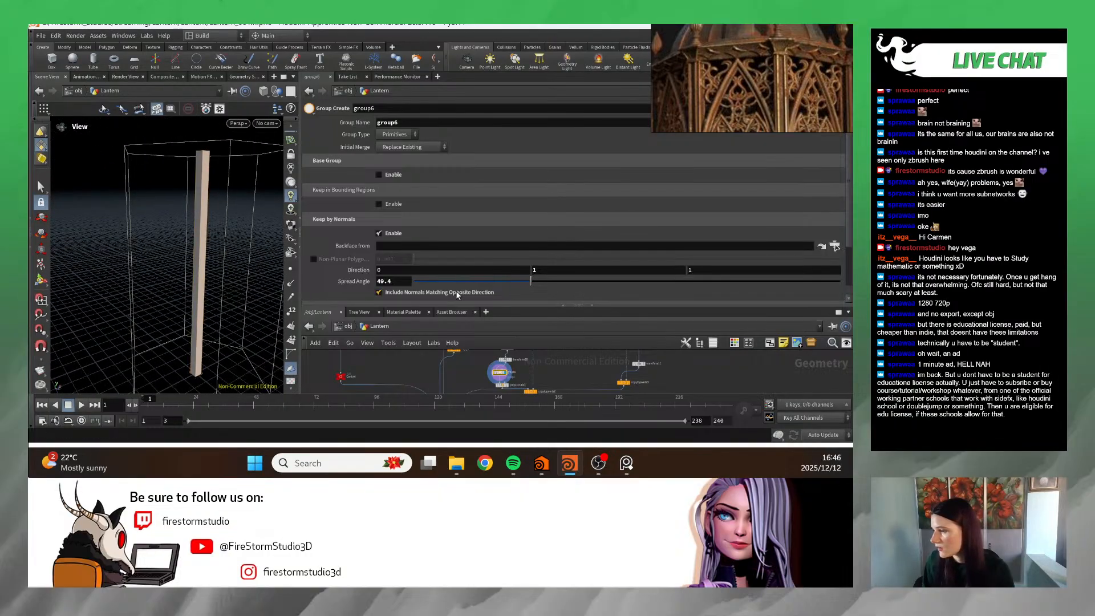
drag(205, 268, 195, 259)
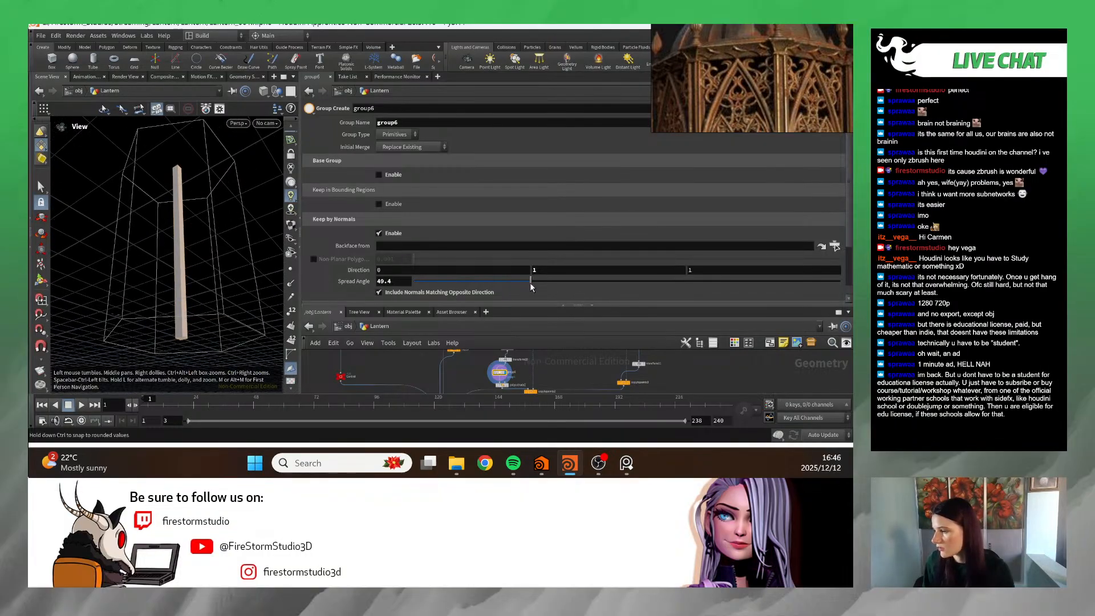
drag(530, 284, 514, 286)
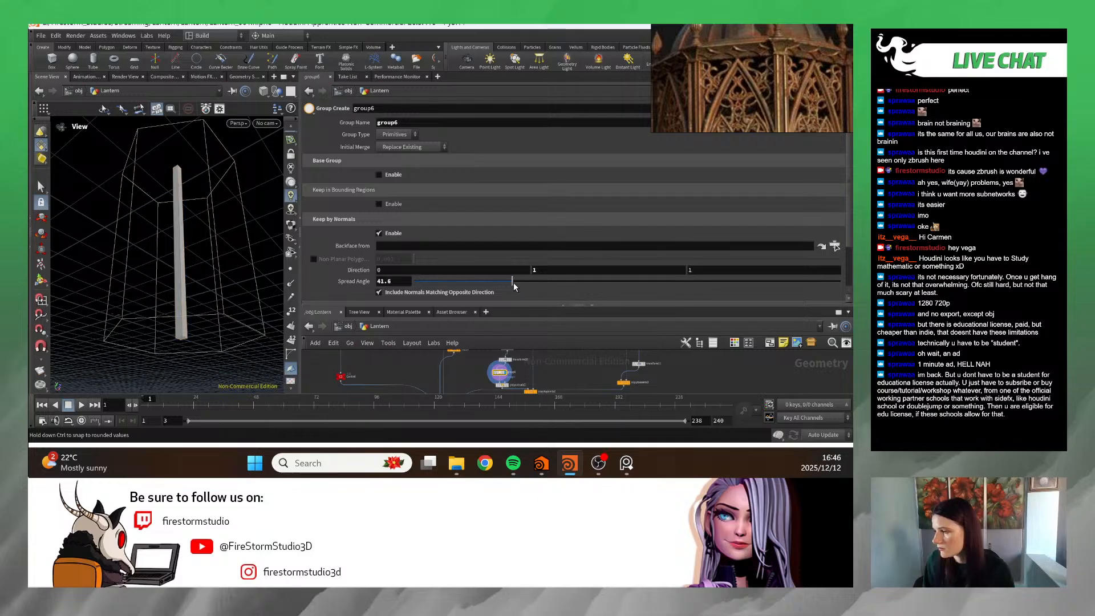
click(692, 270)
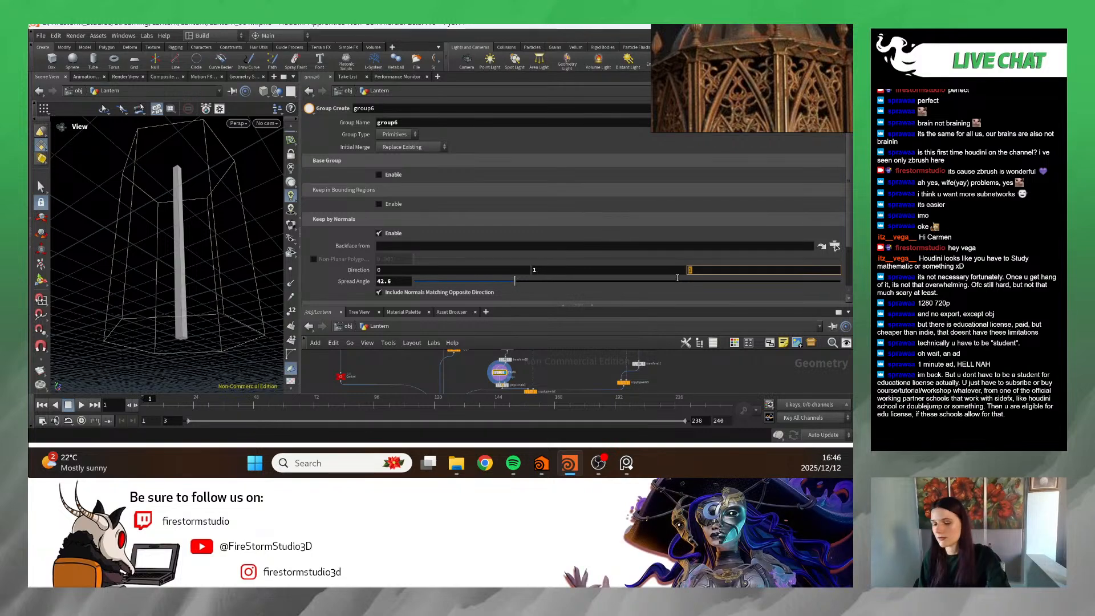
drag(282, 285, 408, 214)
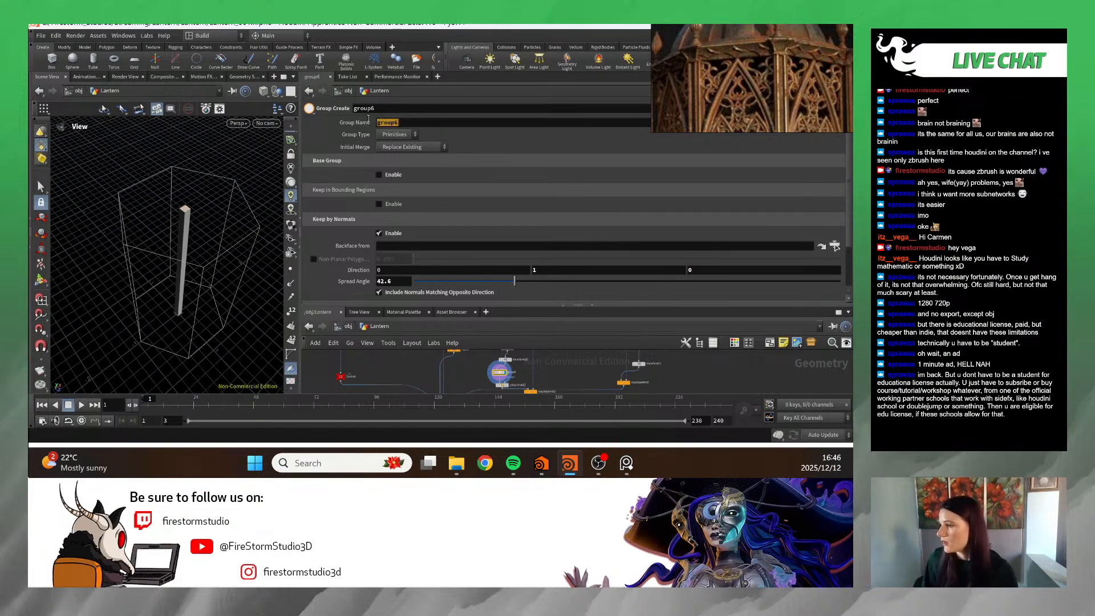
- Name the pillar's end-face group Pillar_TOP_BTM
click(404, 123)
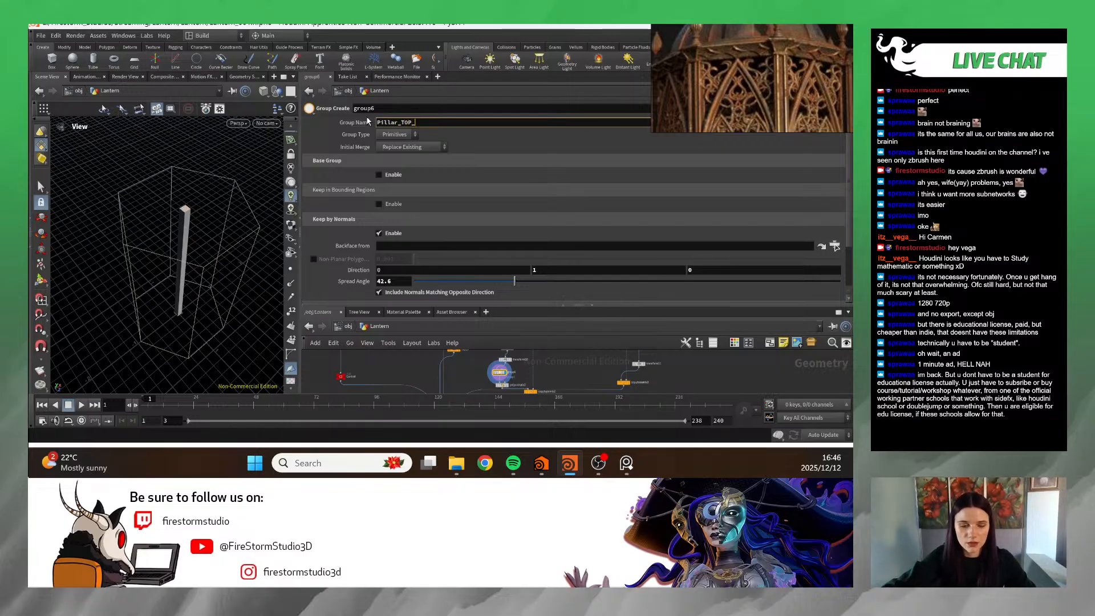
key(Return)
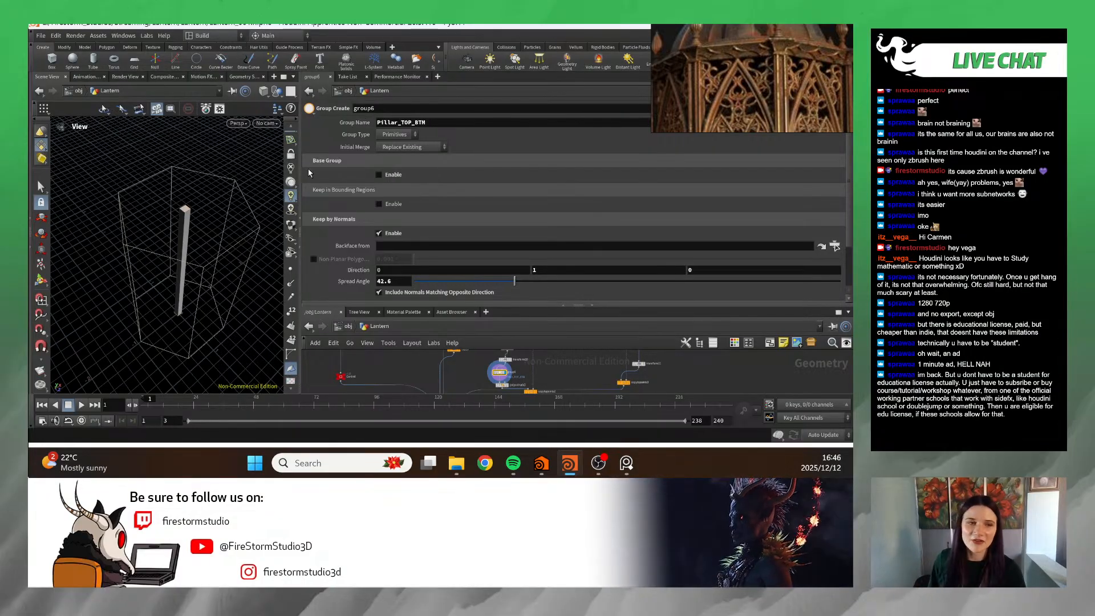
scroll(468, 251, down, 3)
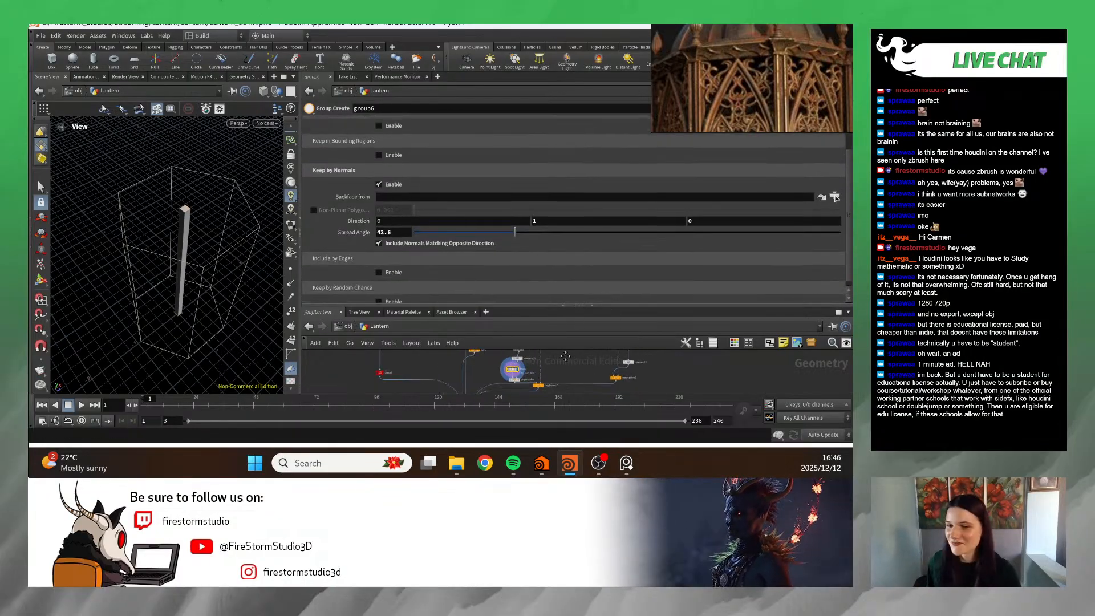
- Display polyextrude2 and set its Group to Pillar_TOP_BTM
drag(576, 306, 577, 200)
scroll(489, 310, up, 5)
middle_drag(489, 310, 527, 356)
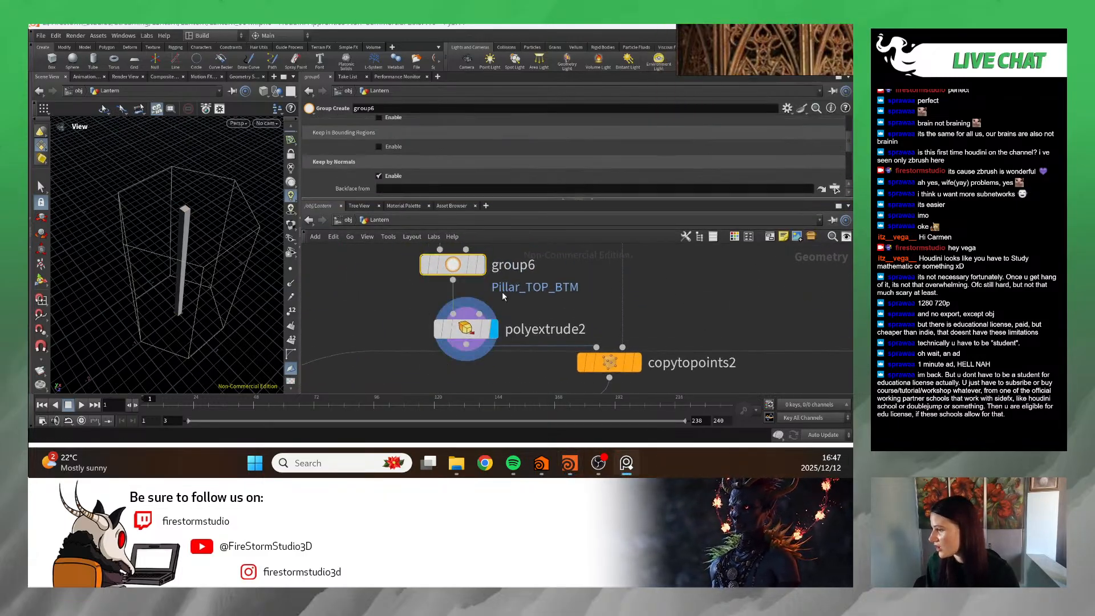
click(466, 328)
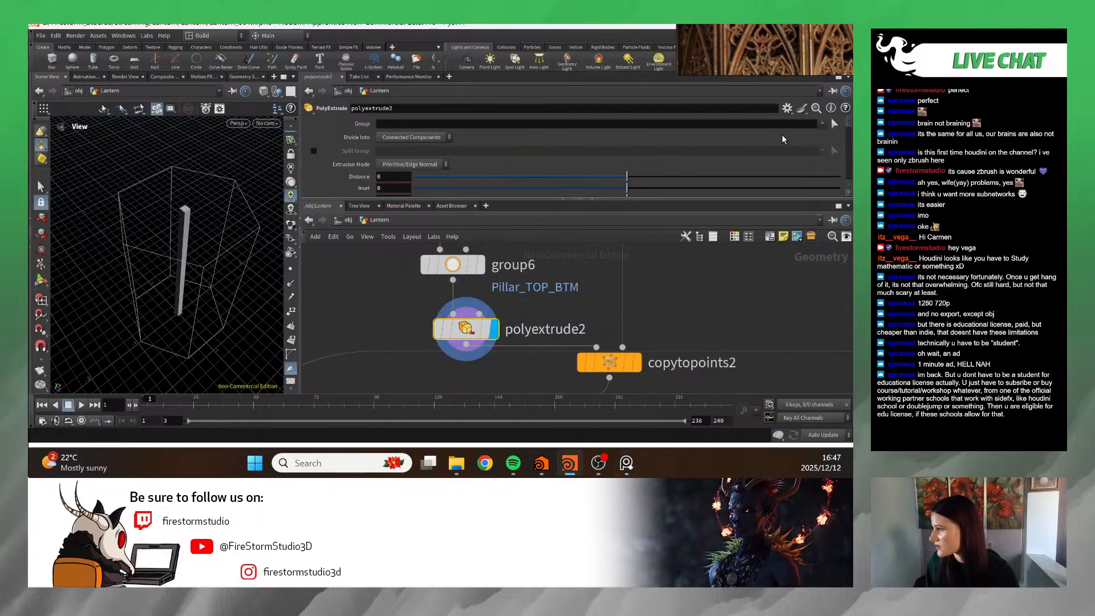
click(821, 123)
scroll(215, 237, up, 2)
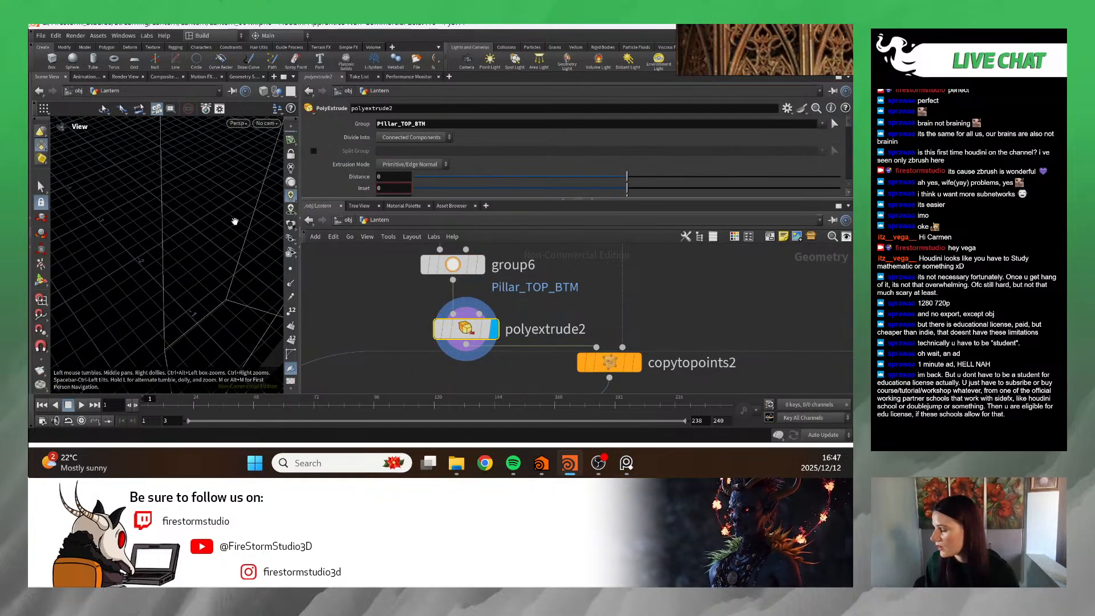
- Try inserting polyextrude2 into the corner spike branch after copytopoints3
alt+drag(234, 220, 399, 219)
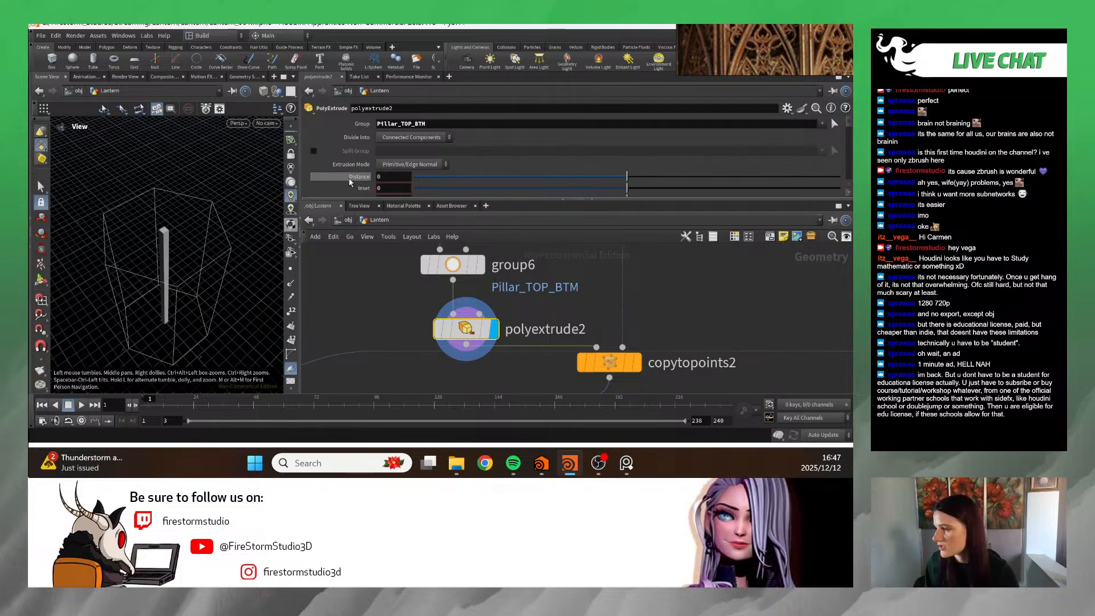
scroll(363, 297, down, 3)
middle_drag(364, 297, 633, 305)
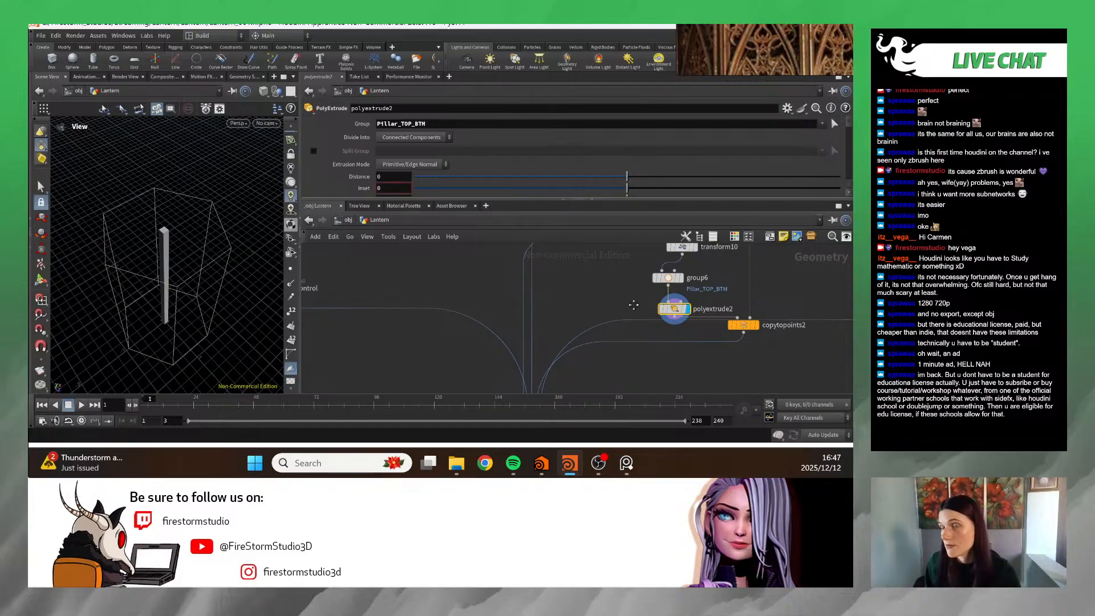
scroll(542, 327, down, 1)
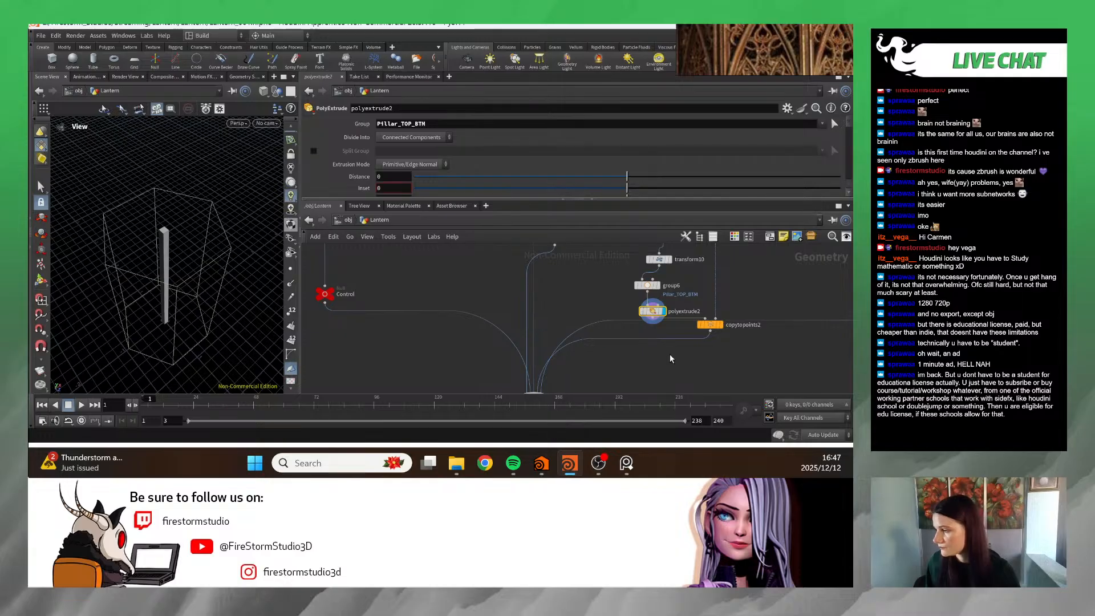
middle_drag(542, 327, 475, 341)
drag(580, 335, 774, 360)
key(ctrl+z)
scroll(696, 368, down, 3)
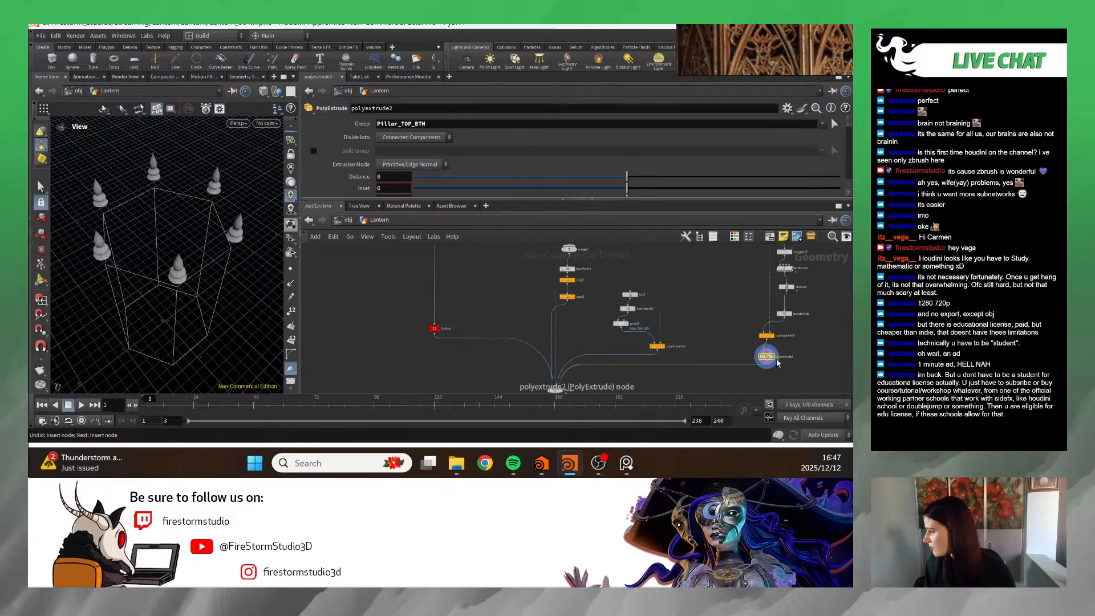
scroll(606, 370, down, 3)
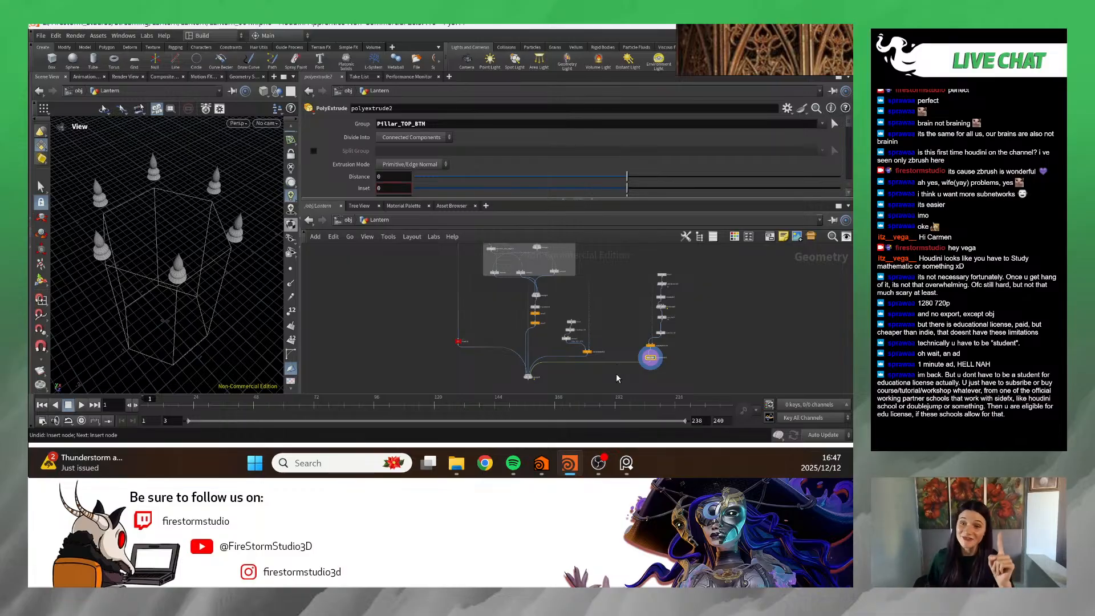
scroll(576, 322, up, 3)
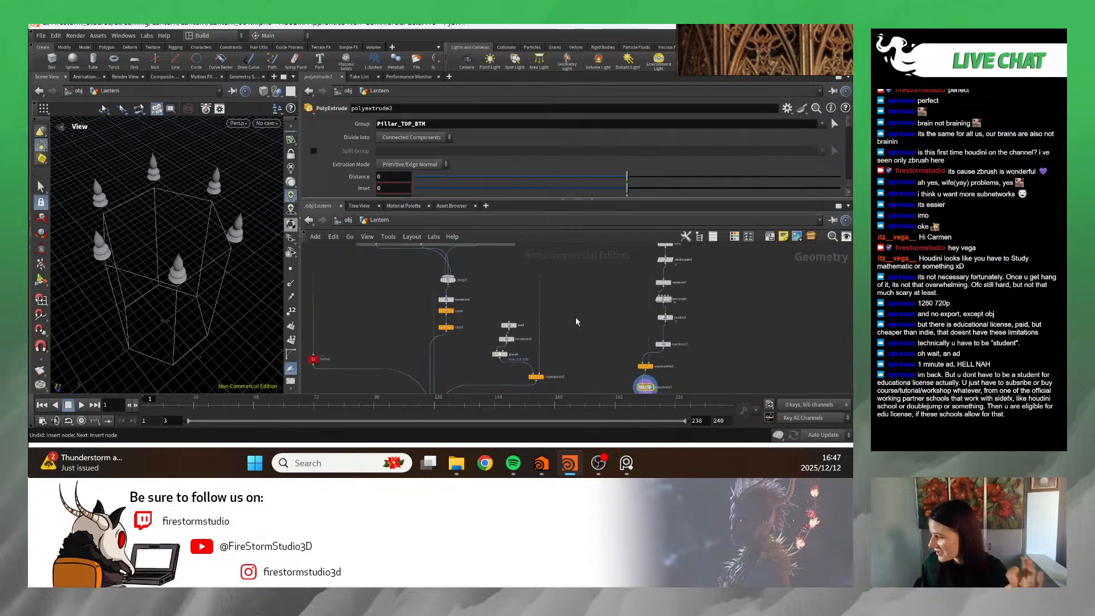
- Examine the corner pillars, roof edge and pointed underside of the lanterns in the reference image
right_drag(788, 32, 504, 271)
scroll(536, 233, down, 5)
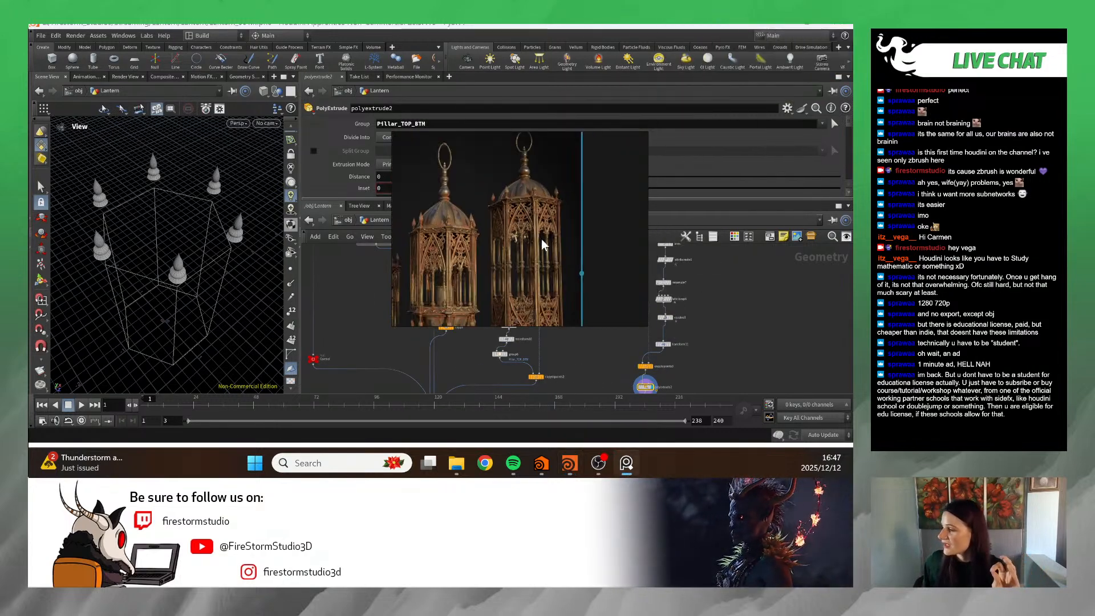
scroll(543, 245, up, 3)
scroll(536, 228, down, 3)
scroll(521, 172, up, 4)
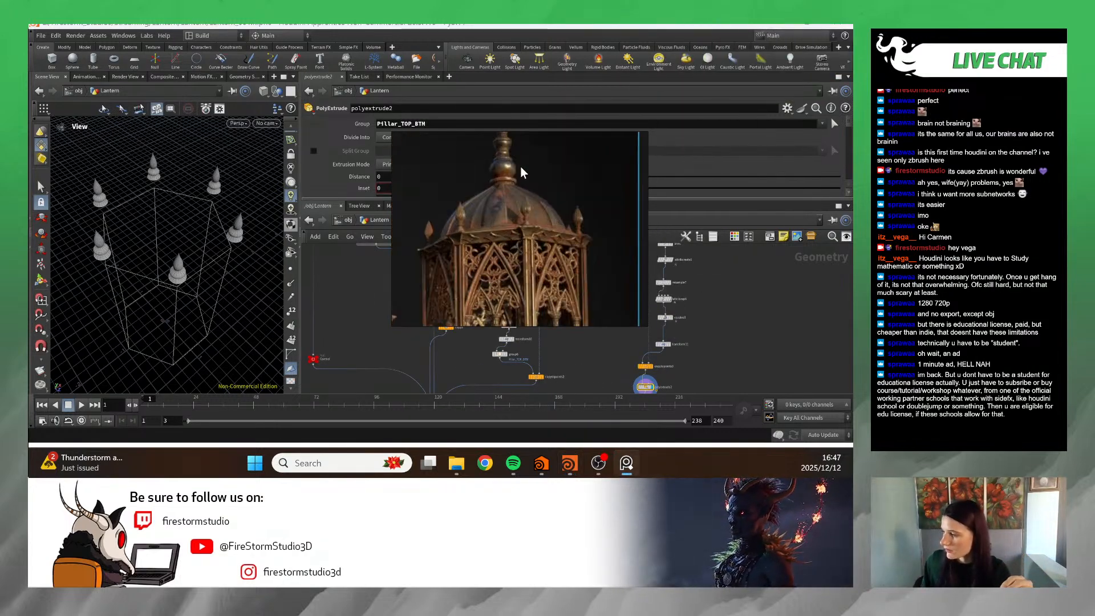
scroll(504, 220, up, 3)
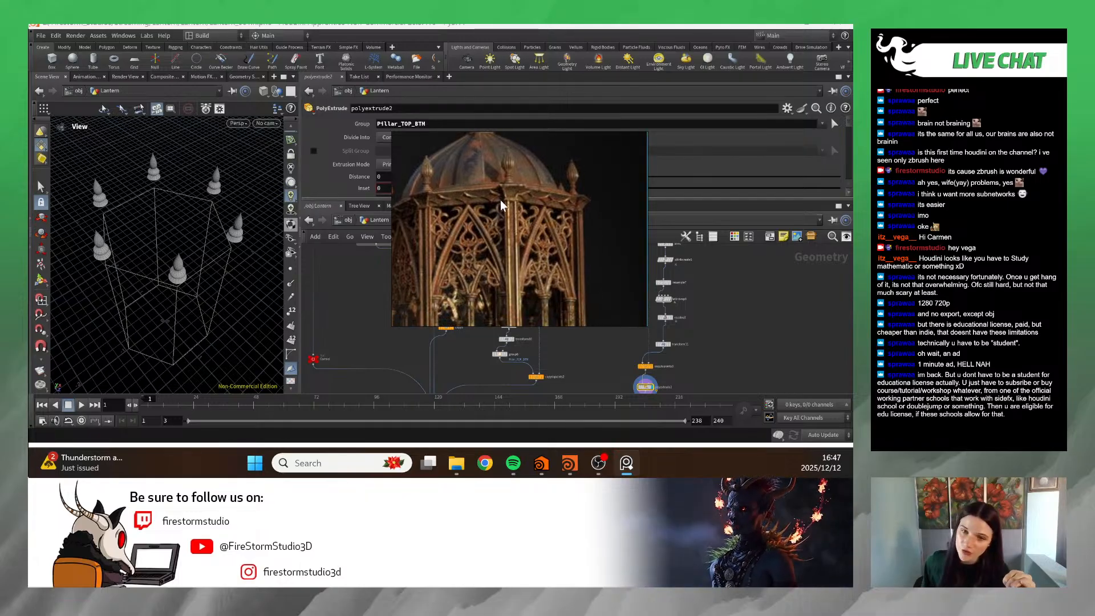
scroll(493, 223, down, 3)
scroll(485, 258, up, 4)
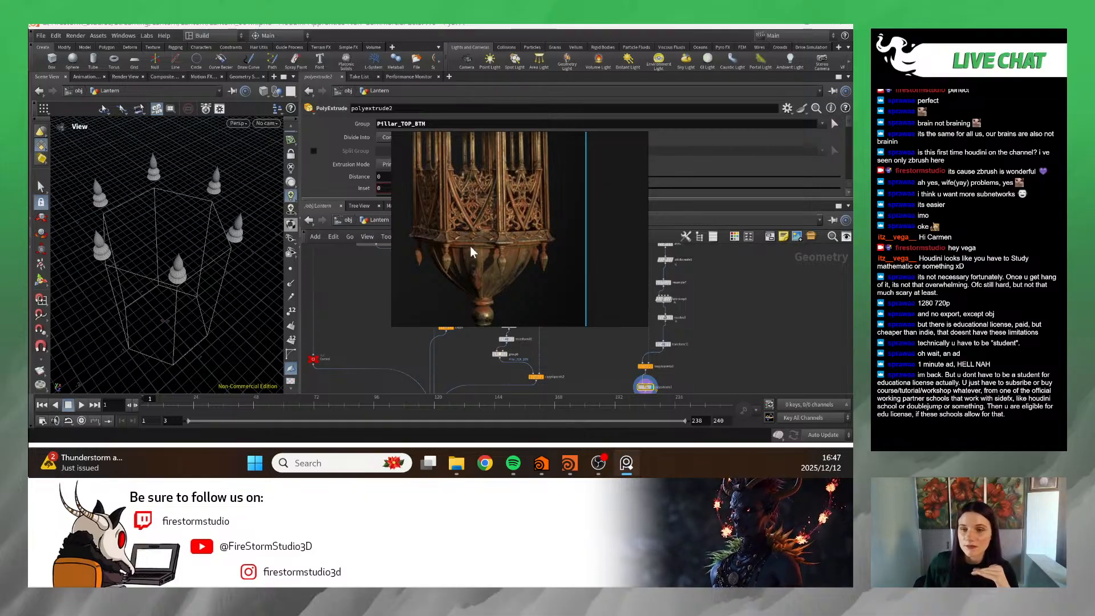
drag(547, 303, 666, 195)
scroll(614, 358, up, 3)
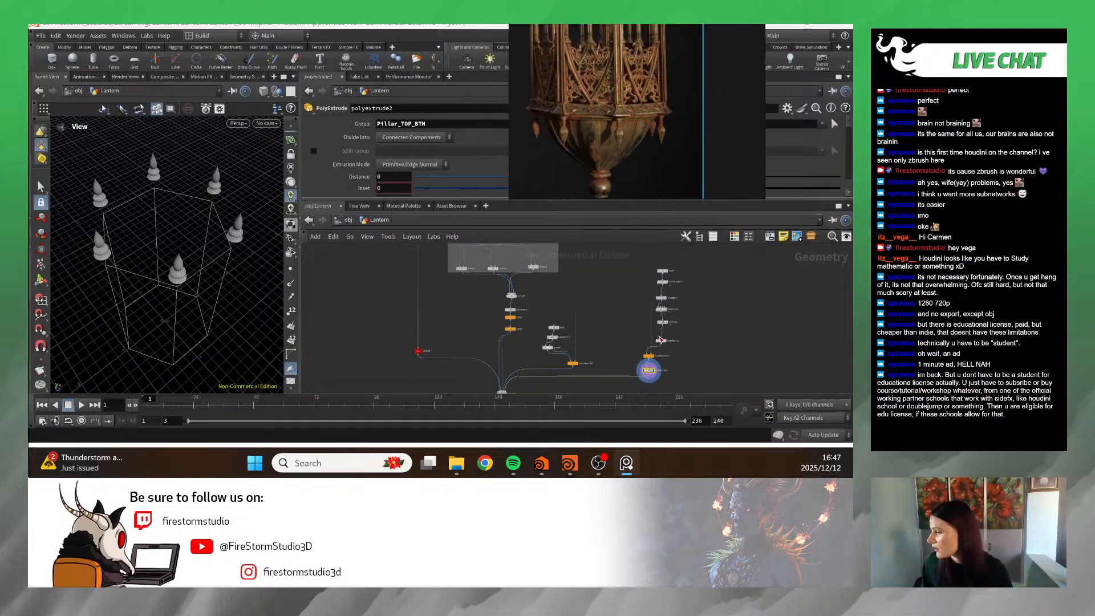
- Try polyextrude2 between transform11 and copytopoints3 in the spike branch, with its Distance set to 0.04
drag(614, 348, 598, 323)
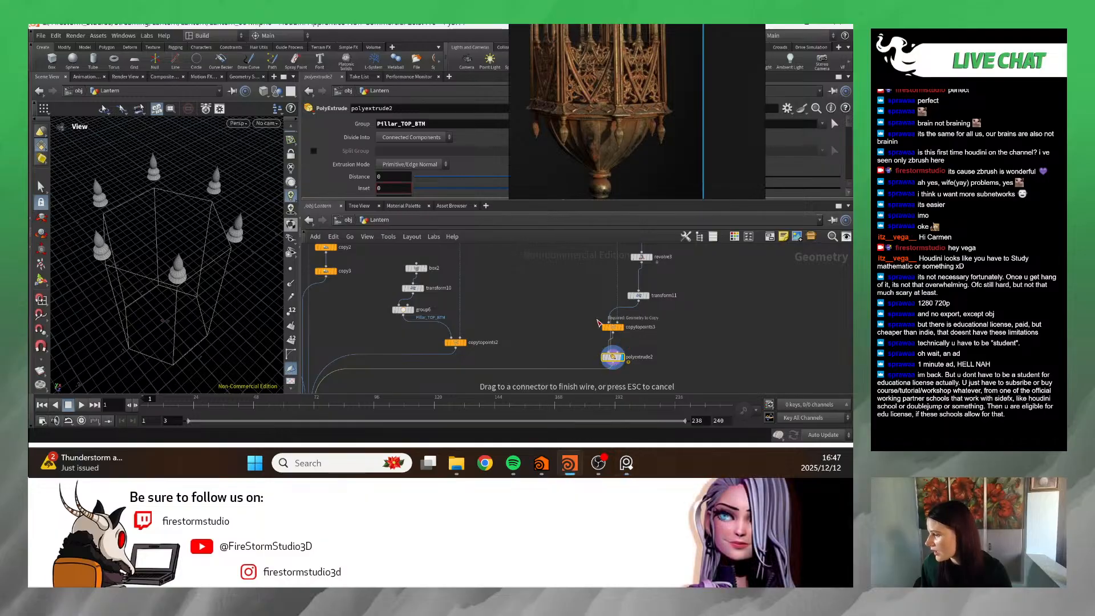
key(Escape)
drag(616, 361, 646, 325)
scroll(682, 328, down, 3)
middle_drag(682, 327, 661, 368)
right_drag(652, 178, 29, 365)
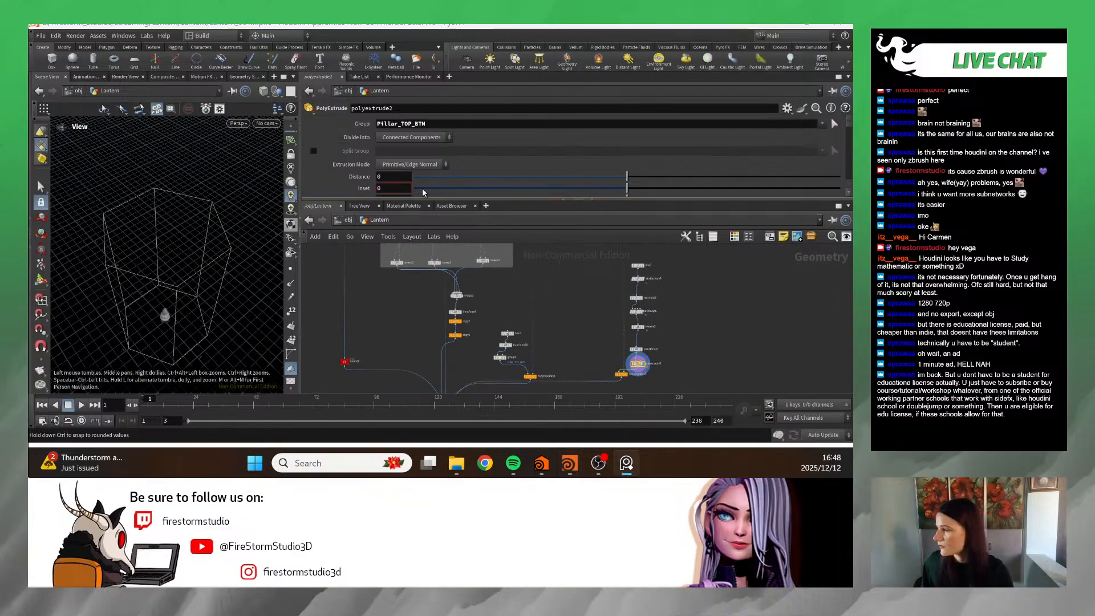
drag(627, 181, 637, 182)
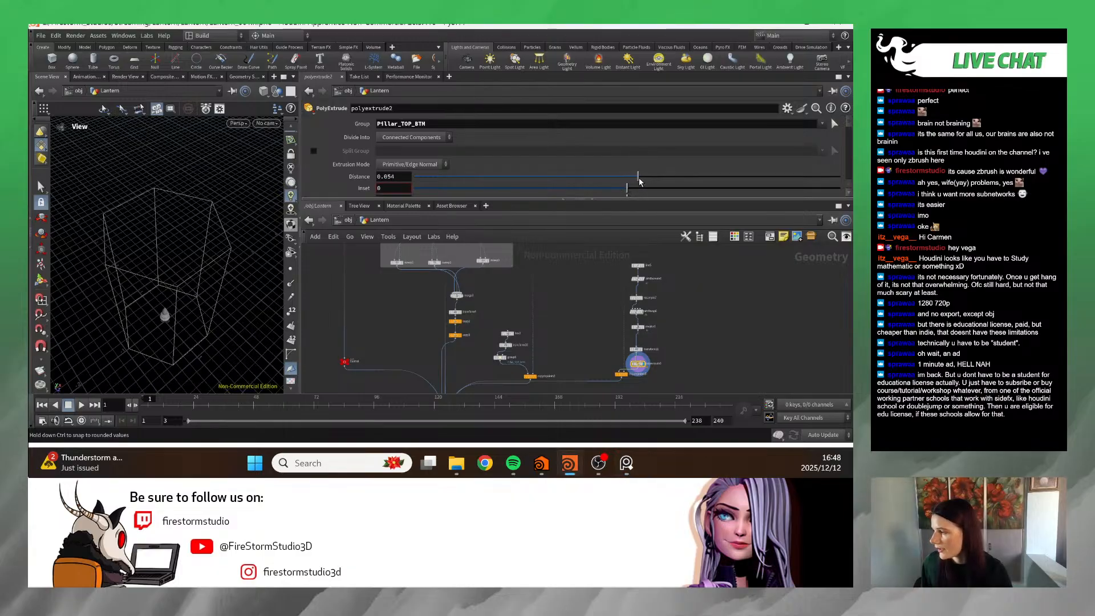
- Pull polyextrude2 out of the spike branch and insert it between group6 and copytopoints2
scroll(664, 341, up, 2)
middle_drag(687, 340, 657, 342)
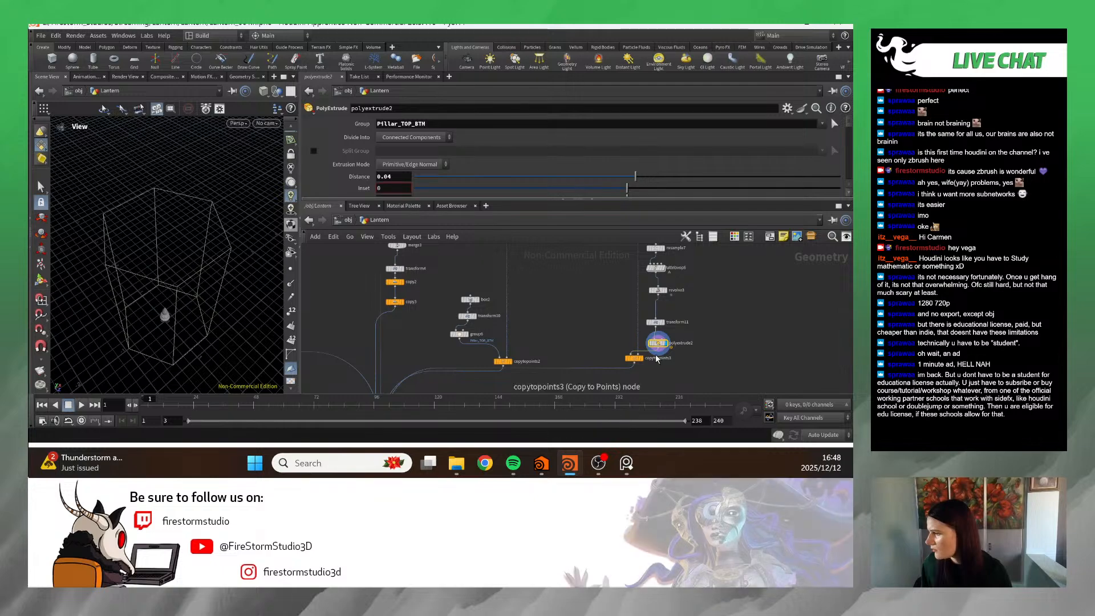
drag(662, 341, 595, 350)
drag(766, 352, 480, 358)
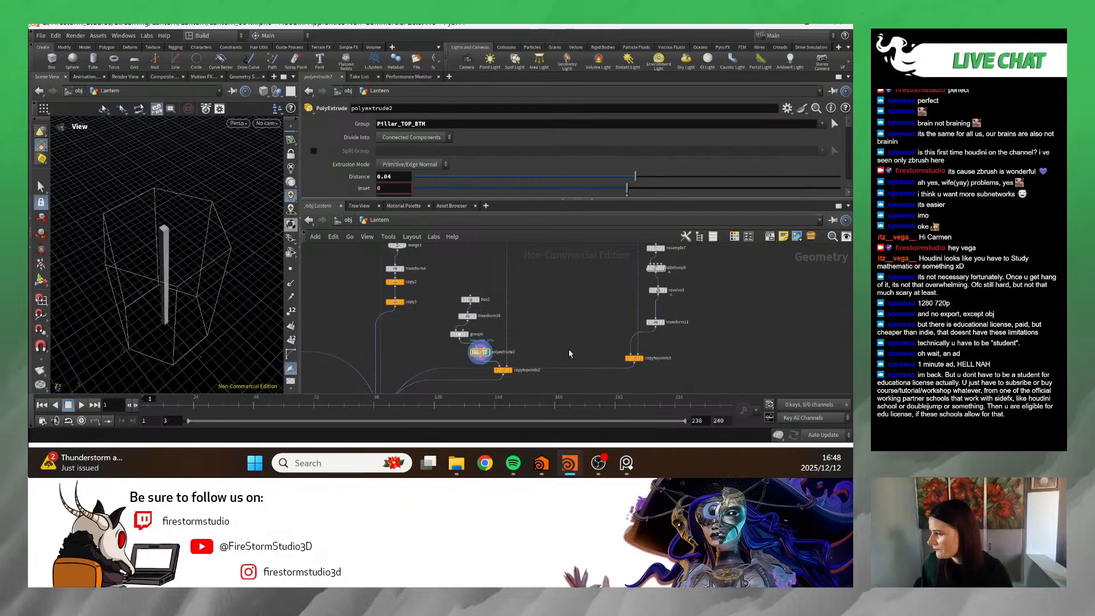
- Extrude the pillar's end faces with a Distance of 0.169 and an Inset of -0.082
alt+drag(171, 285, 101, 254)
alt+right_drag(100, 254, 165, 257)
alt+drag(166, 256, 228, 268)
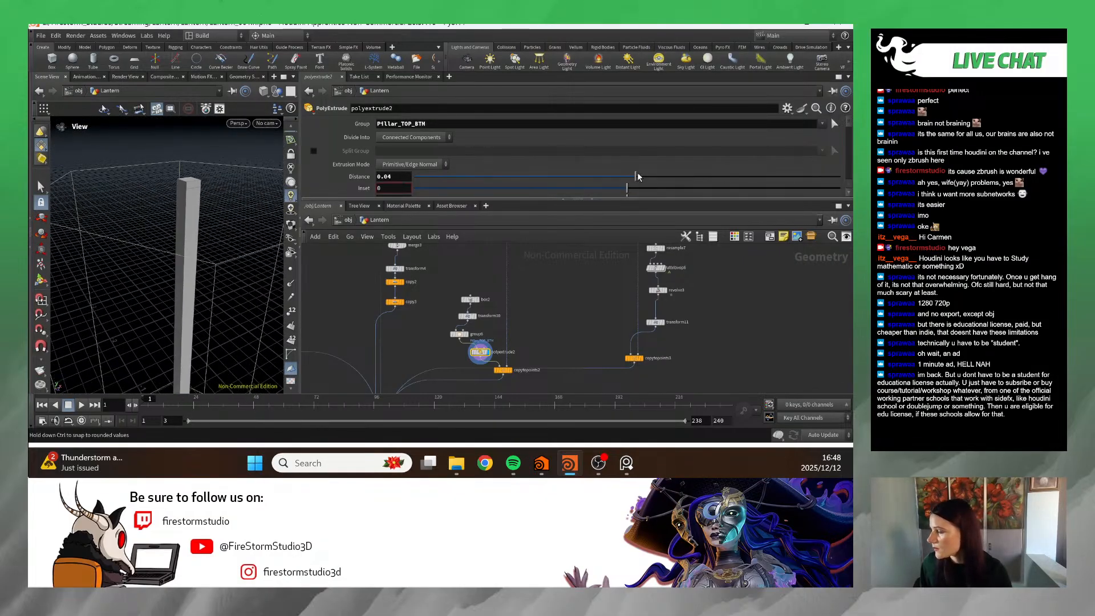
drag(649, 177, 611, 154)
scroll(644, 182, down, 2)
alt+drag(171, 251, 153, 241)
alt+right_drag(152, 241, 122, 234)
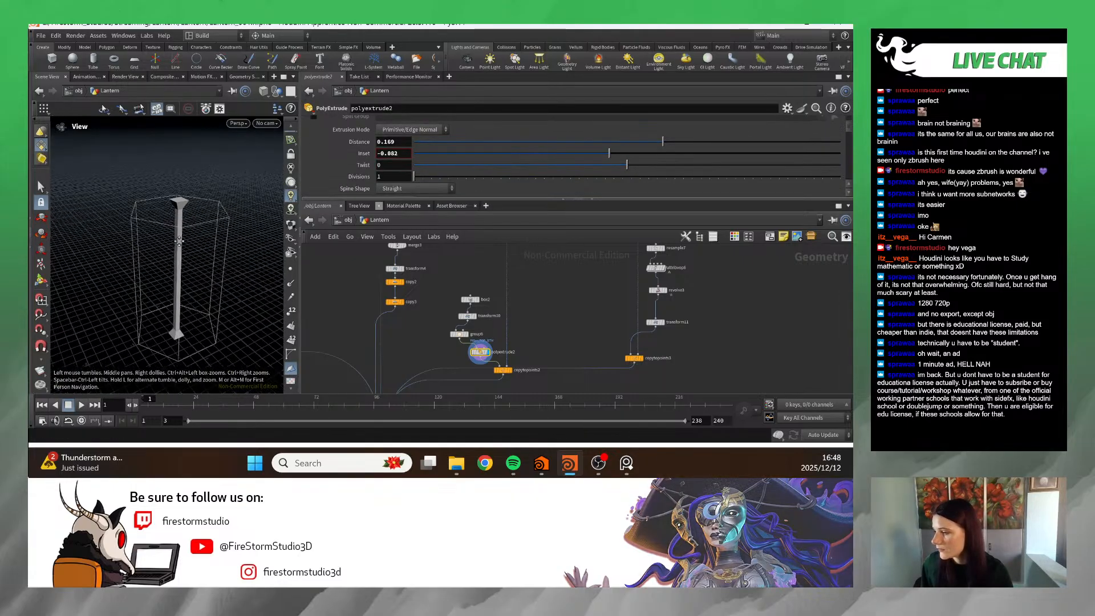
alt+drag(123, 234, 129, 211)
- Display merge4 and check the flared pillar ends on the complete lantern
scroll(491, 360, down, 4)
middle_drag(505, 361, 548, 316)
scroll(484, 355, up, 4)
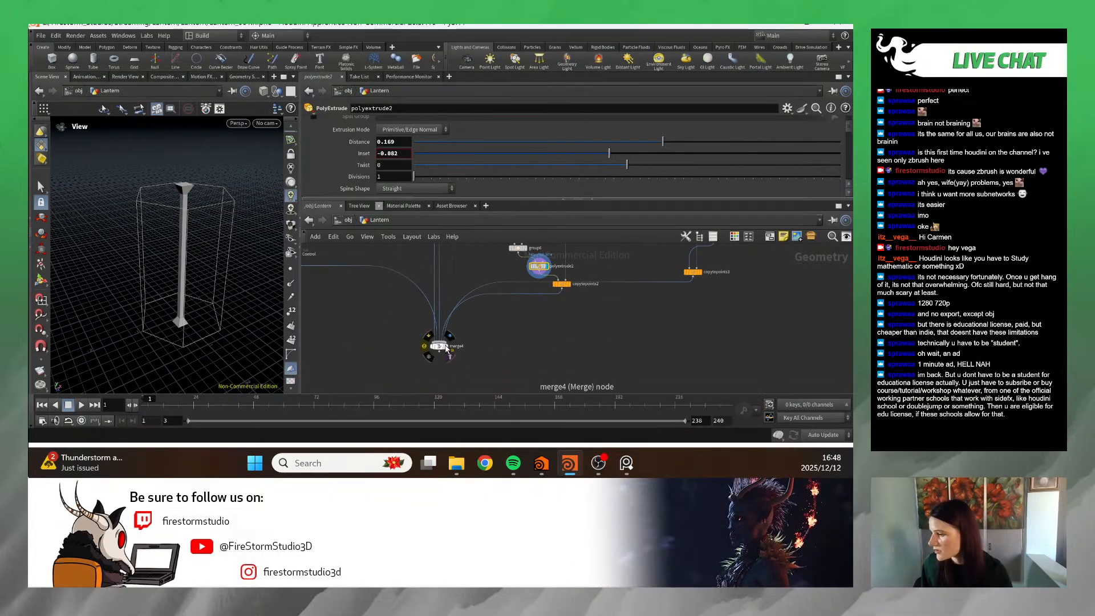
click(449, 349)
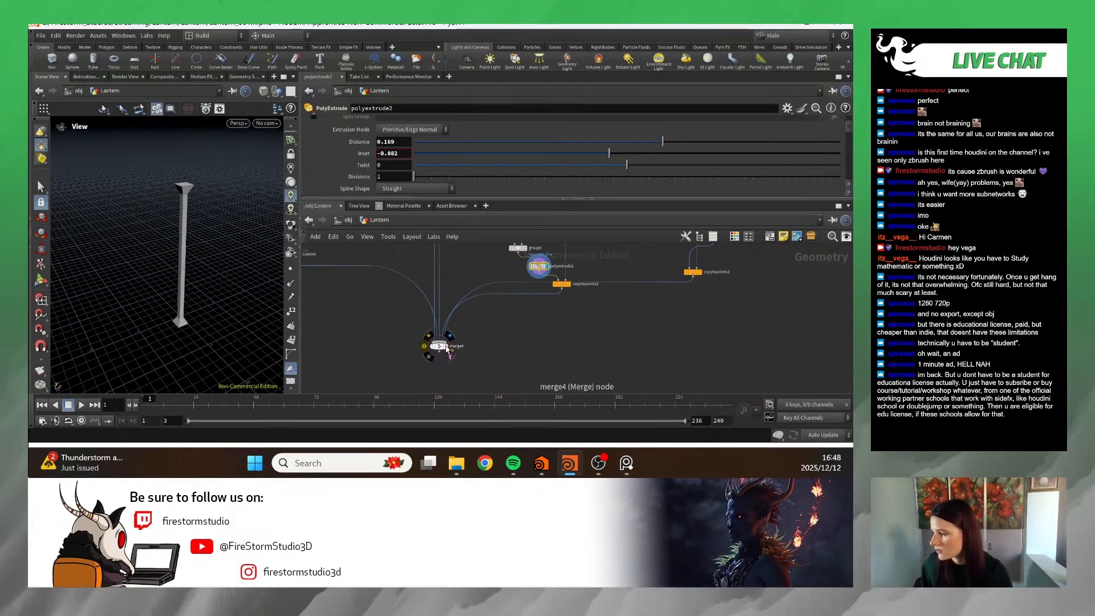
click(446, 349)
click(449, 349)
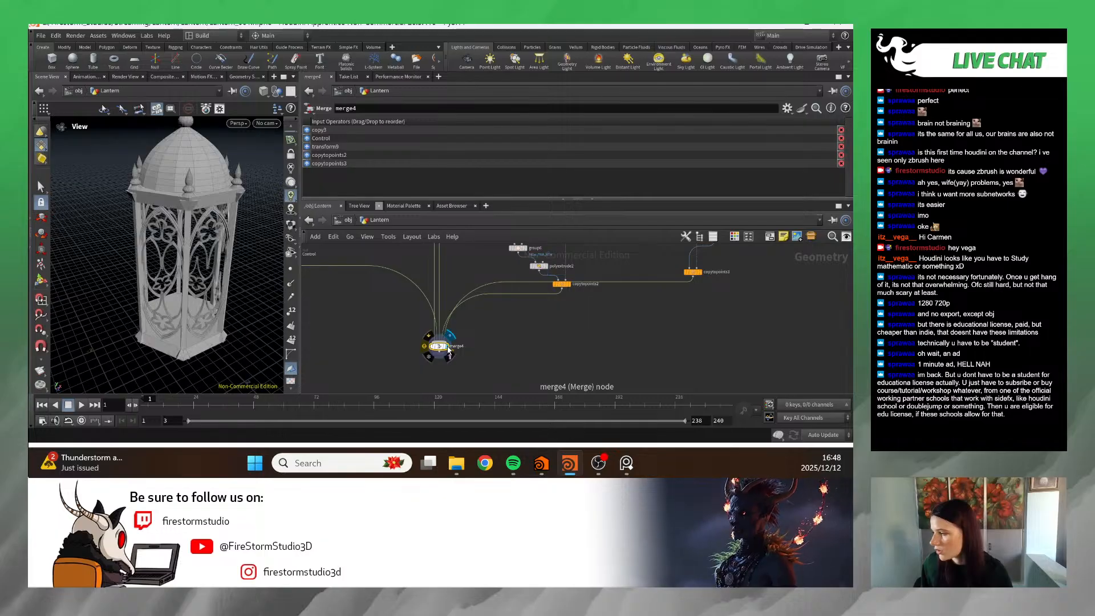
drag(248, 295, 246, 308)
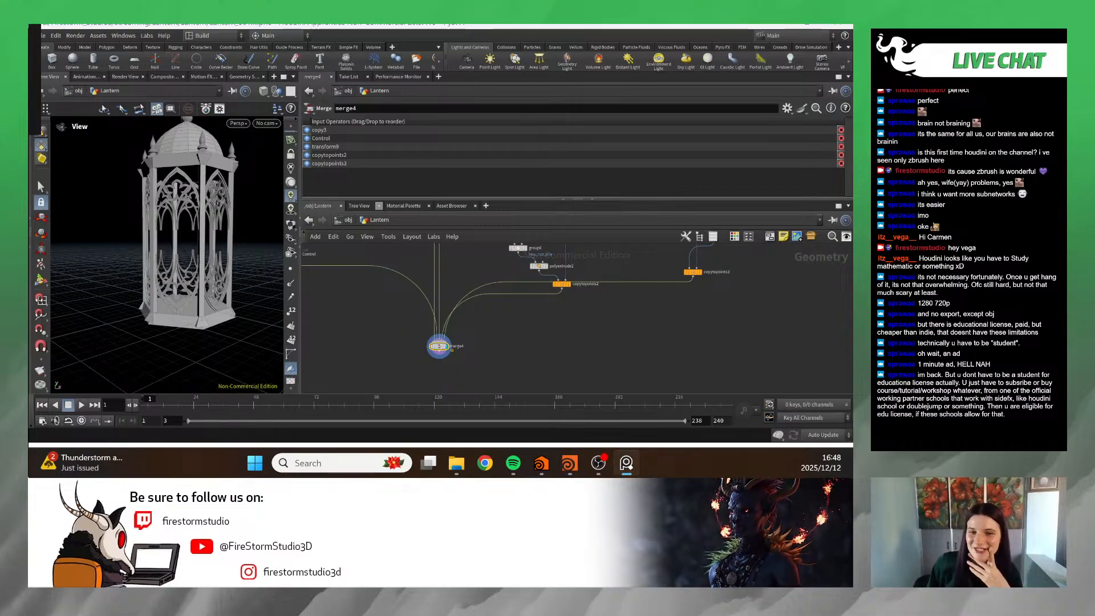
click(603, 358)
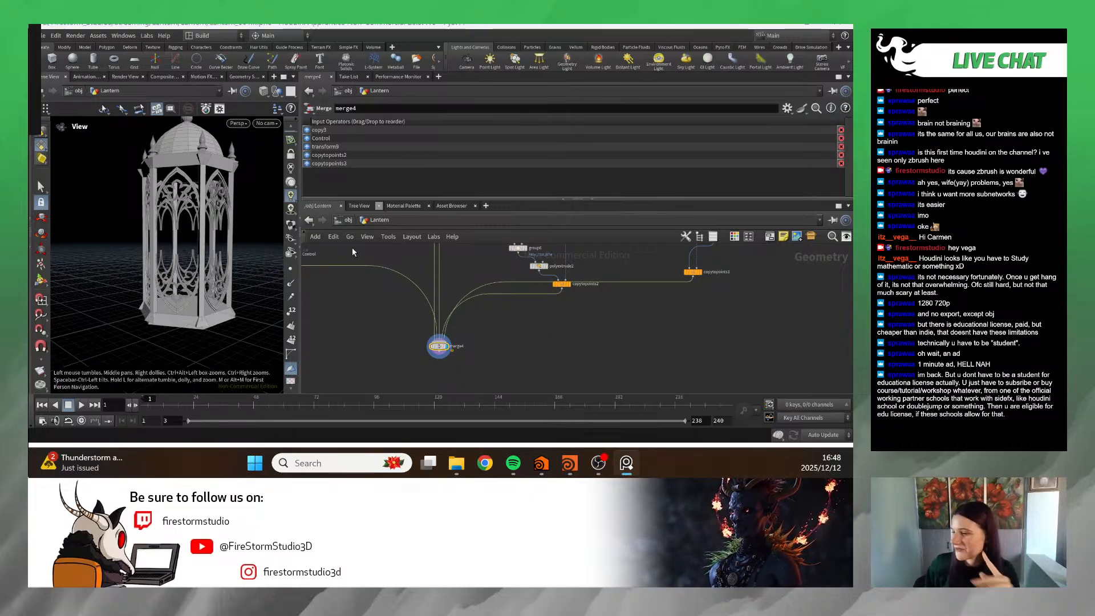
scroll(603, 358, down, 3)
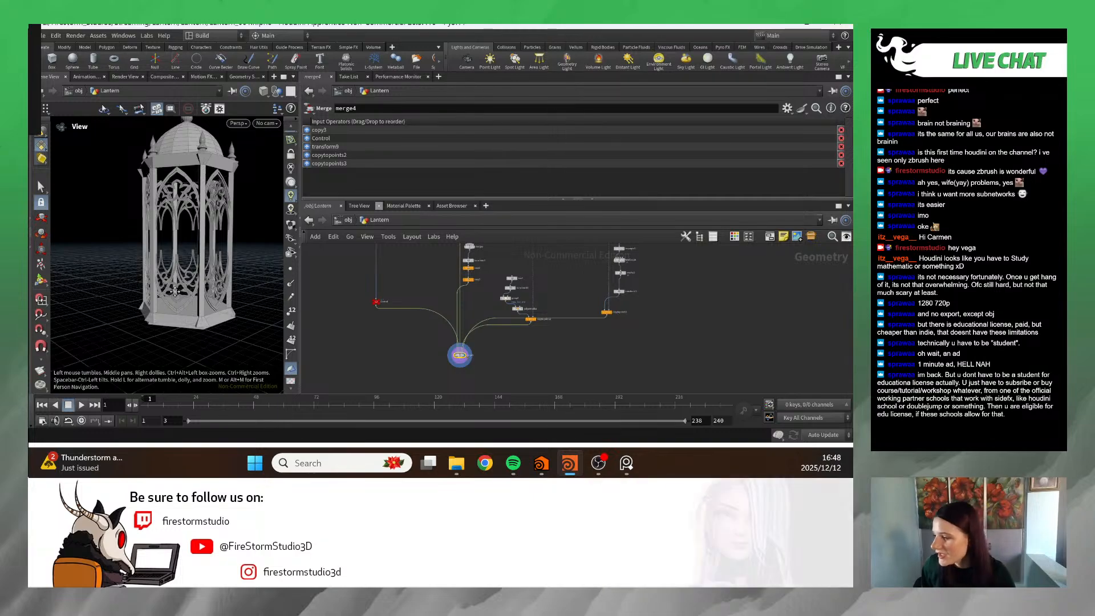
scroll(160, 308, up, 10)
scroll(160, 308, down, 8)
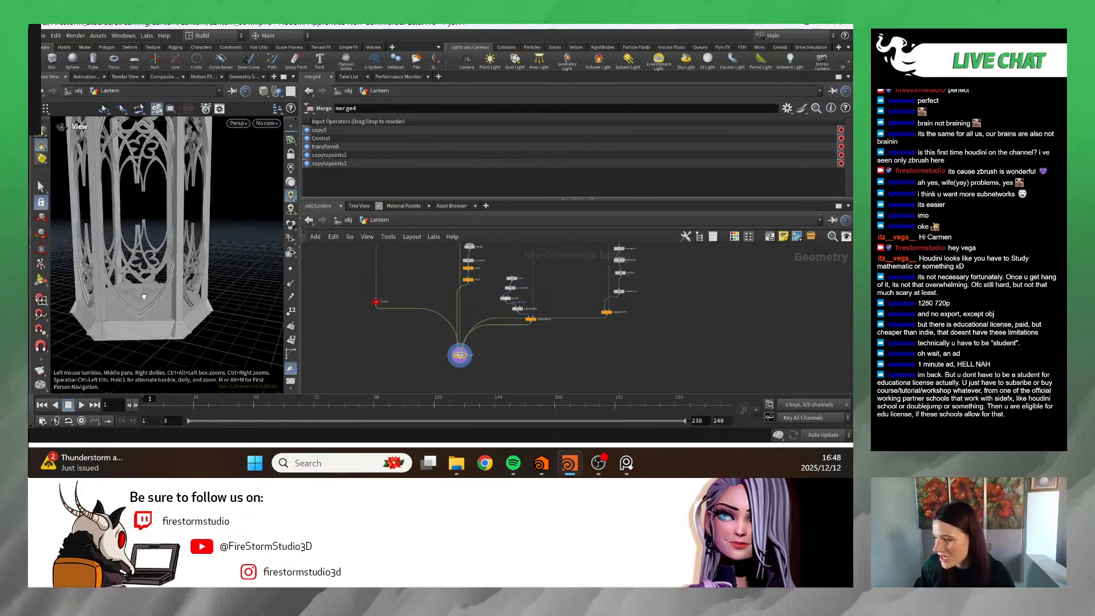
- Copy the Height_Pedestal parameter from the Control null
scroll(432, 329, down, 3)
scroll(408, 341, up, 2)
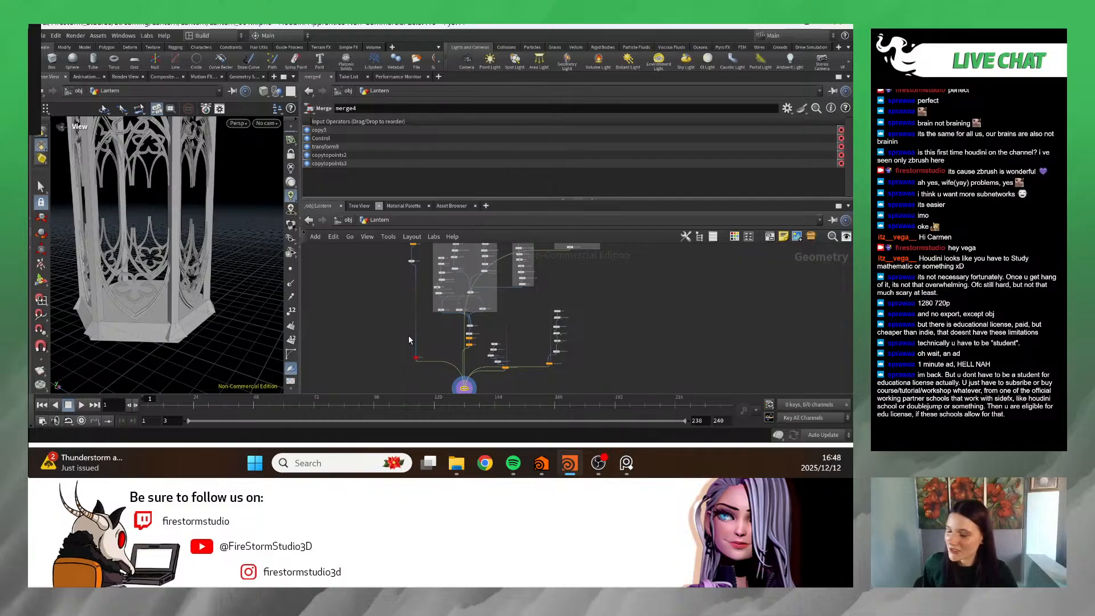
middle_drag(391, 298, 394, 337)
scroll(393, 337, up, 5)
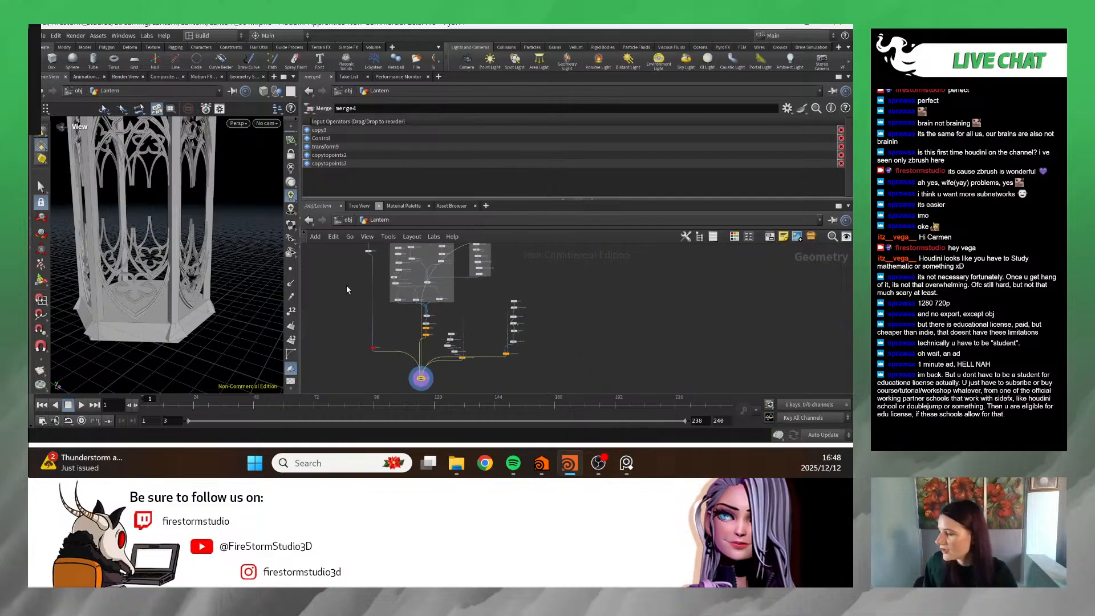
click(346, 359)
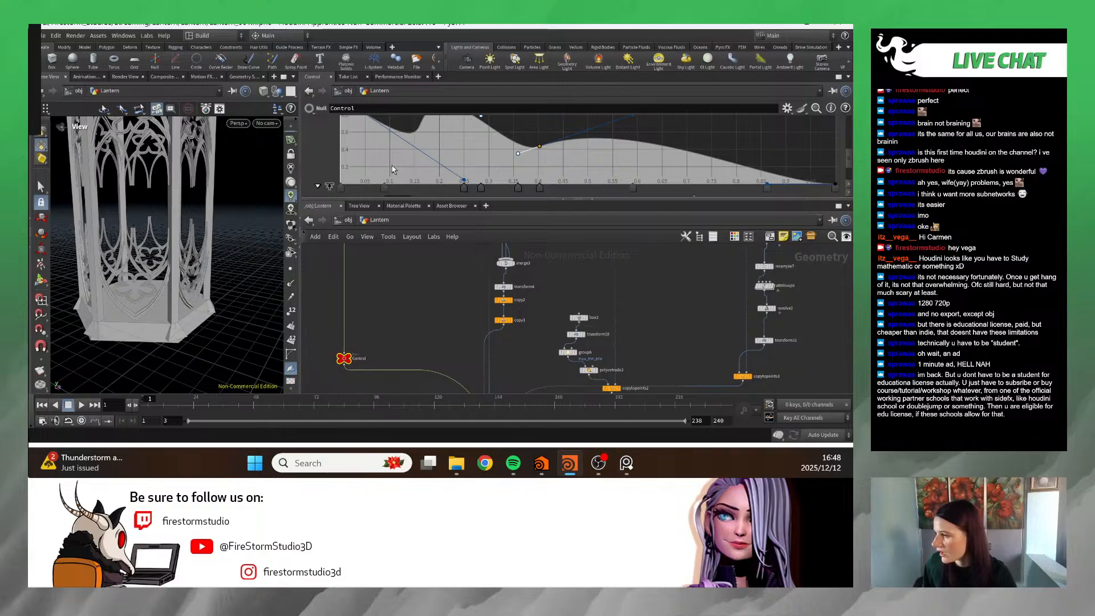
scroll(564, 159, up, 1)
scroll(487, 150, up, 5)
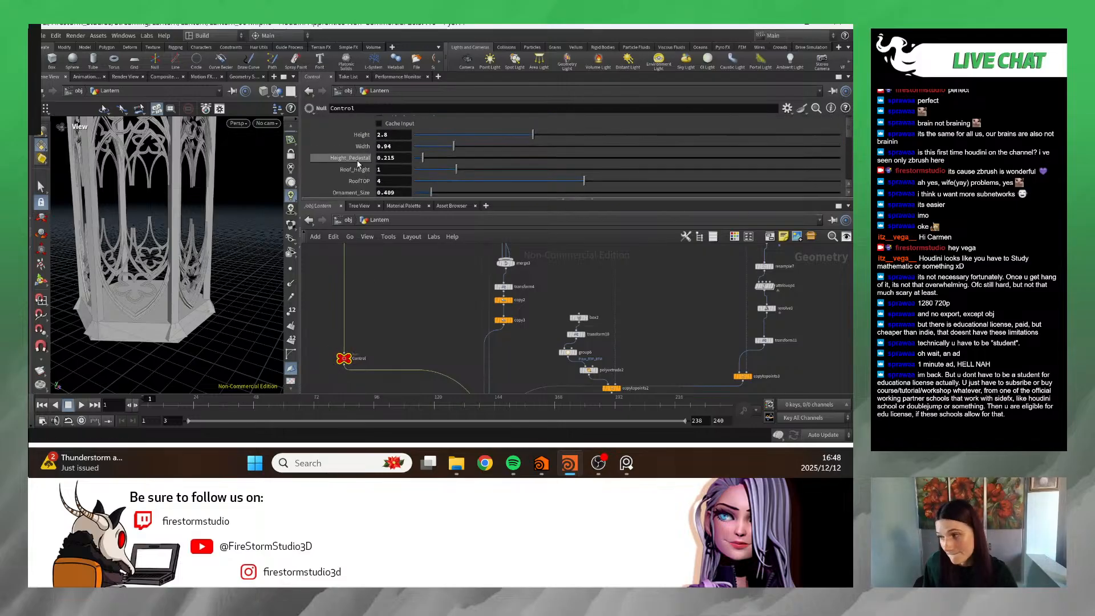
right_click(357, 164)
scroll(524, 351, down, 3)
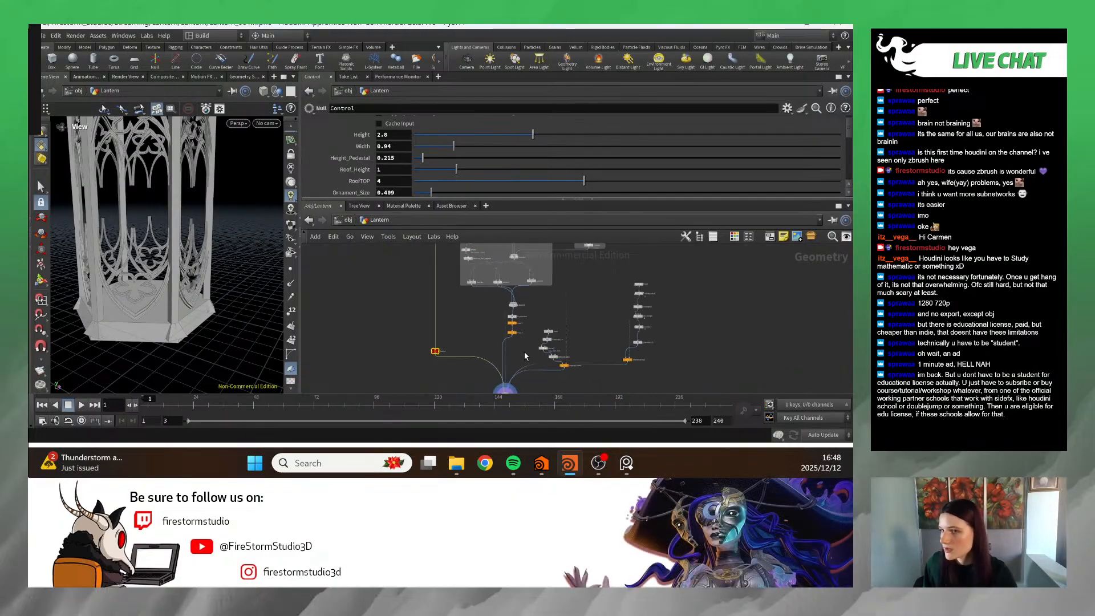
- Link polyextrude2's Distance to the Control null's Height_Pedestal as a relative reference
scroll(525, 351, up, 6)
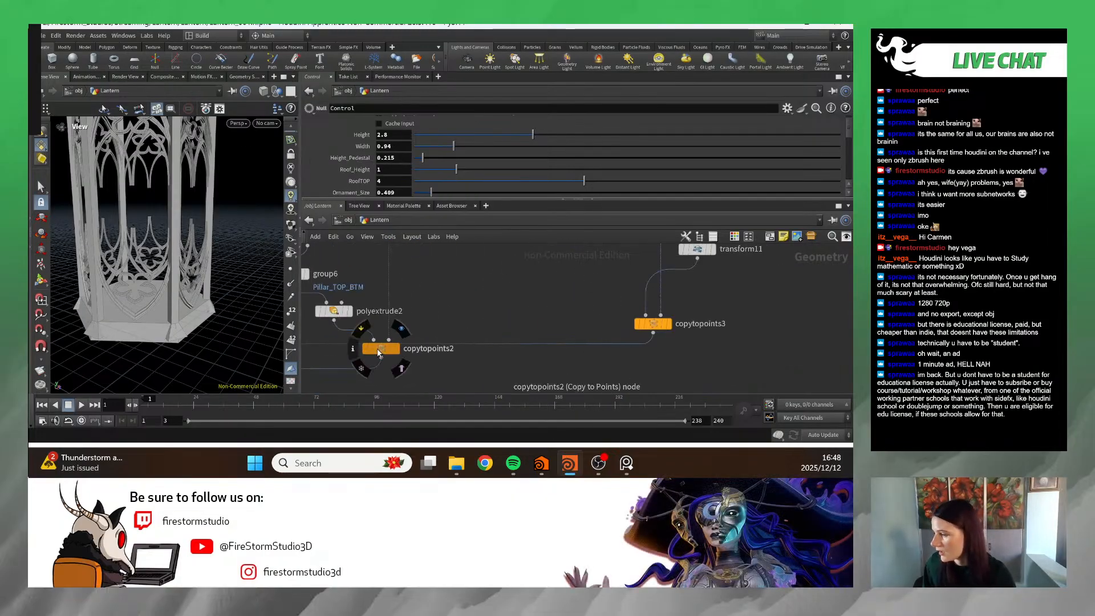
click(336, 311)
right_click(354, 157)
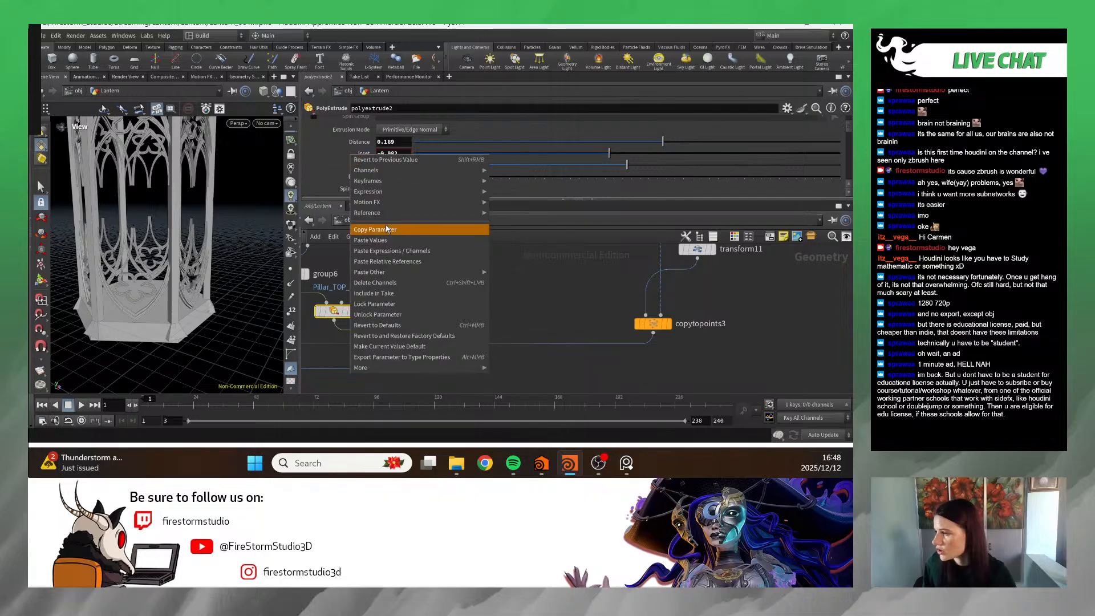
click(349, 139)
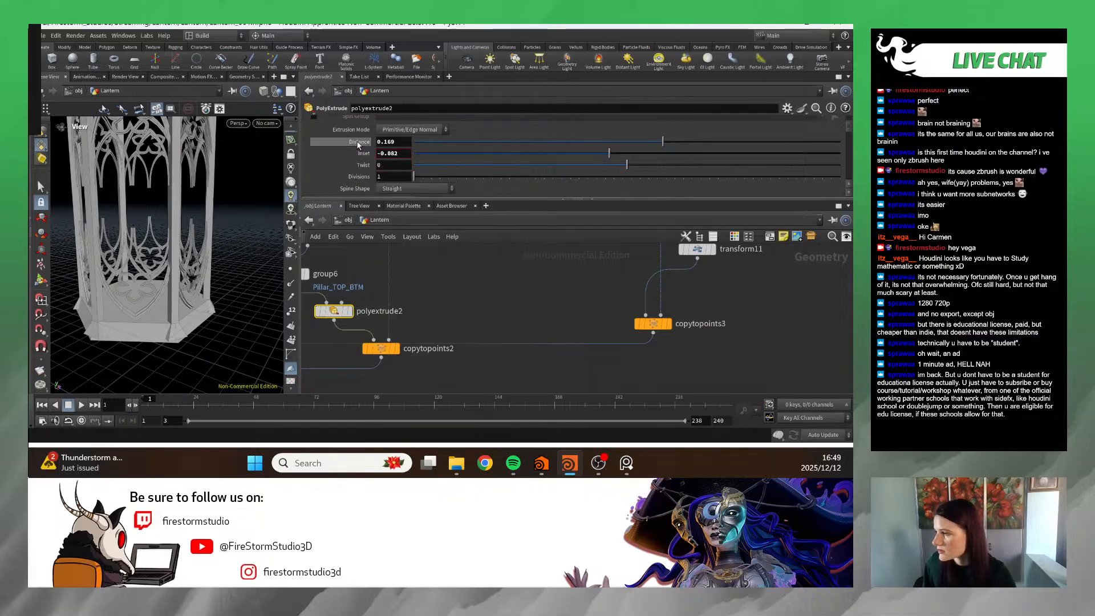
right_click(355, 142)
click(417, 253)
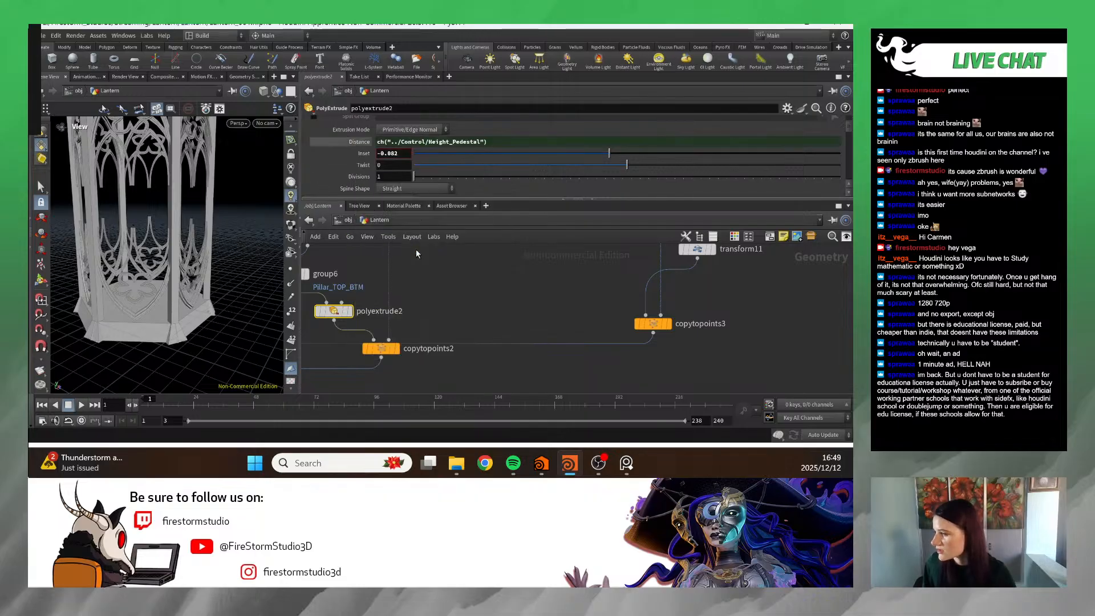
- Examine how the flared pillar foot meets the lantern's pedestal and review the pillar's node branch
drag(206, 245, 85, 222)
scroll(194, 285, up, 3)
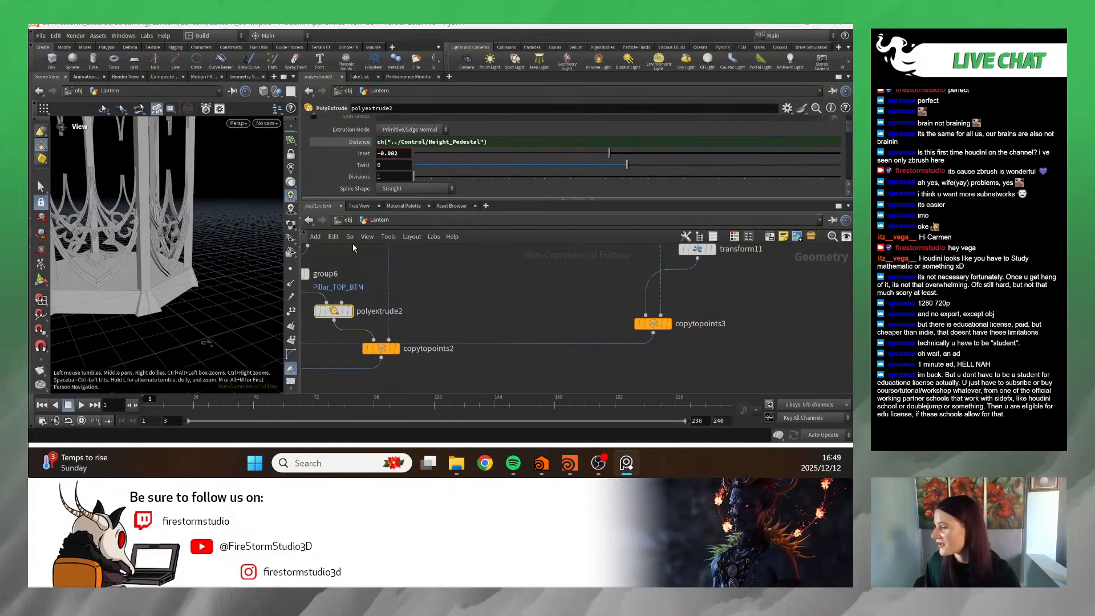
scroll(476, 328, down, 3)
middle_drag(476, 329, 510, 354)
scroll(492, 293, down, 2)
middle_drag(492, 293, 560, 334)
scroll(518, 326, up, 5)
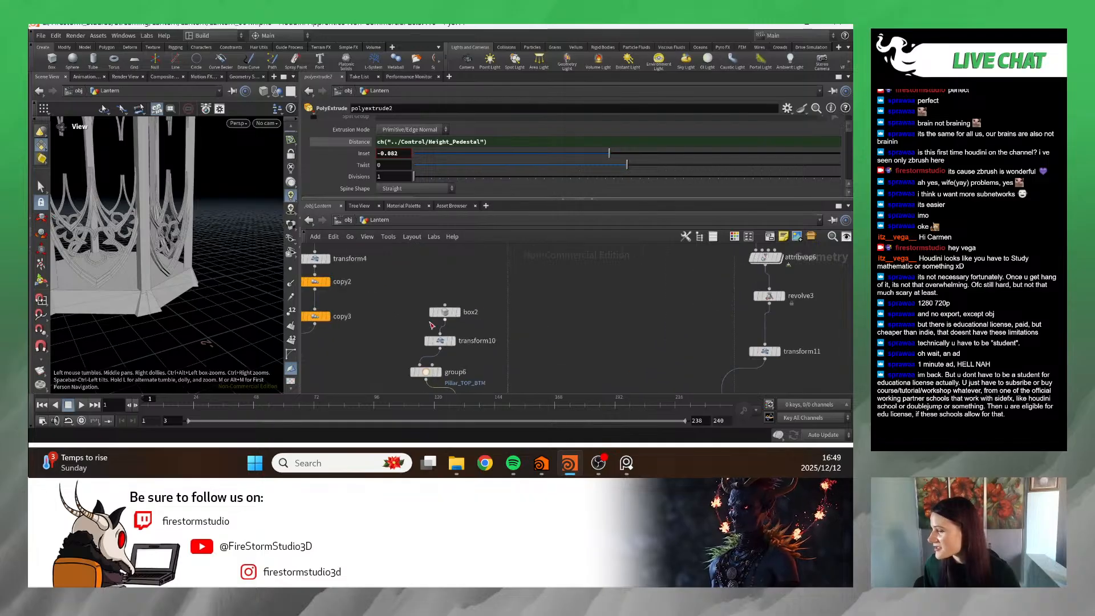
drag(151, 322, 124, 332)
scroll(124, 332, up, 10)
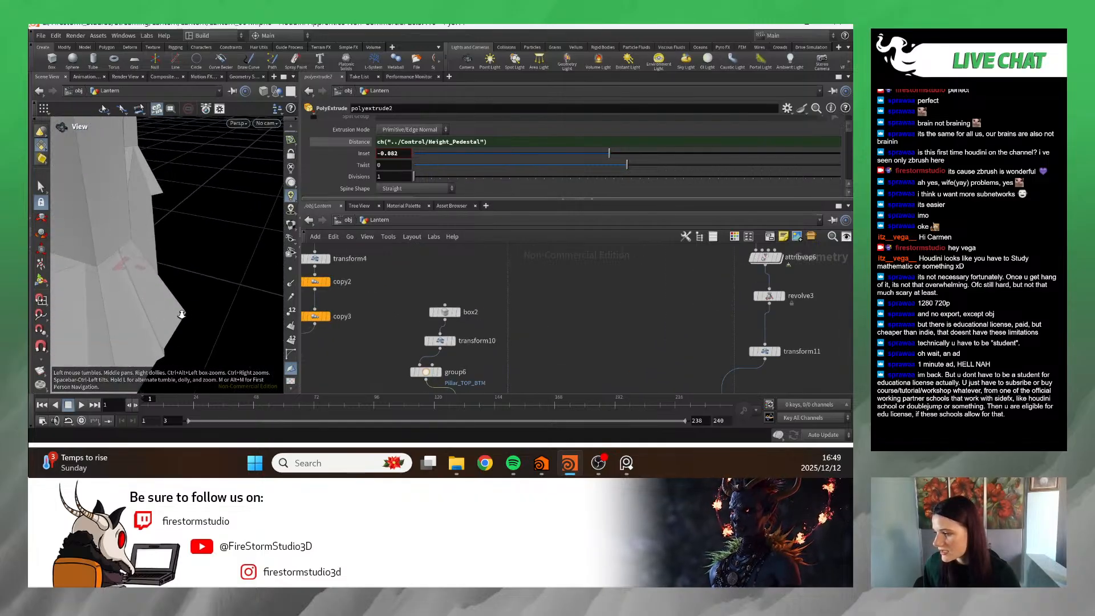
drag(142, 277, 121, 255)
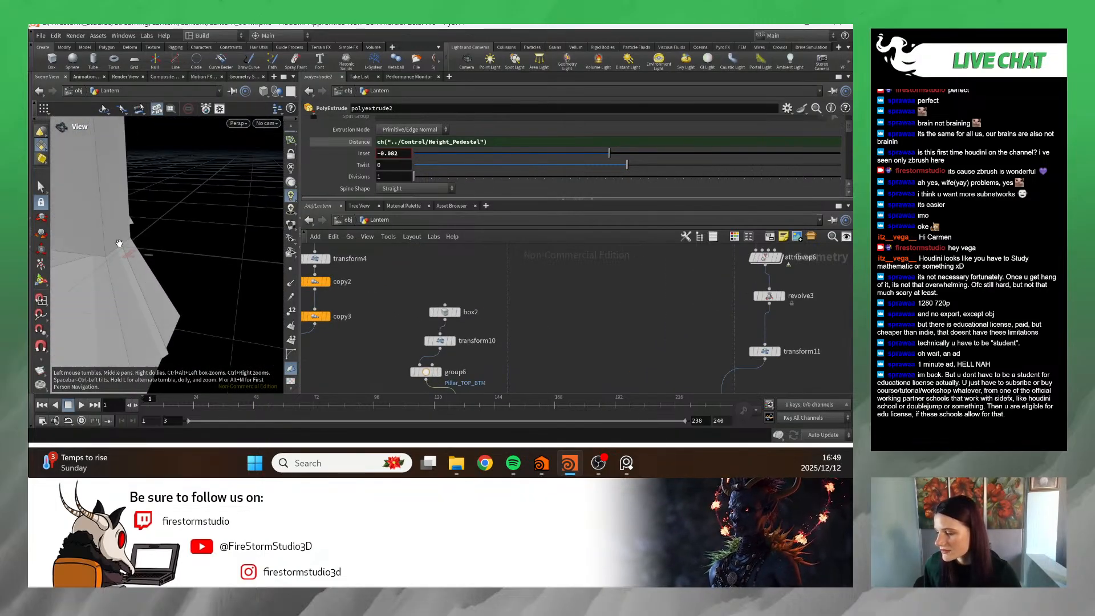
scroll(574, 345, down, 4)
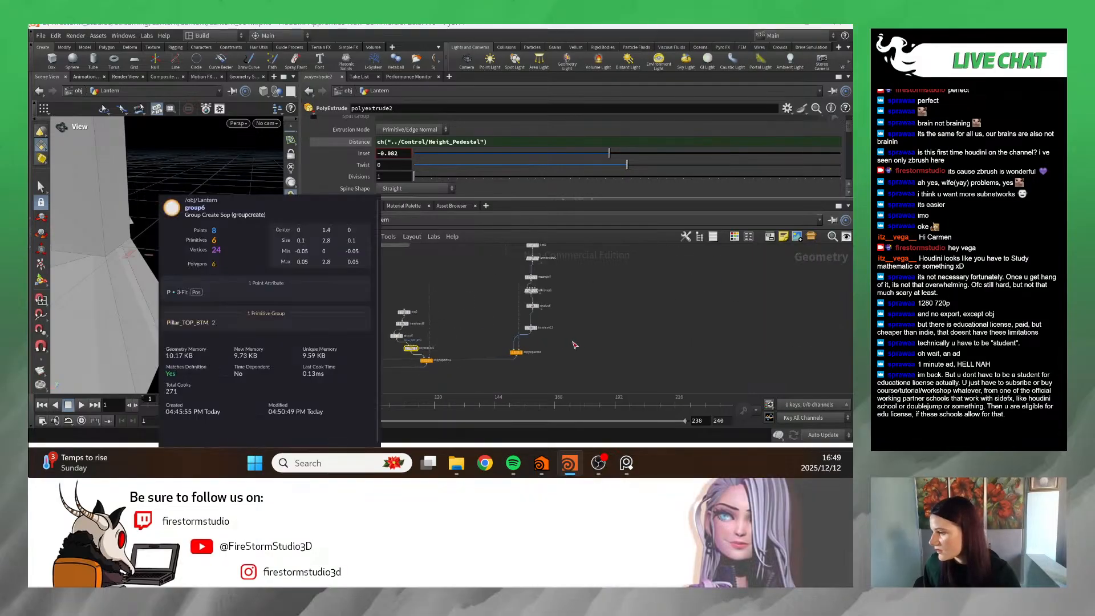
- Examine the joint between pillar and pedestal, and the parameters of the transform1 node below cylinder_generator2
middle_drag(477, 304, 633, 316)
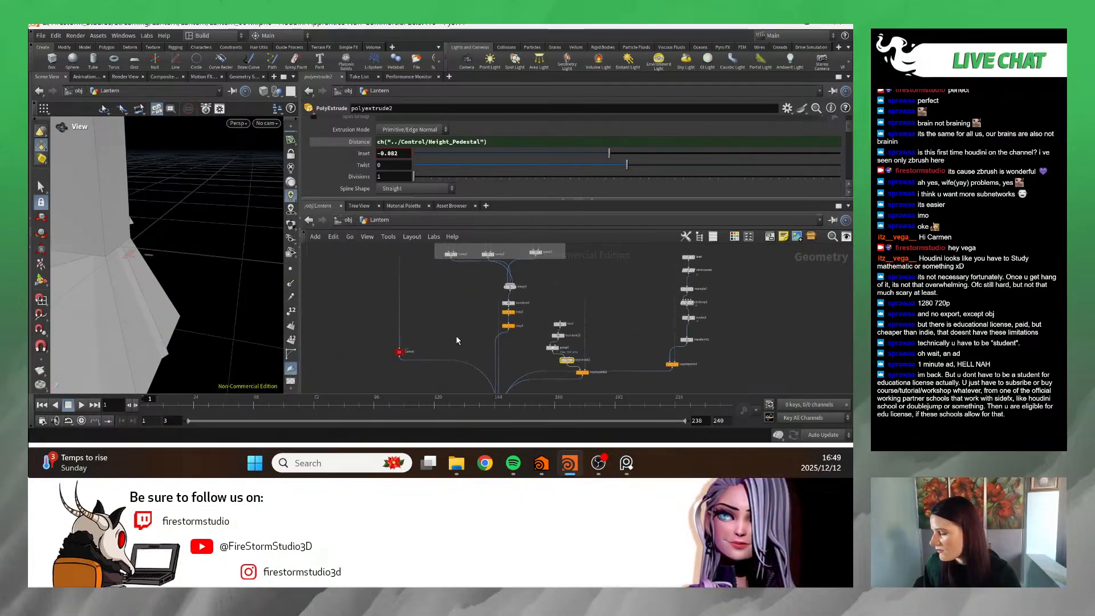
scroll(405, 341, up, 3)
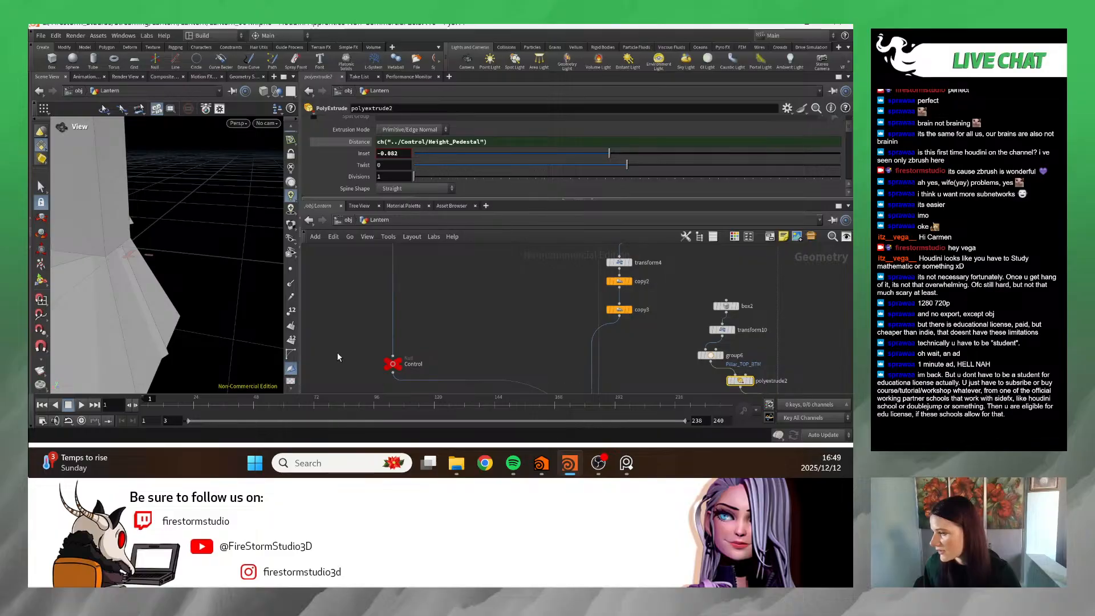
drag(213, 325, 136, 317)
scroll(393, 324, down, 5)
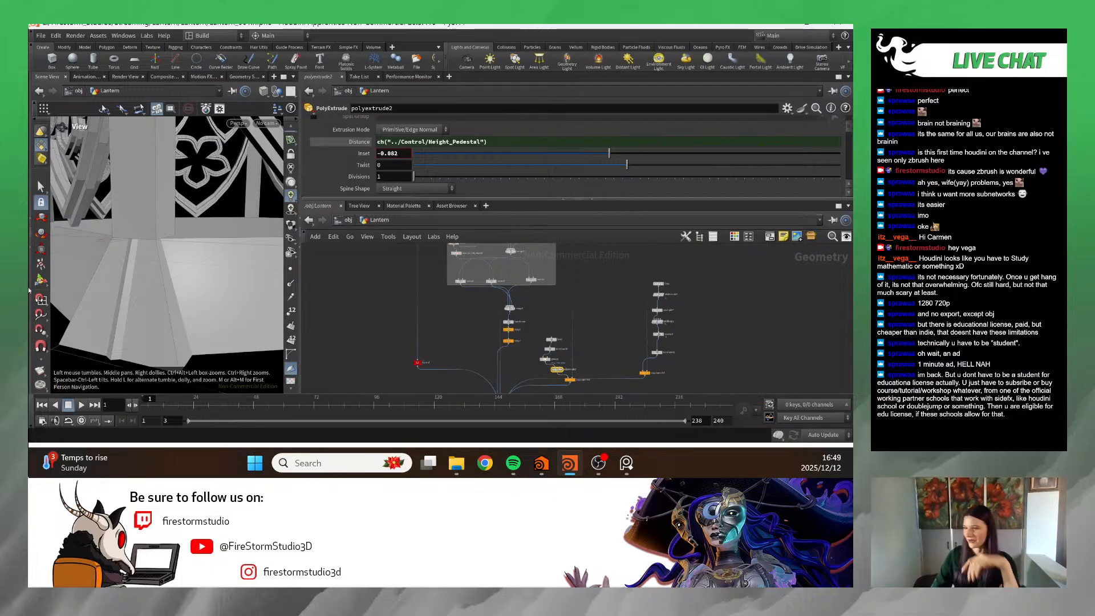
middle_drag(429, 315, 360, 356)
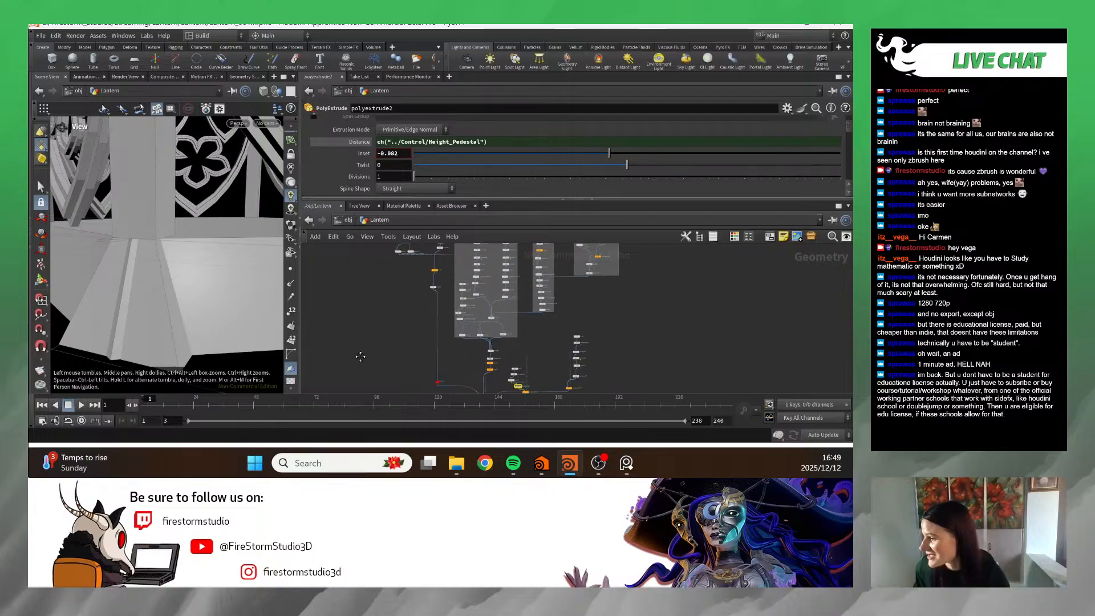
scroll(378, 321, up, 5)
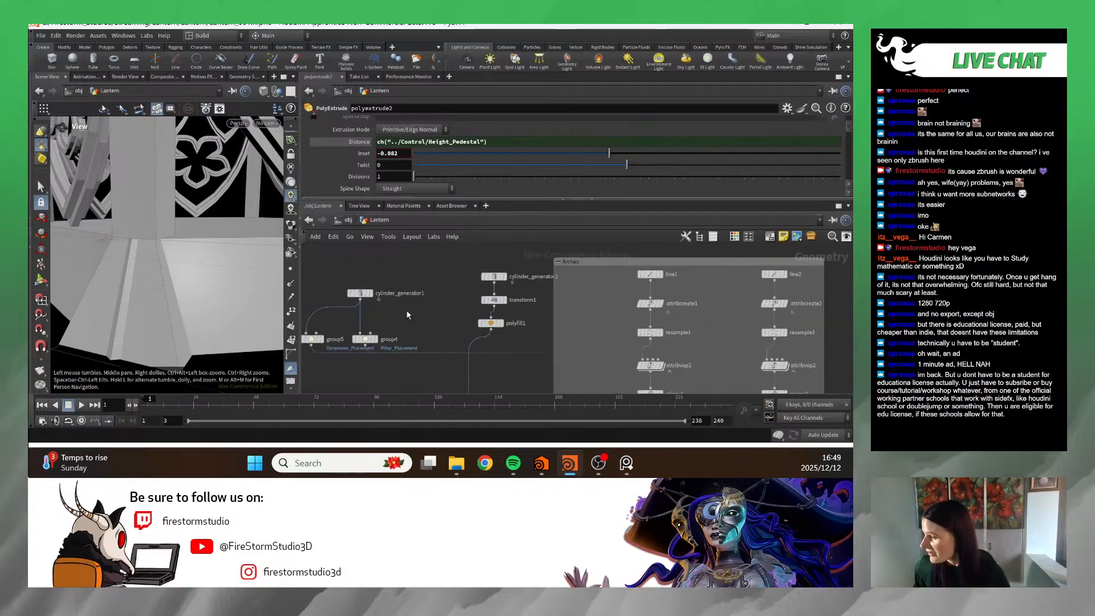
click(501, 300)
scroll(556, 137, down, 3)
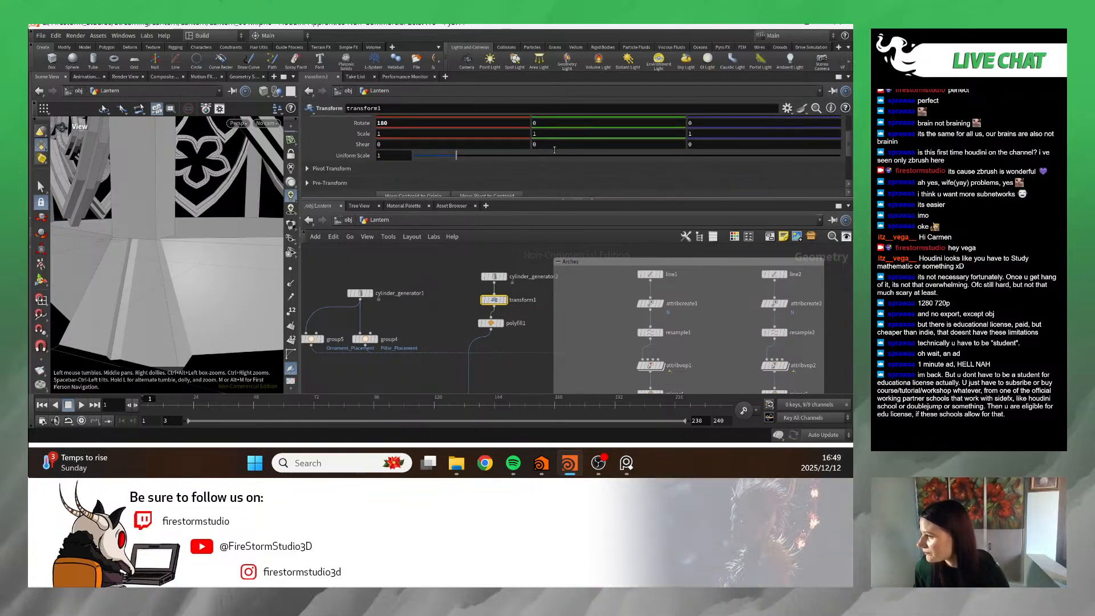
scroll(523, 171, down, 3)
middle_drag(463, 314, 453, 285)
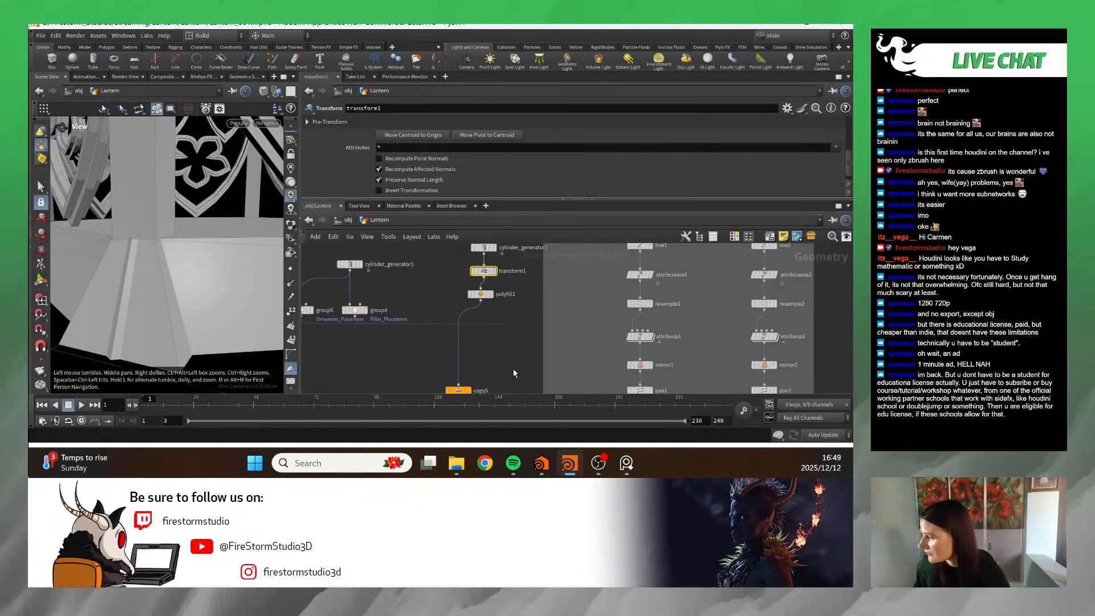
- Review the transform10 settings in the pillar branch and the custom parameters on the Control null
scroll(512, 368, down, 8)
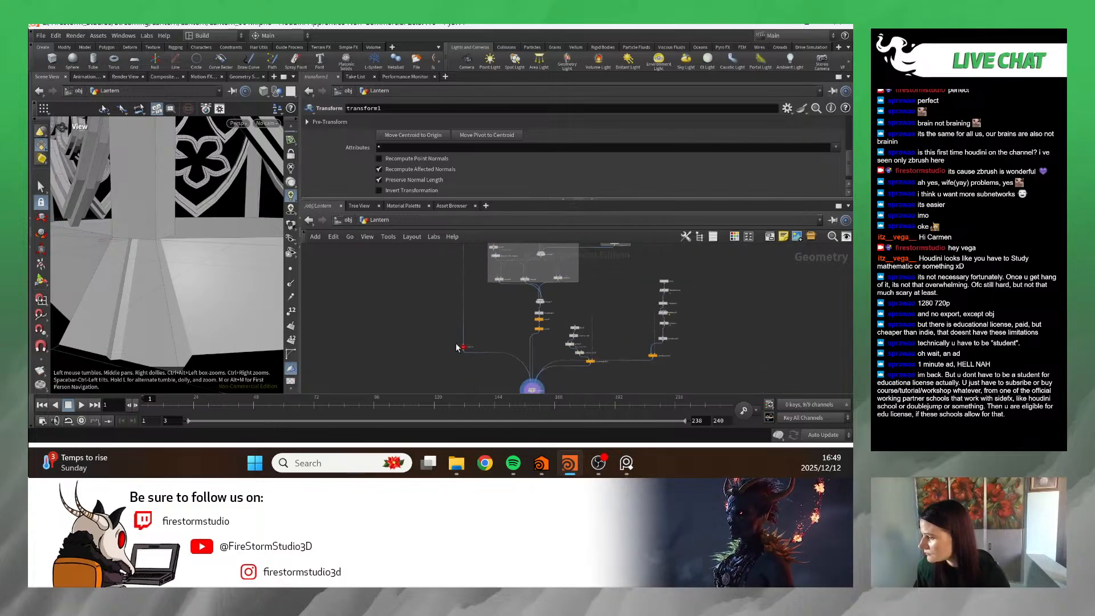
scroll(456, 346, up, 6)
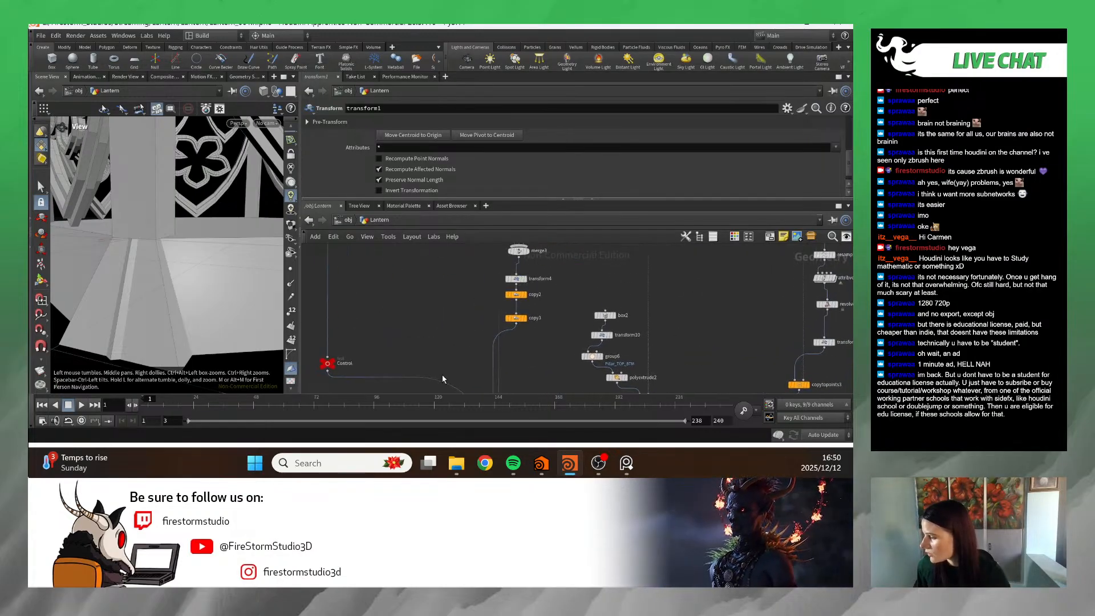
scroll(437, 363, down, 5)
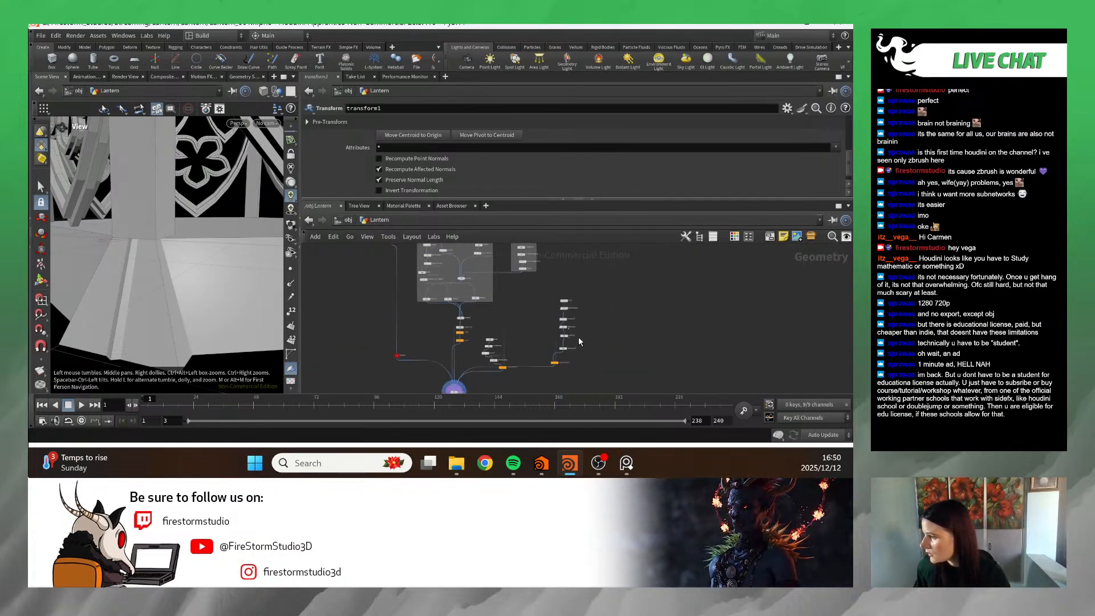
scroll(581, 342, up, 5)
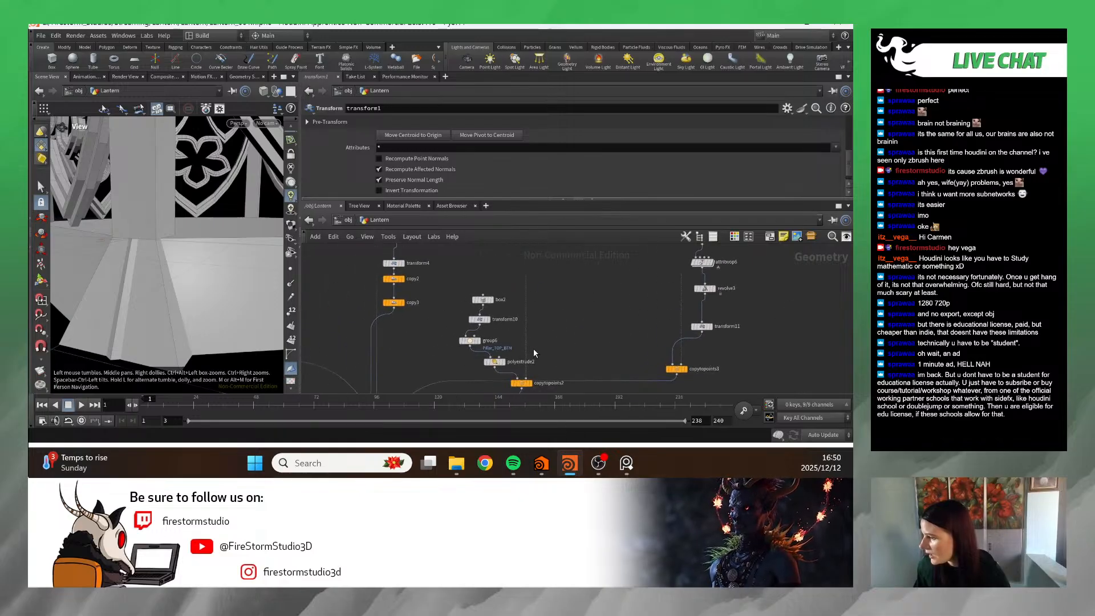
scroll(535, 353, up, 3)
click(473, 307)
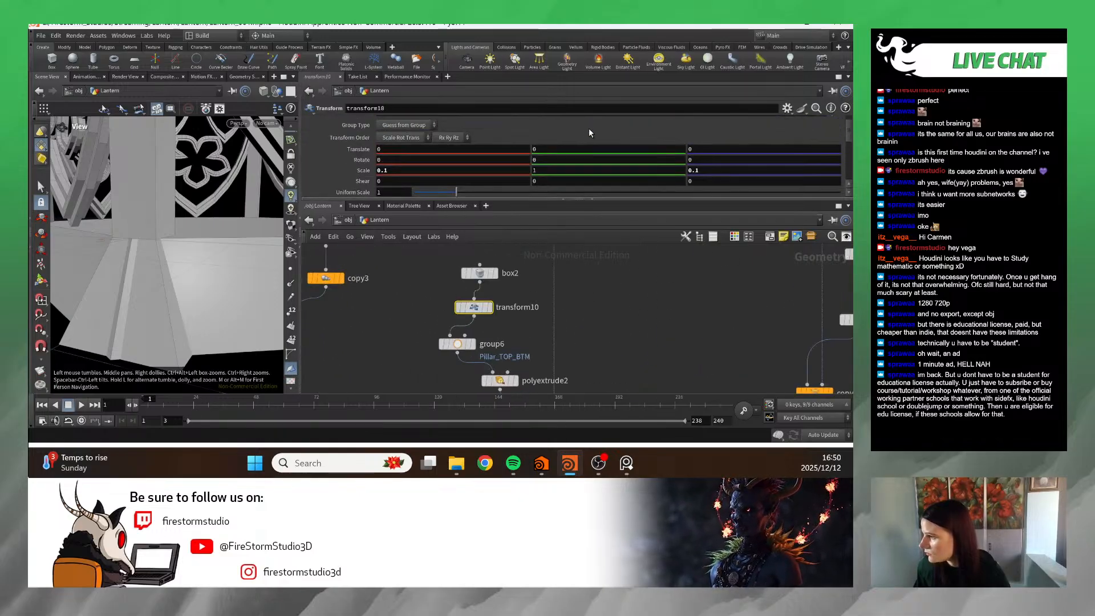
drag(561, 199, 574, 305)
scroll(549, 381, down, 4)
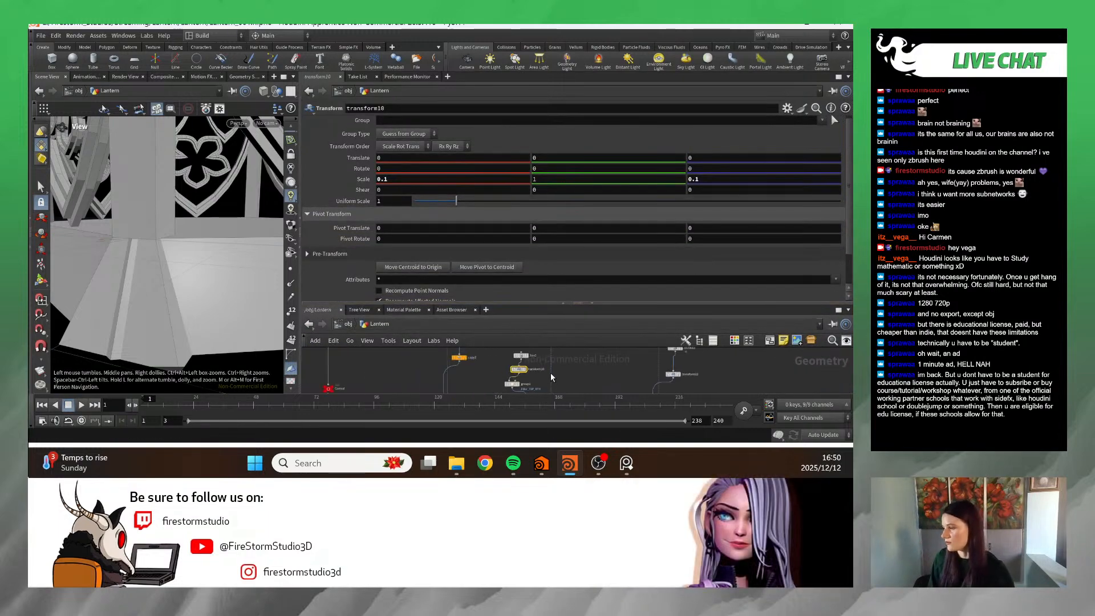
drag(591, 306, 591, 237)
middle_drag(622, 336, 671, 318)
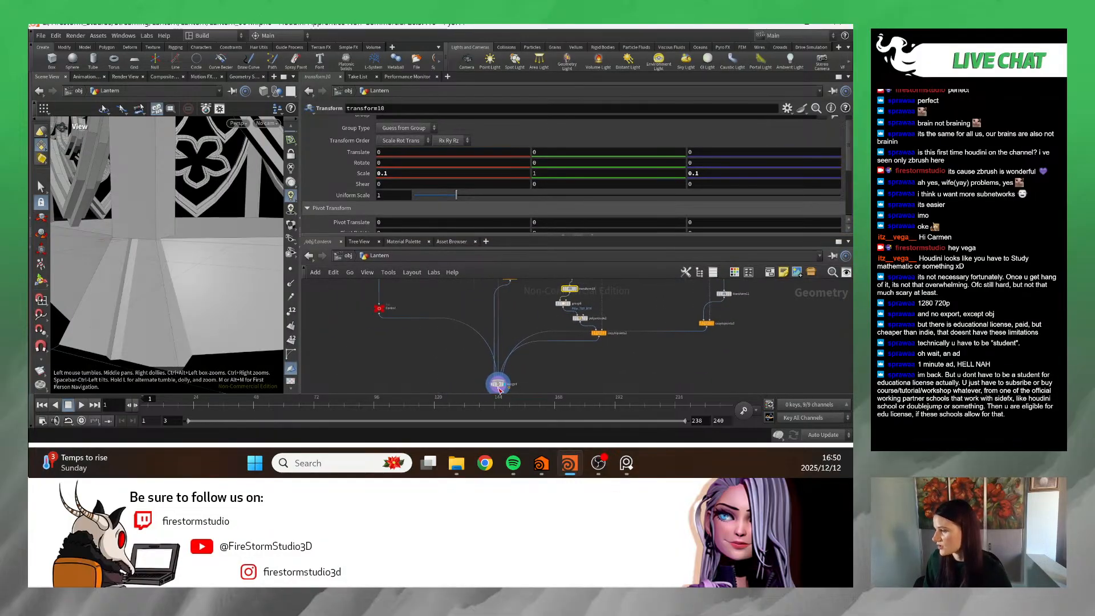
scroll(381, 313, up, 3)
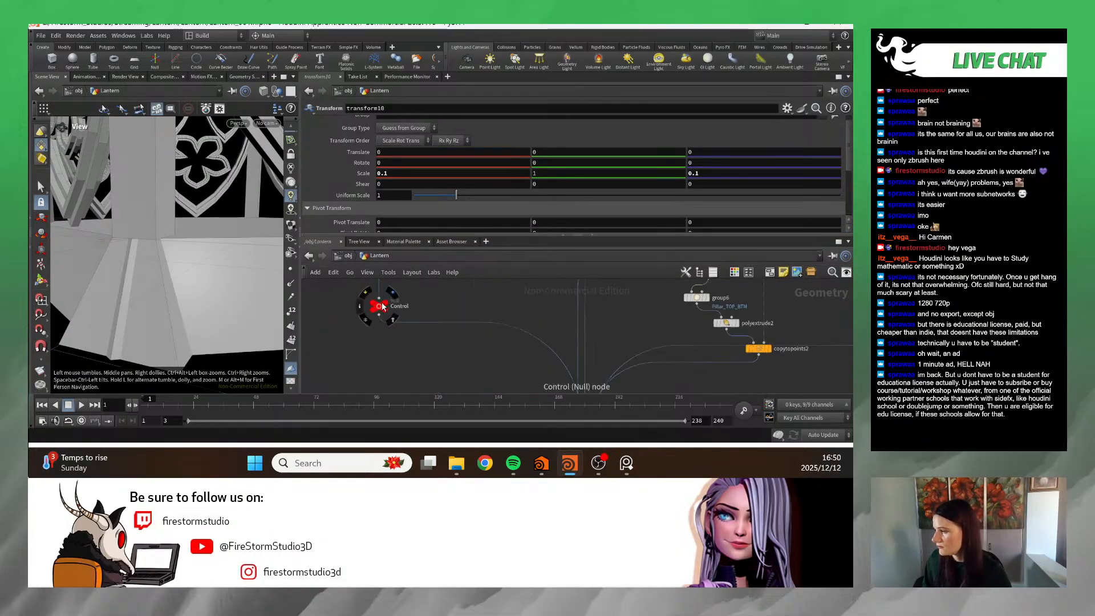
click(380, 306)
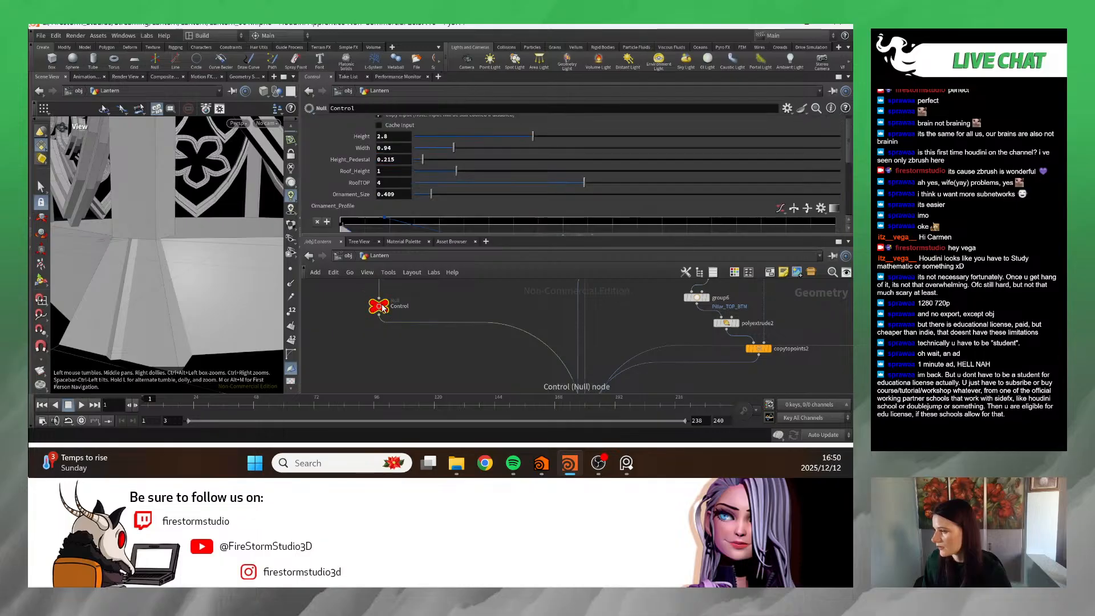
scroll(382, 308, down, 5)
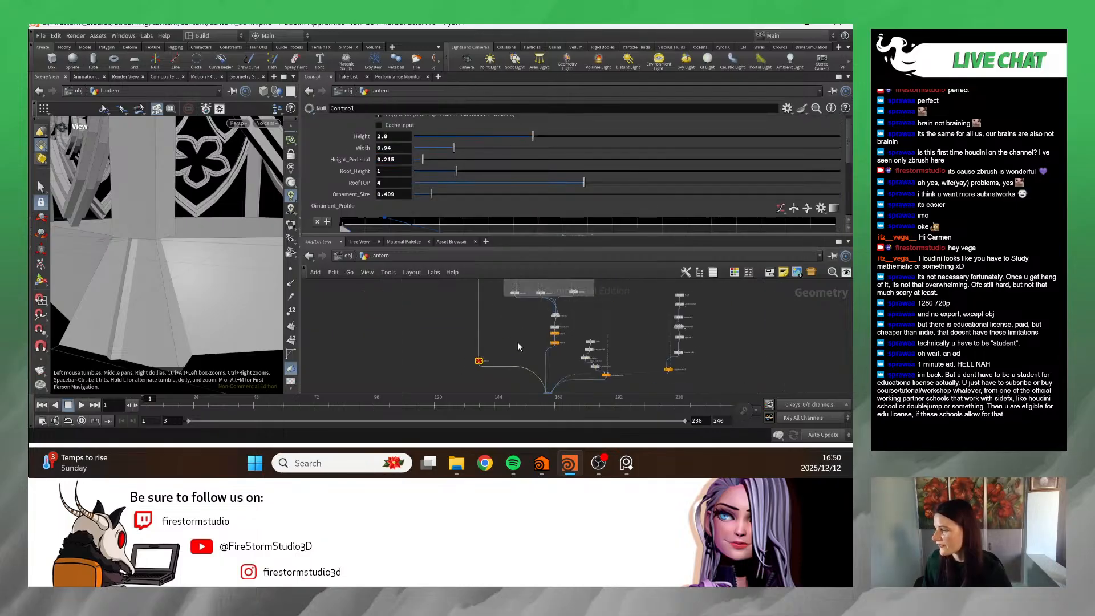
- Set the inner radius of cylinder_generator2 to ch("../cylinder_generator1/innerradius") without a multiplier, and check the pedestal from several angles
scroll(518, 341, up, 5)
middle_drag(479, 282, 464, 379)
scroll(464, 381, up, 4)
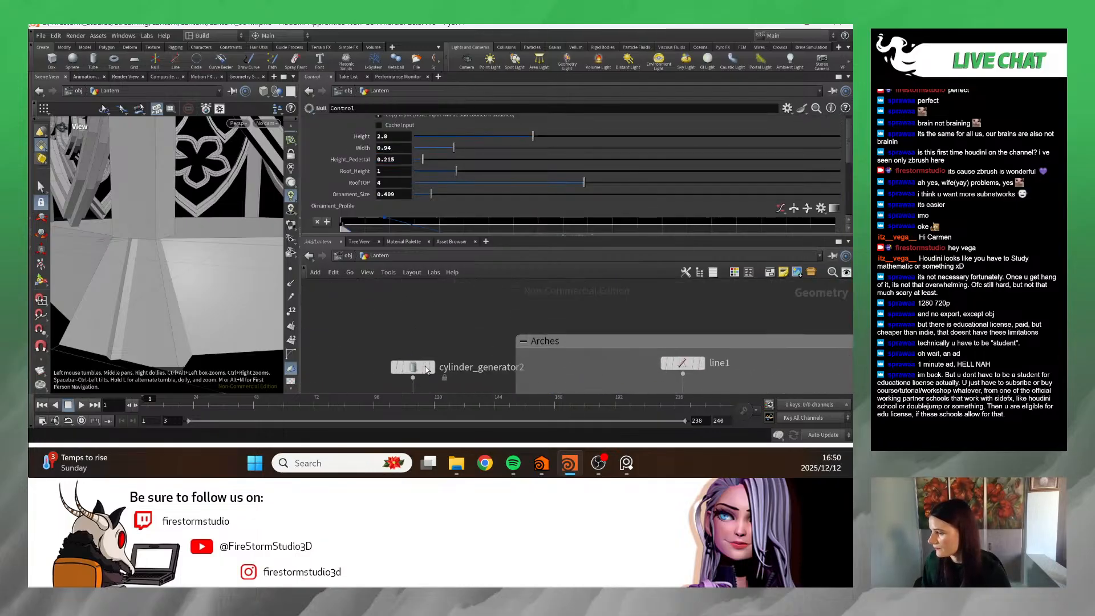
click(412, 367)
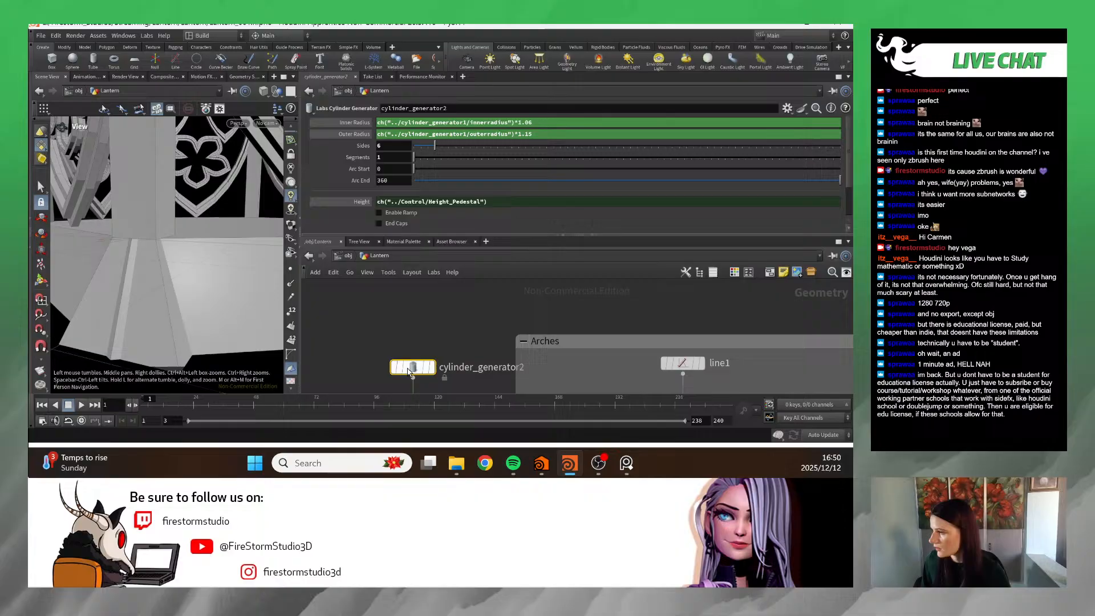
double_click(526, 122)
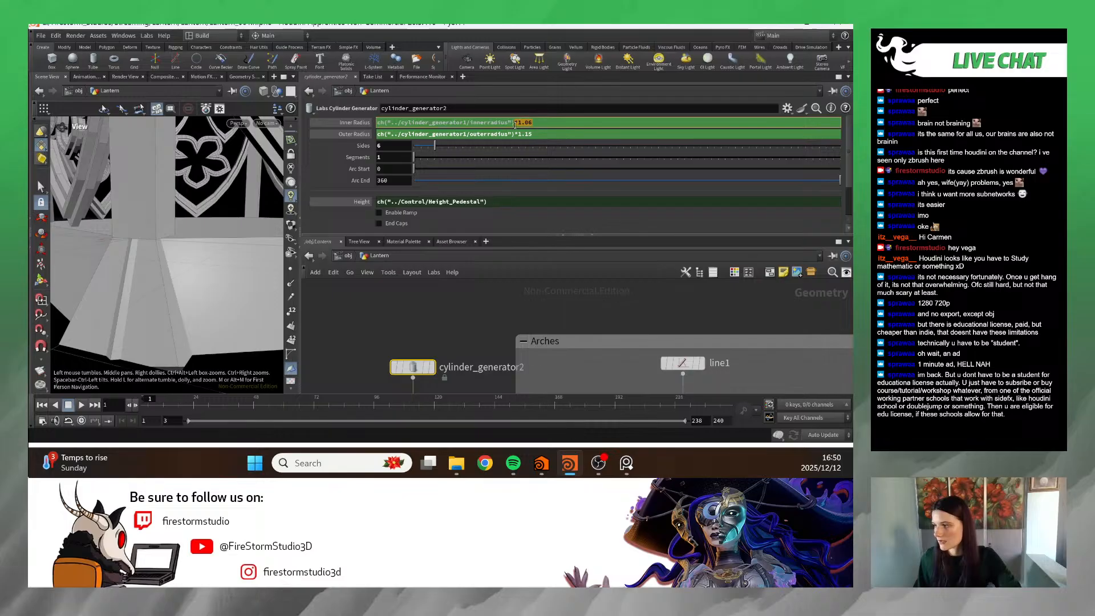
key(Return)
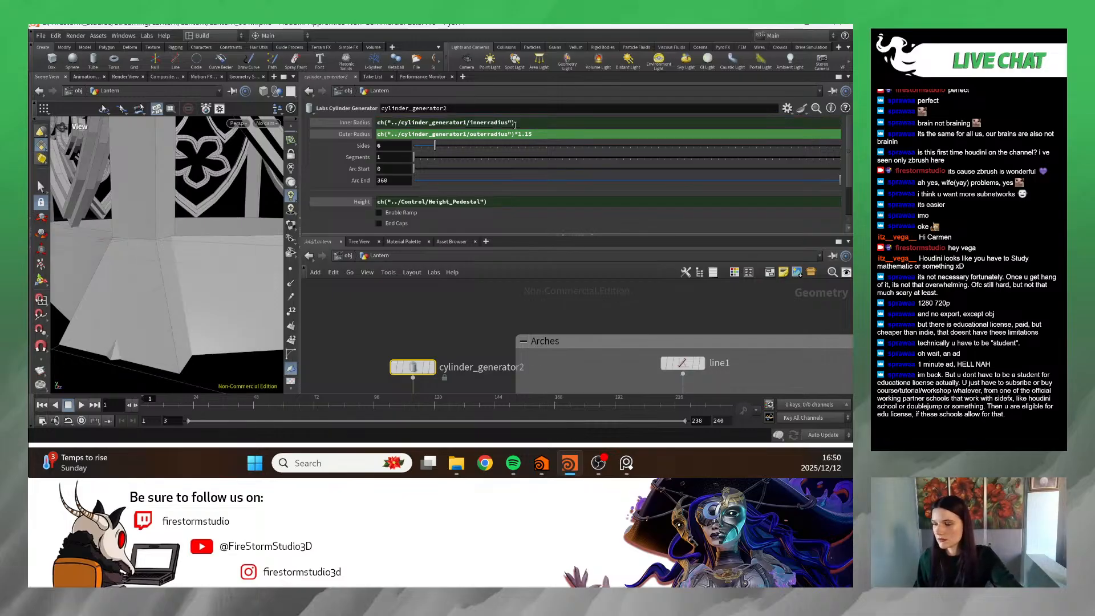
drag(211, 290, 205, 268)
scroll(665, 369, down, 3)
scroll(664, 368, down, 1)
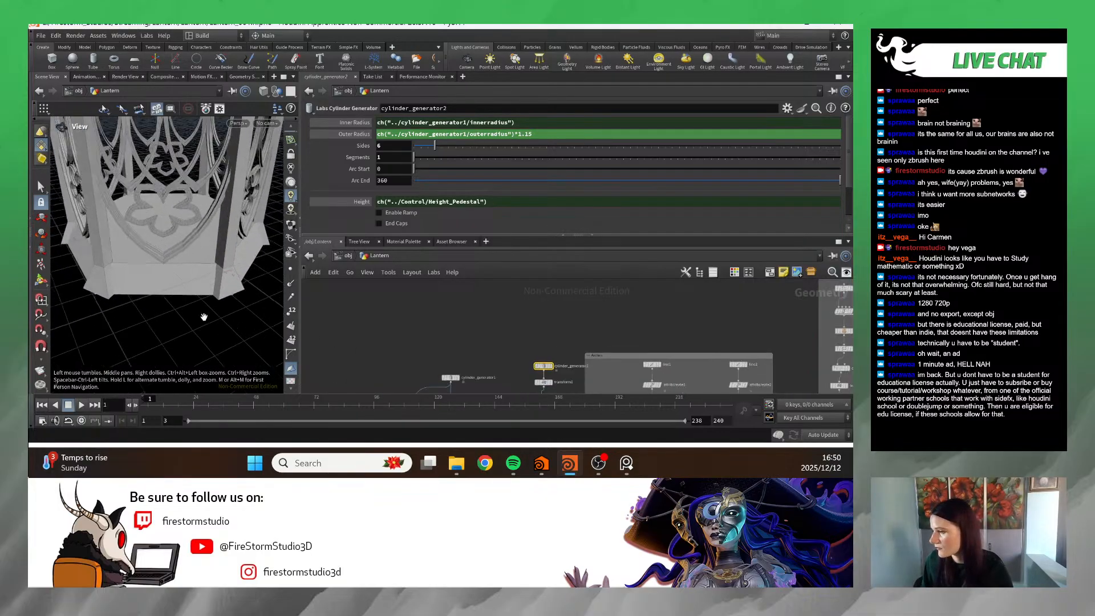
scroll(187, 307, up, 6)
drag(187, 306, 152, 221)
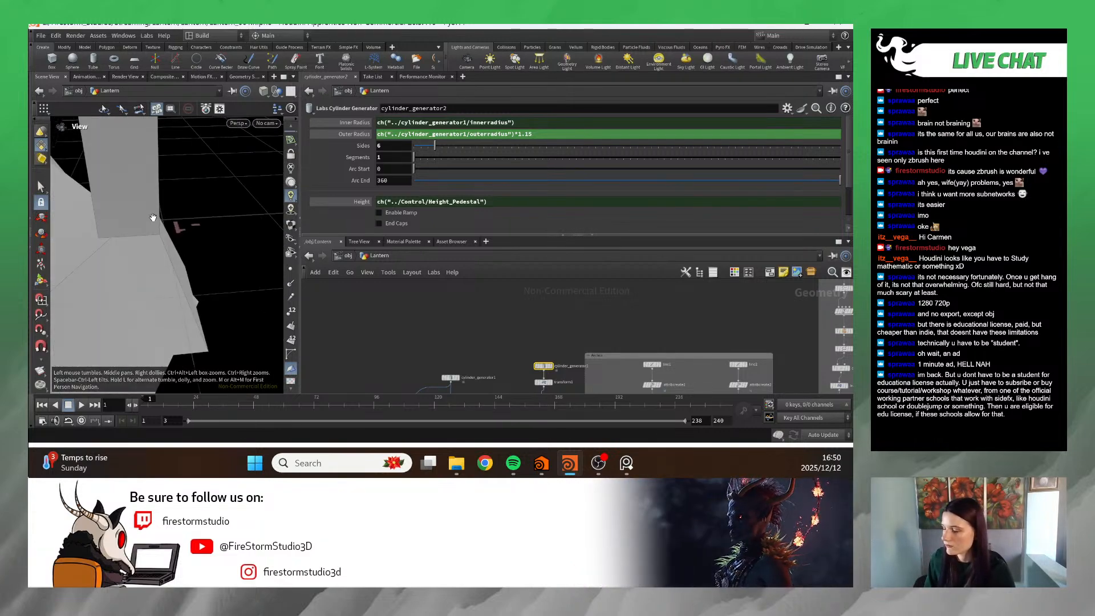
- Bypass the polyextrude2 node in the pillar branch and inspect how the pillar's bottom end meets the pedestal corner
scroll(656, 300, down, 5)
scroll(656, 300, up, 5)
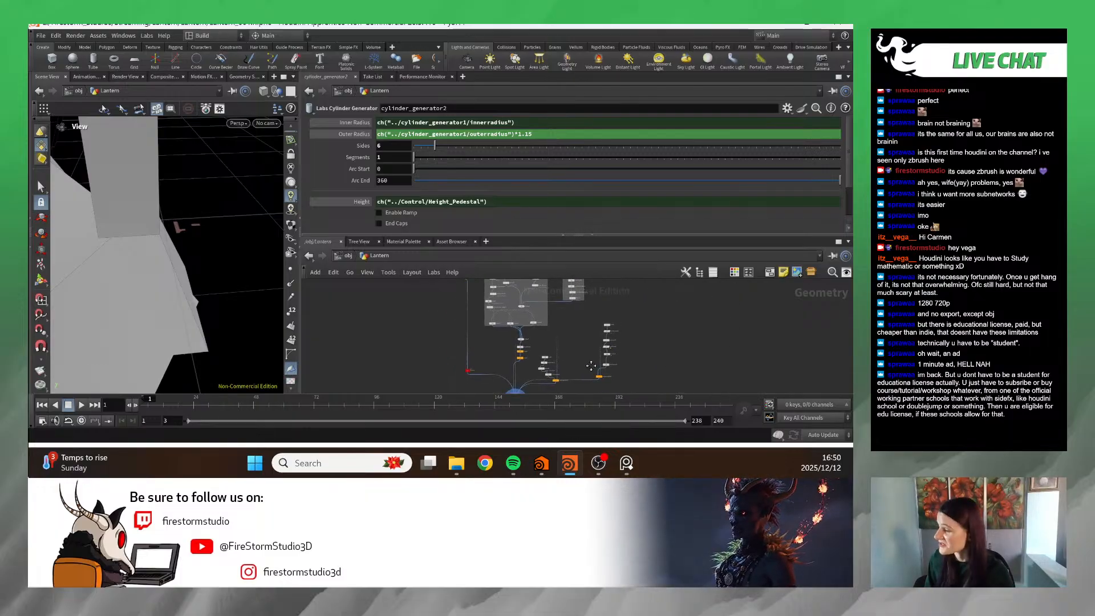
scroll(496, 365, up, 2)
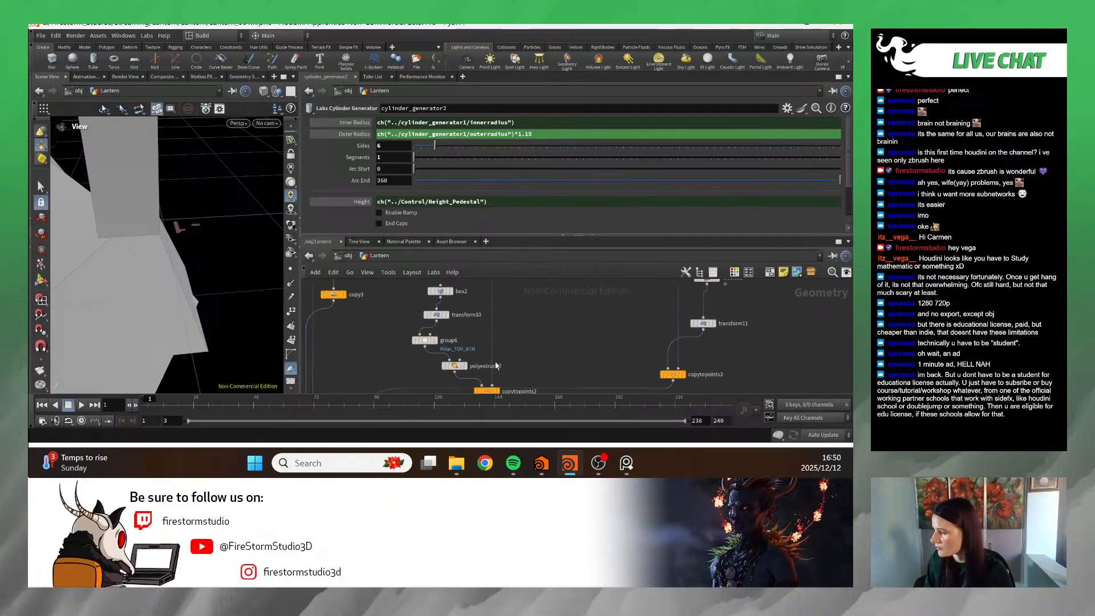
click(442, 354)
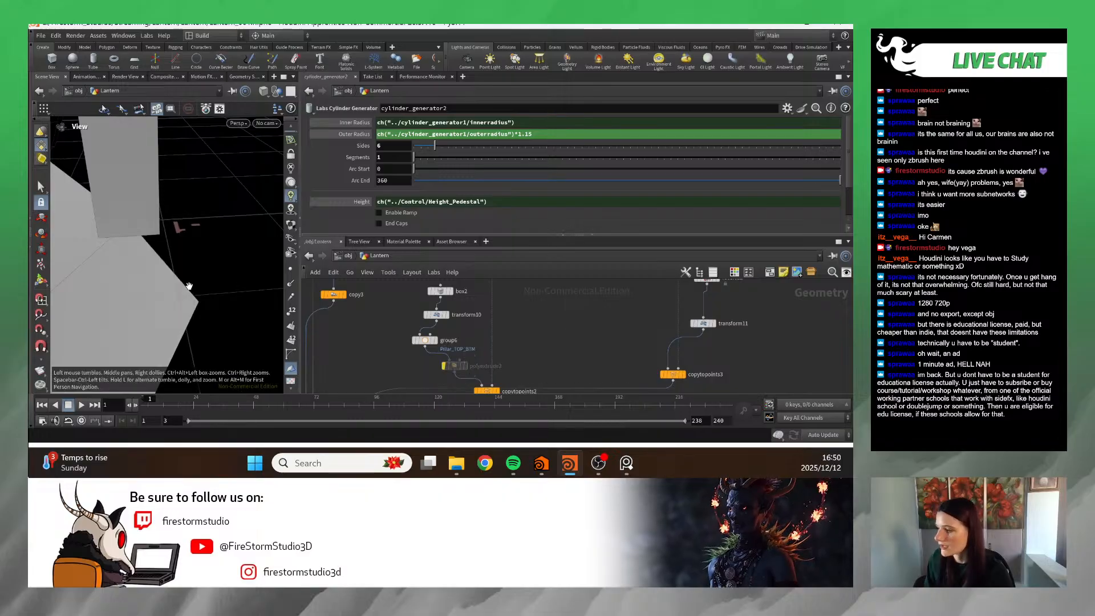
drag(186, 289, 151, 253)
middle_drag(151, 253, 152, 239)
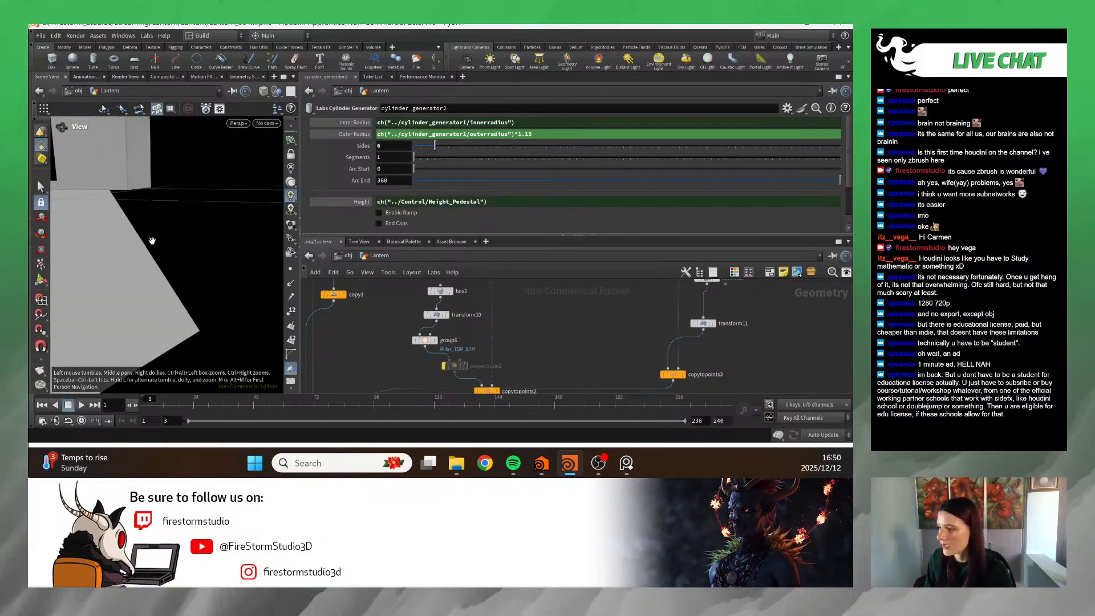
drag(151, 240, 115, 191)
right_drag(115, 191, 75, 184)
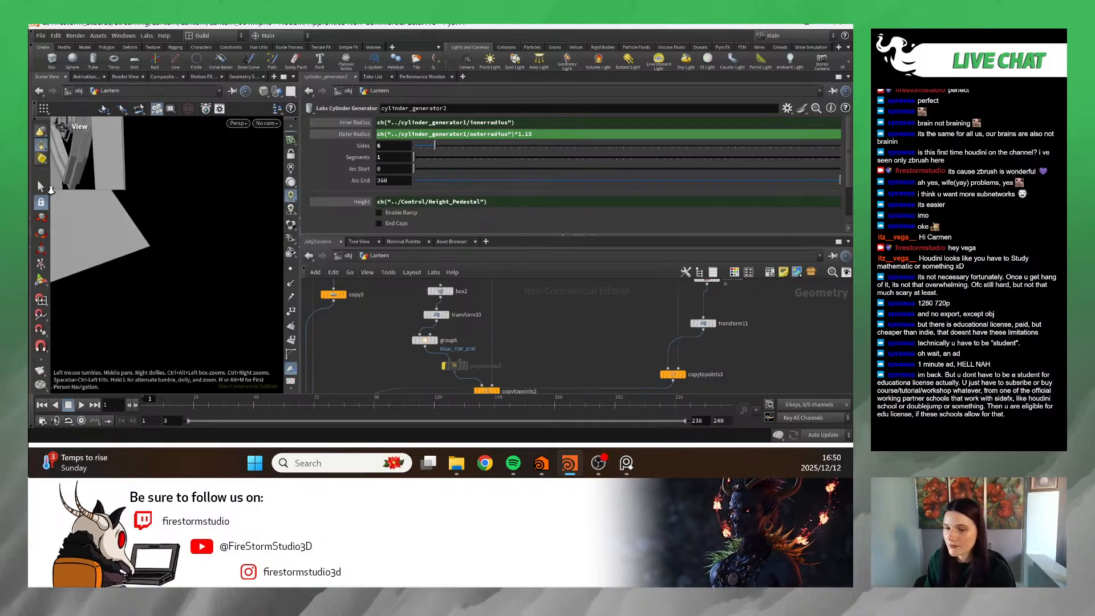
drag(75, 183, 90, 210)
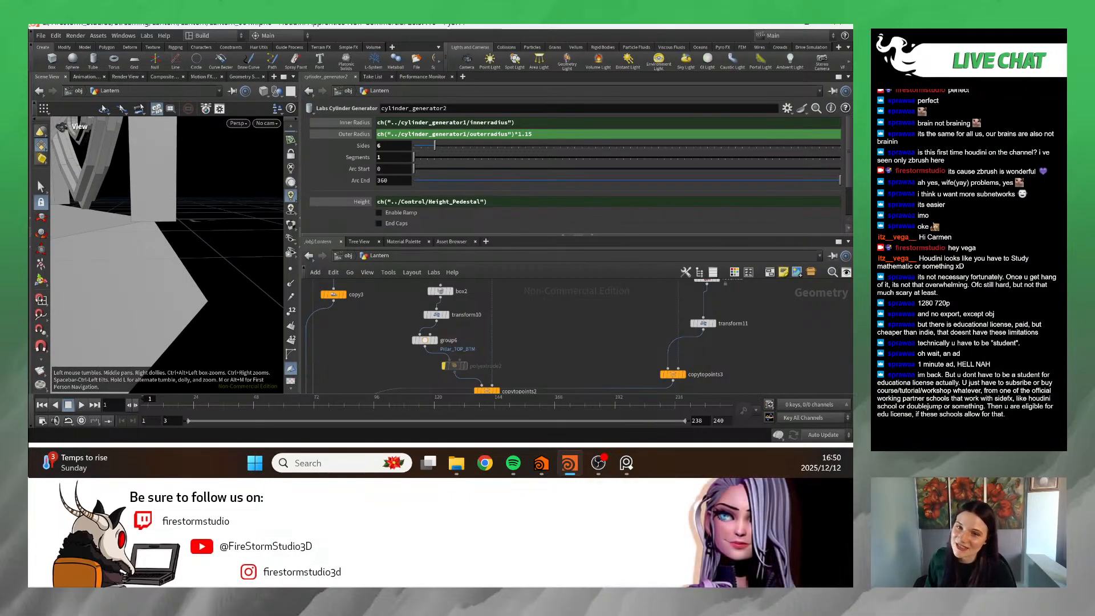
- Consult the base of the lantern in the reference image and re-enable the polyextrude2 node
key(alt+Tab)
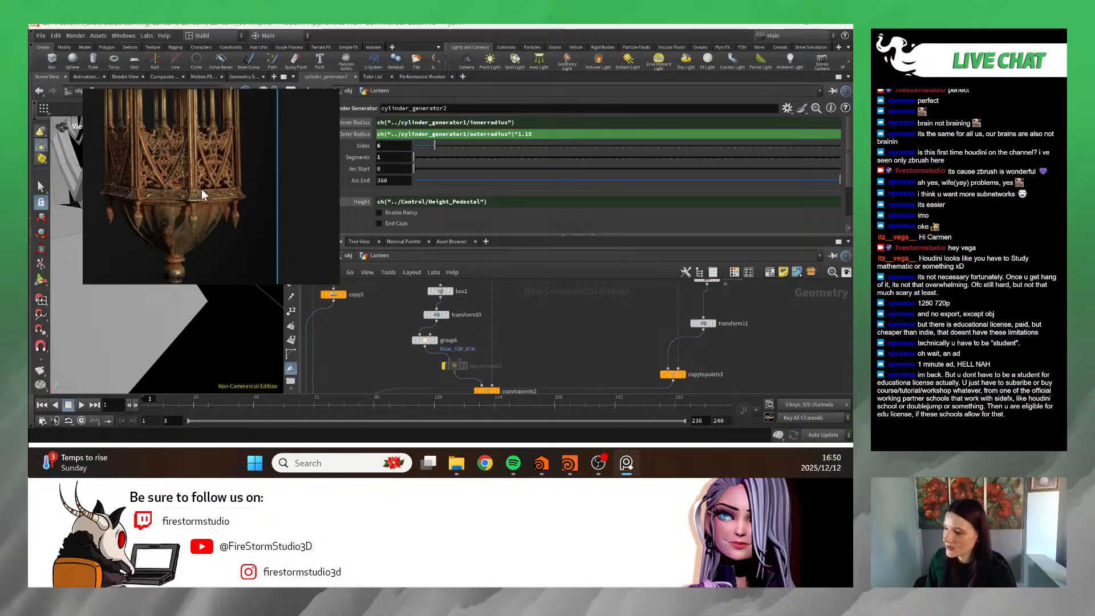
key(alt+Tab)
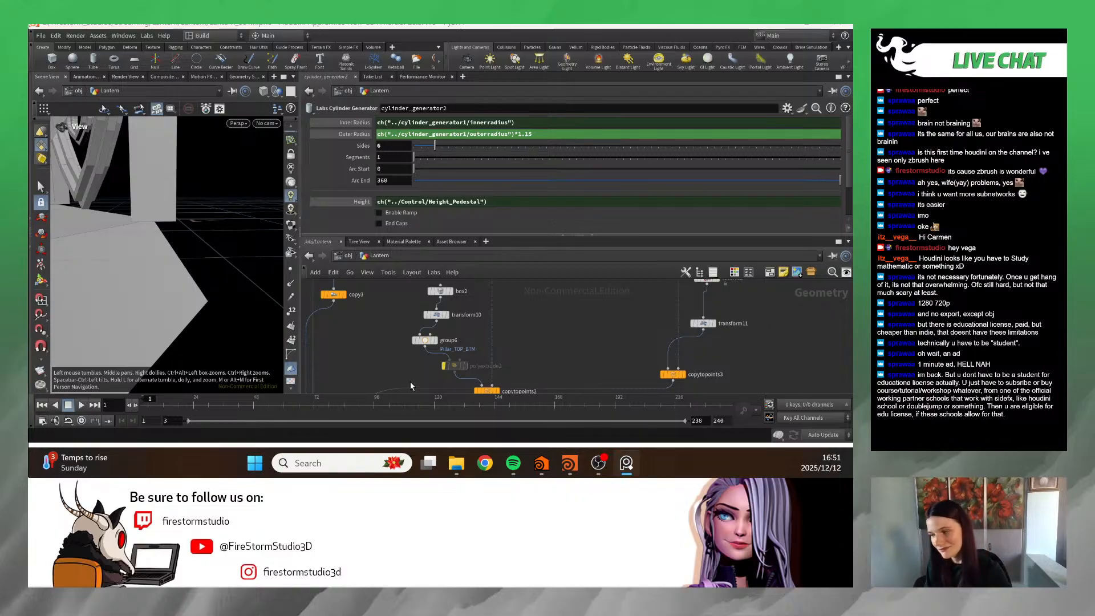
click(443, 356)
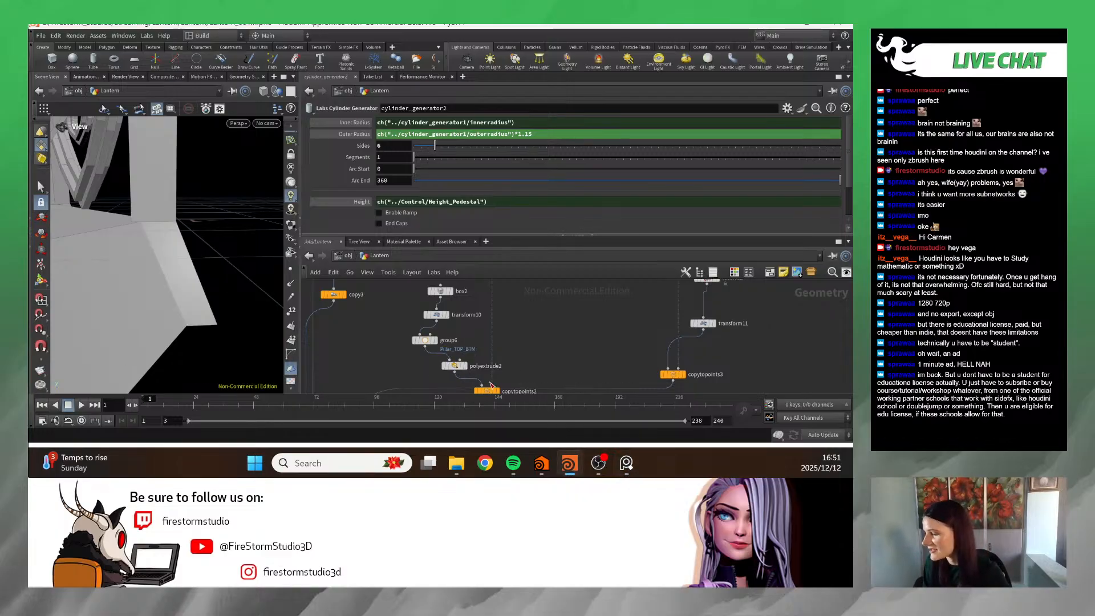
- Set the inset of polyextrude2 to -0.12 and check the pillar bases on the whole lantern
click(455, 365)
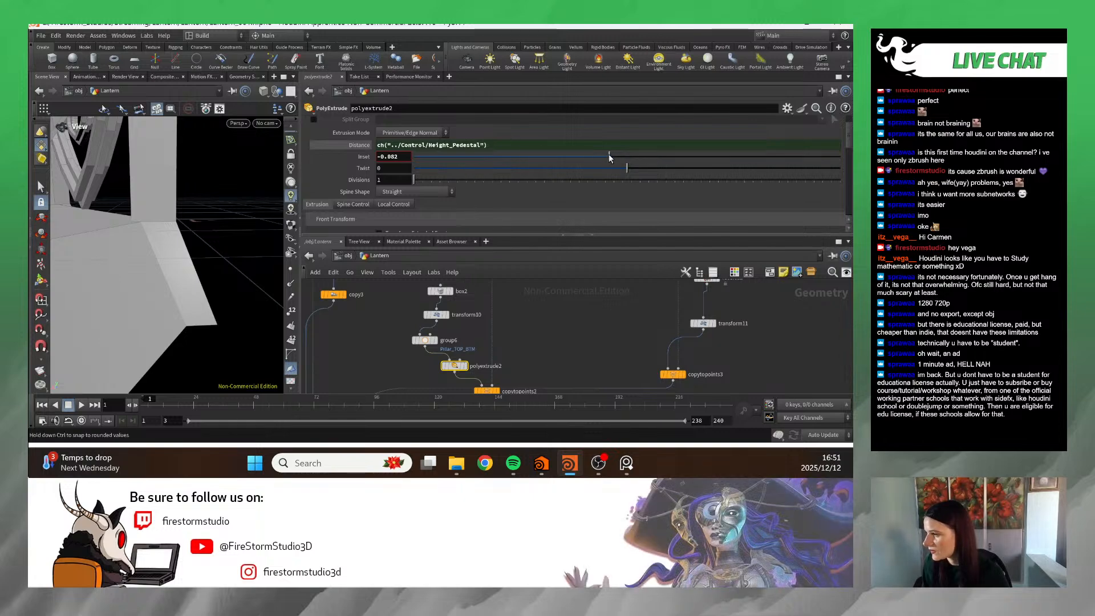
drag(608, 155, 604, 152)
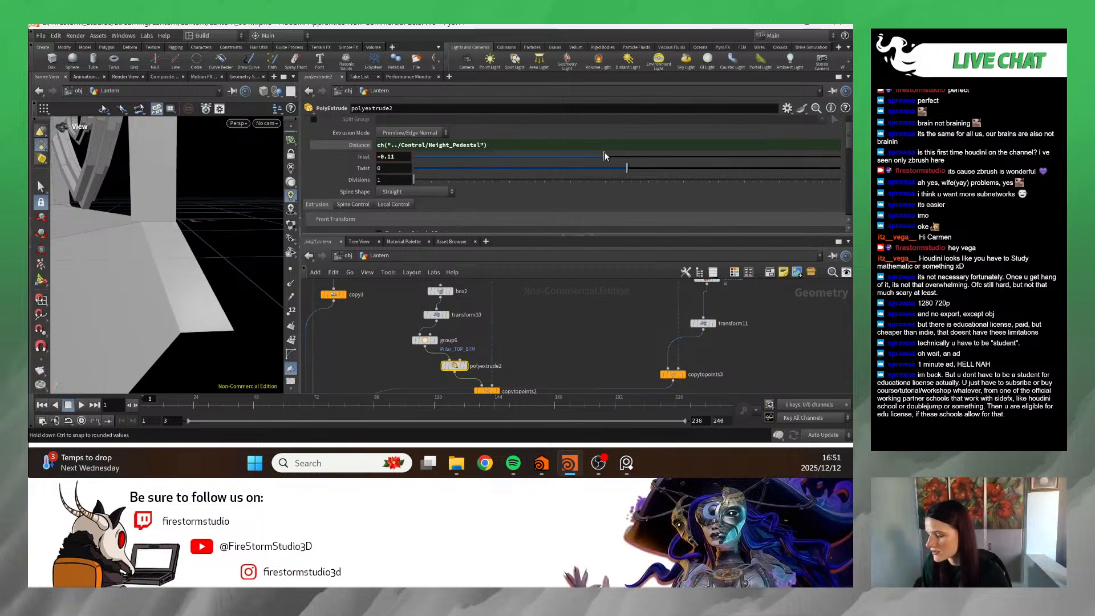
drag(222, 252, 199, 275)
scroll(205, 244, down, 5)
scroll(199, 275, up, 5)
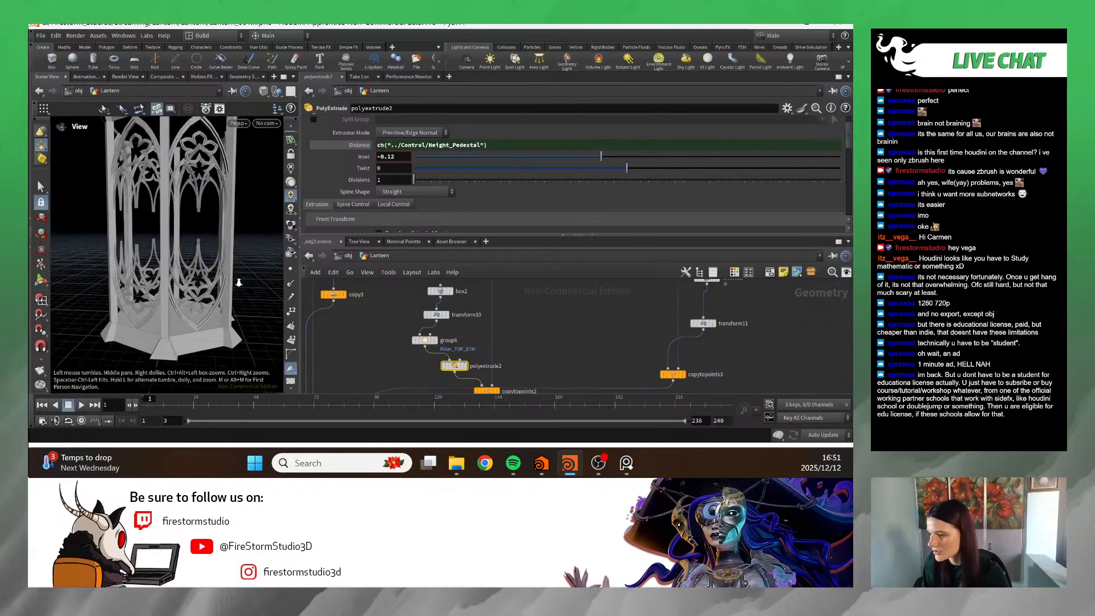
- Try an inset of -0.075 on polyextrude2 and check how the pillar bases look around the pedestal
drag(604, 160, 598, 159)
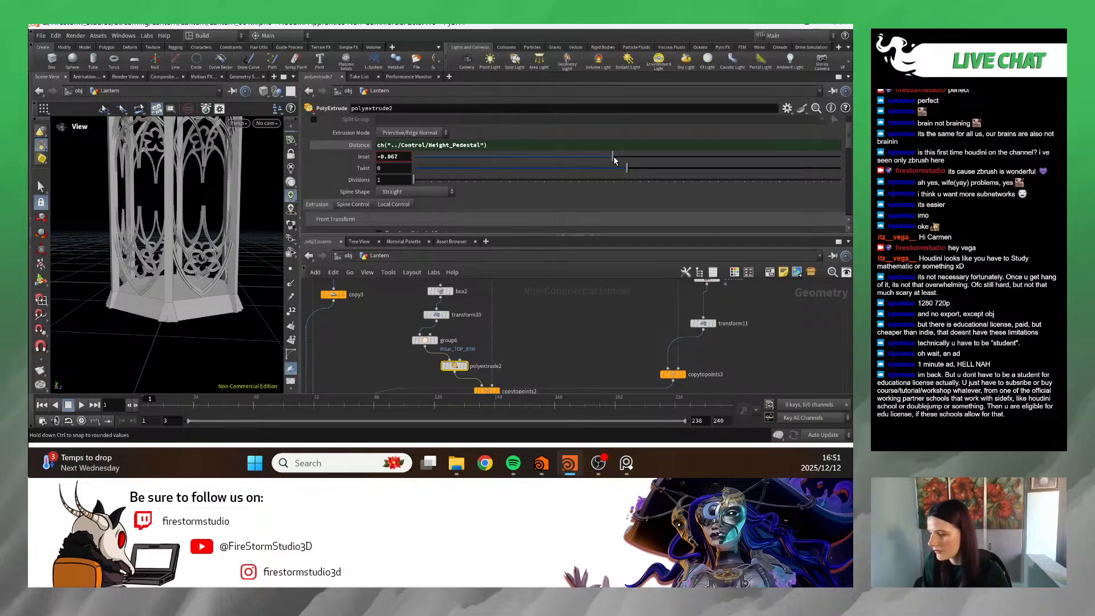
drag(299, 263, 293, 264)
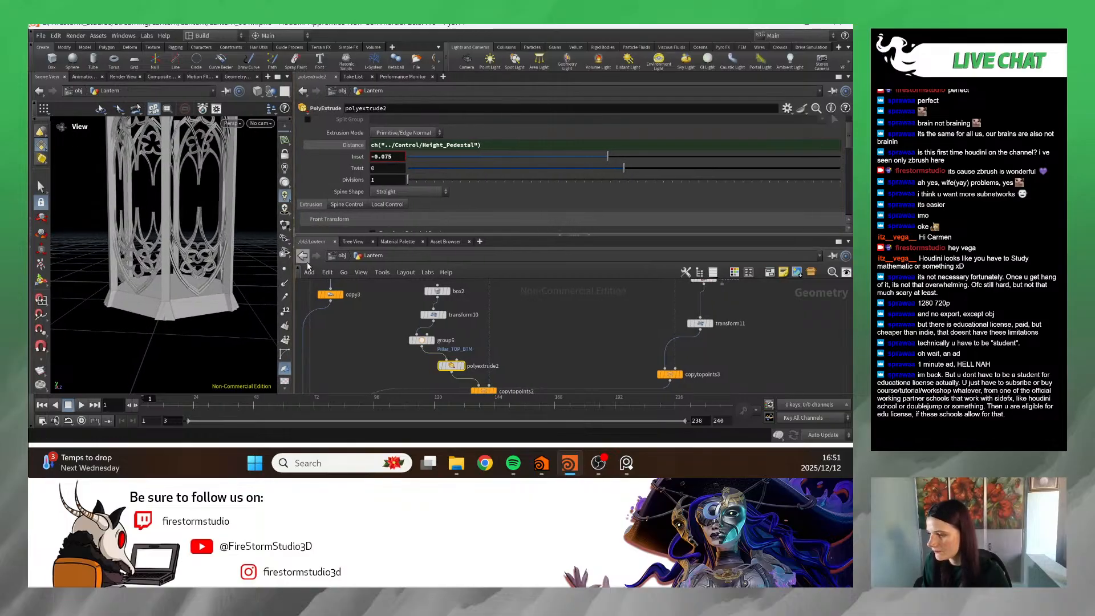
drag(223, 275, 179, 303)
- Examine the Extrusion, Spine Control and Local Control settings of polyextrude2, enlarging the parameter area for a better overview
scroll(390, 196, down, 2)
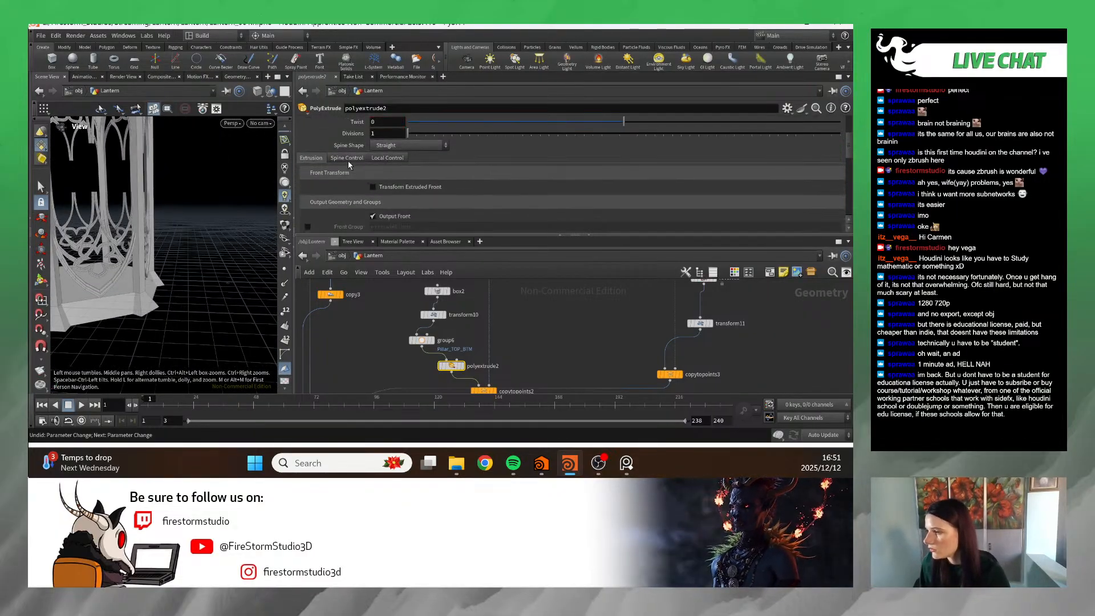
click(350, 157)
scroll(371, 168, down, 3)
scroll(391, 174, down, 5)
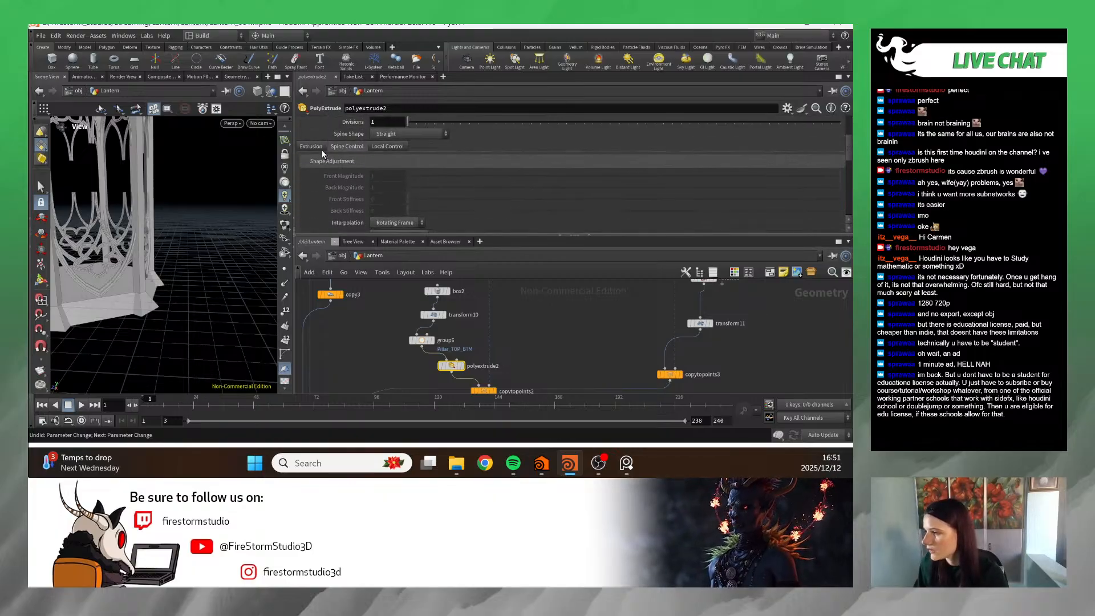
scroll(418, 196, down, 3)
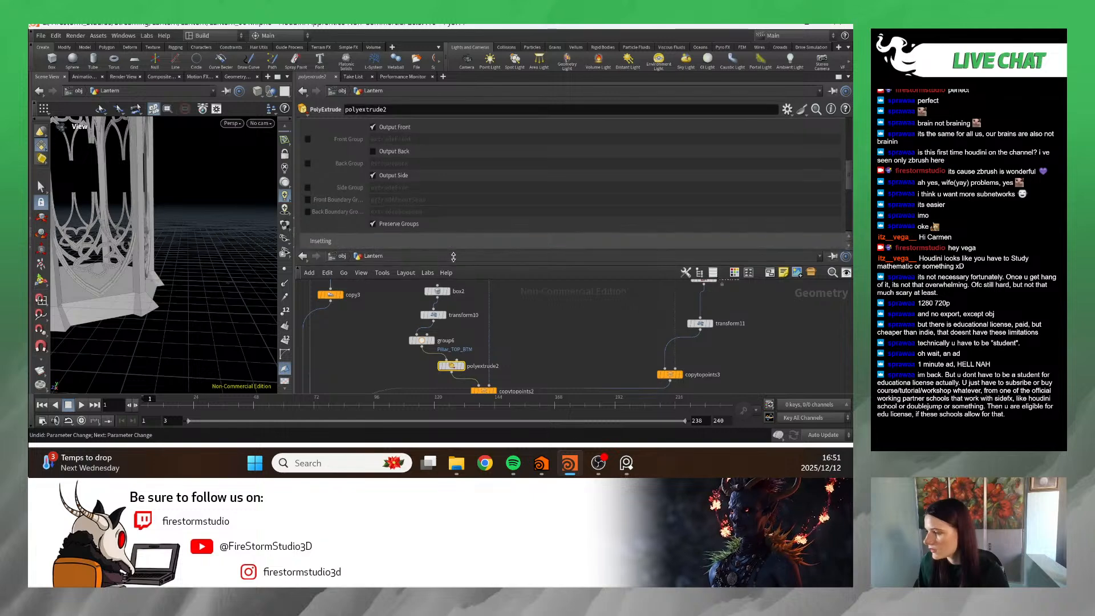
drag(447, 232, 440, 306)
scroll(426, 215, up, 3)
scroll(419, 178, up, 1)
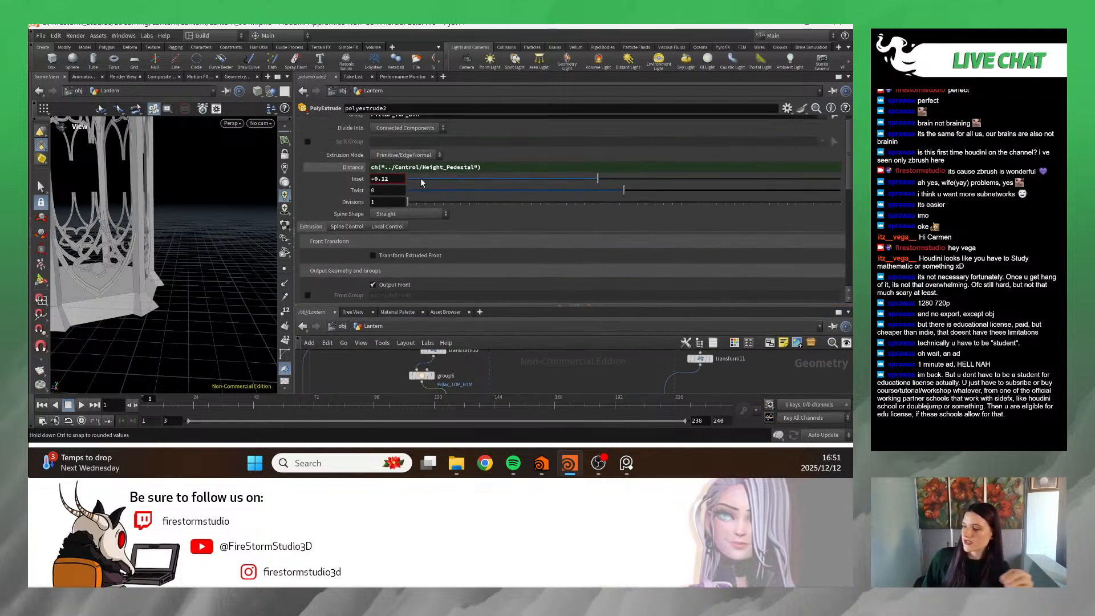
click(358, 226)
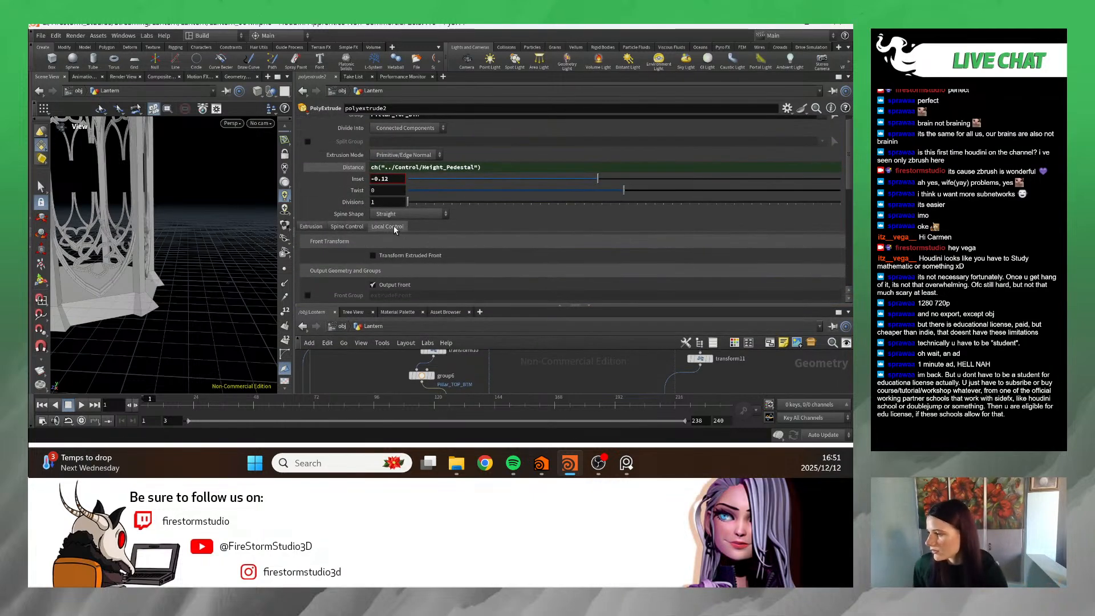
click(318, 226)
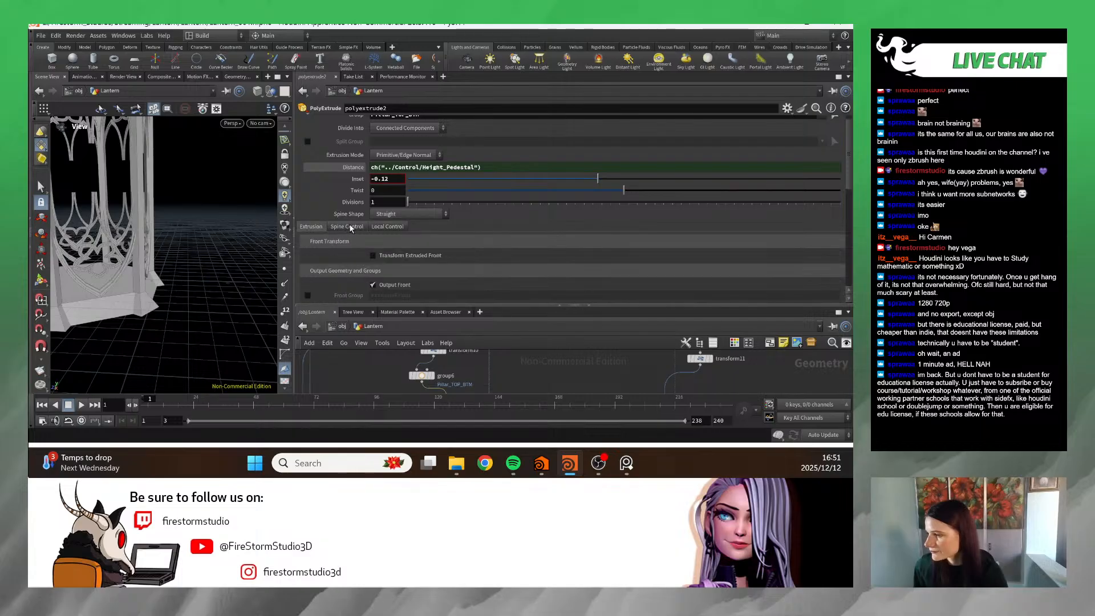
click(346, 227)
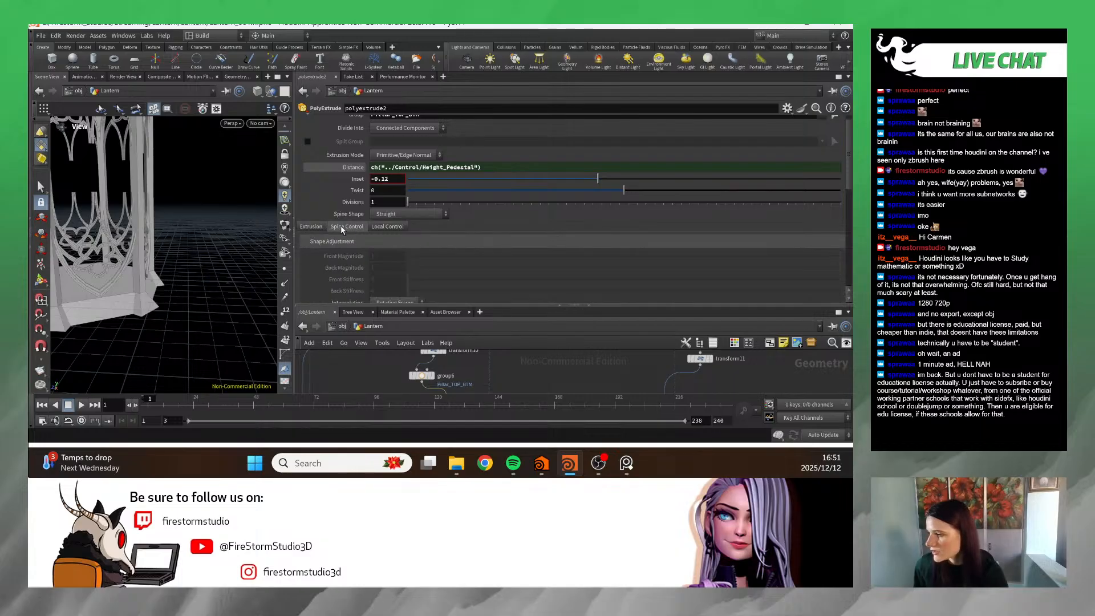
click(415, 213)
click(311, 227)
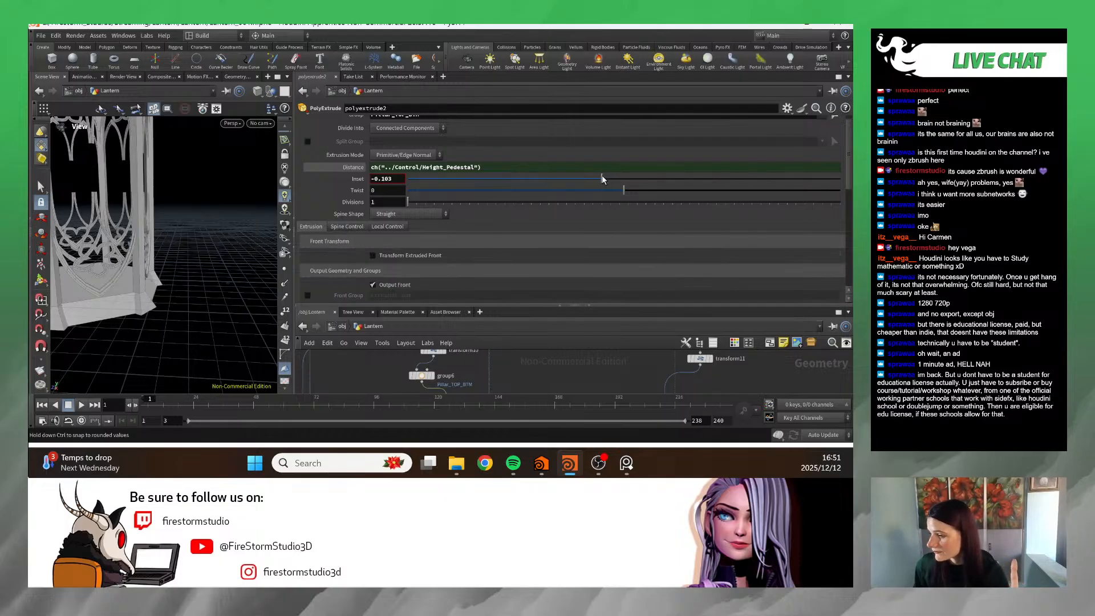
- Set the inset of polyextrude2 to -0.155 and check the flared pillar ends on the whole lantern
drag(602, 179, 592, 179)
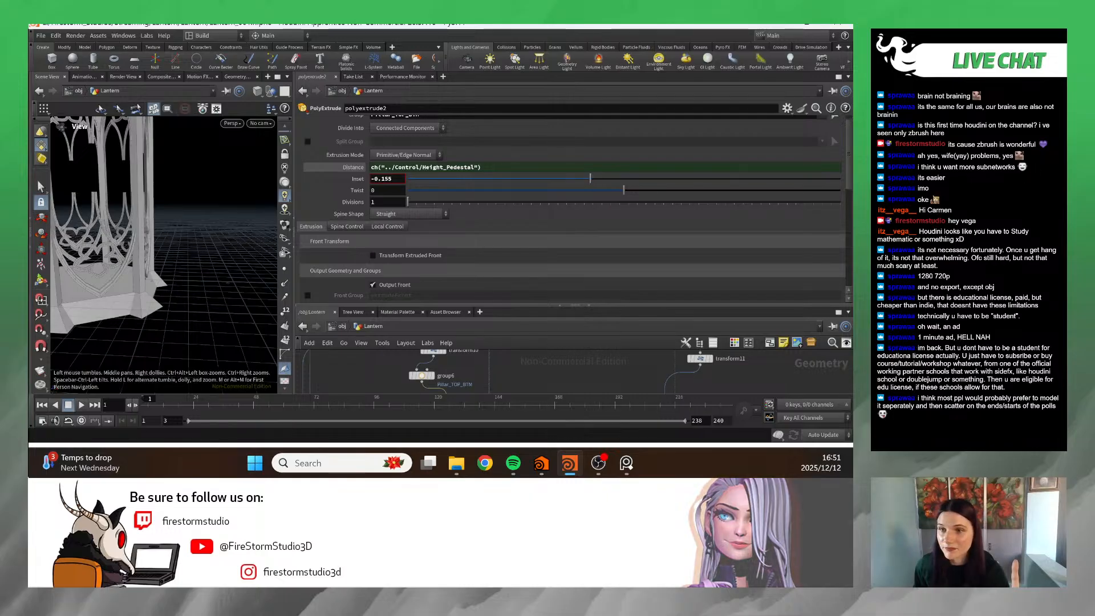
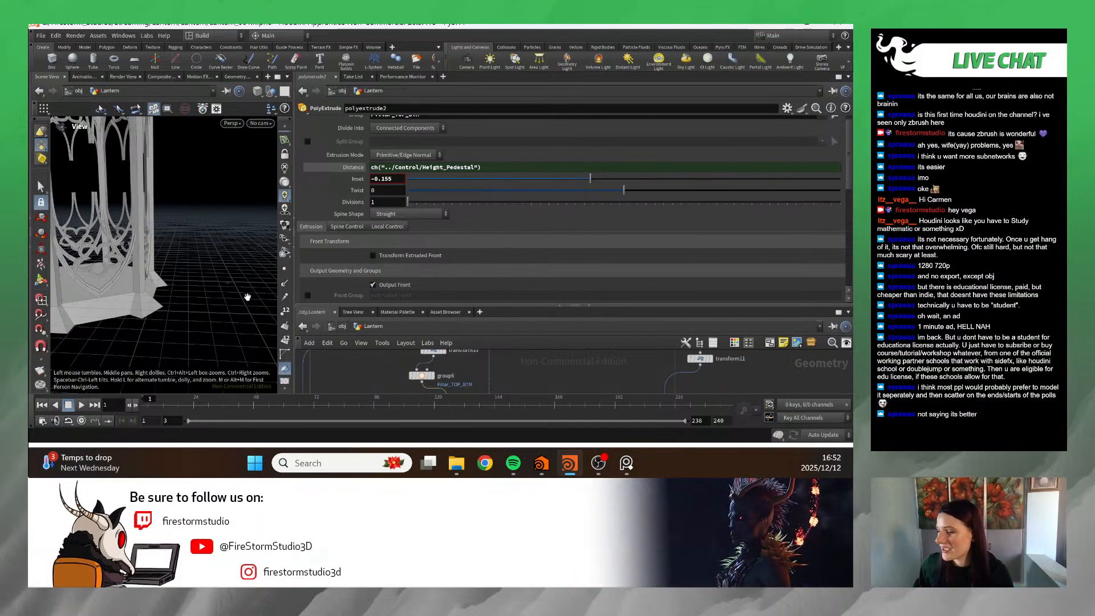
drag(247, 297, 127, 326)
scroll(195, 323, down, 3)
scroll(197, 247, up, 4)
mouse_move(197, 247)
mouse_down()
mouse_move(178, 184)
mouse_move(177, 246)
mouse_move(160, 245)
mouse_move(179, 299)
mouse_move(180, 252)
mouse_up()
scroll(178, 184, down, 2)
scroll(178, 183, up, 3)
scroll(148, 218, down, 4)
- Set polyextrude2's spine shape to Curved with 3 divisions and try a stronger inset of -0.241 on the pillar ends
click(399, 214)
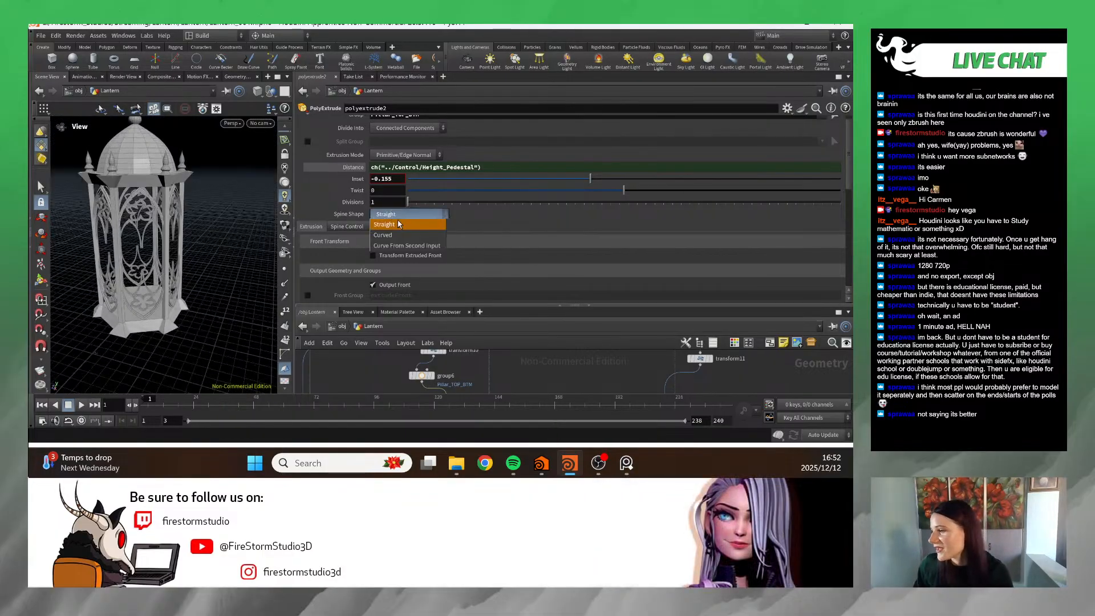
click(401, 237)
scroll(220, 238, up, 5)
scroll(220, 238, down, 5)
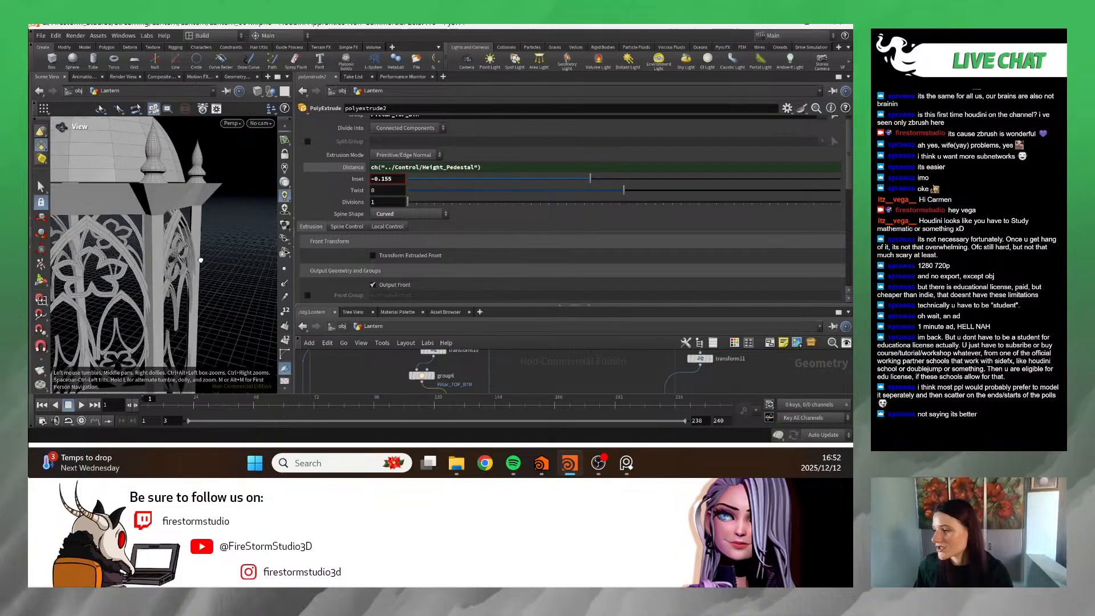
drag(618, 194, 611, 191)
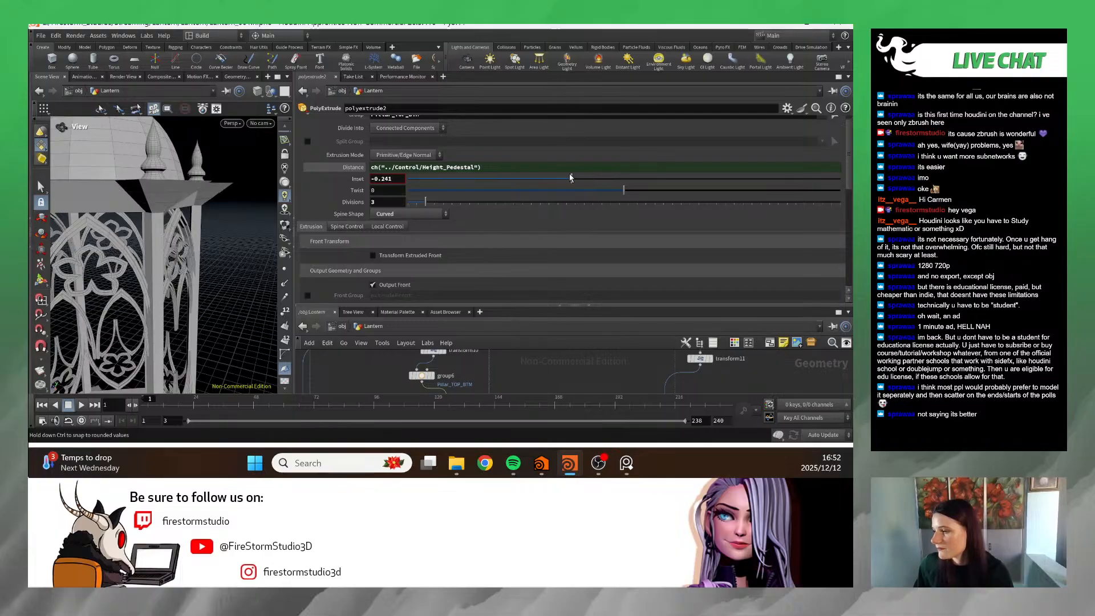
- Set polyextrude2's spine shape back to Straight with the inset at -0.155, and check the lantern from several distances
click(404, 213)
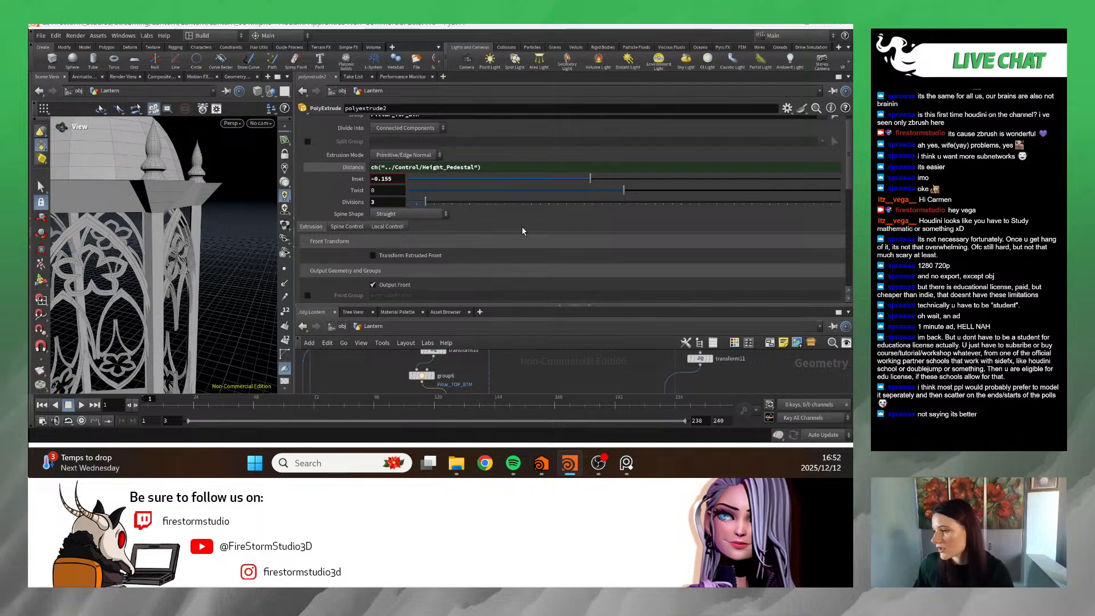
scroll(217, 280, down, 10)
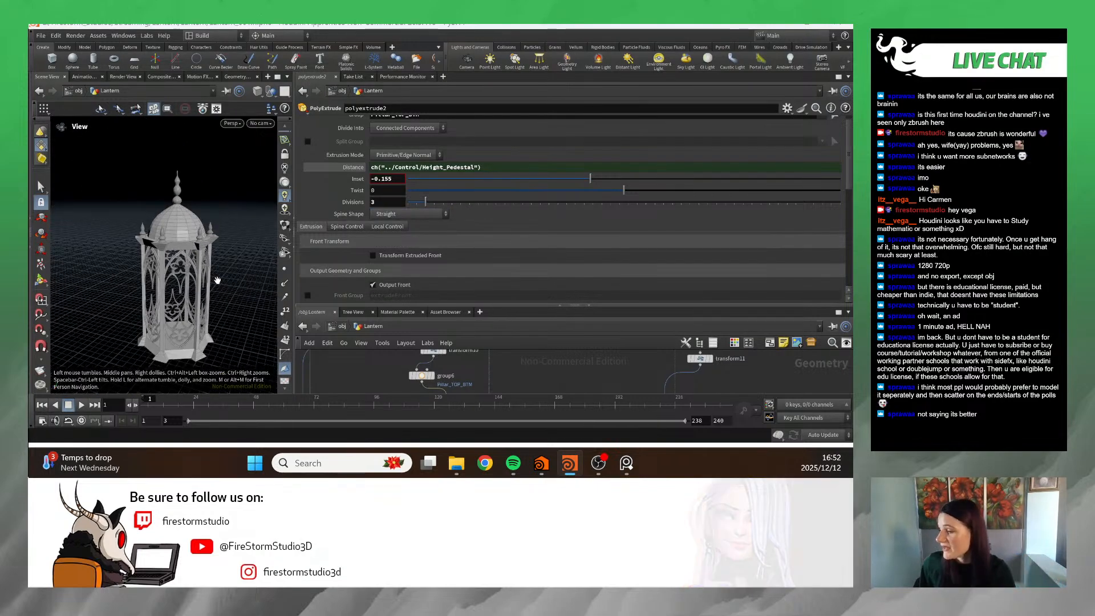
scroll(218, 280, up, 10)
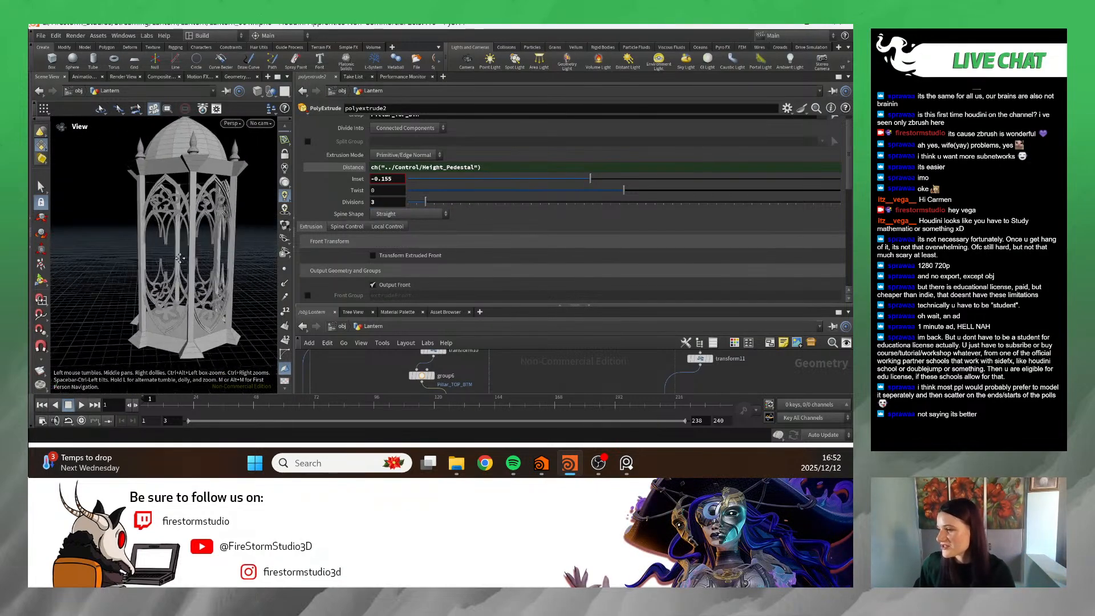
scroll(179, 257, down, 8)
- Look through polyextrude2's Local Control and Spine Control options and try a thickness scale of 0.768
click(387, 226)
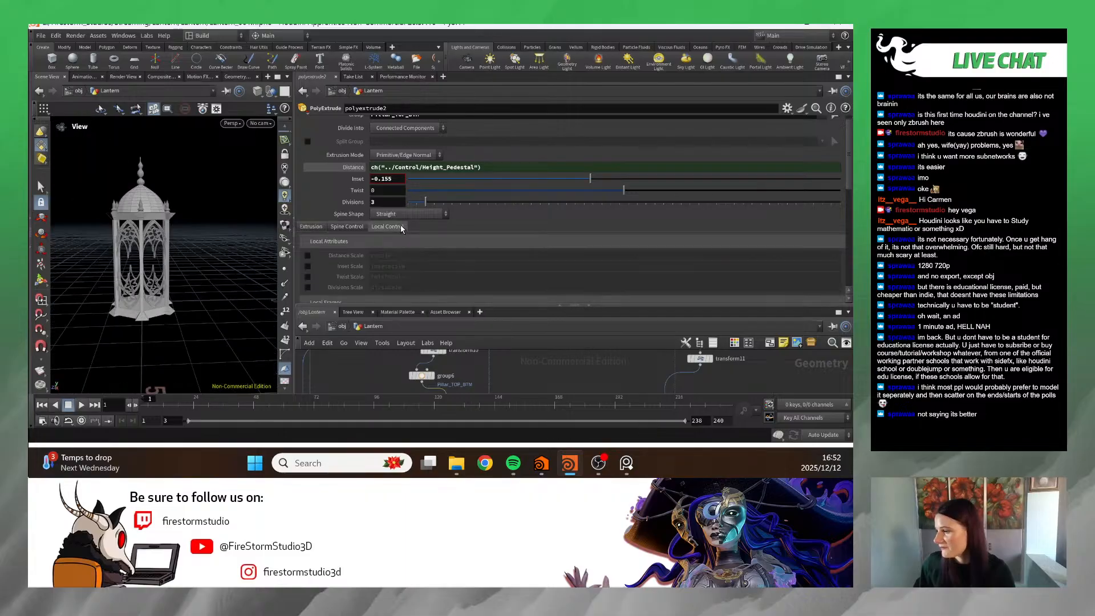
click(348, 227)
scroll(371, 259, down, 2)
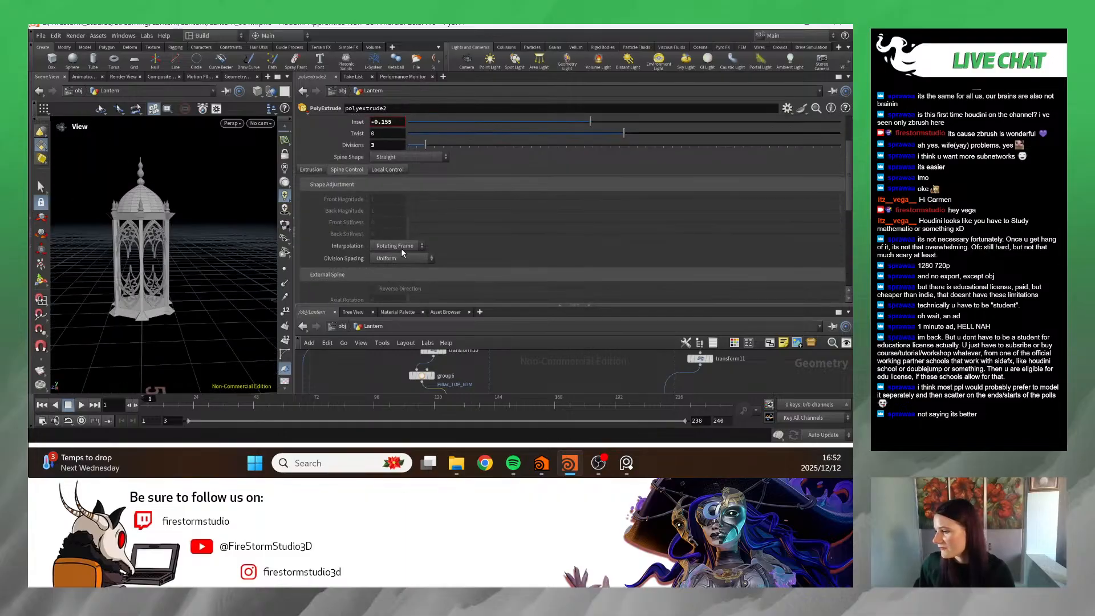
click(405, 246)
click(410, 259)
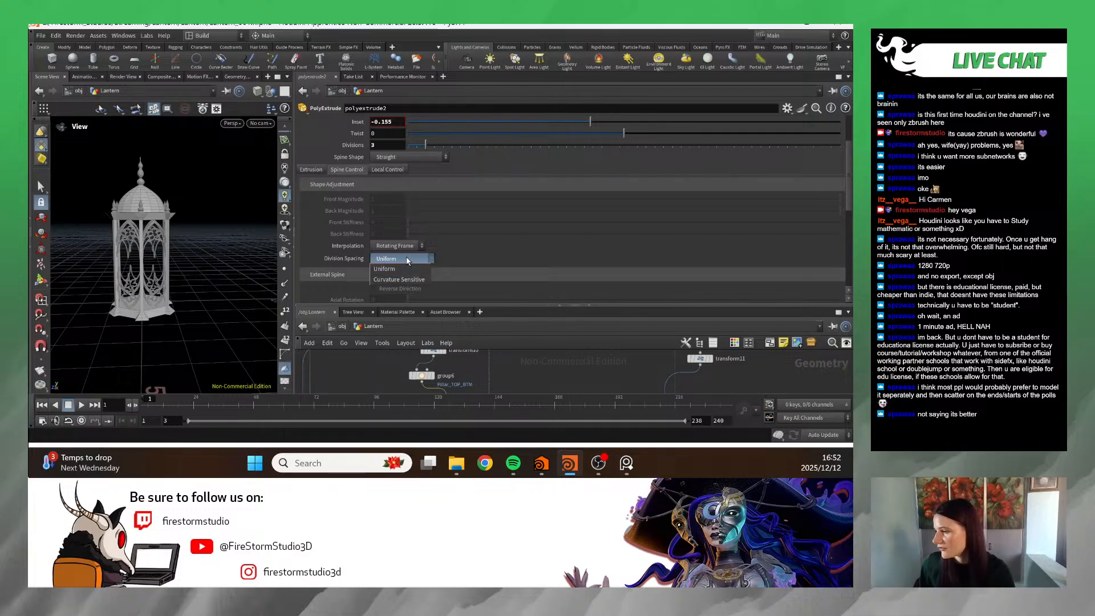
click(412, 258)
scroll(412, 258, down, 2)
scroll(412, 255, down, 2)
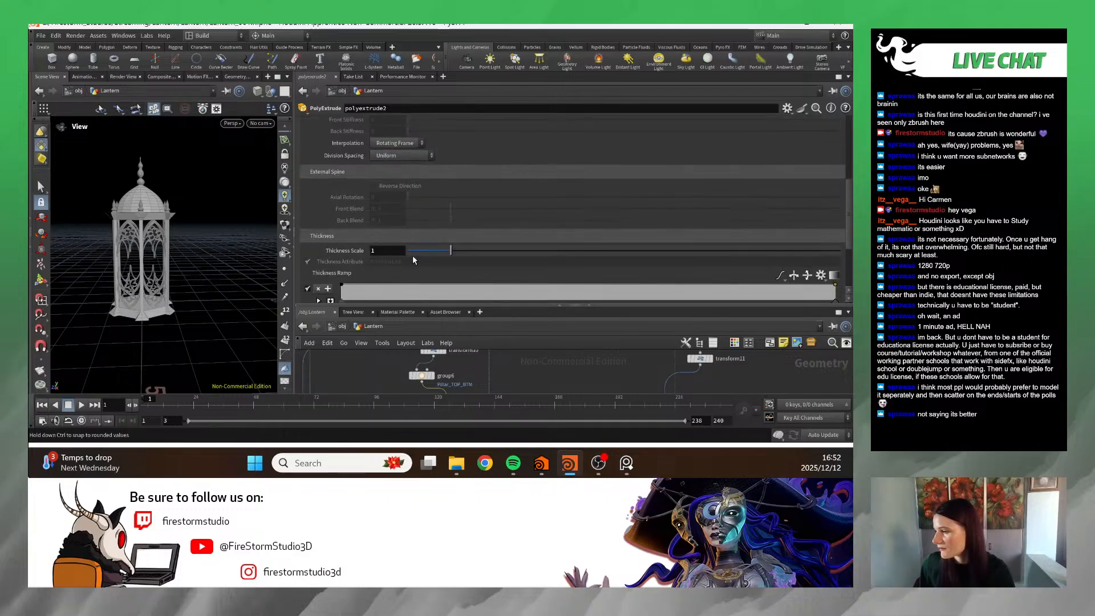
scroll(412, 254, down, 3)
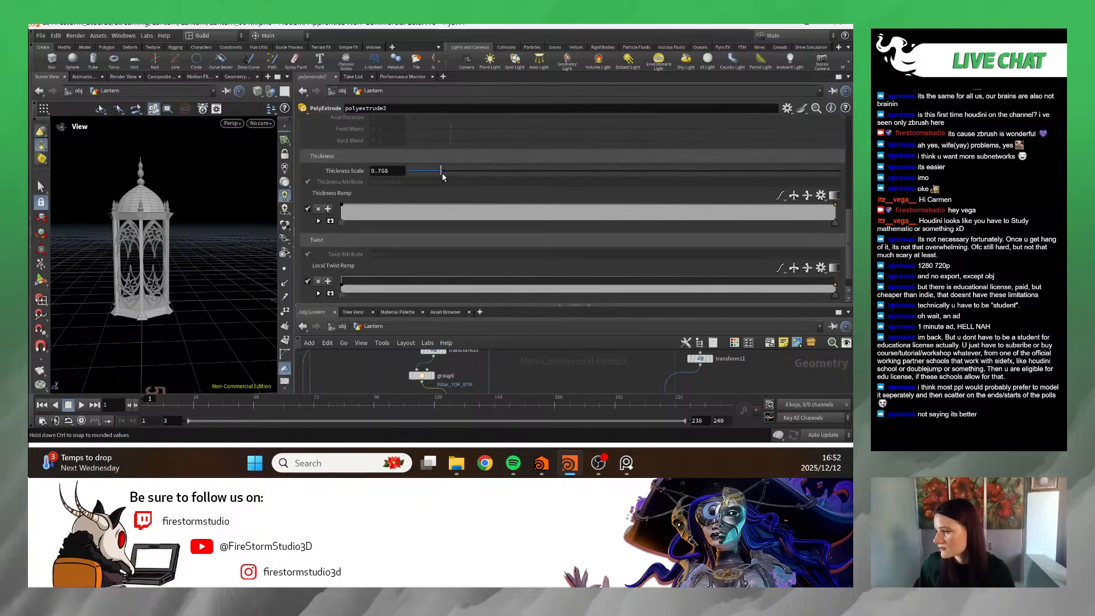
- Add a point near the start of polyextrude2's thickness ramp, lower it slightly, and inspect the pillar bases
scroll(171, 257, up, 5)
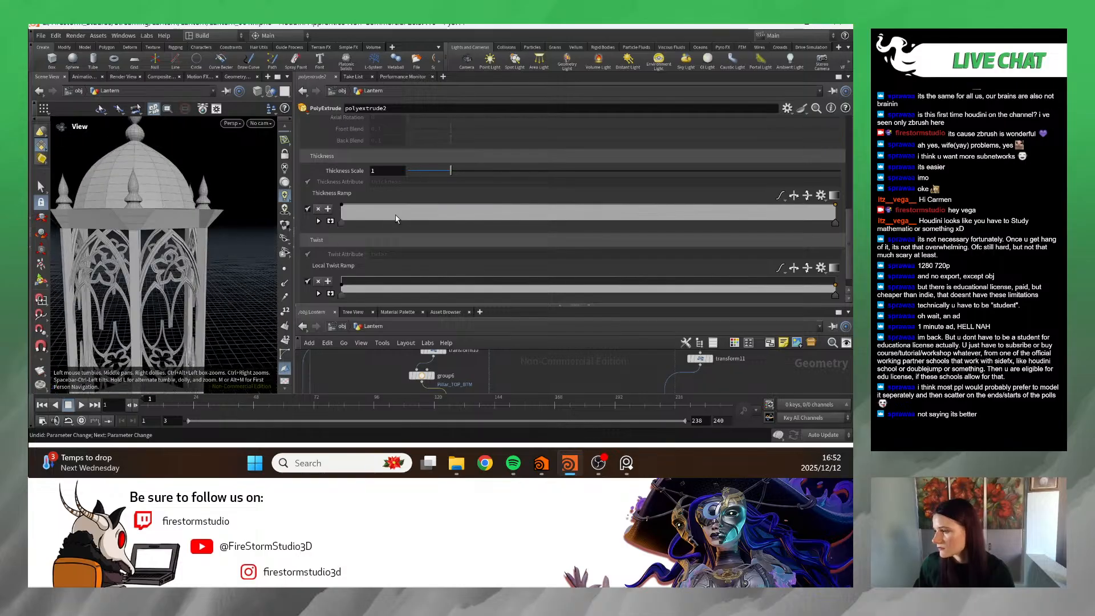
click(416, 213)
drag(416, 214, 417, 210)
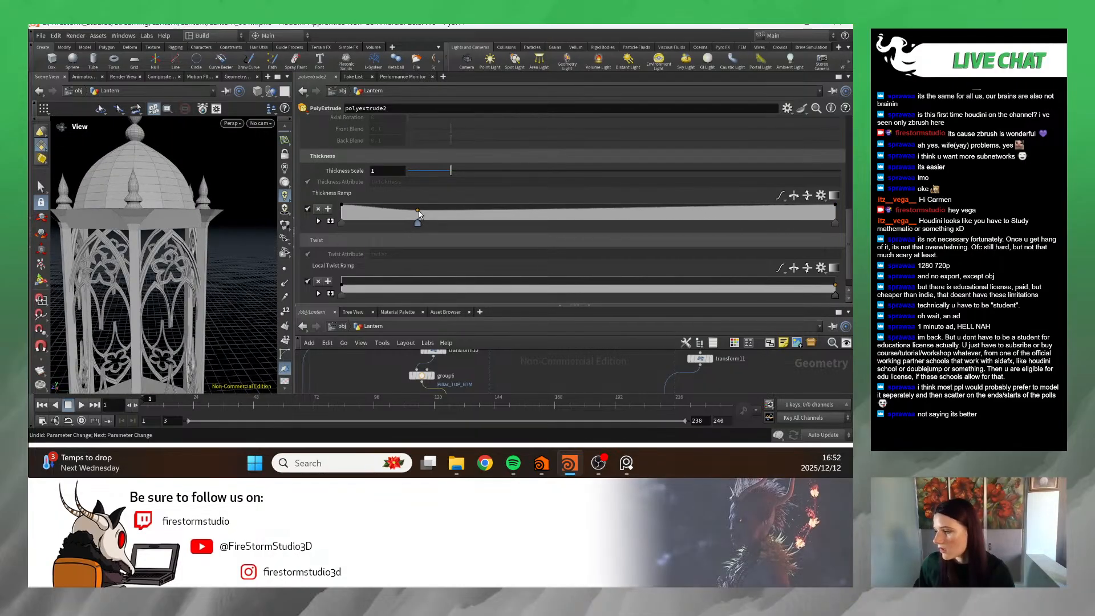
scroll(202, 263, down, 5)
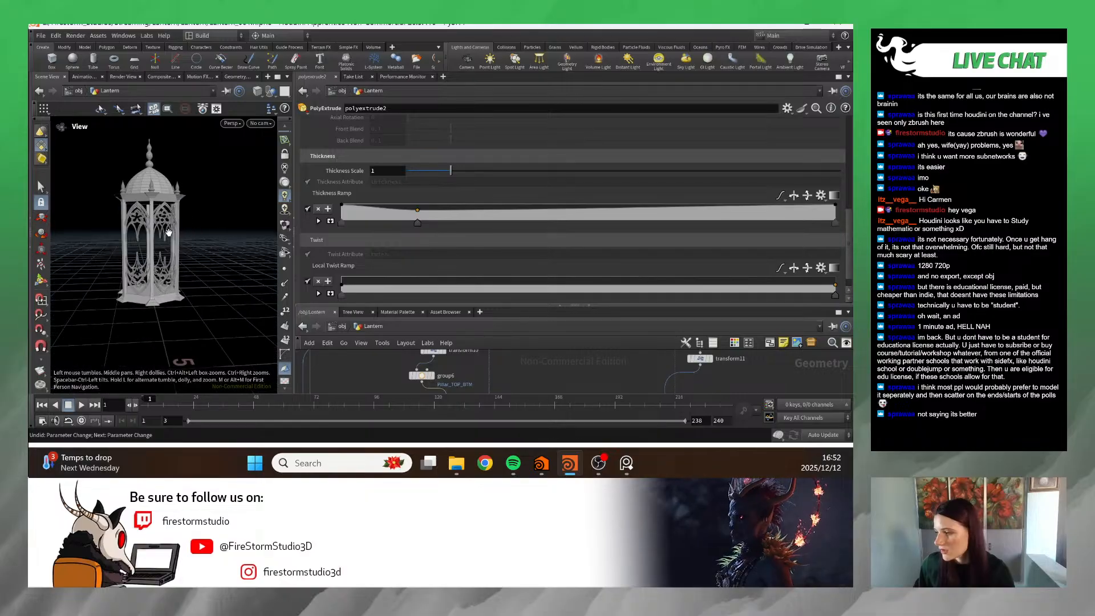
scroll(211, 292, up, 3)
scroll(211, 293, down, 3)
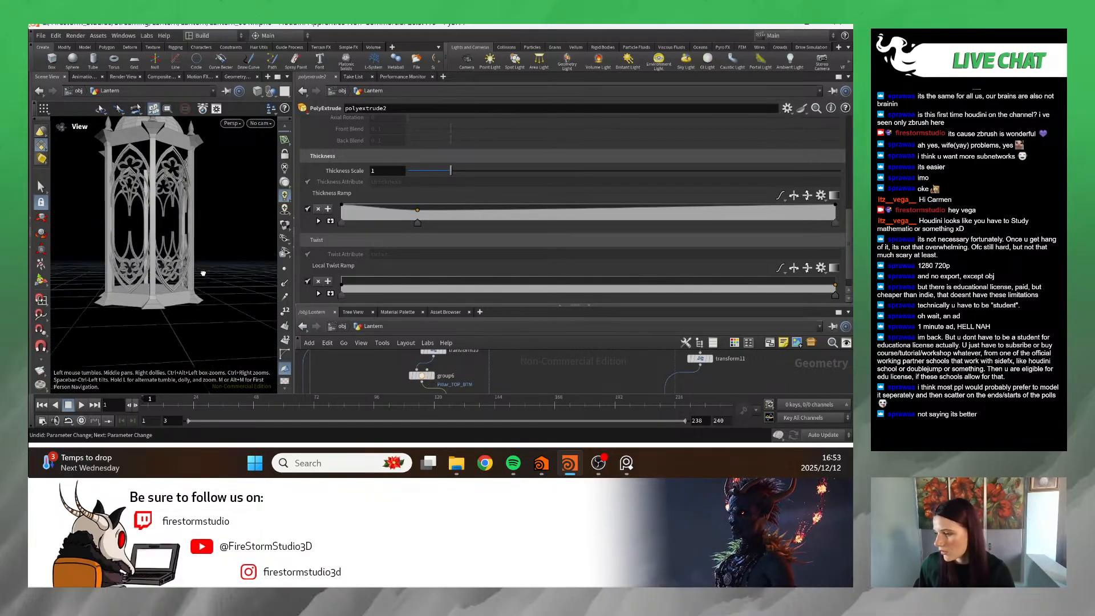
scroll(216, 308, up, 5)
scroll(216, 308, up, 3)
scroll(415, 284, down, 1)
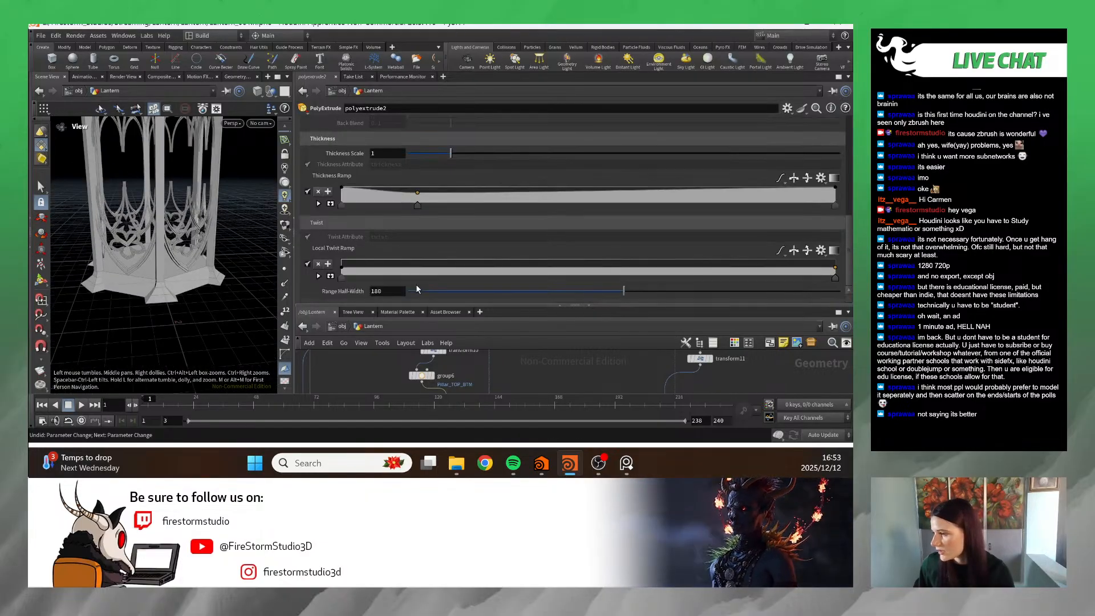
- Set the inset of polyextrude2 to -0.104 and inspect the pillar ends at the roof and pedestal
scroll(433, 213, up, 10)
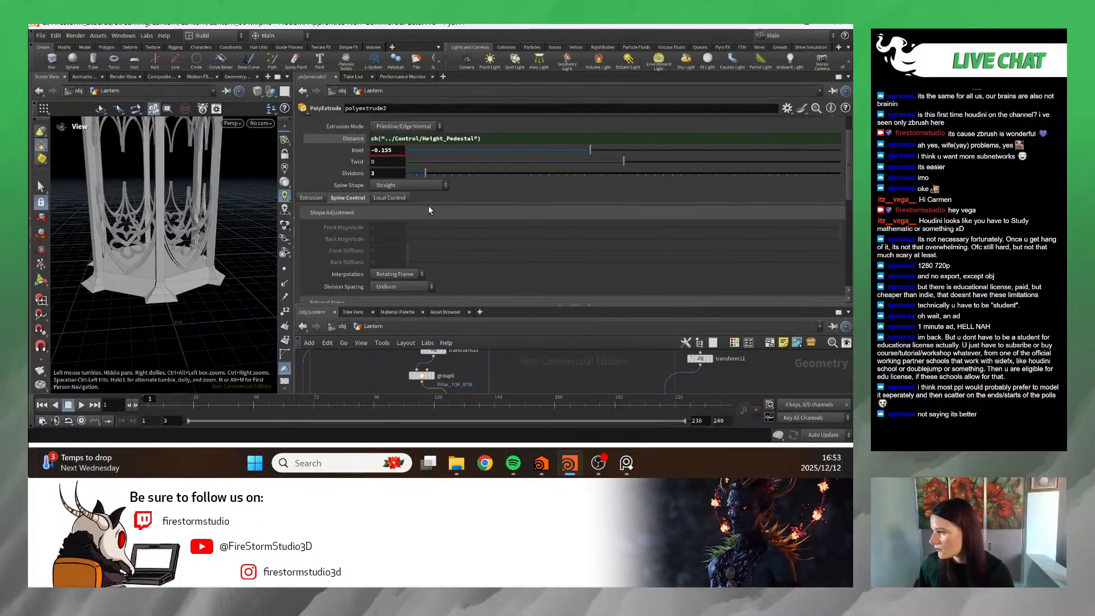
drag(91, 233, 197, 278)
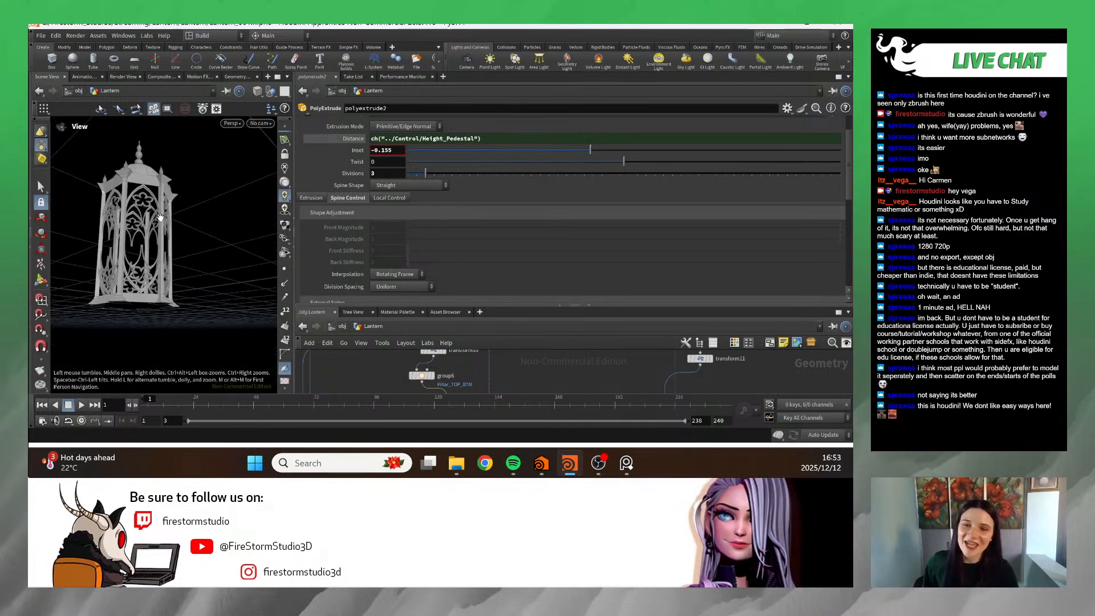
scroll(184, 201, up, 6)
scroll(189, 261, down, 8)
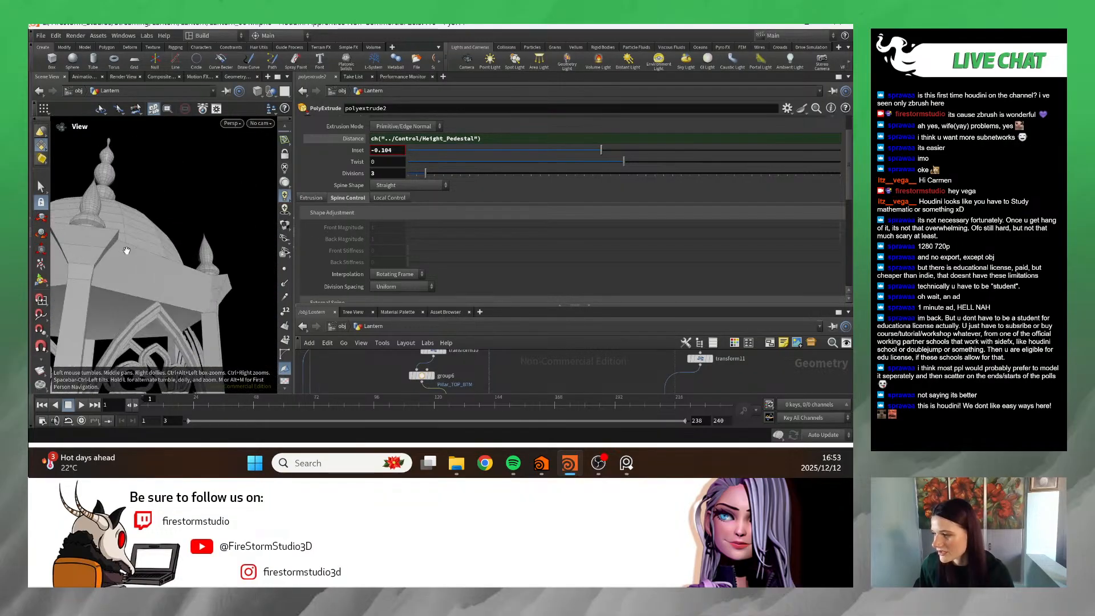
drag(126, 251, 179, 215)
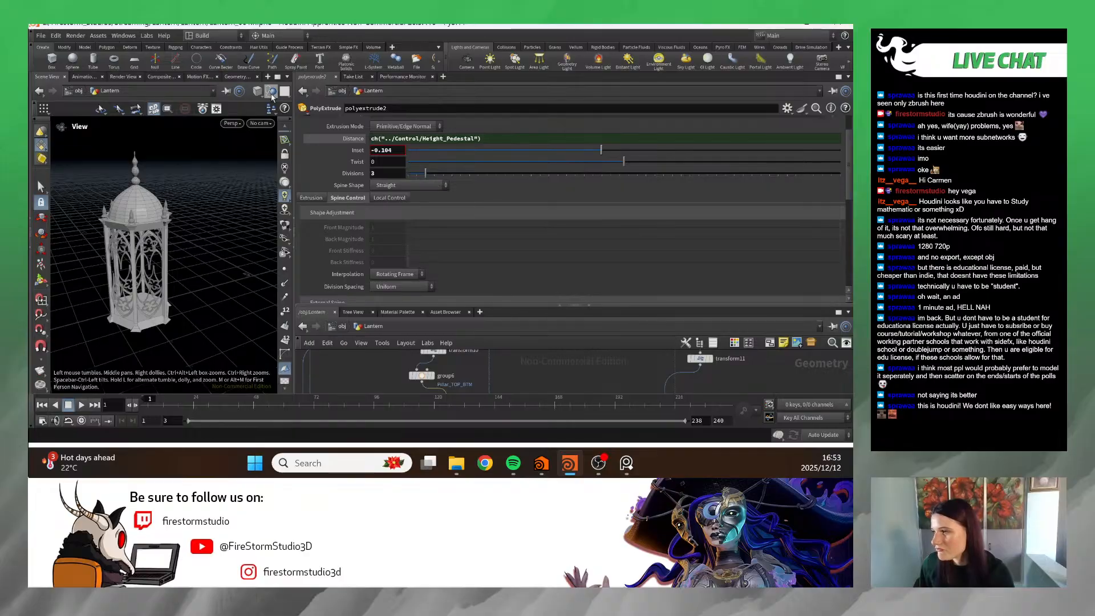
- Change the viewport shading to Flat Shaded and review the whole lantern from several angles
click(258, 91)
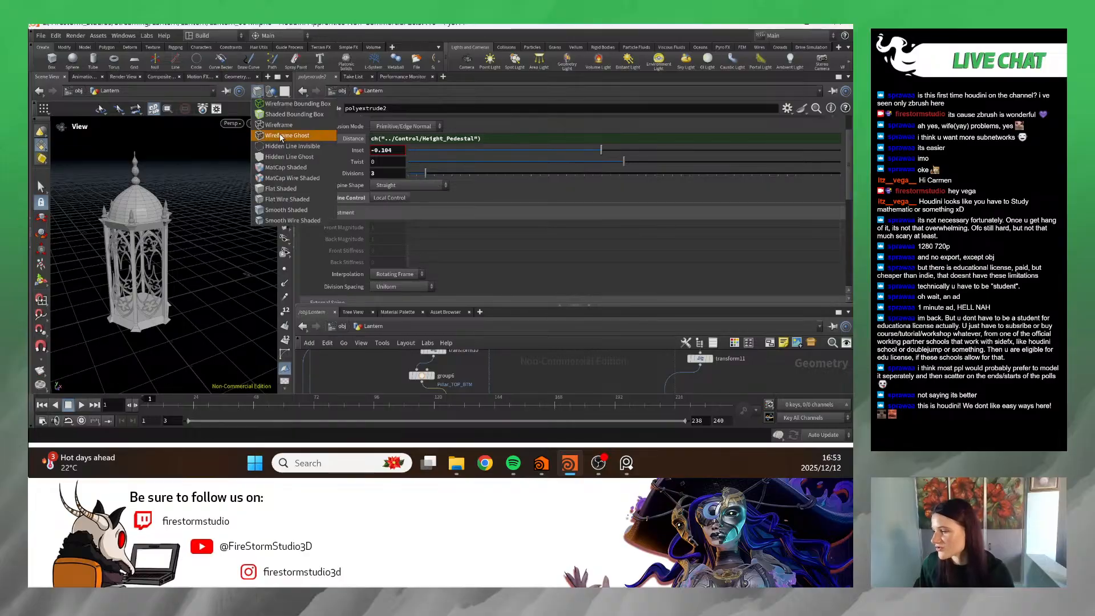
click(293, 190)
mouse_move(136, 182)
mouse_down()
mouse_move(144, 232)
mouse_move(118, 257)
mouse_up()
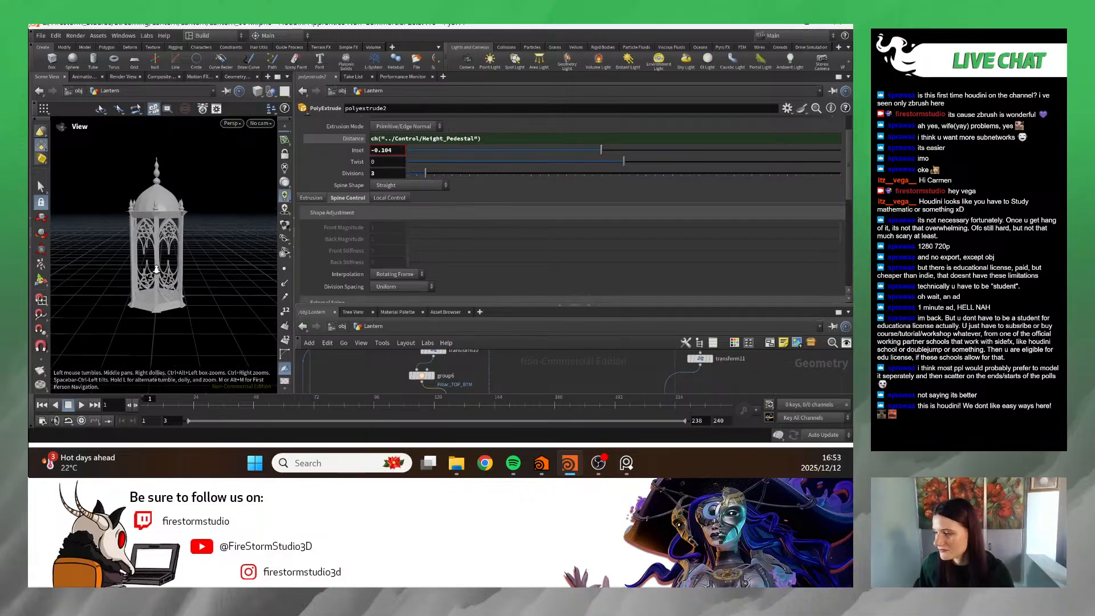
drag(204, 264, 231, 266)
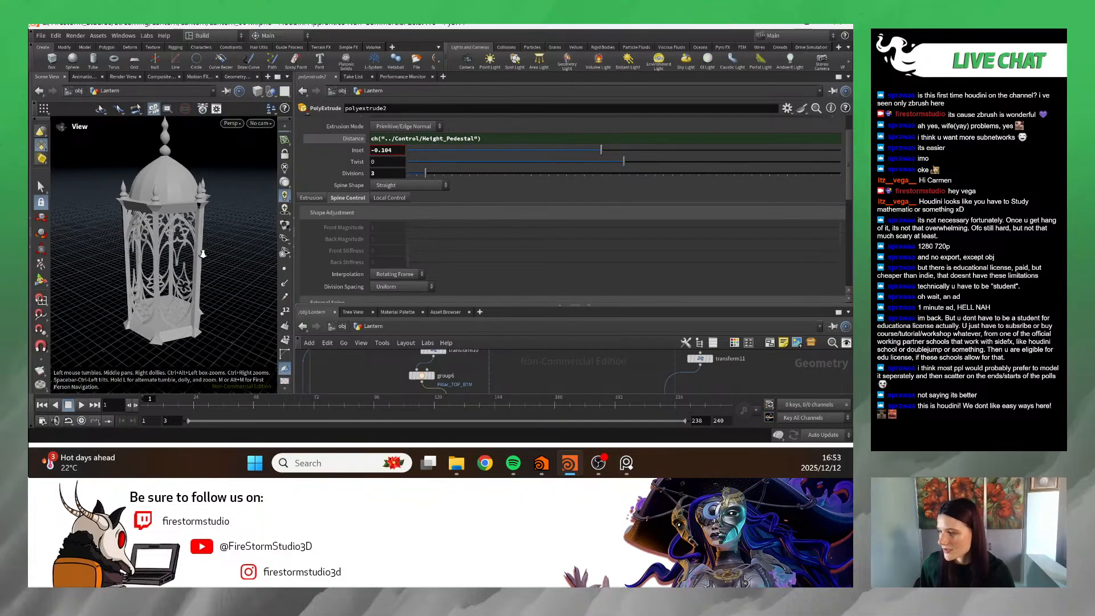
- Review the lantern's overall proportions from close up and far away, comparing the roof, window tracery, pillars and pedestal
drag(170, 243, 125, 230)
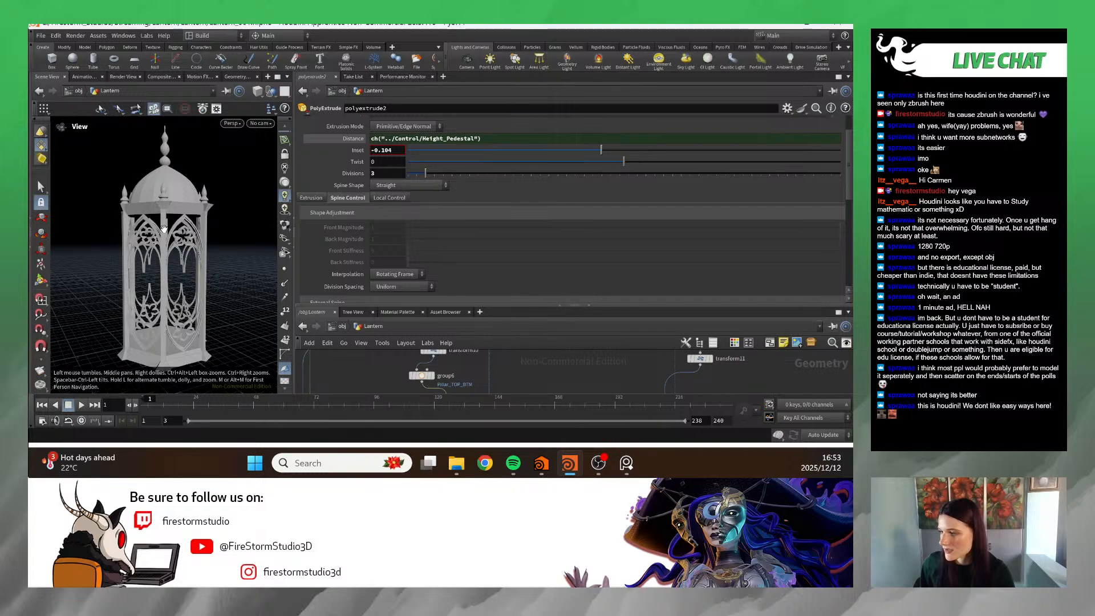
drag(250, 238, 159, 240)
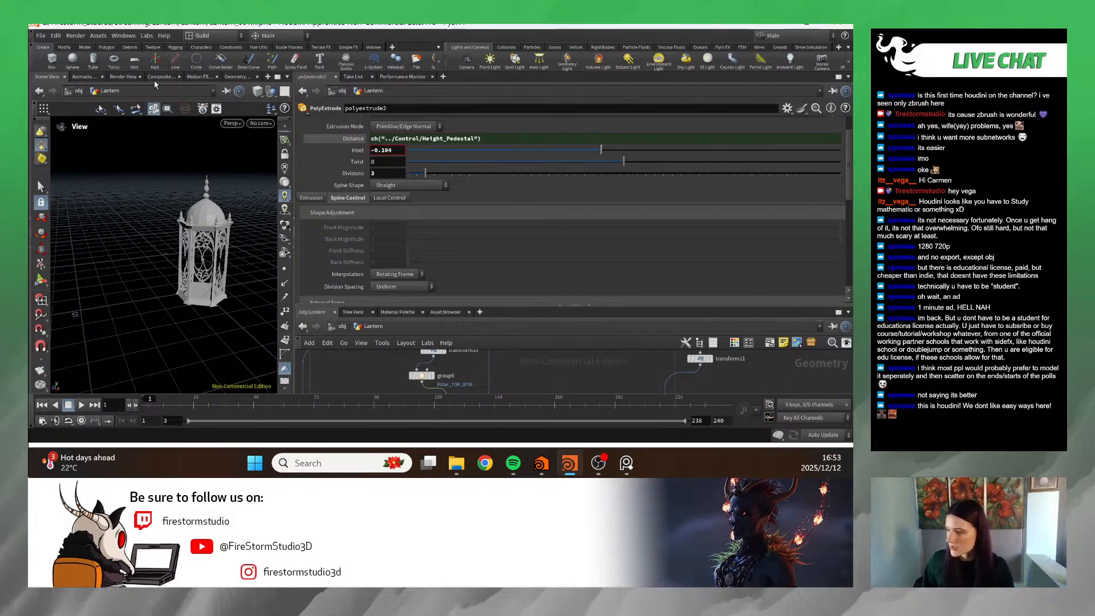
scroll(158, 239, up, 6)
scroll(189, 226, up, 5)
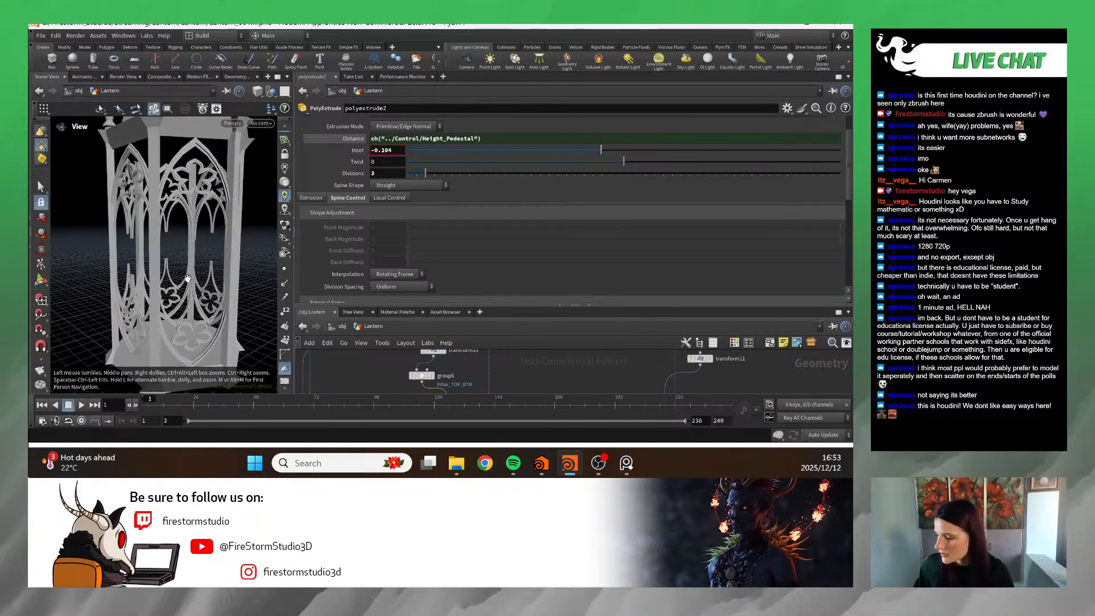
scroll(204, 282, down, 8)
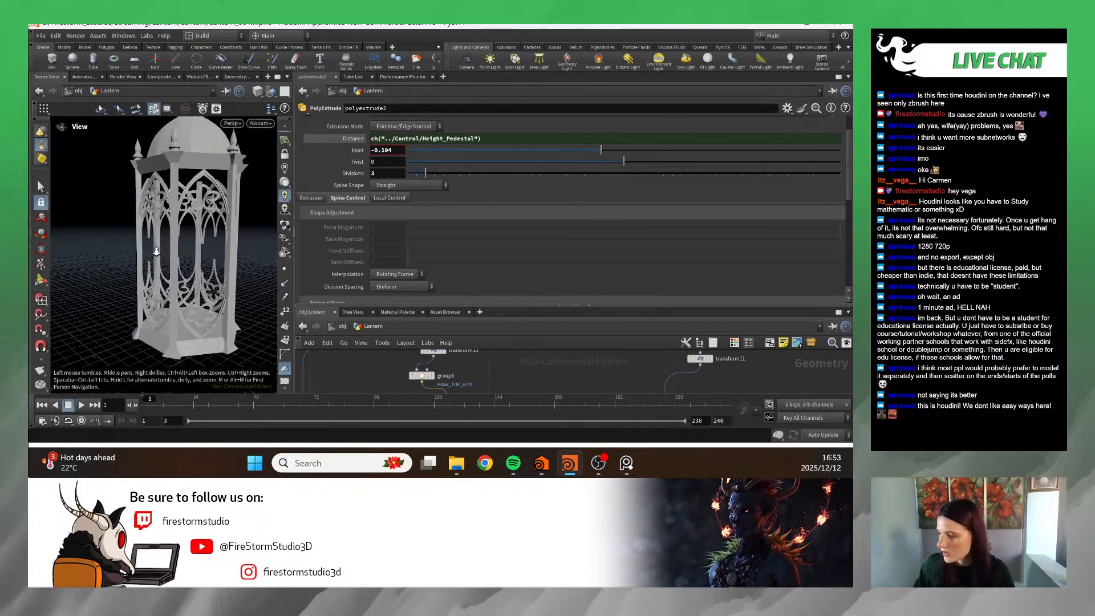
scroll(151, 271, up, 4)
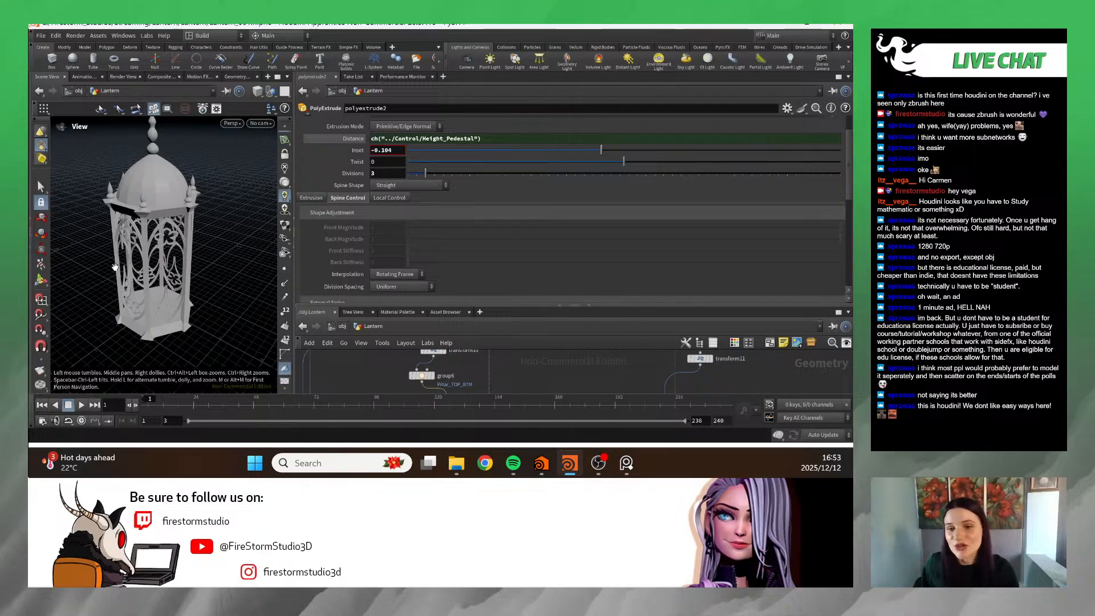
drag(196, 291, 211, 259)
scroll(194, 237, up, 5)
scroll(183, 257, down, 5)
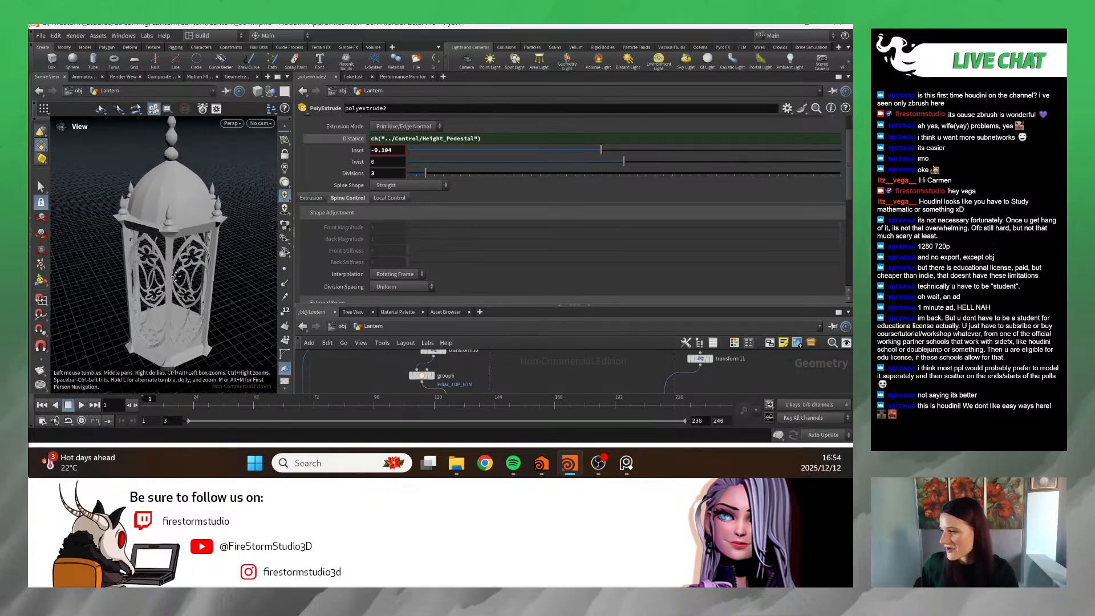
drag(195, 296, 145, 285)
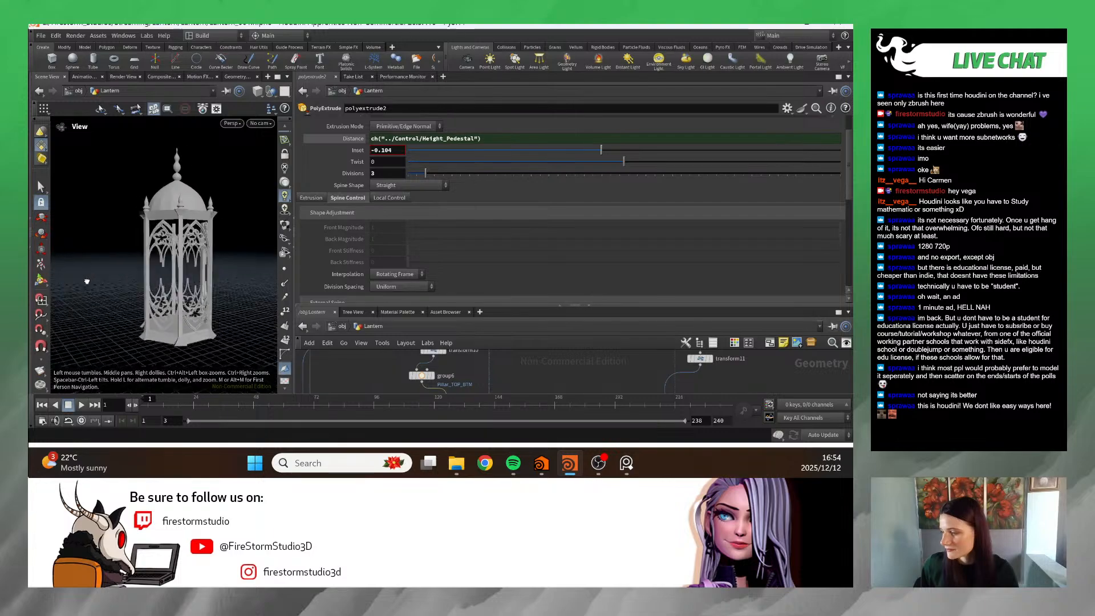
scroll(196, 257, down, 5)
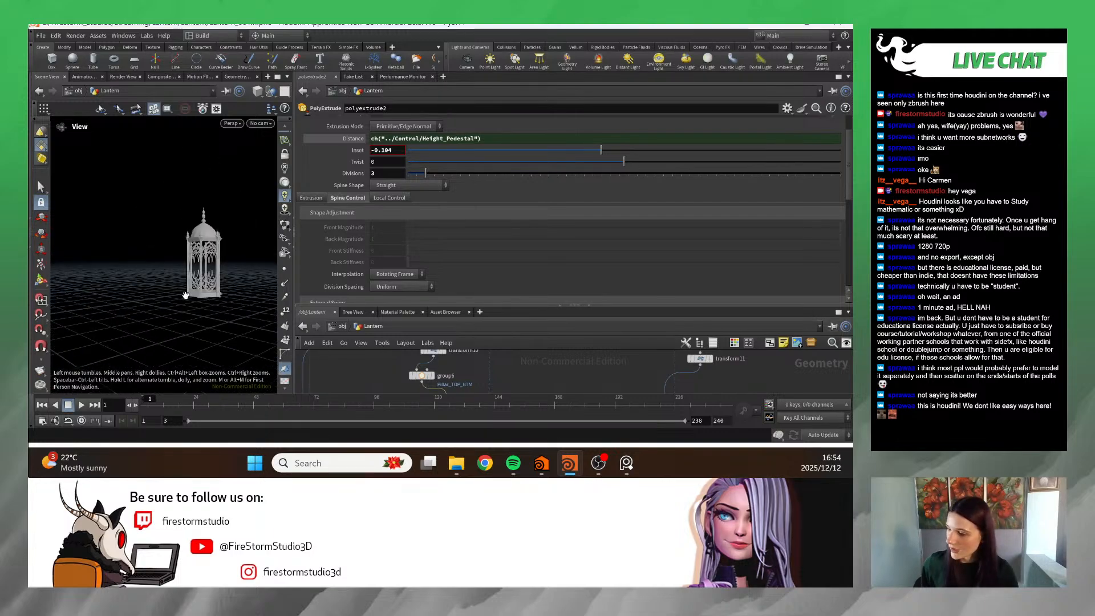
drag(196, 259, 234, 266)
scroll(188, 333, up, 5)
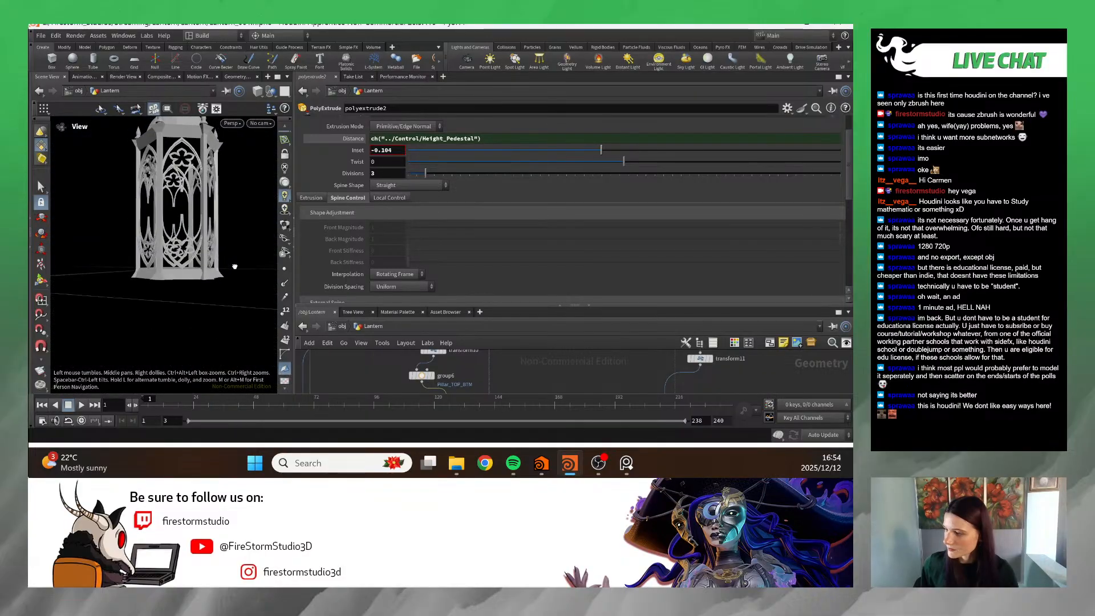
- Enlarge the network editor by shrinking the parameter pane above it, and locate the nodes around merge3 and the copy nodes
middle_drag(604, 366, 522, 377)
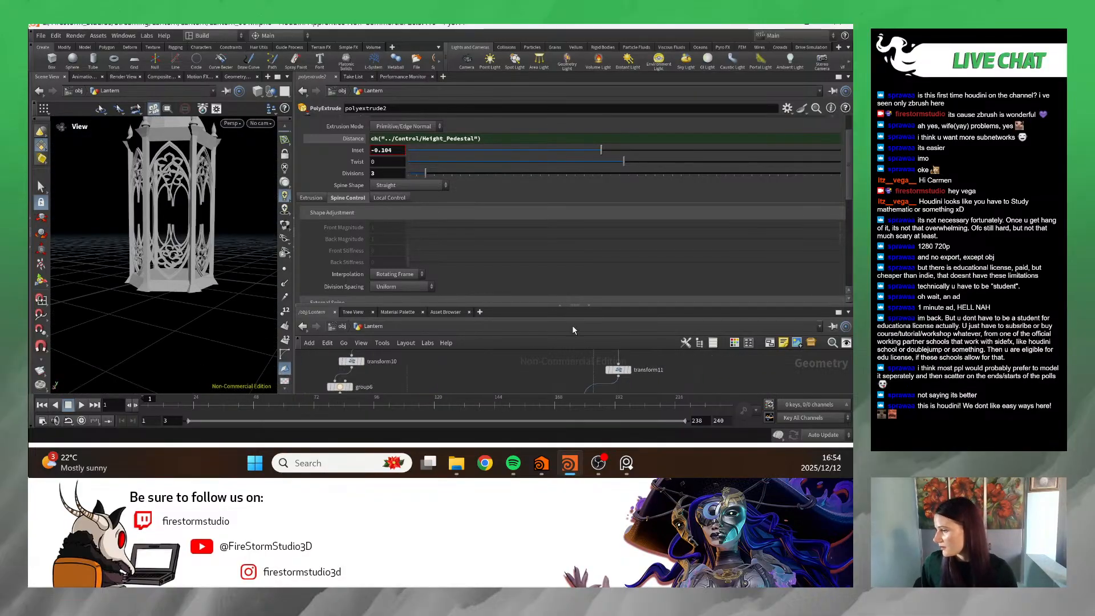
drag(573, 303, 558, 162)
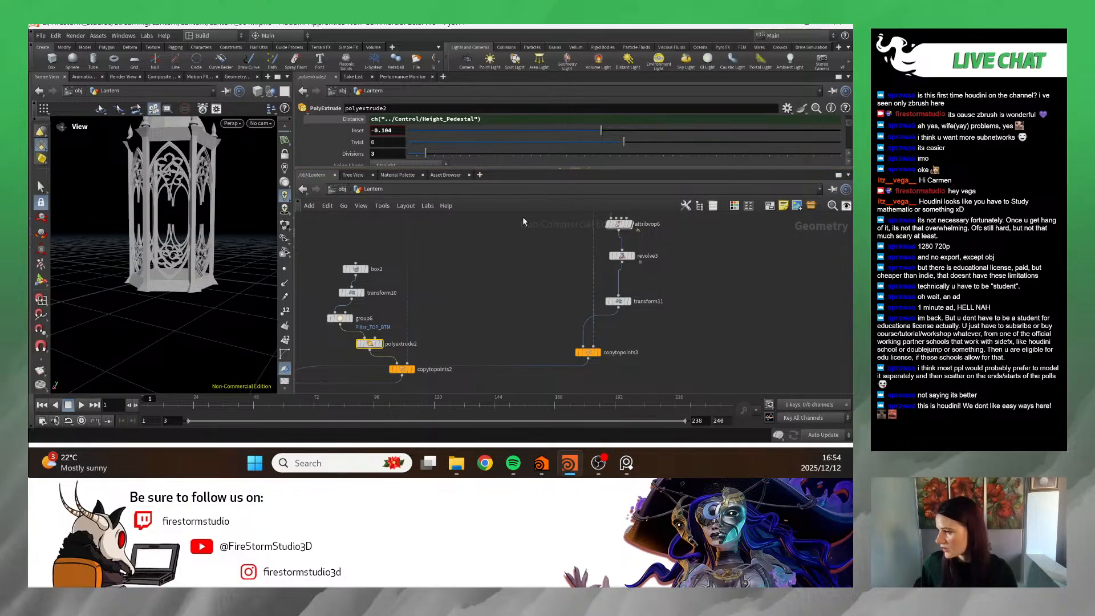
middle_drag(522, 221, 602, 304)
- Inspect the gap between the upper and lower window tracery and the pillar bases from several angles
scroll(223, 289, up, 6)
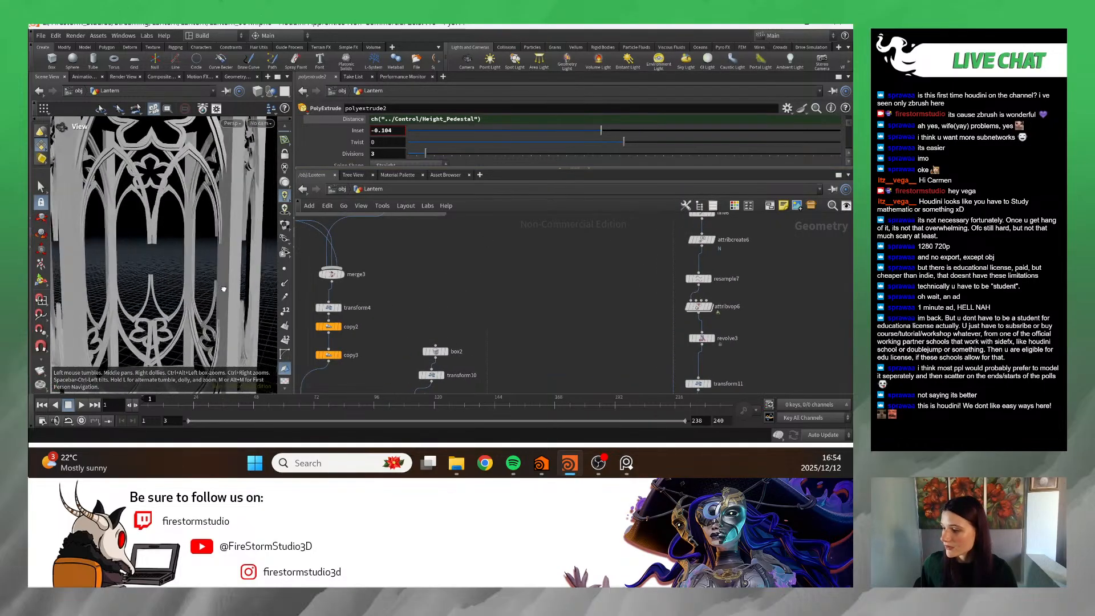
drag(223, 289, 135, 256)
right_drag(134, 256, 44, 215)
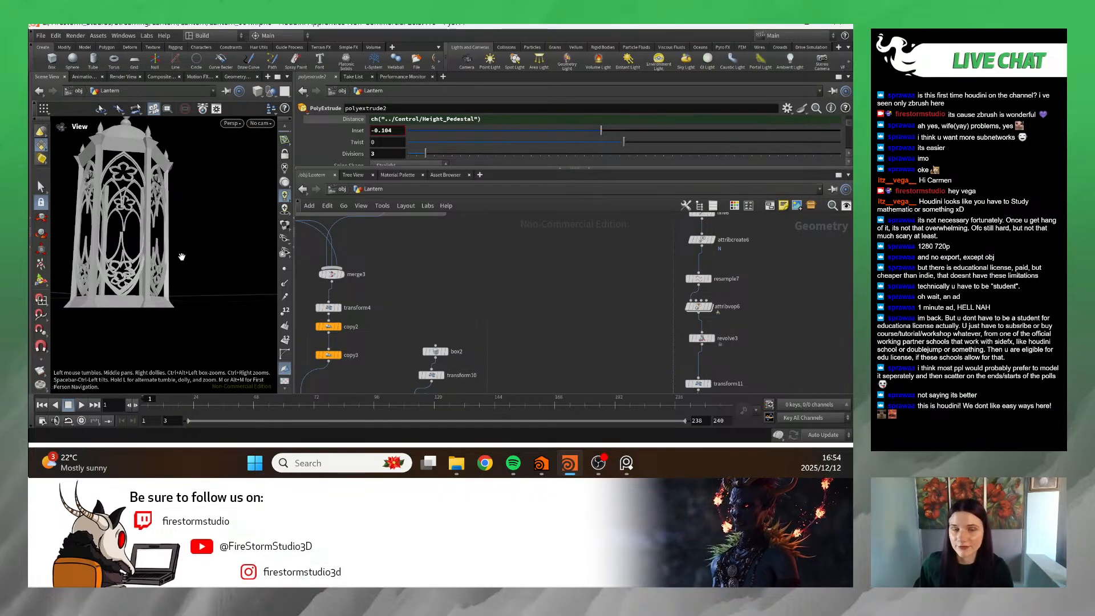
drag(161, 274, 161, 276)
scroll(160, 276, up, 5)
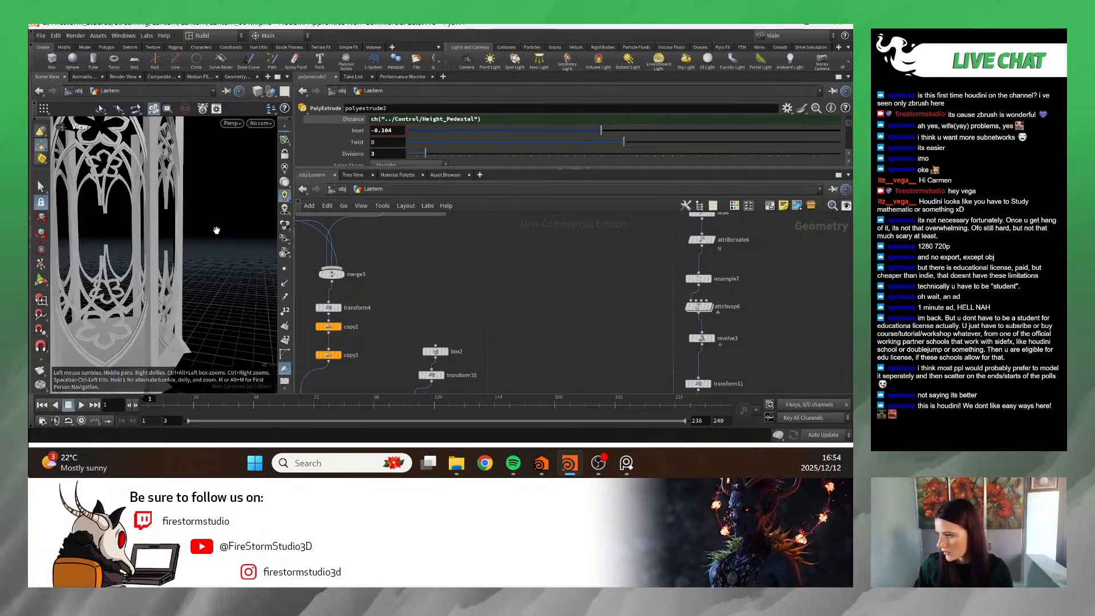
scroll(560, 299, down, 6)
scroll(484, 311, up, 6)
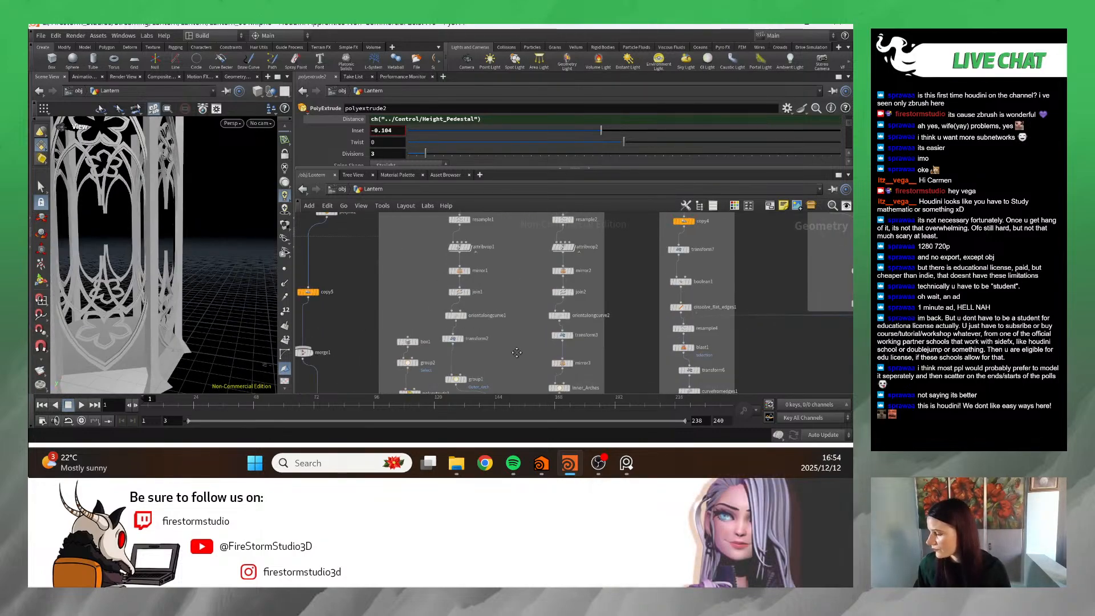
- Trace the arch network down to its sweep nodes and display merge2 to examine the arch and flower curves
scroll(476, 301, down, 5)
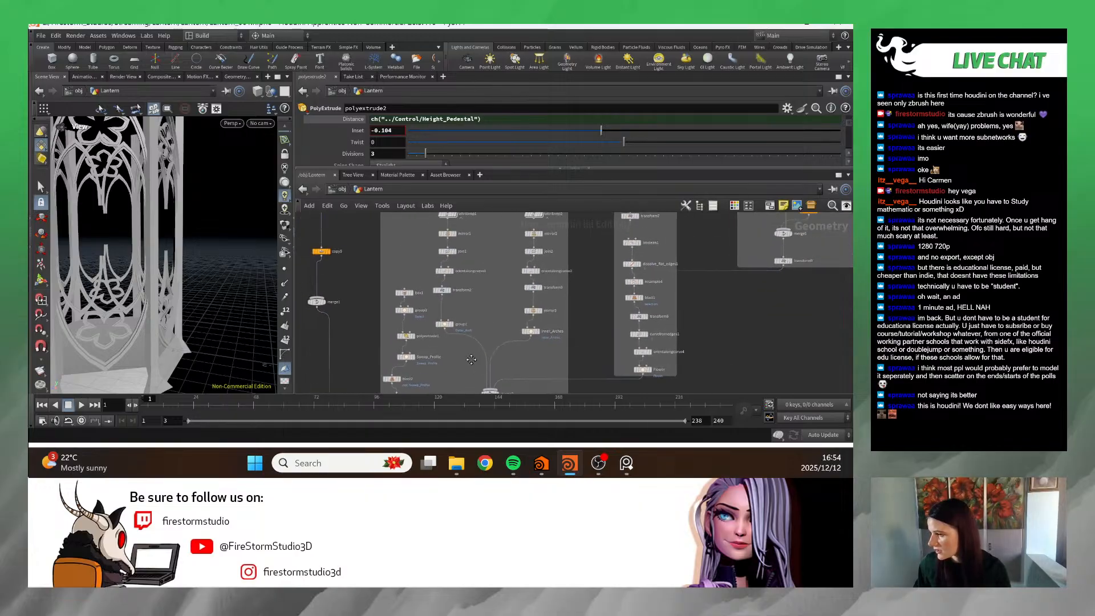
drag(428, 345, 417, 330)
middle_drag(463, 345, 416, 253)
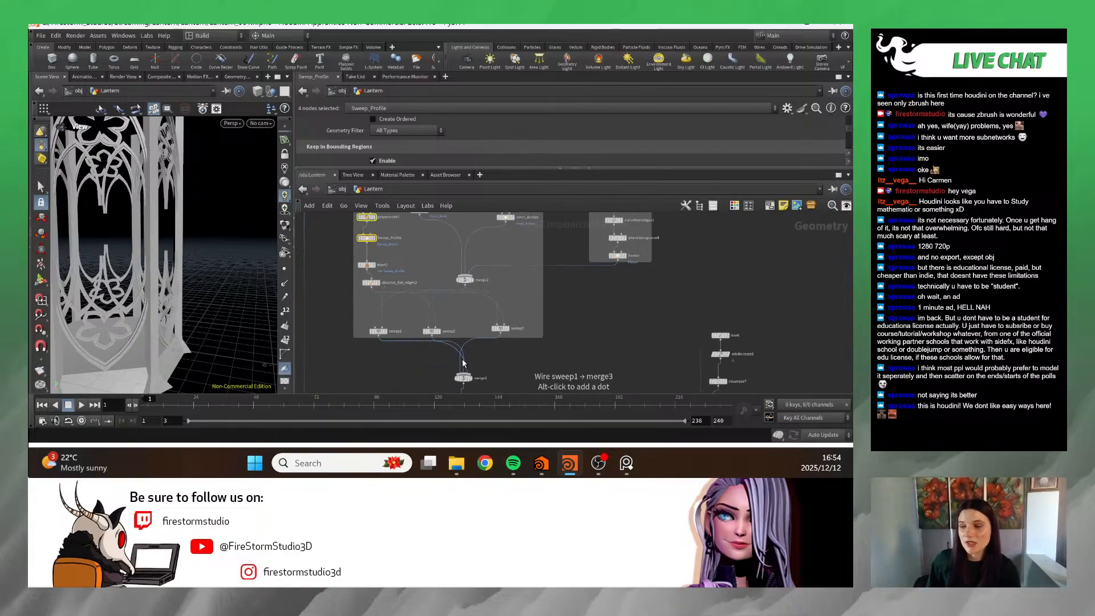
drag(207, 325, 213, 347)
scroll(213, 347, down, 3)
scroll(474, 319, up, 3)
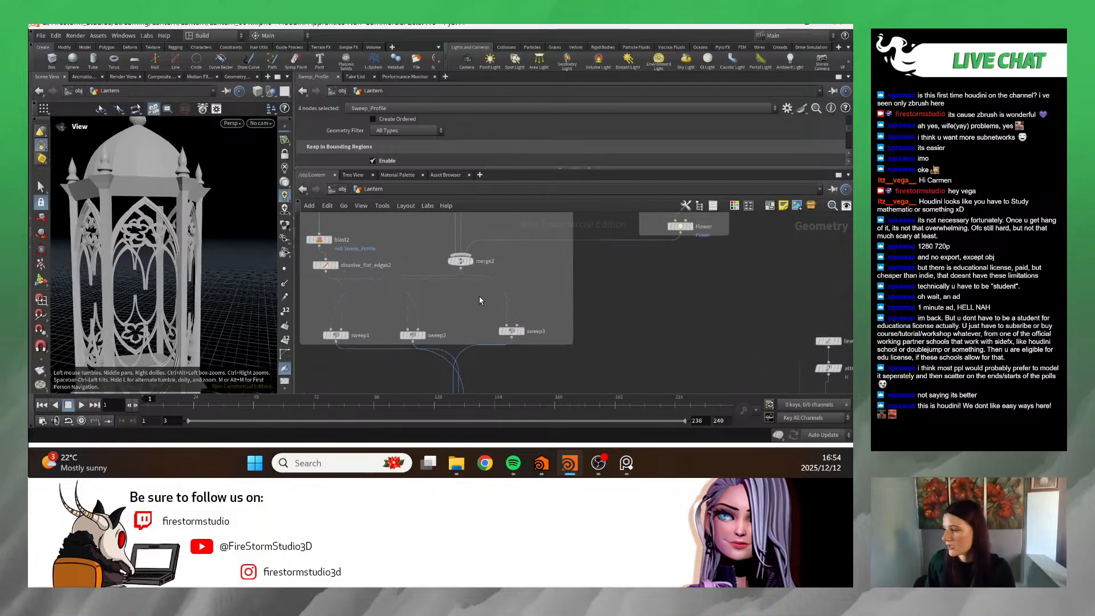
click(472, 261)
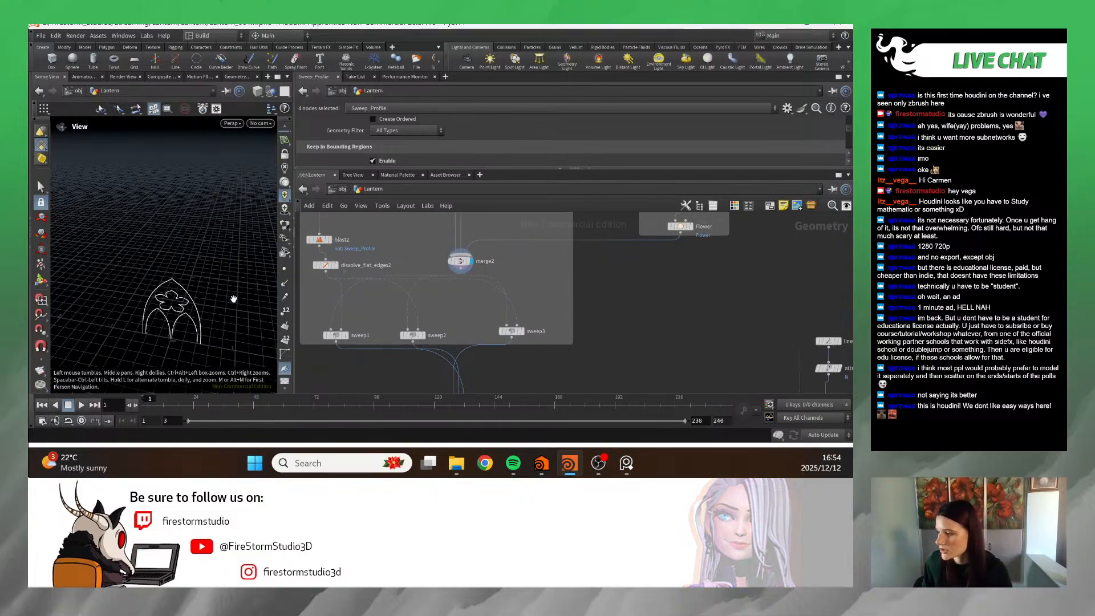
drag(233, 299, 223, 268)
scroll(520, 379, down, 3)
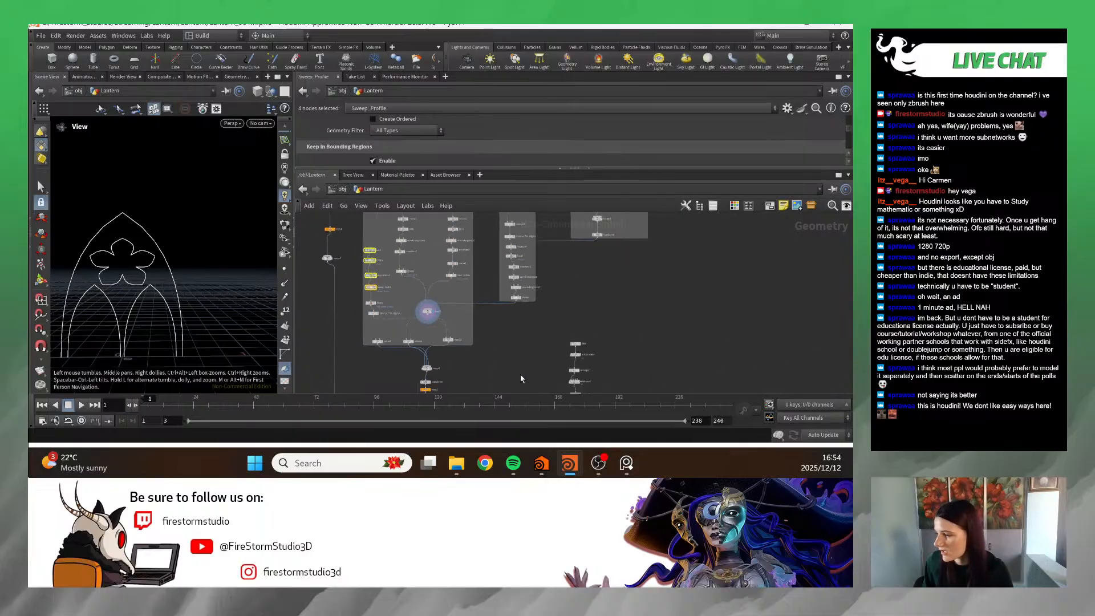
- Display merge4 and look over the complete lantern again
scroll(476, 324, up, 5)
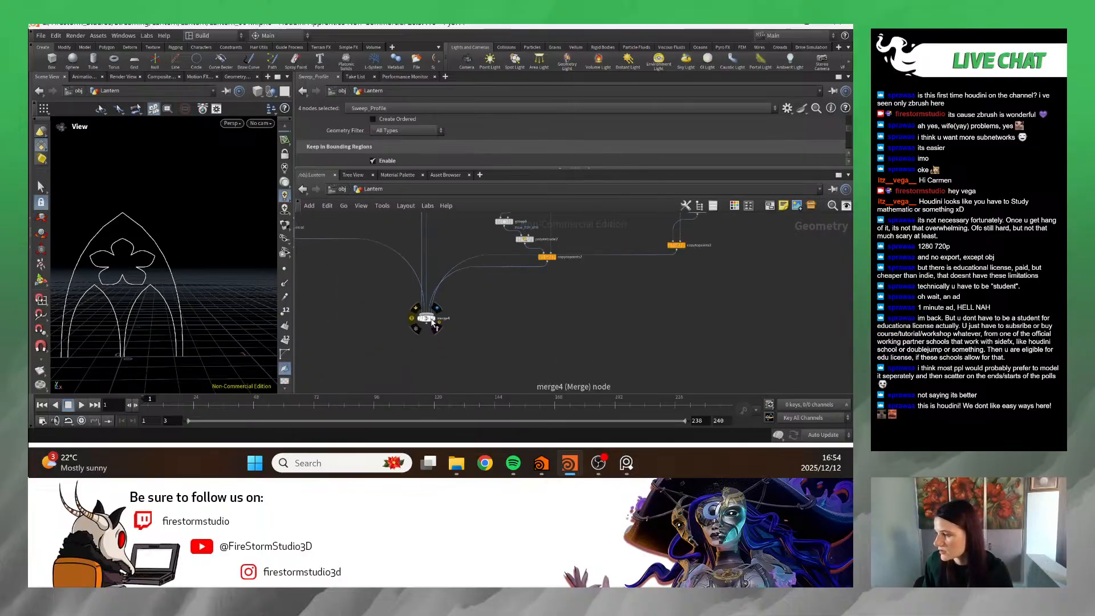
click(435, 322)
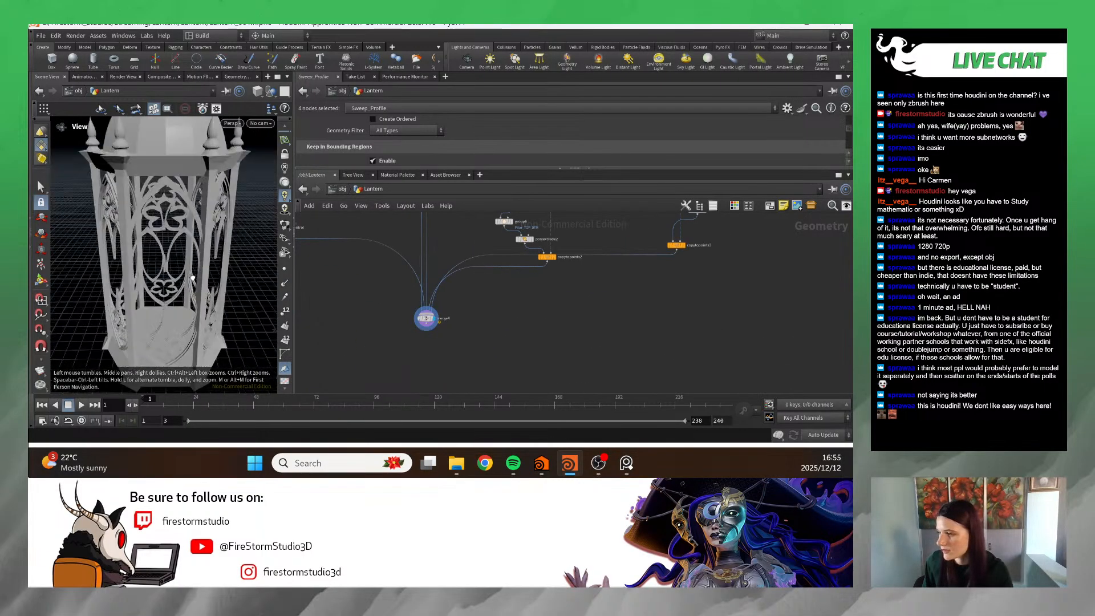
scroll(433, 361, down, 3)
- Display merge3 to view the single swept arch panel, and clear the multiple-node selection in the arch network
scroll(485, 341, up, 4)
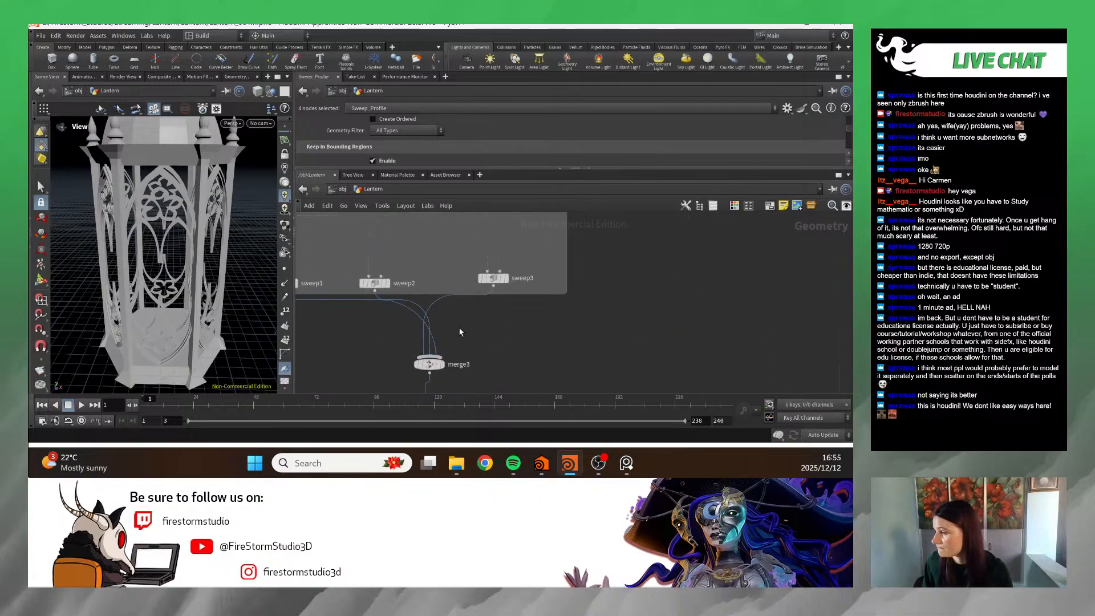
click(445, 366)
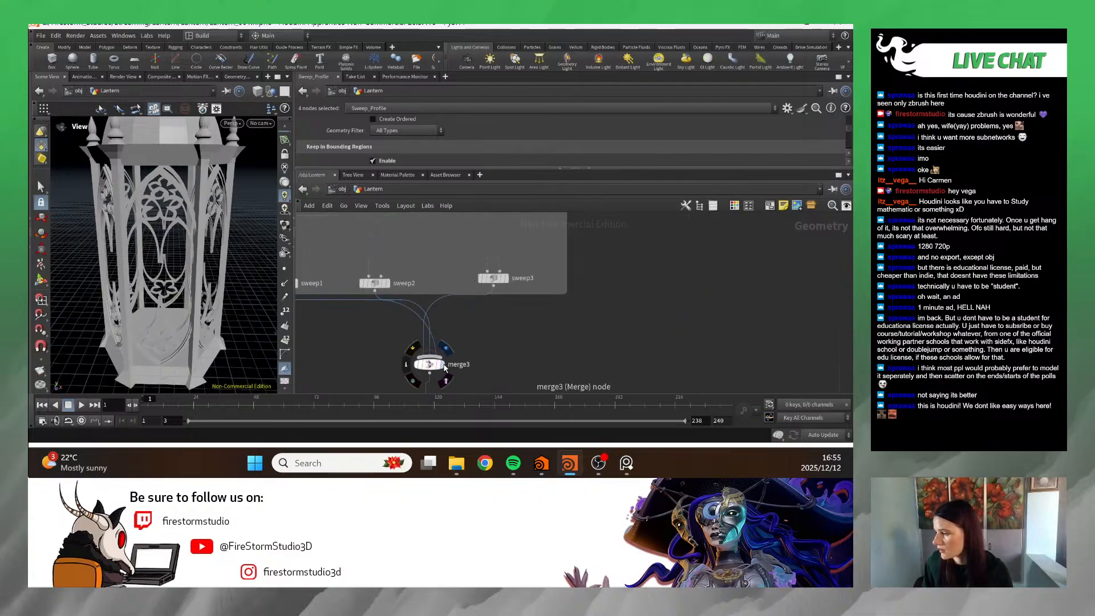
click(441, 364)
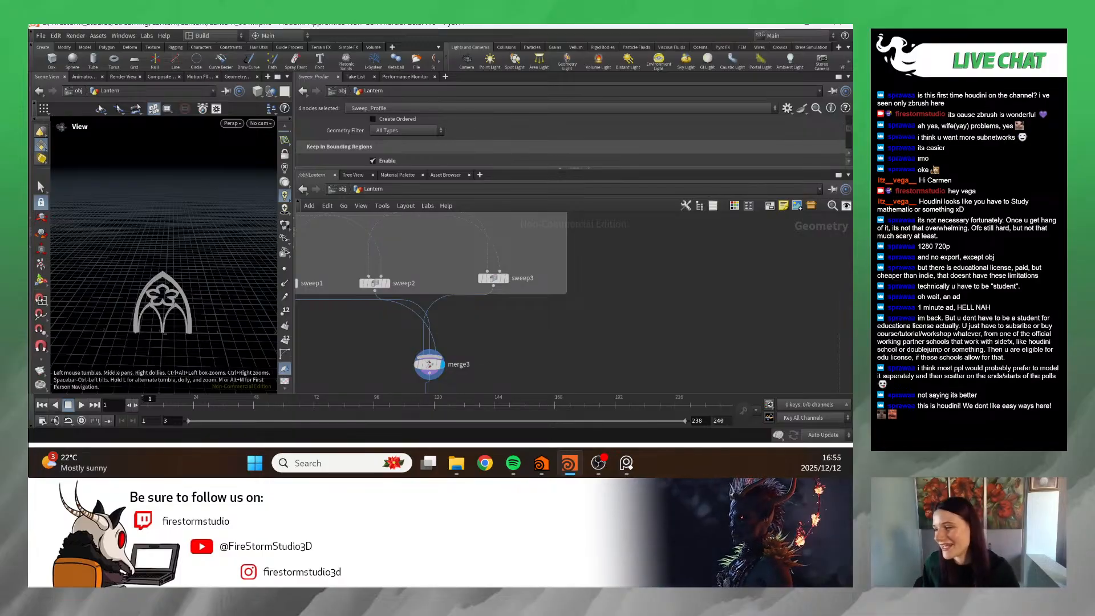
scroll(307, 294, down, 3)
middle_drag(306, 294, 423, 327)
mouse_move(413, 322)
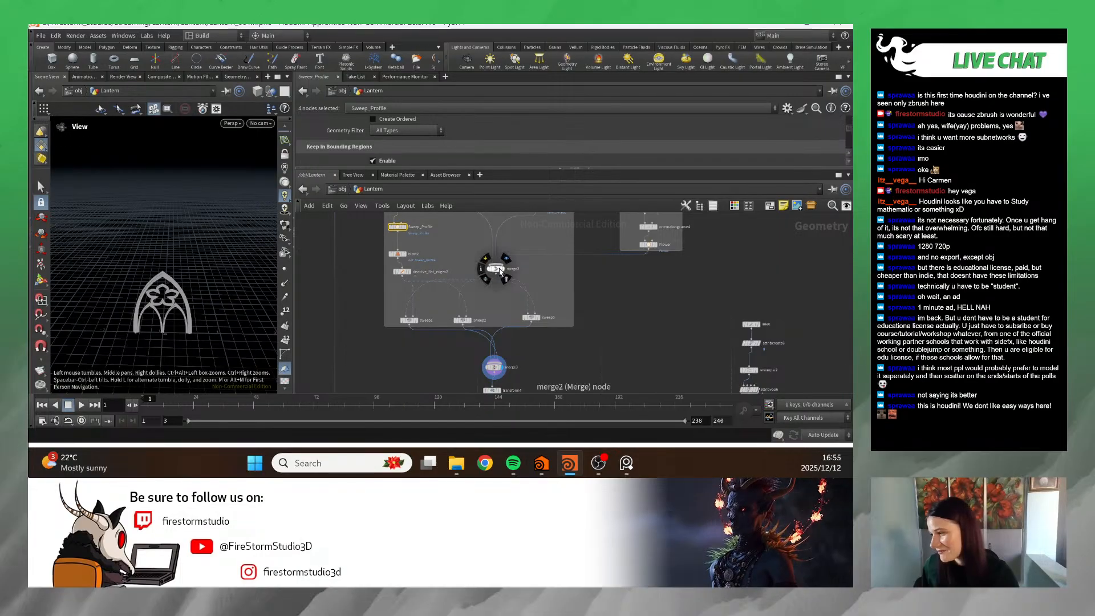
middle_drag(500, 272, 492, 333)
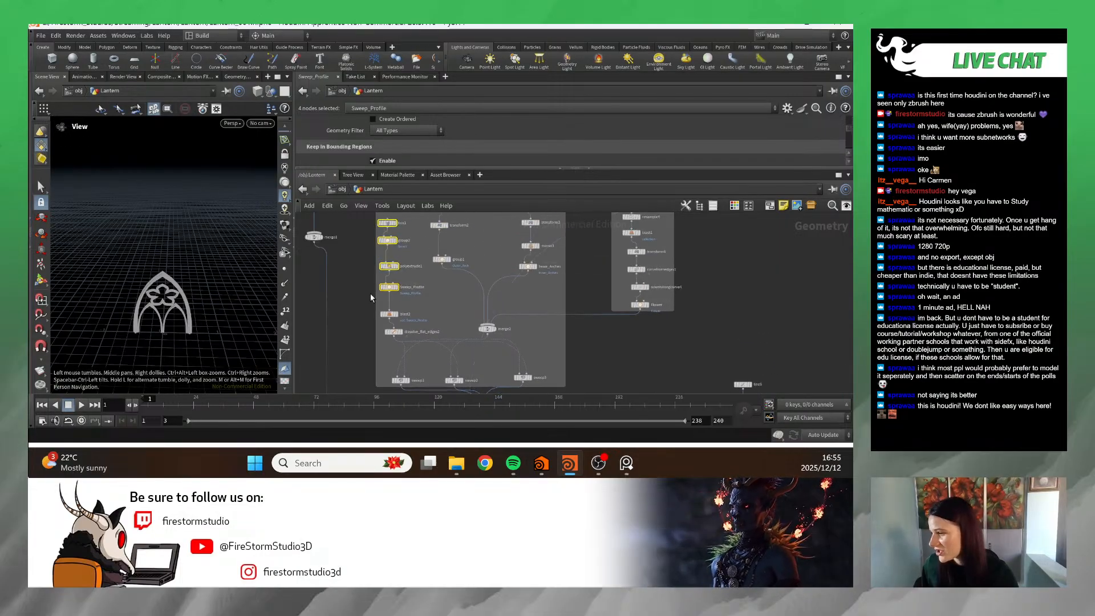
click(444, 289)
scroll(450, 310, down, 3)
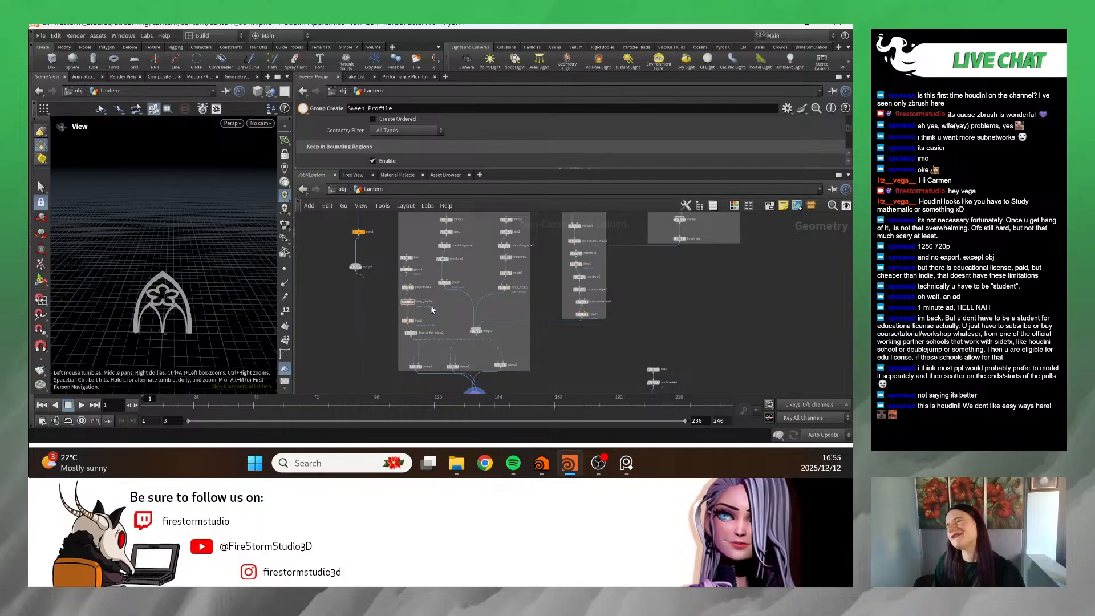
- Look through the arch and flower node chains and display the unswept curves of merge2
scroll(435, 292, down, 1)
middle_drag(436, 292, 437, 391)
scroll(434, 270, up, 2)
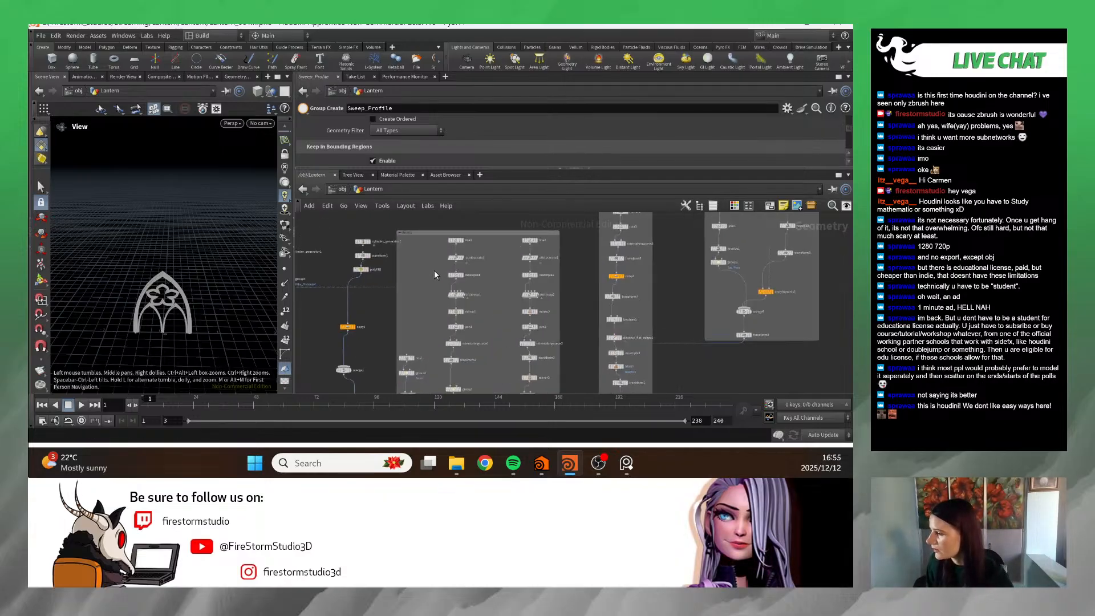
scroll(434, 274, down, 2)
middle_drag(429, 276, 426, 222)
scroll(486, 336, up, 4)
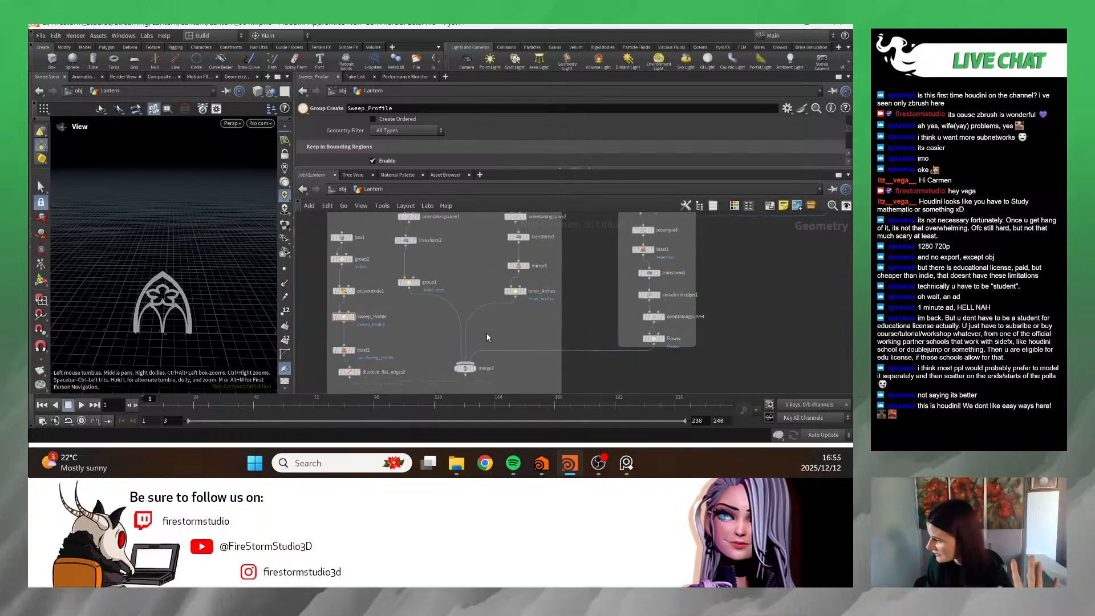
scroll(479, 368, down, 1)
click(479, 371)
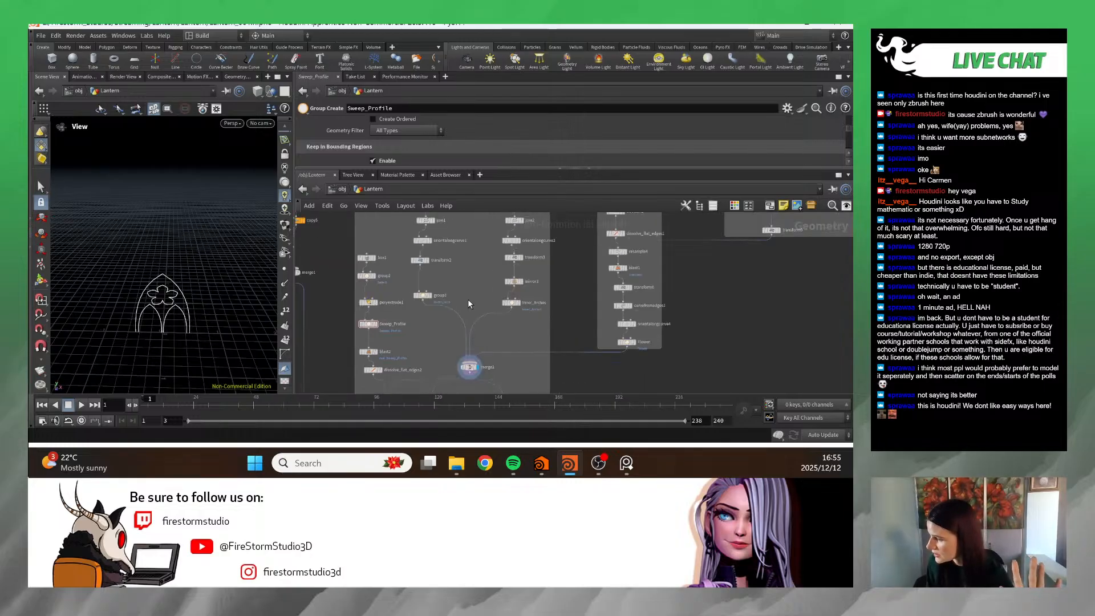
- Examine the length of line1 and the scale expressions of transform2 in the first arch chain
middle_drag(468, 299, 463, 343)
scroll(450, 293, up, 2)
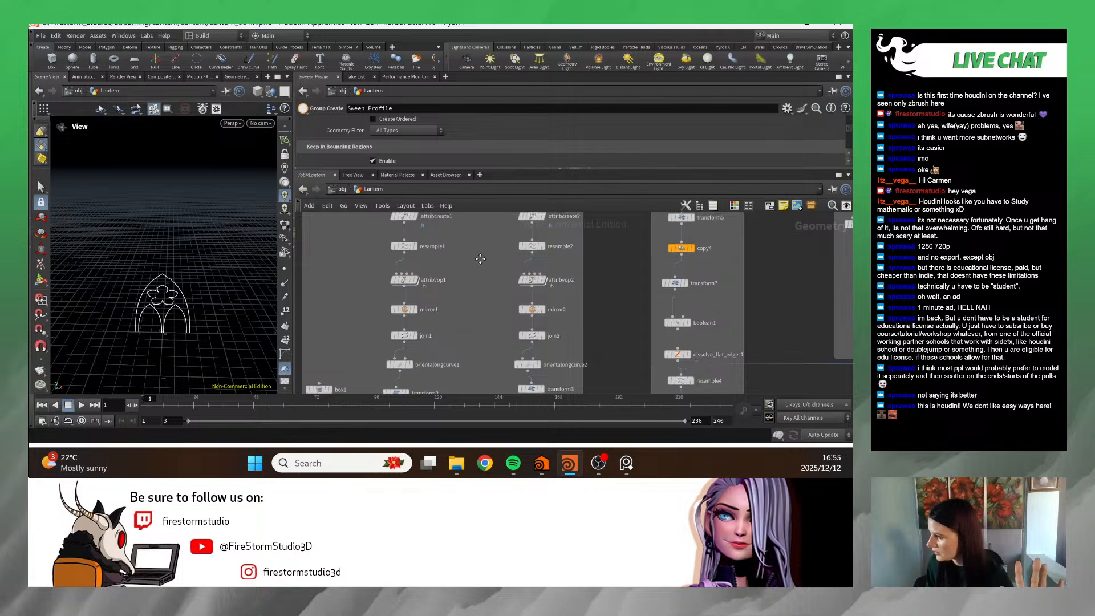
middle_drag(415, 216, 420, 269)
click(410, 239)
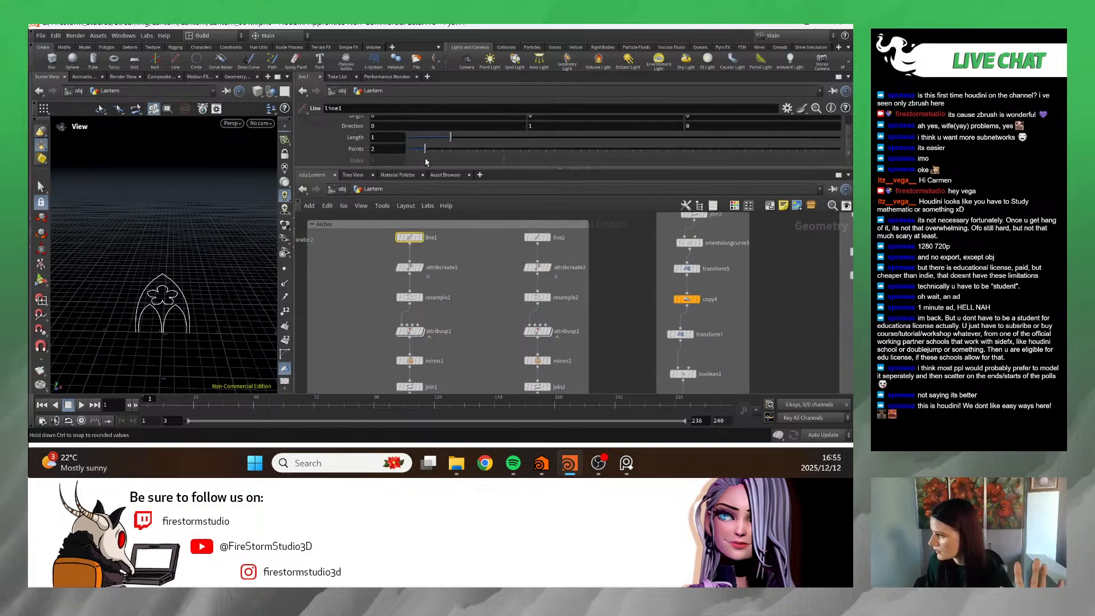
middle_drag(453, 390, 456, 313)
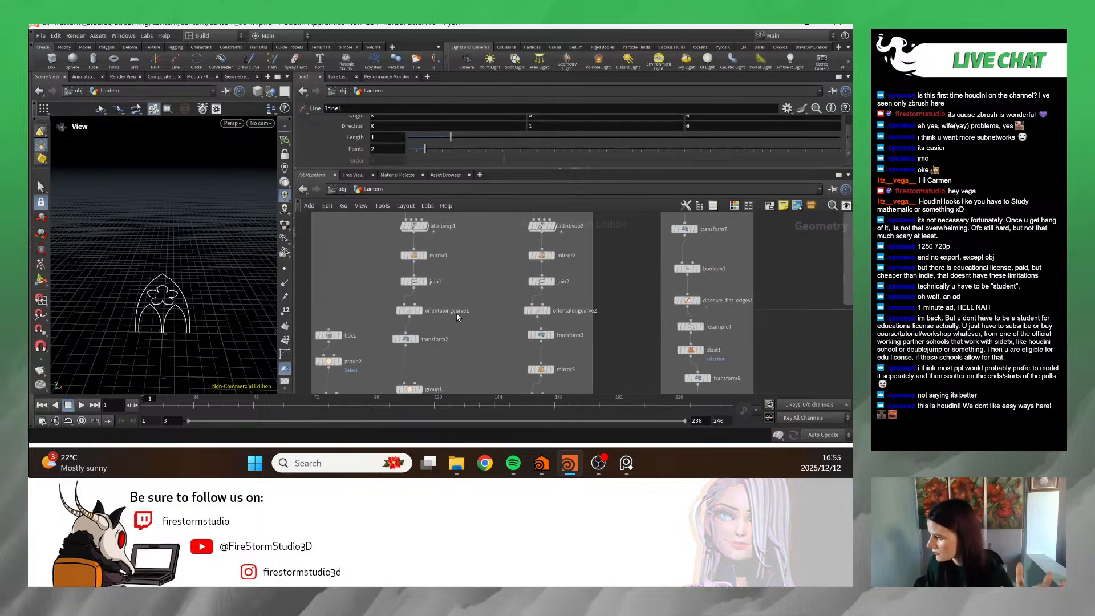
click(406, 339)
scroll(539, 137, down, 1)
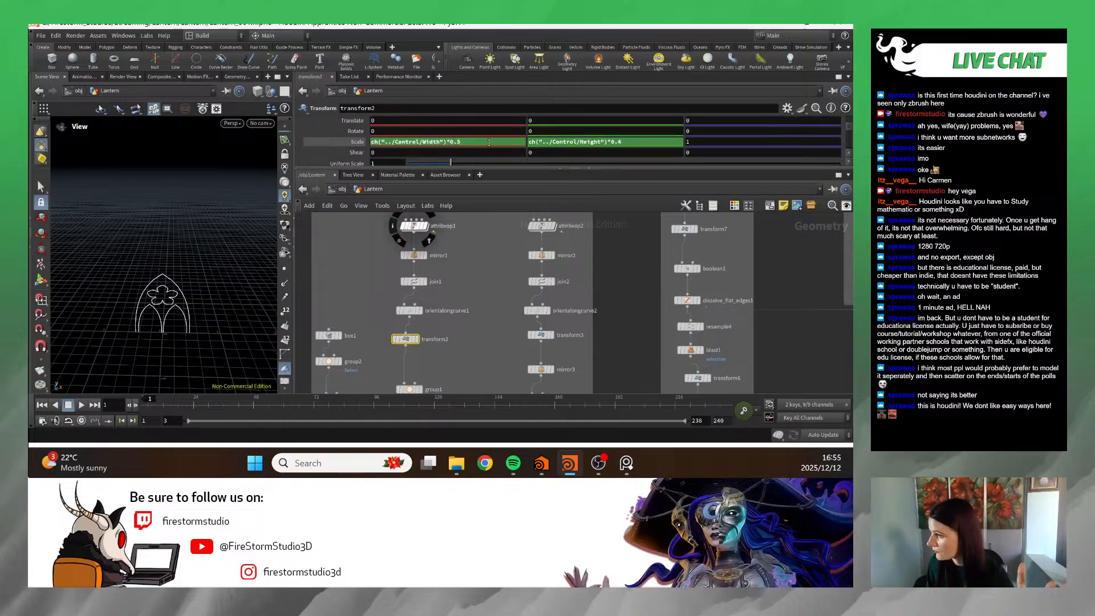
- Set transform2's Y scale expression in the first arch chain to ch("../Control/Height")*1
double_click(454, 142)
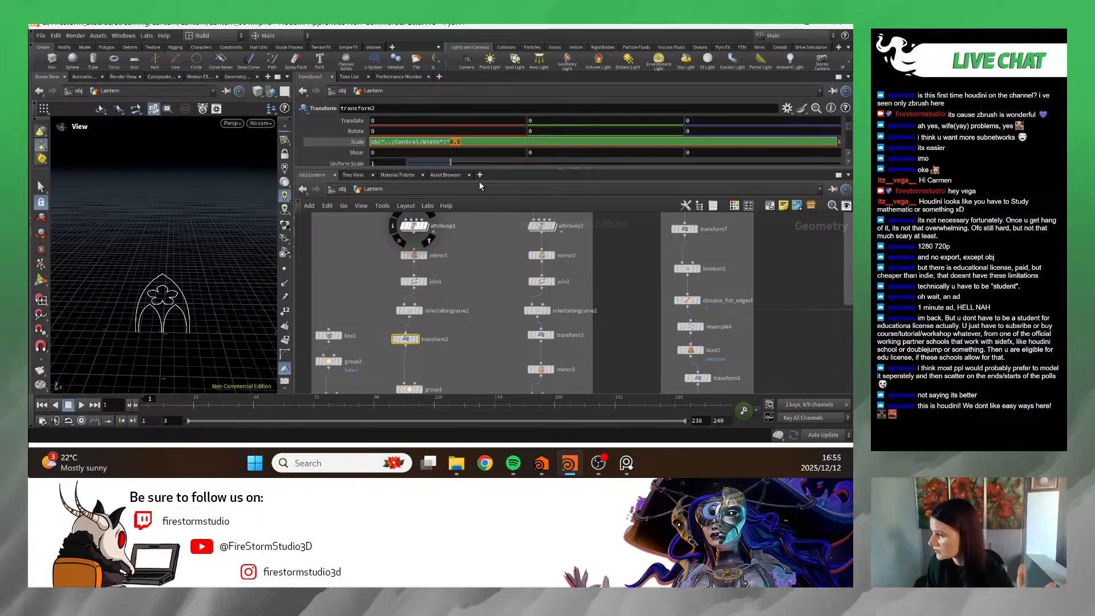
click(497, 235)
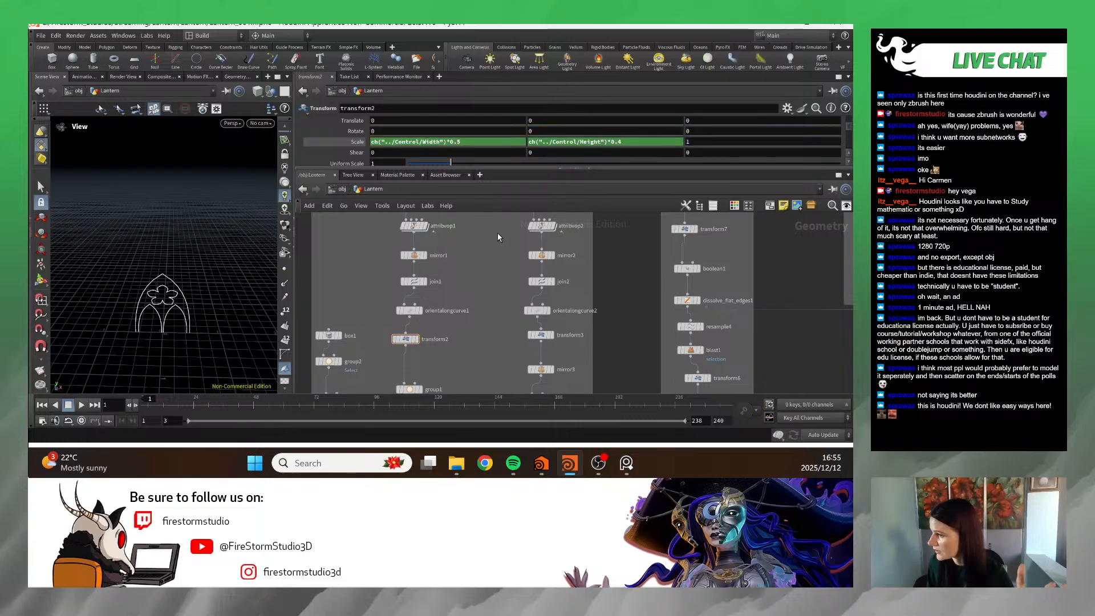
double_click(613, 143)
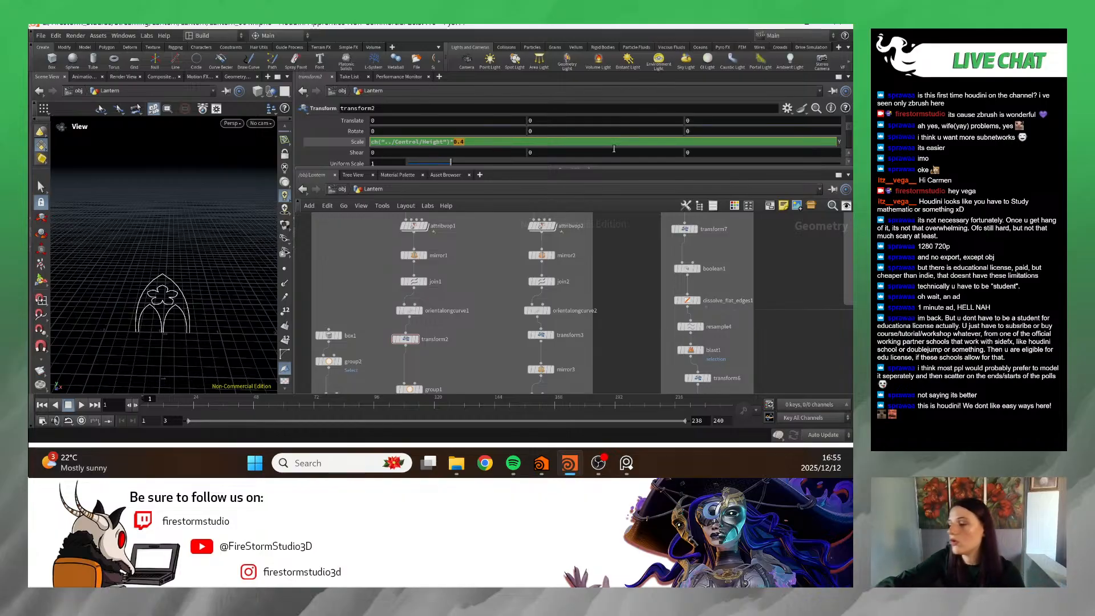
text(1)
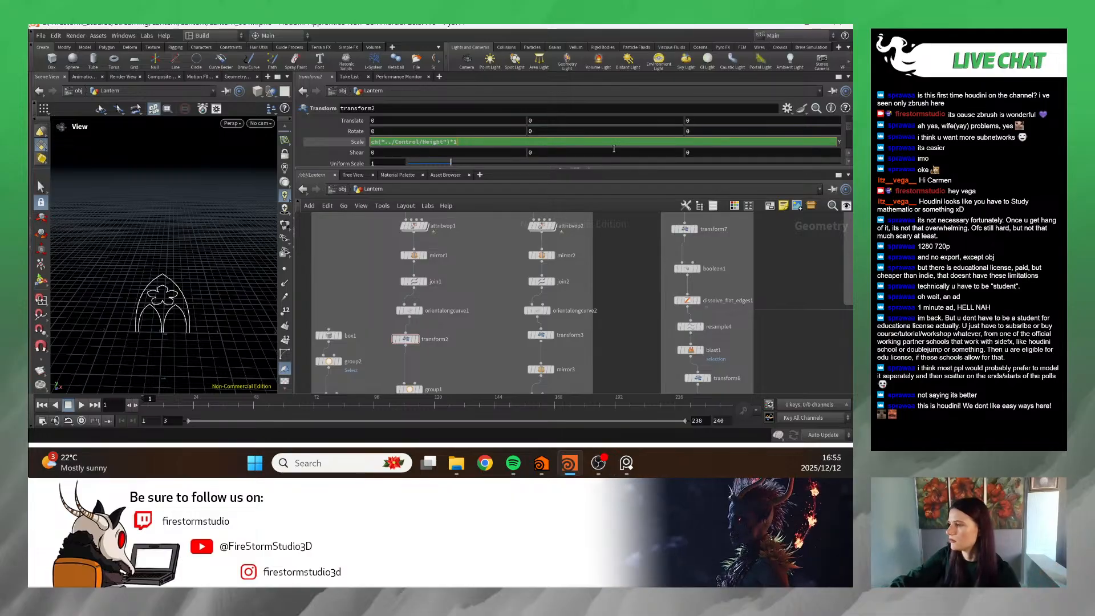
key(Return)
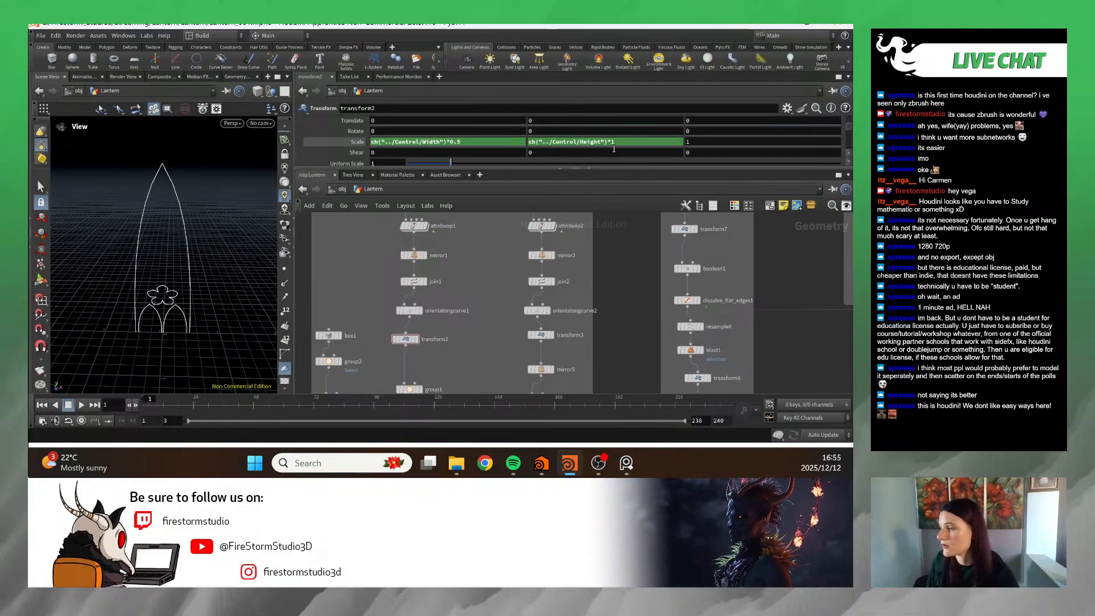
- Turn on merge4's template display and inspect how the taller arches sit within the complete lantern
scroll(601, 350, down, 8)
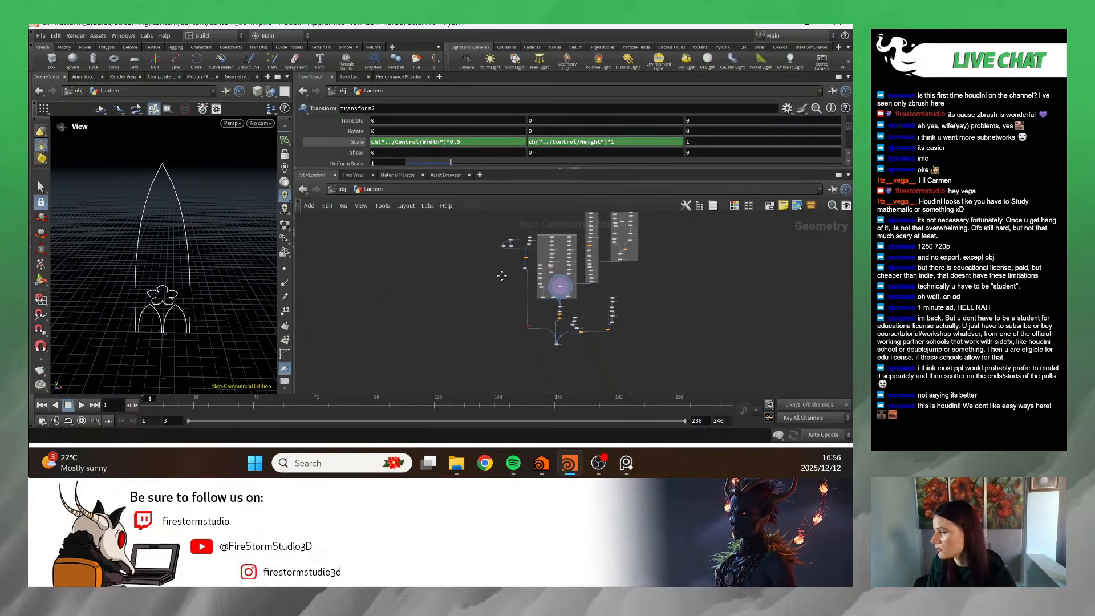
scroll(573, 362, up, 8)
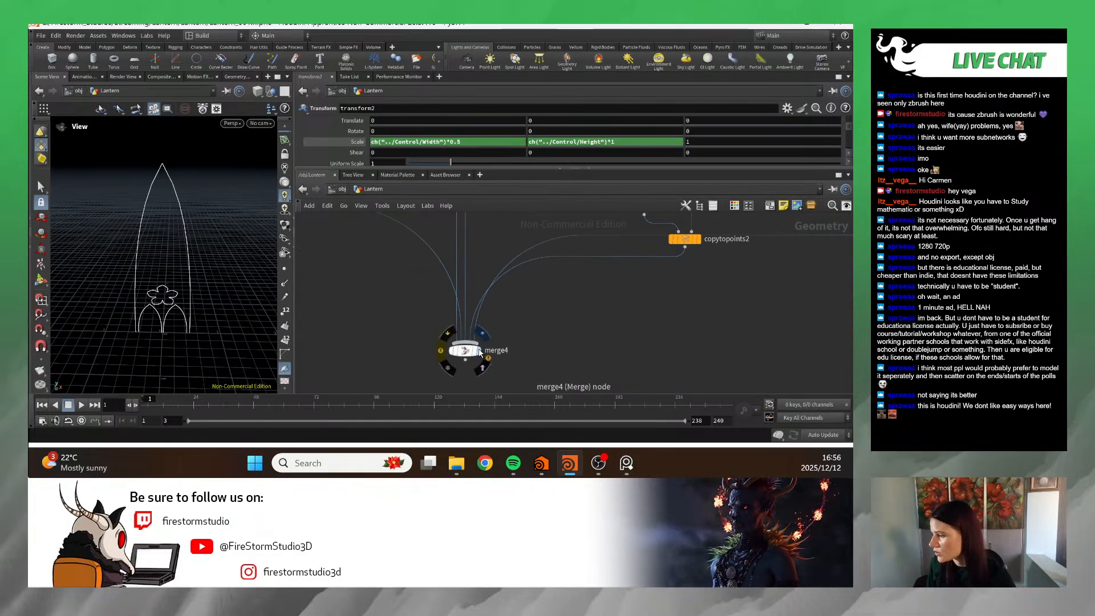
click(479, 351)
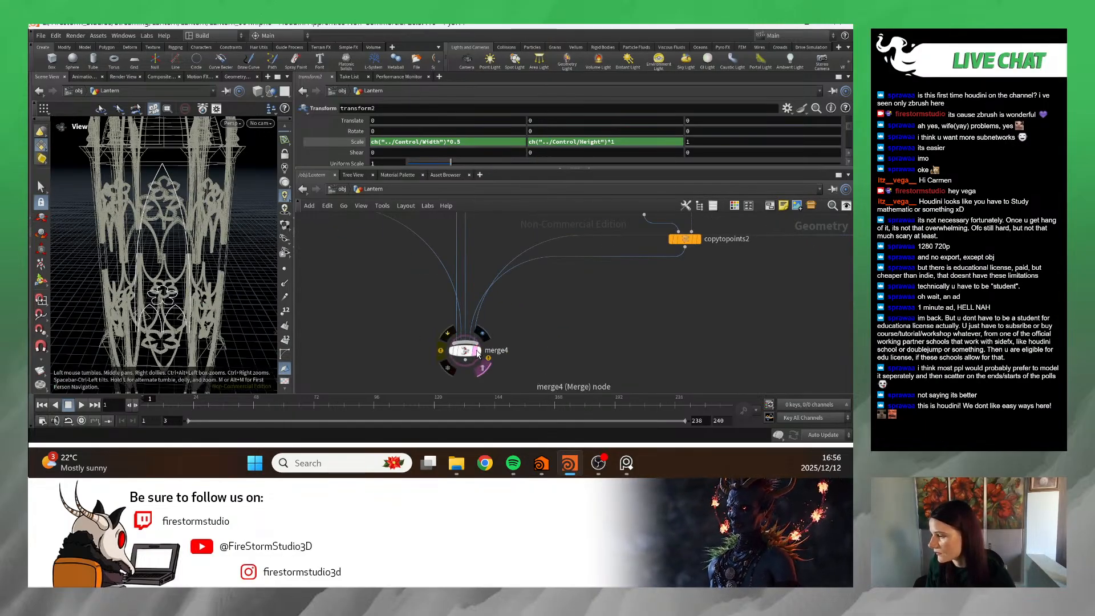
scroll(181, 276, down, 6)
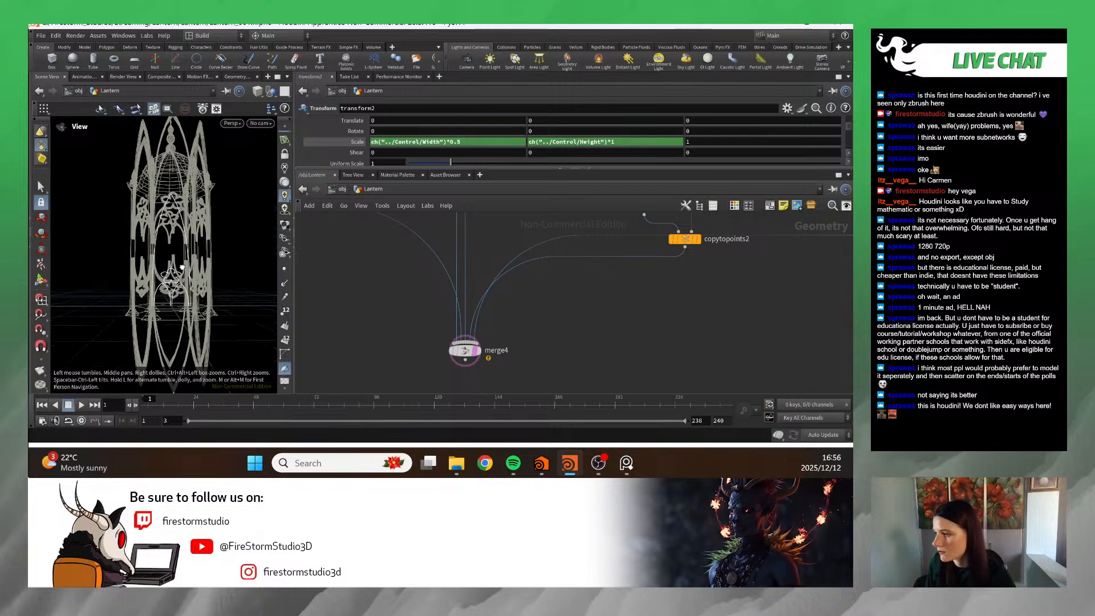
scroll(210, 252, up, 6)
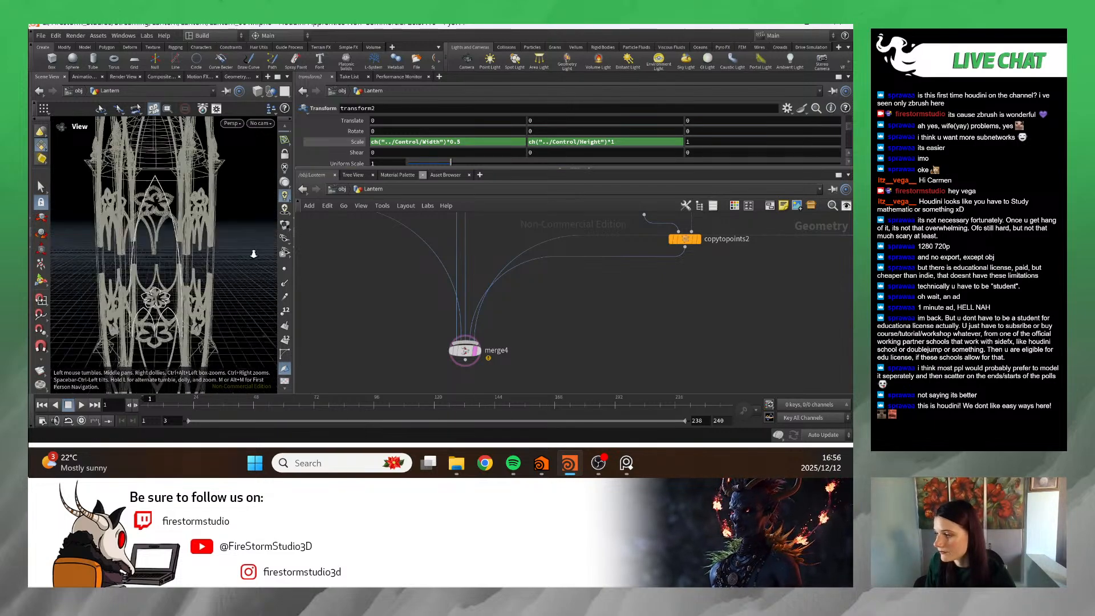
drag(184, 265, 197, 326)
scroll(205, 265, down, 3)
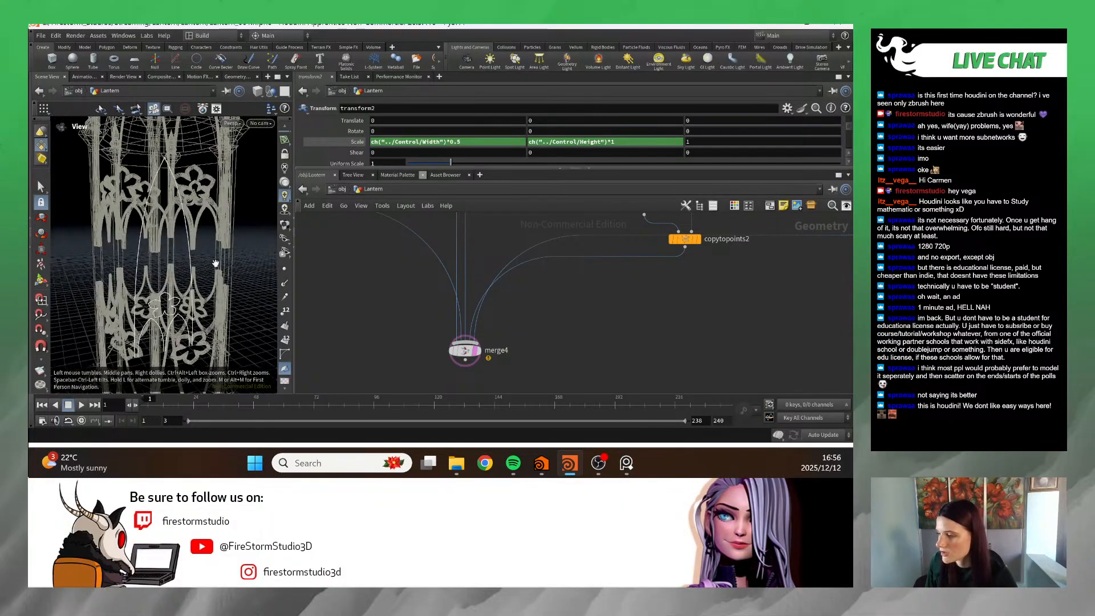
scroll(567, 259, down, 8)
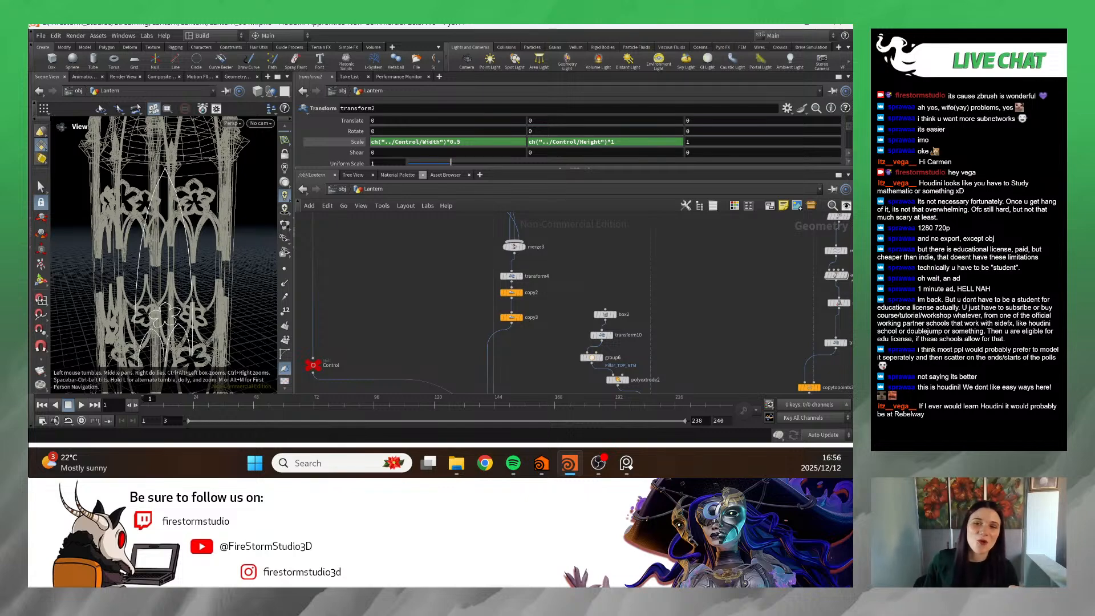
- Select transform4 below merge3 and make it the displayed node
scroll(477, 238, down, 2)
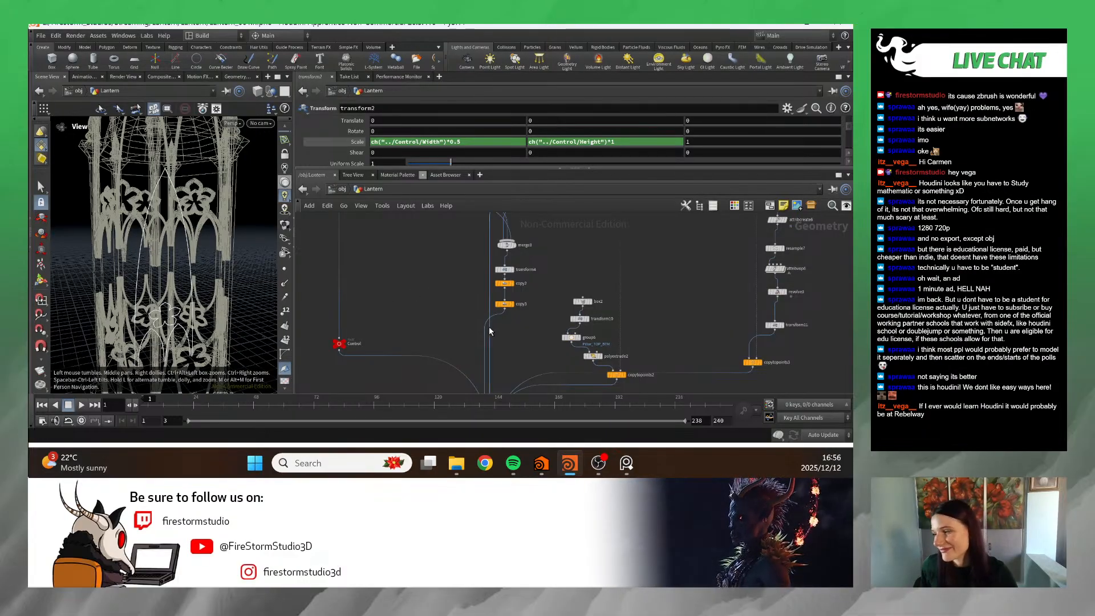
scroll(488, 326, up, 5)
middle_drag(561, 289, 562, 347)
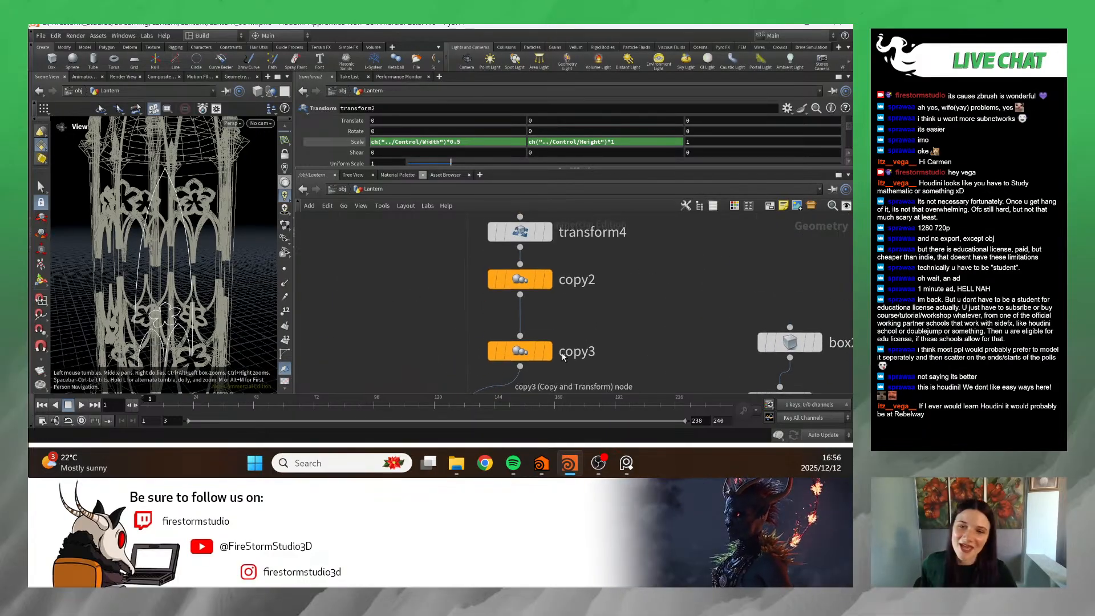
middle_drag(581, 288, 552, 338)
right_drag(553, 338, 564, 311)
scroll(572, 156, down, 1)
scroll(572, 156, down, 2)
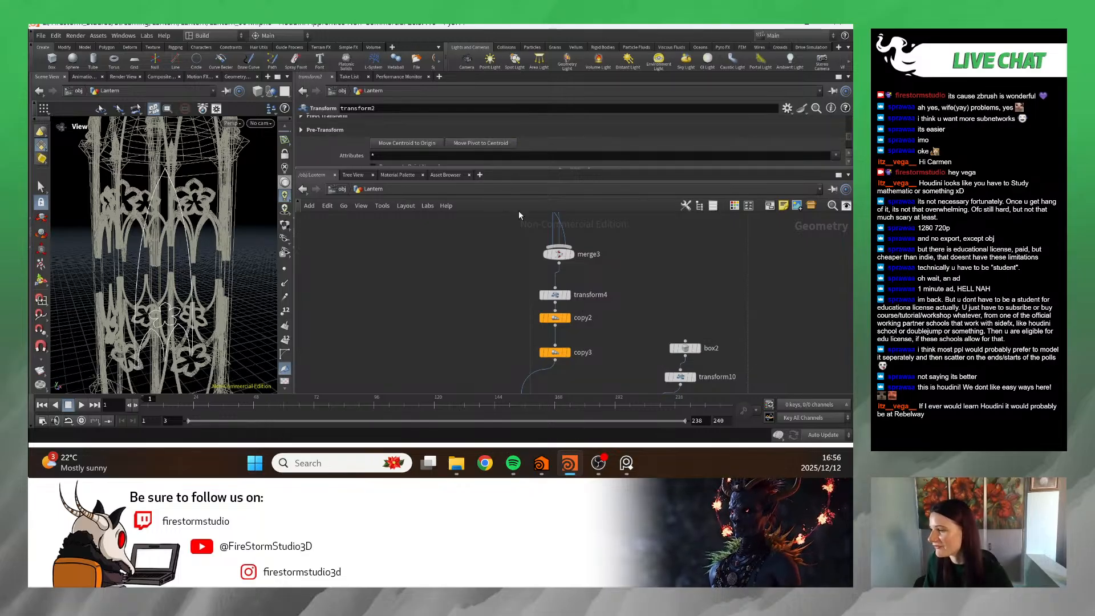
key(ctrl+z)
middle_drag(627, 328, 605, 157)
scroll(570, 312, down, 3)
middle_drag(572, 331, 533, 396)
scroll(516, 268, up, 5)
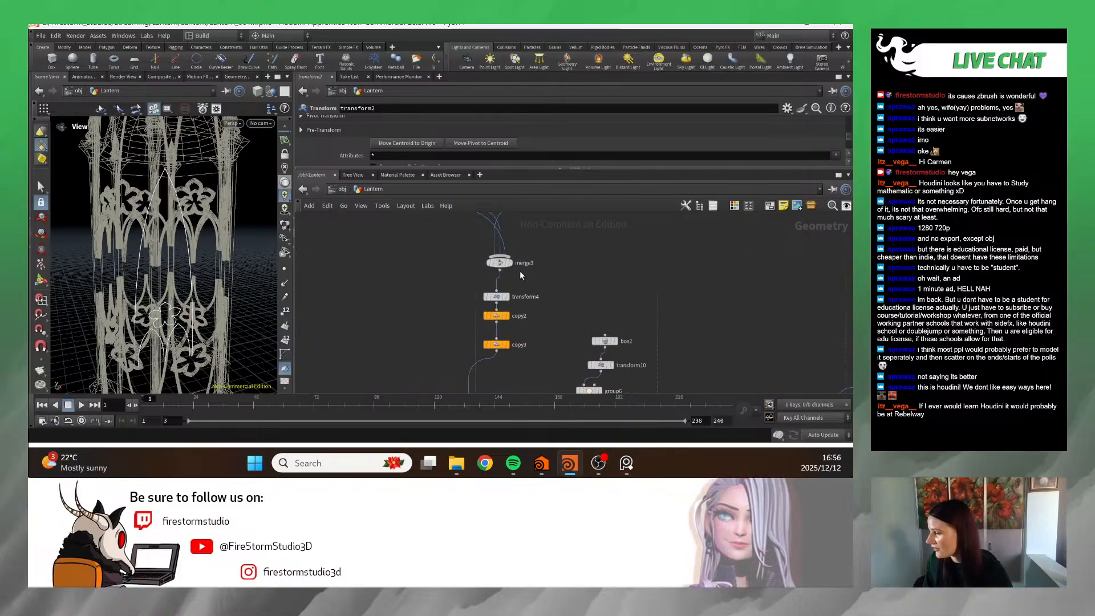
click(494, 308)
click(505, 308)
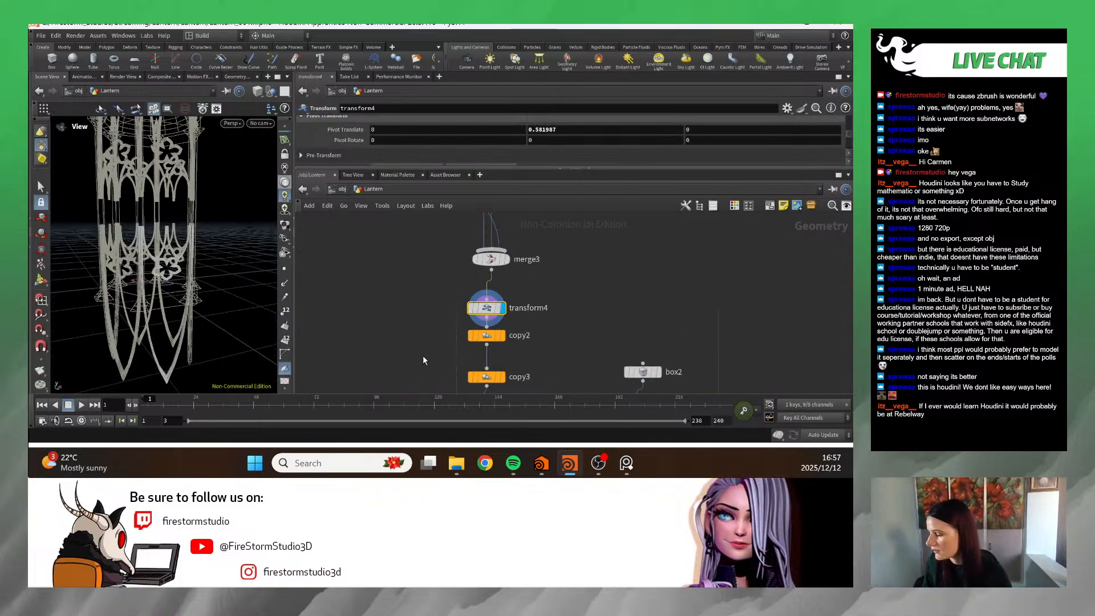
- Turn off merge4's template display and view the single arch panel alone
scroll(422, 360, down, 5)
middle_drag(485, 391, 482, 327)
scroll(476, 327, up, 4)
click(482, 328)
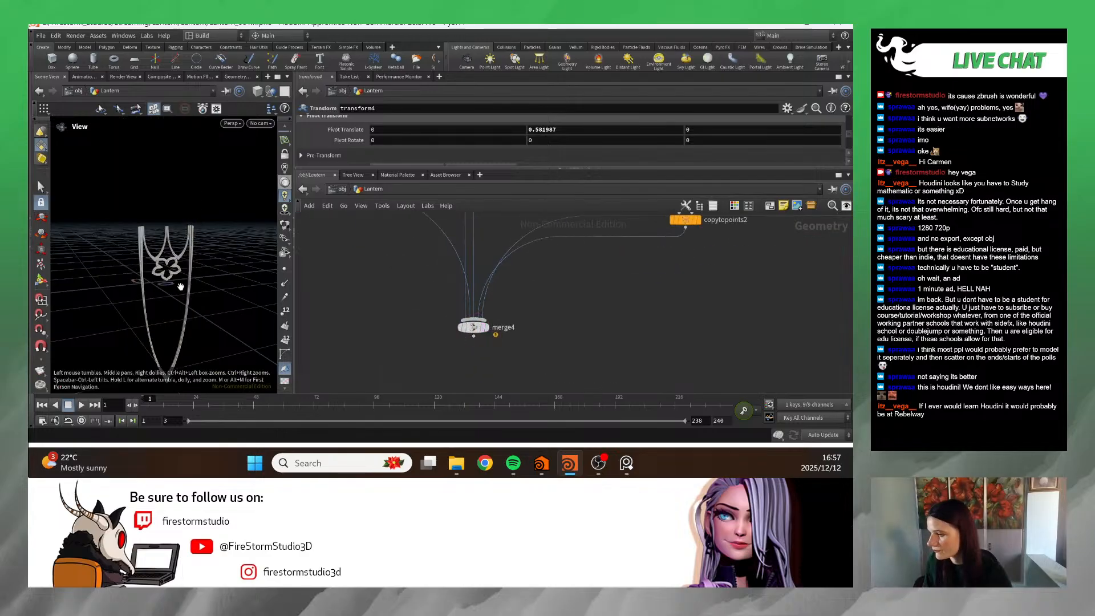
scroll(180, 286, up, 3)
- Set transform2's Y scale expression in the outer arch chain to ch("../Control/Height")*0.4
scroll(522, 143, down, 2)
middle_drag(518, 227, 519, 375)
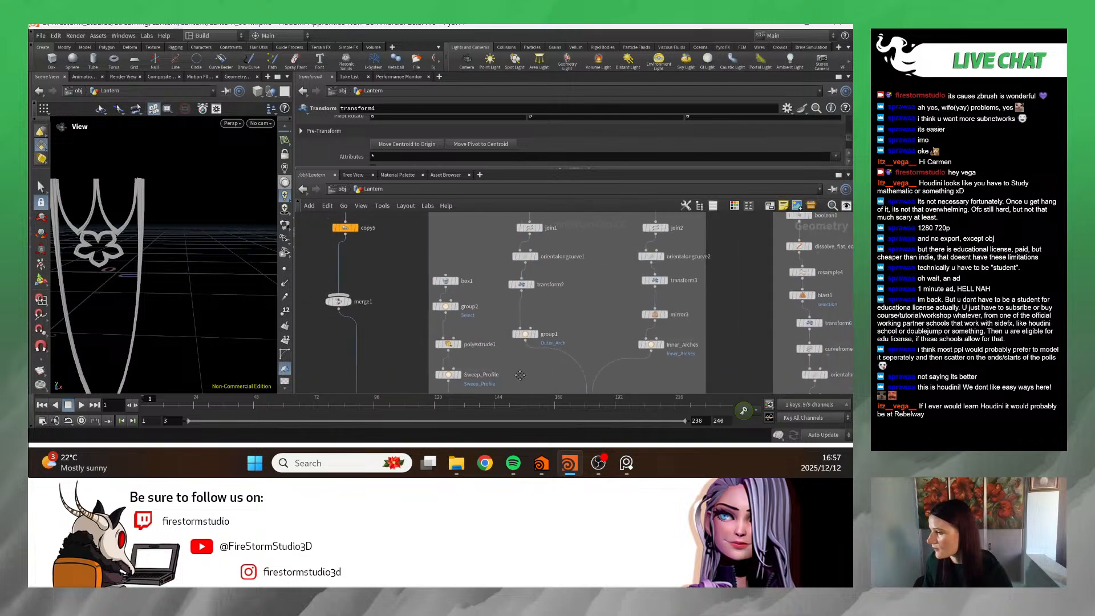
scroll(472, 325, down, 2)
scroll(519, 299, down, 6)
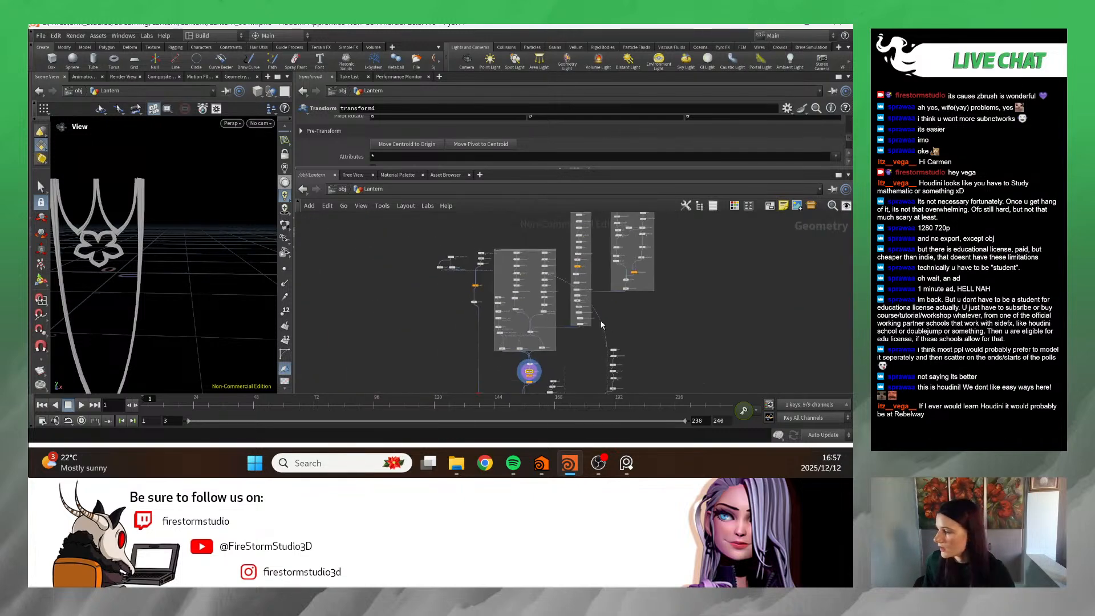
scroll(600, 324, up, 5)
scroll(554, 311, down, 1)
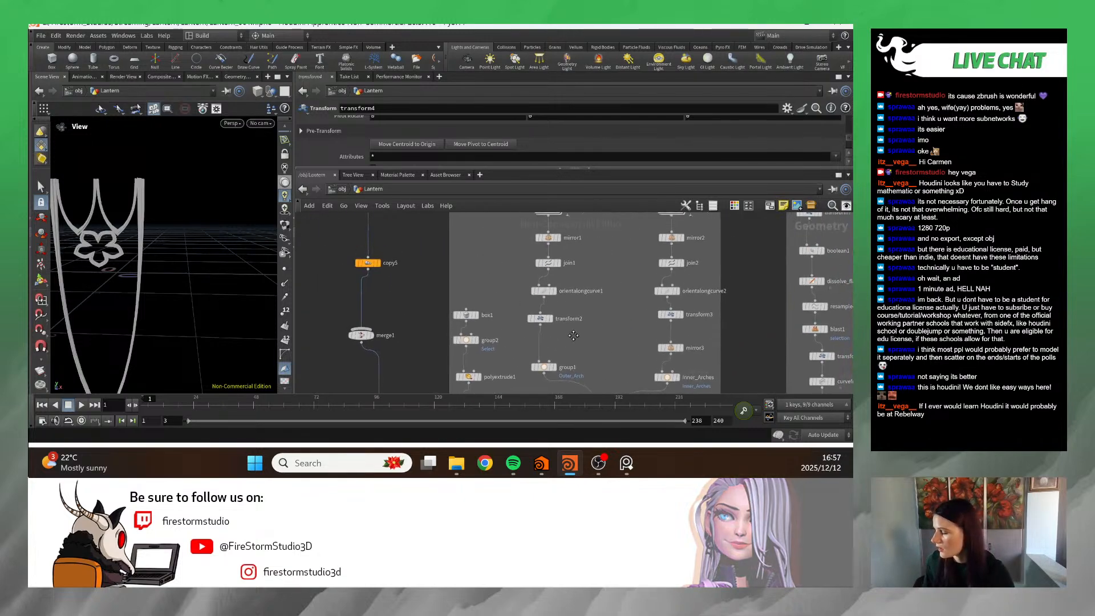
middle_drag(573, 336, 594, 327)
click(535, 339)
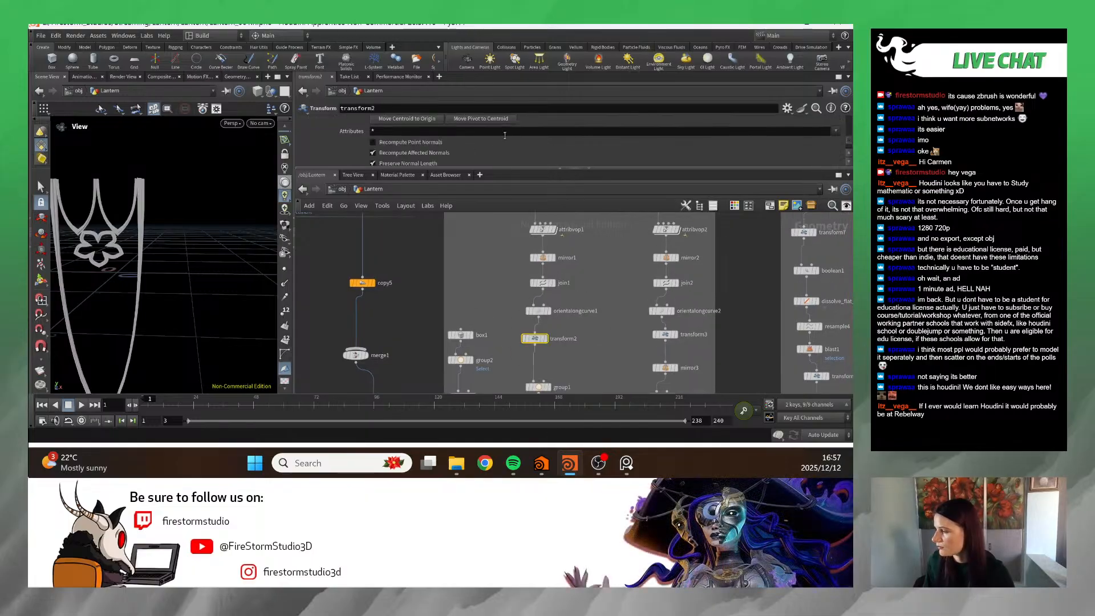
scroll(505, 135, up, 5)
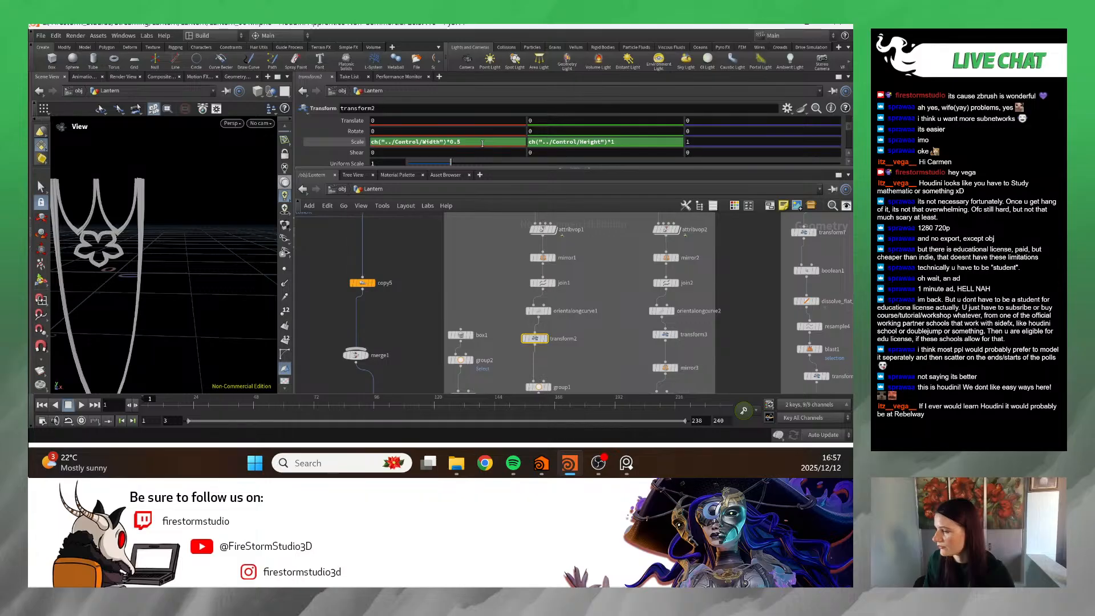
scroll(611, 300, down, 6)
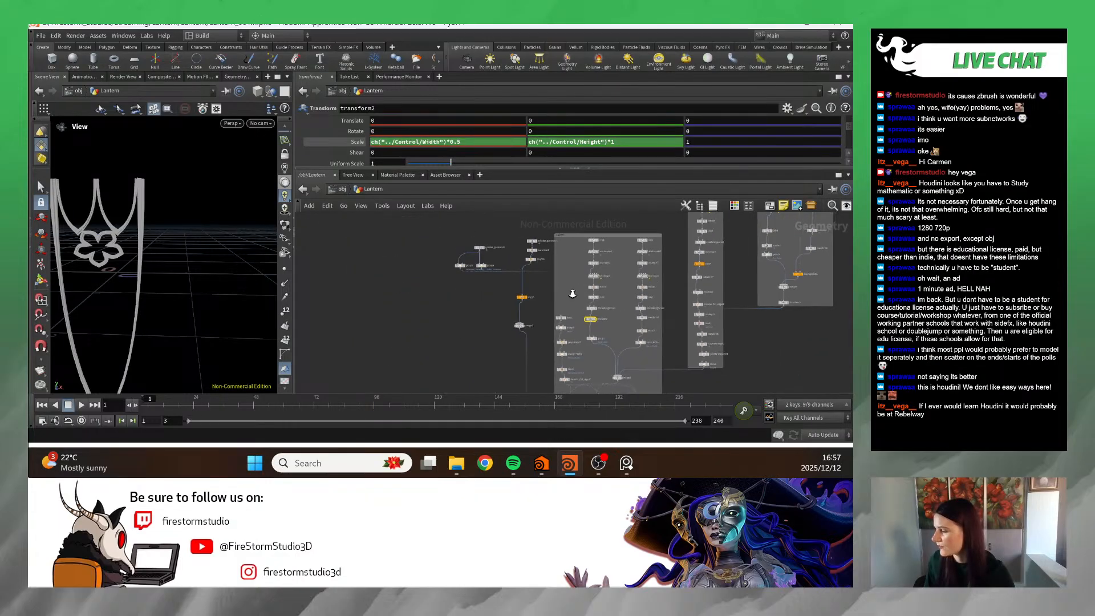
scroll(548, 305, up, 6)
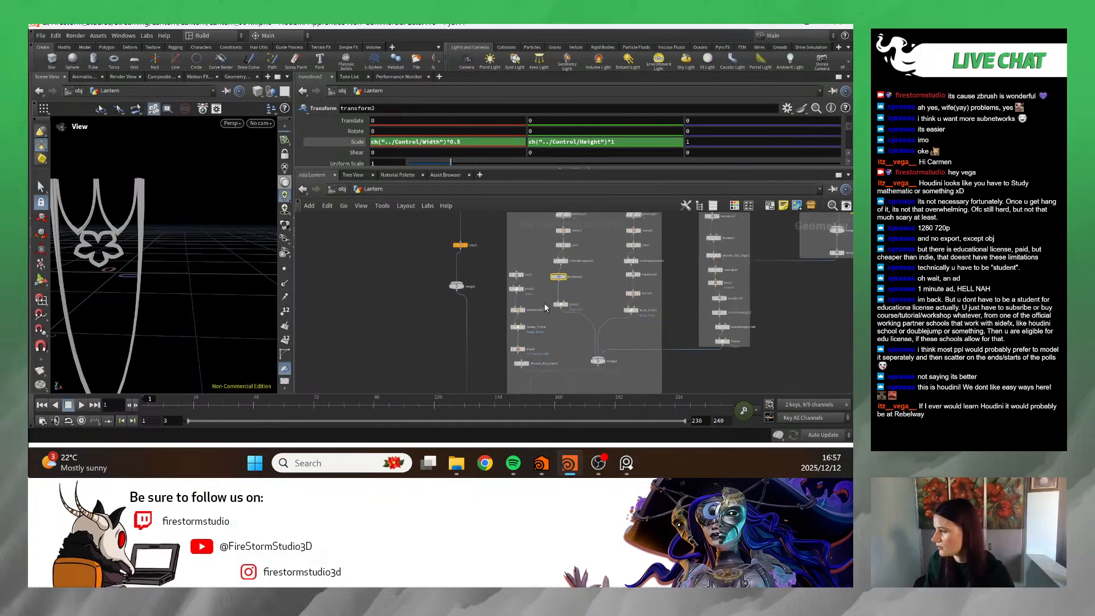
middle_drag(543, 303, 557, 365)
middle_drag(570, 317, 554, 291)
scroll(573, 284, down, 3)
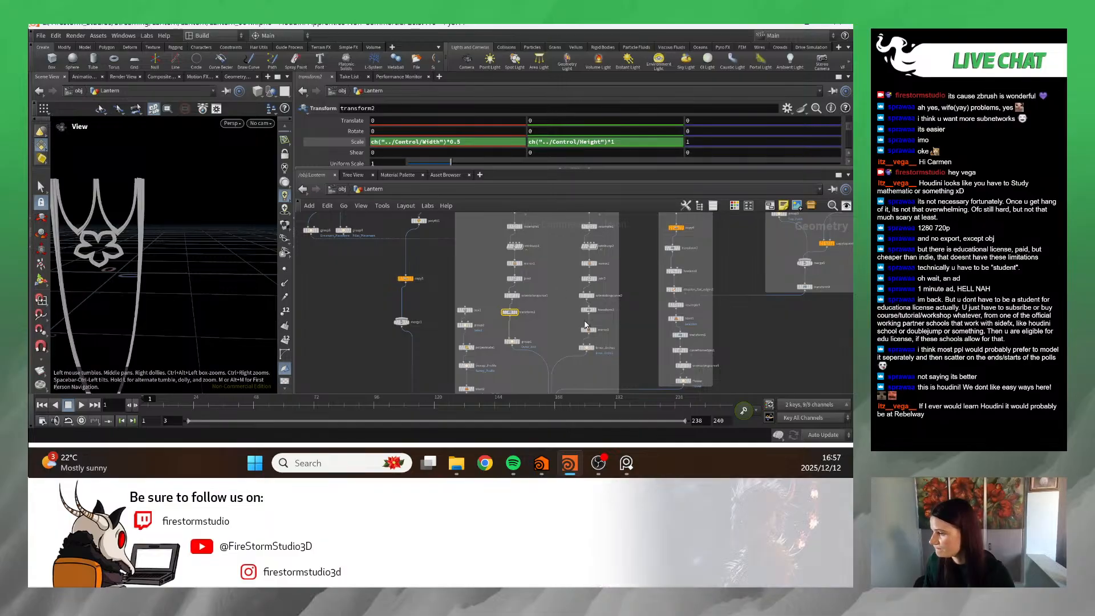
double_click(627, 143)
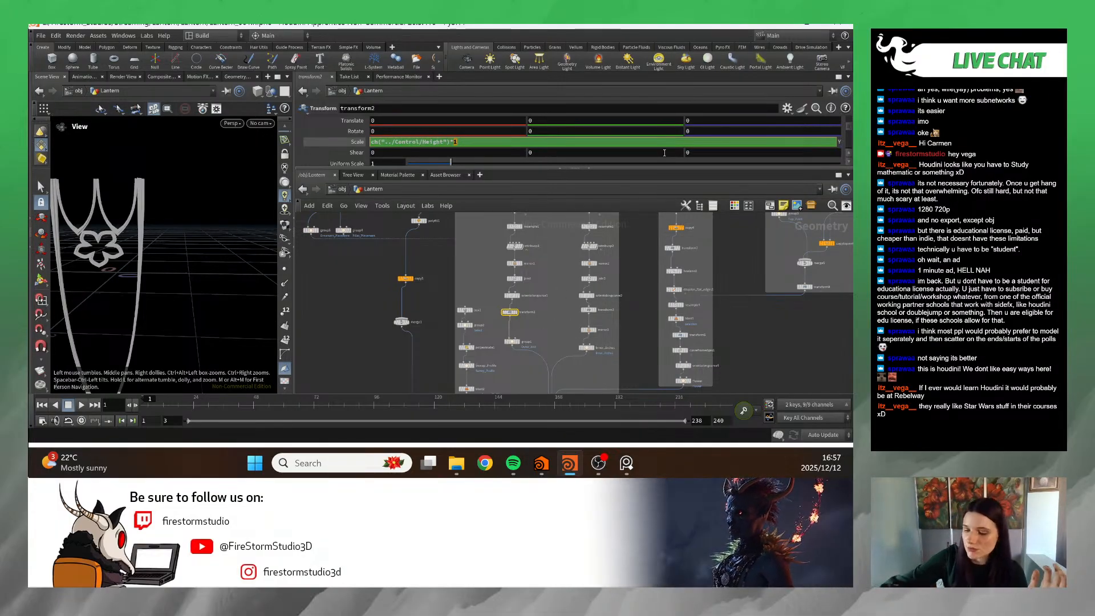
text(0.)
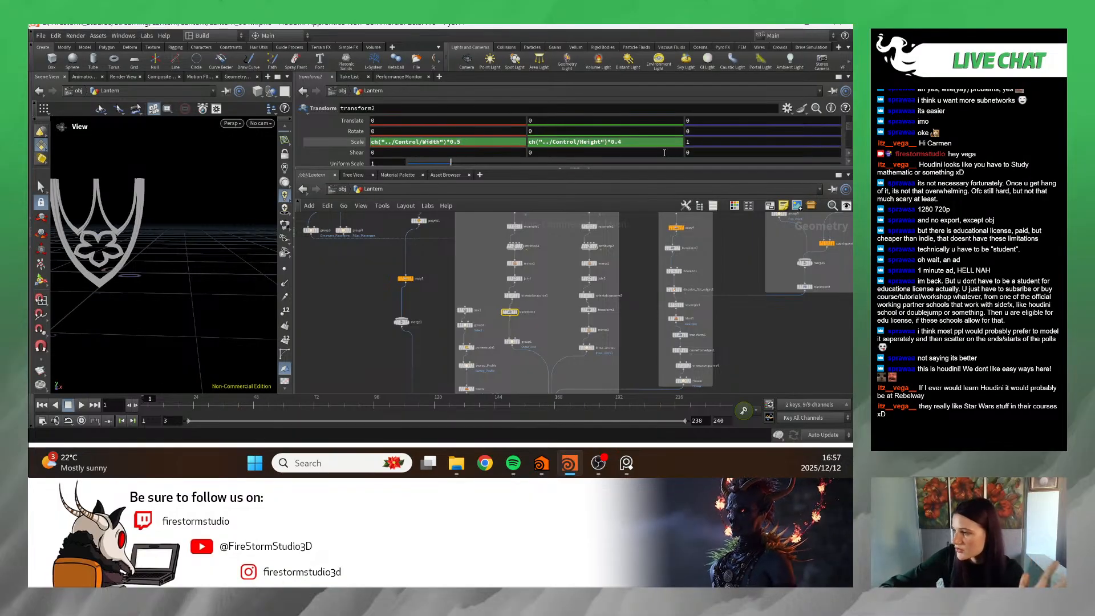
text(4)
key(Return)
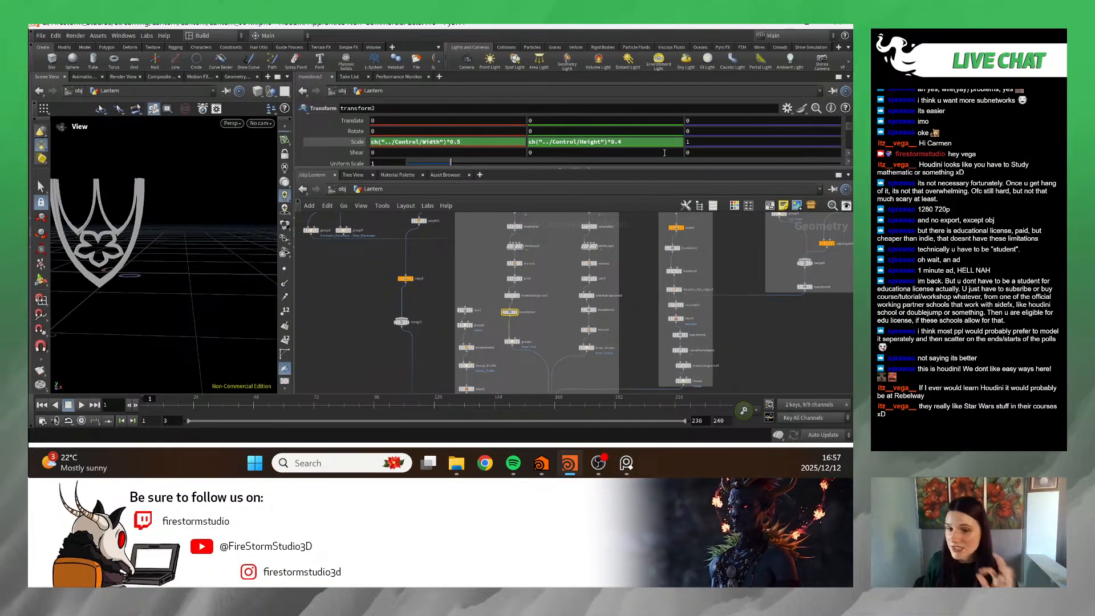
- Look over the shortened arch panel and bring up transform4's translate, rotate and scale parameters
middle_drag(171, 267, 235, 269)
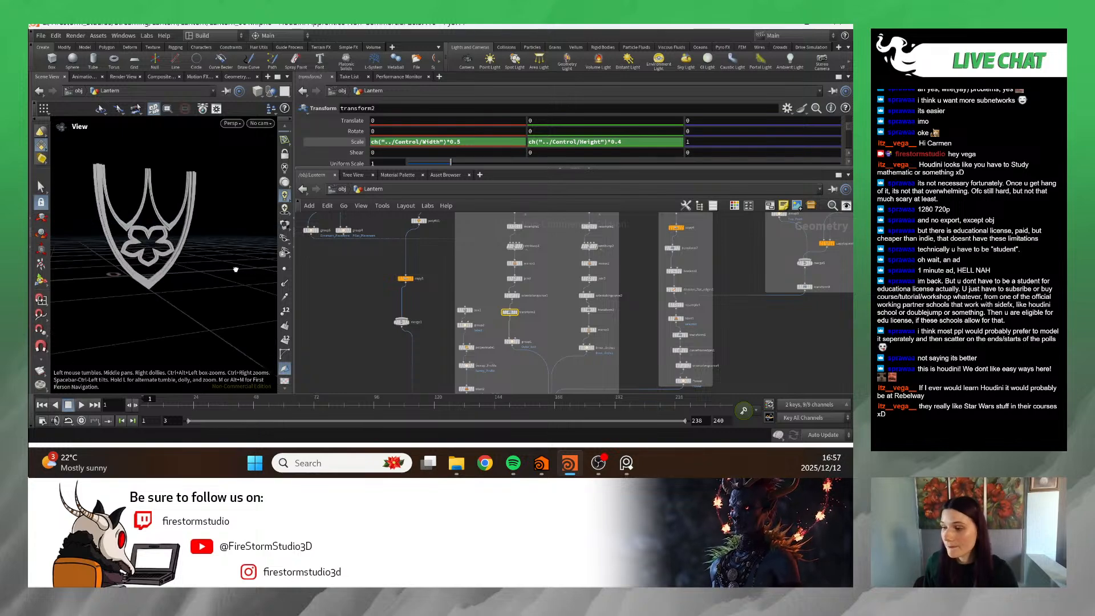
drag(235, 268, 177, 268)
scroll(507, 328, up, 6)
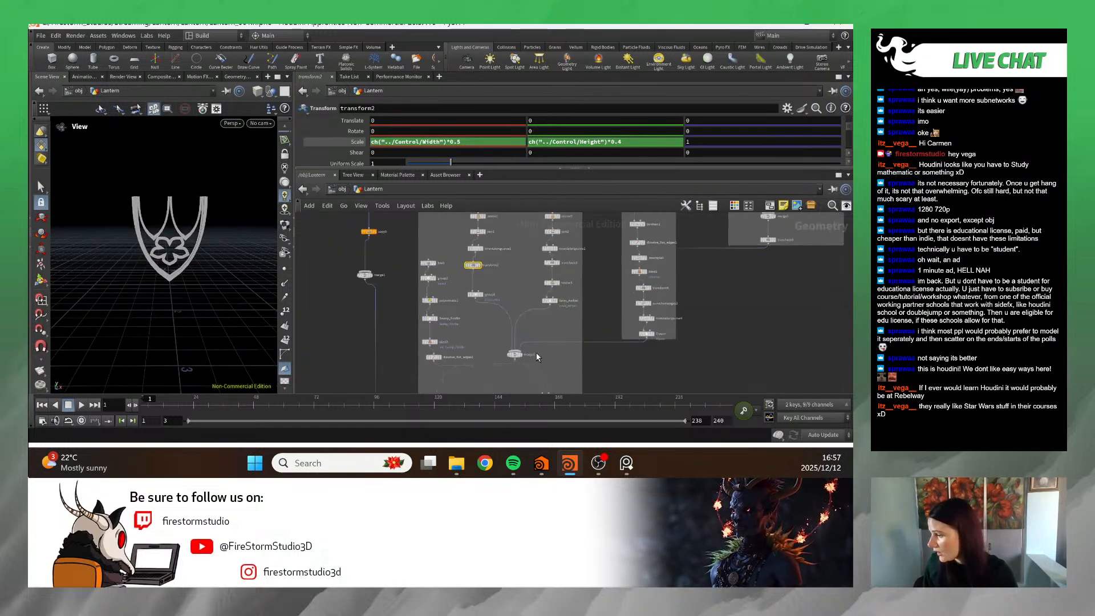
middle_drag(547, 340, 509, 263)
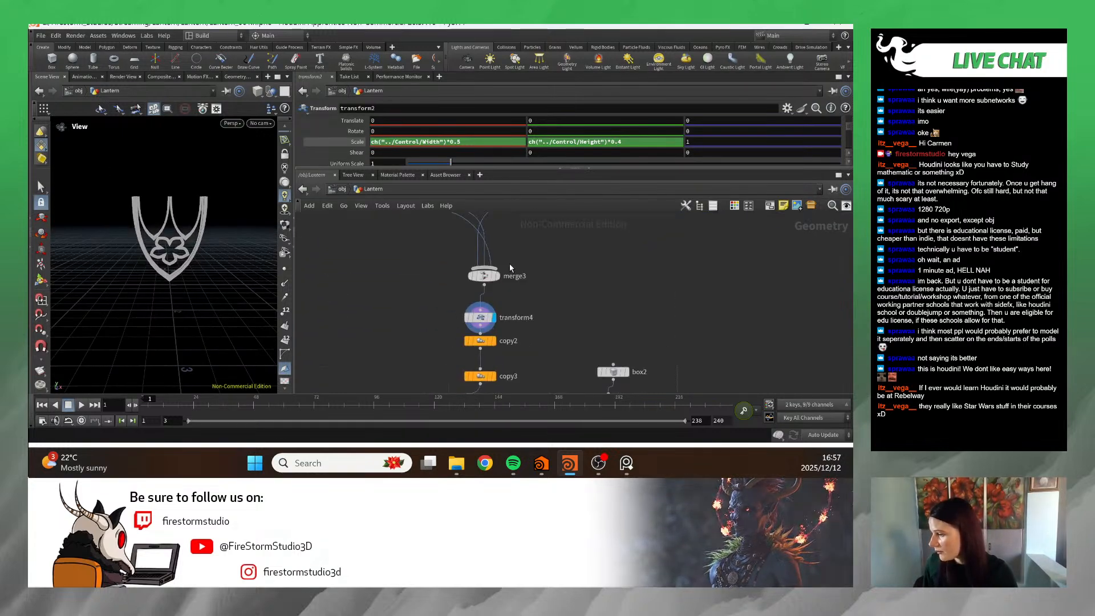
click(480, 308)
drag(213, 276, 213, 273)
- Display merge4 and look over the complete shaded lantern from several angles
scroll(524, 343, down, 6)
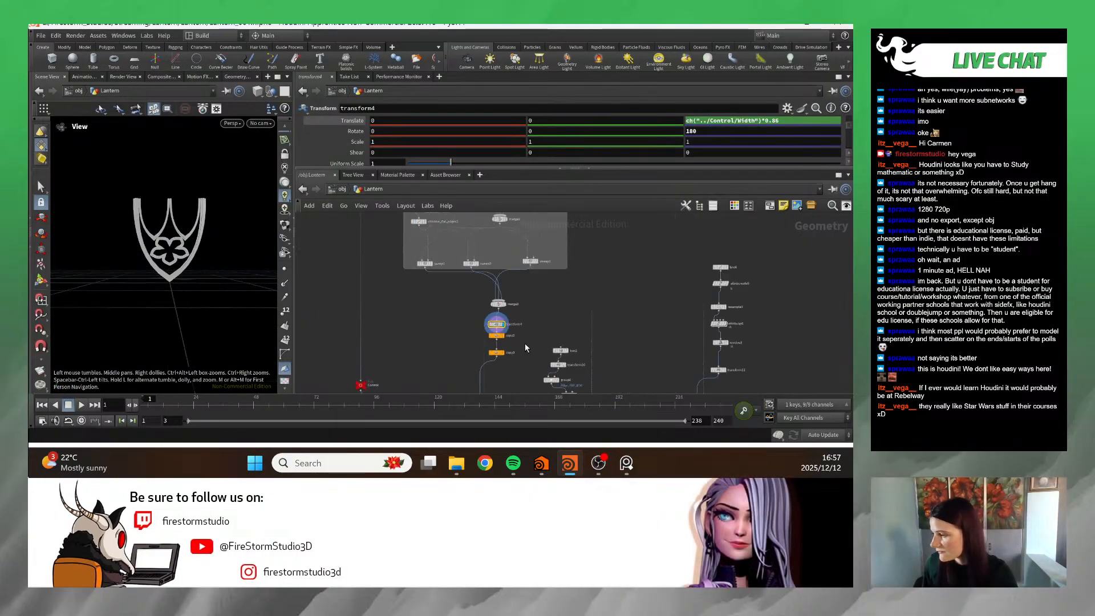
click(500, 348)
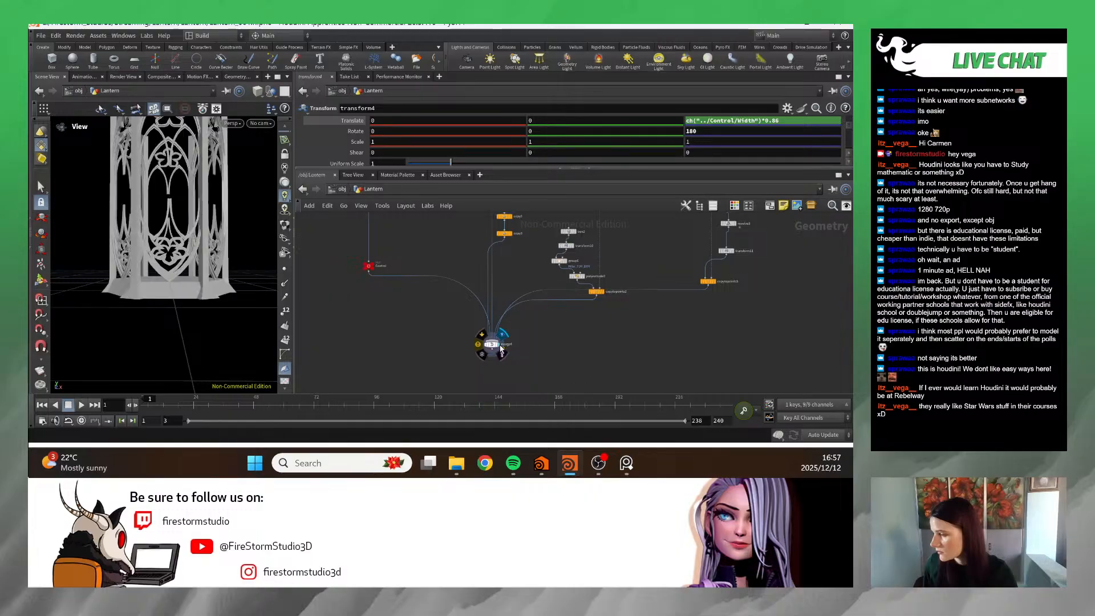
drag(192, 302, 172, 289)
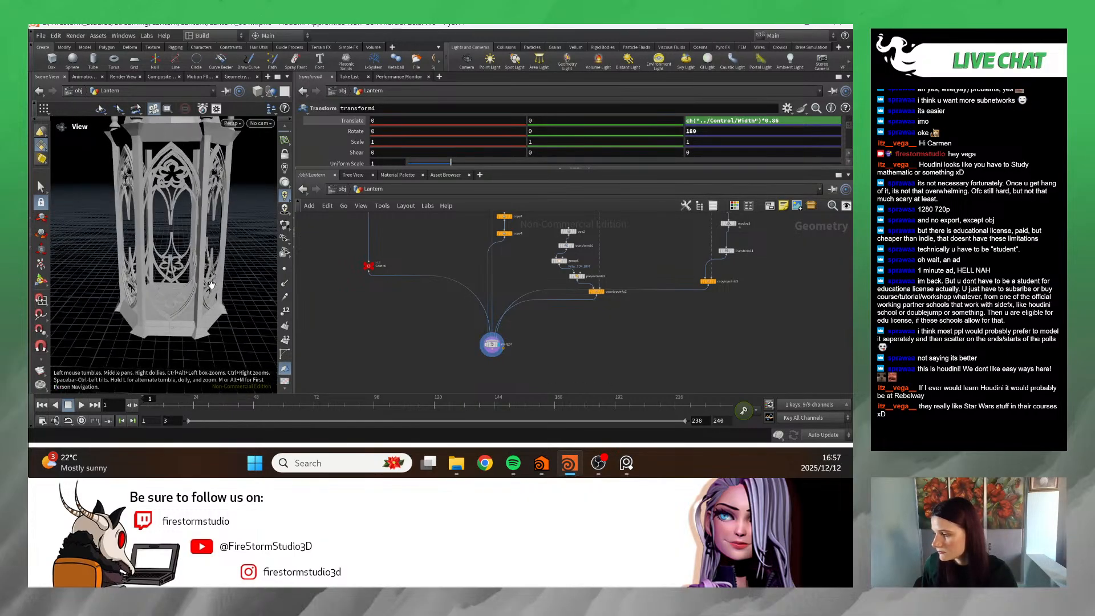
middle_drag(495, 243, 437, 342)
scroll(455, 298, up, 4)
right_click(204, 249)
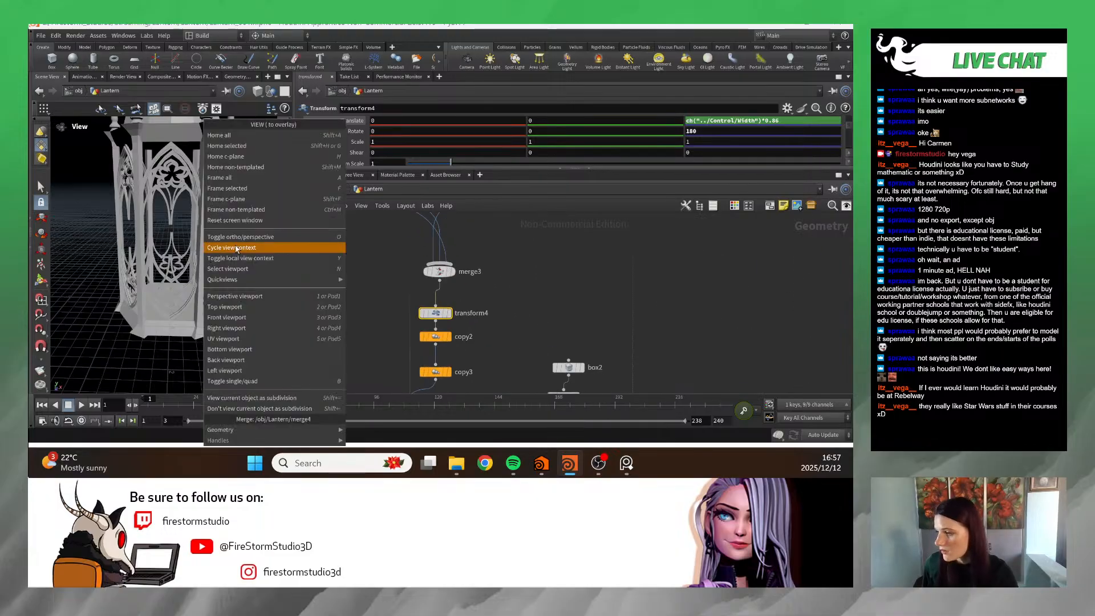
click(236, 247)
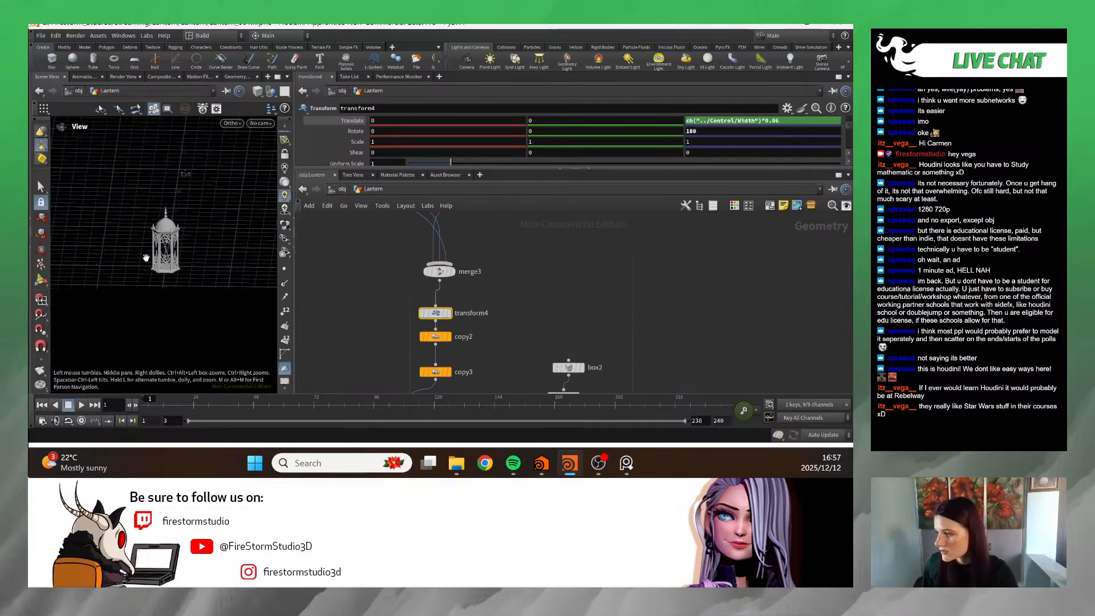
click(232, 124)
mouse_move(252, 143)
click(319, 145)
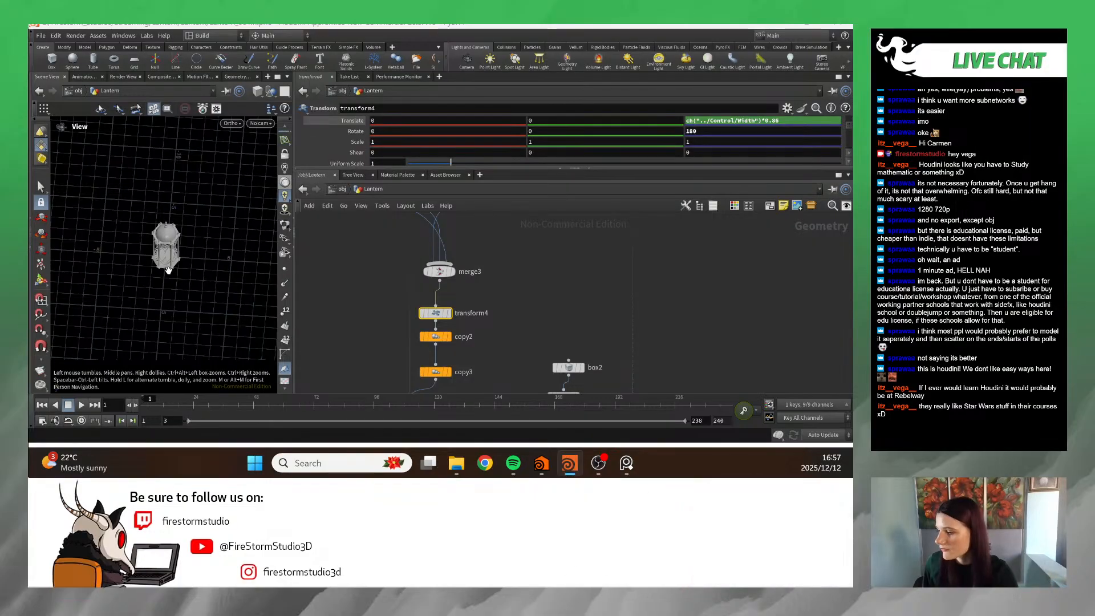
click(232, 125)
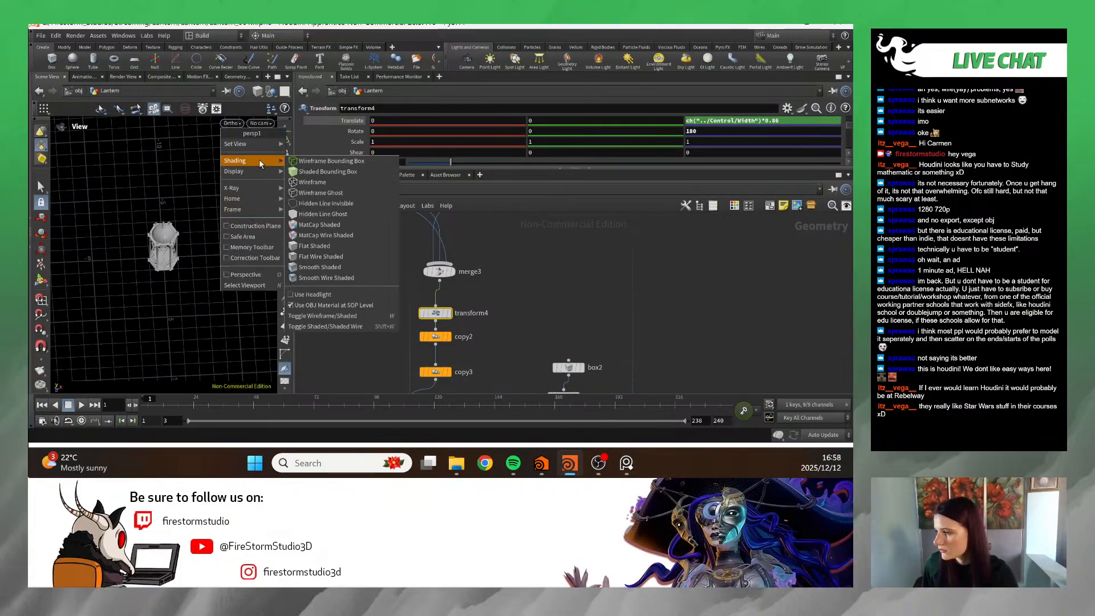
mouse_move(258, 144)
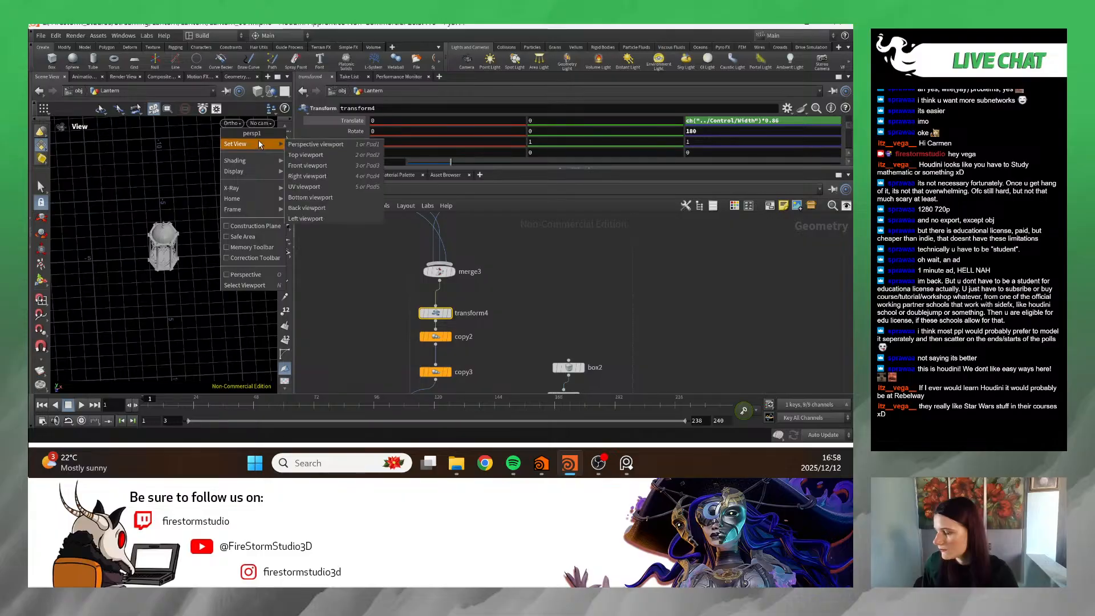
click(226, 274)
- Examine the lantern's arch tracery, pillars and base in perspective from several angles and distances
drag(226, 275, 177, 269)
right_drag(175, 265, 164, 245)
drag(164, 245, 189, 278)
right_drag(188, 279, 182, 283)
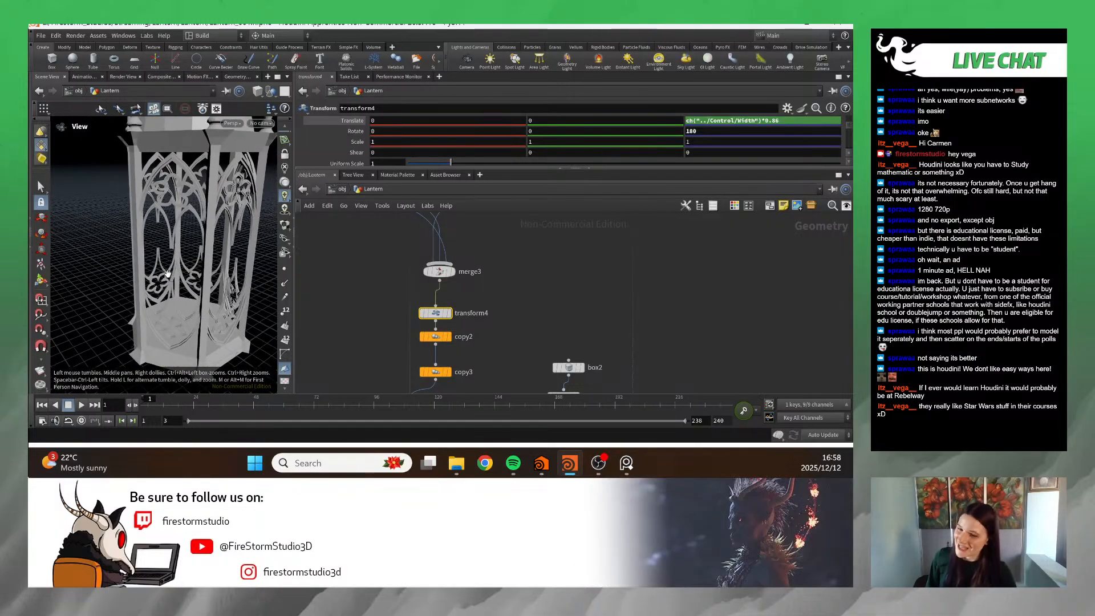
drag(182, 283, 165, 276)
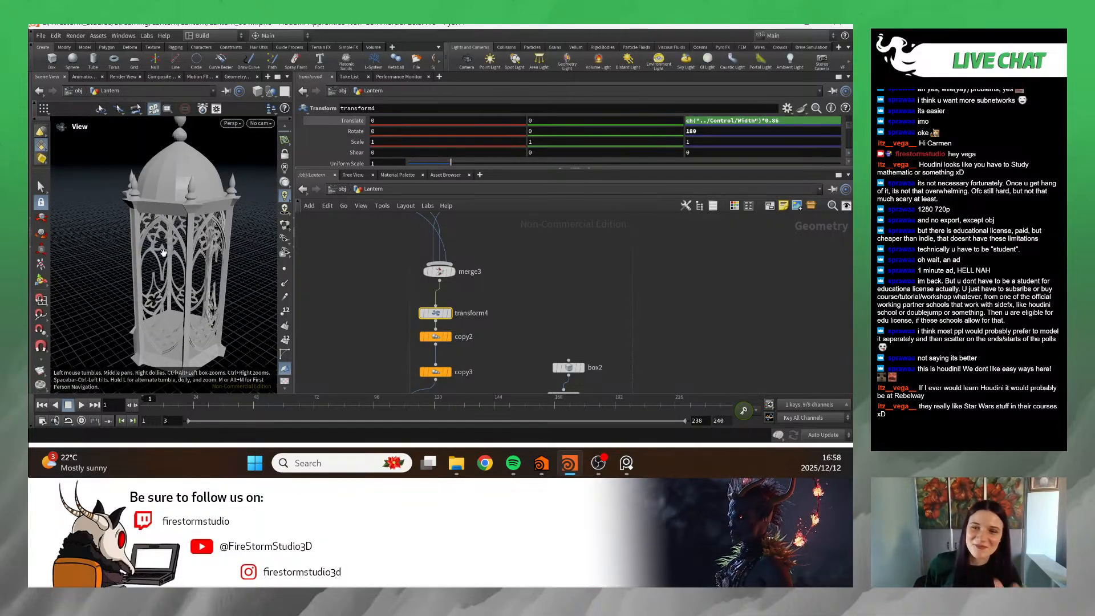
drag(246, 244, 222, 254)
right_drag(222, 254, 200, 253)
drag(199, 254, 202, 257)
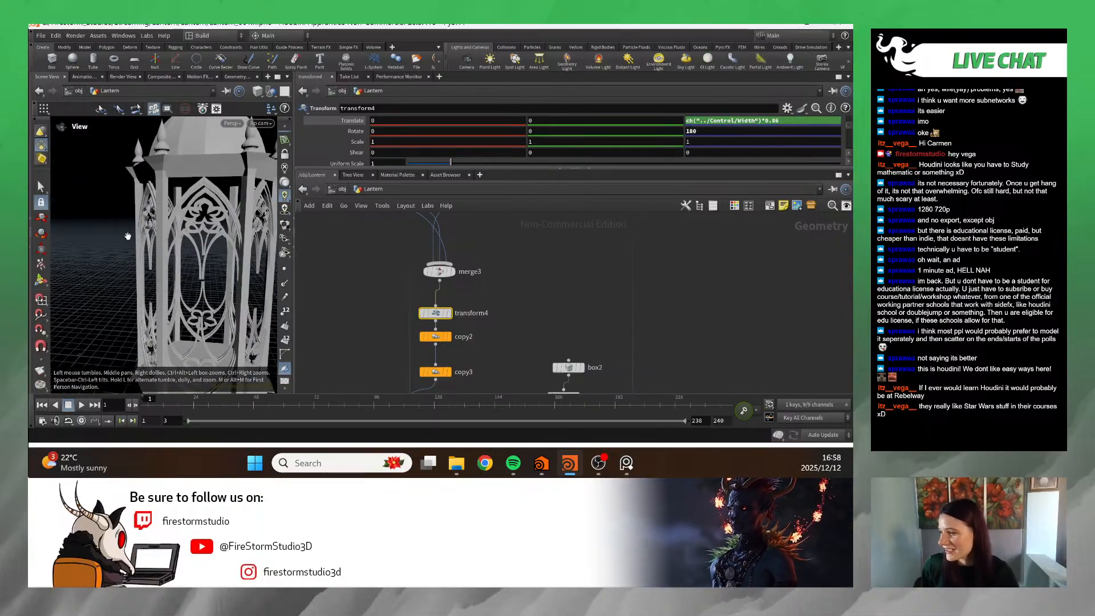
middle_drag(202, 258, 122, 225)
drag(122, 225, 143, 234)
right_drag(142, 234, 164, 247)
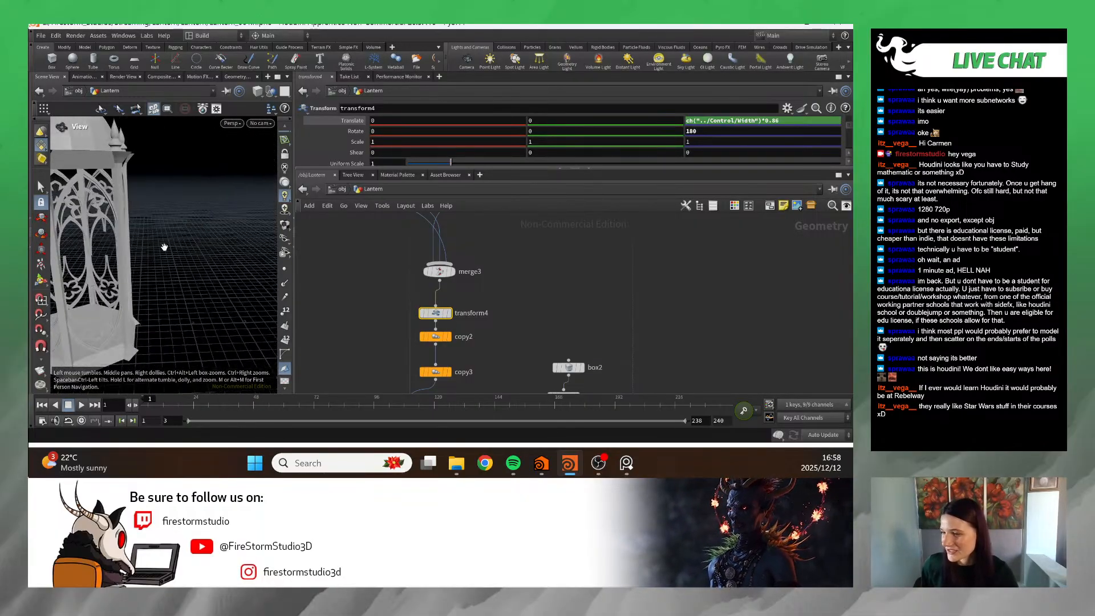
drag(163, 246, 199, 245)
right_drag(199, 245, 220, 232)
drag(220, 232, 199, 242)
scroll(489, 301, down, 3)
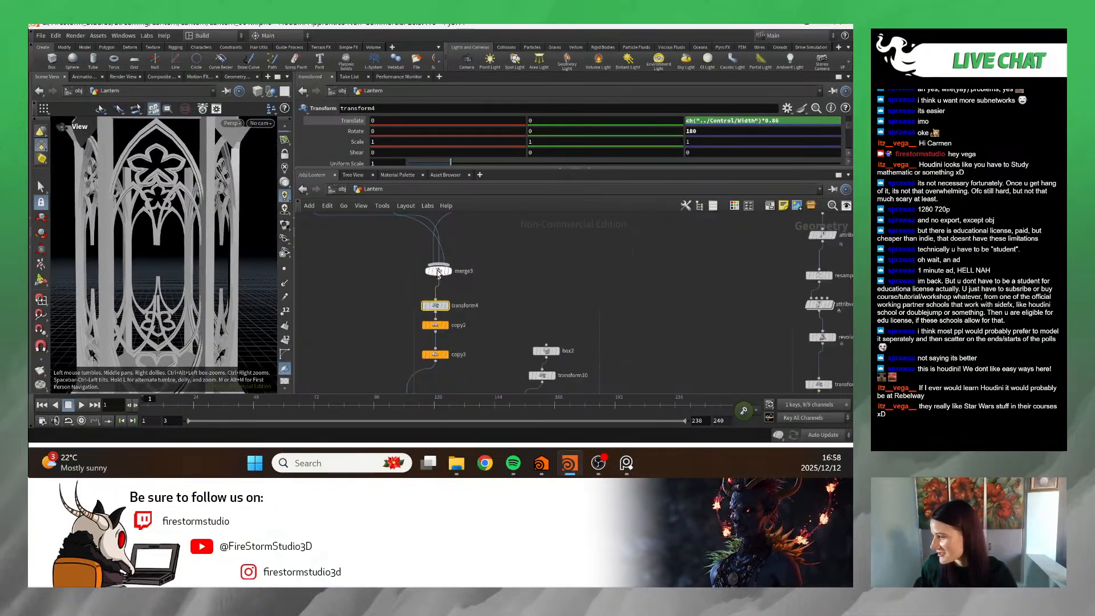
- Display copy2's and then copy3's arch tracery on its own, and bring up copy3's translate and rotate parameters
middle_drag(489, 301, 503, 285)
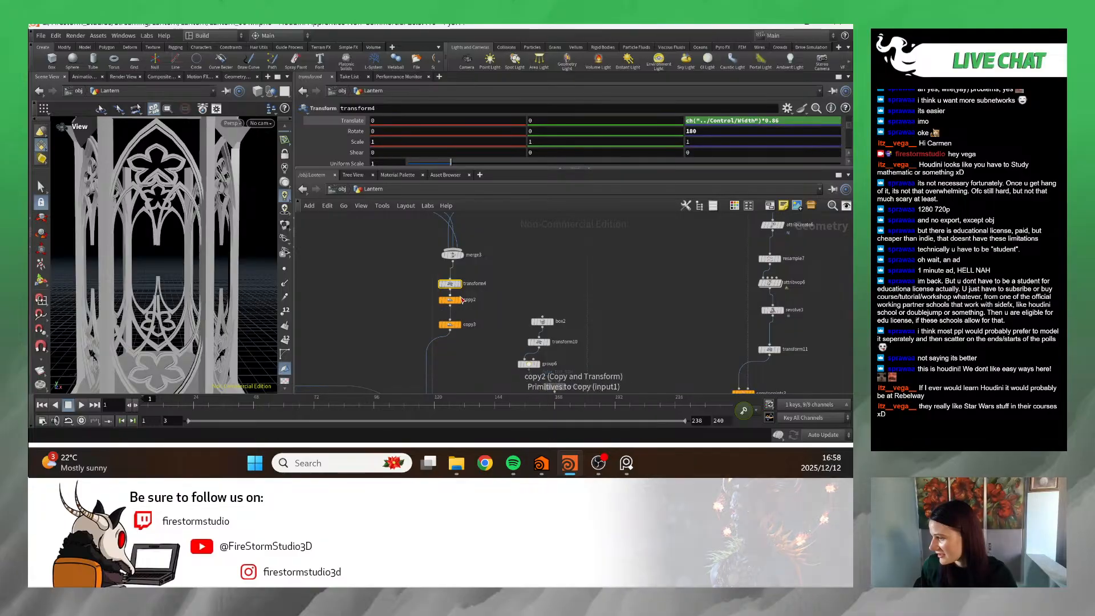
click(460, 301)
right_drag(212, 251, 182, 275)
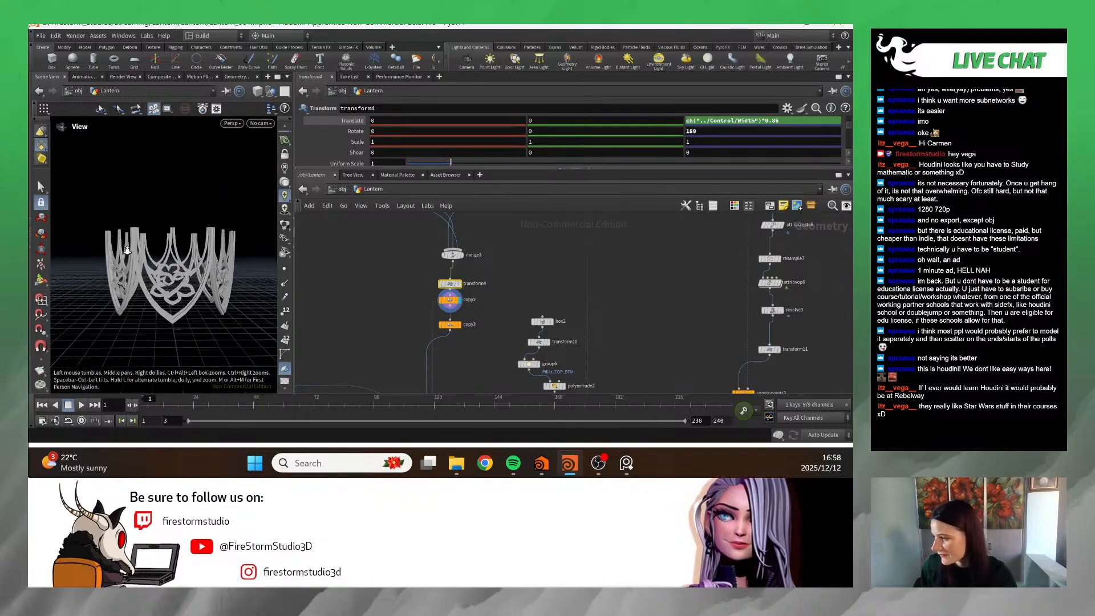
middle_drag(181, 274, 169, 307)
click(462, 330)
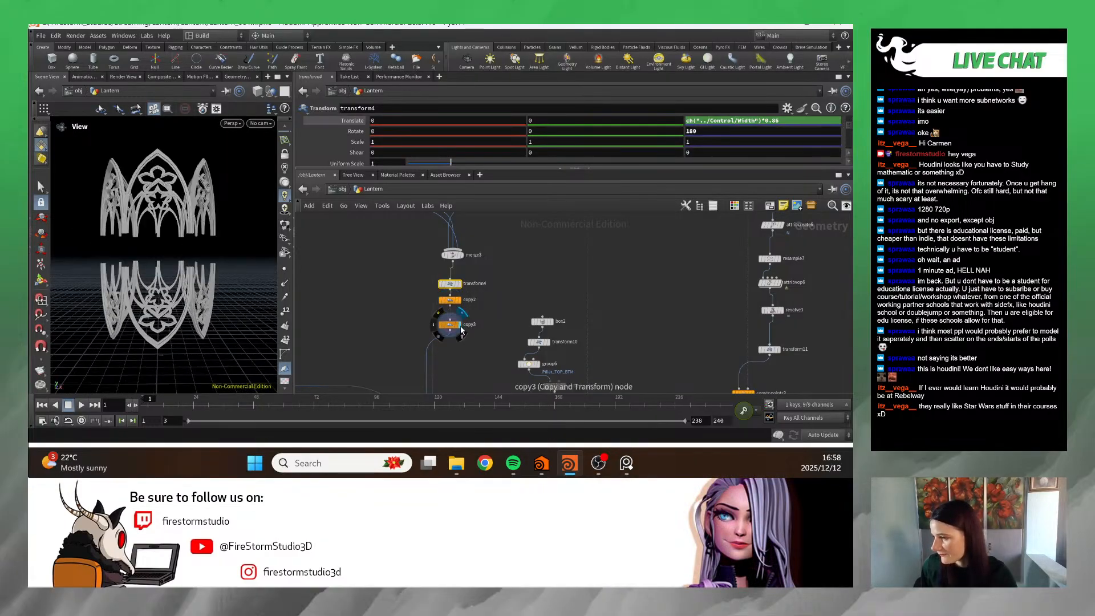
click(454, 328)
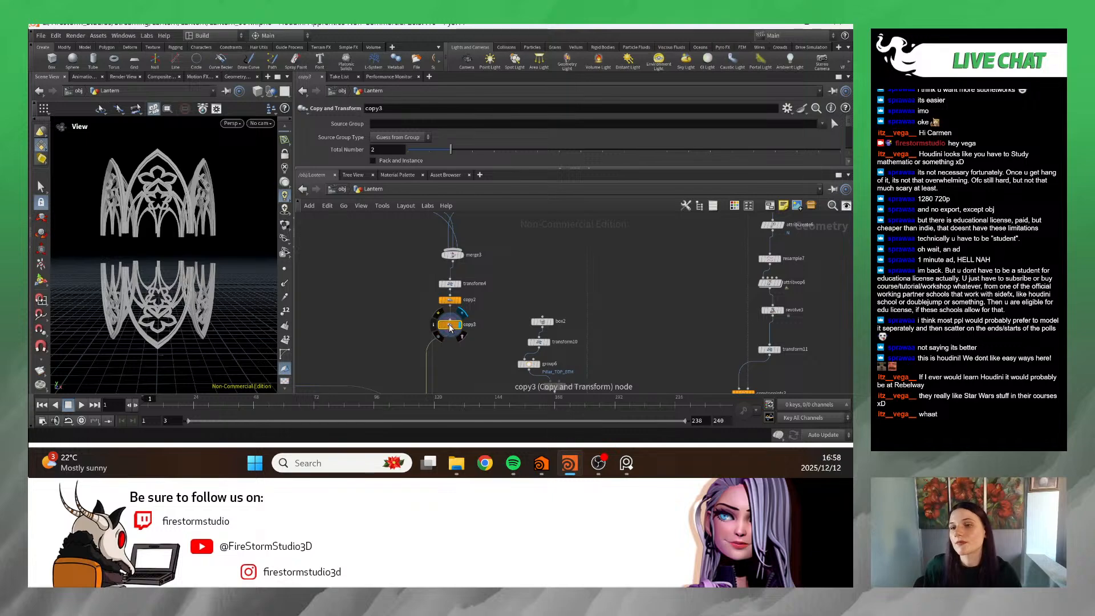
scroll(488, 152, down, 5)
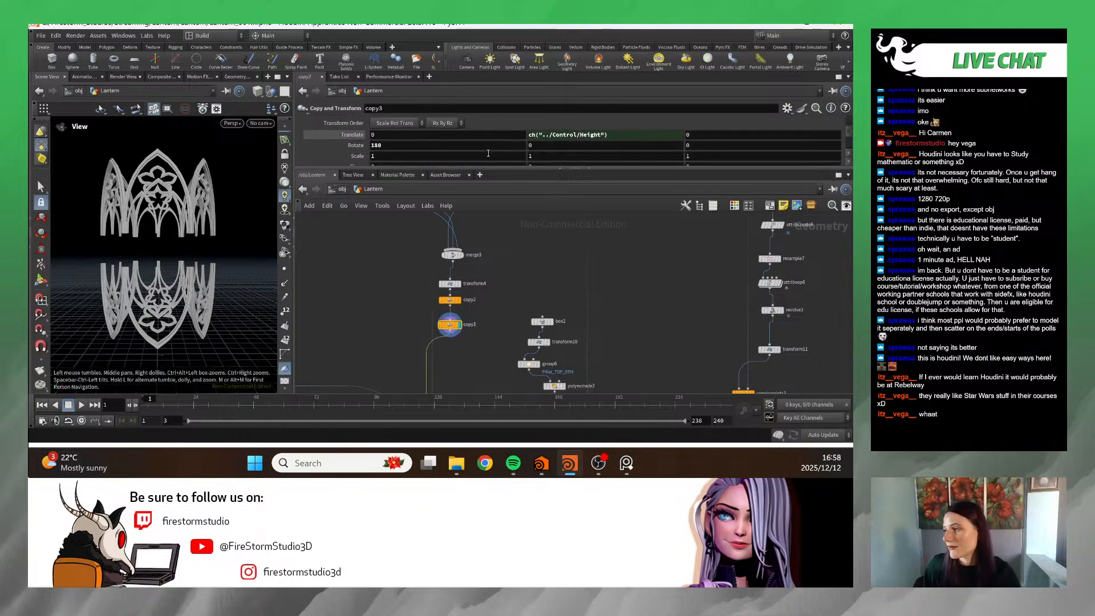
scroll(488, 153, down, 2)
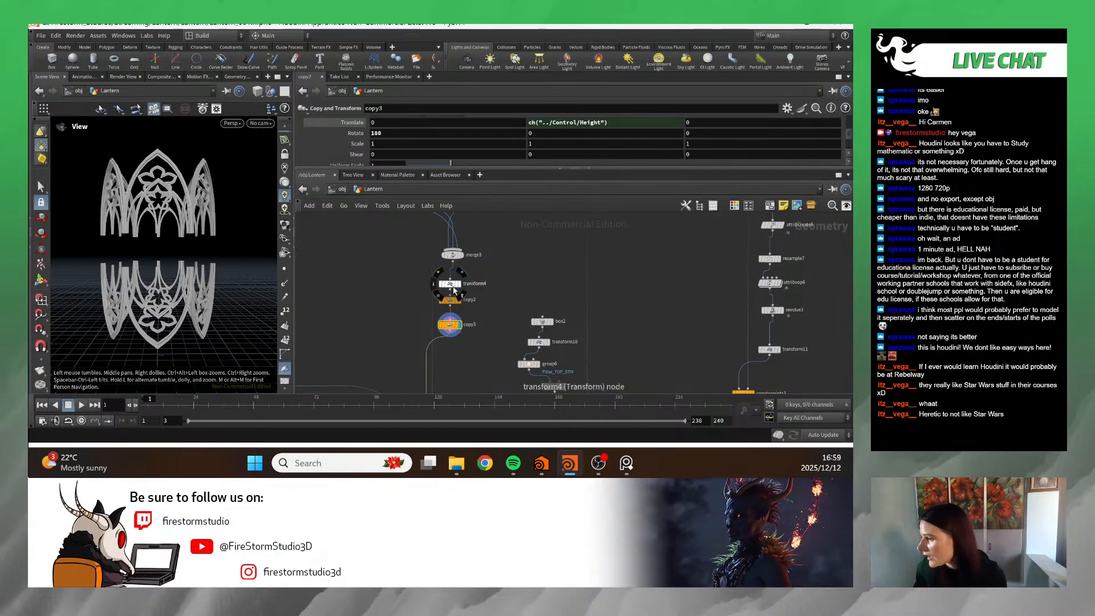
- Try moving the centroid of transform4's arch panel to the origin, and undo it
click(450, 284)
scroll(553, 152, down, 2)
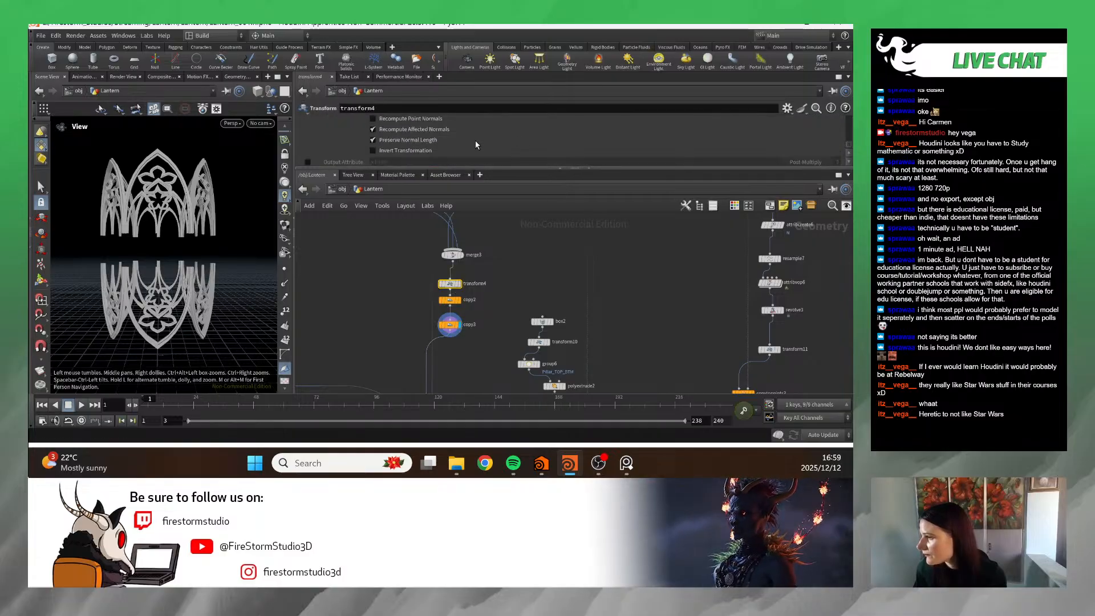
click(414, 121)
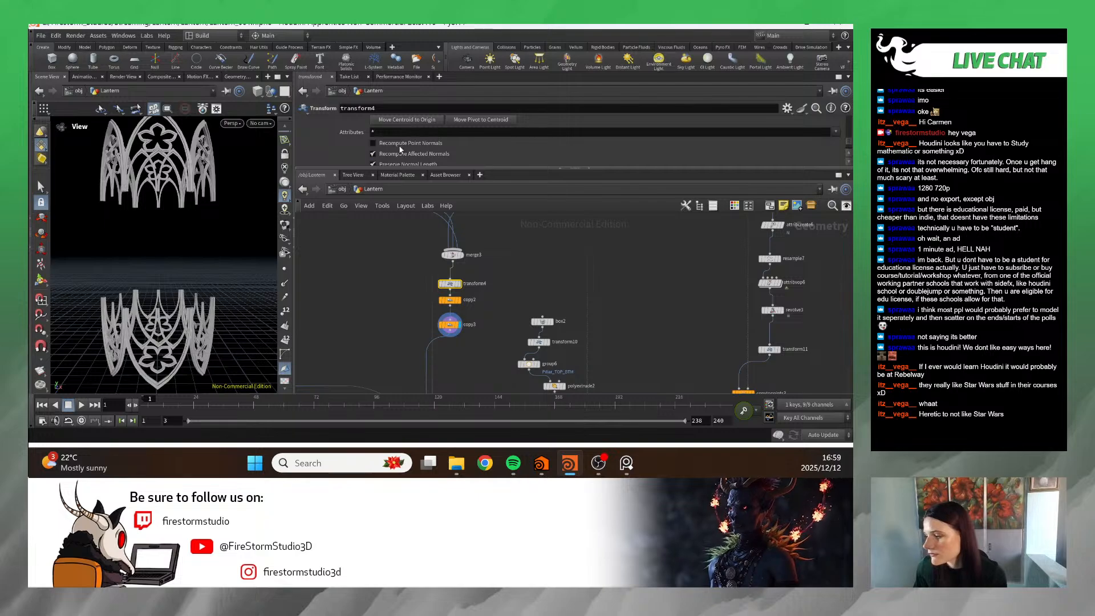
scroll(221, 241, down, 2)
scroll(222, 241, down, 1)
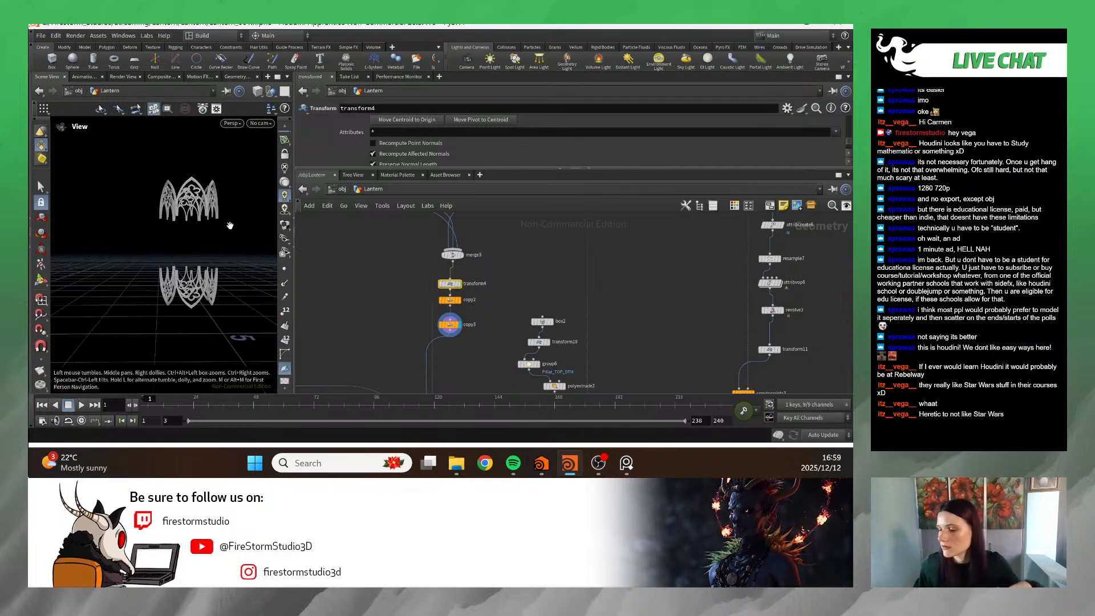
mouse_move(221, 241)
mouse_down()
mouse_move(221, 261)
mouse_move(208, 206)
mouse_move(170, 252)
mouse_move(257, 223)
mouse_move(236, 251)
mouse_up()
key(ctrl+z)
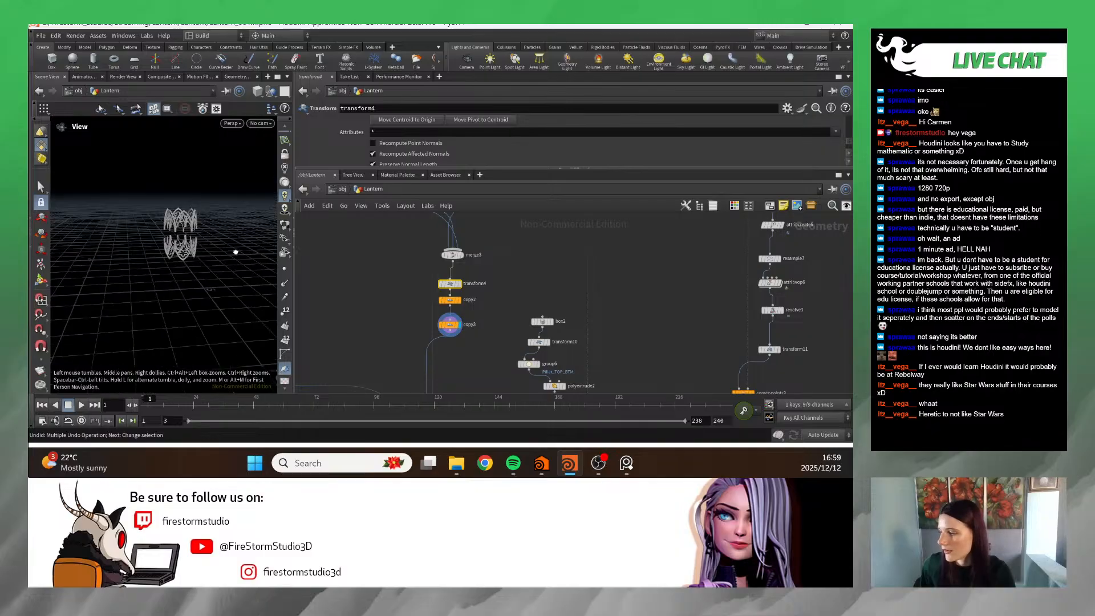
- Examine the upper and lower rings of arch tracery from several angles and distances
right_drag(236, 251, 345, 239)
drag(219, 213, 131, 244)
scroll(446, 266, up, 3)
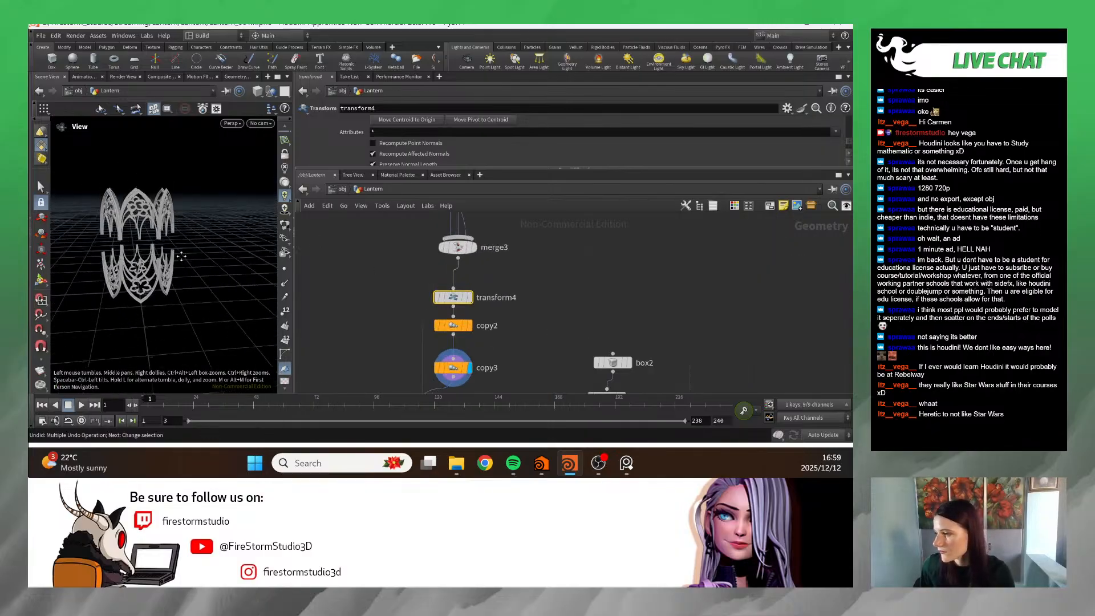
right_drag(131, 244, 169, 251)
mouse_move(169, 251)
mouse_down()
mouse_move(141, 245)
mouse_move(158, 247)
mouse_up()
scroll(163, 242, up, 4)
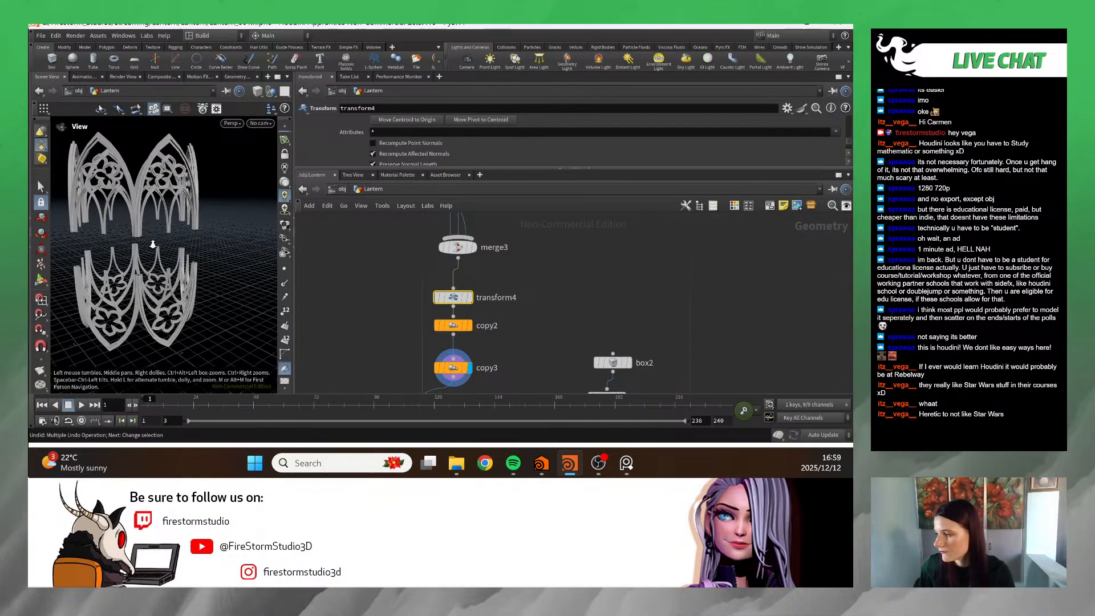
scroll(492, 266, down, 2)
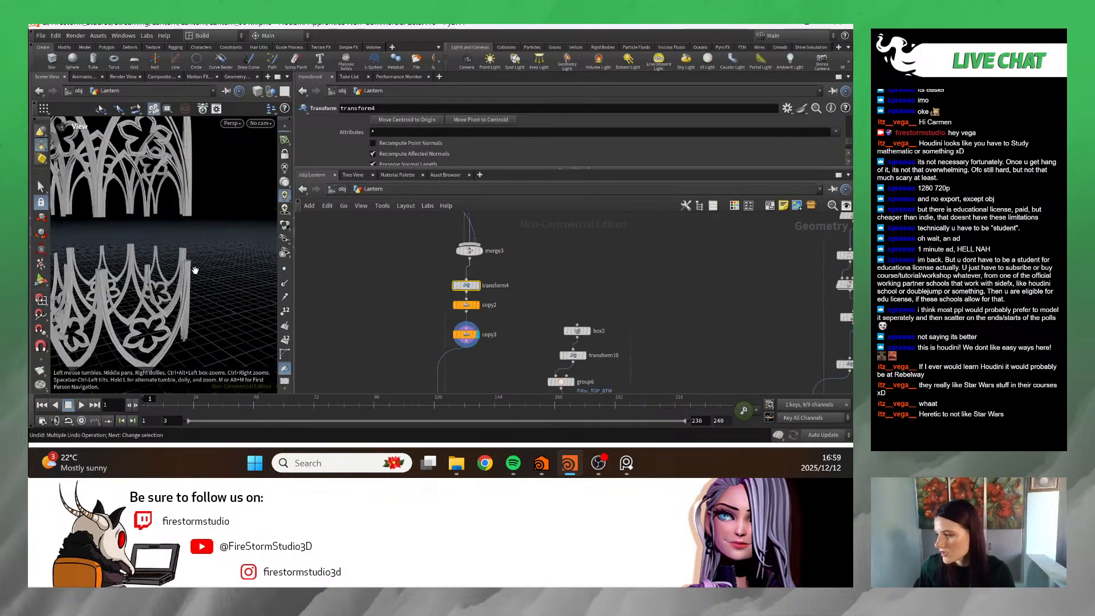
scroll(195, 270, down, 5)
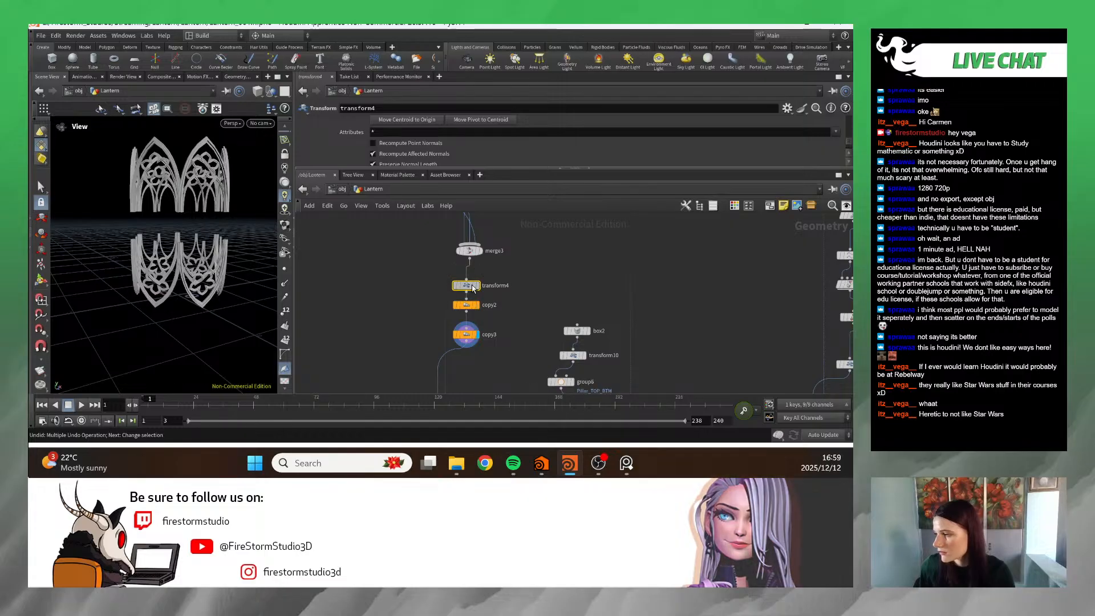
scroll(539, 150, down, 2)
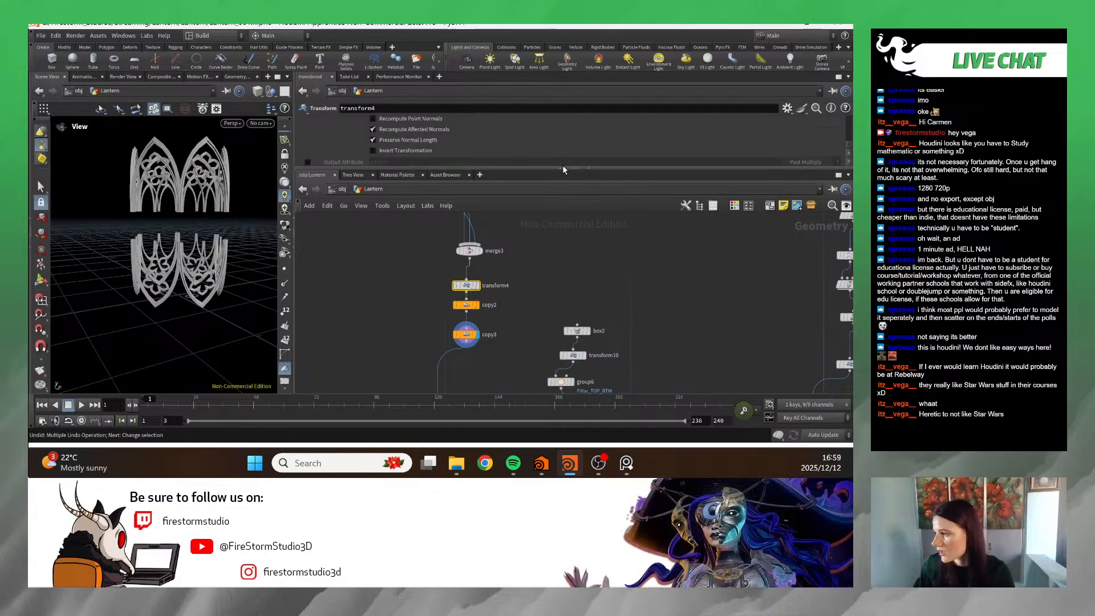
- Enlarge the parameter area so transform4's transform and pivot settings show together
drag(562, 168, 553, 311)
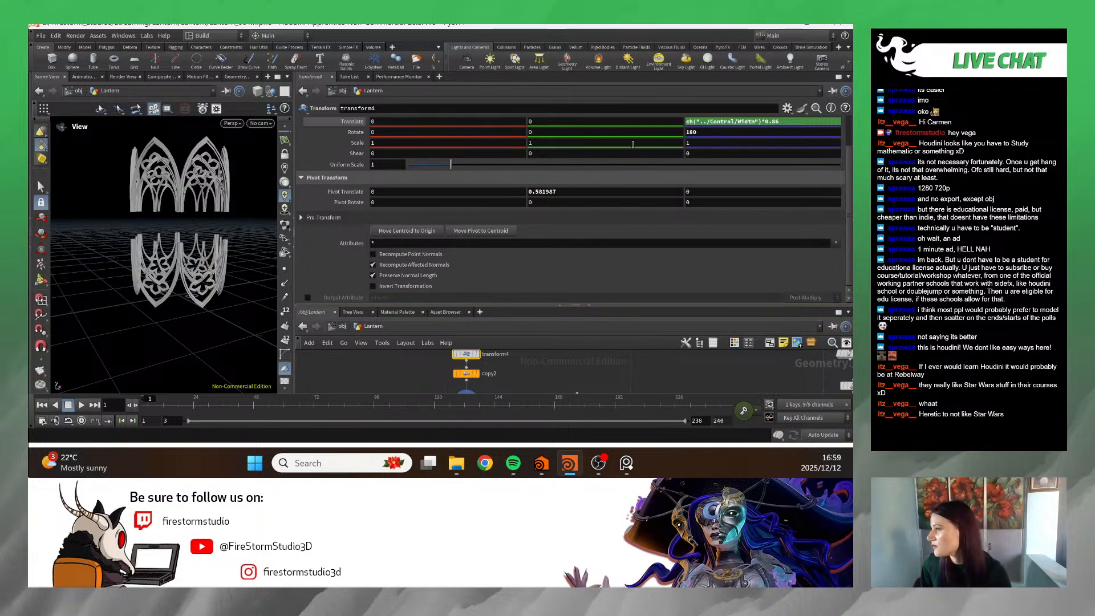
scroll(621, 159, up, 2)
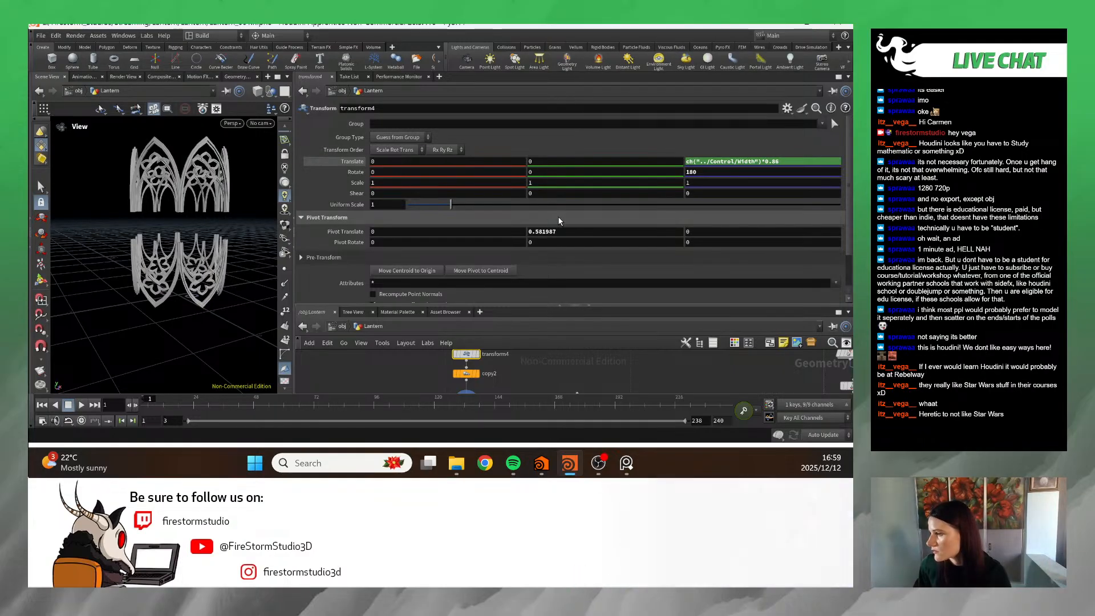
scroll(557, 216, down, 1)
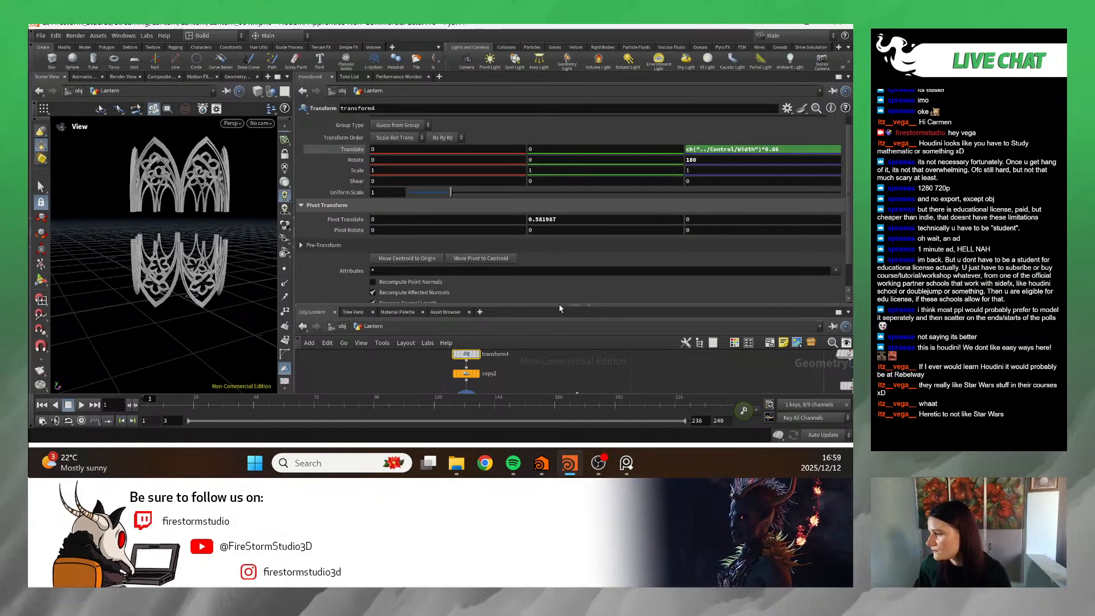
drag(558, 306, 557, 277)
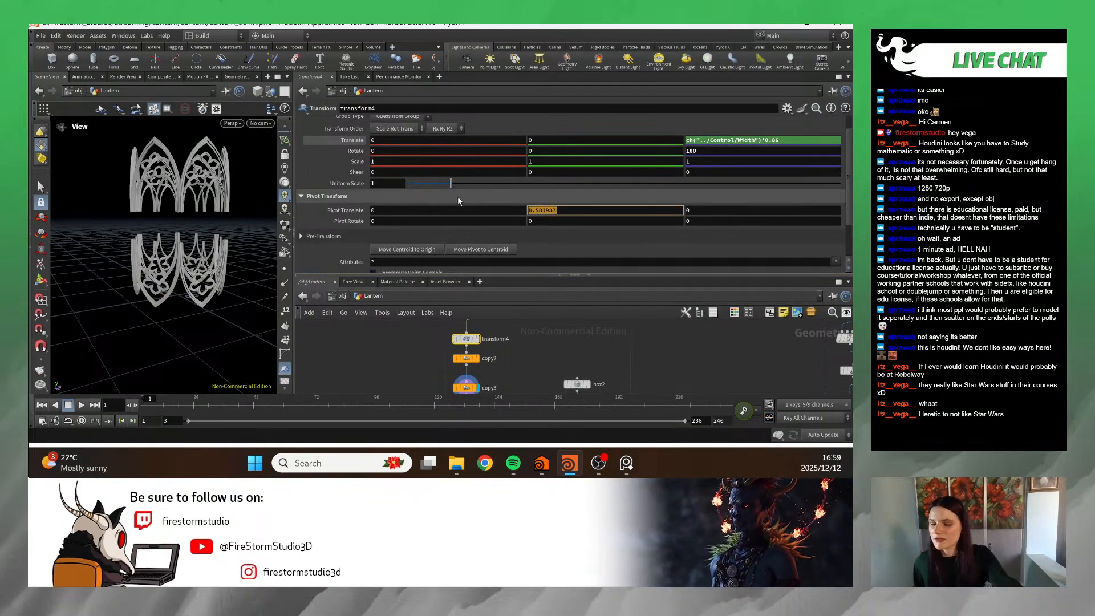
- Try resetting transform4's pivot Y translate to 0 and moving the pivot to the centroid, and undo these changes
key(ctrl+z)
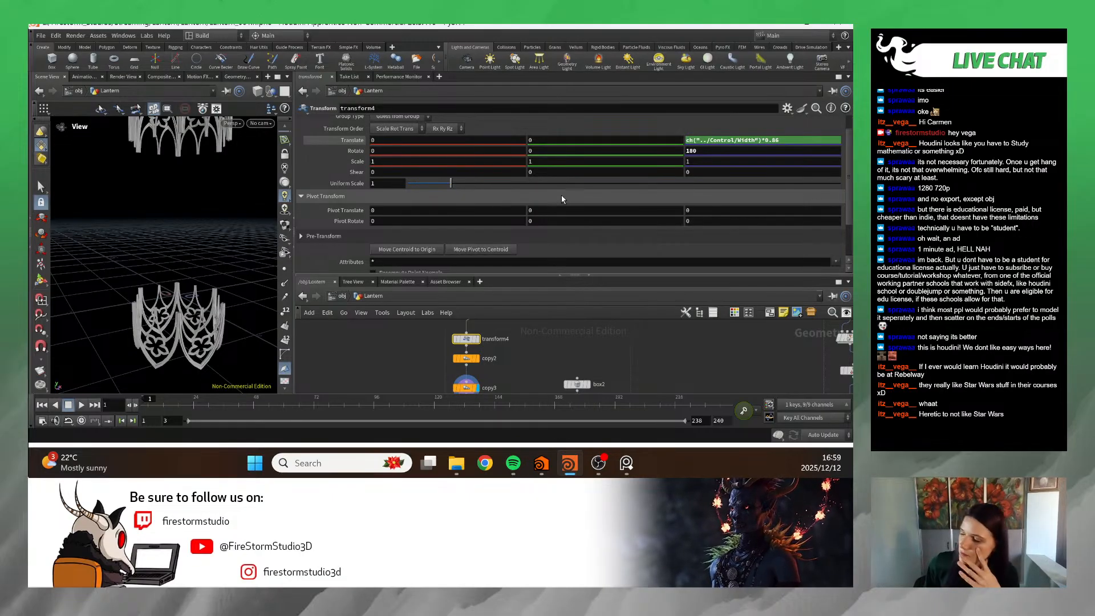
click(499, 251)
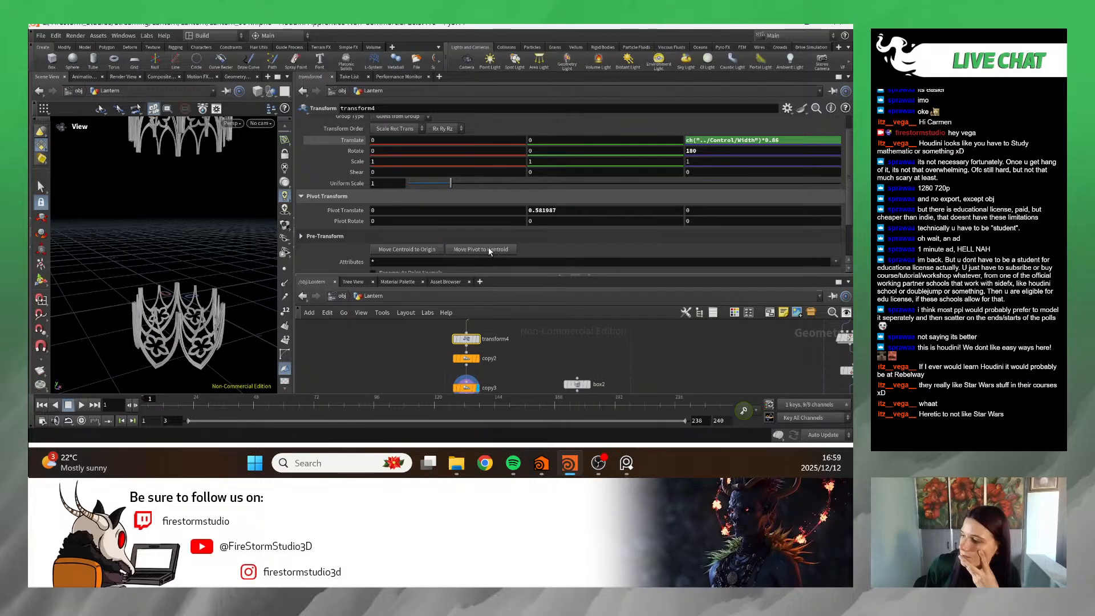
scroll(229, 259, down, 3)
scroll(284, 274, down, 1)
middle_drag(520, 331, 524, 302)
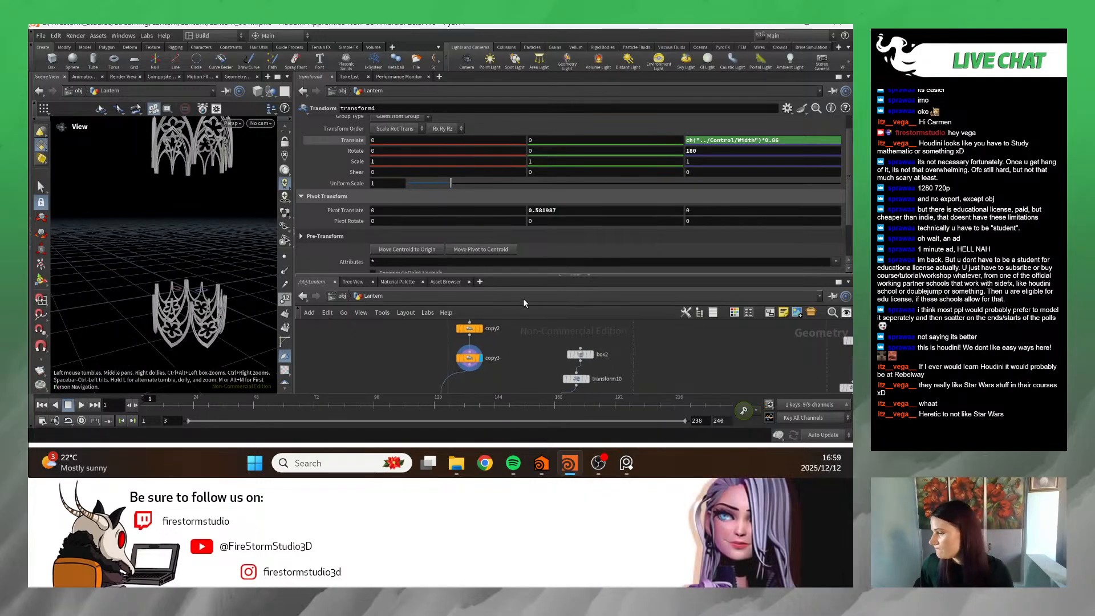
drag(205, 268, 160, 279)
key(ctrl+z)
key(ctrl+z)
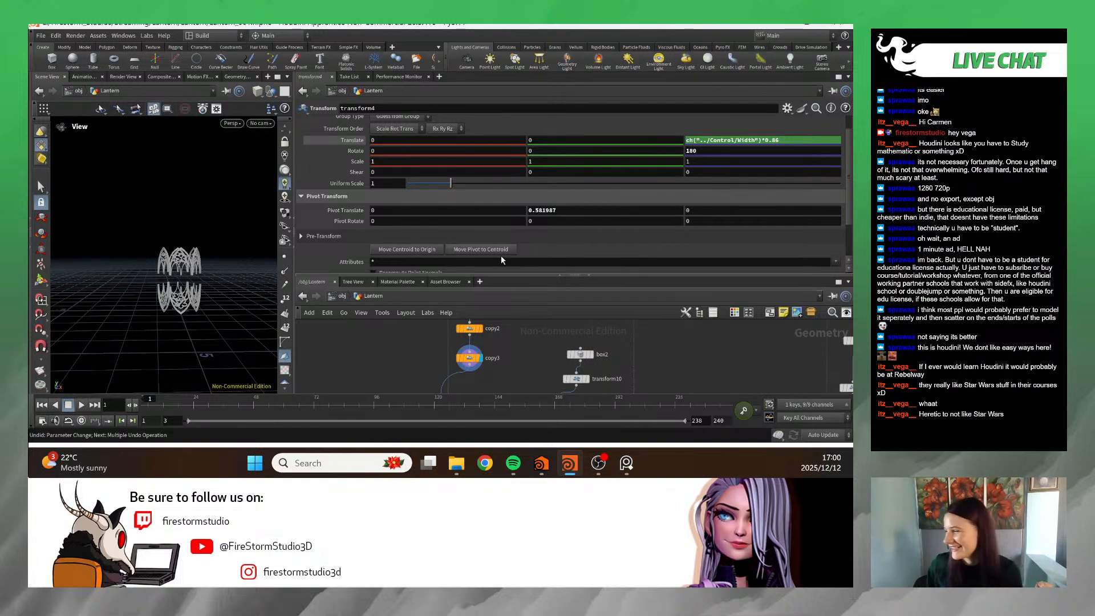
scroll(485, 337, down, 3)
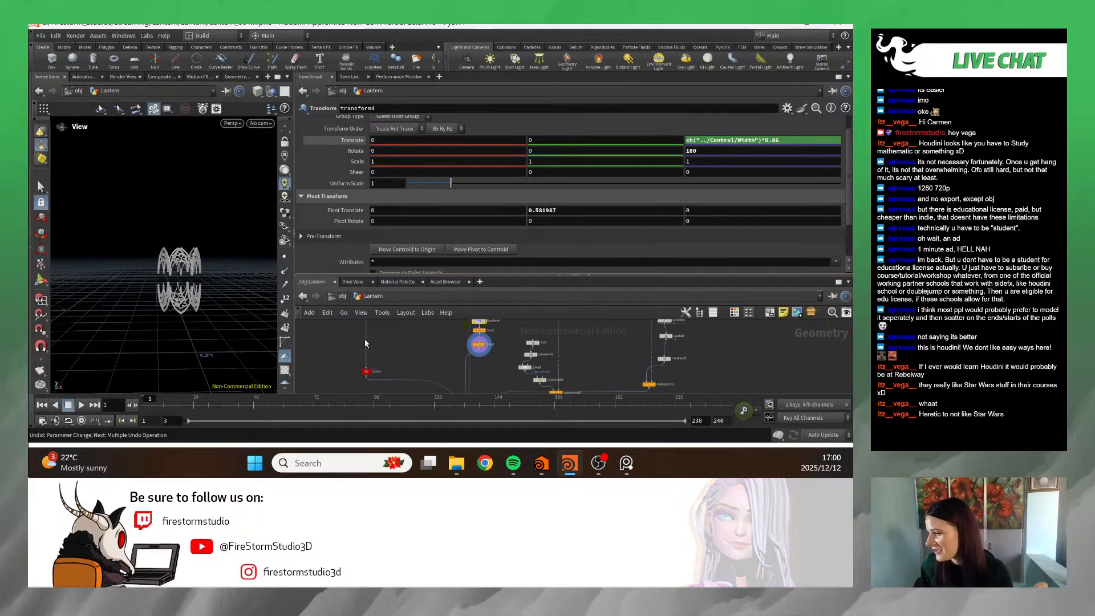
middle_drag(405, 337, 367, 387)
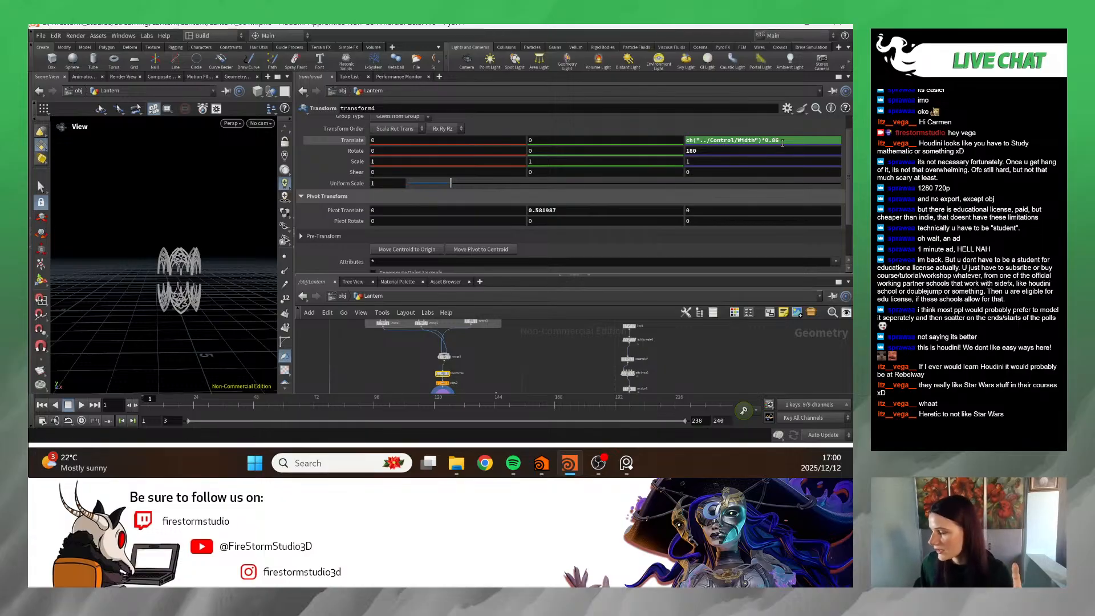
- Enlarge the network area so that more of the arch tracery node graph shows
scroll(342, 365, up, 2)
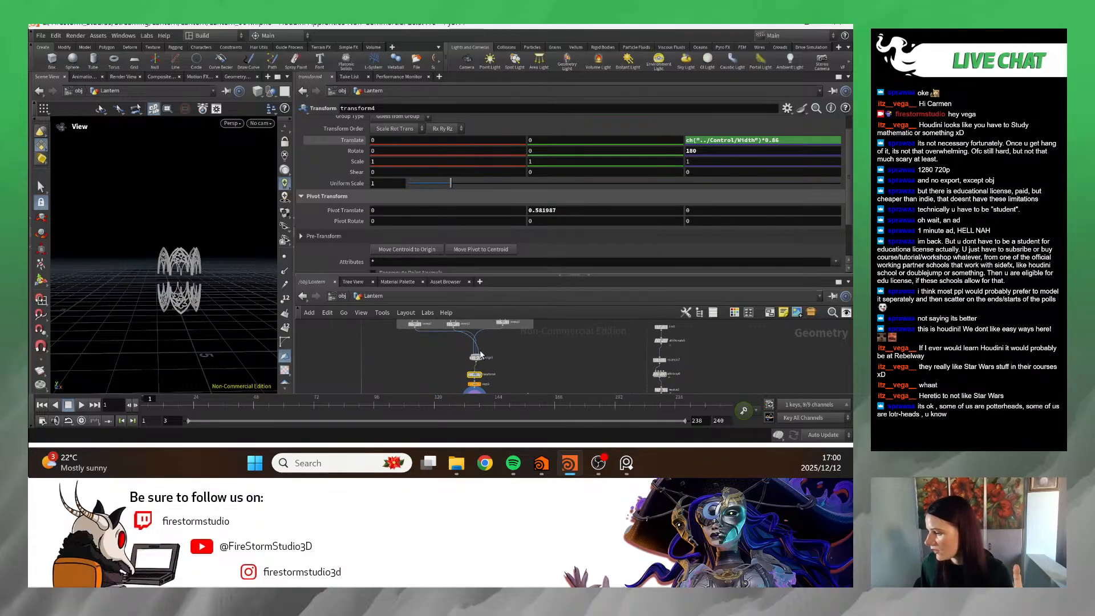
middle_drag(335, 369, 365, 382)
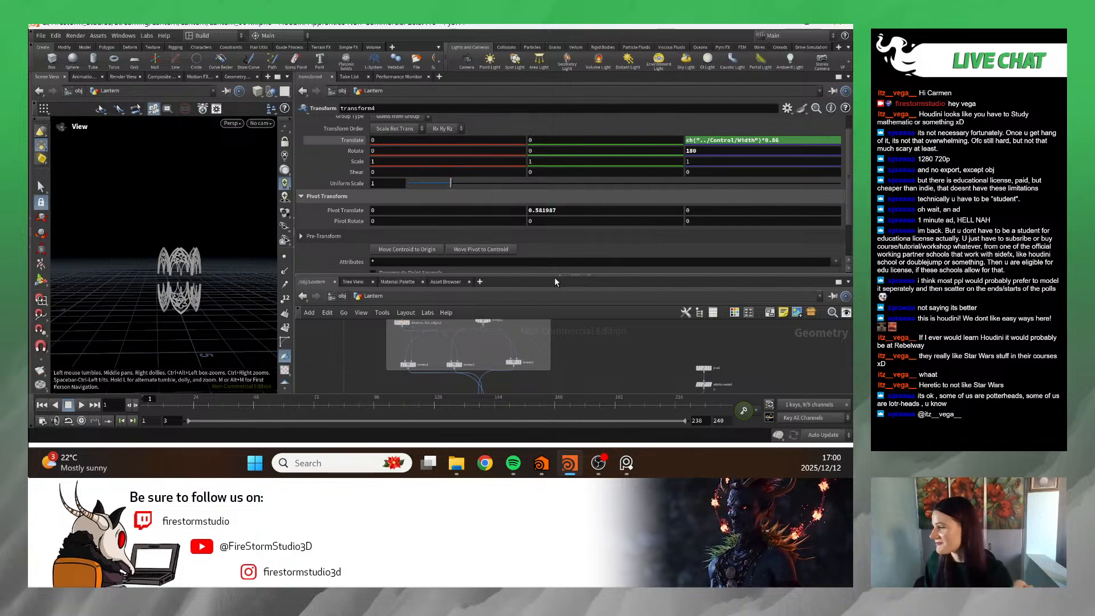
drag(564, 274, 564, 170)
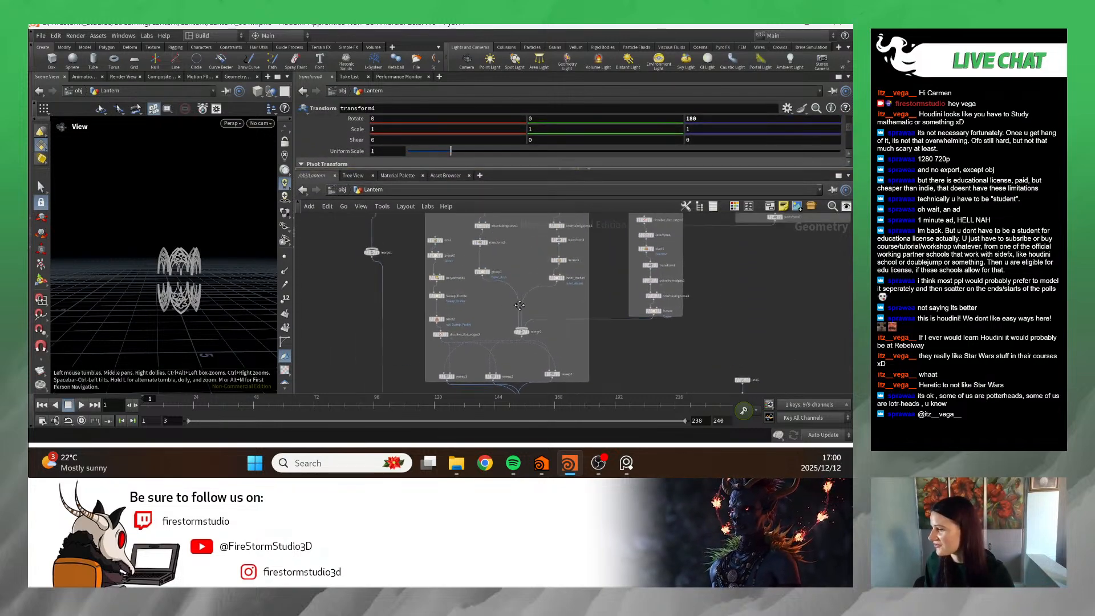
- Examine the node network that builds the arch tracery, from the sweep profile branch to merge2
scroll(505, 292, up, 3)
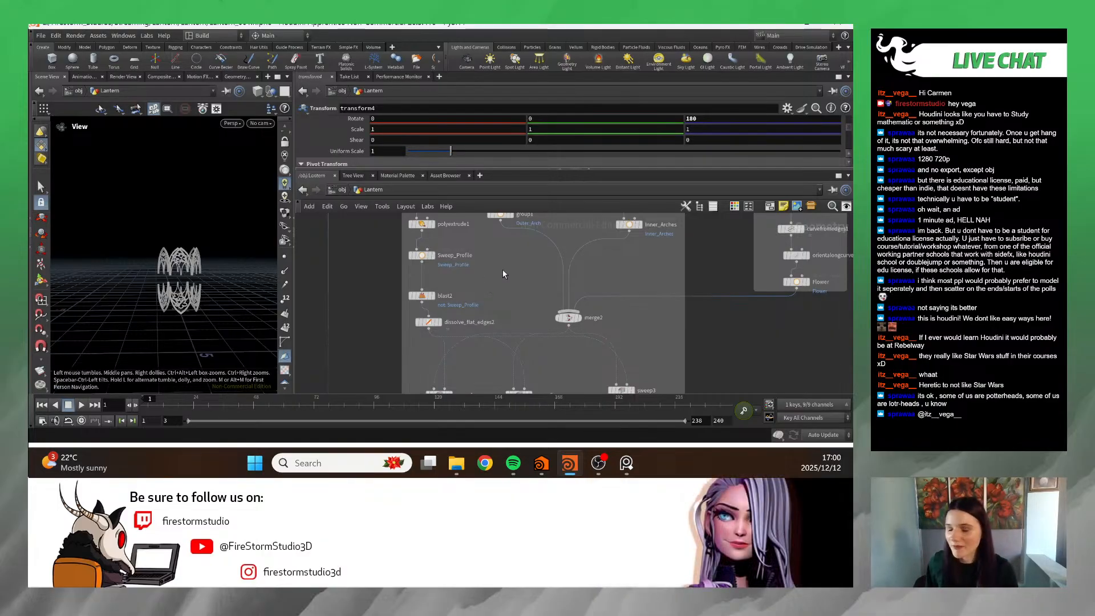
scroll(479, 316, down, 3)
scroll(479, 316, up, 4)
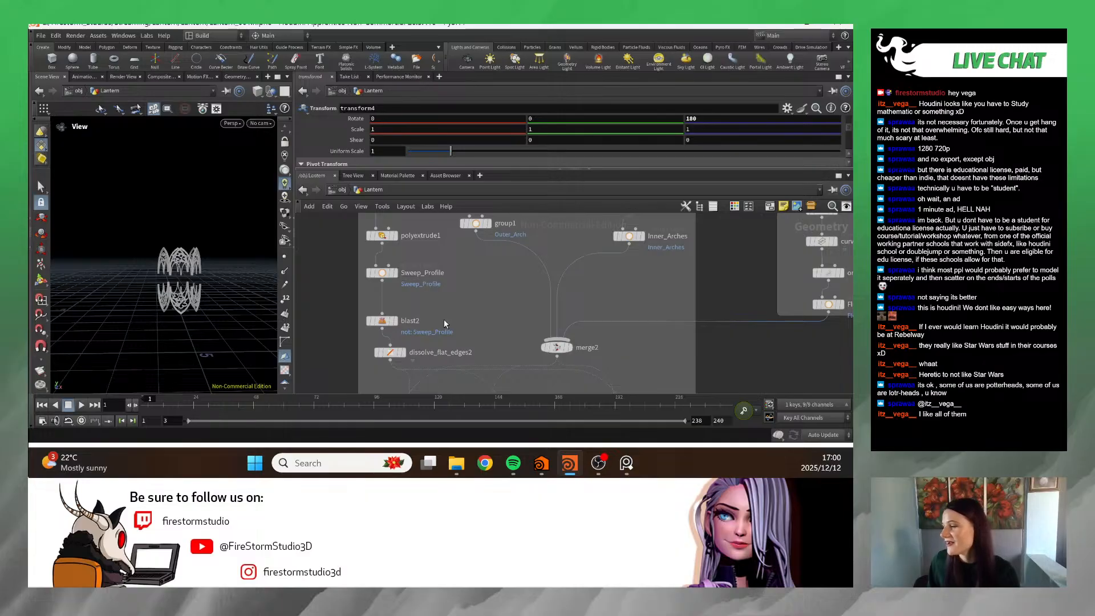
scroll(445, 324, down, 3)
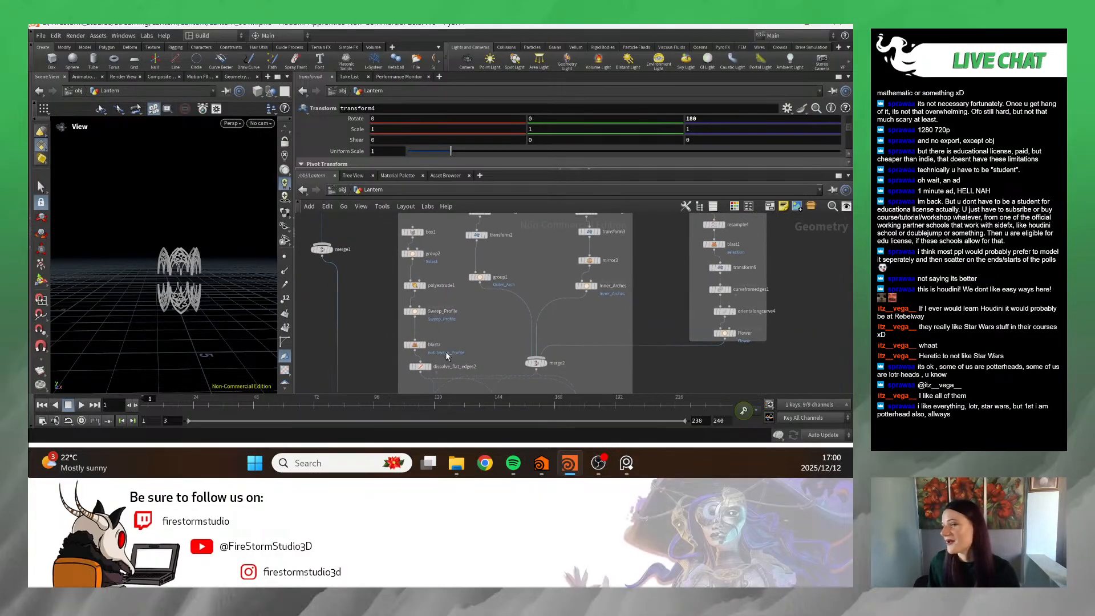
scroll(441, 343, down, 3)
middle_click(422, 344)
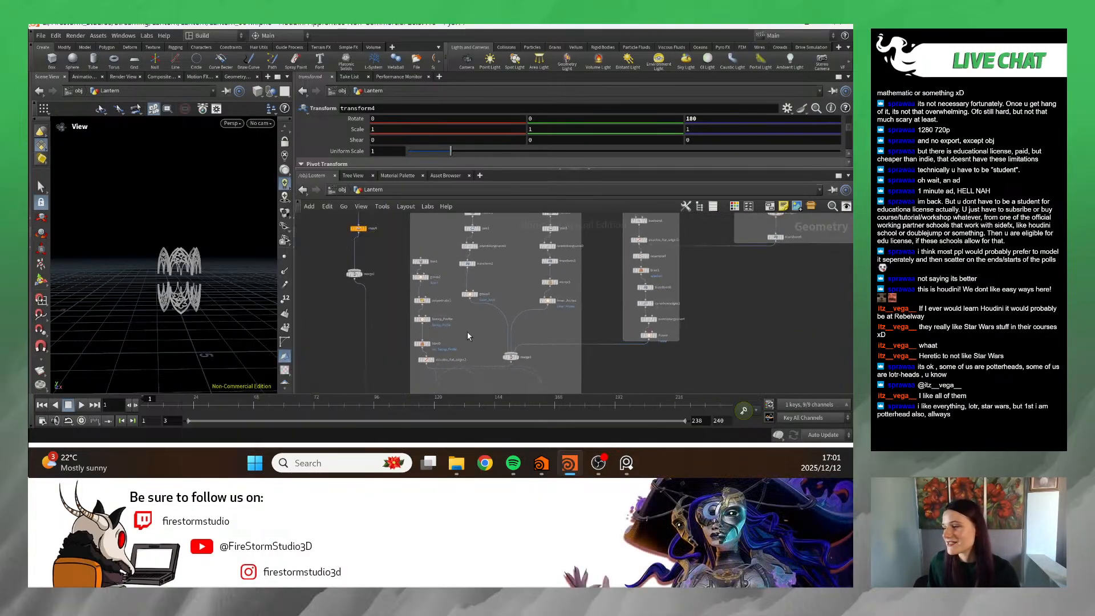
scroll(464, 319, up, 2)
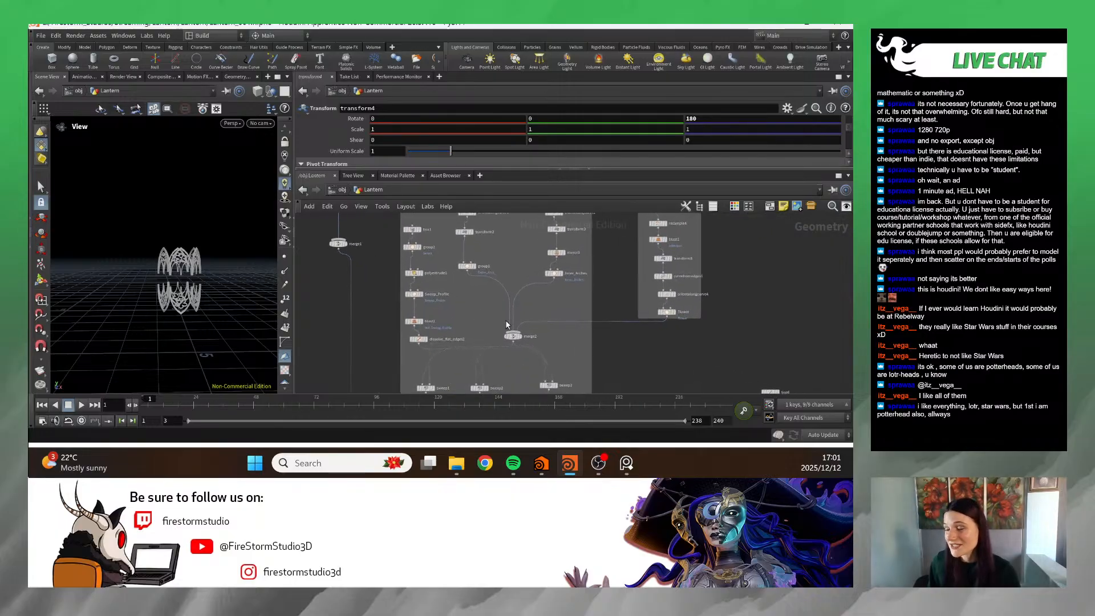
middle_drag(506, 325, 457, 357)
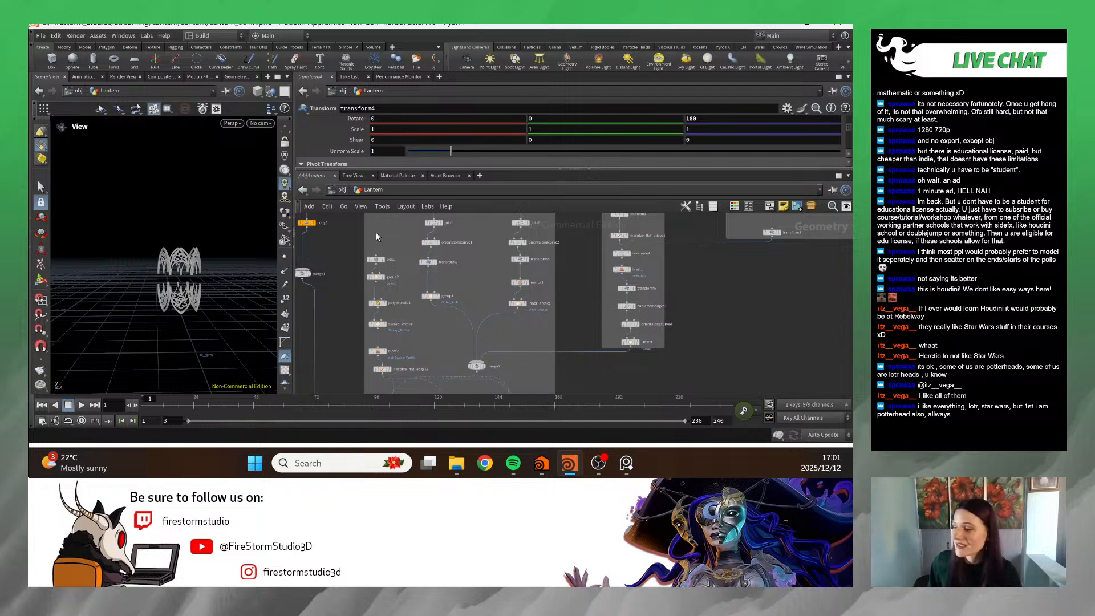
- Align dissolve_flat_edges2 beneath blast2 and move blast2 slightly closer to Sweep_Profile in the network
drag(375, 233, 386, 379)
click(433, 339)
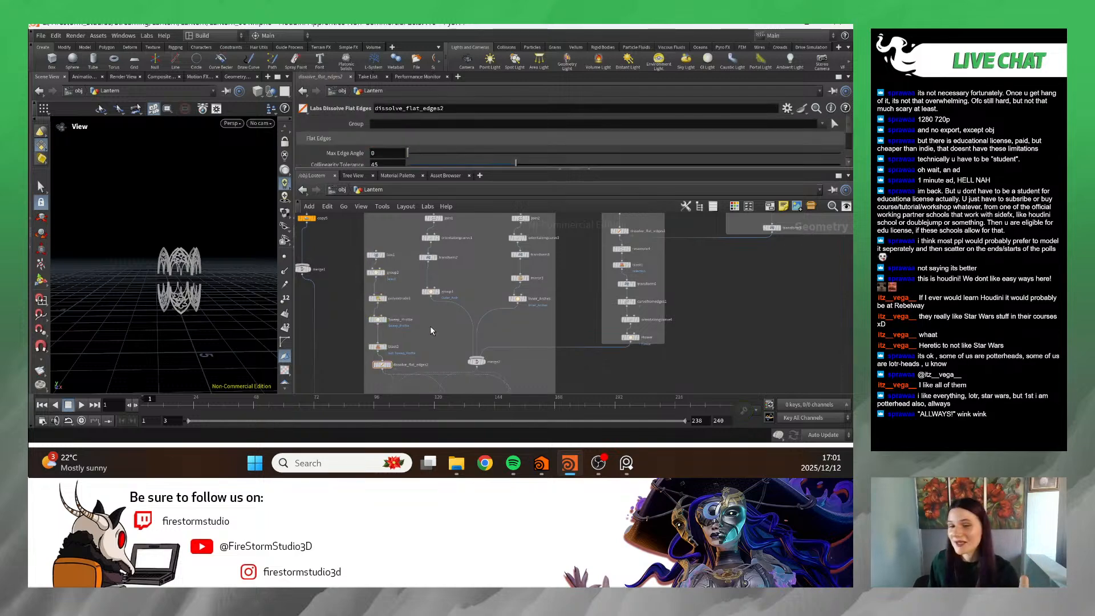
scroll(436, 348, up, 2)
middle_drag(441, 359, 493, 326)
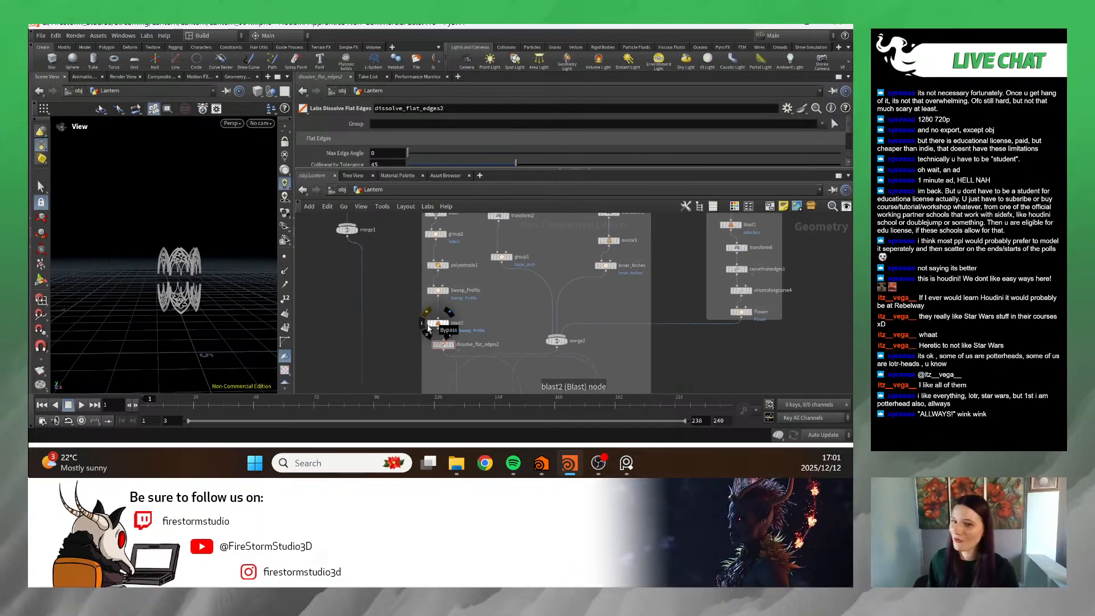
middle_drag(468, 325, 485, 344)
middle_drag(402, 314, 432, 333)
scroll(394, 307, down, 4)
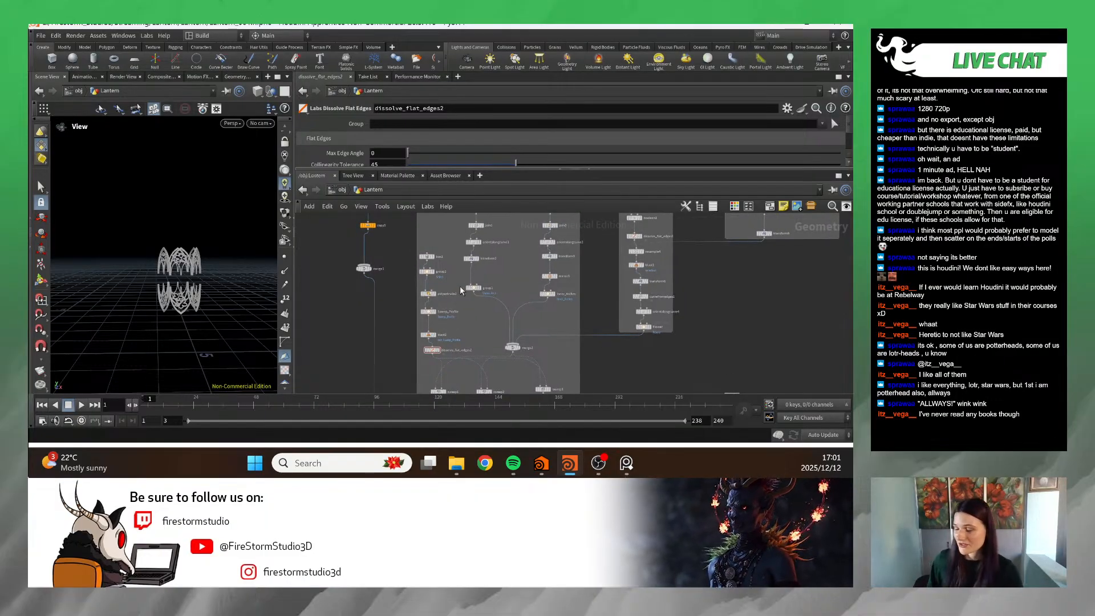
scroll(443, 371, up, 3)
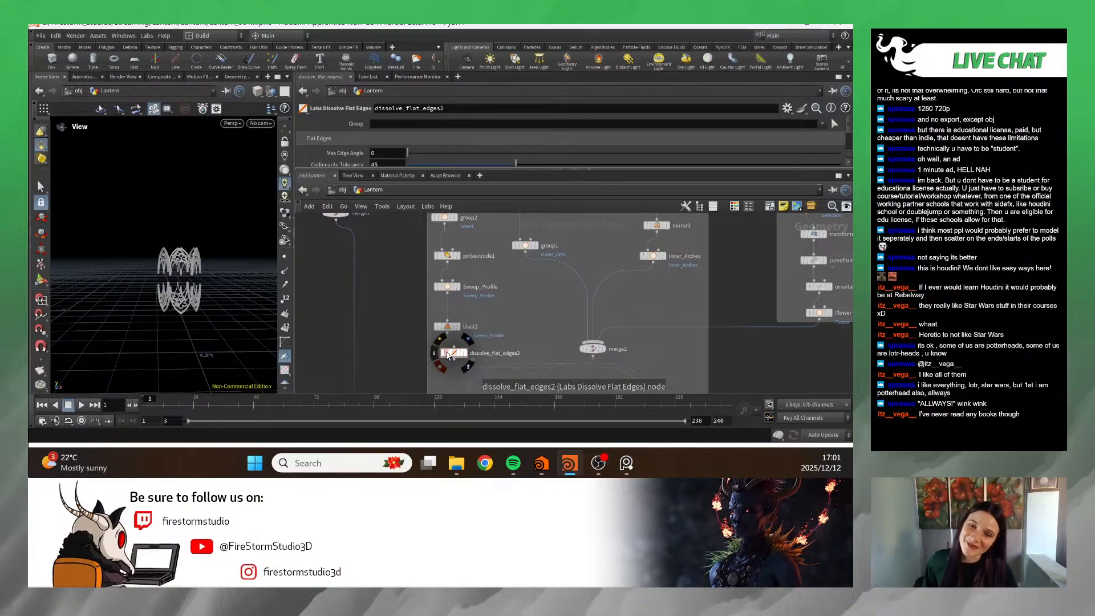
scroll(520, 324, up, 1)
mouse_move(520, 324)
middle_down()
mouse_move(528, 373)
mouse_move(504, 371)
mouse_move(523, 342)
middle_up()
scroll(473, 360, down, 3)
scroll(523, 342, up, 3)
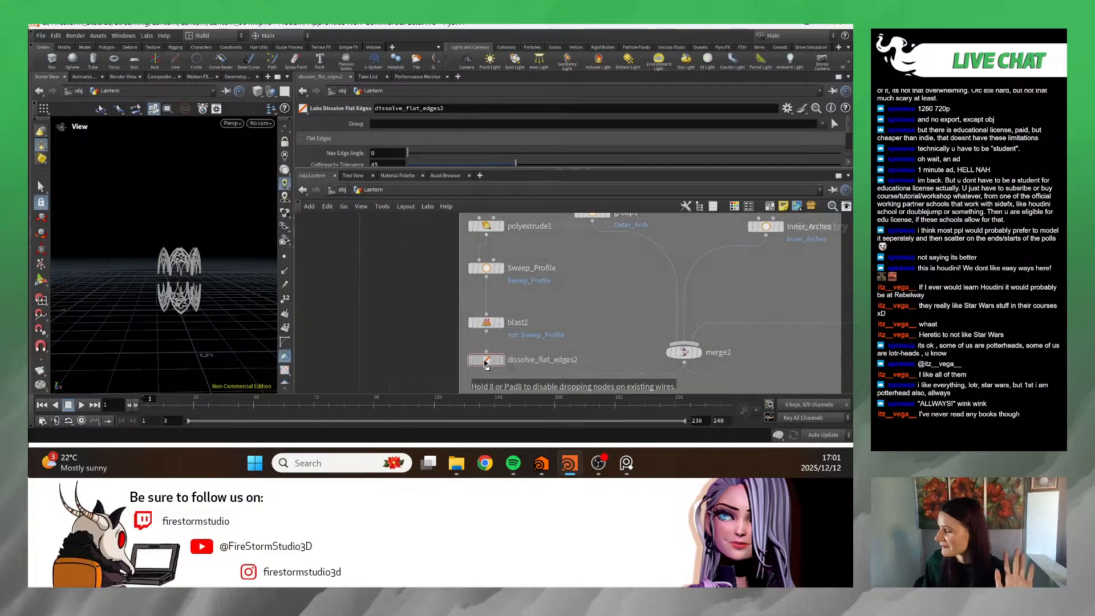
drag(487, 325, 488, 320)
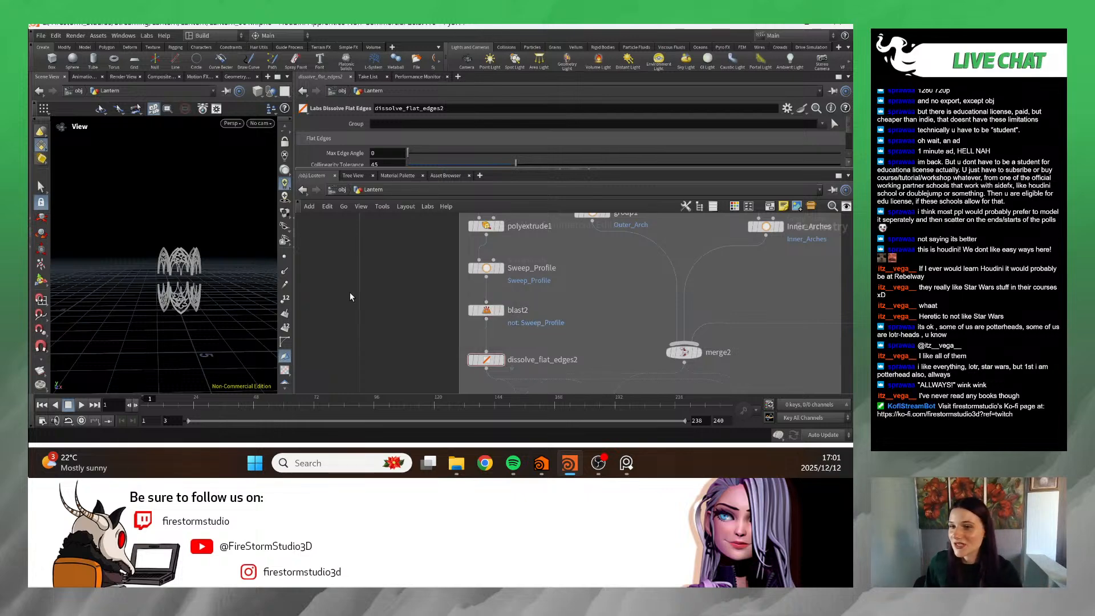
- Line up group2 and box1 directly above polyextrude1 and space them evenly in the sweep profile column
scroll(463, 318, down, 4)
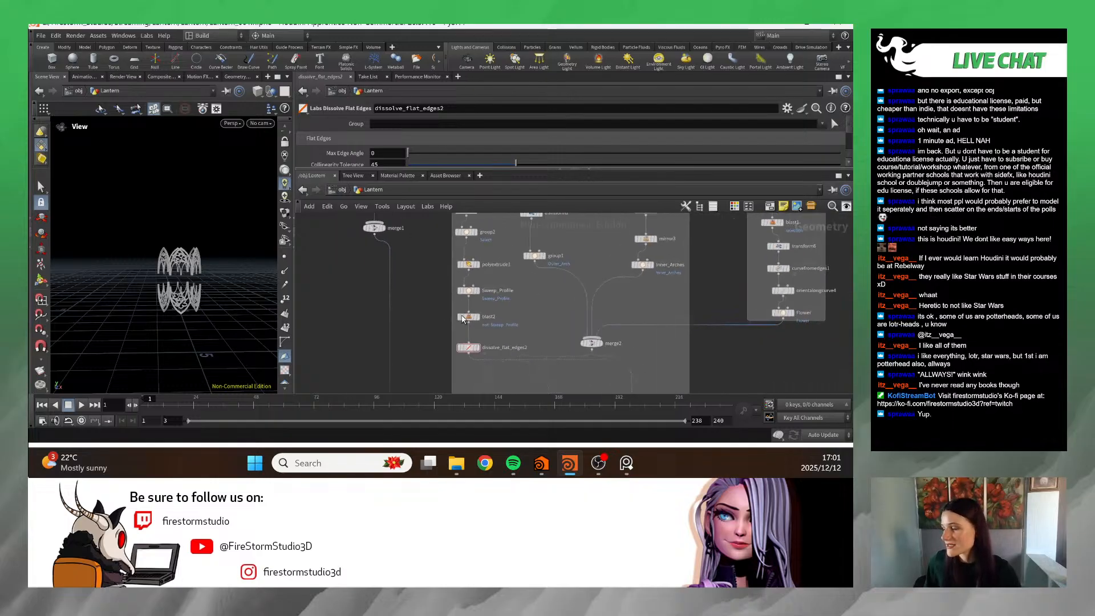
scroll(463, 318, up, 4)
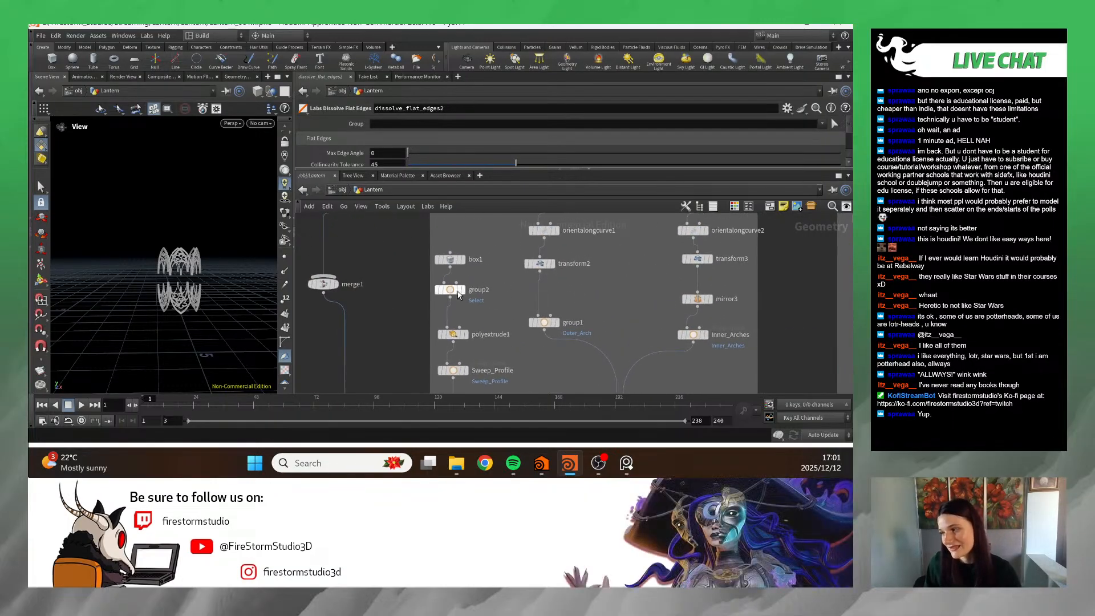
drag(458, 294, 455, 317)
drag(450, 261, 454, 293)
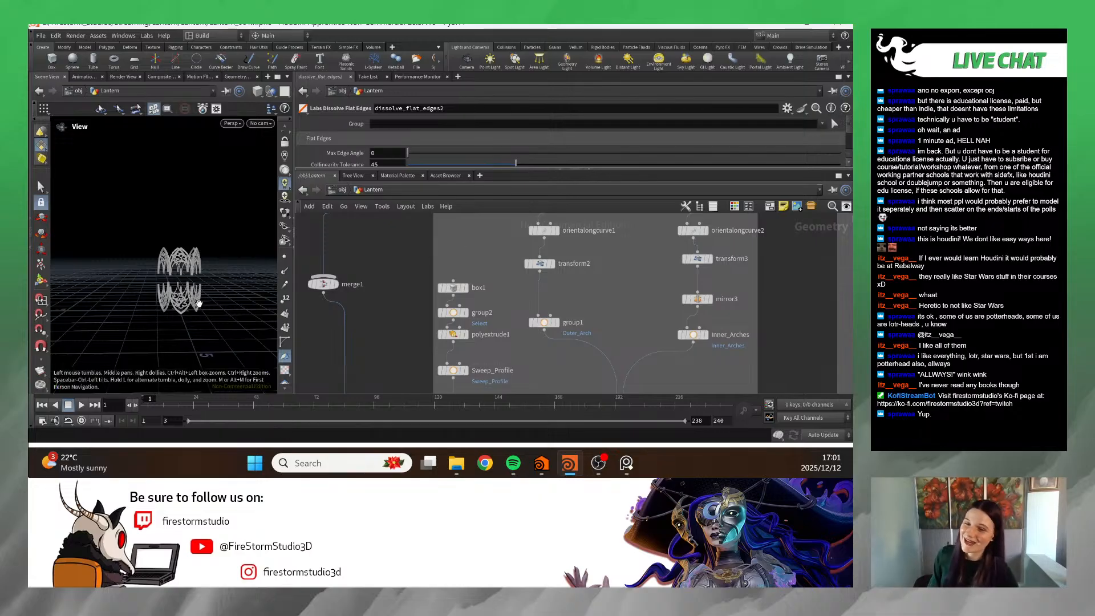
scroll(460, 298, up, 3)
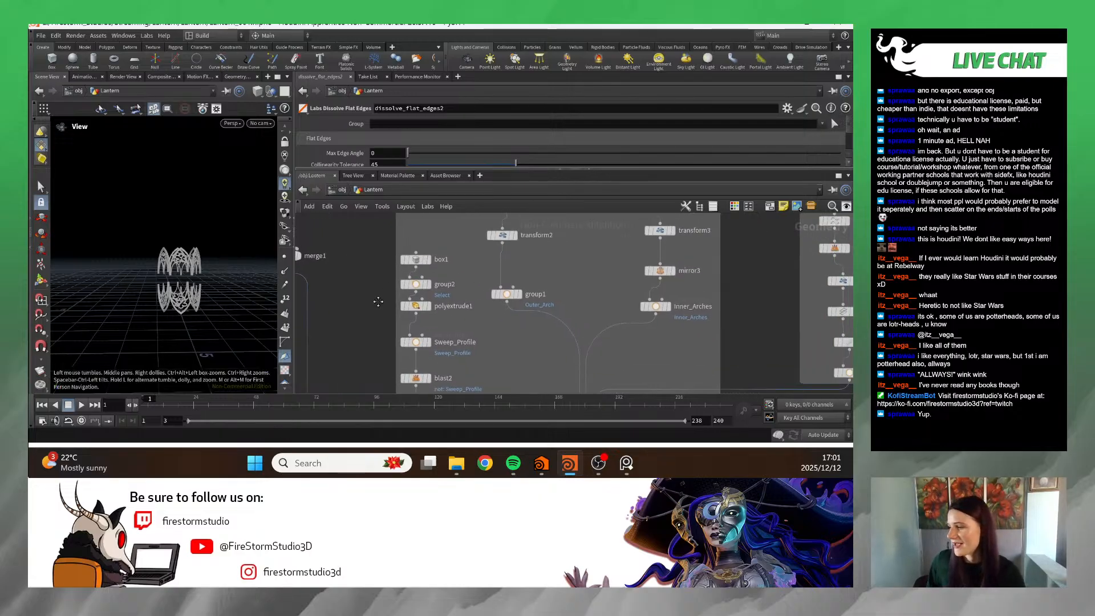
drag(393, 322, 394, 312)
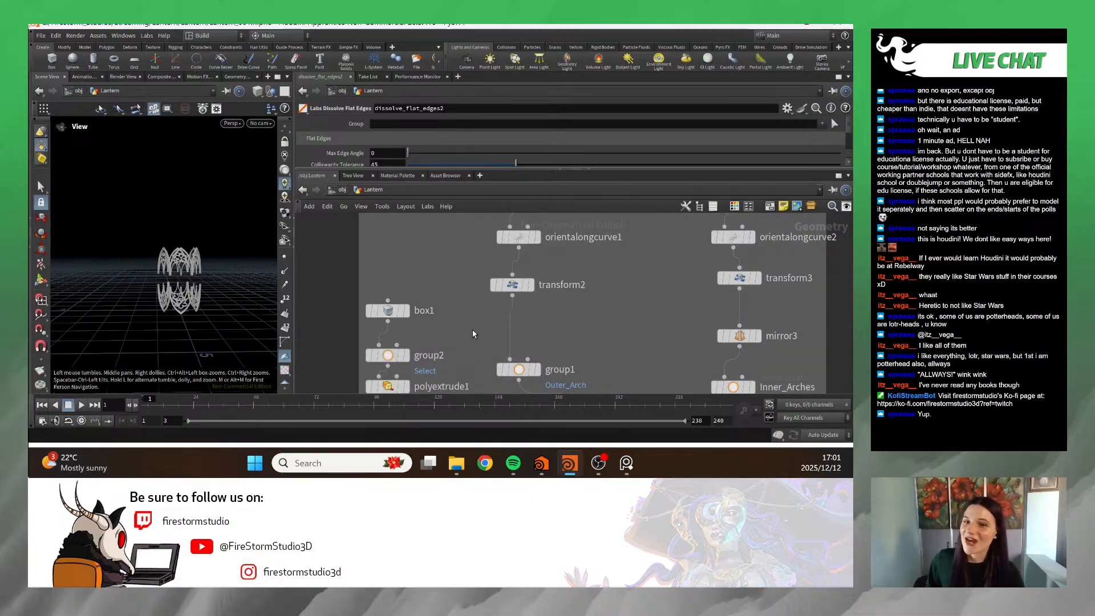
scroll(435, 308, down, 2)
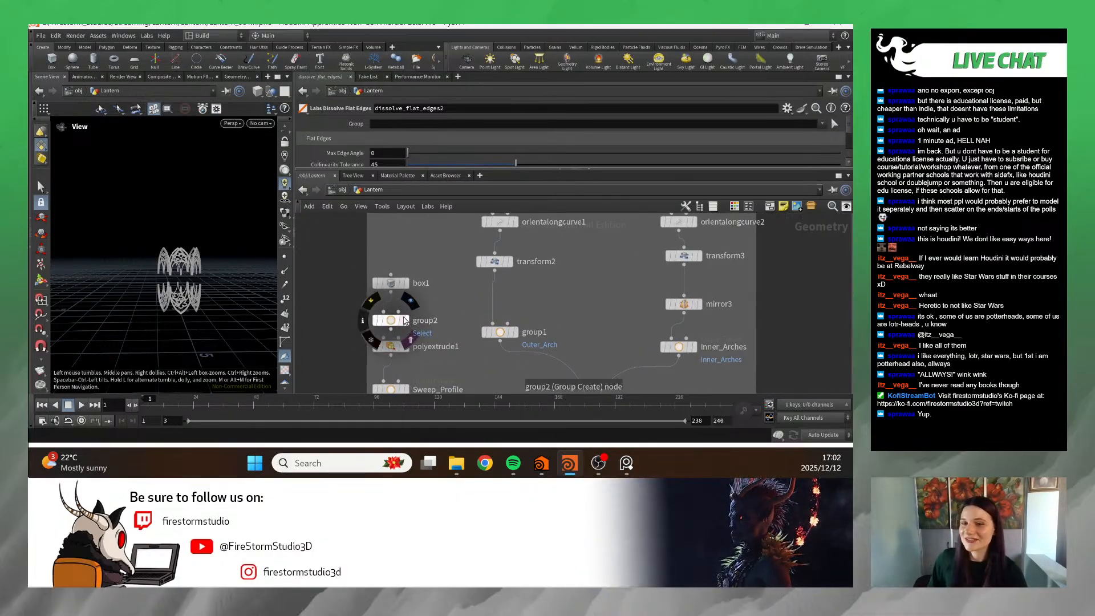
scroll(411, 311, up, 2)
scroll(414, 293, down, 3)
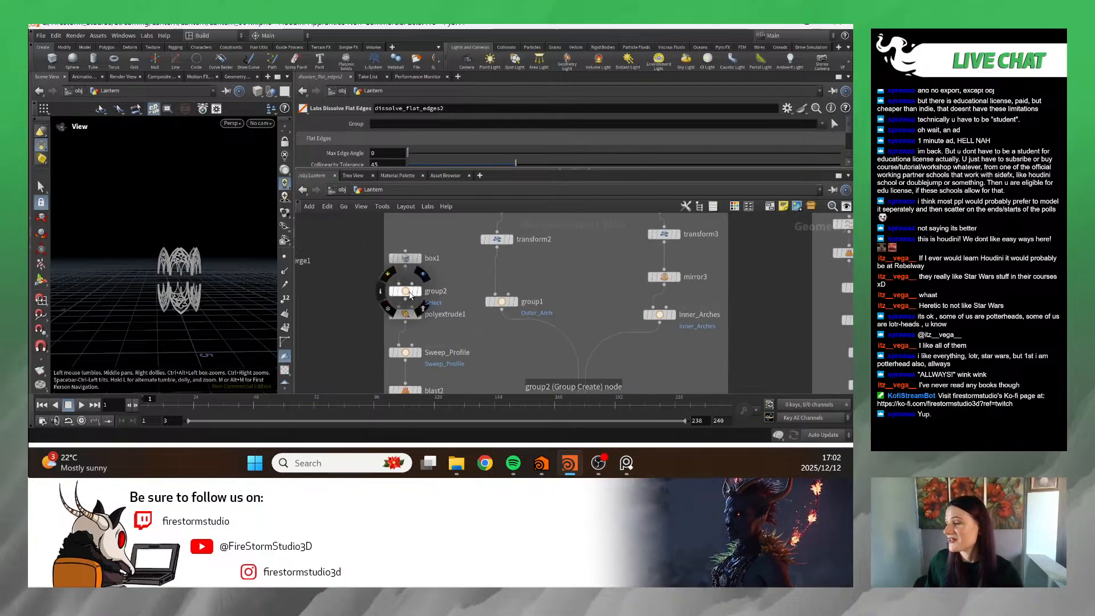
scroll(472, 337, down, 5)
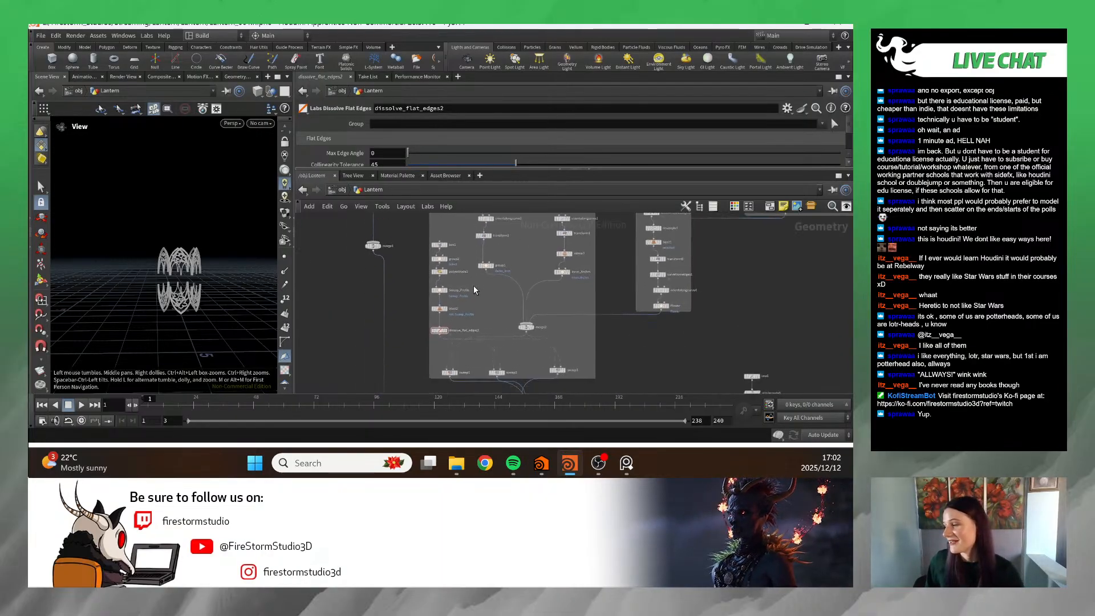
scroll(465, 320, up, 5)
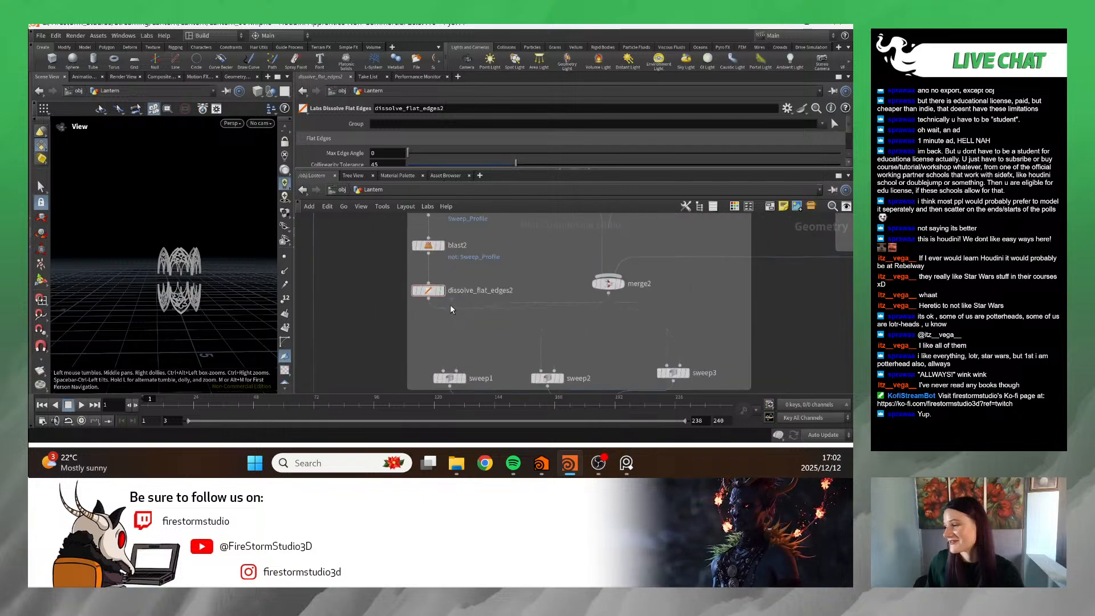
scroll(478, 266, down, 3)
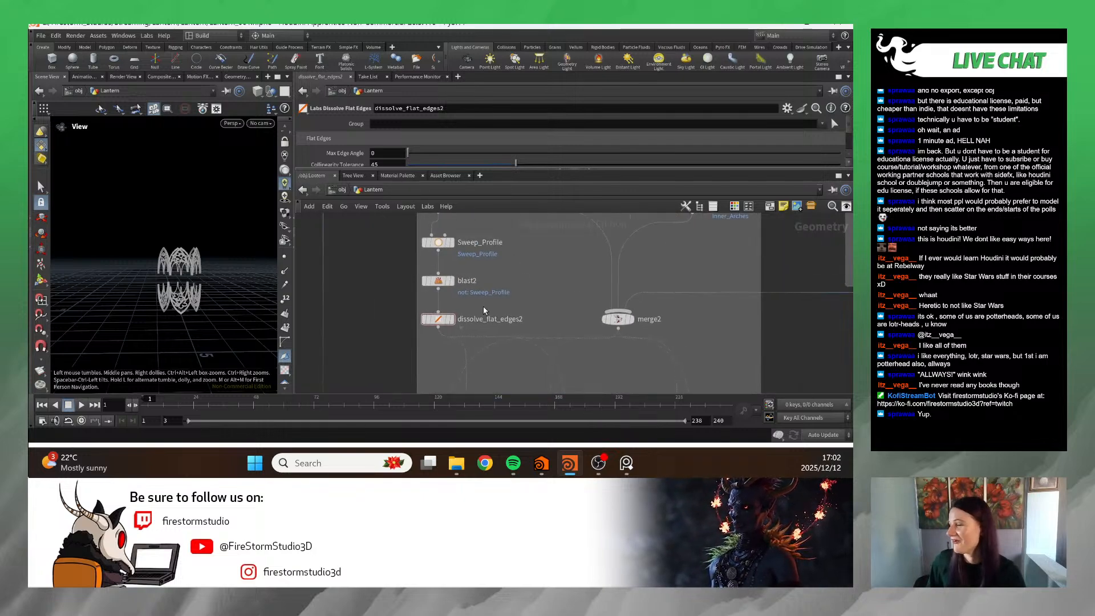
- Select copy2 and display its output so only the single ring of inverted arches shows
drag(279, 329, 212, 320)
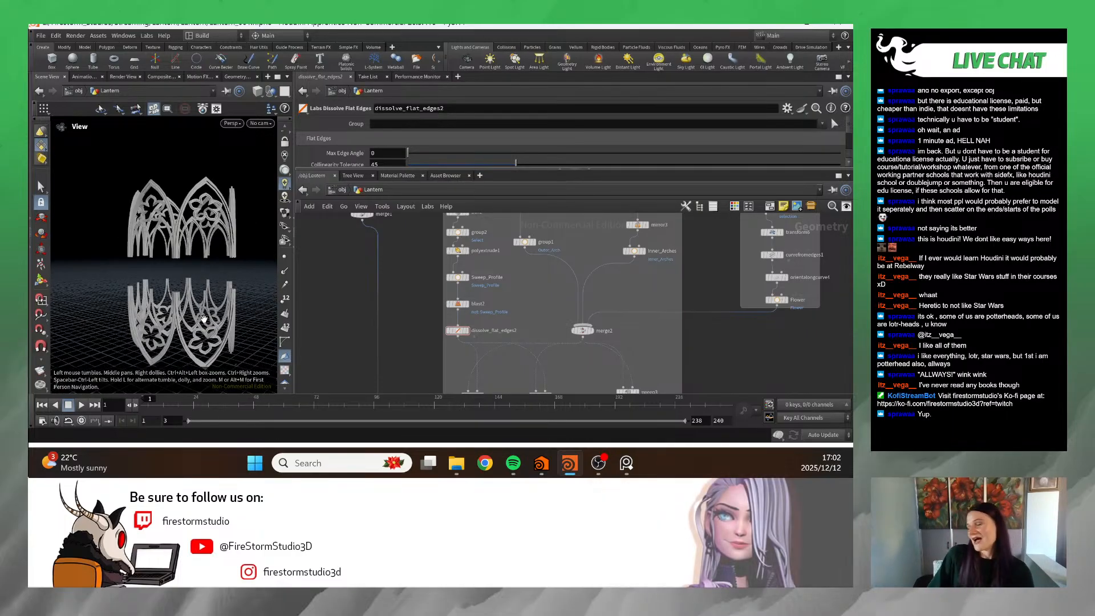
scroll(530, 346, down, 3)
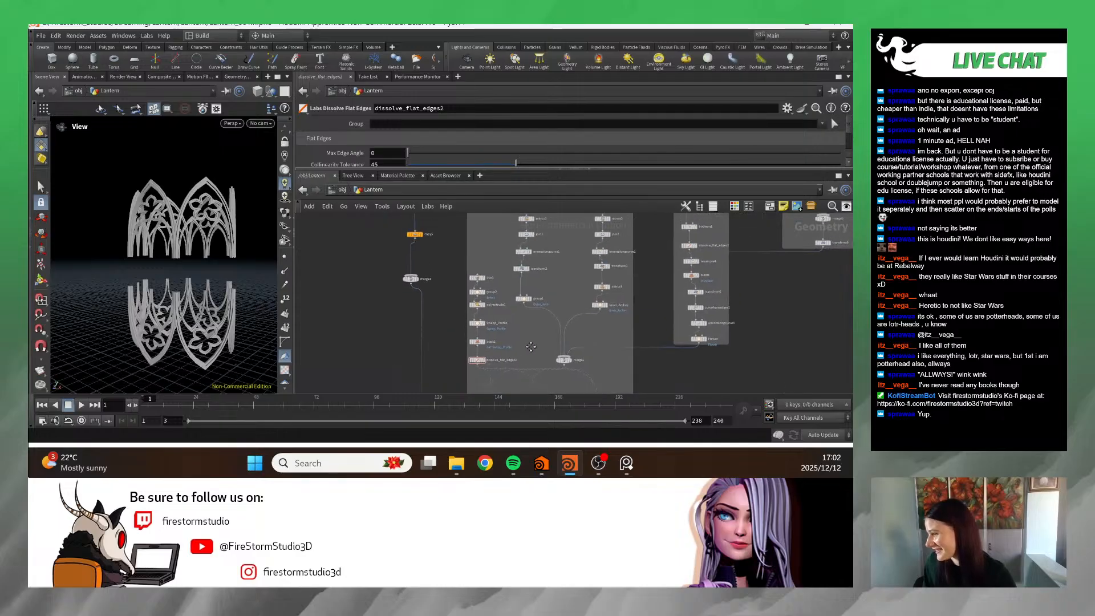
middle_drag(531, 347, 485, 293)
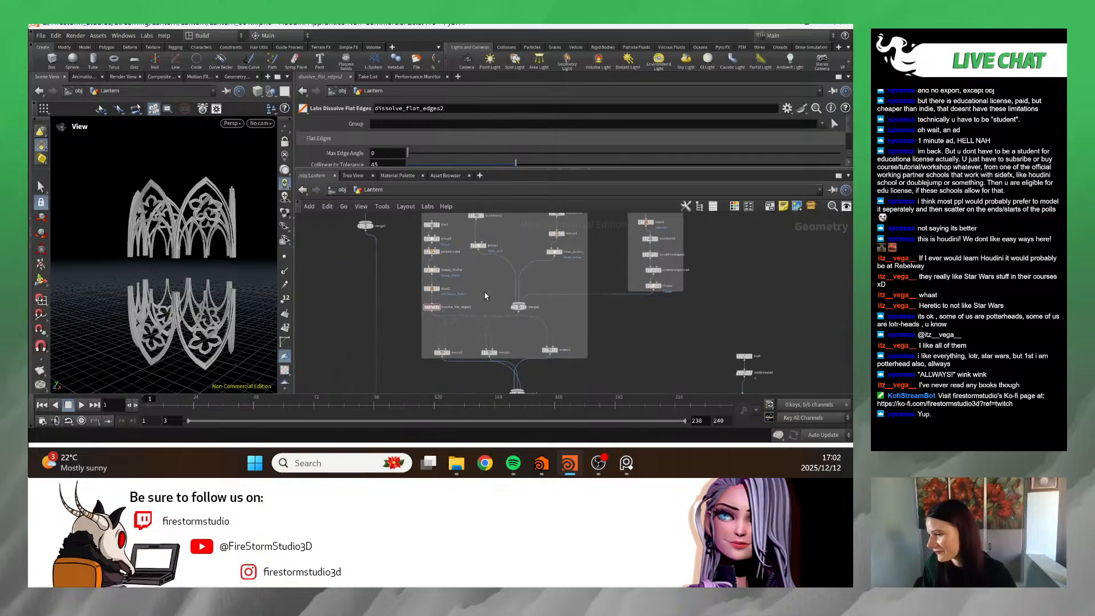
middle_drag(566, 383, 568, 297)
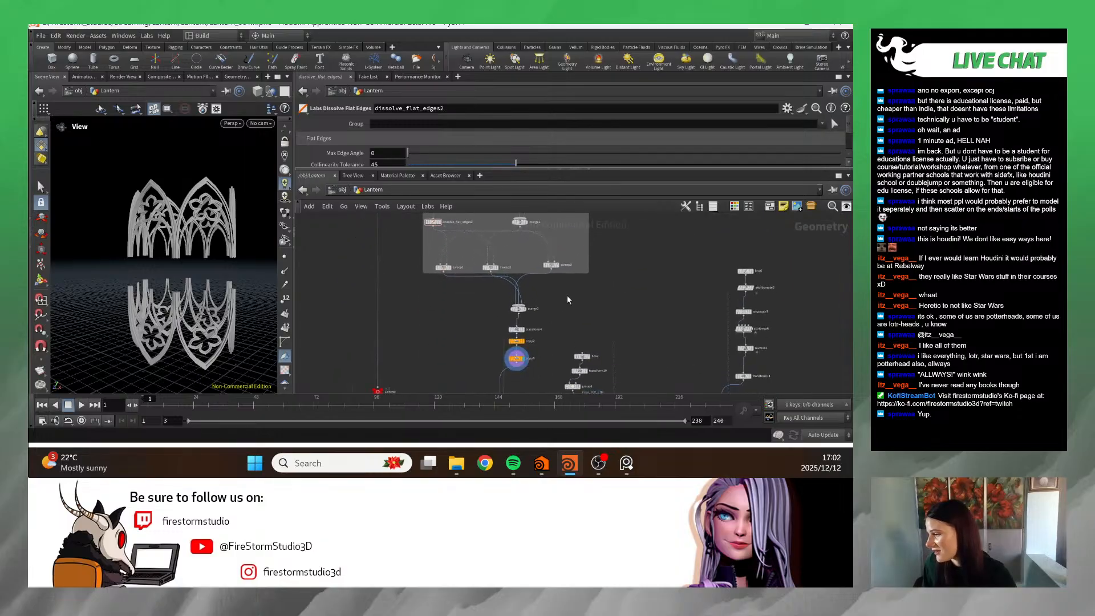
scroll(566, 293, up, 1)
click(513, 352)
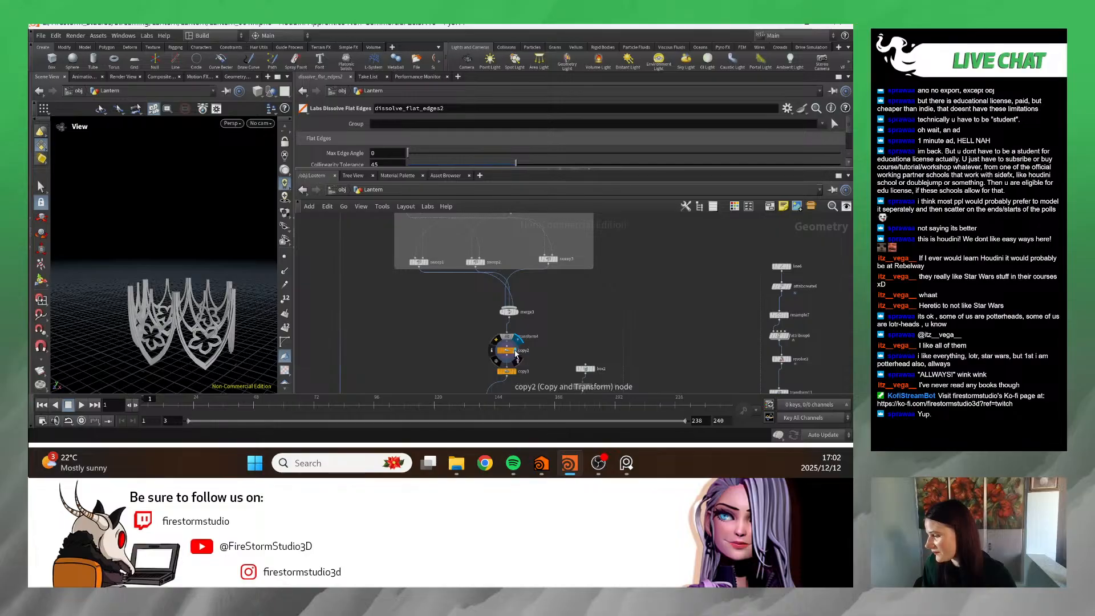
drag(171, 296, 206, 295)
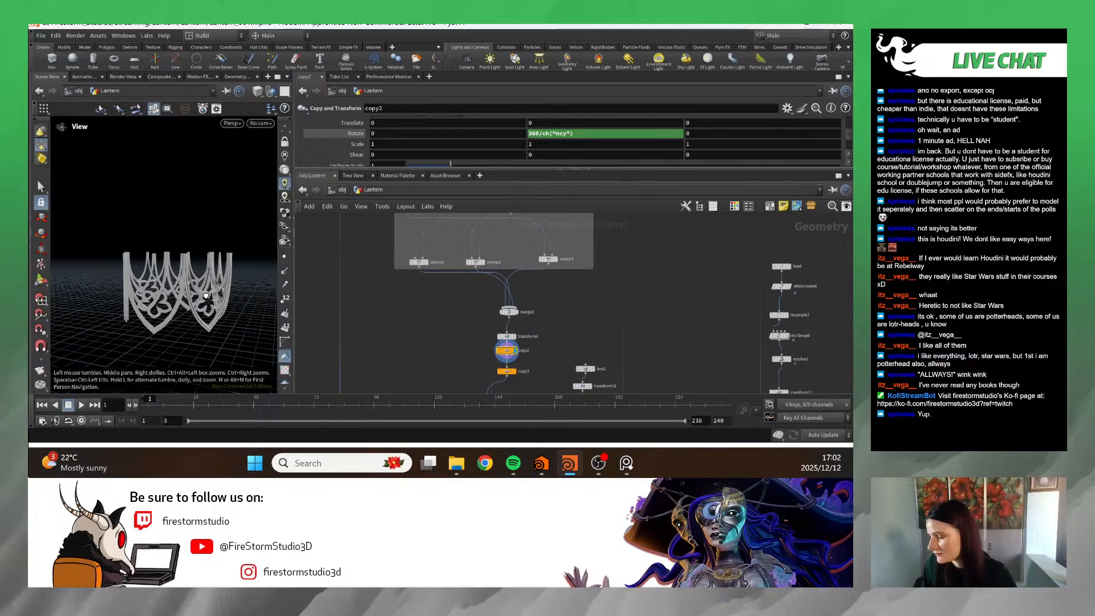
- Examine copy2's inverted arch ring from different angles, together with the sweep profile and arch branches of the network
middle_drag(516, 282, 511, 338)
mouse_move(479, 281)
middle_down()
mouse_move(478, 344)
mouse_move(446, 323)
middle_up()
scroll(451, 319, up, 2)
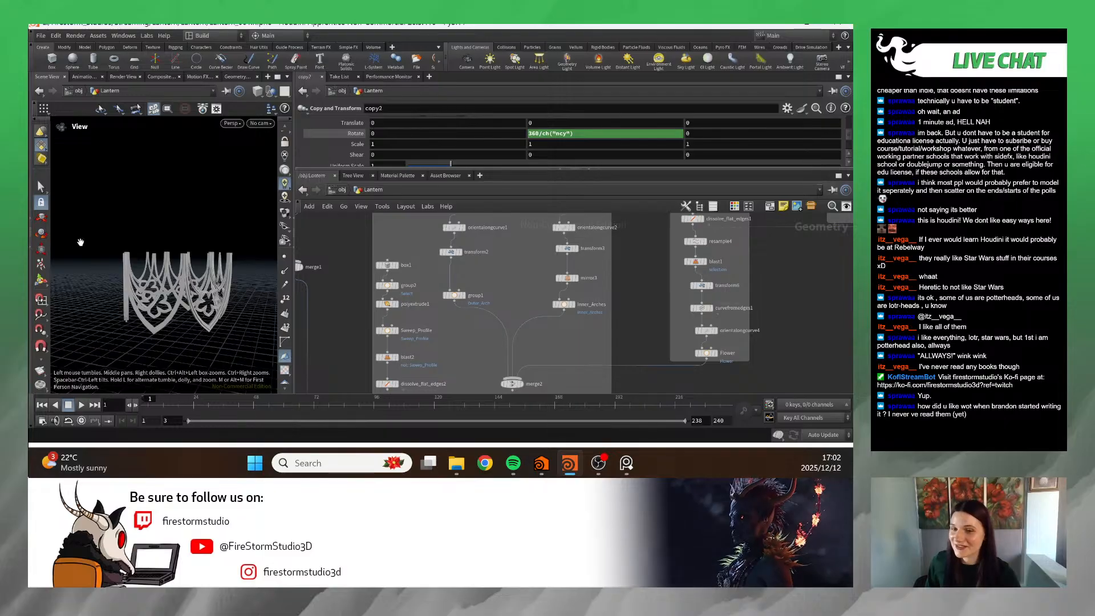
drag(259, 247, 223, 256)
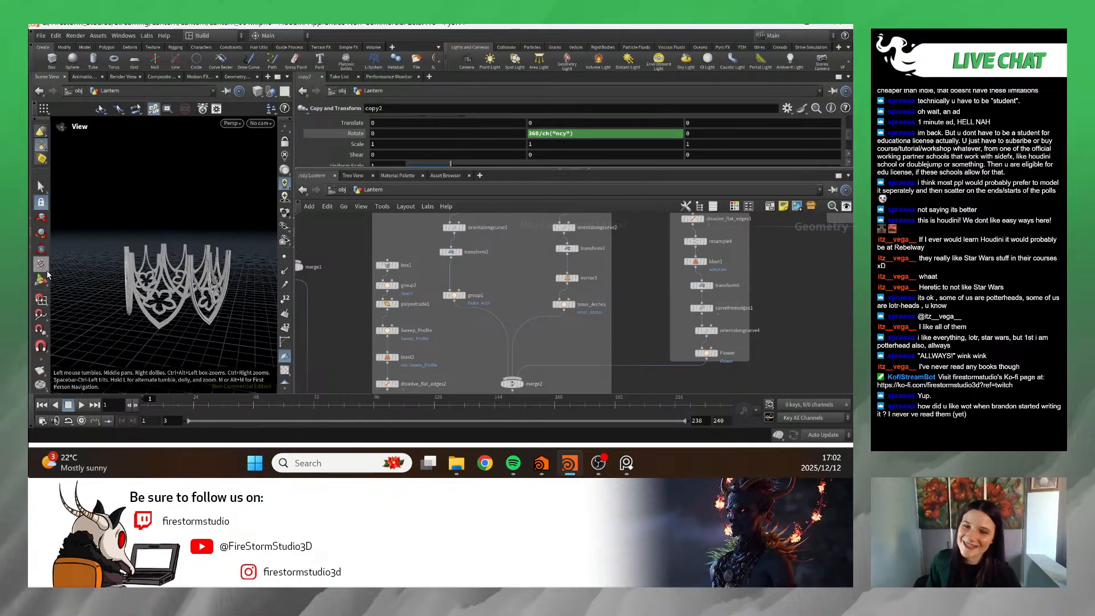
drag(114, 273, 142, 283)
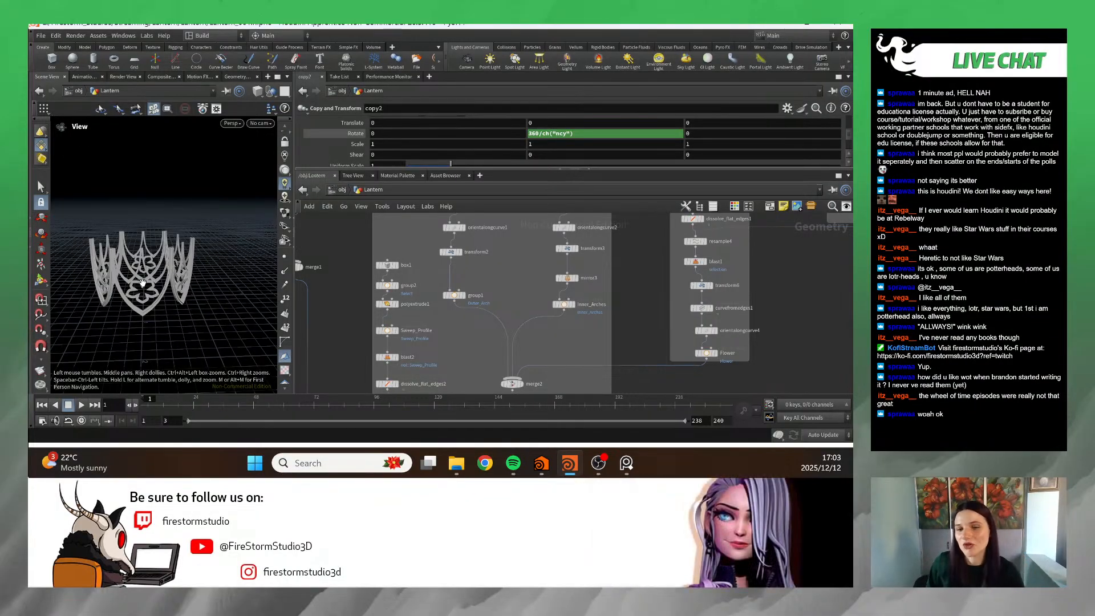
scroll(374, 315, down, 4)
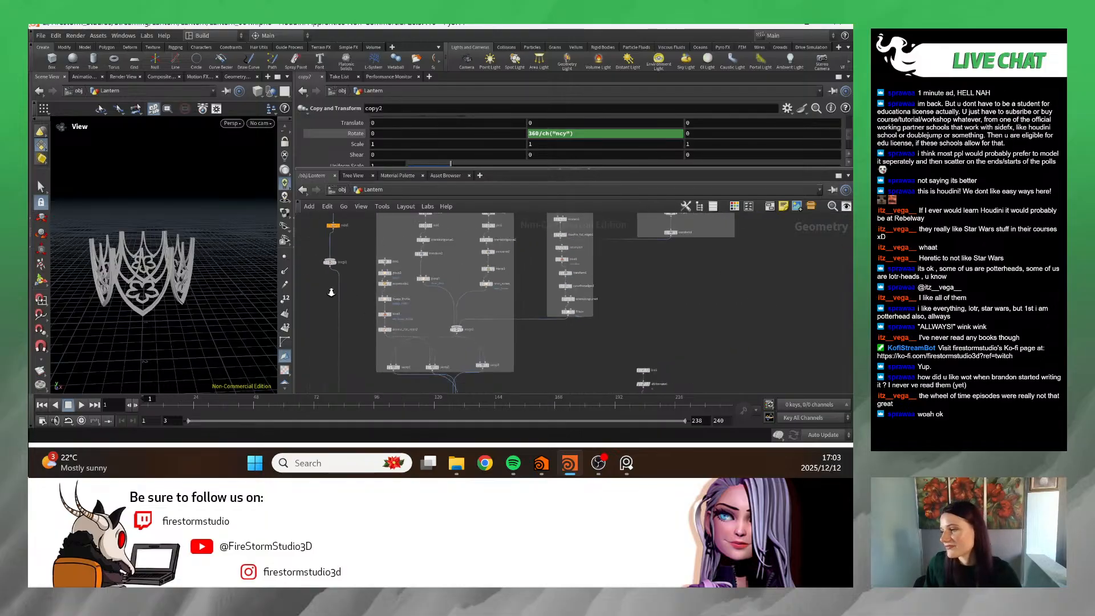
- Examine the network's sweep profile, outer arch, inner arch and flower branches together with their merge into the sweeps
middle_drag(329, 302, 361, 315)
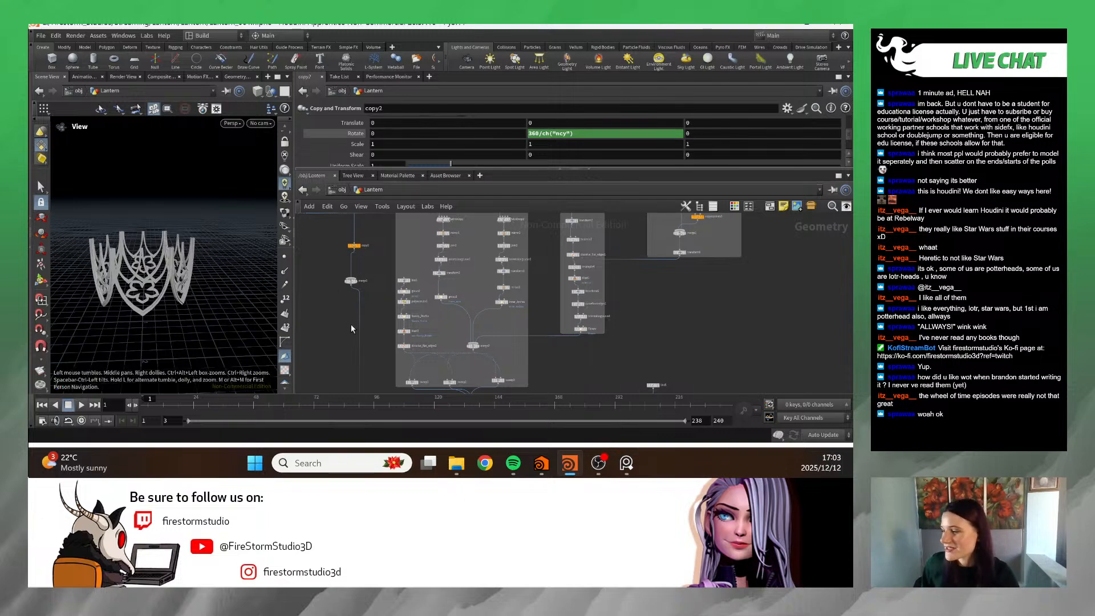
middle_drag(352, 329, 354, 303)
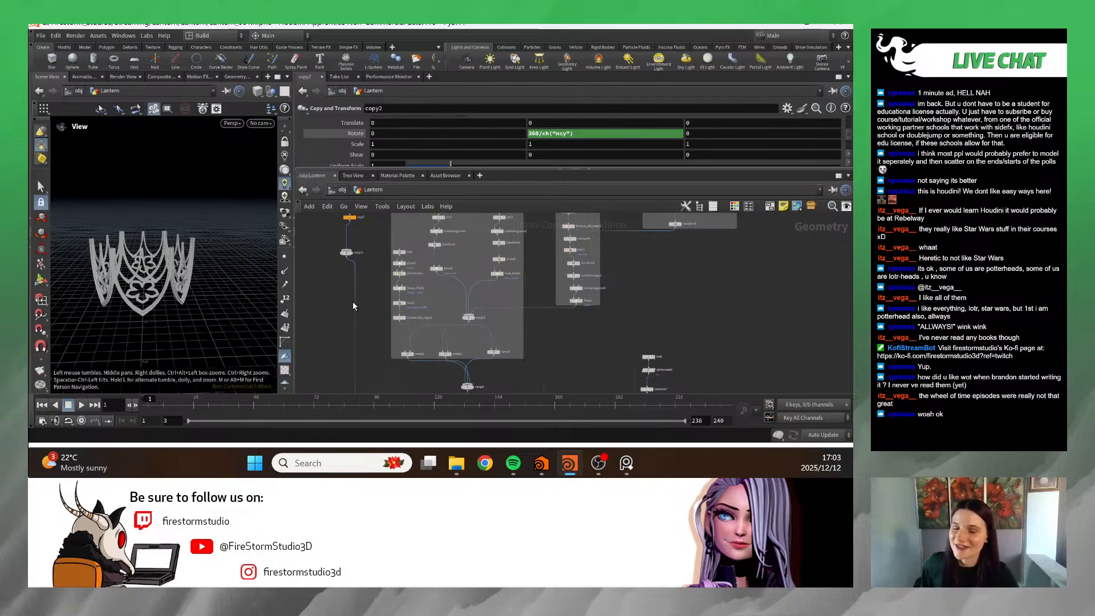
scroll(370, 309, down, 3)
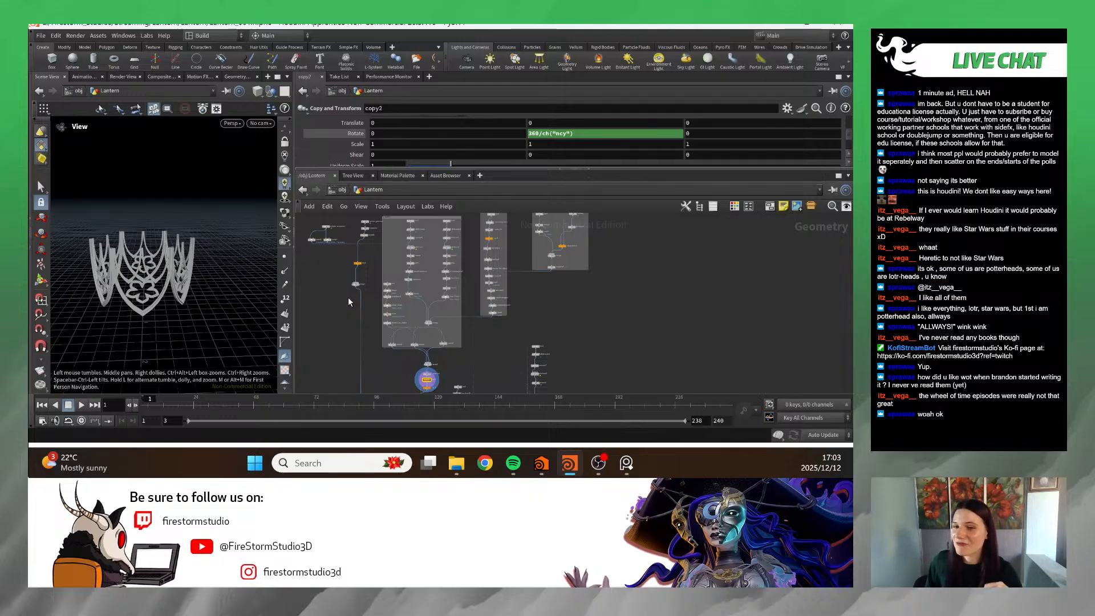
scroll(411, 313, up, 5)
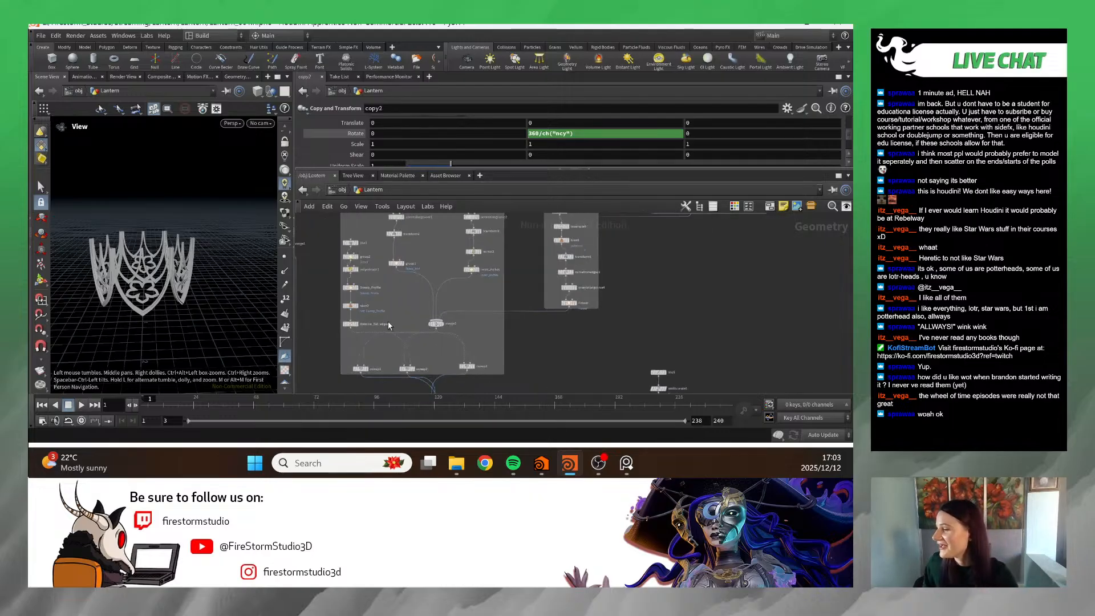
scroll(424, 324, up, 3)
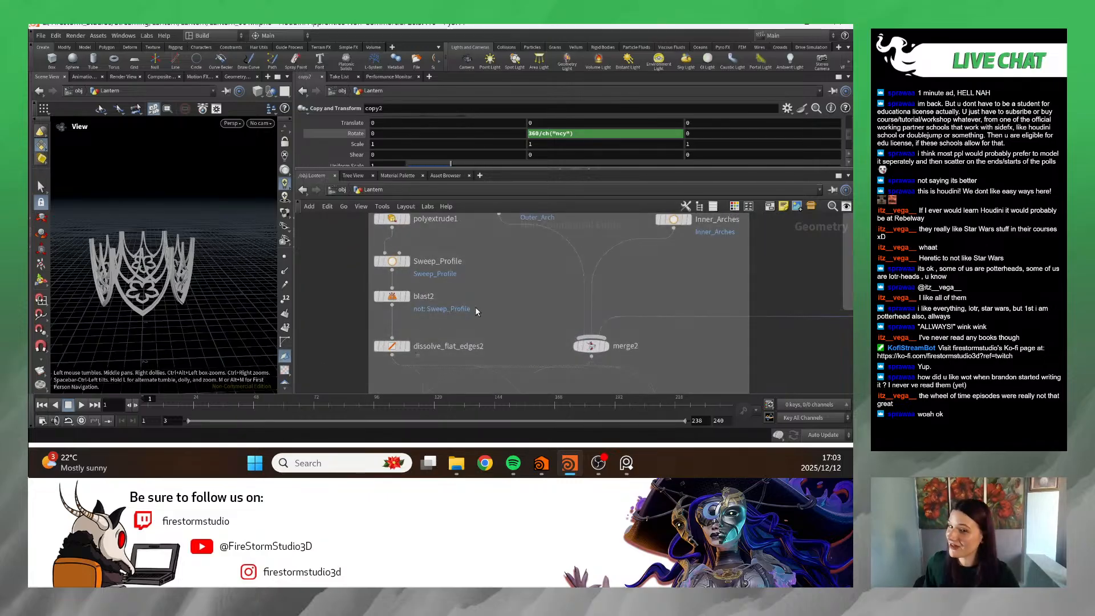
scroll(443, 346, down, 6)
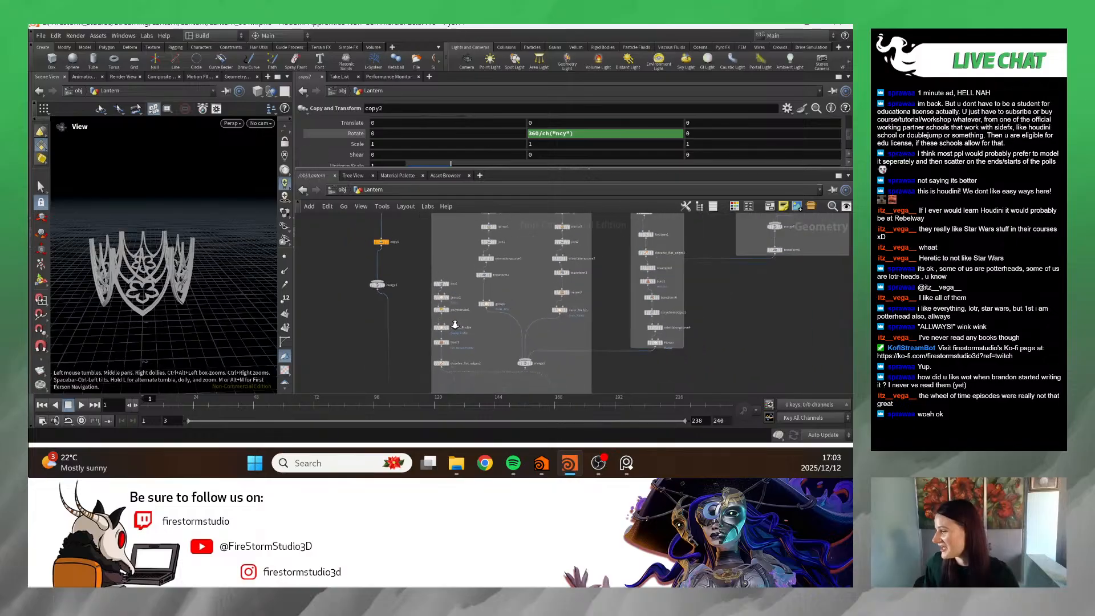
middle_click(424, 288)
scroll(504, 323, up, 6)
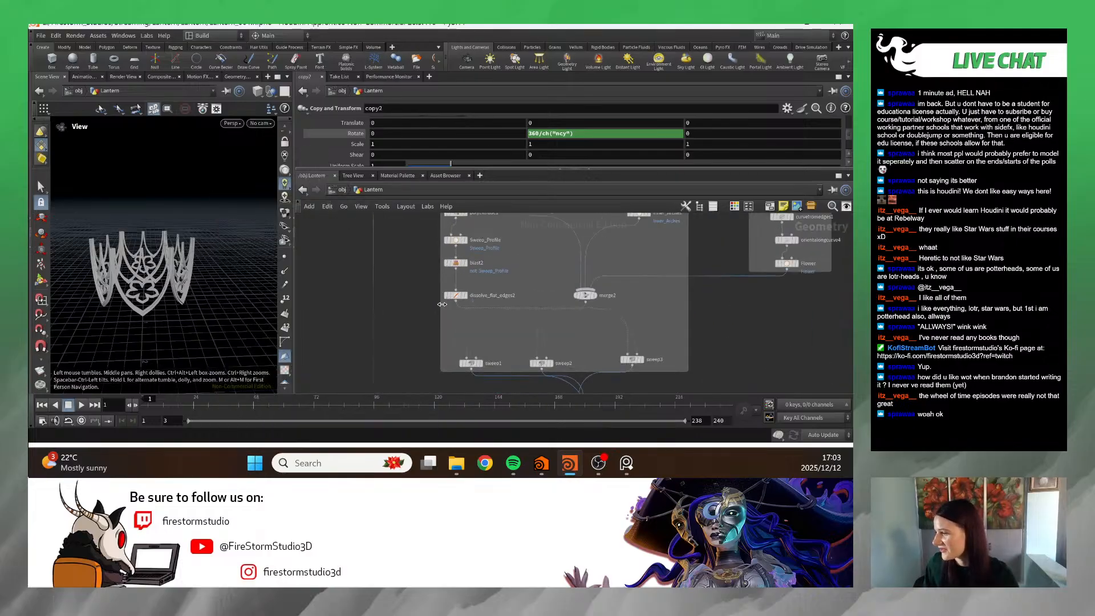
middle_drag(505, 322, 423, 416)
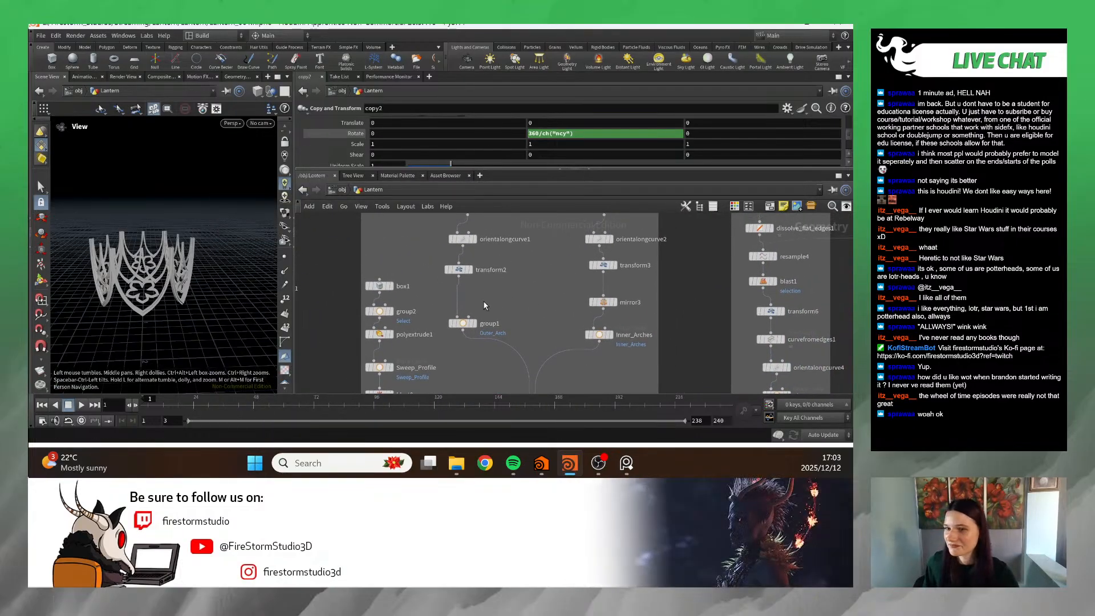
middle_drag(484, 300, 468, 341)
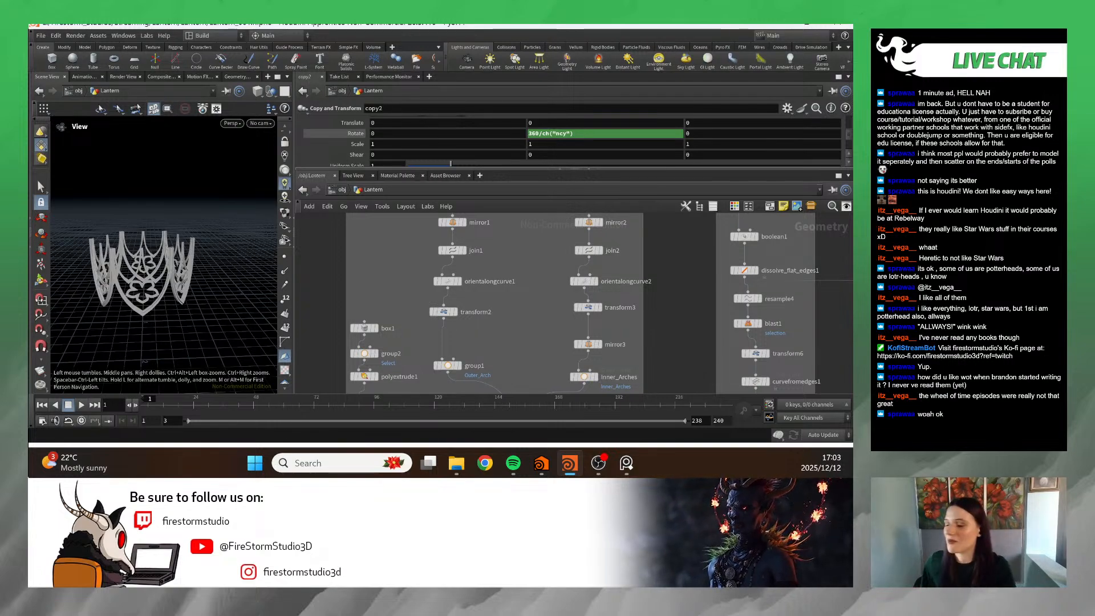
middle_drag(446, 268, 445, 282)
scroll(494, 311, down, 5)
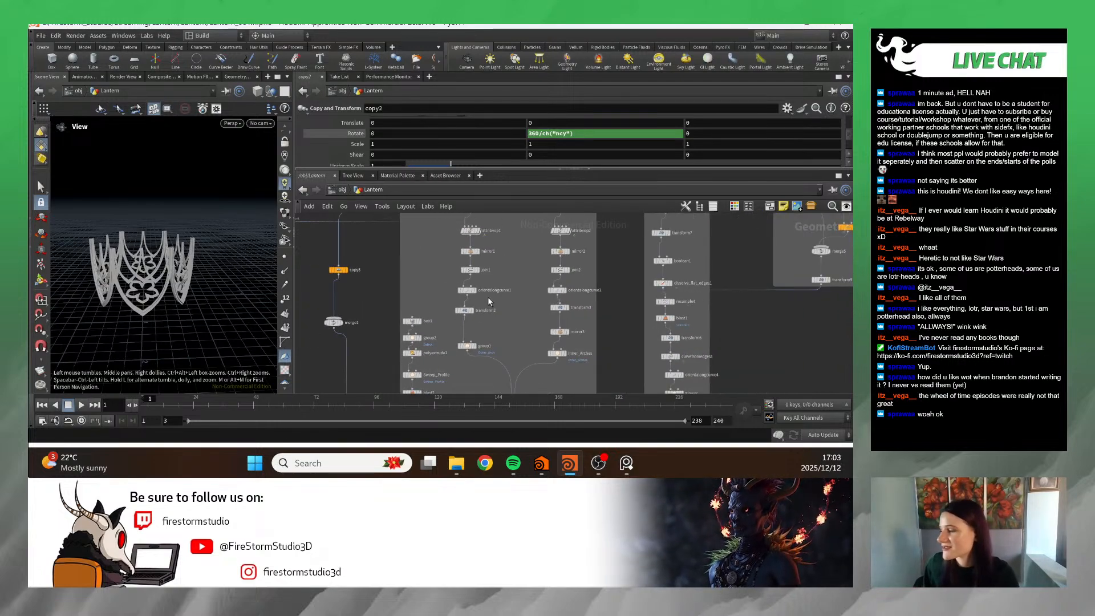
scroll(493, 311, down, 3)
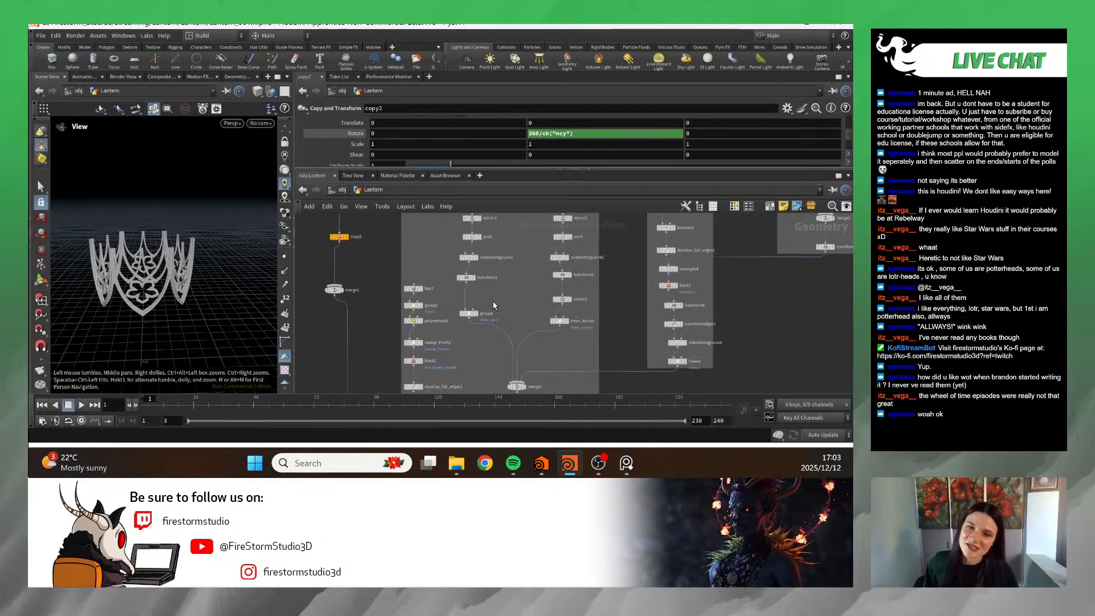
- Move group1 up so it sits closer beneath transform2 in the outer arch column
scroll(491, 304, up, 2)
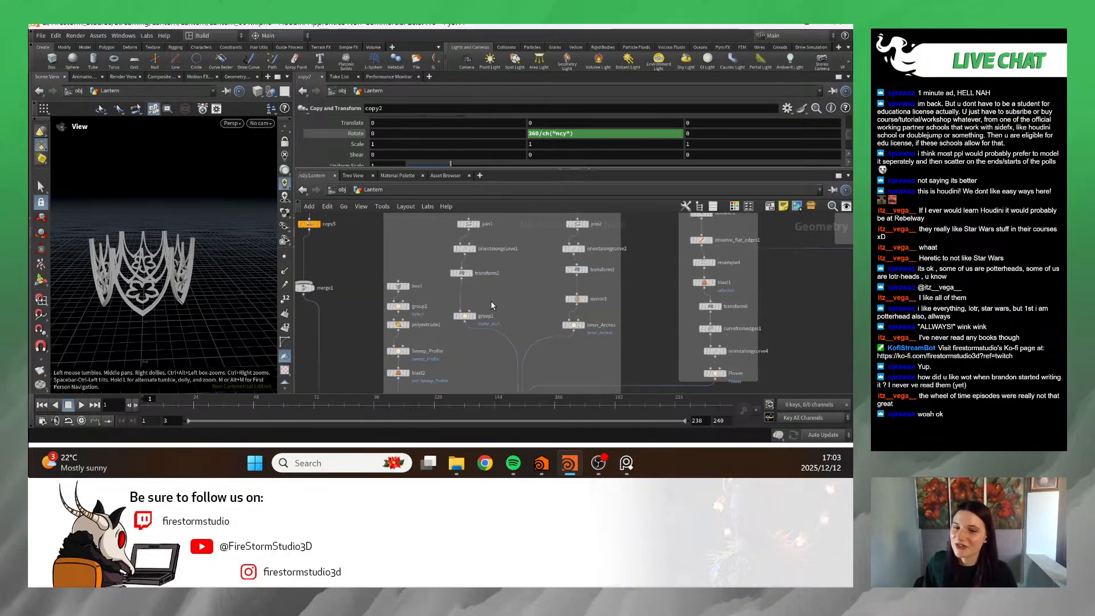
drag(471, 321, 462, 304)
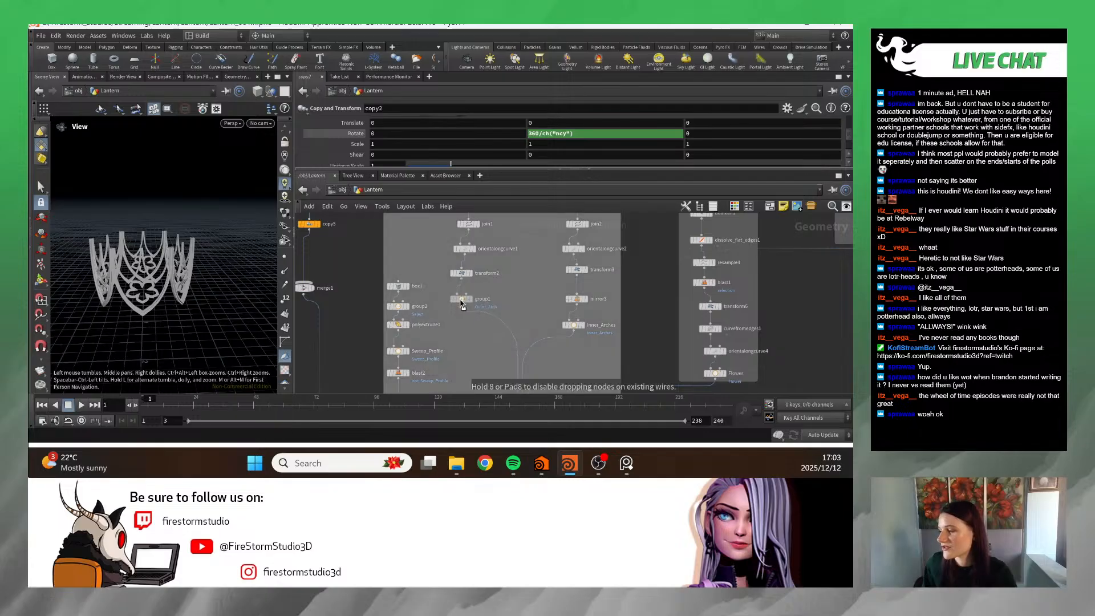
scroll(526, 286, down, 5)
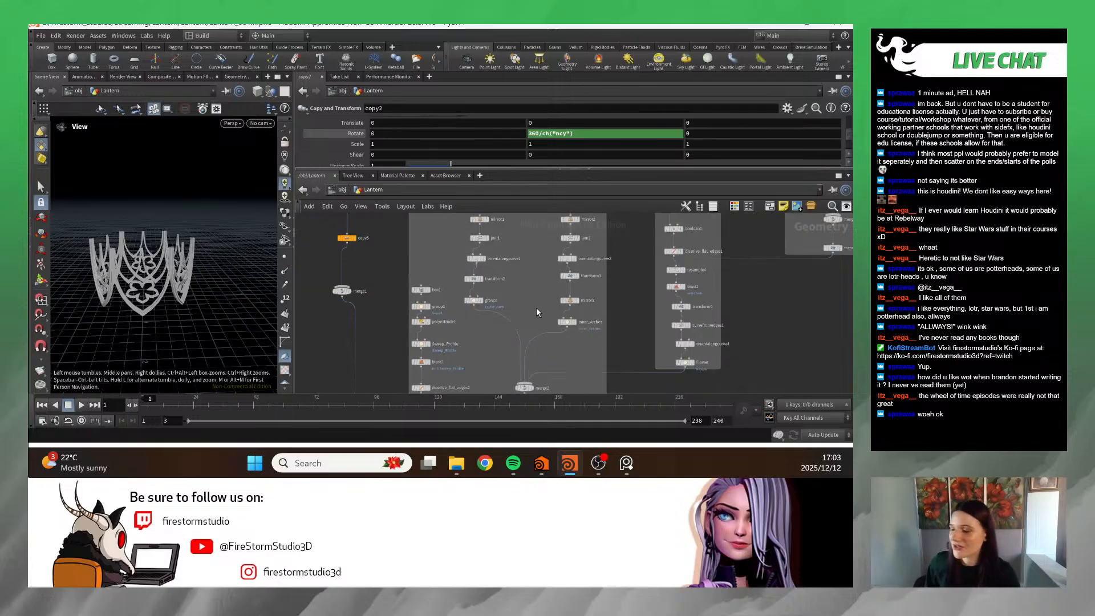
- Review the overall node layout, from the boxed arch columns to the neighbouring flower and ornament branches
middle_drag(525, 285, 471, 268)
scroll(501, 355, down, 3)
scroll(471, 269, down, 1)
middle_drag(439, 317, 400, 298)
key(alt+Tab)
click(692, 234)
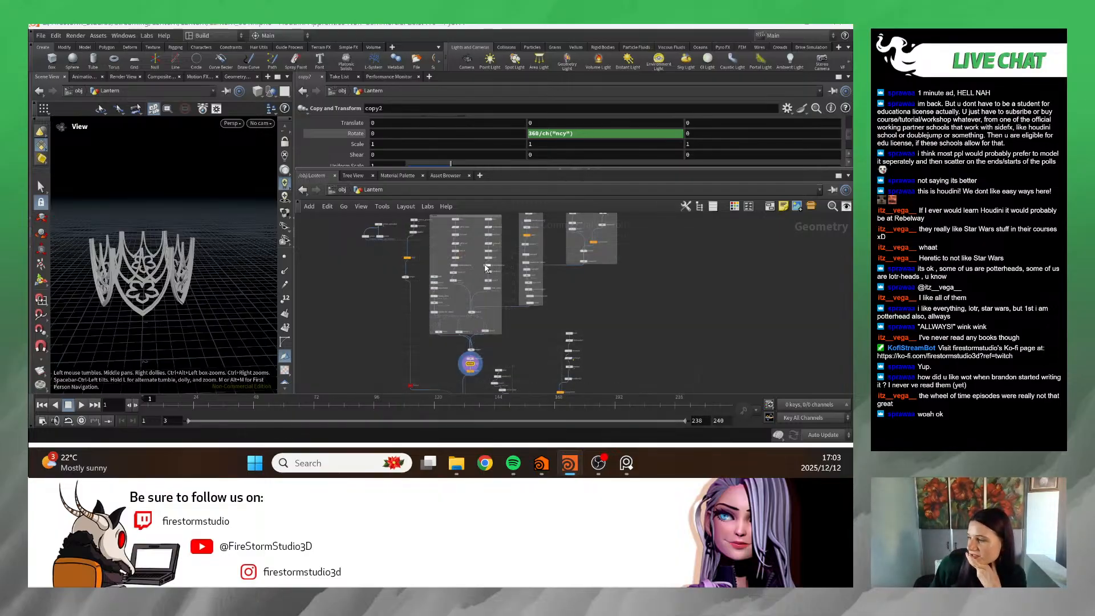
scroll(473, 283, up, 5)
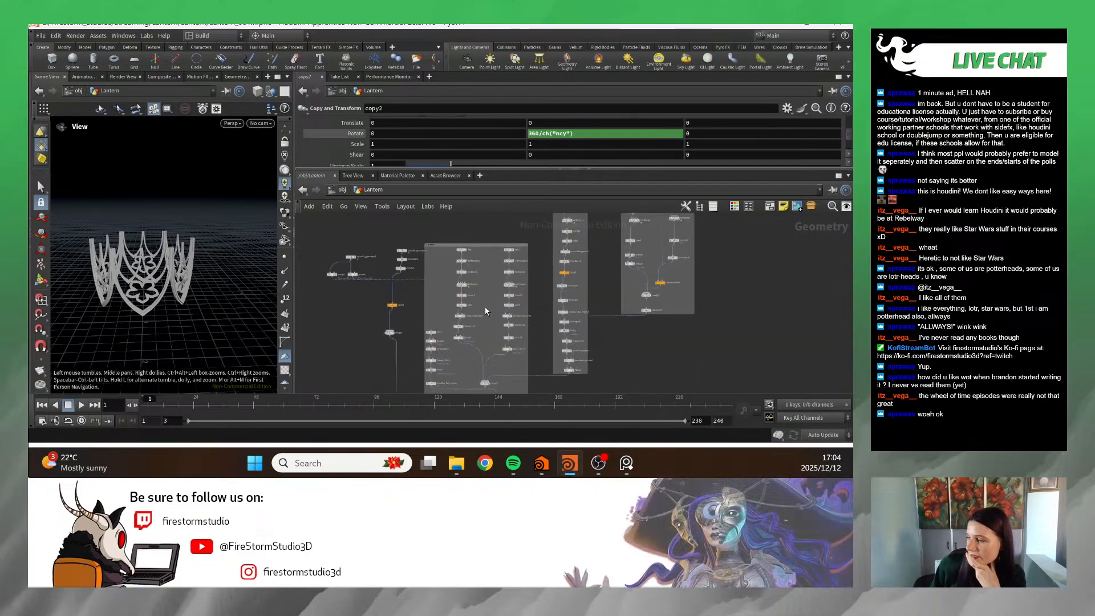
mouse_move(484, 284)
middle_down()
mouse_move(487, 303)
mouse_move(490, 276)
middle_up()
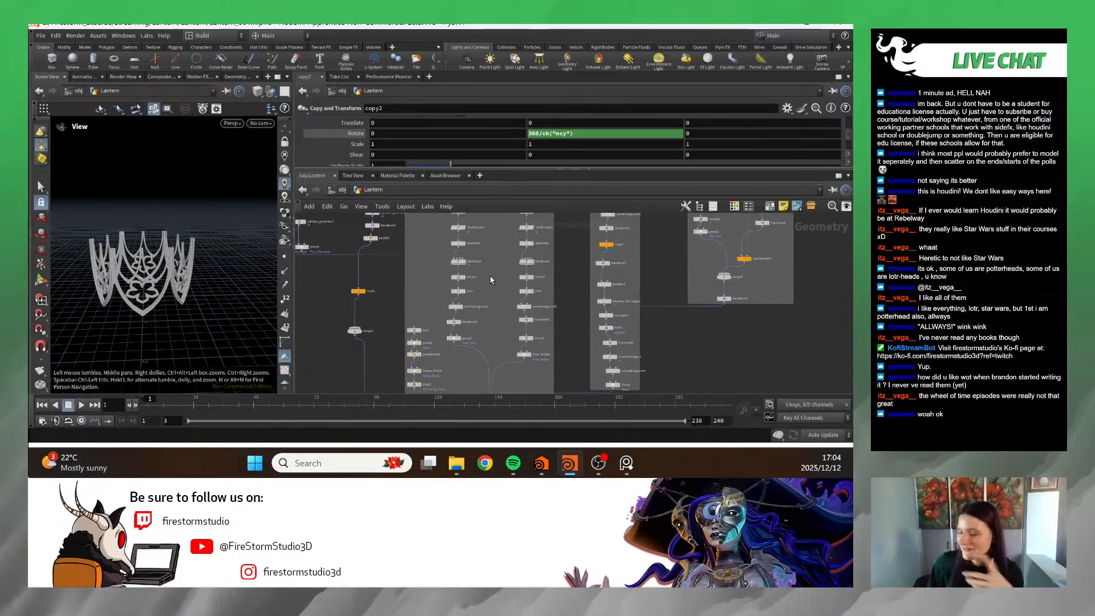
scroll(482, 264, up, 2)
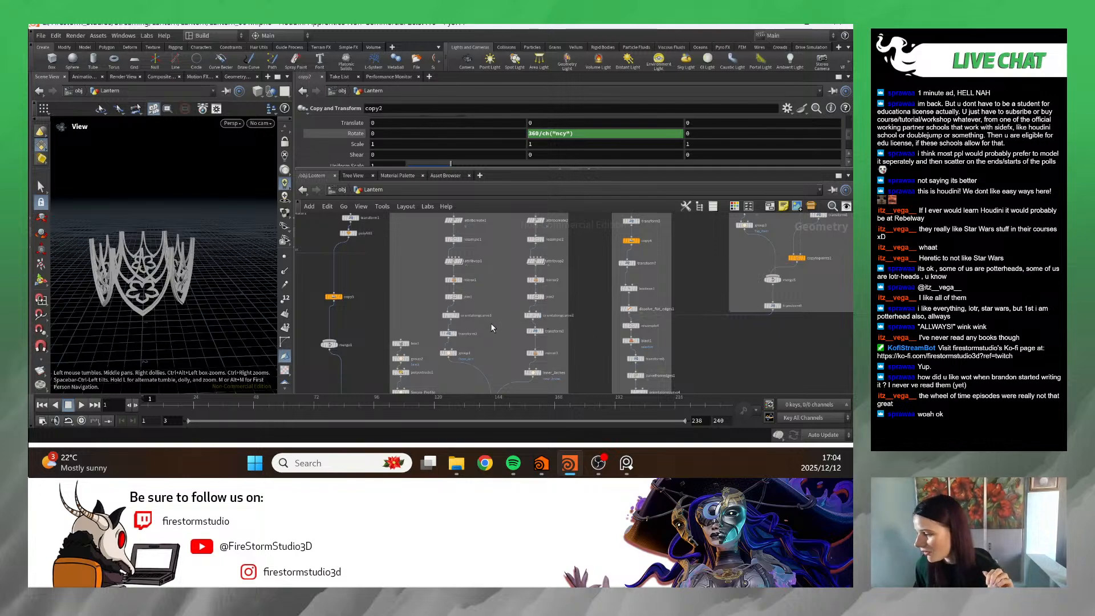
middle_drag(480, 276, 490, 284)
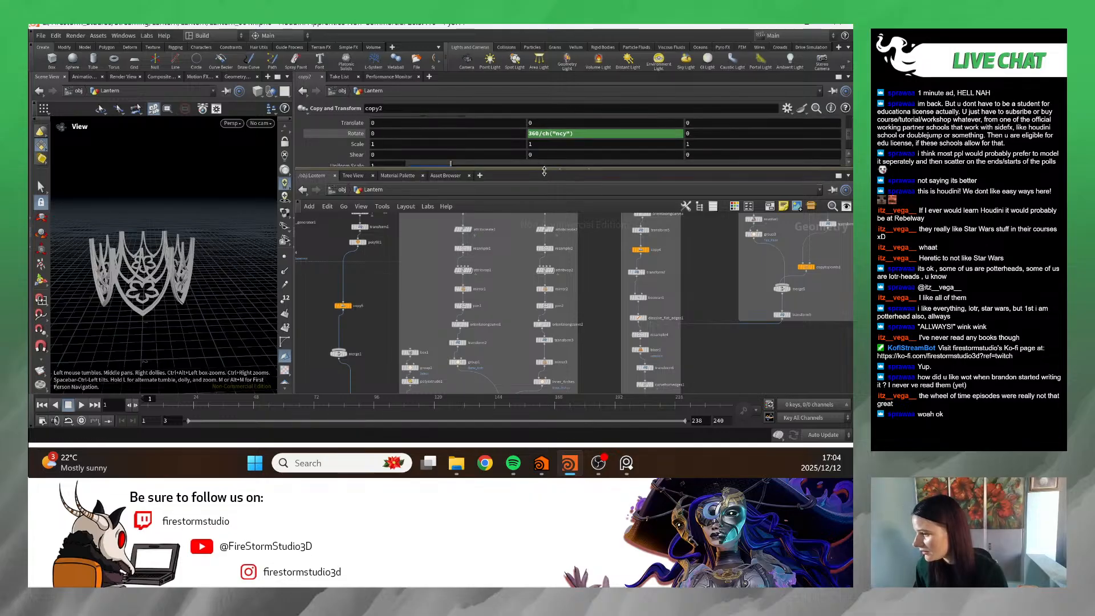
- Enlarge the parameter area and show the parameters of transform2 in the outer arch branch
drag(541, 170, 545, 263)
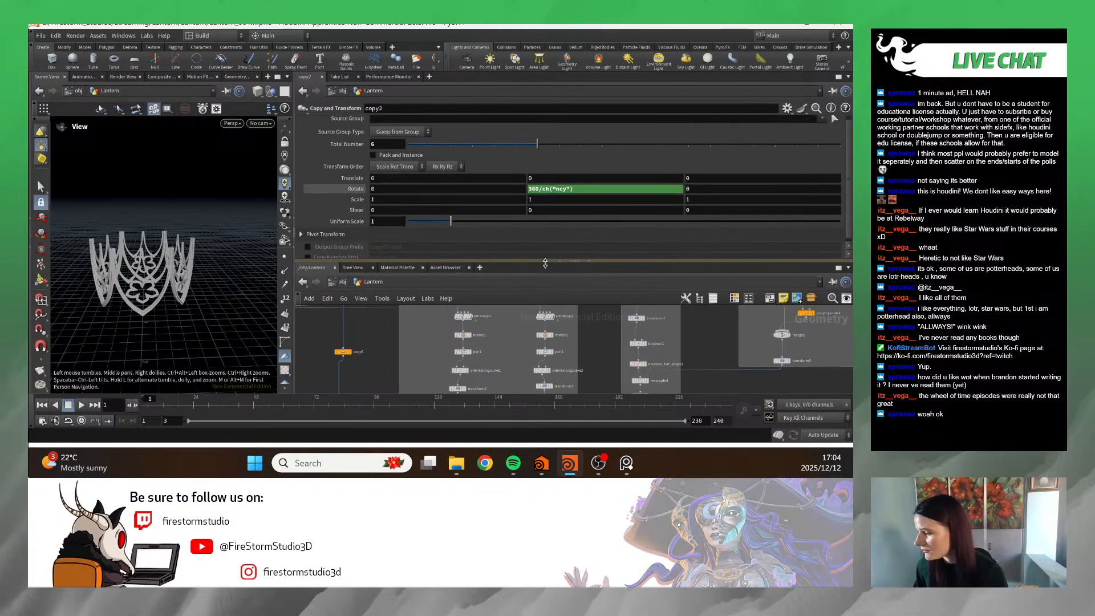
scroll(504, 364, down, 3)
middle_drag(504, 322, 504, 359)
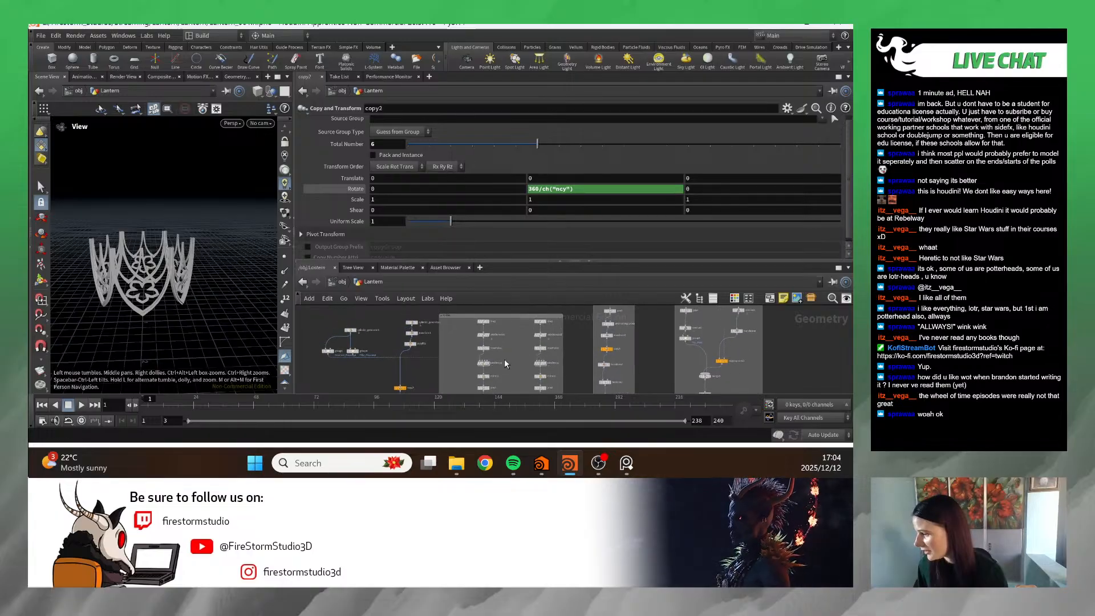
scroll(511, 326, up, 1)
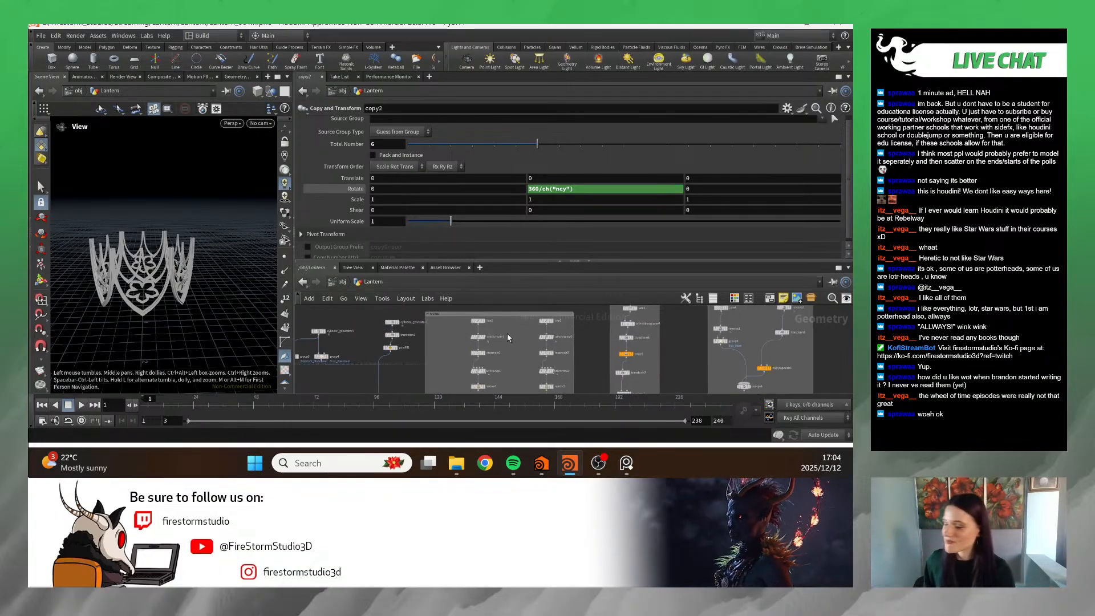
click(479, 321)
middle_drag(494, 359, 511, 323)
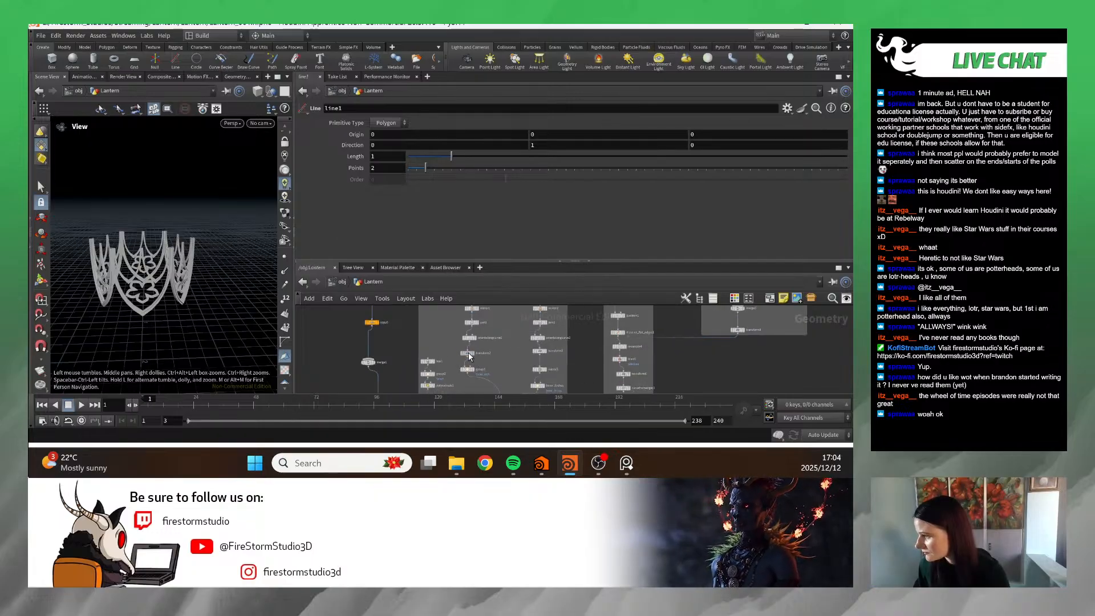
click(467, 354)
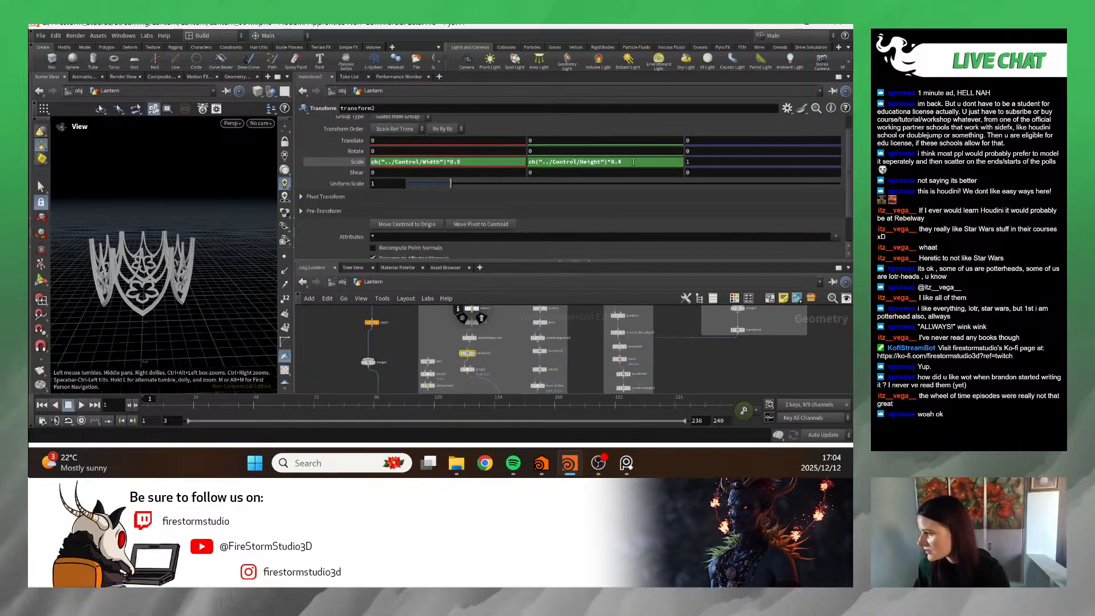
- Set transform2's Y scale to the Control height multiplied by 0.6, and move its centroid to the origin
middle_drag(632, 161, 649, 161)
scroll(571, 342, down, 4)
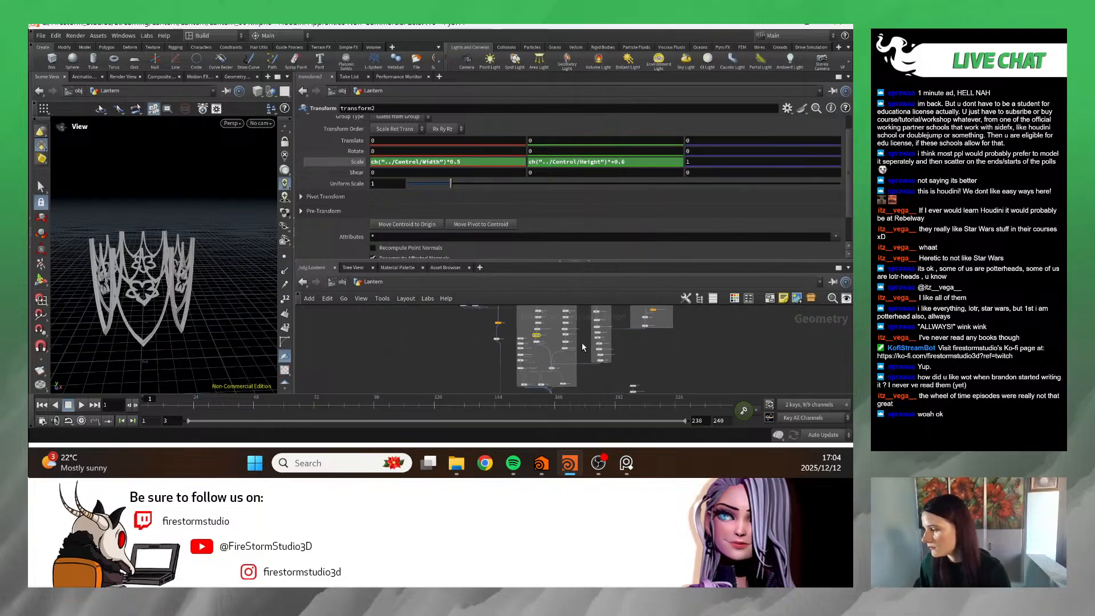
scroll(565, 342, up, 3)
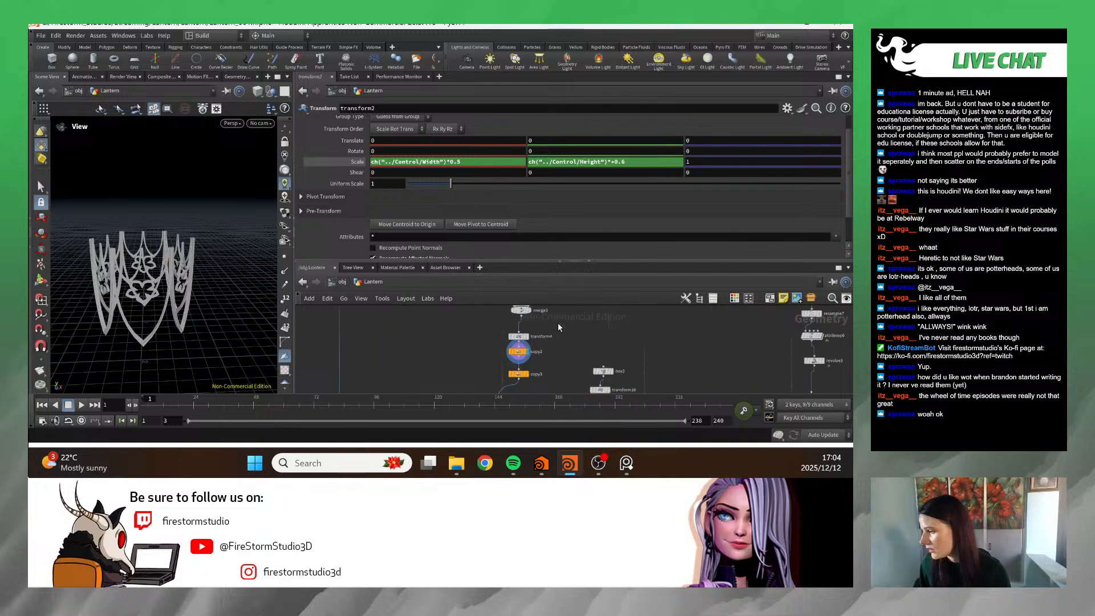
middle_drag(616, 312, 611, 365)
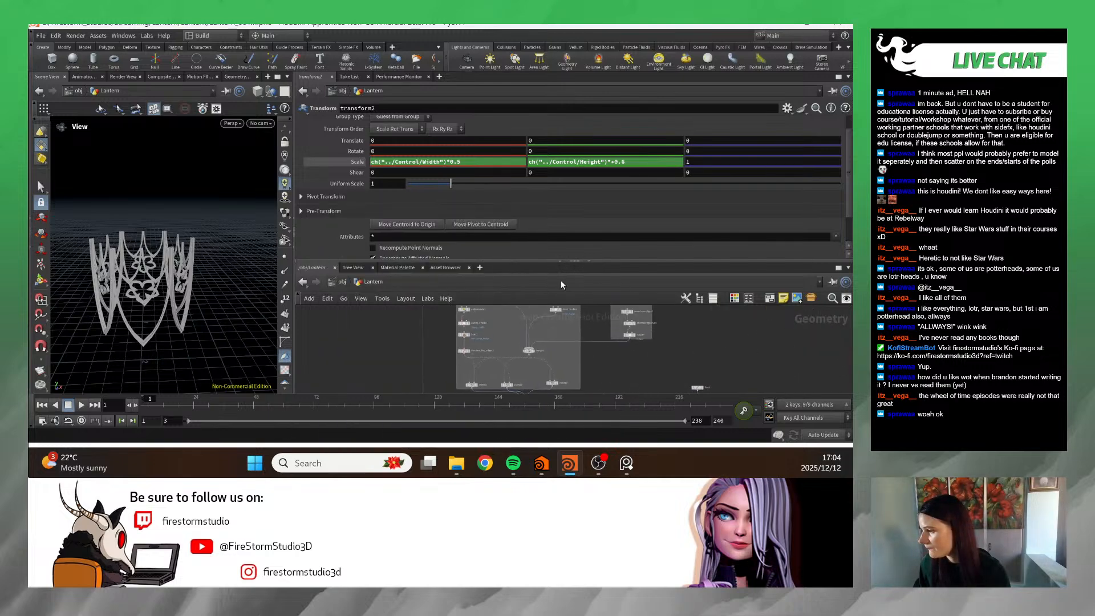
click(422, 226)
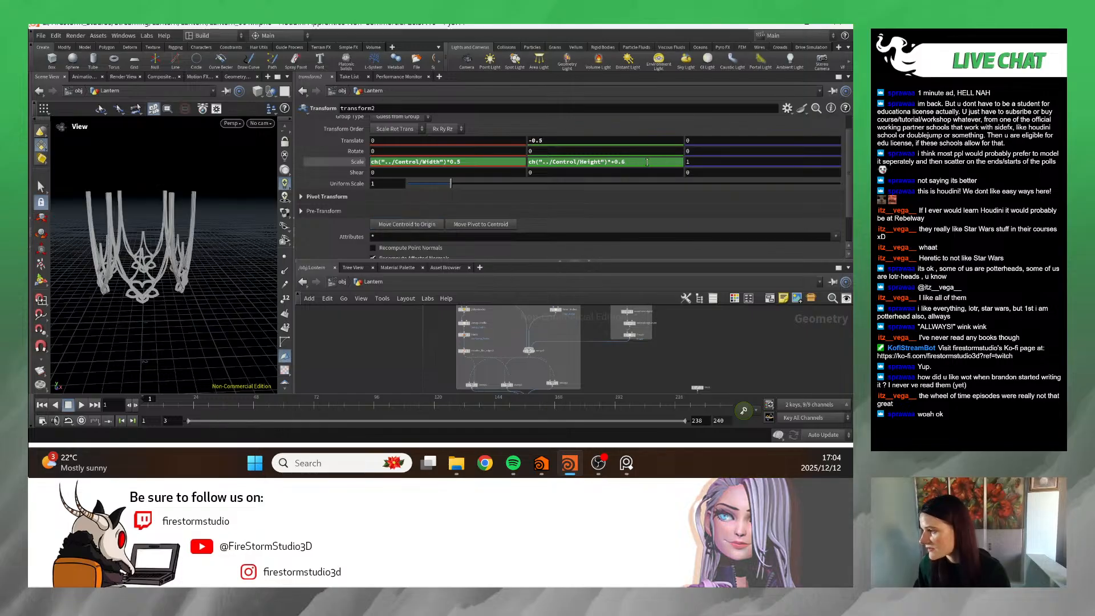
middle_drag(645, 158, 656, 160)
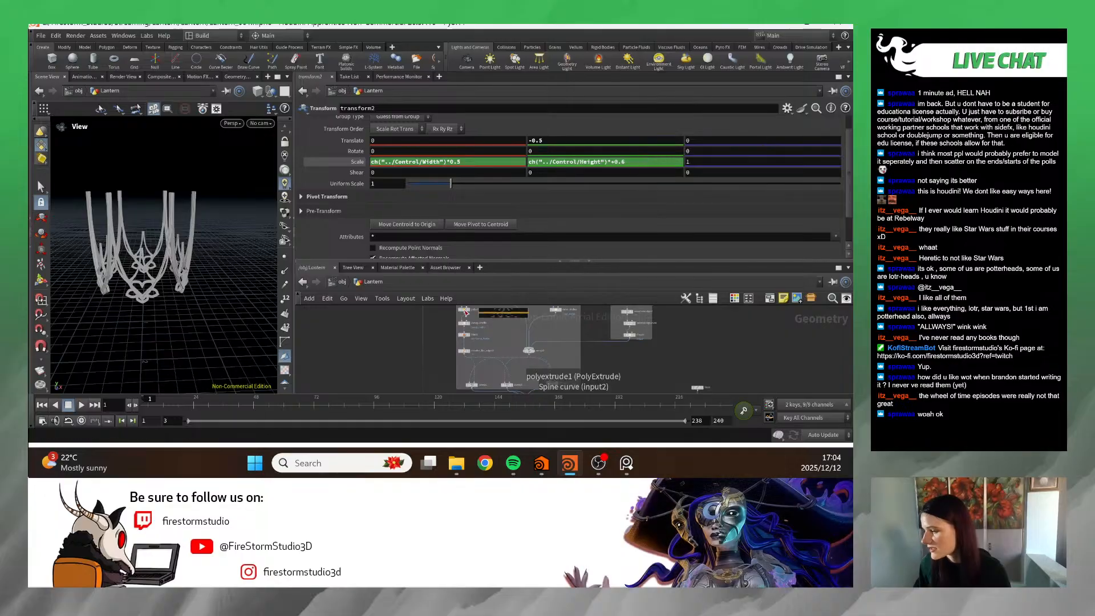
- Find the Control null, show its parameters and try its Height setting around 2.8
scroll(380, 352, down, 5)
middle_drag(379, 351, 559, 351)
middle_drag(452, 325, 439, 389)
scroll(524, 344, up, 5)
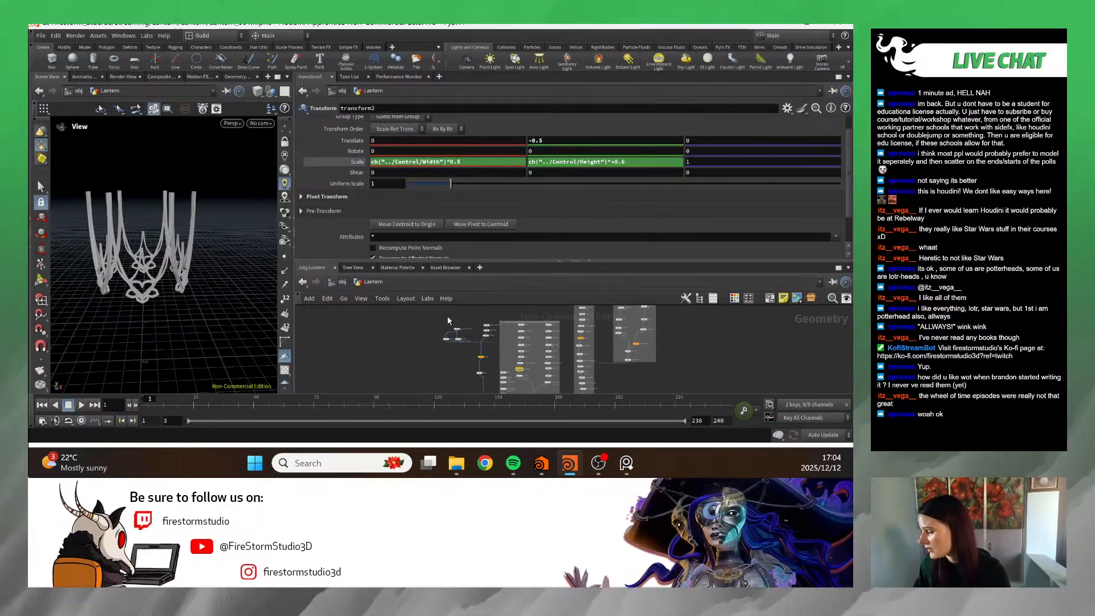
scroll(506, 326, up, 2)
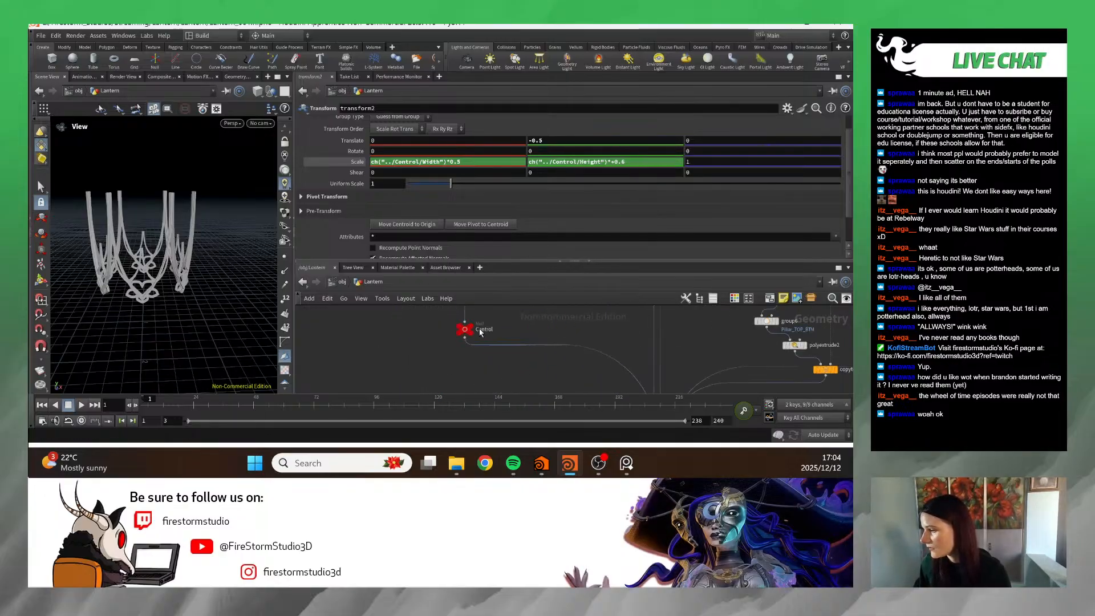
click(465, 329)
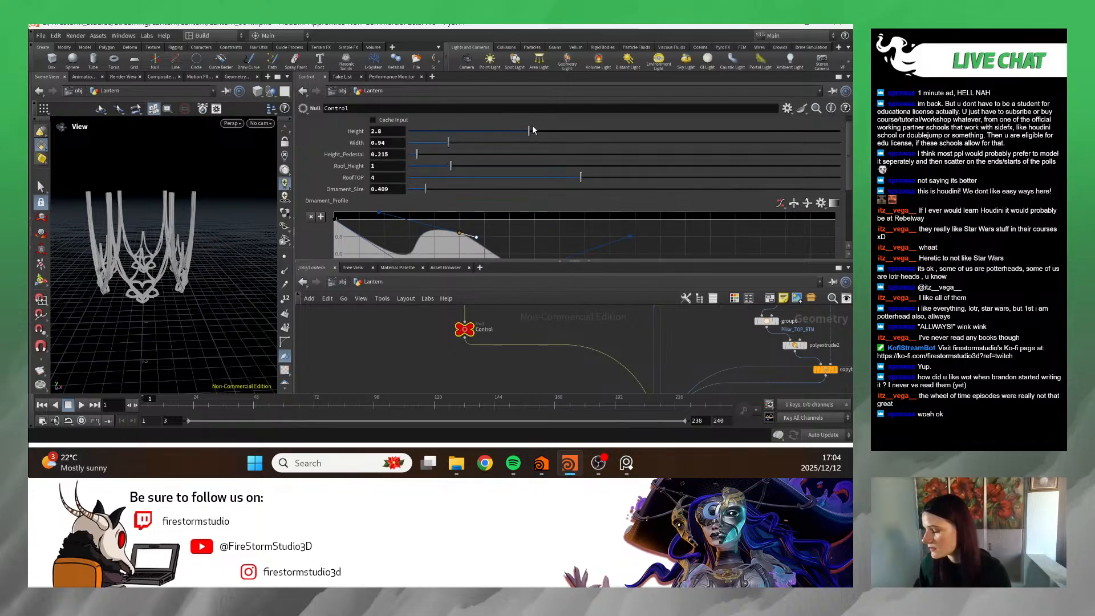
mouse_move(532, 130)
mouse_down()
mouse_move(498, 129)
mouse_move(621, 131)
mouse_move(528, 130)
mouse_up()
scroll(446, 349, down, 3)
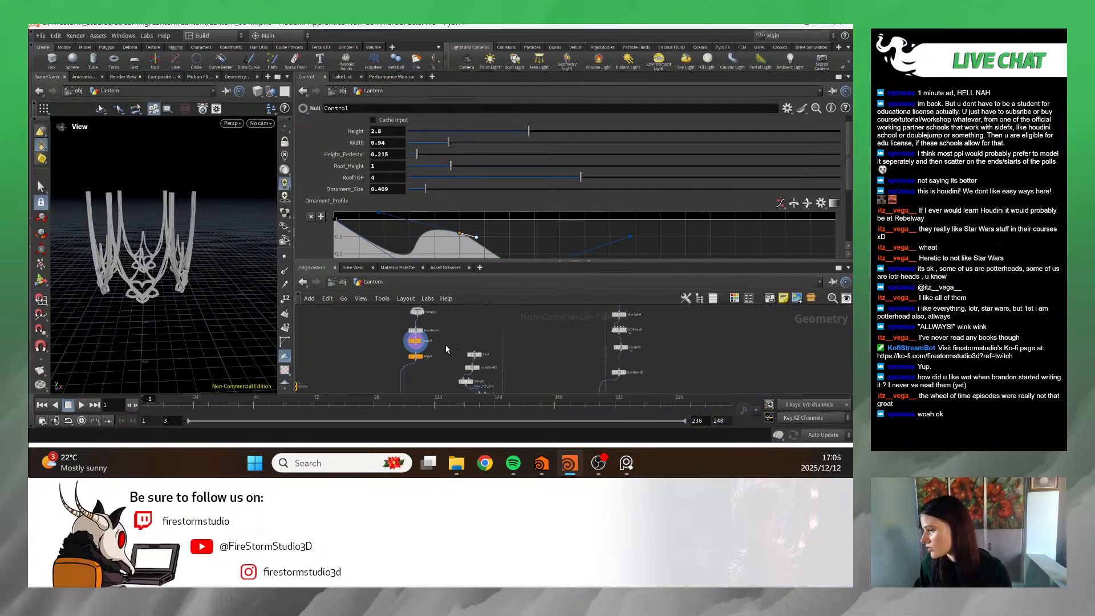
scroll(478, 388, up, 3)
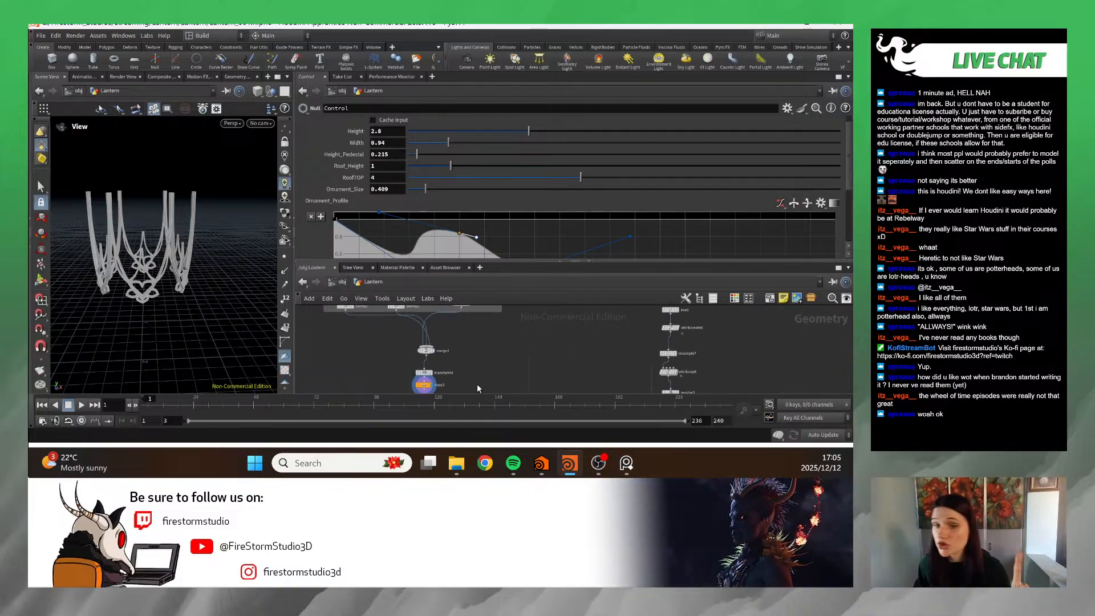
middle_drag(478, 388, 491, 359)
scroll(456, 347, down, 4)
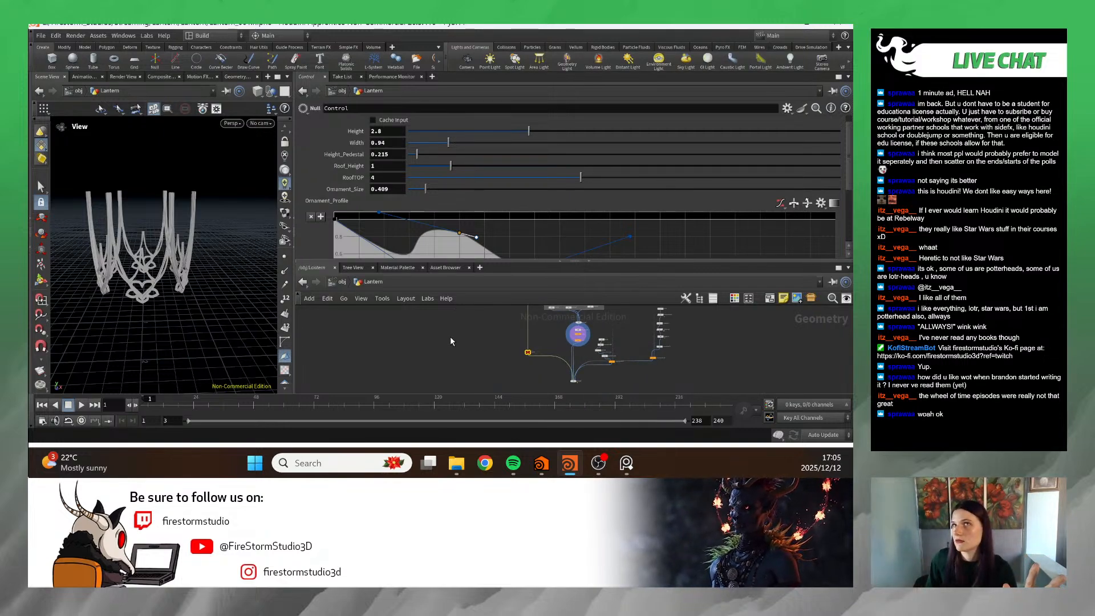
- Return to transform2 in the arch branch and undo its recent Y scale and centroid changes
scroll(537, 357, up, 6)
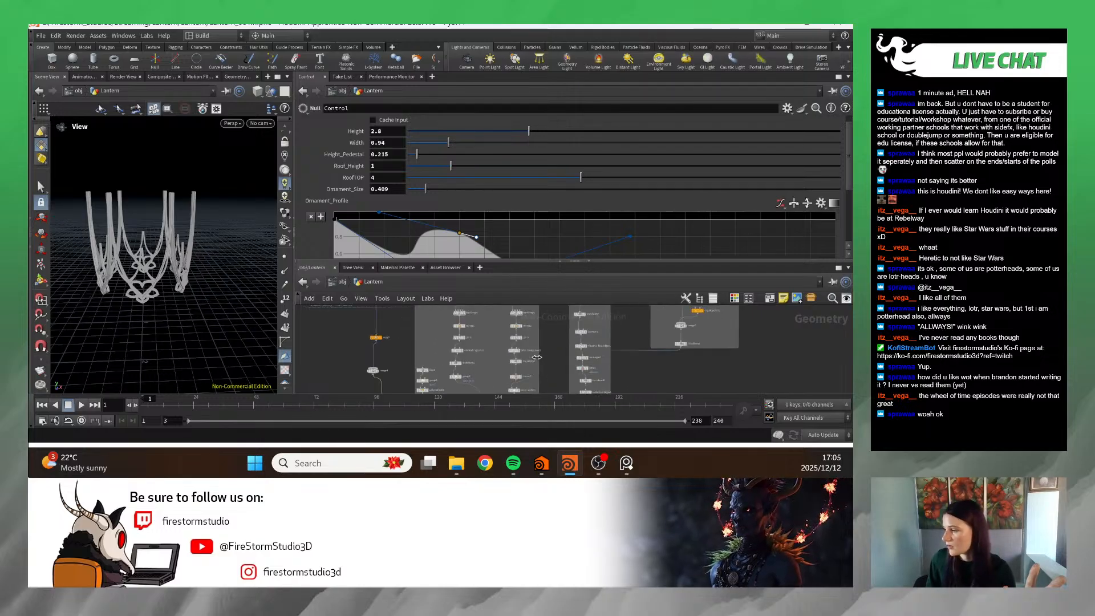
scroll(495, 368, down, 2)
middle_drag(495, 367, 514, 303)
scroll(549, 354, up, 5)
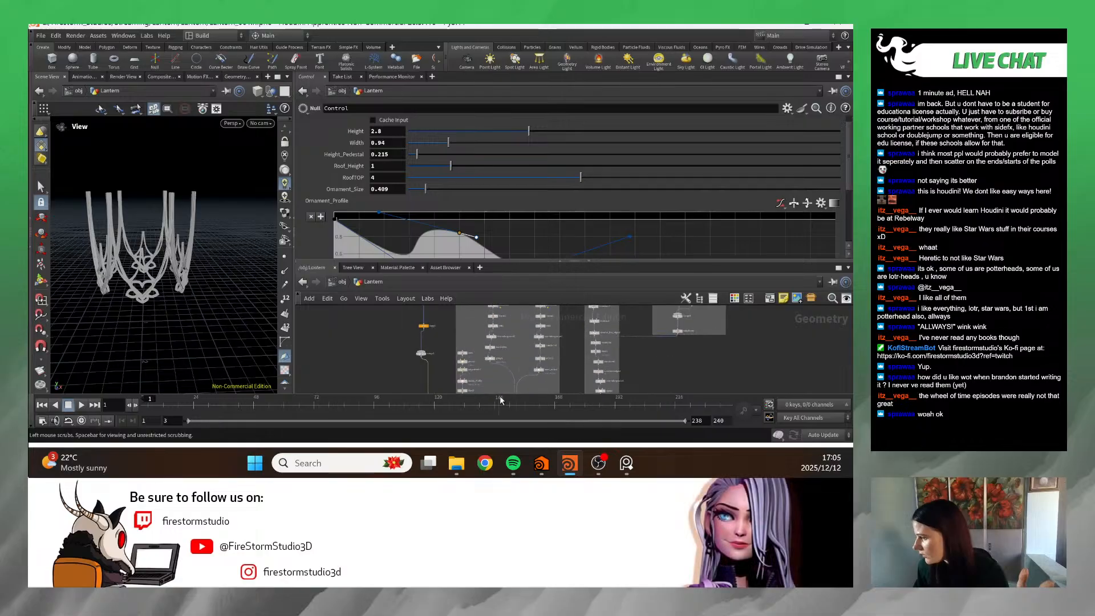
click(479, 337)
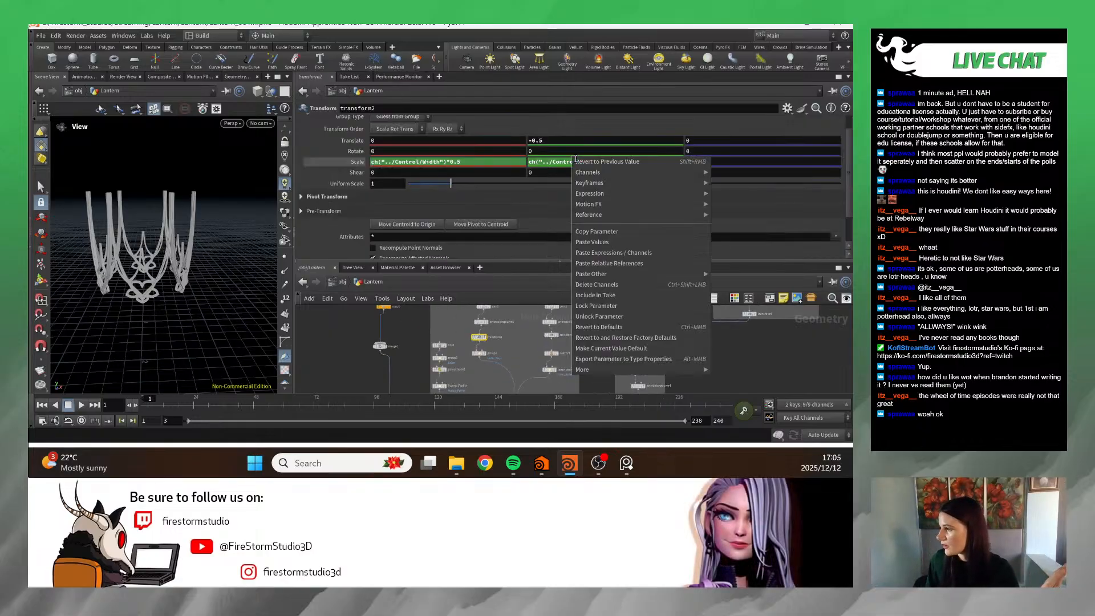
right_click(571, 162)
click(610, 232)
scroll(426, 223, down, 2)
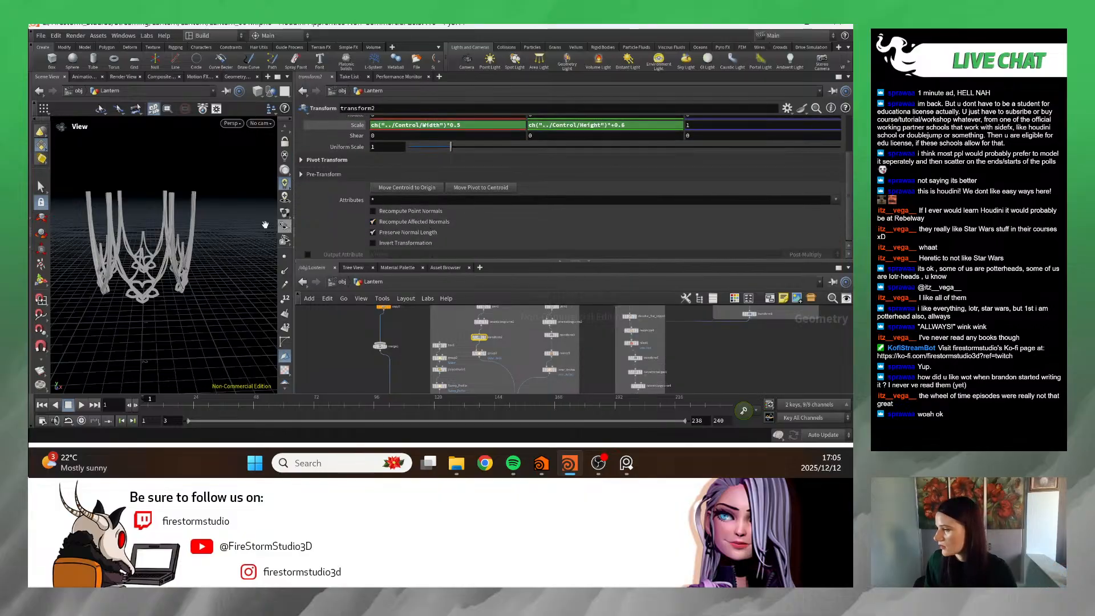
key(ctrl+z)
key(ctrl+z)
key(ctrl+z)
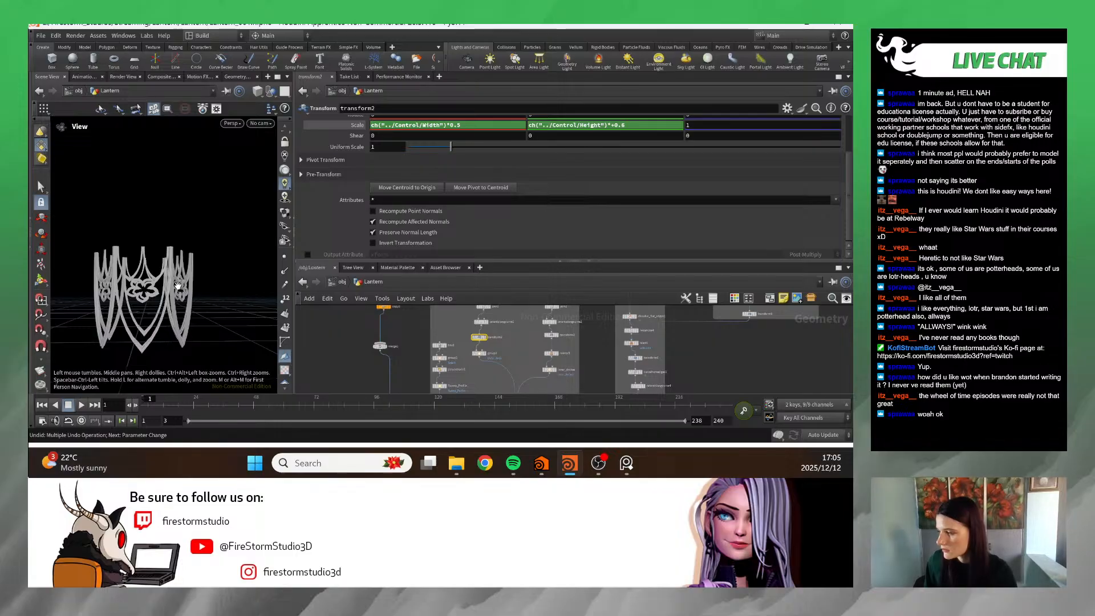
key(ctrl+z)
- Link transform2's pivot translate Y to its own Y scale with a relative reference, ch("sy")
right_click(598, 125)
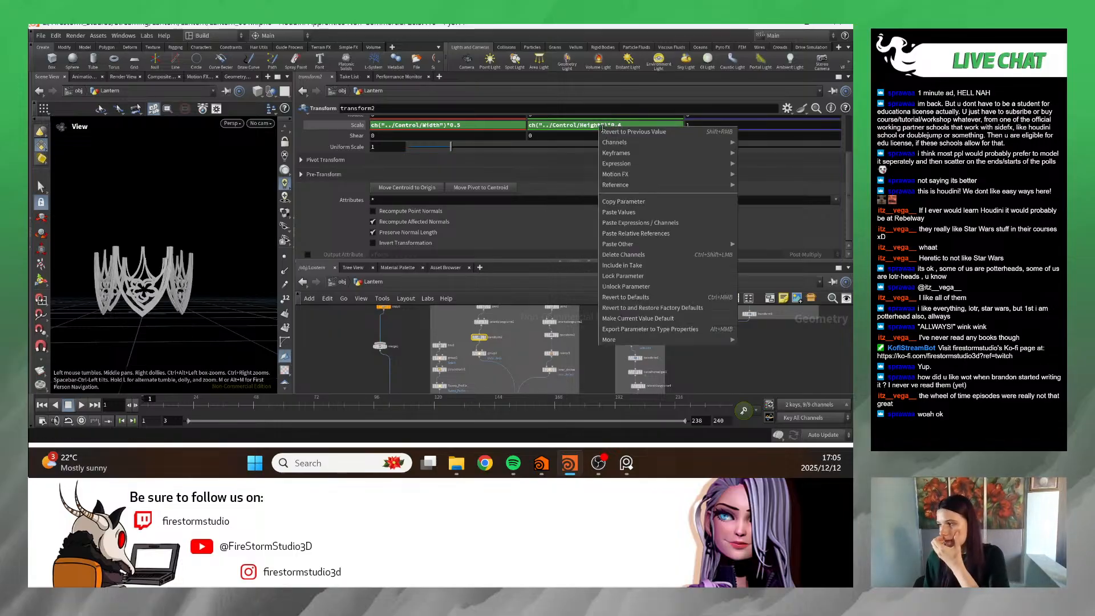
click(625, 205)
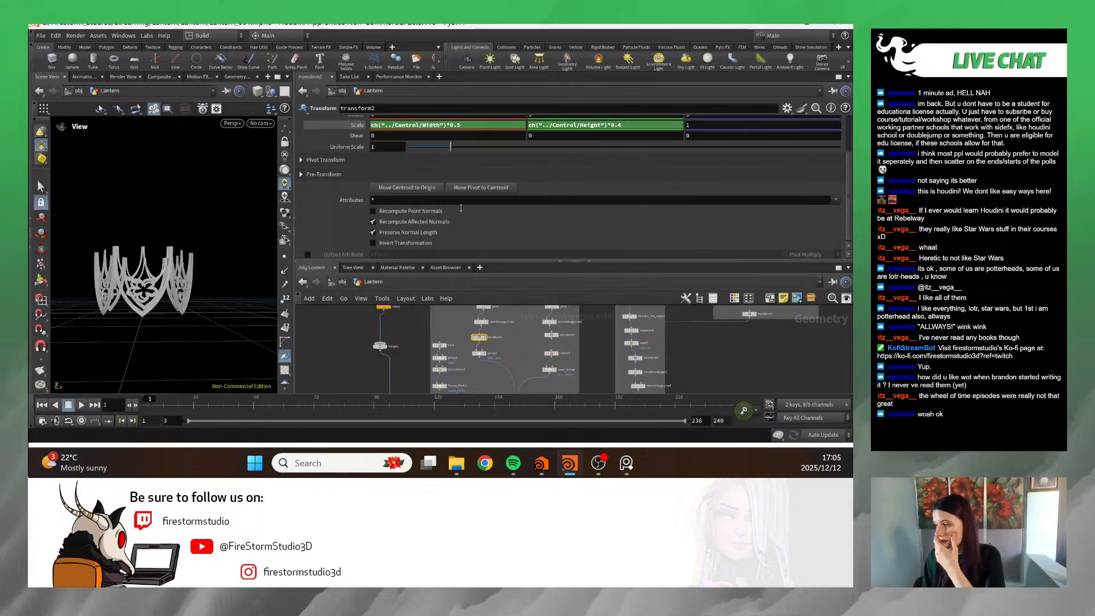
click(373, 157)
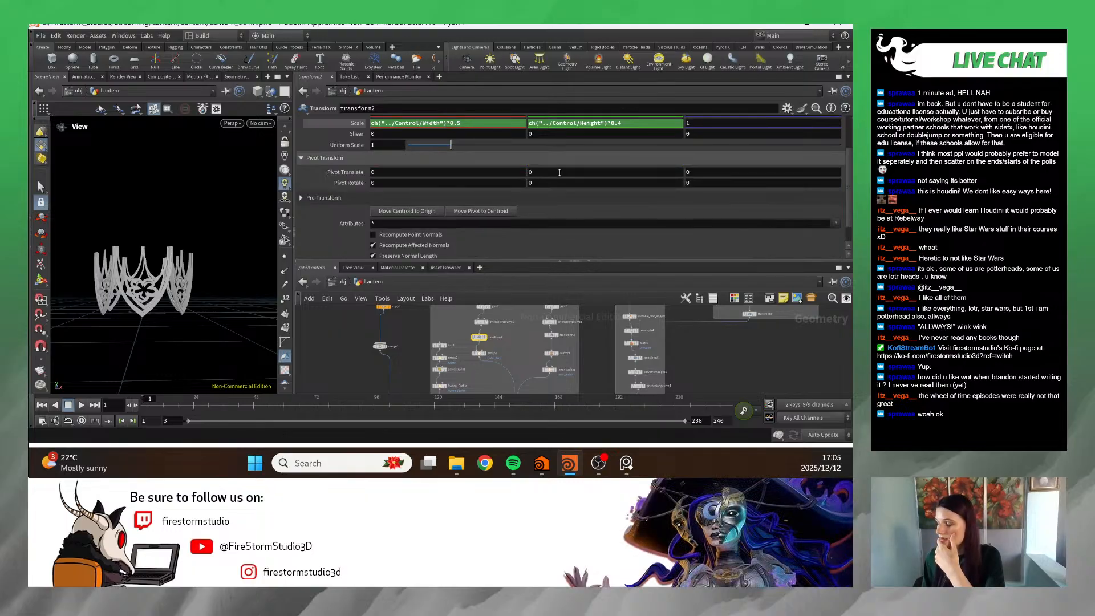
right_click(560, 172)
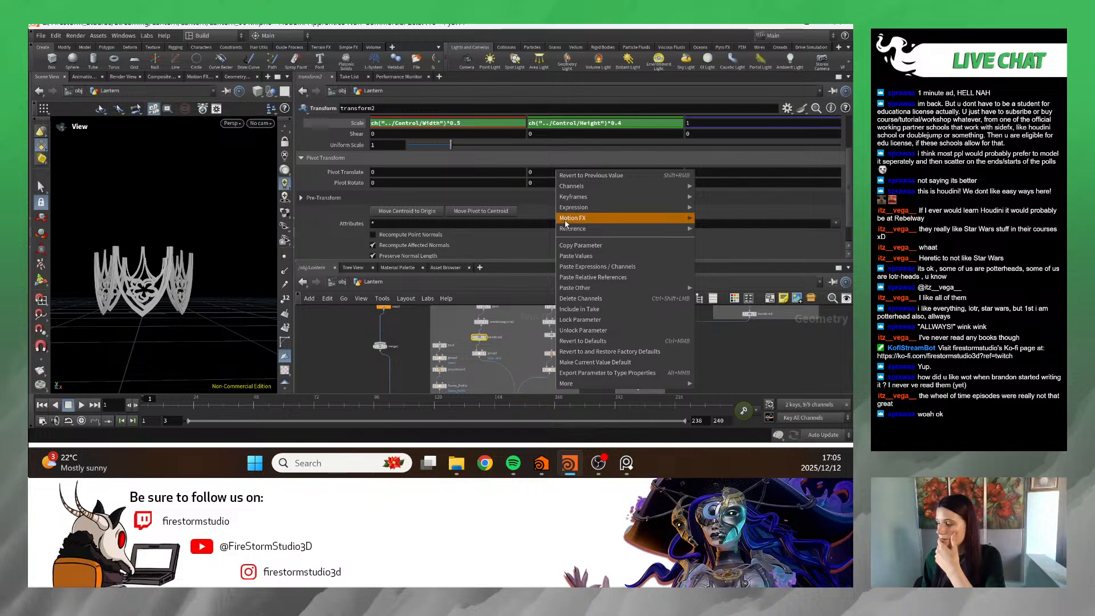
click(590, 275)
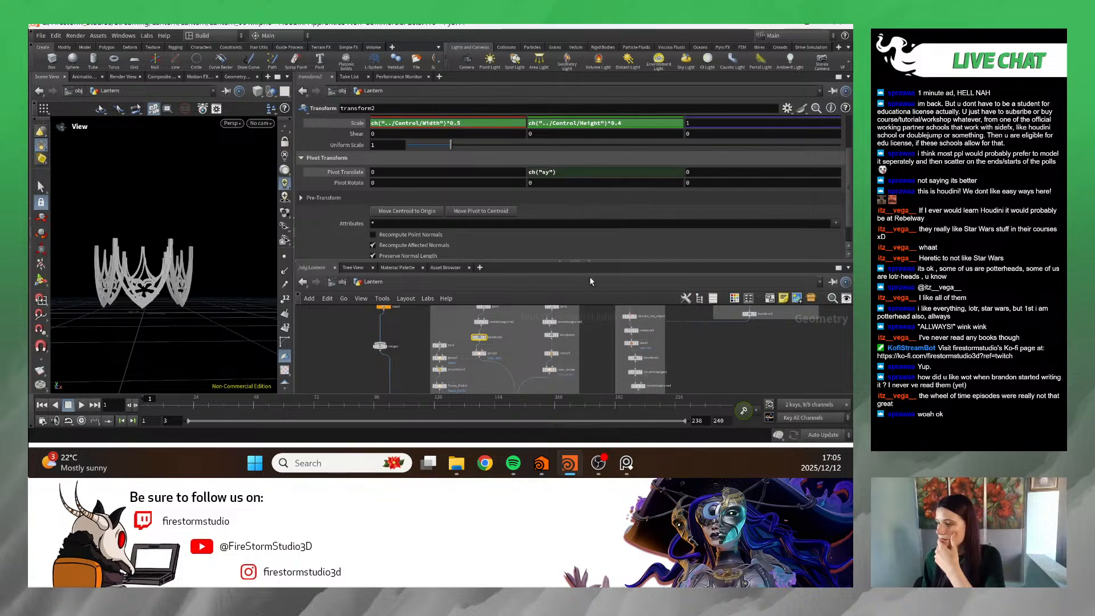
scroll(179, 281, up, 5)
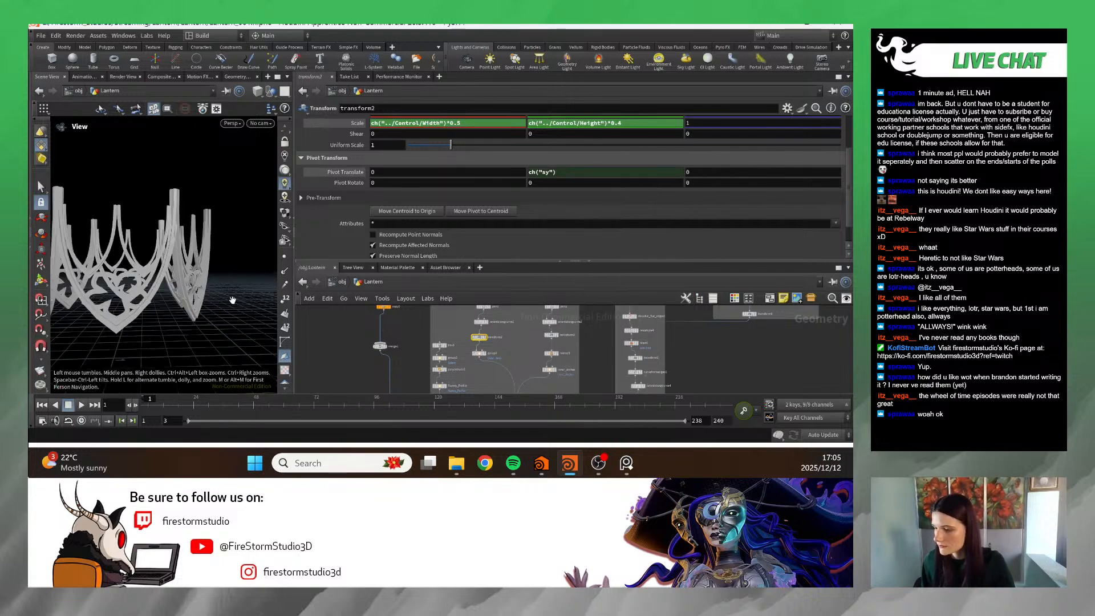
drag(199, 251, 192, 244)
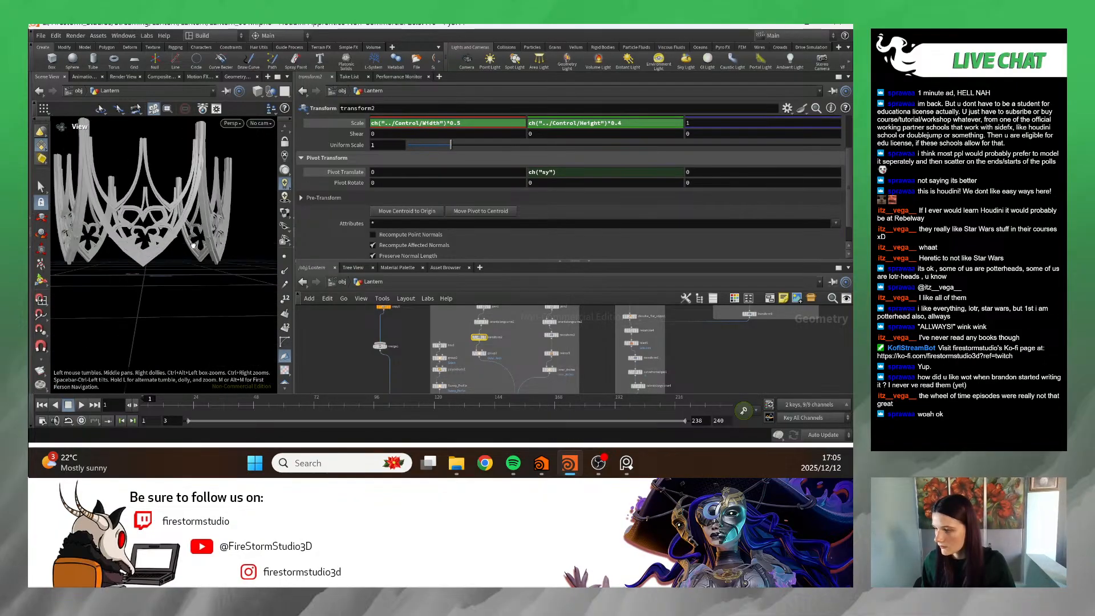
- Set transform2's Y scale to ch("../Control/Height")*0.5 and its pivot translate Y to ch("sy")*0.5
click(565, 176)
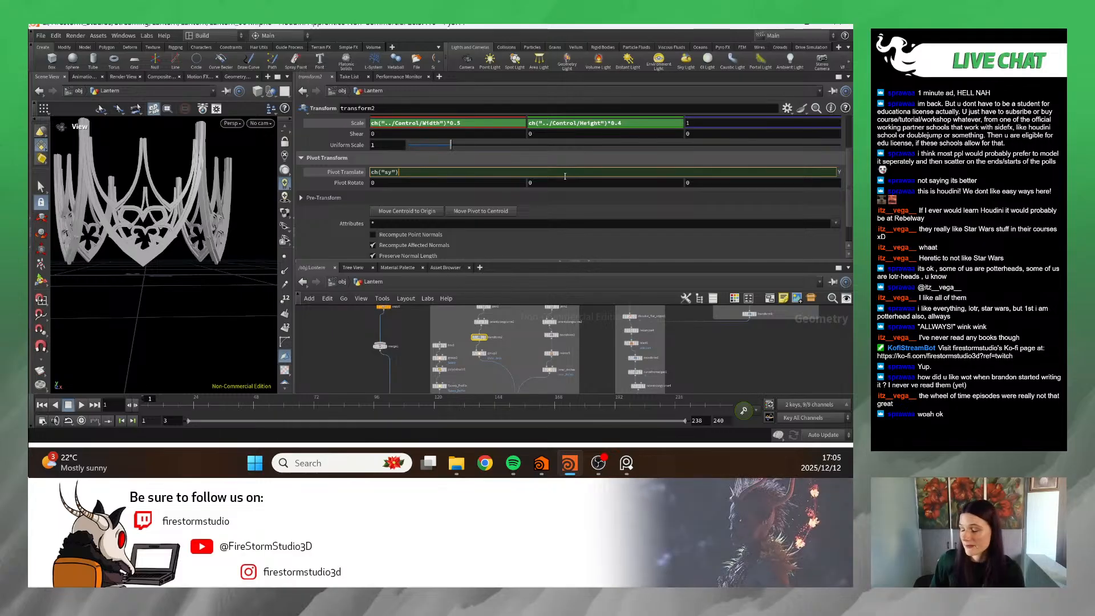
key(Return)
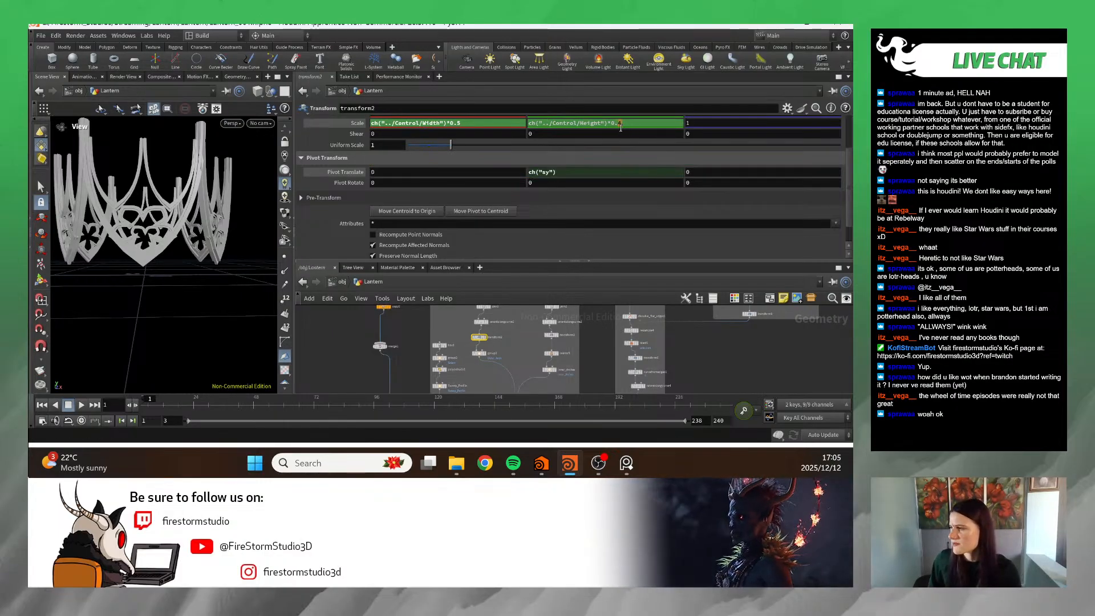
click(620, 128)
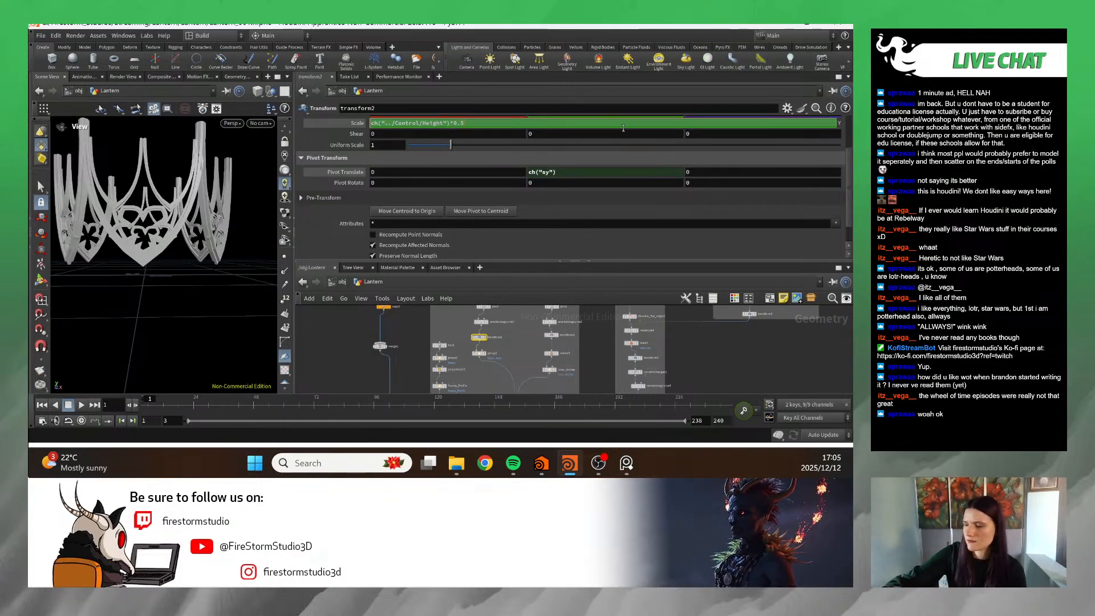
key(Return)
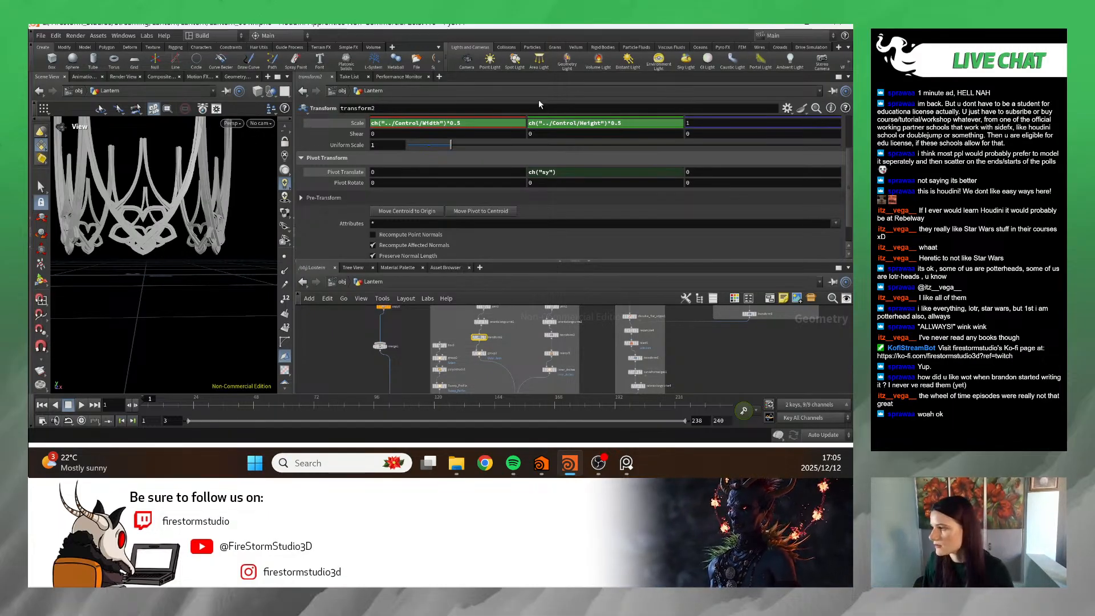
click(533, 171)
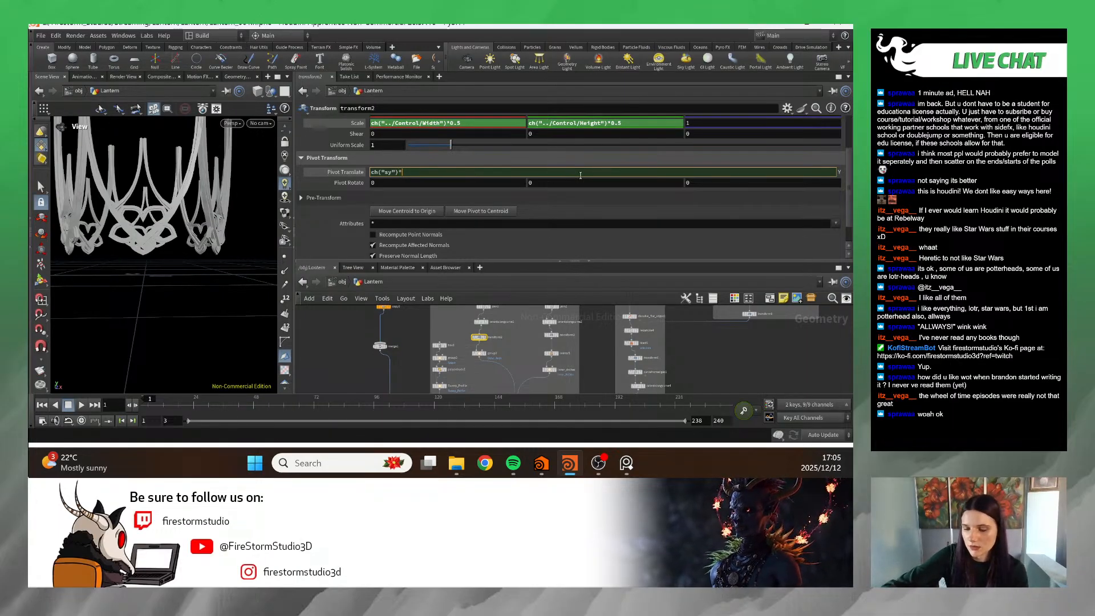
key(Return)
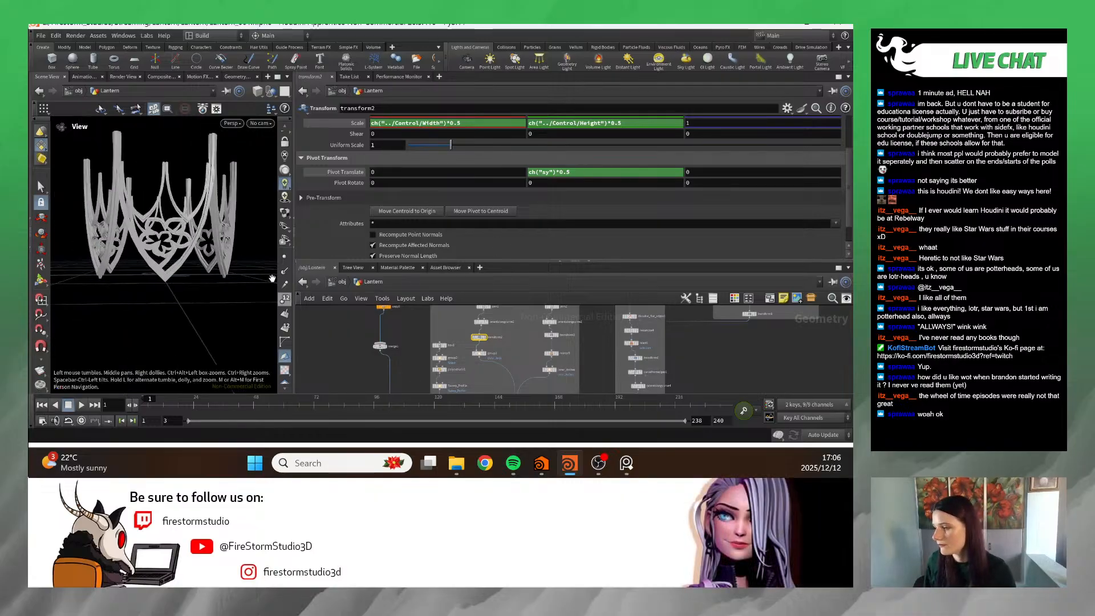
- Try different Width and Height values on the Control null to test the arch tracery's scaling, and undo them
scroll(381, 342, down, 3)
middle_drag(414, 353, 509, 401)
scroll(519, 331, down, 2)
scroll(532, 350, up, 9)
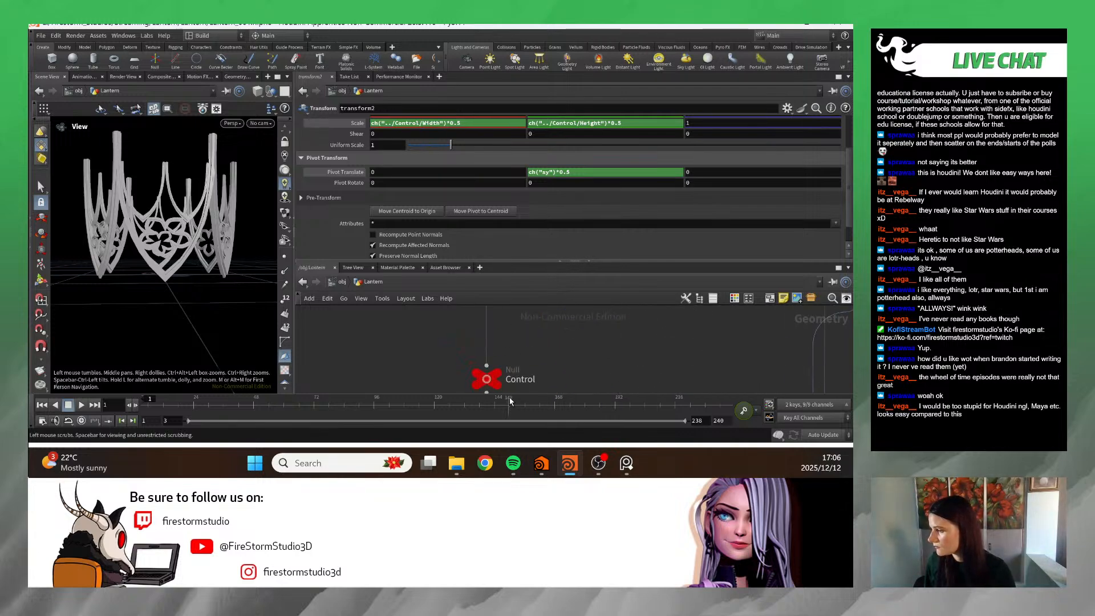
click(487, 378)
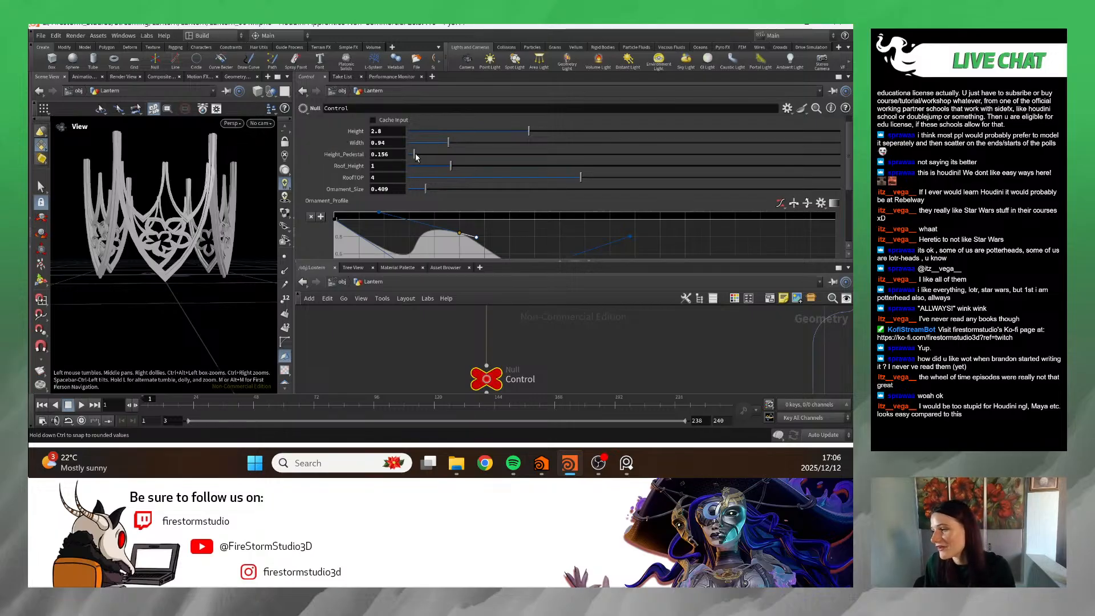
mouse_move(446, 149)
mouse_down()
mouse_move(464, 146)
mouse_move(453, 145)
mouse_up()
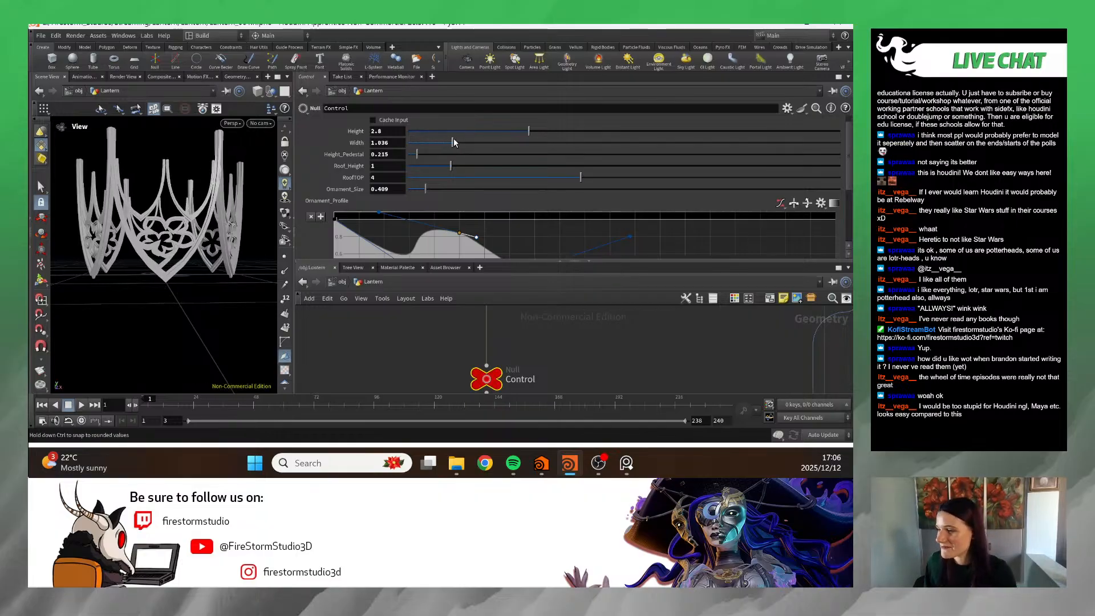
key(ctrl+z)
drag(530, 131, 504, 159)
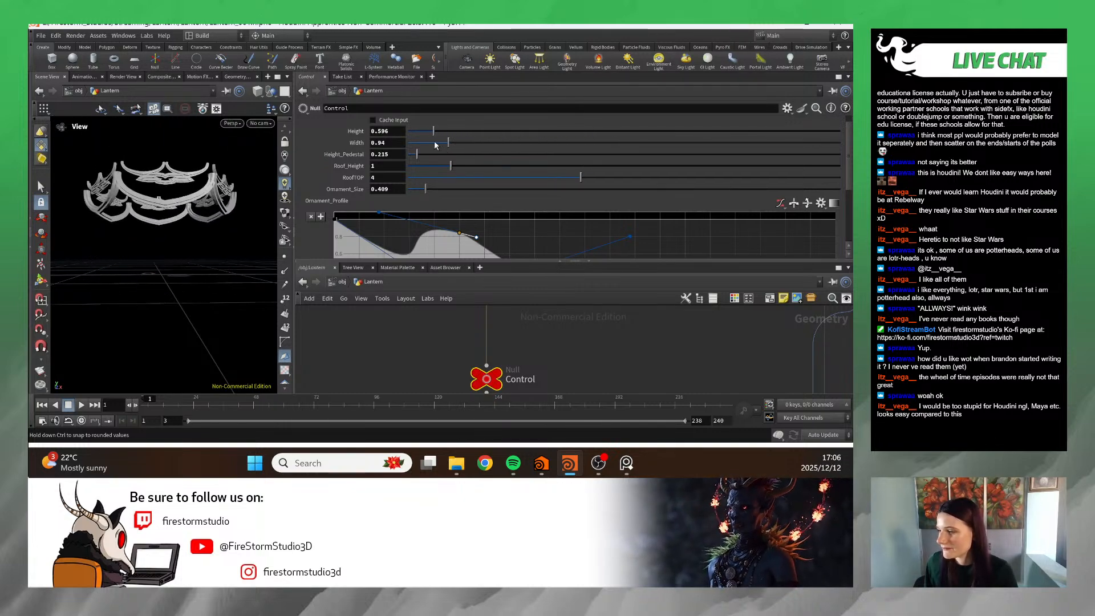
drag(435, 145, 519, 159)
key(ctrl+z)
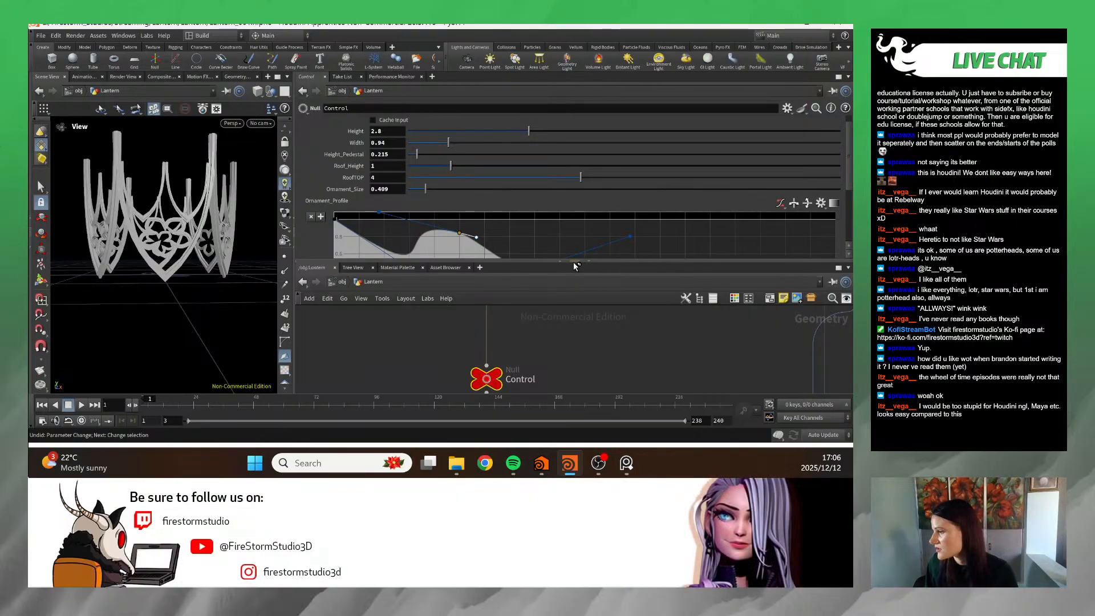
- Show transform4 below merge3 and set its pivot translate Y to 0
drag(557, 261, 557, 167)
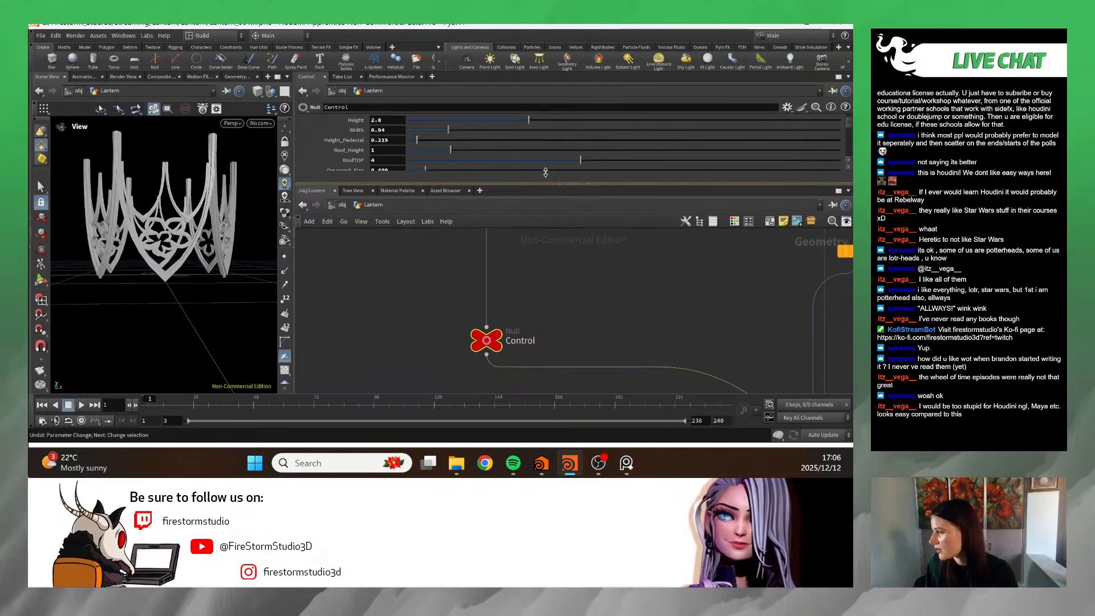
scroll(616, 329, down, 5)
middle_click(488, 286)
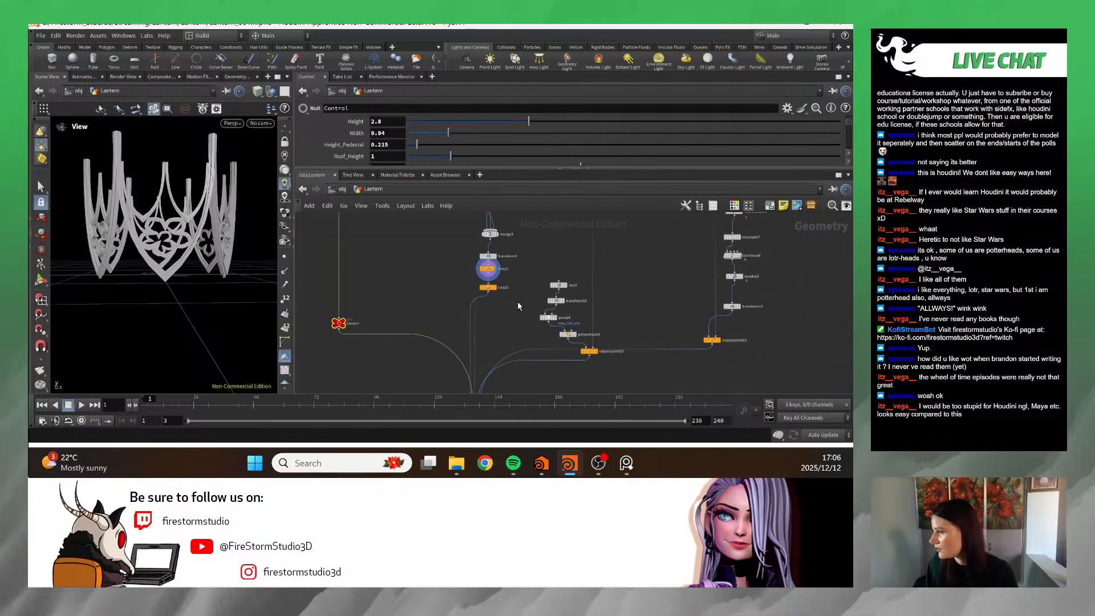
scroll(518, 301, up, 5)
click(473, 313)
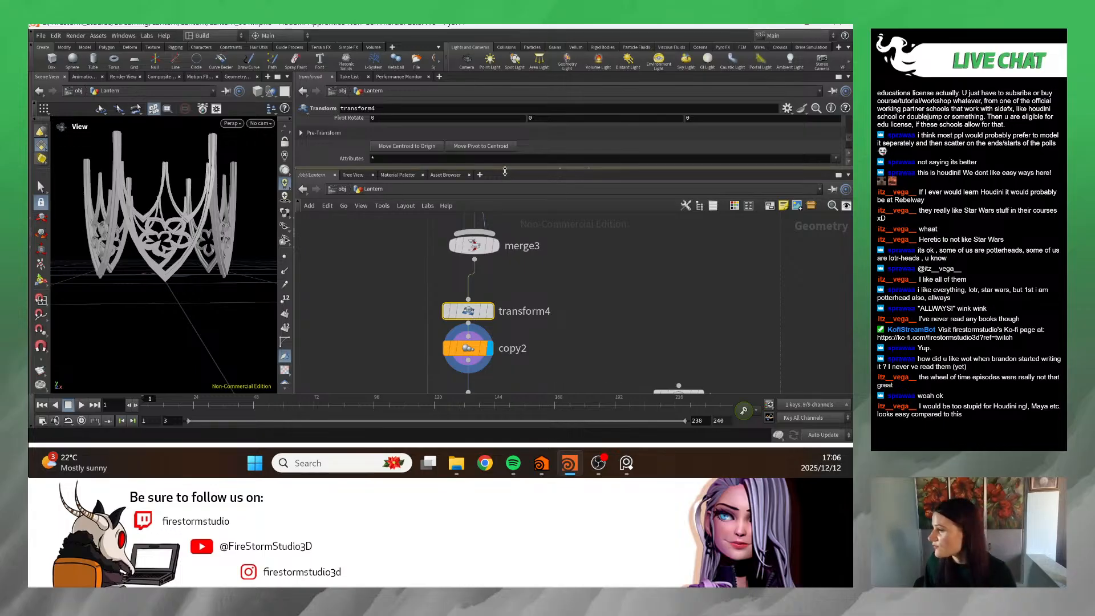
drag(586, 171, 592, 249)
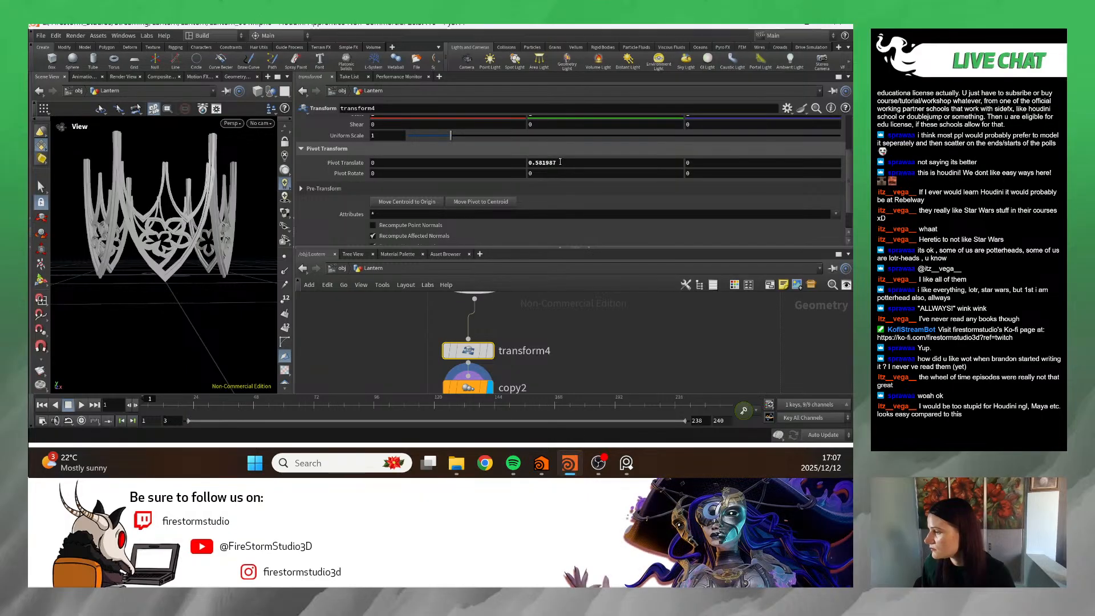
drag(562, 163, 508, 164)
text(0)
key(Return)
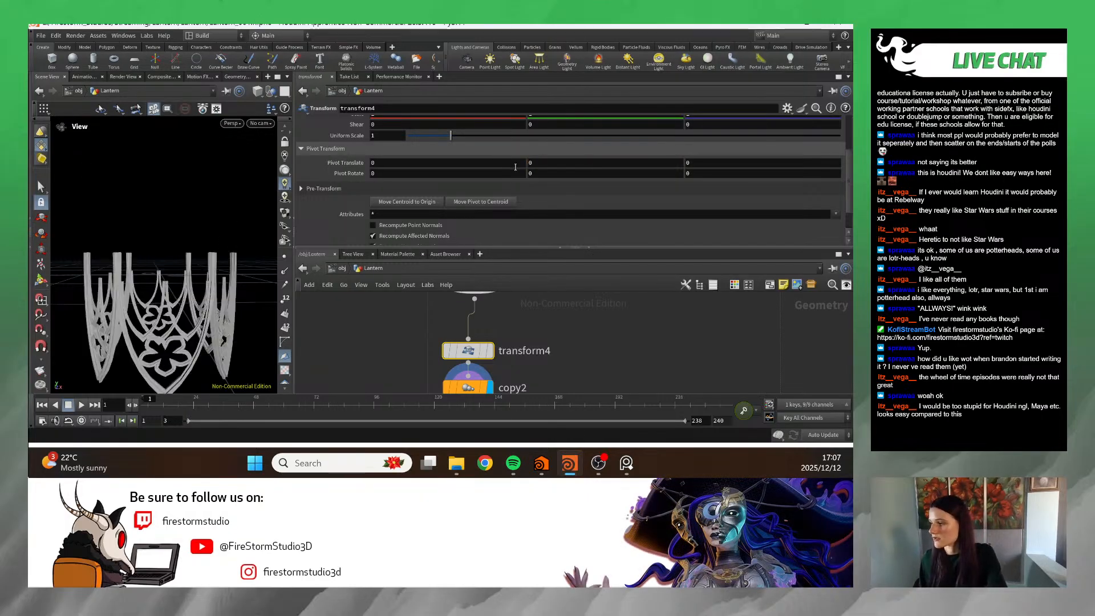
drag(177, 295, 245, 308)
- Show the Control null again and try a larger Height to test how the tracery scales
scroll(392, 336, down, 5)
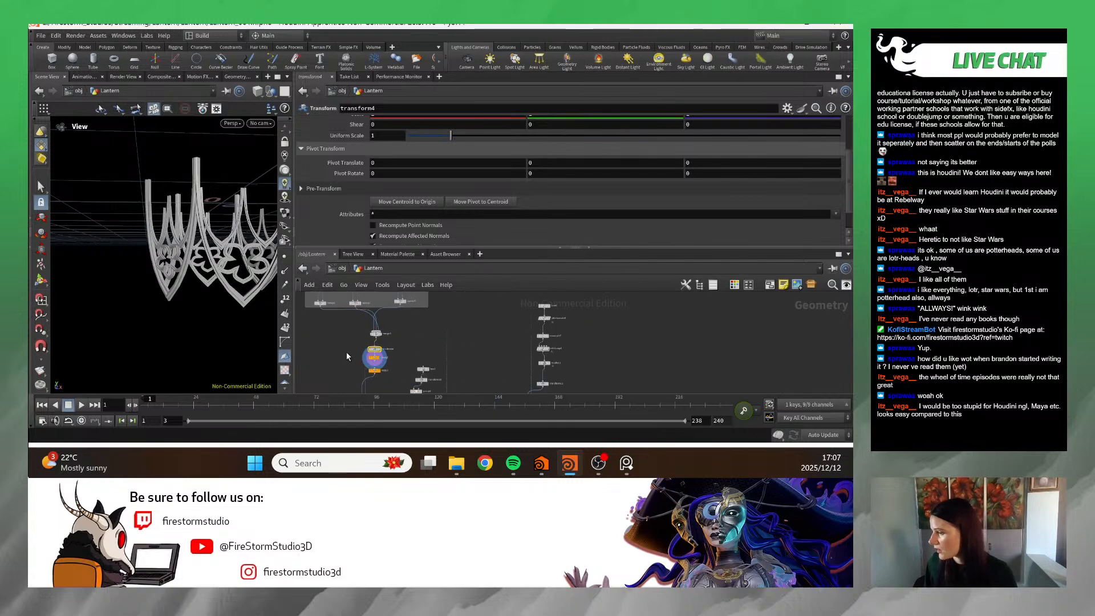
scroll(499, 319, up, 5)
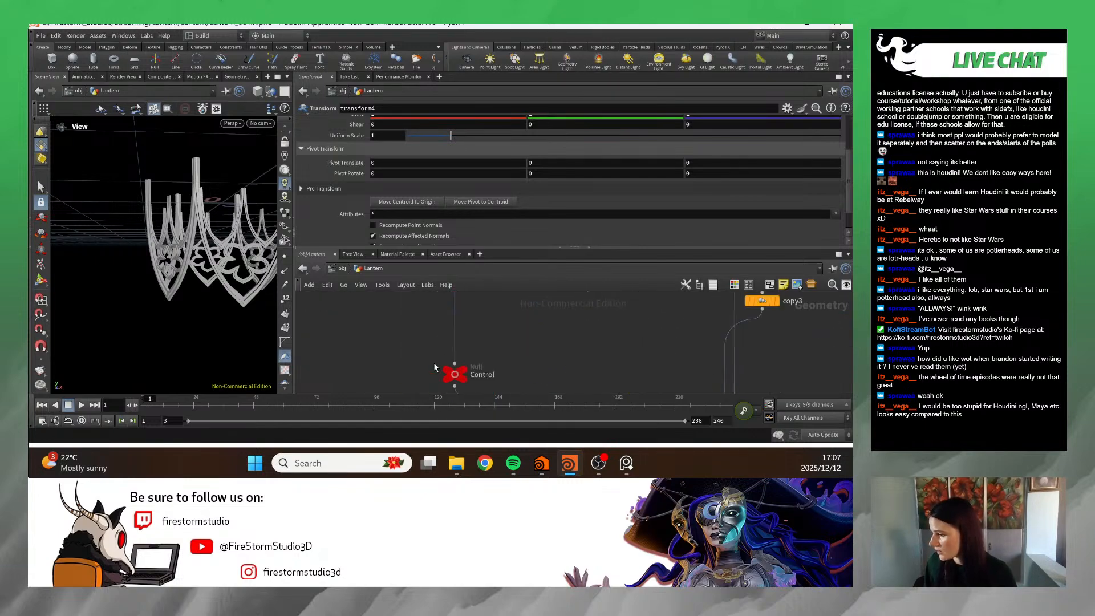
click(454, 374)
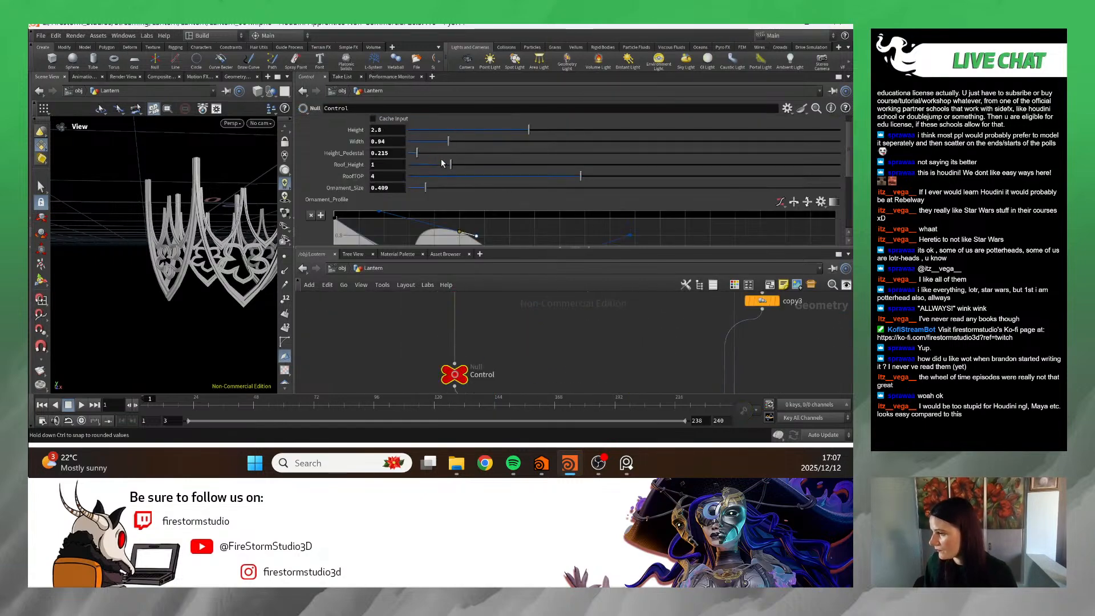
drag(532, 128, 562, 134)
click(597, 373)
scroll(597, 373, down, 5)
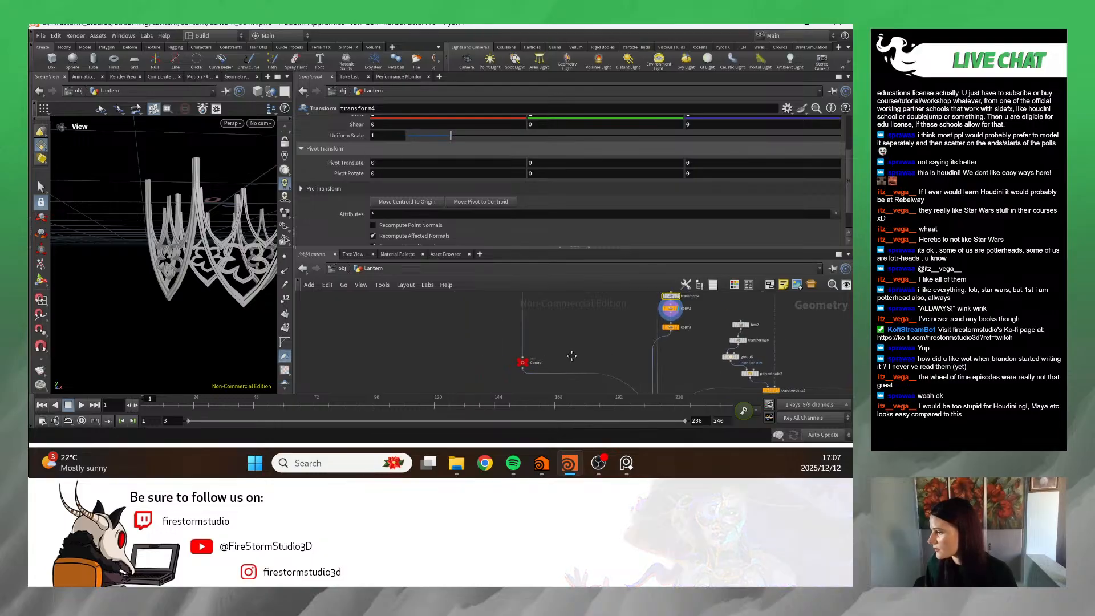
- Examine transform4's translate, rotate, scale and pivot parameters
middle_drag(717, 301, 522, 366)
scroll(578, 334, up, 4)
scroll(544, 329, down, 2)
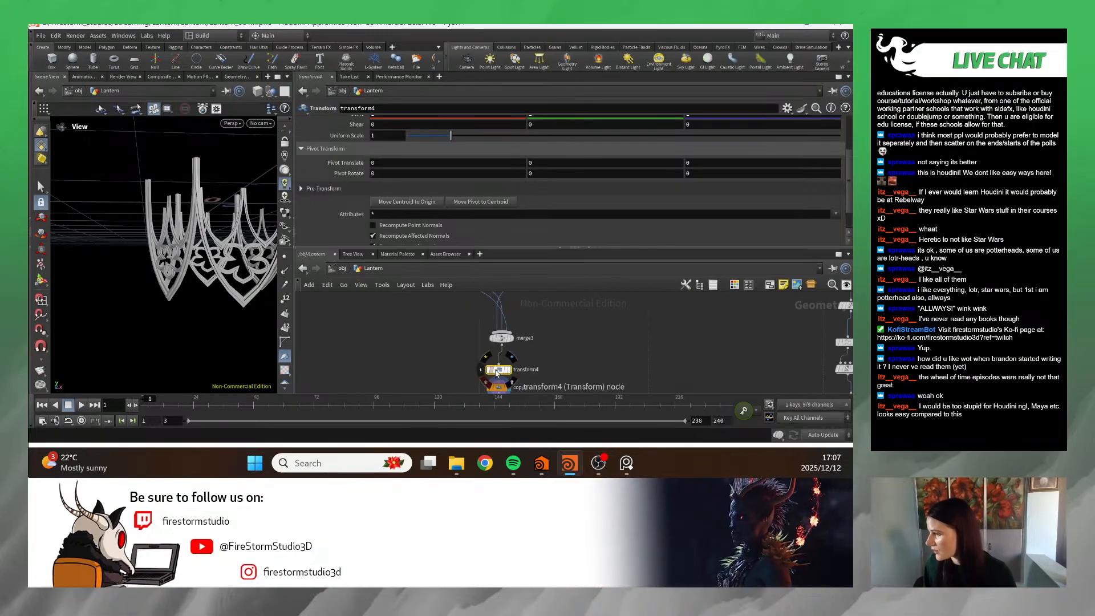
scroll(747, 160, up, 3)
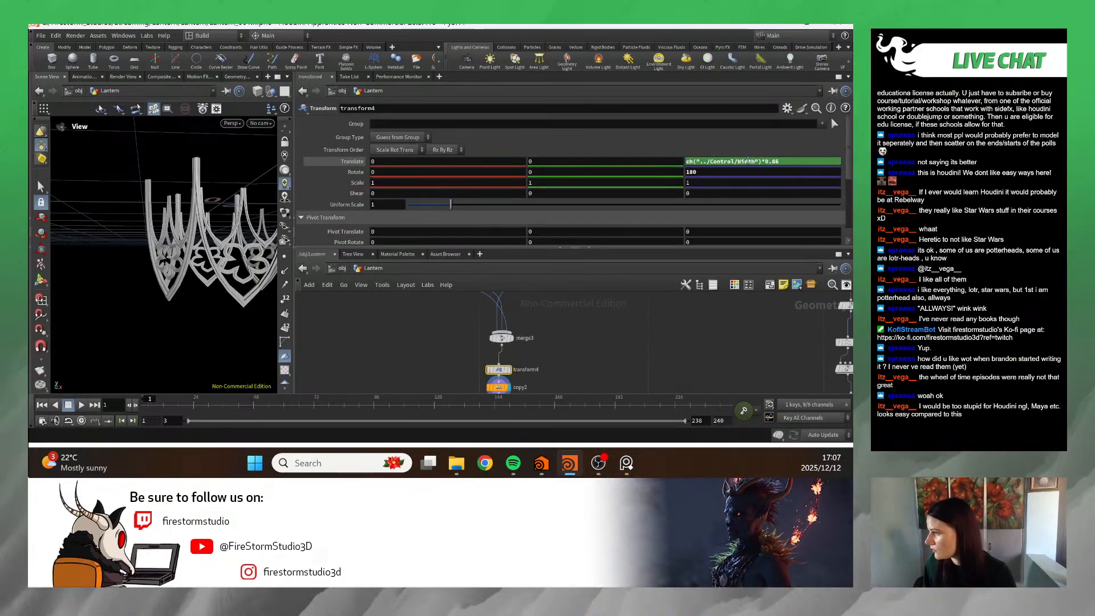
scroll(601, 320, down, 1)
scroll(538, 175, down, 1)
scroll(538, 175, down, 1)
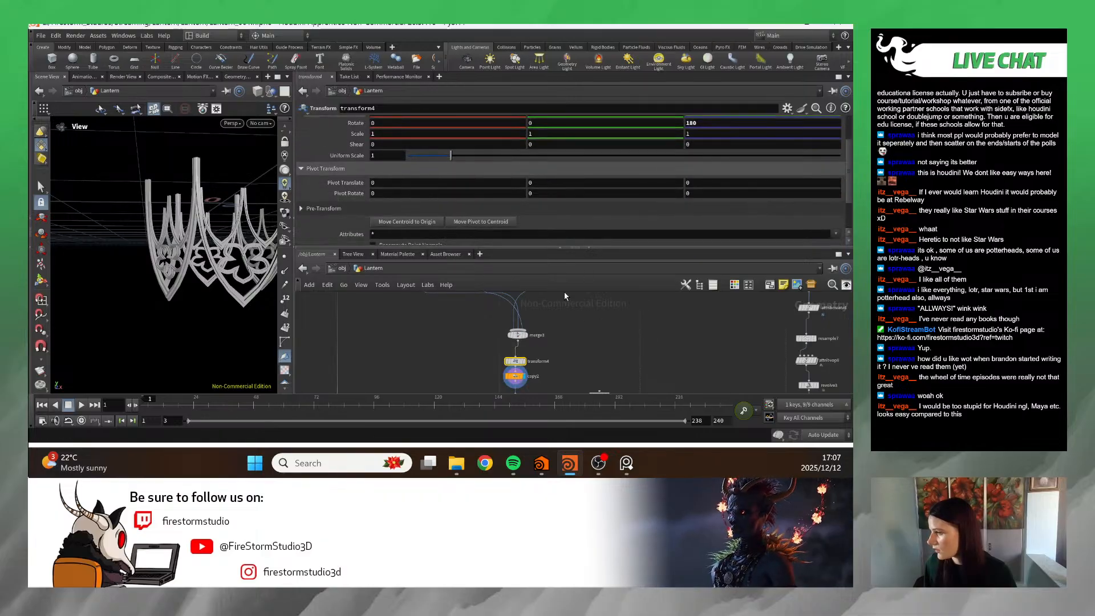
- Try bypassing transform4 below merge3 to compare the arches, and undo the bypass
scroll(593, 216, down, 1)
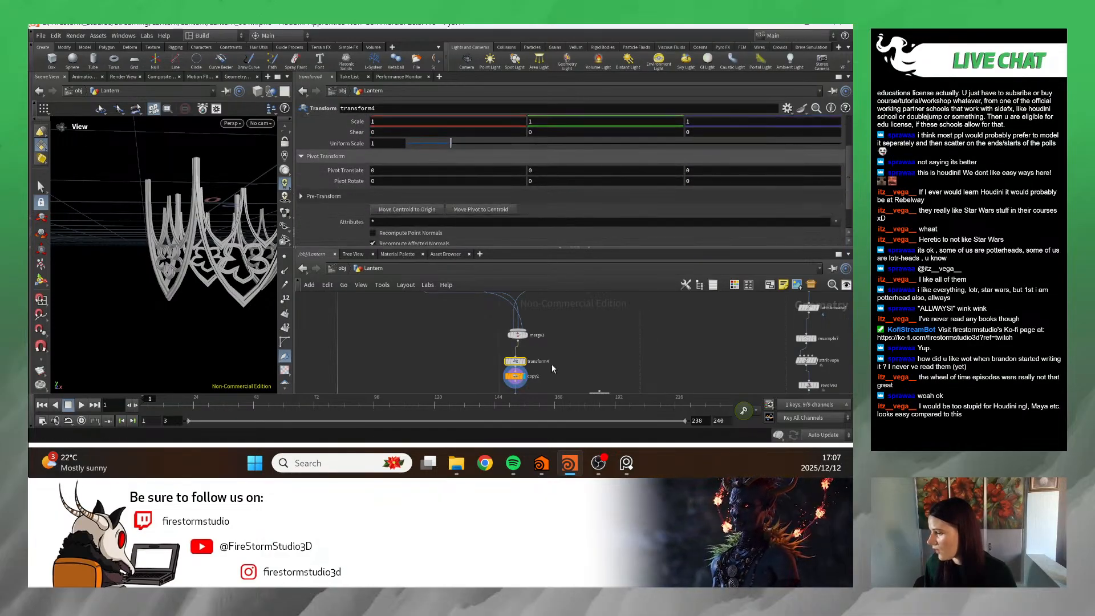
click(523, 356)
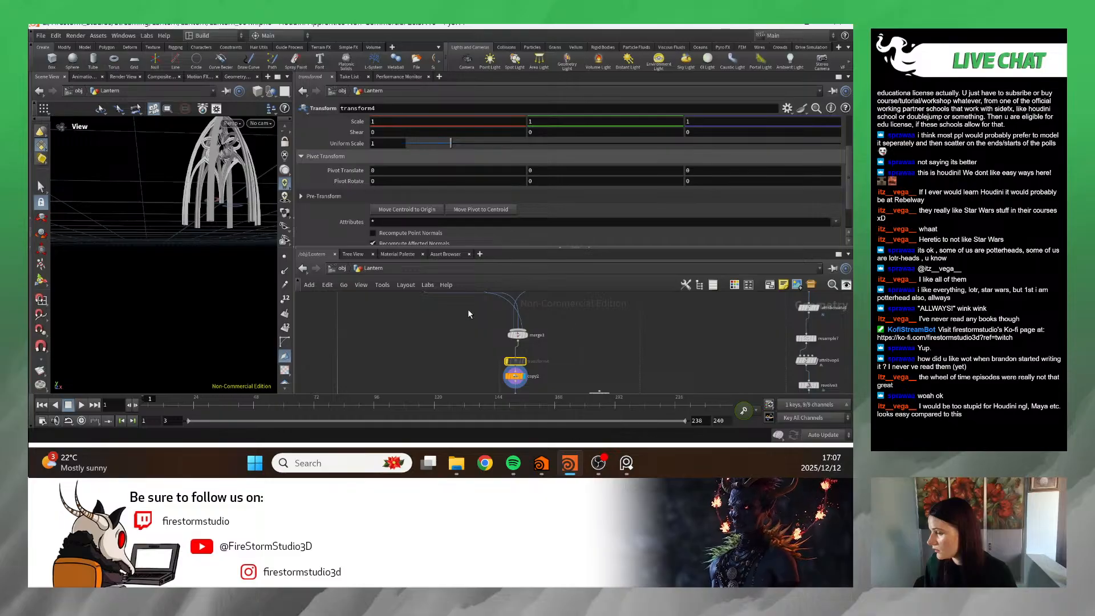
key(ctrl+z)
- Show the scale and pivot expressions of transform2 in the outer arch branch
middle_drag(599, 296, 487, 356)
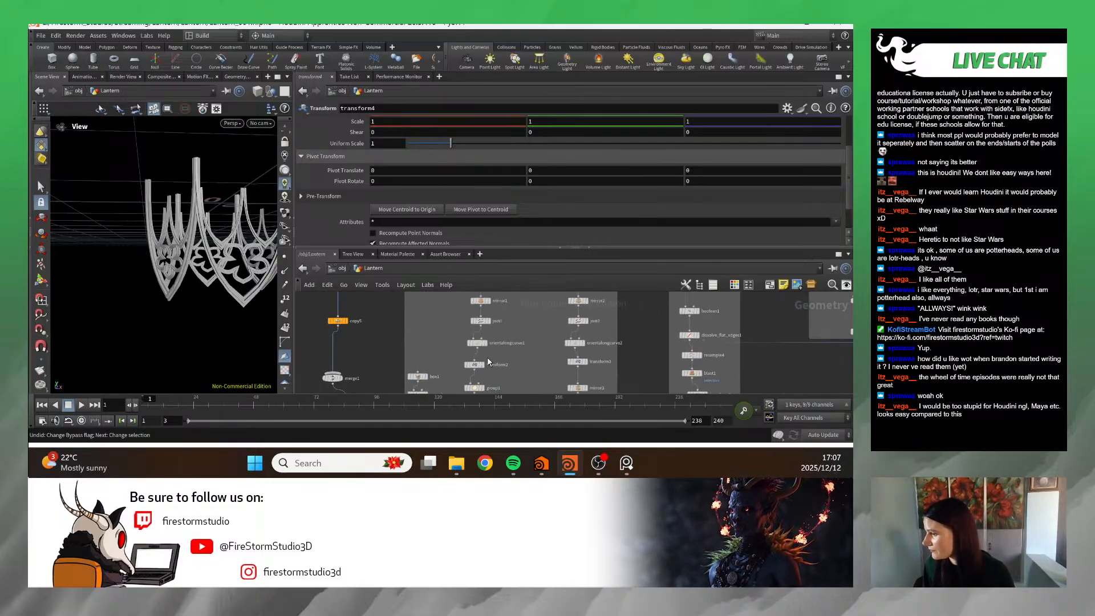
click(475, 364)
scroll(553, 166, up, 3)
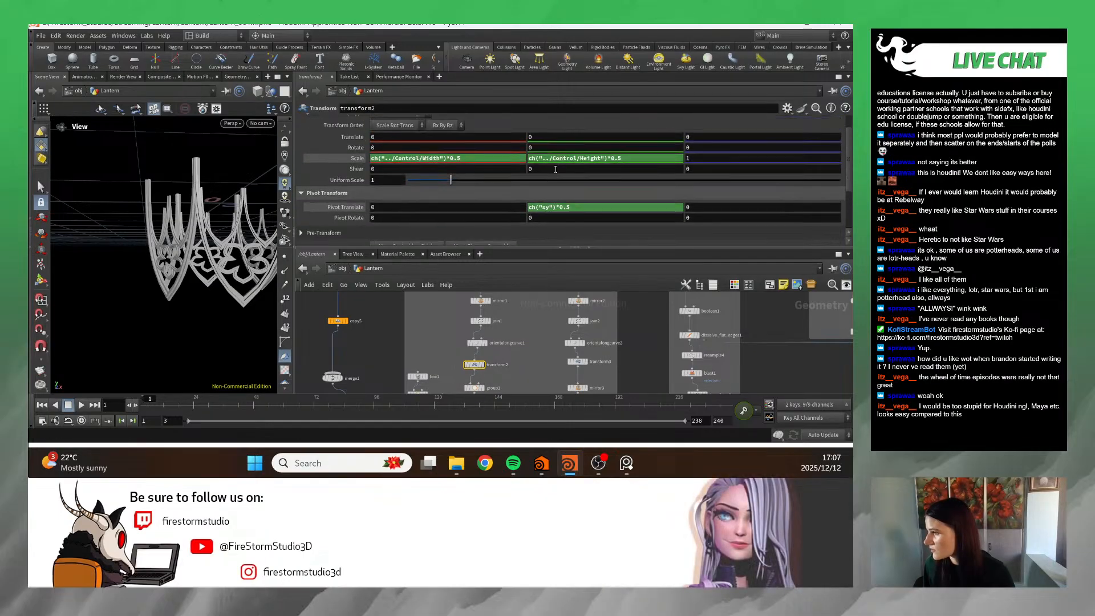
- Copy the Height parameter of the Control null
middle_drag(506, 359, 517, 447)
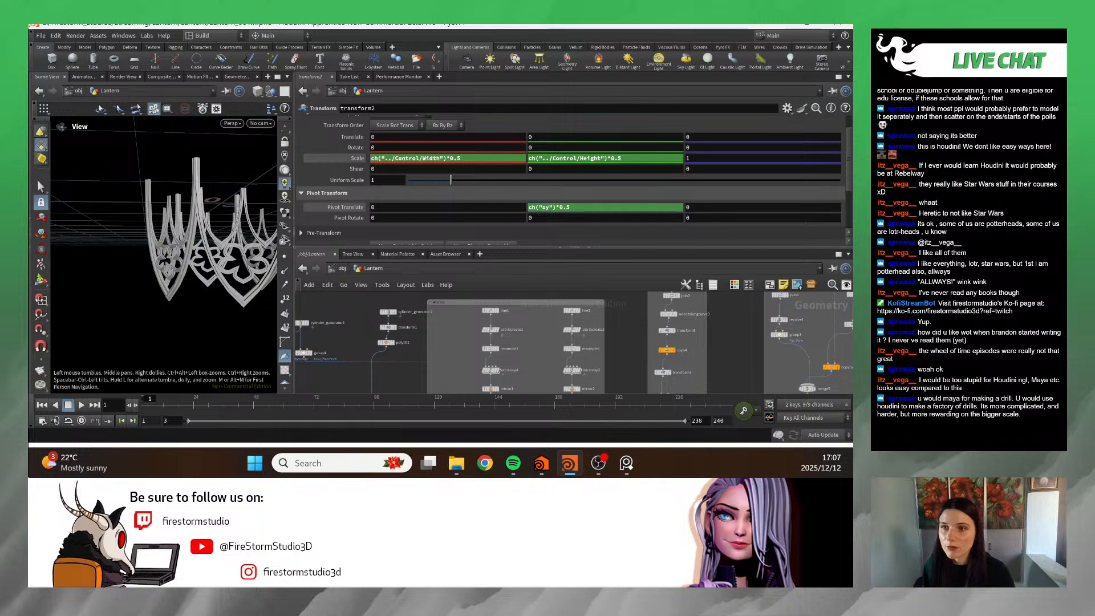
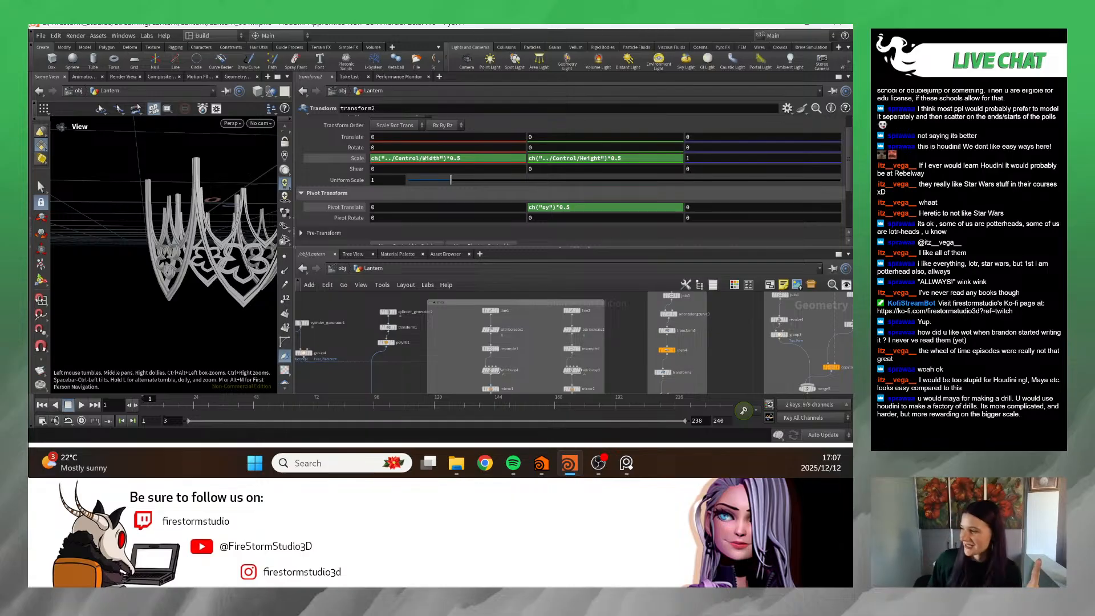
scroll(518, 333, down, 4)
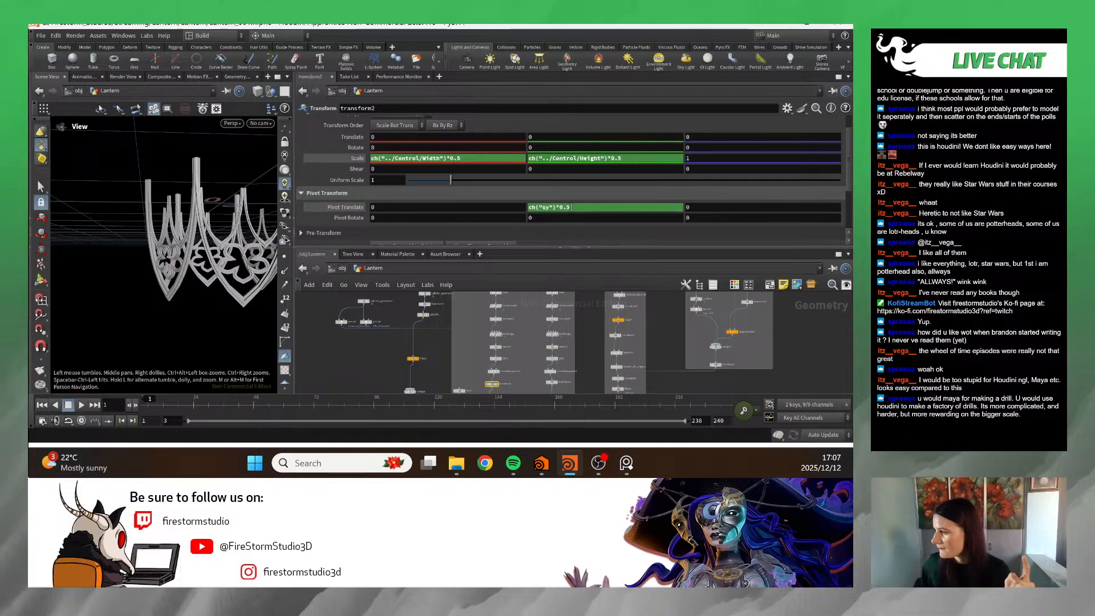
scroll(433, 350, down, 1)
middle_drag(479, 332, 572, 283)
scroll(419, 362, down, 1)
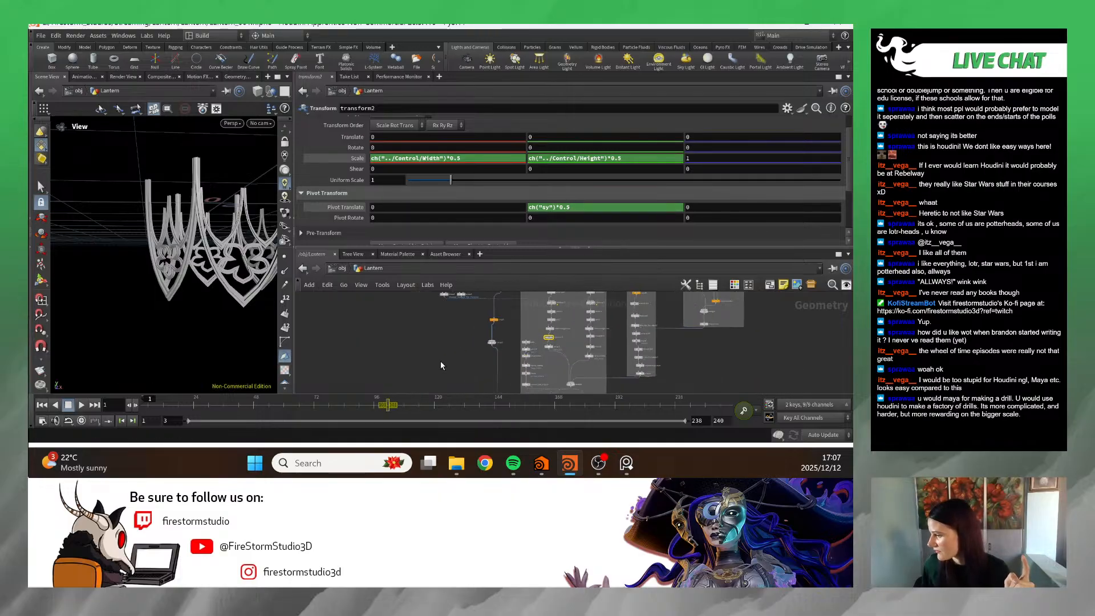
middle_drag(443, 365, 456, 293)
scroll(479, 347, up, 2)
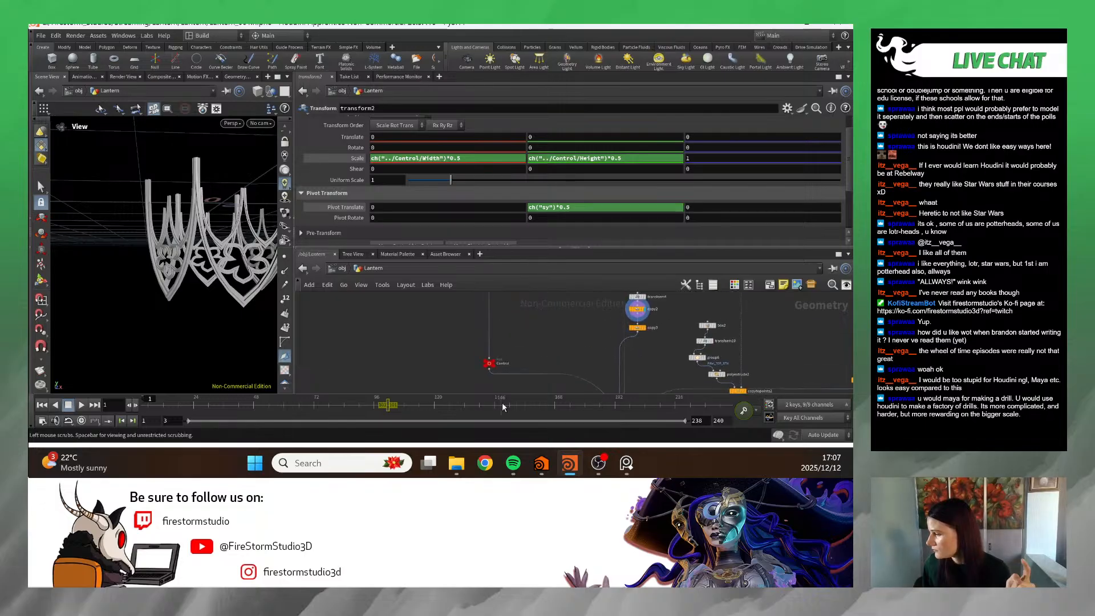
click(489, 364)
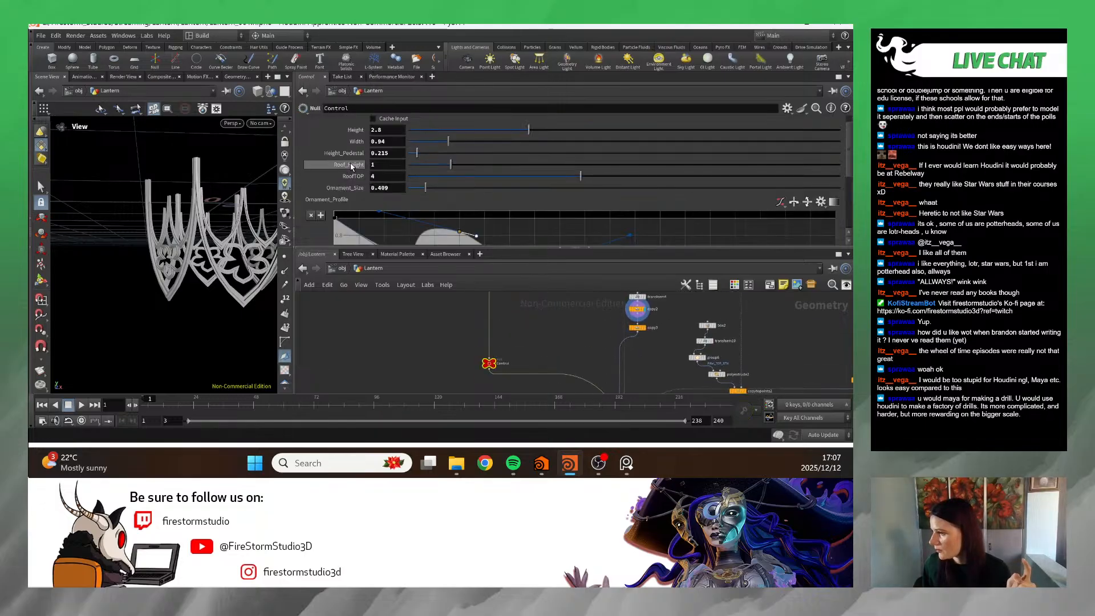
right_click(349, 131)
click(386, 207)
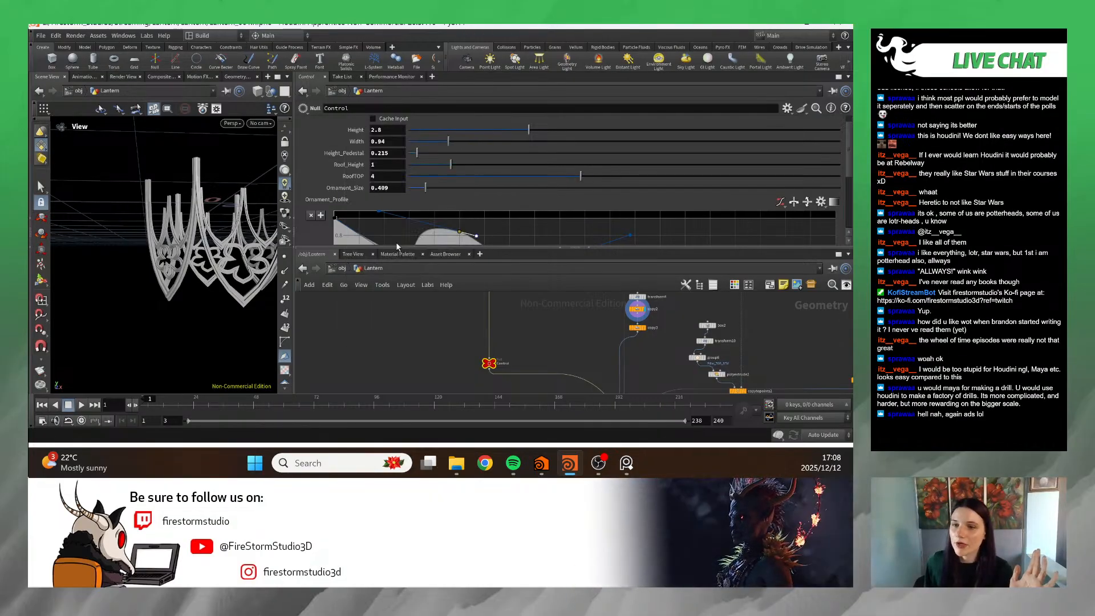
- Paste the copied Height as a relative reference into transform2's pivot translate Y
scroll(497, 323, down, 4)
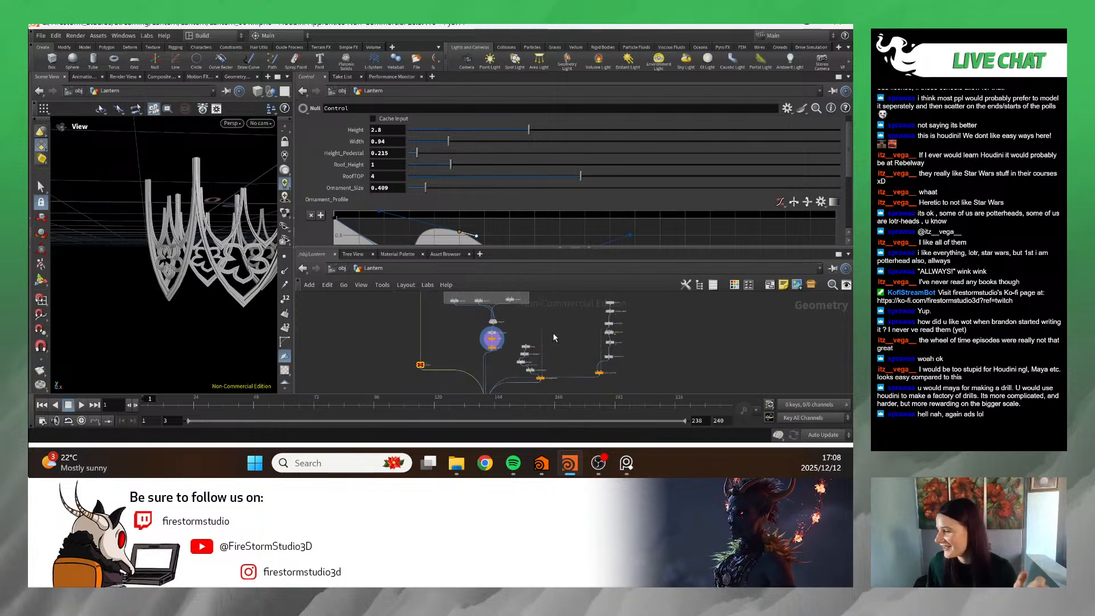
scroll(553, 338, up, 5)
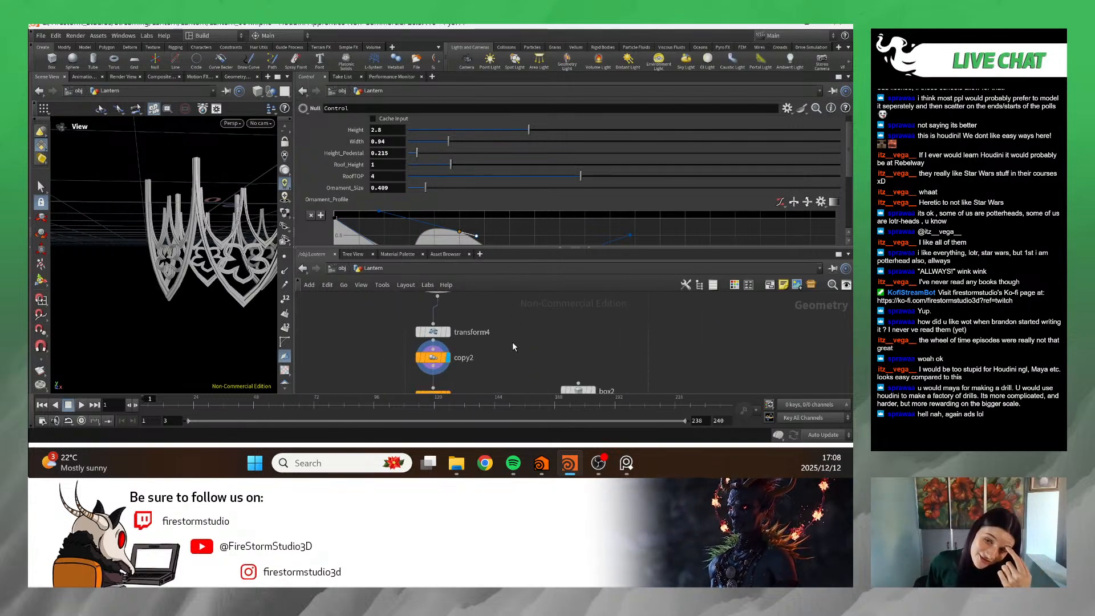
middle_drag(491, 361, 495, 434)
scroll(523, 360, down, 2)
middle_drag(525, 361, 521, 435)
scroll(478, 357, down, 3)
middle_drag(478, 355, 485, 411)
middle_drag(422, 346, 433, 407)
middle_drag(508, 366, 495, 355)
scroll(495, 355, up, 3)
click(427, 337)
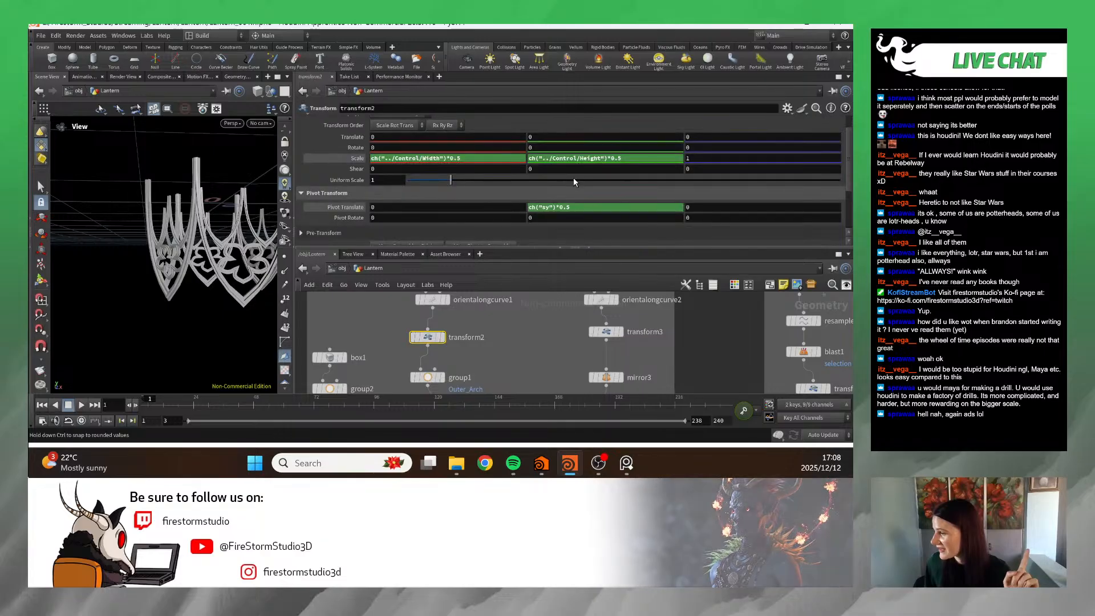
right_click(570, 207)
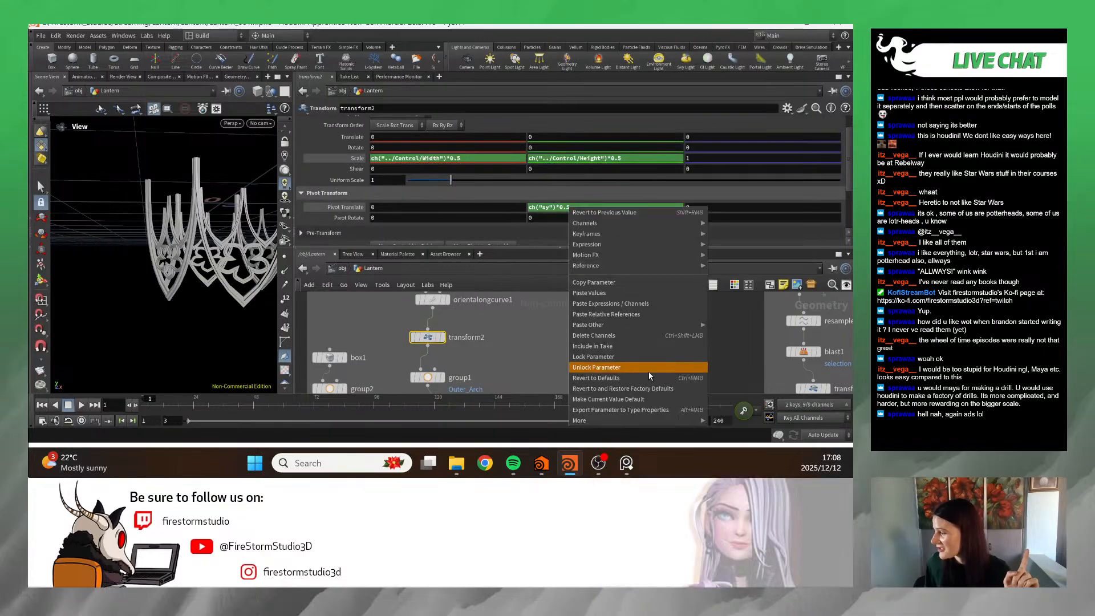
click(646, 313)
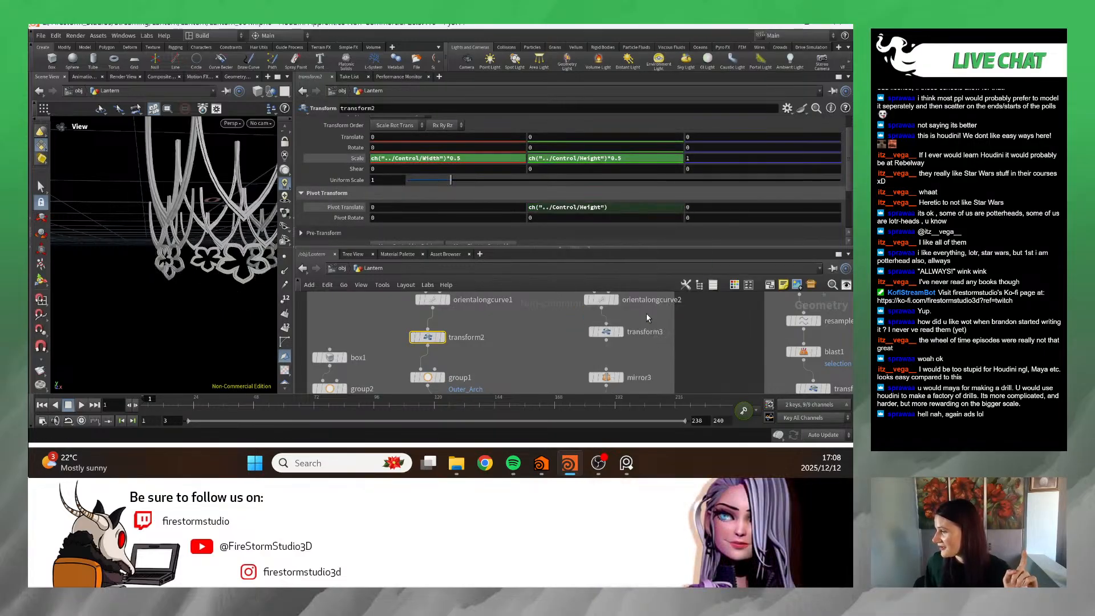
- Switch the viewport to the Front view and frame the arch tracery
click(614, 208)
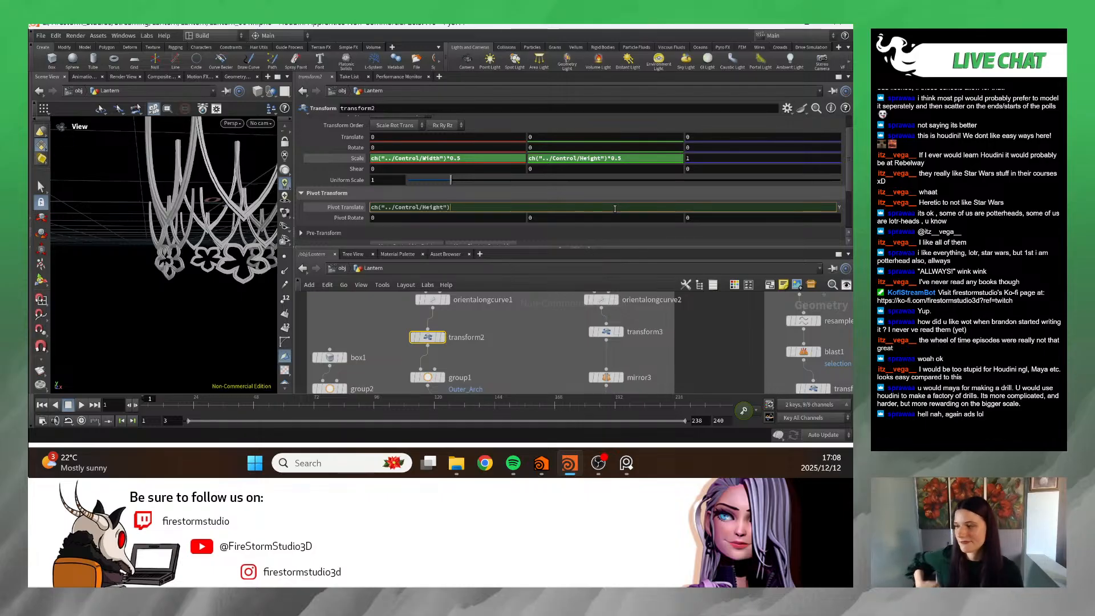
right_drag(194, 212, 70, 269)
drag(71, 269, 130, 268)
scroll(130, 268, up, 5)
click(230, 123)
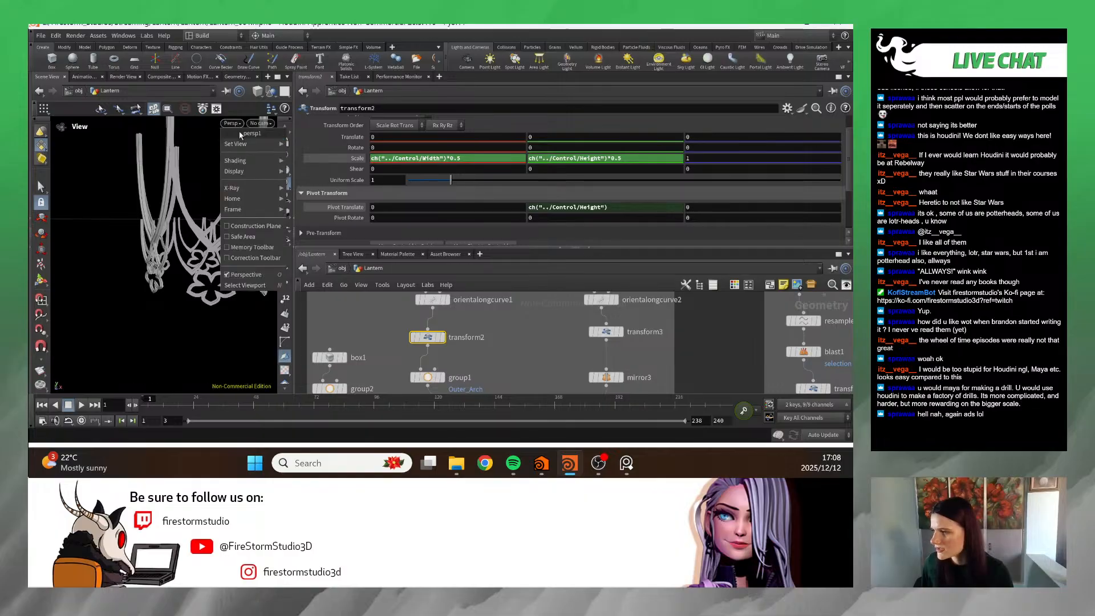
mouse_move(250, 144)
click(323, 164)
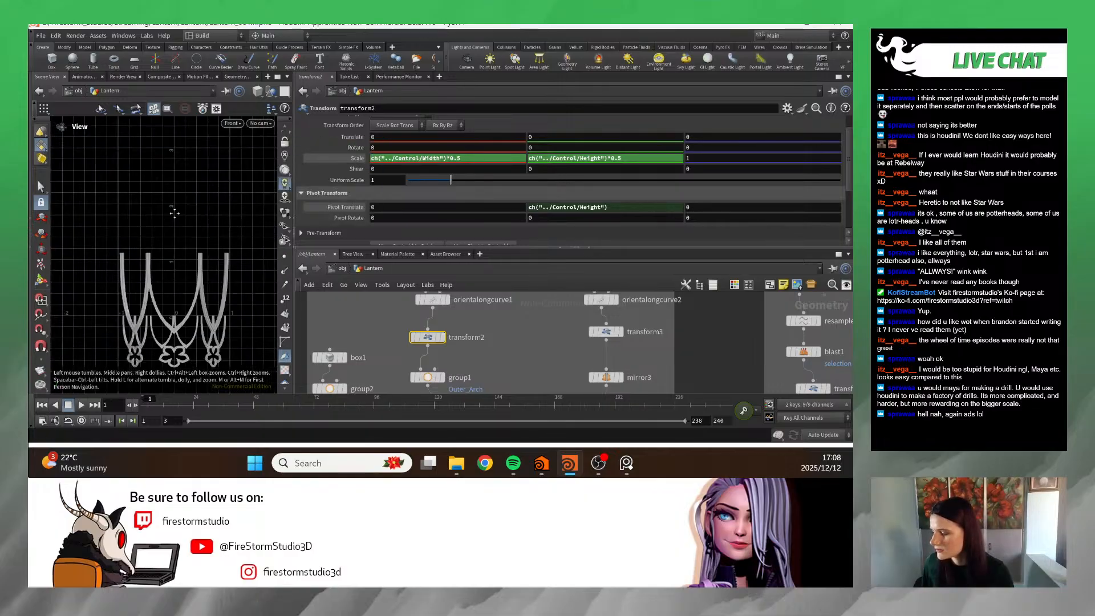
scroll(256, 281, up, 2)
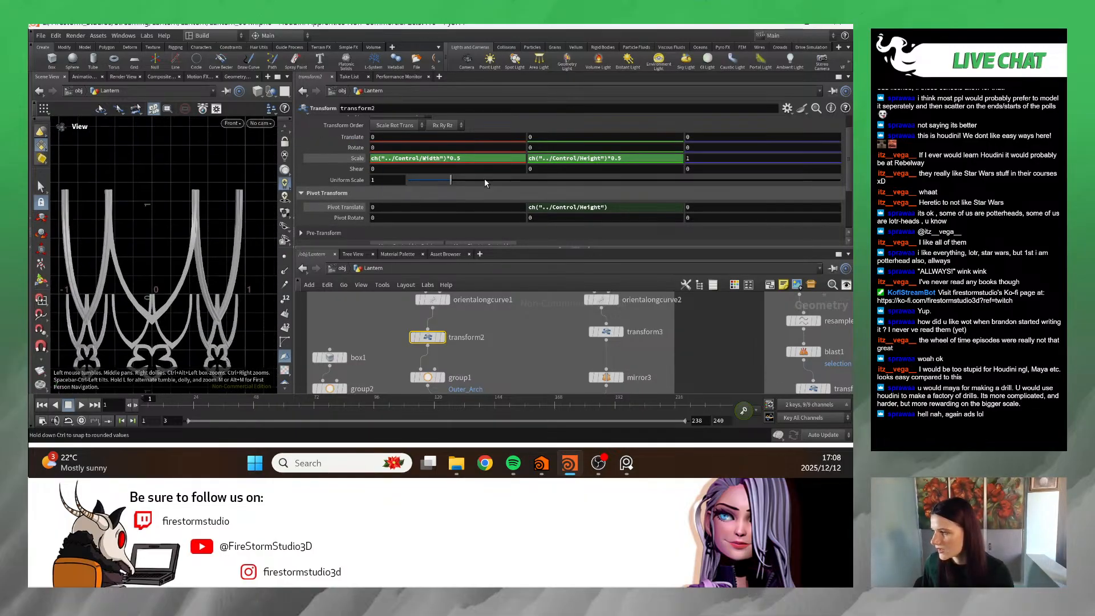
- Try multiplying transform2's pivot translate Y reference by 0.5, and by 1.5
click(618, 208)
text(*0.5)
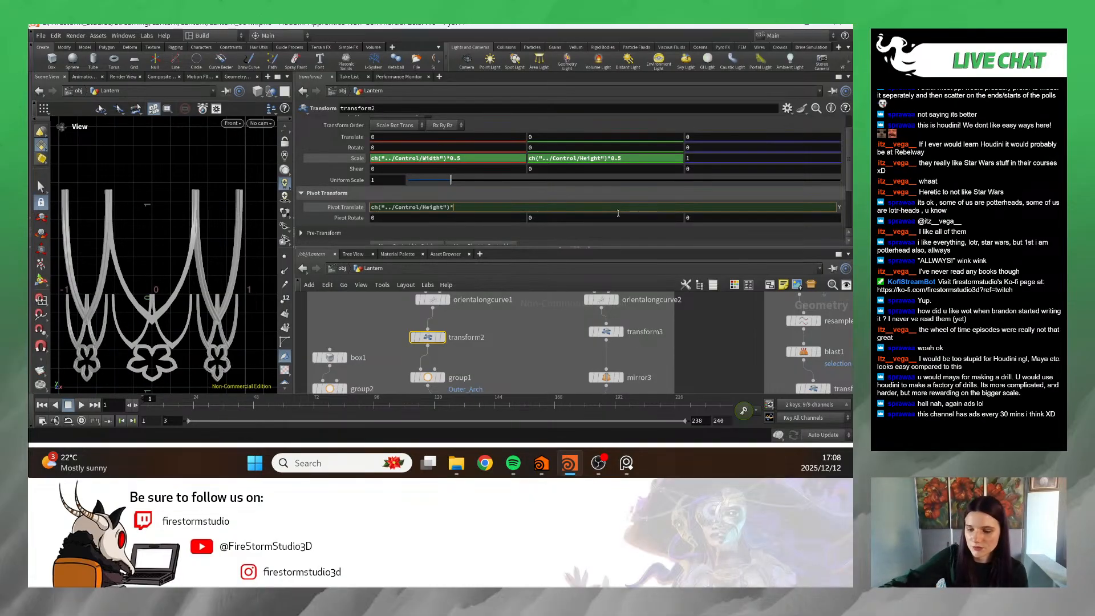
key(Return)
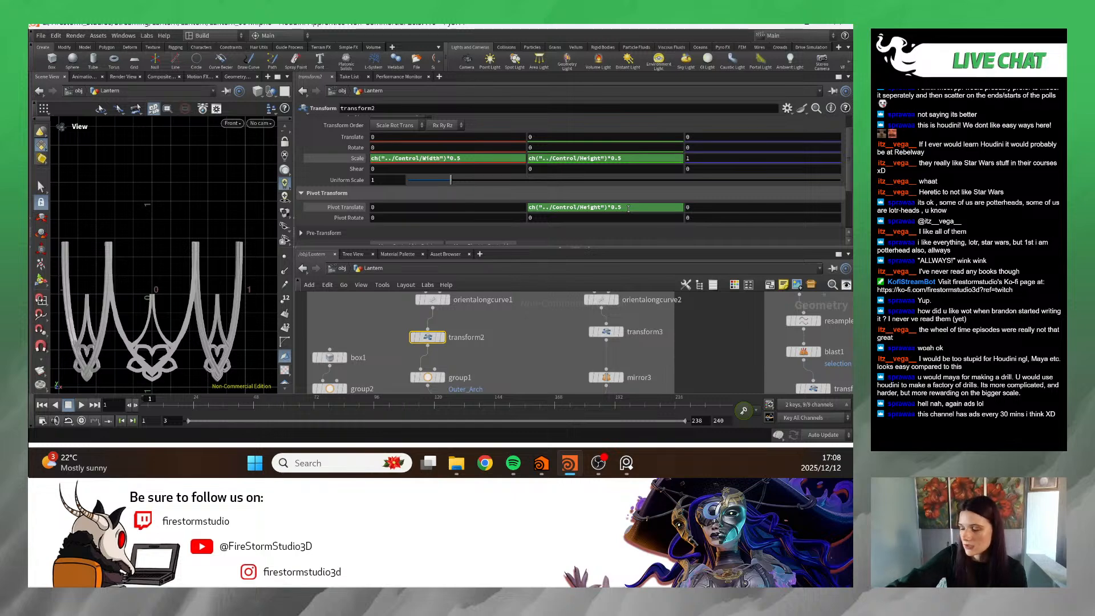
click(627, 207)
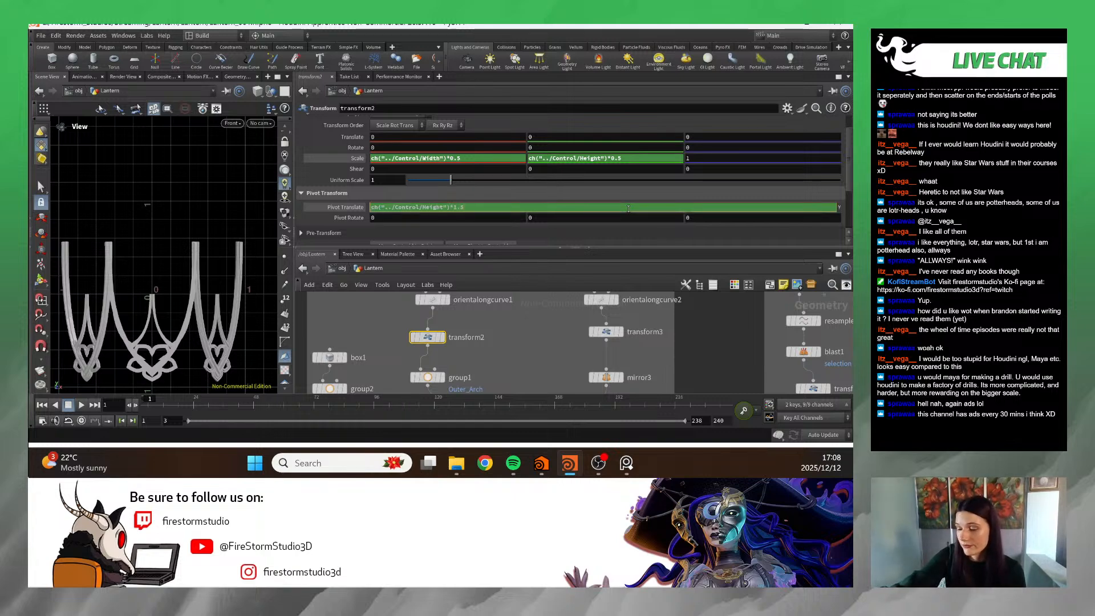
key(Return)
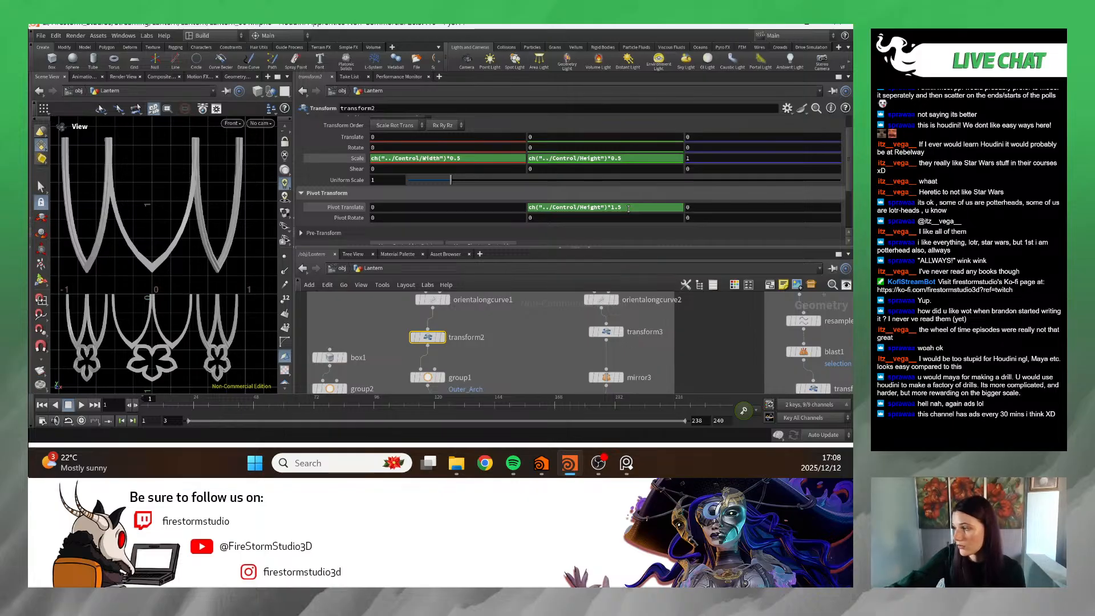
- Set transform2's pivot translate Y to ch("../Control/Height")*1.25
click(628, 208)
text(2)
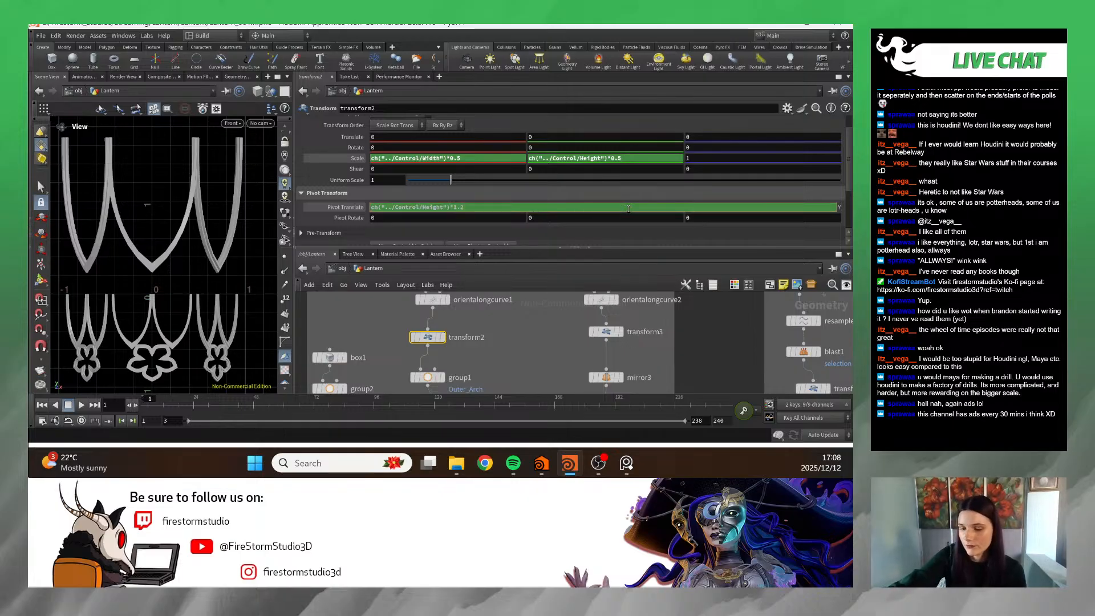
text(5)
key(Return)
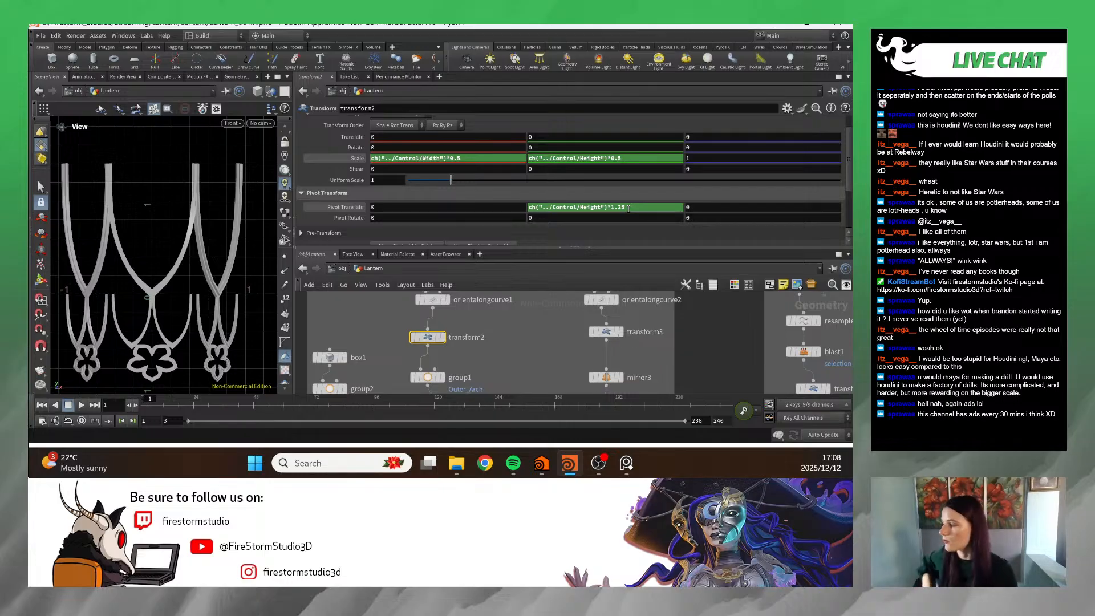
- Try a larger Height on the Control null to test the outer arch's pivot, and undo it
scroll(502, 354, down, 5)
middle_drag(502, 354, 533, 355)
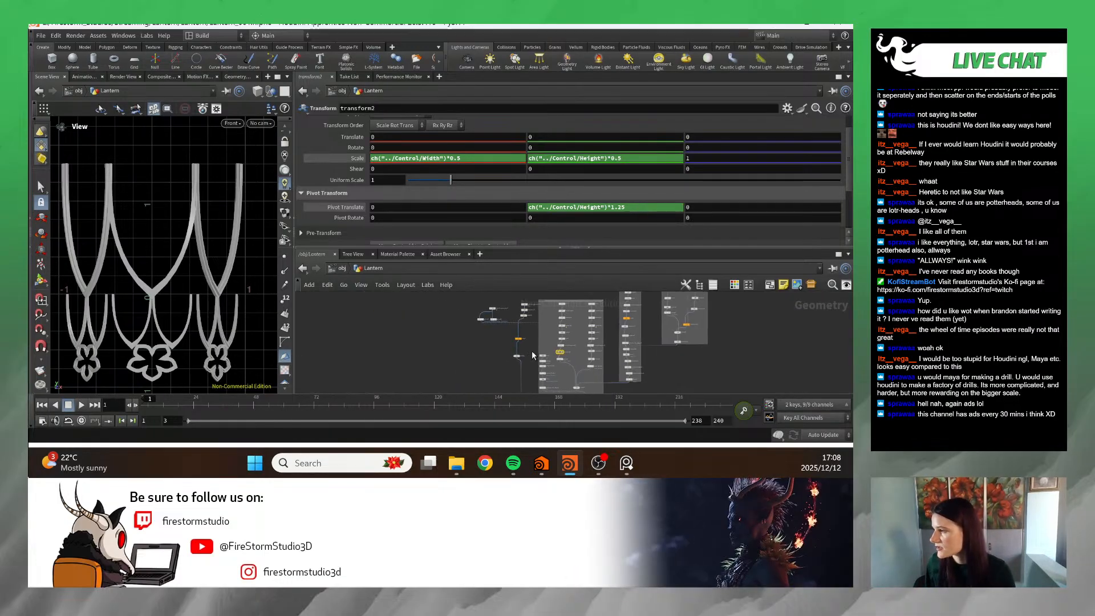
scroll(518, 365, up, 5)
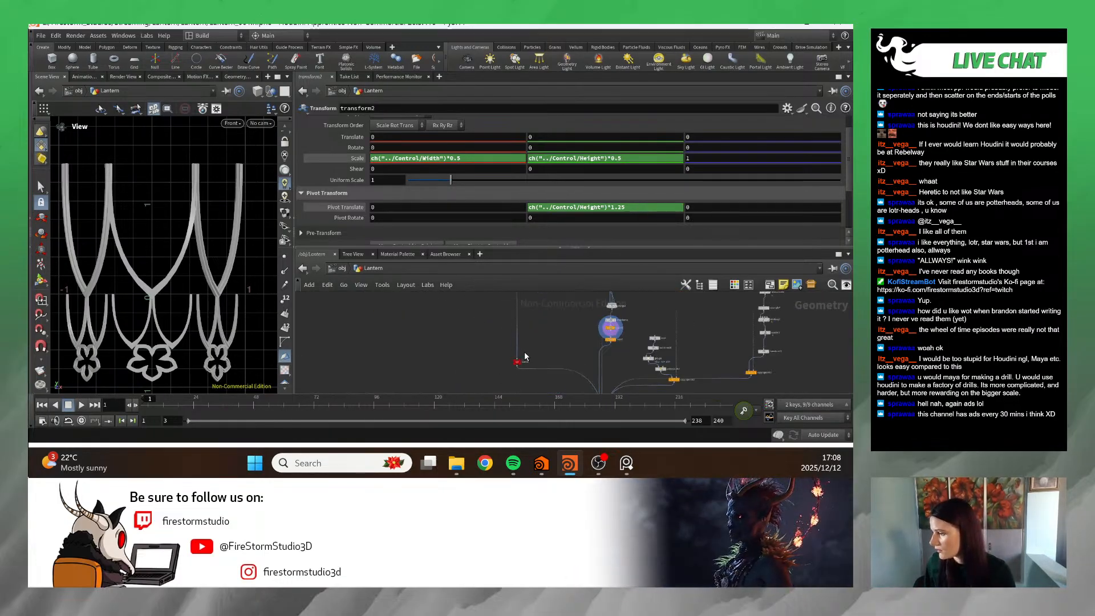
click(517, 364)
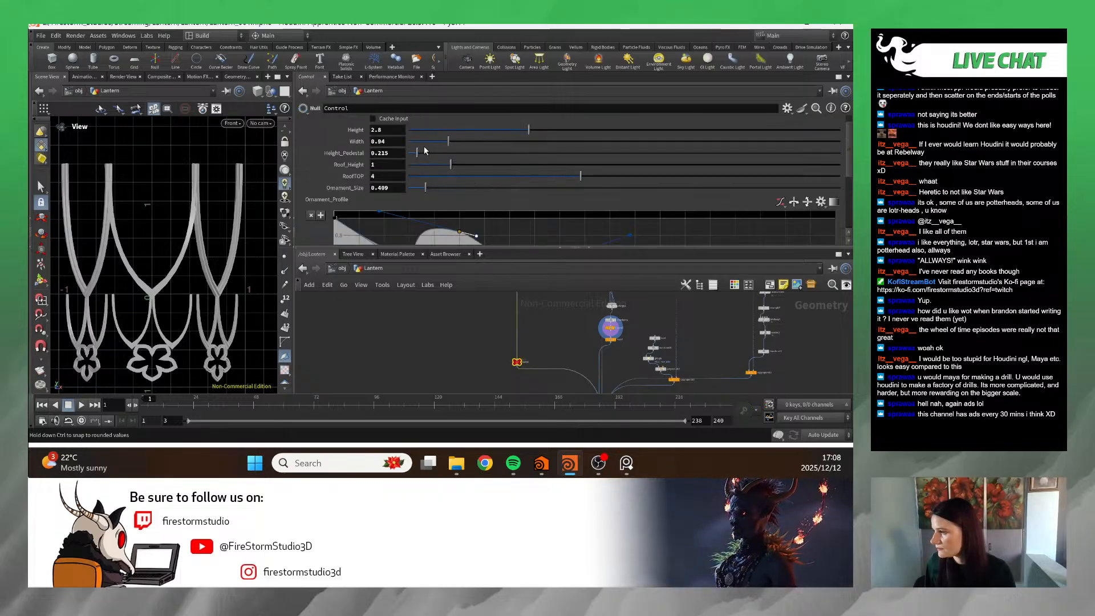
drag(529, 130, 555, 139)
key(ctrl+z)
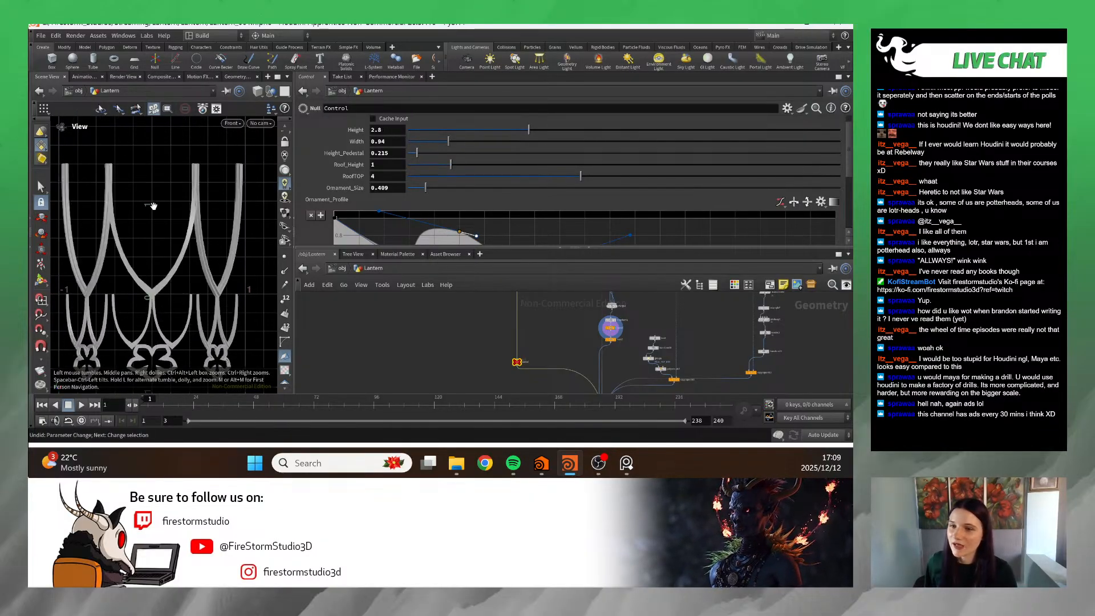
- Examine how the outer arches meet the tracery in the Front view, and look over the arch nodes
right_drag(153, 207, 109, 251)
middle_drag(108, 251, 89, 274)
mouse_move(149, 277)
right_down()
mouse_move(202, 278)
mouse_move(164, 277)
right_up()
middle_drag(163, 277, 198, 258)
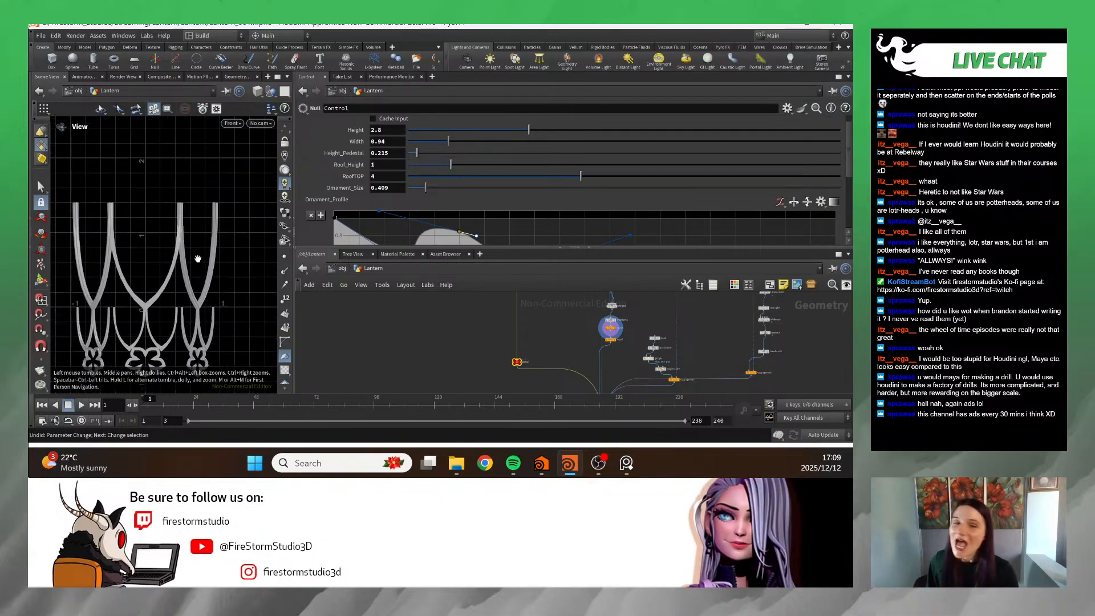
scroll(423, 339, down, 2)
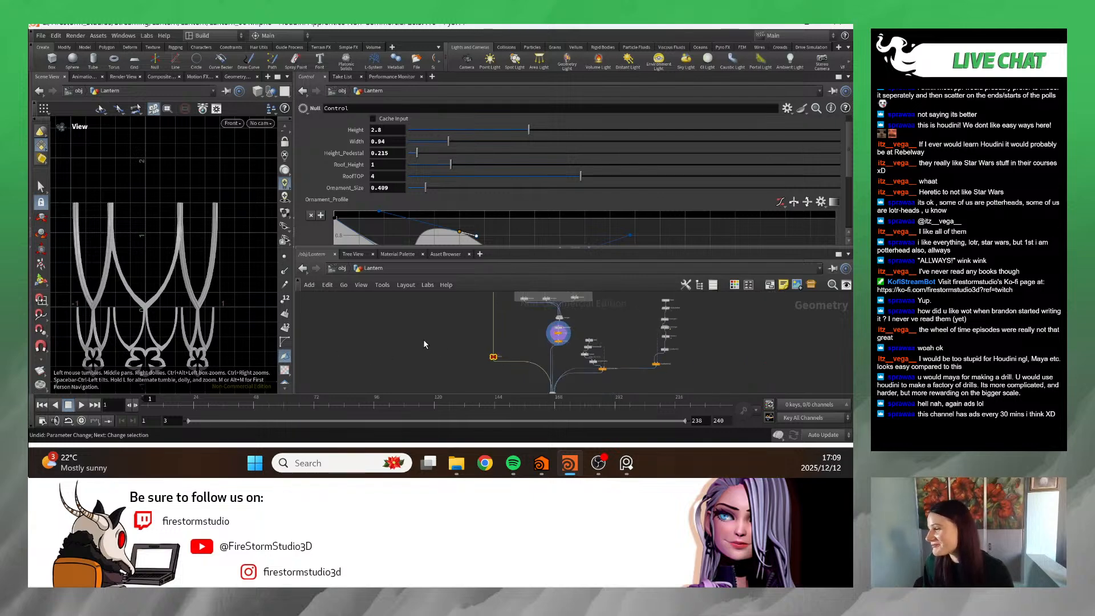
middle_drag(564, 298, 495, 324)
scroll(532, 322, up, 1)
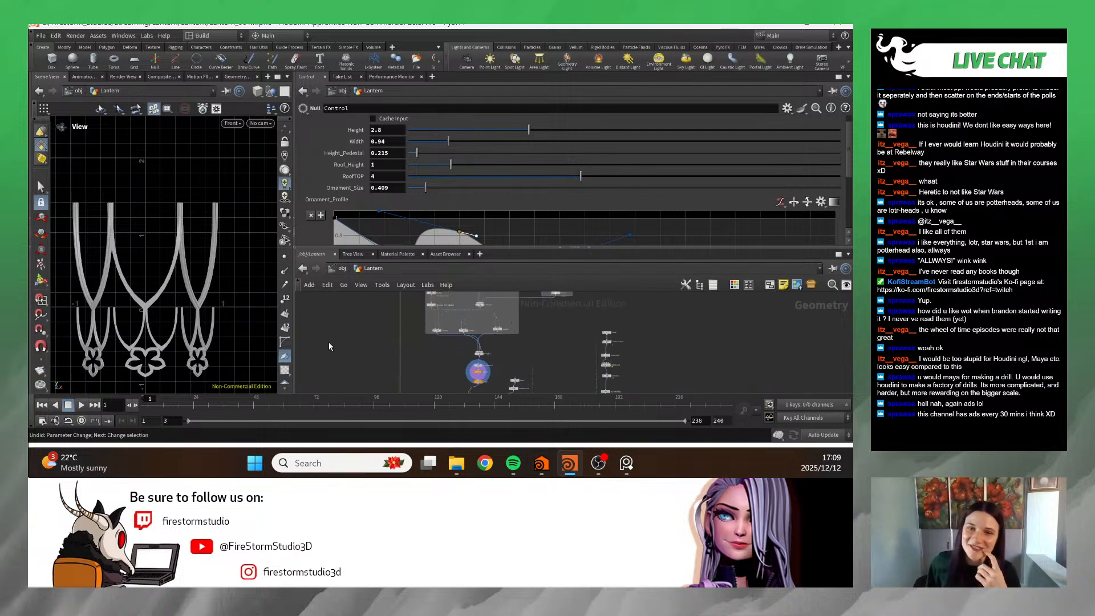
scroll(502, 358, up, 4)
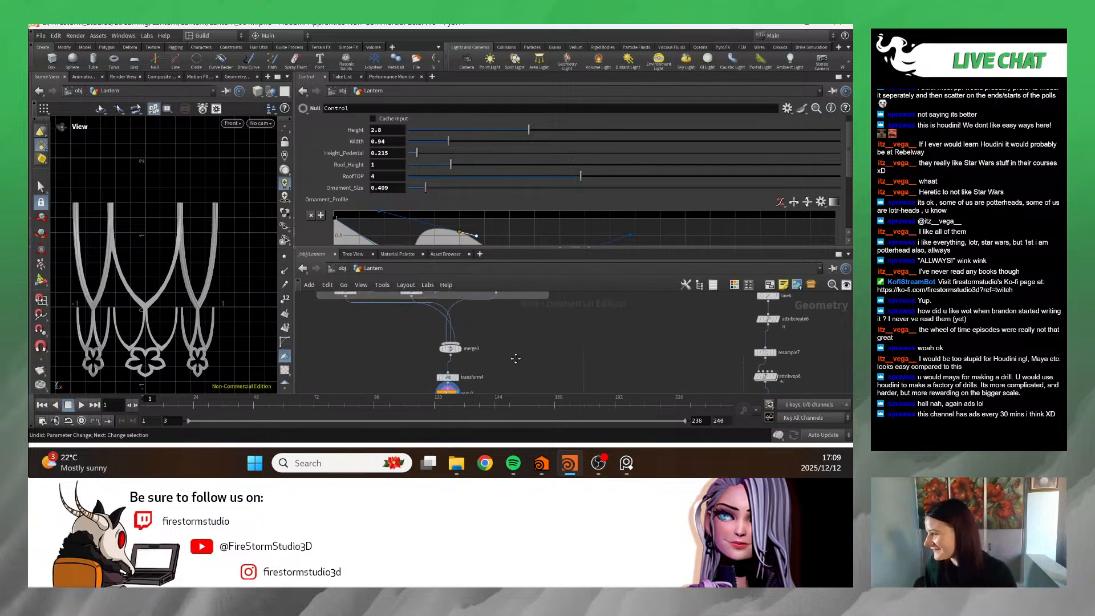
scroll(476, 342, down, 4)
middle_drag(477, 341, 489, 368)
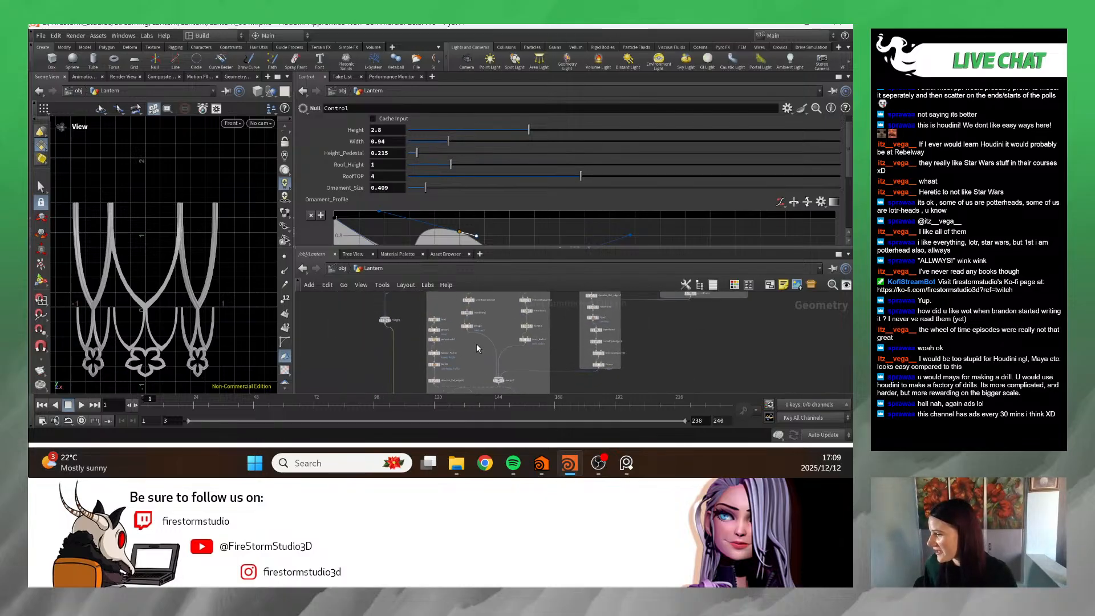
- Try replacing transform2's pivot translate Y expression with a relative reference to its own Y scale, ch("sy")
right_click(493, 350)
key(Escape)
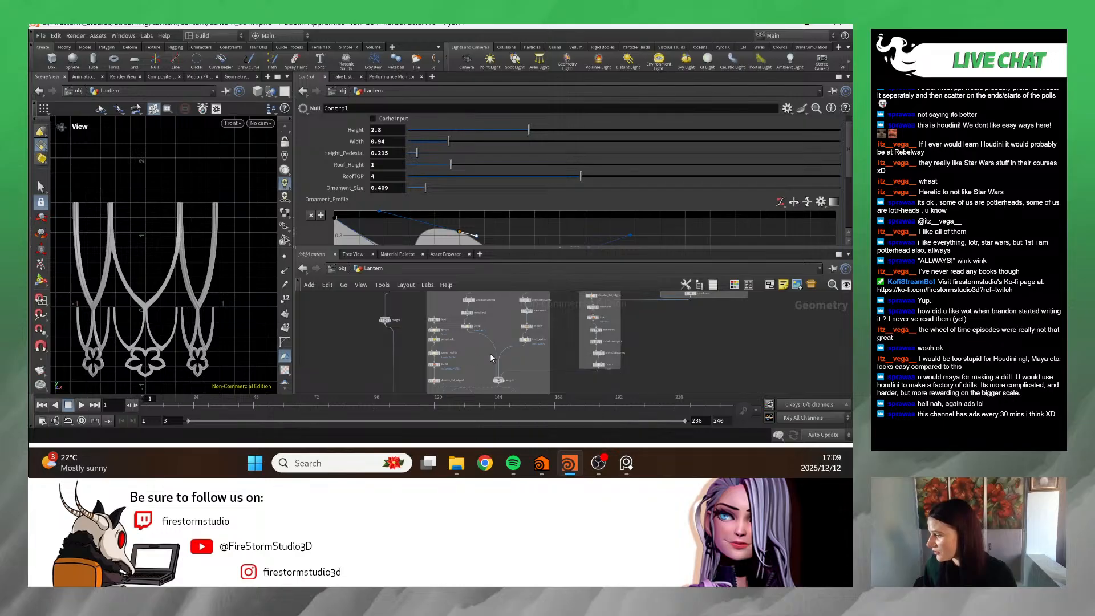
middle_drag(491, 353, 519, 361)
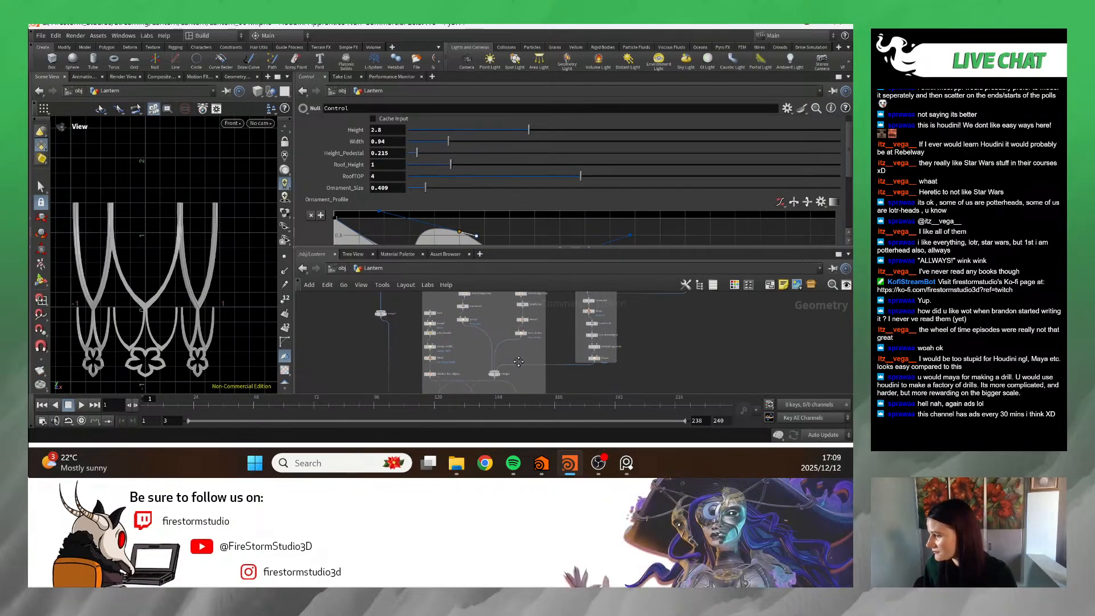
click(462, 306)
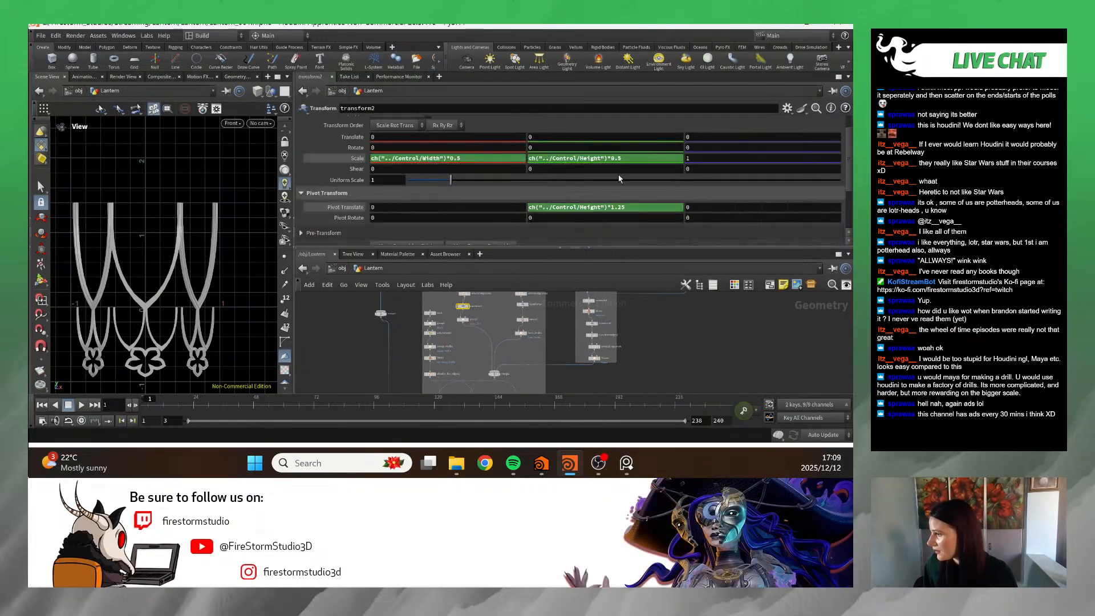
right_click(577, 160)
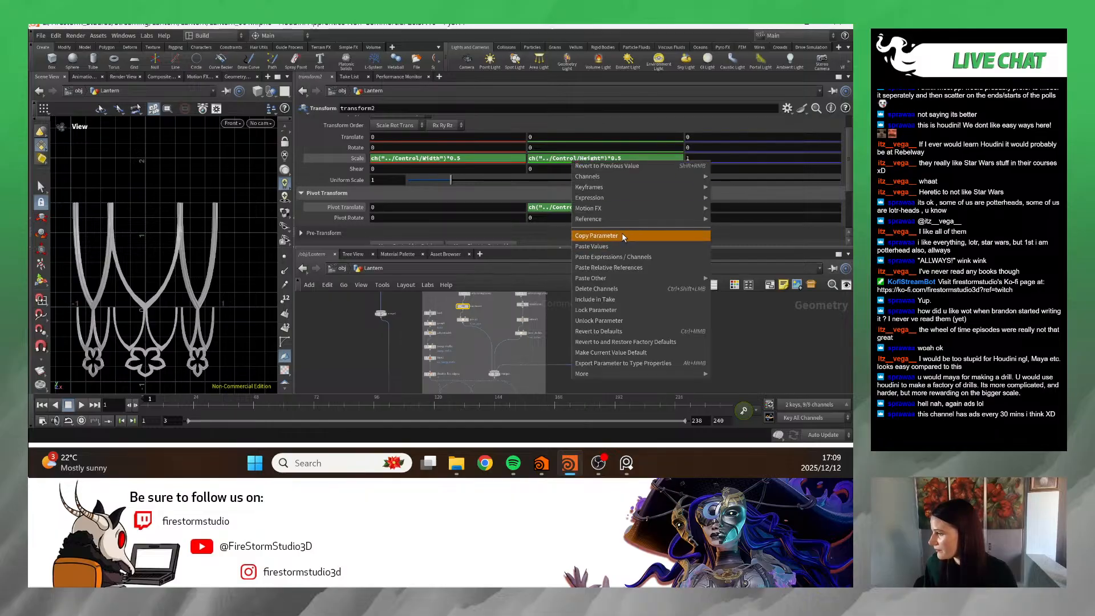
click(605, 234)
right_click(582, 208)
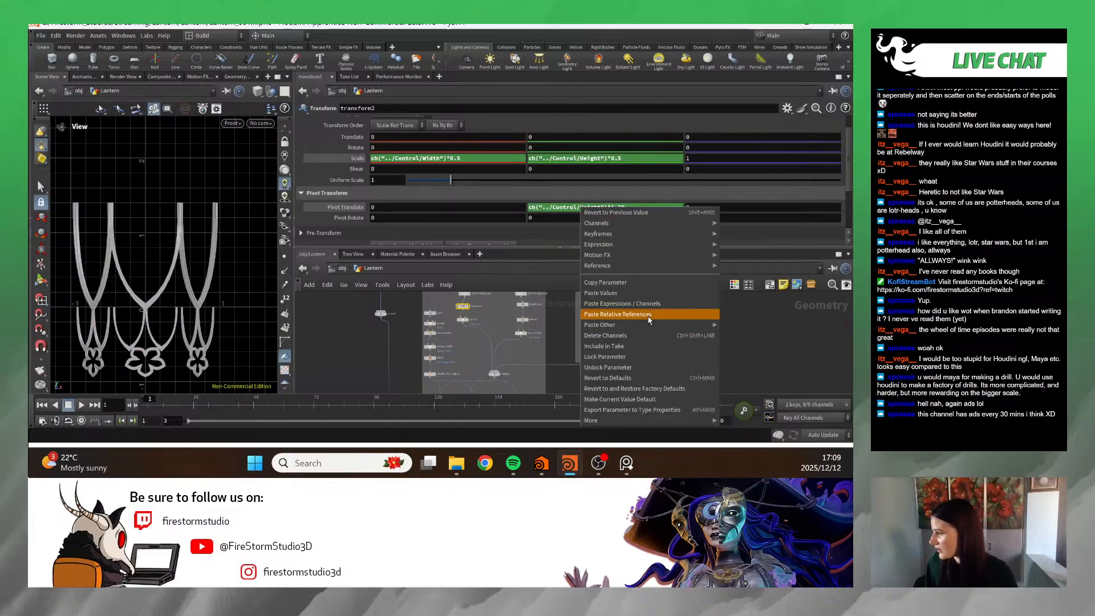
click(622, 314)
key(h)
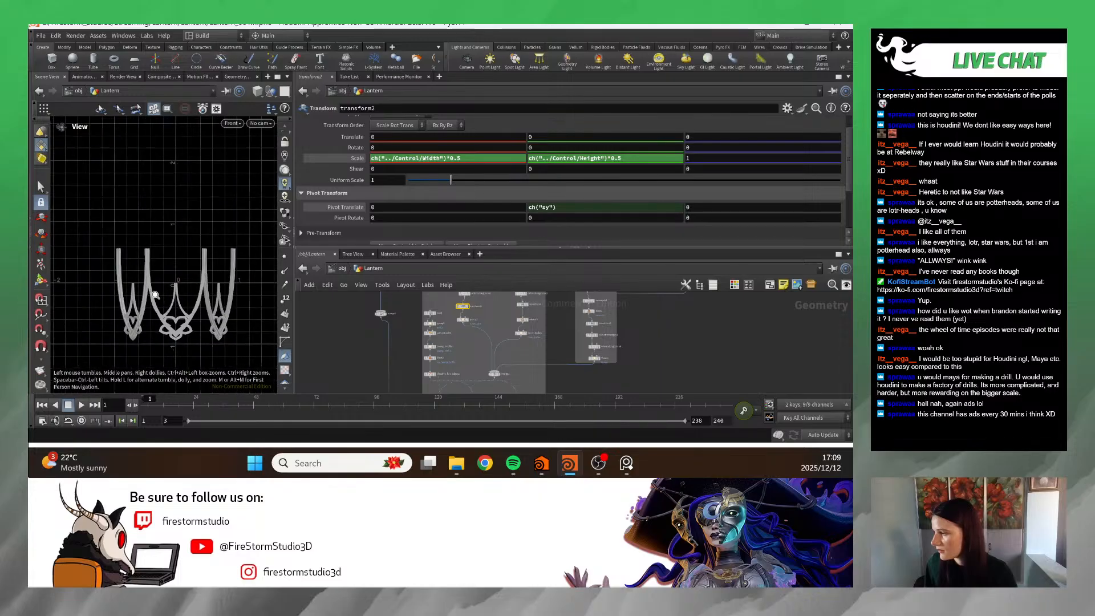
- Try multiplying transform2's ch("sy") pivot translate Y reference by 0.5, by 1.5 and by 2
click(573, 207)
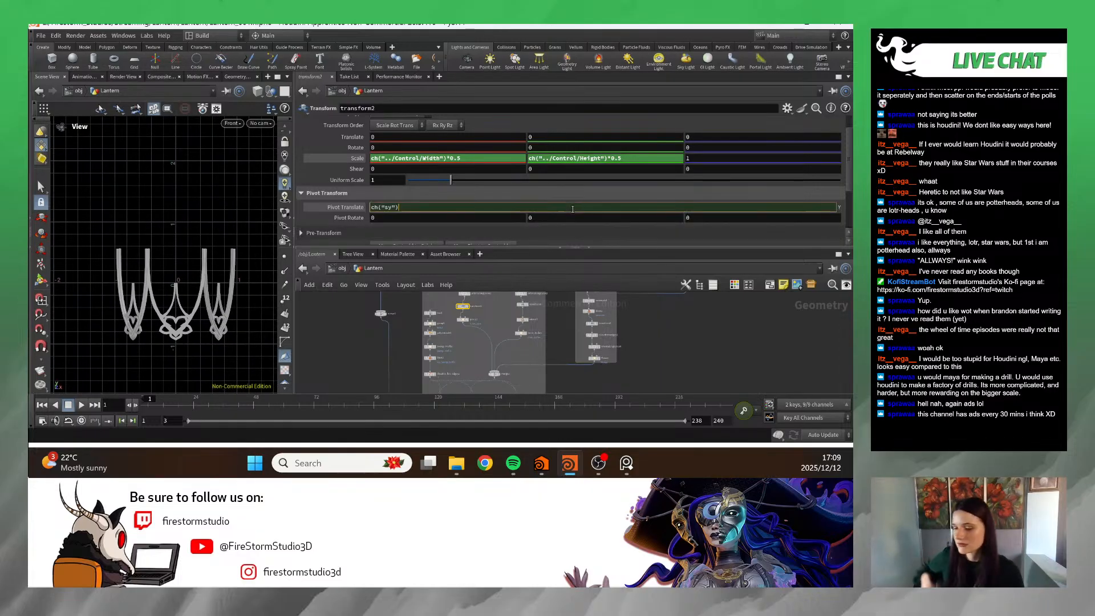
text(*)
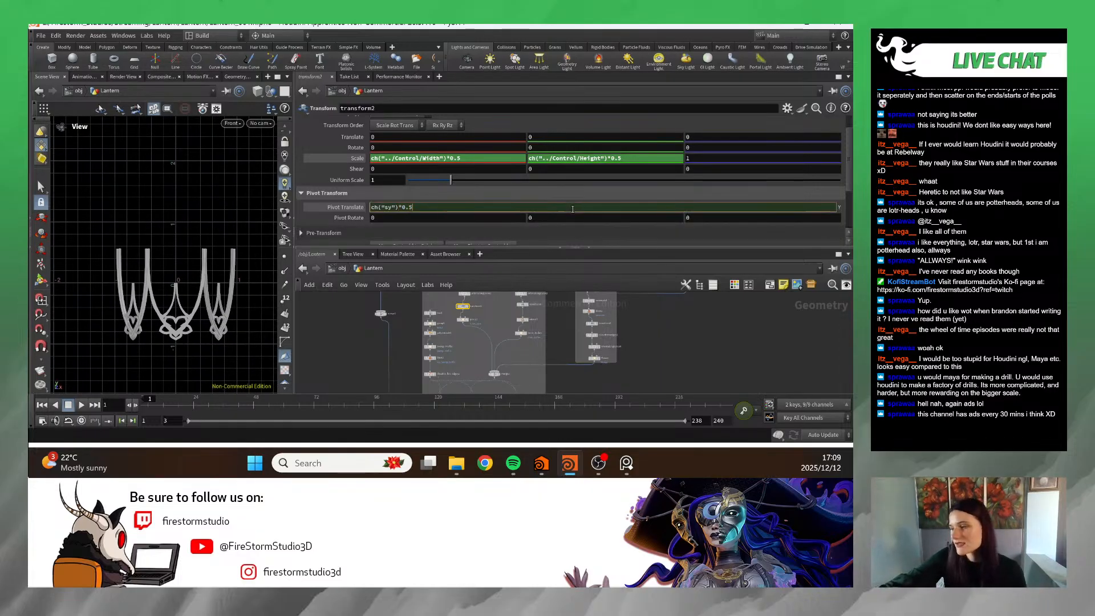
text(0.5)
key(Return)
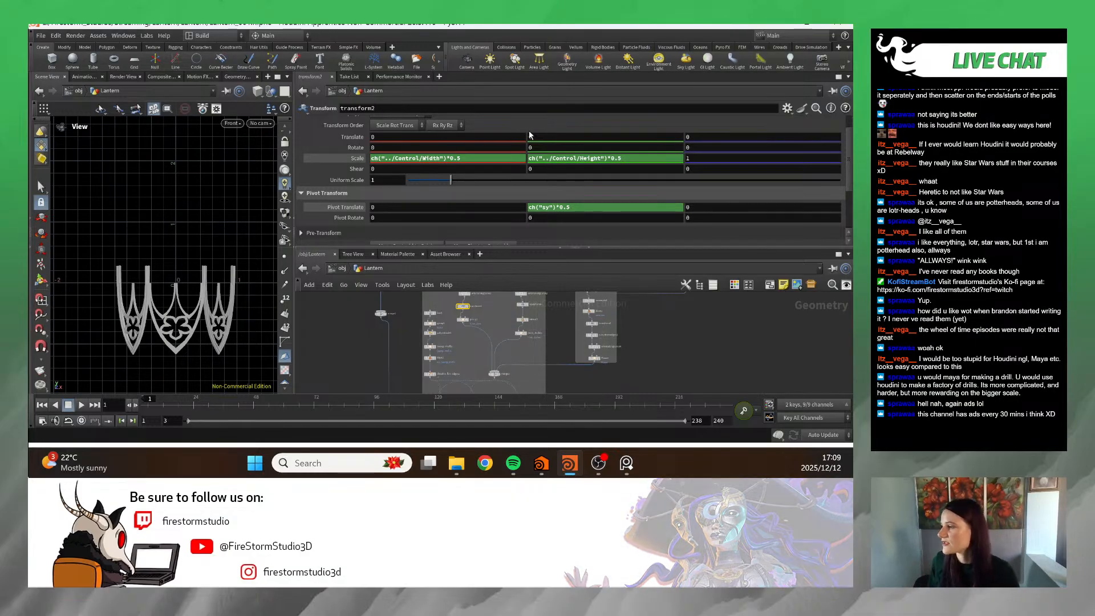
double_click(573, 207)
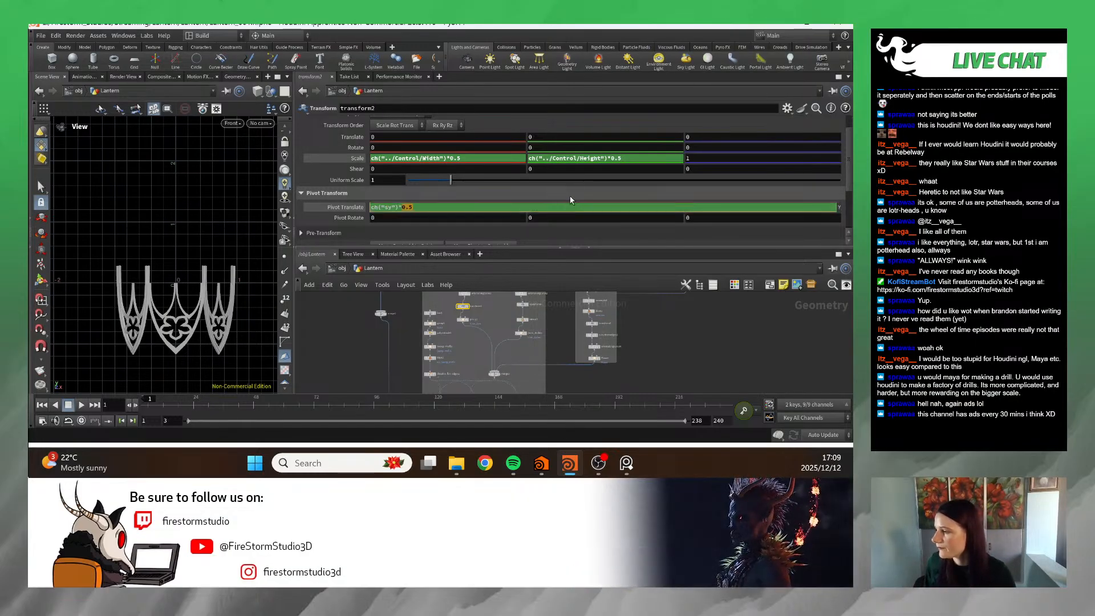
text(1.5)
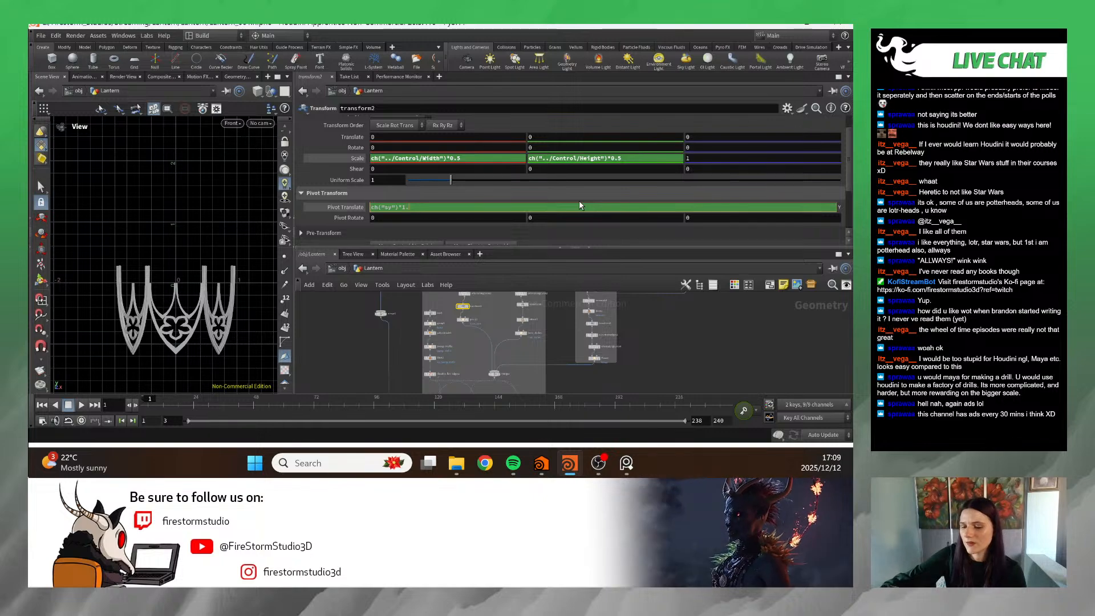
key(Return)
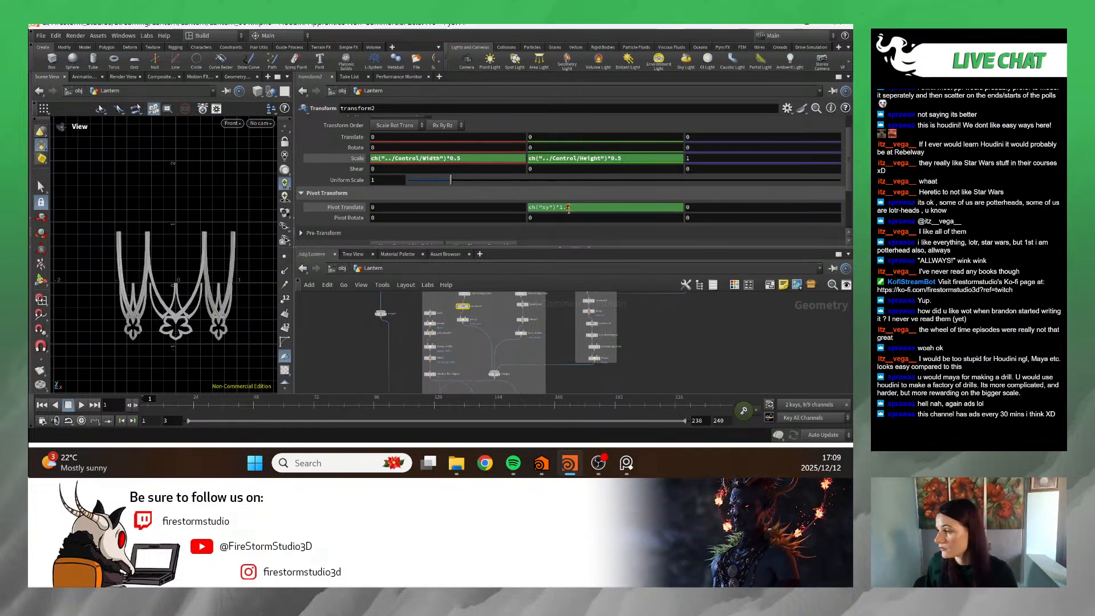
click(563, 208)
text(2)
key(Return)
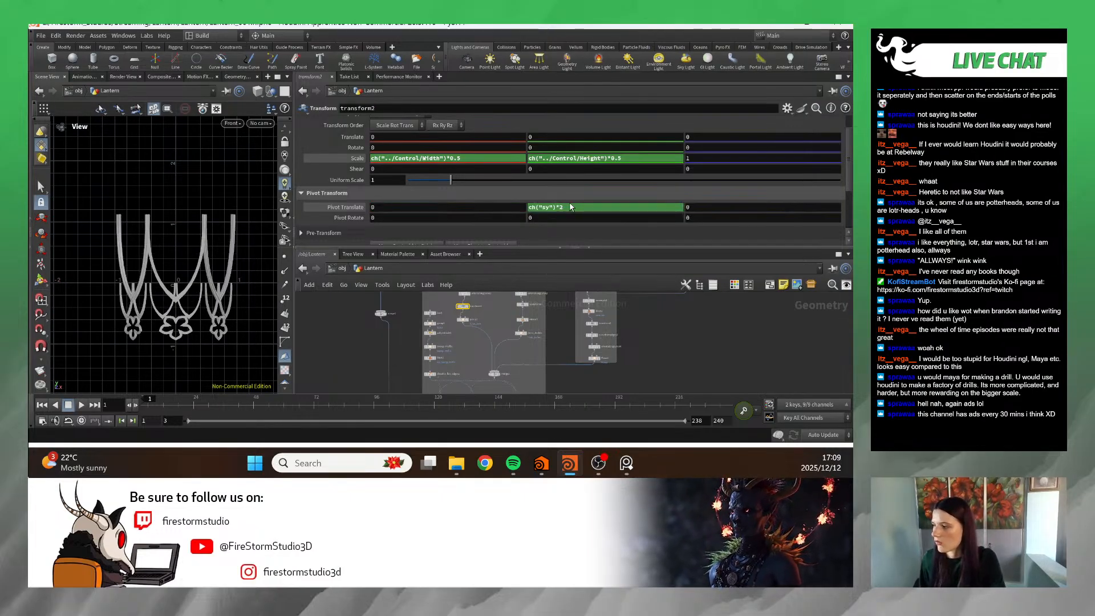
- Undo the multipliers and the Y scale reference on transform2's pivot translate Y
key(ctrl+z)
key(ctrl+z)
key(ctrl+z)
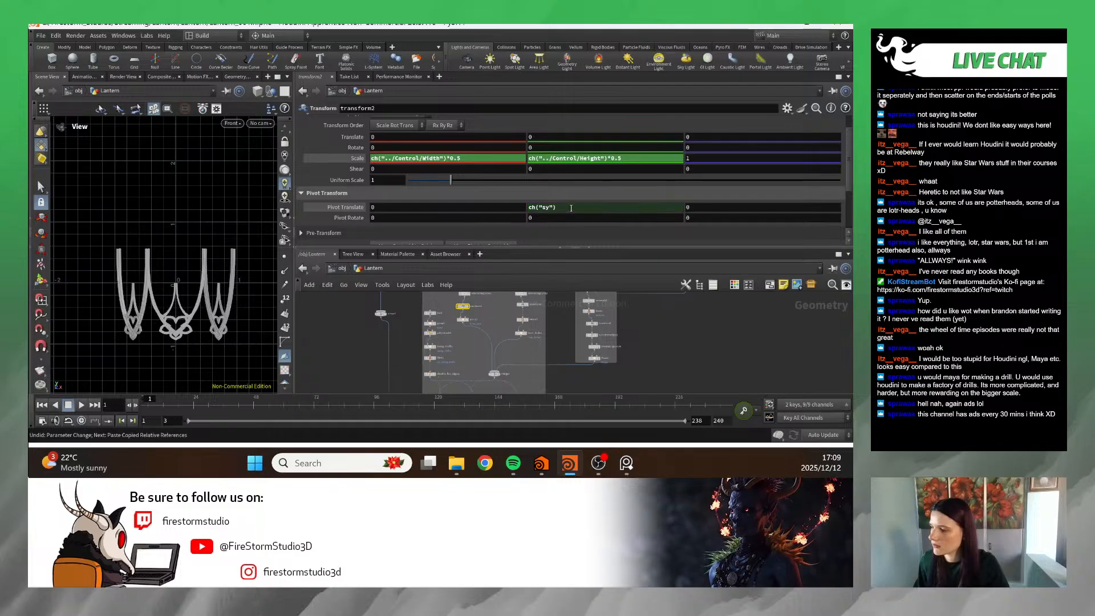
key(ctrl+z)
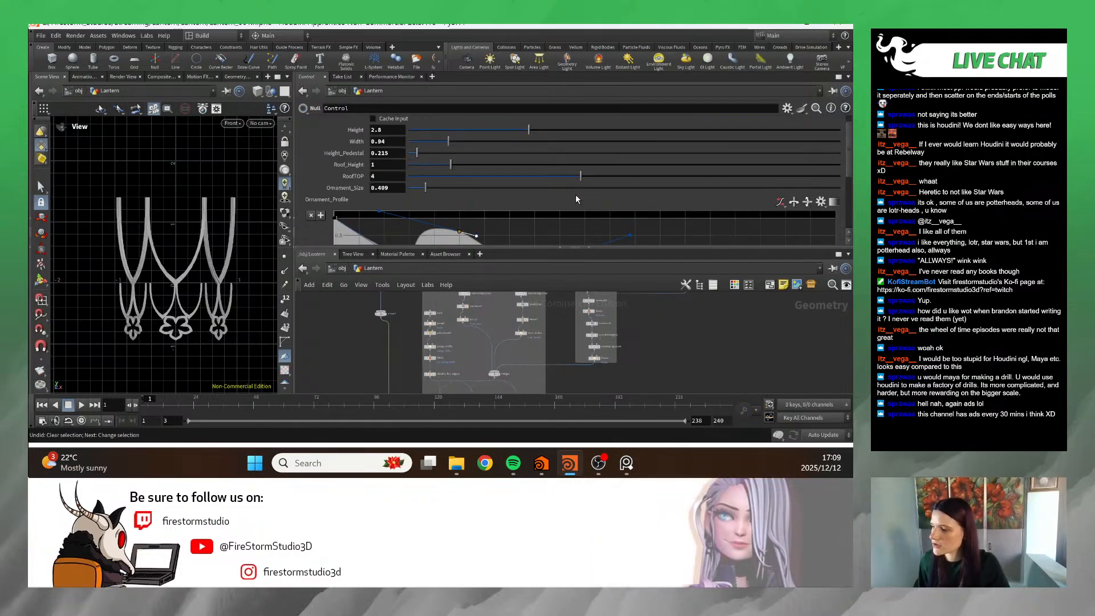
- Delete the channel expression on transform2's pivot translate Y and set the value to 0
scroll(407, 341, up, 5)
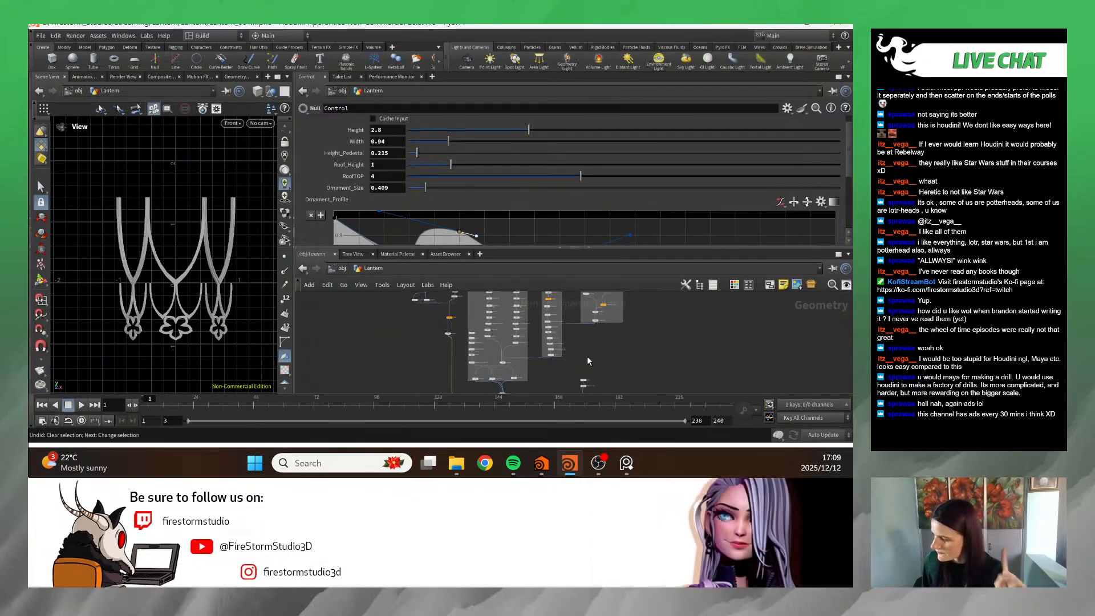
scroll(486, 353, down, 5)
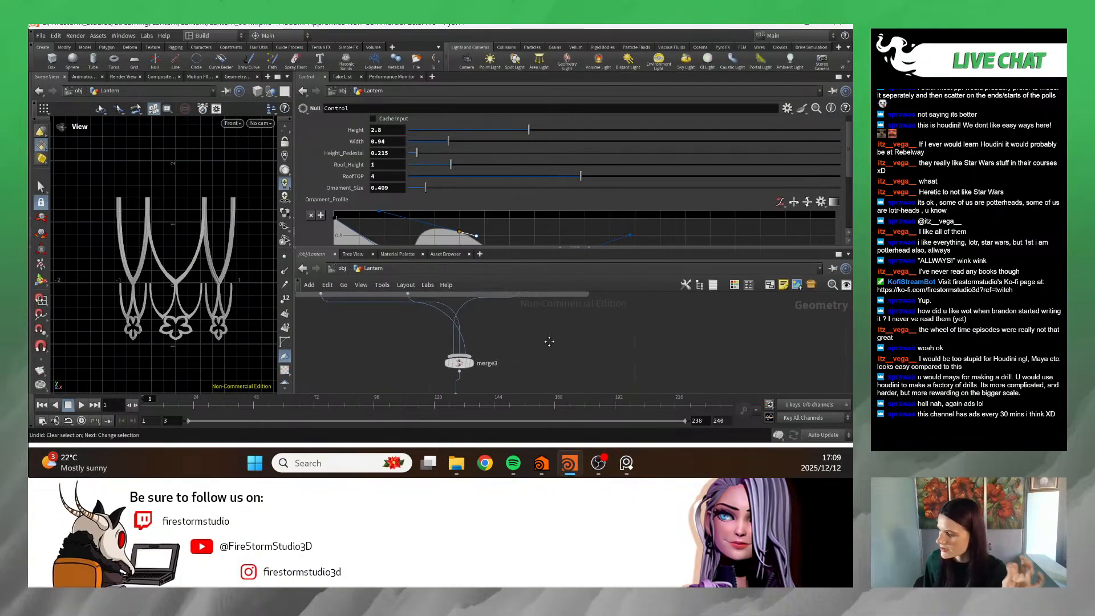
scroll(480, 382, up, 5)
scroll(474, 365, up, 3)
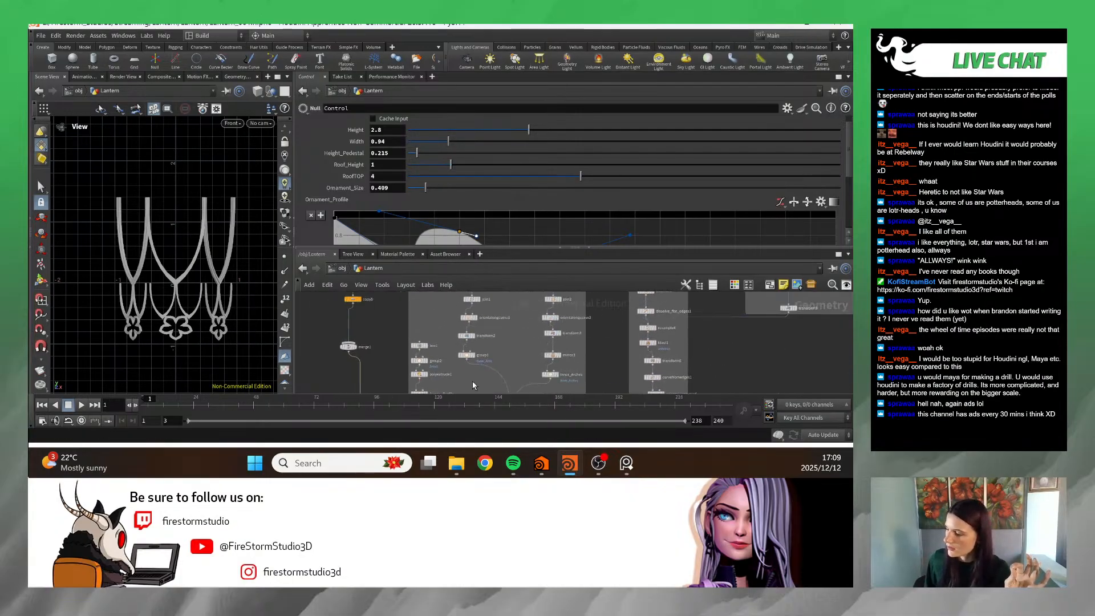
click(463, 331)
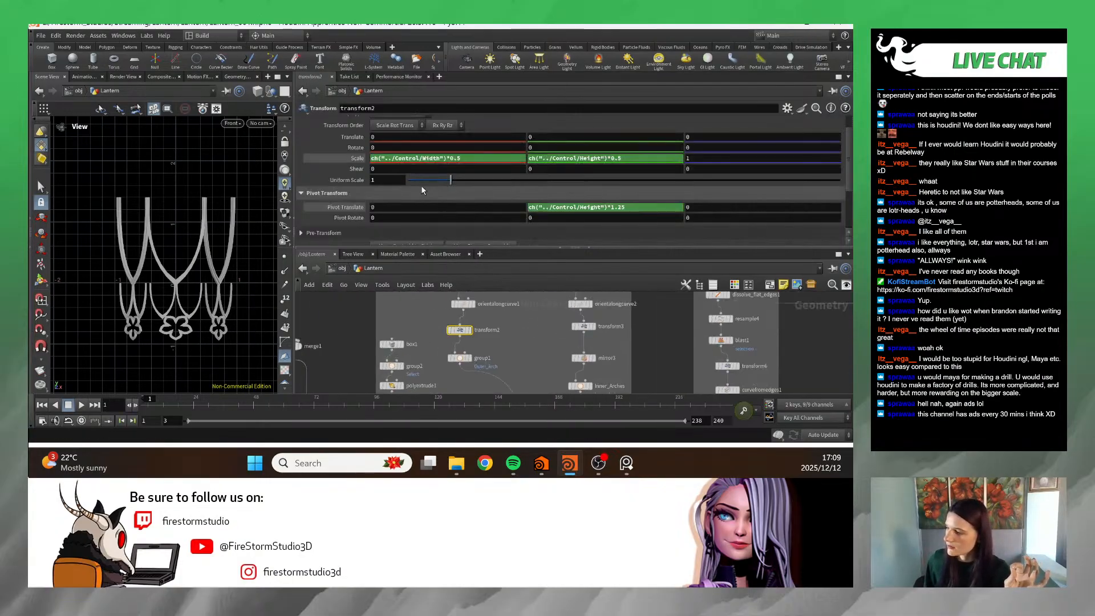
right_click(556, 208)
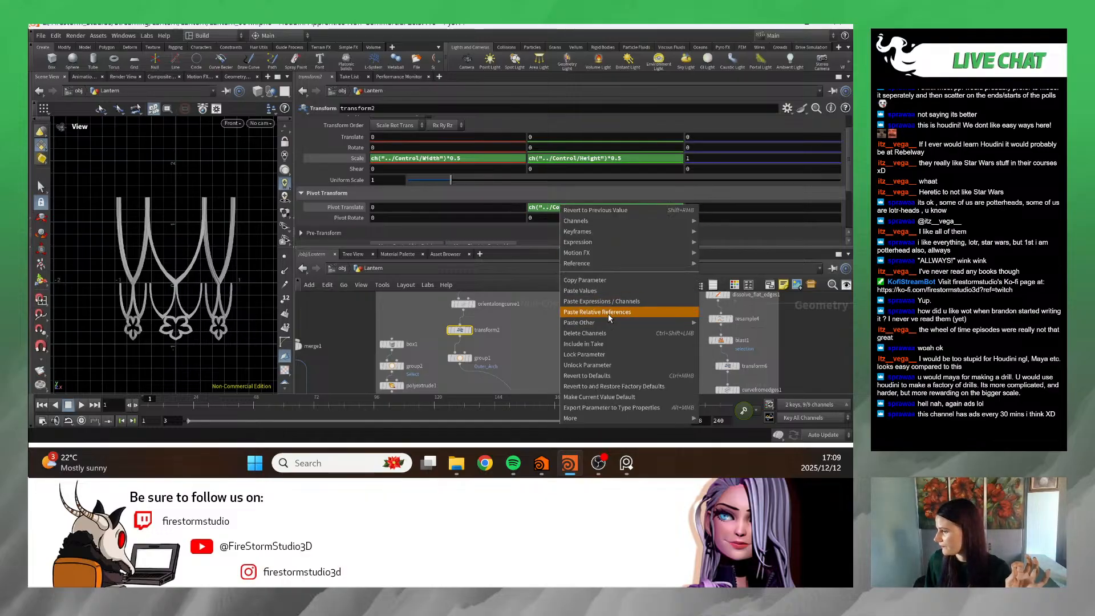
click(608, 334)
key(BackSpace)
key(BackSpace)
key(BackSpace)
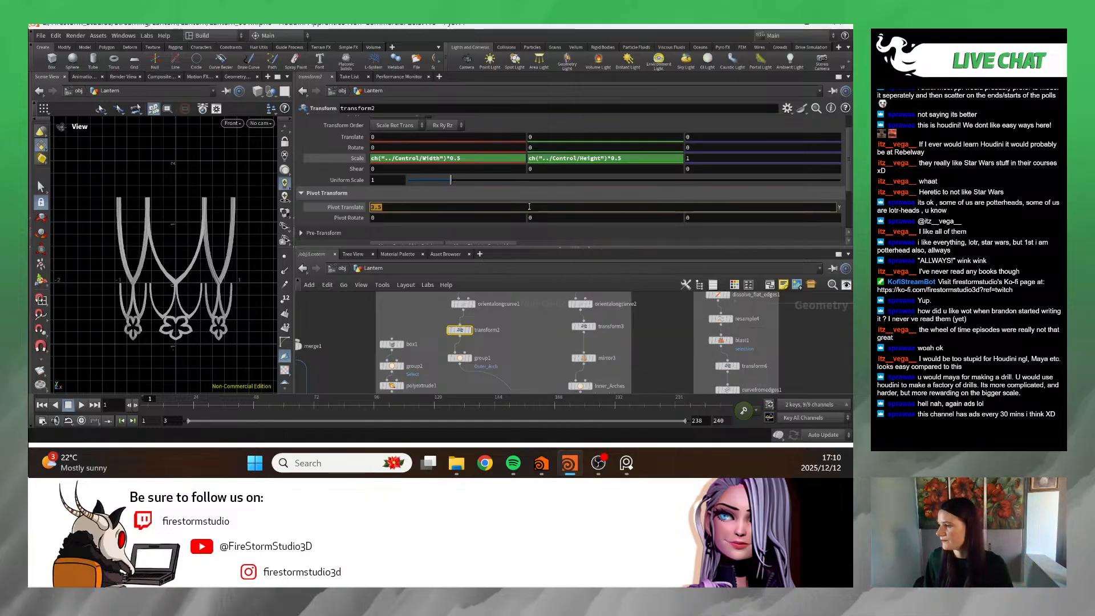
text(0)
key(Return)
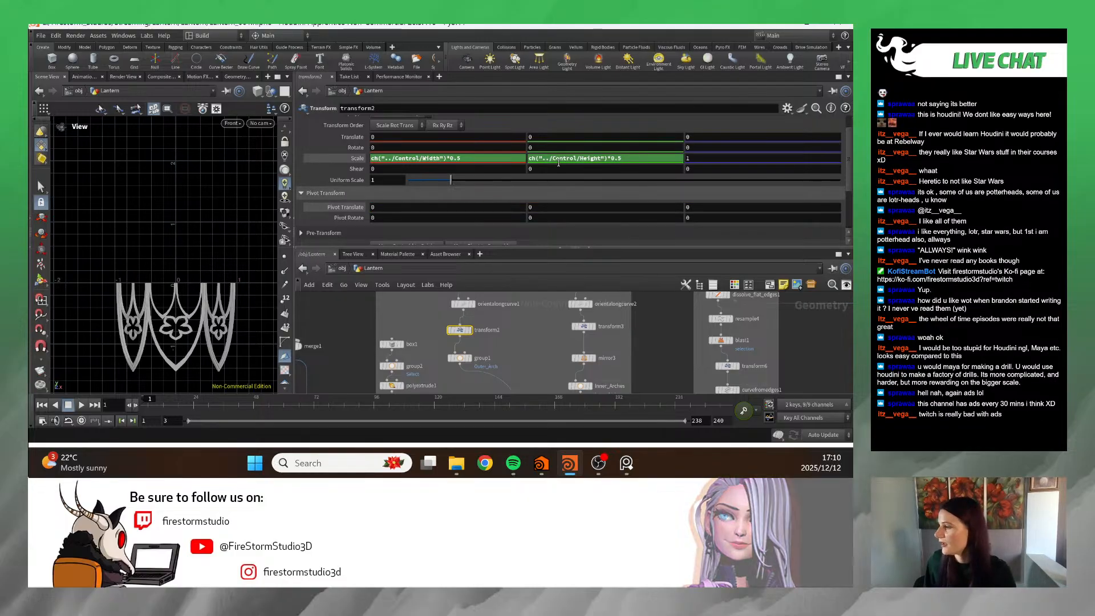
- Reference transform2's Y scale in its pivot translate Y and multiply it by 0.5, giving ch("sy")*0.5
right_click(538, 159)
key(Escape)
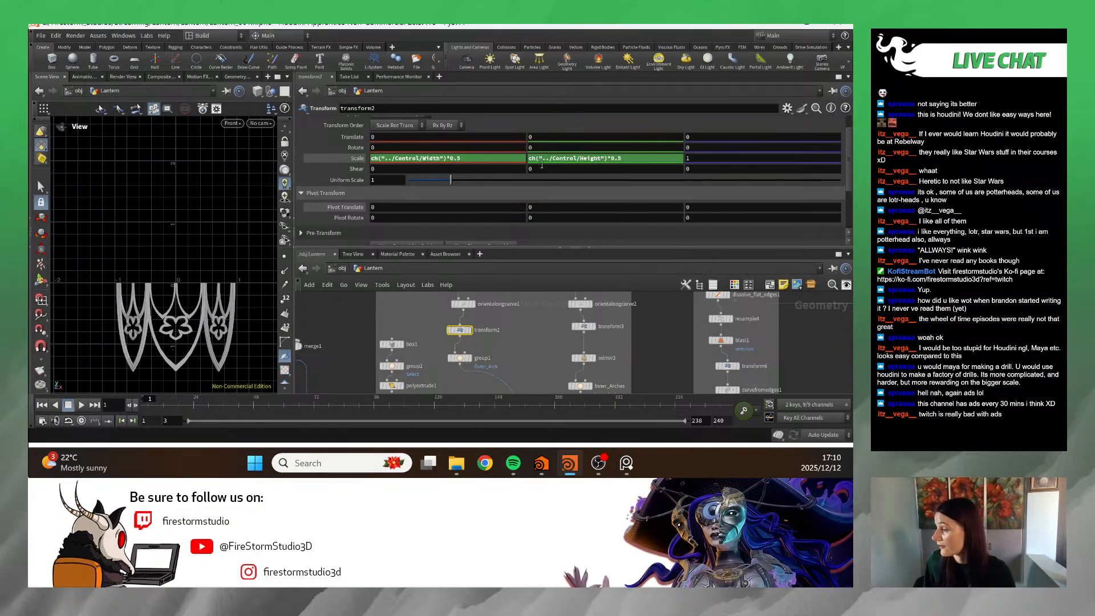
right_click(551, 160)
click(582, 235)
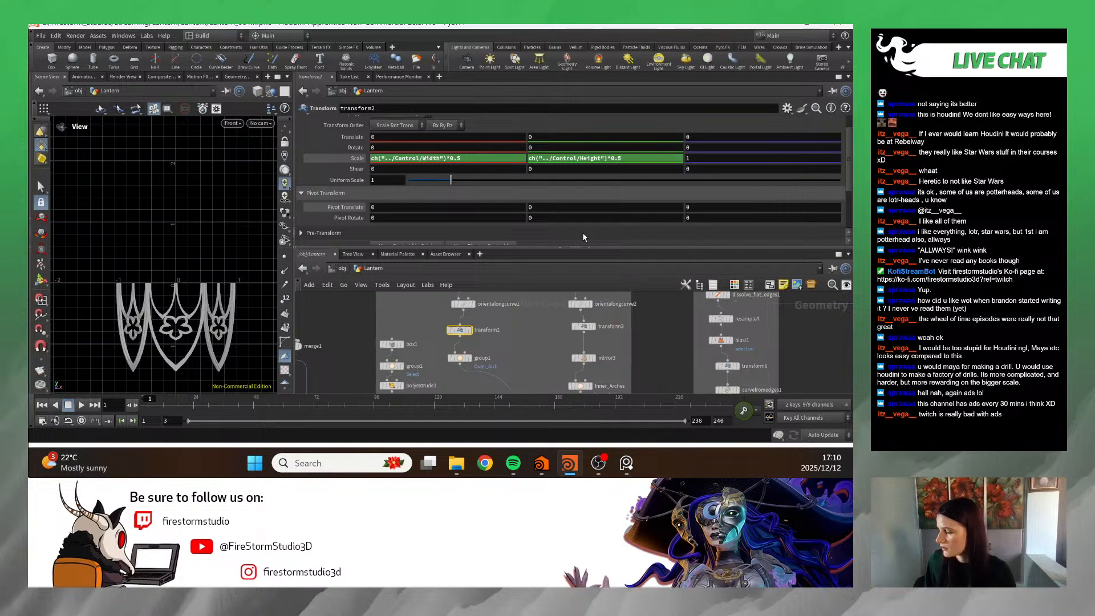
right_click(574, 208)
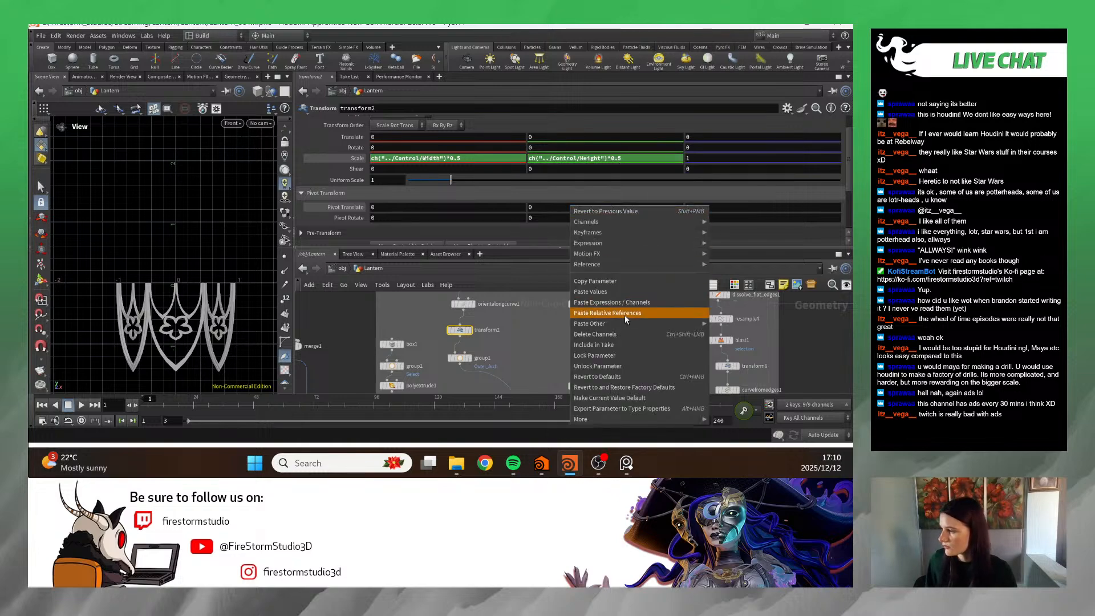
click(625, 315)
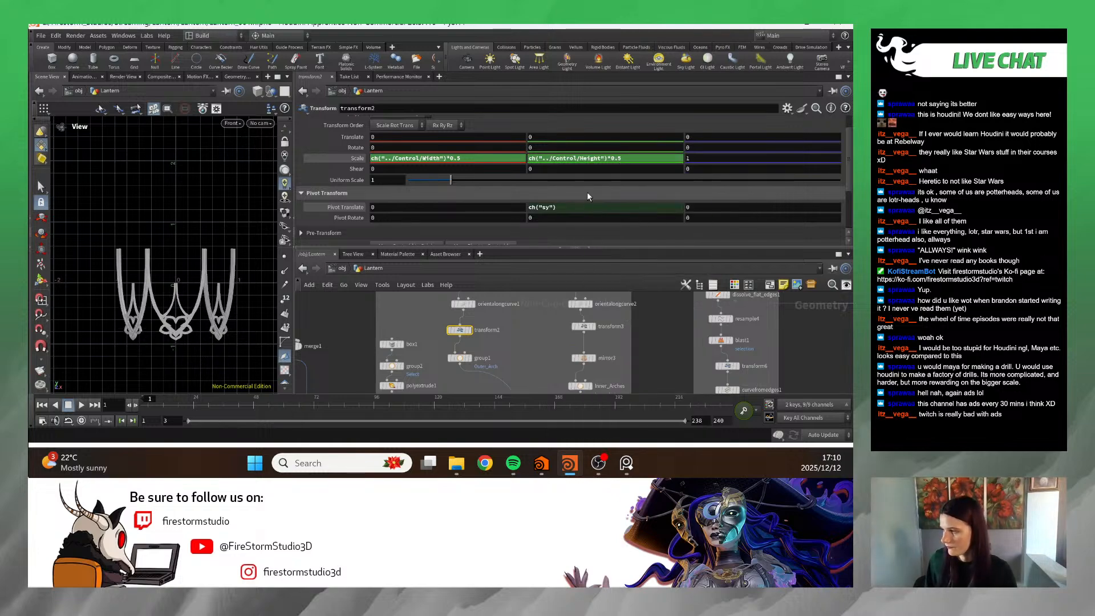
click(588, 207)
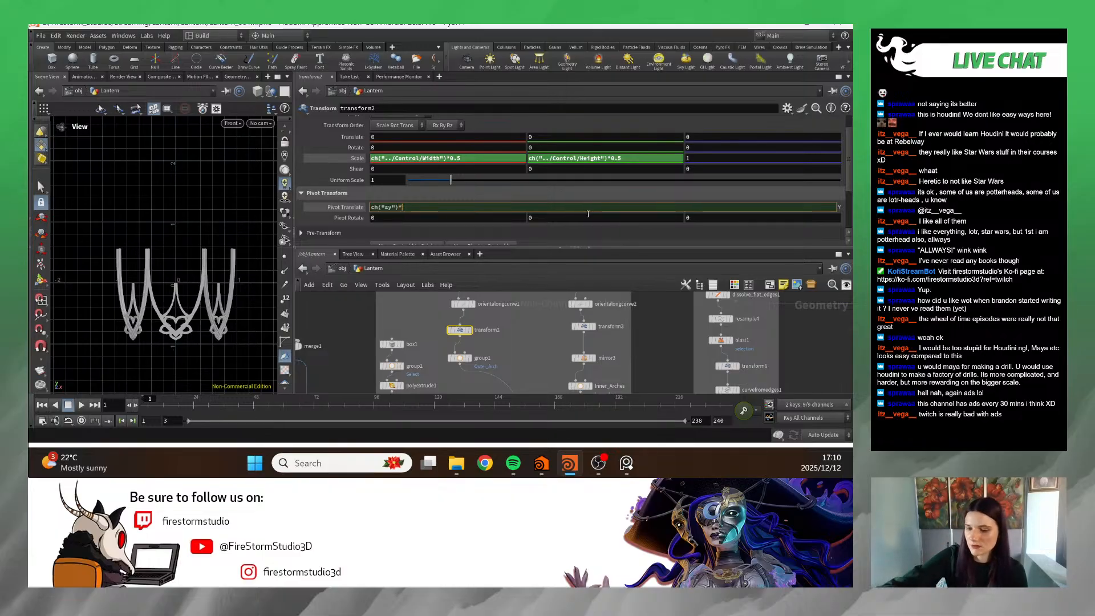
text(*0.5)
key(Return)
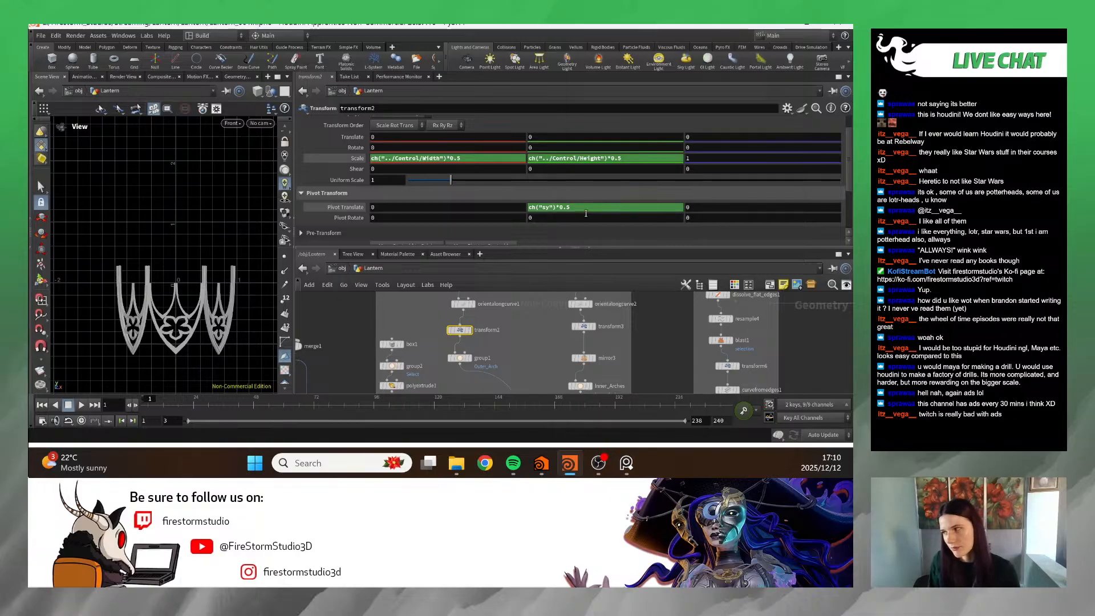
- Try the expression ch("sy")*0.25 for the Y pivot translate of transform2
click(567, 211)
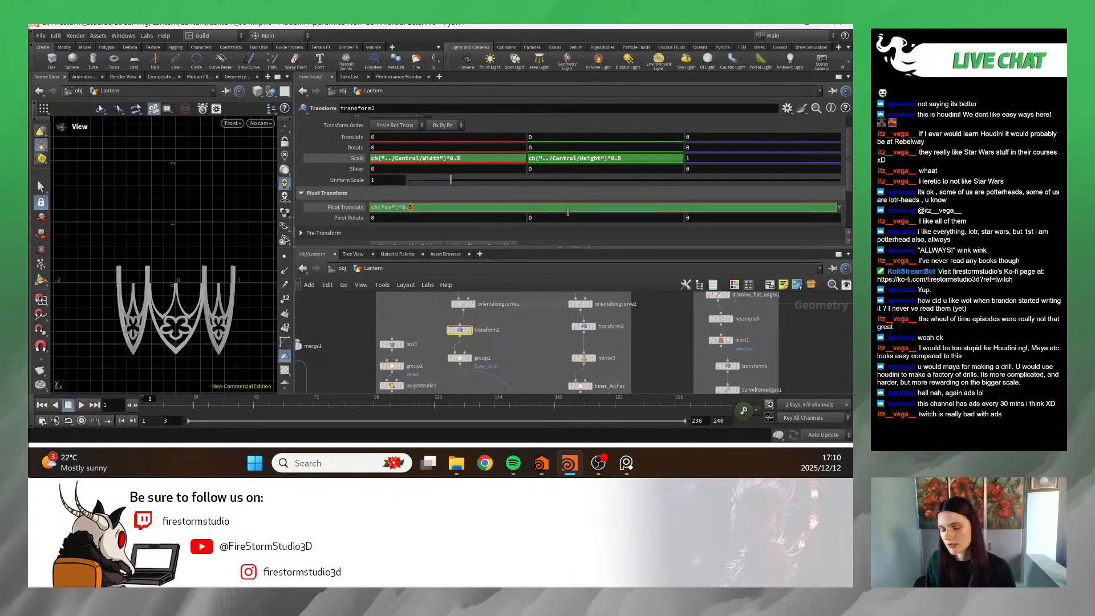
text(25)
key(Return)
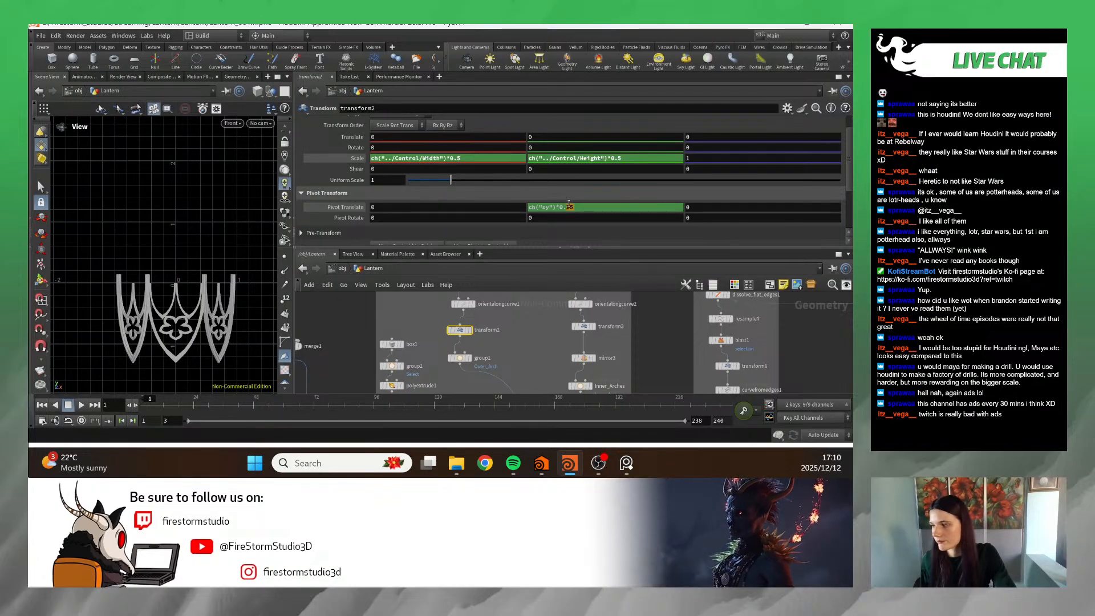
- Set the Y pivot translate of transform2 to the expression ch("sy")*0.75
click(568, 205)
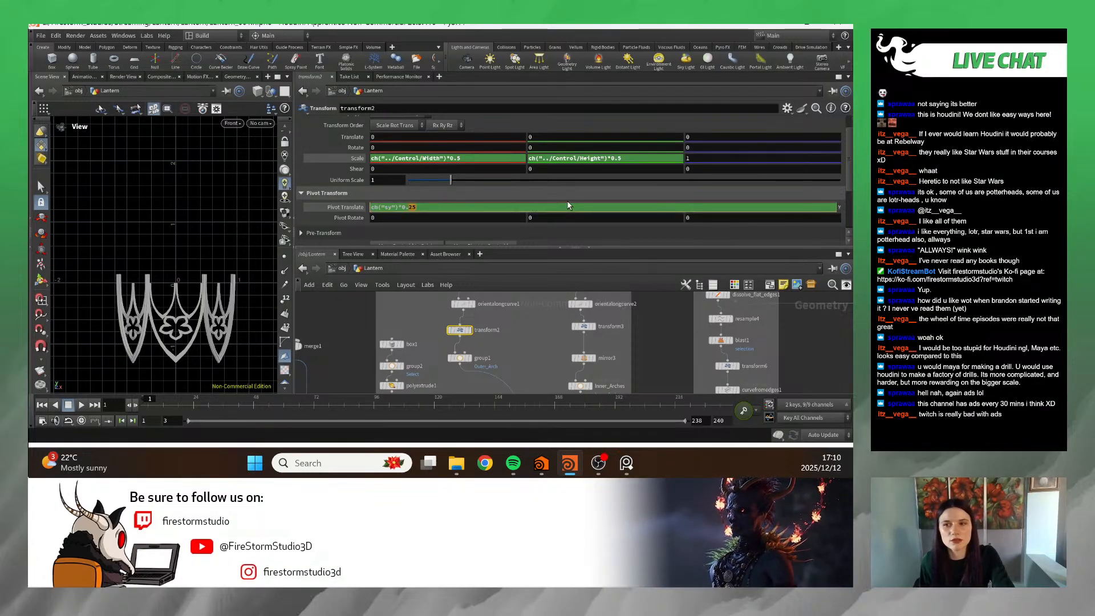
text(5)
key(Return)
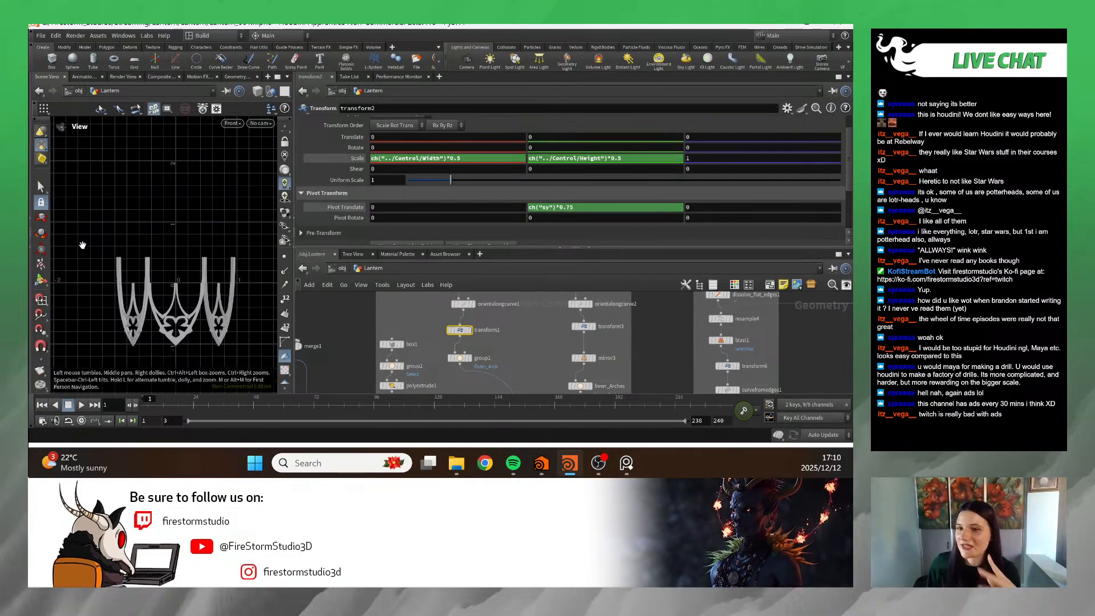
- Lower the Height parameter on the Control null to about 1.95
scroll(167, 239, down, 3)
drag(173, 238, 137, 272)
scroll(137, 270, up, 5)
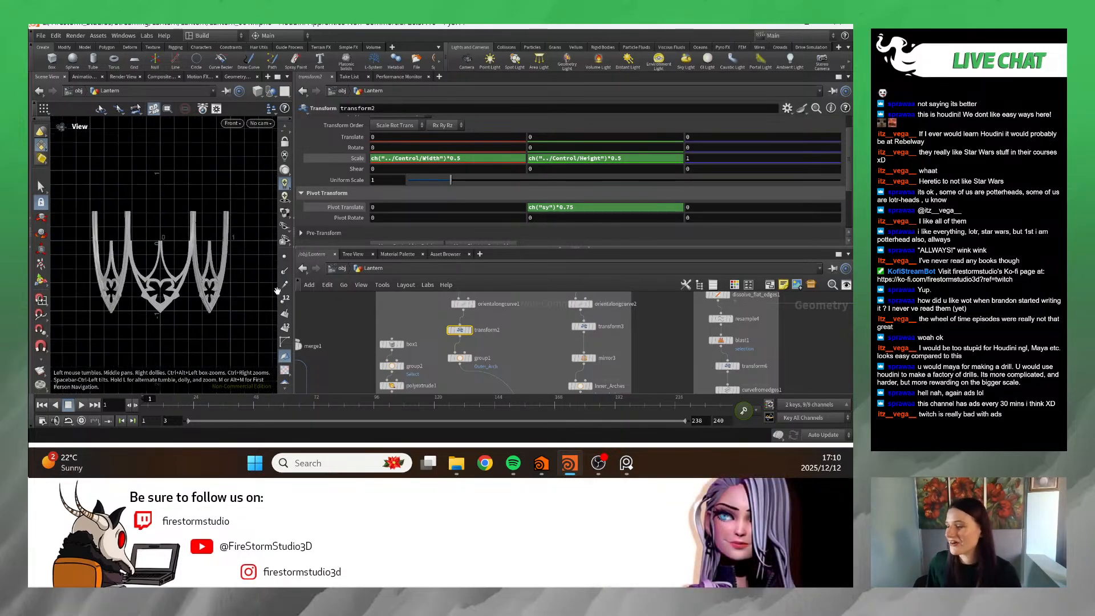
scroll(558, 324, down, 3)
scroll(557, 323, down, 5)
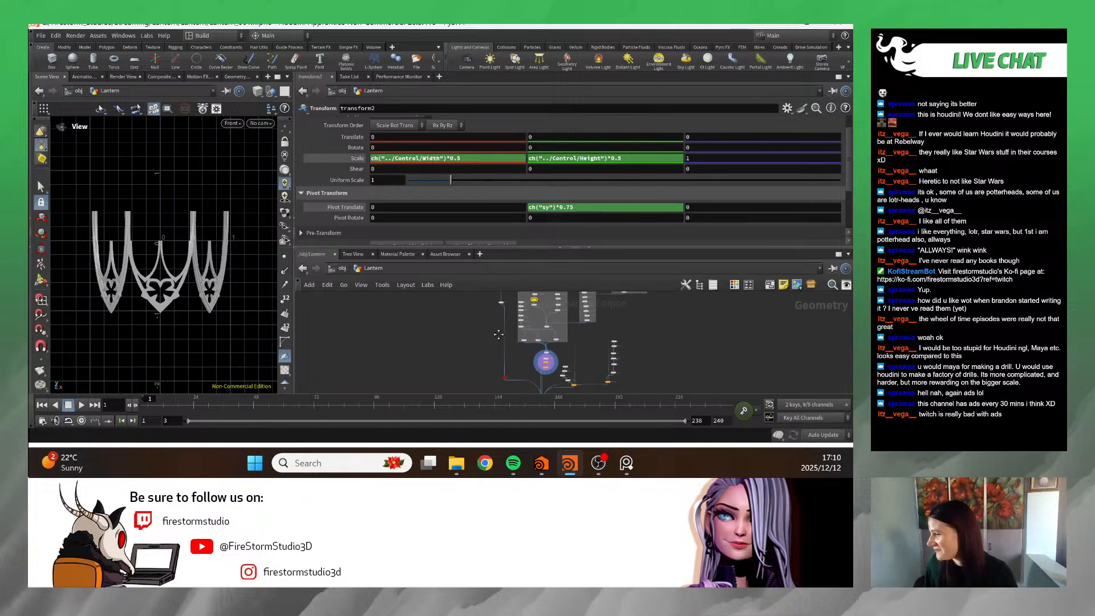
scroll(484, 359, up, 8)
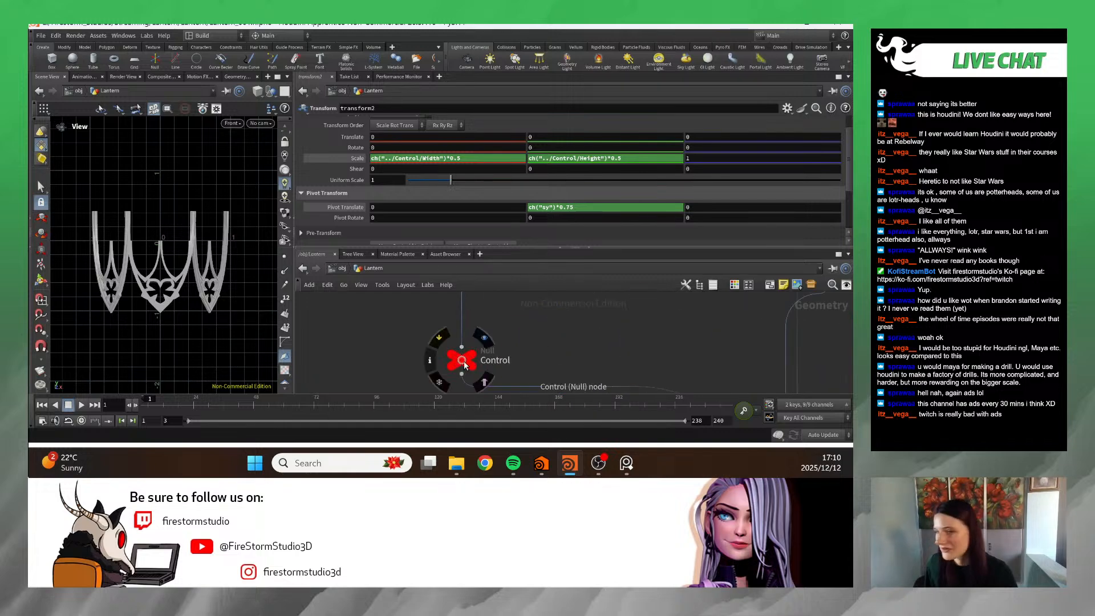
click(463, 361)
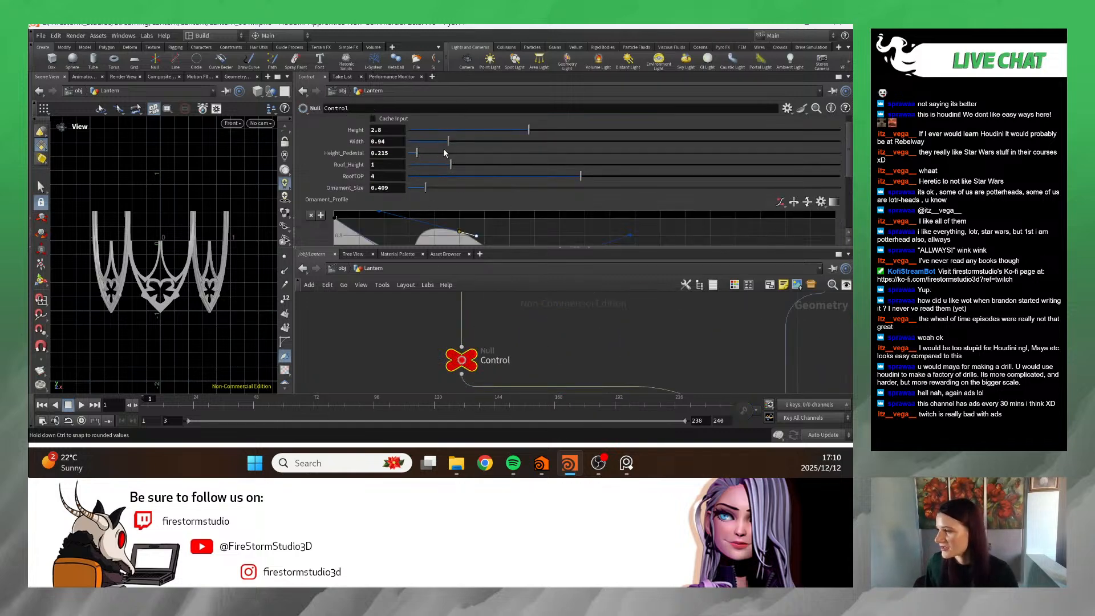
drag(533, 126, 493, 108)
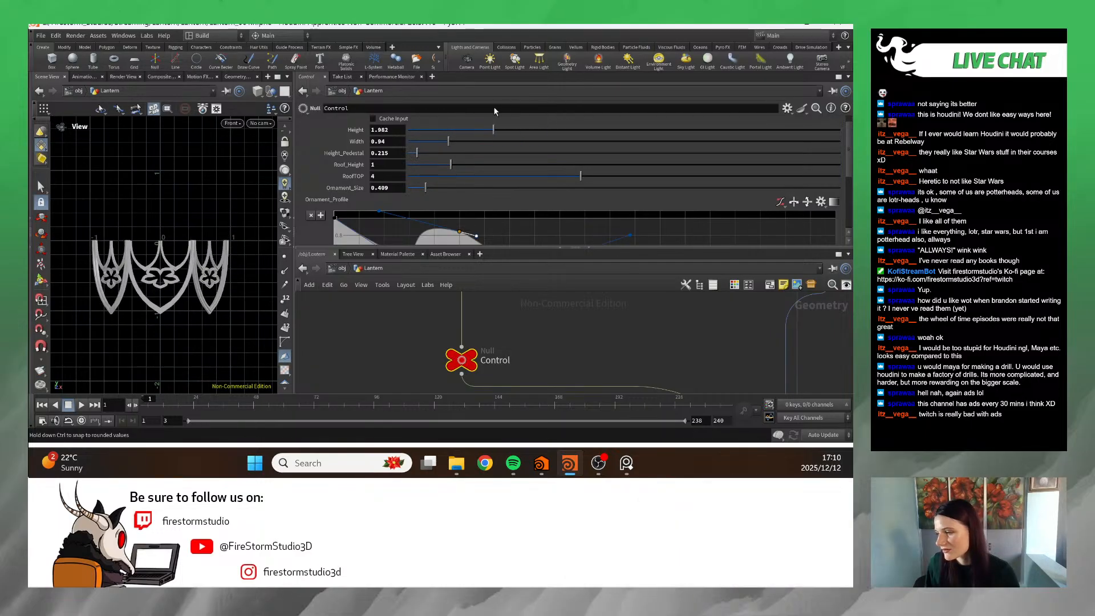
- Try to detach the wire that runs from sweep1 to merge3
scroll(617, 304, down, 2)
middle_drag(642, 353, 440, 405)
scroll(622, 330, down, 4)
middle_drag(616, 328, 622, 352)
scroll(622, 353, up, 5)
scroll(622, 353, up, 2)
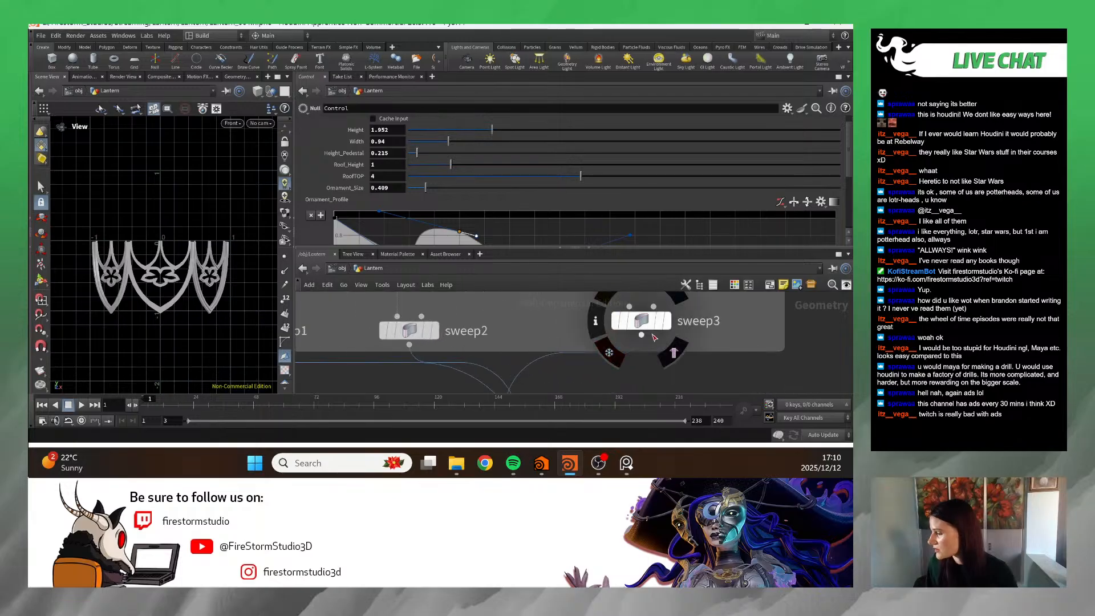
scroll(654, 338, down, 4)
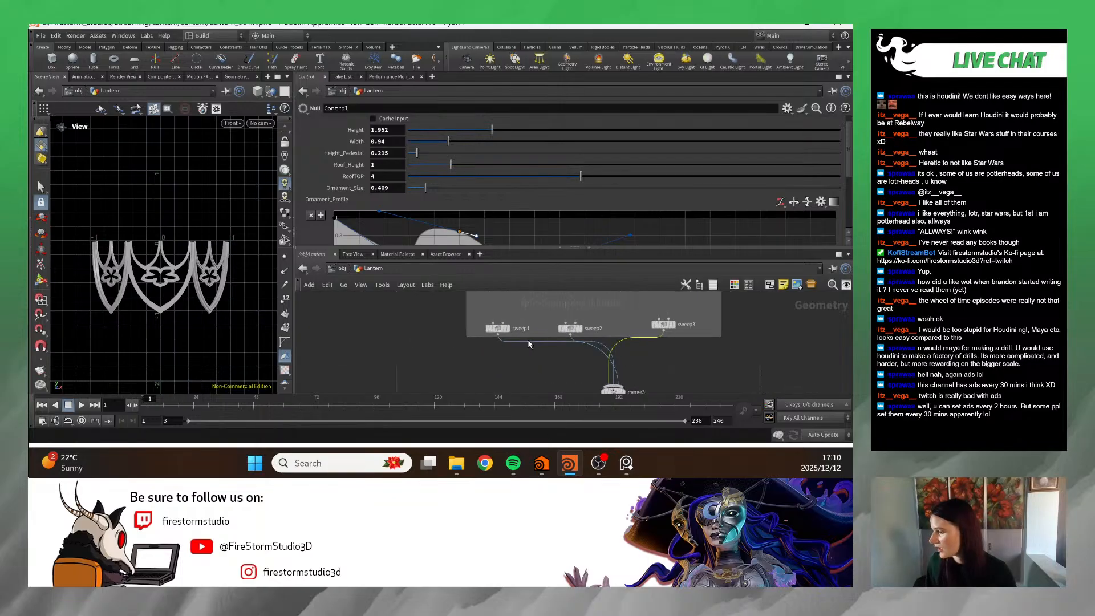
drag(528, 338, 531, 357)
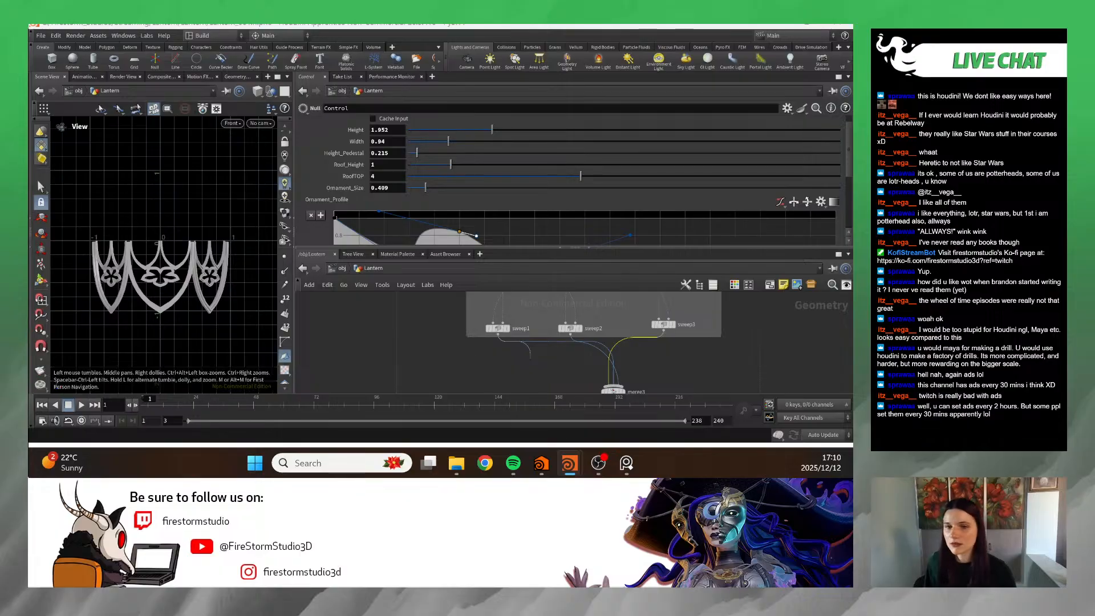
- Try to clear the loose wire hanging from sweep1 by pulling on the connections above merge3 and nudging the merge3 node
scroll(455, 311, down, 2)
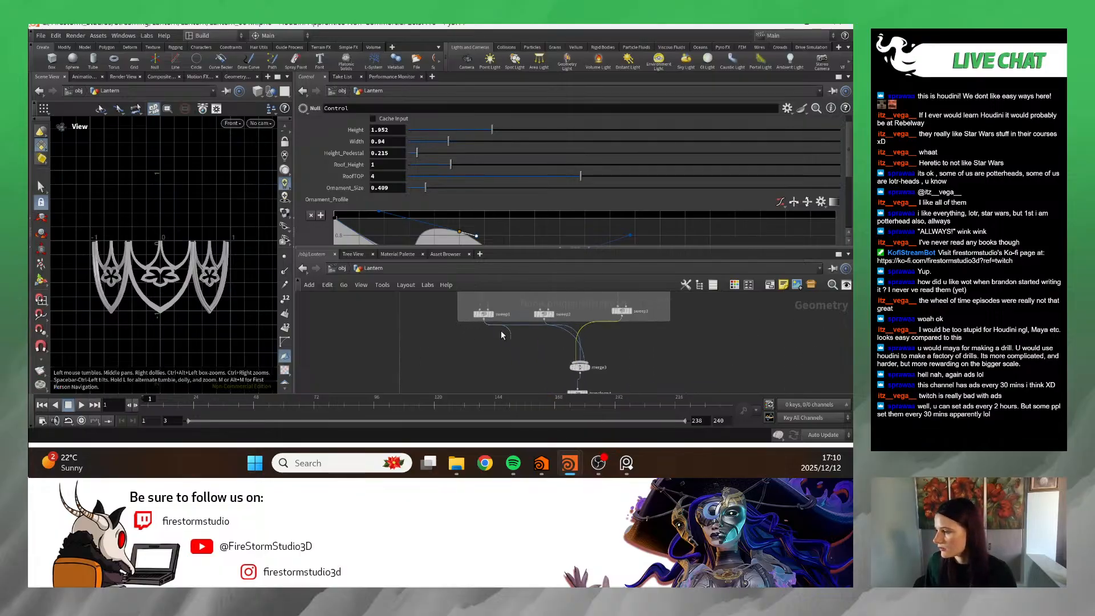
drag(589, 324, 586, 321)
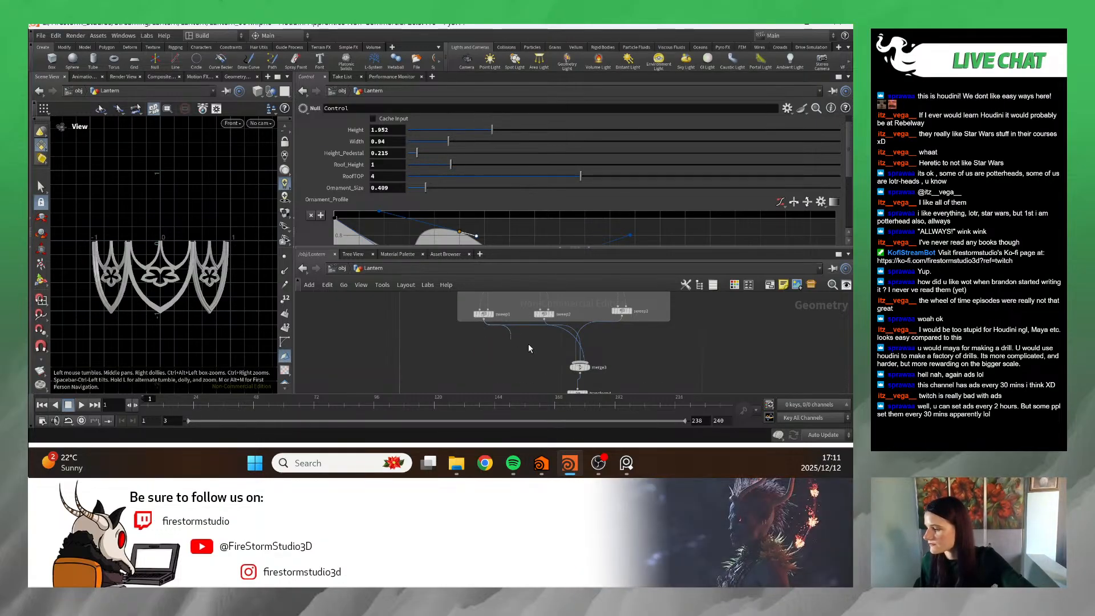
drag(527, 336, 492, 340)
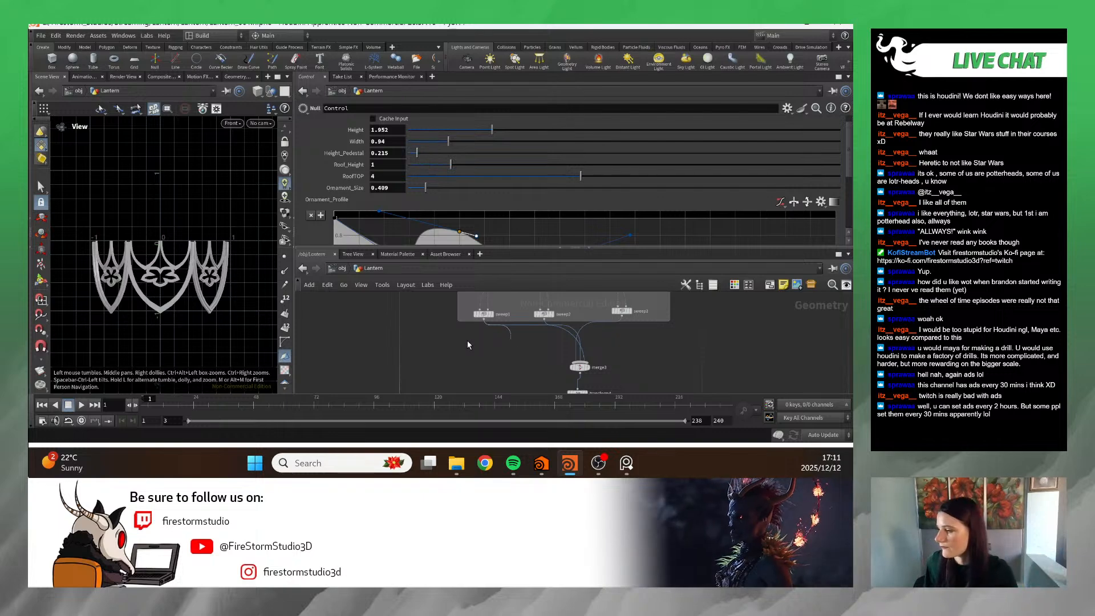
mouse_move(598, 370)
scroll(570, 347, up, 4)
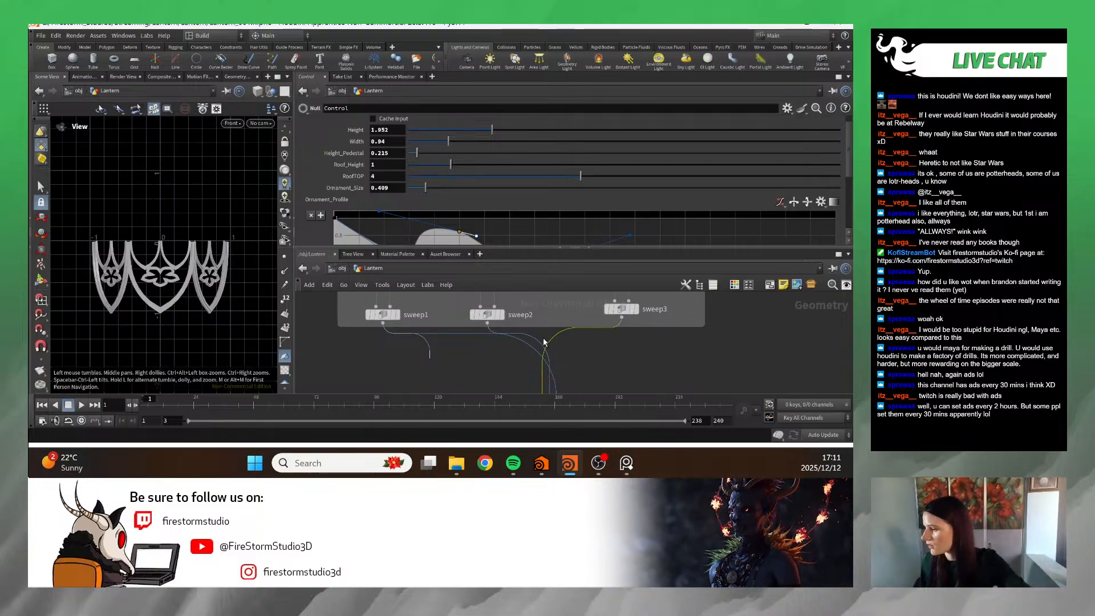
drag(672, 345, 671, 345)
scroll(515, 340, down, 5)
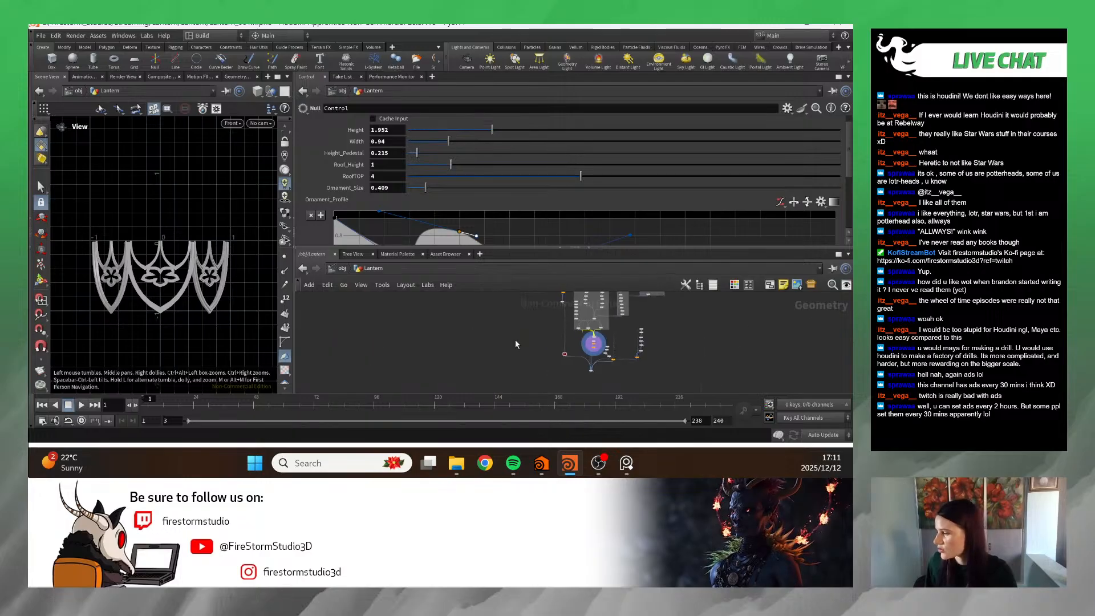
scroll(536, 352, up, 4)
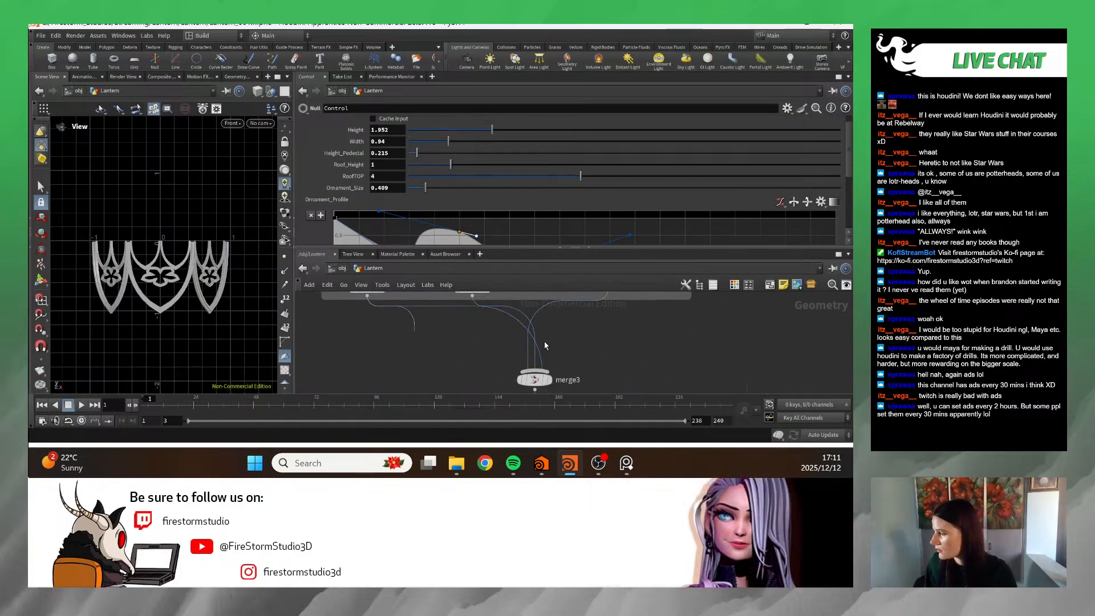
drag(544, 345, 547, 352)
drag(720, 336, 567, 346)
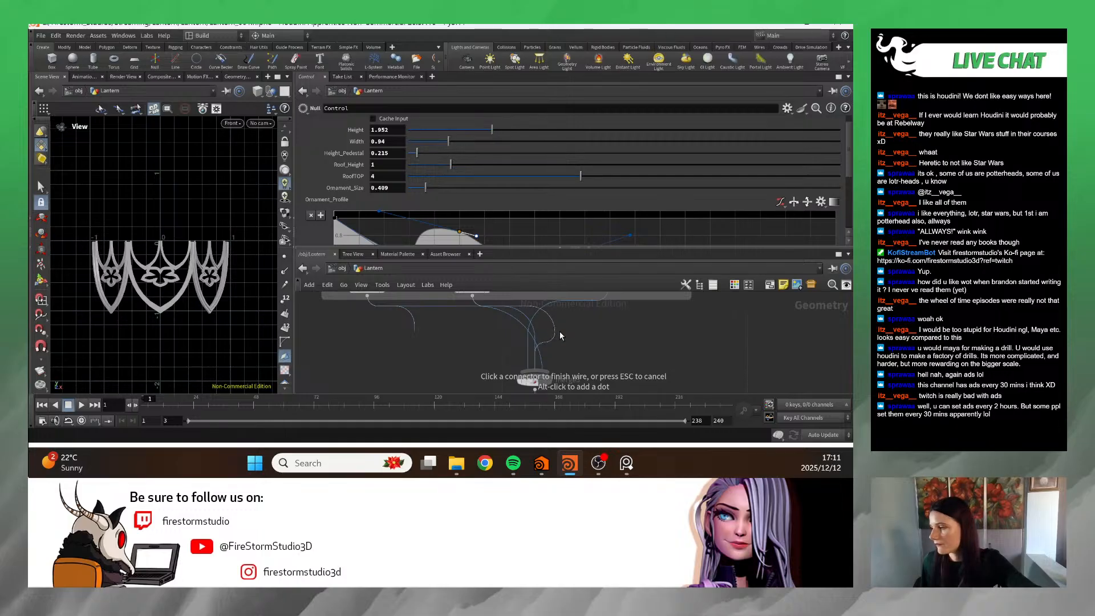
key(Escape)
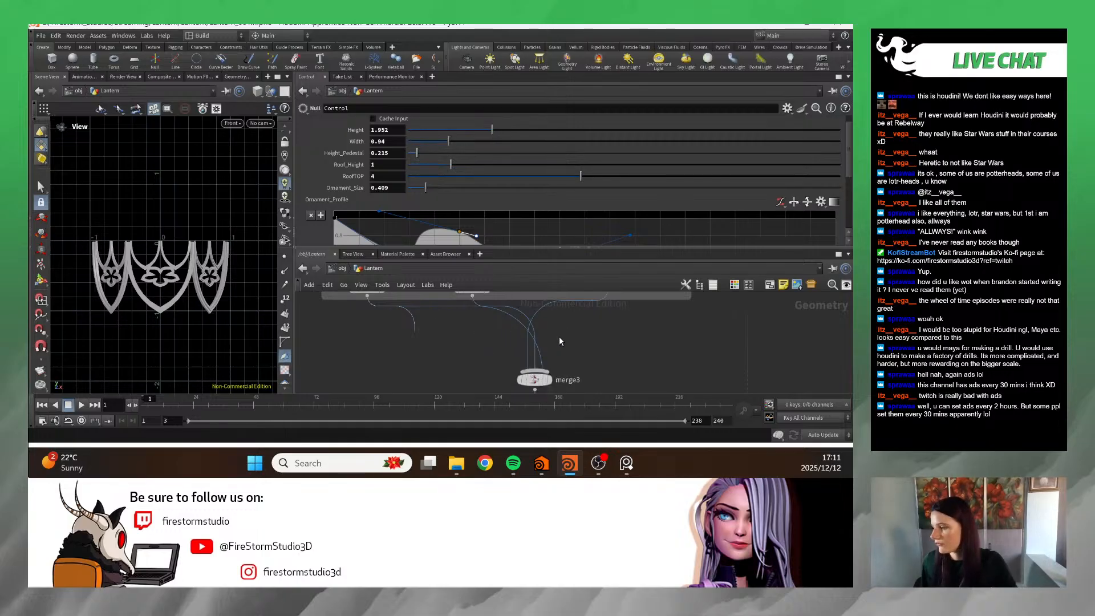
drag(550, 335, 553, 336)
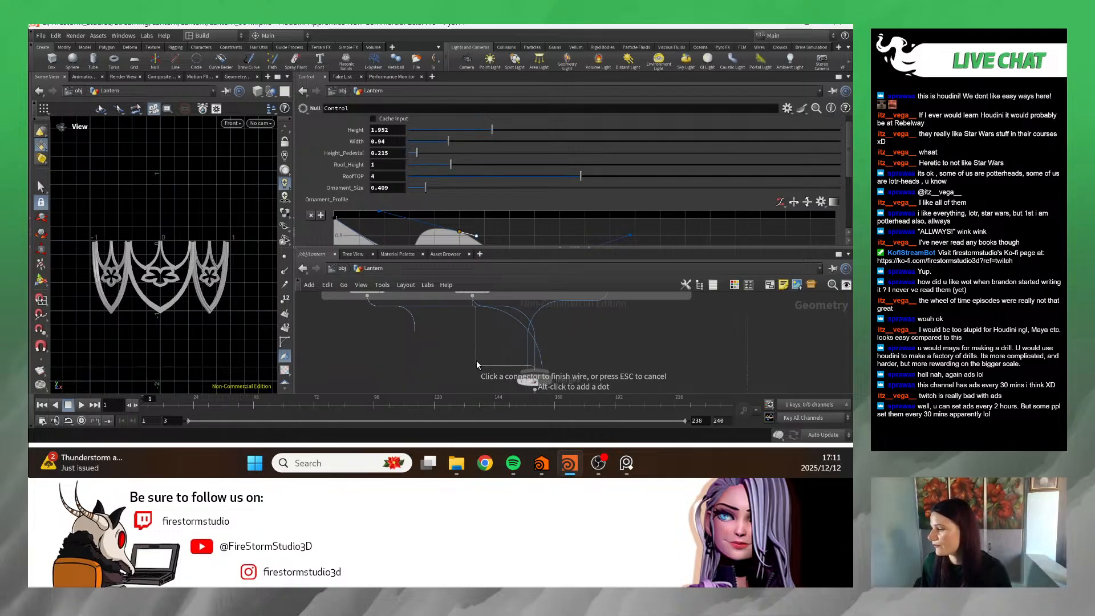
key(Escape)
drag(535, 381, 560, 383)
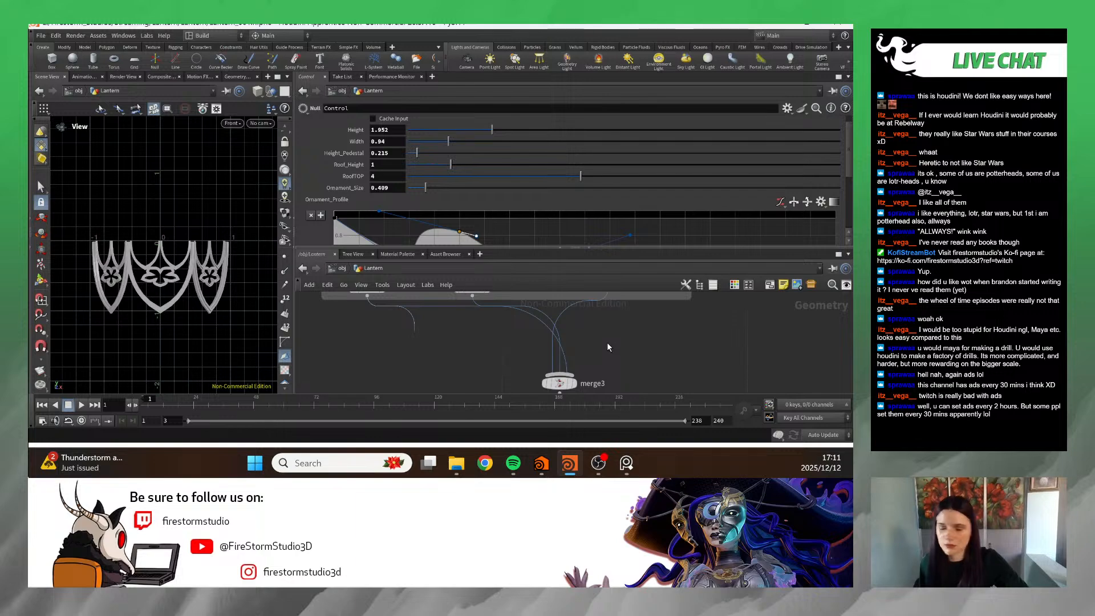
- Examine the network around the sweep nodes and merge3 for the stray wire
scroll(619, 346, down, 3)
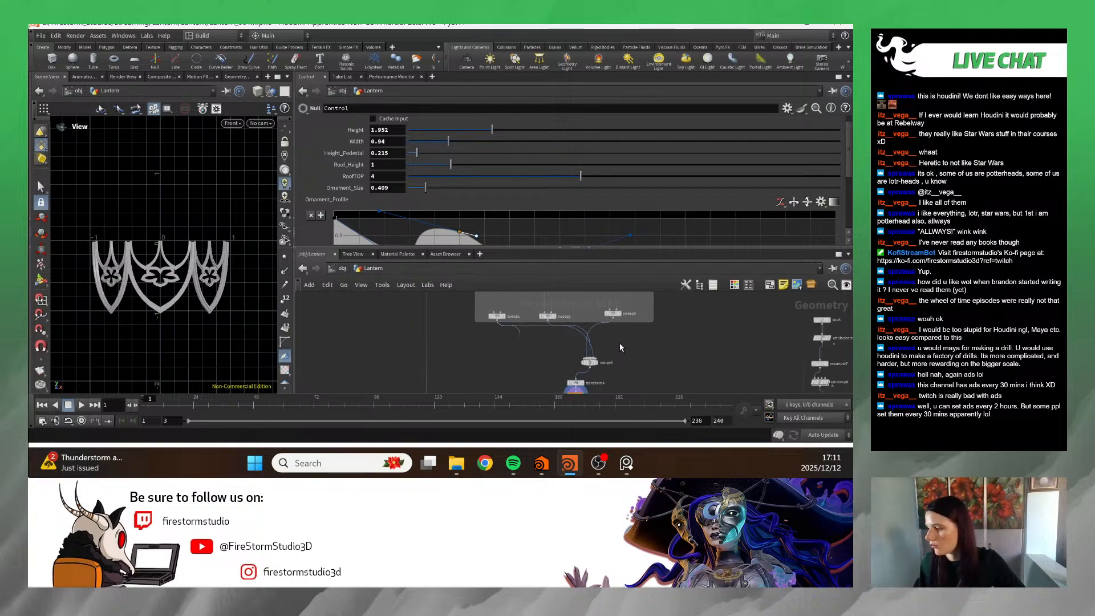
middle_drag(624, 348, 615, 332)
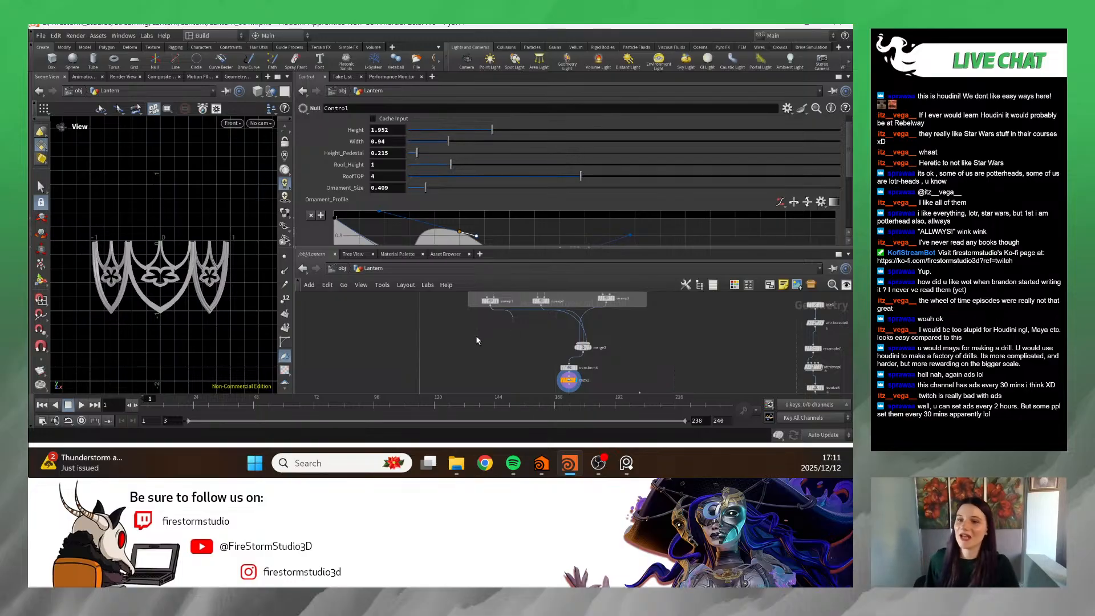
middle_drag(472, 355, 486, 333)
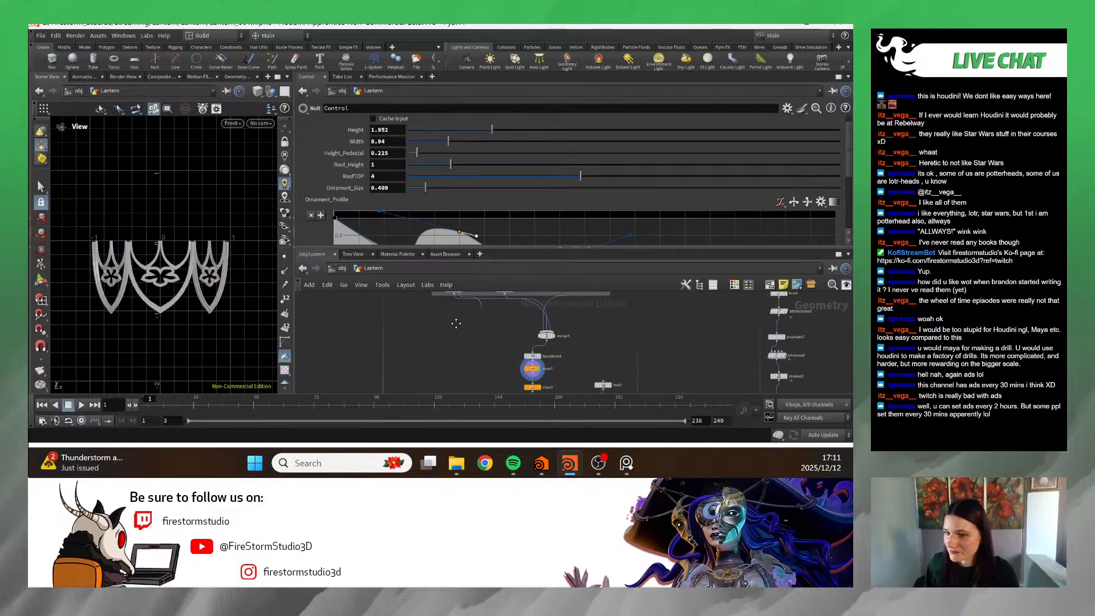
scroll(473, 336, up, 3)
scroll(485, 343, down, 3)
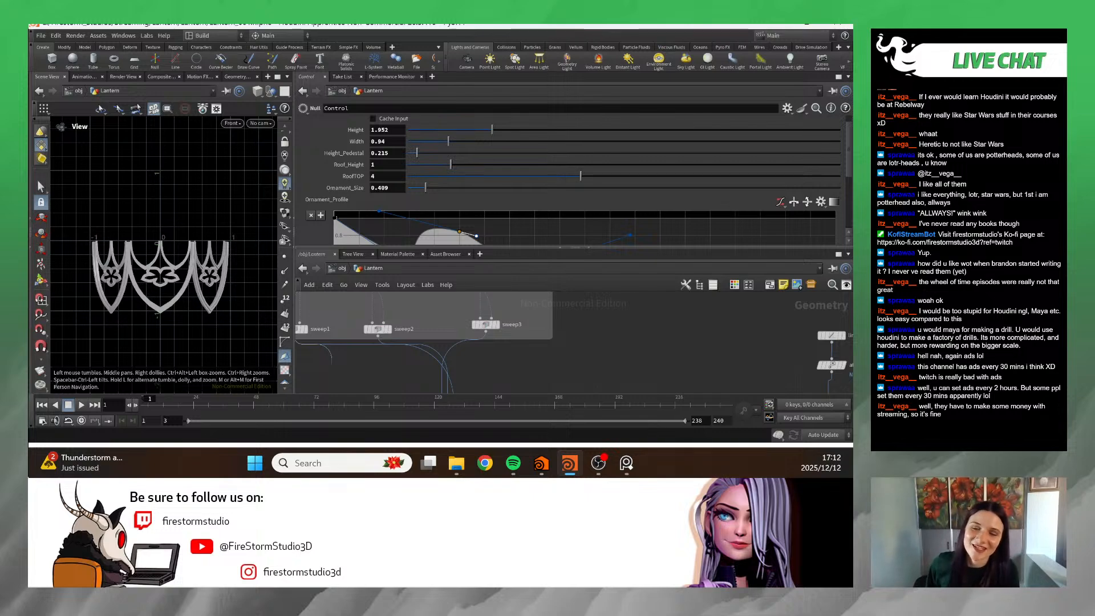
scroll(475, 335, down, 4)
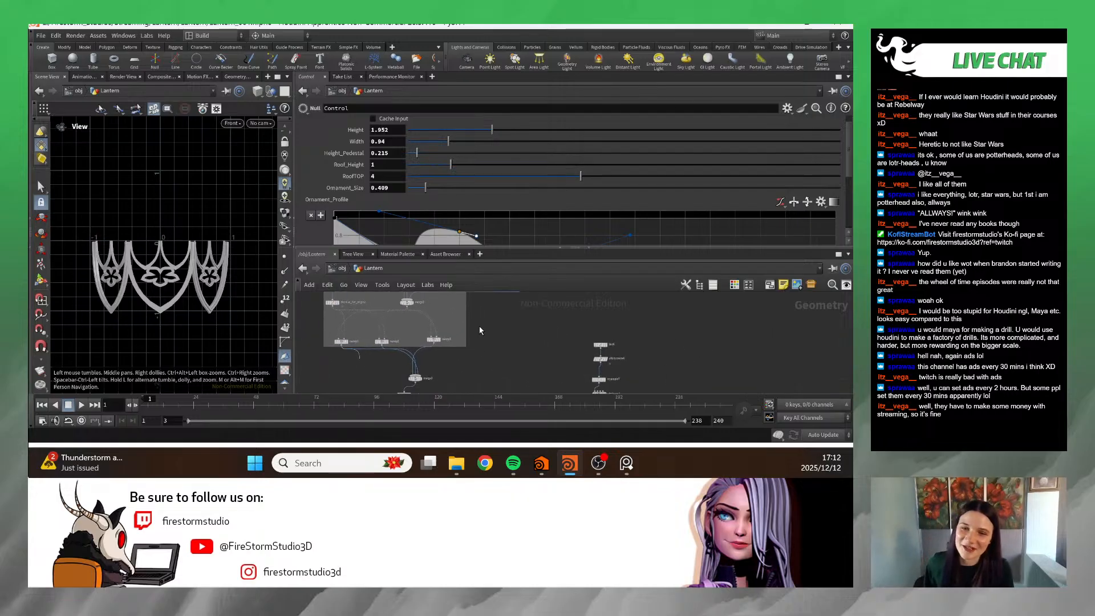
scroll(479, 327, down, 2)
middle_drag(479, 326, 563, 318)
scroll(565, 323, down, 2)
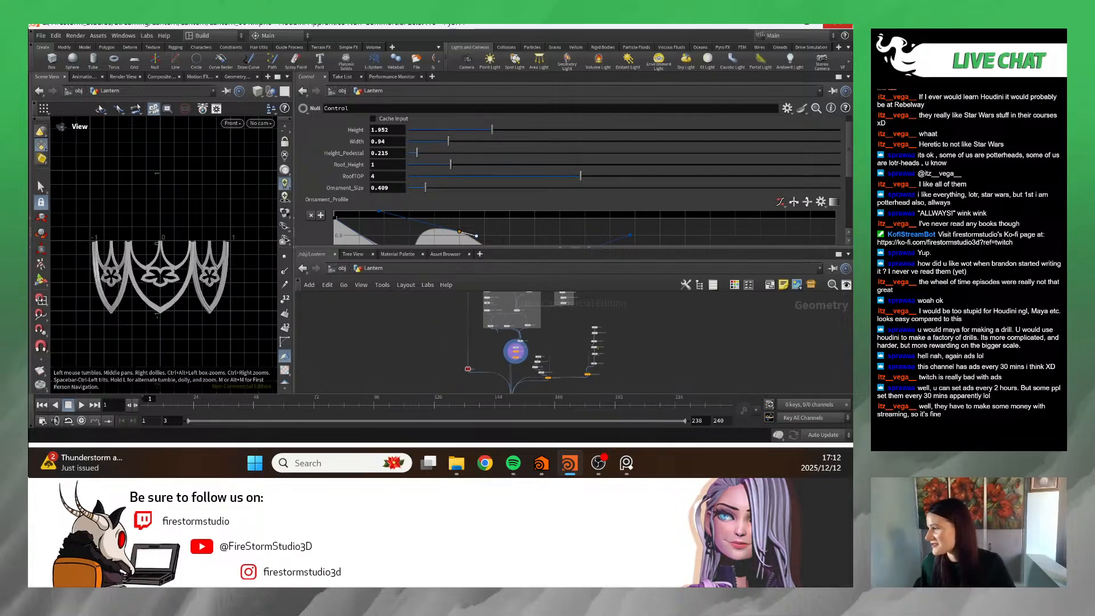
- Close the lantern scene, restart Houdini and maximize its new window
click(841, 25)
click(735, 67)
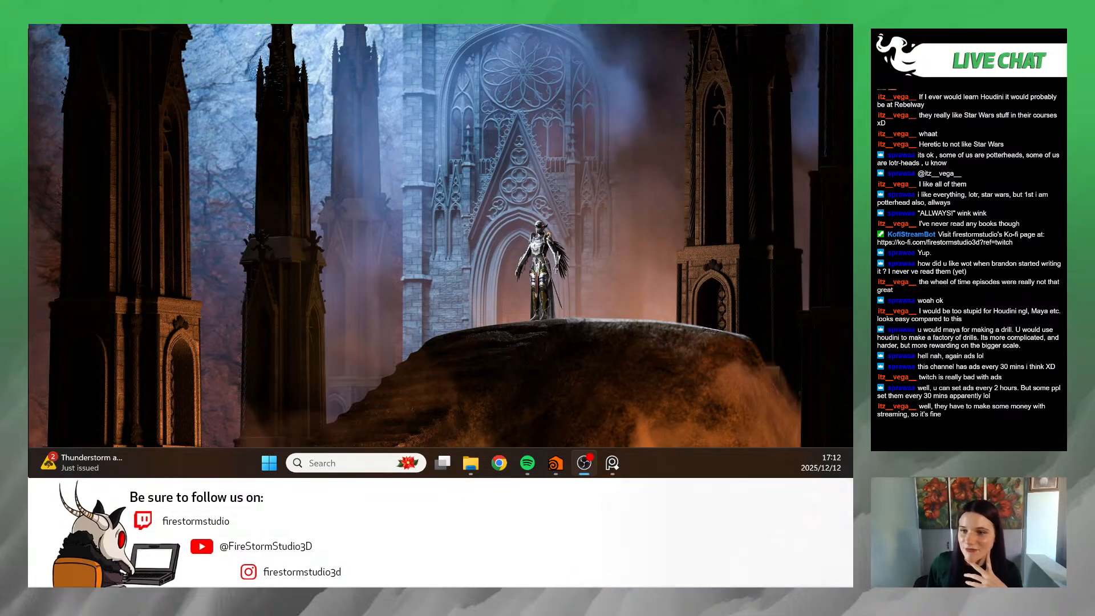
click(612, 462)
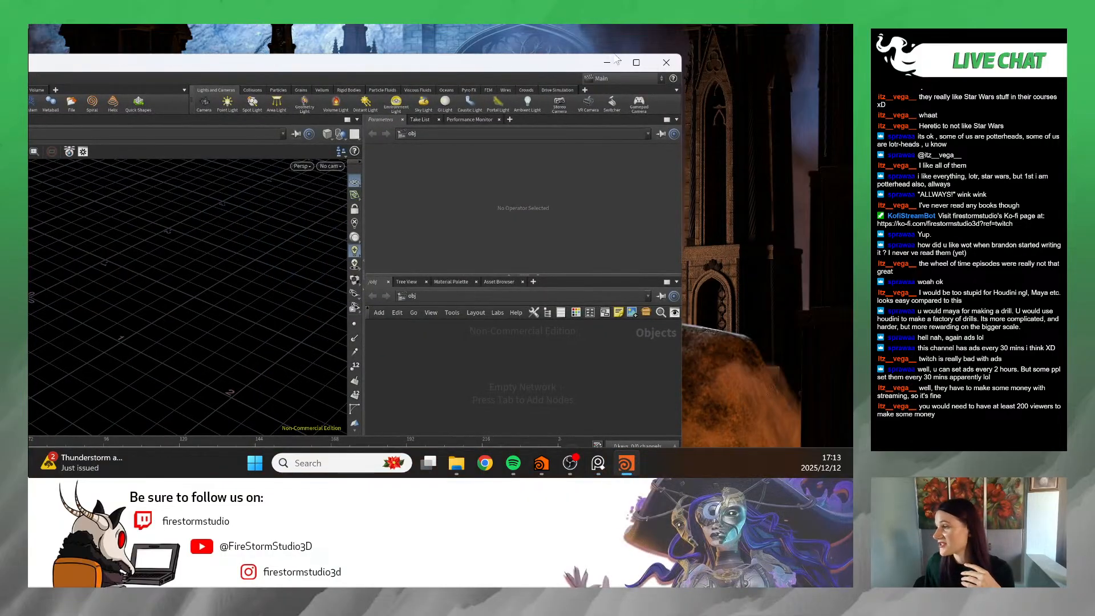
click(636, 62)
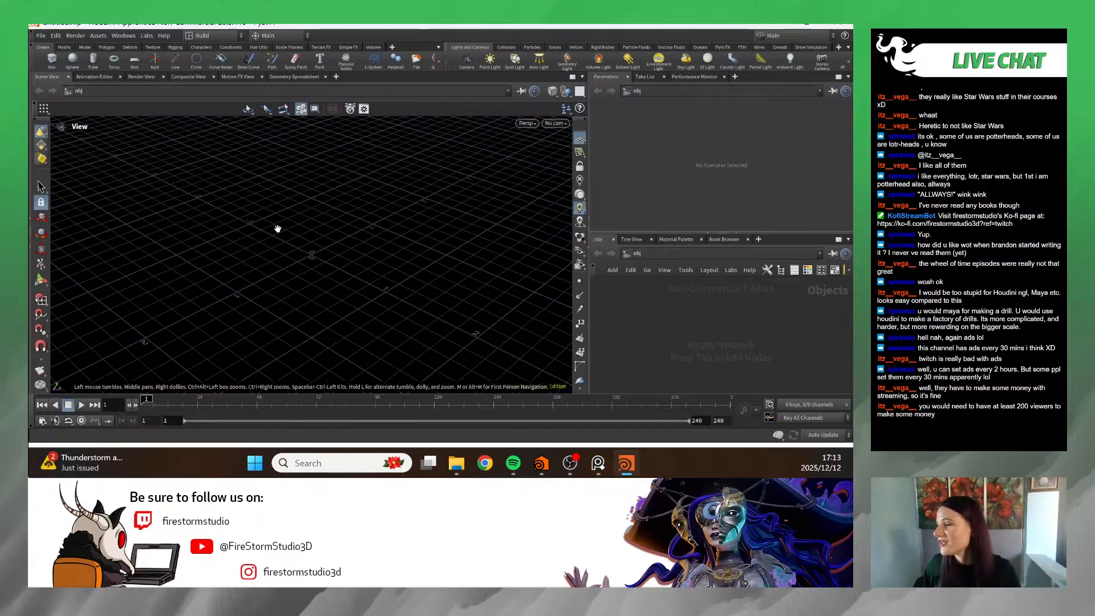
- Reopen the scene file Lantern_001.hipnc and dock the Houdini window to the right half of the screen
mouse_move(293, 253)
mouse_down()
mouse_move(357, 247)
mouse_move(262, 225)
mouse_move(296, 240)
mouse_move(256, 306)
mouse_move(328, 293)
mouse_move(219, 313)
mouse_move(247, 306)
mouse_move(290, 237)
mouse_move(251, 251)
mouse_move(306, 283)
mouse_move(300, 259)
mouse_move(275, 269)
mouse_move(311, 285)
mouse_move(292, 271)
mouse_up()
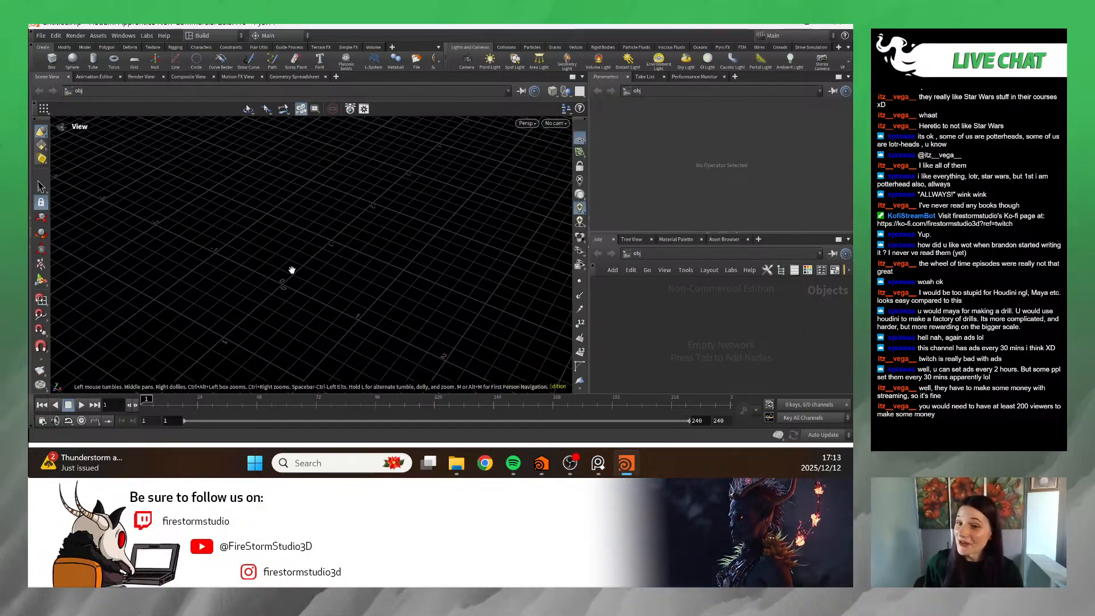
drag(310, 361, 48, 82)
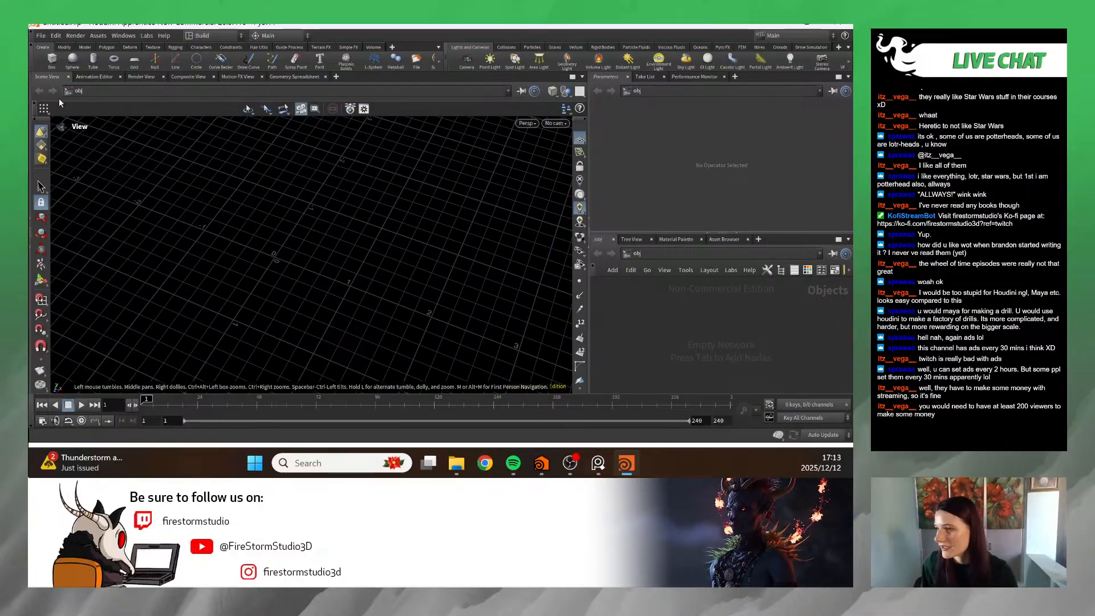
click(806, 24)
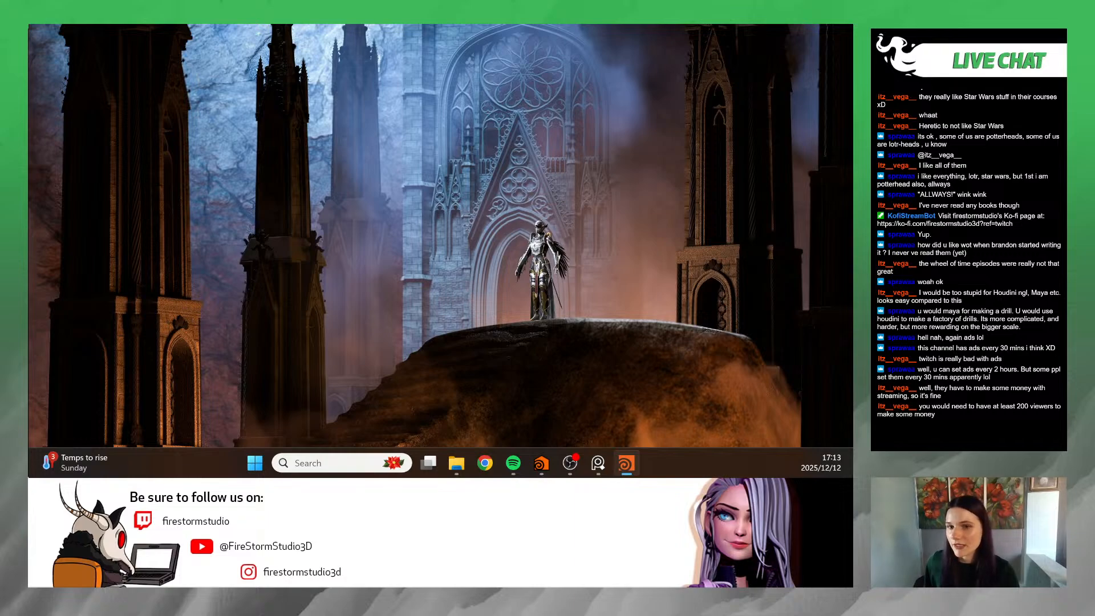
key(alt+Tab)
key(super+Right)
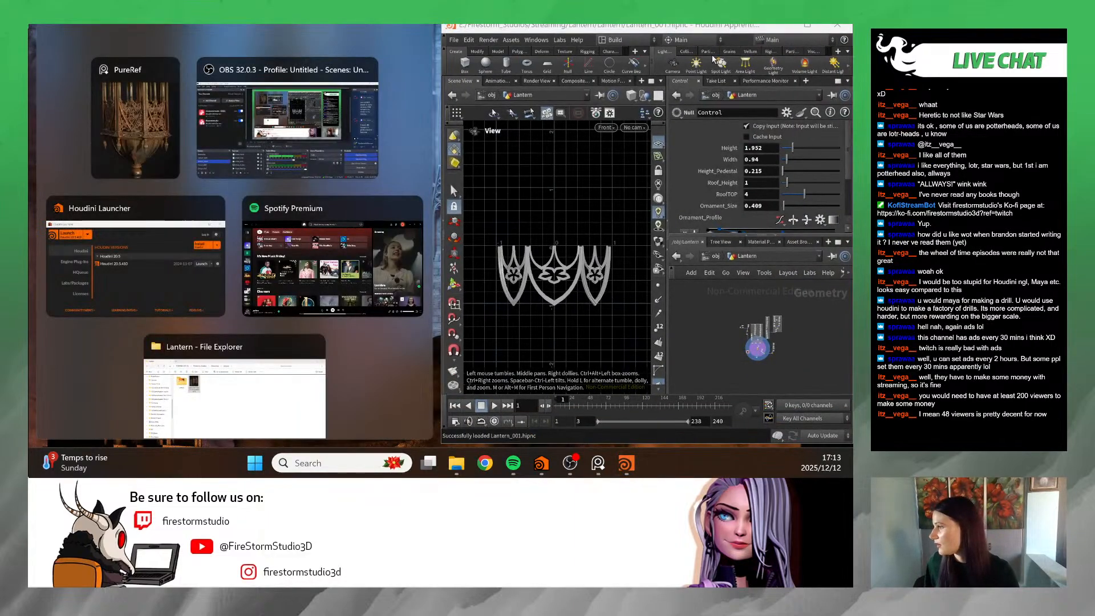
- Maximize the Houdini window and examine the wiring from merge3 through copy2 and copy3 down to merge4
click(807, 25)
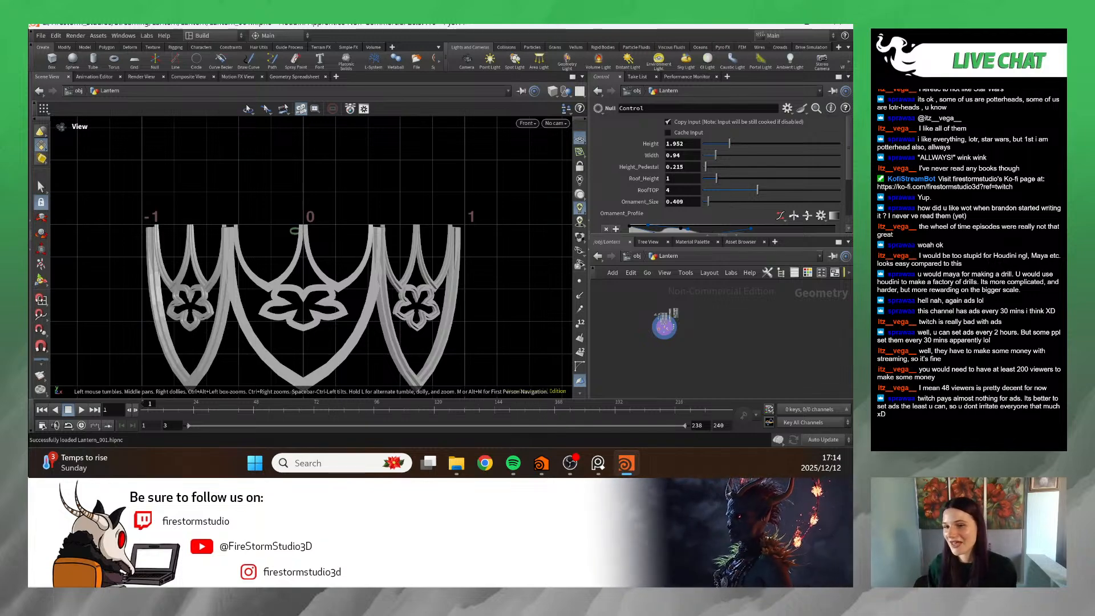
scroll(544, 319, up, 1)
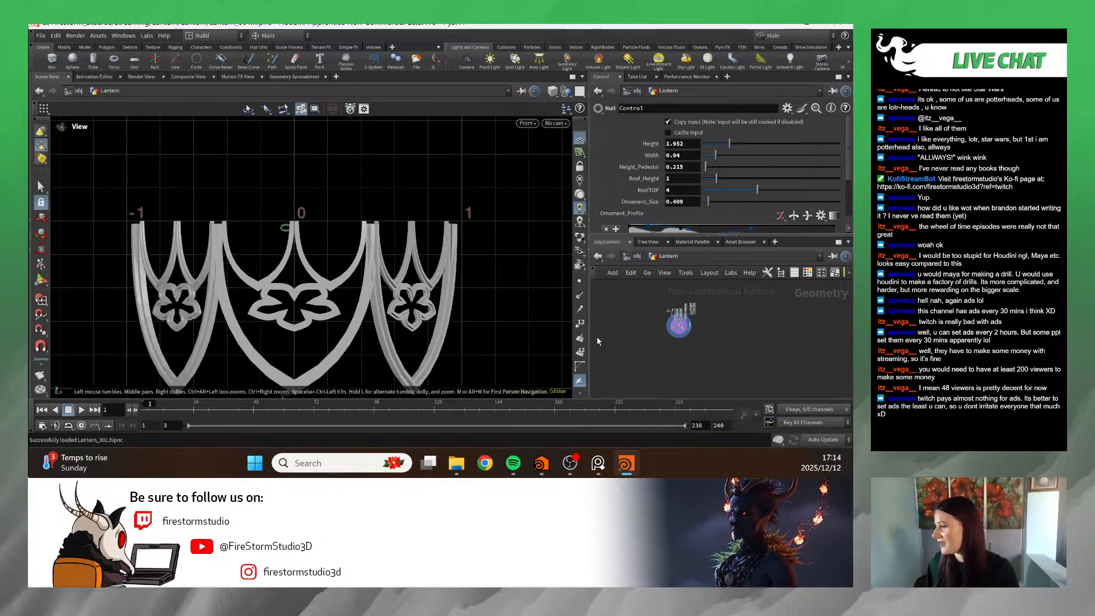
scroll(690, 314, up, 3)
scroll(684, 325, up, 3)
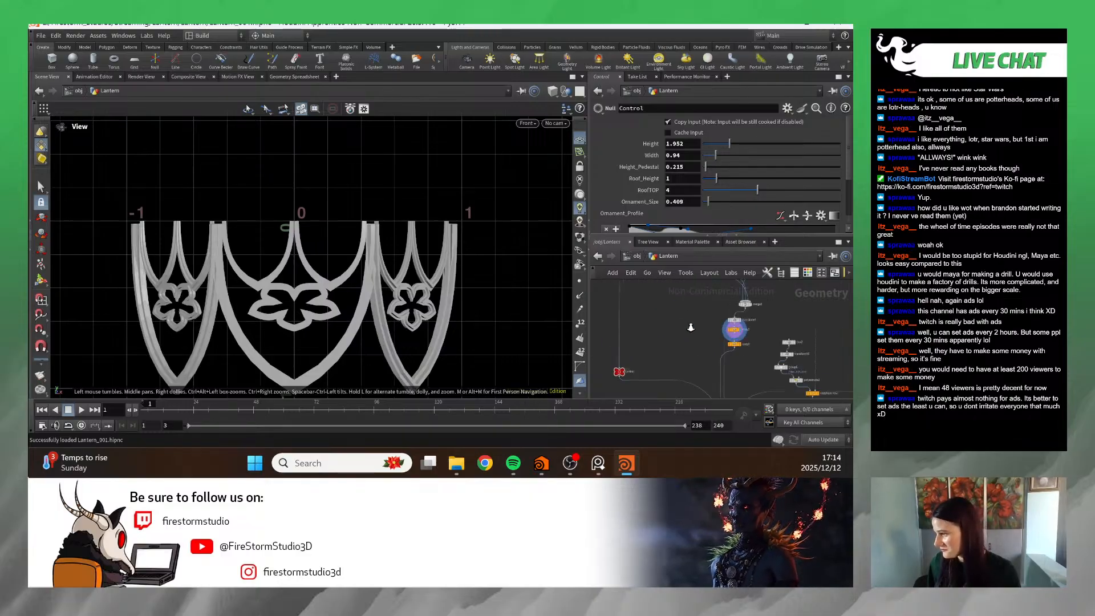
middle_drag(709, 338, 666, 317)
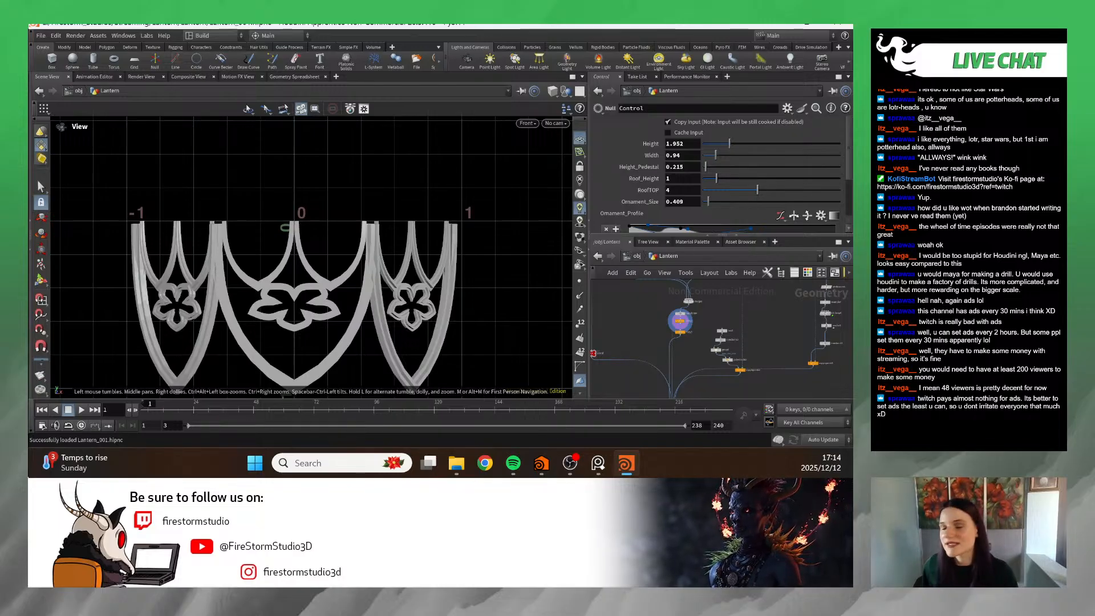
middle_drag(732, 346, 730, 329)
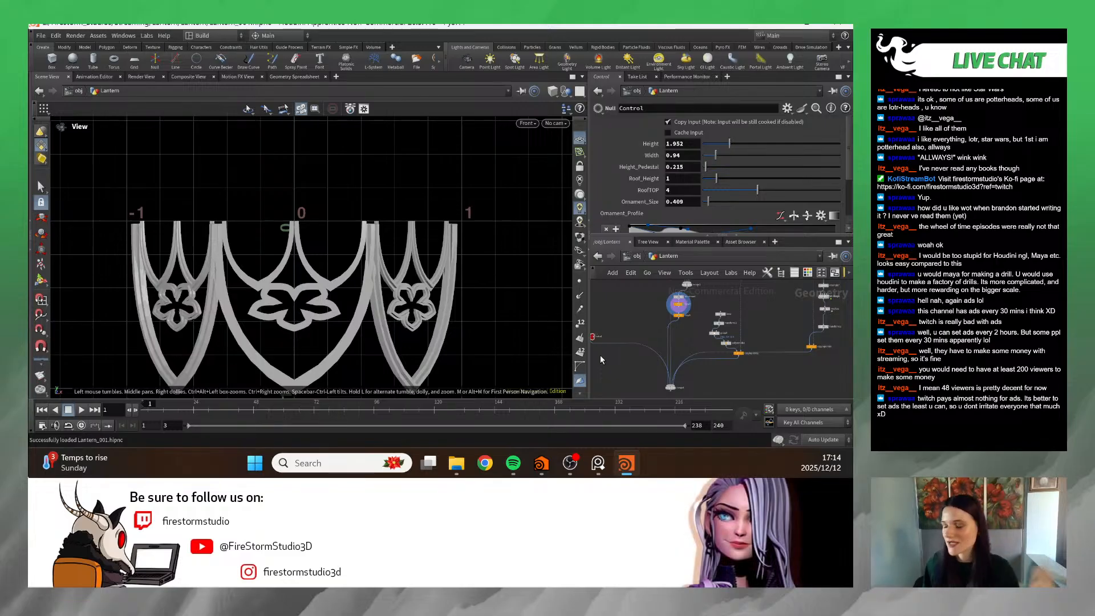
scroll(683, 346, up, 3)
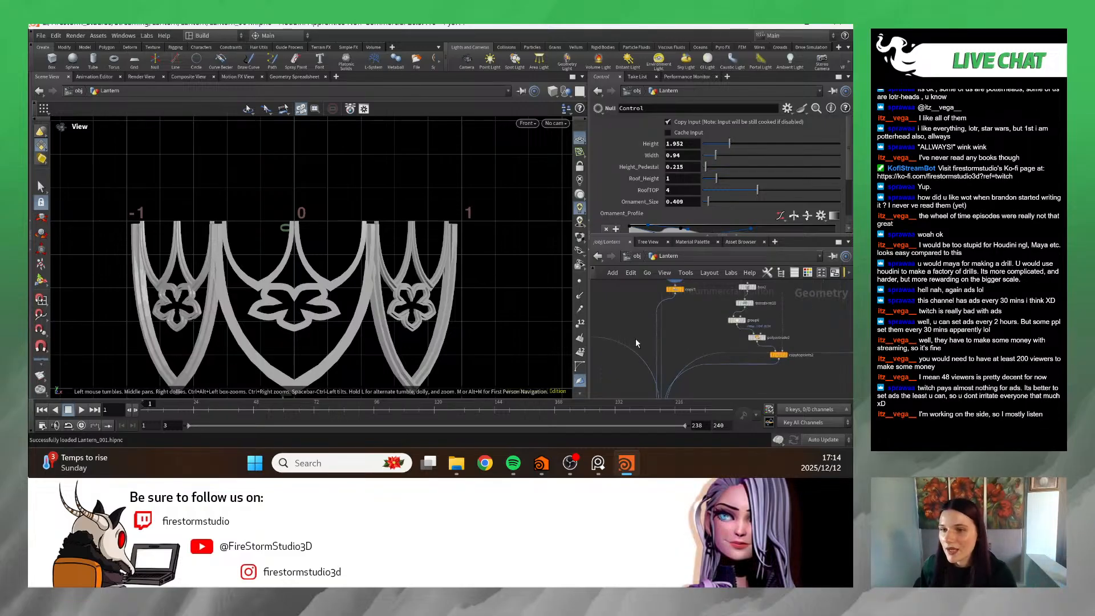
scroll(645, 294, up, 5)
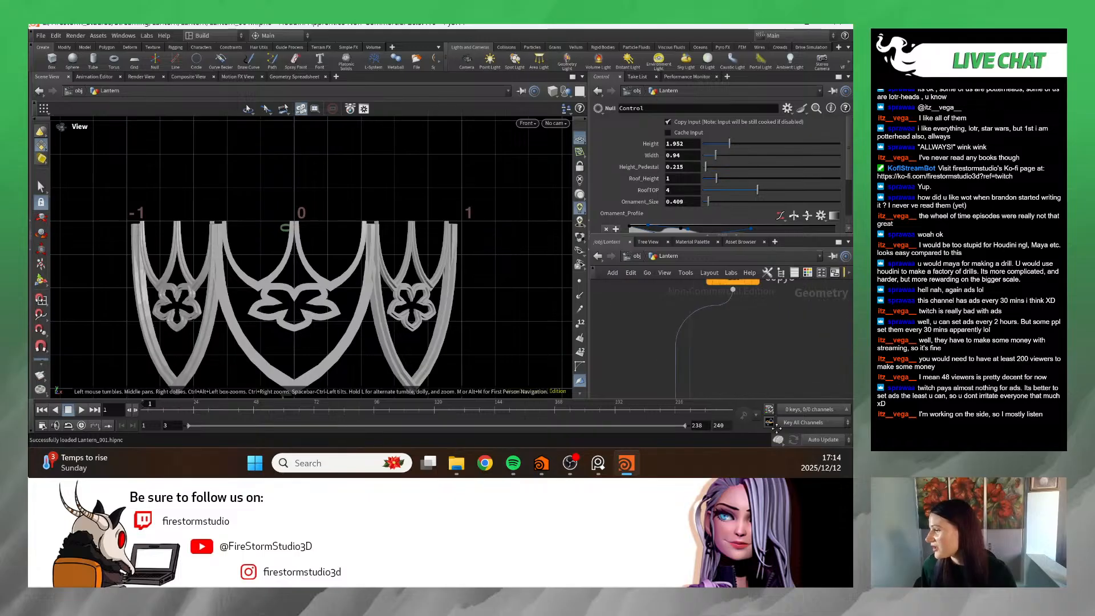
scroll(712, 323, down, 3)
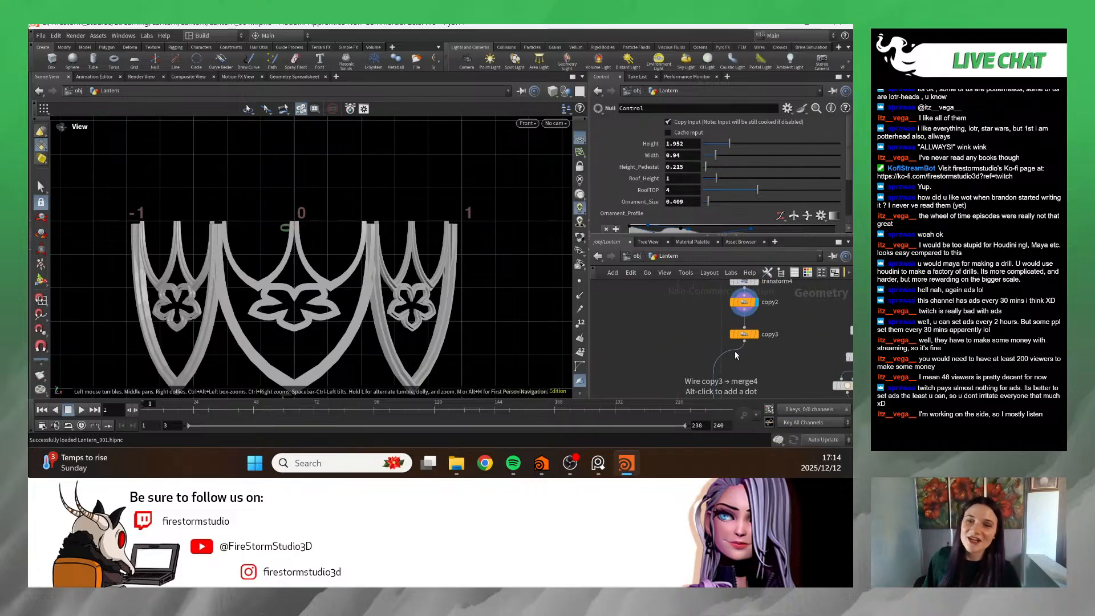
scroll(735, 359, down, 5)
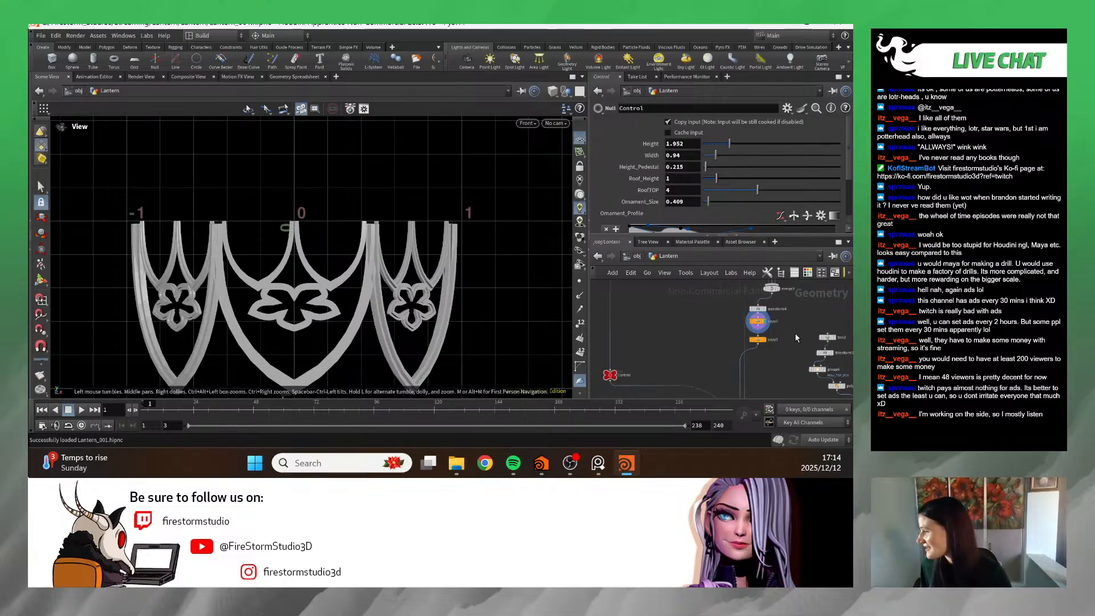
middle_drag(737, 390, 740, 387)
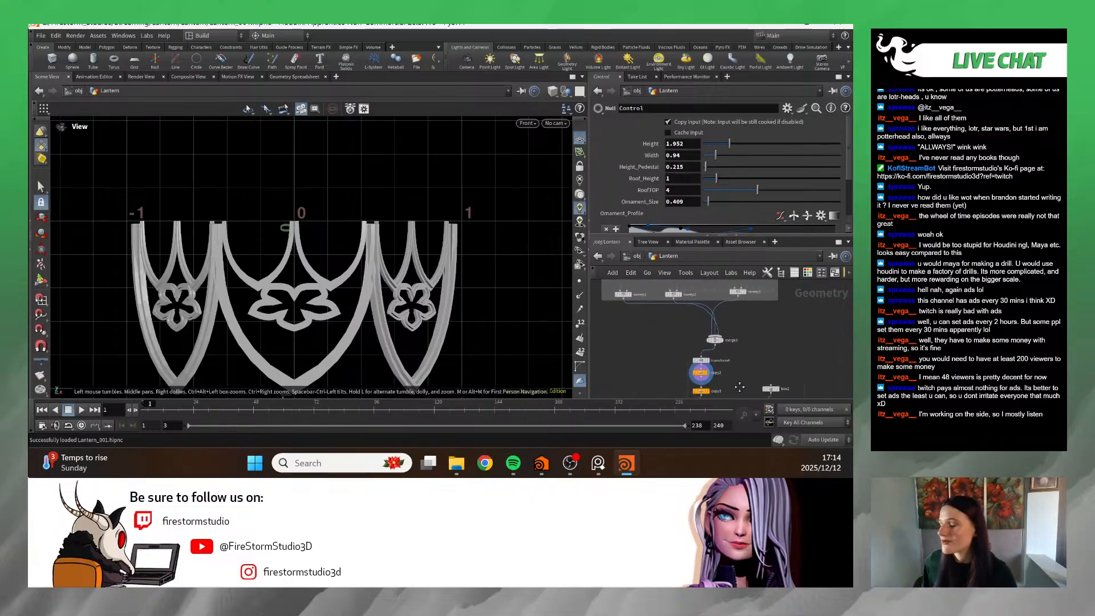
scroll(740, 348, down, 2)
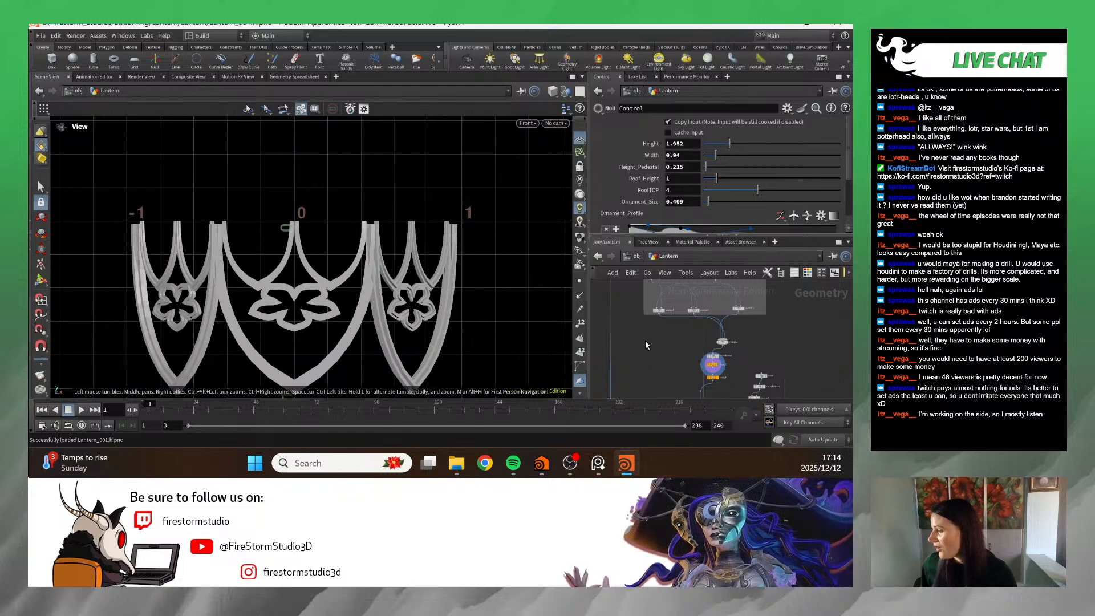
- Delete the wires that connect sweep1 and sweep3 to merge3, keeping the inner arches' wire from sweep2
scroll(646, 343, up, 5)
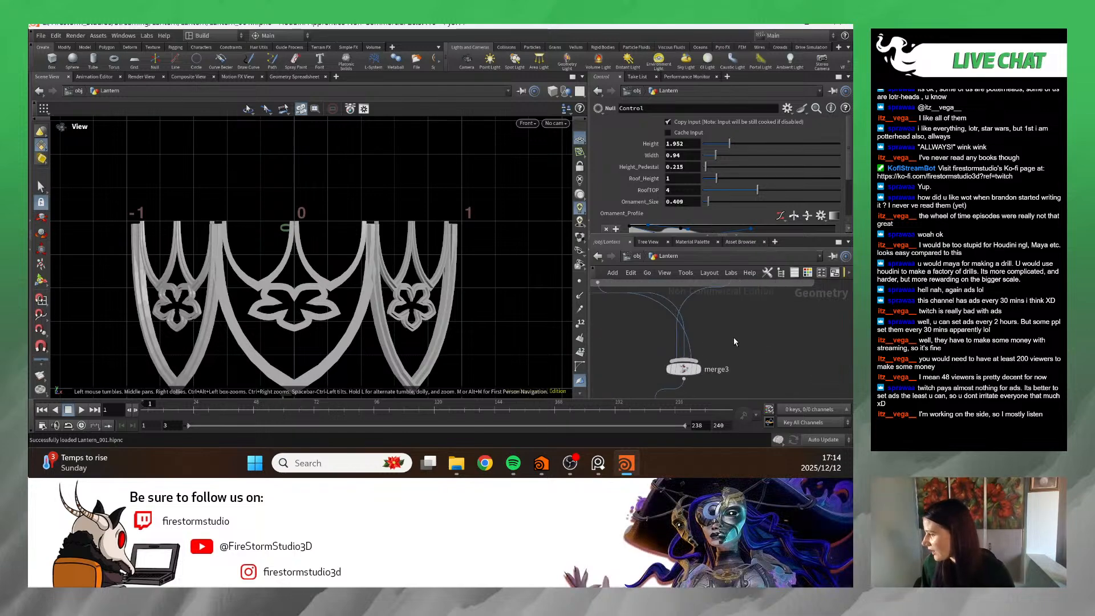
scroll(691, 352, up, 2)
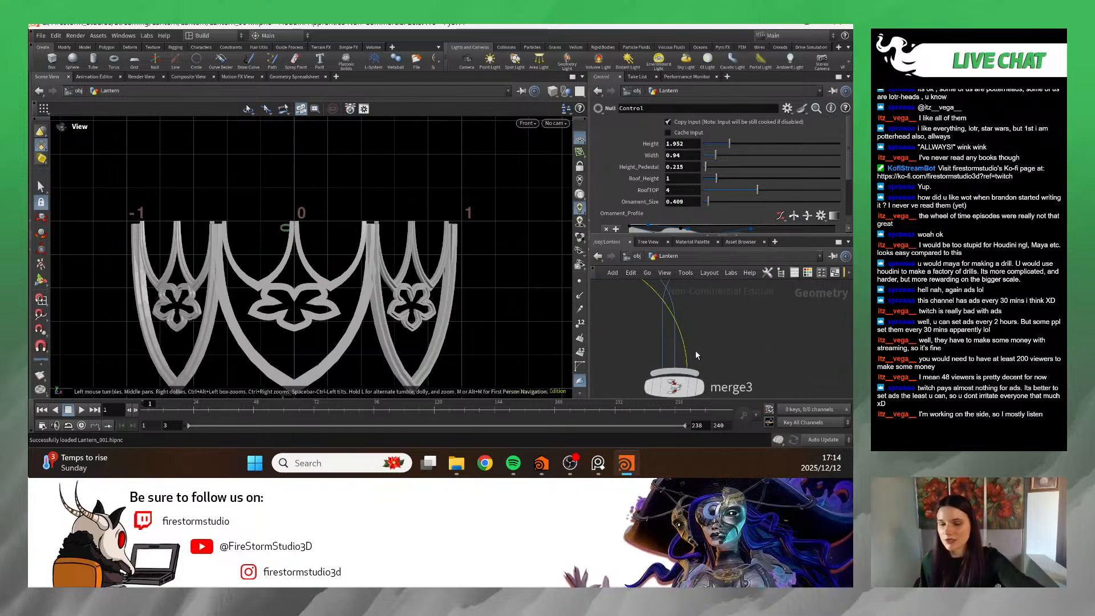
key(Delete)
key(Delete)
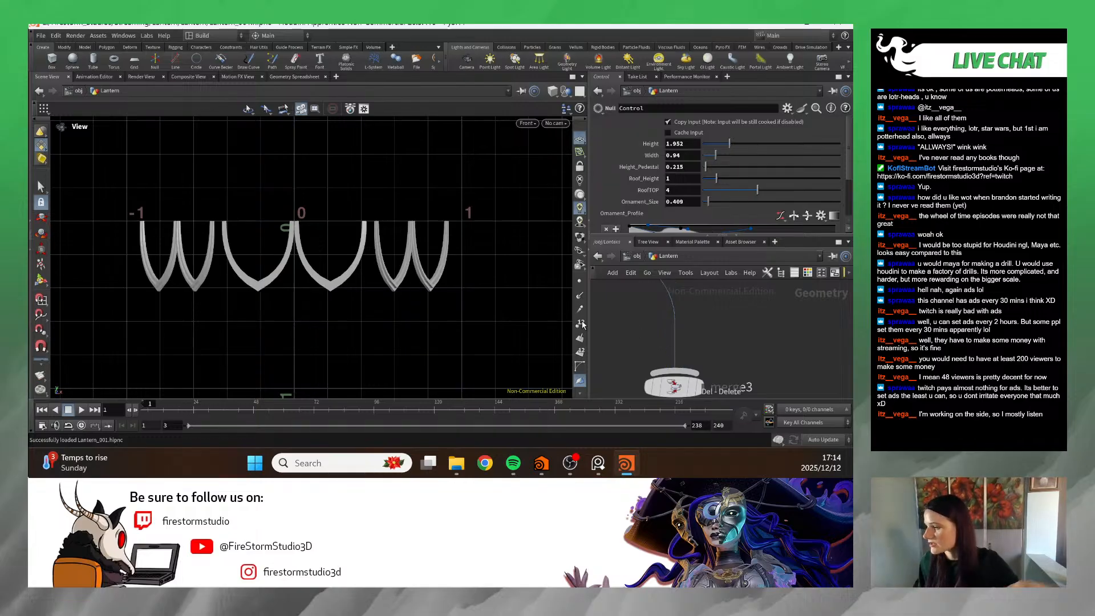
- Try bypassing the transform4 node below merge3
scroll(690, 314, down, 3)
middle_drag(741, 342, 766, 289)
key(q)
middle_drag(693, 334, 690, 317)
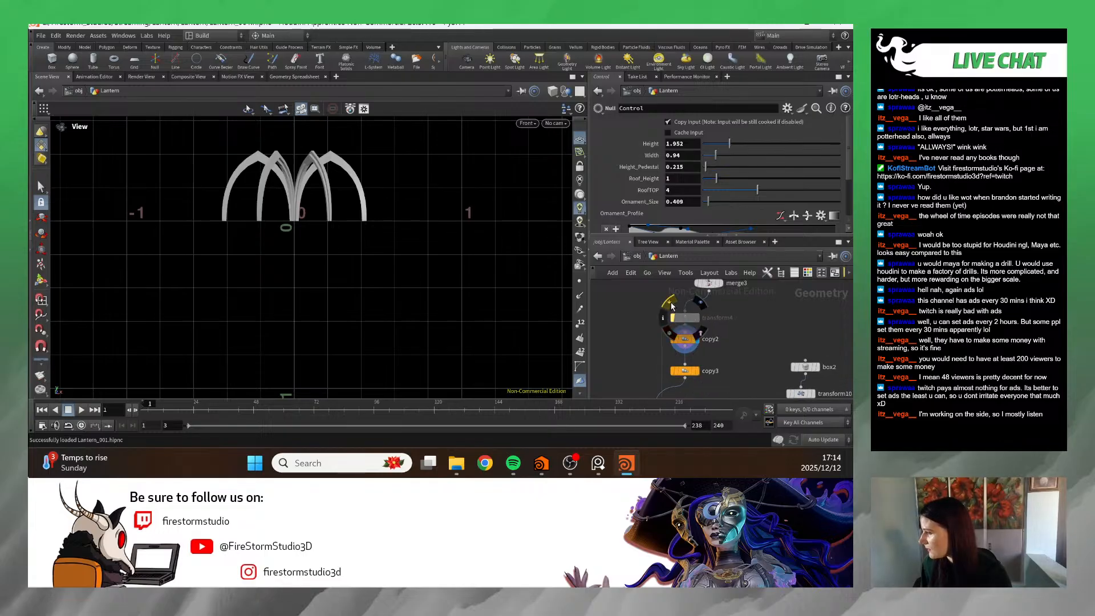
click(674, 317)
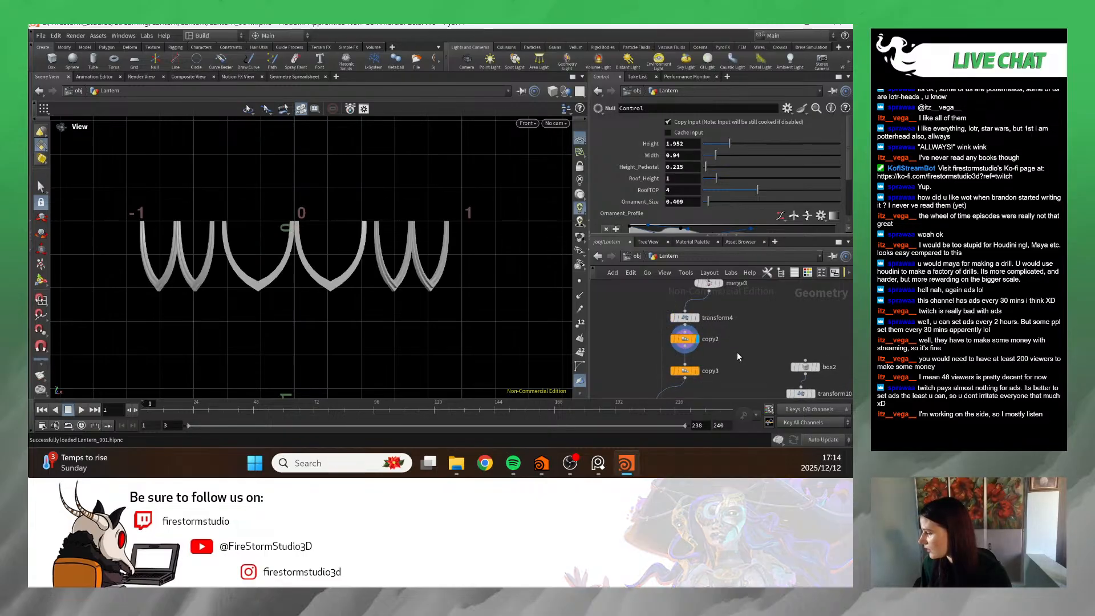
- Bypass the copy2 and copy3 nodes so the arches are not duplicated
click(669, 329)
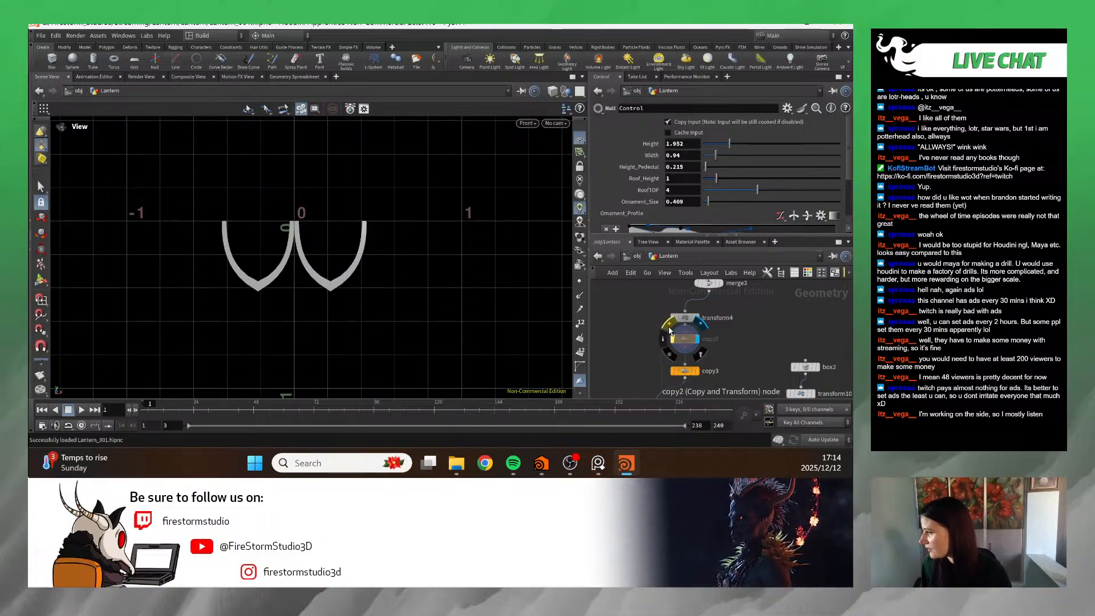
click(669, 330)
click(670, 329)
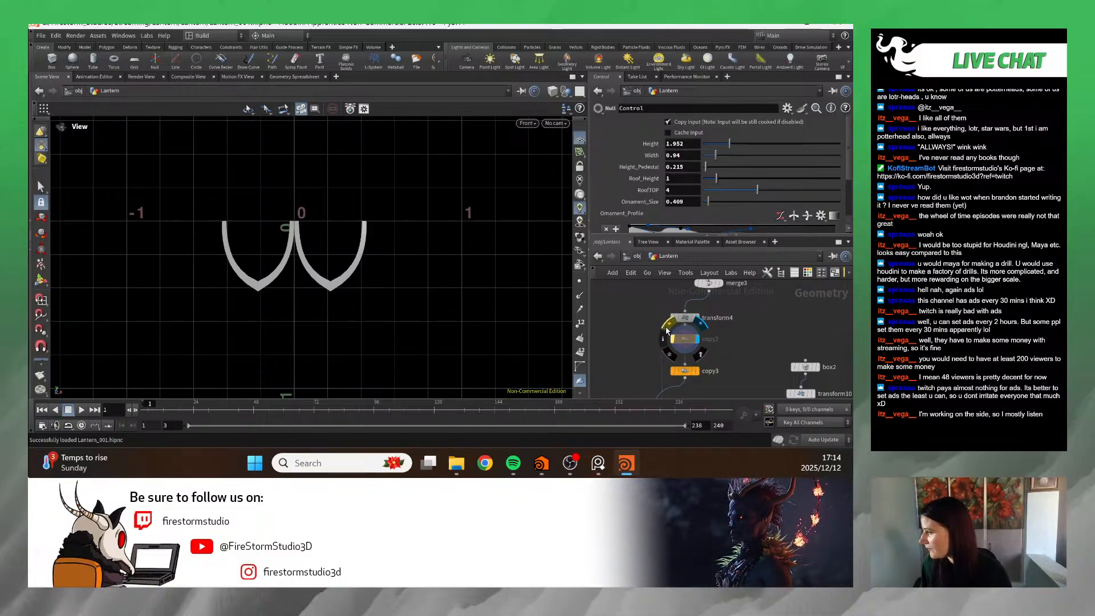
click(684, 371)
scroll(197, 244, down, 2)
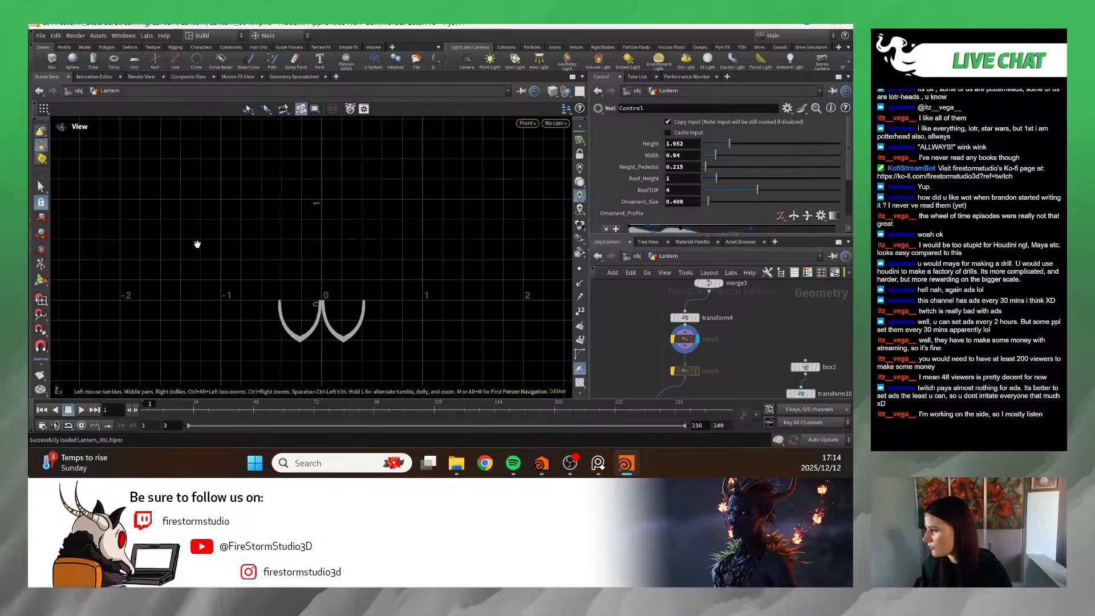
- Display the output of merge3 in the viewport
scroll(743, 348, down, 2)
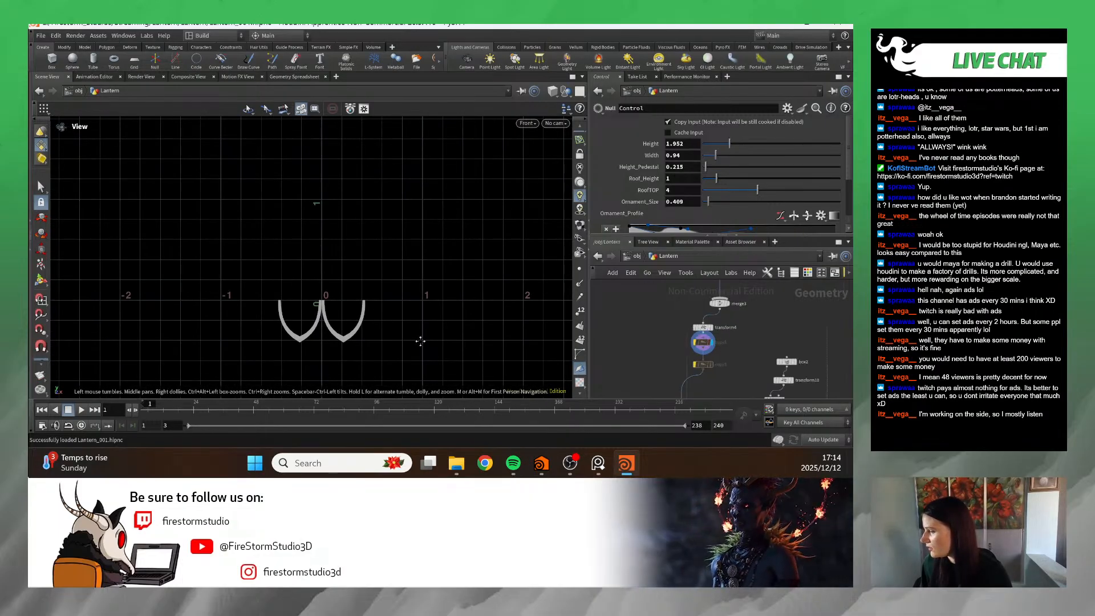
scroll(421, 341, up, 3)
middle_drag(833, 313, 787, 366)
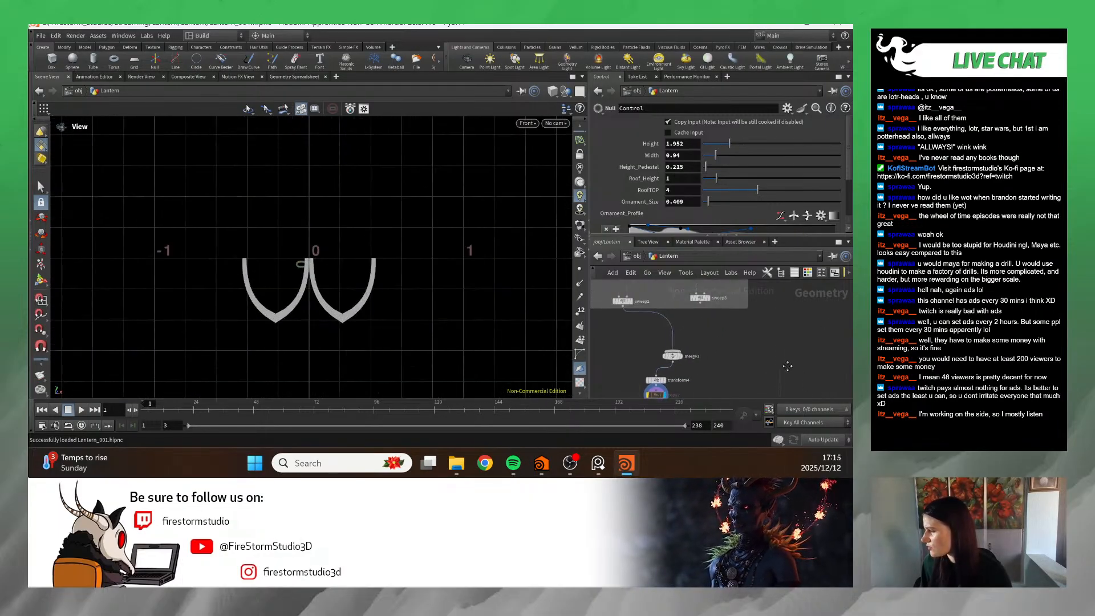
click(681, 357)
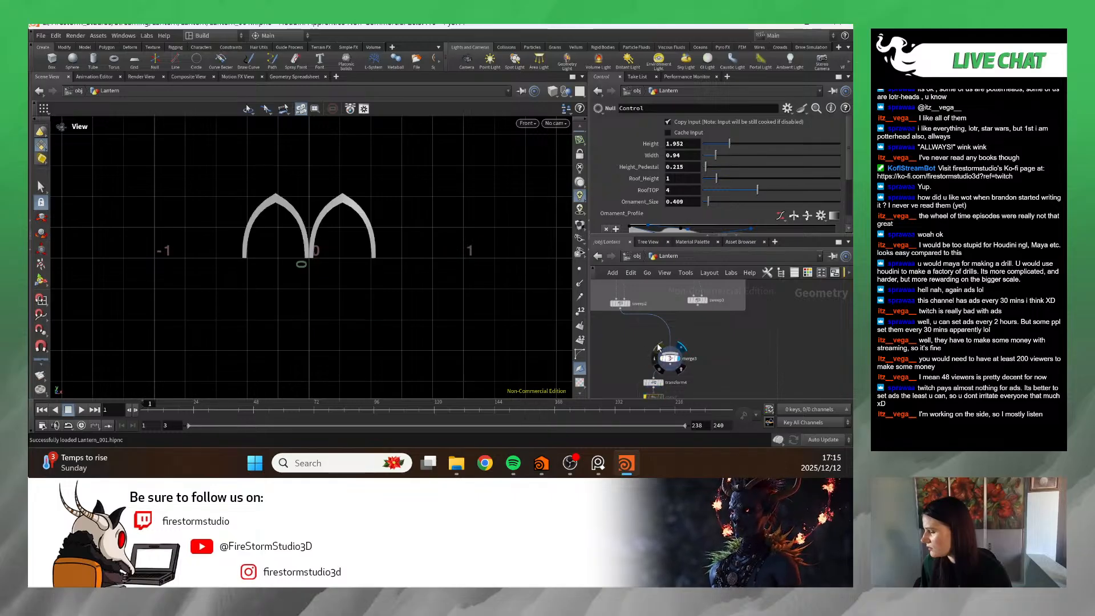
- Connect sweep1 to merge3 and delete the wire from sweep2, so only the outer arch feeds the merge
scroll(659, 347, down, 2)
middle_drag(658, 347, 665, 362)
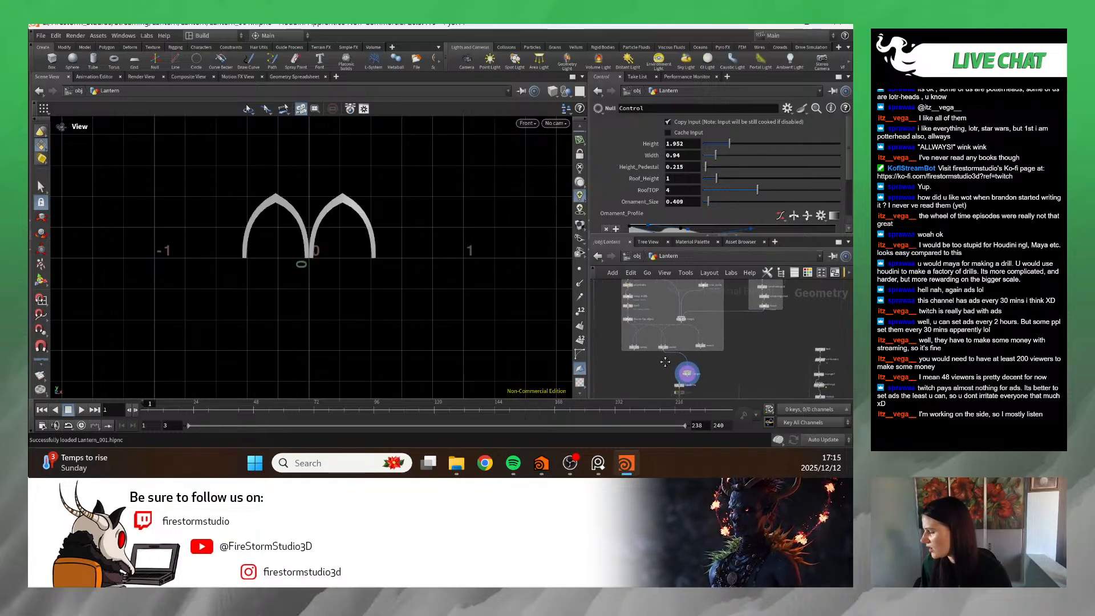
scroll(665, 362, up, 5)
drag(730, 314, 816, 392)
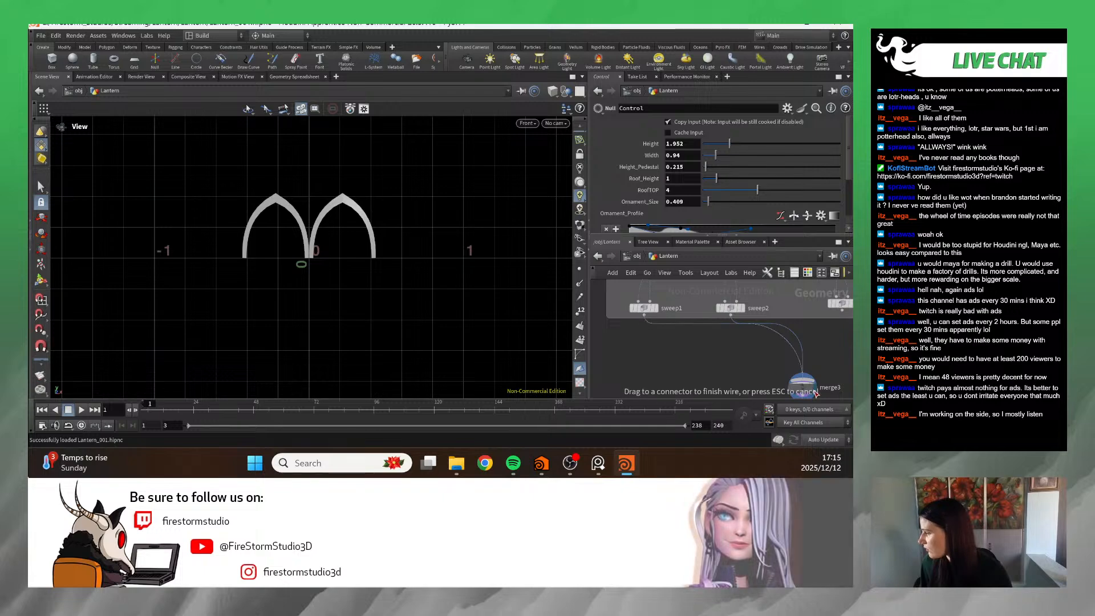
click(817, 392)
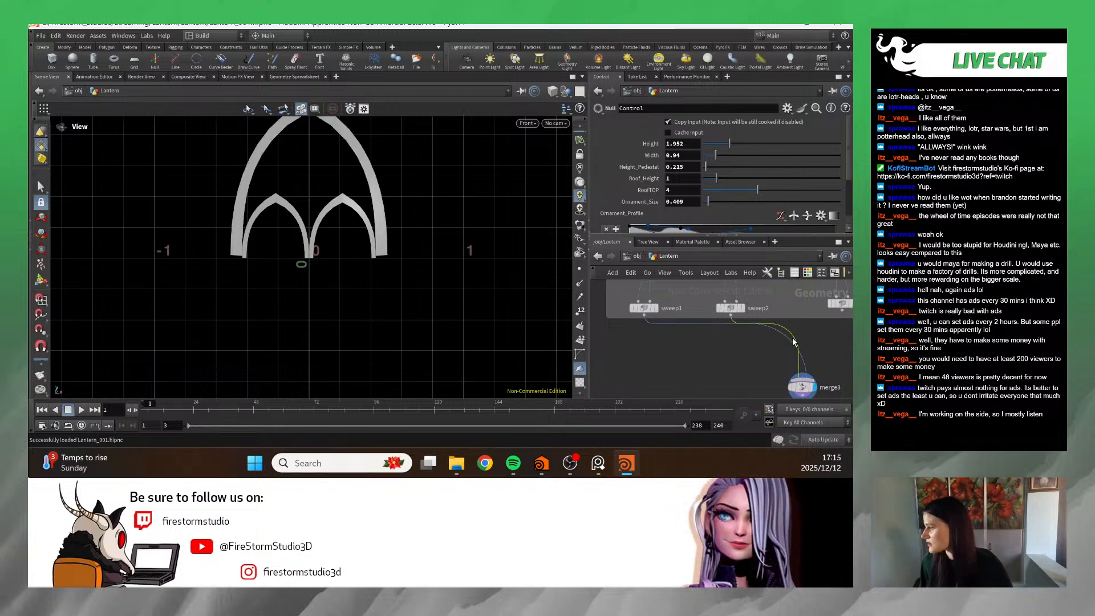
key(Delete)
- Display the output of transform4 and frame the outer arch in the viewport
scroll(788, 361, down, 3)
middle_drag(753, 369, 709, 327)
scroll(767, 369, up, 3)
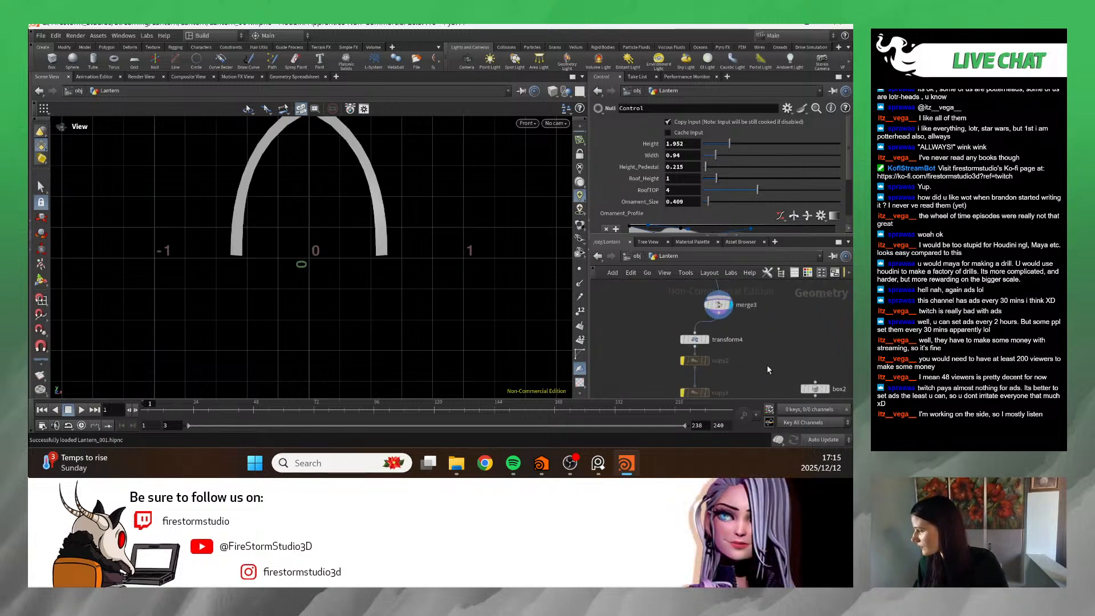
scroll(719, 353, down, 4)
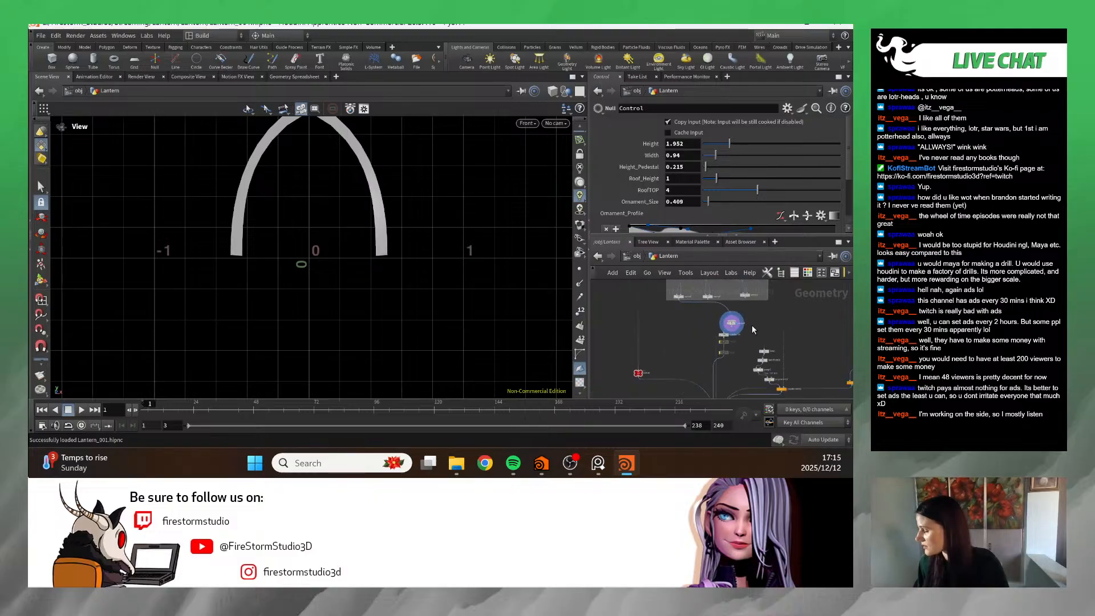
scroll(742, 335, up, 4)
click(700, 335)
alt+right_drag(398, 290, 347, 291)
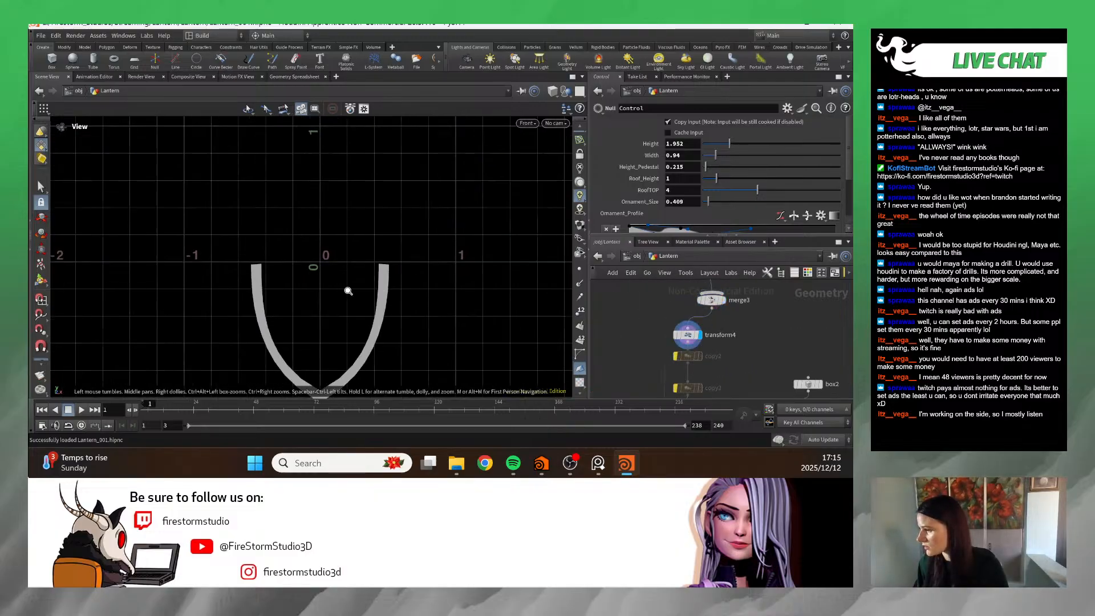
scroll(348, 291, down, 2)
middle_drag(347, 291, 437, 248)
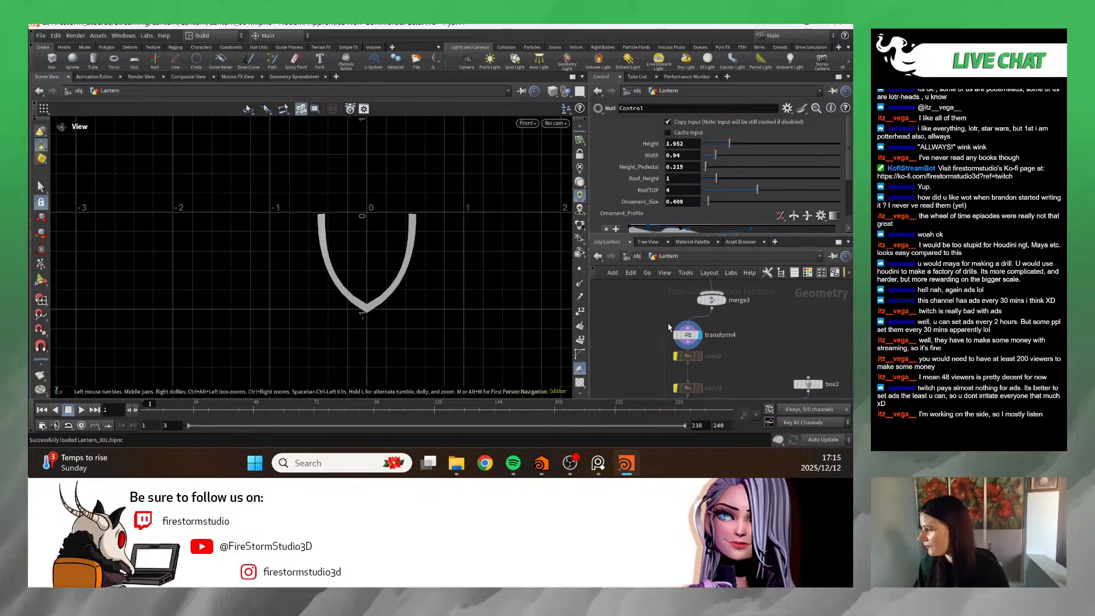
- Select the Control null and try its Height slider on the outer arch
scroll(669, 326, down, 1)
scroll(635, 315, down, 3)
middle_drag(657, 320, 835, 320)
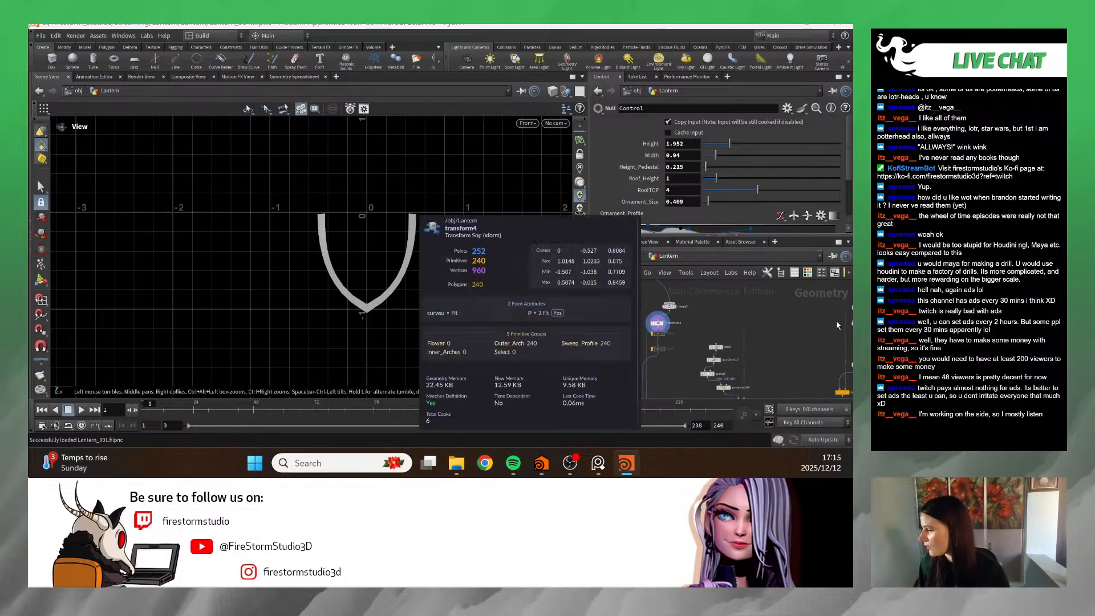
middle_drag(633, 328, 780, 328)
scroll(724, 352, up, 3)
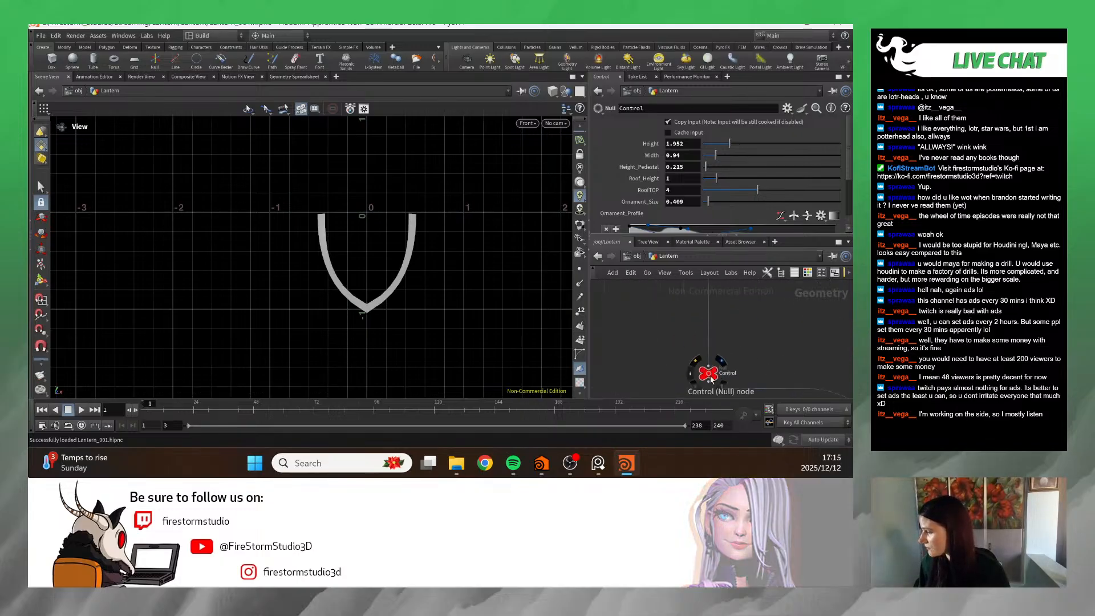
click(708, 373)
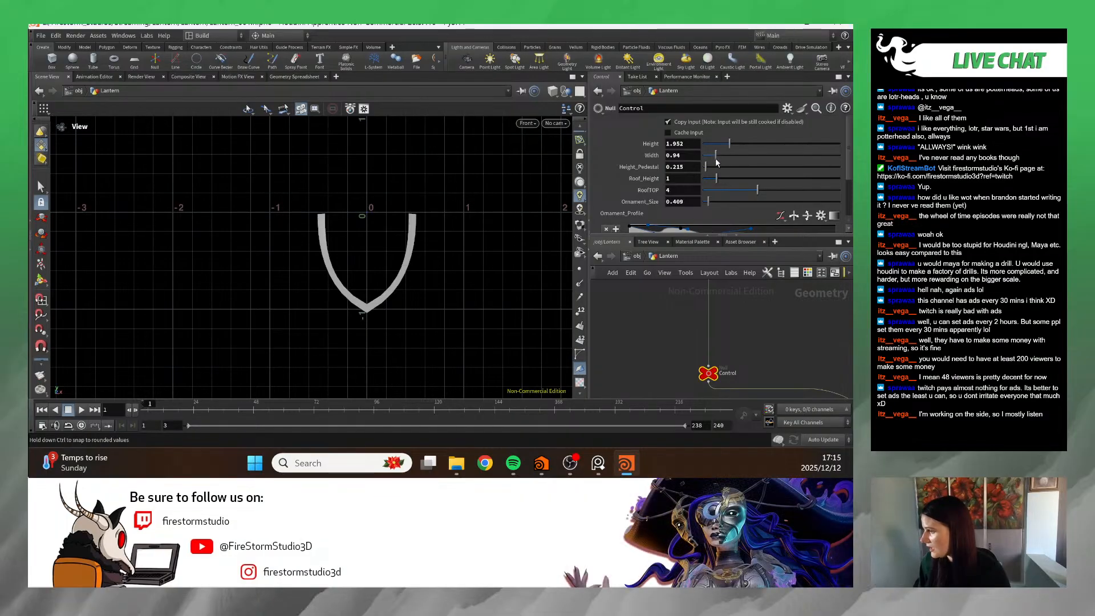
mouse_move(730, 146)
mouse_down()
mouse_move(741, 146)
mouse_move(730, 147)
mouse_up()
- Bypass the transform4 node so the outer arch is no longer transformed
middle_drag(797, 358, 715, 354)
click(643, 358)
scroll(712, 144, down, 1)
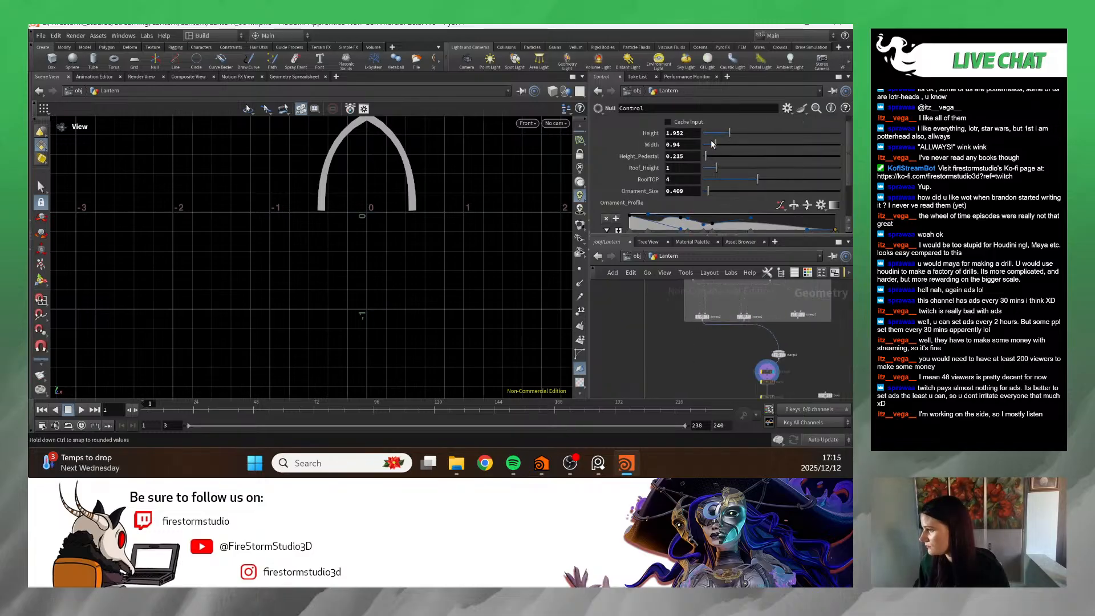
- Try reducing the Control null's Height to 0 and undo the change
drag(737, 133, 685, 88)
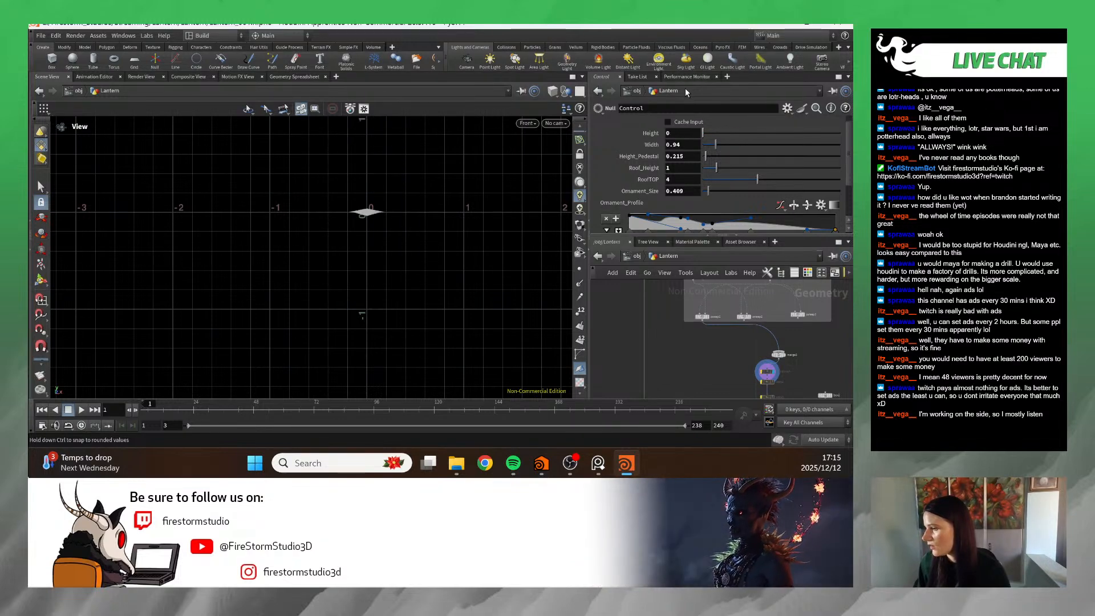
key(ctrl+z)
middle_drag(410, 221, 410, 284)
scroll(366, 284, down, 2)
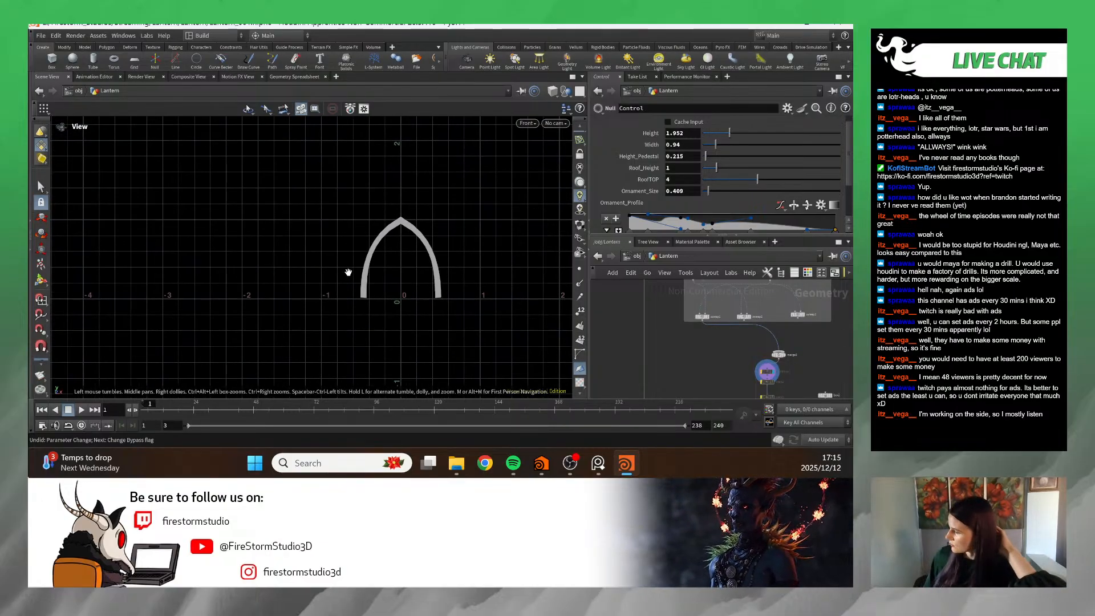
- Remove the Control null reference from transform2's Y scale and set that scale to 1
middle_drag(520, 316, 417, 318)
middle_drag(729, 322, 699, 365)
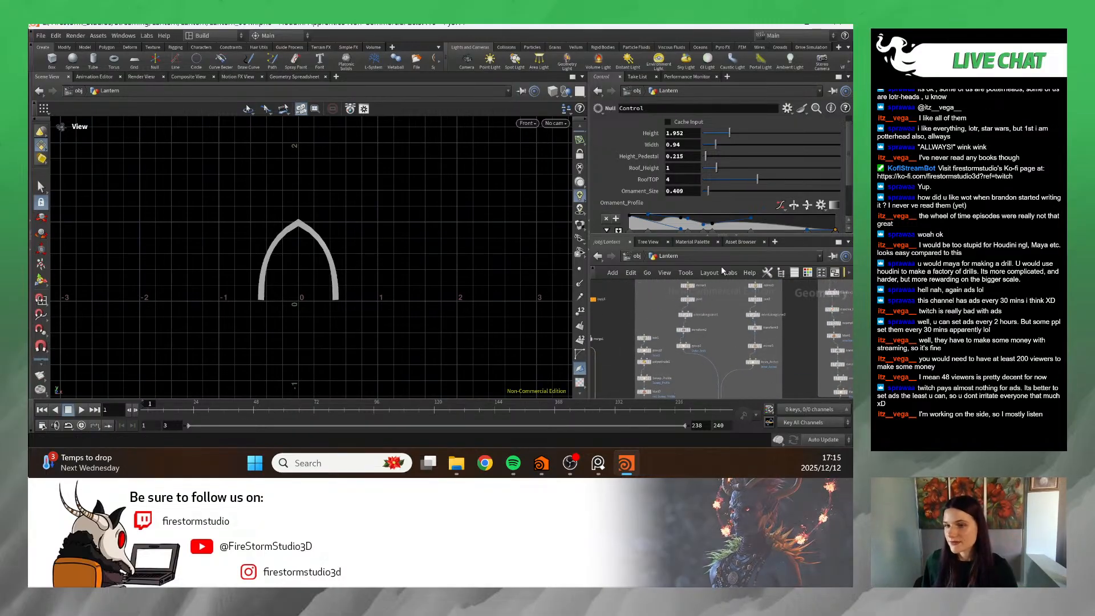
scroll(694, 346, up, 5)
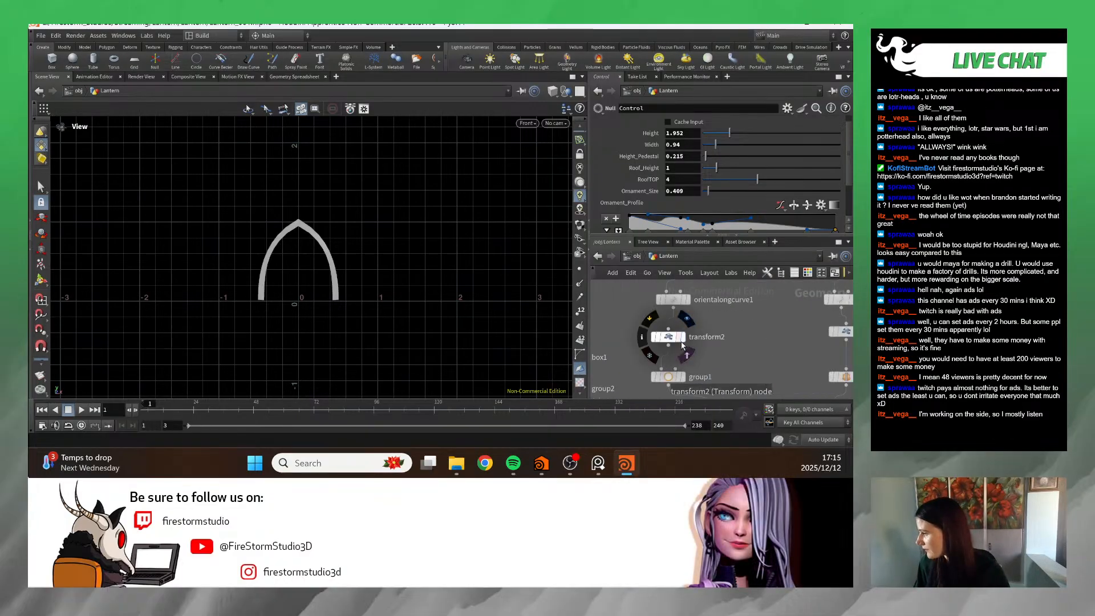
click(669, 337)
scroll(700, 201, down, 2)
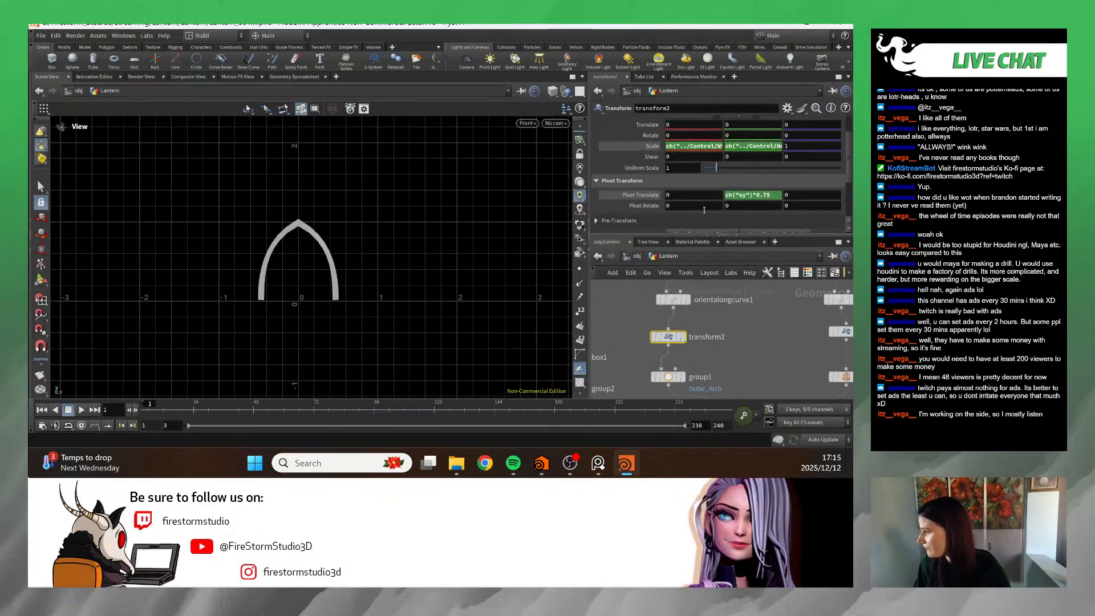
right_click(758, 149)
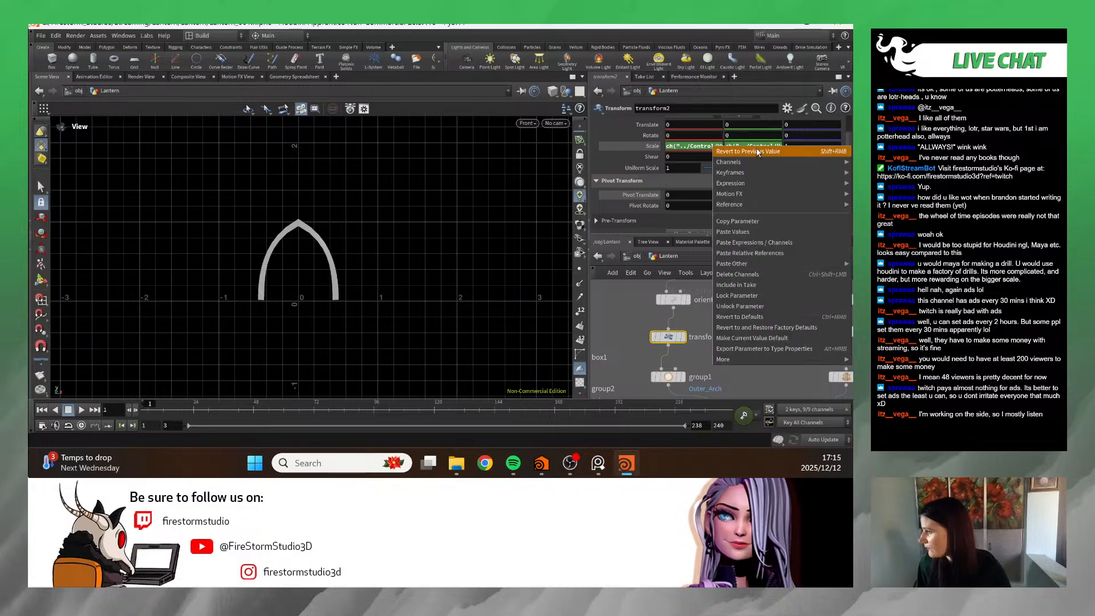
click(766, 274)
text(1)
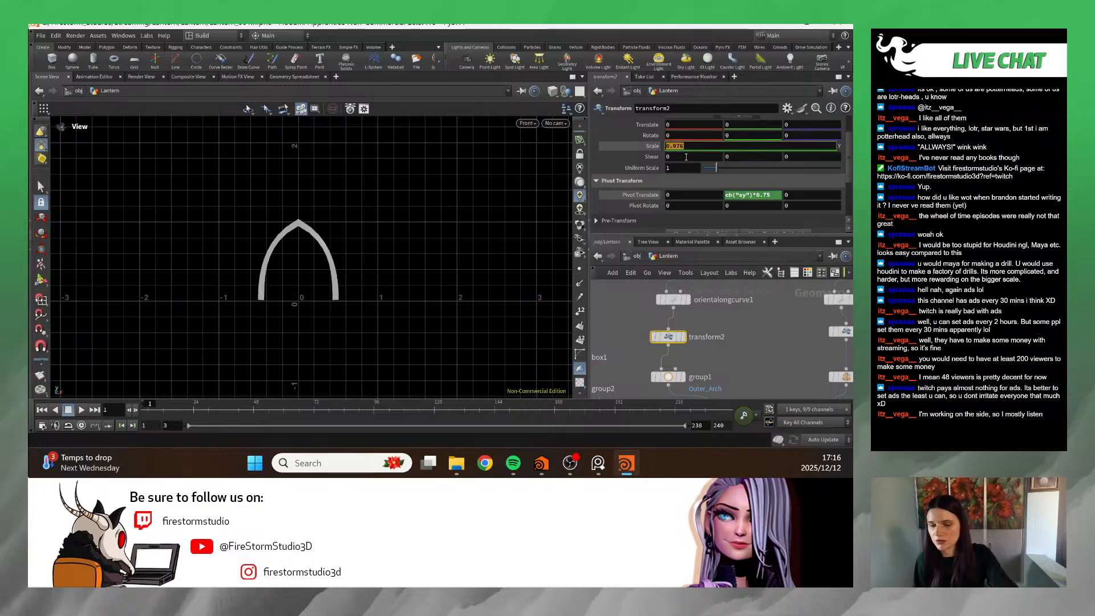
key(Return)
mouse_move(733, 149)
middle_down()
mouse_move(778, 141)
mouse_move(720, 140)
mouse_move(759, 137)
mouse_move(744, 142)
middle_up()
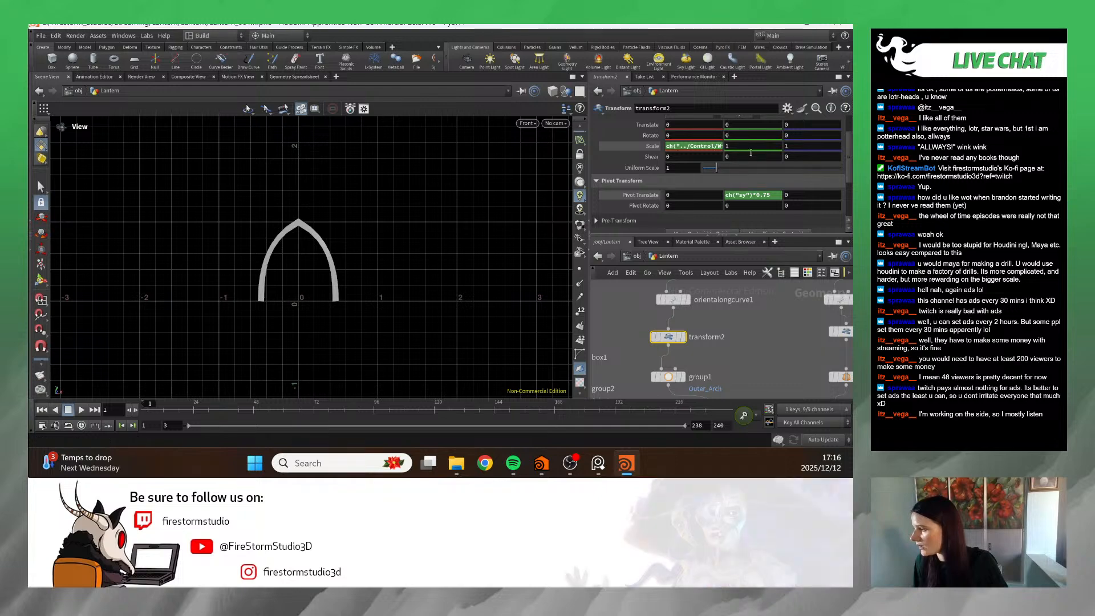
- Replace the expression in transform2's Pivot Translate Y with a relative reference to its Y scale, ch("sy"), and try the scale
right_click(749, 147)
click(752, 220)
right_click(753, 195)
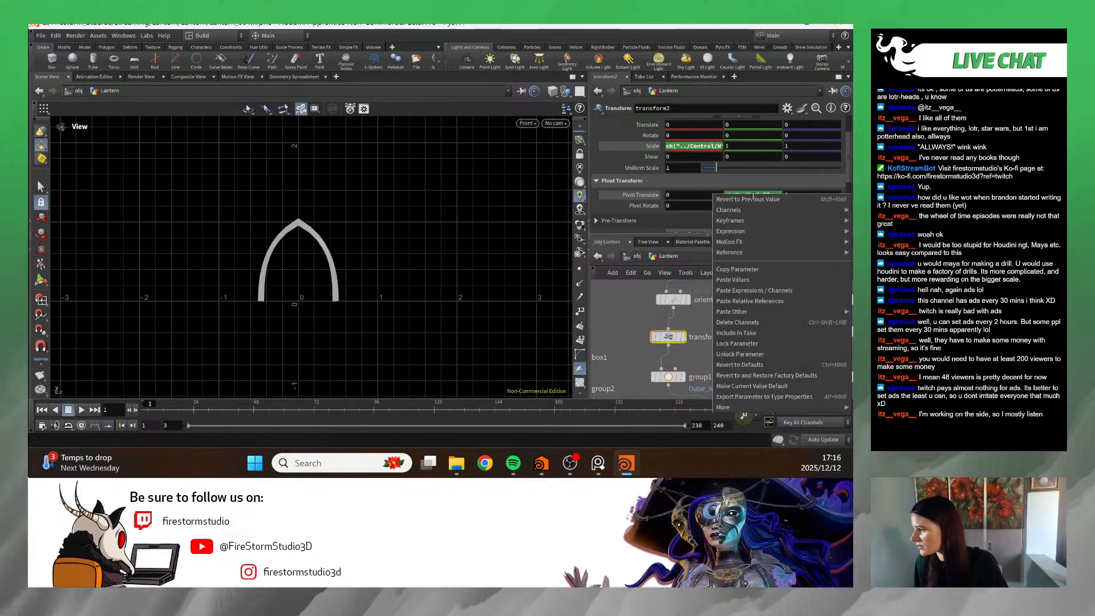
click(761, 300)
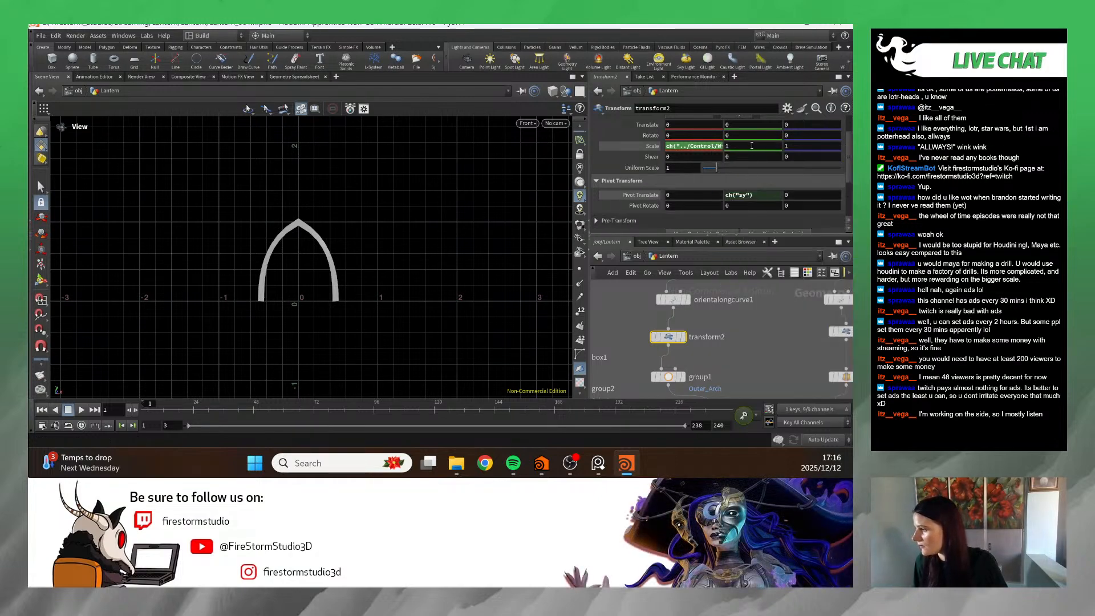
mouse_move(751, 147)
middle_down()
mouse_move(804, 139)
mouse_move(744, 145)
middle_up()
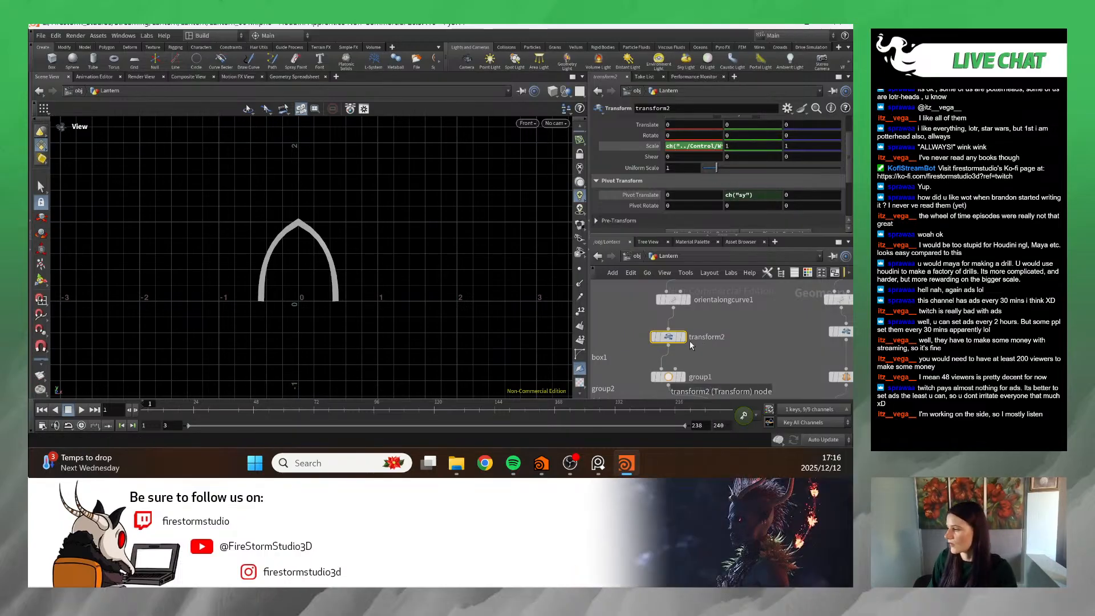
- Display the transform2 node's output and undo the trial changes to its Y scale
mouse_move(684, 340)
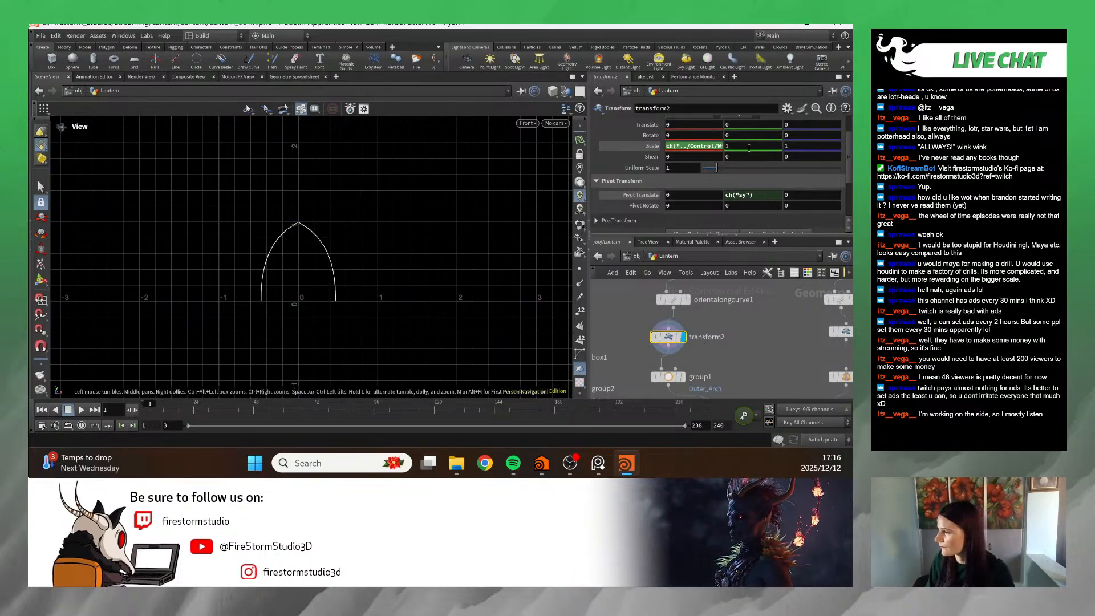
key(ctrl+z)
key(ctrl+z)
key(ctrl+z)
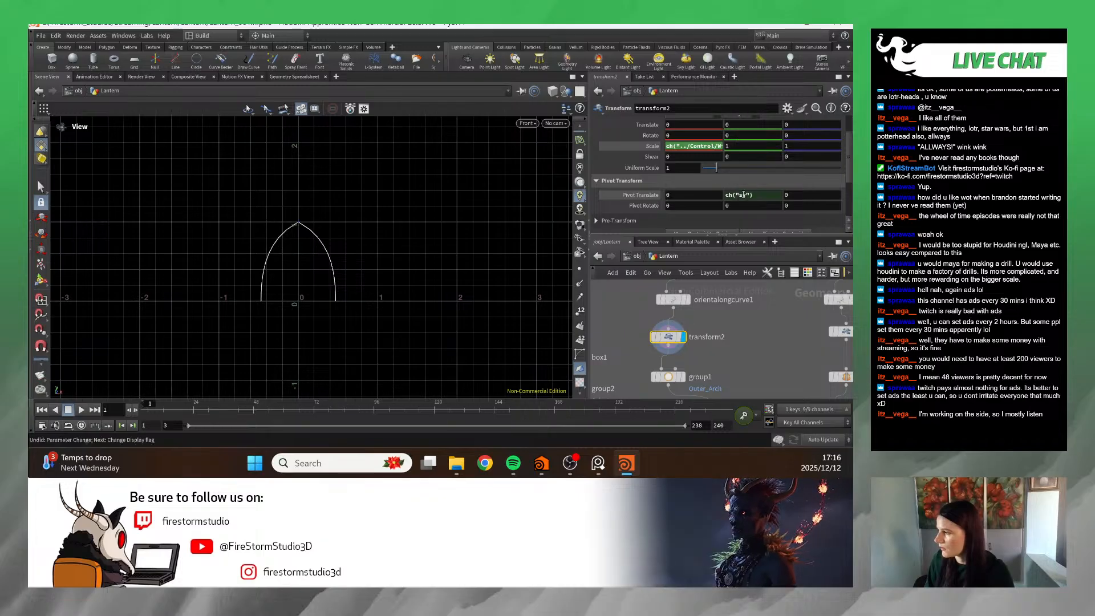
- Replace the scale reference in transform2's Pivot Translate Y with the constant value 1
right_click(743, 194)
click(775, 297)
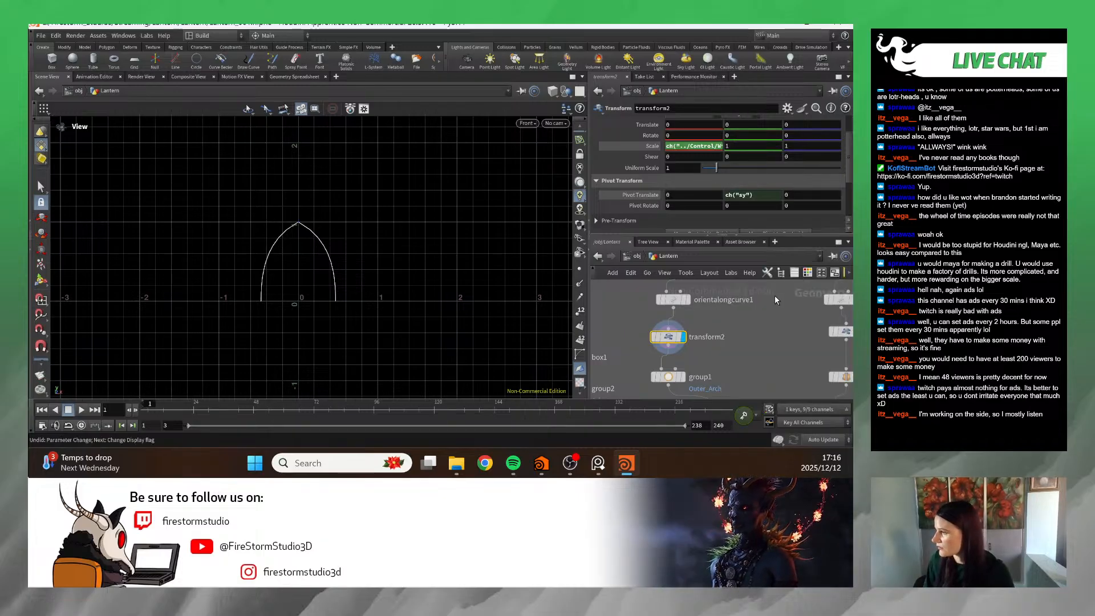
right_click(742, 194)
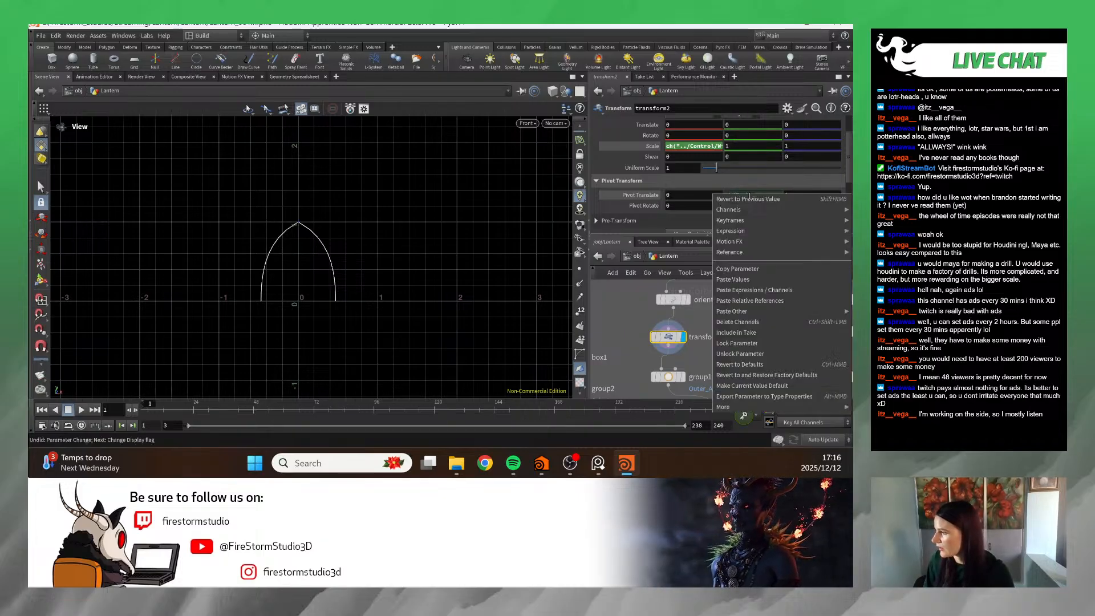
click(760, 301)
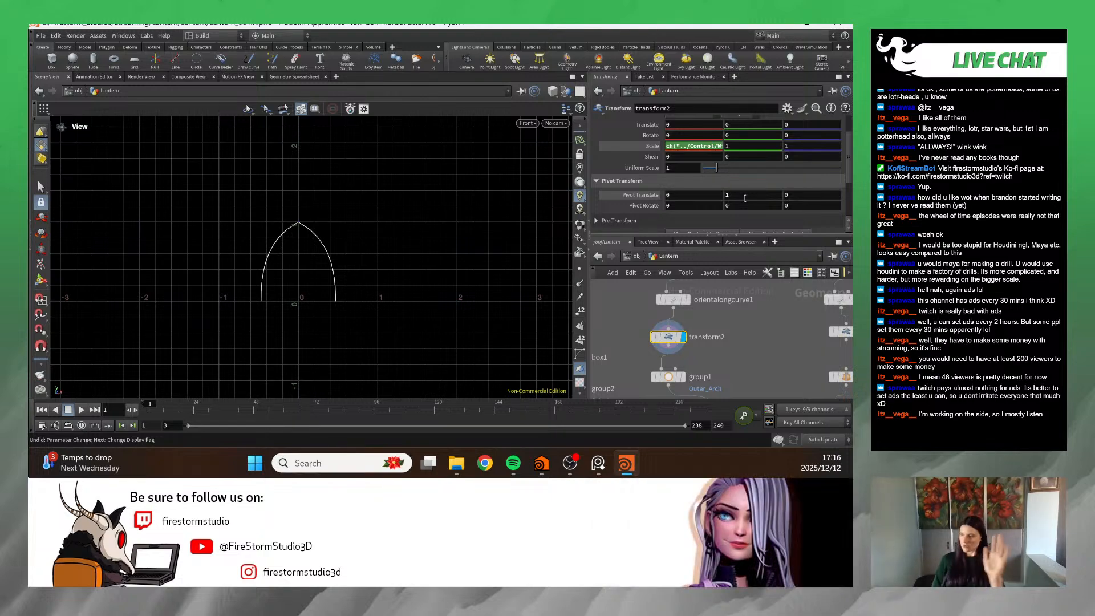
- Add a Circle (Polygons) node in an empty area of the Lantern network and display its output
scroll(707, 342, down, 5)
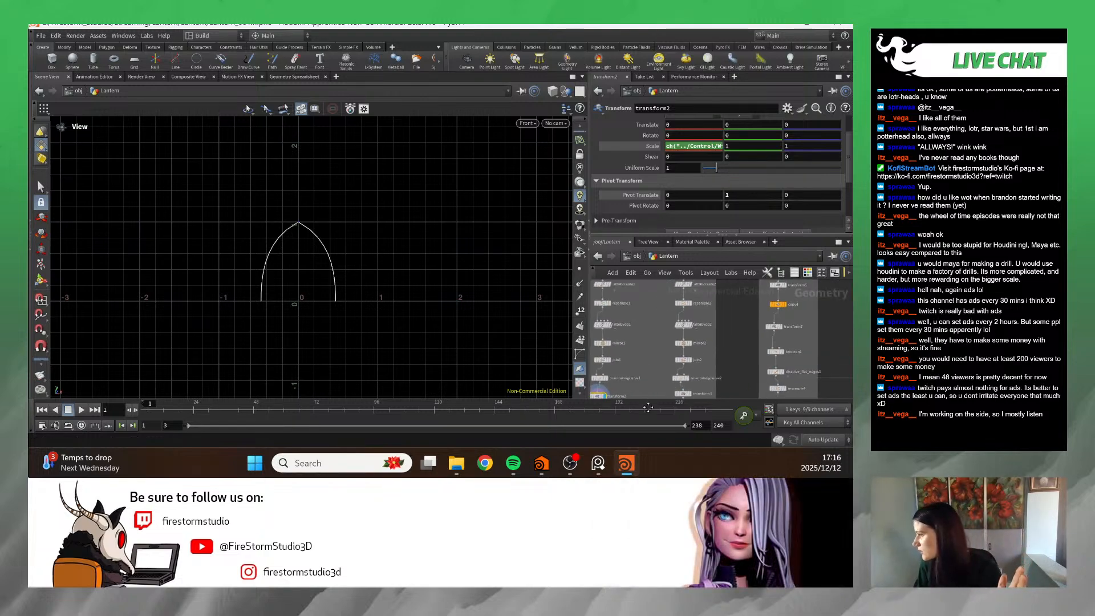
middle_drag(643, 446, 624, 314)
scroll(798, 361, down, 3)
middle_drag(801, 368, 799, 324)
scroll(701, 355, up, 5)
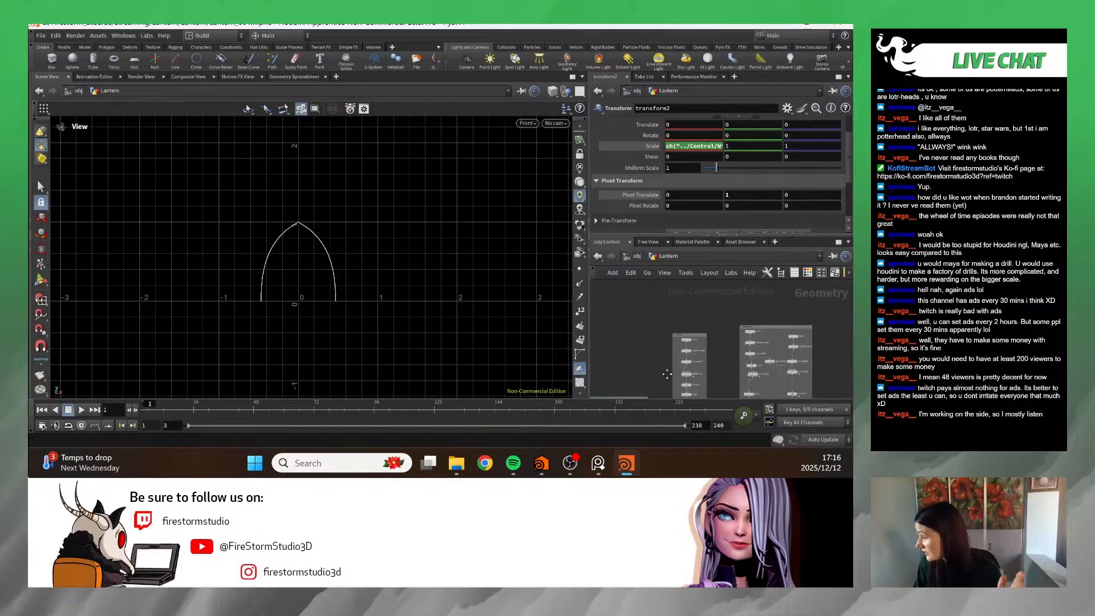
scroll(720, 364, up, 3)
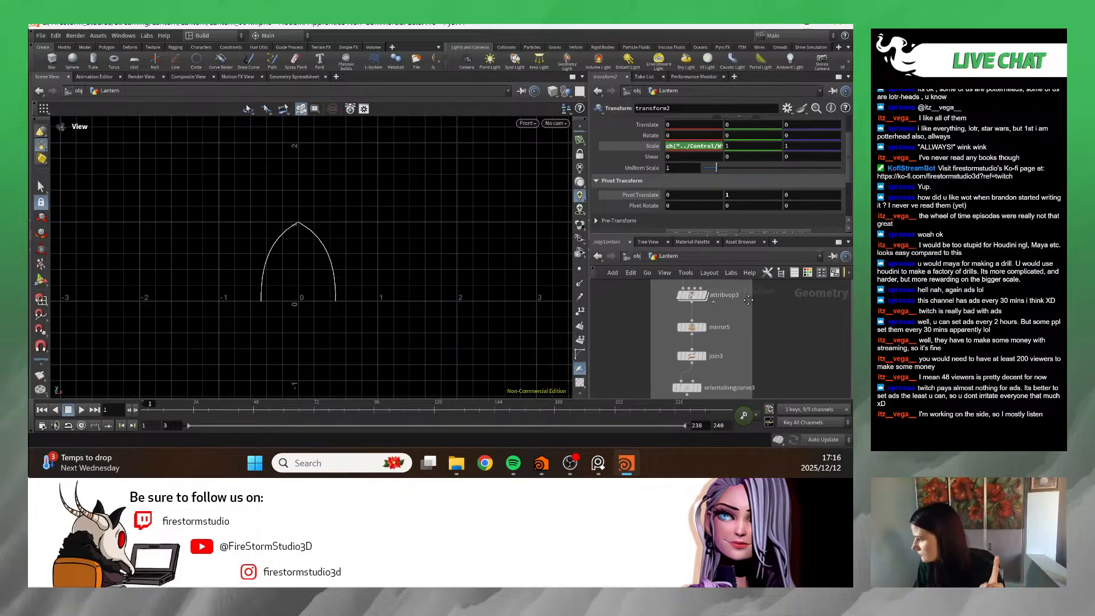
scroll(729, 393, down, 1)
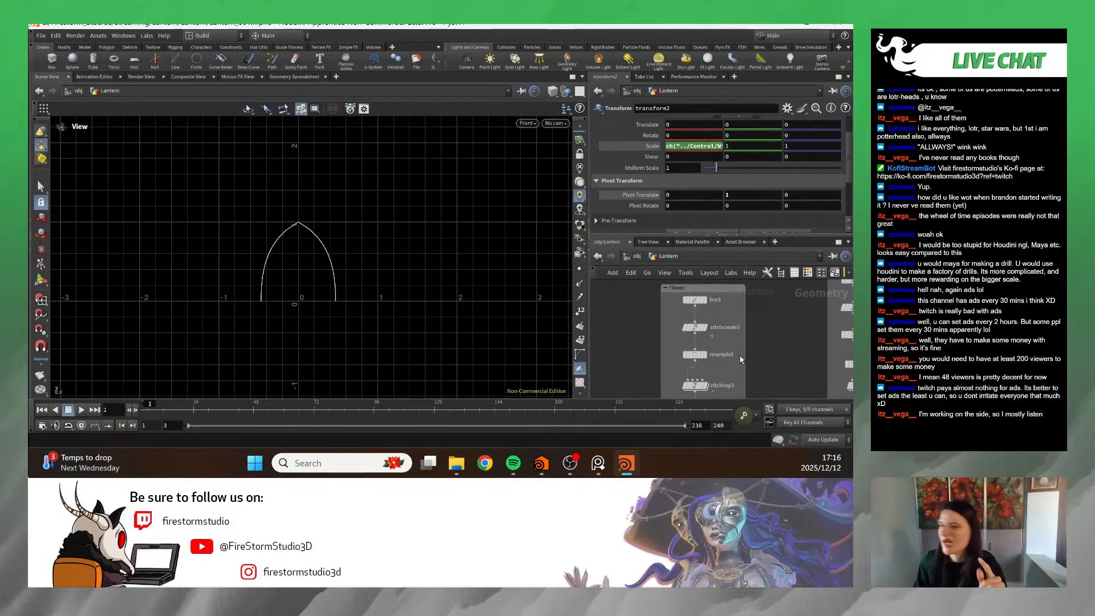
scroll(729, 293, down, 2)
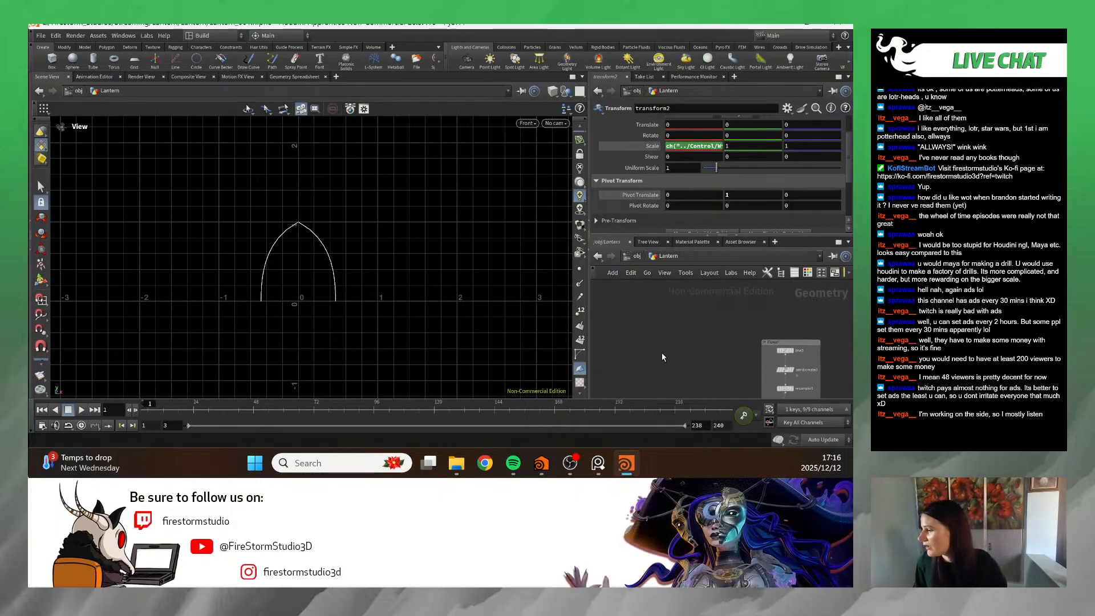
key(Tab)
text(CIRC)
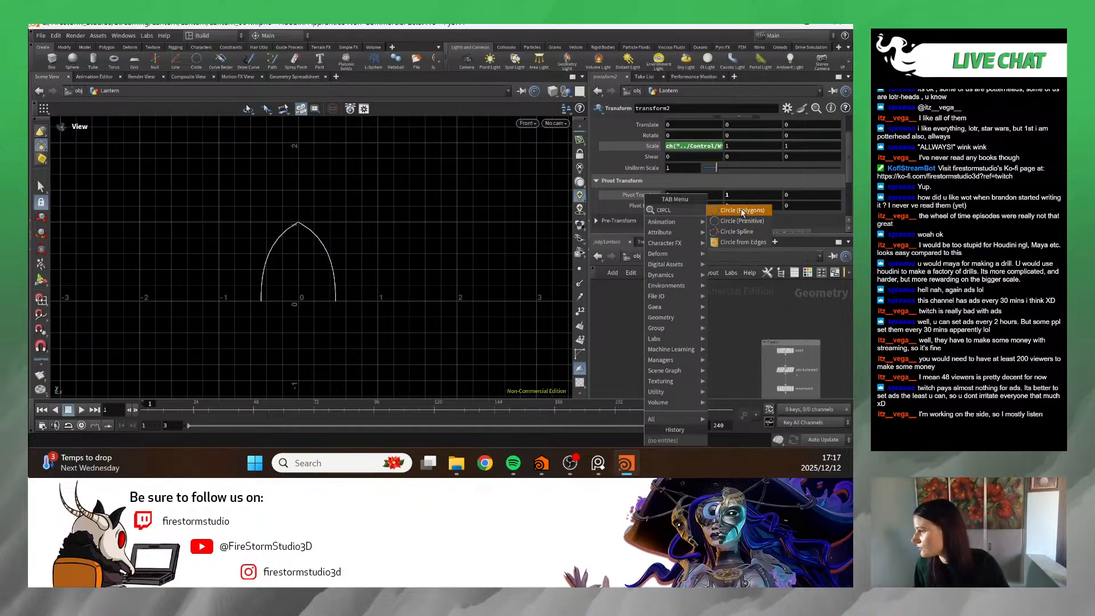
click(739, 210)
click(661, 330)
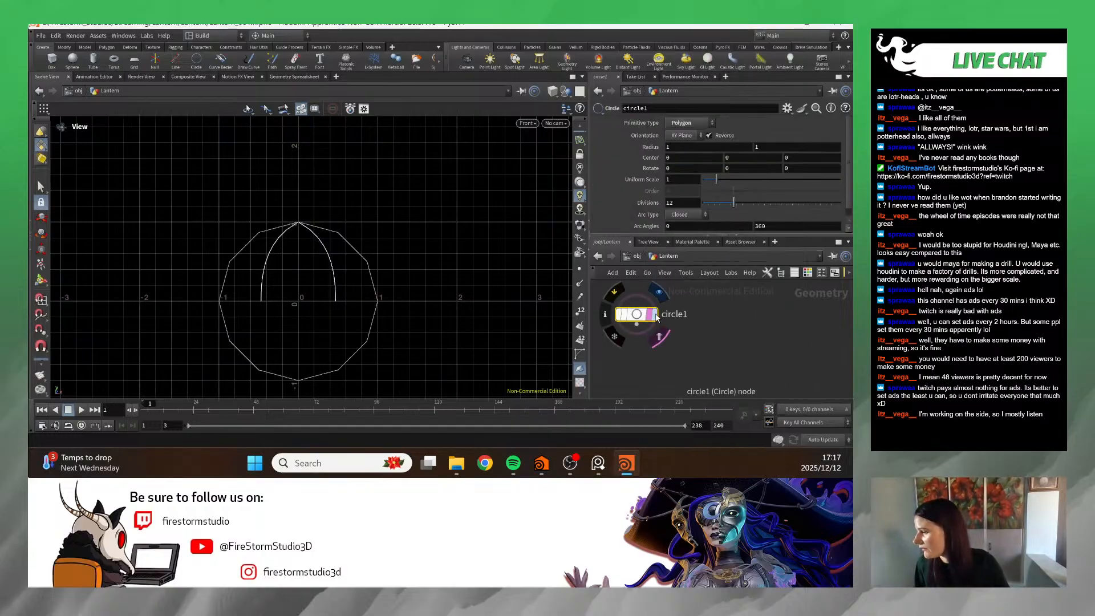
click(652, 315)
scroll(264, 276, down, 2)
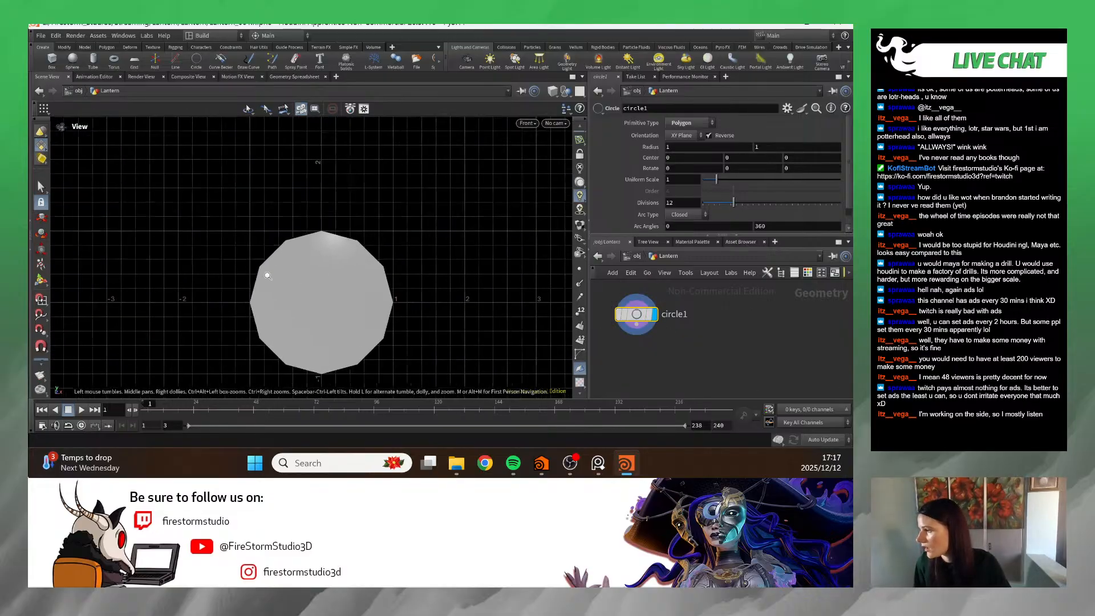
- Link the circle's Center Y to its Uniform Scale with the relative reference ch("scale")
right_click(652, 181)
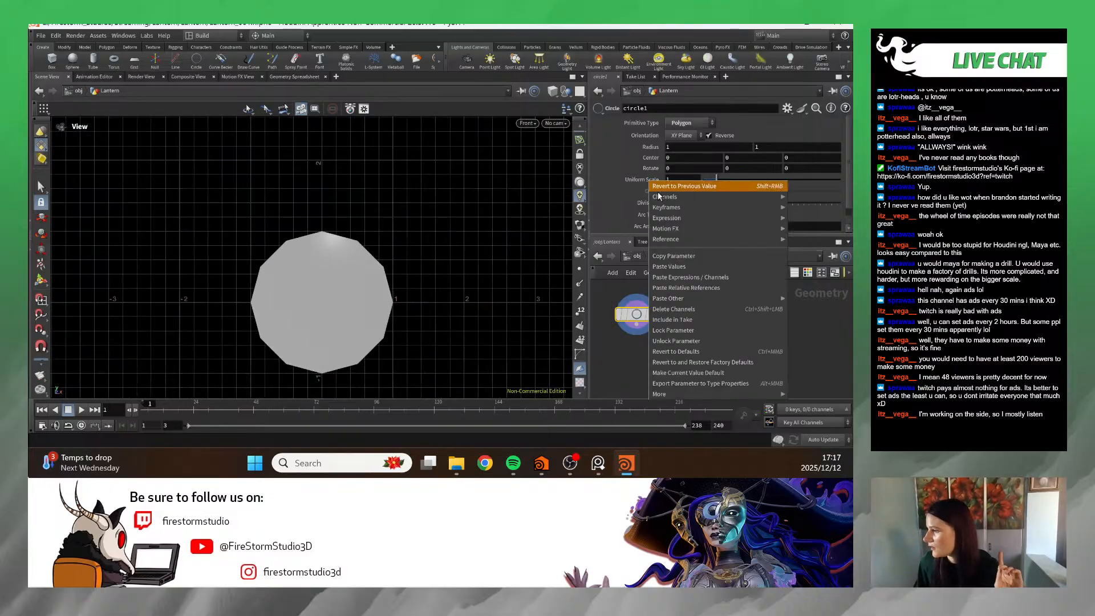
click(678, 257)
right_click(741, 159)
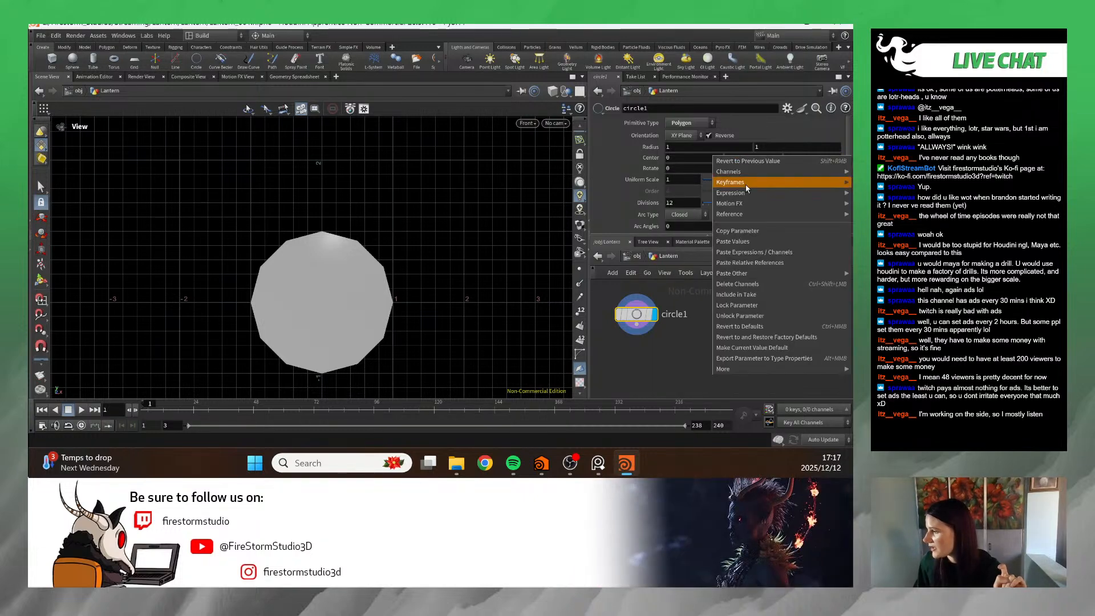
click(768, 264)
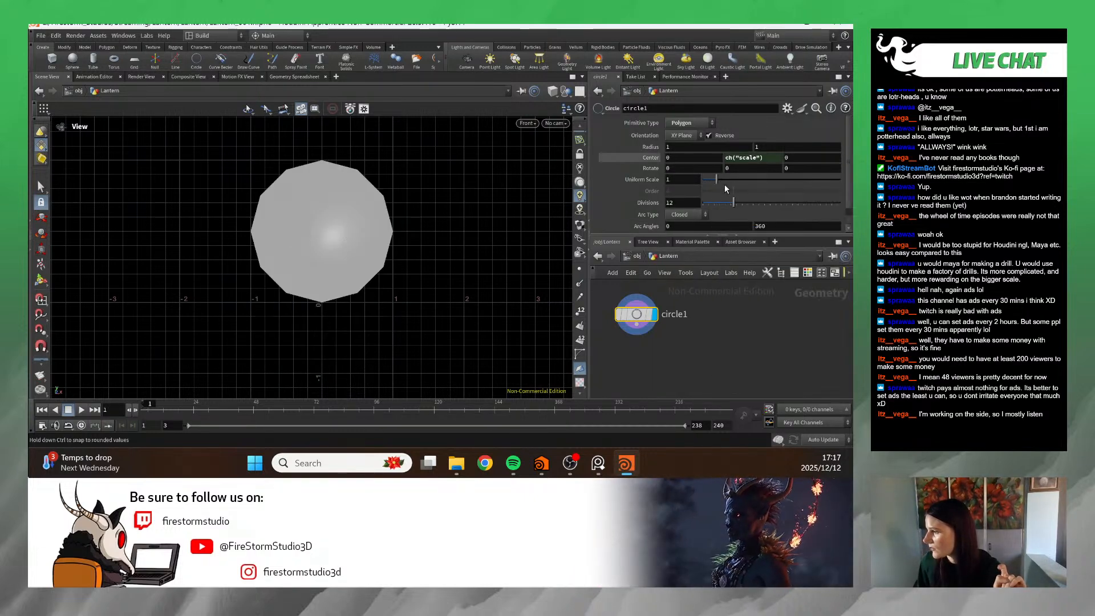
- Try a Uniform Scale of about 1.46 on the circle and undo back past the Center Y reference
mouse_move(717, 181)
mouse_down()
mouse_move(737, 180)
mouse_move(712, 173)
mouse_move(724, 177)
mouse_up()
key(ctrl+z)
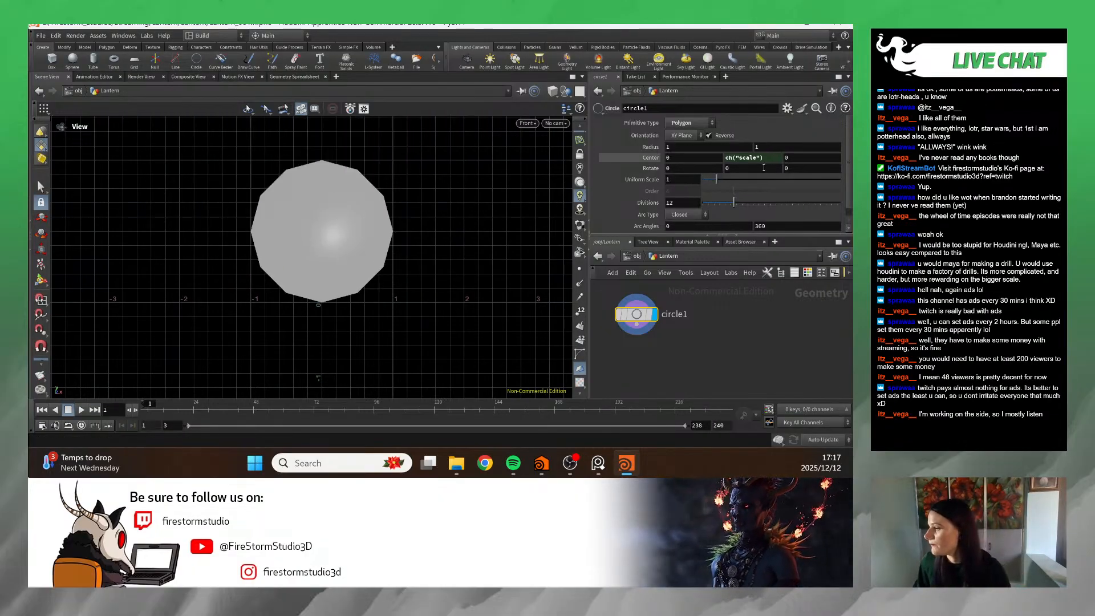
mouse_move(712, 185)
mouse_down()
mouse_move(730, 196)
mouse_move(717, 185)
mouse_up()
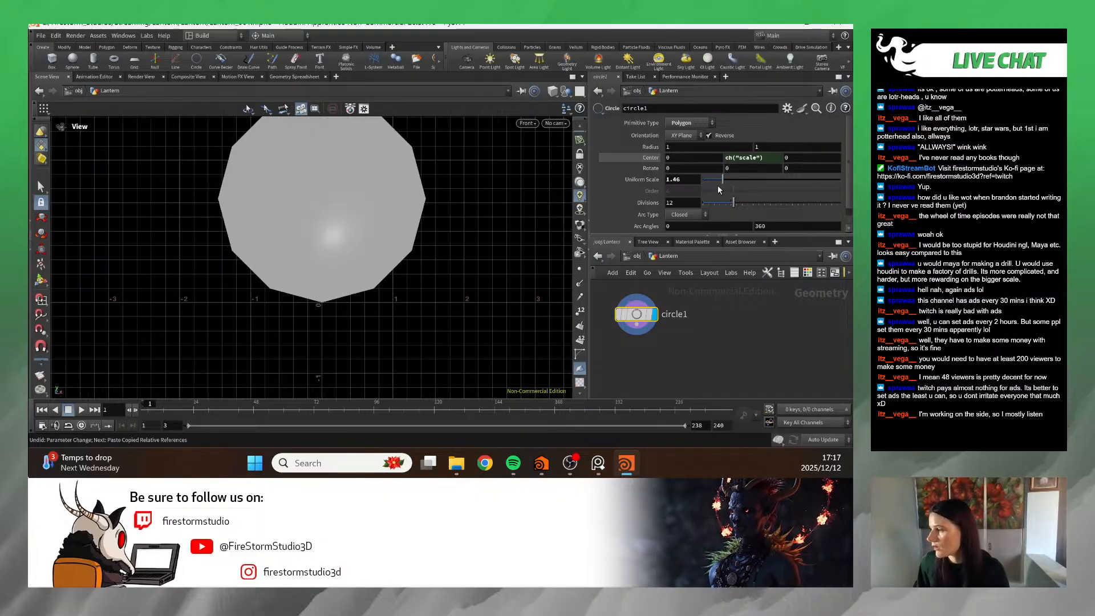
key(ctrl+z)
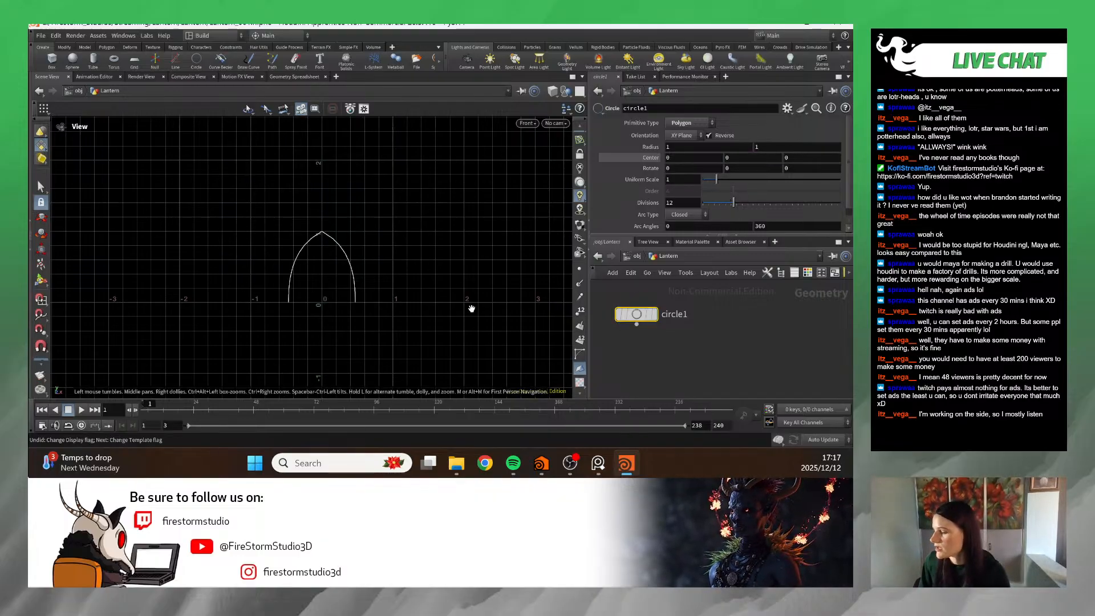
- Restore the circle's display, try its Uniform Scale without the Center Y reference, and undo the changes
key(ctrl+y)
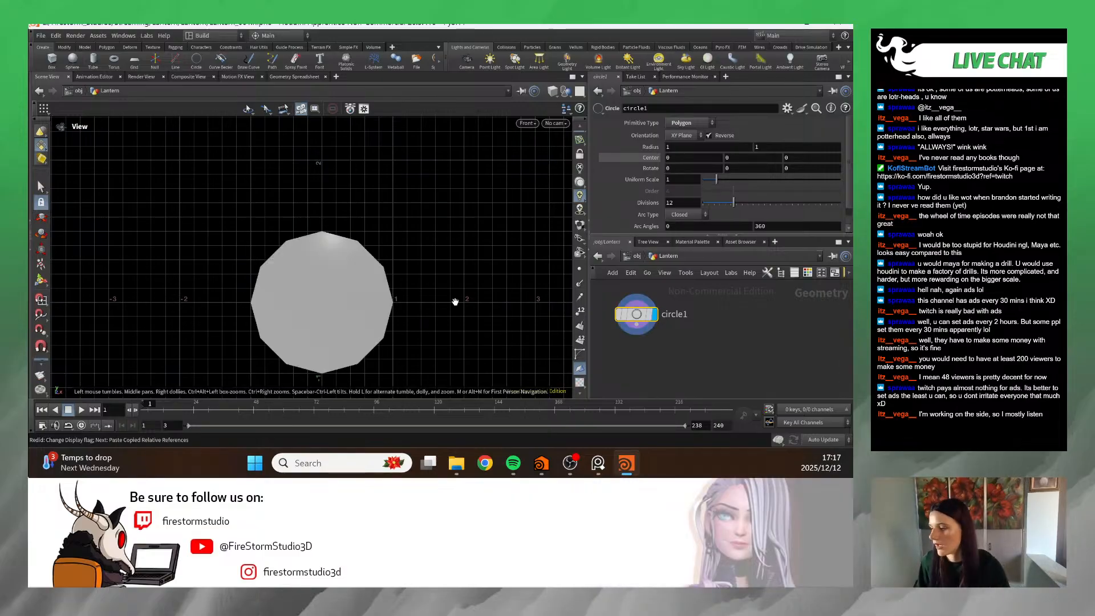
middle_drag(363, 297, 387, 244)
mouse_move(719, 181)
mouse_down()
mouse_move(768, 182)
mouse_move(699, 183)
mouse_move(717, 190)
mouse_up()
key(ctrl+z)
key(ctrl+z)
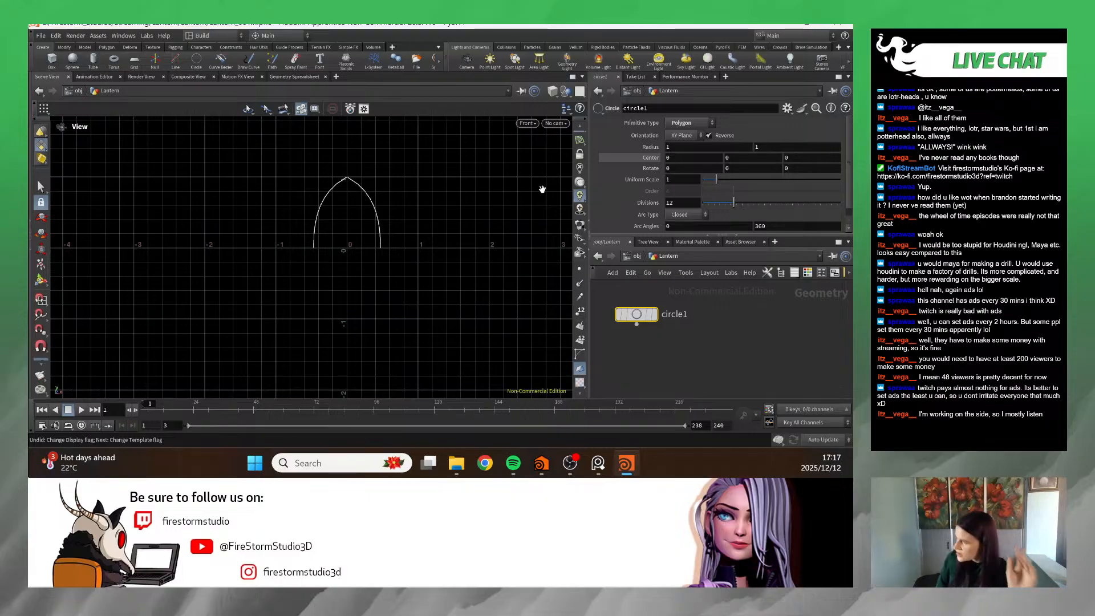
- Copy the circle's Uniform Scale and paste it as a relative reference, ch("scale"), into Center Y
right_click(637, 180)
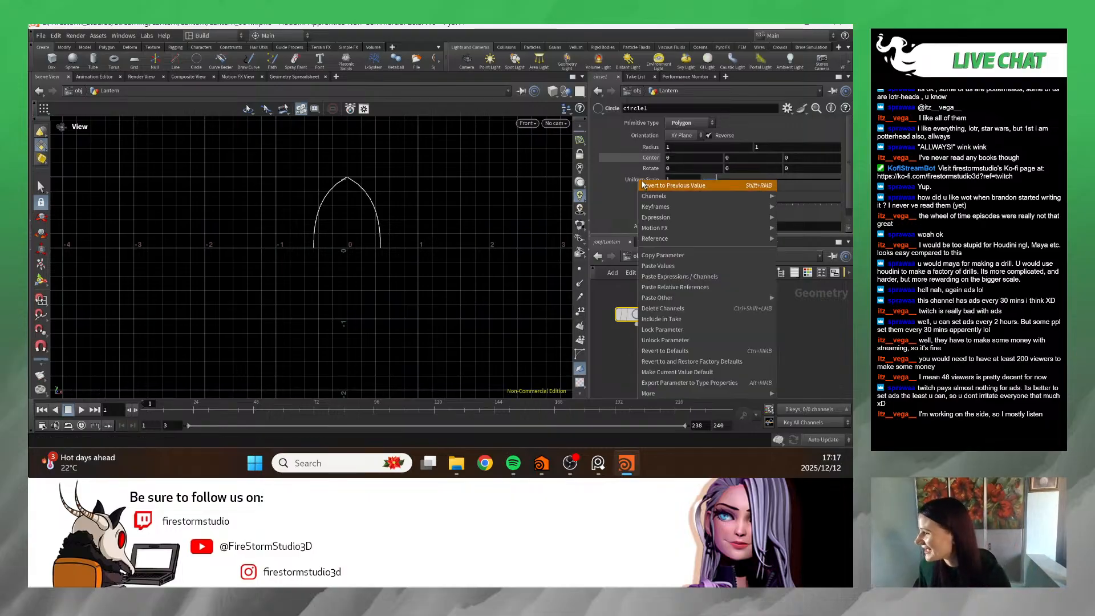
click(675, 256)
right_click(733, 158)
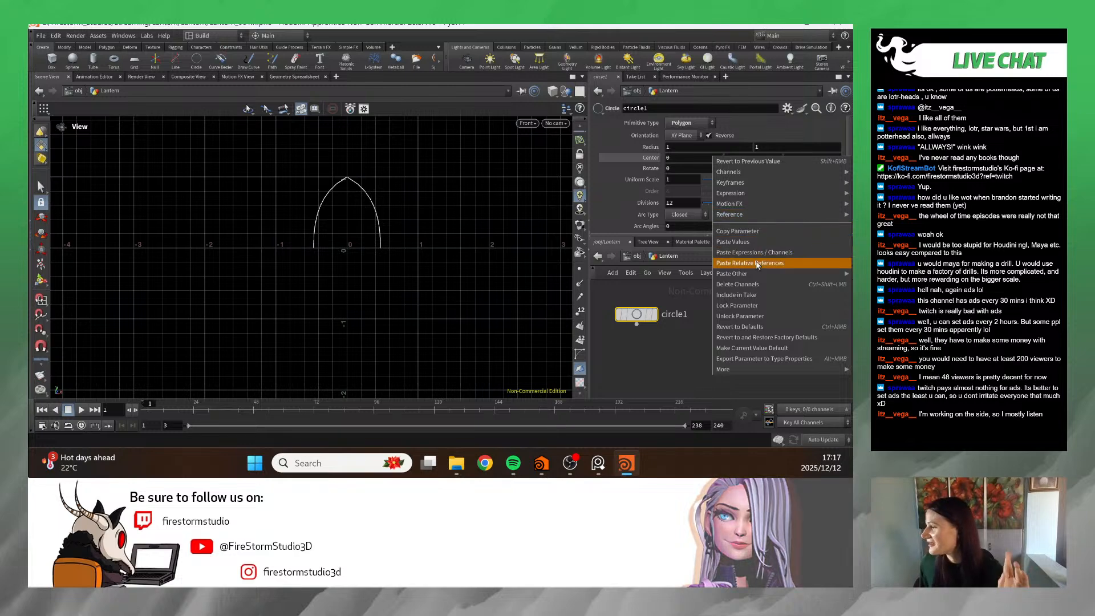
click(741, 261)
- Try a Uniform Scale of 1.5 on the displayed circle, then undo the scale and display changes
drag(716, 179, 724, 225)
click(653, 314)
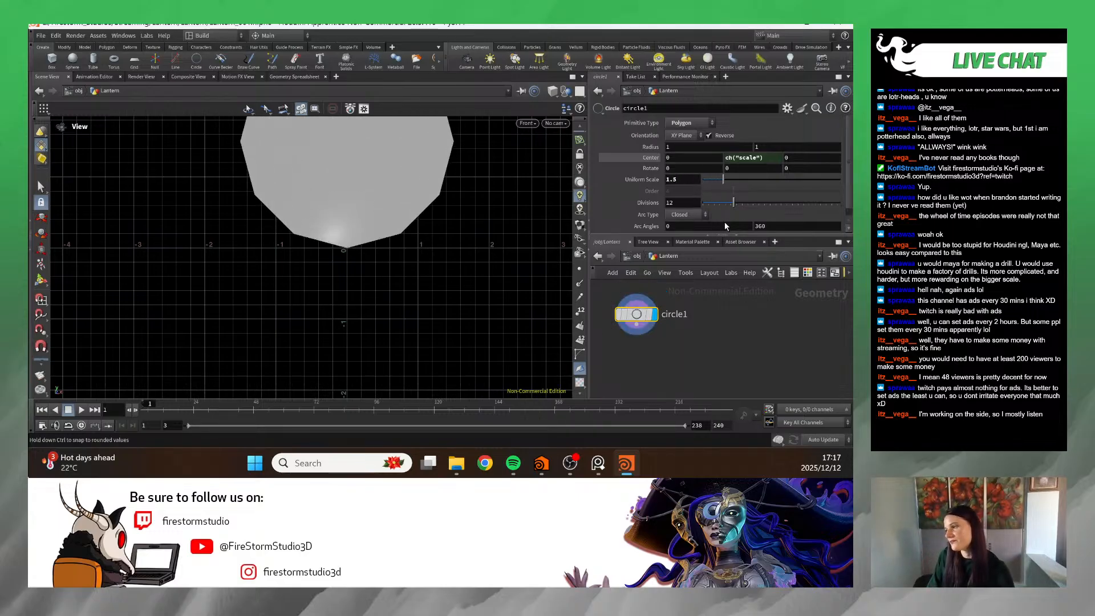
key(ctrl+z)
key(ctrl+z)
scroll(702, 348, down, 3)
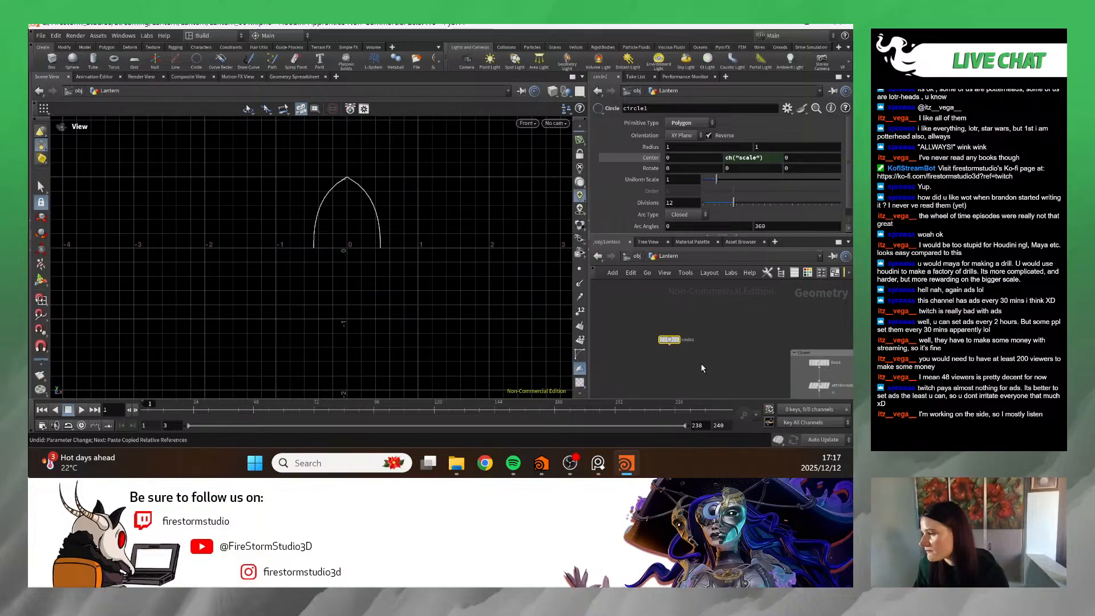
scroll(636, 343, down, 3)
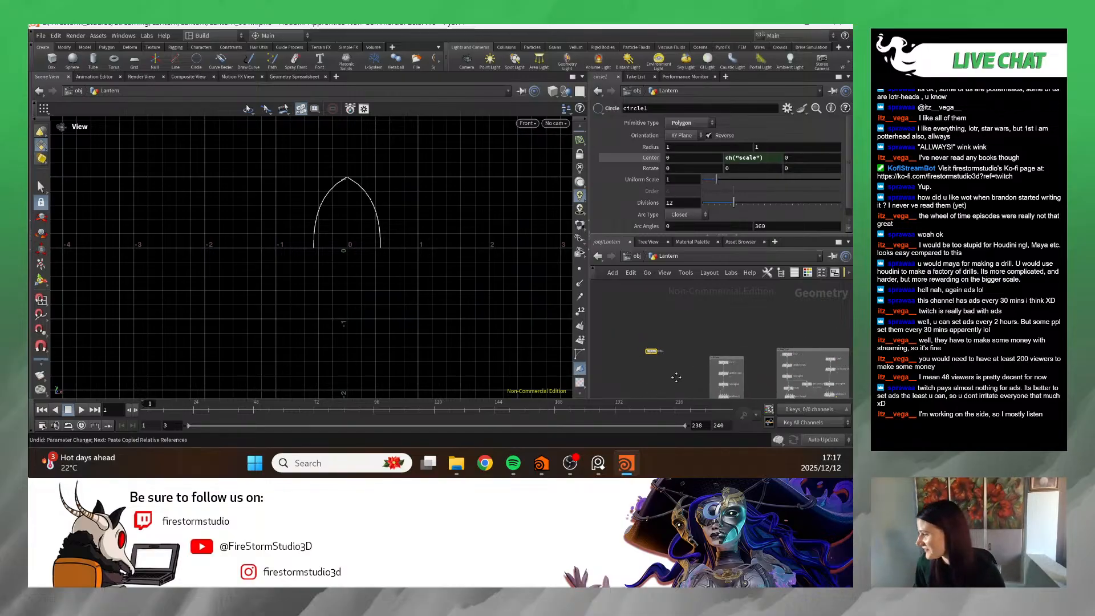
- Delete the test circle node from the Lantern network
key(Delete)
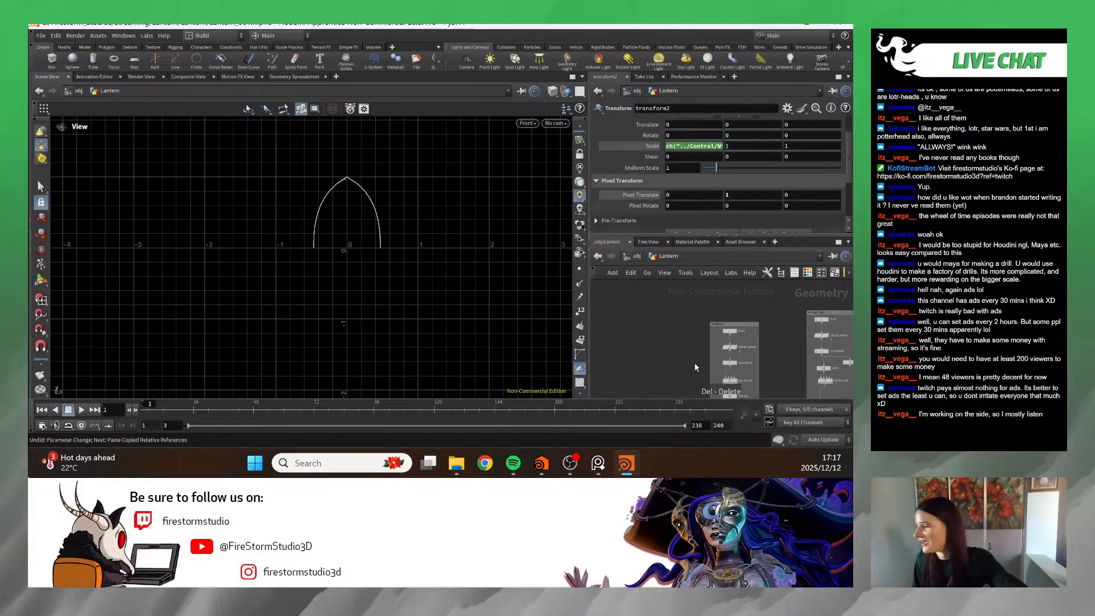
scroll(694, 365, down, 3)
middle_drag(617, 372, 595, 322)
middle_drag(806, 369, 801, 369)
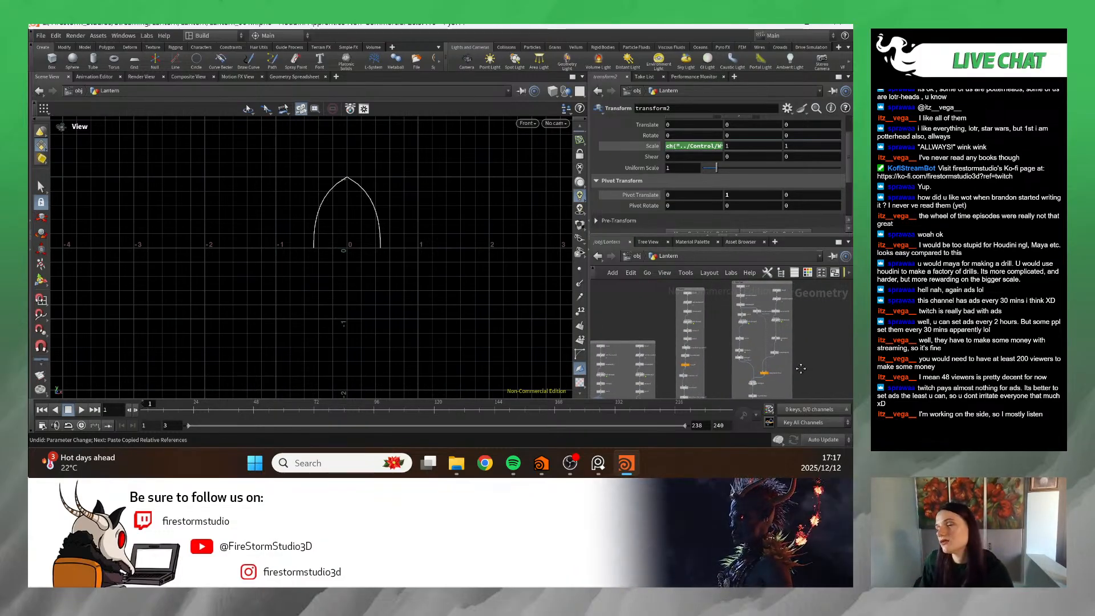
middle_drag(801, 368, 800, 370)
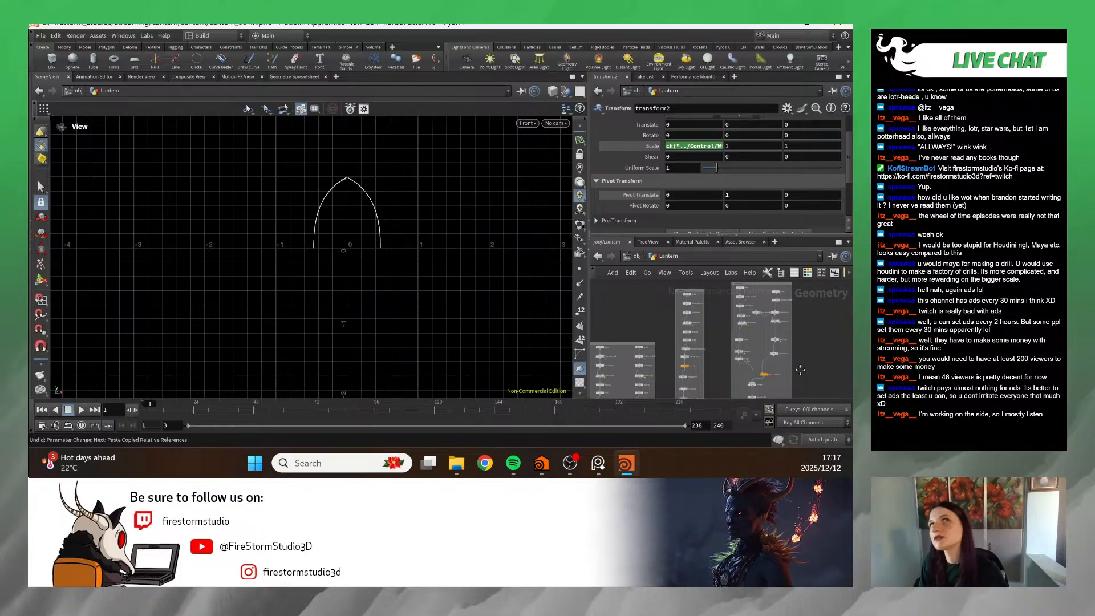
- Try changing the Y scale and Y rotation of the outer arch's transform2 node, then undo the changes
scroll(684, 364, up, 5)
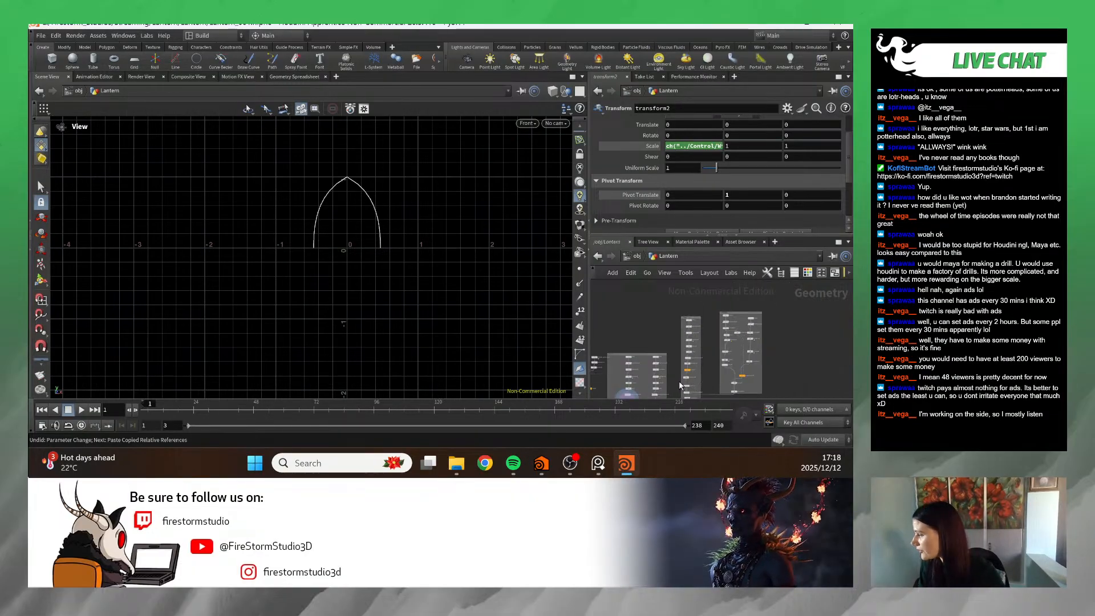
scroll(689, 339, up, 3)
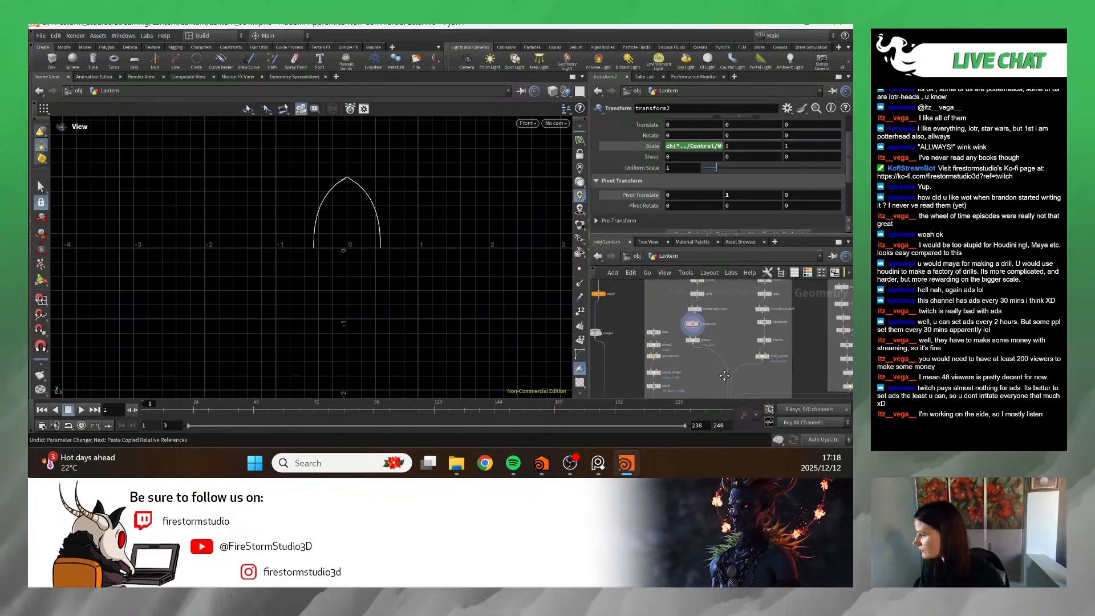
scroll(697, 297, up, 2)
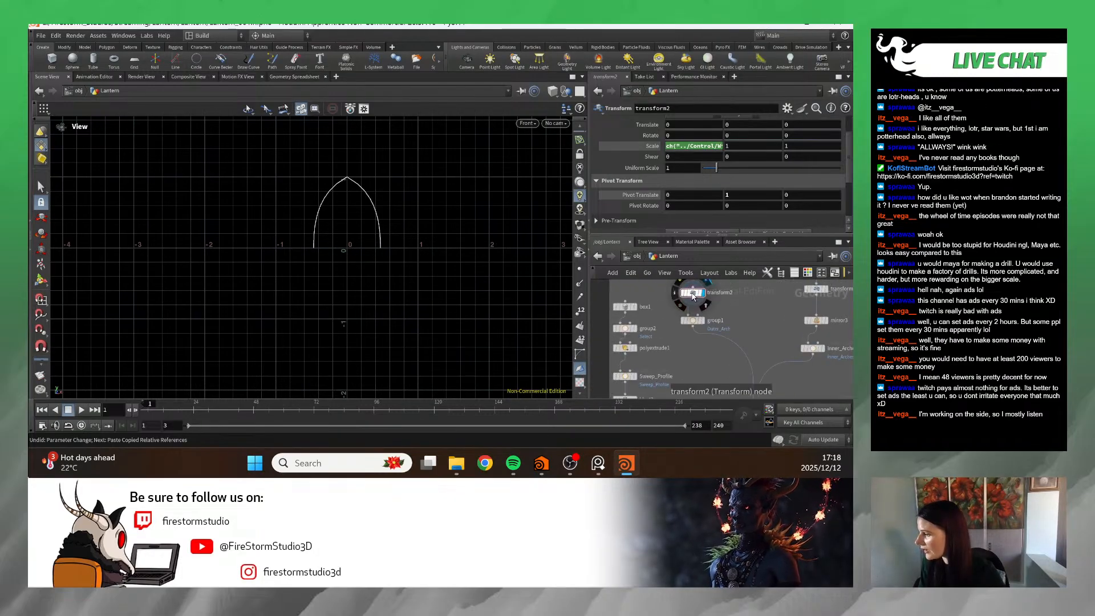
click(693, 294)
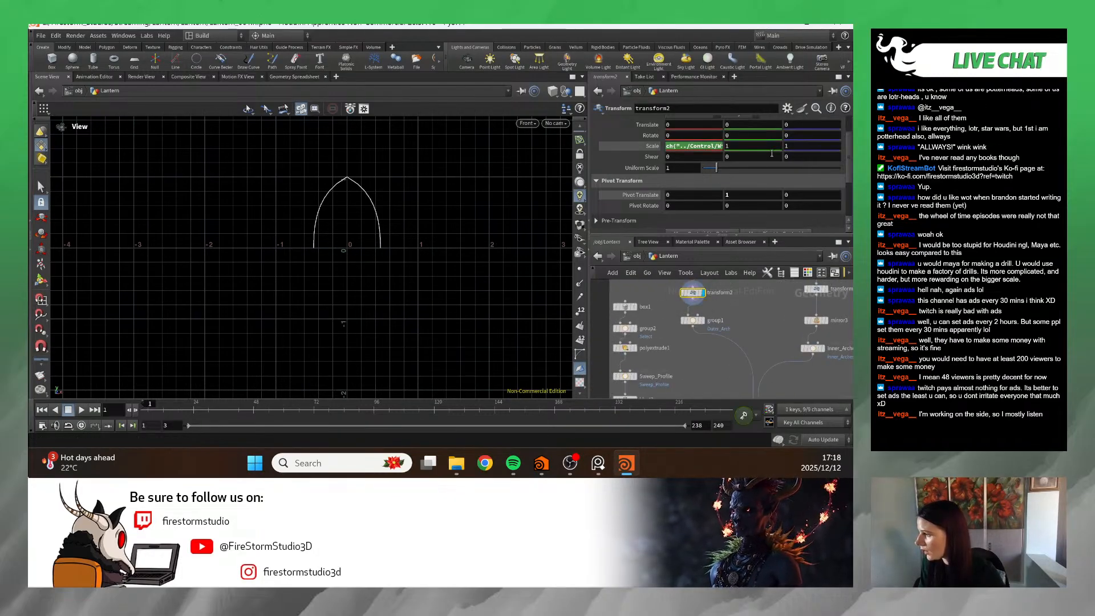
middle_drag(744, 146, 821, 157)
key(ctrl+z)
scroll(731, 285, down, 2)
middle_drag(731, 288, 721, 363)
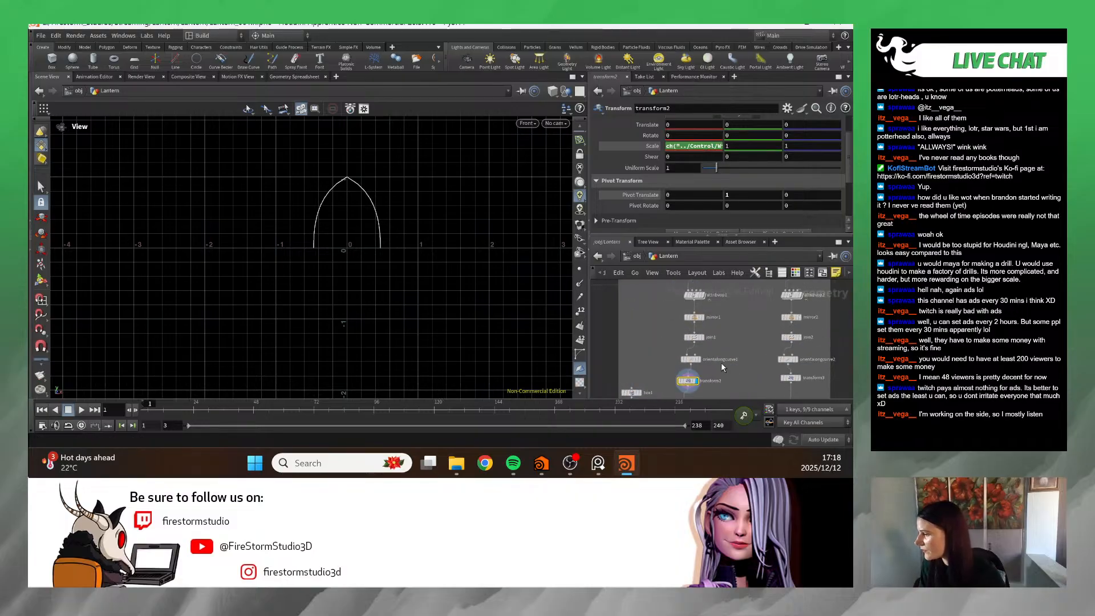
scroll(720, 361, down, 1)
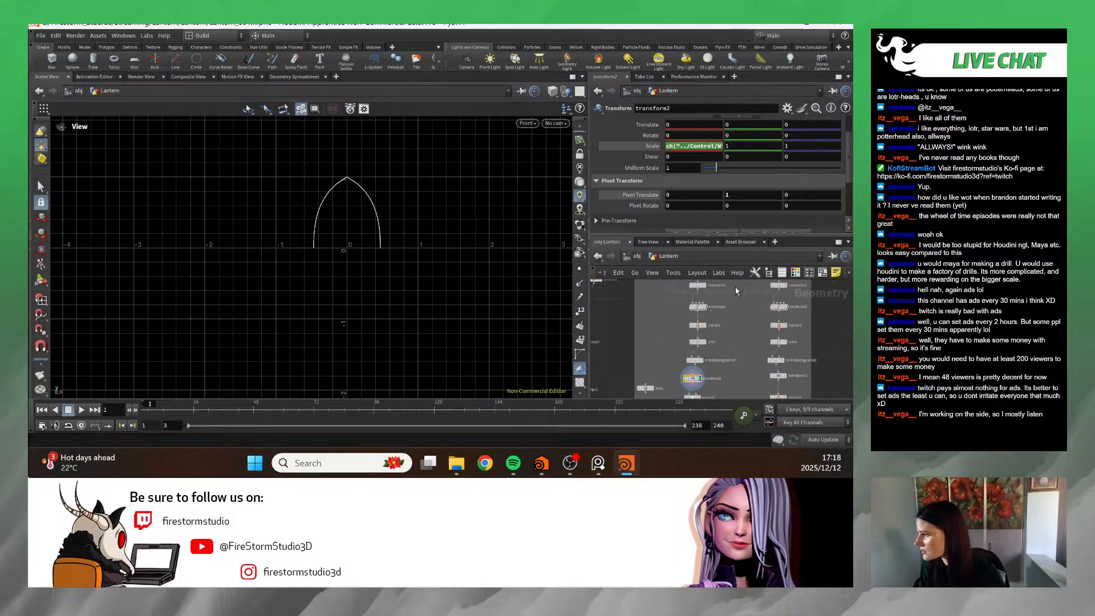
middle_drag(739, 141, 739, 139)
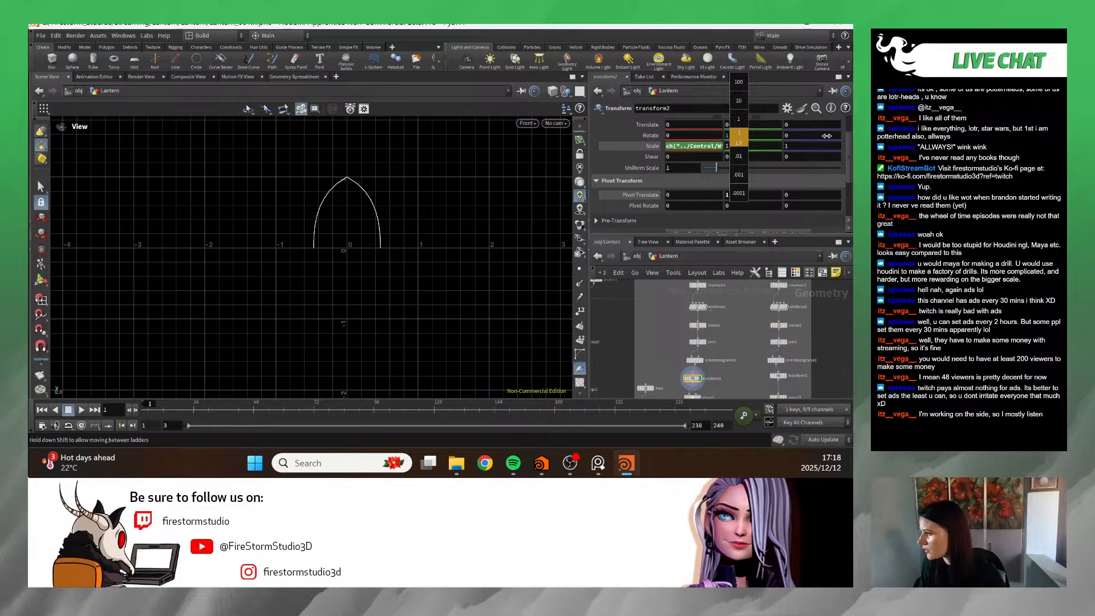
middle_drag(826, 136, 844, 136)
middle_drag(741, 147, 798, 136)
key(ctrl+z)
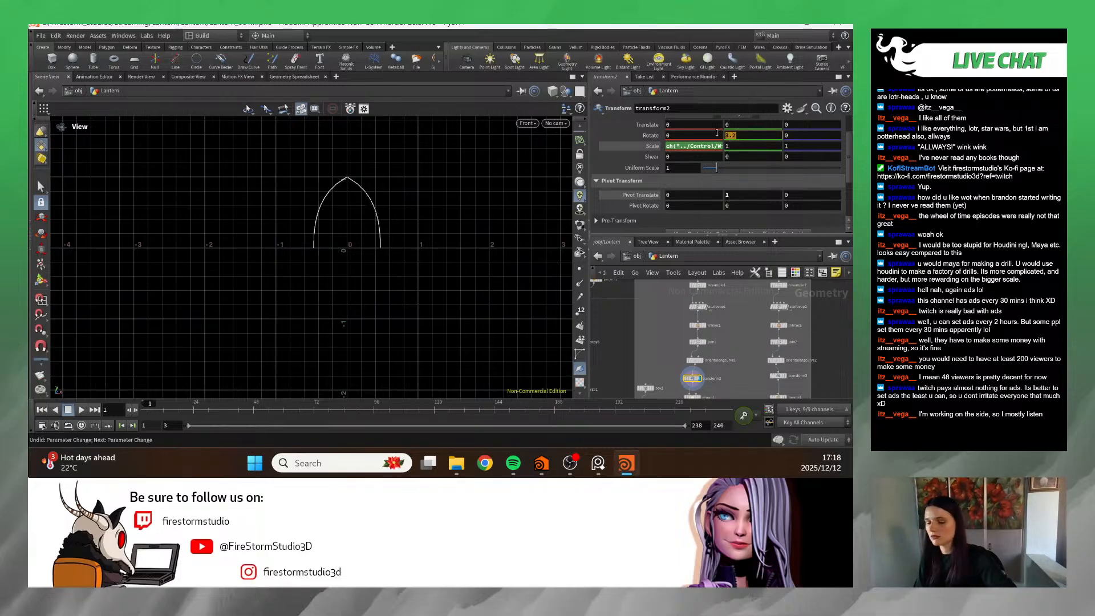
- Set transform2's Pivot Translate Y to 0 and test its Y scale
click(644, 195)
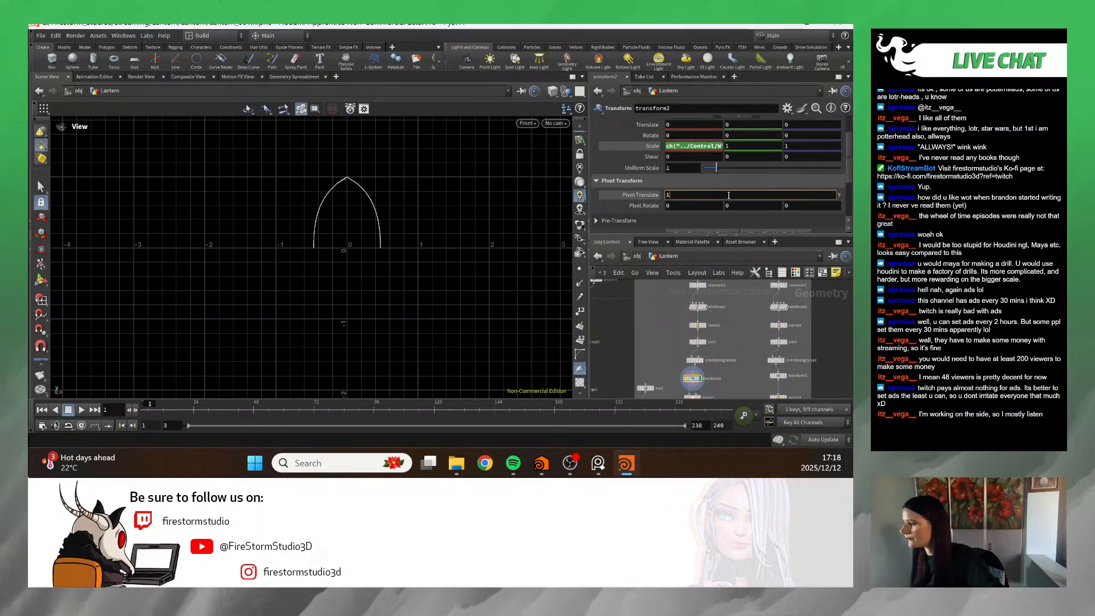
text(0)
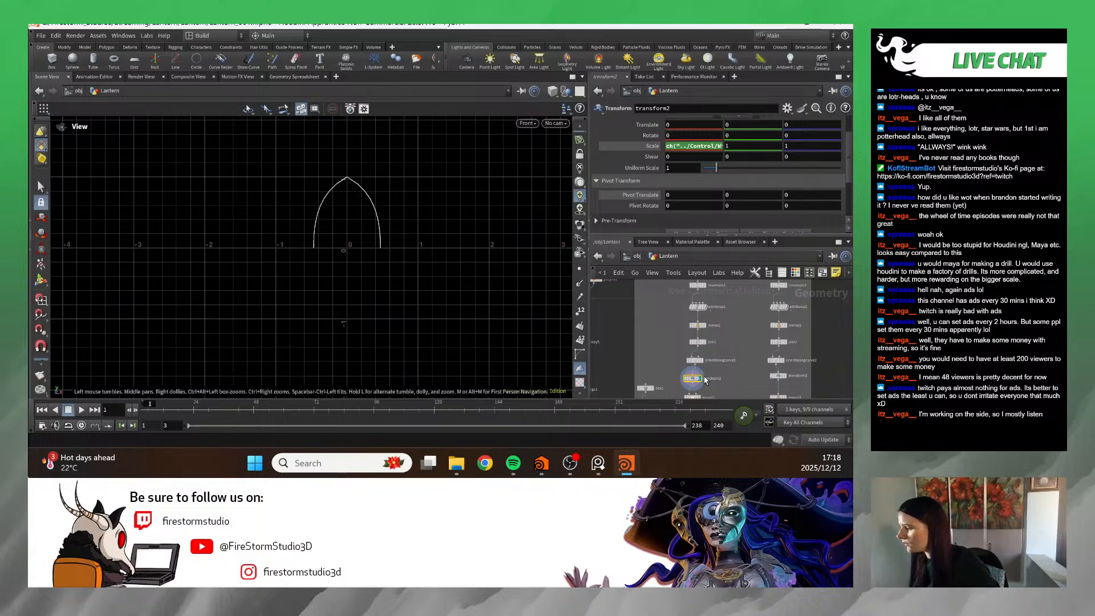
middle_drag(740, 144, 712, 194)
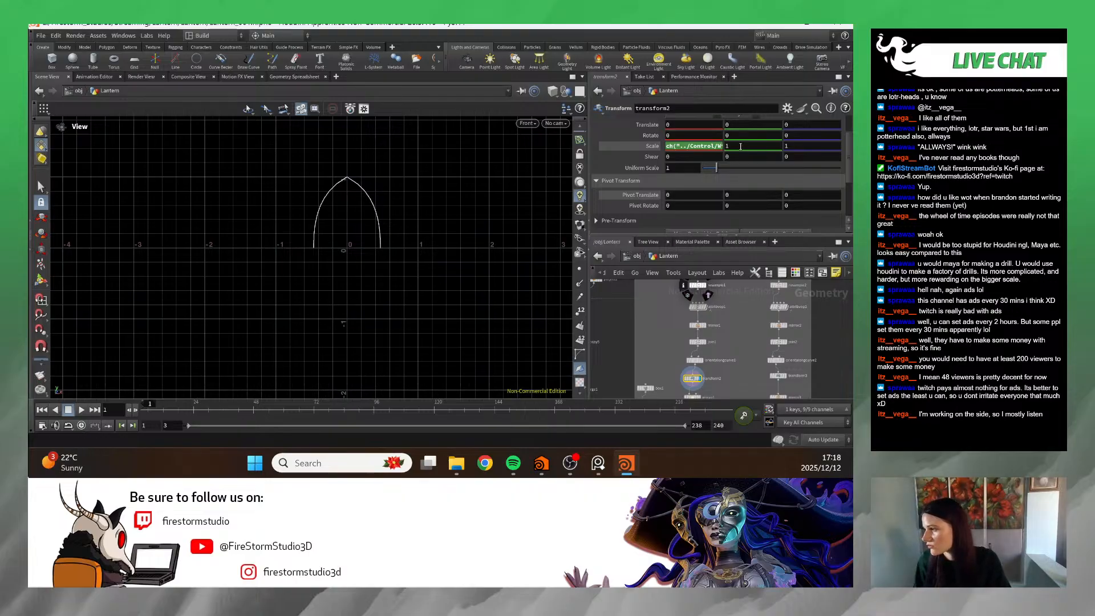
right_click(714, 145)
mouse_move(731, 182)
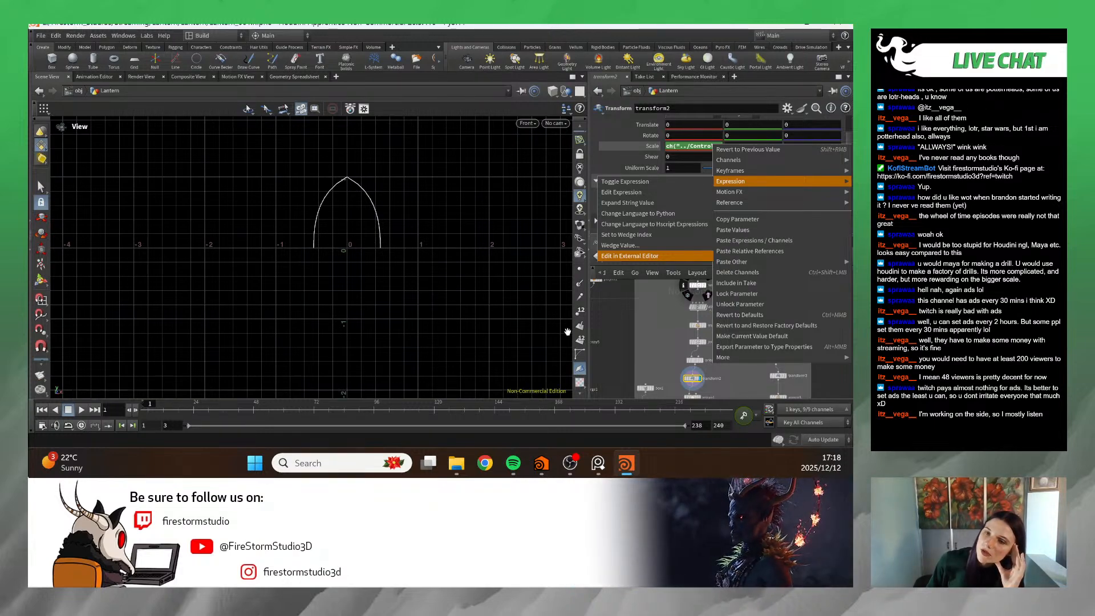
click(616, 337)
- Find the transform4 node below merge3 and display its flipped arch
scroll(666, 337, down, 3)
middle_drag(666, 337, 579, 355)
middle_drag(646, 327, 750, 301)
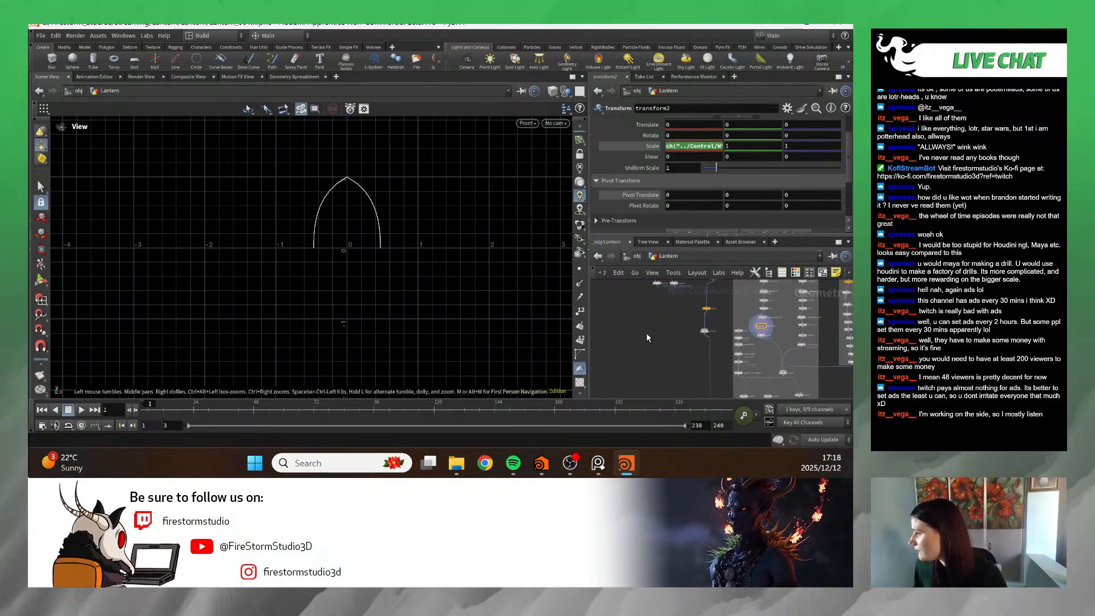
scroll(668, 289, up, 3)
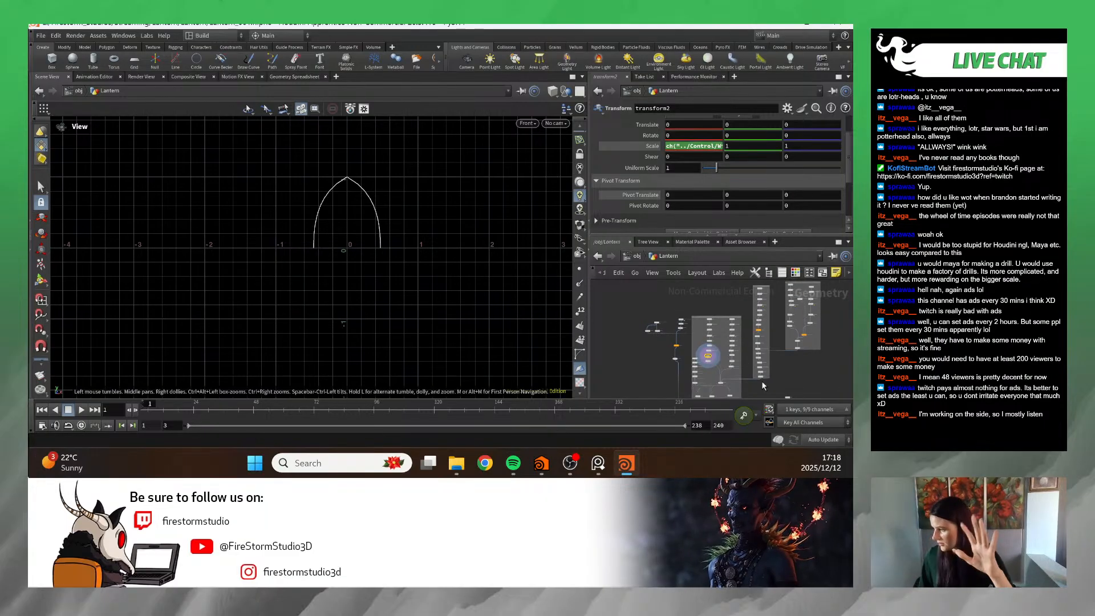
scroll(749, 338, up, 3)
mouse_move(741, 353)
middle_down()
mouse_move(710, 342)
mouse_move(738, 356)
middle_up()
scroll(702, 370, up, 3)
click(637, 332)
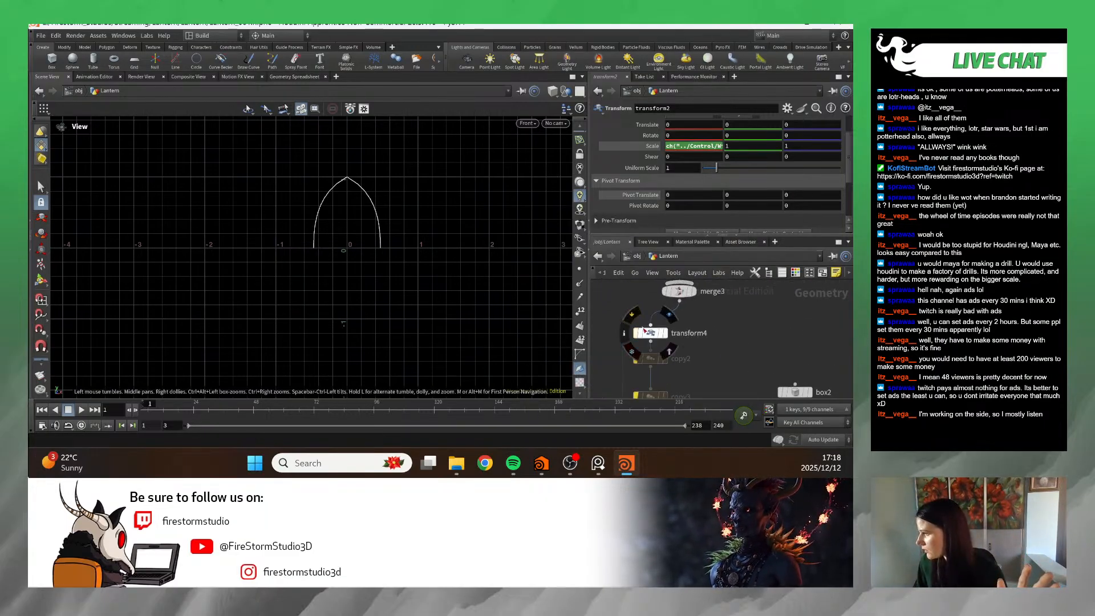
click(666, 333)
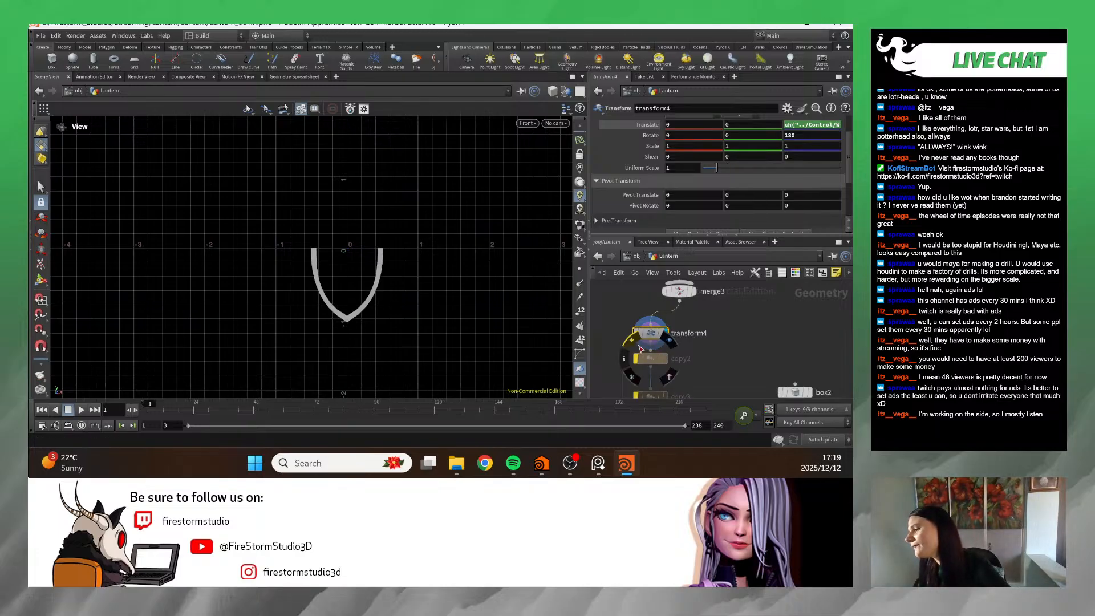
- Display the final merge4 node and frame the whole lantern in the front view
scroll(684, 359, down, 5)
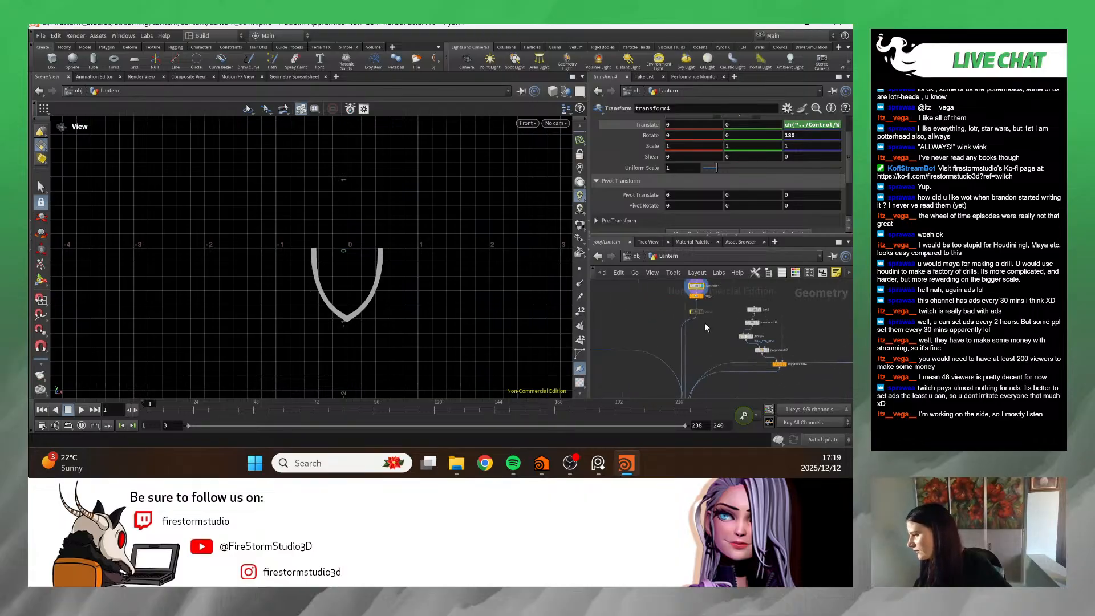
middle_drag(707, 388, 715, 325)
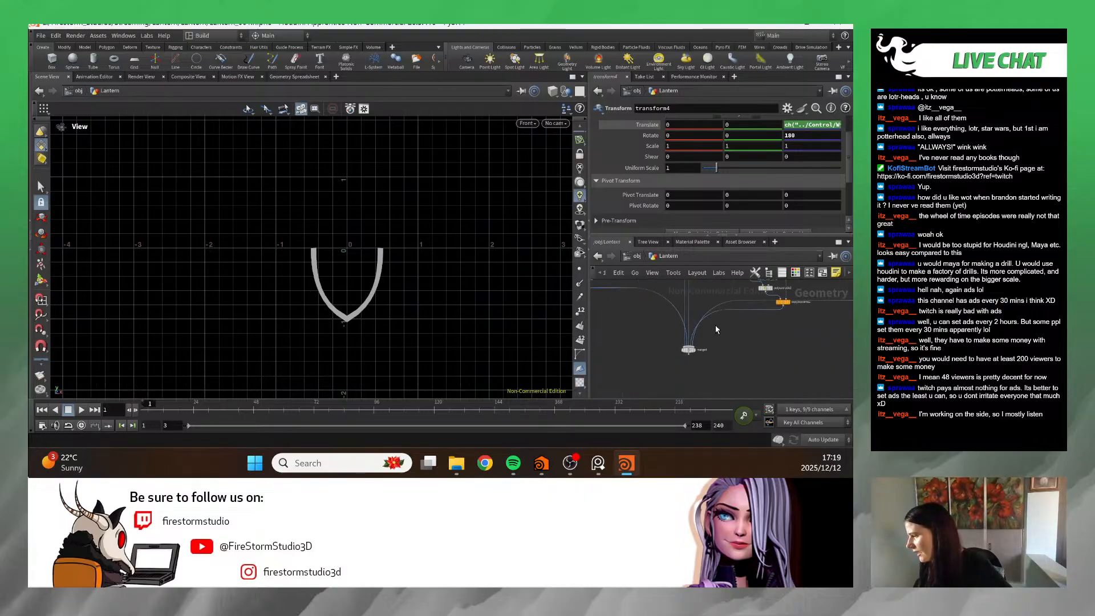
scroll(695, 353, up, 3)
click(693, 348)
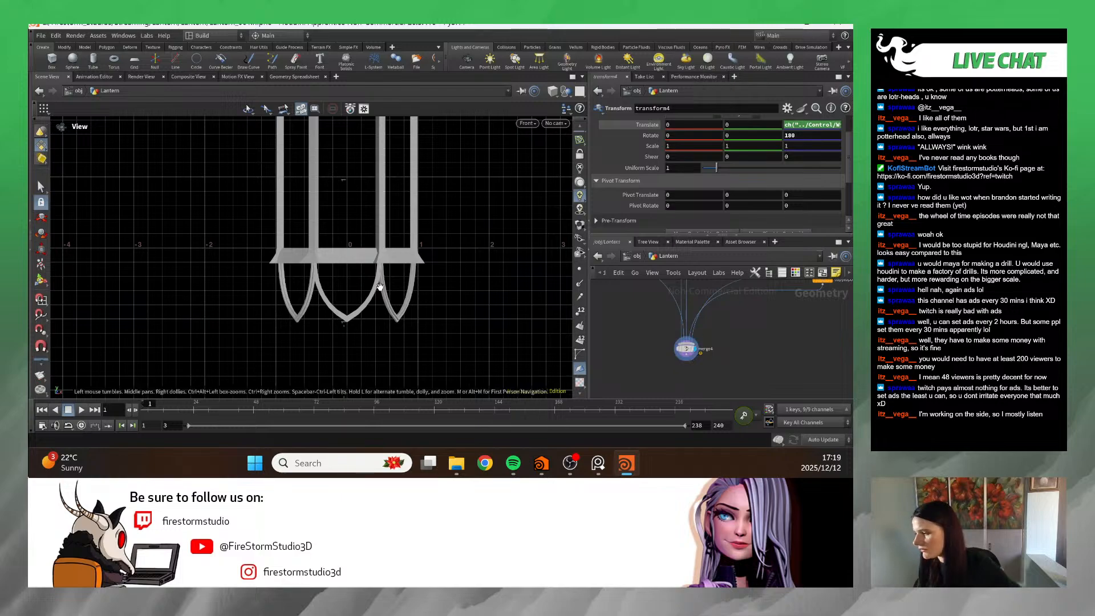
middle_drag(448, 166, 453, 215)
mouse_move(454, 215)
right_down()
mouse_move(463, 285)
mouse_move(281, 255)
mouse_move(412, 256)
mouse_move(464, 224)
mouse_move(442, 296)
mouse_move(464, 228)
right_up()
middle_drag(464, 227, 459, 240)
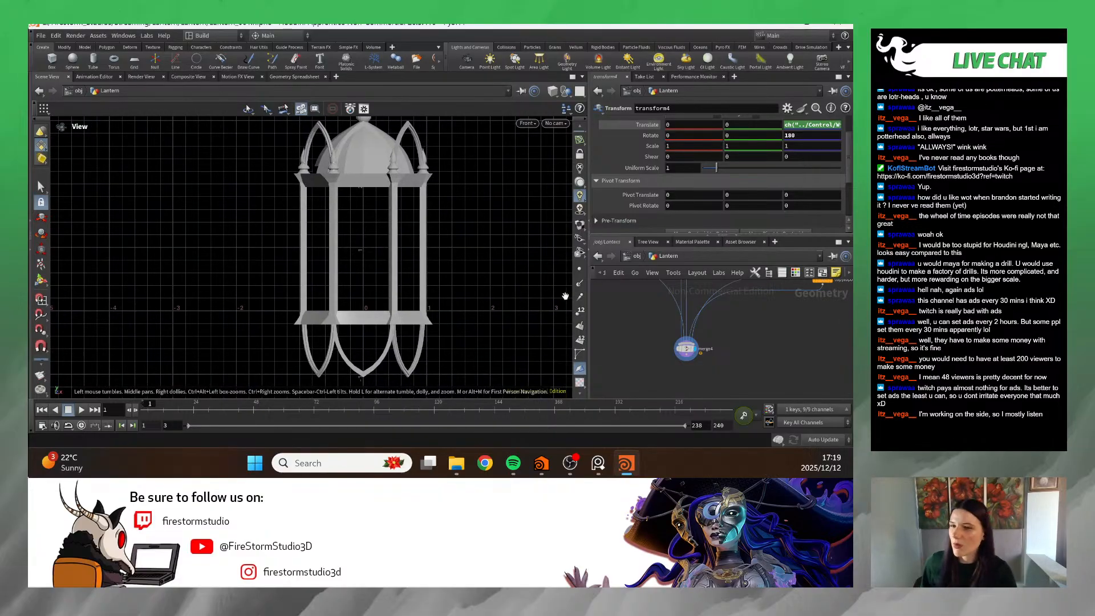
- Copy transform2's Y scale and paste it as a relative reference, ch("sy"), into Pivot Translate Y
scroll(738, 312, down, 6)
middle_drag(648, 340, 658, 379)
scroll(678, 325, up, 5)
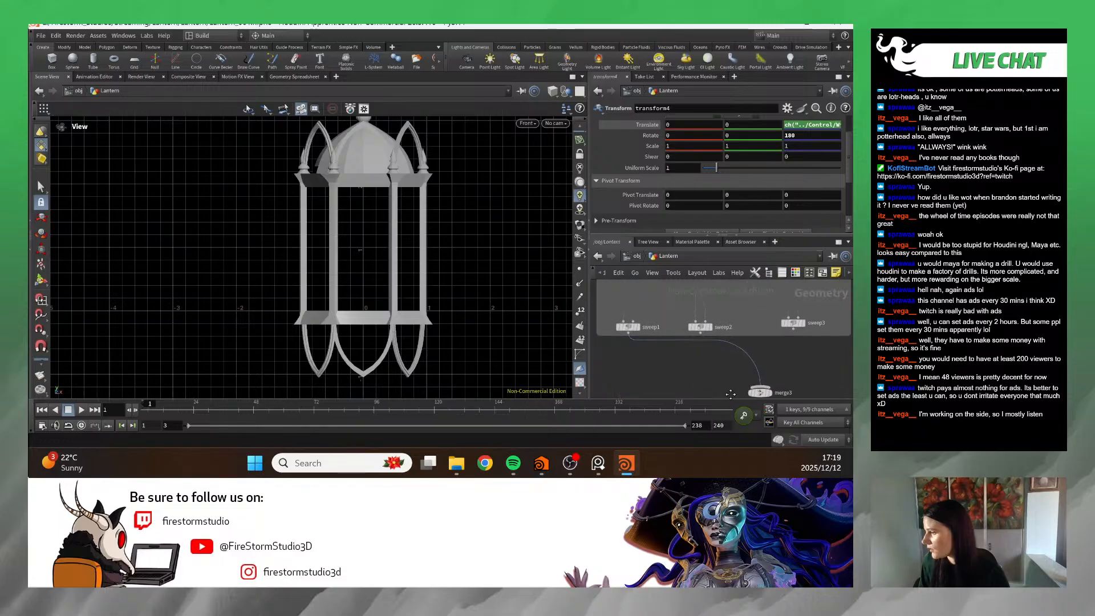
scroll(679, 361, down, 6)
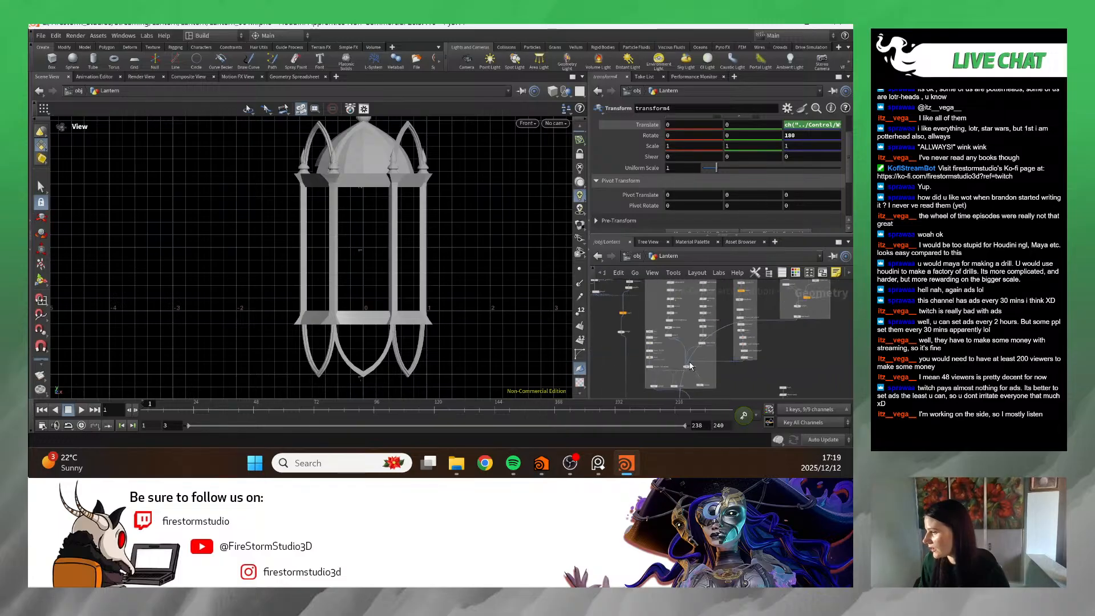
scroll(707, 347, up, 6)
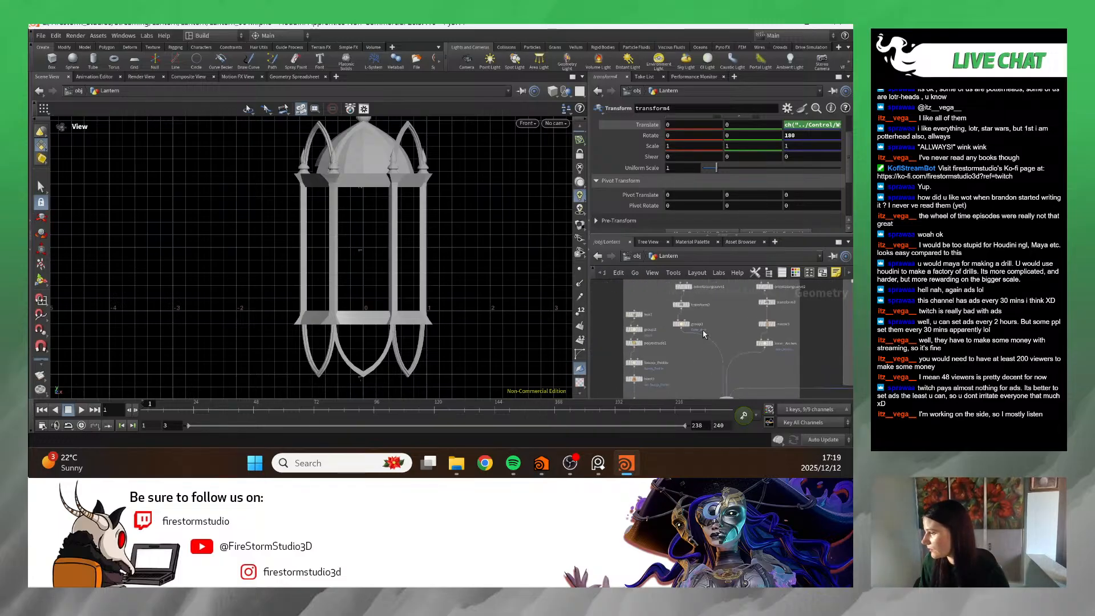
click(660, 329)
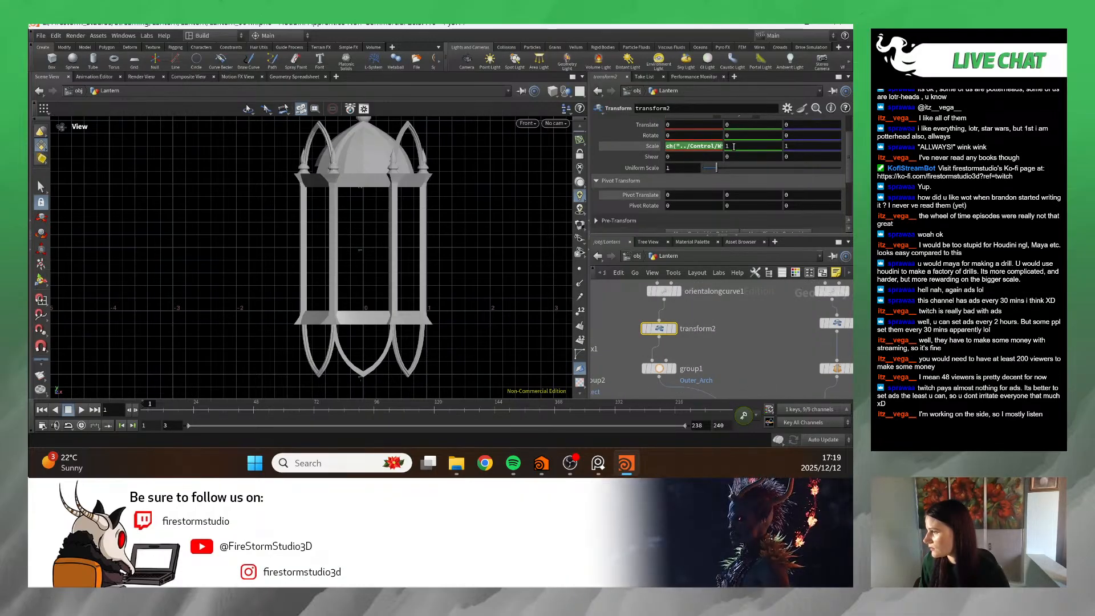
right_click(715, 147)
click(754, 241)
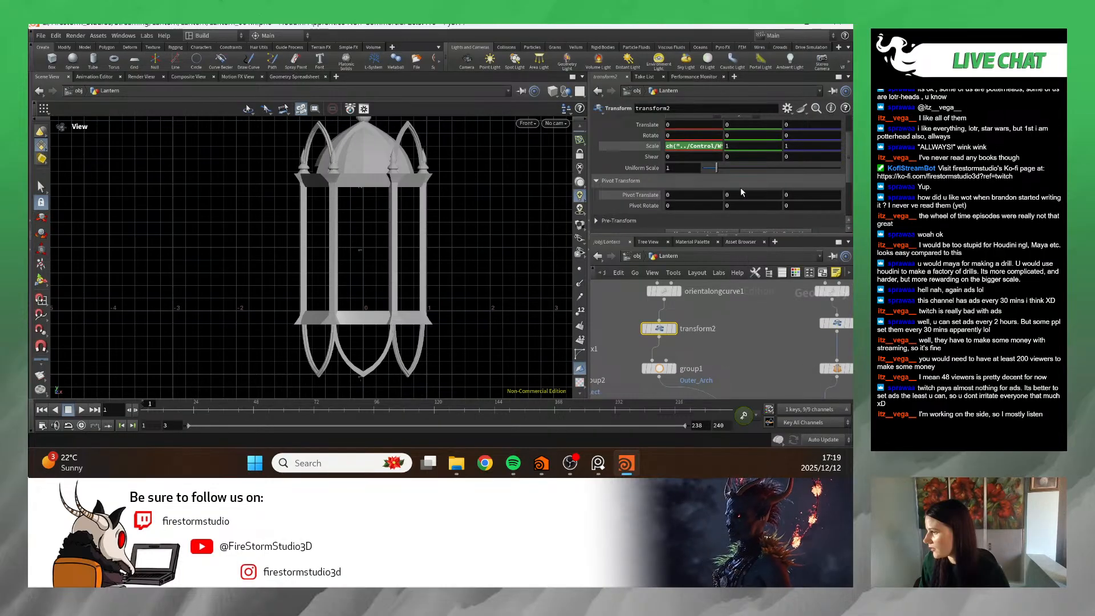
click(620, 181)
click(670, 181)
right_click(713, 195)
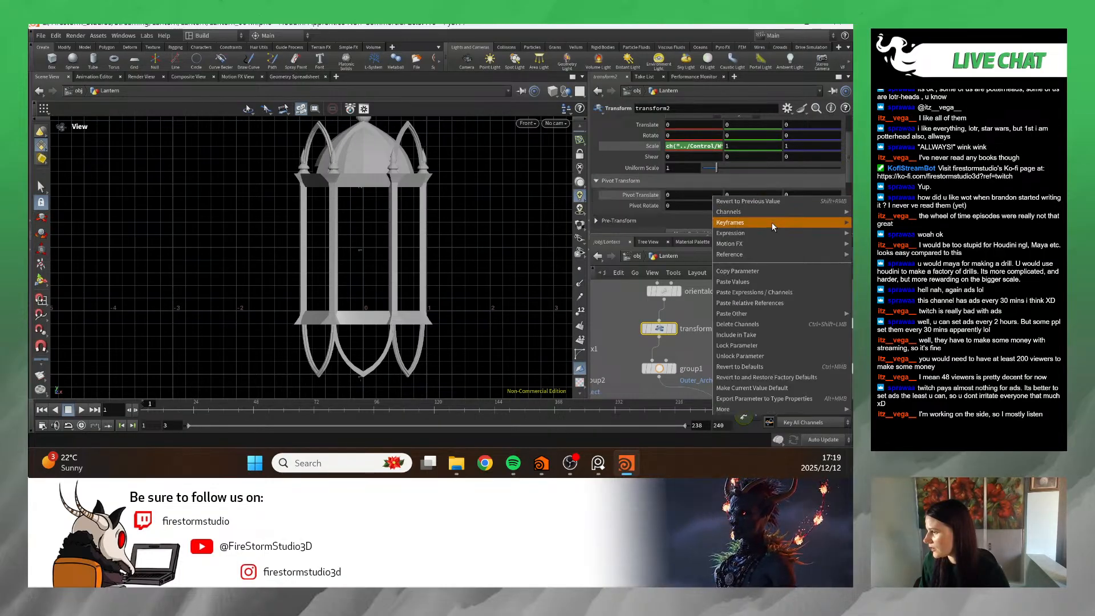
click(779, 303)
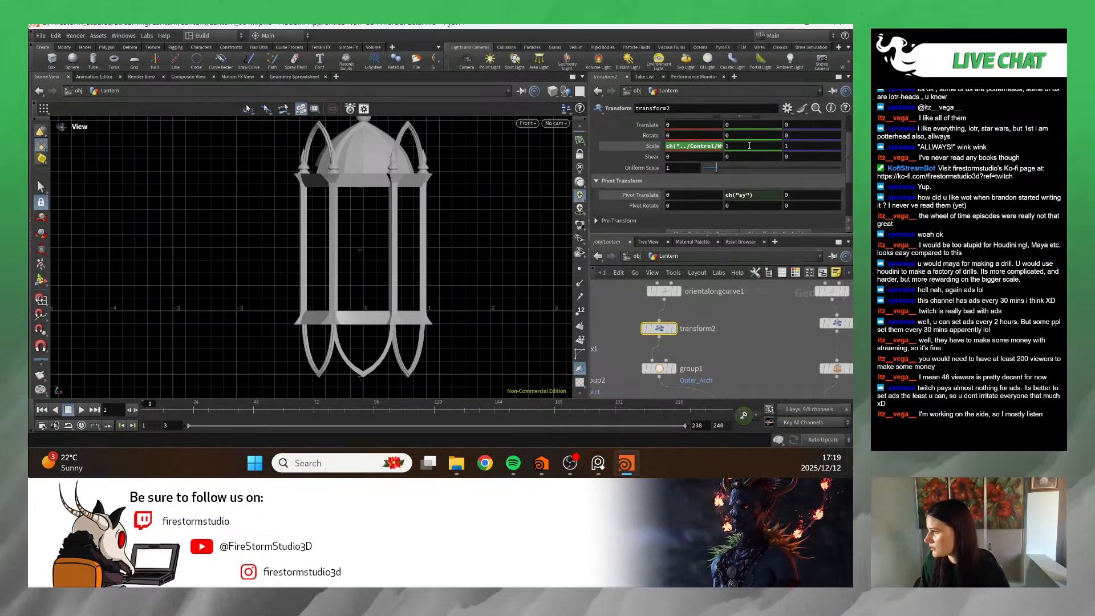
- Try a Y scale of 2.5 on transform2, then undo both the scale and the pivot reference
mouse_move(749, 146)
middle_down()
mouse_move(793, 147)
mouse_move(748, 146)
mouse_move(764, 146)
middle_up()
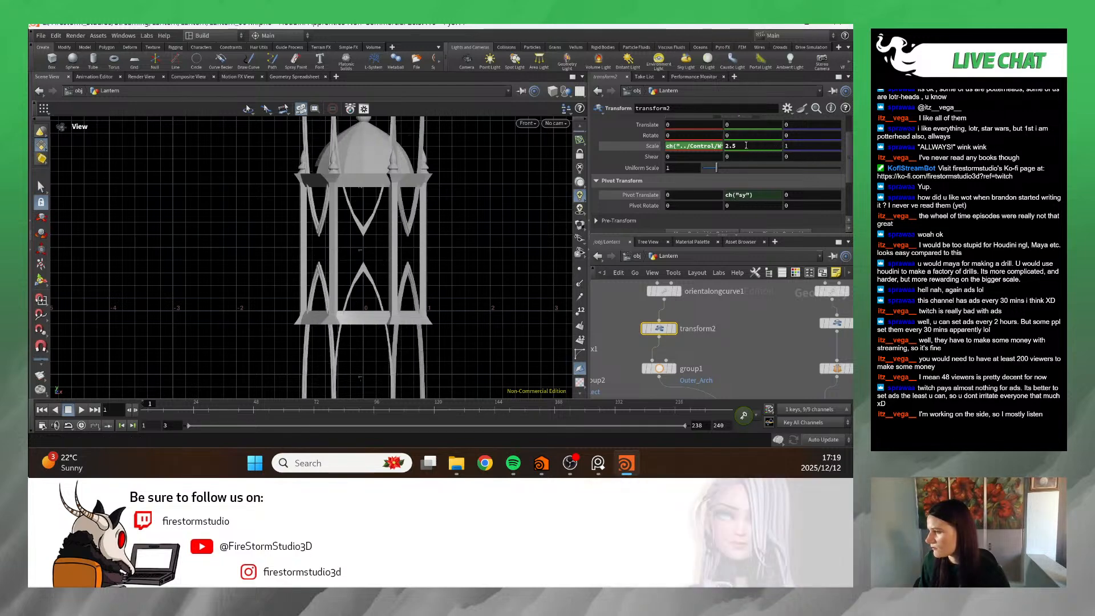
key(ctrl+z)
key(ctrl+z)
- Display the merge3 node and frame the upright swept arch in the front view
scroll(614, 306, down, 4)
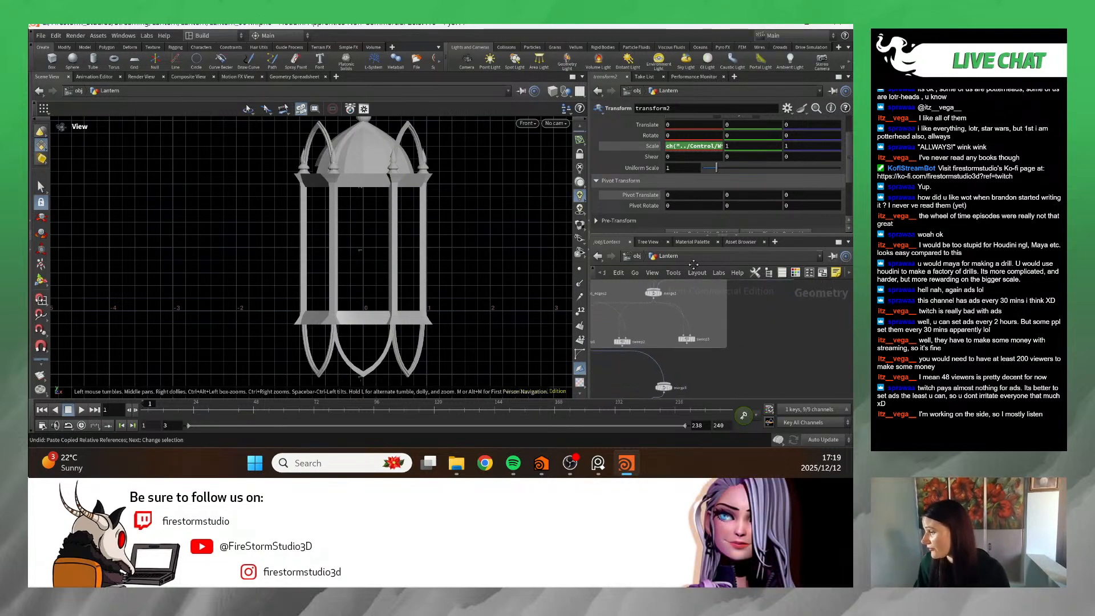
scroll(624, 381, down, 3)
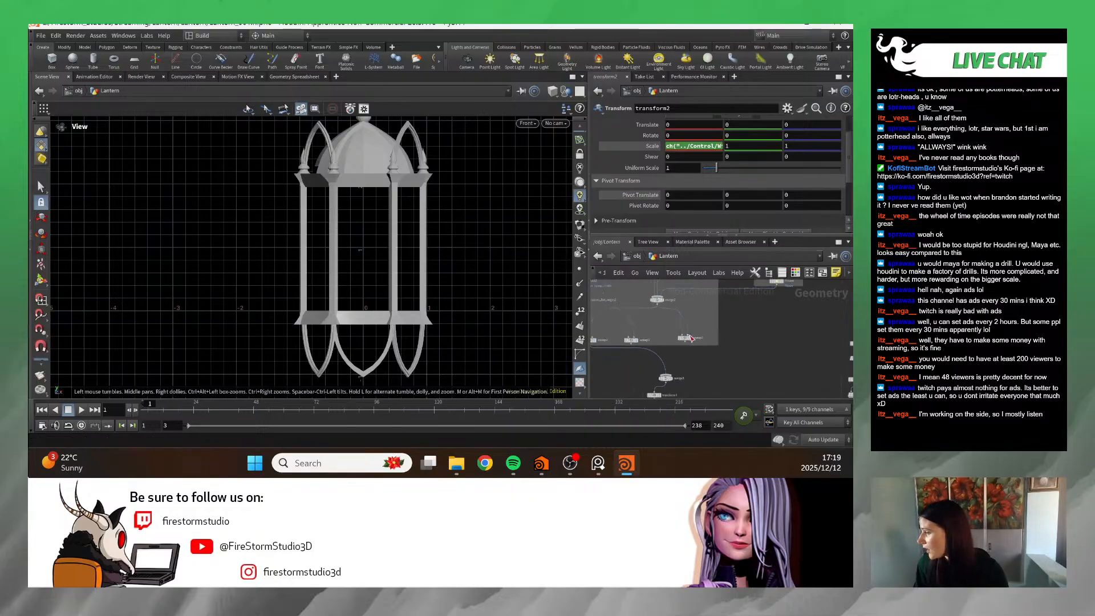
scroll(690, 347, up, 5)
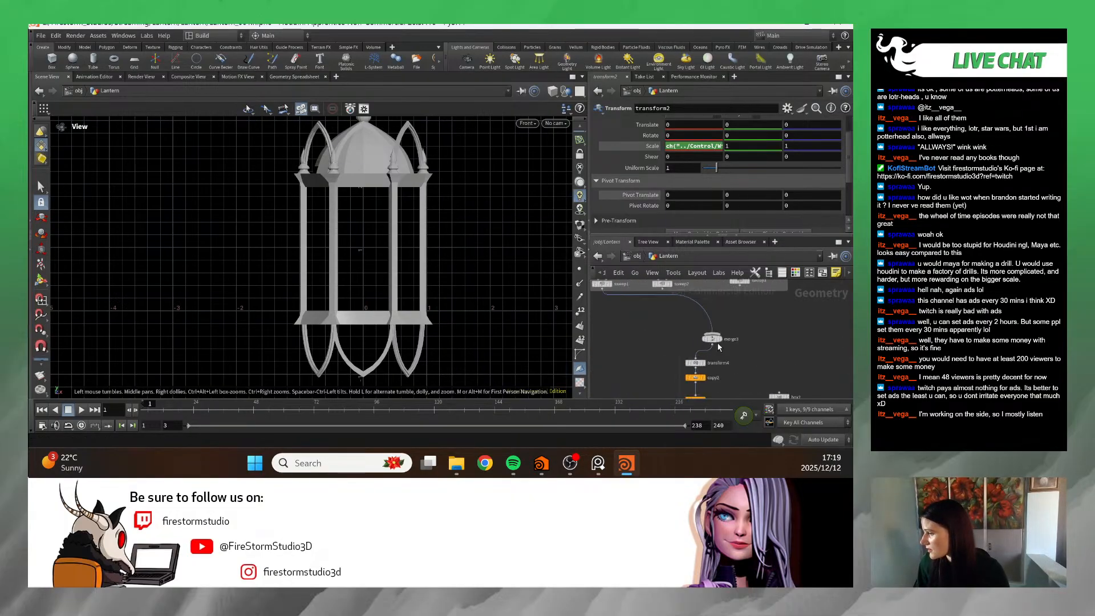
click(723, 341)
middle_drag(481, 303, 455, 339)
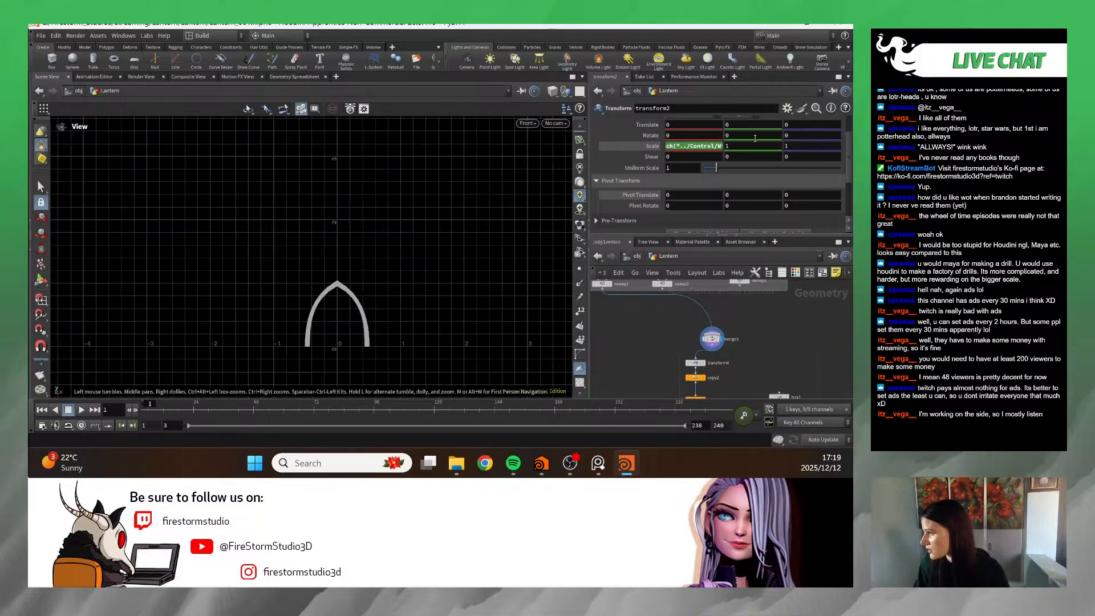
- Try a Y scale of 1.1 on transform2 and reference it in Pivot Translate Y as ch("sy")
middle_drag(739, 150, 741, 159)
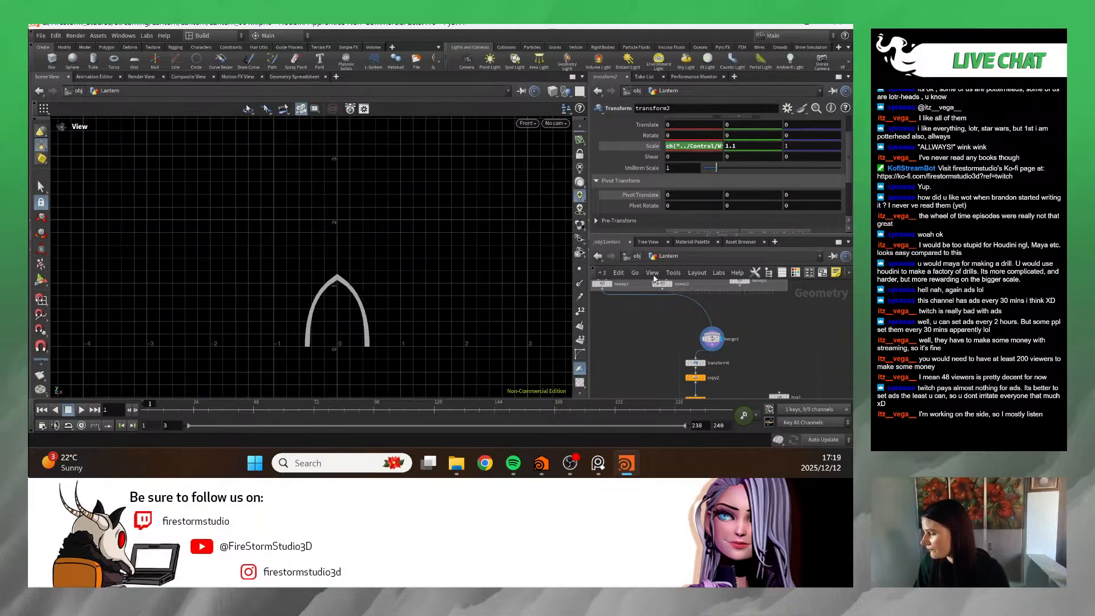
scroll(654, 279, down, 6)
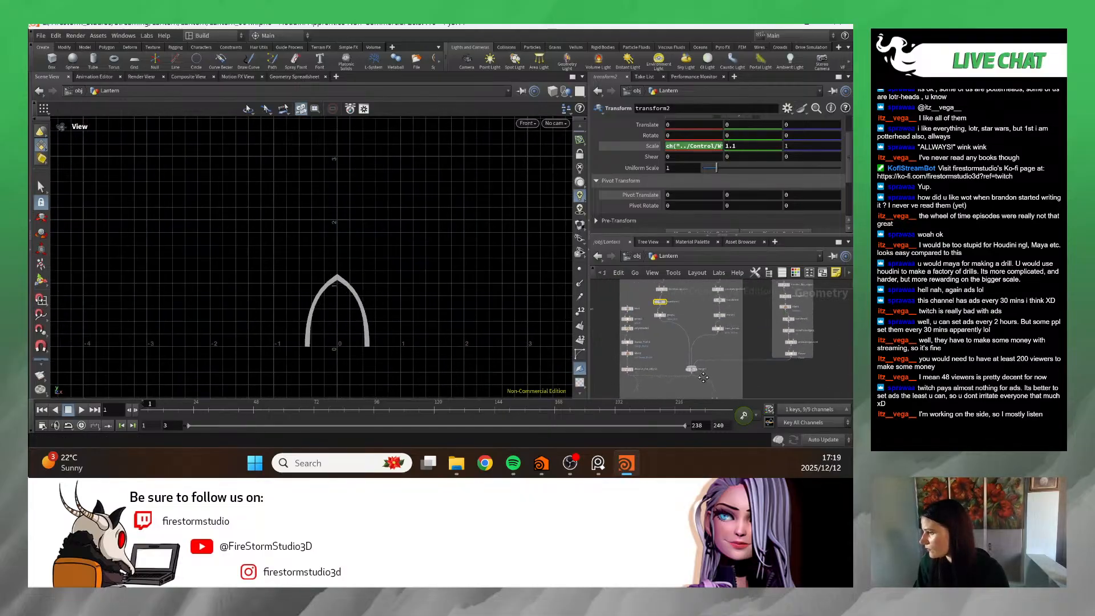
middle_drag(703, 377, 710, 387)
right_click(738, 151)
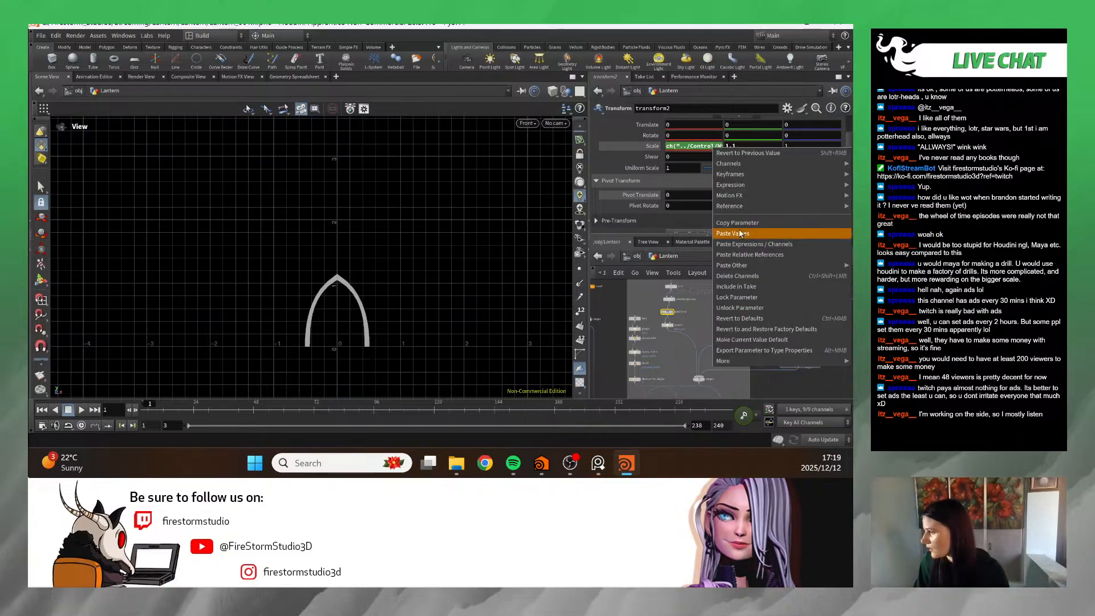
click(737, 195)
right_click(737, 195)
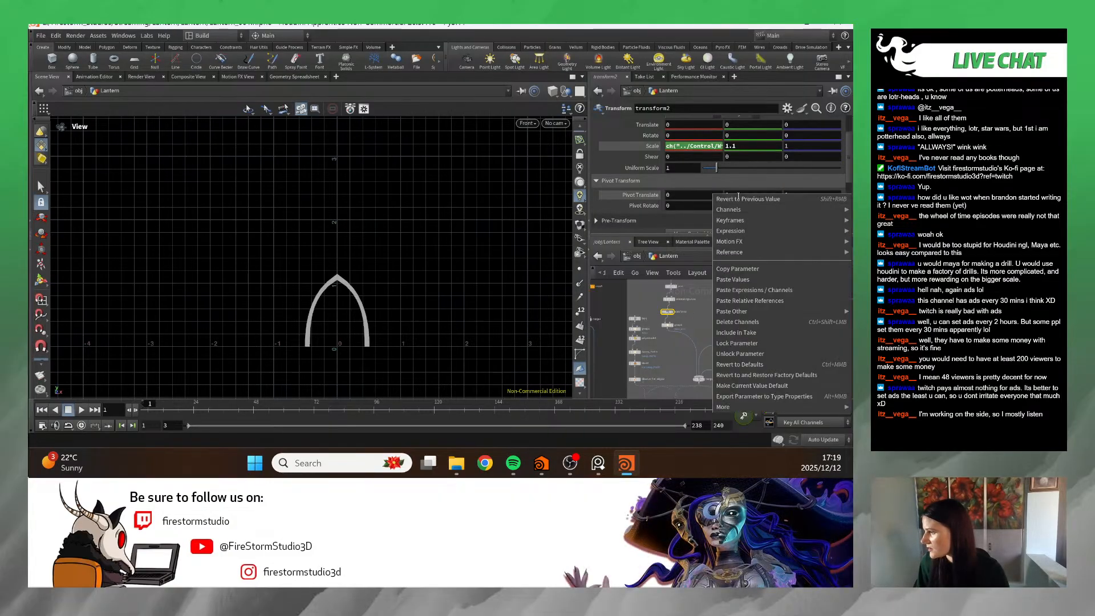
click(765, 297)
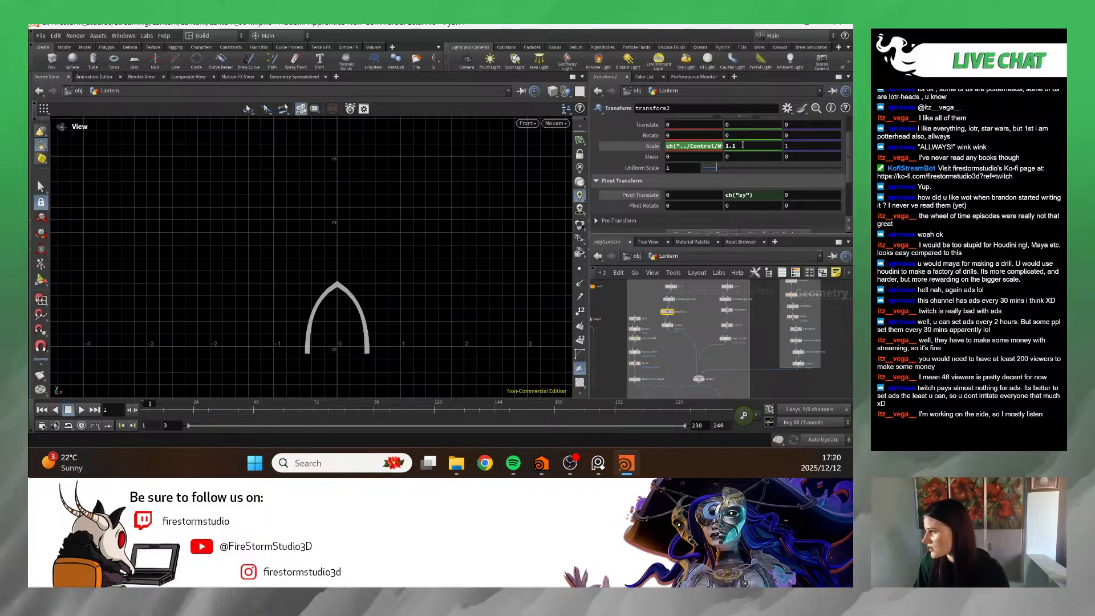
- Delete the ch("sy") channel from transform2's Pivot Translate Y and set the value to 0
key(ctrl+z)
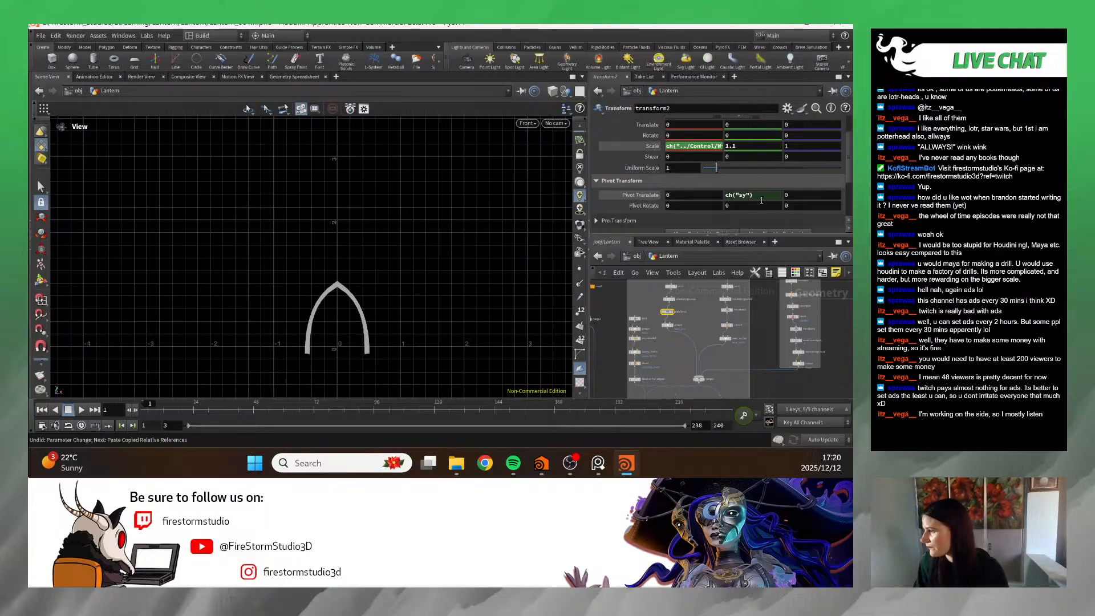
click(720, 195)
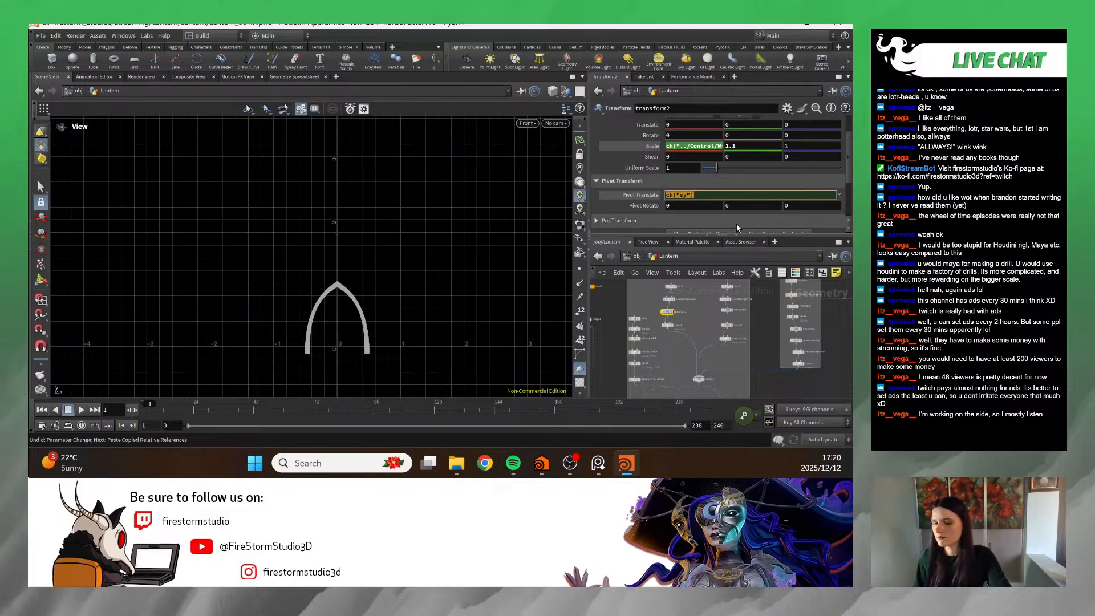
key(Escape)
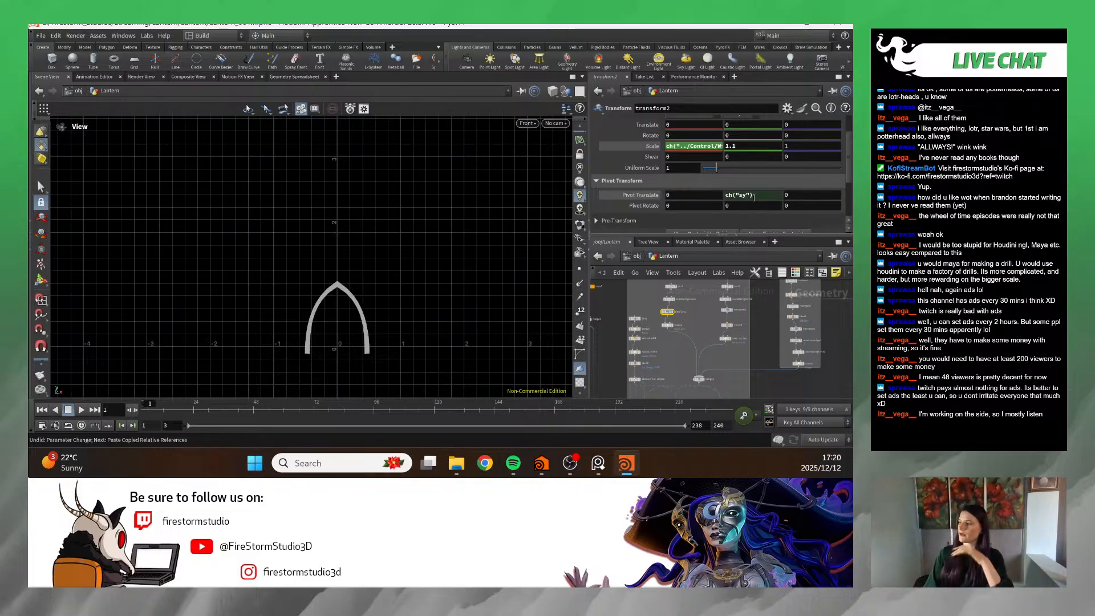
right_click(754, 197)
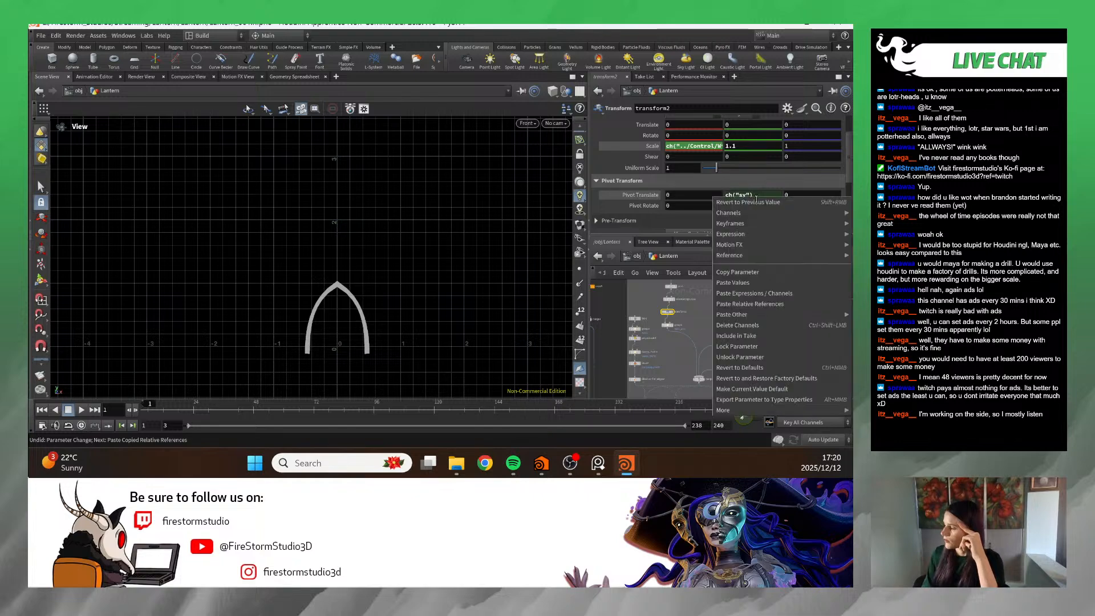
click(741, 325)
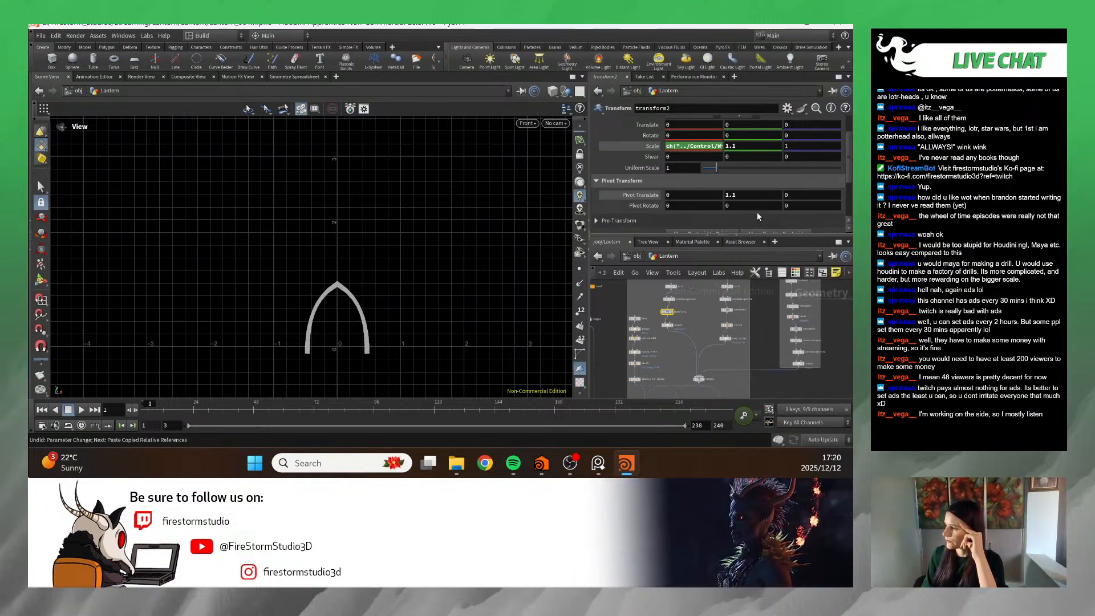
double_click(743, 194)
text(0)
key(Return)
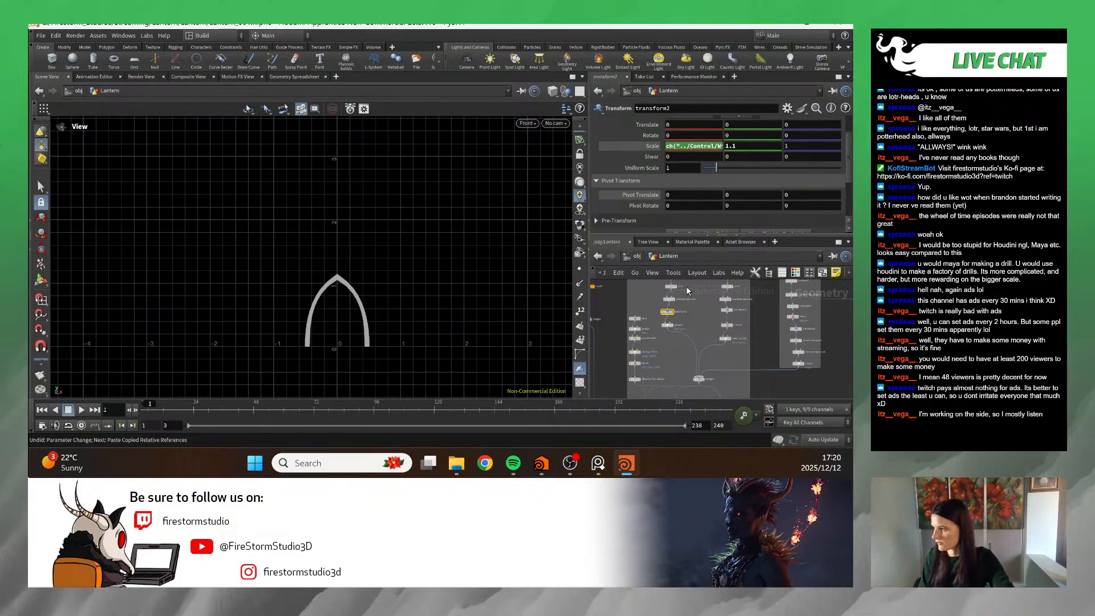
- Select the Control null and copy its Height parameter
scroll(706, 319, down, 3)
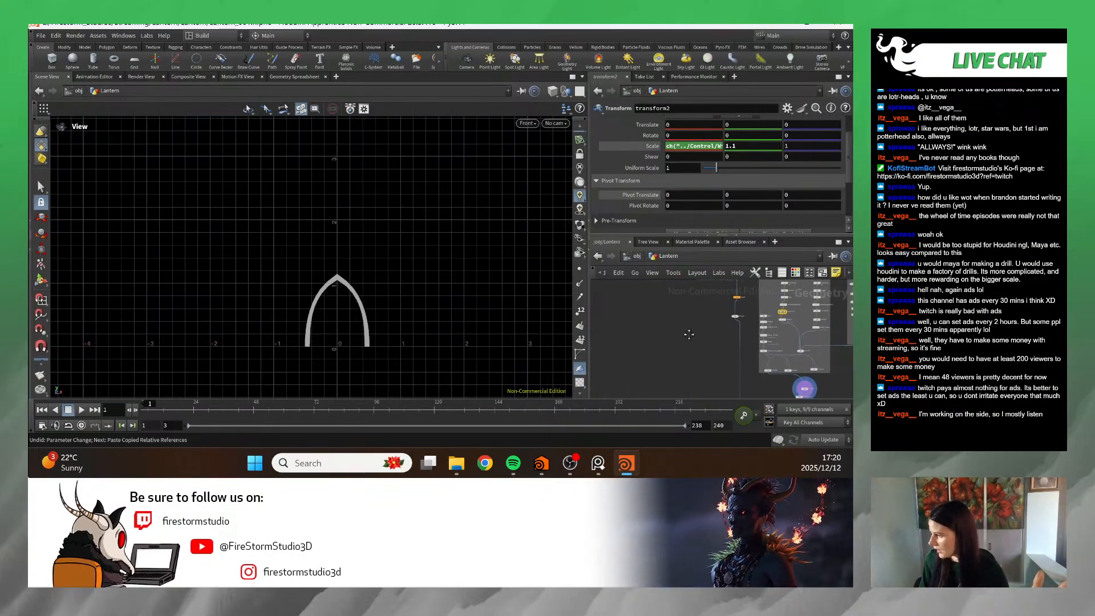
scroll(650, 392, up, 3)
click(641, 392)
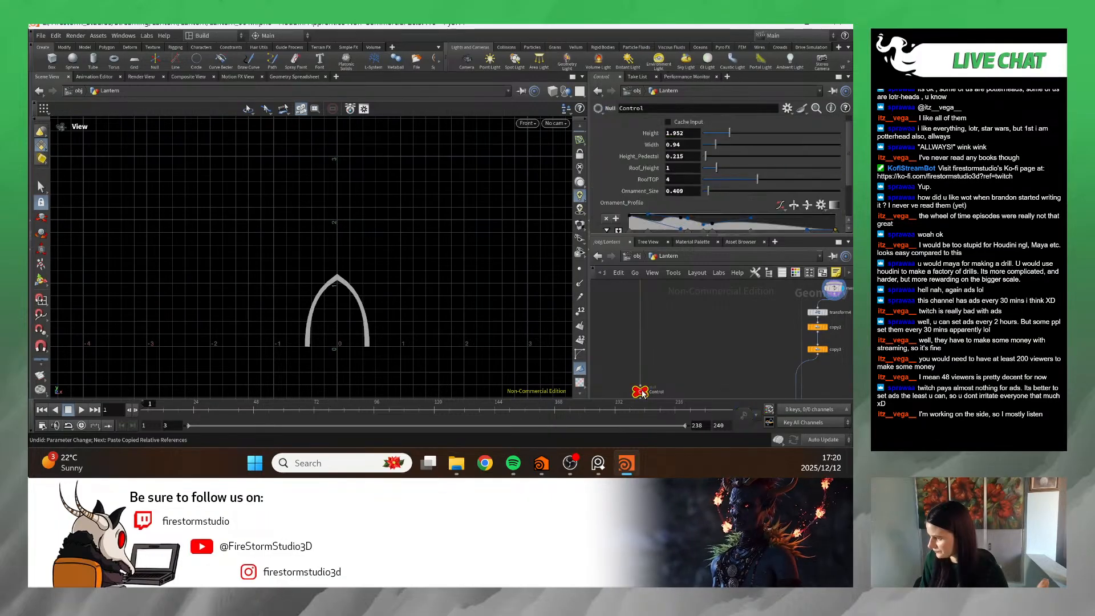
right_click(647, 145)
click(684, 212)
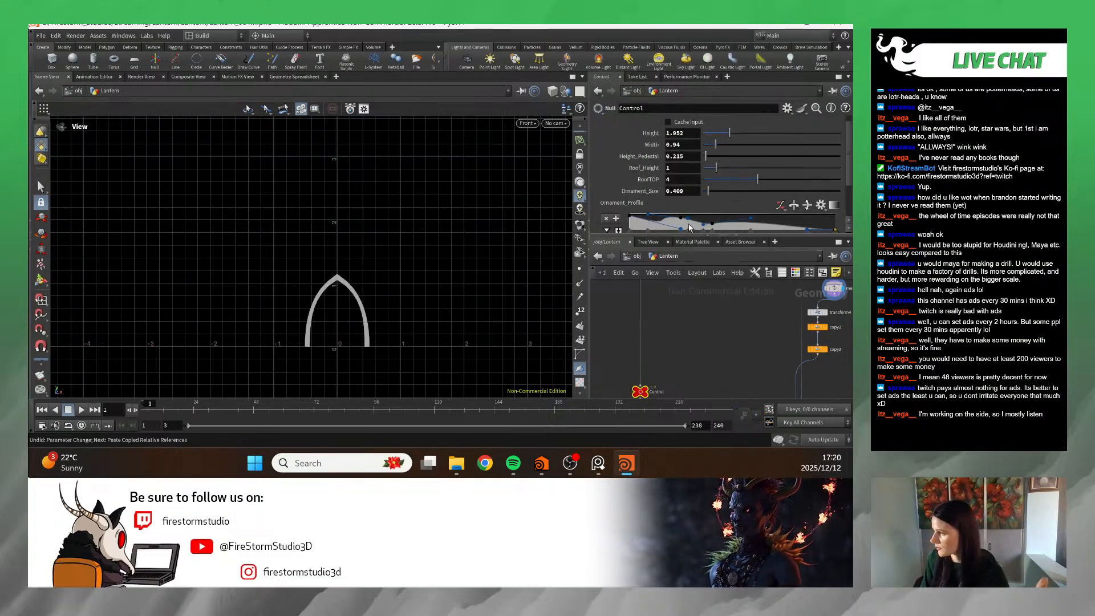
- Paste the copied Height as a relative reference, ch("../Control/Height"), into transform2's Y scale
scroll(658, 378, down, 2)
middle_drag(659, 377, 621, 399)
scroll(699, 320, up, 5)
scroll(701, 374, down, 3)
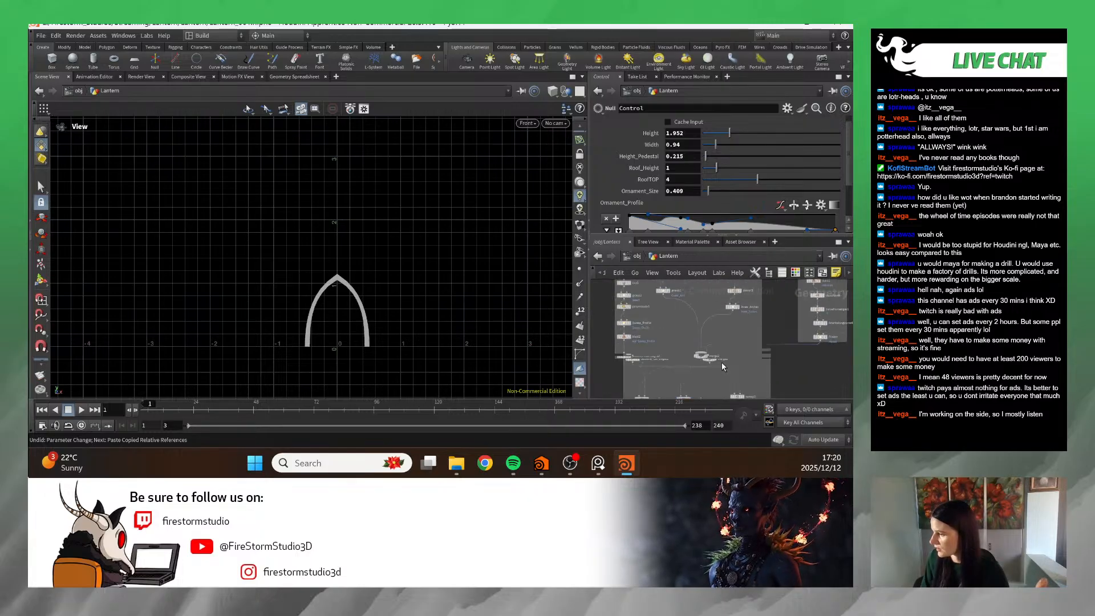
scroll(732, 366, up, 1)
middle_drag(722, 363, 718, 395)
middle_drag(727, 299, 710, 336)
scroll(711, 332, up, 3)
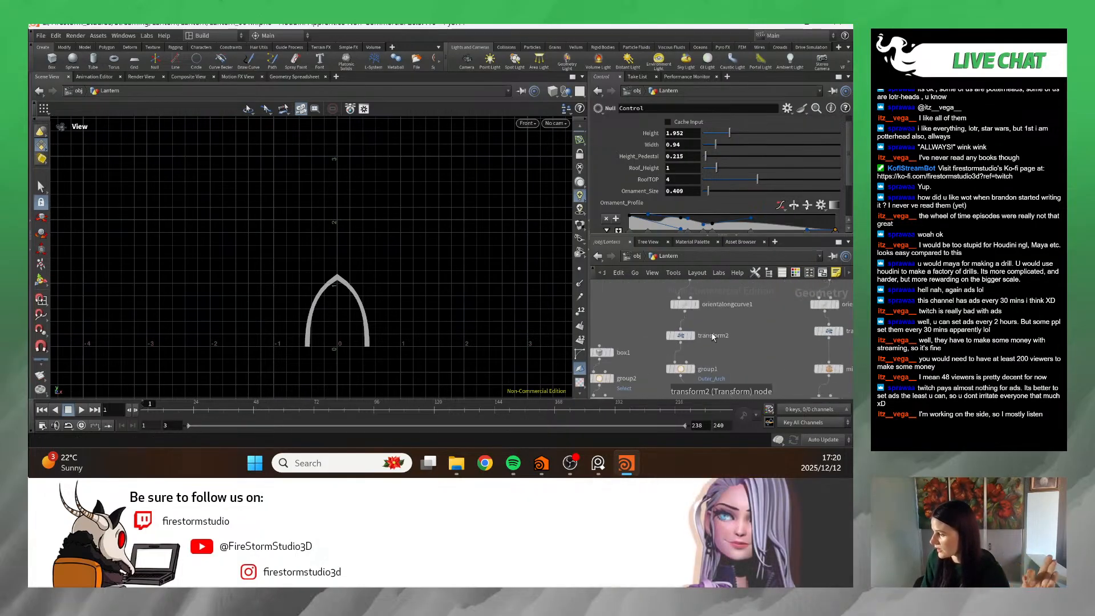
click(682, 336)
right_click(712, 146)
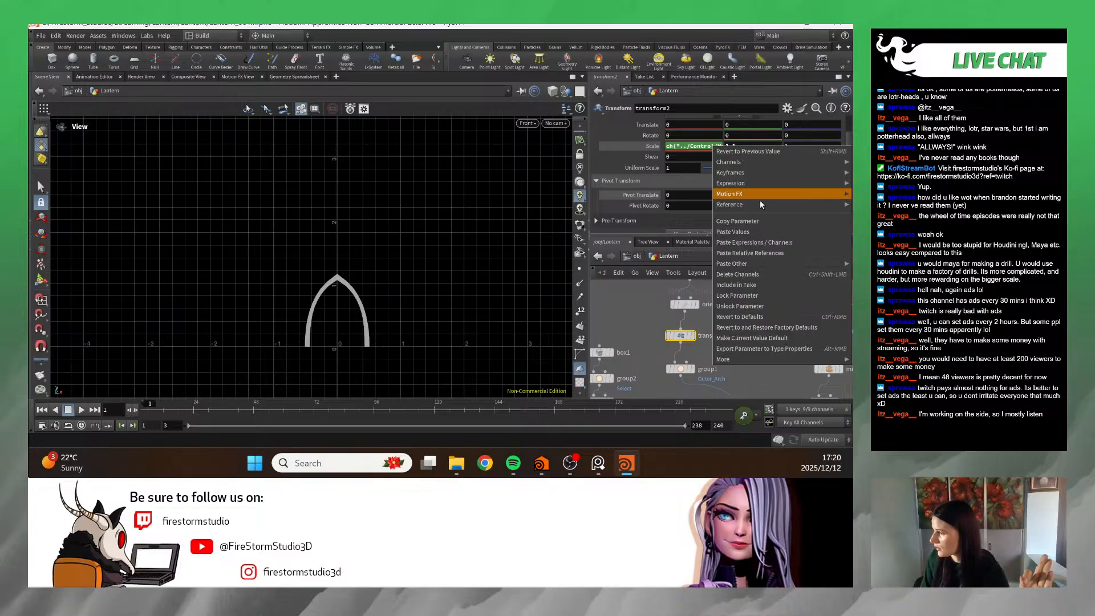
click(775, 254)
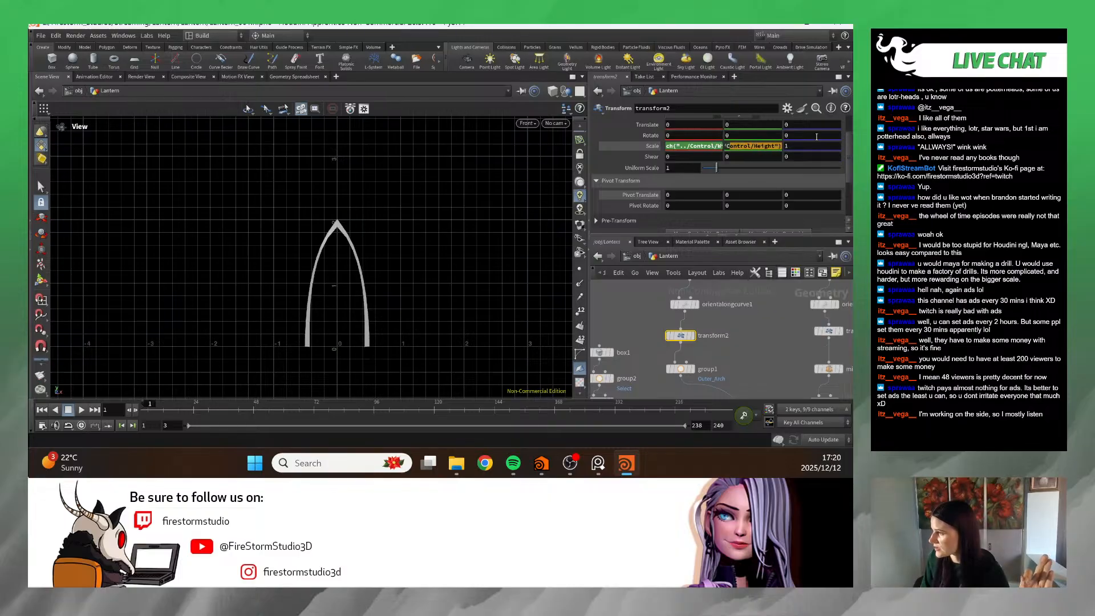
- Multiply the Height reference in transform2's Y scale by 0.5
click(764, 147)
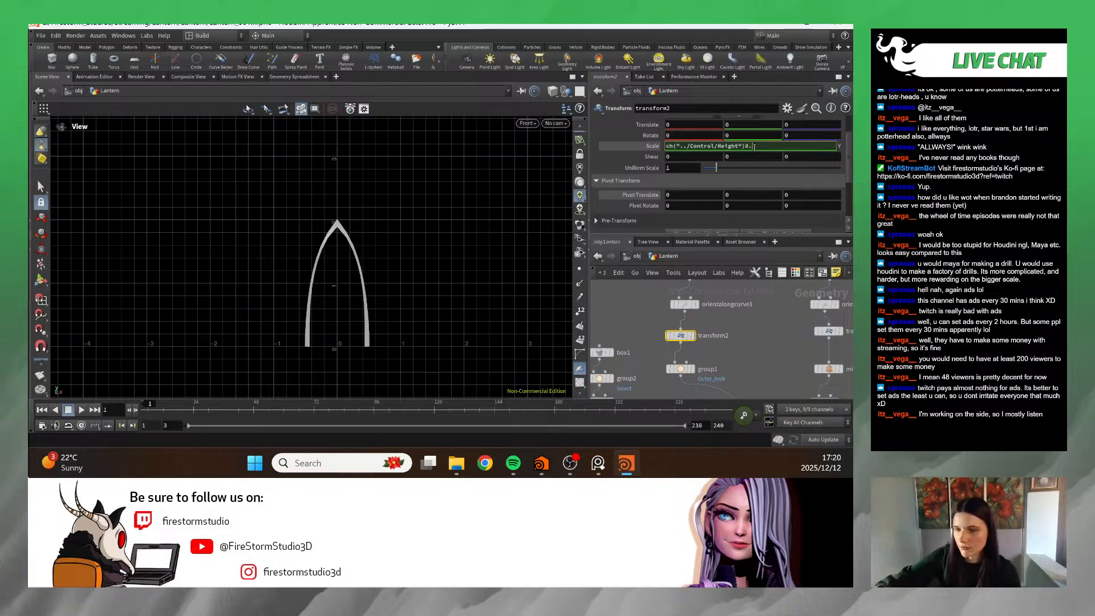
key(Return)
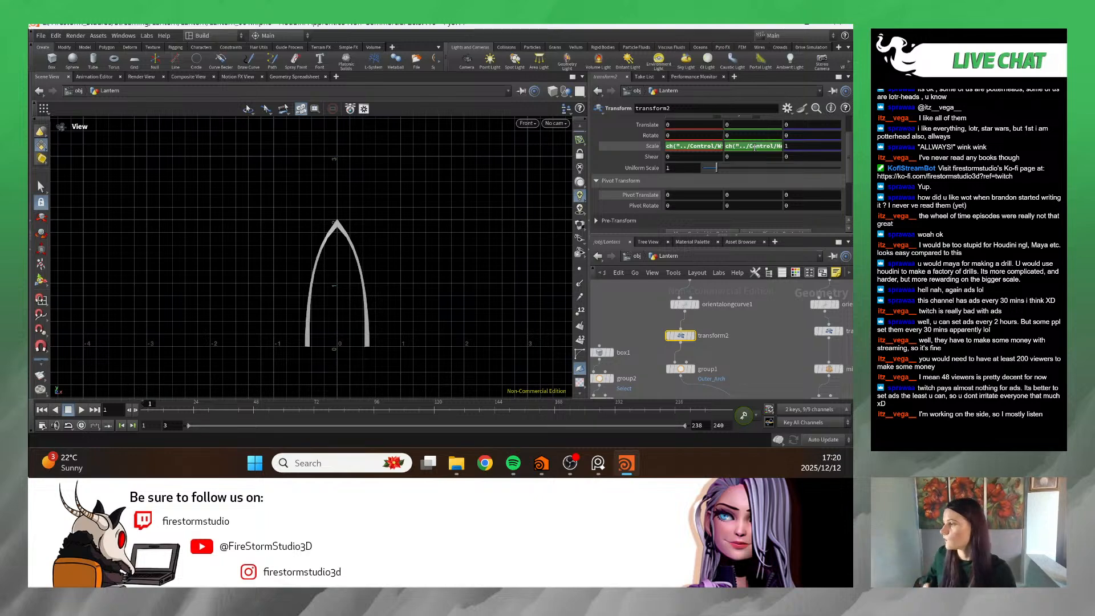
click(771, 147)
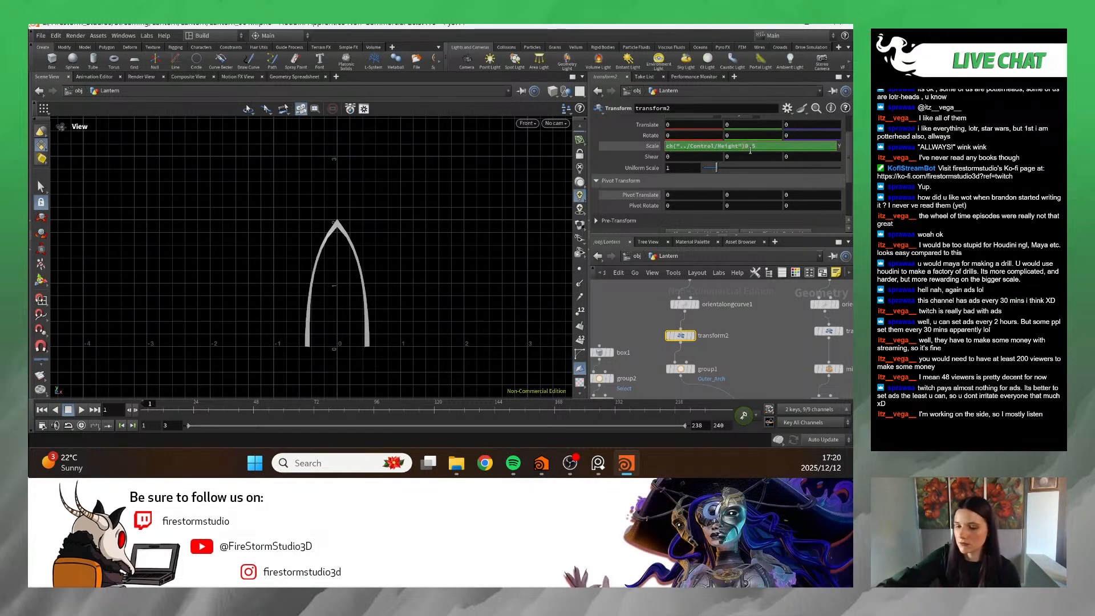
key(Return)
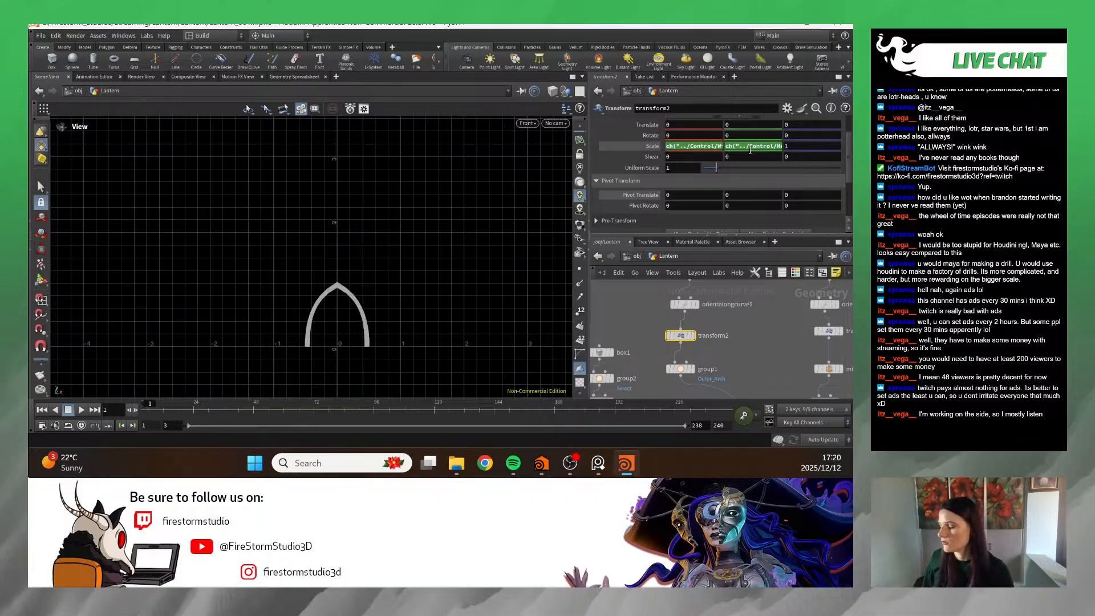
- Display the transform4 node below merge3, frame the inverted arch in the front view and show transform4's translate and rotate values
scroll(752, 152, down, 3)
scroll(738, 347, down, 6)
scroll(724, 359, up, 5)
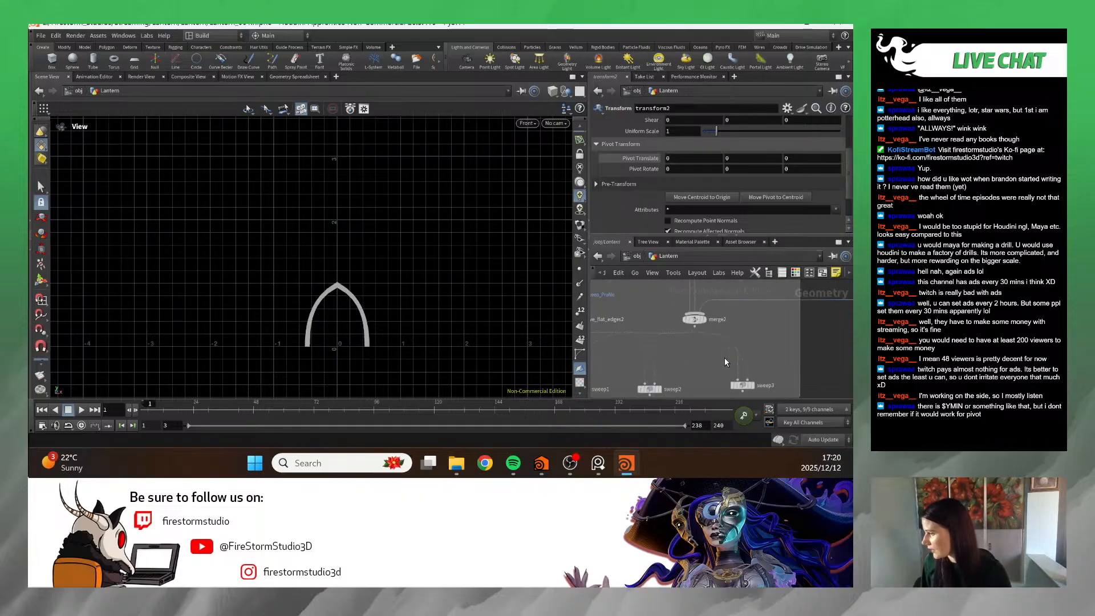
scroll(707, 327, down, 4)
scroll(710, 378, up, 4)
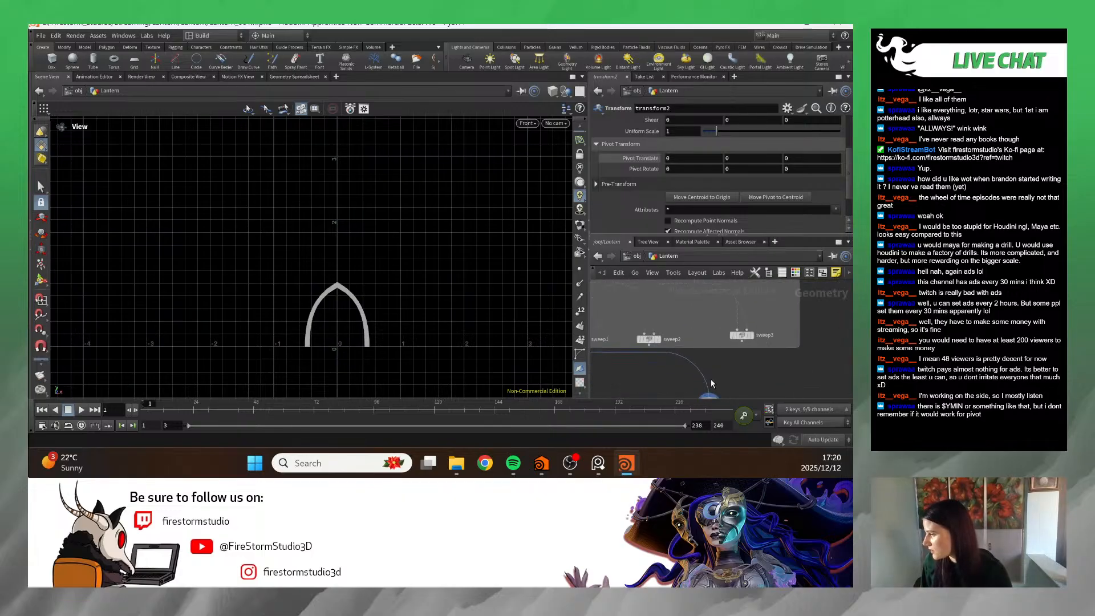
middle_drag(711, 378, 709, 326)
click(712, 341)
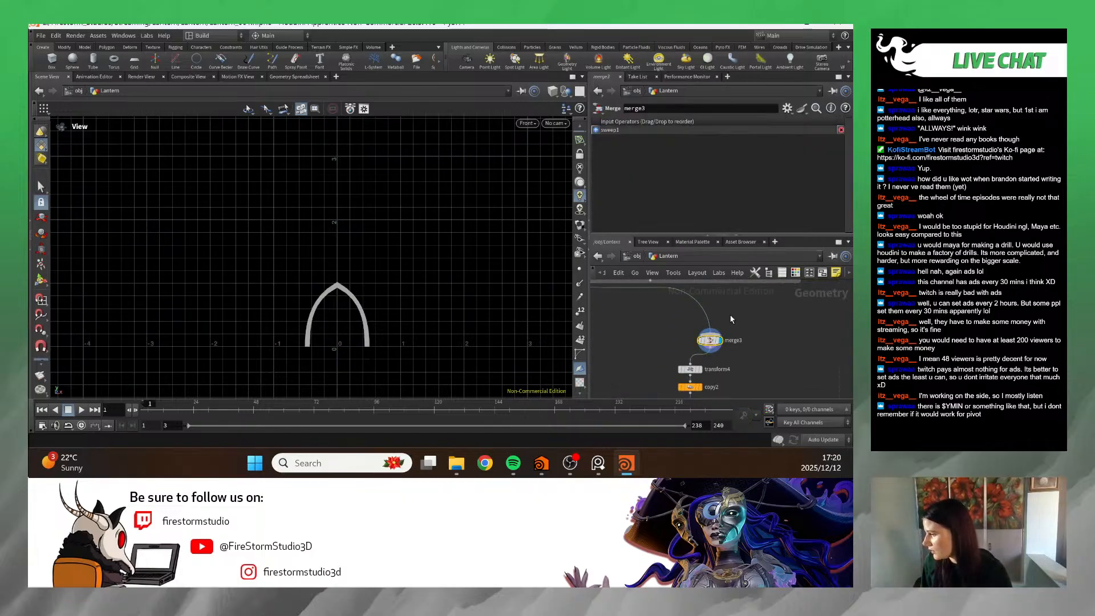
click(693, 350)
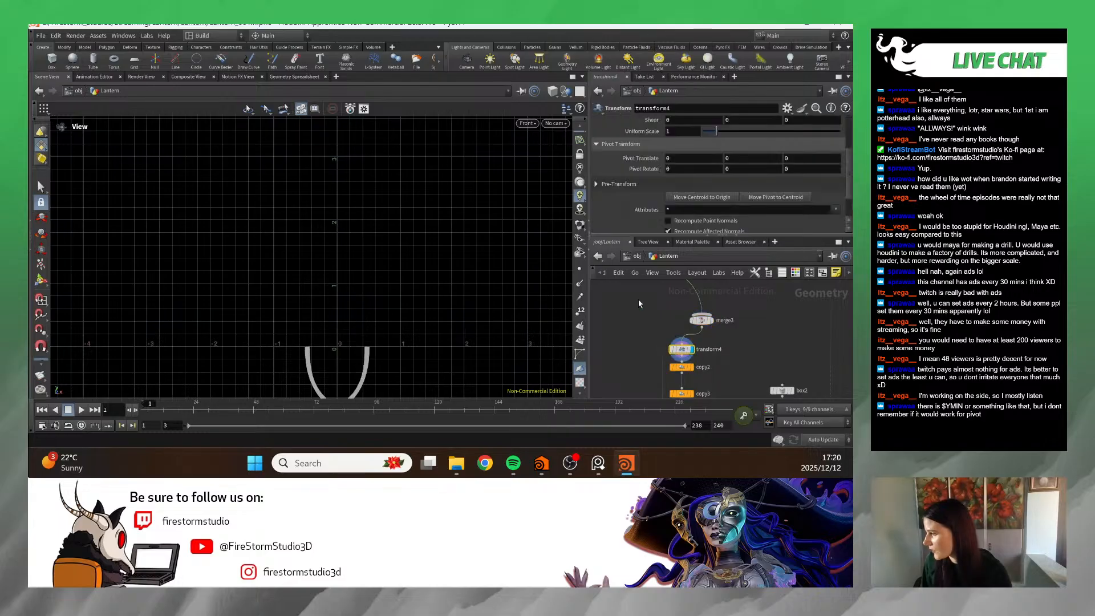
middle_drag(415, 317, 431, 241)
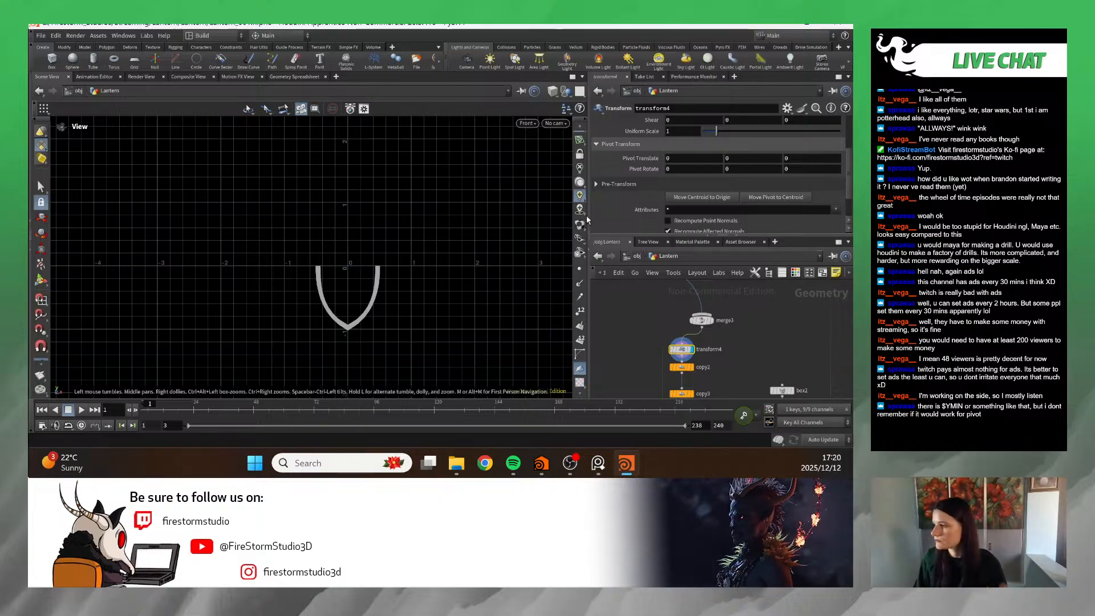
scroll(720, 174, up, 3)
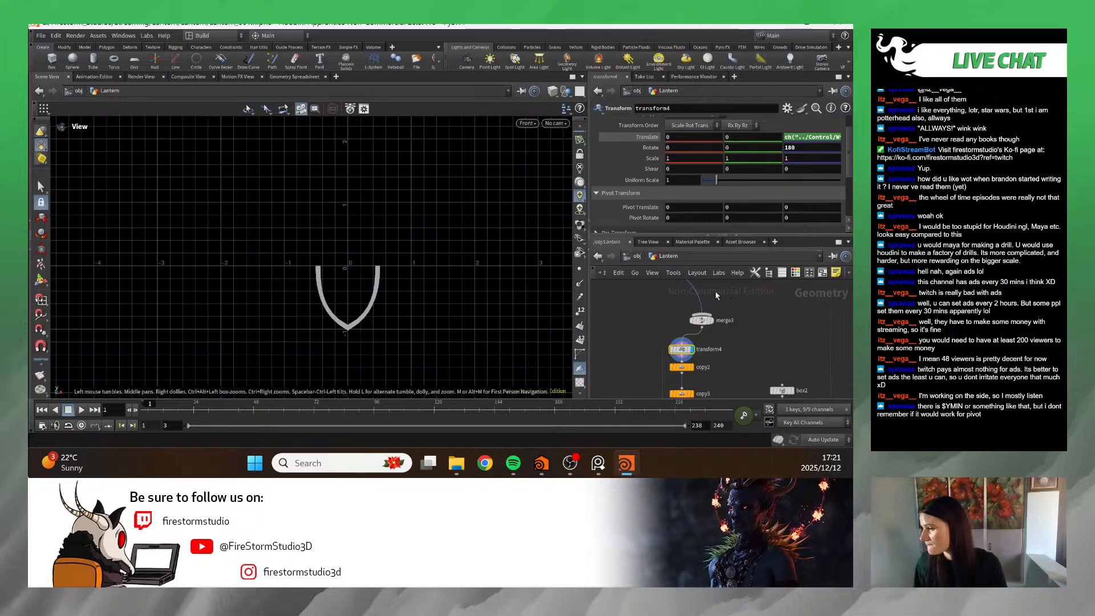
- Select transform2 above the Outer_Arch group and copy its Y scale parameter
key(h)
middle_drag(662, 344, 720, 374)
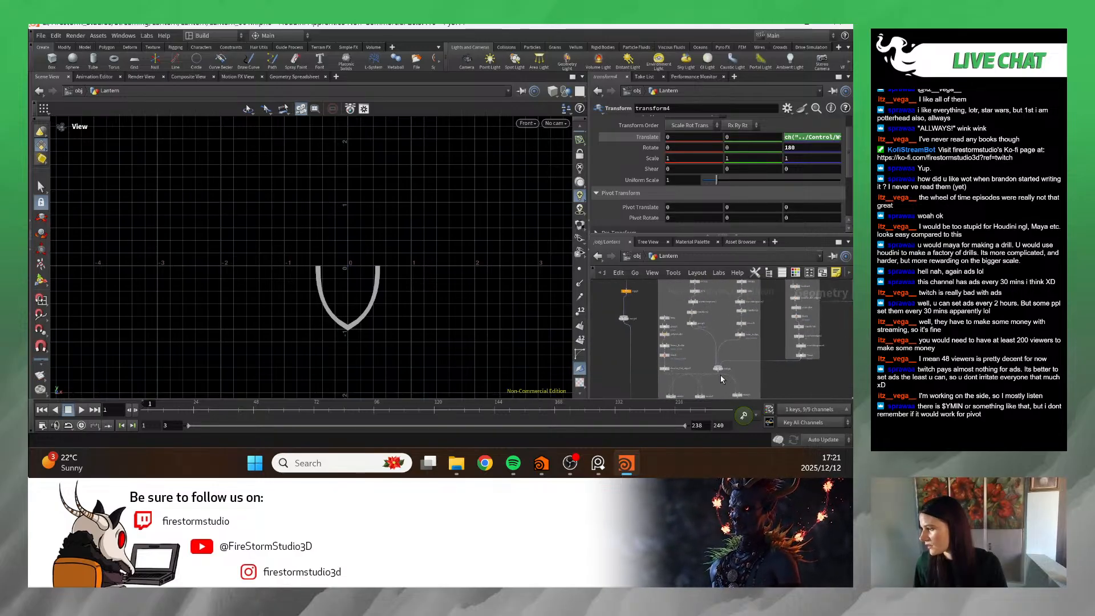
scroll(728, 299, up, 5)
click(649, 324)
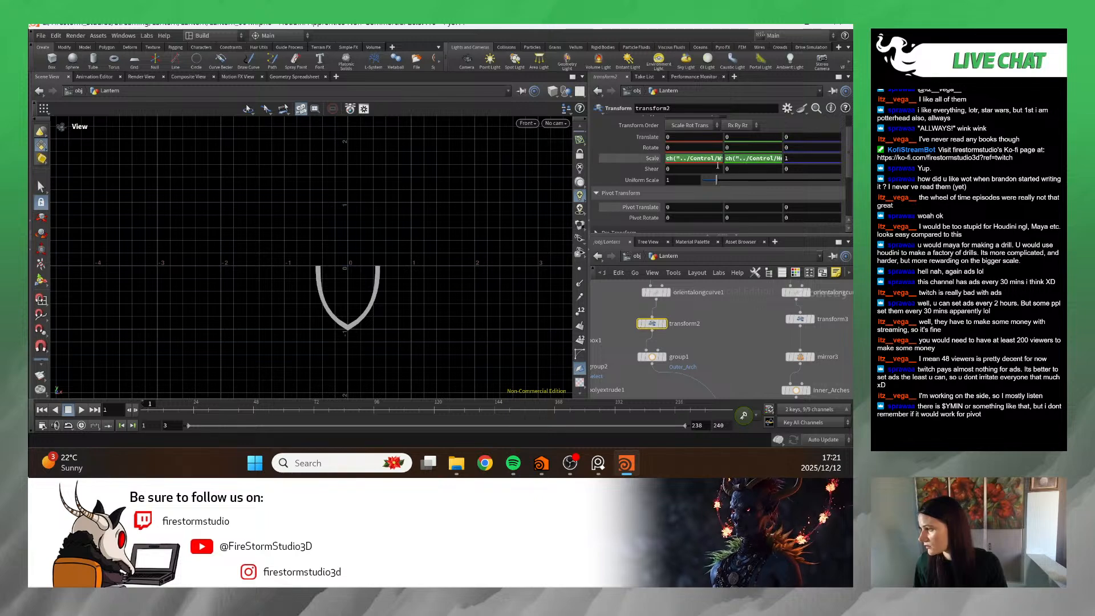
right_click(713, 158)
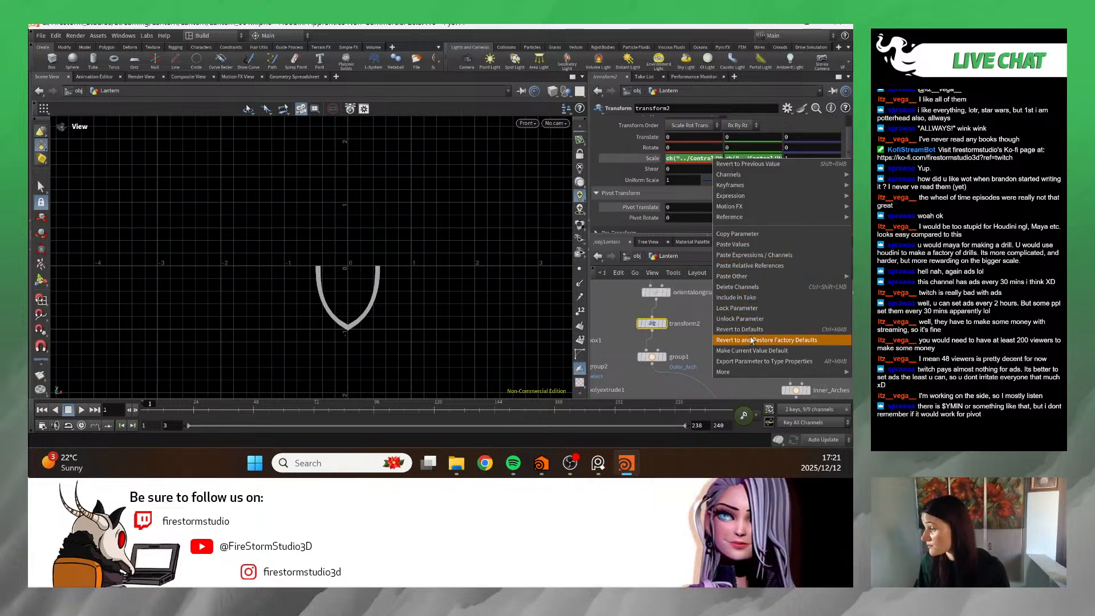
click(752, 241)
- Paste transform2's copied Y scale as a relative reference into transform4's Y pivot translate and multiply it by 0.5
scroll(727, 288, down, 5)
scroll(718, 326, up, 6)
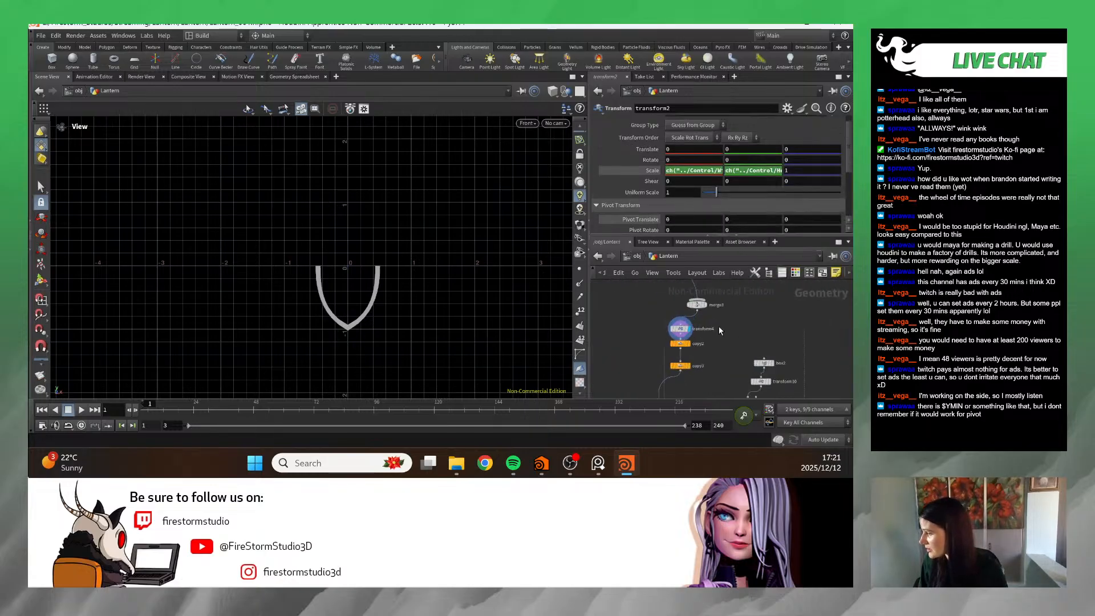
click(649, 348)
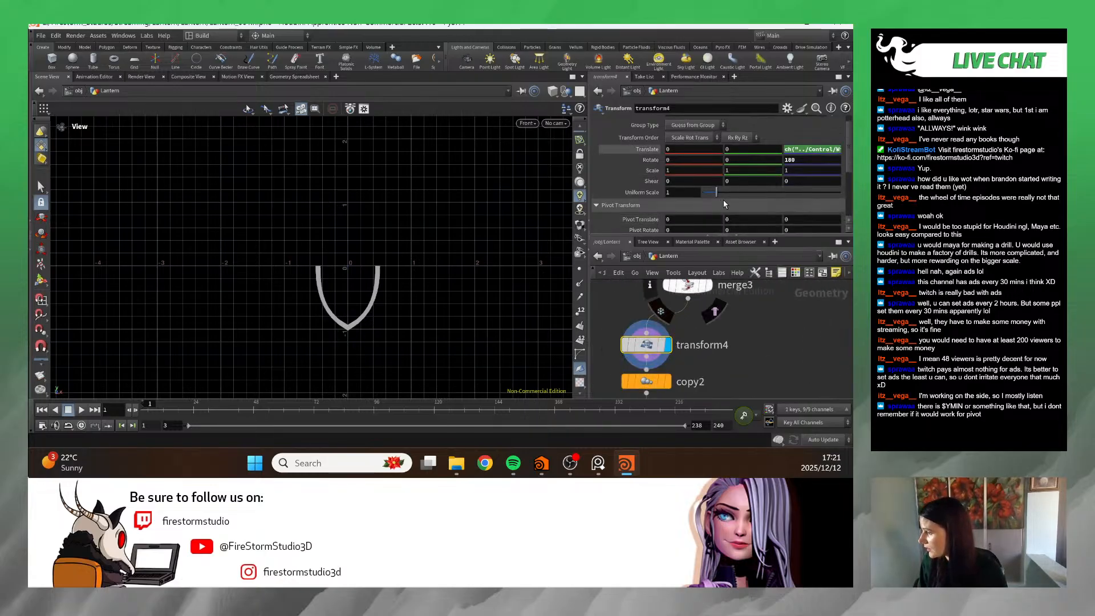
right_click(736, 217)
click(762, 323)
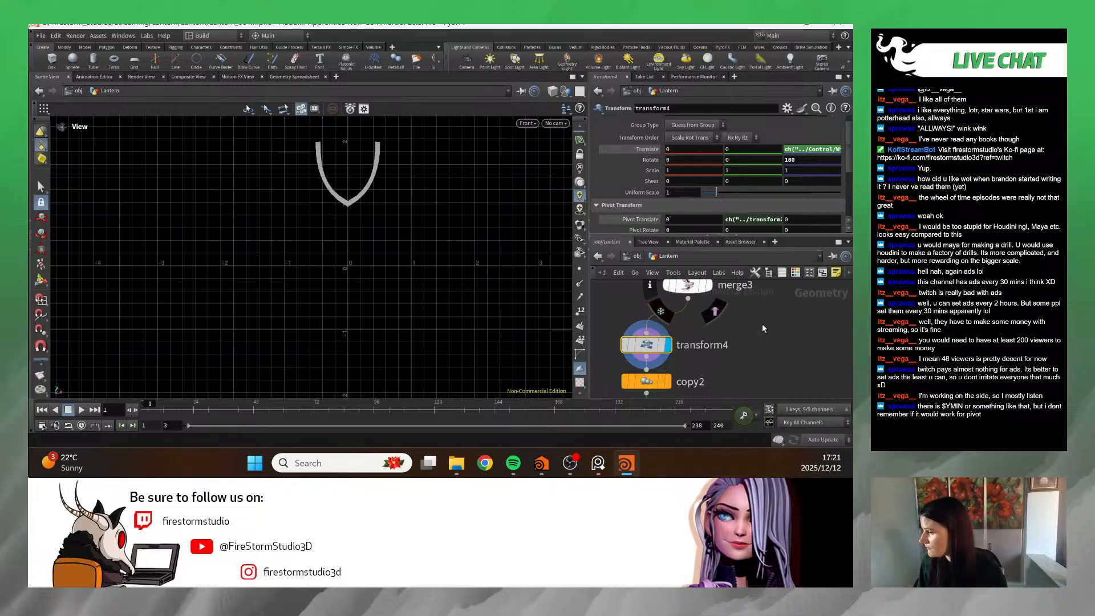
click(769, 219)
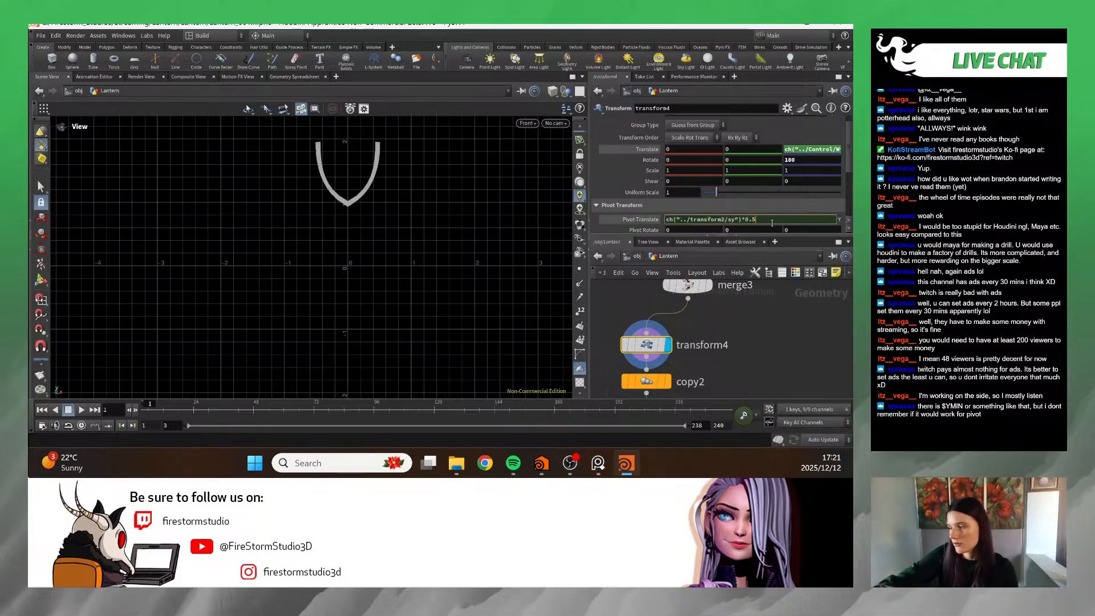
key(Return)
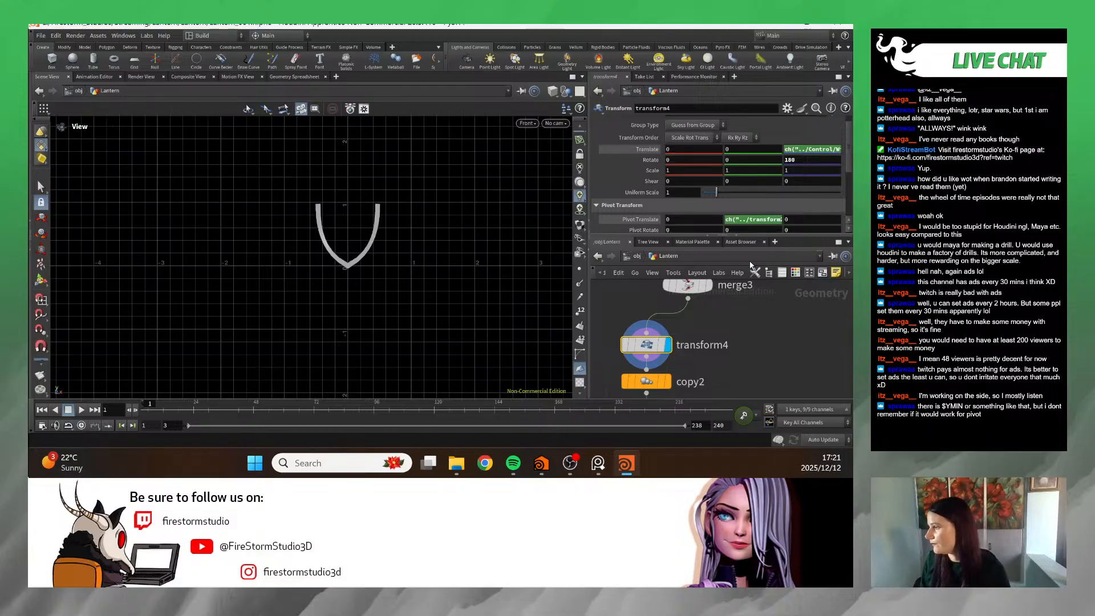
- Open a second network view of Lantern and show the Control null's parameters
scroll(661, 342, down, 8)
middle_drag(634, 339, 673, 349)
key(ctrl+t)
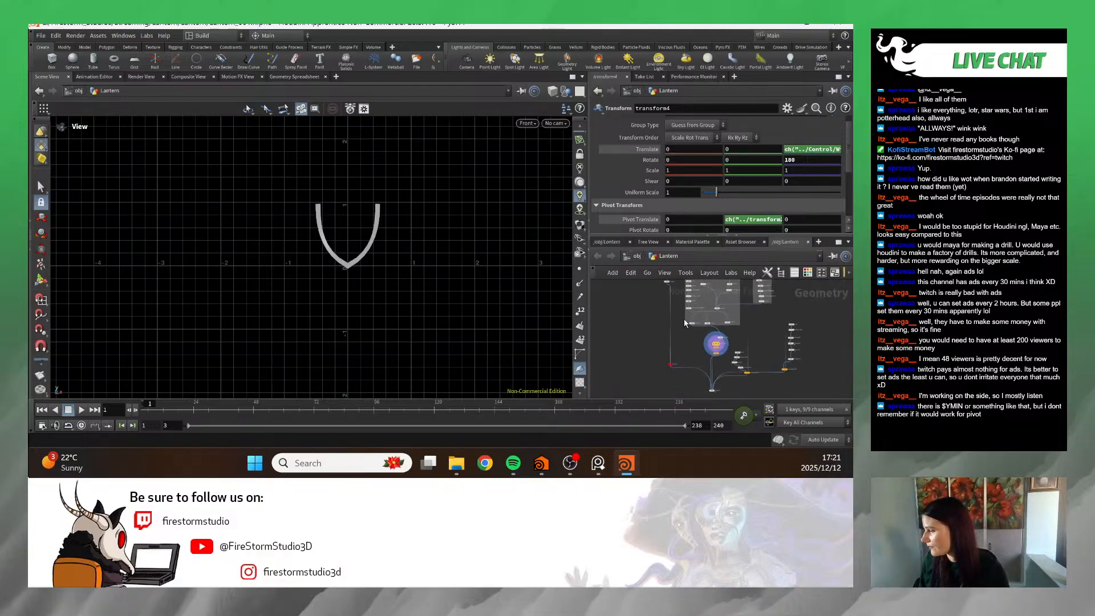
scroll(685, 354, up, 5)
click(640, 383)
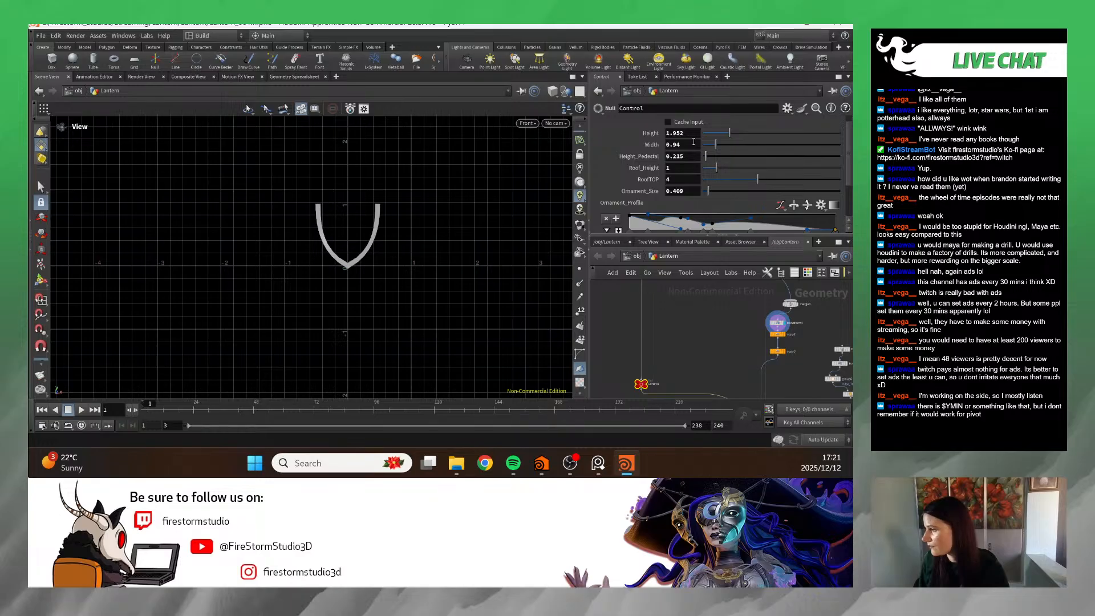
- Try a different Height on the Control null and undo the change
mouse_move(733, 134)
mouse_down()
mouse_move(754, 135)
mouse_move(719, 136)
mouse_move(755, 136)
mouse_move(716, 137)
mouse_move(772, 132)
mouse_move(730, 132)
mouse_up()
key(ctrl+z)
- Connect the other two sweep nodes into merge3 above transform4 and frame the complete flipped arch in the front view
scroll(672, 354, down, 3)
scroll(672, 353, up, 5)
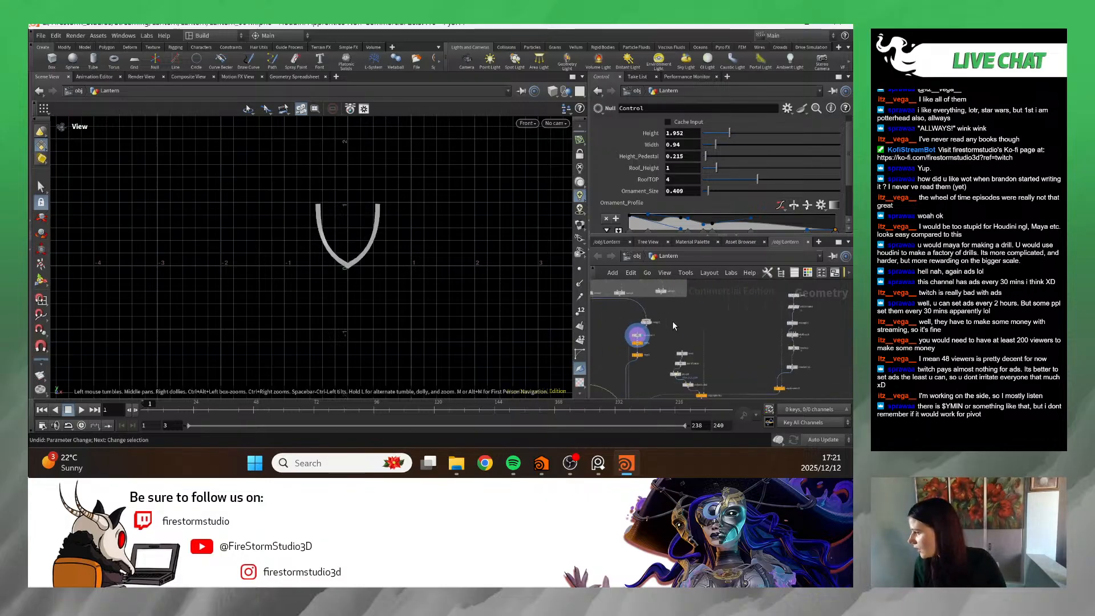
drag(759, 349, 710, 365)
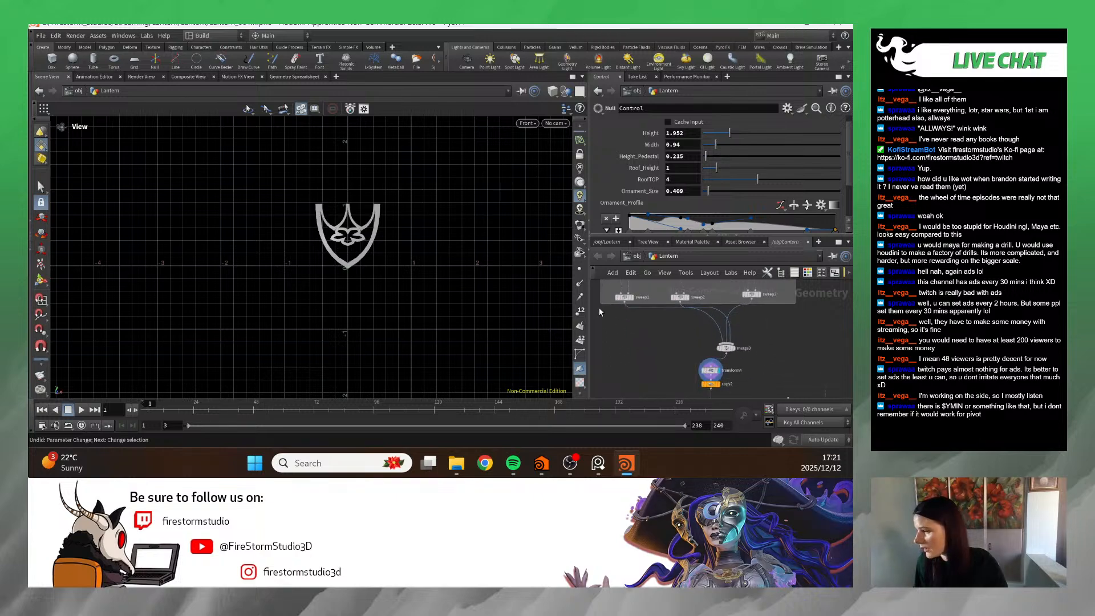
scroll(420, 213, up, 2)
scroll(741, 214, down, 3)
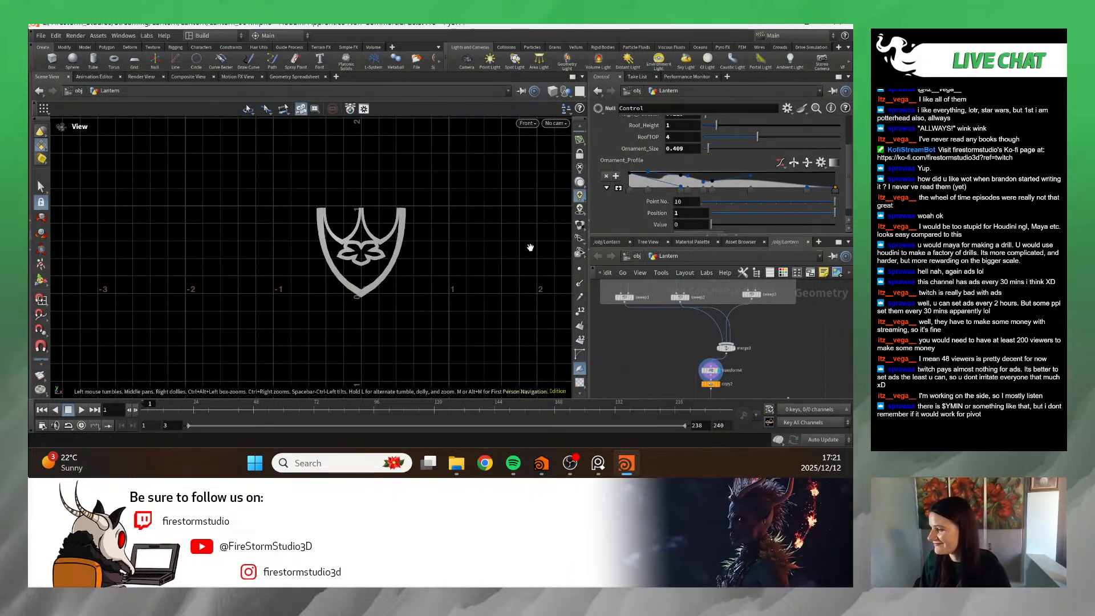
middle_drag(376, 249, 399, 209)
scroll(342, 206, down, 3)
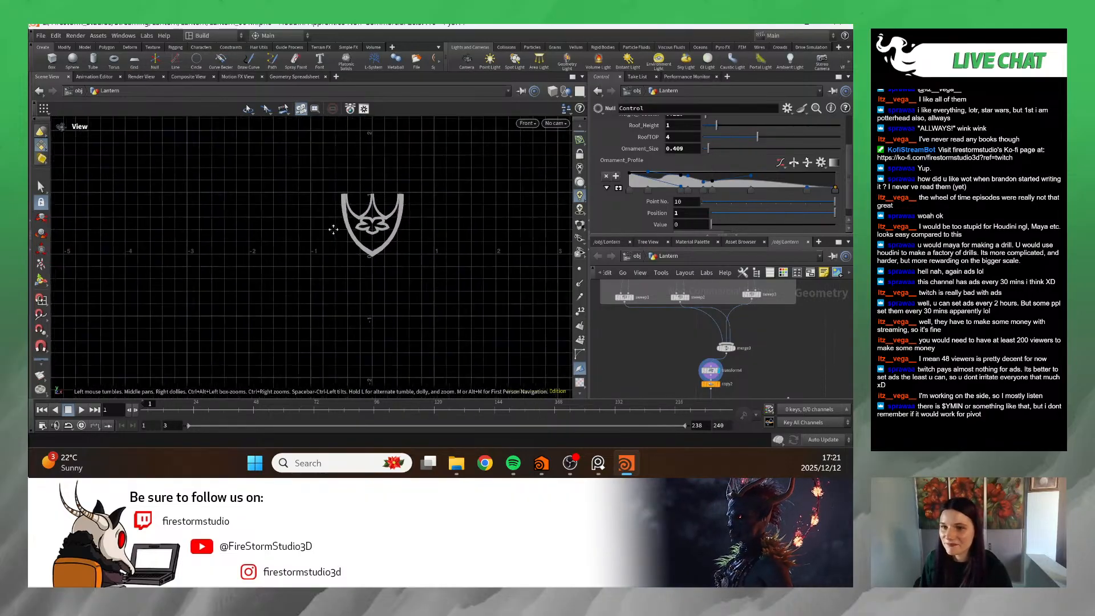
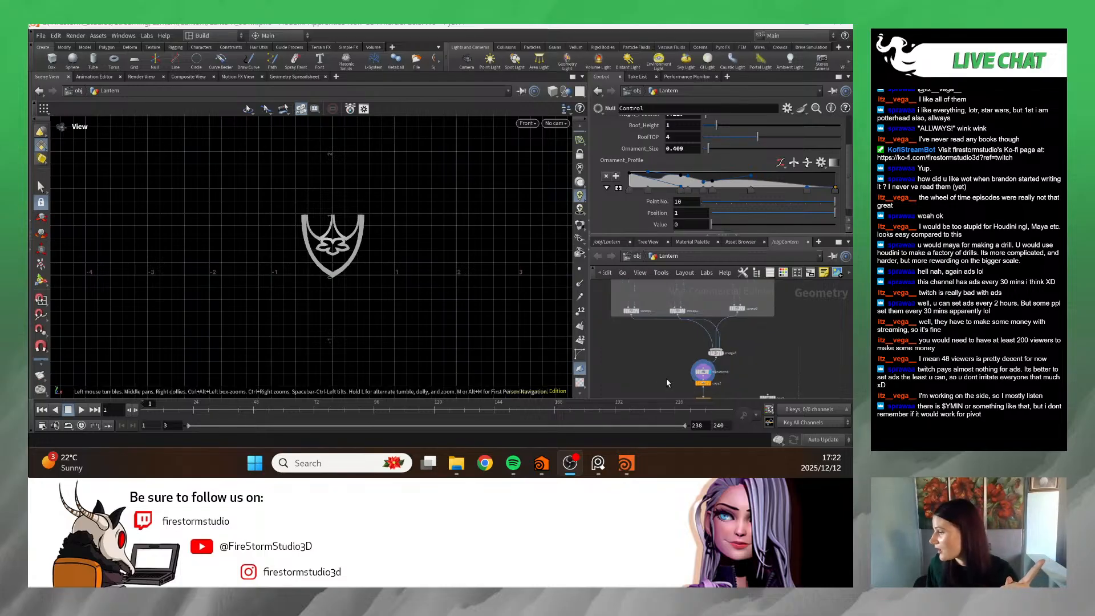
- Display copy2 and then copy3 to view the repeated arches around the lantern
middle_drag(665, 378, 628, 349)
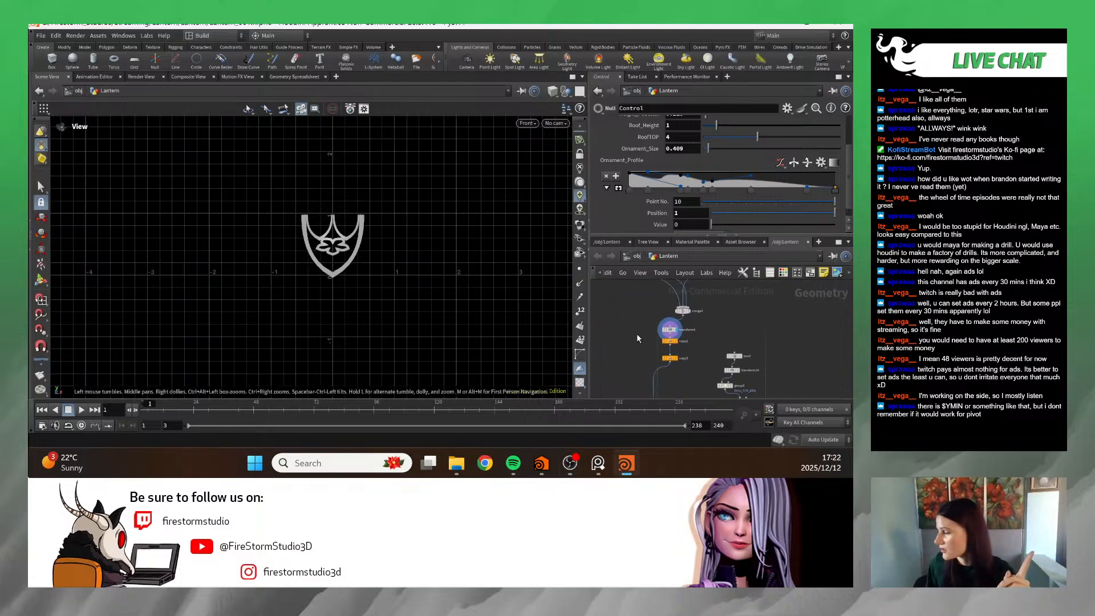
scroll(671, 337, up, 4)
click(678, 337)
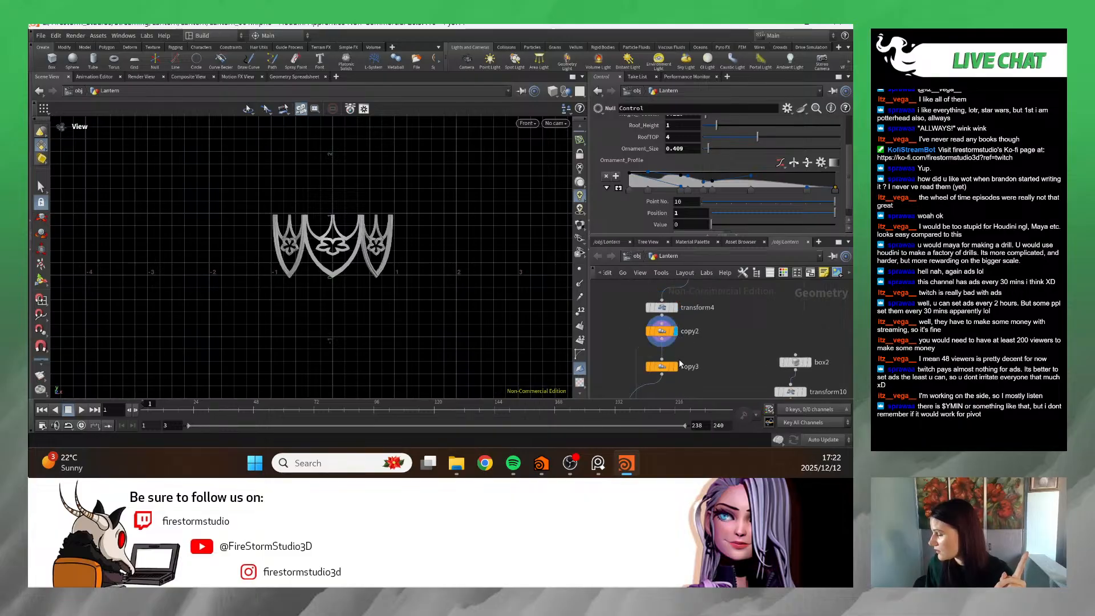
click(678, 365)
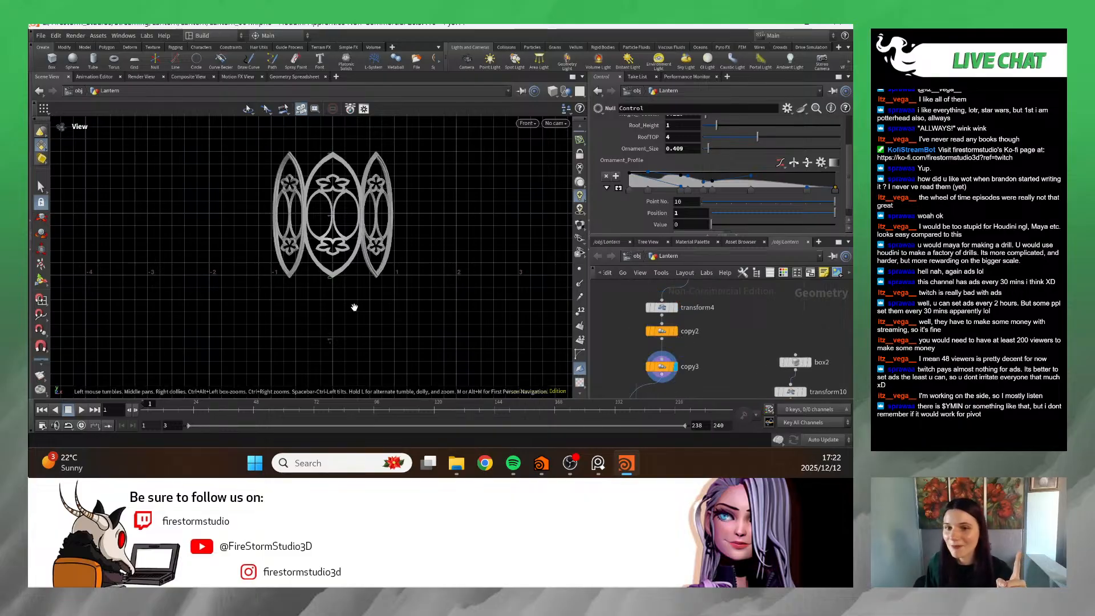
- Display the merge4 node and frame the assembled lantern's arched windows in the front view
scroll(355, 306, down, 2)
scroll(656, 365, down, 6)
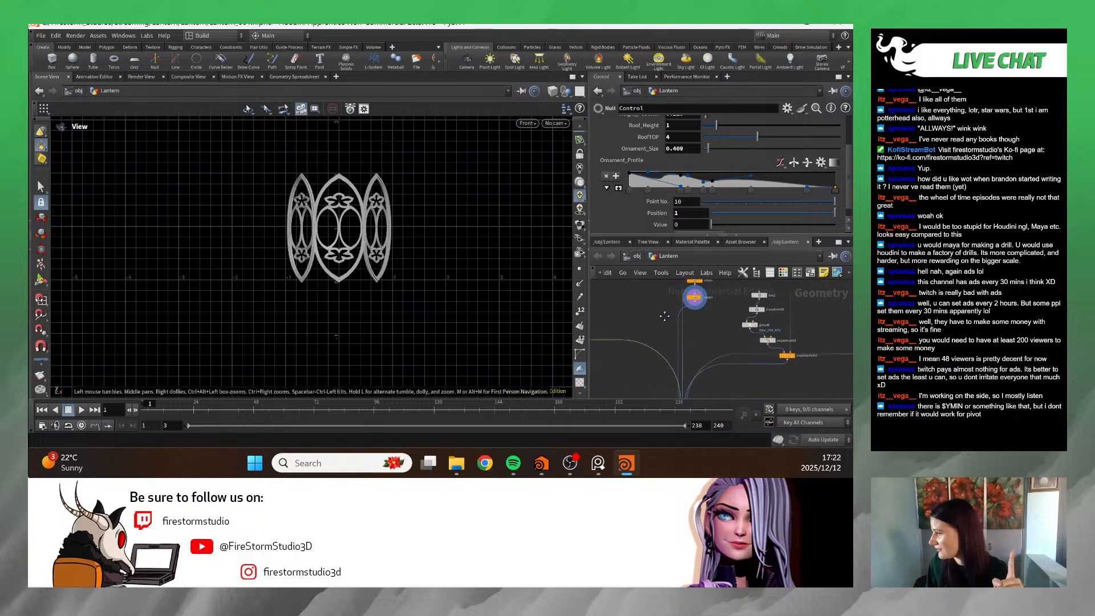
scroll(695, 356, up, 5)
click(684, 362)
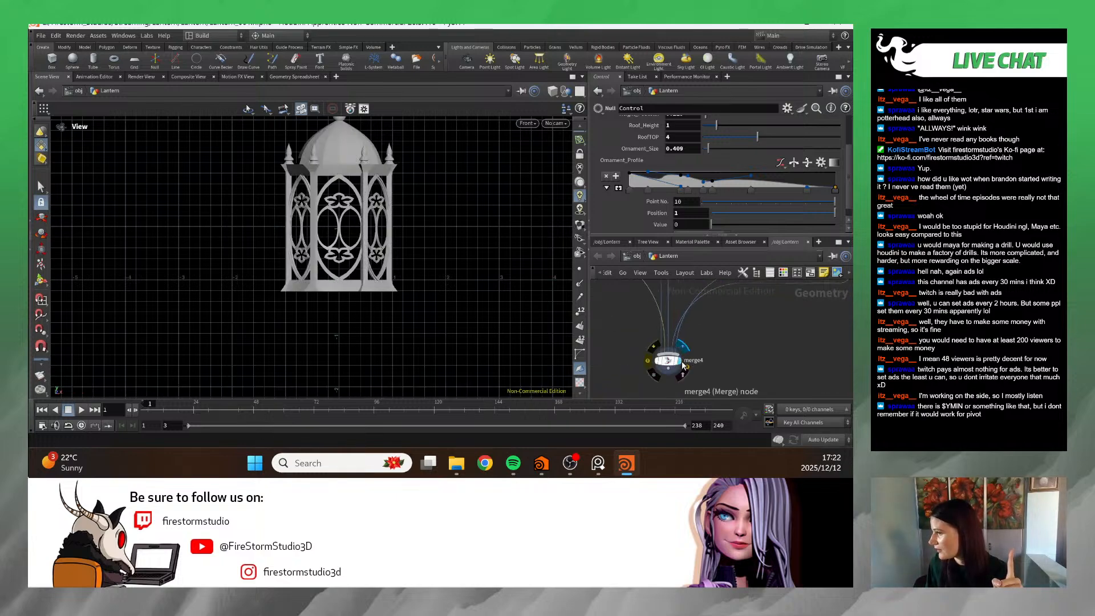
scroll(634, 328, down, 2)
scroll(548, 283, up, 3)
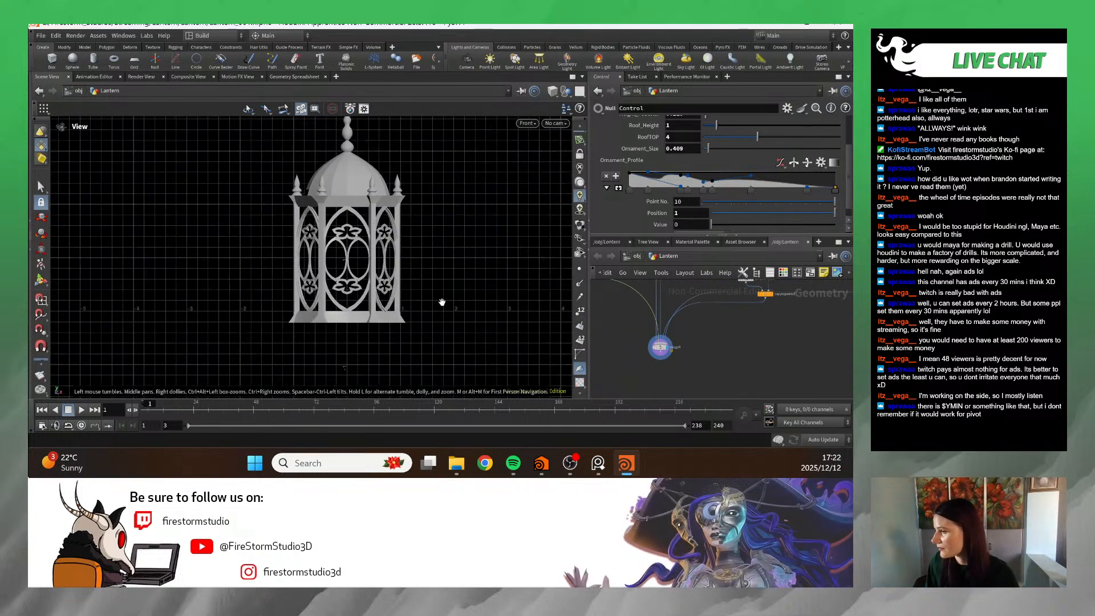
scroll(316, 235, up, 3)
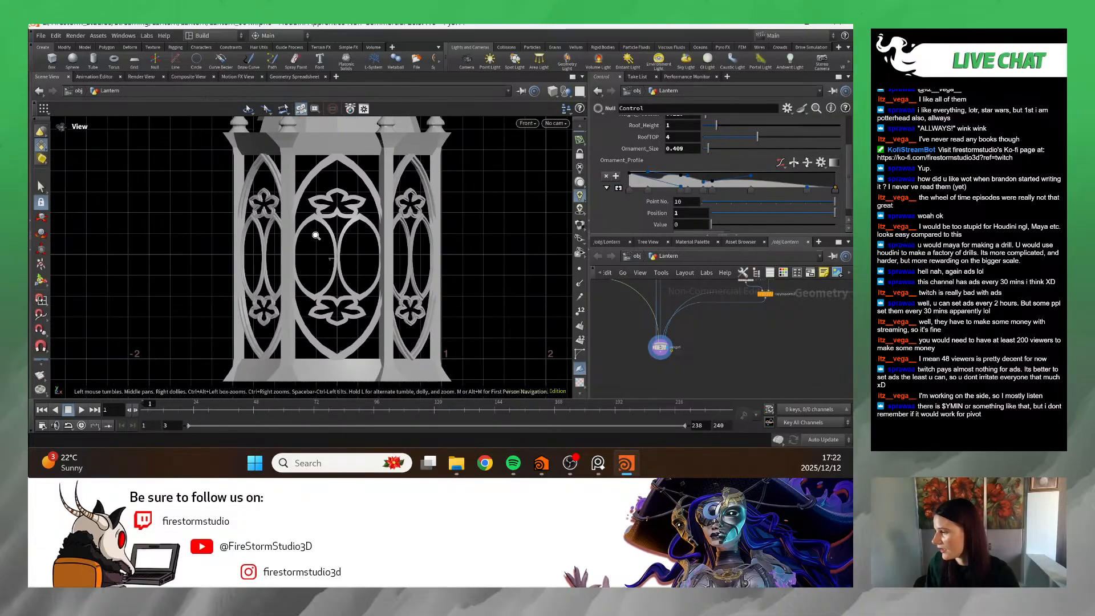
- Test the Control null's Height at 3.22, inspect where the window arches meet, and undo the height change
middle_drag(623, 329, 709, 362)
scroll(690, 357, up, 5)
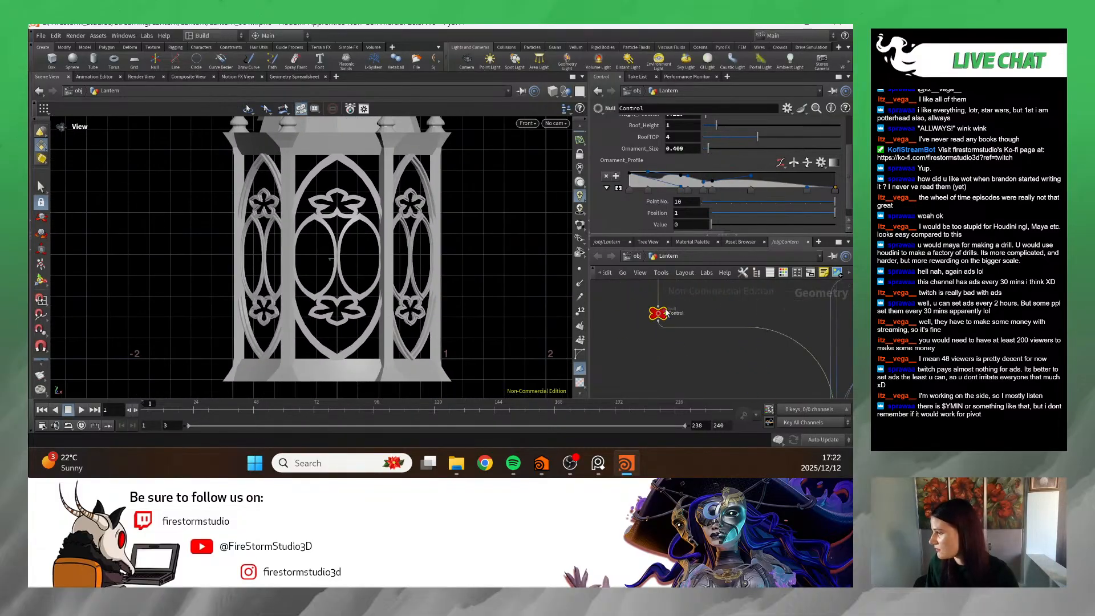
scroll(696, 172, up, 3)
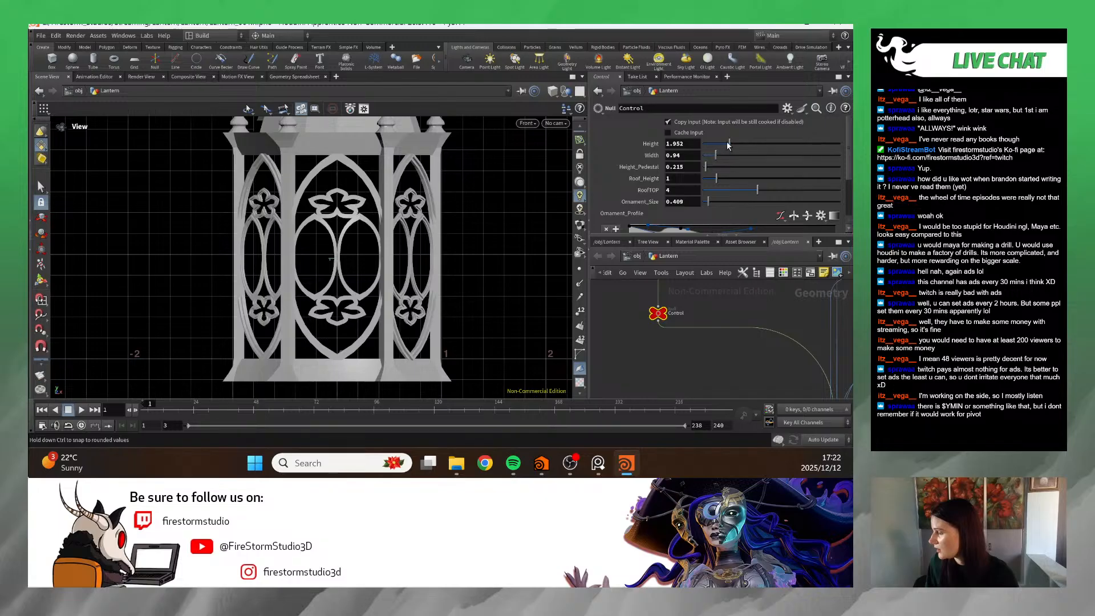
drag(728, 146, 748, 143)
scroll(382, 241, down, 1)
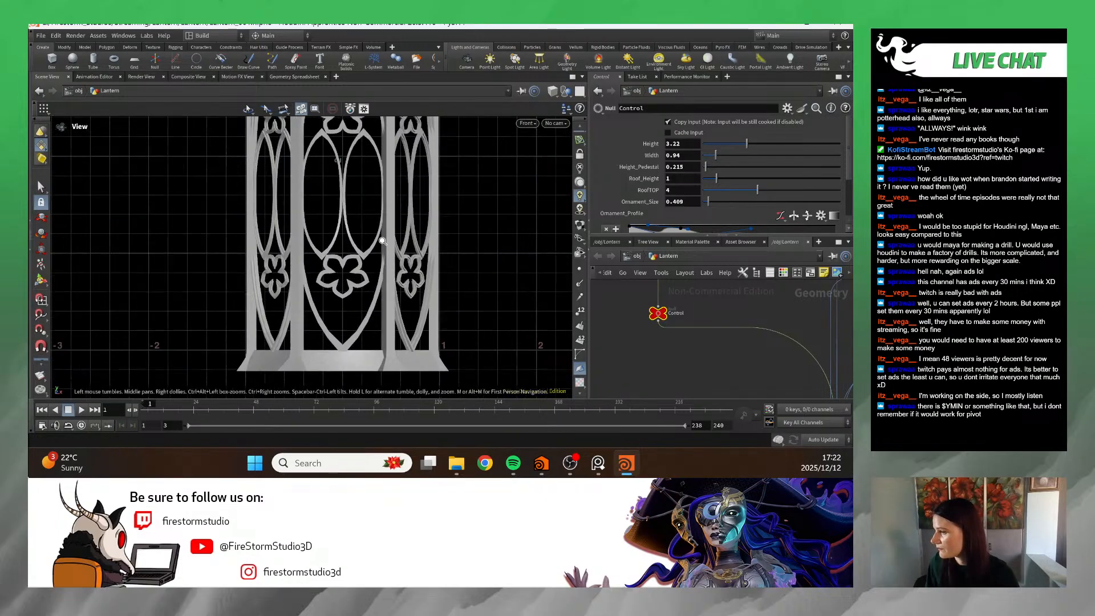
scroll(382, 241, down, 5)
scroll(523, 292, up, 2)
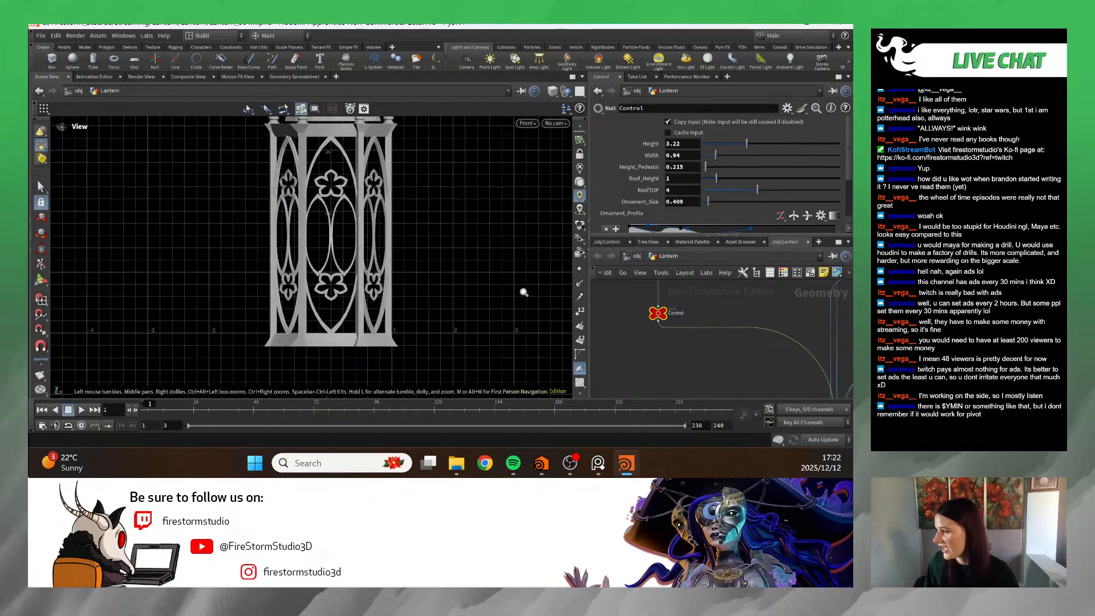
scroll(403, 258, up, 6)
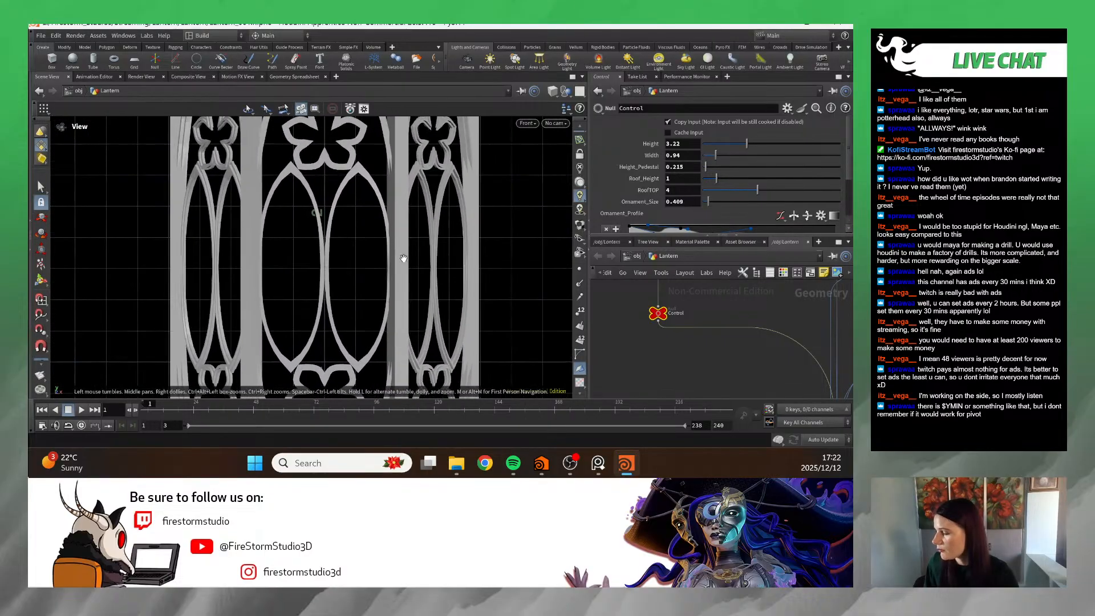
scroll(334, 252, up, 2)
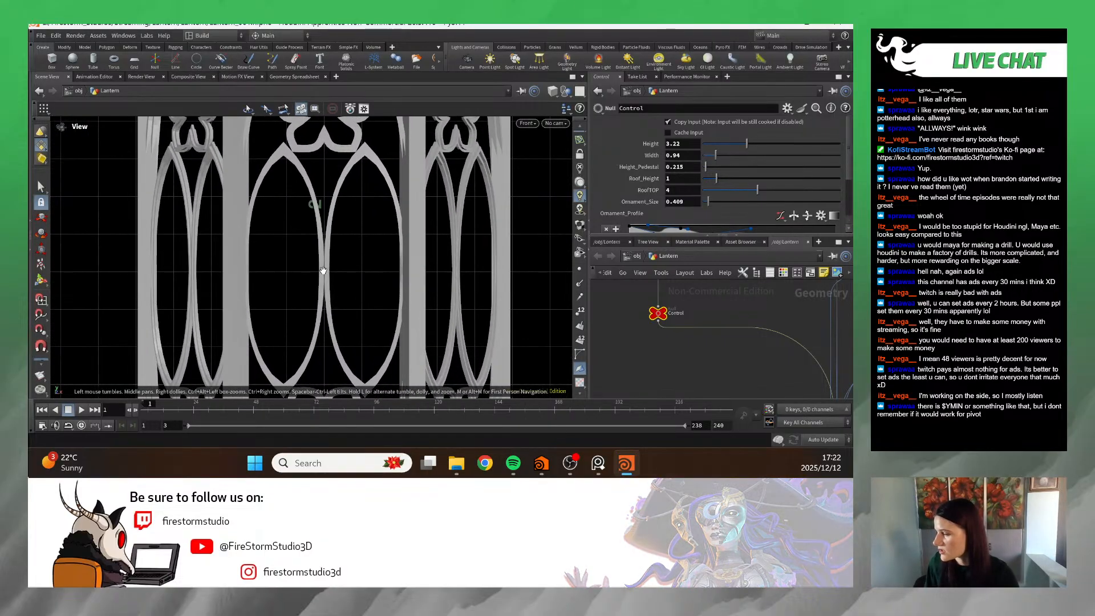
scroll(308, 257, down, 5)
scroll(493, 291, up, 3)
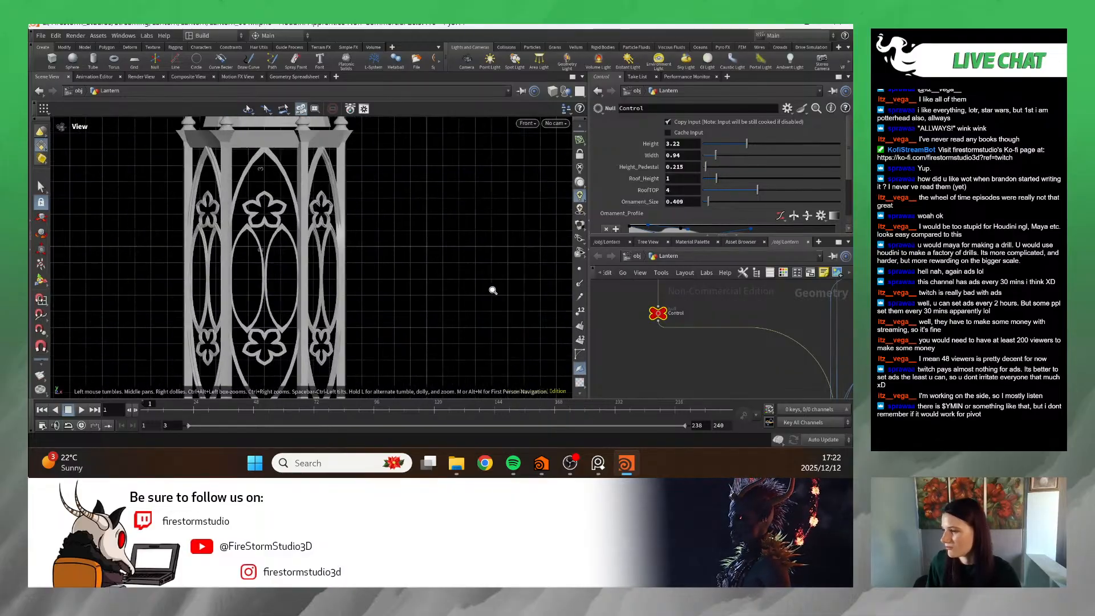
scroll(425, 285, down, 3)
key(ctrl+z)
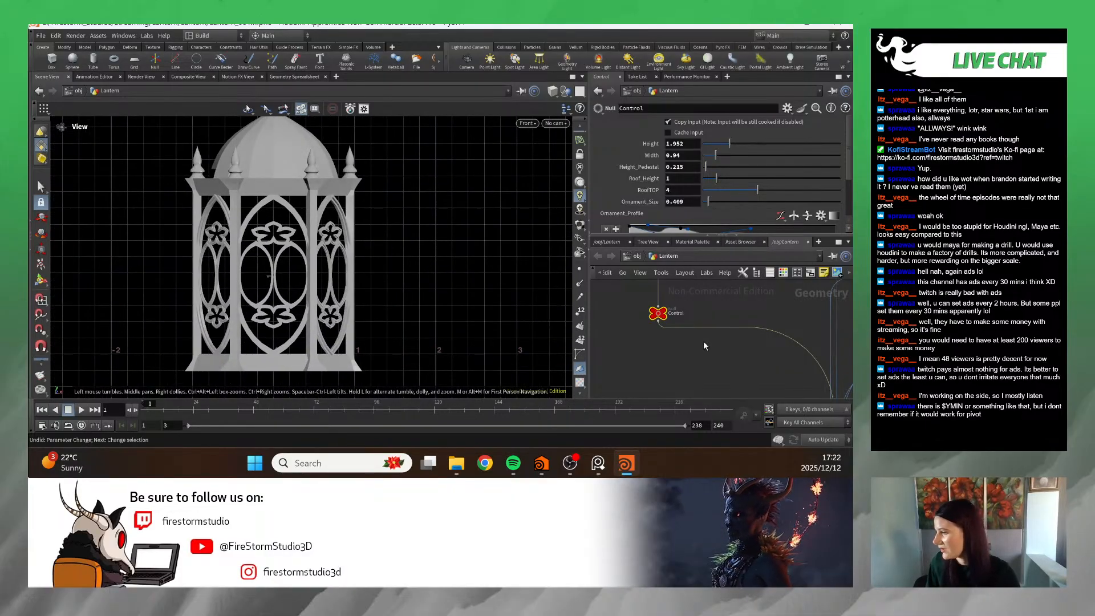
- Set transform3's Y scale expression to the Control null's Height times 0.6 and check the inner arches on the lantern
key(h)
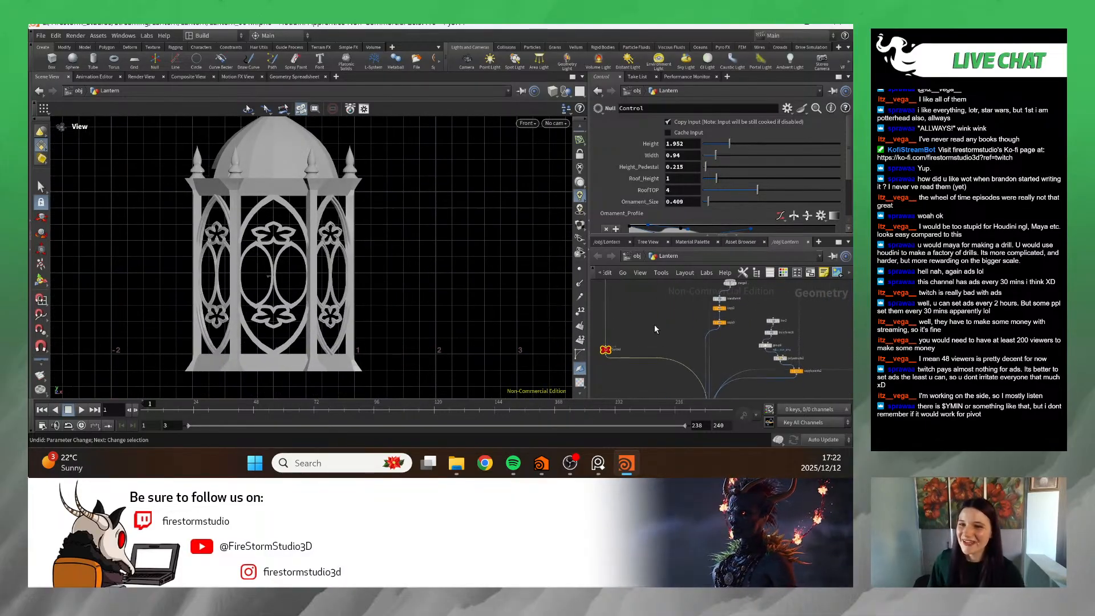
scroll(656, 324, down, 3)
middle_drag(755, 292, 706, 357)
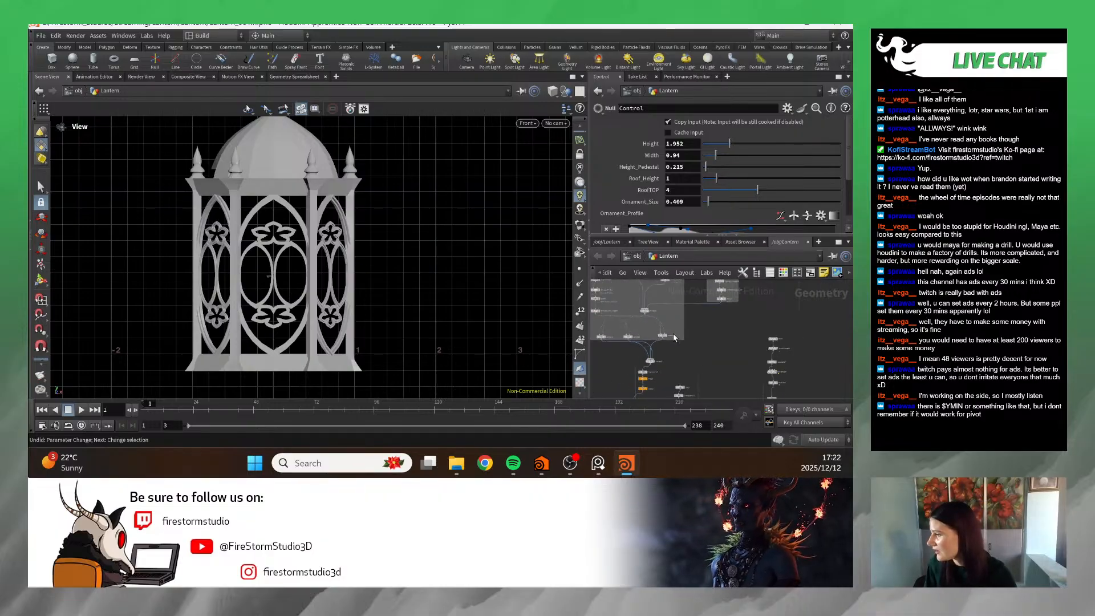
scroll(680, 353, up, 5)
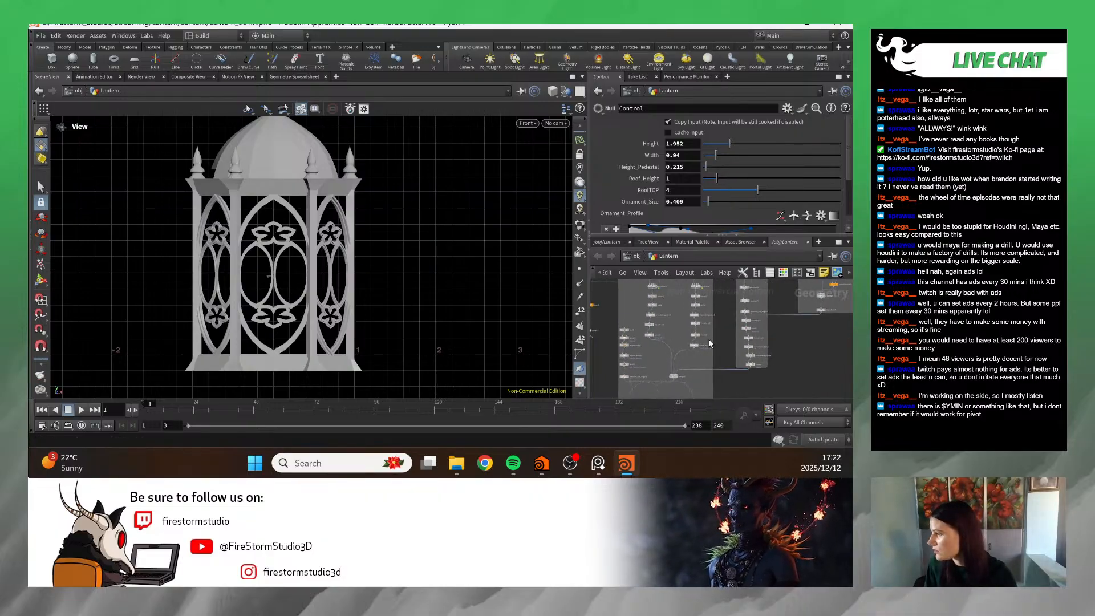
middle_drag(674, 320, 656, 344)
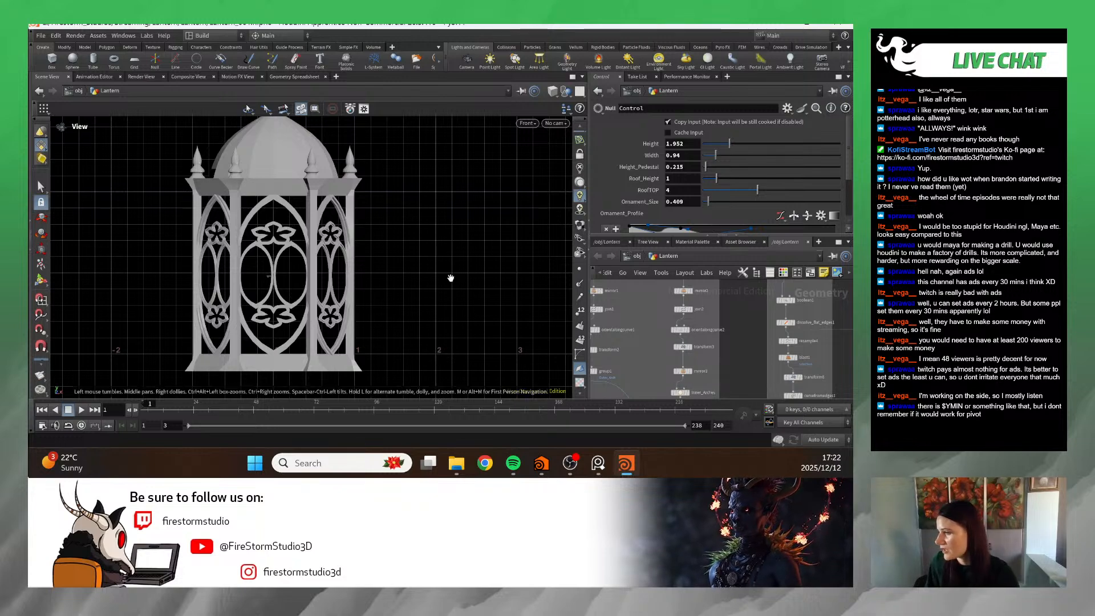
middle_drag(450, 278, 466, 283)
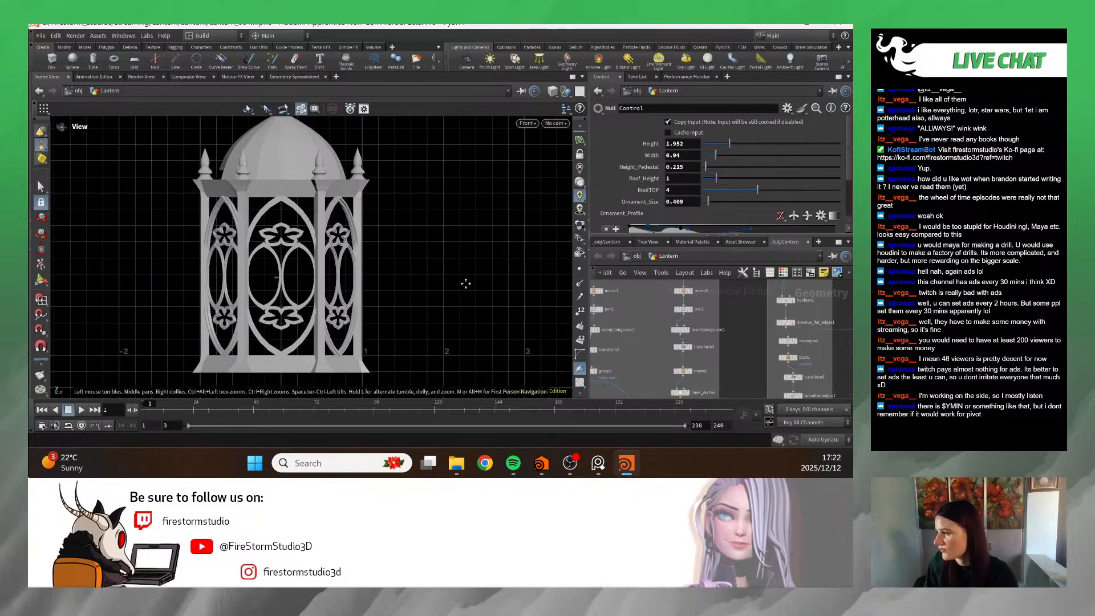
scroll(670, 346, up, 3)
click(652, 344)
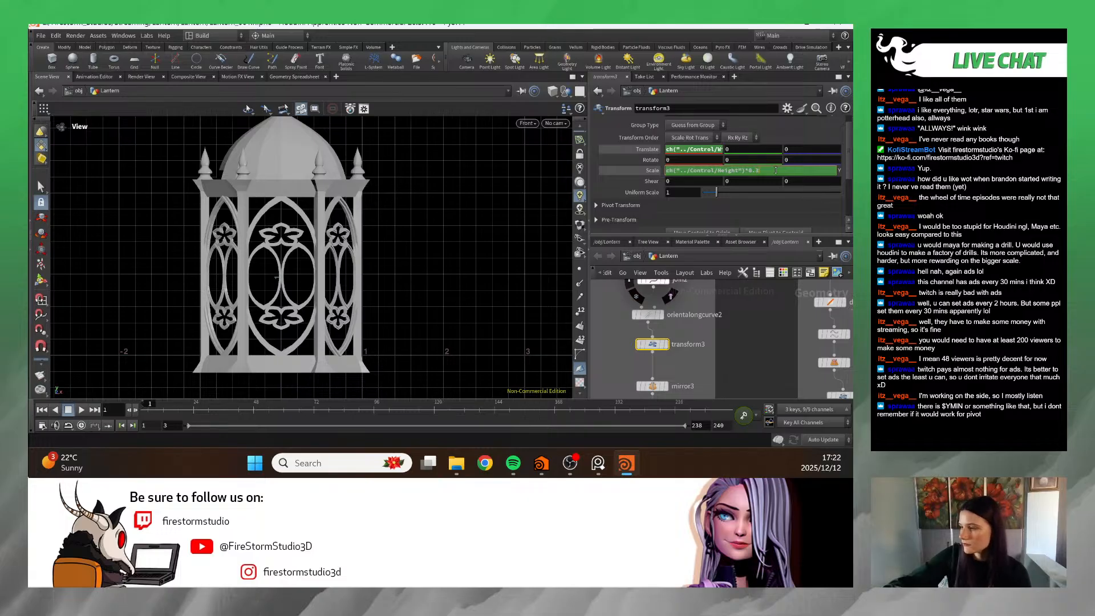
key(Return)
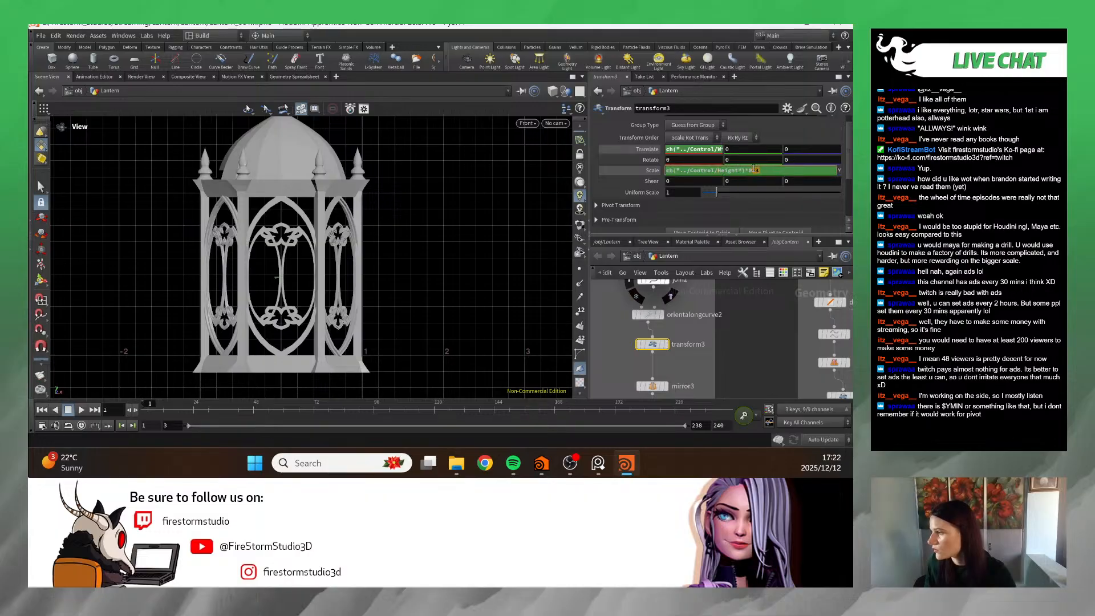
key(Return)
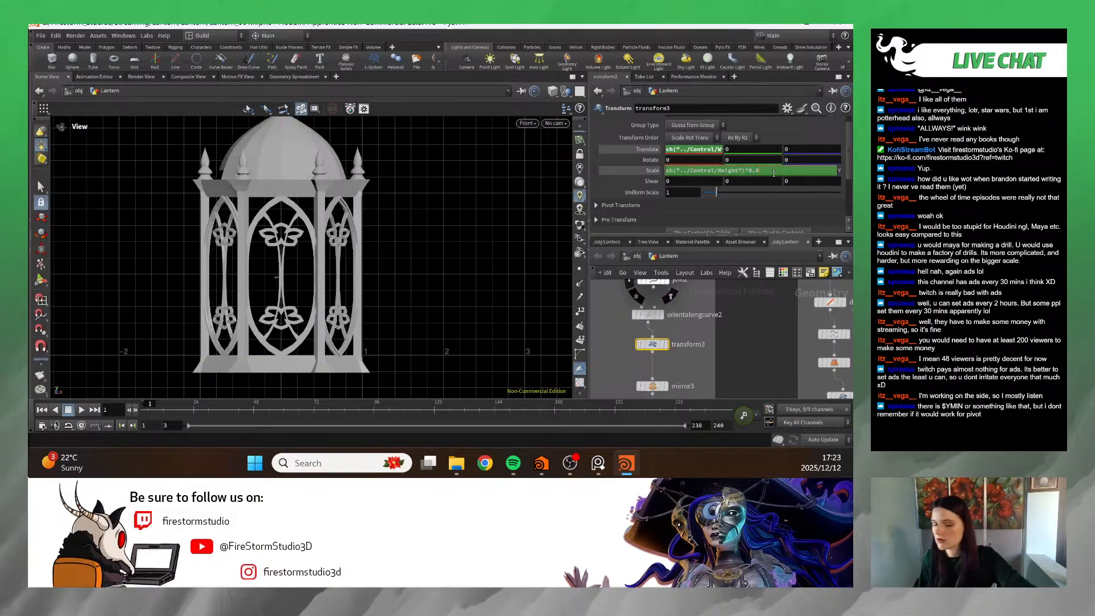
key(Return)
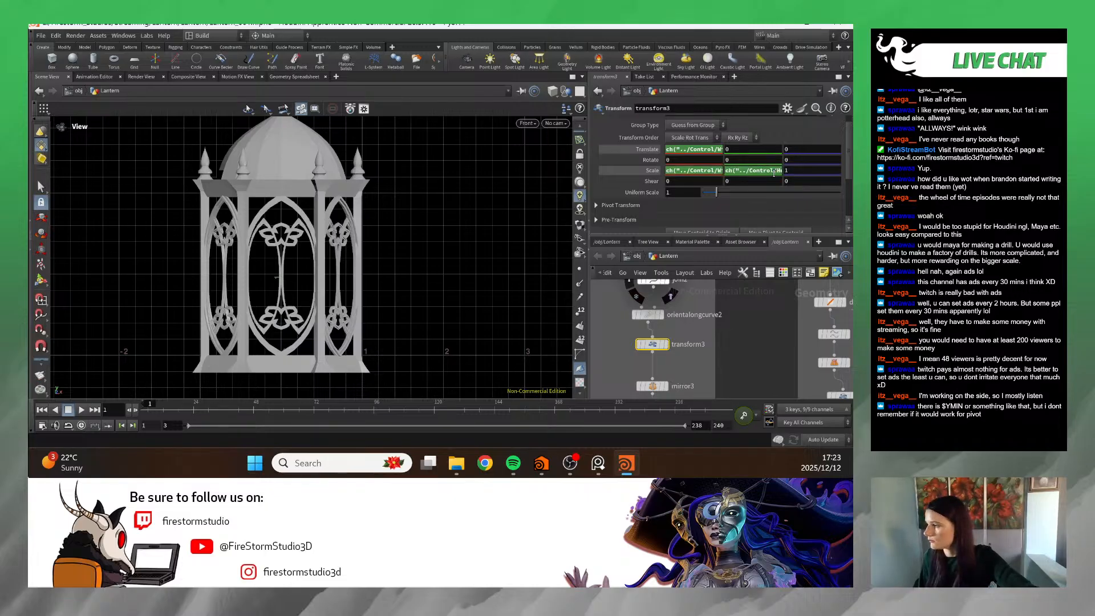
scroll(333, 274, down, 5)
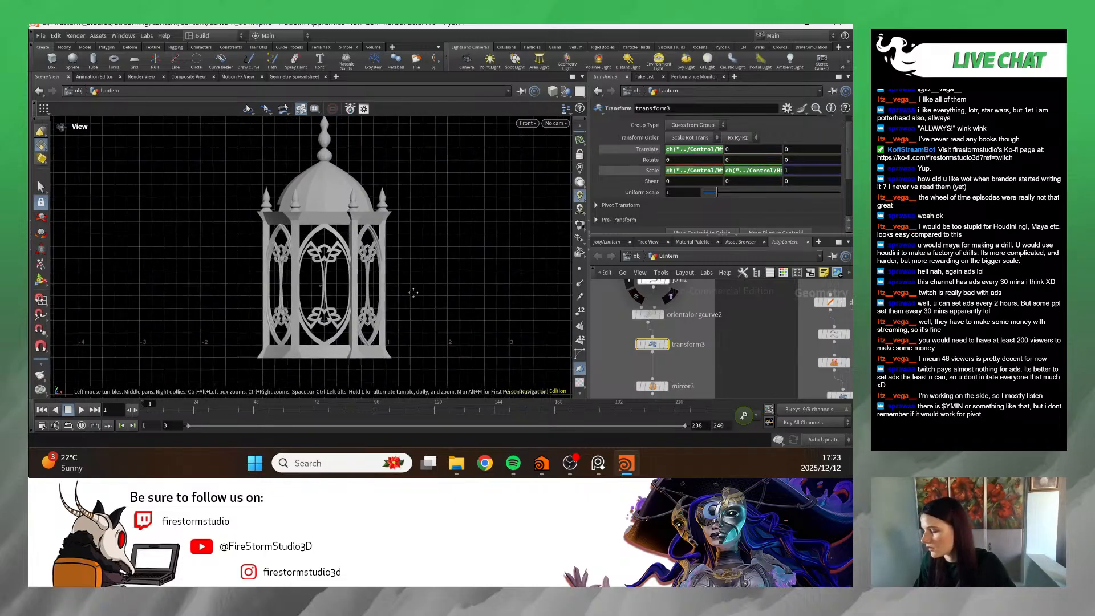
scroll(333, 274, up, 4)
- Display transform6 in the flower branch and set its Y translate expression to the Control null's Height times 0.35
scroll(707, 331, down, 5)
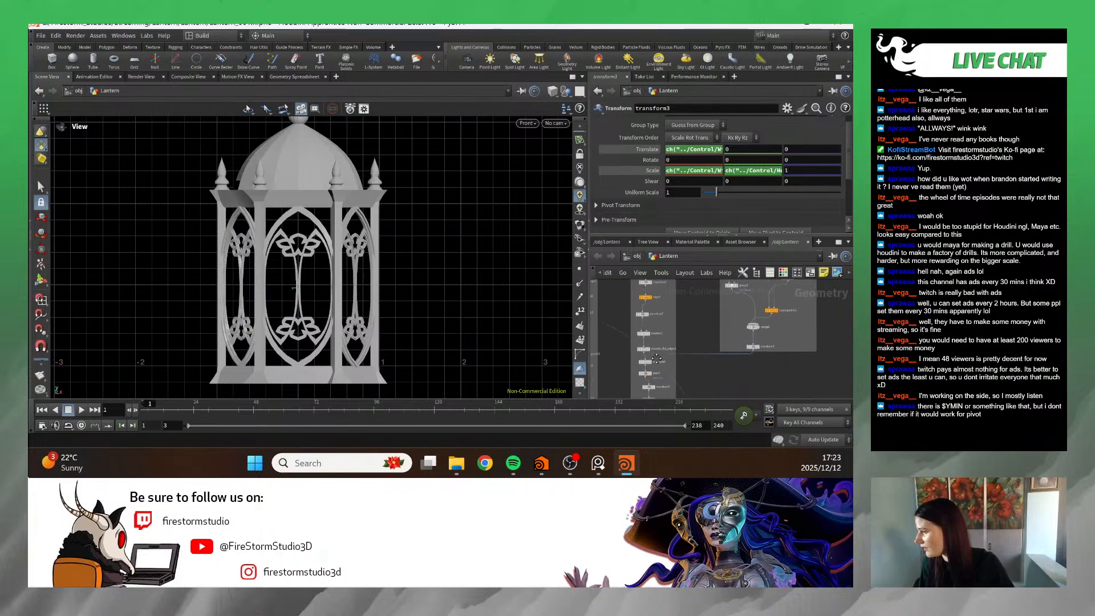
scroll(707, 377, up, 6)
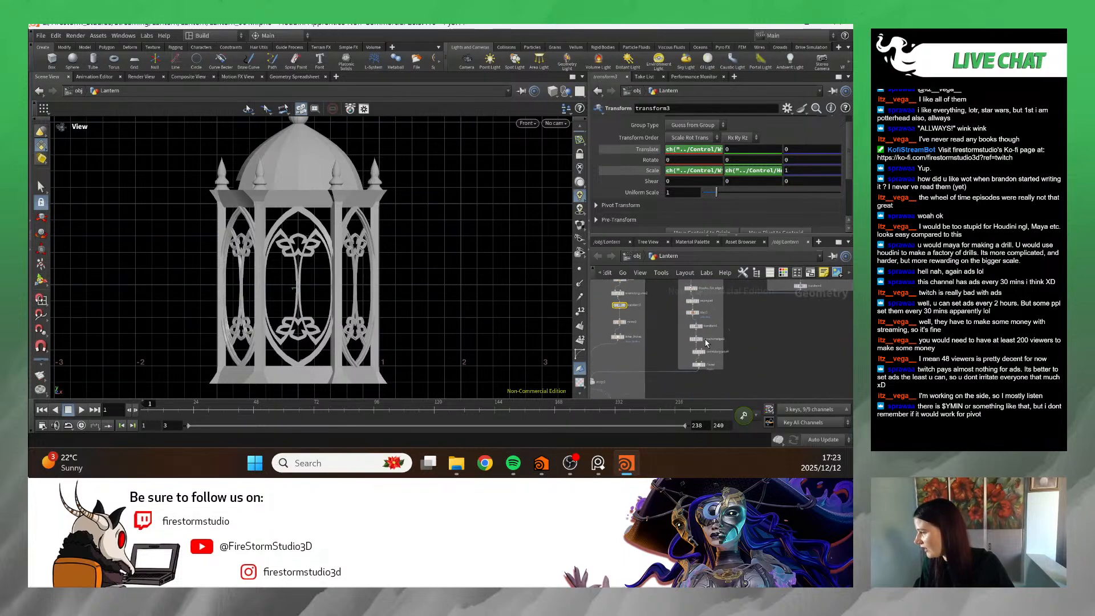
click(697, 371)
scroll(731, 365, down, 5)
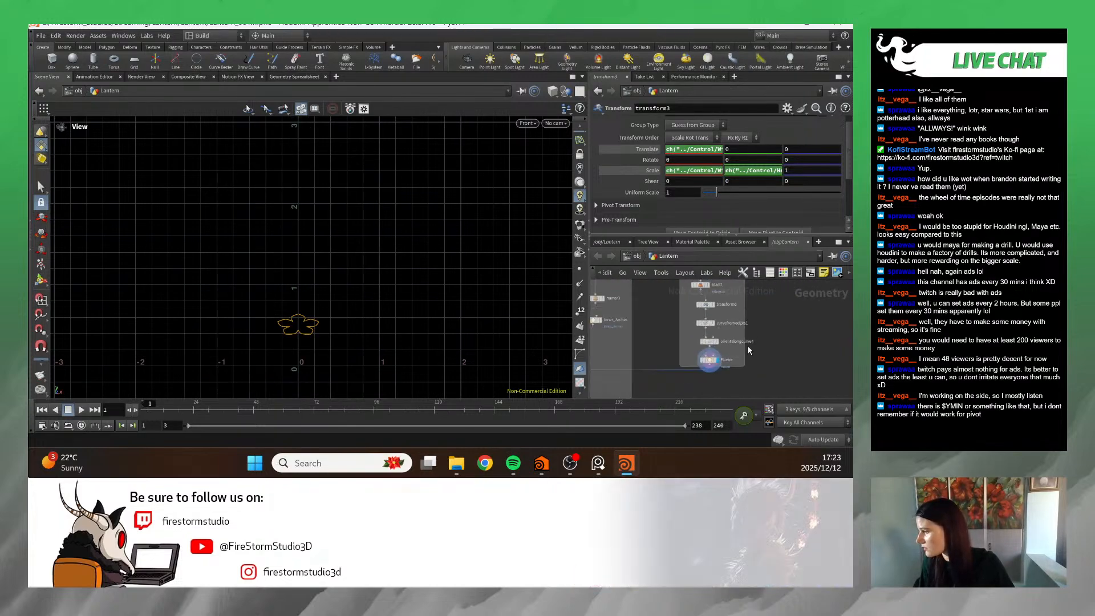
scroll(718, 382, up, 4)
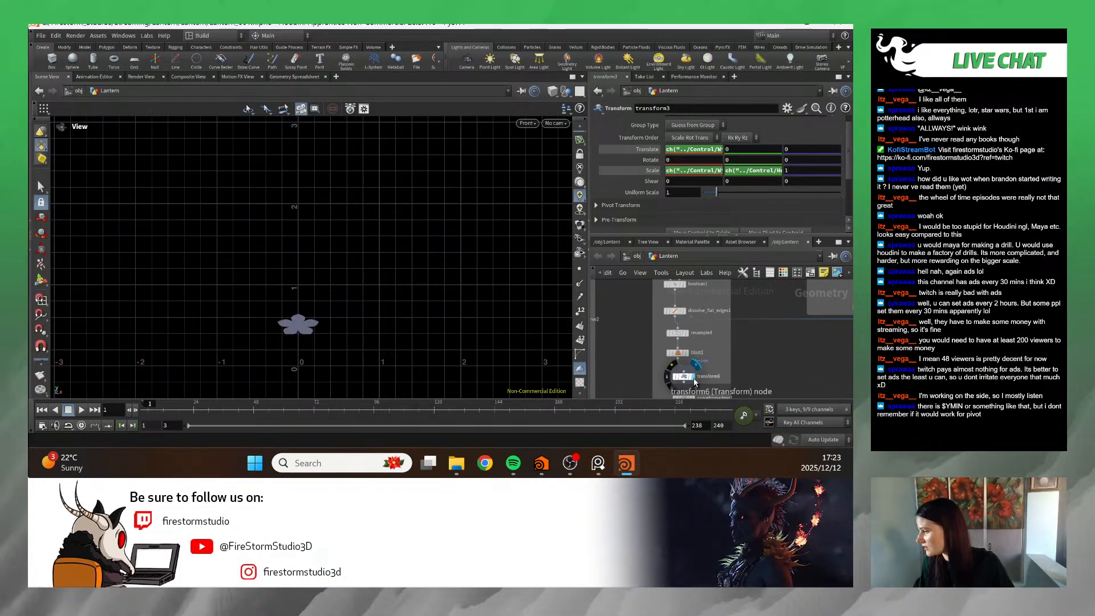
click(693, 378)
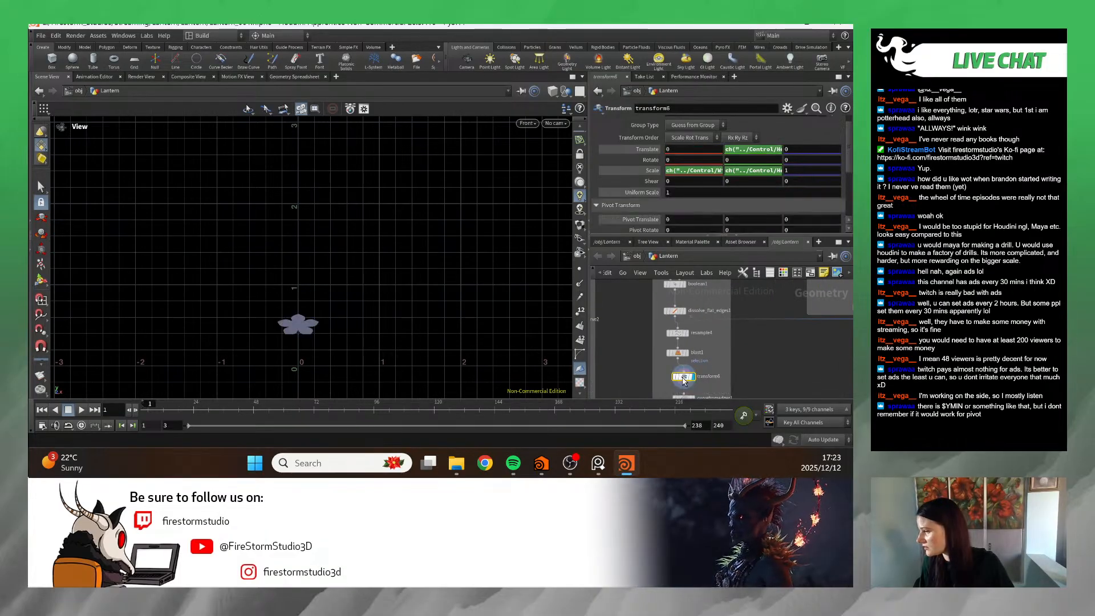
click(770, 150)
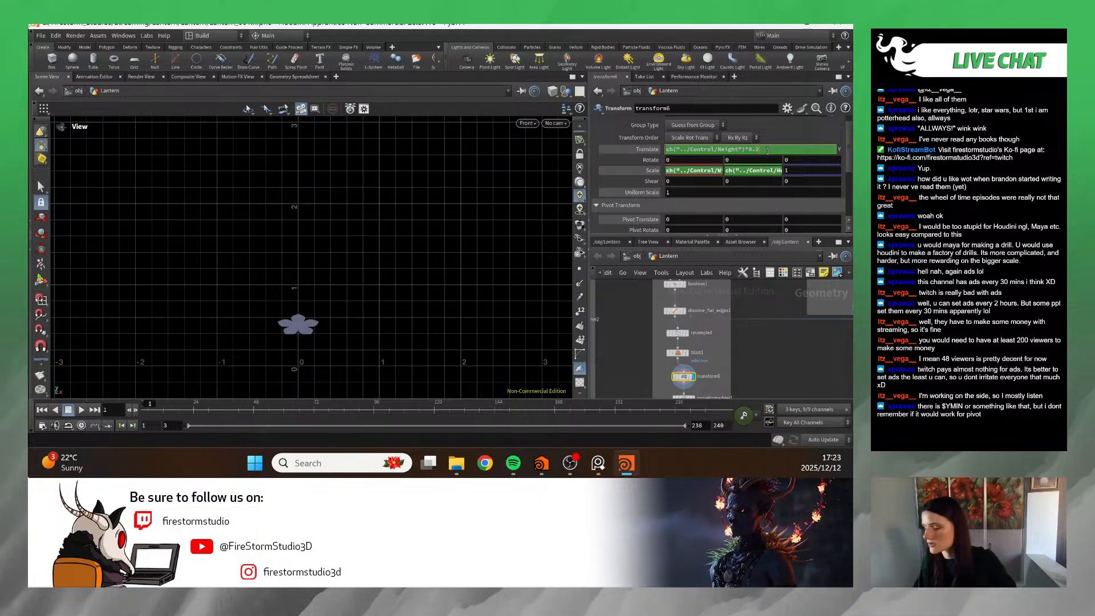
key(Return)
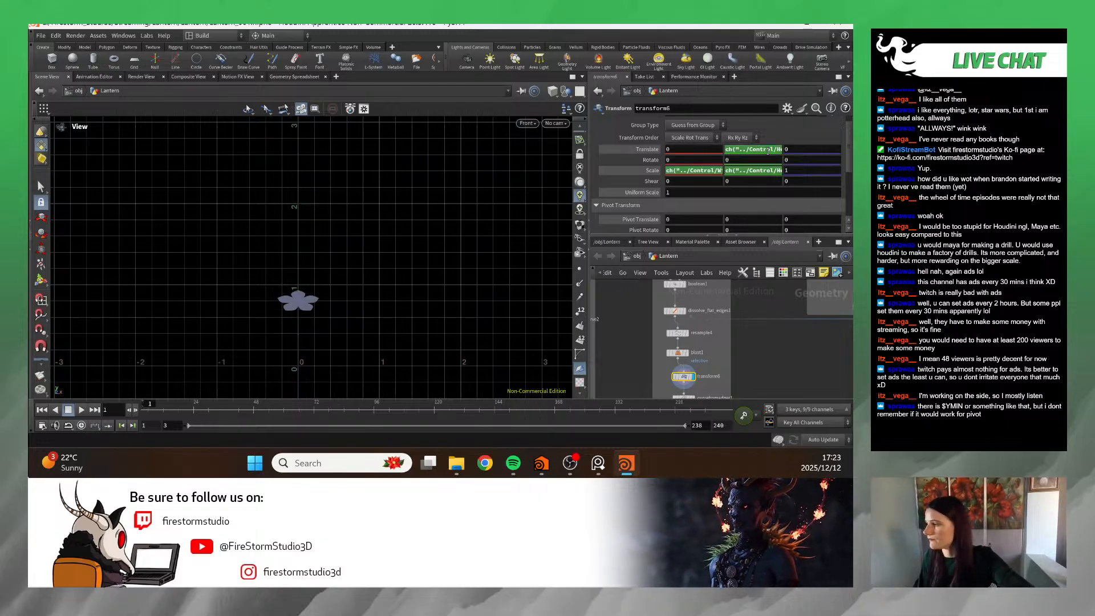
- Display the merge3 node below the sweeps and frame the single arch to inspect its flower ornament
scroll(767, 373, down, 5)
scroll(676, 385, up, 4)
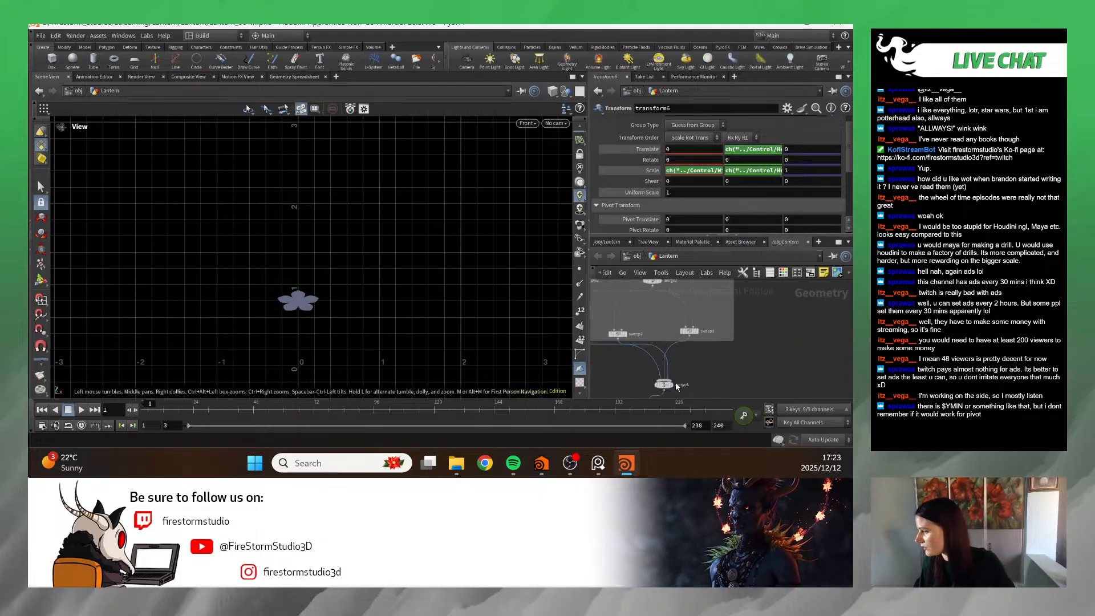
click(673, 385)
scroll(445, 308, up, 5)
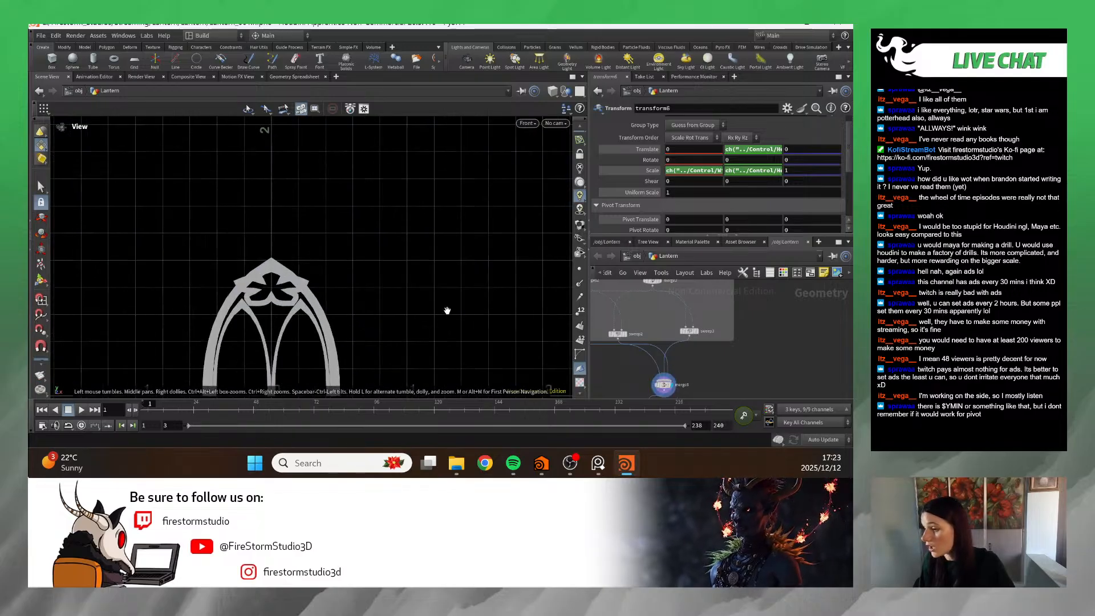
scroll(437, 270, down, 1)
key(h)
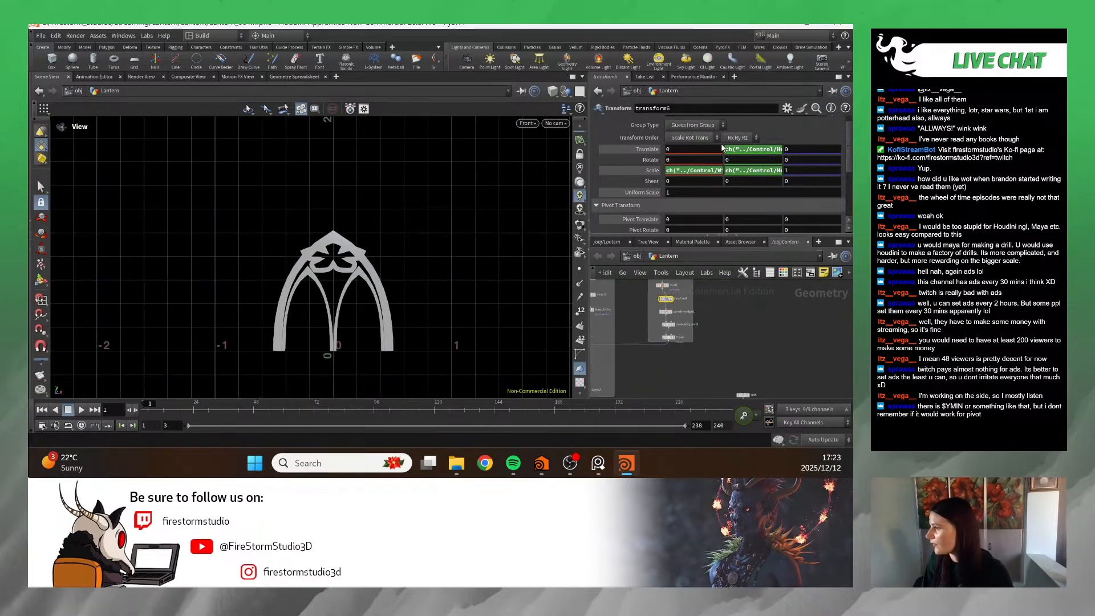
- Check transform6's Y translate expression and display copy3 to view the arches repeated around the lantern
click(756, 150)
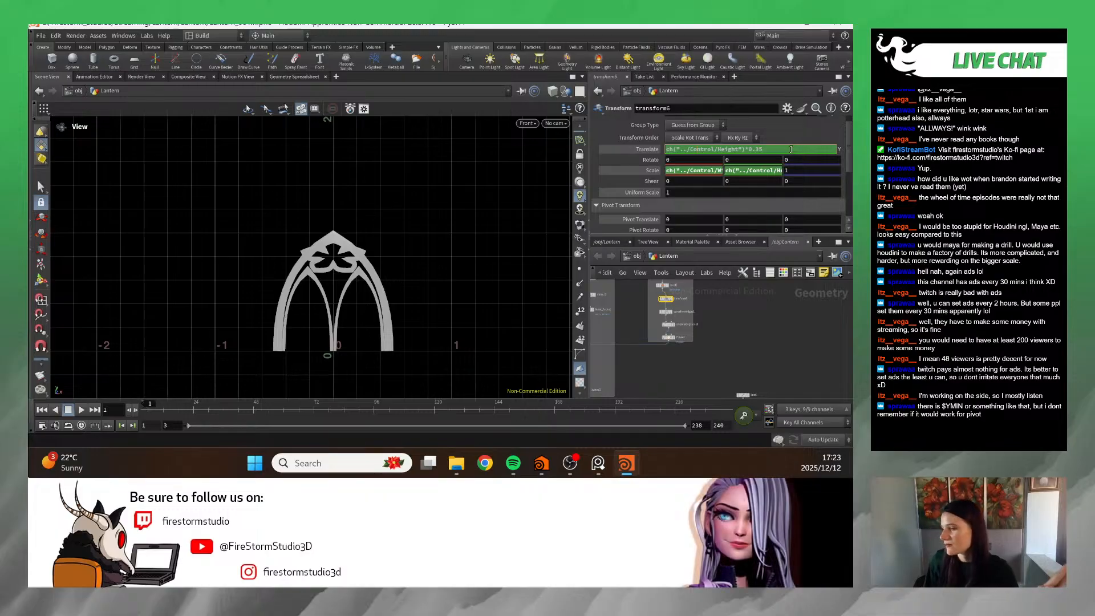
click(725, 338)
scroll(725, 337, up, 3)
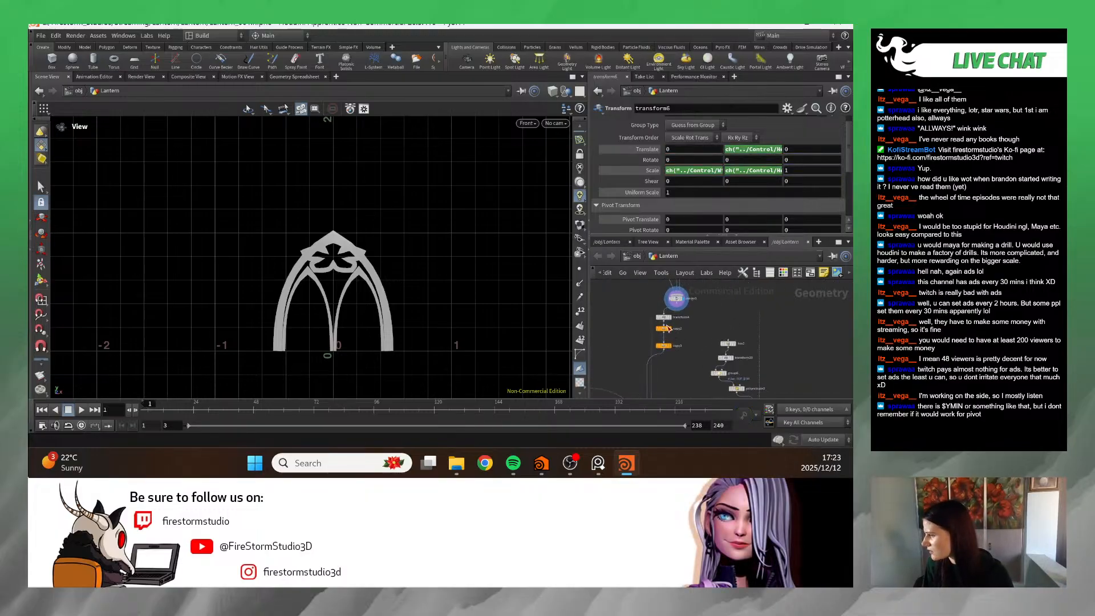
click(674, 346)
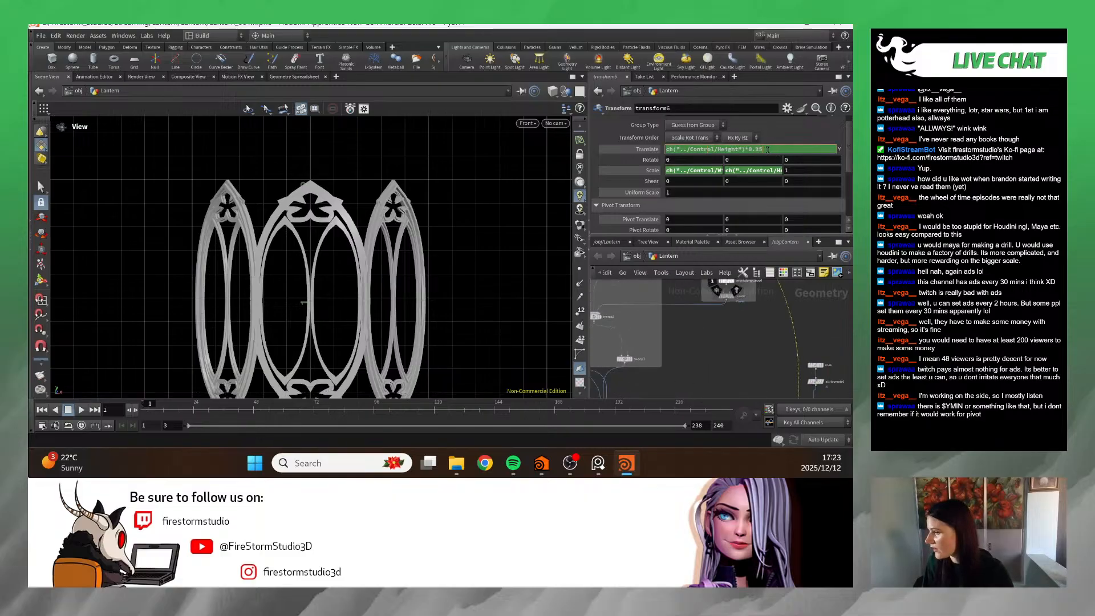
- Try a smaller Control Width multiplier in transform6's X scale and inspect the narrower flowers in the perspective view
click(774, 171)
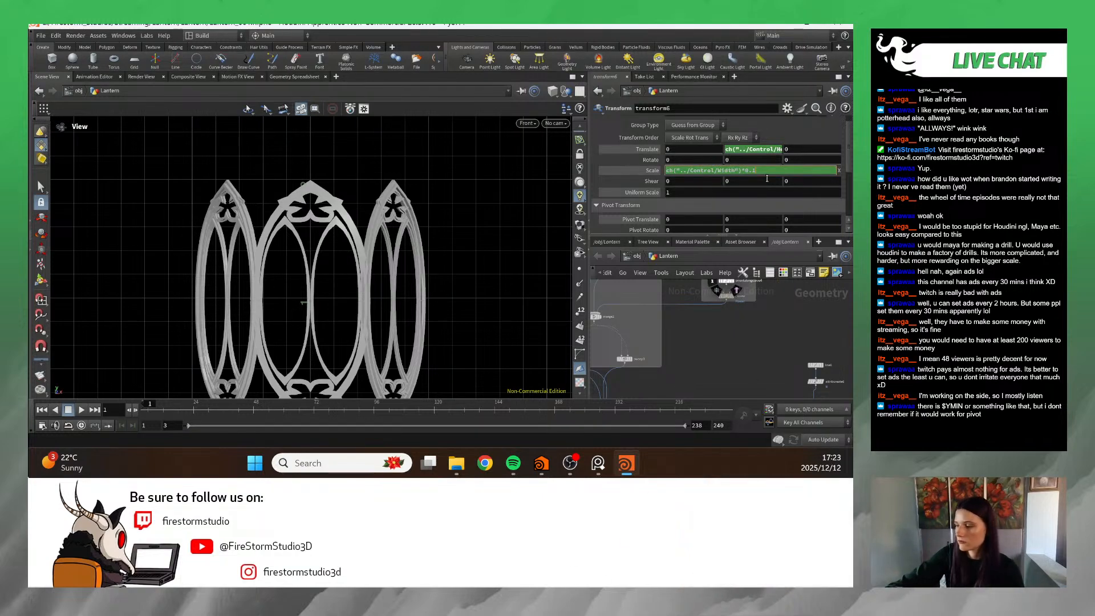
key(Return)
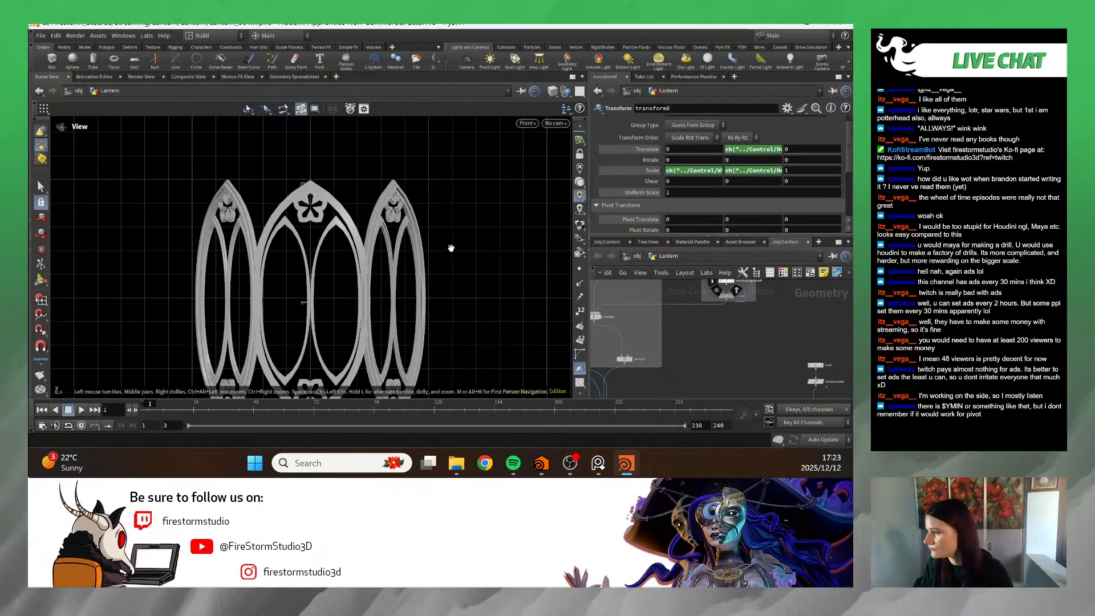
middle_drag(448, 256, 460, 176)
click(526, 124)
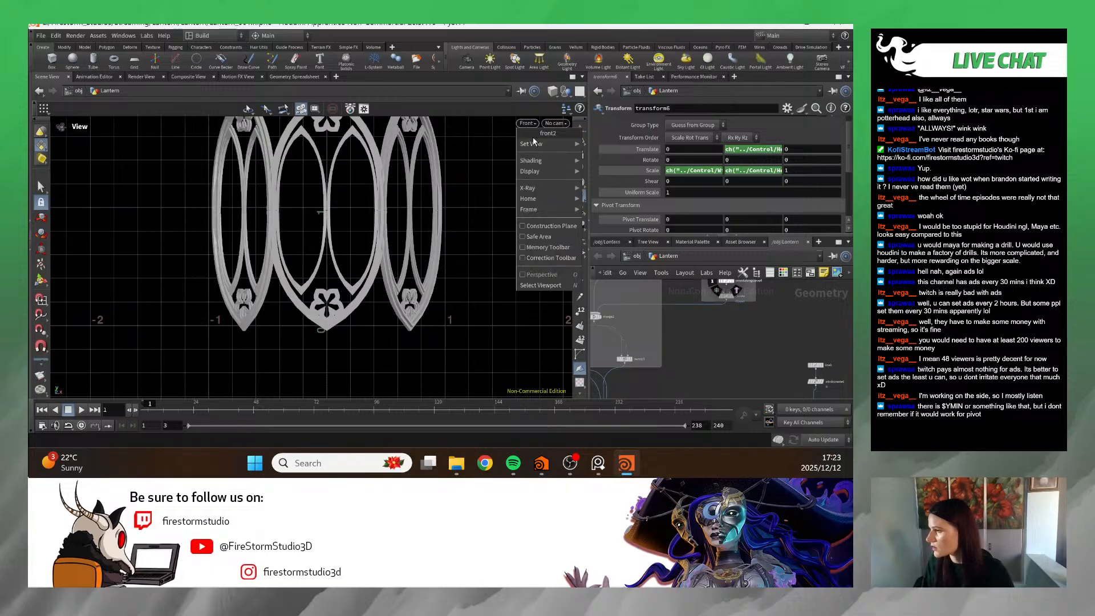
click(604, 144)
mouse_move(400, 262)
mouse_down()
mouse_move(379, 256)
mouse_move(387, 260)
mouse_up()
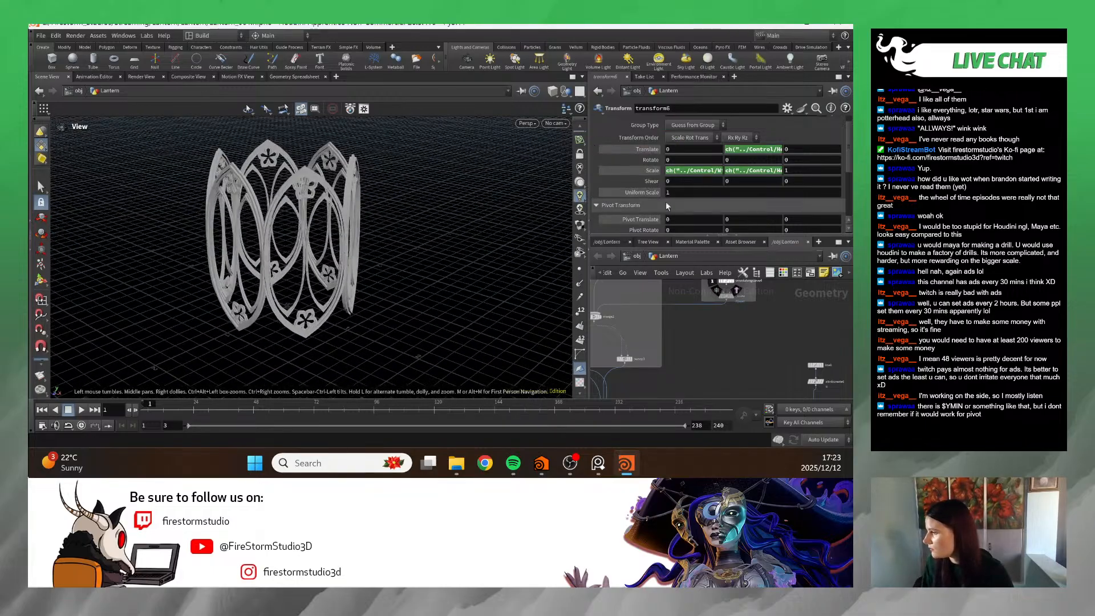
- Set the multiplier in transform6's X scale expression to 0.15 and check the flowers from a lower angle
click(712, 174)
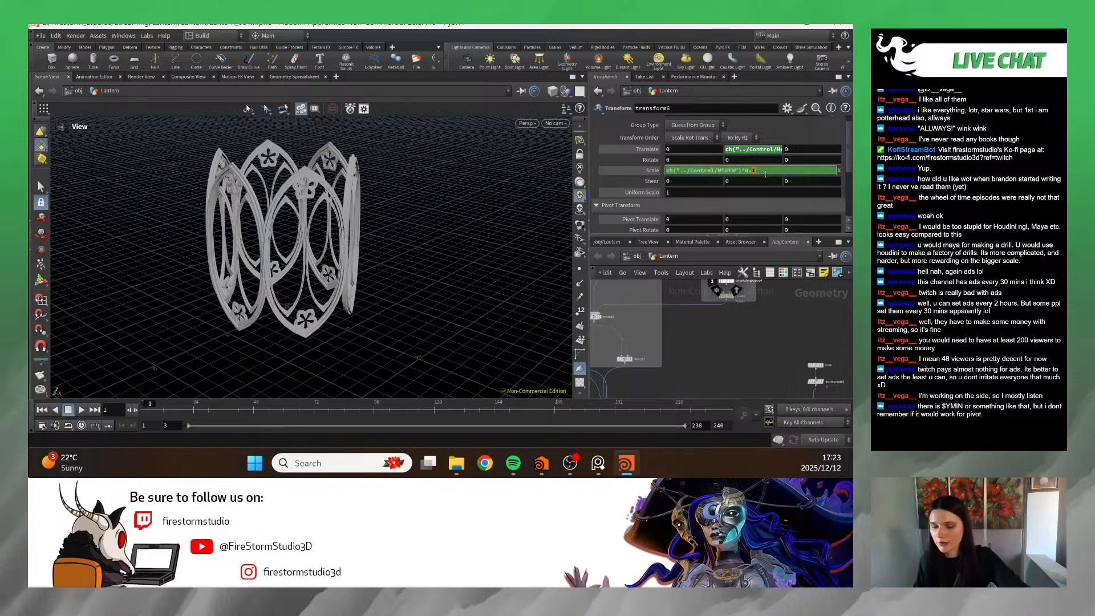
text(0.15)
key(Return)
drag(452, 223, 483, 188)
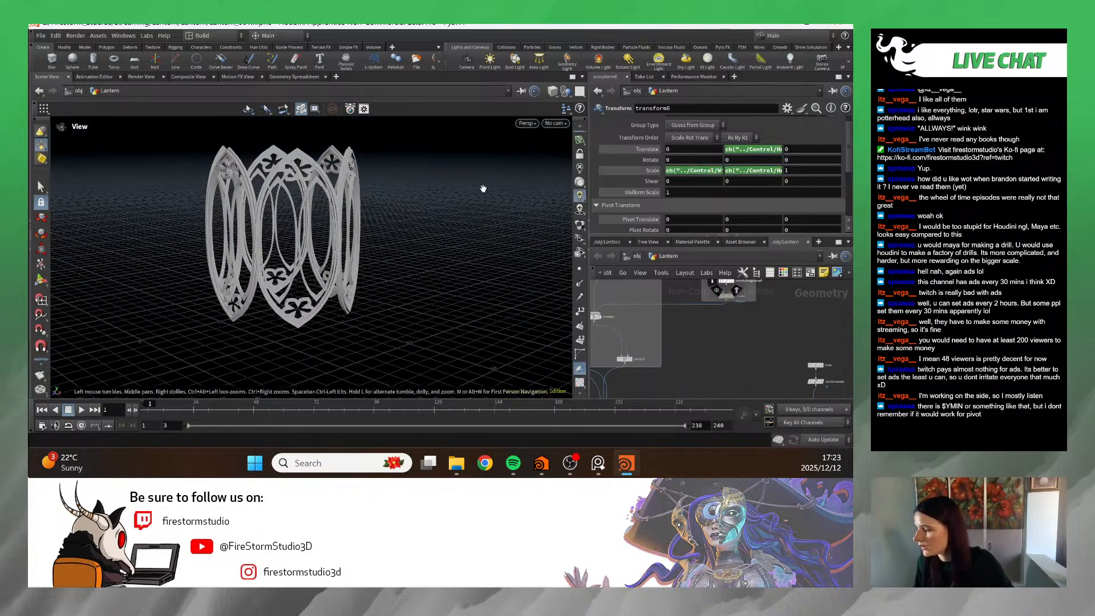
- Adjust the Control Height multiplier in transform6's Y translate and inspect the flowers at the arches' pointed ends up close
click(780, 149)
key(Return)
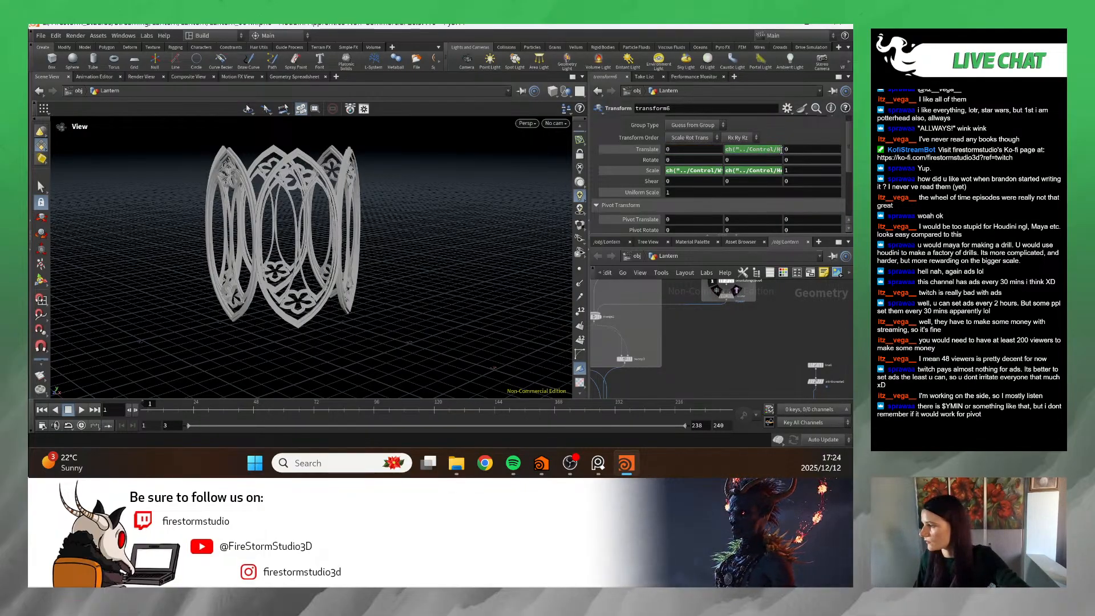
key(Return)
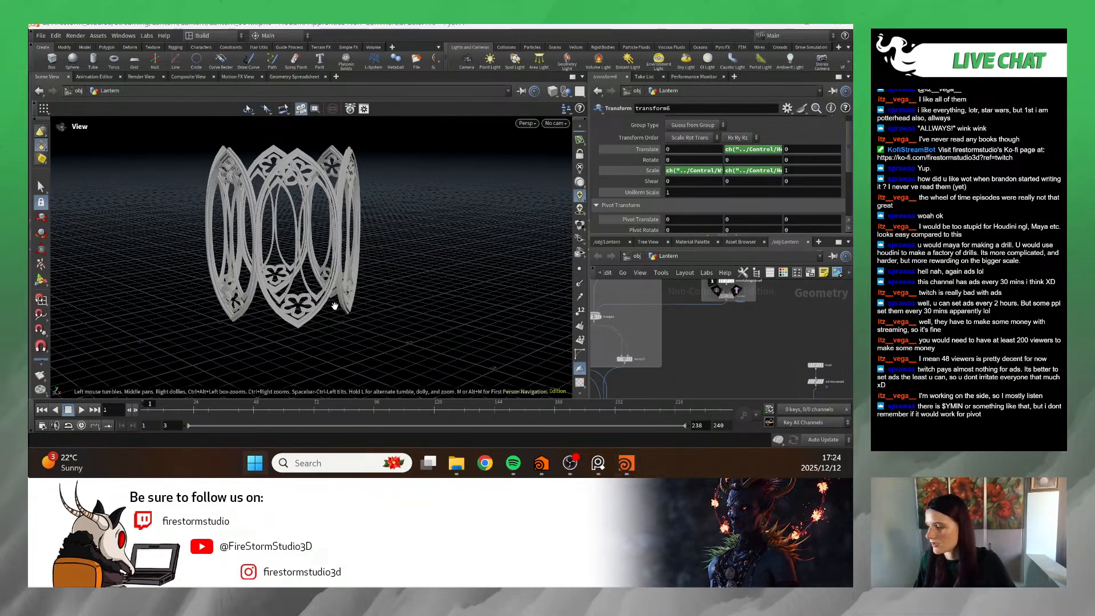
drag(334, 306, 365, 280)
right_drag(365, 279, 430, 216)
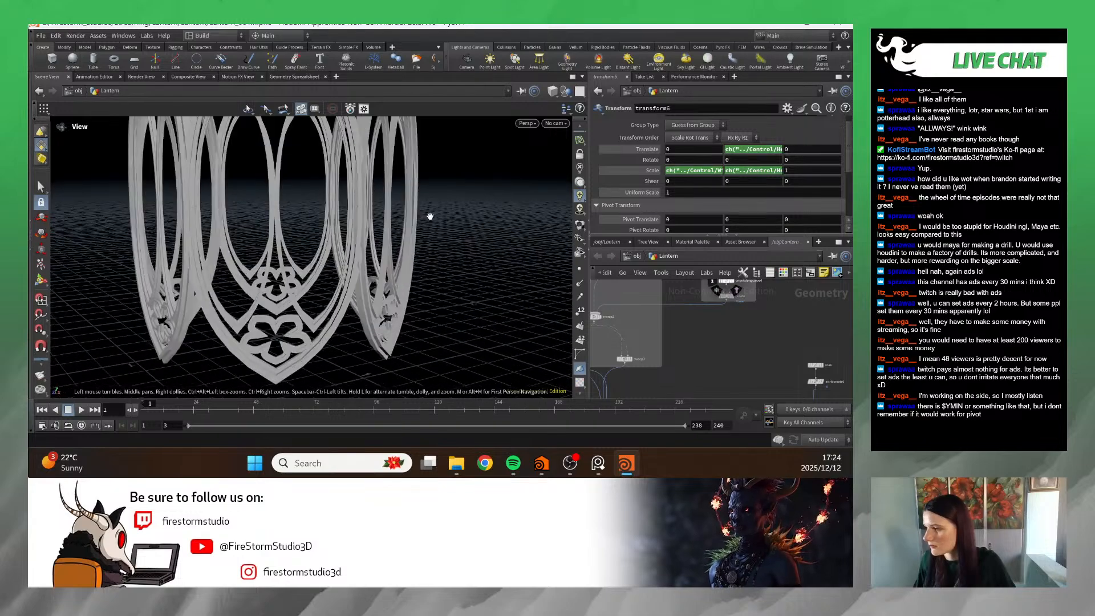
drag(430, 216, 401, 212)
- Adjust the Control Width multiplier in transform6's X scale again and inspect how the flowers fit the arches
click(703, 170)
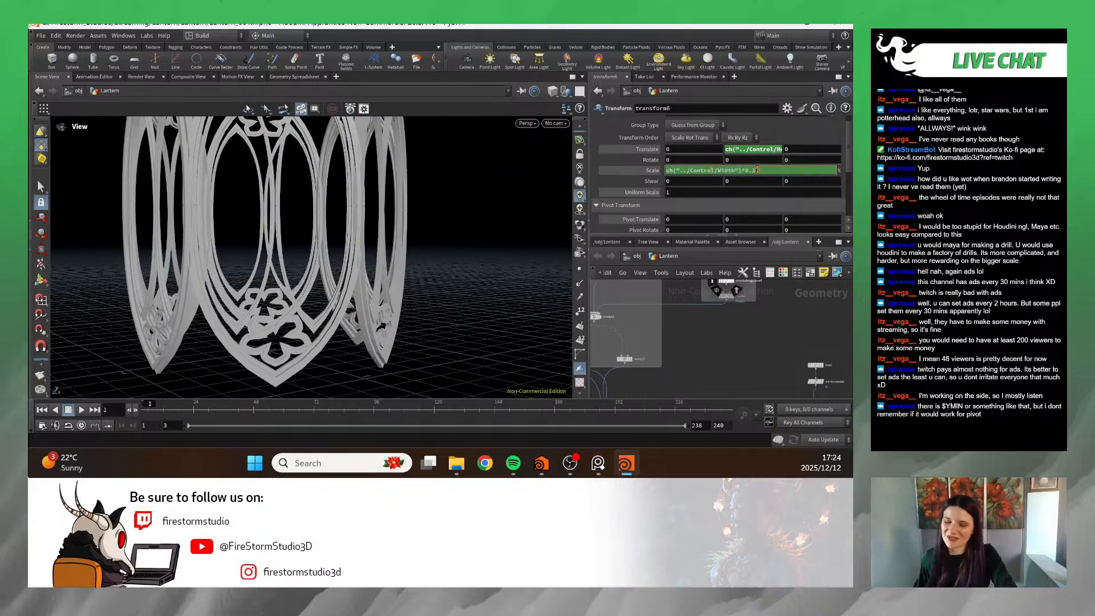
key(Return)
drag(456, 217, 385, 225)
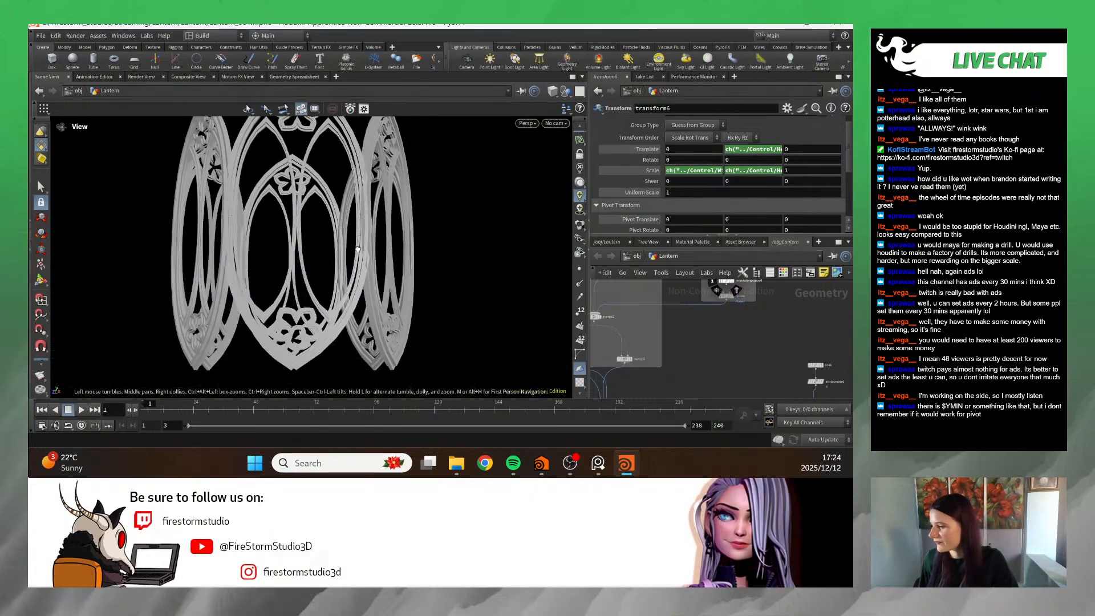
scroll(381, 225, down, 5)
scroll(383, 228, up, 10)
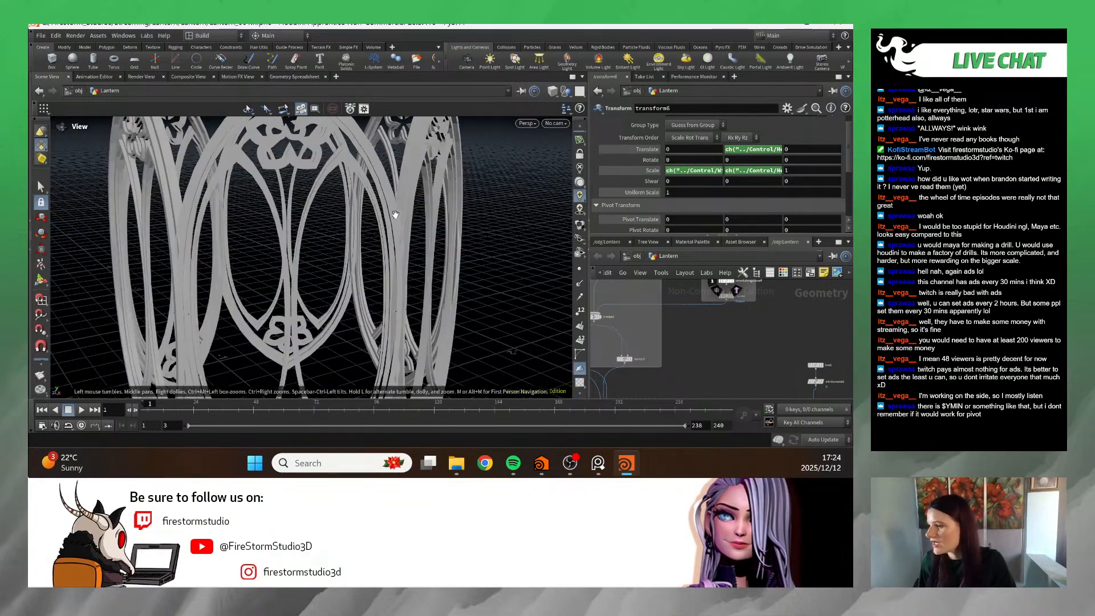
- Inspect the flowers and pointed arches of the ring from the front, from above and at full size
scroll(388, 223, down, 8)
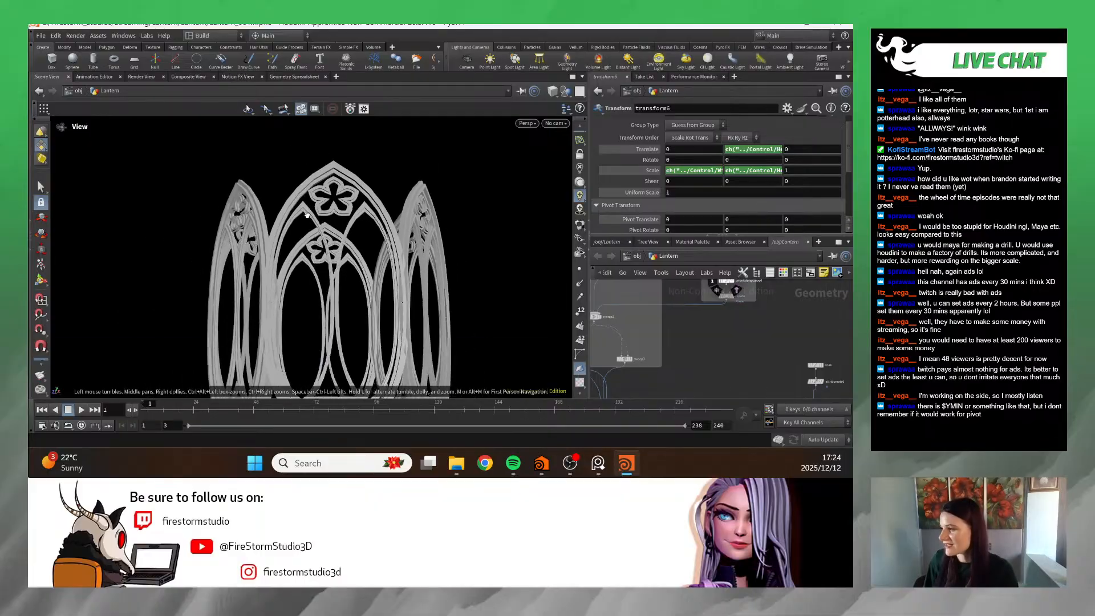
drag(388, 224, 379, 225)
scroll(377, 222, up, 8)
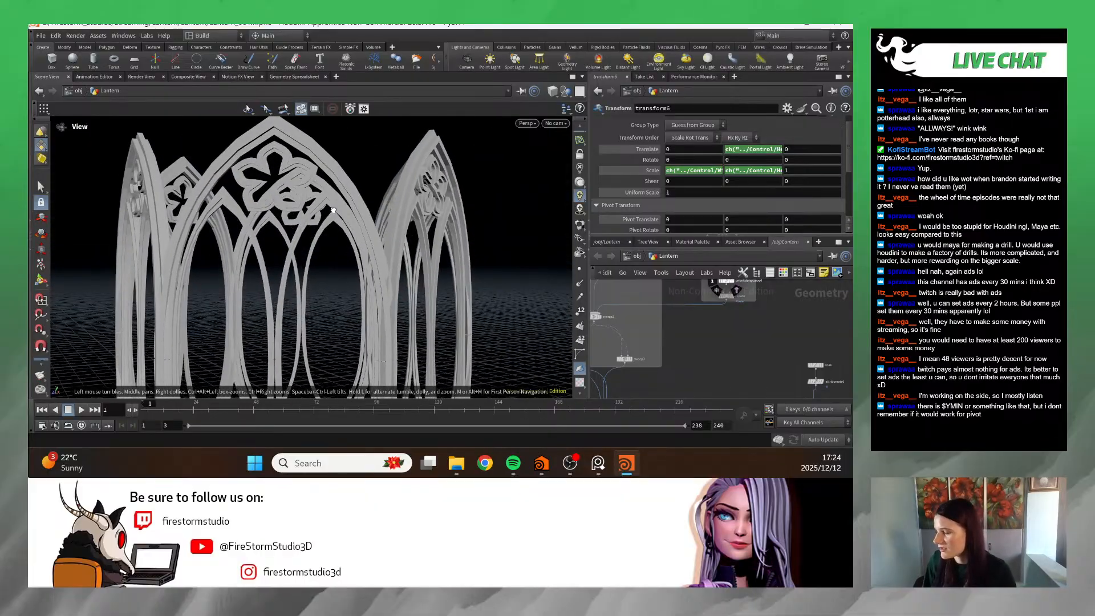
scroll(308, 239, down, 5)
drag(305, 241, 271, 285)
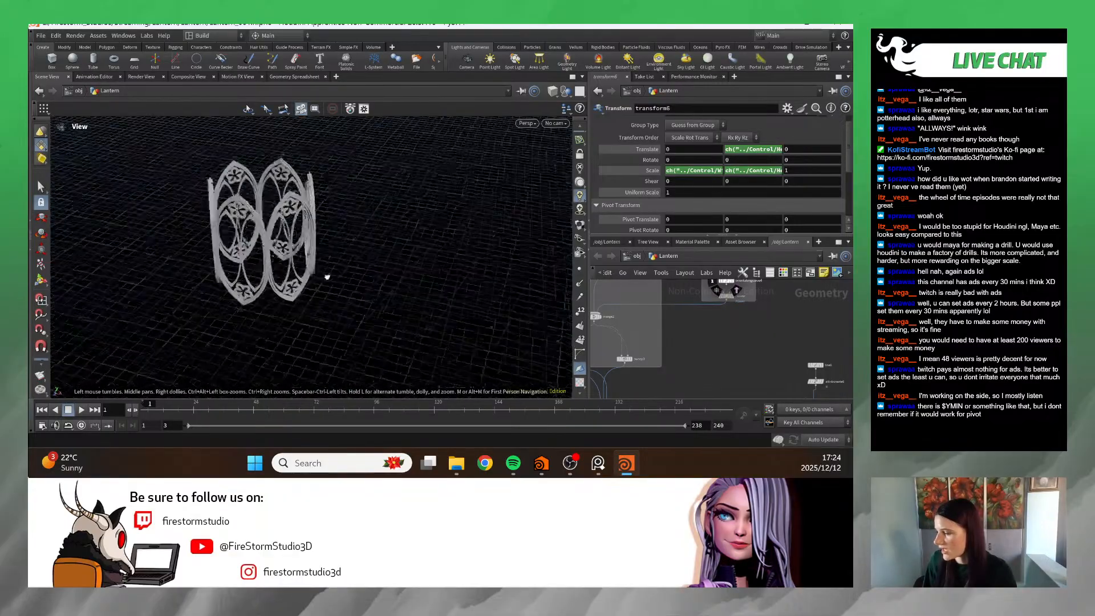
scroll(274, 285, down, 3)
scroll(804, 355, down, 3)
scroll(733, 336, up, 6)
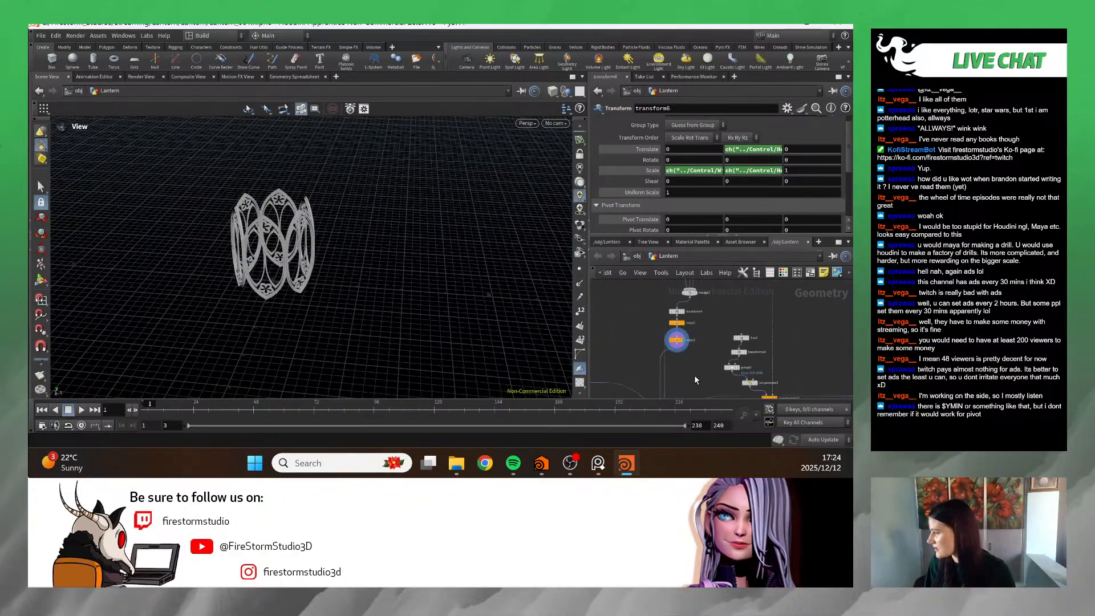
- Display the complete lantern at merge4 and examine how the arches and flowers sit inside the frame
click(681, 365)
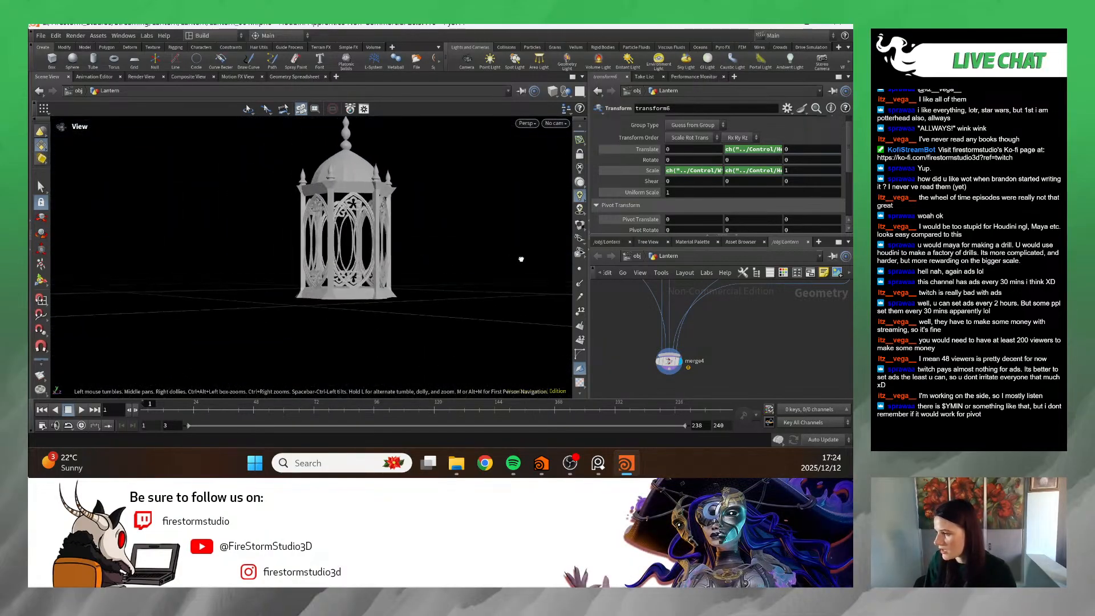
drag(524, 265, 499, 273)
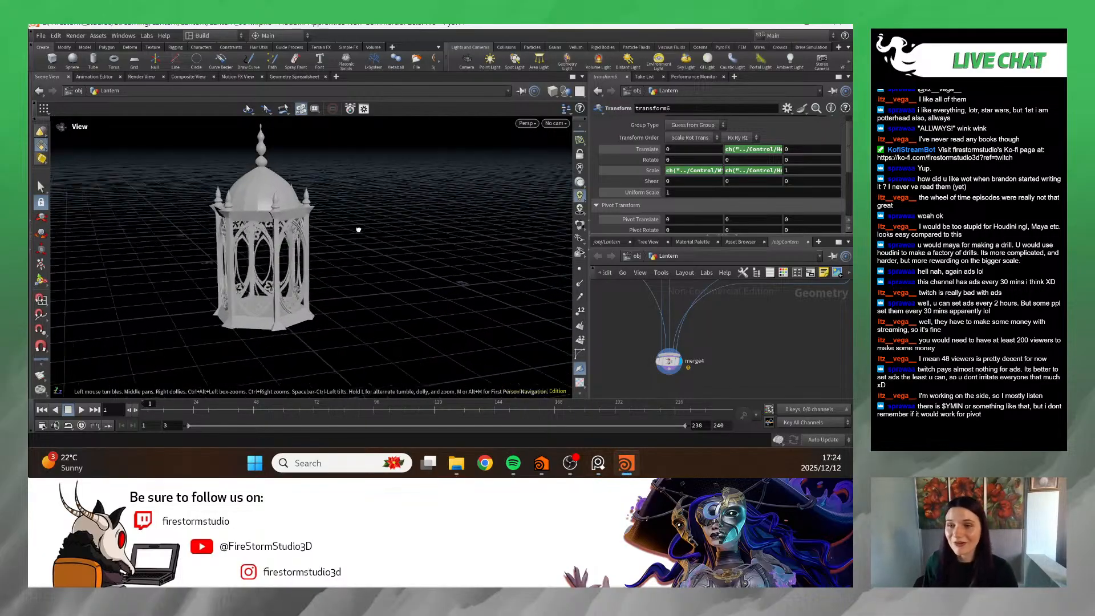
scroll(287, 264, up, 5)
drag(287, 264, 214, 223)
scroll(151, 257, down, 3)
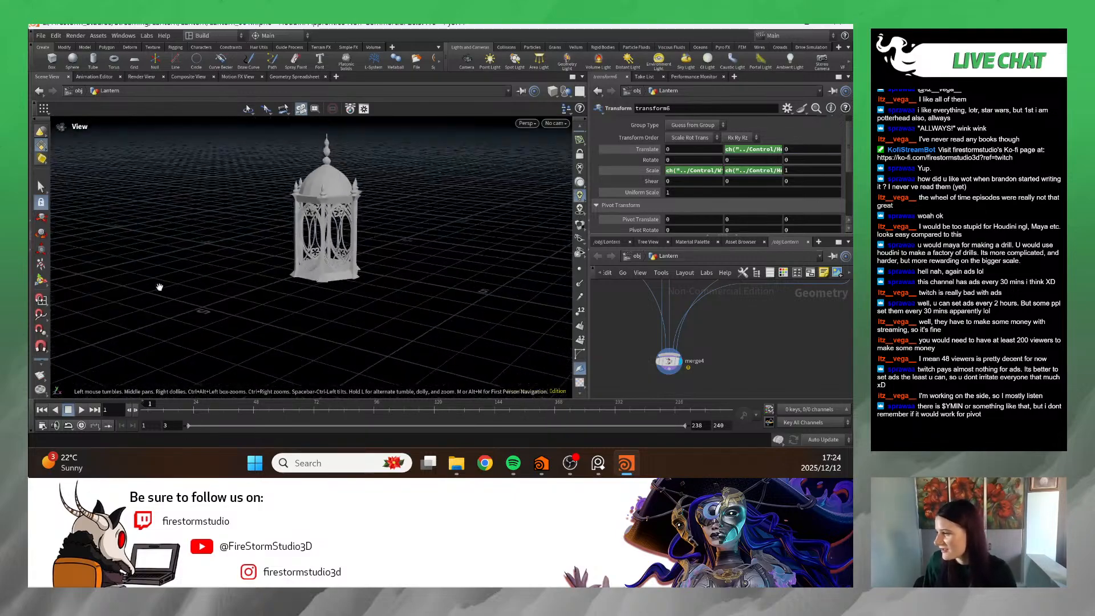
scroll(370, 225, up, 6)
drag(342, 239, 317, 289)
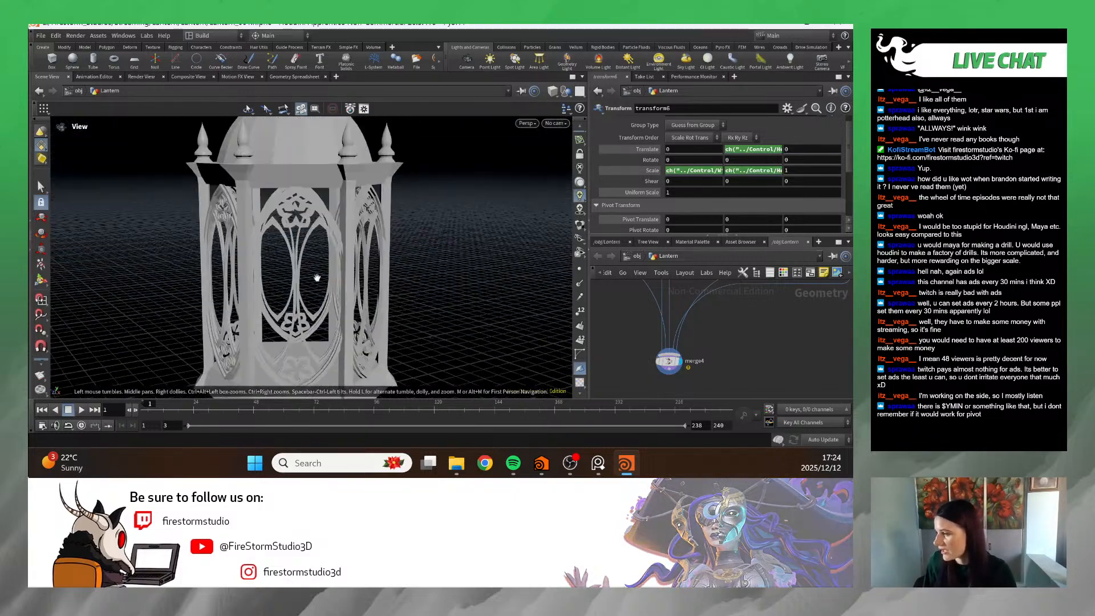
scroll(315, 268, up, 5)
scroll(673, 365, down, 5)
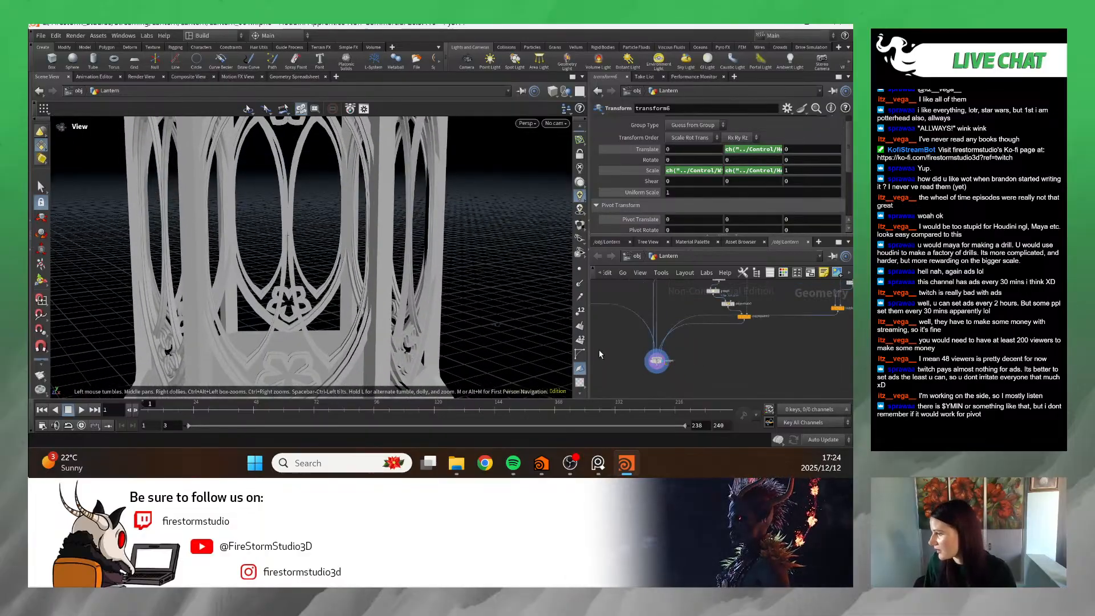
- Try a Height of 3.08 on the Control null, check the stretched arches, and undo the height change
click(663, 375)
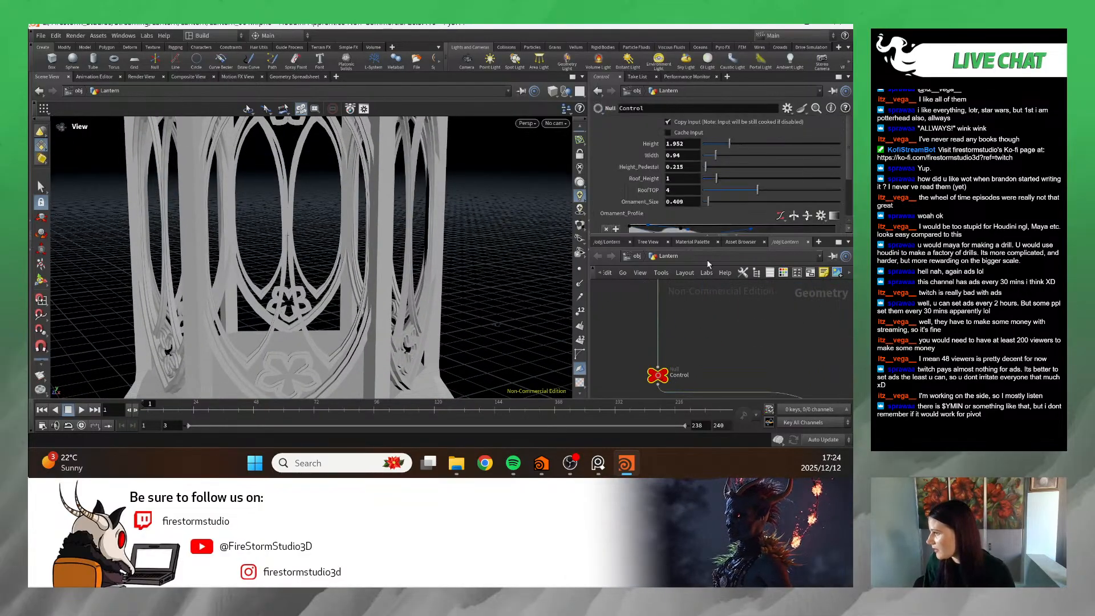
drag(728, 144, 745, 144)
scroll(366, 299, down, 5)
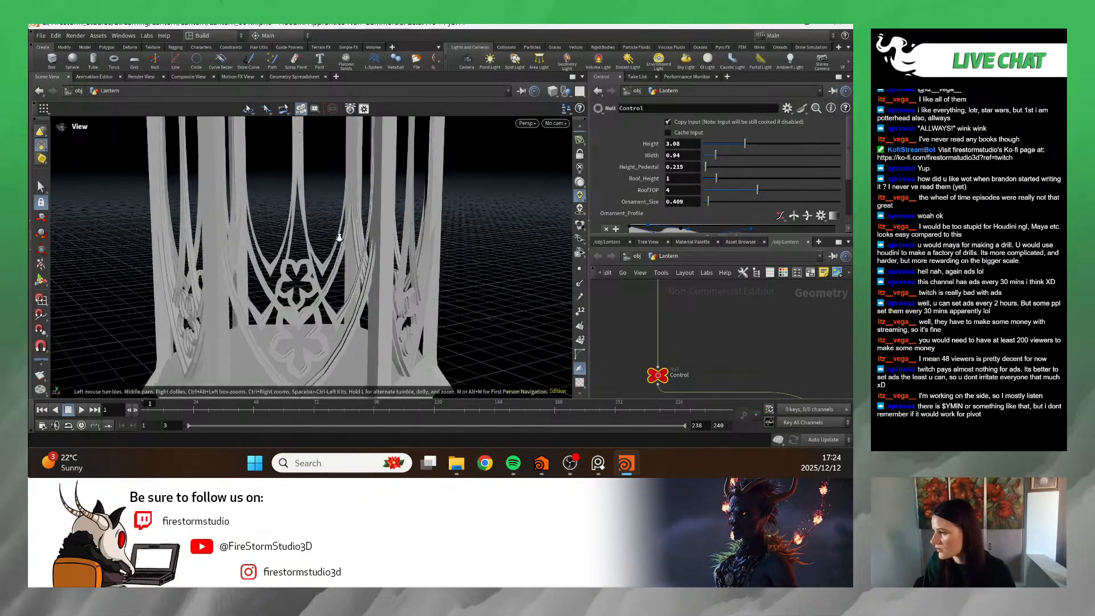
scroll(365, 299, up, 2)
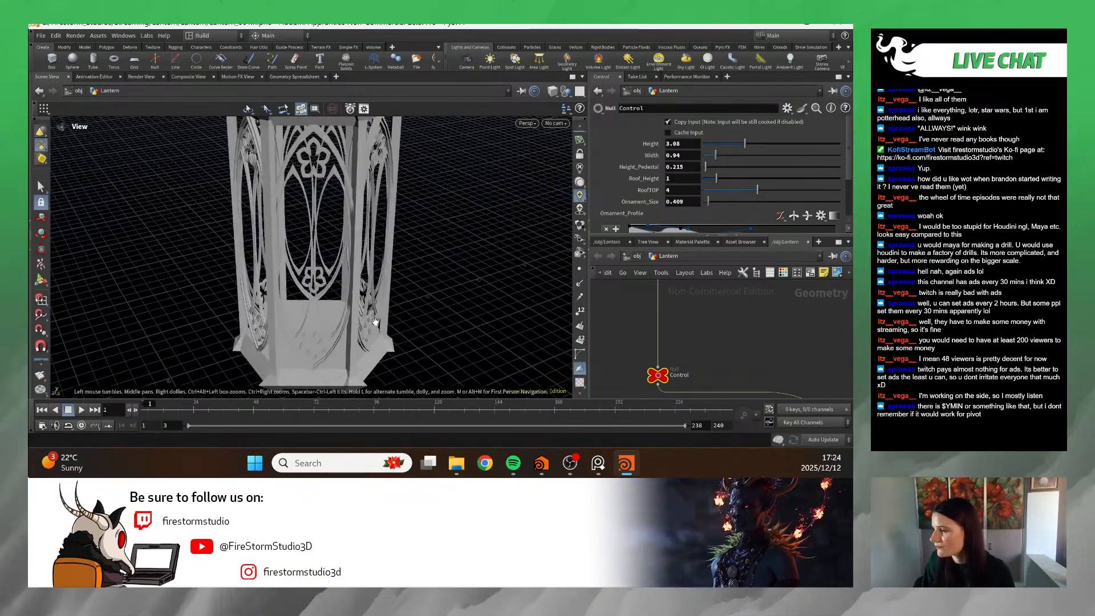
key(ctrl+z)
scroll(349, 284, down, 3)
mouse_move(428, 305)
mouse_down()
mouse_move(439, 288)
mouse_move(410, 297)
mouse_up()
scroll(780, 350, down, 5)
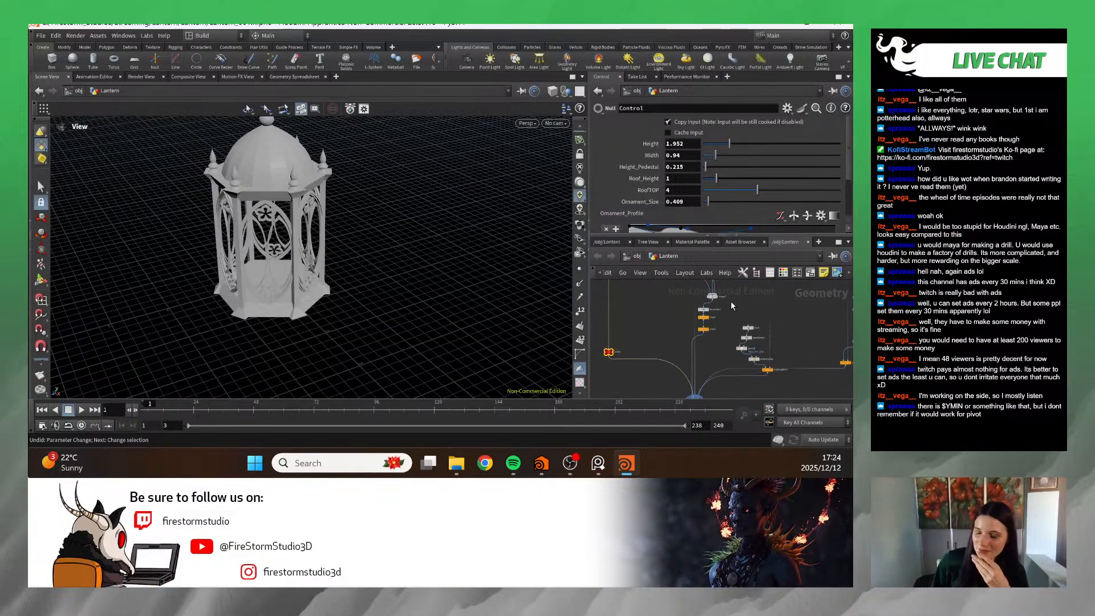
- Find attribvop2 above mirror2 in the arch network, select it, and enlarge its ramp for editing
key(h)
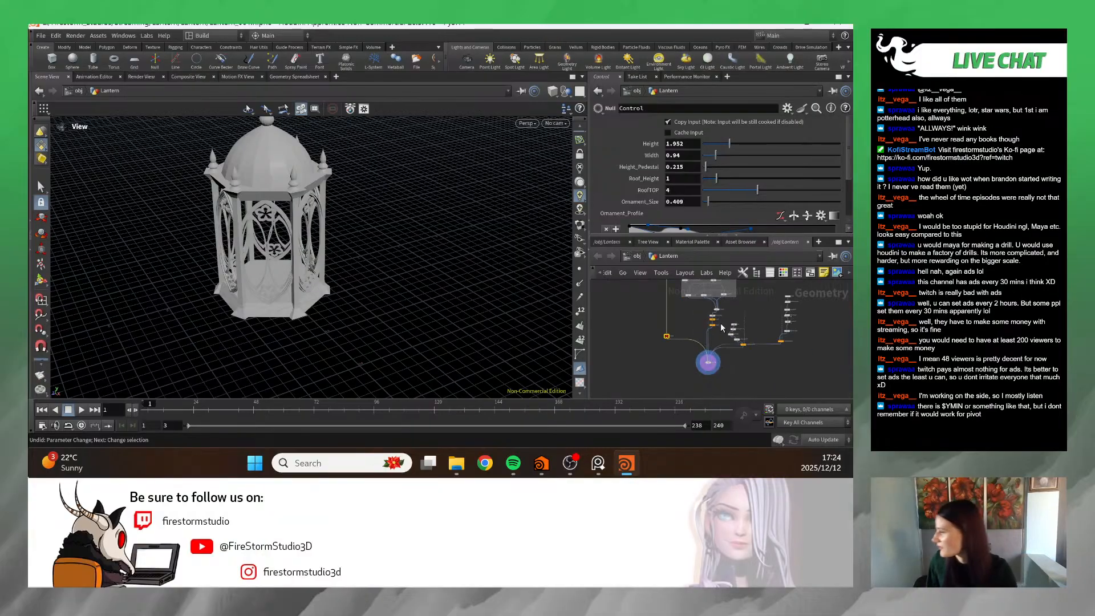
drag(426, 313, 319, 252)
scroll(391, 239, up, 3)
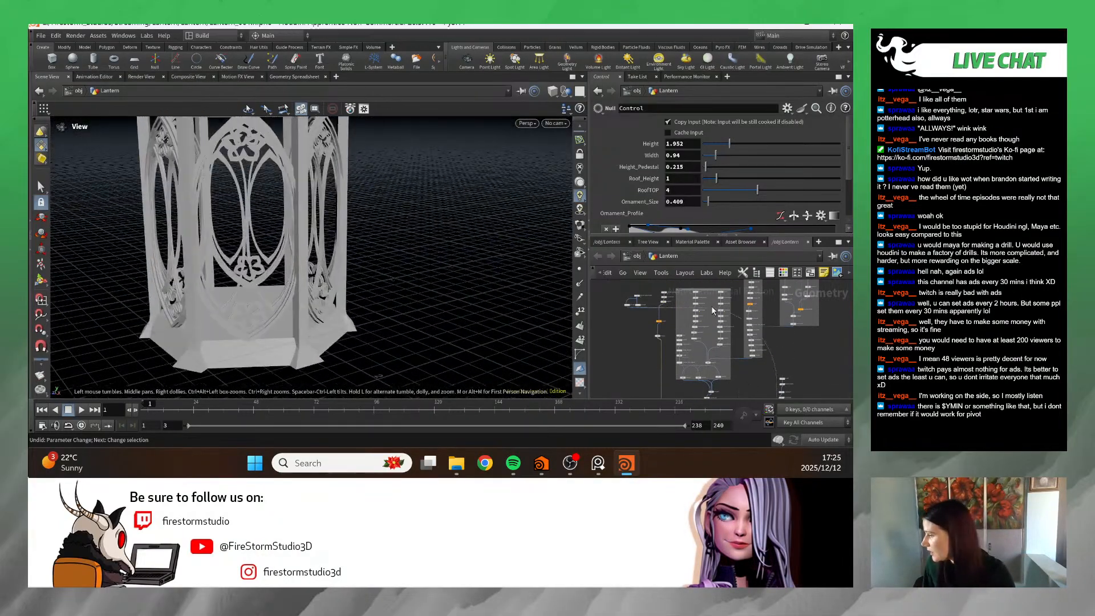
scroll(710, 306, up, 5)
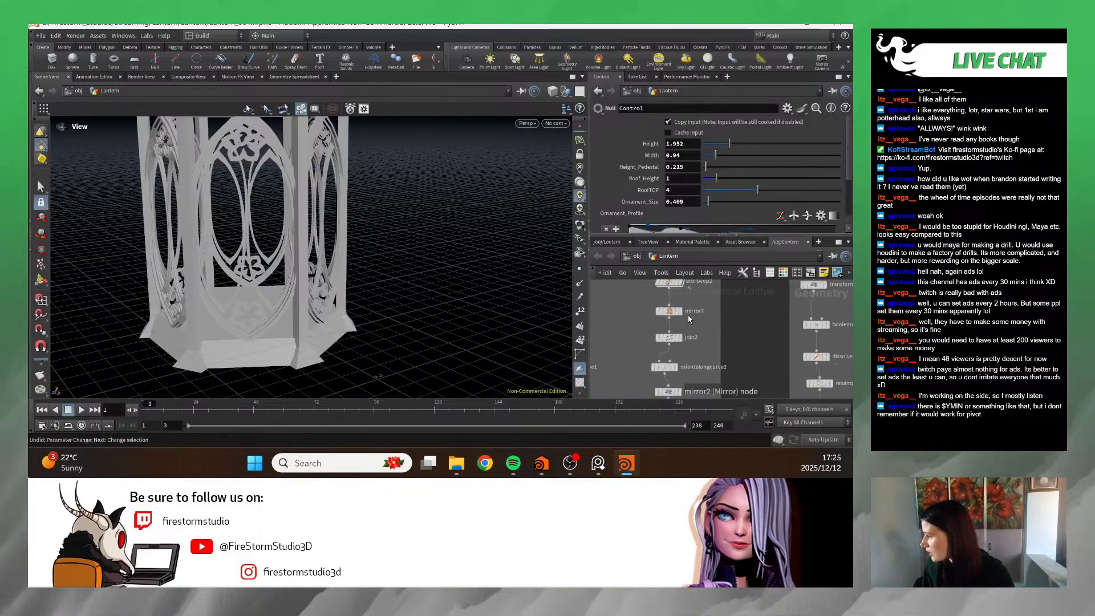
scroll(687, 315, up, 4)
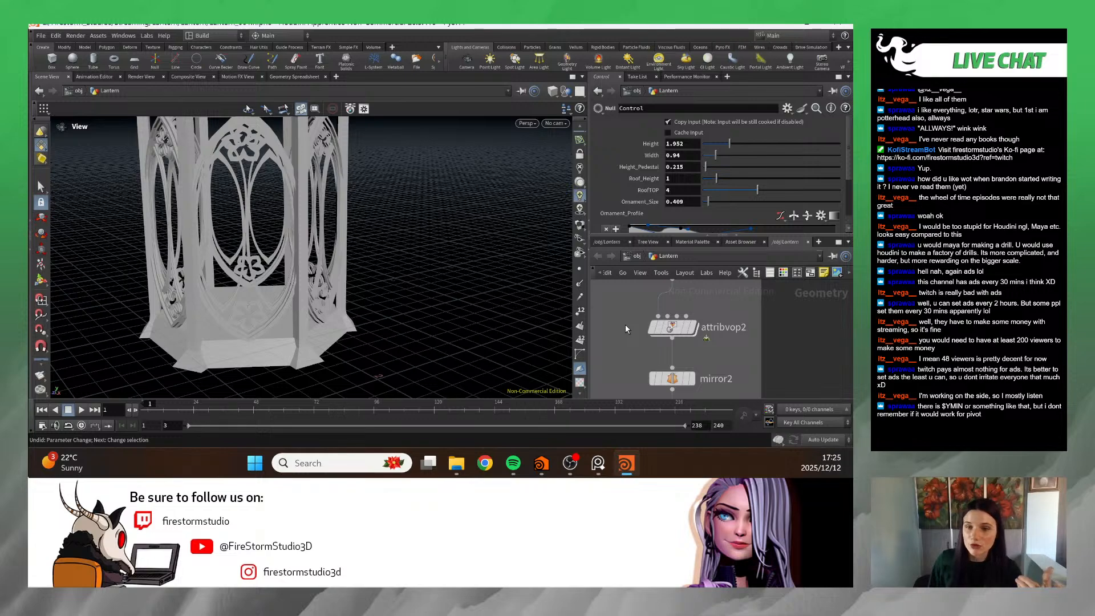
click(673, 327)
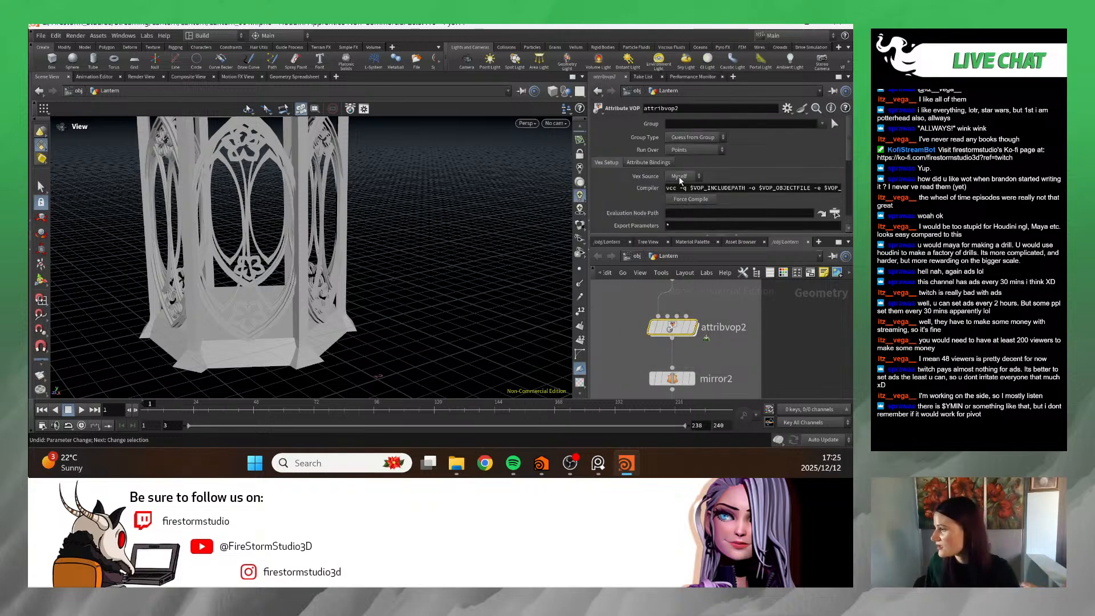
scroll(675, 174, down, 2)
scroll(658, 166, up, 2)
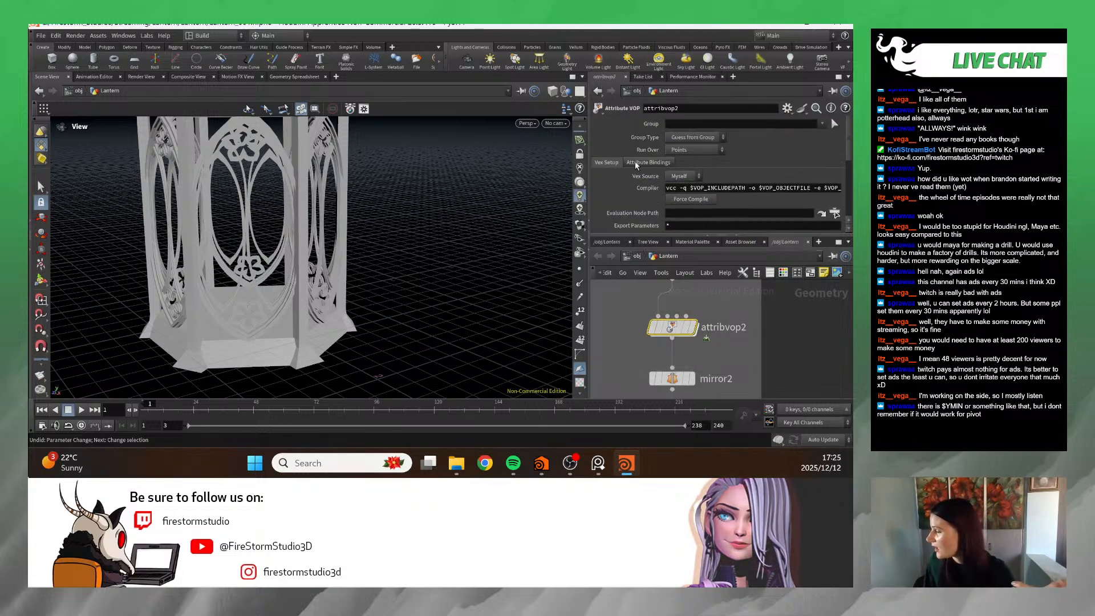
scroll(703, 191, down, 5)
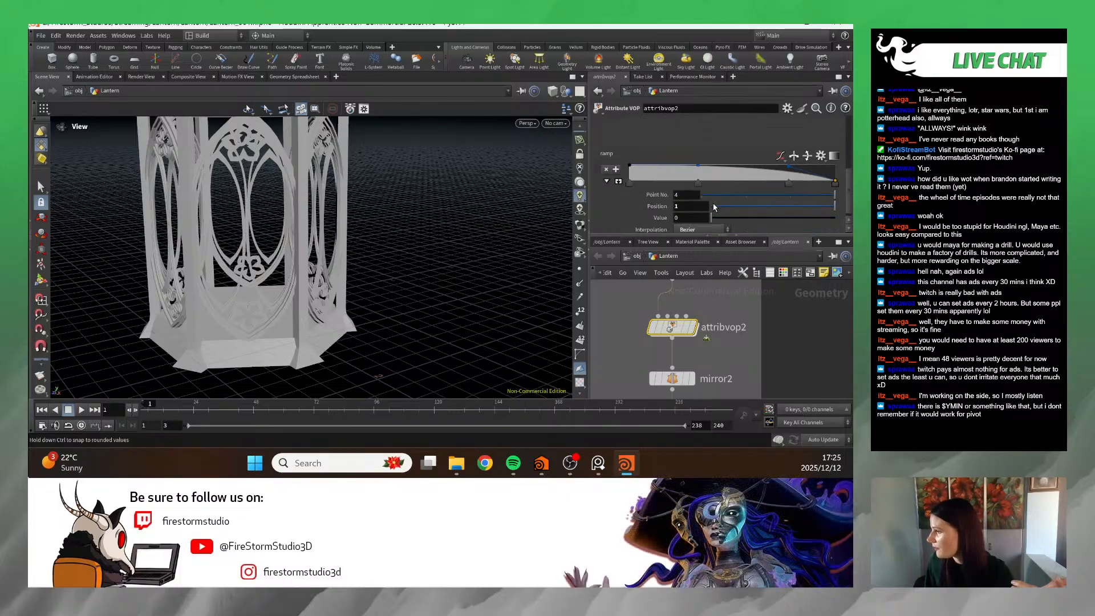
drag(627, 184, 627, 187)
scroll(758, 164, up, 2)
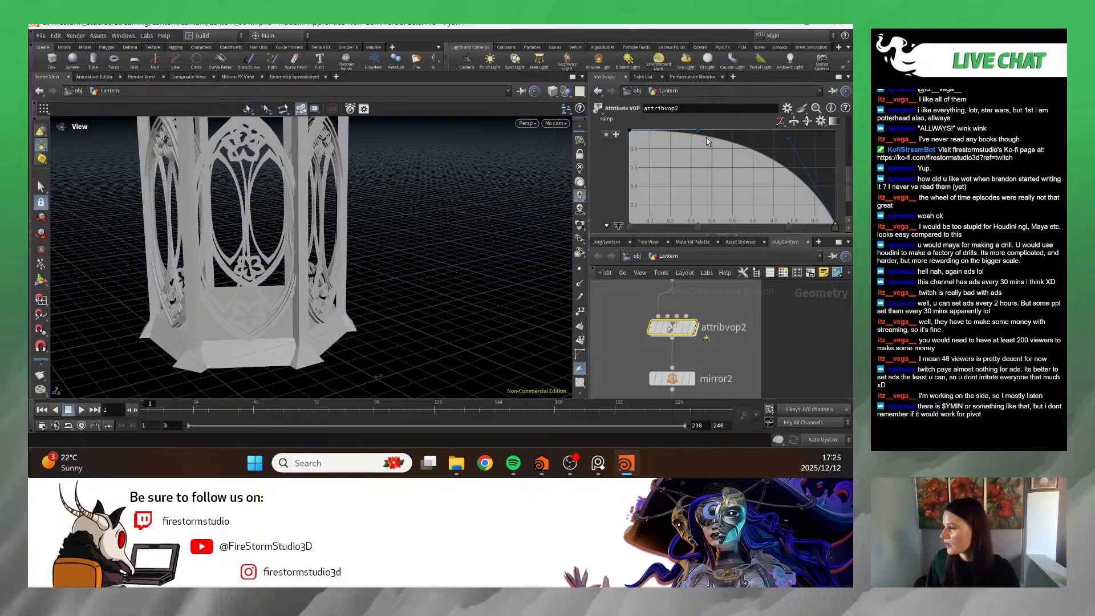
- Switch the viewport to the front view and frame the place where the two inner arch curves meet
drag(303, 251, 367, 260)
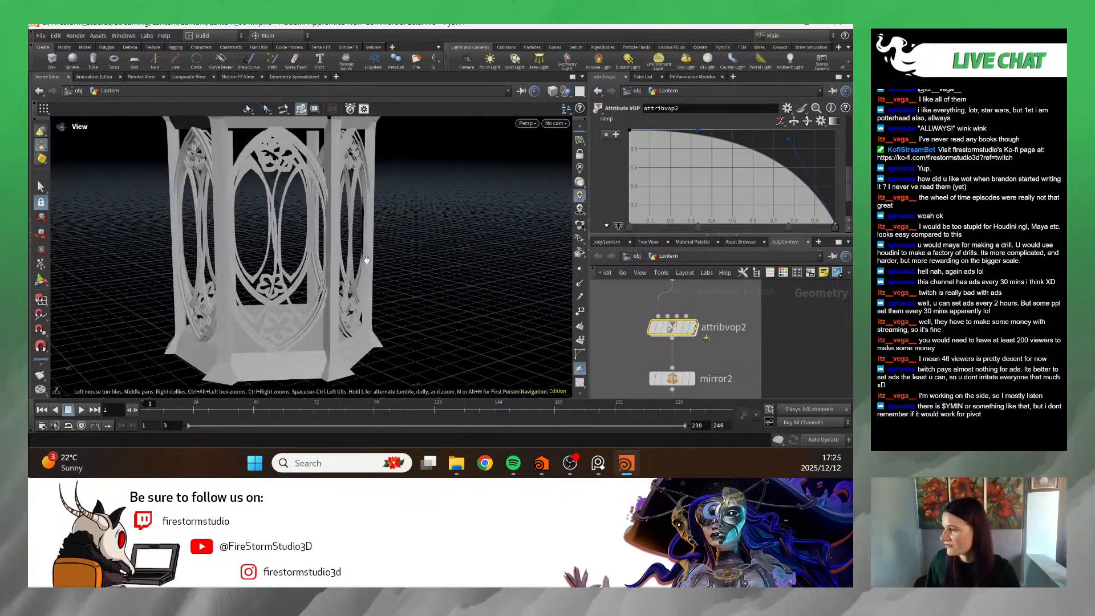
click(526, 123)
mouse_move(556, 144)
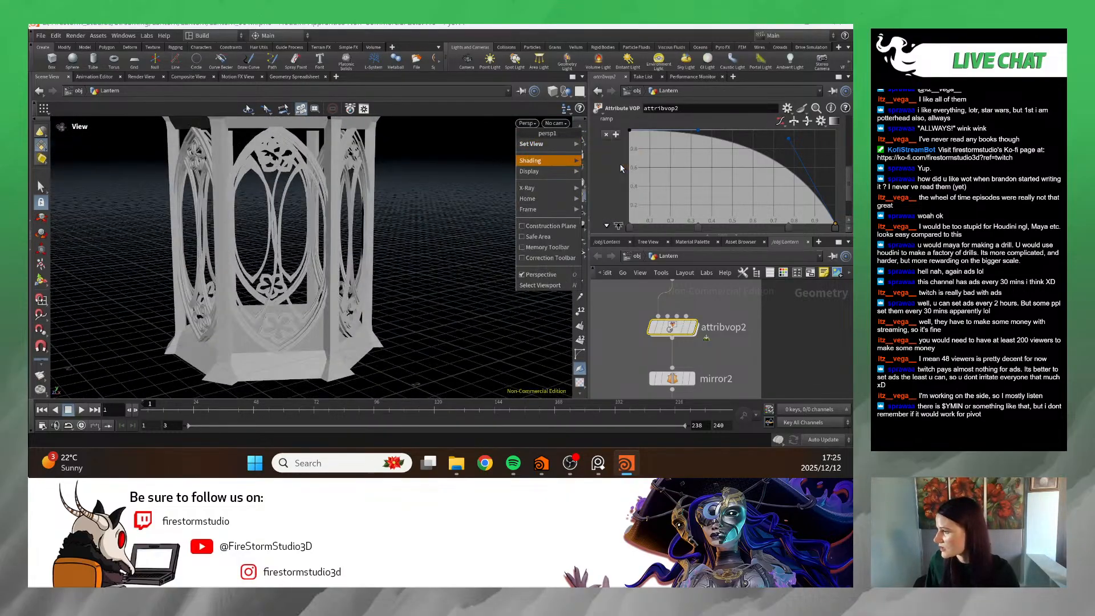
click(620, 163)
scroll(308, 245, up, 5)
scroll(308, 245, up, 5)
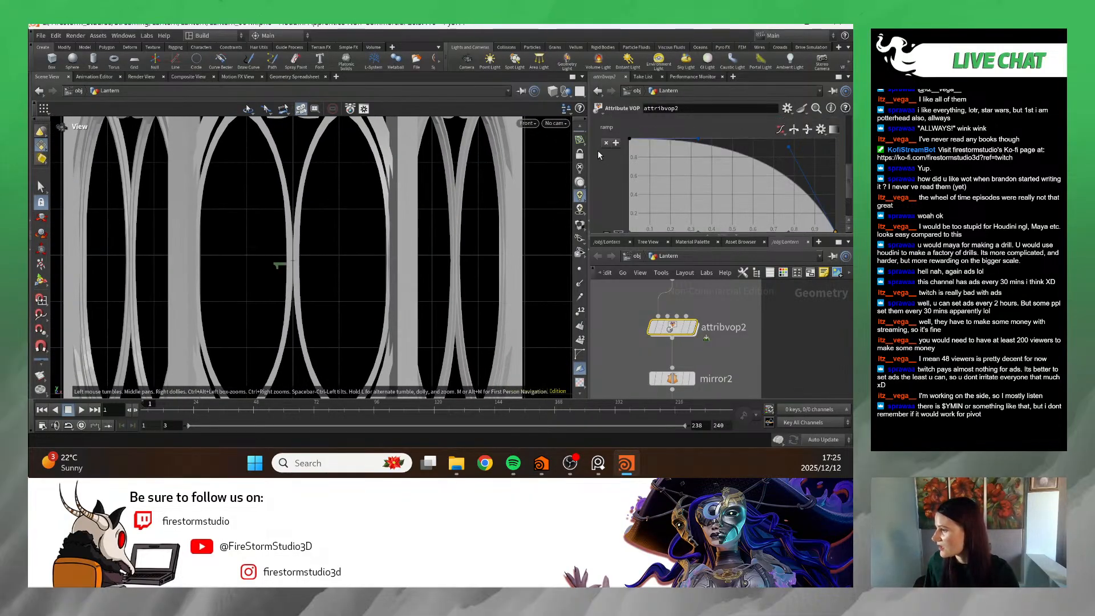
- Add a point to attribvop2's ramp and flatten the curve at its maximum up to about position 0.36
click(713, 147)
drag(714, 147, 715, 145)
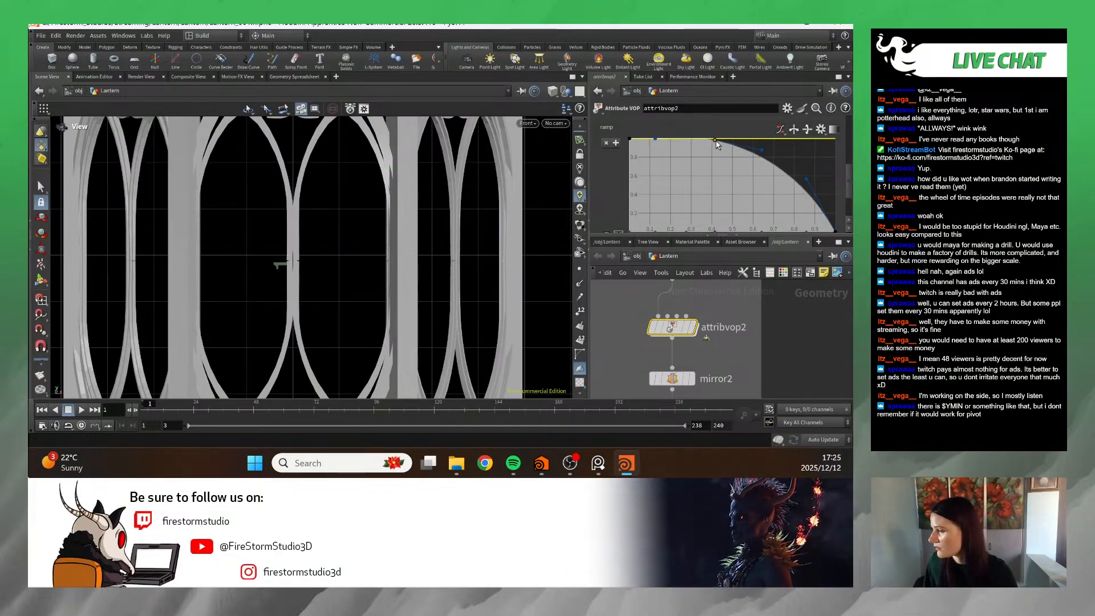
scroll(671, 151, down, 1)
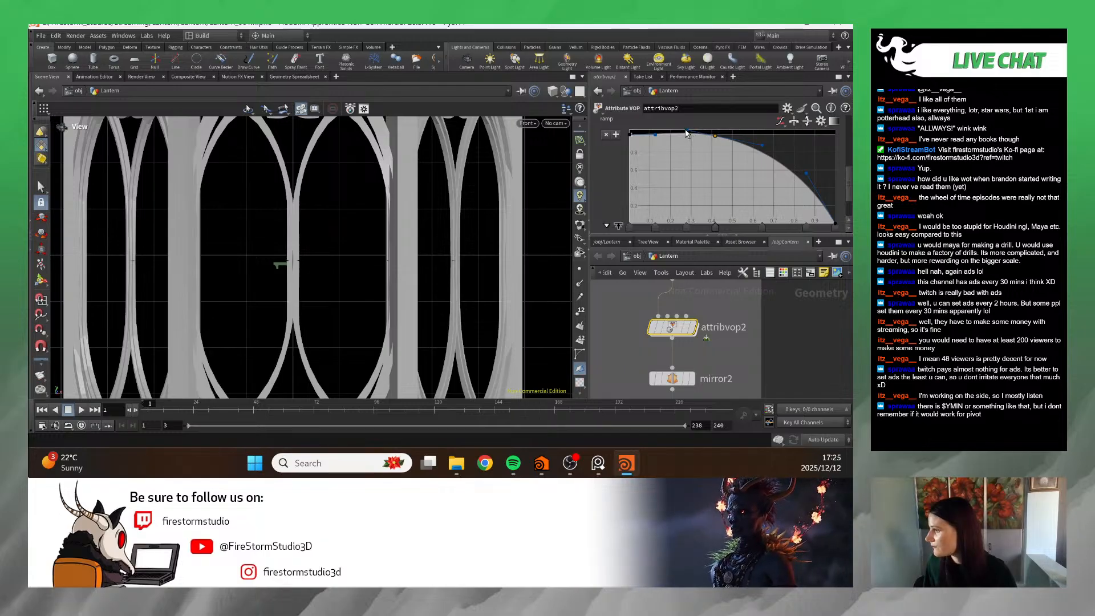
mouse_move(687, 135)
mouse_down()
mouse_move(712, 135)
mouse_move(669, 132)
mouse_up()
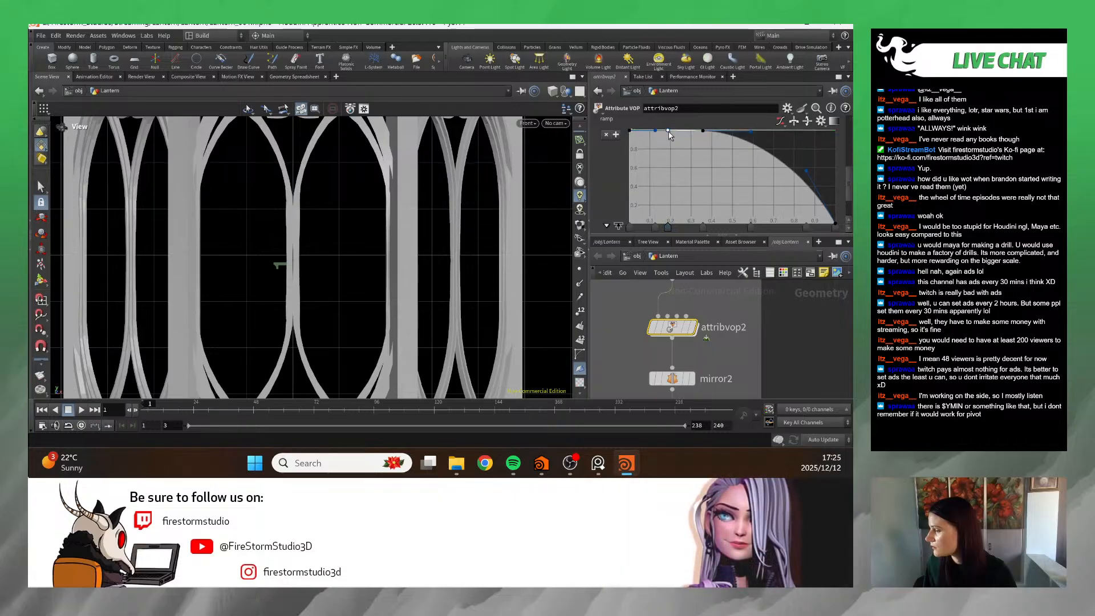
- Examine the reshaped inner arches from the front, up close at their junction and across the whole window
key(h)
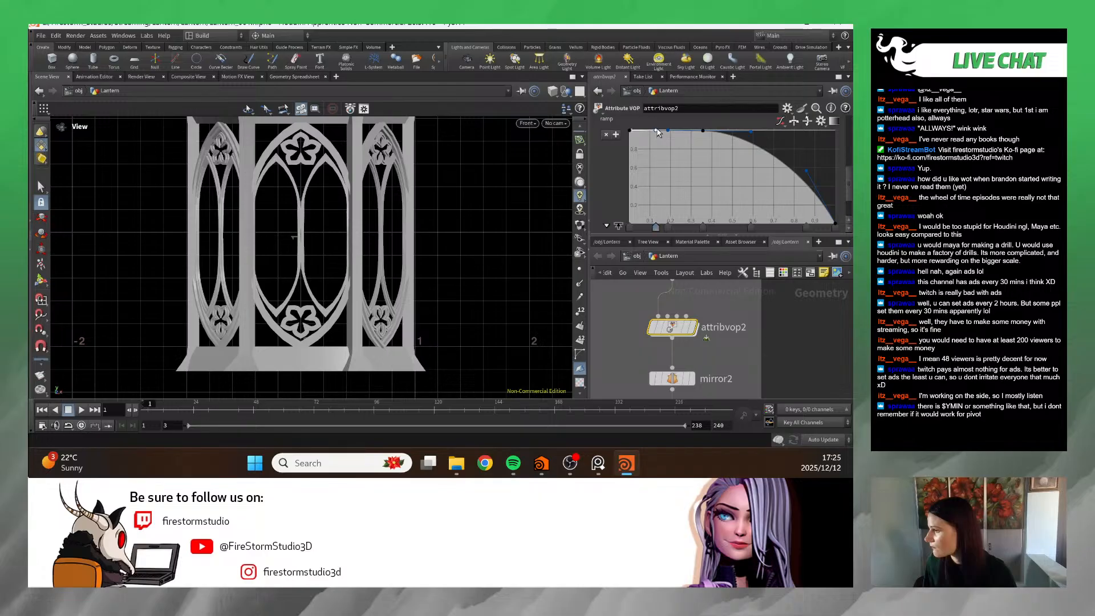
scroll(519, 191, up, 10)
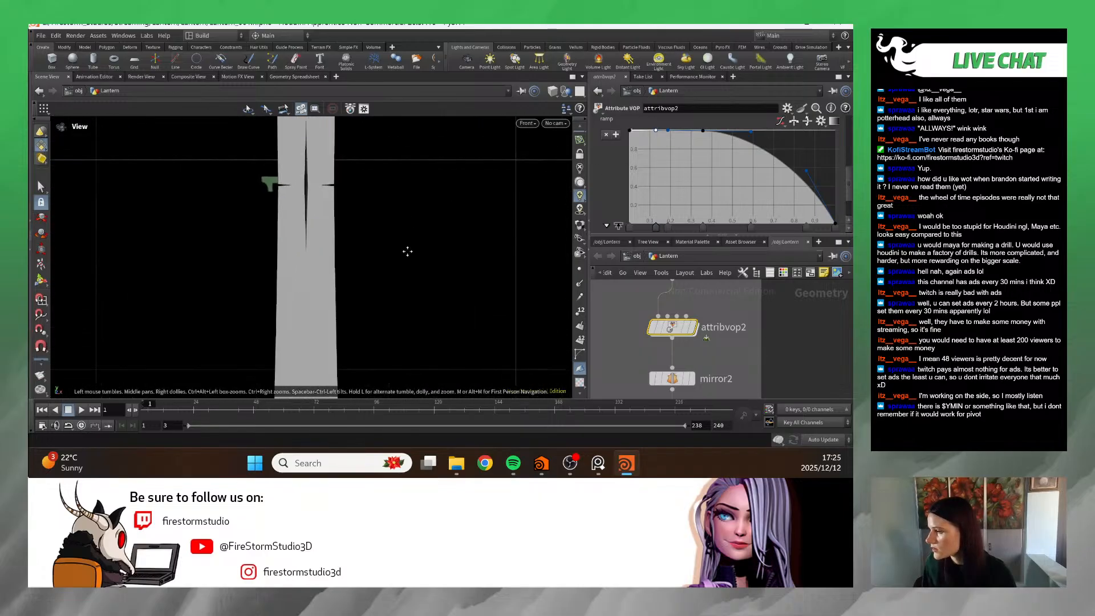
scroll(318, 218, down, 10)
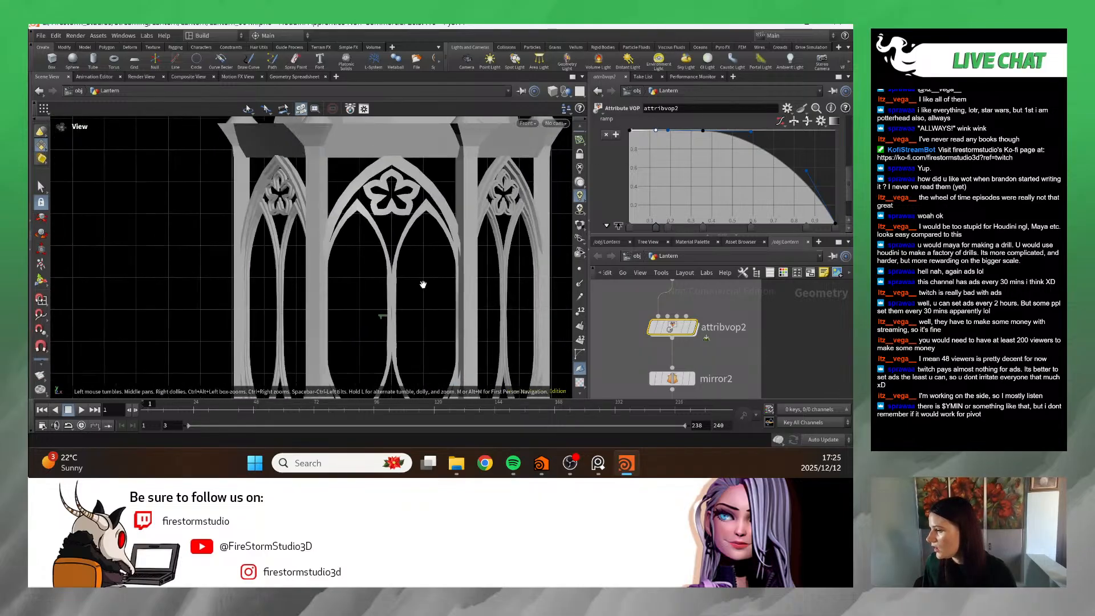
scroll(423, 286, up, 3)
middle_drag(378, 207, 368, 188)
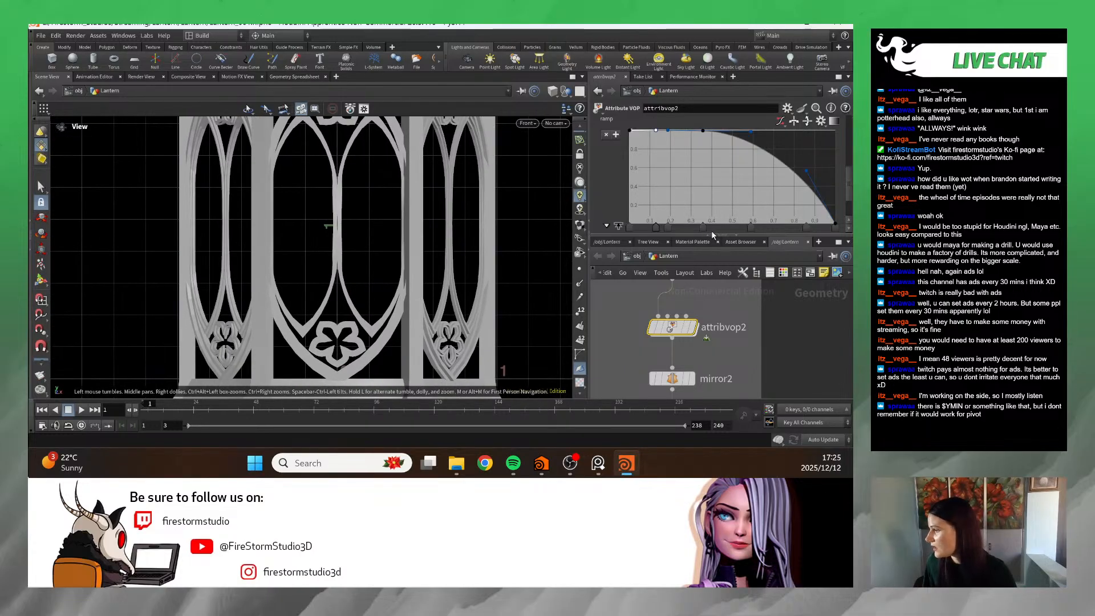
- Locate the flower ornament's sweep3 node, select it, and review its surface and scale settings
scroll(741, 330, down, 6)
drag(735, 234, 736, 169)
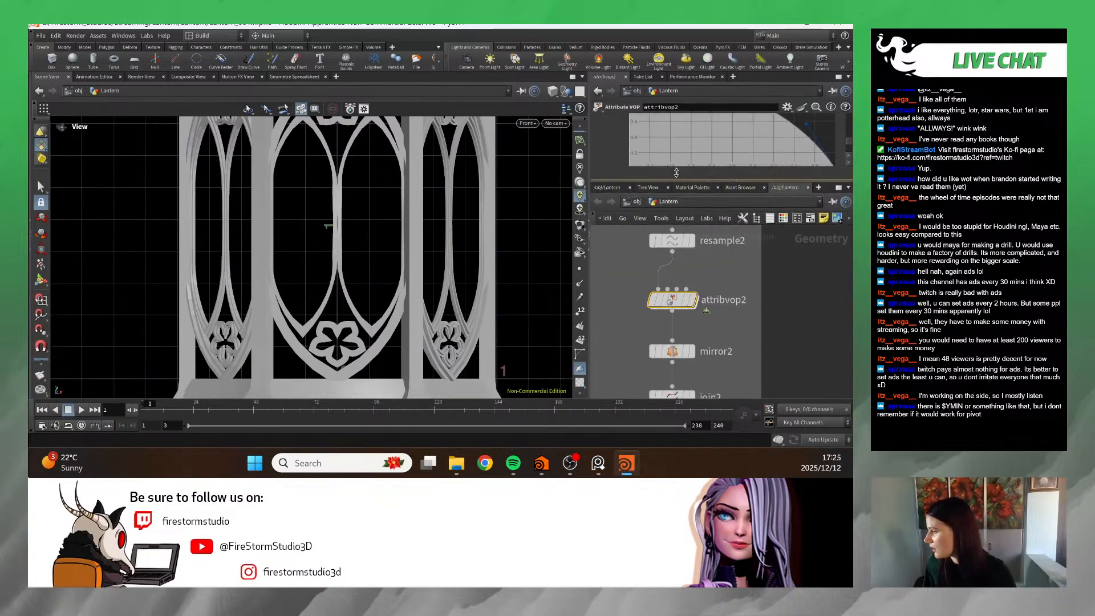
scroll(718, 335, up, 10)
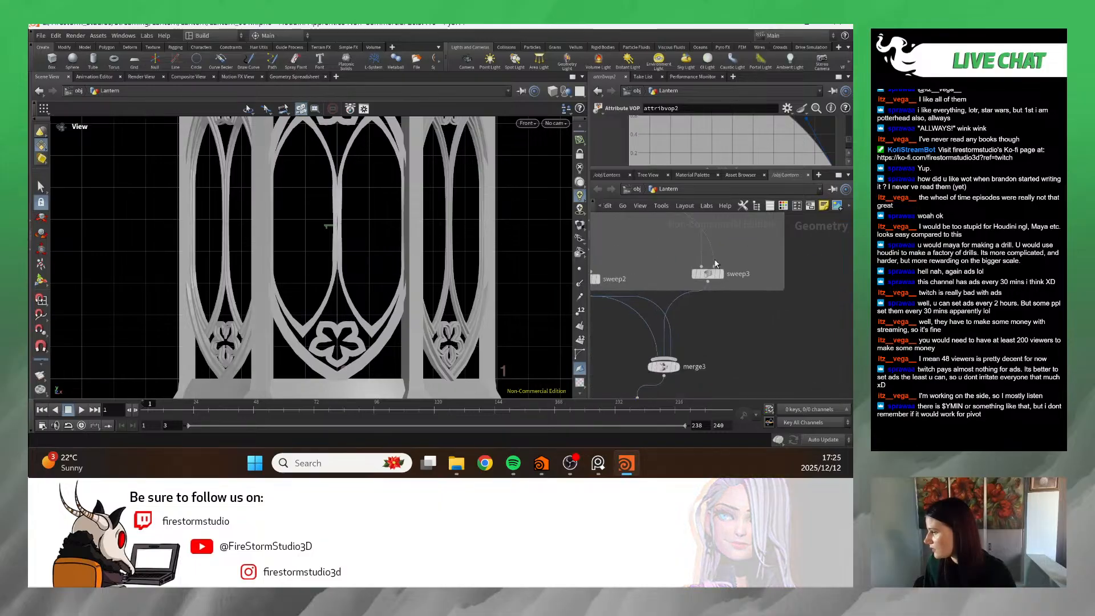
click(711, 289)
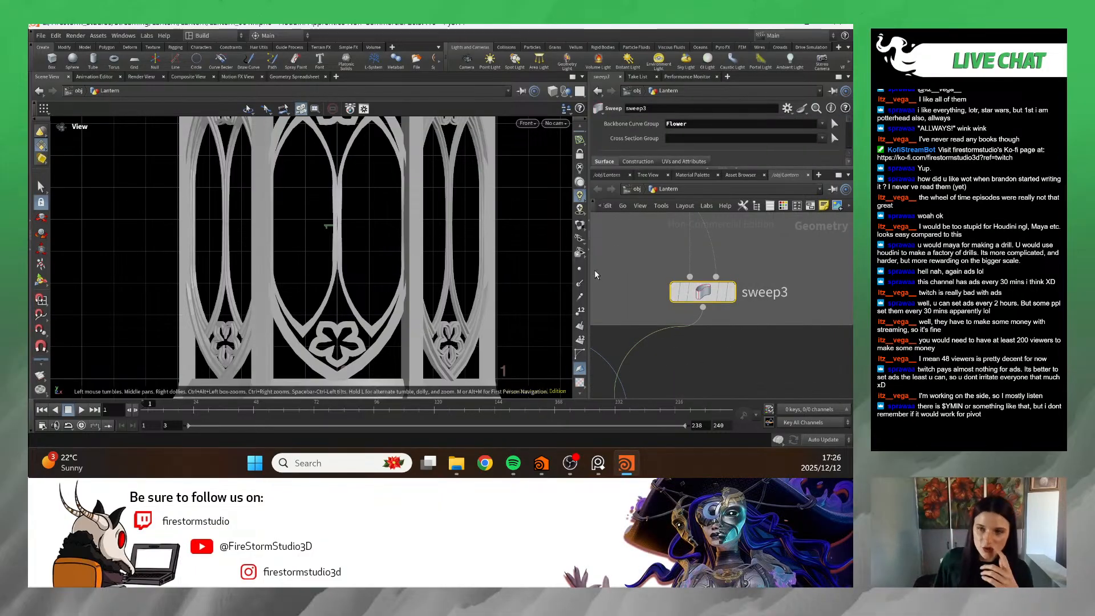
scroll(686, 141, down, 5)
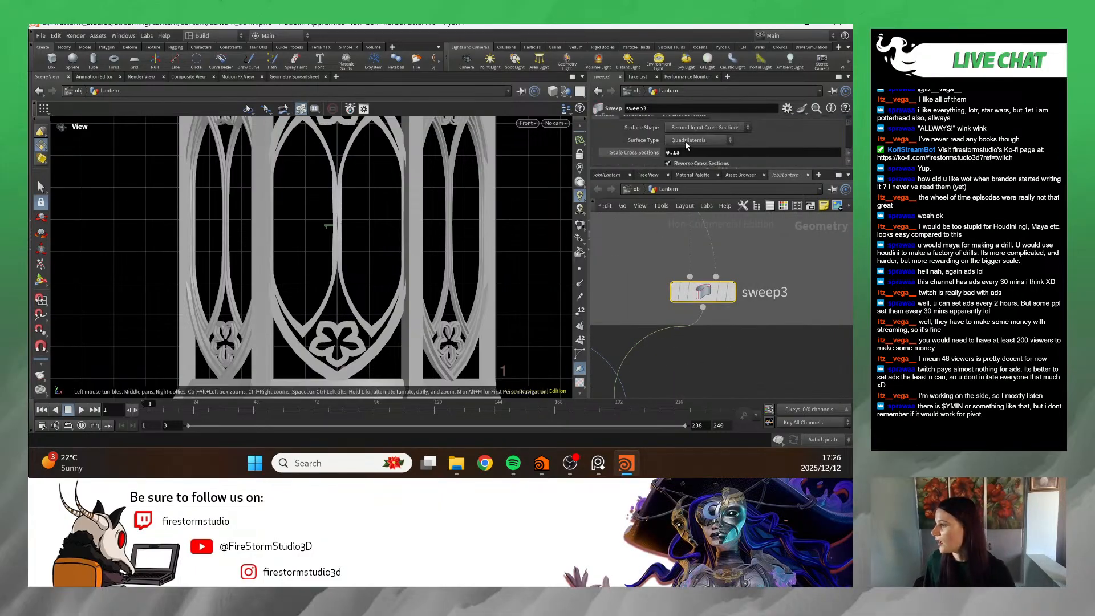
drag(675, 170, 680, 246)
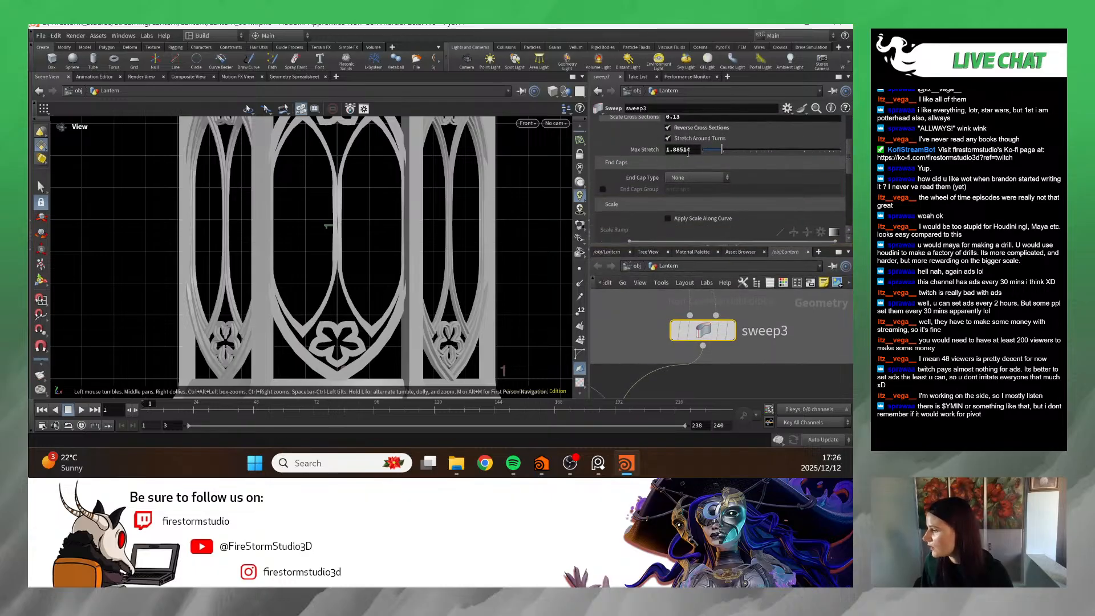
scroll(696, 191, down, 4)
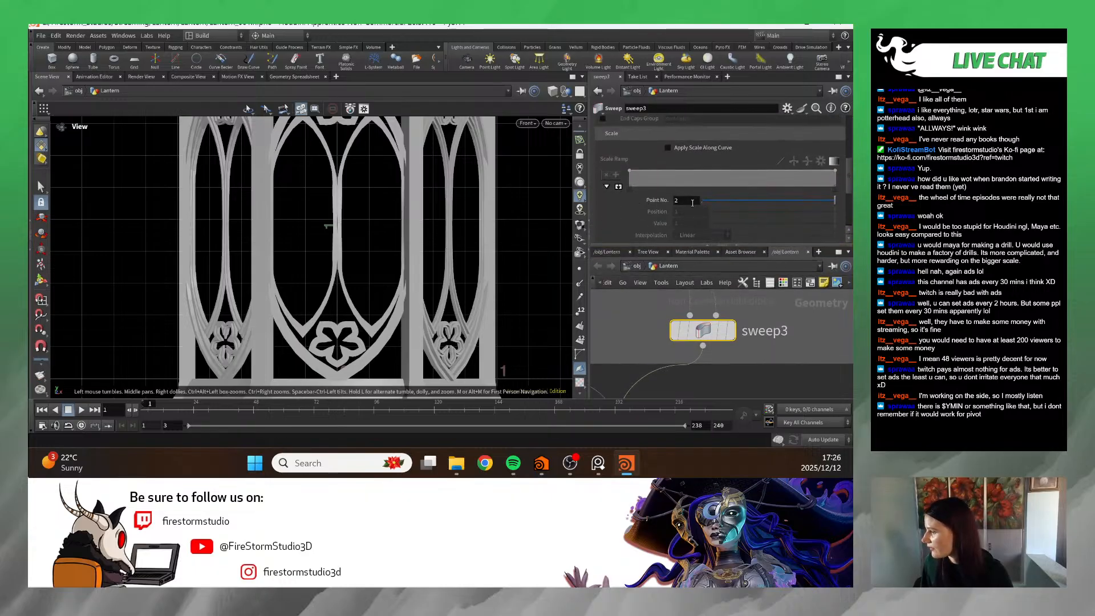
scroll(673, 393, down, 4)
scroll(713, 357, down, 5)
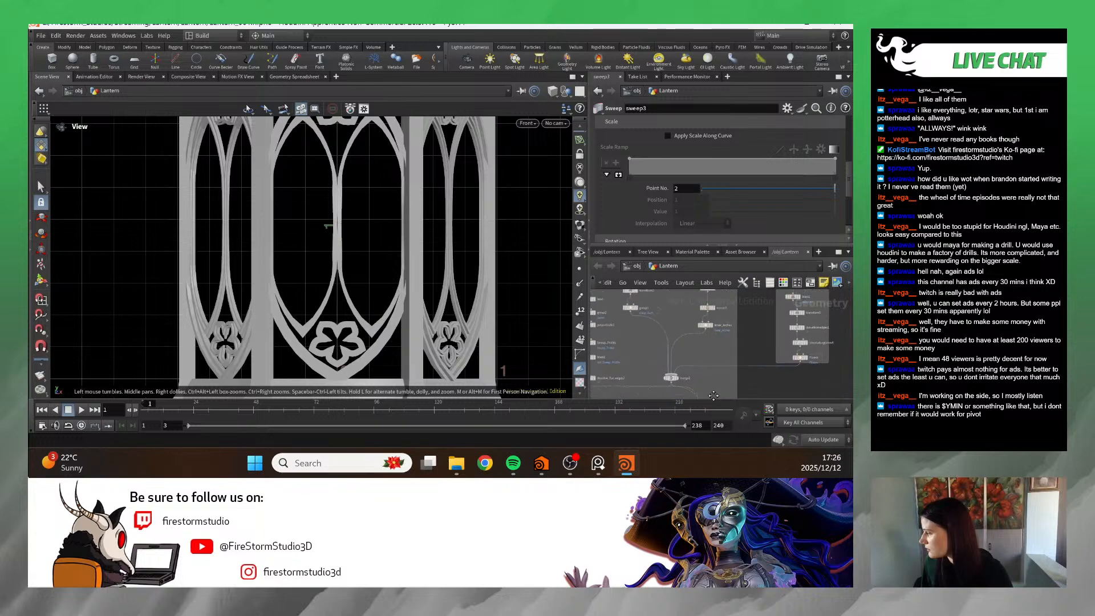
scroll(715, 158, up, 3)
scroll(716, 159, up, 4)
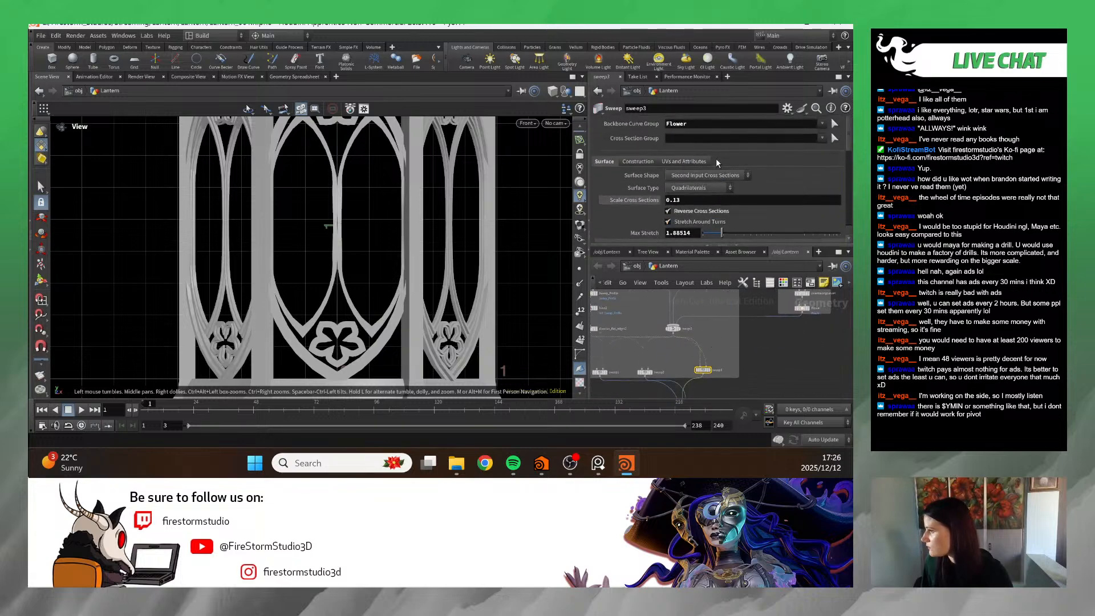
scroll(666, 357, down, 2)
scroll(644, 362, up, 2)
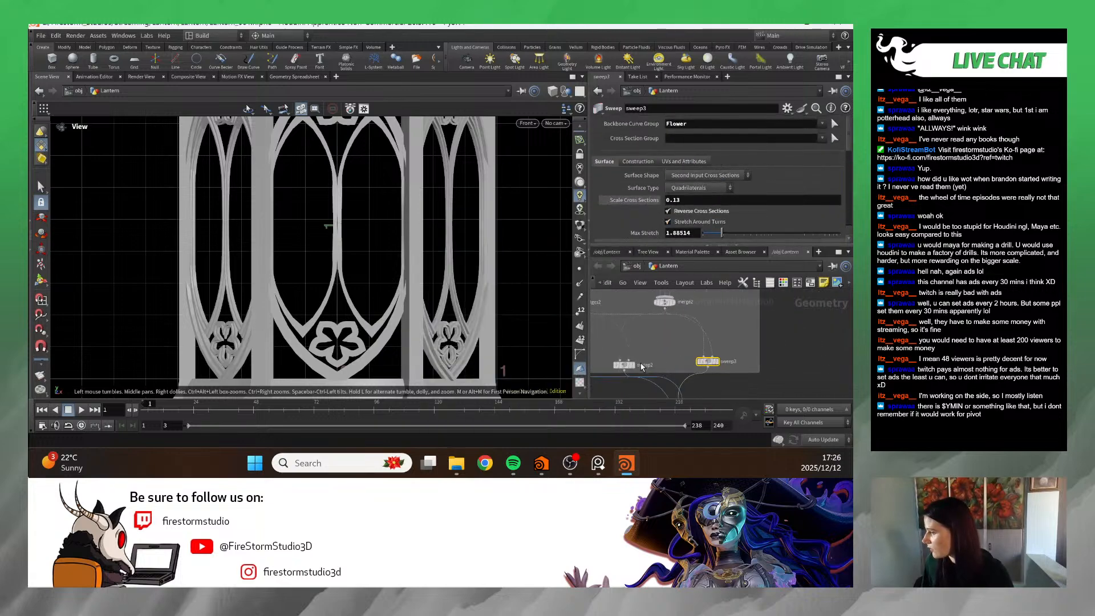
- Lower the first point of the Inner_Arches sweep2 scale ramp to a value of about 0.646
click(624, 365)
middle_drag(624, 368, 705, 345)
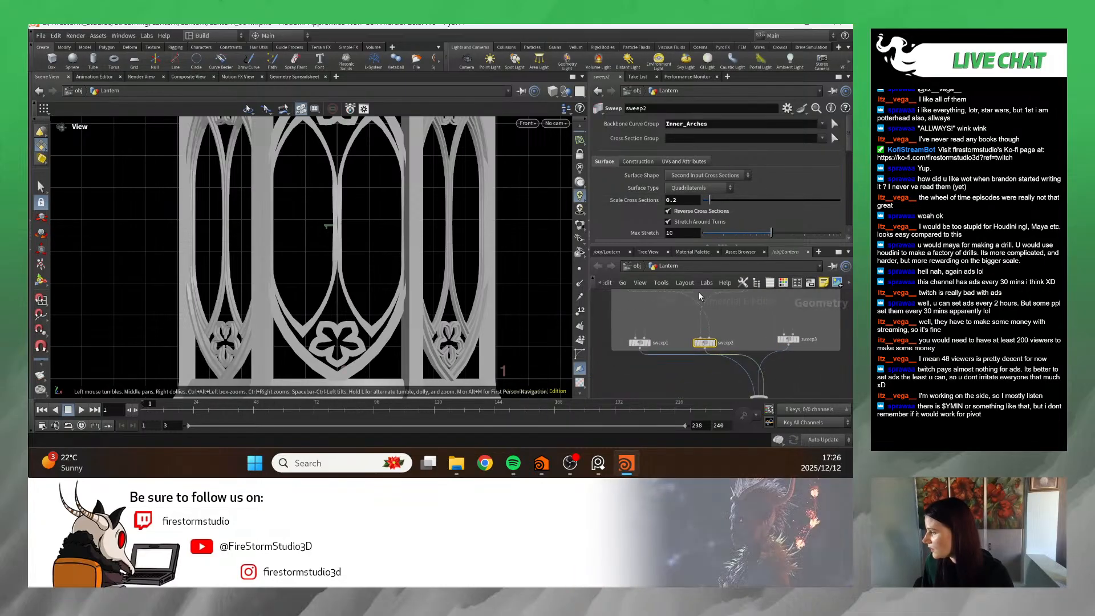
scroll(700, 195, down, 3)
scroll(696, 194, down, 3)
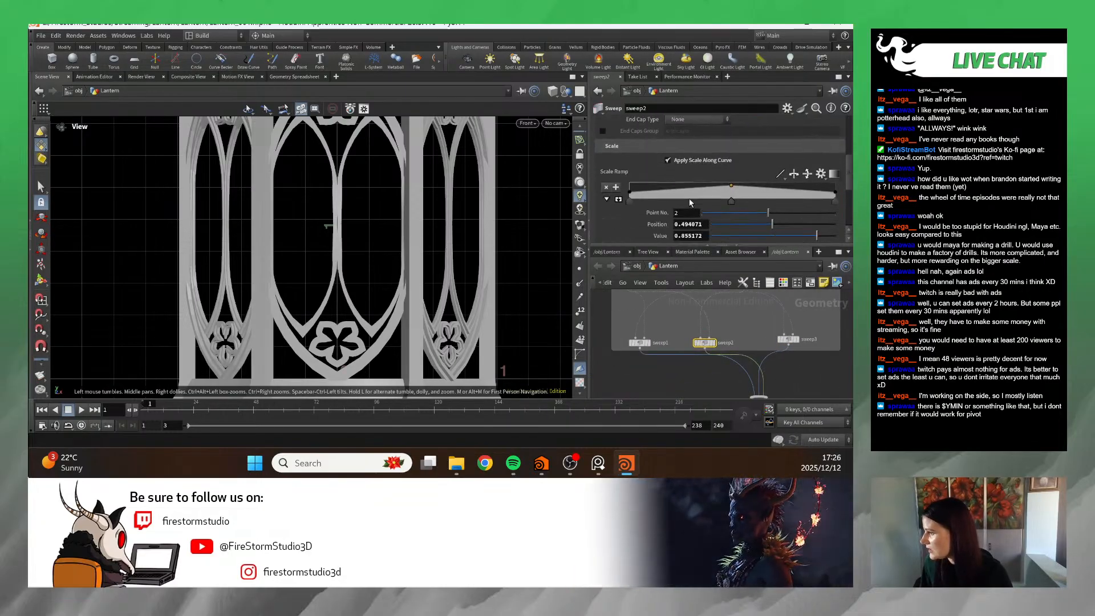
scroll(342, 260, up, 3)
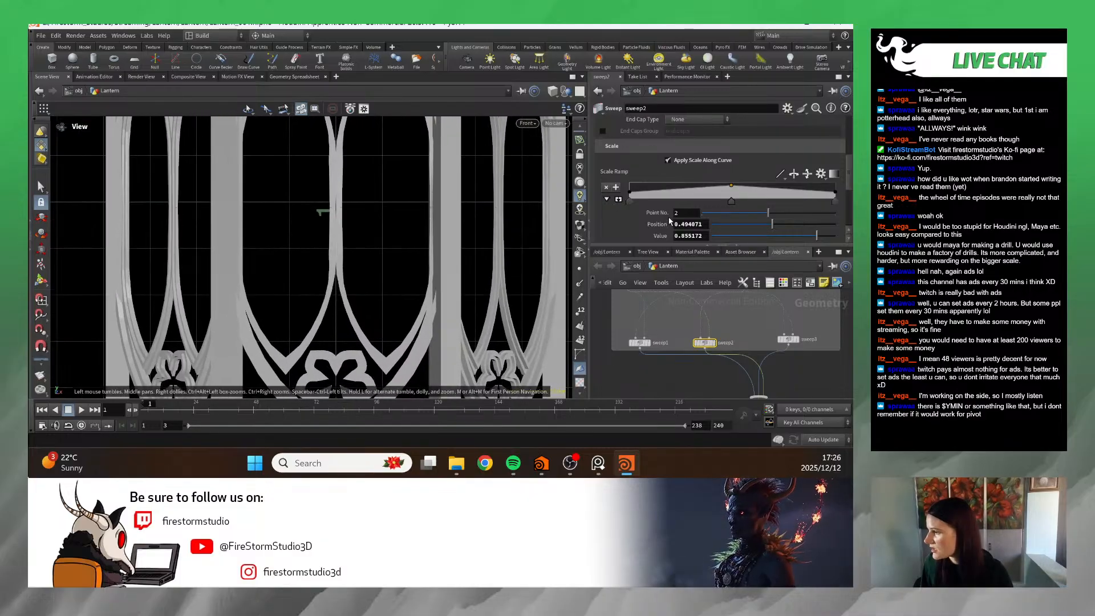
click(631, 194)
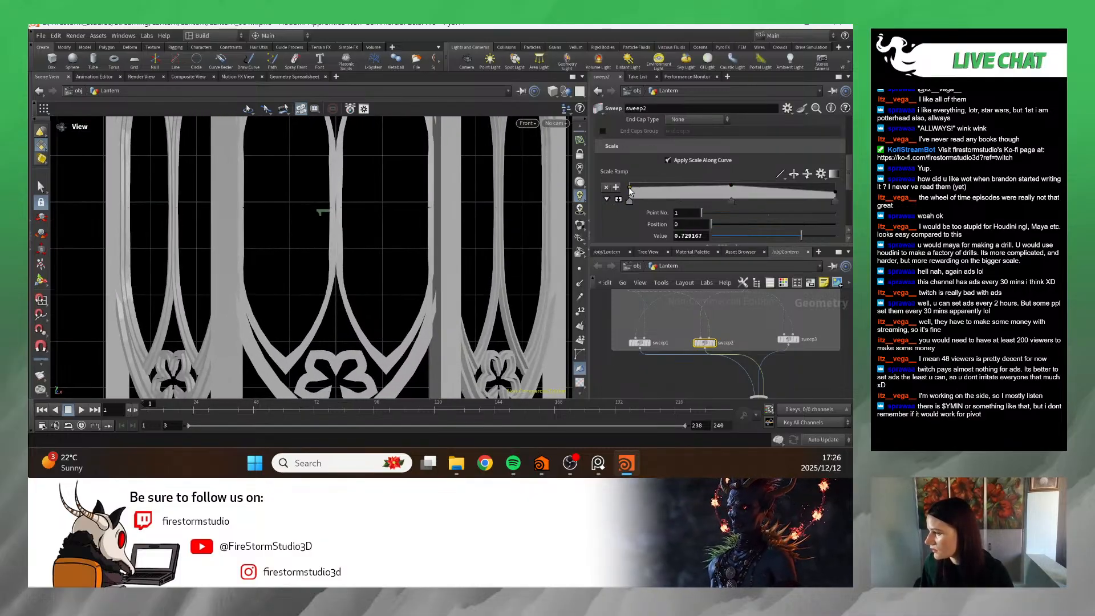
drag(628, 187, 630, 194)
key(ctrl+z)
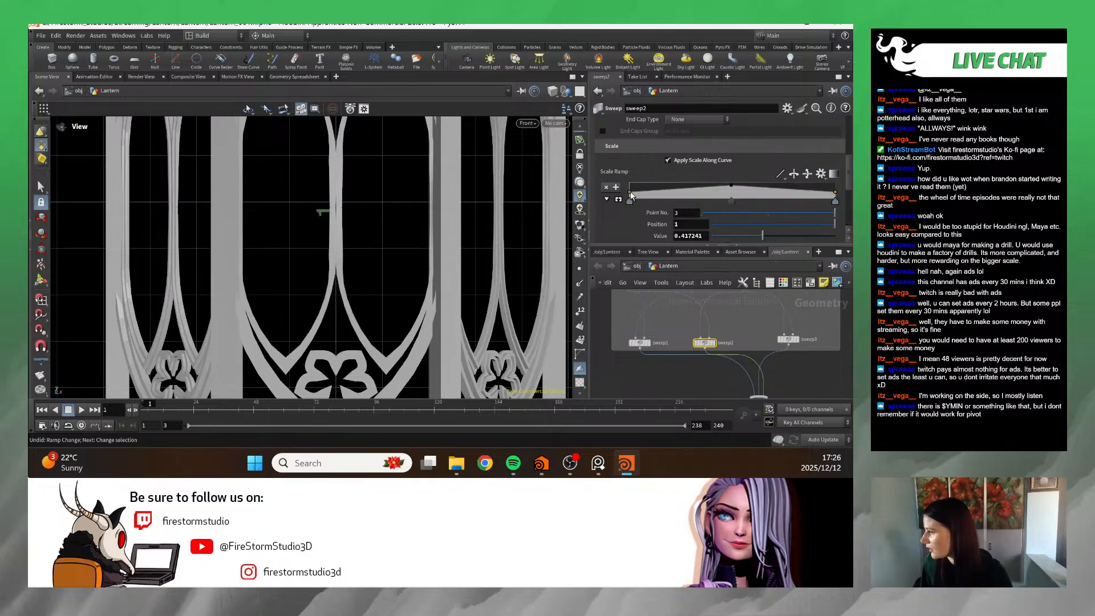
drag(631, 195, 629, 190)
- Examine the inner arches from the front, up close at their middle junction and across the whole window
scroll(372, 207, up, 6)
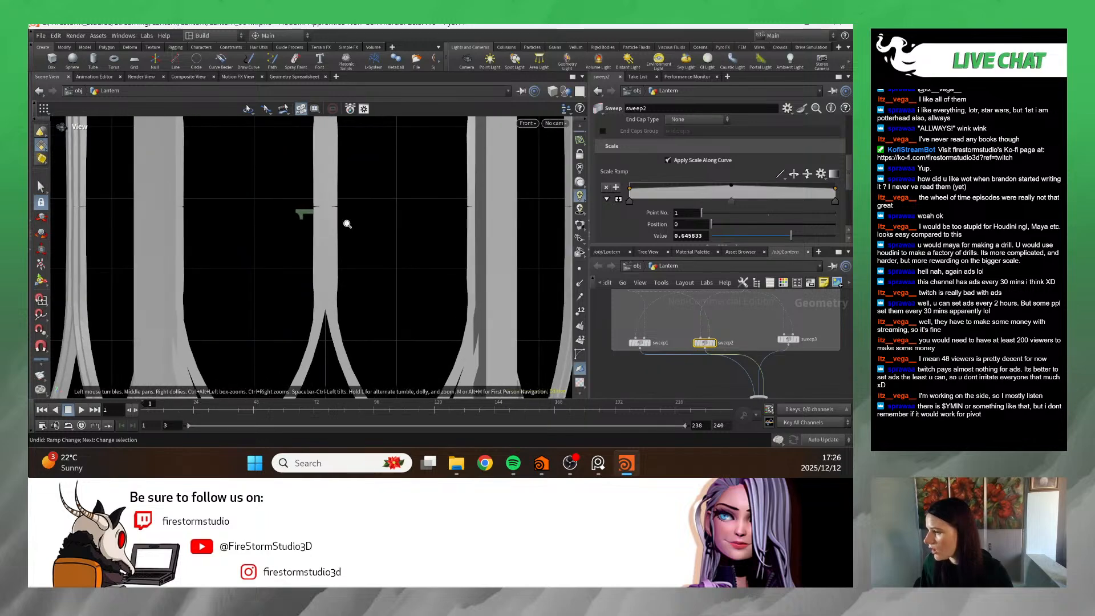
scroll(366, 262, up, 5)
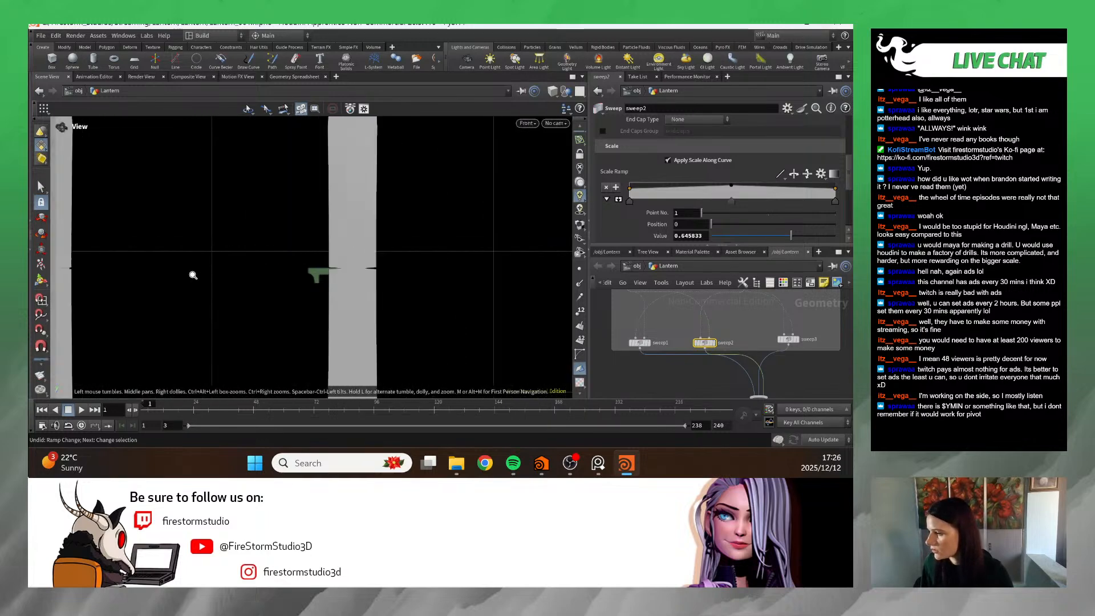
scroll(449, 251, down, 8)
middle_drag(240, 245, 256, 246)
scroll(399, 253, down, 6)
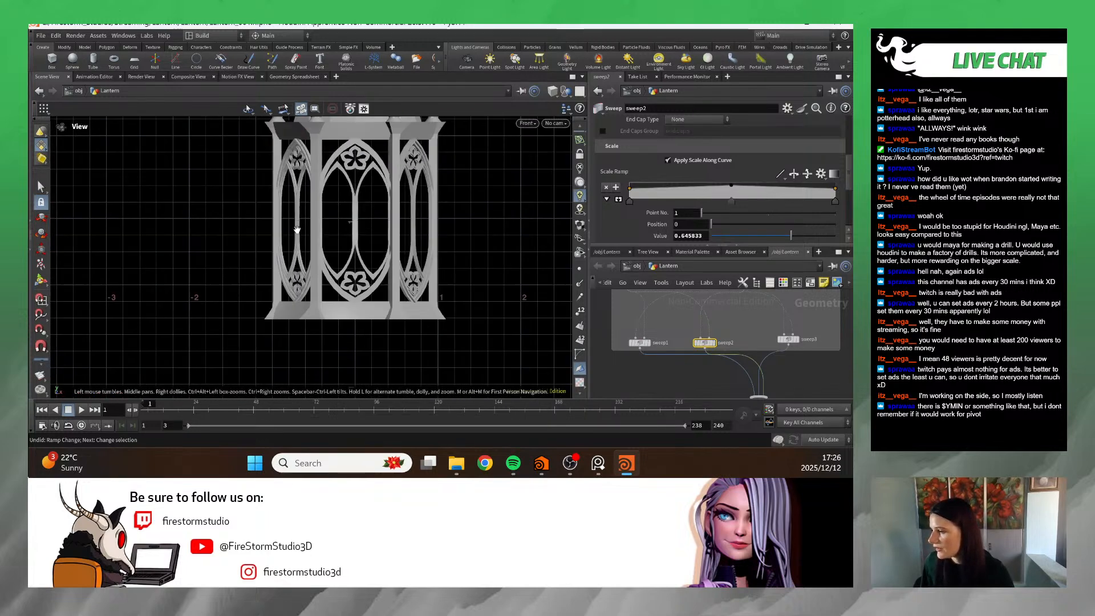
scroll(435, 261, up, 3)
scroll(435, 261, up, 2)
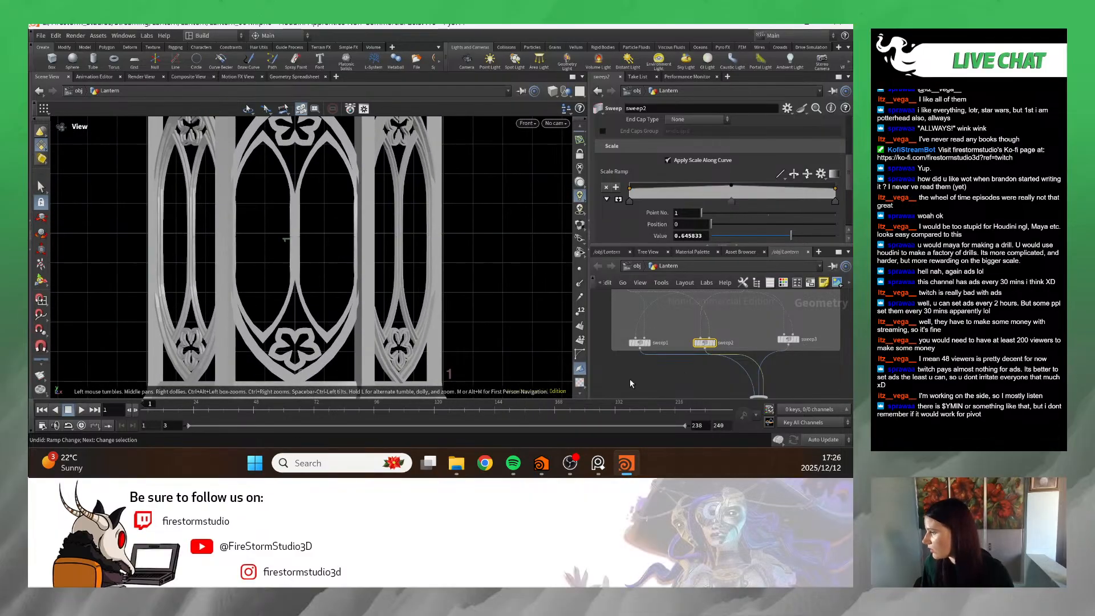
- Find join2 below mirror2 in the inner arch chain, display its curve, and review its join settings
scroll(648, 375, down, 1)
middle_drag(732, 370, 623, 368)
scroll(741, 339, down, 4)
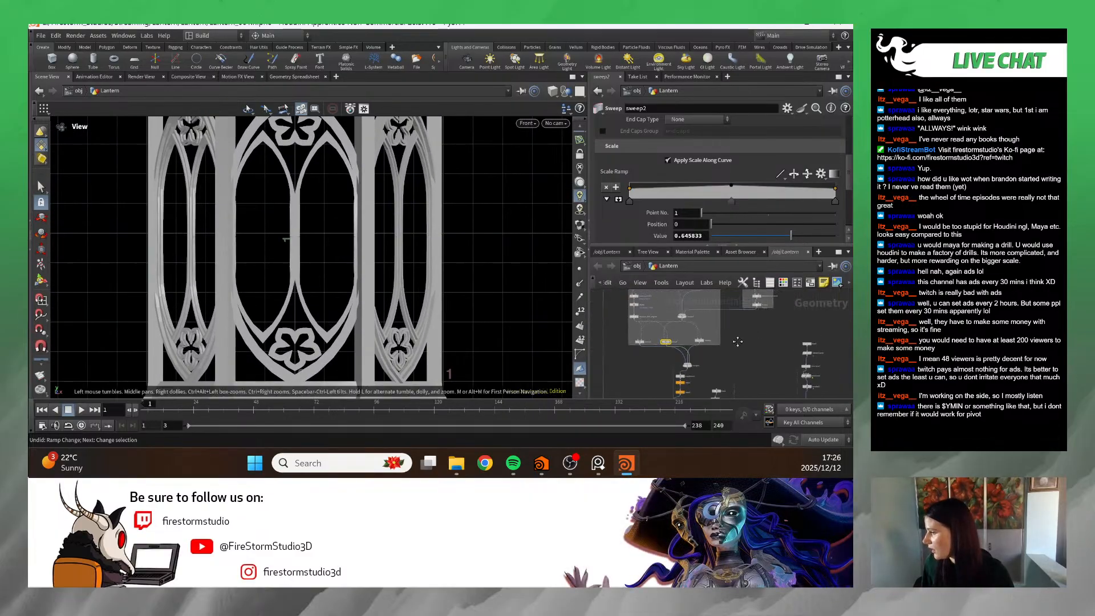
middle_drag(739, 338, 673, 392)
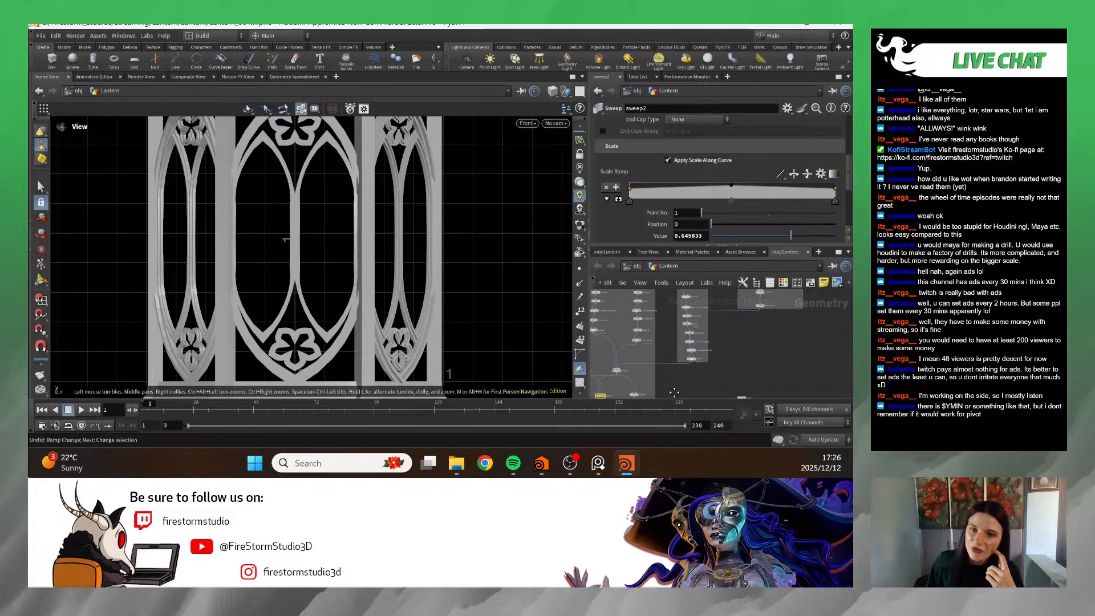
scroll(710, 375, up, 1)
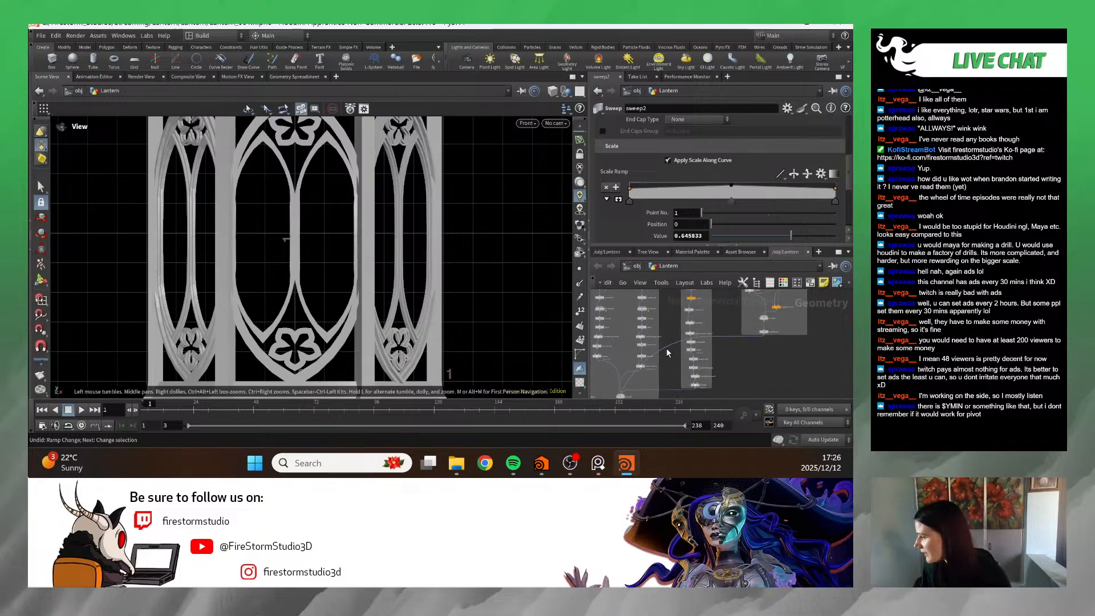
scroll(666, 348, up, 4)
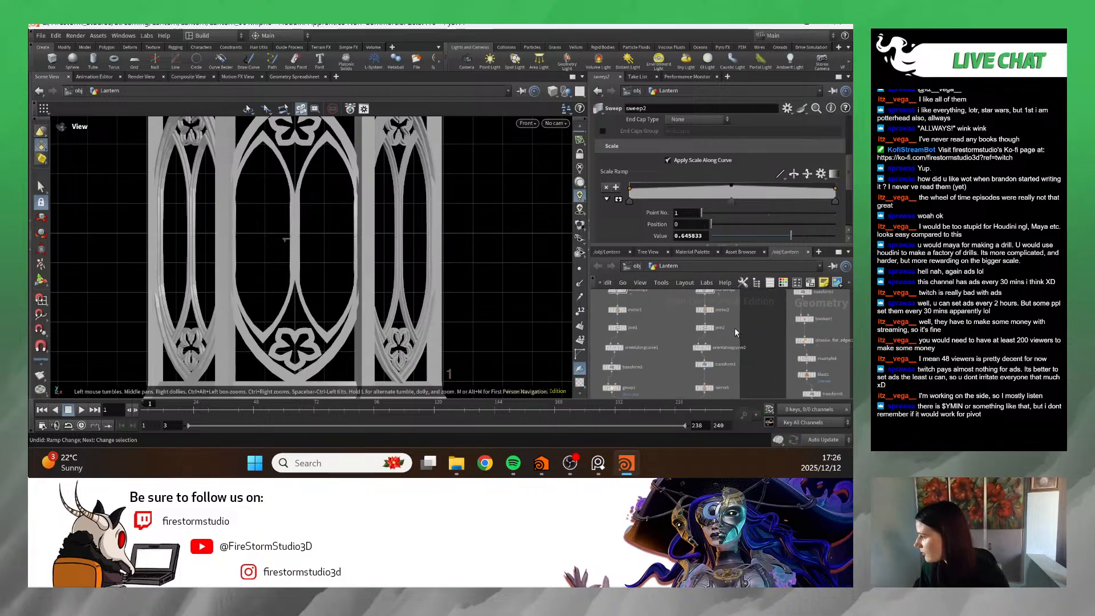
scroll(734, 327, up, 3)
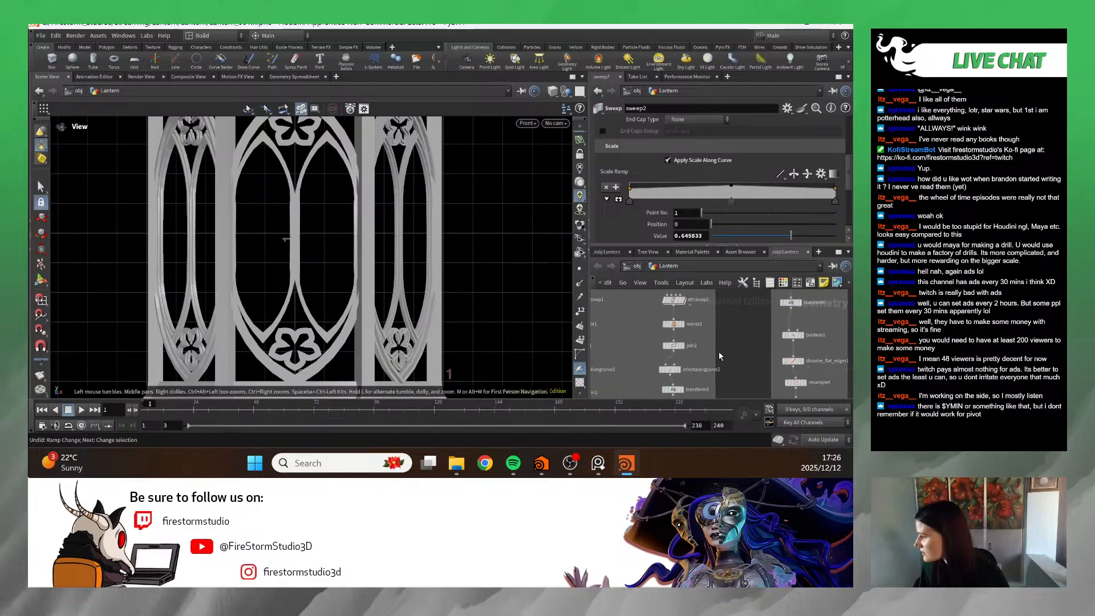
scroll(679, 347, up, 2)
click(672, 345)
click(682, 345)
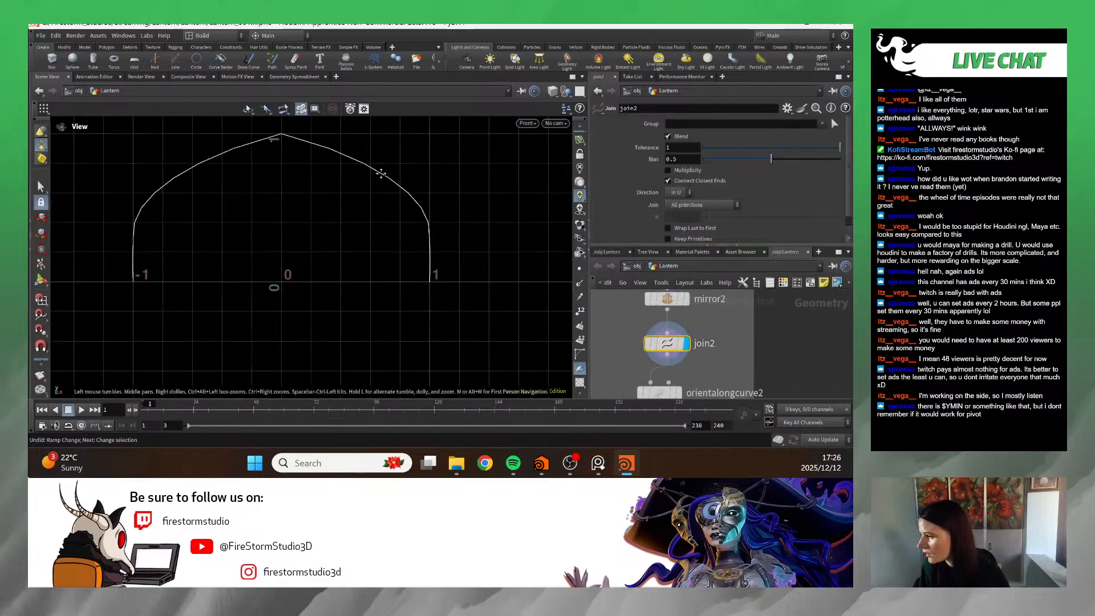
middle_drag(381, 173, 406, 222)
scroll(667, 173, down, 1)
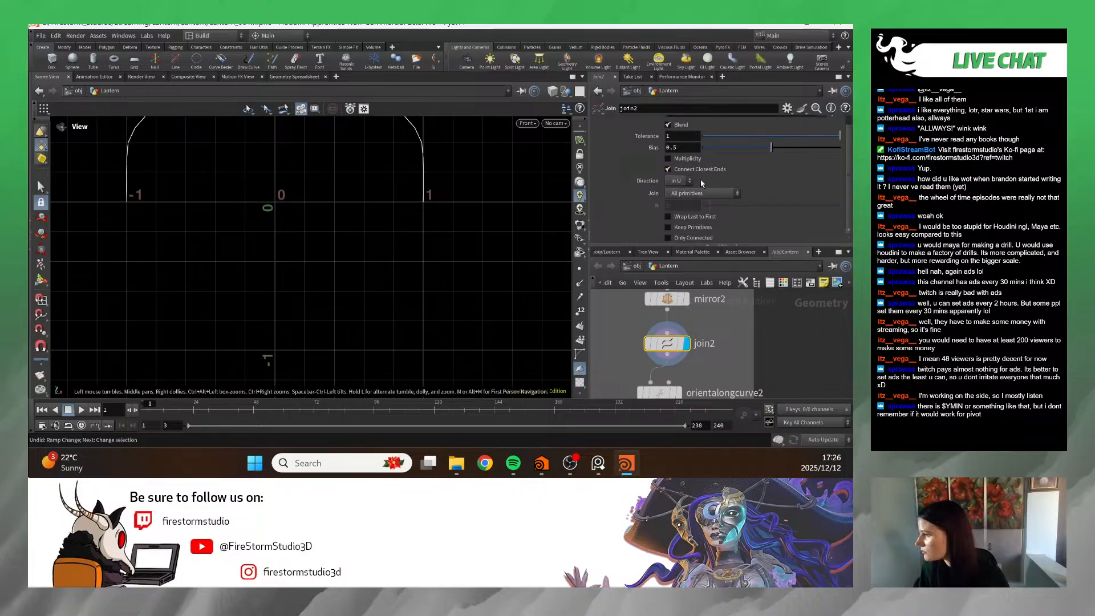
scroll(742, 327, down, 2)
- Set sweep2's Max Stretch to 100 and display the sweep2 result
middle_drag(724, 392, 711, 329)
middle_drag(650, 346, 679, 343)
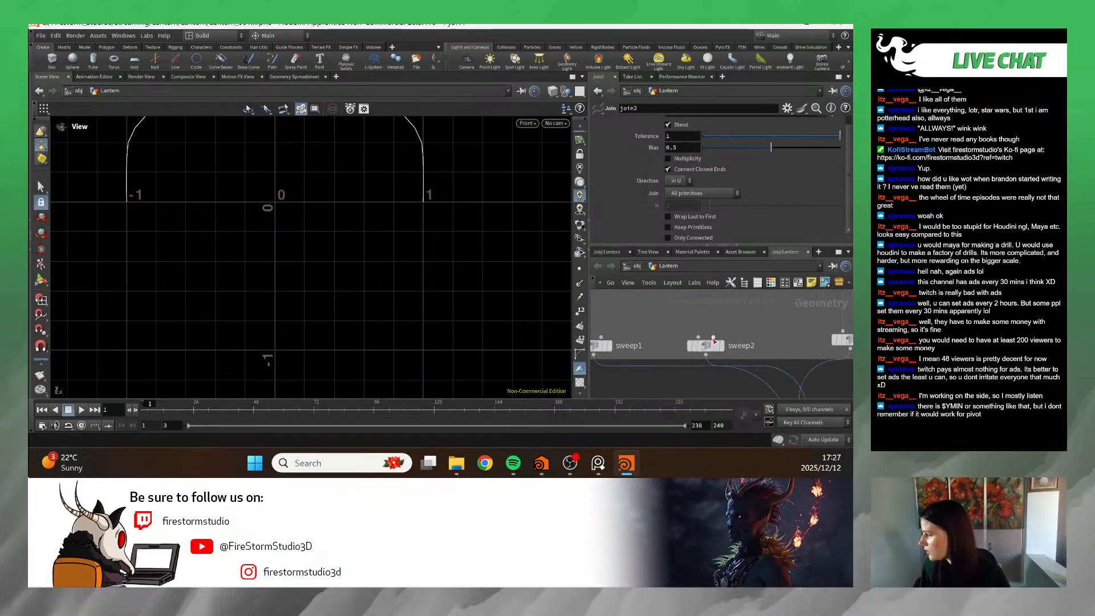
click(710, 344)
scroll(711, 181, up, 5)
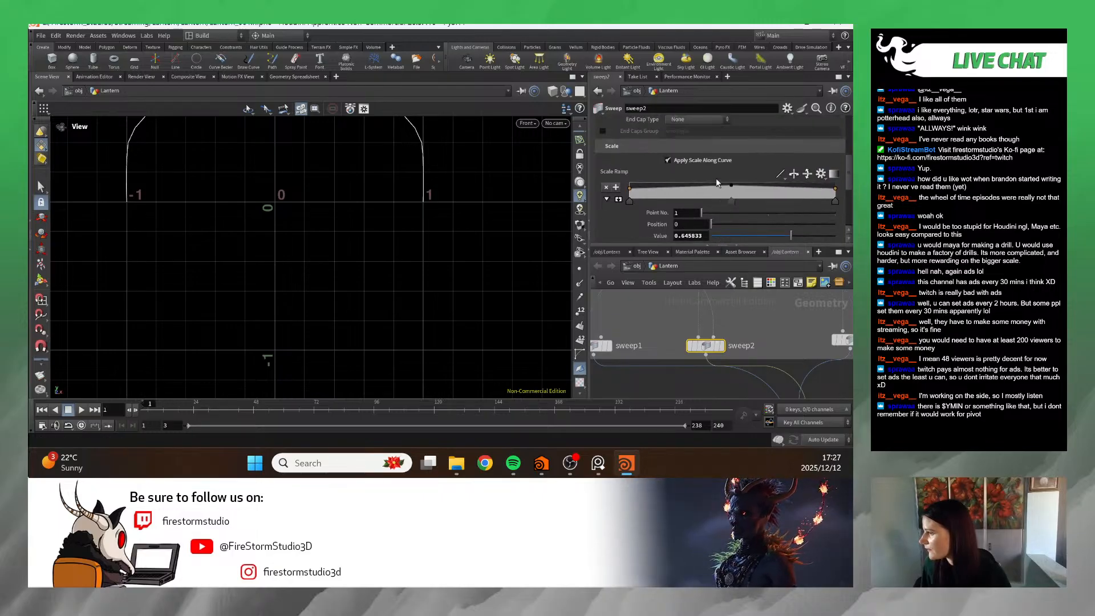
drag(771, 221, 841, 224)
click(720, 345)
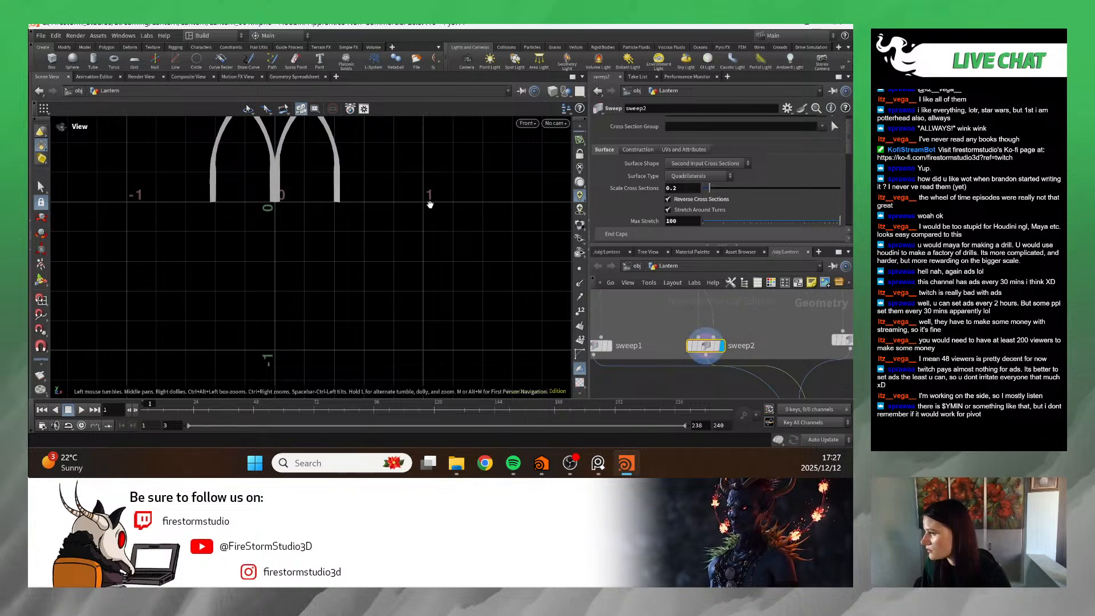
- Inspect the lower ends of the swept inner arches up close and review sweep2's end cap and scale settings
scroll(489, 280, up, 5)
scroll(489, 279, up, 4)
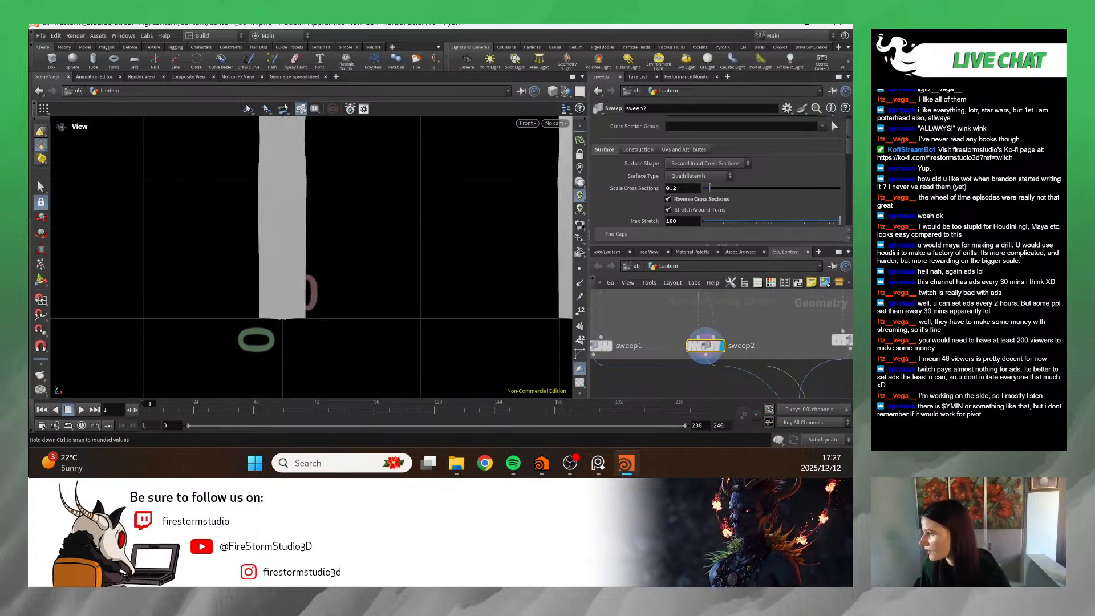
scroll(667, 214, down, 4)
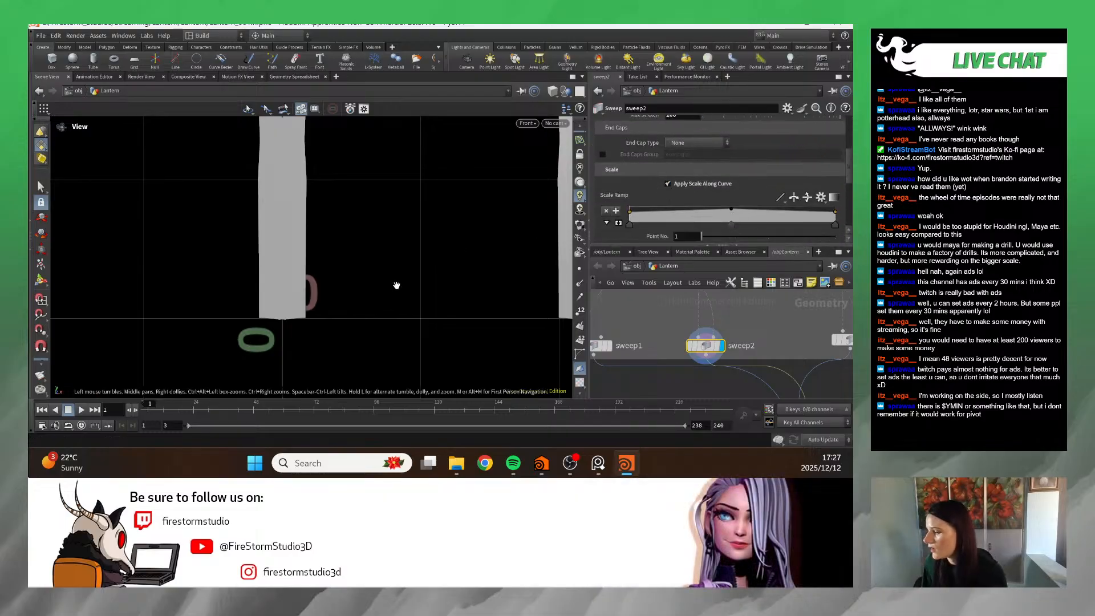
scroll(350, 317, down, 2)
middle_drag(349, 318, 421, 295)
key(h)
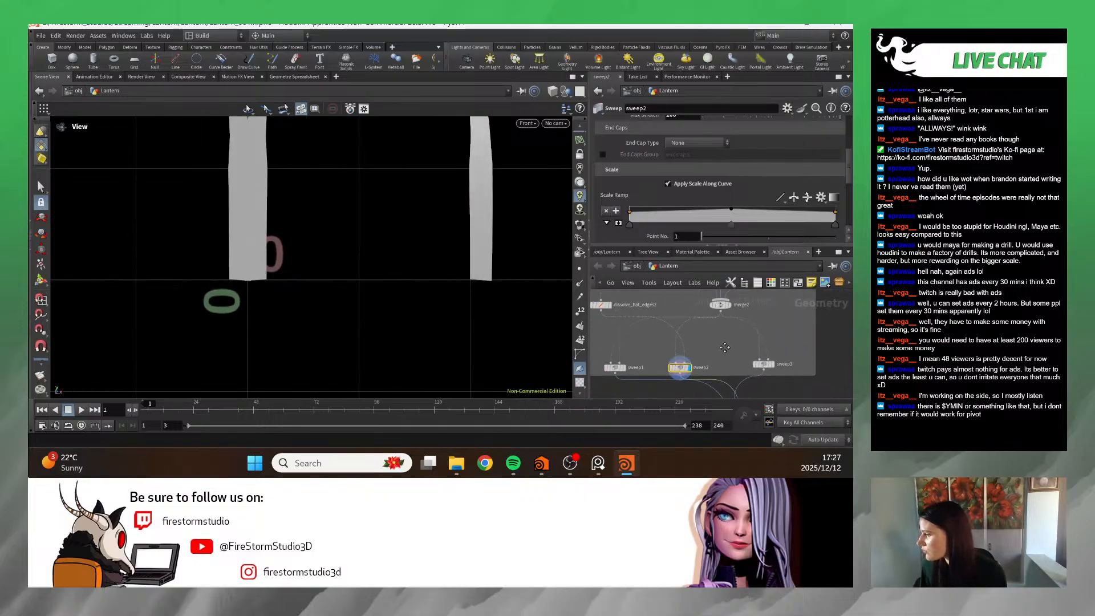
- Try Transform Using Point Attributes and Adjust Up Vectors by Curvature on orientalongcurve2, switching each back off
middle_drag(724, 348, 662, 356)
click(695, 335)
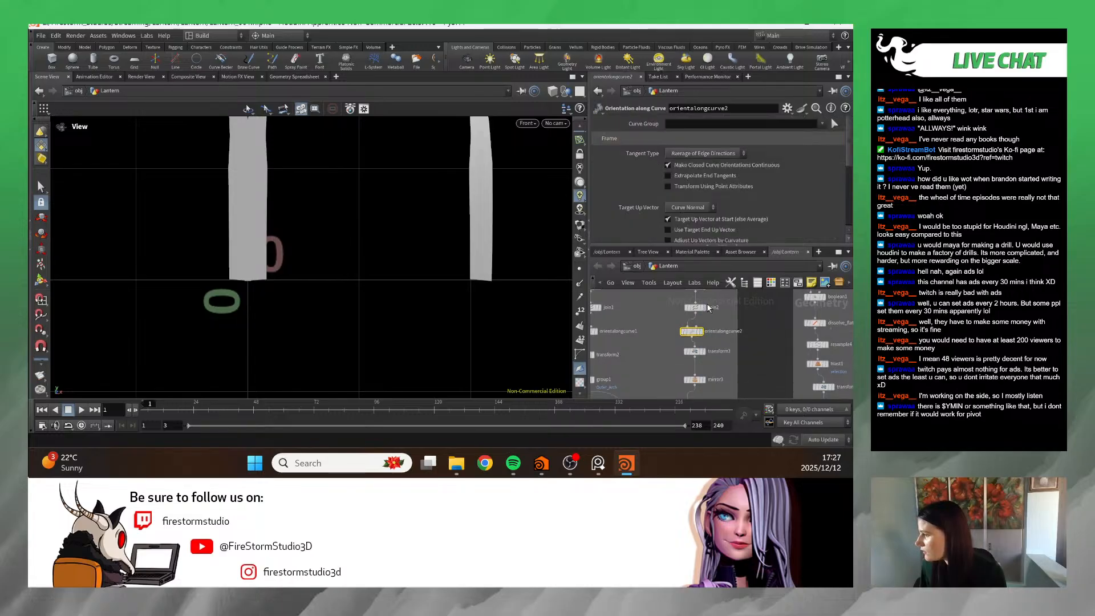
click(693, 186)
click(694, 186)
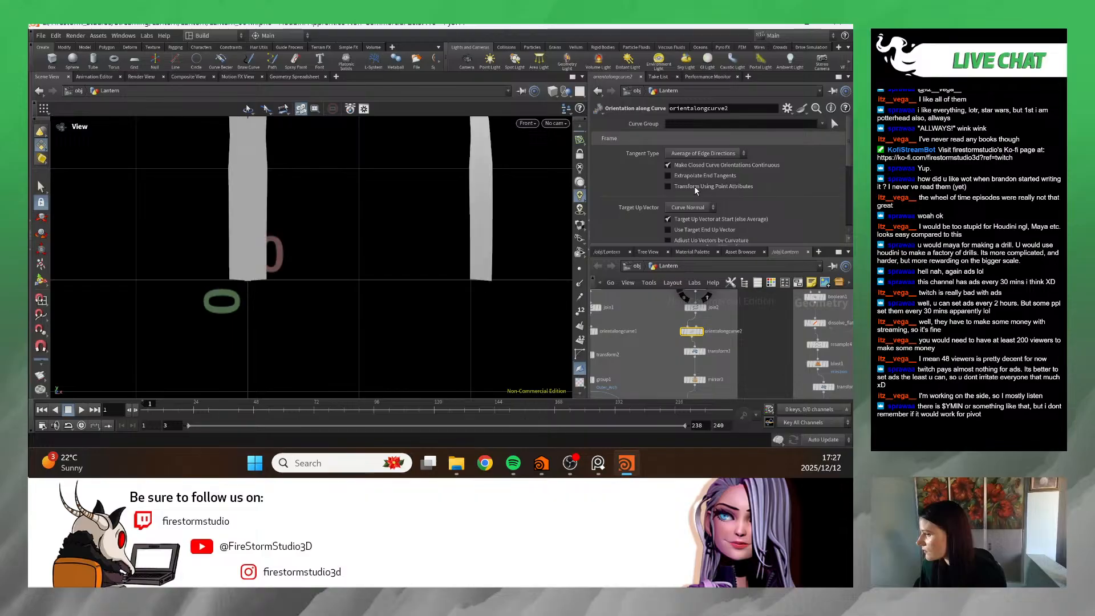
scroll(699, 210, down, 1)
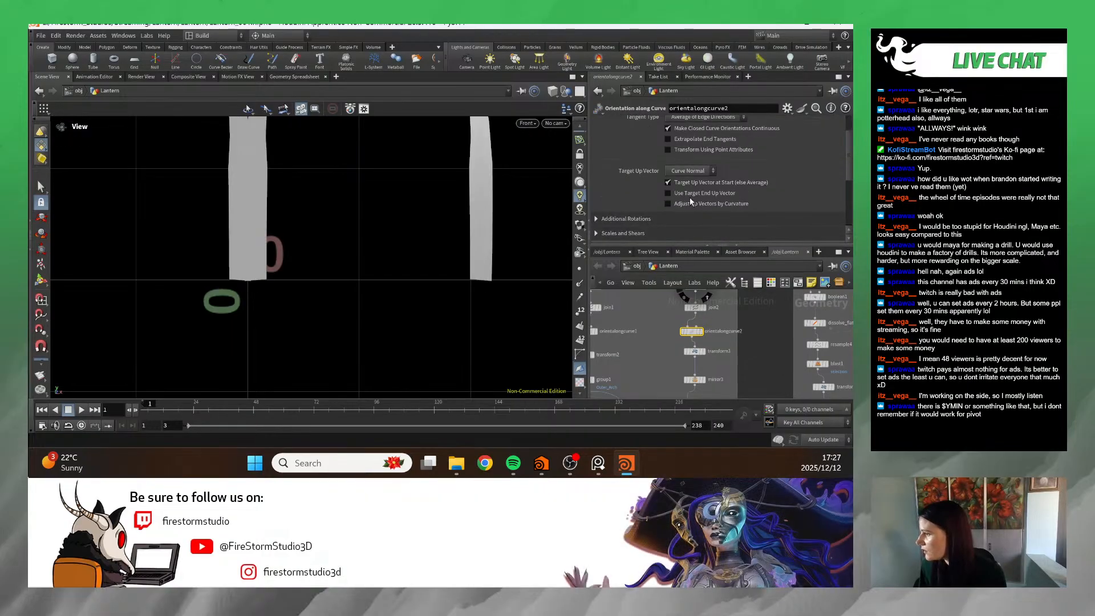
click(690, 203)
click(692, 205)
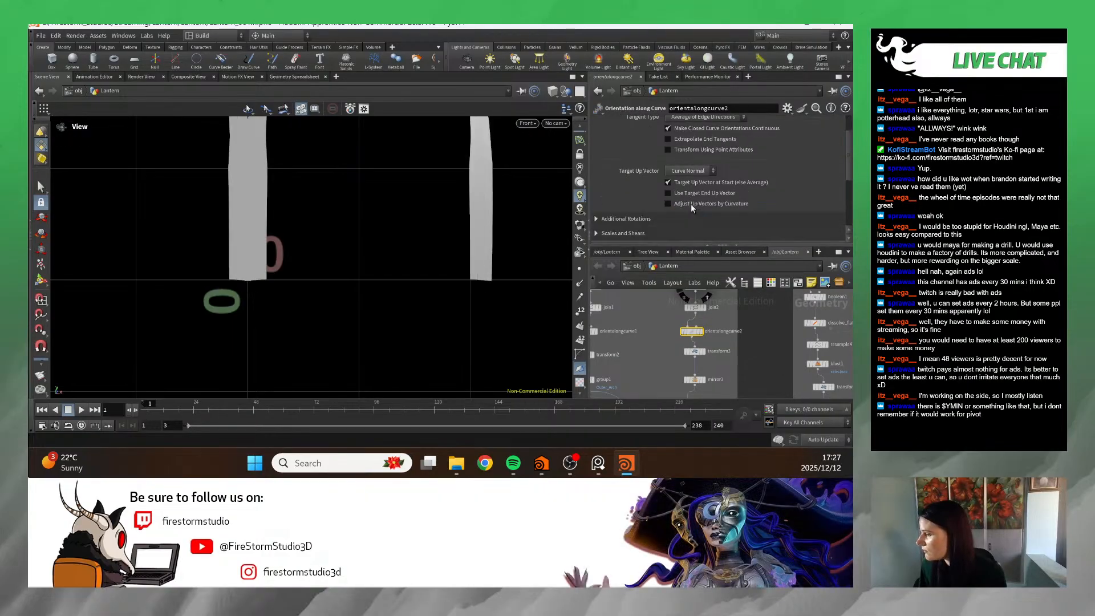
- Try Adjust Up Vectors by Curvature on orientalongcurve2 again, check the arches' lower ends, and switch it back off
click(692, 205)
scroll(406, 236, down, 1)
middle_drag(406, 237, 382, 396)
middle_drag(358, 282, 428, 91)
scroll(422, 223, up, 2)
middle_drag(423, 222, 401, 287)
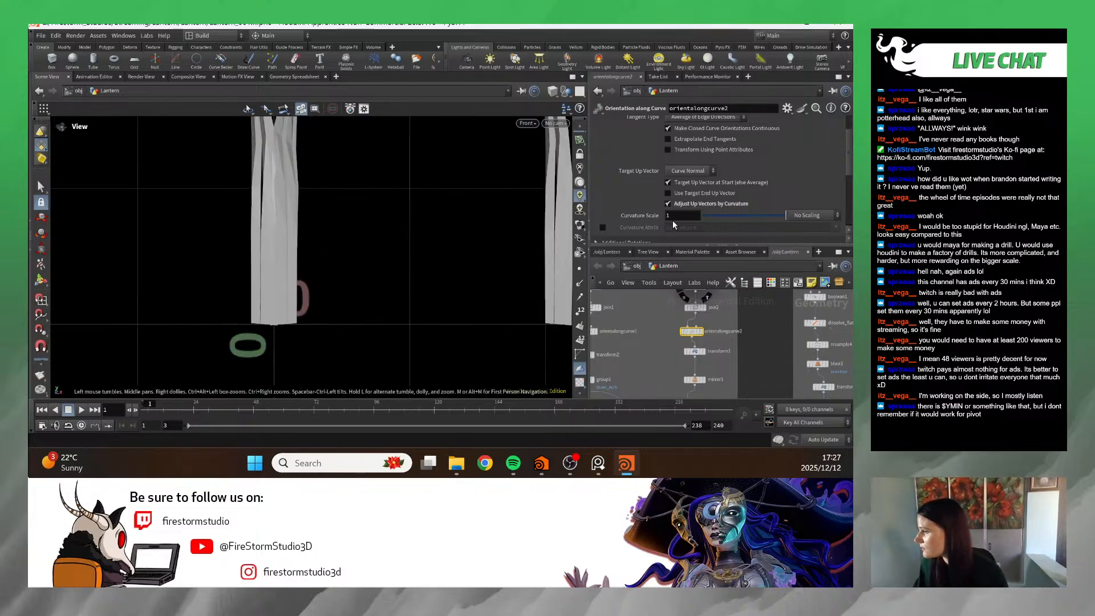
click(669, 204)
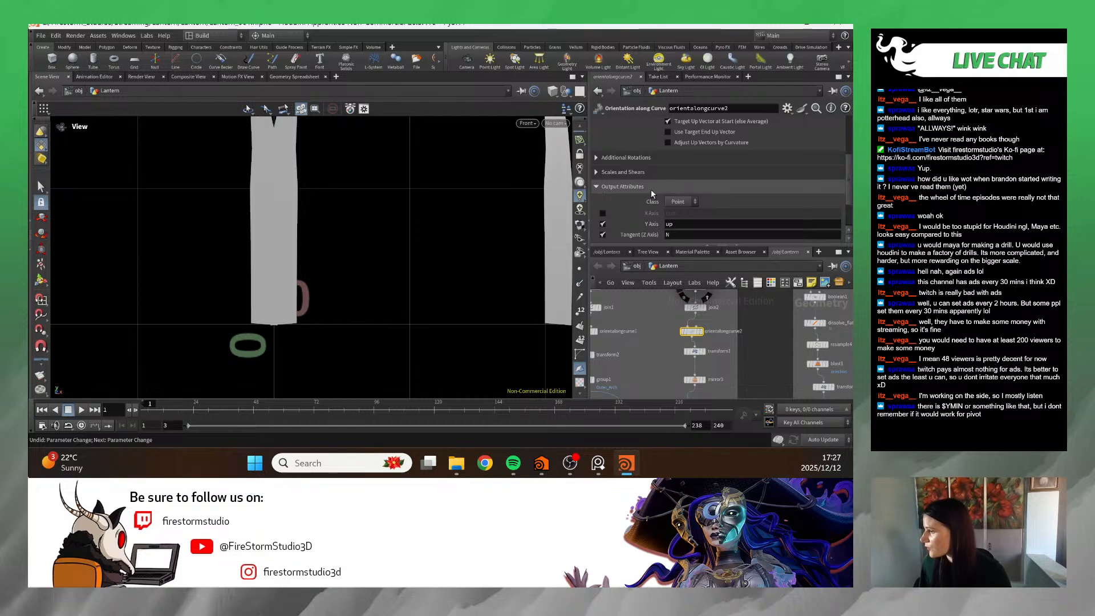
- Review orientalongcurve2's output attributes and examine the lower ends of the swept inner arches in the front view
scroll(651, 189, down, 3)
scroll(466, 265, down, 2)
scroll(441, 245, down, 4)
scroll(440, 245, up, 4)
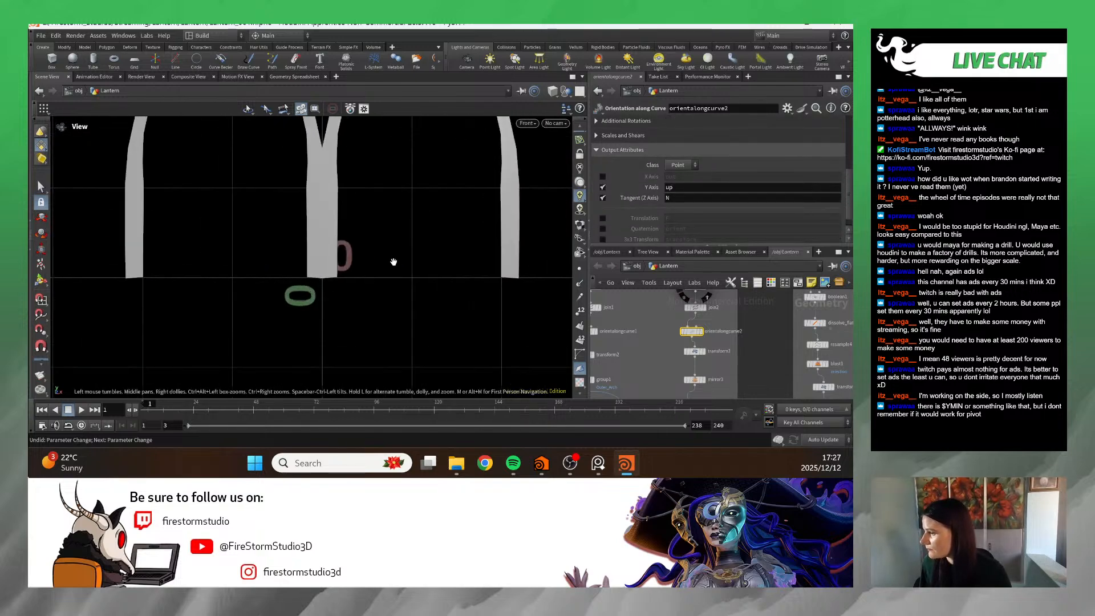
middle_drag(310, 263, 337, 230)
scroll(443, 241, up, 2)
scroll(335, 265, up, 3)
scroll(462, 254, down, 3)
scroll(399, 229, down, 2)
scroll(750, 330, down, 5)
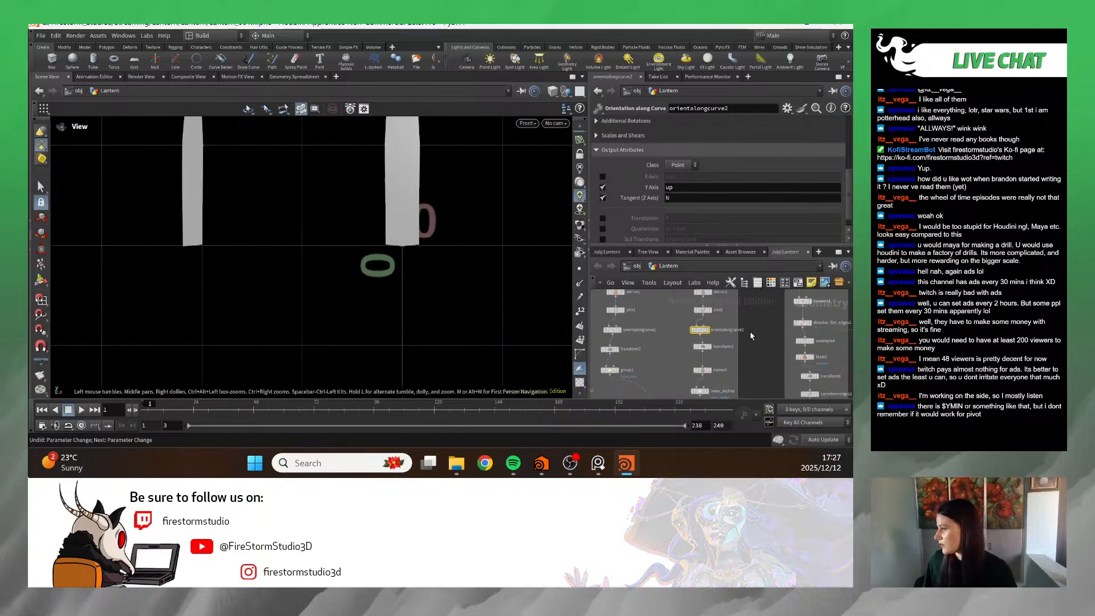
- Display the Inner_Arches node and examine the lower ends of its curves in the front view
middle_drag(750, 332, 754, 288)
scroll(673, 367, up, 5)
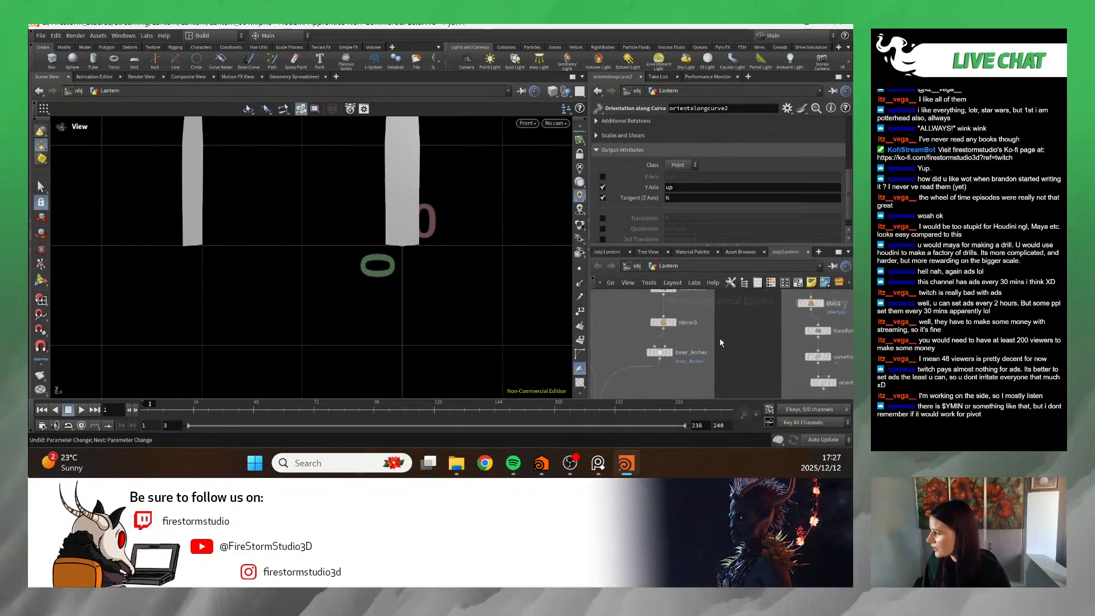
click(663, 358)
middle_drag(513, 262, 558, 336)
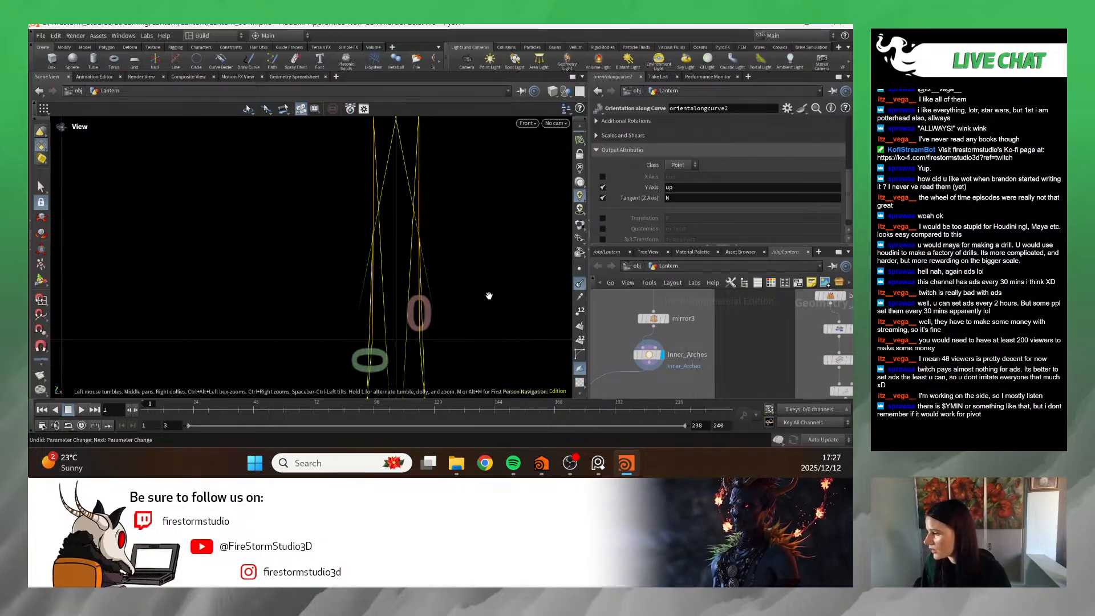
middle_drag(488, 295, 594, 287)
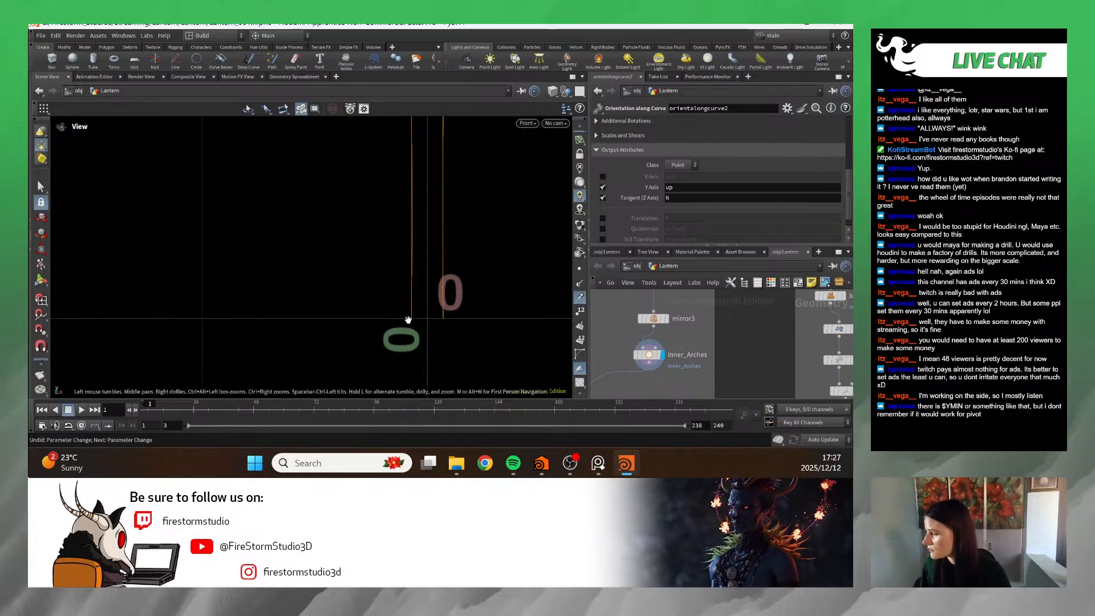
middle_drag(409, 317, 470, 365)
scroll(285, 238, down, 2)
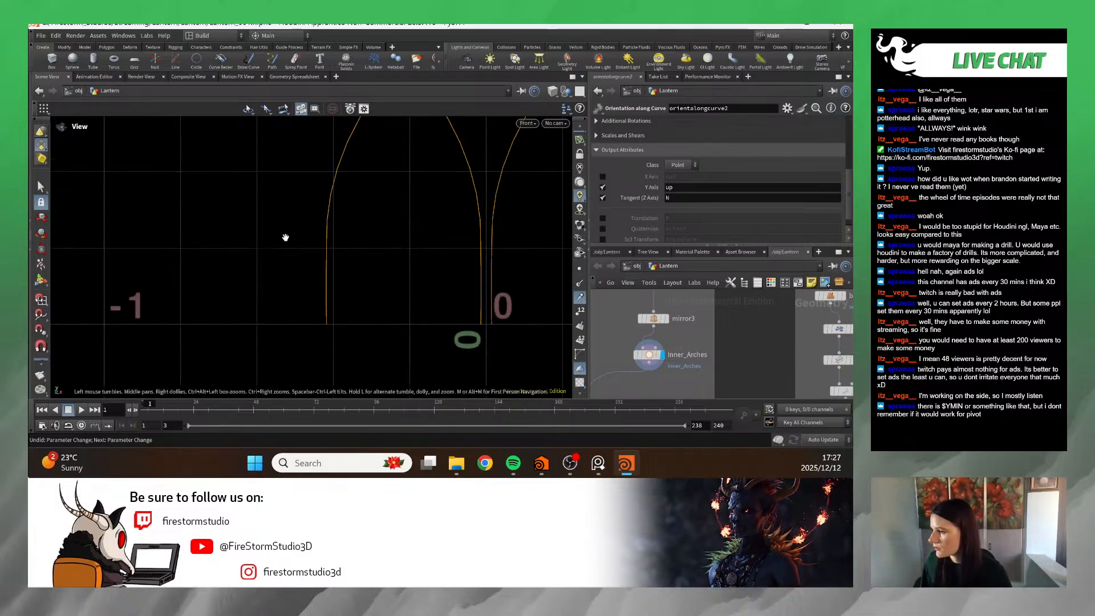
- Switch the viewport to perspective and show normals to examine their directions along the Inner_Arches curves
click(525, 124)
click(597, 138)
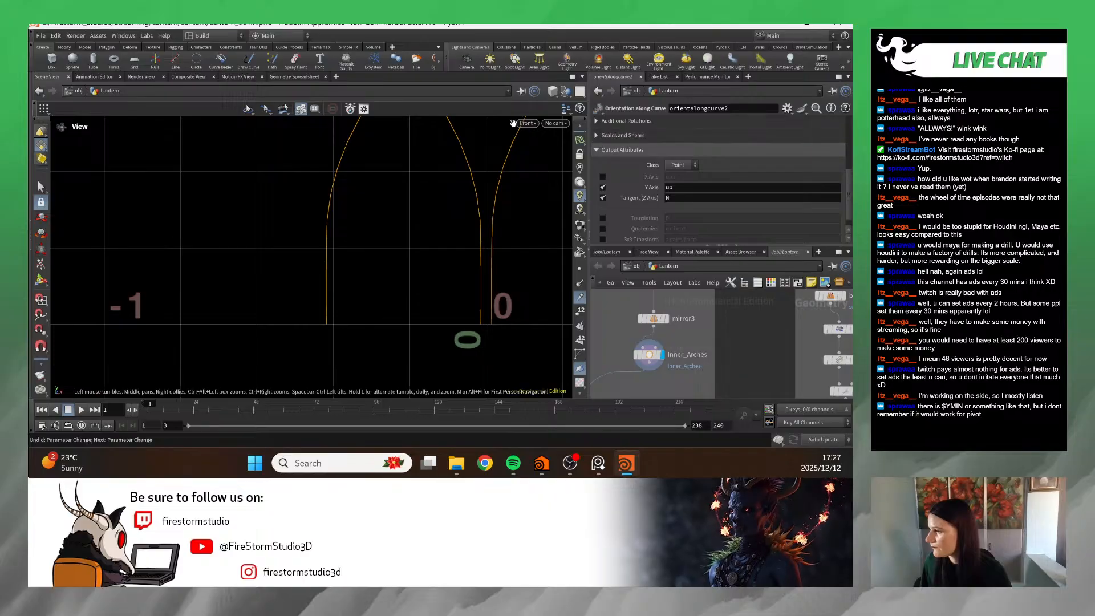
click(523, 123)
click(607, 146)
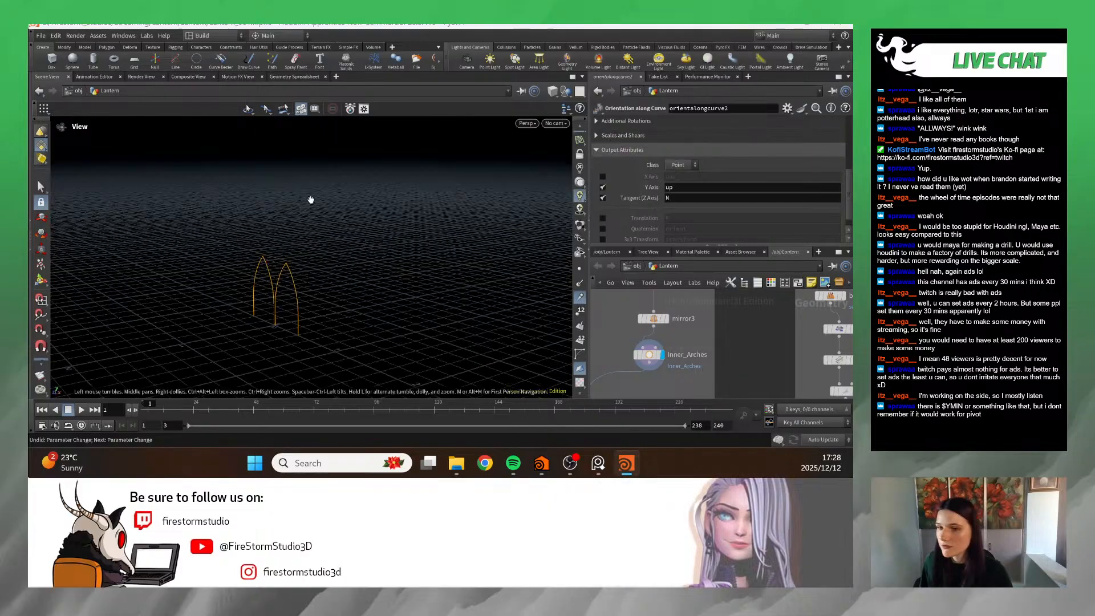
drag(311, 199, 143, 228)
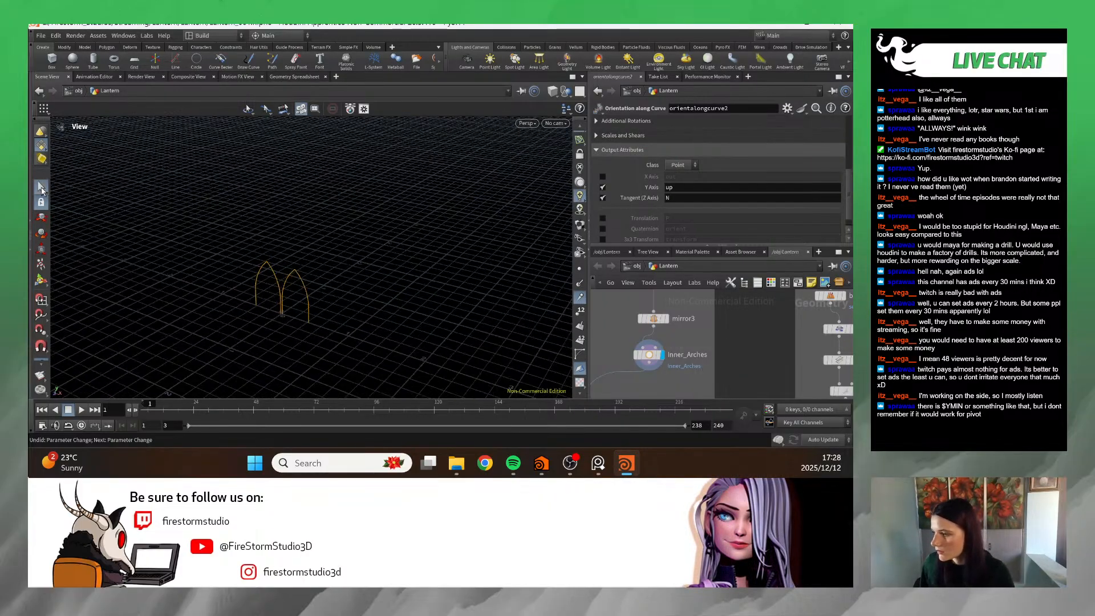
click(41, 187)
scroll(268, 310, up, 10)
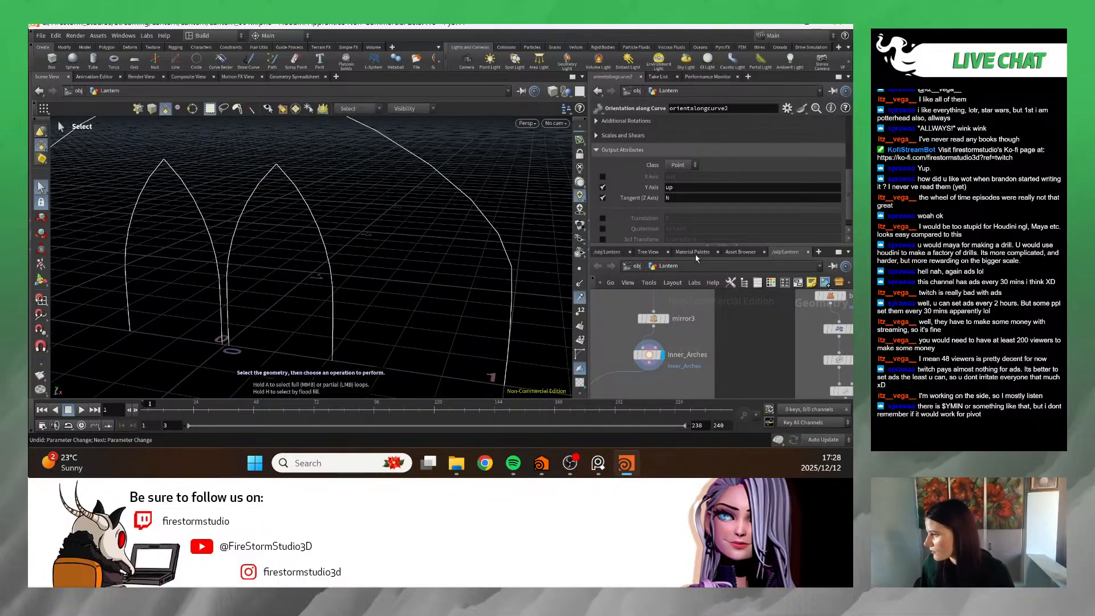
click(579, 289)
alt+drag(364, 330, 415, 315)
double_click(673, 356)
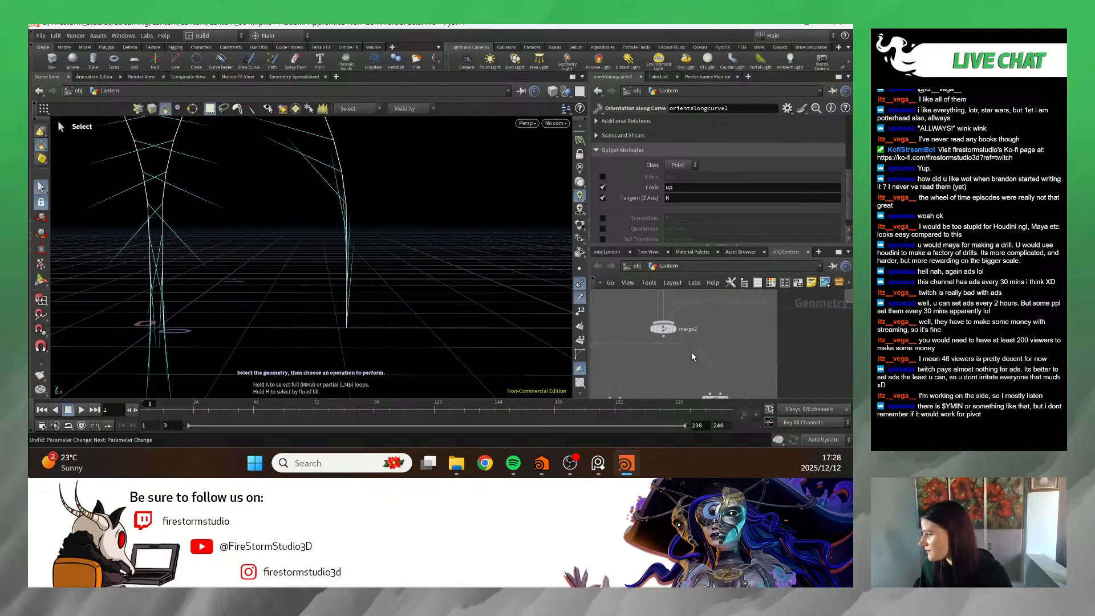
- Display sweep3 with sweep2 shown as a template wireframe, and hide the normals
middle_drag(753, 367, 743, 327)
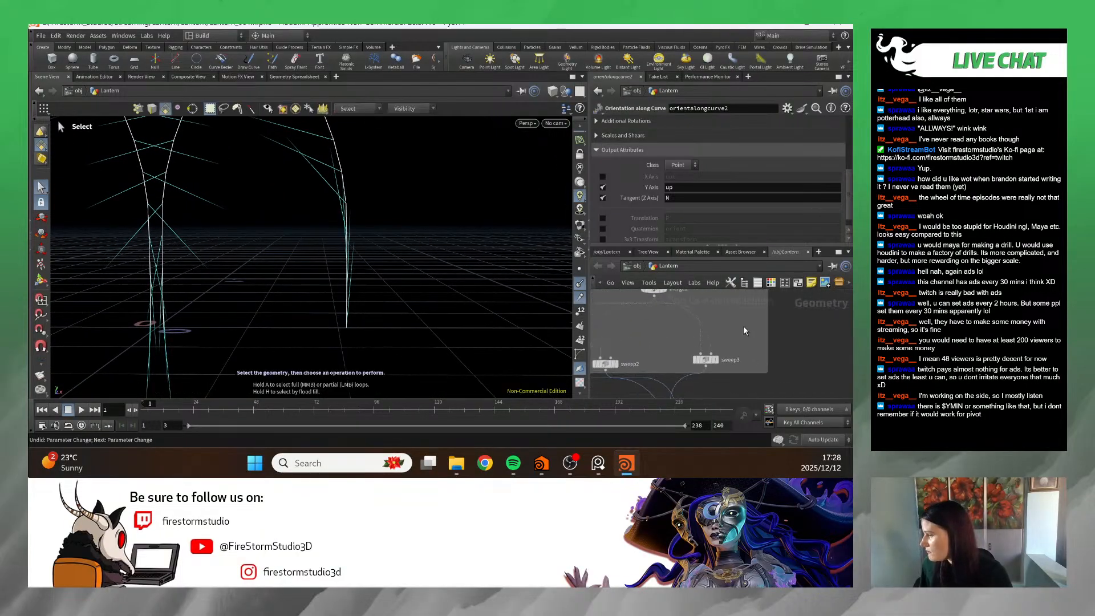
click(722, 363)
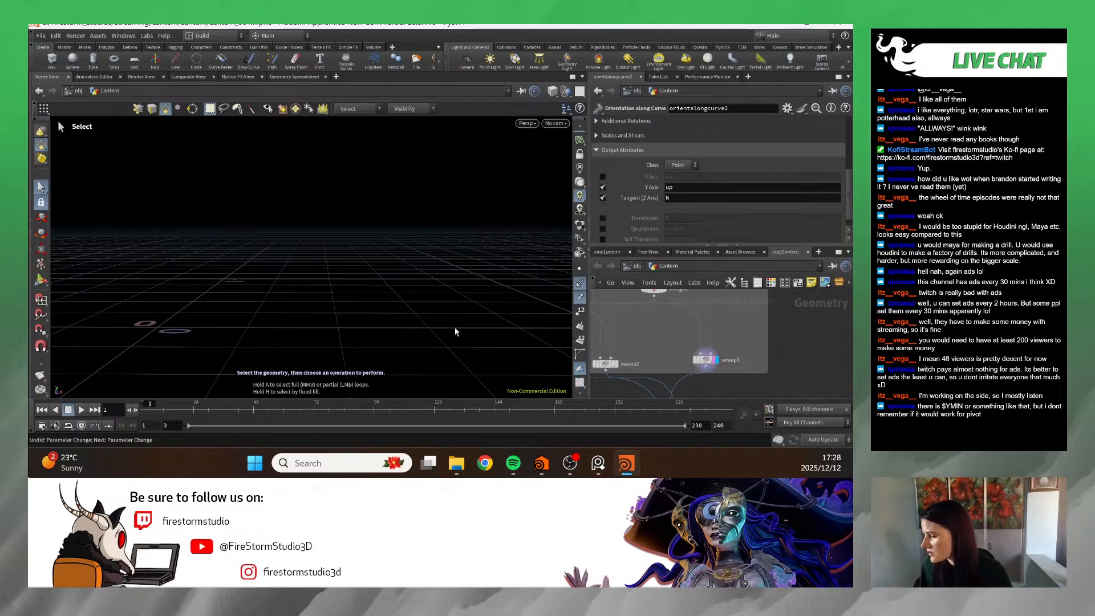
key(Escape)
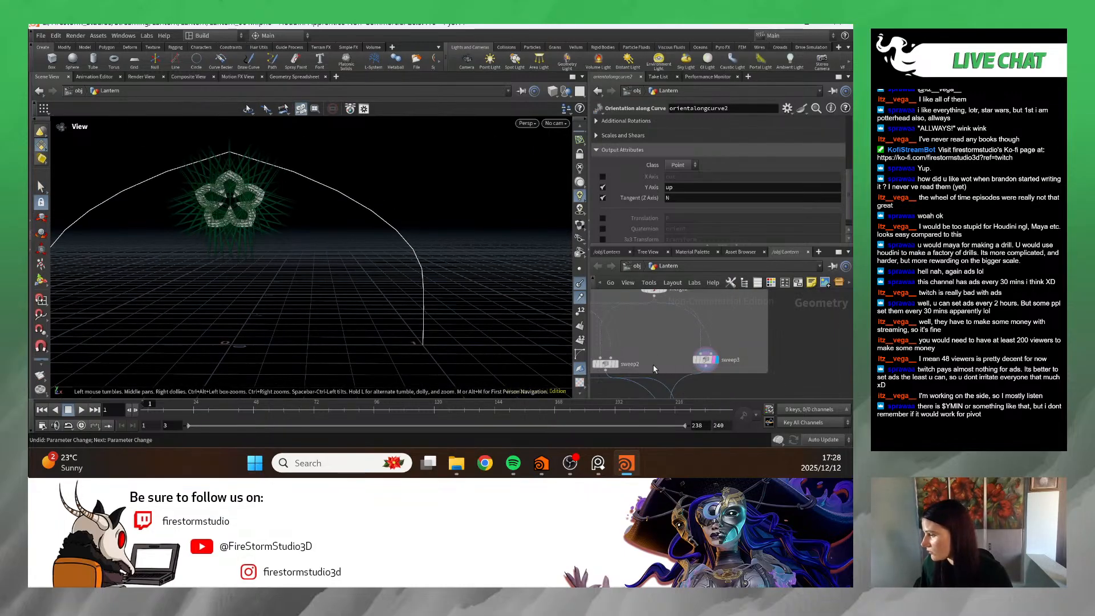
click(655, 368)
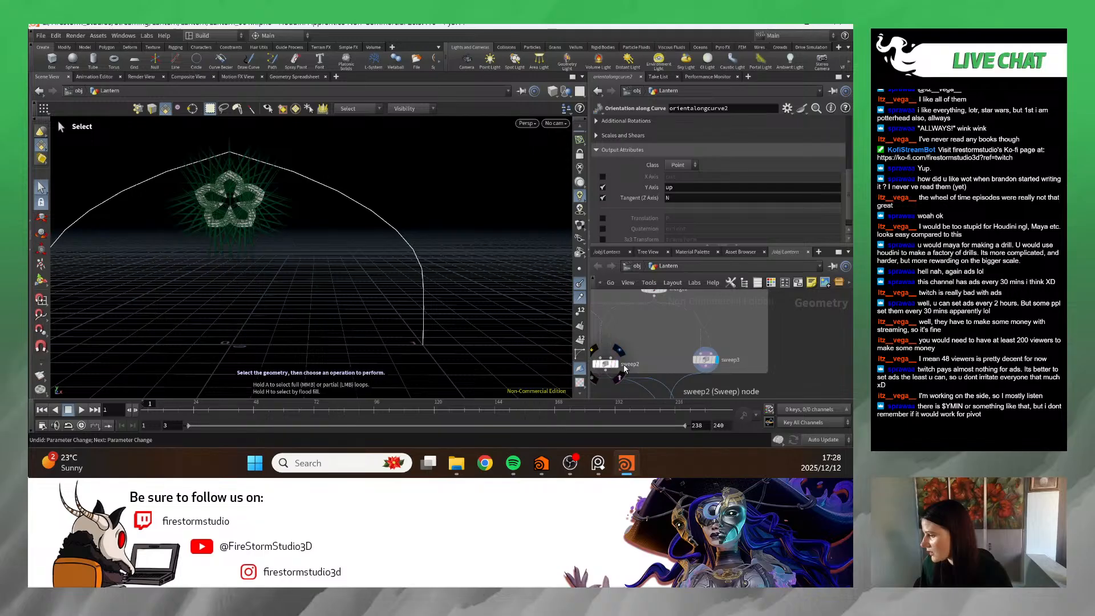
click(624, 368)
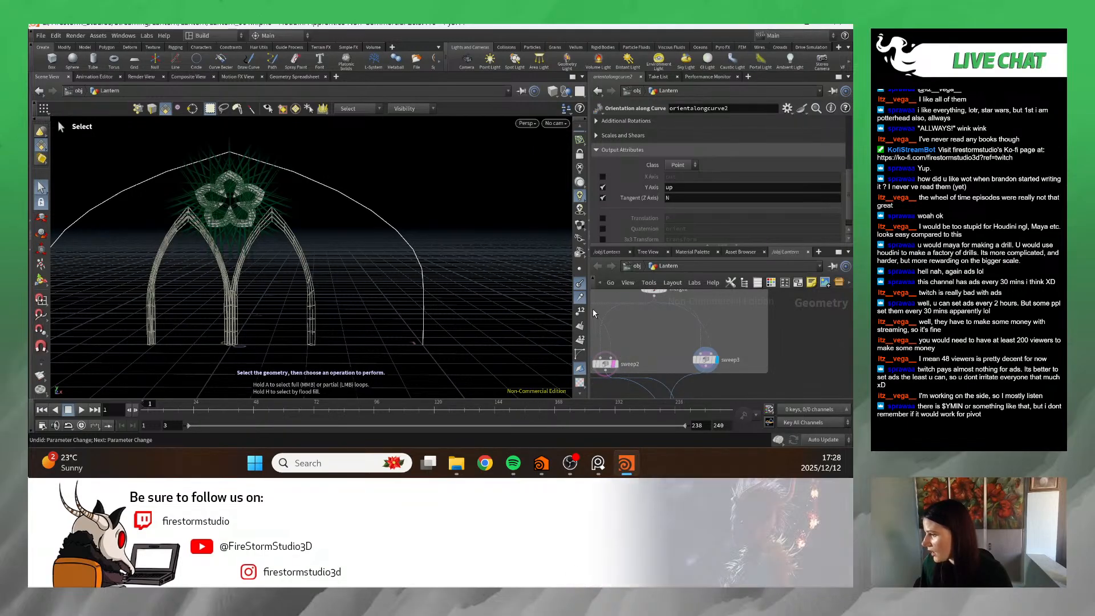
key(Escape)
scroll(411, 328, up, 5)
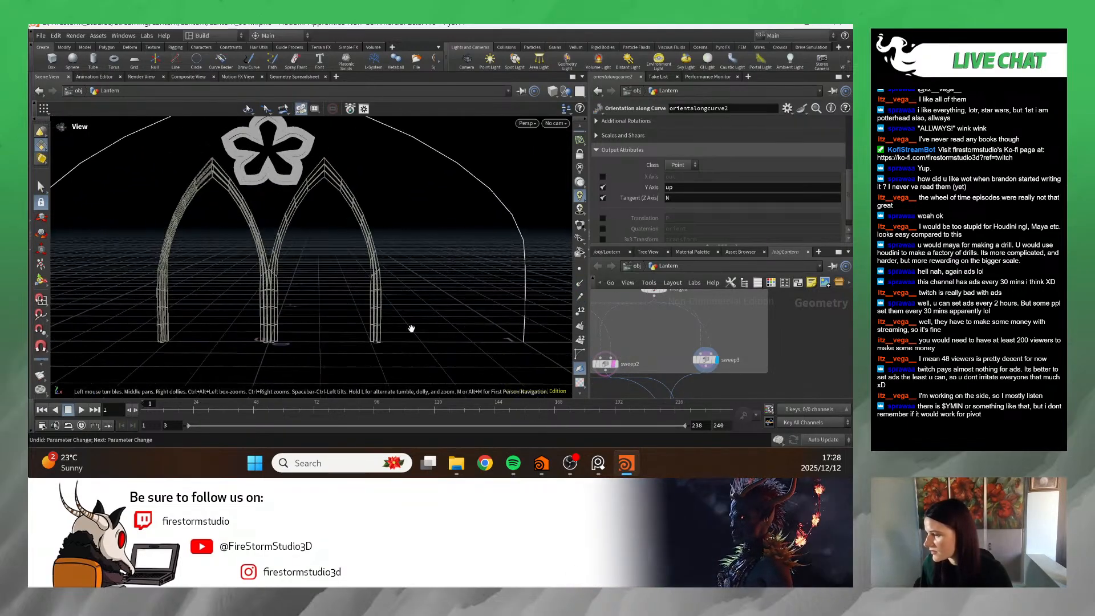
- Switch to the front view and inspect the lower end of the inner arches' wireframe up close
scroll(411, 329, up, 3)
key(s)
click(526, 123)
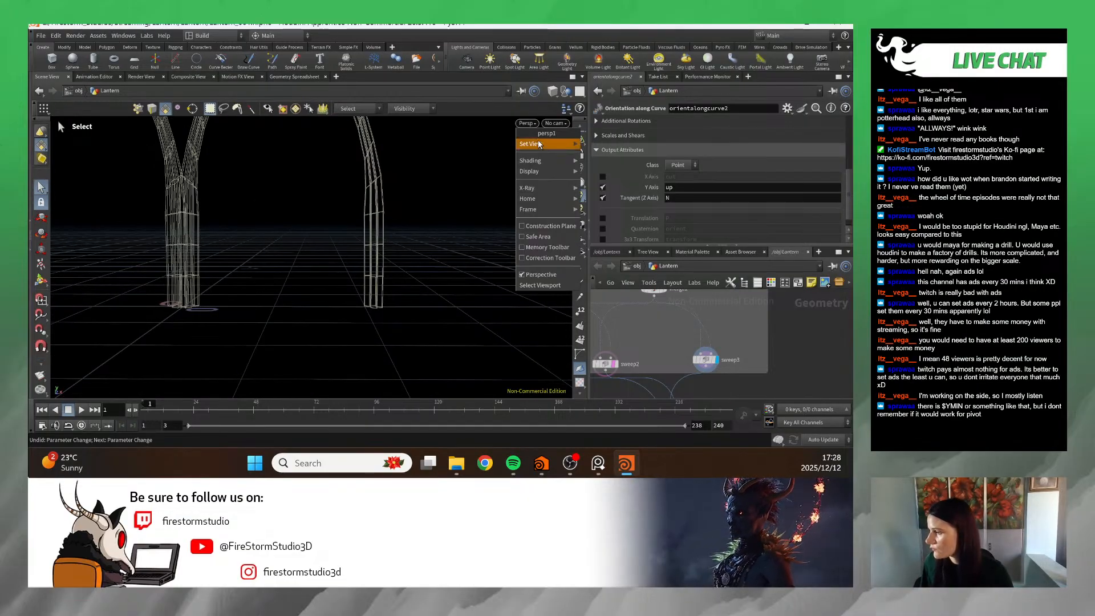
mouse_move(538, 144)
click(584, 178)
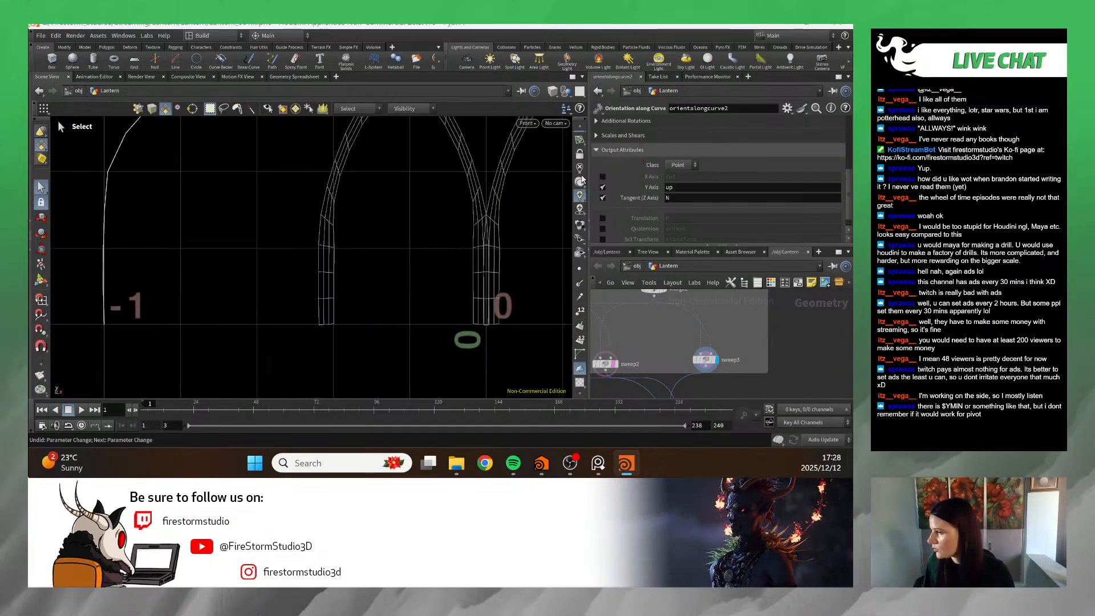
alt+scroll(359, 316, up, 8)
alt+middle_drag(358, 316, 425, 346)
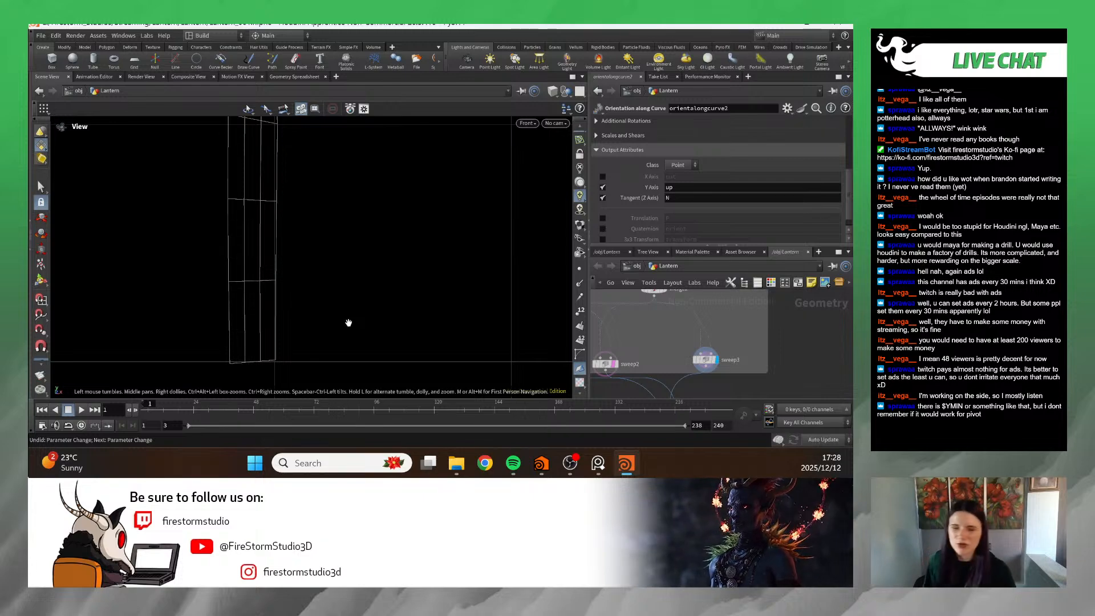
key(s)
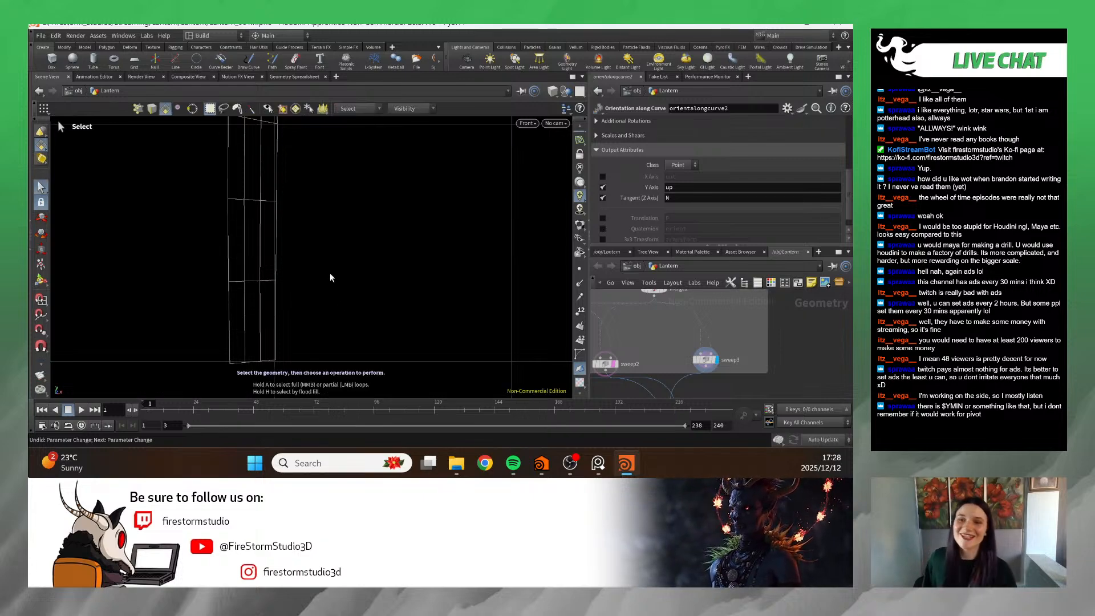
- Select attribvop2 above mirror2 and shift its second ramp point to about 0.19, checking the arch's bottom edge up close
scroll(714, 327, down, 6)
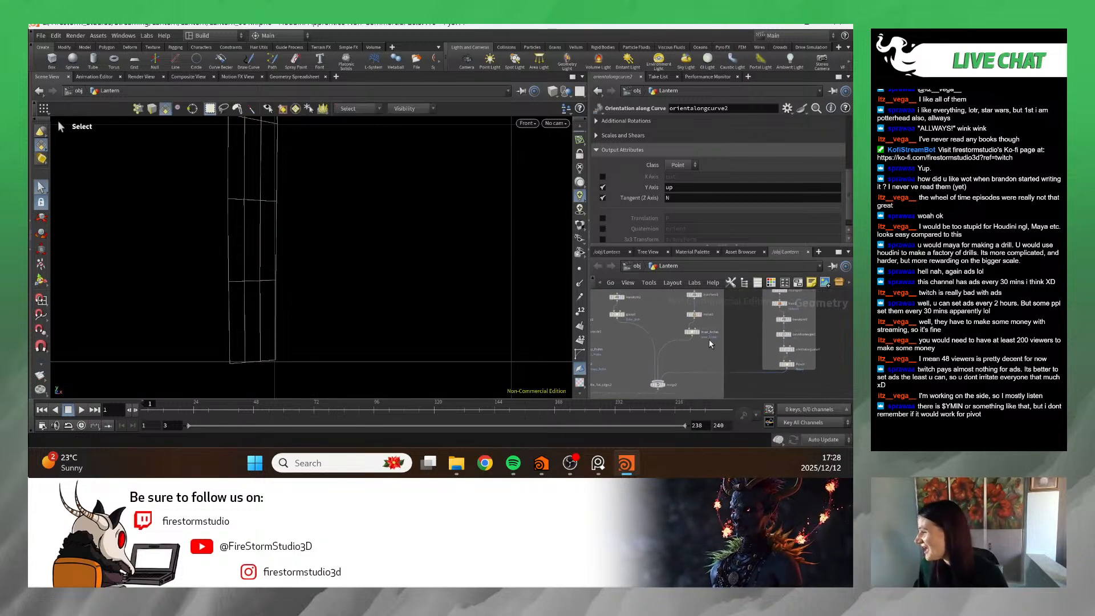
scroll(702, 369, up, 3)
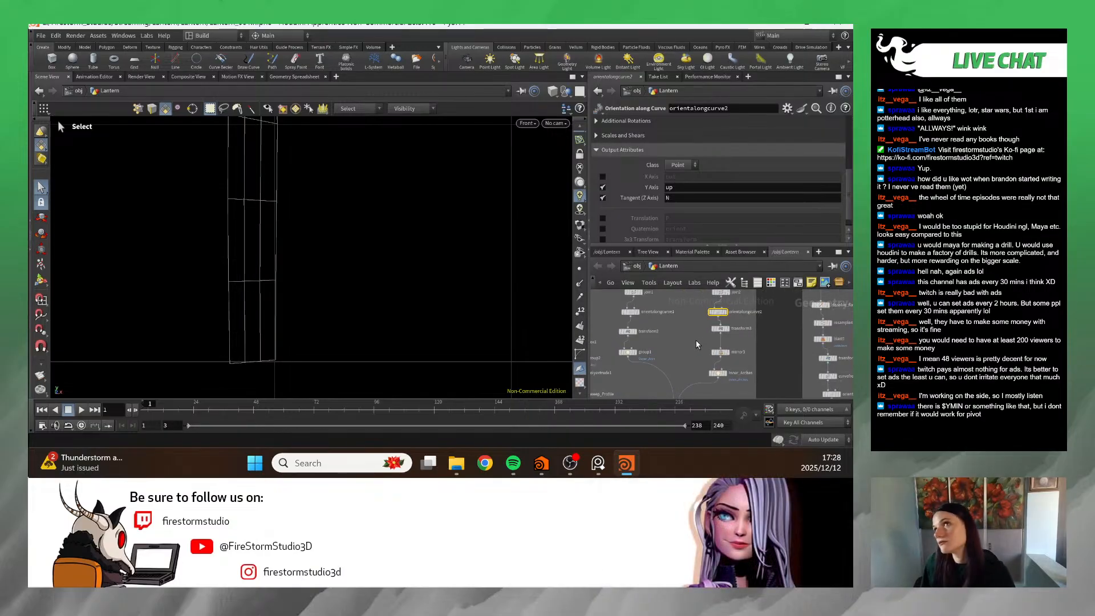
middle_drag(766, 334, 746, 333)
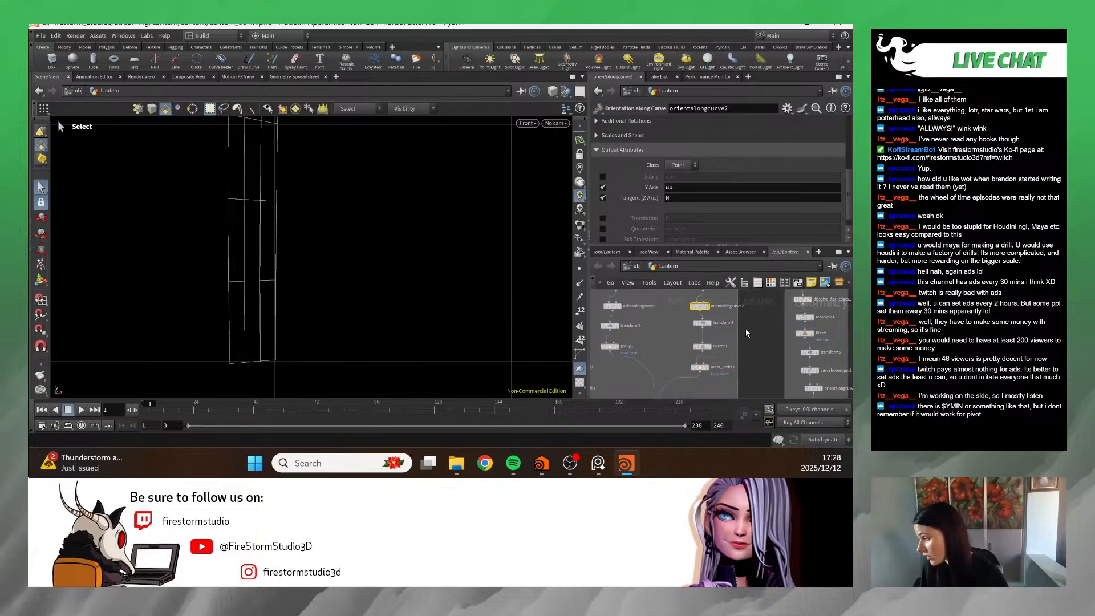
scroll(723, 327, up, 5)
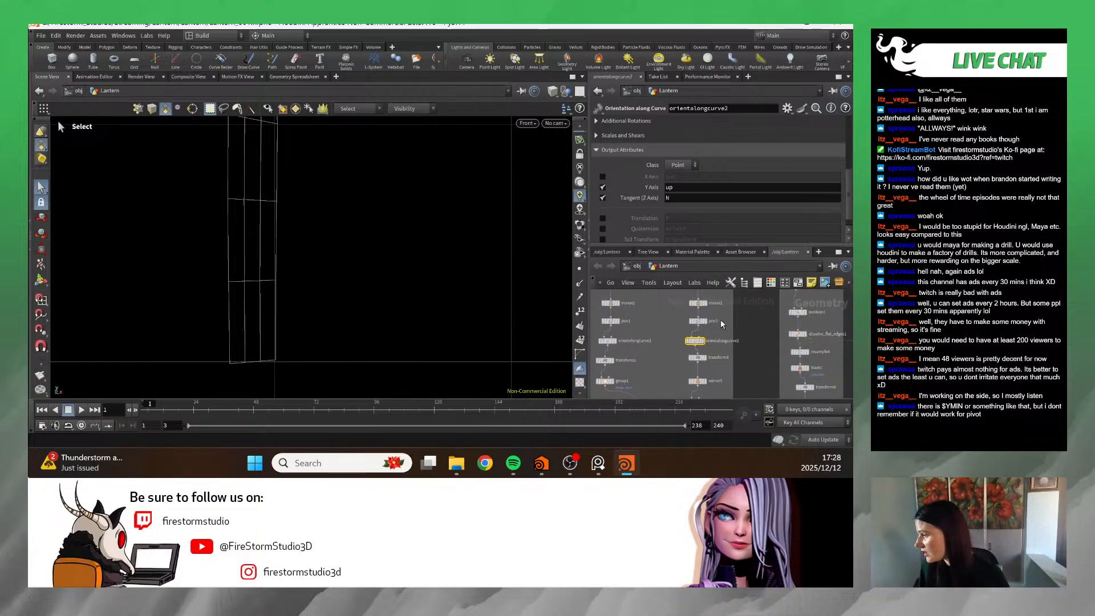
click(692, 319)
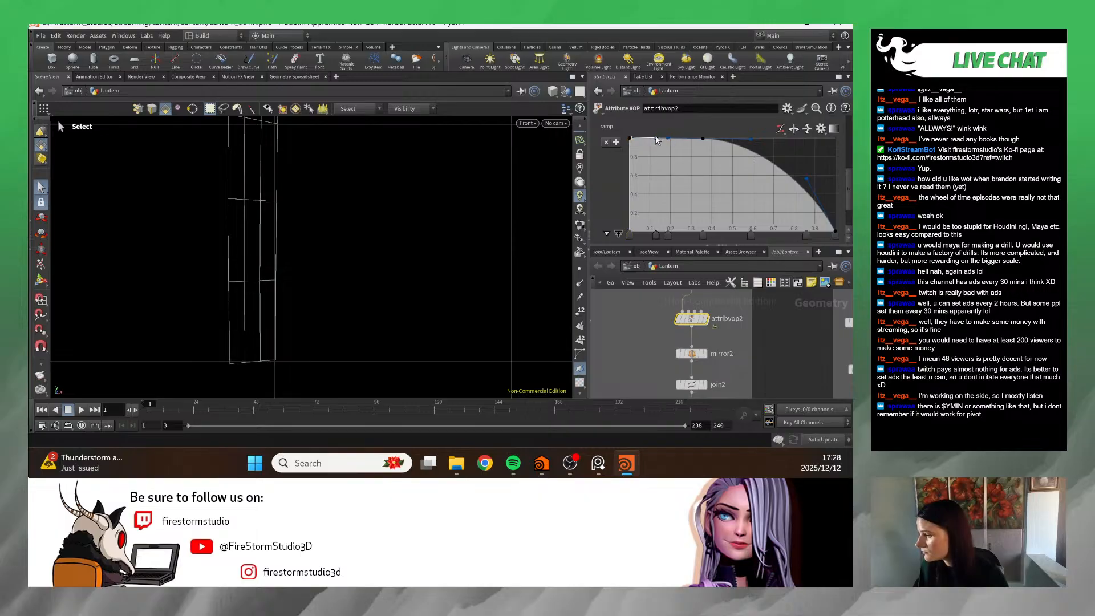
mouse_move(659, 142)
mouse_down()
mouse_move(642, 144)
mouse_move(675, 146)
mouse_move(653, 143)
mouse_move(663, 143)
mouse_up()
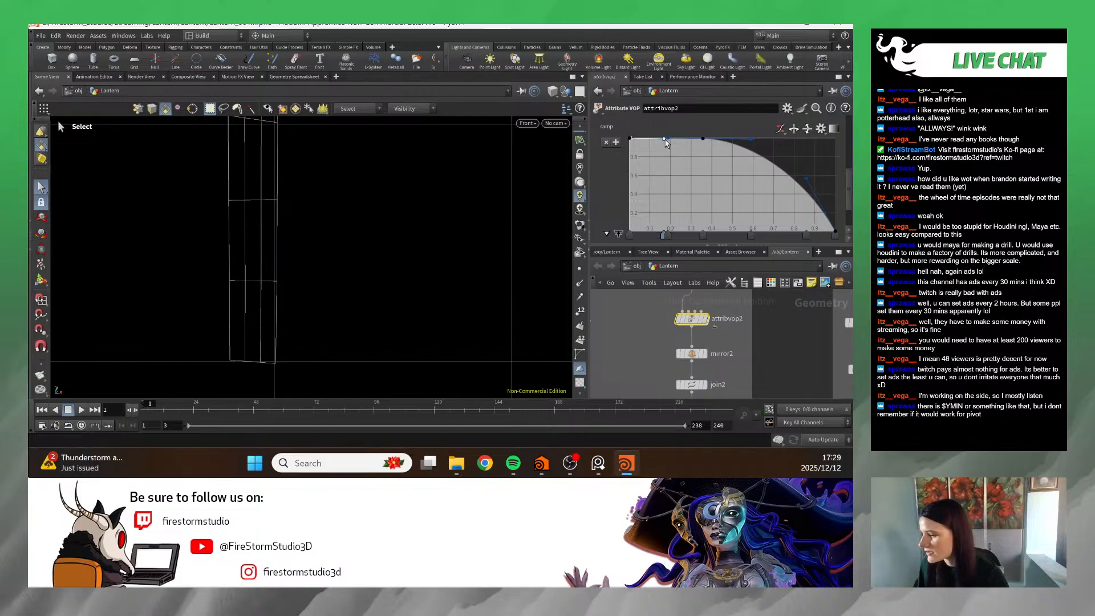
alt+right_drag(320, 323, 364, 347)
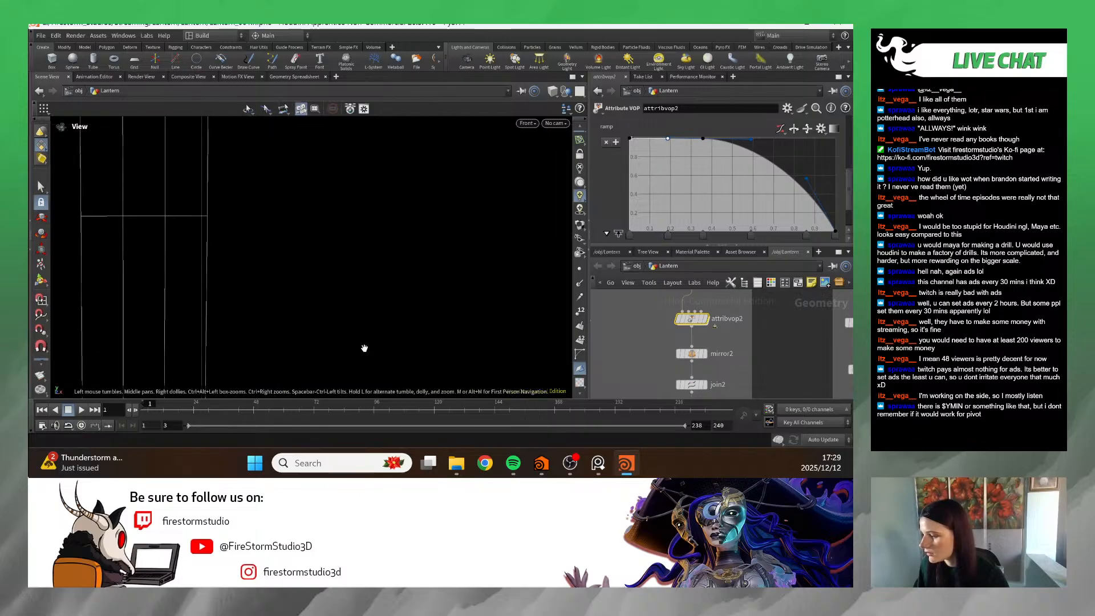
alt+middle_drag(365, 347, 416, 245)
alt+right_drag(430, 243, 516, 240)
key(s)
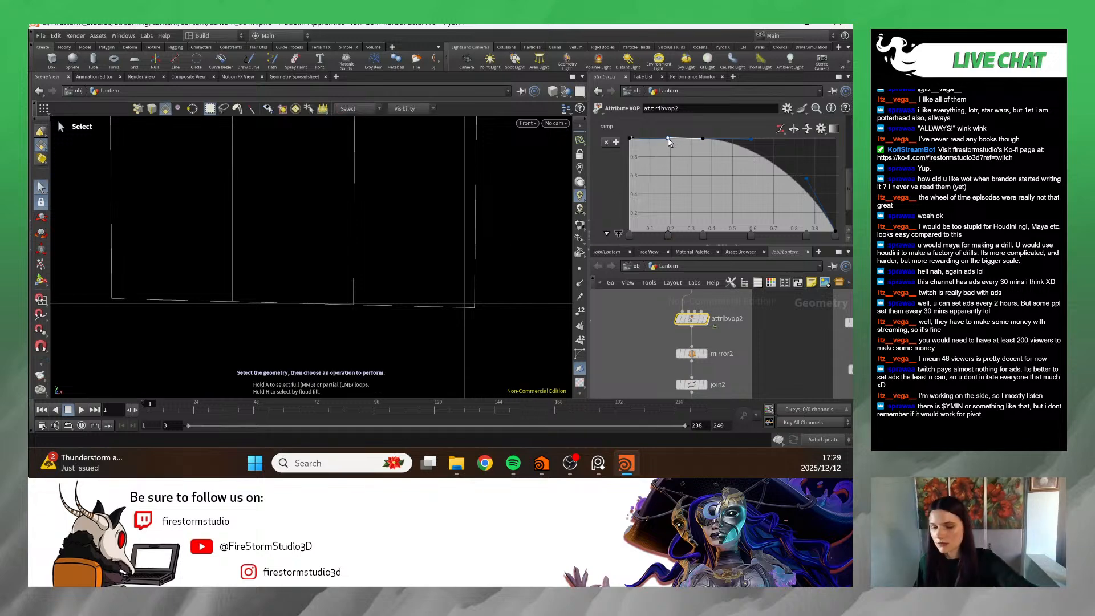
- Readjust attribvop2's second ramp point to about 0.28 along the ramp's upper edge to level the arch's bottom edge
mouse_move(685, 142)
mouse_down()
mouse_move(698, 142)
mouse_move(643, 140)
mouse_move(661, 140)
mouse_up()
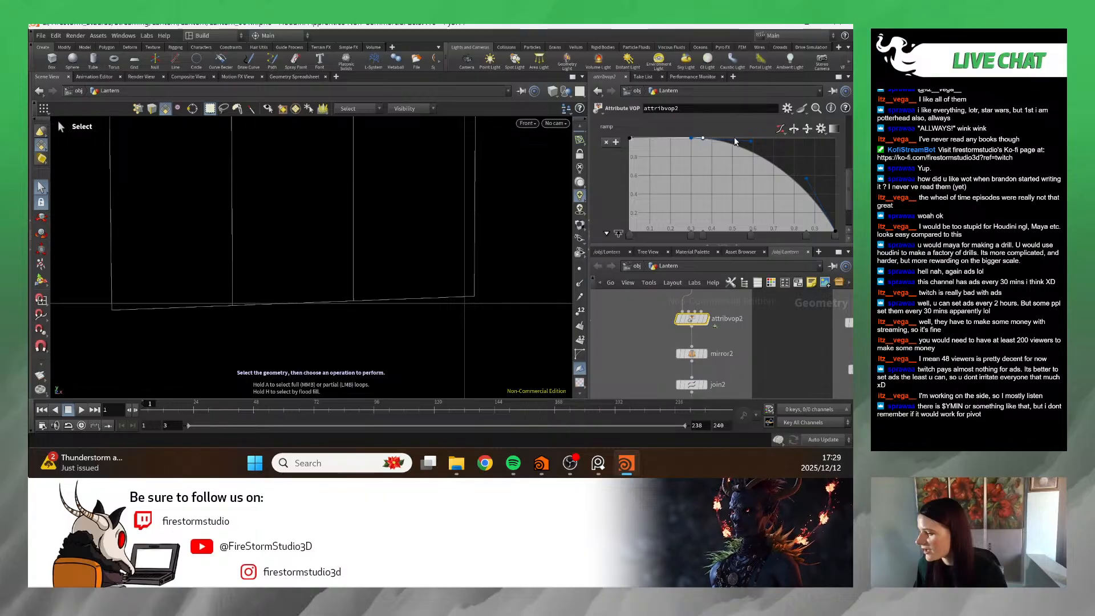
drag(735, 142, 755, 139)
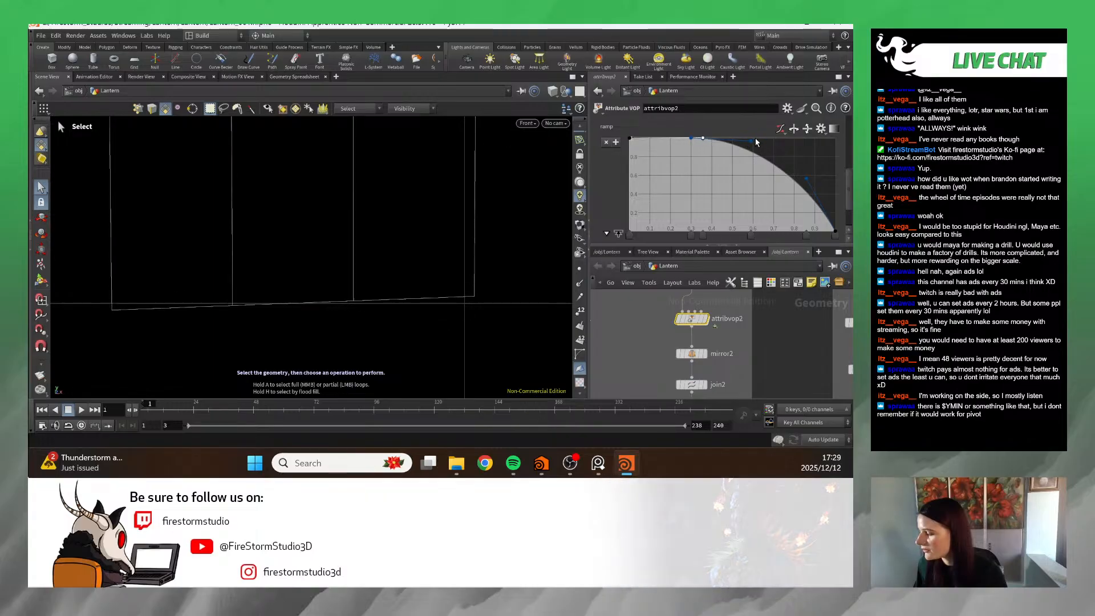
click(670, 140)
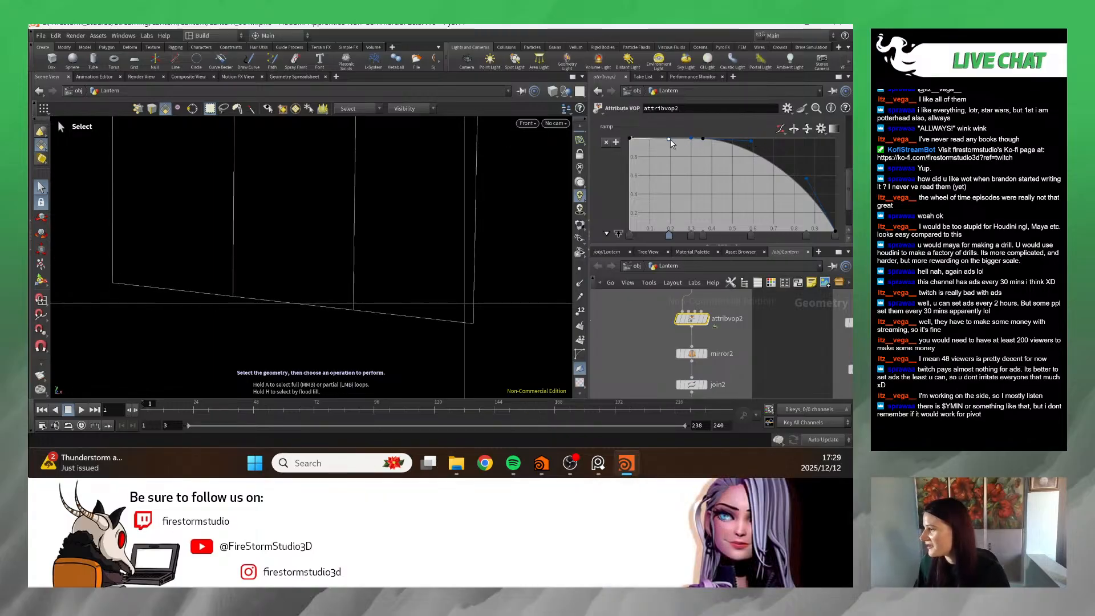
drag(678, 142, 689, 142)
key(Escape)
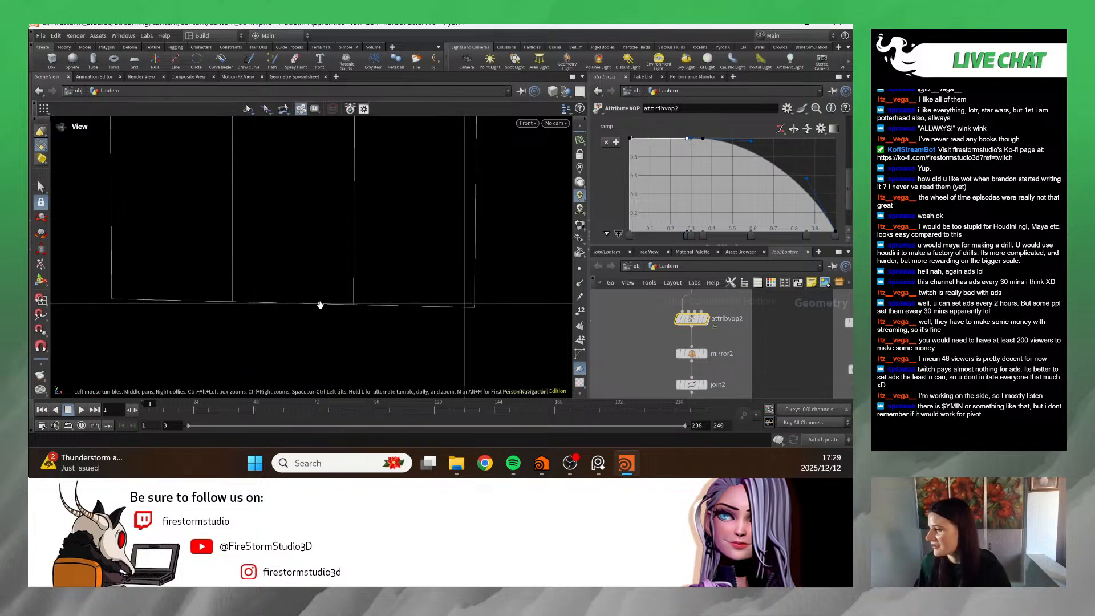
- Set the display to copy3 so the full arches with their mirrored copies are shown, and select that node
scroll(361, 313, down, 5)
scroll(720, 376, down, 5)
scroll(720, 380, up, 5)
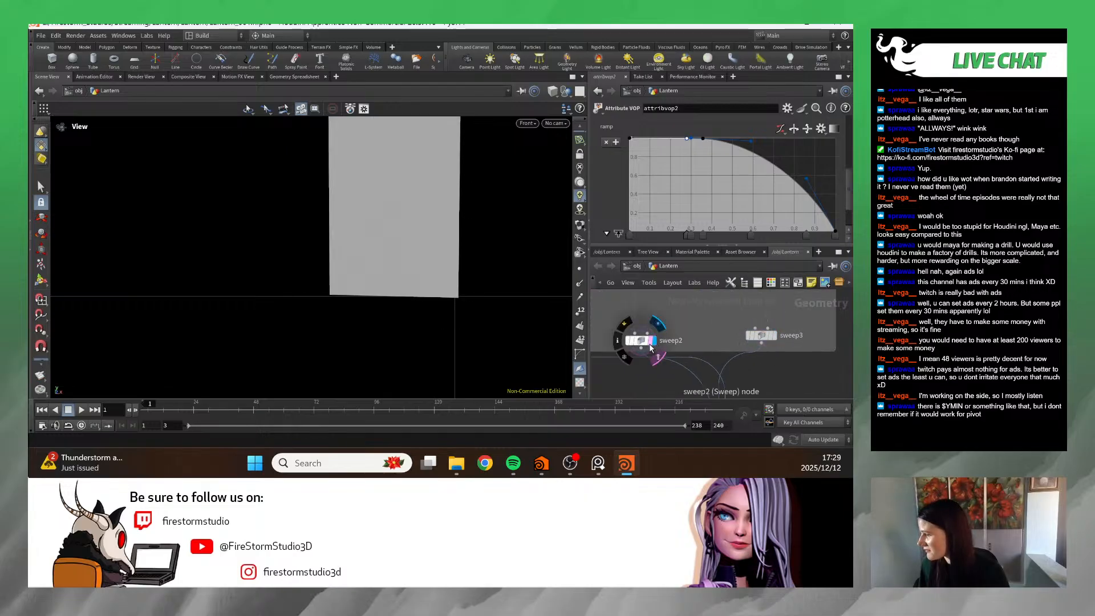
scroll(811, 350, down, 3)
scroll(750, 368, up, 3)
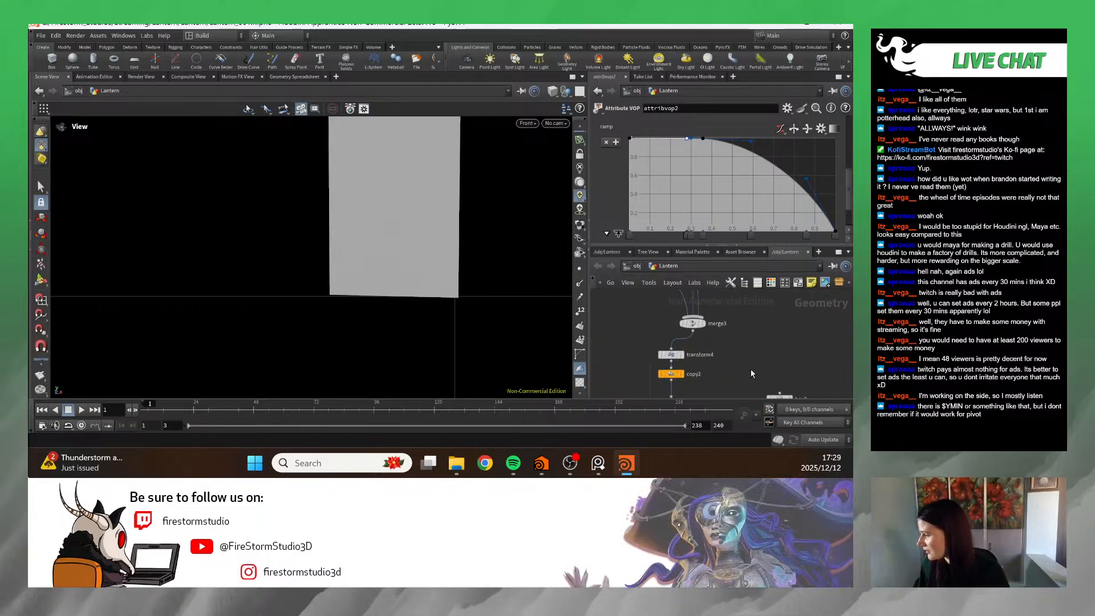
click(684, 324)
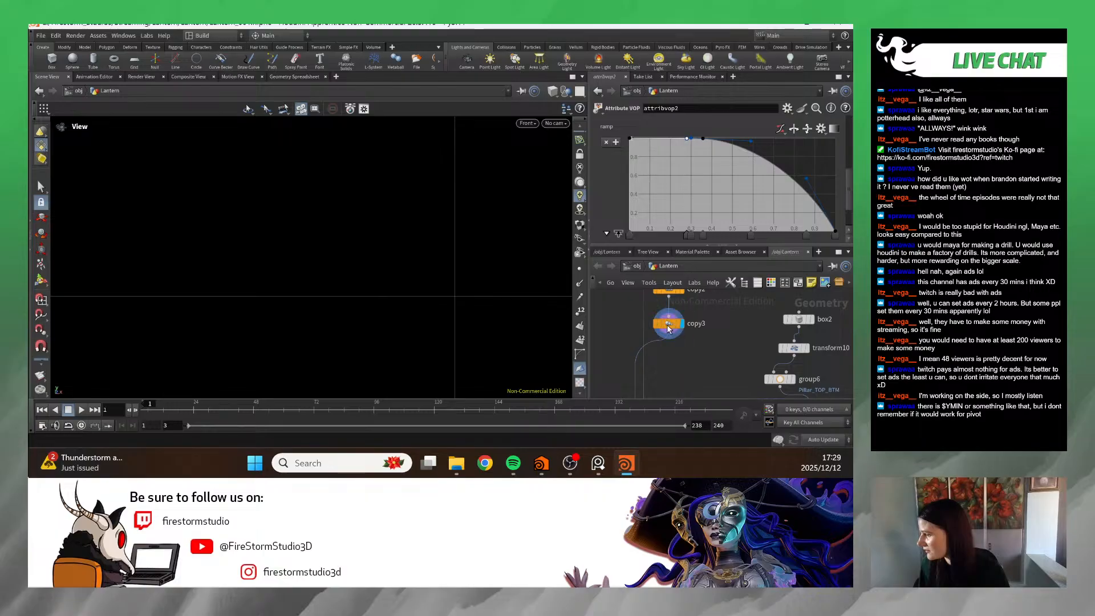
click(668, 329)
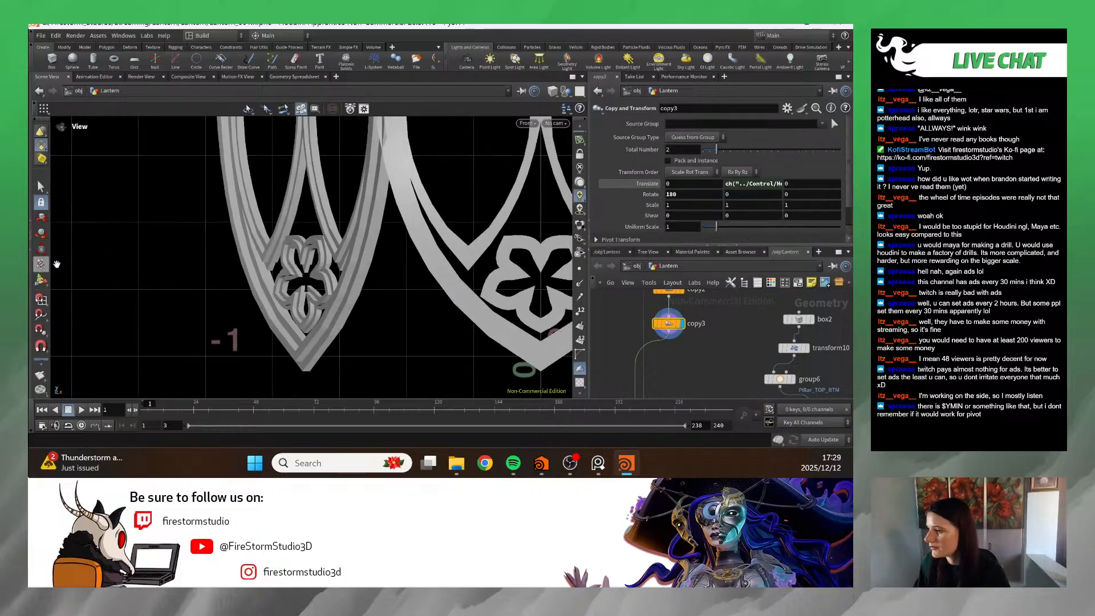
- Examine up close in the front view the seam where the arch meets its flipped copy
middle_drag(485, 142, 344, 345)
right_drag(344, 346, 362, 266)
middle_drag(361, 266, 327, 249)
right_drag(327, 249, 414, 240)
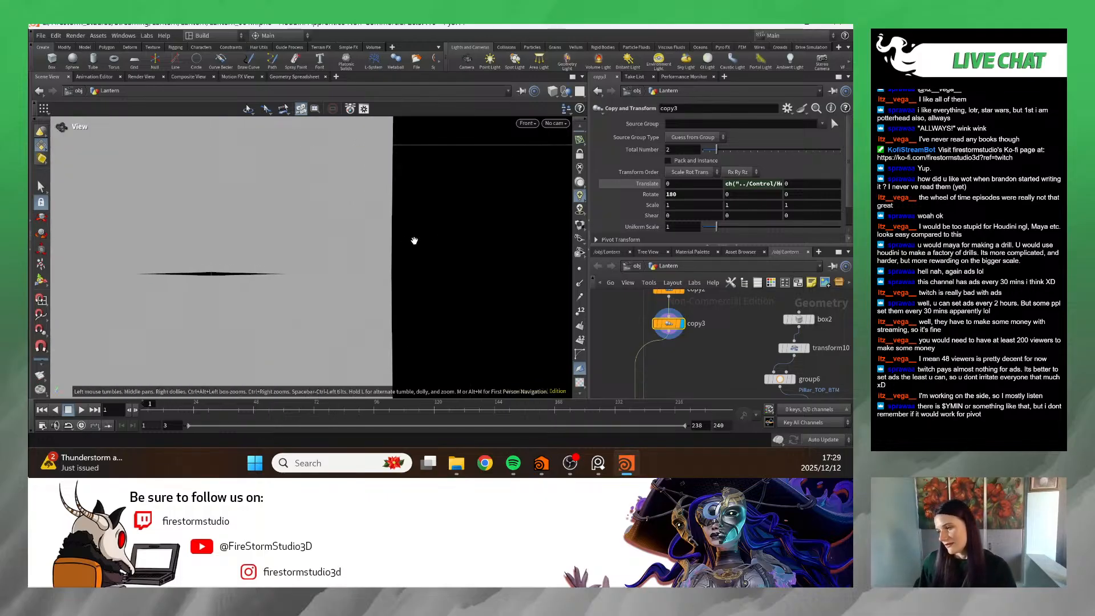
right_drag(309, 268, 376, 289)
key(s)
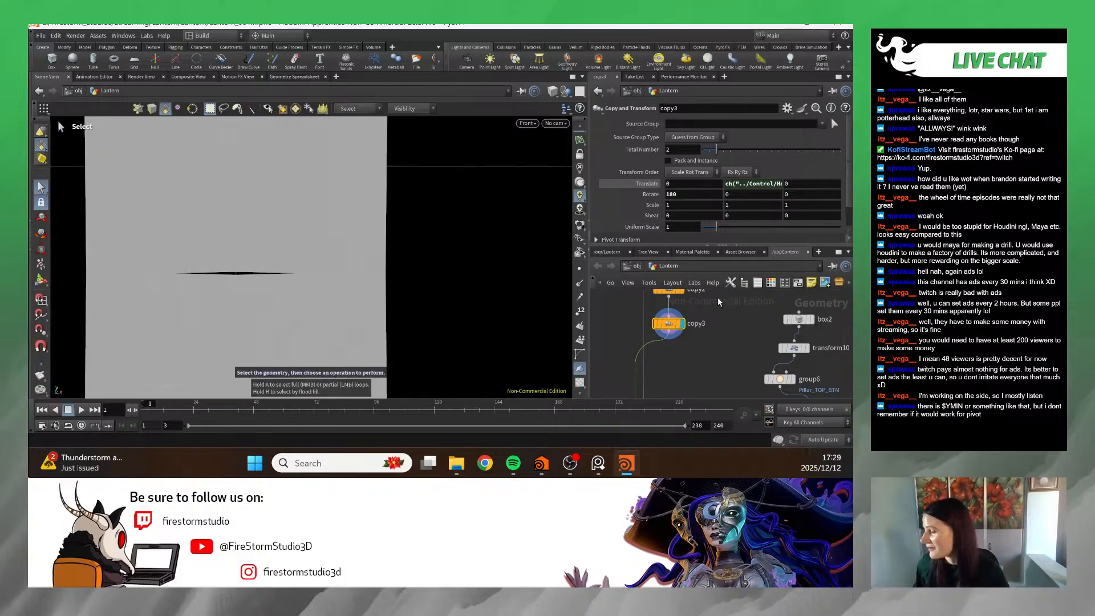
- Select sweep2 and review its rotation, surface and end cap settings
scroll(627, 348, up, 5)
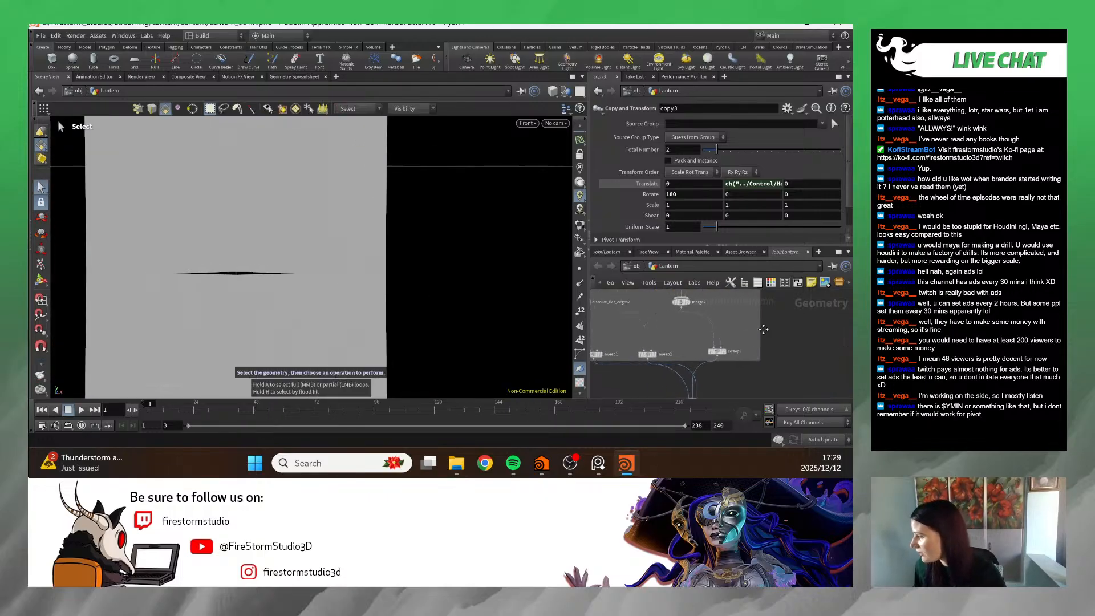
click(654, 346)
scroll(720, 163, down, 5)
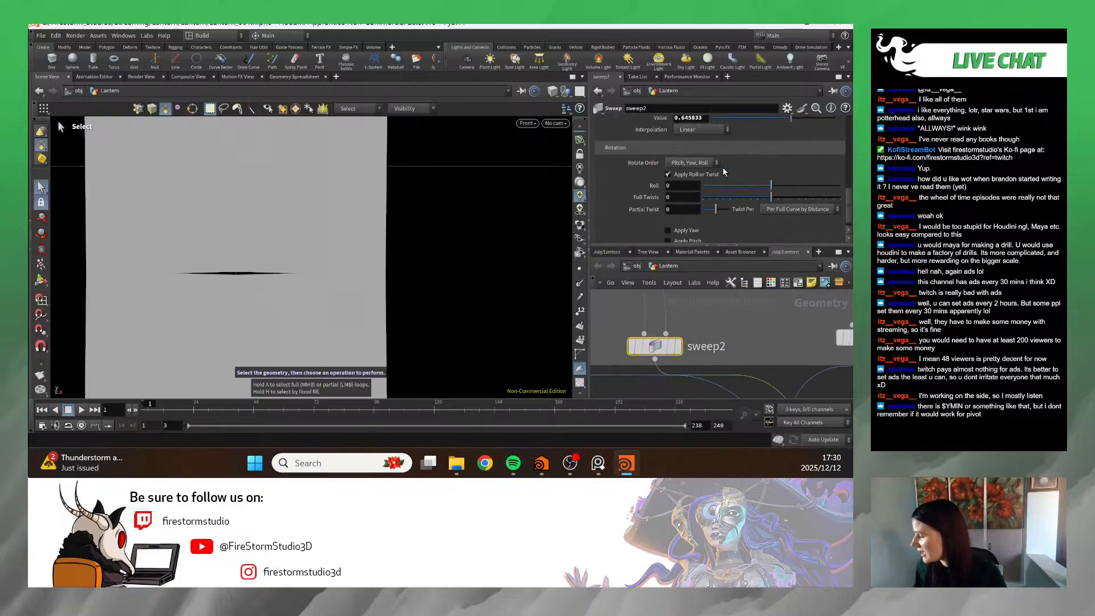
scroll(692, 211, up, 5)
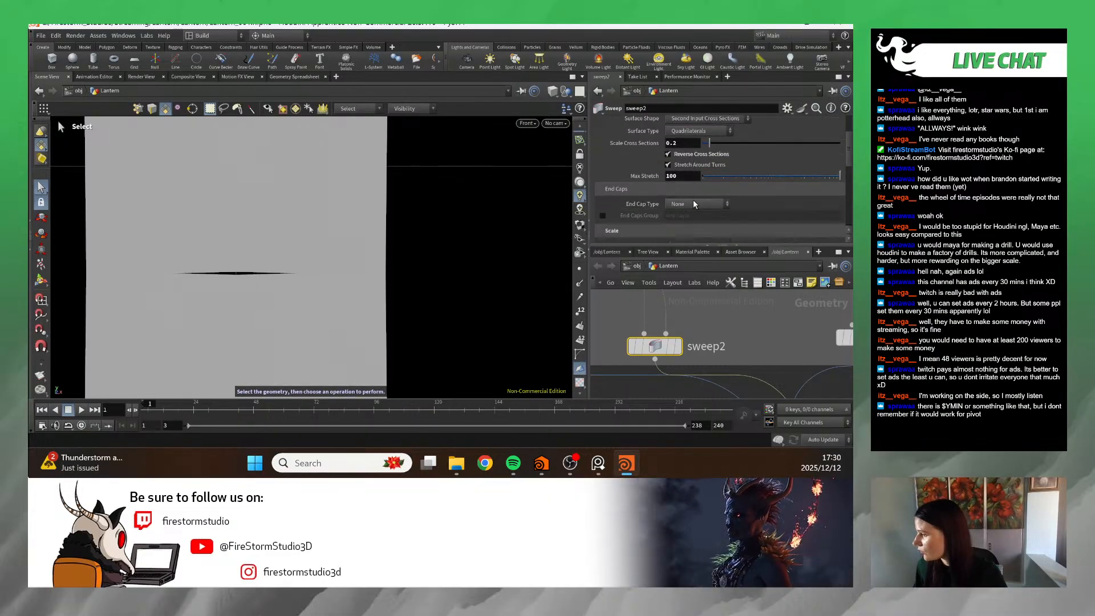
scroll(744, 320, down, 3)
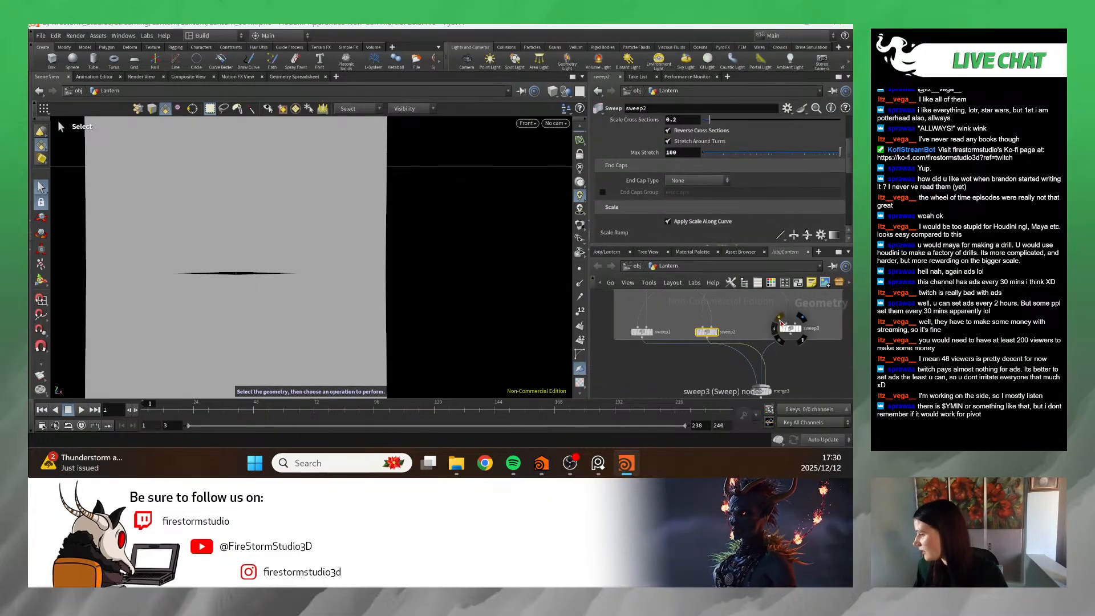
- Insert a Fuse node between the displayed copy node and merge4, and display its result
middle_drag(805, 341, 757, 251)
middle_drag(767, 345, 782, 309)
scroll(760, 335, up, 3)
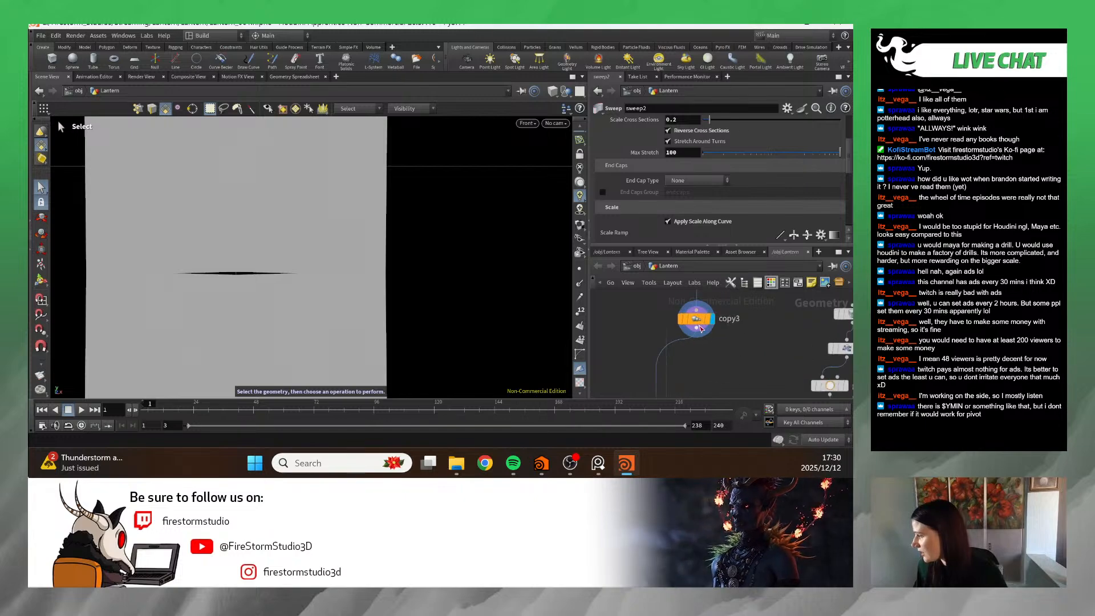
middle_drag(762, 354, 728, 322)
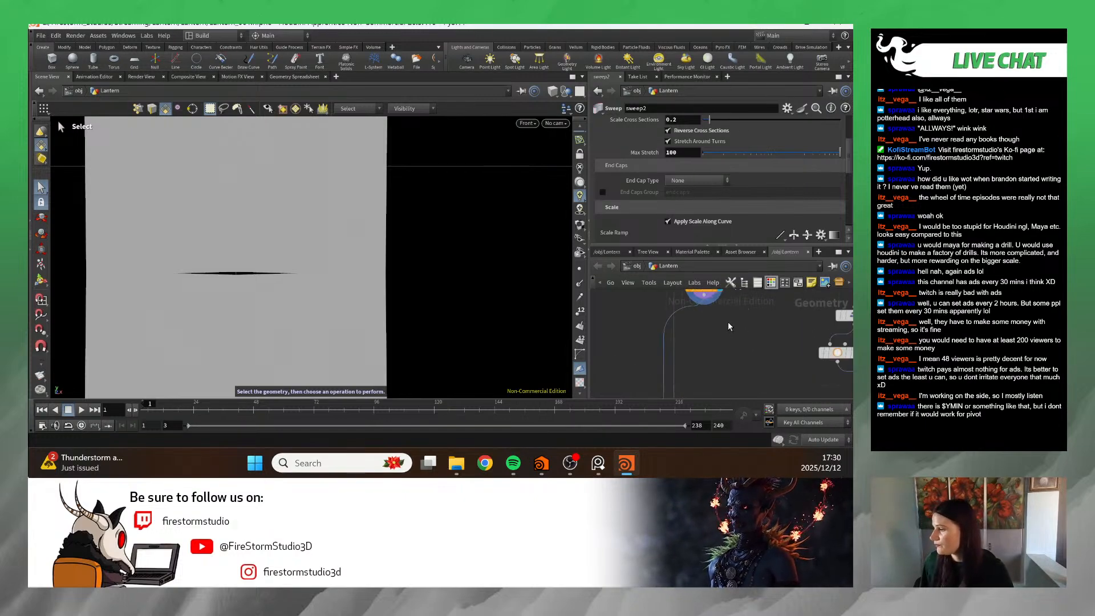
scroll(735, 346, down, 2)
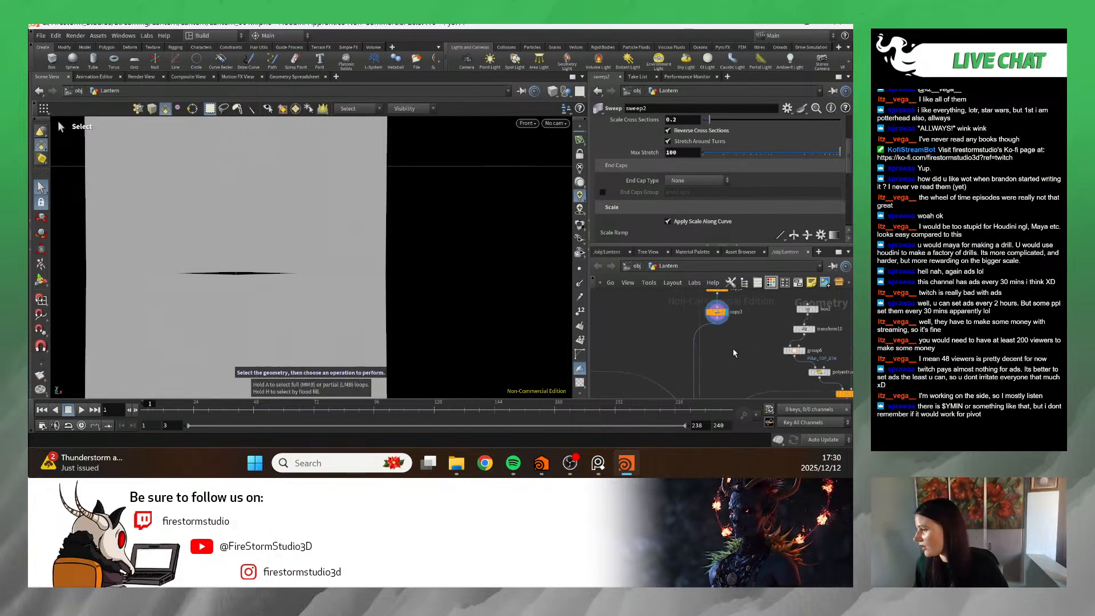
scroll(684, 342, down, 2)
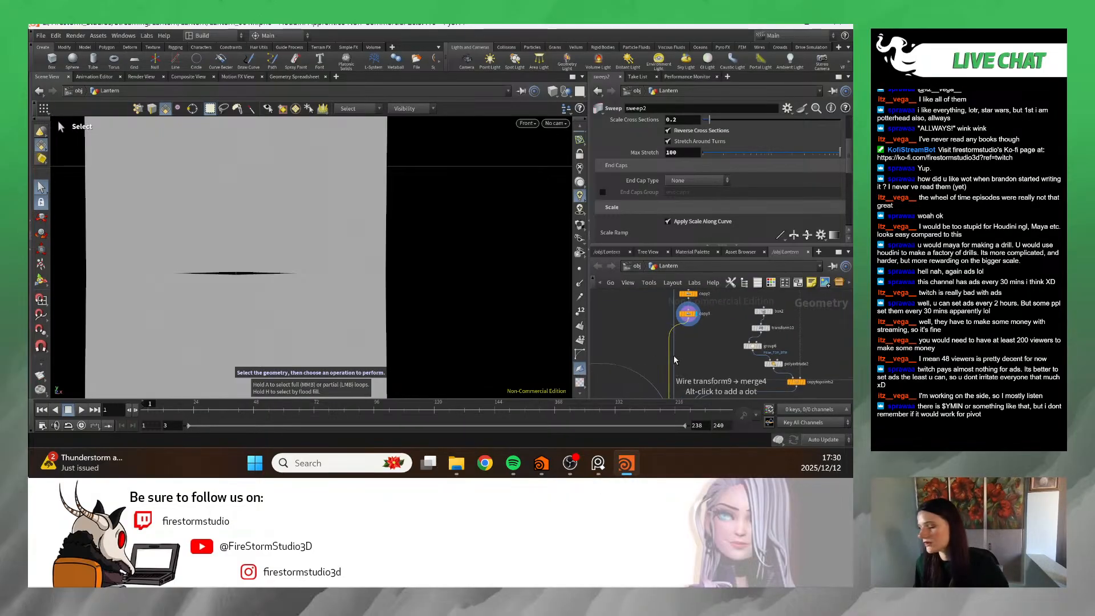
key(Tab)
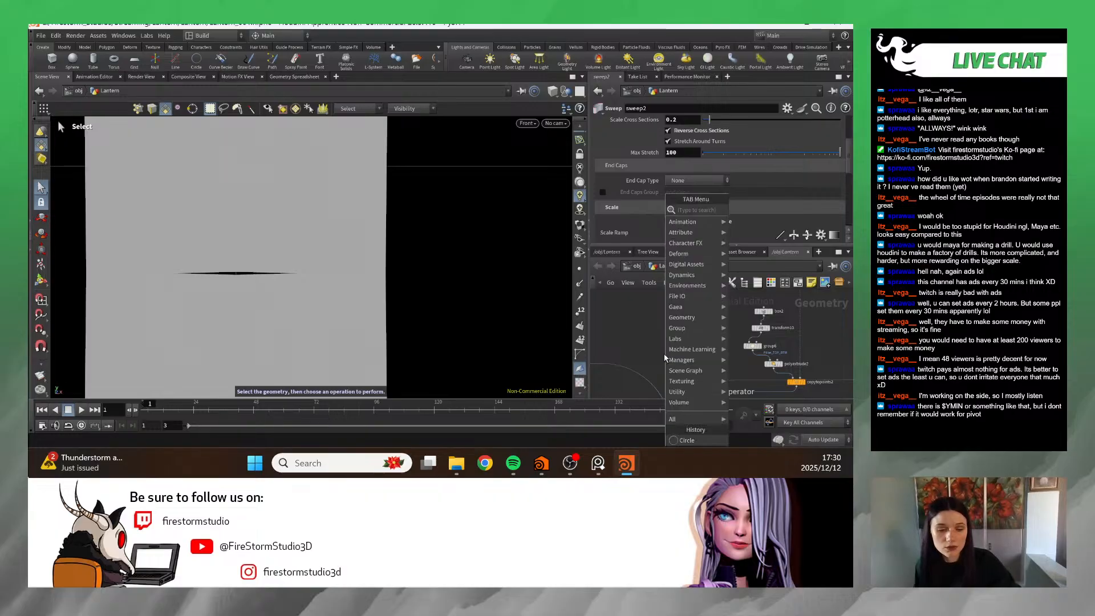
text(FUSE)
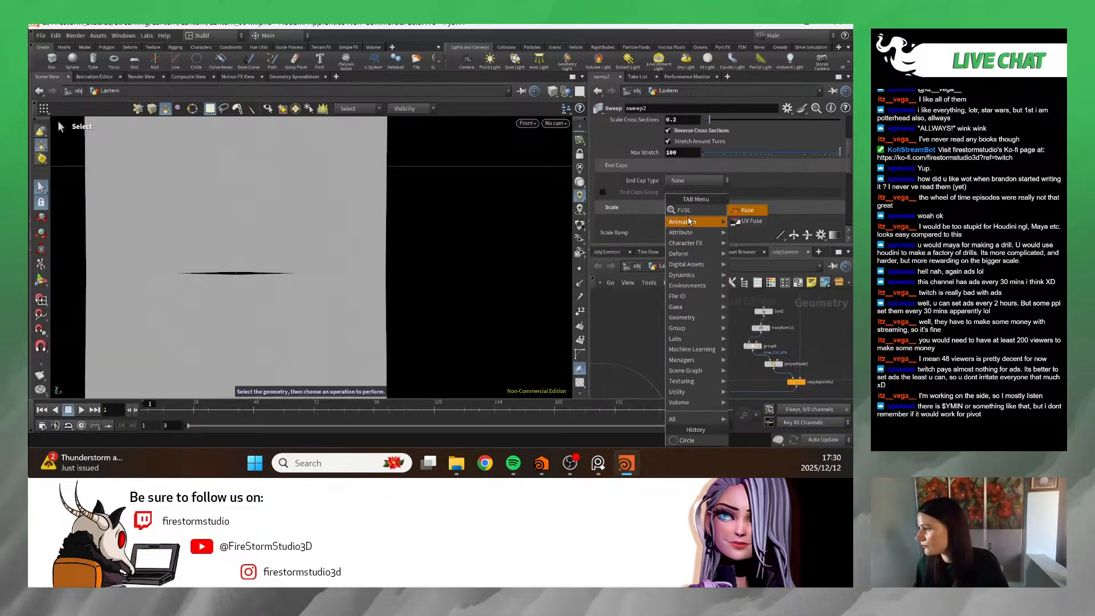
click(753, 211)
click(655, 351)
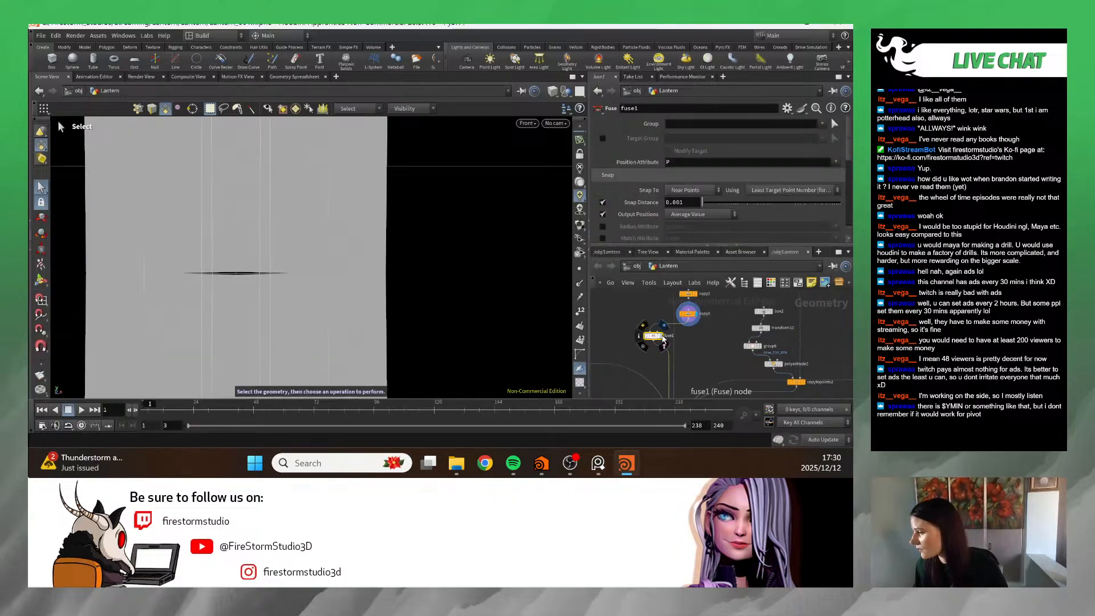
click(663, 339)
key(Escape)
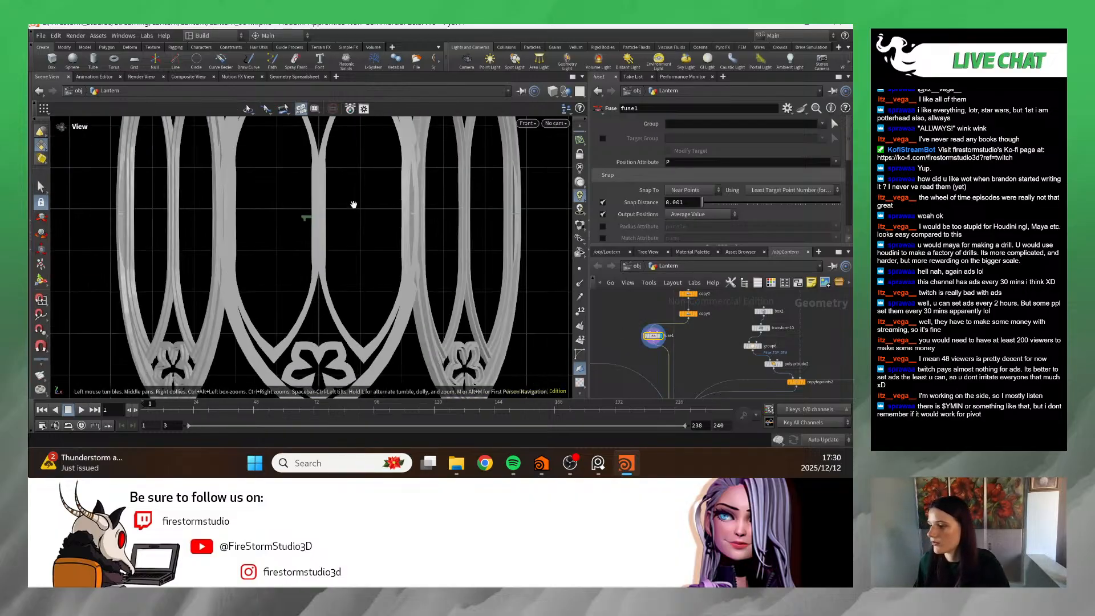
- Switch the viewport from the front view to perspective and examine the fused ring of window frames
scroll(353, 204, down, 5)
scroll(354, 204, up, 2)
alt+middle_drag(353, 204, 349, 279)
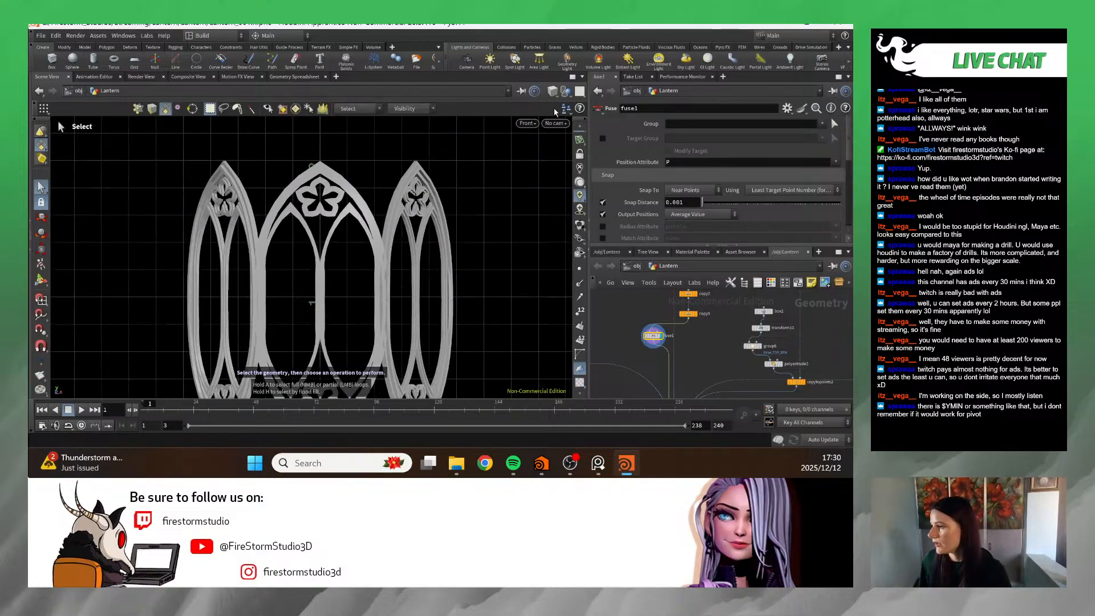
click(529, 124)
mouse_move(565, 144)
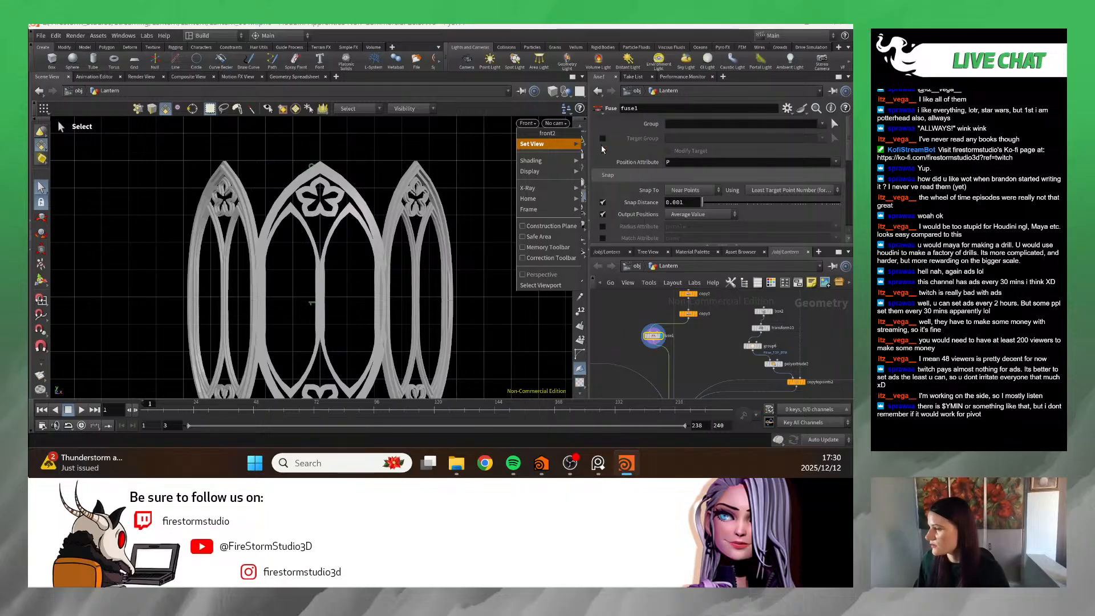
click(602, 150)
drag(400, 251, 518, 279)
scroll(716, 334, down, 3)
- Display the whole lantern through the merge4 node and select that node to show its input list
middle_drag(726, 377, 727, 320)
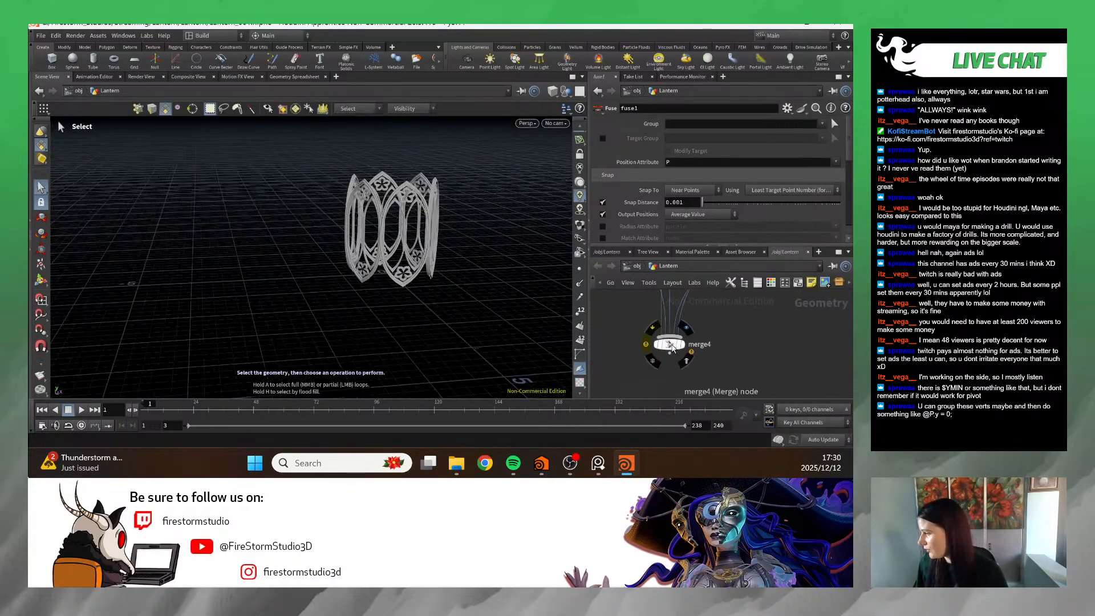
click(686, 348)
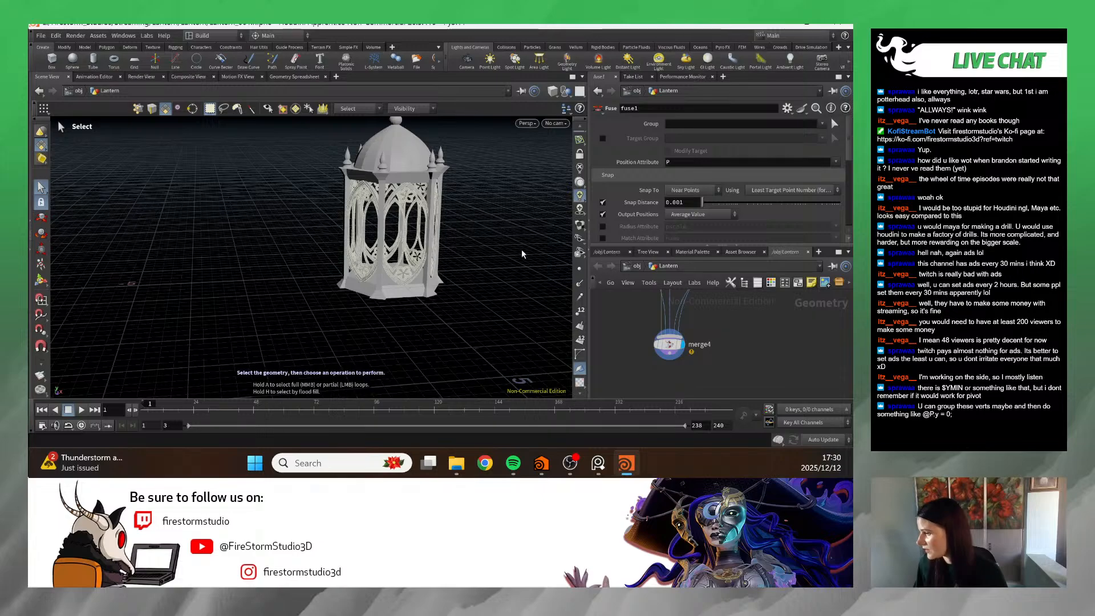
key(Escape)
scroll(523, 254, up, 5)
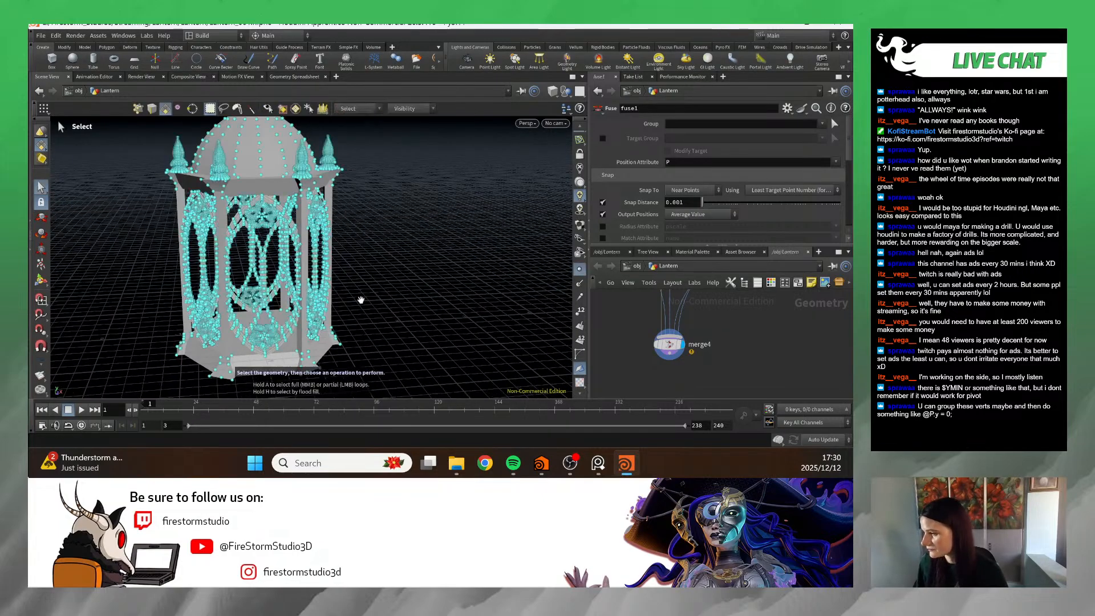
scroll(360, 300, up, 5)
key(Escape)
drag(548, 266, 226, 216)
click(677, 348)
key(Escape)
- Examine the window tracery on the merged lantern up close and from several sides
scroll(418, 251, down, 5)
scroll(308, 231, up, 10)
key(s)
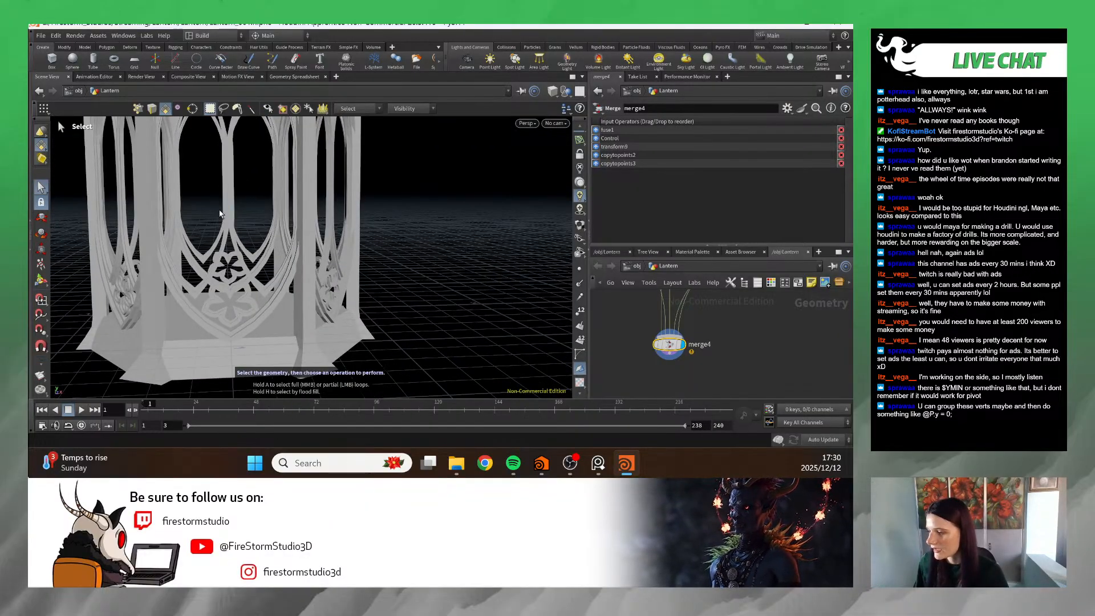
alt+middle_drag(249, 215, 263, 258)
alt+drag(263, 258, 285, 256)
alt+right_drag(285, 256, 397, 256)
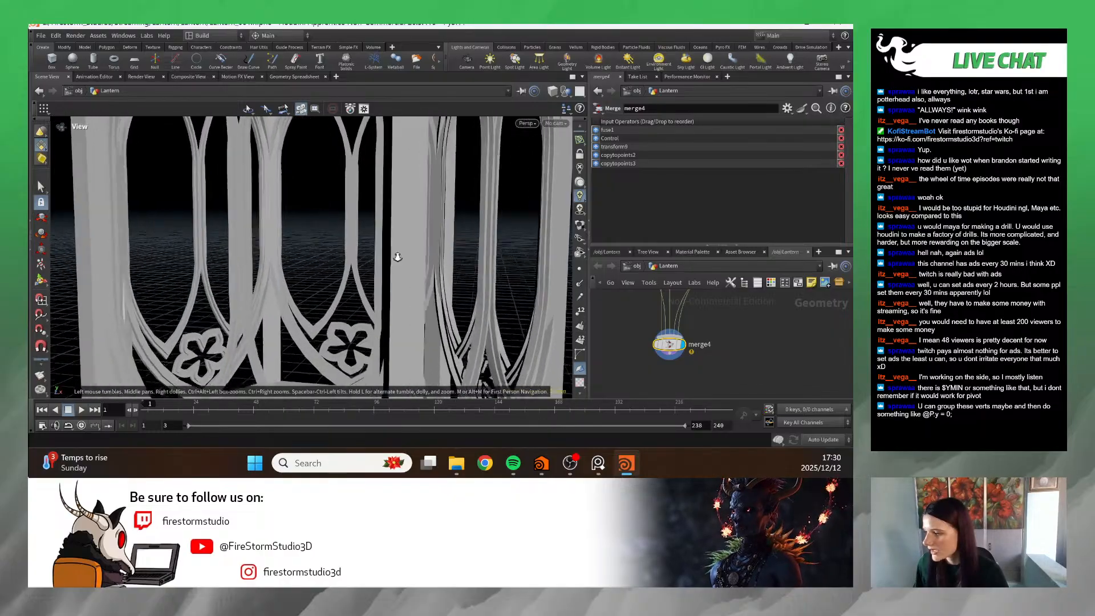
drag(397, 257, 338, 254)
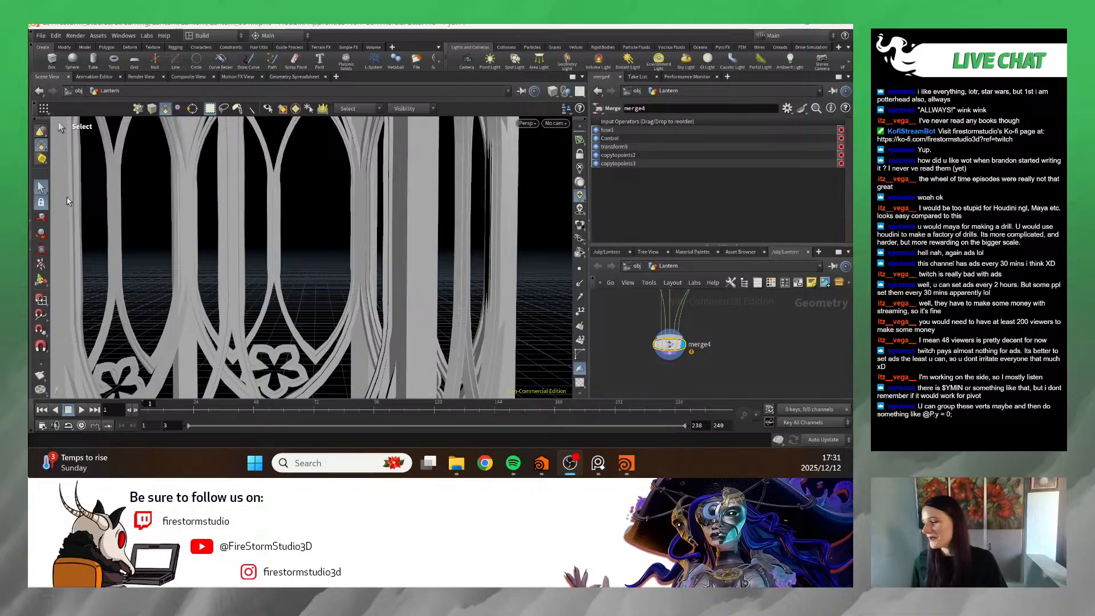
alt+right_drag(430, 229, 325, 220)
alt+drag(325, 220, 278, 209)
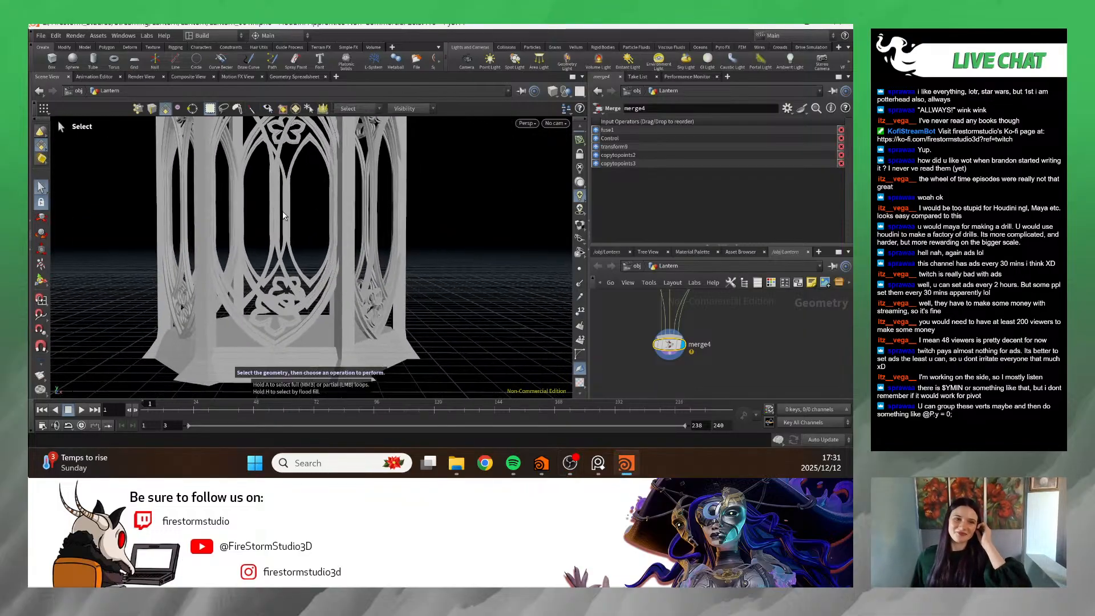
alt+drag(446, 229, 365, 188)
scroll(675, 337, down, 5)
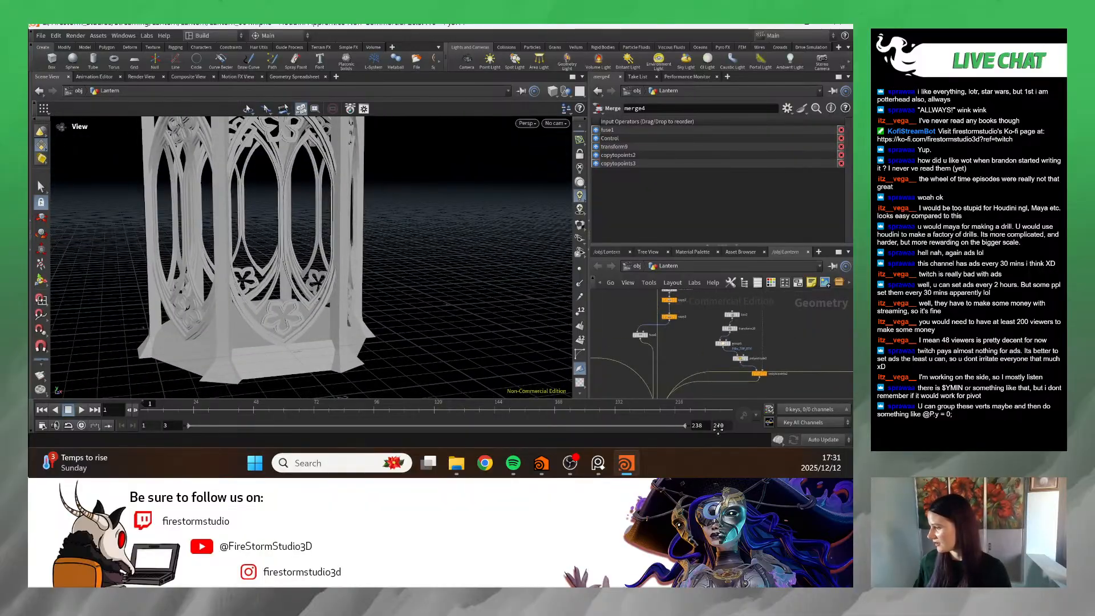
- Select the sweep2 node and display its two pointed arches on their own
scroll(729, 340, down, 2)
key(s)
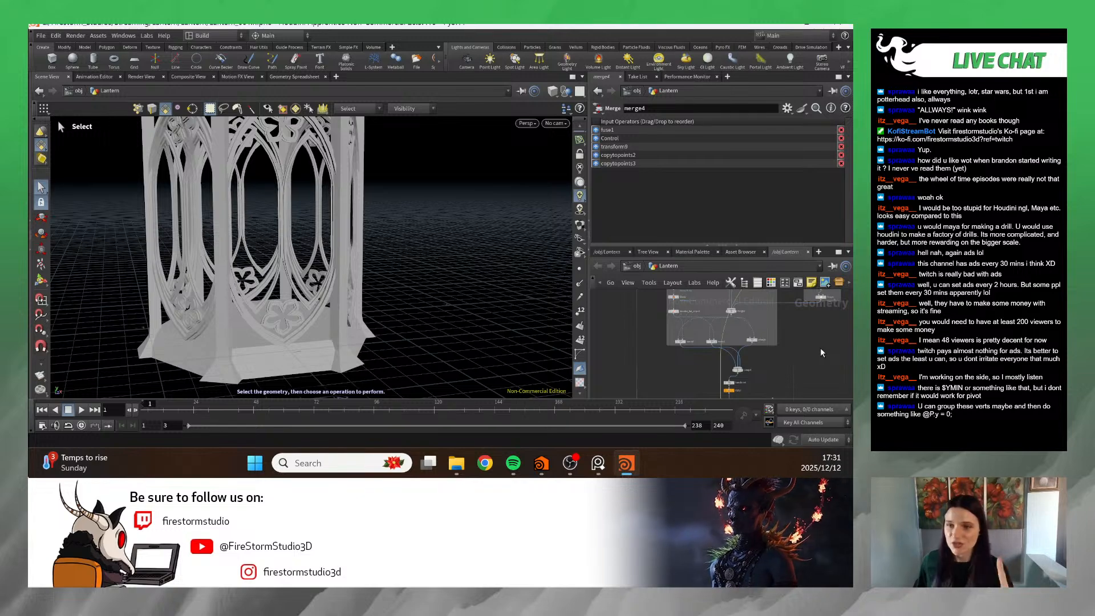
scroll(700, 355, up, 5)
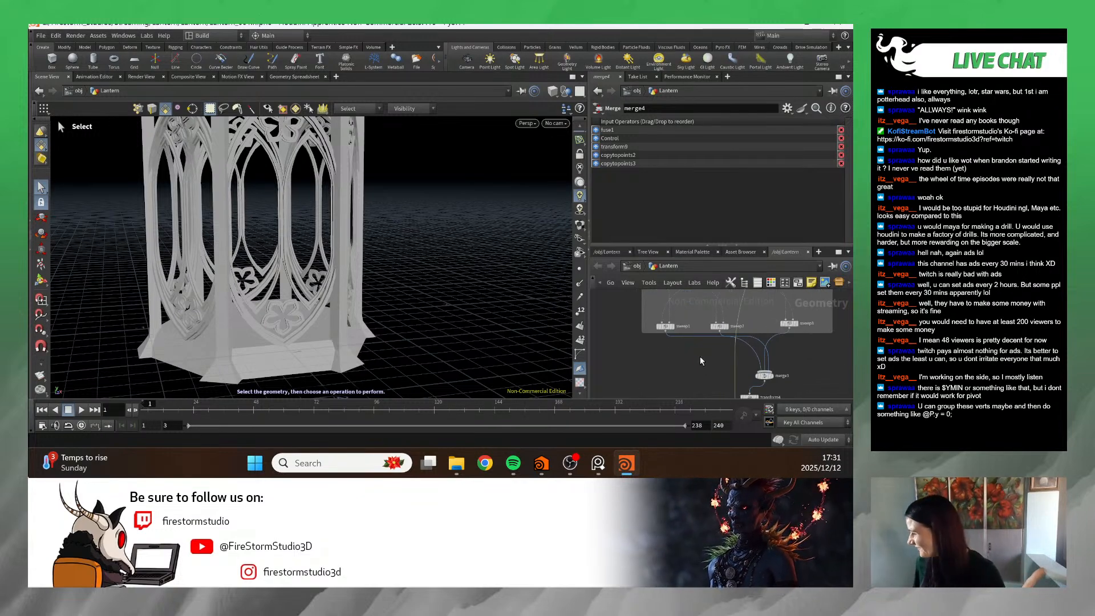
click(691, 356)
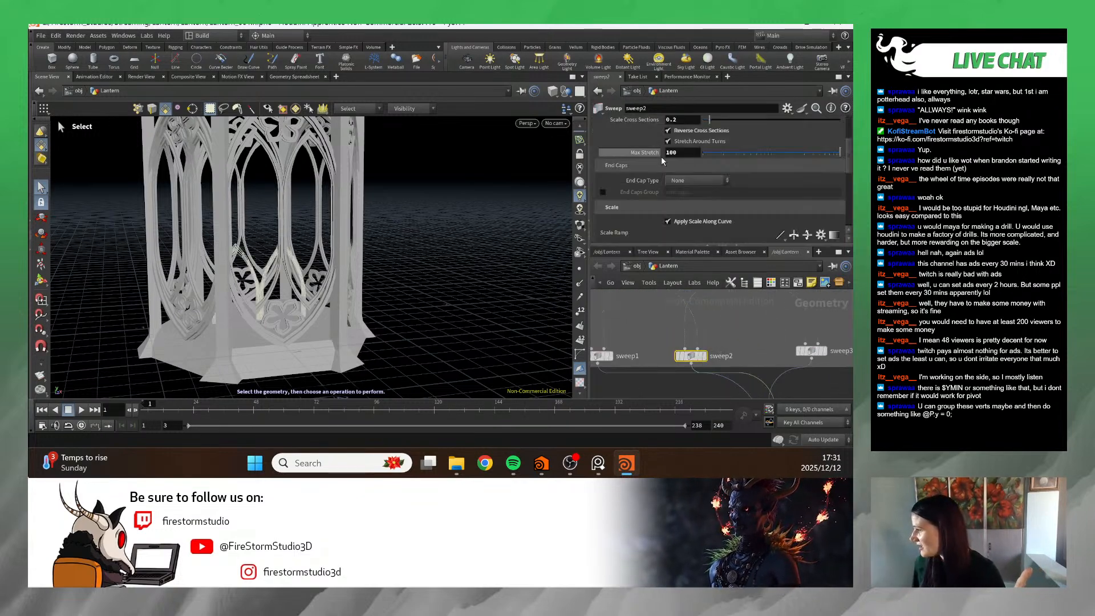
scroll(797, 363, down, 2)
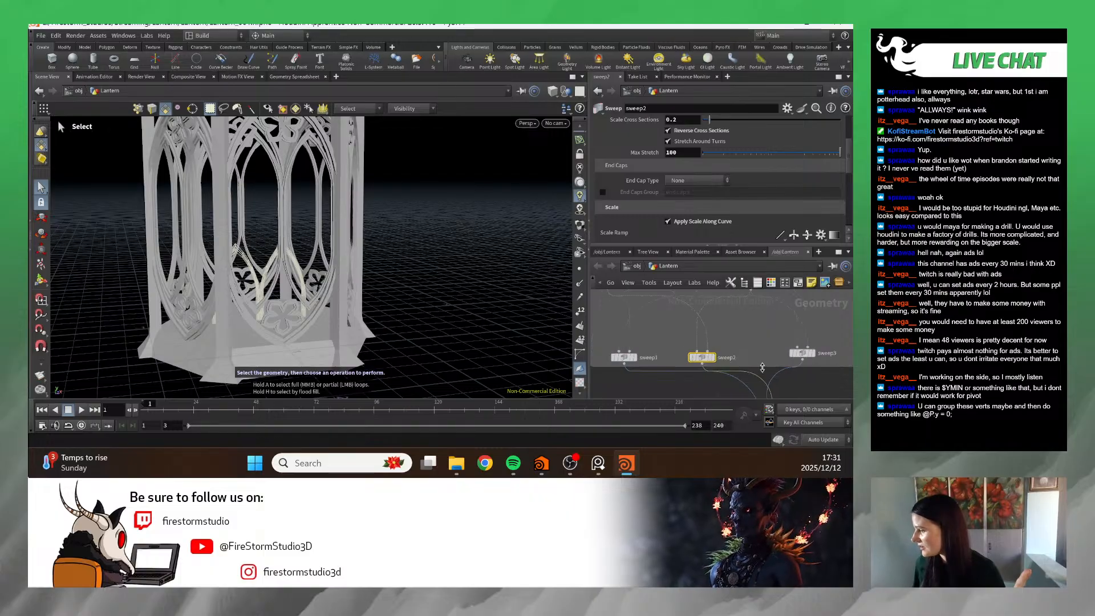
scroll(798, 363, up, 4)
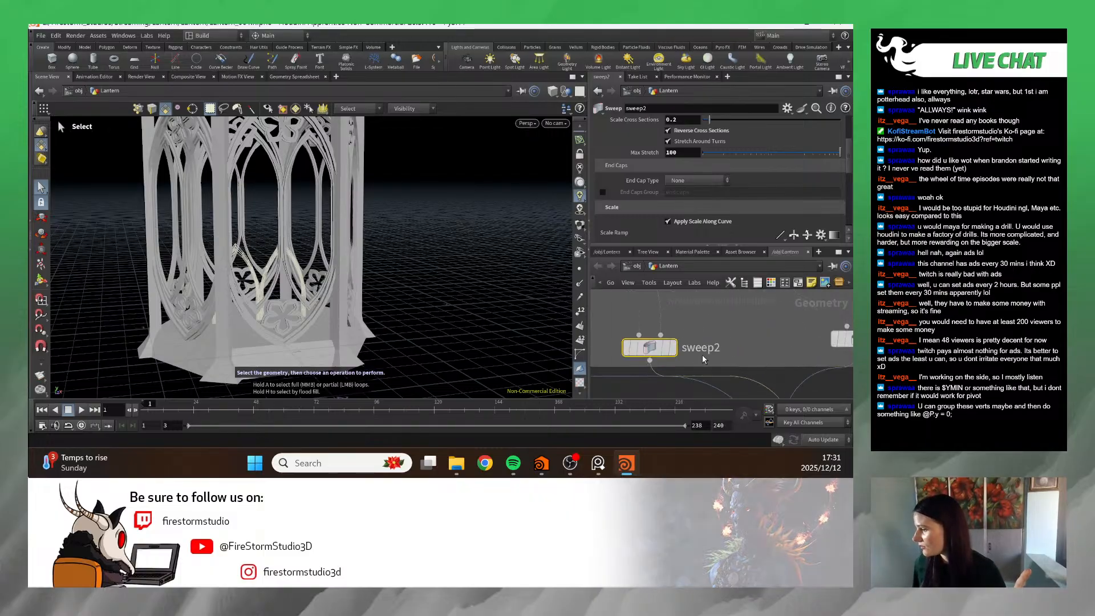
key(r)
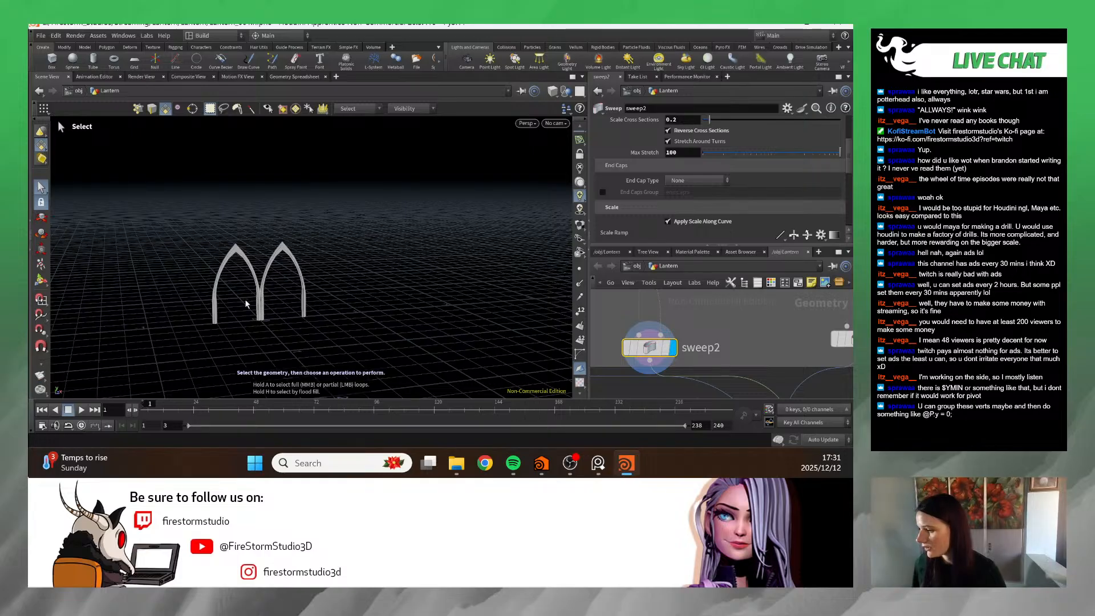
scroll(256, 293, up, 10)
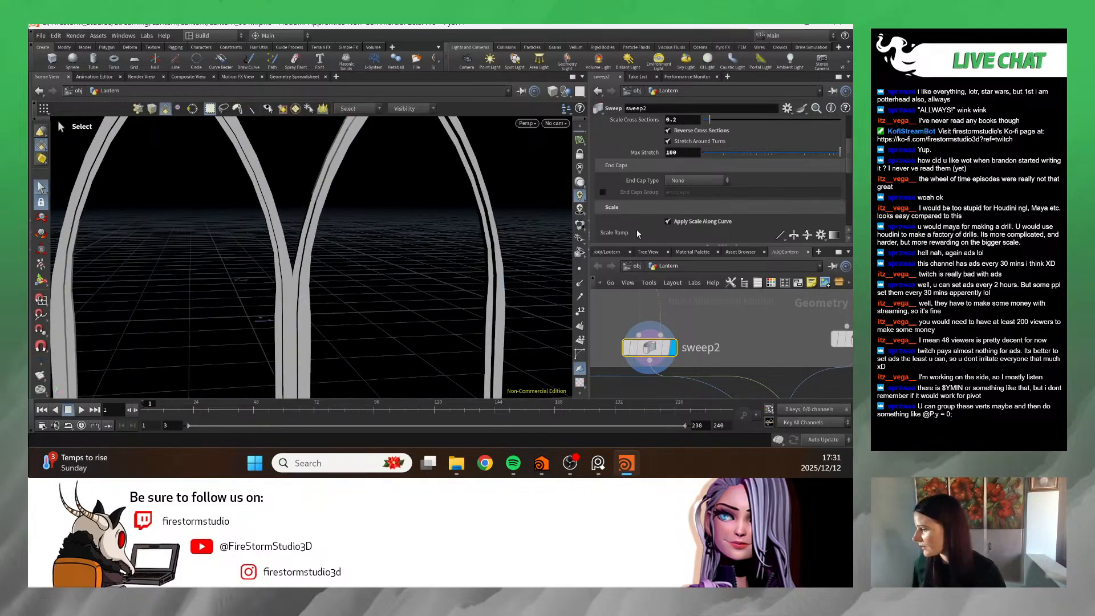
- Enlarge the parameter area and expand sweep2's Scale Ramp into its large graph, with both arches in view
drag(697, 246, 696, 312)
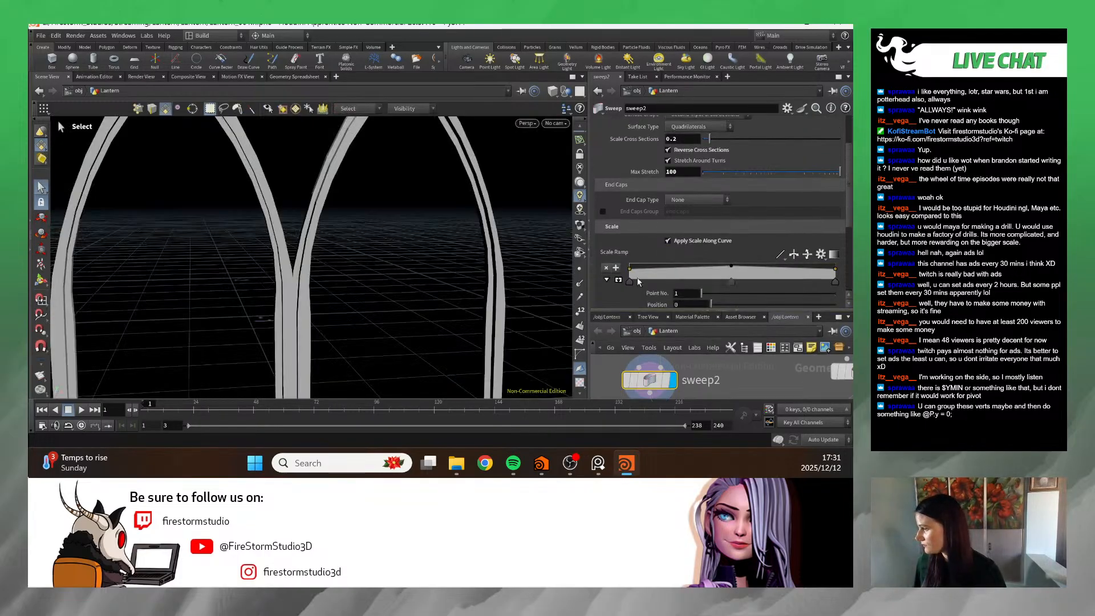
click(618, 280)
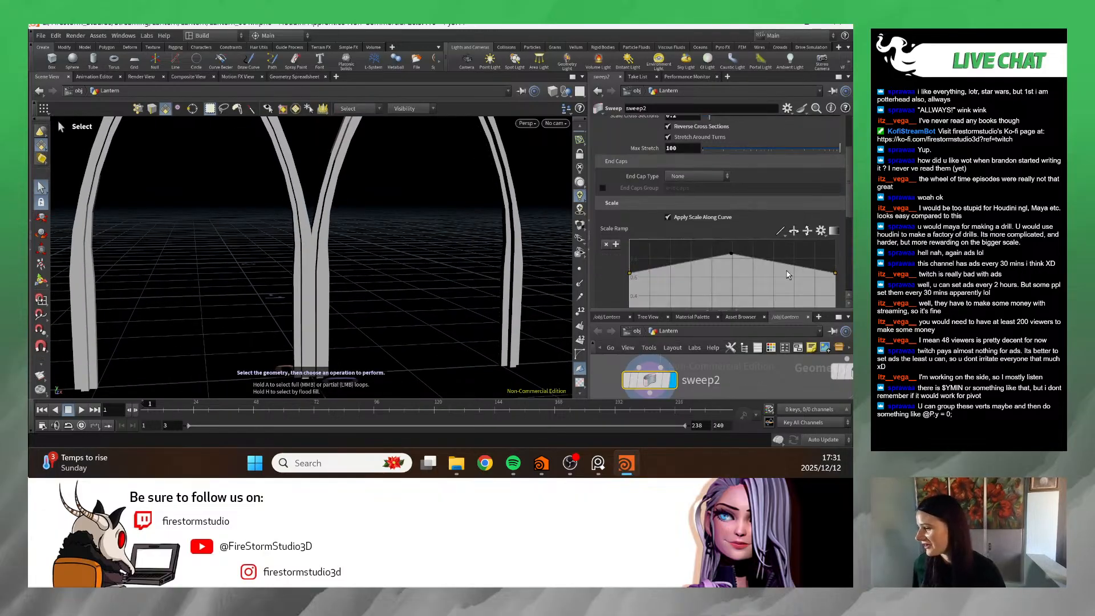
right_drag(428, 201, 396, 272)
key(s)
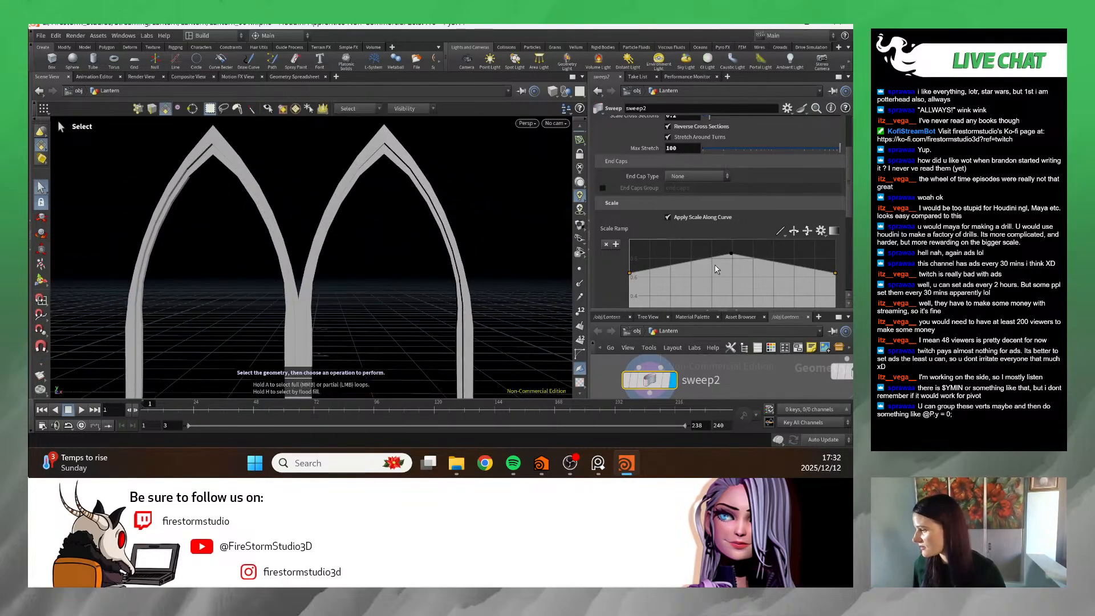
- Try adding extra control points on the rising side of sweep2's scale ramp, and undo the last one
click(679, 260)
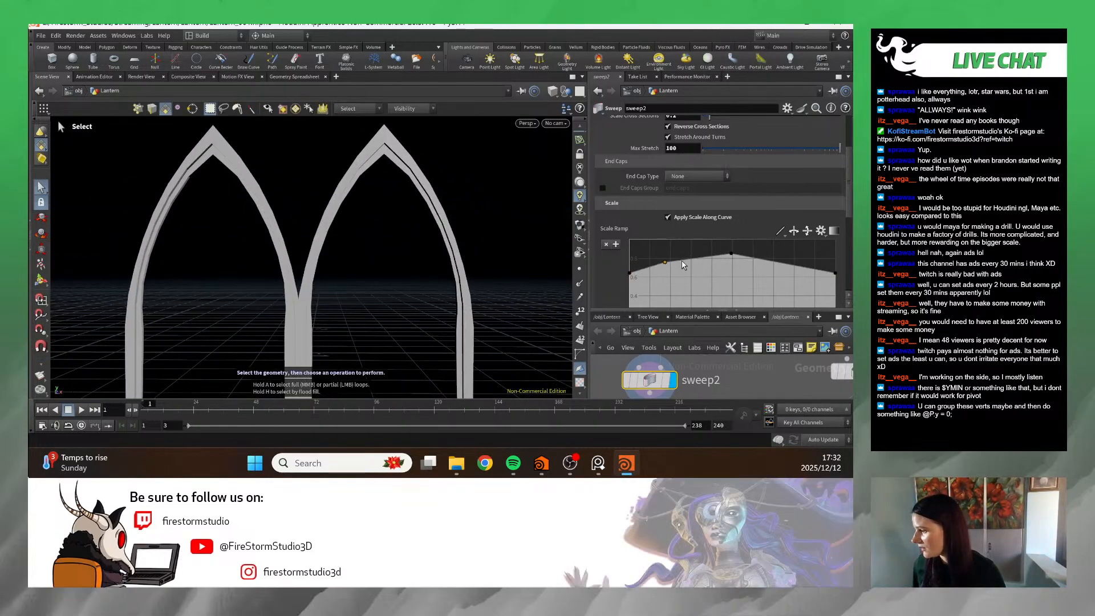
drag(680, 263, 690, 266)
drag(388, 302, 339, 229)
key(Escape)
middle_drag(339, 229, 343, 349)
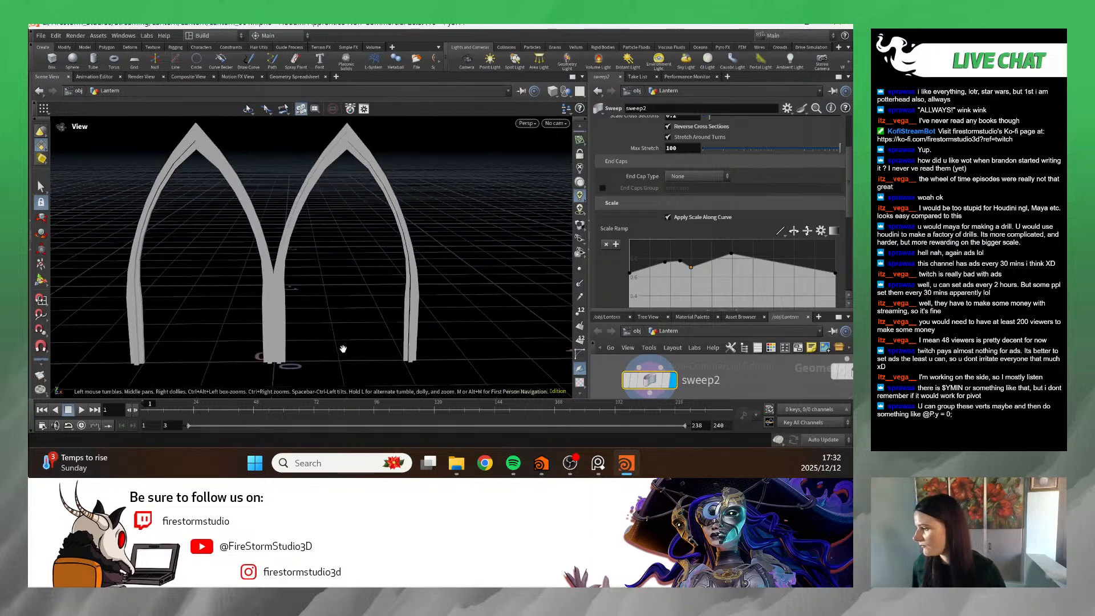
right_drag(377, 337, 456, 325)
middle_drag(379, 312, 365, 278)
key(s)
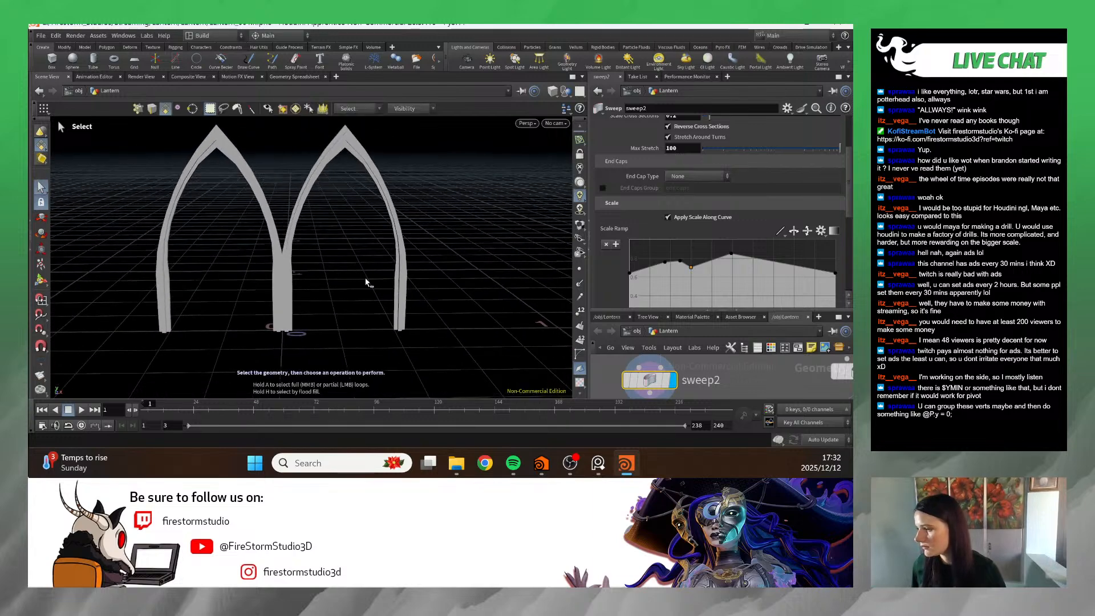
key(ctrl+z)
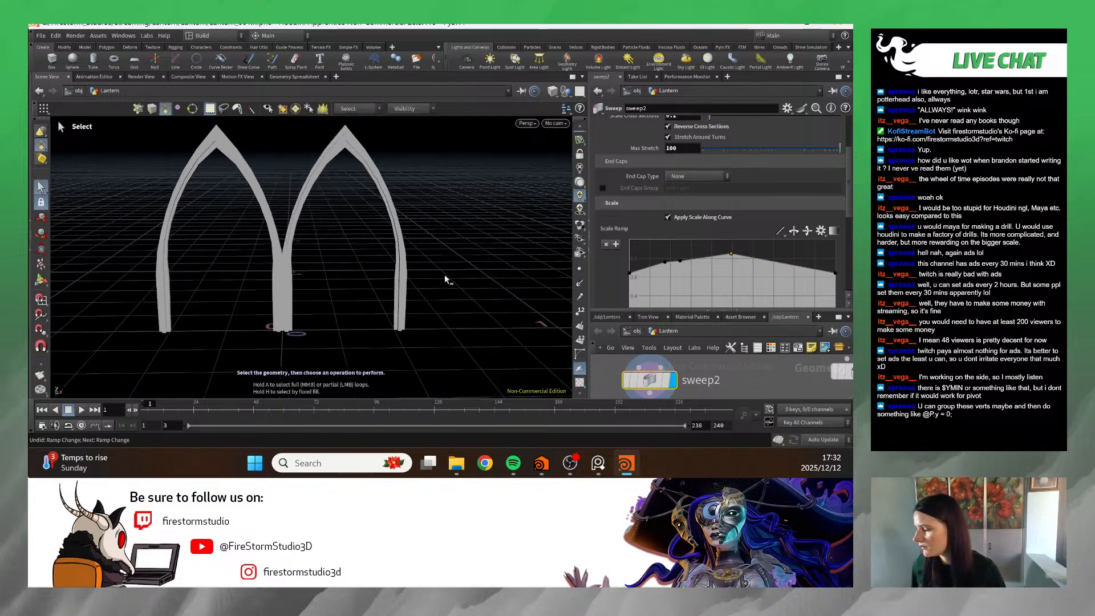
- Reshape sweep2's scale ramp by adding a control point near each end and raising both above the middle point
drag(683, 272, 652, 252)
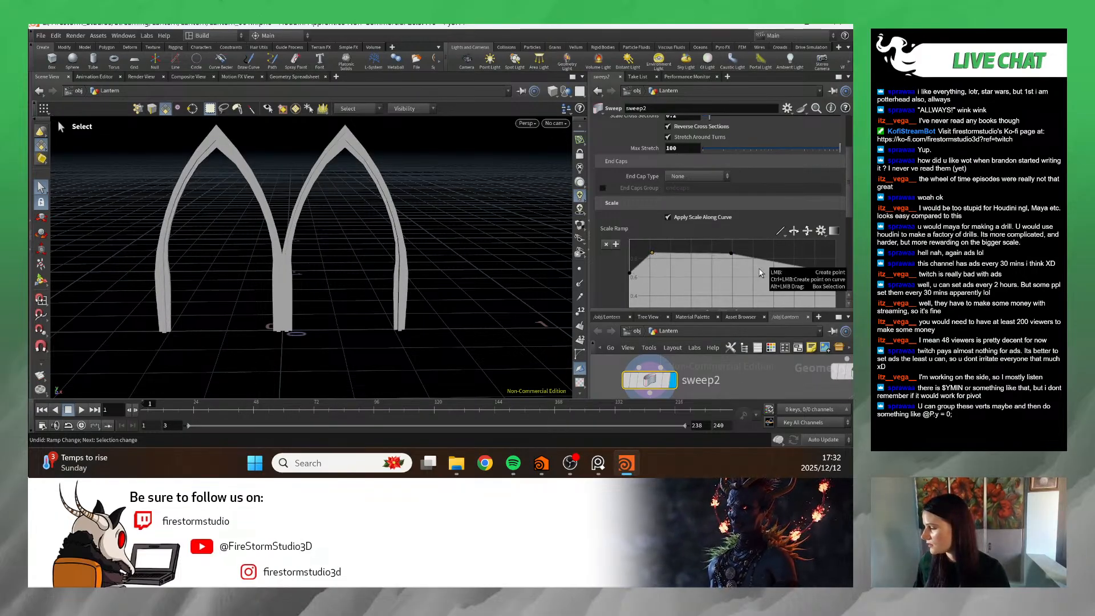
key(Delete)
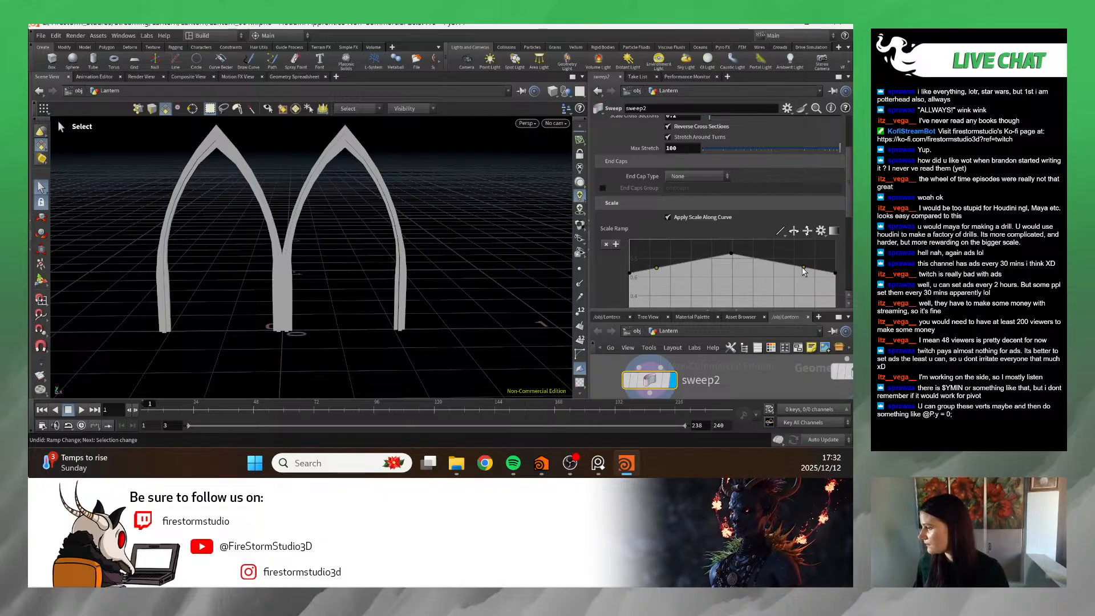
drag(803, 270, 803, 244)
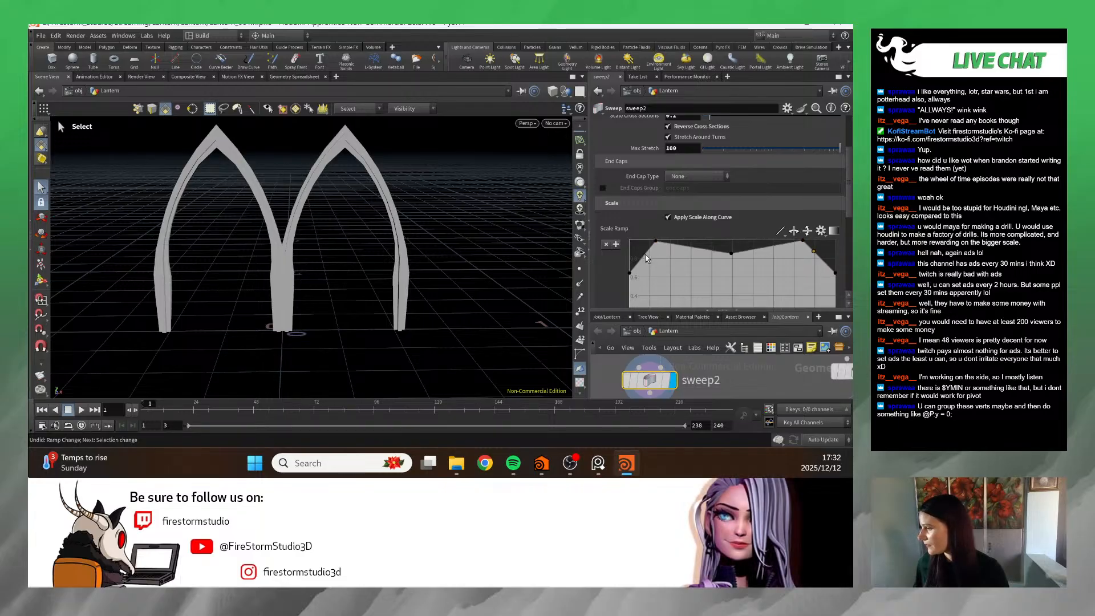
- Try raising the outer control points on both slopes of sweep2's scale ramp to the top of the graph
key(ctrl+z)
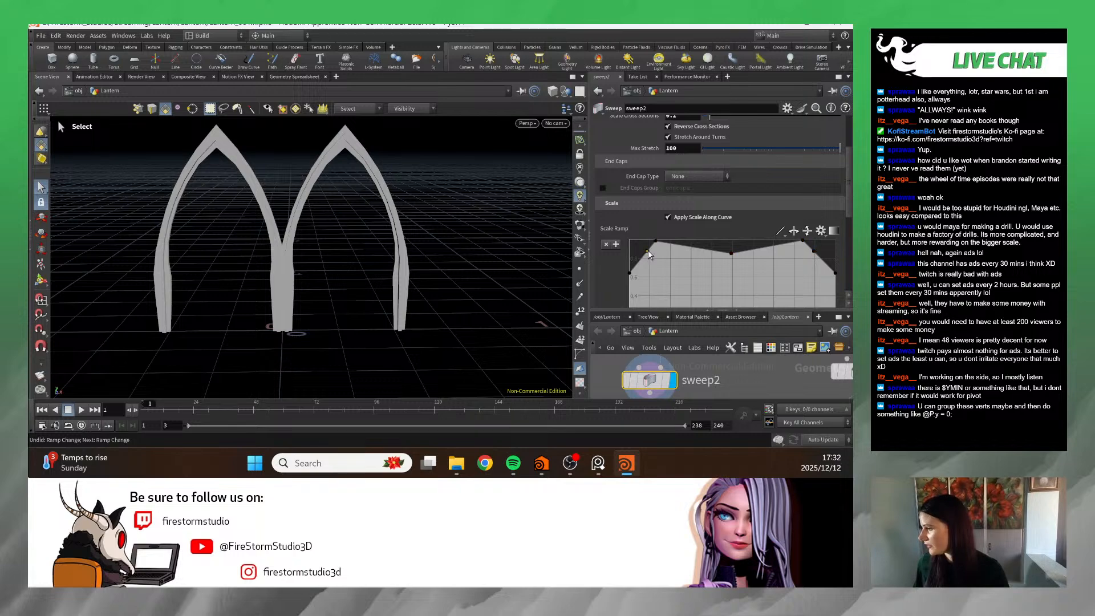
scroll(819, 264, up, 1)
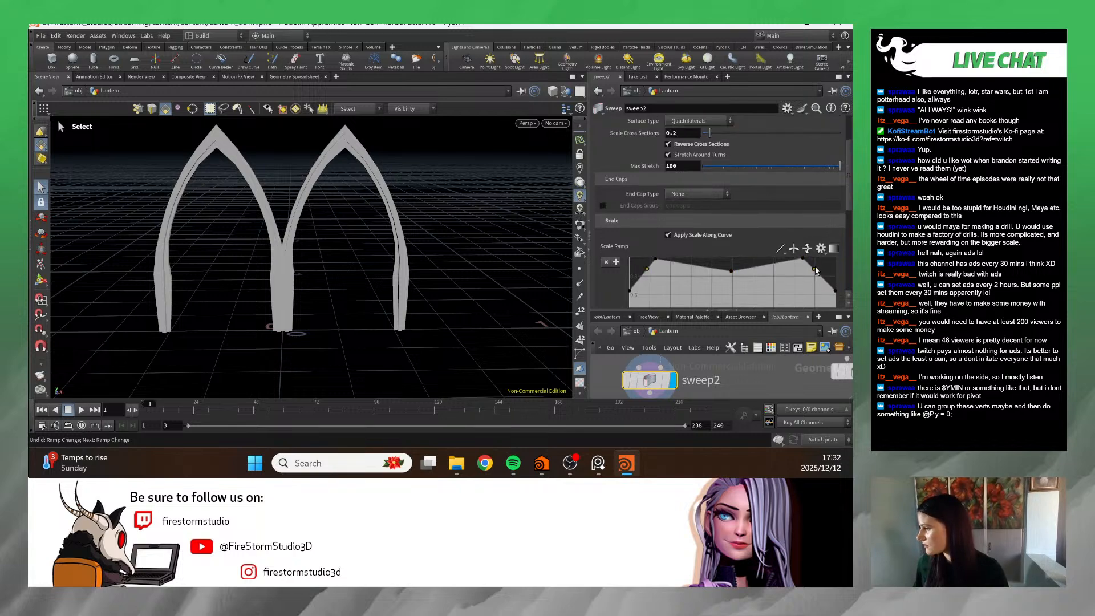
drag(816, 270, 817, 264)
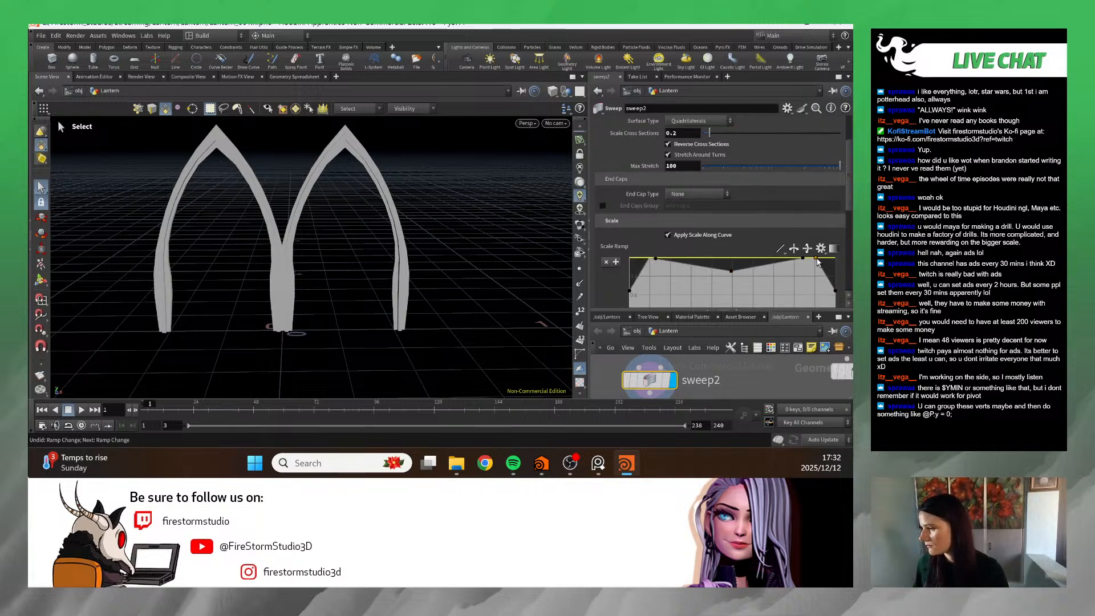
scroll(357, 313, down, 4)
alt+drag(379, 298, 431, 274)
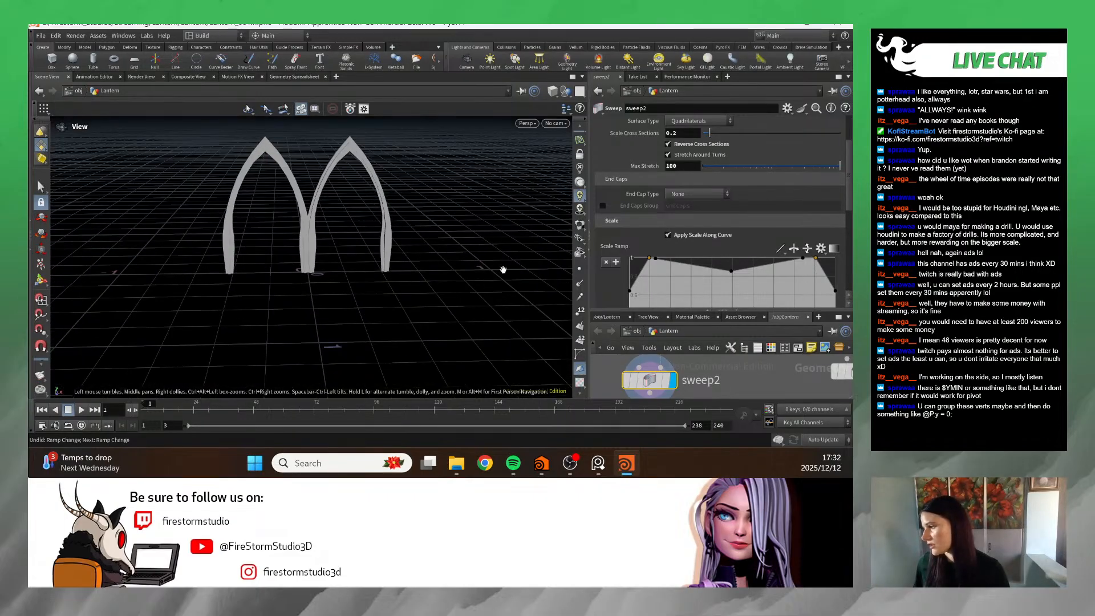
mouse_move(689, 268)
mouse_down()
mouse_move(689, 291)
mouse_move(685, 277)
mouse_up()
ctrl+click(684, 276)
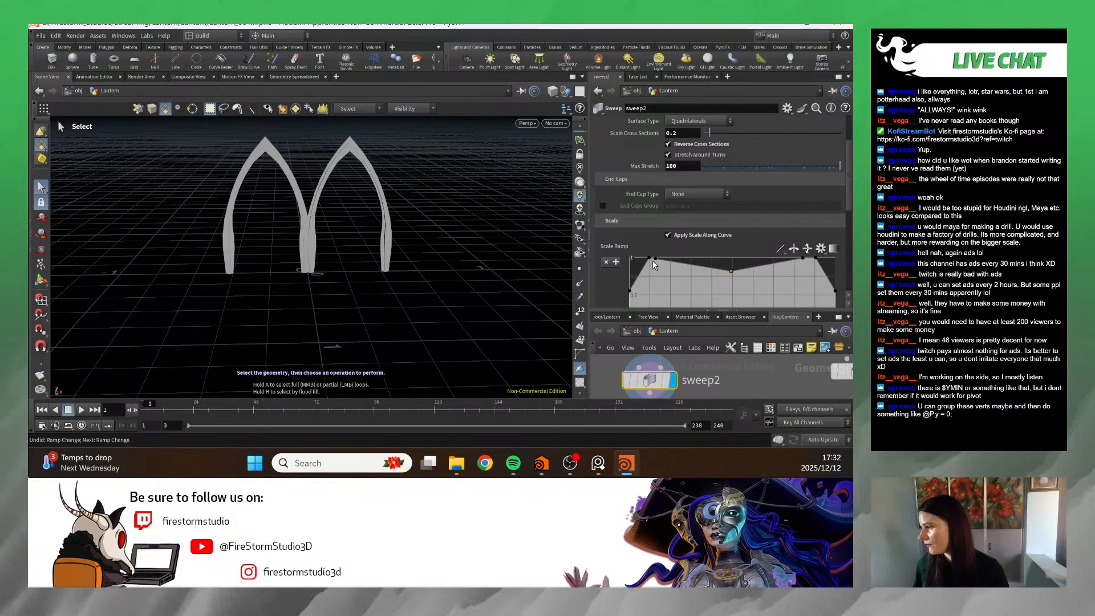
- Undo the scale ramp edits back to the three-point shape with one central peak, and check both arches
key(ctrl+z)
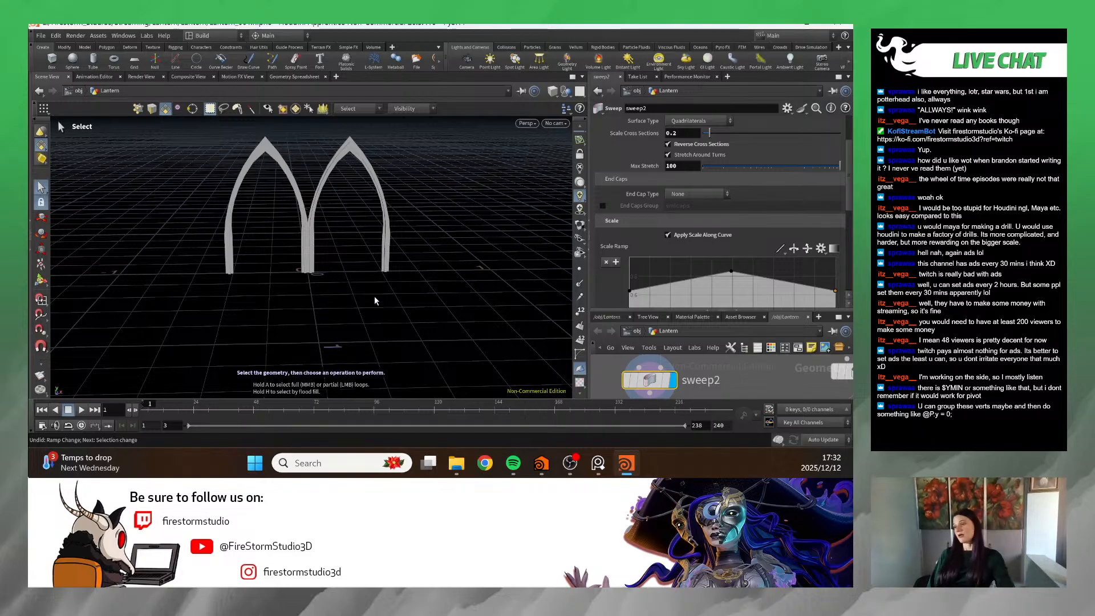
key(Escape)
drag(374, 296, 293, 262)
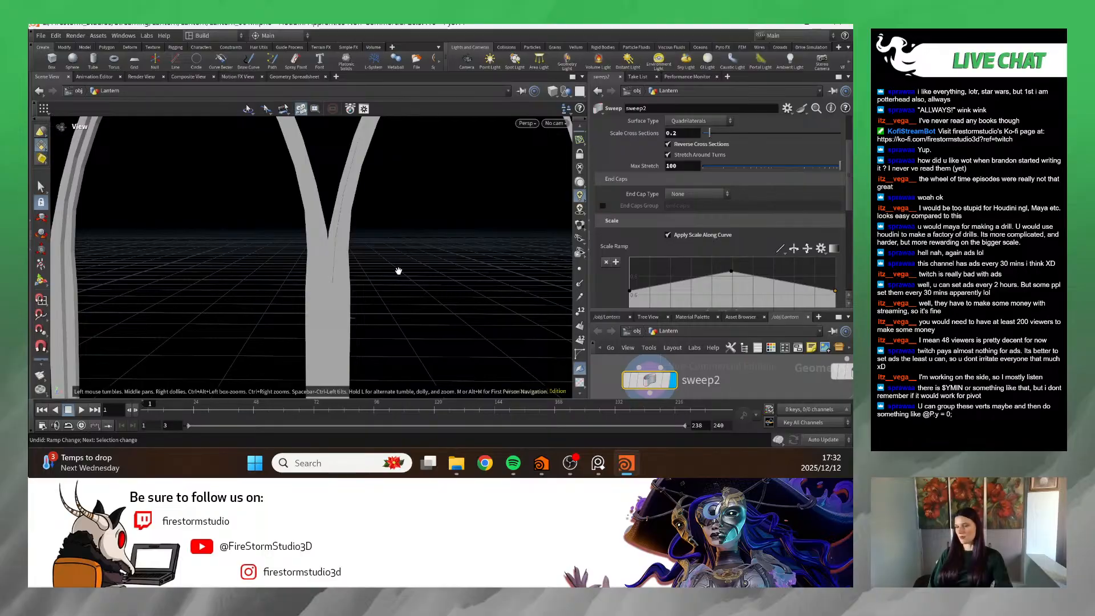
key(h)
key(s)
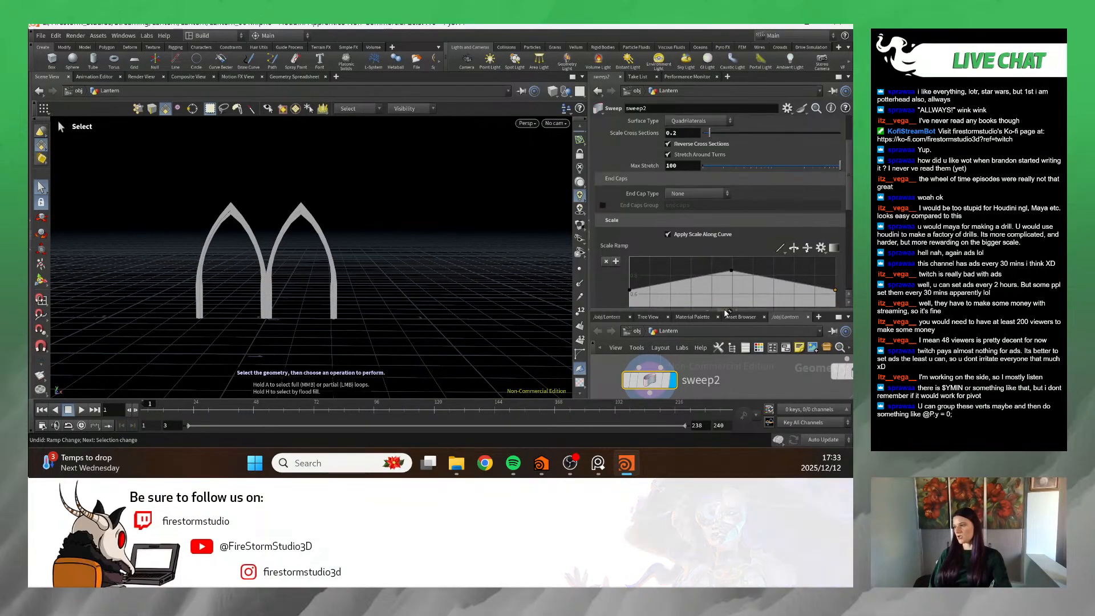
- Enlarge the network area, then display and select the merge4 node to bring back the complete lantern
drag(723, 310, 735, 170)
scroll(741, 287, down, 10)
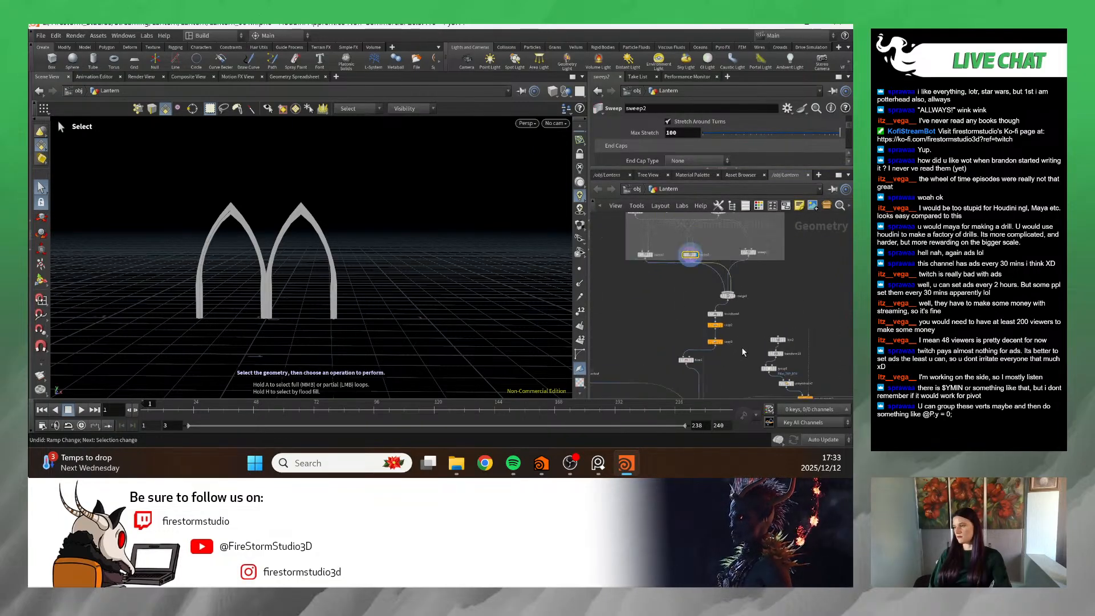
scroll(733, 318, up, 5)
click(712, 326)
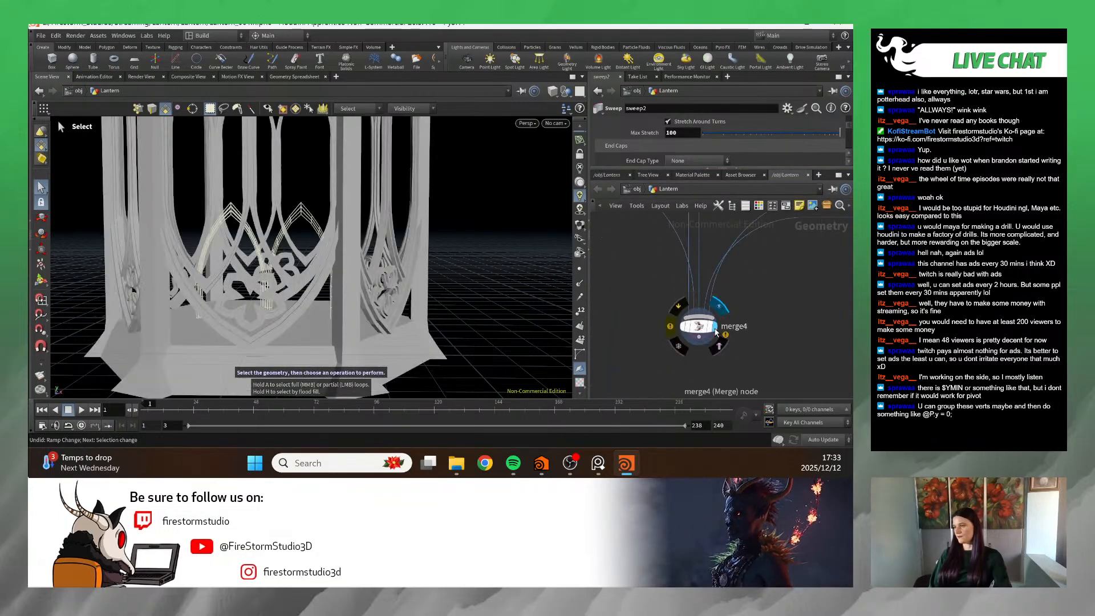
right_click(344, 269)
key(Escape)
click(699, 326)
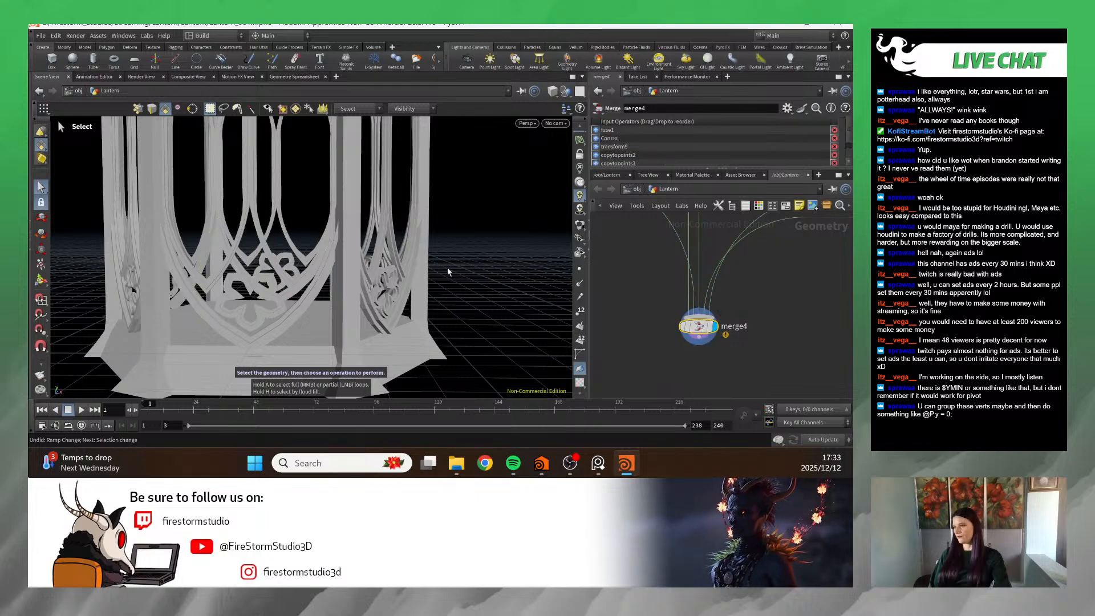
- Examine the complete lantern from several sides, including its dome, pillars and window tracery
key(Escape)
key(h)
middle_drag(383, 227, 365, 288)
drag(365, 288, 279, 293)
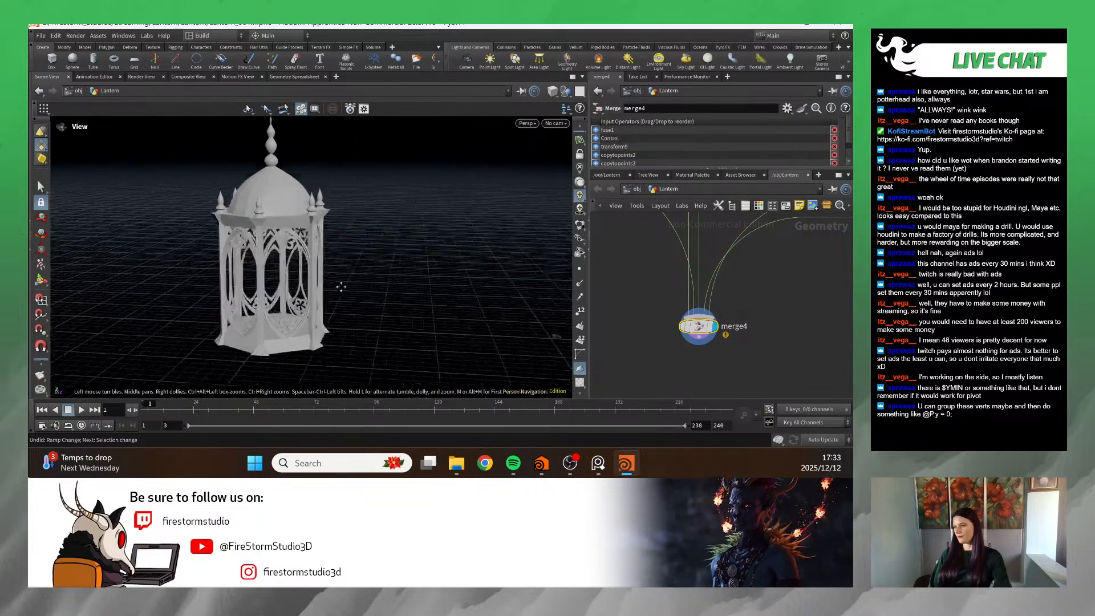
scroll(279, 293, up, 5)
scroll(280, 293, down, 10)
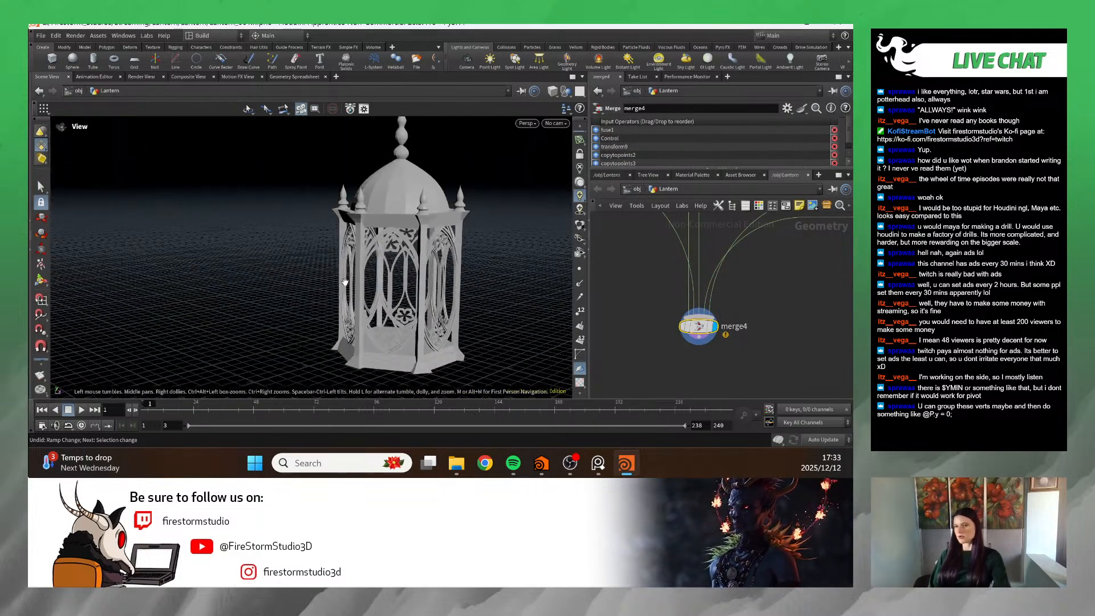
key(s)
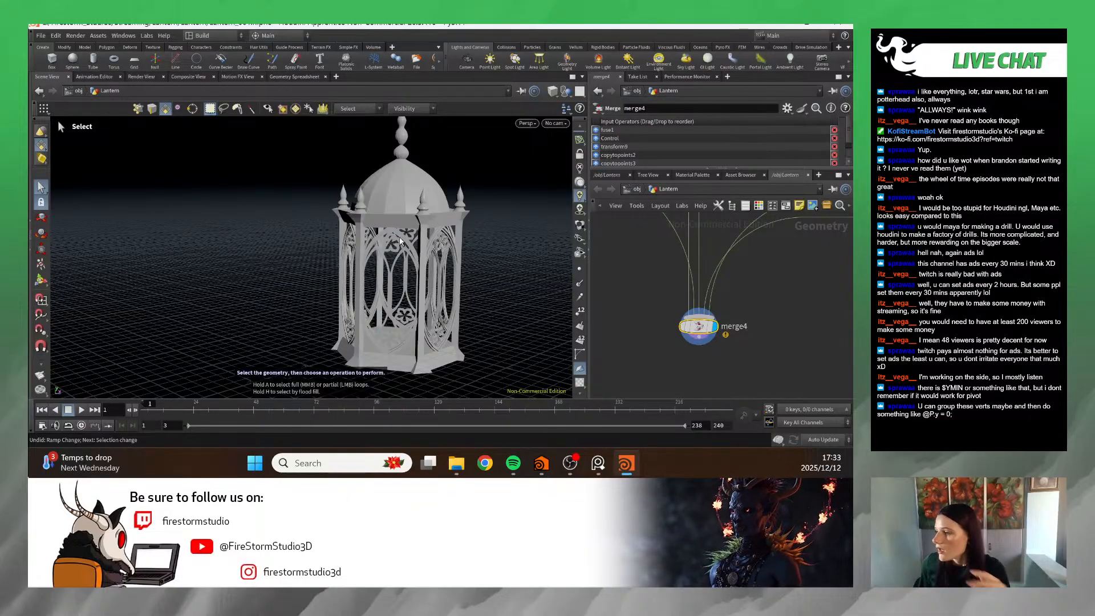
mouse_move(450, 178)
alt+mouse_down()
mouse_move(424, 181)
mouse_move(443, 189)
alt+mouse_up()
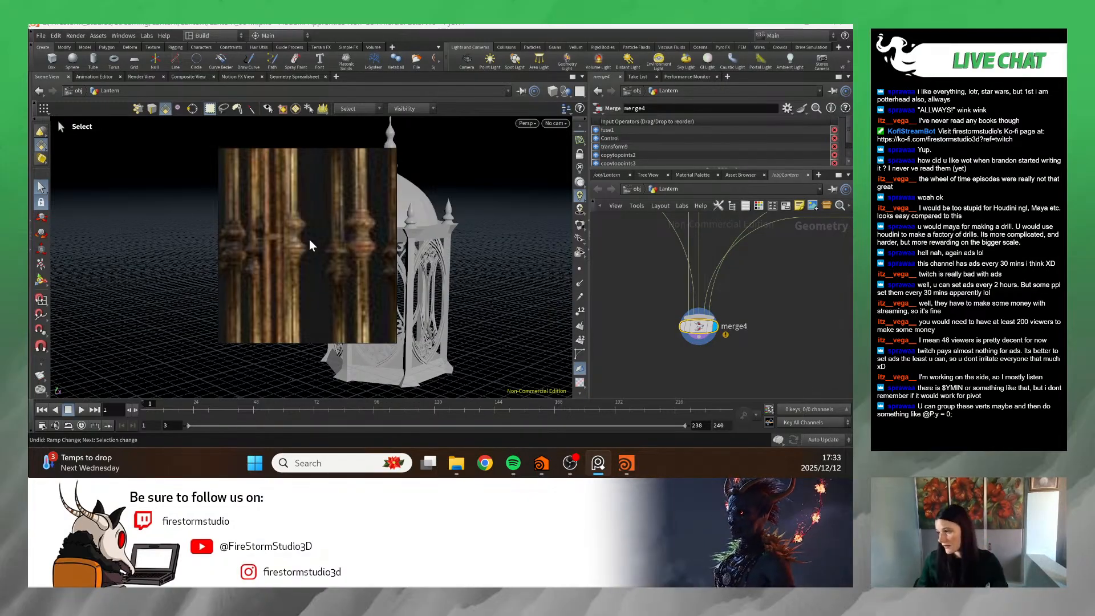
- Place the Gothic reference image beside the lantern and compare its slender columns with the lantern's corner pillars
scroll(302, 228, down, 5)
drag(278, 252, 179, 258)
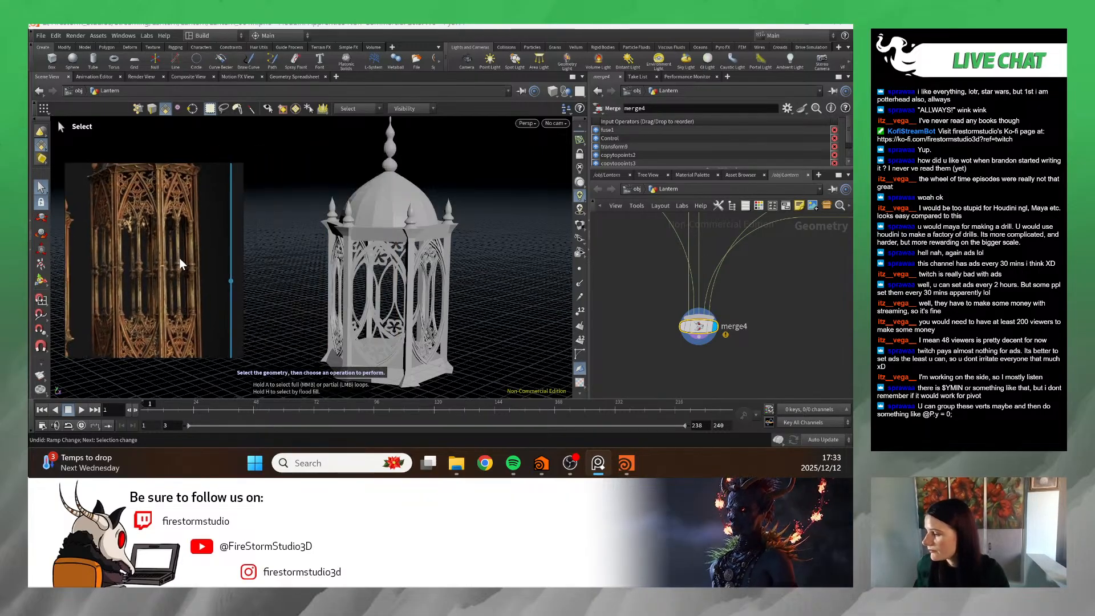
right_drag(182, 263, 193, 268)
alt+drag(296, 259, 439, 262)
alt+middle_drag(447, 265, 410, 207)
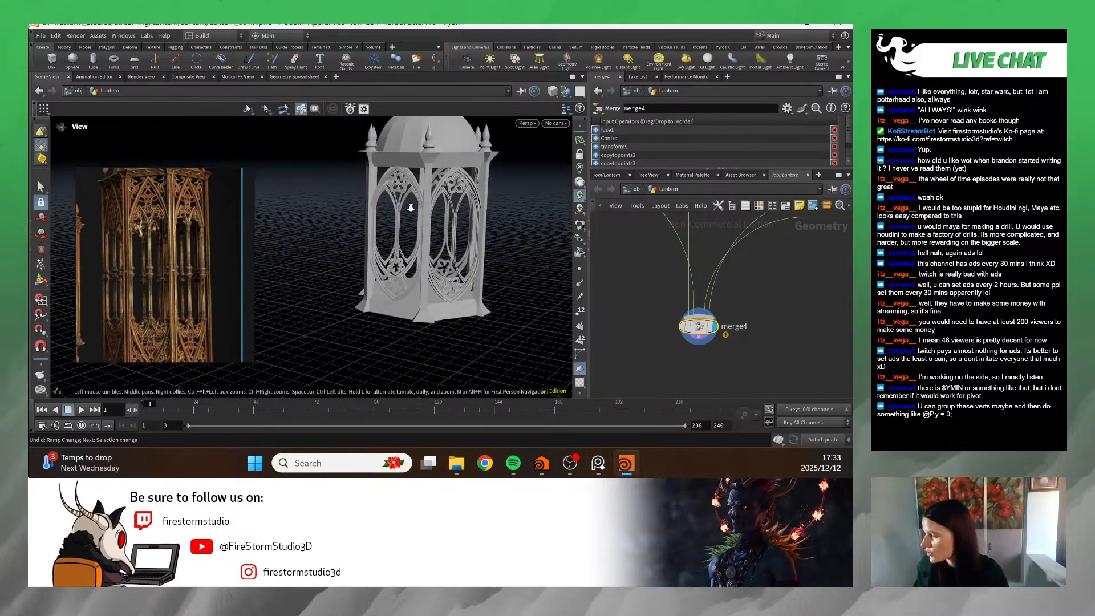
alt+right_drag(411, 207, 521, 232)
alt+drag(521, 232, 669, 235)
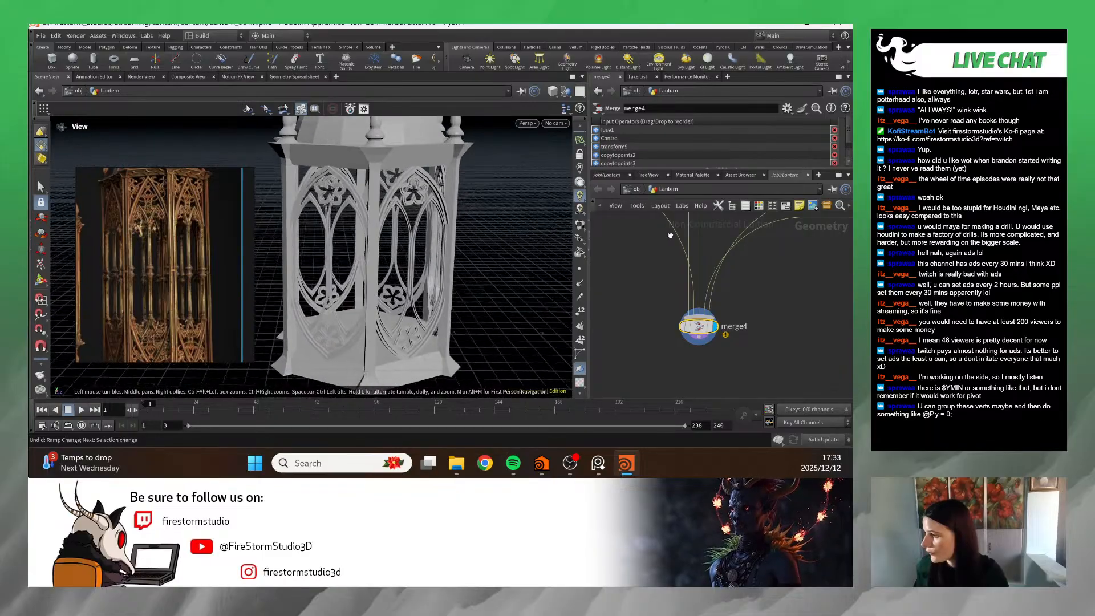
key(s)
scroll(222, 269, up, 3)
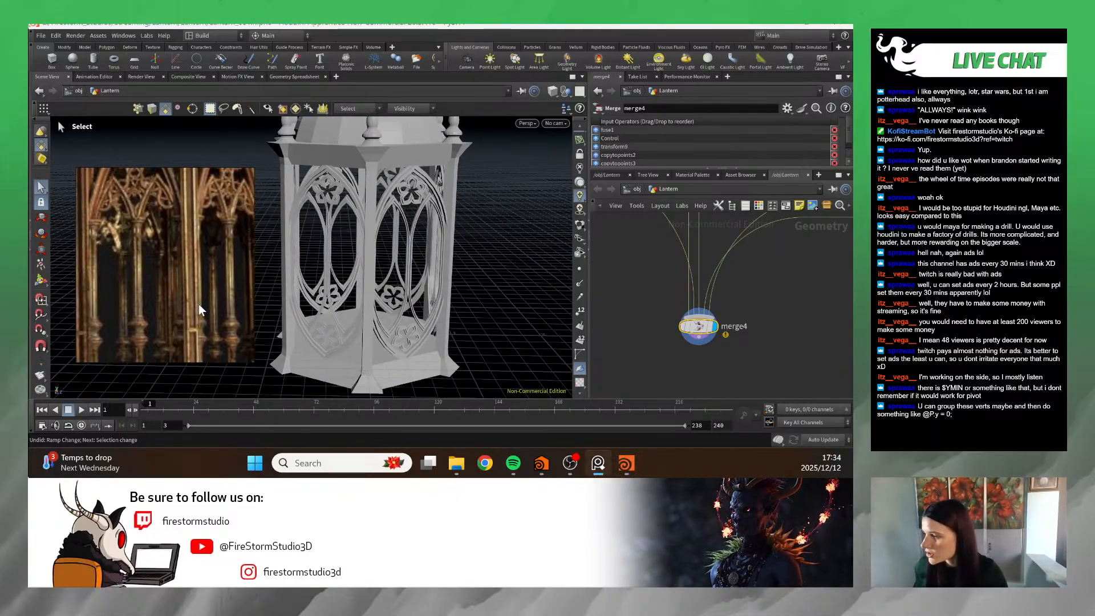
alt+drag(319, 285, 514, 262)
- Find the pillar branch in the node network and display its copytopoints2 node on its own
scroll(656, 262, down, 4)
middle_drag(644, 234, 693, 373)
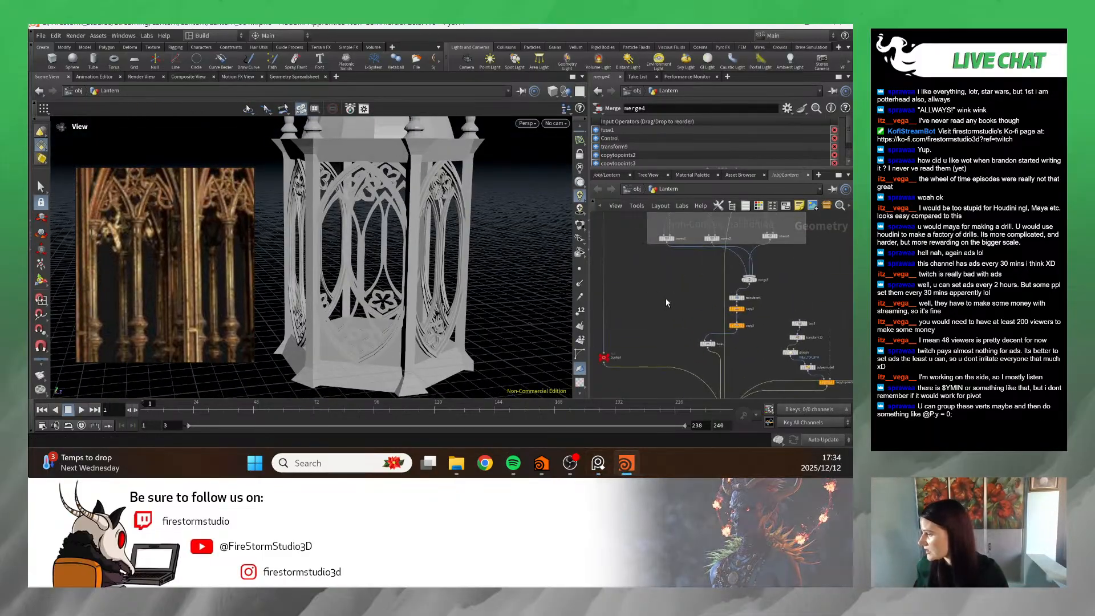
scroll(666, 302, down, 4)
middle_drag(741, 295, 770, 278)
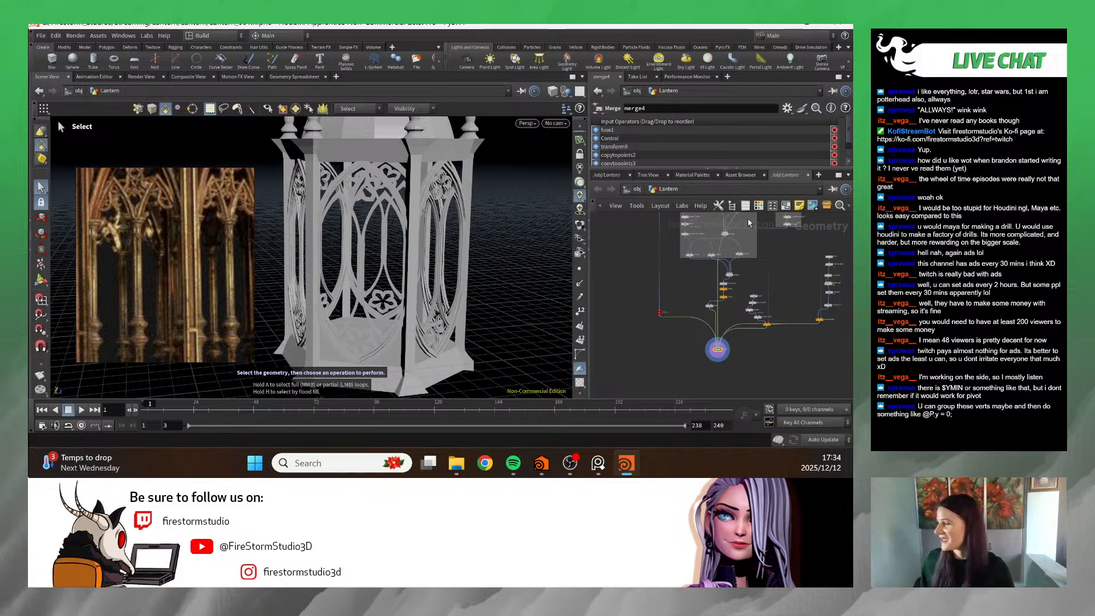
scroll(696, 241, down, 3)
middle_drag(643, 266, 627, 310)
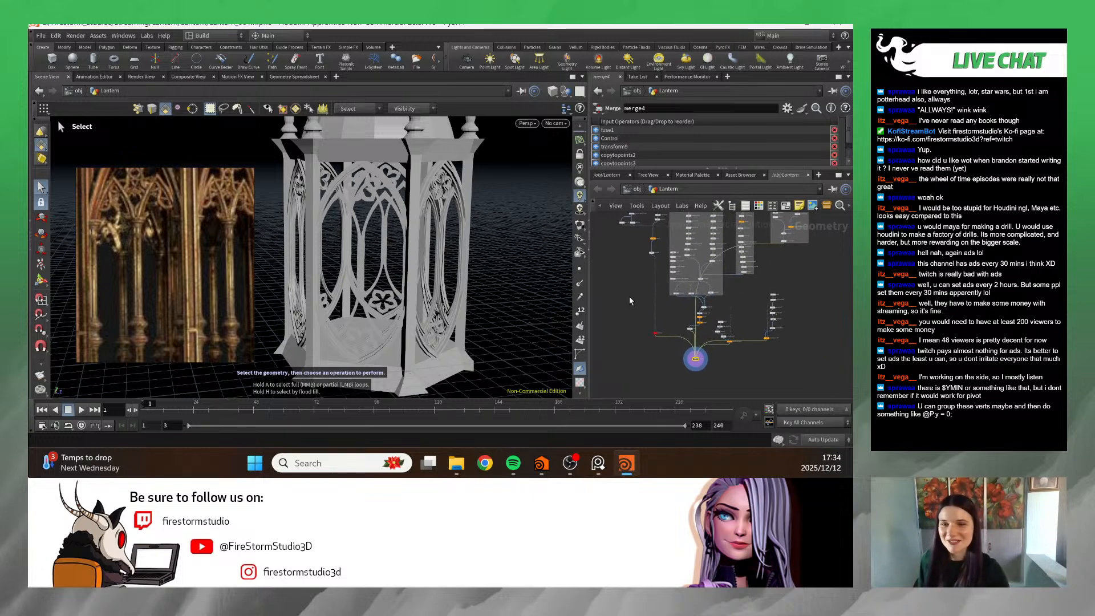
scroll(630, 300, up, 5)
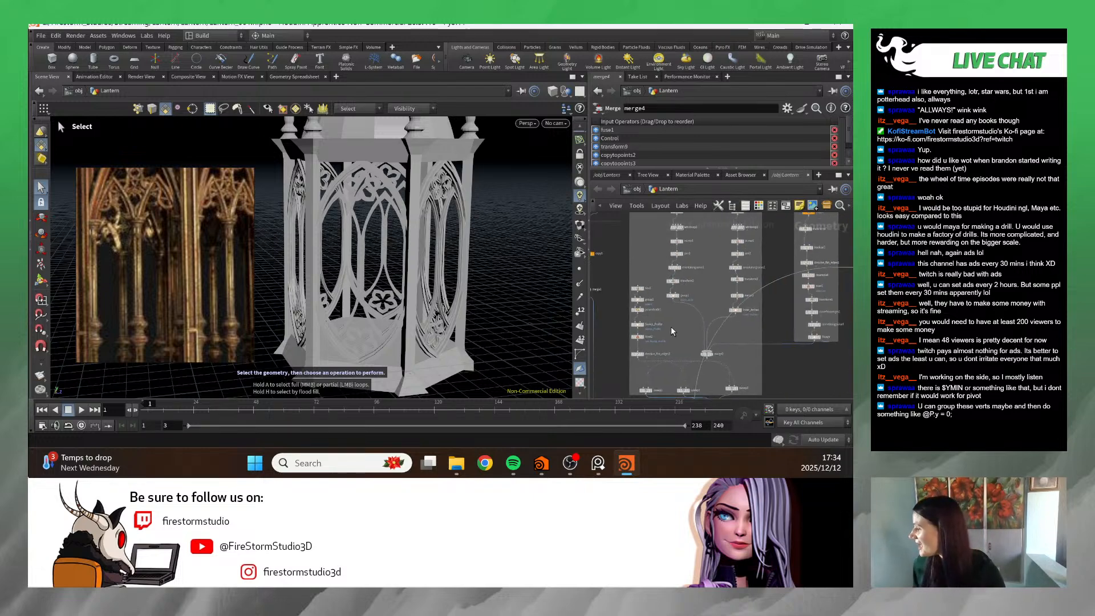
scroll(678, 318, up, 5)
middle_drag(673, 267, 768, 286)
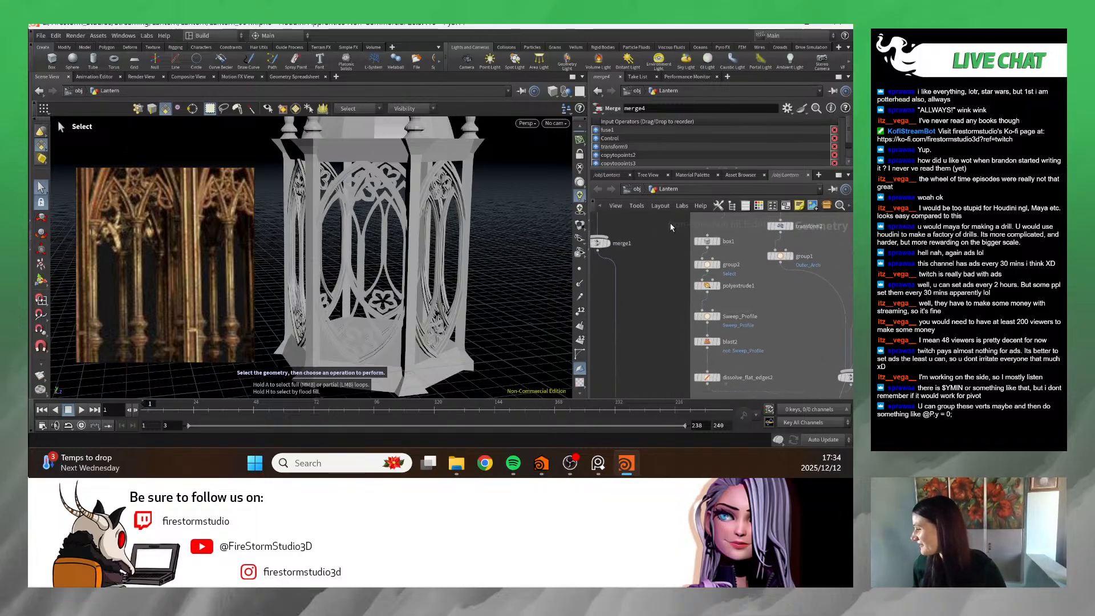
scroll(657, 274, down, 5)
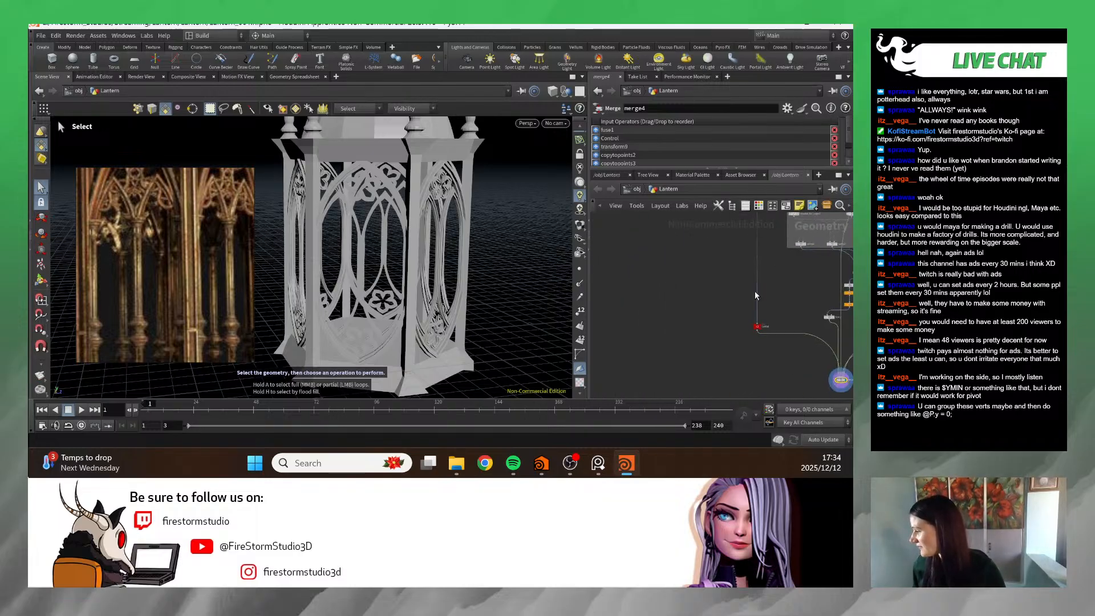
scroll(719, 244, up, 5)
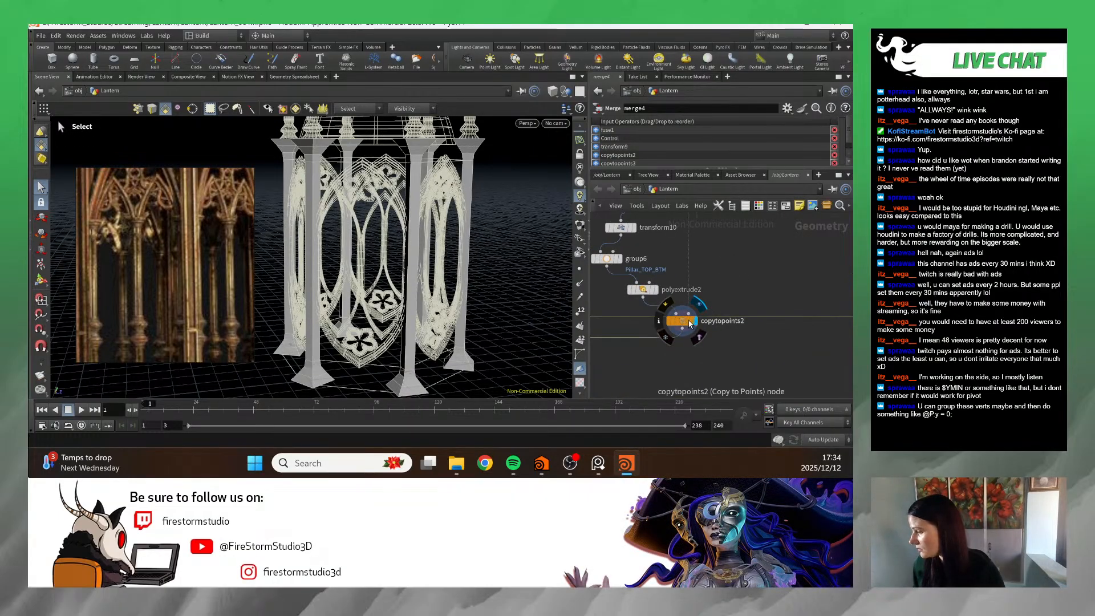
click(699, 304)
- Duplicate the group6 node of the pillar branch, place the copy beside it after transform10, and display the copy
scroll(706, 287, down, 3)
middle_drag(690, 255, 707, 285)
scroll(708, 285, up, 4)
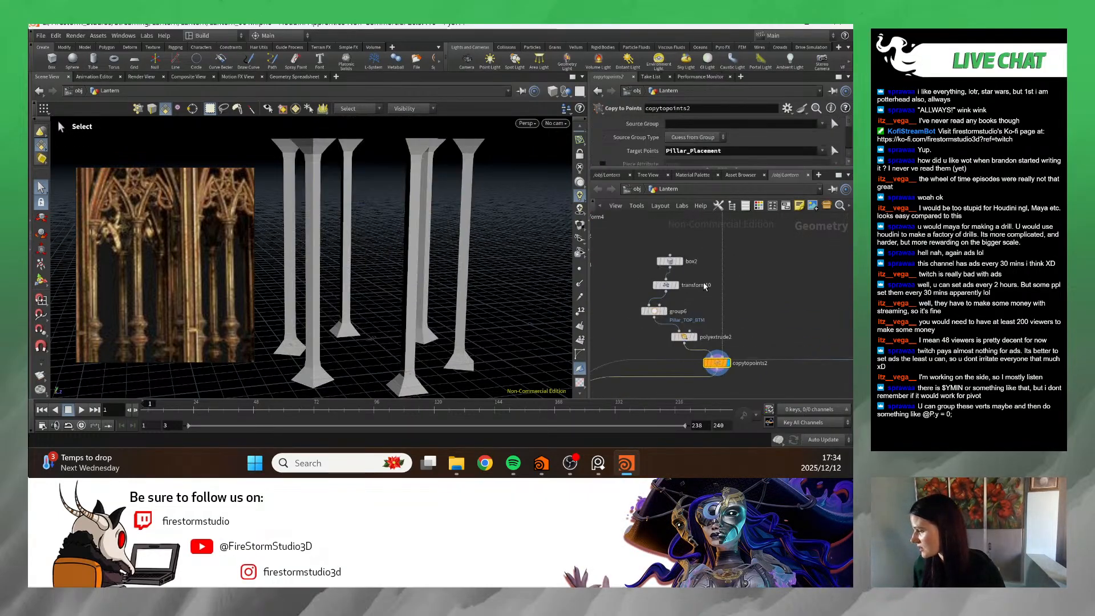
drag(628, 242, 640, 288)
click(698, 286)
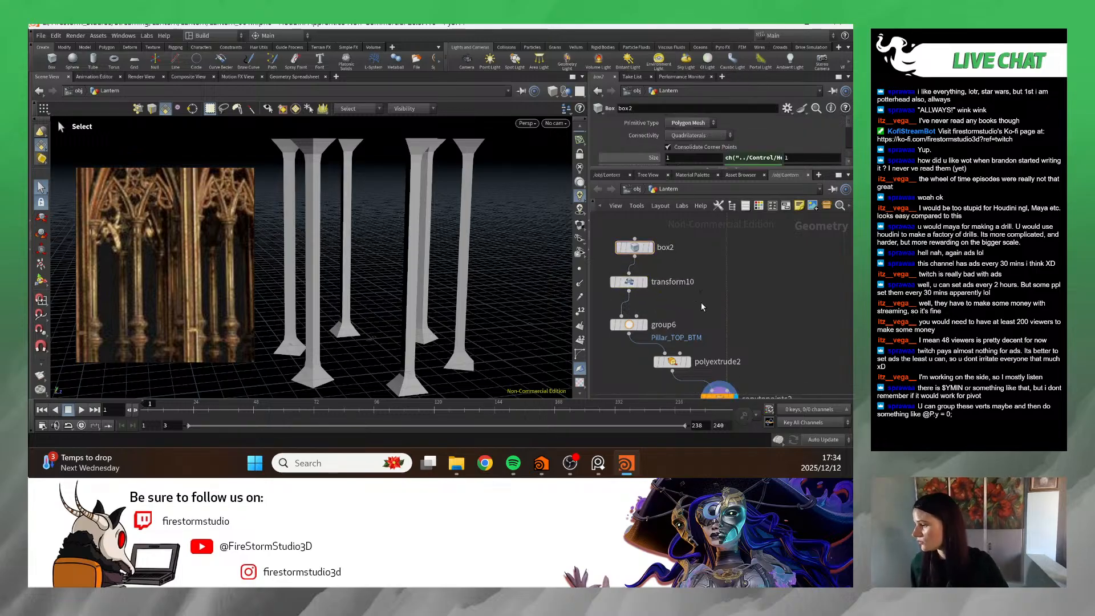
alt+drag(692, 317, 704, 326)
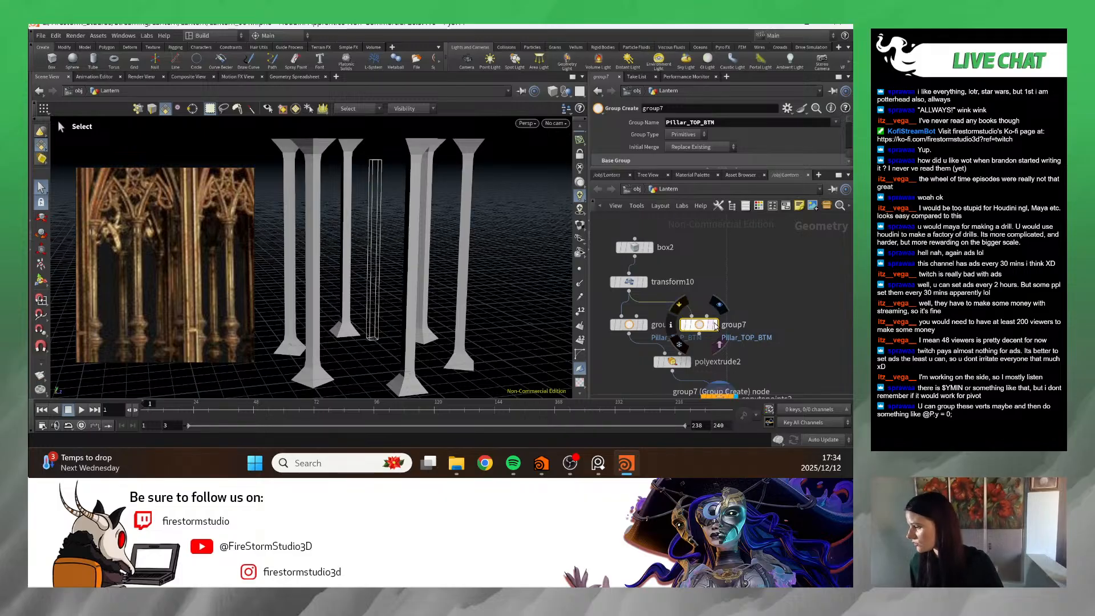
click(716, 311)
- Set group7's normal direction to 0, 0, 1 and its spread angle to 180, and move the reference image lower
scroll(730, 144, down, 5)
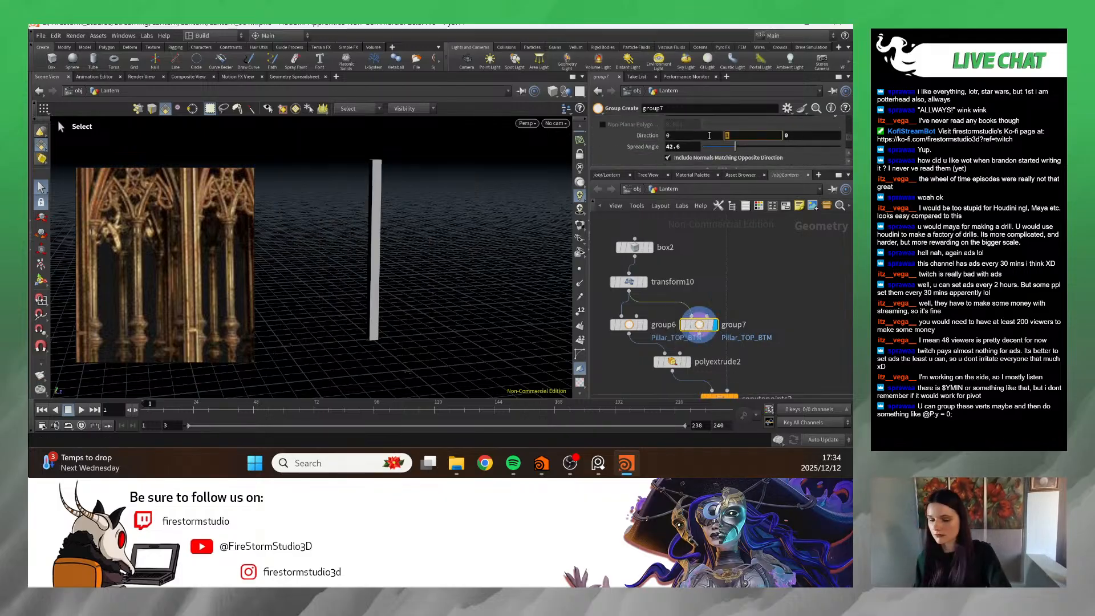
text(1)
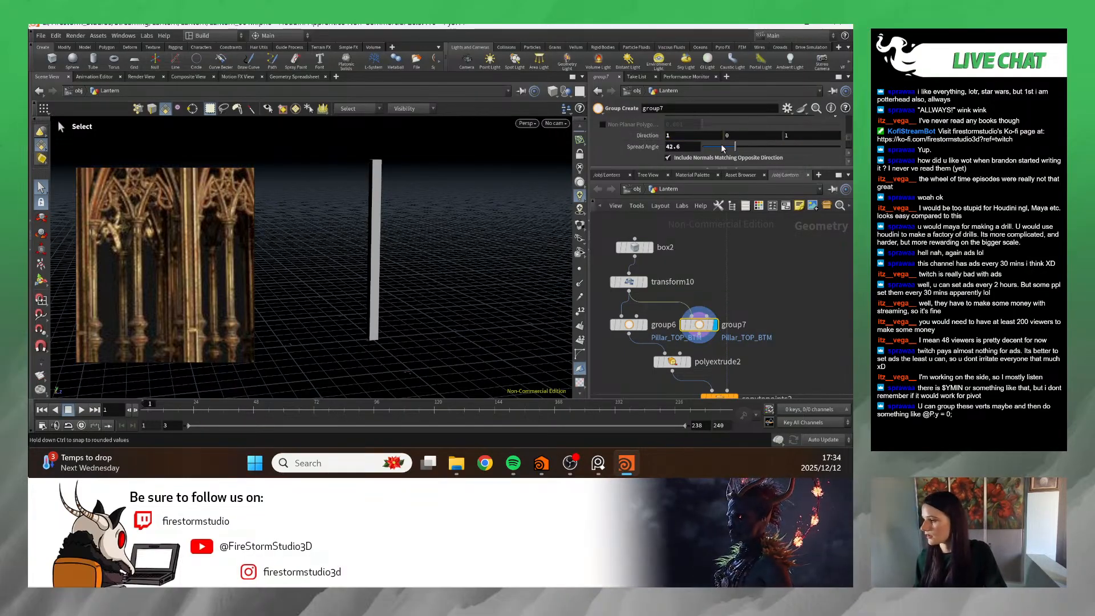
drag(770, 144, 842, 146)
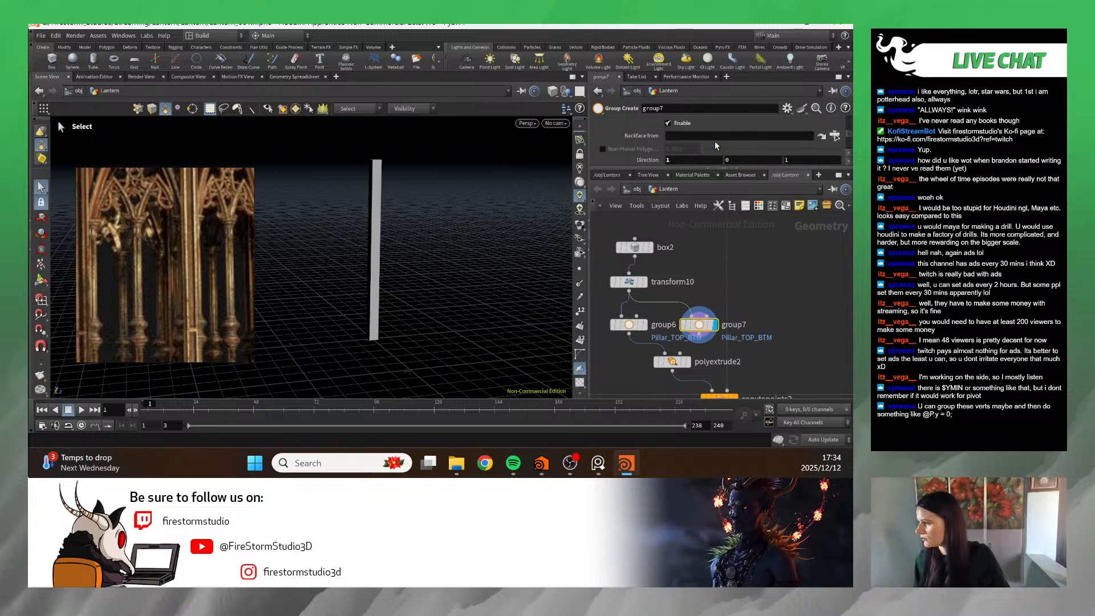
click(684, 135)
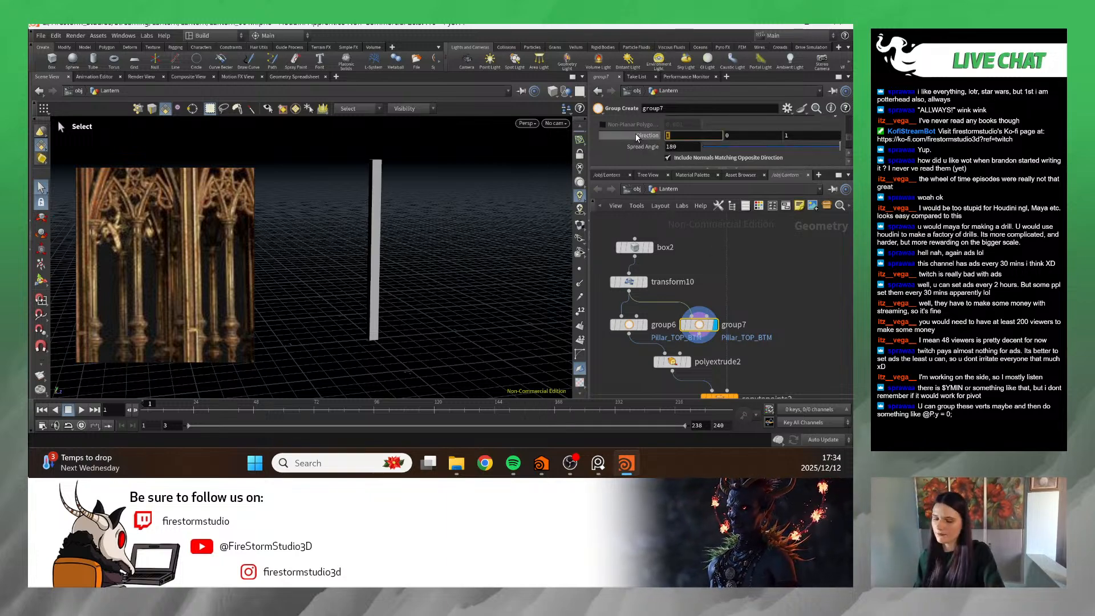
text(0)
key(Return)
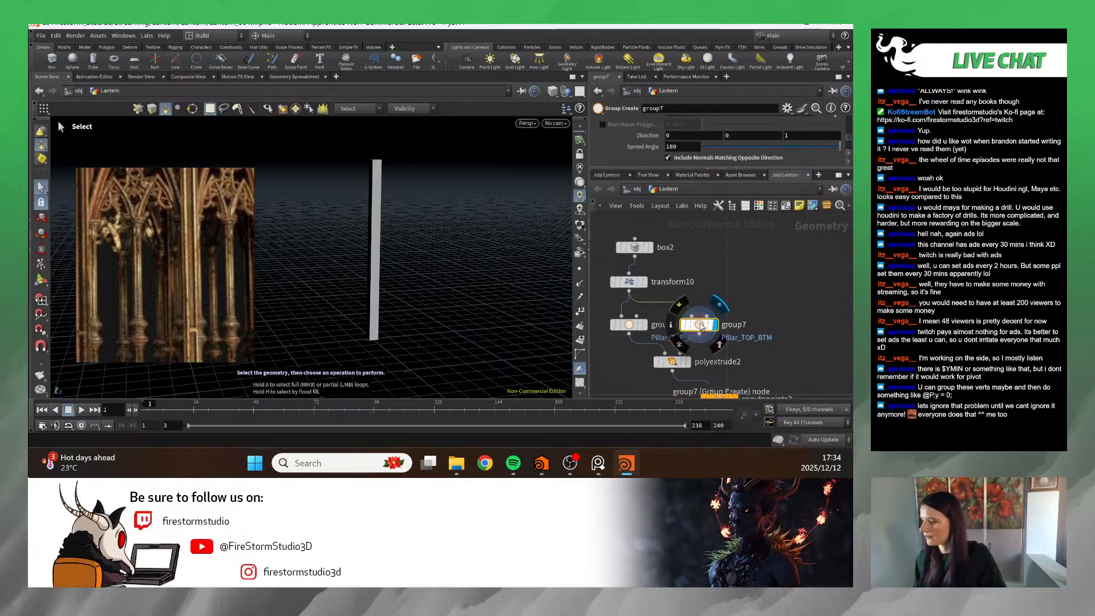
right_drag(222, 231, 182, 315)
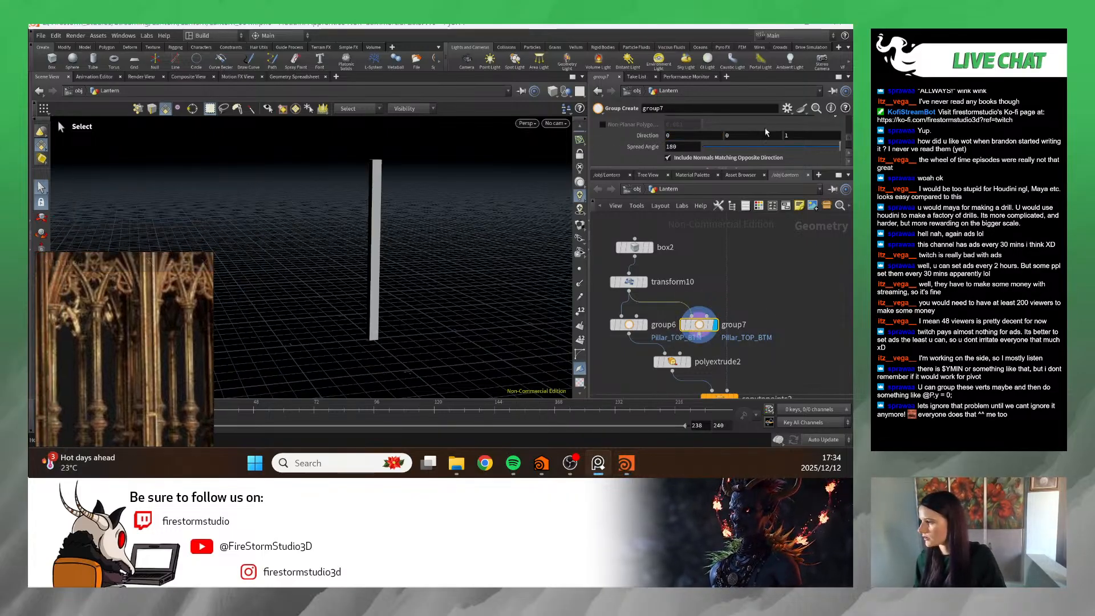
- Set the group name of group7 to Pillar_sIDES
scroll(764, 128, up, 5)
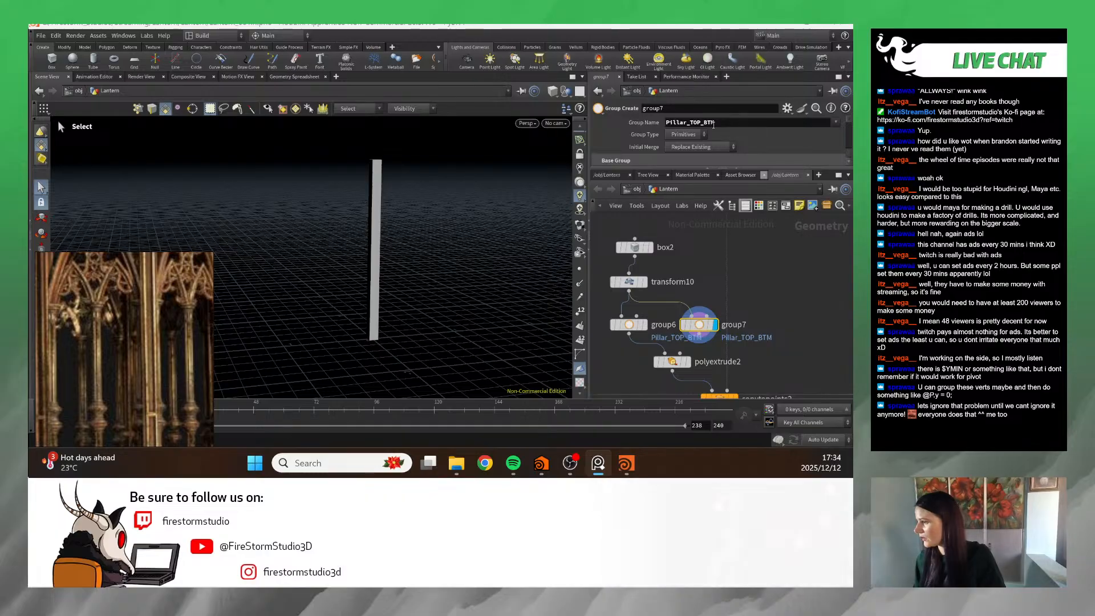
double_click(741, 120)
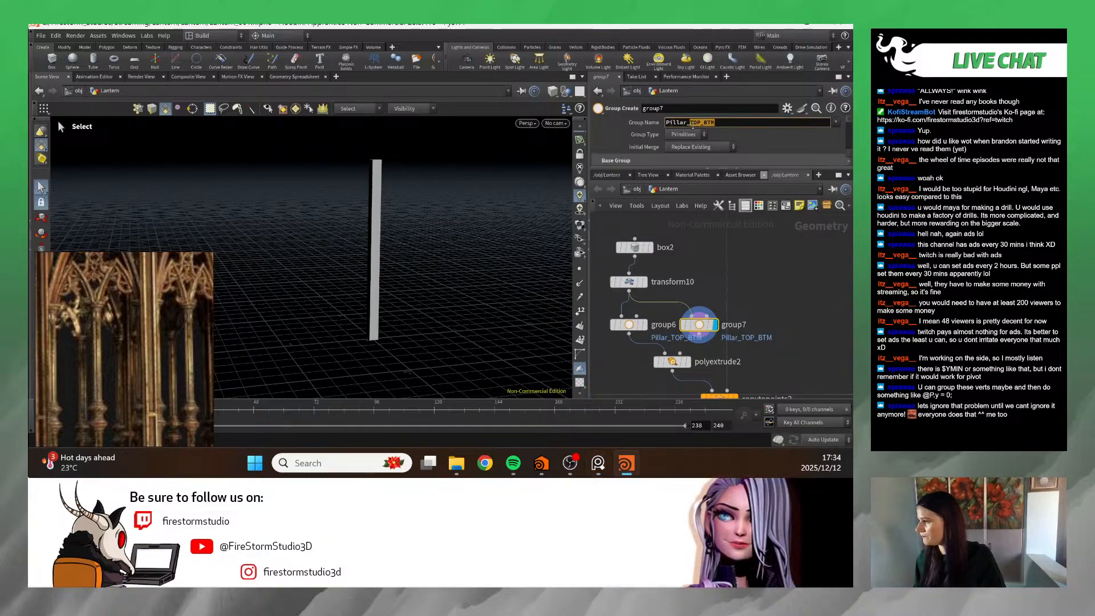
text(Pillar_sID)
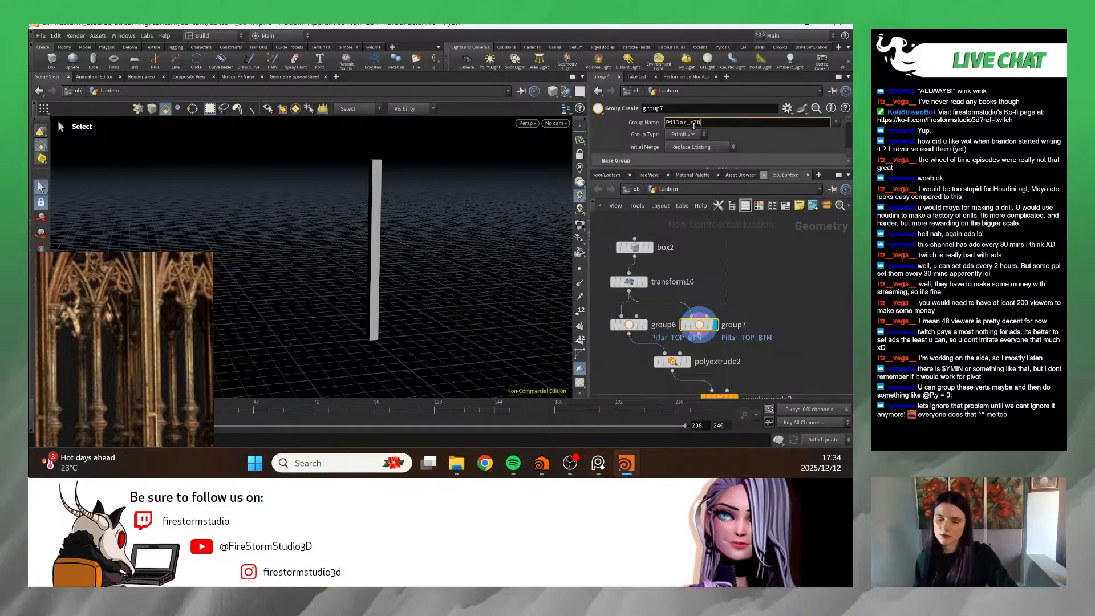
text(ES)
key(Return)
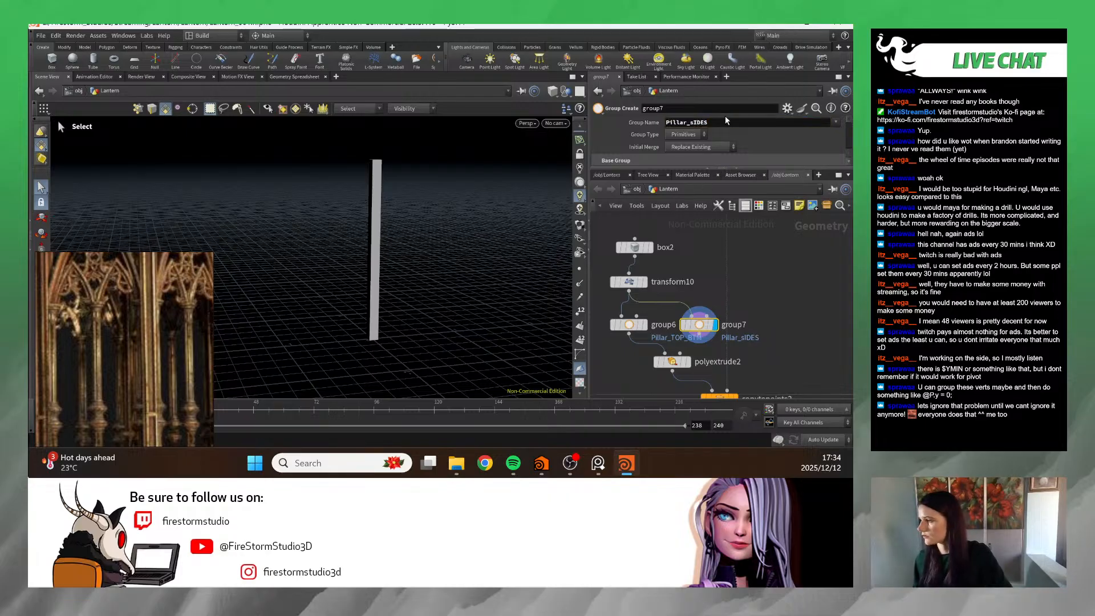
- Replace the duplicated group7 node with a fresh Group node beside group6, wired to the output of transform10
mouse_move(711, 326)
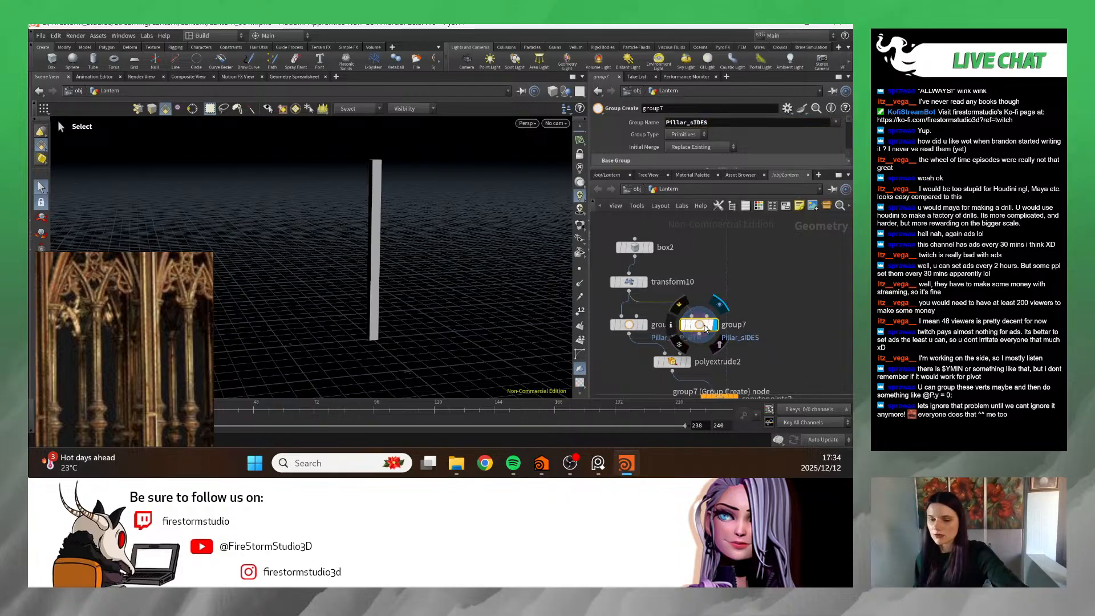
key(Delete)
key(Tab)
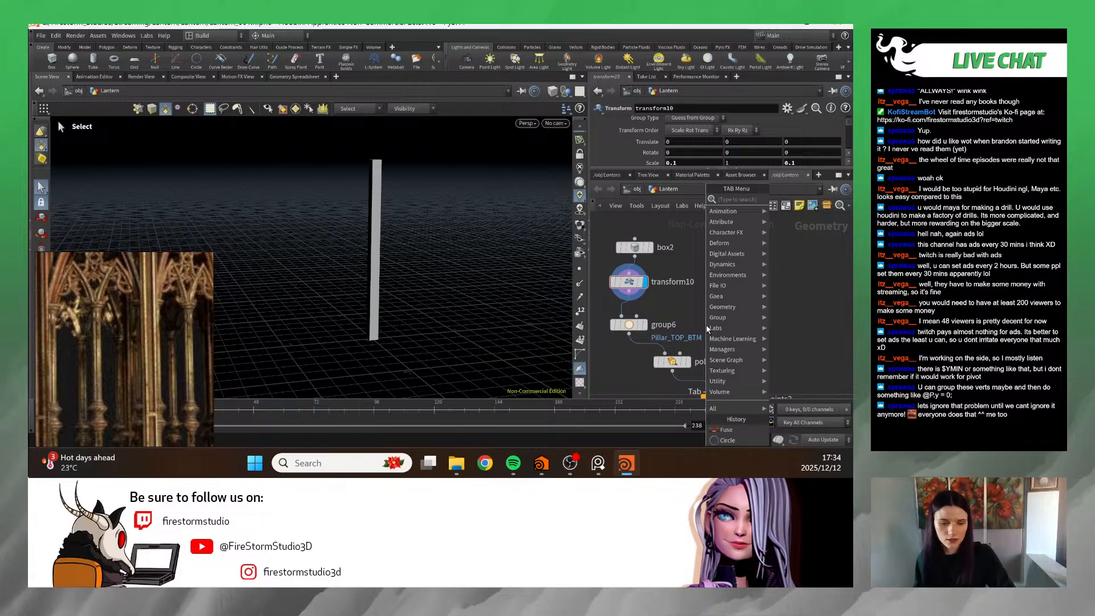
text(grou)
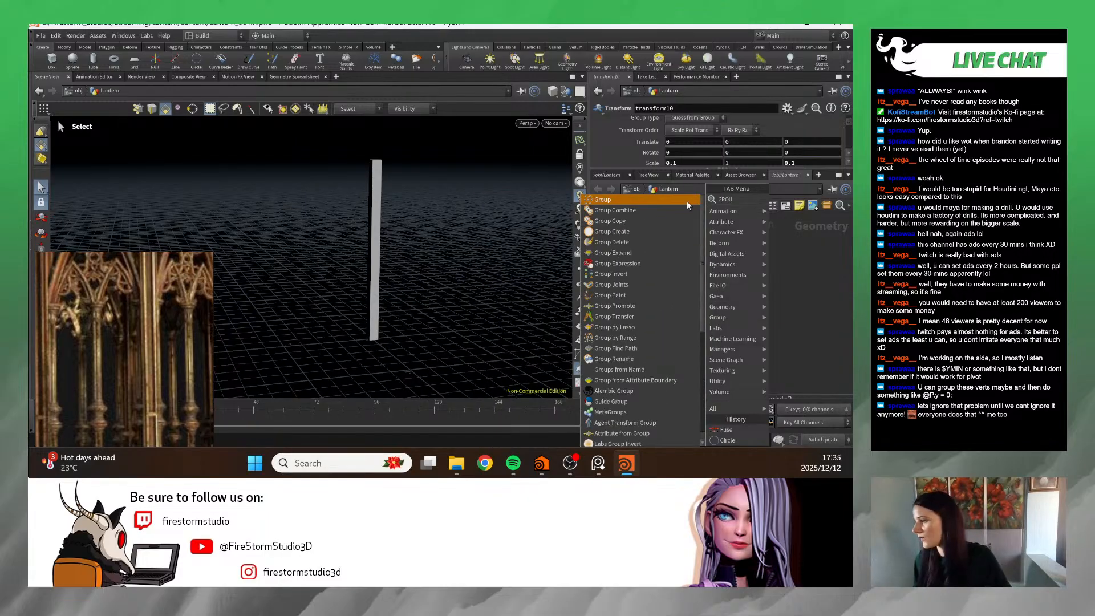
click(649, 202)
click(695, 316)
click(693, 312)
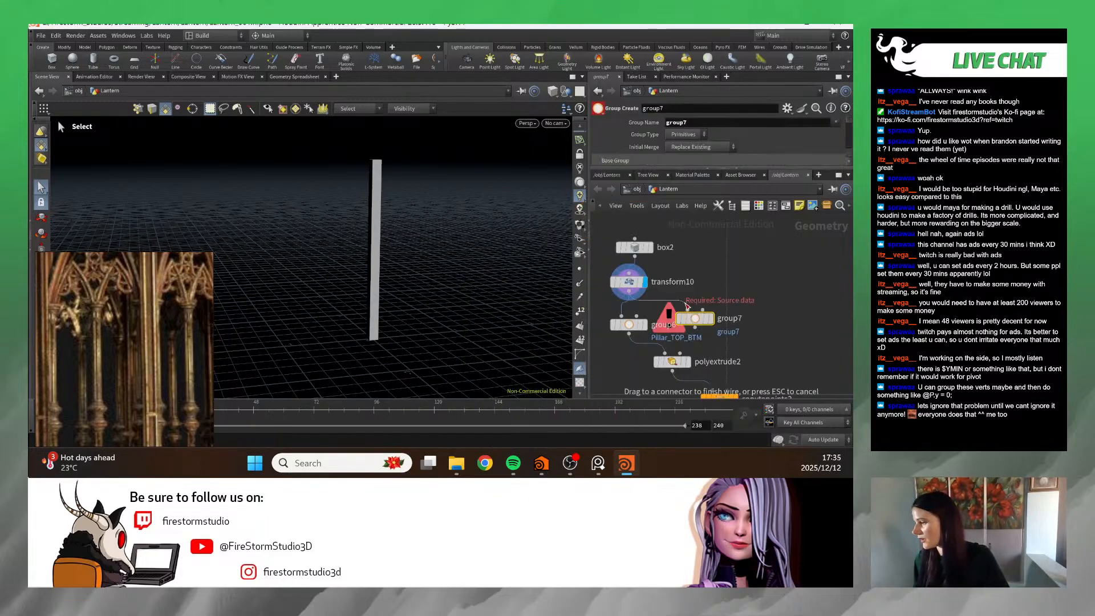
drag(686, 305, 687, 309)
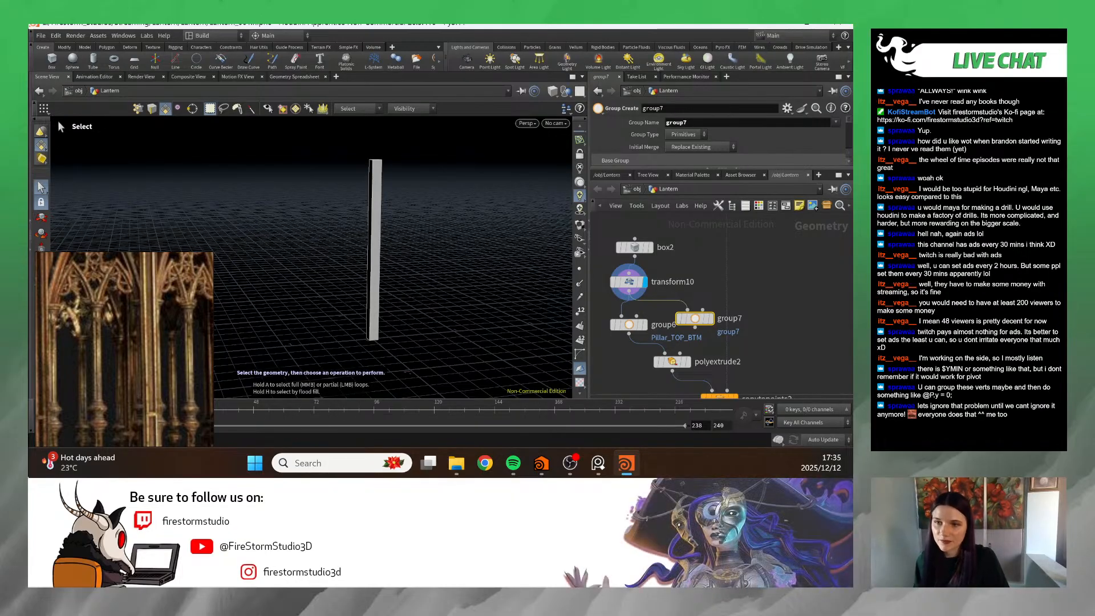
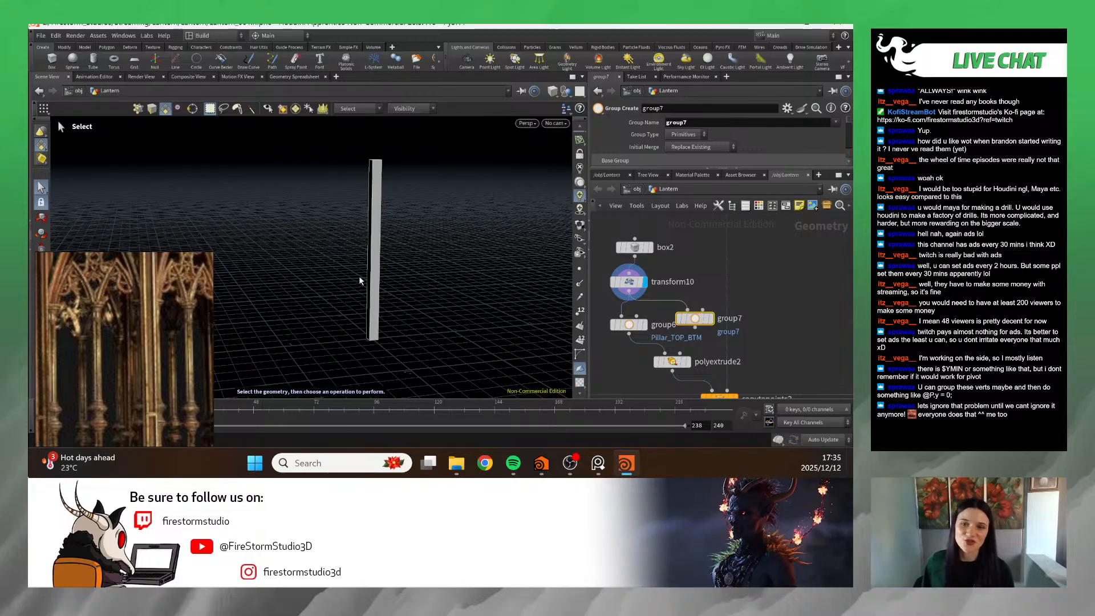
- Move the box2 and transform10 nodes together so they sit centred above the two group nodes
scroll(749, 305, up, 4)
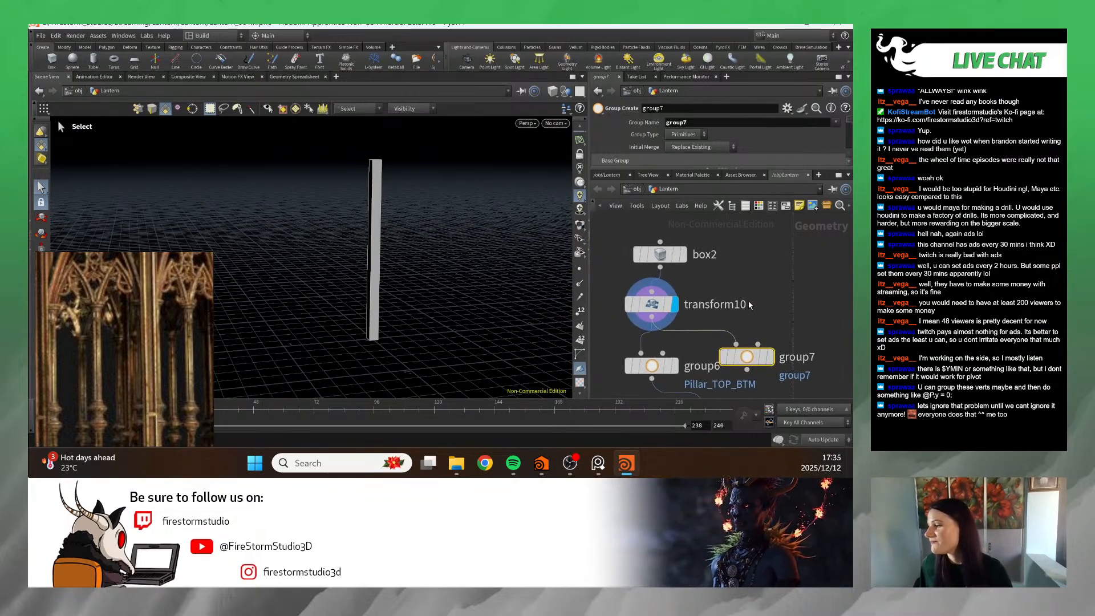
click(660, 243)
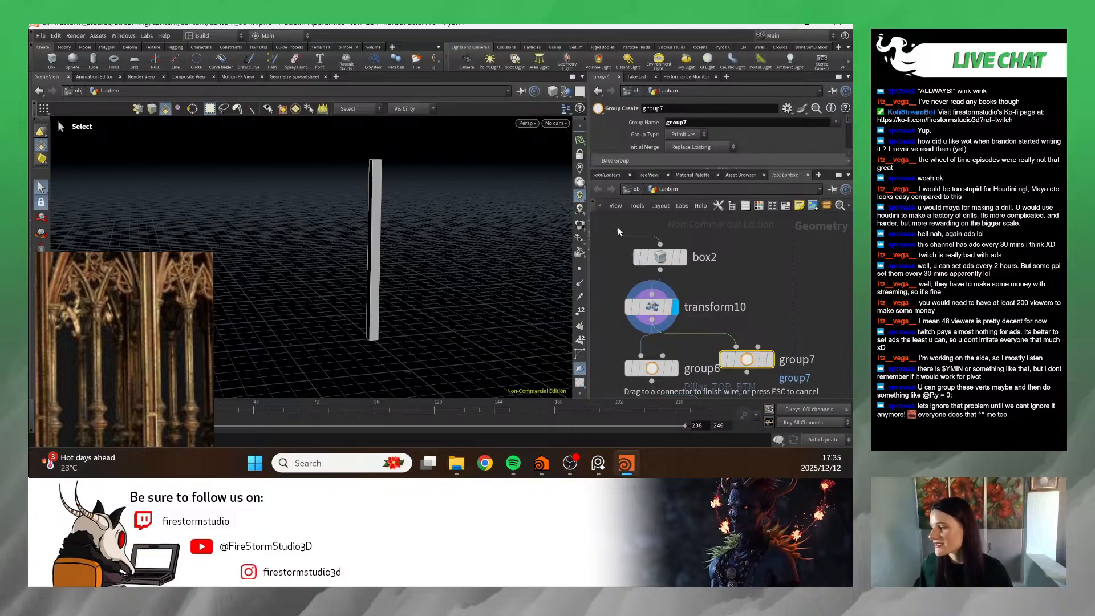
key(Escape)
drag(619, 231, 689, 340)
drag(655, 308, 693, 298)
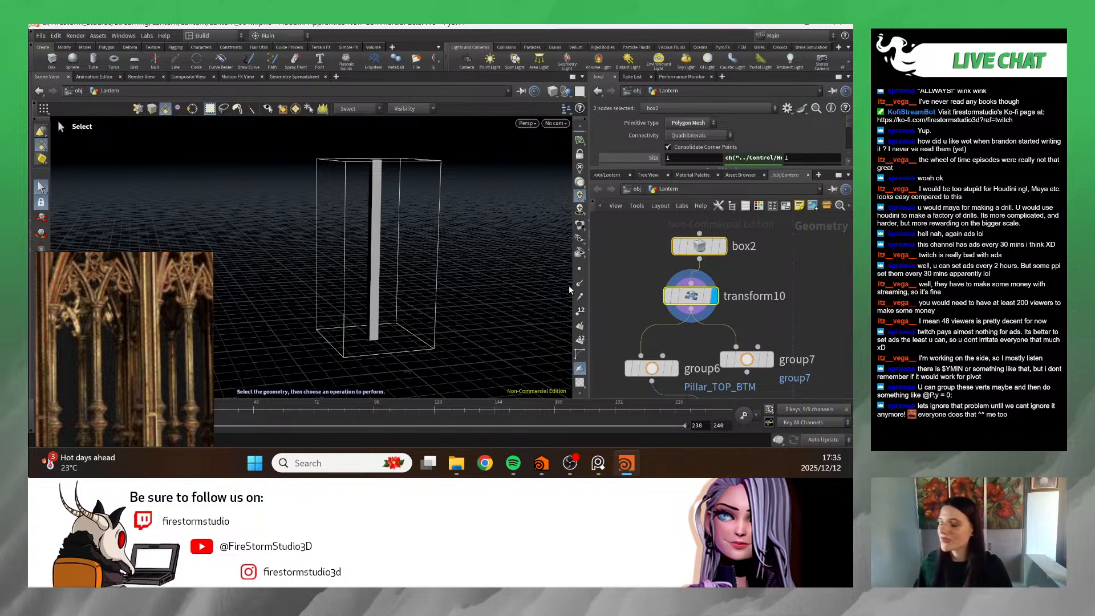
scroll(752, 305, down, 2)
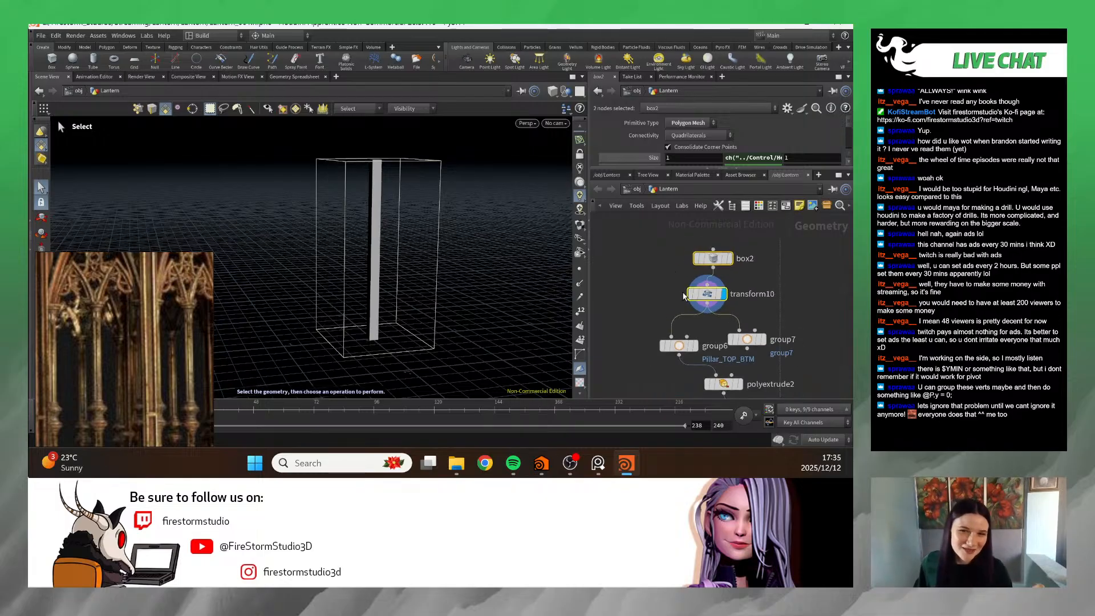
scroll(674, 331, up, 3)
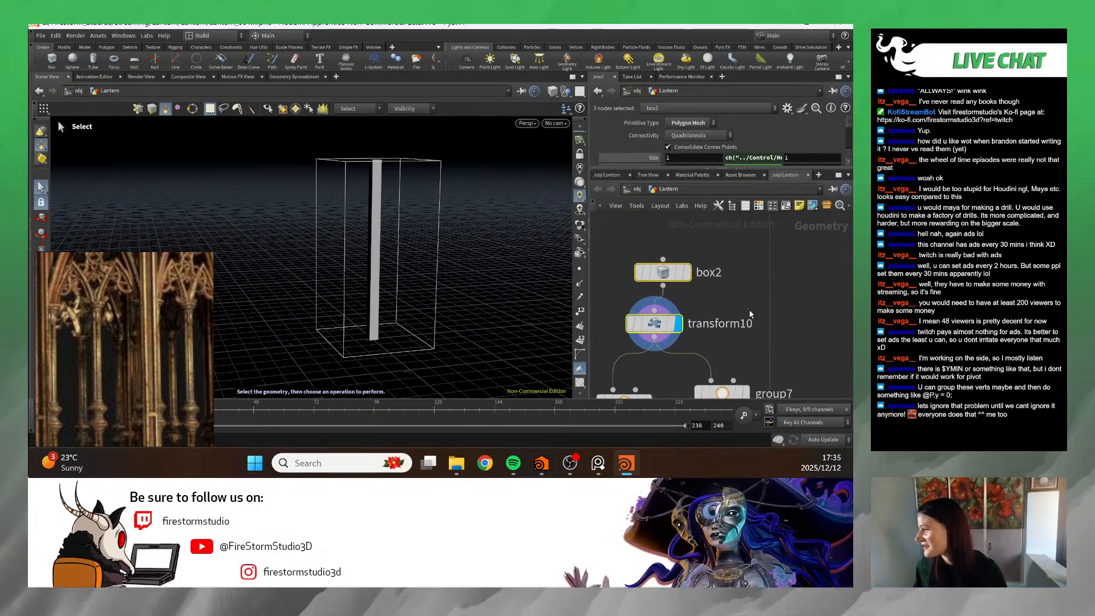
- Display the new group7 node, enlarge its parameter area and disable its Base Group option
click(744, 336)
scroll(698, 291, down, 2)
scroll(698, 291, up, 3)
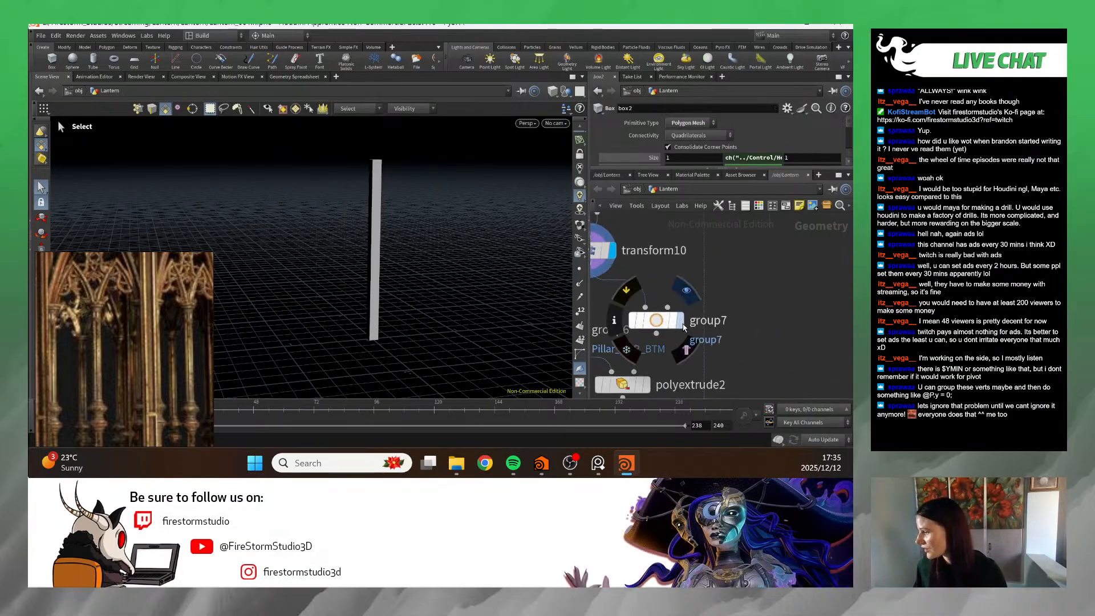
click(656, 319)
key(Escape)
key(s)
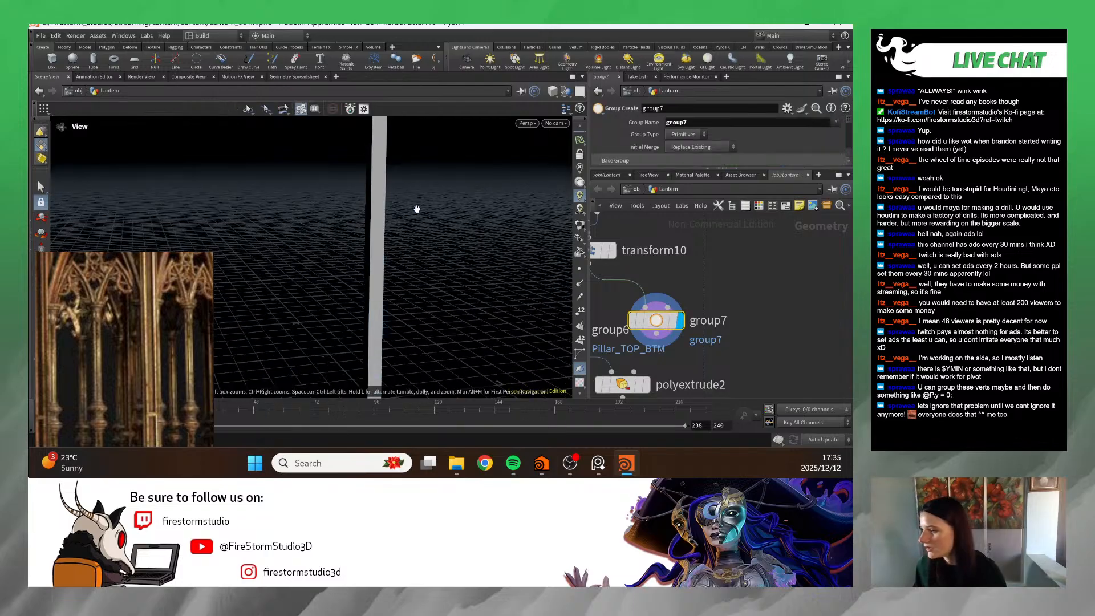
scroll(440, 236, up, 2)
drag(692, 169, 692, 259)
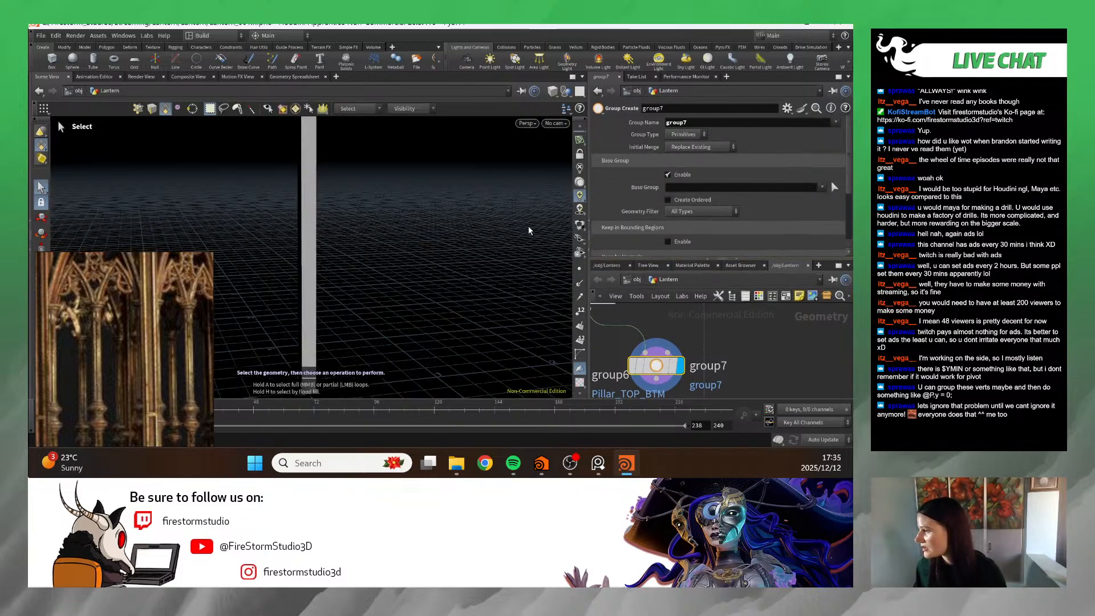
click(668, 174)
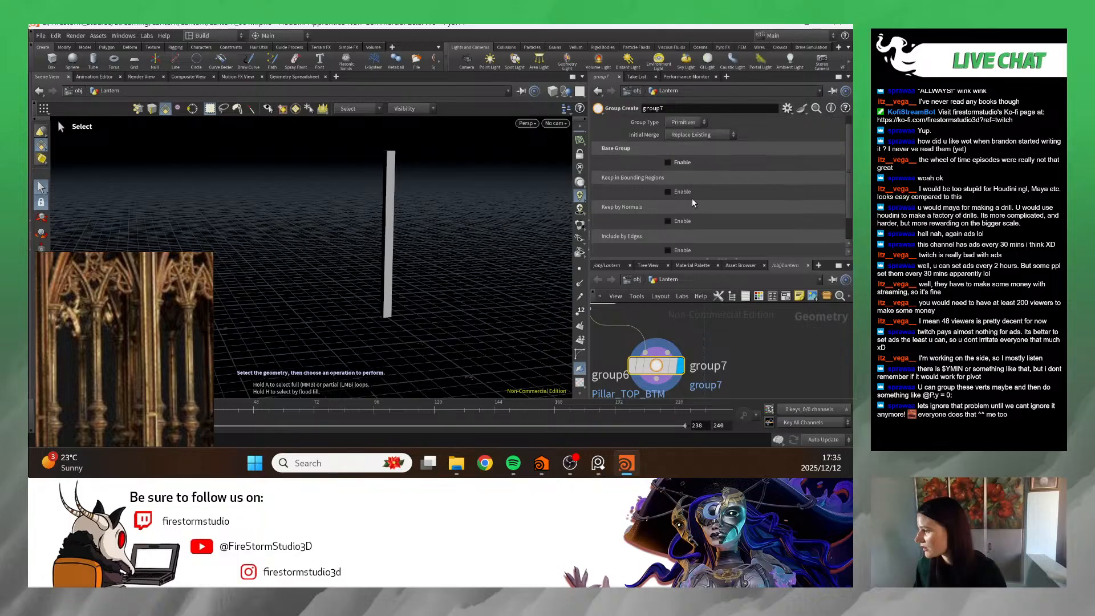
- Enable Keep by Normals on group7 with a spread angle of 17.7, including normals matching the opposite direction
scroll(687, 210, down, 1)
scroll(716, 219, down, 2)
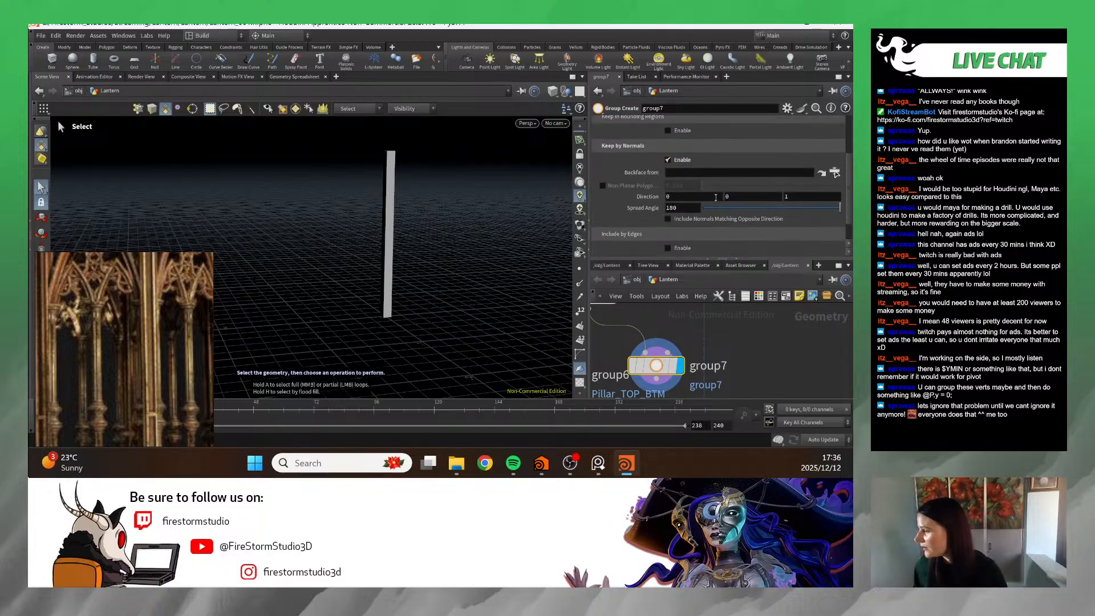
drag(736, 207, 717, 207)
click(668, 218)
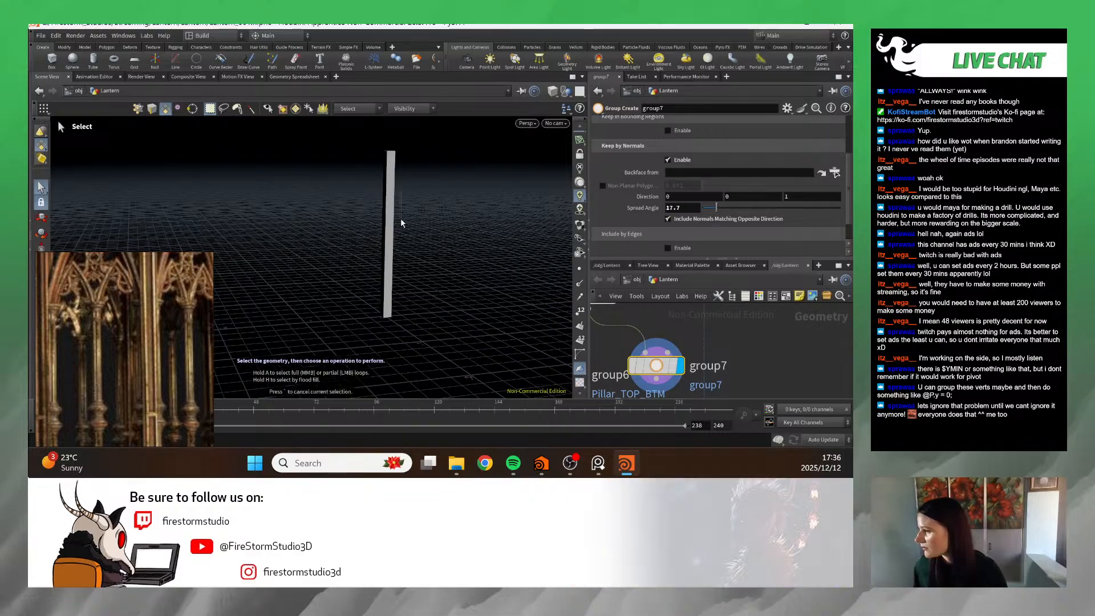
- Check the pillar's faces from several angles and set group7's spread angle to 180
key(Escape)
drag(401, 222, 467, 205)
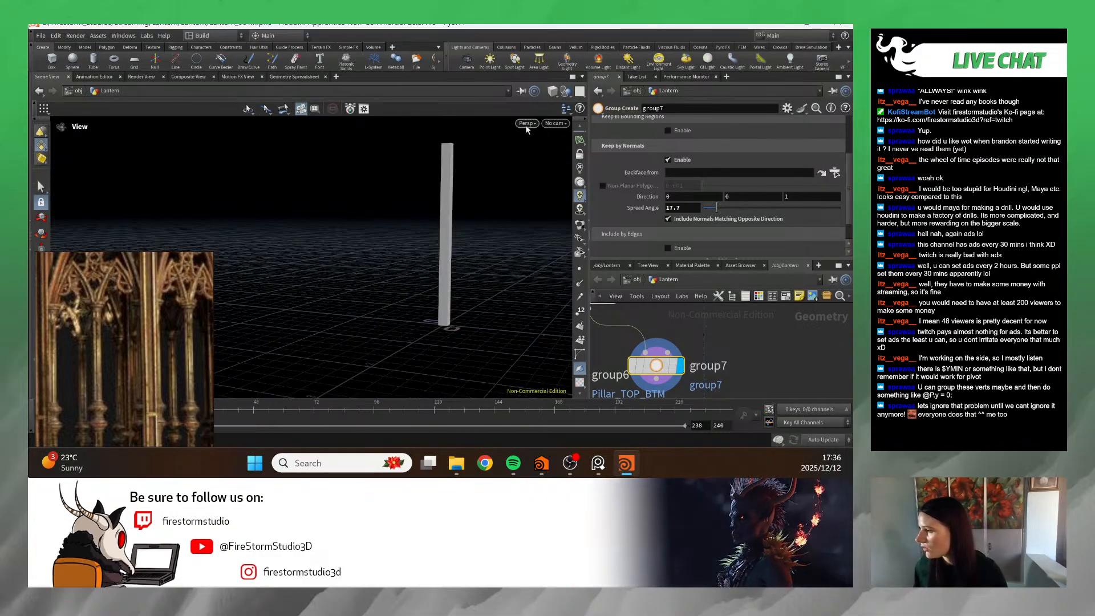
drag(433, 251, 399, 217)
key(s)
drag(809, 207, 840, 208)
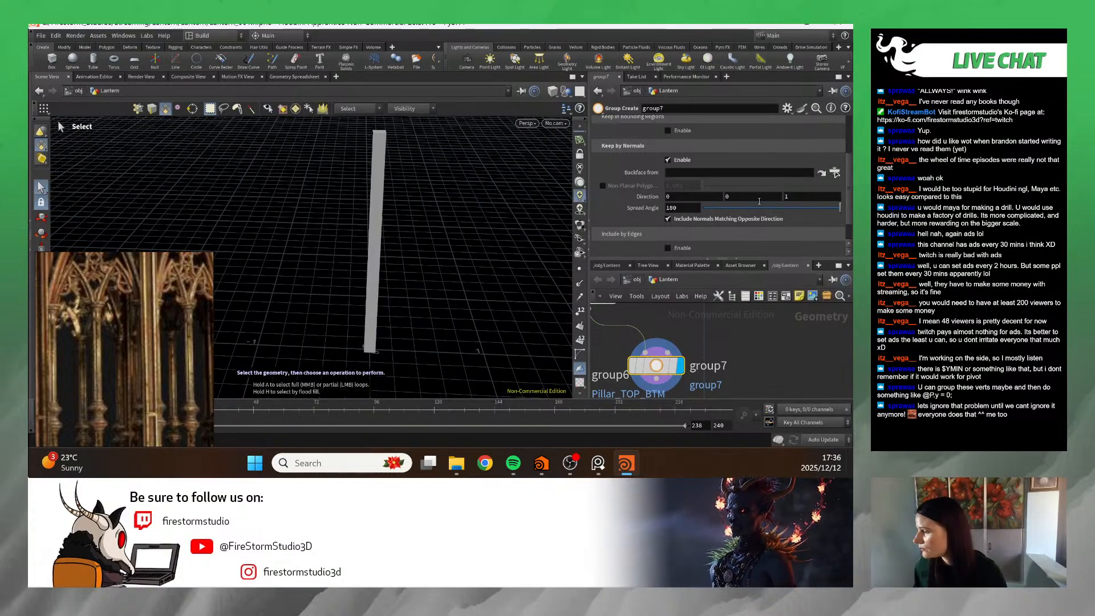
- Try Points and Edges as group7's group type and return it to Primitives
scroll(690, 203, up, 5)
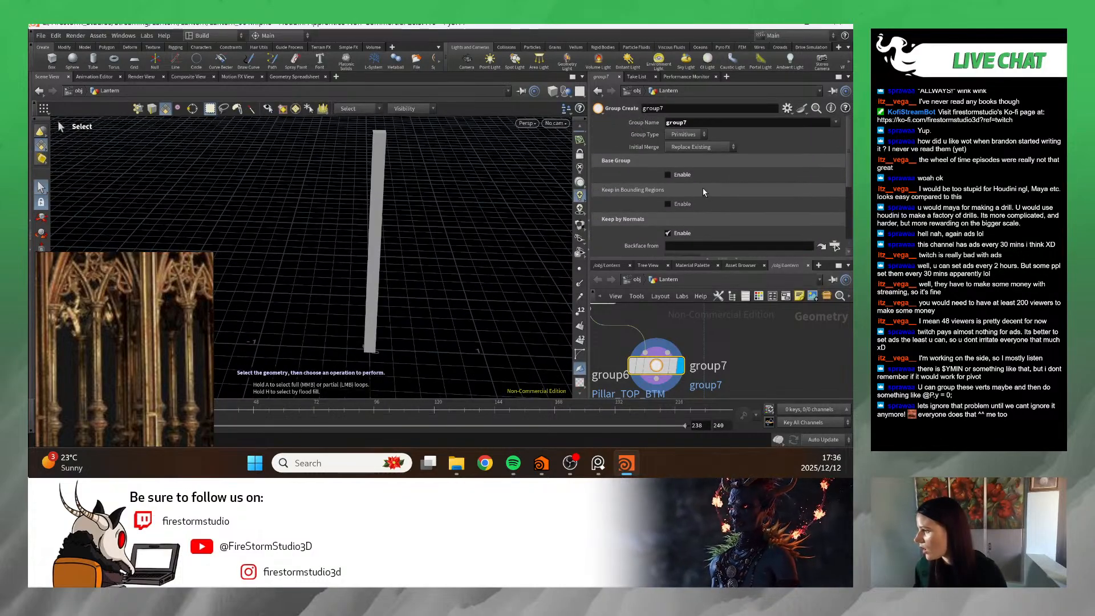
click(692, 147)
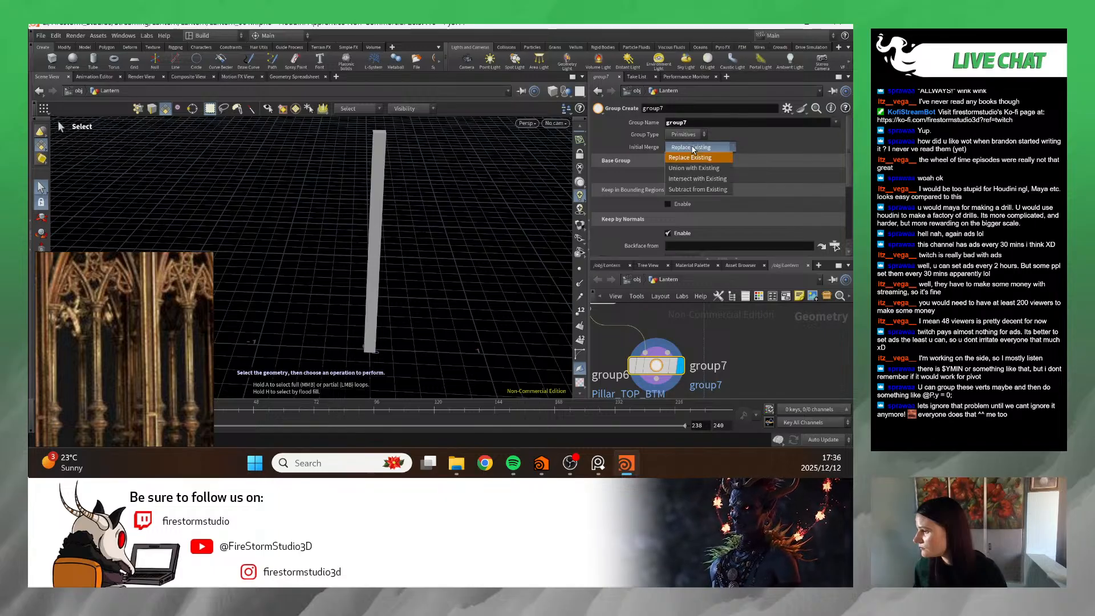
click(684, 134)
click(686, 141)
click(686, 140)
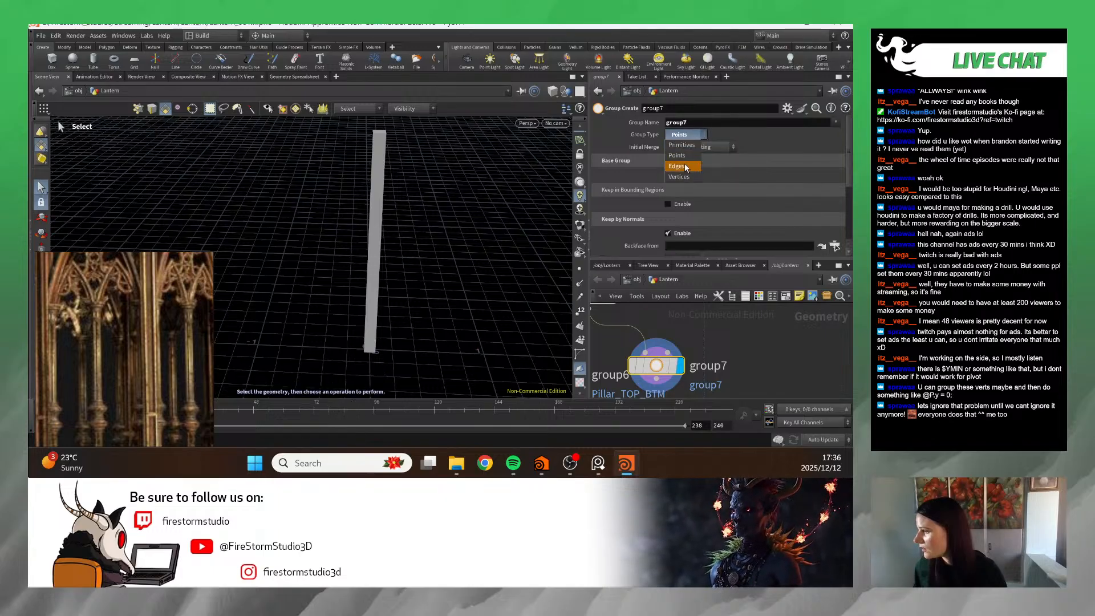
click(686, 169)
click(684, 135)
click(684, 166)
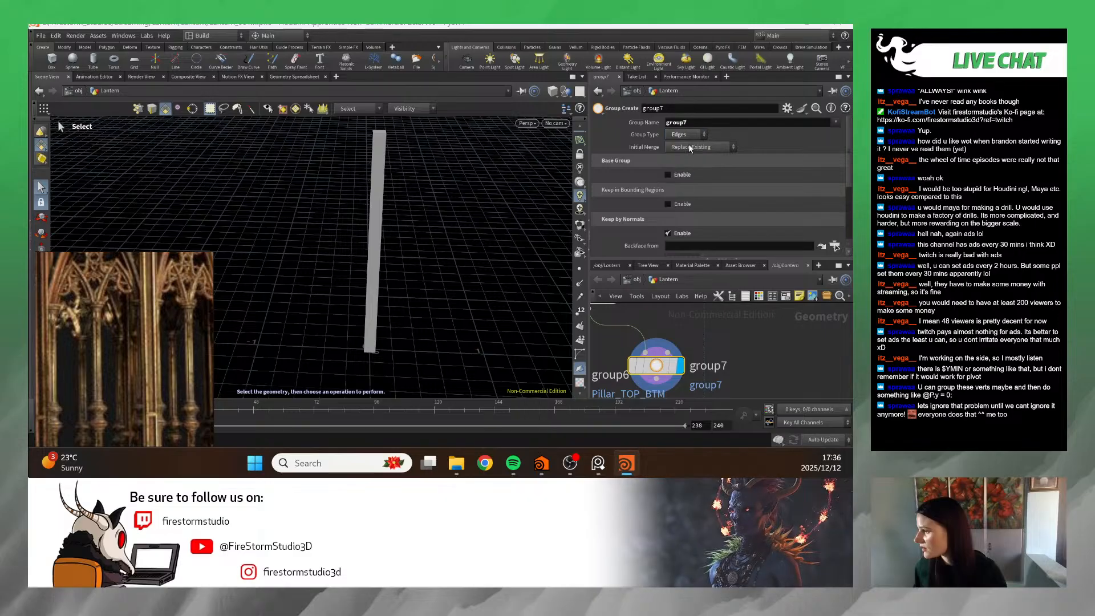
click(684, 135)
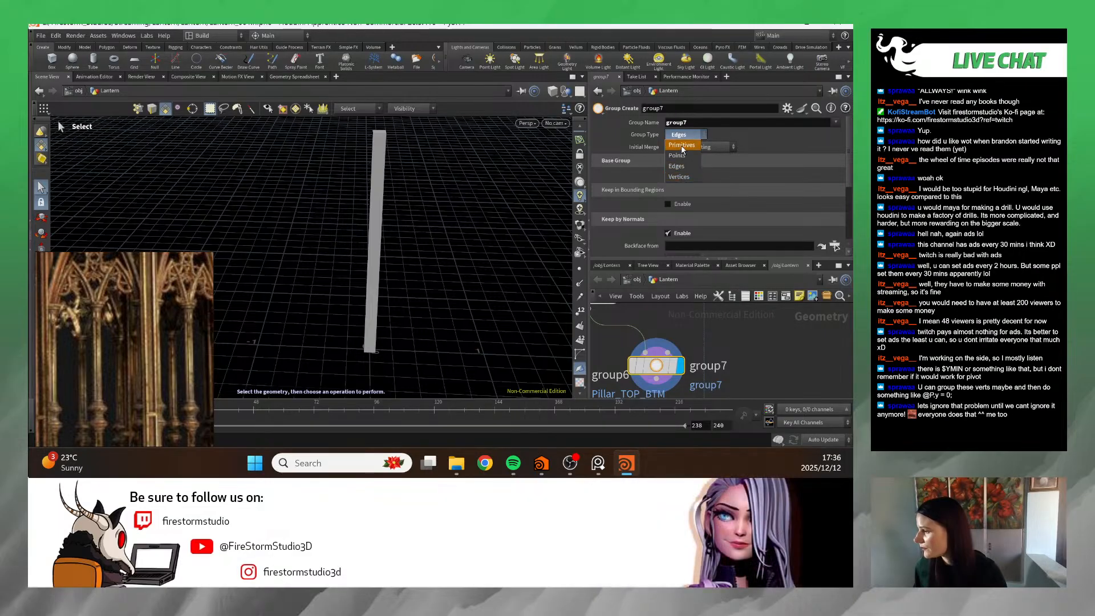
click(681, 147)
- Inspect the pillar from above and move the Gothic reference image to the upper edge of the 3D view
scroll(683, 166, down, 3)
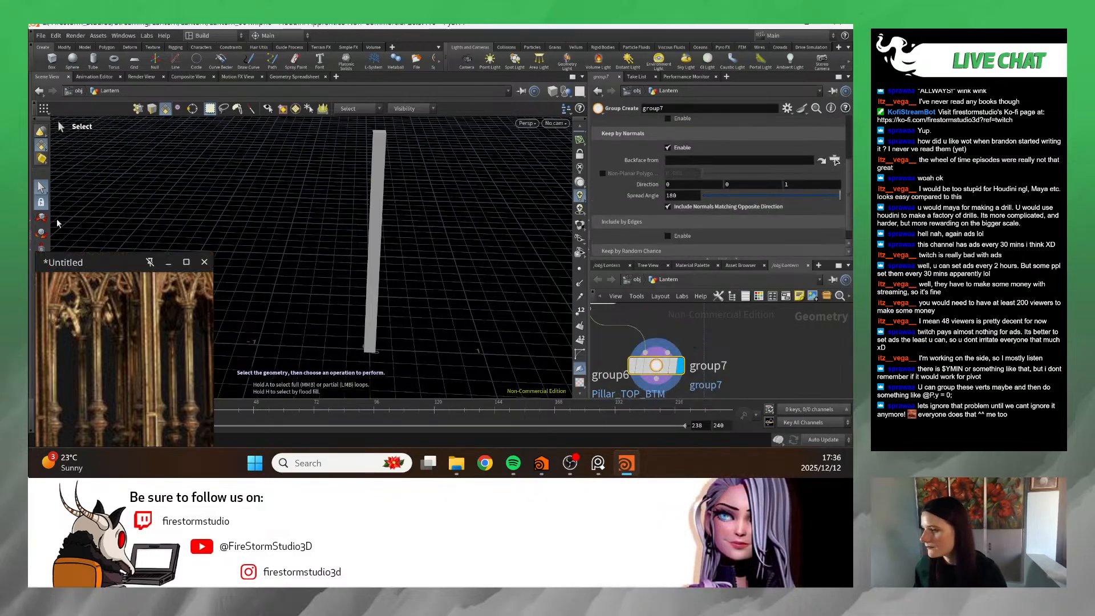
key(Escape)
mouse_move(276, 217)
mouse_down()
mouse_move(328, 231)
mouse_move(293, 239)
mouse_move(296, 217)
mouse_up()
key(s)
drag(85, 305, 142, 474)
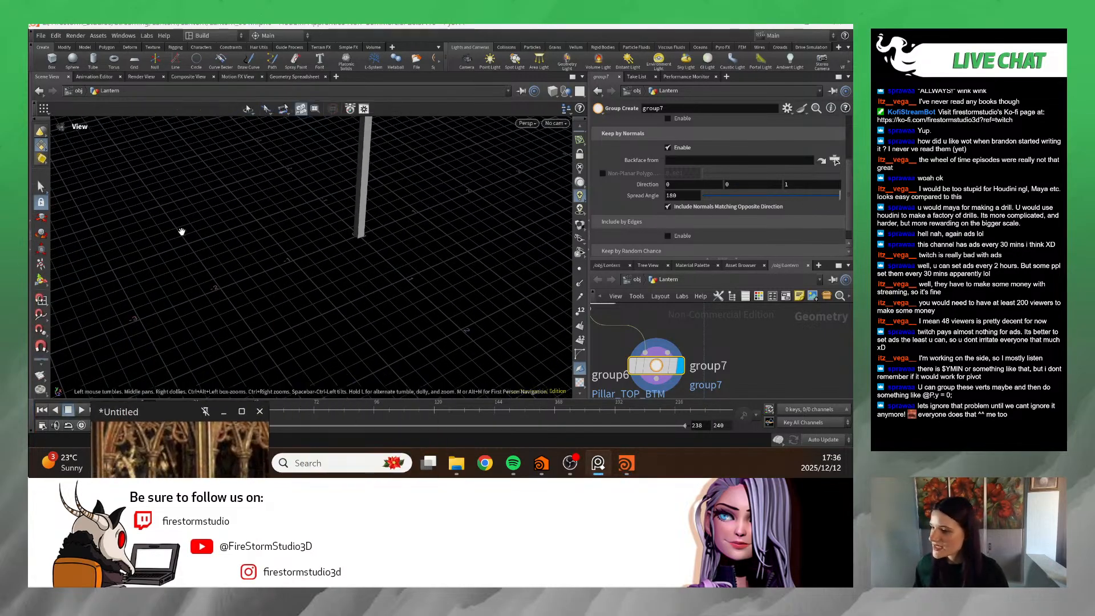
alt+drag(178, 232, 254, 264)
alt+drag(303, 239, 337, 257)
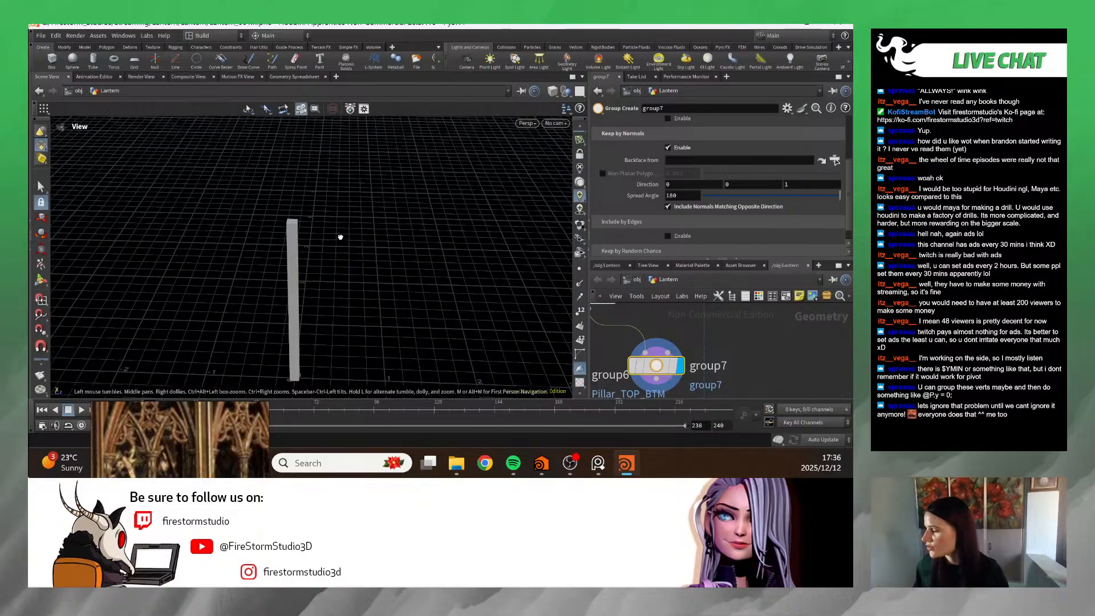
right_drag(199, 406, 332, 50)
- Split the 3D view top/bottom to add a second scene view, and move the reference image clear of group7's parameters
click(582, 77)
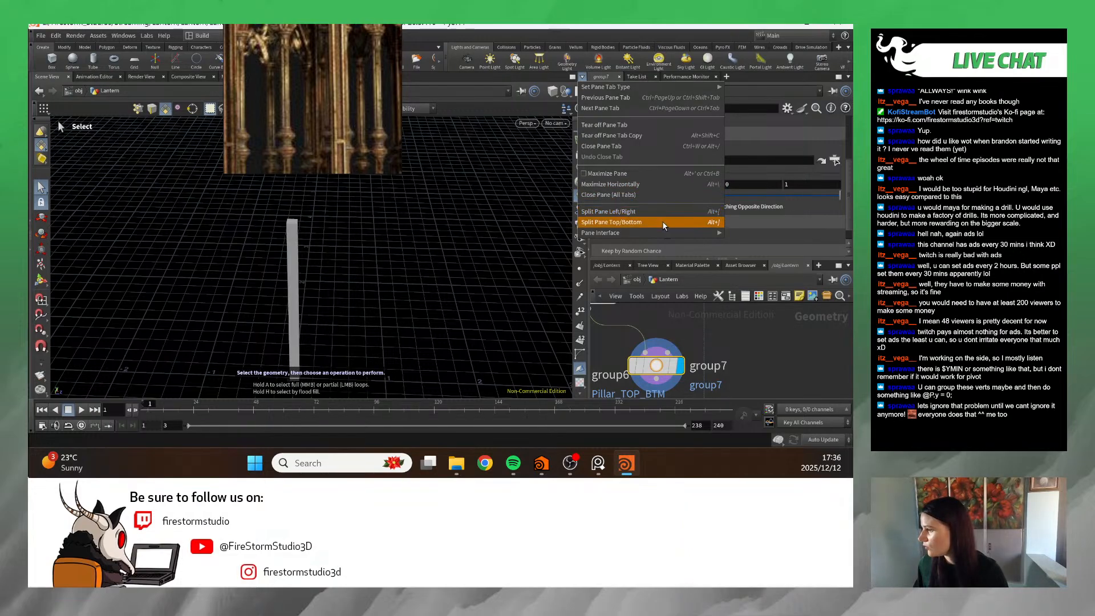
click(189, 316)
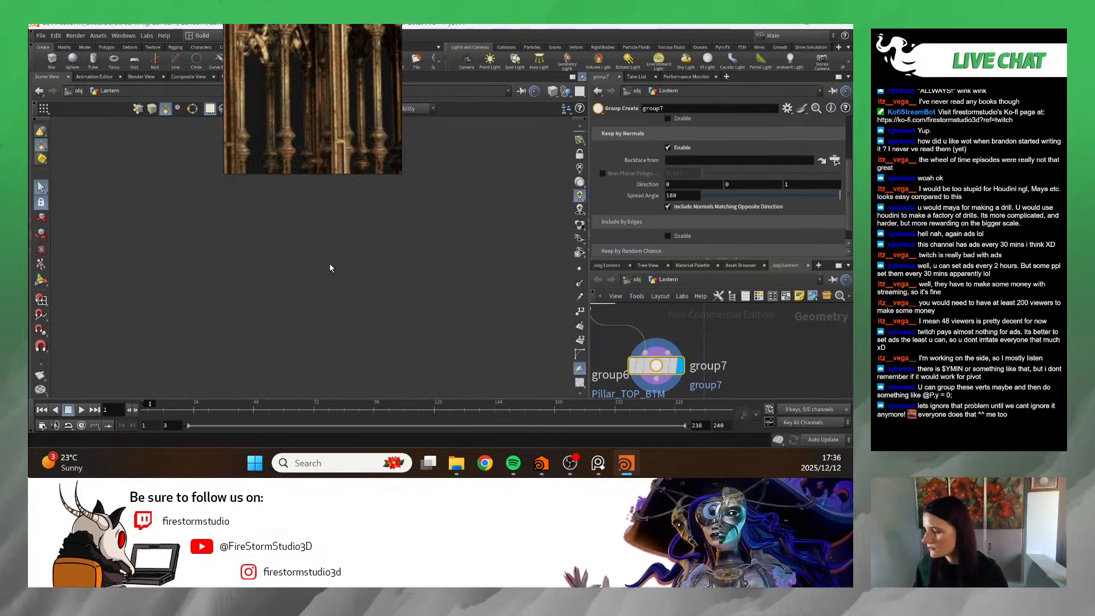
right_drag(319, 93, 676, 124)
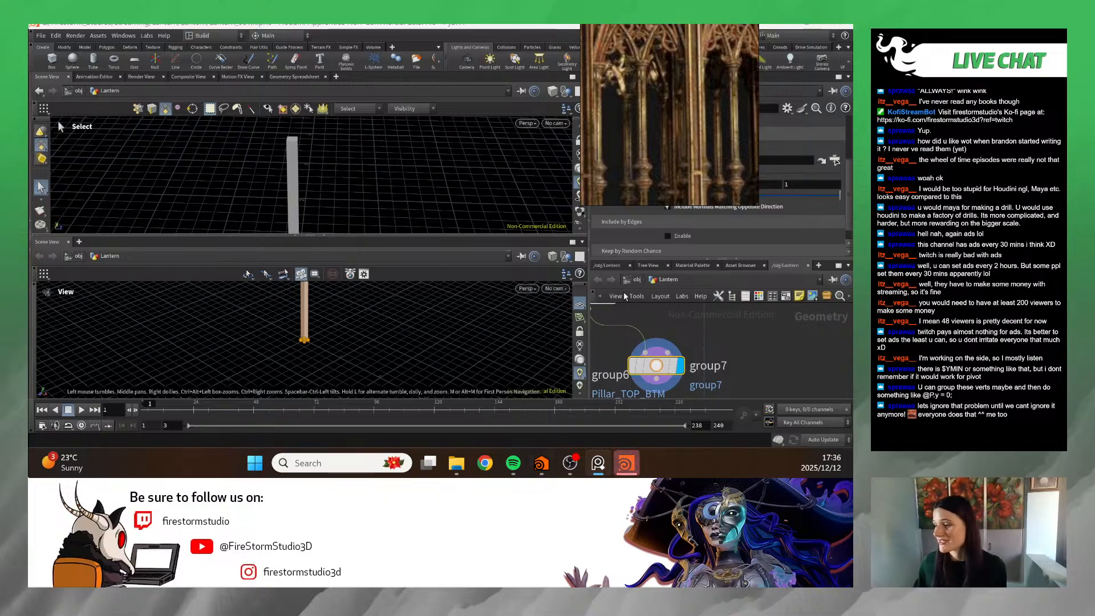
drag(259, 354, 322, 352)
right_drag(682, 139, 563, 23)
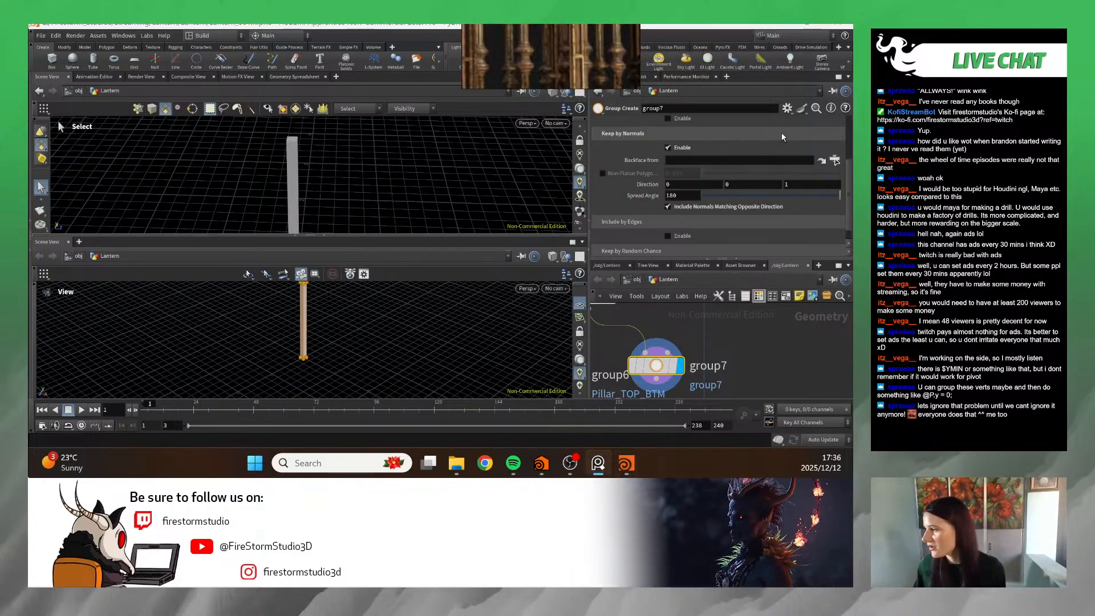
- Set group7's spread angle to 72.3 and turn off the point display in the second scene view
scroll(776, 143, up, 3)
scroll(713, 171, down, 5)
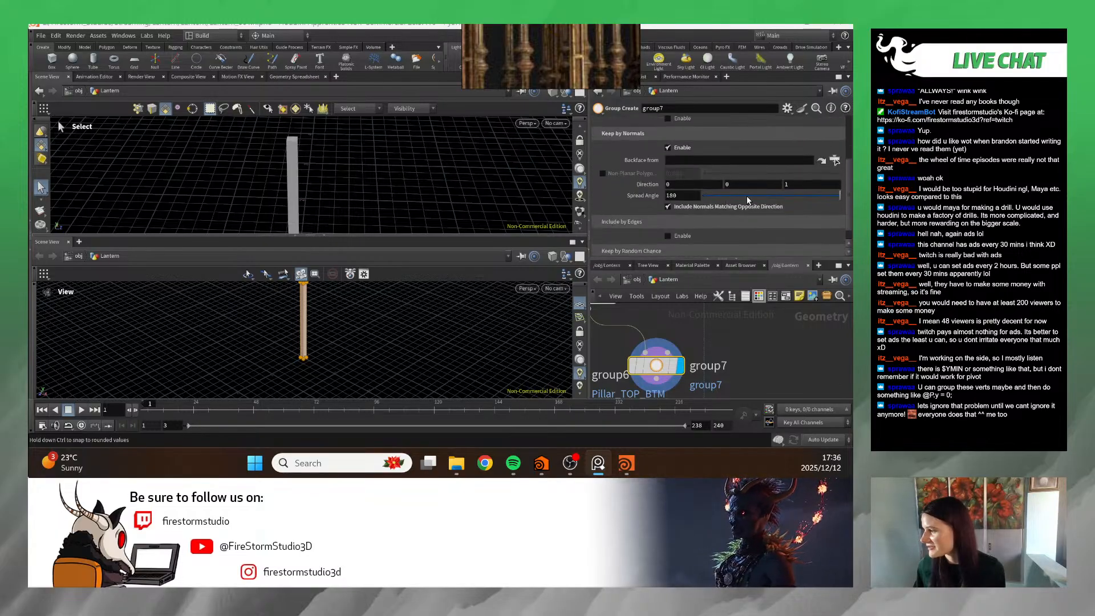
drag(779, 197, 759, 199)
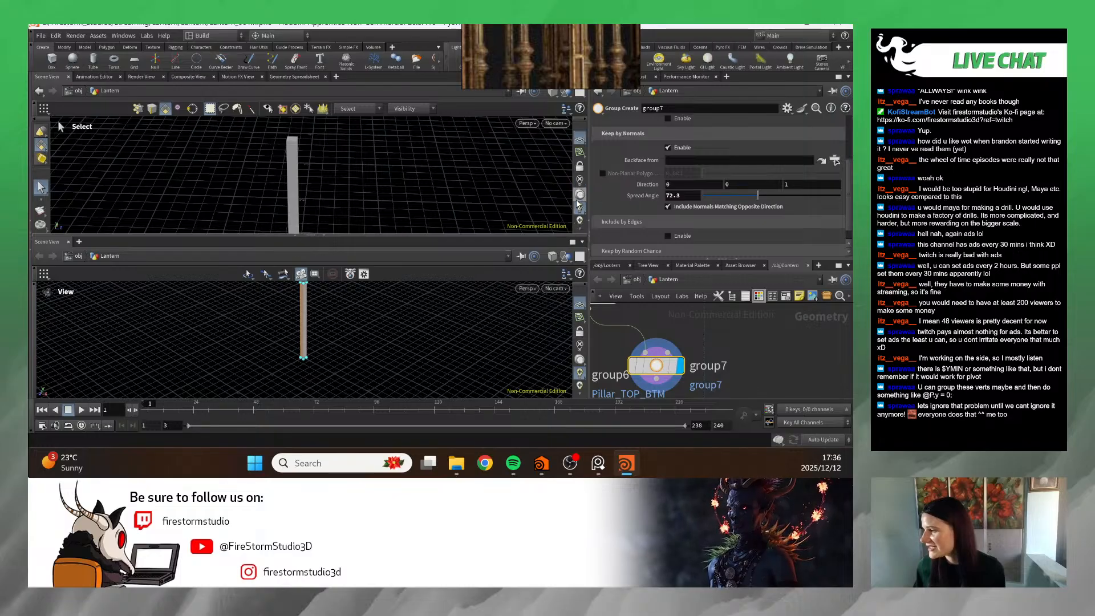
scroll(582, 223, down, 5)
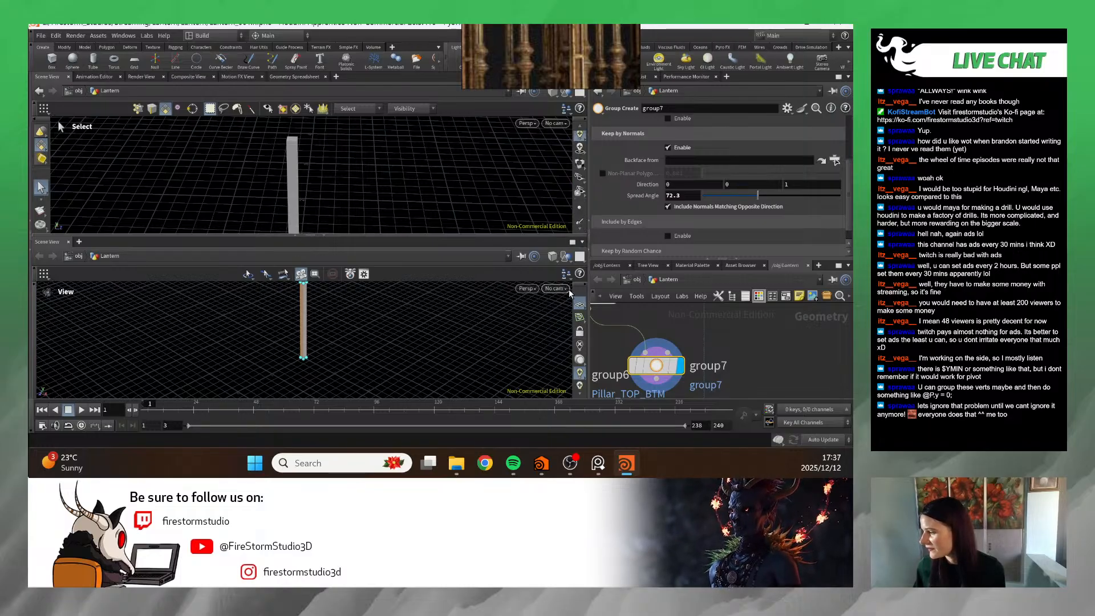
scroll(584, 368, down, 7)
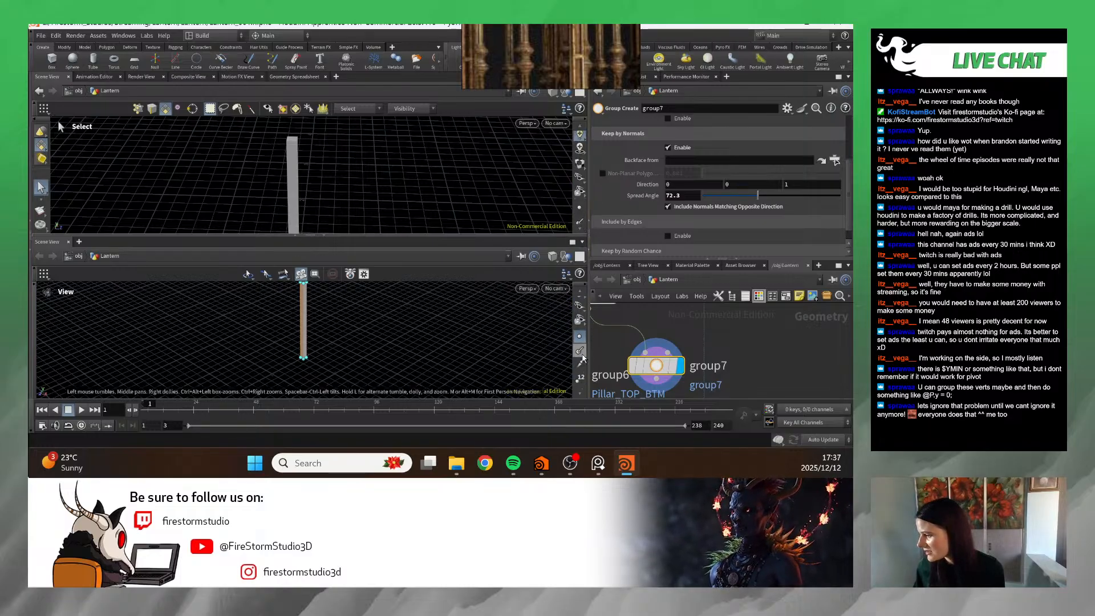
click(580, 337)
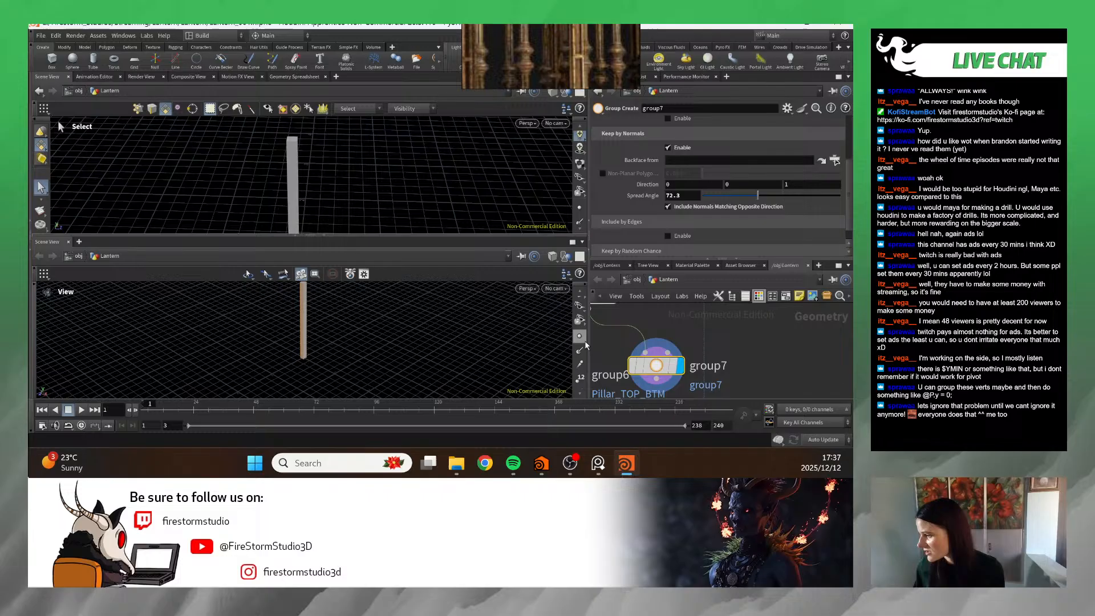
- Replace the second scene view with a Geometry Spreadsheet showing group7's primitives, and enlarge the main 3D view above it
right_click(57, 244)
mouse_move(114, 349)
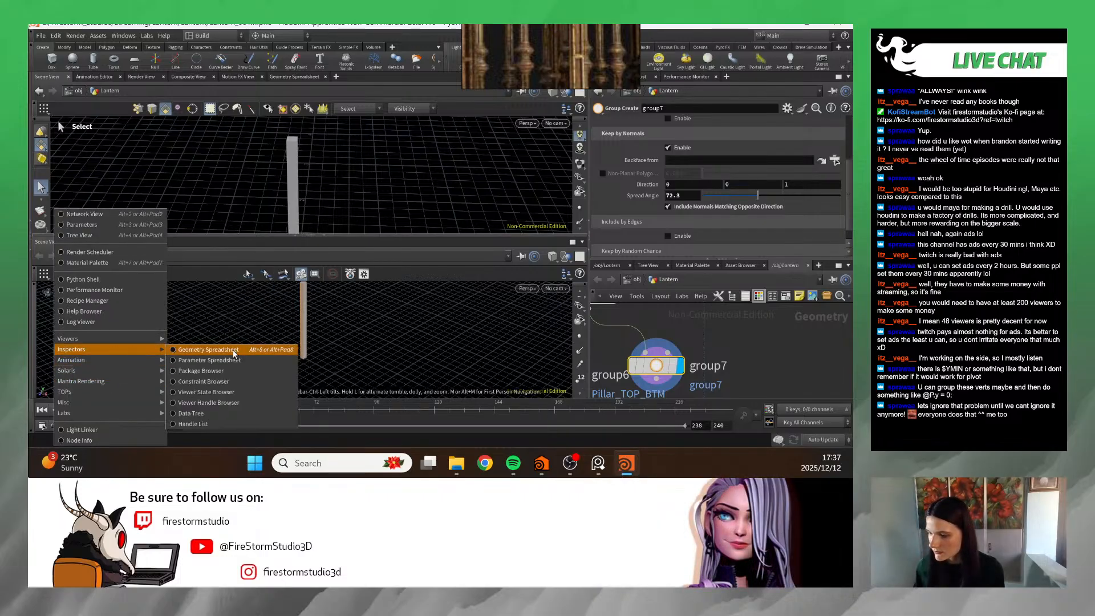
click(239, 350)
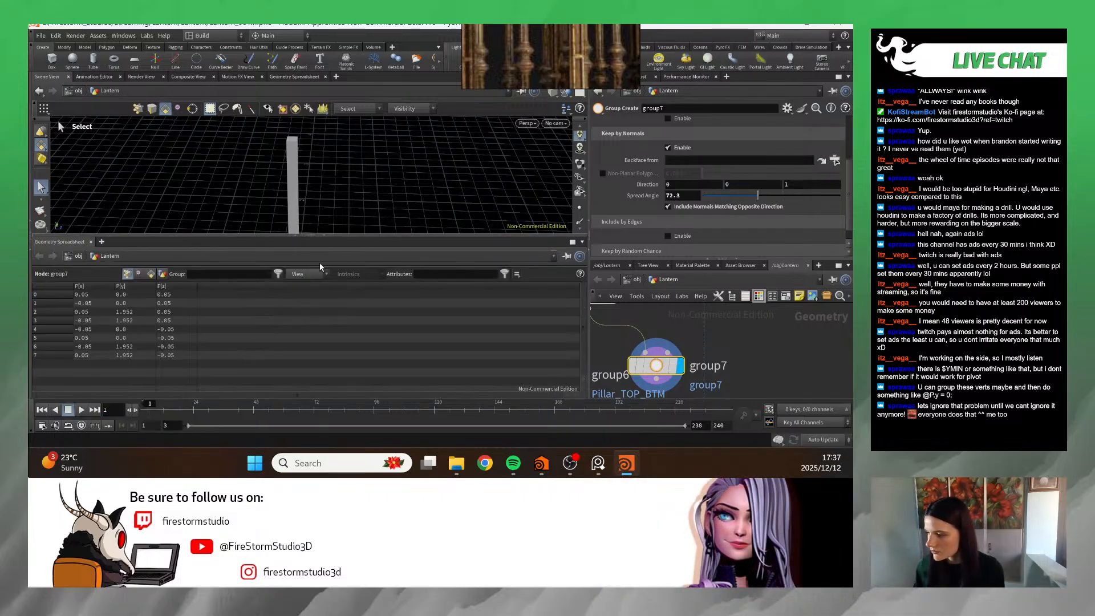
click(151, 273)
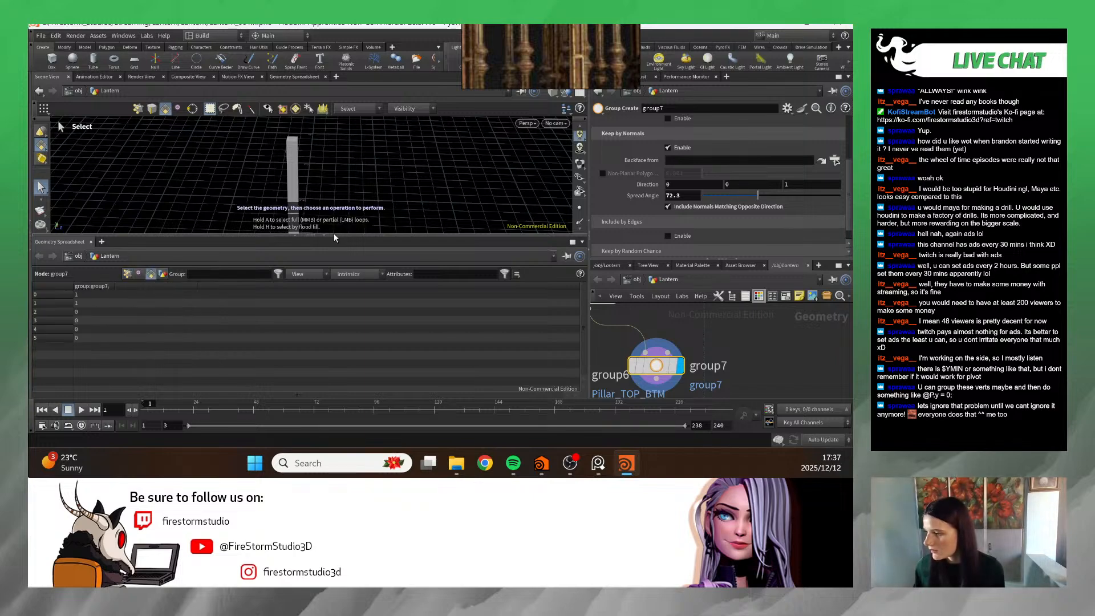
drag(335, 236, 339, 305)
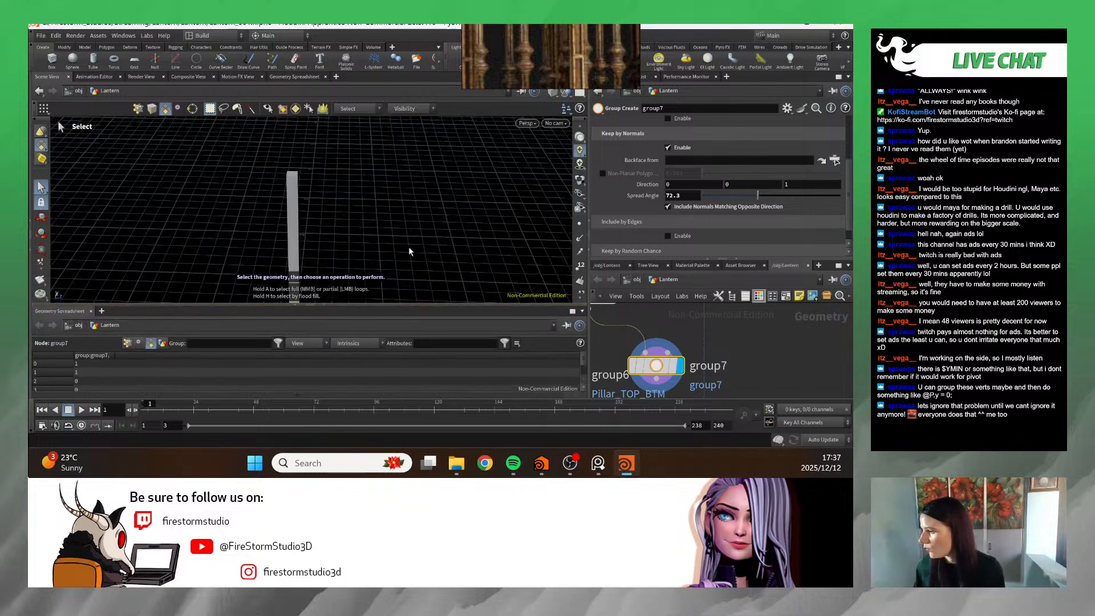
key(Escape)
drag(333, 185, 319, 176)
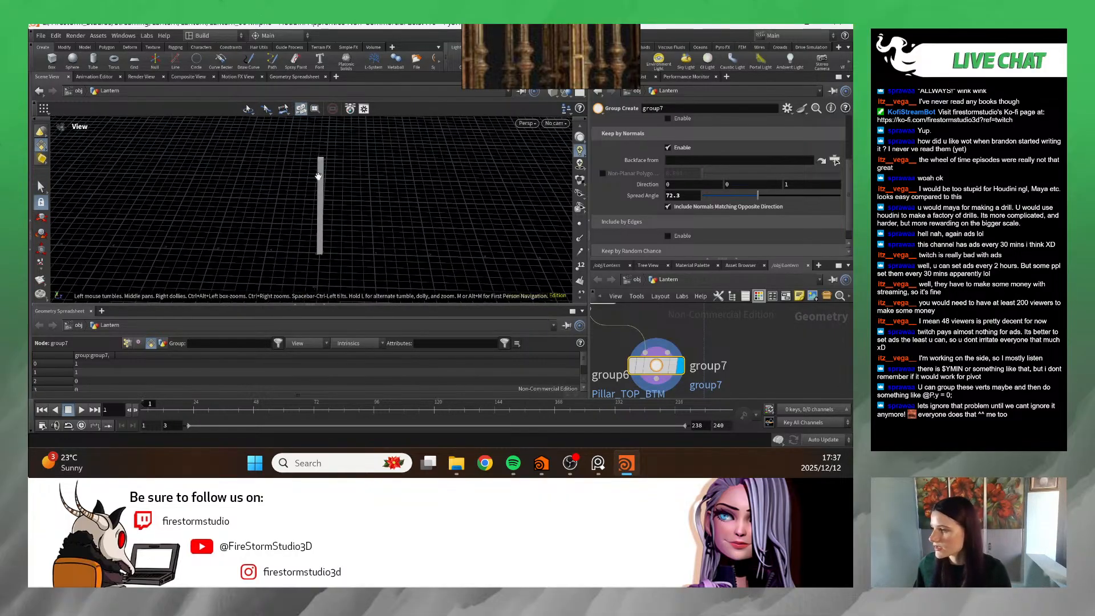
key(s)
click(404, 109)
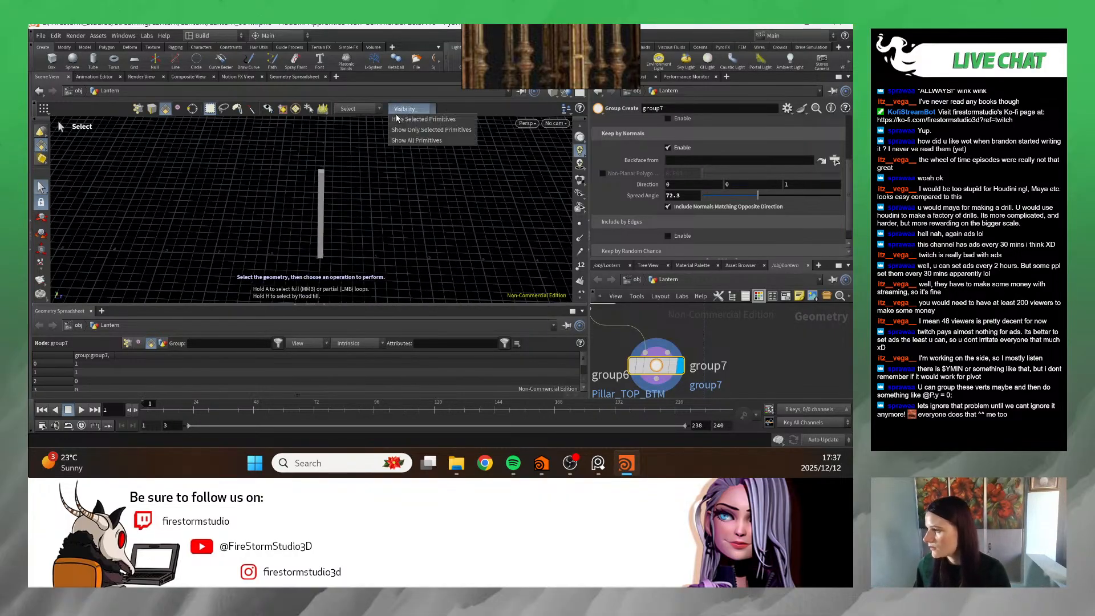
click(348, 109)
click(348, 109)
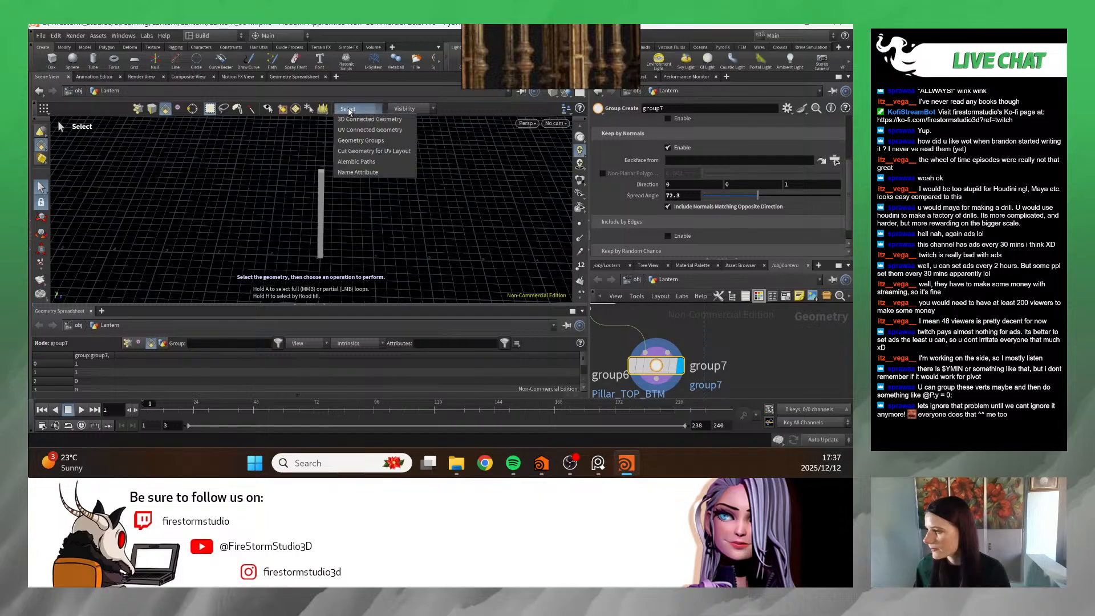
click(350, 110)
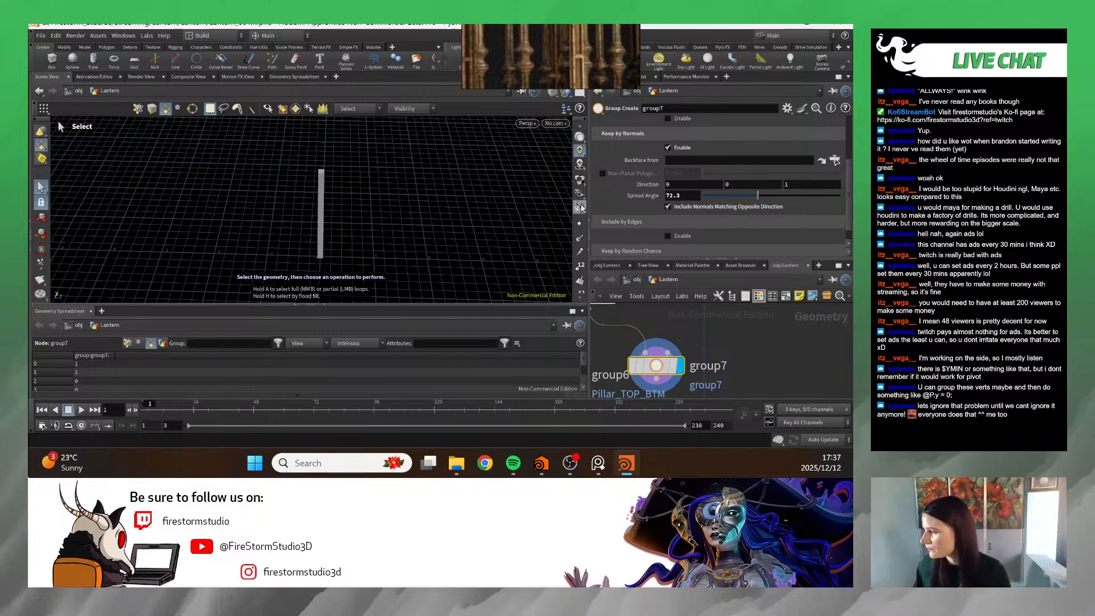
- Open group7's node info and examine its geometry counts and primitive group
scroll(582, 208, down, 3)
scroll(644, 370, down, 2)
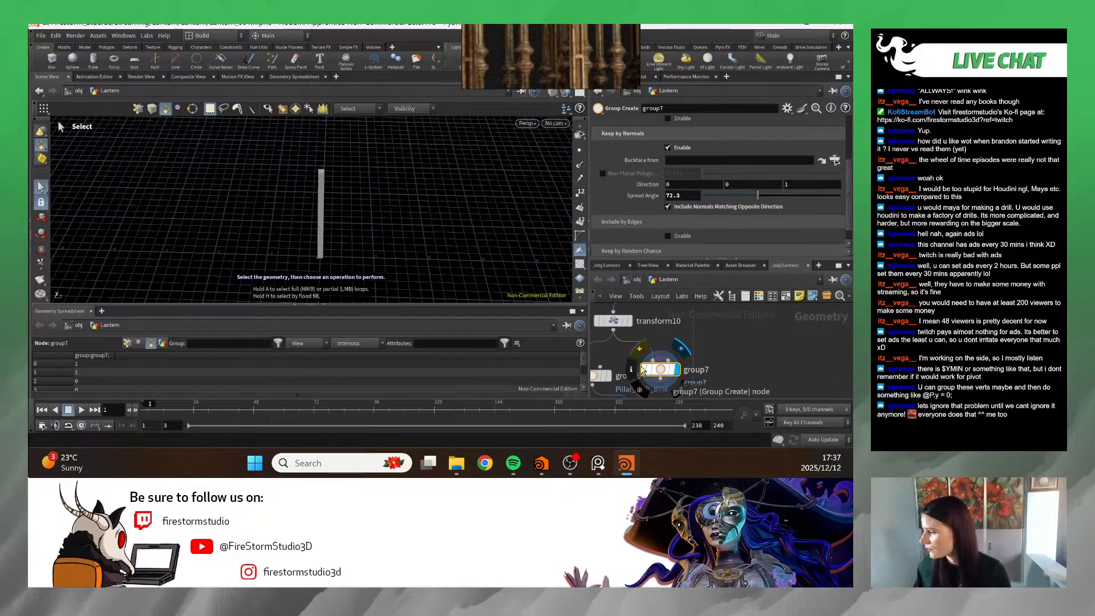
click(632, 369)
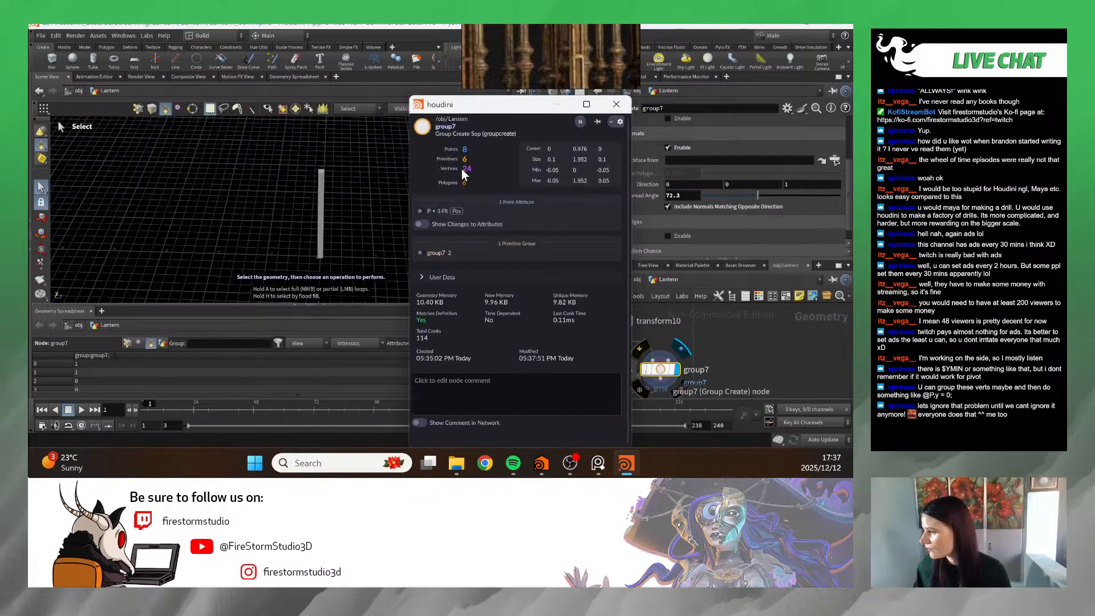
click(422, 252)
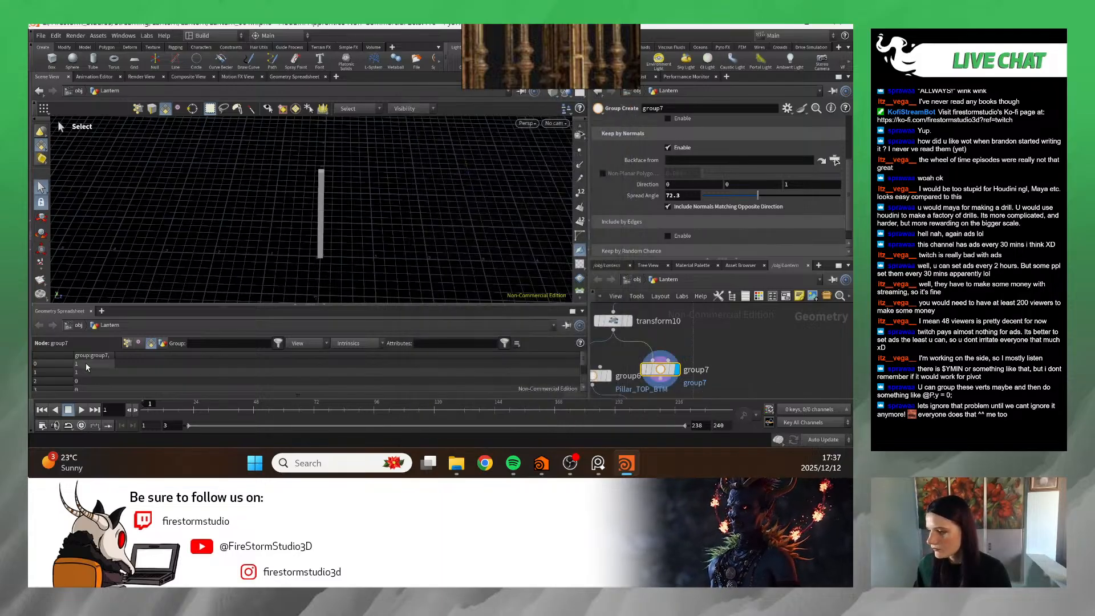
- Change the Geometry Spreadsheet pane below the main 3D view to a Scene View
click(102, 310)
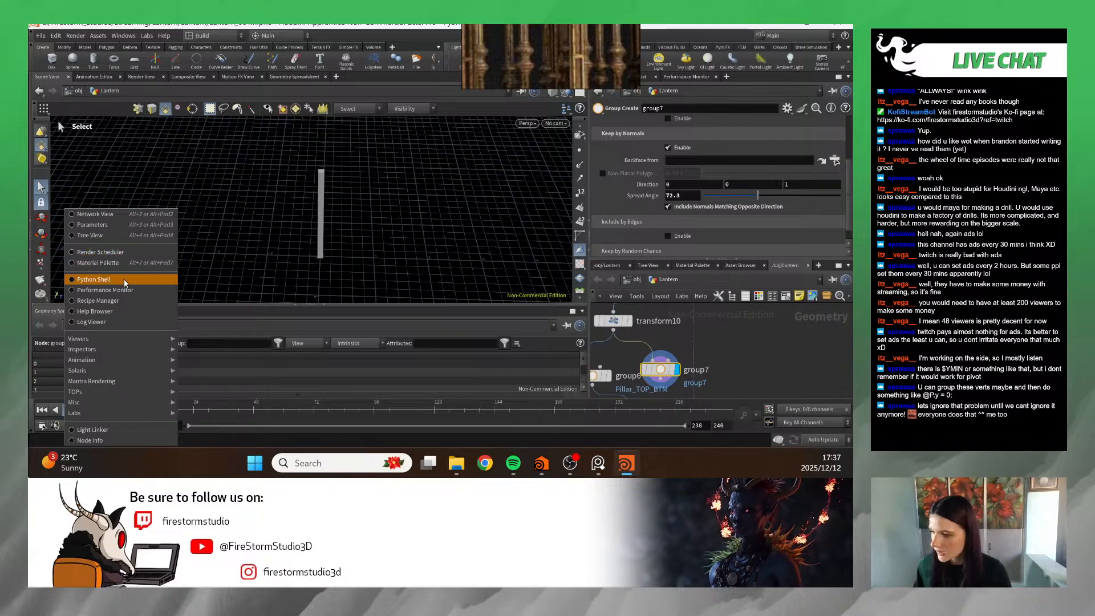
mouse_move(169, 338)
click(211, 340)
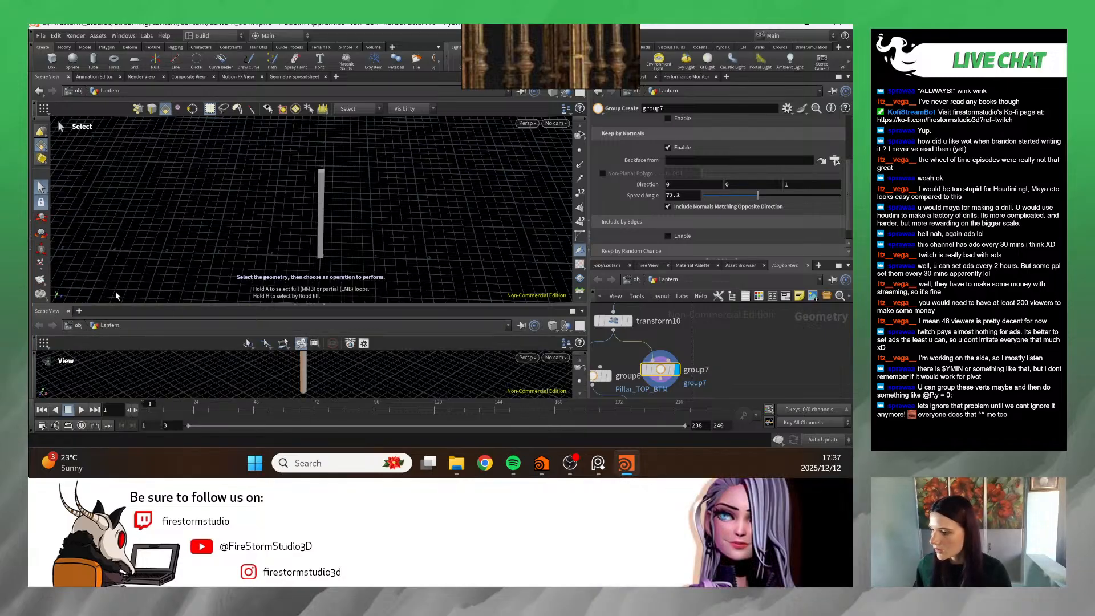
- Close the original main Scene View and open a fresh Scene View in the same pane, orbiting to see the pillar
click(69, 77)
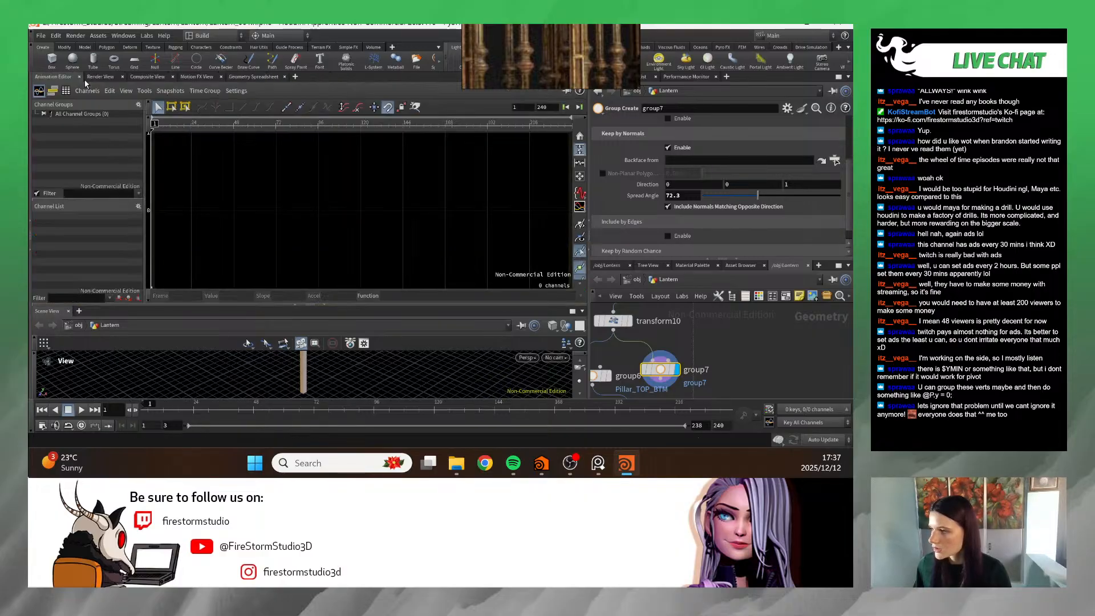
click(294, 76)
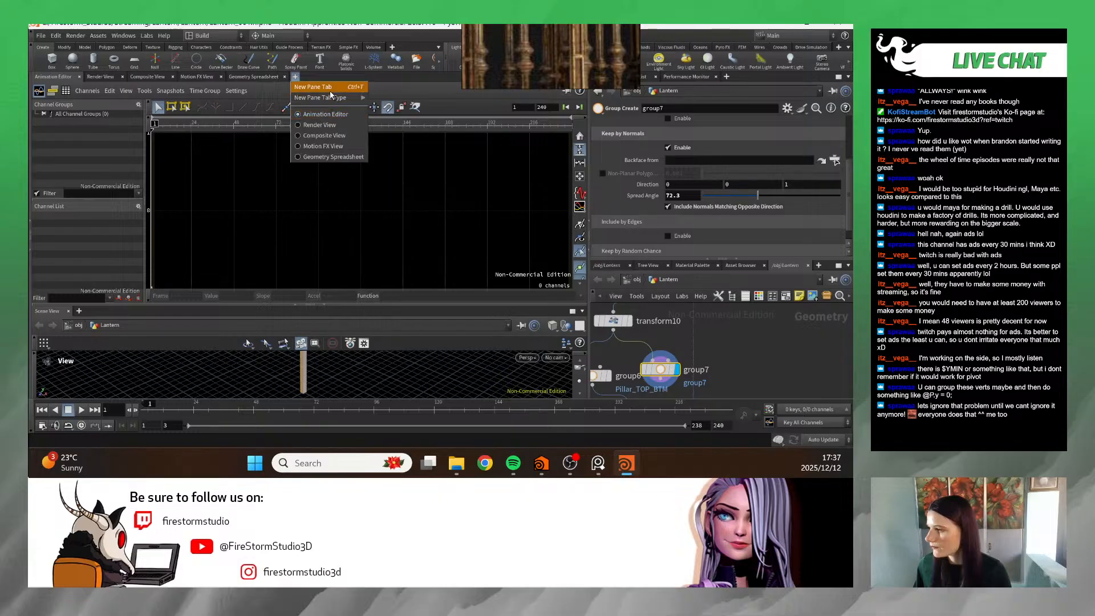
mouse_move(336, 97)
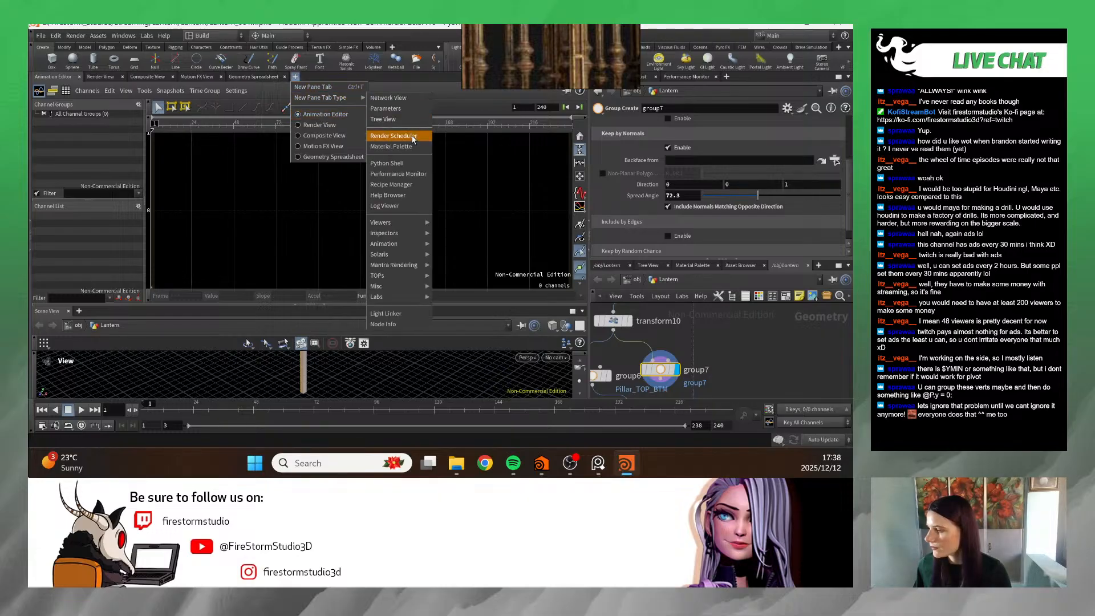
mouse_move(402, 232)
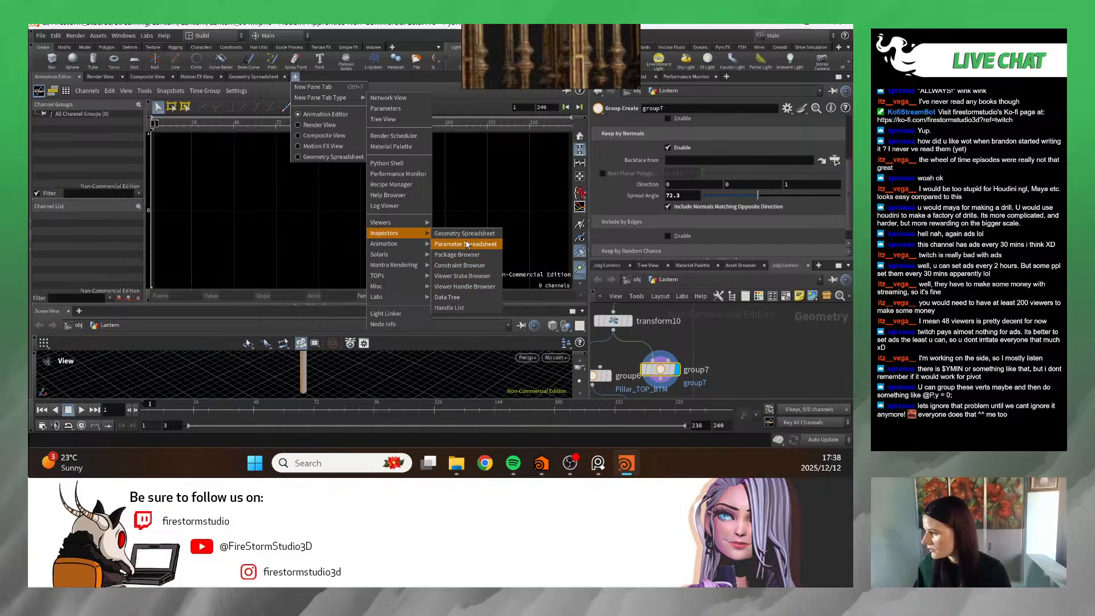
click(454, 222)
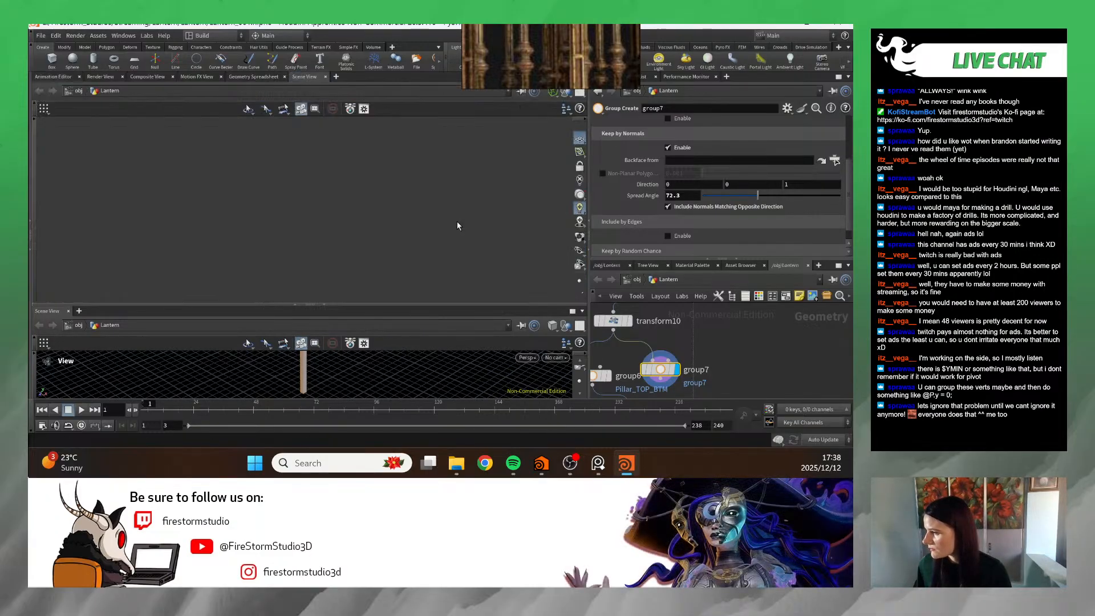
drag(356, 181, 314, 211)
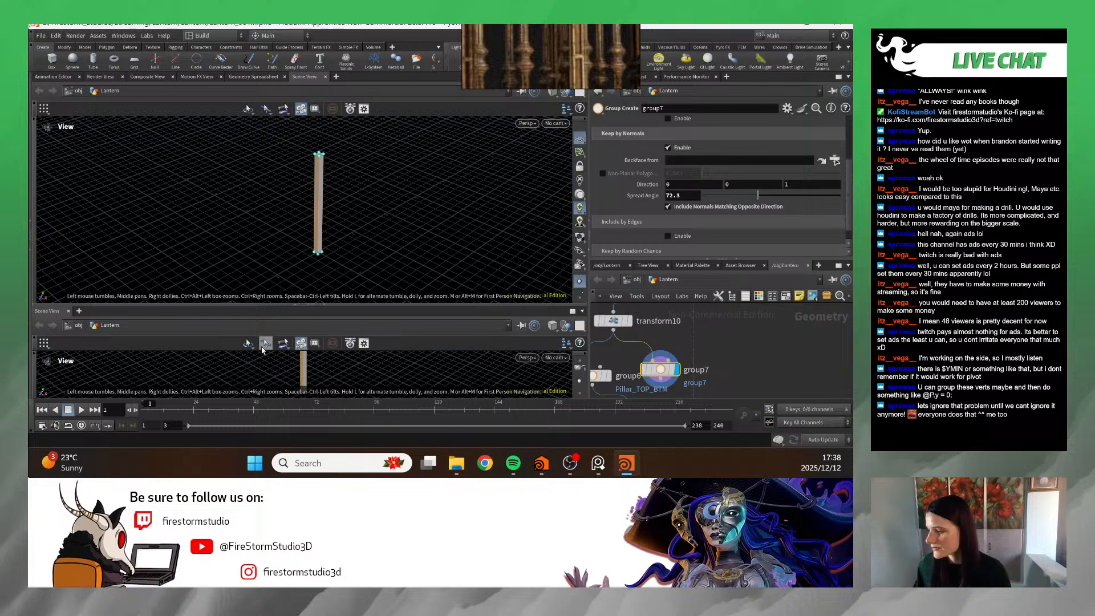
- Change the secondary scene view below the main one to a Geometry Spreadsheet
right_click(56, 311)
mouse_move(142, 349)
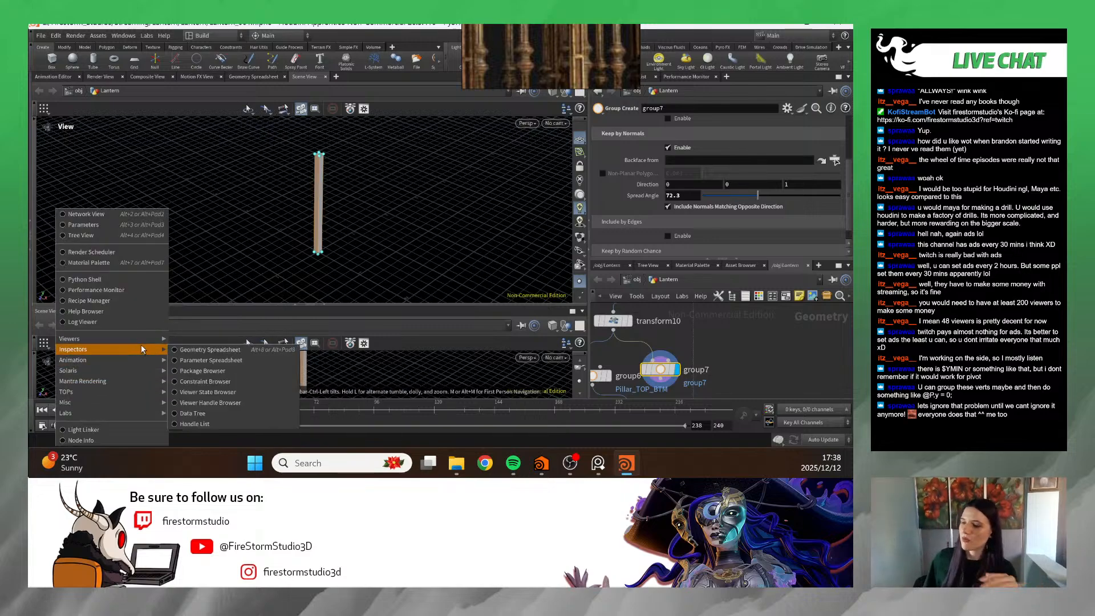
click(211, 349)
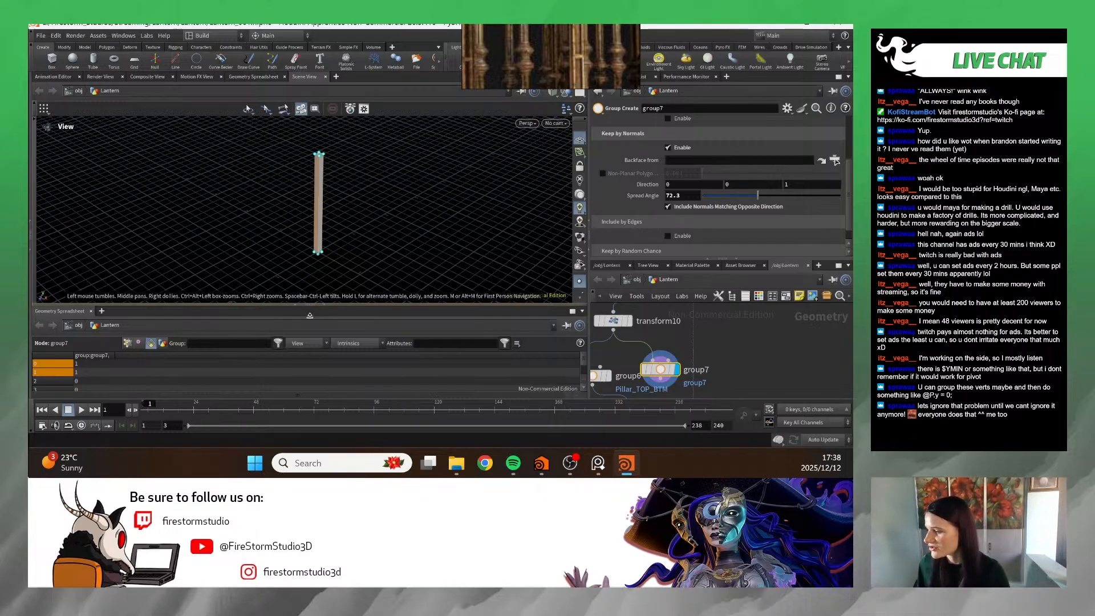
- Set group7's spread angle to 89.2 and the X component of its normal direction to 1, checking the pillar's side faces
drag(456, 239, 429, 249)
mouse_move(780, 195)
mouse_down()
mouse_move(831, 198)
mouse_move(770, 197)
mouse_up()
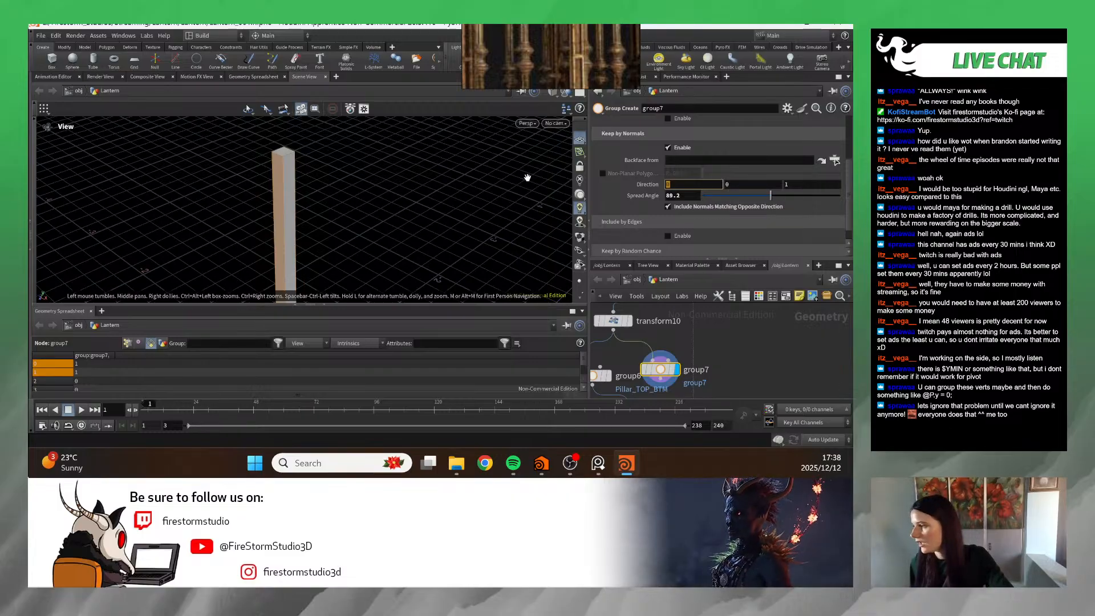
key(Return)
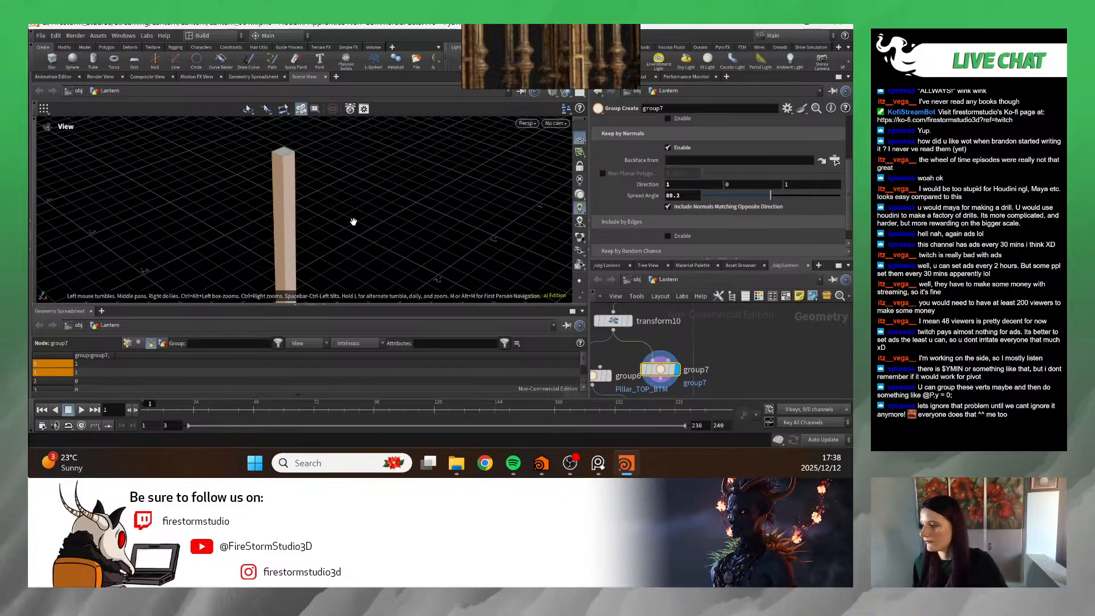
drag(352, 221, 445, 226)
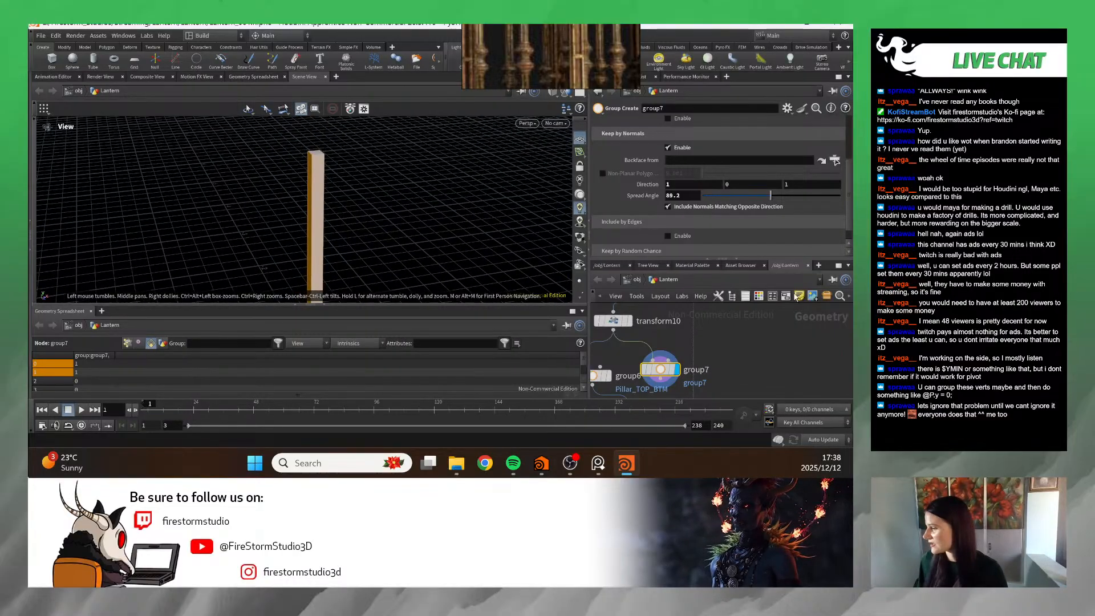
- Move the group7 node farther away from group6 in the network
scroll(713, 363, down, 4)
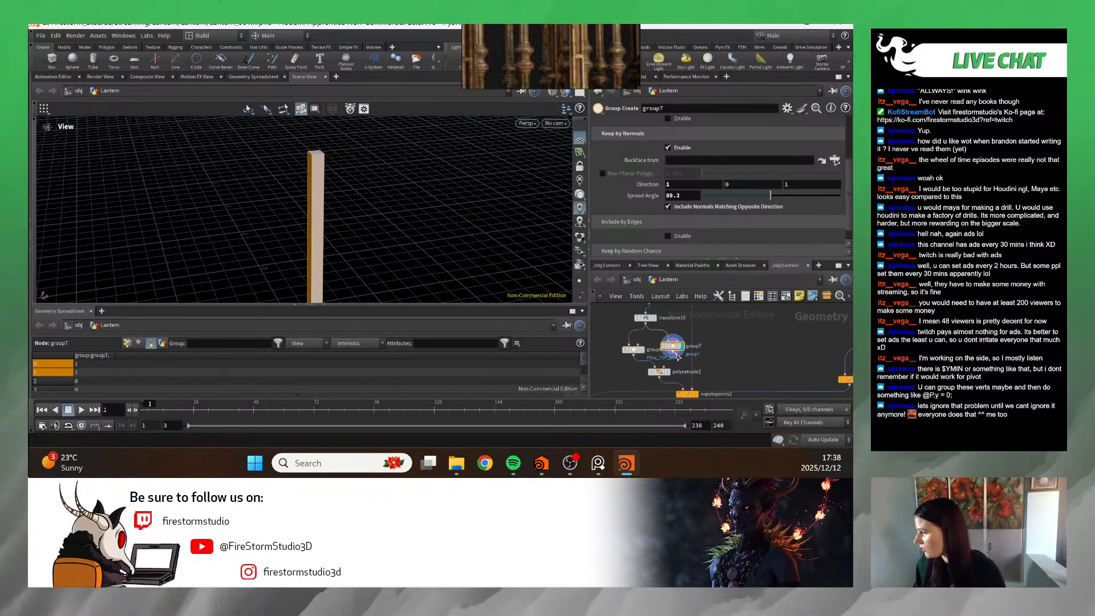
drag(677, 349, 730, 348)
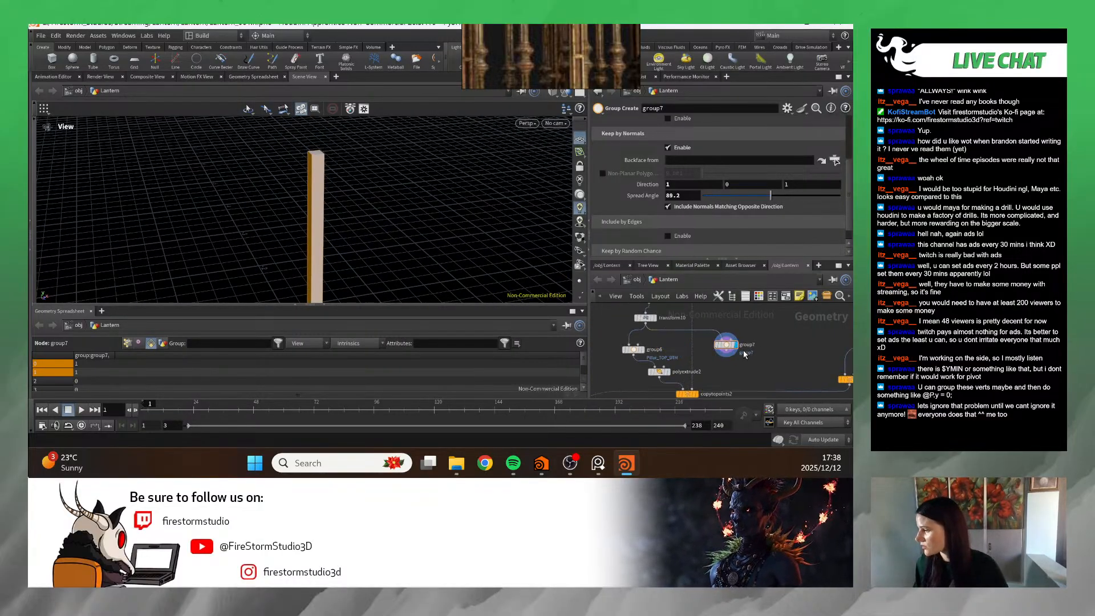
- Name the group output by group7 Pillar_Detail
scroll(696, 131, up, 4)
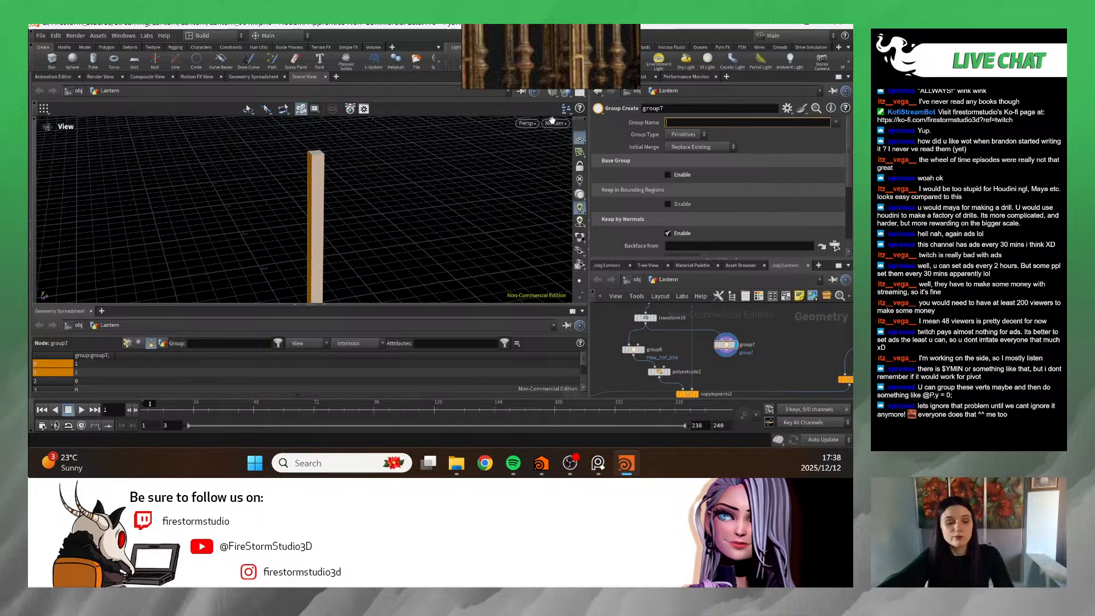
text(pILLA)
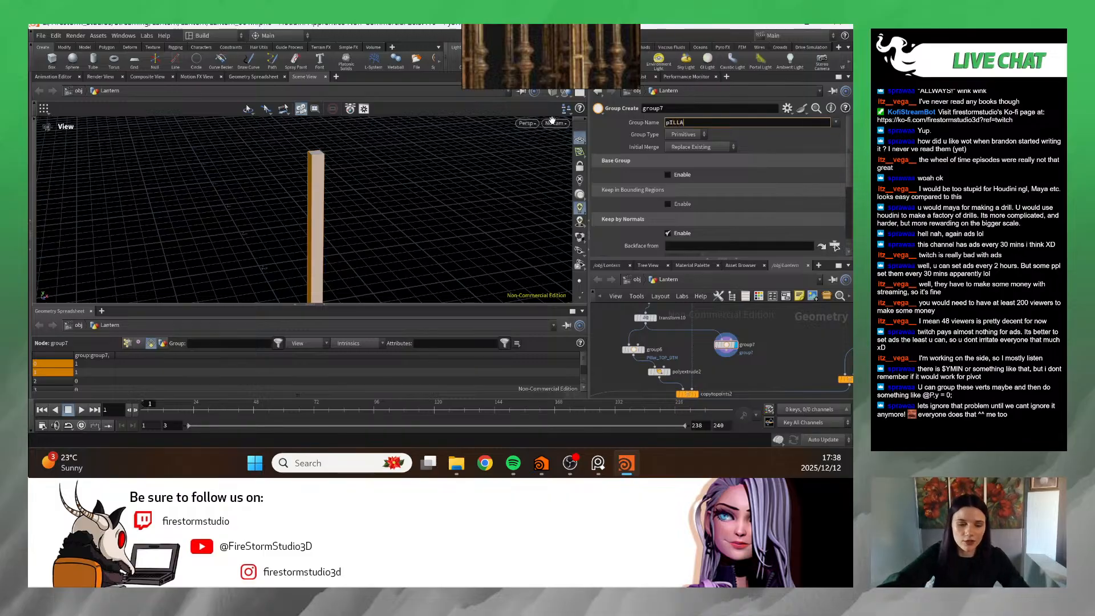
text(R dETAIL)
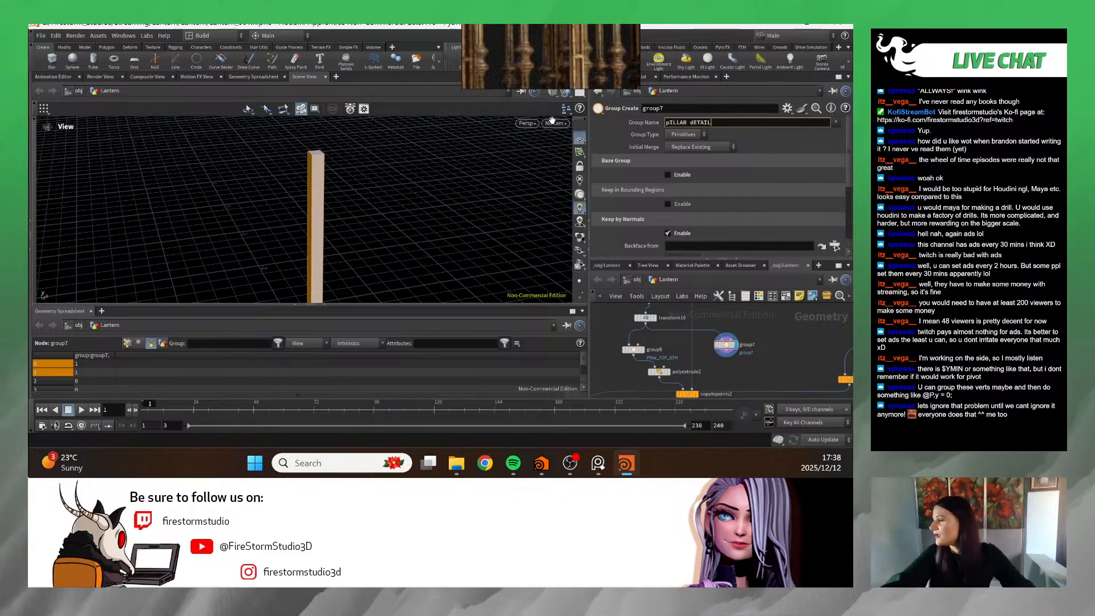
key(BackSpace)
key(BackSpace)
key(BackSpace)
key(BackSpace)
key(BackSpace)
key(BackSpace)
key(BackSpace)
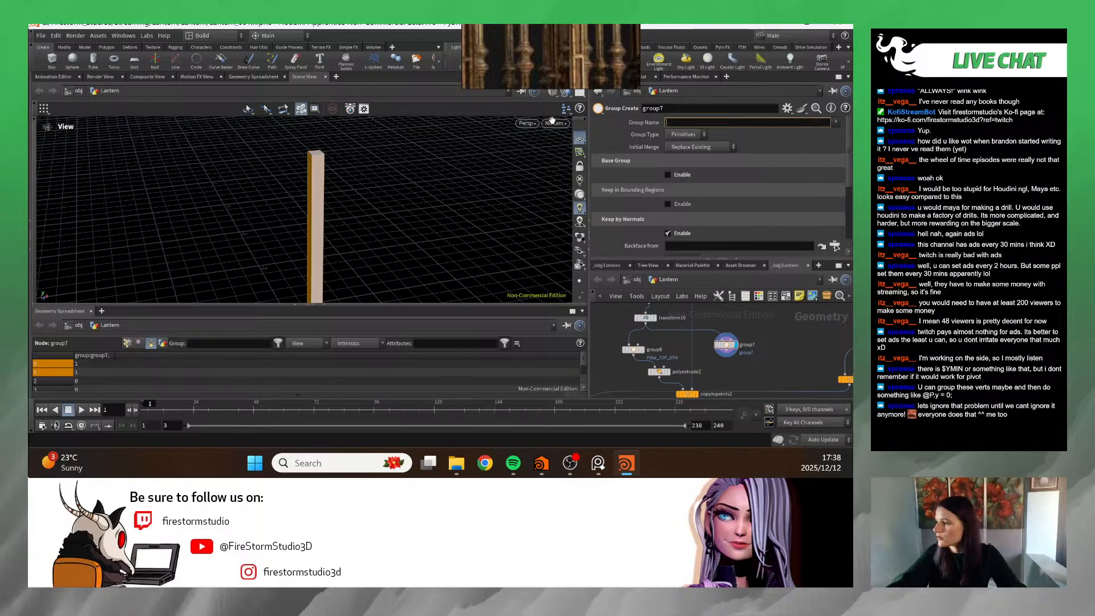
text(Pil)
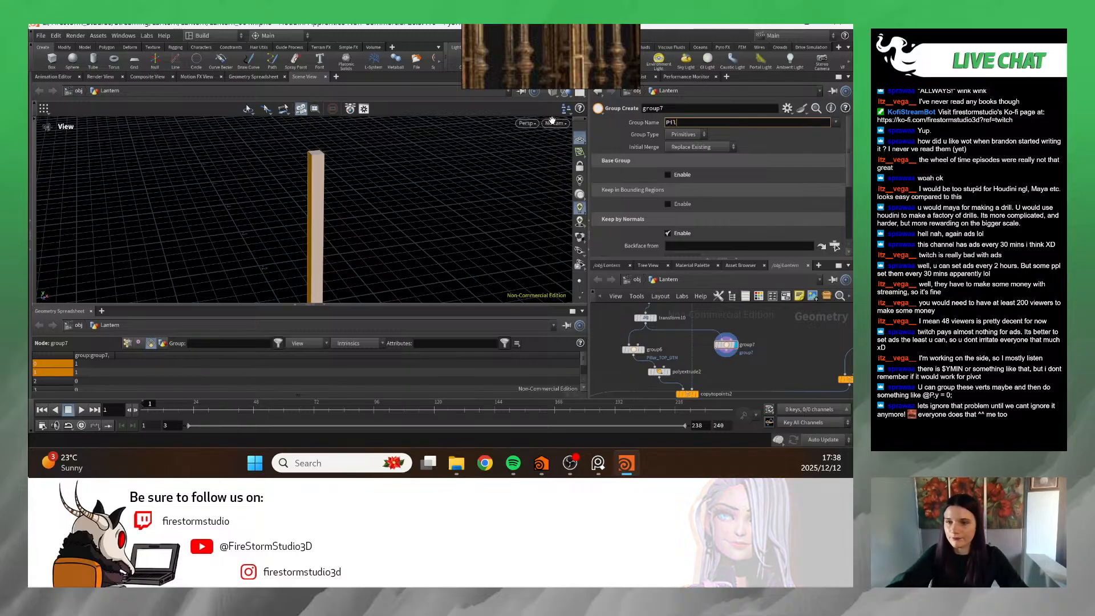
text(lar Detail)
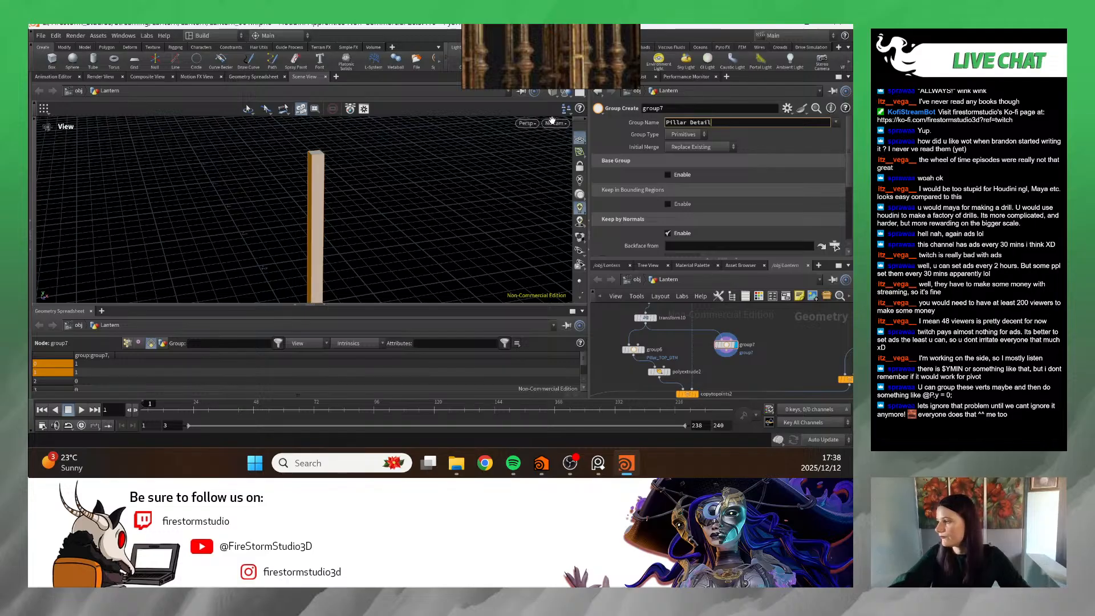
key(Return)
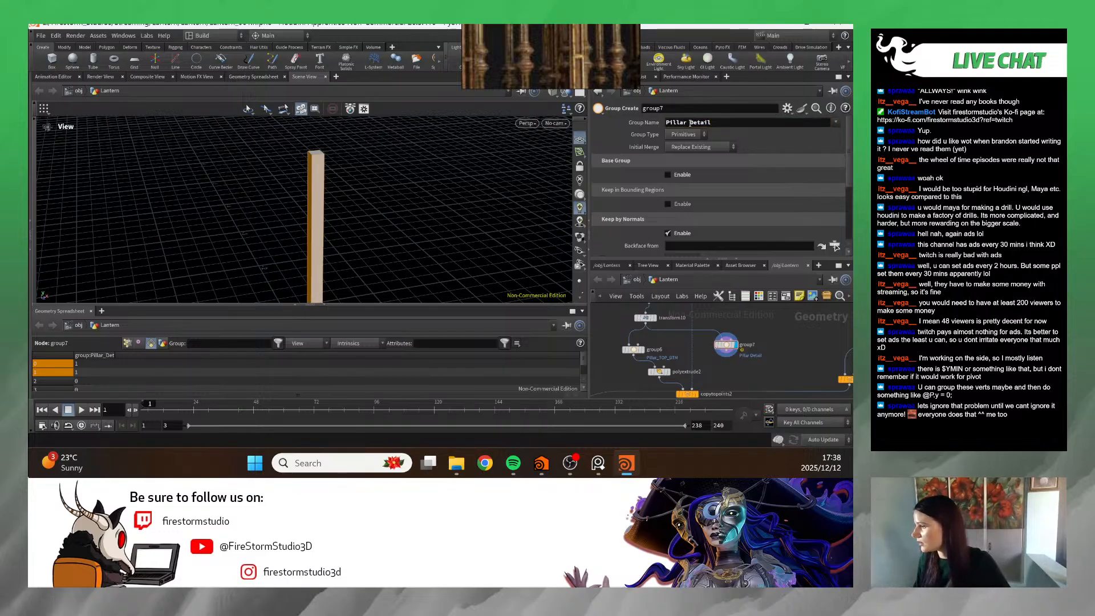
click(689, 122)
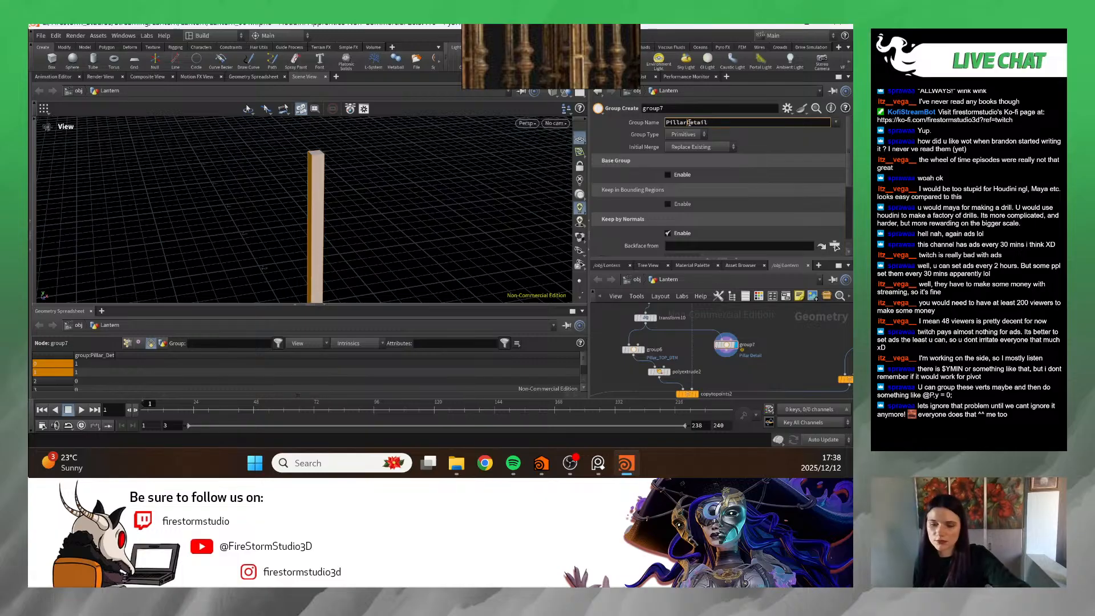
key(Return)
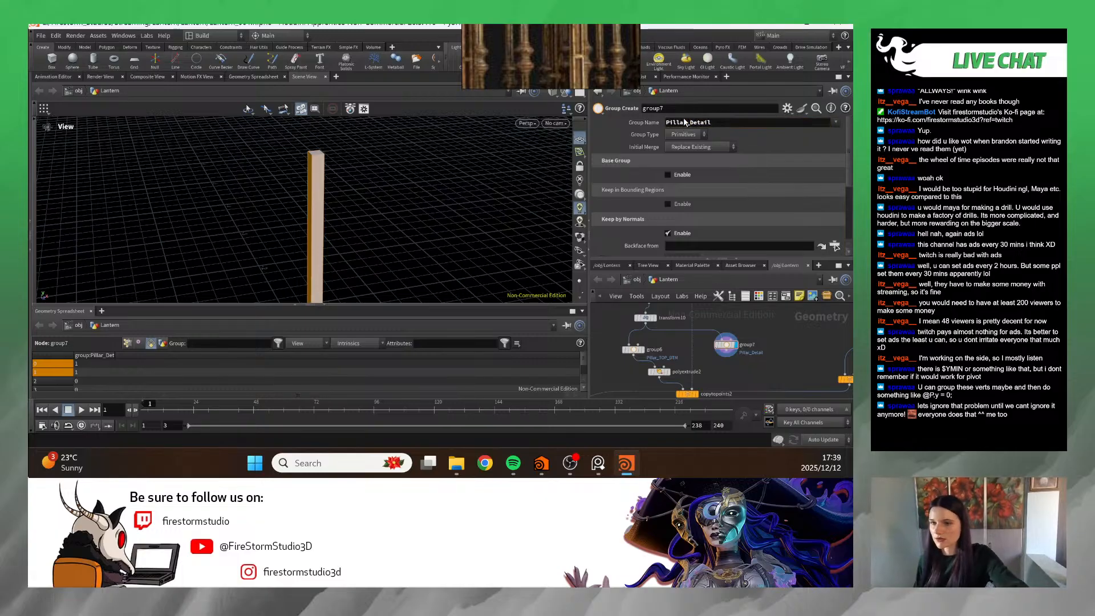
scroll(748, 369, up, 1)
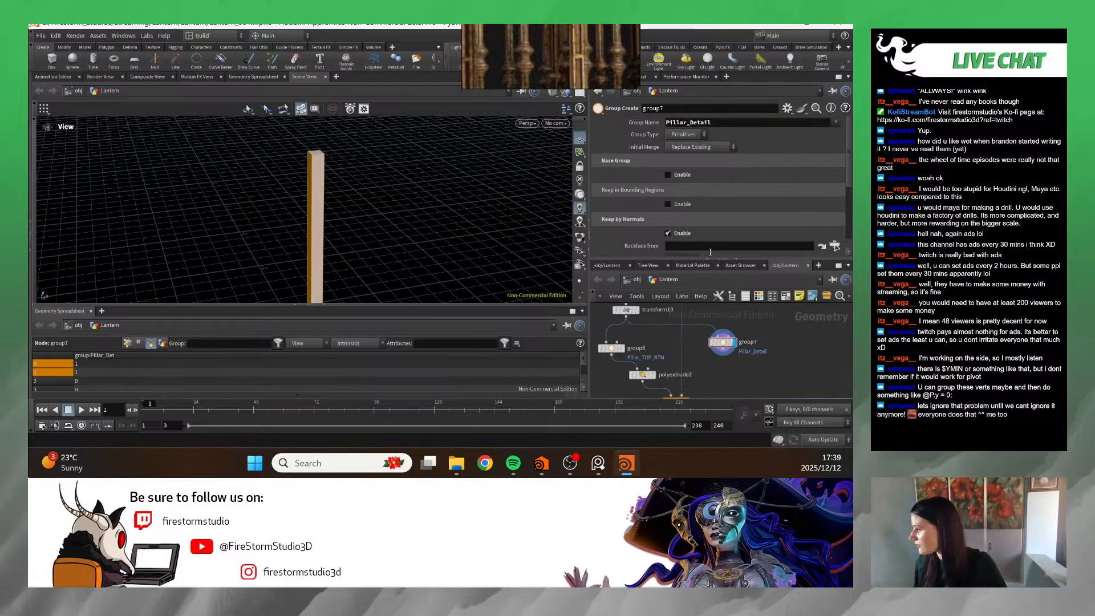
scroll(712, 245, down, 3)
middle_drag(711, 371, 720, 331)
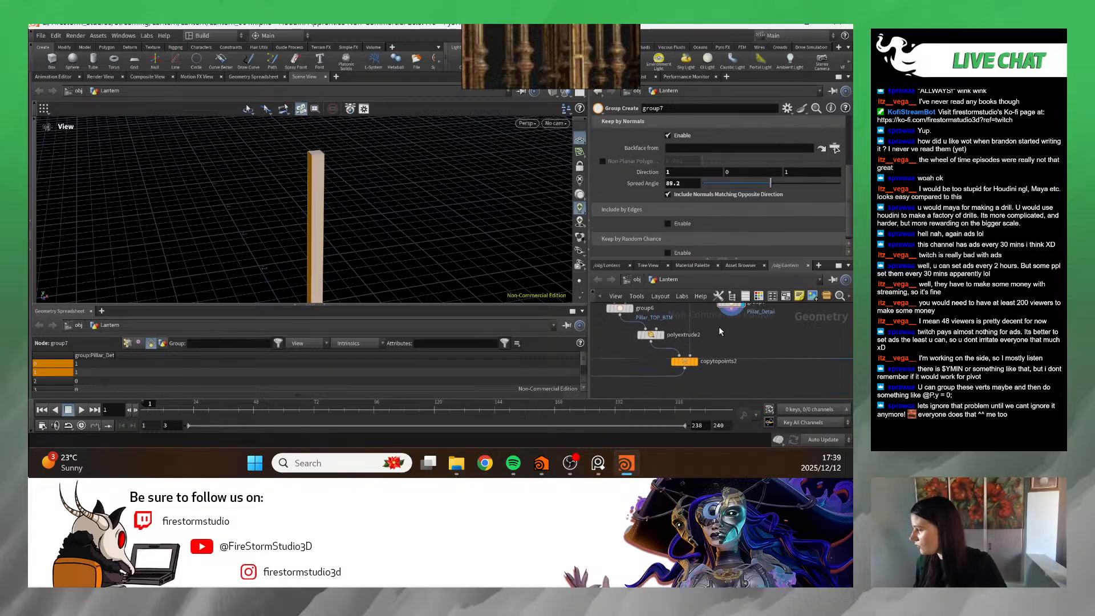
drag(650, 334, 731, 331)
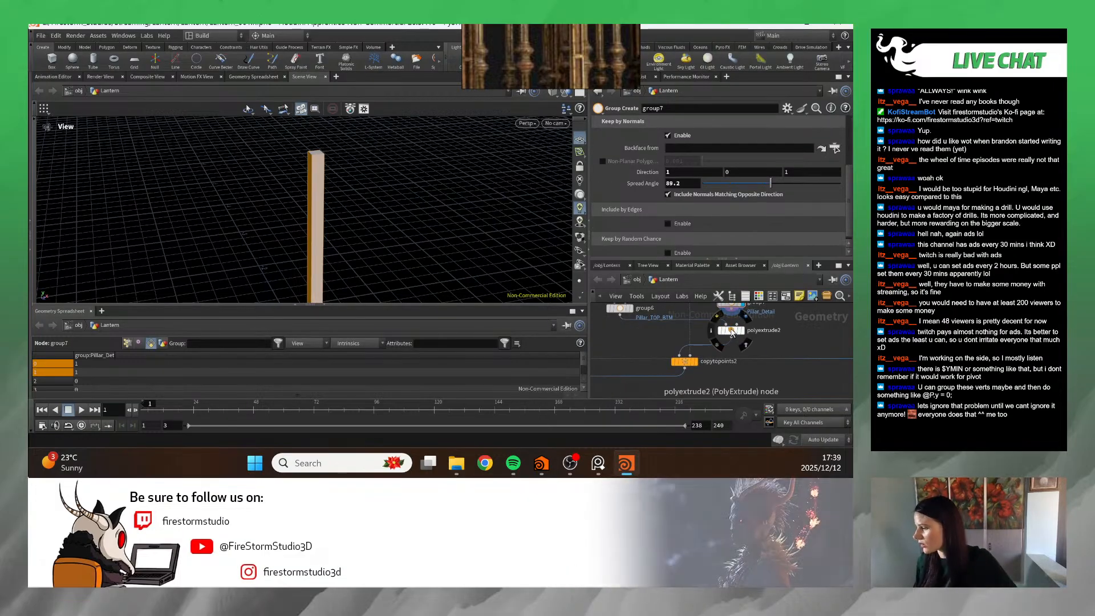
key(ctrl+z)
- Add a new PolyExtrude node below group7 and wire group7's output into it
key(Tab)
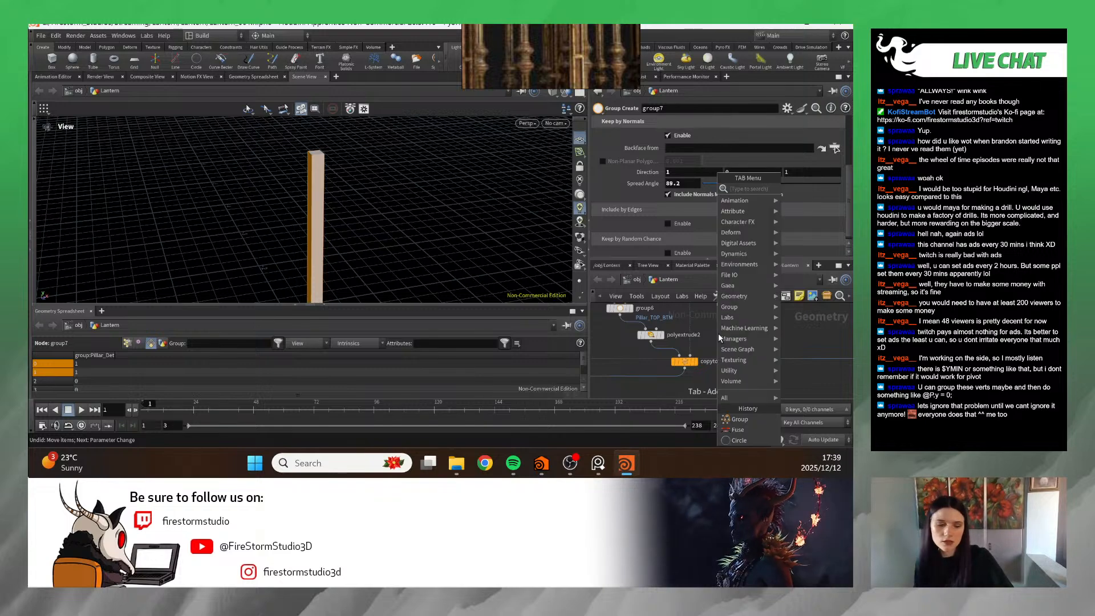
text(pil)
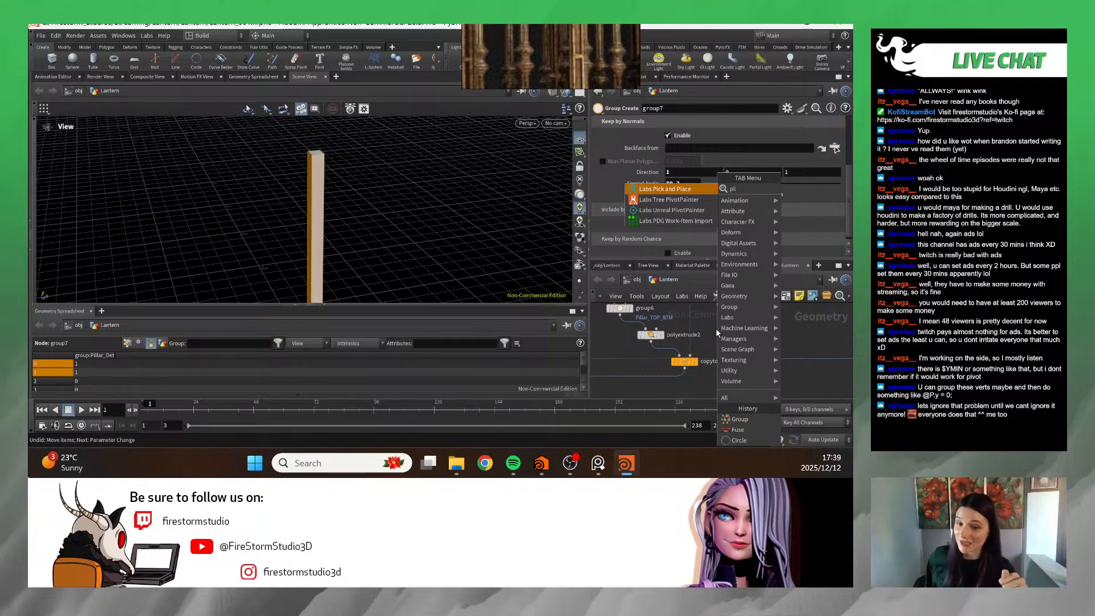
key(BackSpace)
key(BackSpace)
key(BackSpace)
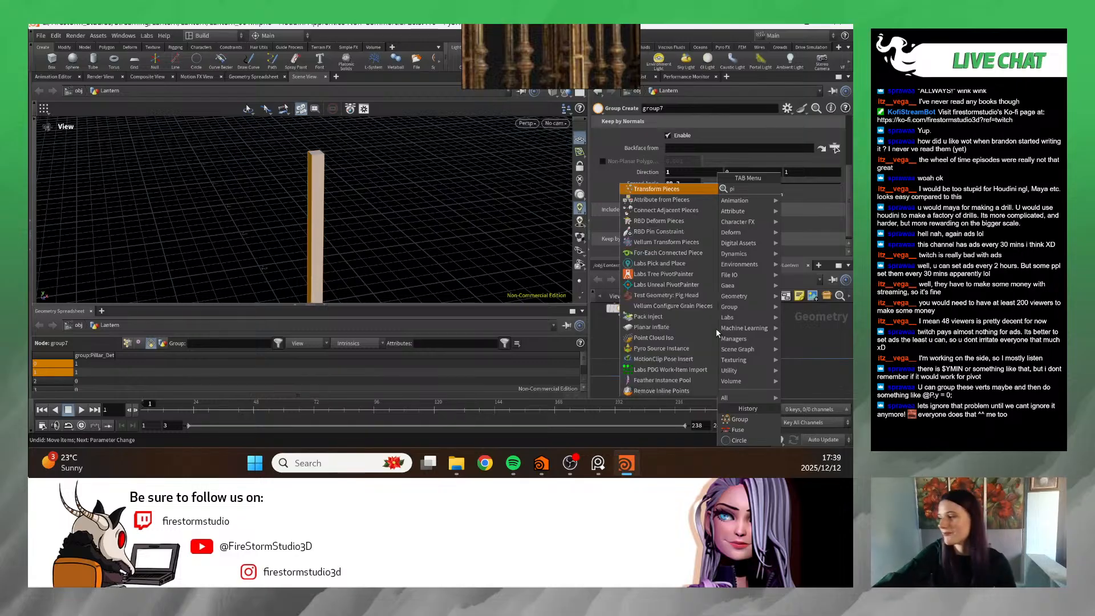
text(Extru)
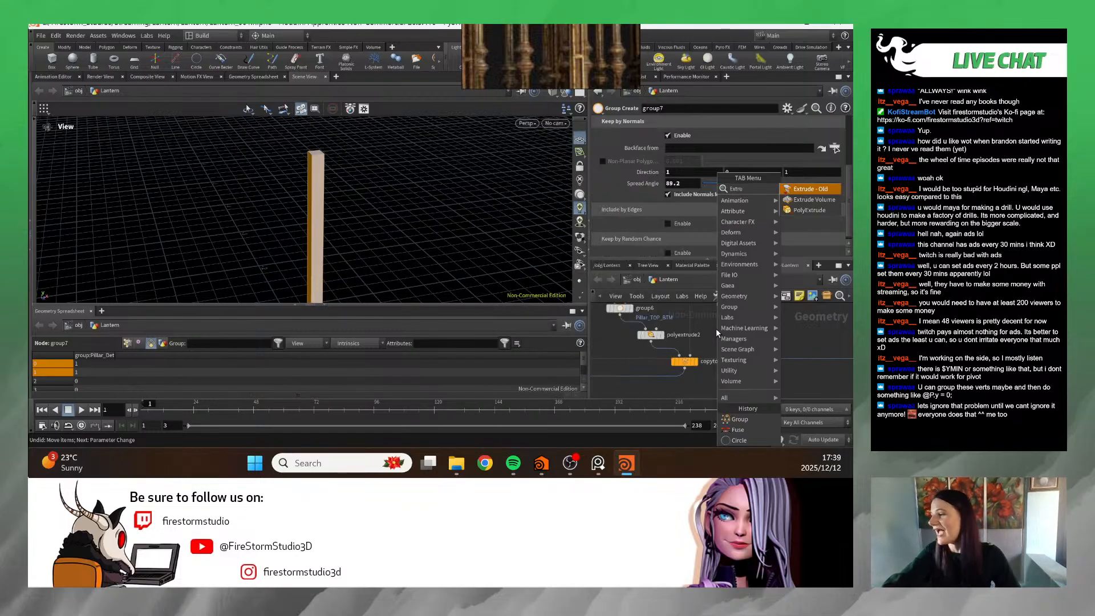
key(BackSpace)
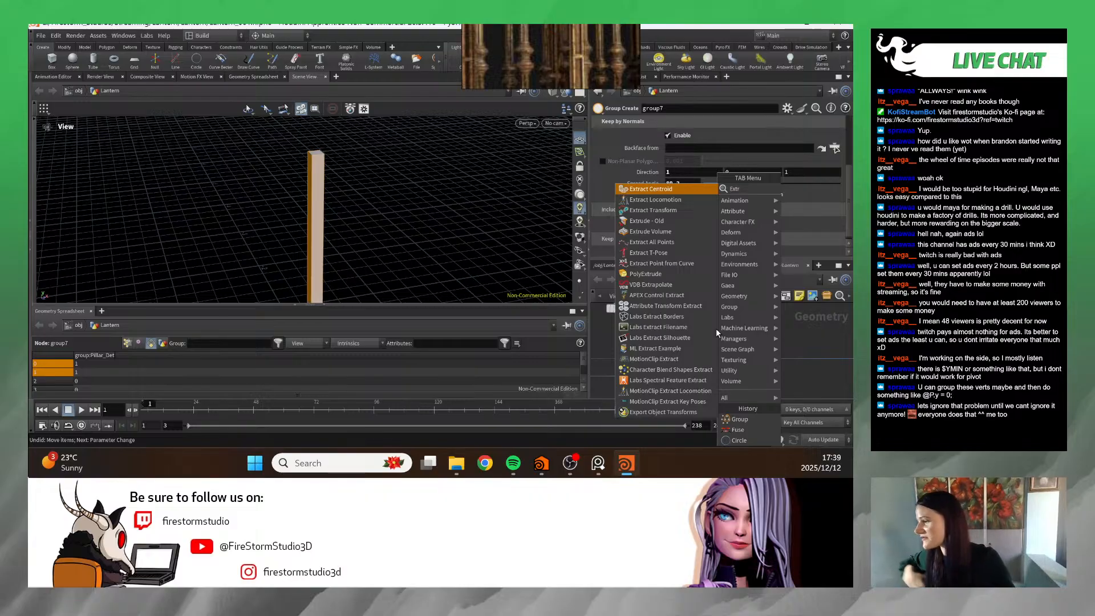
key(BackSpace)
key(BackSpace)
key(BackSpace)
key(BackSpace)
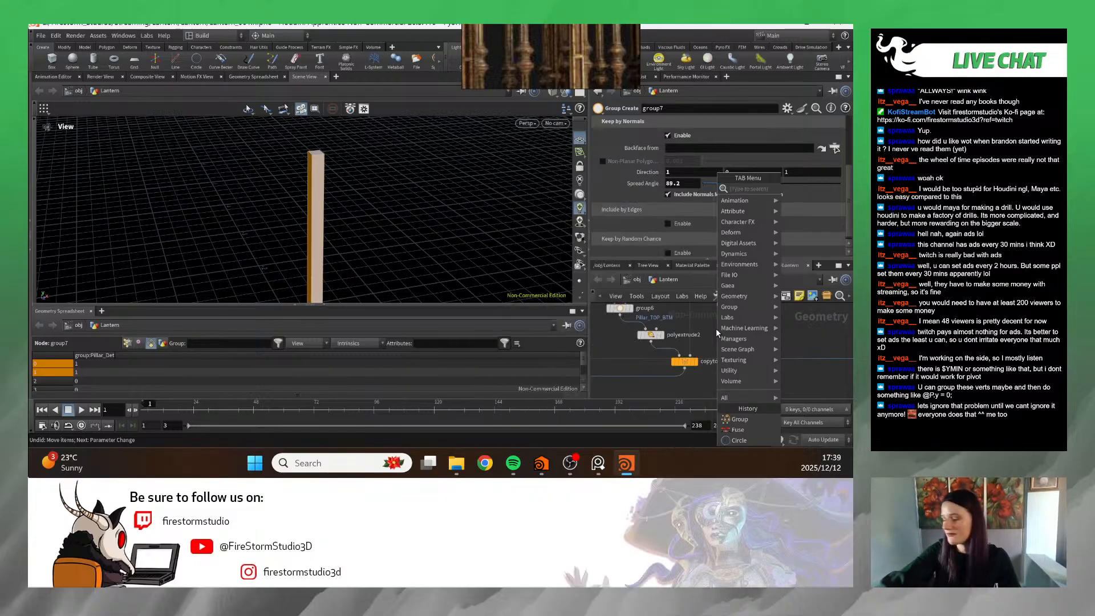
text(Polyex)
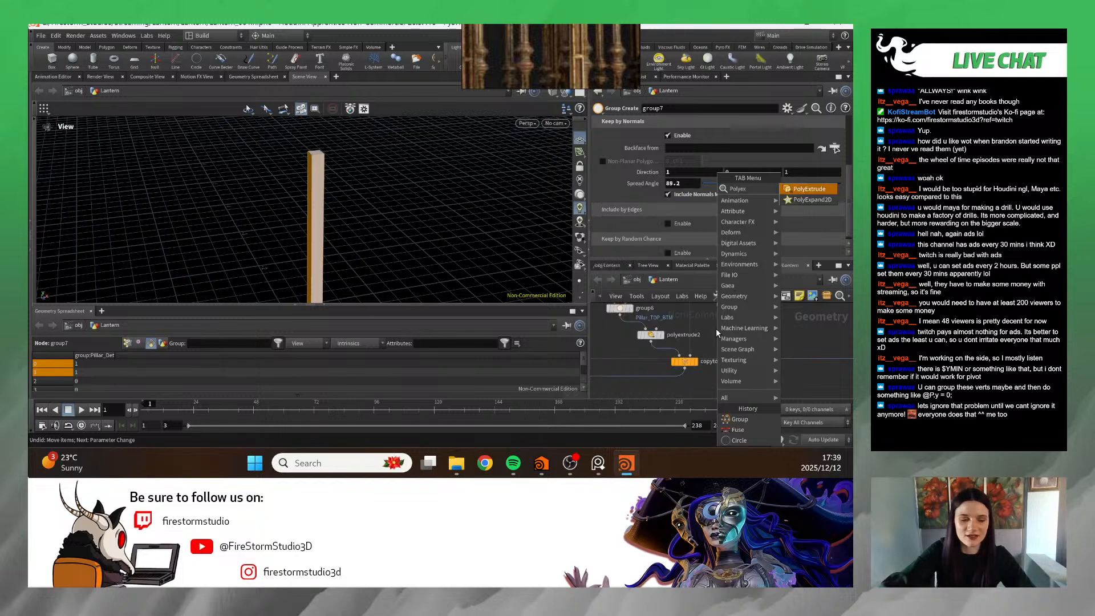
text(tru)
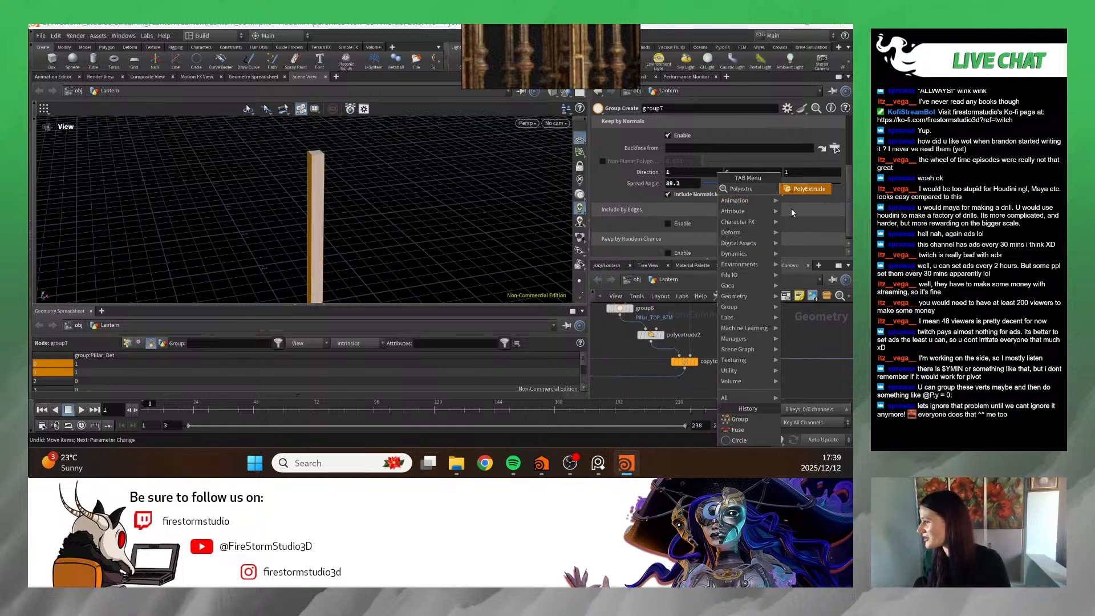
key(Return)
click(750, 341)
click(732, 340)
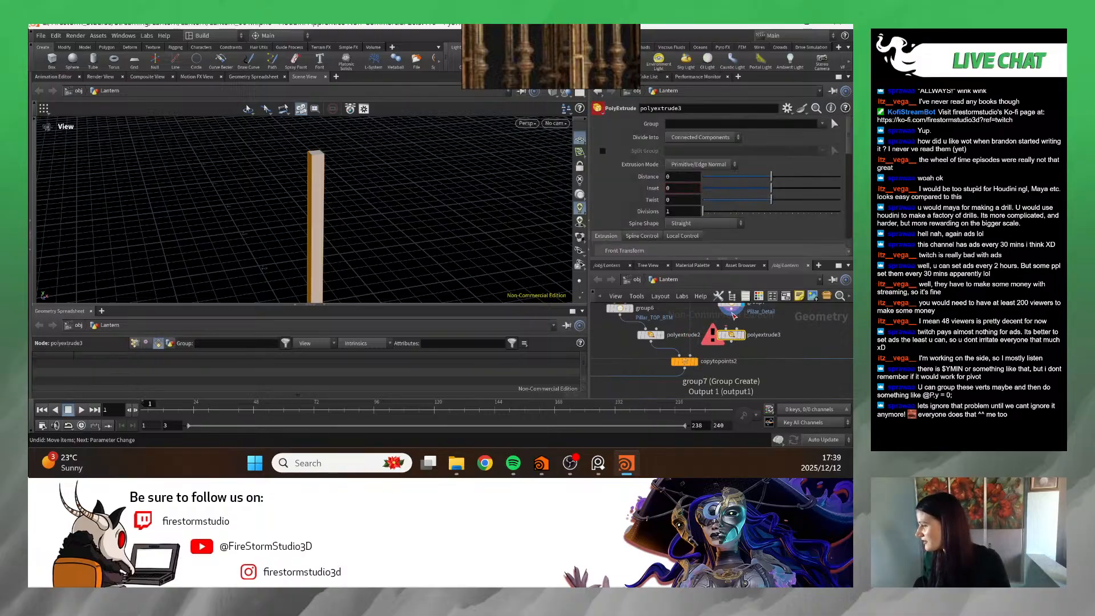
click(735, 330)
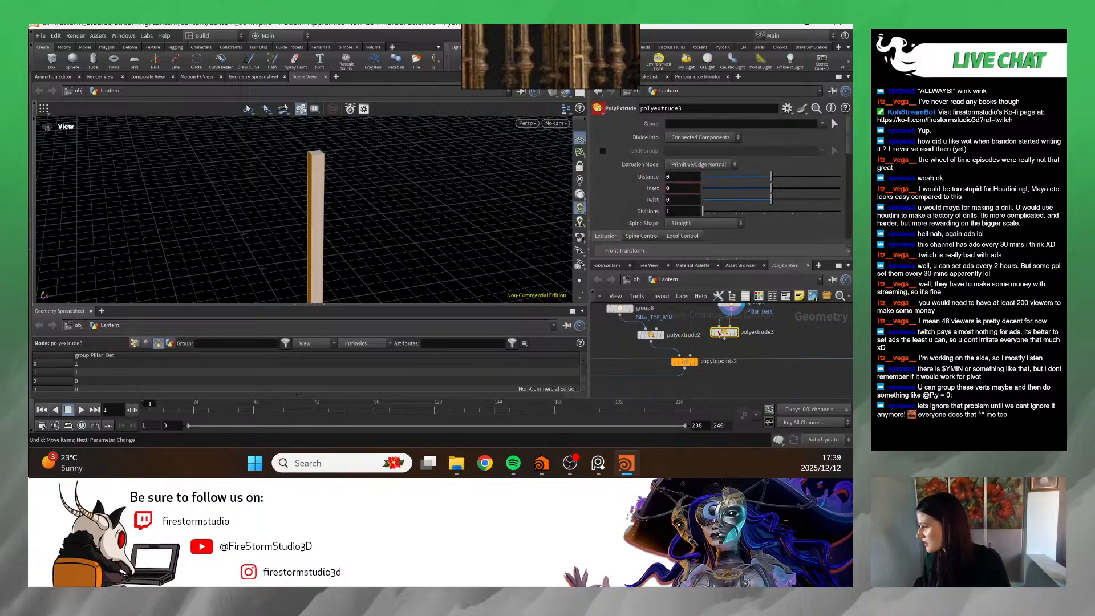
- Display polyextrude3, restrict it to the Pillar_Detail group and divide the extrusion into Individual Elements
scroll(736, 325, up, 3)
scroll(736, 328, up, 1)
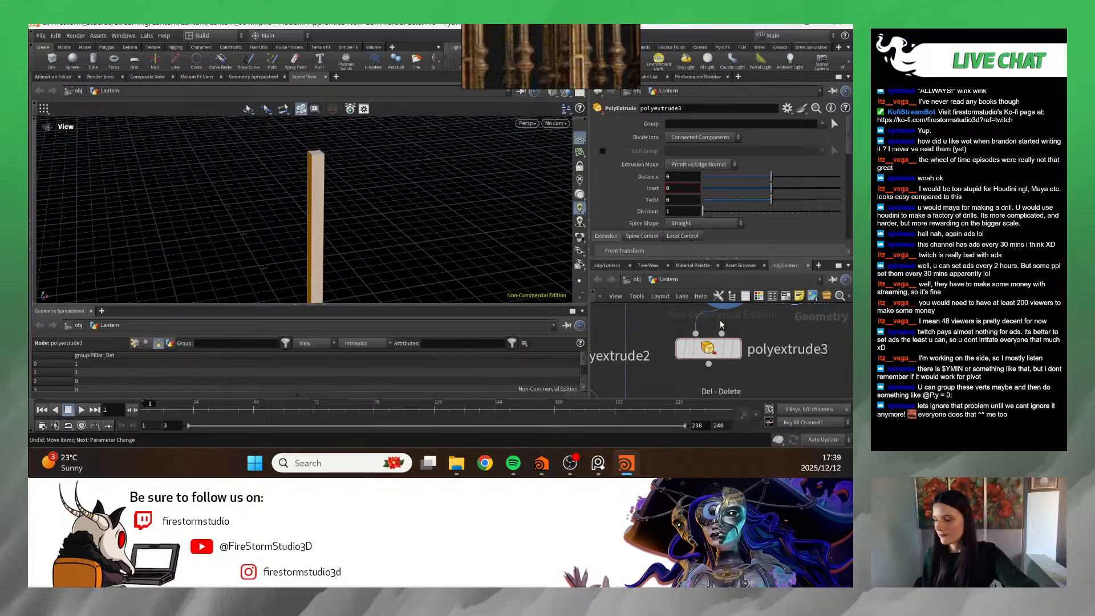
click(737, 347)
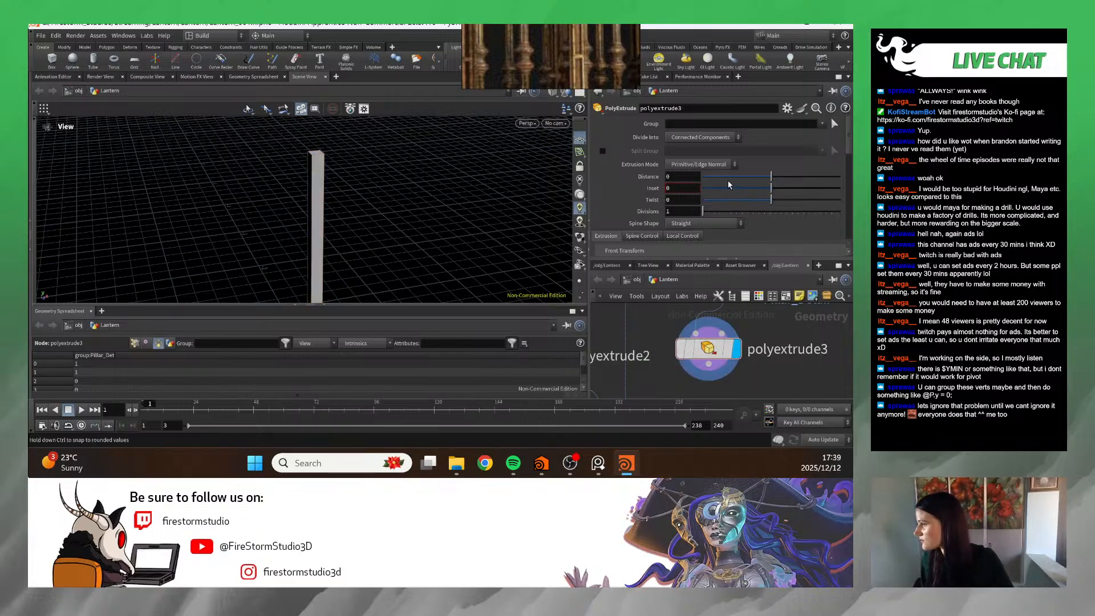
click(822, 123)
click(805, 132)
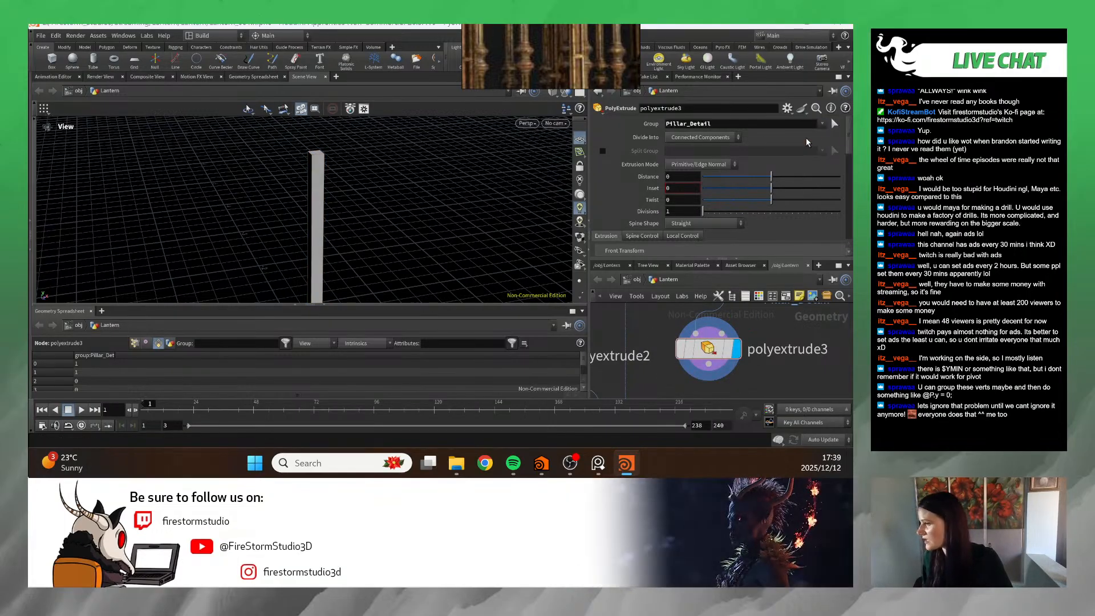
drag(441, 213, 491, 178)
click(694, 138)
click(696, 149)
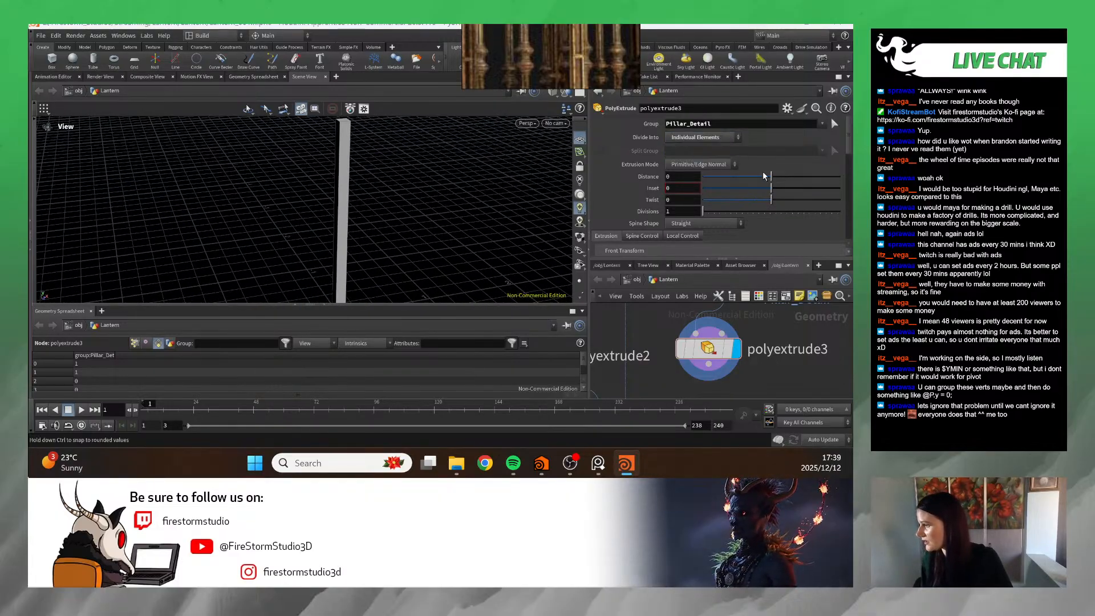
- Set polyextrude3's inset to 0.023, then try an extrusion distance on the inset faces and undo it
drag(771, 176, 772, 189)
click(705, 137)
click(764, 189)
scroll(556, 199, up, 3)
drag(556, 199, 378, 215)
mouse_move(771, 177)
mouse_down()
mouse_move(761, 179)
mouse_move(771, 174)
mouse_up()
scroll(464, 194, up, 3)
key(ctrl+z)
- Duplicate polyextrude3 as a downstream node with inset 0, and try an outward distance of about 0.028 on the copy
scroll(740, 317, down, 3)
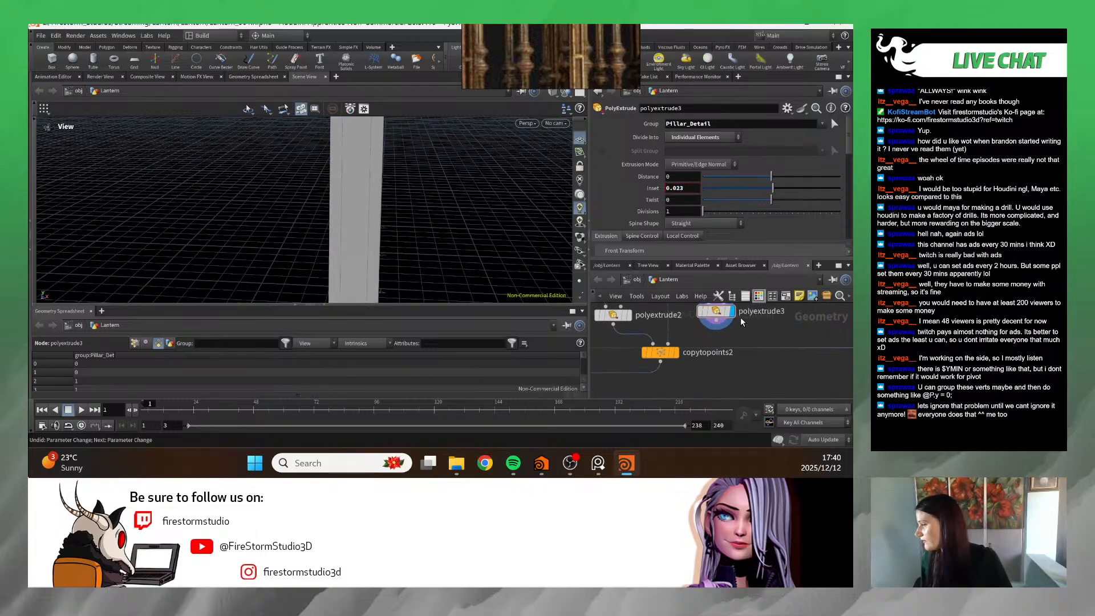
alt+drag(713, 319, 757, 340)
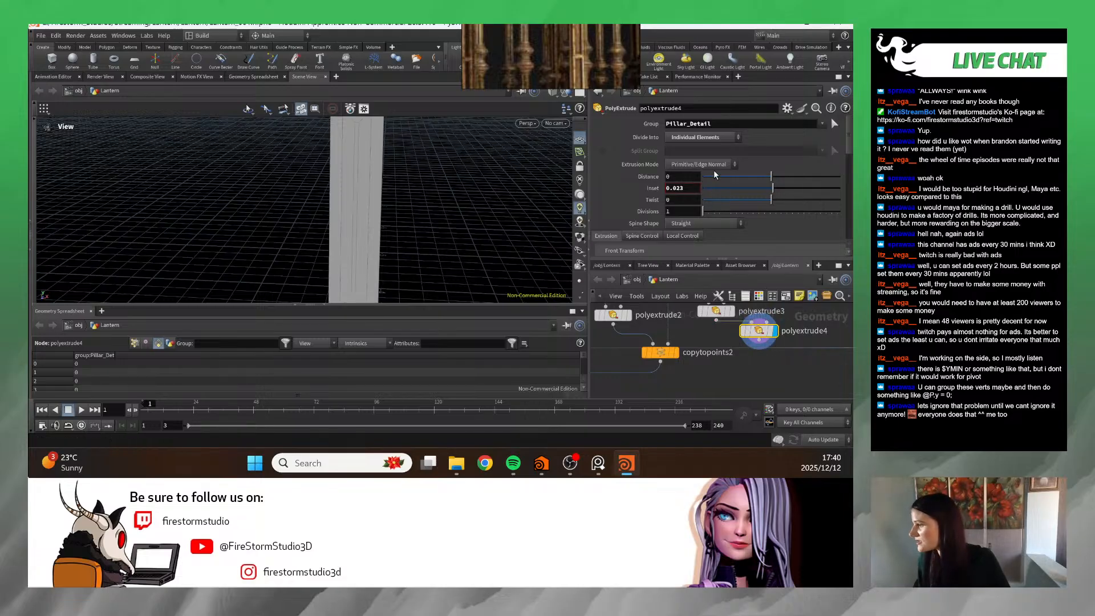
click(682, 188)
text(0)
key(Return)
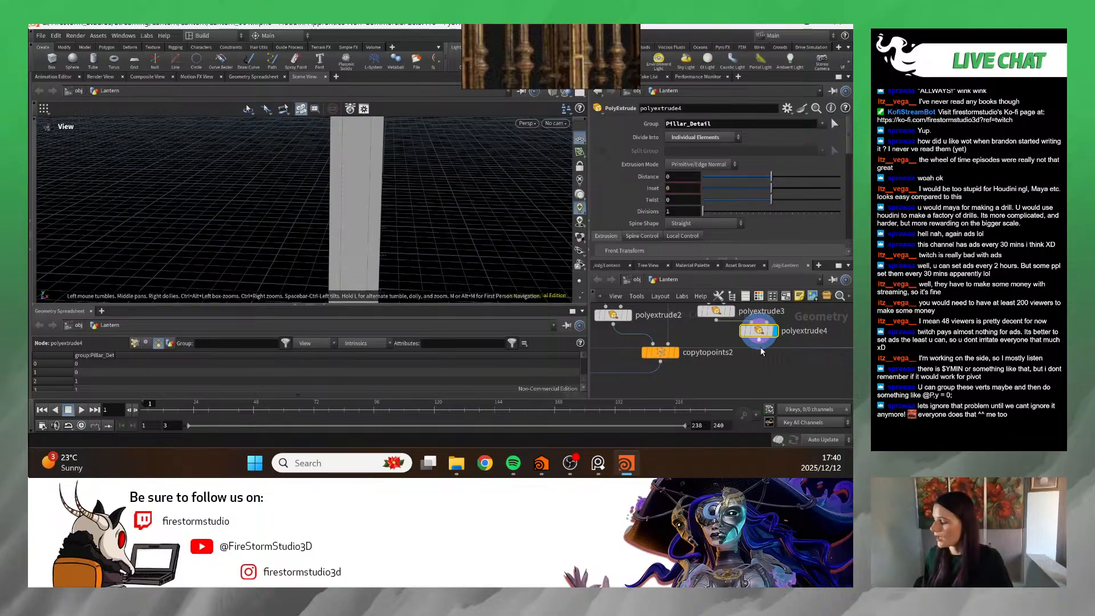
drag(759, 333, 747, 337)
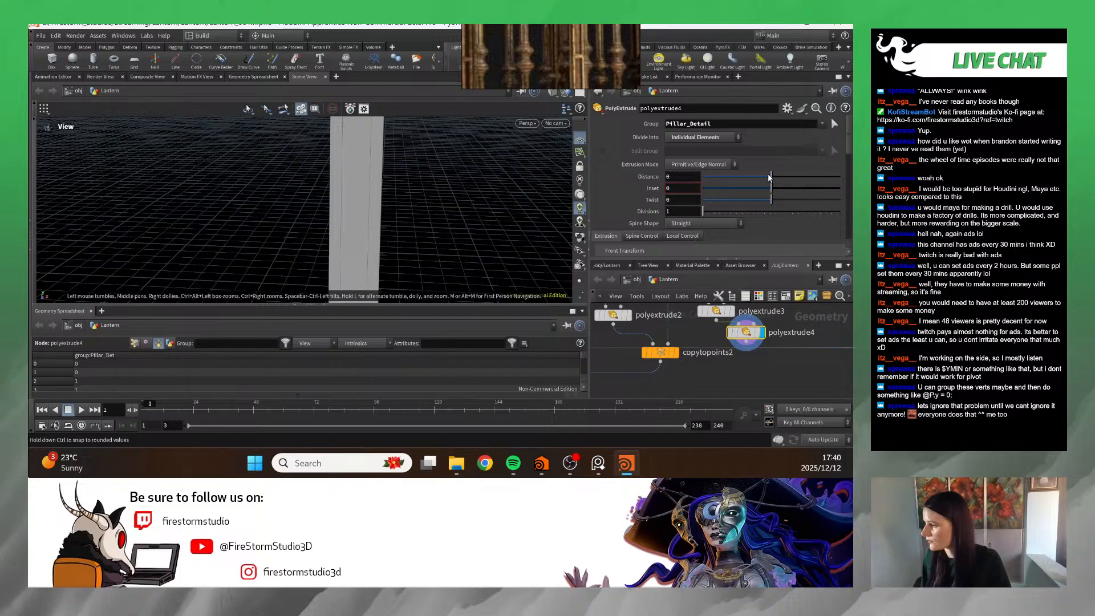
drag(769, 178, 769, 180)
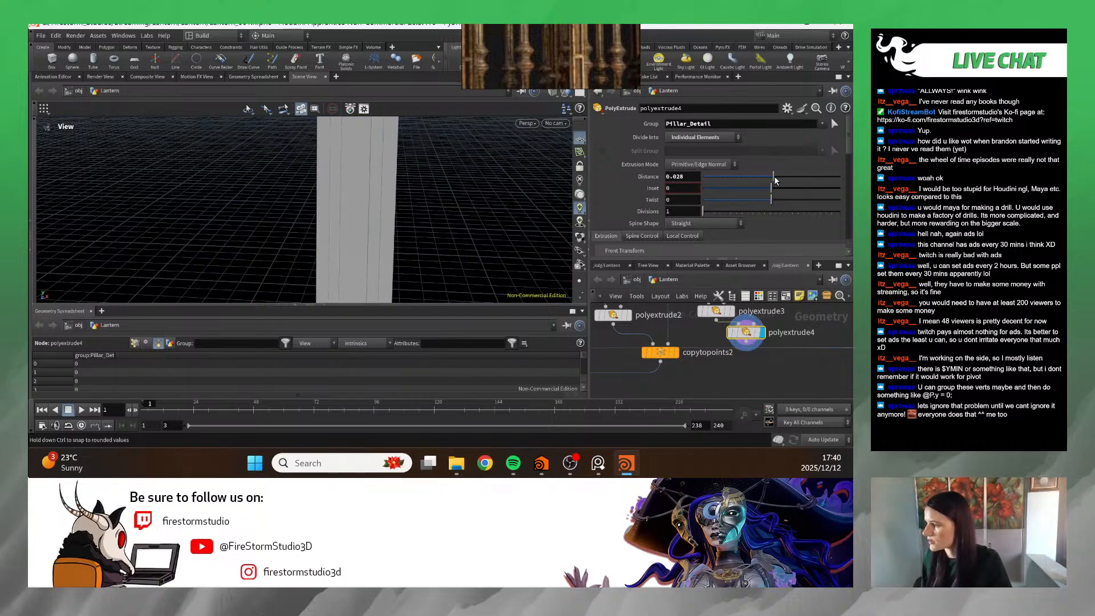
- Output polyextrude3's front faces as the extrudeFront group and add that group to polyextrude4's Group field
click(712, 313)
scroll(684, 203, down, 6)
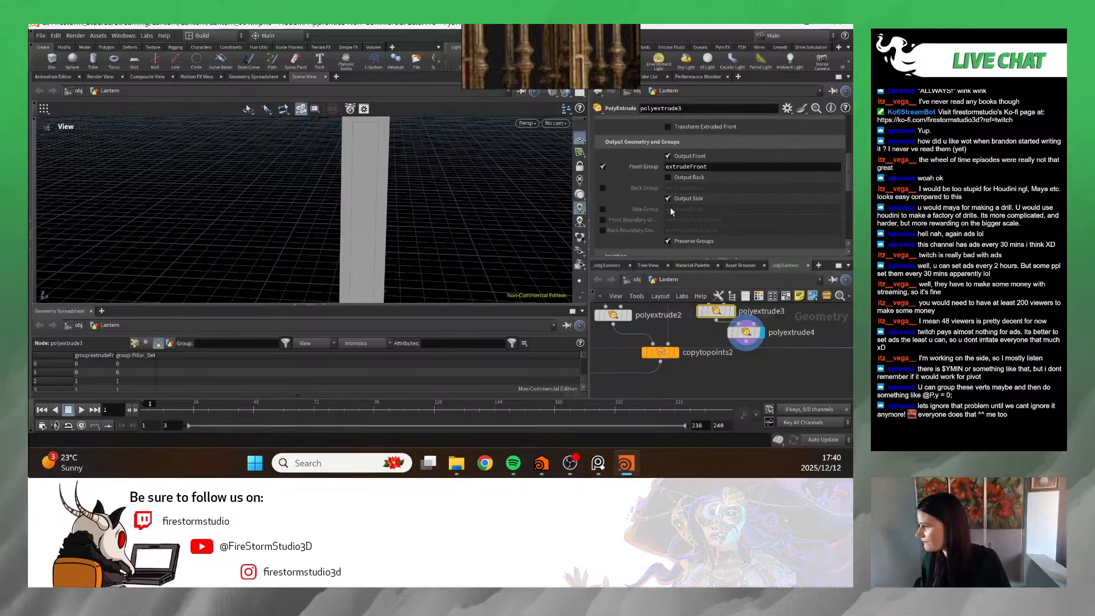
click(746, 332)
scroll(776, 143, up, 6)
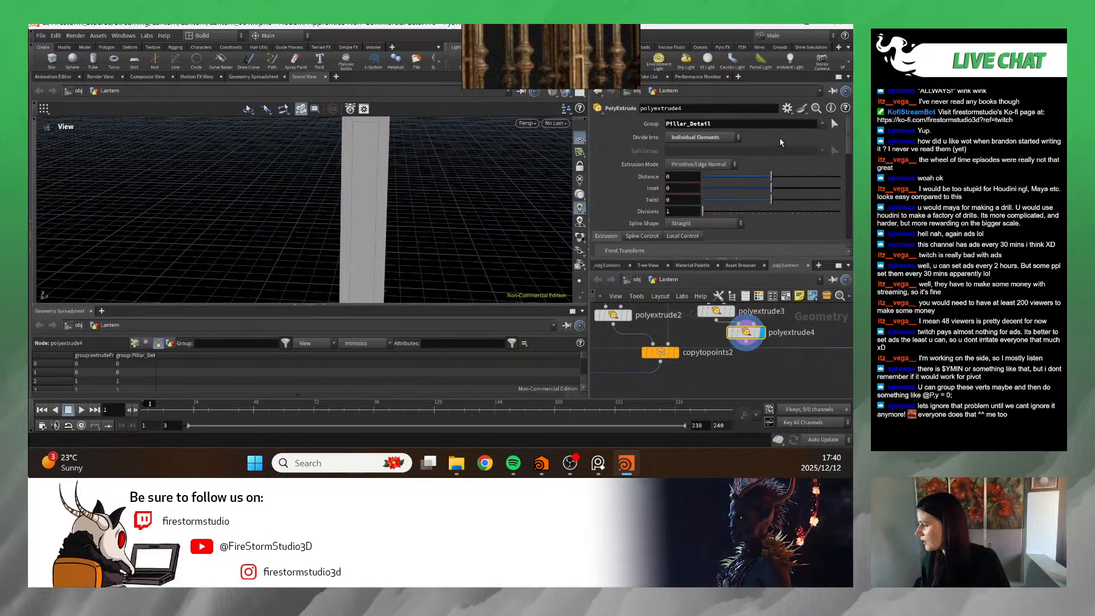
click(822, 123)
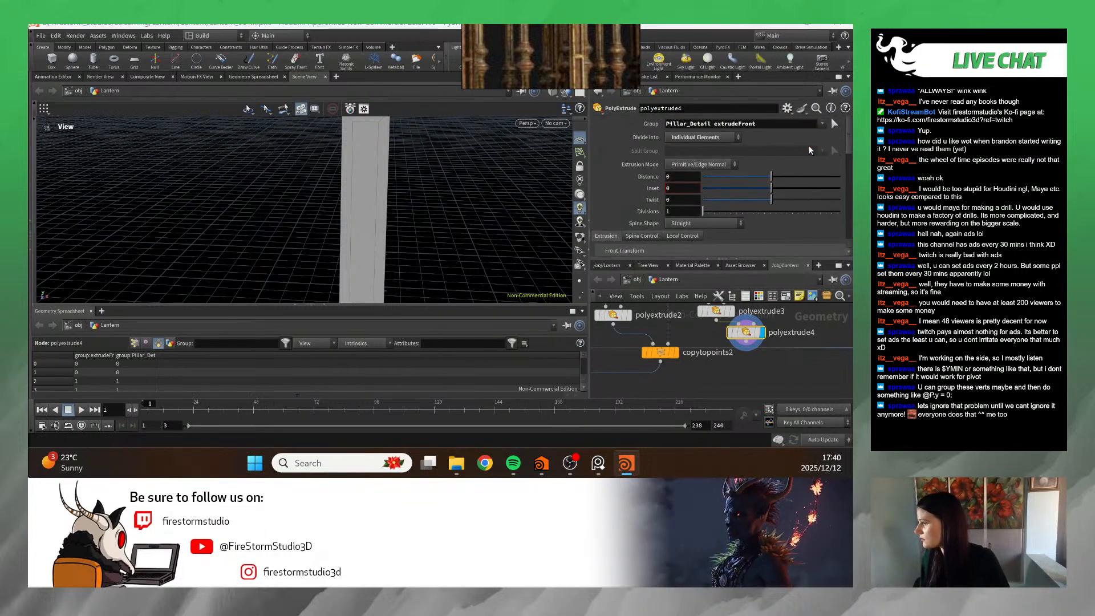
click(808, 145)
- Set polyextrude4's distance to -0.009 to recess the inset faces, checking the pillar's top end
drag(771, 177, 771, 173)
drag(411, 183, 458, 181)
right_drag(459, 182, 471, 182)
middle_drag(471, 182, 427, 173)
right_drag(427, 173, 506, 171)
middle_drag(506, 171, 476, 182)
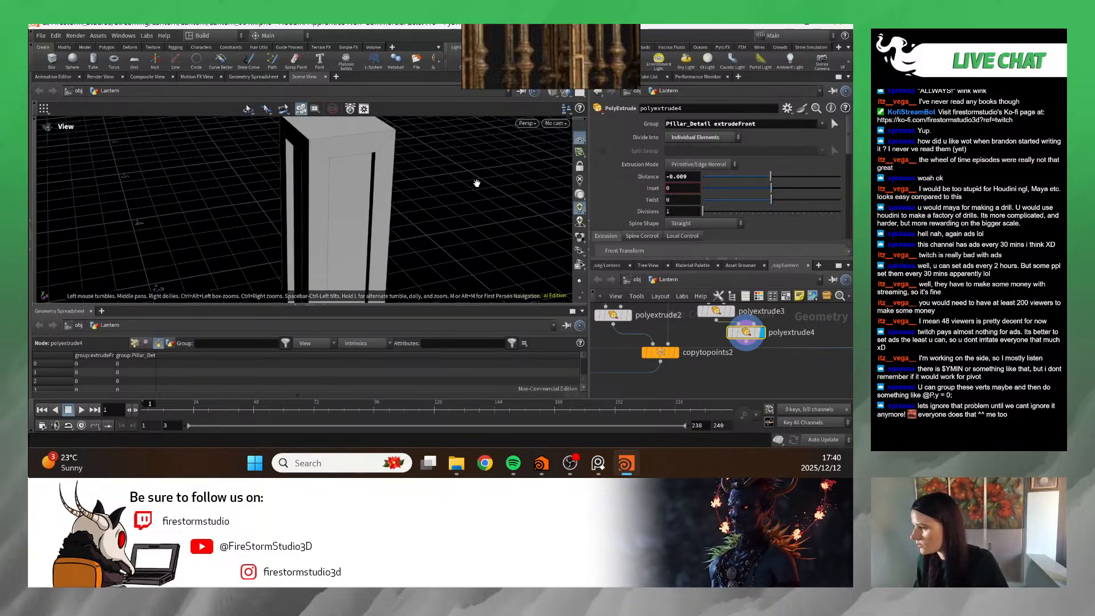
- Set polyextrude4's distance to -0.023 to deepen the recessed pillar panels, checking the pillar along its height
drag(772, 173, 771, 173)
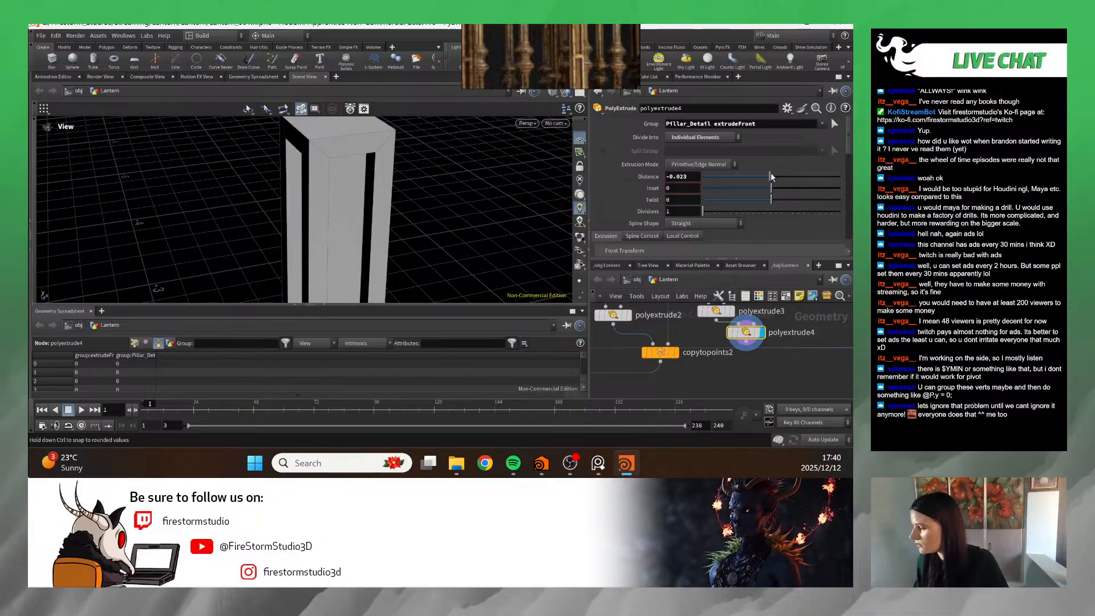
right_drag(385, 206, 260, 214)
middle_drag(260, 214, 235, 149)
mouse_move(384, 178)
mouse_down()
mouse_move(335, 159)
mouse_move(386, 164)
mouse_up()
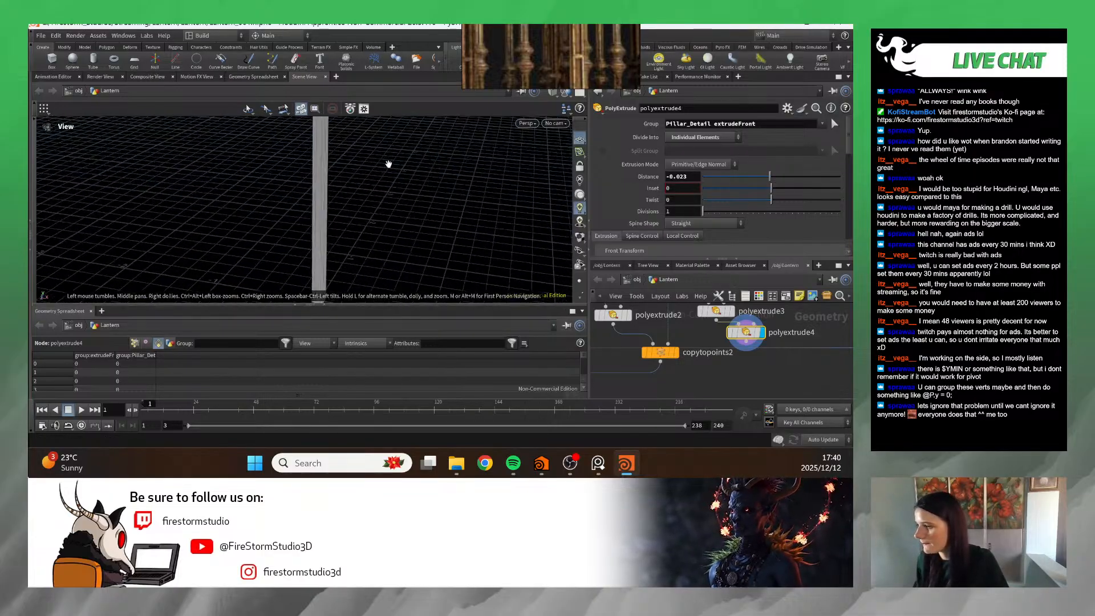
right_drag(386, 164, 366, 220)
middle_drag(367, 220, 391, 151)
scroll(701, 348, down, 3)
scroll(736, 376, down, 3)
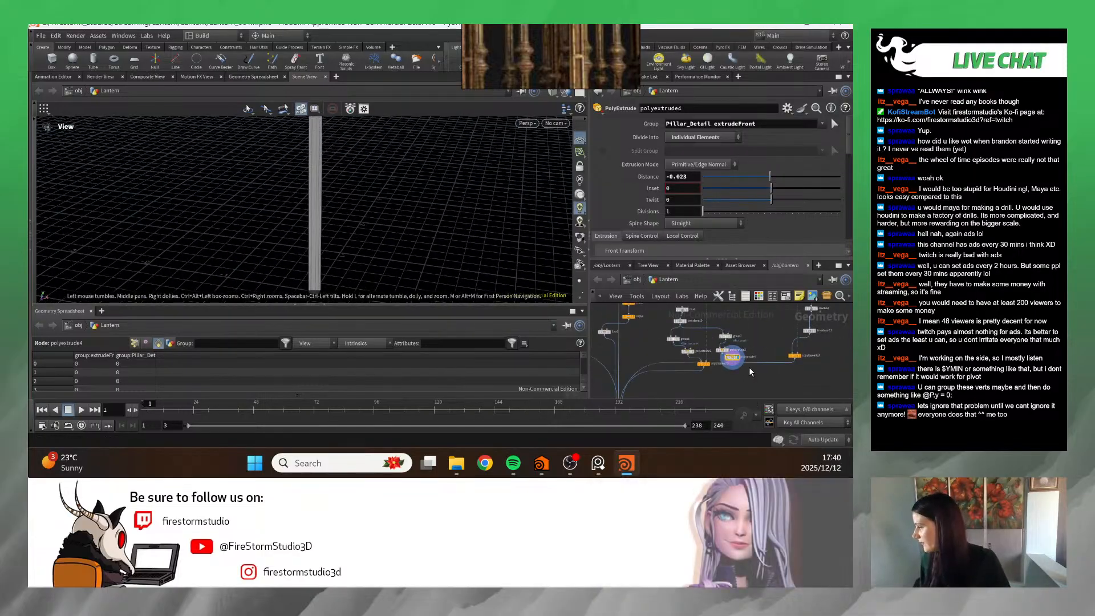
middle_drag(736, 390, 688, 330)
scroll(673, 354, up, 5)
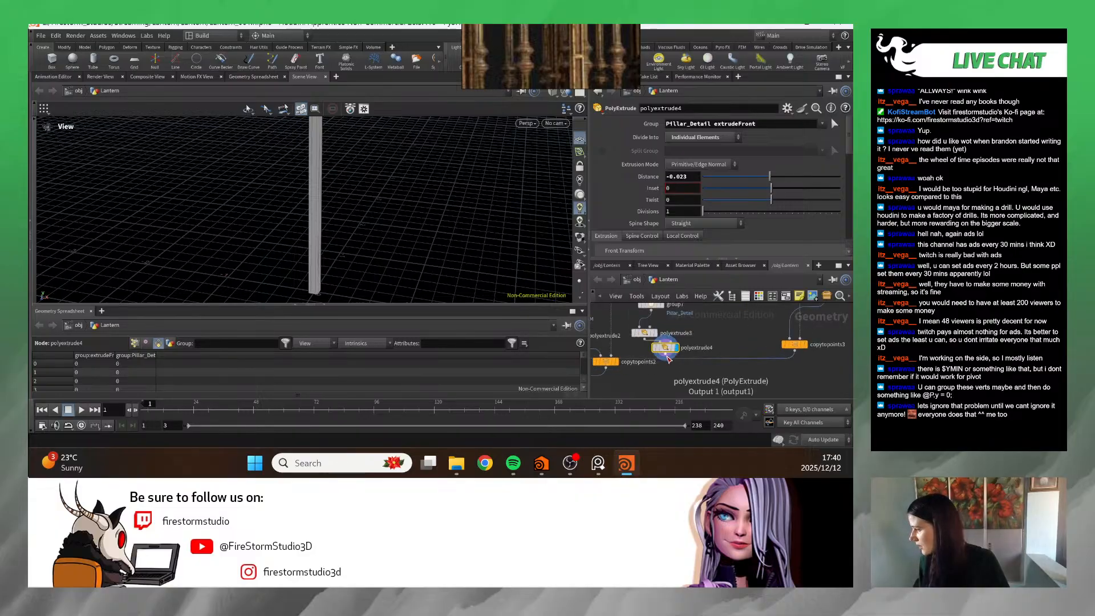
click(666, 357)
middle_drag(633, 340, 735, 366)
scroll(734, 365, down, 4)
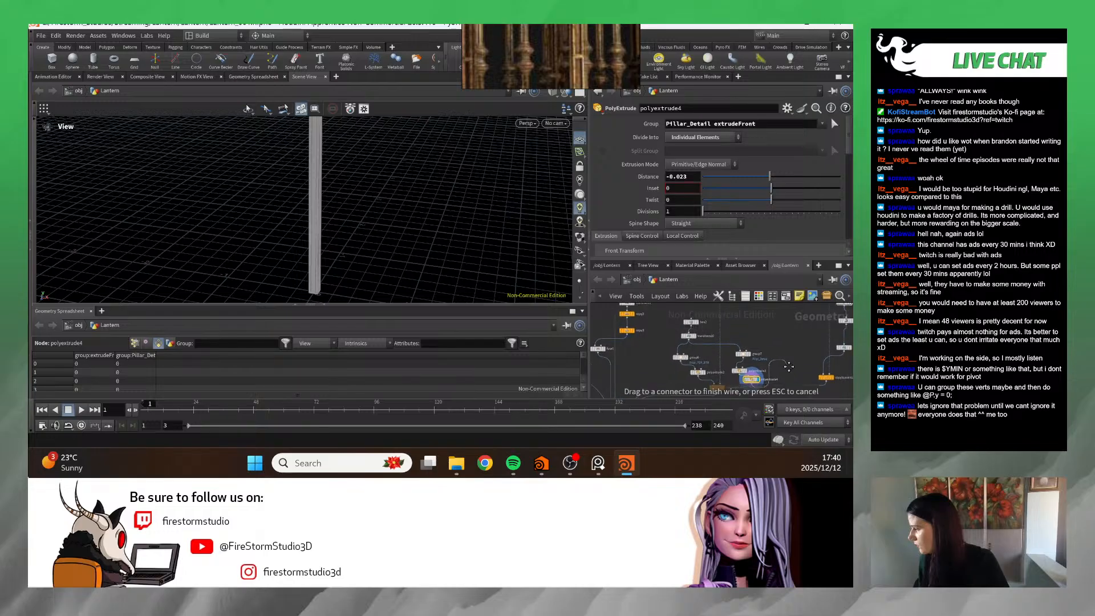
middle_drag(787, 366, 760, 345)
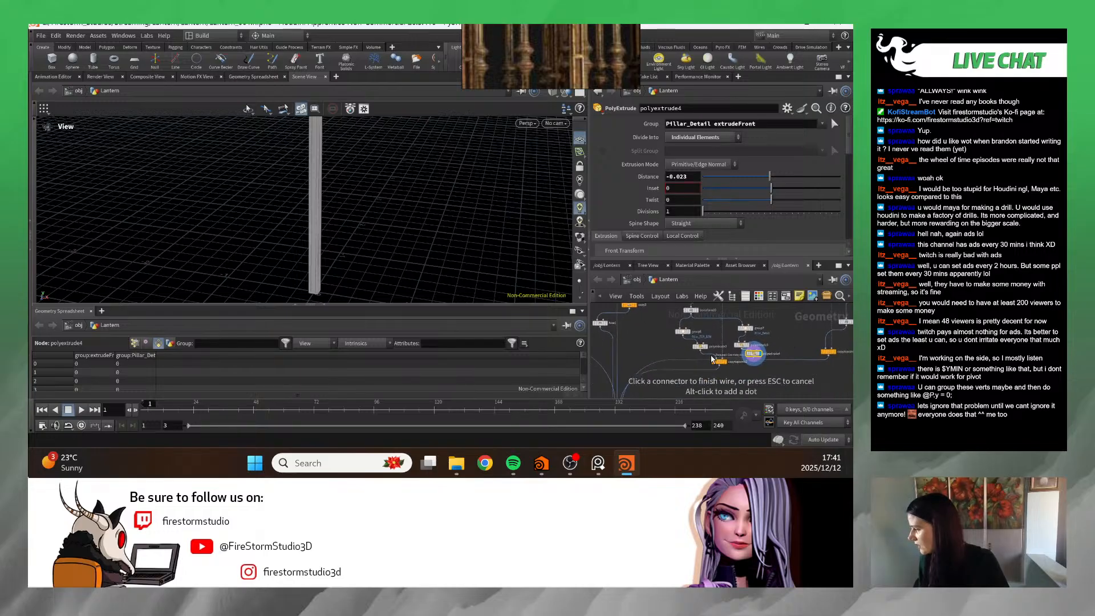
scroll(711, 358, up, 2)
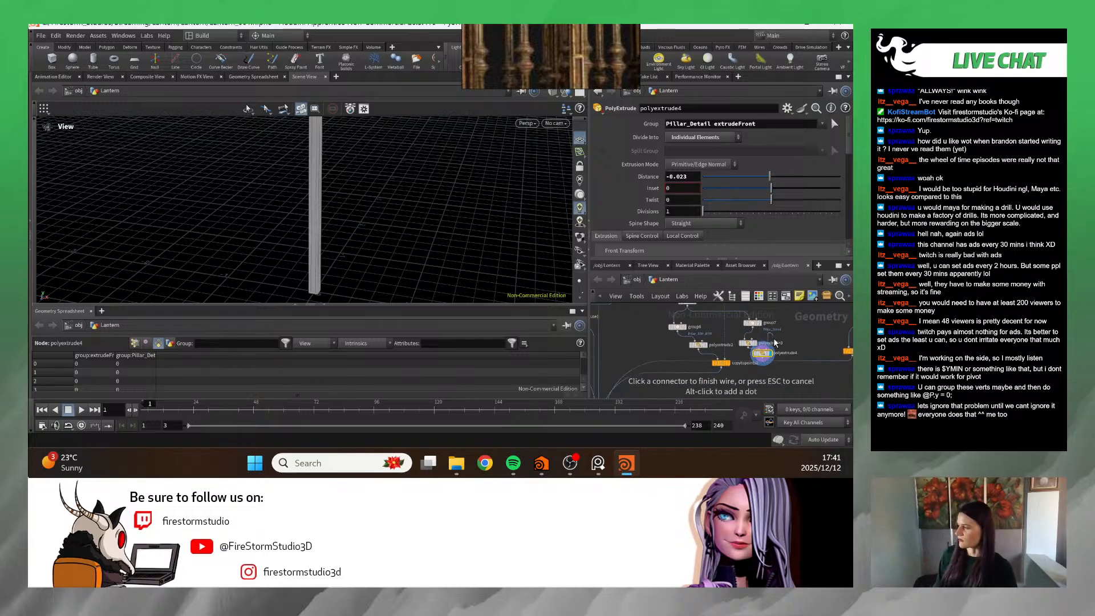
key(Escape)
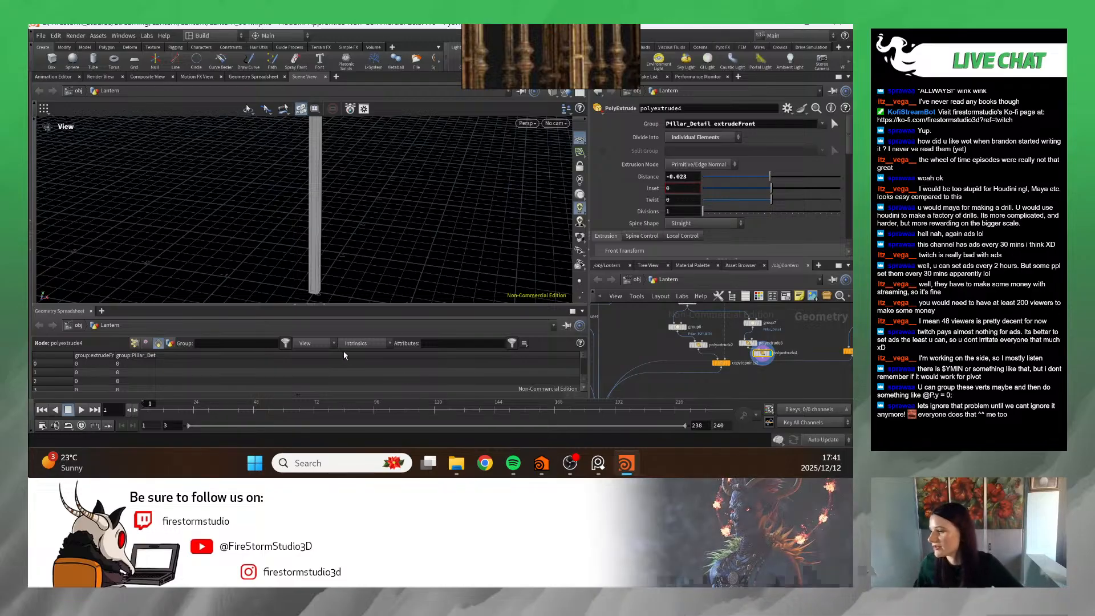
- Display copytopoints2 and examine the copied pillars from base to top
scroll(735, 364, up, 3)
click(725, 370)
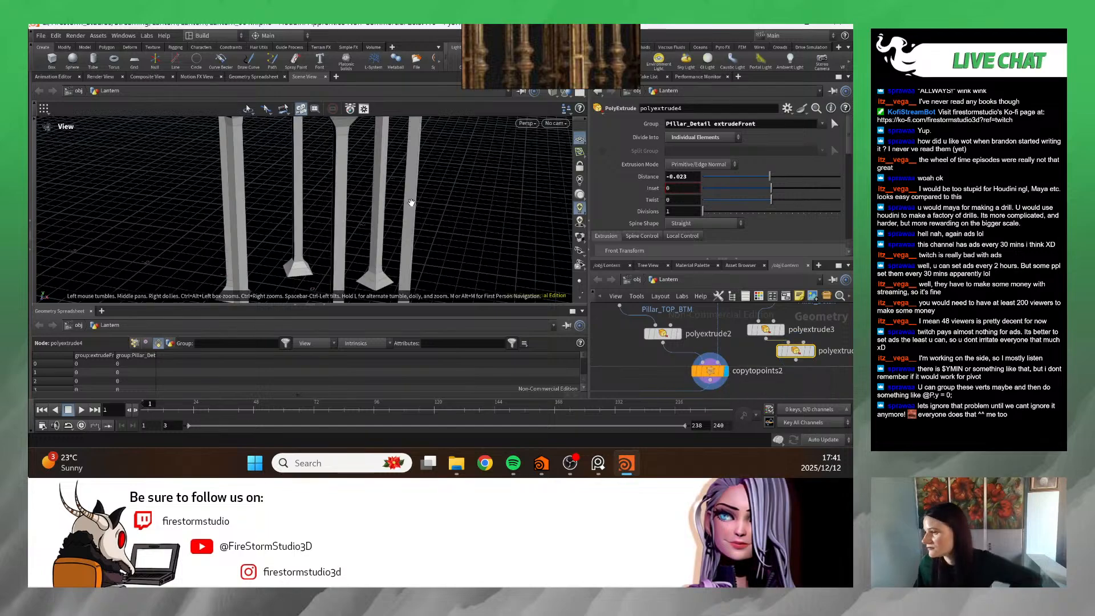
drag(435, 165, 350, 154)
scroll(688, 324, down, 4)
middle_drag(689, 324, 680, 359)
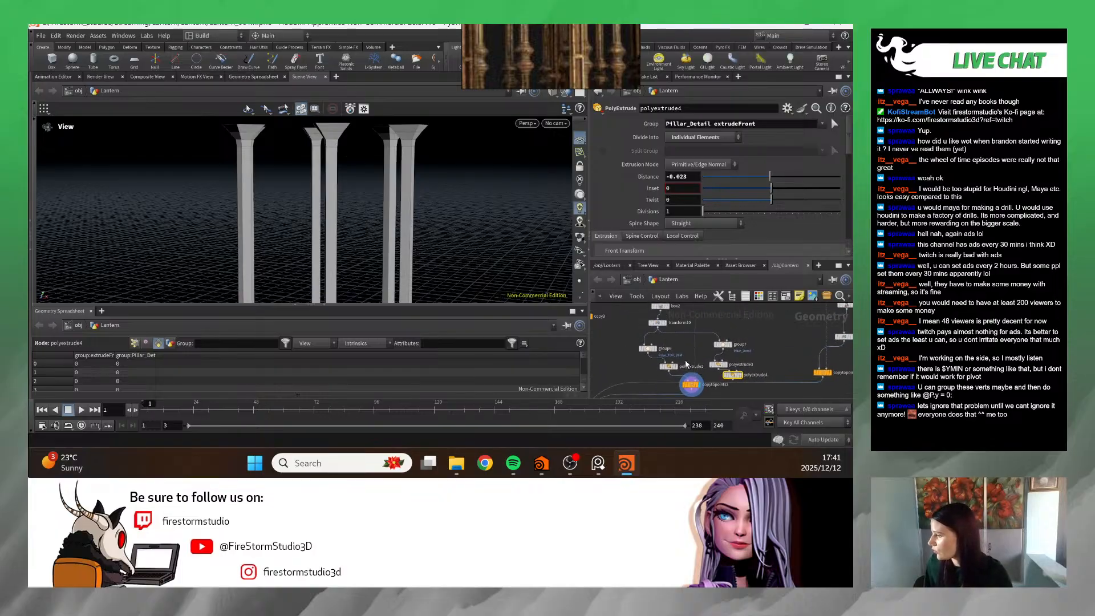
- Move group7 into the main pillar chain between transform10 and group6, making room around polyextrude2
drag(668, 368, 642, 345)
scroll(750, 369, up, 2)
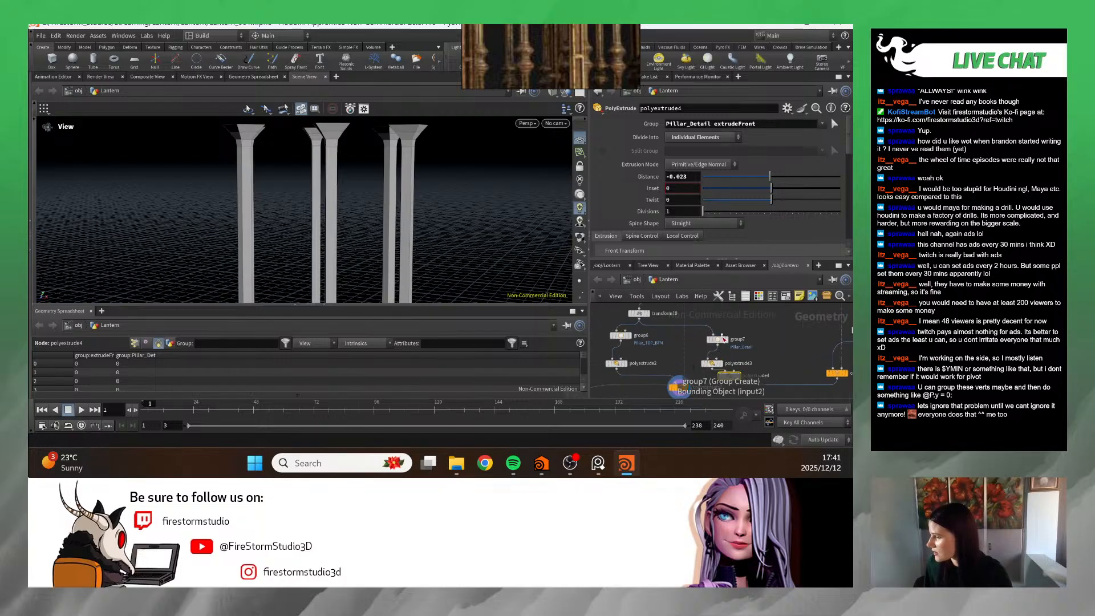
drag(722, 341, 626, 351)
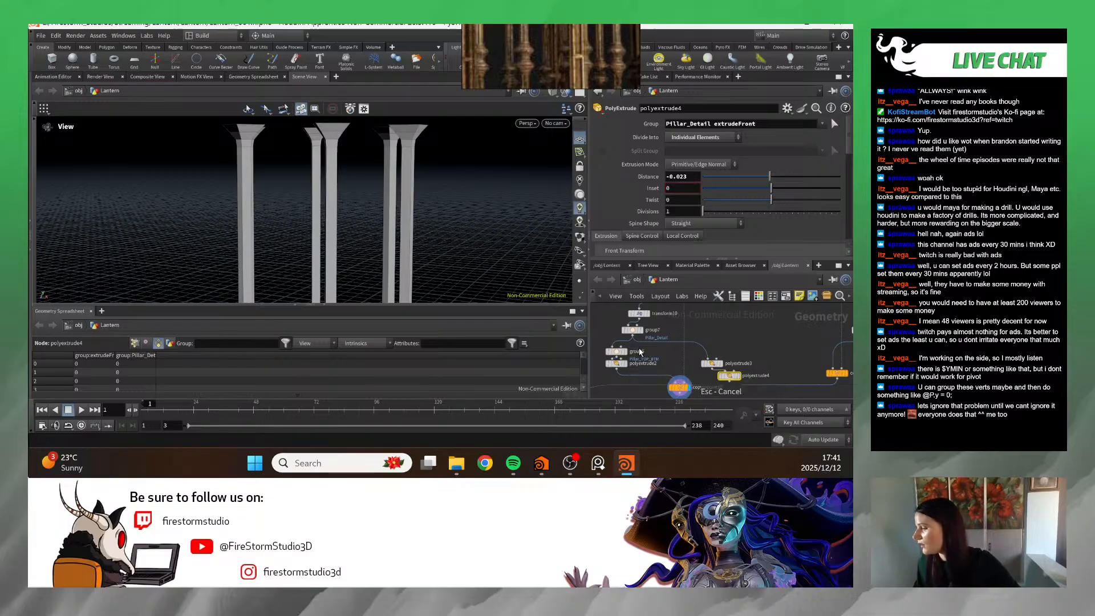
click(645, 359)
scroll(684, 382, down, 2)
middle_drag(684, 382, 668, 335)
- Insert polyextrude3 and polyextrude4 in sequence between polyextrude2 and copytopoints2
drag(663, 339, 661, 387)
middle_drag(666, 334, 686, 360)
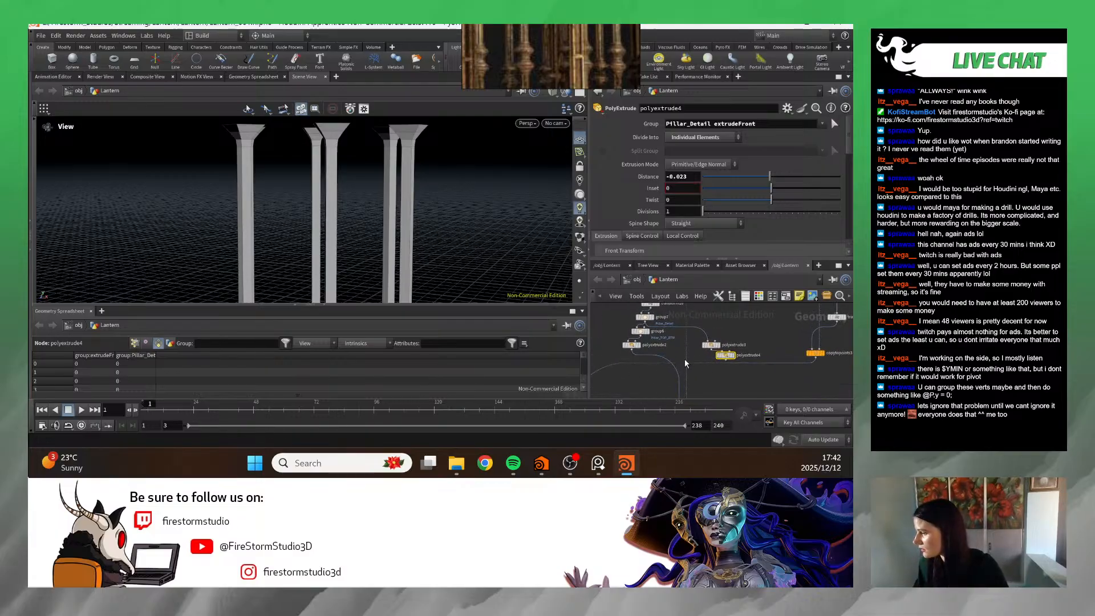
drag(711, 344, 640, 363)
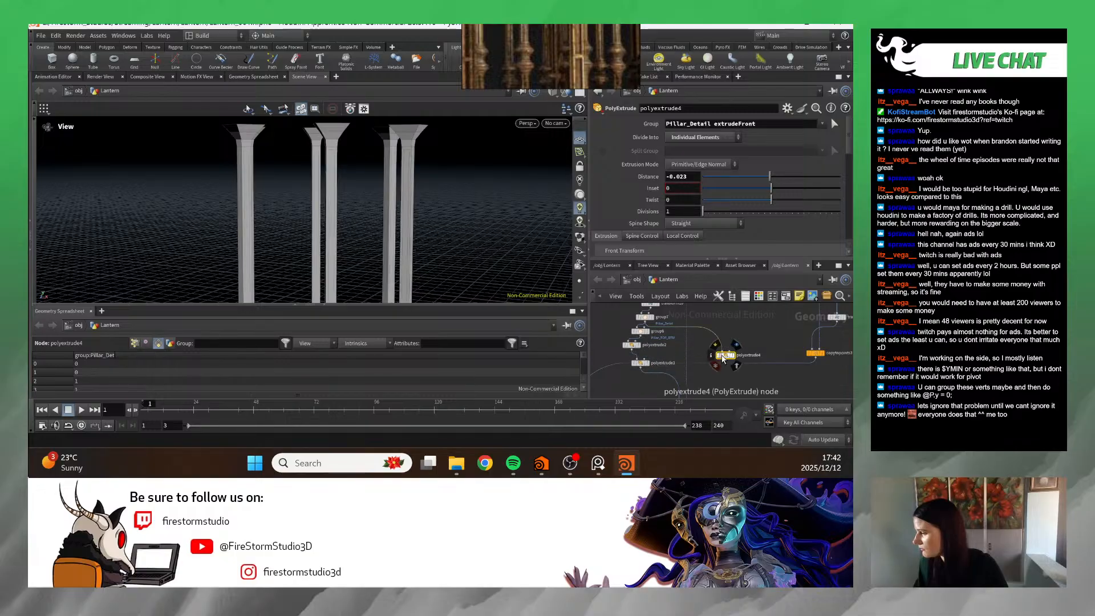
drag(722, 357, 647, 381)
middle_drag(673, 384, 671, 348)
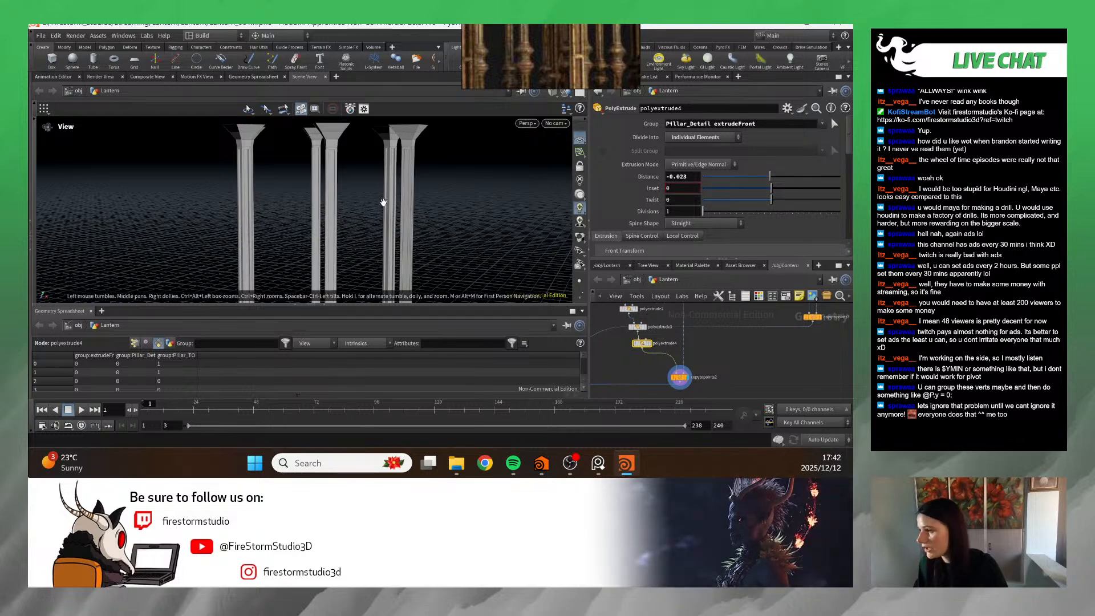
- Display merge4 and examine the recessed pillar panels and column caps on the assembled lantern
drag(383, 202, 397, 218)
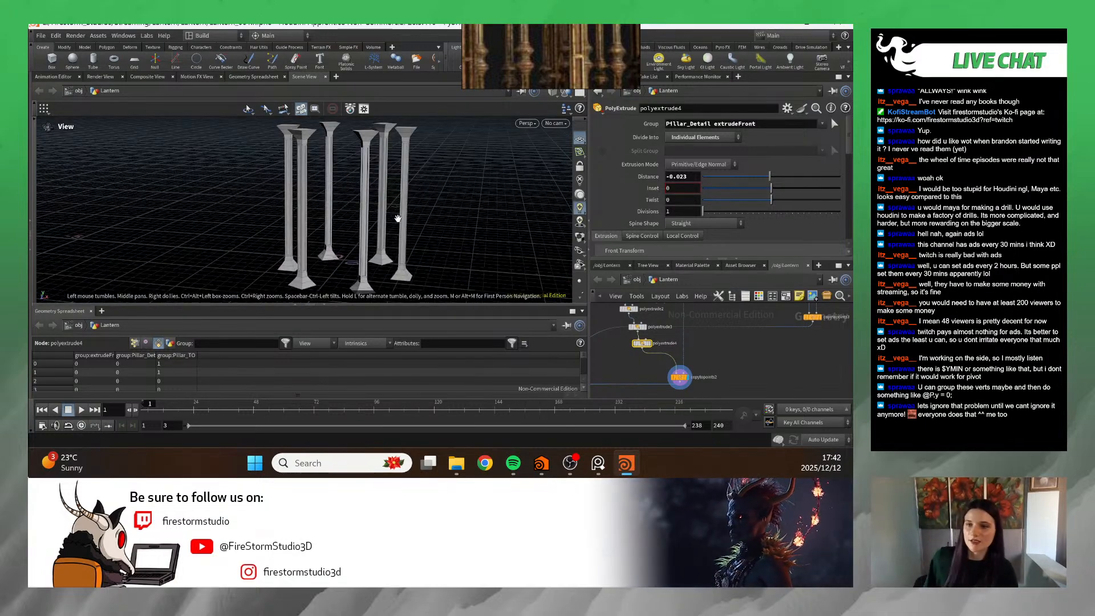
drag(397, 219, 308, 213)
scroll(684, 371, up, 5)
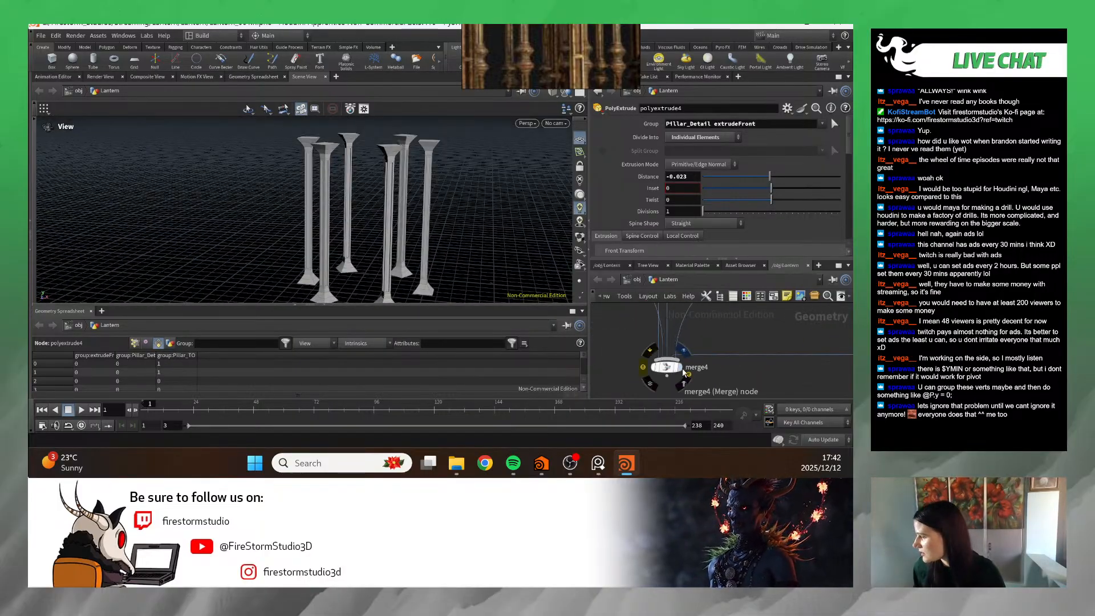
click(684, 371)
mouse_move(399, 228)
mouse_down()
mouse_move(536, 191)
mouse_move(372, 244)
mouse_move(365, 197)
mouse_move(410, 220)
mouse_up()
right_drag(422, 200, 531, 178)
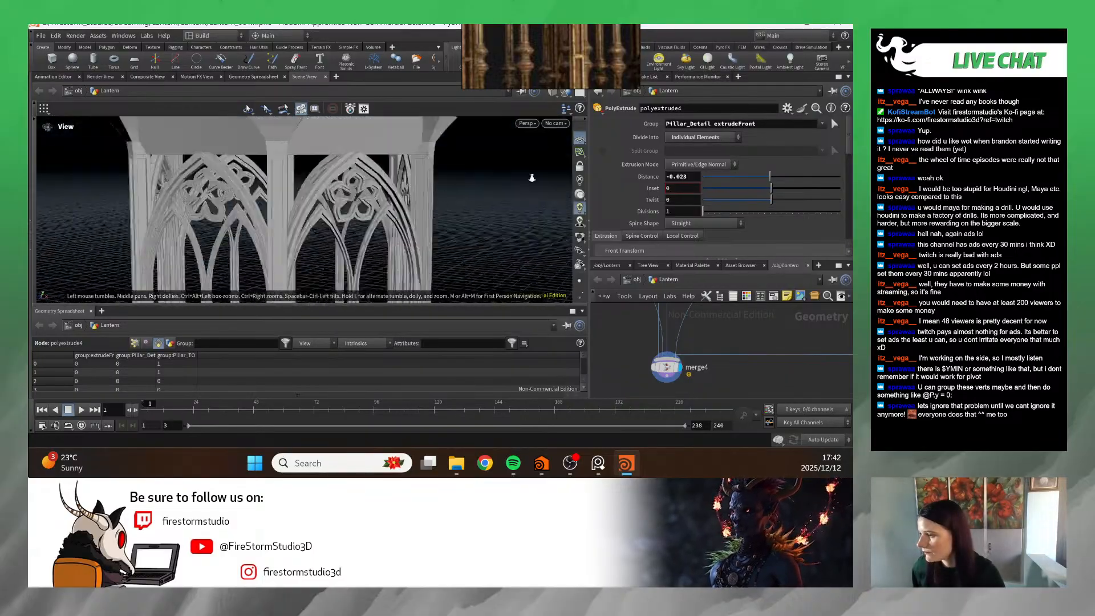
drag(531, 178, 376, 182)
scroll(739, 333, down, 3)
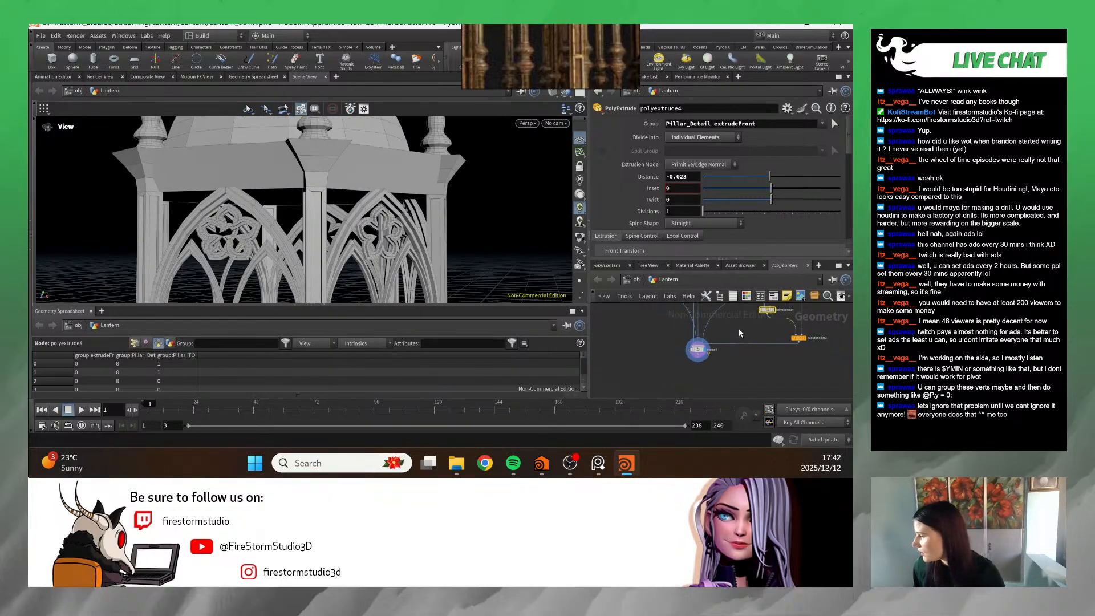
scroll(740, 333, up, 6)
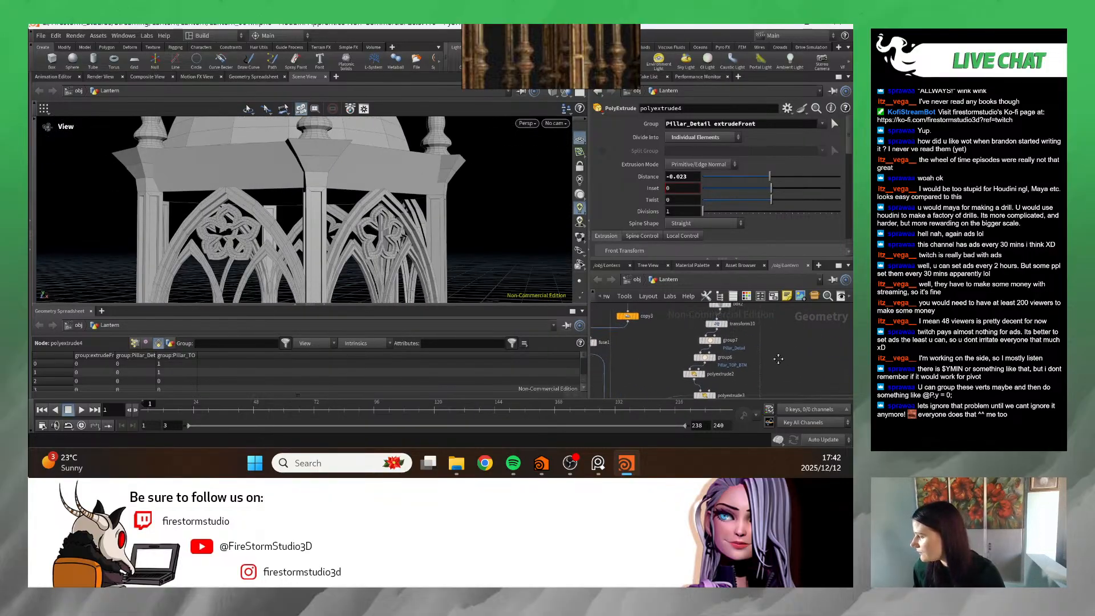
middle_drag(778, 358, 742, 346)
drag(433, 239, 482, 198)
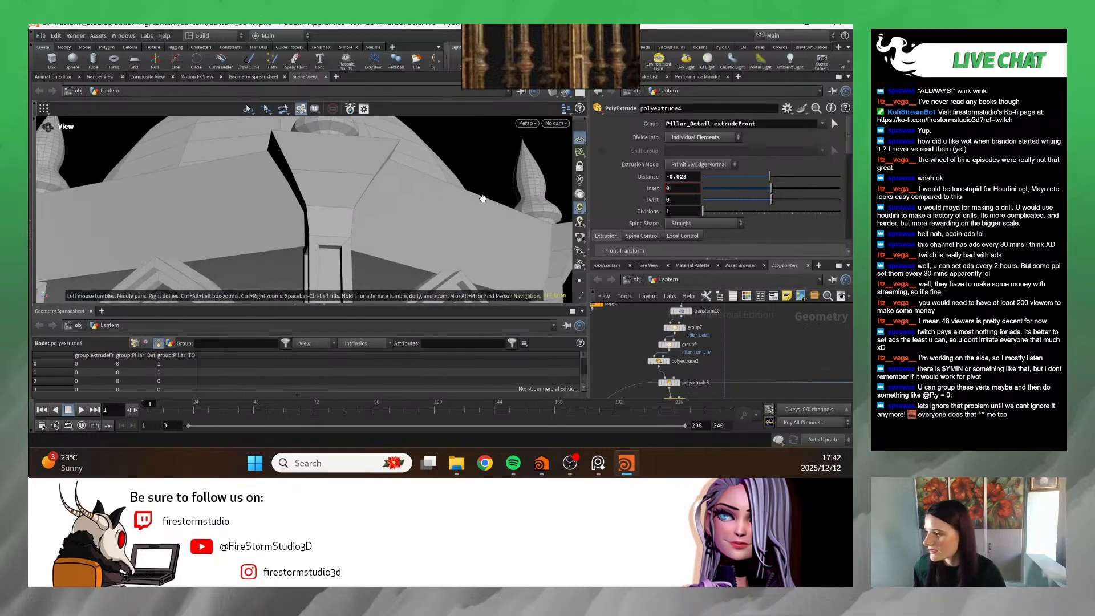
drag(339, 179, 323, 217)
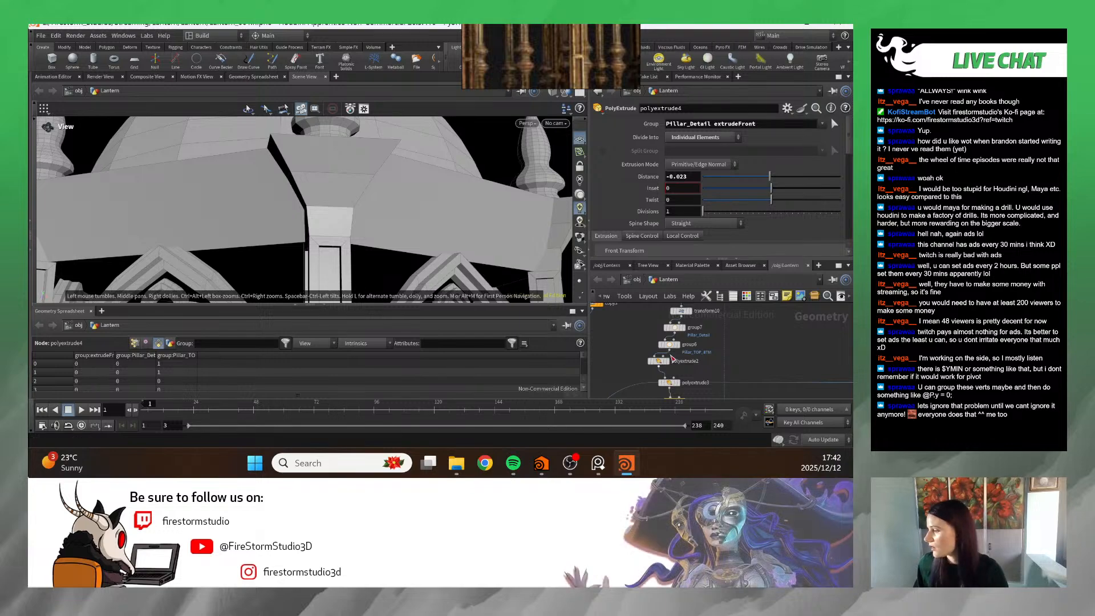
- Try moving group7 between polyextrude2 and polyextrude3, check the pillars, and undo the node insertion
middle_drag(677, 389, 679, 367)
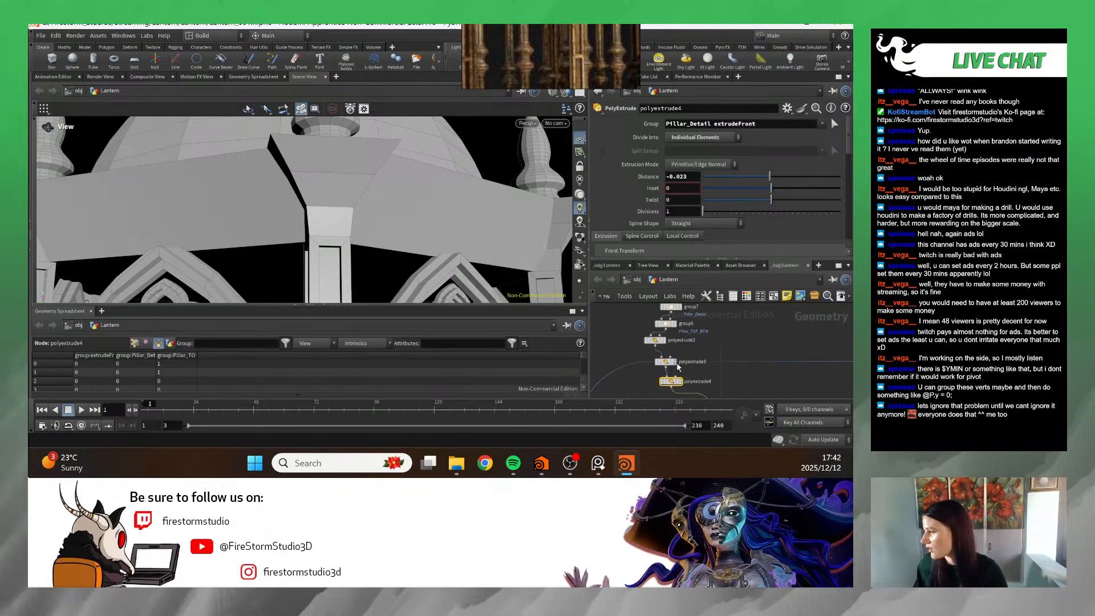
scroll(678, 368, up, 1)
middle_drag(692, 325, 692, 362)
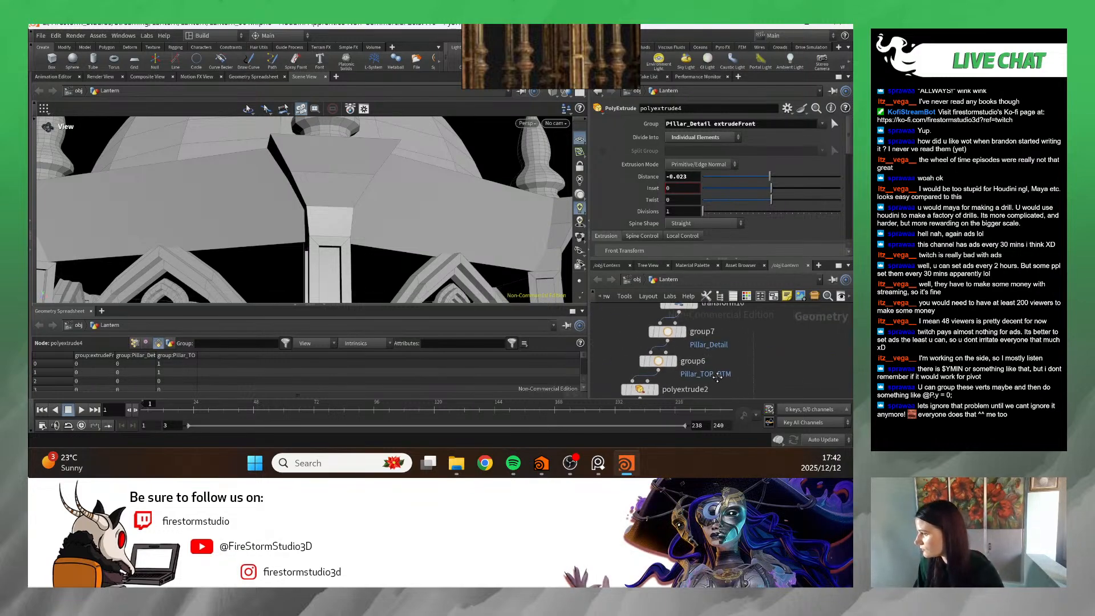
scroll(674, 334, up, 2)
click(682, 335)
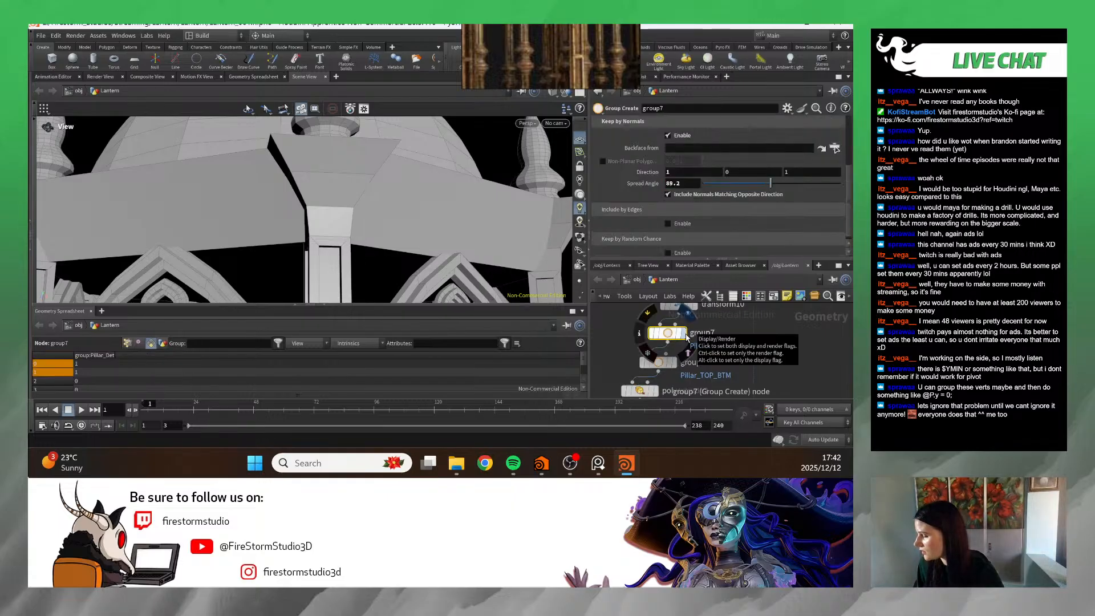
scroll(687, 337, down, 4)
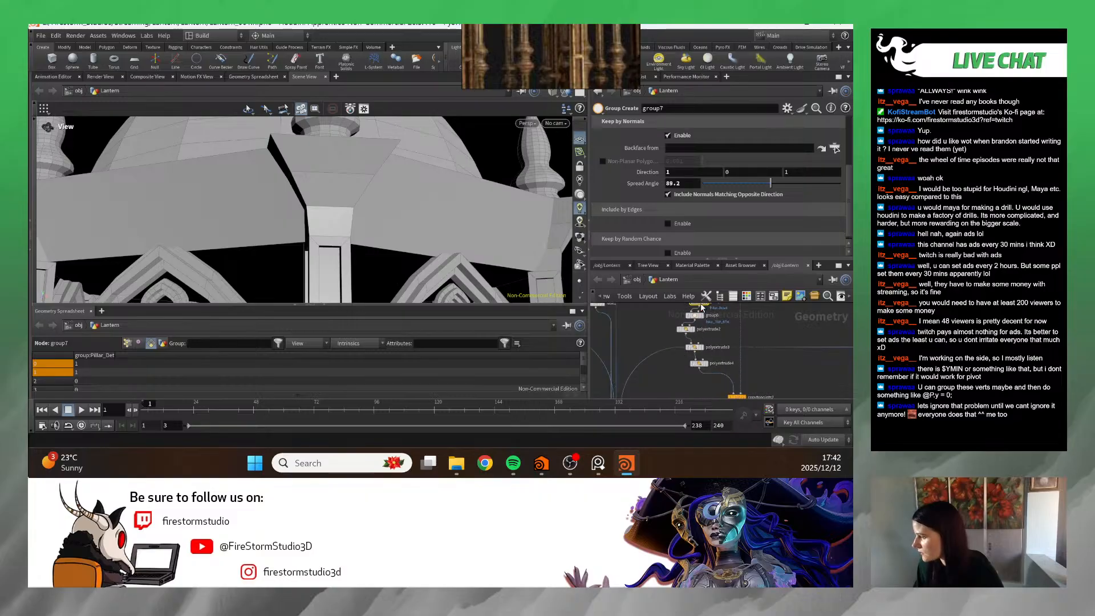
drag(701, 307, 707, 345)
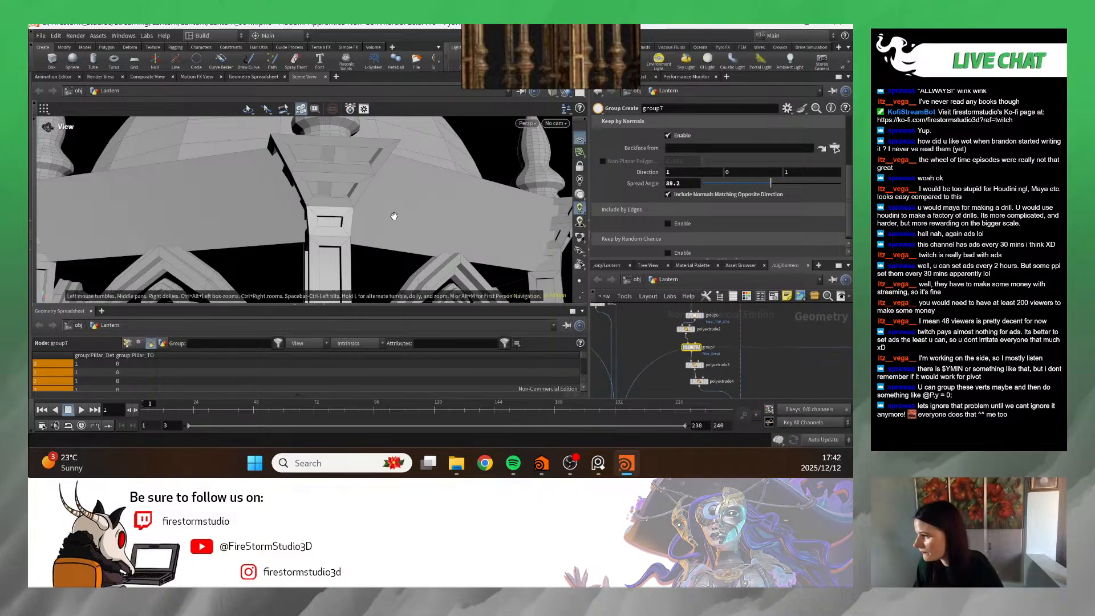
drag(353, 188, 347, 452)
key(ctrl+z)
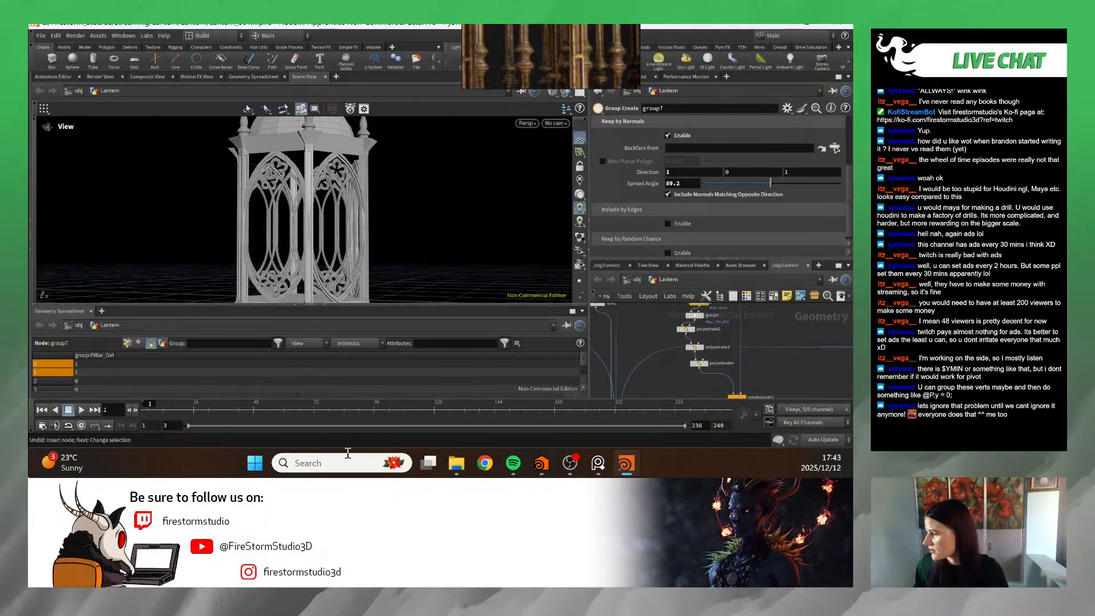
- Review the whole lantern from several angles and save the scene as Lantern_001.hipnc
scroll(232, 238, down, 4)
drag(232, 237, 340, 214)
scroll(340, 213, up, 4)
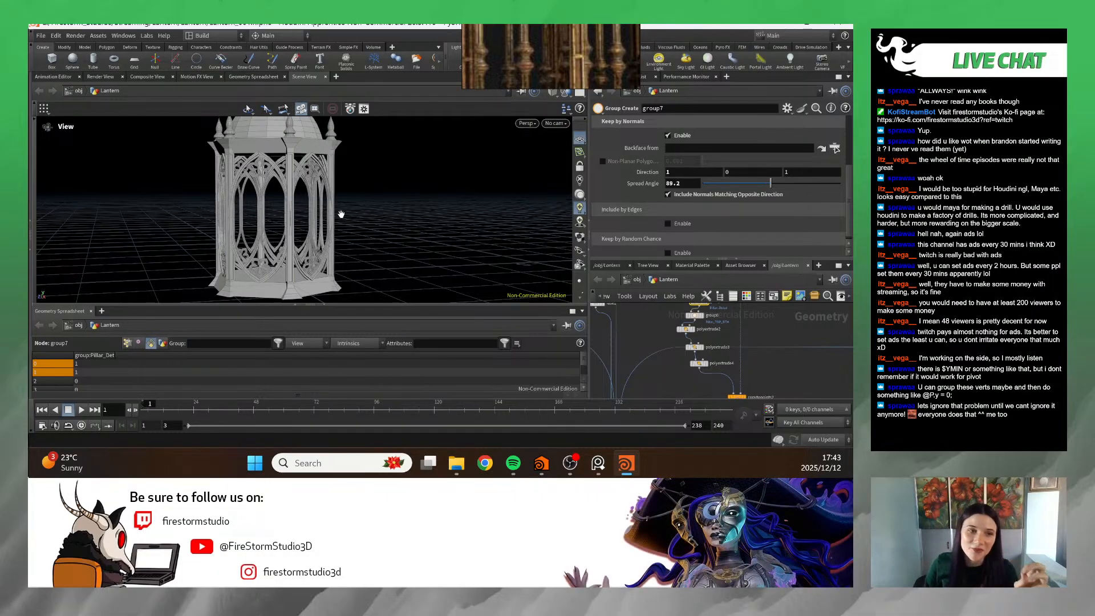
right_drag(441, 225, 380, 313)
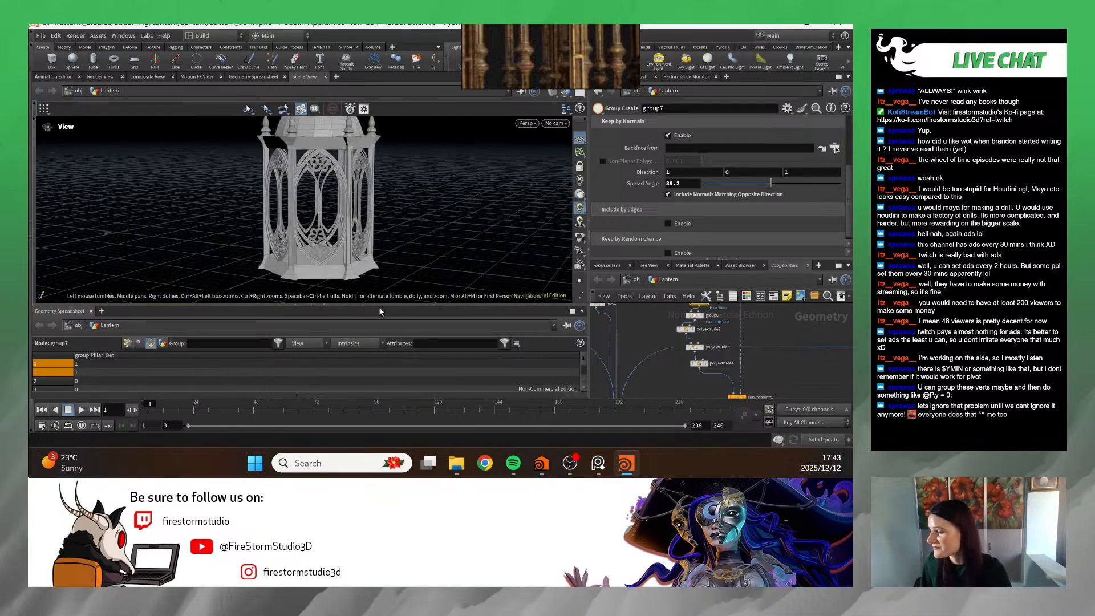
drag(383, 305, 393, 374)
right_drag(374, 209, 278, 198)
middle_drag(371, 191, 333, 230)
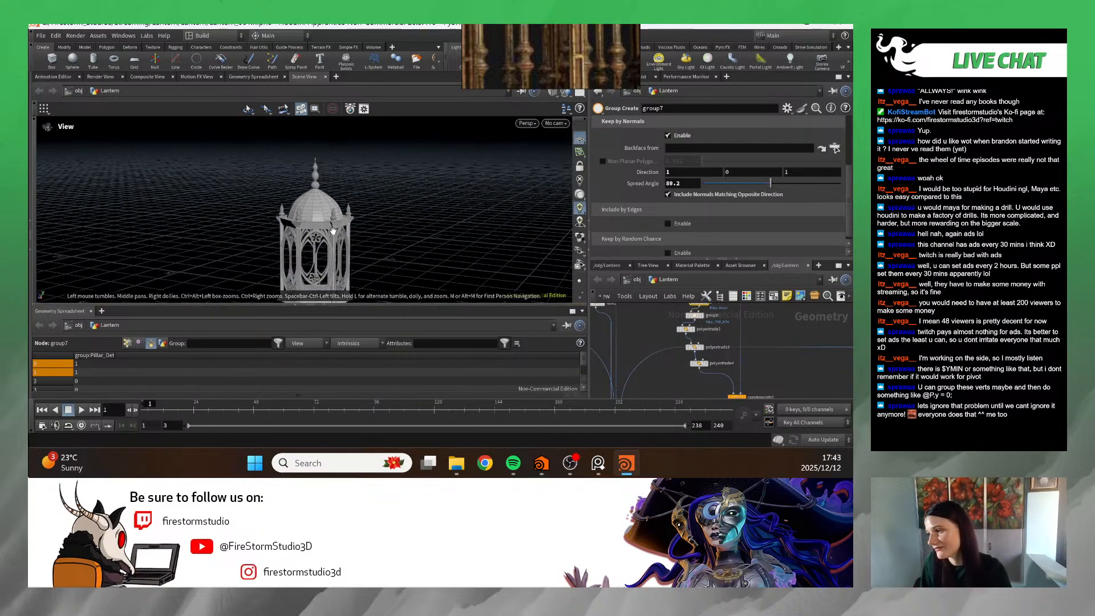
drag(333, 230, 405, 193)
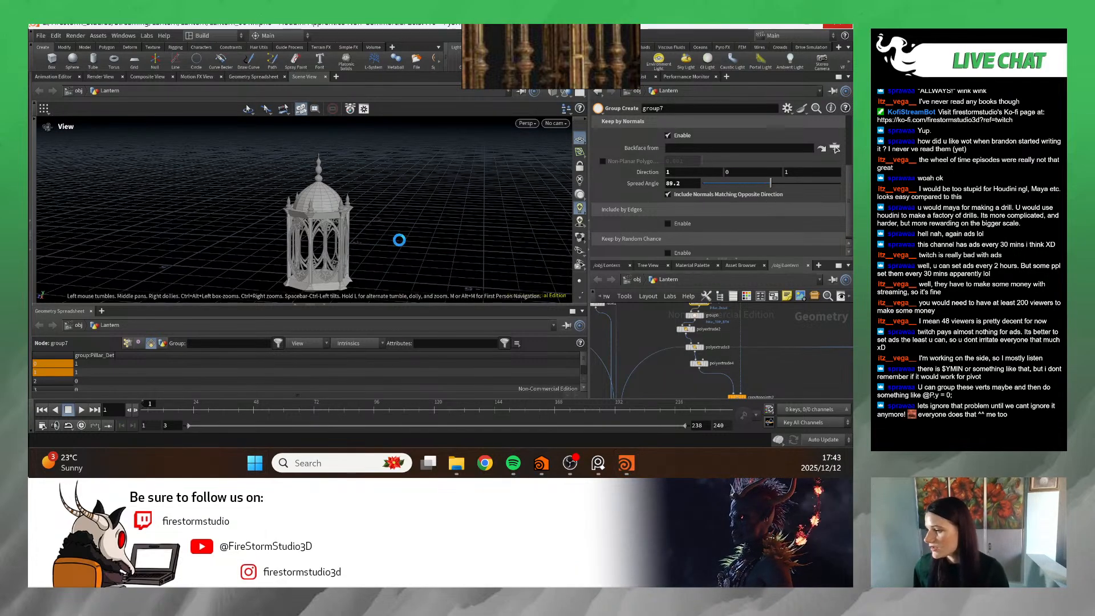
drag(378, 229, 369, 197)
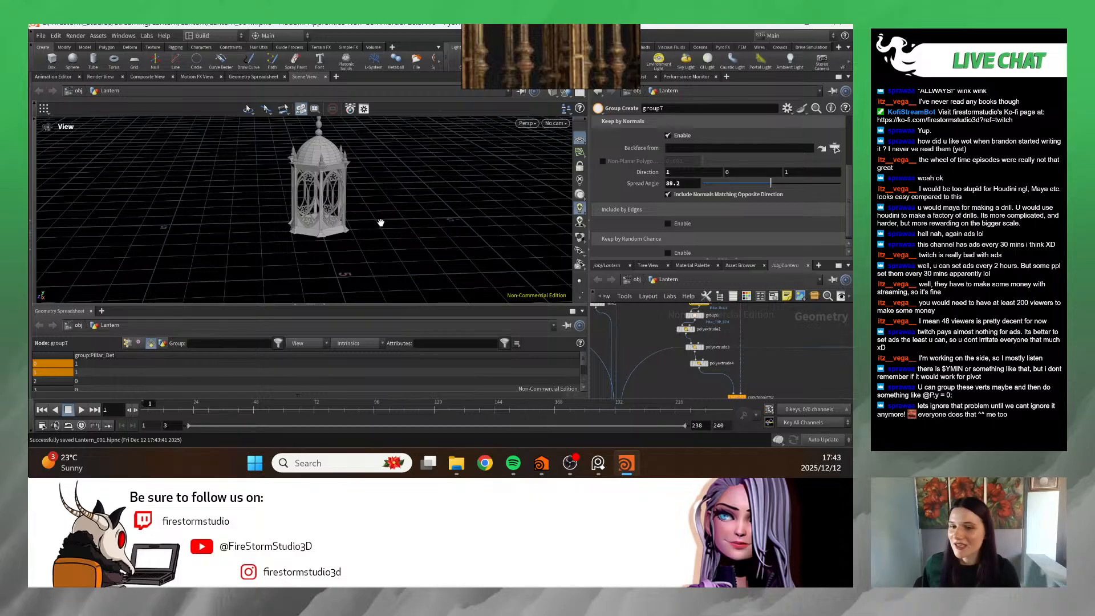
scroll(376, 256, up, 5)
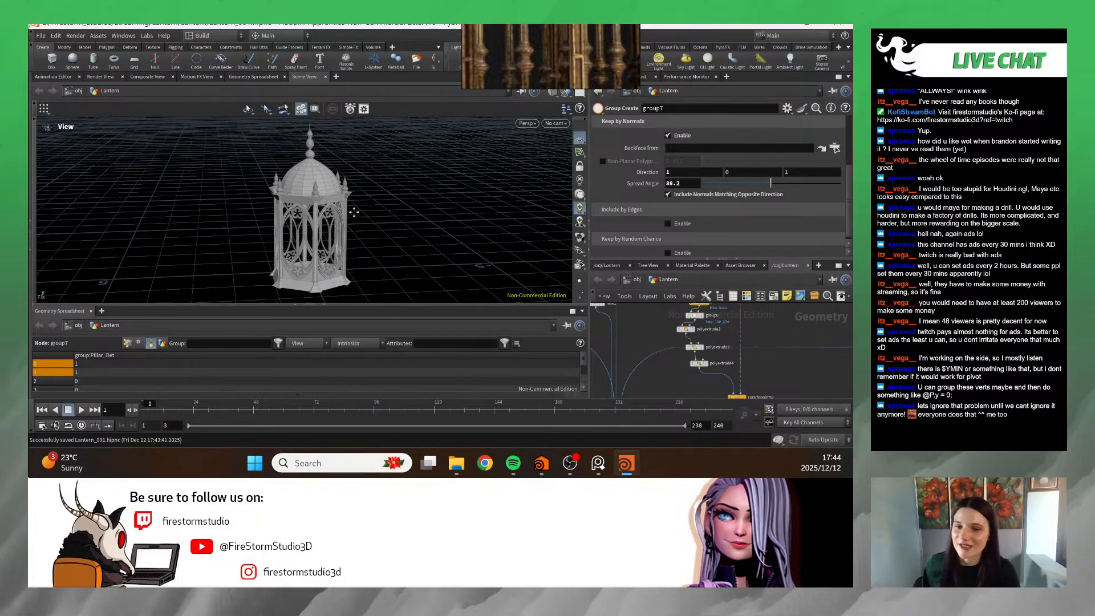
drag(353, 212, 352, 213)
scroll(271, 211, up, 2)
middle_drag(315, 197, 255, 217)
scroll(255, 217, down, 1)
drag(255, 217, 221, 203)
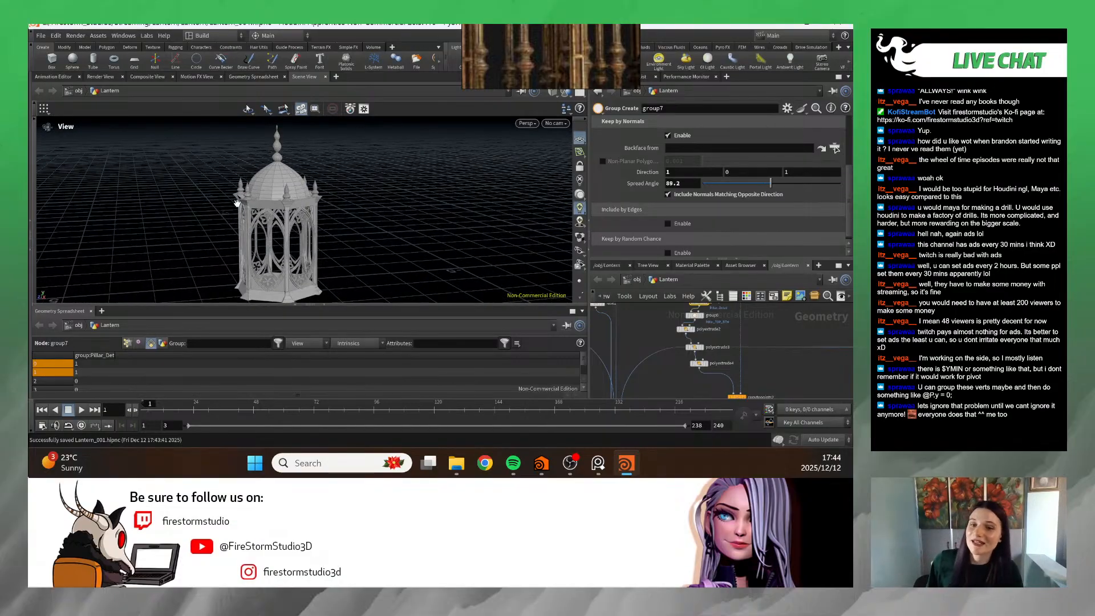
- Select the Control null in the lantern network to show its shared parameters
drag(278, 224, 254, 198)
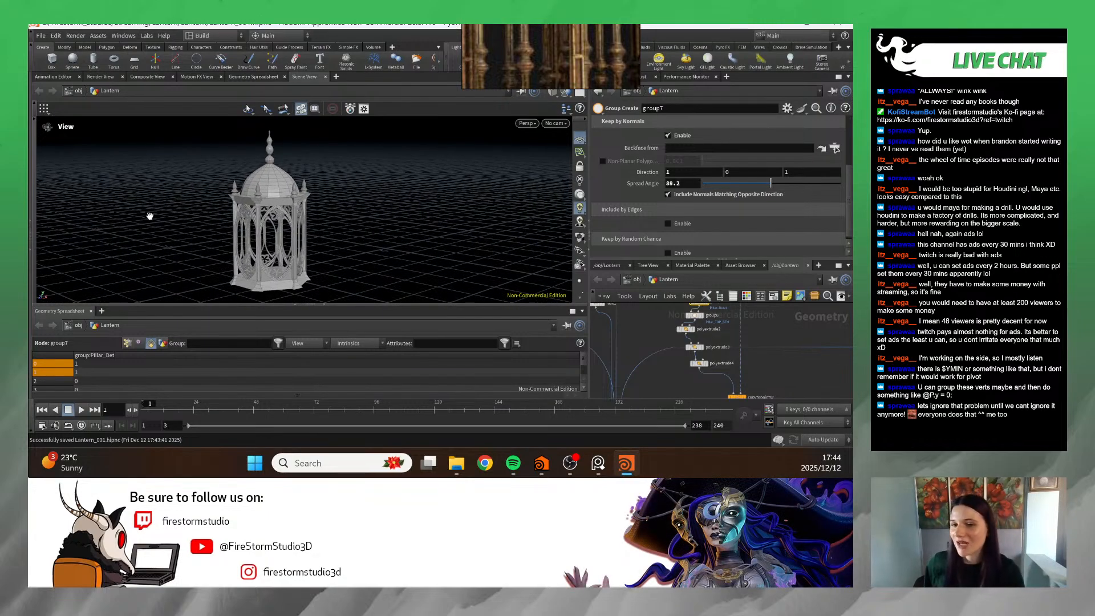
drag(268, 218, 274, 214)
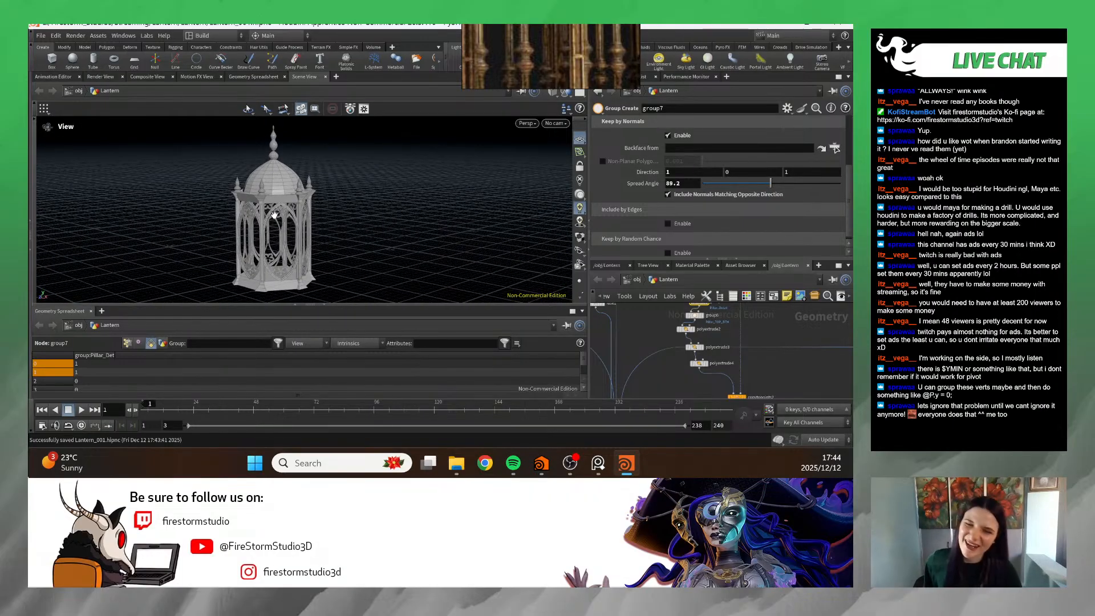
scroll(649, 342, down, 2)
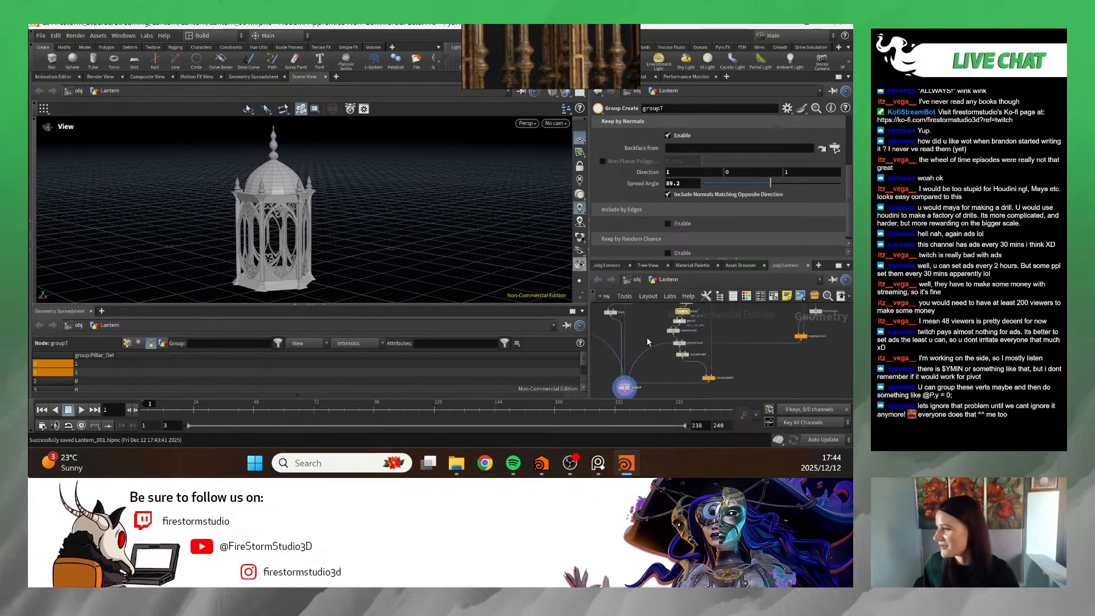
middle_drag(648, 342, 698, 315)
middle_drag(619, 355, 669, 407)
scroll(656, 348, up, 2)
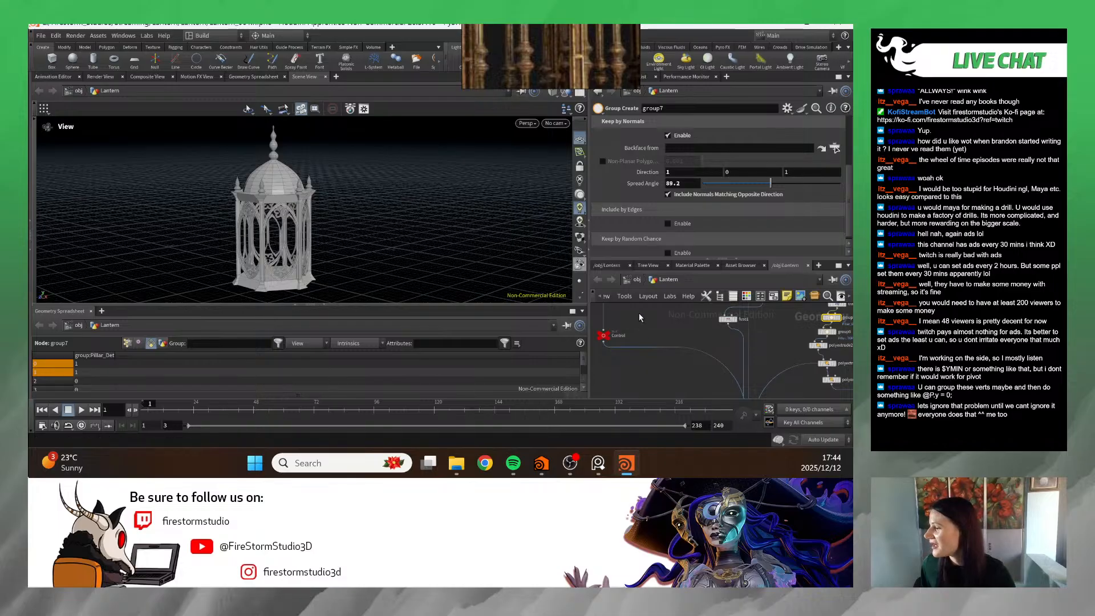
scroll(639, 317, up, 1)
middle_drag(639, 318, 704, 334)
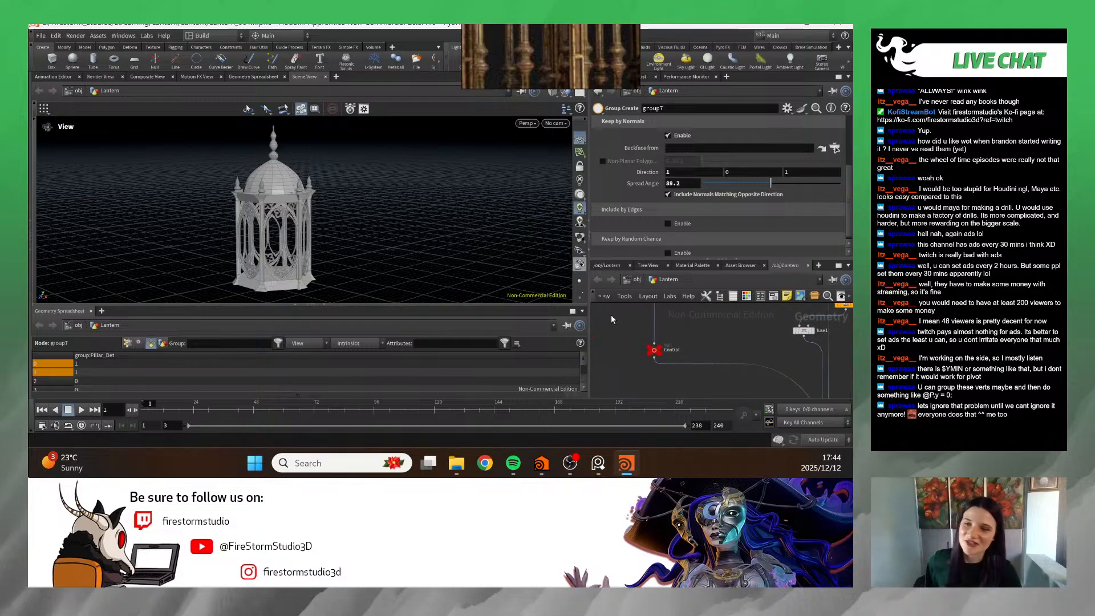
scroll(657, 359, up, 4)
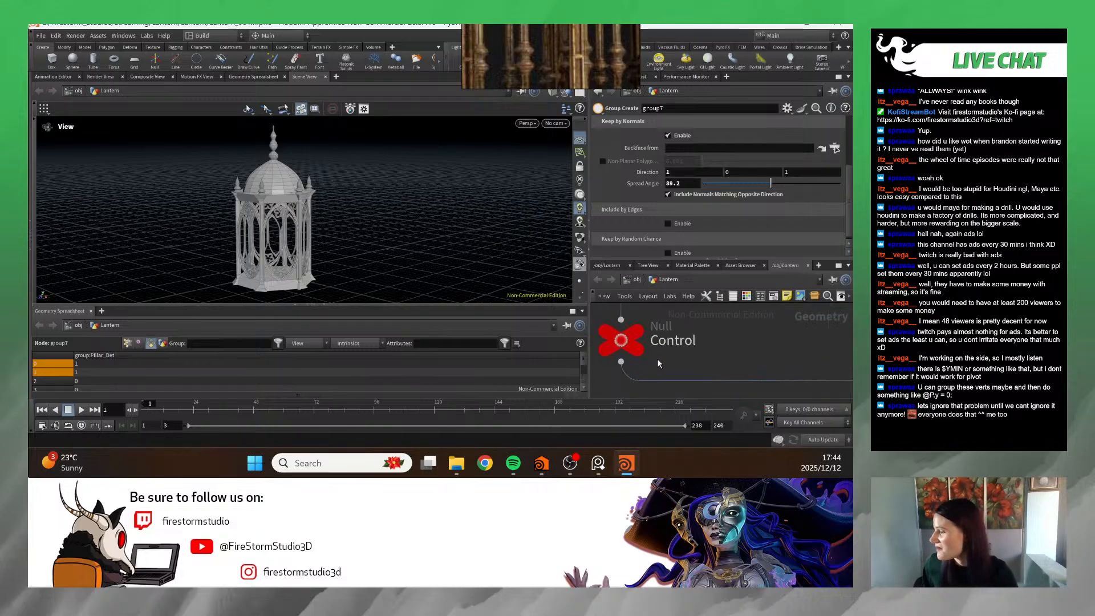
click(626, 347)
- Examine the whole lantern from several angles and distances and review the Control node's parameters
scroll(423, 242, up, 5)
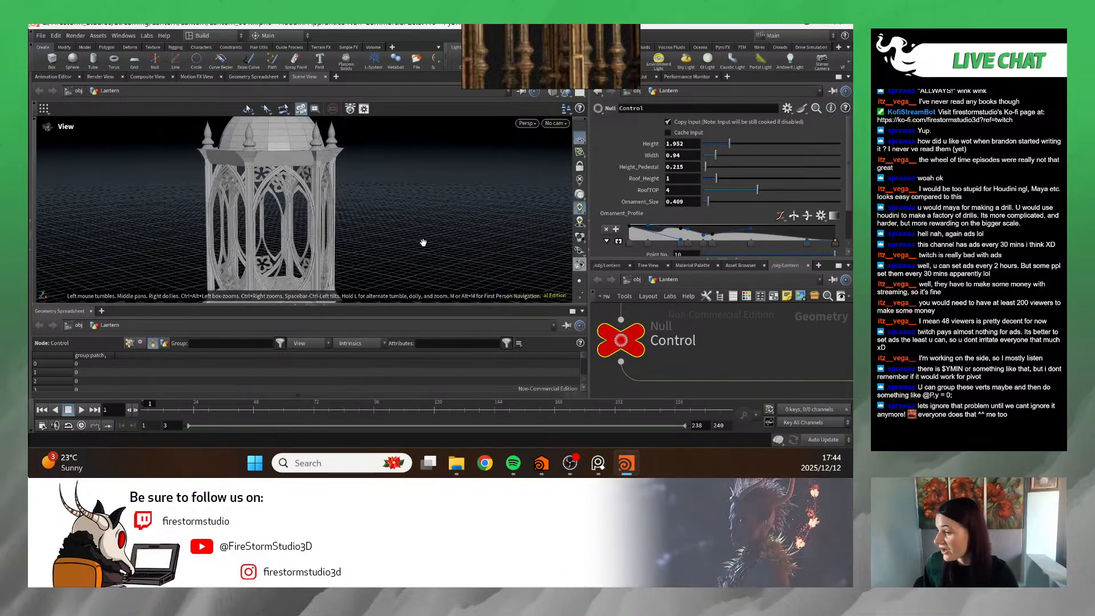
scroll(423, 242, down, 3)
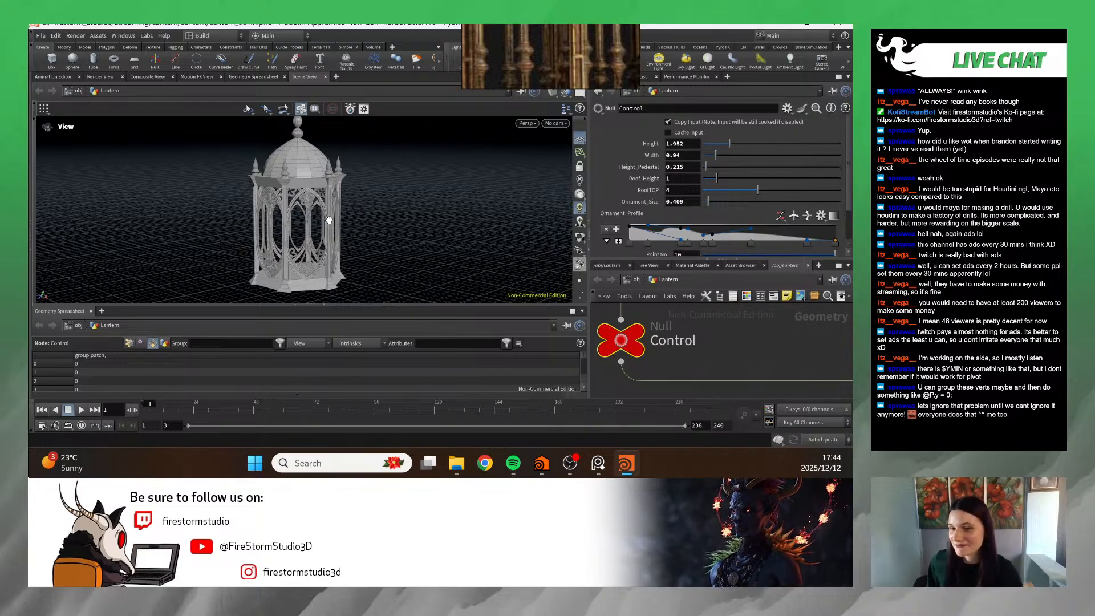
drag(344, 202, 365, 214)
drag(290, 219, 330, 243)
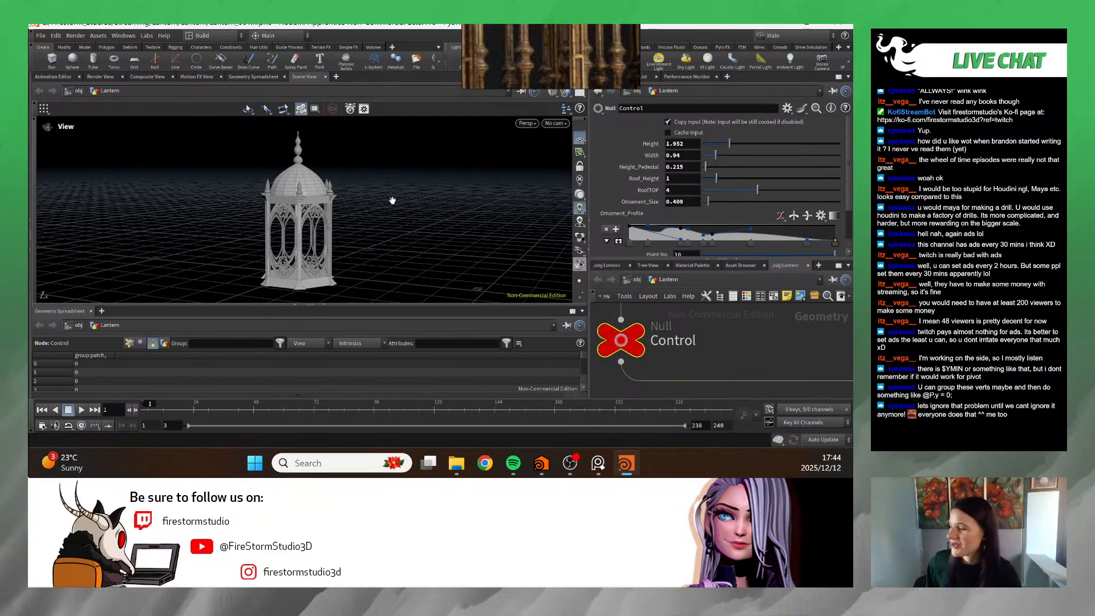
drag(392, 200, 373, 220)
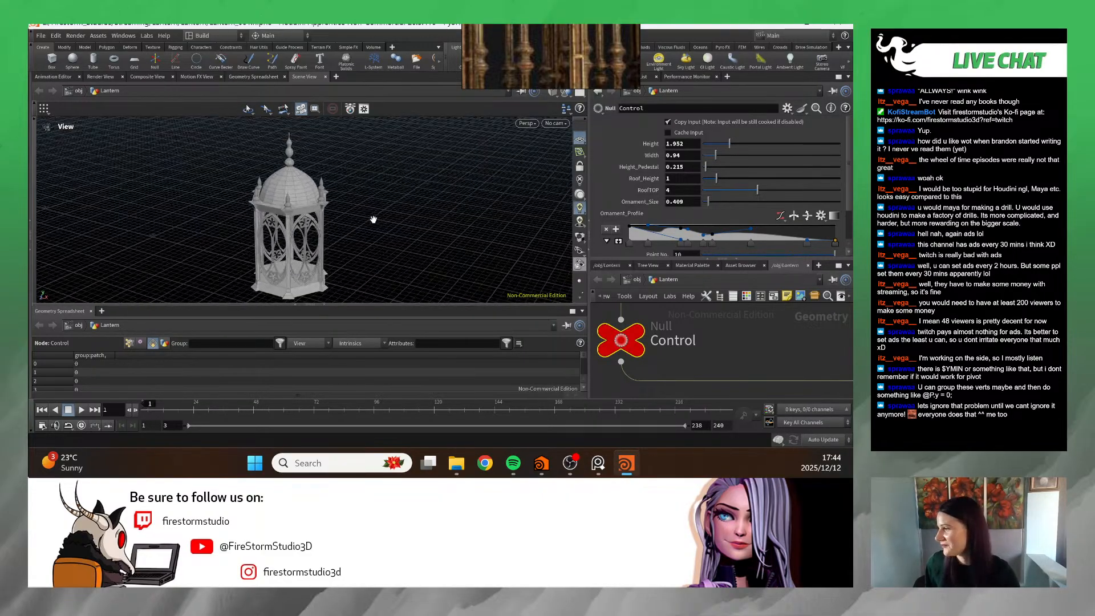
scroll(718, 188, down, 1)
scroll(342, 228, down, 5)
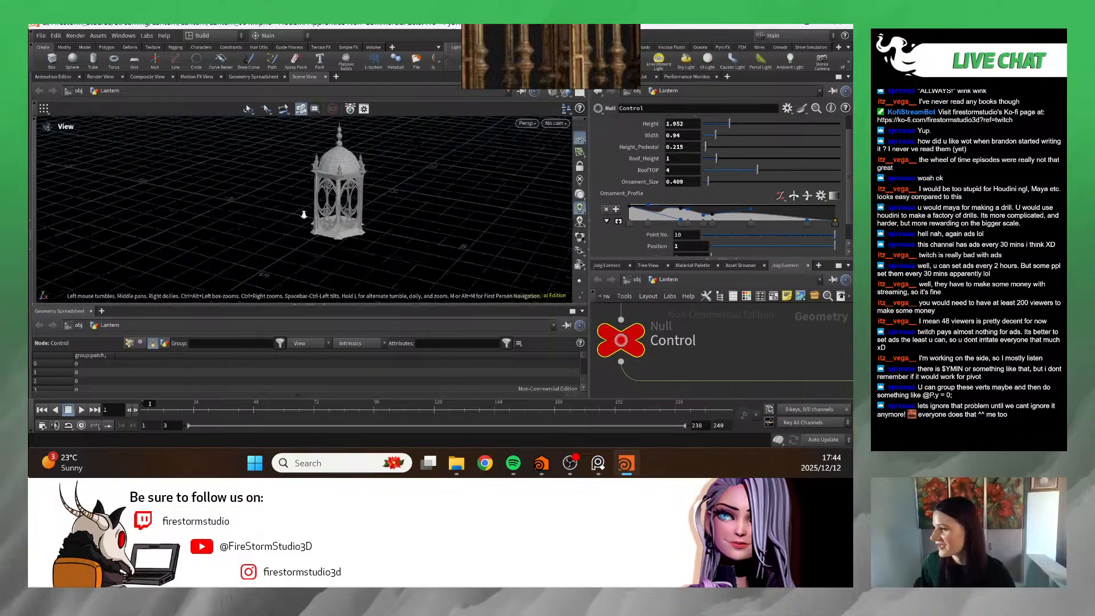
scroll(315, 237, up, 5)
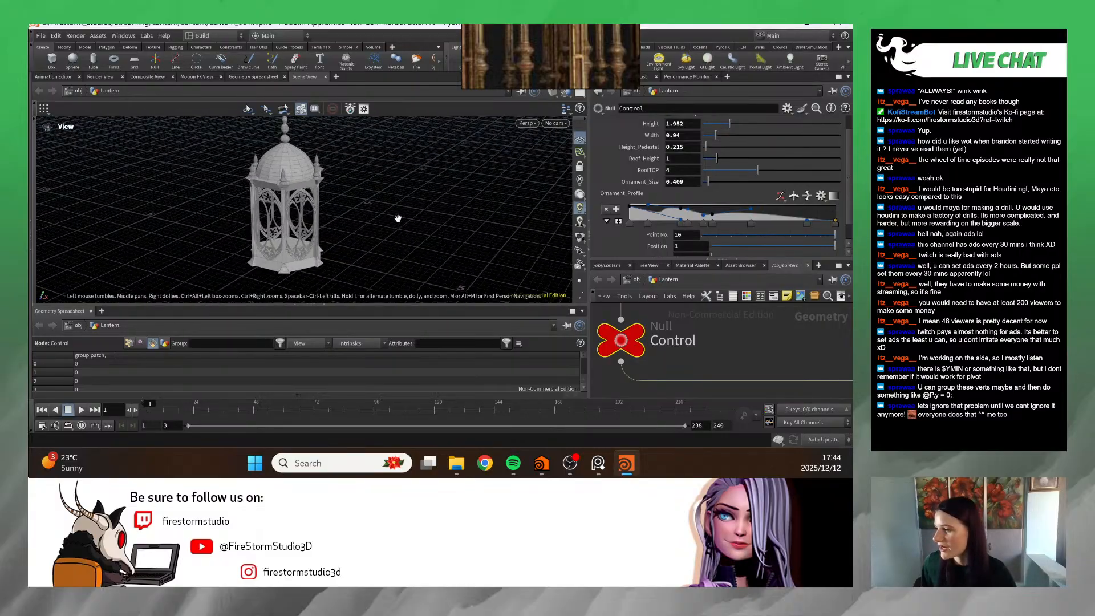
drag(397, 241, 393, 238)
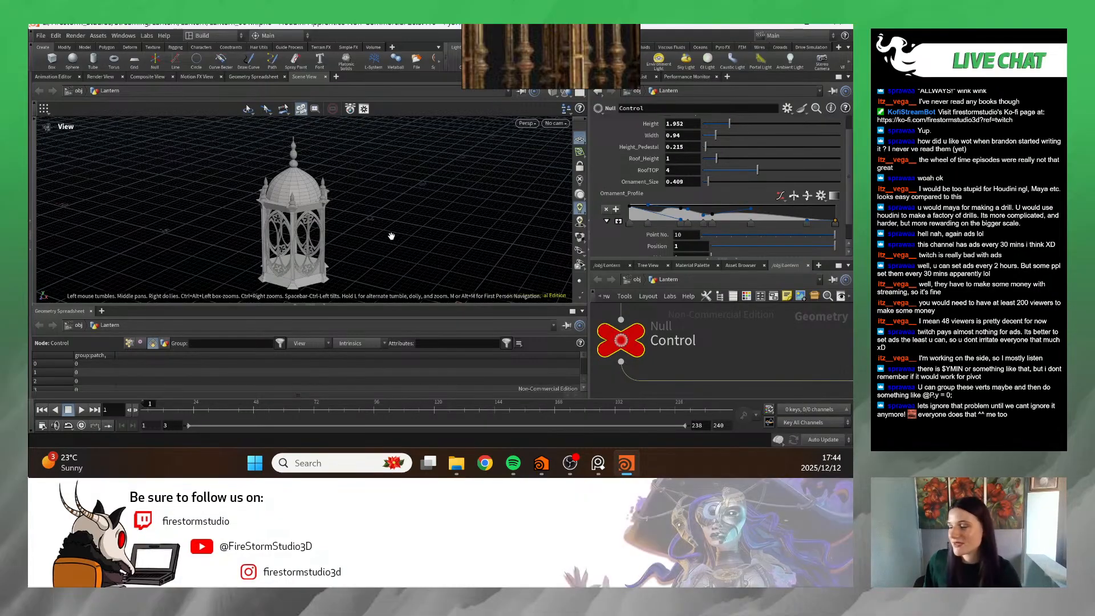
drag(391, 236, 489, 183)
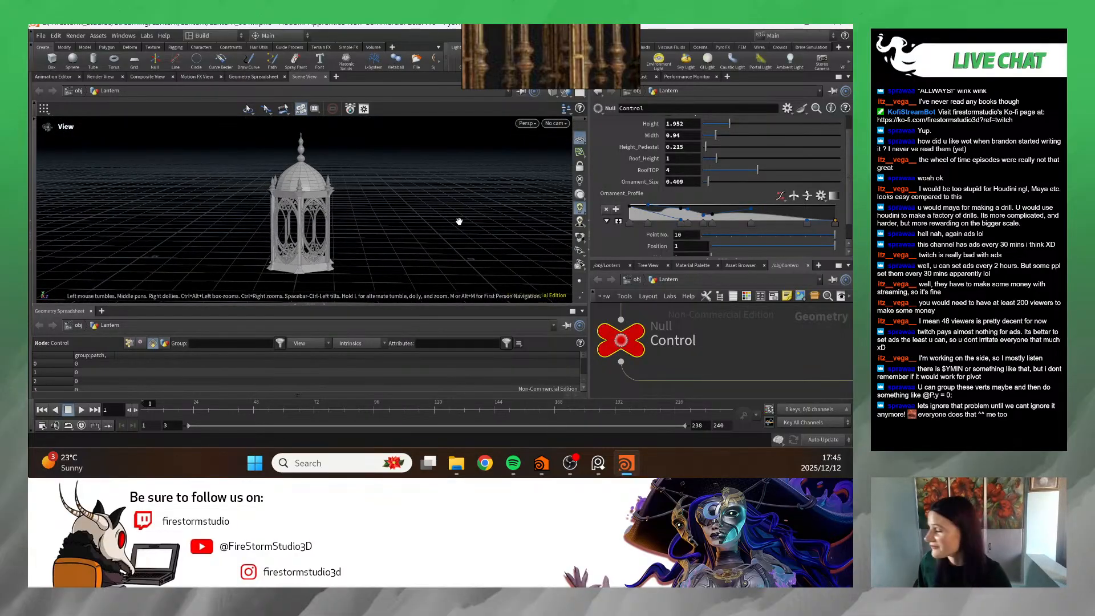
scroll(459, 221, up, 4)
scroll(659, 197, down, 1)
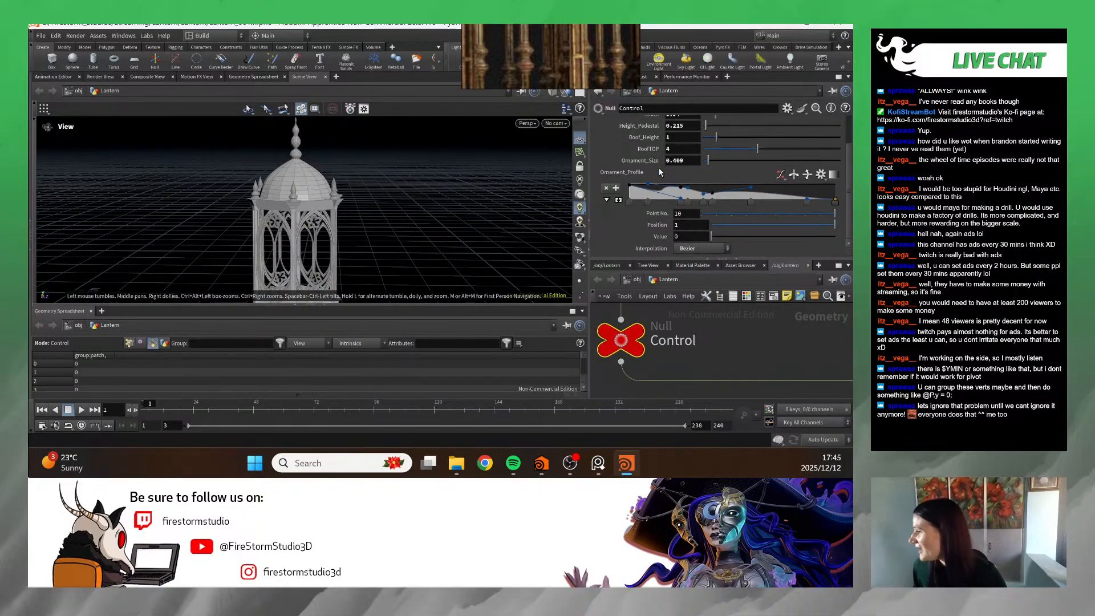
drag(322, 246, 389, 236)
- Place the reference image beside the lantern model, framed on the hanging ring above the reference lantern's roof
right_drag(538, 56, 478, 307)
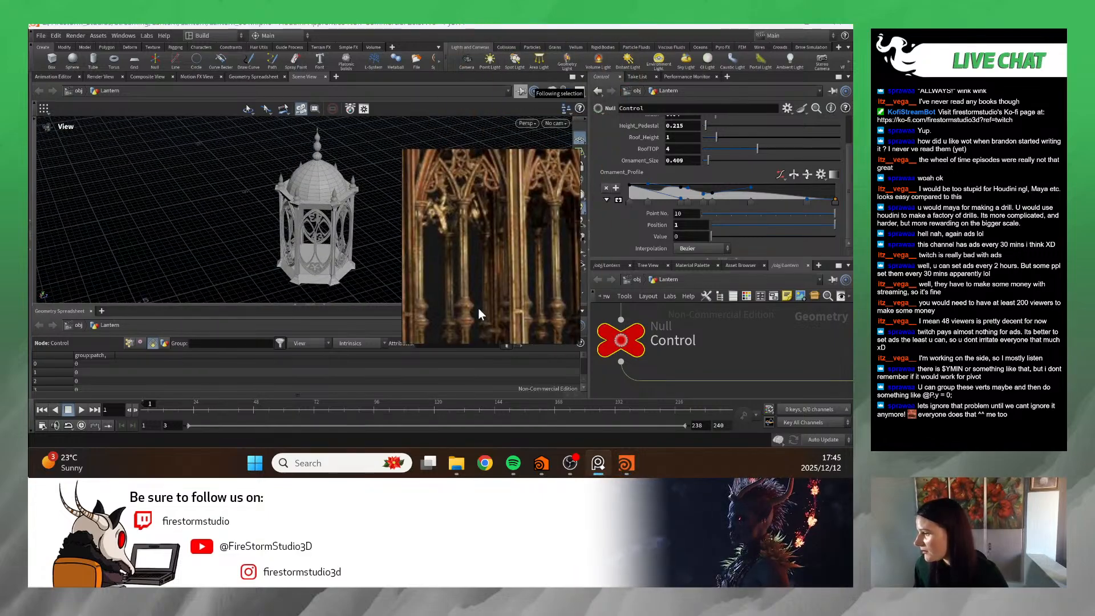
scroll(478, 307, down, 4)
scroll(477, 306, down, 3)
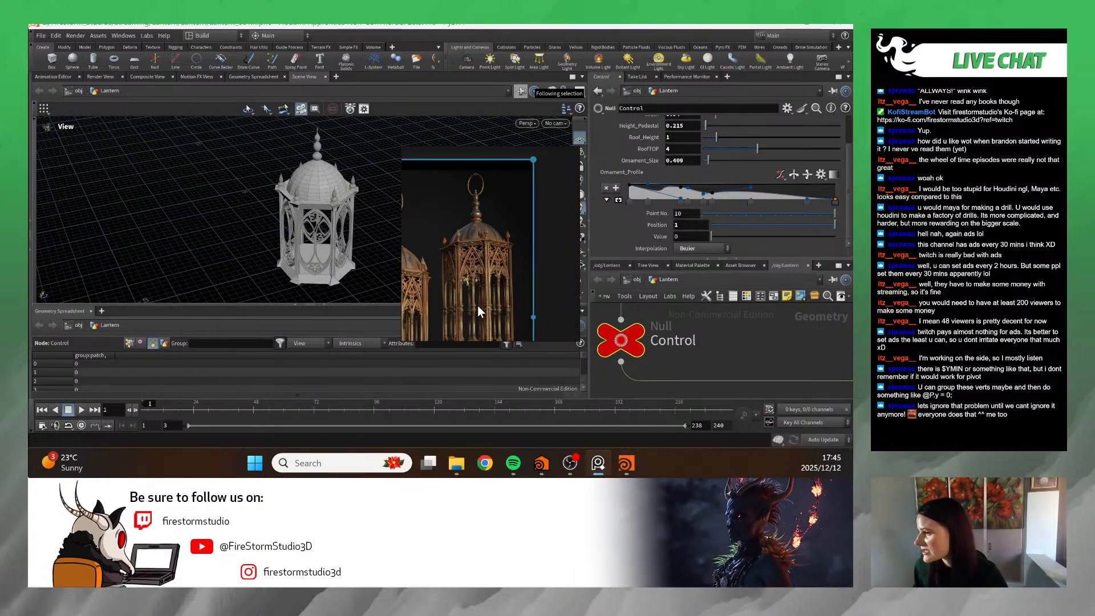
scroll(468, 205, up, 8)
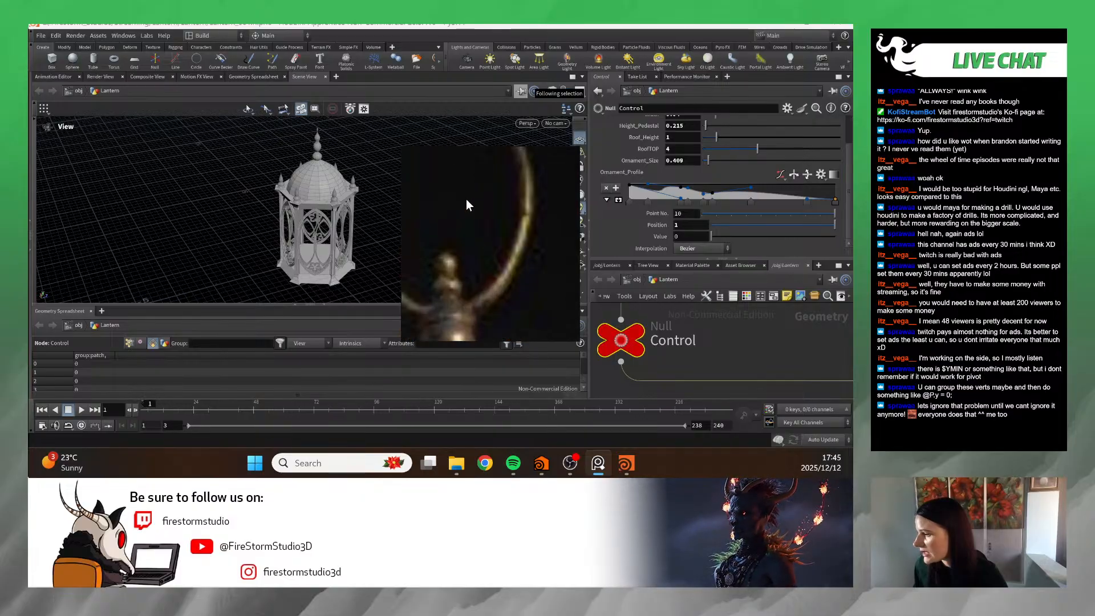
scroll(454, 302, down, 2)
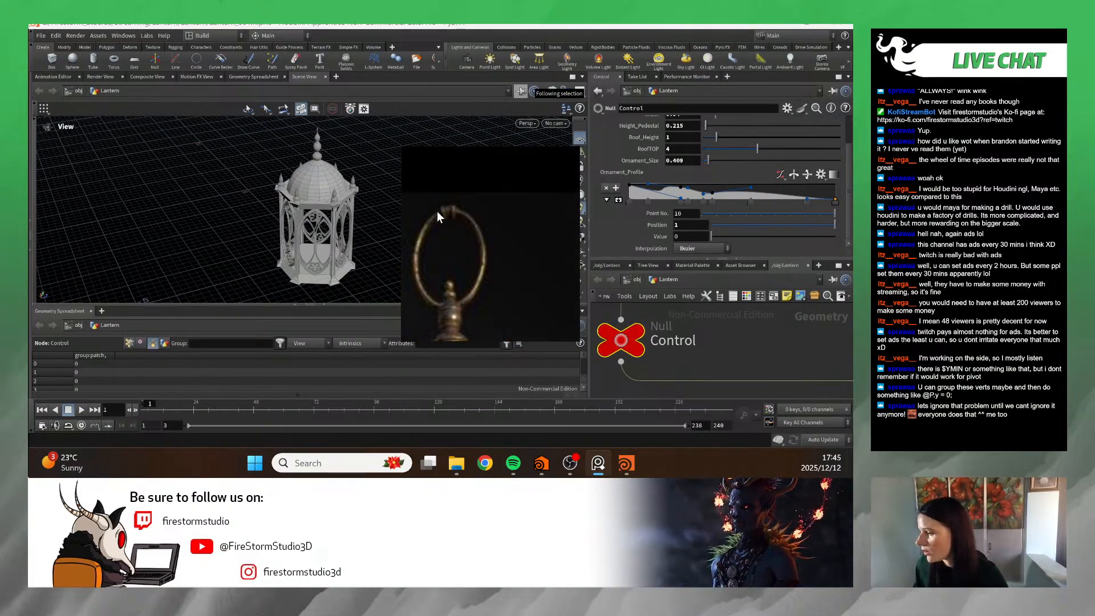
drag(456, 263, 96, 298)
scroll(140, 314, down, 3)
drag(415, 267, 281, 188)
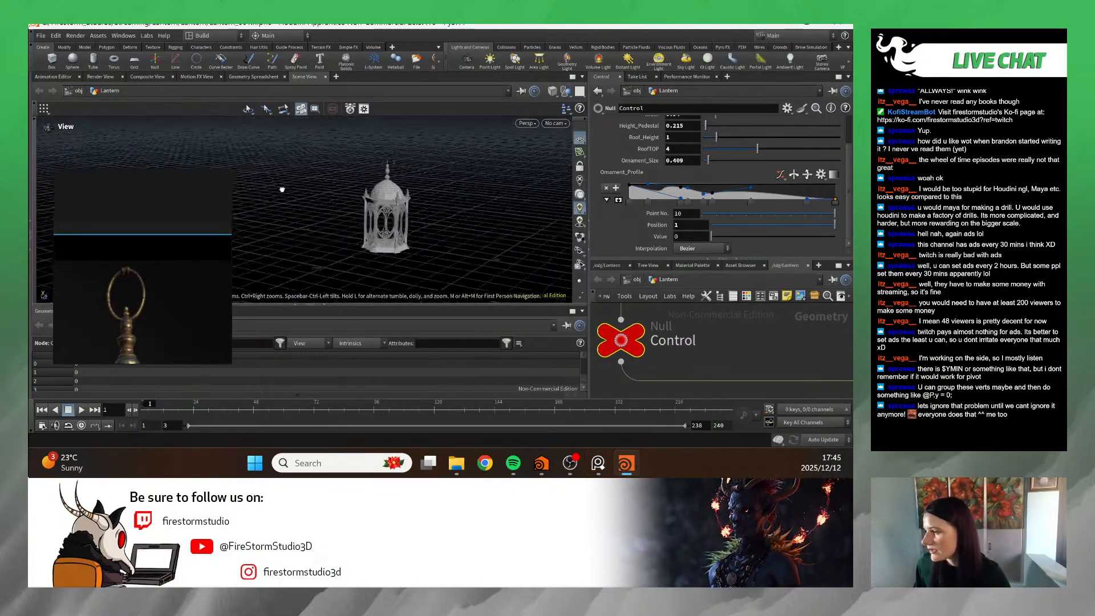
- Examine the model's roof finial up close against the hanging ring in the reference
right_drag(281, 188, 609, 152)
right_drag(394, 162, 482, 181)
middle_drag(481, 181, 469, 212)
right_drag(469, 213, 384, 218)
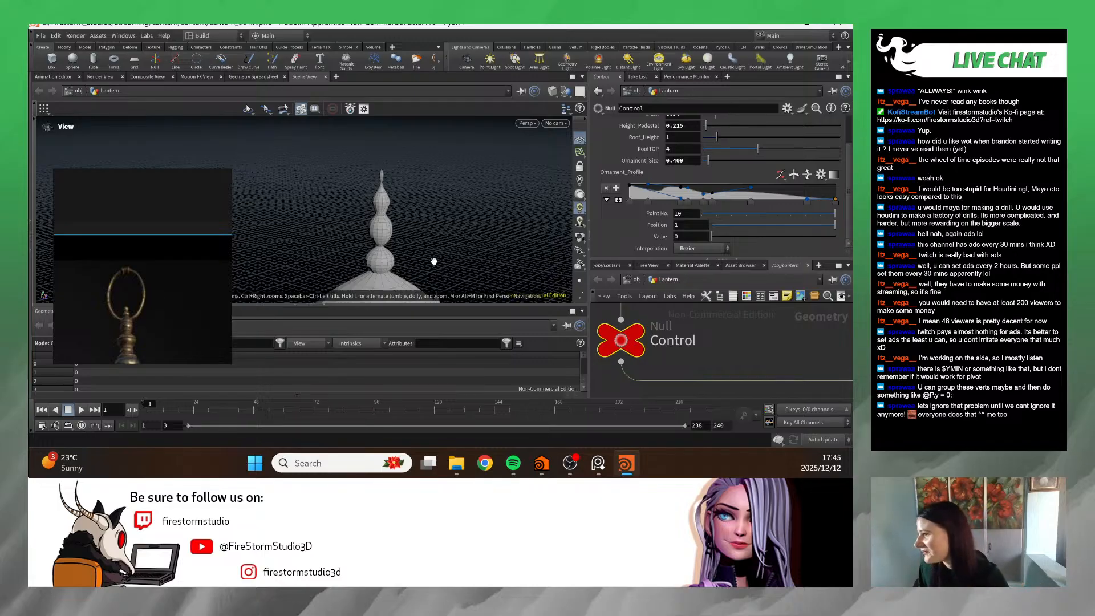
drag(419, 230, 335, 217)
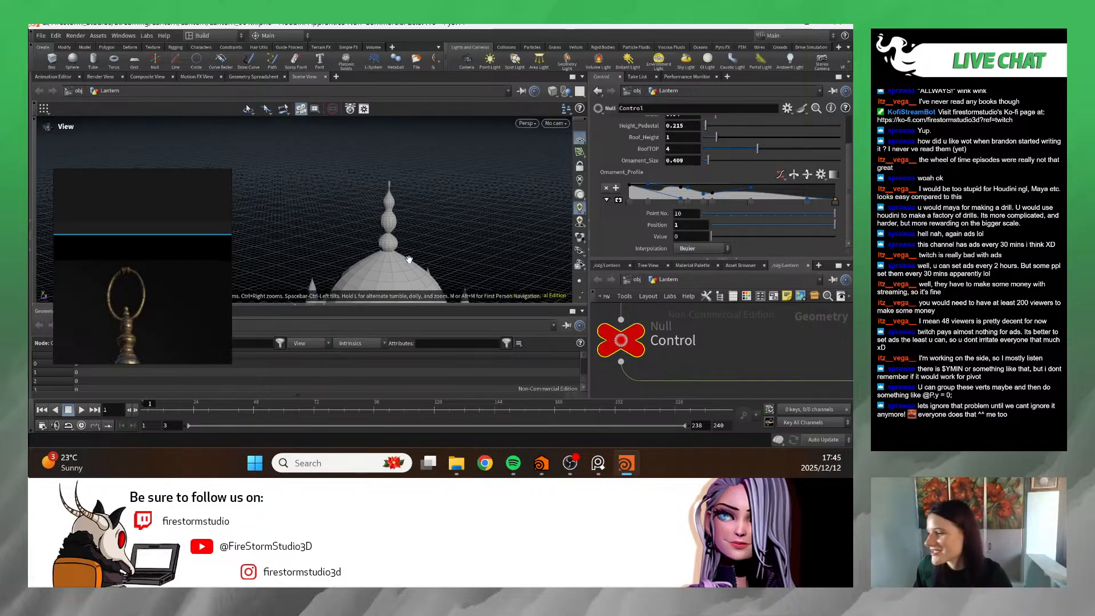
drag(409, 260, 406, 234)
- Widen the parameter and network area, then add and display a Circle (Polygons) node beside the Roof Top network box
scroll(716, 362, down, 5)
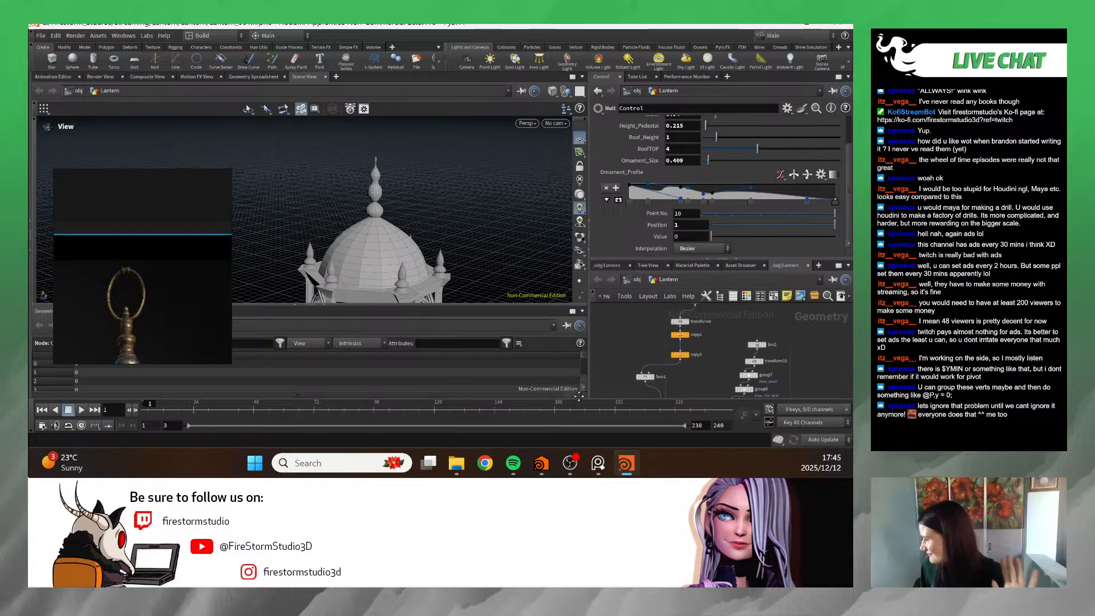
scroll(780, 340, down, 5)
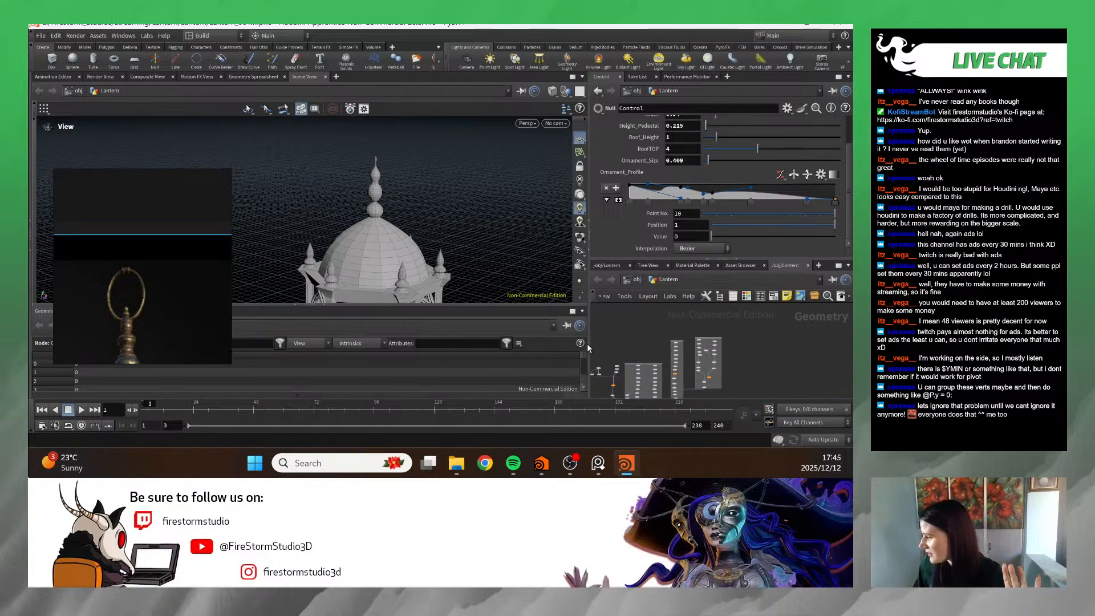
scroll(737, 359, up, 5)
middle_drag(678, 365, 706, 372)
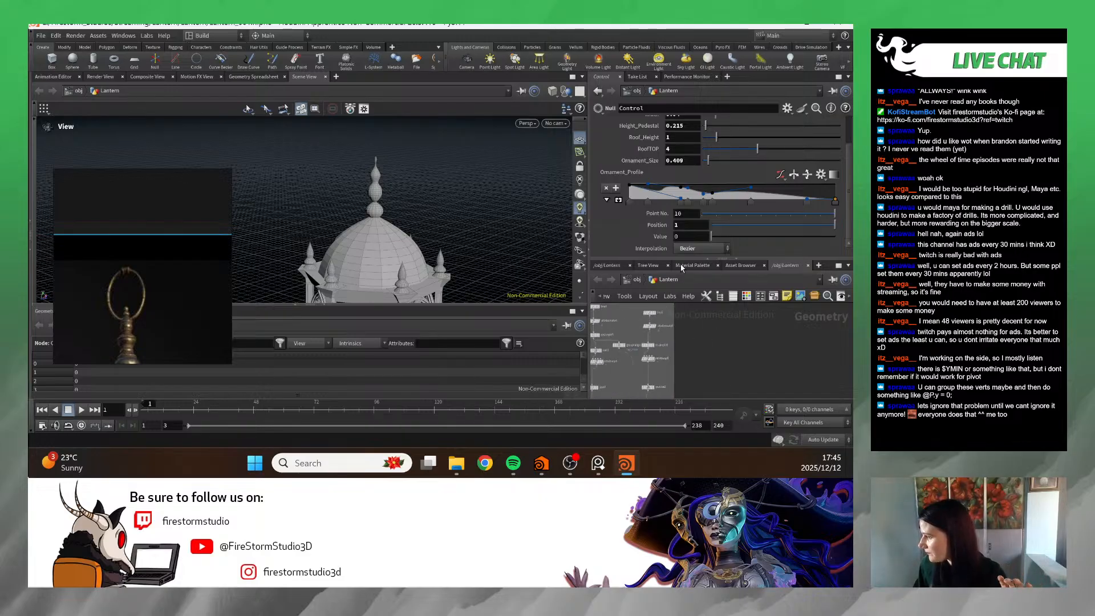
drag(591, 292, 410, 292)
middle_drag(652, 317, 620, 376)
key(Tab)
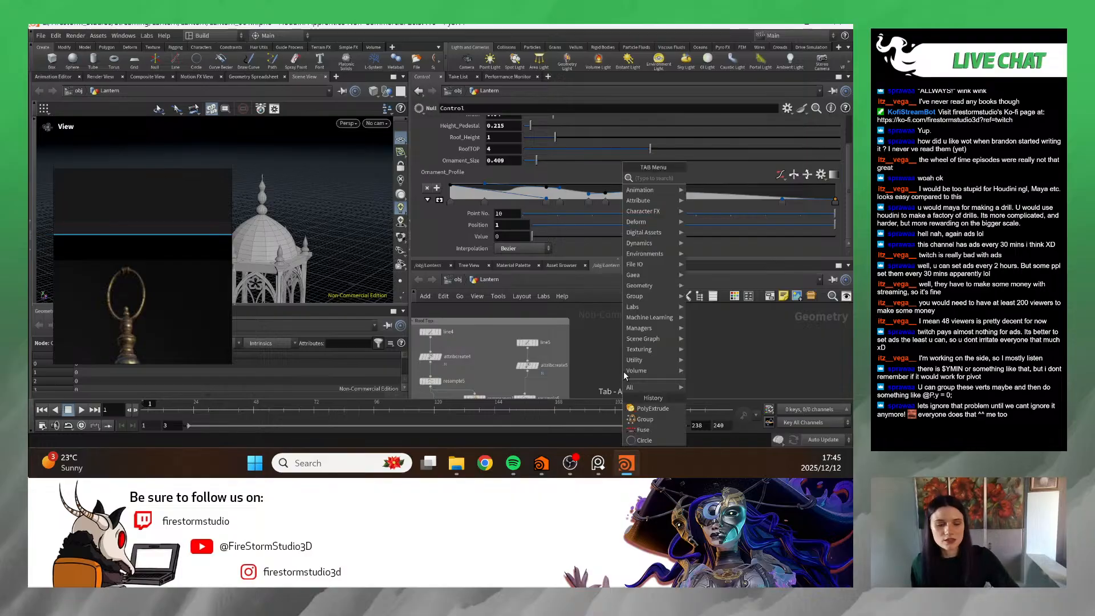
text(ci)
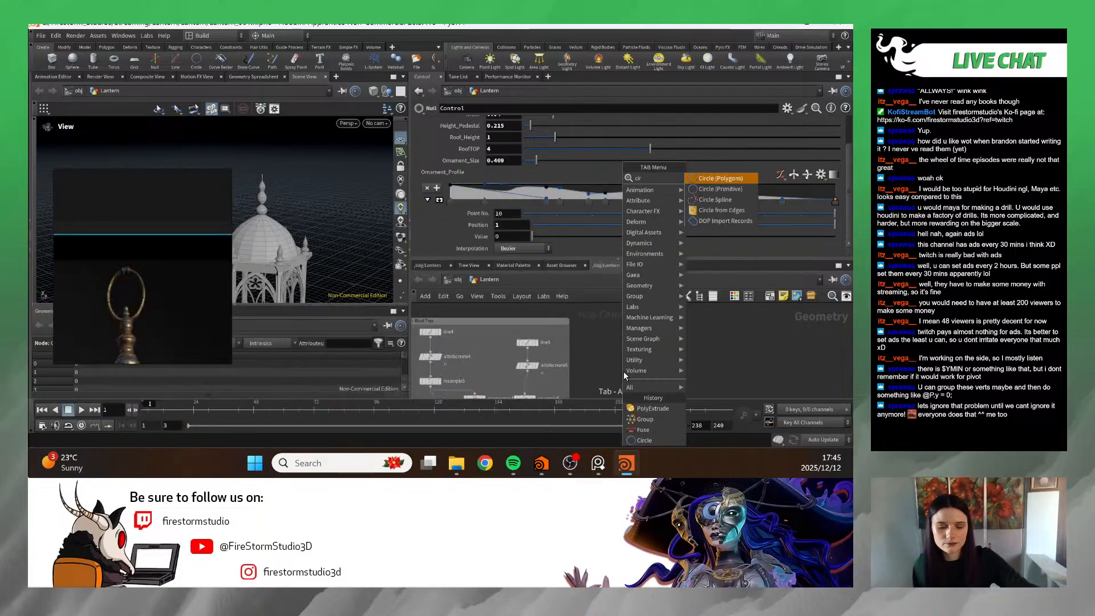
text(r)
click(732, 180)
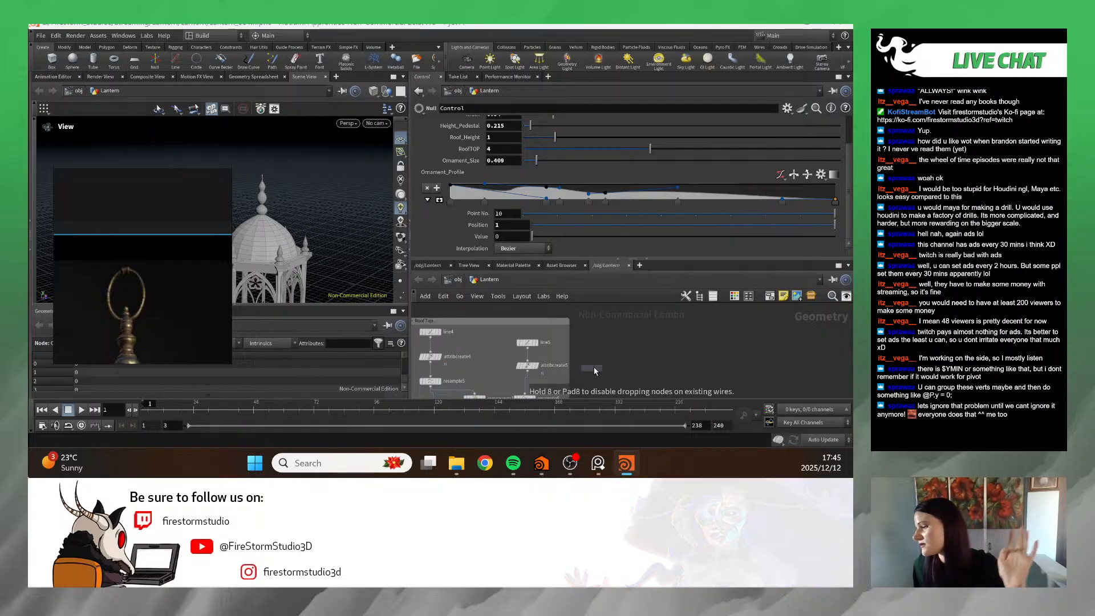
click(637, 350)
click(637, 348)
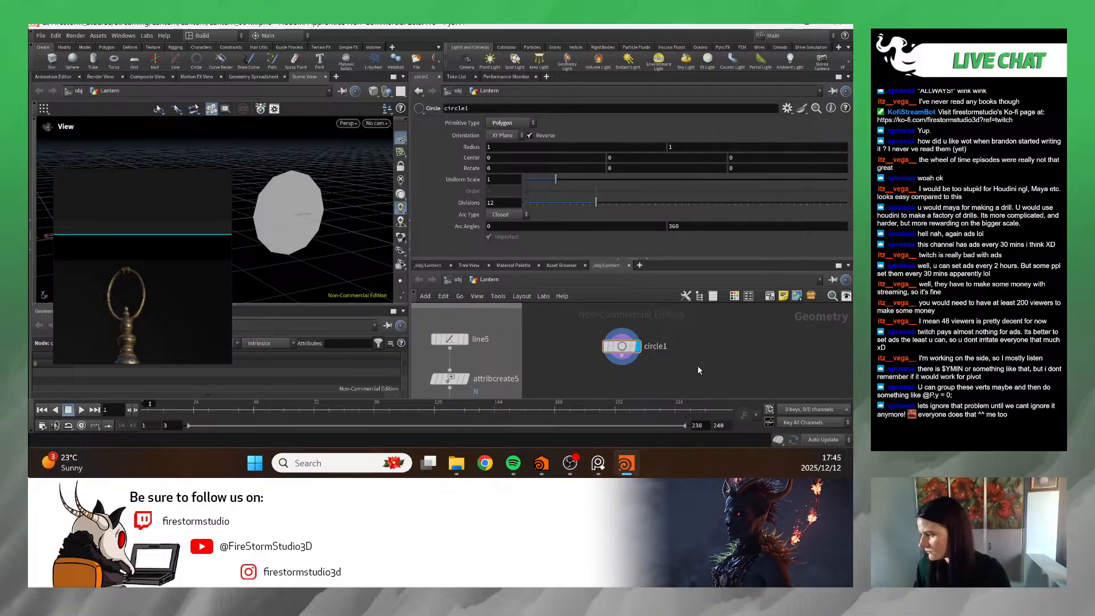
- Try a Circle (Primitive) node beside the polygon circle, display it, and delete it
key(Tab)
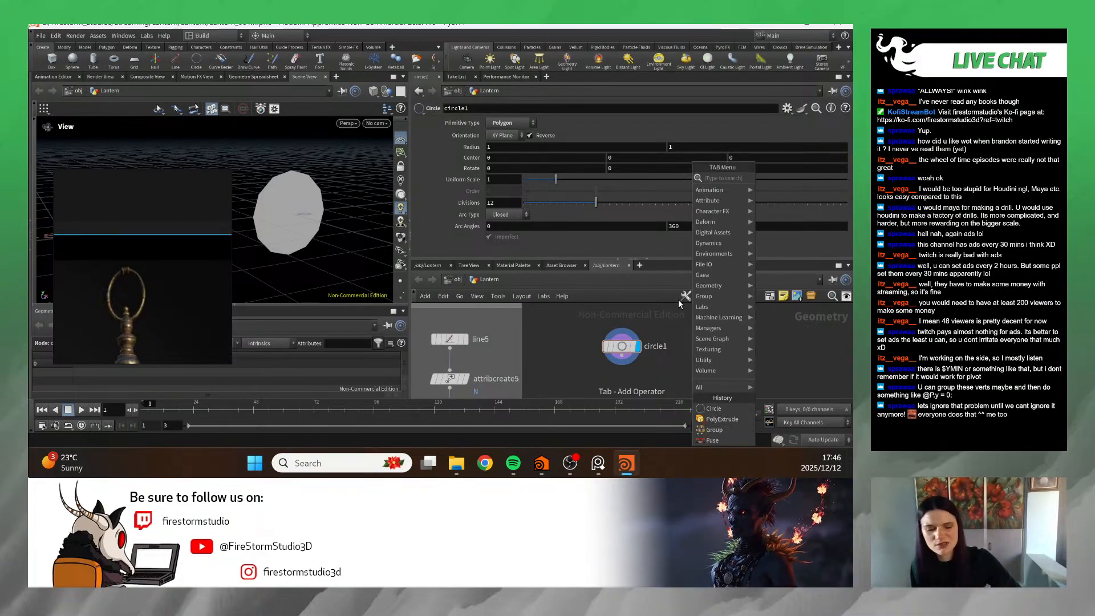
text(circ)
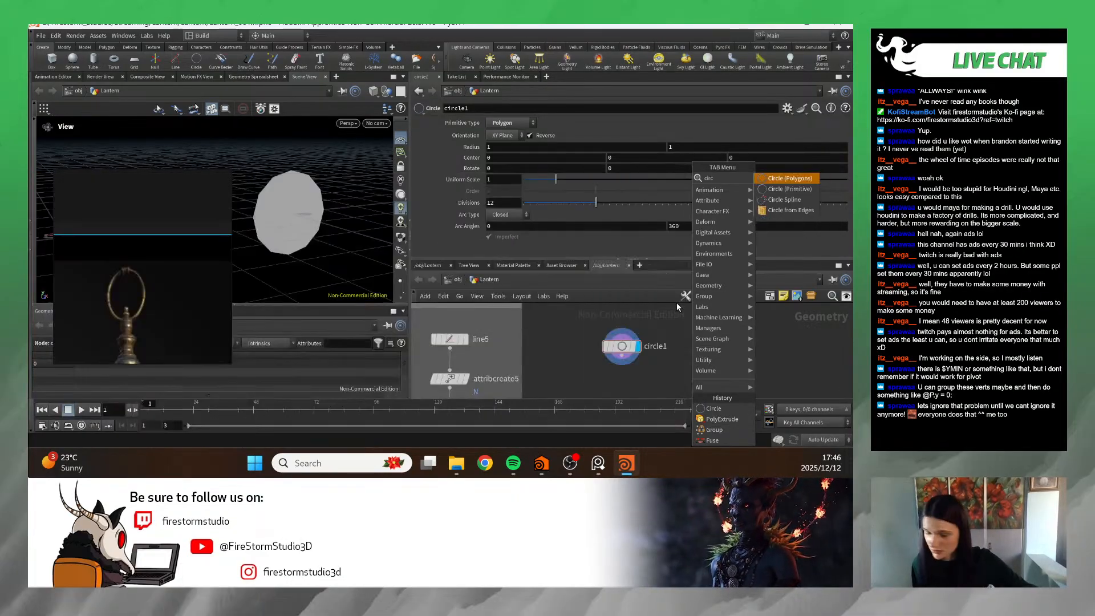
click(803, 189)
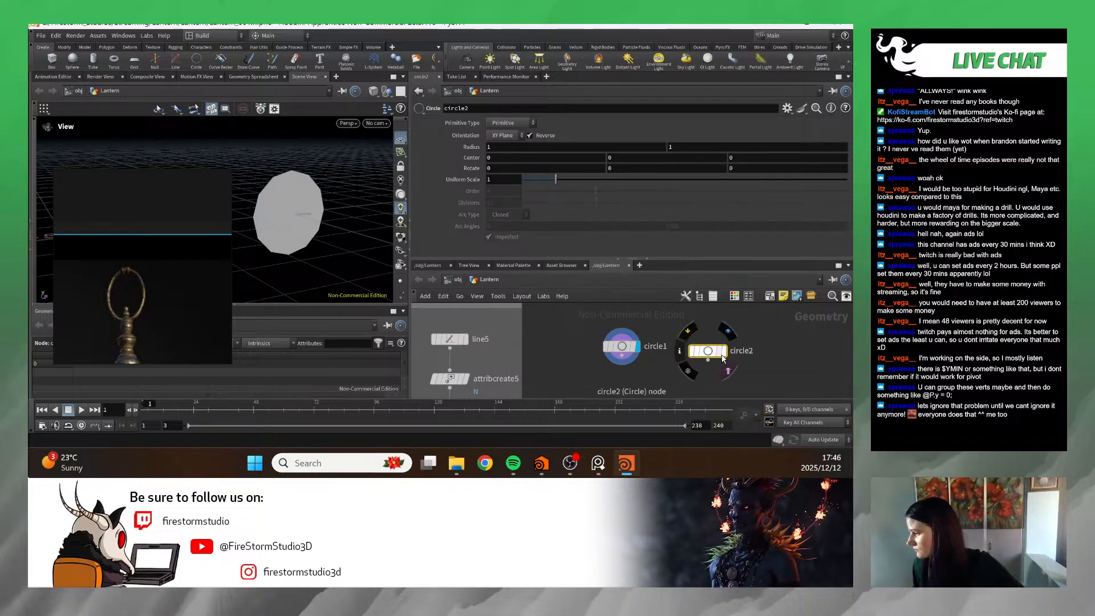
click(707, 359)
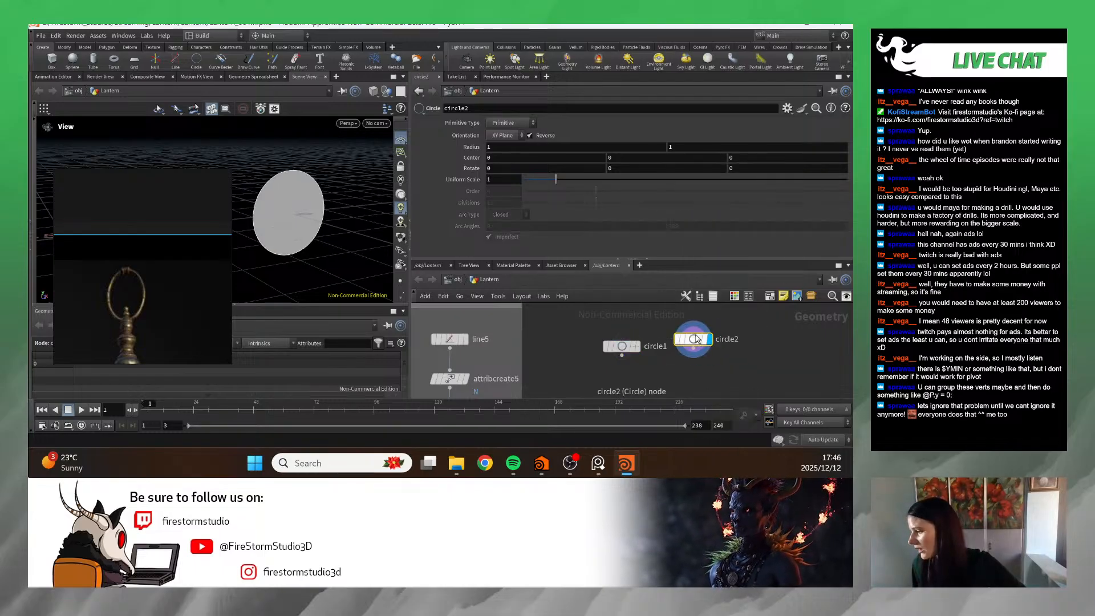
key(Delete)
- Set the polygon circle's divisions to 32
scroll(629, 357, down, 3)
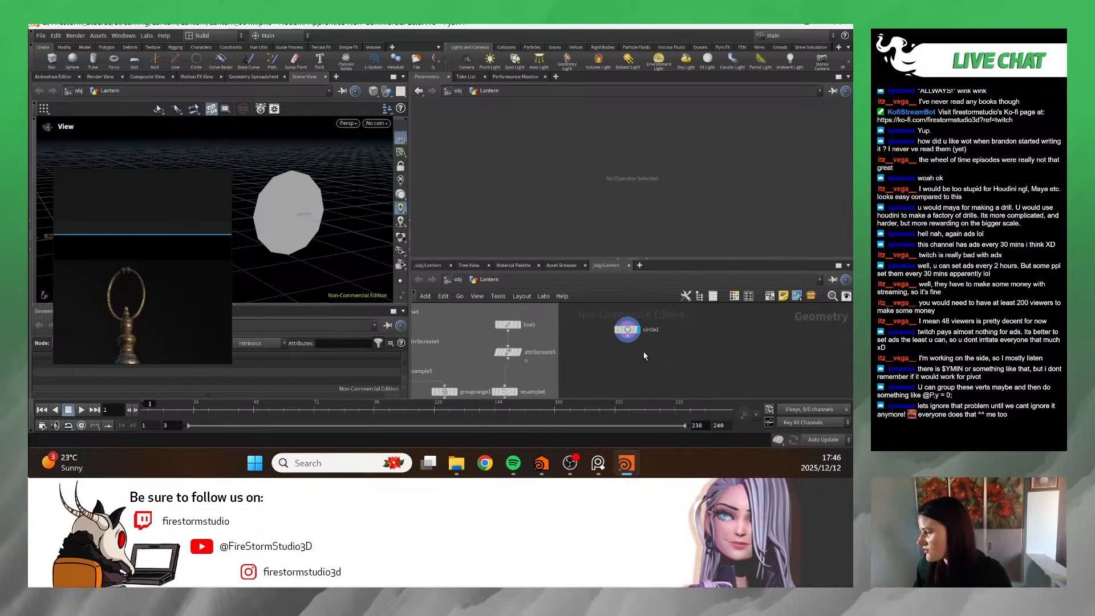
click(627, 330)
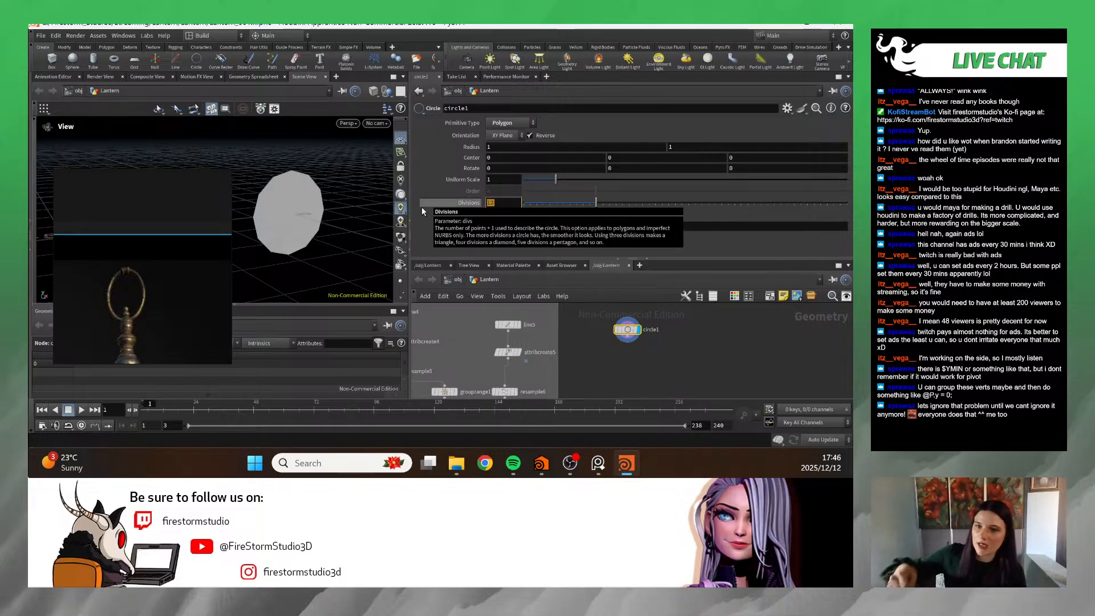
text(32)
key(Return)
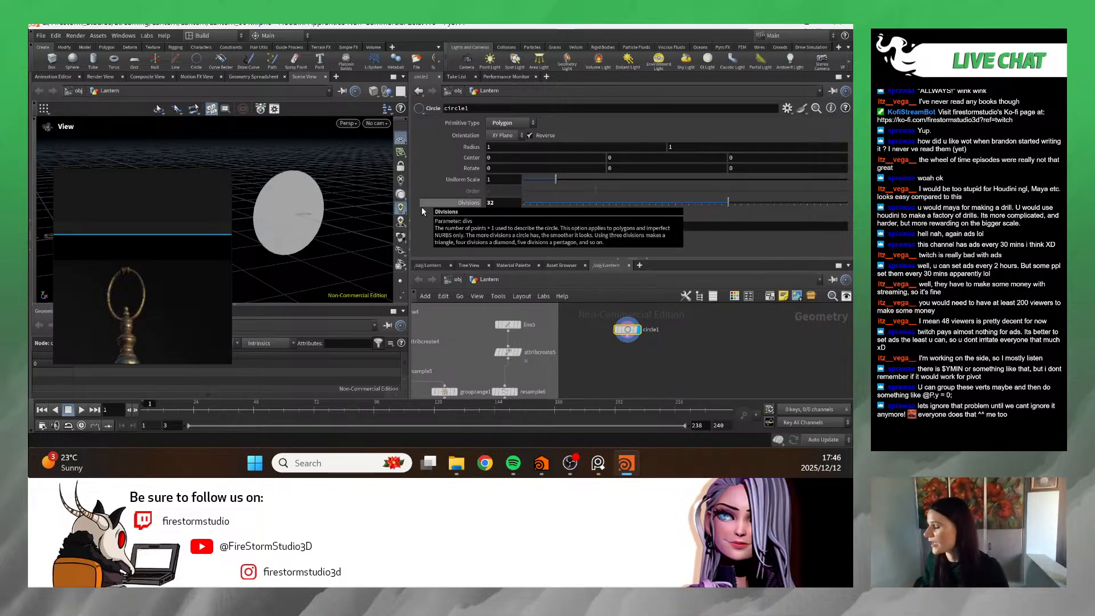
- Add a Curve from Edges node below the polygon circle, wire the circle into it, and display it
key(Tab)
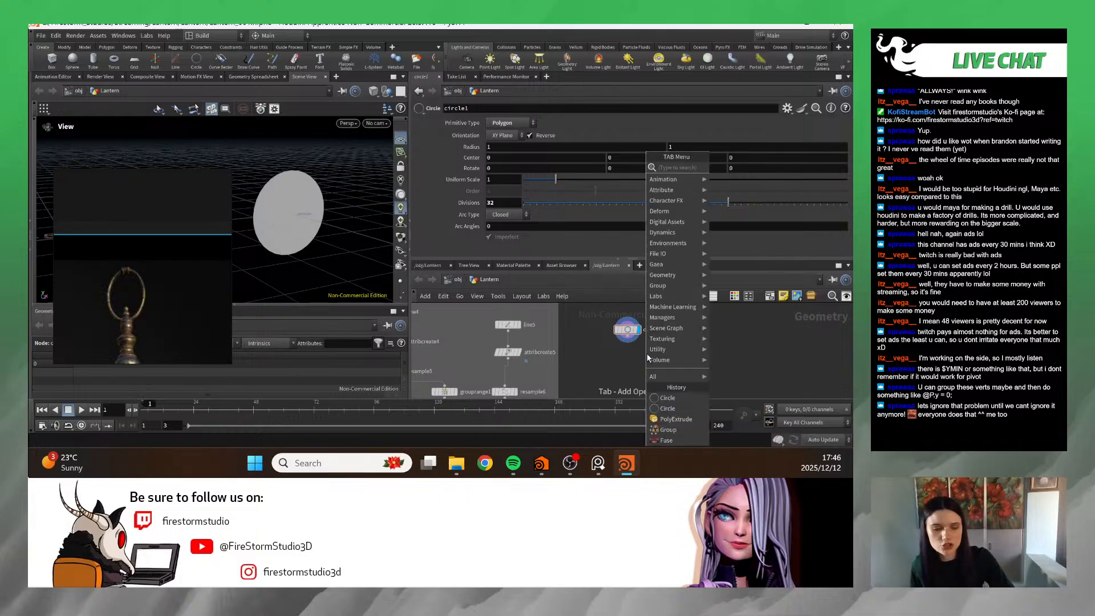
text(edges)
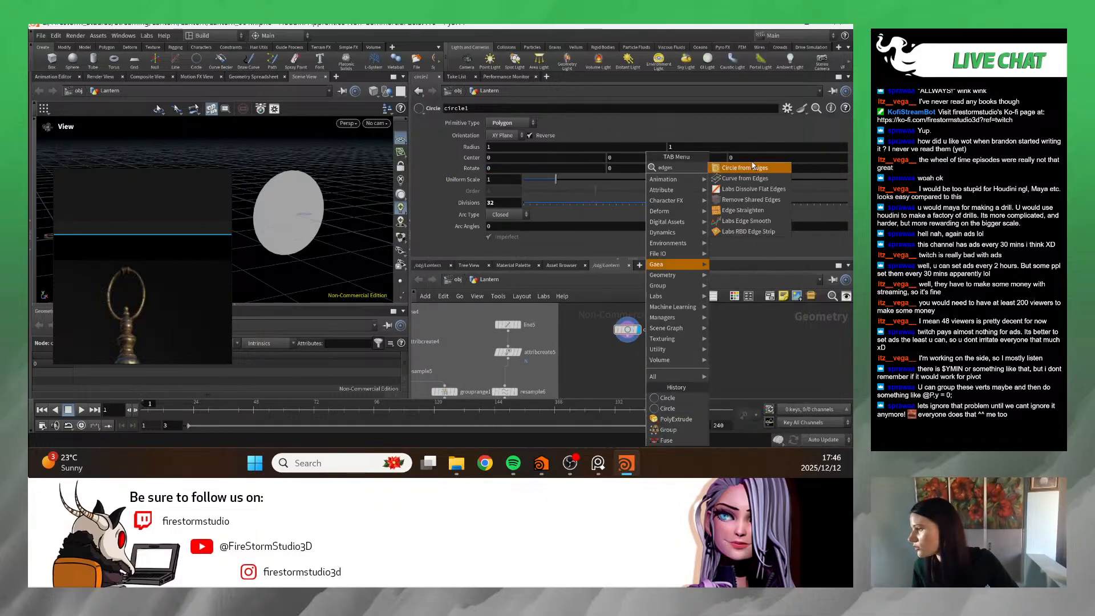
click(753, 176)
click(629, 345)
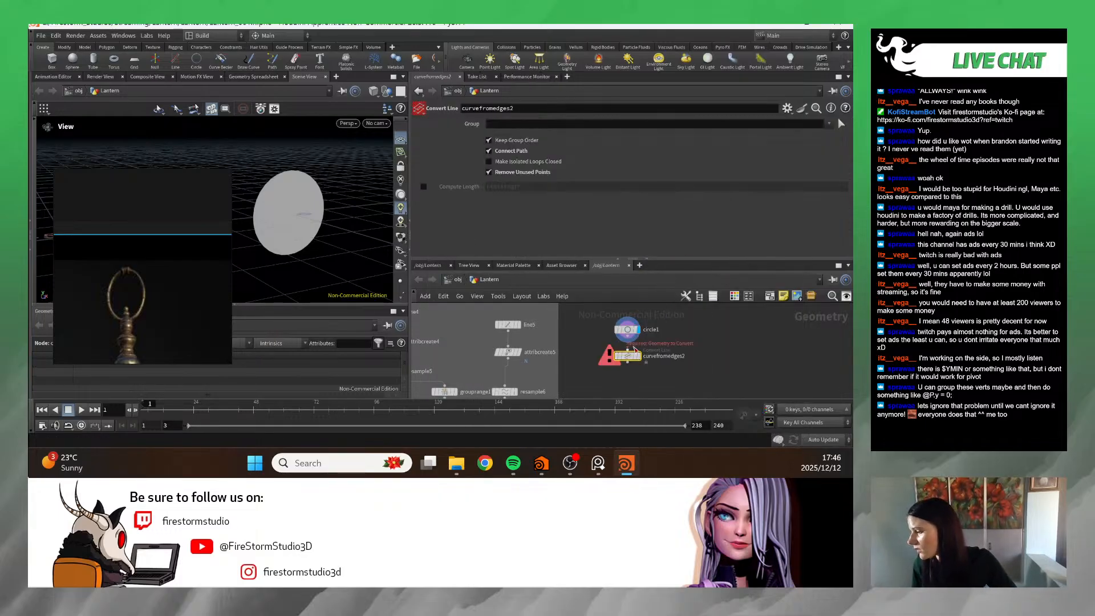
drag(628, 338, 628, 351)
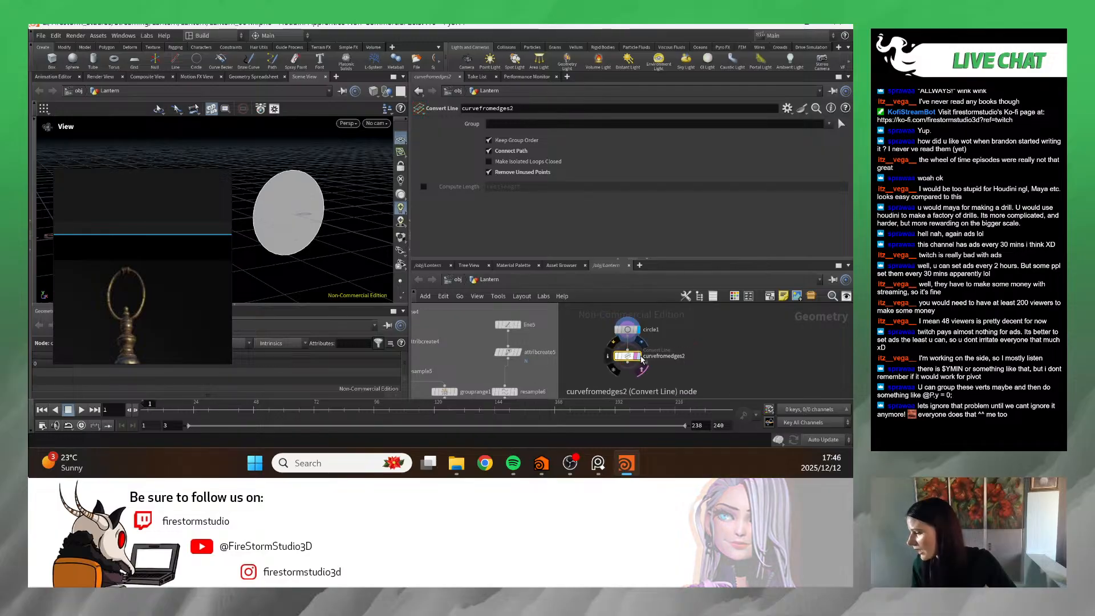
scroll(638, 358, down, 5)
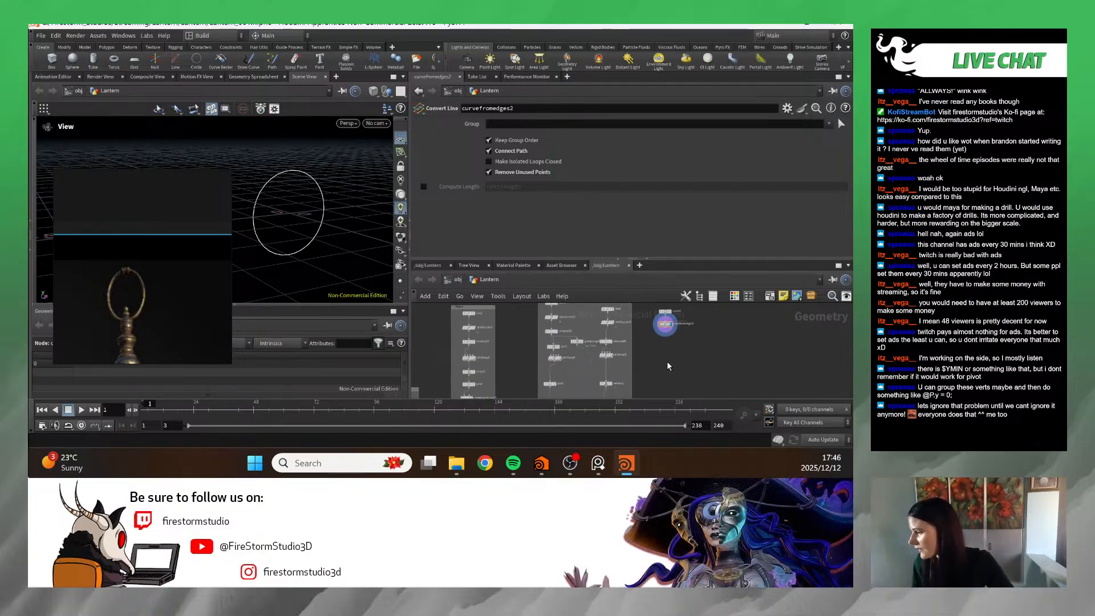
- Add a displayed Sweep node fed by the circle's edge curve and set its surface shape to Round Tube
key(Tab)
text(sweep)
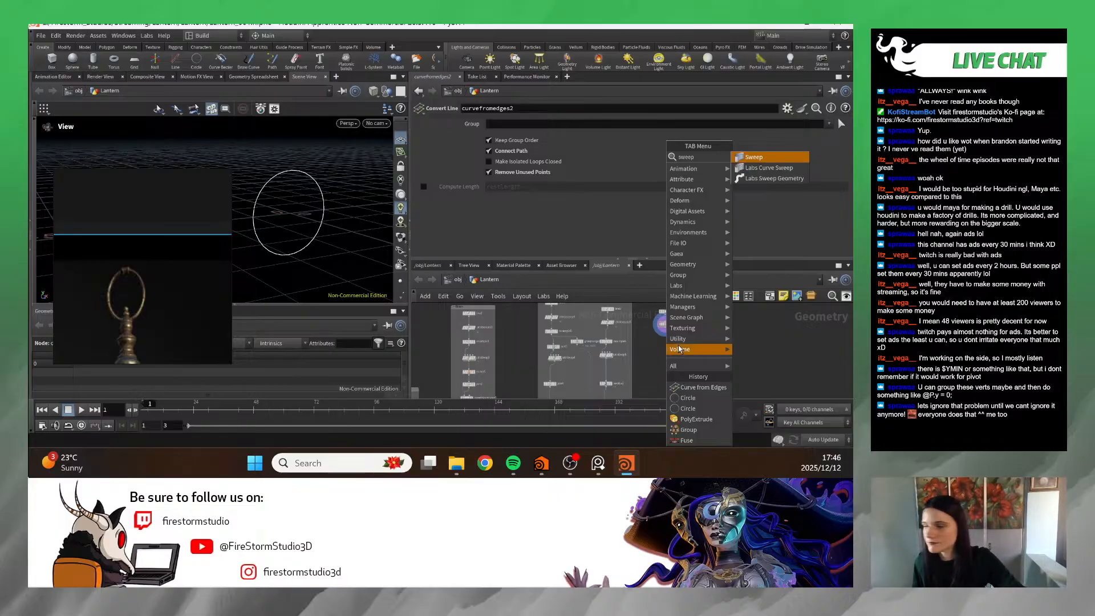
click(780, 153)
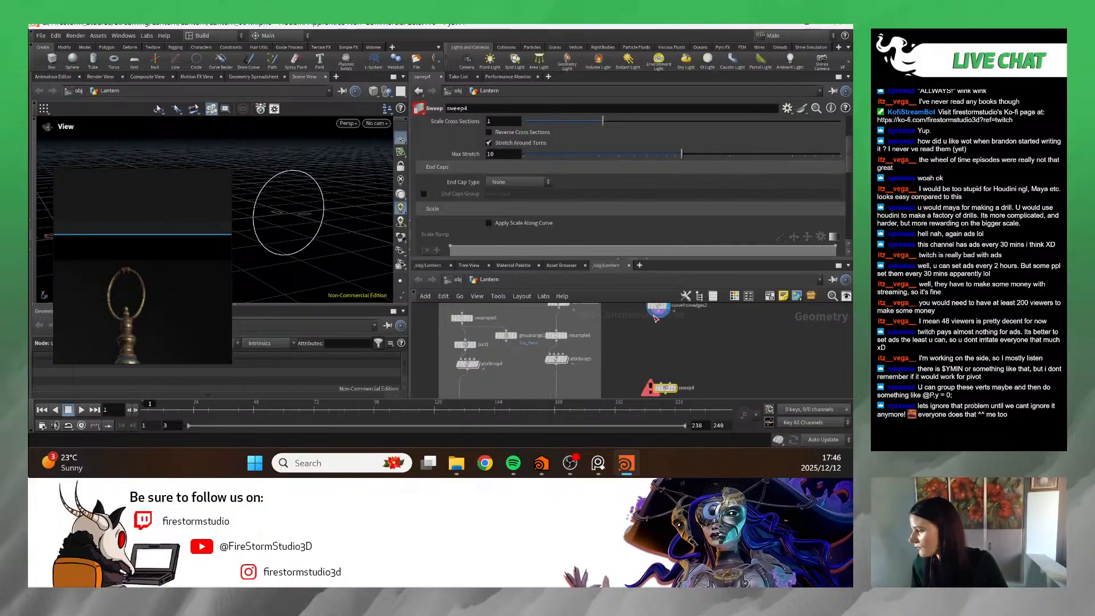
drag(658, 317, 661, 360)
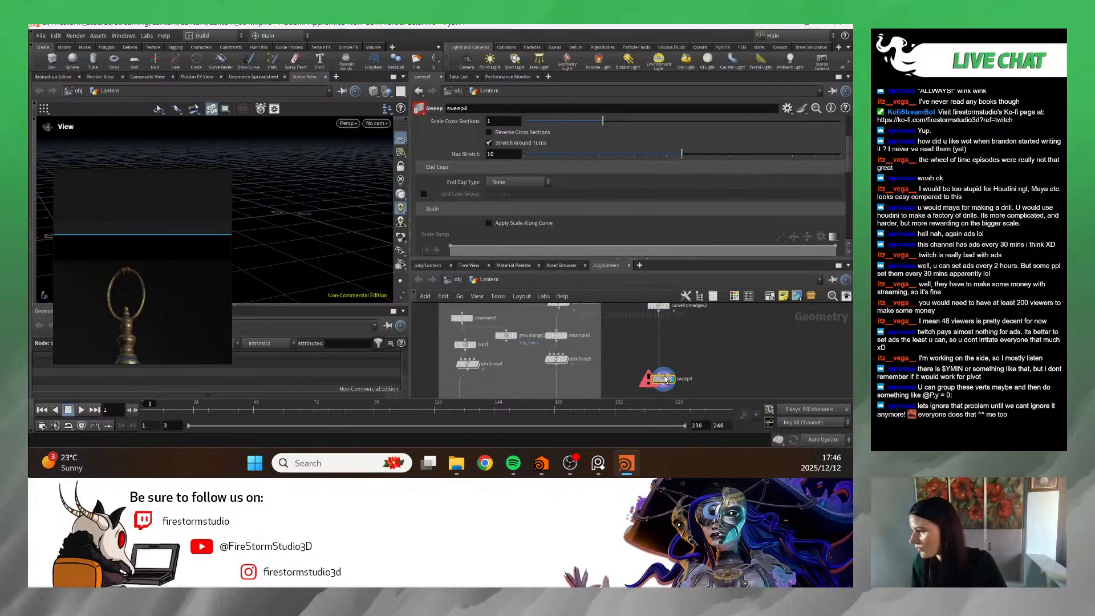
click(663, 359)
scroll(573, 143, up, 3)
click(516, 171)
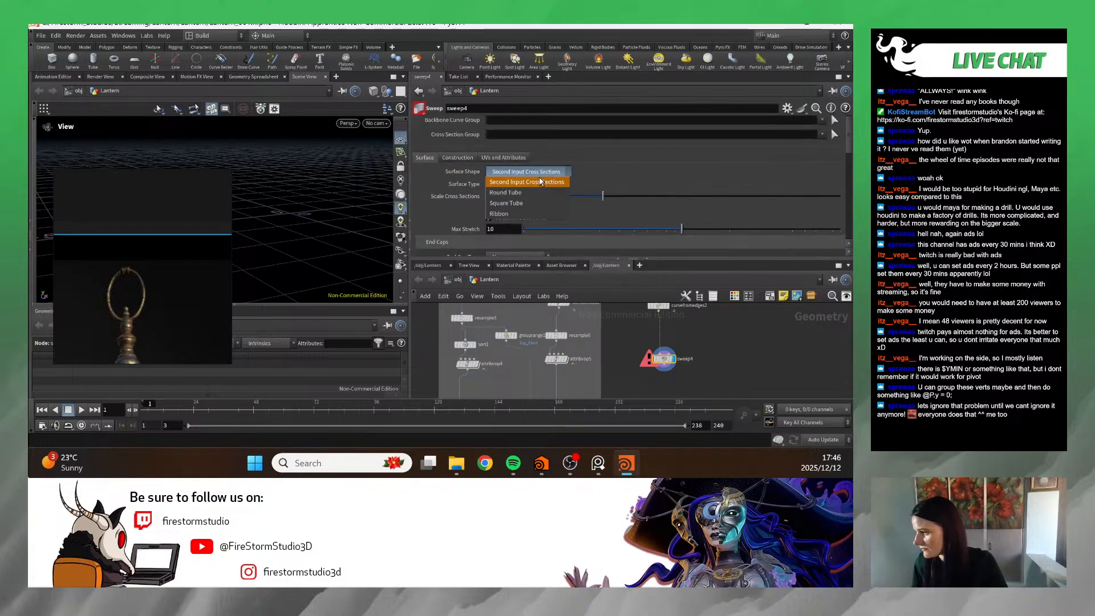
click(547, 196)
drag(316, 171, 337, 208)
- Template the final transform node of the Roof Top network box to show the roof wireframe together with the ring
scroll(336, 208, down, 2)
scroll(456, 239, down, 1)
scroll(627, 374, down, 3)
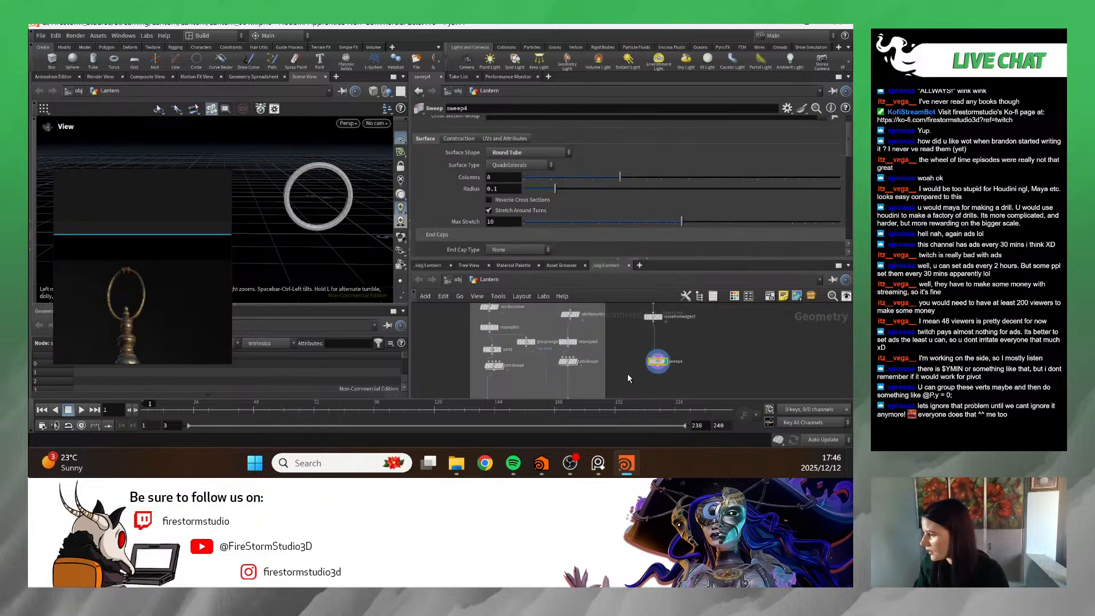
middle_drag(588, 394, 580, 348)
scroll(627, 366, down, 1)
scroll(627, 366, up, 3)
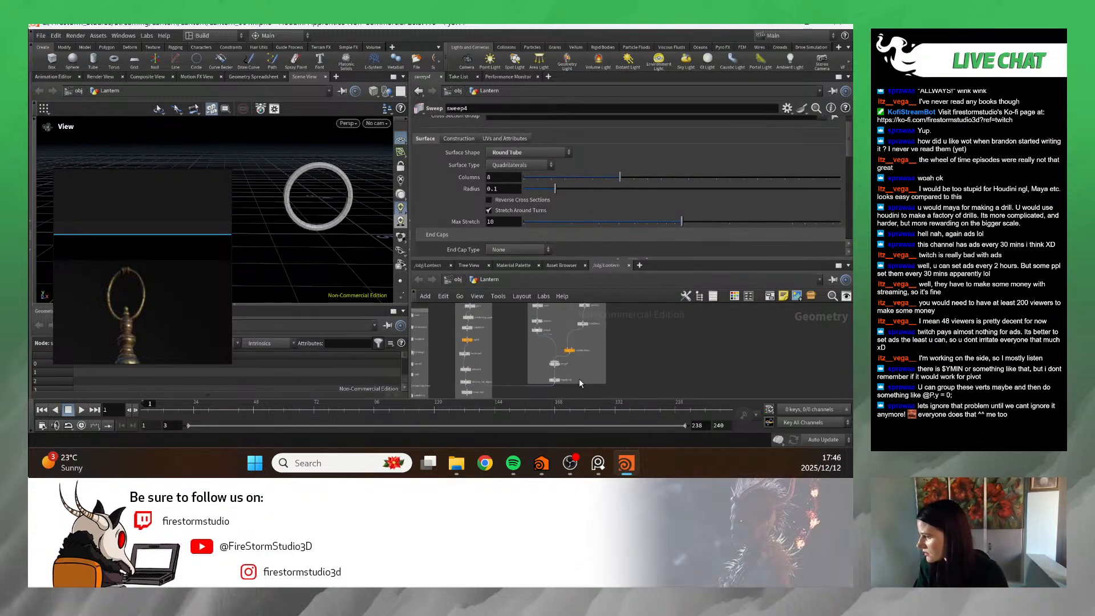
click(557, 387)
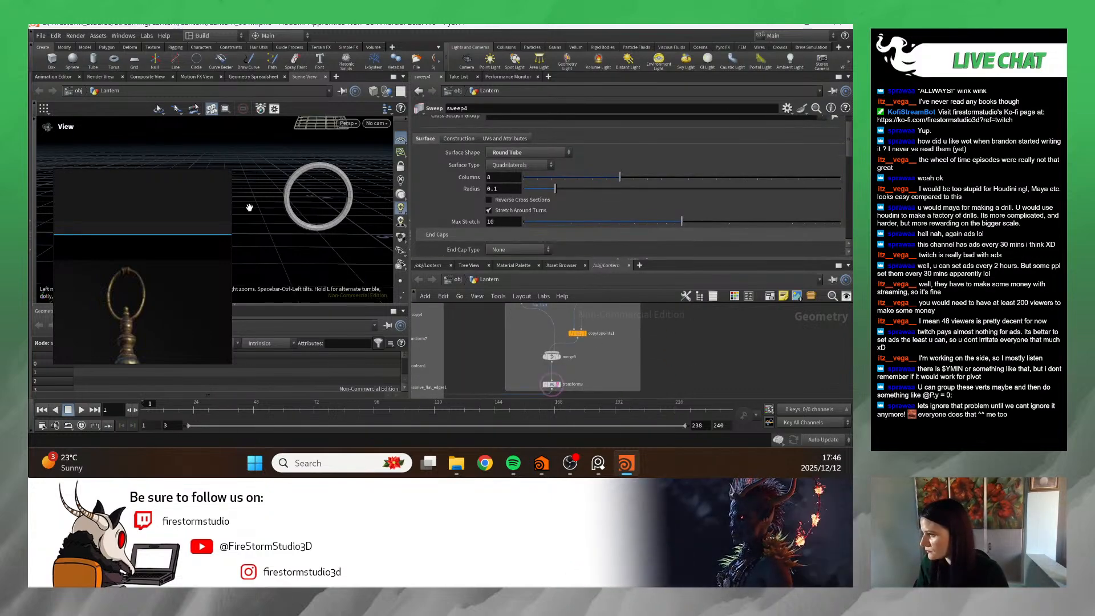
scroll(632, 318, down, 3)
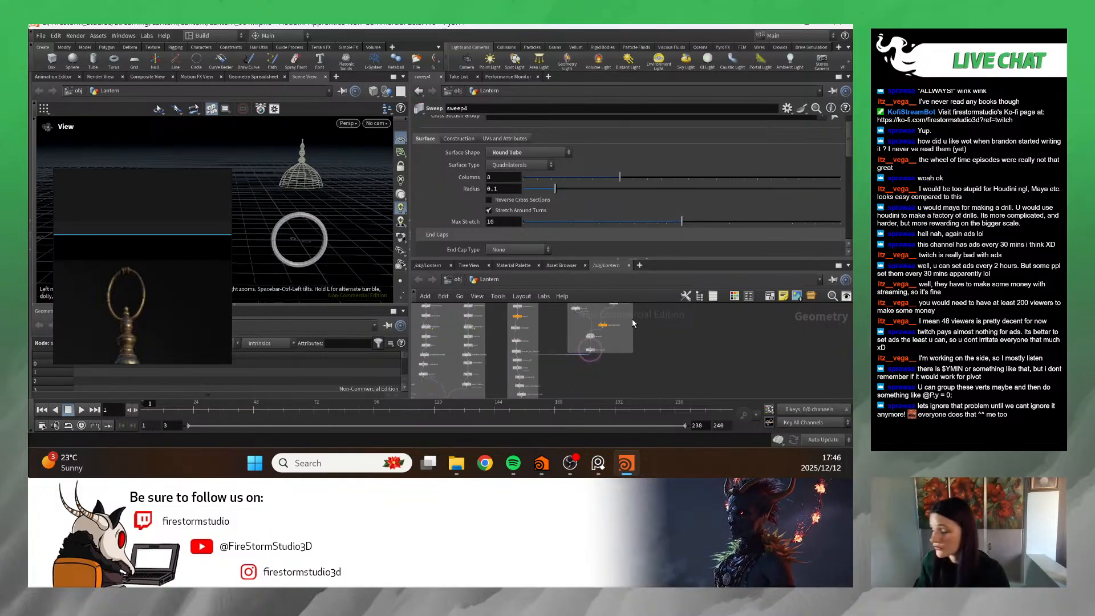
scroll(684, 341, up, 3)
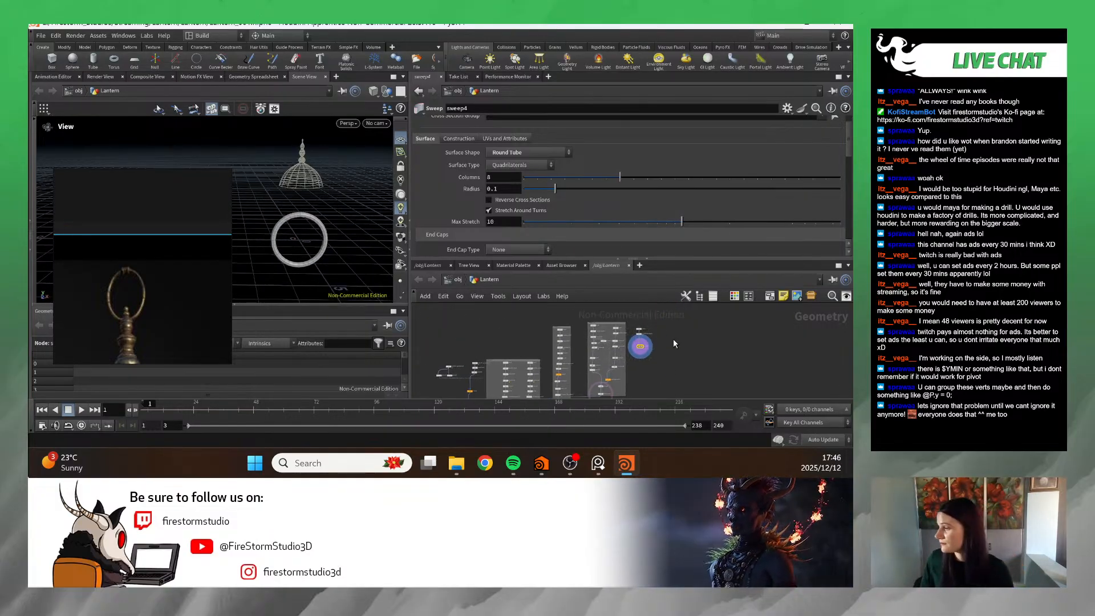
- Reduce the ring circle's uniform scale to 0.09
scroll(656, 349, up, 5)
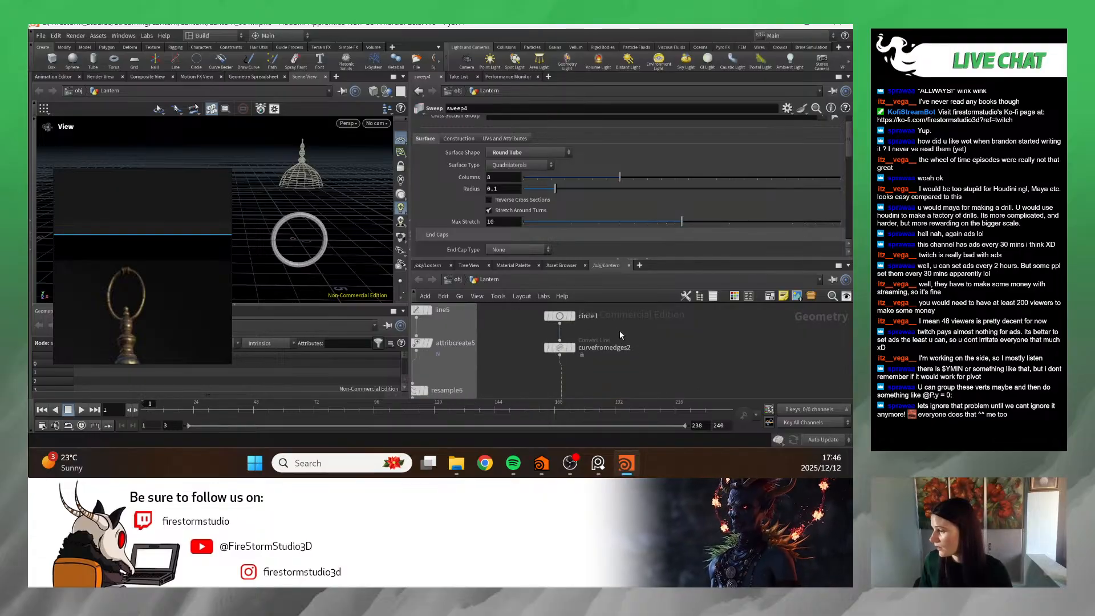
scroll(653, 331, down, 2)
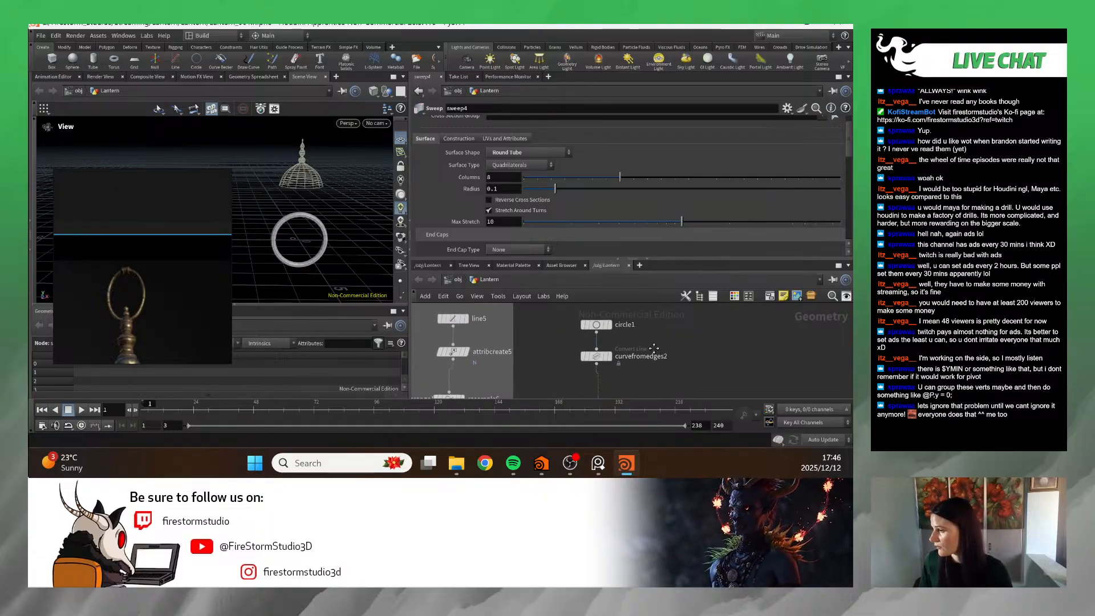
scroll(654, 334, up, 1)
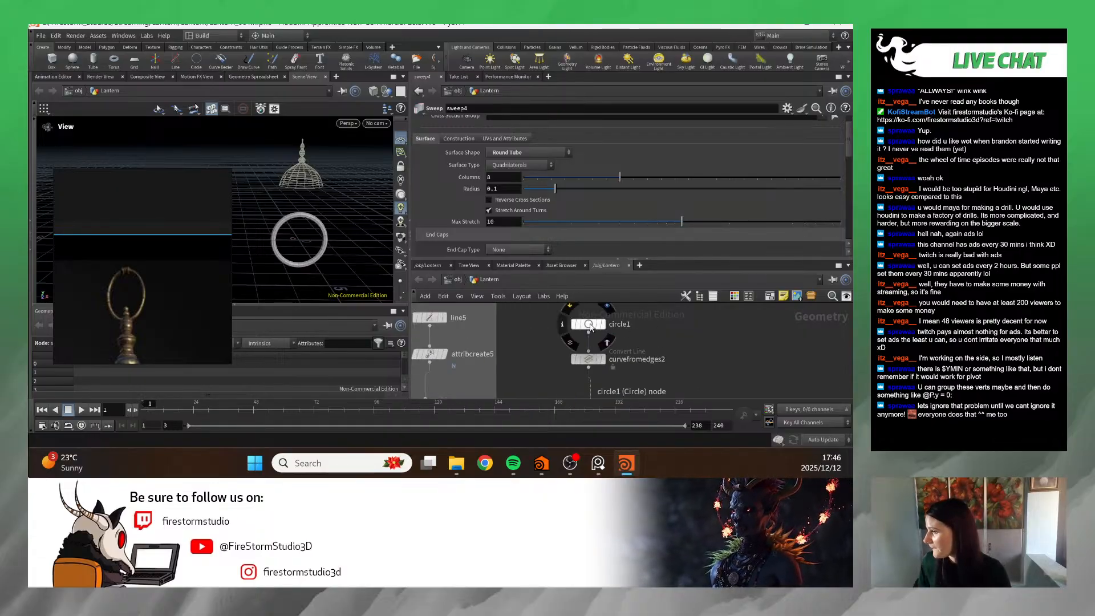
click(592, 324)
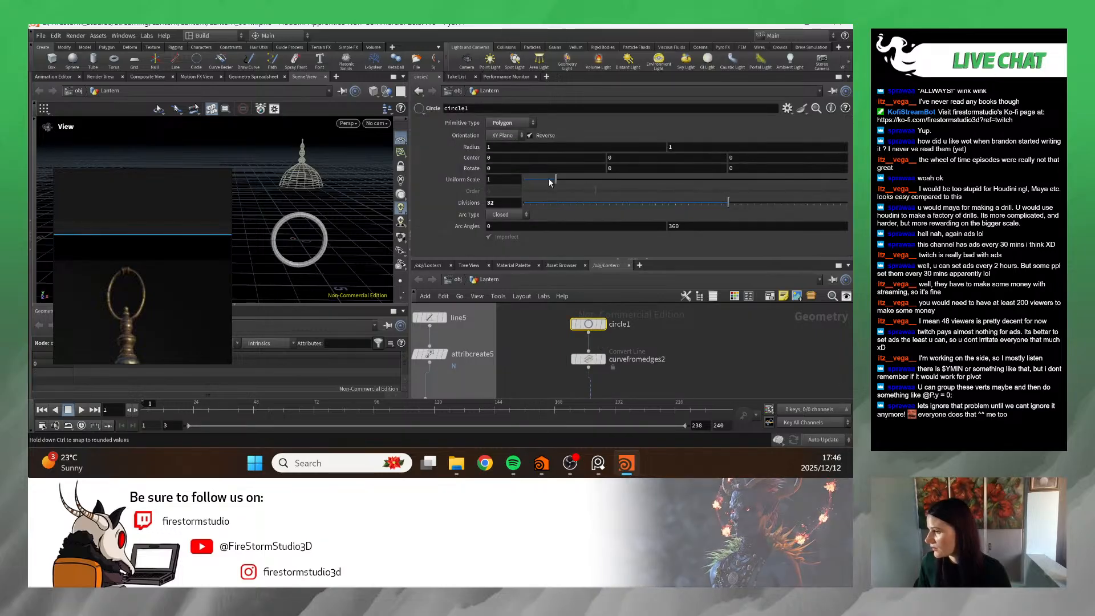
drag(555, 179, 530, 181)
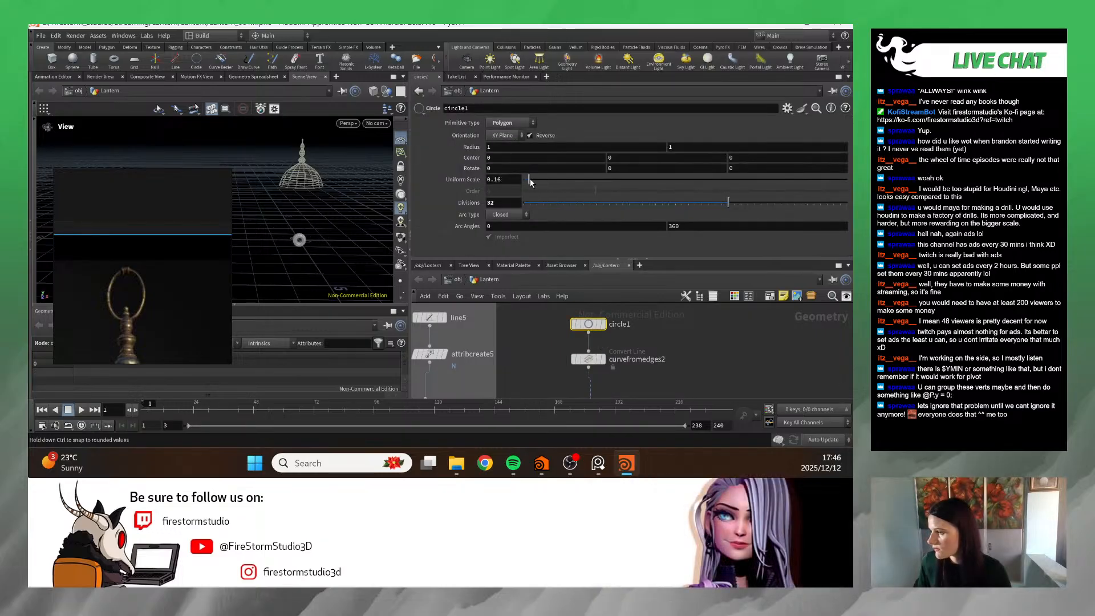
- Reduce the radius of the ring's Sweep node to 0.02
scroll(637, 346, up, 3)
middle_drag(653, 320, 661, 351)
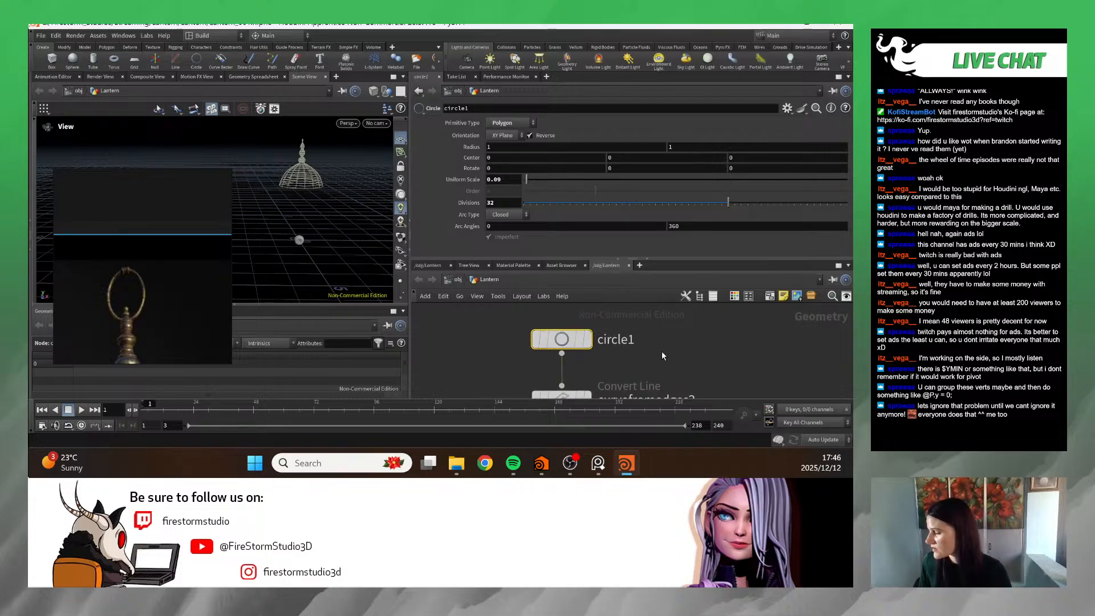
scroll(661, 351, down, 6)
middle_drag(661, 391, 660, 335)
scroll(656, 336, up, 3)
click(620, 329)
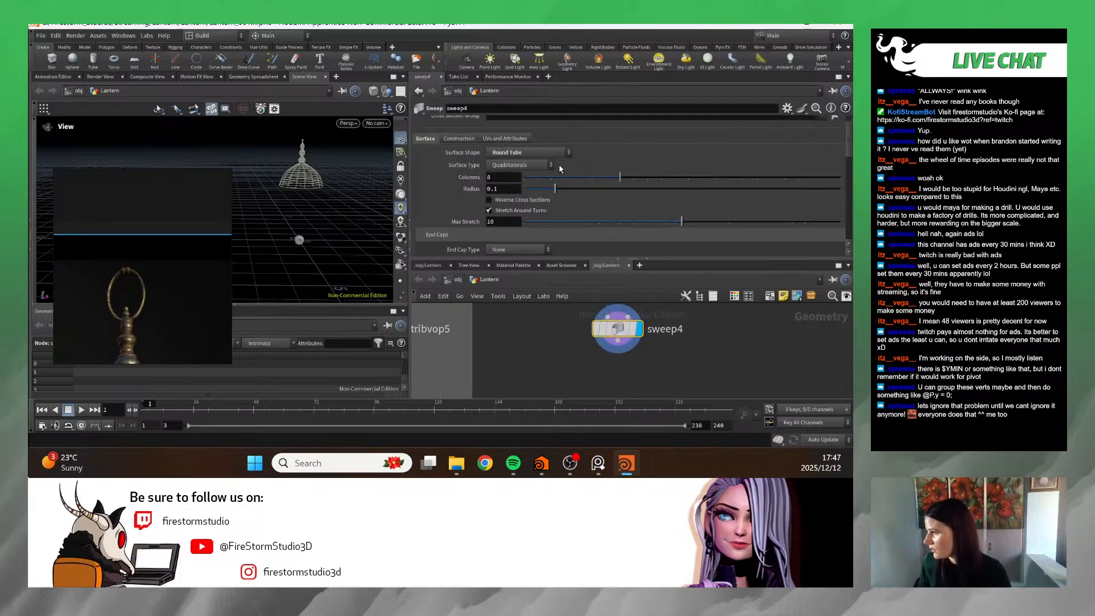
drag(543, 191, 531, 189)
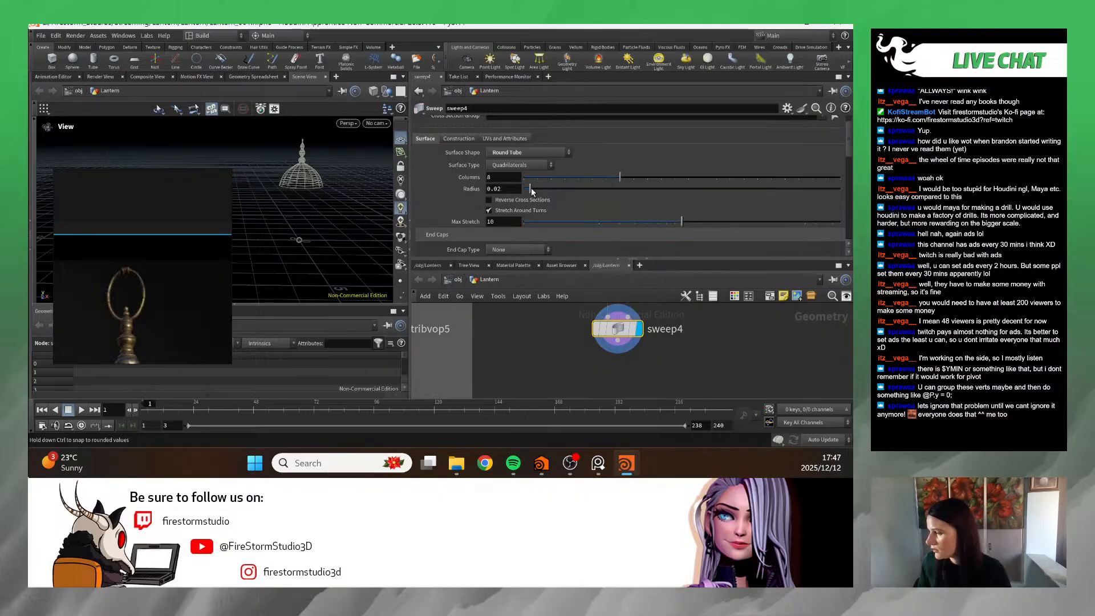
scroll(312, 234, up, 2)
scroll(313, 234, down, 1)
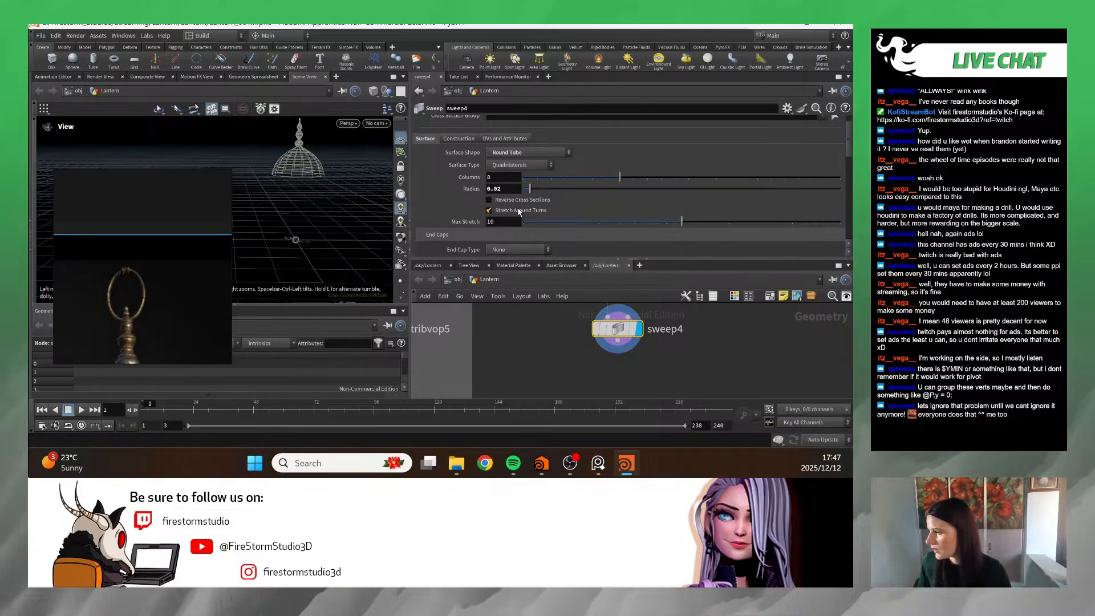
- Try radius values of 0.1, 0.01 and 0.15 on the ring's sweep
click(521, 189)
text(0)
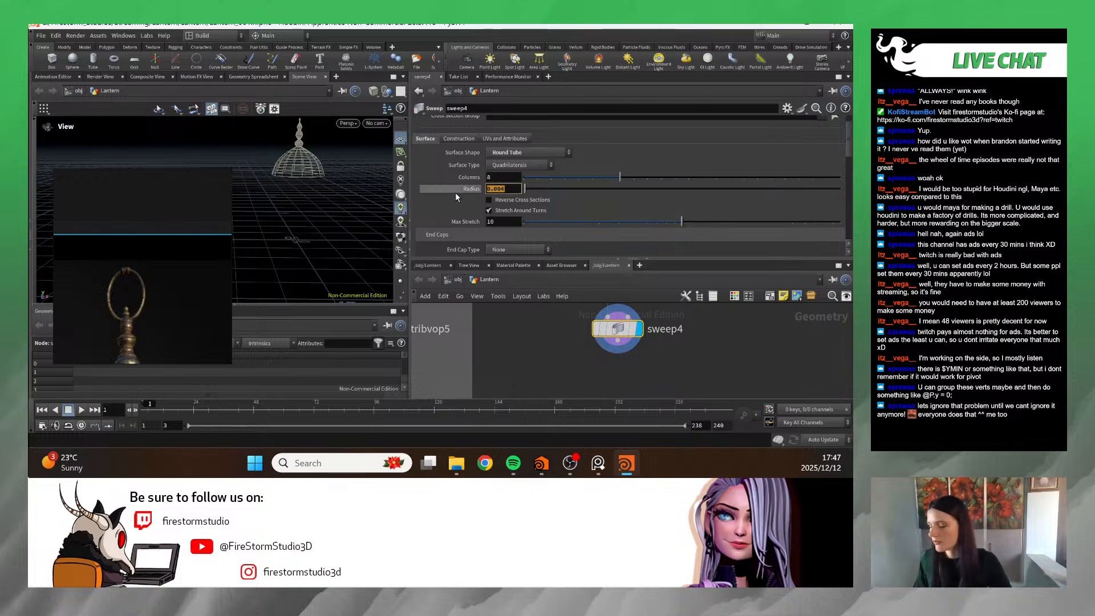
text(.1)
key(Return)
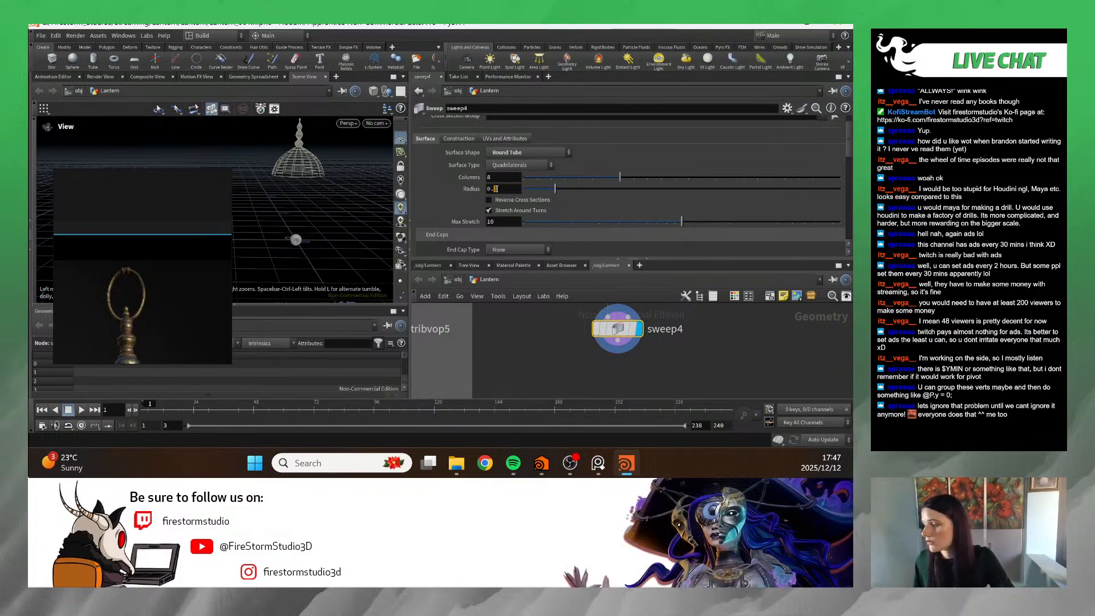
click(496, 189)
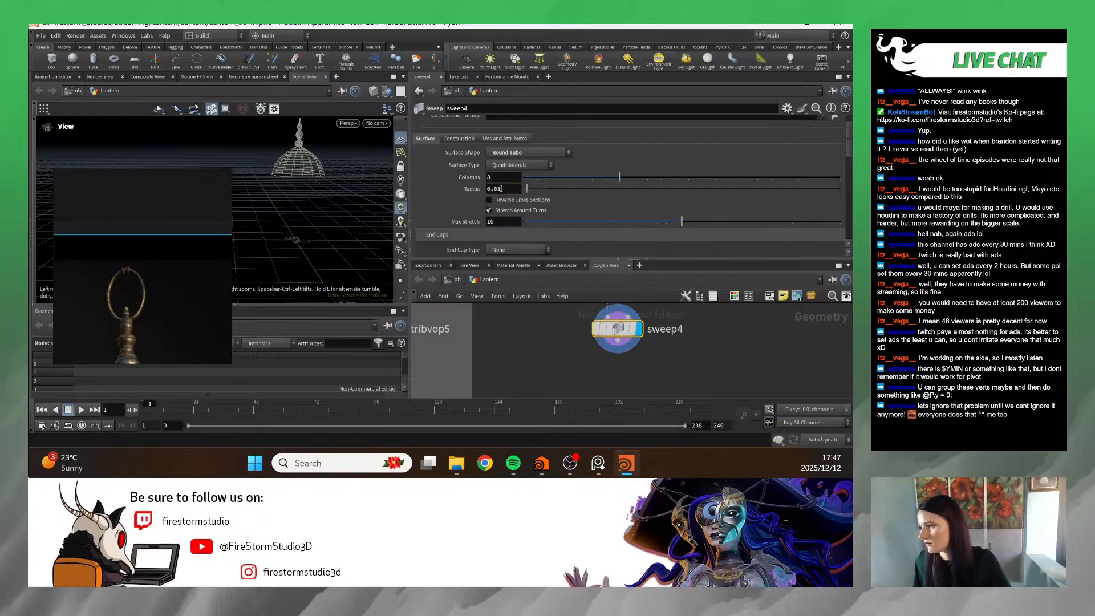
text(5)
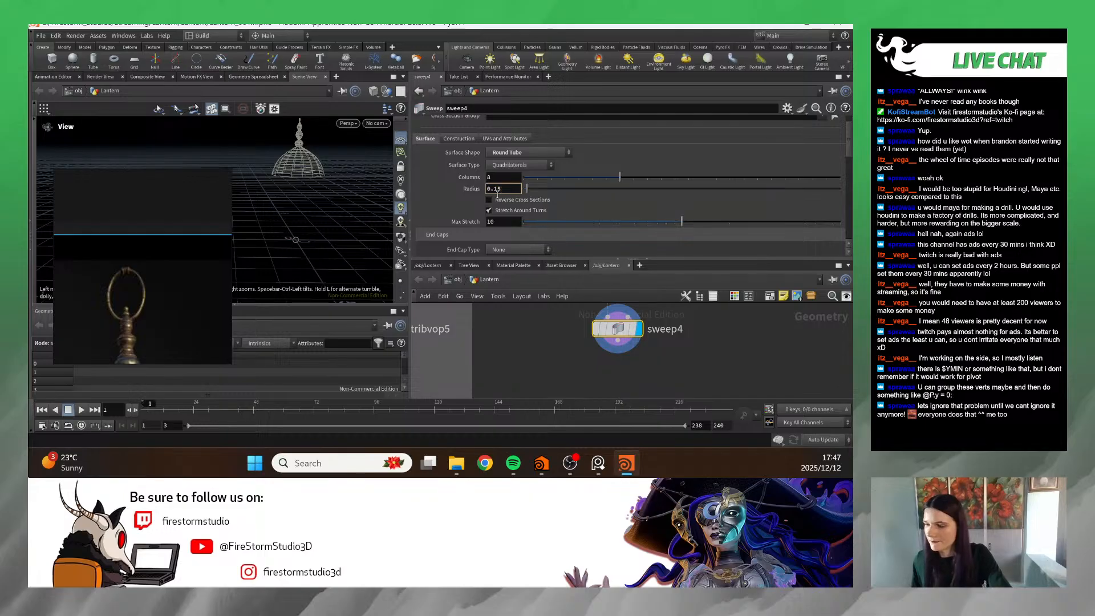
key(Return)
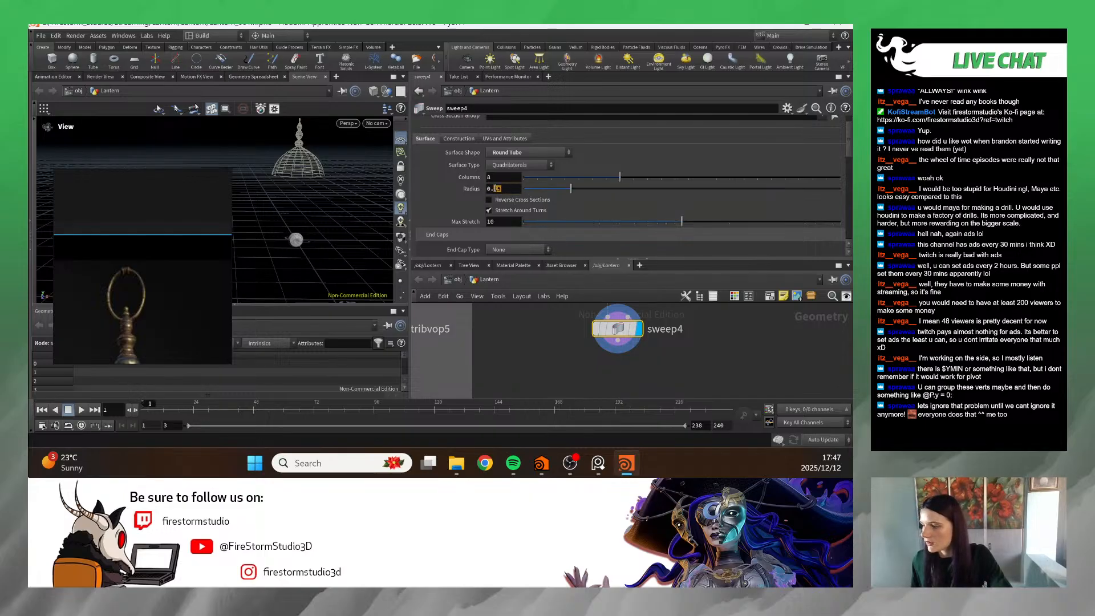
- Set the radius of the ring's sweep to 0.015
text(01)
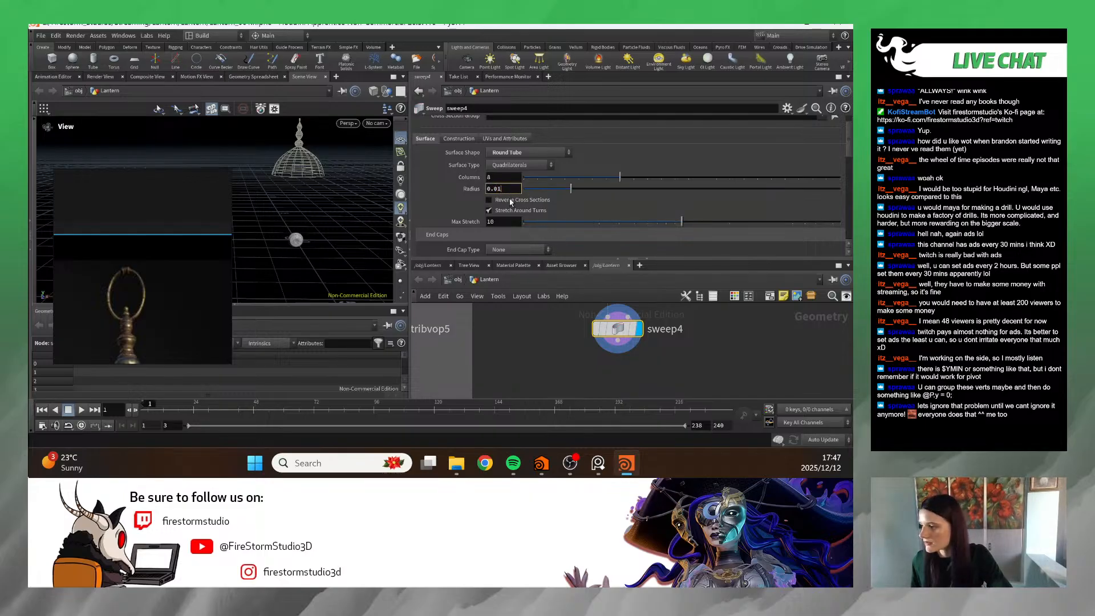
text(5)
key(Return)
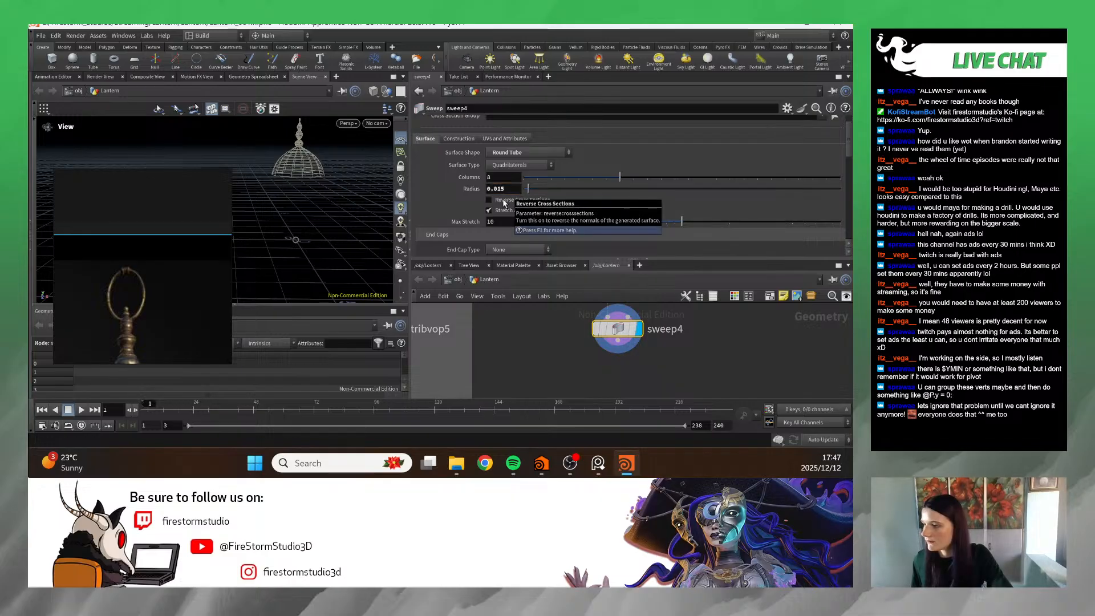
scroll(332, 237, up, 2)
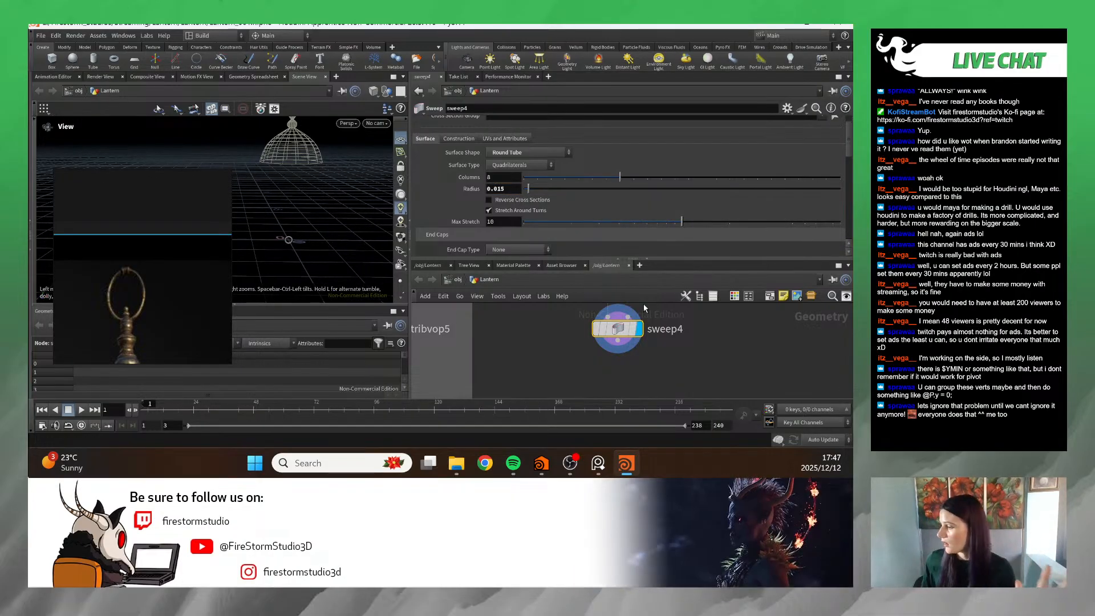
scroll(638, 355, down, 5)
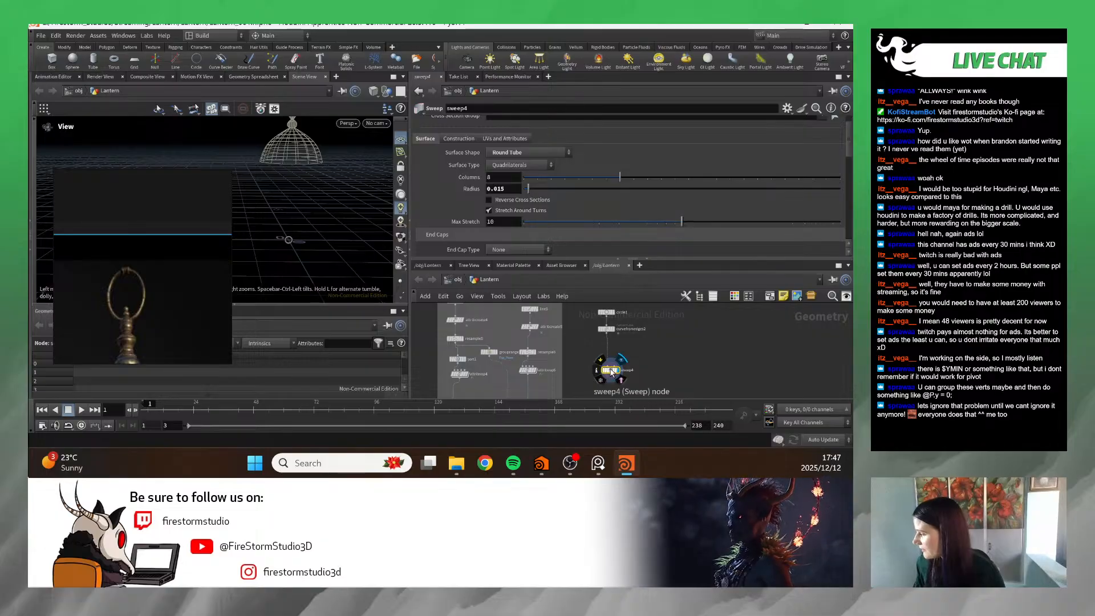
- Turn on the template display of the finial's Transform node so the finial alone serves as reference beside the ring
drag(612, 372, 605, 349)
drag(285, 234, 255, 238)
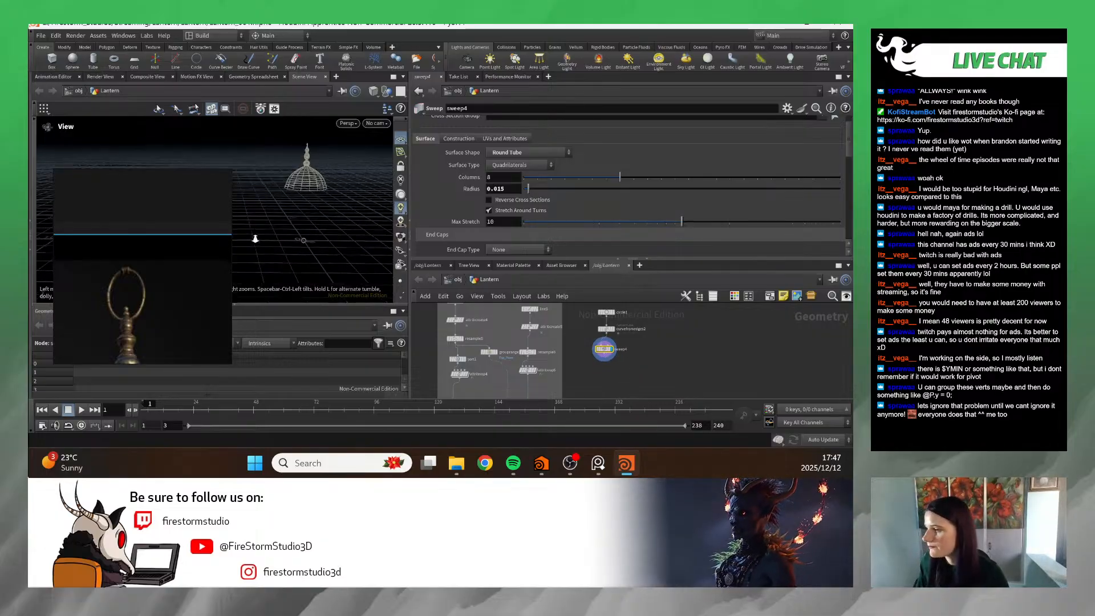
scroll(255, 239, down, 3)
scroll(580, 373, down, 4)
middle_drag(580, 379, 571, 333)
scroll(571, 332, up, 1)
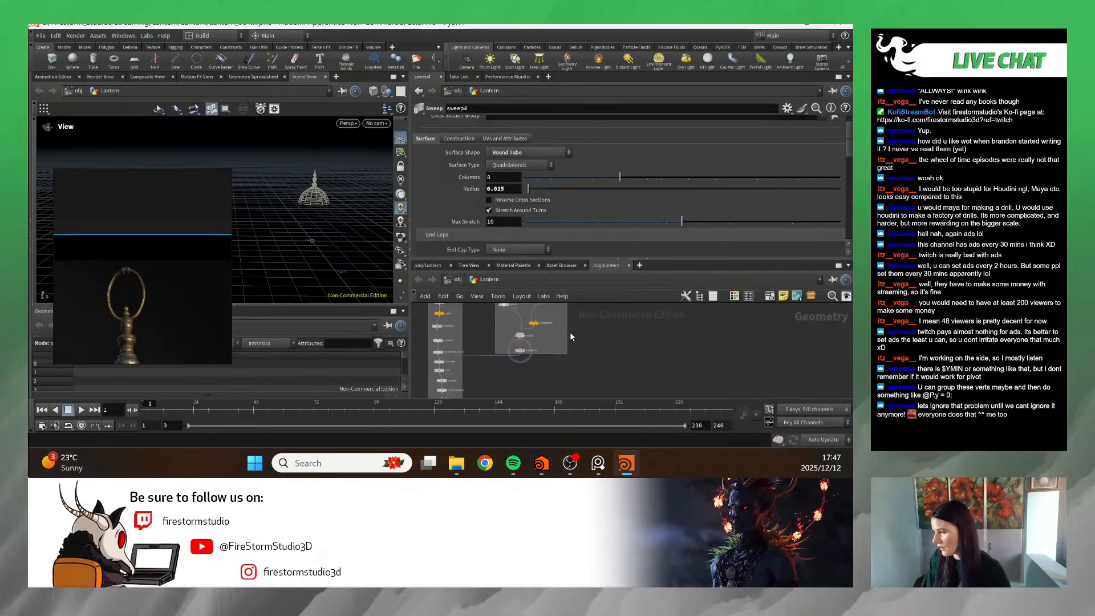
scroll(570, 334, up, 3)
middle_drag(307, 219, 282, 262)
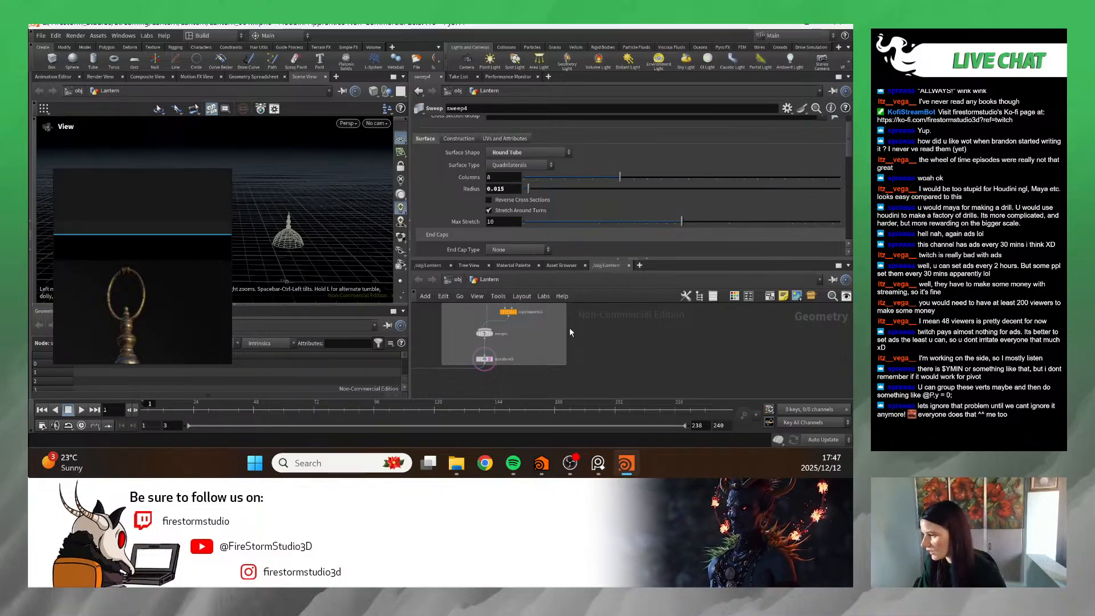
scroll(569, 327, up, 1)
middle_drag(569, 327, 553, 378)
middle_drag(529, 319, 511, 354)
scroll(512, 354, up, 3)
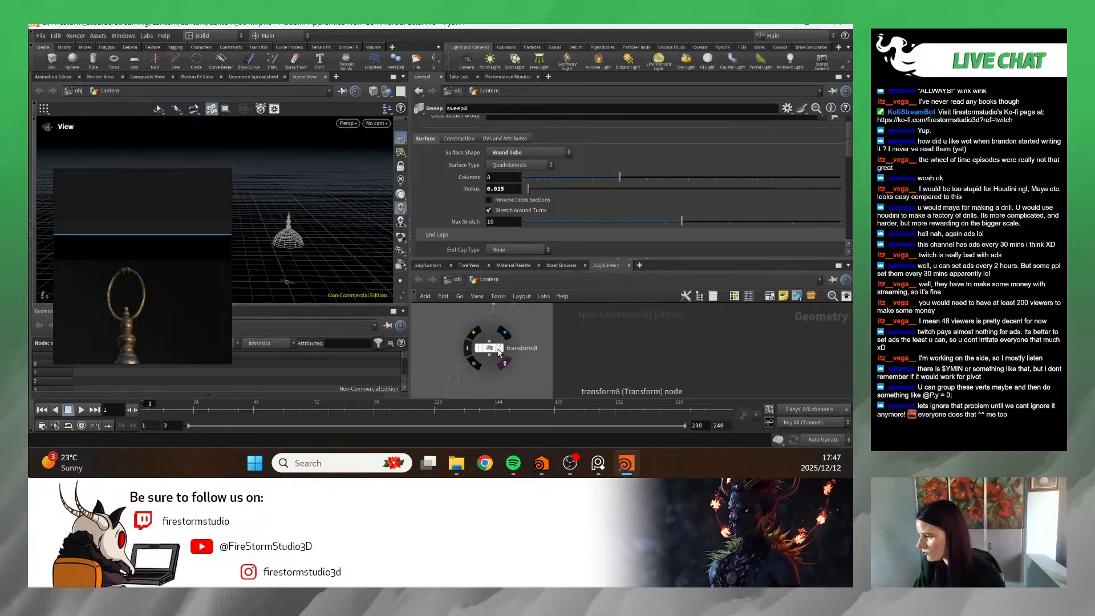
click(497, 352)
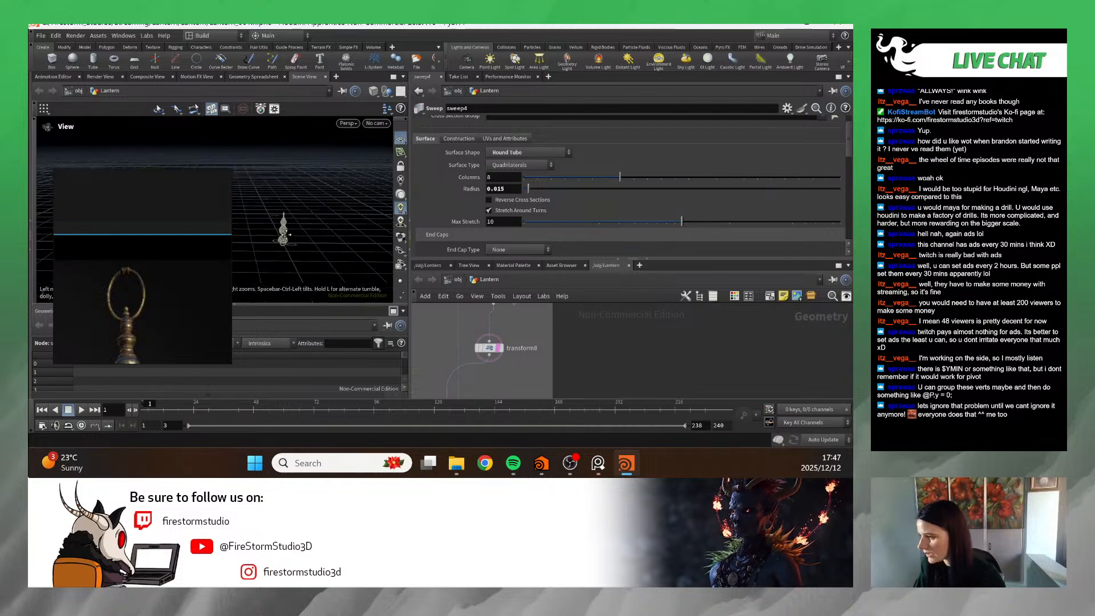
scroll(286, 234, up, 6)
middle_drag(319, 251, 324, 175)
scroll(332, 232, down, 3)
scroll(648, 337, down, 3)
- Set the ring circle's uniform scale to 0.1
middle_drag(648, 338, 597, 462)
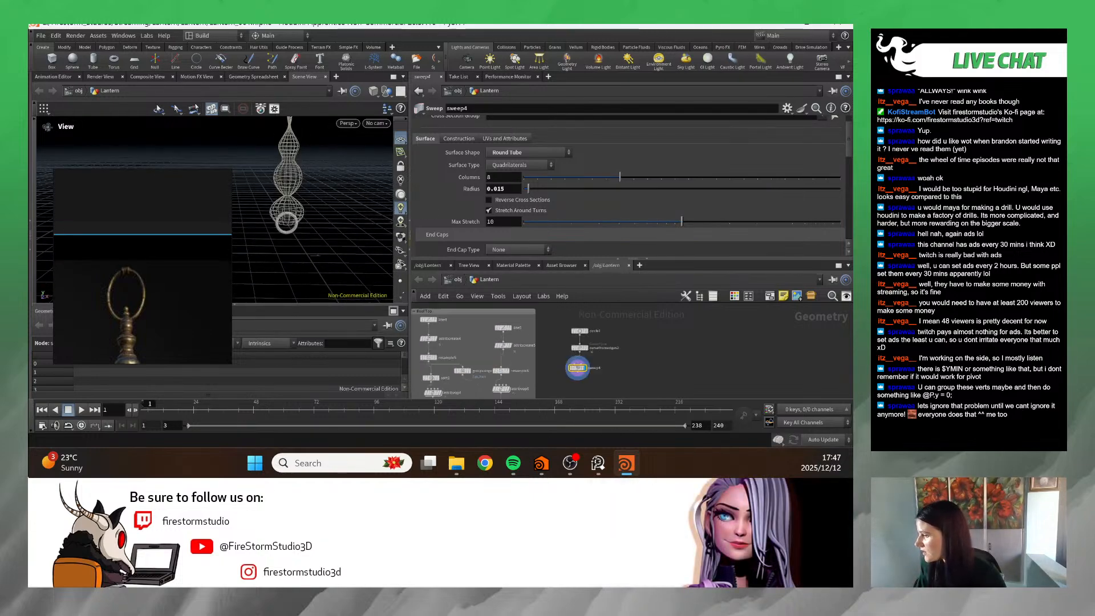
scroll(595, 381, up, 5)
middle_drag(595, 326, 612, 387)
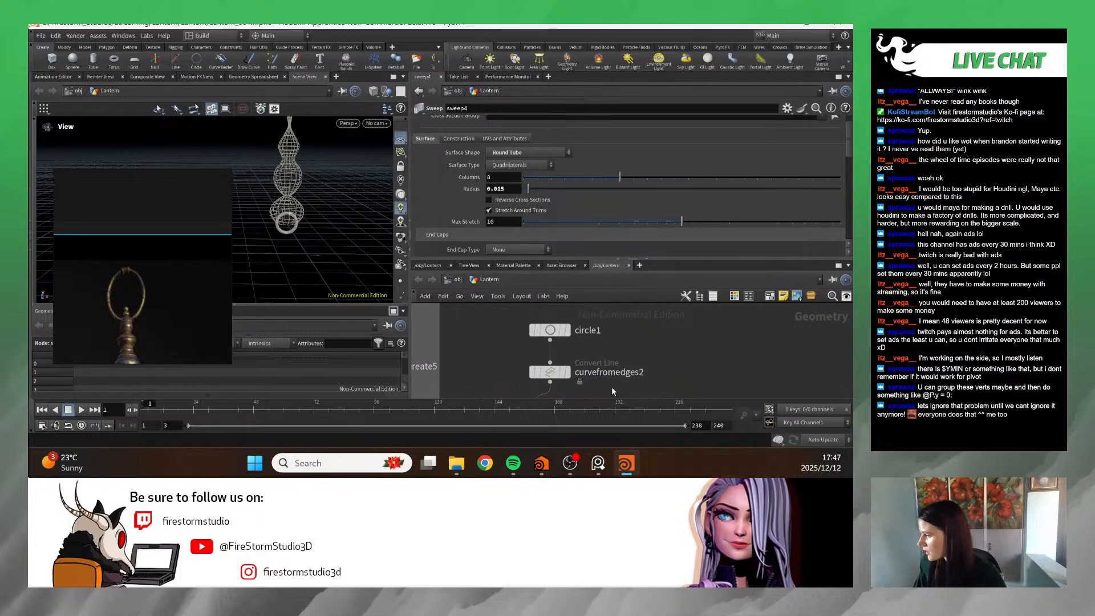
click(552, 334)
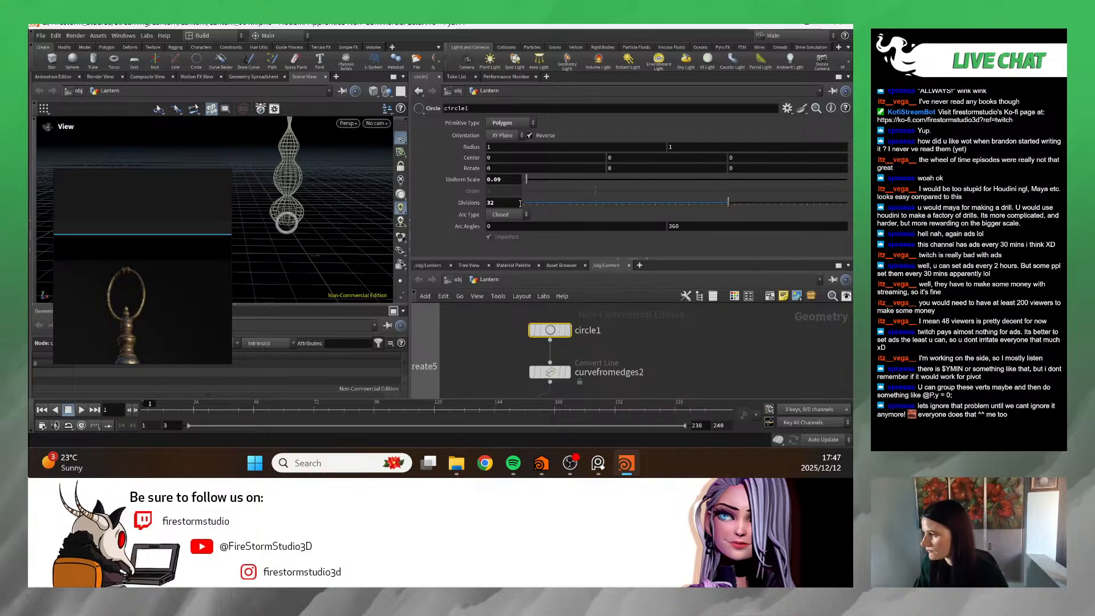
click(494, 179)
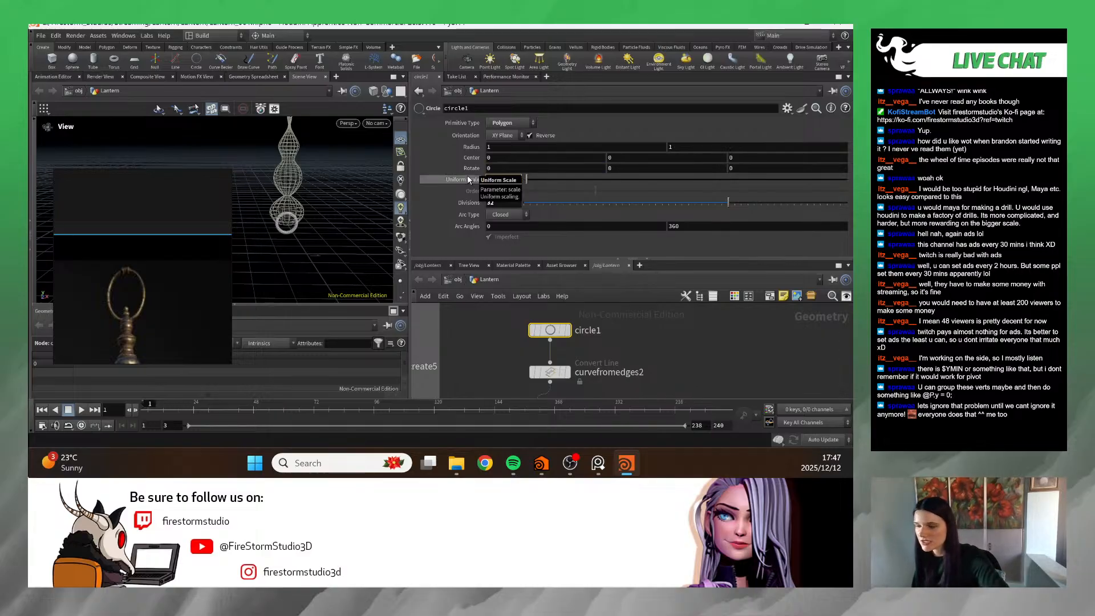
text(0.1)
key(Return)
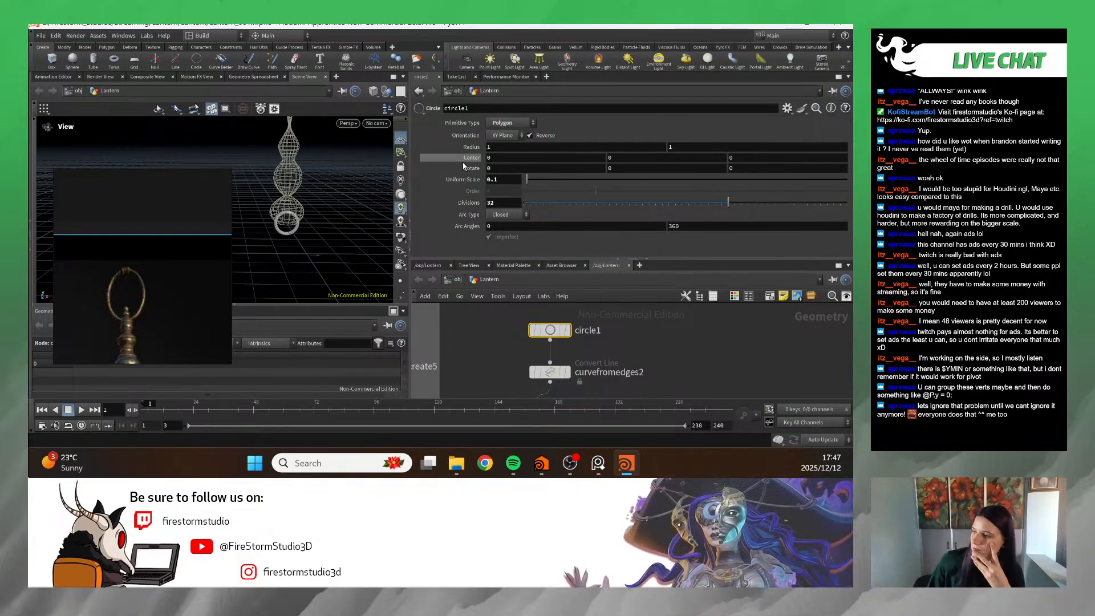
alt+middle_drag(344, 188, 343, 200)
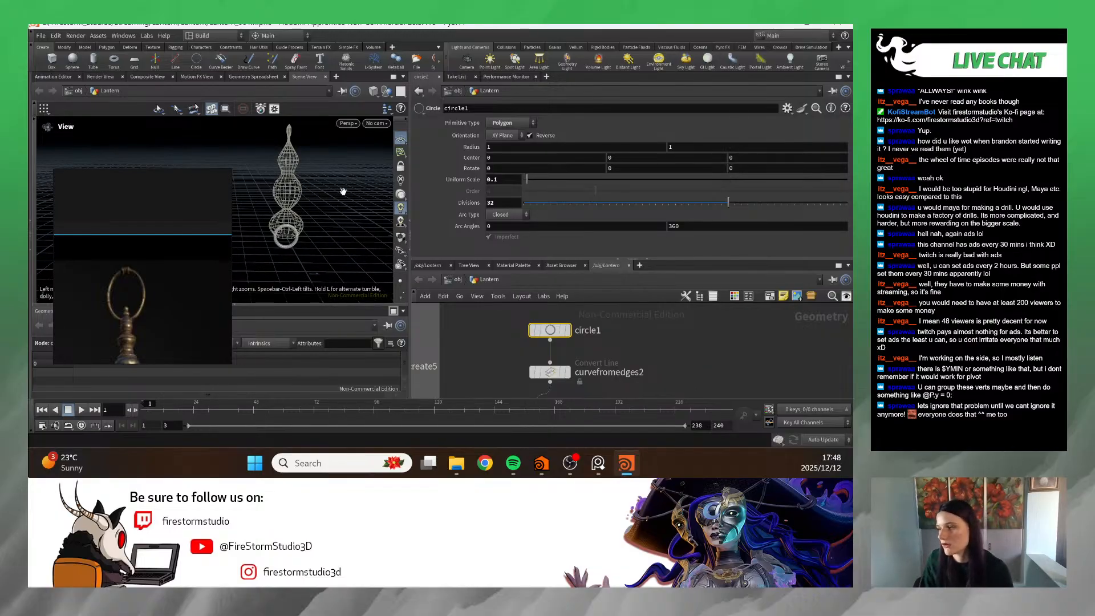
drag(343, 191, 263, 203)
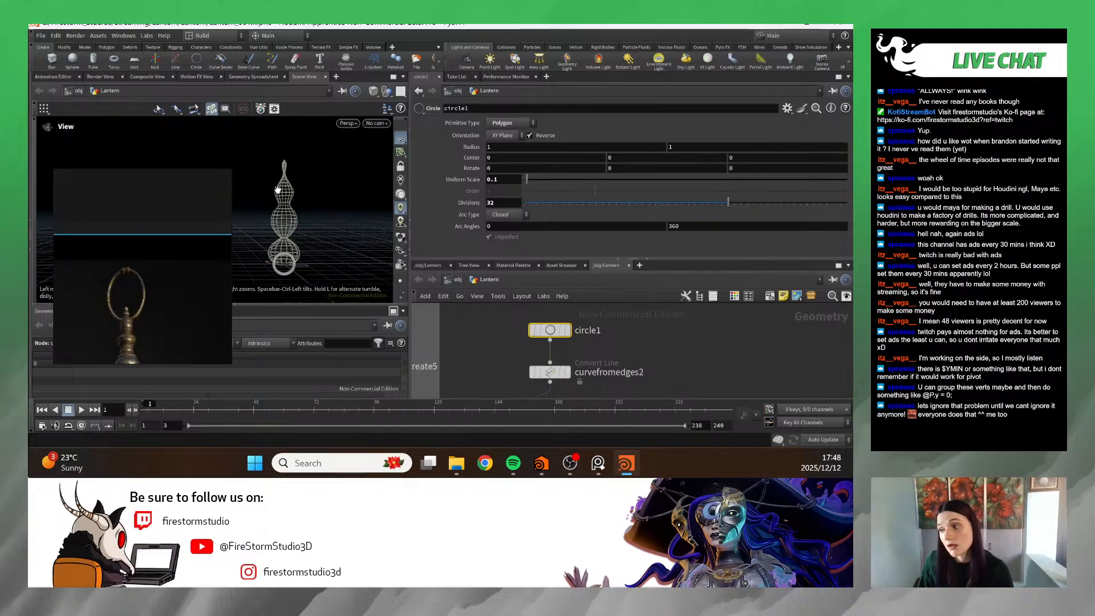
- Copy the RoofTOP parameter from the Control null
scroll(604, 342, down, 3)
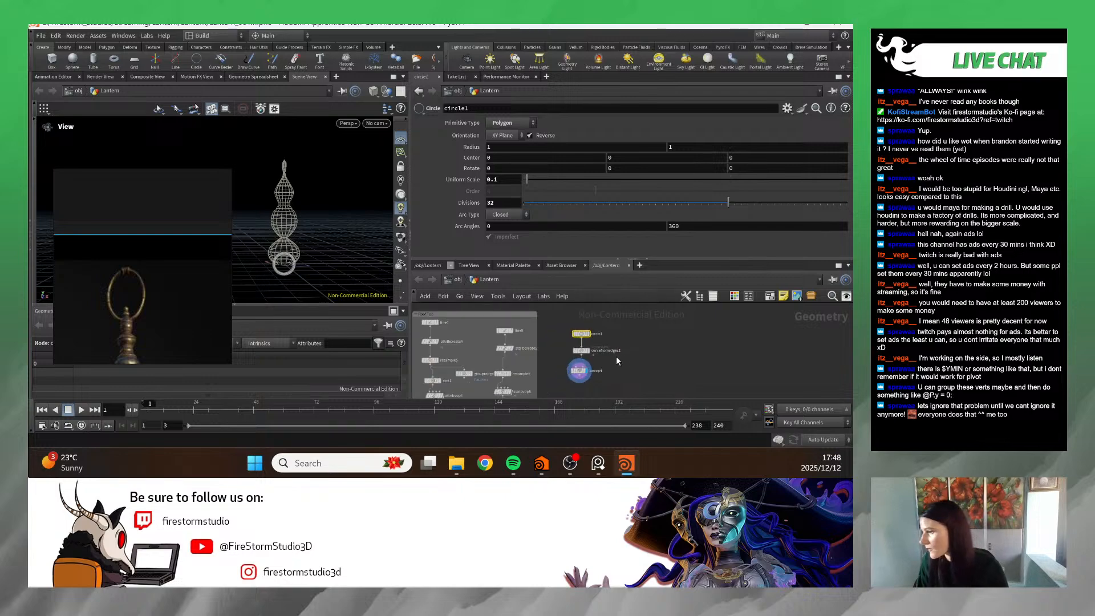
middle_drag(519, 367, 551, 372)
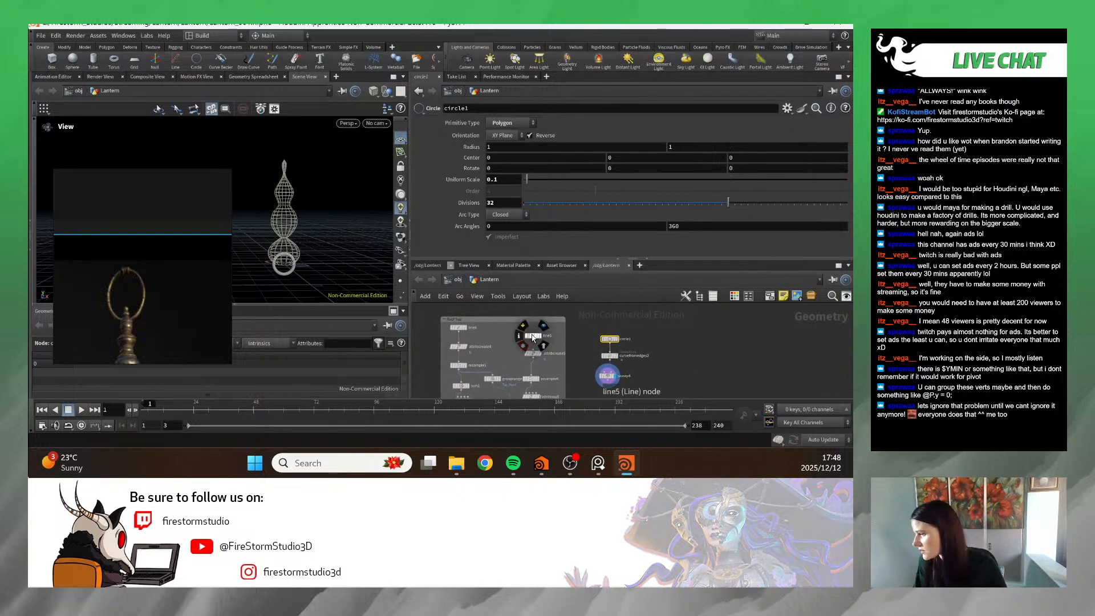
scroll(668, 355, down, 5)
middle_drag(669, 355, 719, 292)
middle_drag(556, 385, 645, 324)
scroll(606, 352, up, 5)
middle_drag(599, 402, 594, 297)
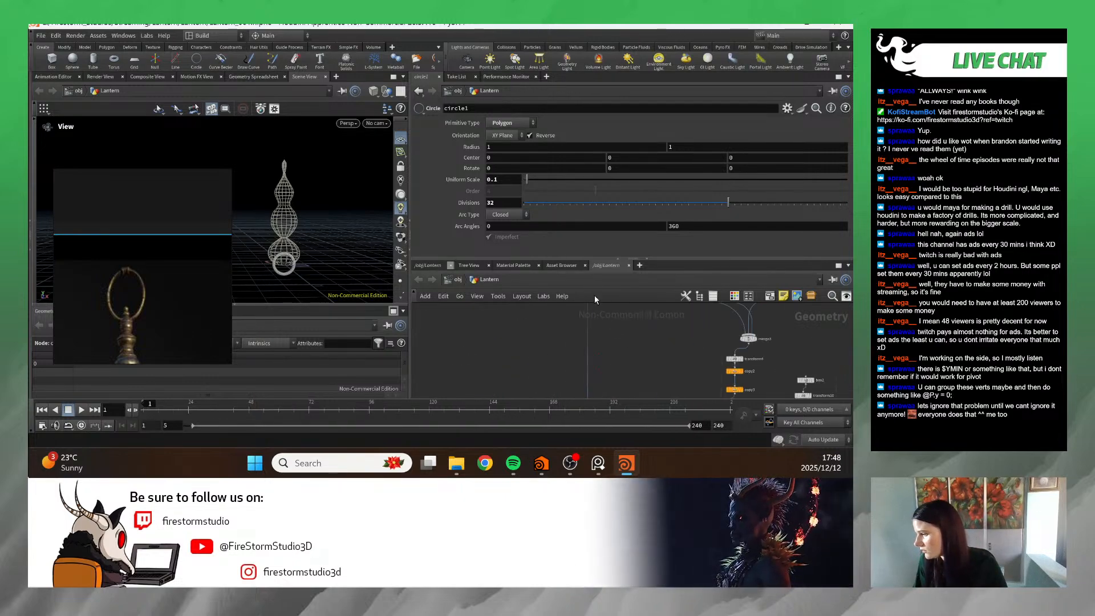
middle_drag(609, 362, 597, 292)
click(573, 352)
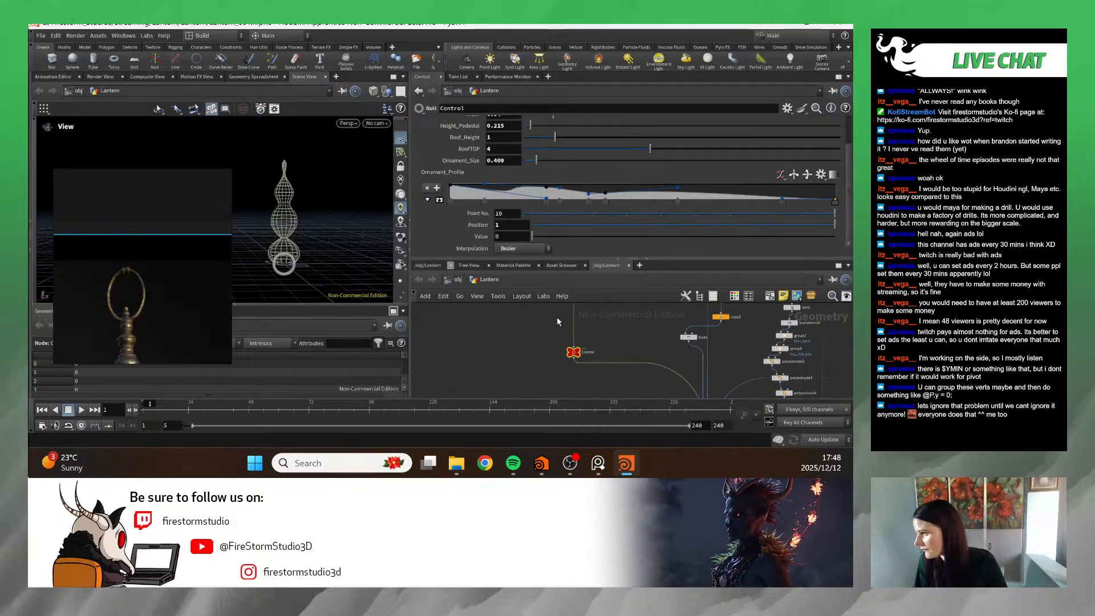
scroll(511, 191, up, 1)
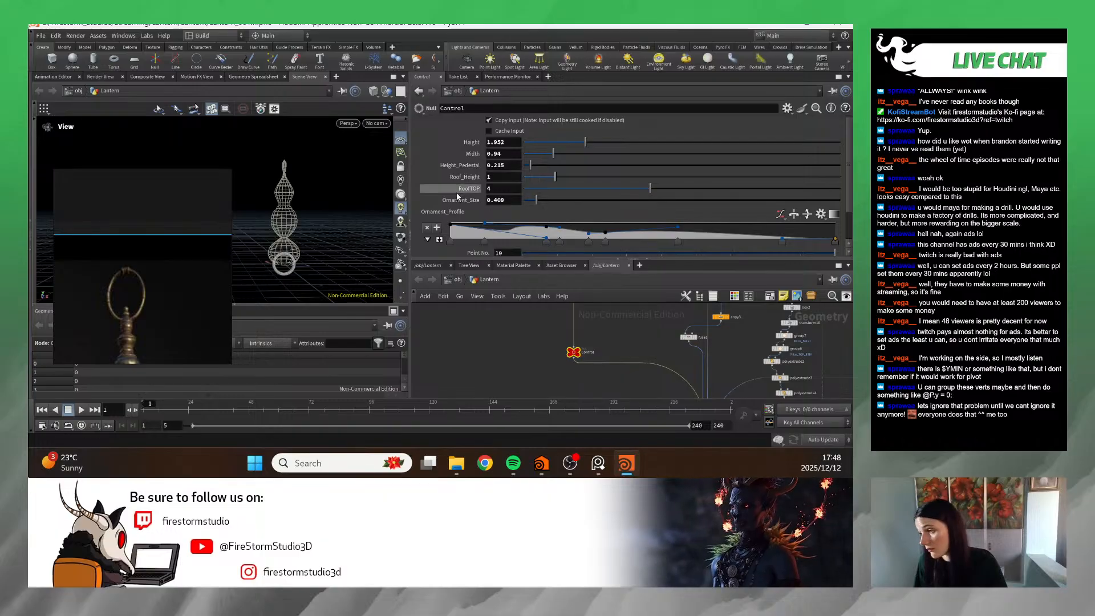
right_click(455, 189)
click(492, 266)
- Link the Y center of circle1 to the copied RoofTOP parameter as a relative reference
scroll(626, 326, down, 3)
middle_drag(626, 327, 439, 372)
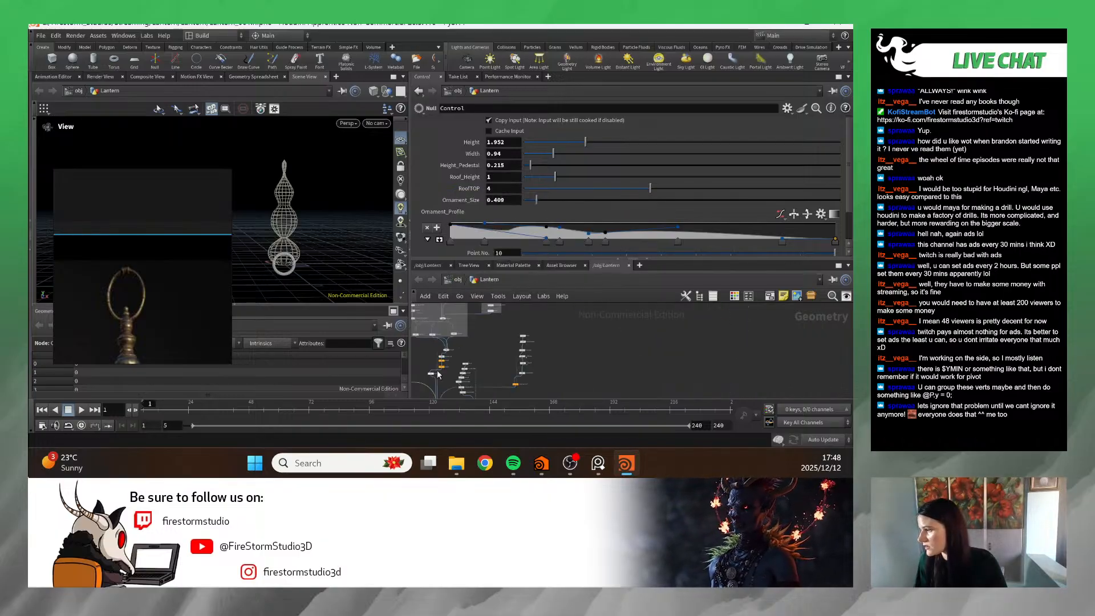
scroll(597, 383, down, 1)
scroll(536, 330, up, 4)
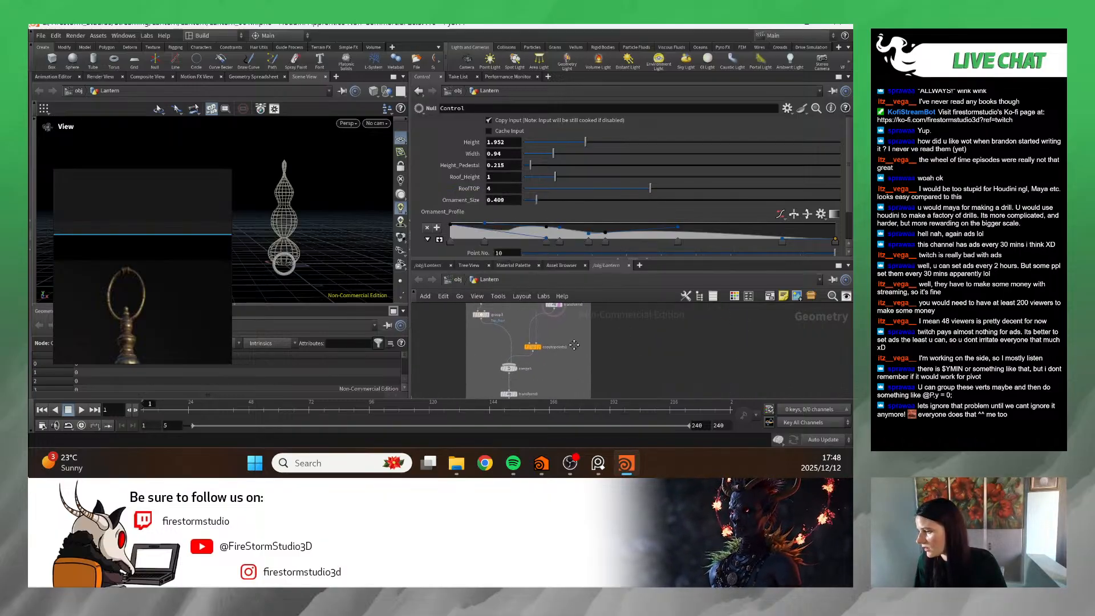
scroll(527, 366, up, 8)
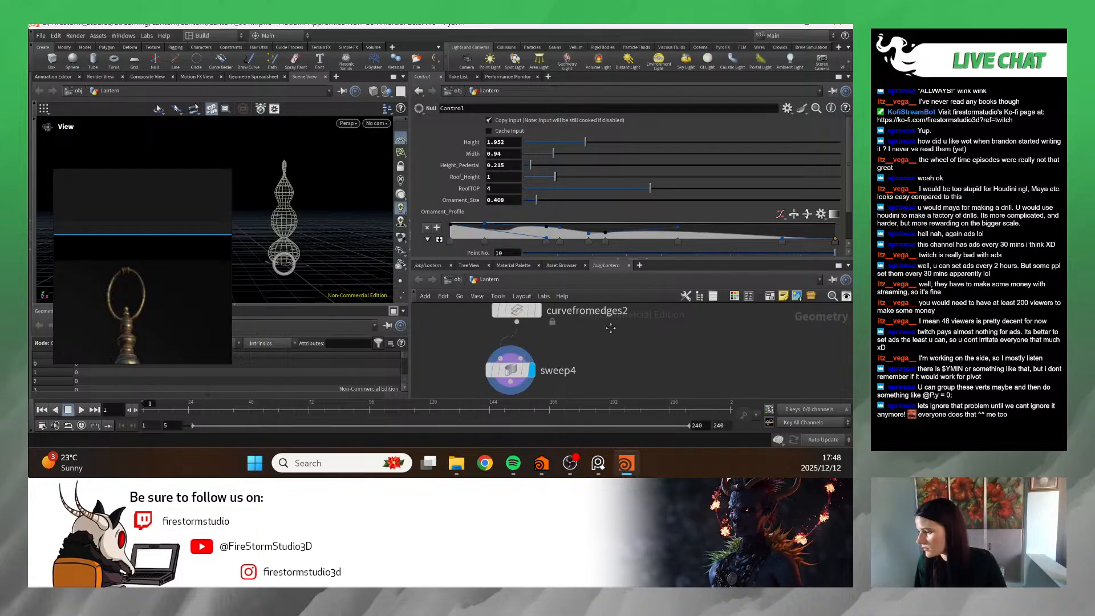
click(482, 392)
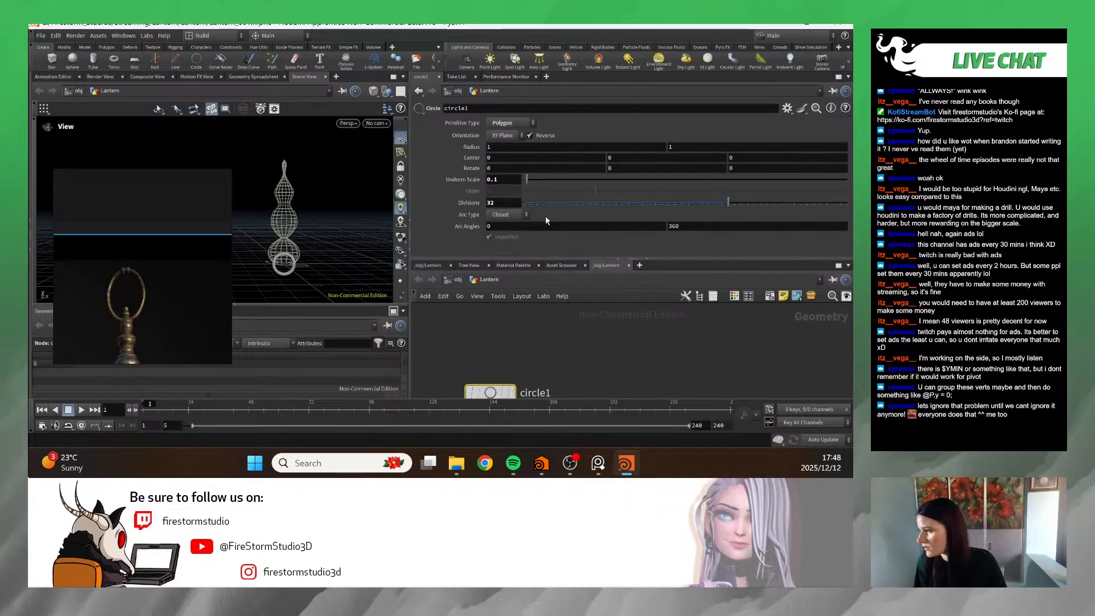
right_click(627, 158)
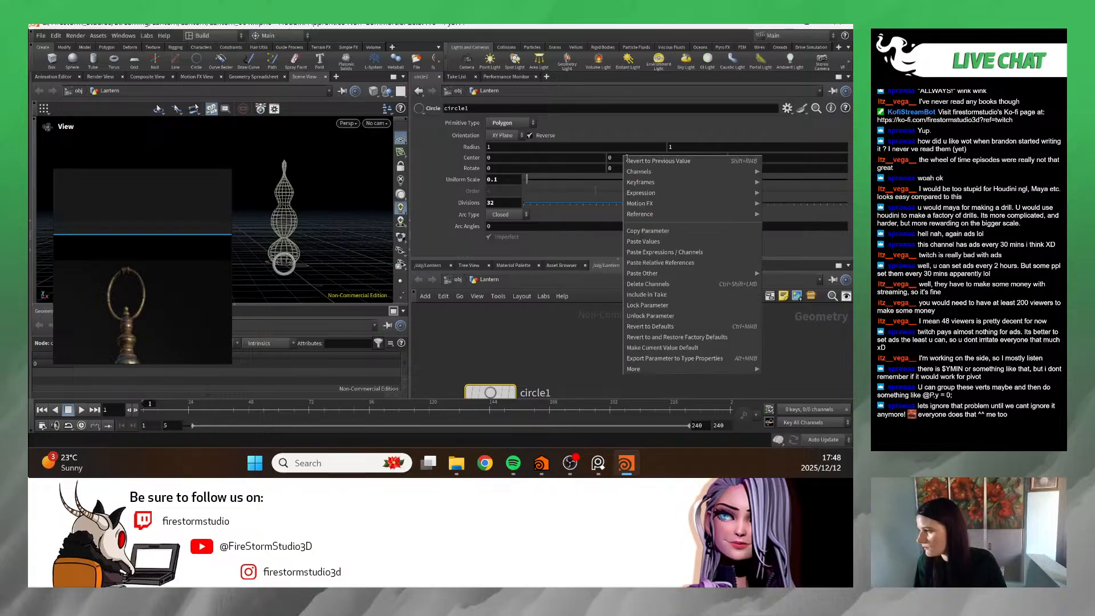
click(676, 259)
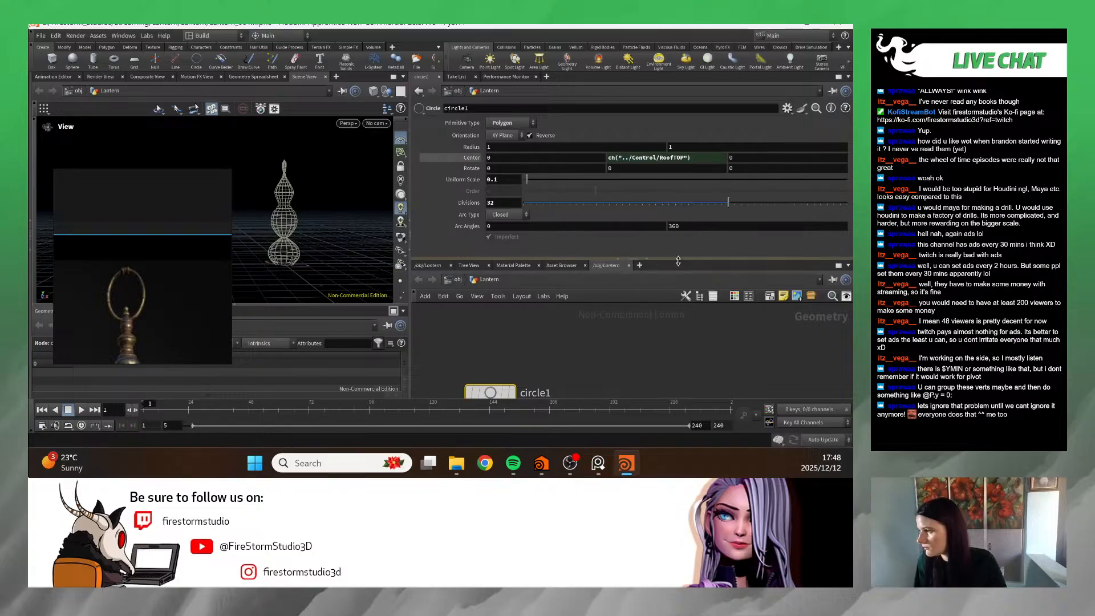
- Multiply the RoofTOP reference in the circle's Y center by 0.25 and check the ring against the finial tip
scroll(320, 237, down, 10)
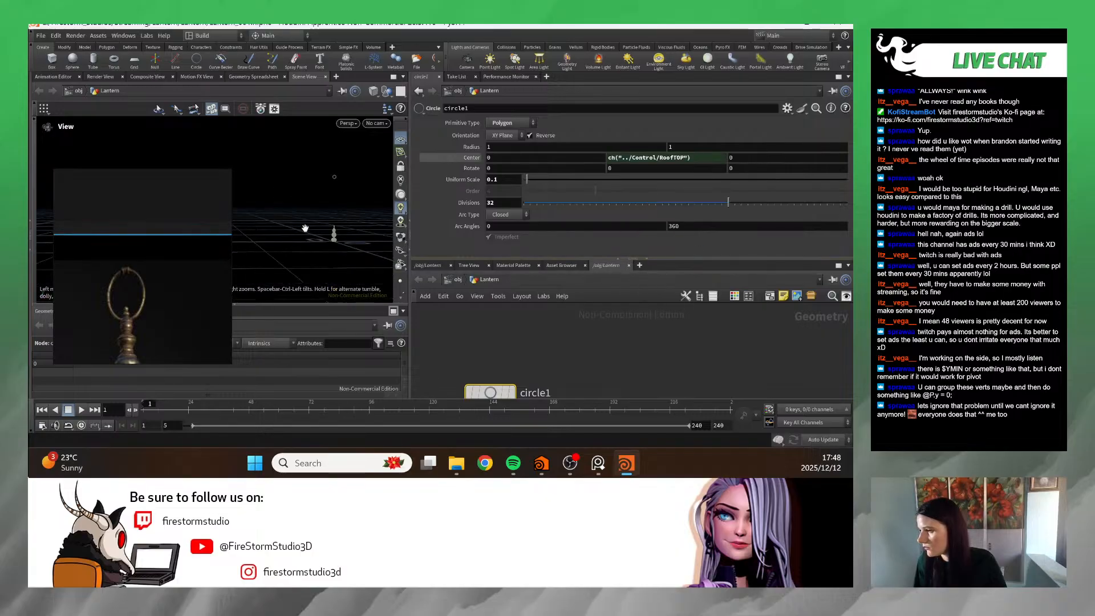
click(710, 159)
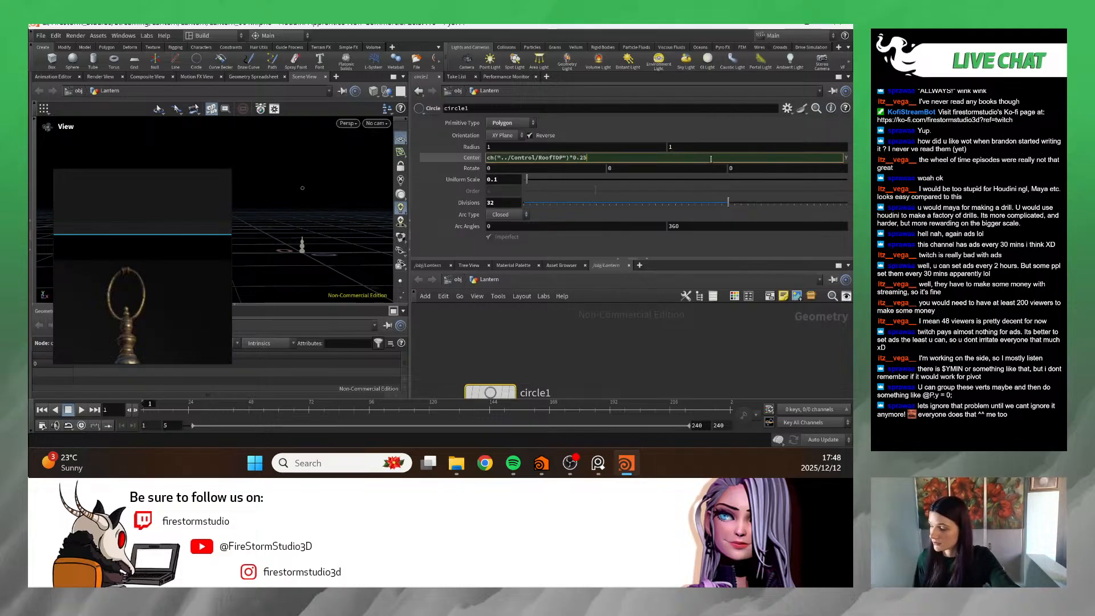
key(Return)
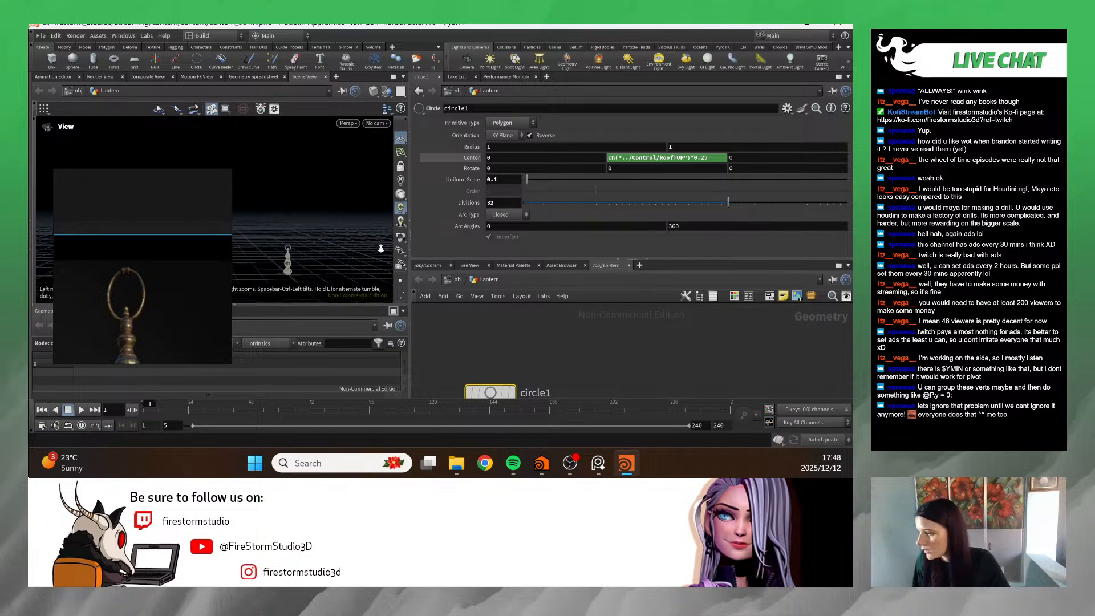
scroll(341, 205, up, 10)
scroll(341, 200, up, 2)
middle_drag(341, 200, 283, 224)
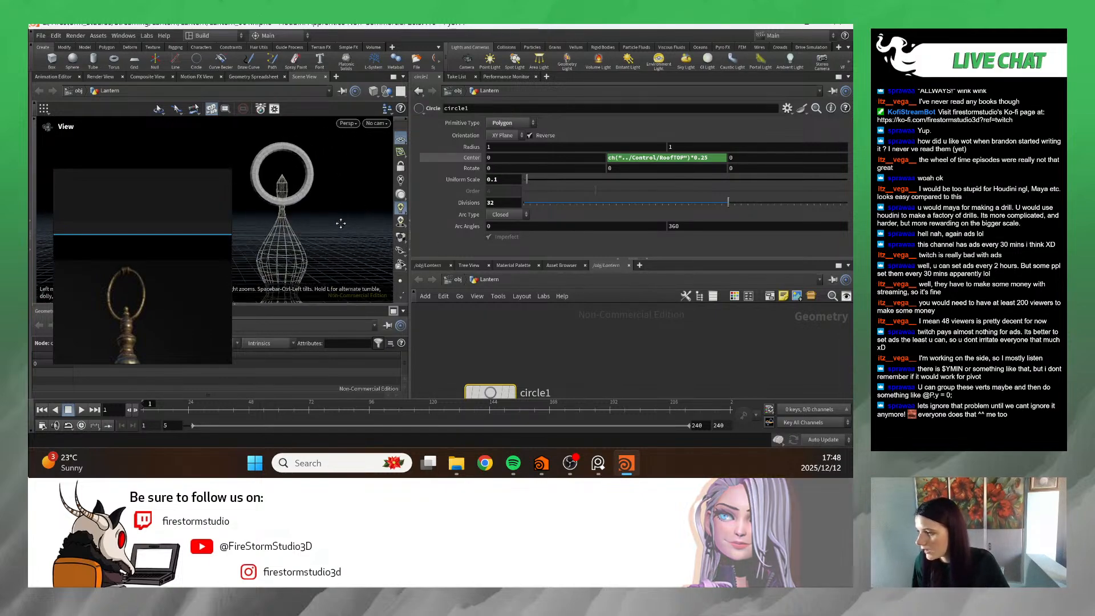
scroll(333, 224, down, 2)
scroll(337, 213, down, 2)
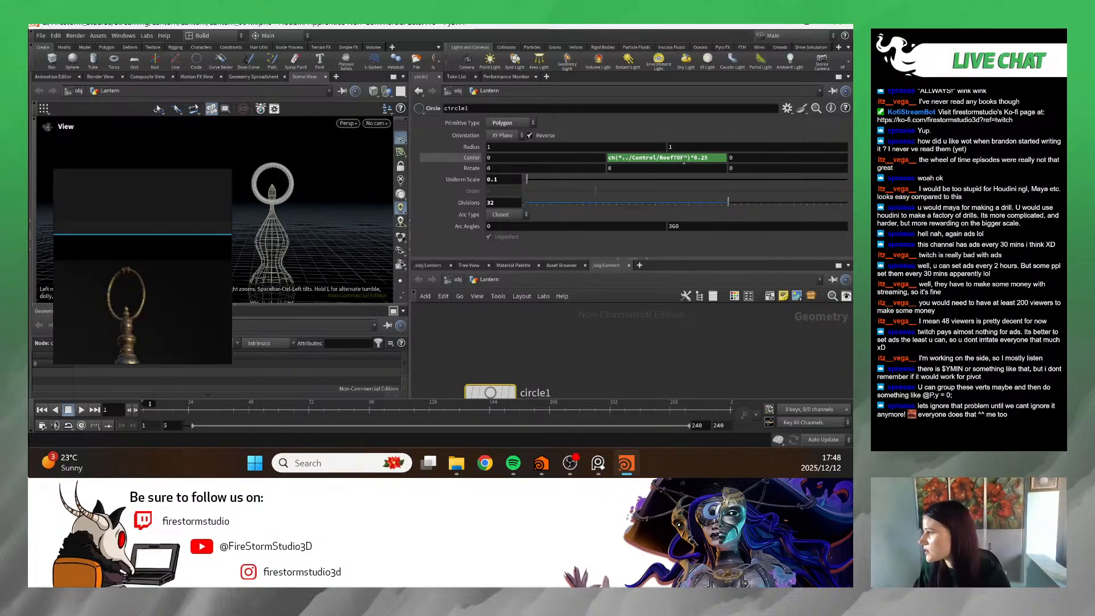
- Try a multiplier of 0.2 in the circle's Y center expression
double_click(704, 158)
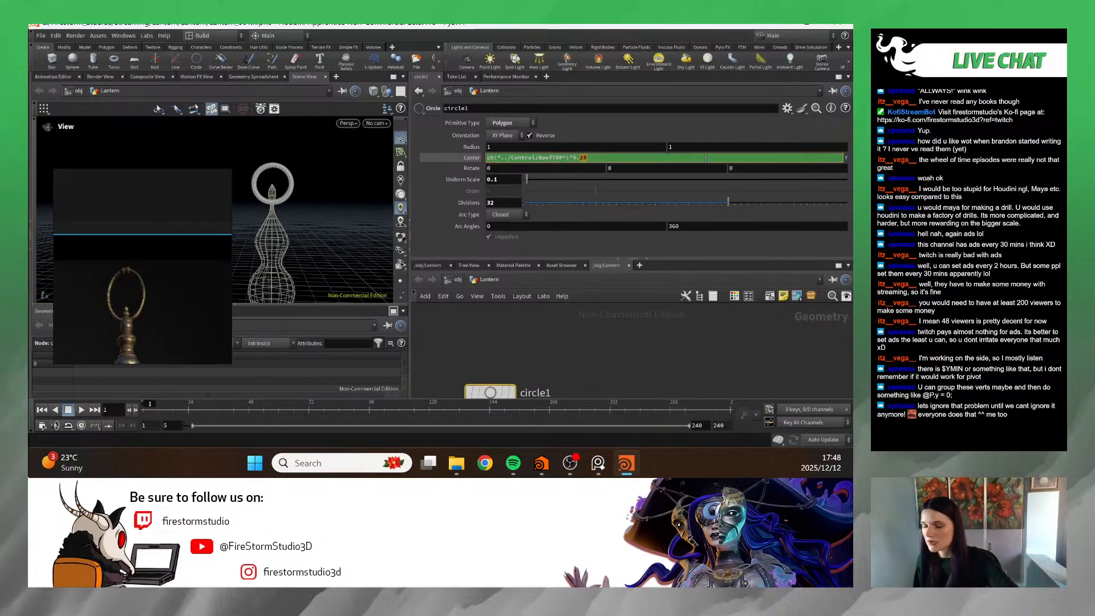
text(2)
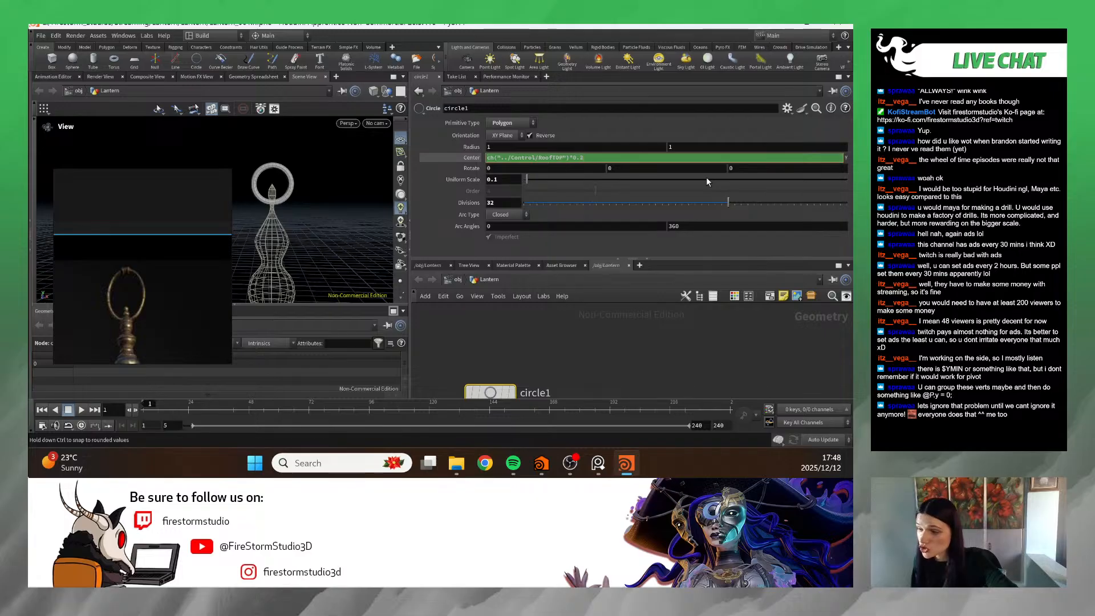
key(Return)
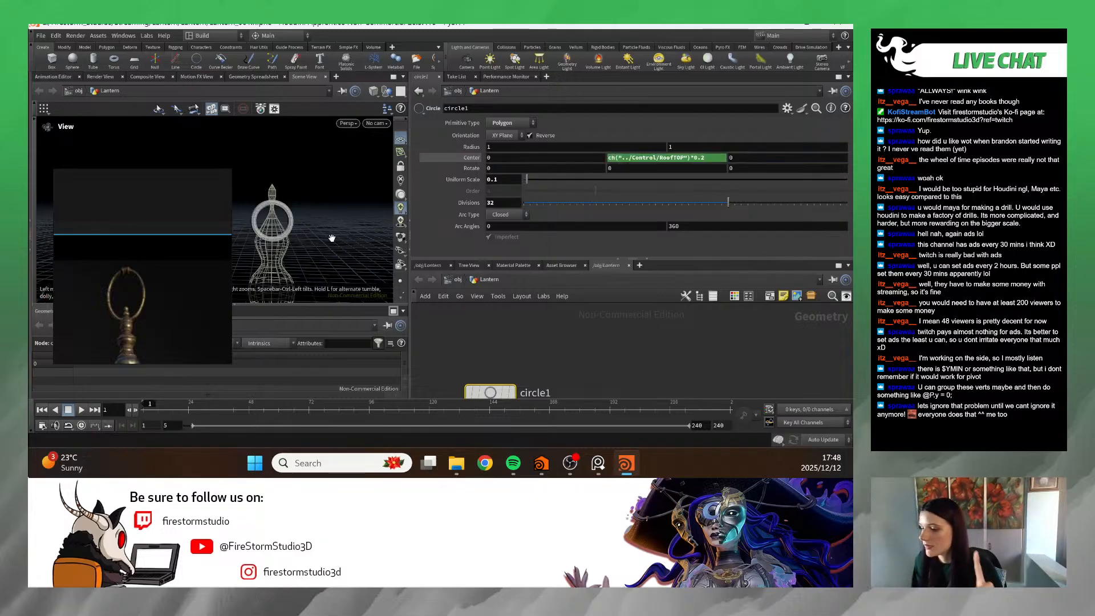
scroll(321, 237, down, 2)
alt+drag(342, 245, 251, 194)
scroll(600, 364, down, 3)
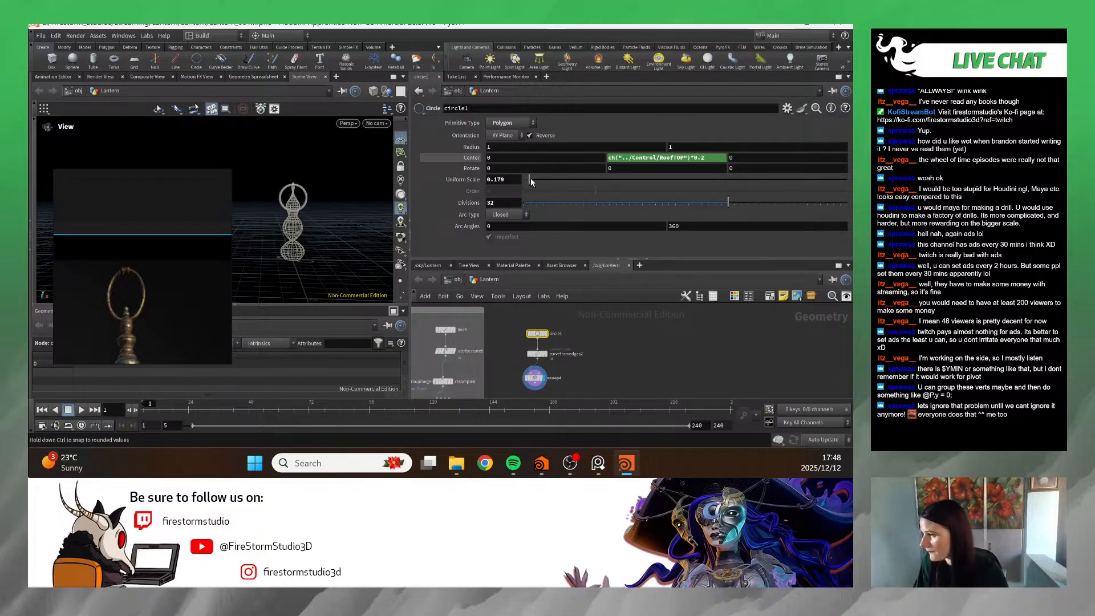
- Enlarge the ring circle's uniform scale to 0.209 and set its Y center multiplier to 0.25
drag(532, 181, 532, 181)
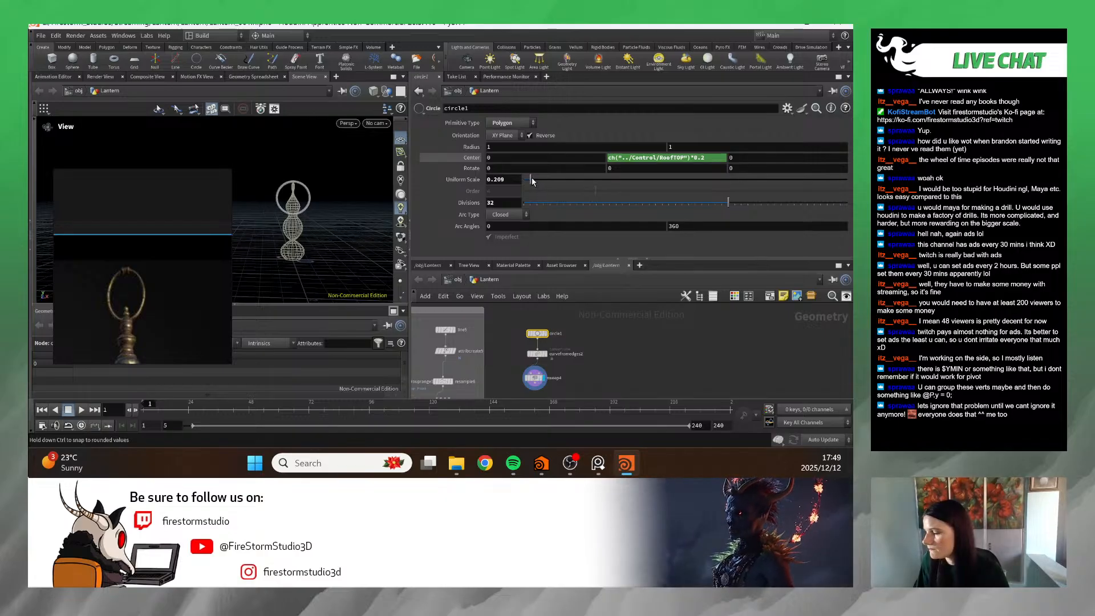
click(709, 160)
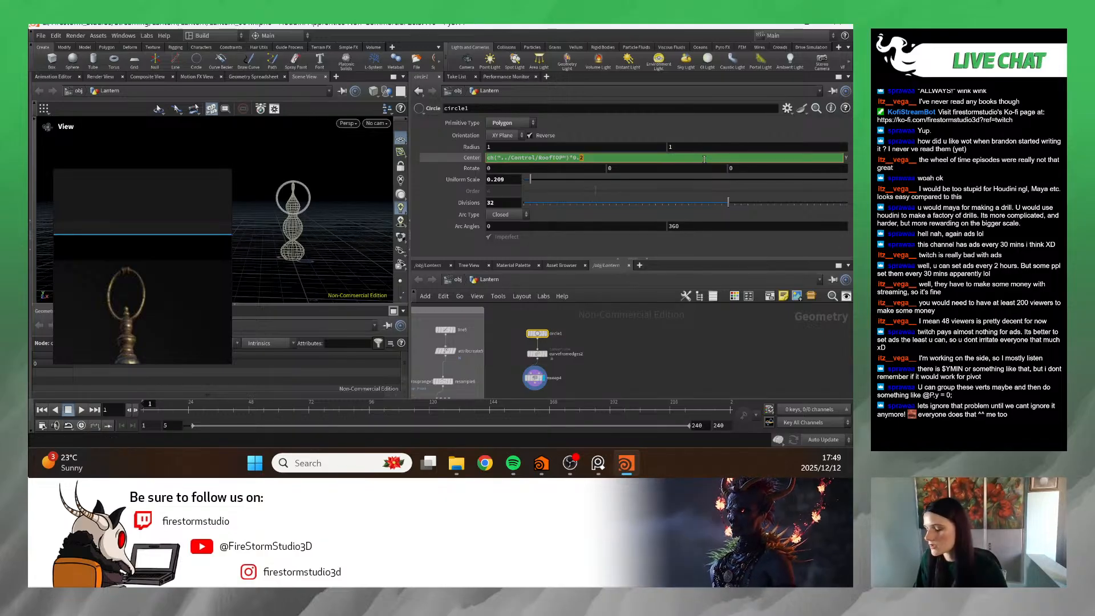
text(5)
key(Return)
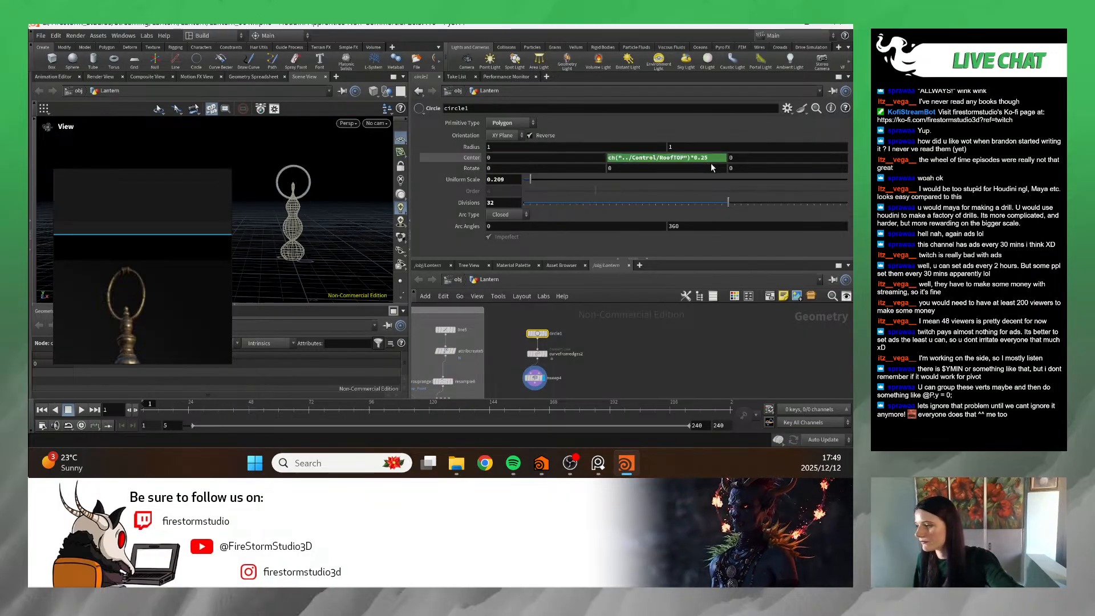
- Wire the sweep4 ring into the roof group's merge5 and display the roof's transform9
drag(348, 253, 370, 239)
scroll(661, 368, down, 5)
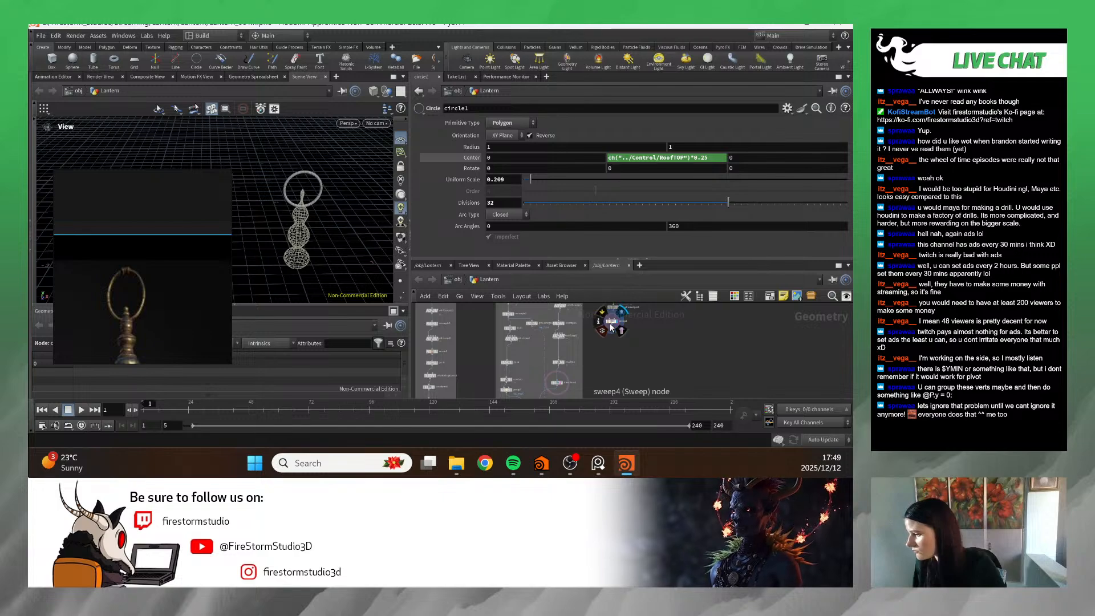
scroll(637, 334, up, 2)
scroll(638, 334, up, 2)
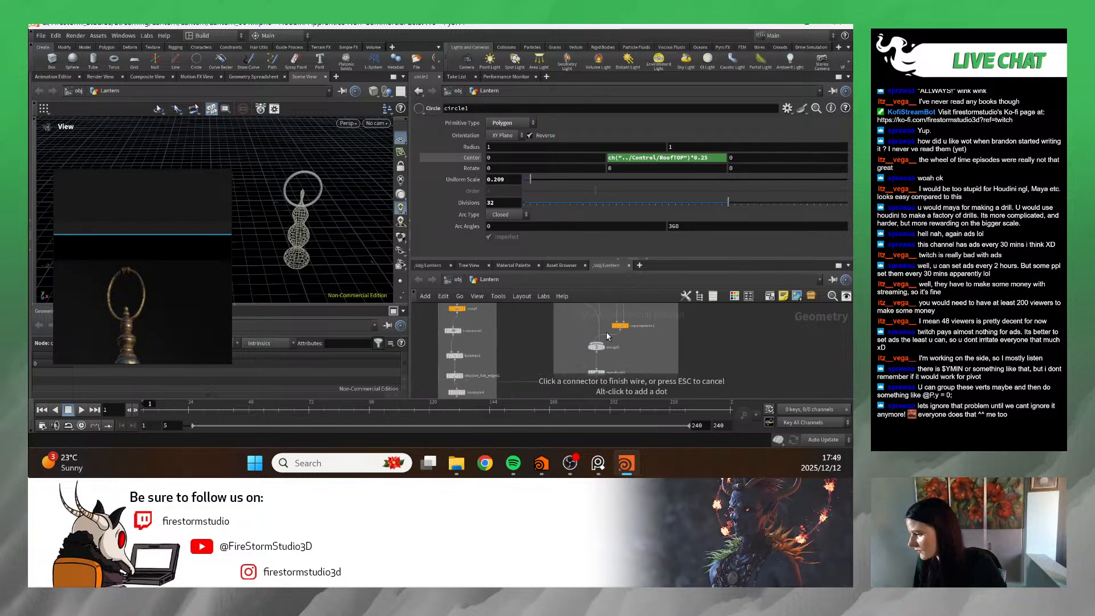
middle_drag(617, 358, 641, 320)
scroll(643, 319, down, 1)
scroll(639, 320, up, 2)
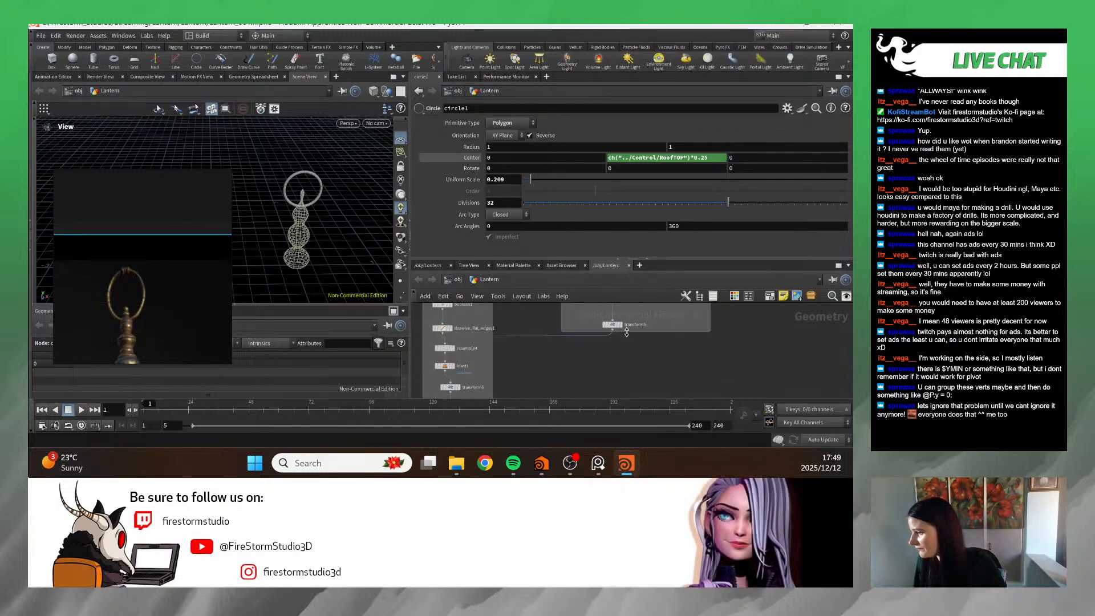
click(622, 326)
scroll(622, 345, down, 5)
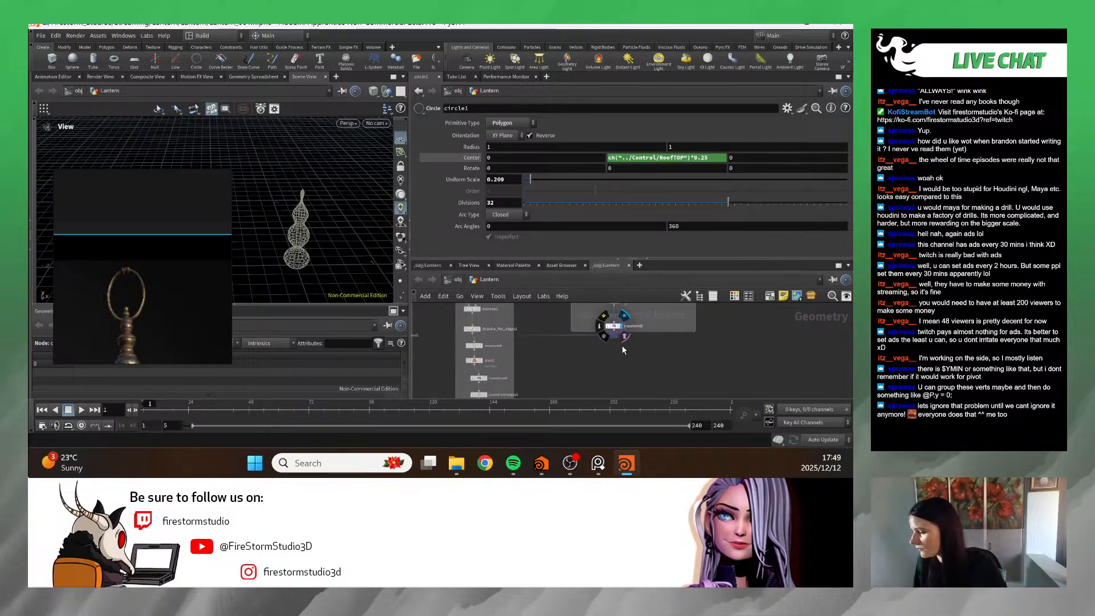
scroll(577, 357, up, 4)
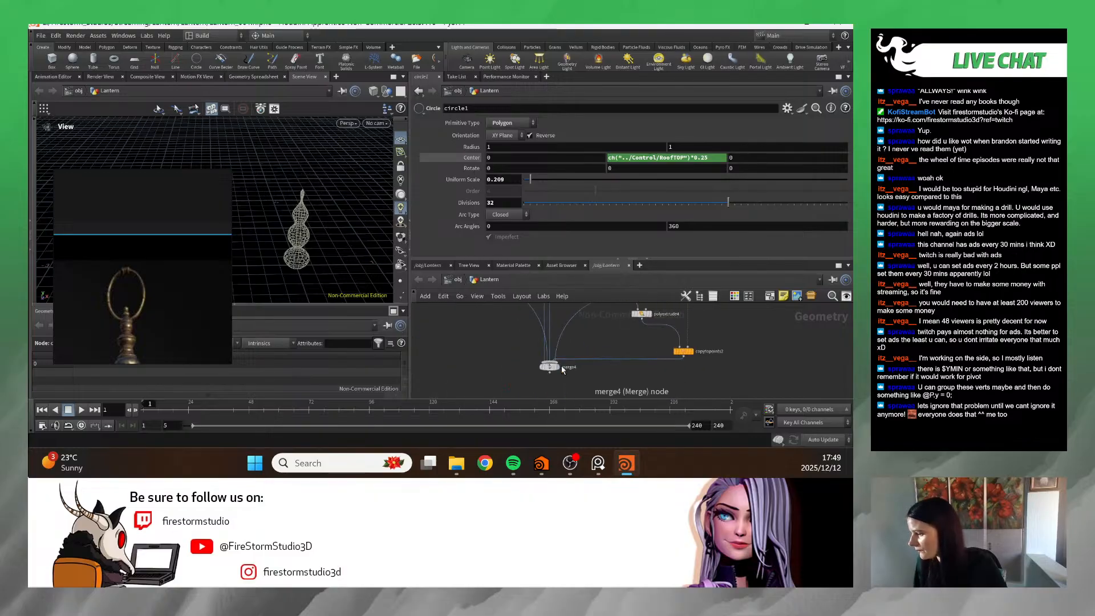
- Display the full lantern at merge4 and the roof at transform9, and examine where the ring sits on the finial
click(561, 366)
scroll(318, 205, down, 3)
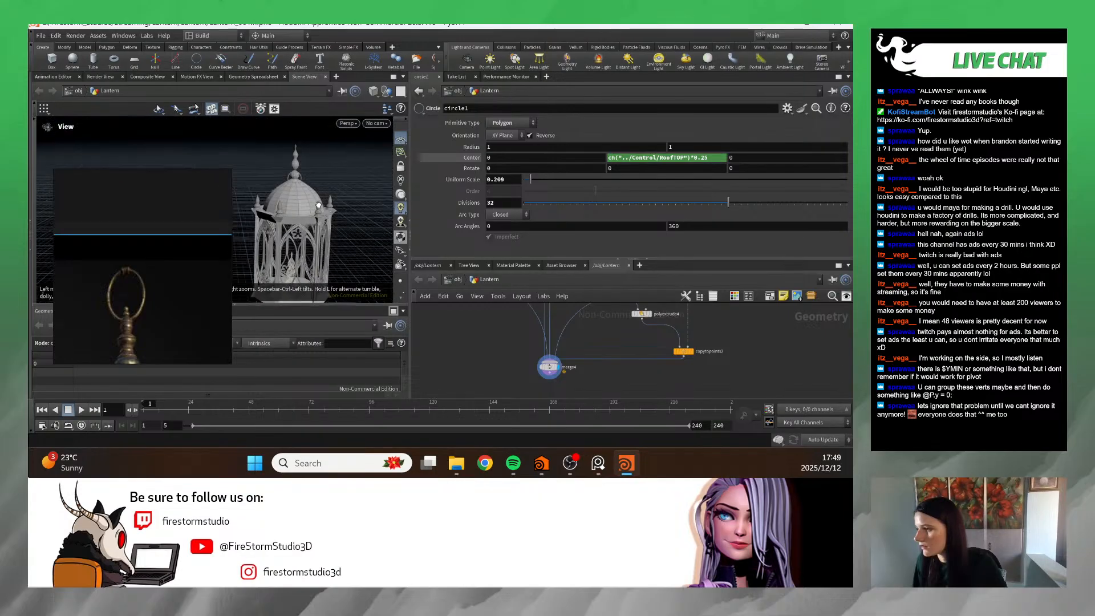
scroll(318, 205, up, 6)
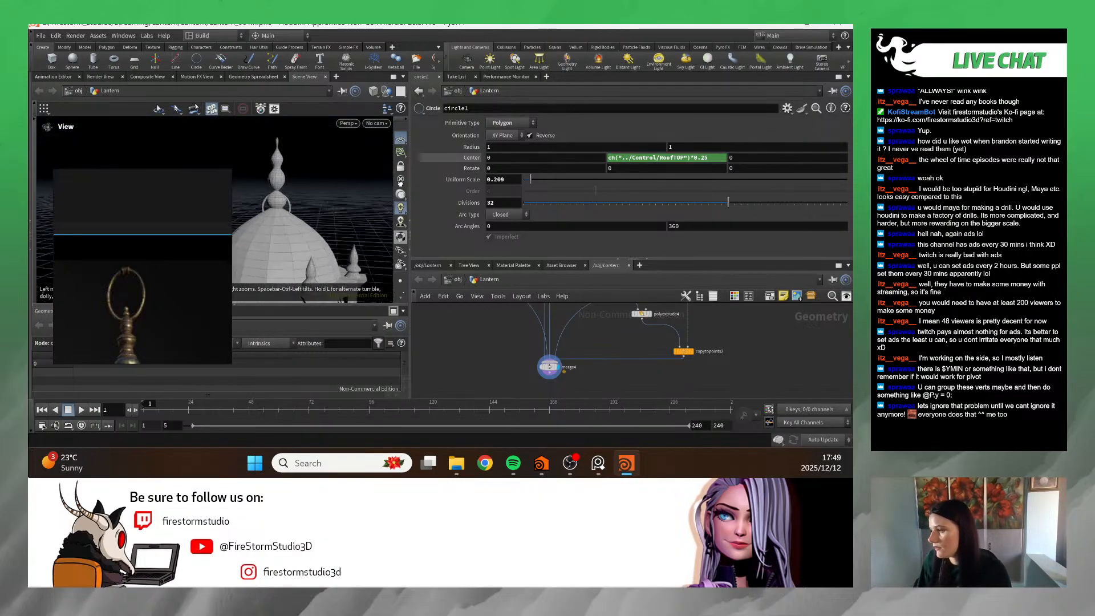
drag(318, 205, 302, 242)
scroll(665, 365, down, 4)
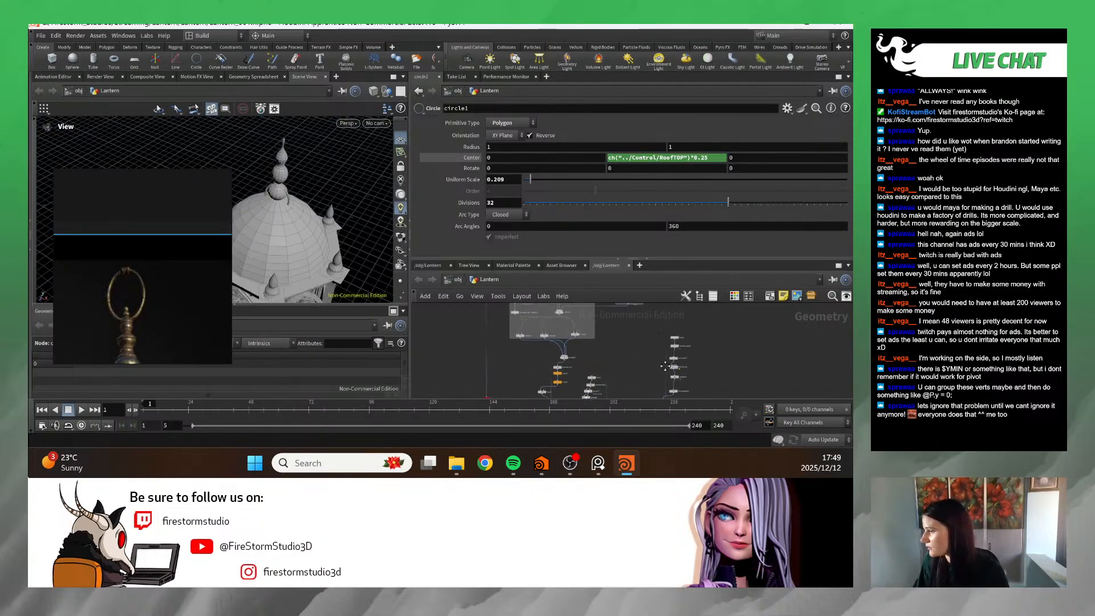
scroll(664, 365, up, 5)
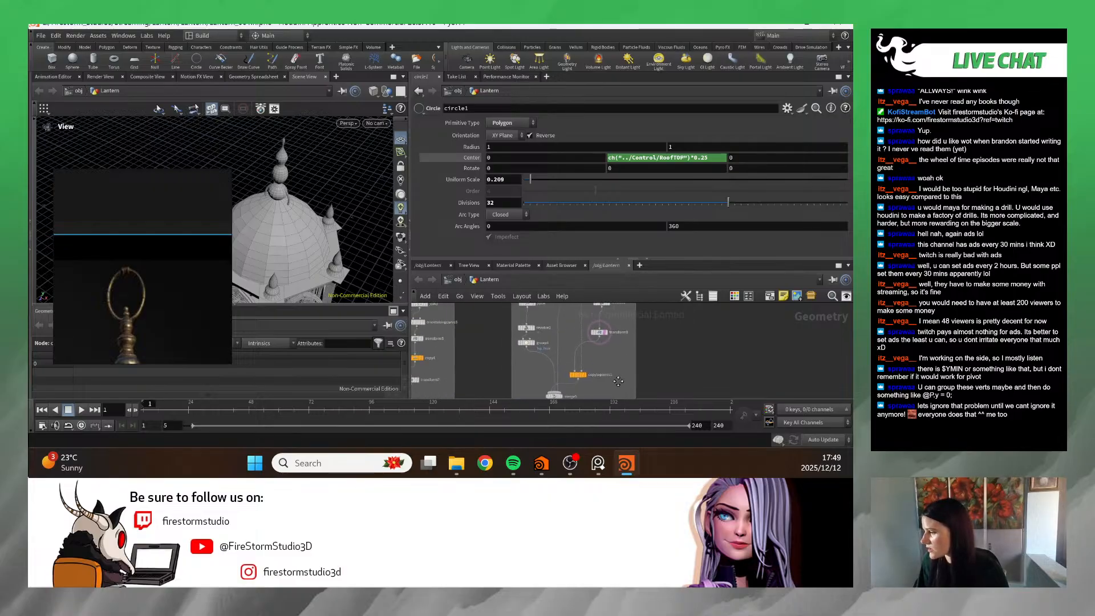
middle_drag(618, 381, 599, 307)
scroll(567, 366, up, 2)
click(551, 344)
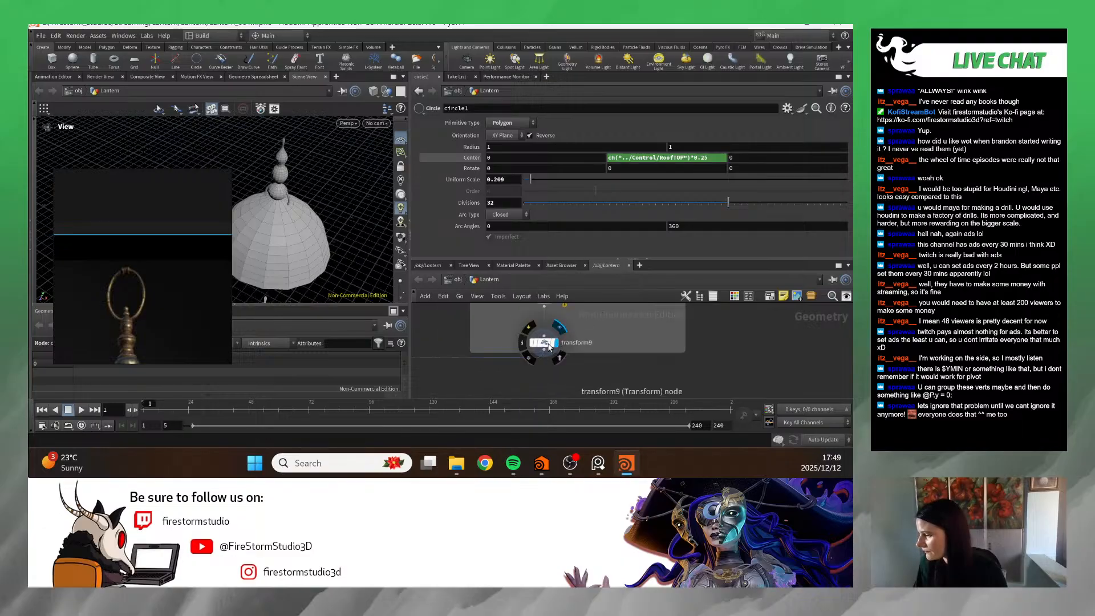
click(549, 345)
scroll(587, 364, down, 3)
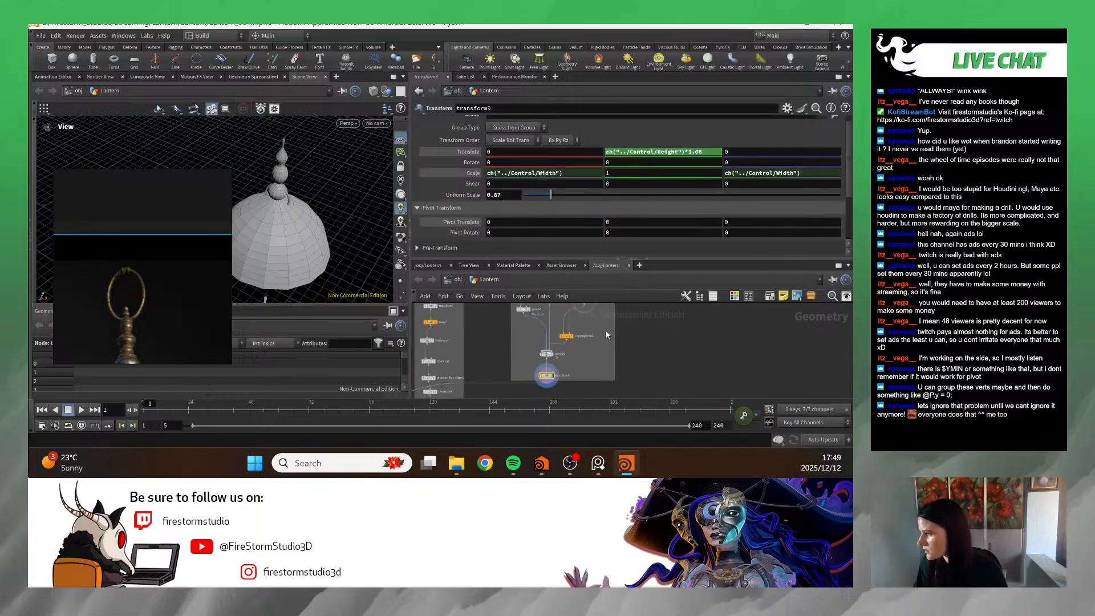
middle_drag(606, 335, 595, 361)
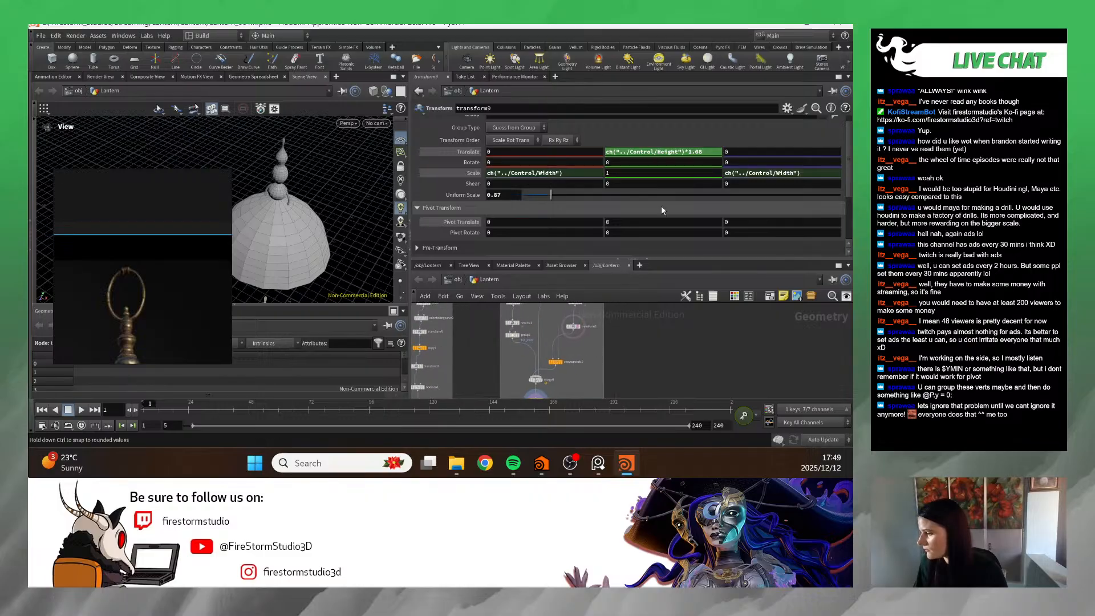
- Display transform8 and merge5 in turn to compare the scaled finial with its place on the roof
scroll(591, 327, up, 3)
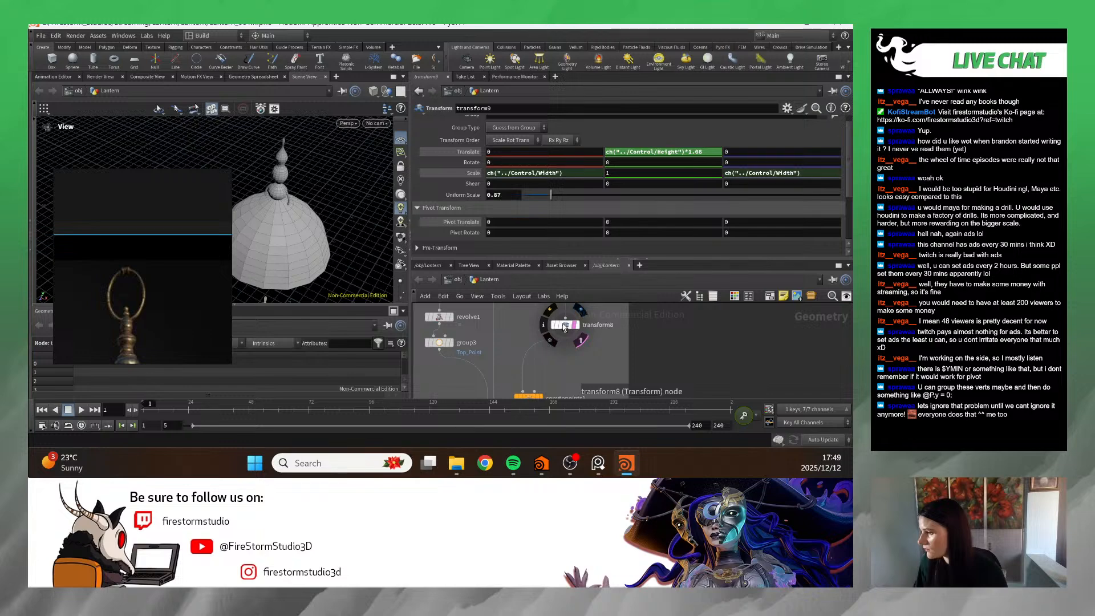
click(576, 327)
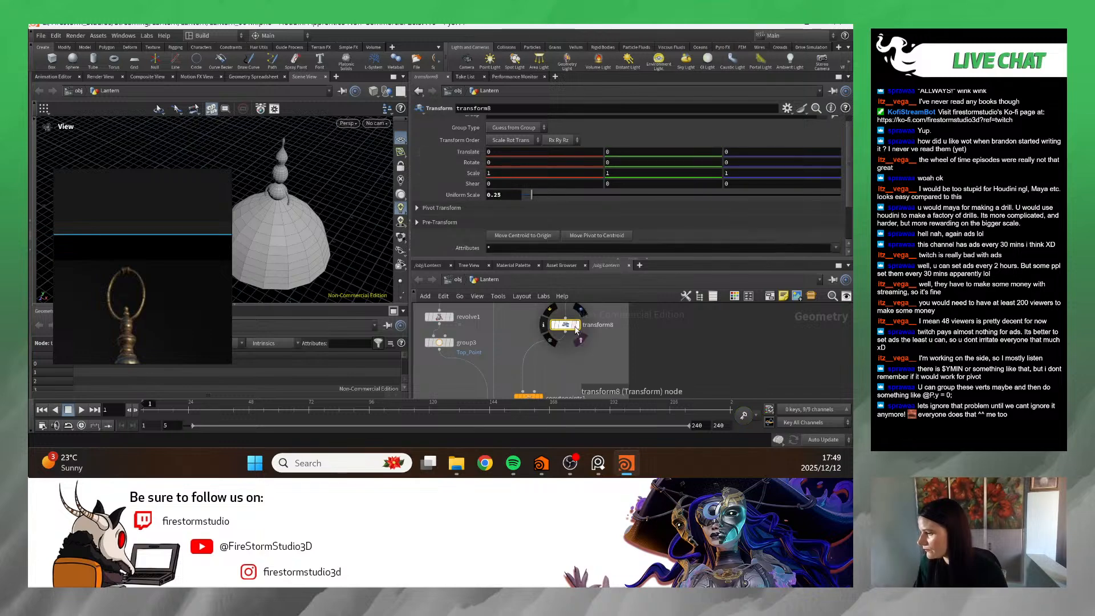
click(579, 326)
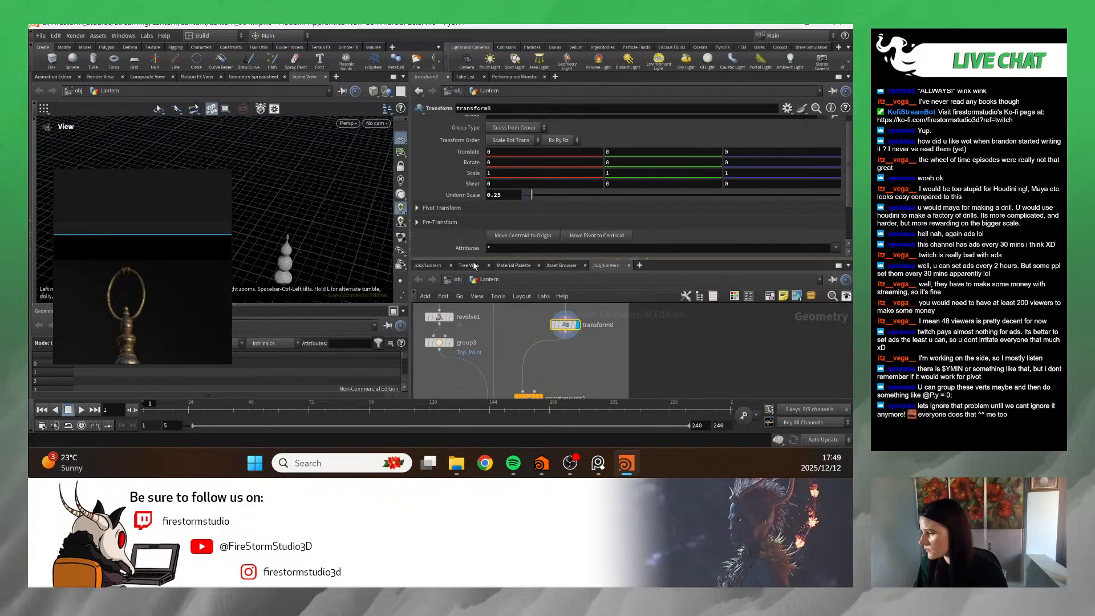
scroll(642, 326, down, 5)
scroll(587, 351, up, 3)
click(568, 354)
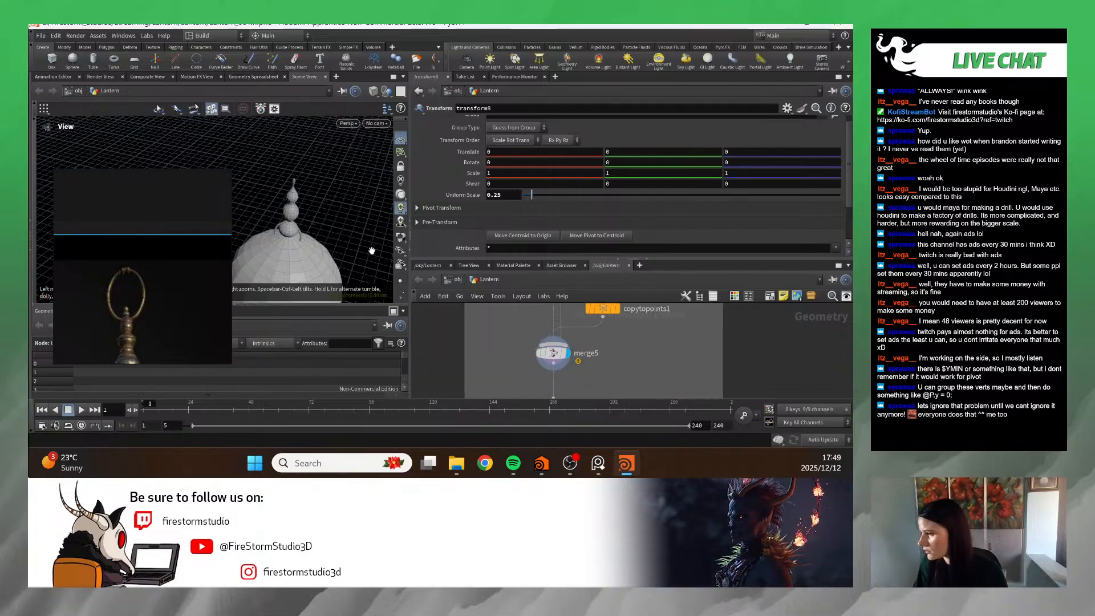
scroll(580, 326, up, 2)
scroll(579, 326, down, 6)
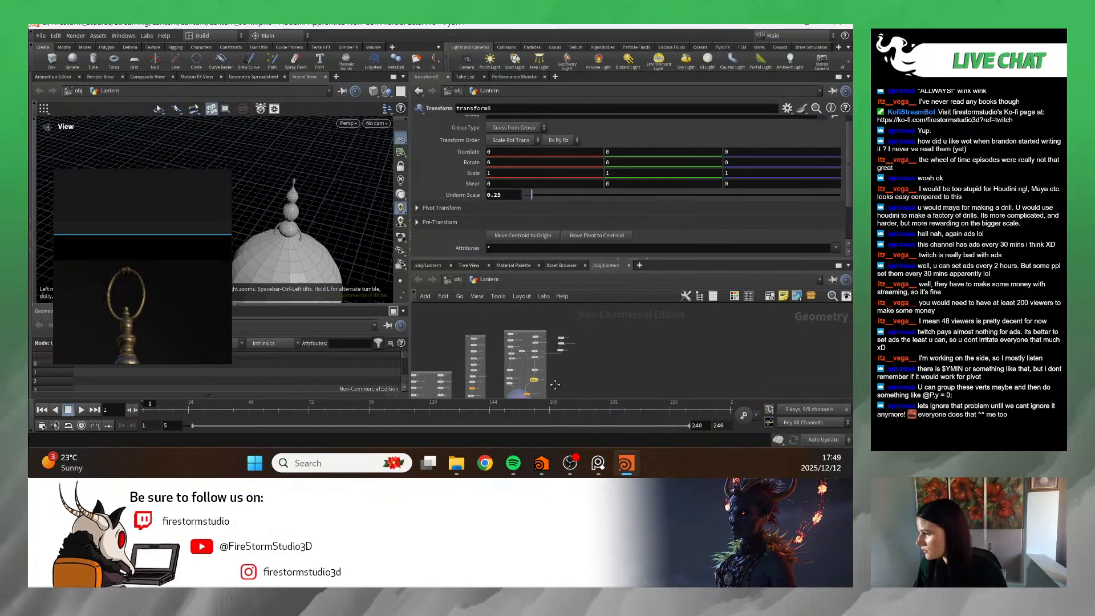
- Display copytopoints1 and trace the network between the ring's sweep4 and the finial branch
scroll(555, 374, up, 5)
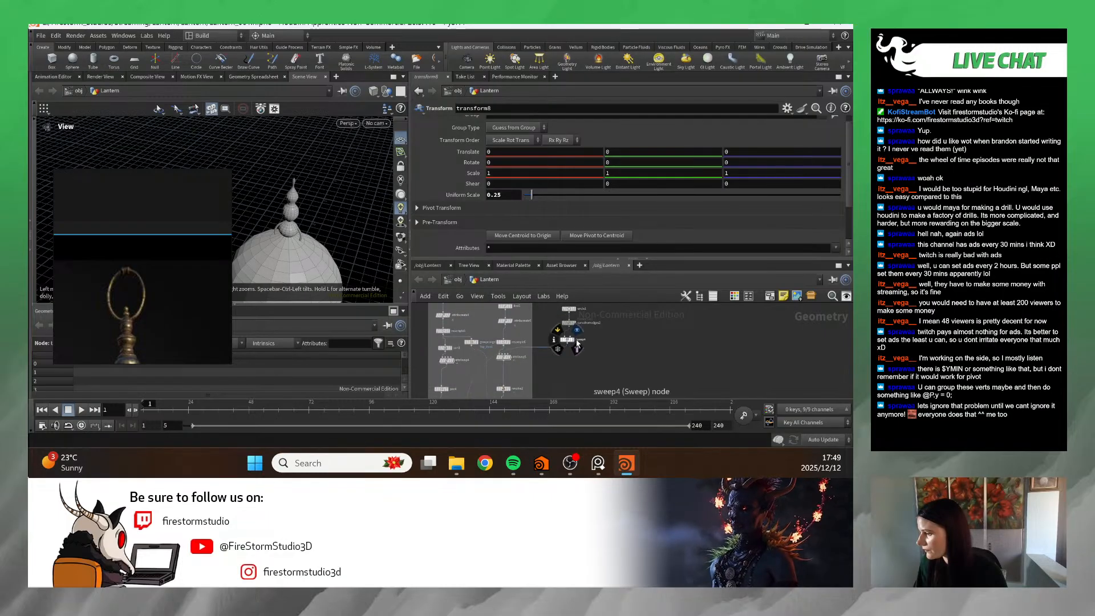
middle_drag(552, 377, 565, 344)
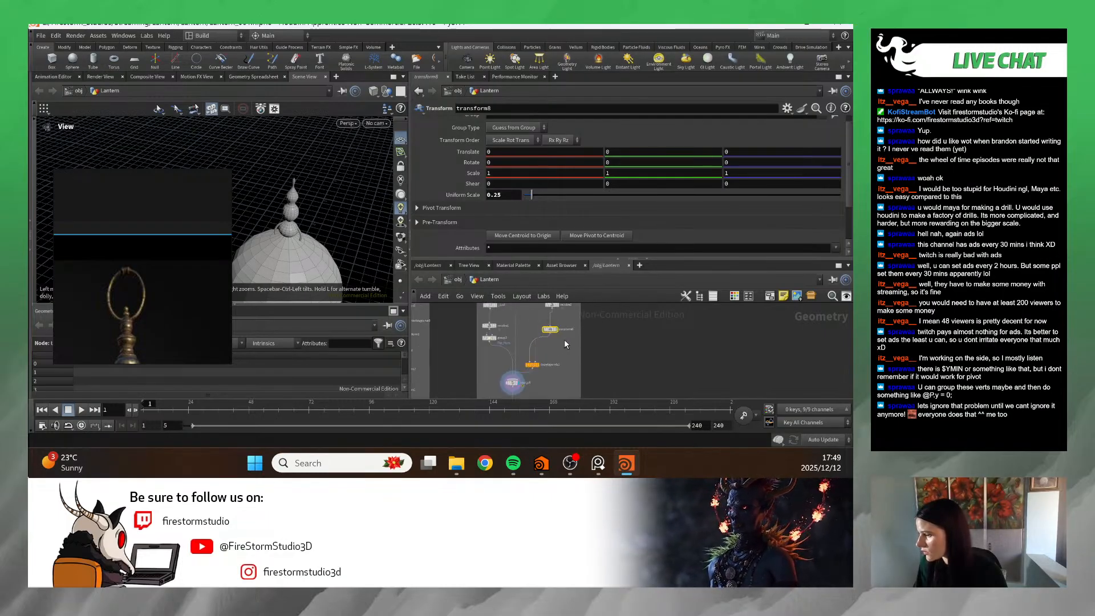
click(539, 364)
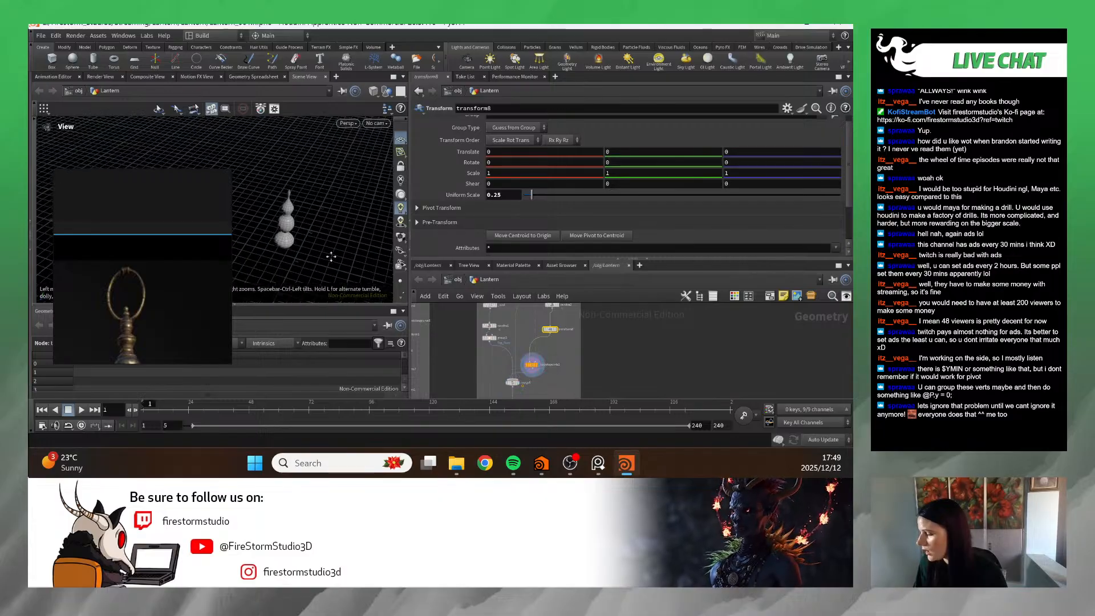
middle_drag(572, 334, 580, 359)
scroll(634, 342, down, 5)
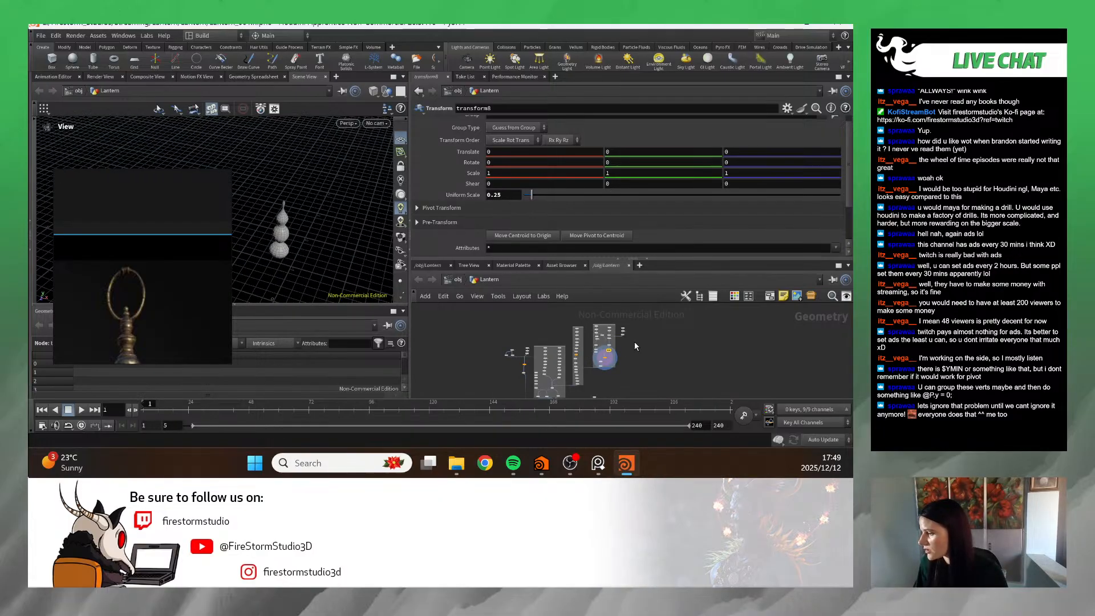
scroll(580, 335, up, 8)
scroll(588, 337, down, 6)
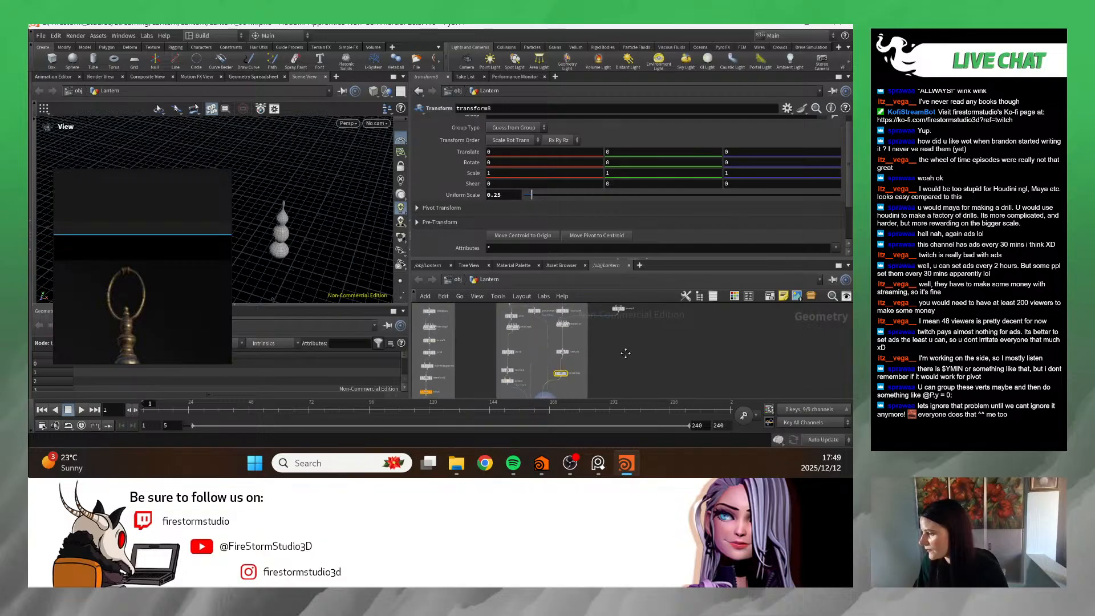
scroll(594, 371, down, 3)
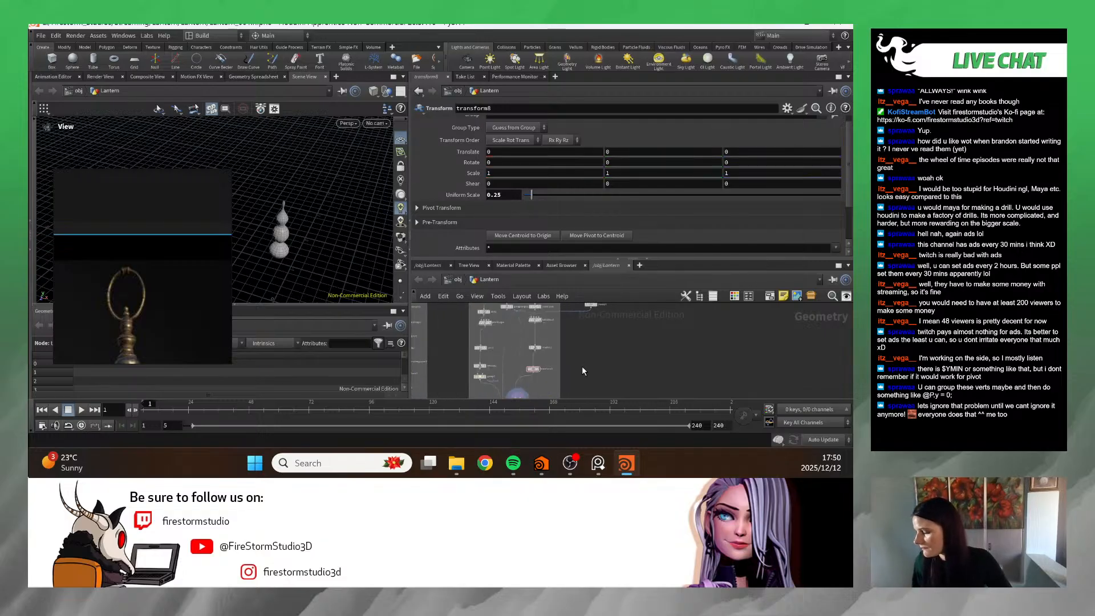
- Add a Merge node beside the roof group and wire the finial's transform8 into it
key(Tab)
text(merge)
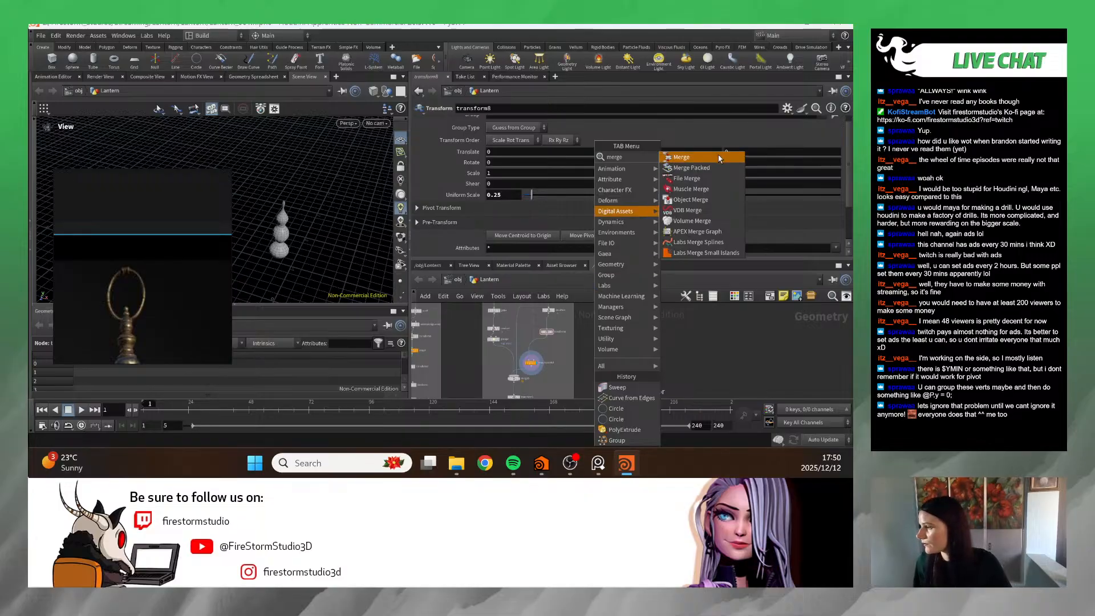
click(685, 157)
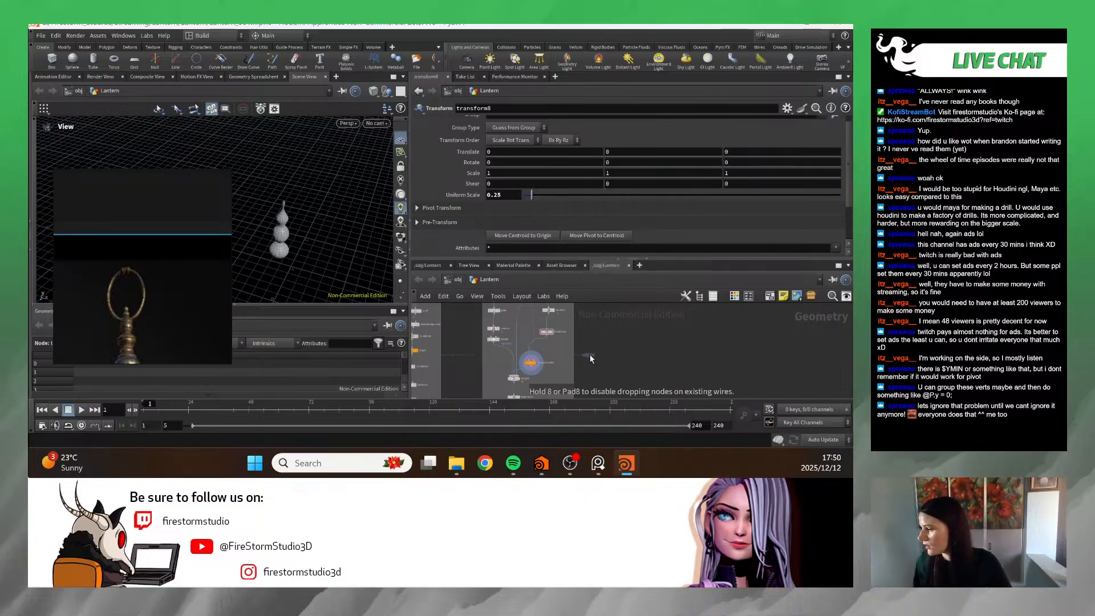
click(587, 375)
drag(539, 327, 584, 368)
middle_drag(558, 336, 533, 376)
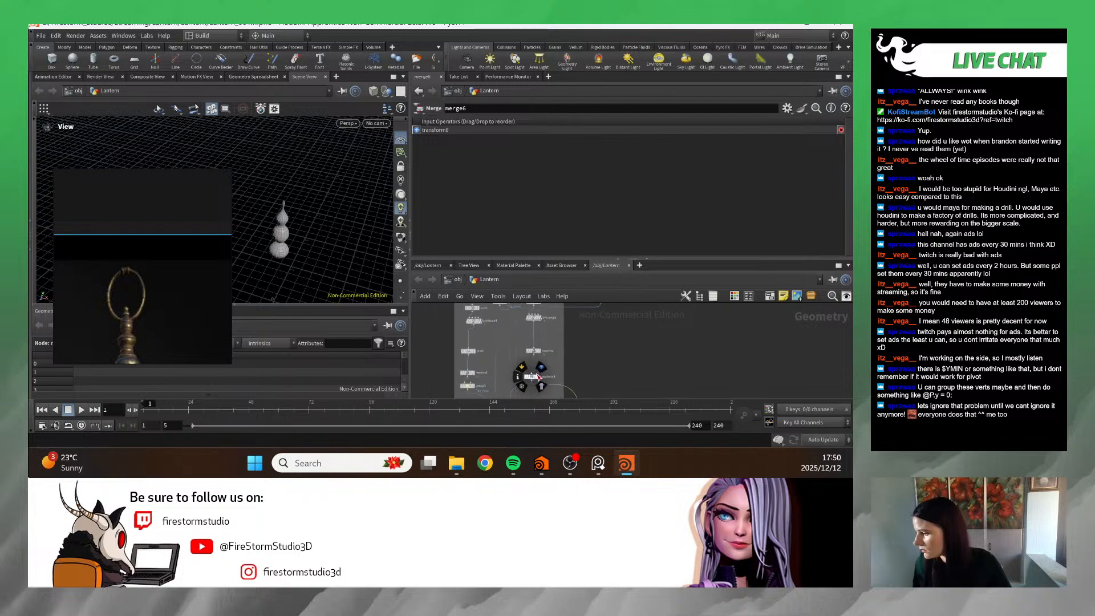
click(531, 377)
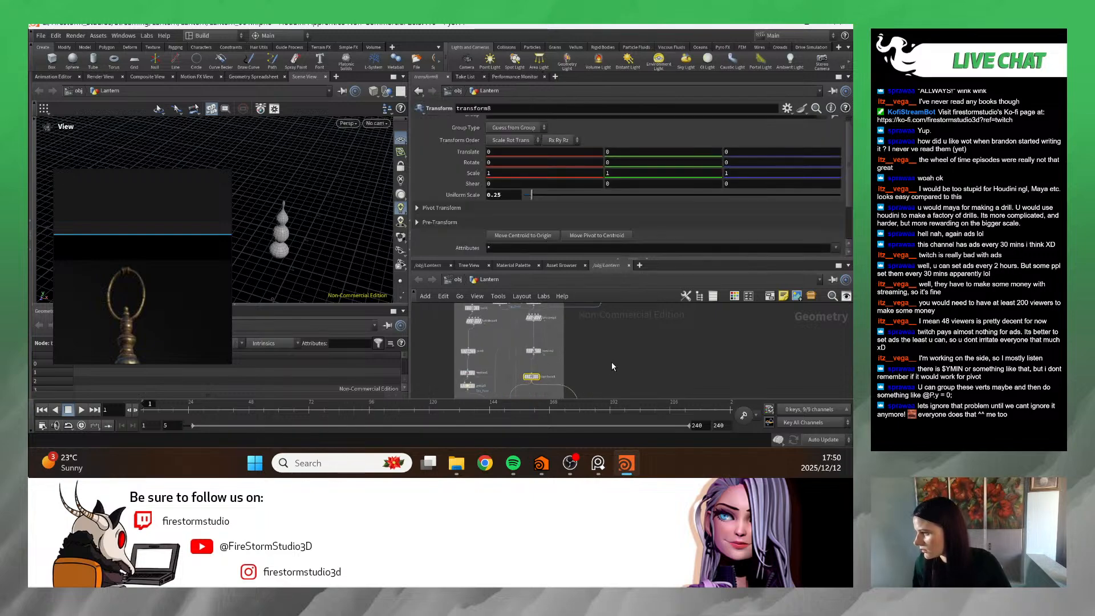
scroll(612, 365, down, 2)
middle_drag(586, 348, 606, 337)
scroll(606, 337, up, 3)
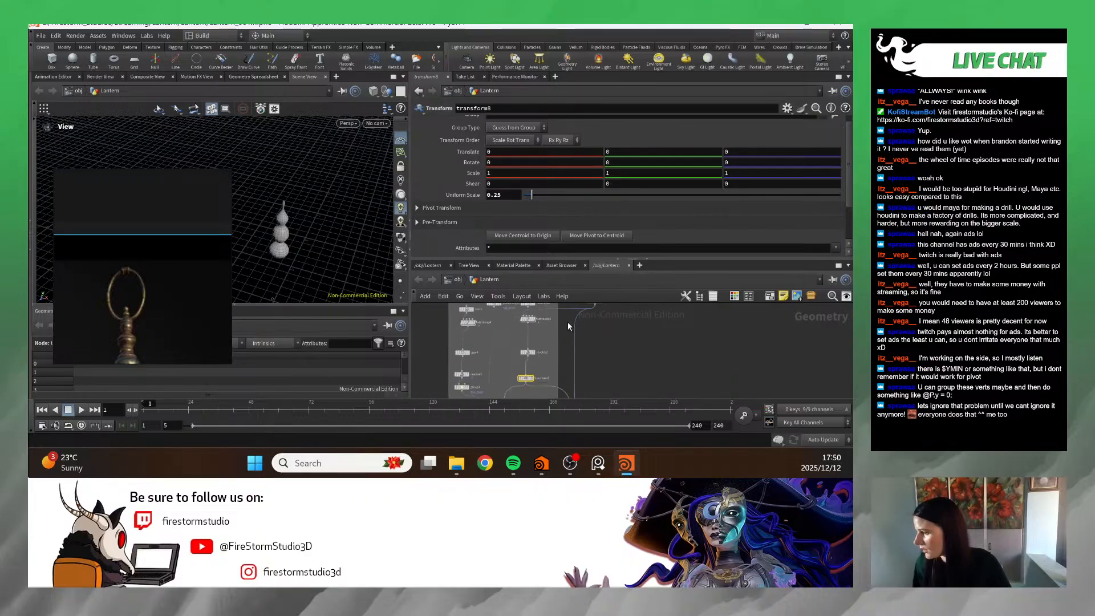
- Reroute the sweep4 ring from merge5 into the new Merge node, feed that node into copytopoints1, and display copytopoints1
click(569, 308)
scroll(656, 329, down, 3)
middle_drag(657, 329, 659, 316)
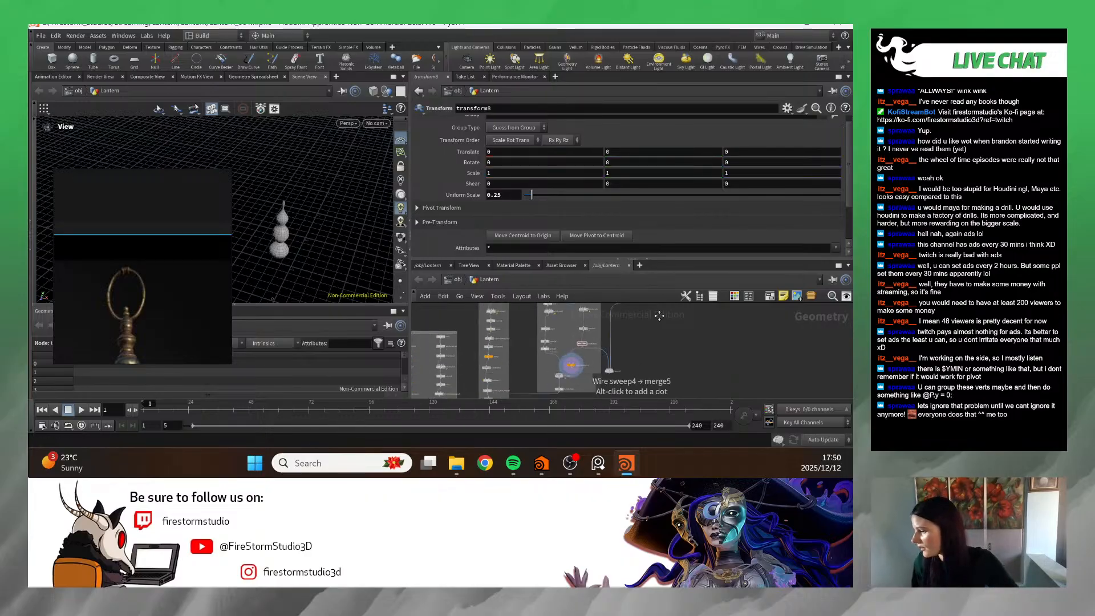
scroll(628, 358, up, 3)
drag(599, 365, 594, 326)
click(584, 325)
click(509, 334)
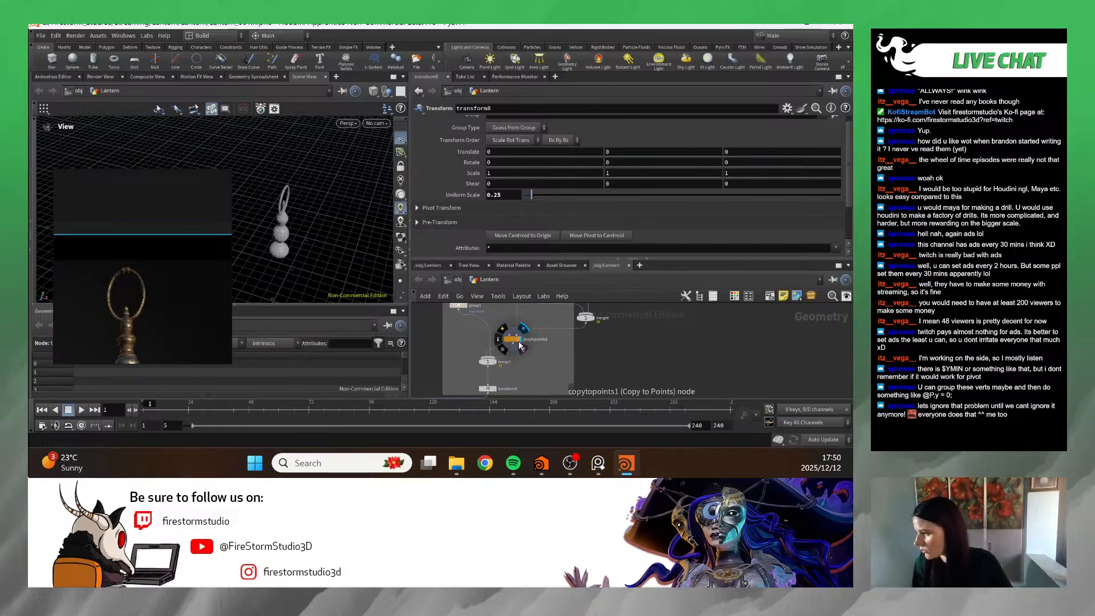
- Display the full lantern at merge4 and inspect the hanging ring at the finial's tip
drag(292, 250, 281, 229)
scroll(508, 368, down, 5)
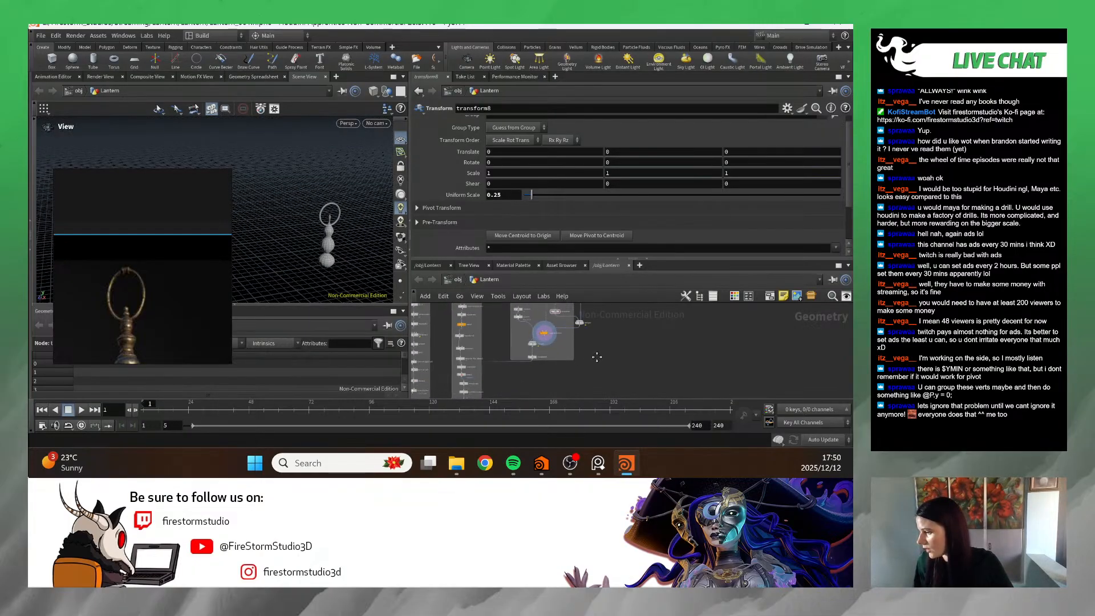
scroll(591, 342, up, 3)
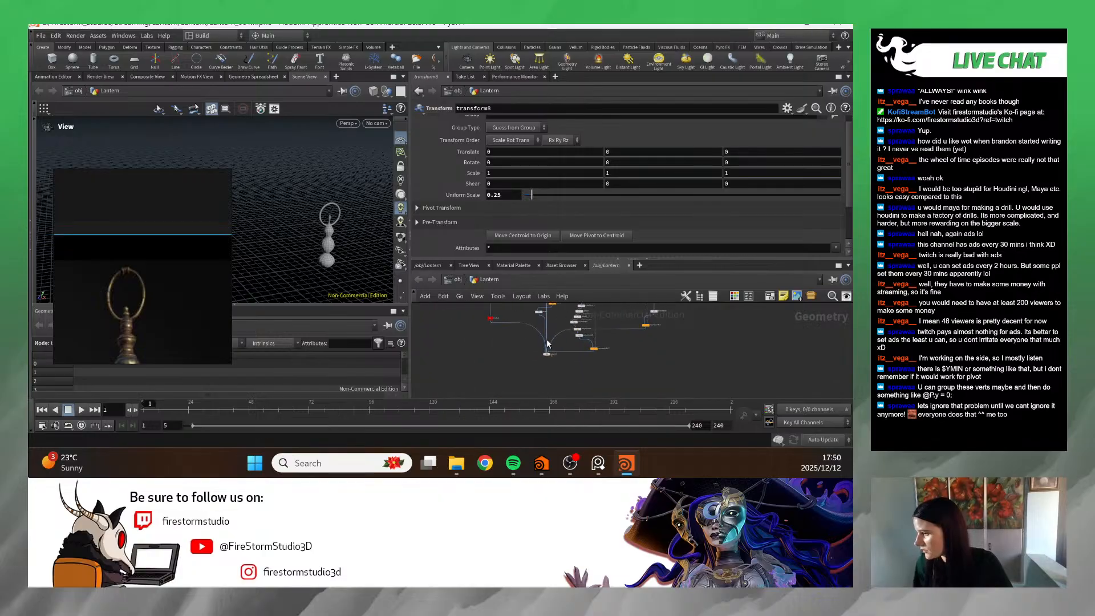
click(526, 338)
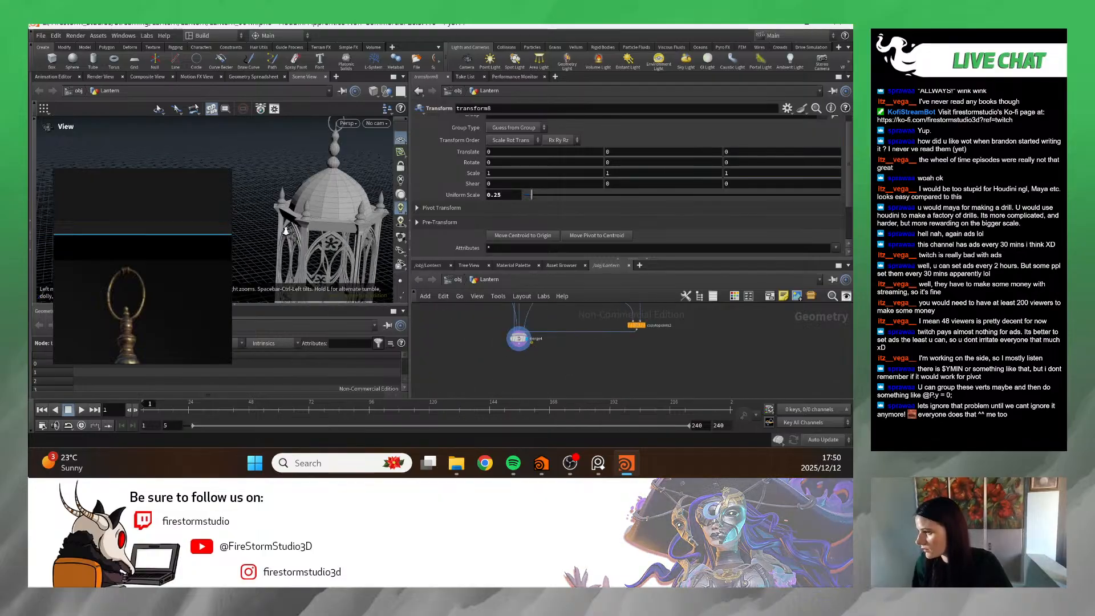
drag(326, 263, 293, 206)
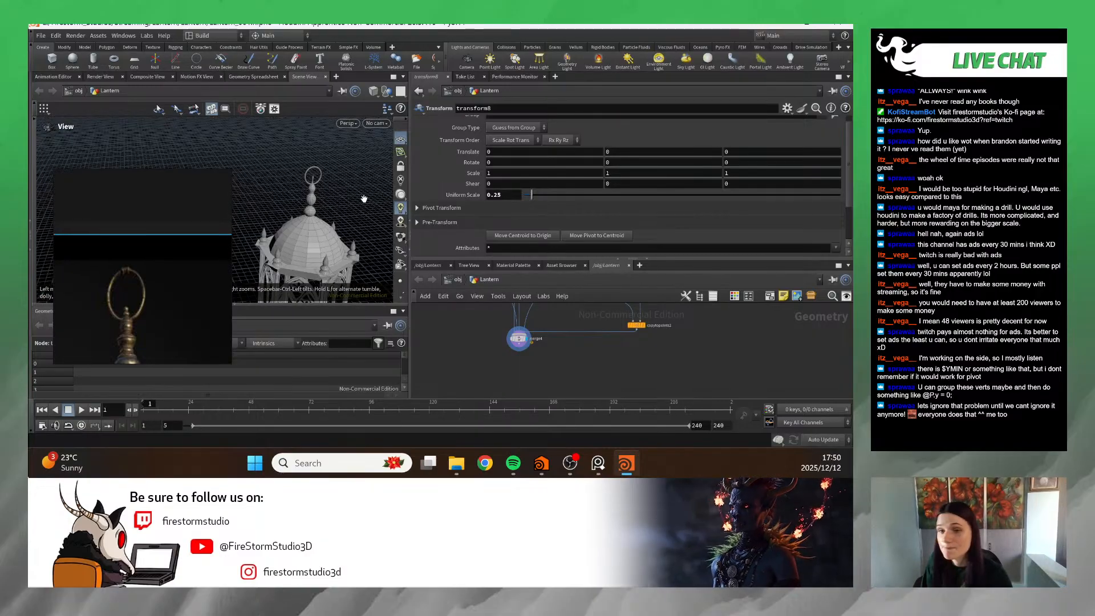